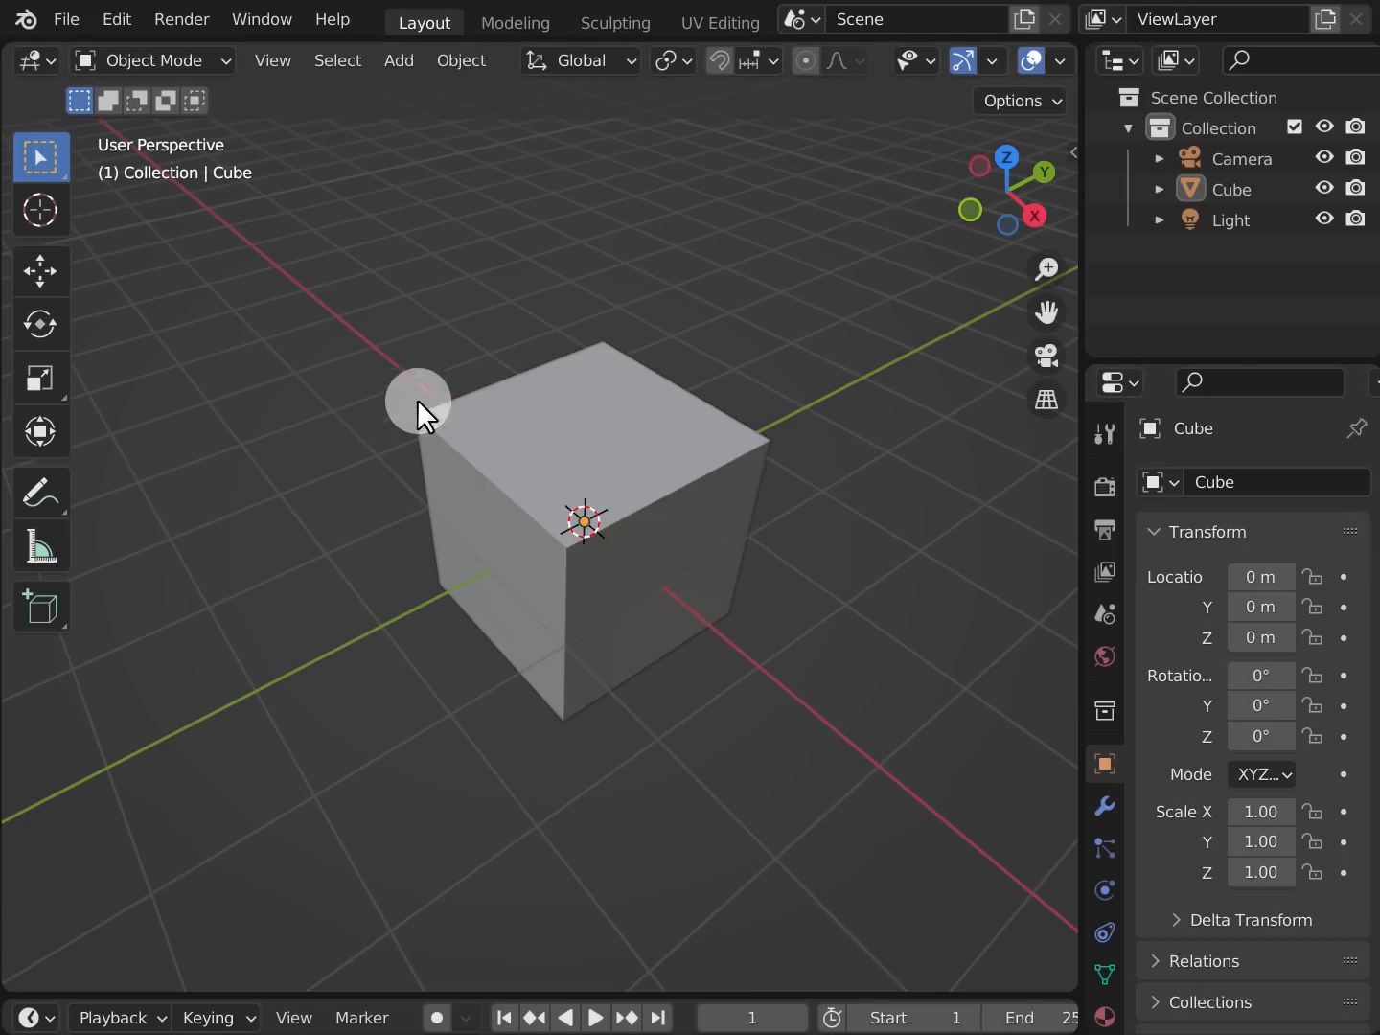
# Select the cube and switch repeatedly between the Move, Rotate and Scale tools, ending with the Move tool active
pyautogui.click(531, 444)
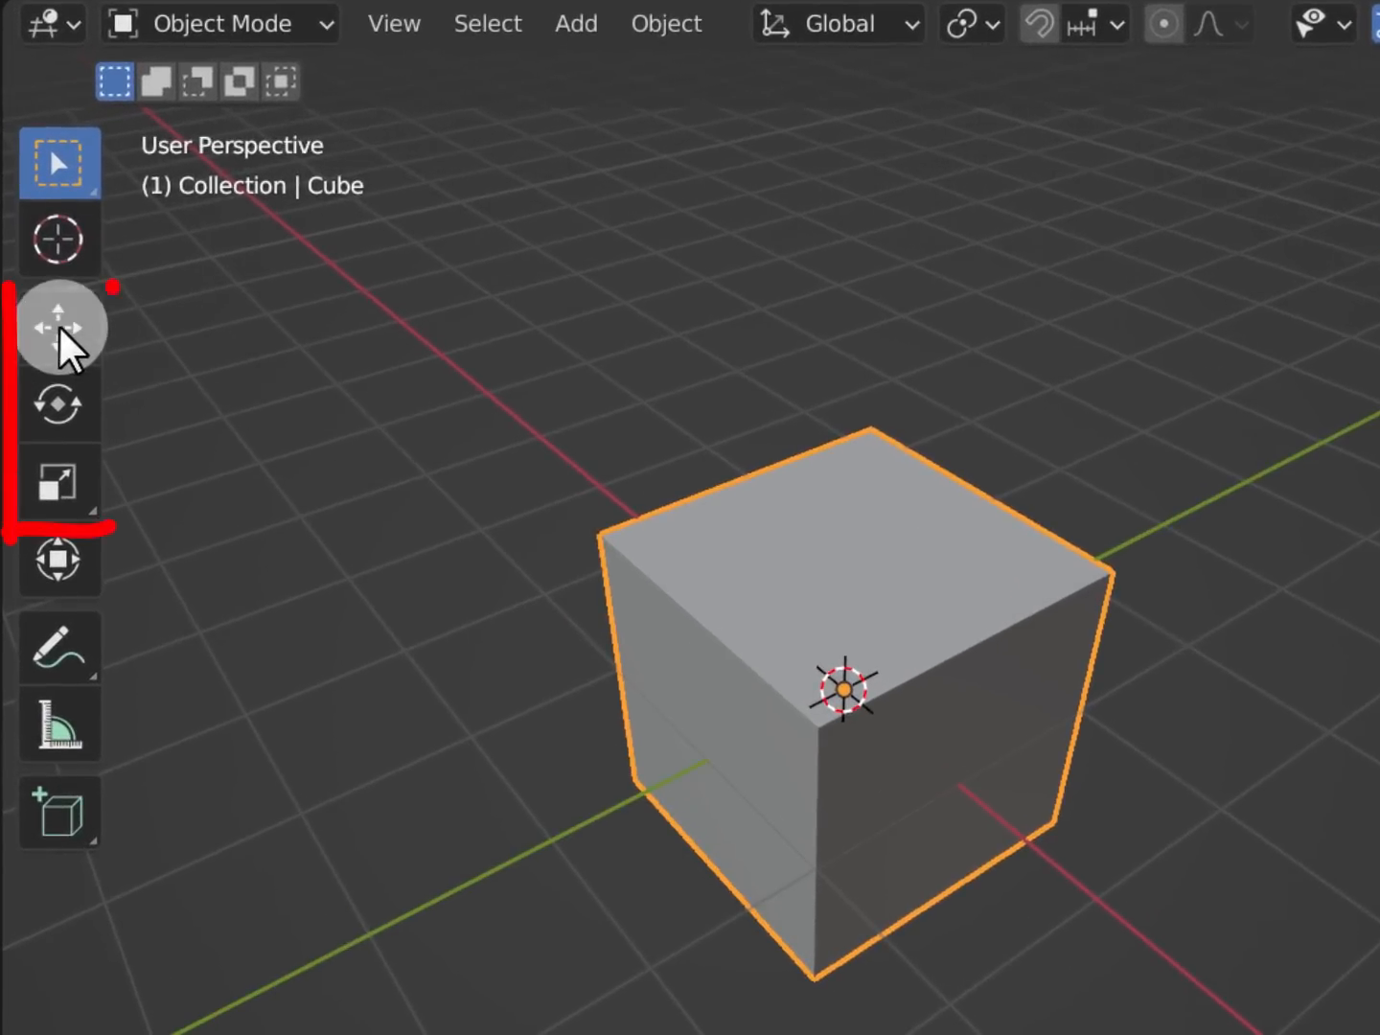
pyautogui.click(59, 328)
pyautogui.click(57, 402)
pyautogui.click(59, 484)
pyautogui.click(50, 418)
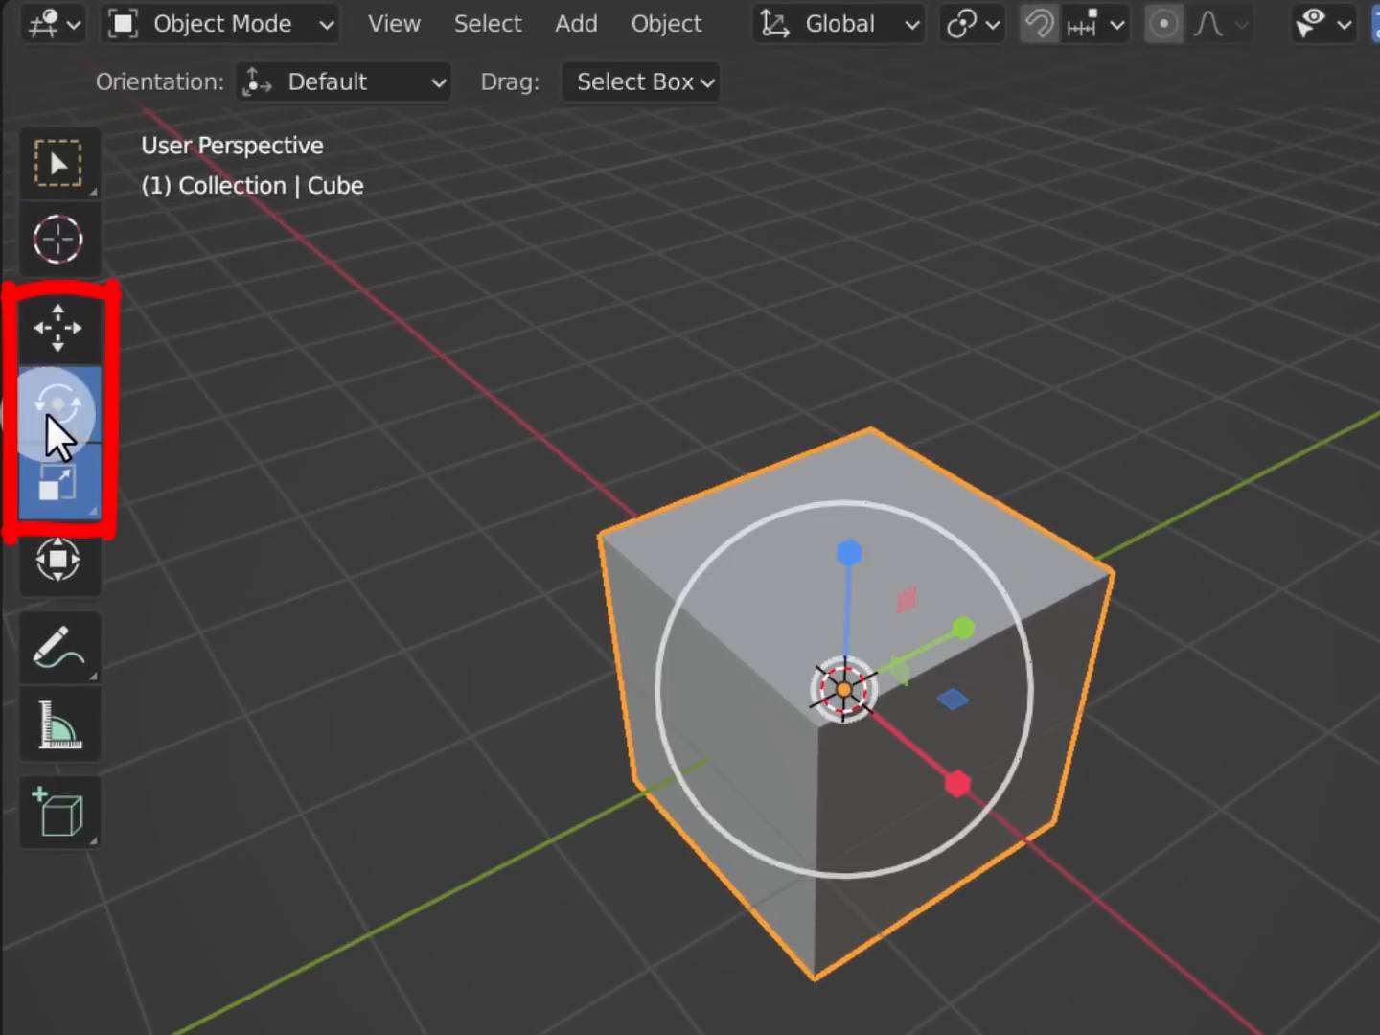
pyautogui.click(60, 332)
pyautogui.click(65, 384)
pyautogui.click(63, 460)
pyautogui.click(67, 427)
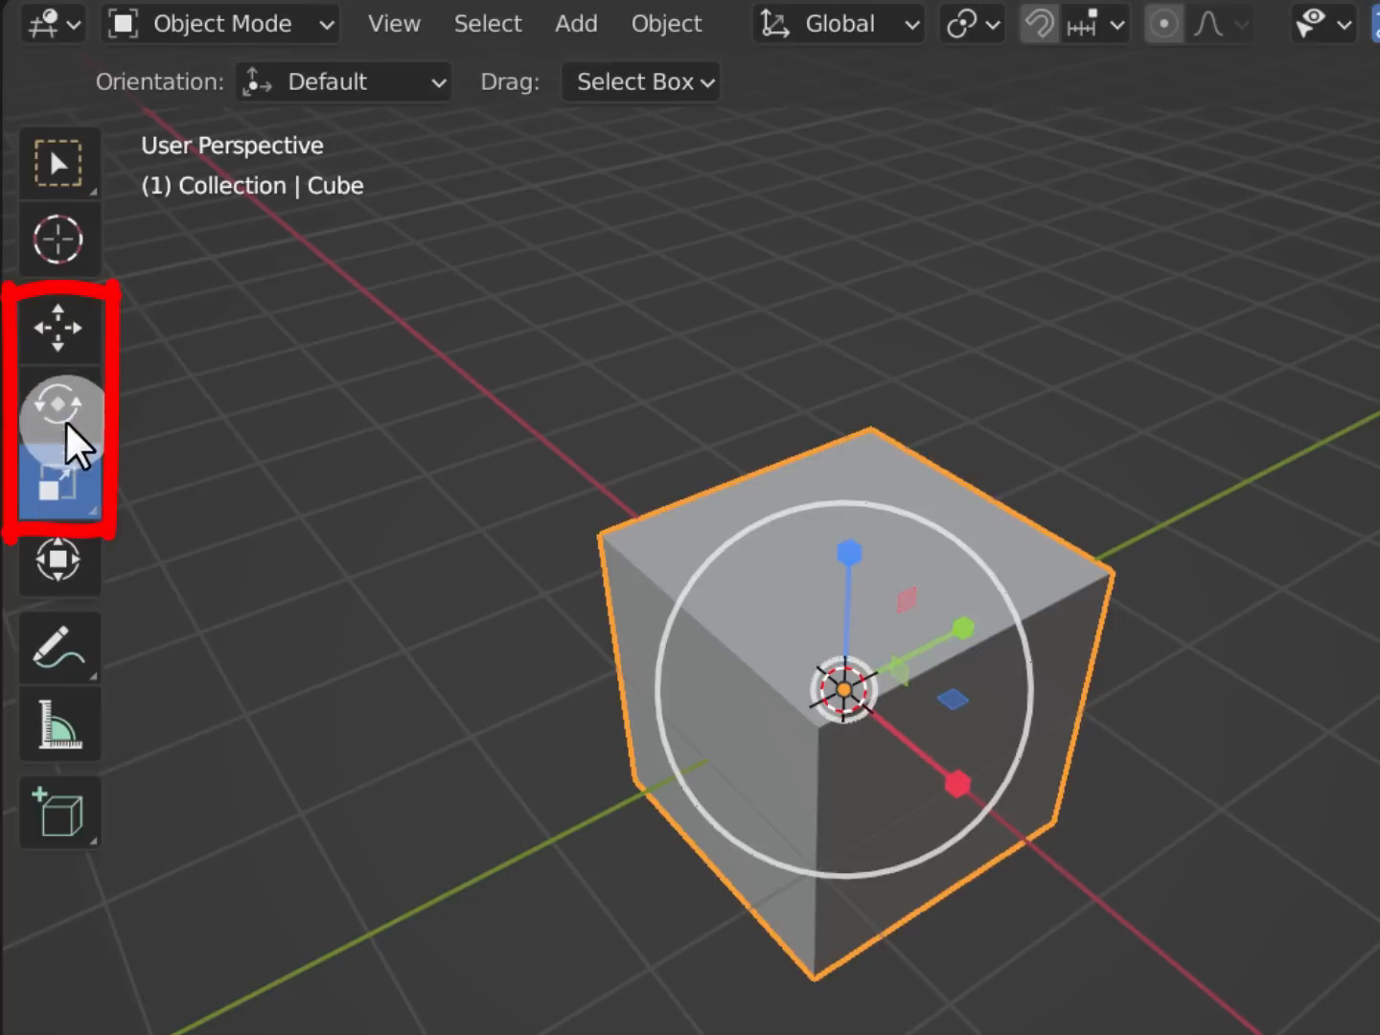
pyautogui.click(65, 328)
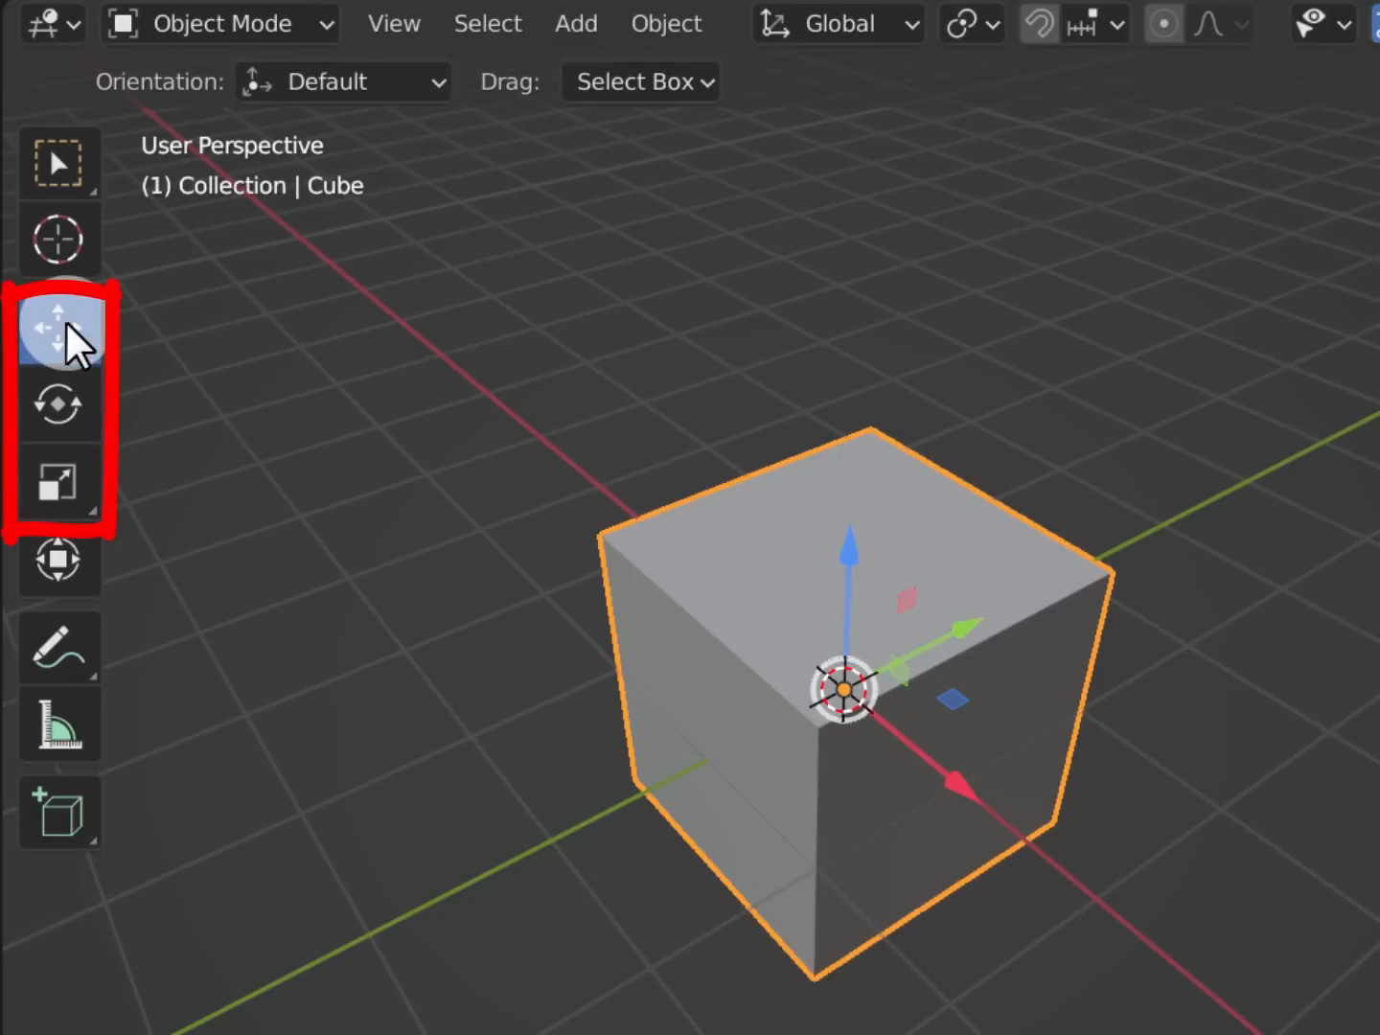
pyautogui.click(69, 403)
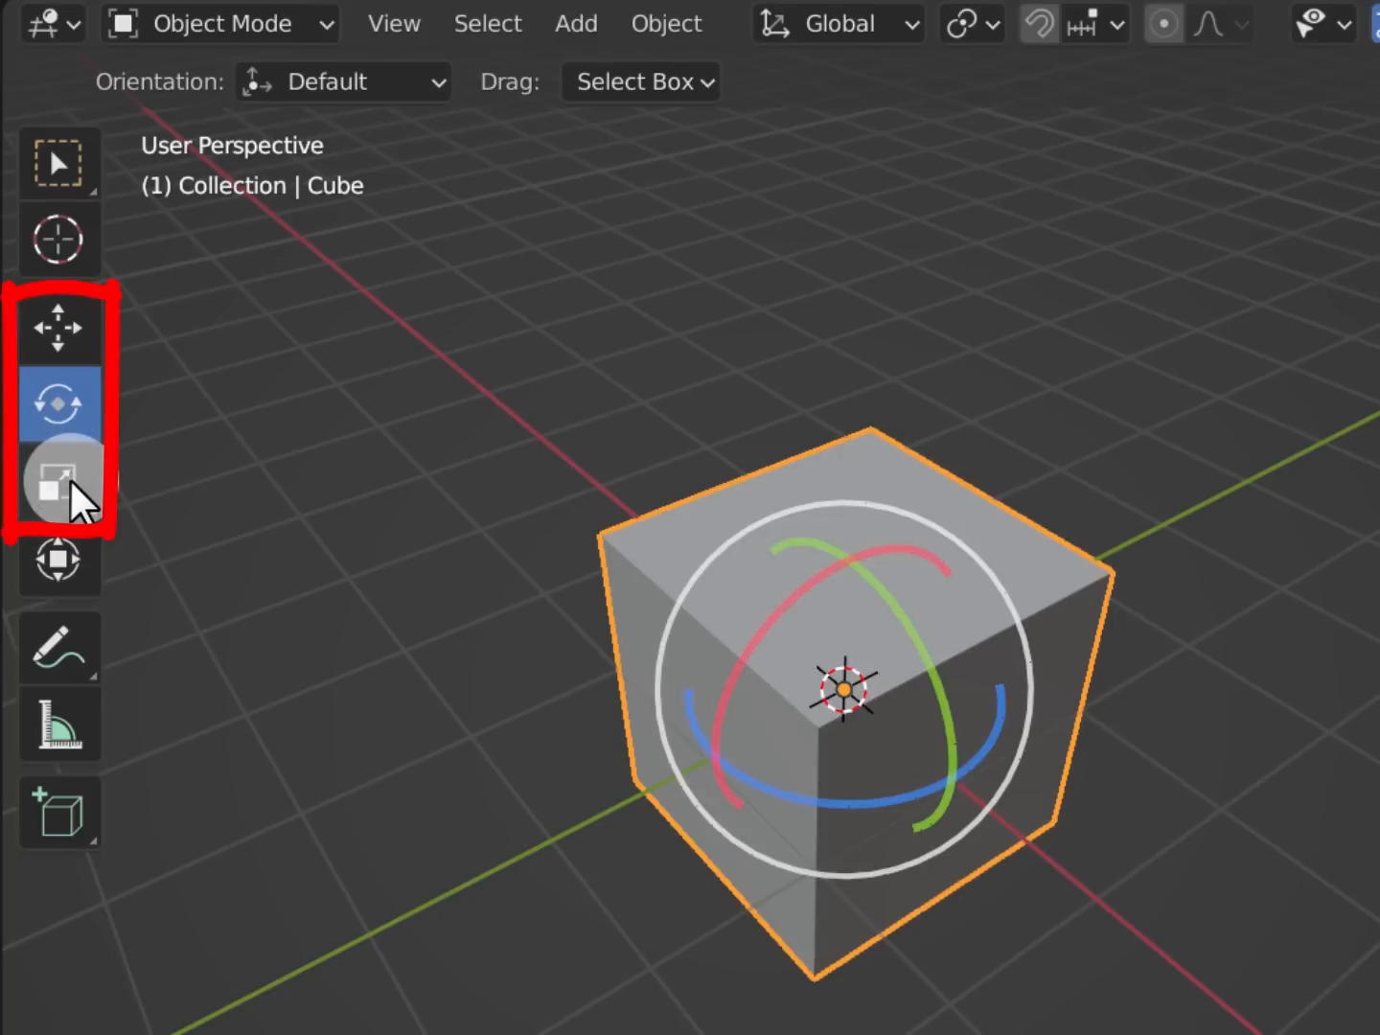
pyautogui.click(75, 496)
pyautogui.click(67, 392)
pyautogui.click(59, 337)
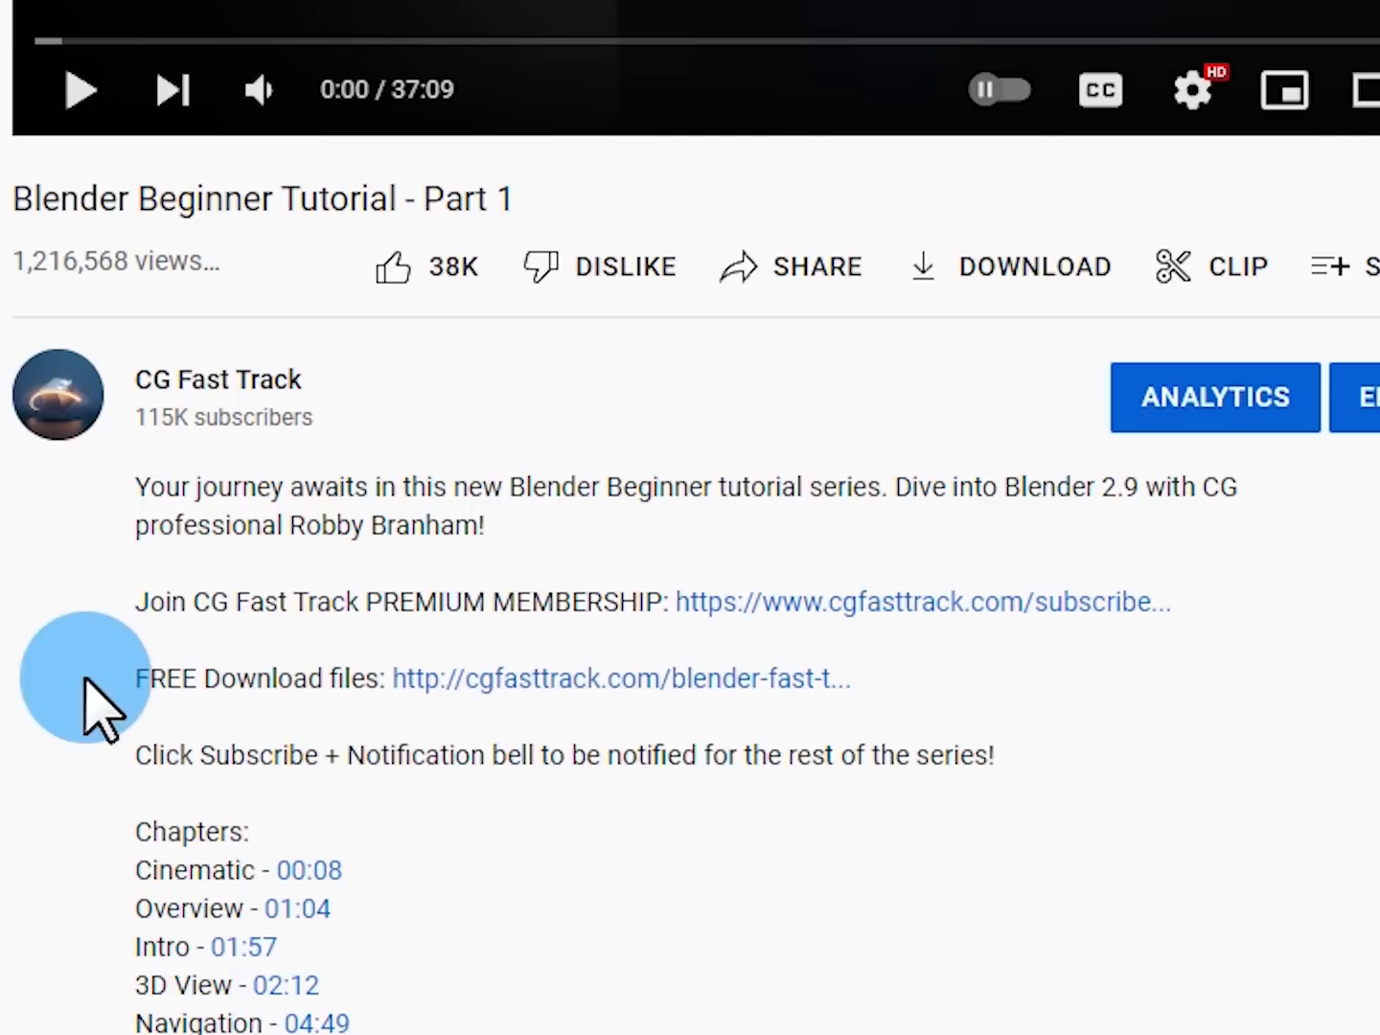
# Open the free download files link in the video description and examine the shortcut sheet's Viewport Navigation and Viewport Tools tables
pyautogui.click(631, 684)
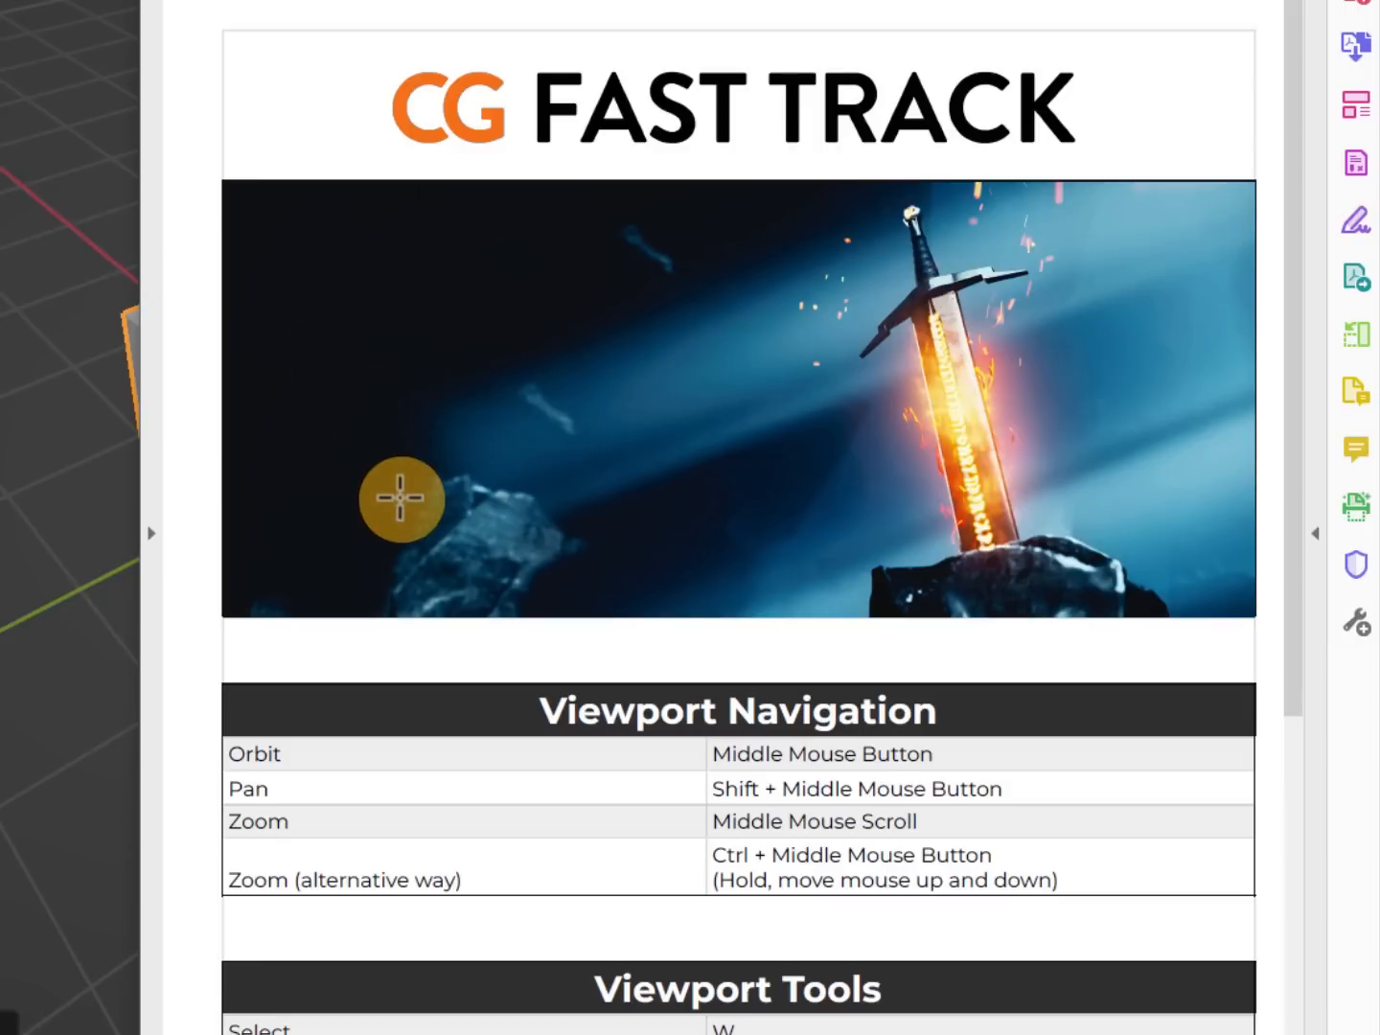
pyautogui.scroll(-2, 402, 498)
pyautogui.scroll(-2, 401, 499)
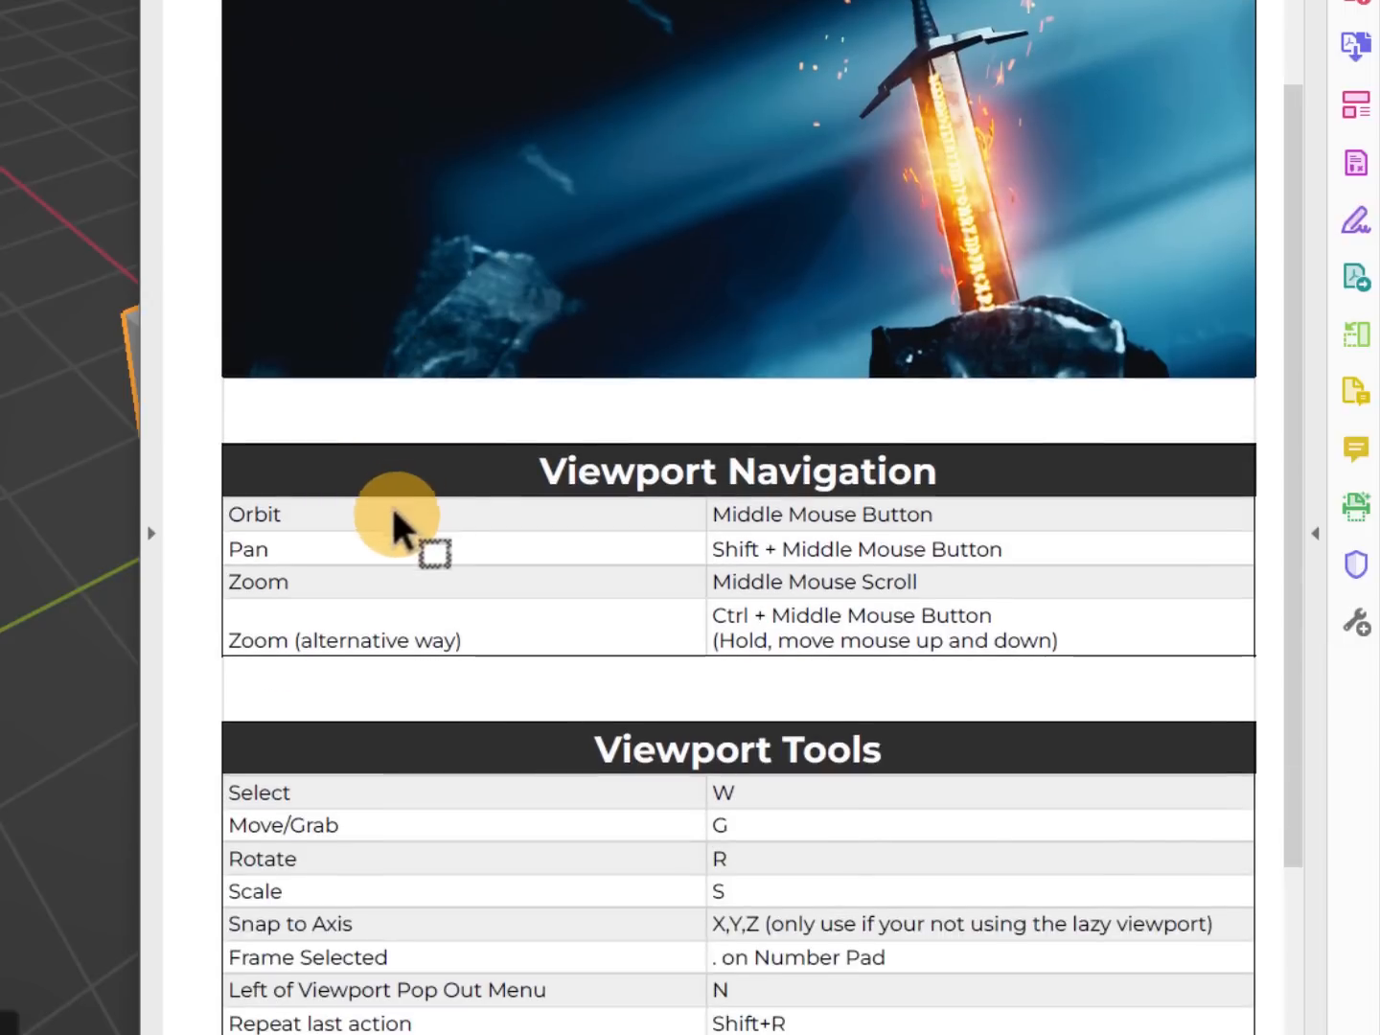
pyautogui.moveTo(458, 536)
pyautogui.mouseDown()
pyautogui.moveTo(1083, 649)
pyautogui.moveTo(1223, 655)
pyautogui.mouseUp()
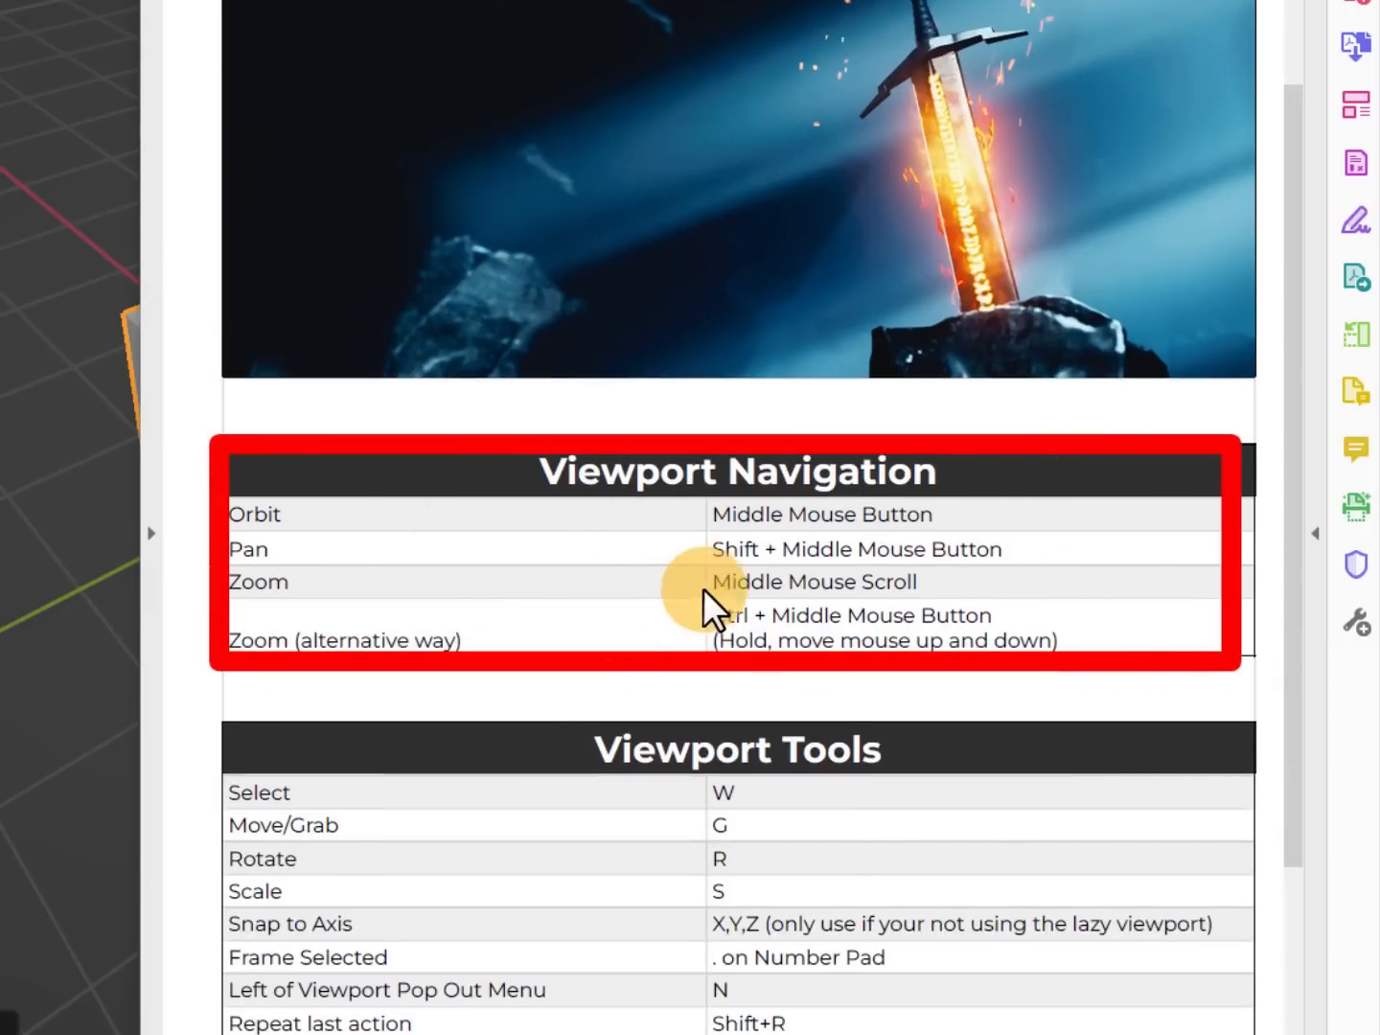
pyautogui.scroll(-6, 684, 596)
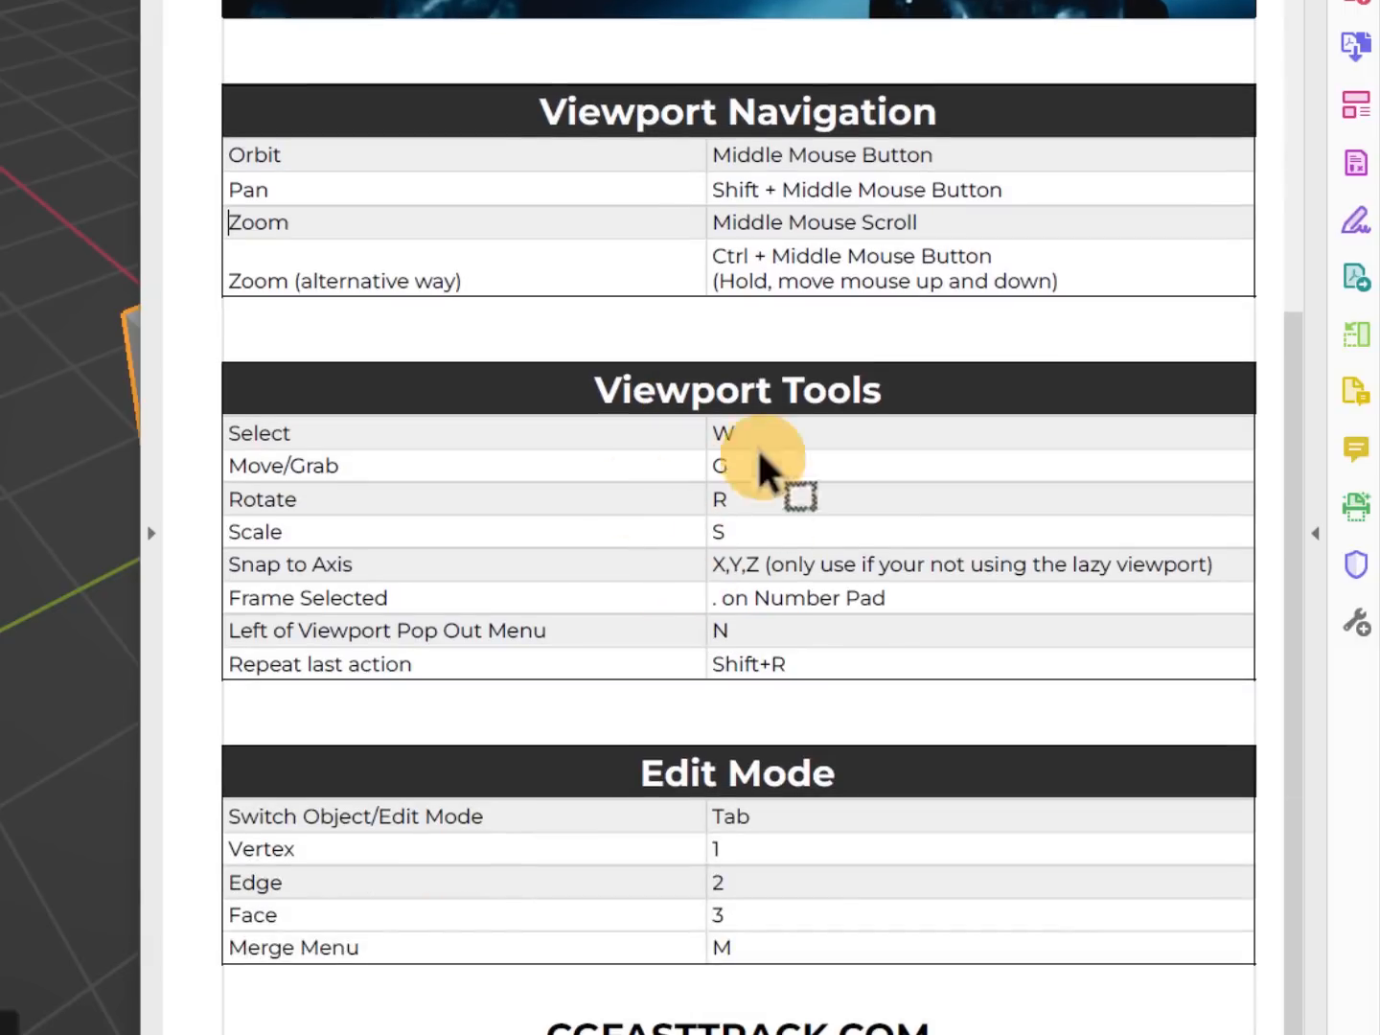
pyautogui.moveTo(210, 435); pyautogui.dragTo(757, 561)
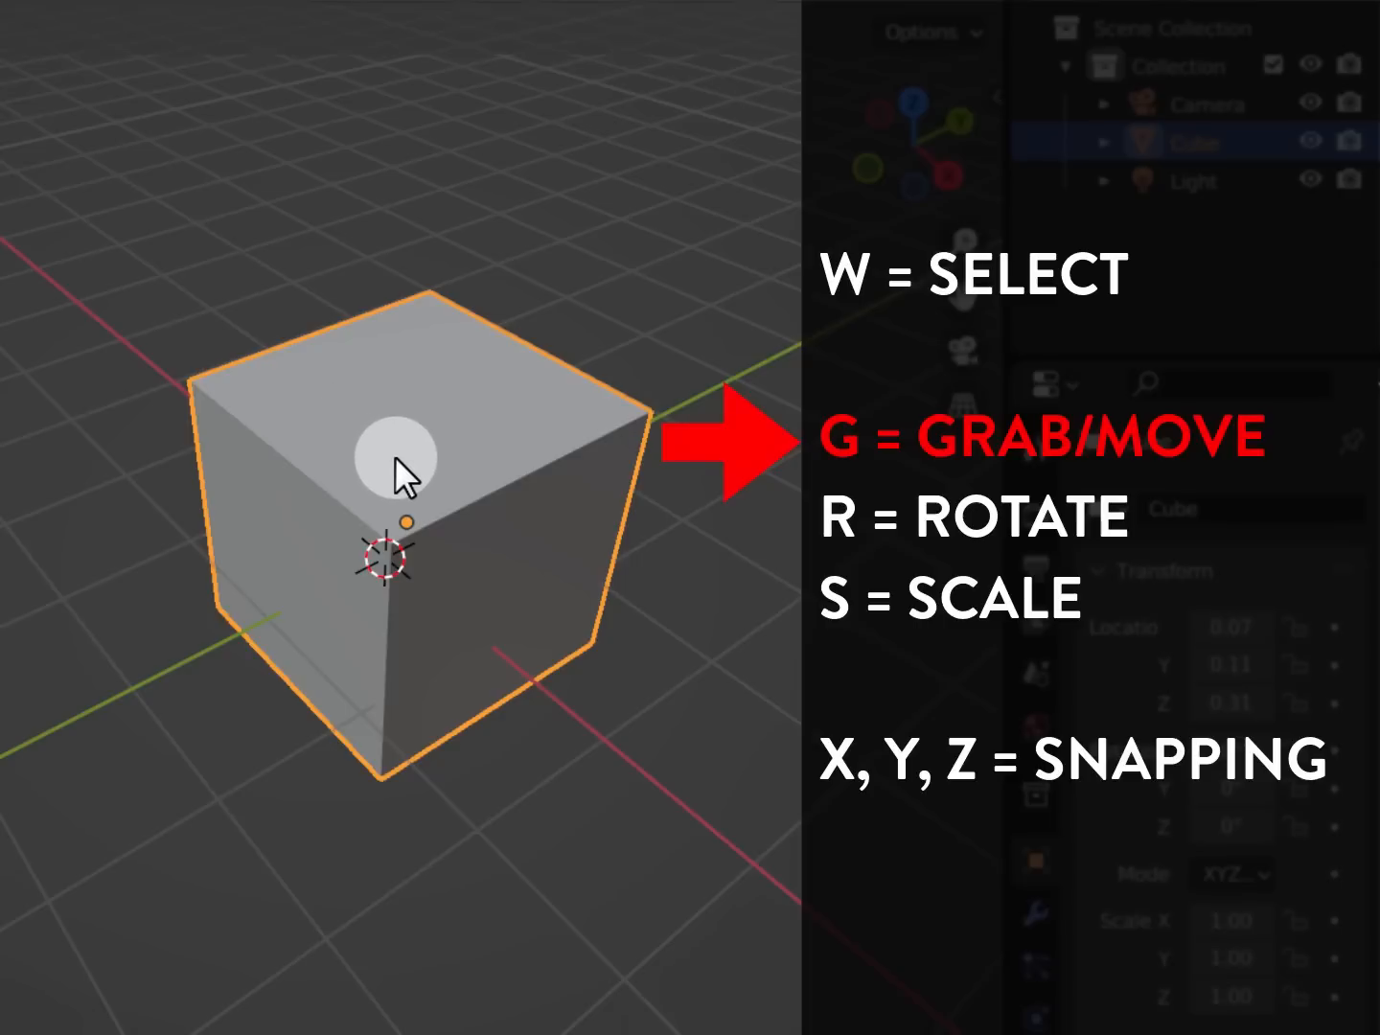
# Back in Blender, move the cube freely to about X 0.22, Y 0, Z 0.09
pyautogui.press('g')
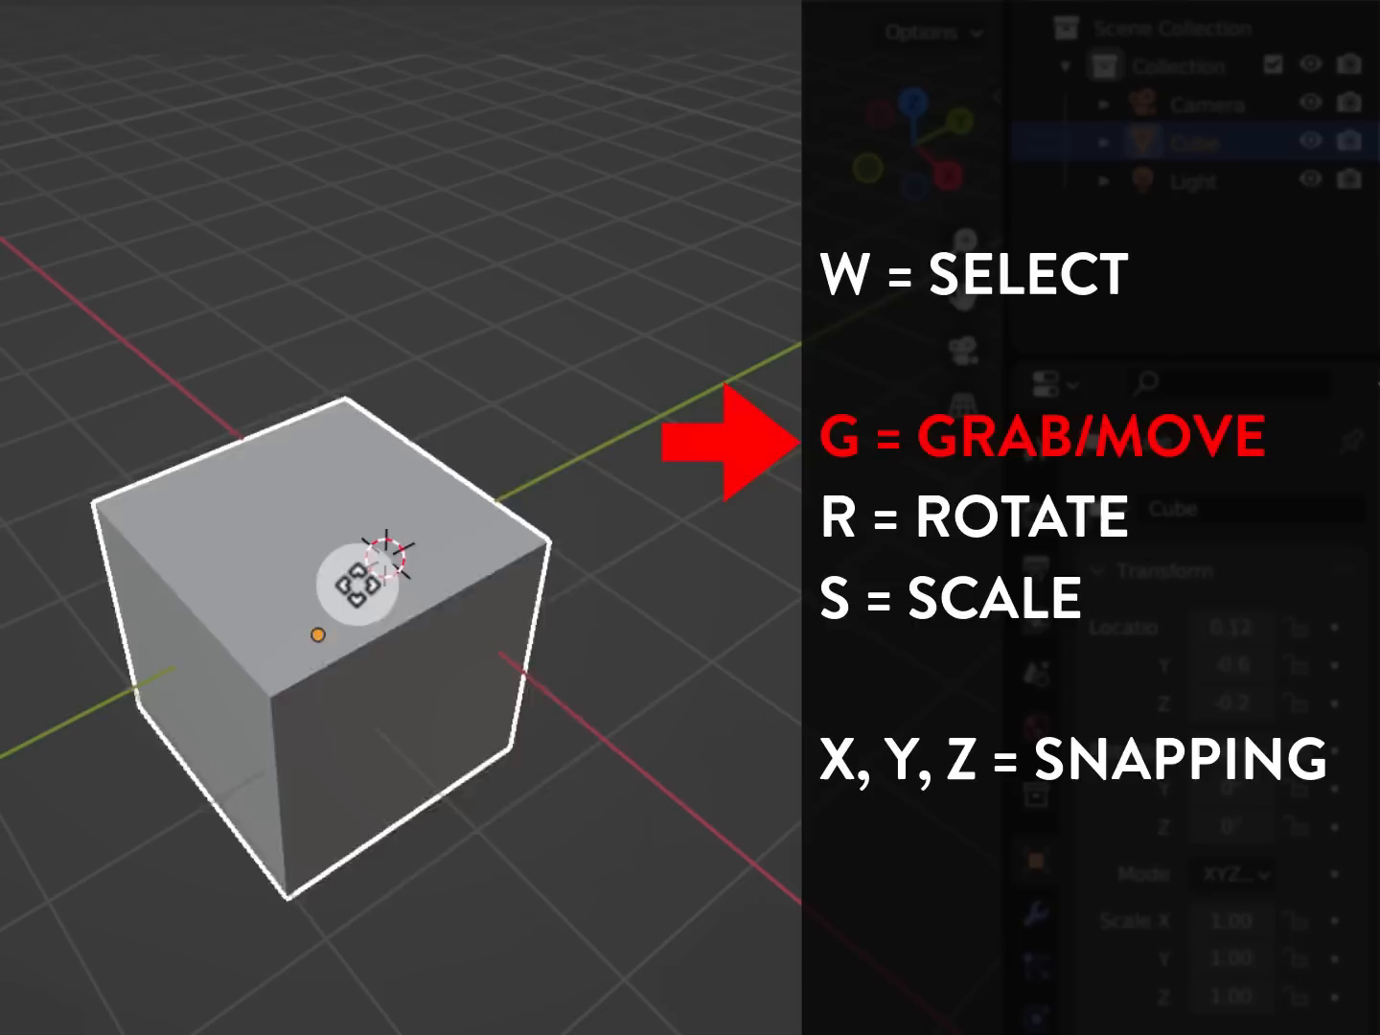
pyautogui.click(390, 502)
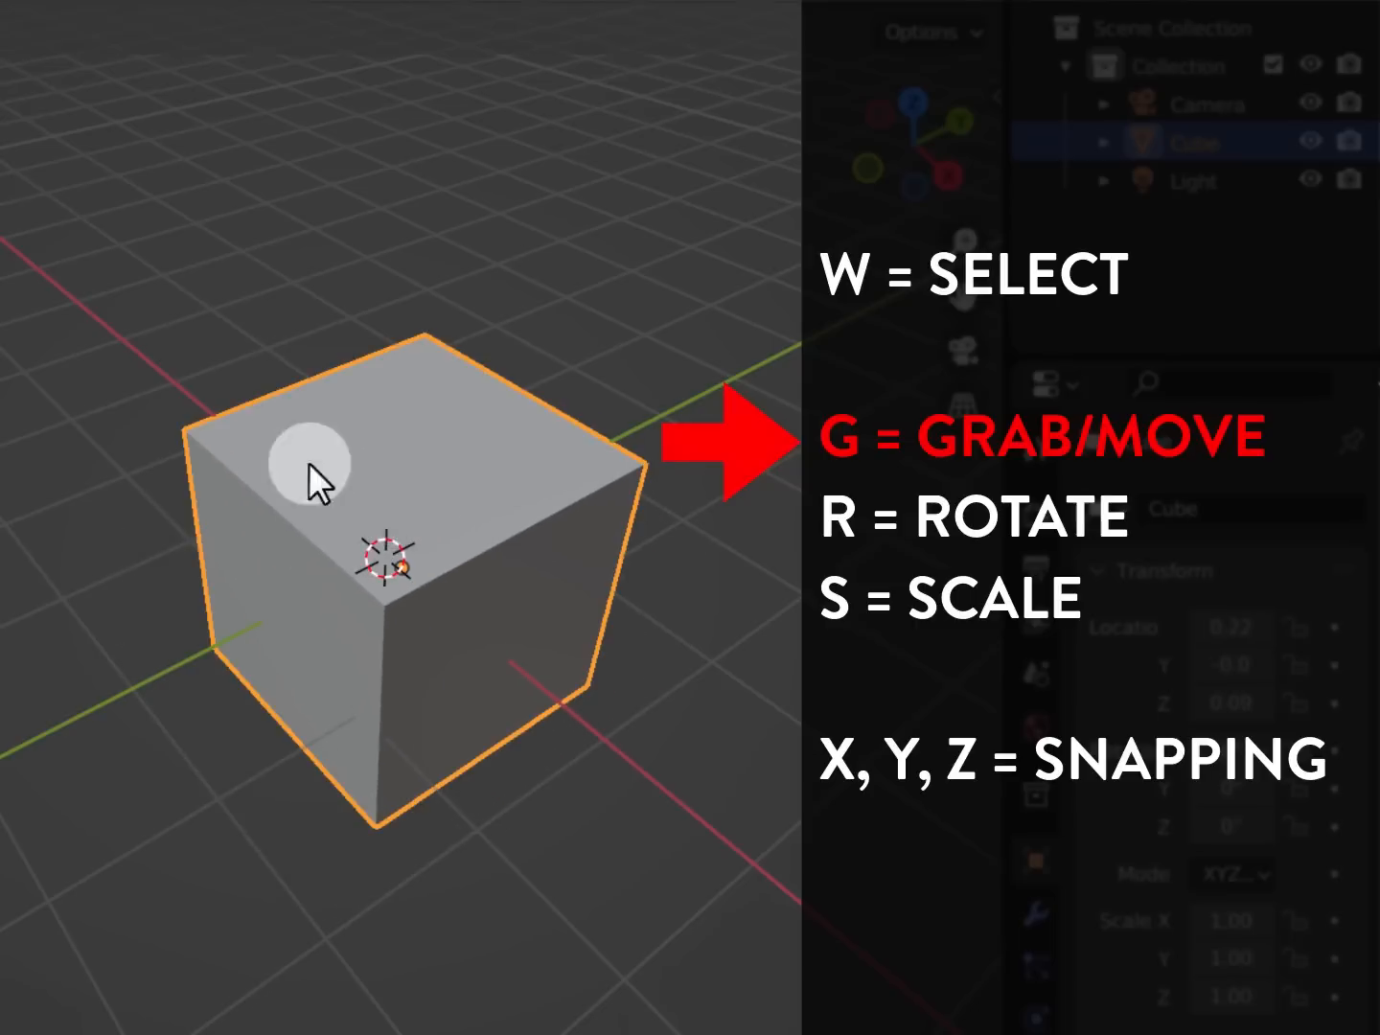
# Grab the cube and slide it around while switching the movement constraint repeatedly between the X, Y and Z axes
pyautogui.press('g')
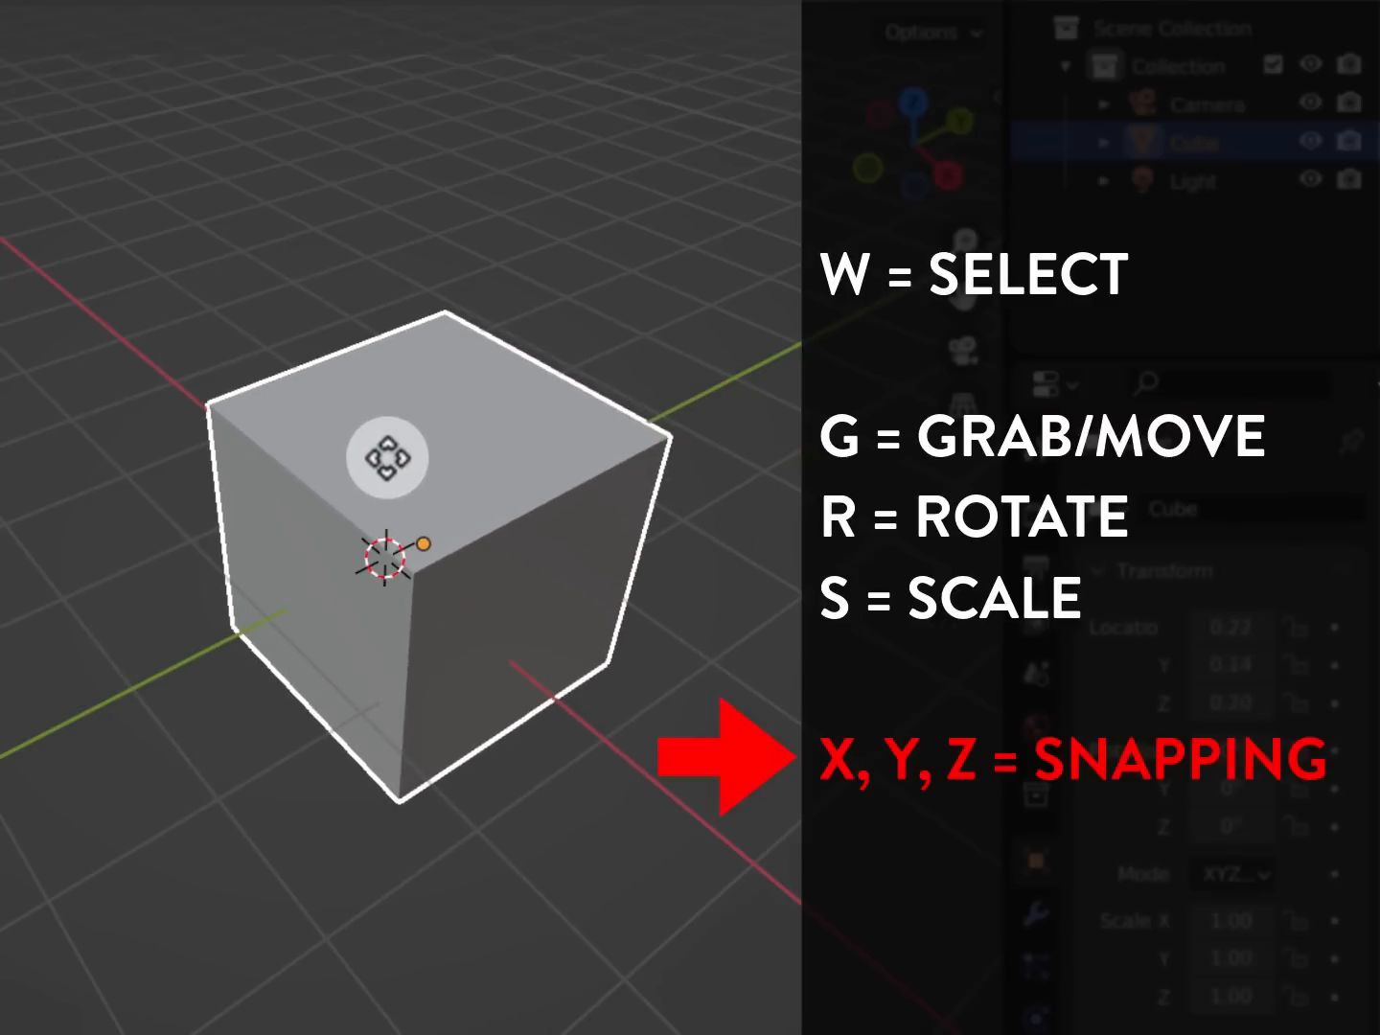
pyautogui.press('x')
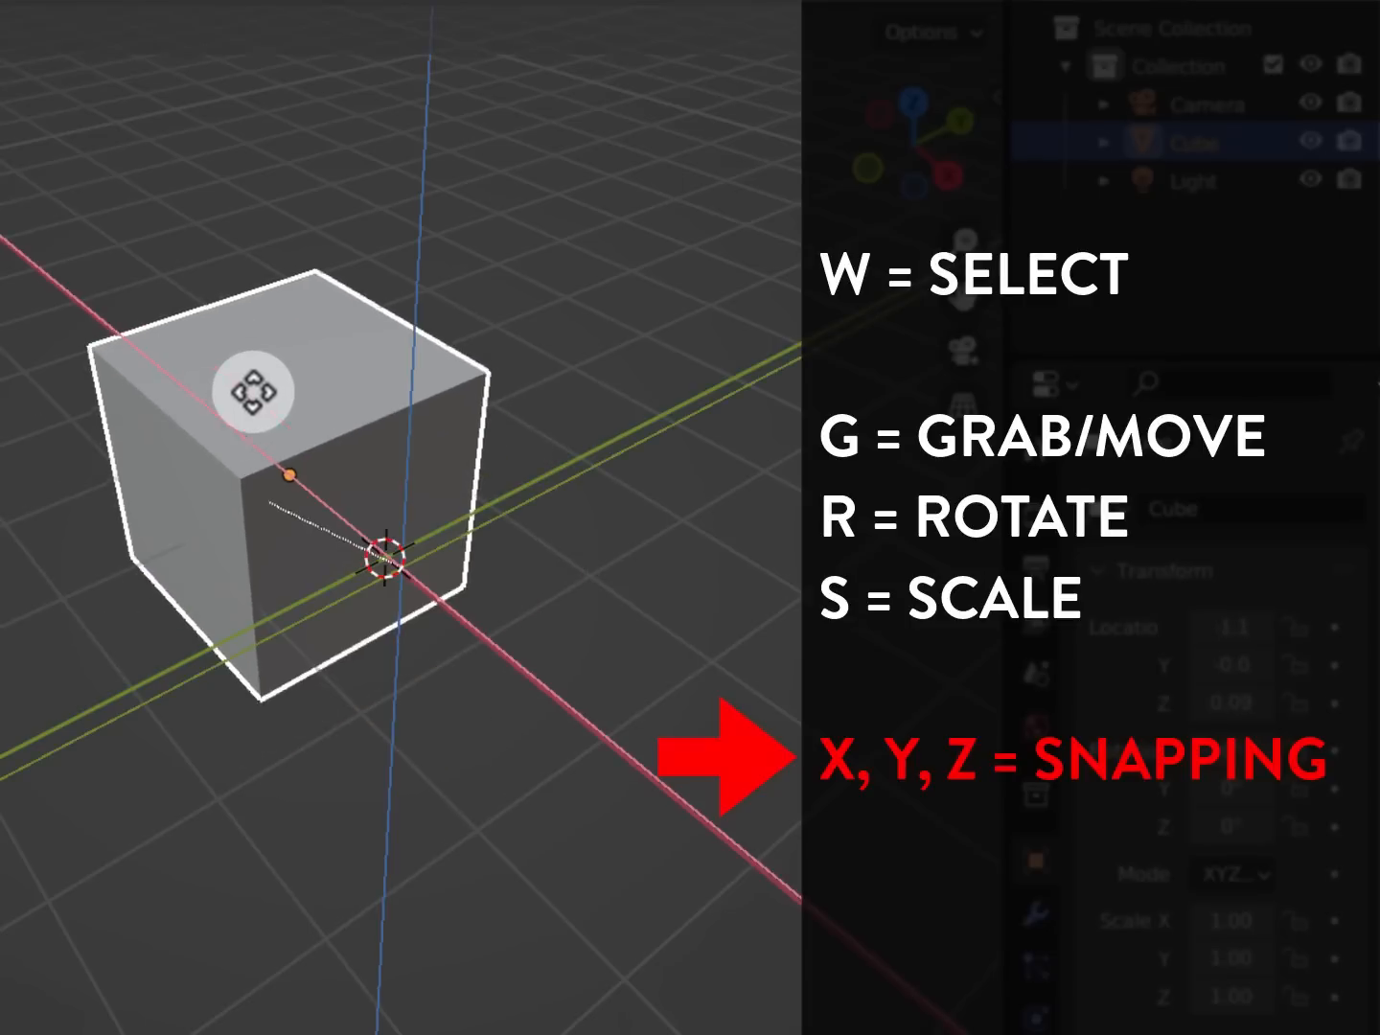
pyautogui.press('z')
pyautogui.press('y')
pyautogui.press('x')
pyautogui.press('z')
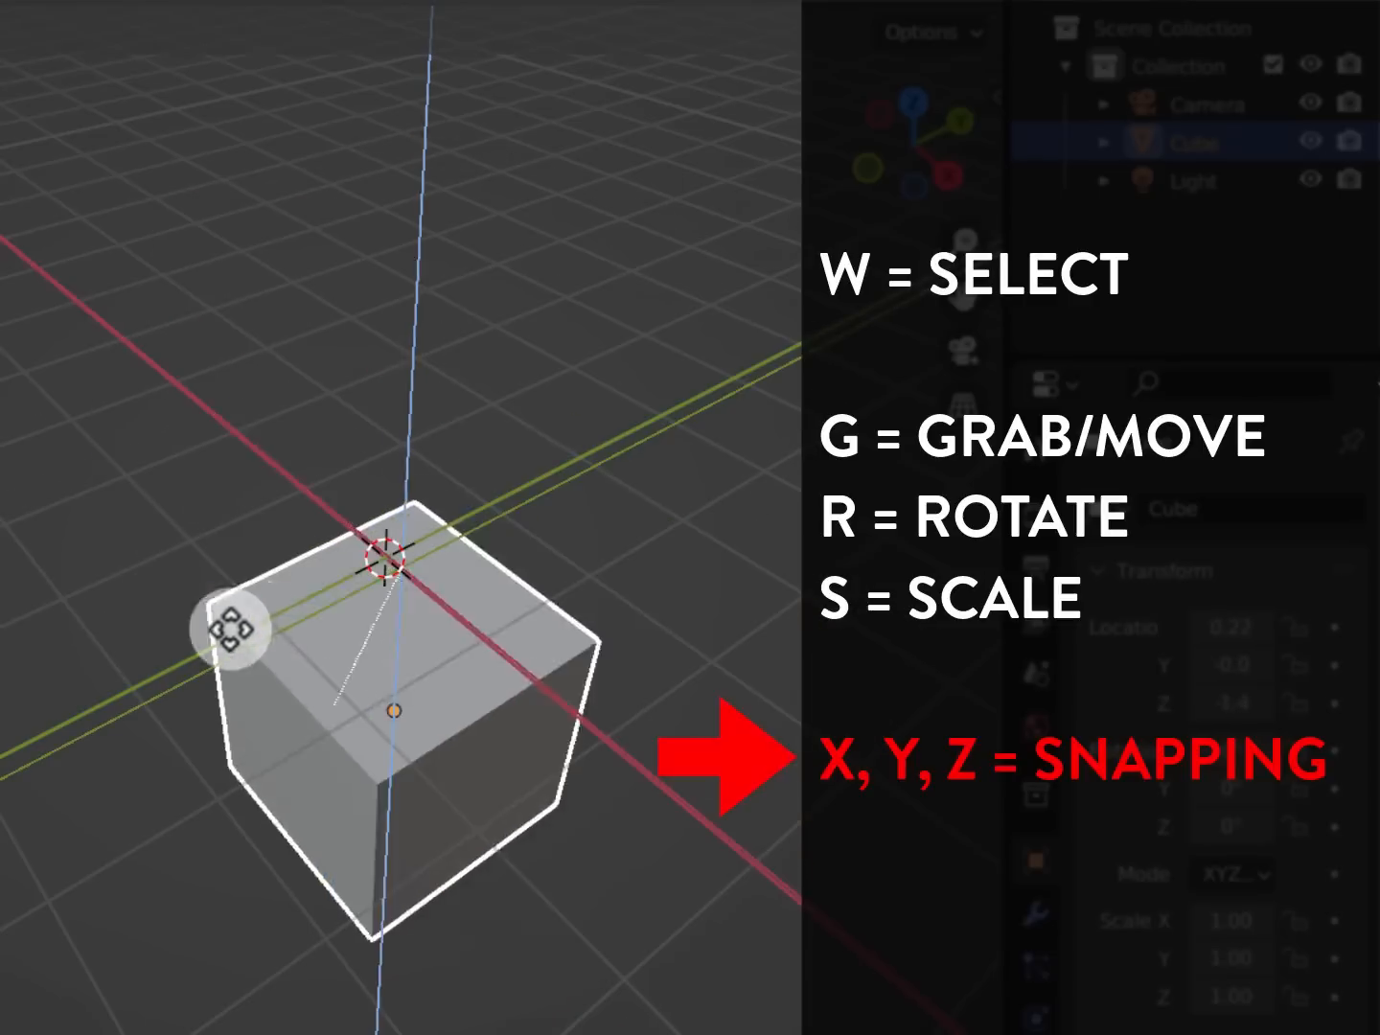
pyautogui.press('y')
pyautogui.press('x')
pyautogui.press('z')
pyautogui.press('y')
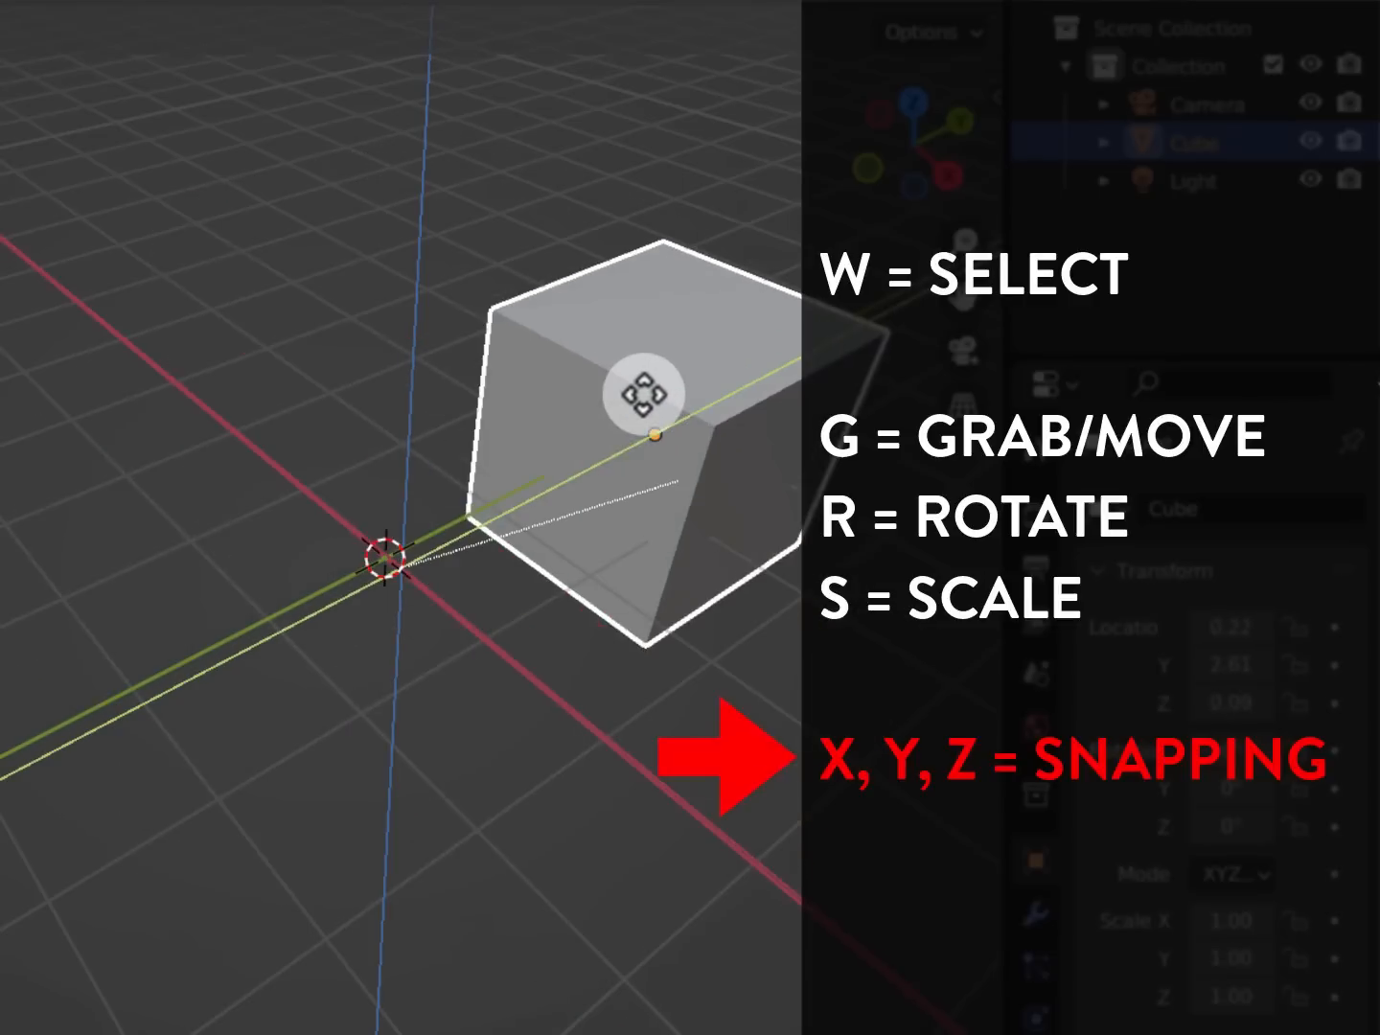
pyautogui.press('x')
pyautogui.press('z')
pyautogui.press('y')
pyautogui.press('x')
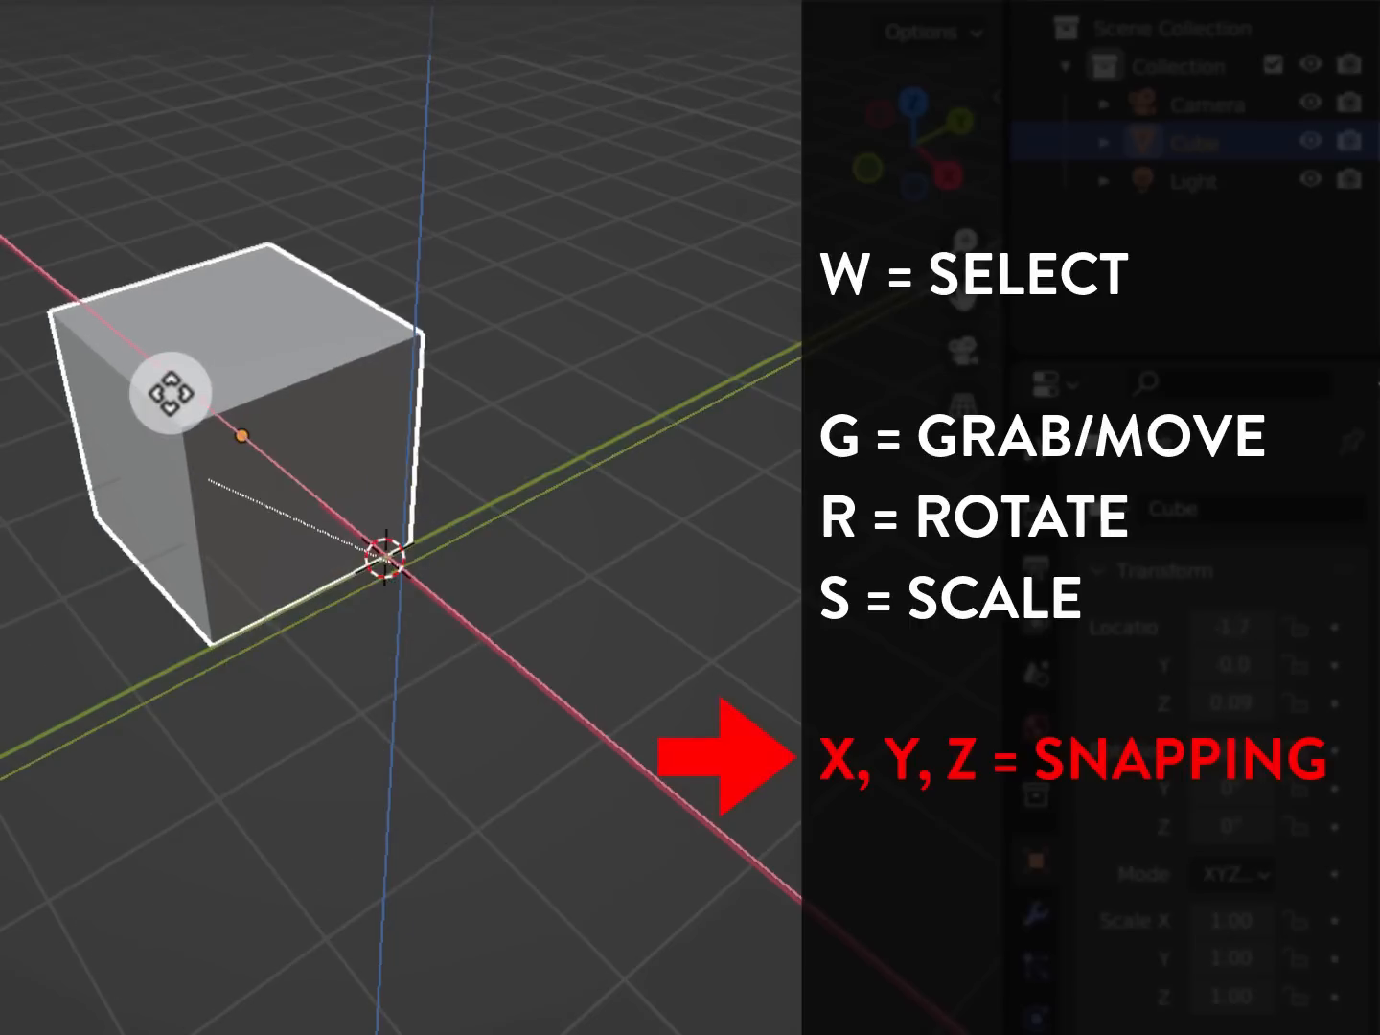
pyautogui.press('z')
pyautogui.press('y')
pyautogui.press('x')
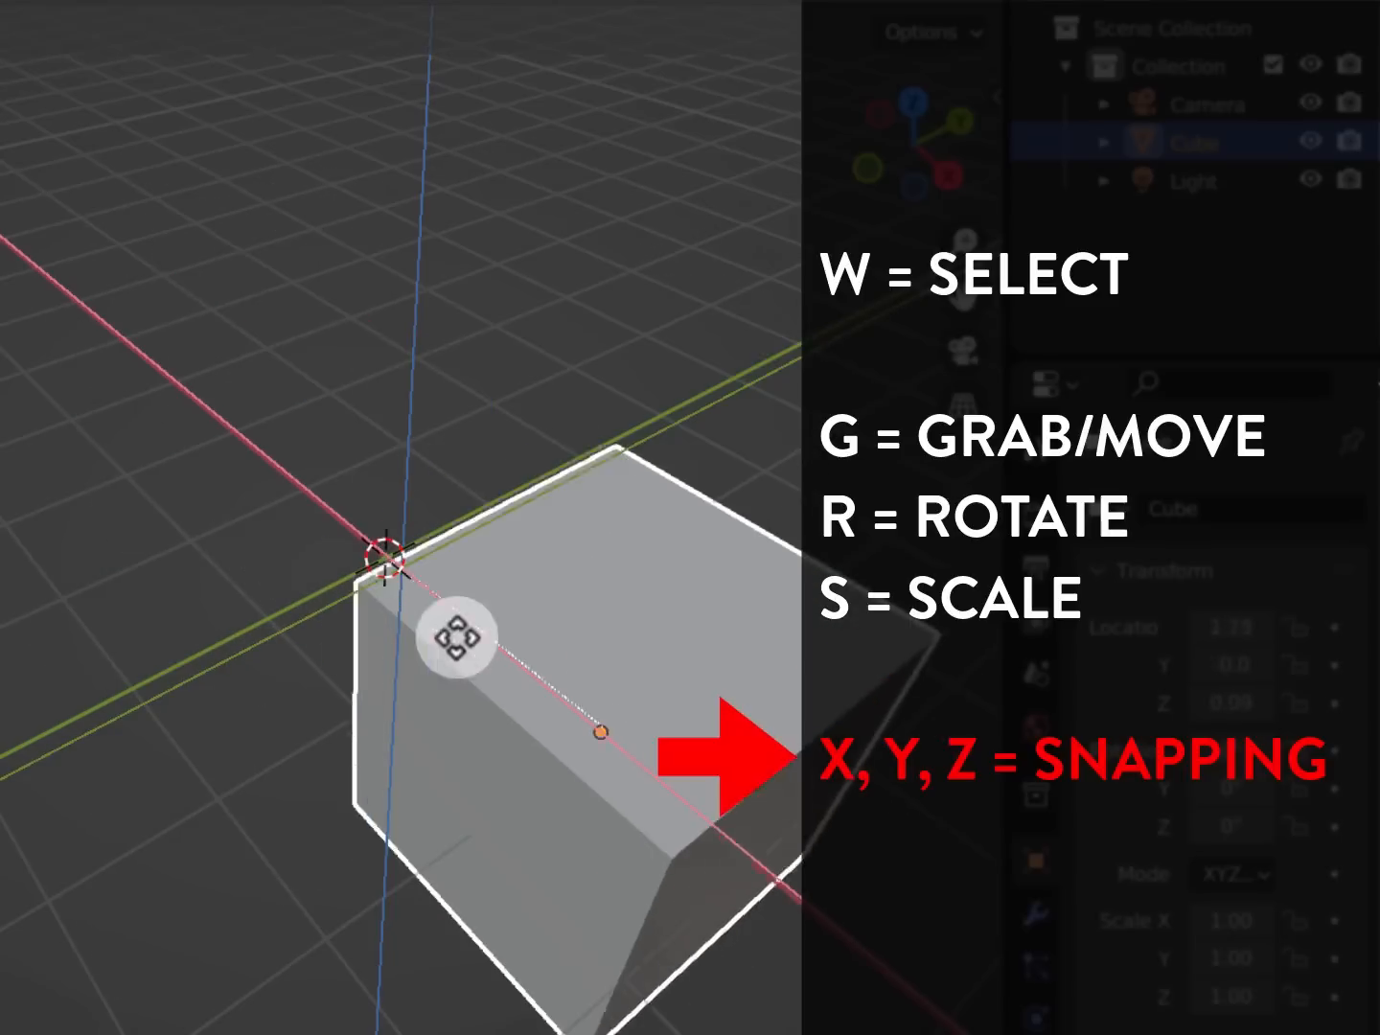
pyautogui.press('y')
pyautogui.press('x')
pyautogui.press('z')
pyautogui.press('y')
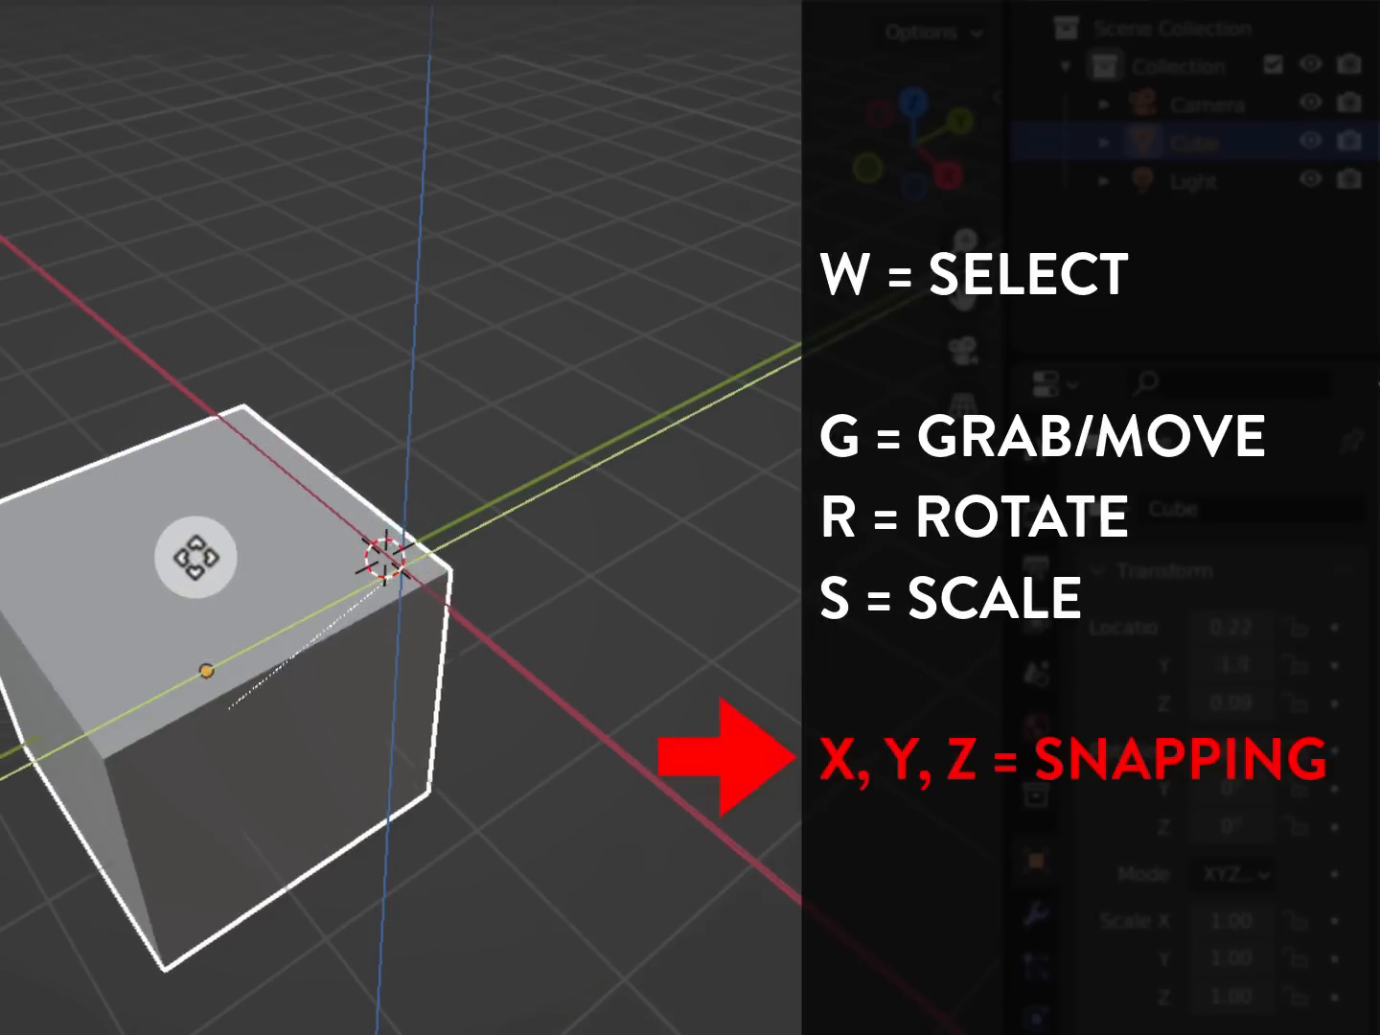
pyautogui.press('x')
# Move the cube using interactive axis snapping along Y and Z, and place it at about X 0.38, Y -0.2, Z 0.33
pyautogui.middleClick(421, 624)
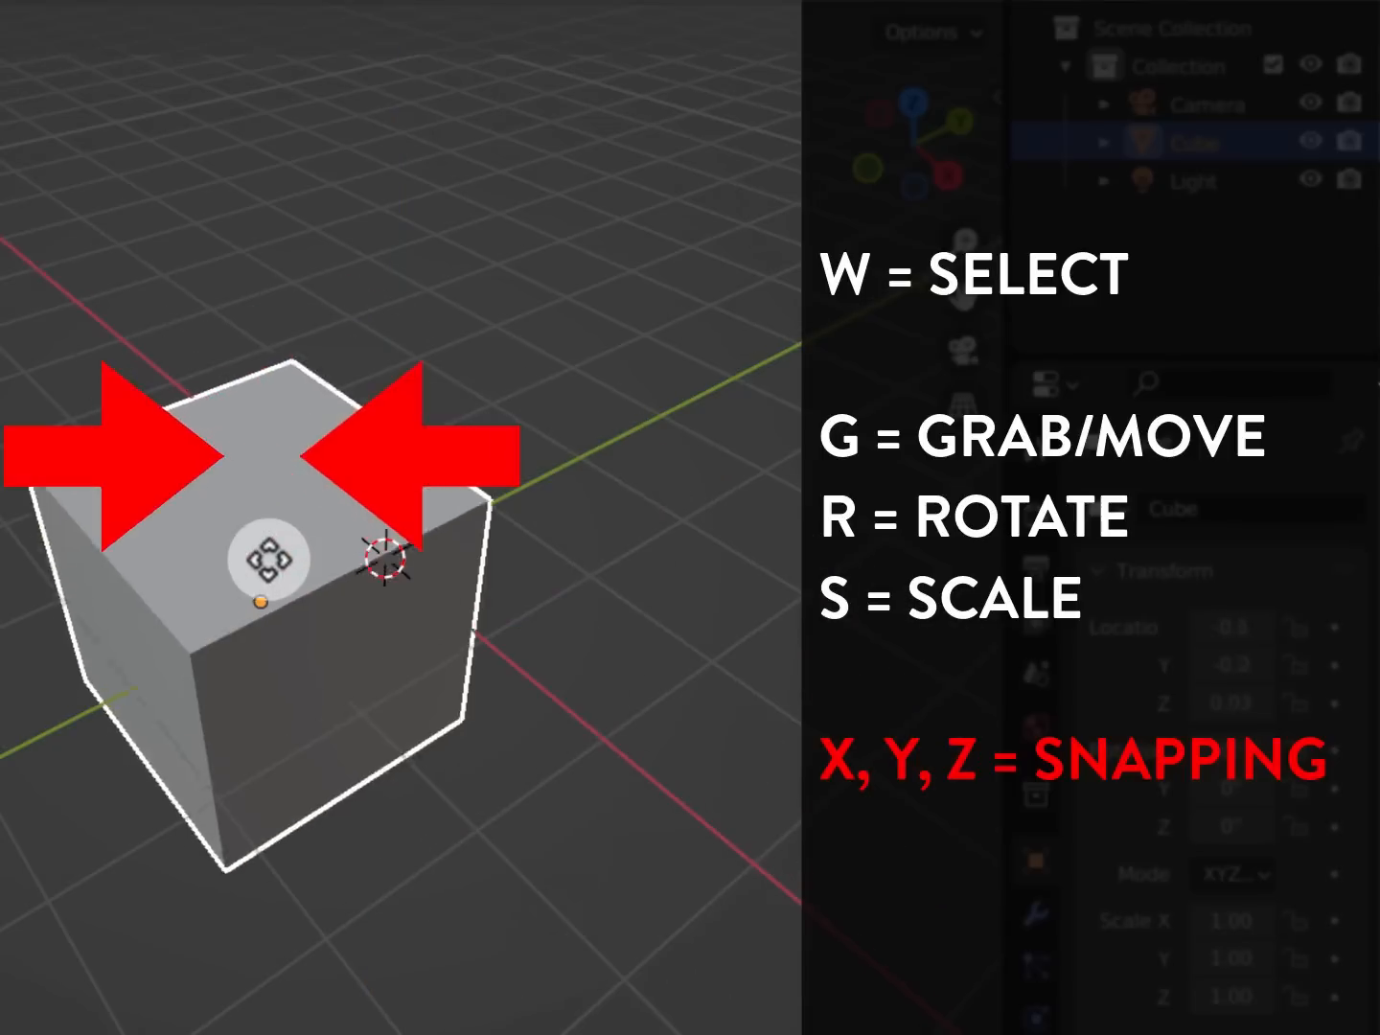
pyautogui.moveTo(249, 575); pyautogui.dragTo(73, 684, button='middle')
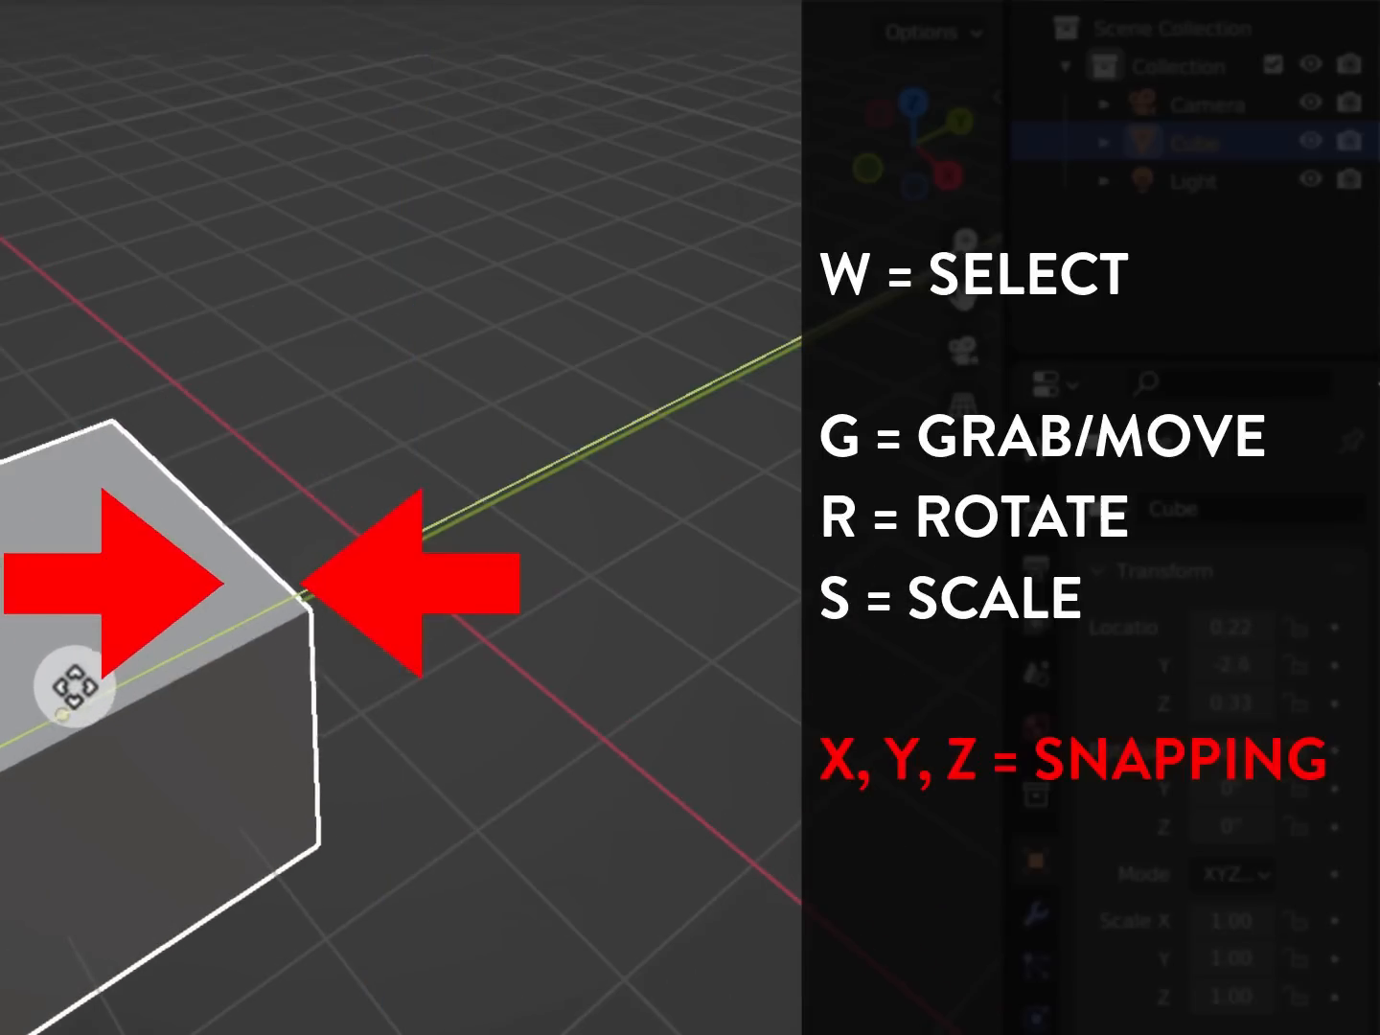
pyautogui.press('z')
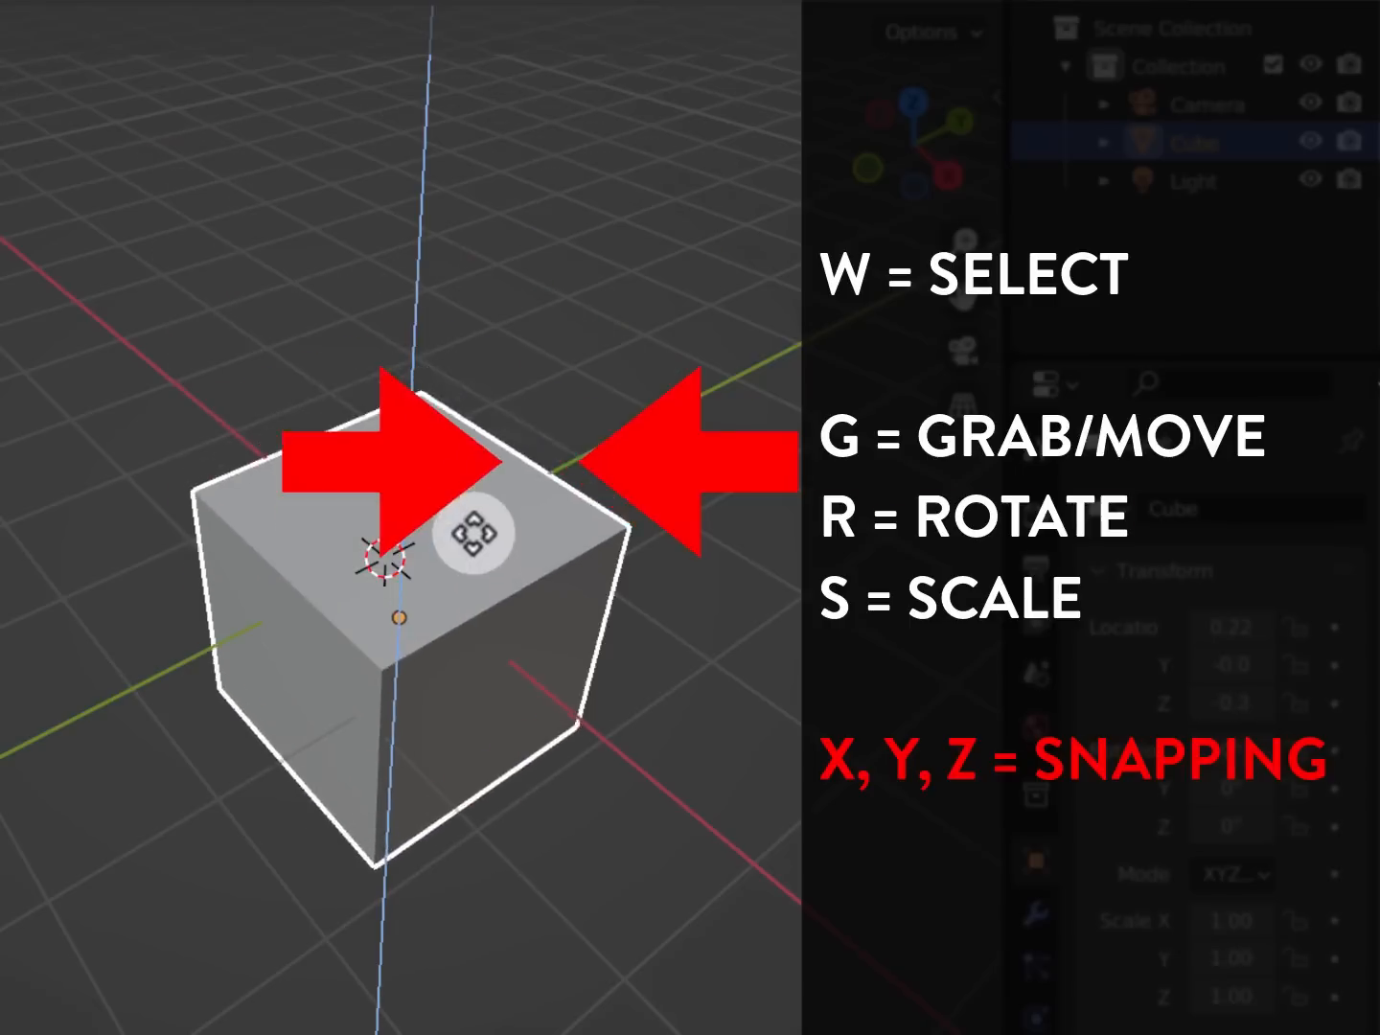
pyautogui.click(550, 527)
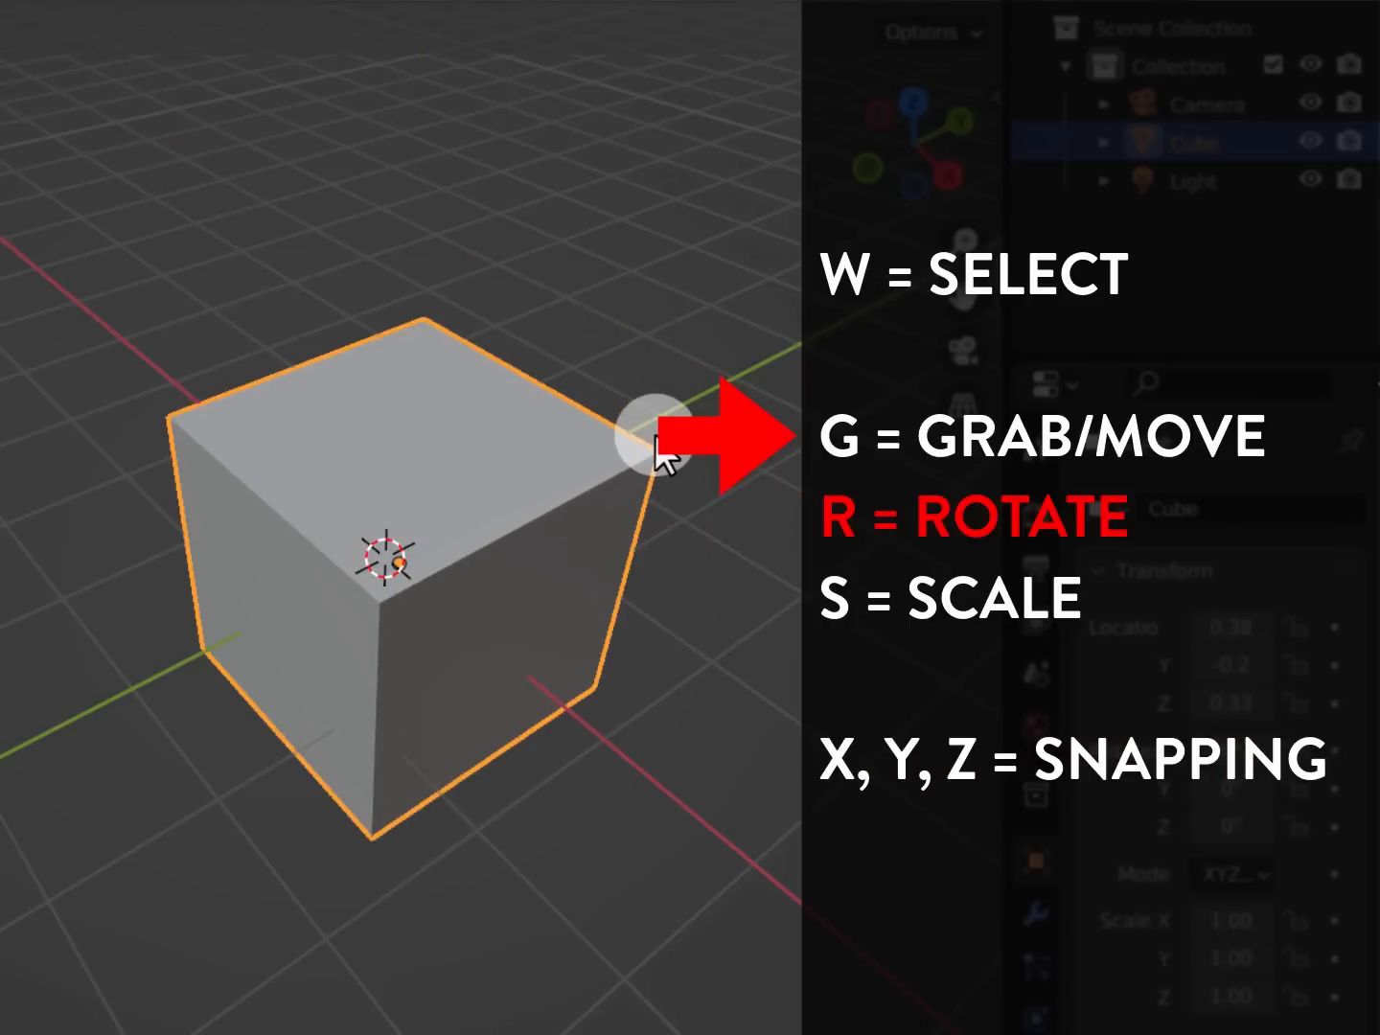
# Rotate the cube freely to a Z rotation of about -144° and scale it uniformly to about 1.01
pyautogui.press('r')
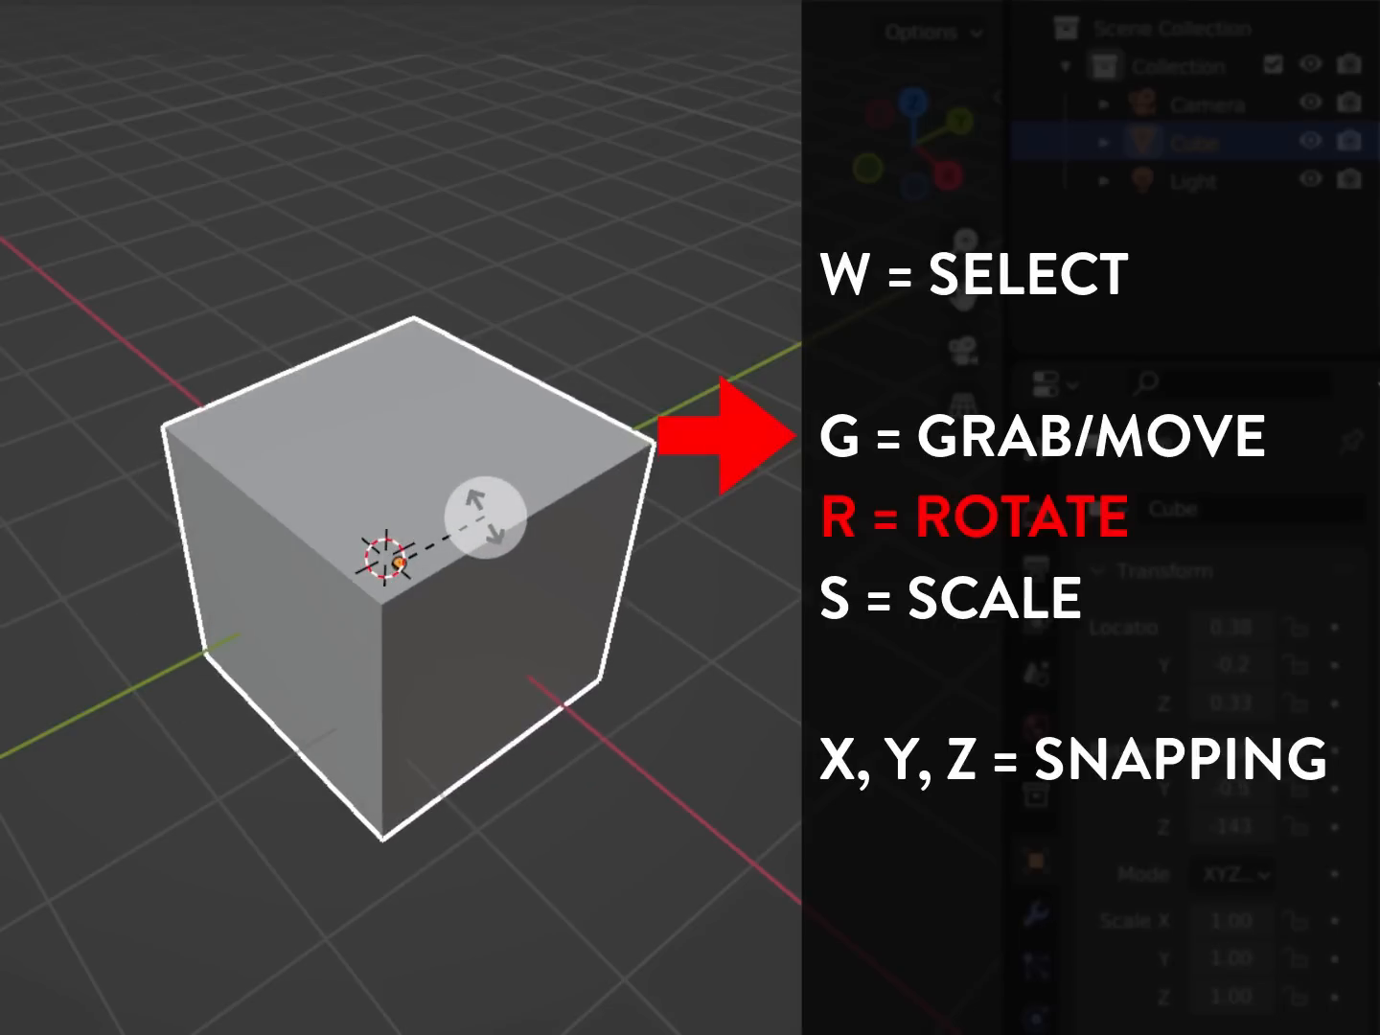
pyautogui.press('s')
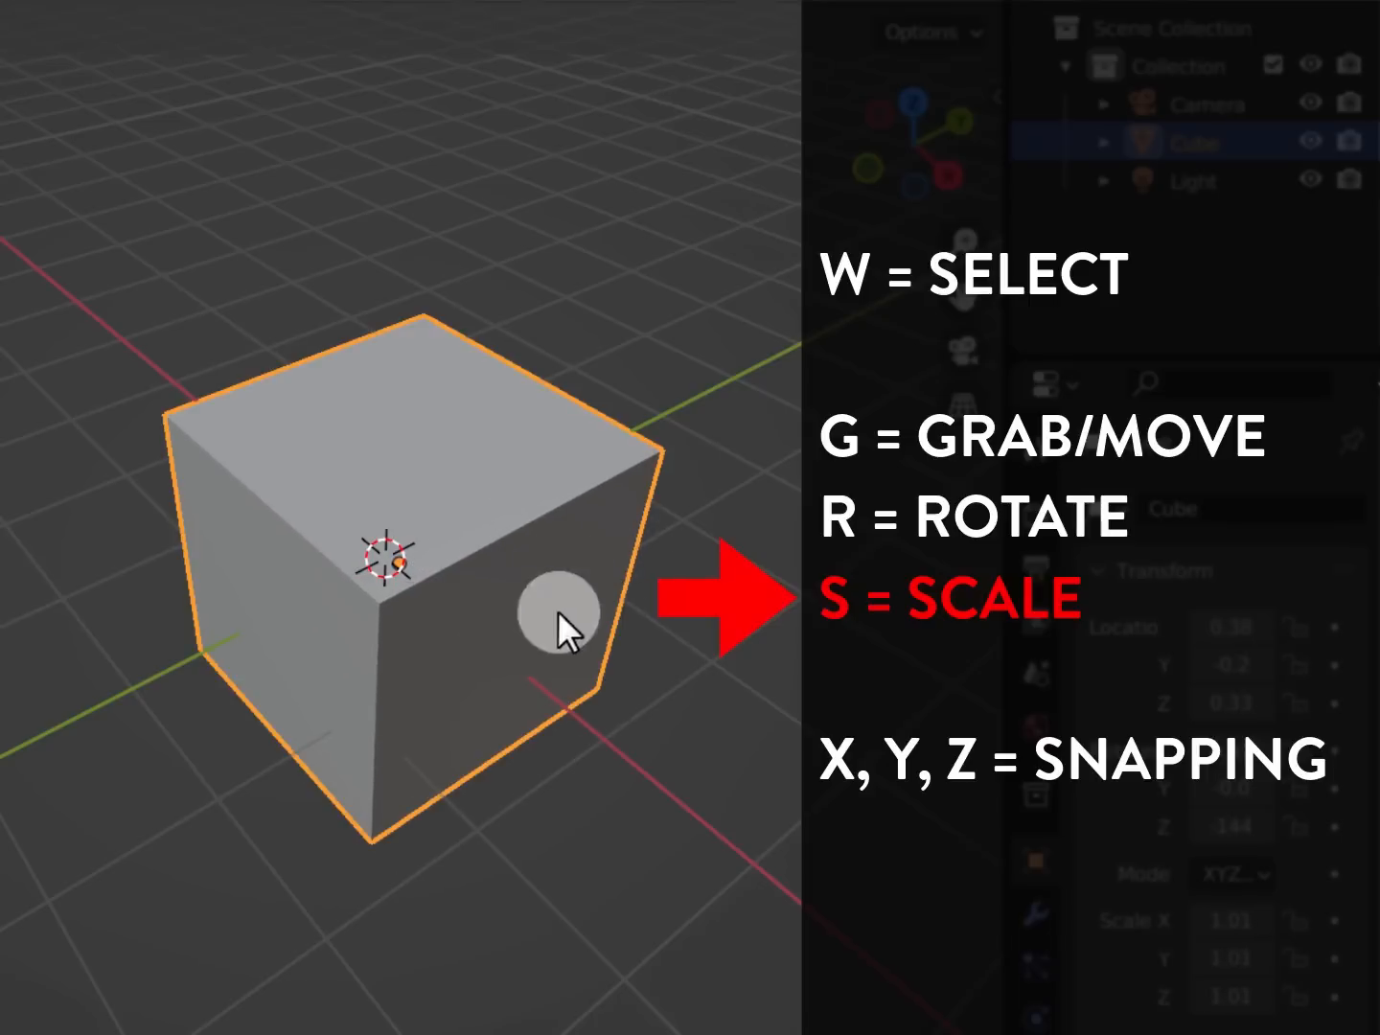
# Stretch the cube along only the Y axis to a Y scale of about 1.41
pyautogui.press('s')
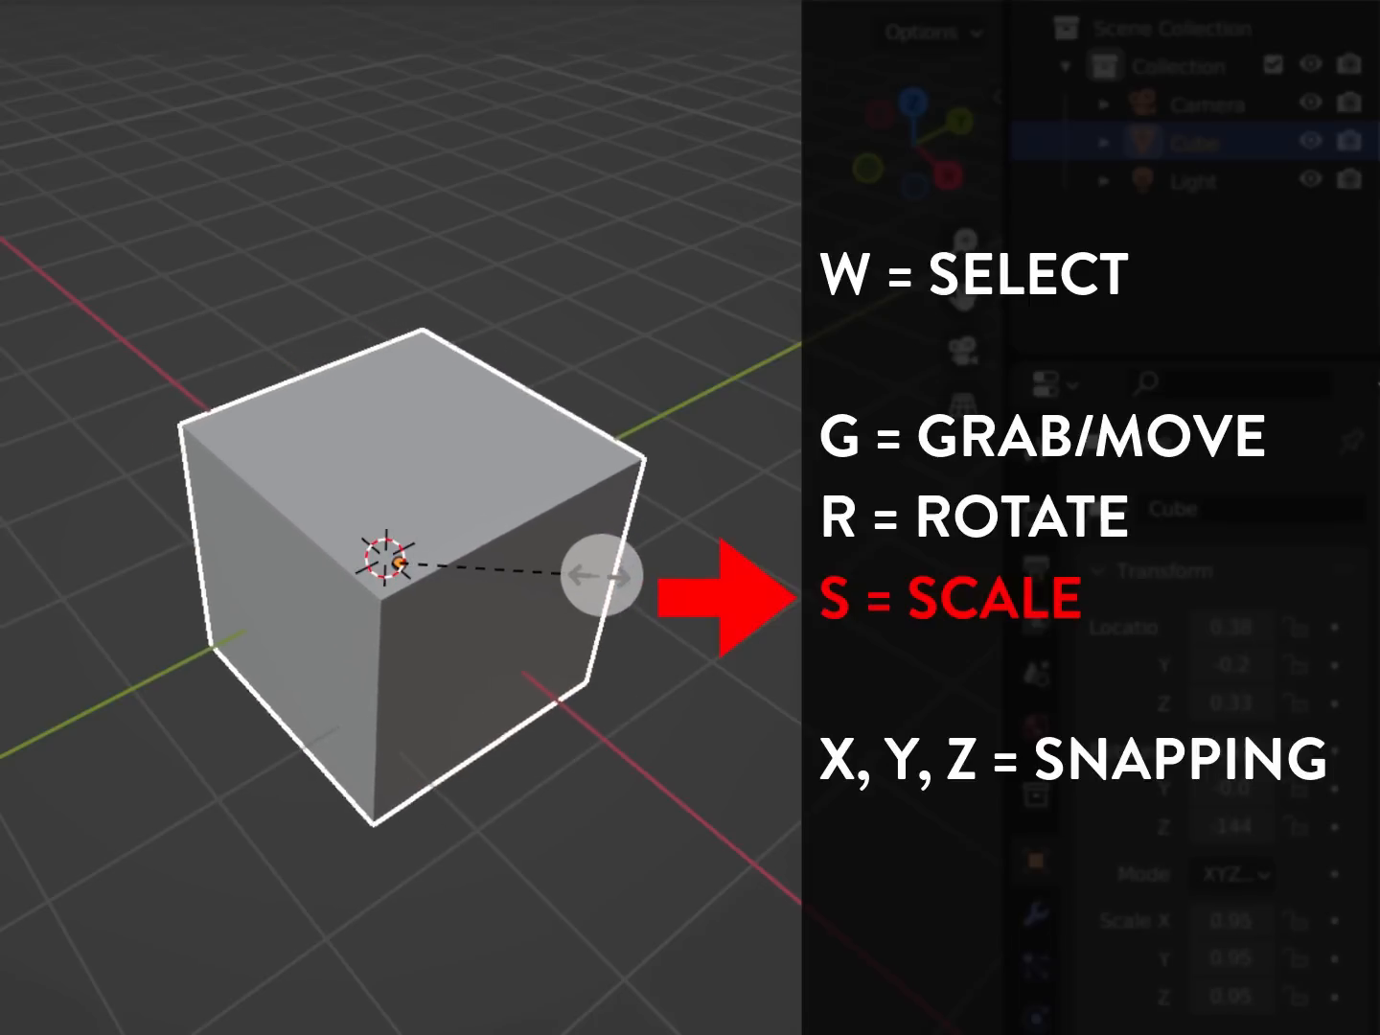
pyautogui.press('y')
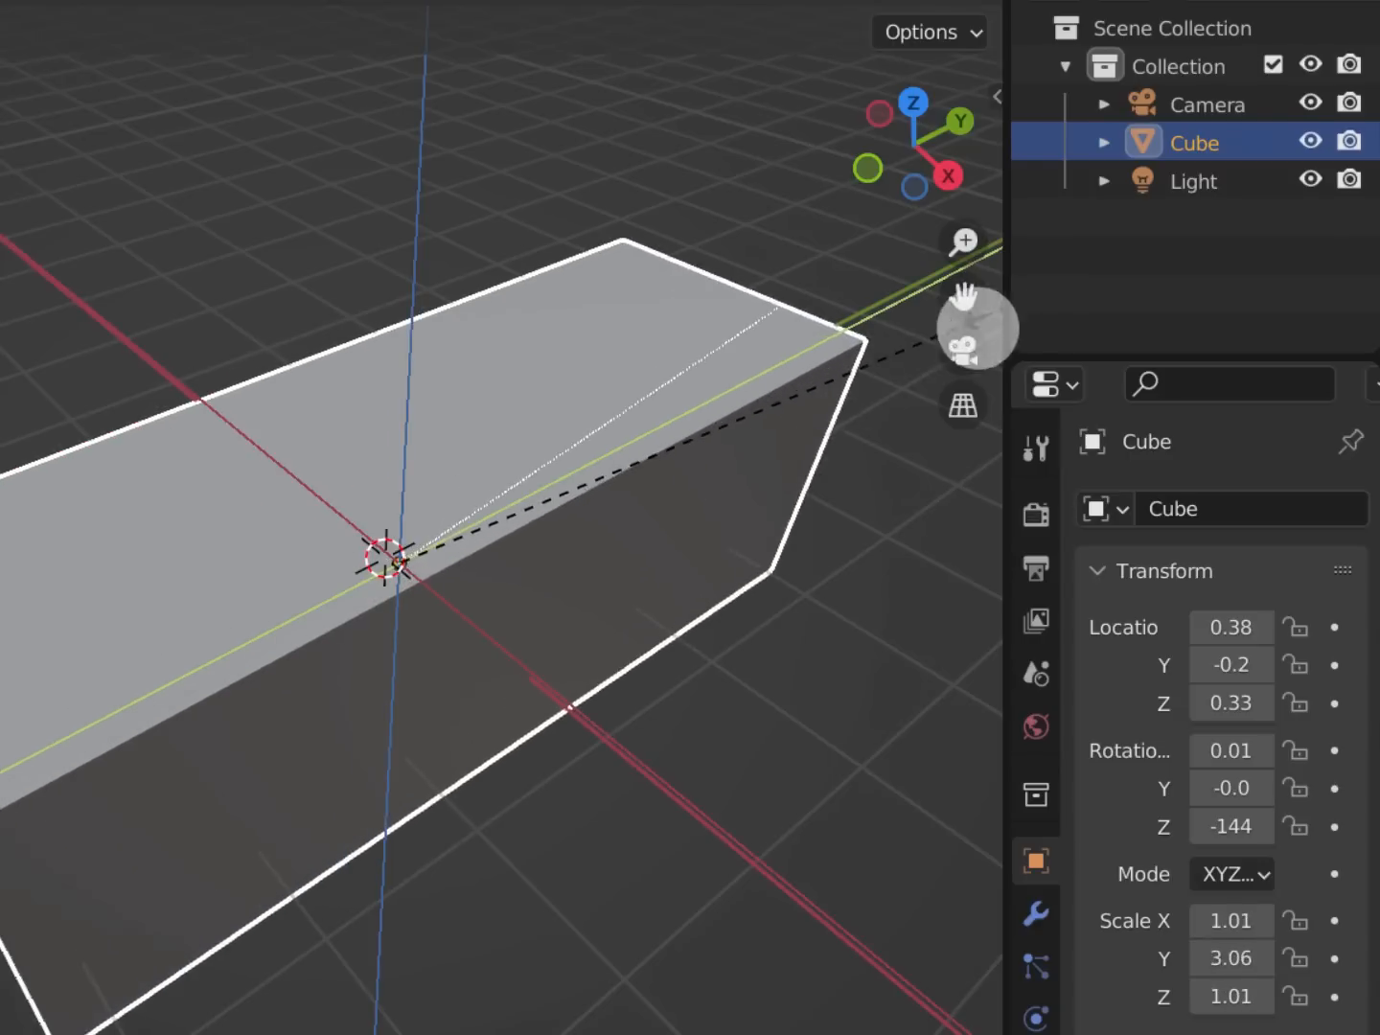
pyautogui.press('z')
pyautogui.press('y')
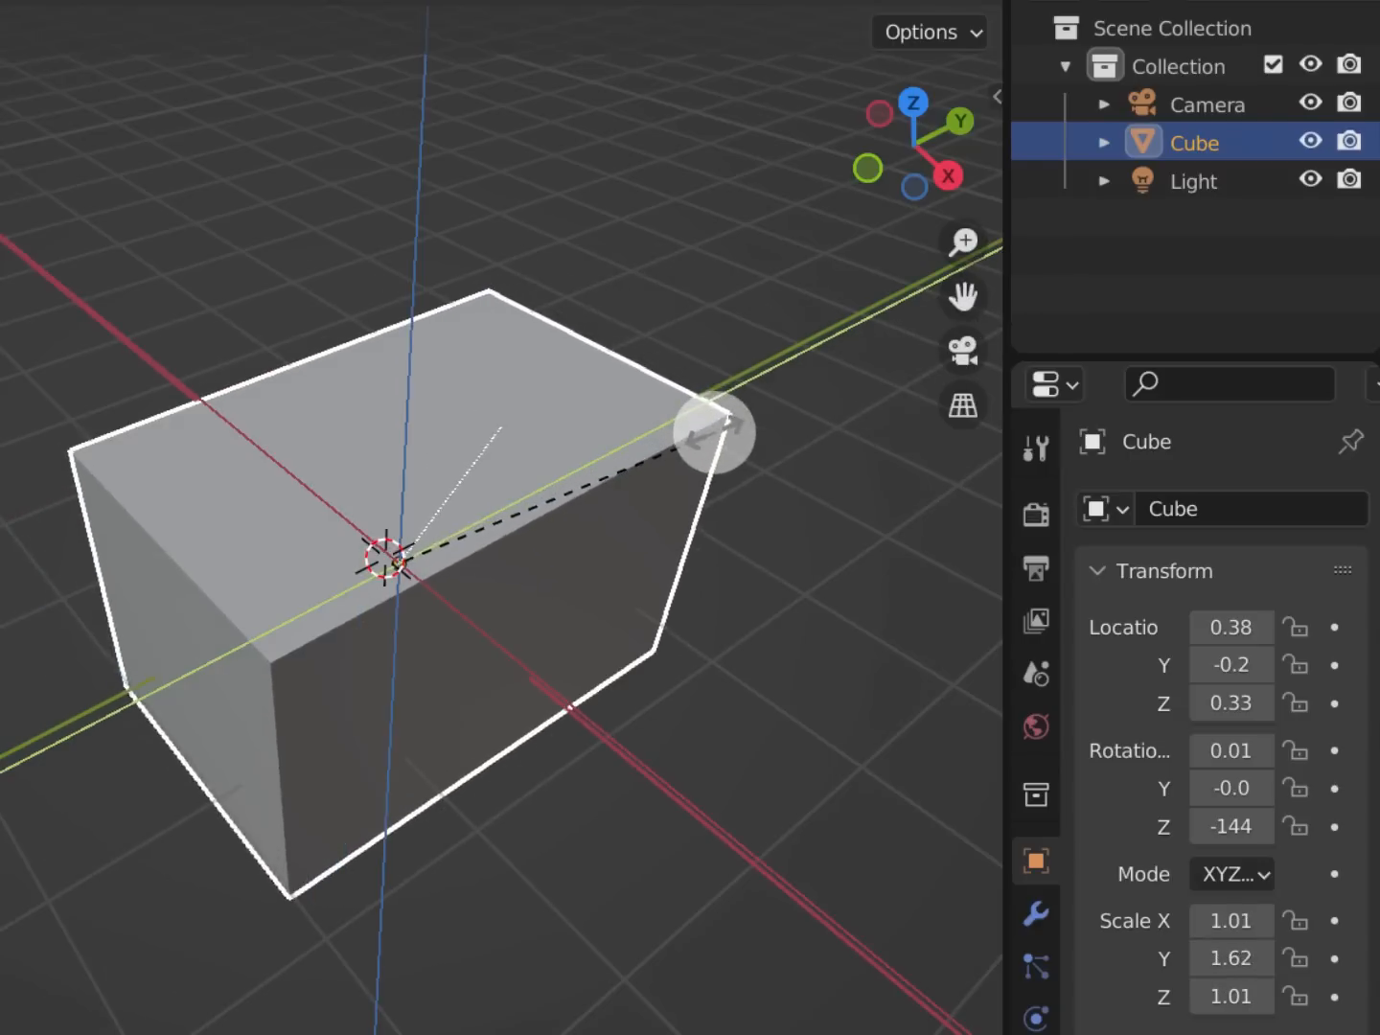
pyautogui.press('z')
pyautogui.press('y')
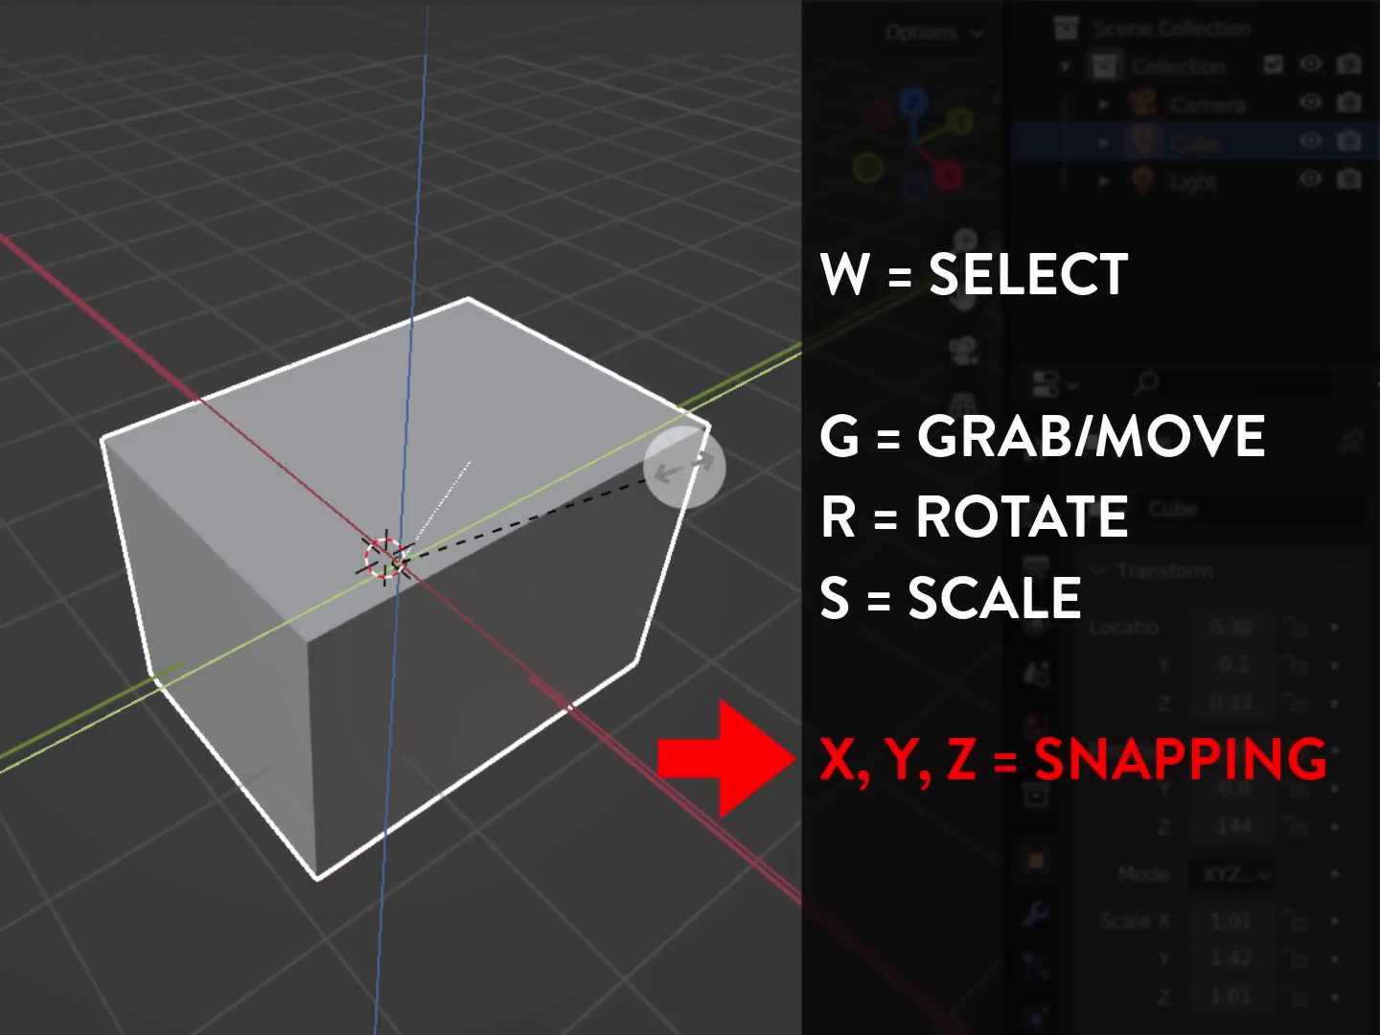
pyautogui.moveTo(684, 468); pyautogui.dragTo(683, 469, button='middle')
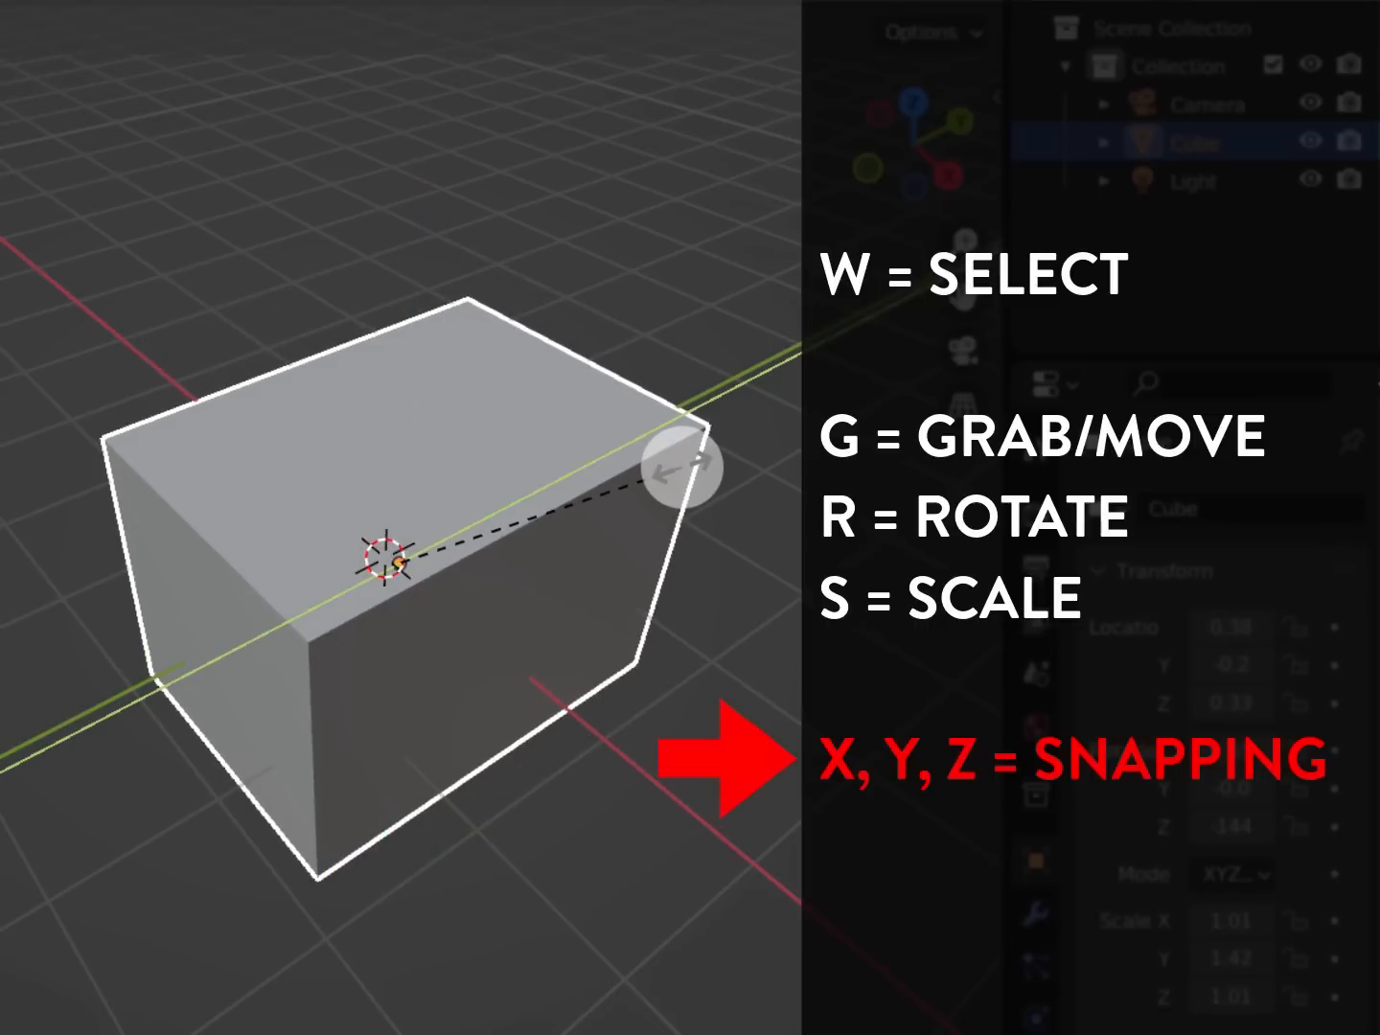
pyautogui.click(681, 468)
# Rotate the stretched cube, using interactive axis snapping to constrain the rotation
pyautogui.press('r')
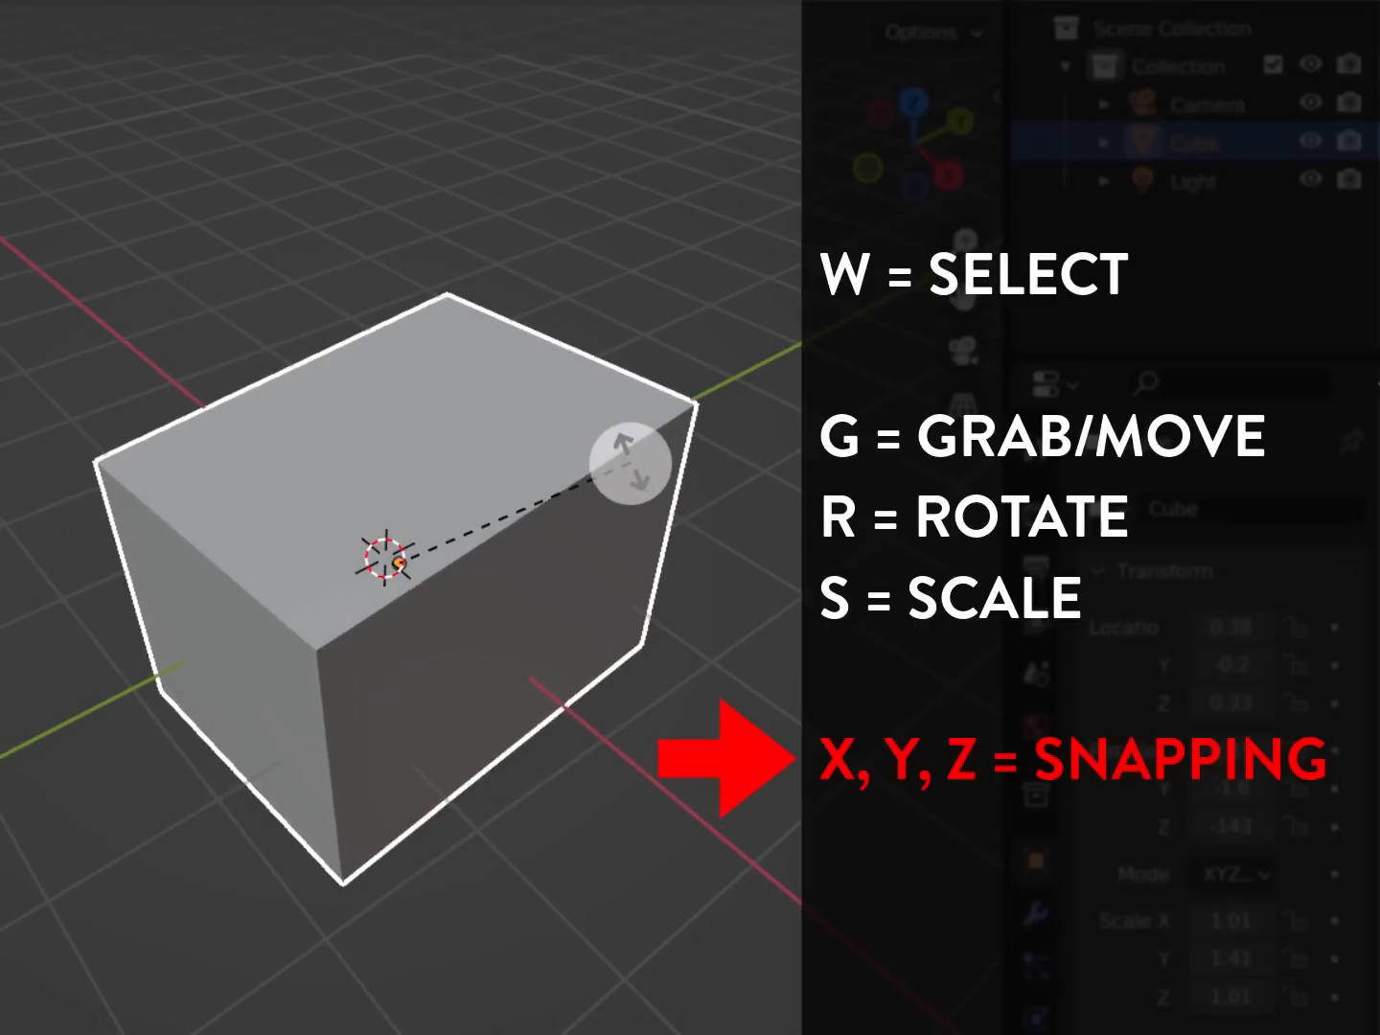
pyautogui.moveTo(623, 443); pyautogui.dragTo(541, 514, button='middle')
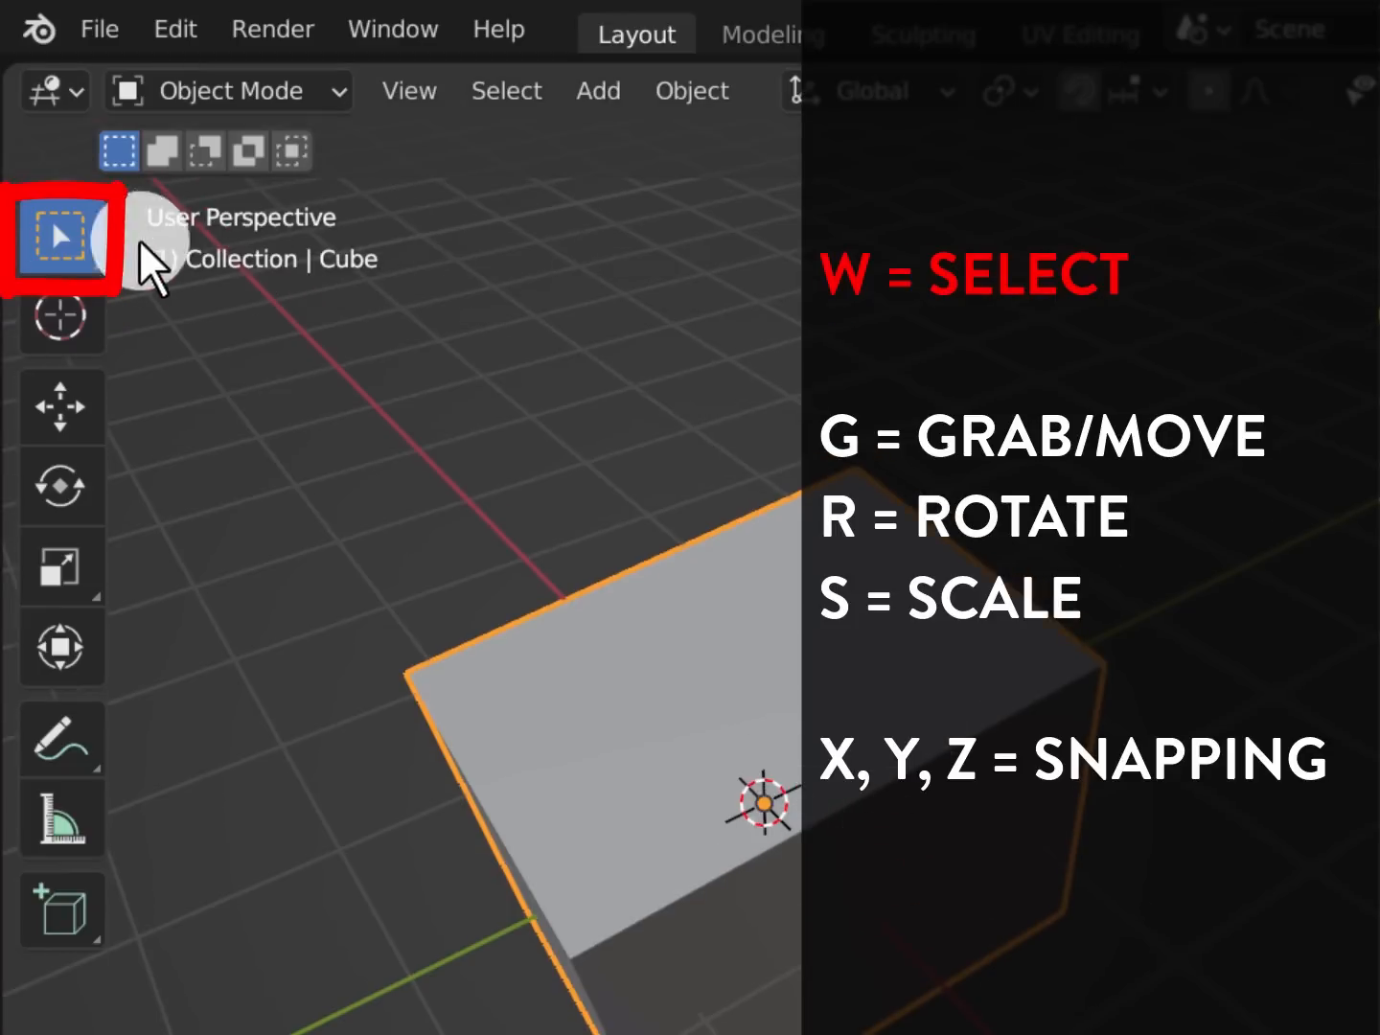
# Cycle through the selection tool variants, from circle selection around to Select Box again
pyautogui.press('w')
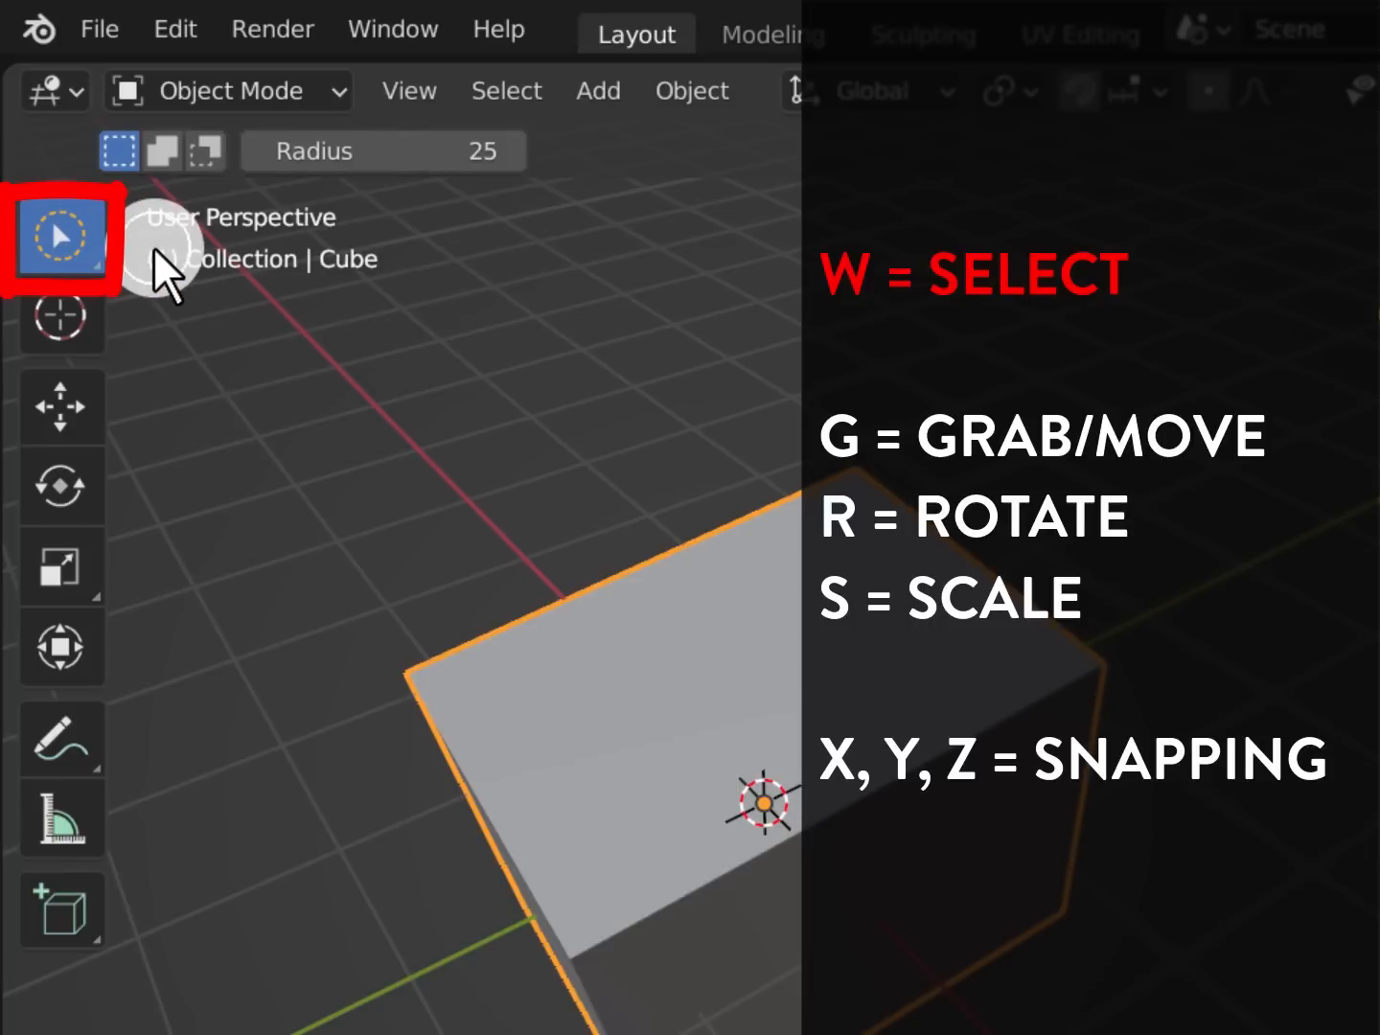
pyautogui.press('w')
pyautogui.press('w')
pyautogui.press('w')
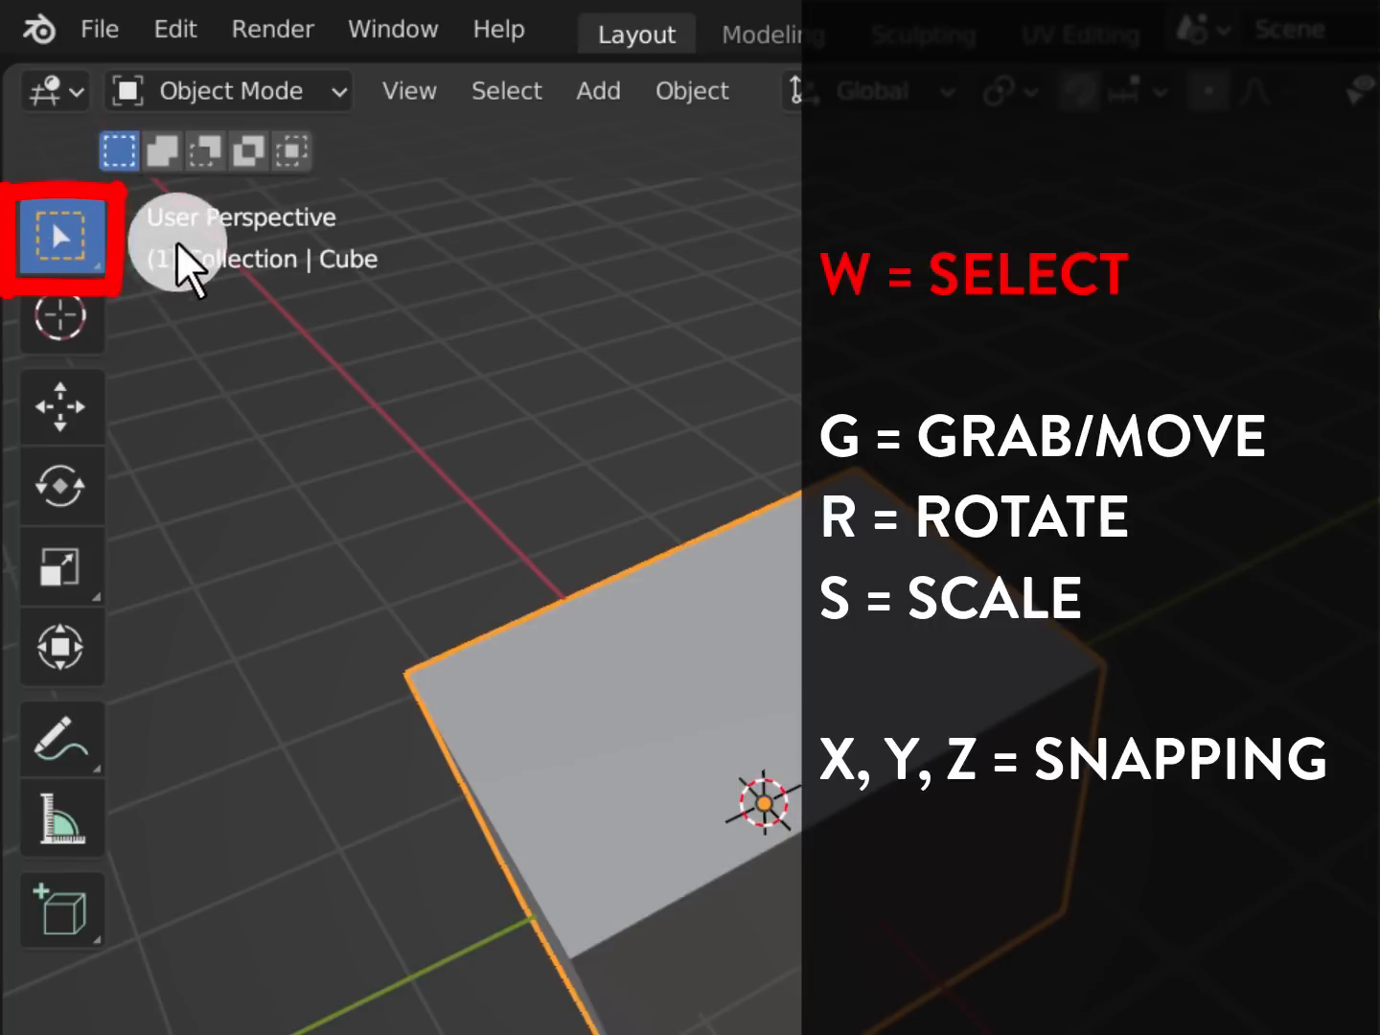
# Cycle through the selection tool variants to lasso selection and set the tool back to Select Box
pyautogui.press('w')
pyautogui.press('w')
pyautogui.press('w')
pyautogui.press('w')
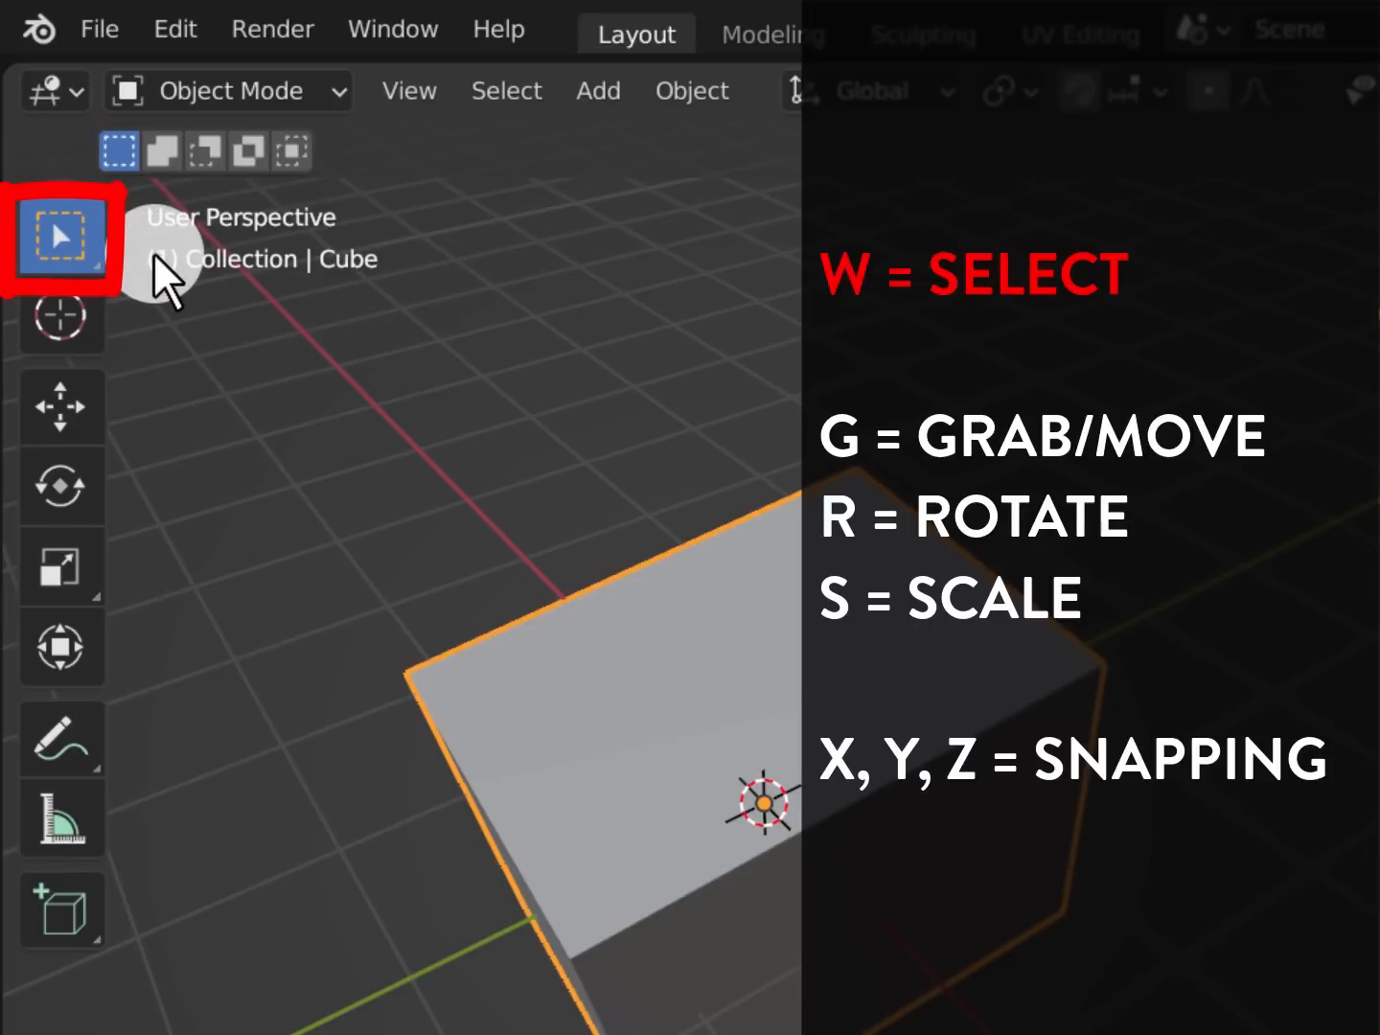
pyautogui.press('w')
pyautogui.press('w')
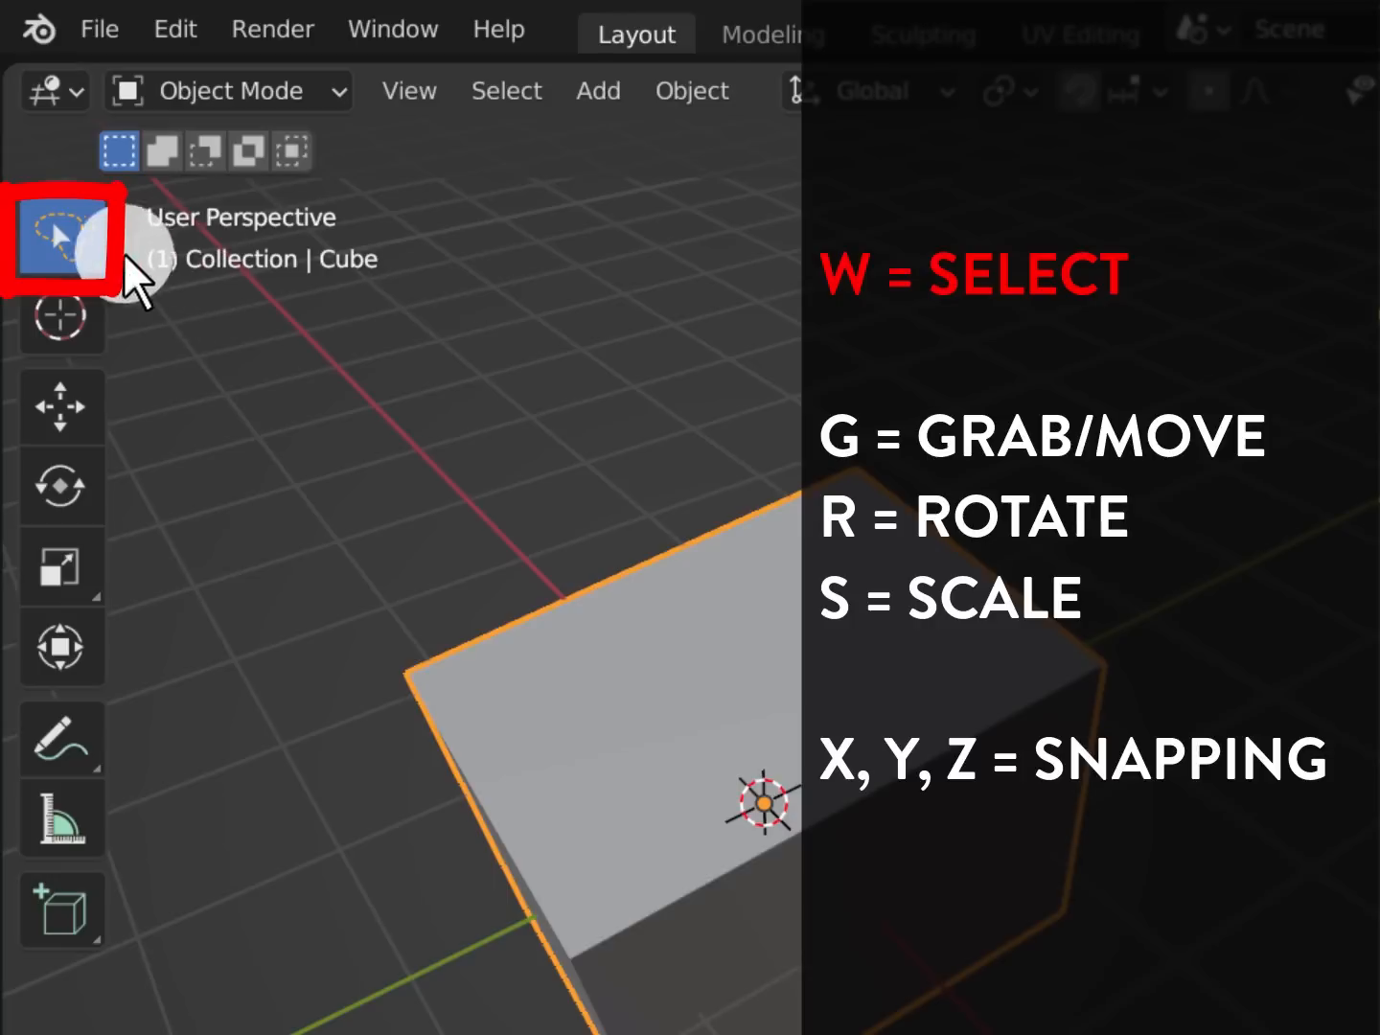
pyautogui.click(54, 240)
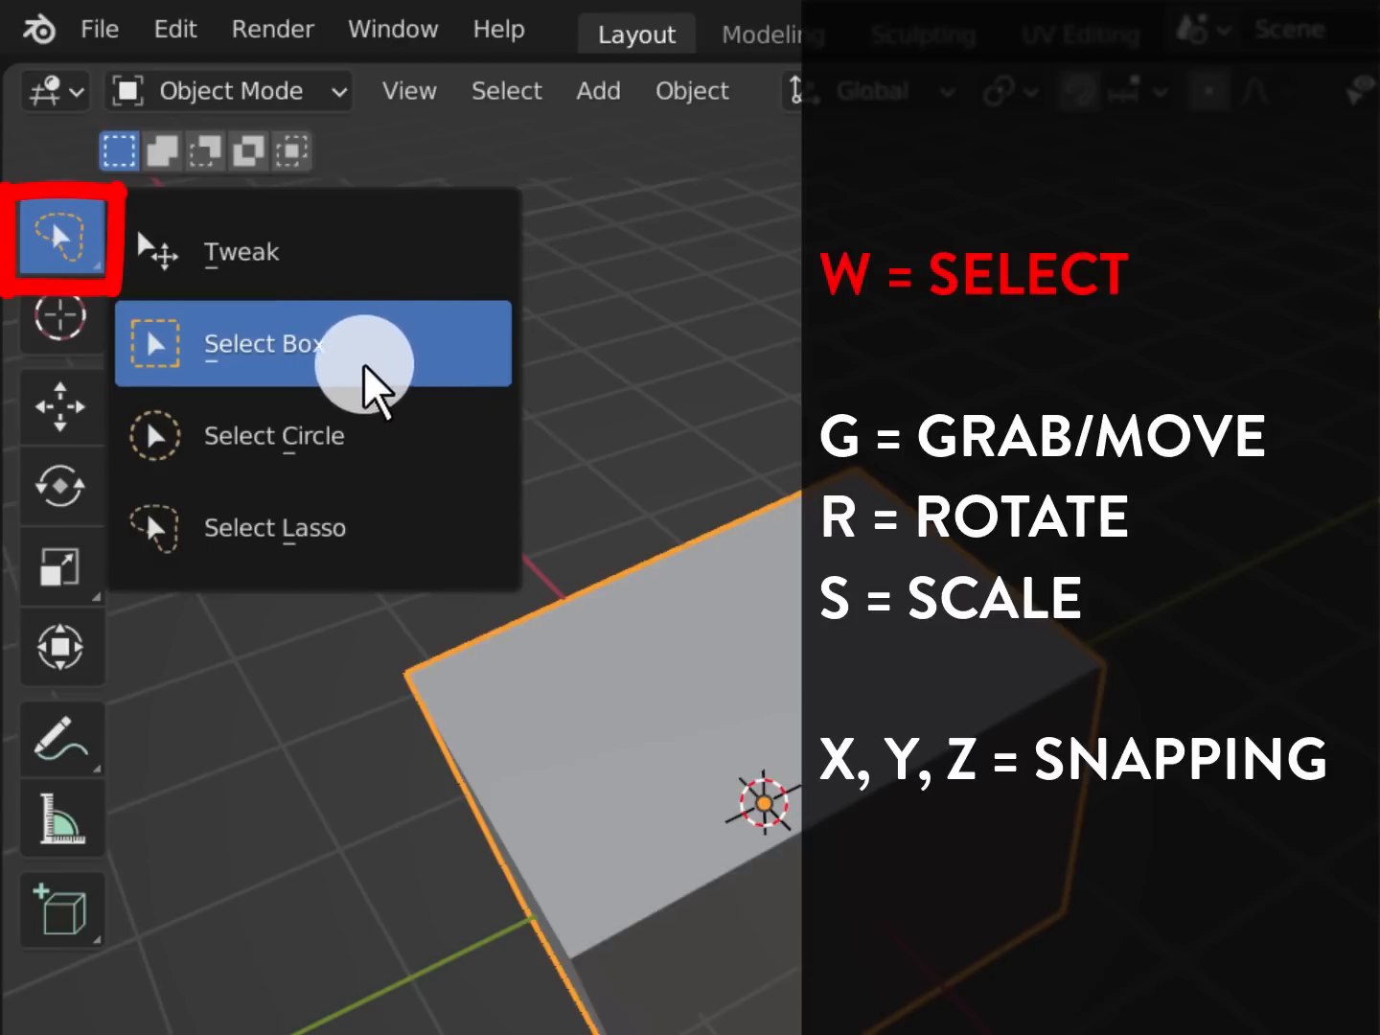
pyautogui.click(423, 358)
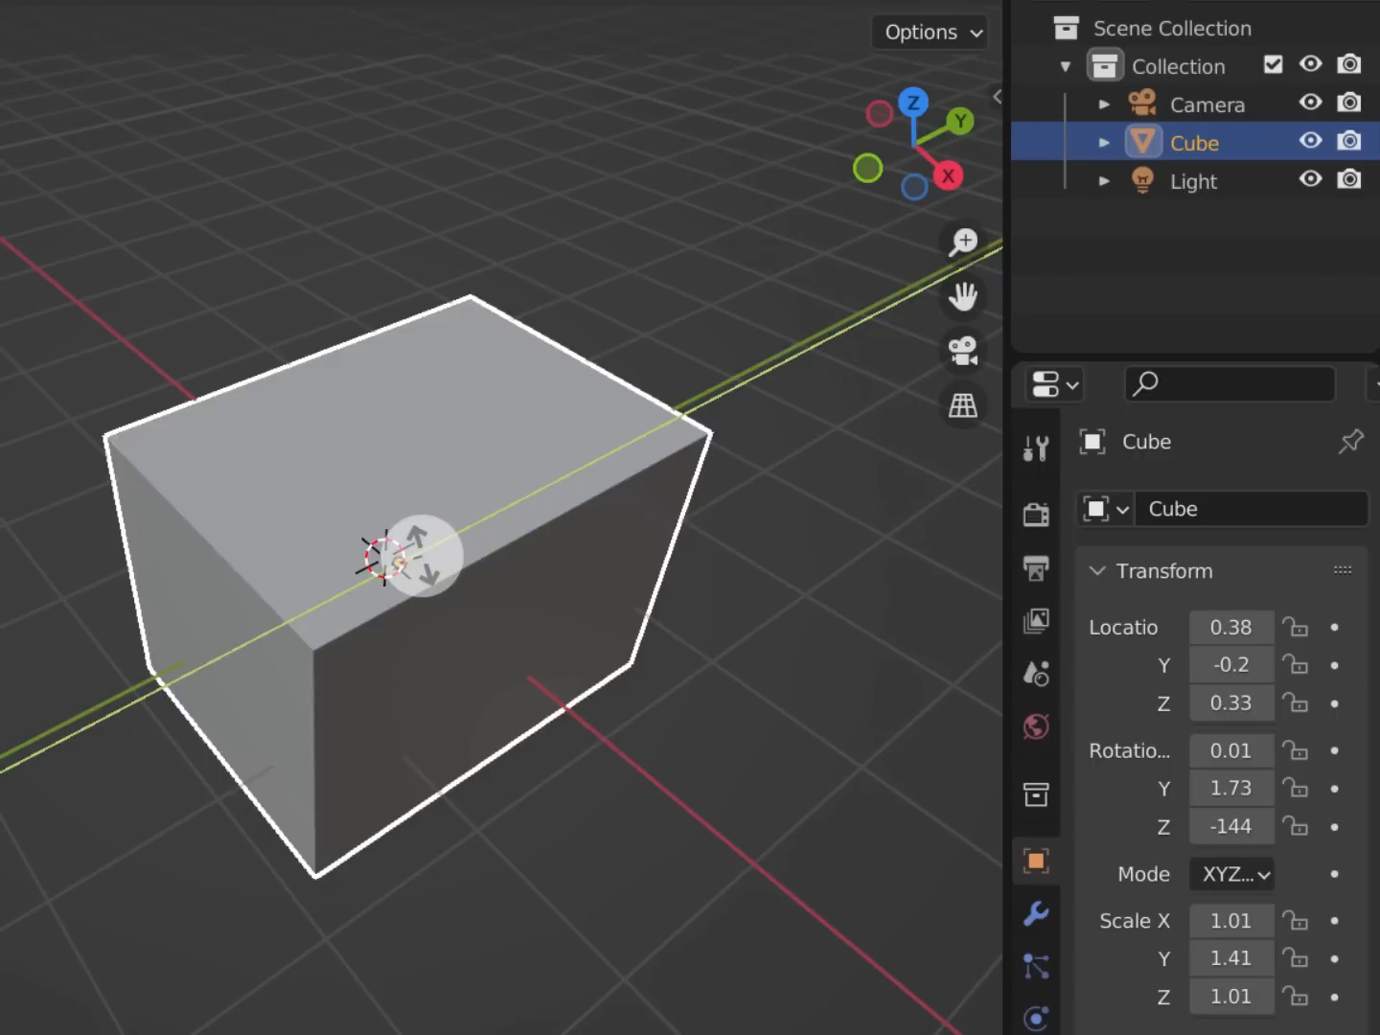
# Complete the cube's rotation constrained to the Y axis and enable the Object: Lazy Viewport 1.1 add-on
pyautogui.click(421, 554)
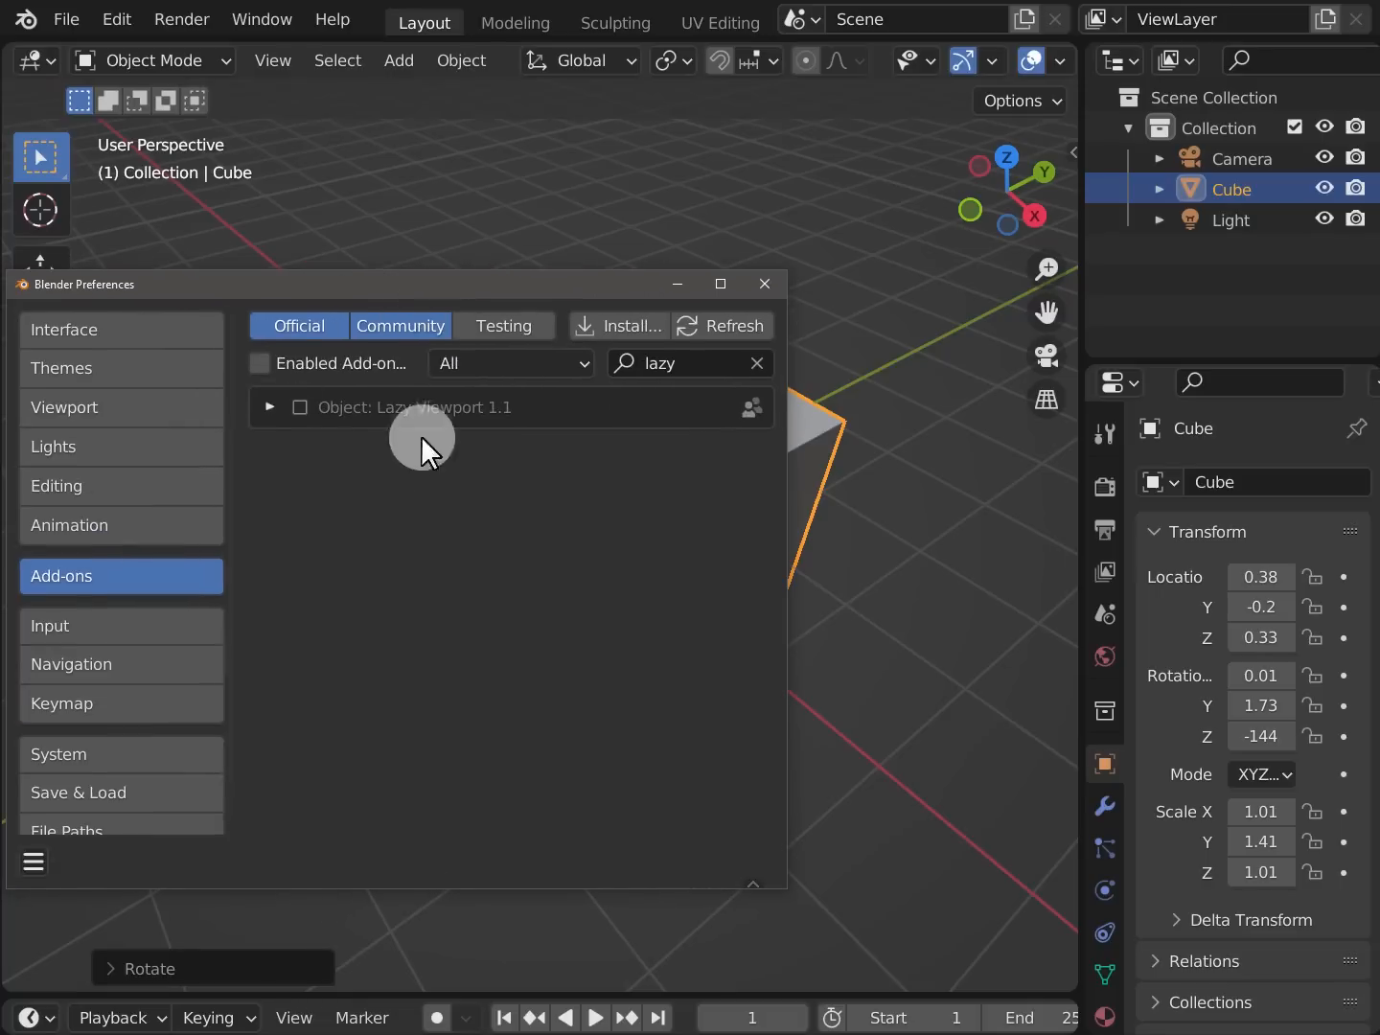
pyautogui.click(300, 408)
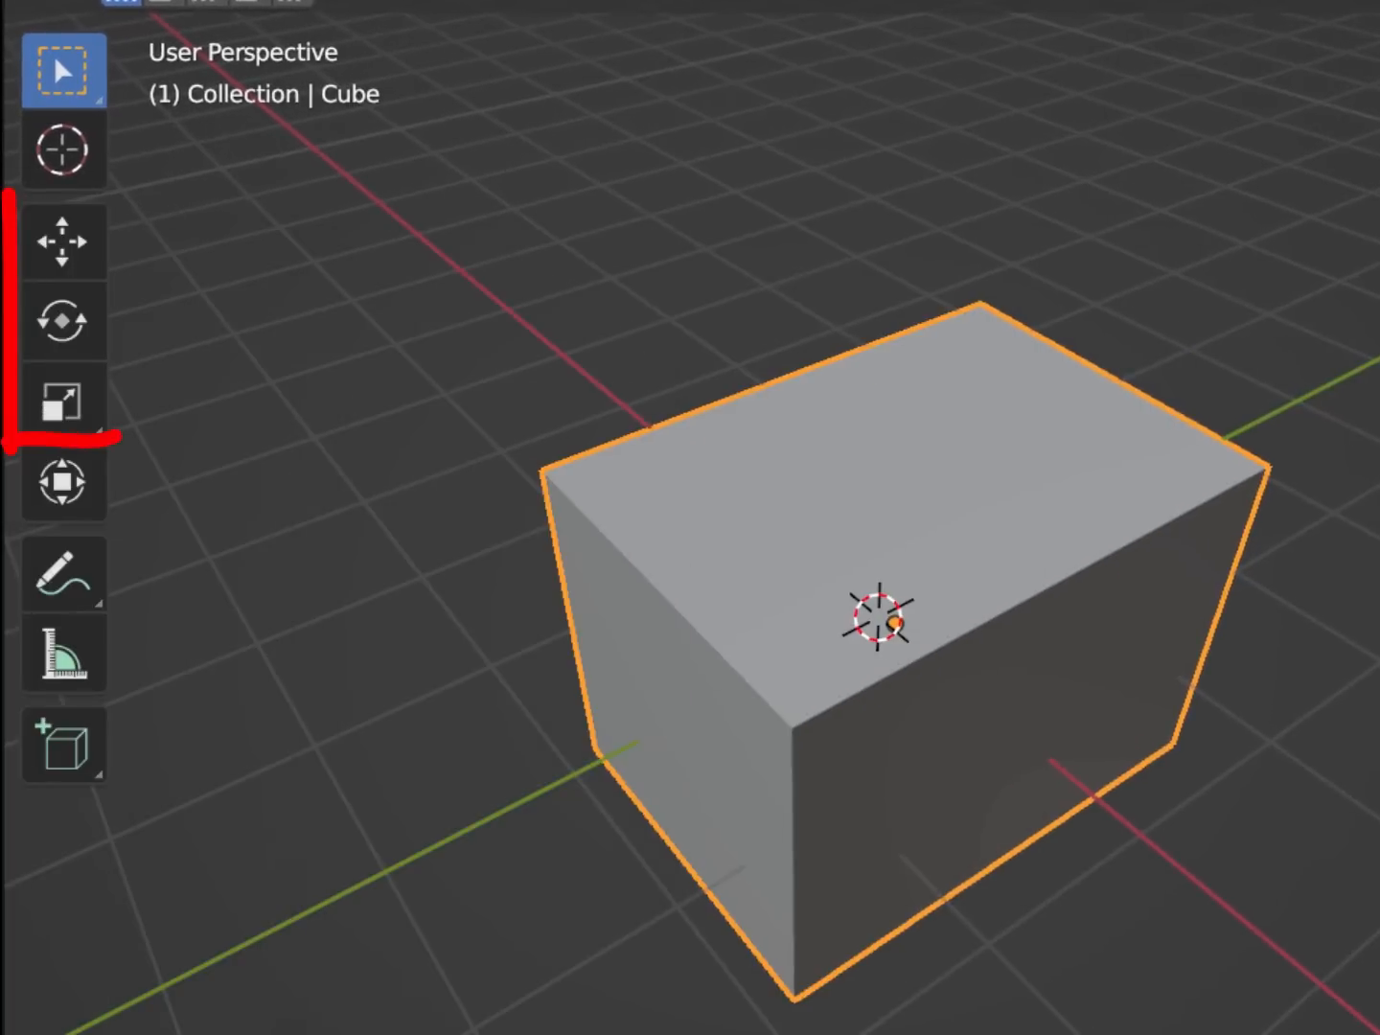
# Switch through the Move, Rotate and Scale tools back to Move and reposition the cube with the move gizmo
pyautogui.press('g')
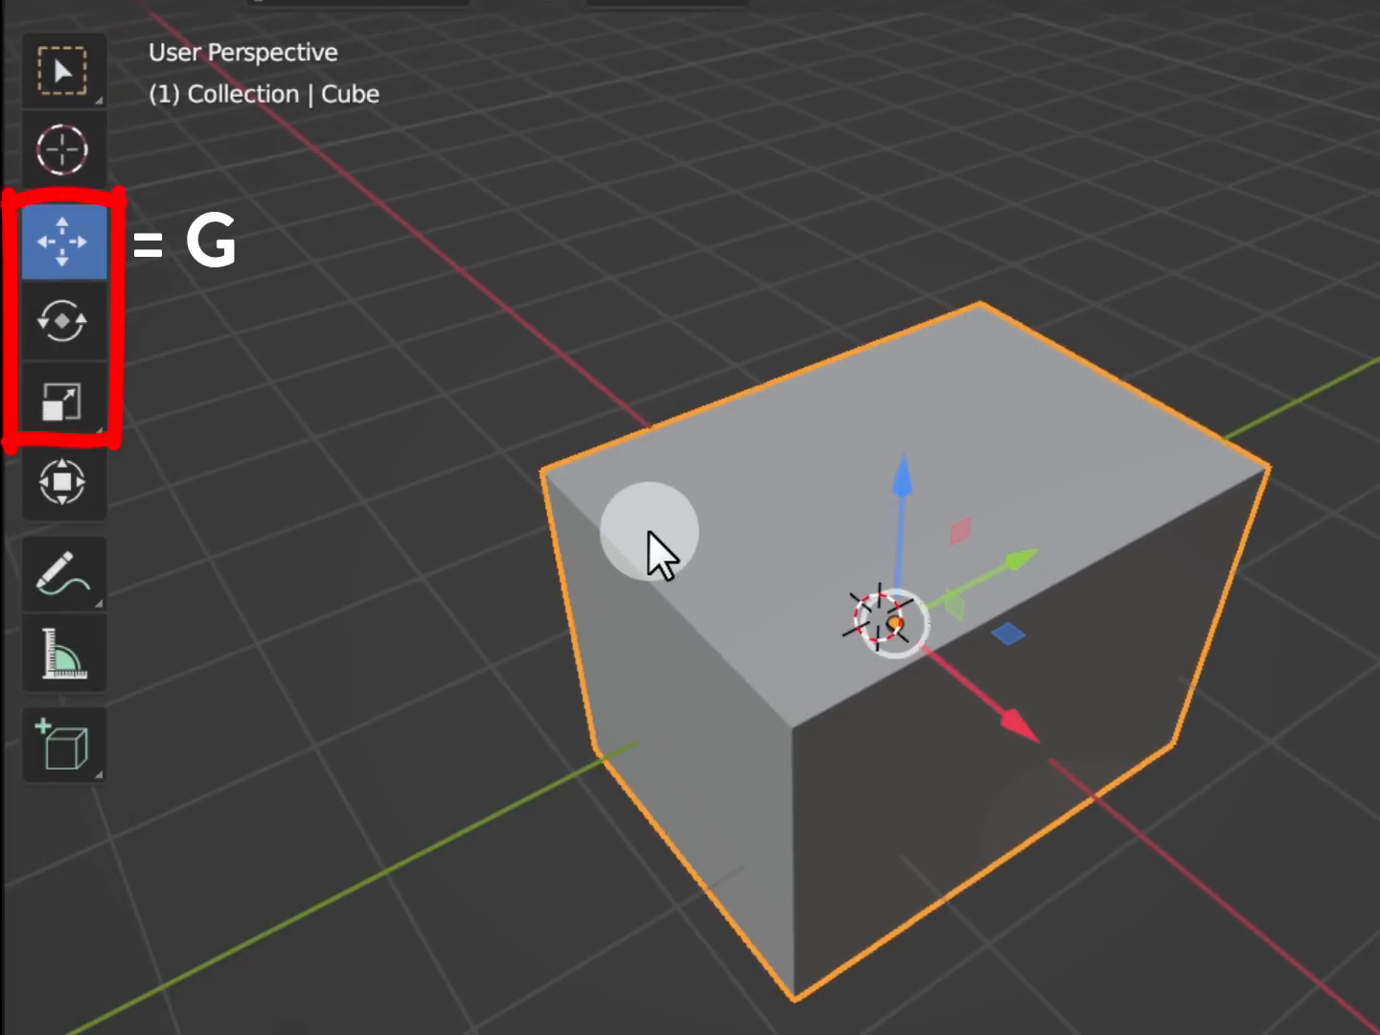
pyautogui.press('r')
pyautogui.press('s')
pyautogui.press('g')
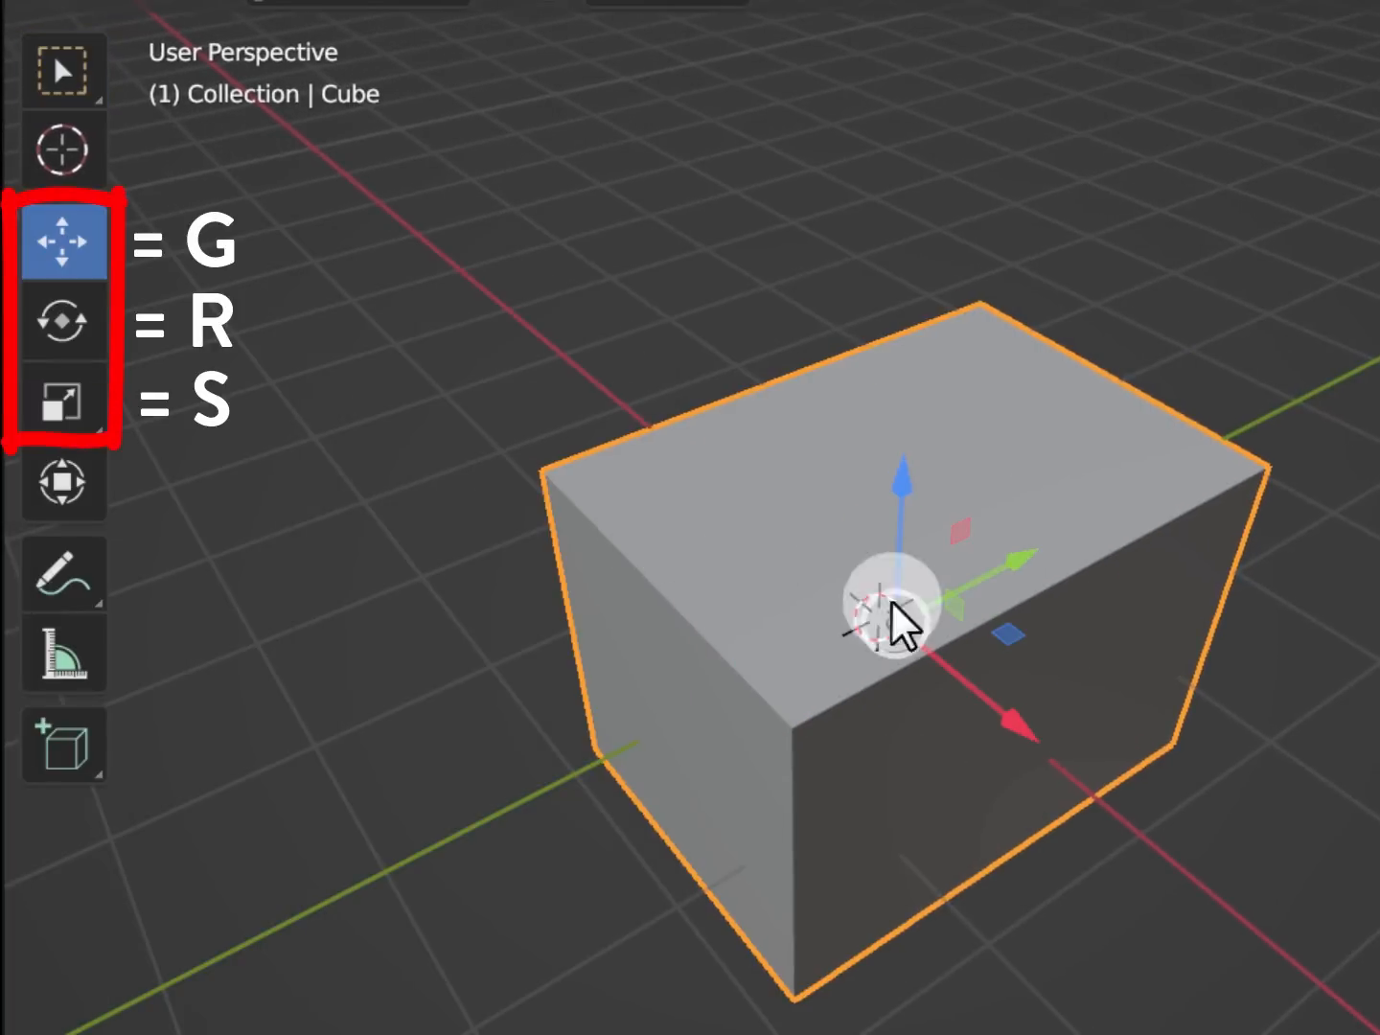
pyautogui.moveTo(969, 663); pyautogui.dragTo(843, 455)
pyautogui.moveTo(1082, 422); pyautogui.dragTo(971, 570)
# Rotate the cube with the rotate gizmo and resize it with the scale gizmo
pyautogui.press('r')
pyautogui.moveTo(884, 718); pyautogui.dragTo(1035, 441)
pyautogui.press('s')
pyautogui.moveTo(1121, 554); pyautogui.dragTo(1091, 623)
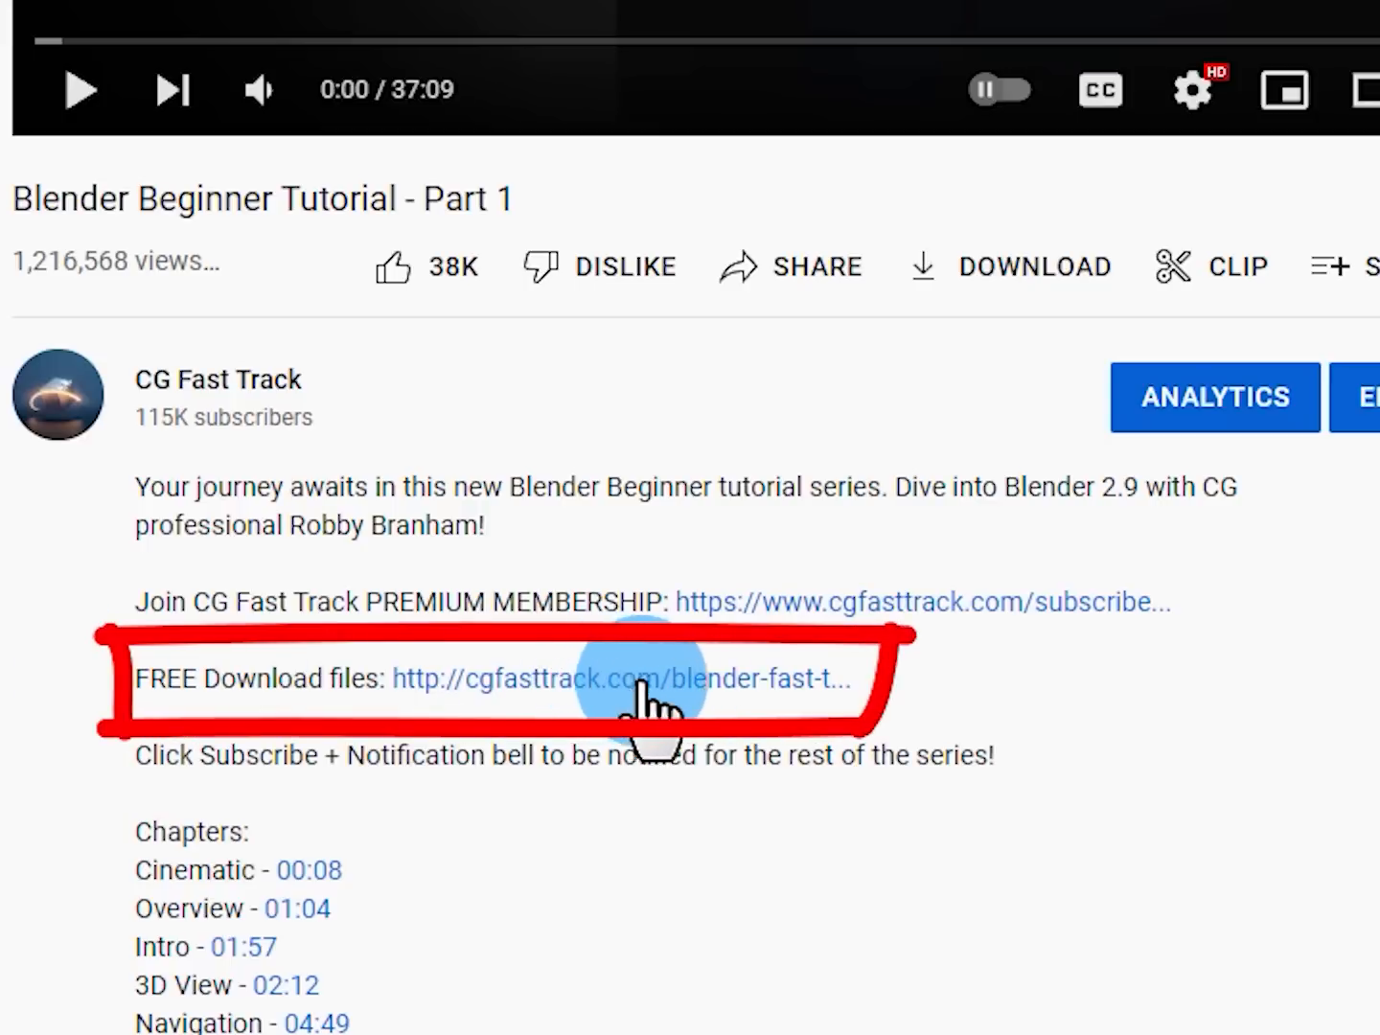
# In the browser, follow the video's FREE Download files link and download the lazyviewport GitHub repository as a ZIP
pyautogui.click(633, 682)
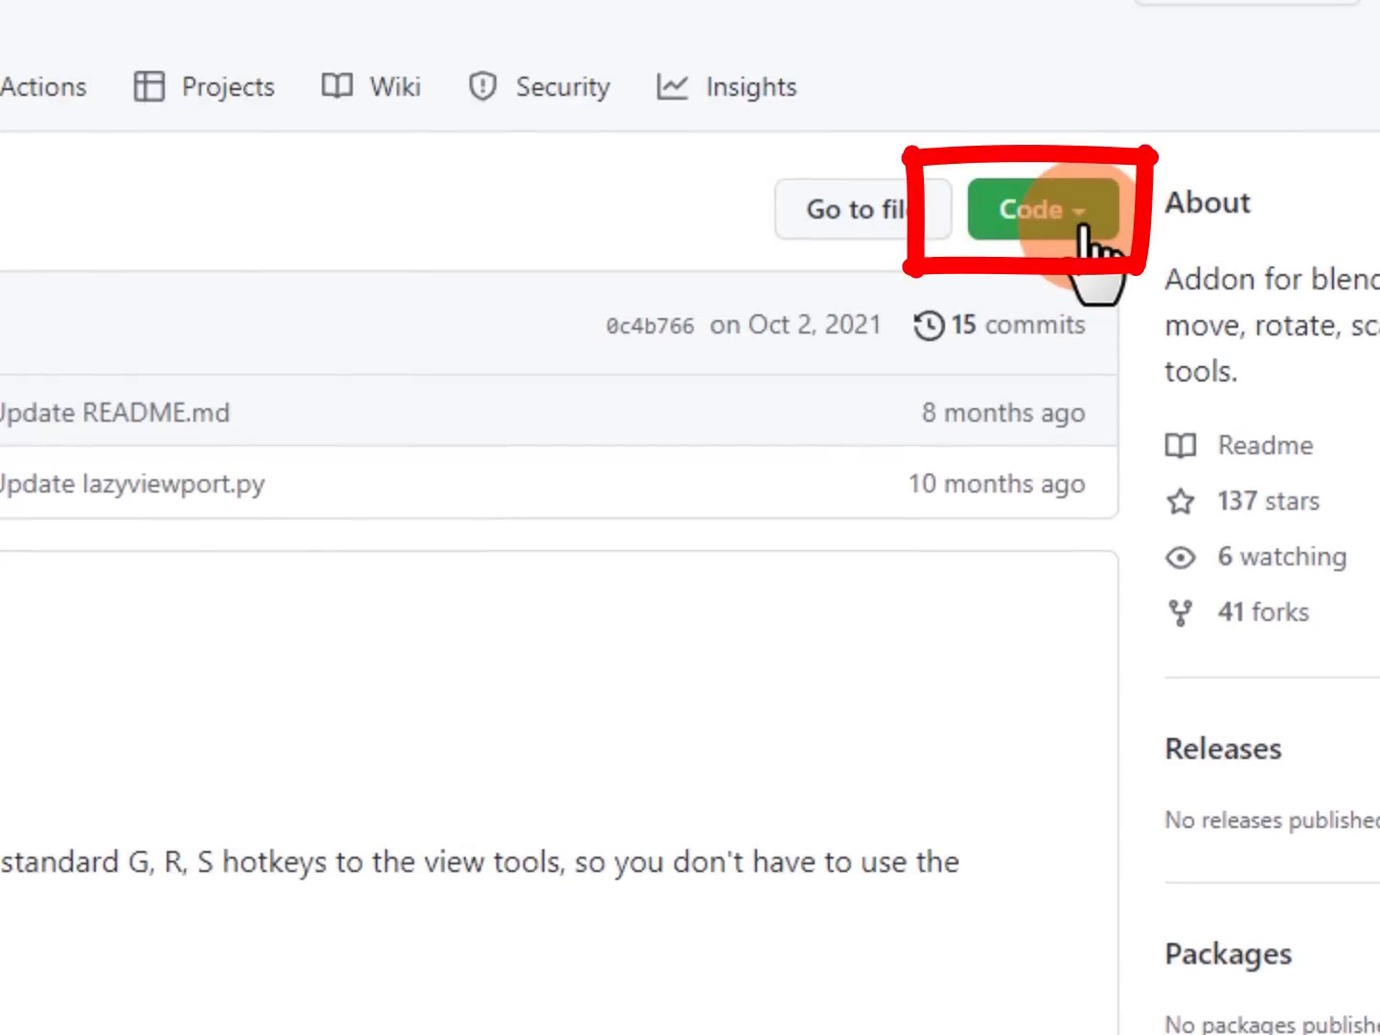
pyautogui.click(1092, 223)
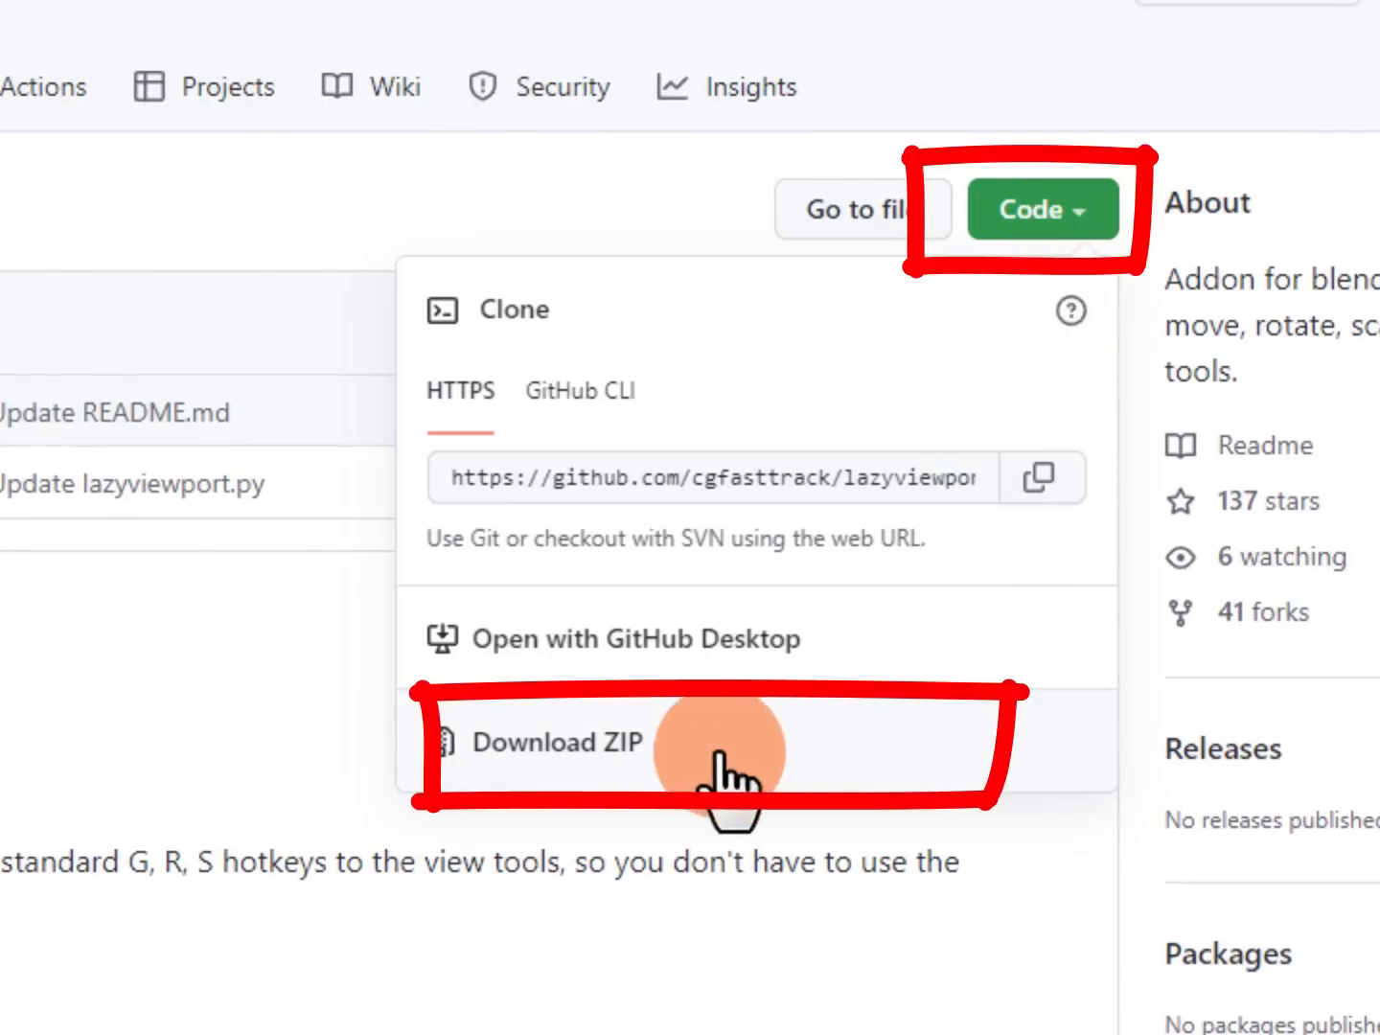
pyautogui.rightClick(442, 417)
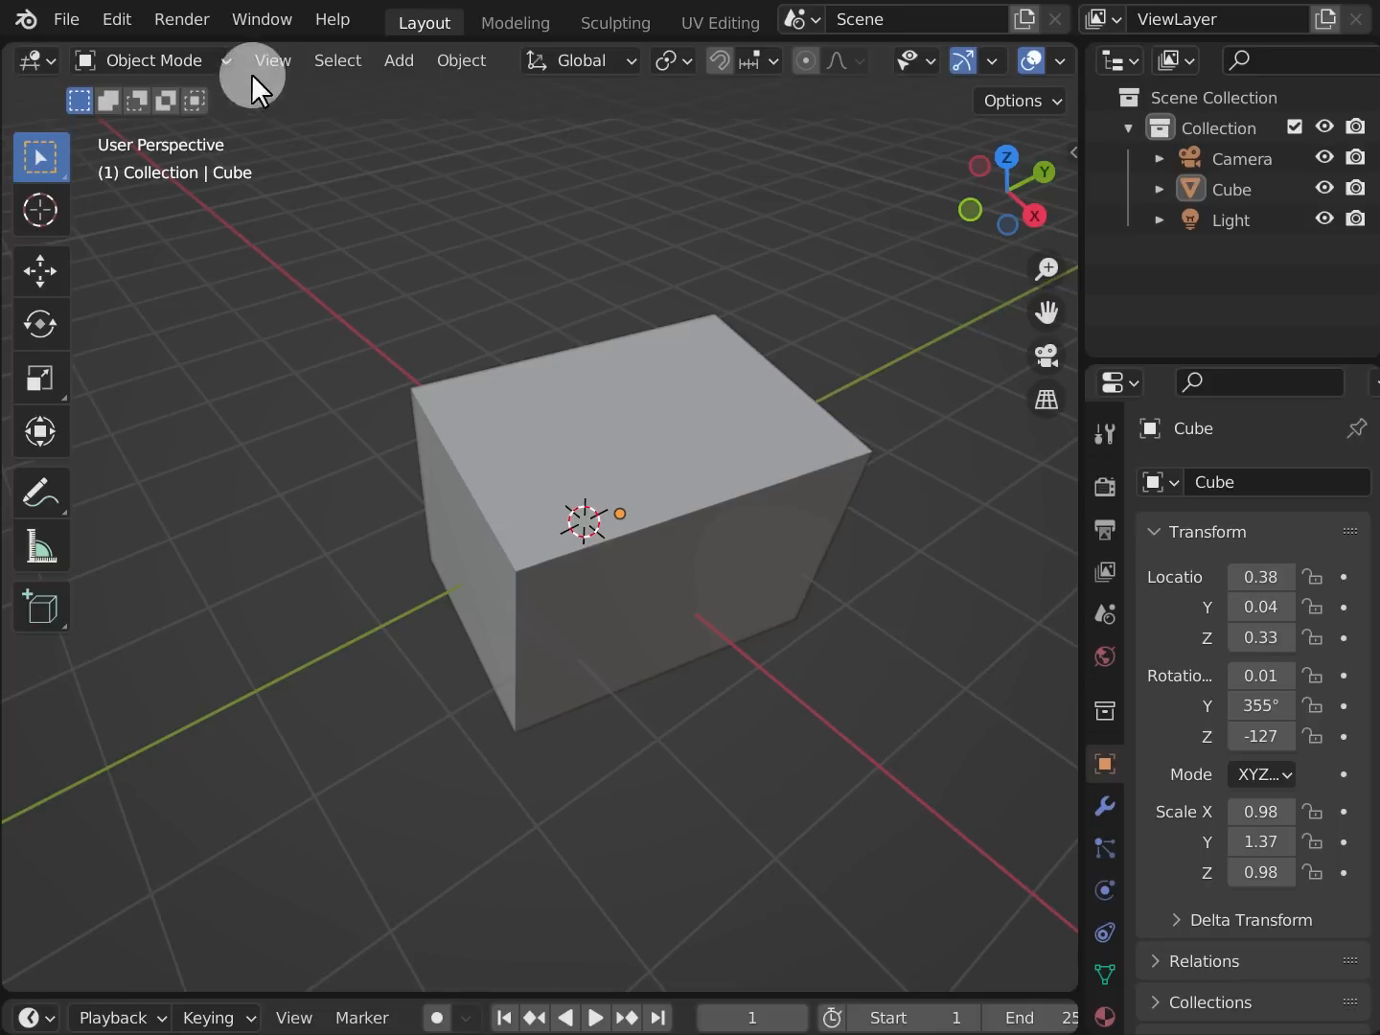
# In Blender's add-on preferences, install the add-on from lazyviewport.py inside the lazyviewport-master folder
pyautogui.click(114, 20)
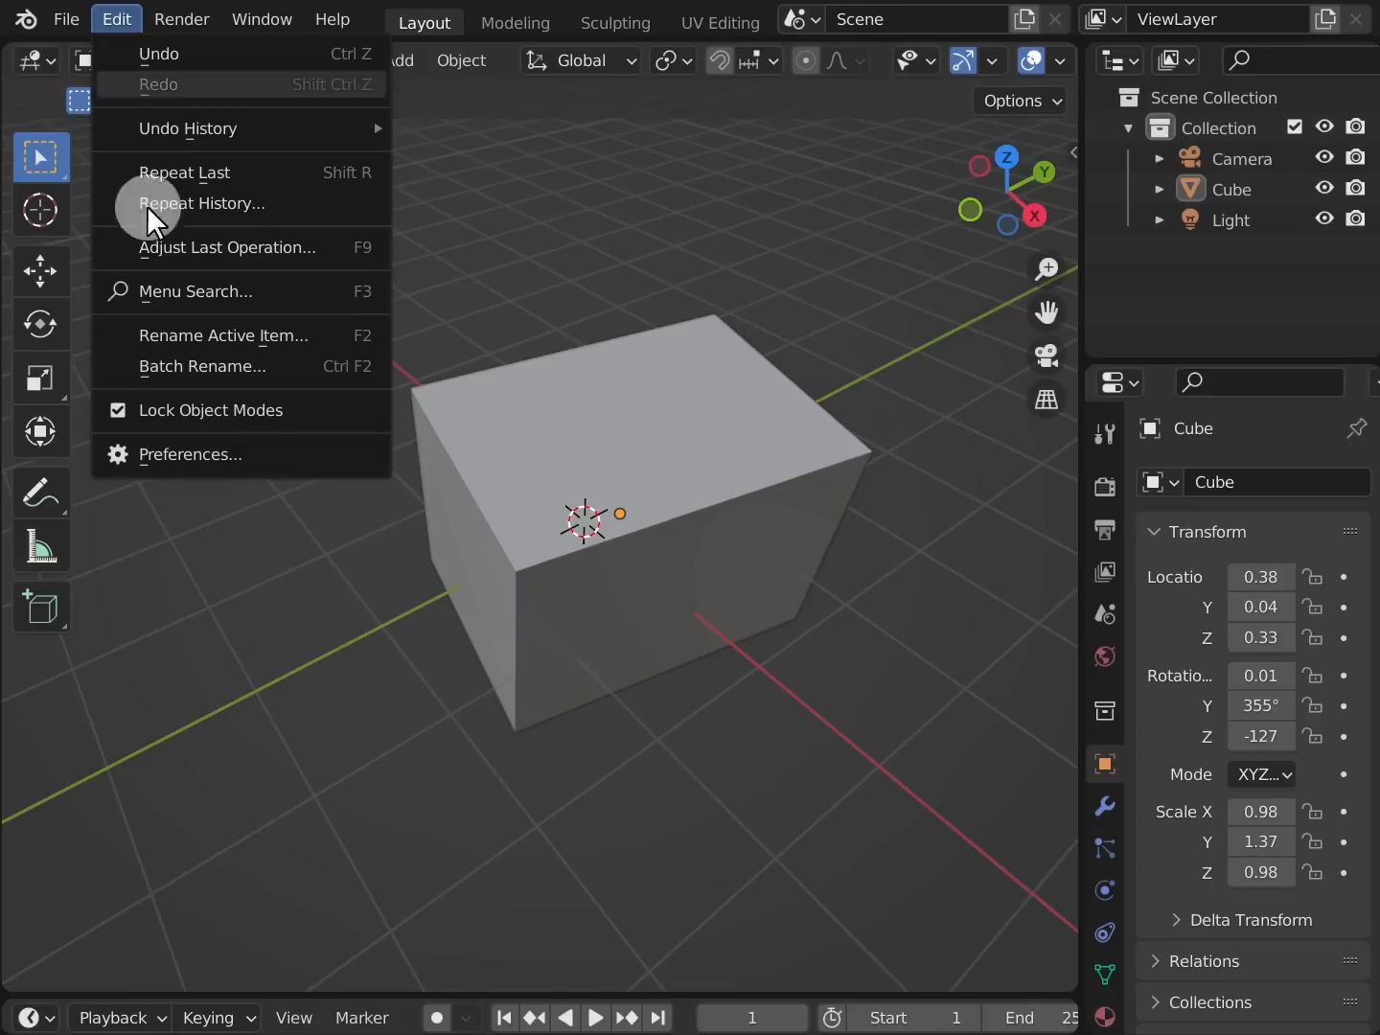
pyautogui.click(307, 465)
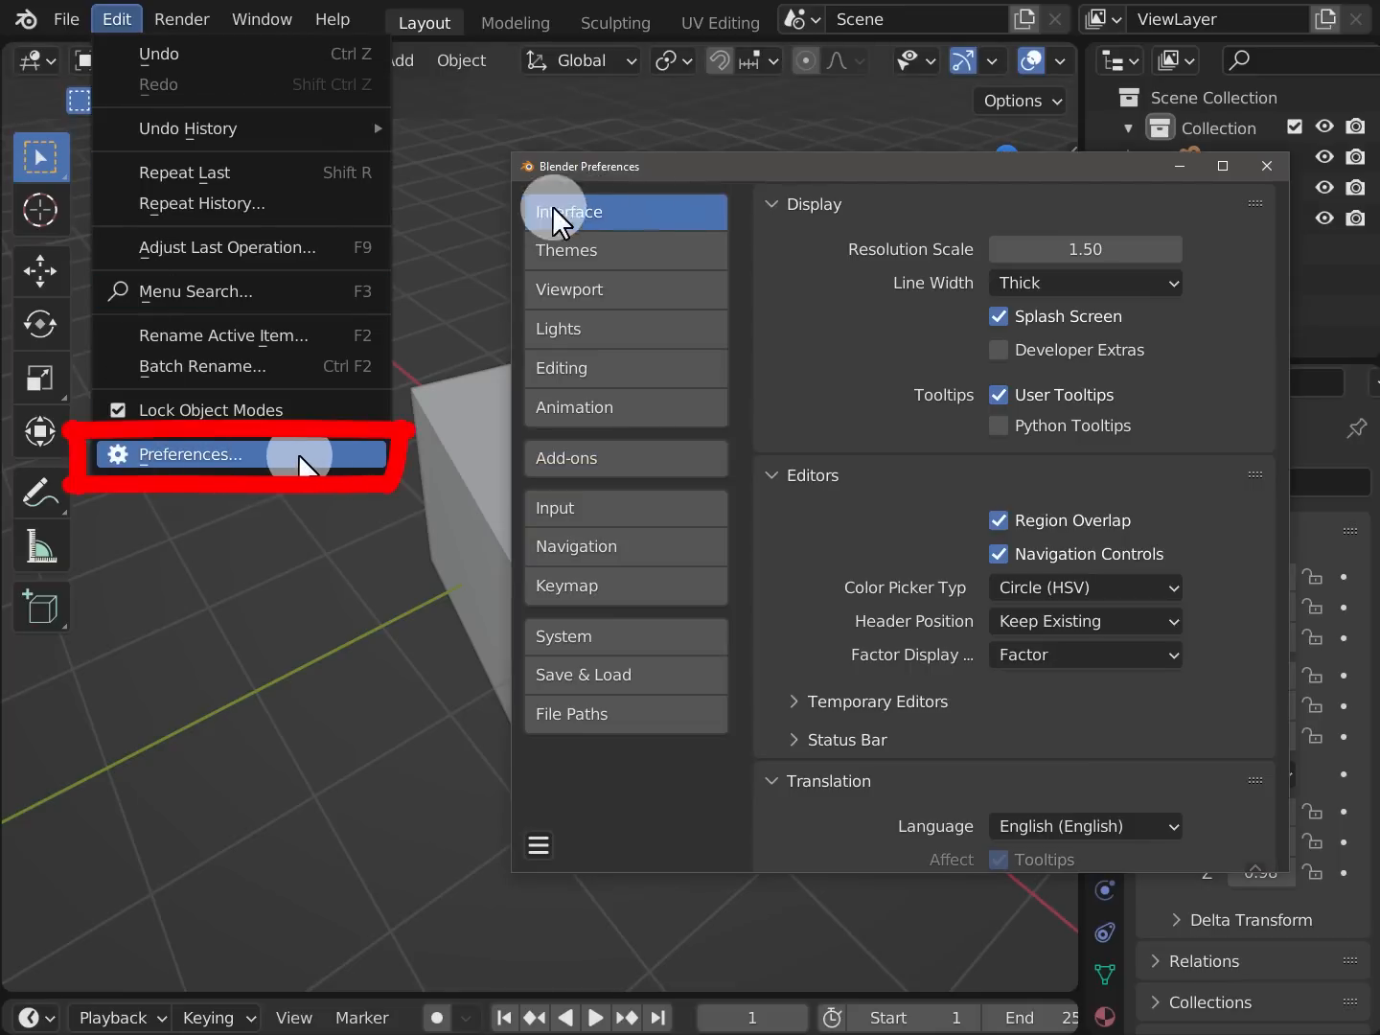
pyautogui.click(604, 463)
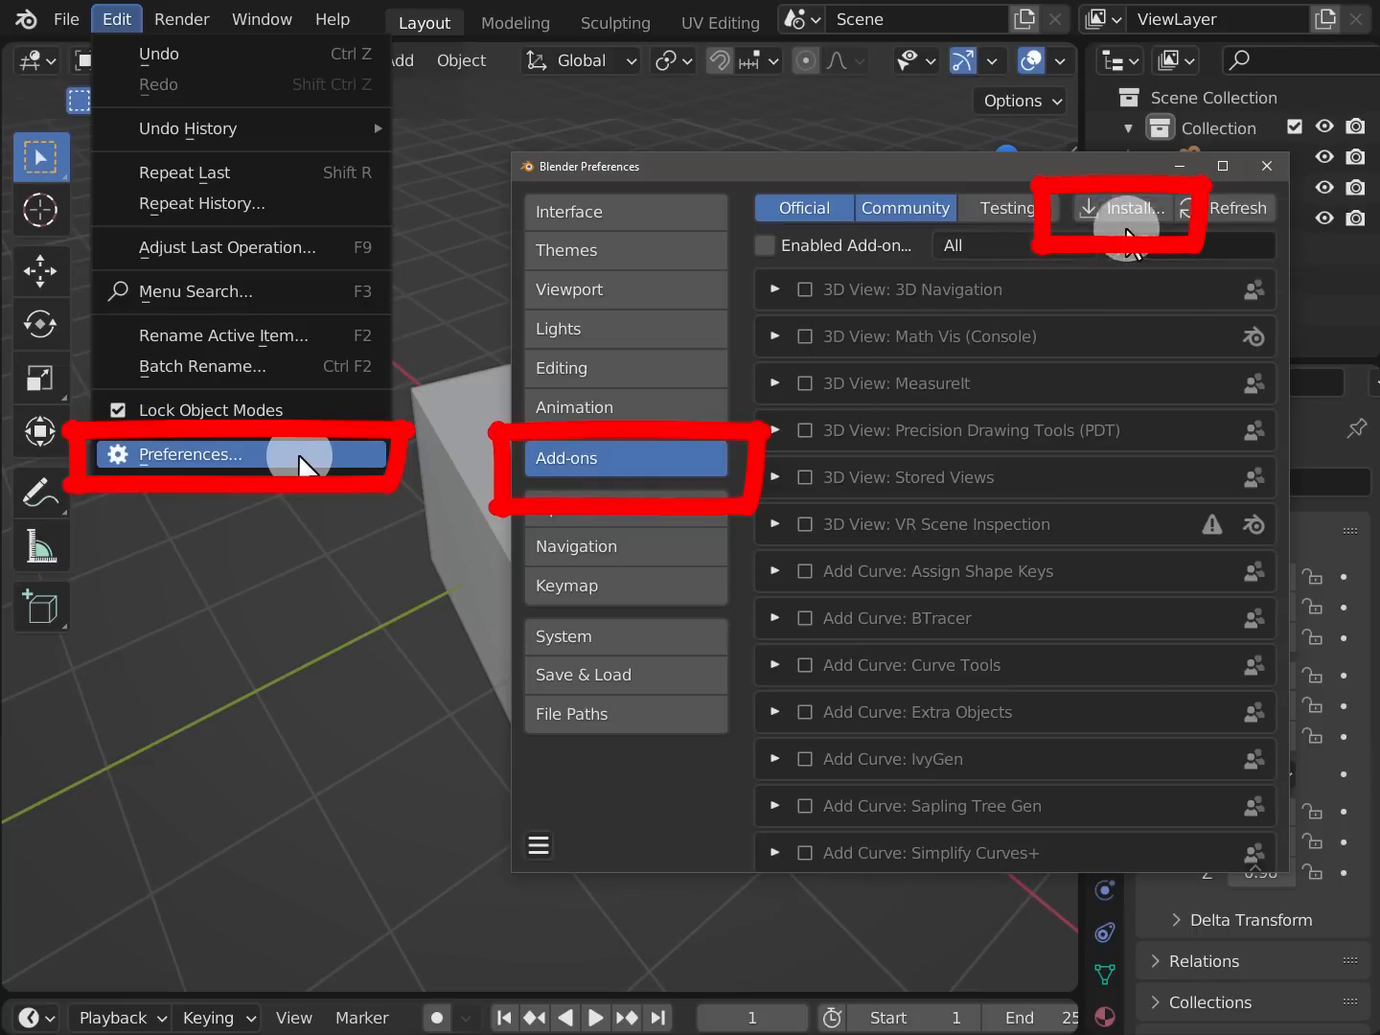
pyautogui.click(1128, 221)
pyautogui.click(1198, 268)
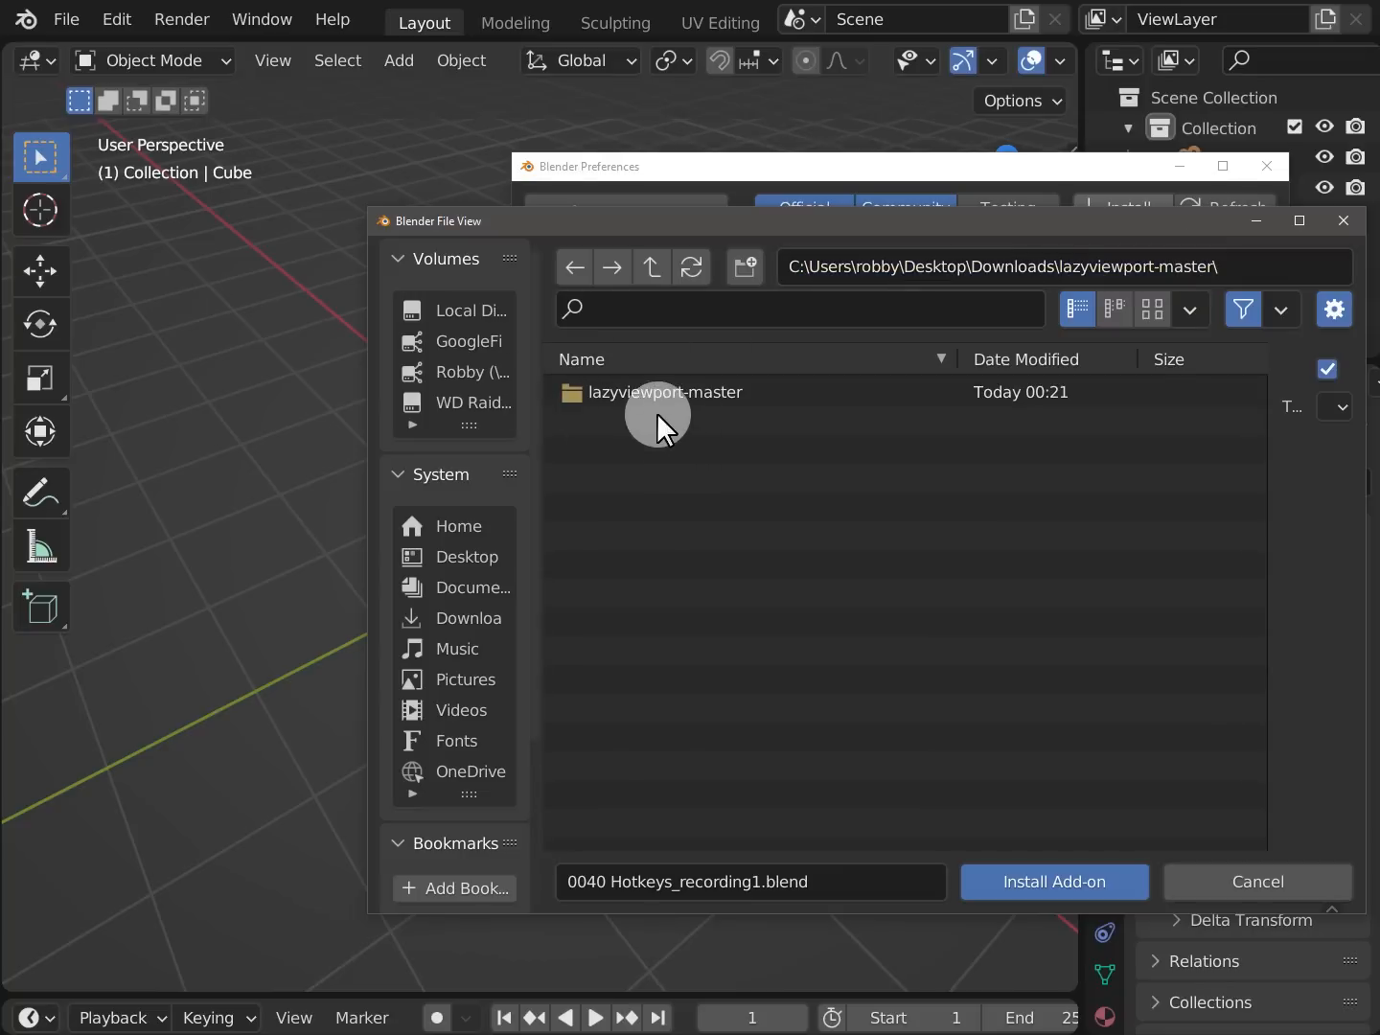
pyautogui.moveTo(531, 419)
pyautogui.mouseDown()
pyautogui.moveTo(825, 382)
pyautogui.moveTo(864, 406)
pyautogui.moveTo(651, 401)
pyautogui.mouseUp()
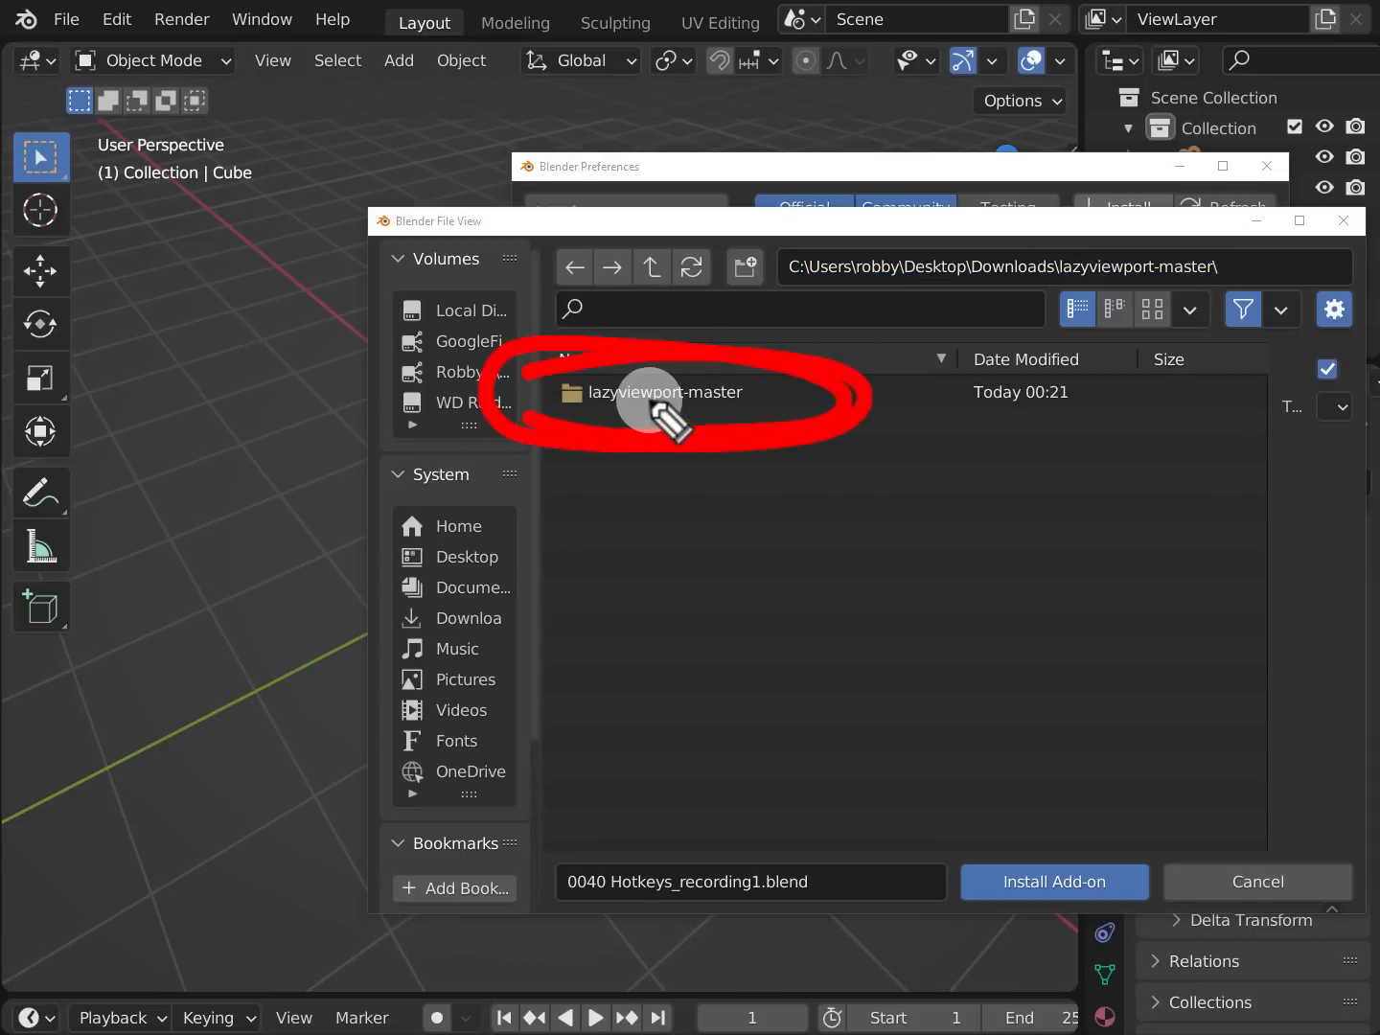
pyautogui.click(690, 392)
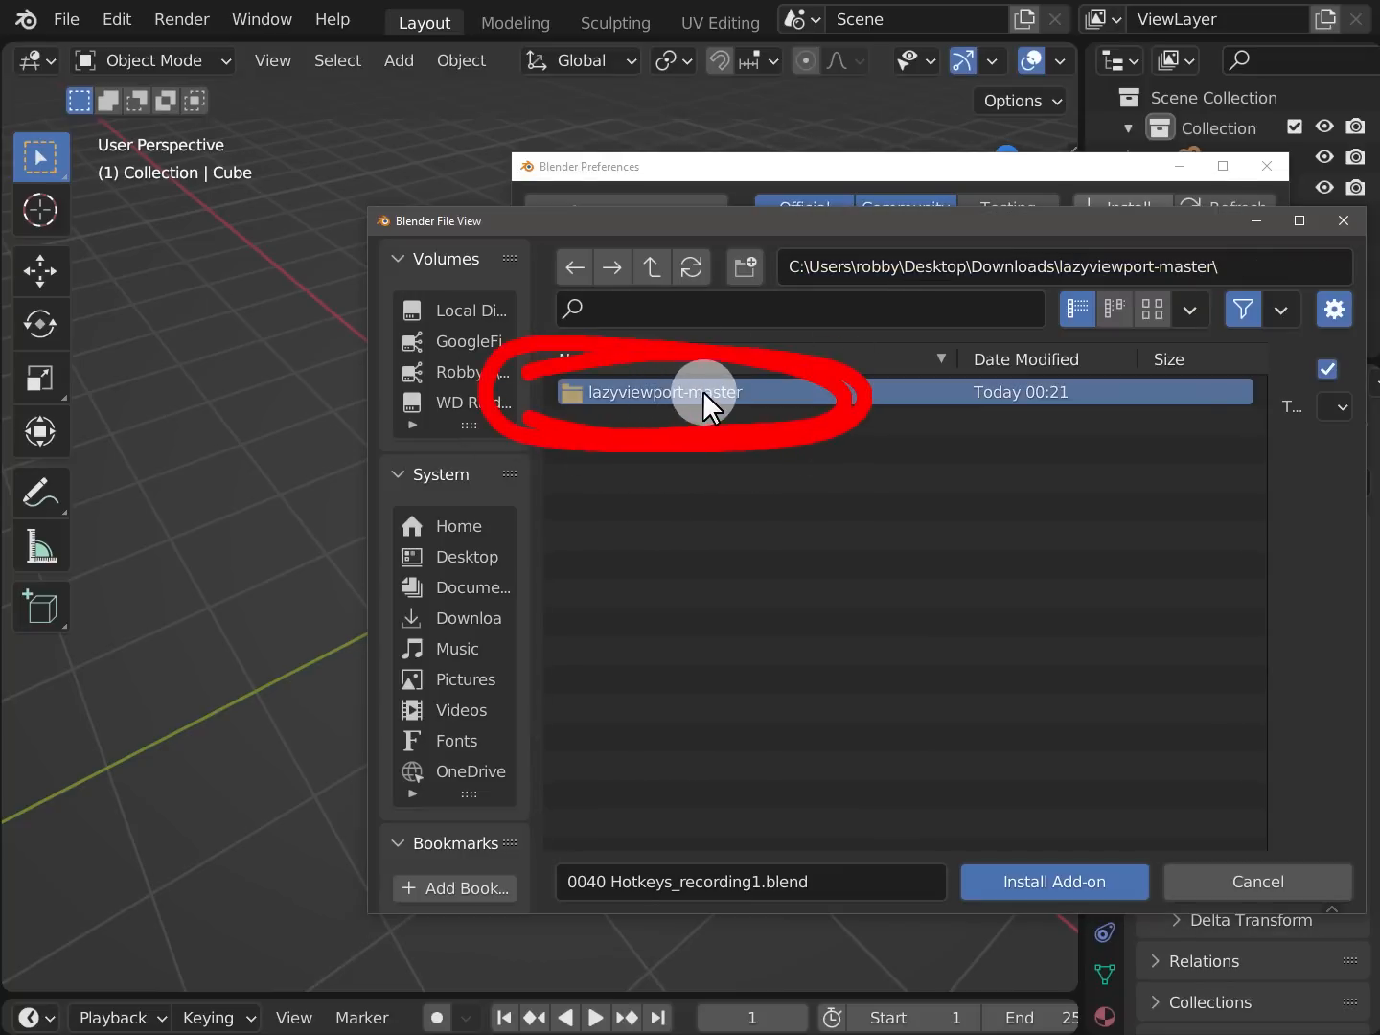
pyautogui.doubleClick(703, 391)
pyautogui.click(679, 391)
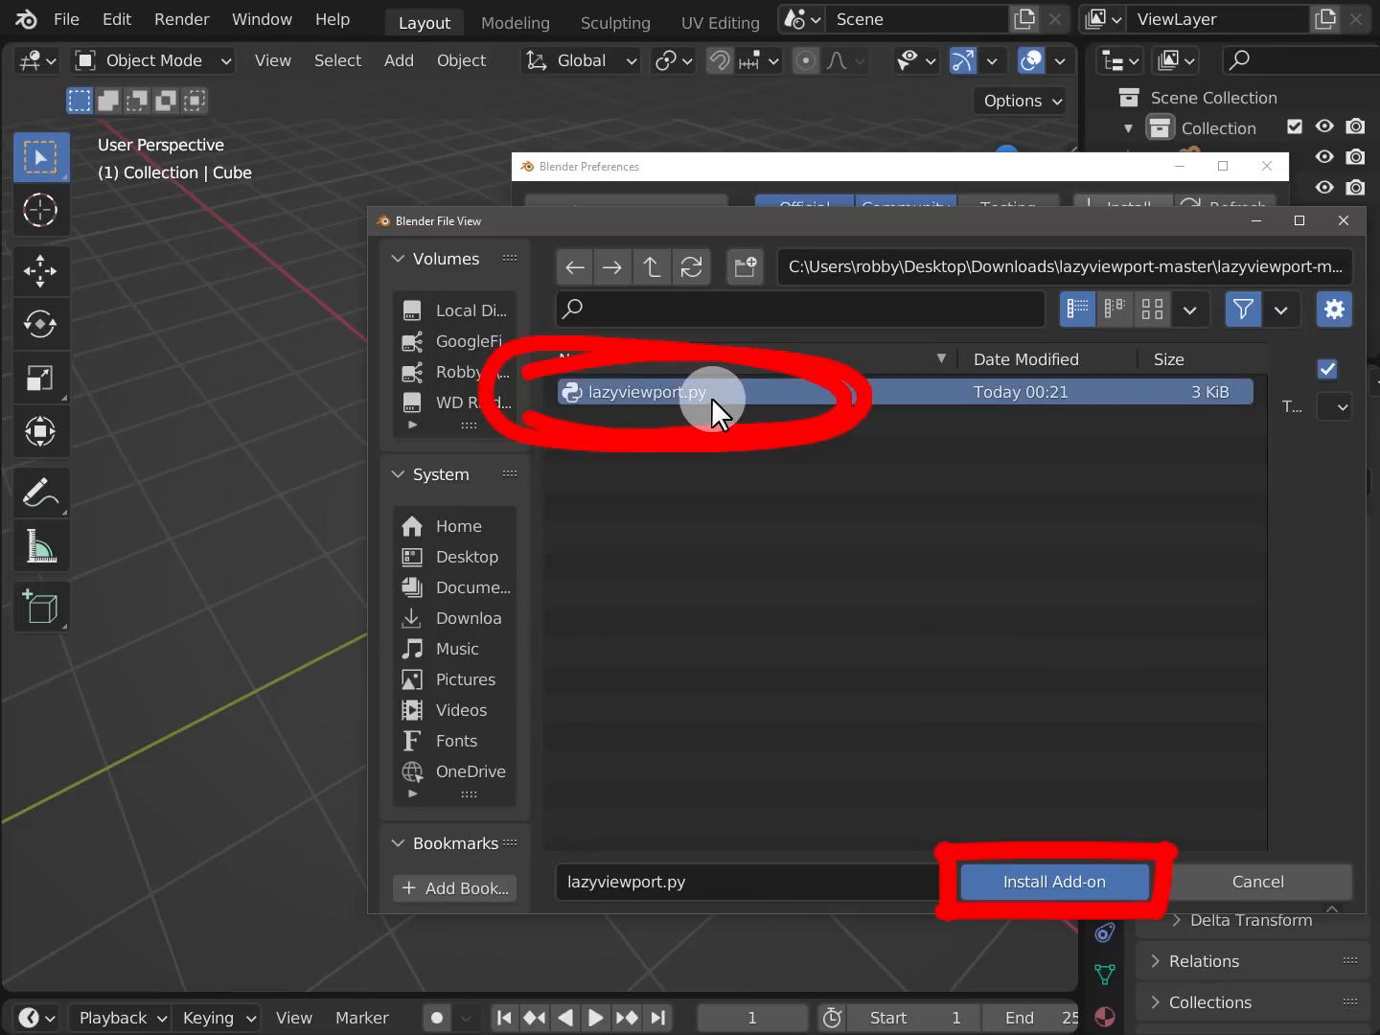
pyautogui.click(1039, 882)
# Search the add-ons for "lazy viewport", enable Object: Lazy Viewport 1.1 and close the preferences
pyautogui.click(1170, 245)
pyautogui.write('lazy viewport')
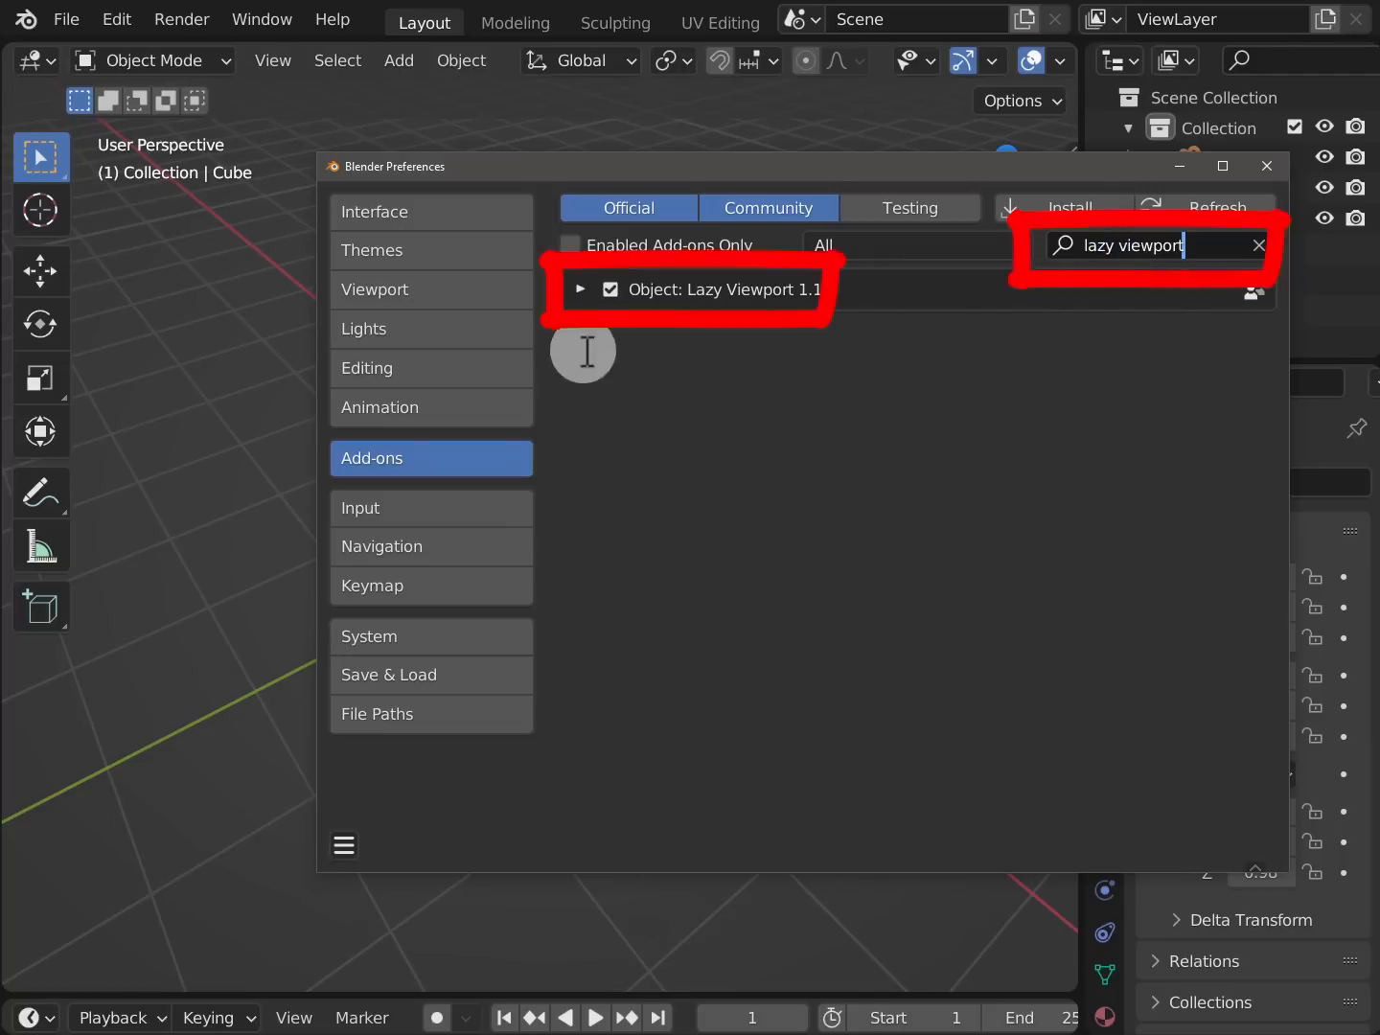
pyautogui.click(610, 289)
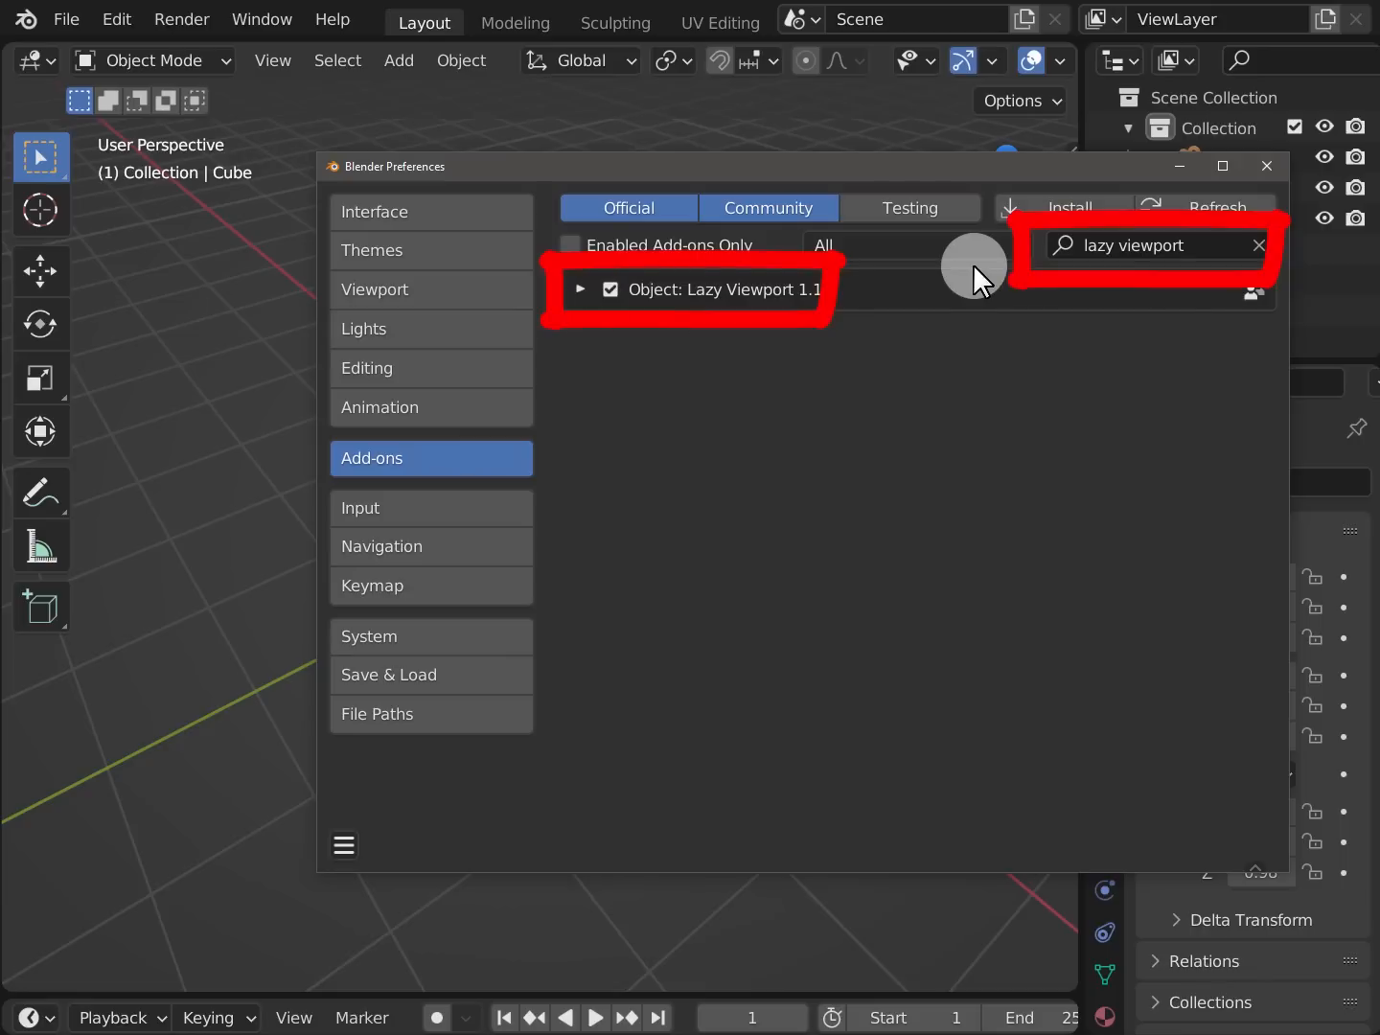
pyautogui.click(1265, 167)
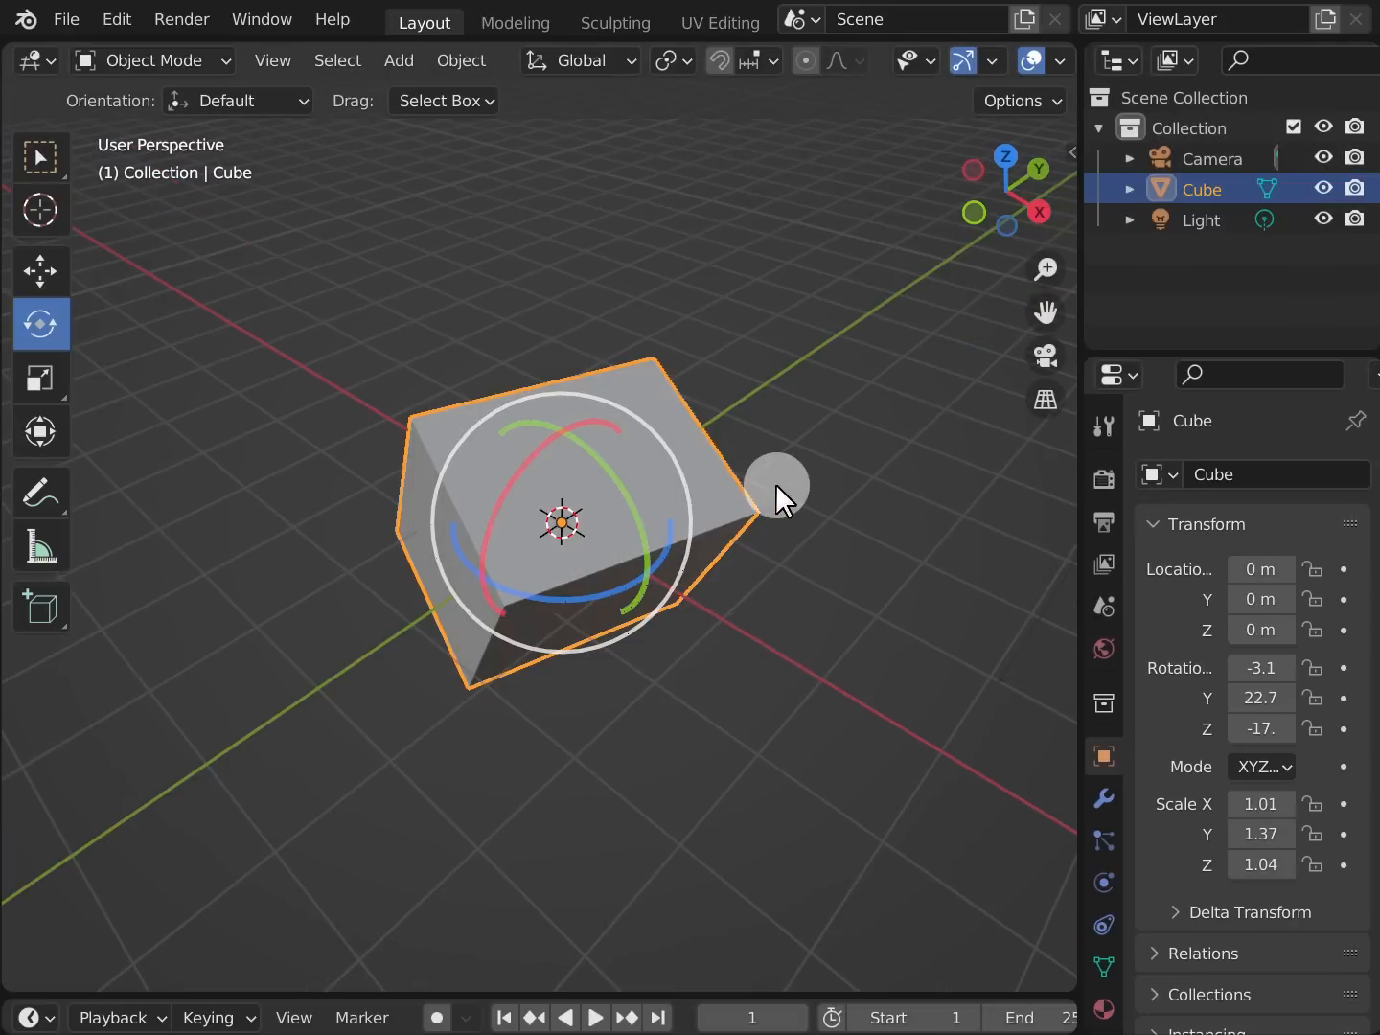
# Duplicate the tilted original cube and move the copy out along the X axis
pyautogui.moveTo(766, 491); pyautogui.dragTo(778, 457, button='middle')
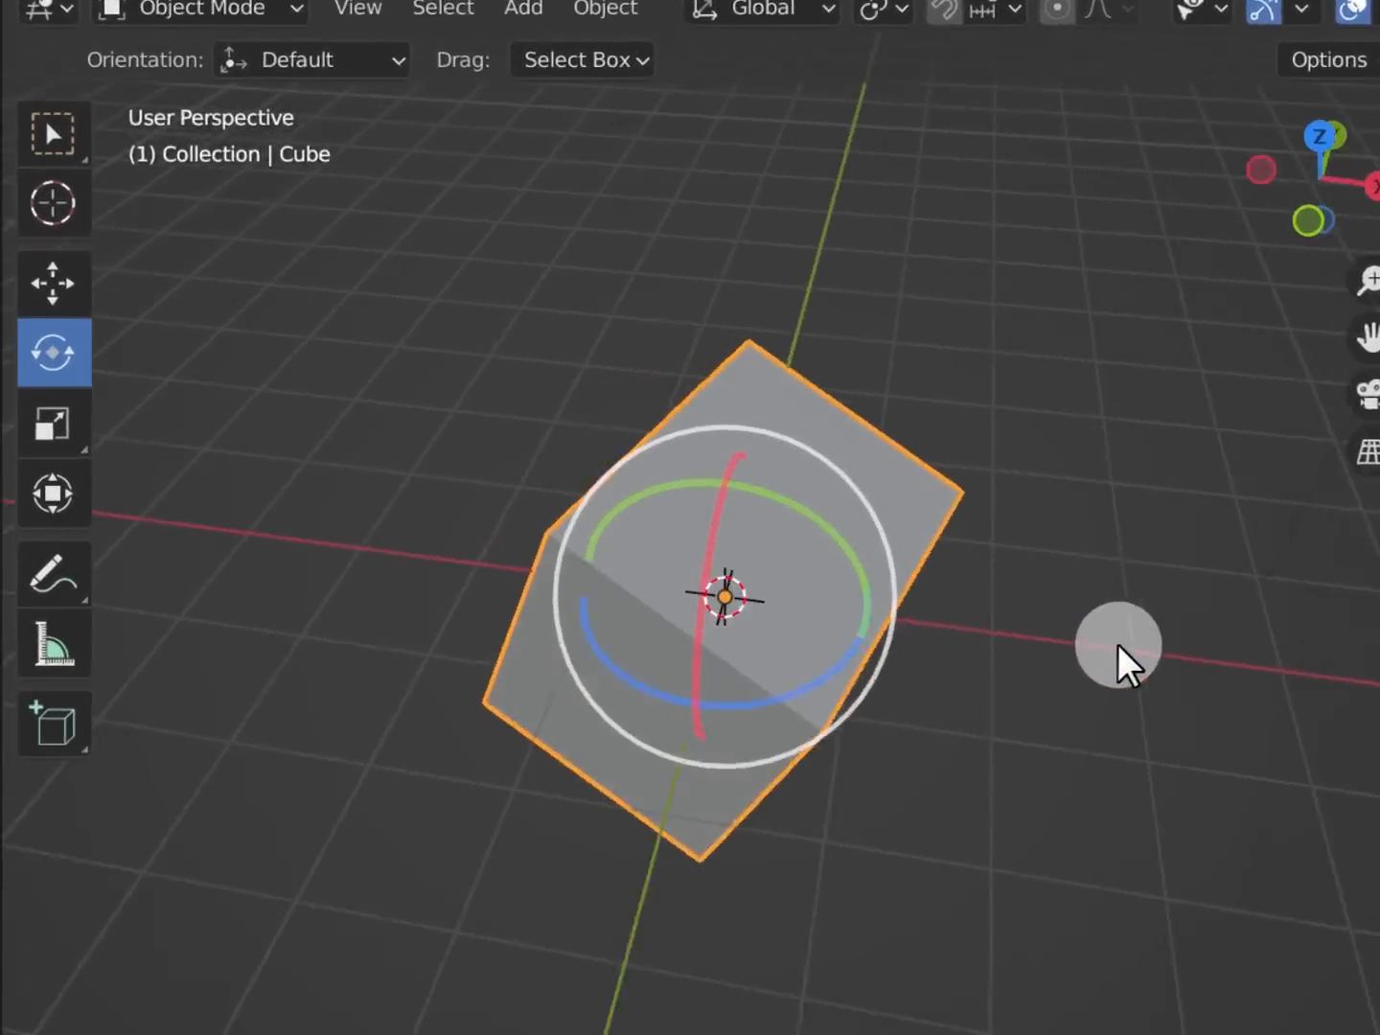
pyautogui.rightClick(1075, 568)
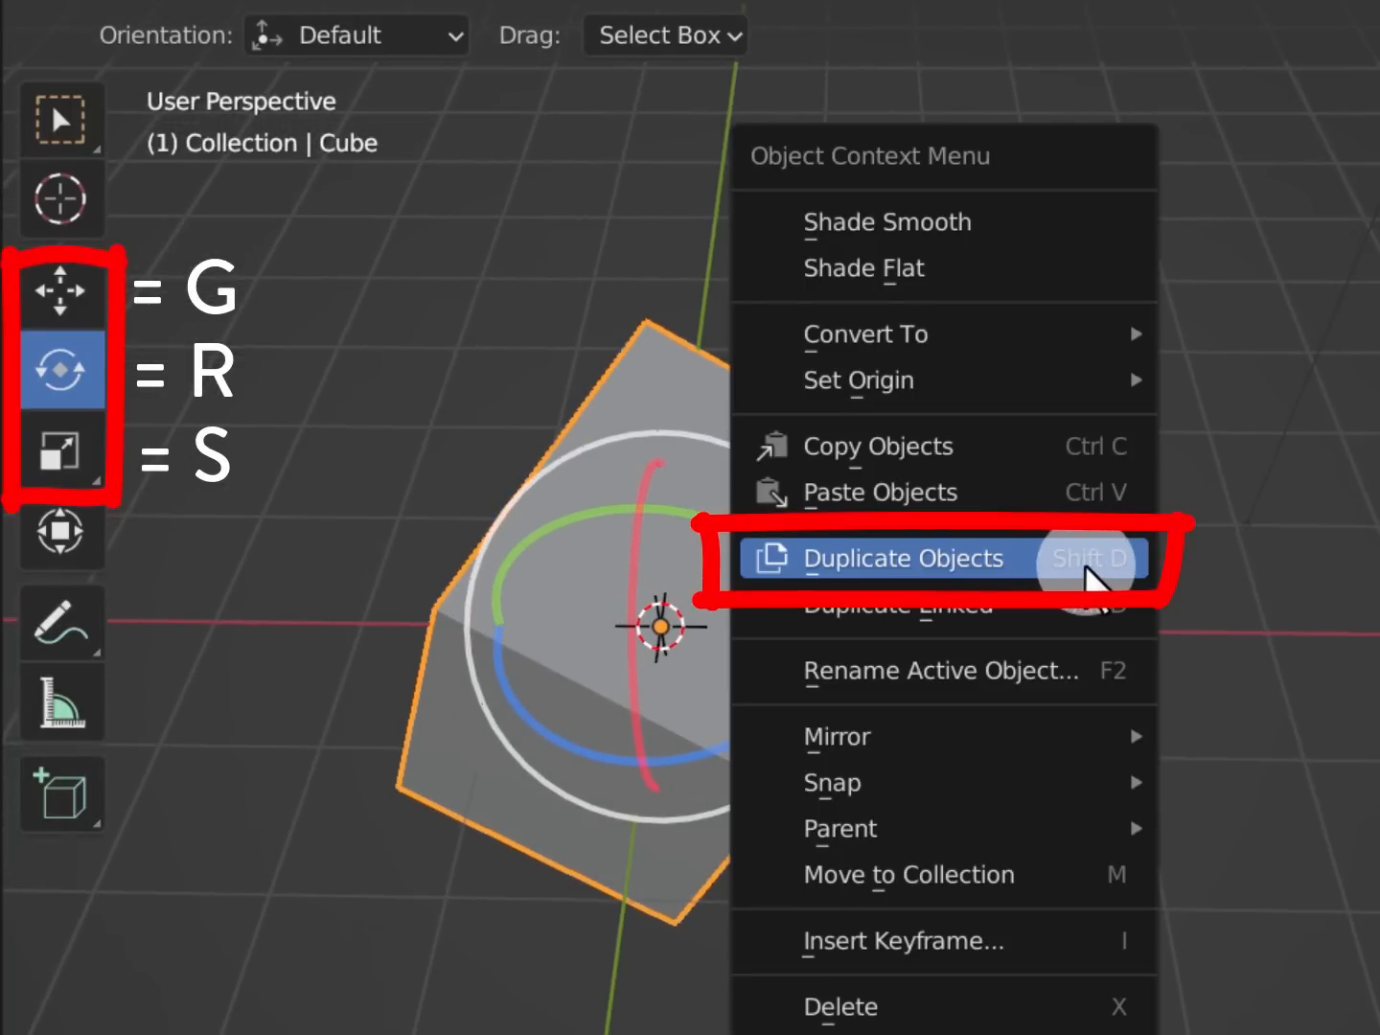
pyautogui.click(1086, 567)
pyautogui.click(1084, 566)
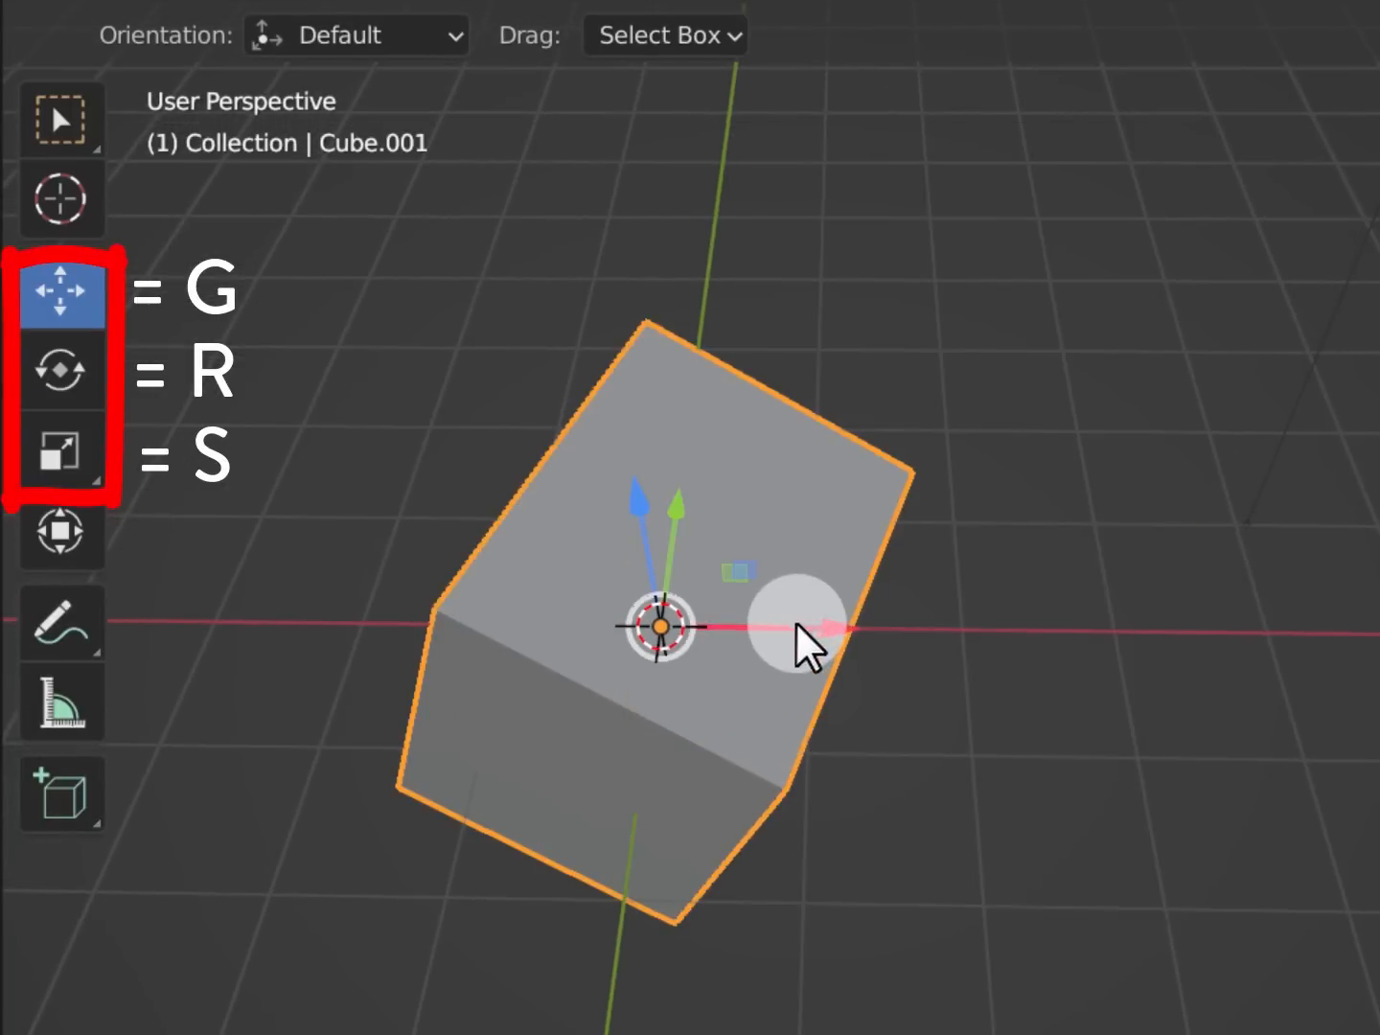
pyautogui.moveTo(809, 627); pyautogui.dragTo(1135, 634)
# Rotate the first copy and scale it down uniformly beside the original cube
pyautogui.press('r')
pyautogui.moveTo(1084, 578); pyautogui.dragTo(964, 642)
pyautogui.press('s')
pyautogui.moveTo(1141, 553); pyautogui.dragTo(1081, 595)
pyautogui.keyDown('shift'); pyautogui.moveTo(1117, 610); pyautogui.dragTo(1055, 623, button='middle'); pyautogui.keyUp('shift')
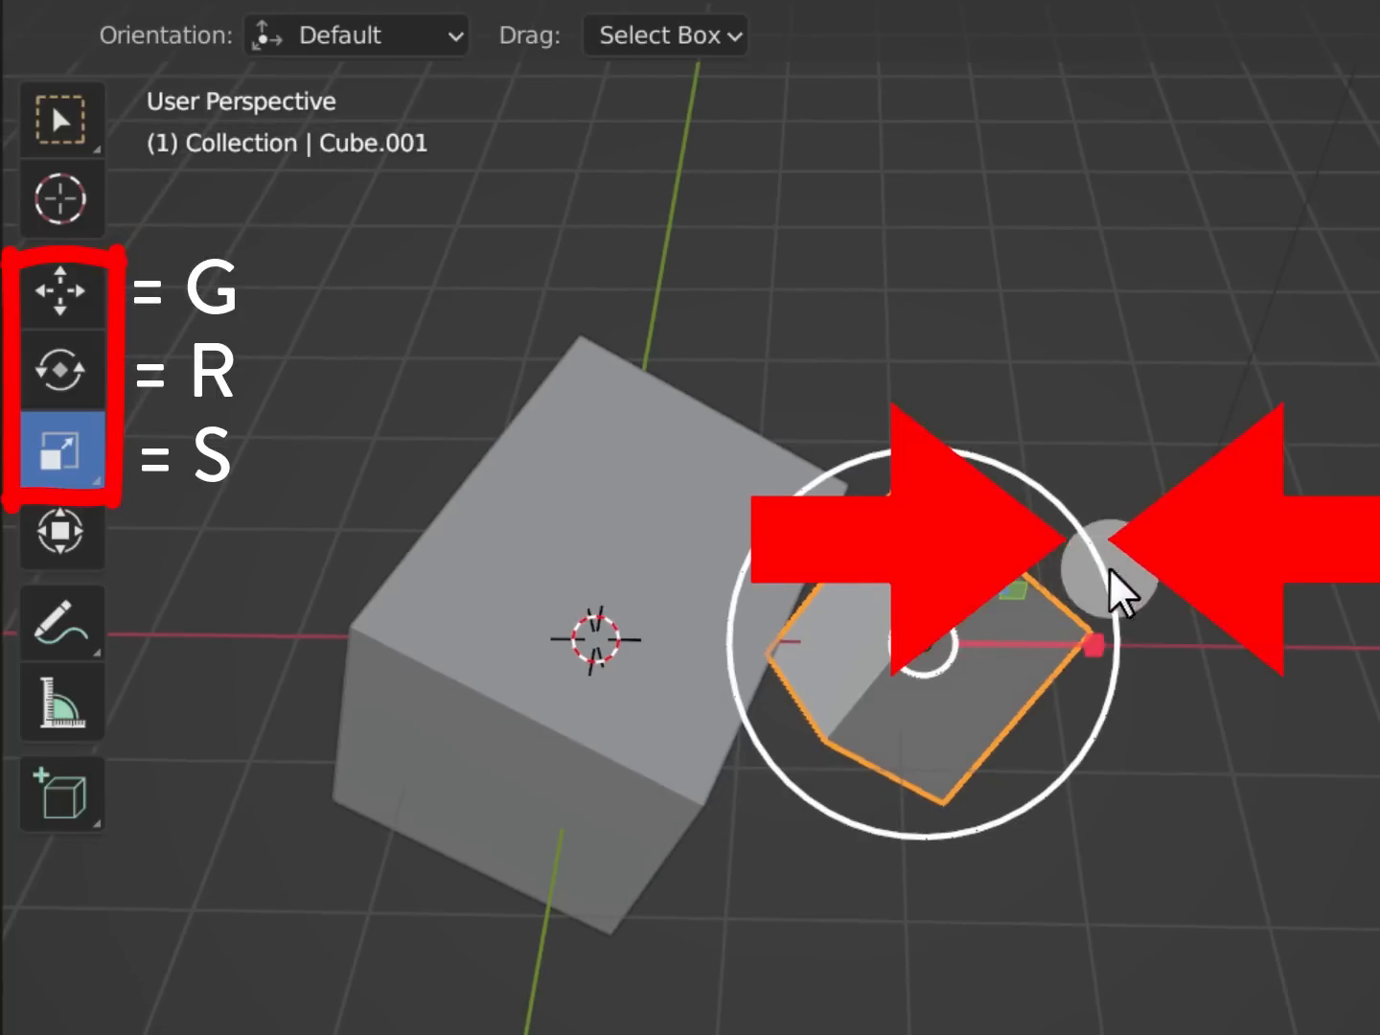
# Duplicate the small first copy and move the second copy farther along the X axis
pyautogui.rightClick(1199, 589)
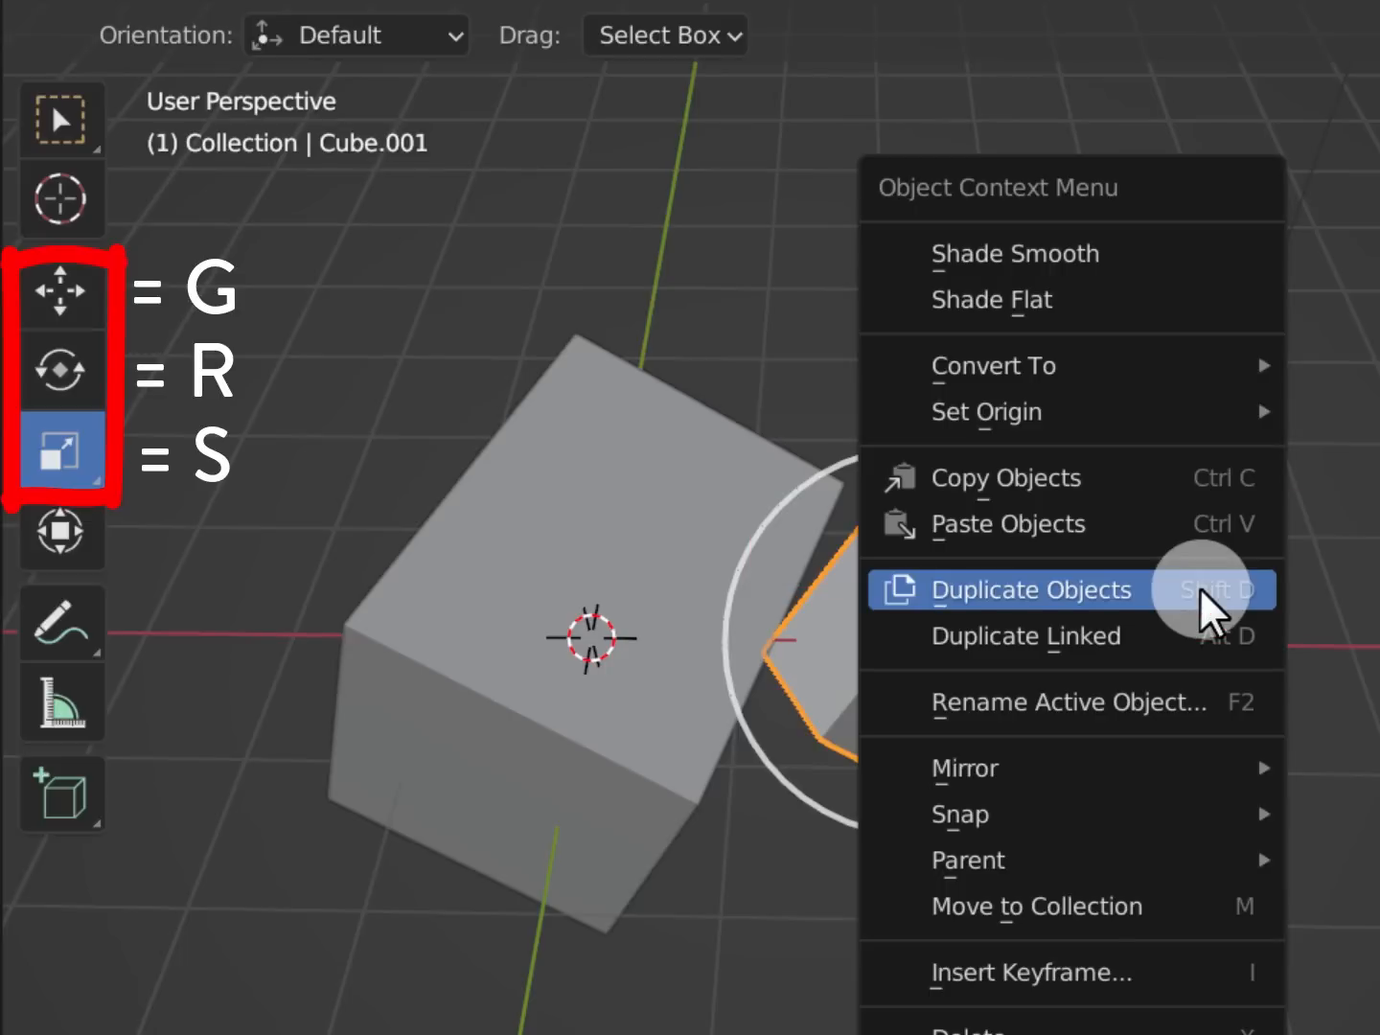
pyautogui.click(1202, 591)
pyautogui.click(1202, 591)
pyautogui.press('g')
pyautogui.moveTo(1039, 647); pyautogui.dragTo(1316, 656)
pyautogui.keyDown('shift'); pyautogui.moveTo(1316, 651); pyautogui.dragTo(1048, 646, button='middle'); pyautogui.keyUp('shift')
# Rotate the second copy freely and enlarge it uniformly
pyautogui.press('r')
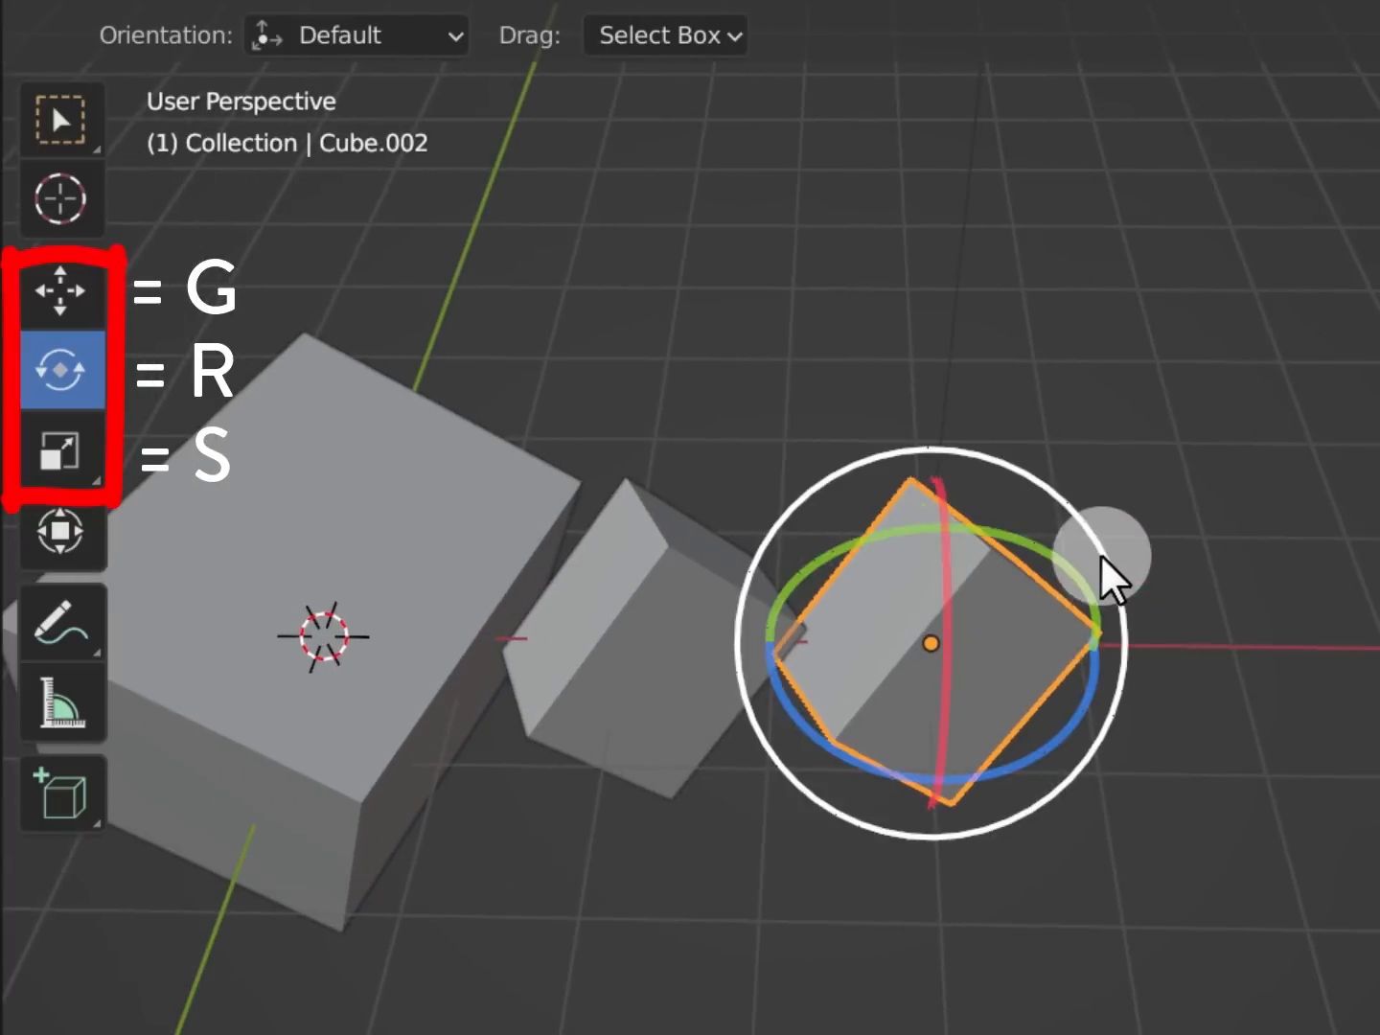
pyautogui.moveTo(1102, 570); pyautogui.dragTo(853, 487)
pyautogui.press('s')
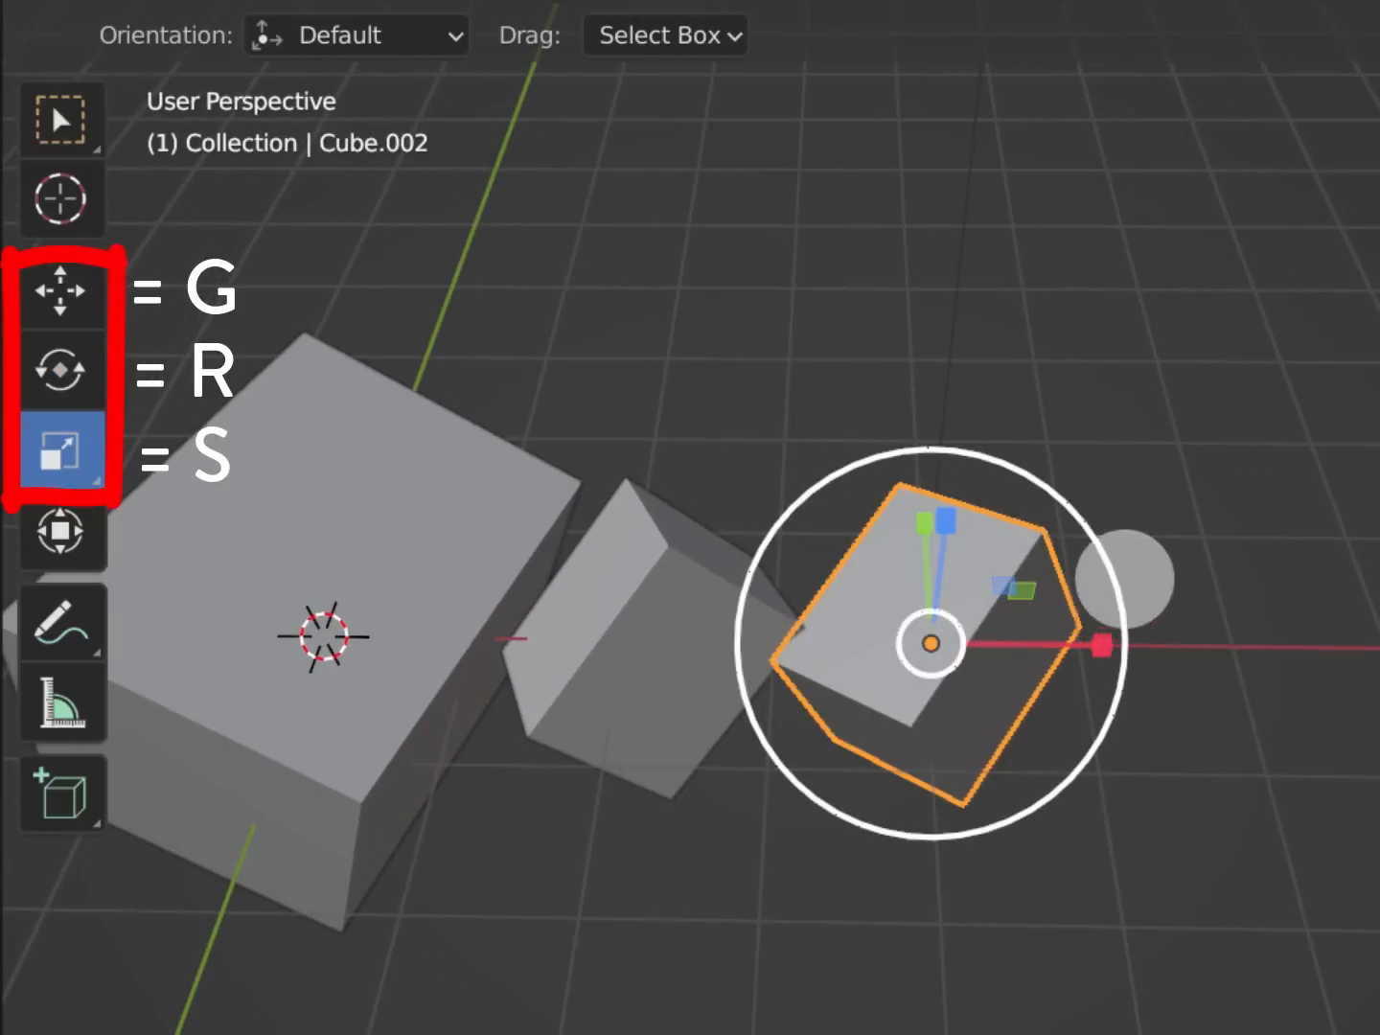
pyautogui.moveTo(1124, 575); pyautogui.dragTo(1222, 581)
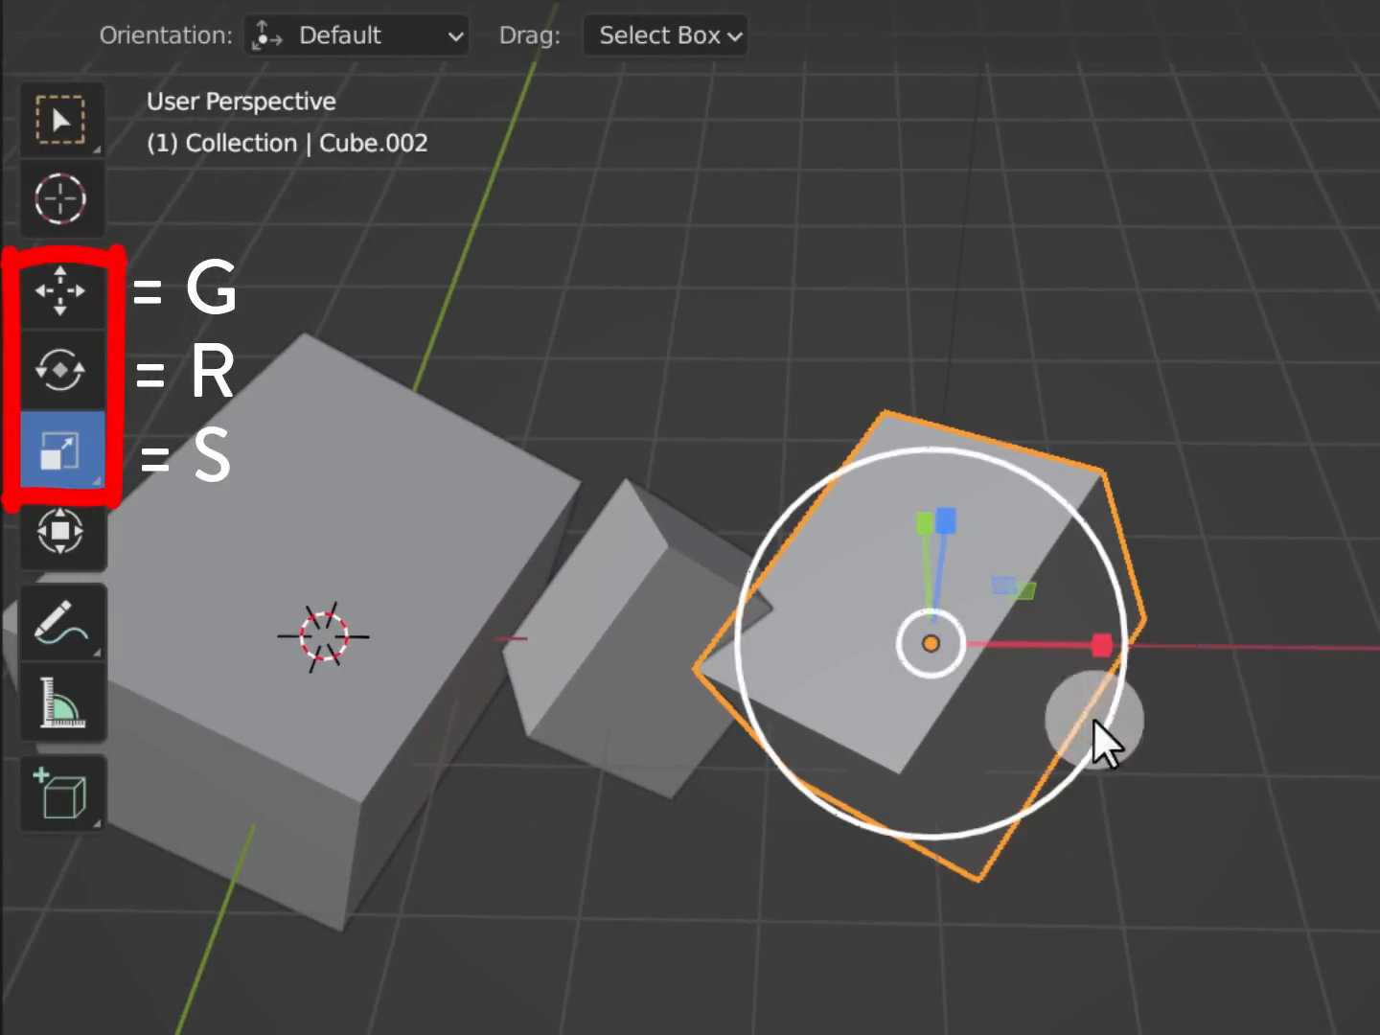
# Duplicate the enlarged second copy and move the third copy farther along the X axis
pyautogui.keyDown('shift'); pyautogui.moveTo(1276, 660); pyautogui.dragTo(1049, 647, button='middle'); pyautogui.keyUp('shift')
pyautogui.rightClick(1135, 636)
pyautogui.click(1131, 624)
pyautogui.rightClick(1131, 642)
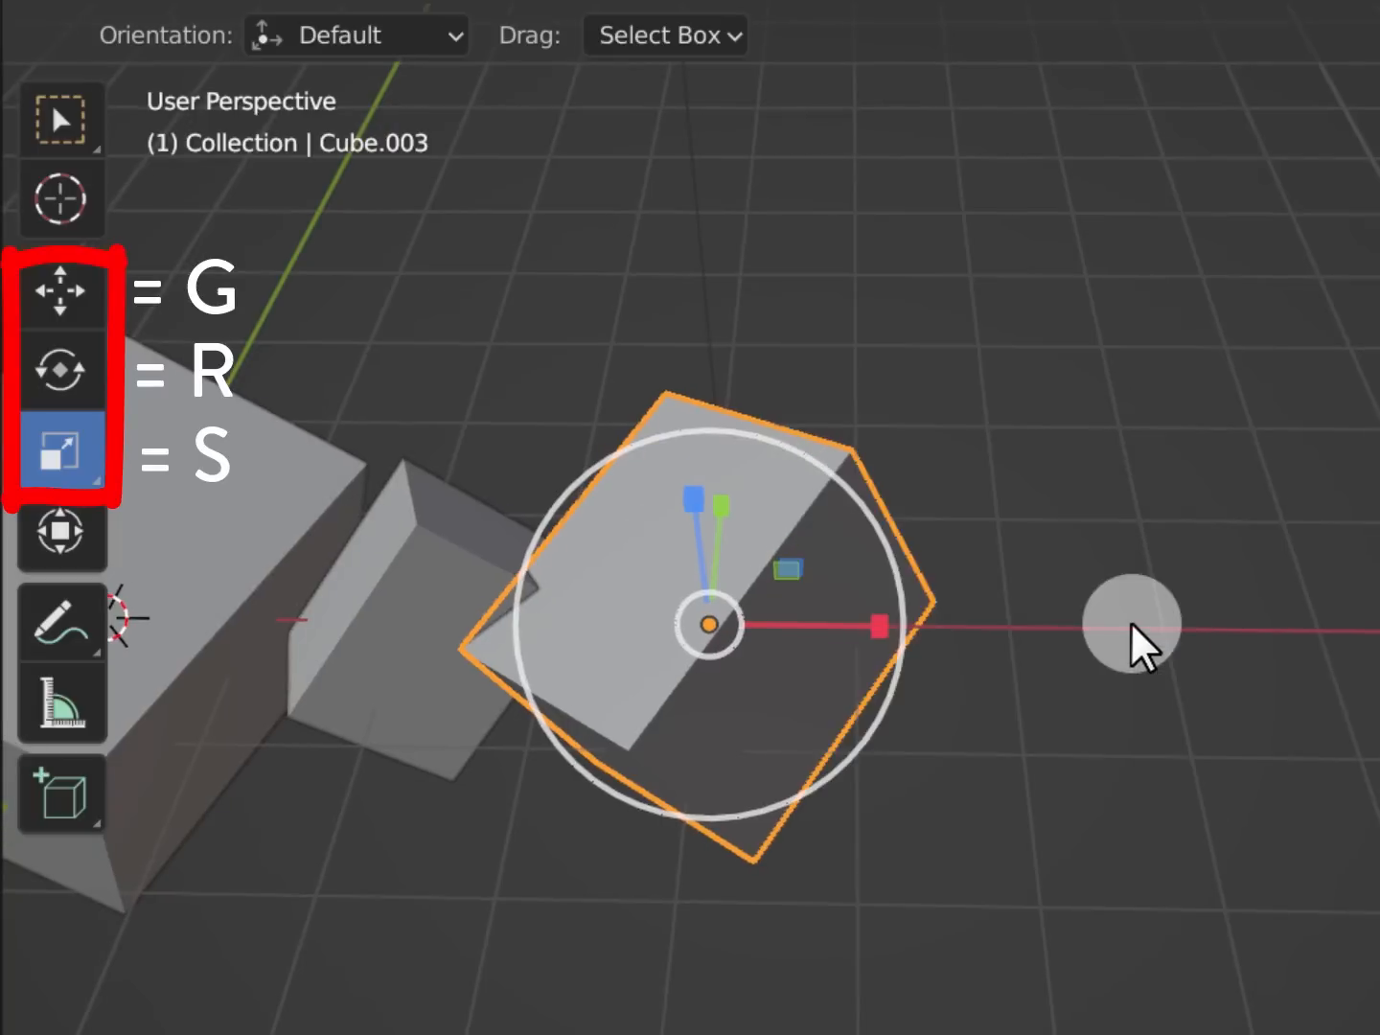
pyautogui.press('g')
pyautogui.click(1170, 633)
# Scale the third copy down uniformly and rotate it freely
pyautogui.moveTo(1210, 523); pyautogui.dragTo(1142, 558)
pyautogui.click(61, 370)
pyautogui.moveTo(1022, 638); pyautogui.dragTo(1136, 632)
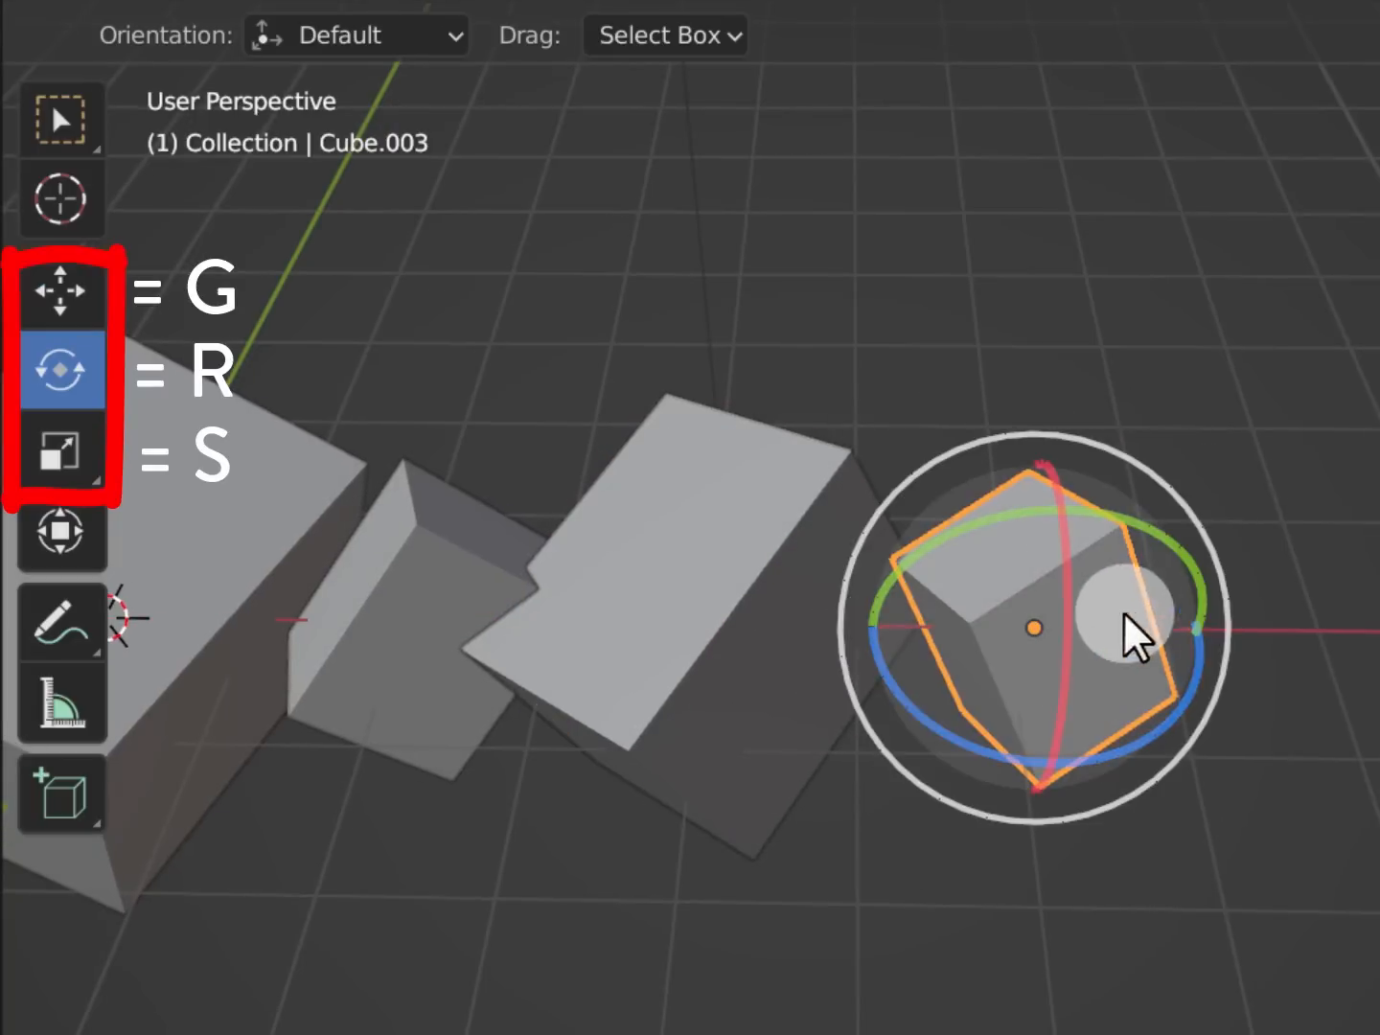
pyautogui.moveTo(910, 600); pyautogui.dragTo(911, 600)
# Duplicate the third copy and move the fourth copy out along the X axis
pyautogui.keyDown('shift'); pyautogui.moveTo(1188, 634); pyautogui.dragTo(985, 618, button='middle'); pyautogui.keyUp('shift')
pyautogui.rightClick(1110, 622)
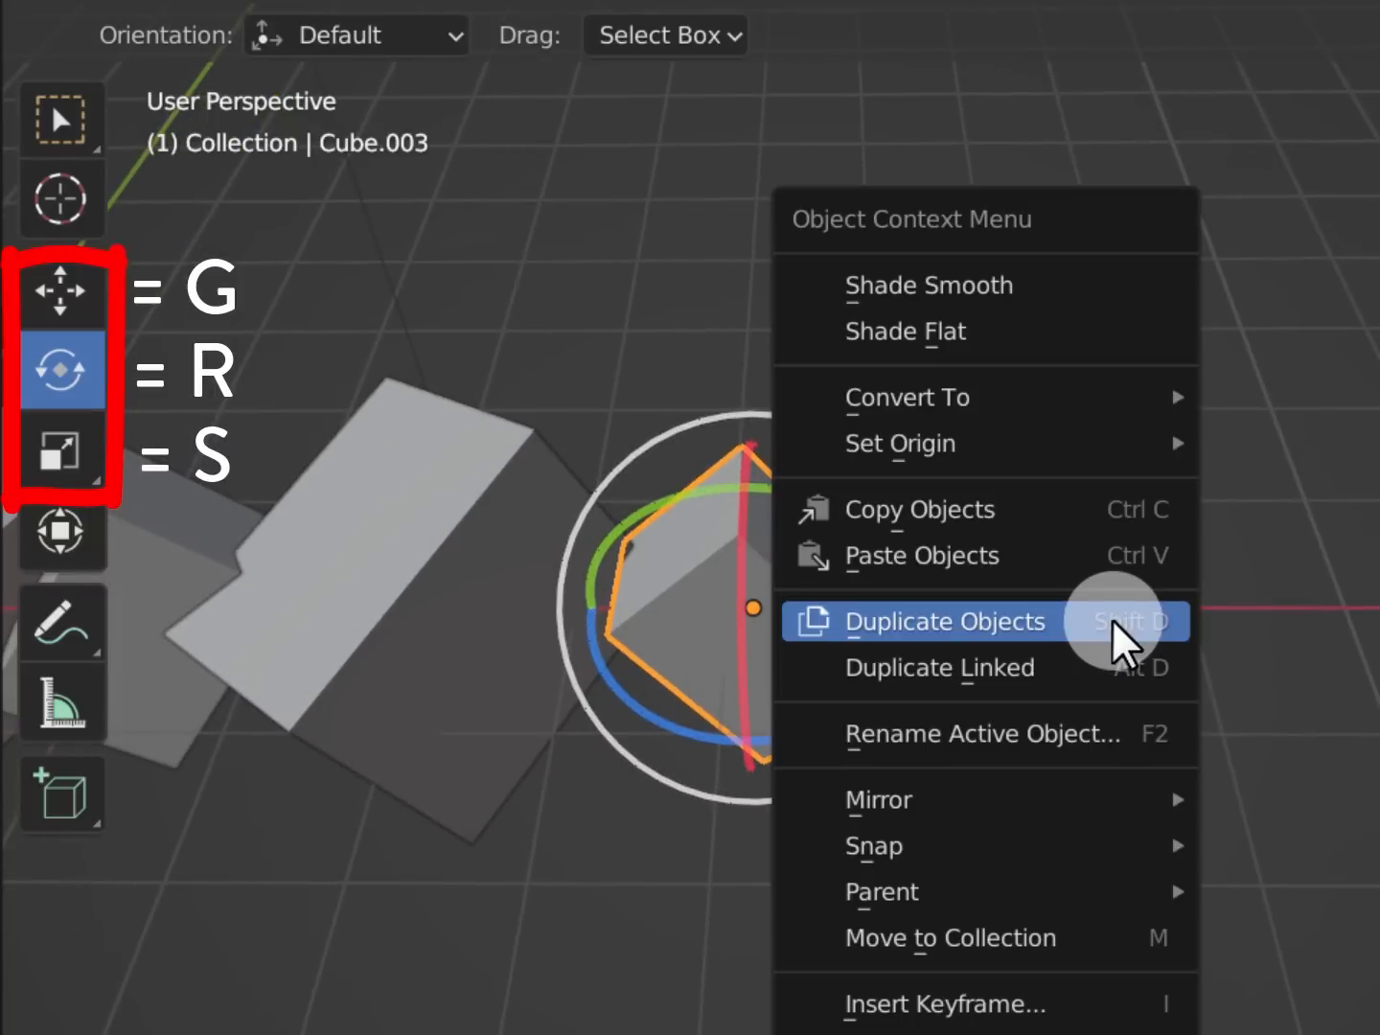
pyautogui.click(1111, 621)
pyautogui.click(1112, 621)
pyautogui.press('g')
pyautogui.moveTo(892, 609); pyautogui.dragTo(1108, 613)
# Rotate and enlarge the fourth copy, shifting it slightly along the X axis
pyautogui.press('r')
pyautogui.press('s')
pyautogui.moveTo(1164, 556); pyautogui.dragTo(1253, 564)
pyautogui.press('g')
pyautogui.moveTo(1132, 609); pyautogui.dragTo(1147, 613)
# Duplicate the fourth copy and move the fifth copy out along the X axis
pyautogui.keyDown('shift'); pyautogui.moveTo(1147, 614); pyautogui.dragTo(1123, 635, button='middle'); pyautogui.keyUp('shift')
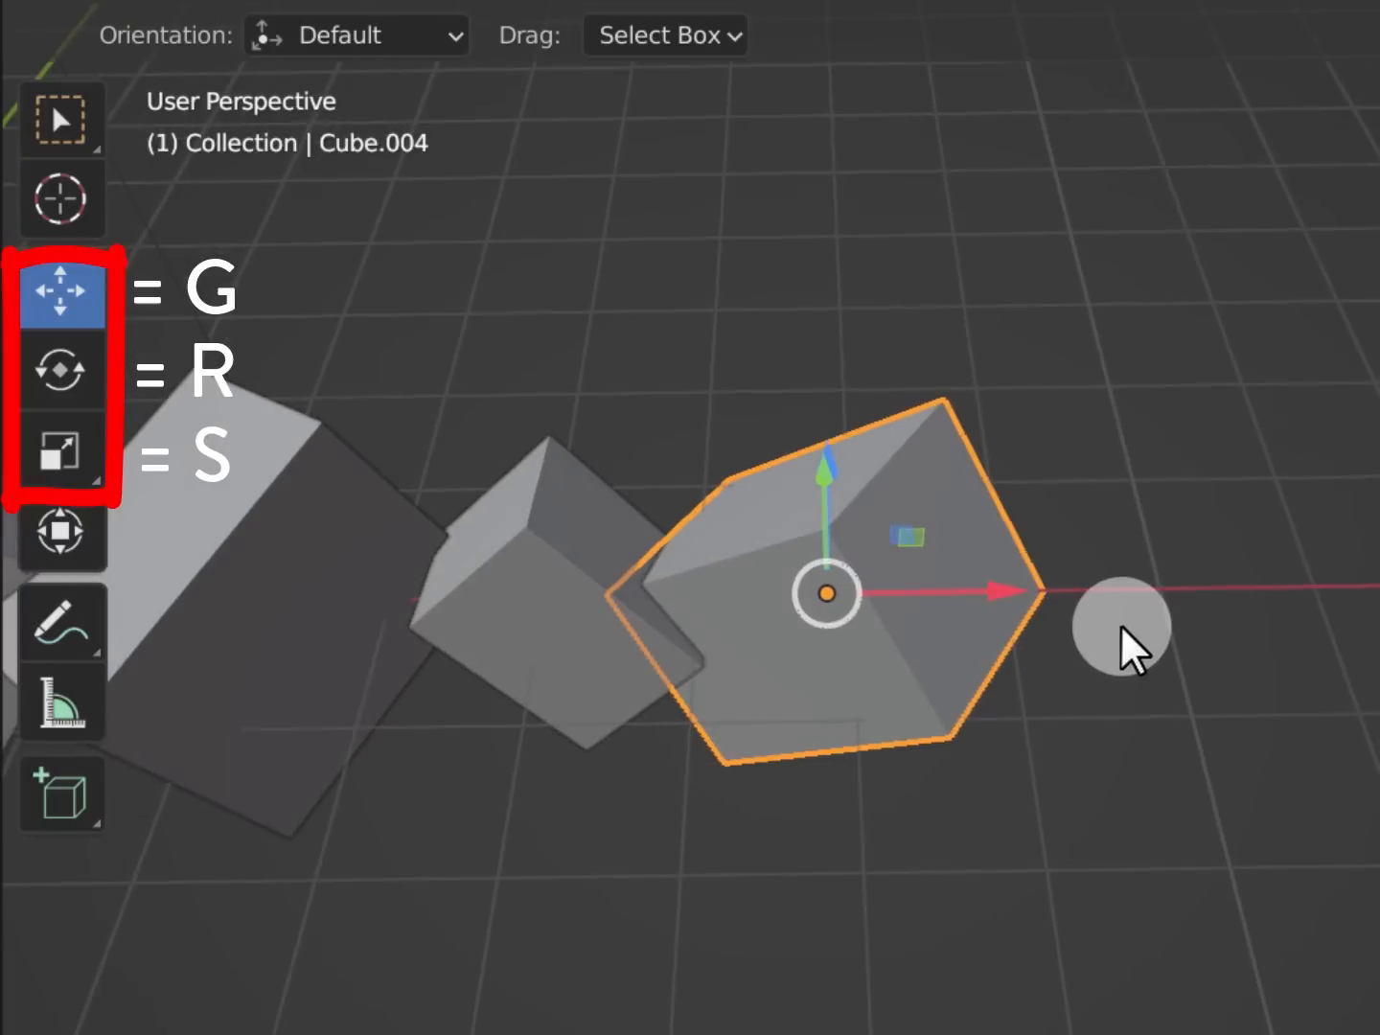
pyautogui.rightClick(1123, 634)
pyautogui.click(1123, 631)
pyautogui.click(1121, 630)
pyautogui.moveTo(1029, 601); pyautogui.dragTo(1321, 601)
pyautogui.keyDown('shift'); pyautogui.moveTo(1293, 631); pyautogui.dragTo(1230, 643, button='middle'); pyautogui.keyUp('shift')
# Scale the fifth copy down uniformly and rotate it freely
pyautogui.press('s')
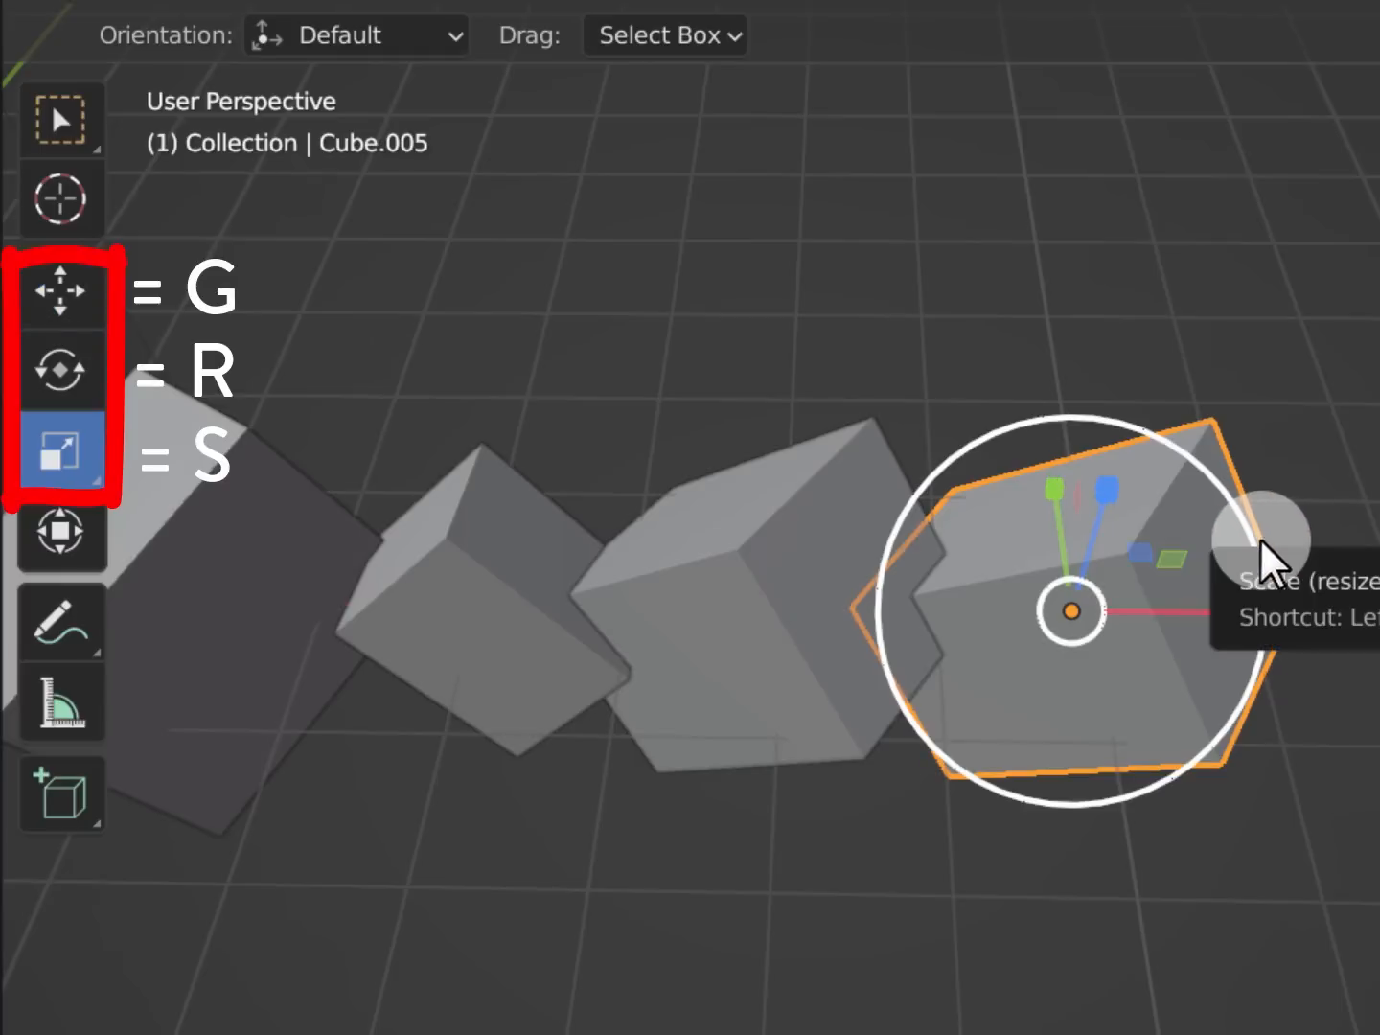
pyautogui.moveTo(1260, 542); pyautogui.dragTo(1171, 588)
pyautogui.press('r')
pyautogui.moveTo(1110, 634); pyautogui.dragTo(795, 594)
pyautogui.keyDown('shift'); pyautogui.moveTo(1261, 692); pyautogui.dragTo(1049, 662, button='middle'); pyautogui.keyUp('shift')
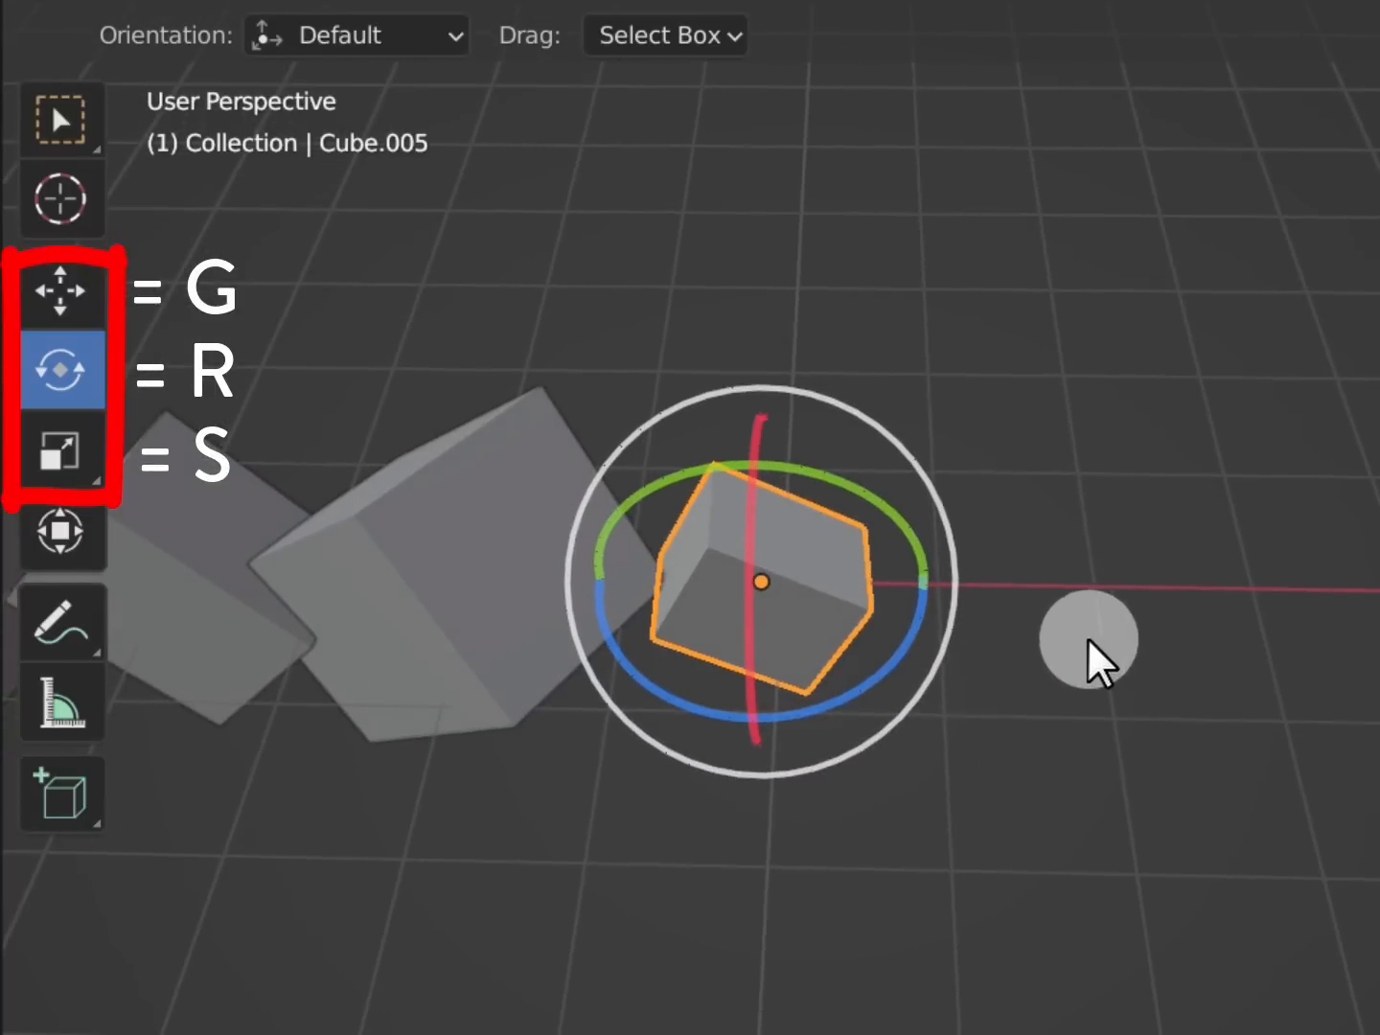
# Duplicate the fifth copy, move the sixth copy out along the X axis and rotate it
pyautogui.rightClick(1102, 647)
pyautogui.click(1104, 644)
pyautogui.press('g')
pyautogui.moveTo(887, 586); pyautogui.dragTo(1155, 592)
pyautogui.press('r')
pyautogui.moveTo(952, 572); pyautogui.dragTo(1016, 632)
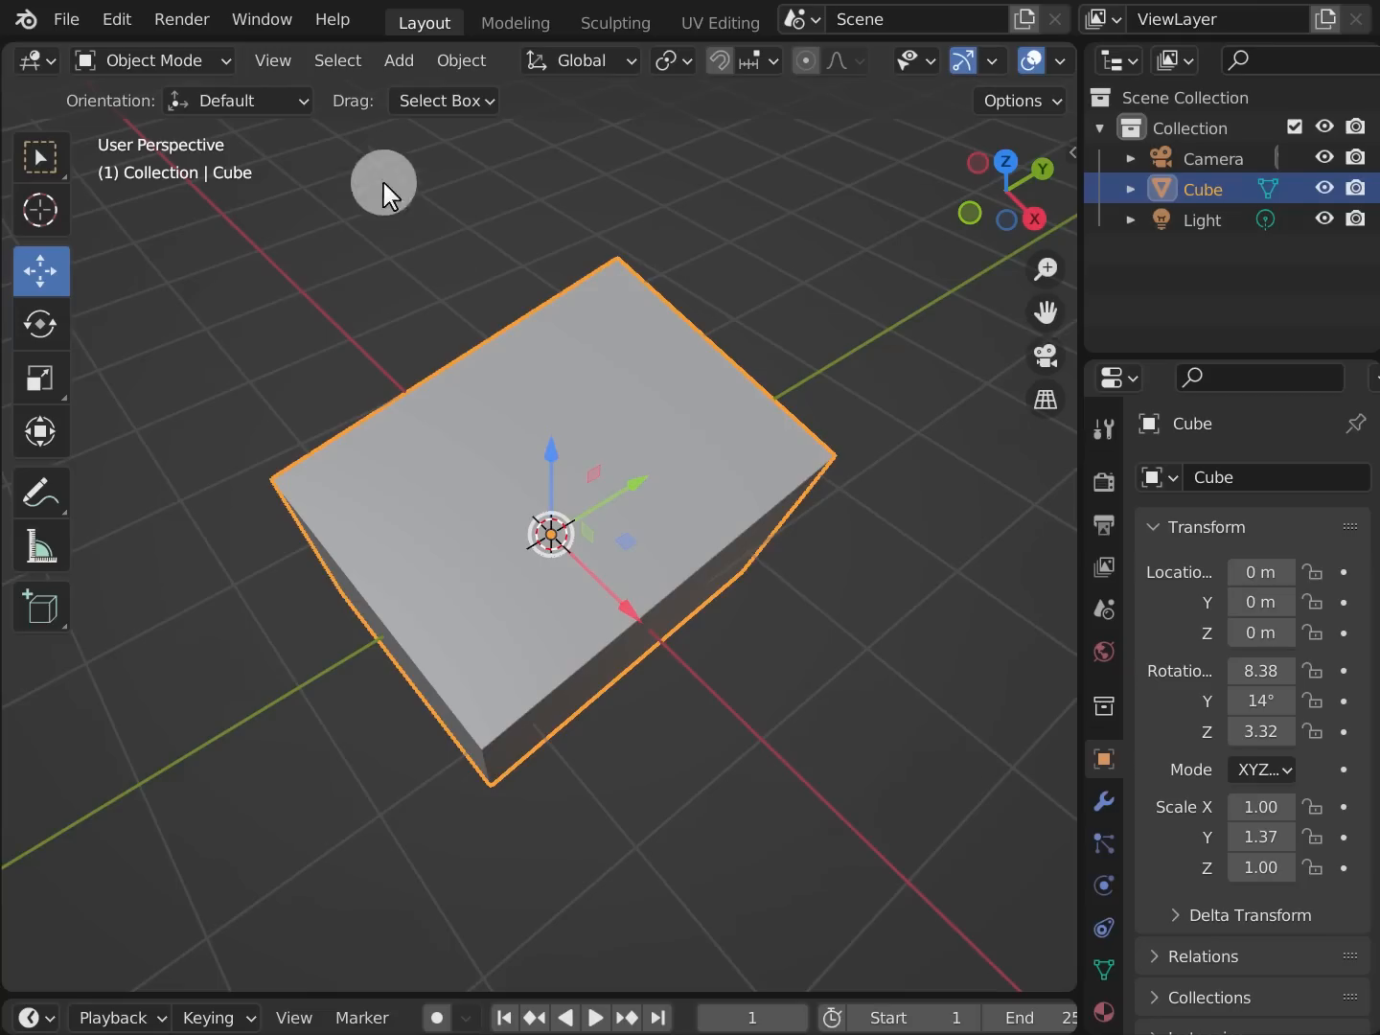
# Select the large end cube, Cube.008, switch it into Edit Mode and return to Object Mode
pyautogui.click(180, 69)
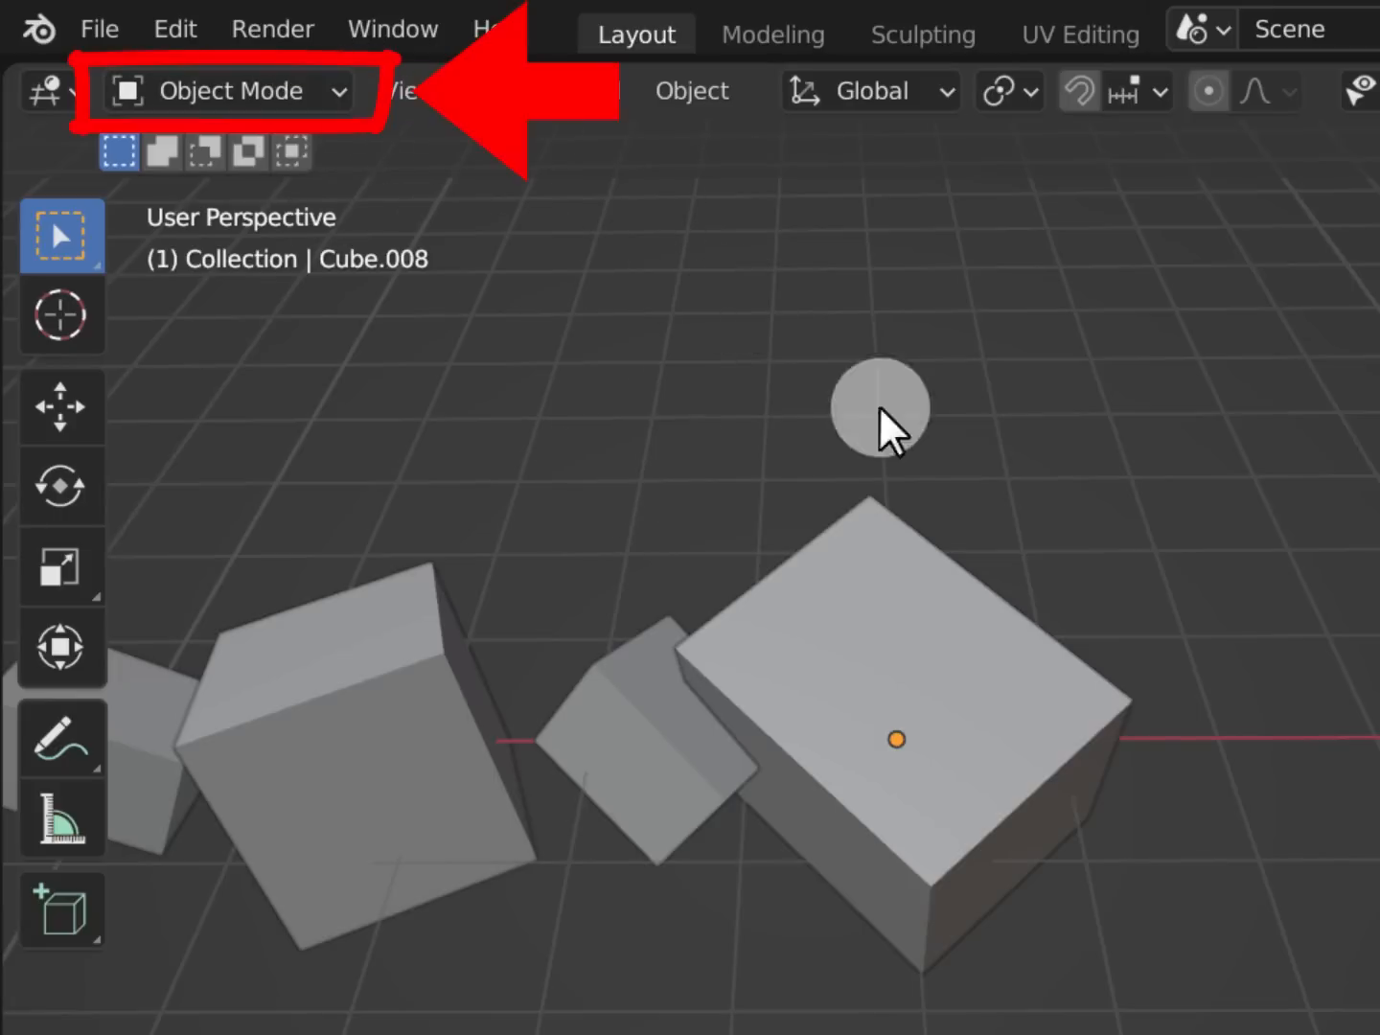
pyautogui.click(875, 642)
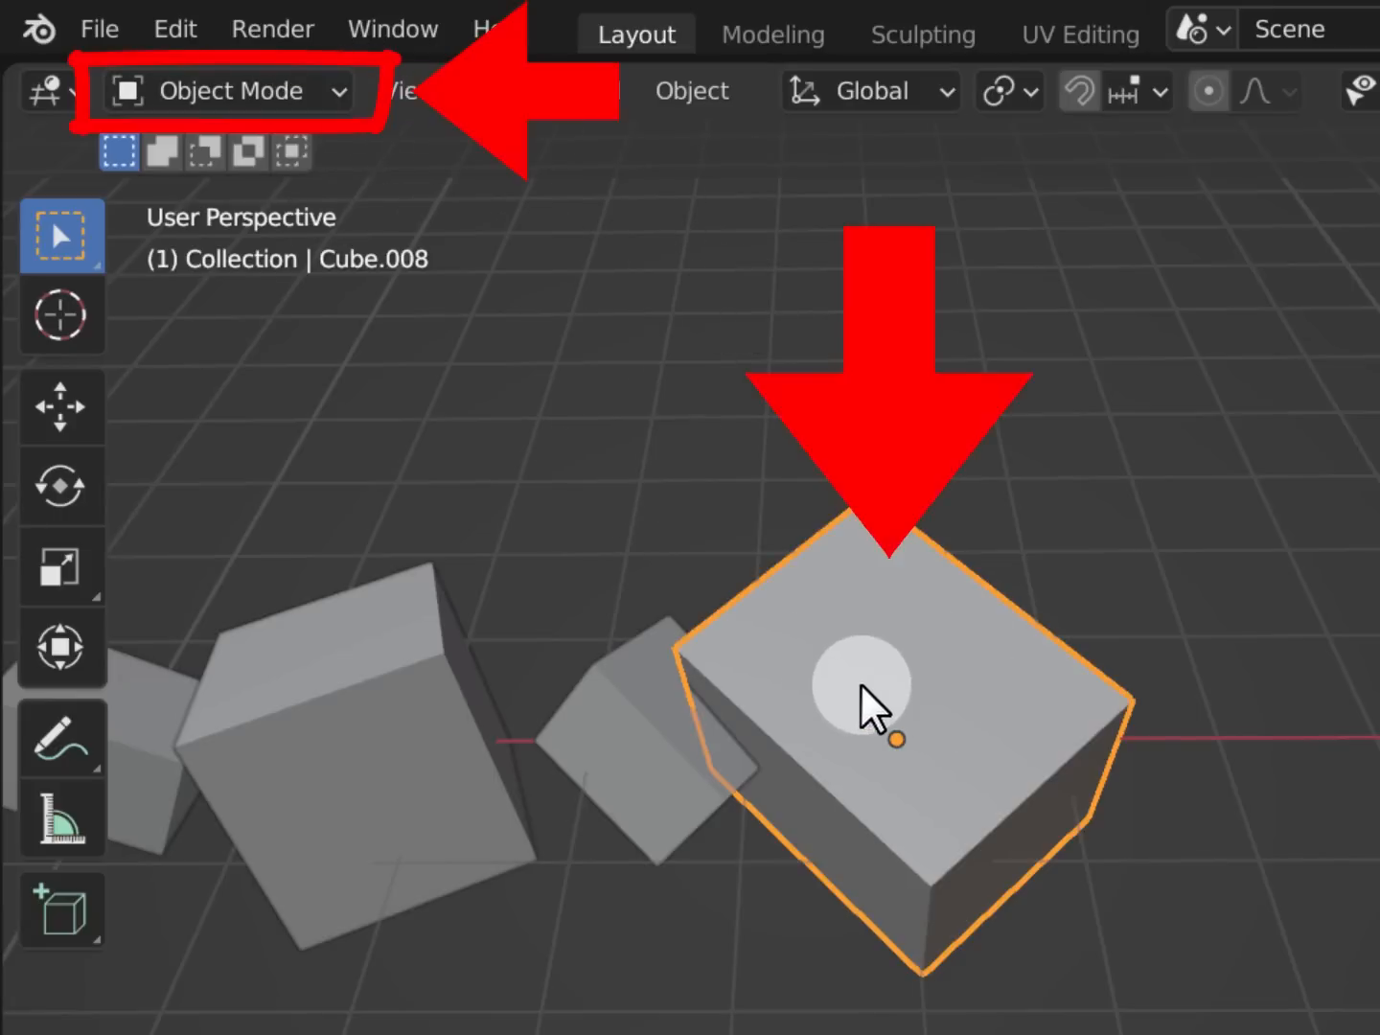
pyautogui.press('Tab')
pyautogui.press('w')
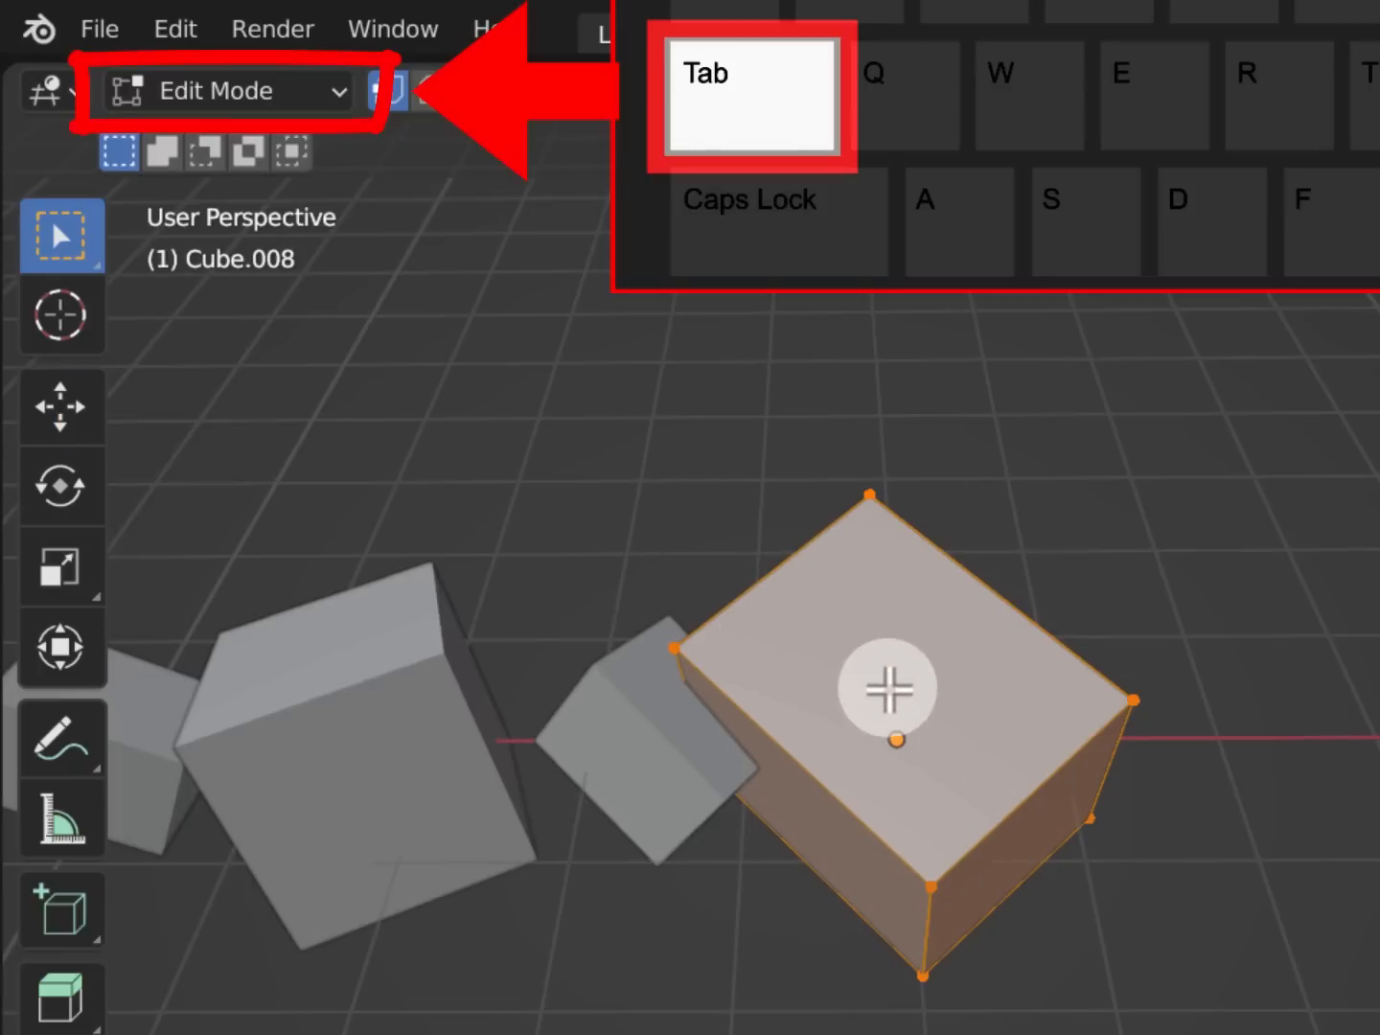
pyautogui.press('Tab')
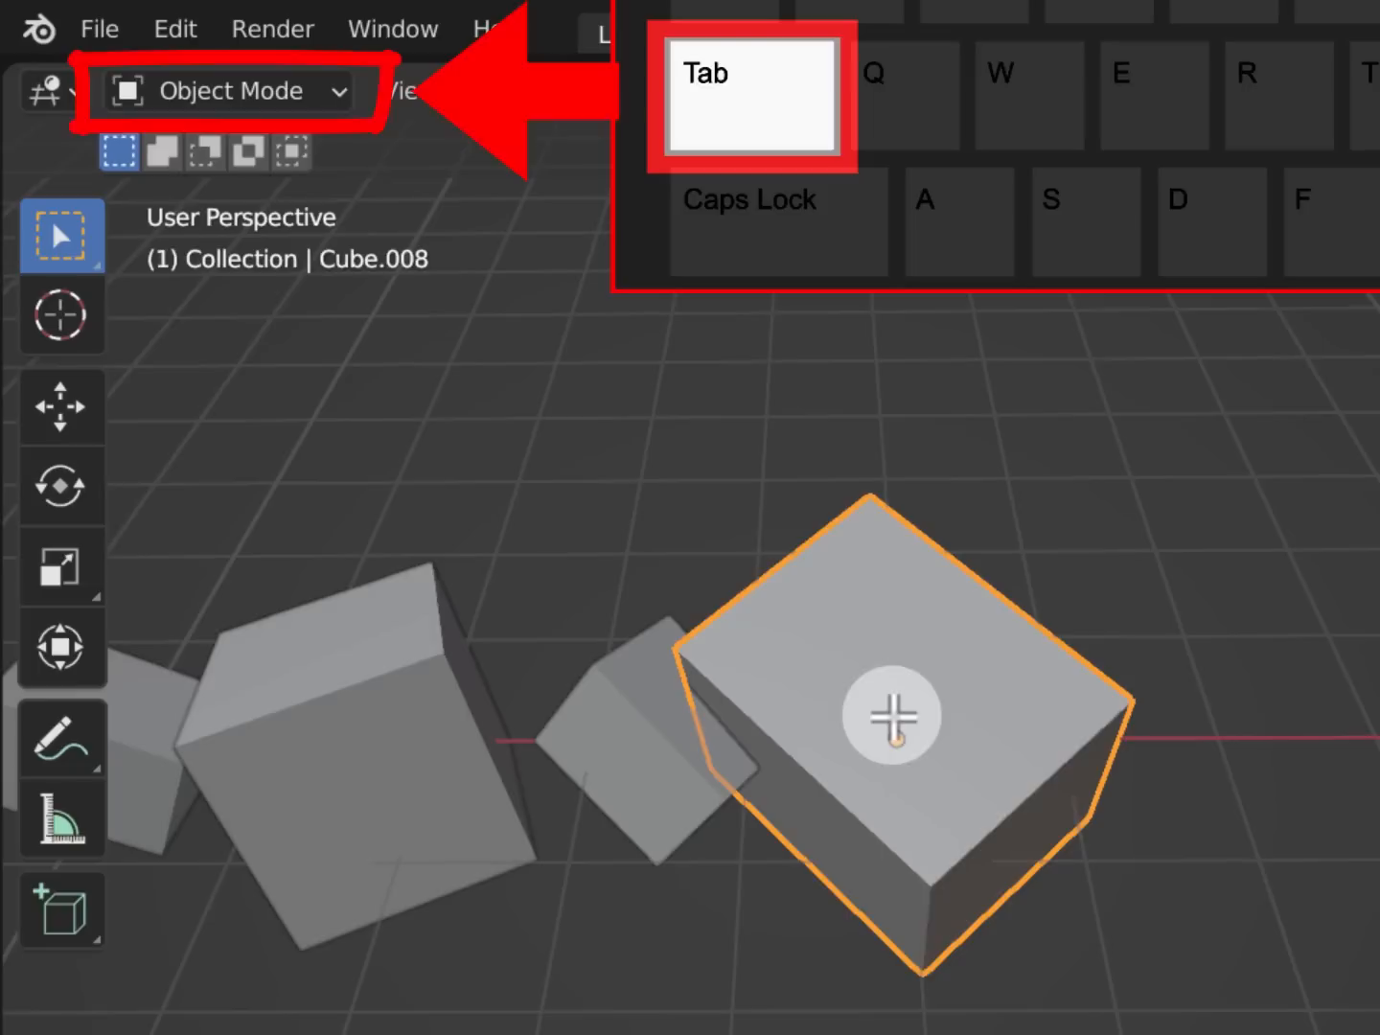
# Switch Cube.007 and Cube.006 one after the other into Edit Mode and back to Object Mode
pyautogui.click(661, 716)
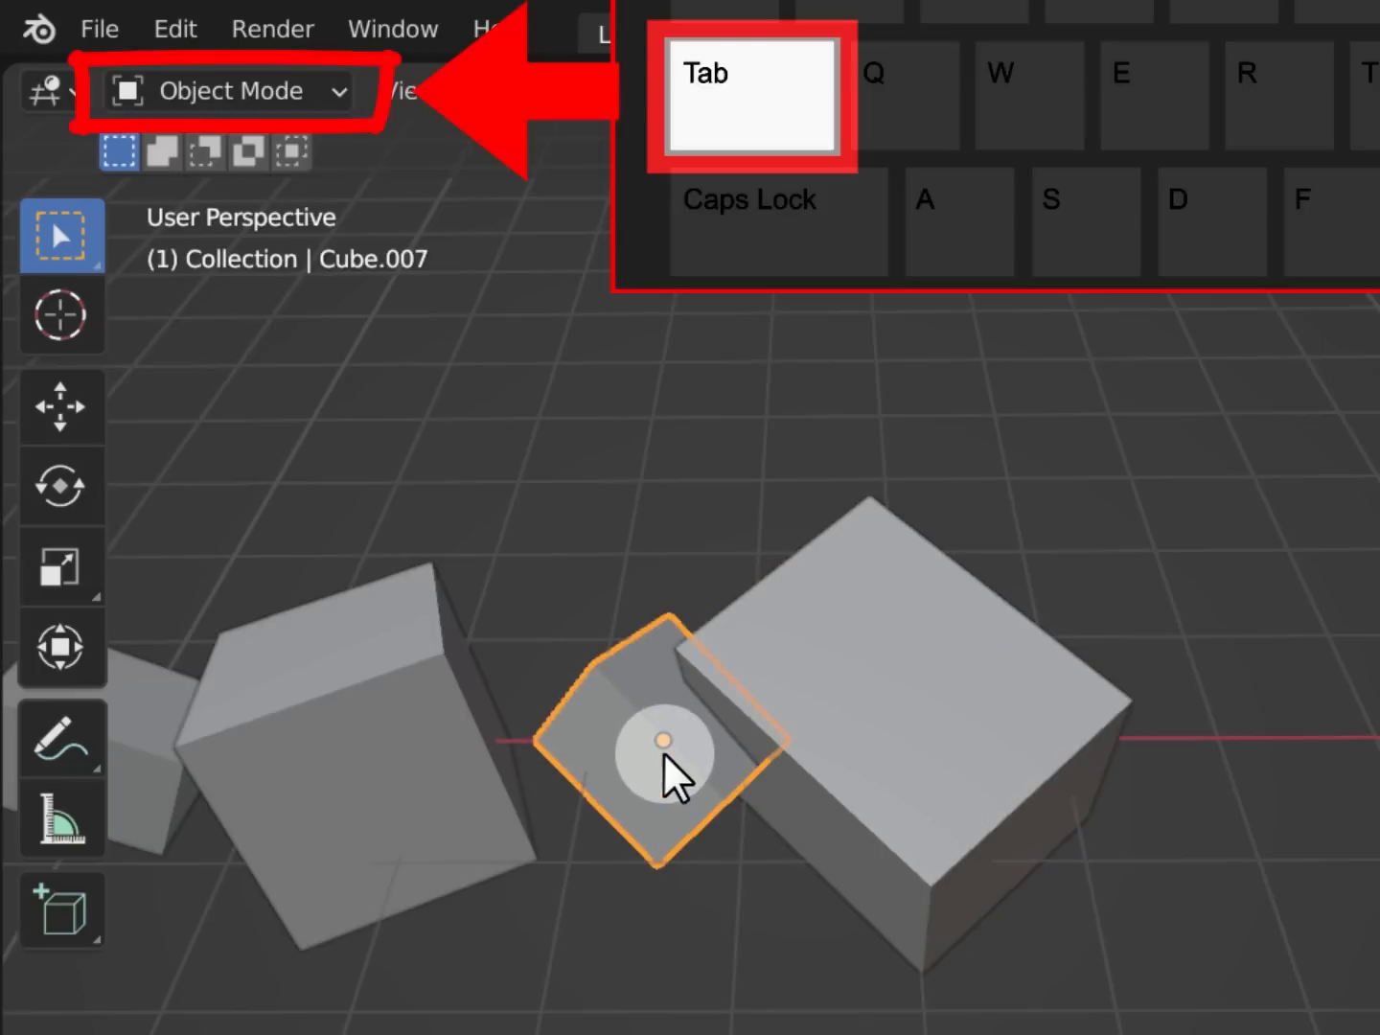
pyautogui.press('Tab')
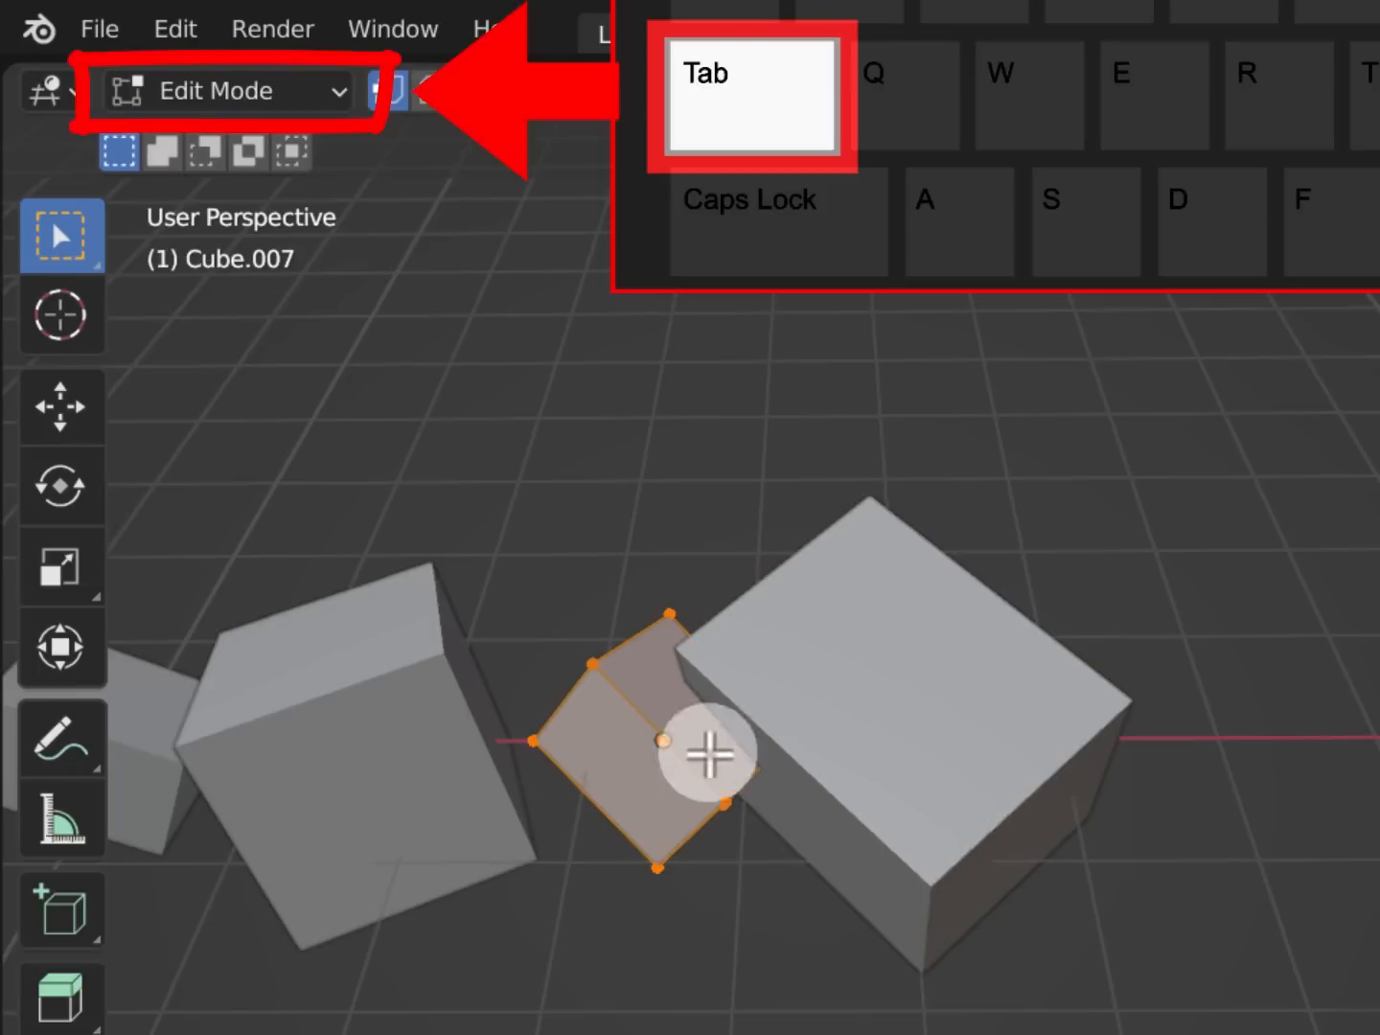
pyautogui.press('Tab')
pyautogui.click(419, 715)
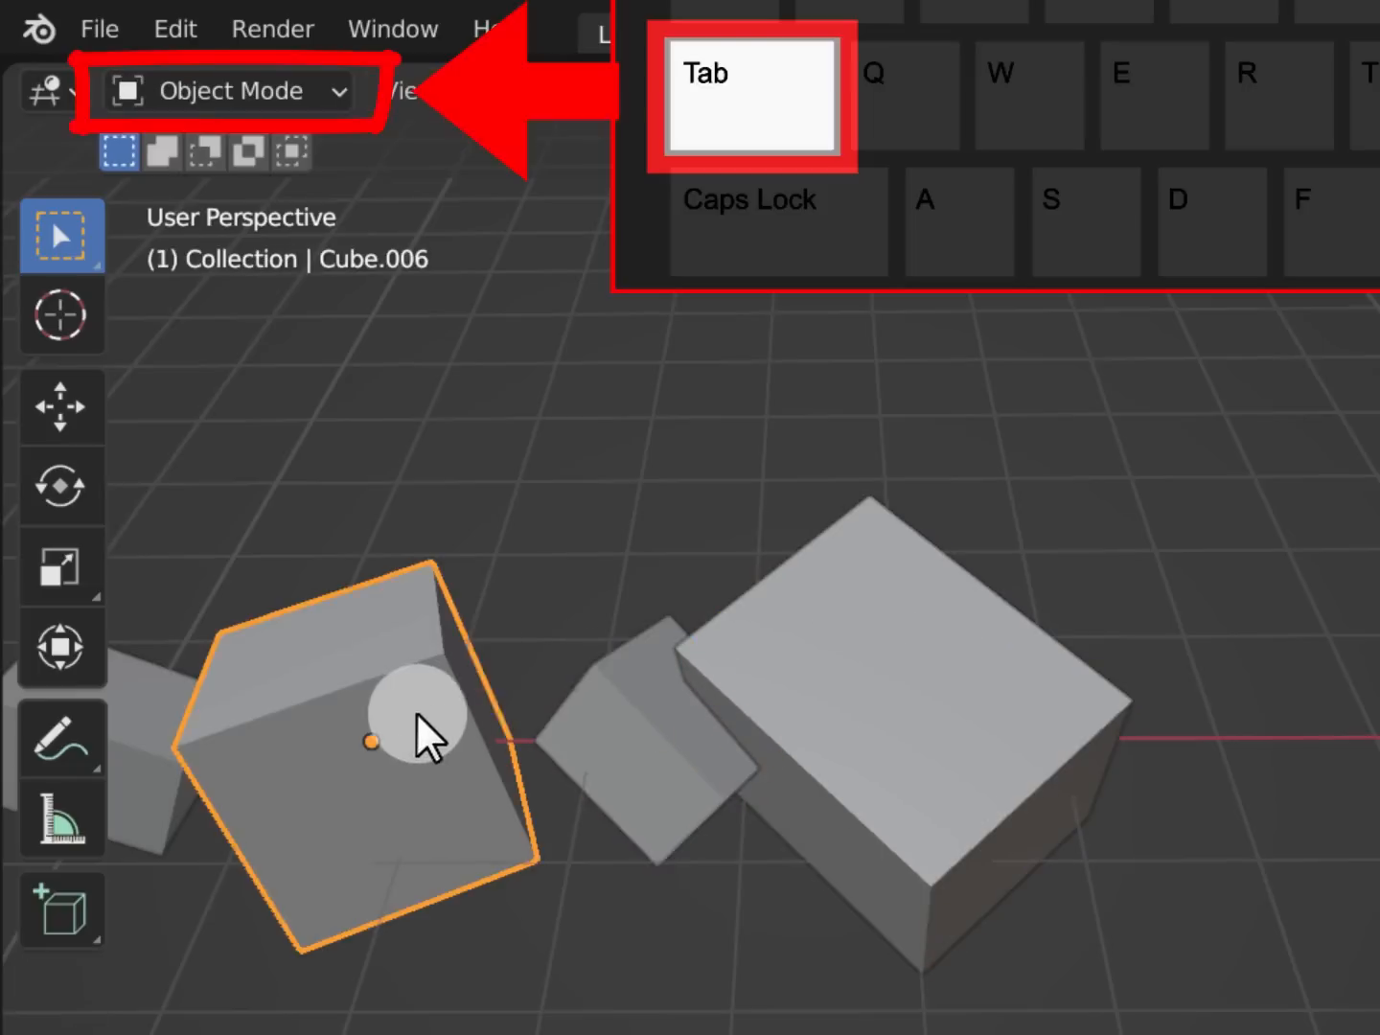
pyautogui.moveTo(418, 715); pyautogui.dragTo(819, 647, button='middle')
pyautogui.press('Tab')
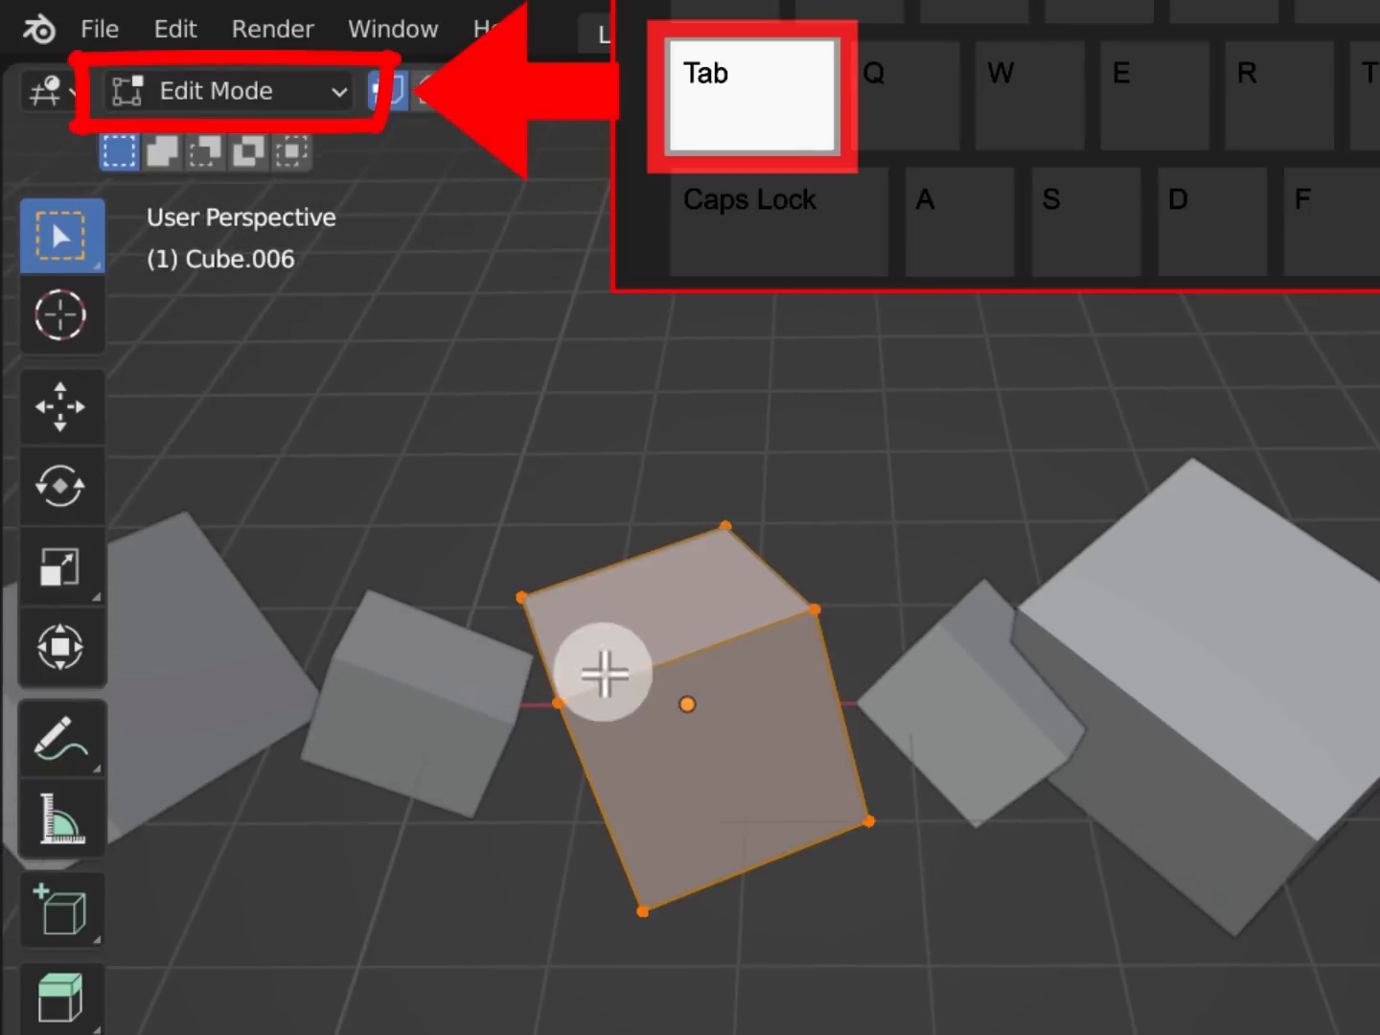
pyautogui.press('Tab')
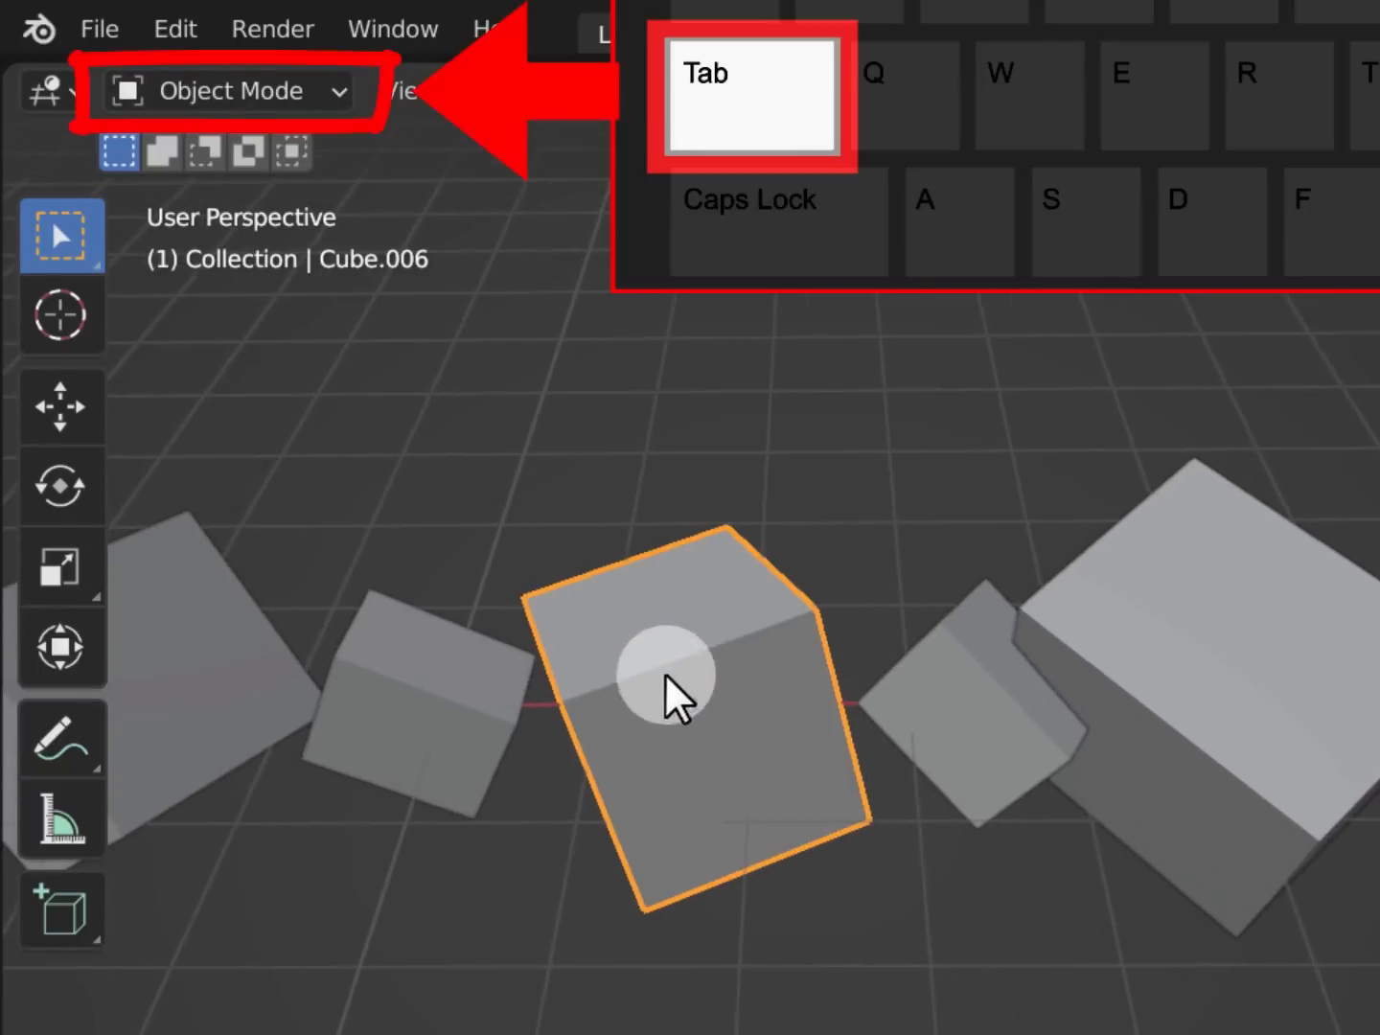
# Select the small cube Cube.005 and enter Edit Mode on it
pyautogui.moveTo(670, 685); pyautogui.dragTo(739, 703, button='middle')
pyautogui.click(731, 711)
pyautogui.press('Tab')
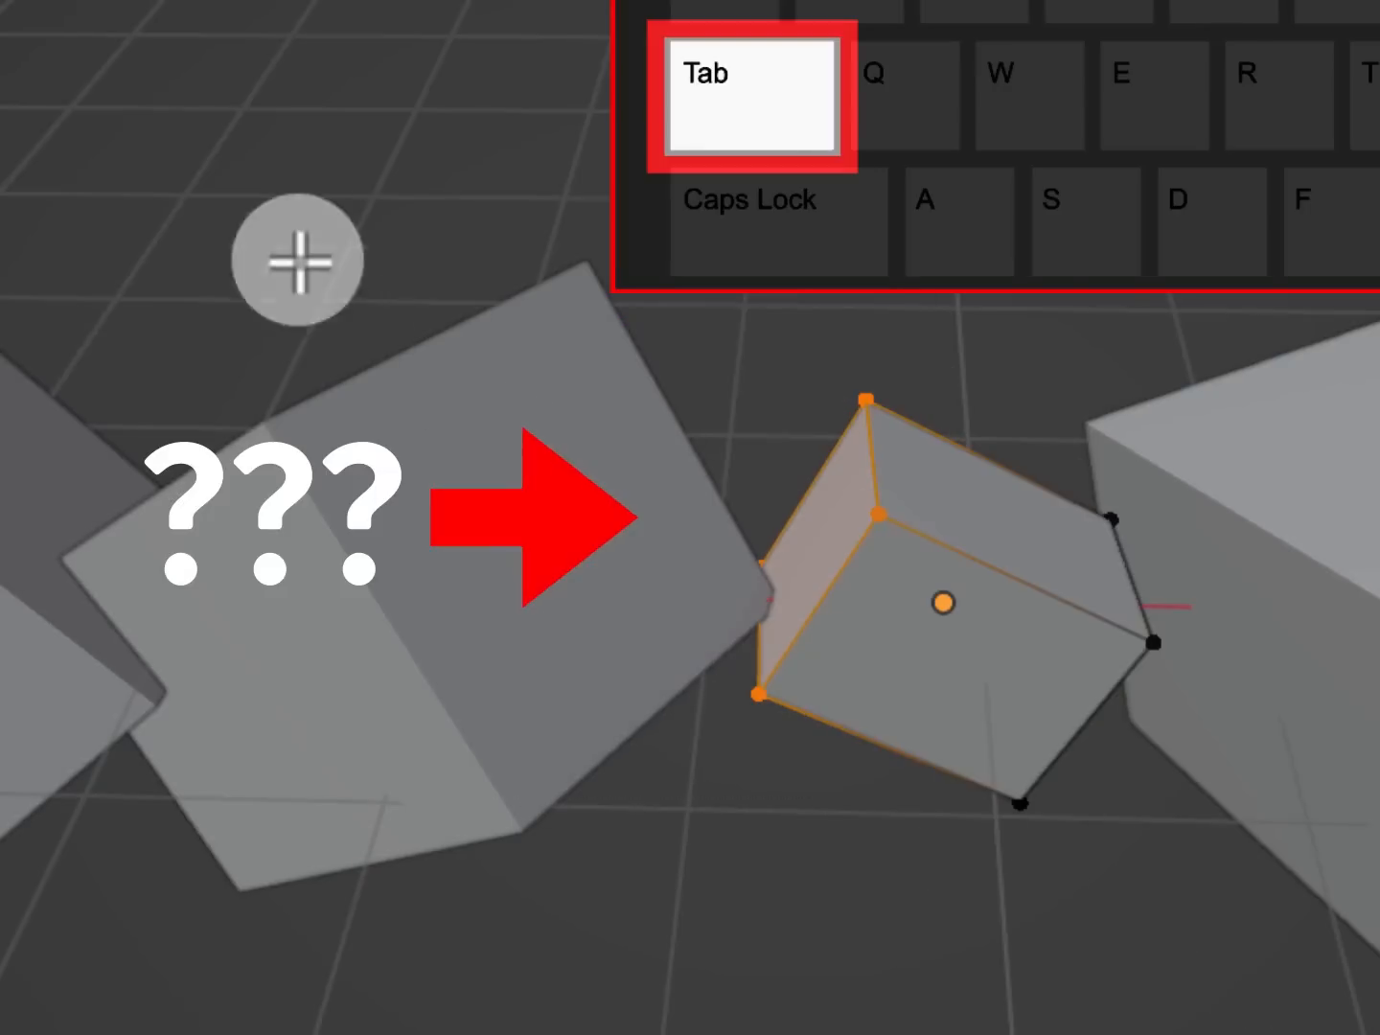
# Try to box-select vertices across the neighbouring cubes while only the small cube is in Edit Mode
pyautogui.moveTo(299, 273); pyautogui.dragTo(1036, 862)
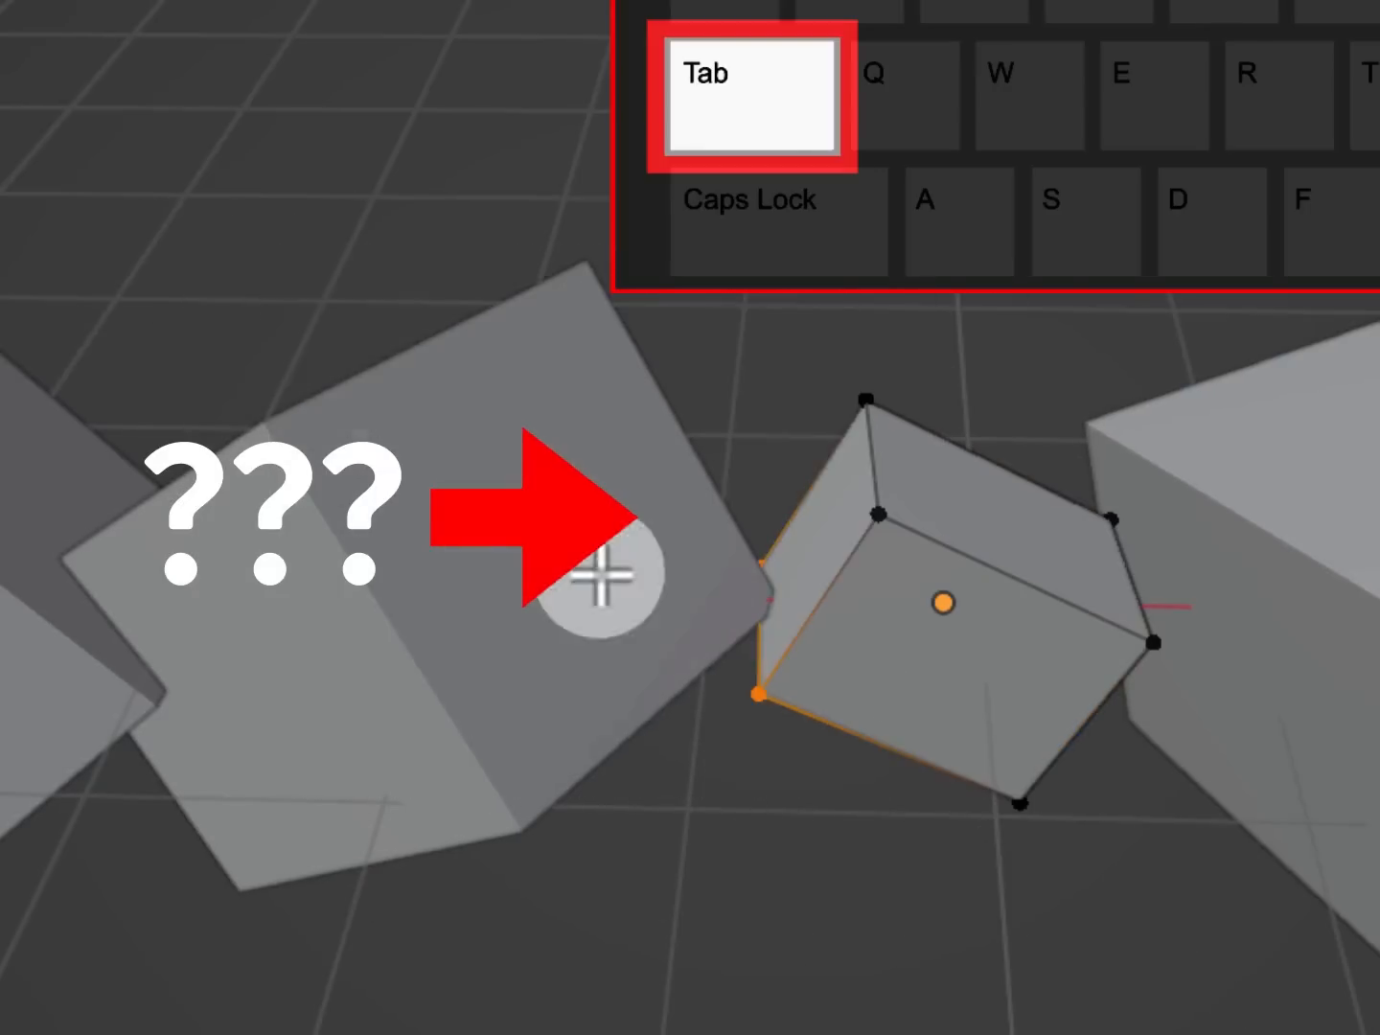
pyautogui.moveTo(246, 255); pyautogui.dragTo(1019, 886)
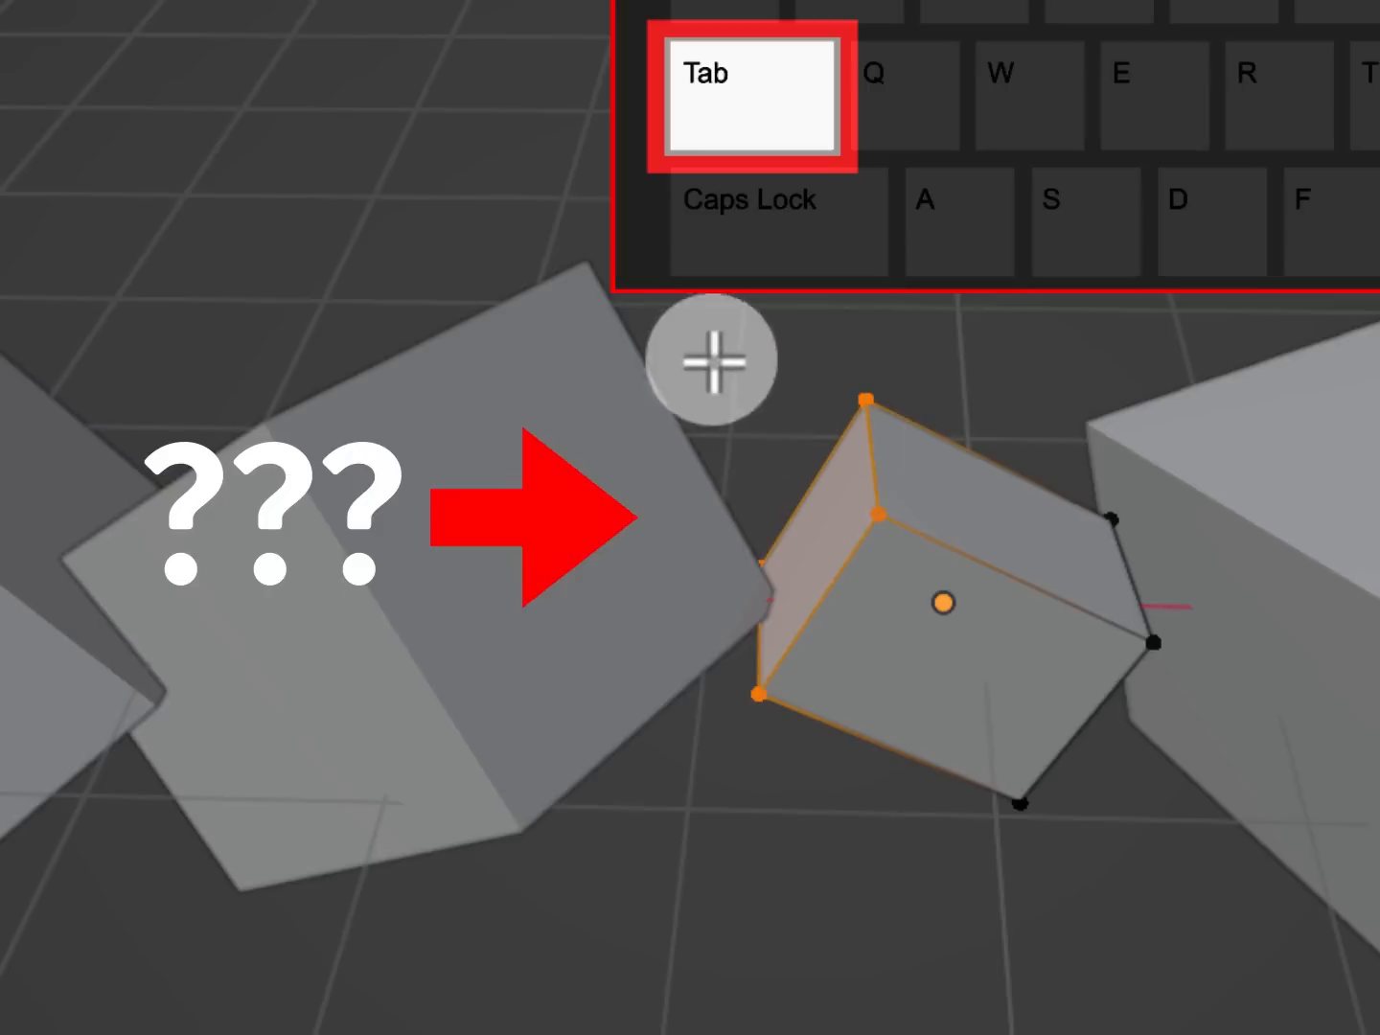
pyautogui.moveTo(715, 363); pyautogui.dragTo(1355, 969)
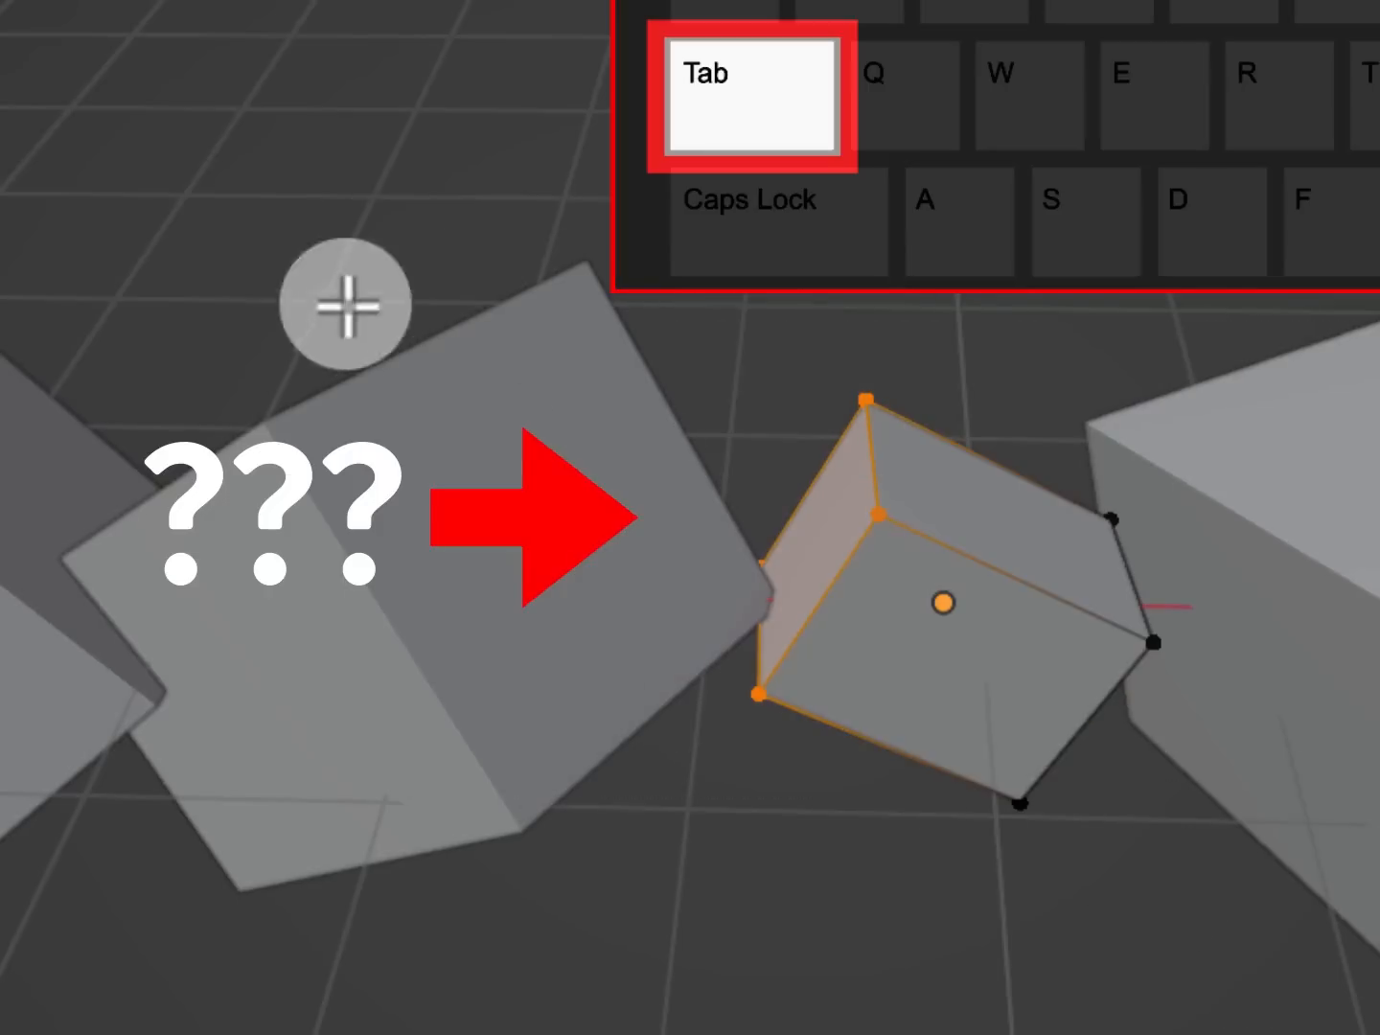
pyautogui.moveTo(253, 314); pyautogui.dragTo(1051, 894)
pyautogui.moveTo(247, 256); pyautogui.dragTo(647, 694)
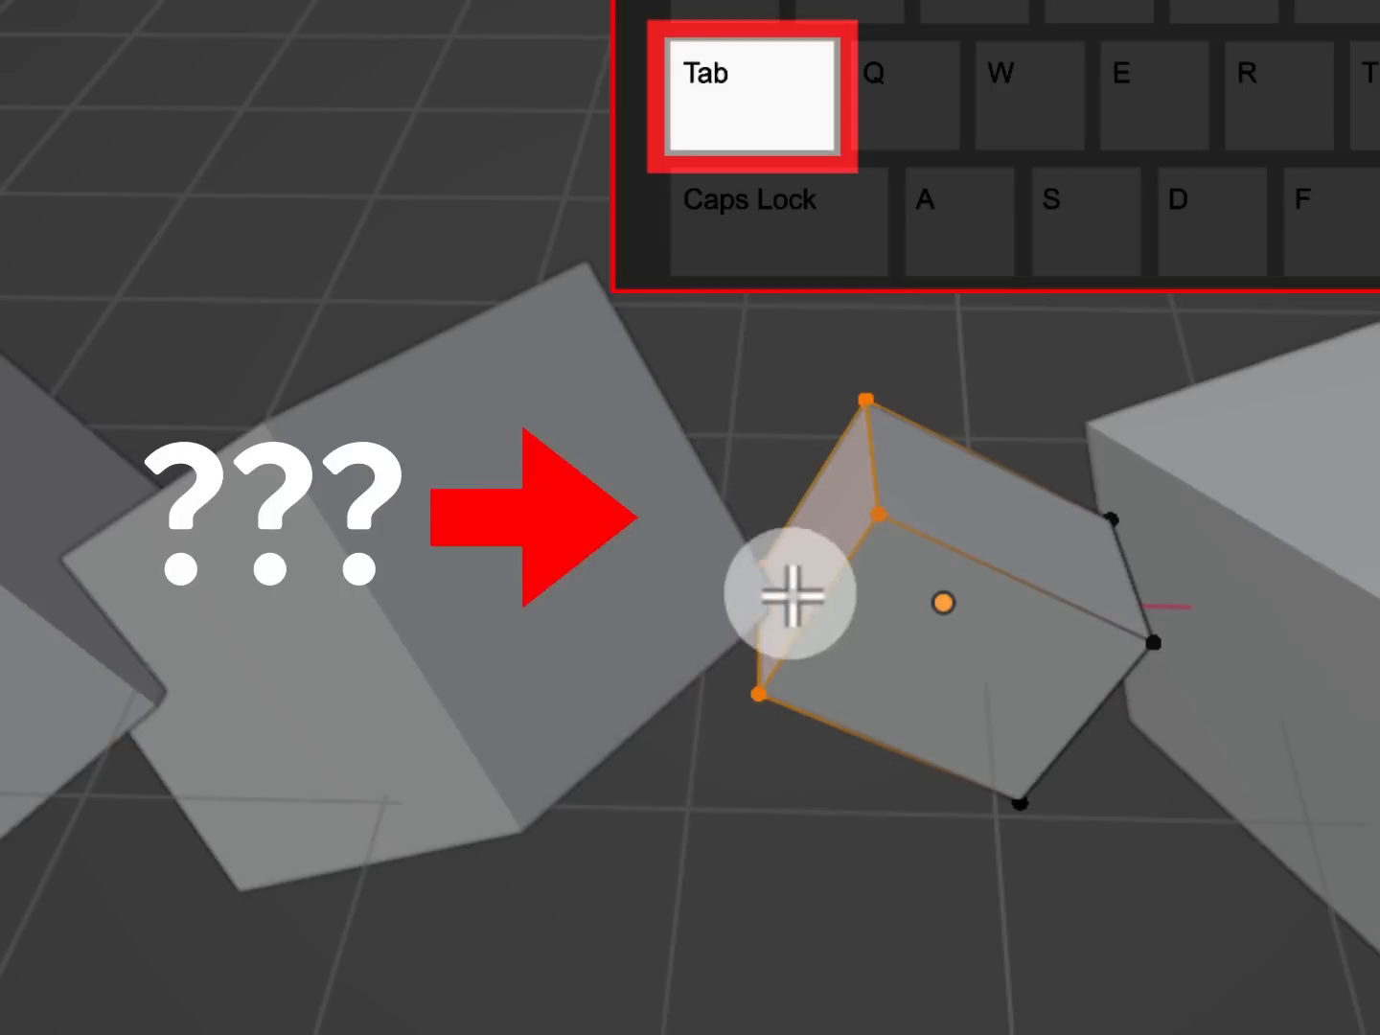
pyautogui.moveTo(677, 326); pyautogui.dragTo(1356, 928)
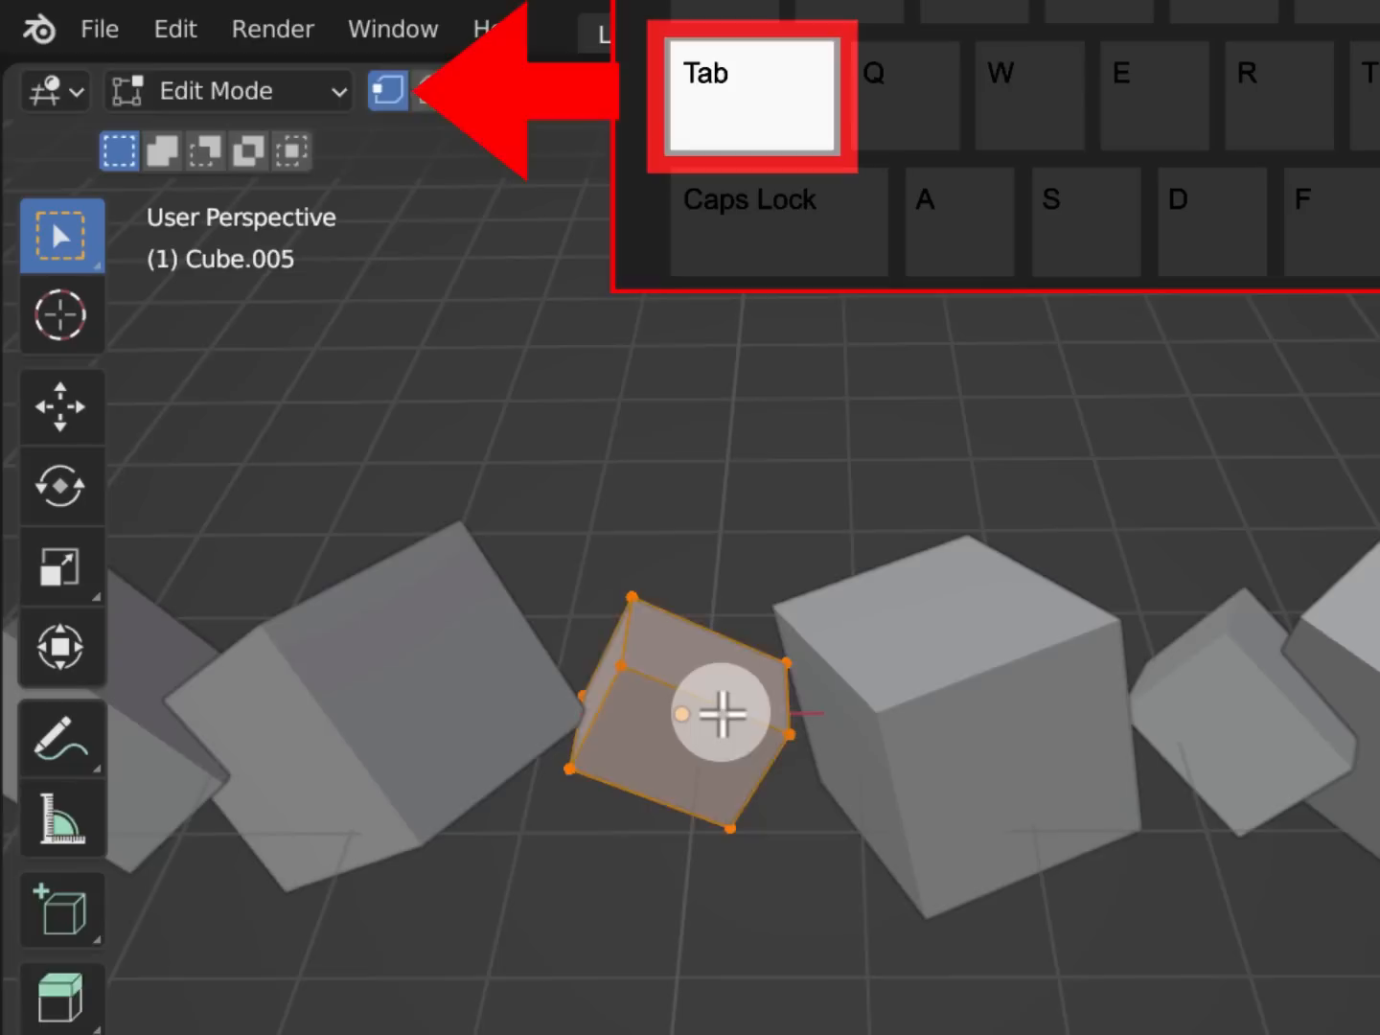
# Return to Object Mode and select the larger neighbouring cube, Cube.004
pyautogui.press('Tab')
pyautogui.keyDown('shift'); pyautogui.moveTo(656, 700); pyautogui.dragTo(926, 700, button='middle'); pyautogui.keyUp('shift')
pyautogui.click(731, 662)
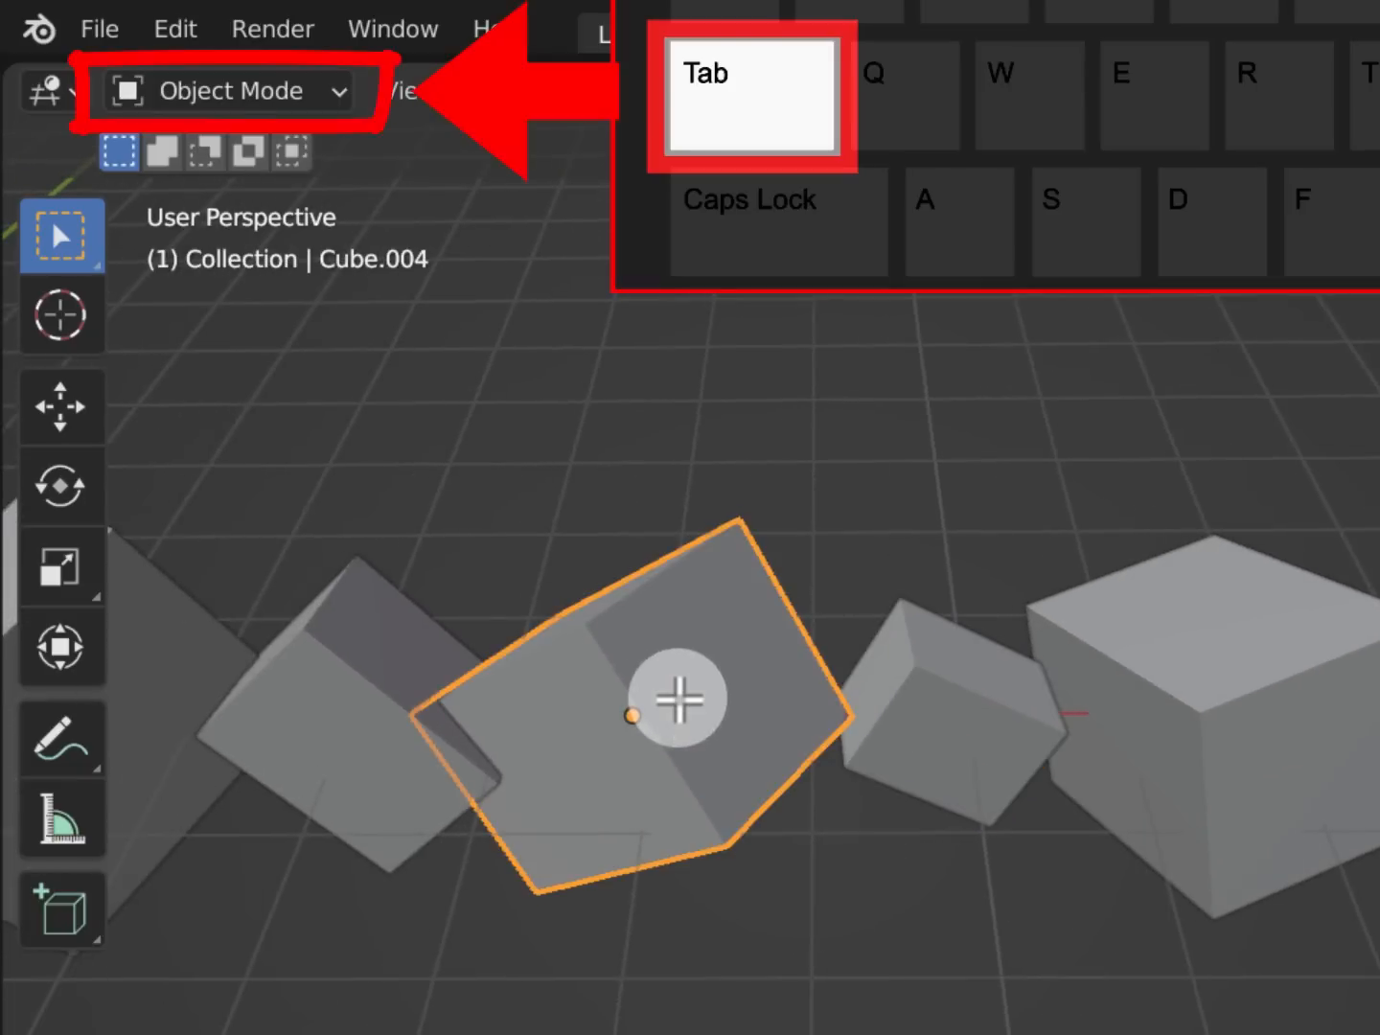
pyautogui.moveTo(678, 703); pyautogui.dragTo(893, 708, button='middle')
# Select Cube.003, switch it into Edit Mode and return to Object Mode
pyautogui.click(644, 692)
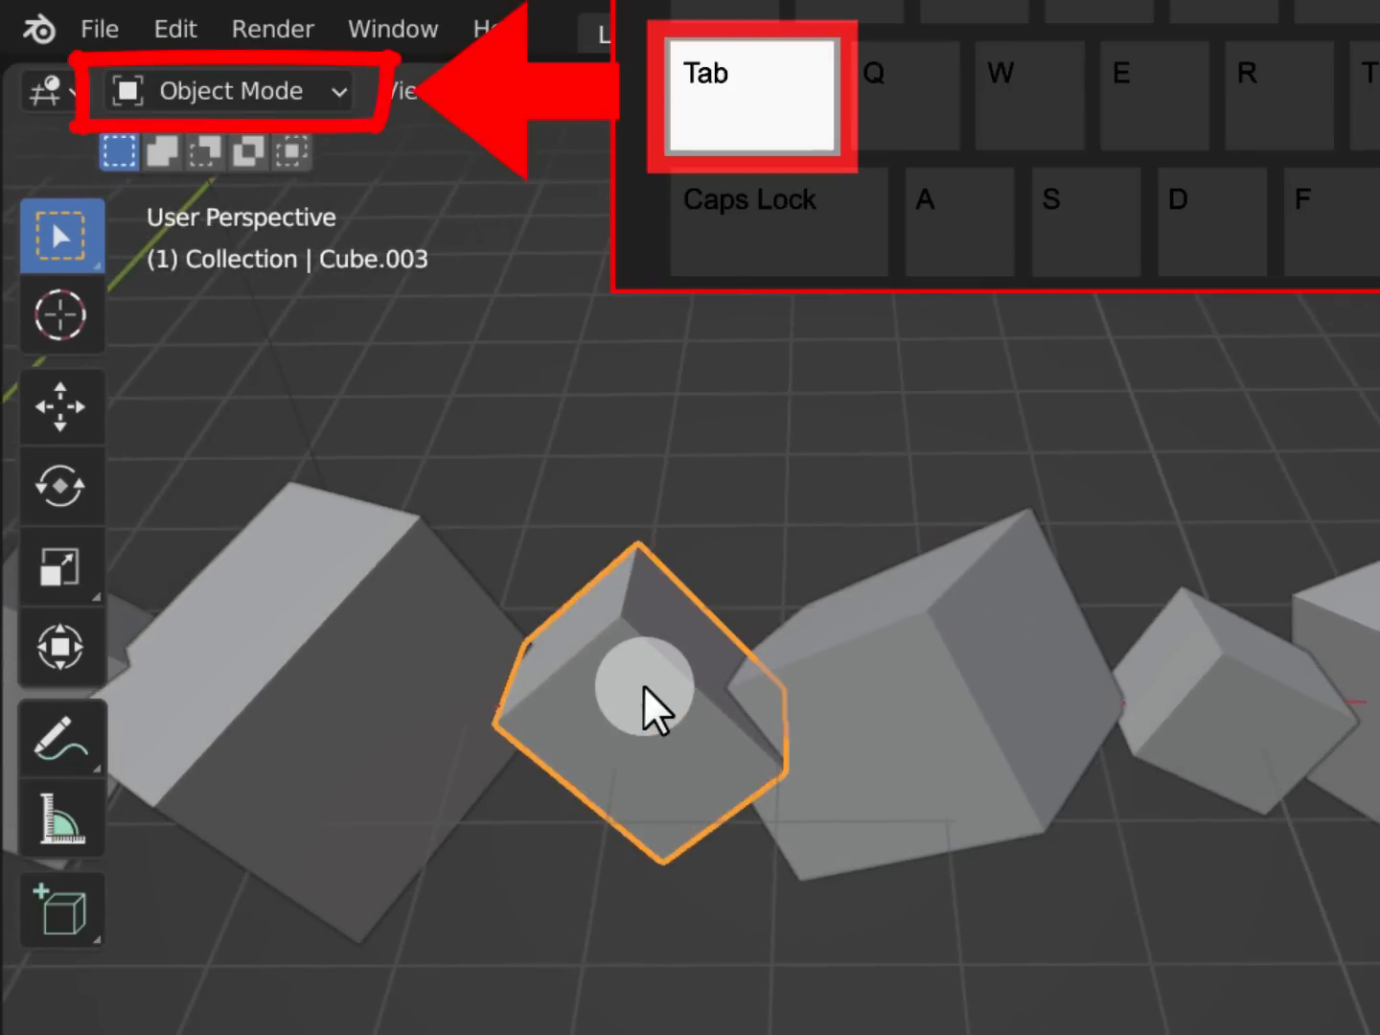
pyautogui.press('Tab')
pyautogui.press('Tab')
pyautogui.keyDown('shift'); pyautogui.moveTo(656, 684); pyautogui.dragTo(925, 685, button='middle'); pyautogui.keyUp('shift')
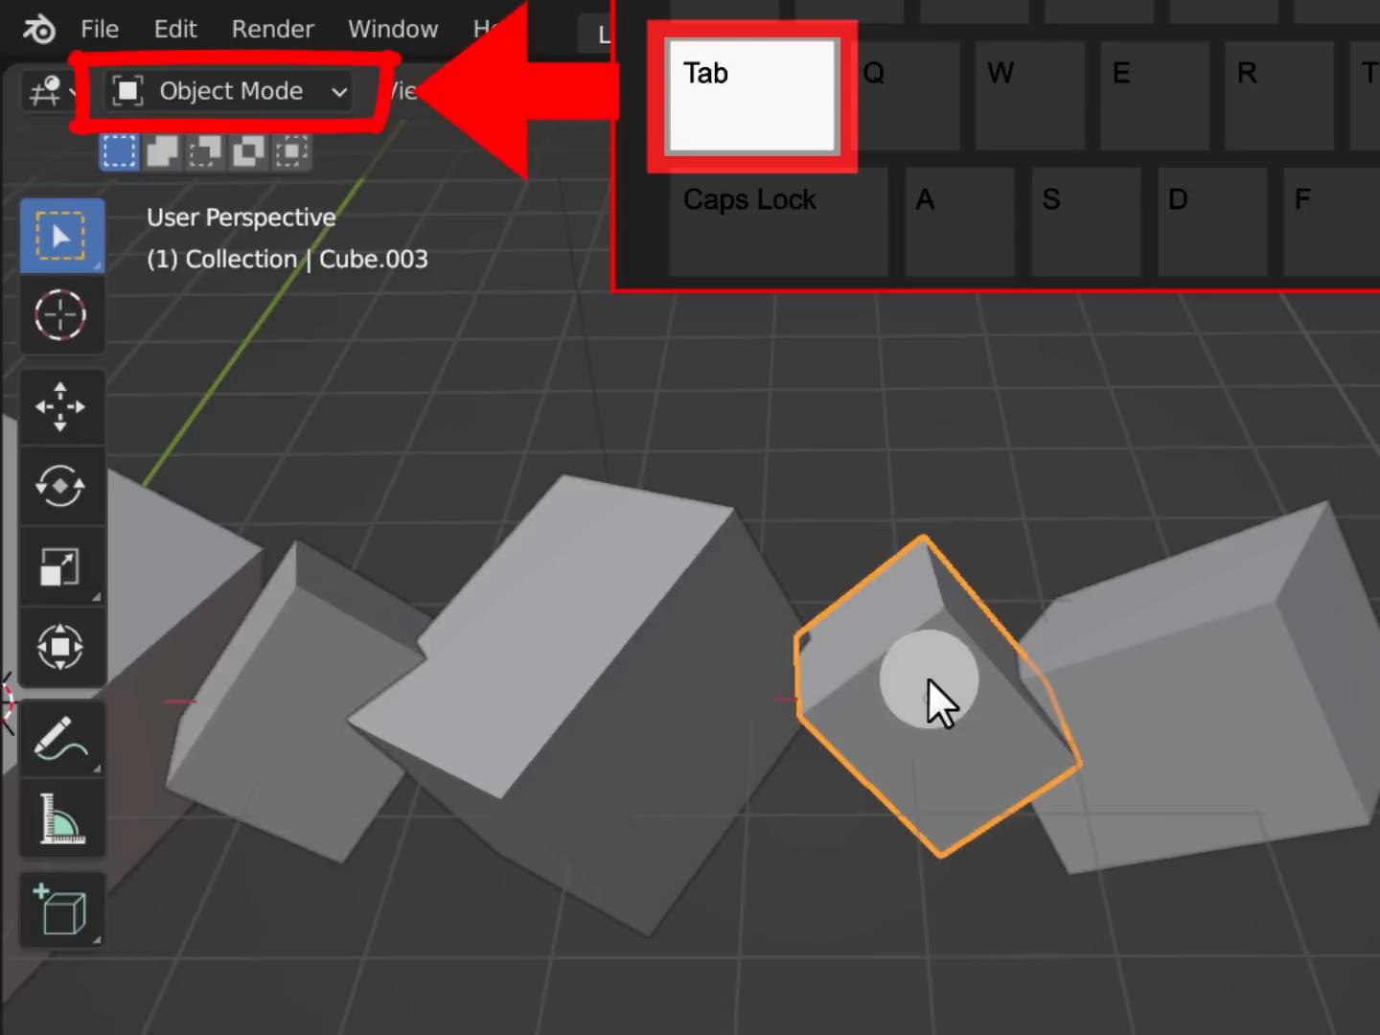
# Select the large block Cube.002 and enter Edit Mode on it
pyautogui.click(616, 644)
pyautogui.press('Tab')
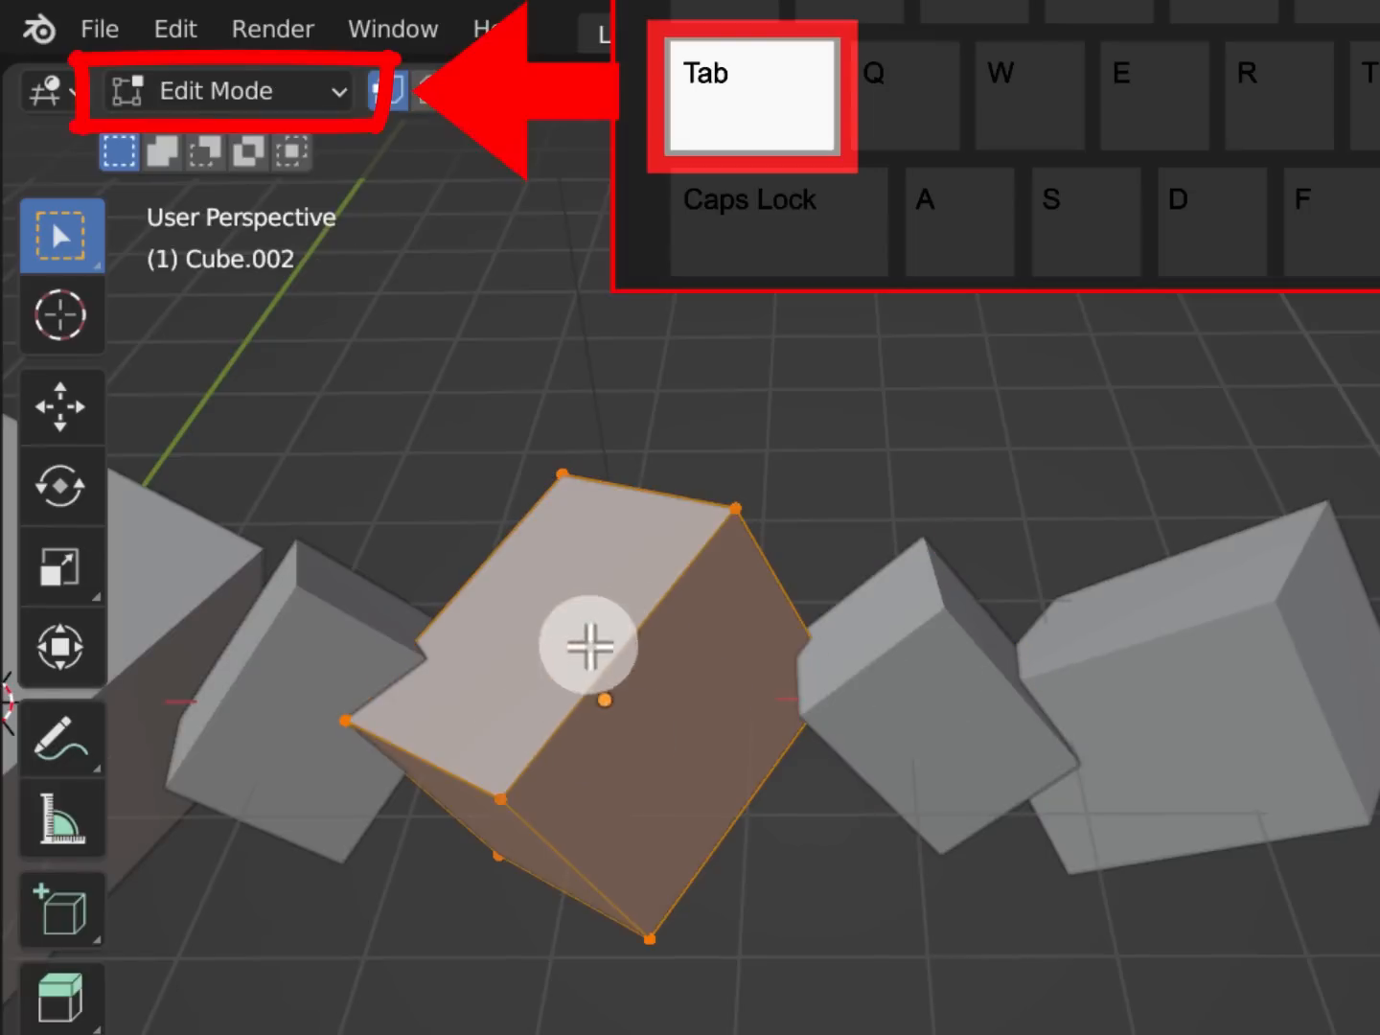
pyautogui.keyDown('shift'); pyautogui.moveTo(524, 671); pyautogui.dragTo(764, 762, button='middle'); pyautogui.keyUp('shift')
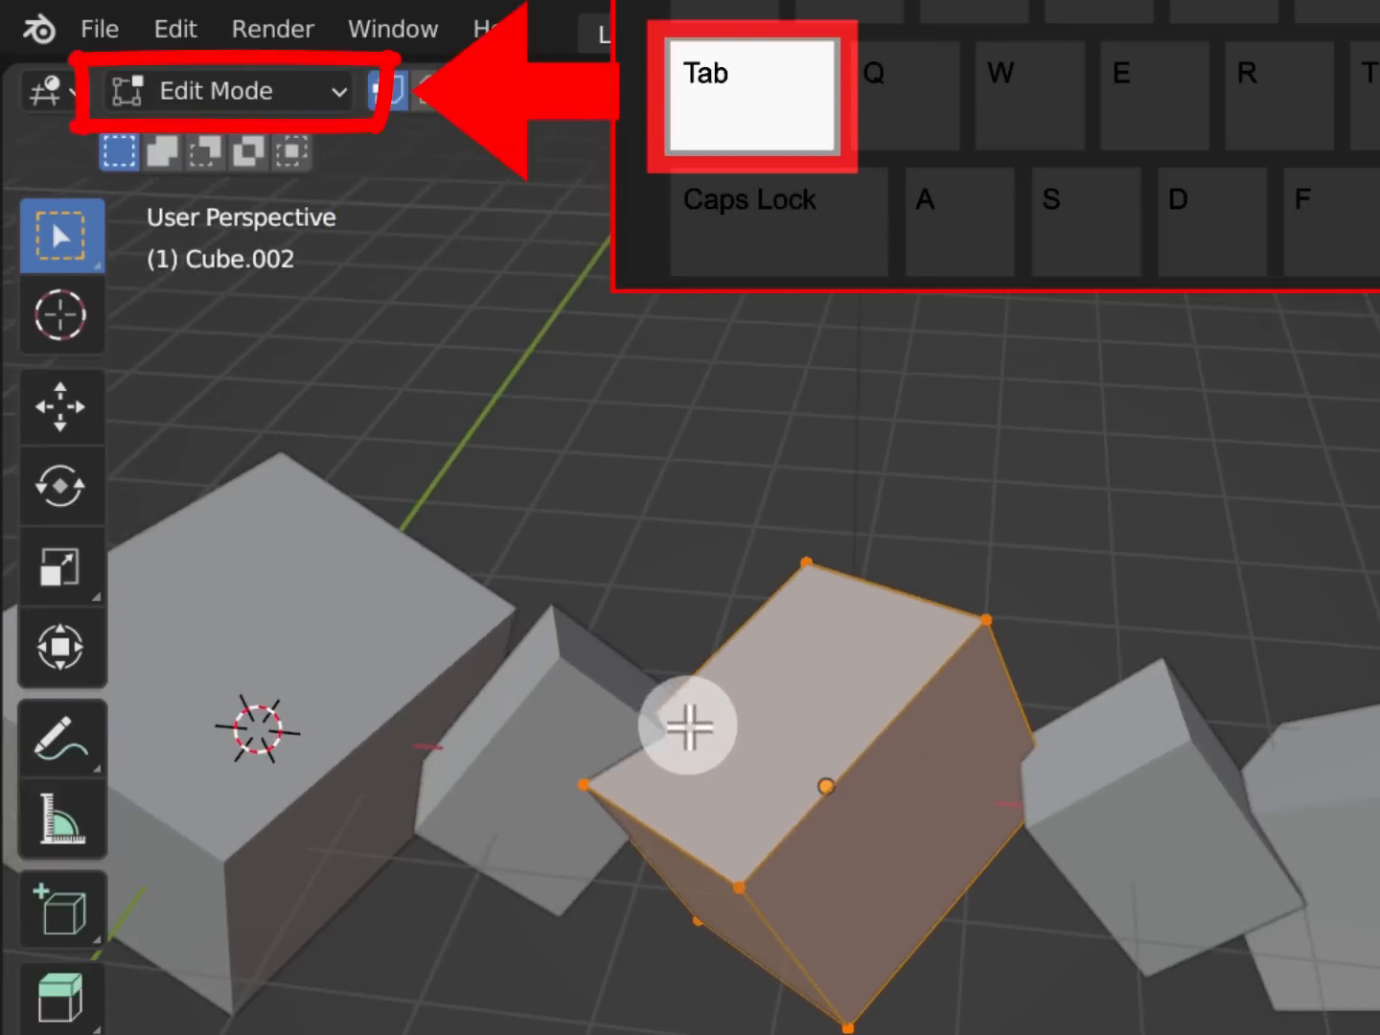
pyautogui.keyDown('shift'); pyautogui.moveTo(328, 649); pyautogui.dragTo(635, 720, button='middle'); pyautogui.keyUp('shift')
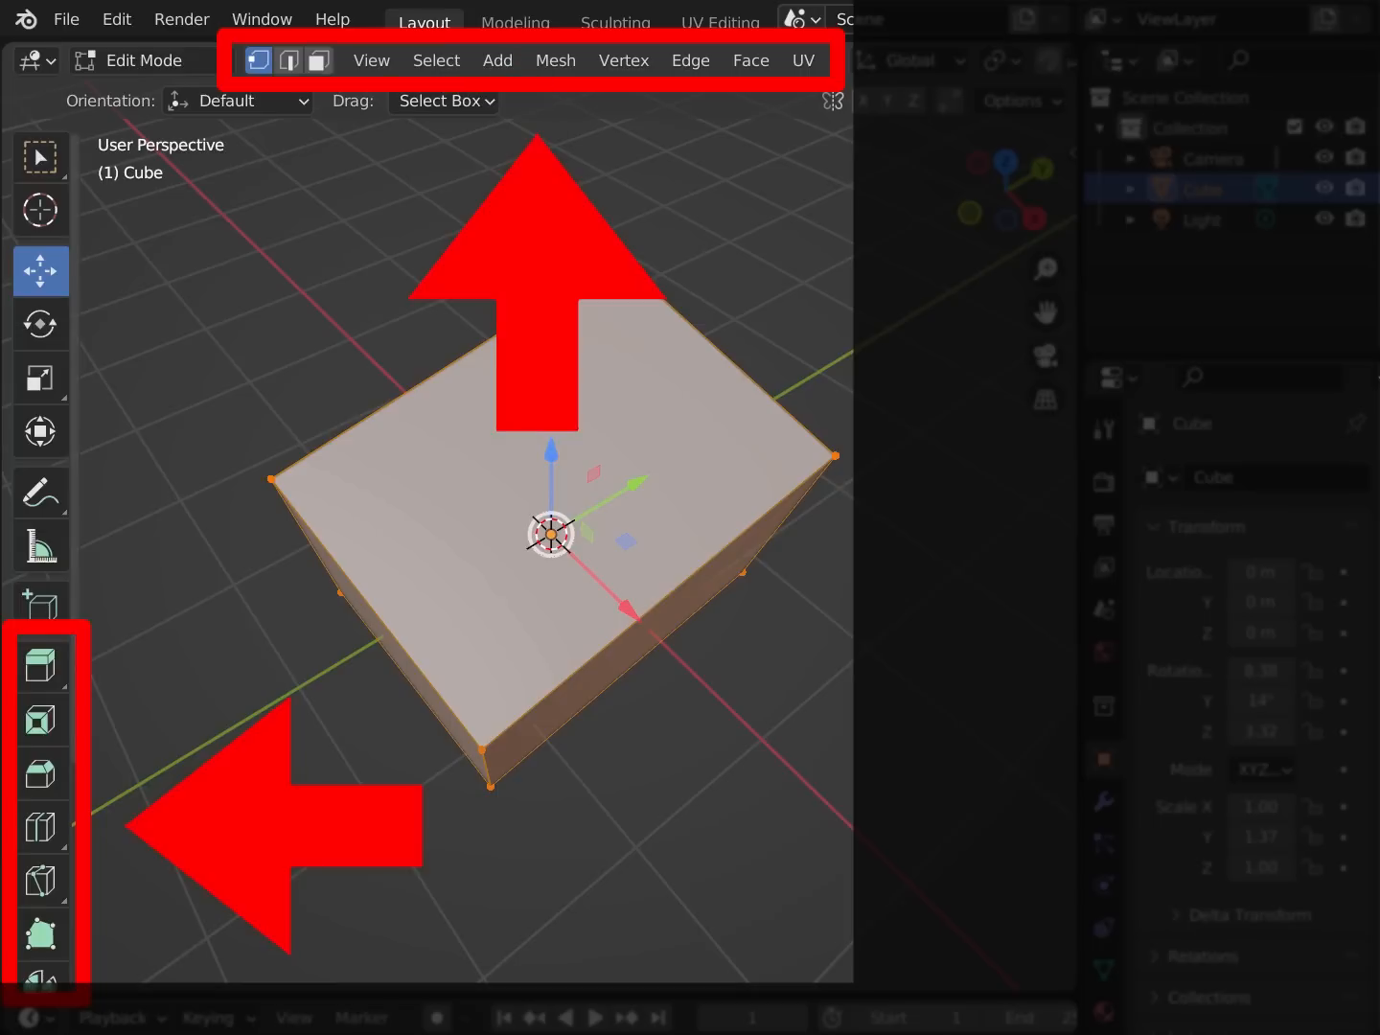
# Toggle the cube repeatedly between Object Mode and Edit Mode to compare the available menus and tools
pyautogui.press('Tab')
pyautogui.press('Tab')
pyautogui.press('Tab')
pyautogui.press('Tab')
pyautogui.press('Tab')
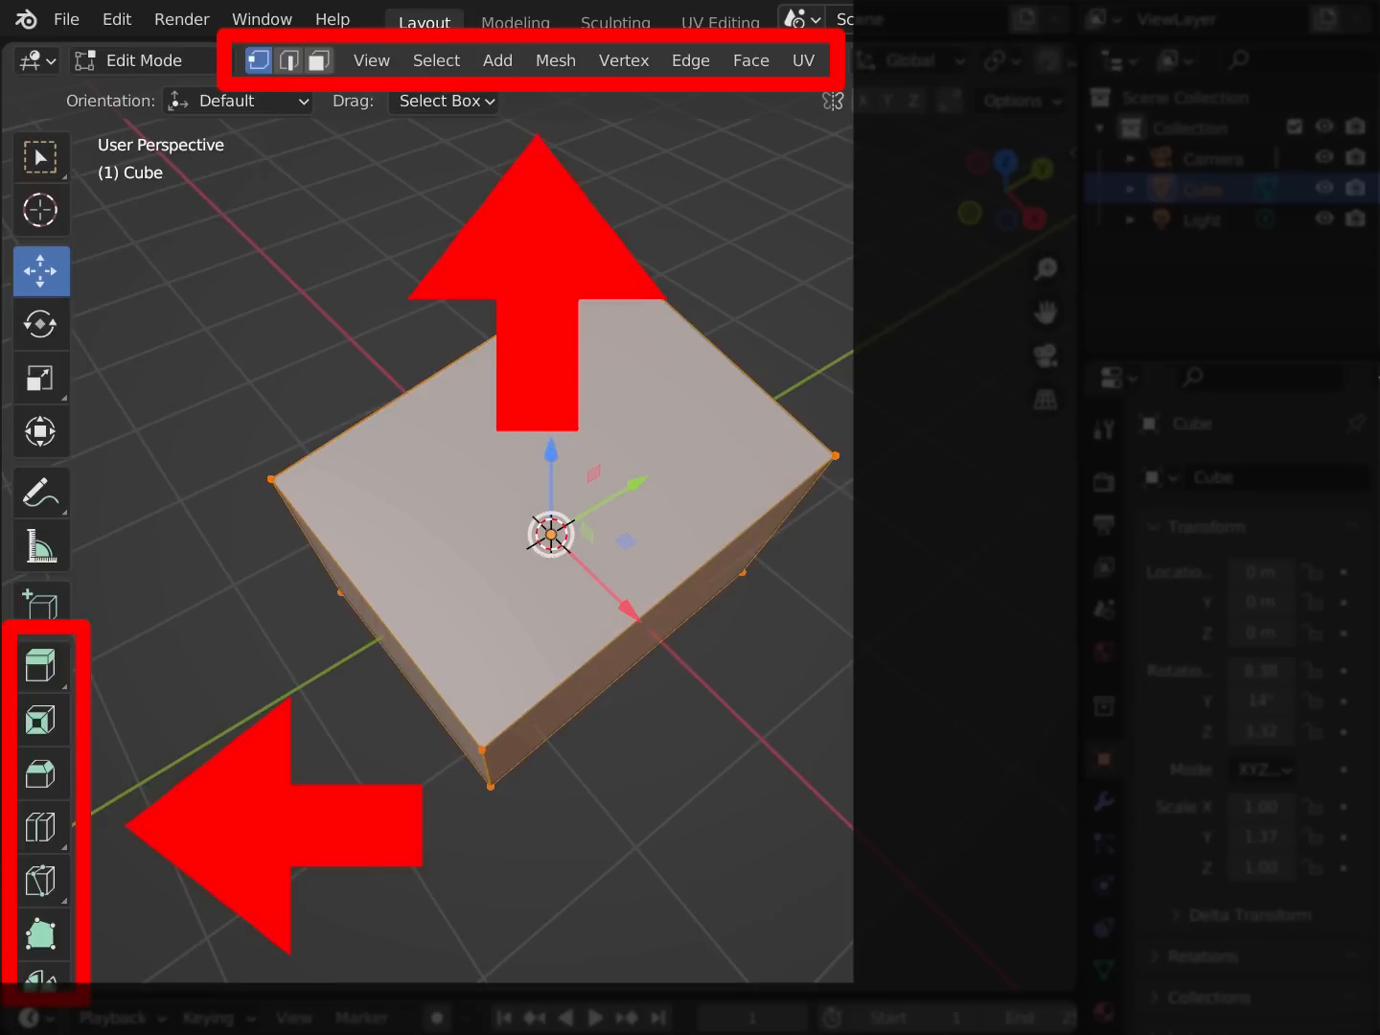
pyautogui.press('Tab')
pyautogui.press('Tab')
pyautogui.press('Tab')
pyautogui.press('Tab')
pyautogui.press('Tab')
pyautogui.press('Tab')
pyautogui.press('Tab')
pyautogui.press('Tab')
pyautogui.press('Tab')
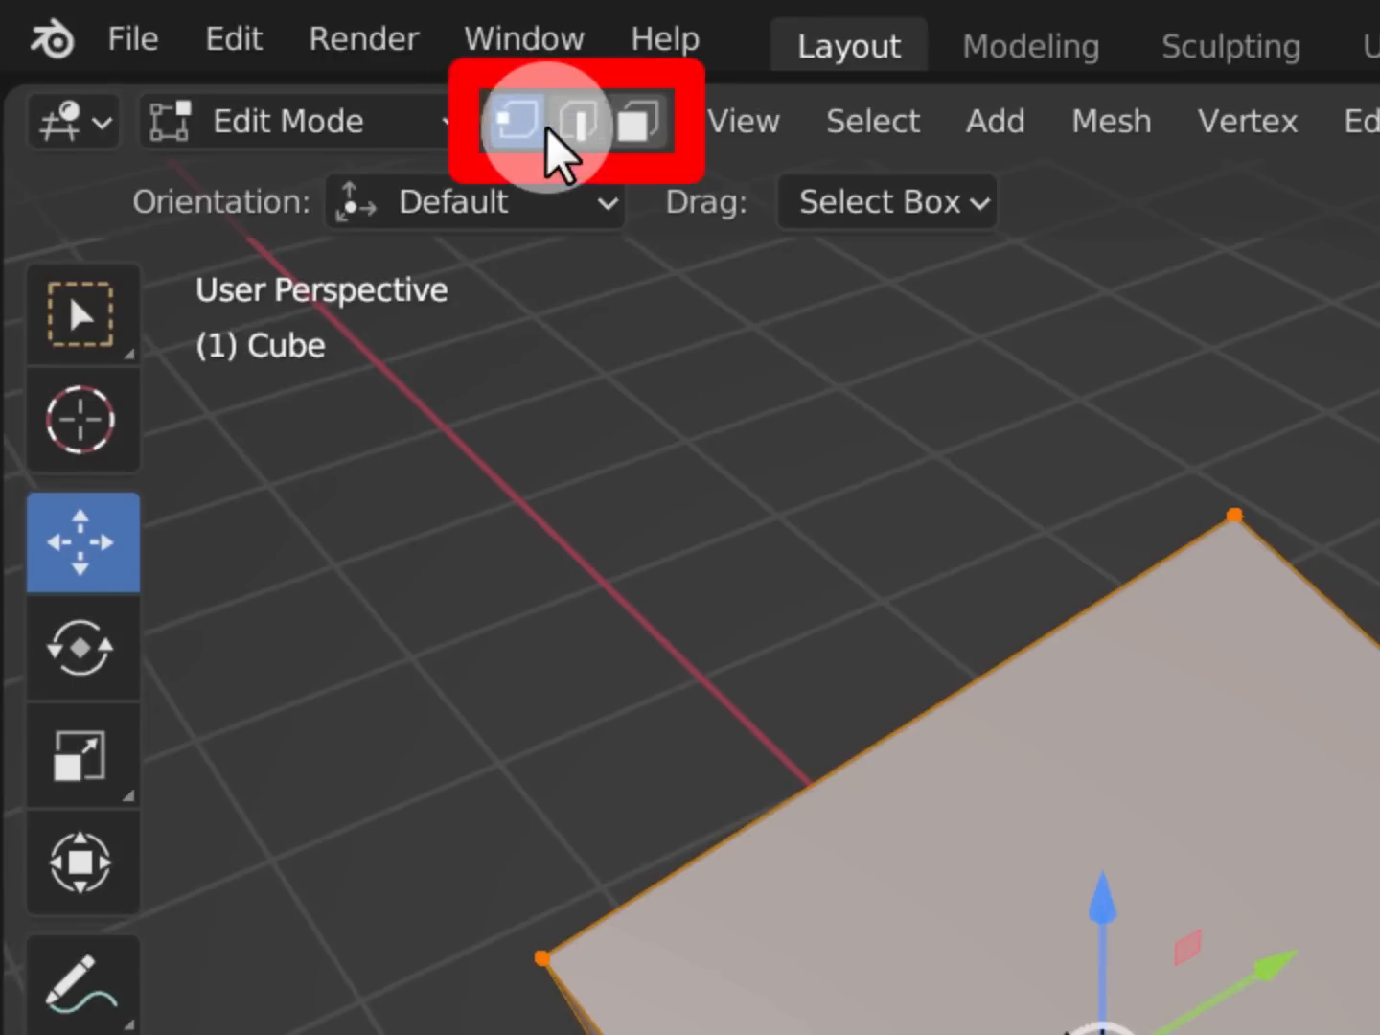
# Cycle twice through the edge, face and vertex select modes, ending in vertex select
pyautogui.click(578, 121)
pyautogui.click(637, 121)
pyautogui.click(522, 126)
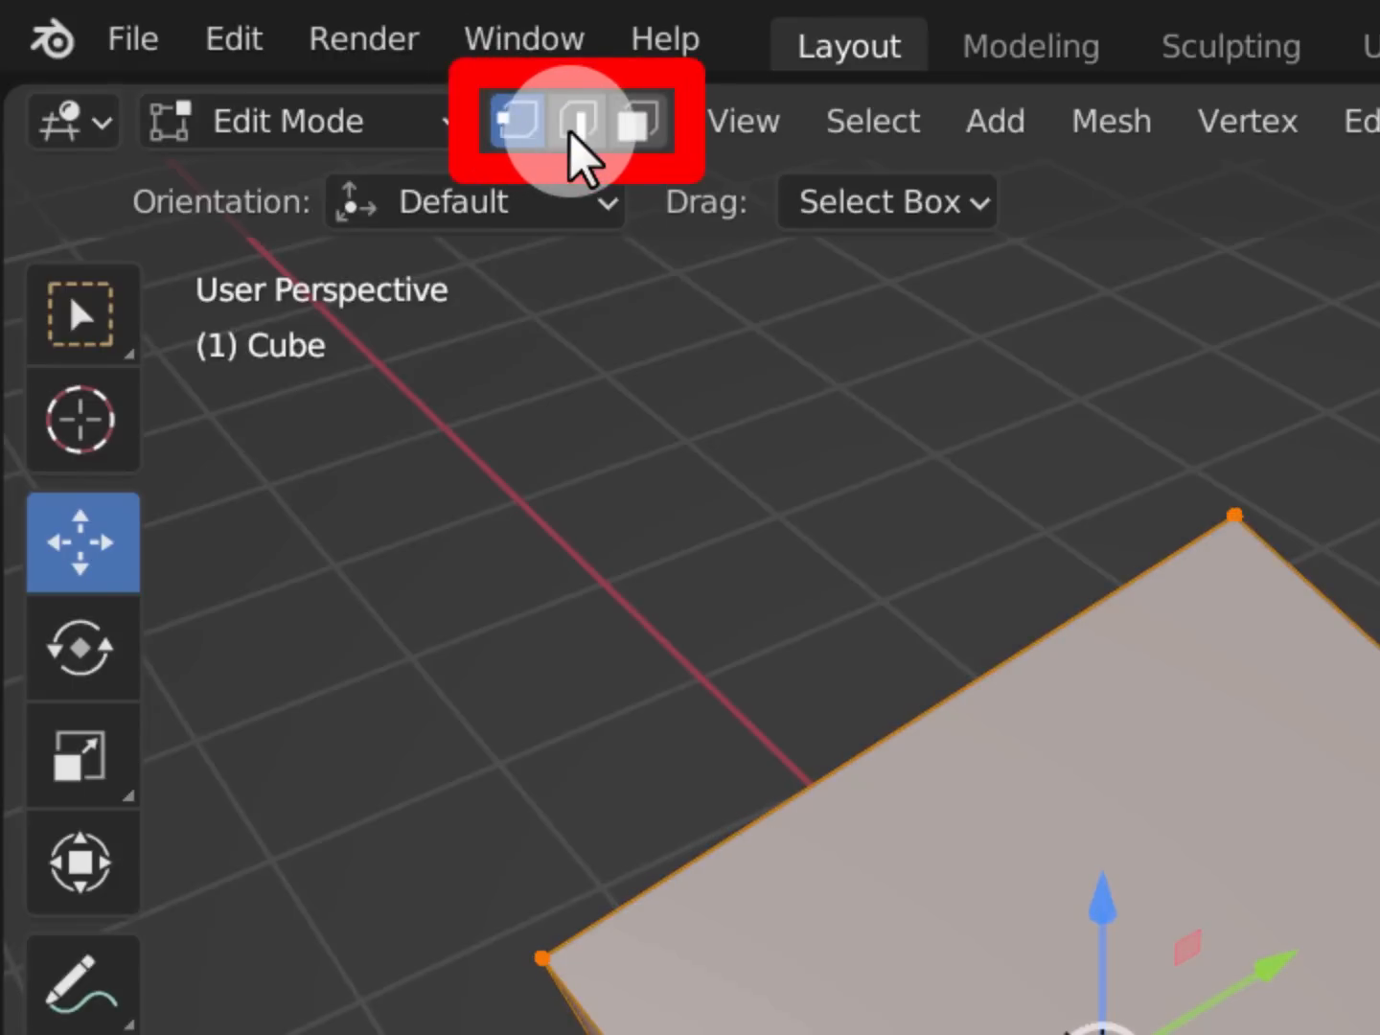
pyautogui.click(578, 126)
pyautogui.click(633, 125)
pyautogui.click(521, 124)
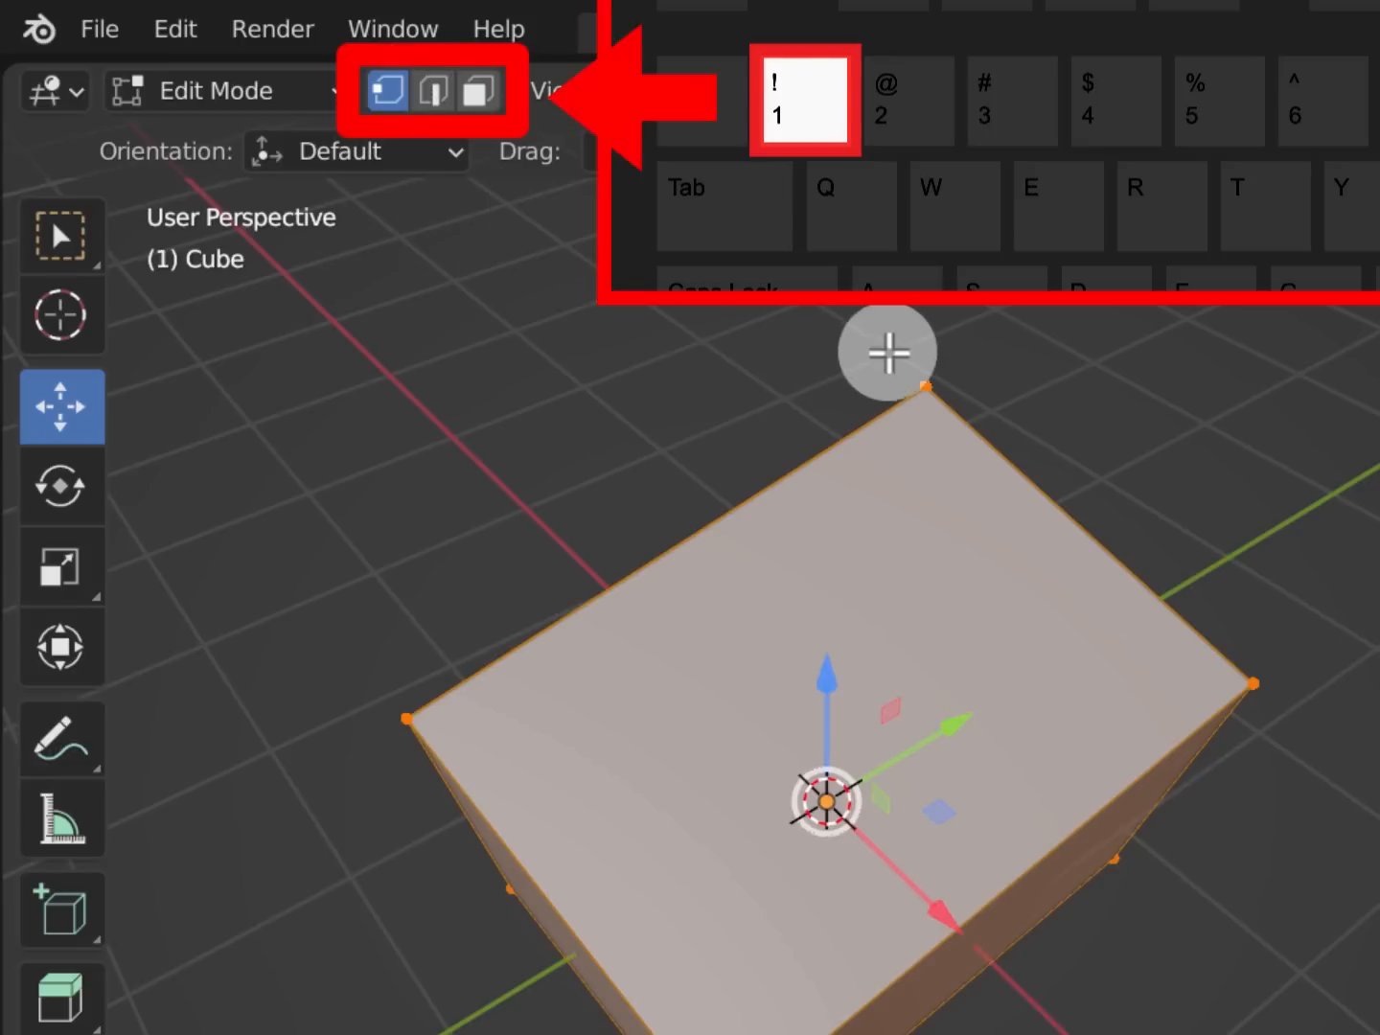
# Nudge the far corner vertex of the cube's top face and select the other top corners in turn
pyautogui.click(927, 387)
pyautogui.moveTo(888, 426)
pyautogui.mouseDown()
pyautogui.moveTo(888, 401)
pyautogui.moveTo(861, 419)
pyautogui.mouseUp()
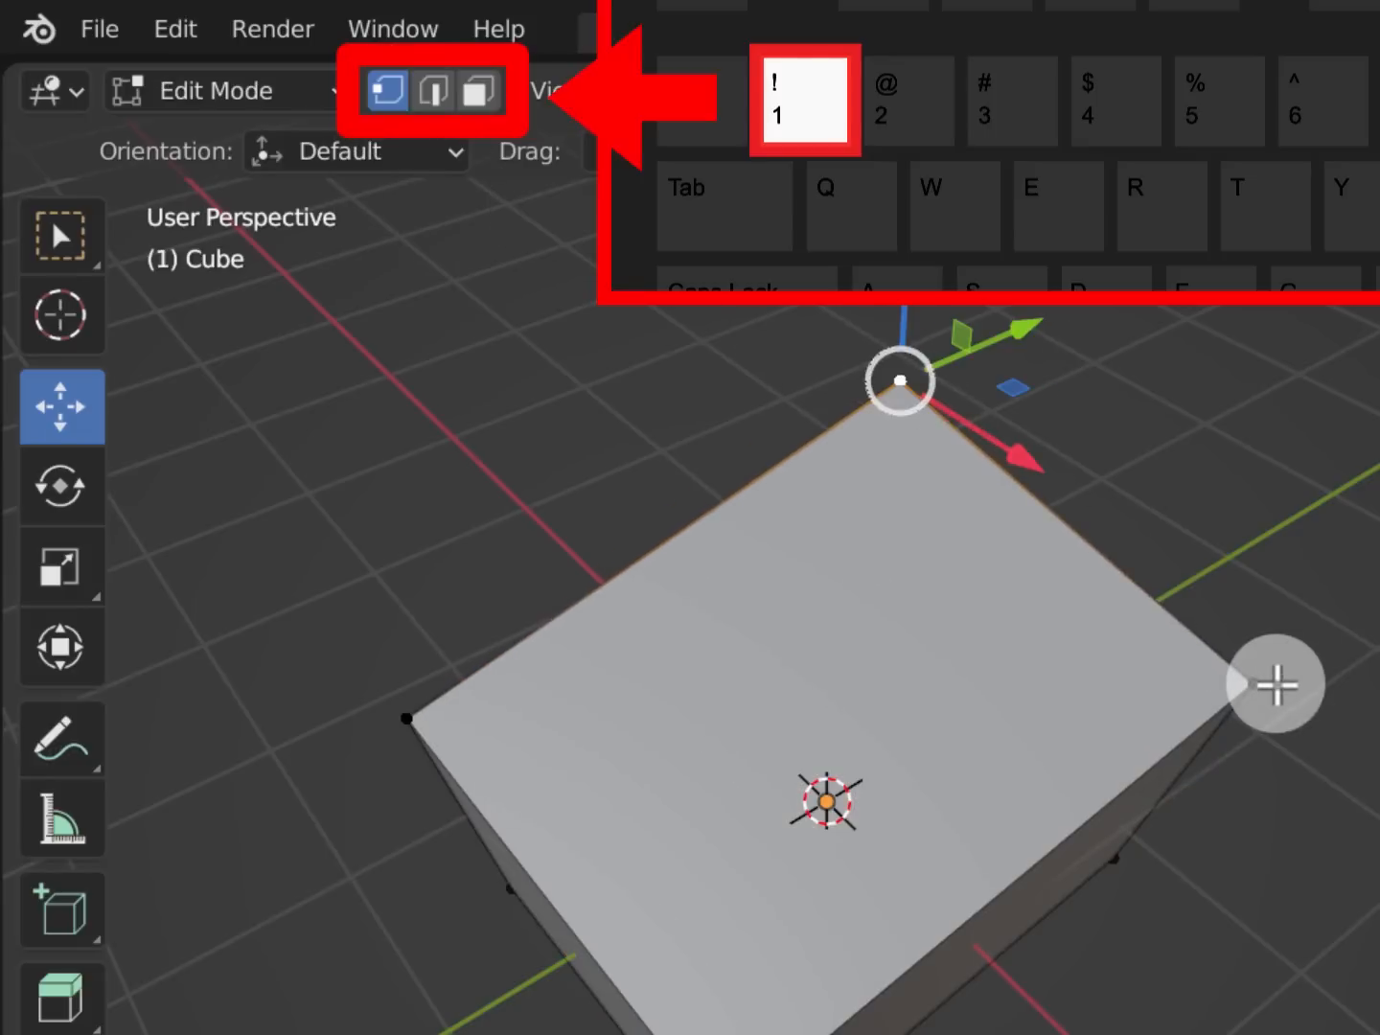
pyautogui.click(1265, 682)
pyautogui.click(765, 978)
pyautogui.click(410, 721)
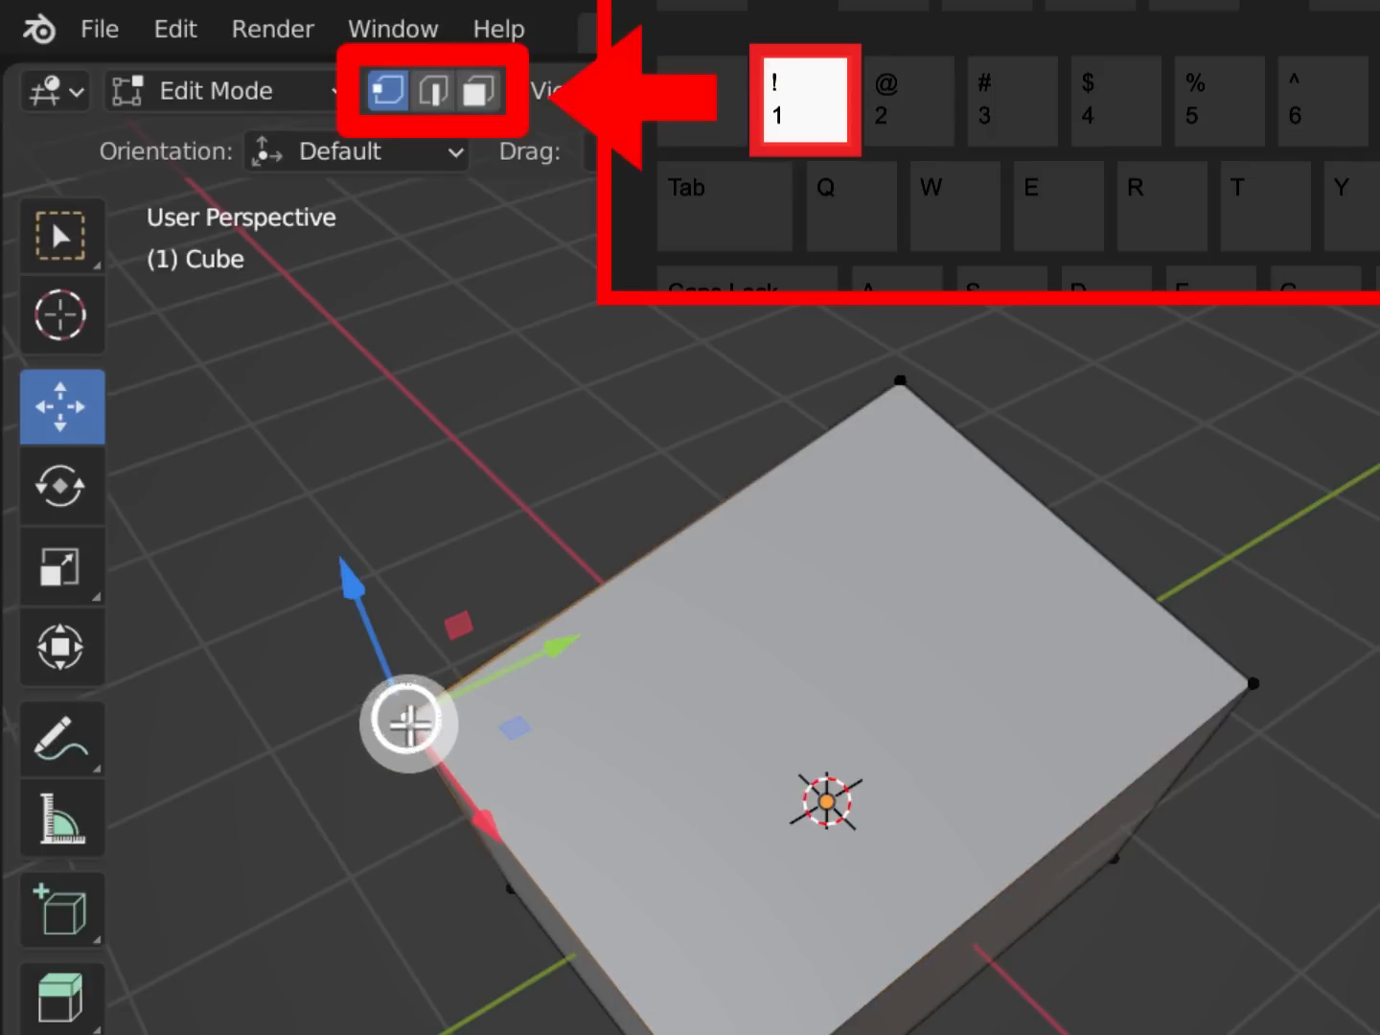
# Nudge the right and left corner vertices of the cube's top face
pyautogui.moveTo(410, 723)
pyautogui.mouseDown()
pyautogui.moveTo(446, 694)
pyautogui.moveTo(407, 726)
pyautogui.mouseUp()
pyautogui.moveTo(1236, 675); pyautogui.dragTo(1206, 650)
pyautogui.click(419, 719)
pyautogui.moveTo(417, 719); pyautogui.dragTo(380, 725)
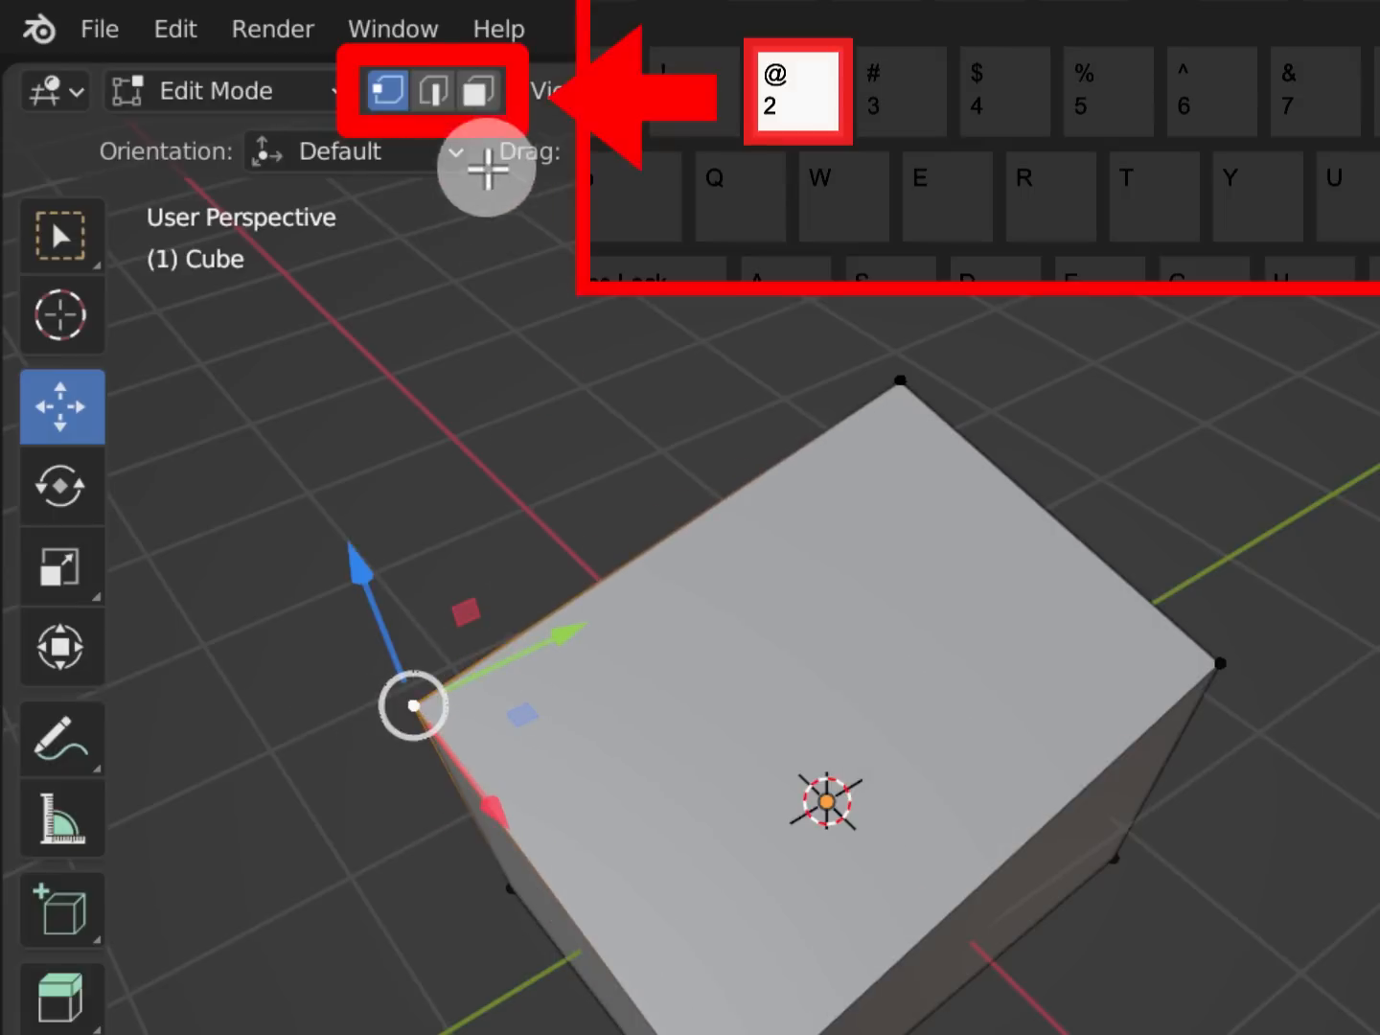
# Switch to edge select mode and nudge the top face's back-left and front-right edges
pyautogui.click(434, 93)
pyautogui.click(672, 535)
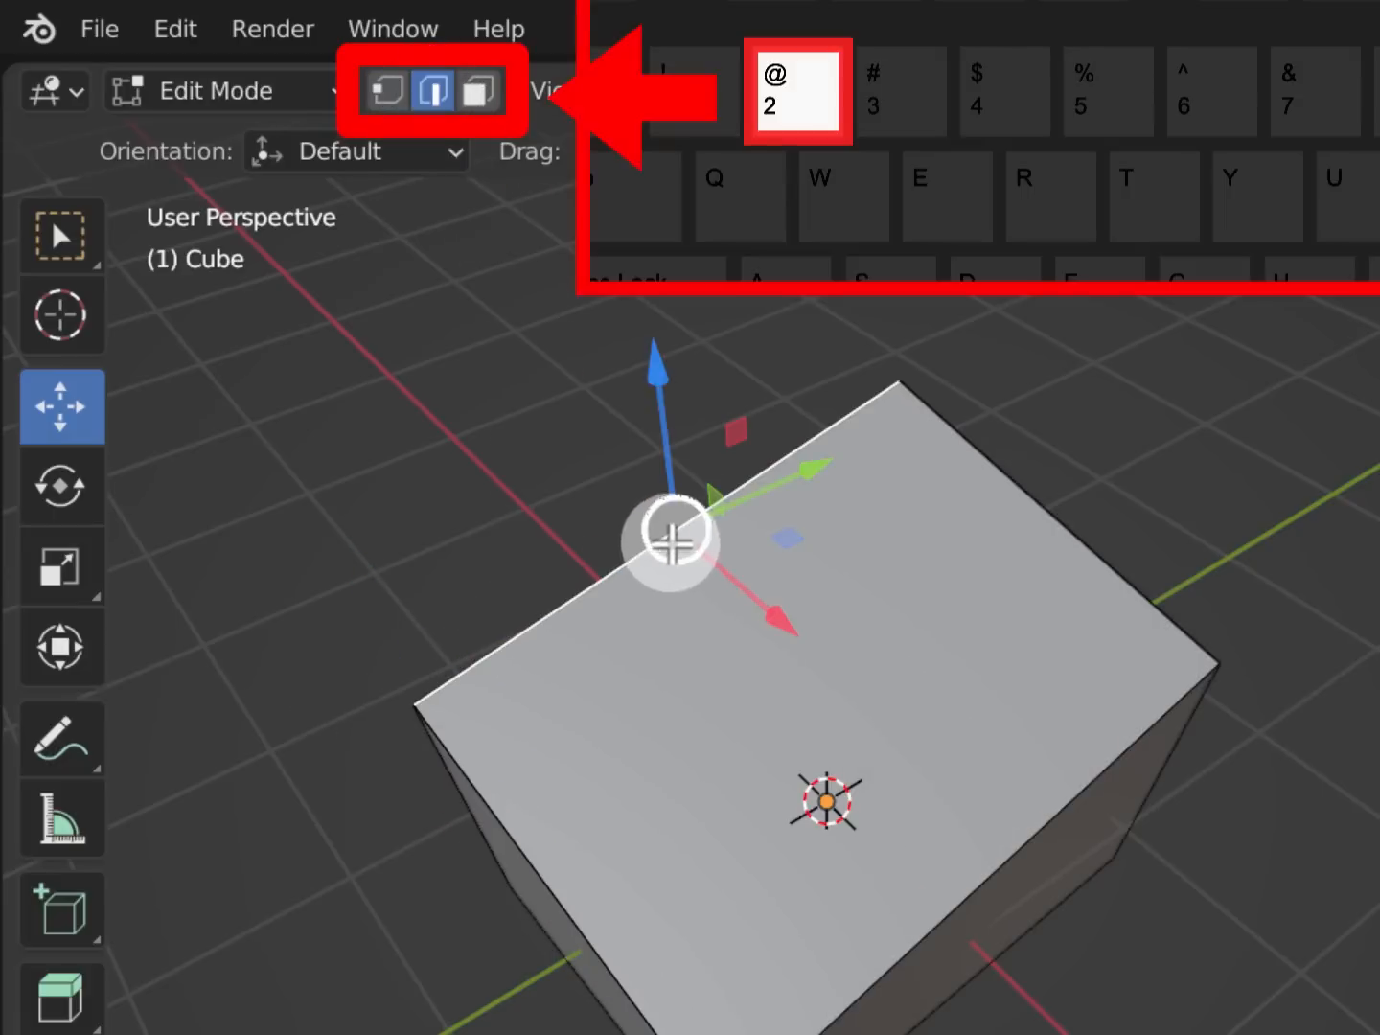
pyautogui.moveTo(671, 537); pyautogui.dragTo(599, 564)
pyautogui.click(986, 872)
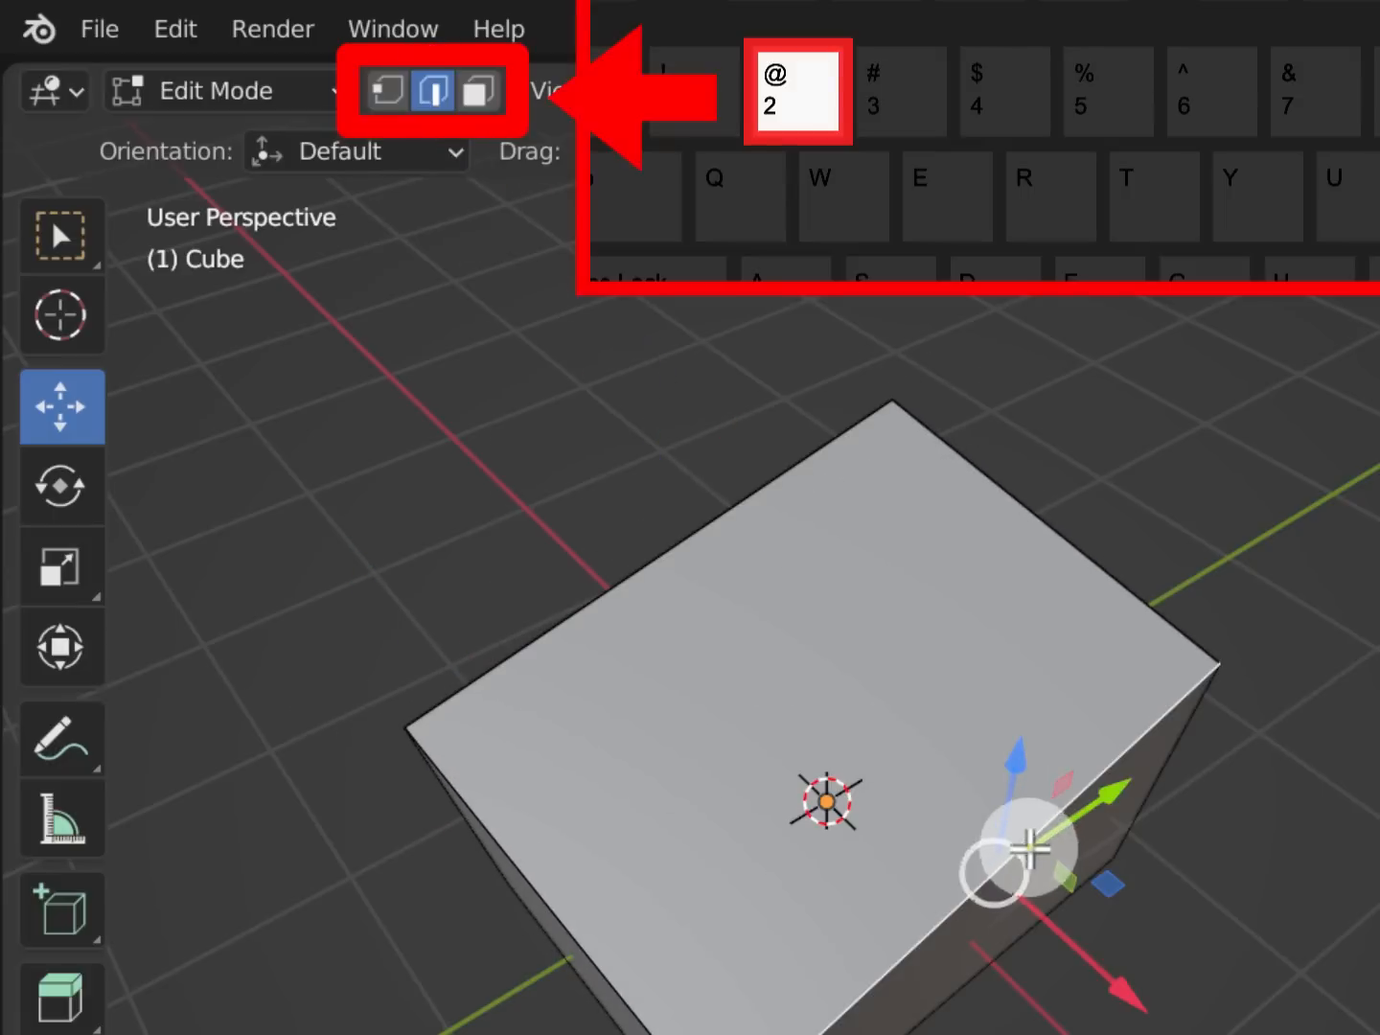
pyautogui.moveTo(985, 872)
pyautogui.mouseDown()
pyautogui.moveTo(1016, 842)
pyautogui.moveTo(991, 850)
pyautogui.mouseUp()
# Nudge the back-right and front-left edges of the cube's top face
pyautogui.click(1085, 562)
pyautogui.moveTo(1089, 525)
pyautogui.mouseDown()
pyautogui.moveTo(1050, 518)
pyautogui.moveTo(1085, 537)
pyautogui.mouseUp()
pyautogui.click(568, 903)
pyautogui.moveTo(565, 900); pyautogui.dragTo(618, 843)
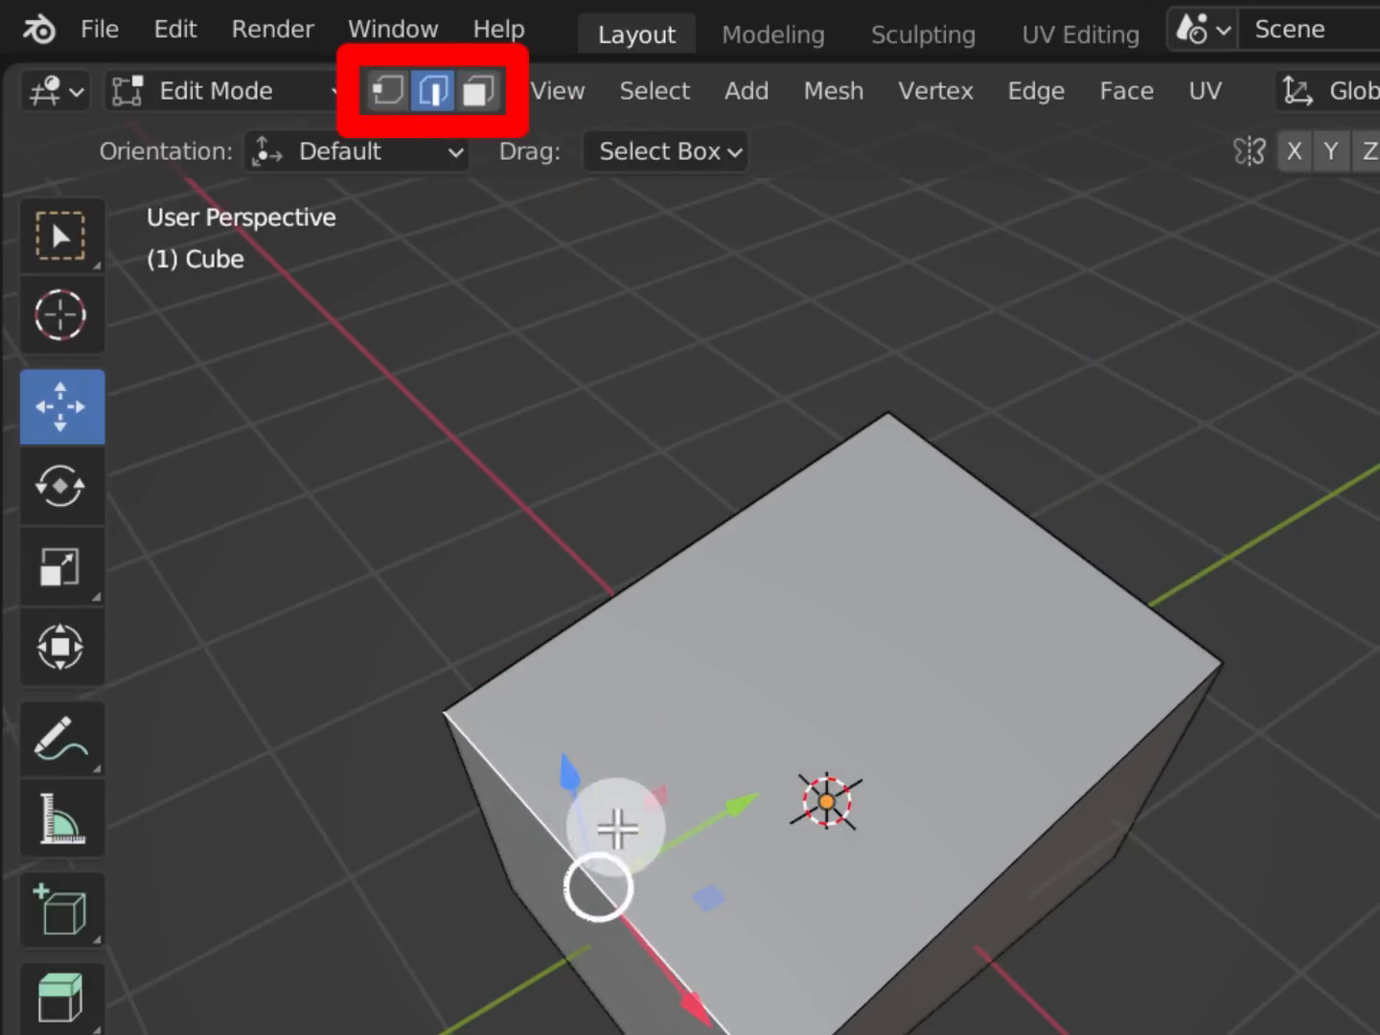
# Switch to face select mode, select the cube's visible faces in turn, and nudge its top face
pyautogui.press('3')
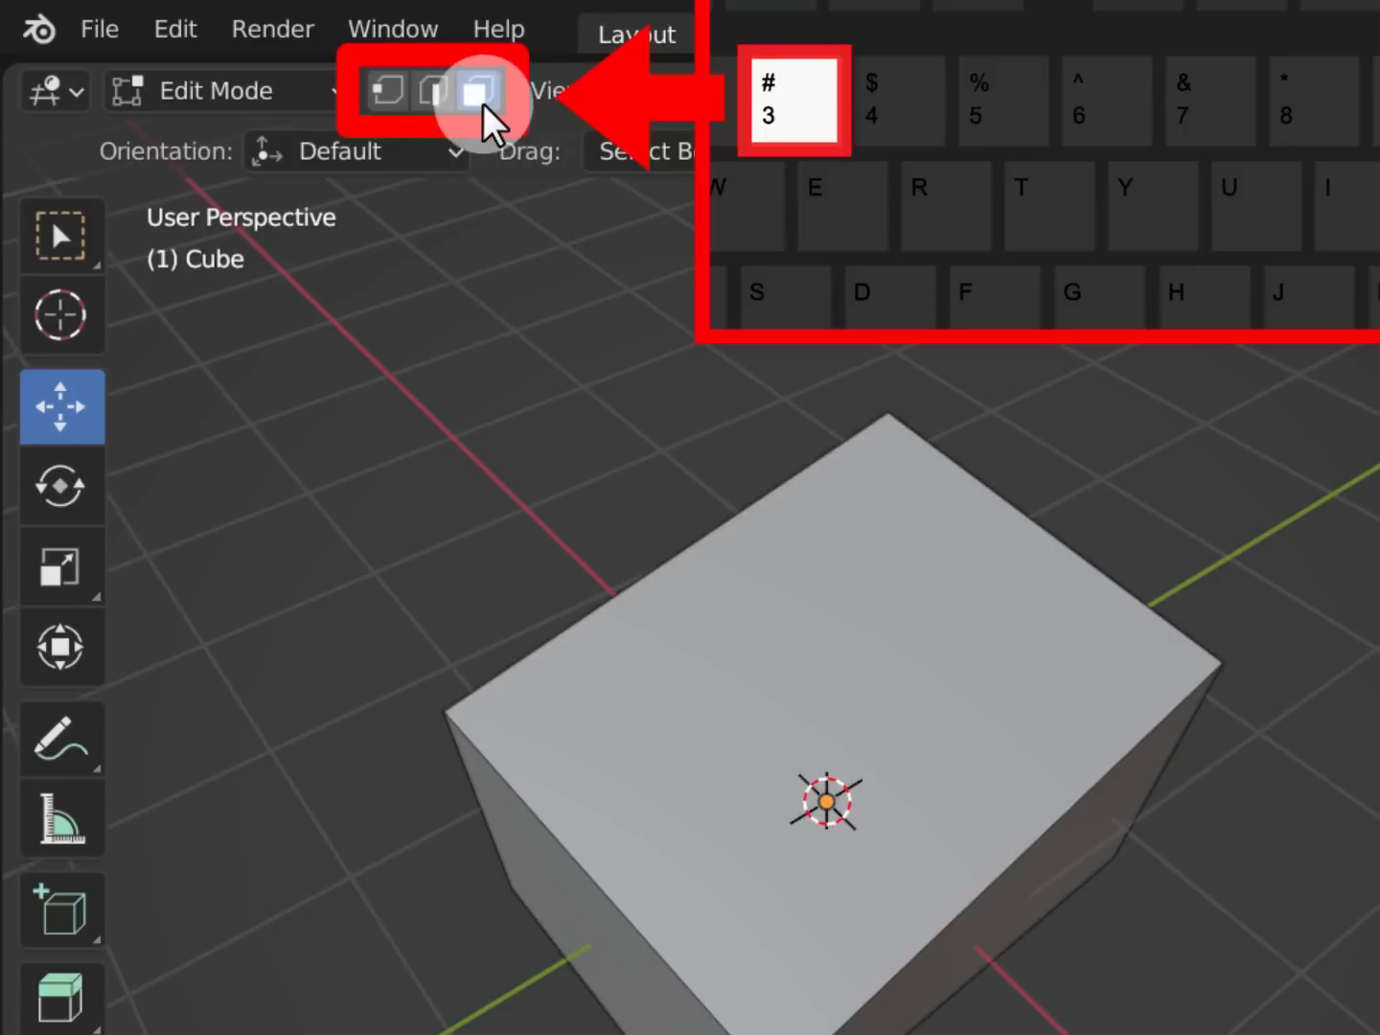
pyautogui.click(677, 593)
pyautogui.click(551, 899)
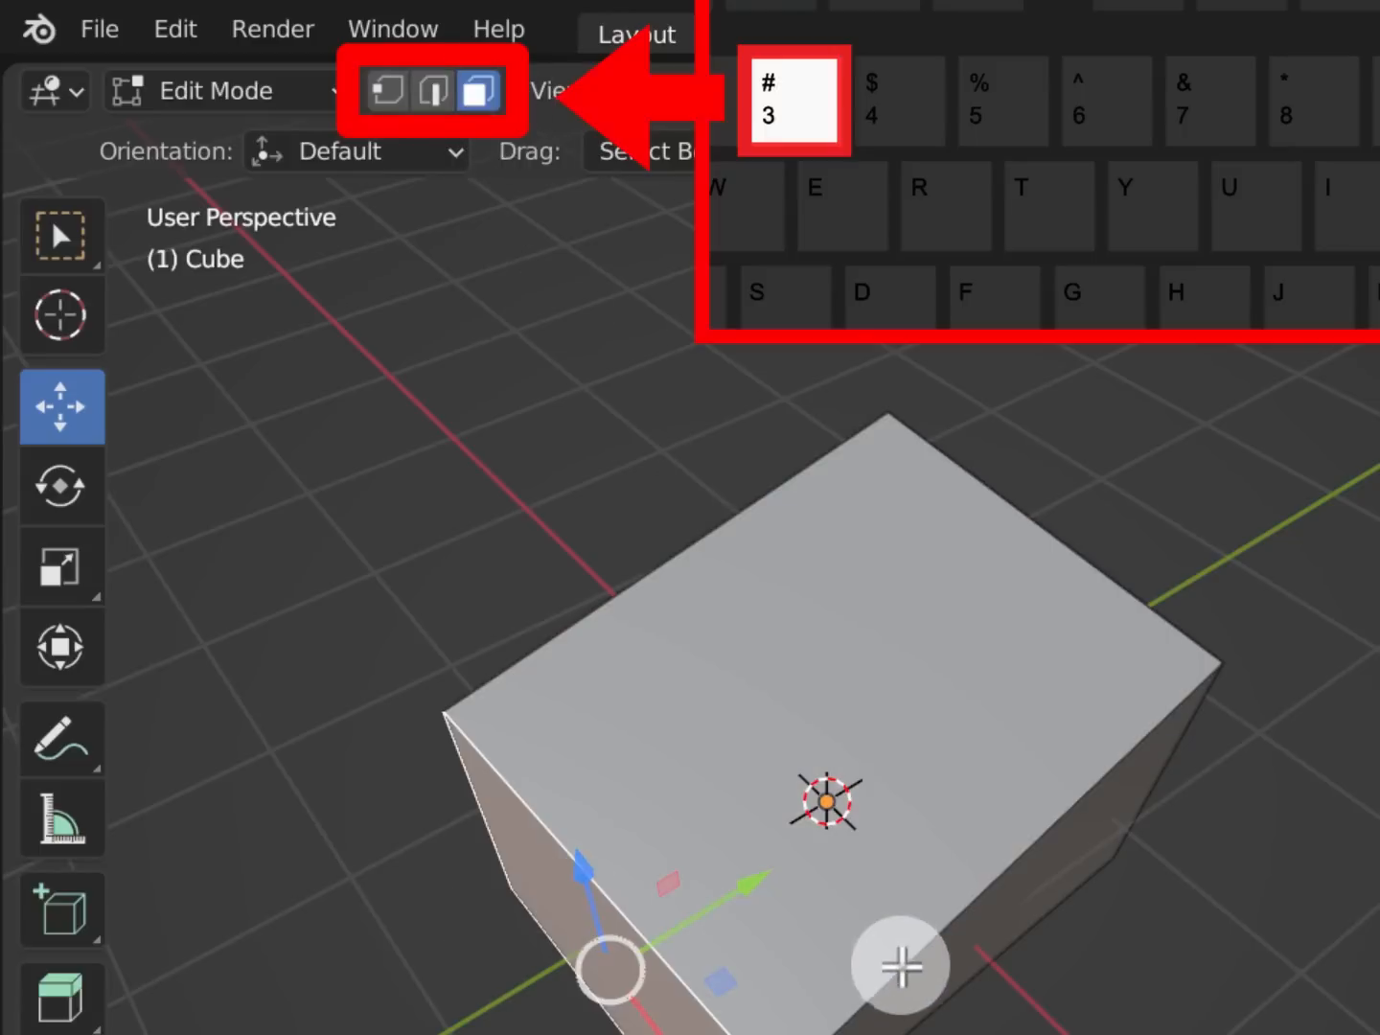
pyautogui.click(945, 979)
pyautogui.click(895, 763)
pyautogui.press('g')
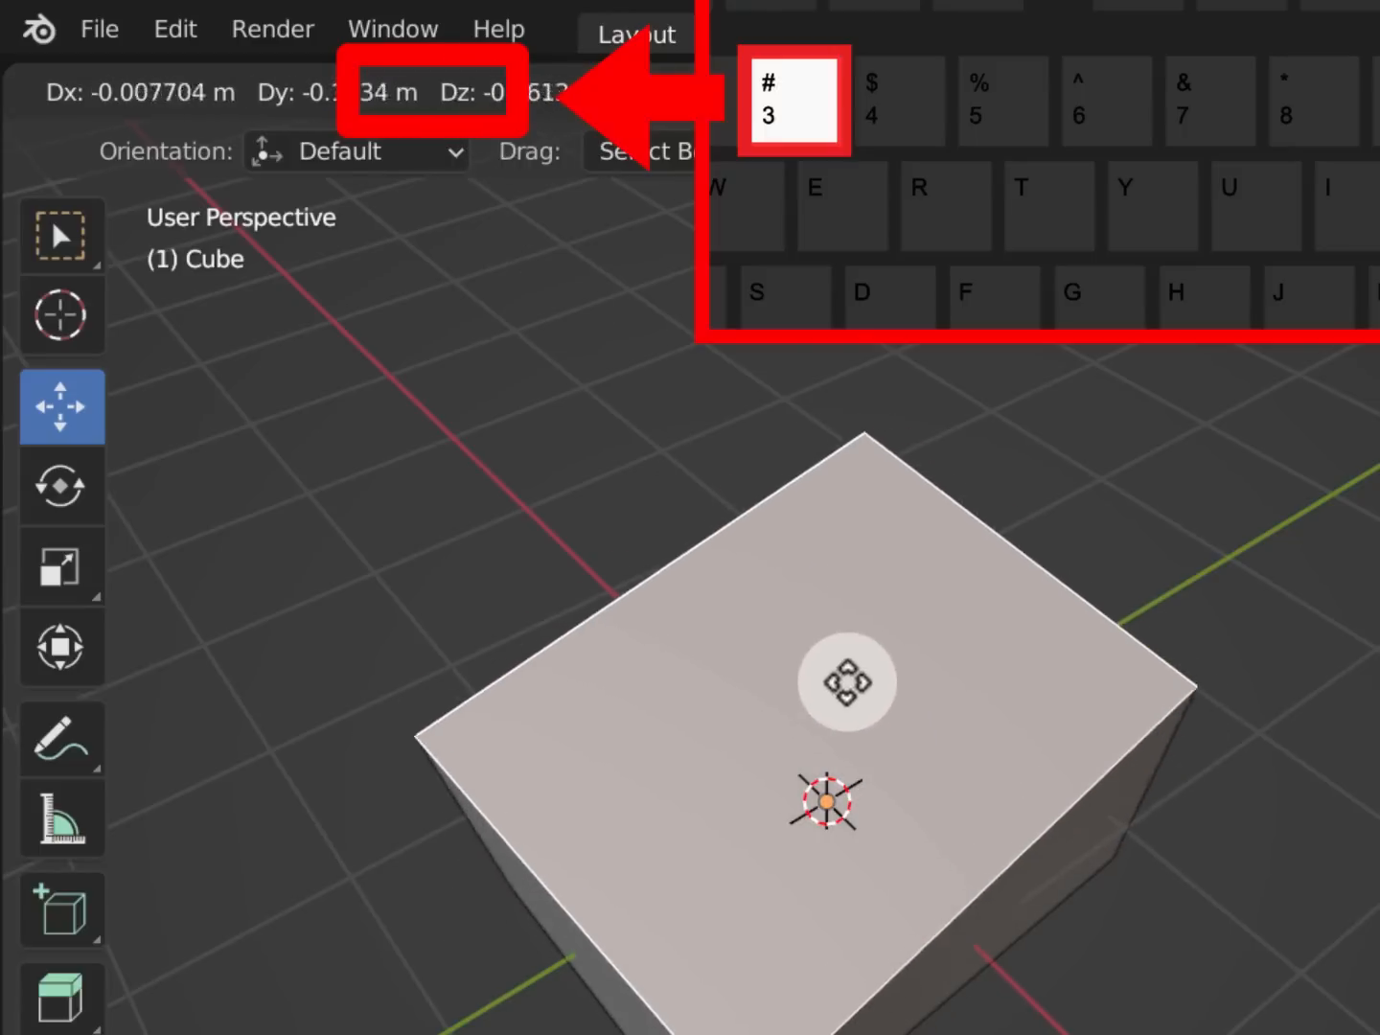
pyautogui.moveTo(847, 683); pyautogui.dragTo(863, 668)
# Nudge the cube's front-left side face
pyautogui.click(529, 940)
pyautogui.click(596, 924)
pyautogui.moveTo(600, 966); pyautogui.dragTo(609, 951)
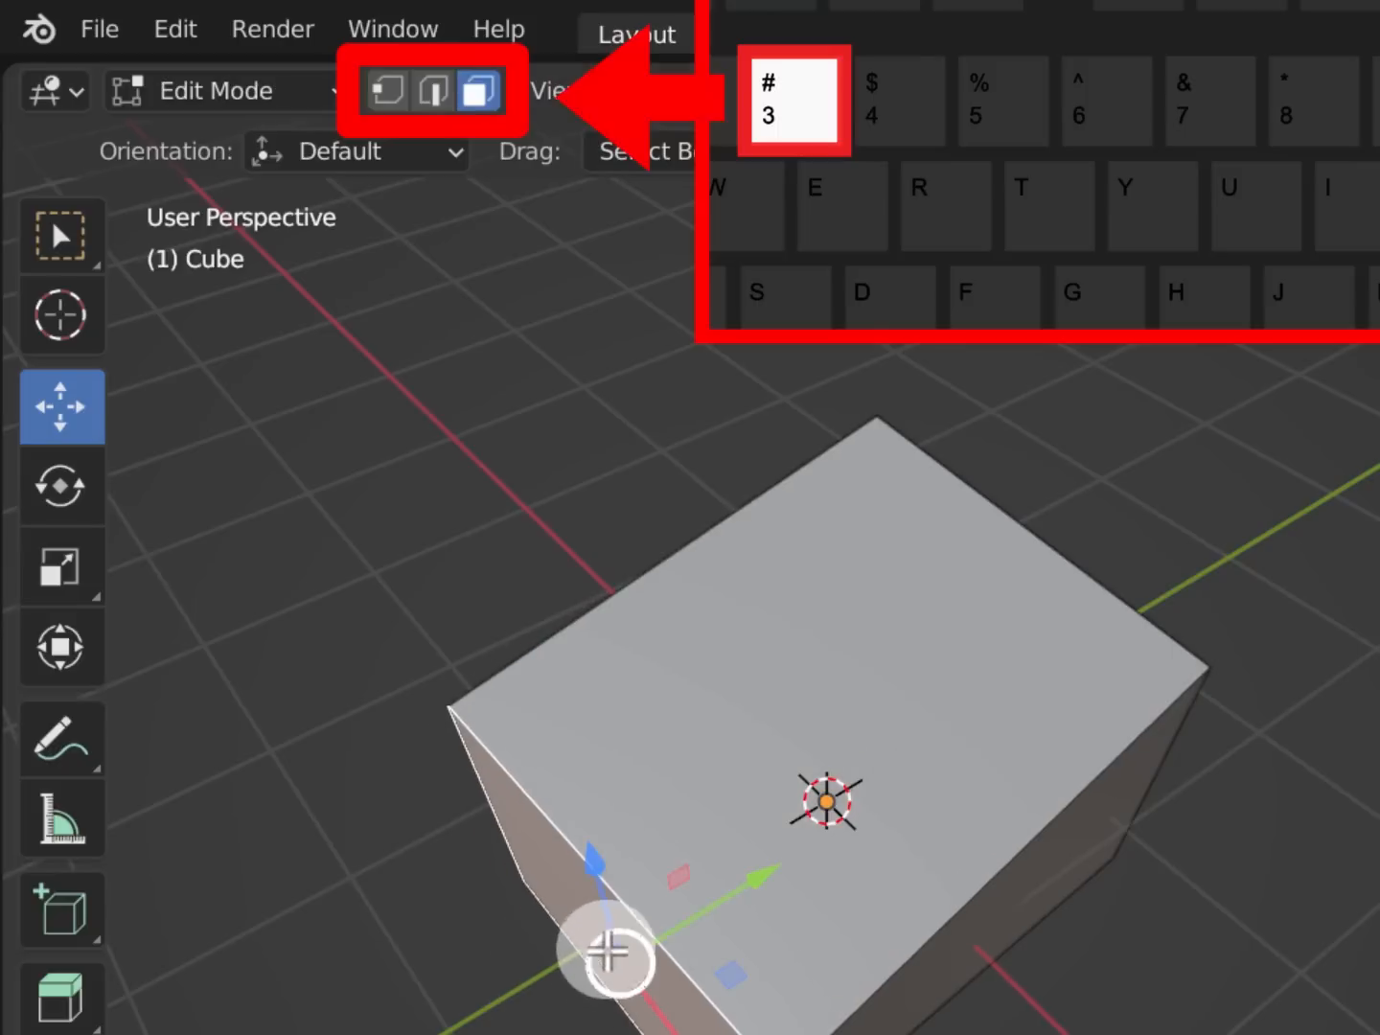
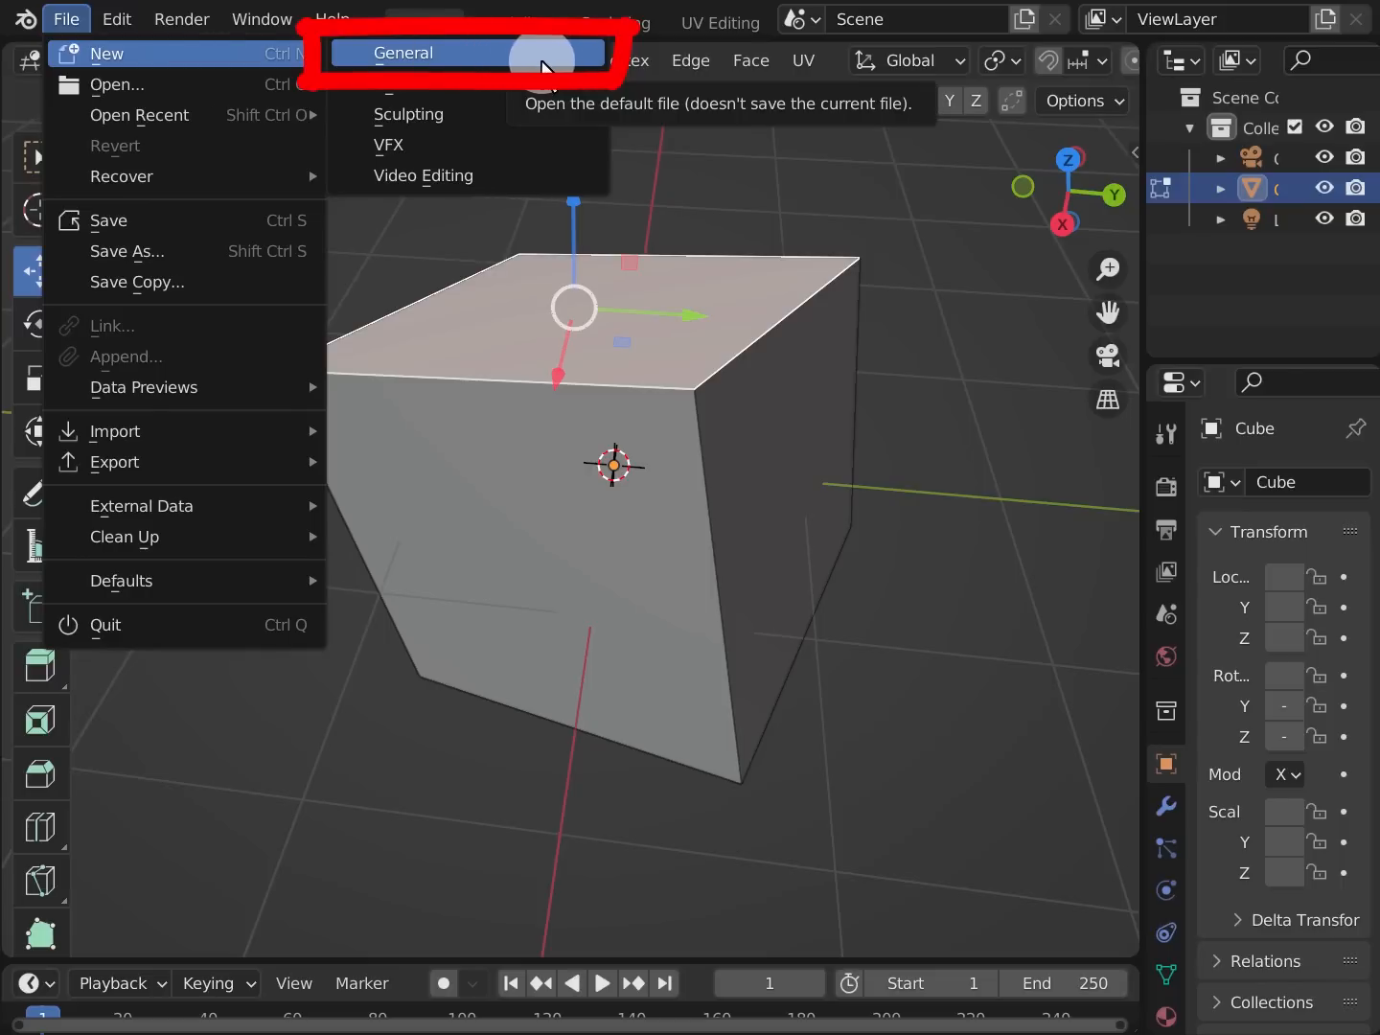
# Start a new General file, discarding the current scene
pyautogui.click(540, 57)
pyautogui.click(747, 586)
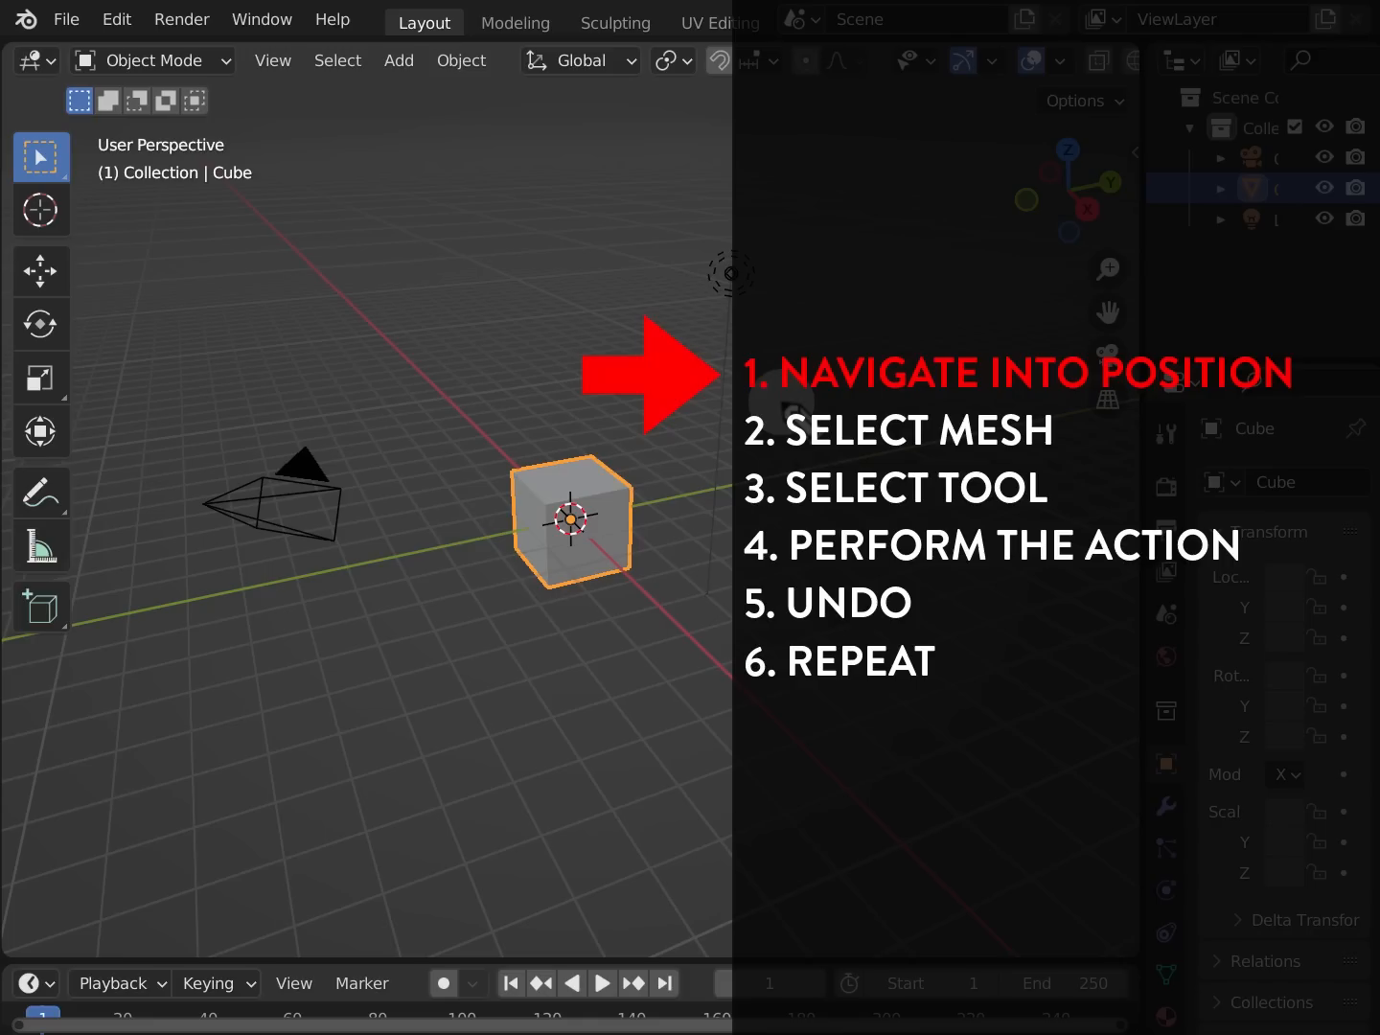
pyautogui.click(792, 446)
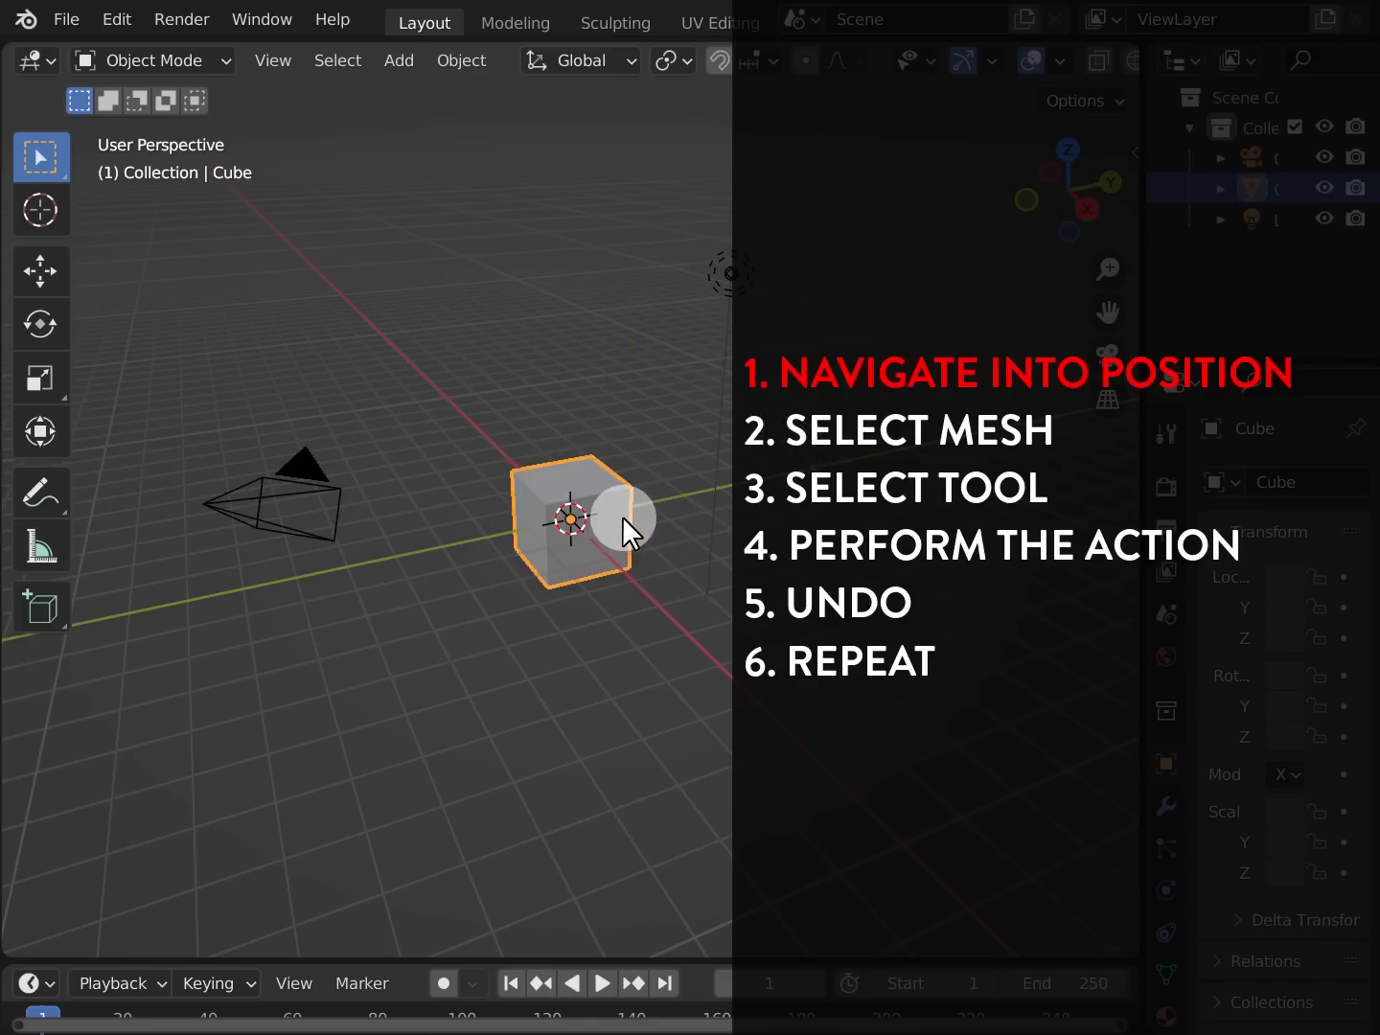
# Frame the default cube with Frame Selected and set a view that shows its top and two sides
pyautogui.click(273, 60)
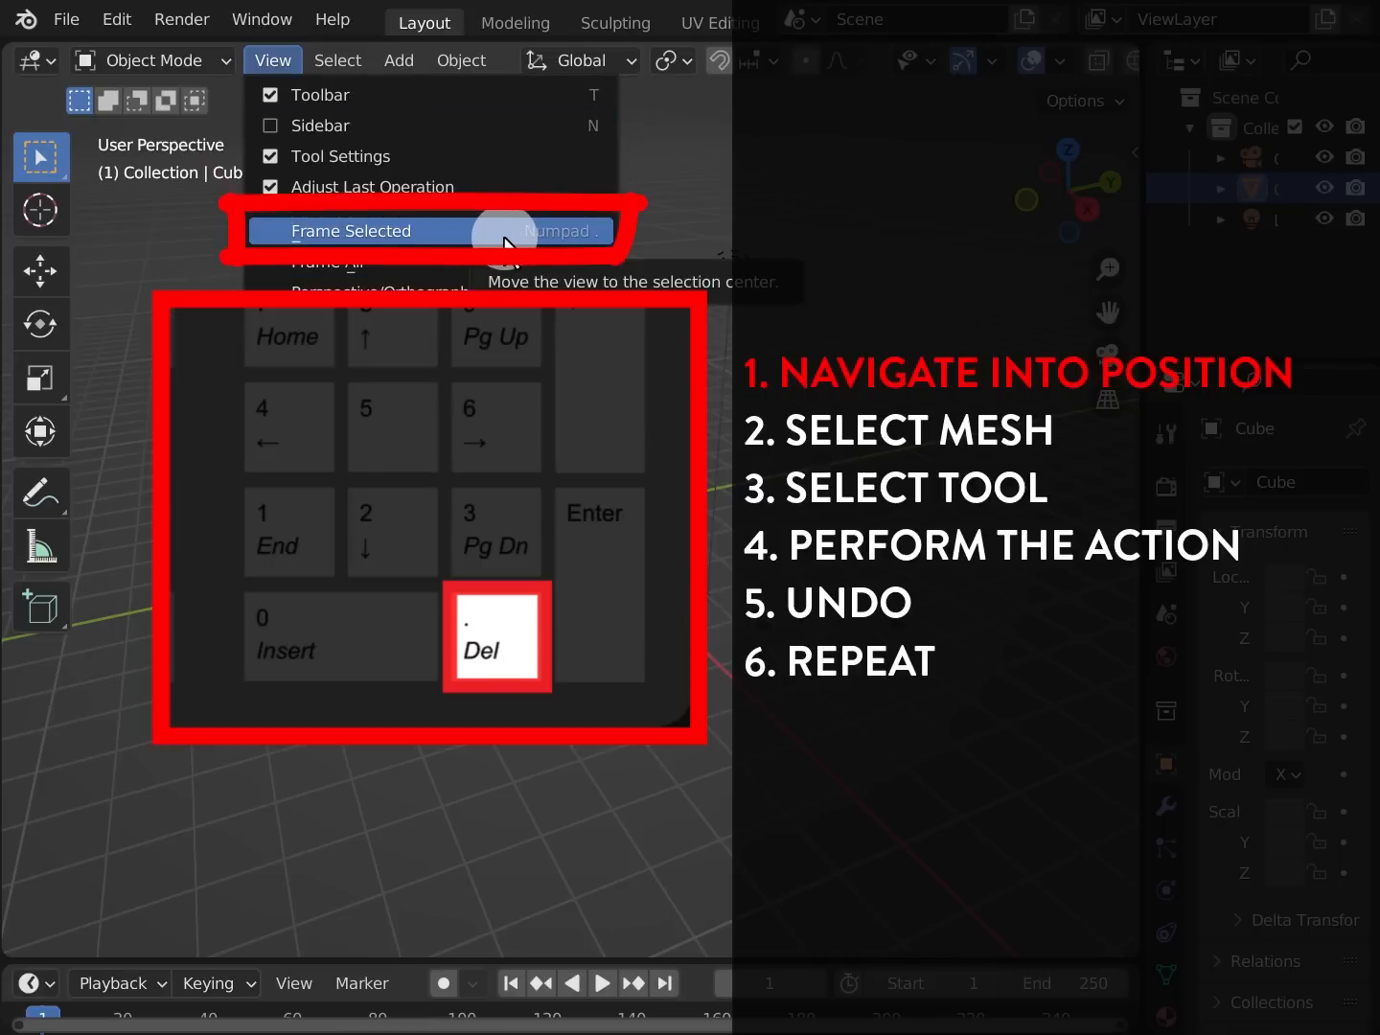
pyautogui.click(505, 242)
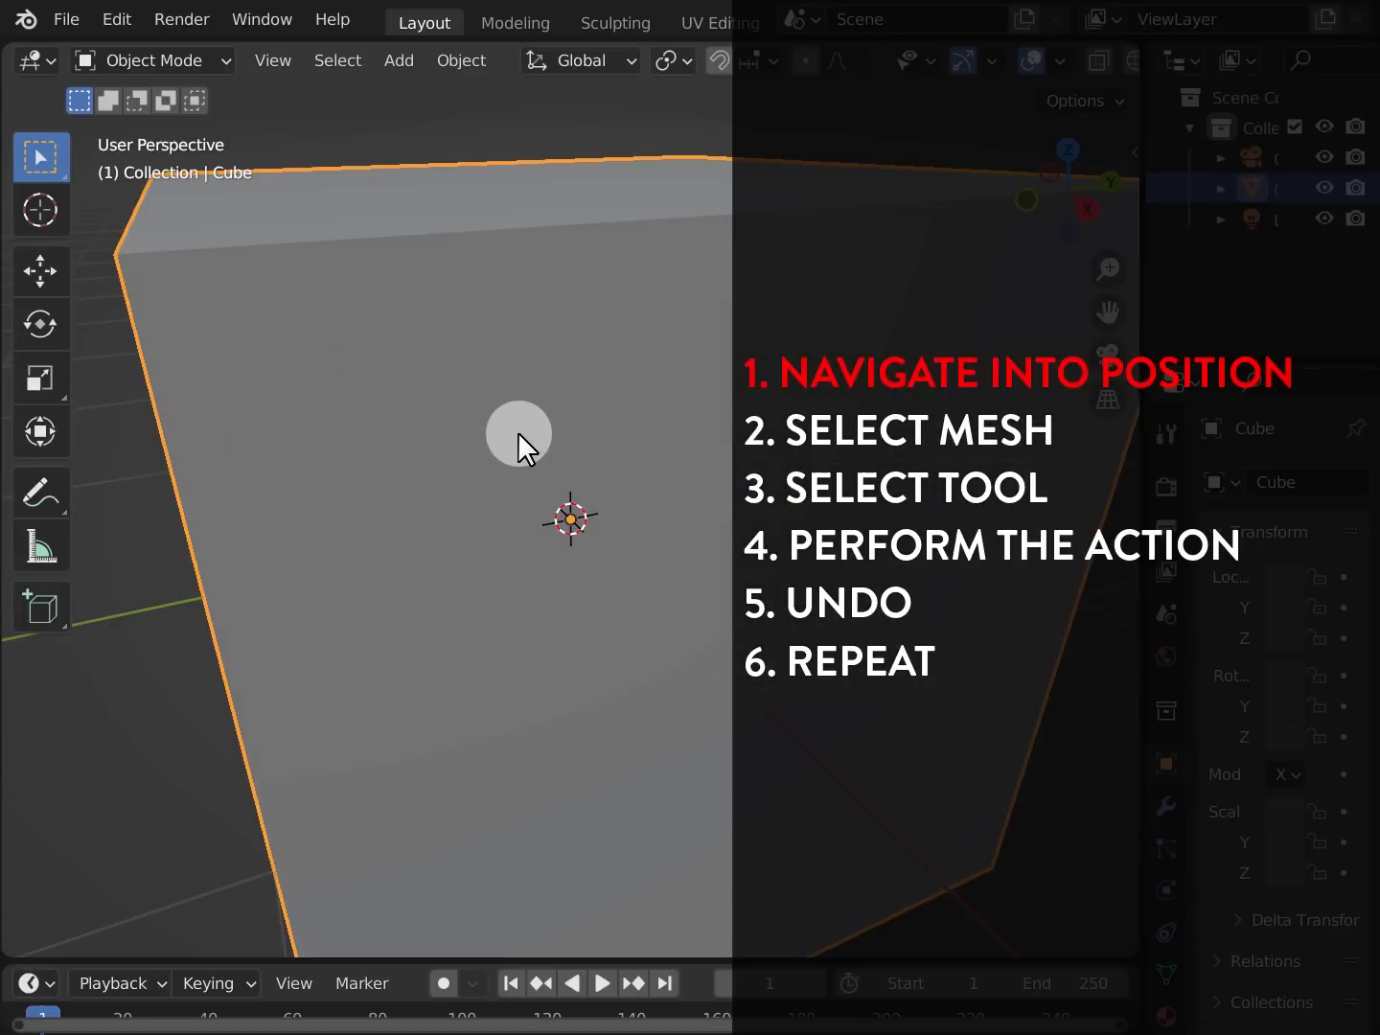
pyautogui.scroll(-5, 518, 431)
pyautogui.moveTo(518, 431); pyautogui.dragTo(513, 475, button='middle')
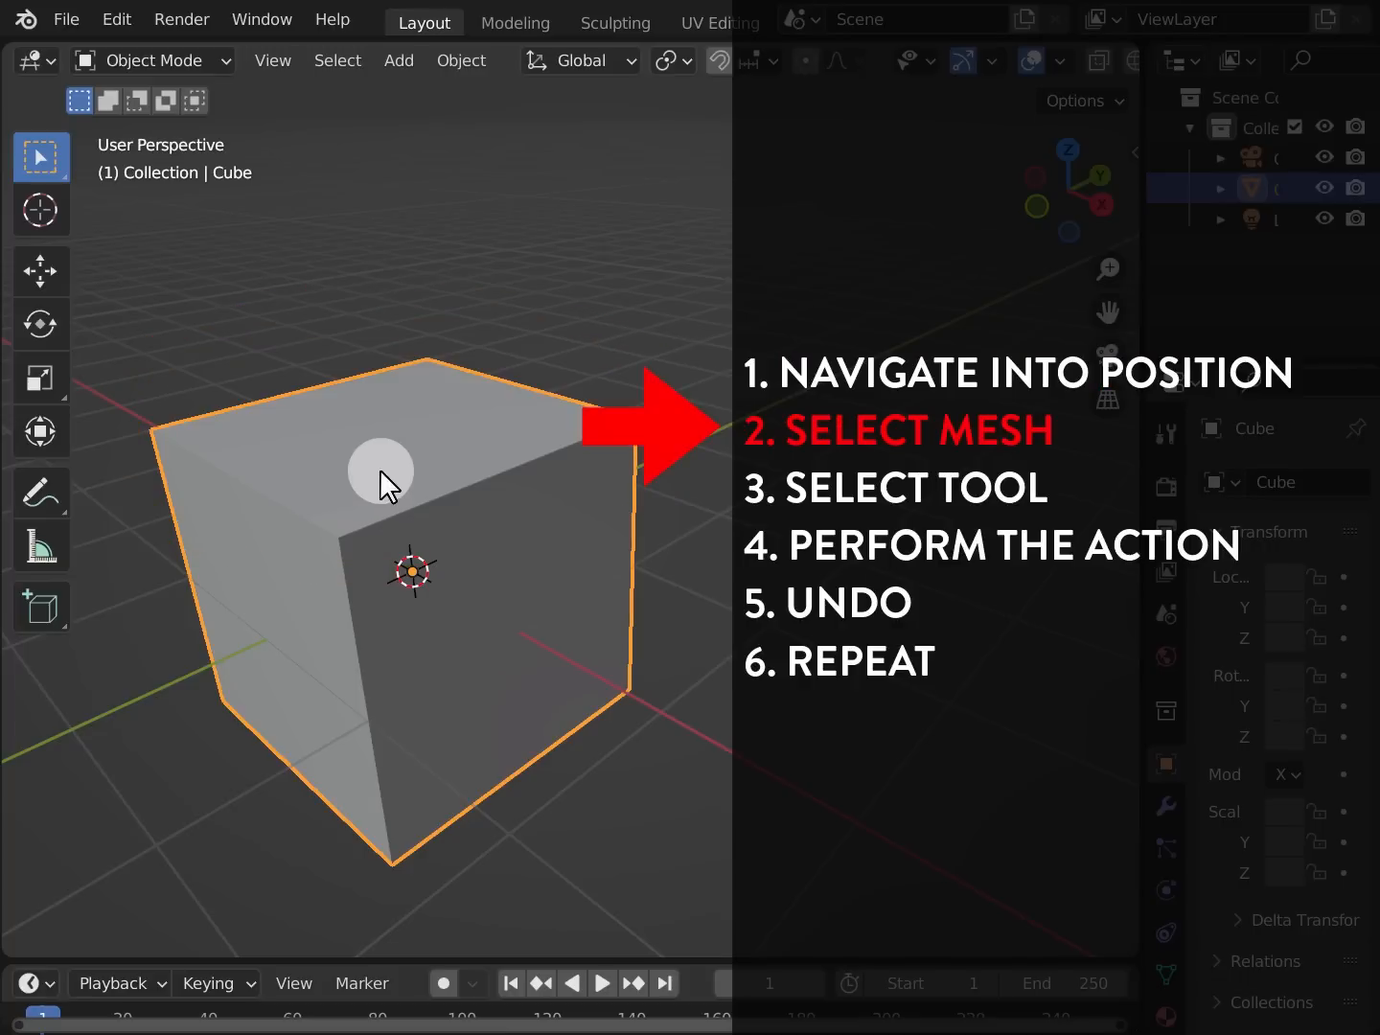
# Enter Edit Mode on the cube and select only its top face in face select mode
pyautogui.press('Tab')
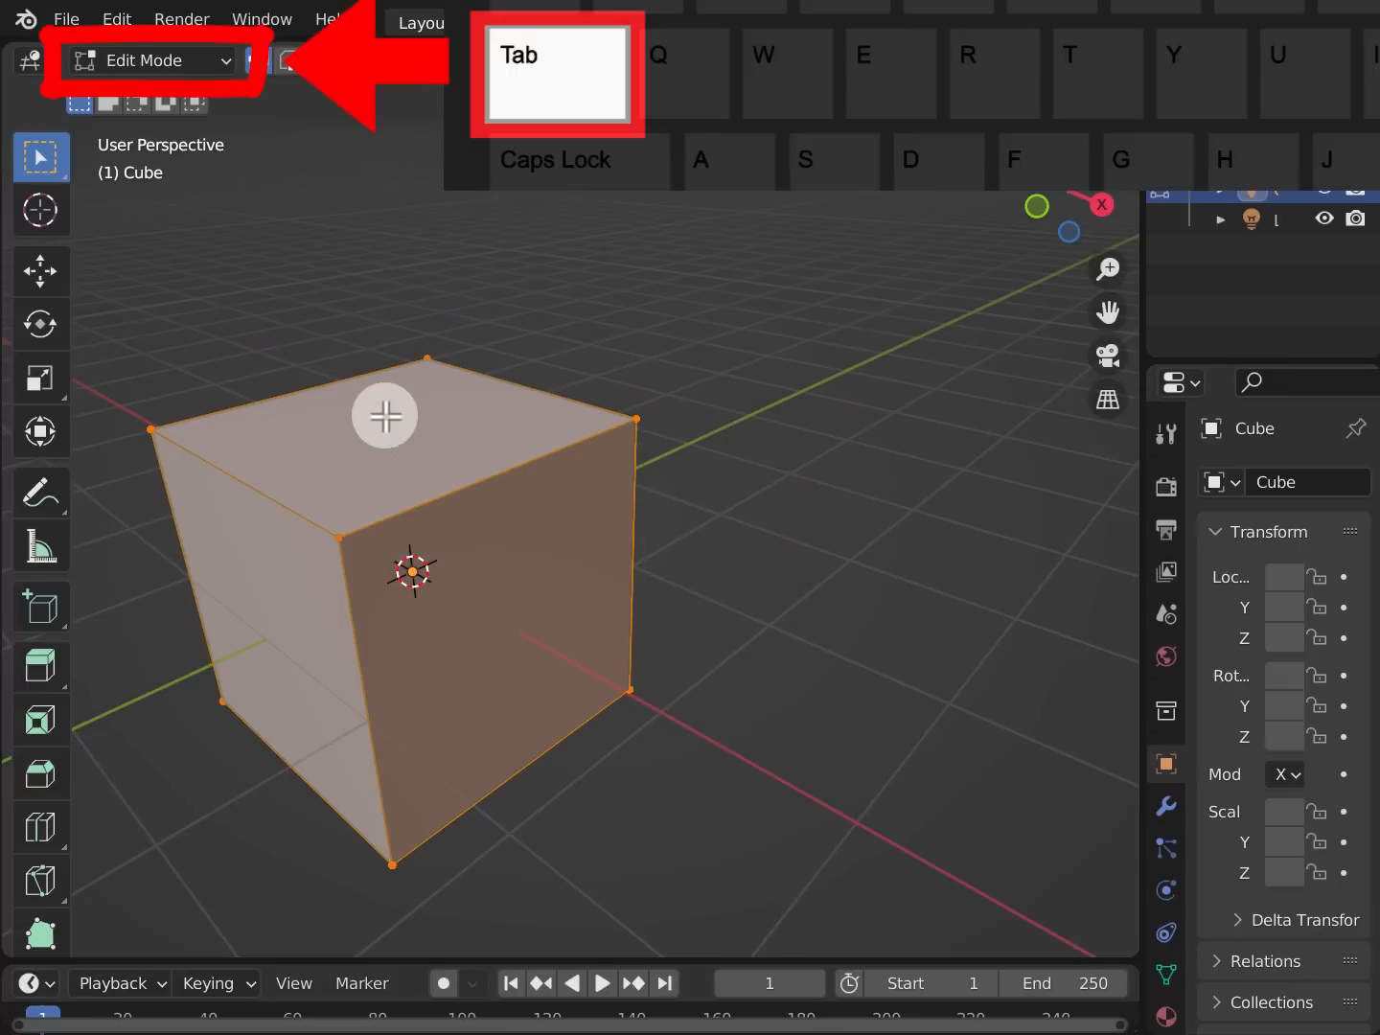
pyautogui.press('3')
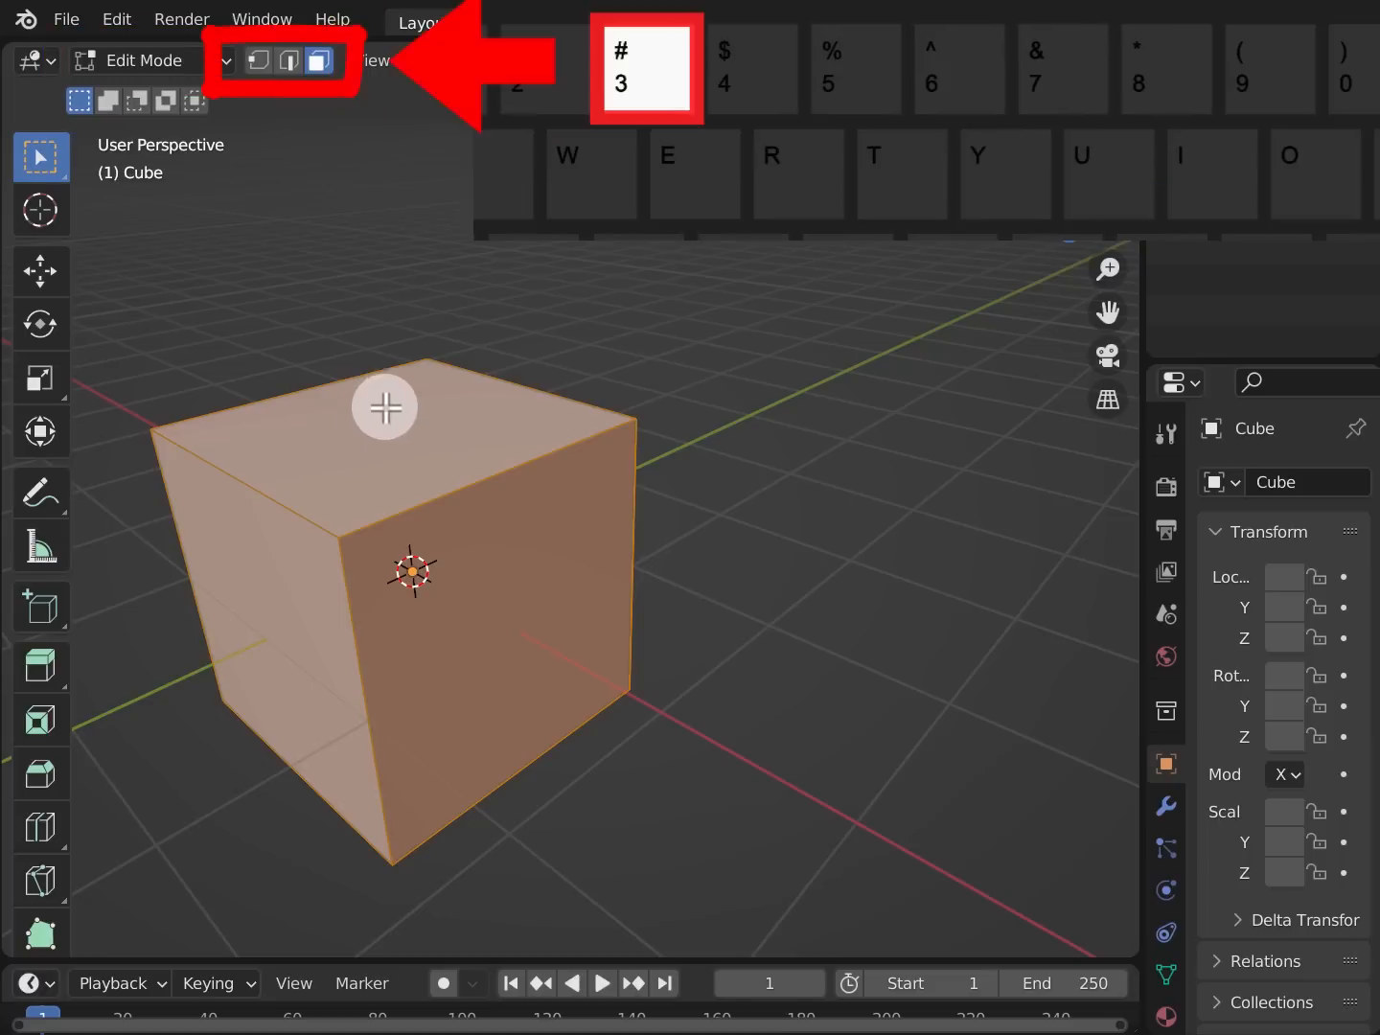
pyautogui.click(381, 442)
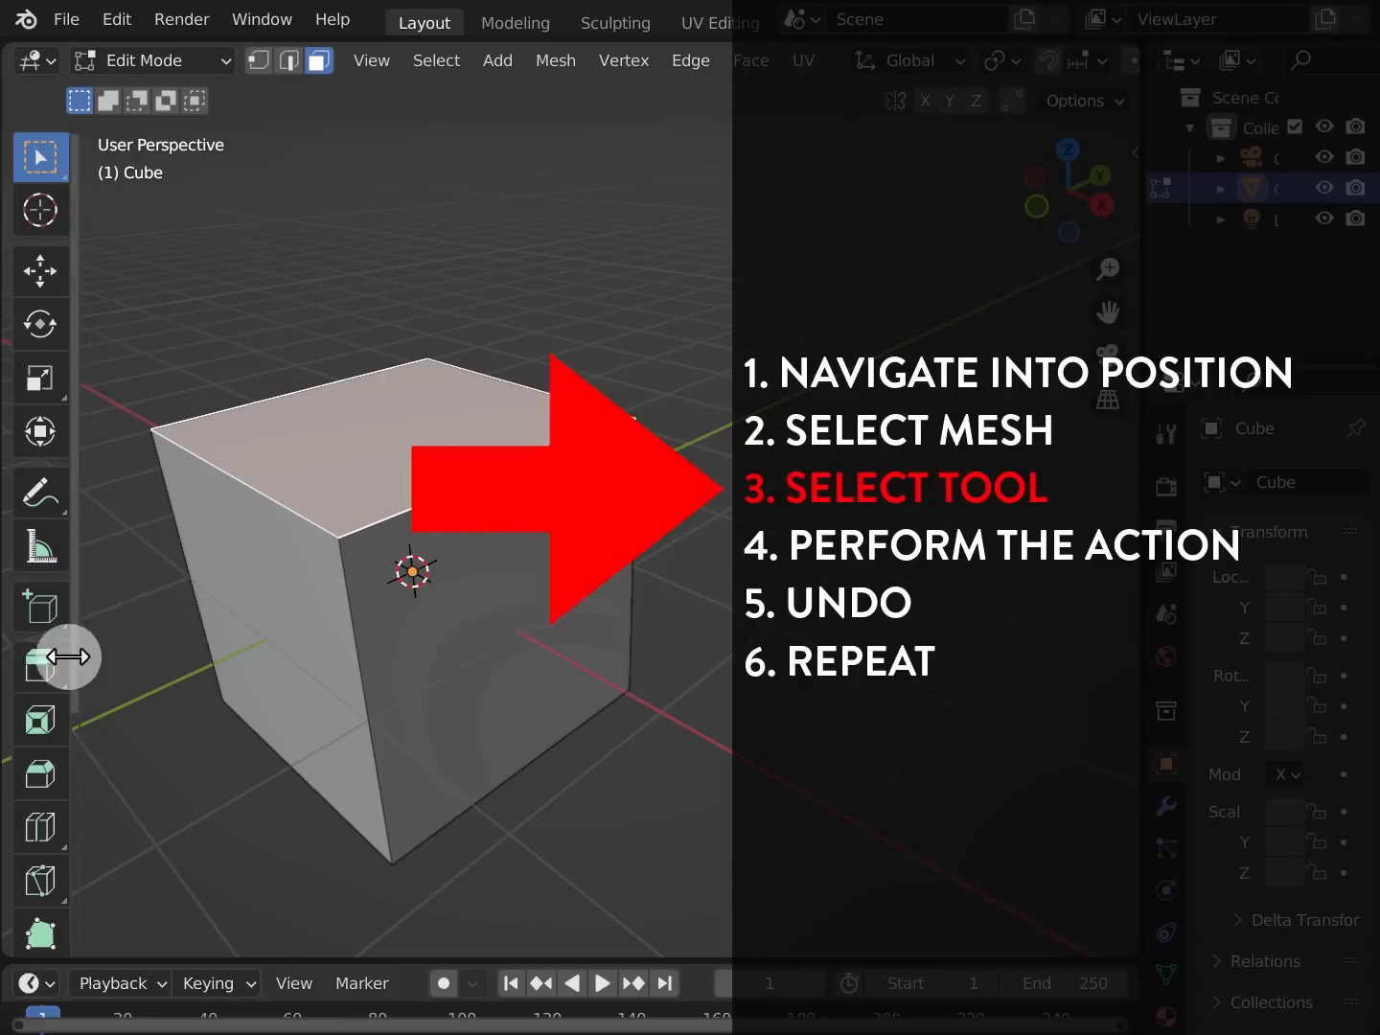
# Extrude the cube's top face upward along its normal with the Extrude Region tool
pyautogui.click(38, 669)
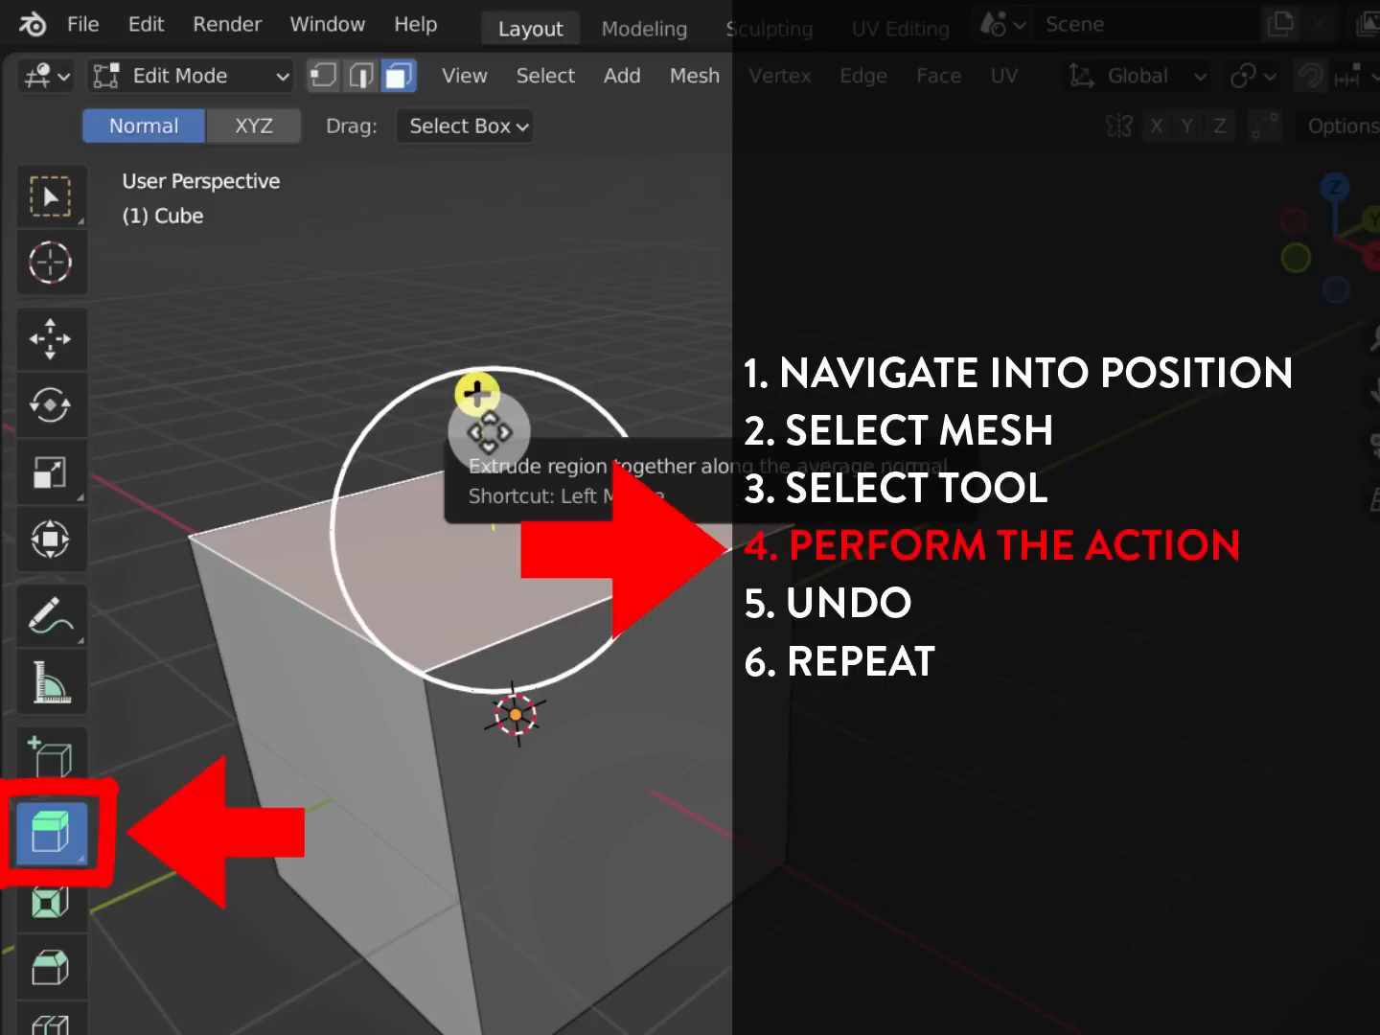
pyautogui.moveTo(476, 393); pyautogui.dragTo(486, 403)
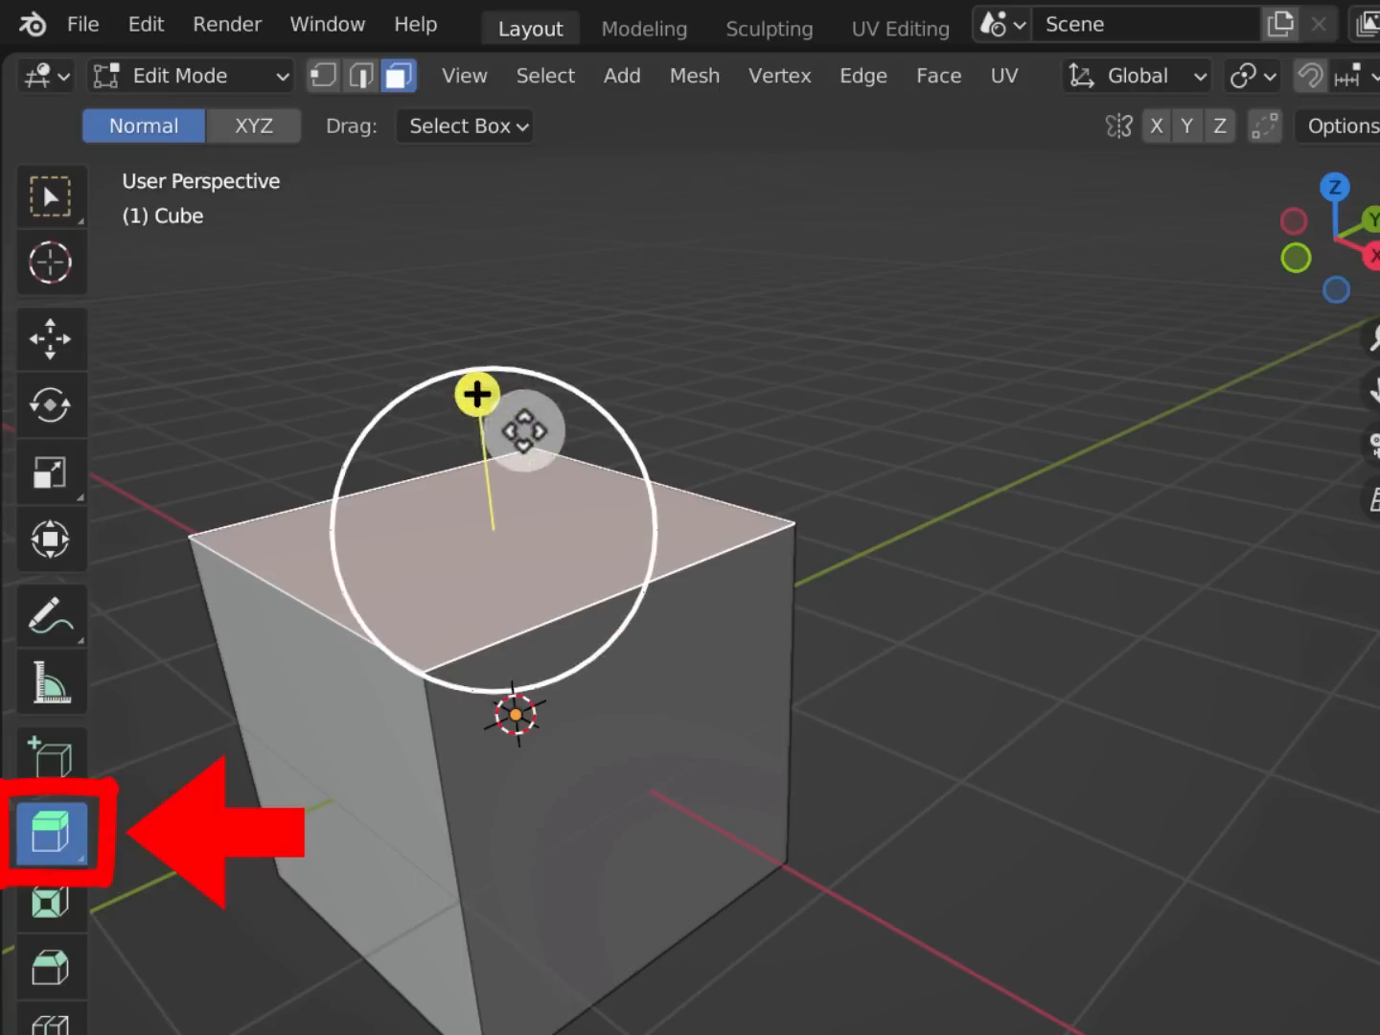
pyautogui.moveTo(477, 401); pyautogui.dragTo(446, 160)
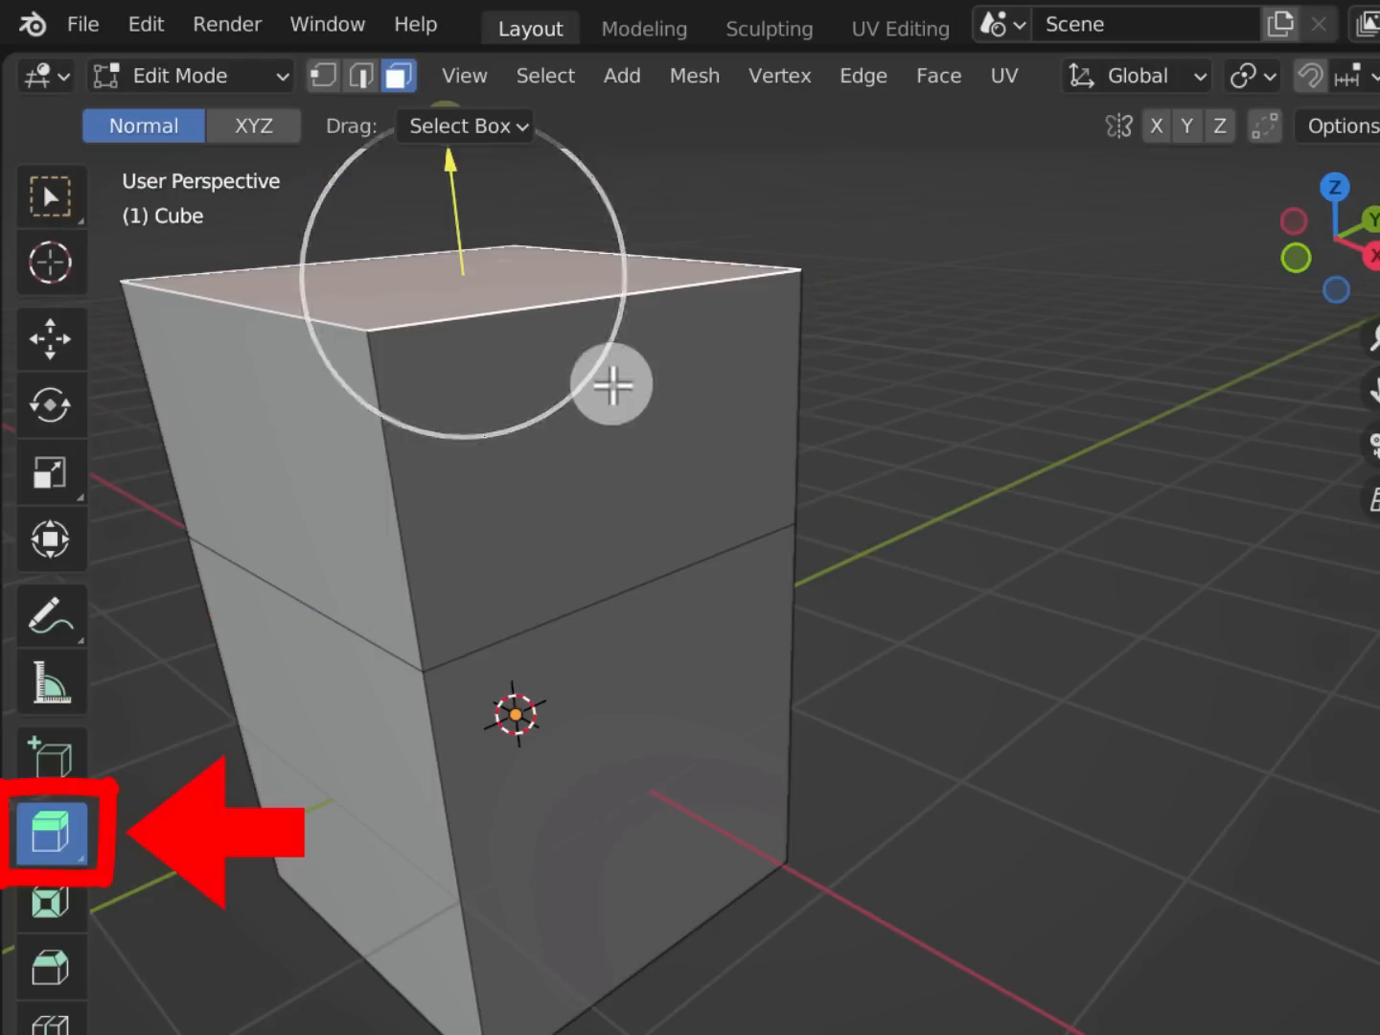
# Extrude the top face upward several more times to build a tall segmented column
pyautogui.moveTo(538, 396)
pyautogui.mouseDown(button='middle')
pyautogui.moveTo(583, 471)
pyautogui.moveTo(604, 662)
pyautogui.moveTo(534, 539)
pyautogui.mouseUp(button='middle')
pyautogui.moveTo(509, 481); pyautogui.dragTo(507, 292)
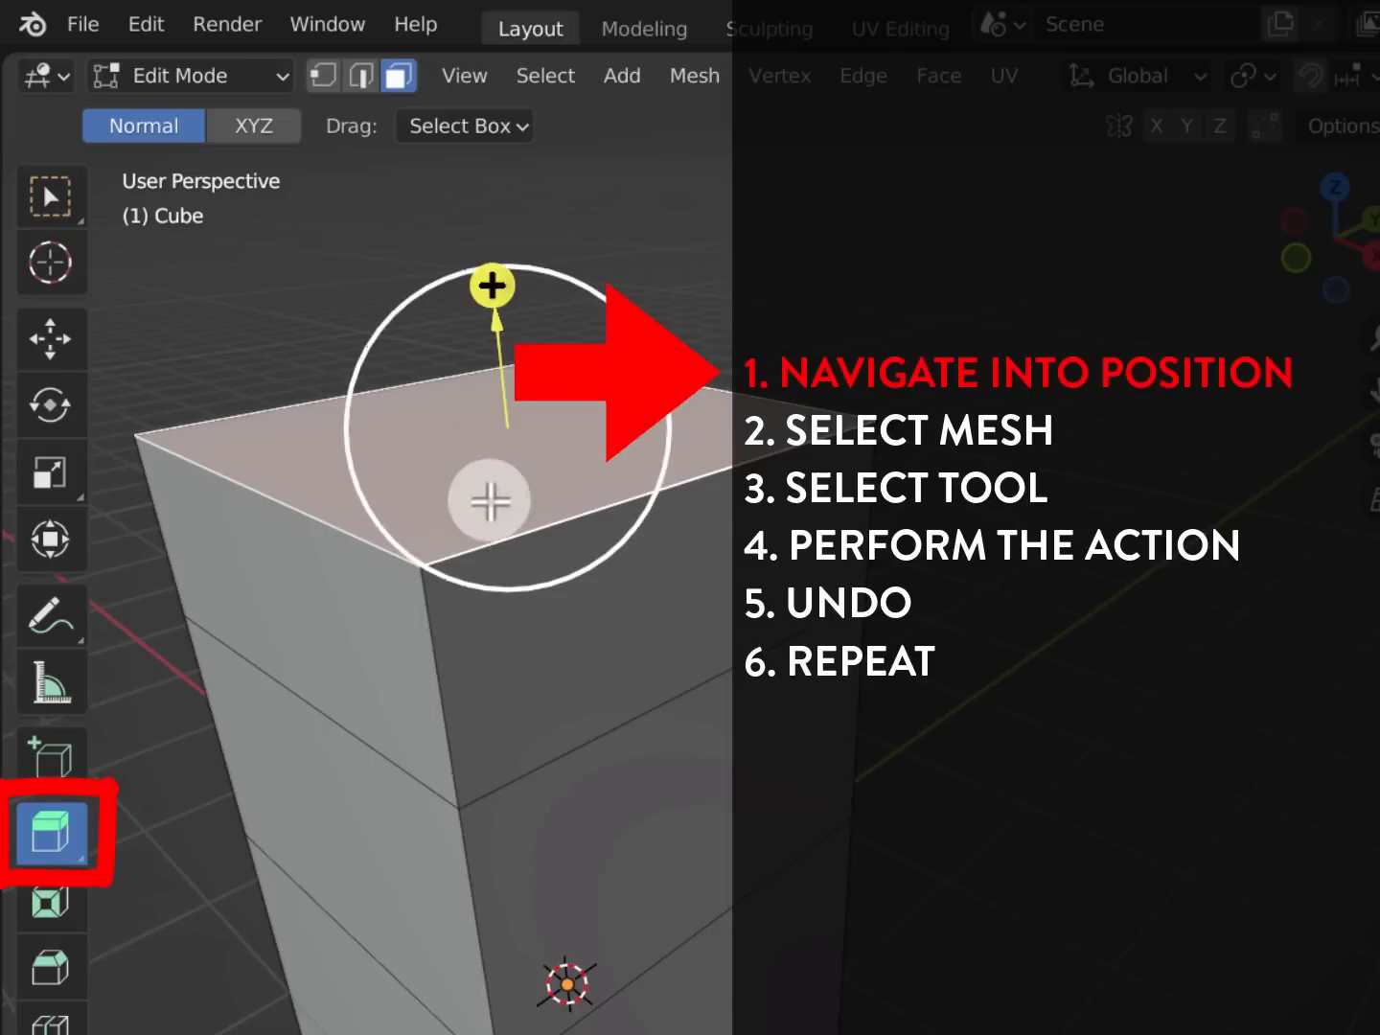
pyautogui.moveTo(532, 565); pyautogui.dragTo(631, 715, button='middle')
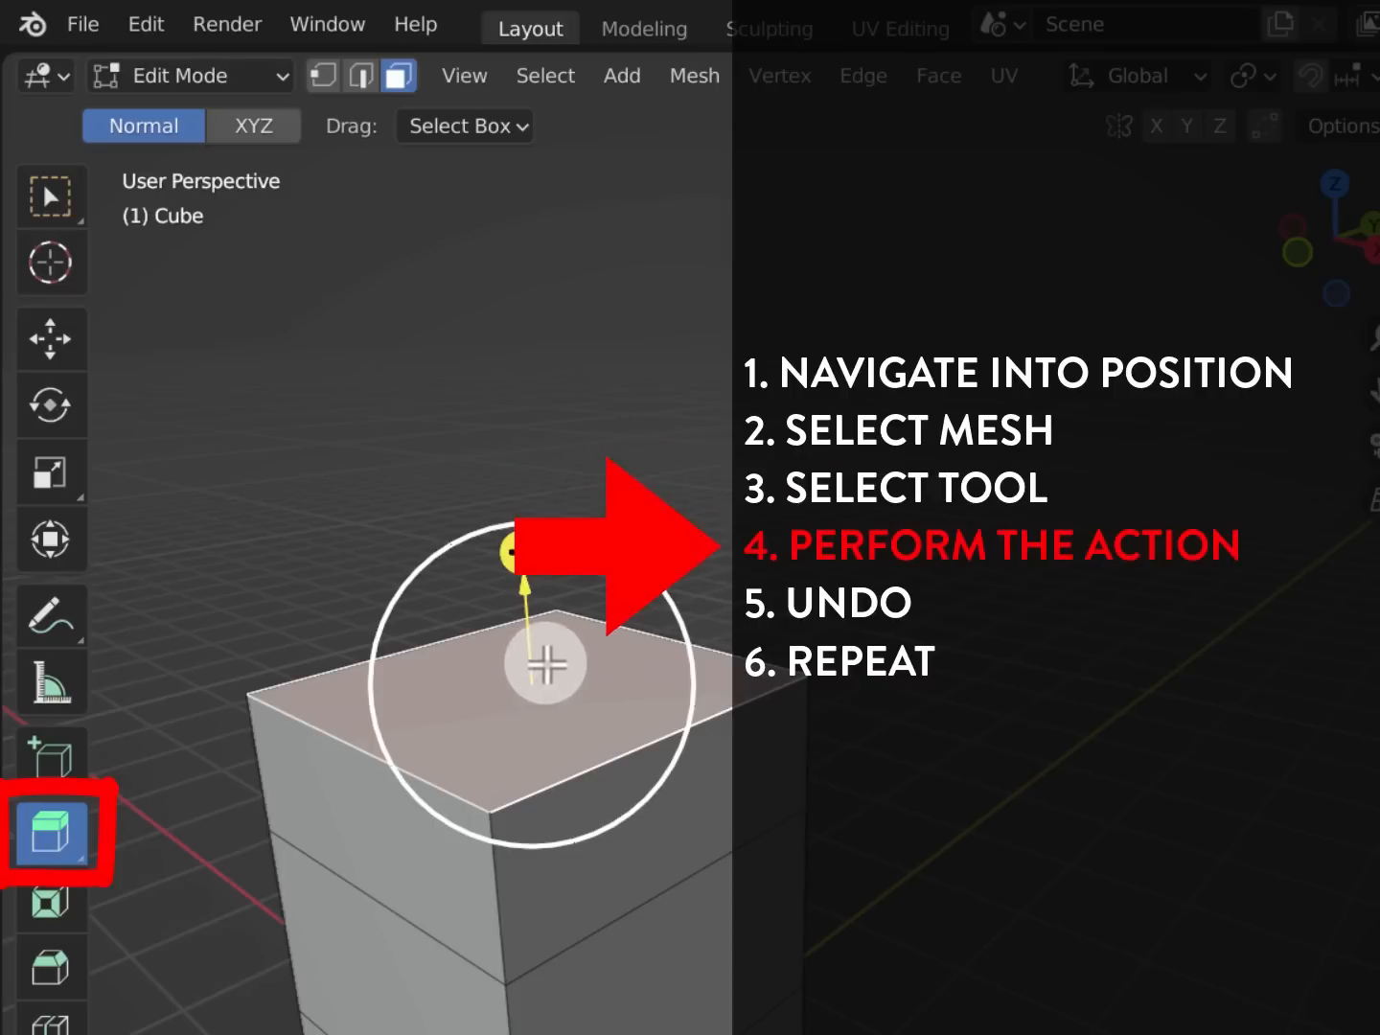
pyautogui.moveTo(517, 554); pyautogui.dragTo(496, 315)
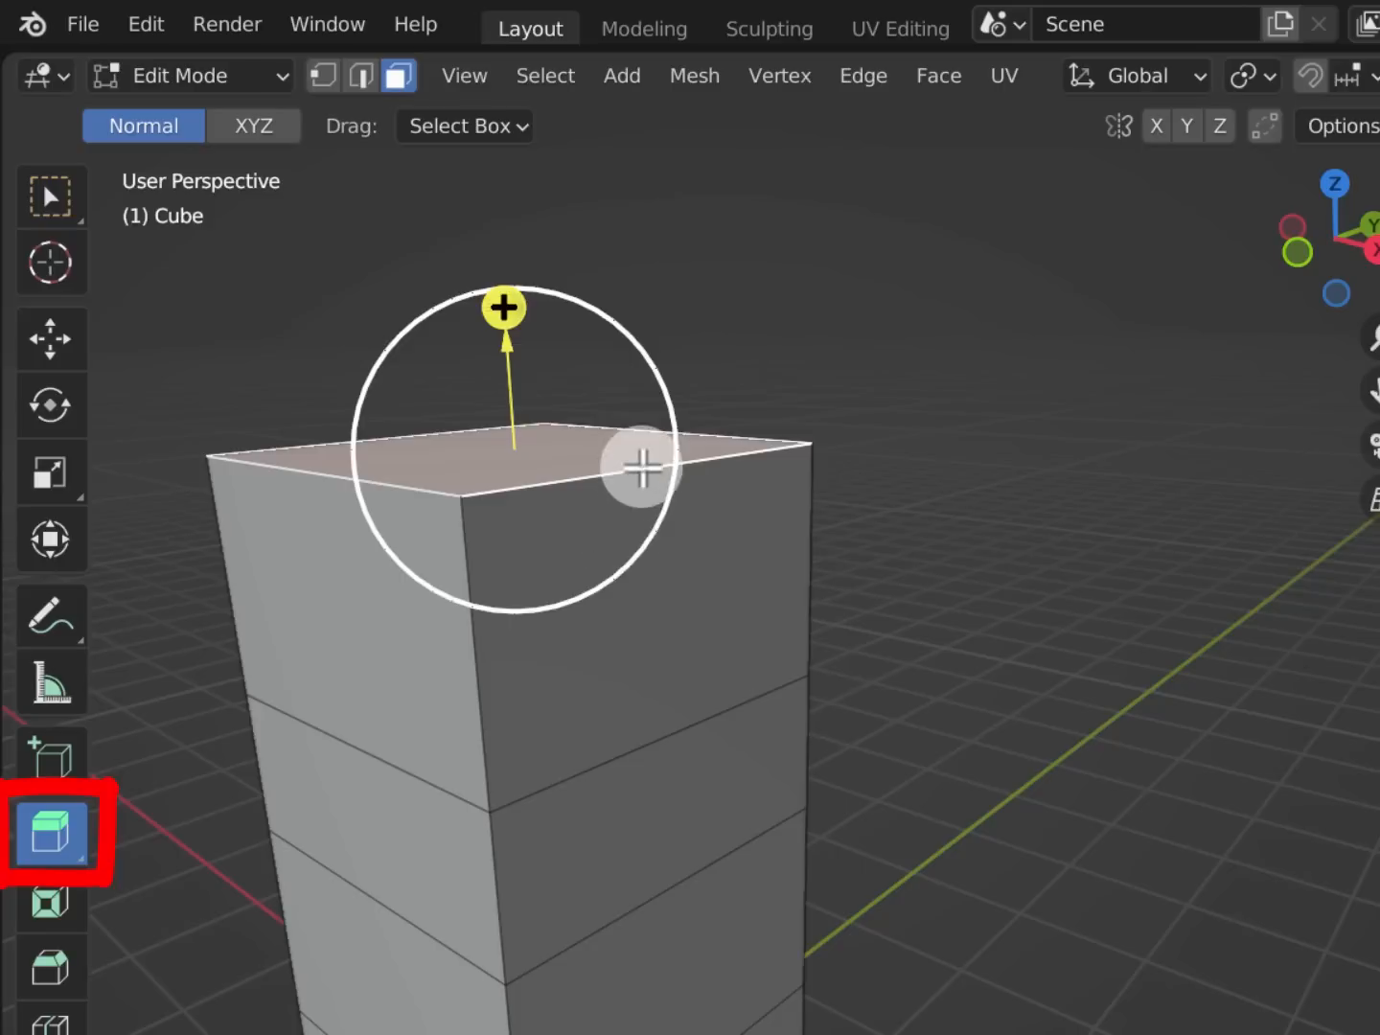
pyautogui.moveTo(641, 469); pyautogui.dragTo(667, 693, button='middle')
pyautogui.moveTo(536, 598); pyautogui.dragTo(527, 384)
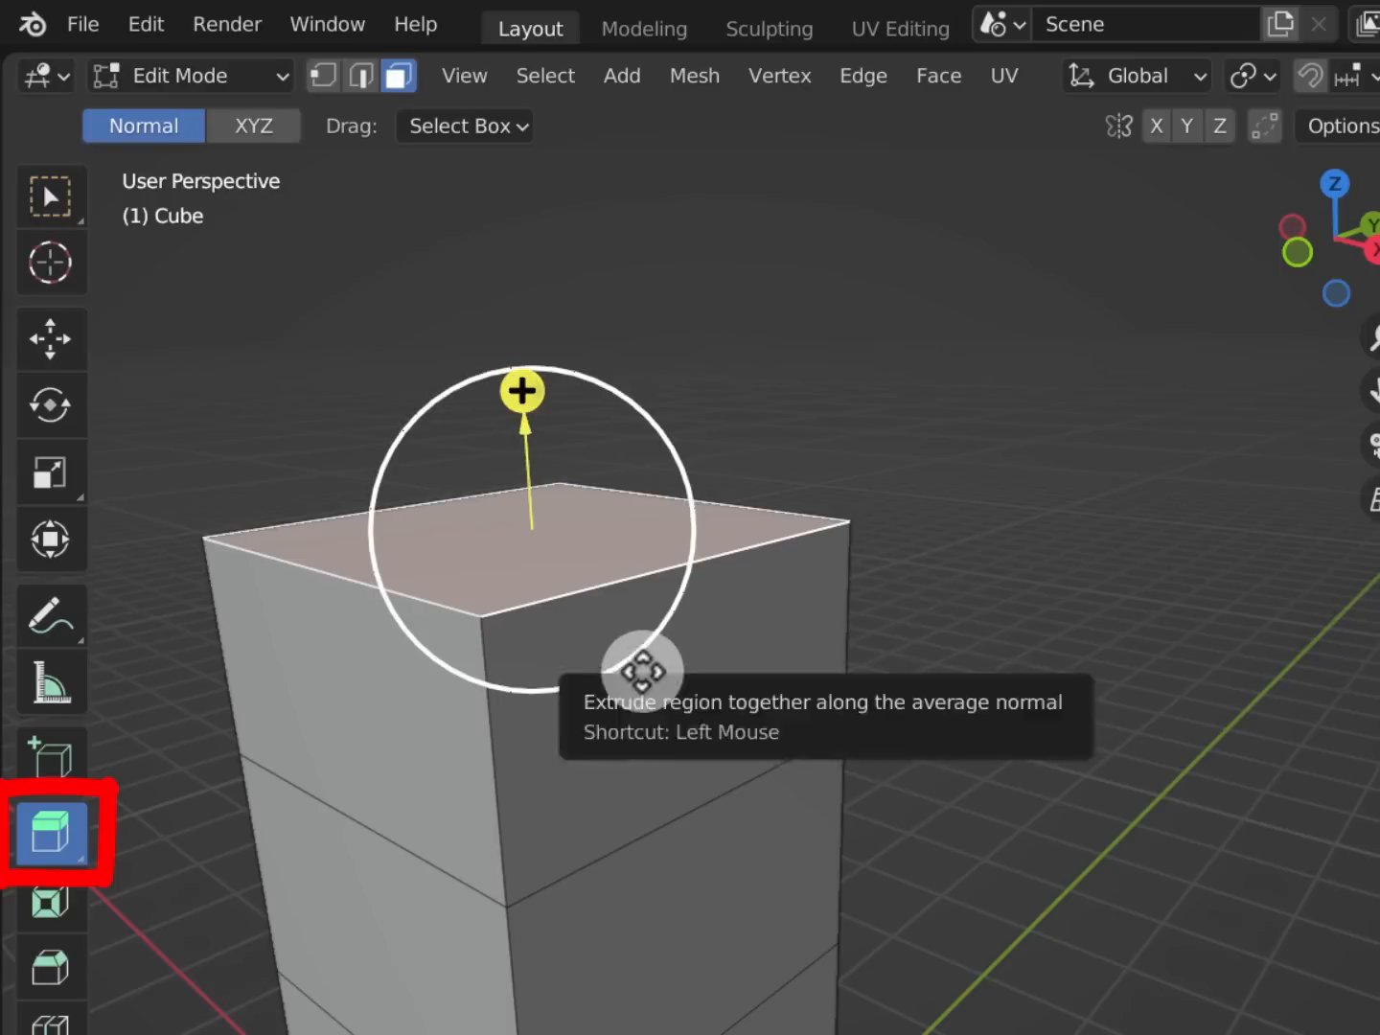
pyautogui.moveTo(539, 547); pyautogui.dragTo(537, 137)
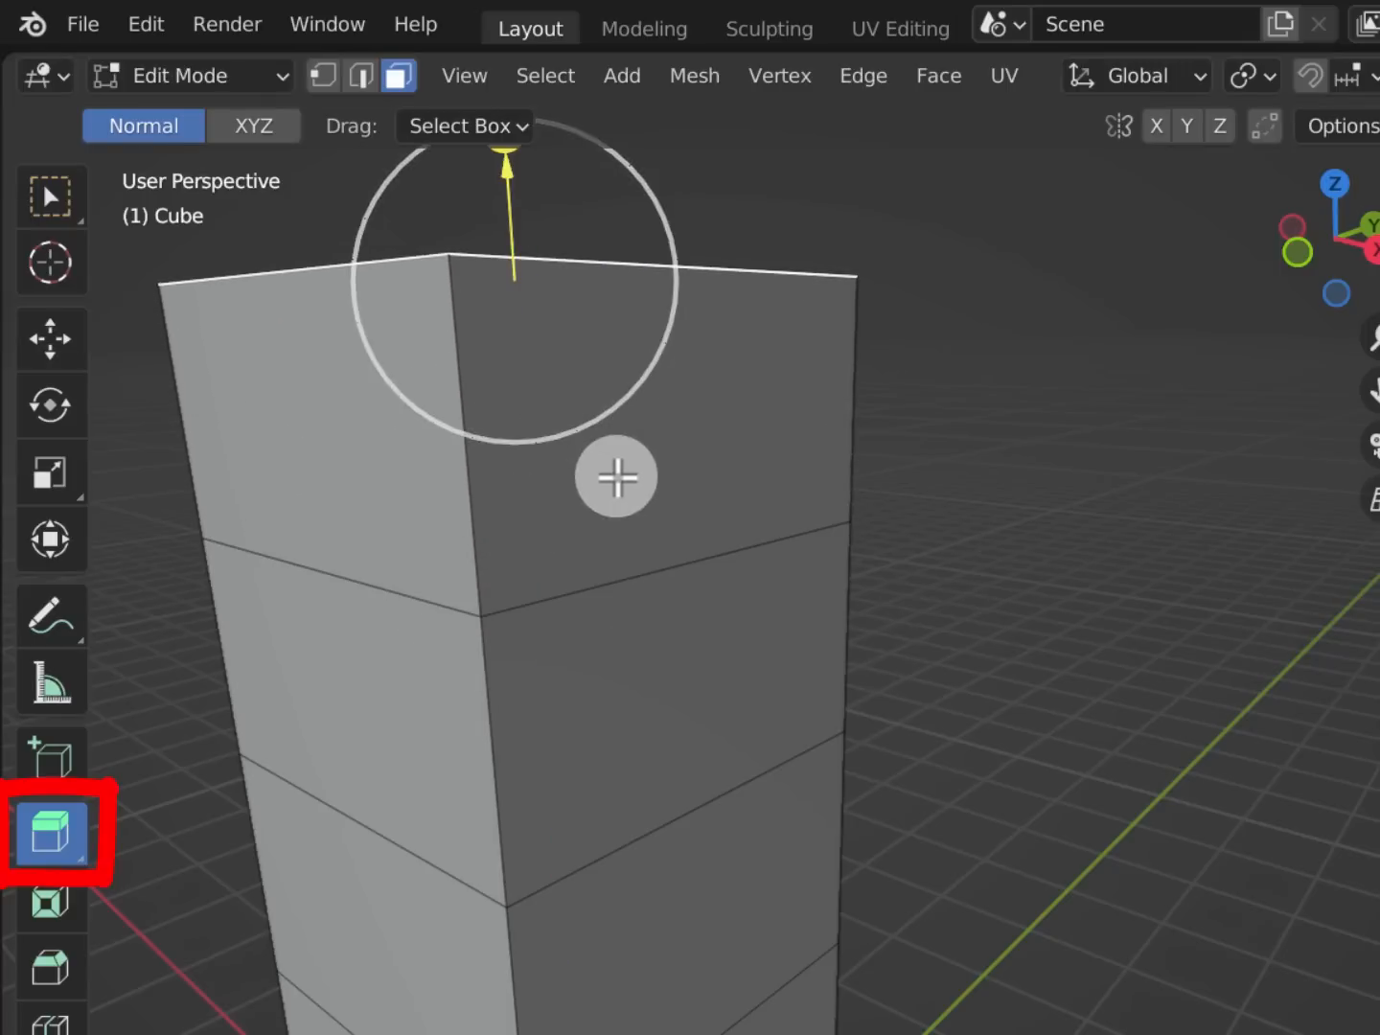
# Select the right side face of the column's uppermost segment and extrude it sideways
pyautogui.click(617, 476)
pyautogui.scroll(-2, 650, 498)
pyautogui.moveTo(651, 502); pyautogui.dragTo(698, 569, button='middle')
pyautogui.scroll(1, 651, 552)
pyautogui.scroll(1, 676, 554)
pyautogui.scroll(1, 720, 561)
pyautogui.scroll(-1, 722, 563)
pyautogui.moveTo(684, 499); pyautogui.dragTo(1017, 547)
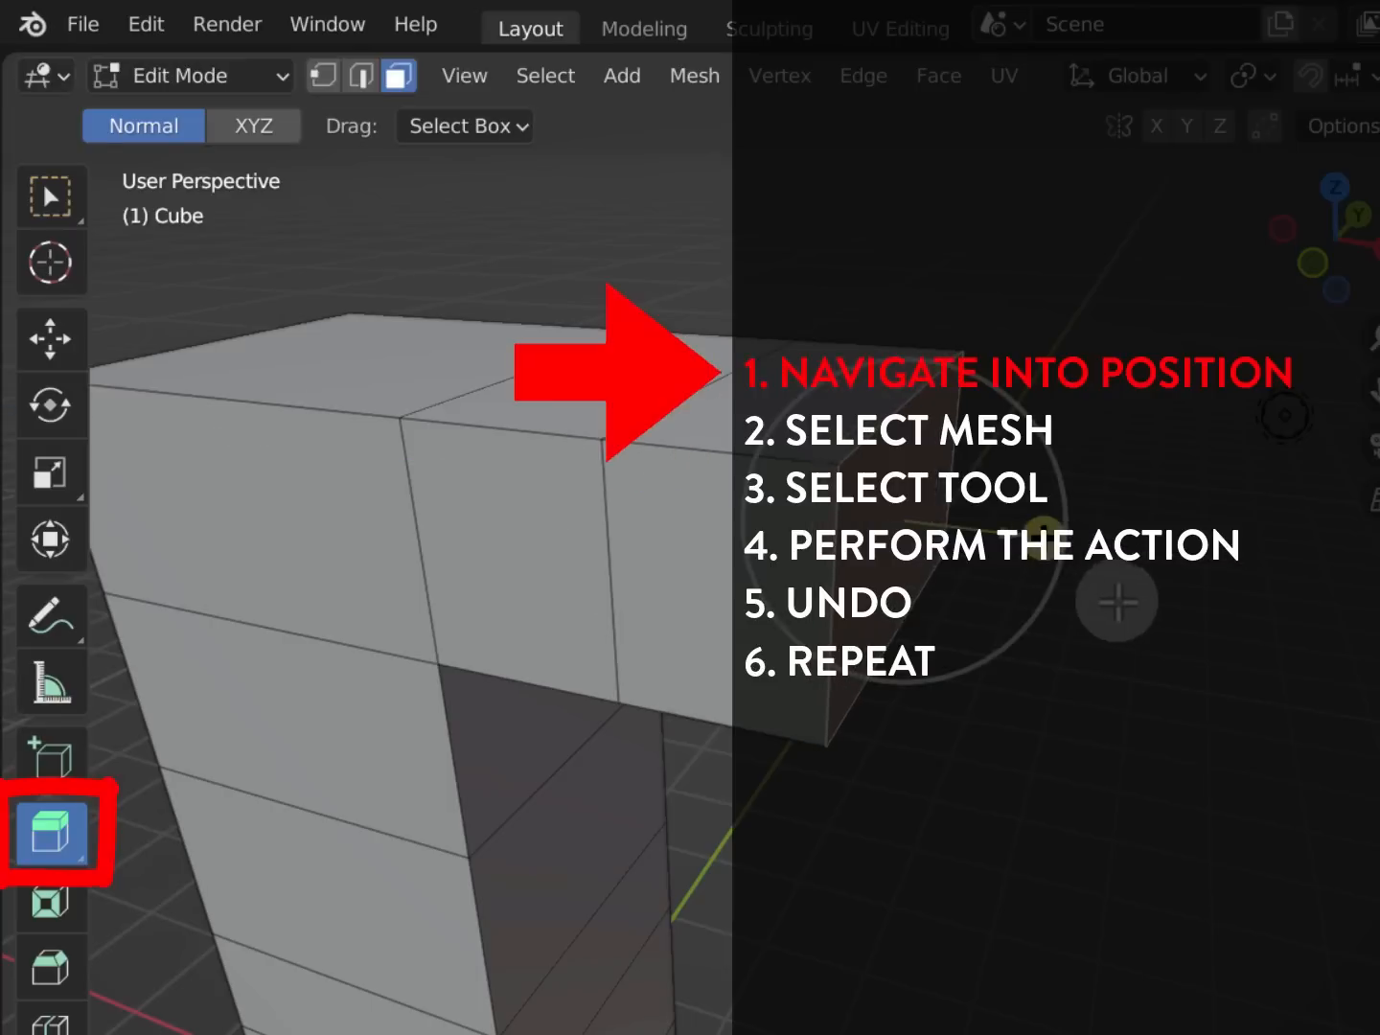
# Extrude the arm's end face outward repeatedly to form a long segmented horizontal beam
pyautogui.moveTo(1117, 593); pyautogui.dragTo(1001, 582, button='middle')
pyautogui.moveTo(880, 533); pyautogui.dragTo(1050, 552)
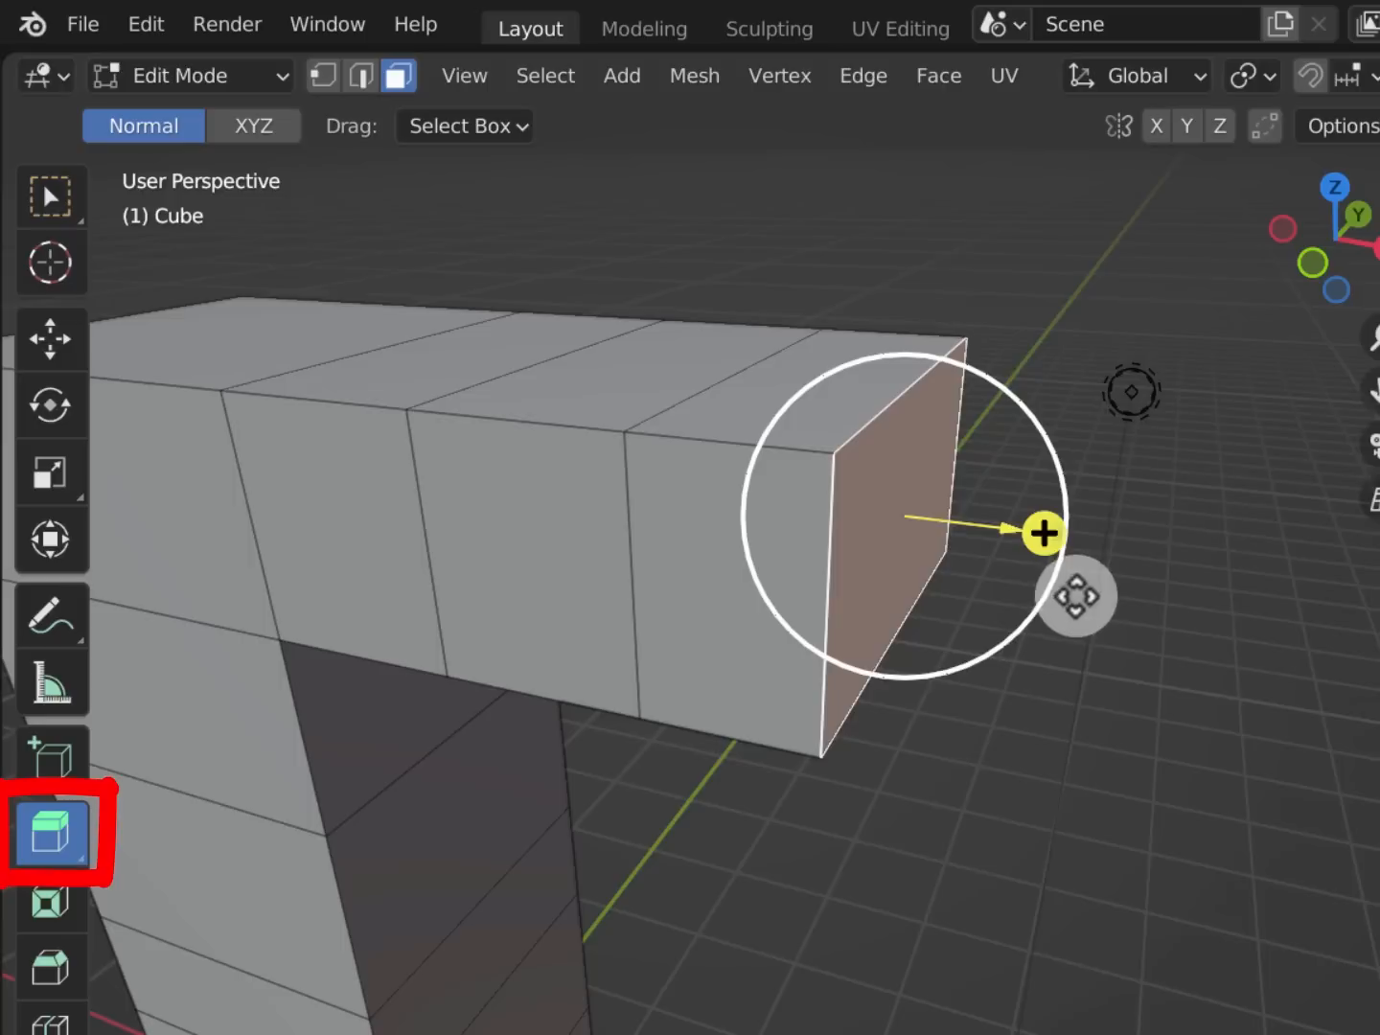
pyautogui.keyDown('shift'); pyautogui.moveTo(1075, 595); pyautogui.dragTo(1011, 590, button='middle'); pyautogui.keyUp('shift')
pyautogui.moveTo(916, 540); pyautogui.dragTo(1075, 561)
pyautogui.scroll(-1, 1076, 591)
pyautogui.scroll(-1, 1064, 596)
pyautogui.moveTo(970, 555); pyautogui.dragTo(1101, 574)
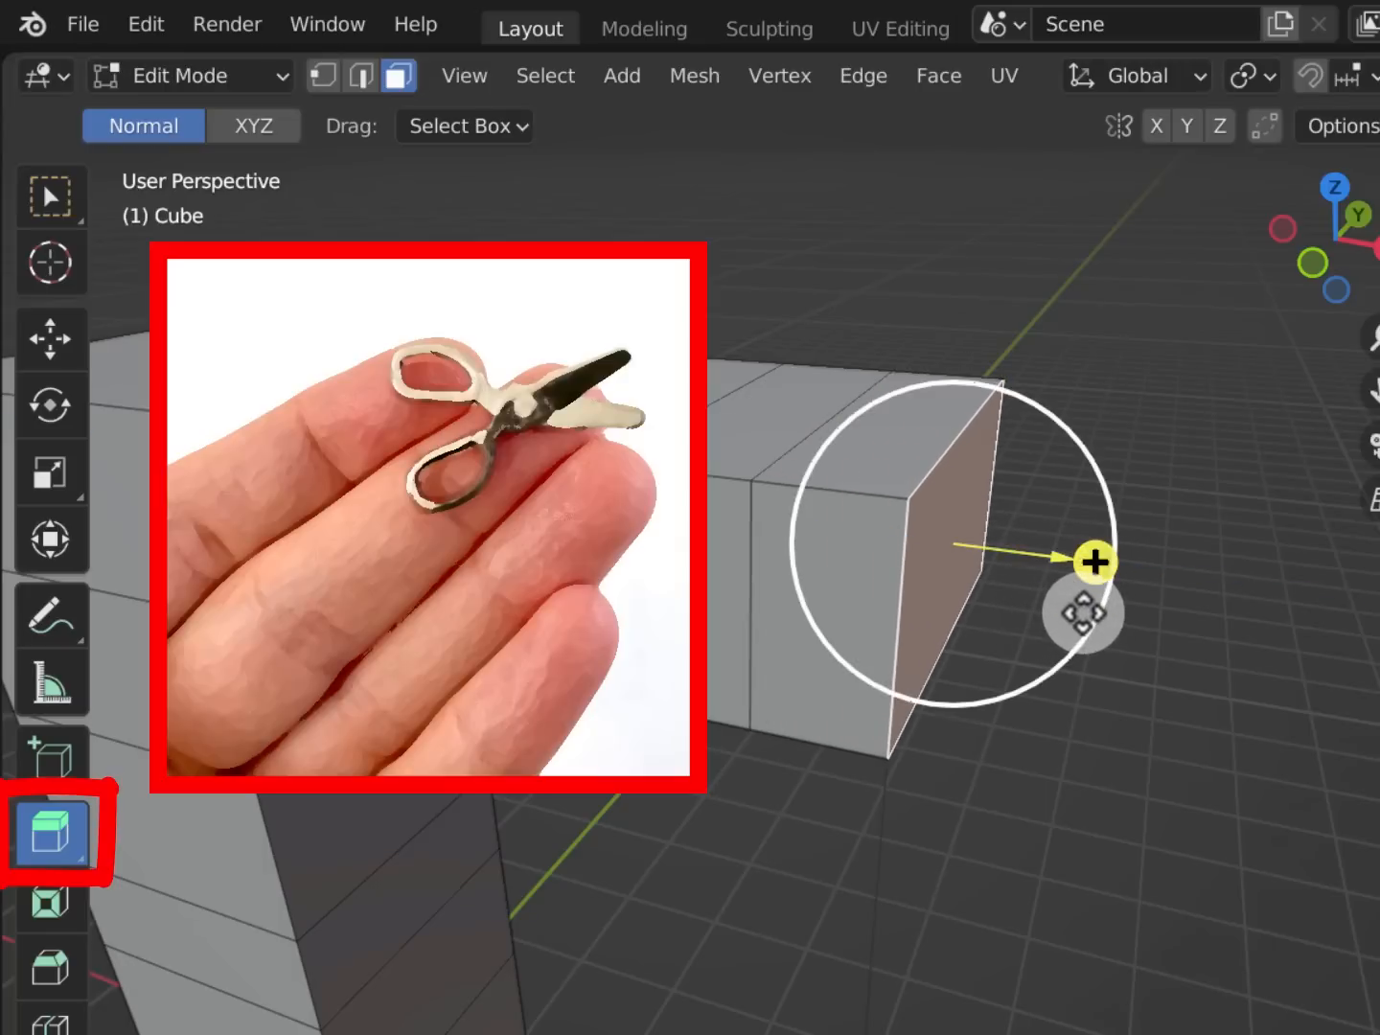
pyautogui.scroll(-2, 1103, 616)
pyautogui.moveTo(1002, 564); pyautogui.dragTo(1186, 588)
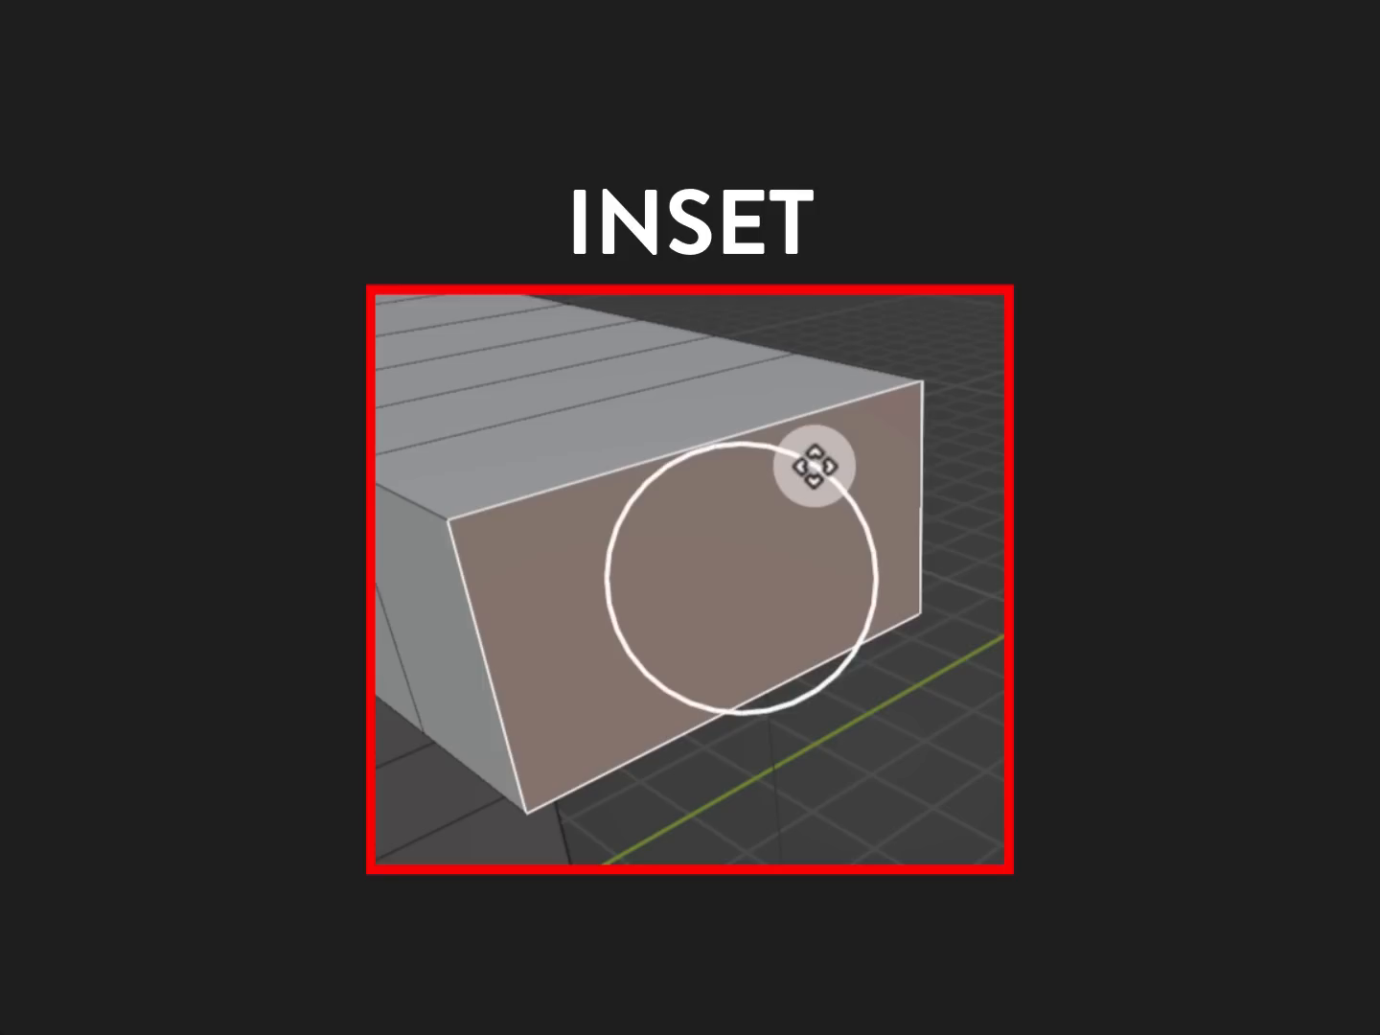
pyautogui.moveTo(814, 468); pyautogui.dragTo(786, 508)
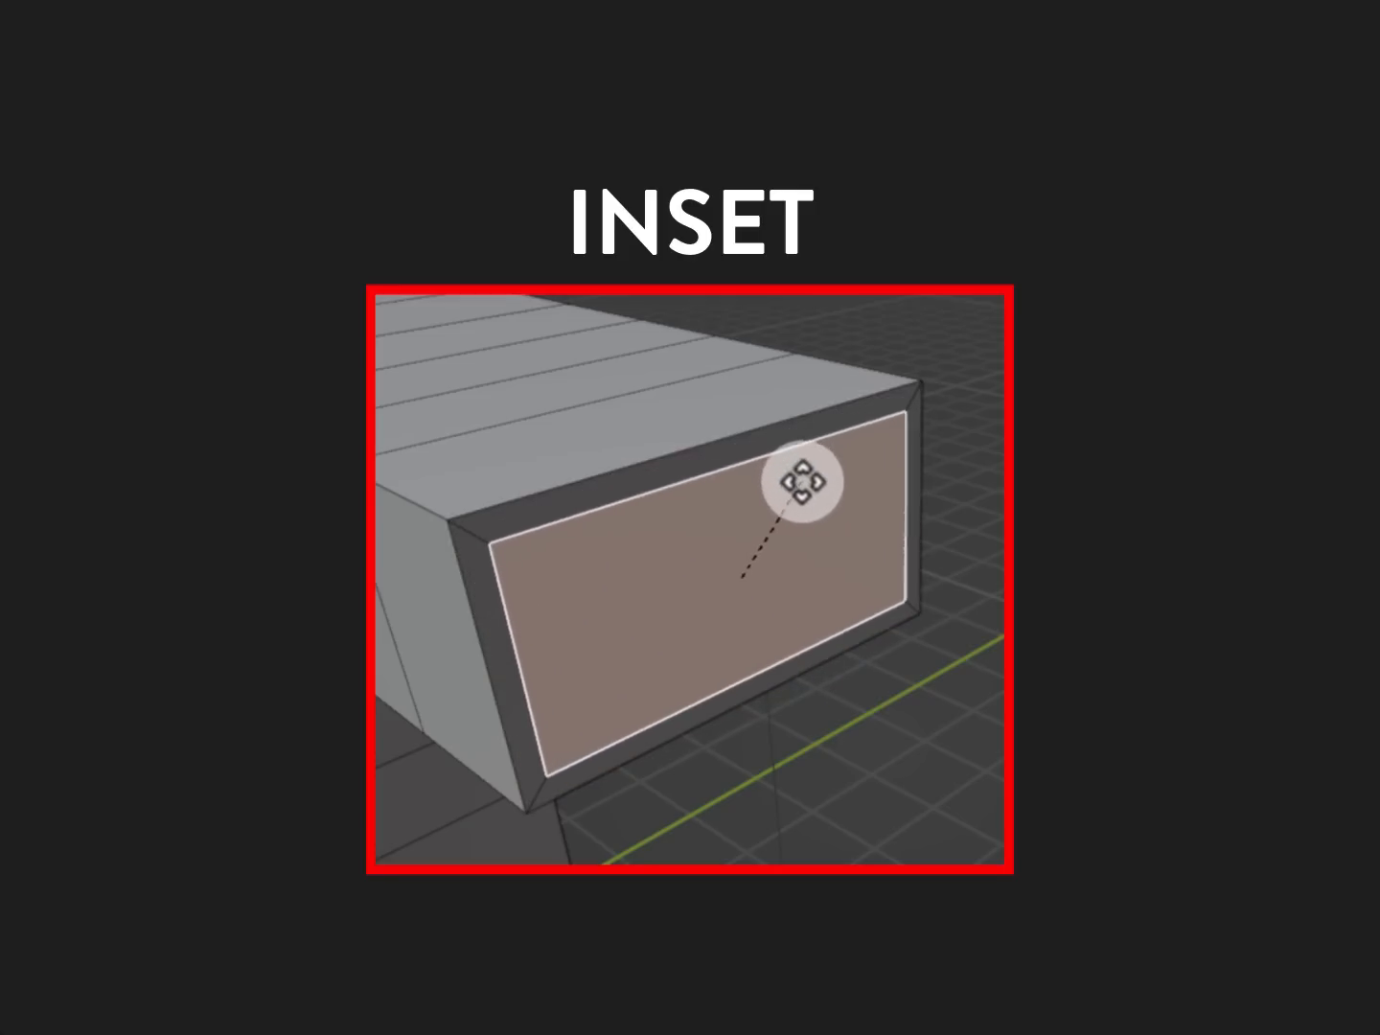
pyautogui.moveTo(801, 484)
pyautogui.mouseDown()
pyautogui.moveTo(792, 508)
pyautogui.moveTo(802, 500)
pyautogui.mouseUp()
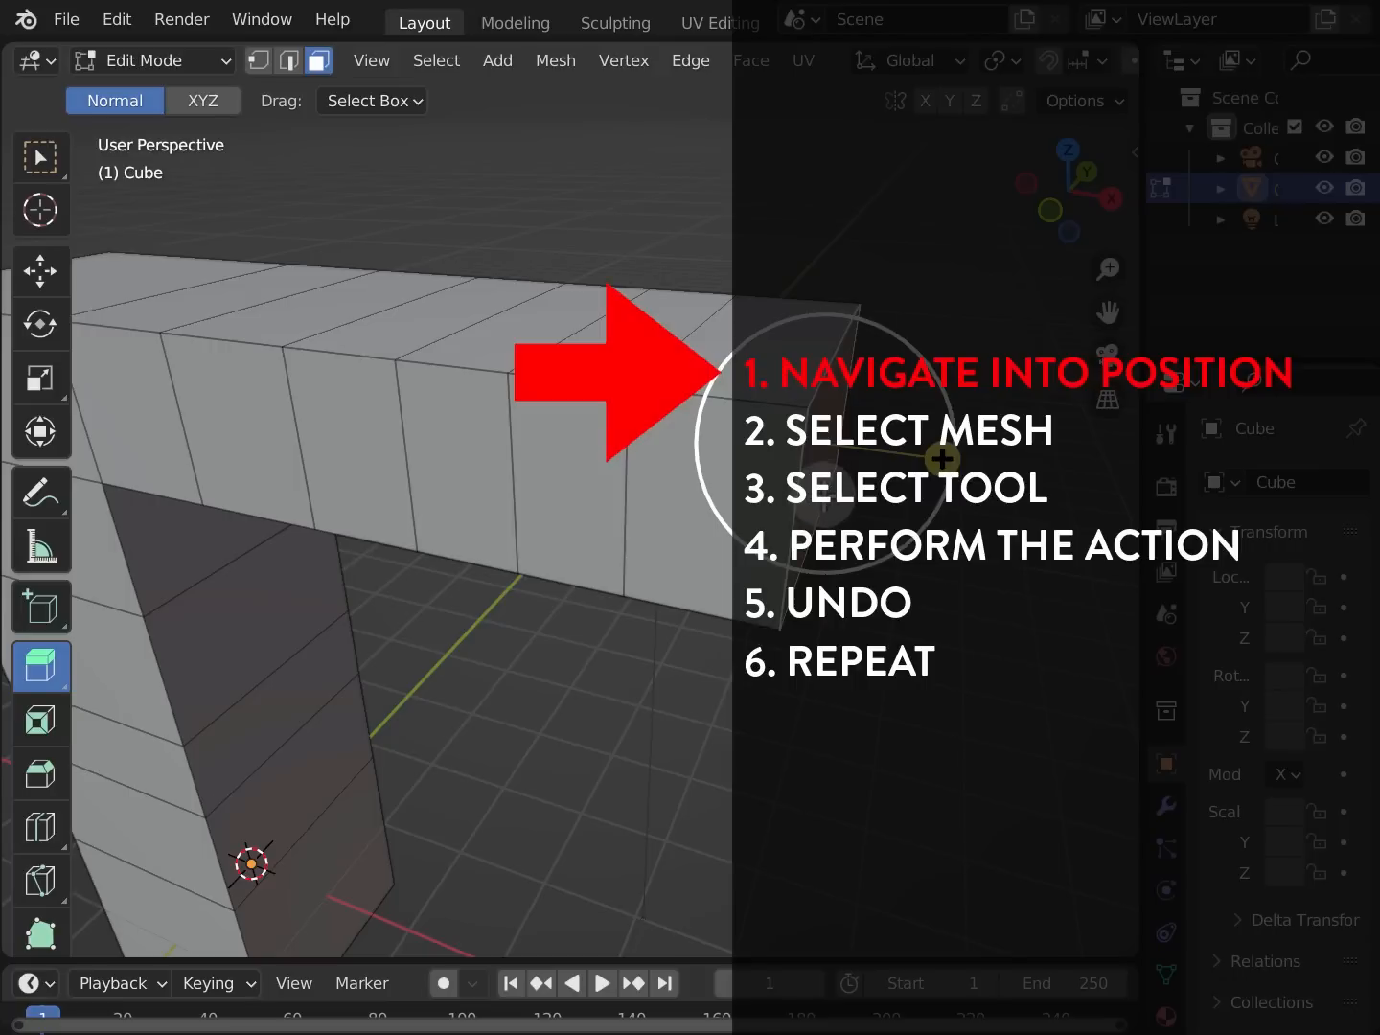
# Frame the beam's selected end face and turn the view to face it
pyautogui.moveTo(847, 478); pyautogui.dragTo(825, 478, button='middle')
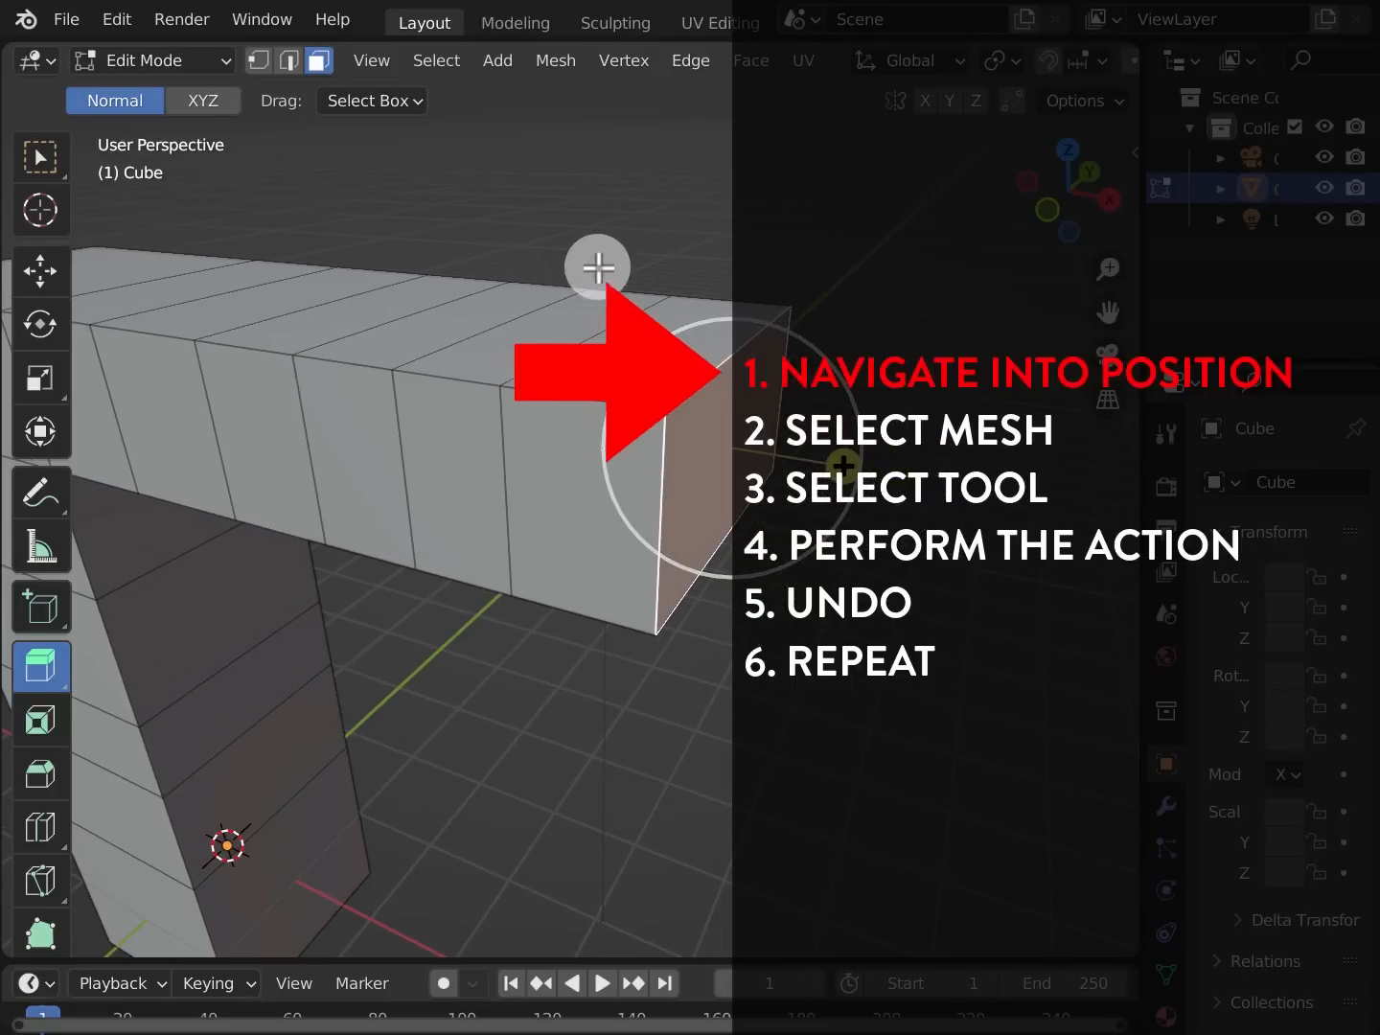
pyautogui.click(375, 64)
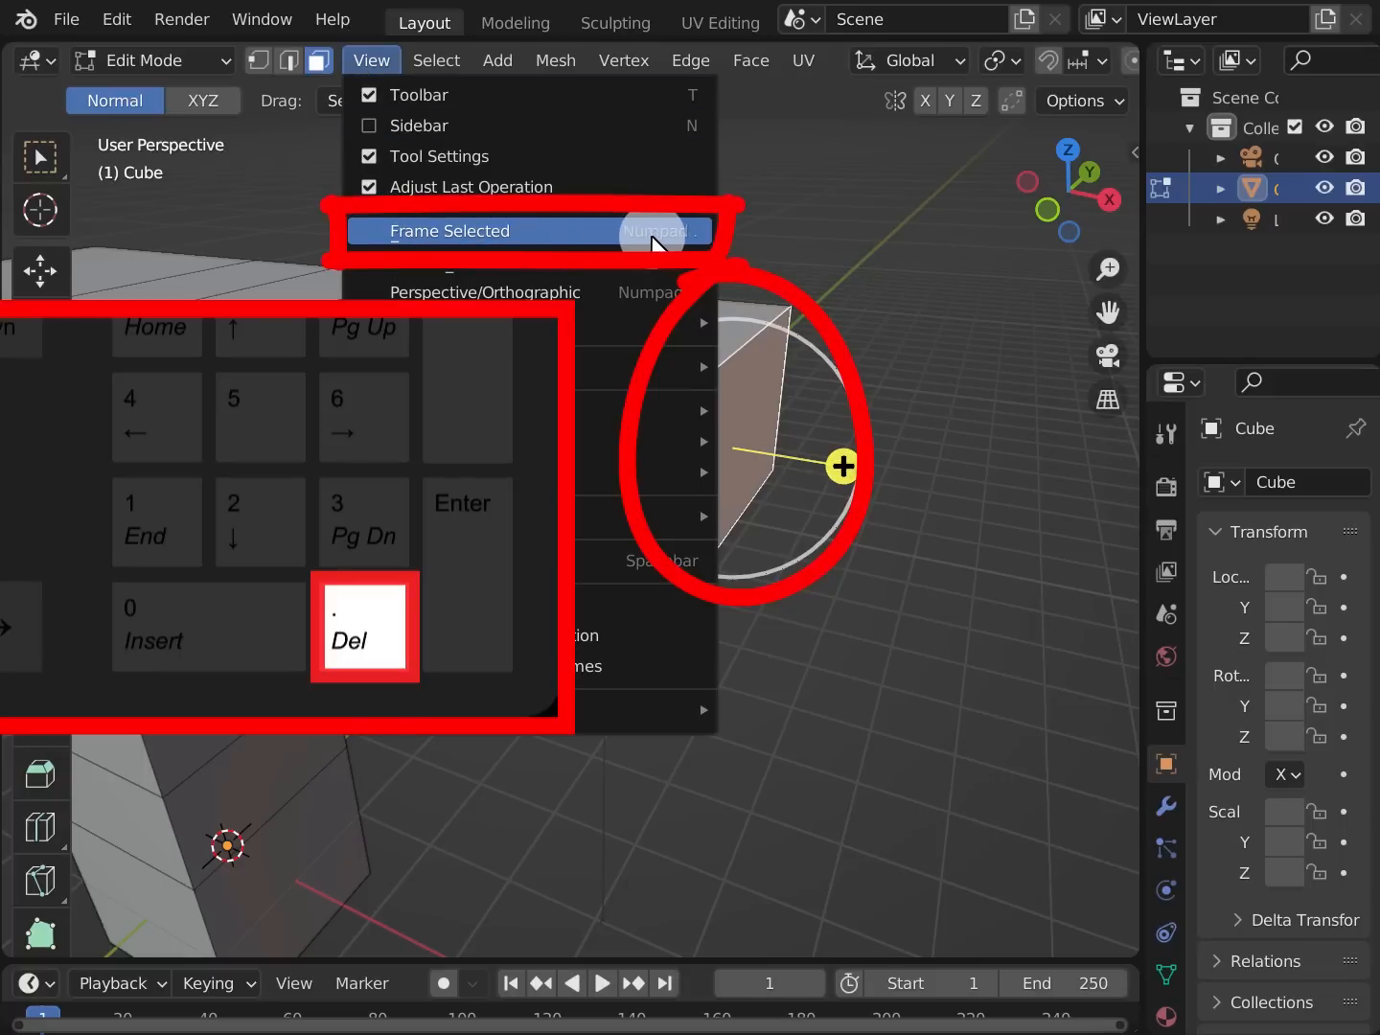
pyautogui.click(654, 239)
pyautogui.moveTo(650, 237); pyautogui.dragTo(567, 270, button='middle')
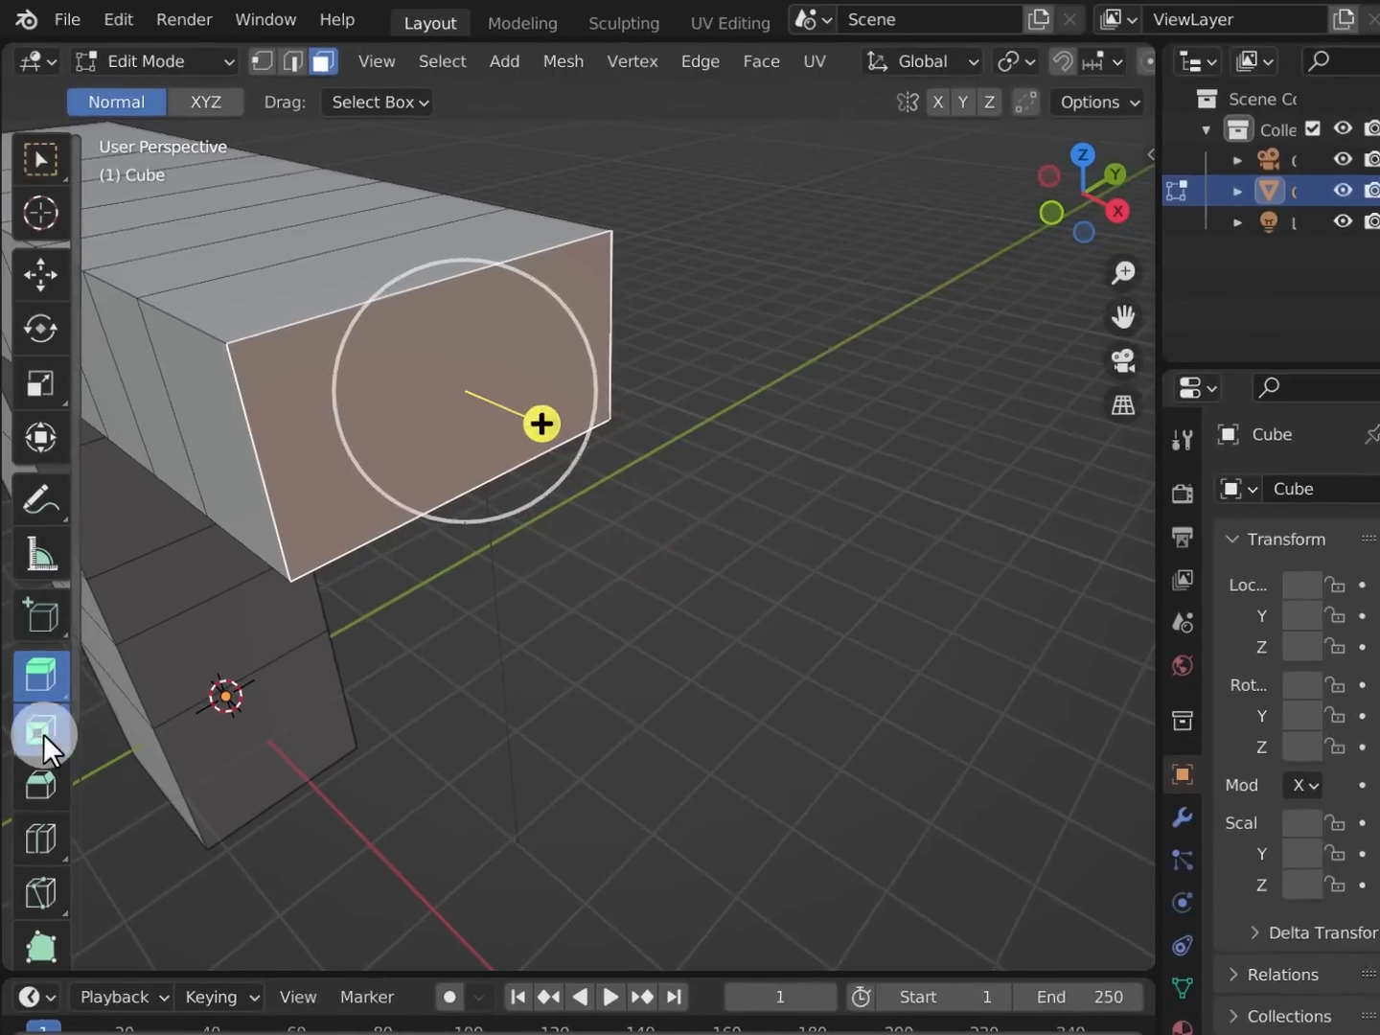
# Inset the beam's end face by about 0.2 m with the Inset Faces tool
pyautogui.click(40, 721)
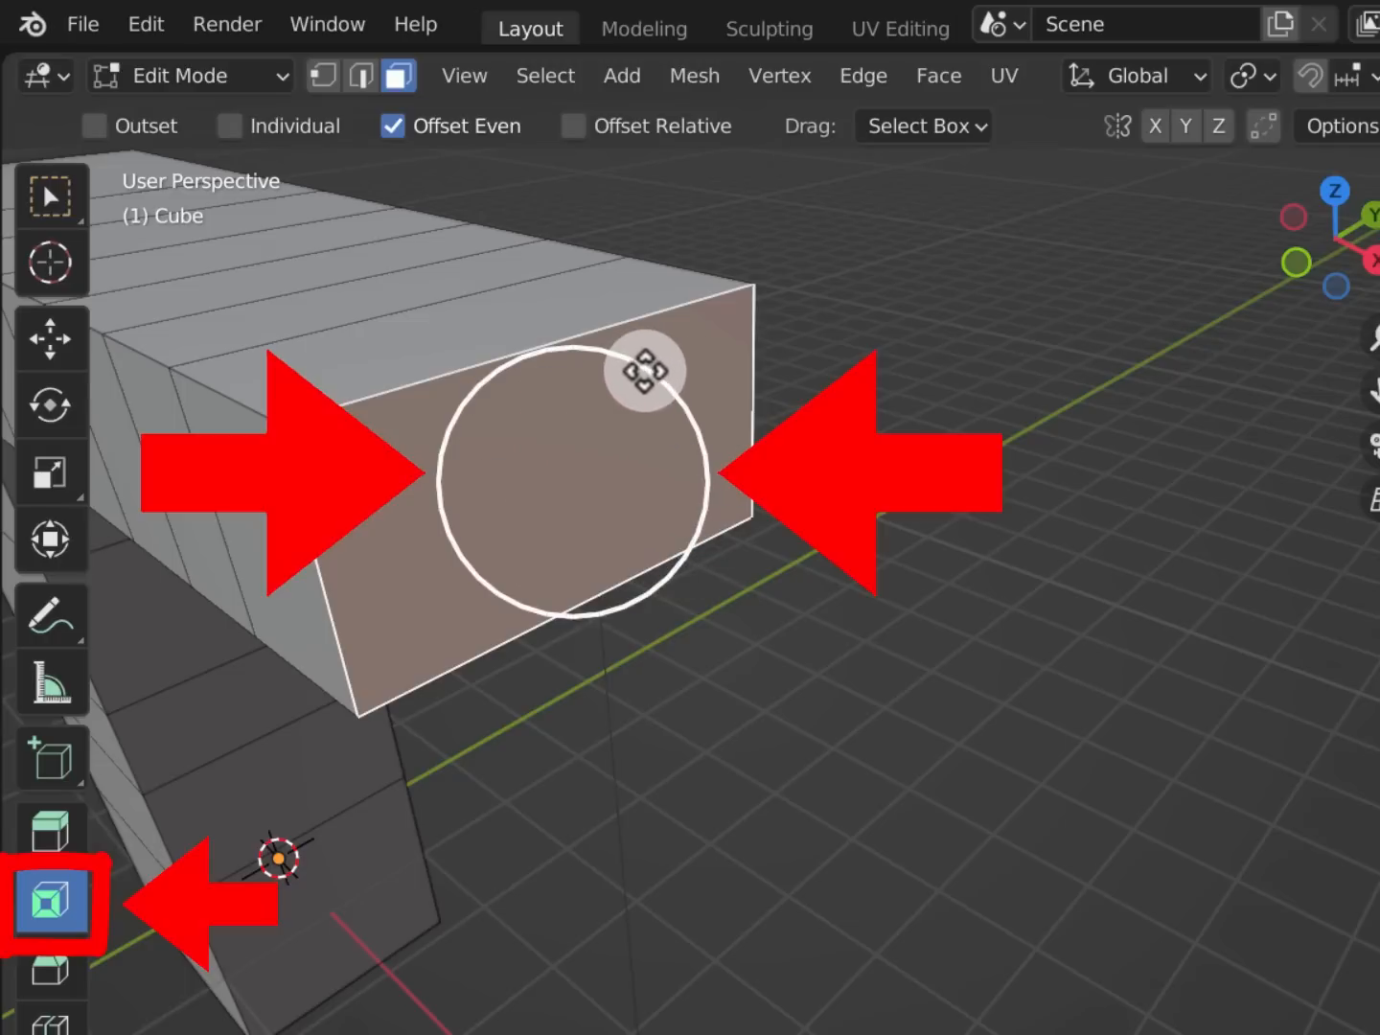
pyautogui.moveTo(643, 371); pyautogui.dragTo(630, 417)
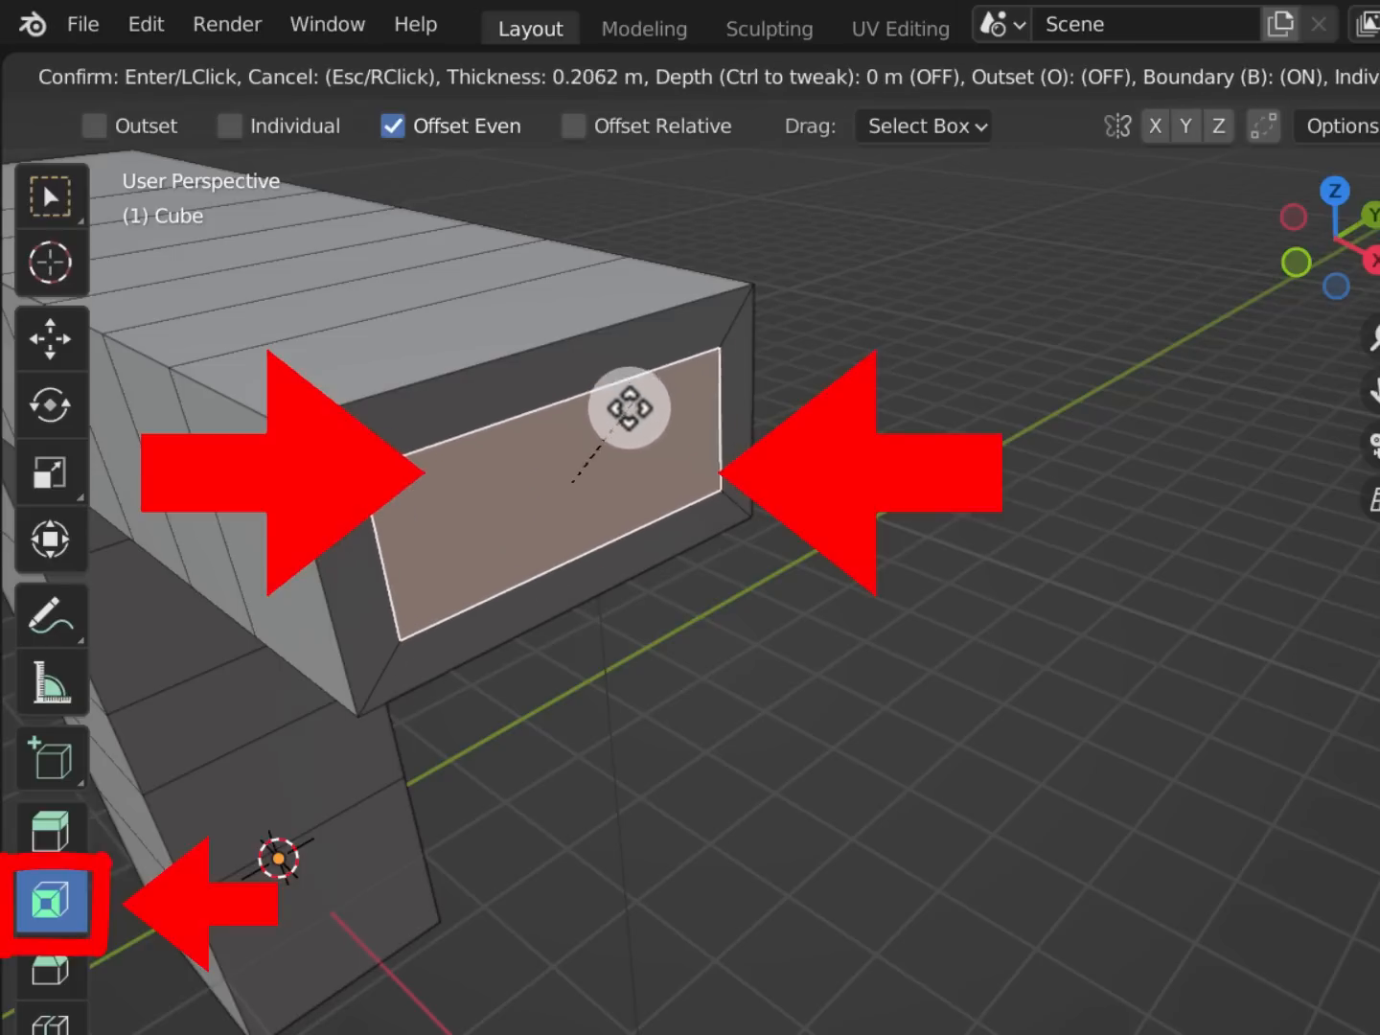
pyautogui.moveTo(632, 402); pyautogui.dragTo(634, 402)
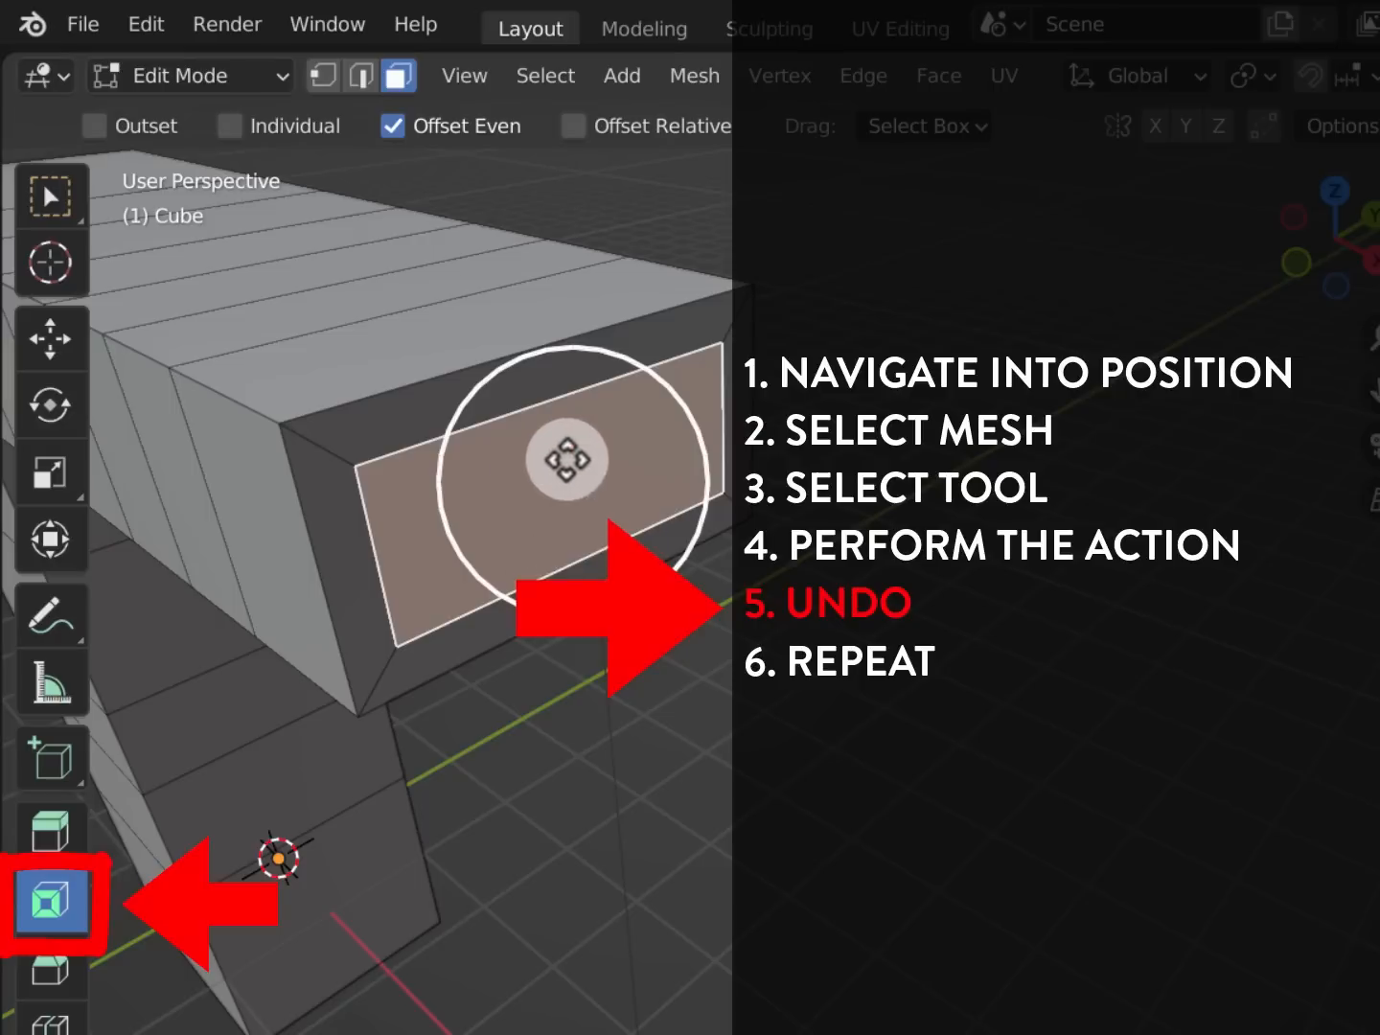
# Undo the inset on the beam's end face
pyautogui.click(146, 23)
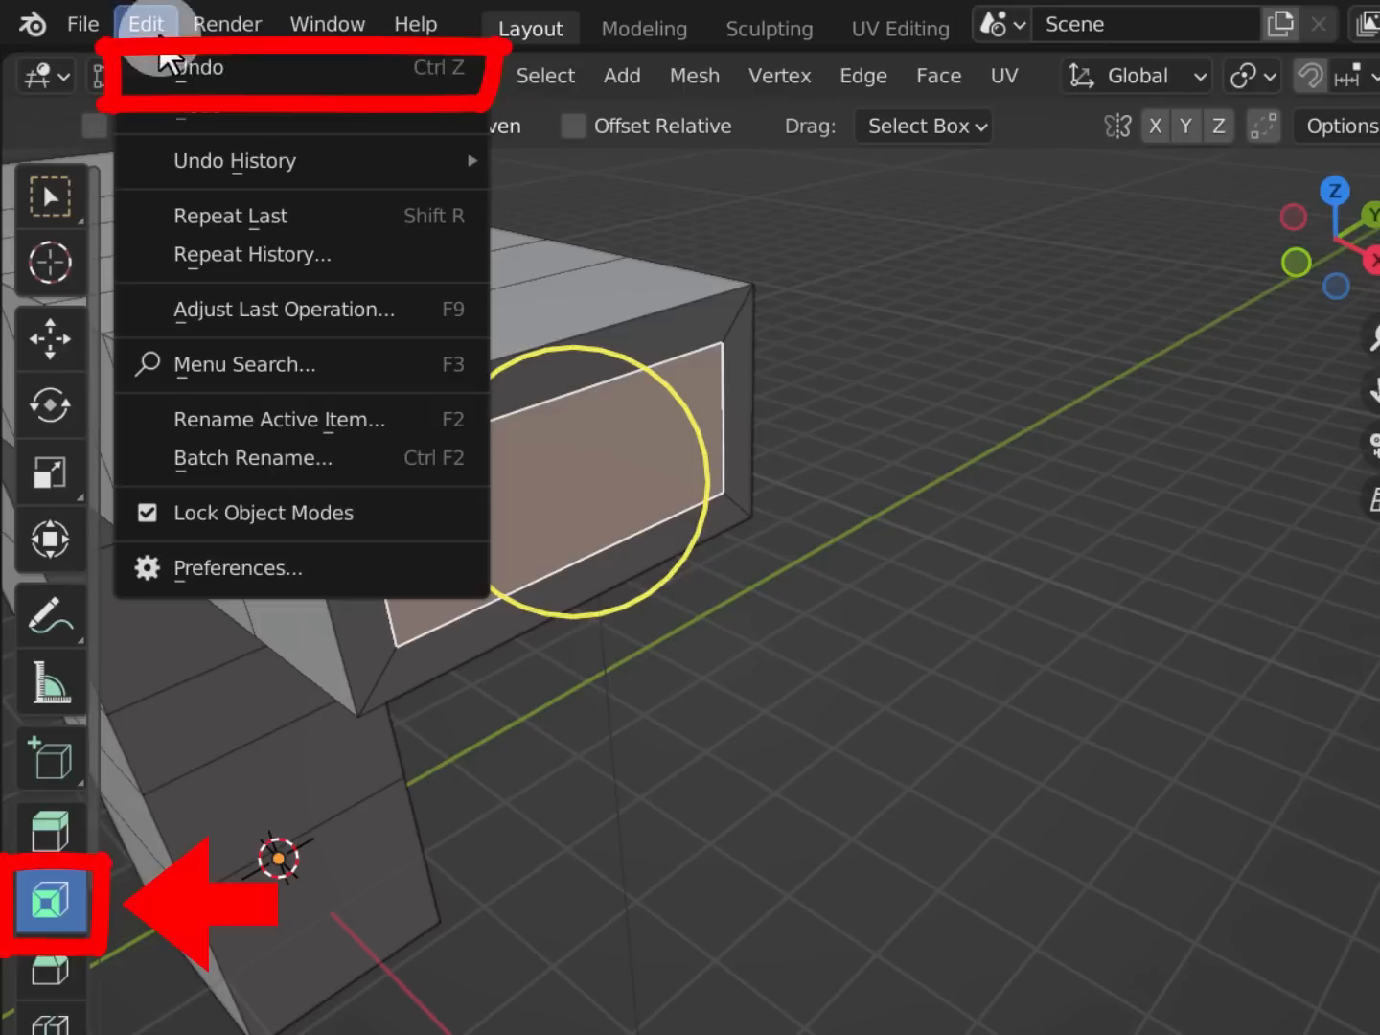
pyautogui.click(391, 76)
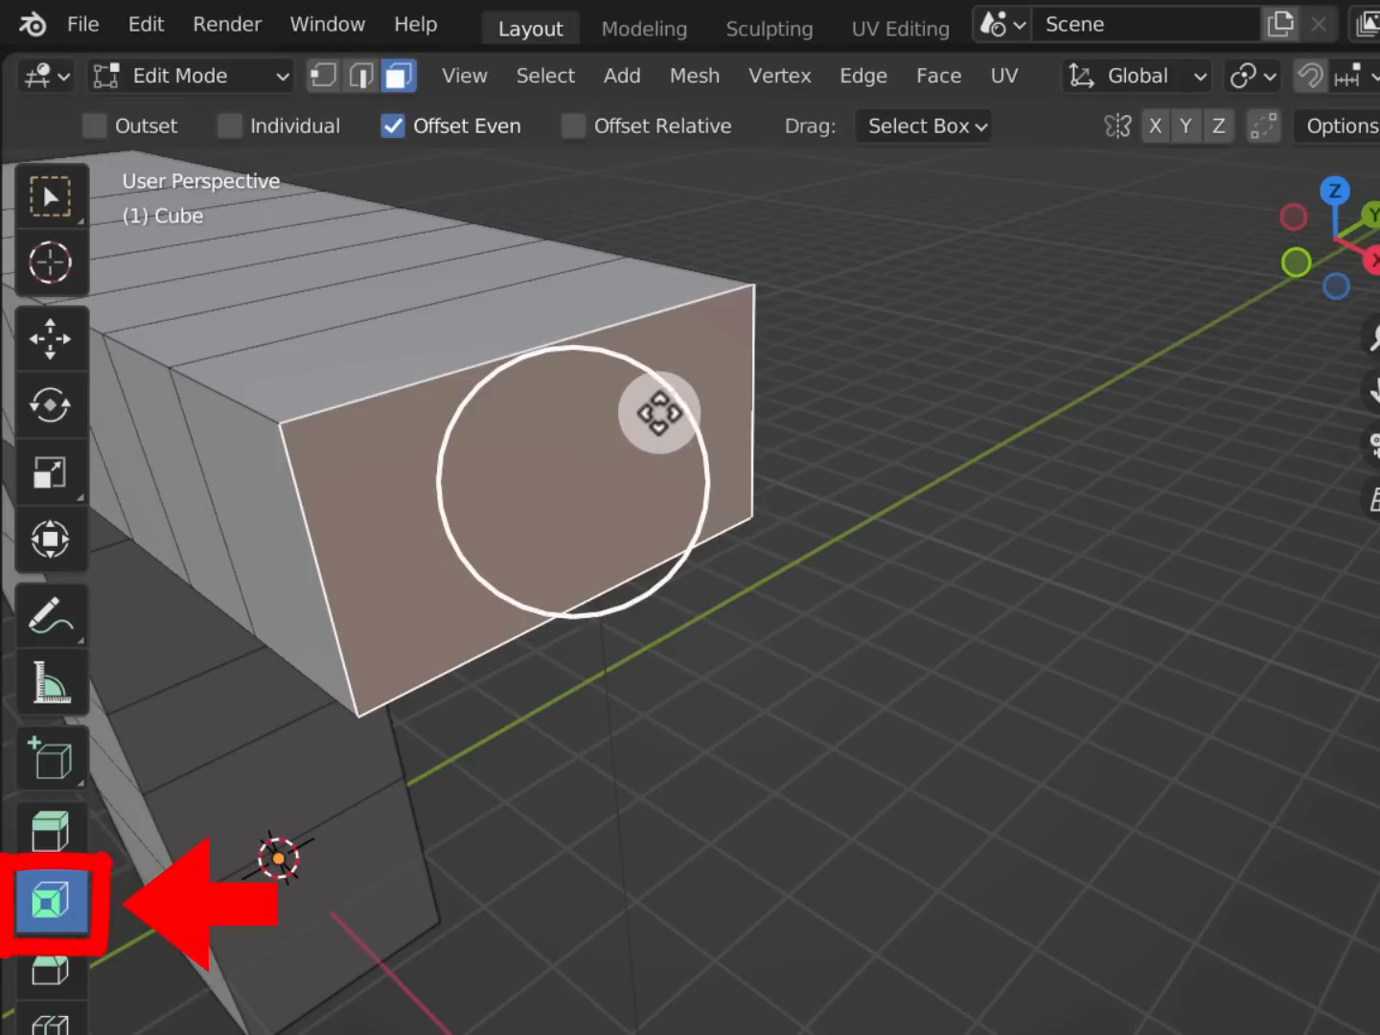
# Inset the beam's end face and extrude the inner face inward to form a rectangular recess
pyautogui.moveTo(653, 375); pyautogui.dragTo(635, 427)
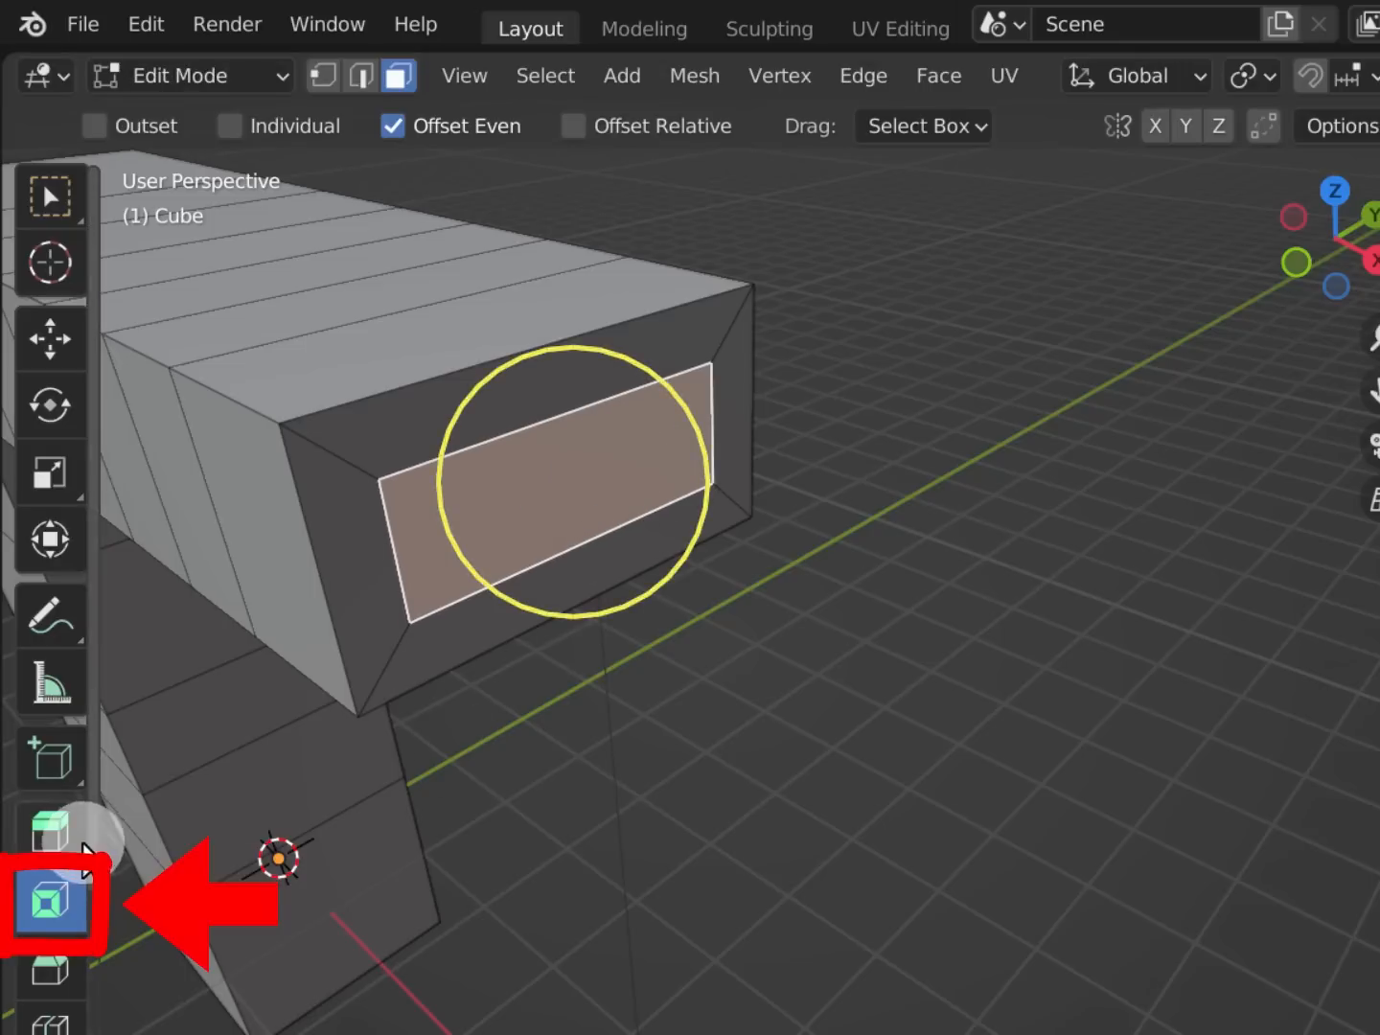
pyautogui.click(49, 832)
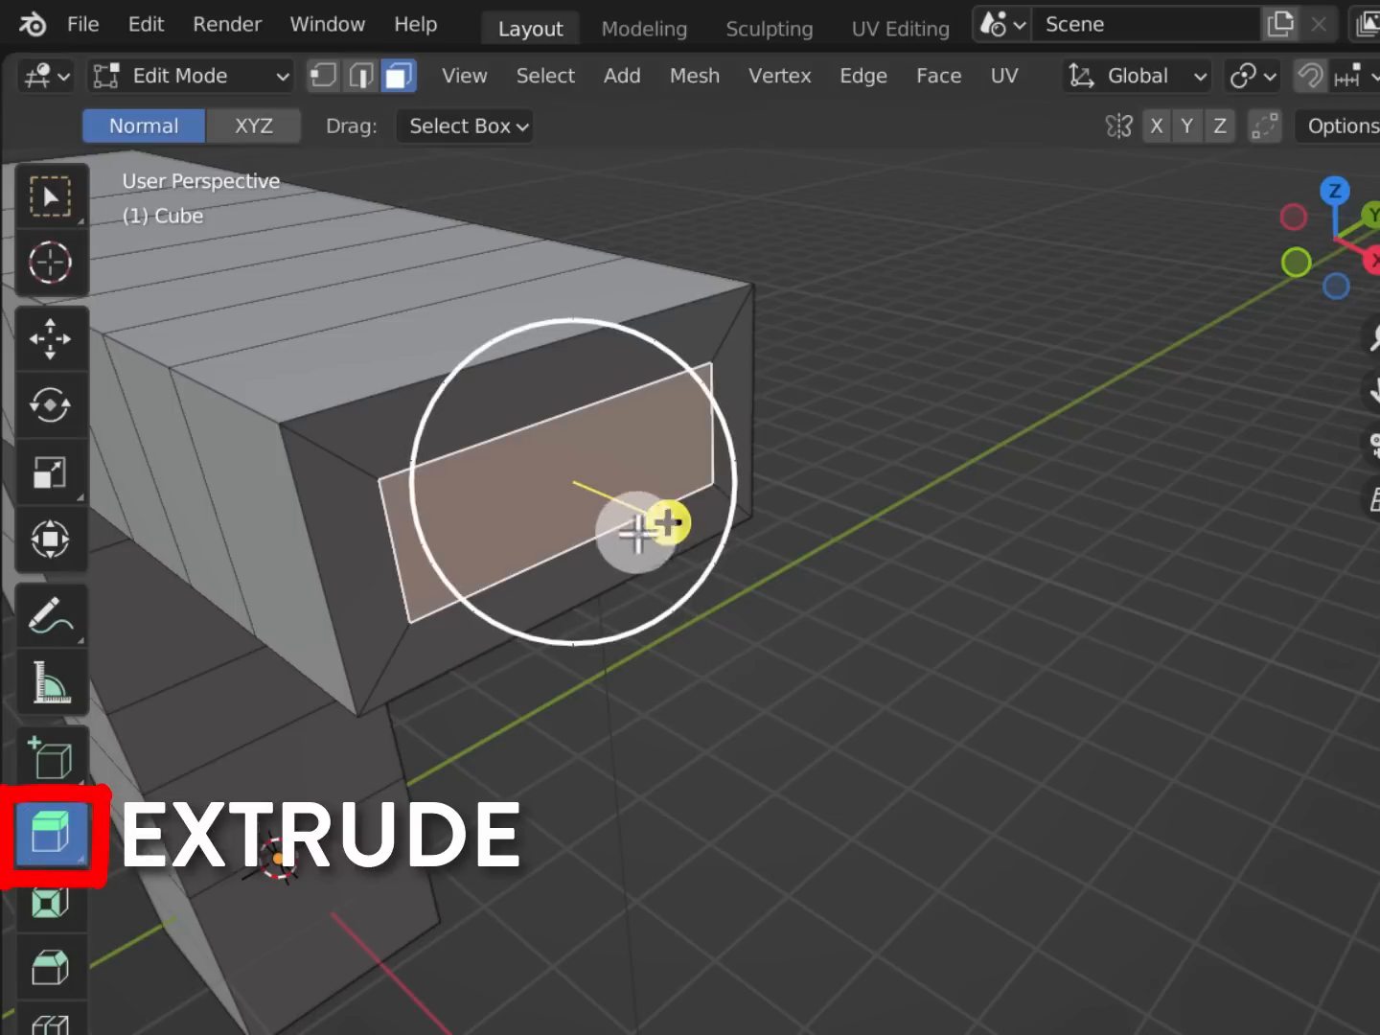
pyautogui.moveTo(663, 521); pyautogui.dragTo(556, 479)
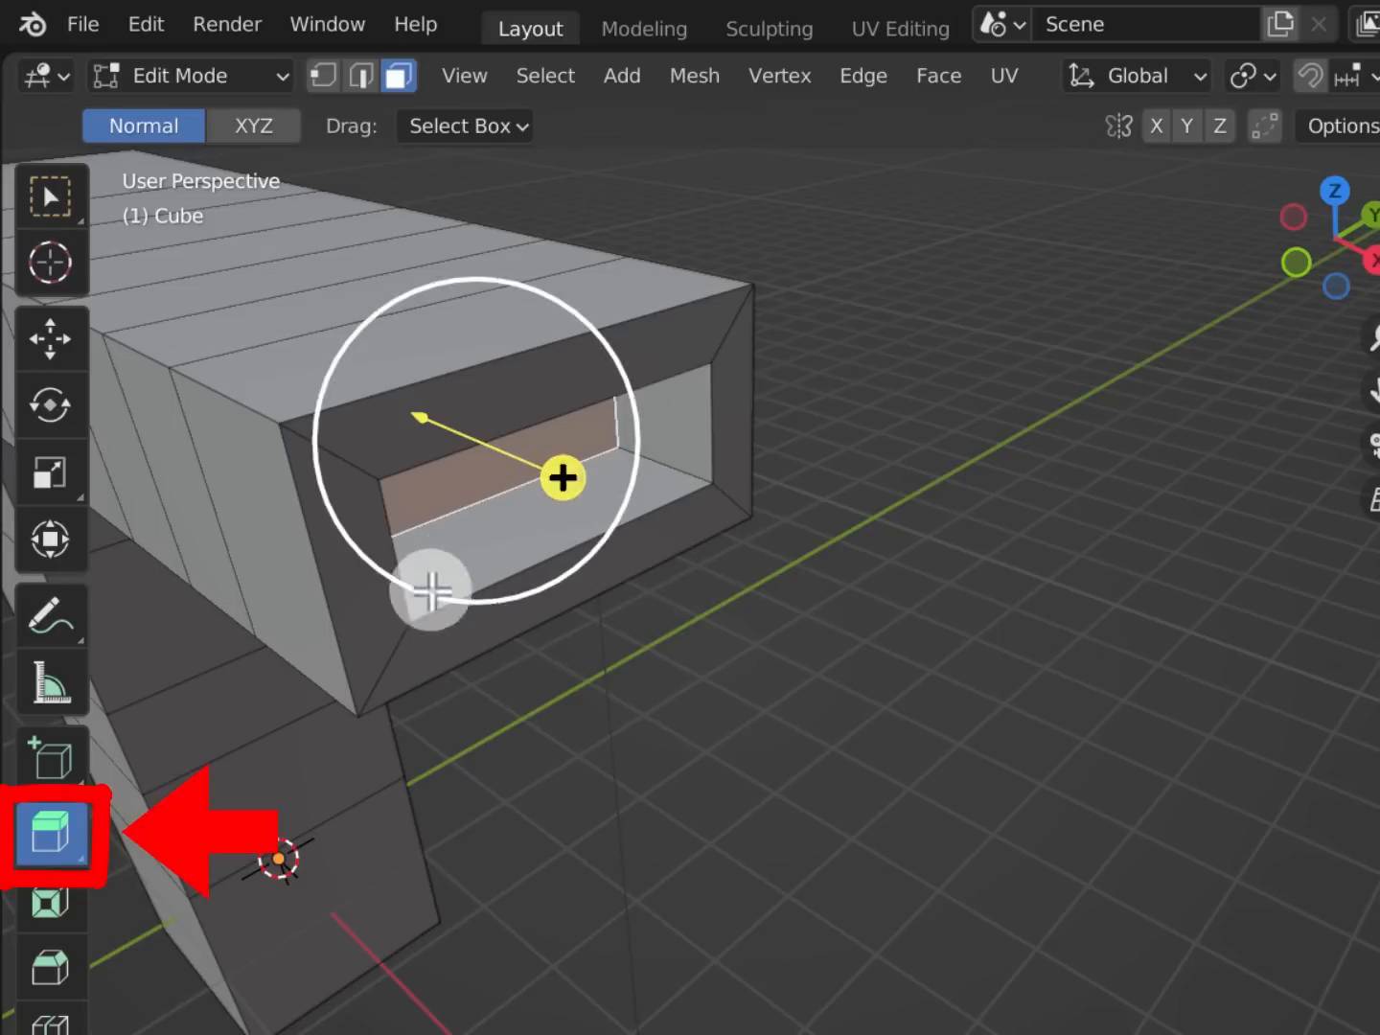
pyautogui.moveTo(439, 571); pyautogui.dragTo(745, 588, button='middle')
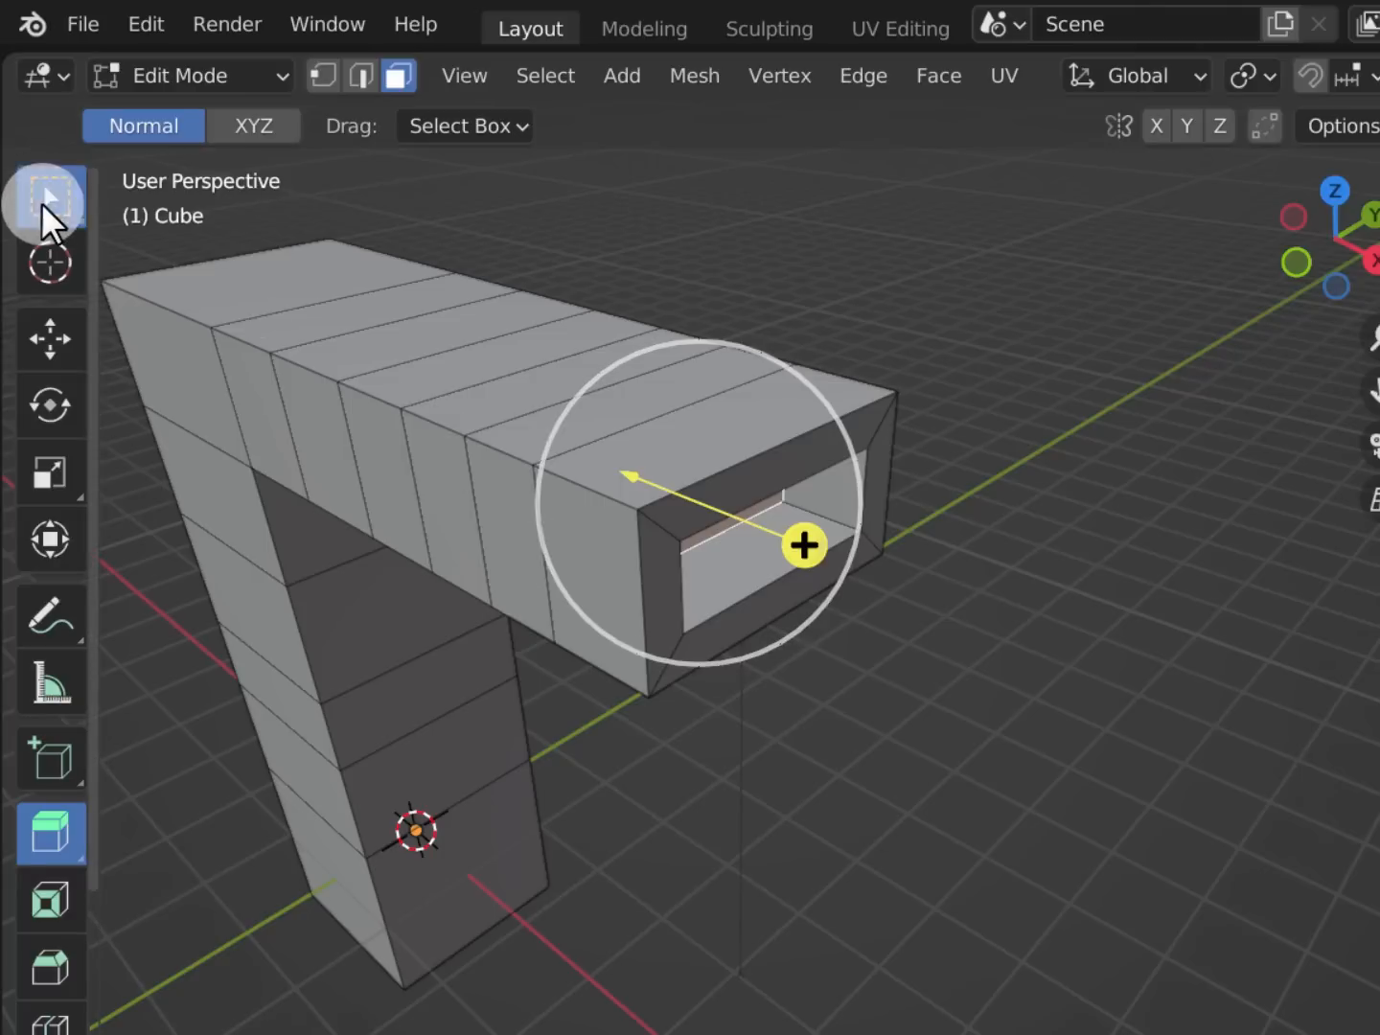
# Merge two neighbouring vertices on the upper front edge of the beam at their center
pyautogui.click(43, 203)
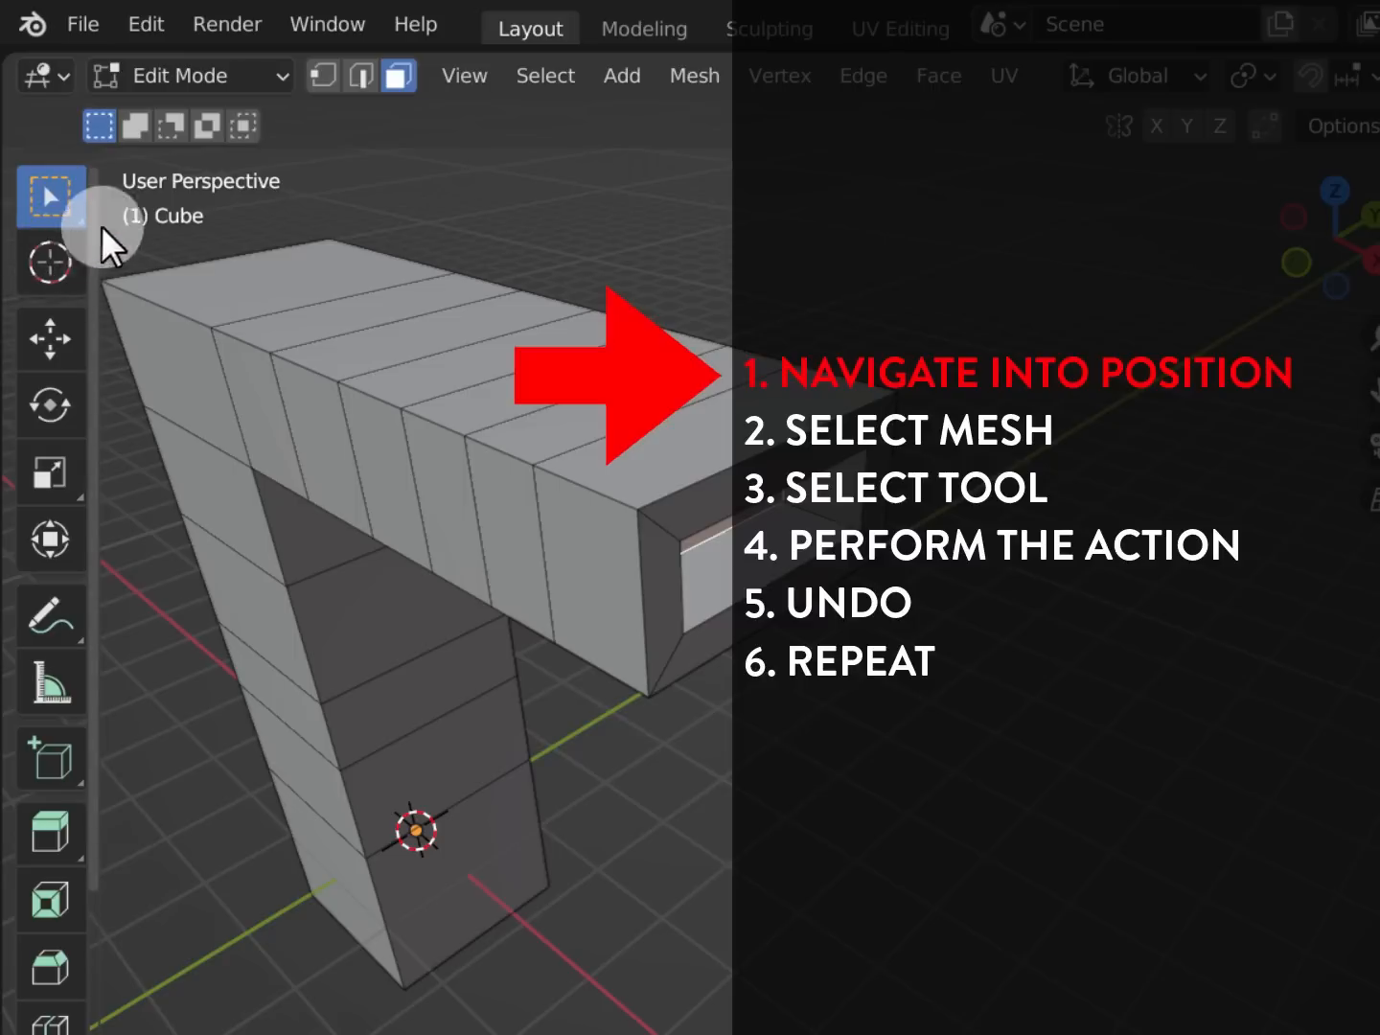
pyautogui.moveTo(562, 542); pyautogui.dragTo(678, 566, button='middle')
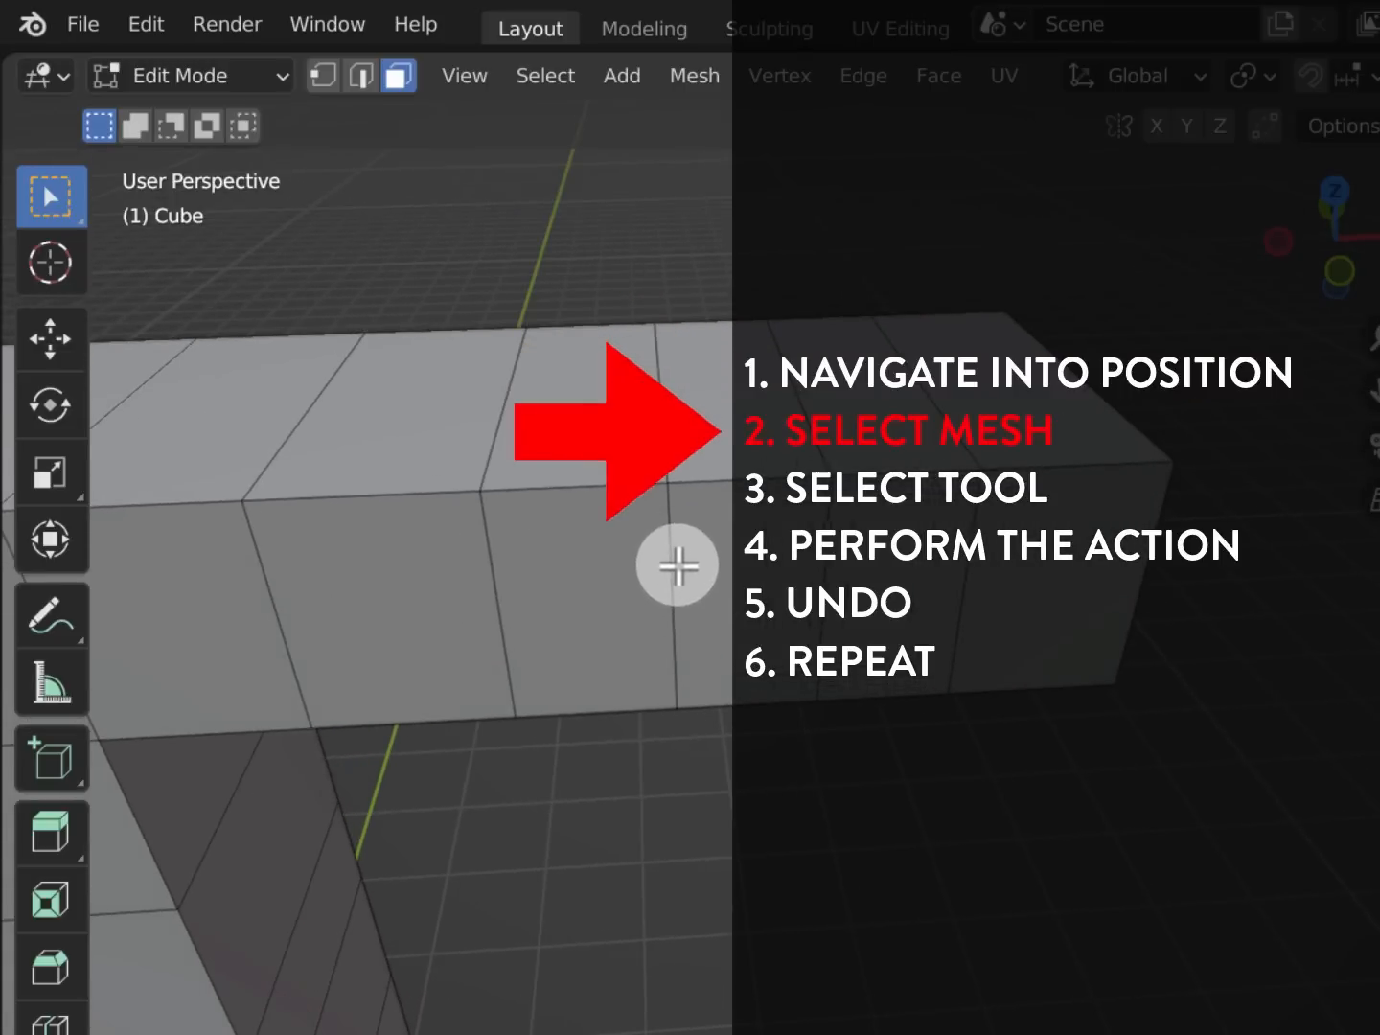
pyautogui.moveTo(677, 566)
pyautogui.mouseDown(button='middle')
pyautogui.moveTo(622, 563)
pyautogui.moveTo(655, 557)
pyautogui.mouseUp(button='middle')
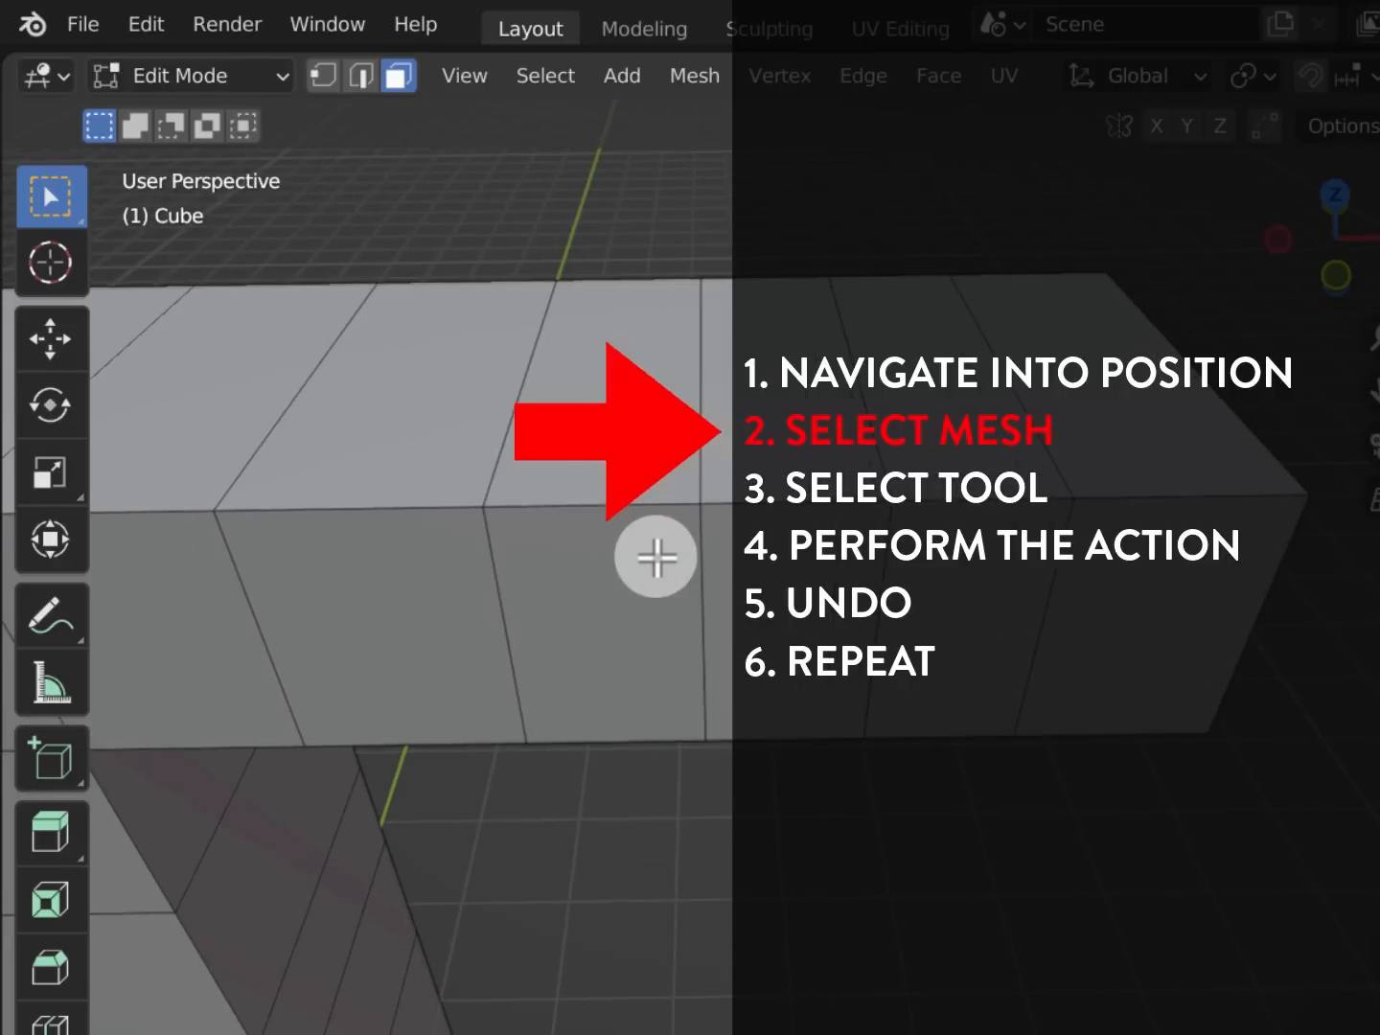
pyautogui.press('1')
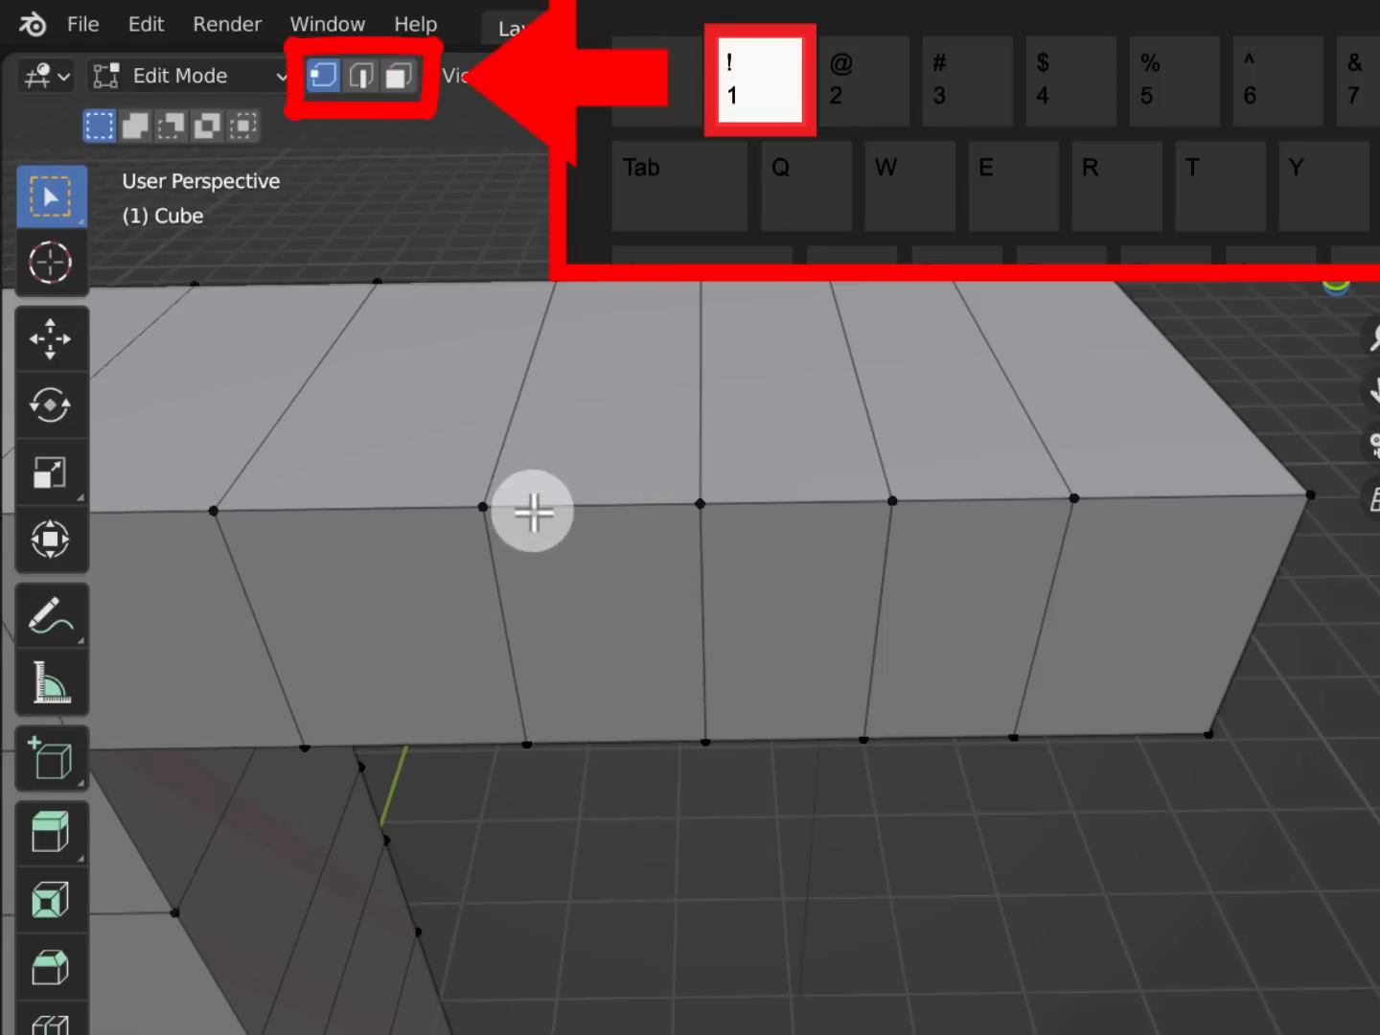
pyautogui.moveTo(578, 514); pyautogui.dragTo(393, 485, button='middle')
pyautogui.click(393, 485)
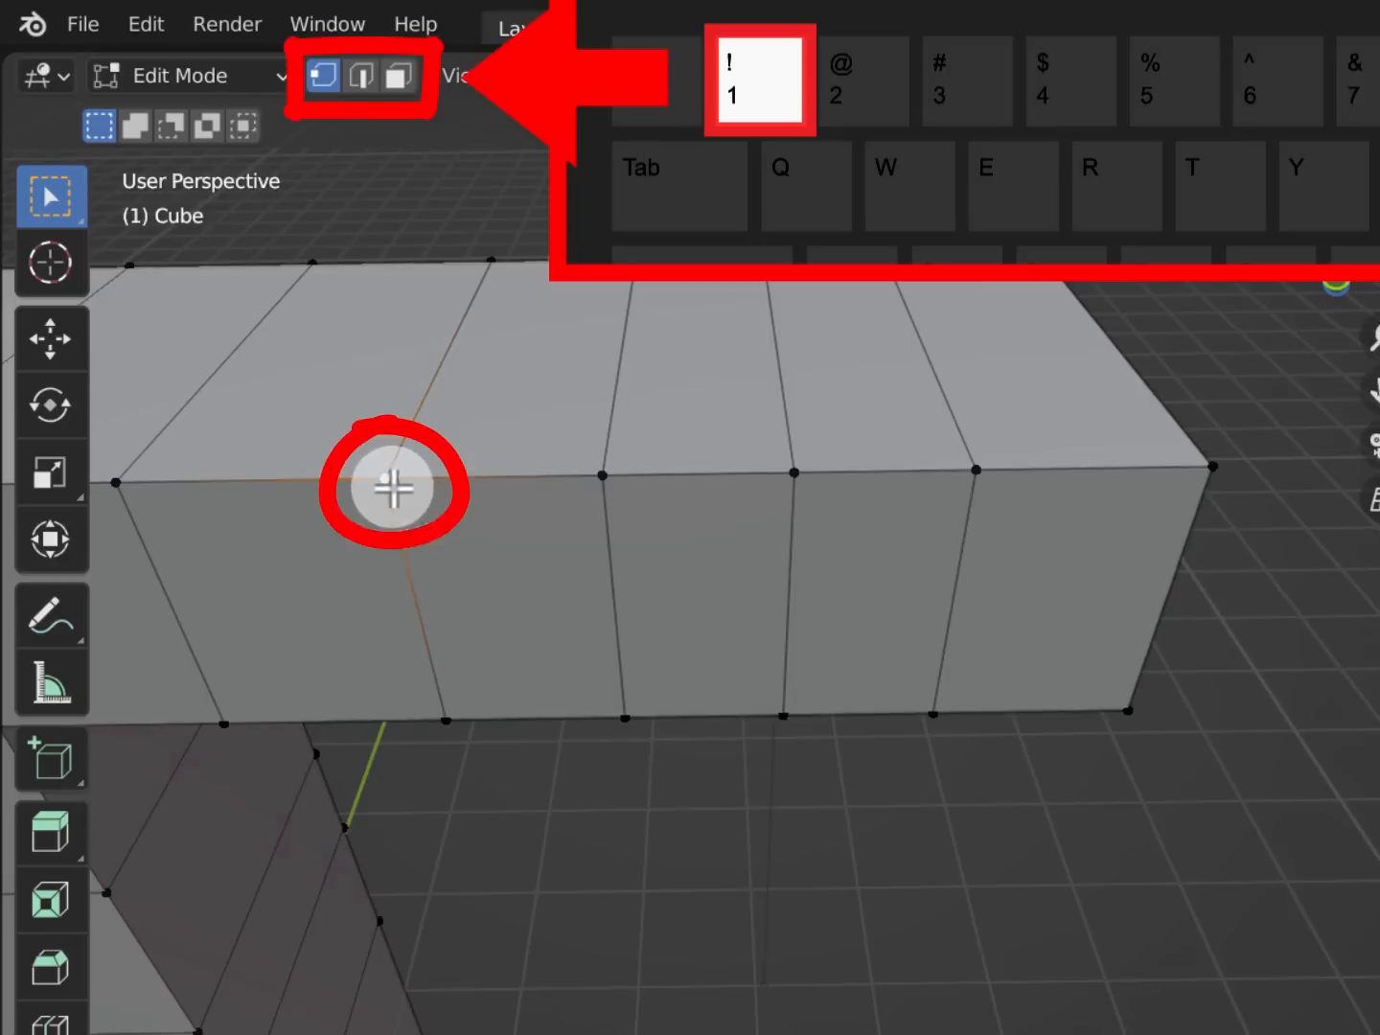
pyautogui.keyDown('shift'); pyautogui.click(625, 496); pyautogui.keyUp('shift')
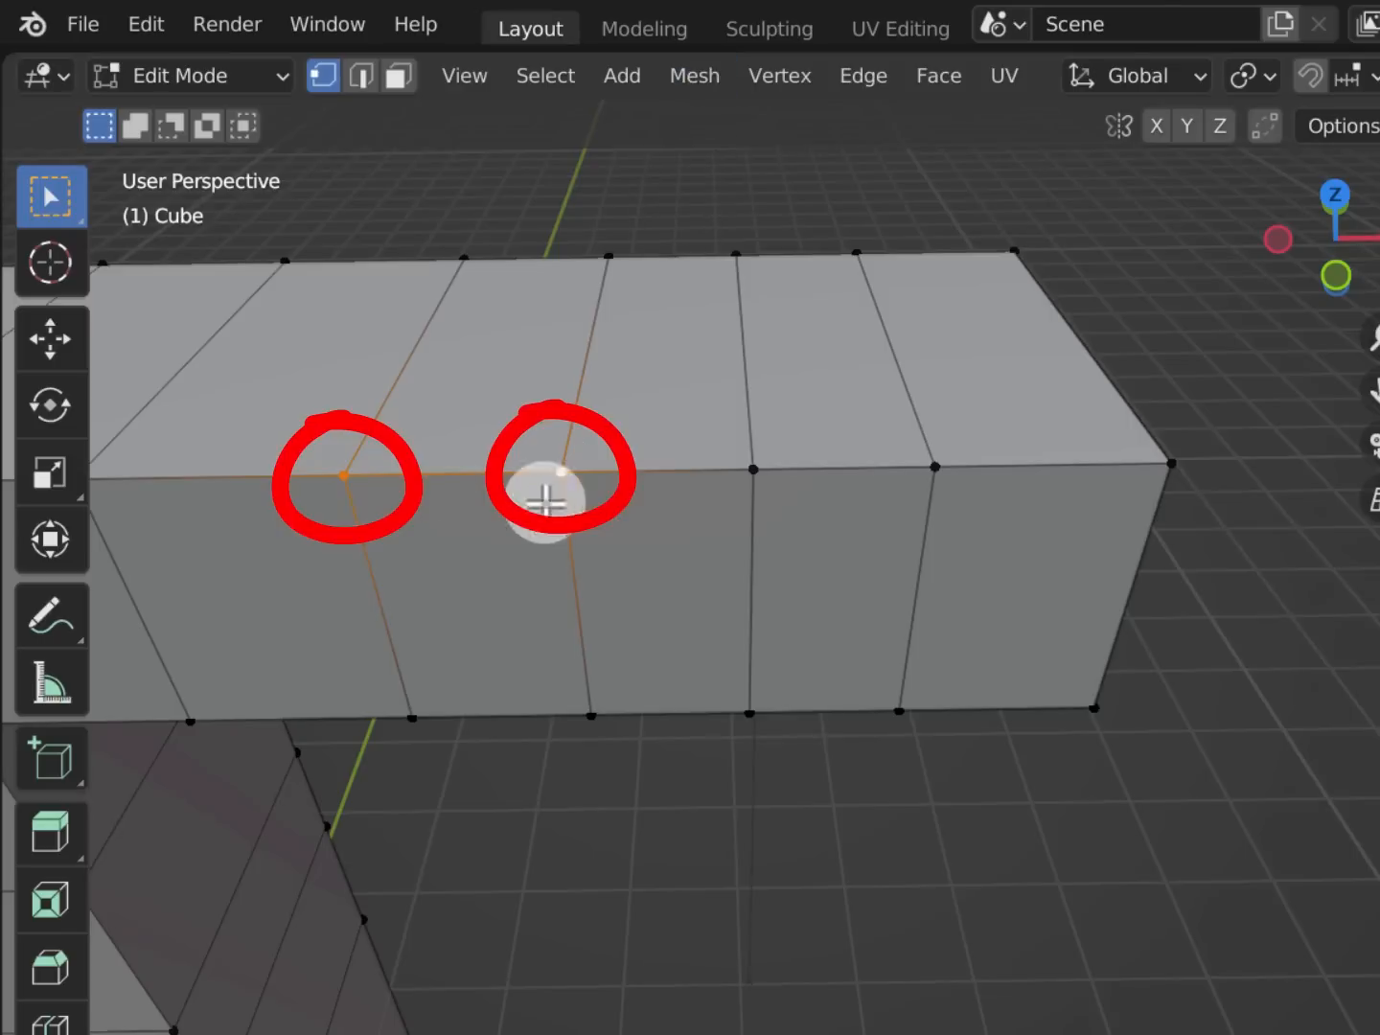
pyautogui.keyDown('shift'); pyautogui.click(556, 473); pyautogui.keyUp('shift')
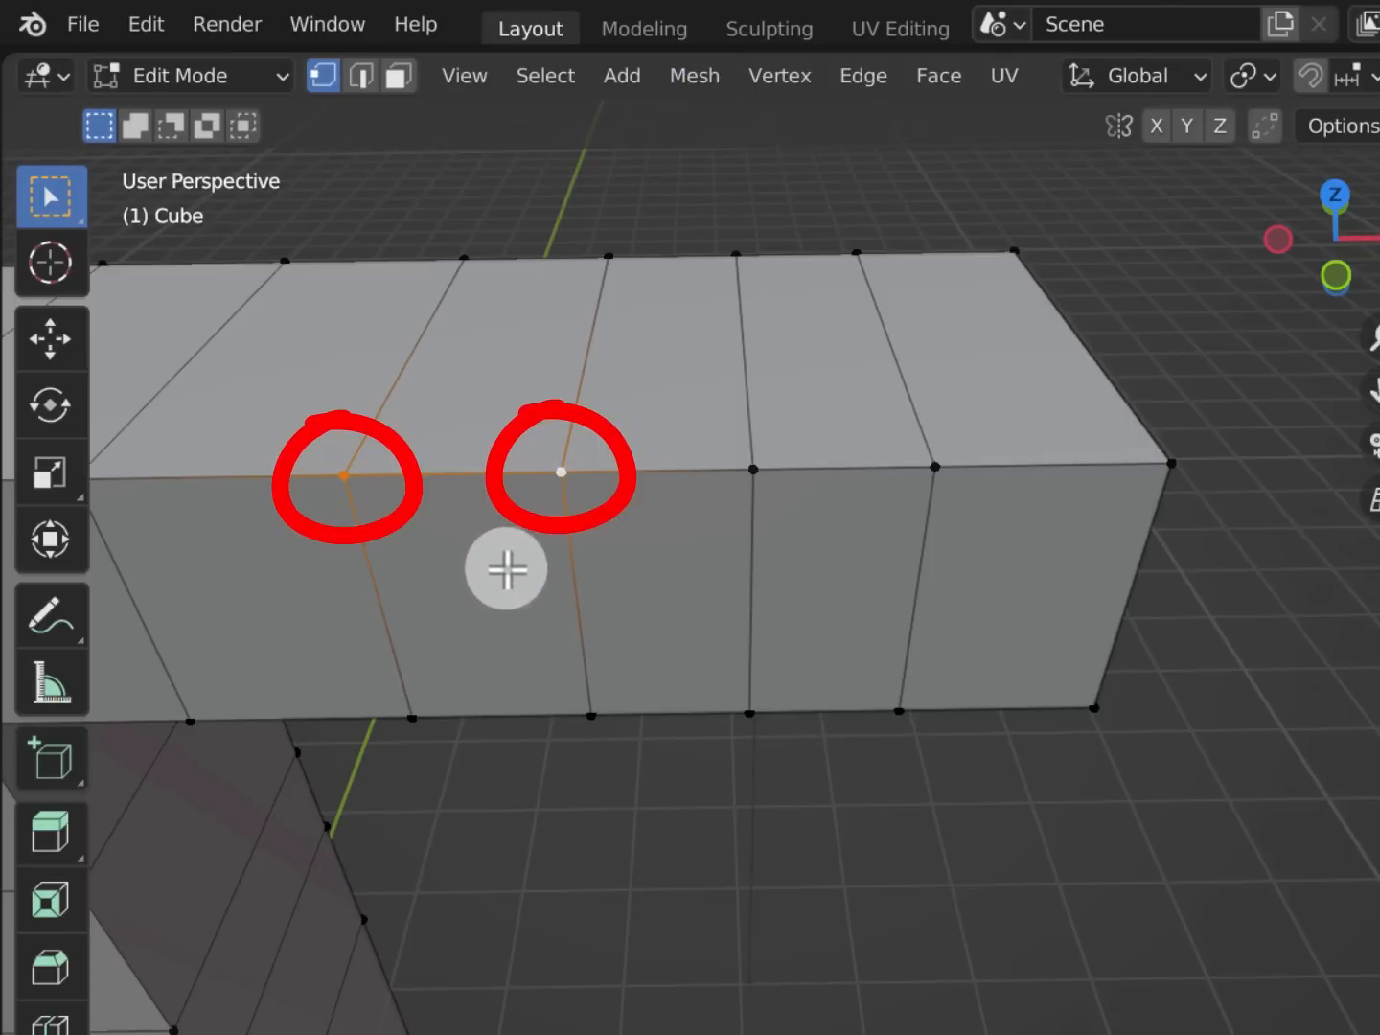
pyautogui.click(694, 75)
pyautogui.click(958, 341)
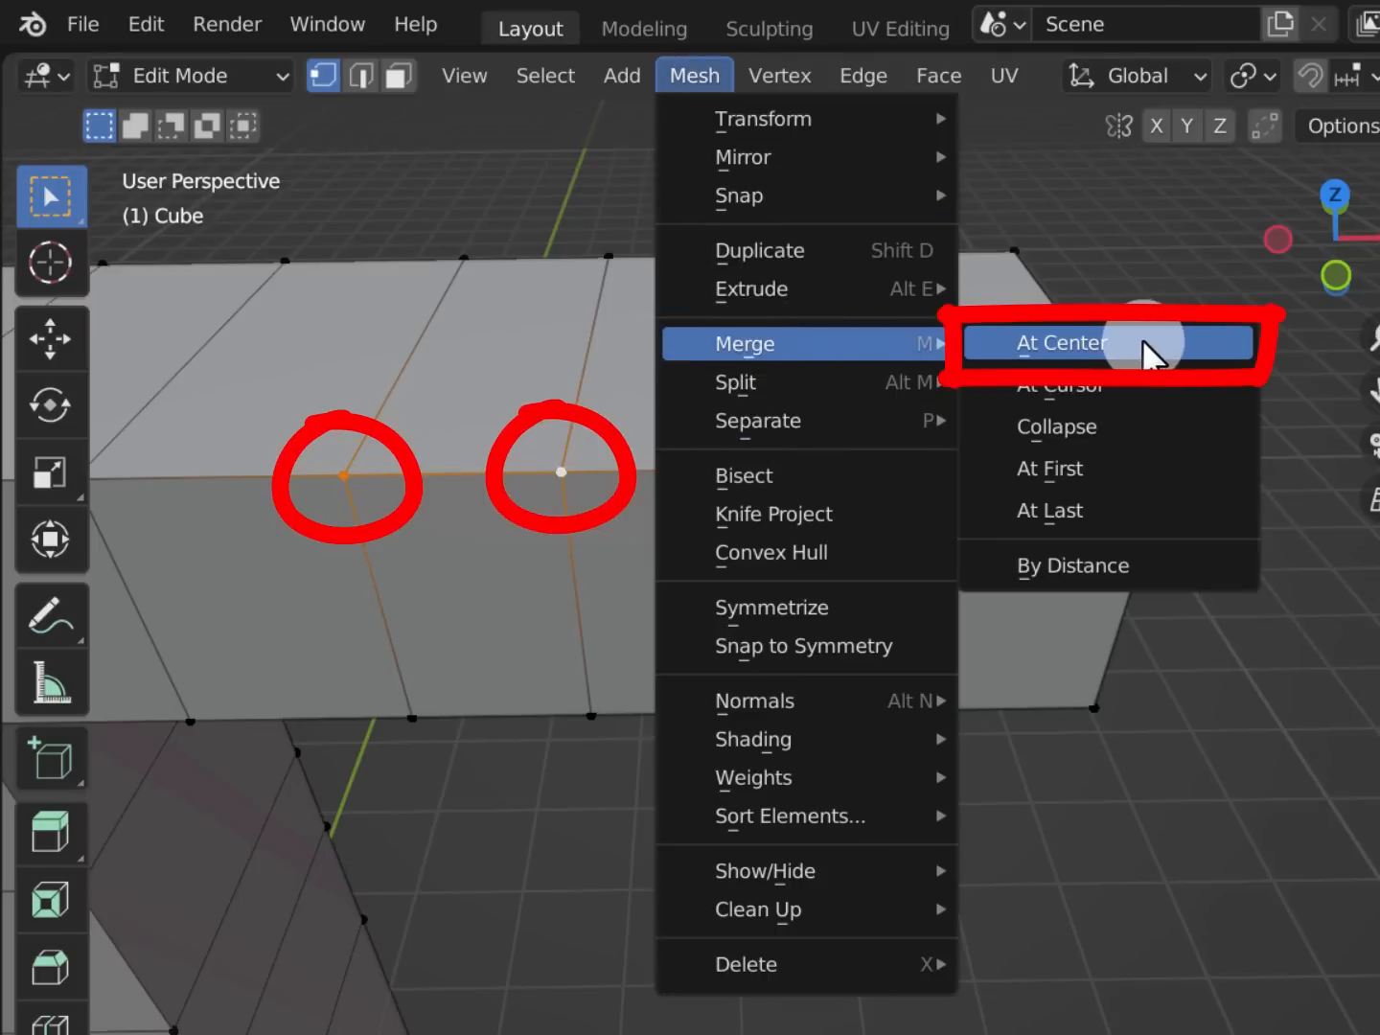
pyautogui.click(1199, 358)
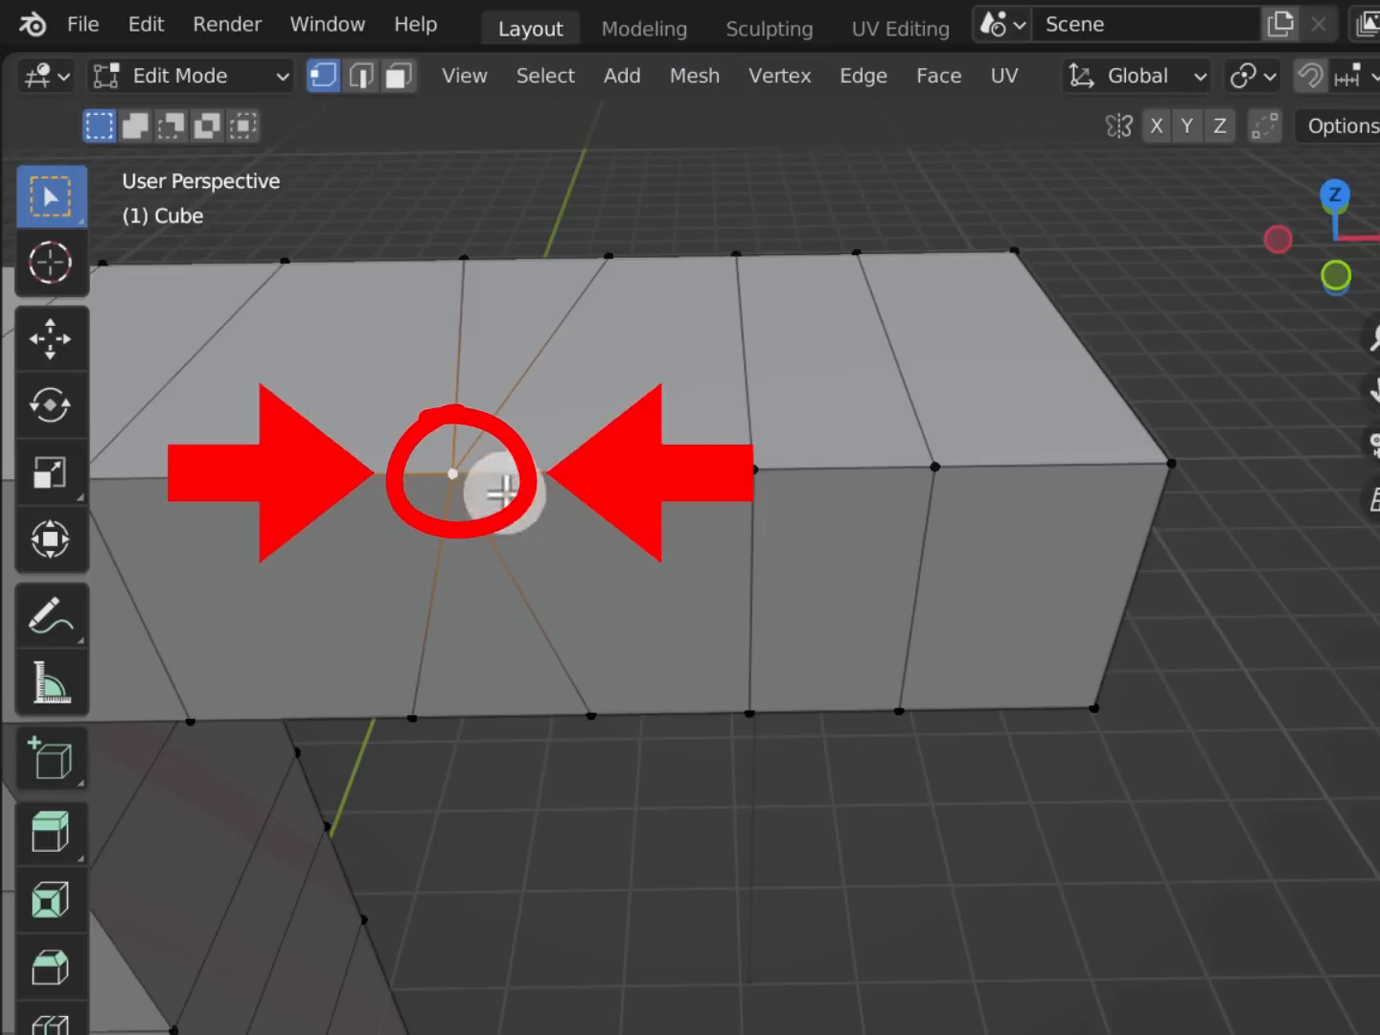
# Merge the two neighbouring vertices directly below, on the beam's lower front edge, at their center
pyautogui.click(409, 720)
pyautogui.keyDown('shift'); pyautogui.click(590, 714); pyautogui.keyUp('shift')
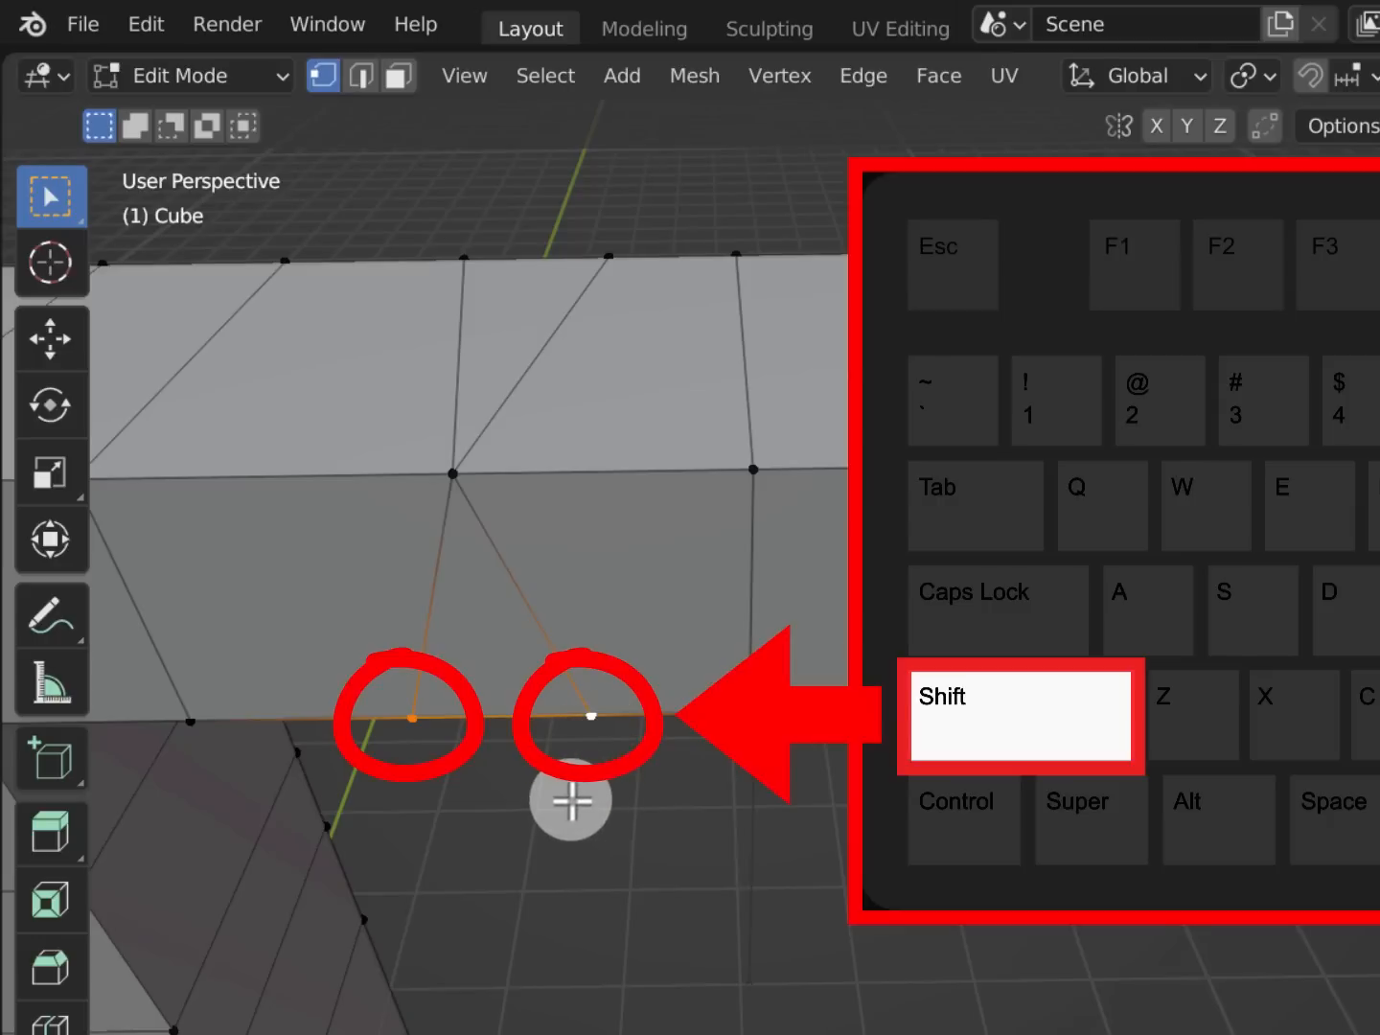
pyautogui.press('m')
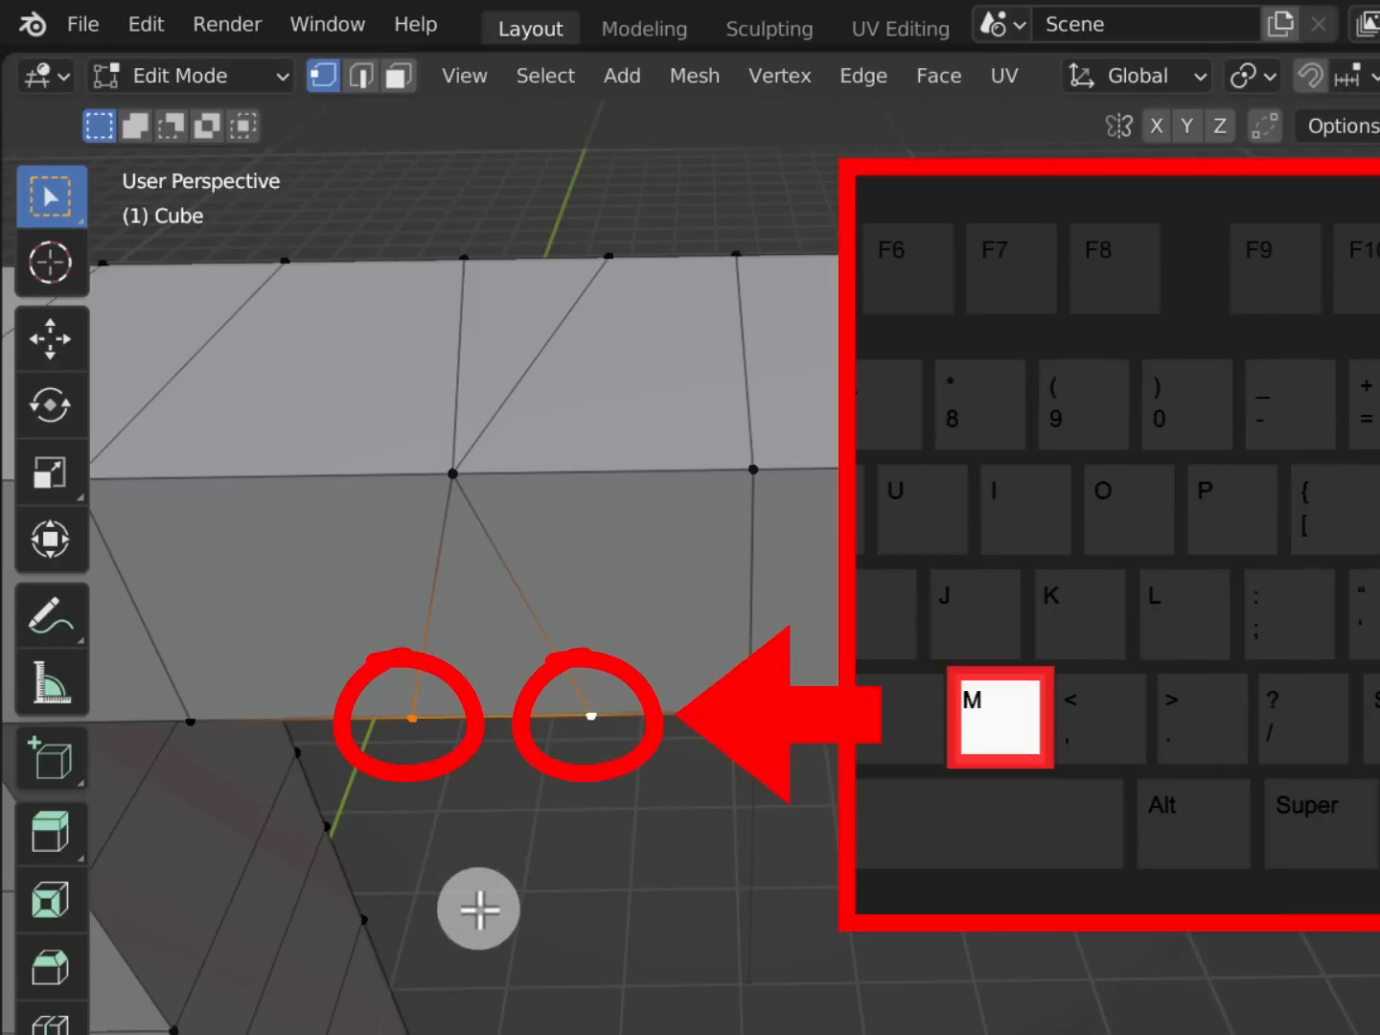
pyautogui.press('m')
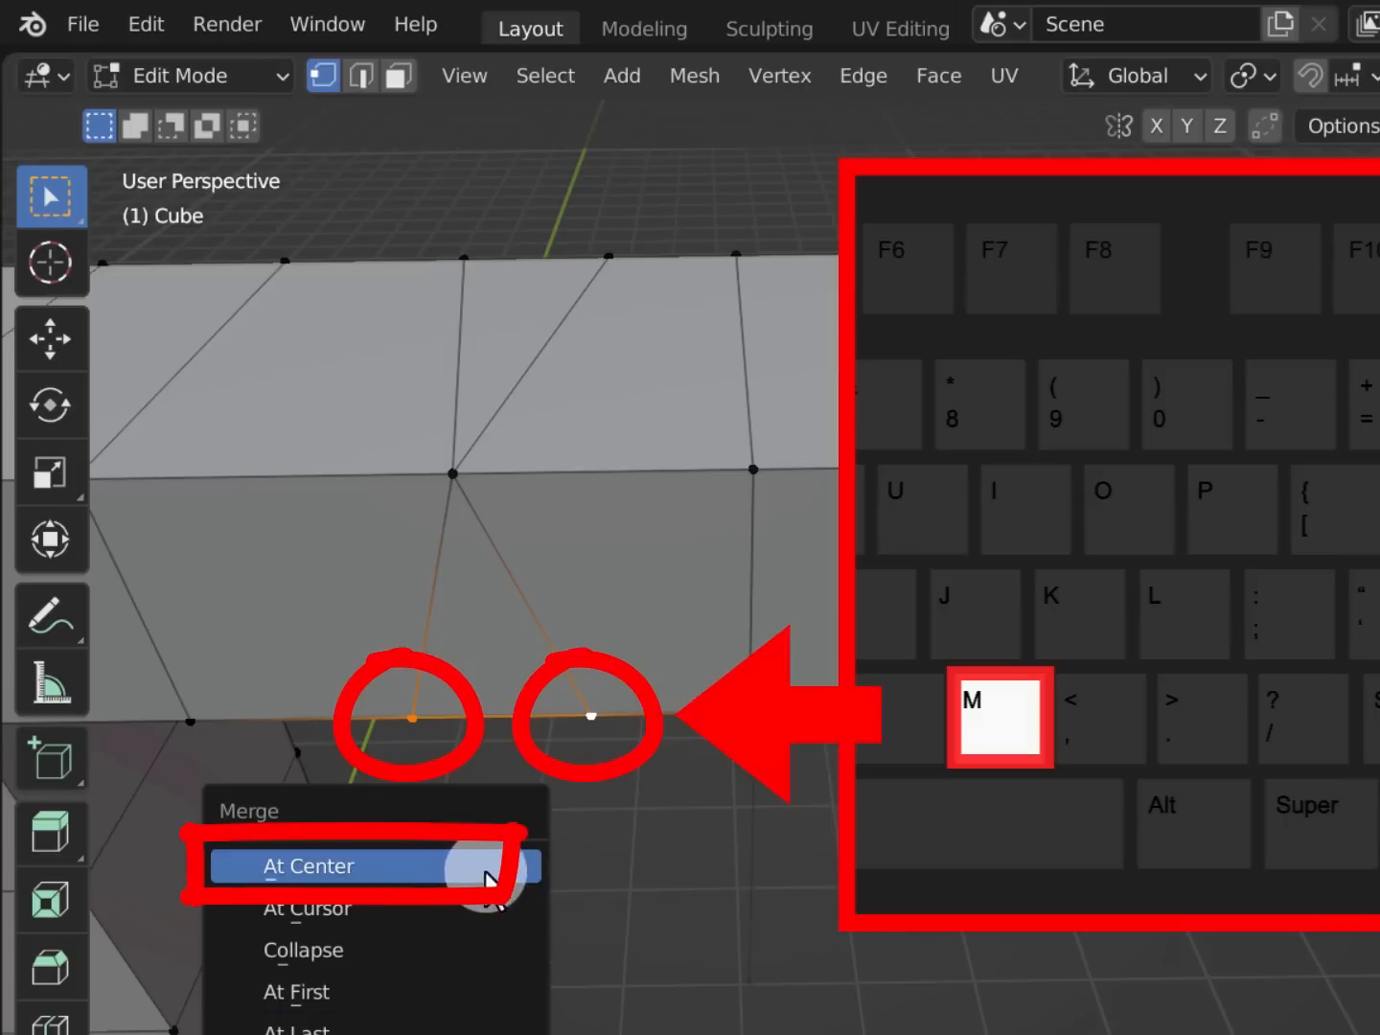
pyautogui.click(456, 873)
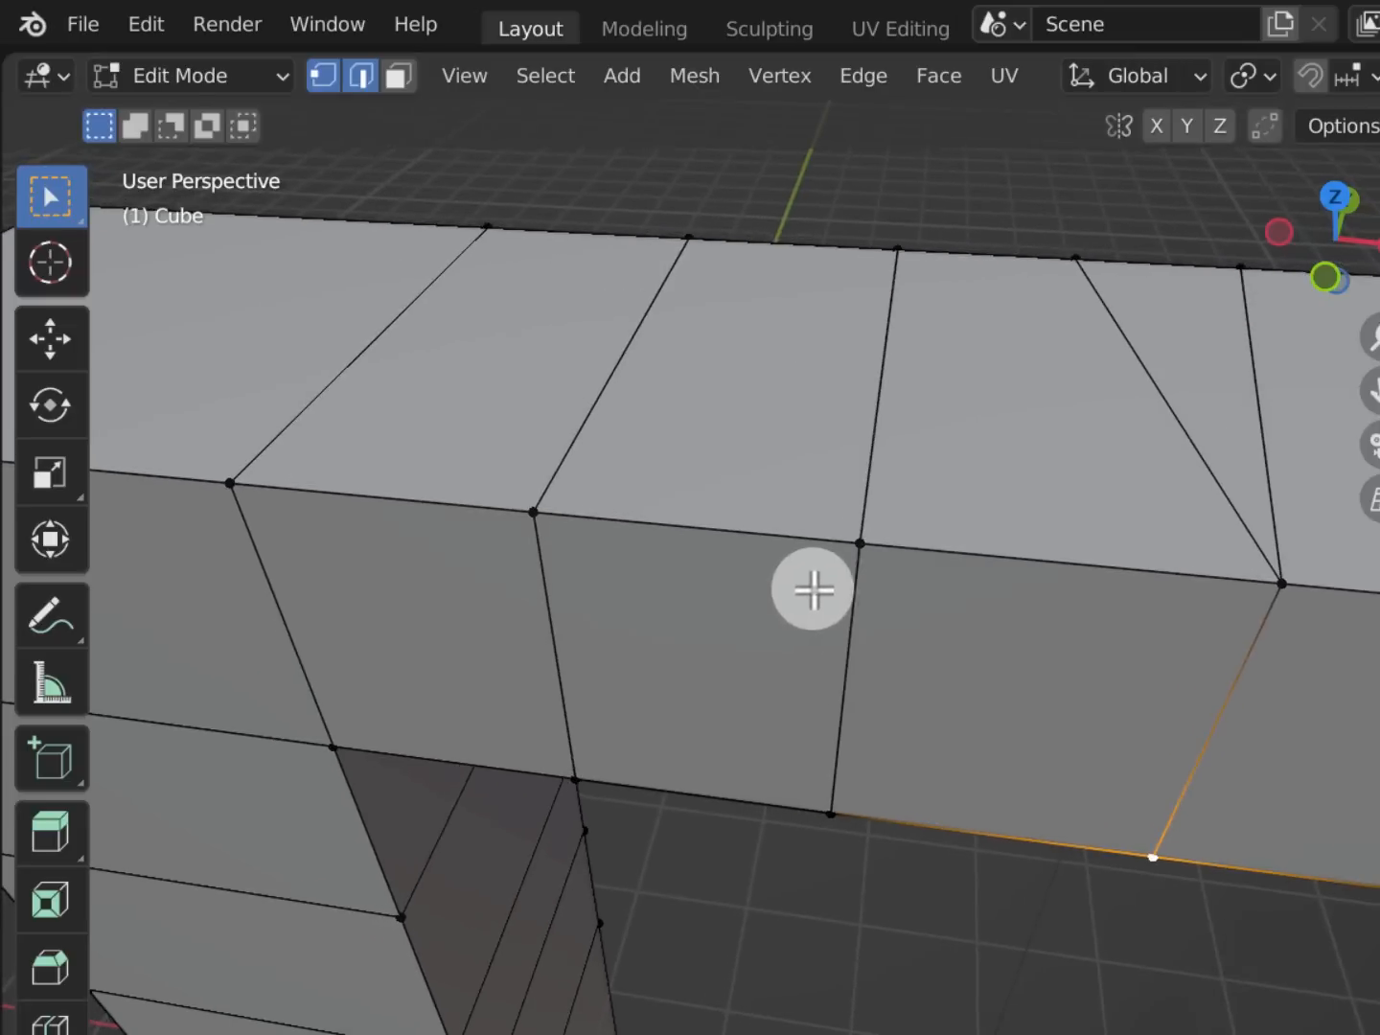
pyautogui.keyDown('shift'); pyautogui.moveTo(813, 590); pyautogui.dragTo(795, 588, button='middle'); pyautogui.keyUp('shift')
pyautogui.moveTo(629, 392); pyautogui.dragTo(587, 503)
pyautogui.moveTo(330, 503); pyautogui.dragTo(326, 564)
pyautogui.moveTo(511, 319)
pyautogui.mouseDown()
pyautogui.moveTo(434, 461)
pyautogui.moveTo(455, 754)
pyautogui.moveTo(601, 378)
pyautogui.moveTo(499, 461)
pyautogui.moveTo(504, 494)
pyautogui.mouseUp()
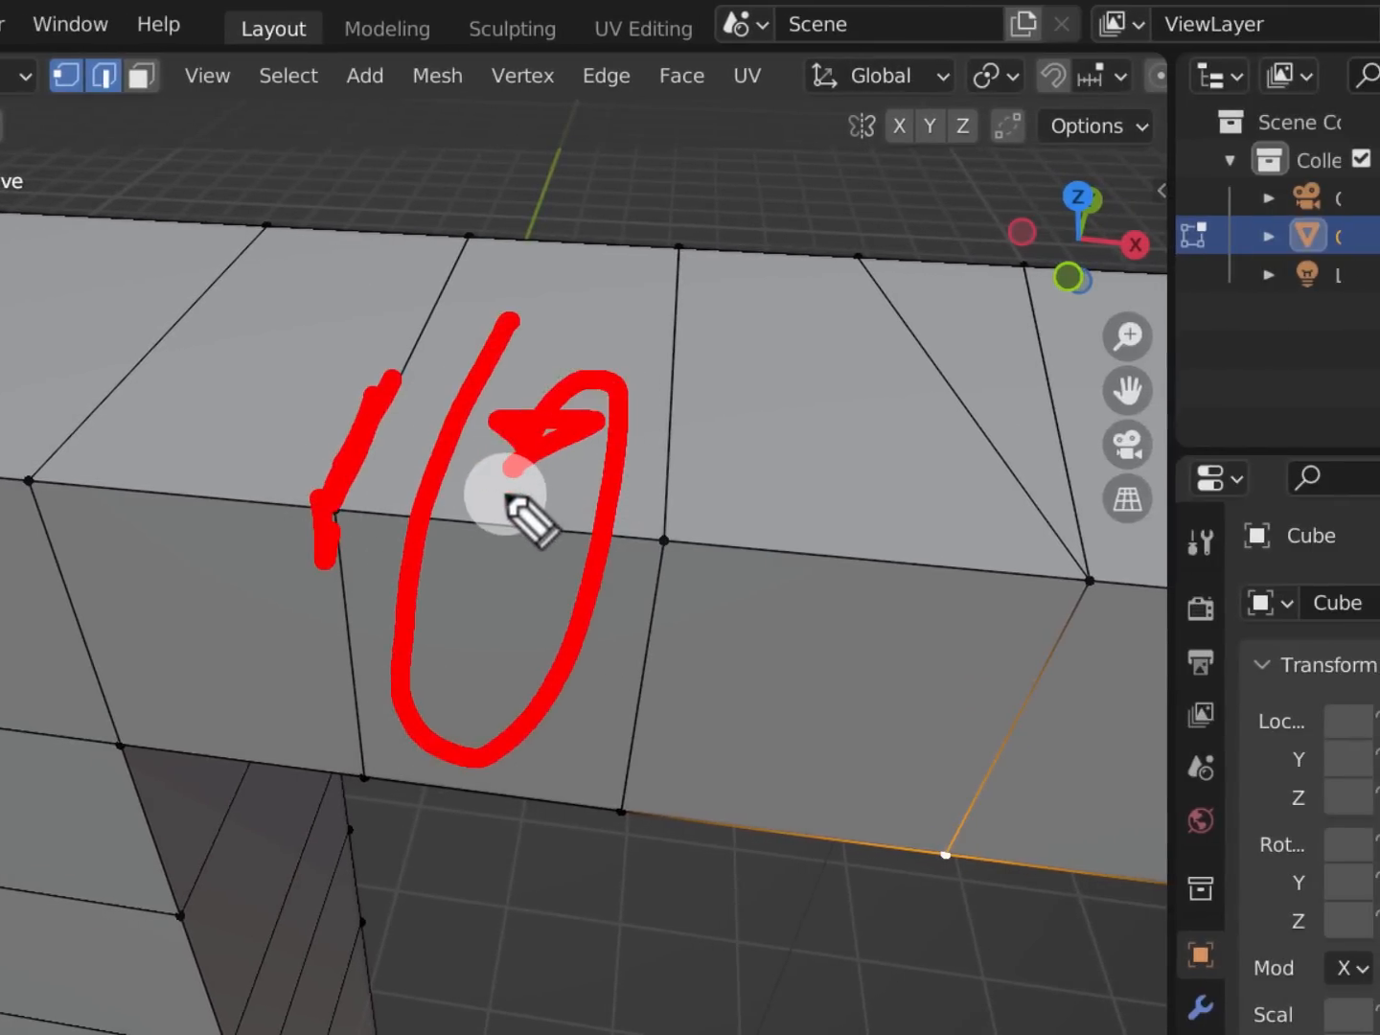
pyautogui.hotkey('ctrl', 'z')
pyautogui.hotkey('ctrl', 'z')
pyautogui.hotkey('ctrl', 'z')
# Add a centred loop cut across each of the two beam segments nearest the column
pyautogui.hotkey('ctrl', 'r')
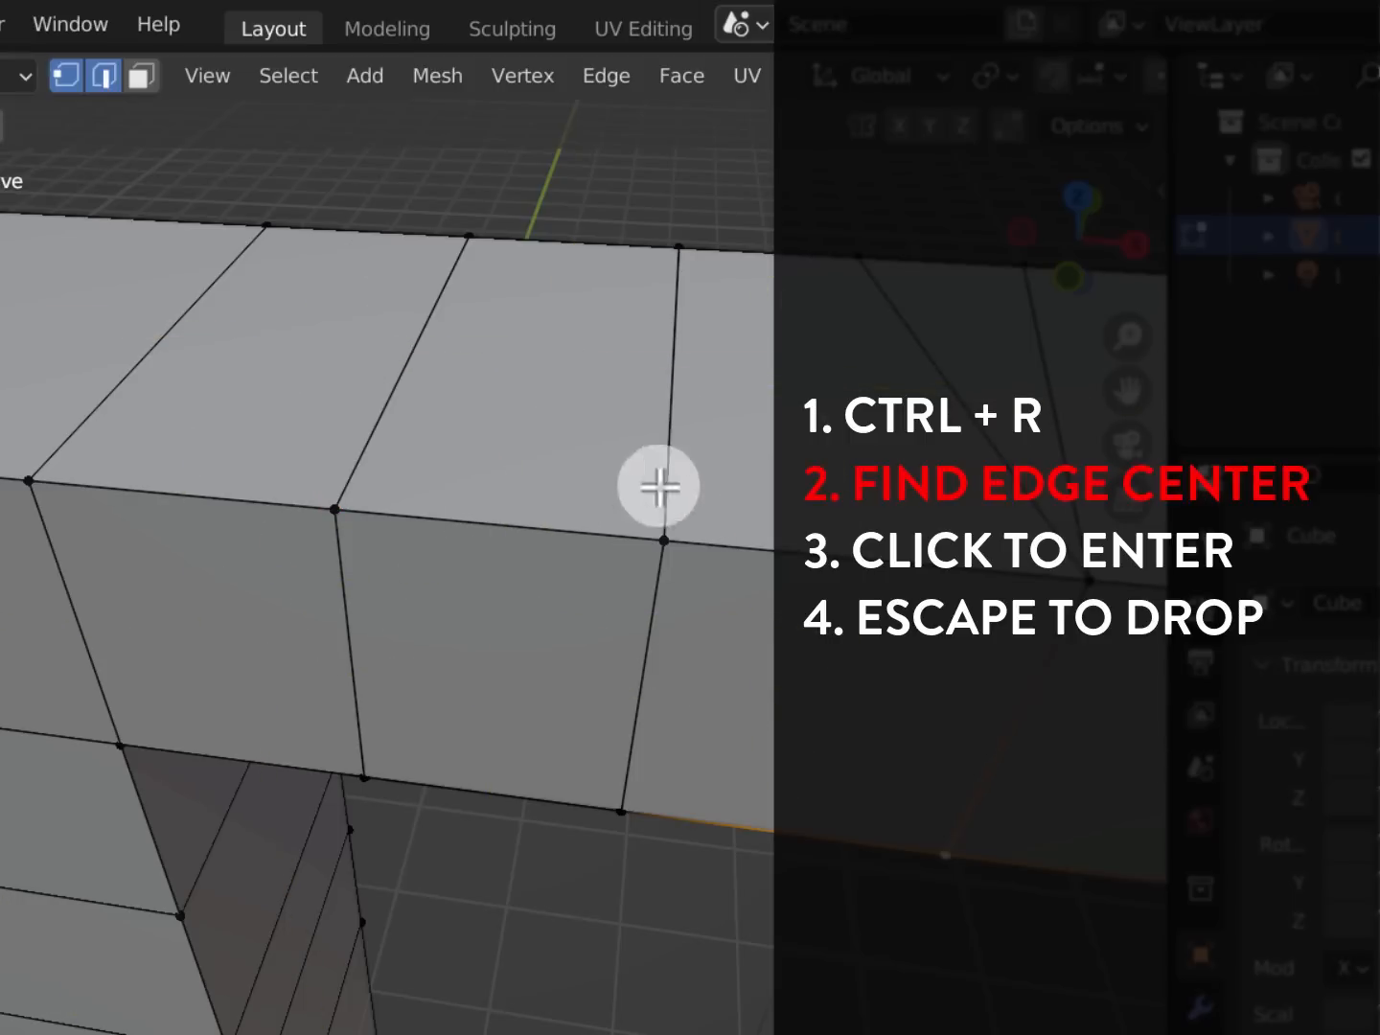
pyautogui.click(487, 526)
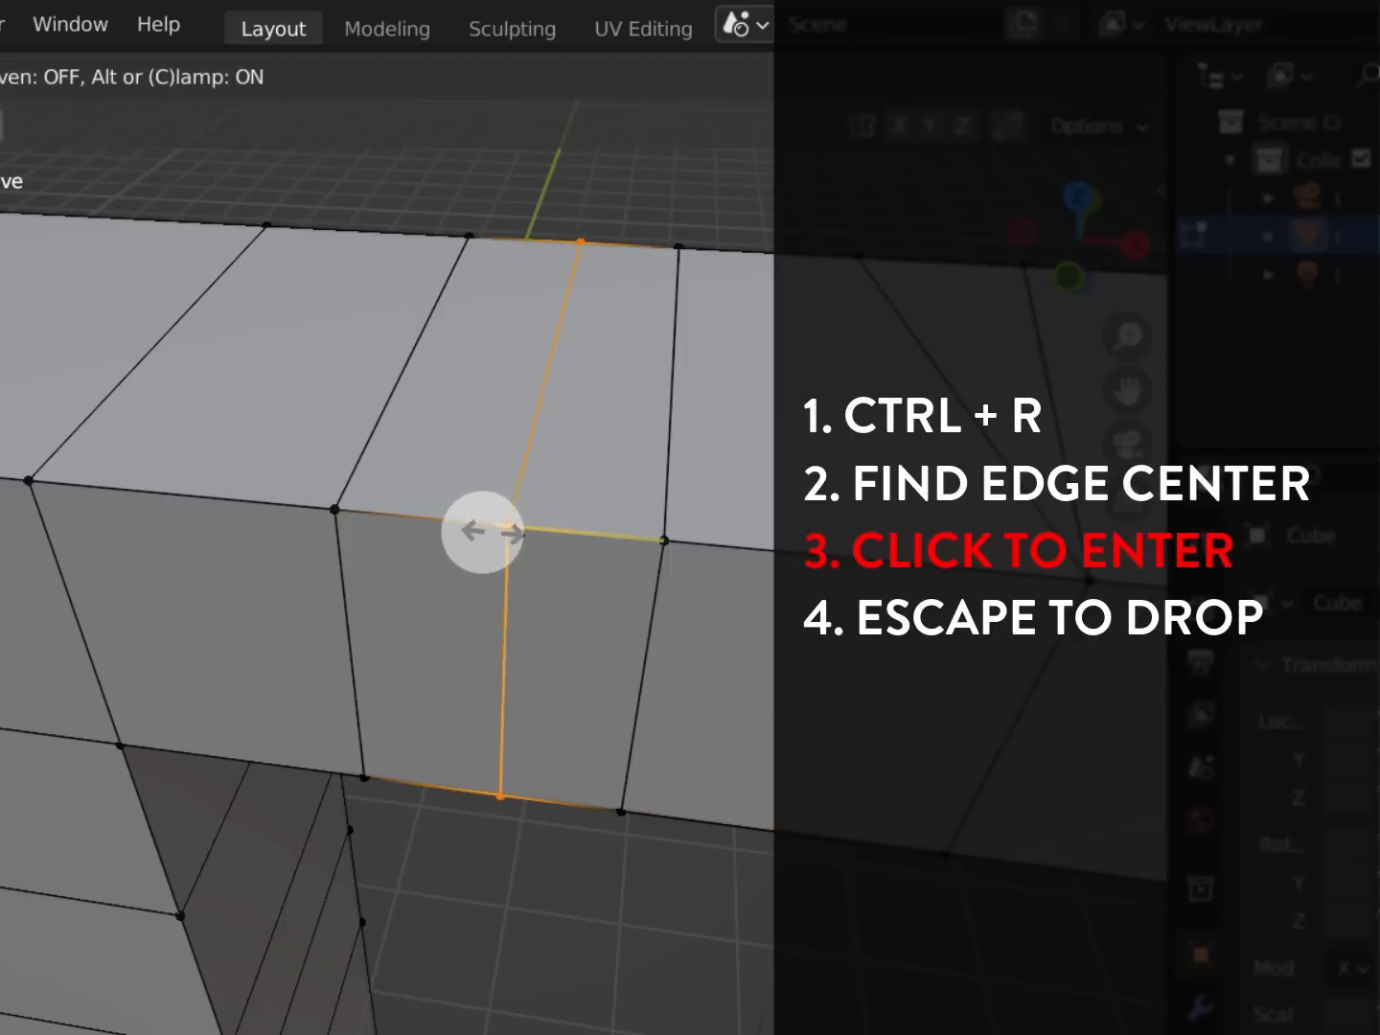
pyautogui.press('Escape')
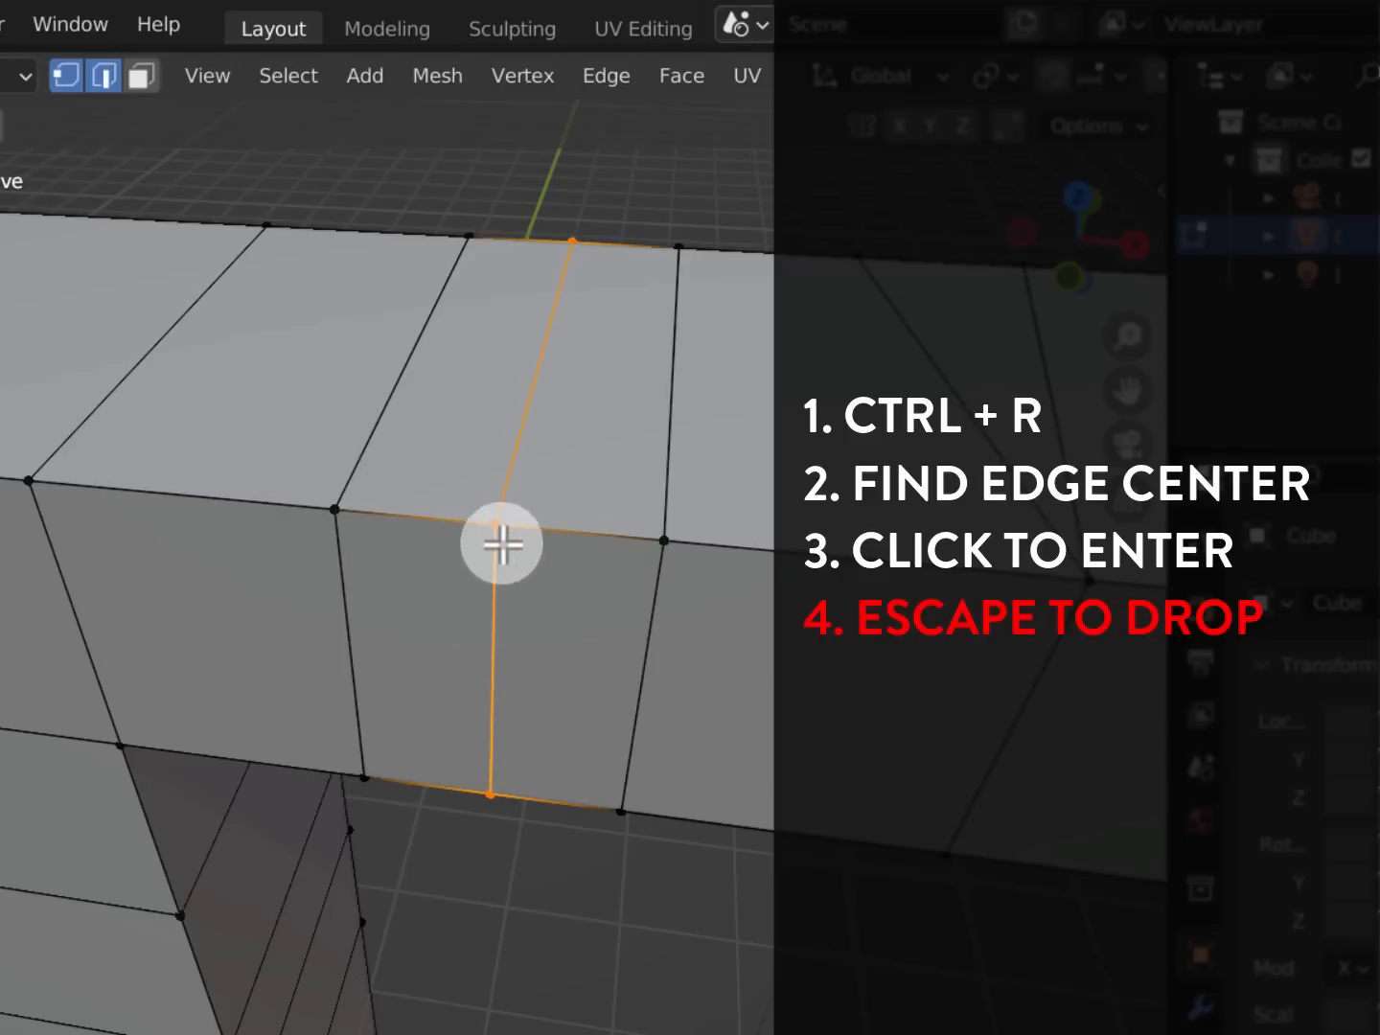
pyautogui.keyDown('shift'); pyautogui.moveTo(503, 558); pyautogui.dragTo(619, 571, button='middle'); pyautogui.keyUp('shift')
pyautogui.hotkey('ctrl', 'r')
pyautogui.click(464, 549)
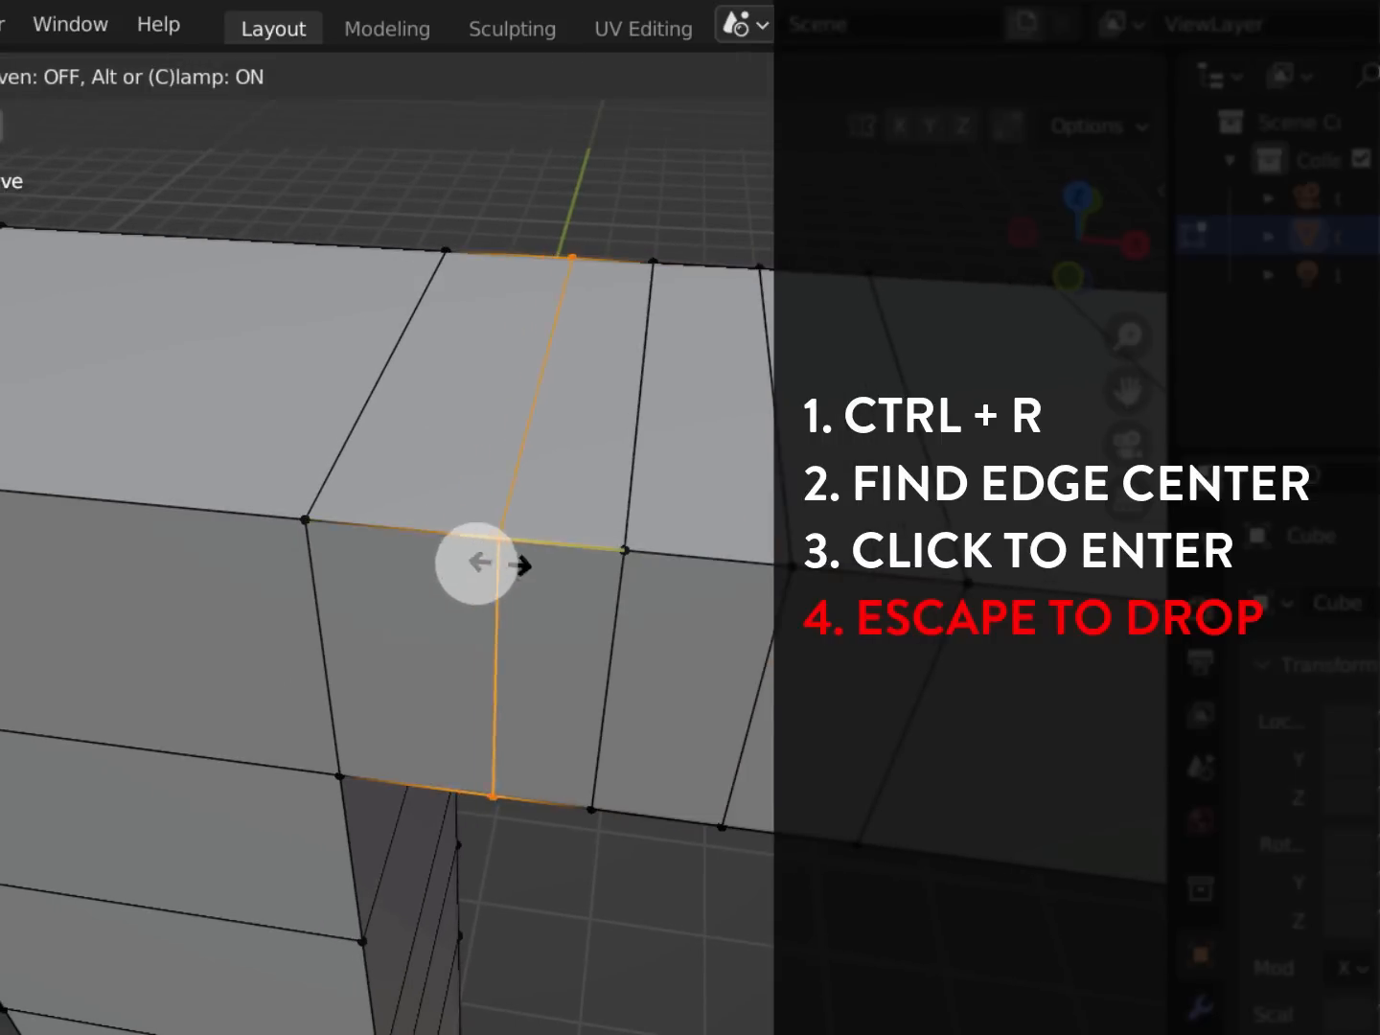
pyautogui.press('Escape')
# Add two more loop cuts running over the corner block and down the vertical column
pyautogui.keyDown('shift'); pyautogui.moveTo(329, 523); pyautogui.dragTo(384, 531, button='middle'); pyautogui.keyUp('shift')
pyautogui.hotkey('ctrl', 'r')
pyautogui.click(155, 508)
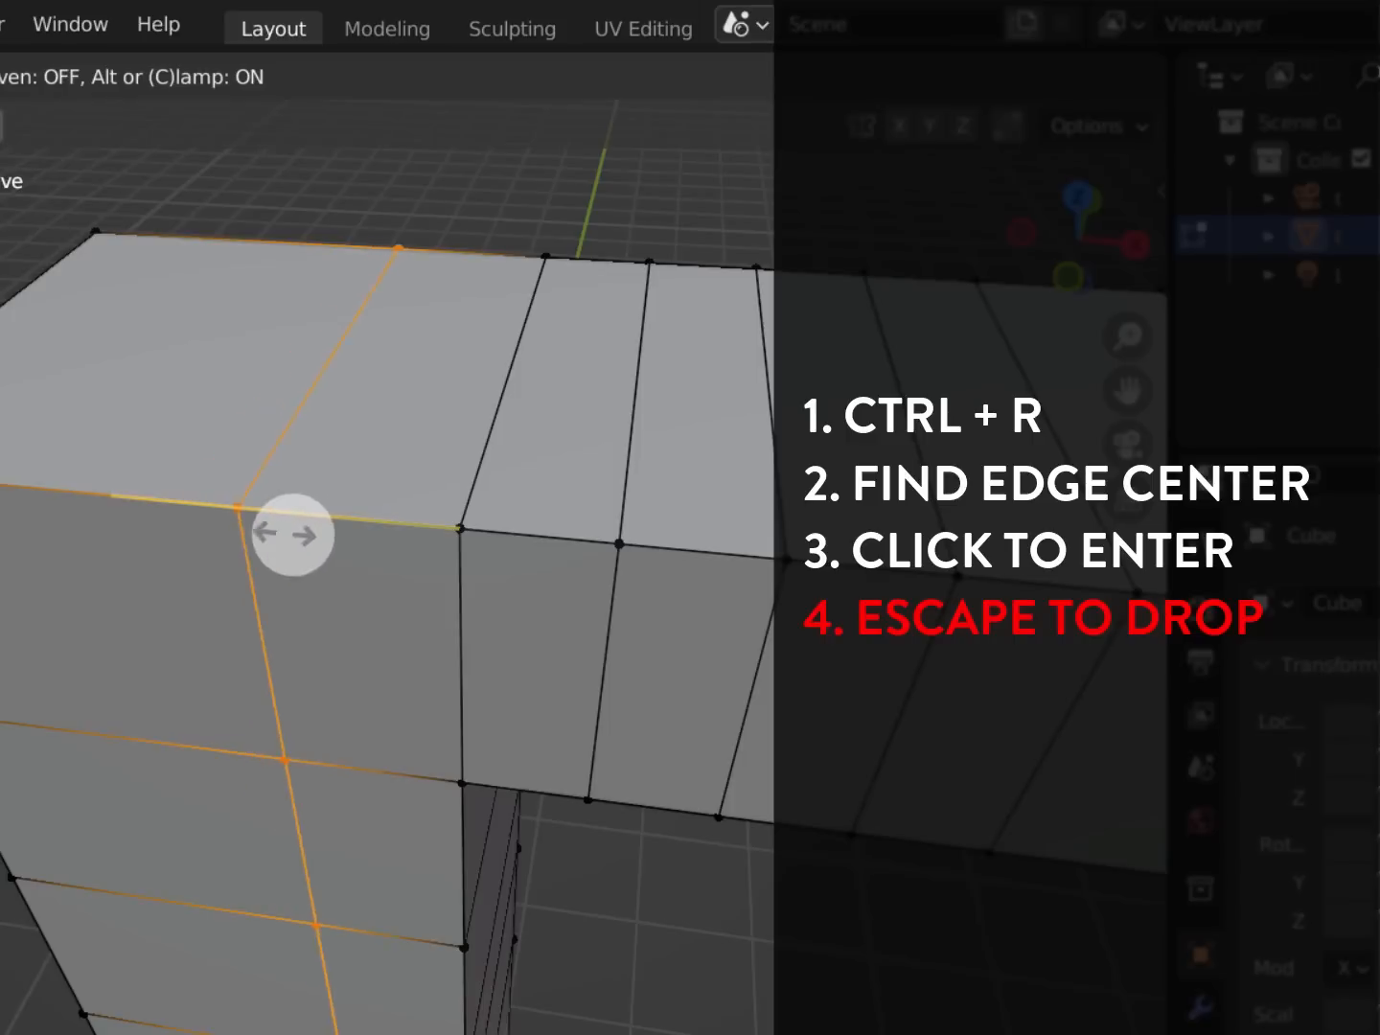
pyautogui.press('Escape')
pyautogui.hotkey('ctrl', 'r')
pyautogui.click(324, 525)
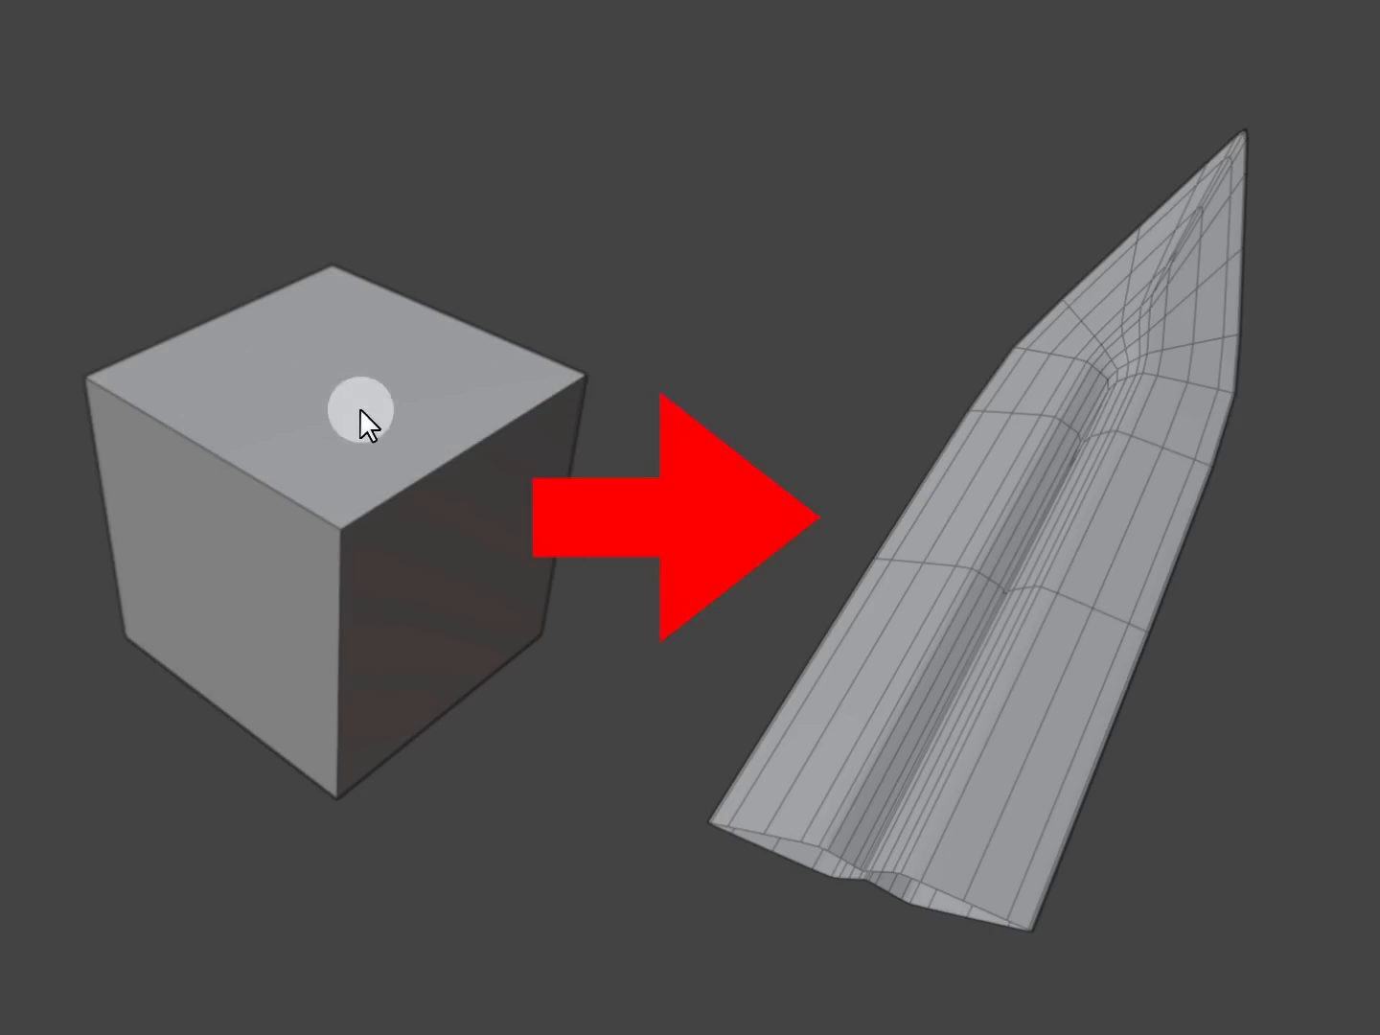
pyautogui.click(1136, 506)
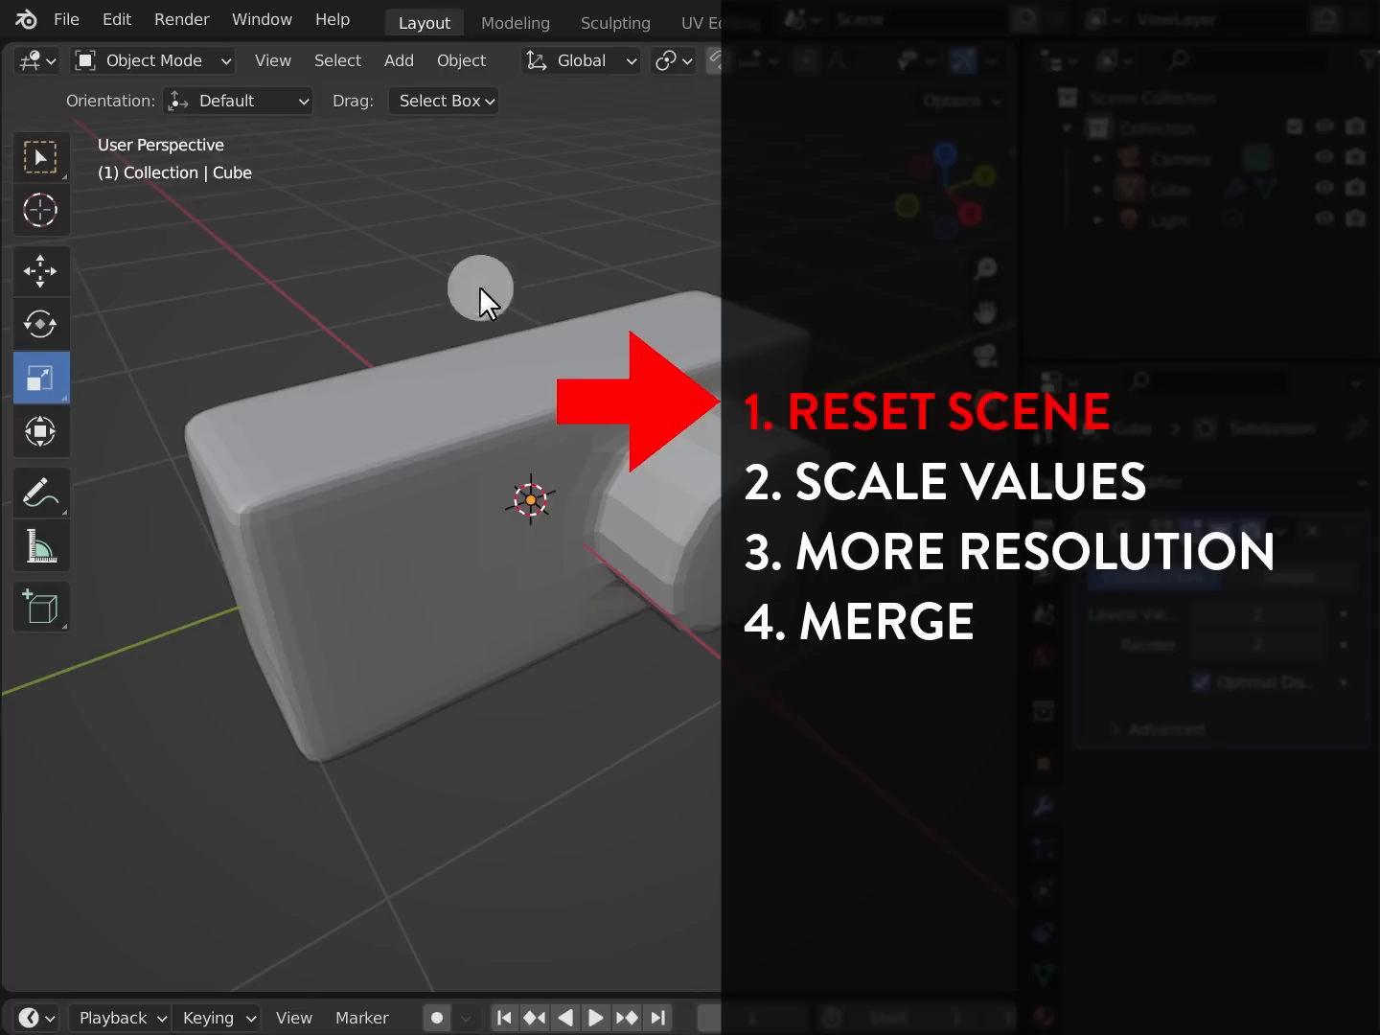
# Reset the scene by creating a new General file
pyautogui.click(63, 22)
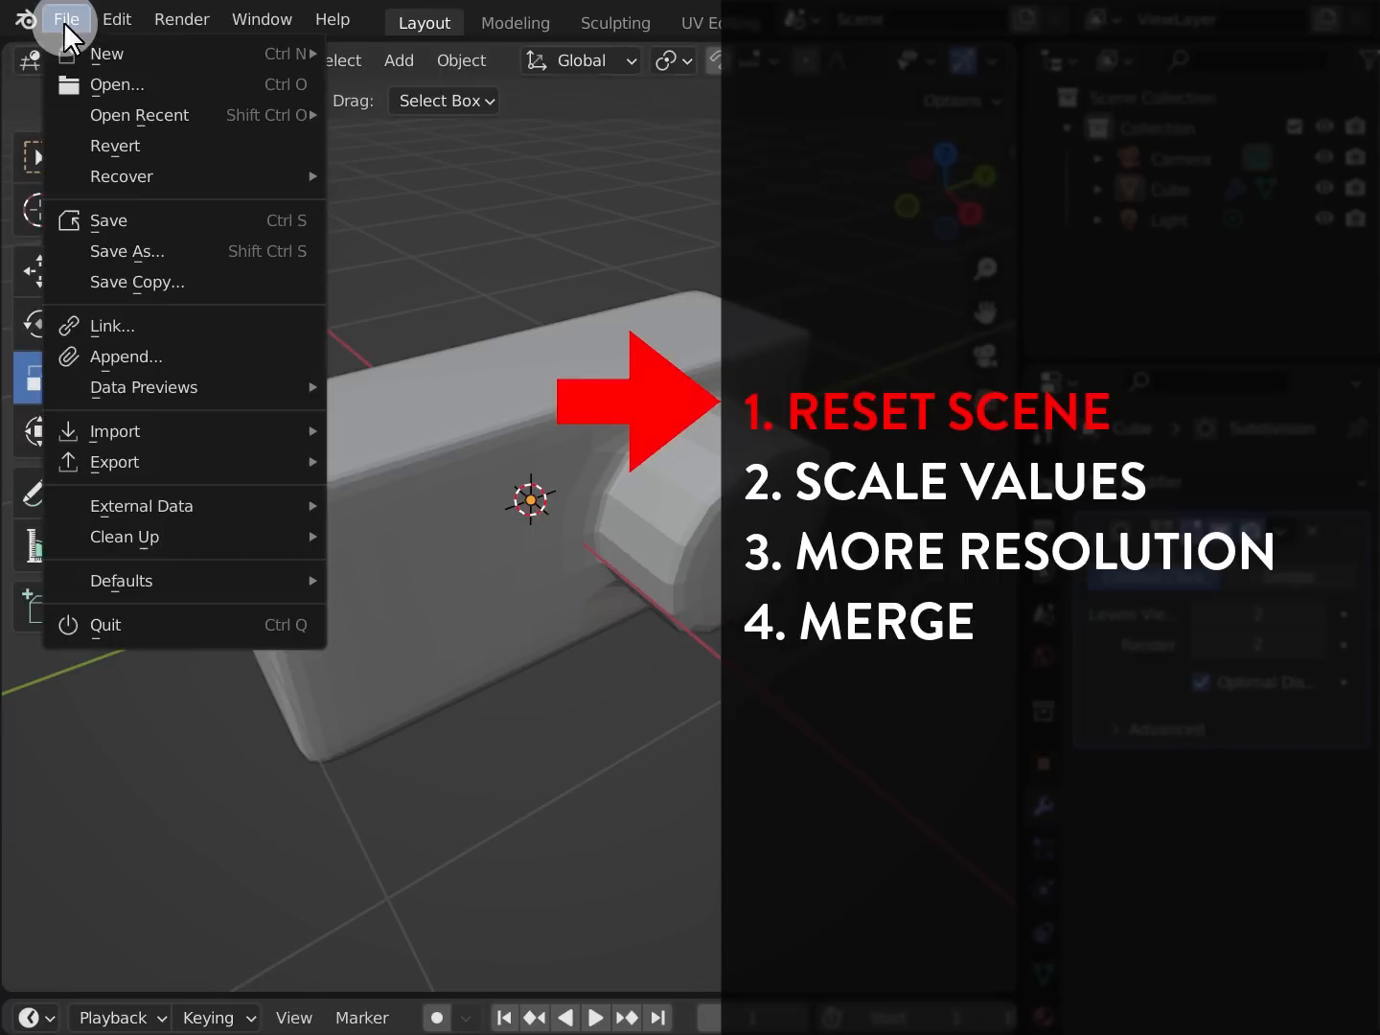
pyautogui.moveTo(264, 61)
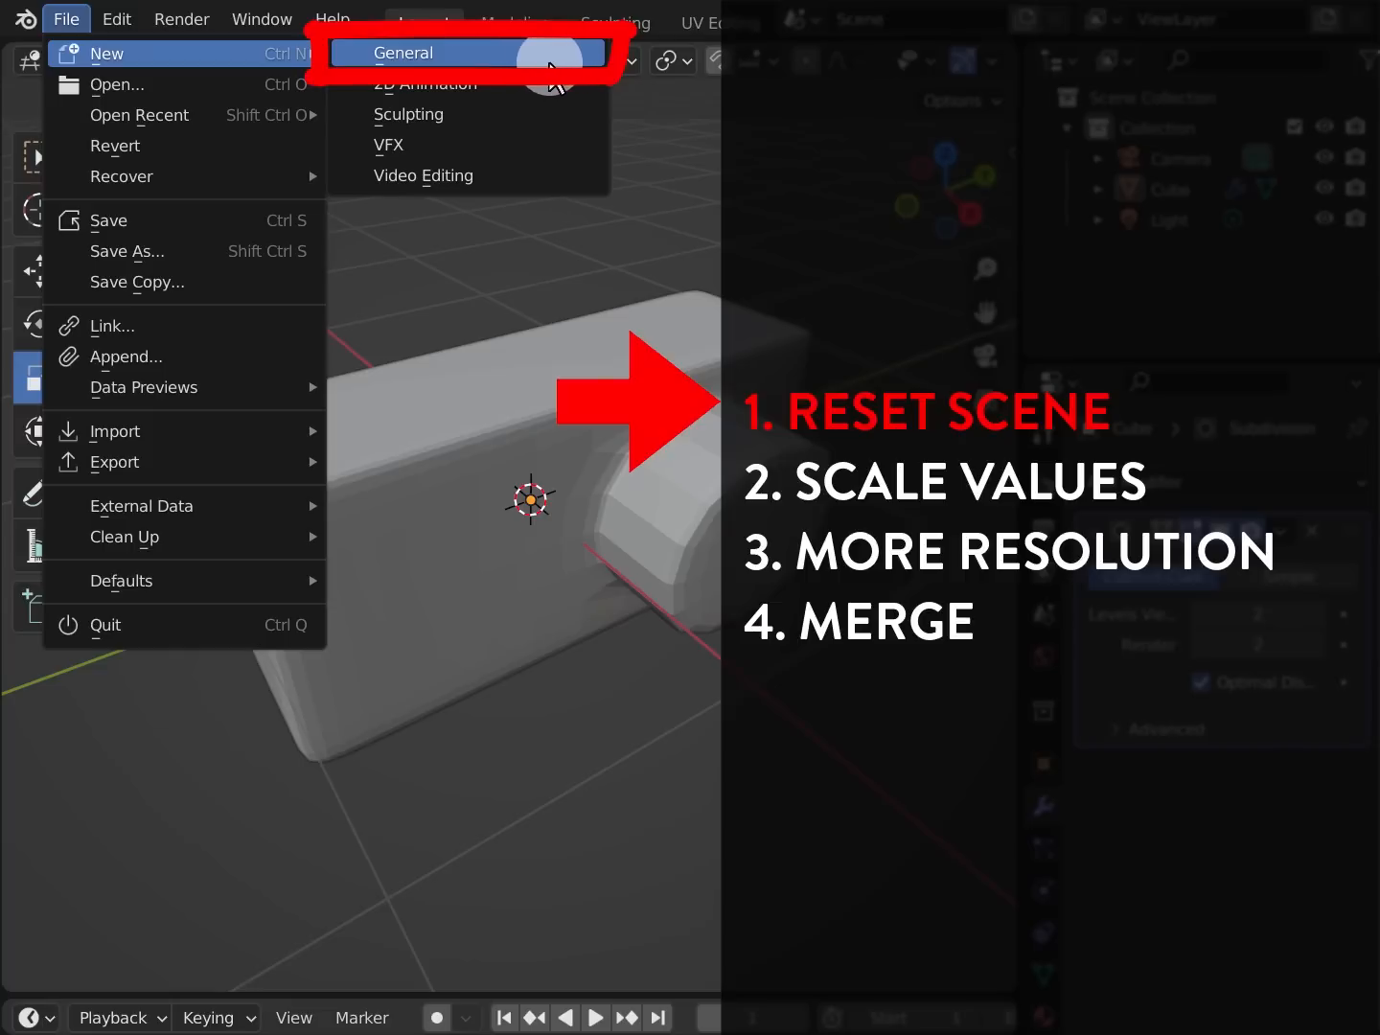
pyautogui.click(539, 55)
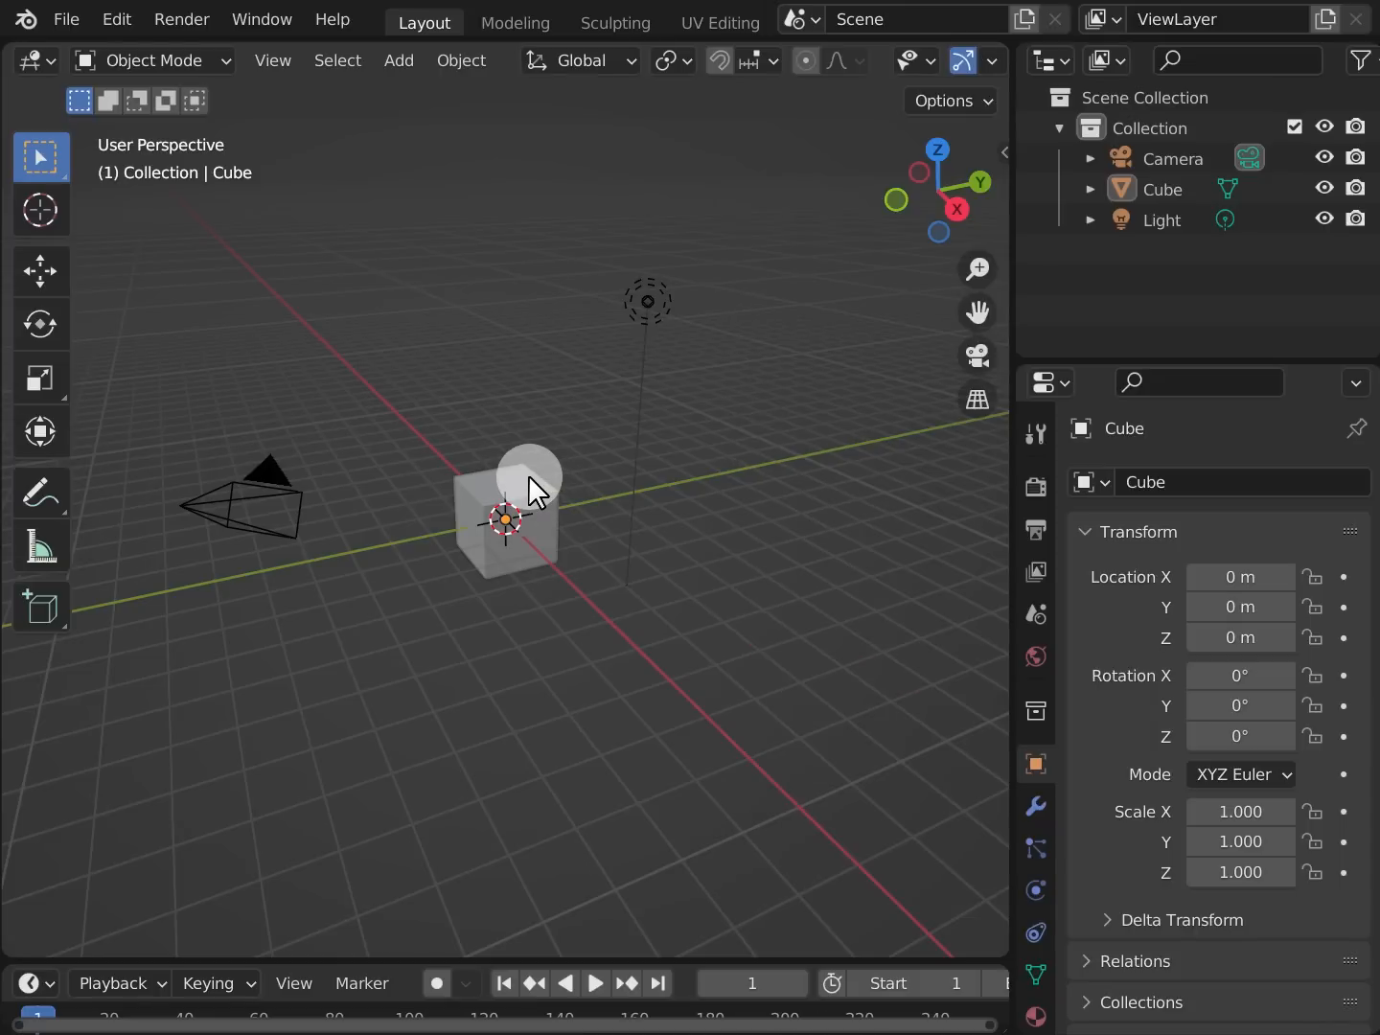
# Flatten the default cube into a thin slab by setting its scale to 0.23 on X and 0.06 on Z
pyautogui.click(528, 474)
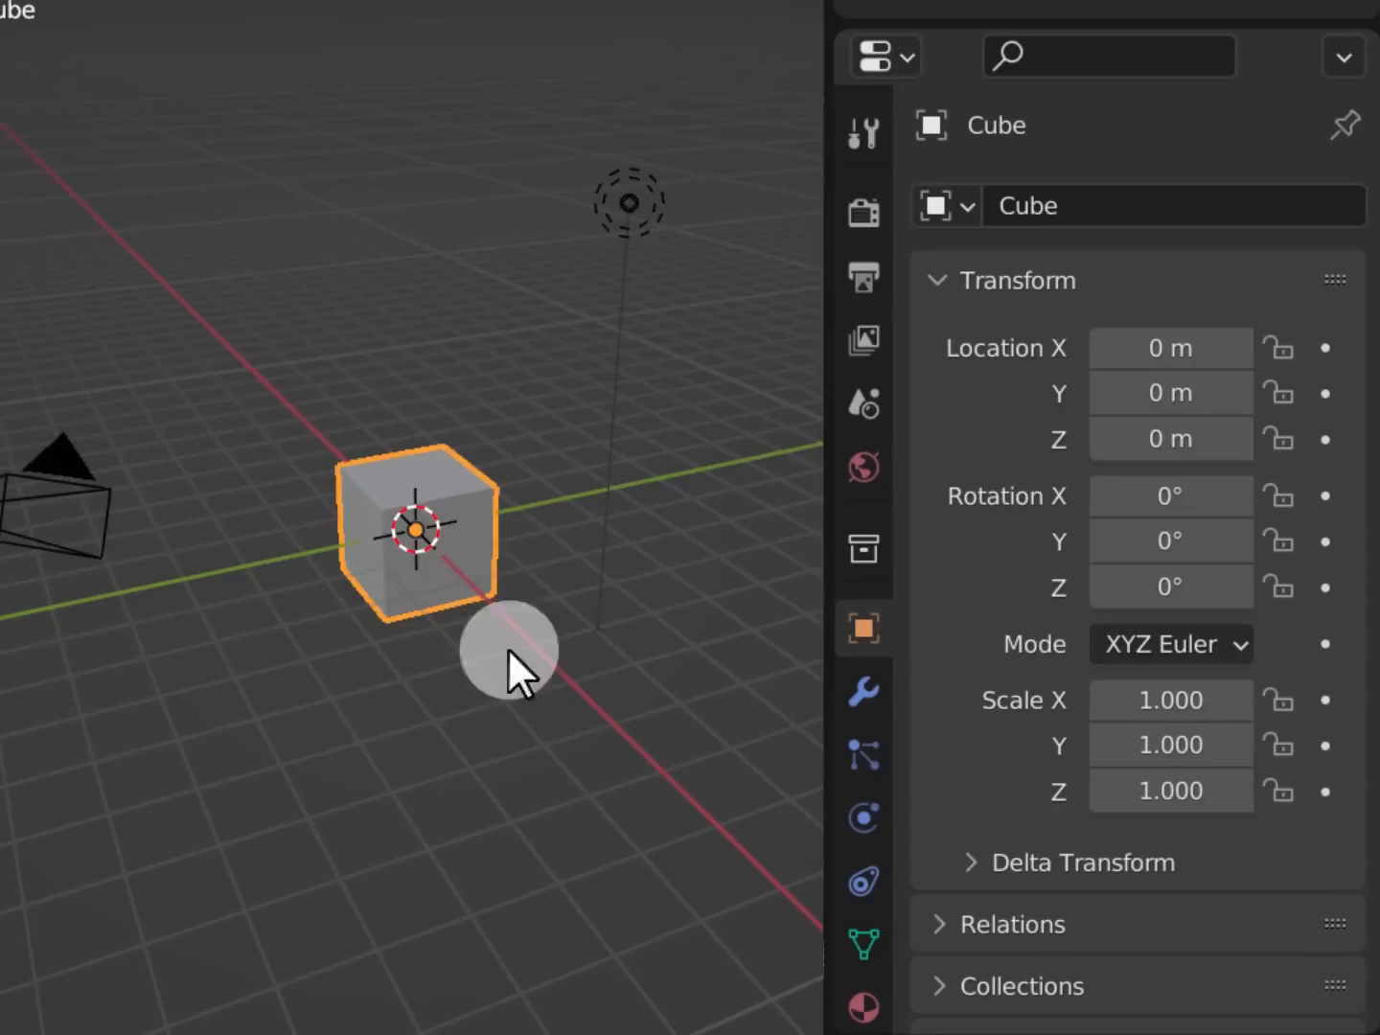
pyautogui.click(1170, 698)
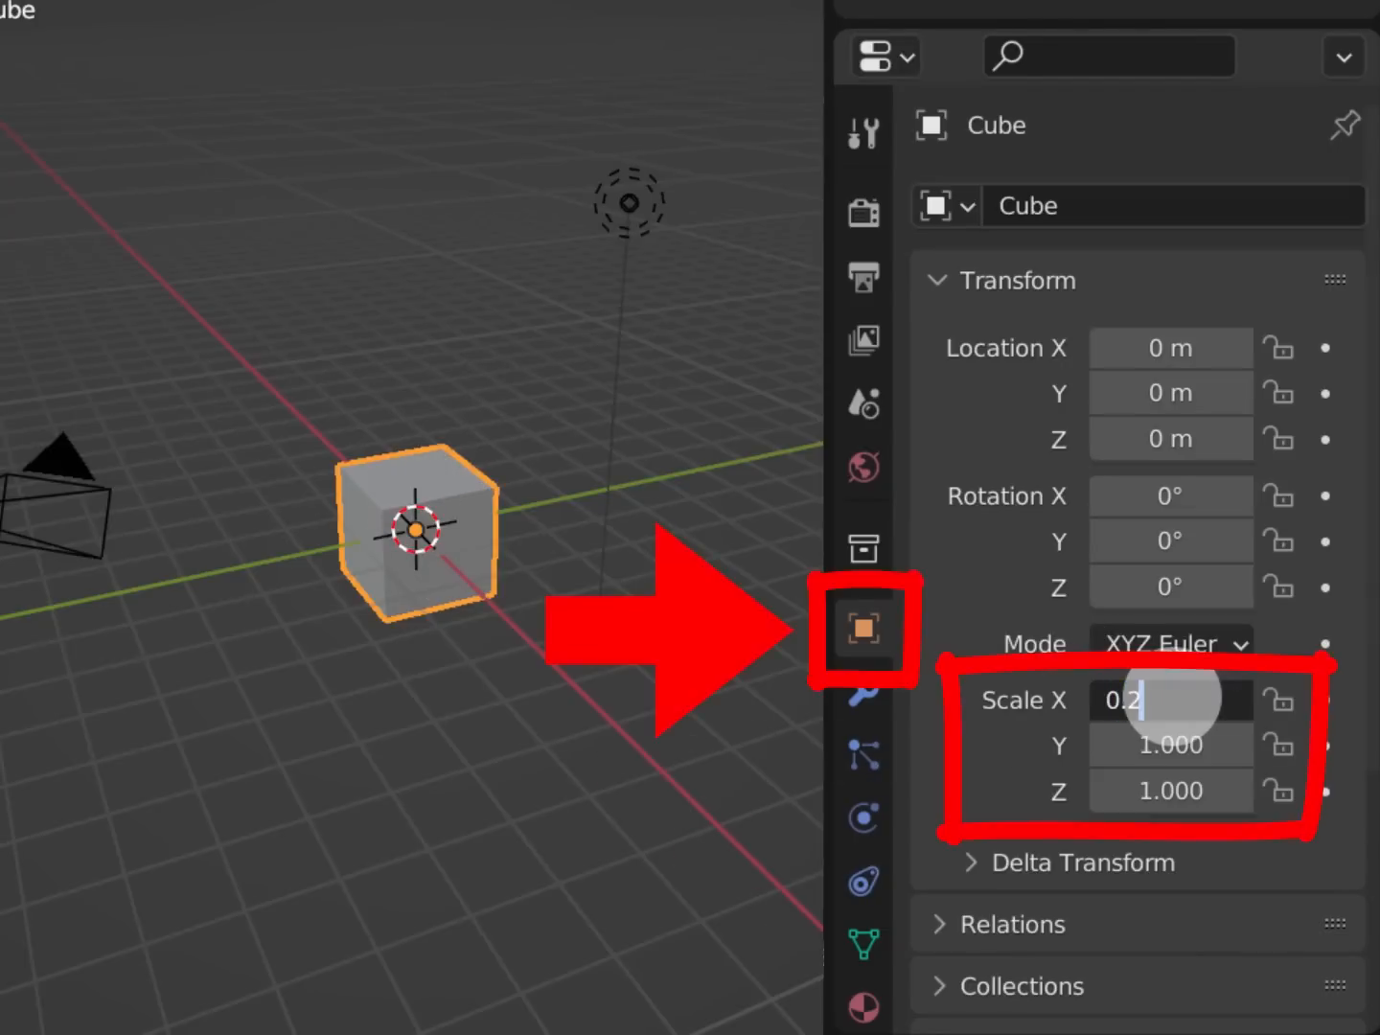
pyautogui.write('0.23')
pyautogui.press('Tab')
pyautogui.press('Tab')
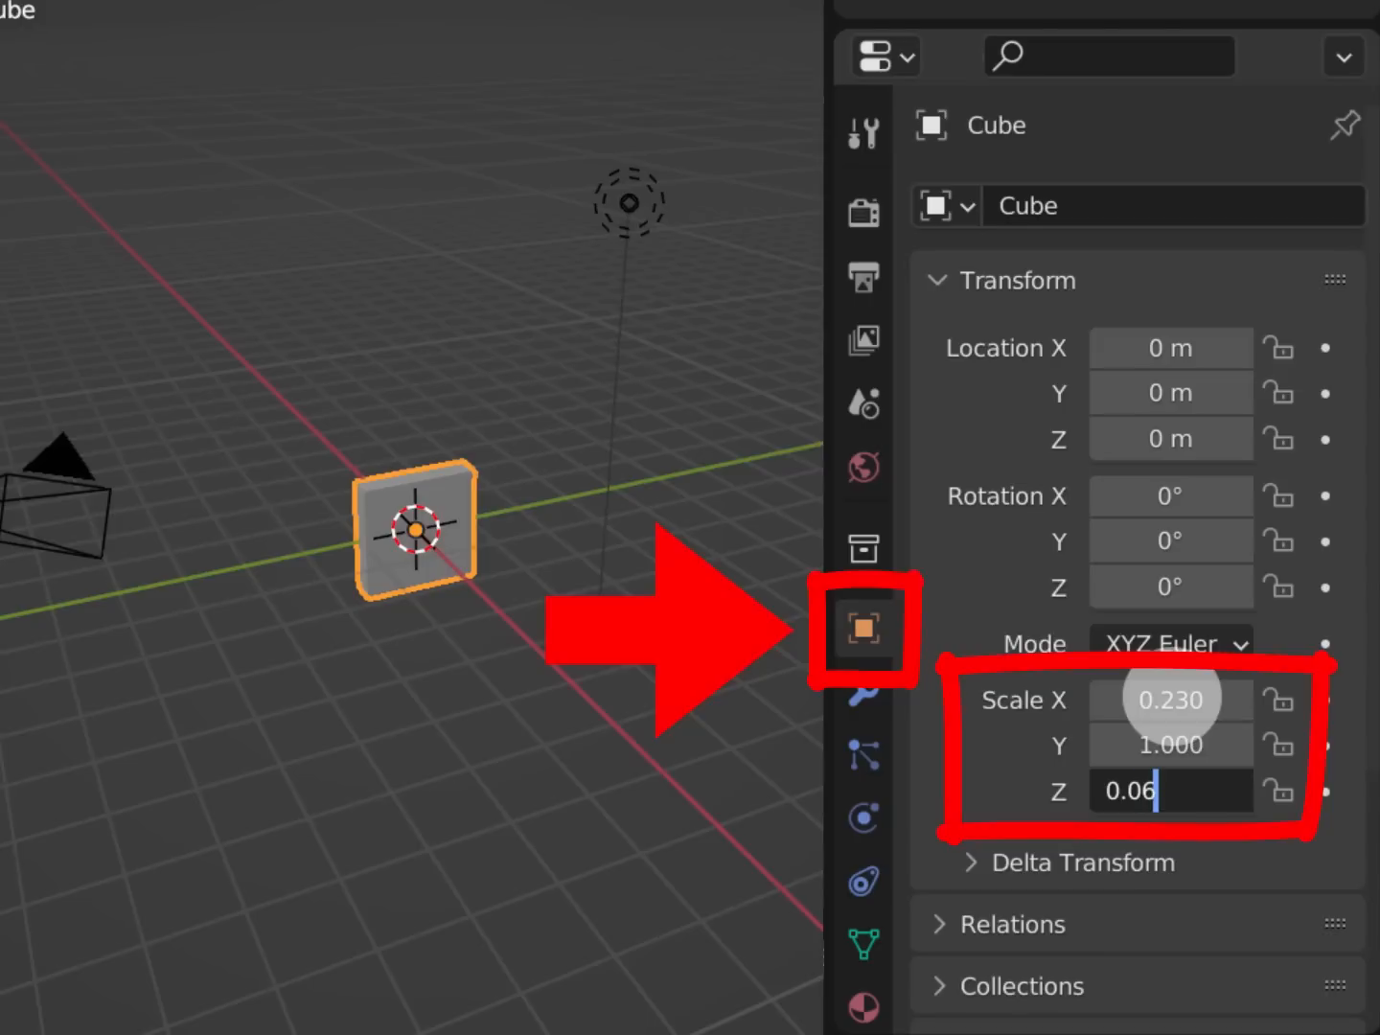
pyautogui.write('0.06')
pyautogui.press('Return')
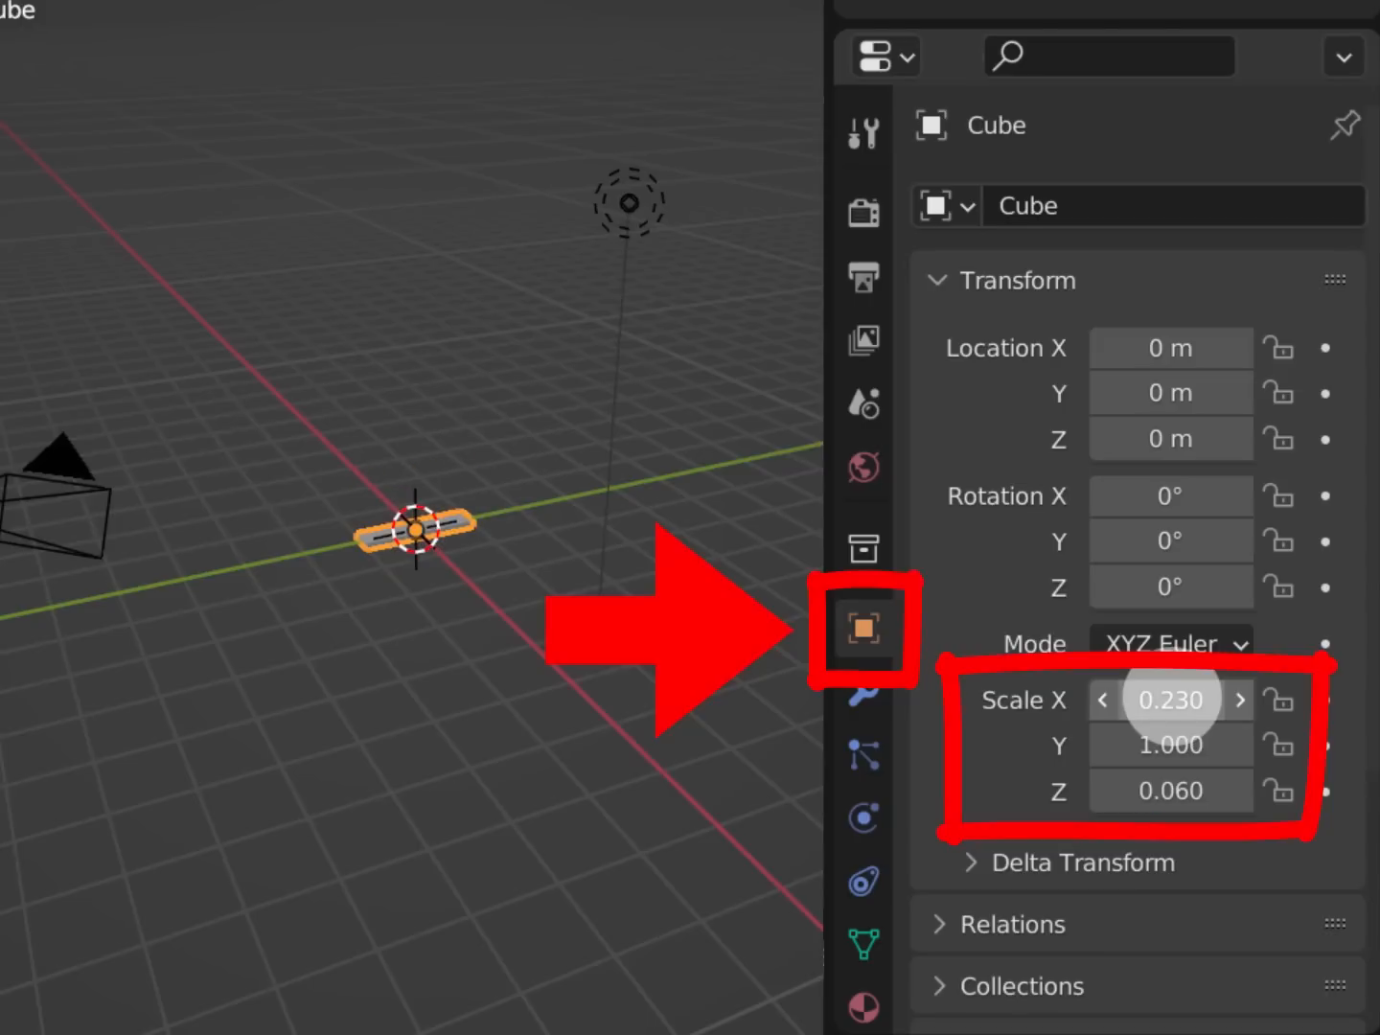
pyautogui.moveTo(375, 518); pyautogui.dragTo(427, 513, button='middle')
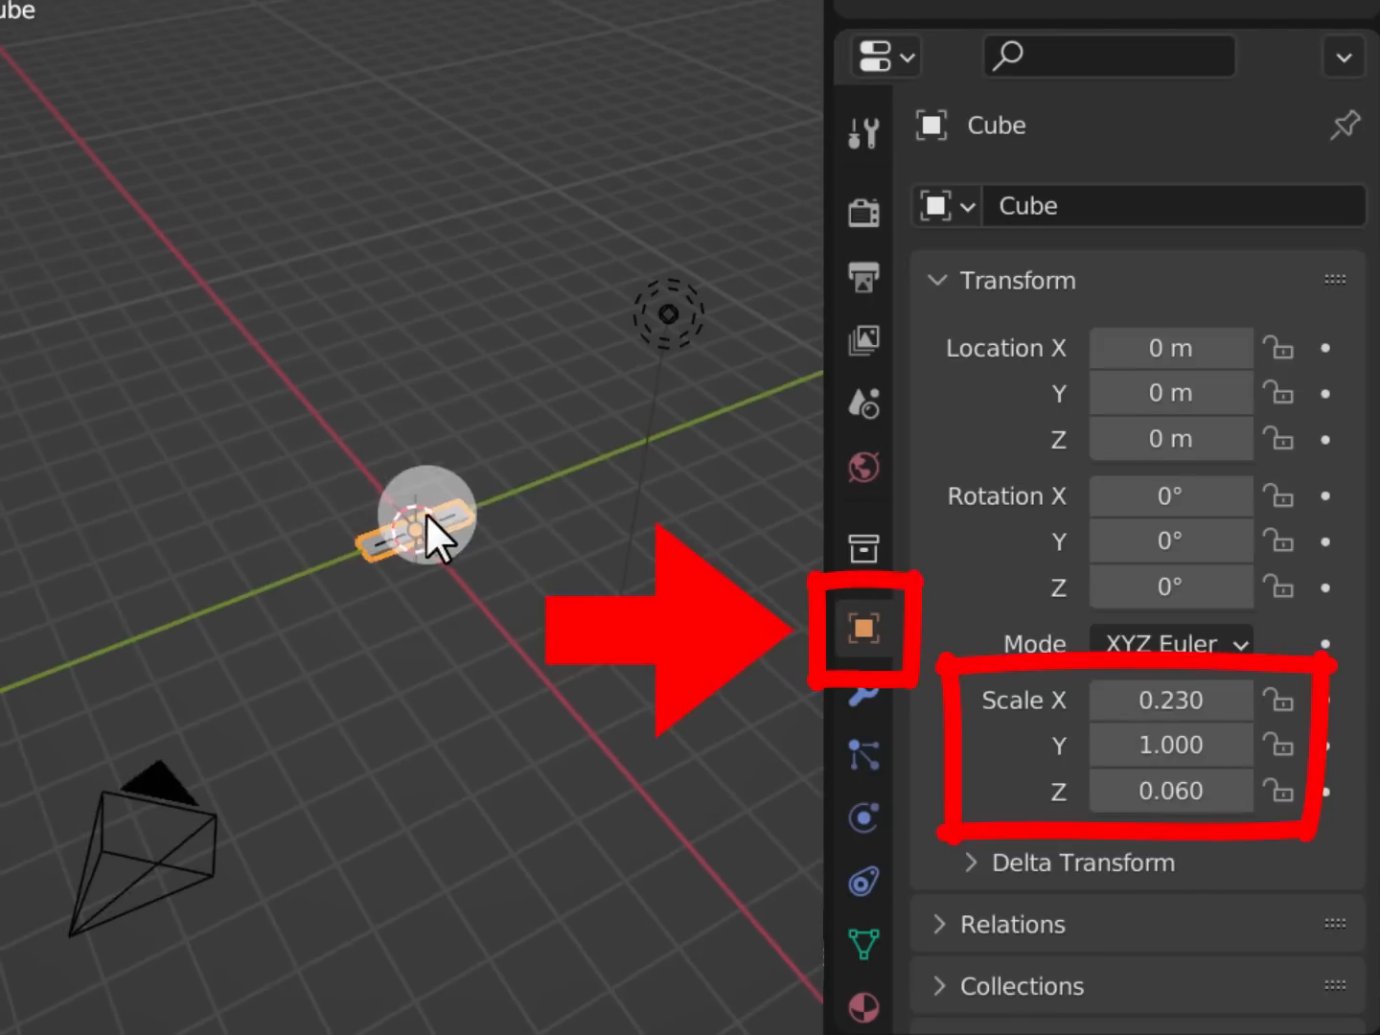
pyautogui.scroll(8, 563, 510)
pyautogui.scroll(4, 737, 515)
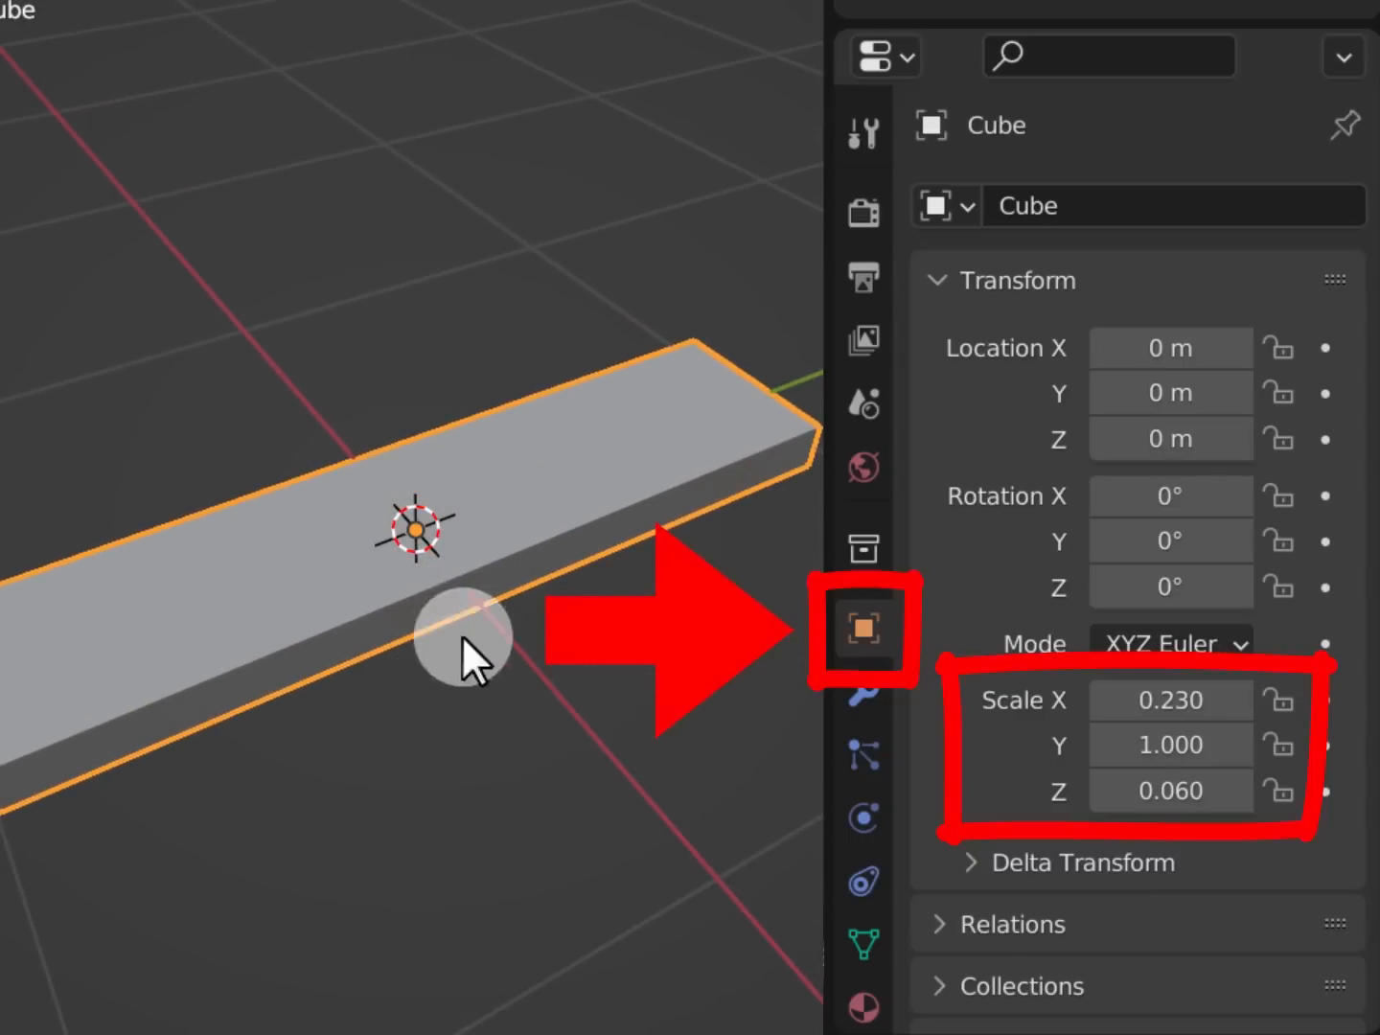
pyautogui.moveTo(460, 652); pyautogui.dragTo(473, 645, button='middle')
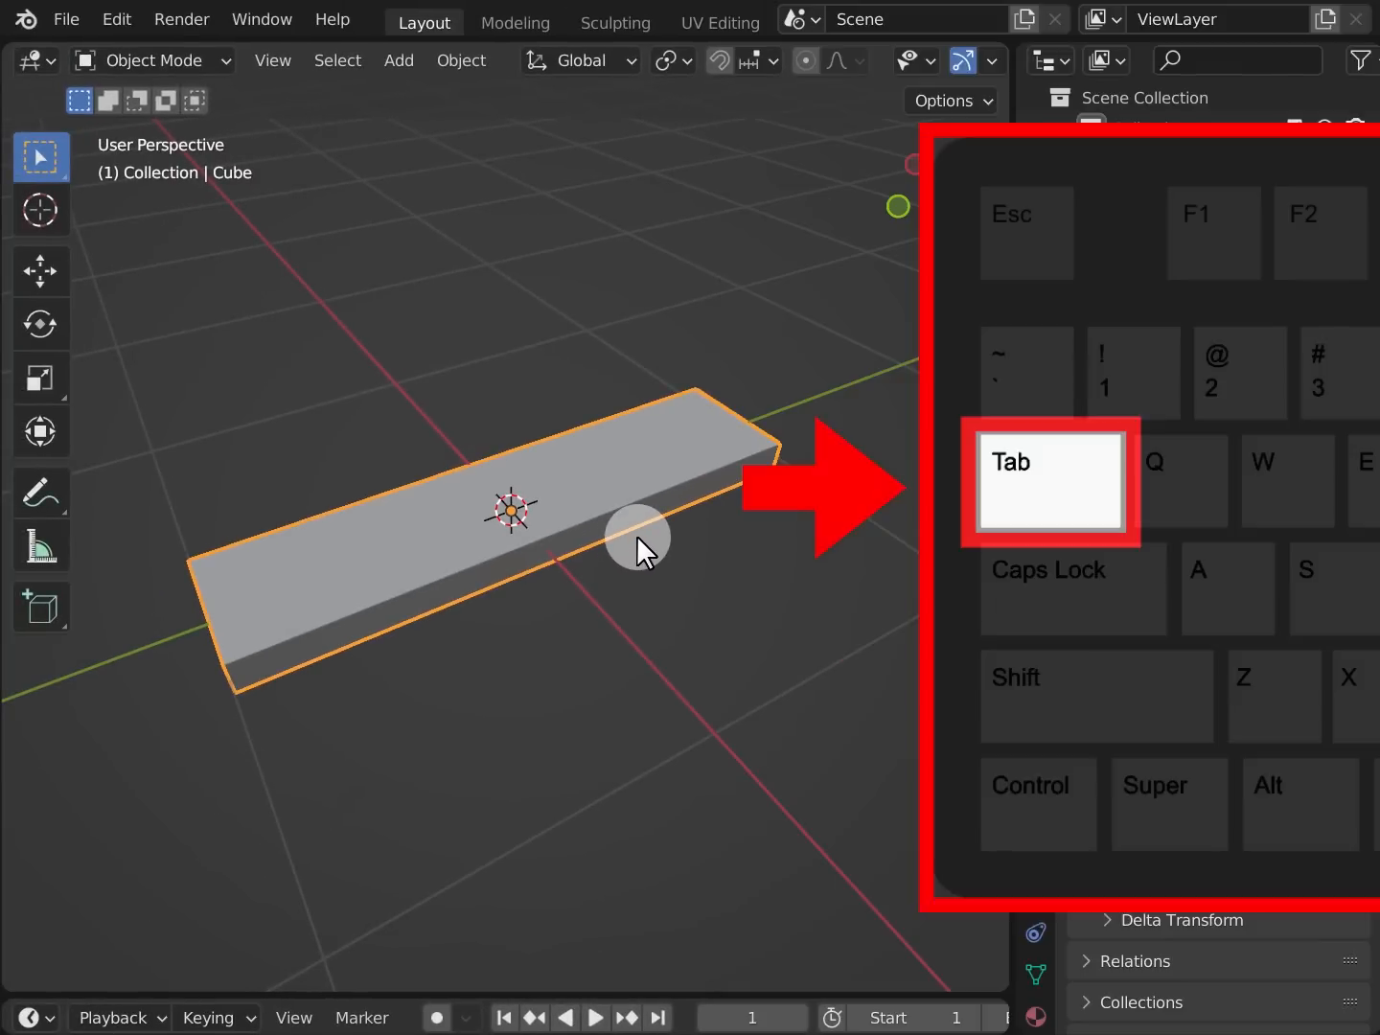
# Enter Edit Mode on the flattened slab, select its whole mesh and subdivide it once
pyautogui.keyDown('shift'); pyautogui.moveTo(638, 562); pyautogui.dragTo(625, 510, button='middle'); pyautogui.keyUp('shift')
pyautogui.press('Tab')
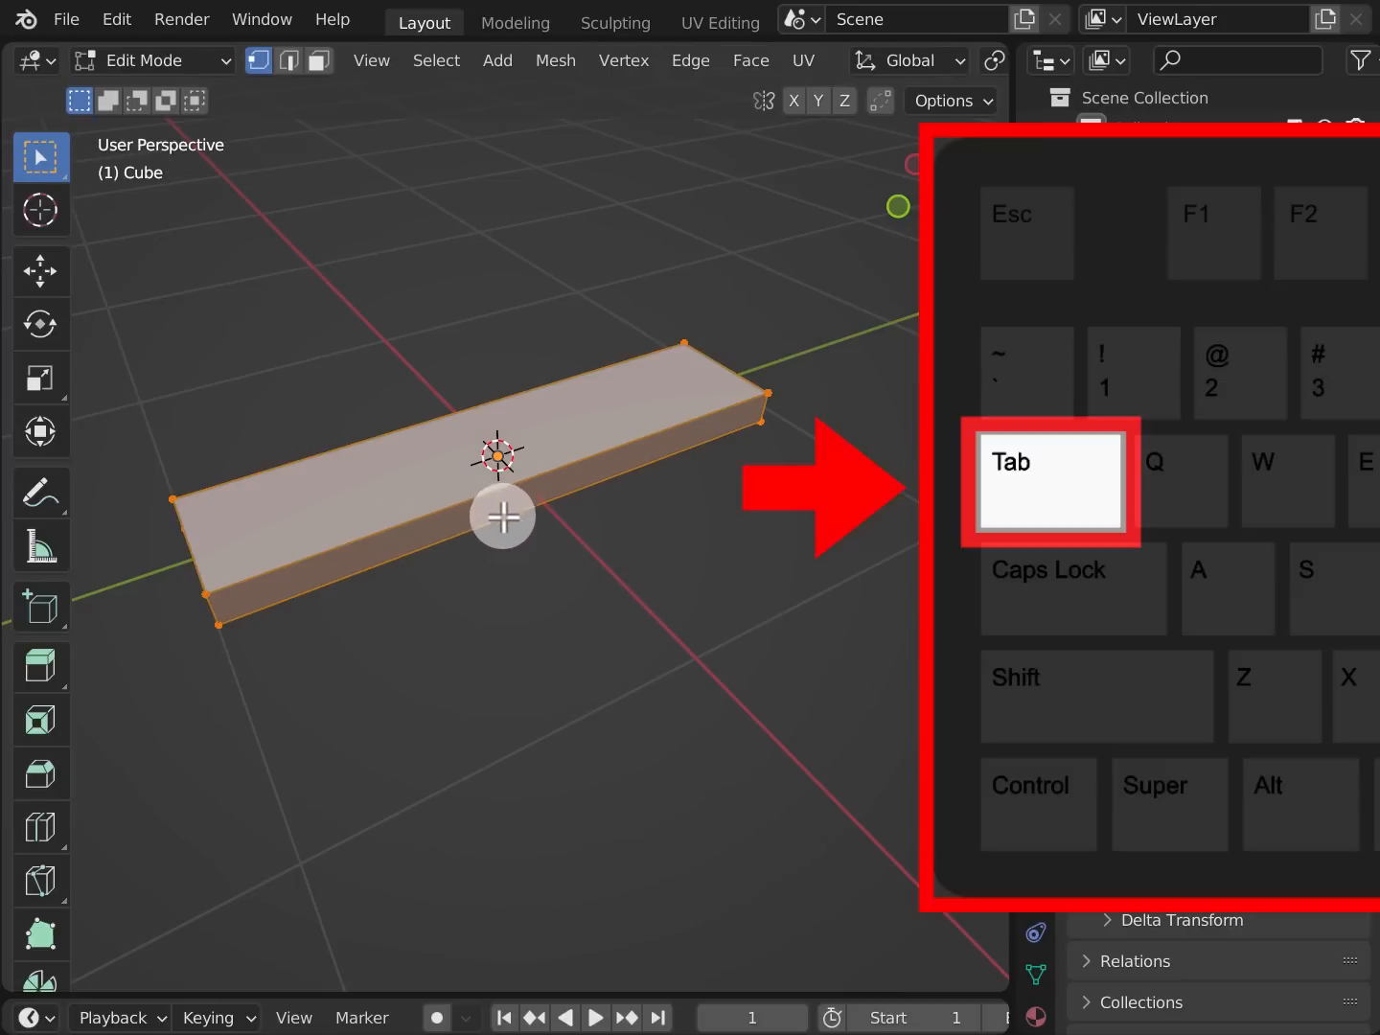
pyautogui.click(449, 66)
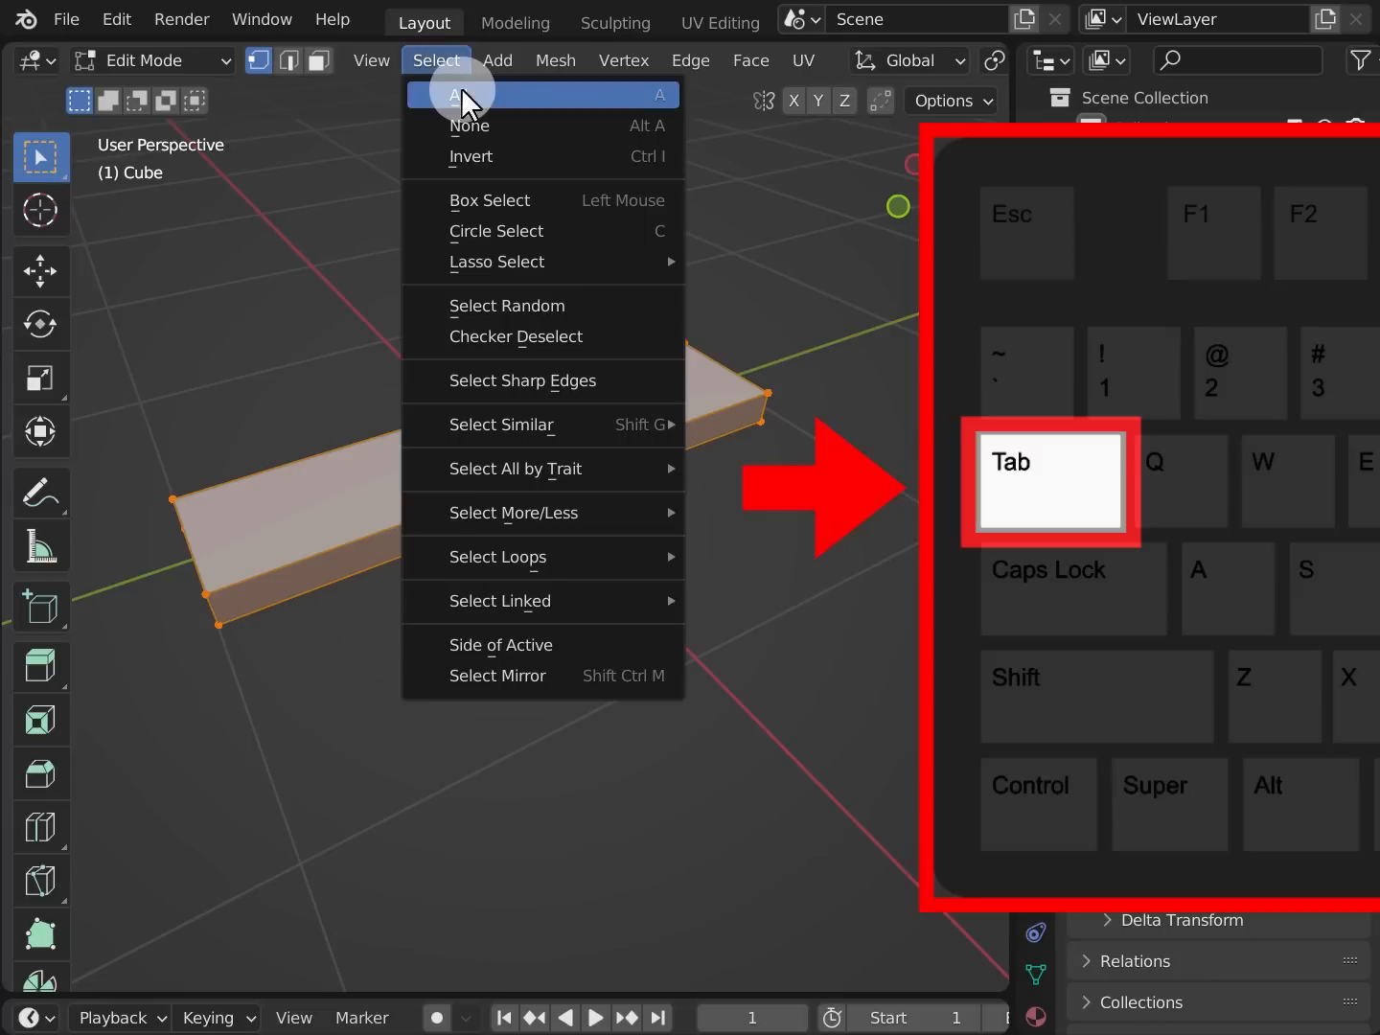
pyautogui.click(630, 96)
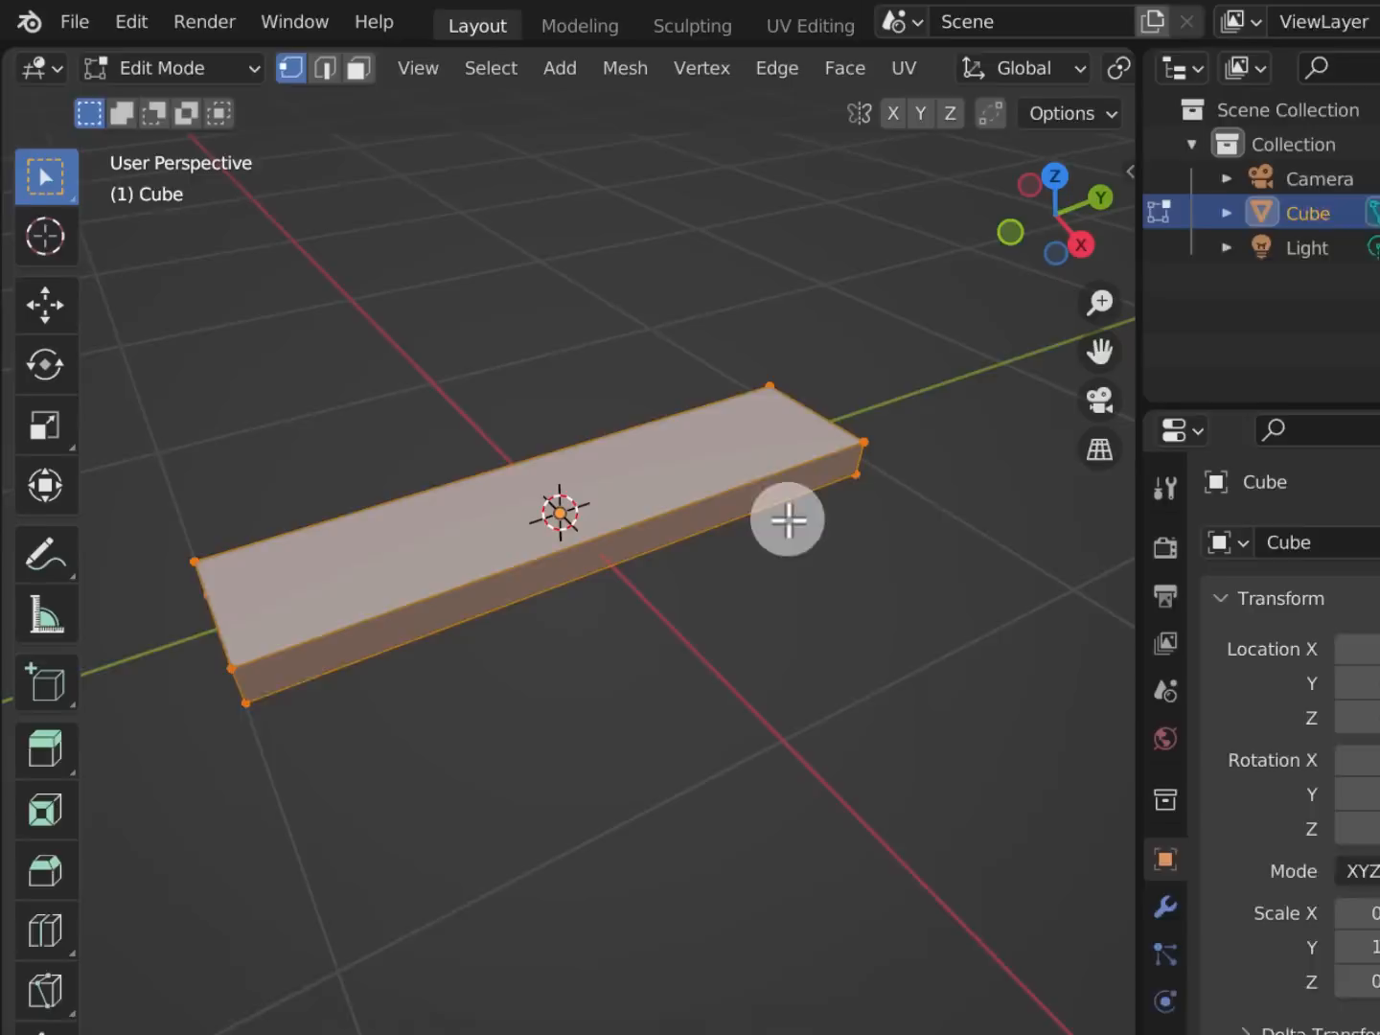
pyautogui.rightClick(698, 449)
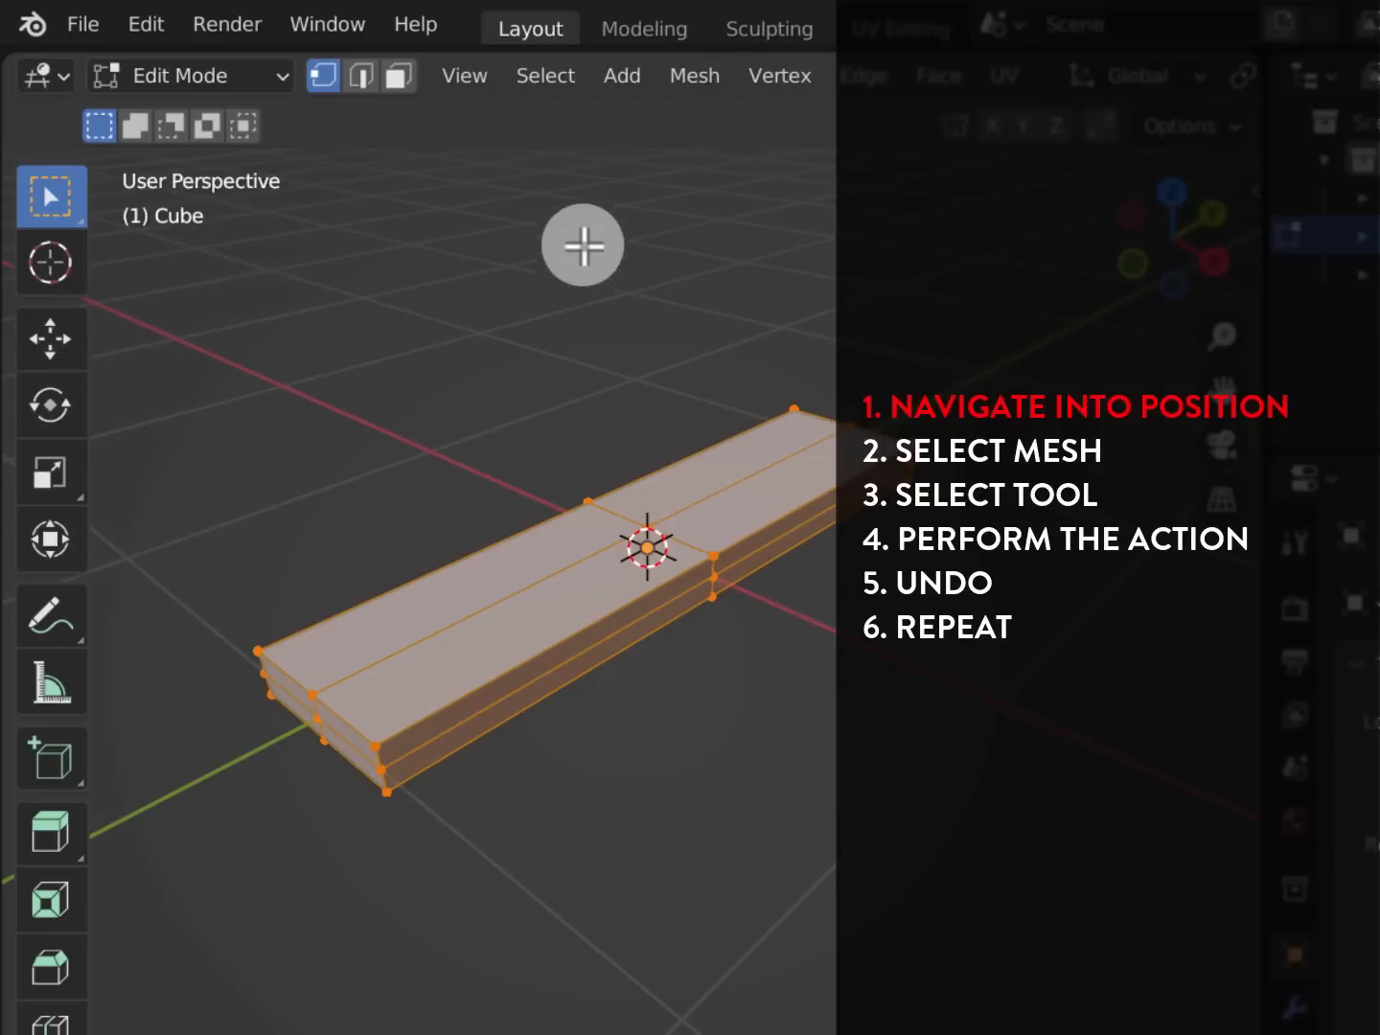
# Merge all the vertices of the slab's near end face at their center to form the blade's pointed tip
pyautogui.click(464, 75)
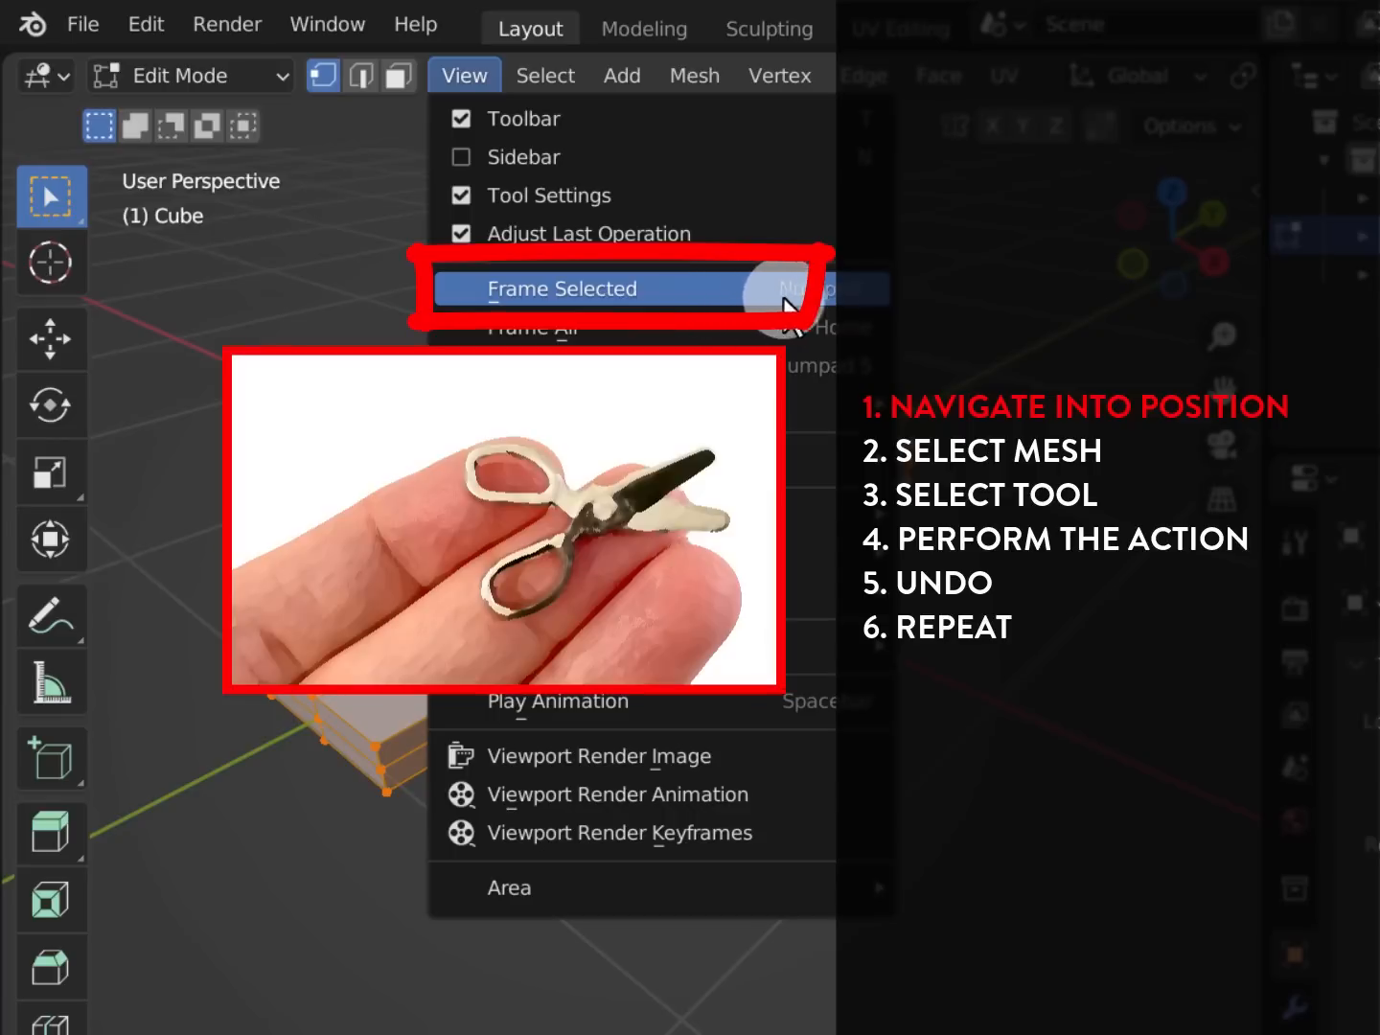
pyautogui.click(790, 304)
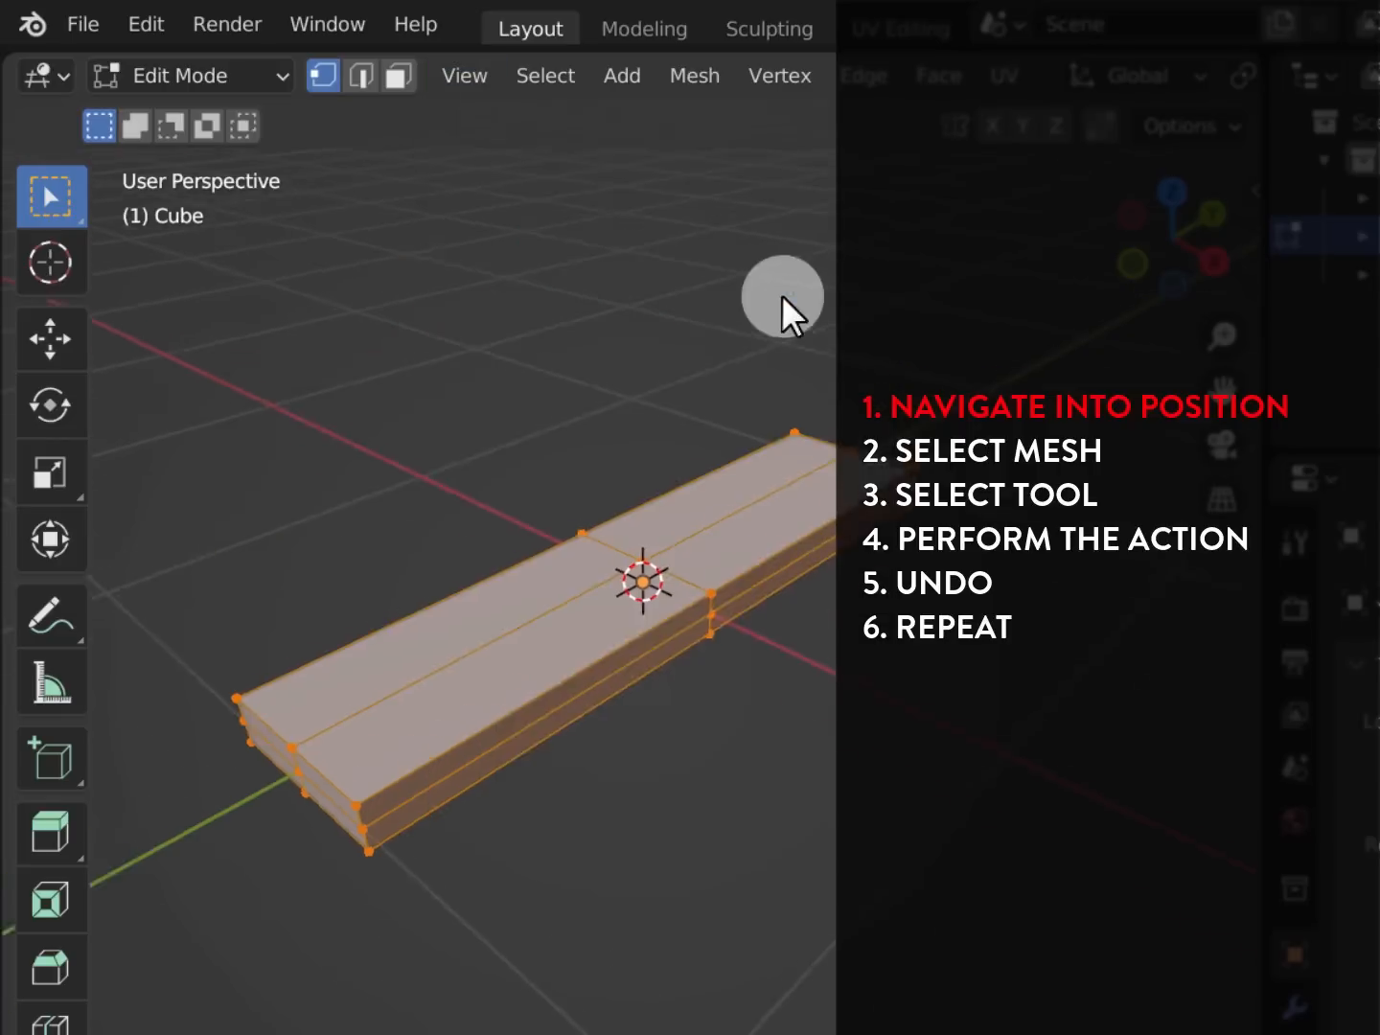
pyautogui.scroll(3, 632, 561)
pyautogui.moveTo(569, 708); pyautogui.dragTo(613, 635, button='middle')
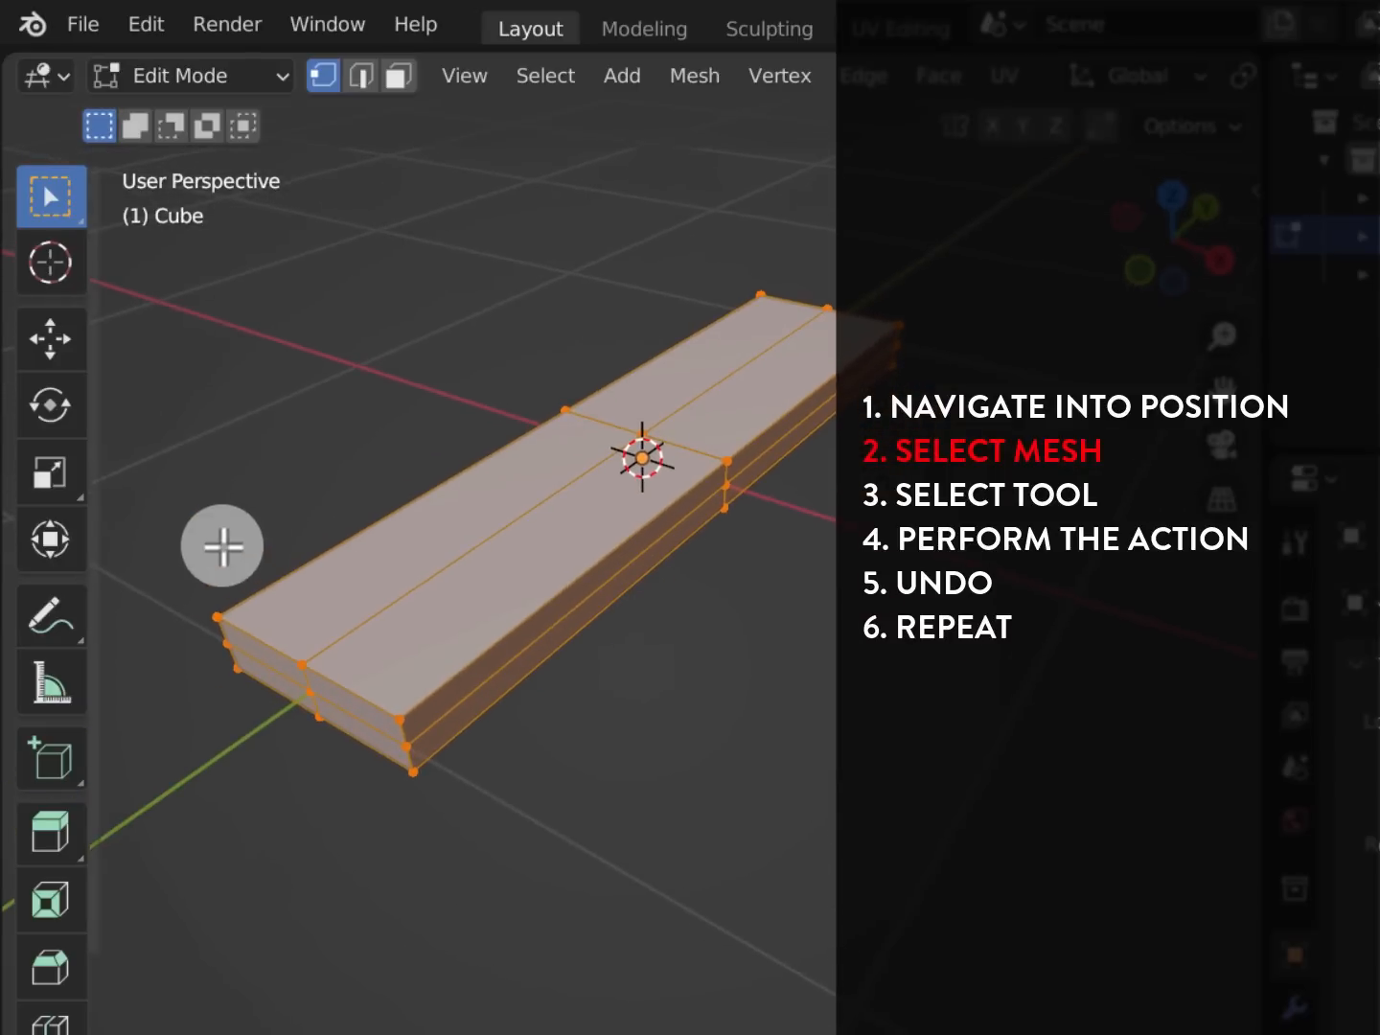
pyautogui.click(176, 543)
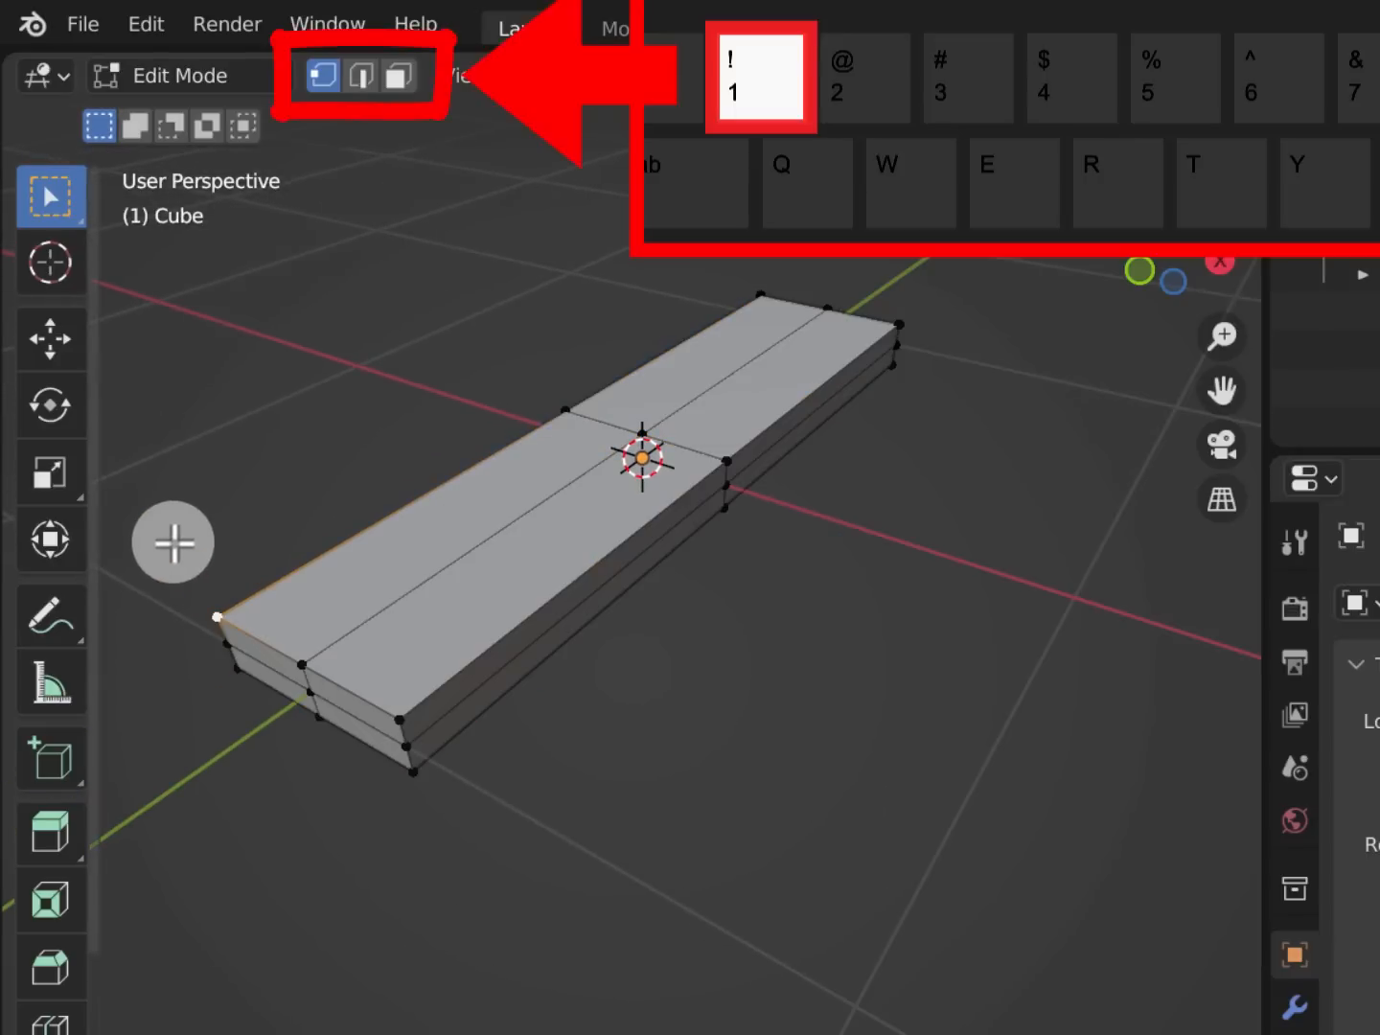
pyautogui.click(452, 376)
pyautogui.moveTo(185, 570)
pyautogui.mouseDown()
pyautogui.moveTo(367, 714)
pyautogui.moveTo(459, 814)
pyautogui.mouseUp()
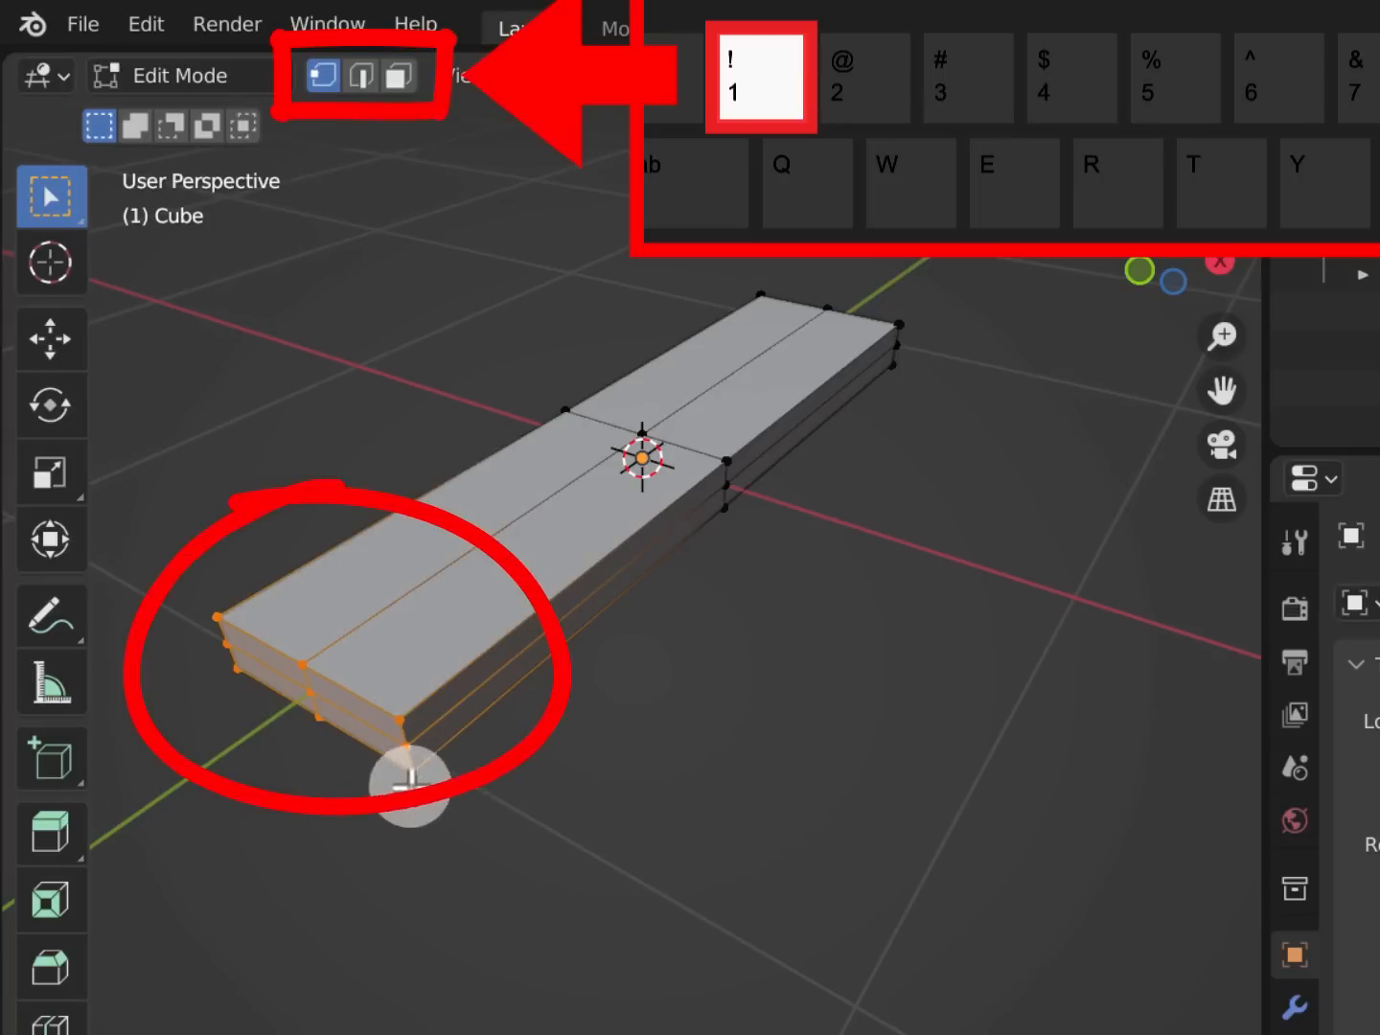
pyautogui.moveTo(416, 748)
pyautogui.mouseDown(button='middle')
pyautogui.moveTo(456, 776)
pyautogui.moveTo(446, 792)
pyautogui.moveTo(444, 690)
pyautogui.moveTo(431, 705)
pyautogui.mouseUp(button='middle')
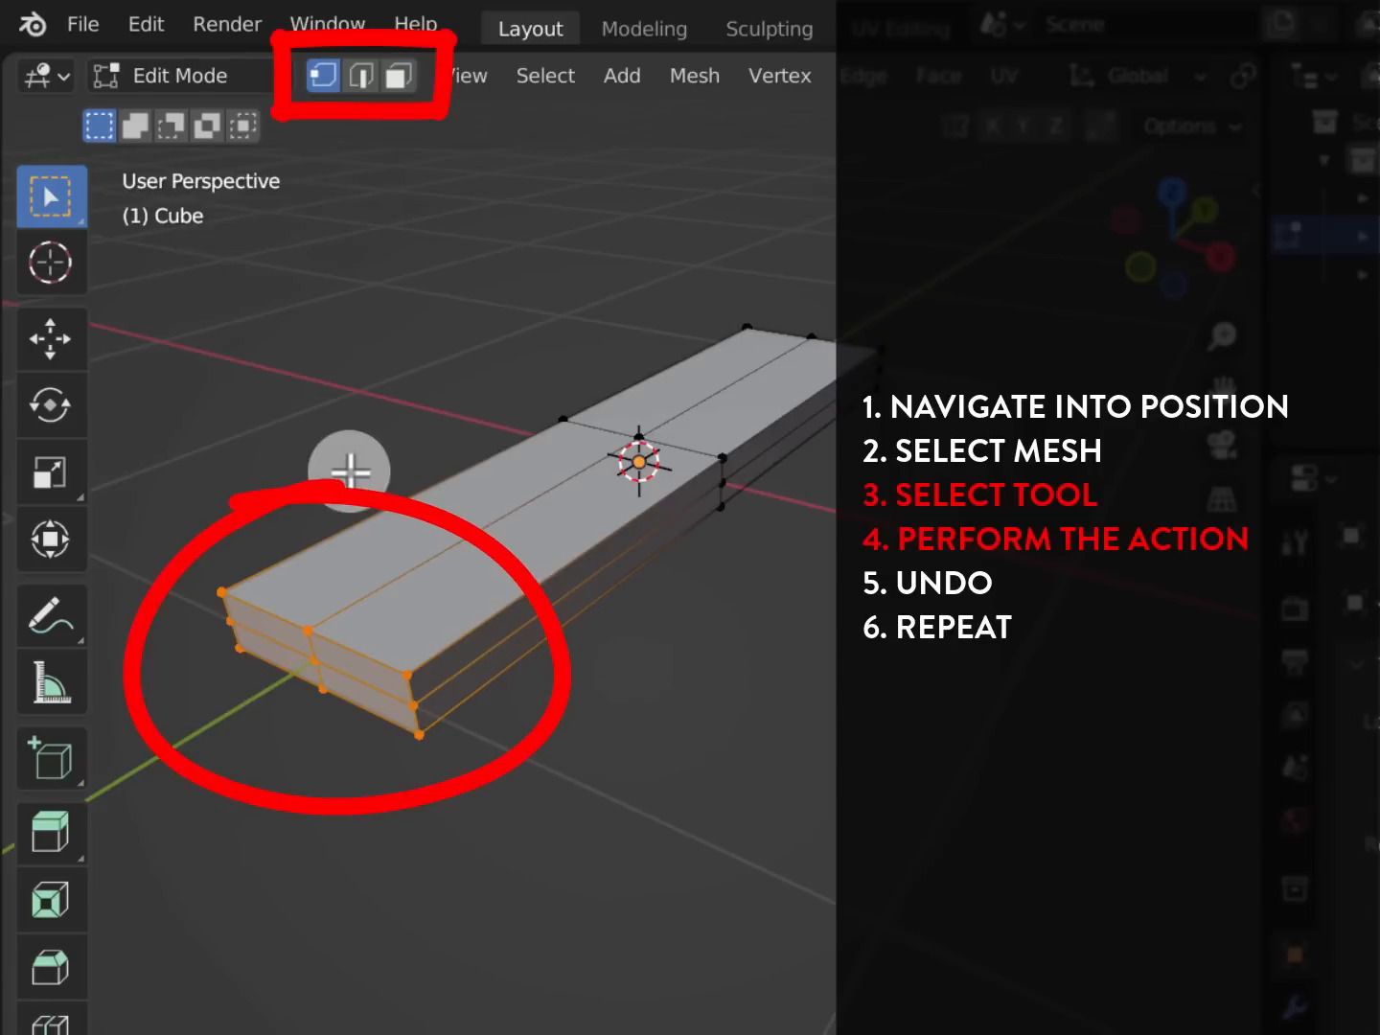
pyautogui.press('m')
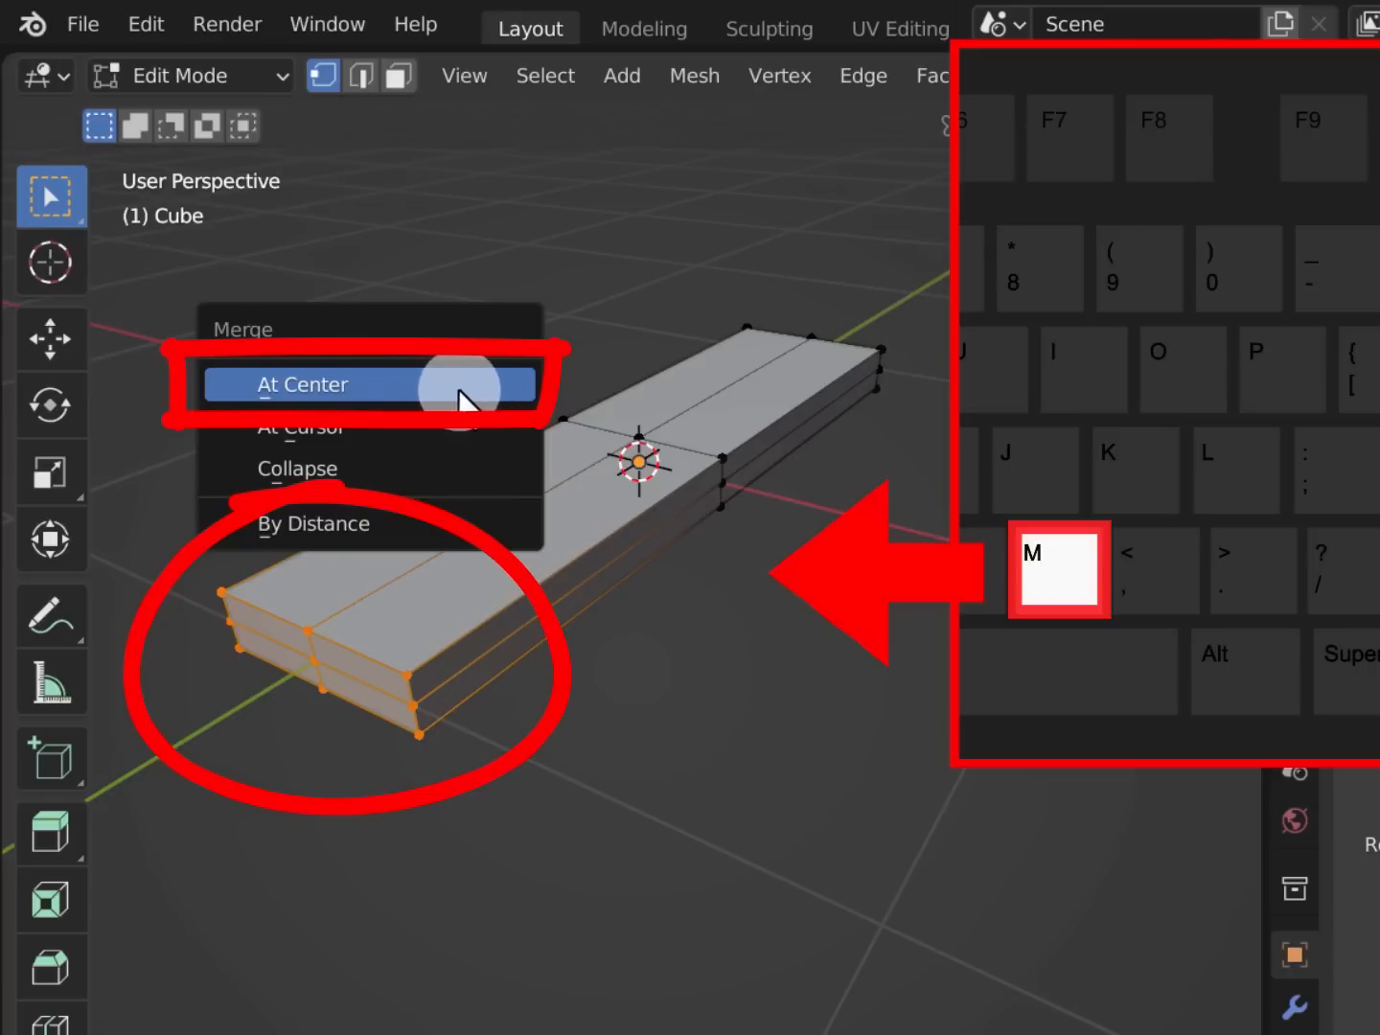
pyautogui.click(488, 396)
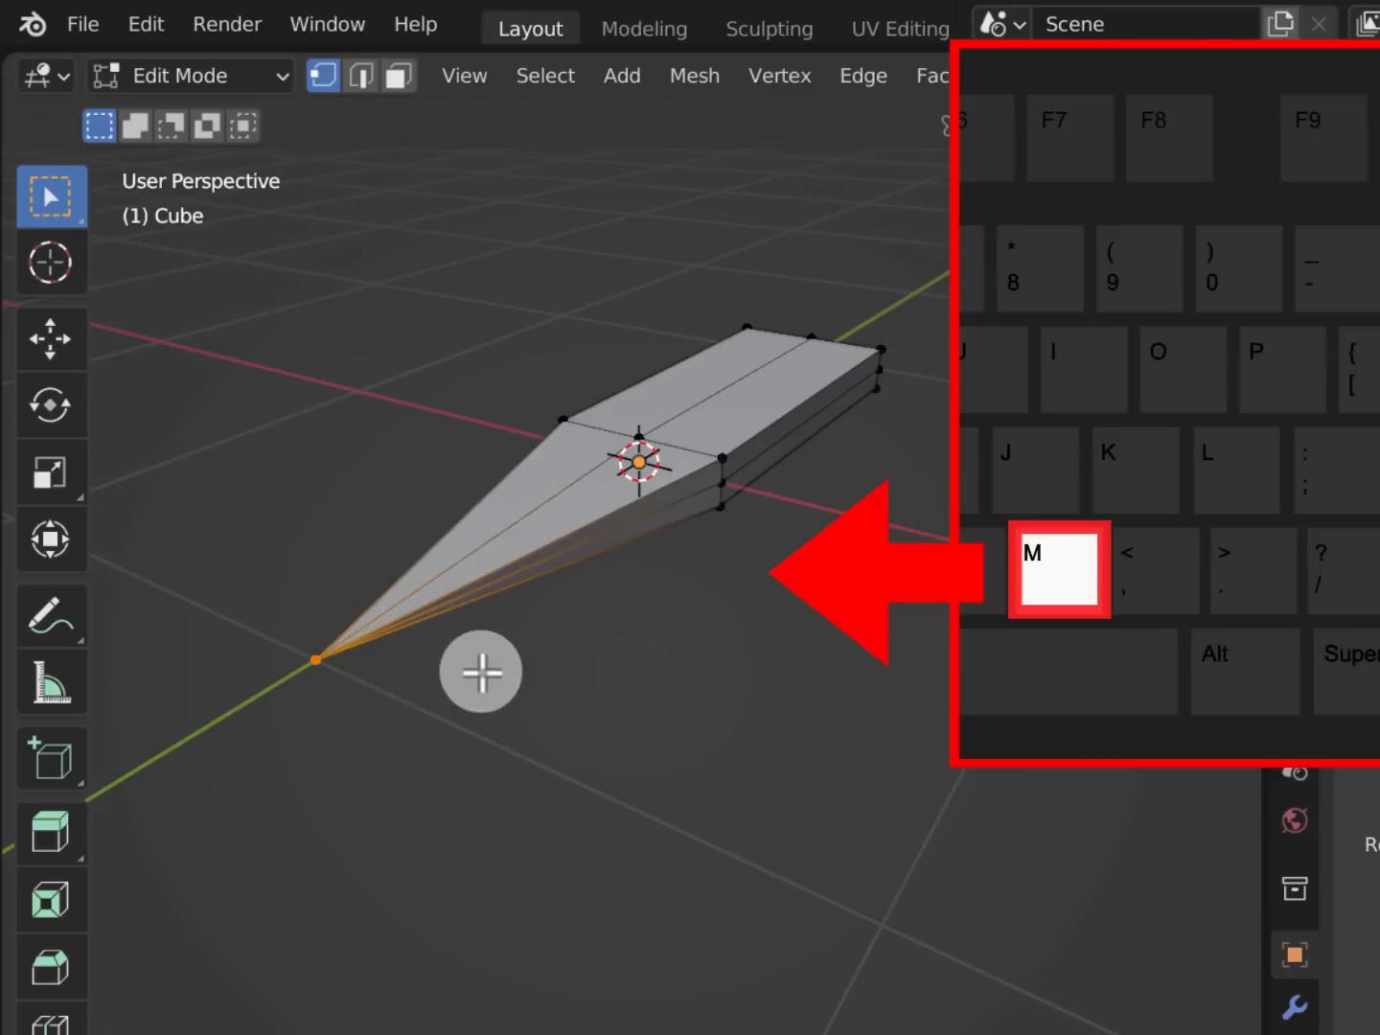
# On one long side, merge the three middle vertices and the three far-end corner vertices, each group at its center
pyautogui.moveTo(776, 565); pyautogui.dragTo(701, 444)
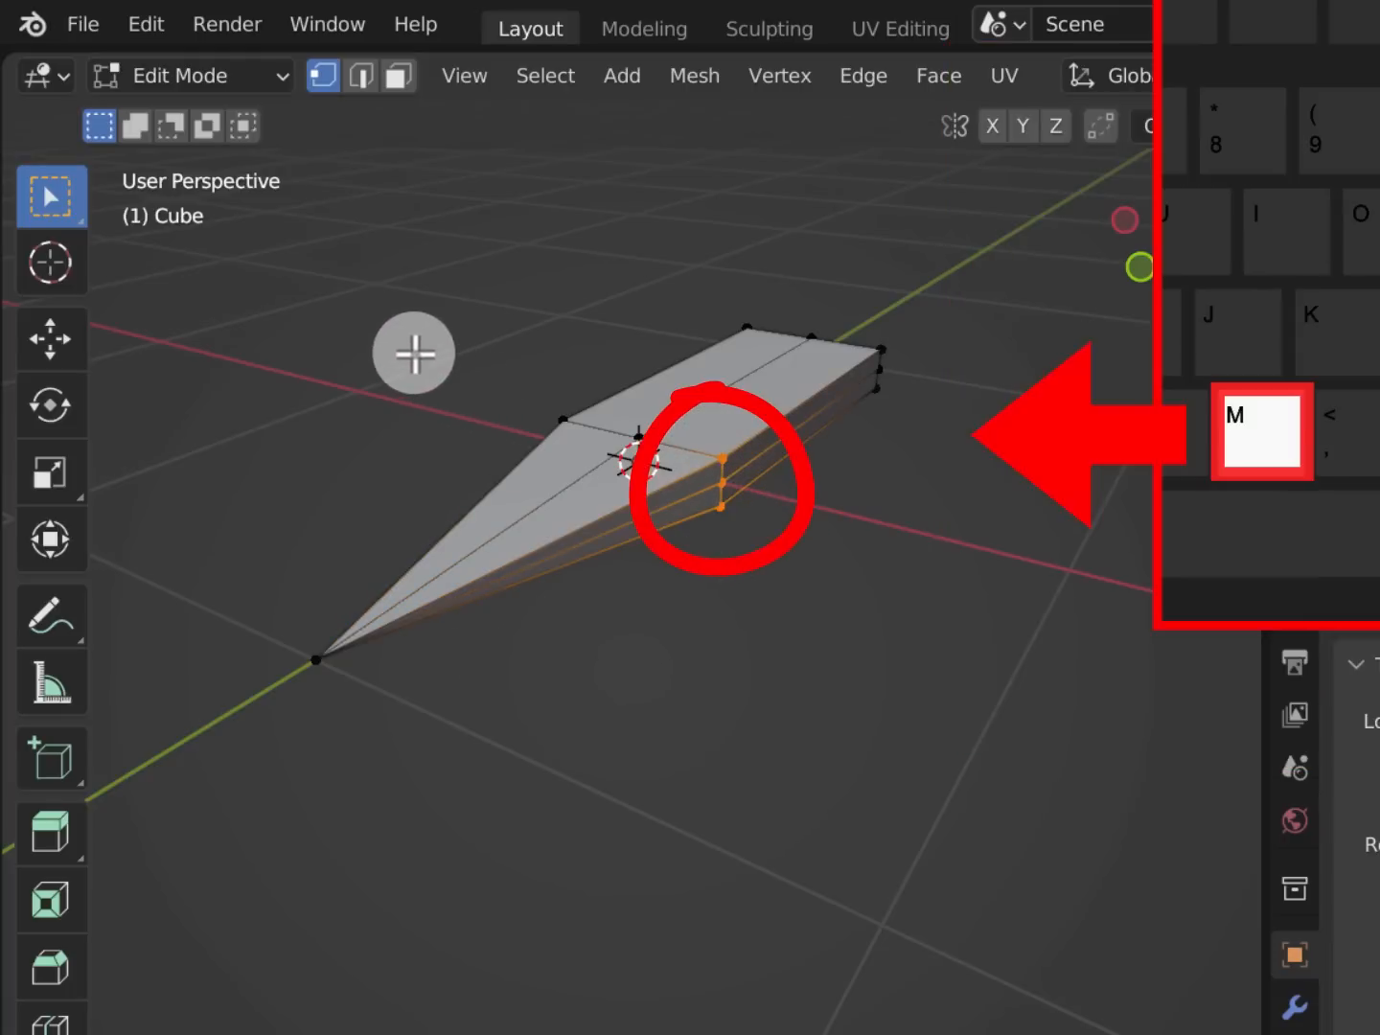
pyautogui.press('m')
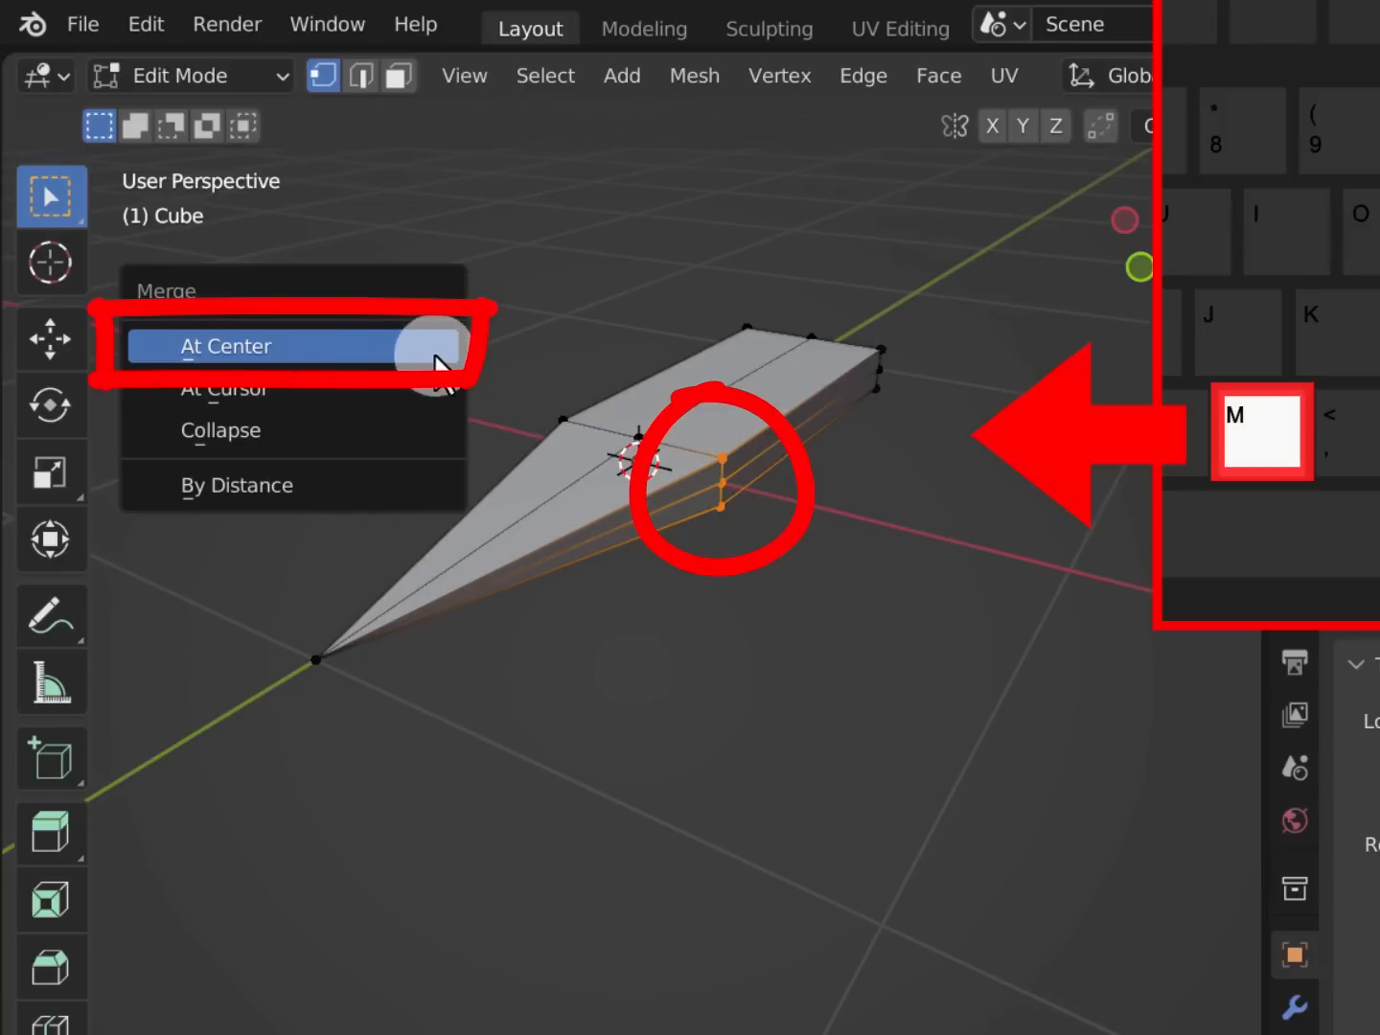
pyautogui.click(426, 361)
pyautogui.moveTo(911, 472); pyautogui.dragTo(870, 331)
pyautogui.press('m')
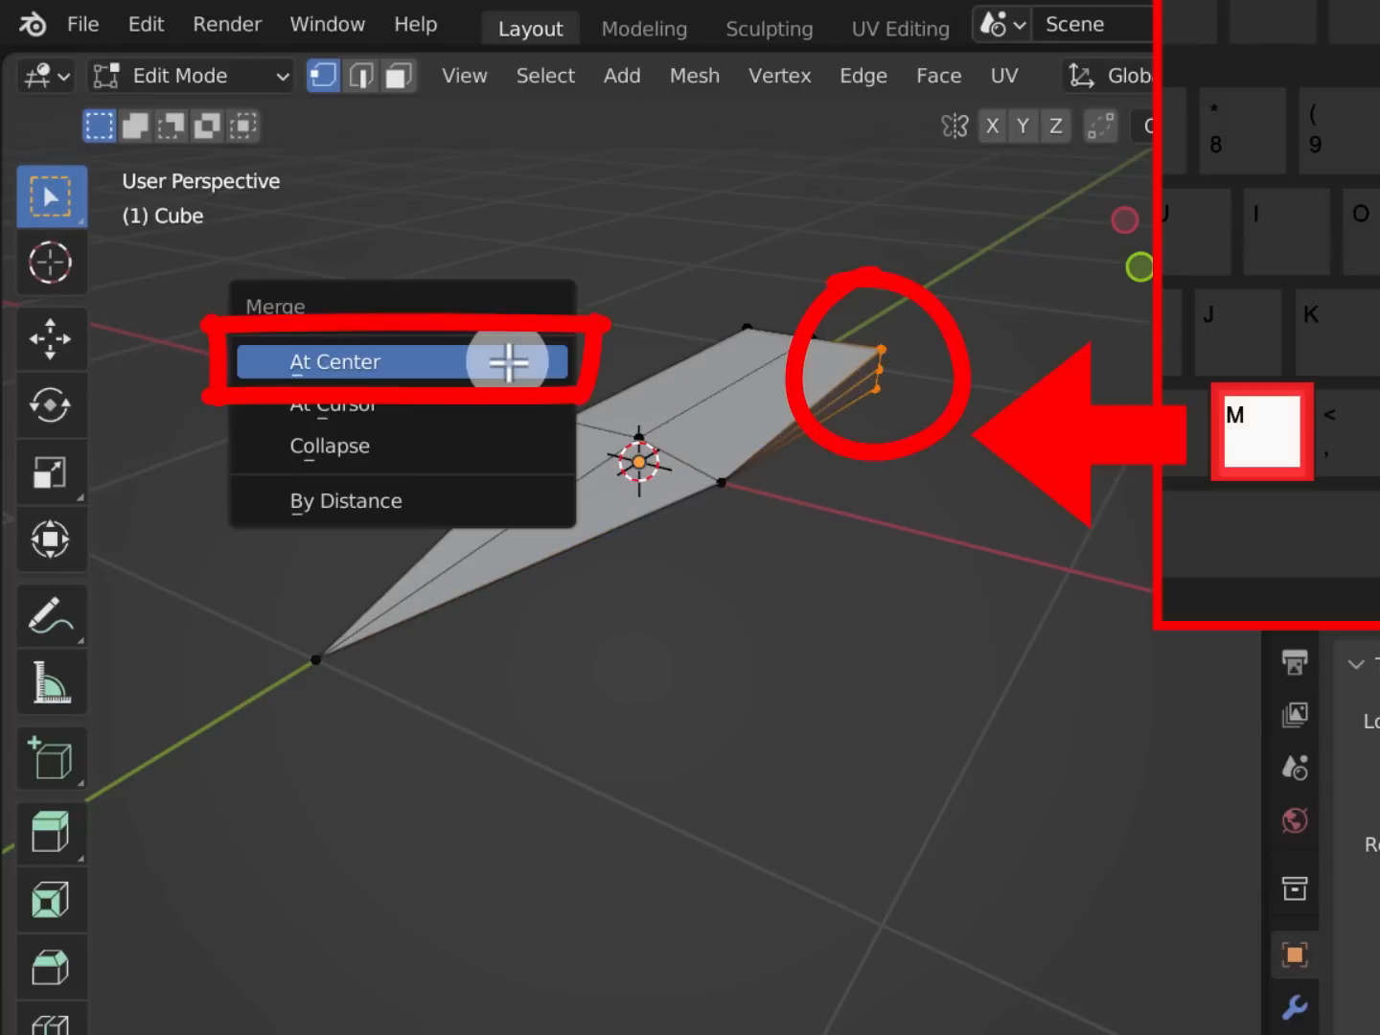
pyautogui.click(506, 358)
# Sharpen the opposite long side by merging its three middle and its three end corner vertices, each group at center
pyautogui.moveTo(595, 478)
pyautogui.mouseDown(button='middle')
pyautogui.moveTo(637, 496)
pyautogui.moveTo(881, 495)
pyautogui.moveTo(656, 542)
pyautogui.moveTo(763, 518)
pyautogui.mouseUp(button='middle')
pyautogui.moveTo(542, 550); pyautogui.dragTo(571, 431)
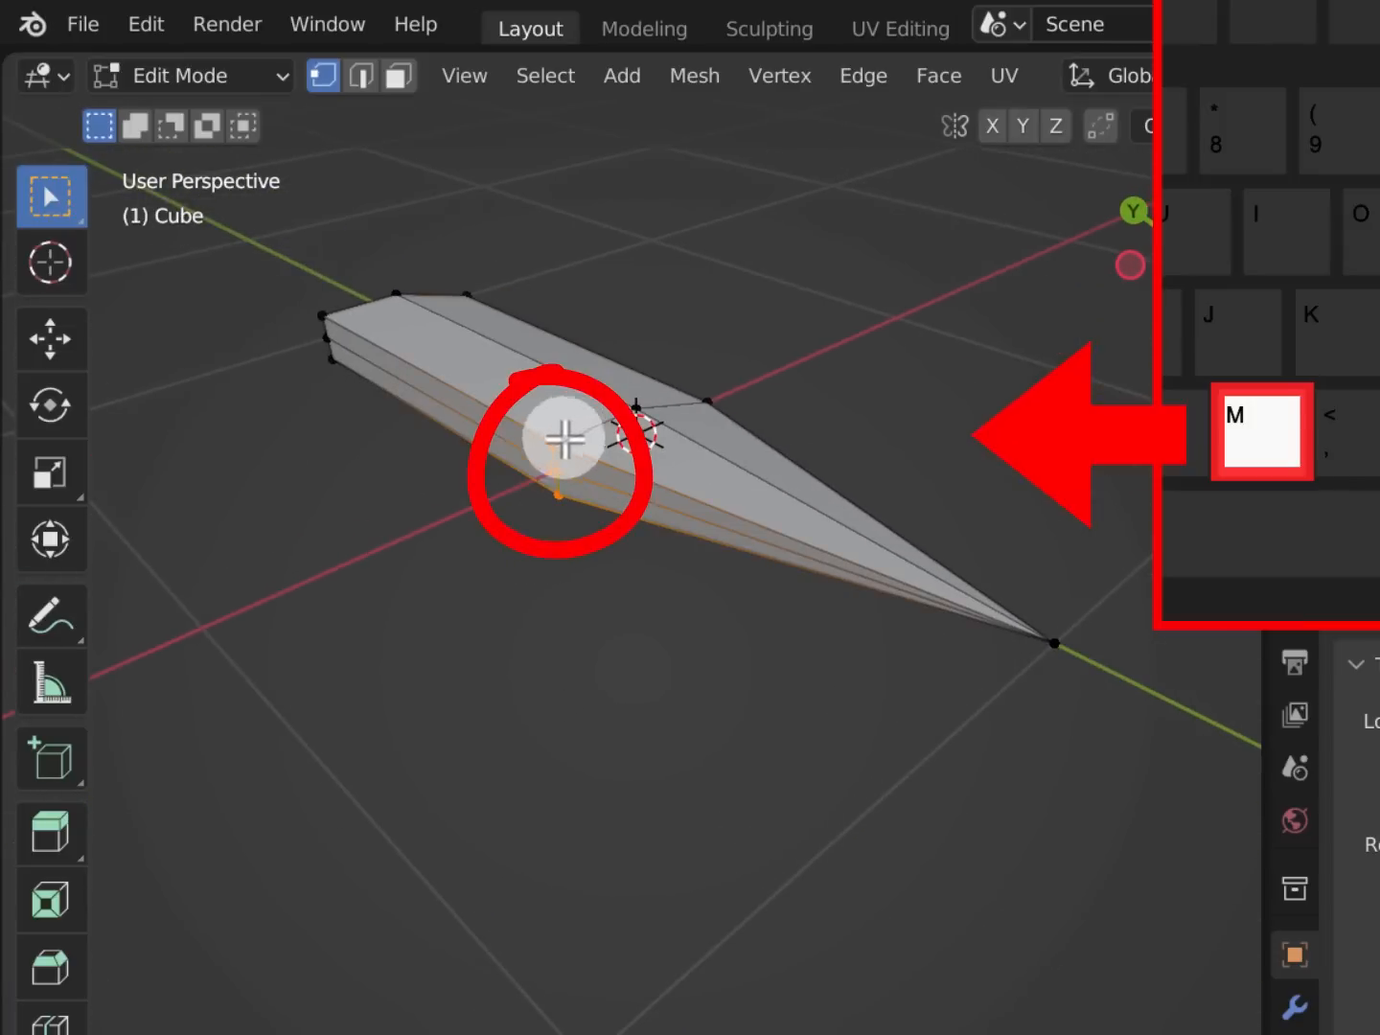
pyautogui.press('m')
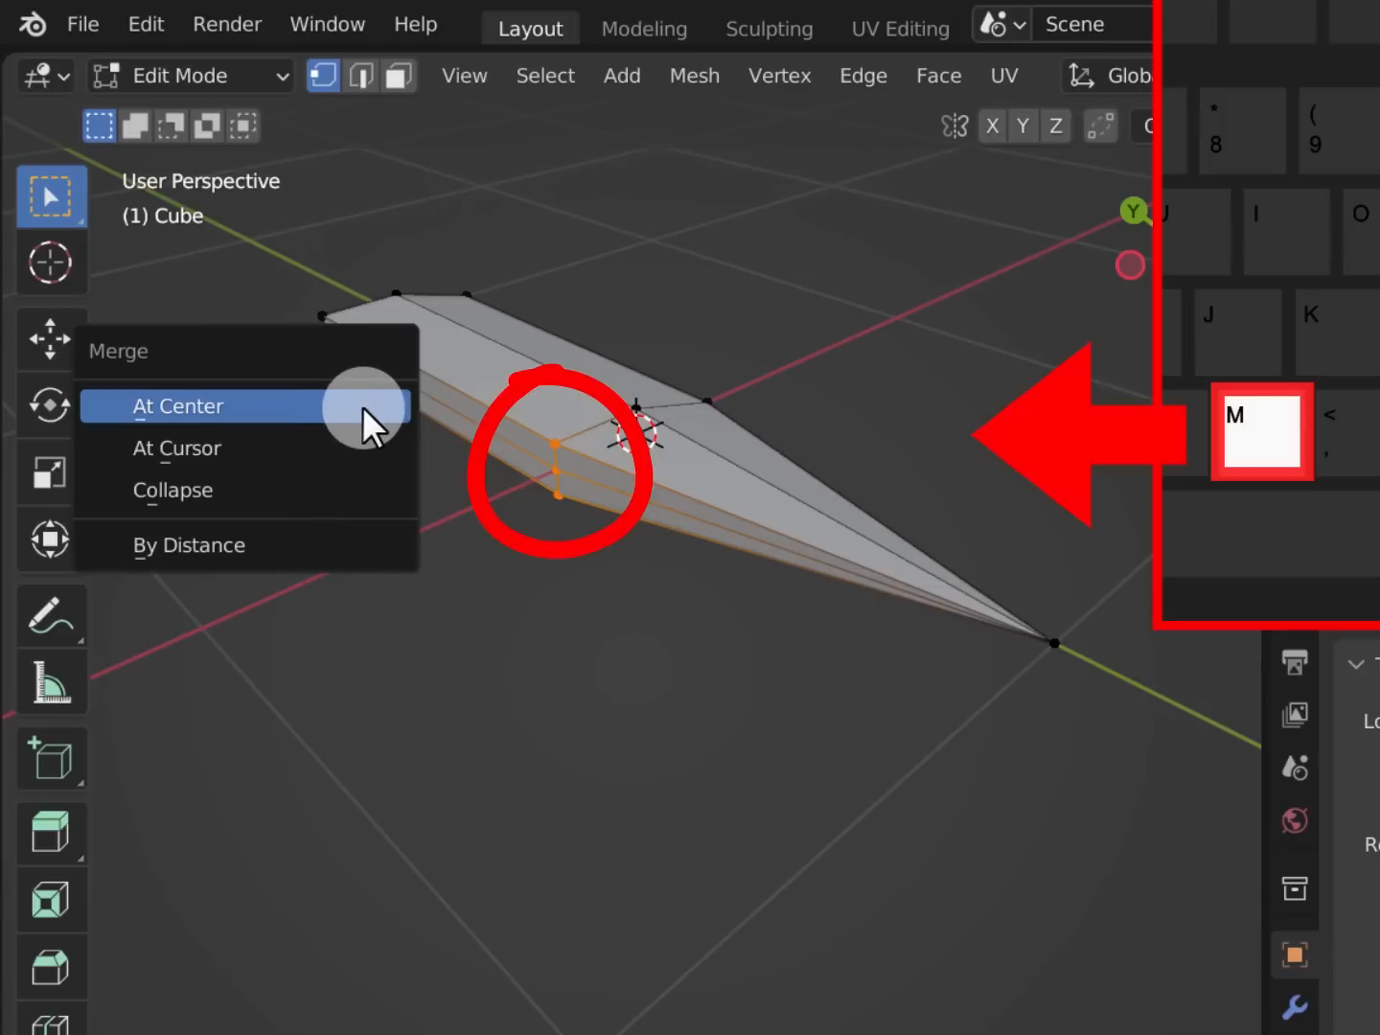
pyautogui.click(362, 407)
pyautogui.moveTo(305, 305); pyautogui.dragTo(342, 381)
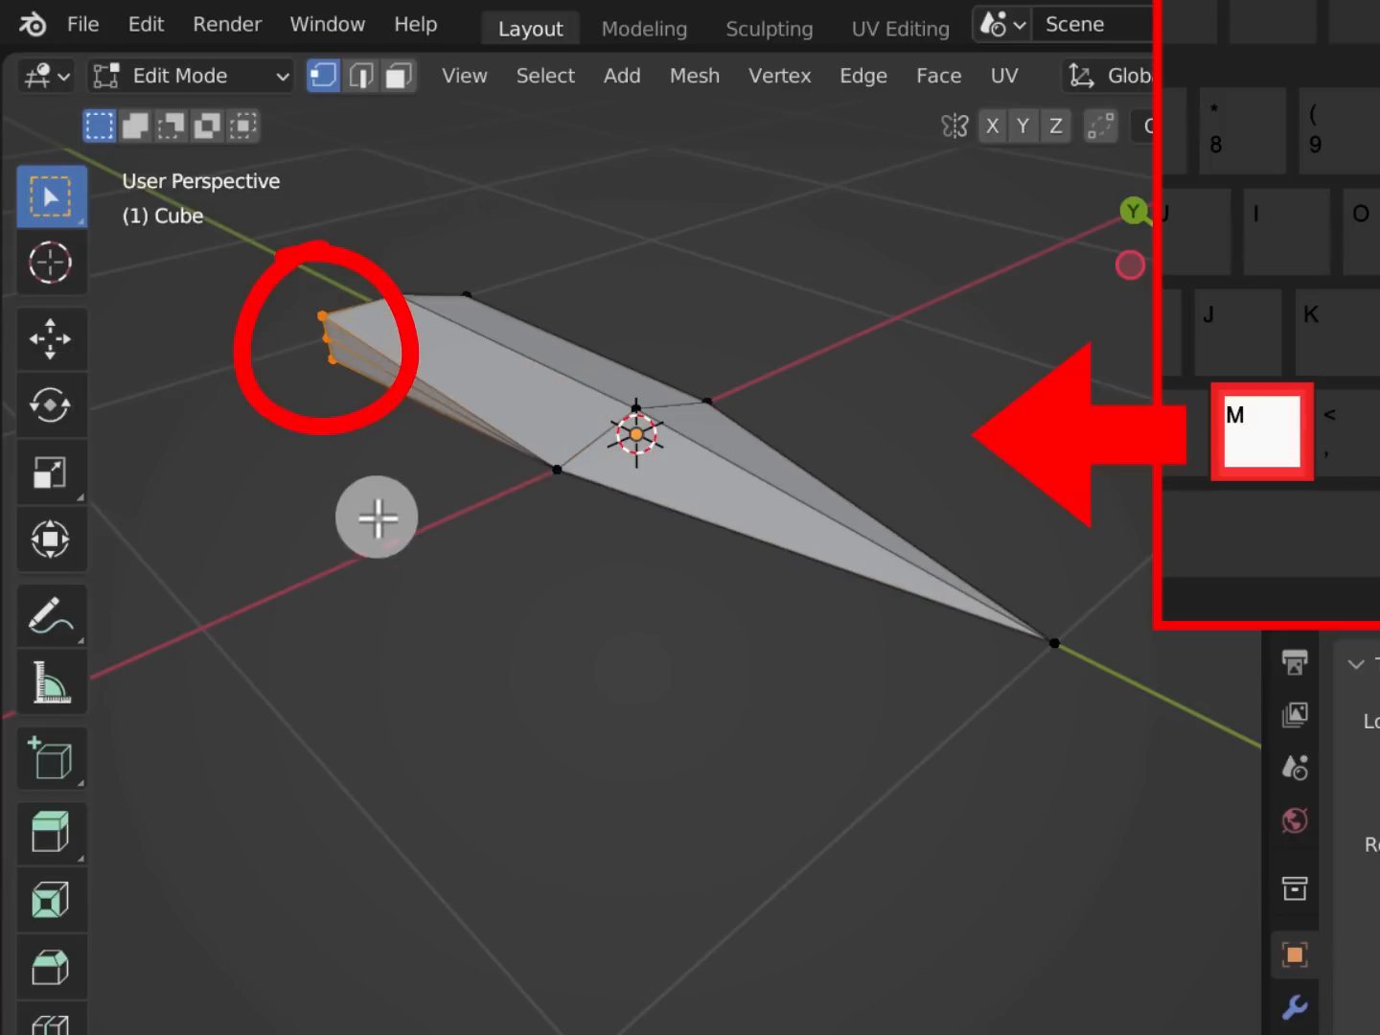
pyautogui.press('m')
pyautogui.click(389, 523)
# Return to Object Mode and deselect the finished blade
pyautogui.moveTo(419, 437); pyautogui.dragTo(530, 533, button='middle')
pyautogui.moveTo(429, 533); pyautogui.dragTo(531, 671)
pyautogui.moveTo(549, 576); pyautogui.dragTo(478, 653, button='middle')
pyautogui.click(722, 634)
pyautogui.keyDown('shift'); pyautogui.moveTo(658, 605); pyautogui.dragTo(669, 609, button='middle'); pyautogui.keyUp('shift')
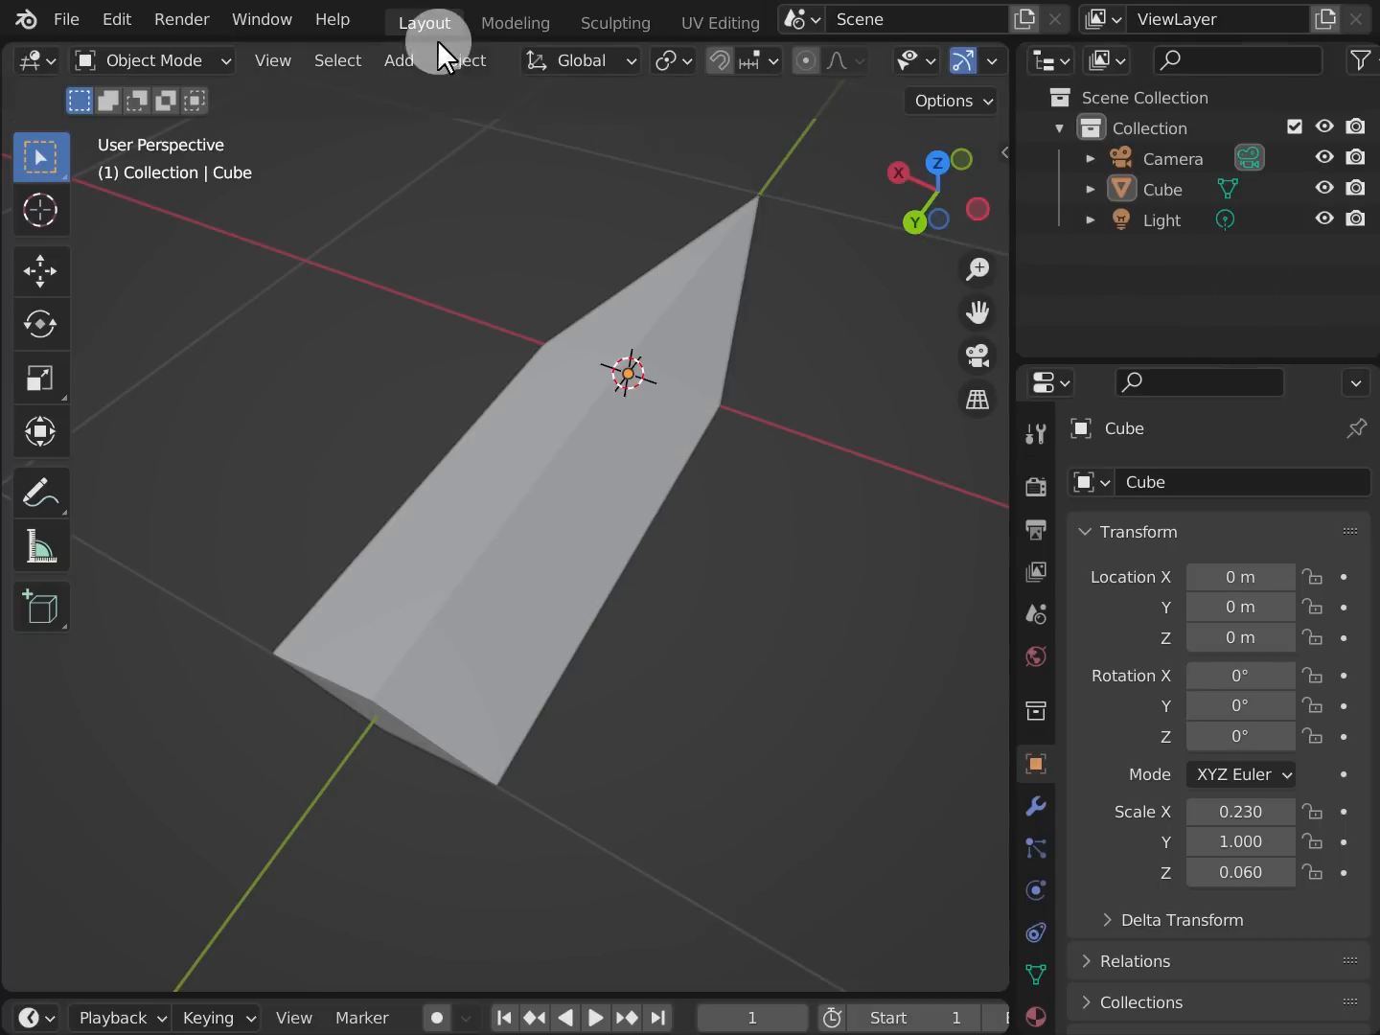
# Open the Save & Load preferences and look at the Auto Save settings and the Recover commands
pyautogui.click(115, 20)
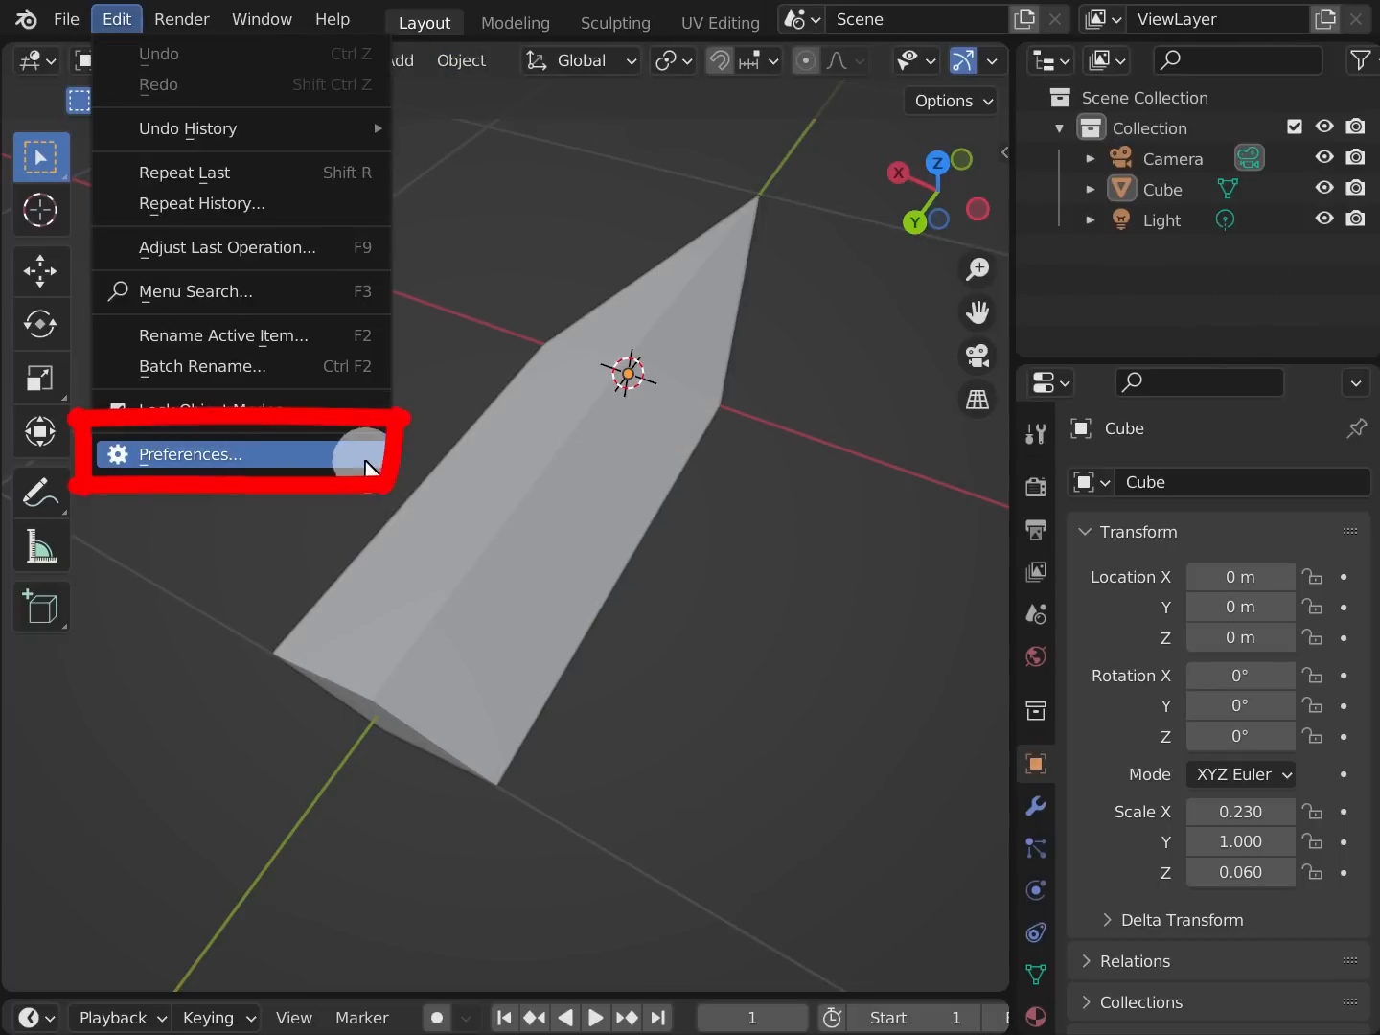
pyautogui.click(370, 461)
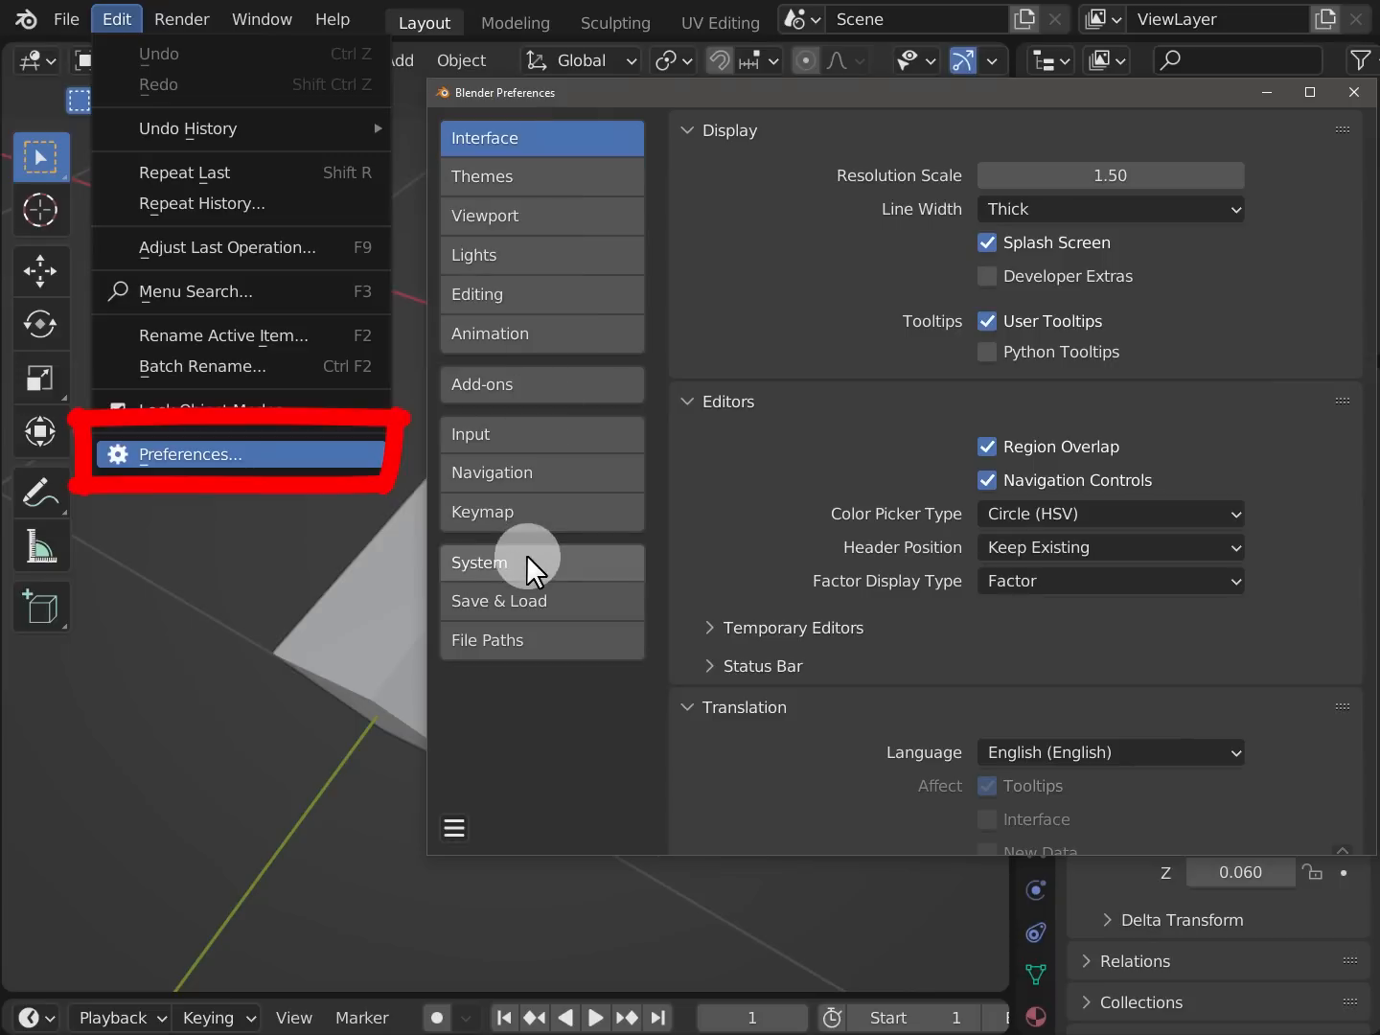
pyautogui.click(548, 606)
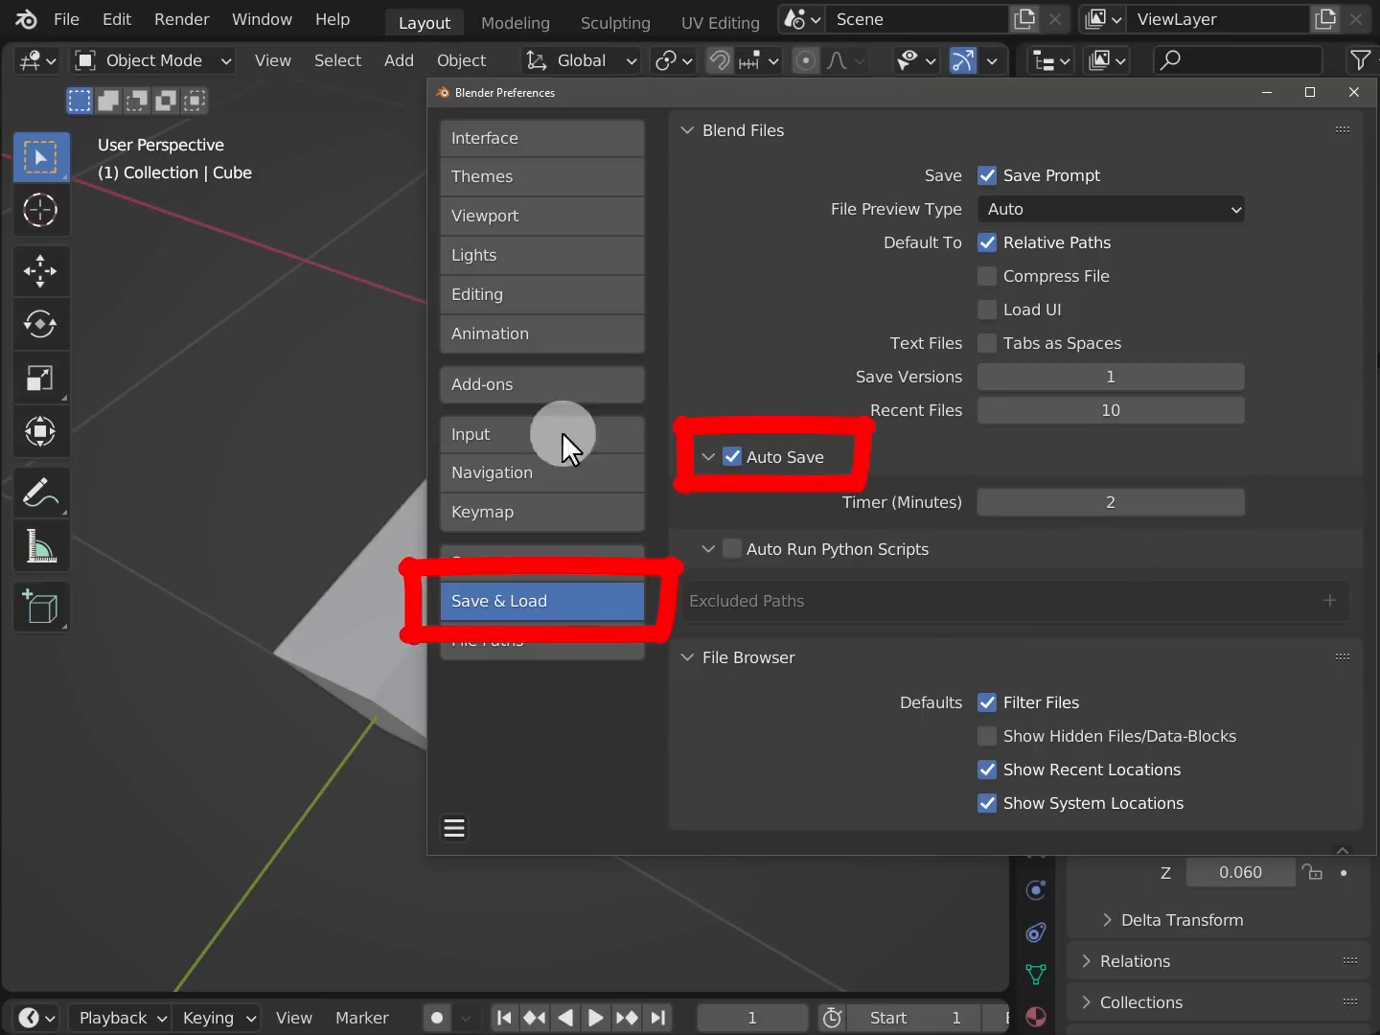
pyautogui.click(67, 22)
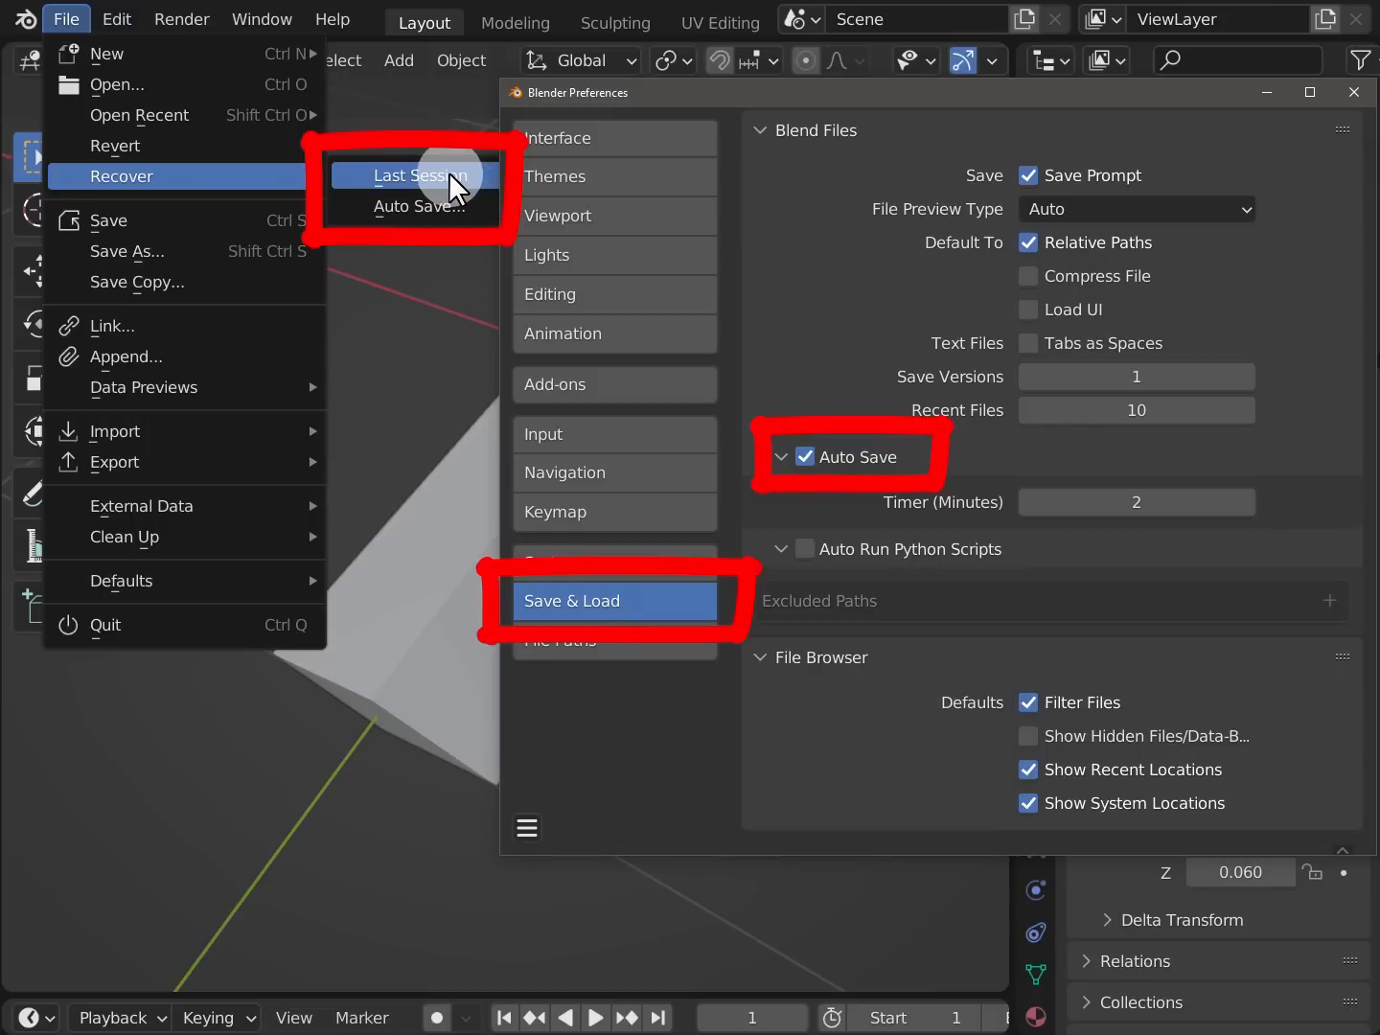
pyautogui.click(446, 347)
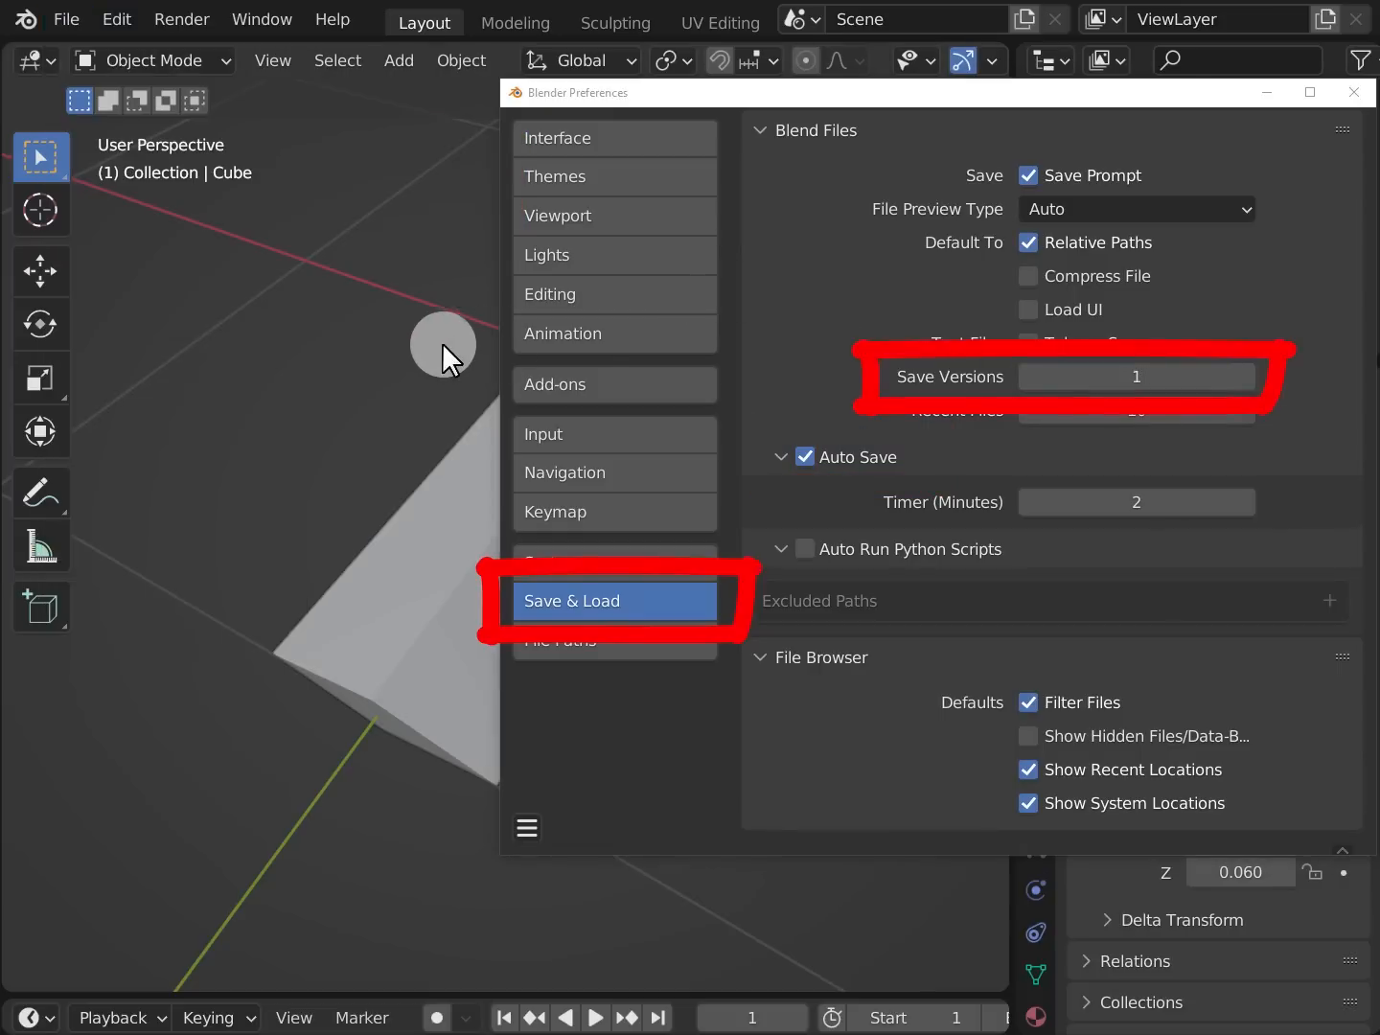
# Set Save Versions to 20 in the Save & Load preferences
pyautogui.click(1133, 379)
pyautogui.write('20')
pyautogui.press('Return')
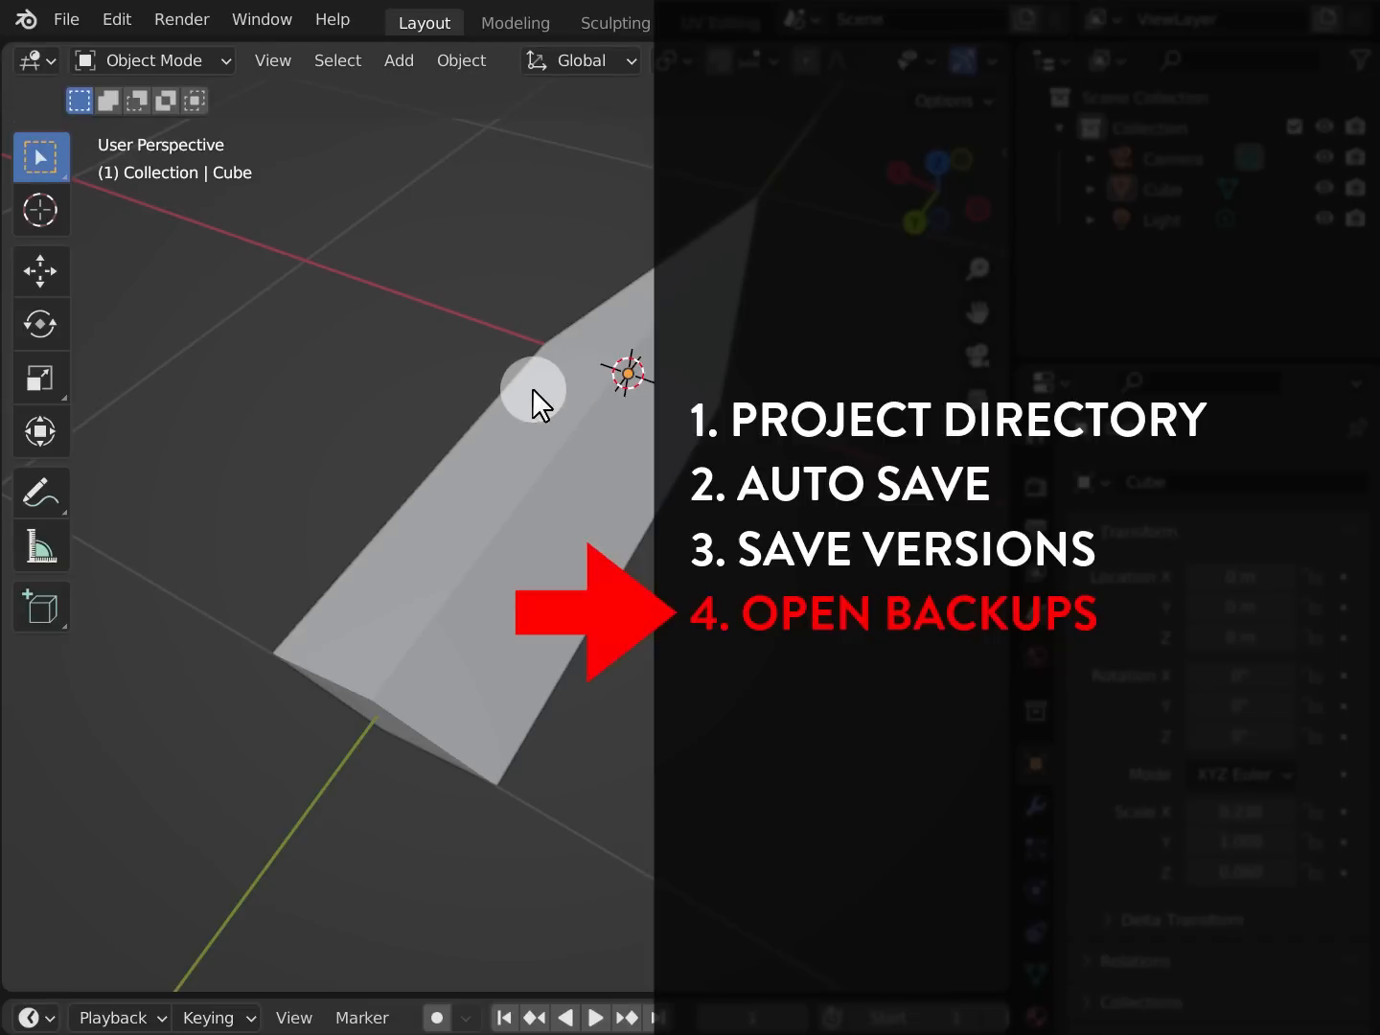
# Save the blade file and check its numbered Sword backup copies in the project folder
pyautogui.click(568, 388)
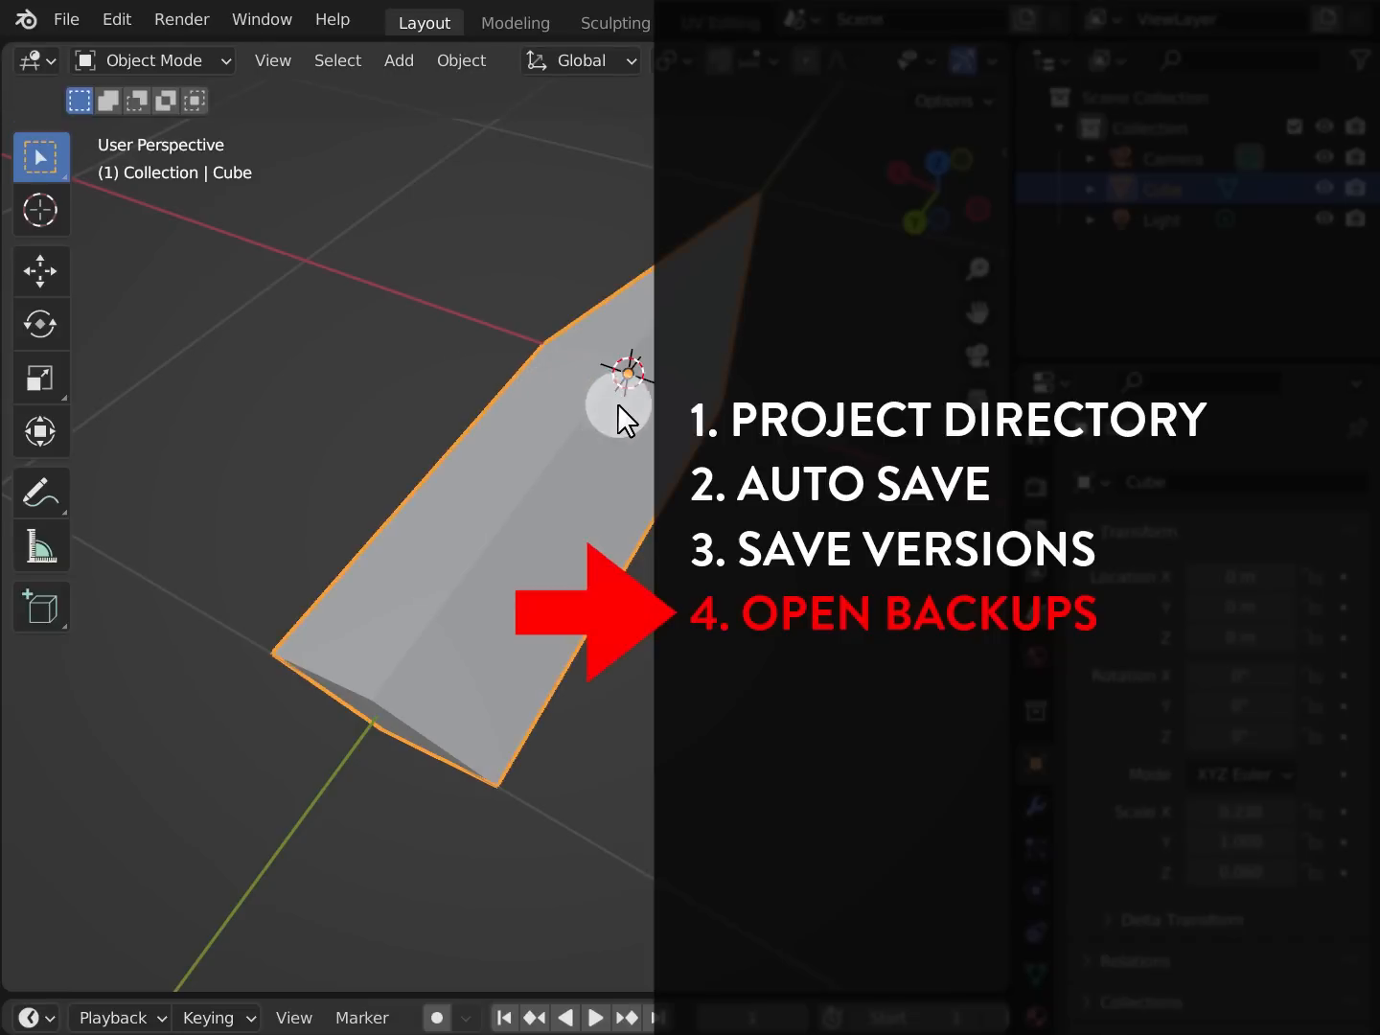
pyautogui.click(58, 21)
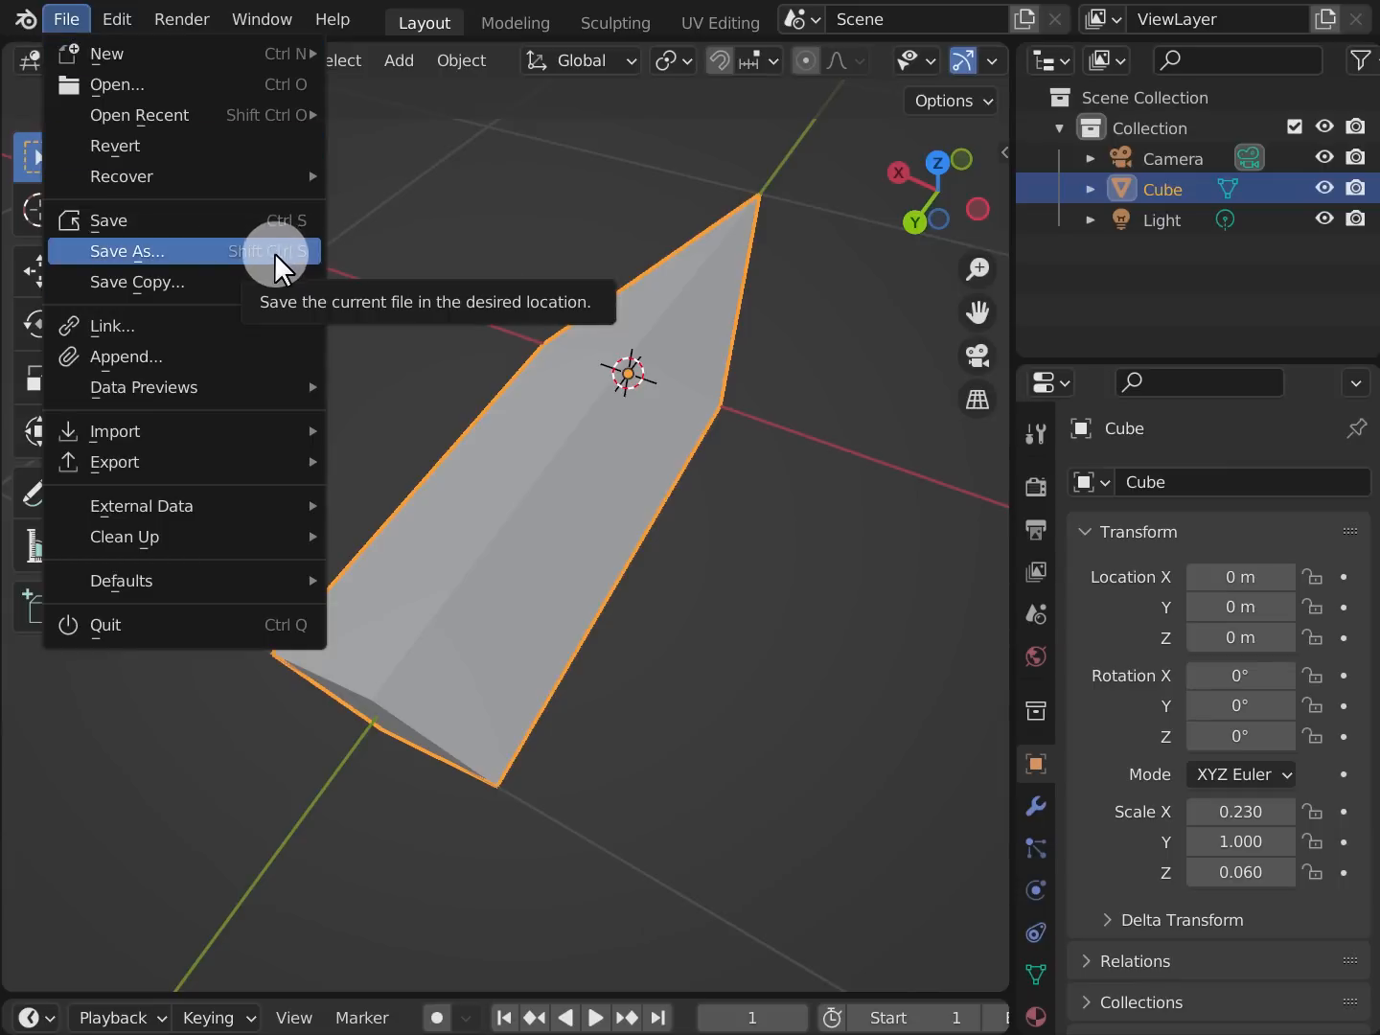
pyautogui.click(270, 220)
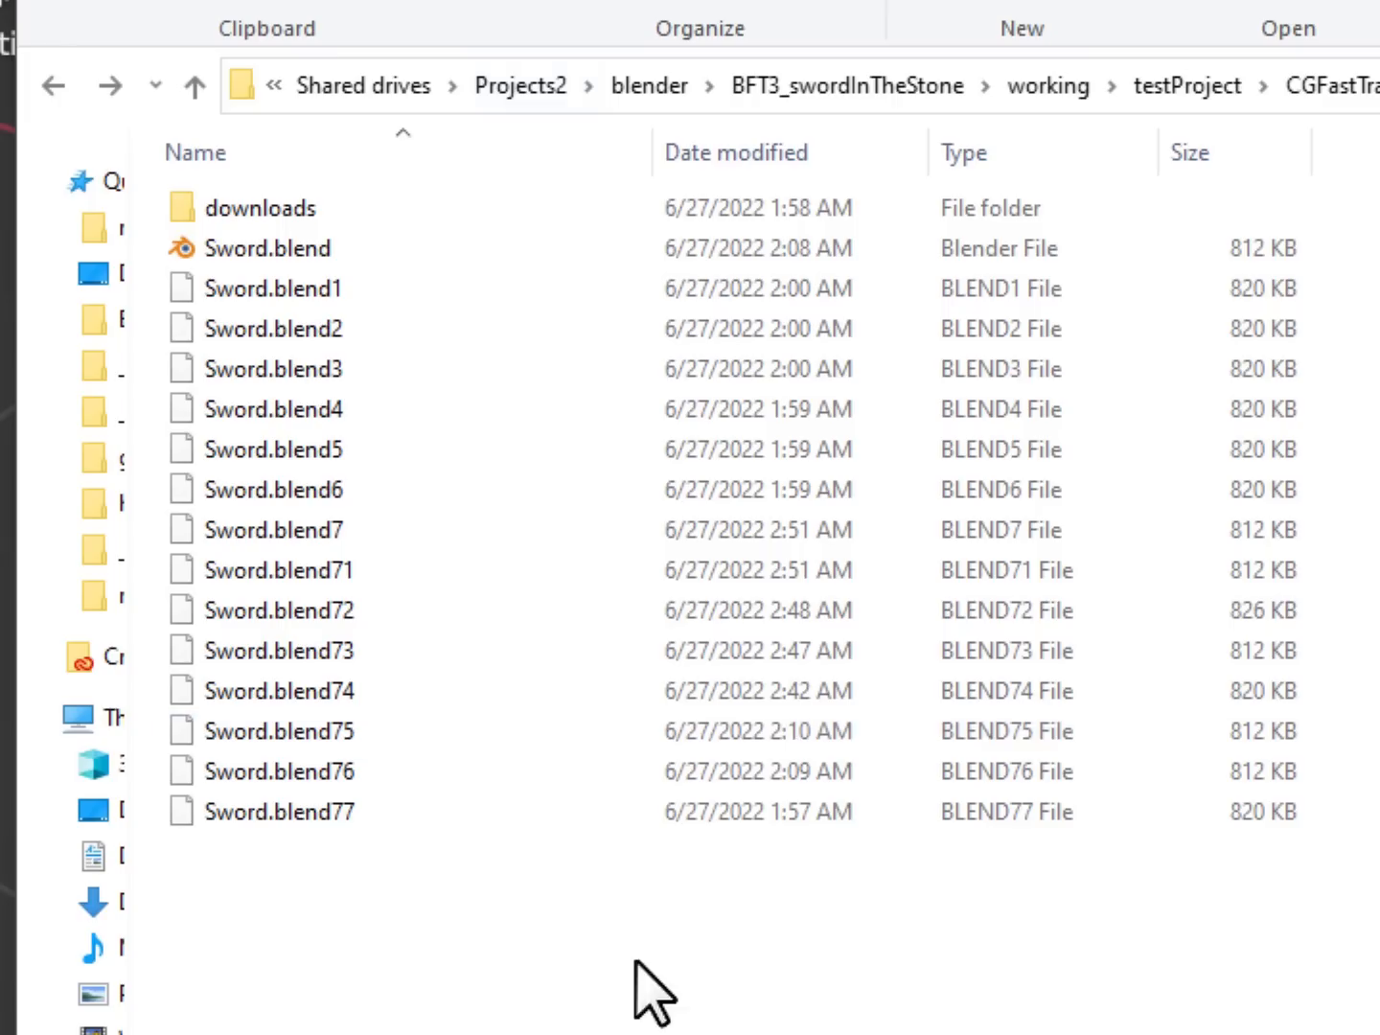
pyautogui.moveTo(637, 961); pyautogui.dragTo(245, 287)
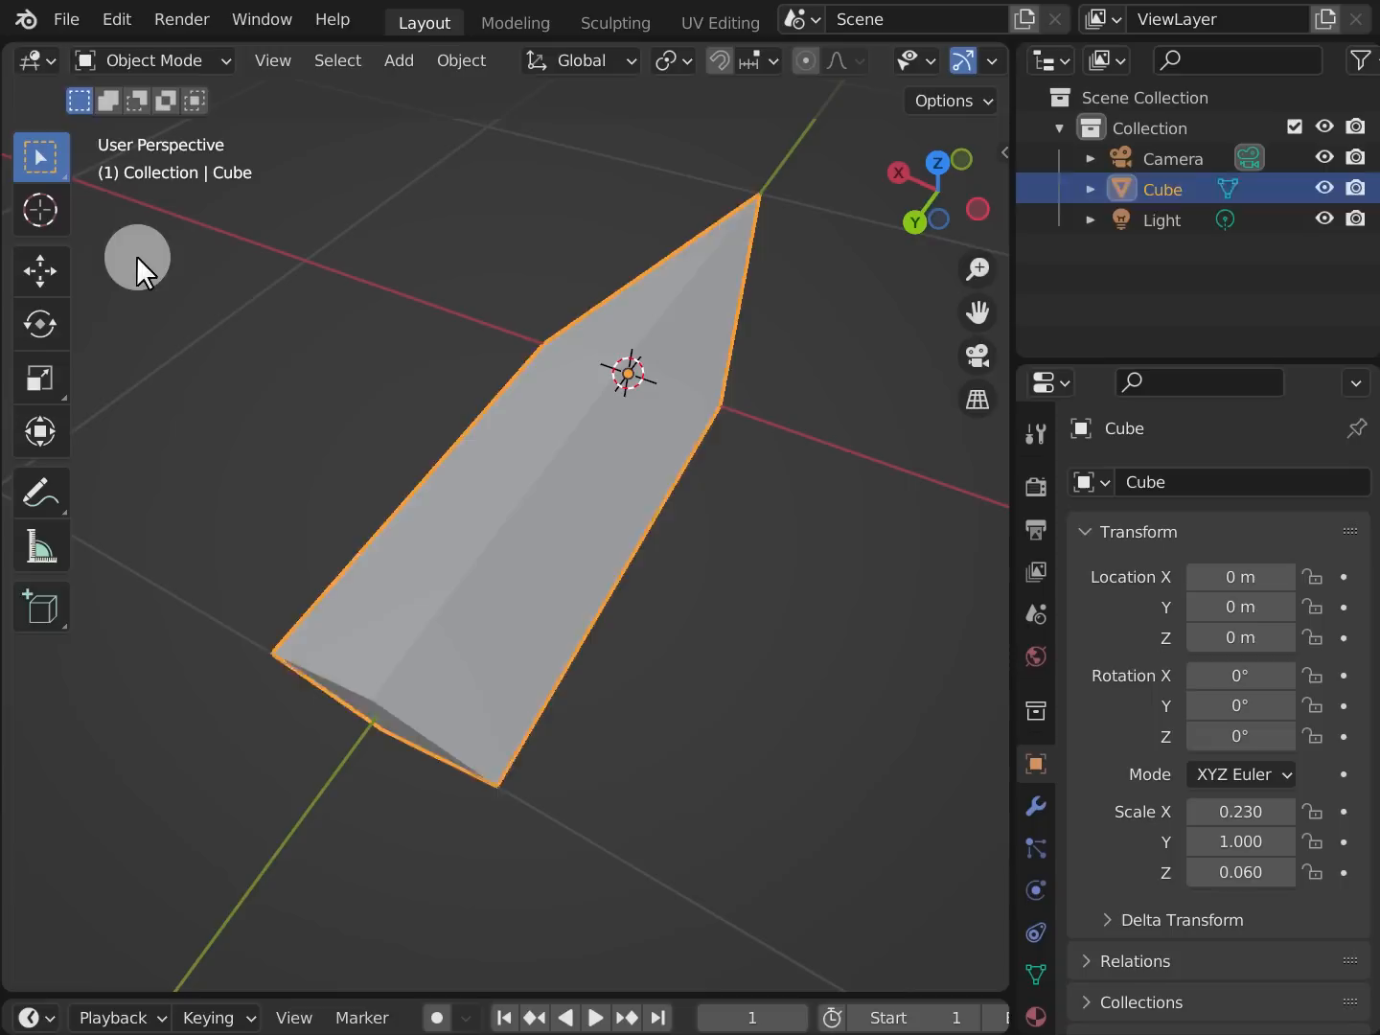
pyautogui.click(135, 265)
# Start opening another file without saving the changes, and set the file browser's filter to include Backup .blend Files
pyautogui.click(60, 20)
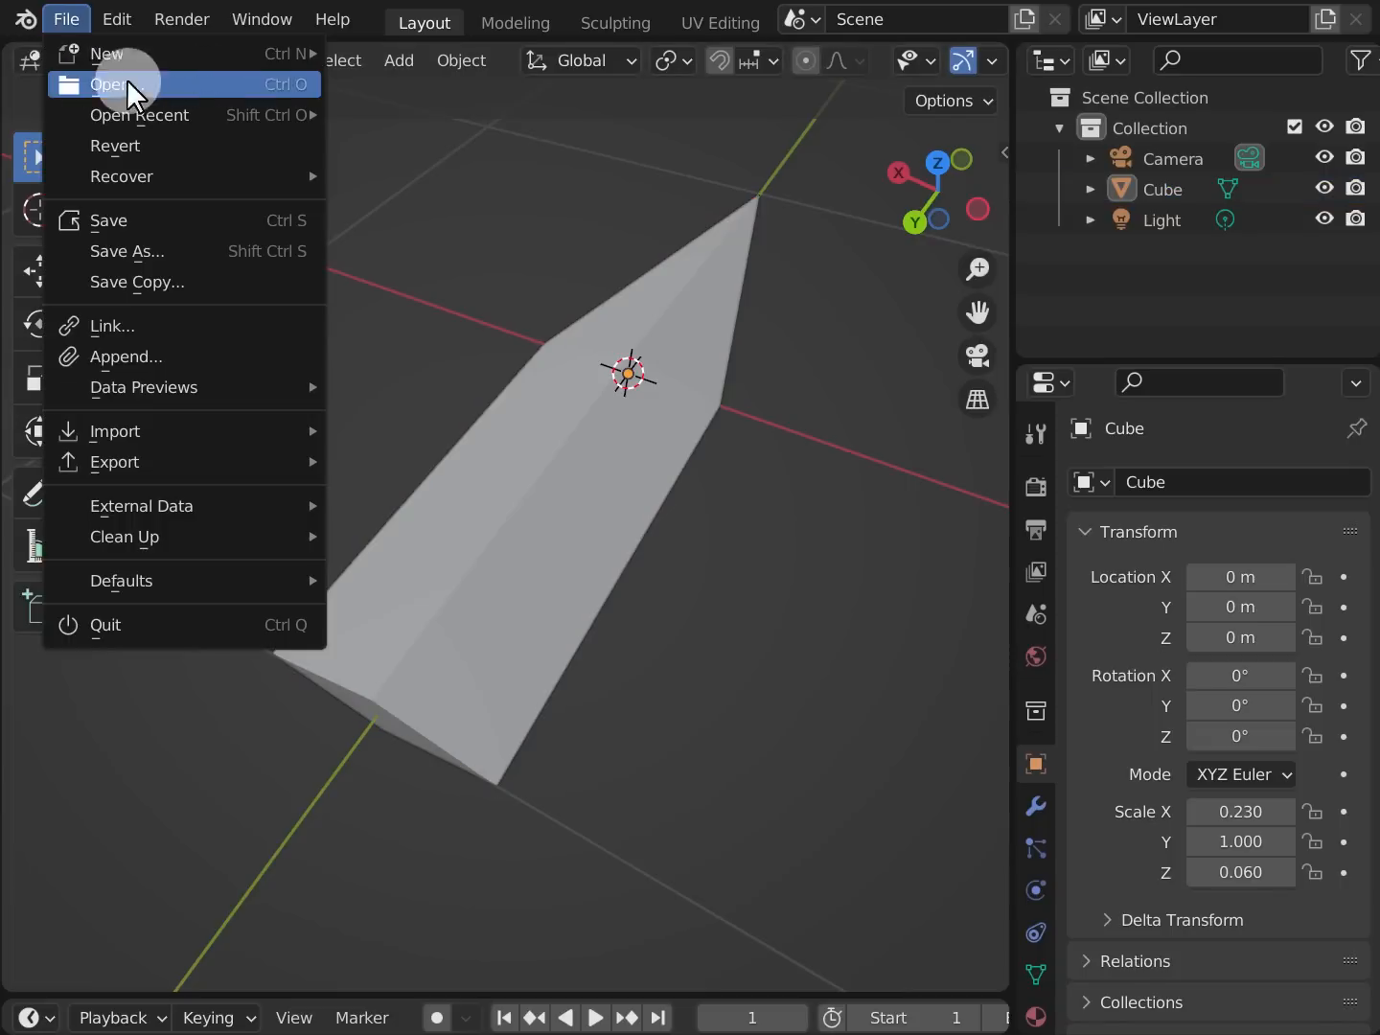
pyautogui.click(276, 87)
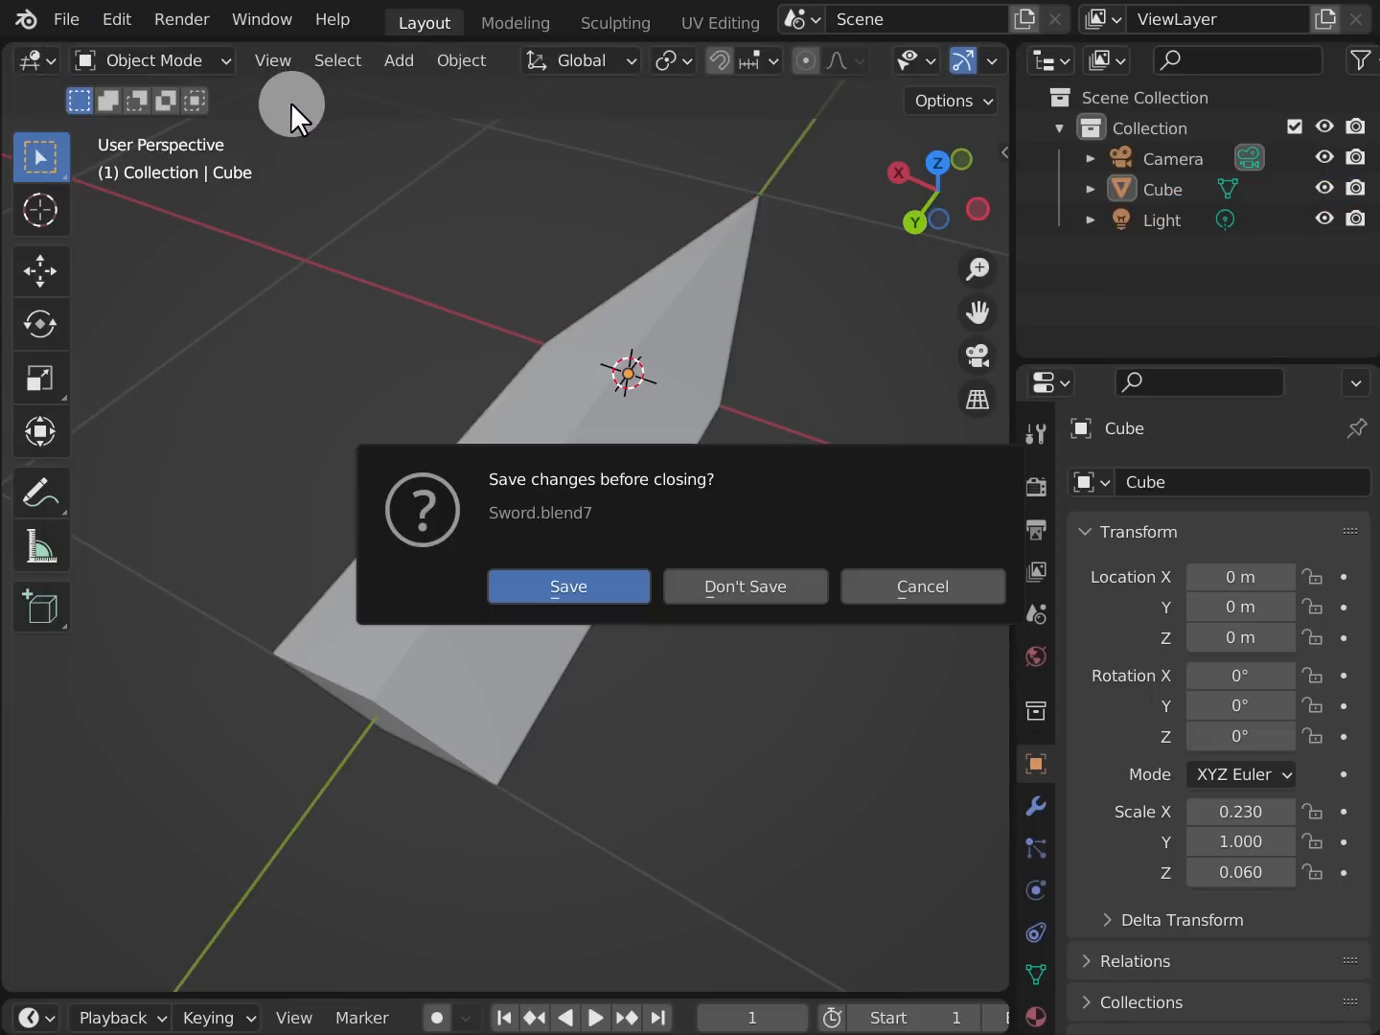
pyautogui.click(756, 586)
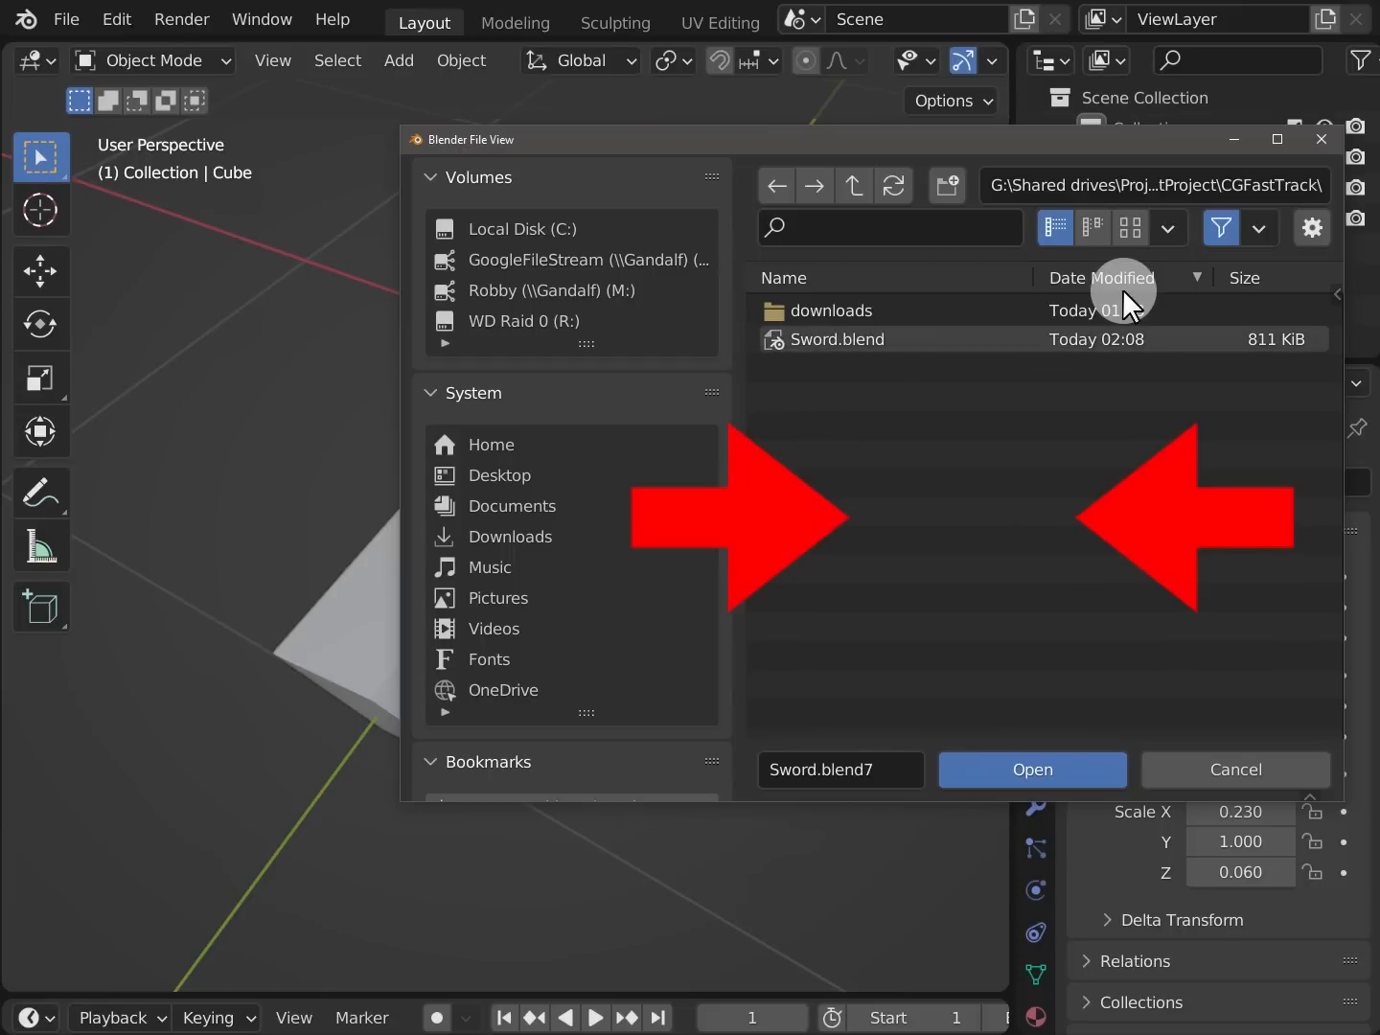
pyautogui.click(1262, 229)
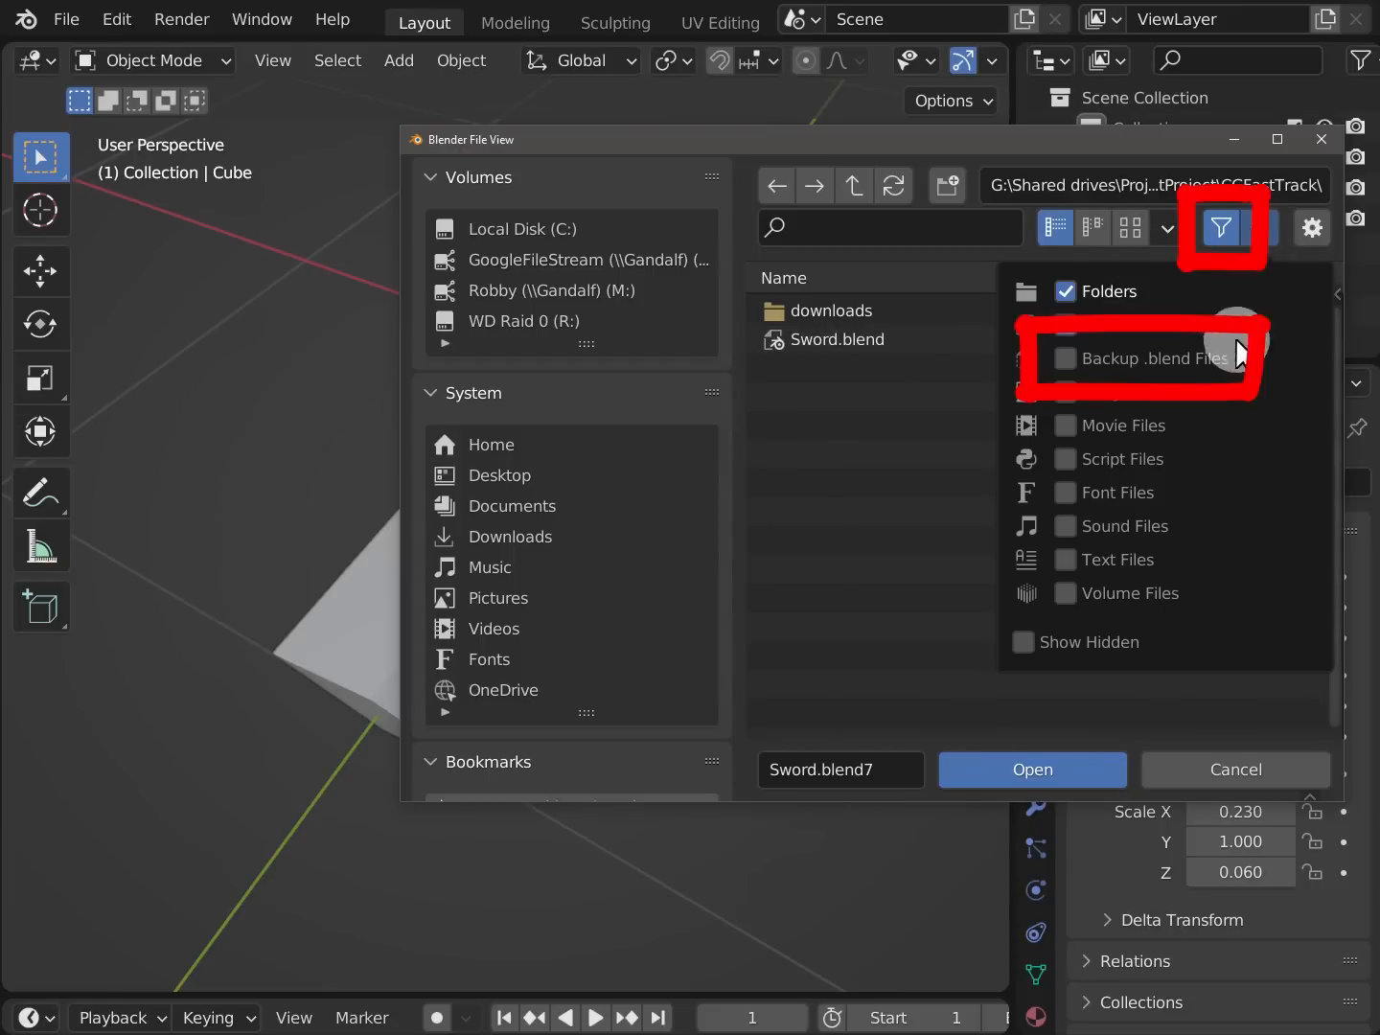
pyautogui.click(1169, 357)
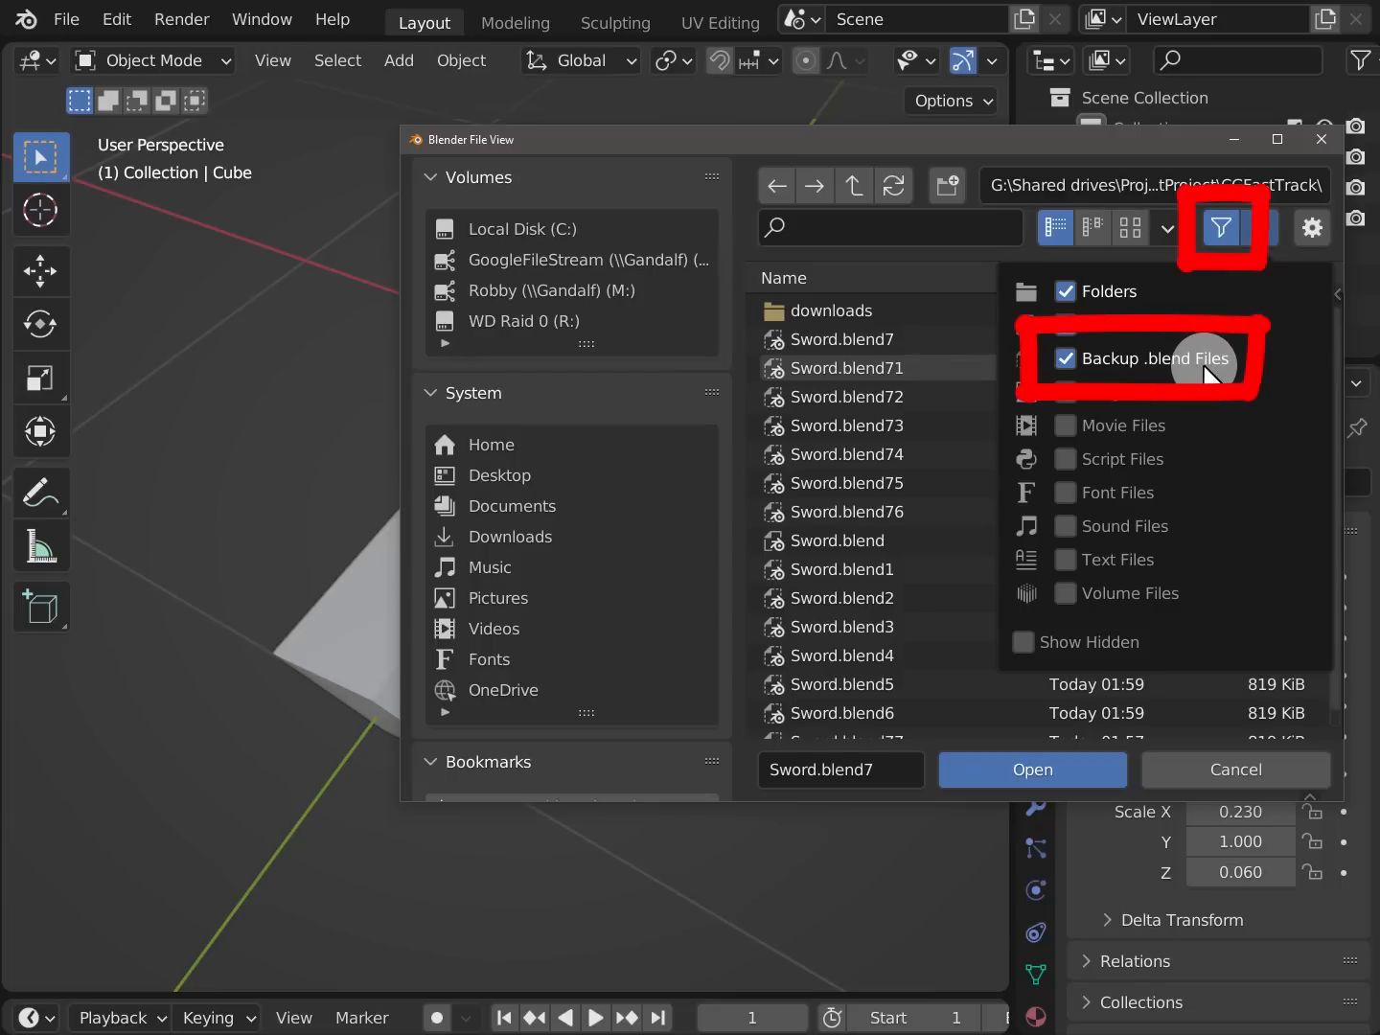
pyautogui.click(1206, 360)
pyautogui.click(1206, 361)
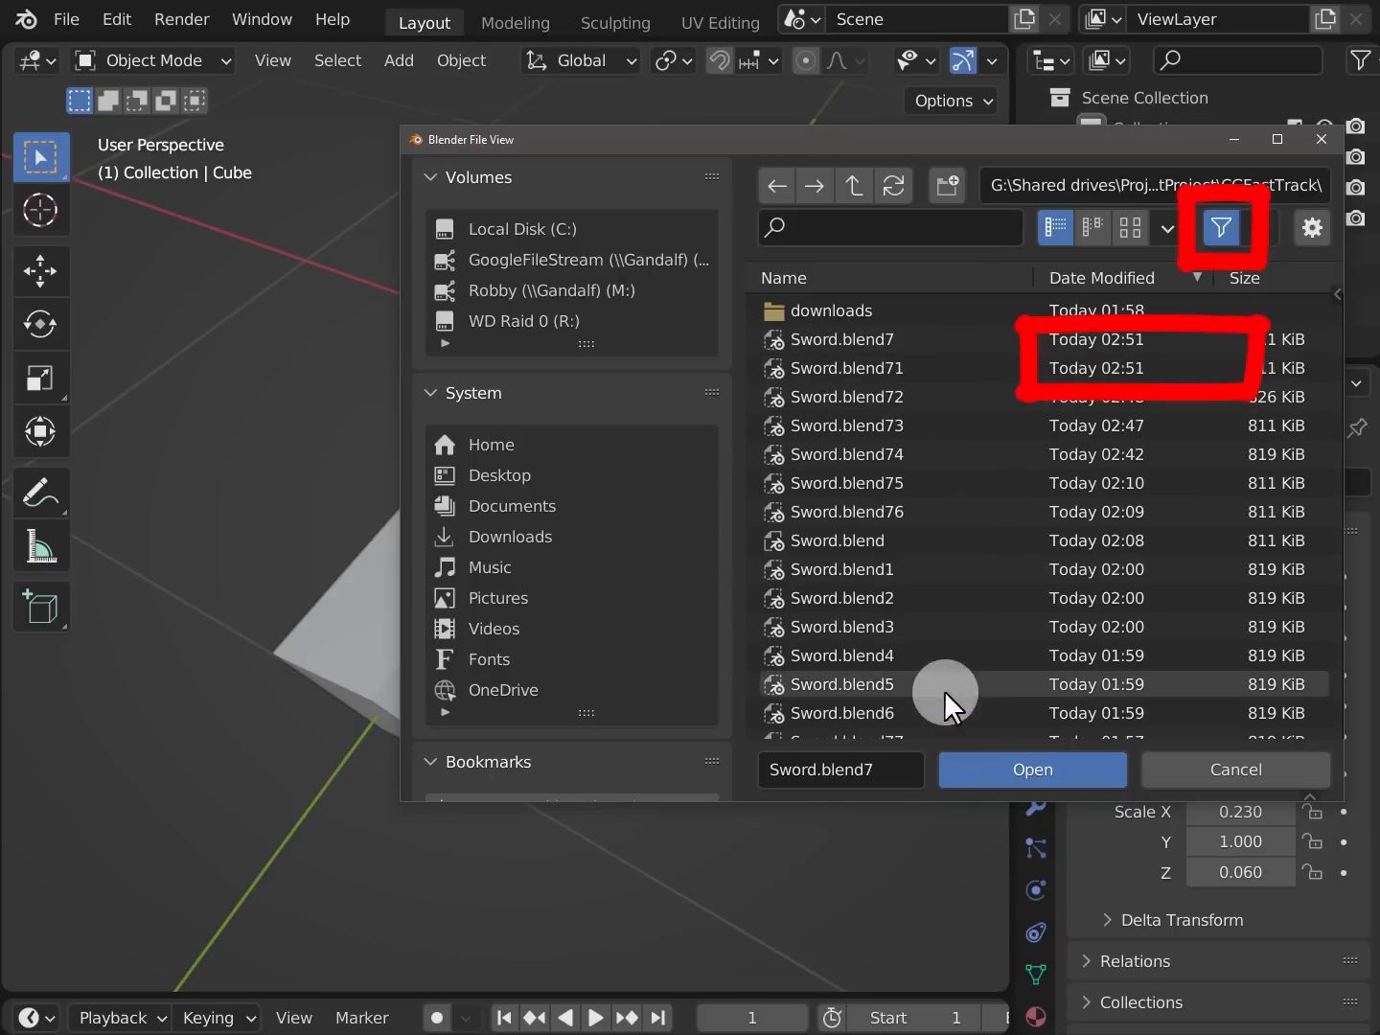
pyautogui.click(1258, 228)
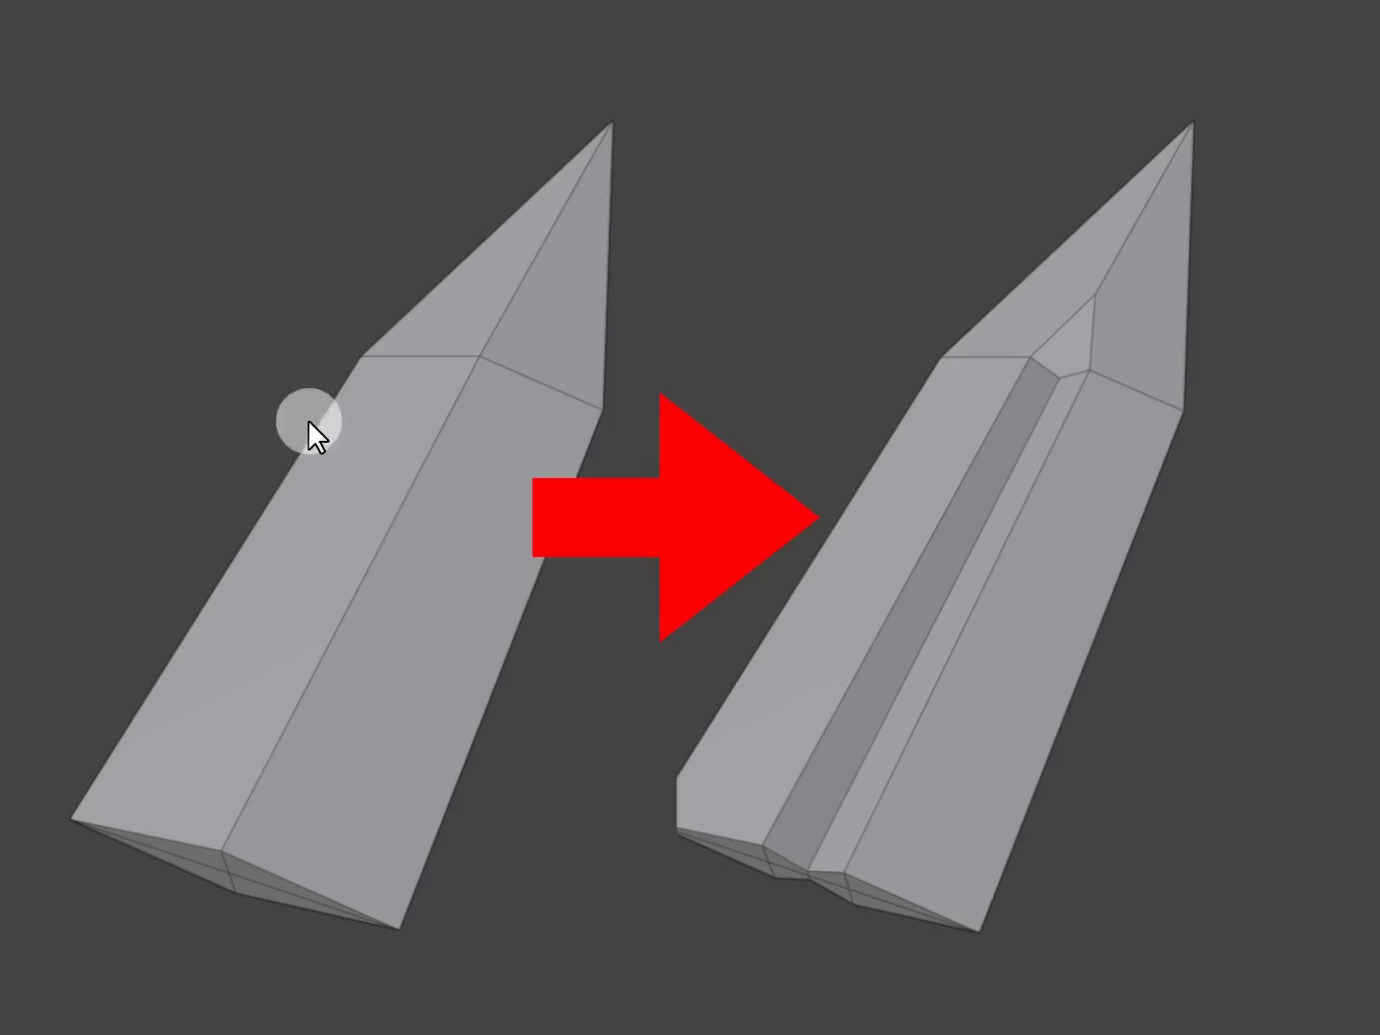
pyautogui.moveTo(1035, 316)
pyautogui.mouseDown()
pyautogui.moveTo(806, 902)
pyautogui.moveTo(1029, 328)
pyautogui.moveTo(1006, 367)
pyautogui.mouseUp()
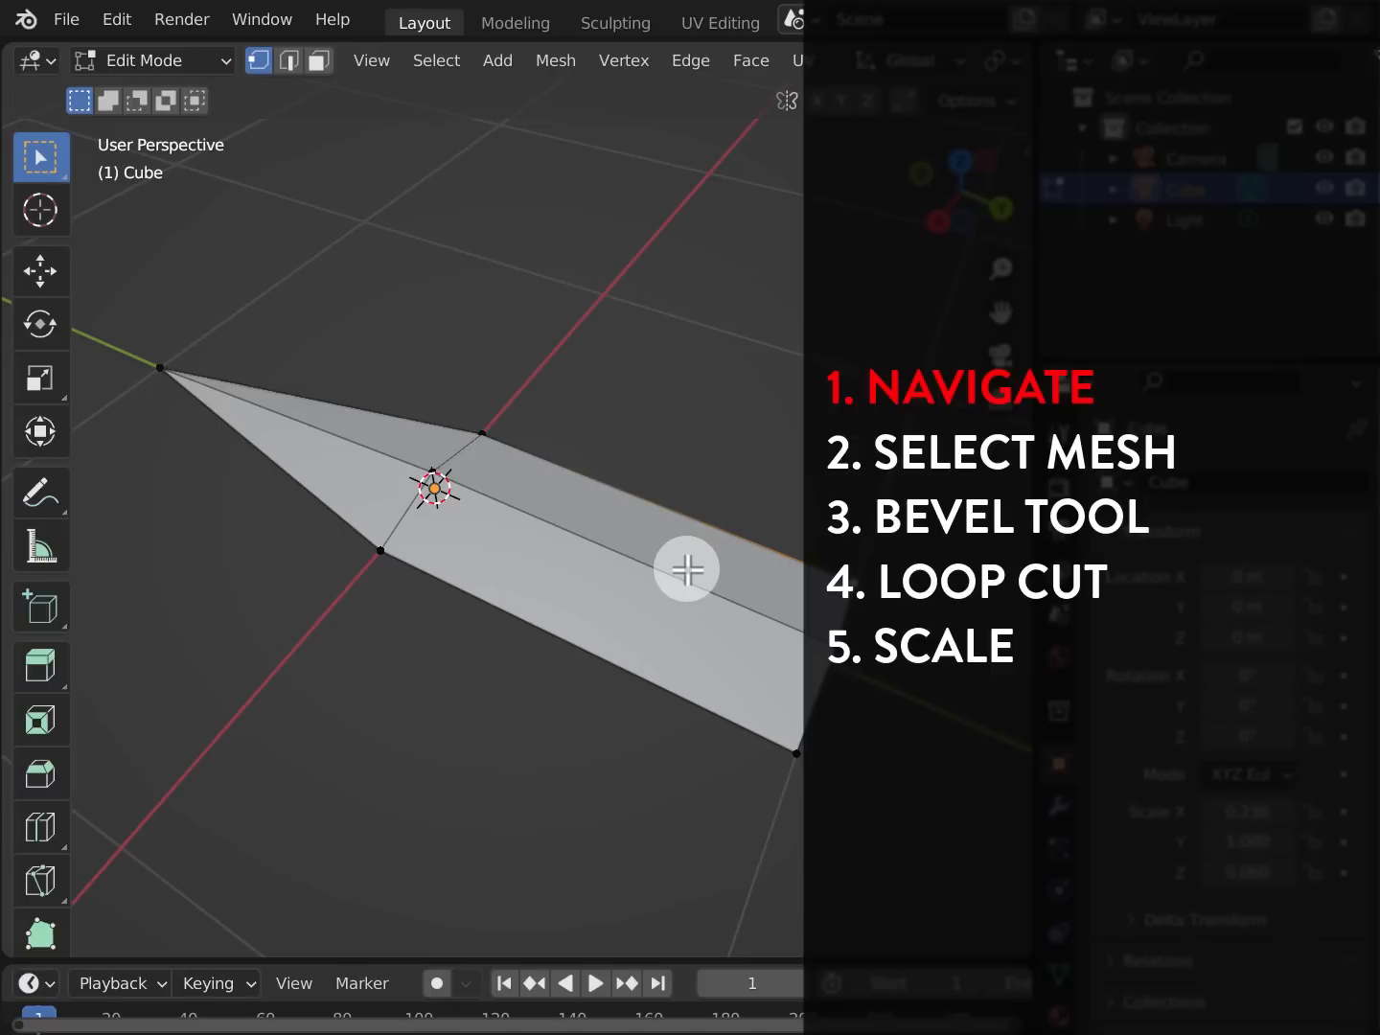
# Switch the mesh to edge selection and select the long central ridge edge on the blade's upper side
pyautogui.moveTo(688, 570); pyautogui.dragTo(614, 521, button='middle')
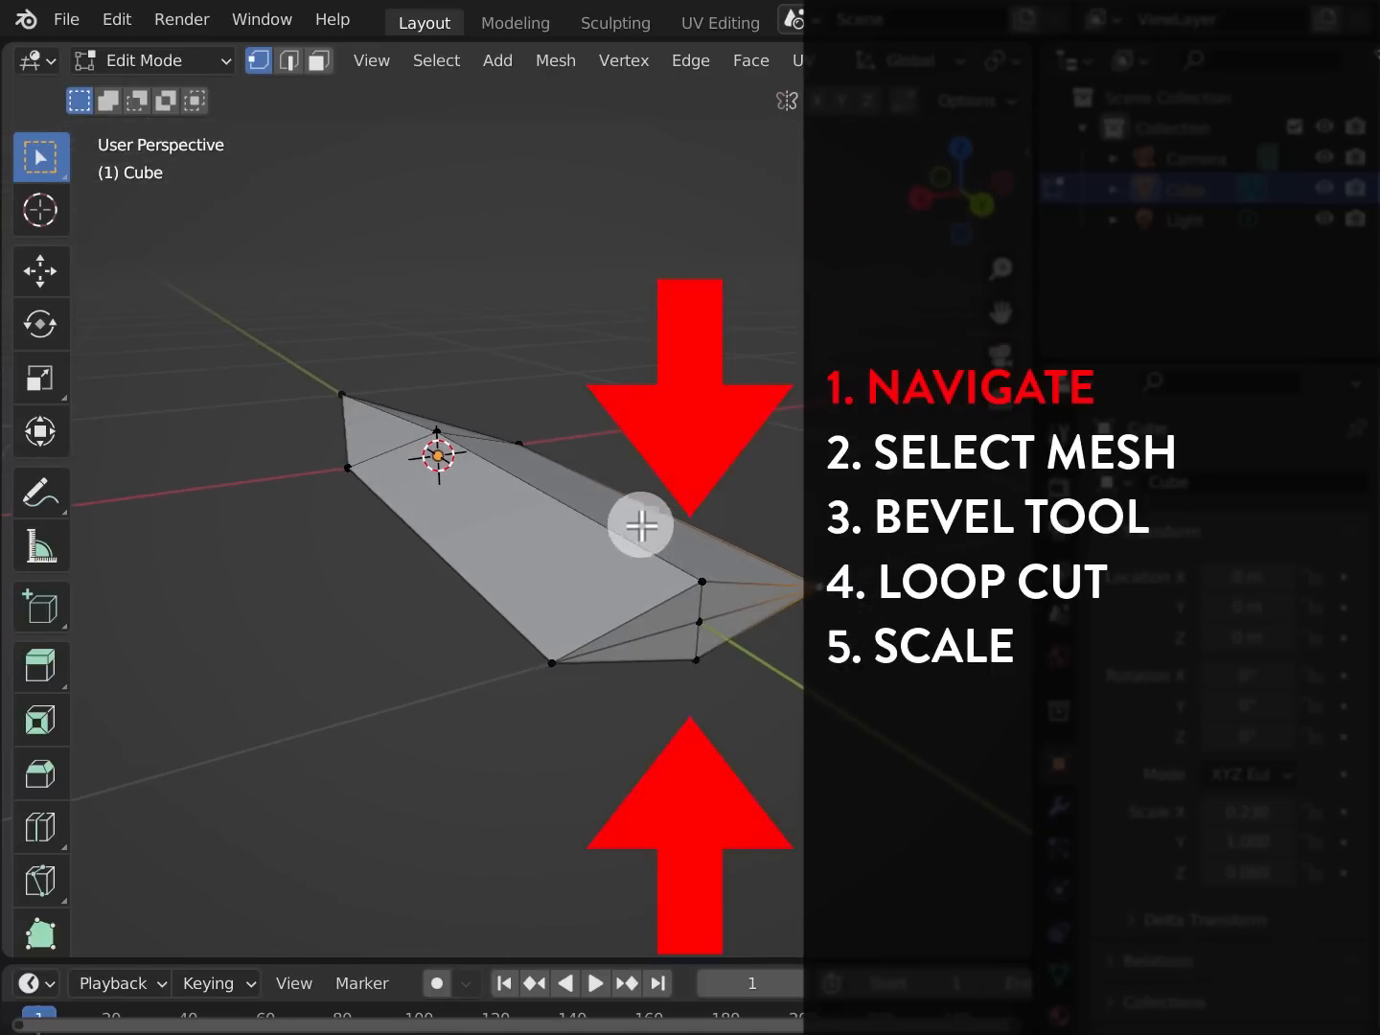
pyautogui.moveTo(749, 542); pyautogui.dragTo(786, 530, button='middle')
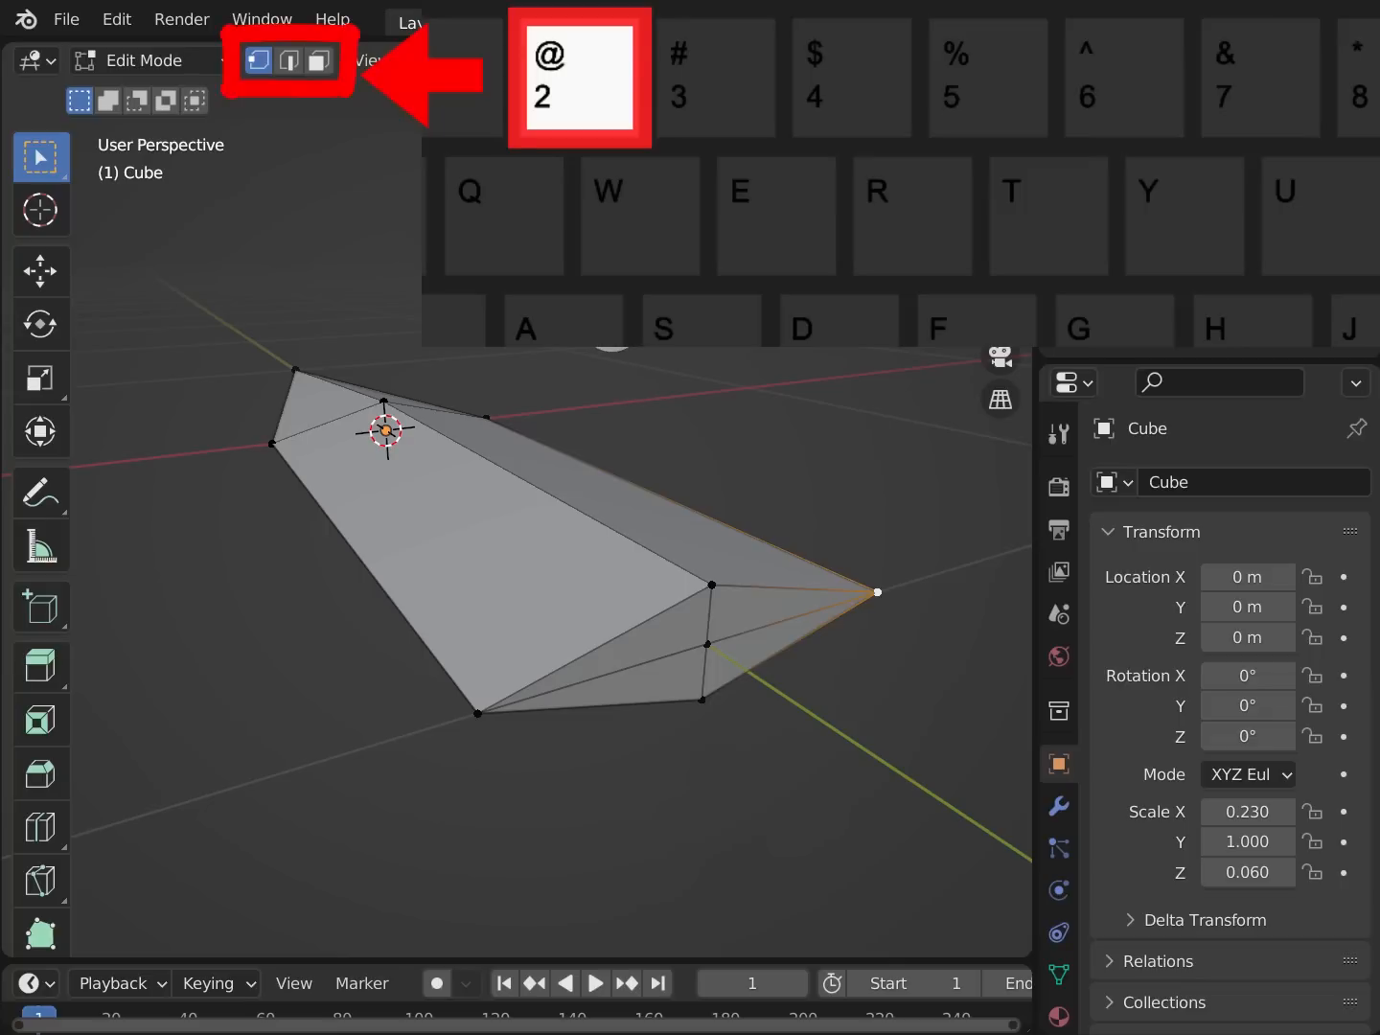
pyautogui.press('2')
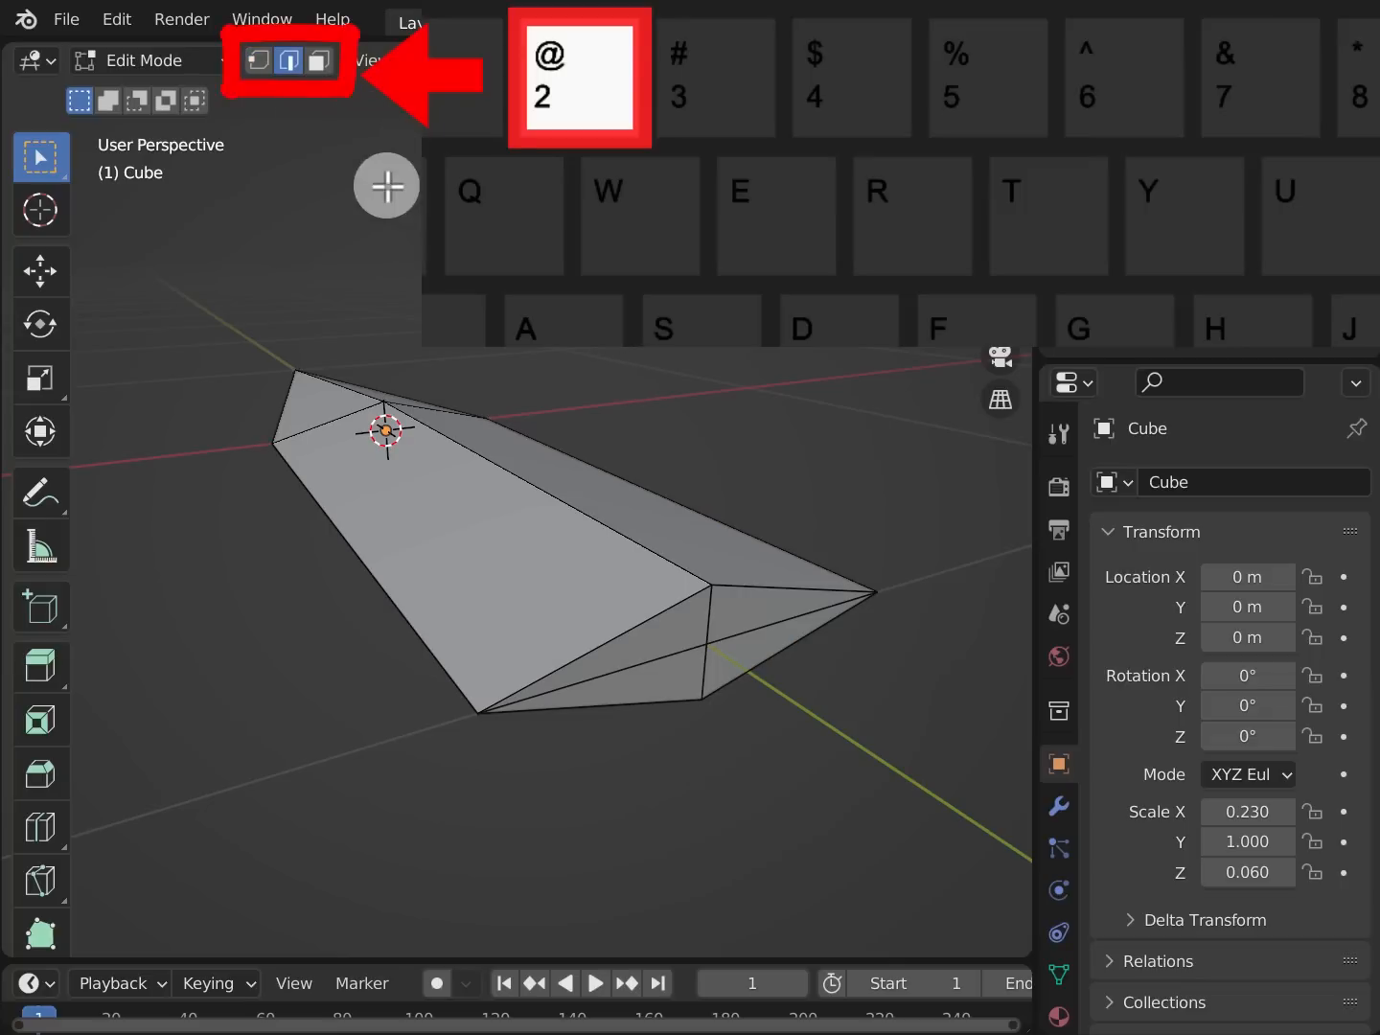
pyautogui.click(523, 481)
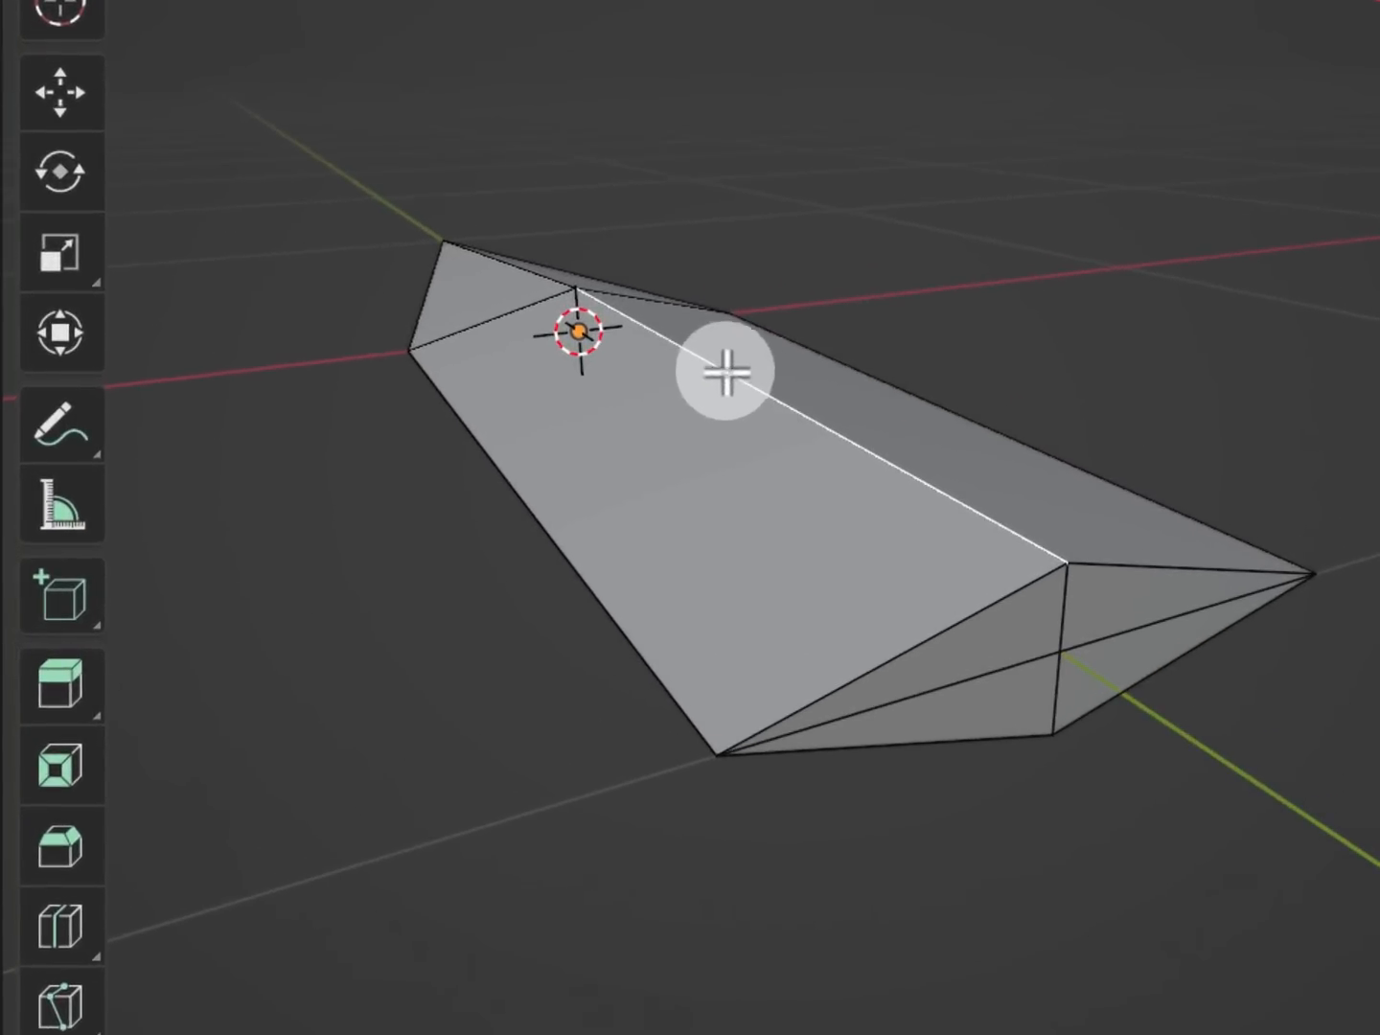
pyautogui.moveTo(850, 333)
pyautogui.mouseDown()
pyautogui.moveTo(1040, 401)
pyautogui.moveTo(1134, 918)
pyautogui.moveTo(833, 813)
pyautogui.moveTo(868, 850)
pyautogui.moveTo(816, 868)
pyautogui.mouseUp()
pyautogui.press('Escape')
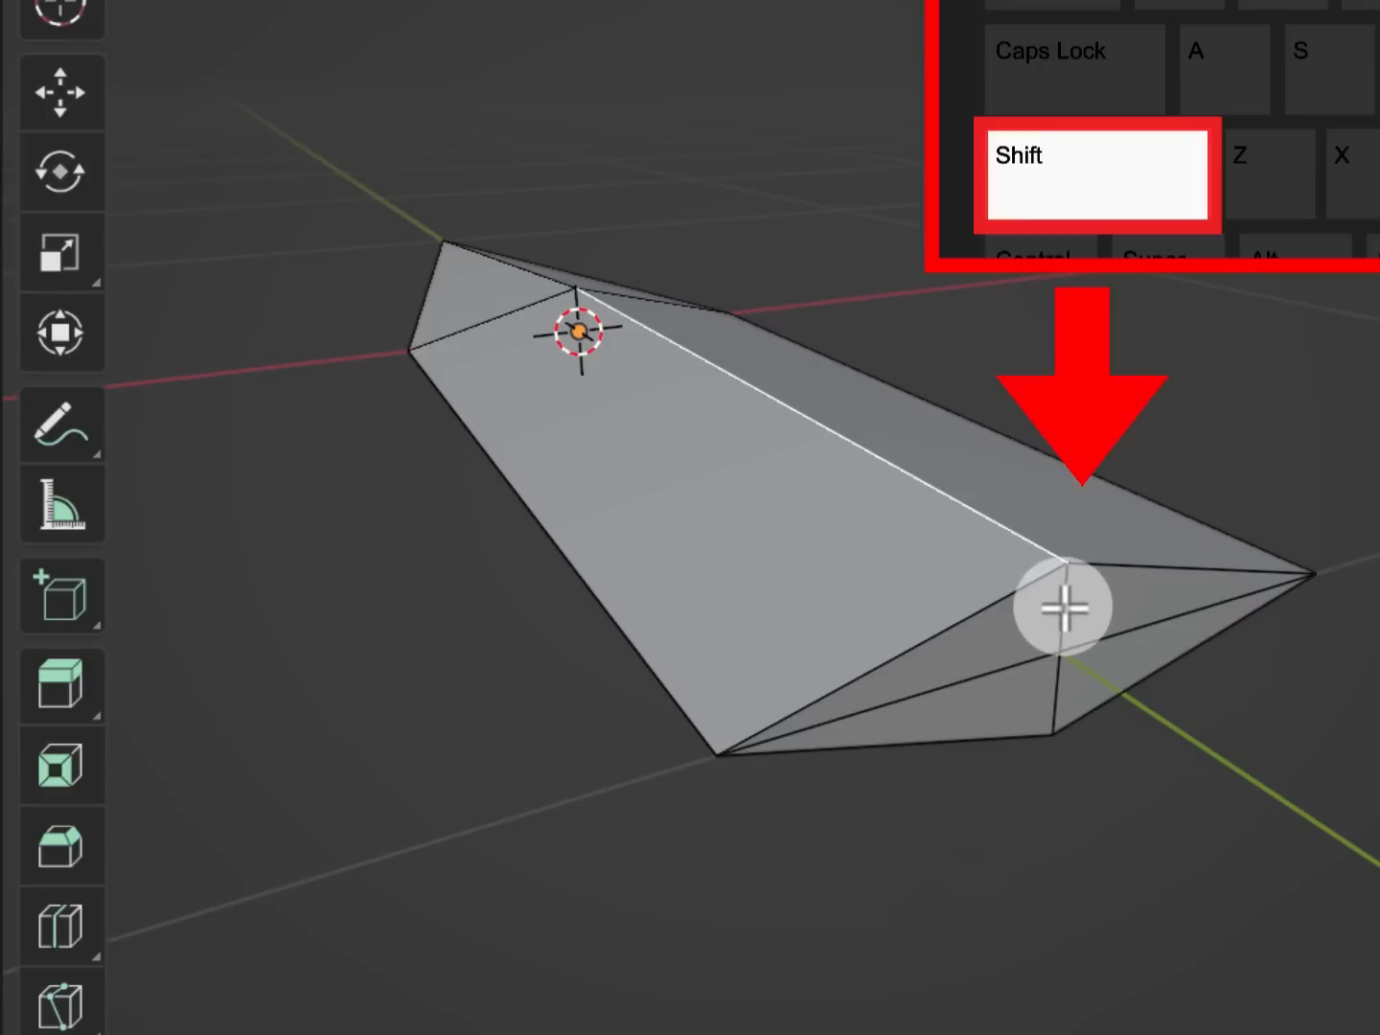
# Add the vertical centre edges at the blade's base end and the central ridge edge on its underside to the selection
pyautogui.keyDown('shift'); pyautogui.click(1056, 713); pyautogui.keyUp('shift')
pyautogui.moveTo(1072, 672); pyautogui.dragTo(1017, 206, button='middle')
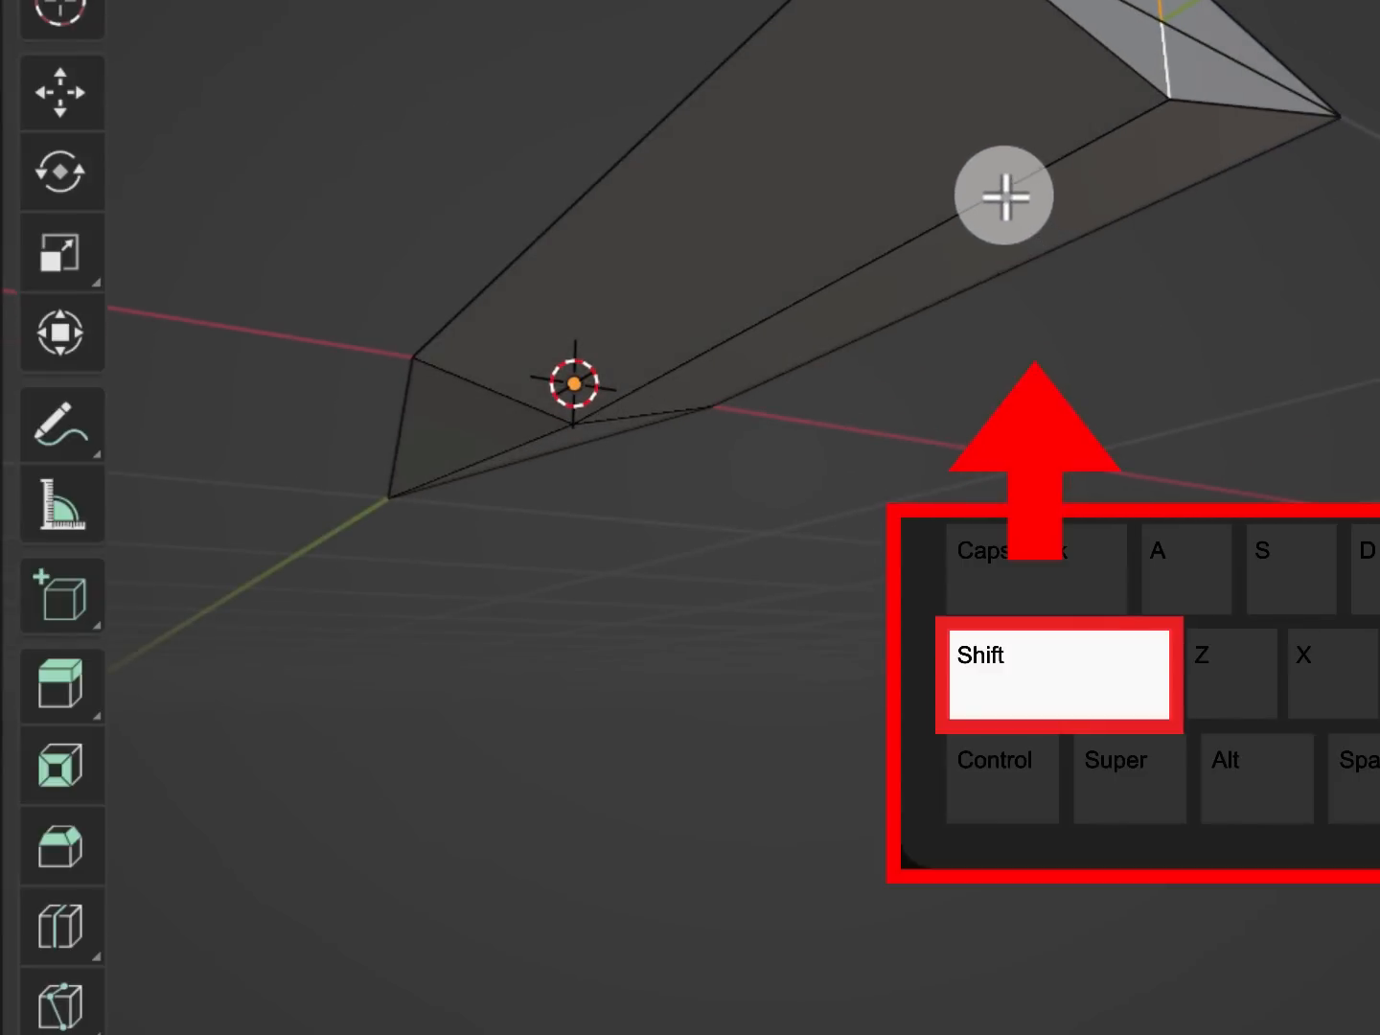
pyautogui.keyDown('shift'); pyautogui.click(1001, 194); pyautogui.keyUp('shift')
pyautogui.moveTo(899, 155)
pyautogui.mouseDown(button='middle')
pyautogui.moveTo(911, 402)
pyautogui.moveTo(927, 173)
pyautogui.moveTo(924, 340)
pyautogui.moveTo(934, 426)
pyautogui.moveTo(927, 183)
pyautogui.moveTo(948, 440)
pyautogui.mouseUp(button='middle')
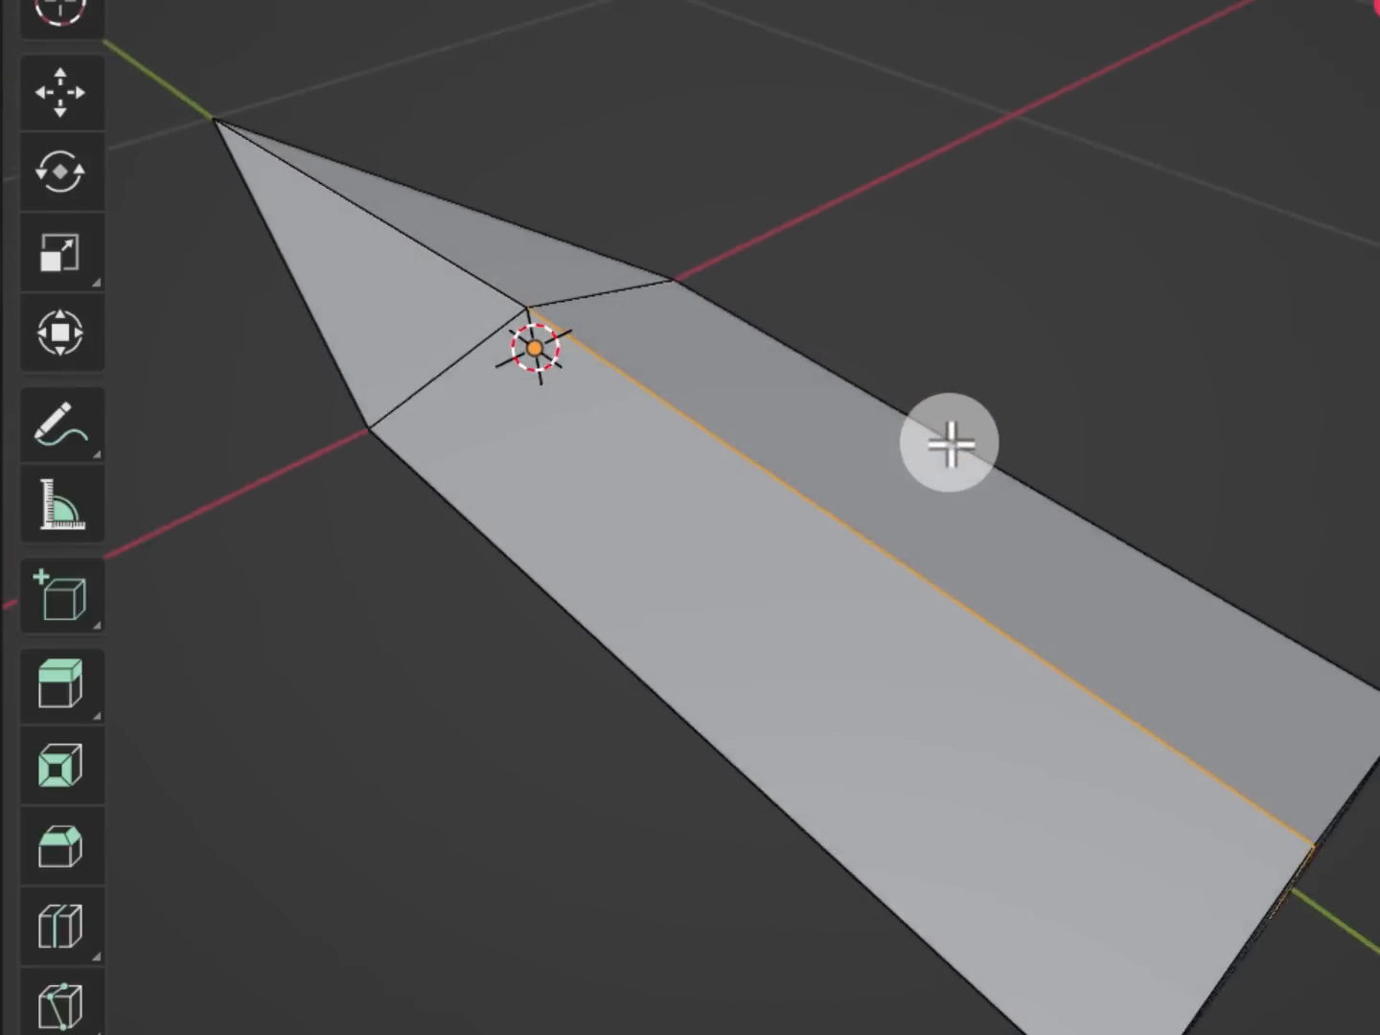
pyautogui.moveTo(422, 142); pyautogui.dragTo(375, 323)
pyautogui.moveTo(287, 170); pyautogui.dragTo(485, 272)
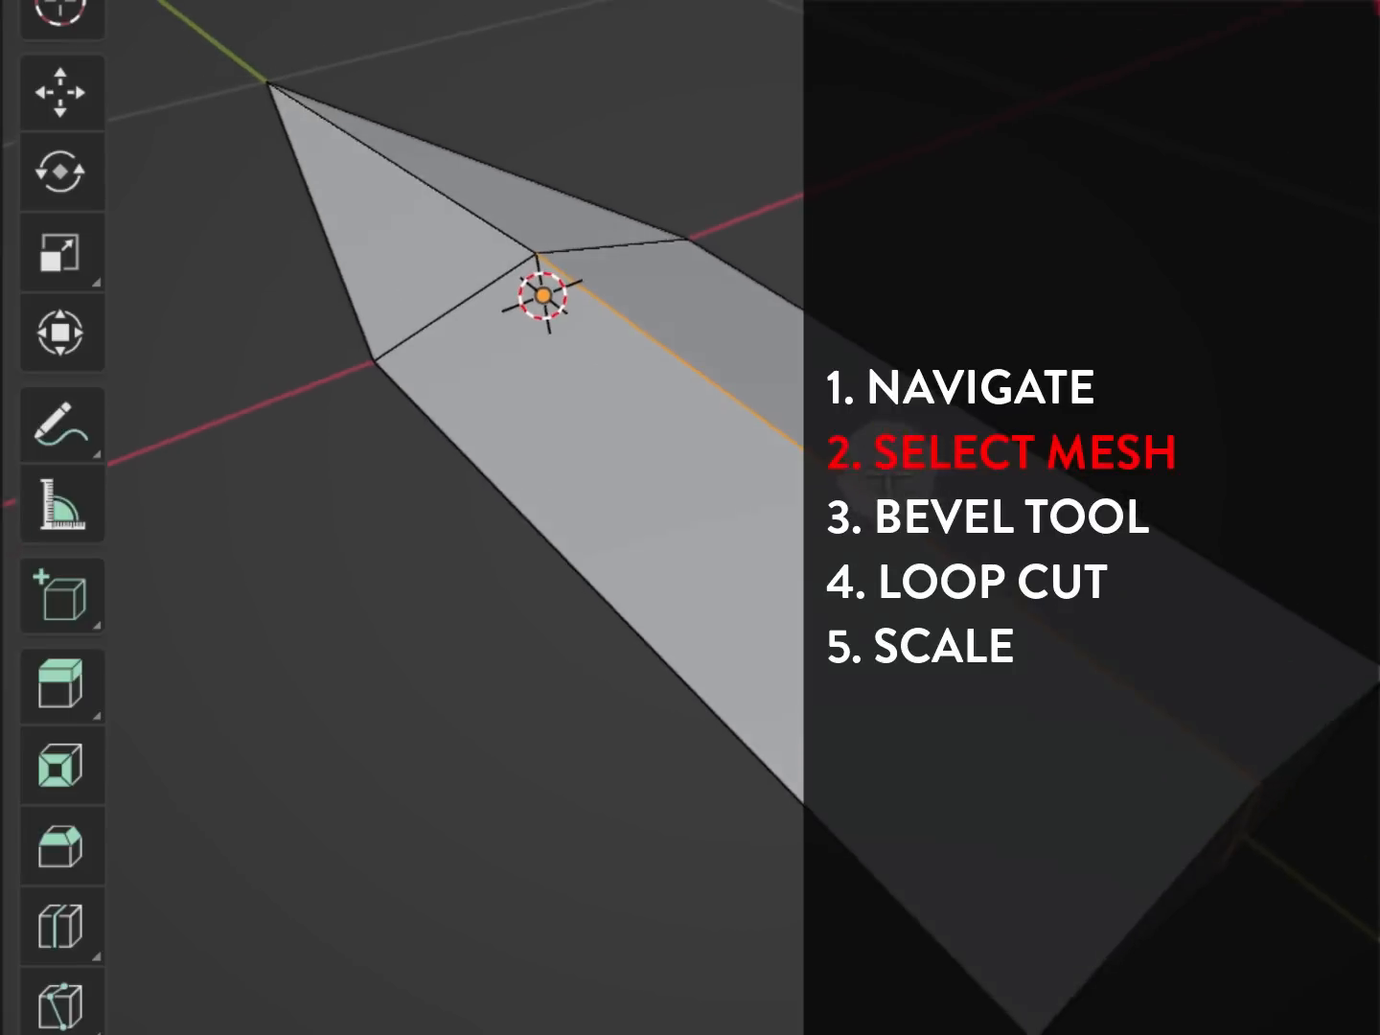
# Bevel the selected centre edges into a flat strip running along the blade on both sides
pyautogui.moveTo(886, 478); pyautogui.dragTo(822, 419, button='middle')
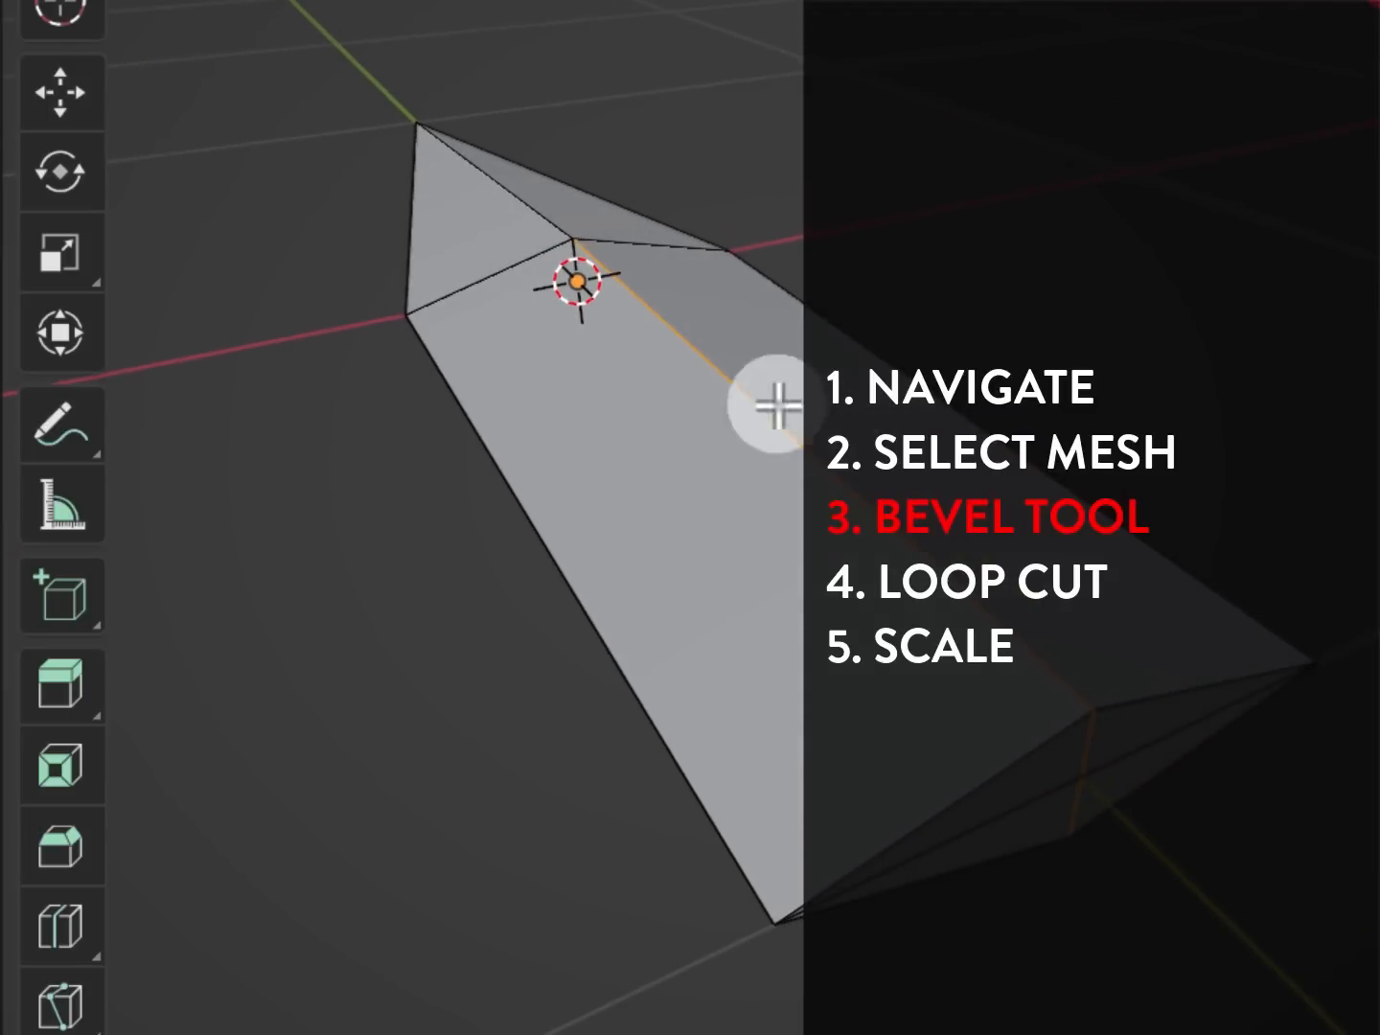
pyautogui.click(54, 854)
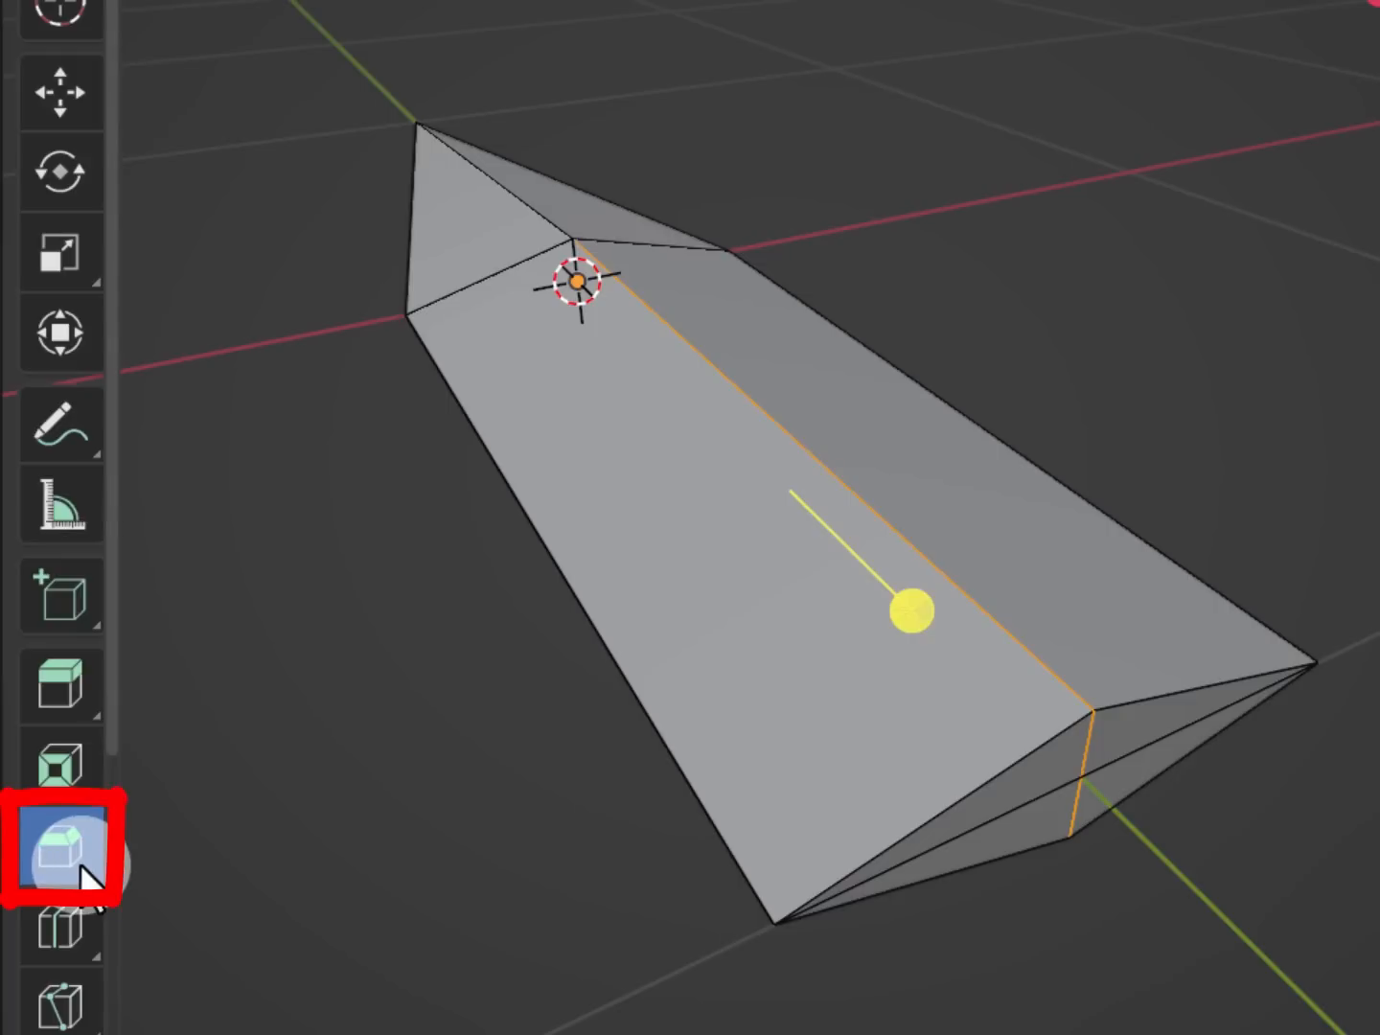
pyautogui.moveTo(910, 617); pyautogui.dragTo(1025, 637)
pyautogui.moveTo(1024, 638); pyautogui.dragTo(971, 712, button='middle')
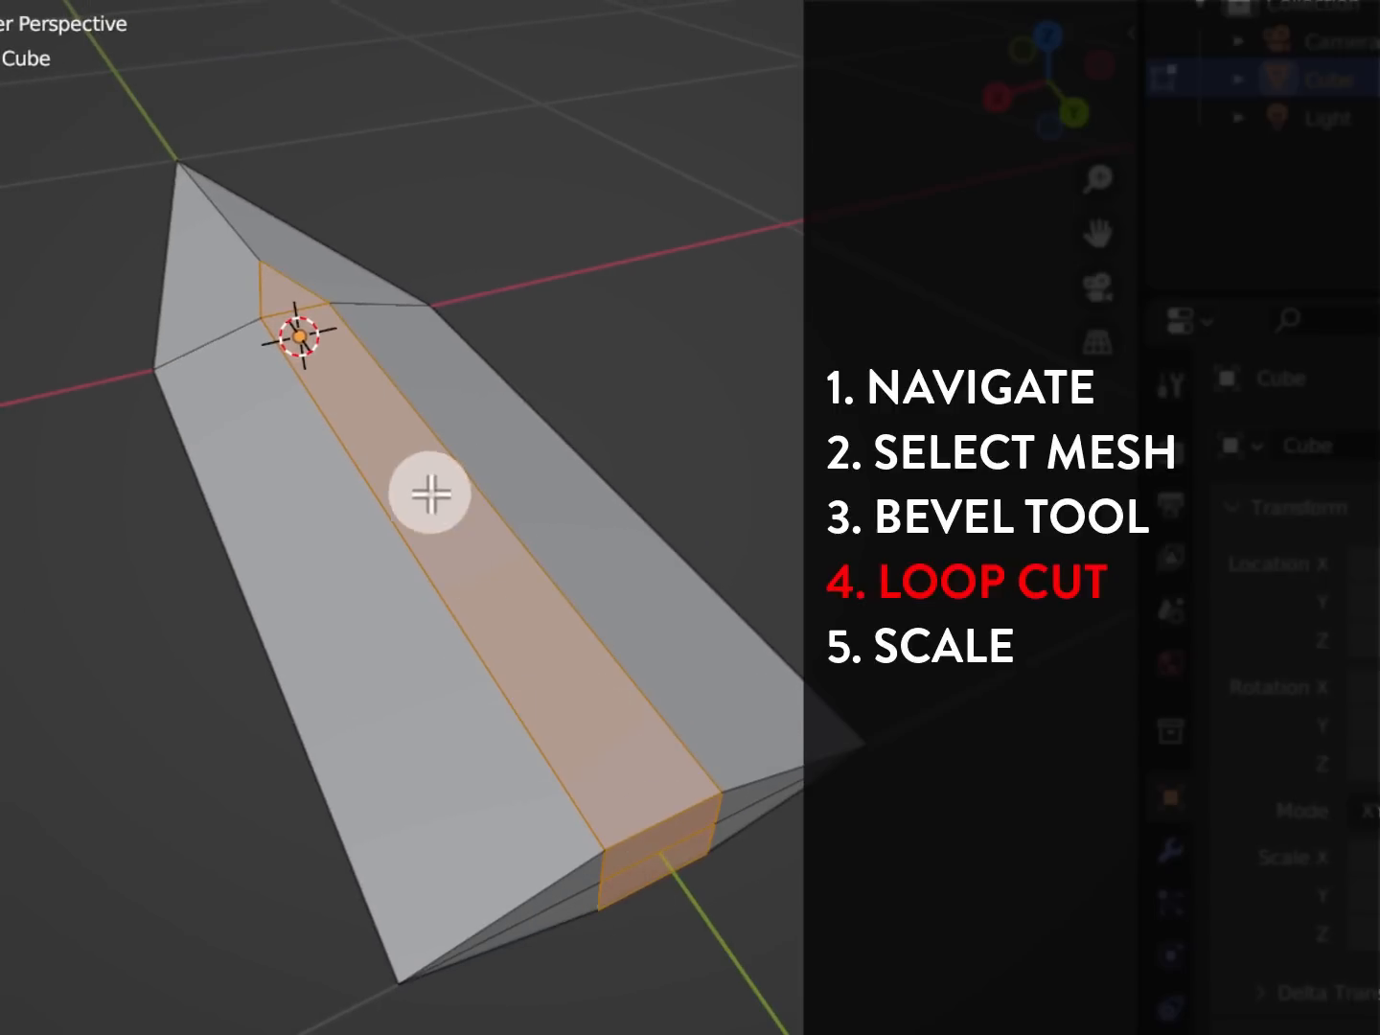
# Add one centred loop cut lengthwise along the middle of the beveled strip
pyautogui.hotkey('ctrl', 'r')
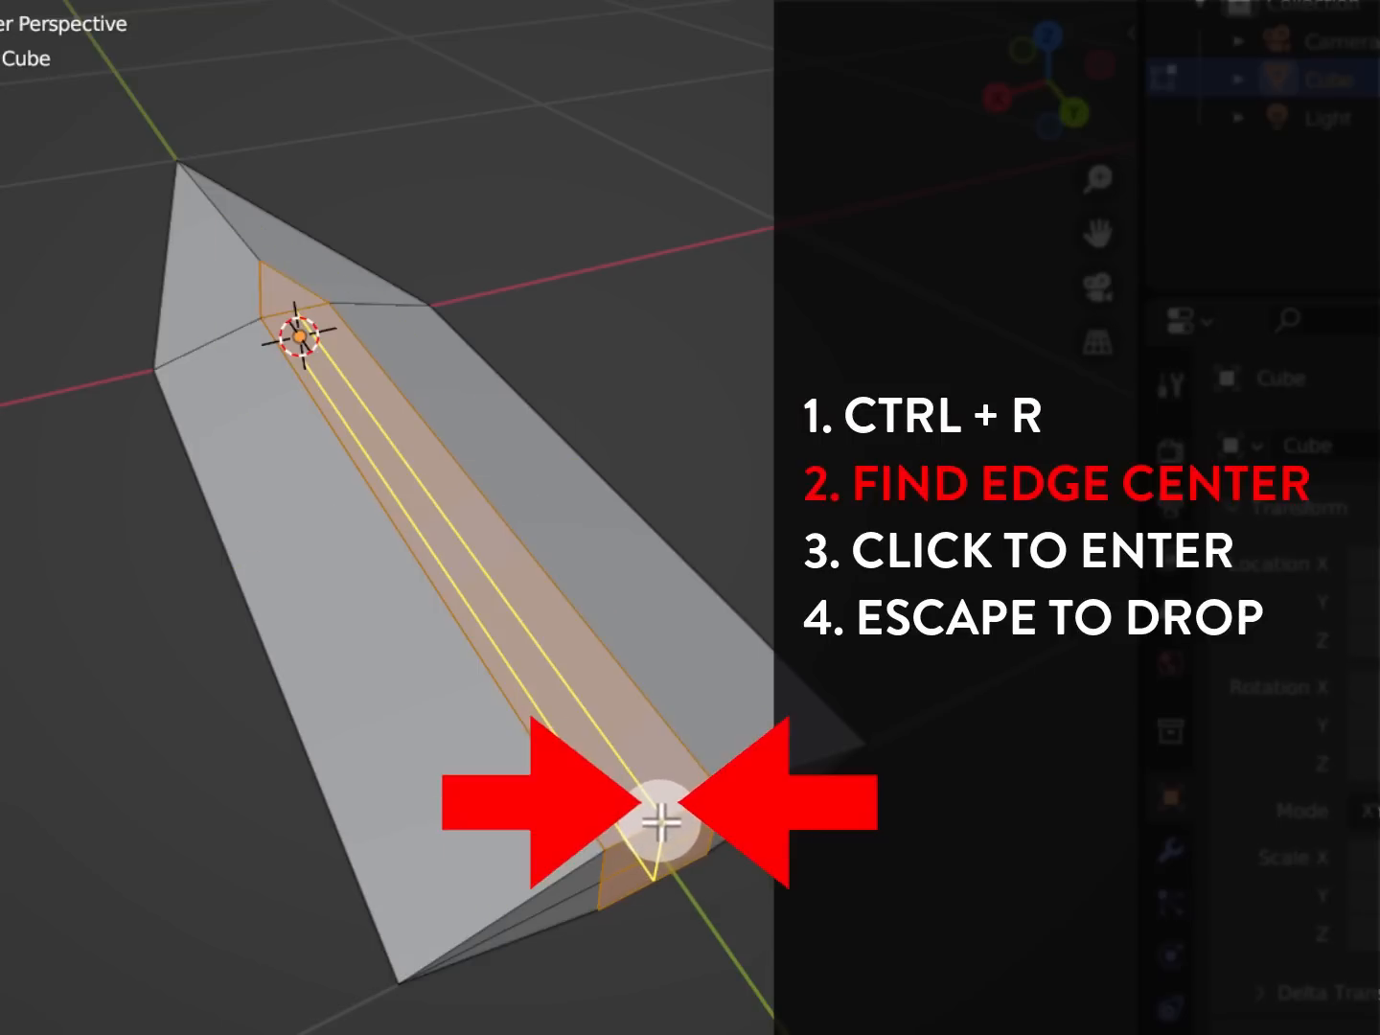
pyautogui.click(660, 821)
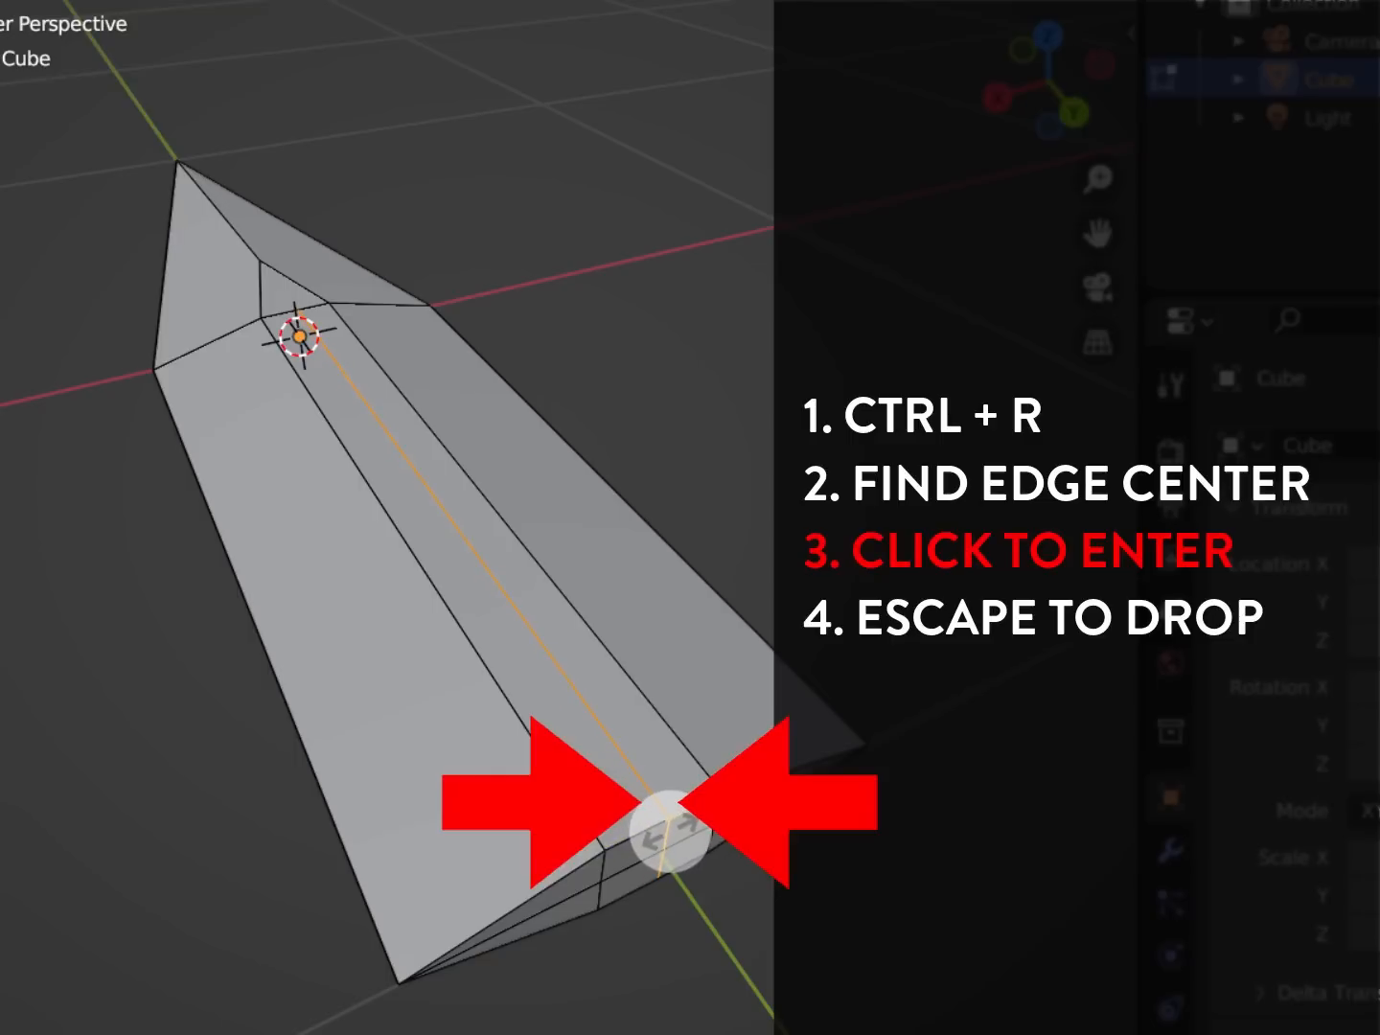
pyautogui.press('Escape')
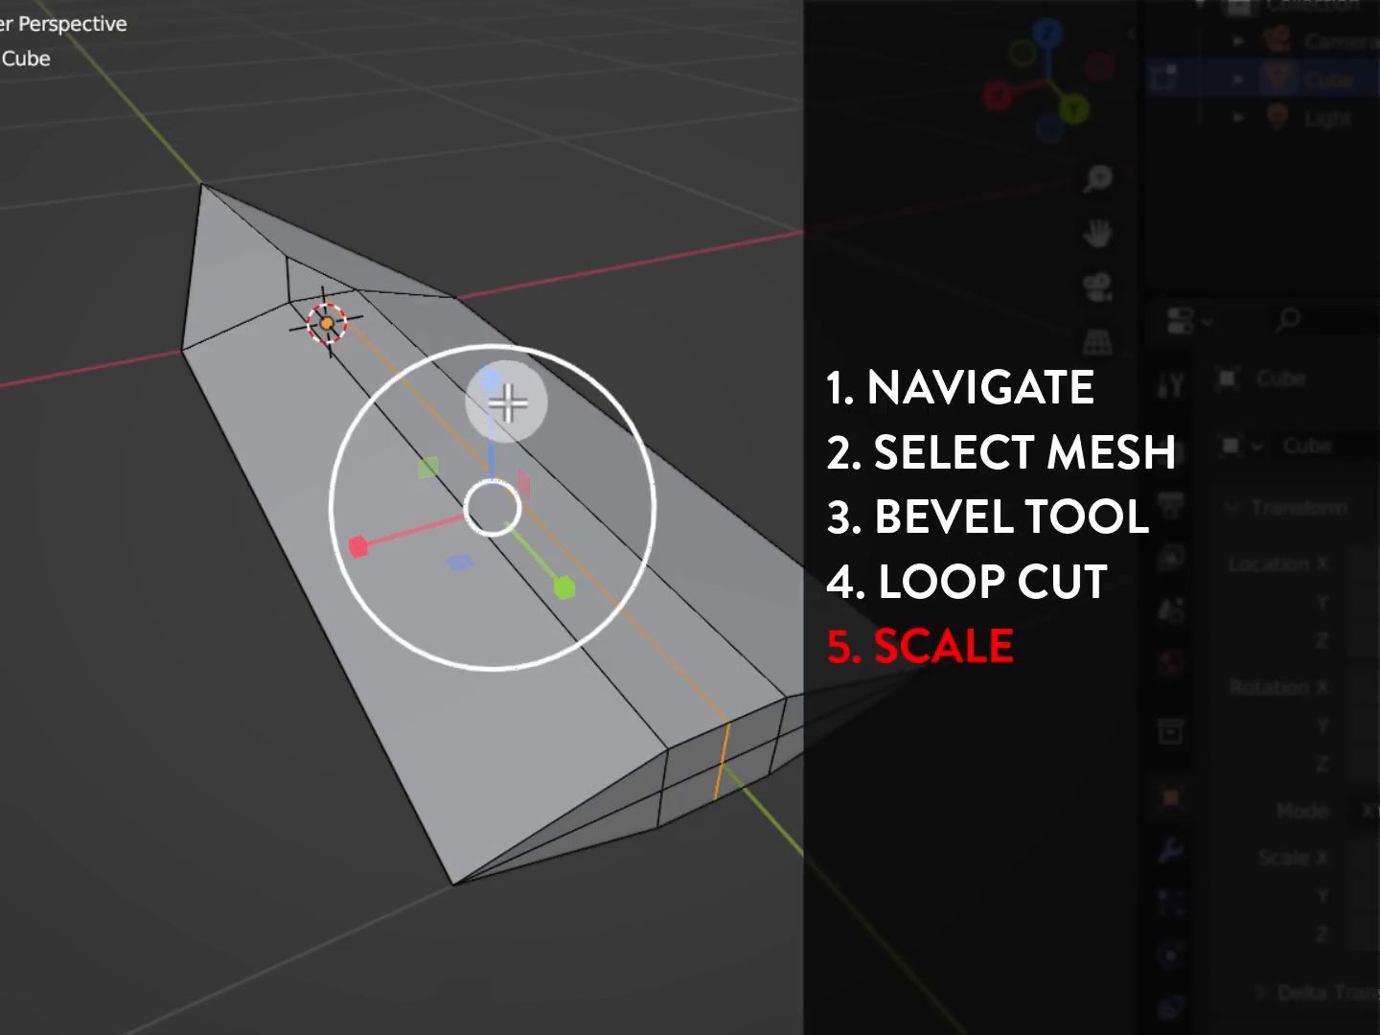
# Scale the new centre loop down along Z to sink a V-shaped groove into both blade faces, and deselect it
pyautogui.press('s')
pyautogui.press('z')
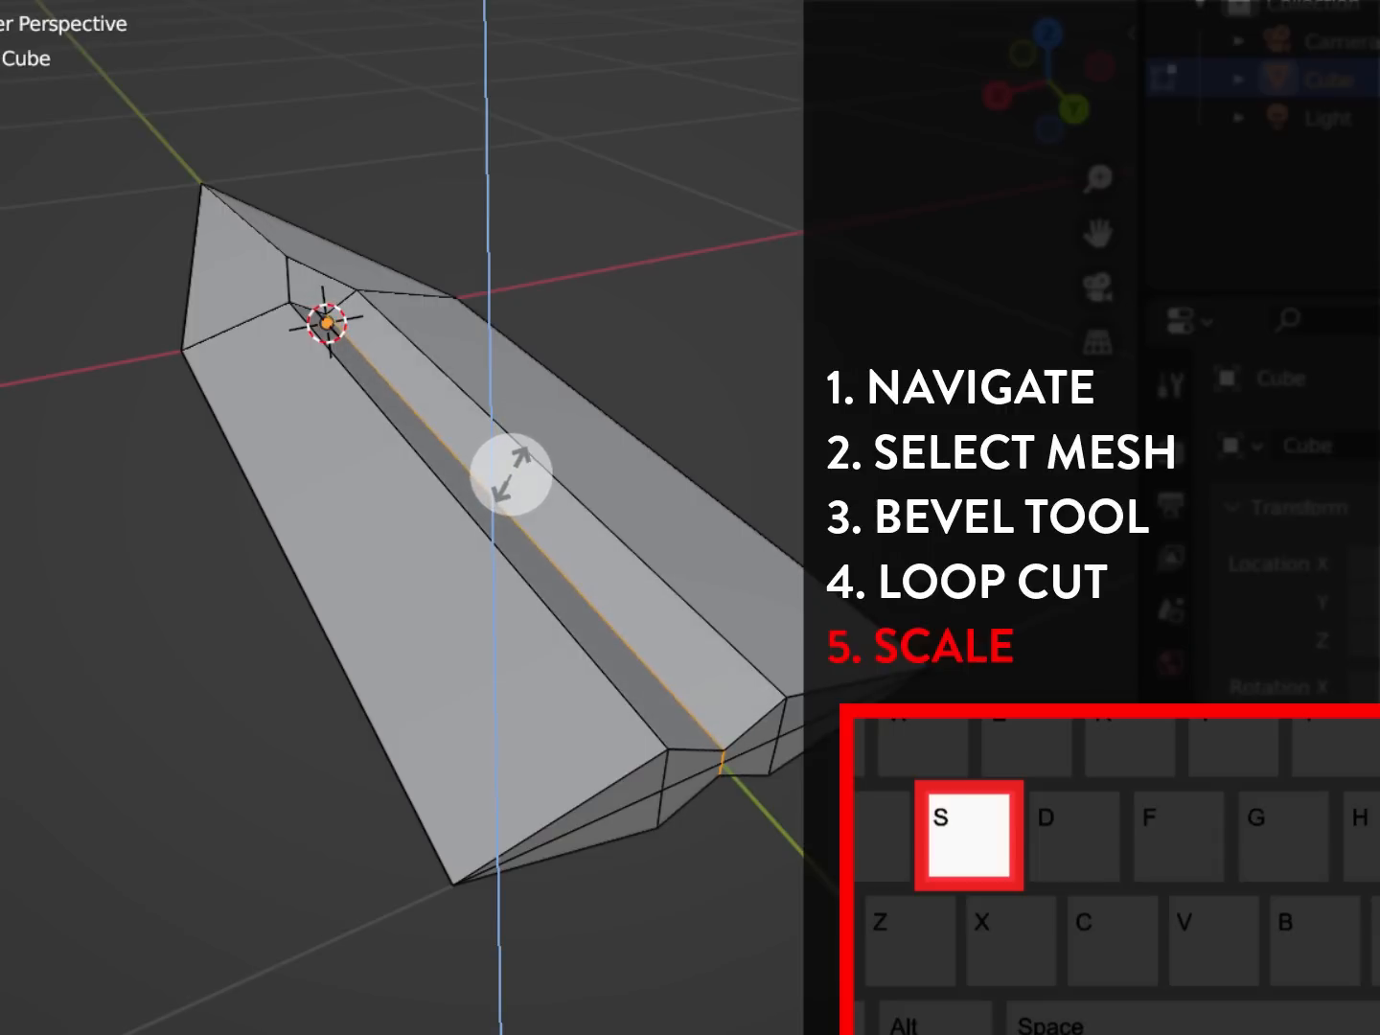
pyautogui.click(510, 474)
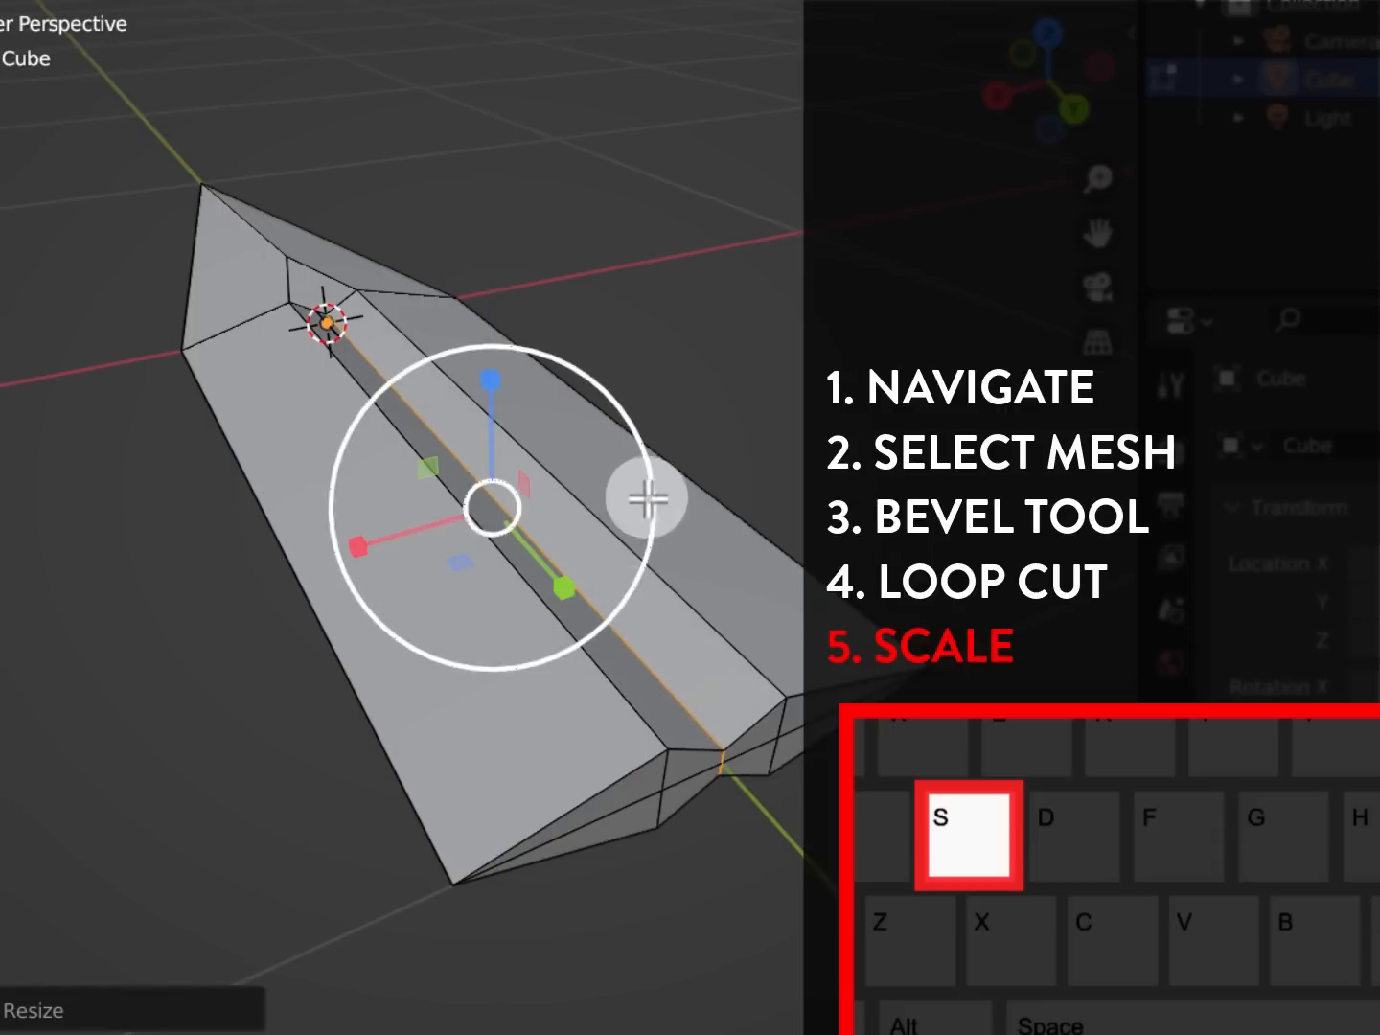
pyautogui.click(715, 426)
pyautogui.moveTo(715, 425); pyautogui.dragTo(716, 476, button='middle')
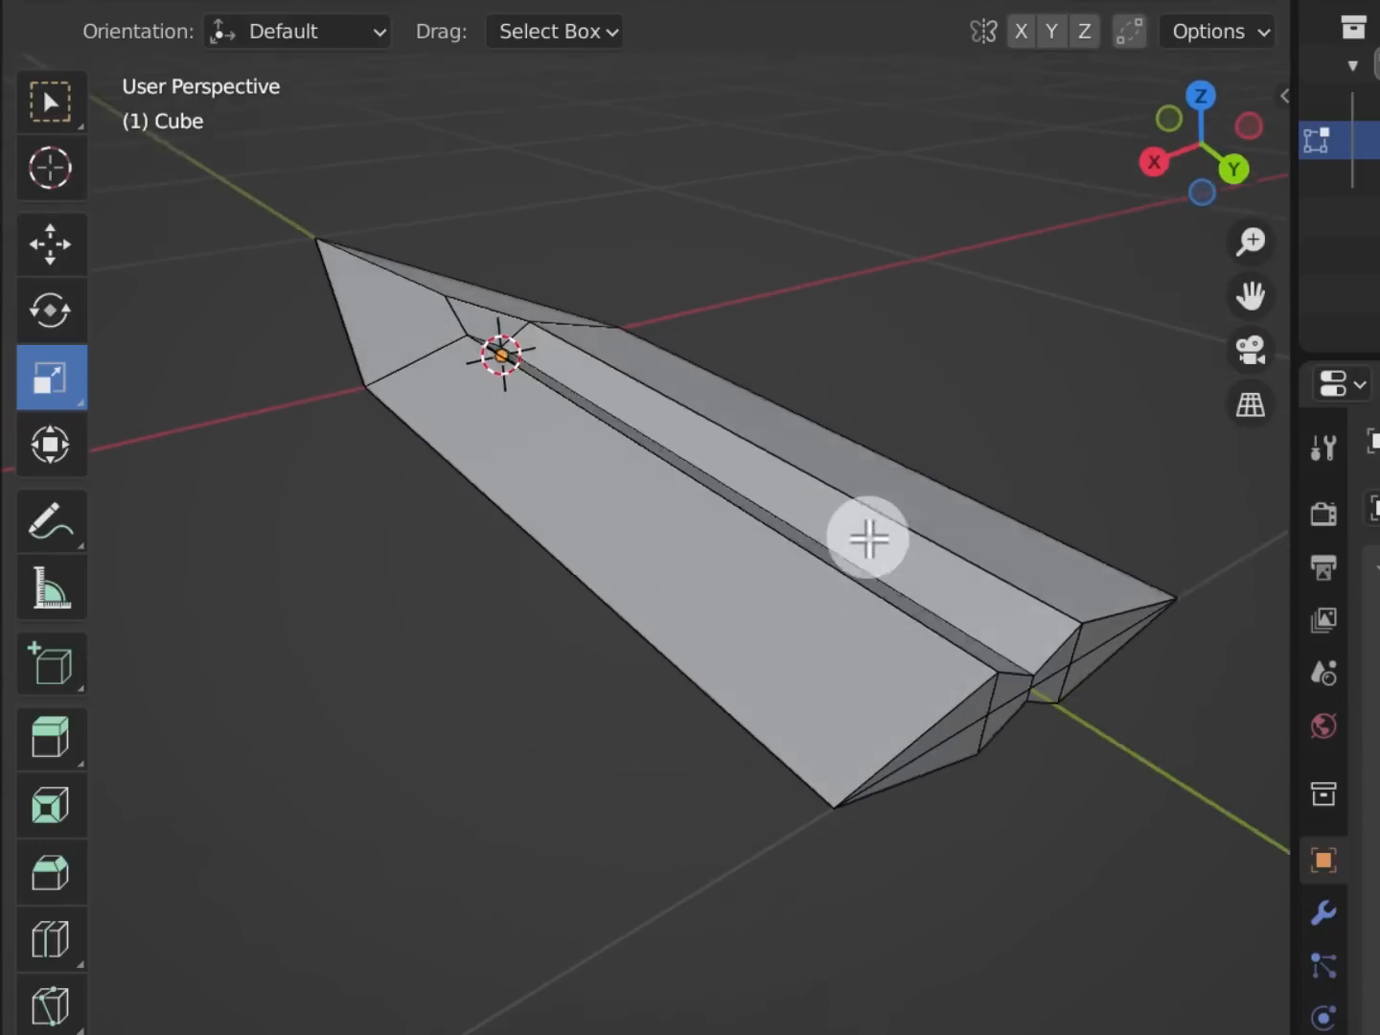
pyautogui.moveTo(868, 539); pyautogui.dragTo(916, 638, button='middle')
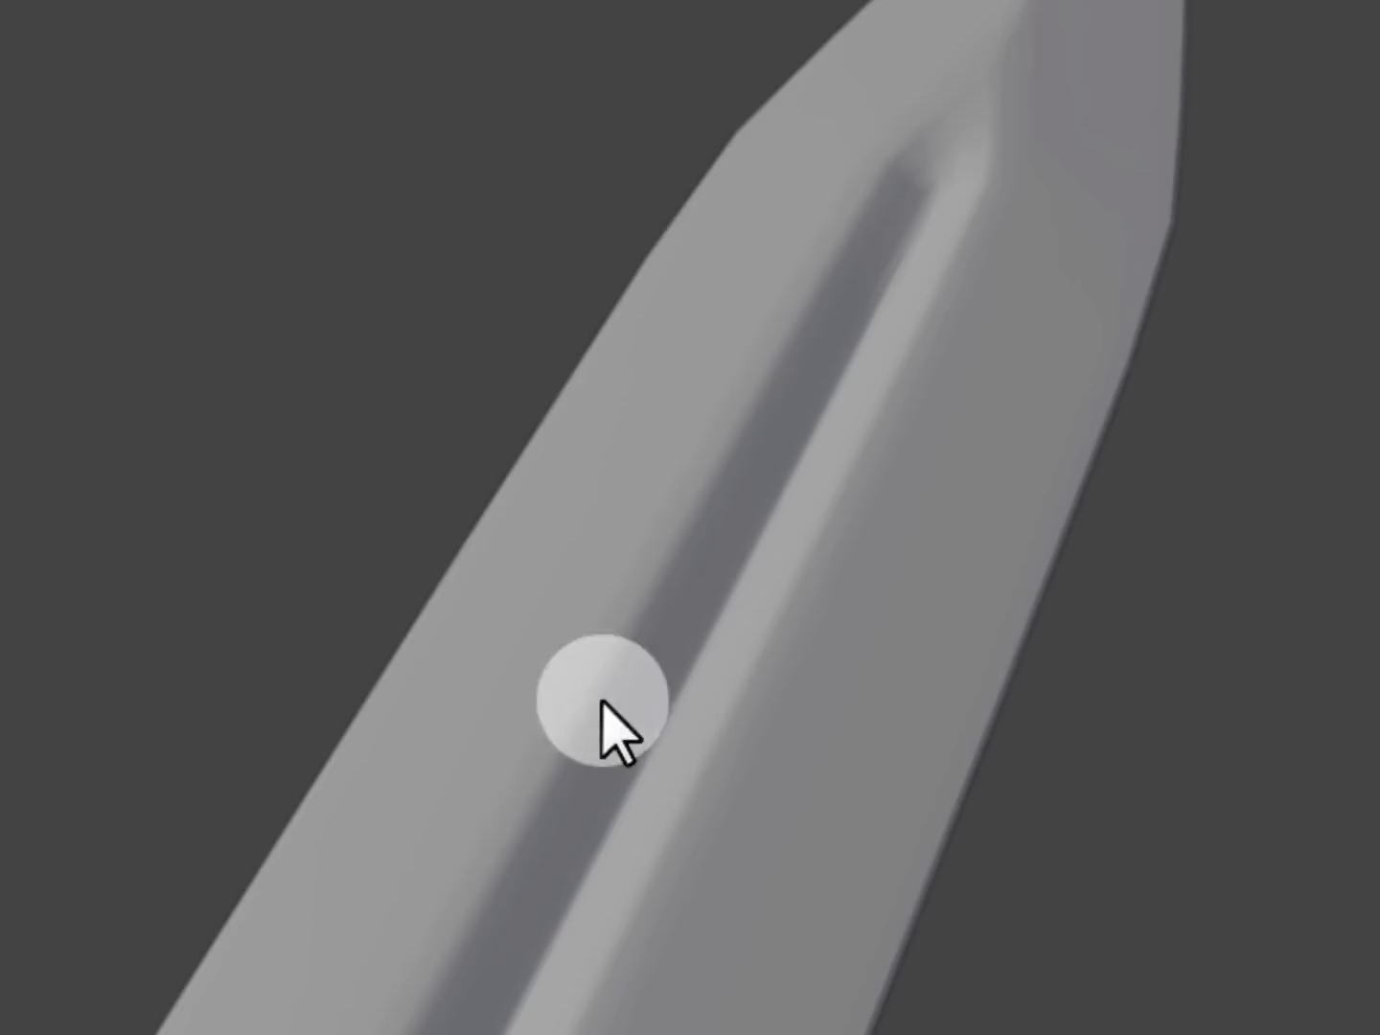
pyautogui.moveTo(625, 563)
pyautogui.mouseDown()
pyautogui.moveTo(459, 817)
pyautogui.moveTo(640, 766)
pyautogui.moveTo(580, 591)
pyautogui.moveTo(627, 558)
pyautogui.mouseUp()
pyautogui.press('Escape')
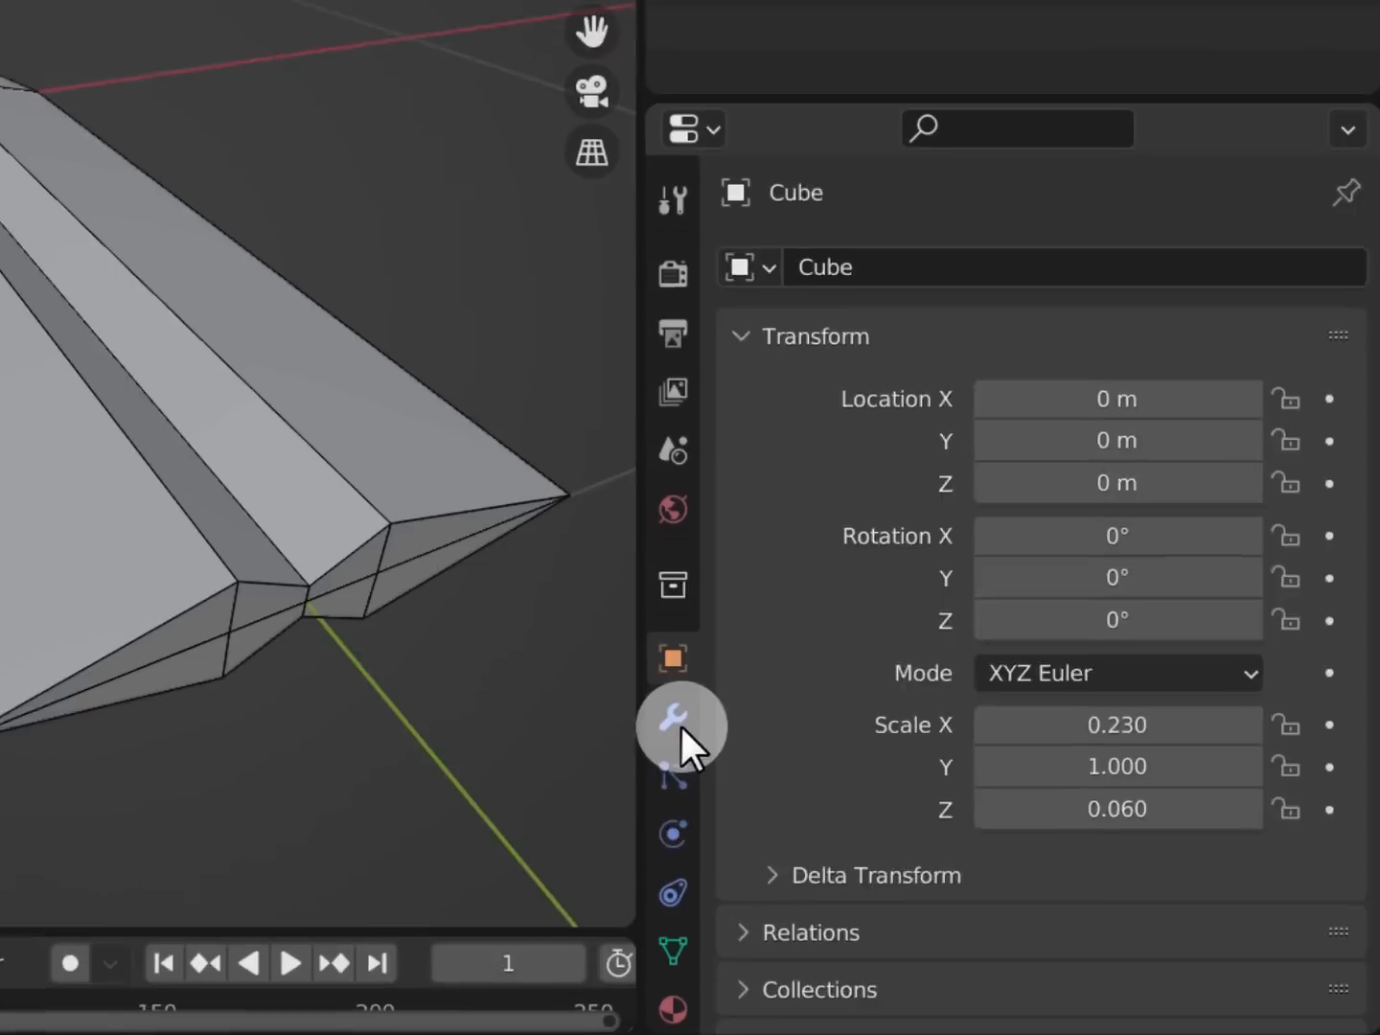
# Add a Subdivision Surface modifier to the blade and set its Levels Viewport to 2
pyautogui.click(676, 721)
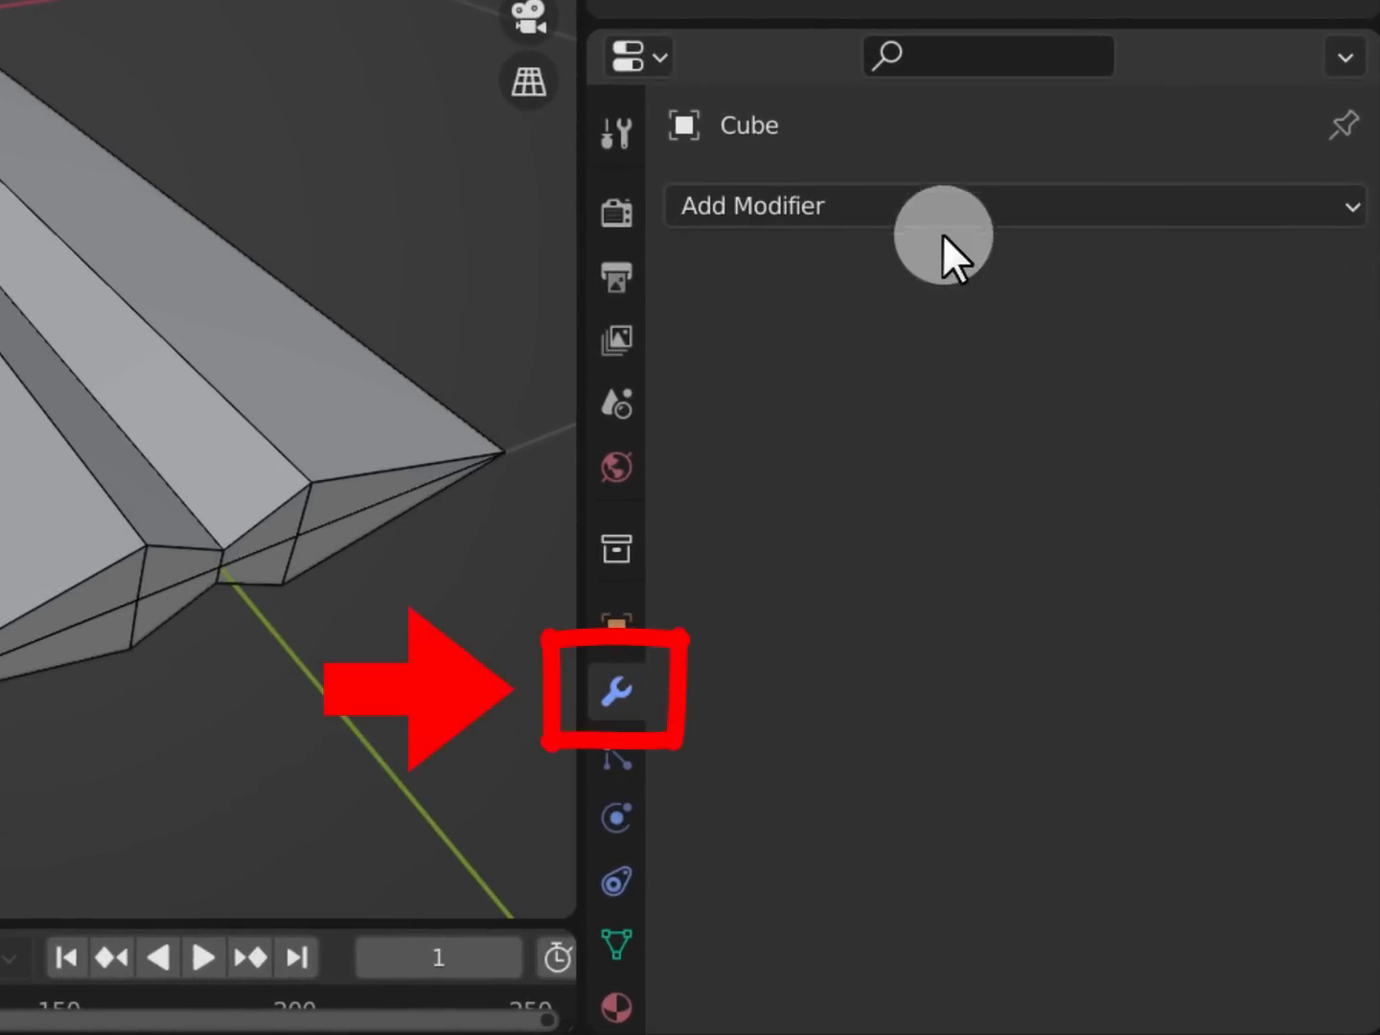
pyautogui.click(940, 212)
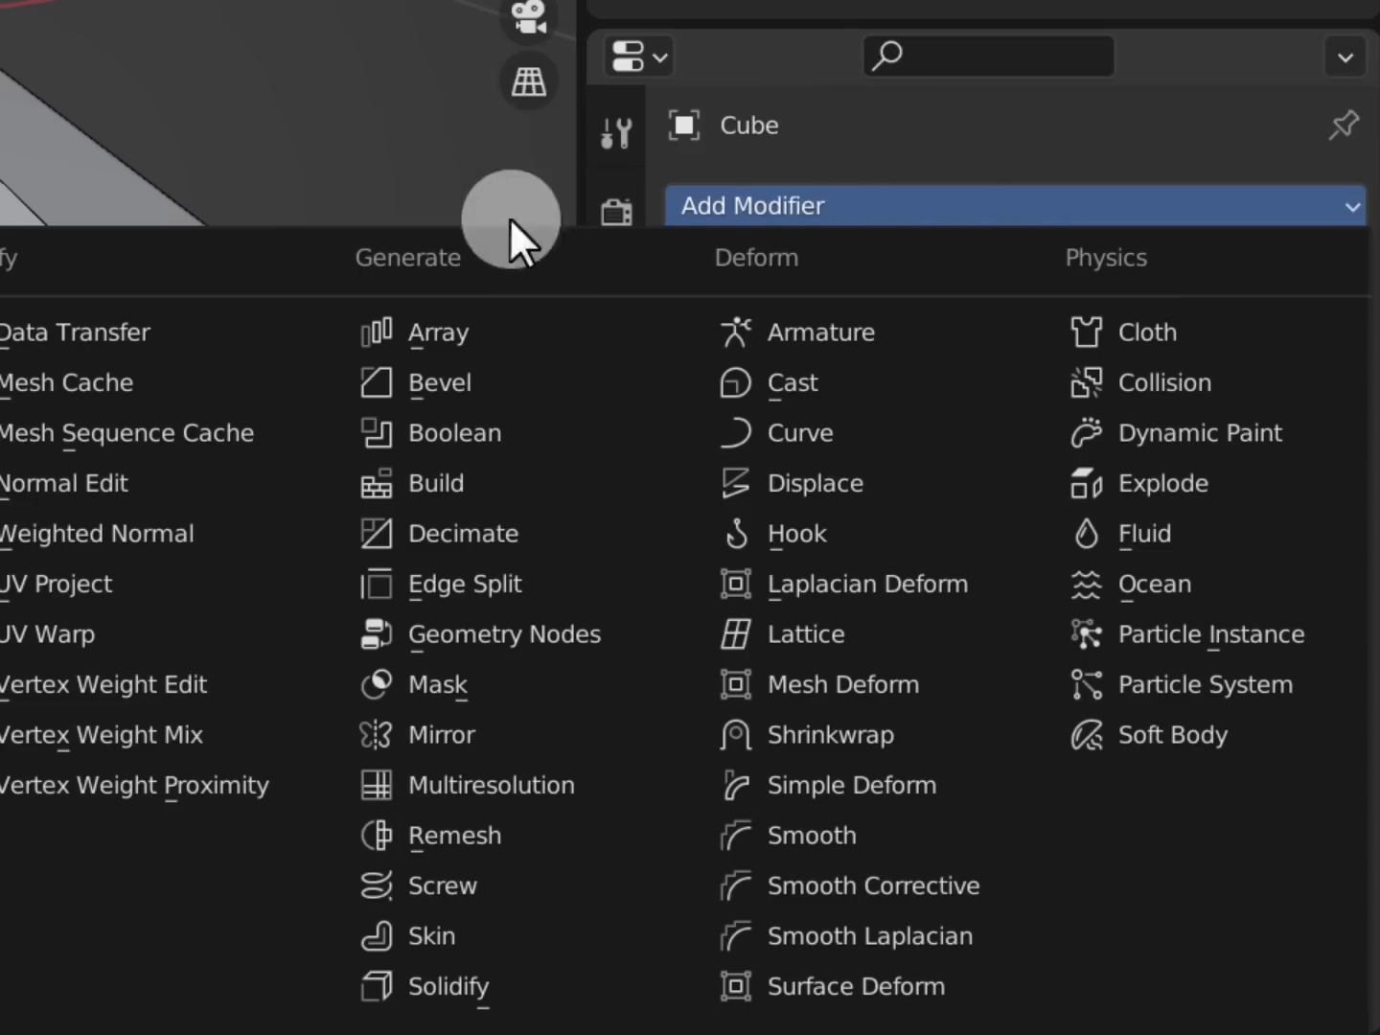
pyautogui.scroll(-4, 515, 967)
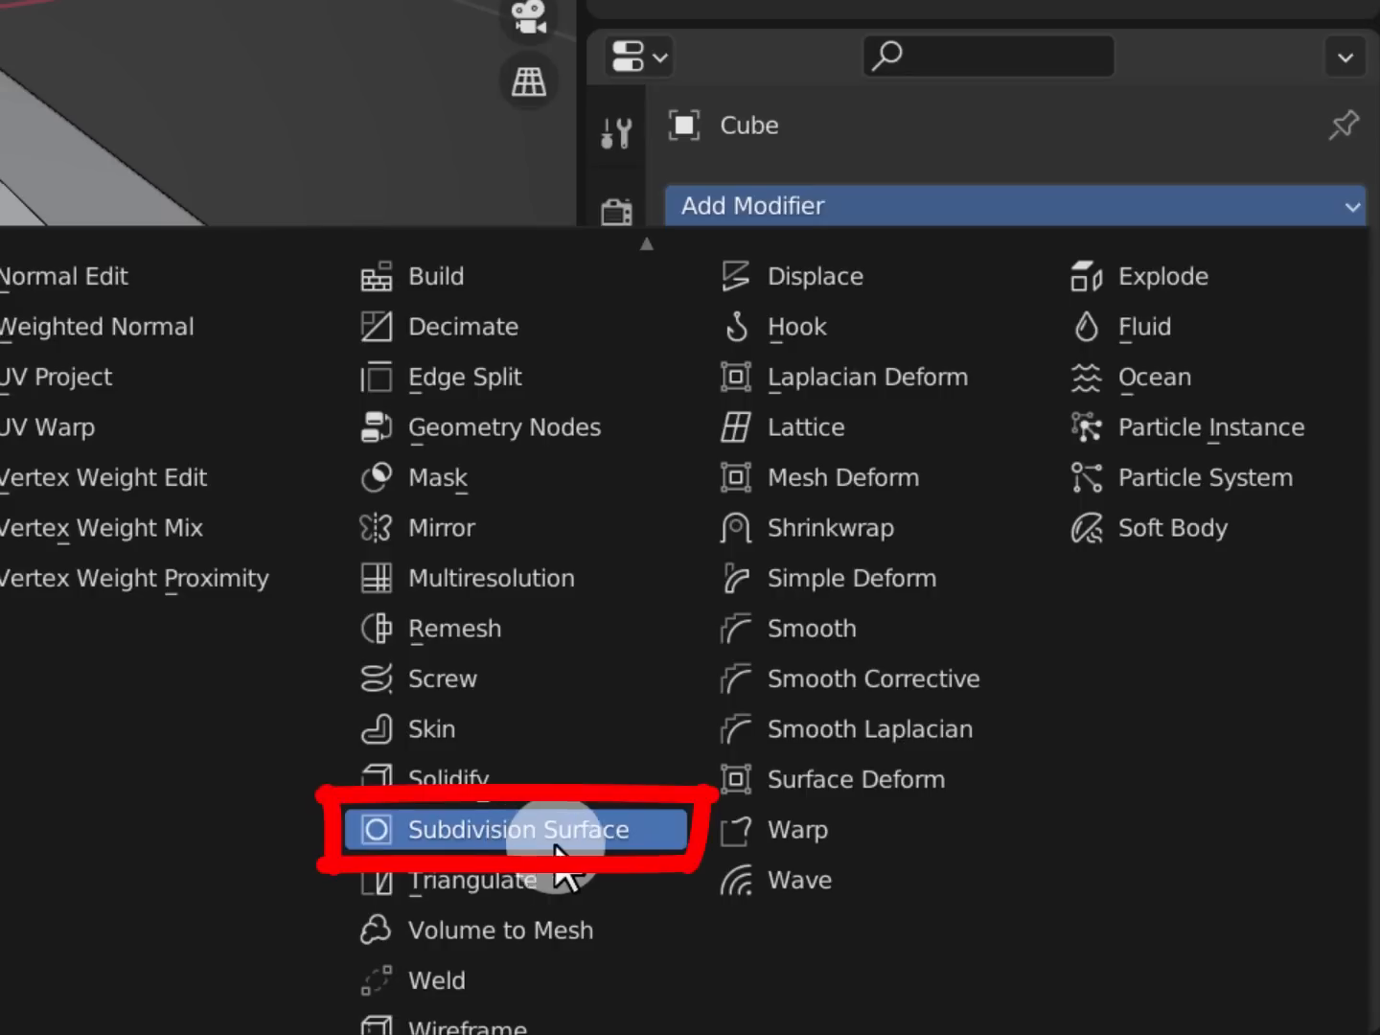
pyautogui.click(630, 843)
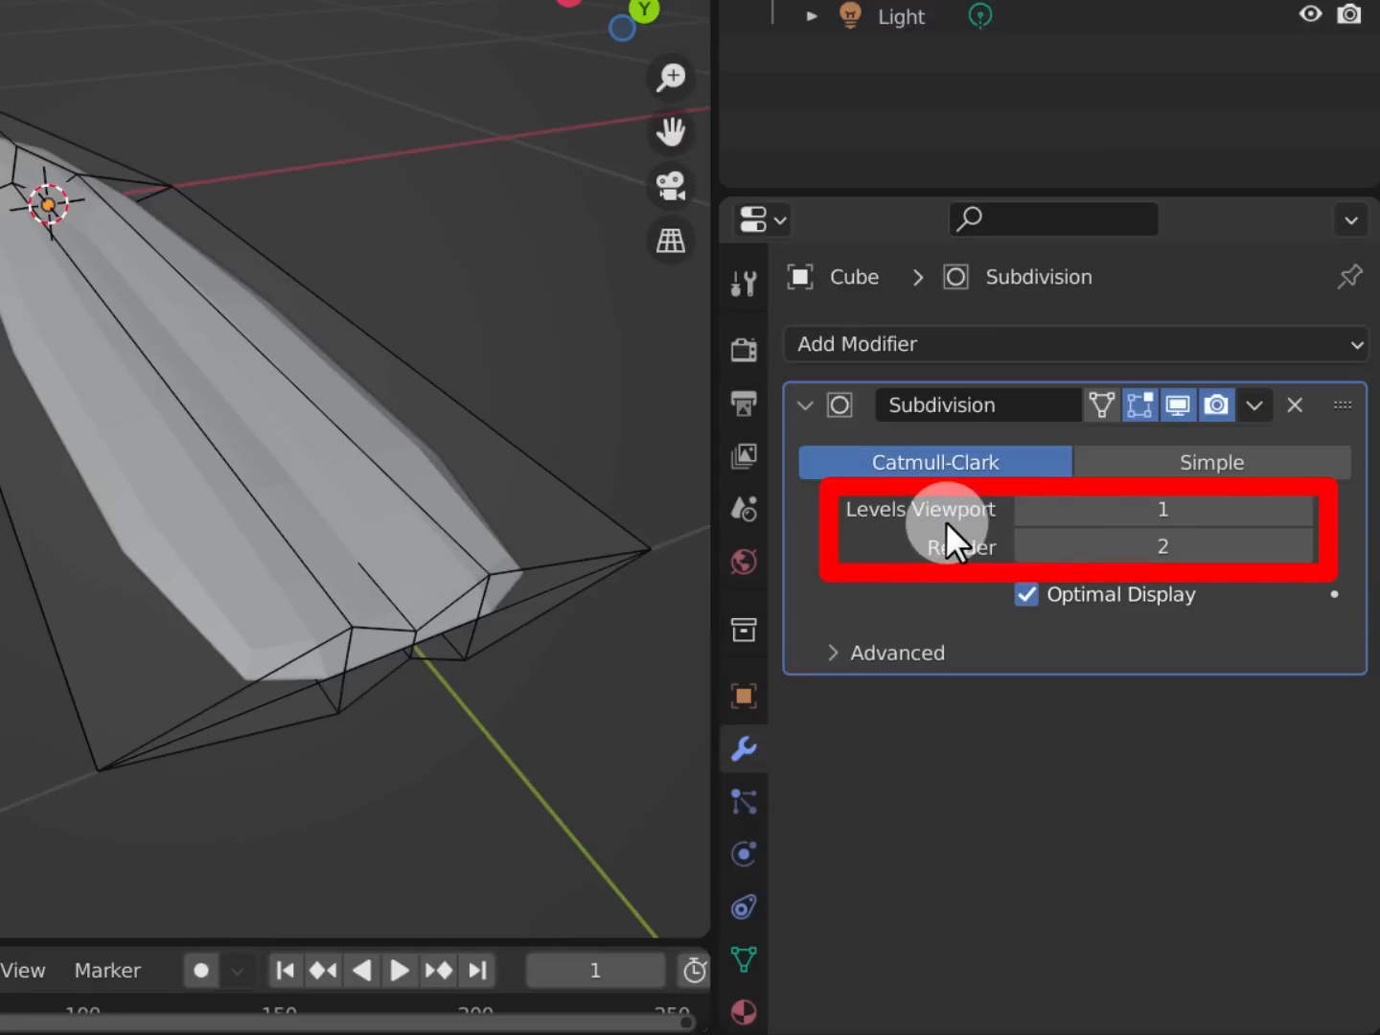
pyautogui.click(1169, 516)
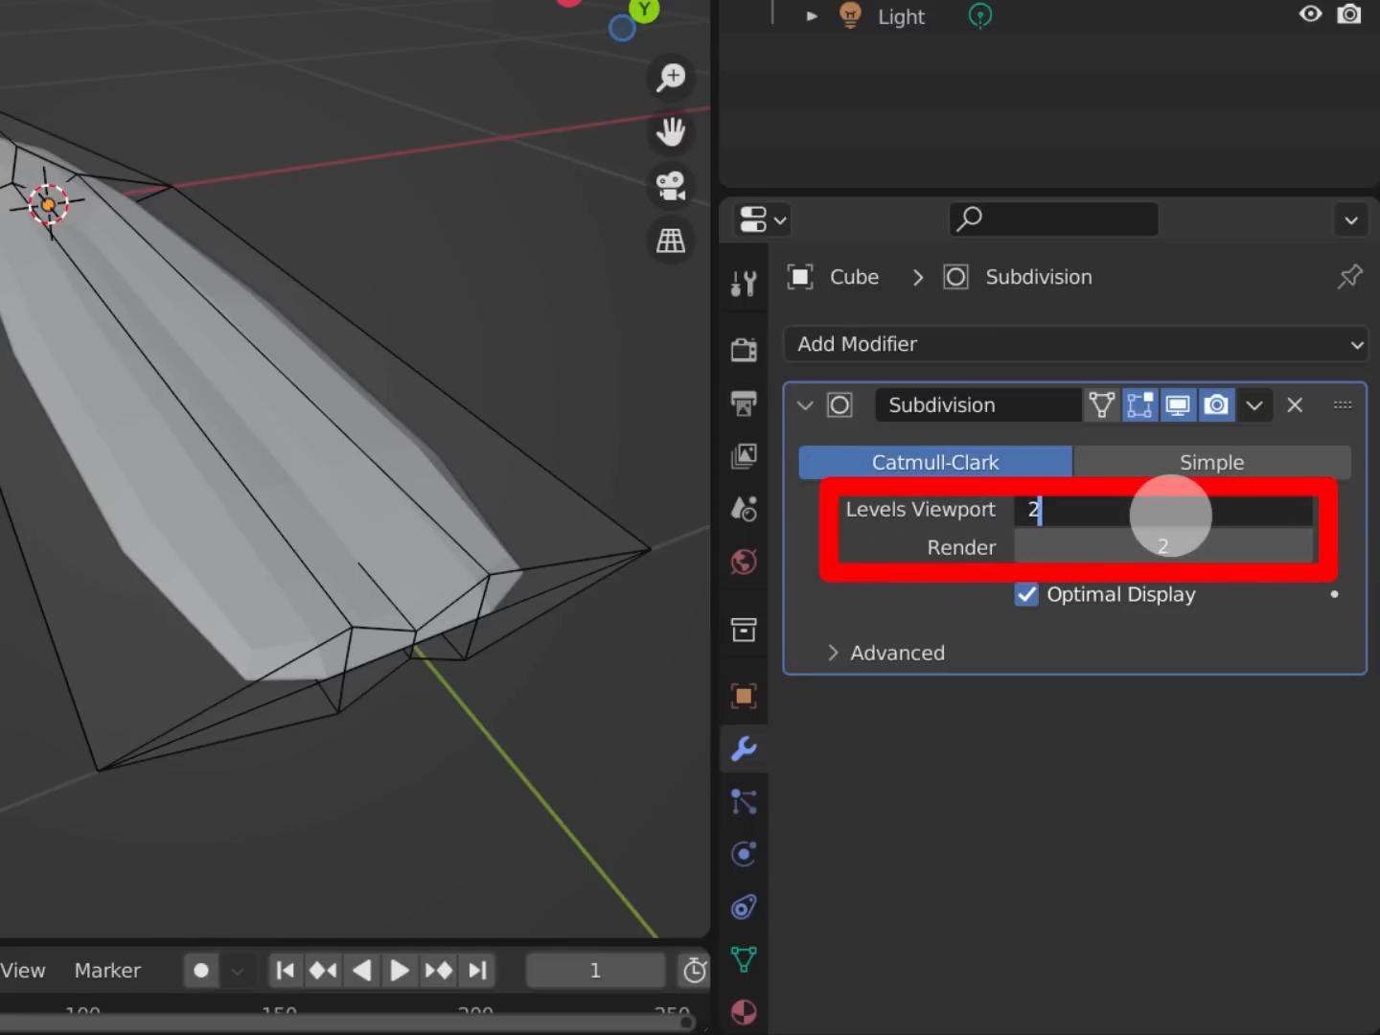
pyautogui.press('Tab')
pyautogui.press('Return')
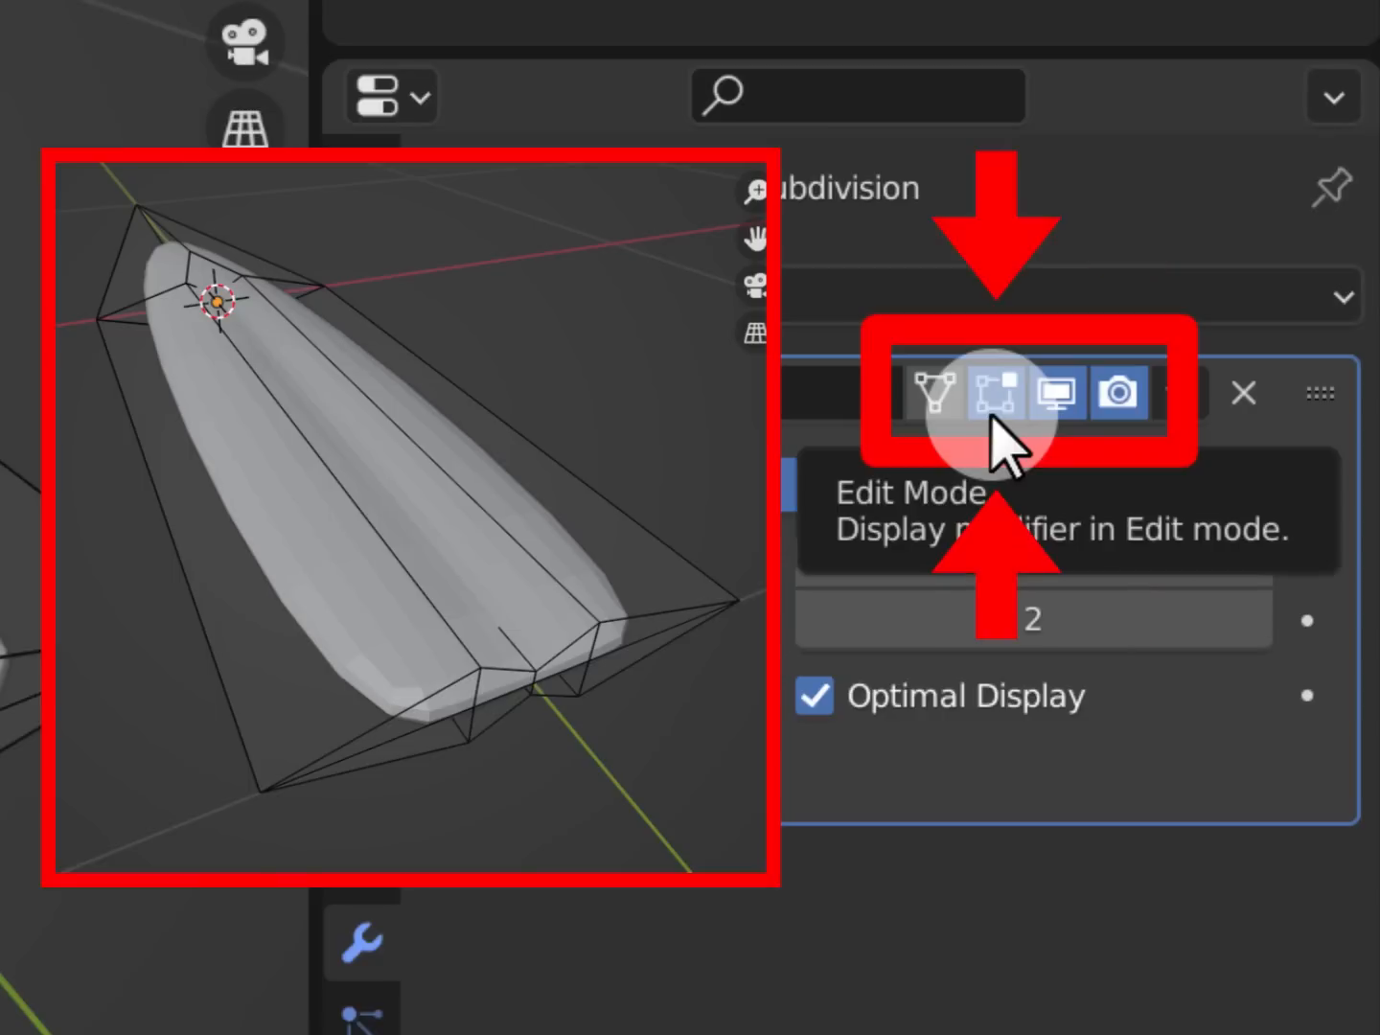
# Turn off the Subdivision modifier's Edit Mode display, compare the blade in Edit and Object Mode, and end in Object Mode
pyautogui.click(993, 417)
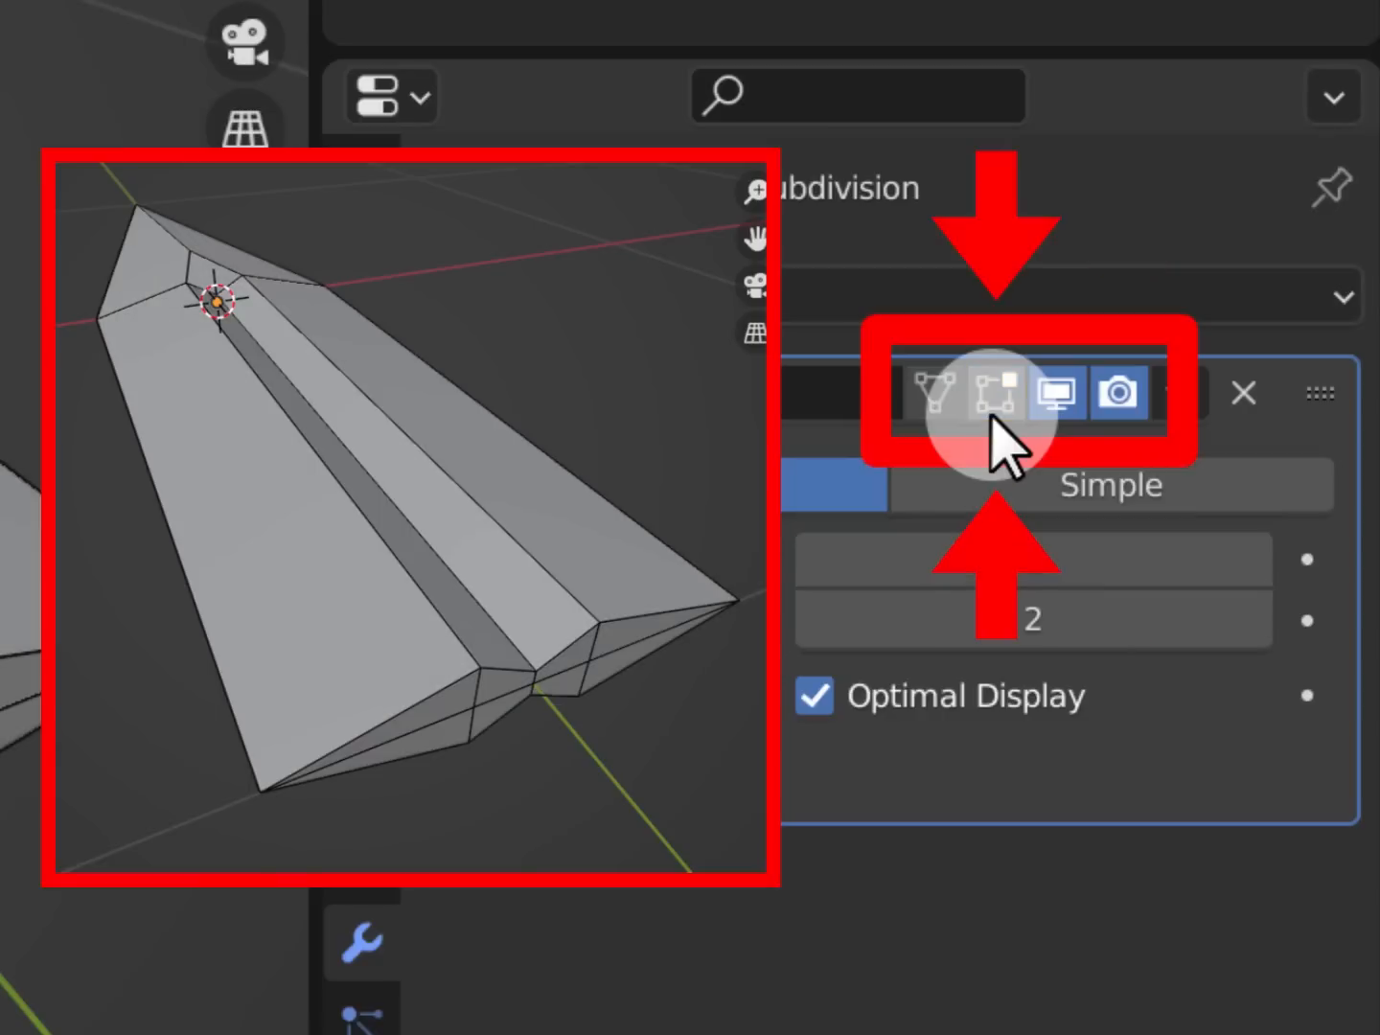
pyautogui.click(992, 417)
pyautogui.click(993, 418)
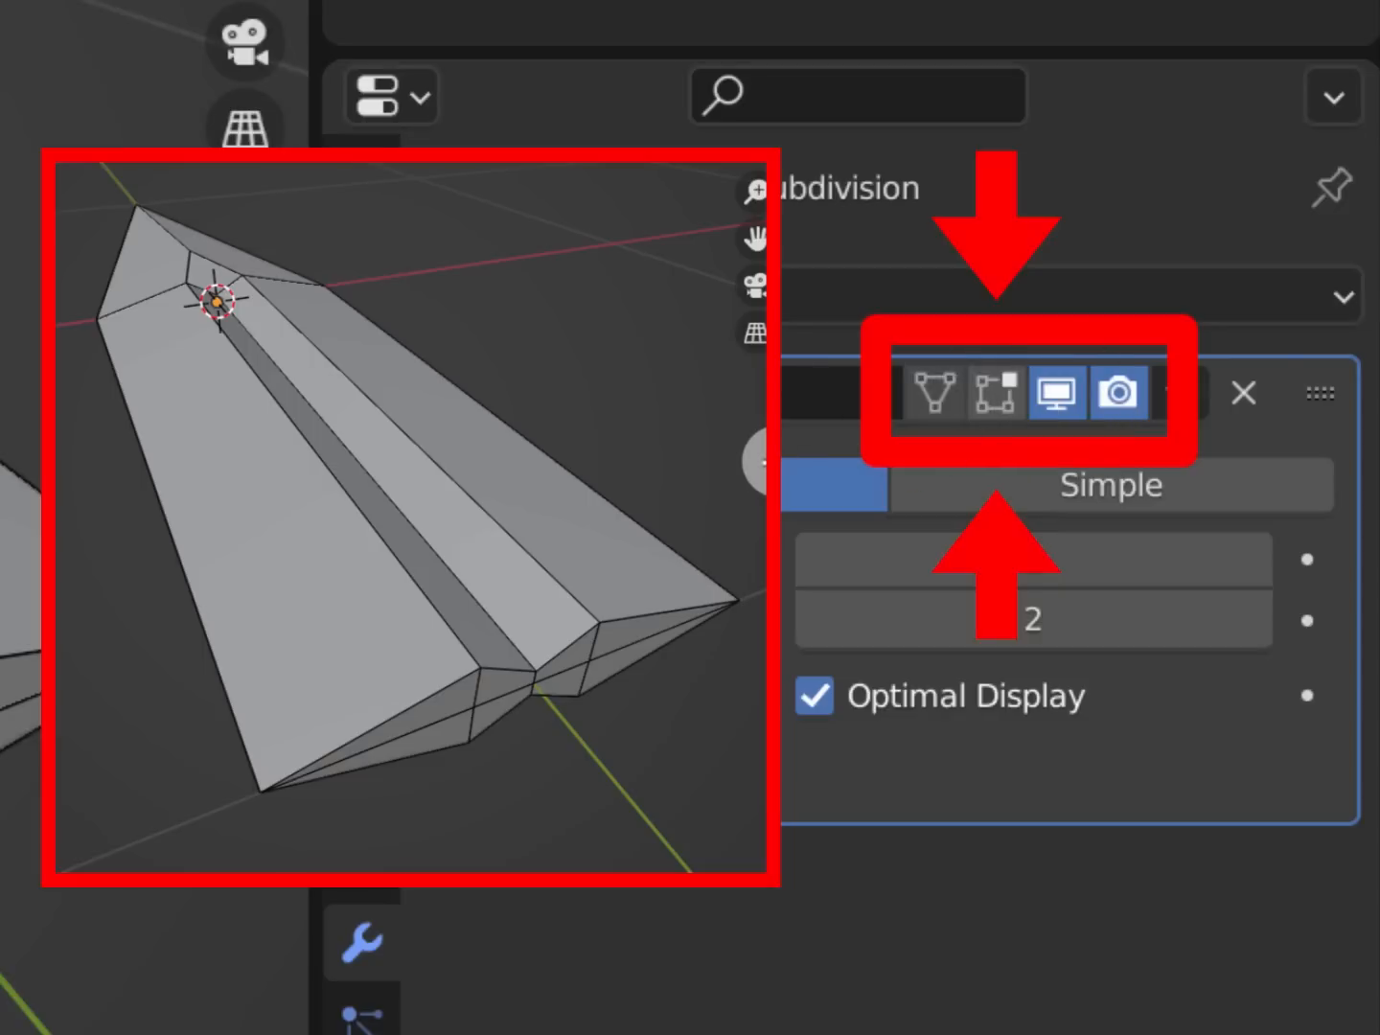
pyautogui.press('Tab')
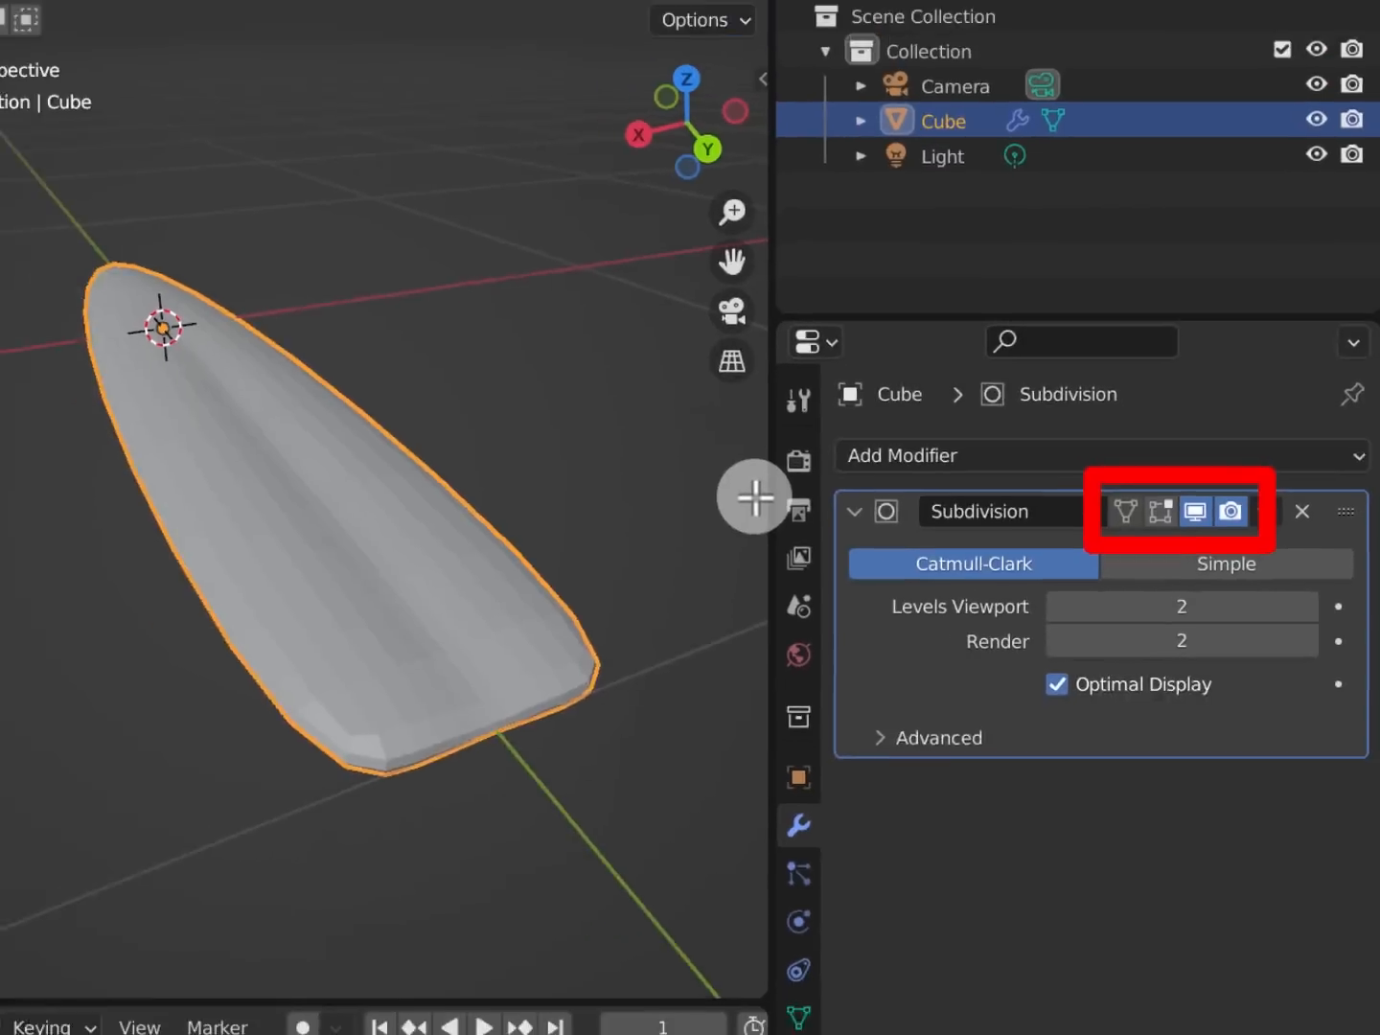
pyautogui.press('Tab')
pyautogui.press('Tab')
pyautogui.press('Tab')
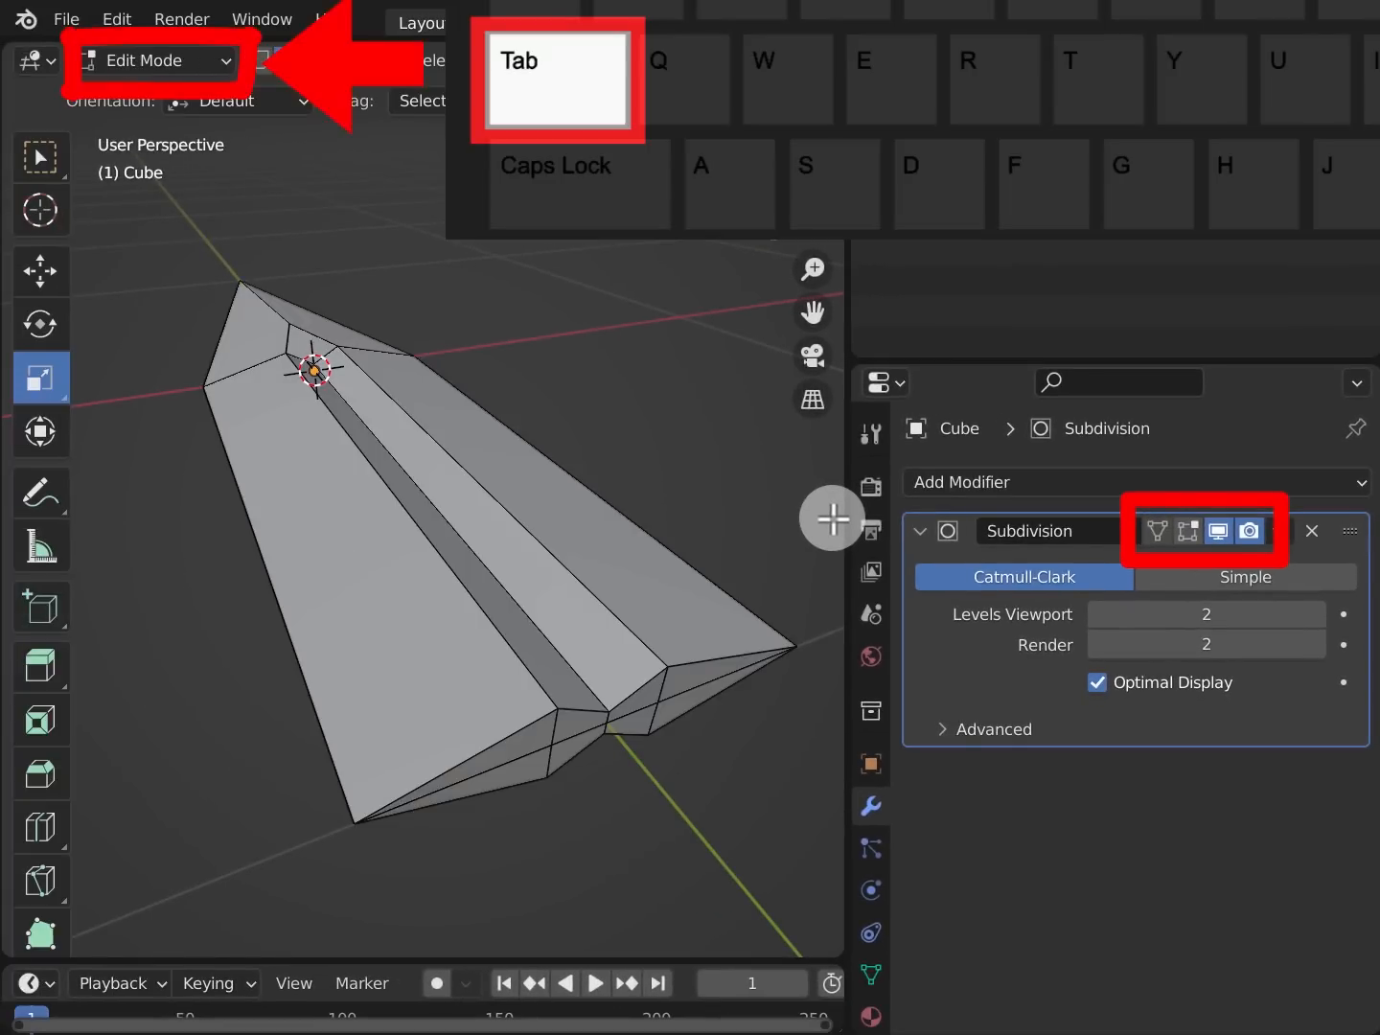
pyautogui.press('Tab')
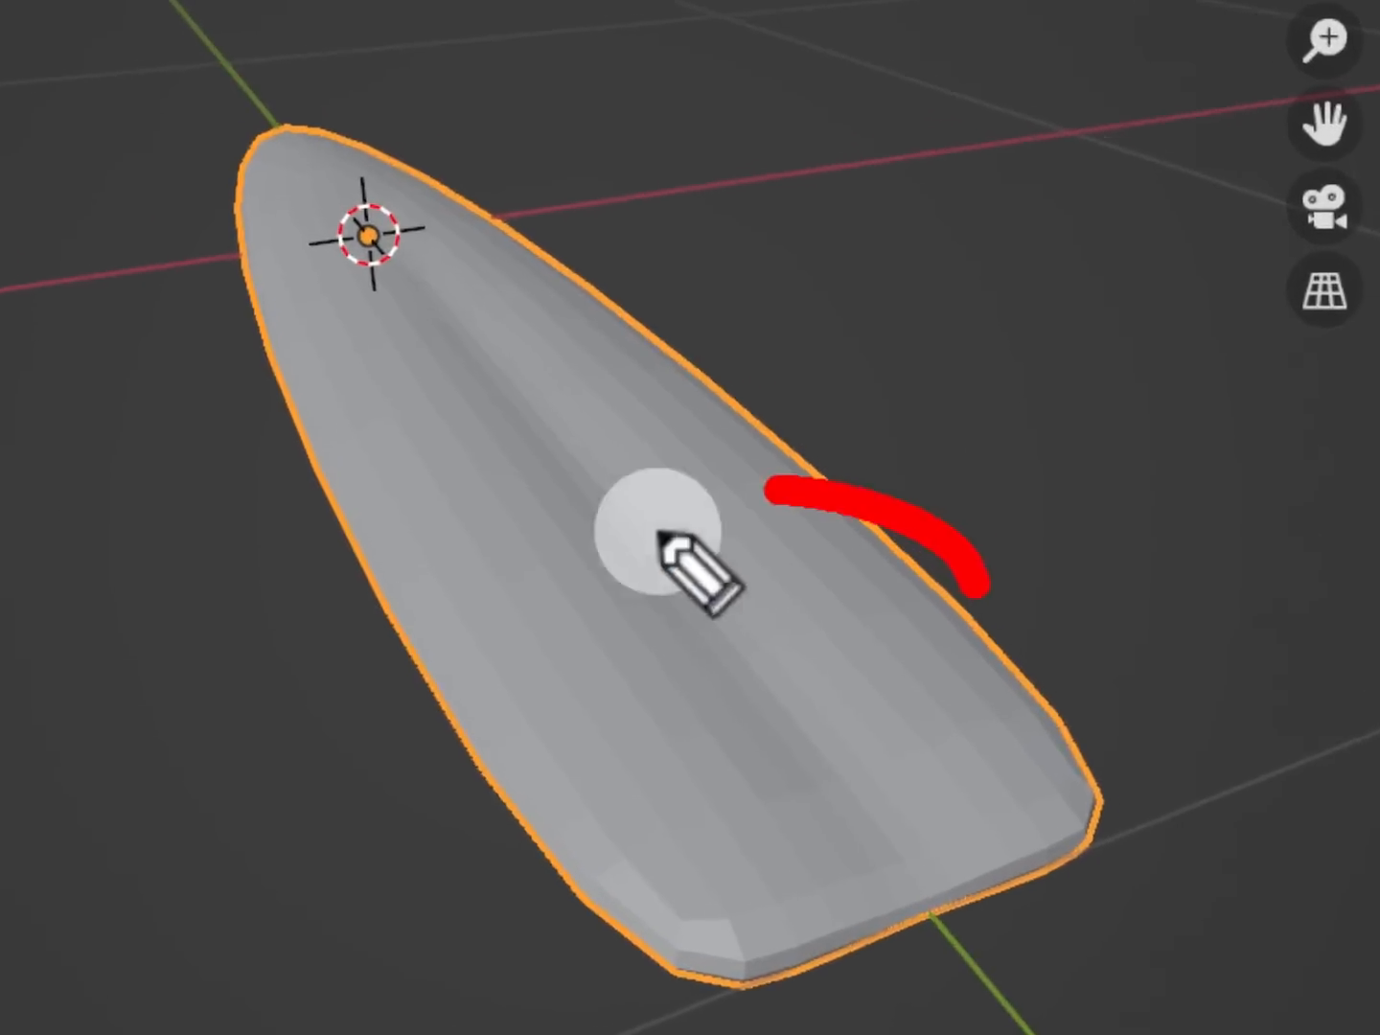
# Apply Shade Smooth to the blade in Object Mode
pyautogui.moveTo(661, 538)
pyautogui.mouseDown()
pyautogui.moveTo(1091, 609)
pyautogui.moveTo(710, 790)
pyautogui.moveTo(951, 779)
pyautogui.moveTo(961, 744)
pyautogui.mouseUp()
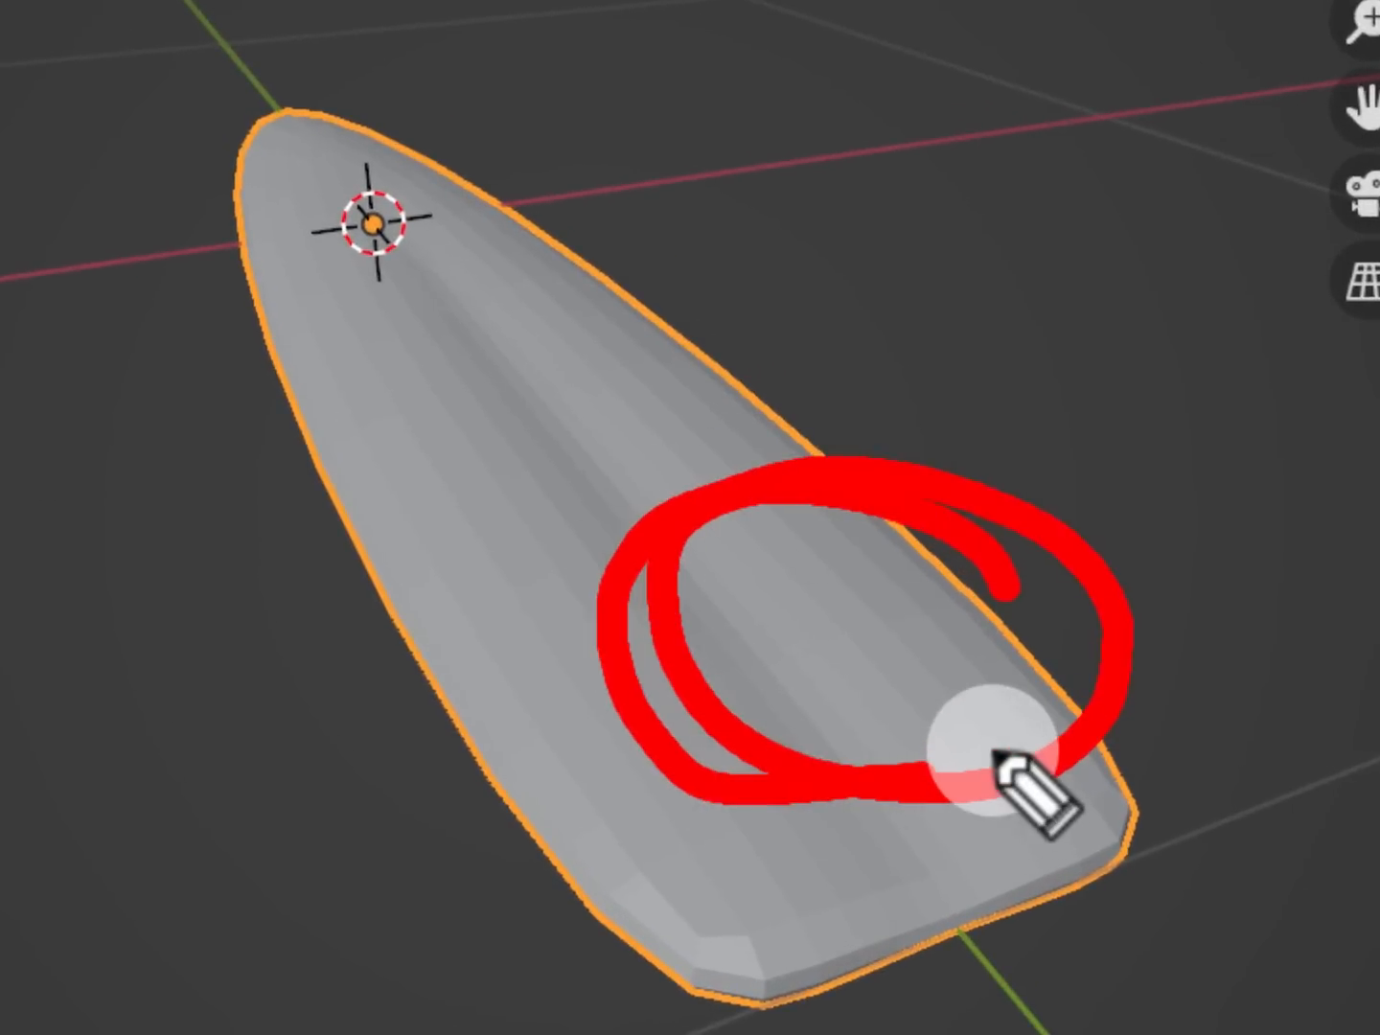
pyautogui.press('Escape')
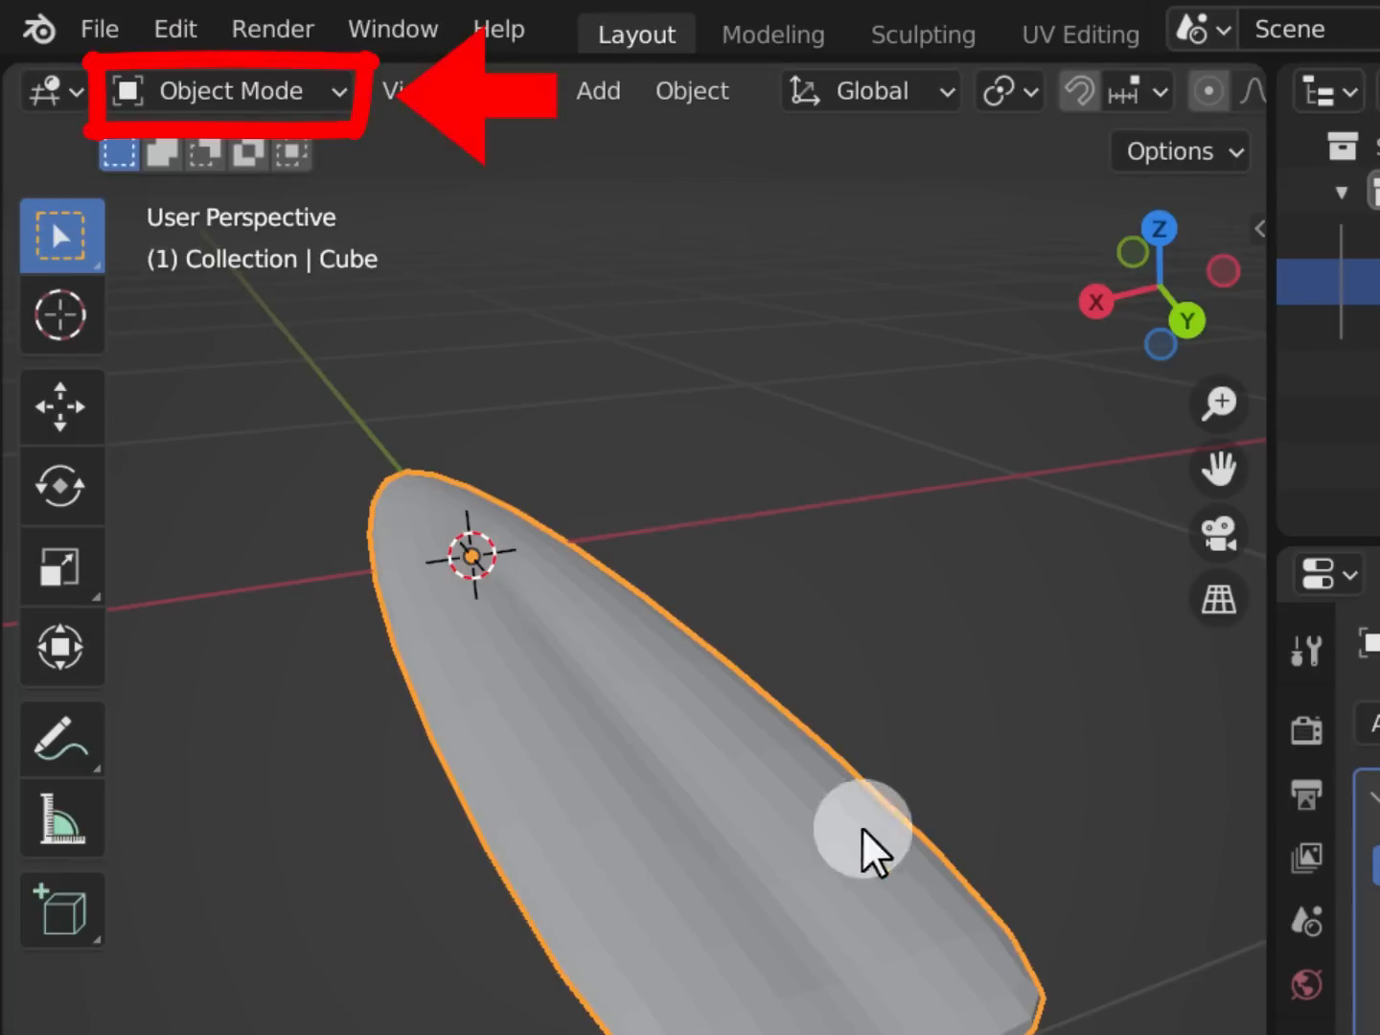
pyautogui.rightClick(866, 753)
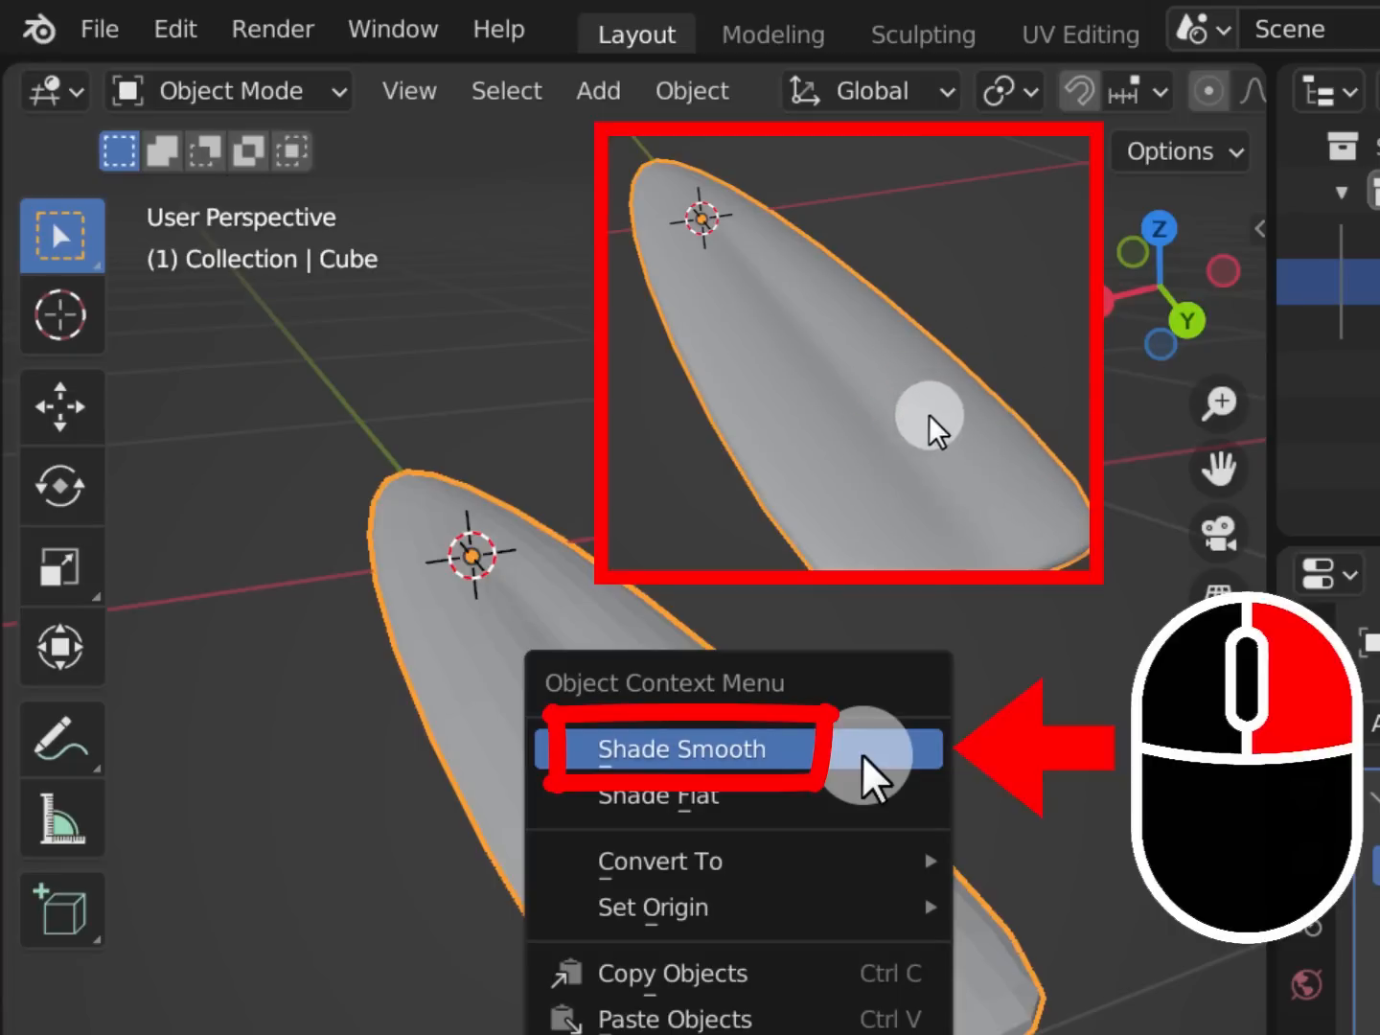
pyautogui.click(869, 772)
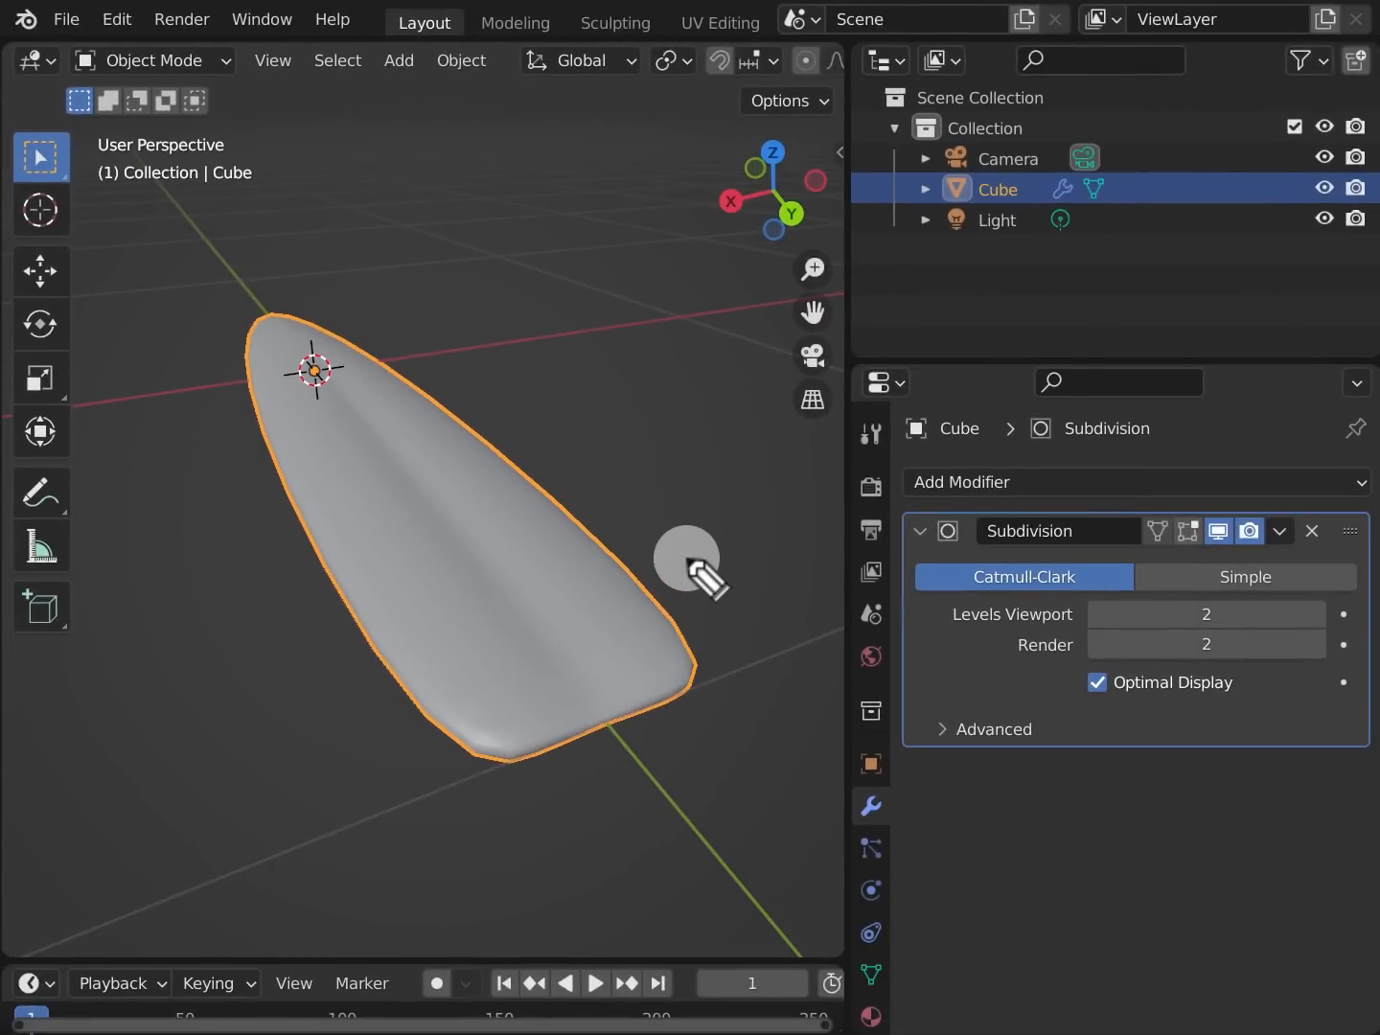
pyautogui.moveTo(540, 557)
pyautogui.mouseDown()
pyautogui.moveTo(323, 632)
pyautogui.moveTo(574, 587)
pyautogui.moveTo(578, 639)
pyautogui.moveTo(574, 602)
pyautogui.mouseUp()
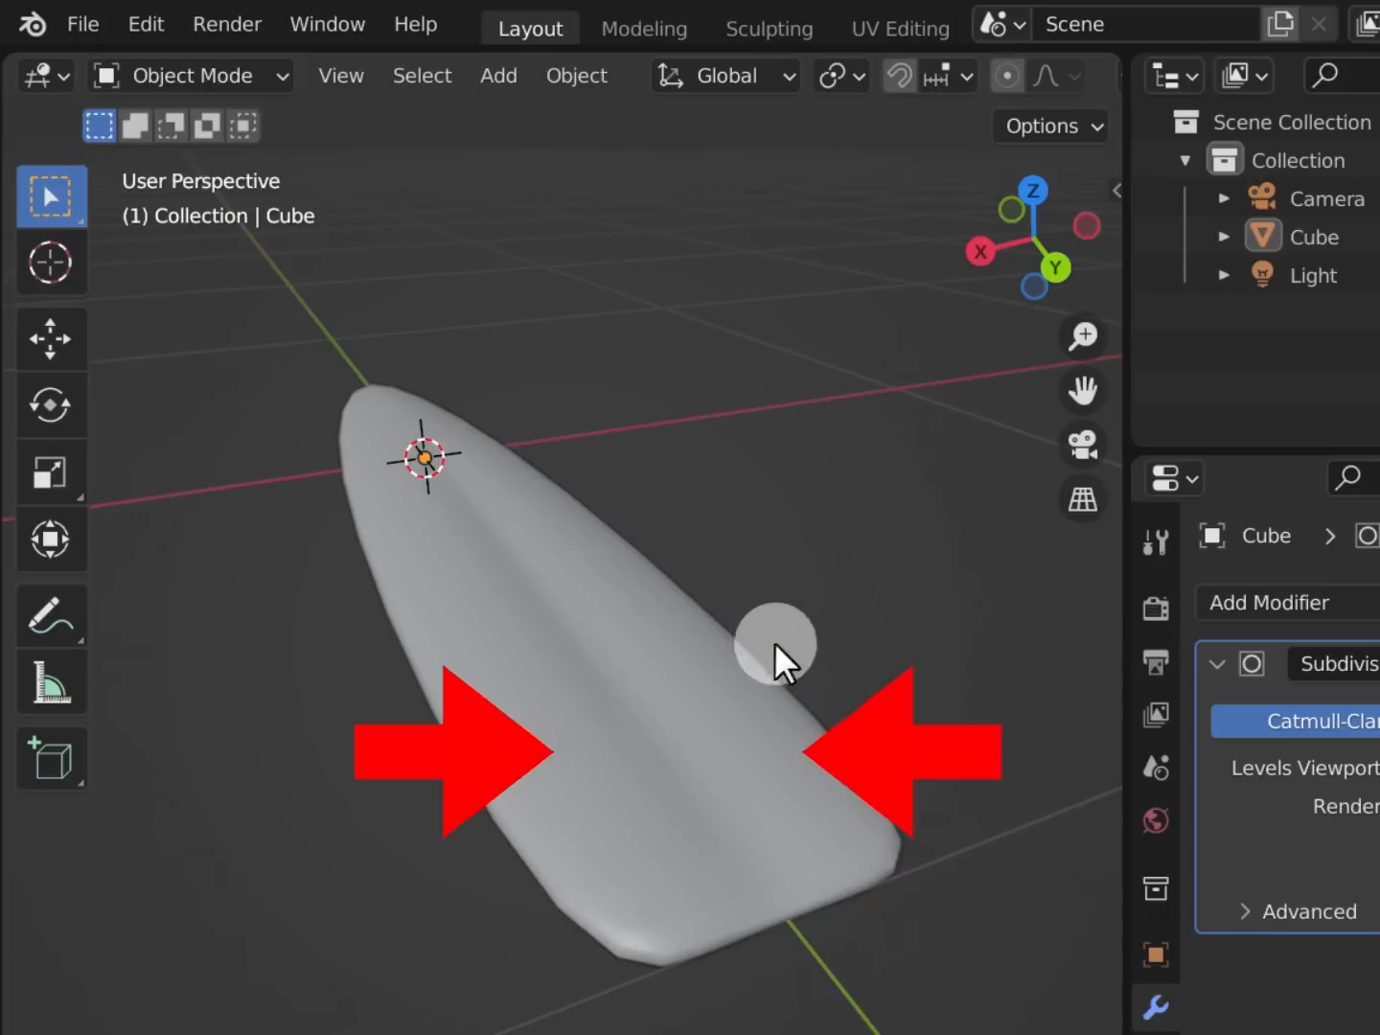
# In Edit Mode with face selection, select all the end faces closing the blade's wide back end and delete them as Faces
pyautogui.click(776, 643)
pyautogui.press('Tab')
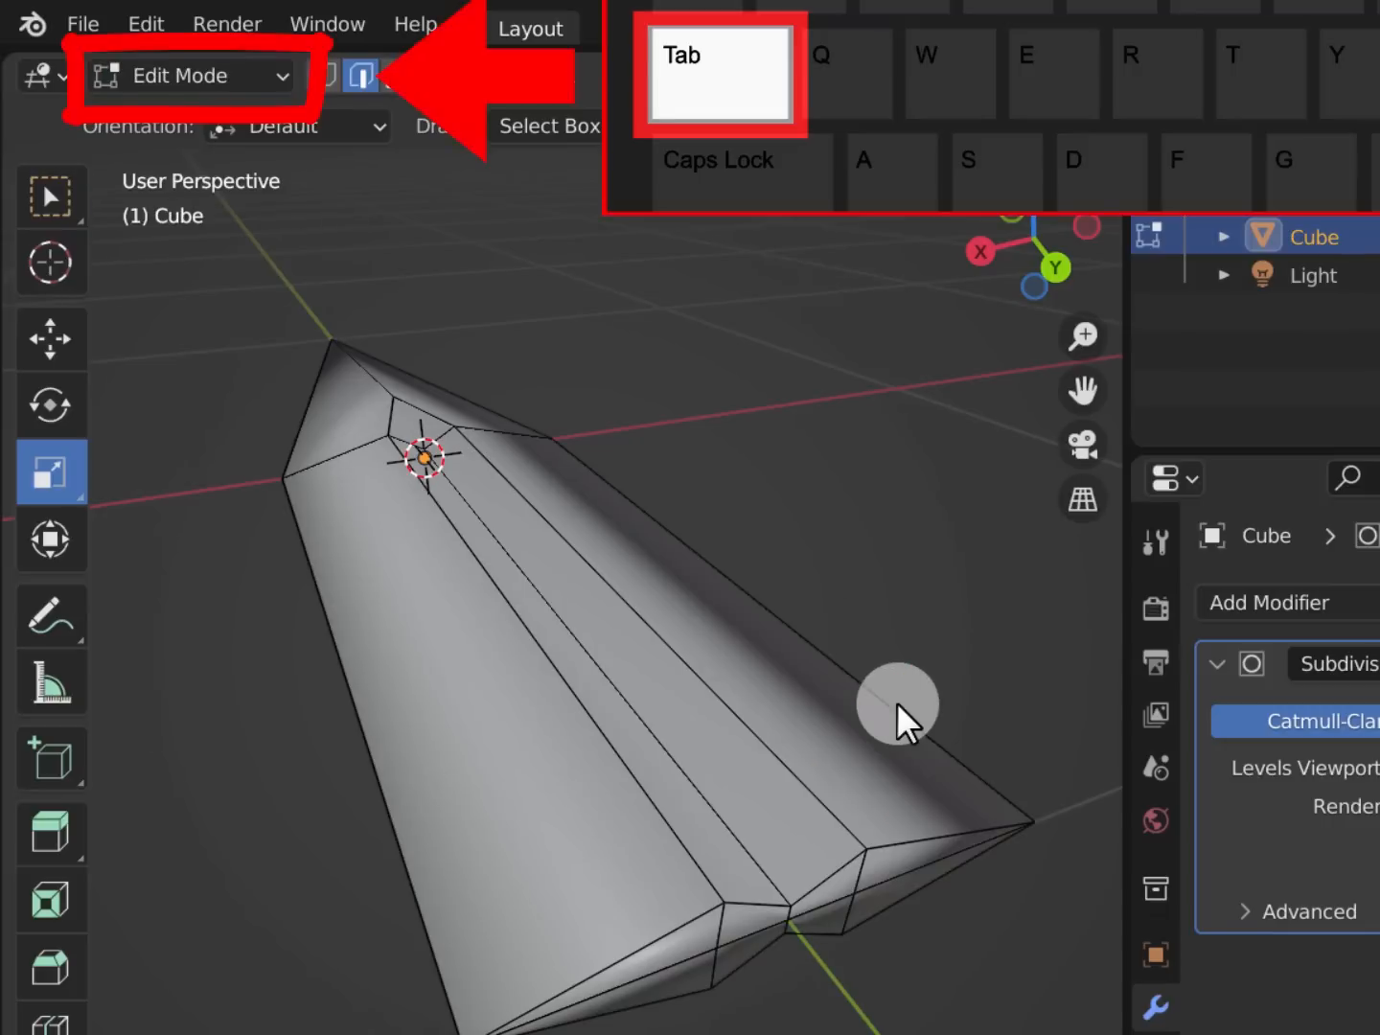
pyautogui.press('3')
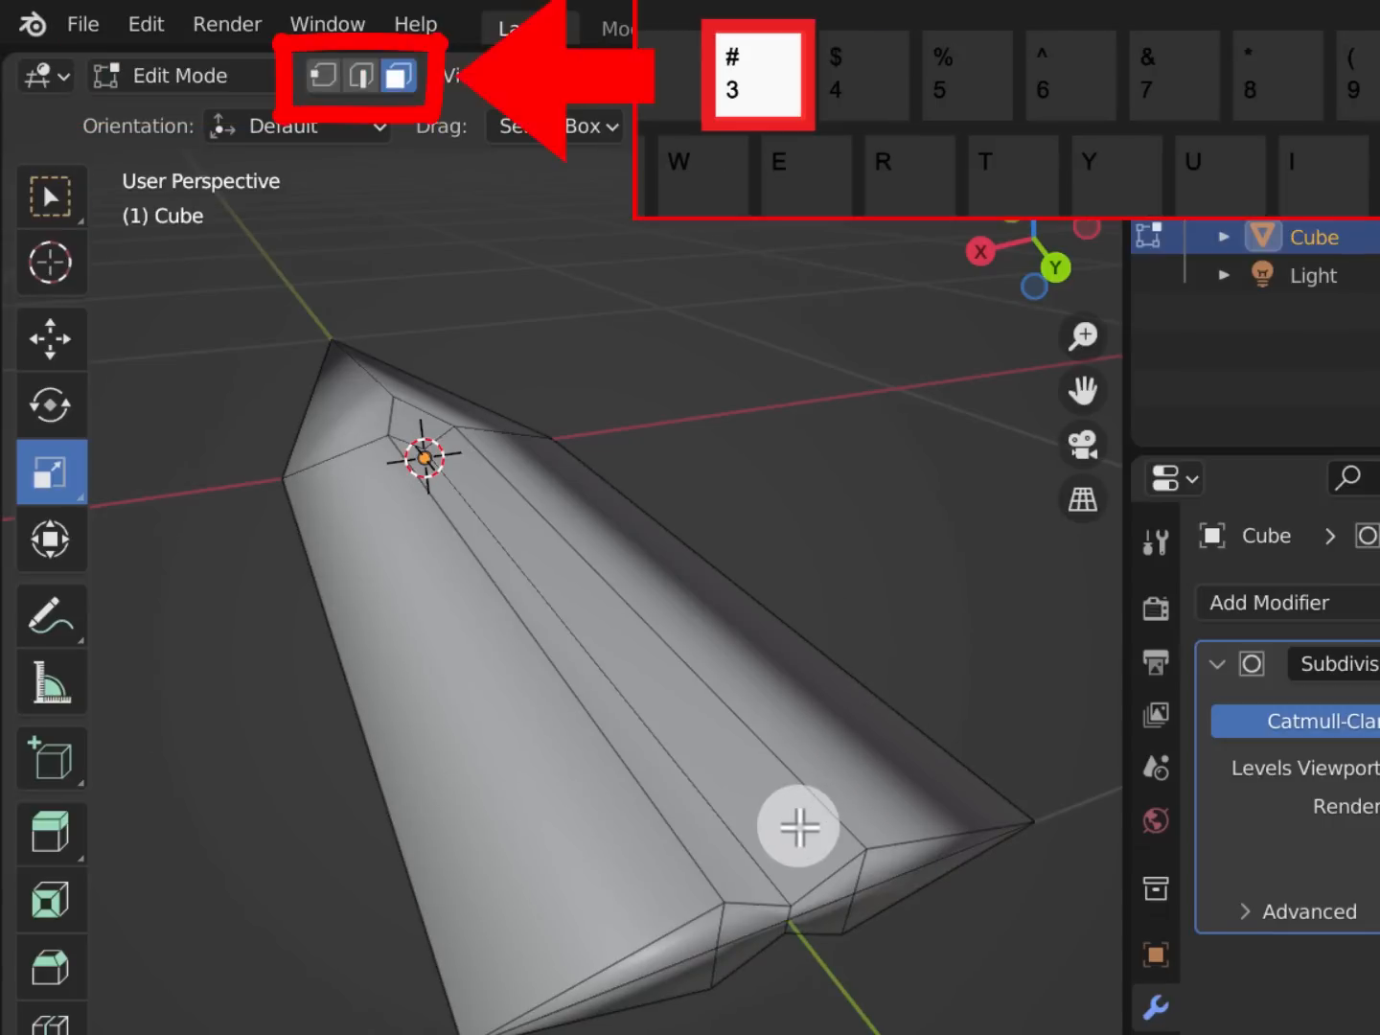
pyautogui.click(704, 945)
pyautogui.press('w')
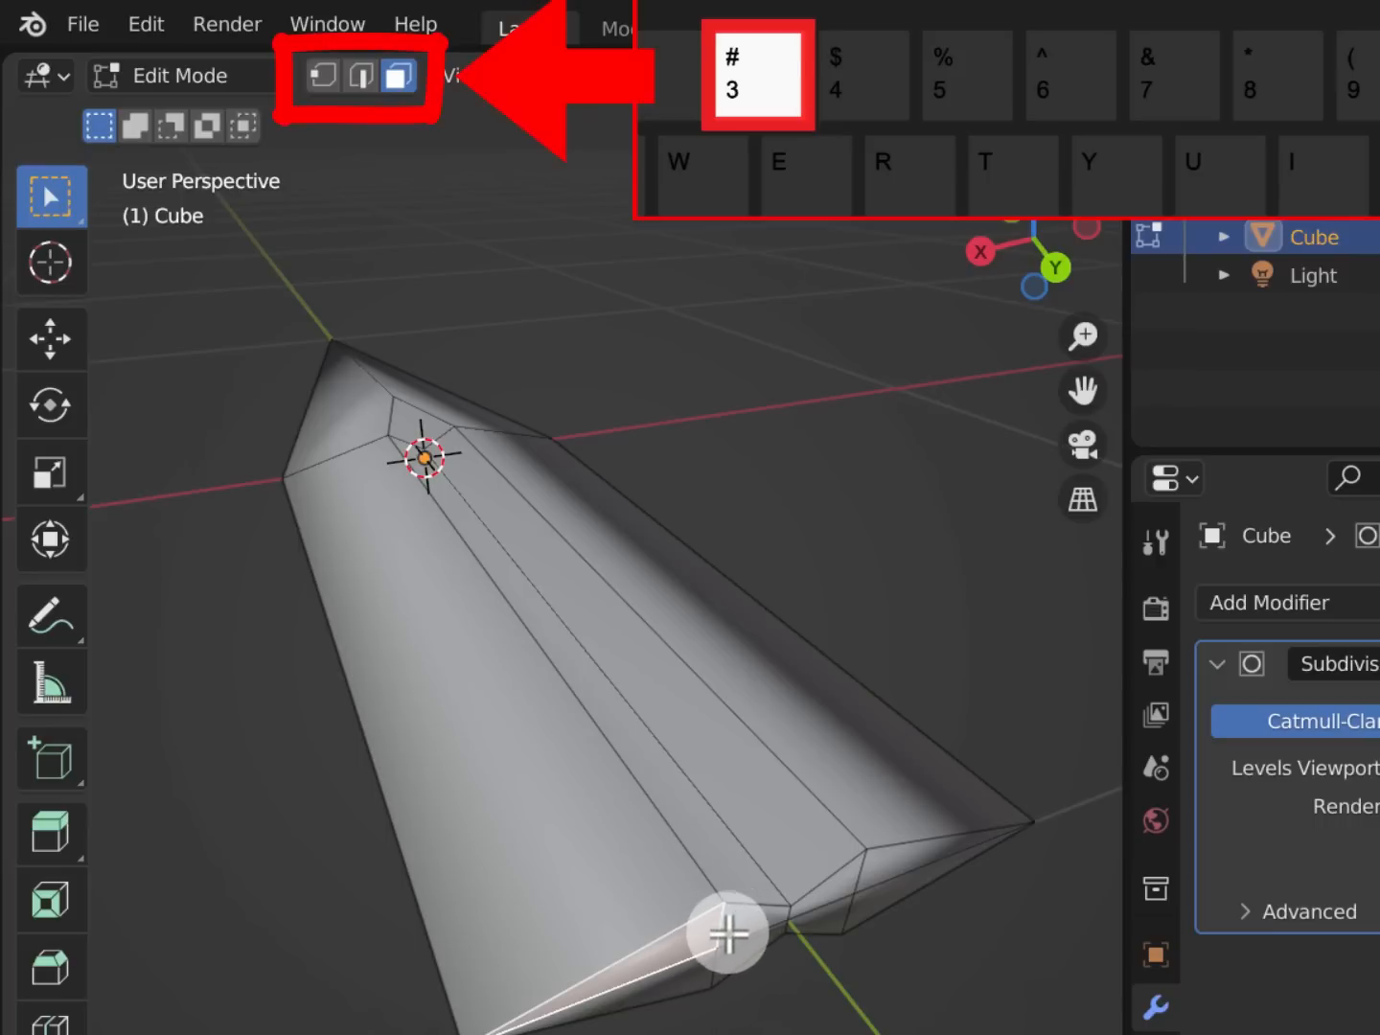
pyautogui.click(671, 977)
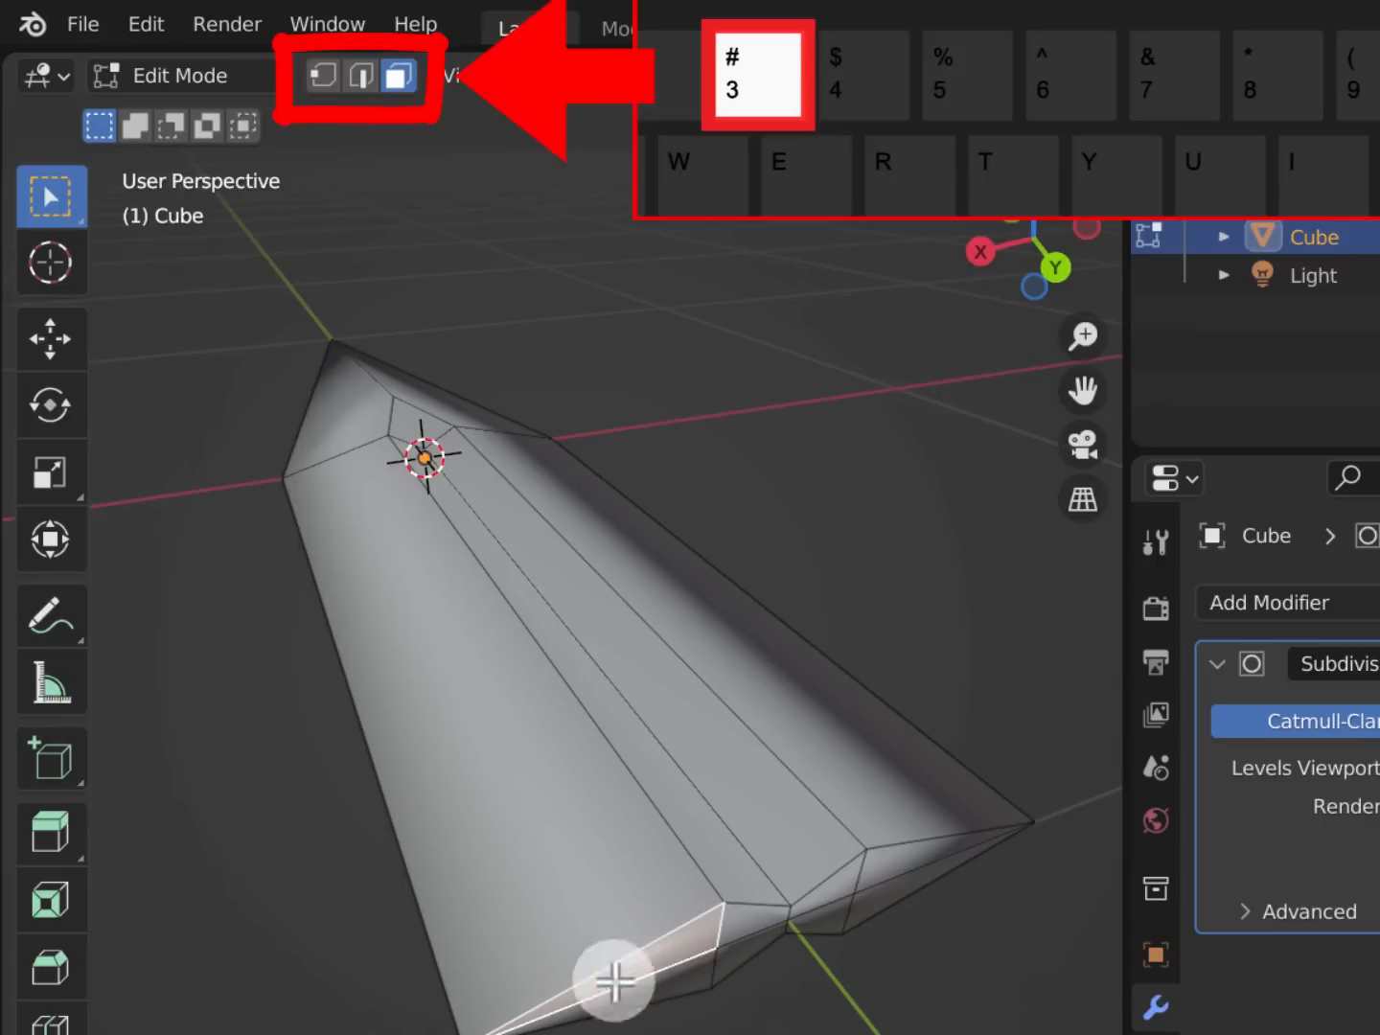
pyautogui.keyDown('shift'); pyautogui.click(846, 885); pyautogui.keyUp('shift')
pyautogui.keyDown('shift'); pyautogui.click(887, 870); pyautogui.keyUp('shift')
pyautogui.keyDown('shift'); pyautogui.click(676, 996); pyautogui.keyUp('shift')
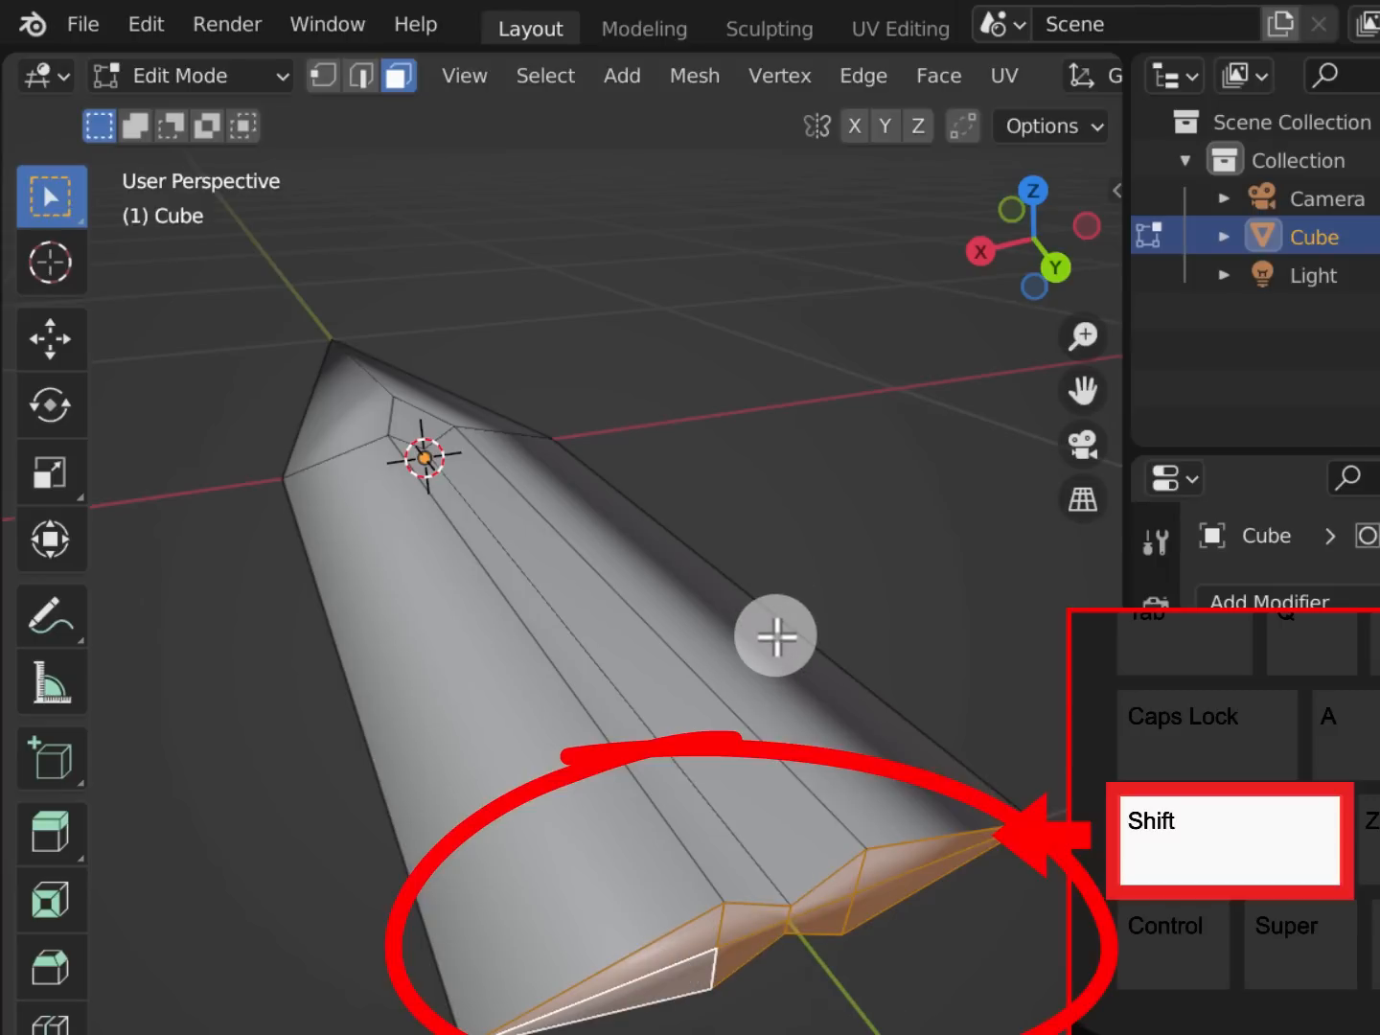
pyautogui.press('x')
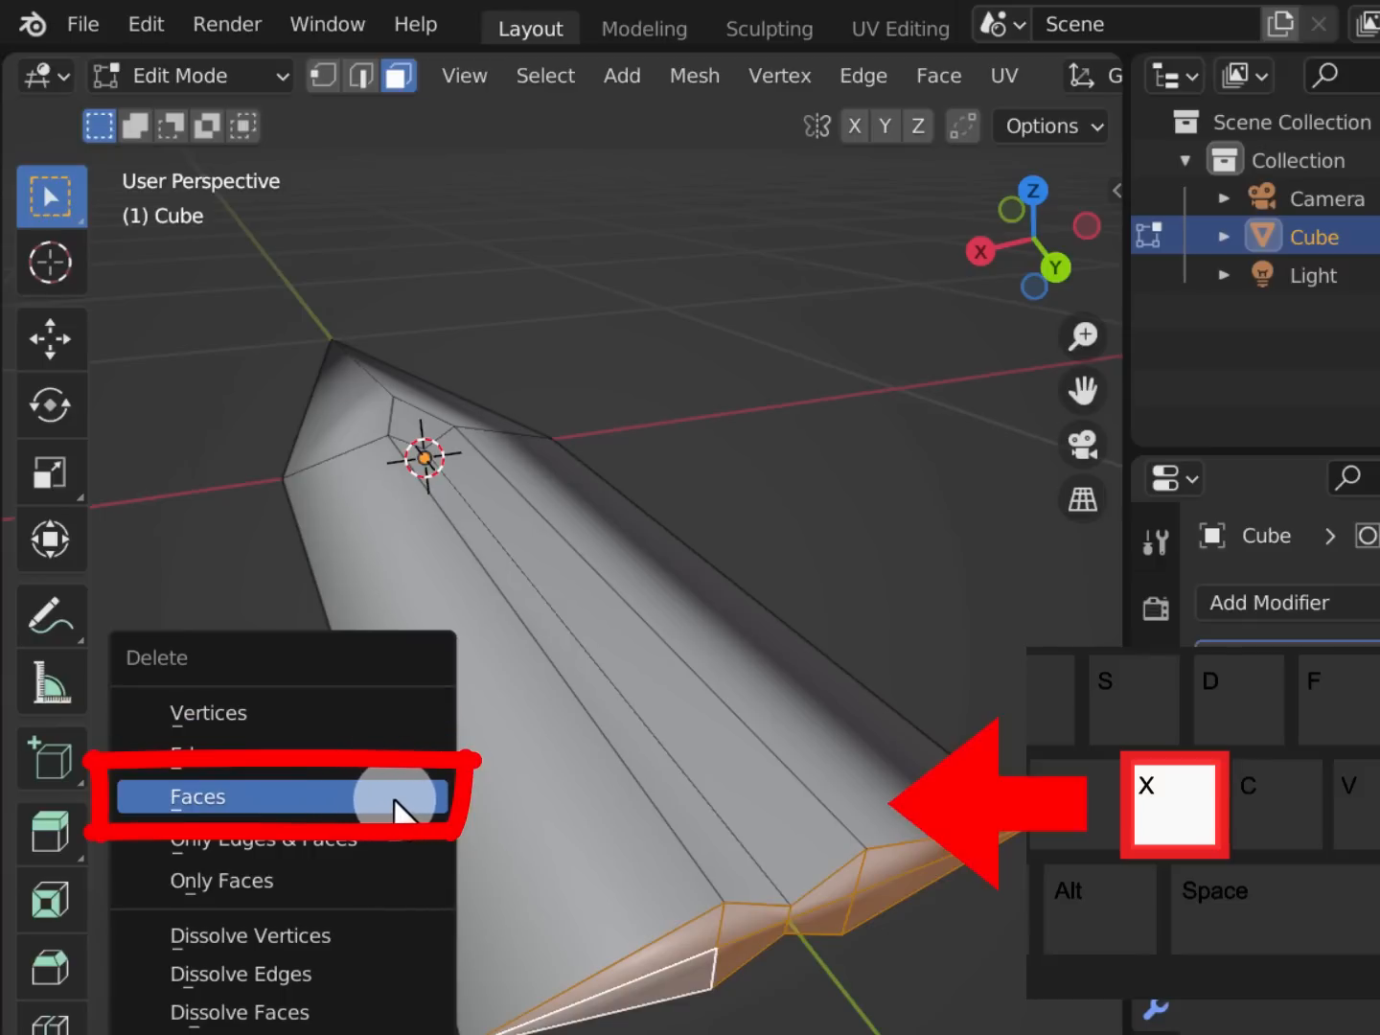
pyautogui.click(402, 803)
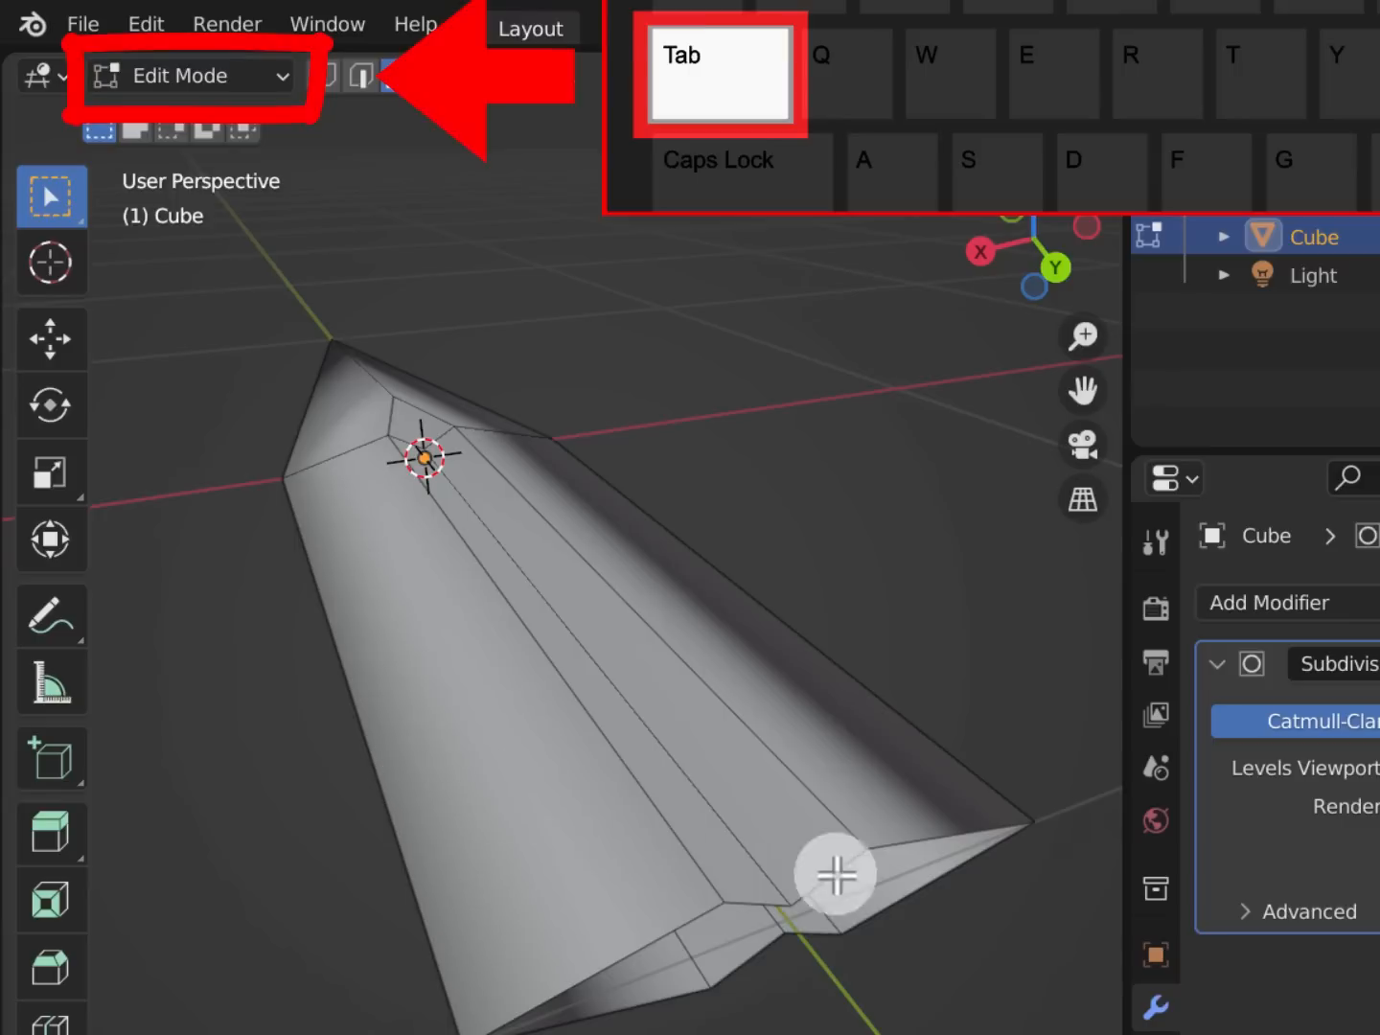
# Compare the open-backed blade in Object Mode and Edit Mode repeatedly, ending in Object Mode
pyautogui.press('Tab')
pyautogui.press('Tab')
pyautogui.press('Tab')
pyautogui.press('Tab')
pyautogui.press('Tab')
pyautogui.press('Tab')
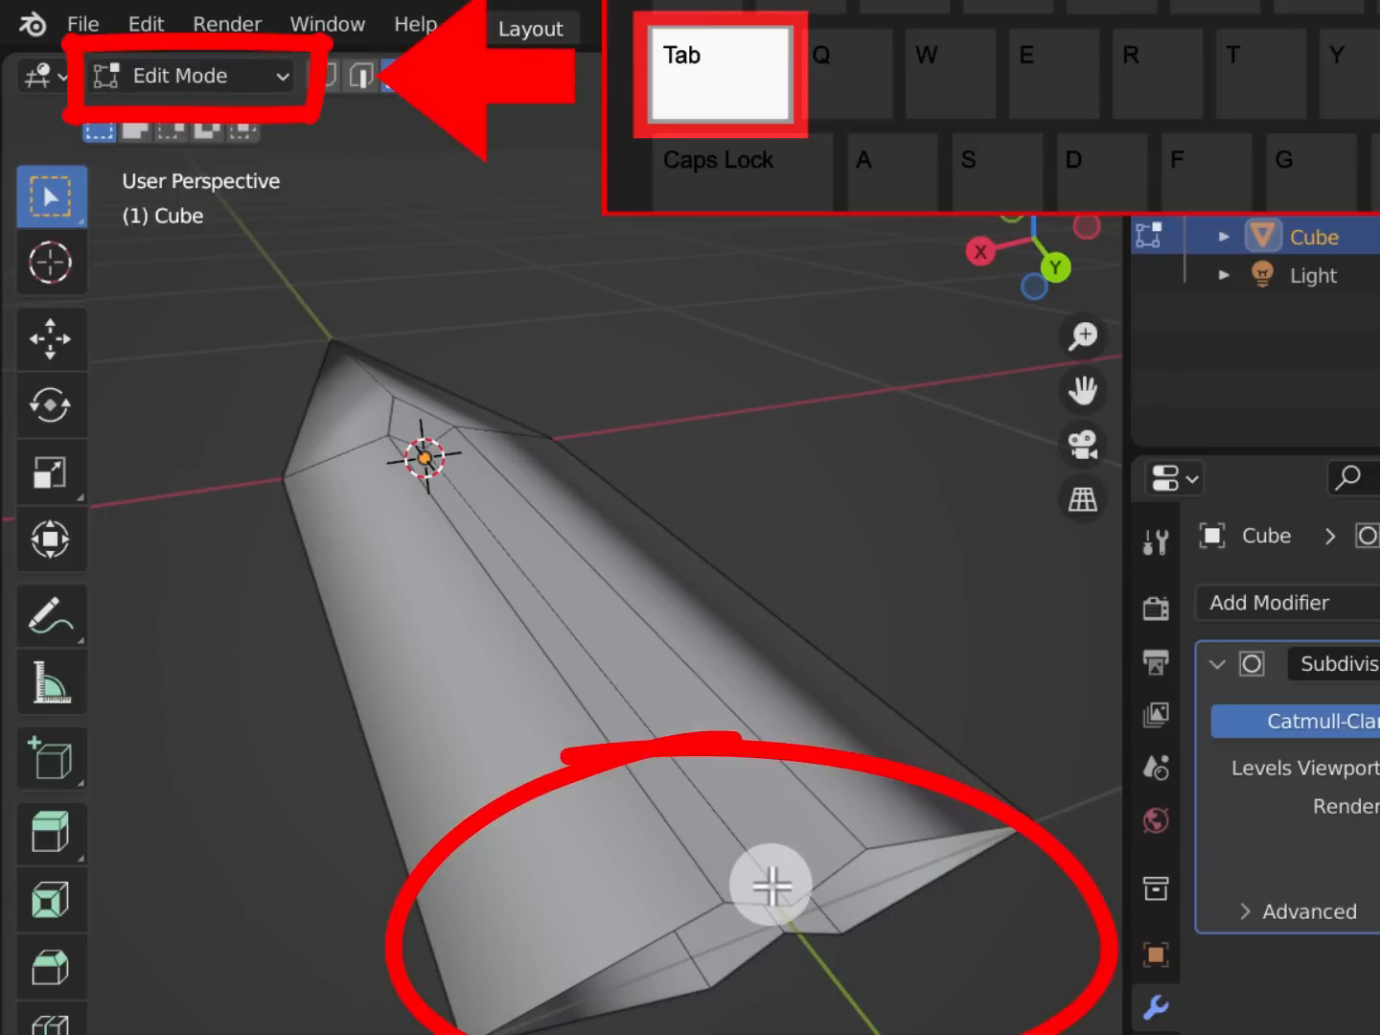
pyautogui.press('Tab')
pyautogui.press('Tab')
pyautogui.press('Tab')
pyautogui.press('Tab')
pyautogui.press('Tab')
pyautogui.press('Tab')
pyautogui.press('Tab')
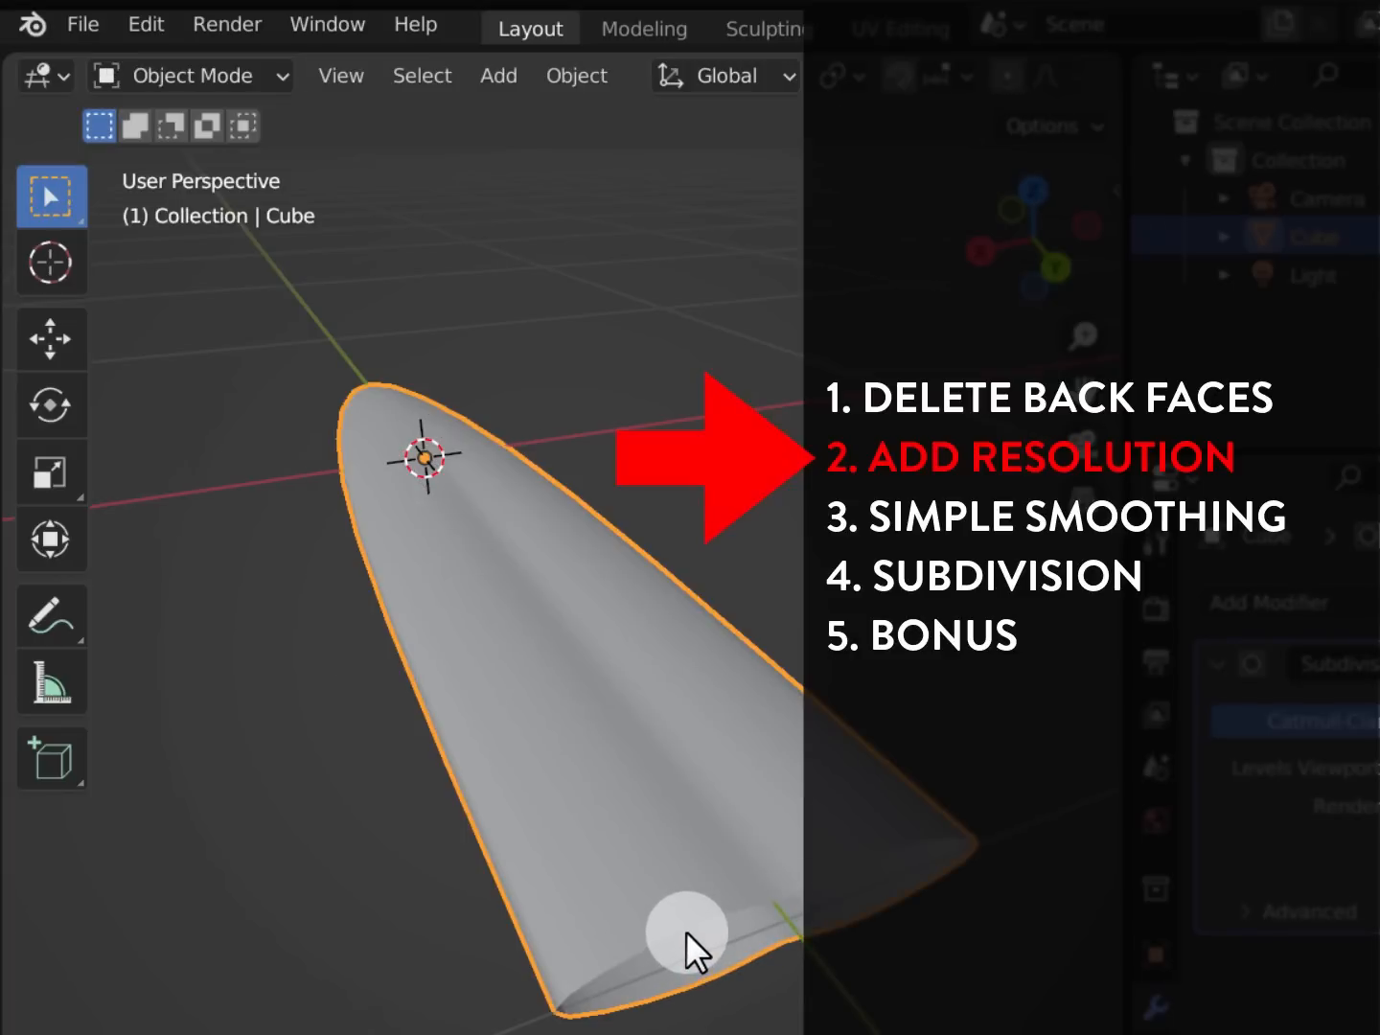
# Select the blade's entire mesh in Edit Mode and subdivide all its faces once
pyautogui.press('Tab')
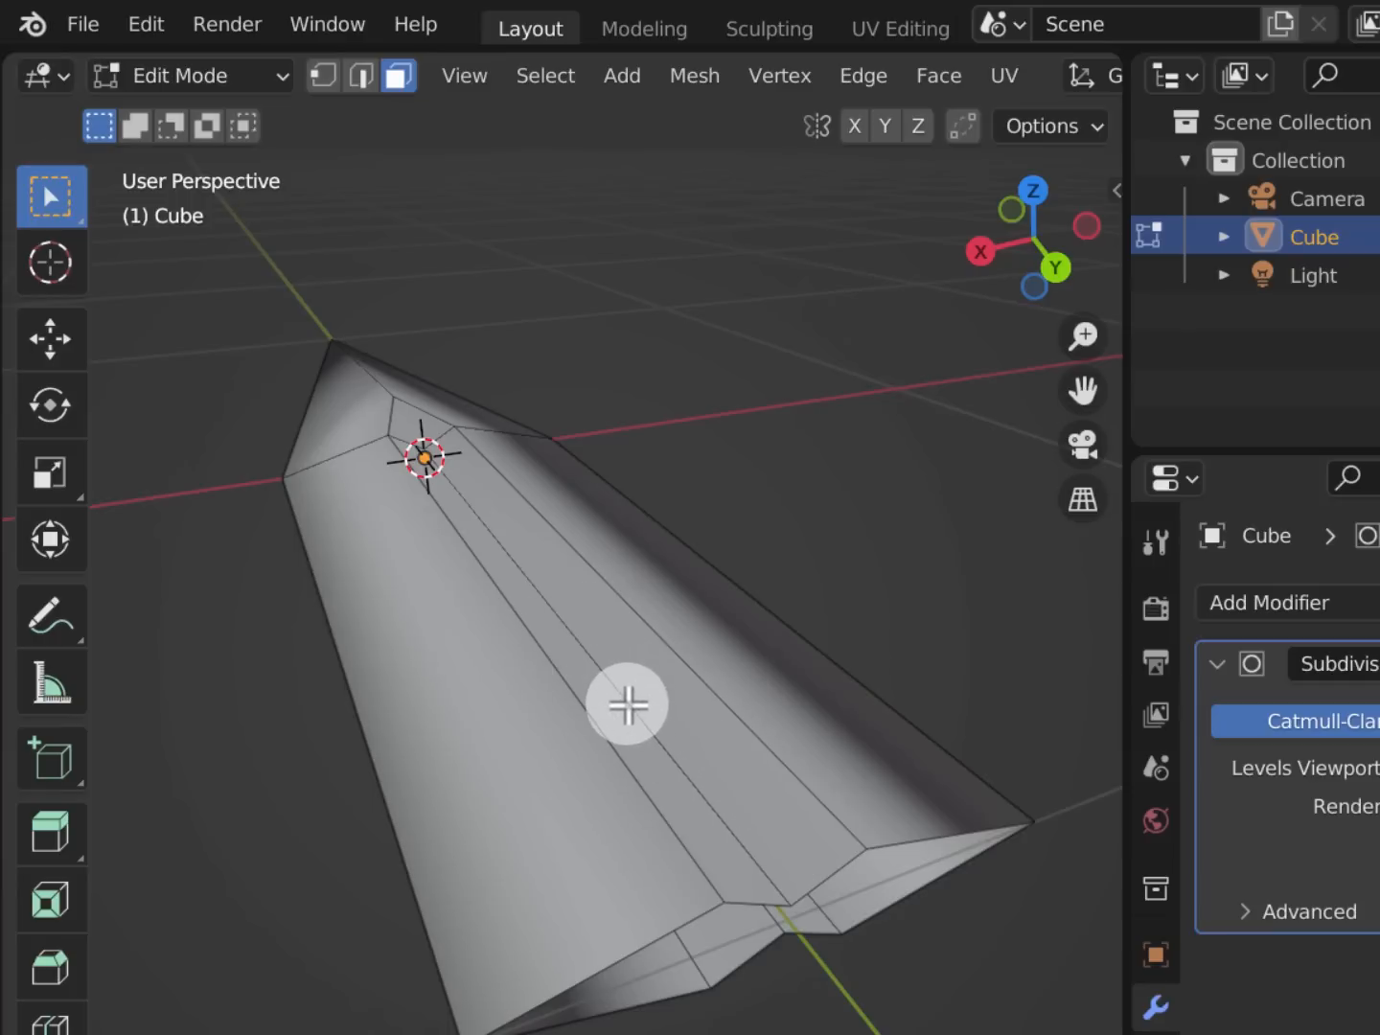
pyautogui.click(562, 82)
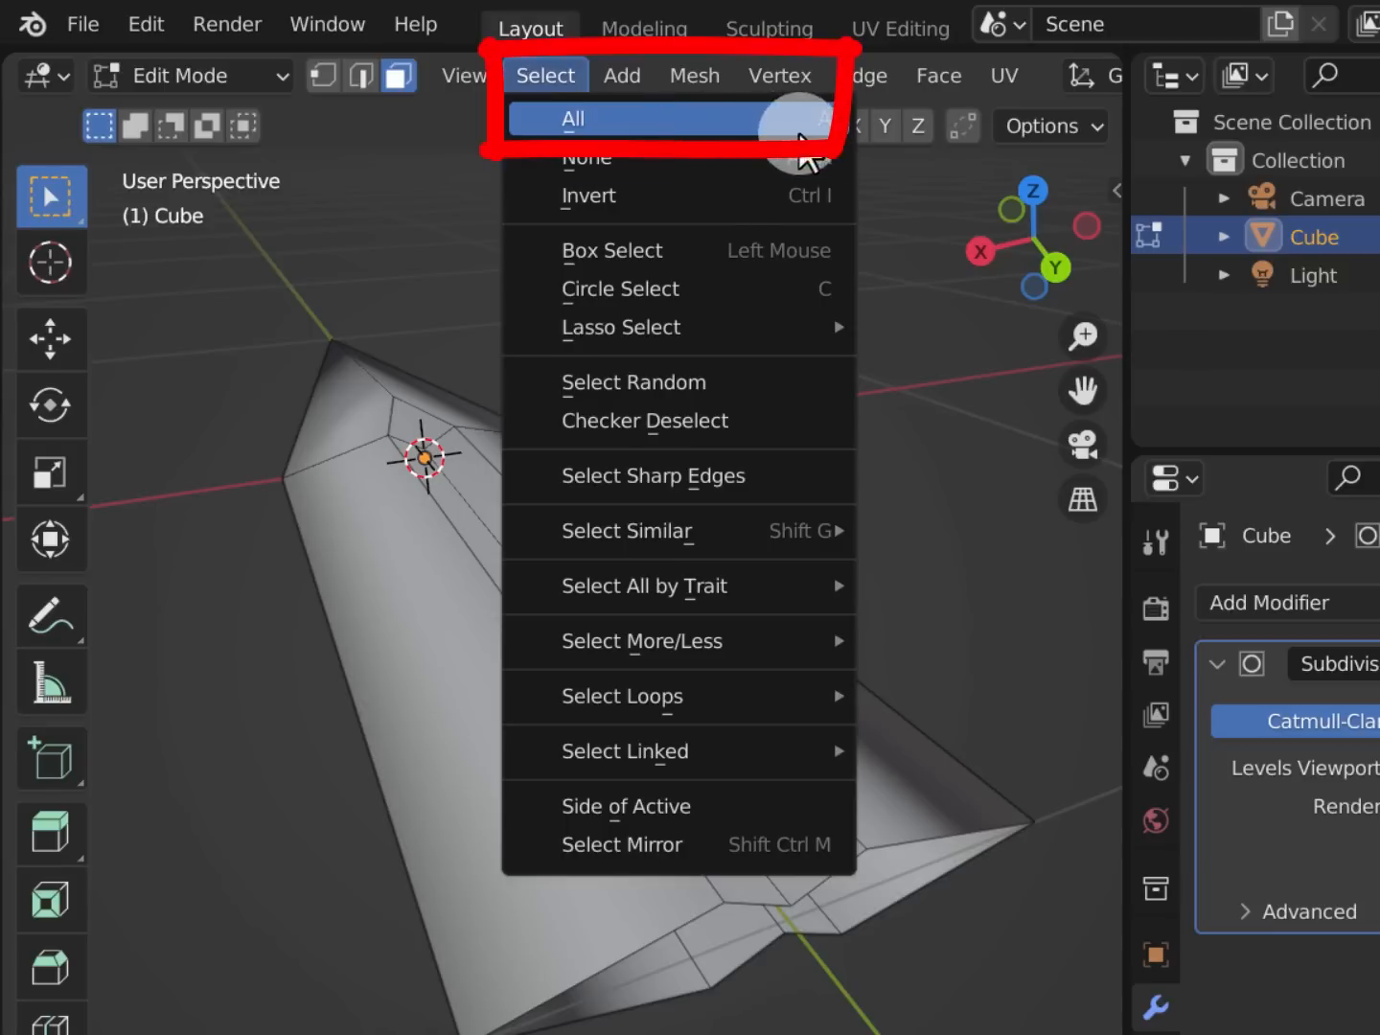
pyautogui.click(802, 133)
pyautogui.rightClick(838, 642)
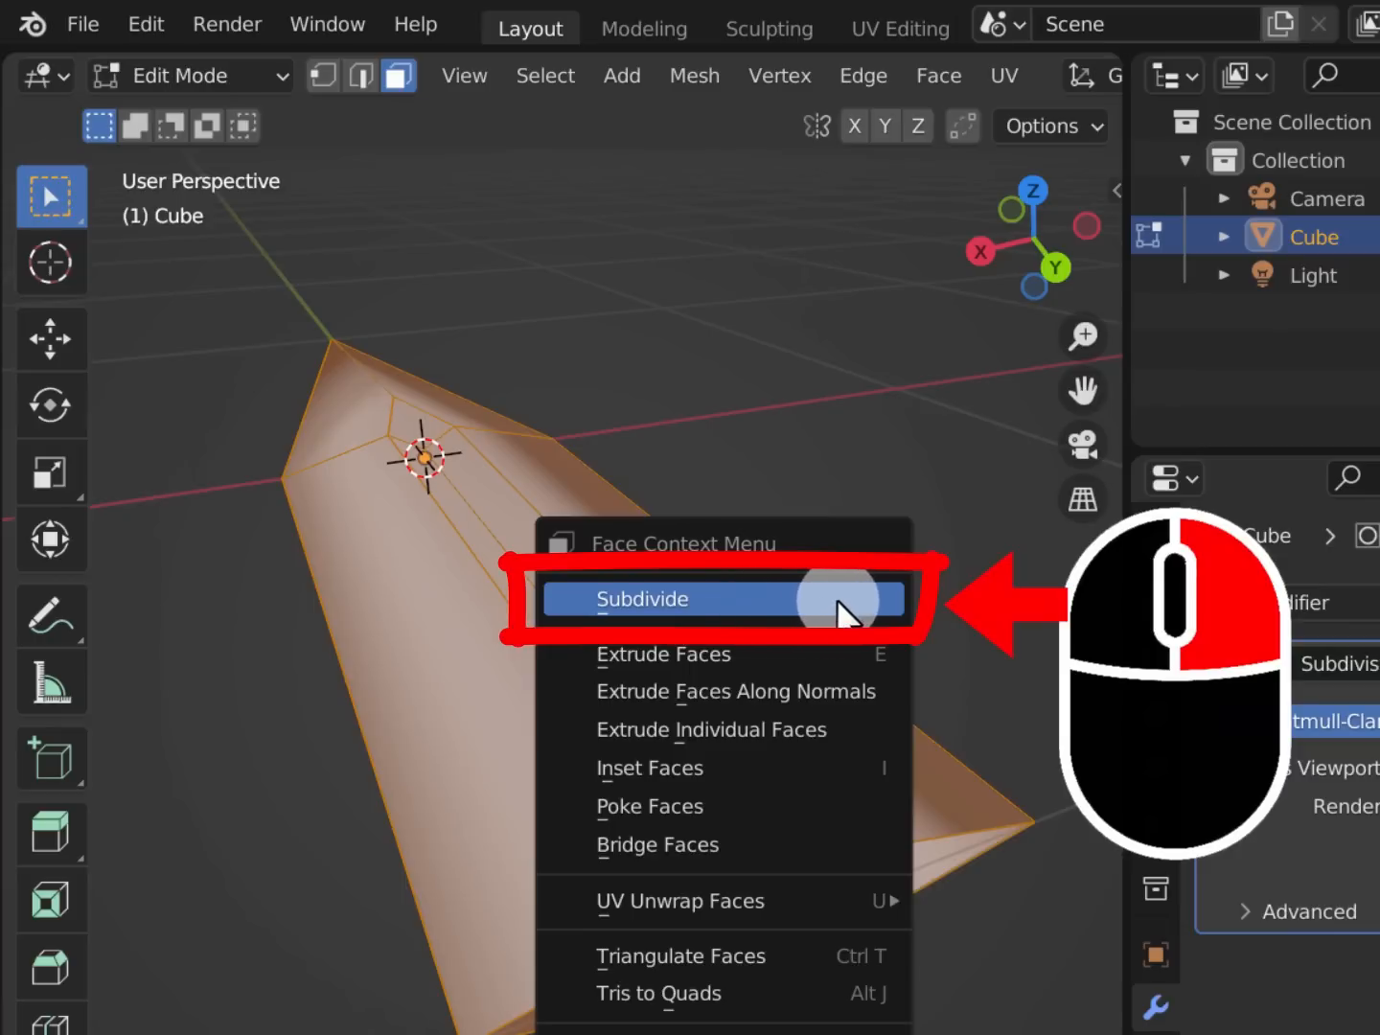
pyautogui.click(848, 599)
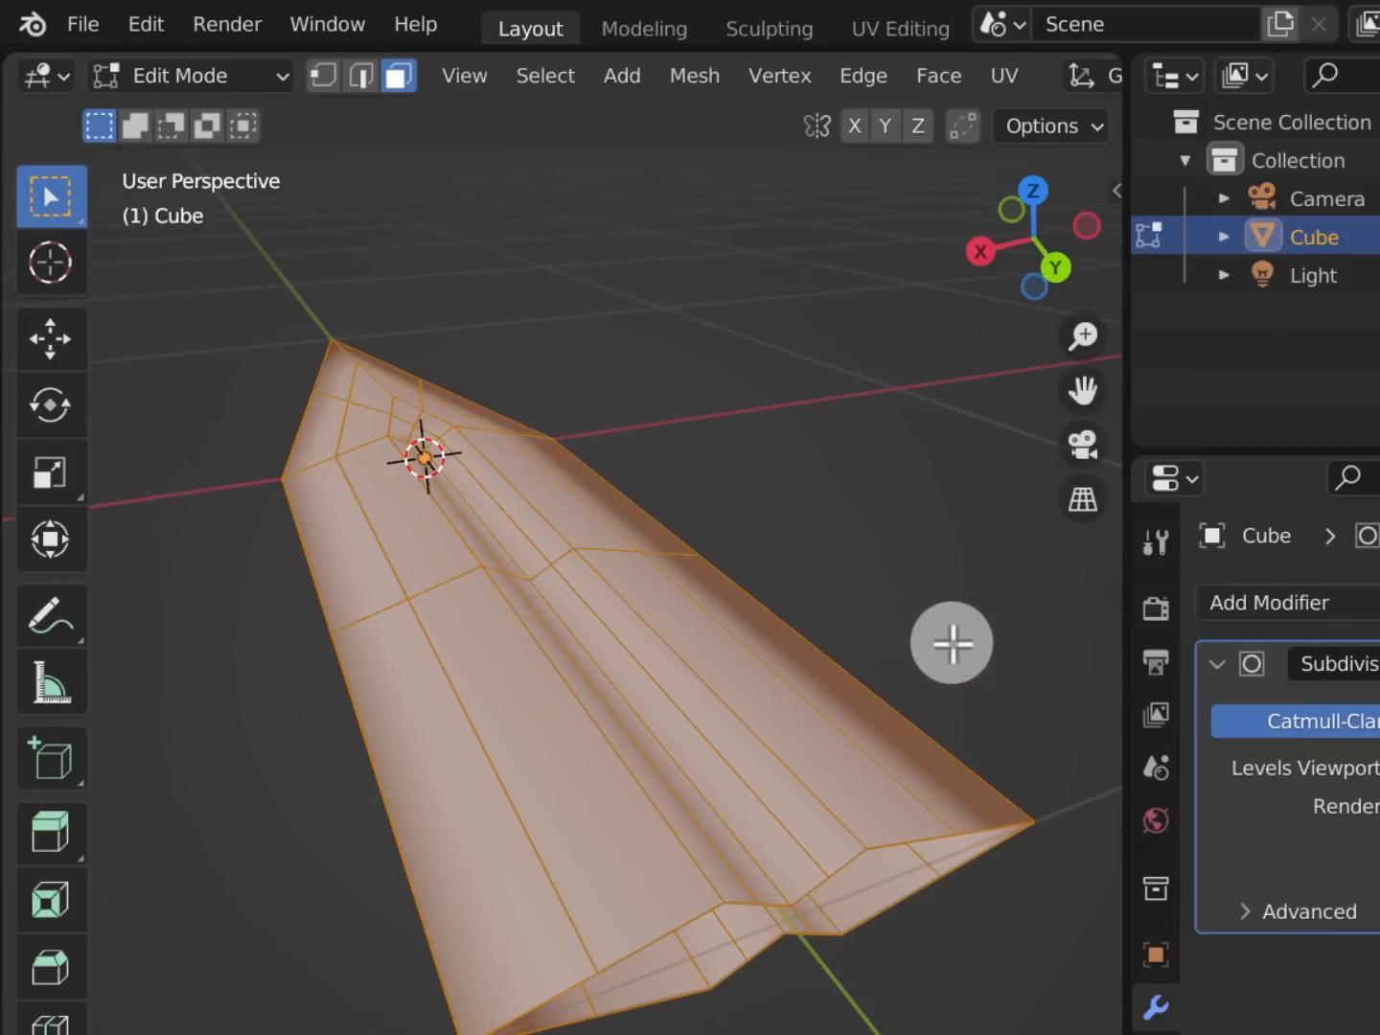
# Compare the subdivided blade mesh with its smoothed Object Mode shape, ending in Object Mode
pyautogui.press('Tab')
pyautogui.press('Tab')
pyautogui.press('Tab')
pyautogui.press('Tab')
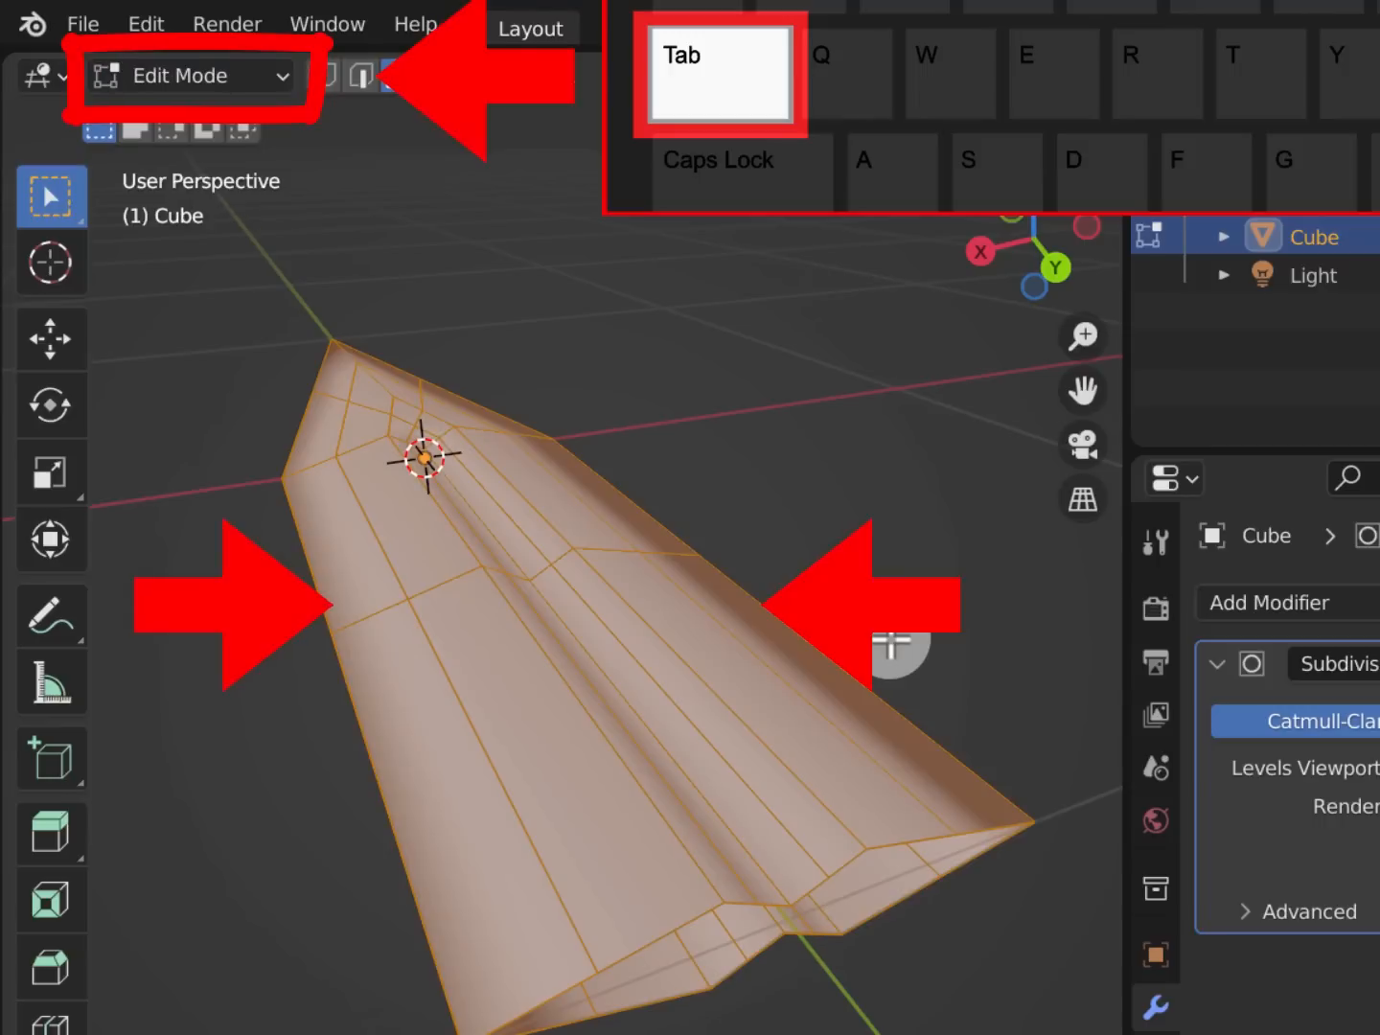
pyautogui.press('Tab')
pyautogui.press('Tab')
pyautogui.press('Tab')
pyautogui.press('Tab')
pyautogui.press('Tab')
pyautogui.press('Tab')
pyautogui.press('Tab')
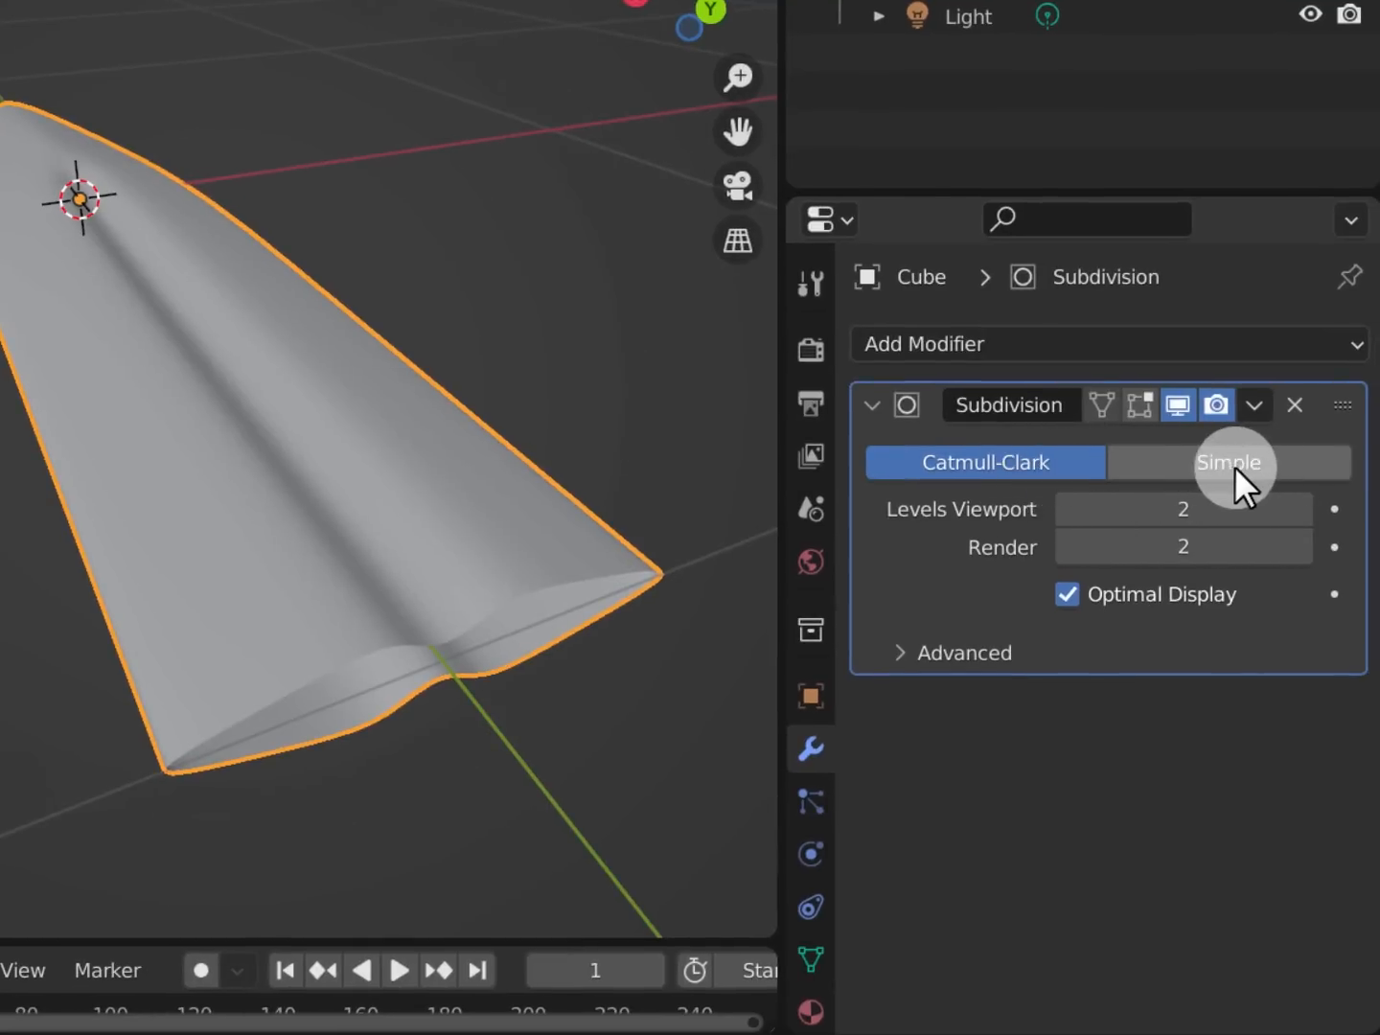
# Switch the Subdivision modifier to Simple and add a second Subdivision Surface modifier with its Edit Mode display turned off
pyautogui.click(1228, 464)
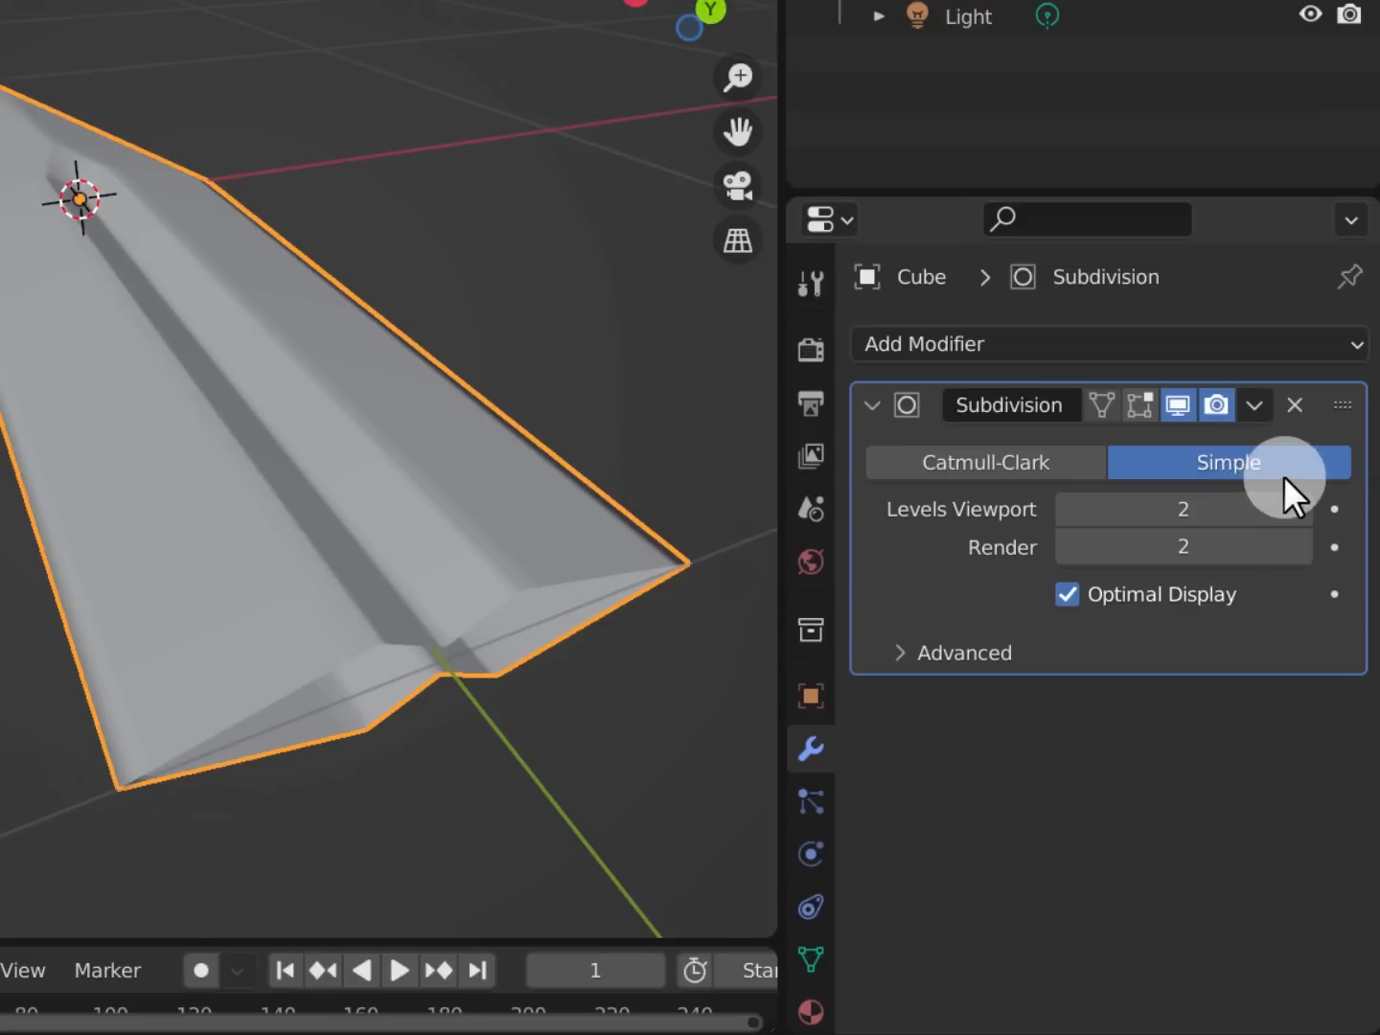
pyautogui.click(978, 350)
pyautogui.scroll(-2, 728, 844)
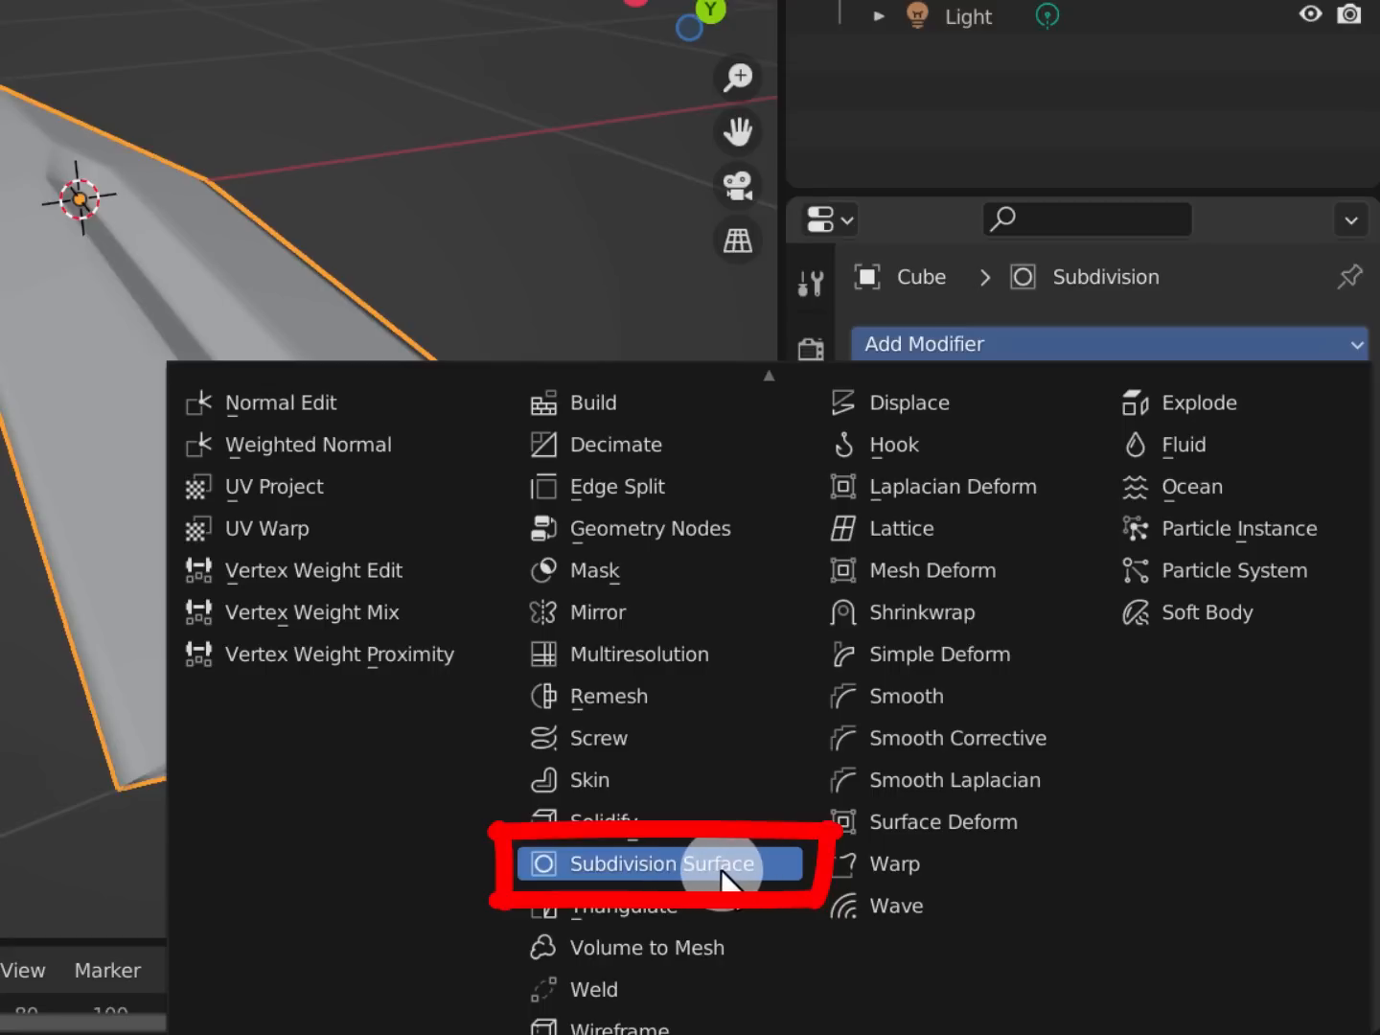
pyautogui.click(720, 869)
pyautogui.click(1139, 709)
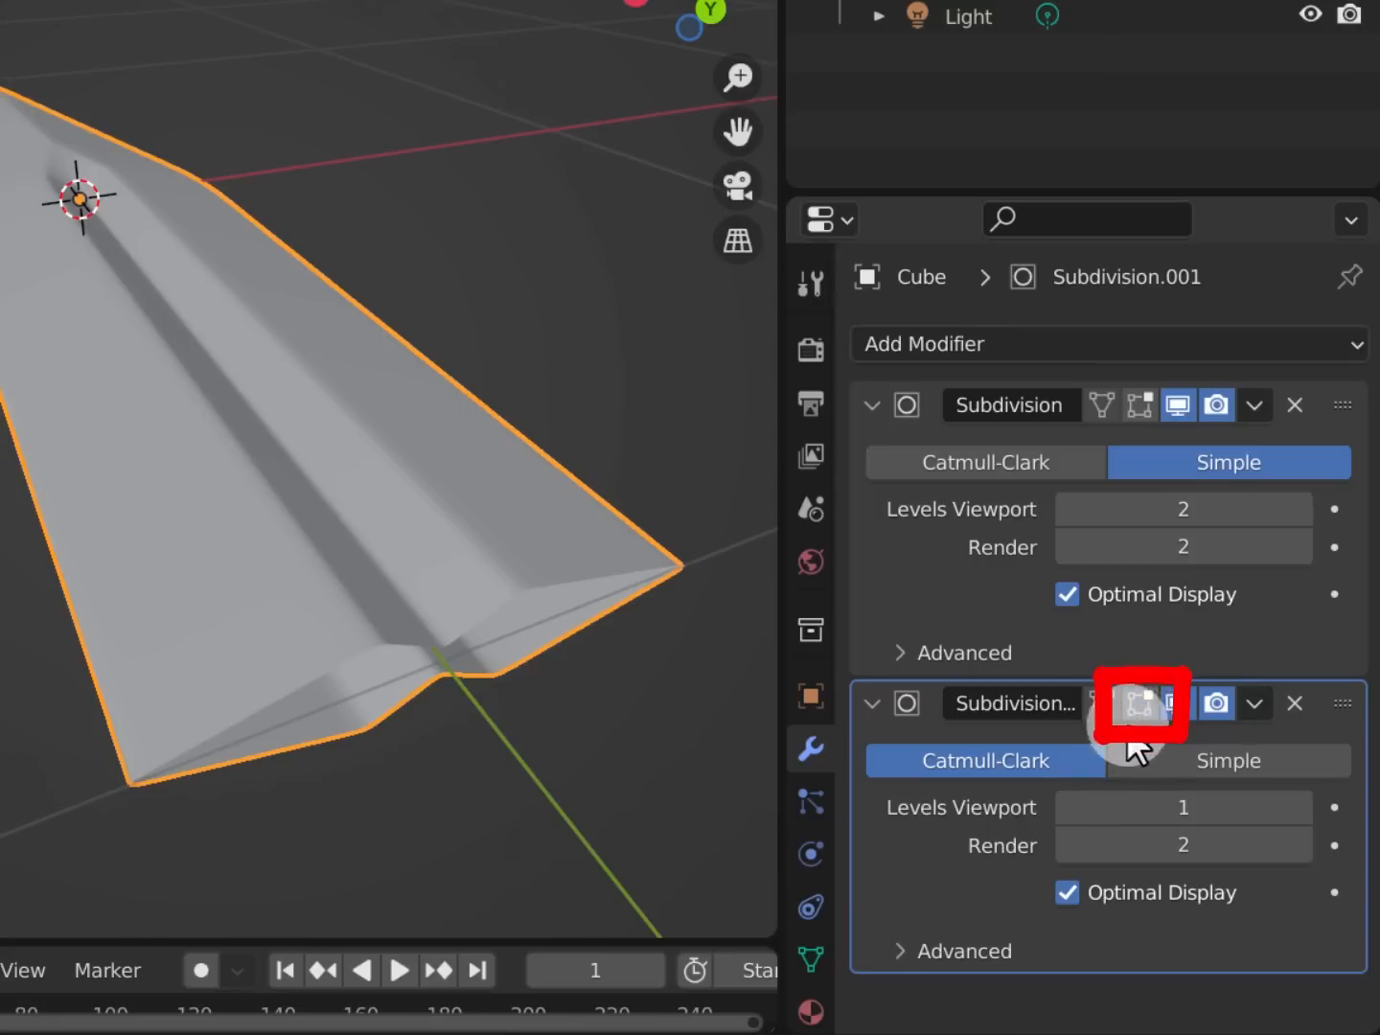
# Set both Levels Viewport and Render of the second Subdivision modifier to 1
pyautogui.click(1171, 809)
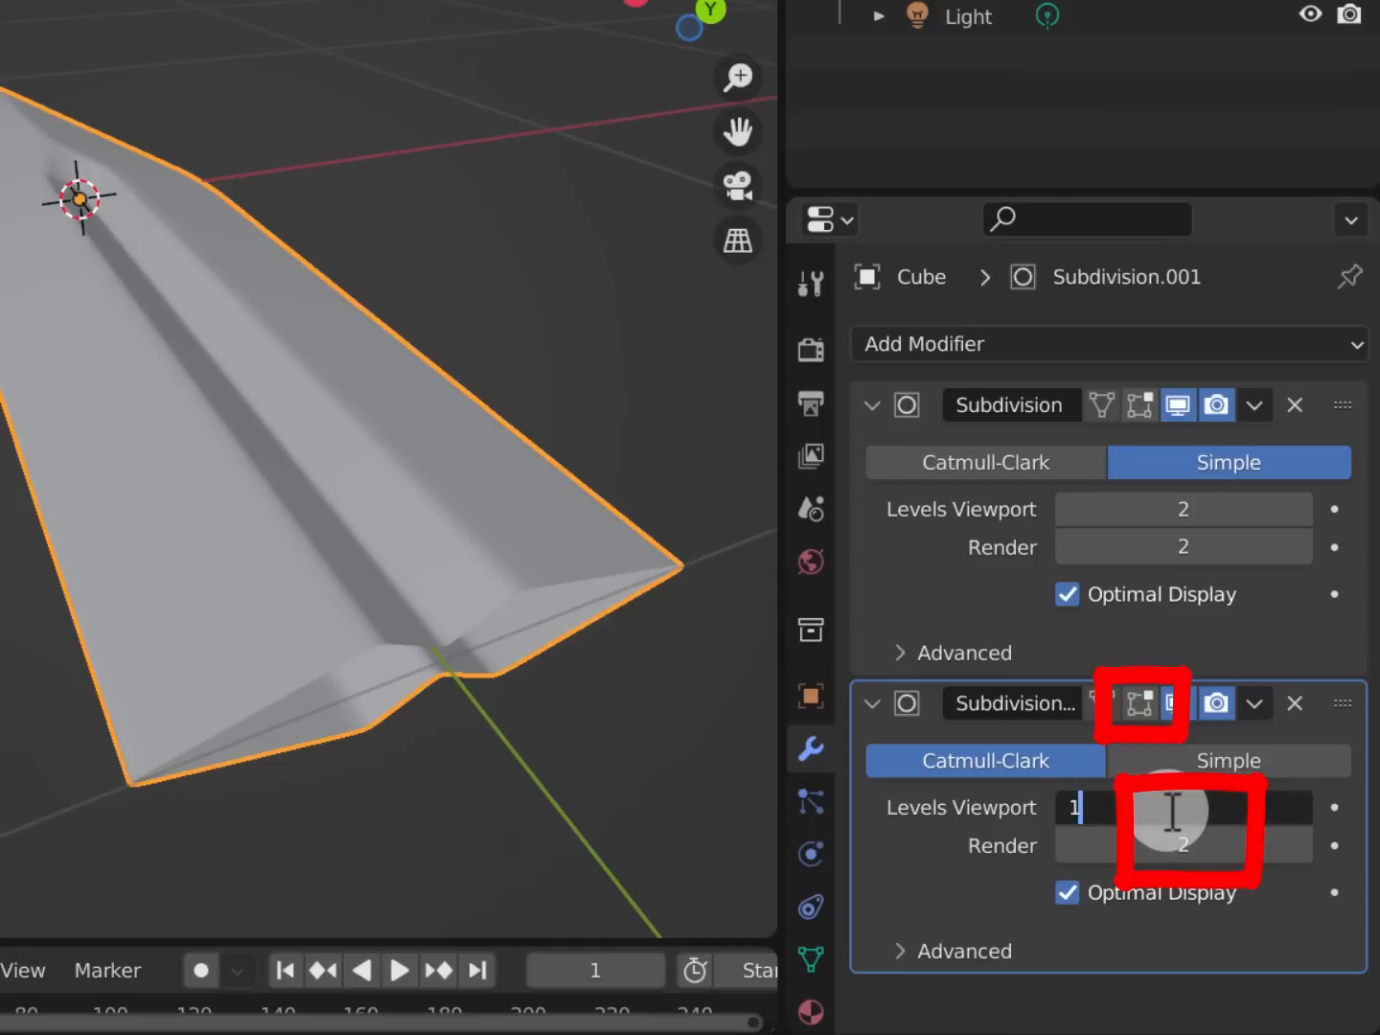
pyautogui.click(1093, 833)
pyautogui.write('1')
pyautogui.press('Return')
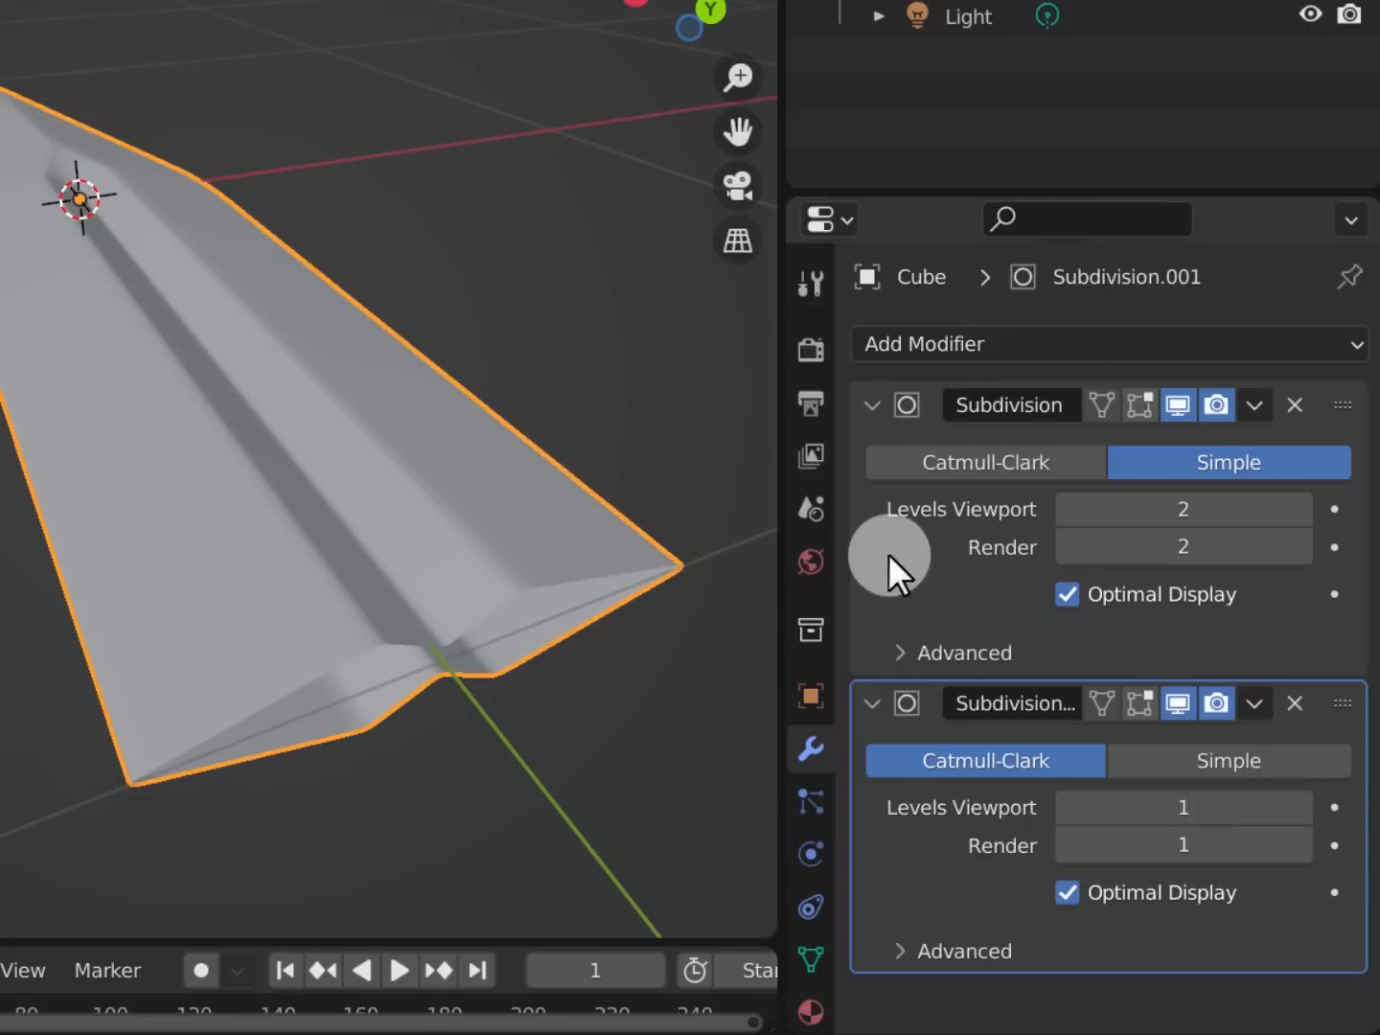
# Set the Simple Subdivision modifier's Levels Viewport and Render to 1 to test softer blade edges
pyautogui.doubleClick(1207, 517)
pyautogui.write('1')
pyautogui.press('Tab')
pyautogui.write('1')
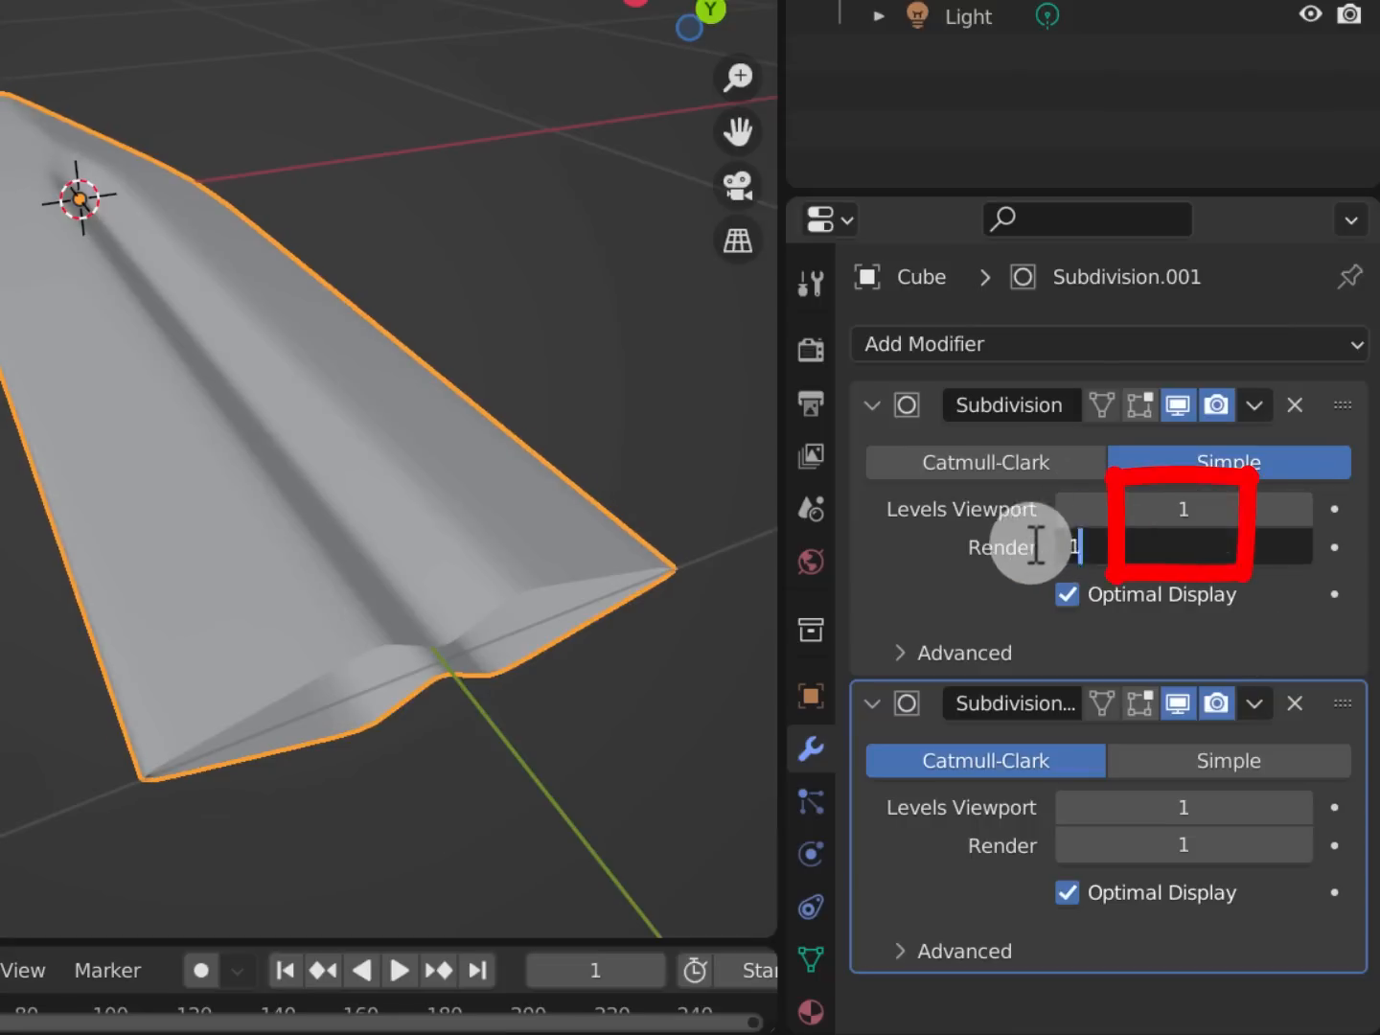
pyautogui.press('Return')
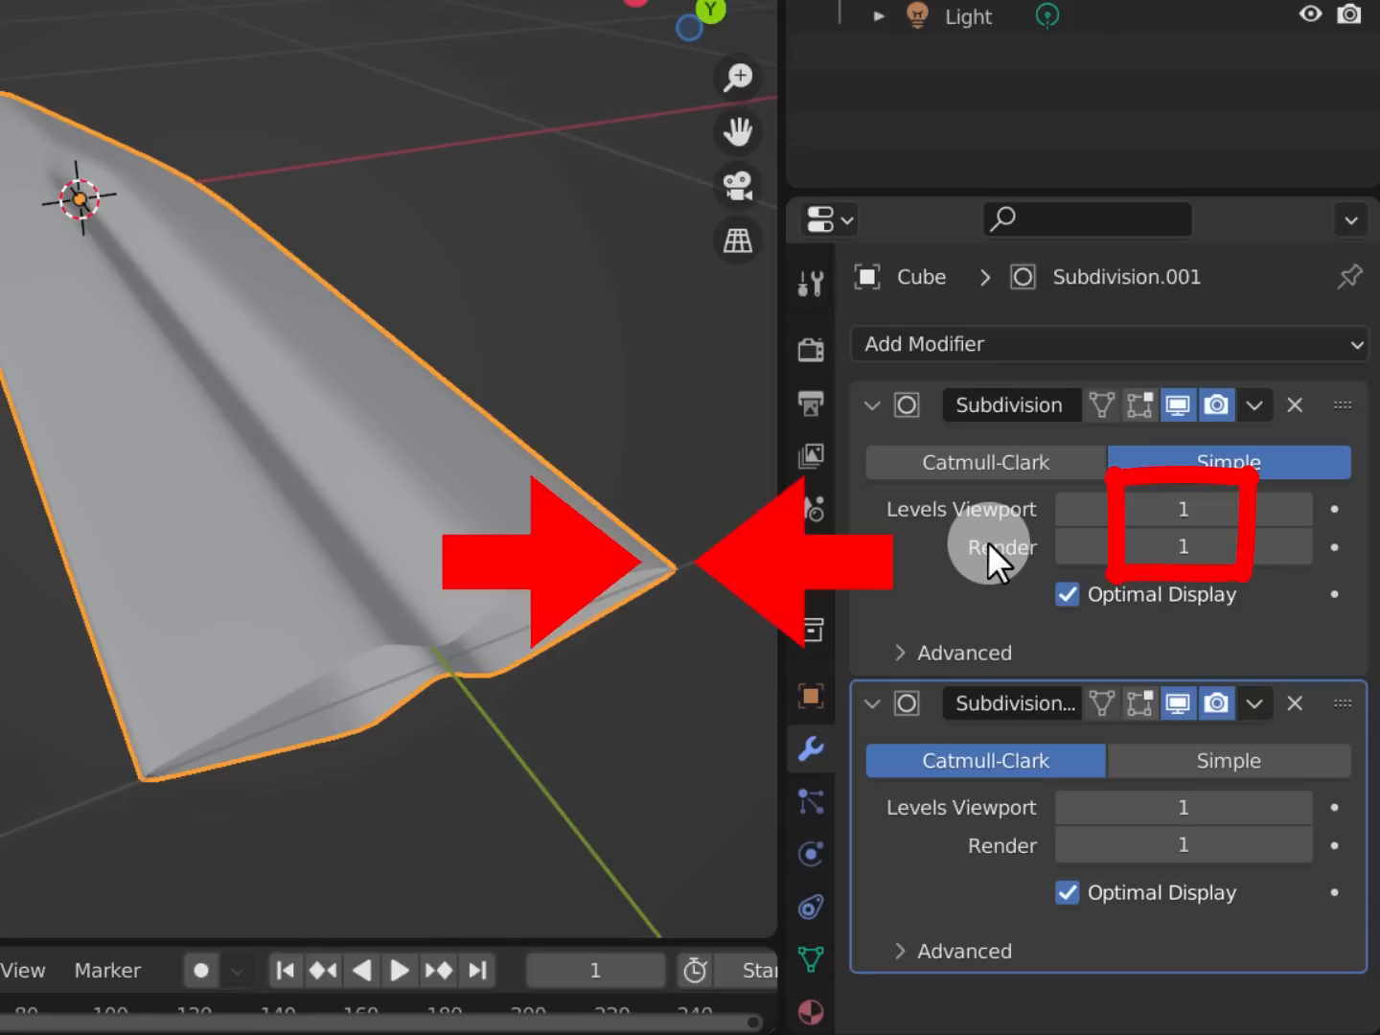
# Set the Simple Subdivision modifier's Levels Viewport and Render to 3 to test sharper blade edges
pyautogui.doubleClick(1167, 518)
pyautogui.write('3')
pyautogui.press('Tab')
pyautogui.write('3')
pyautogui.press('Tab')
pyautogui.click(958, 534)
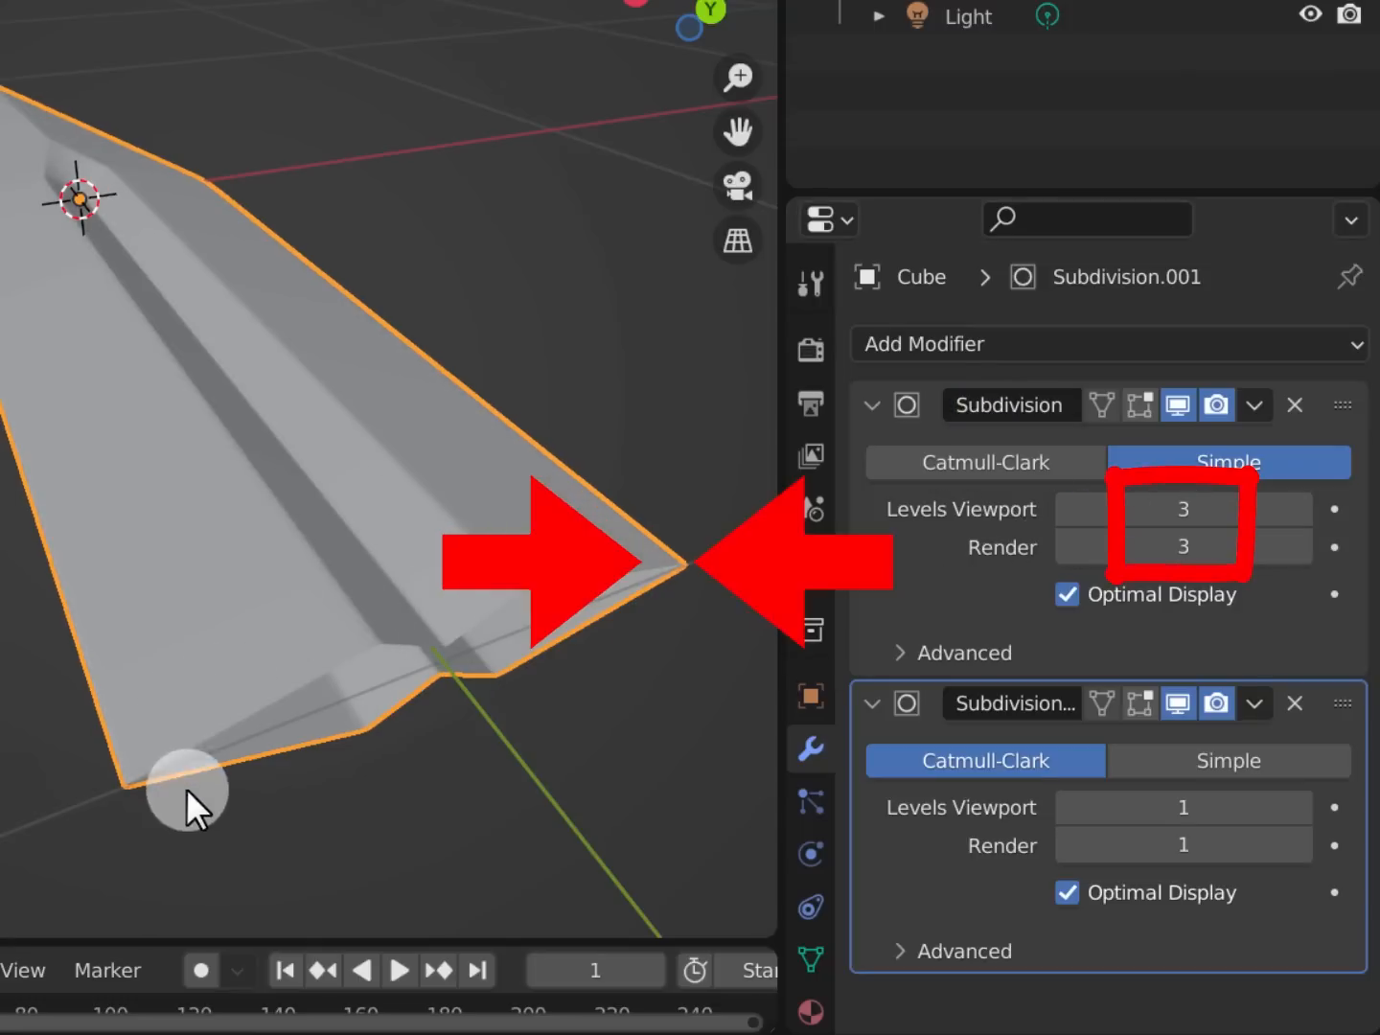
# Set the Simple Subdivision modifier's Levels Viewport and Render to 2
pyautogui.doubleClick(1185, 514)
pyautogui.write('2')
pyautogui.press('Tab')
pyautogui.write('2')
pyautogui.click(954, 542)
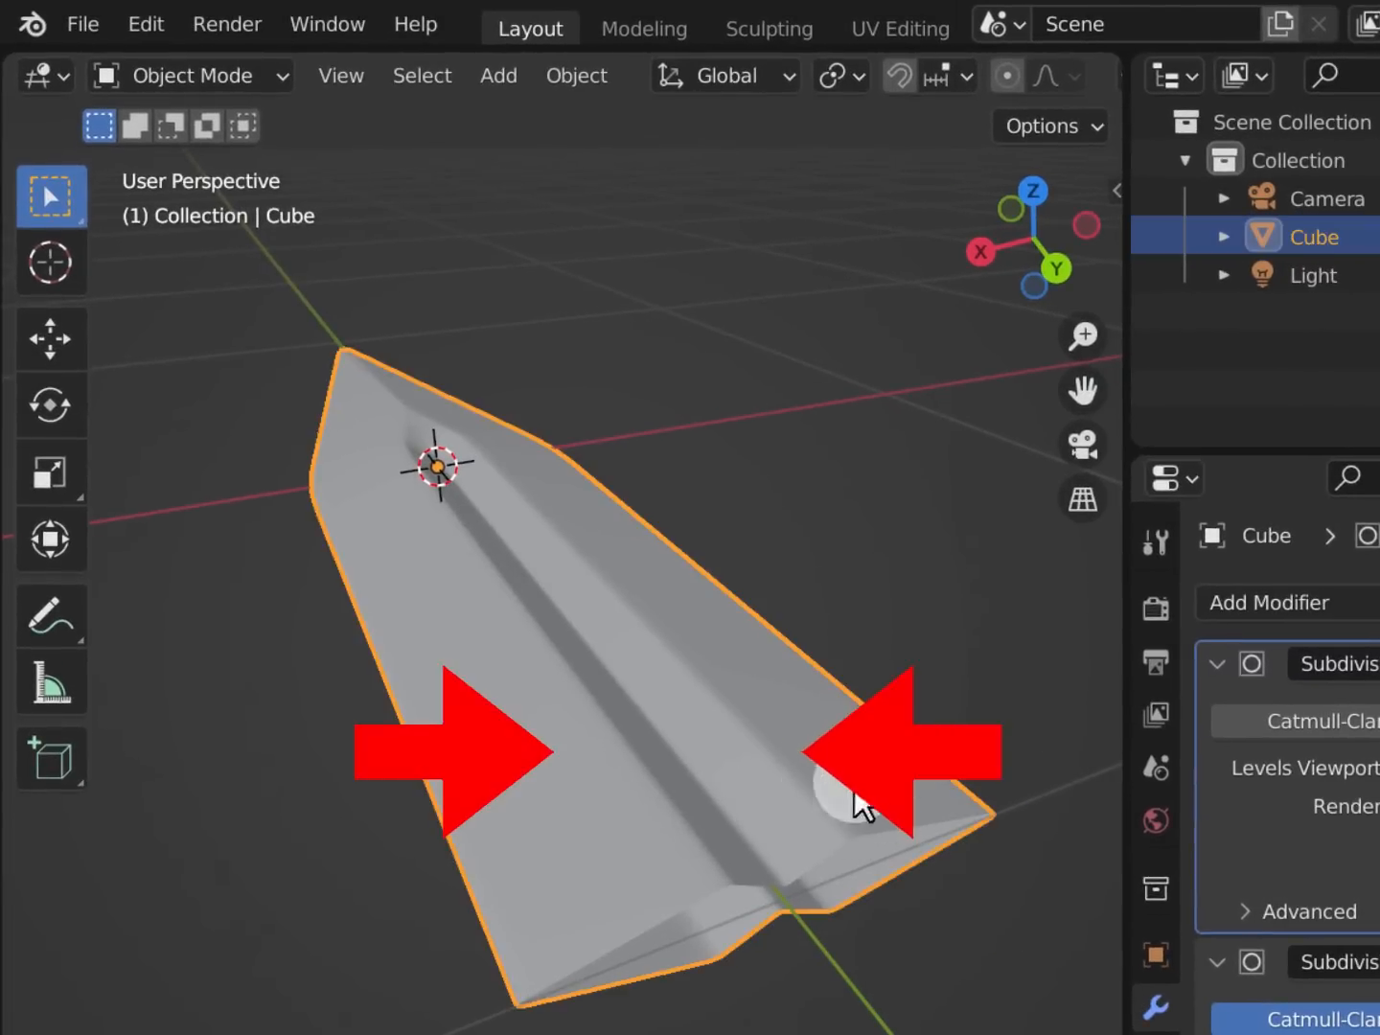
# Enter Edit Mode on the blade with edge selection active and view its open back end
pyautogui.press('Tab')
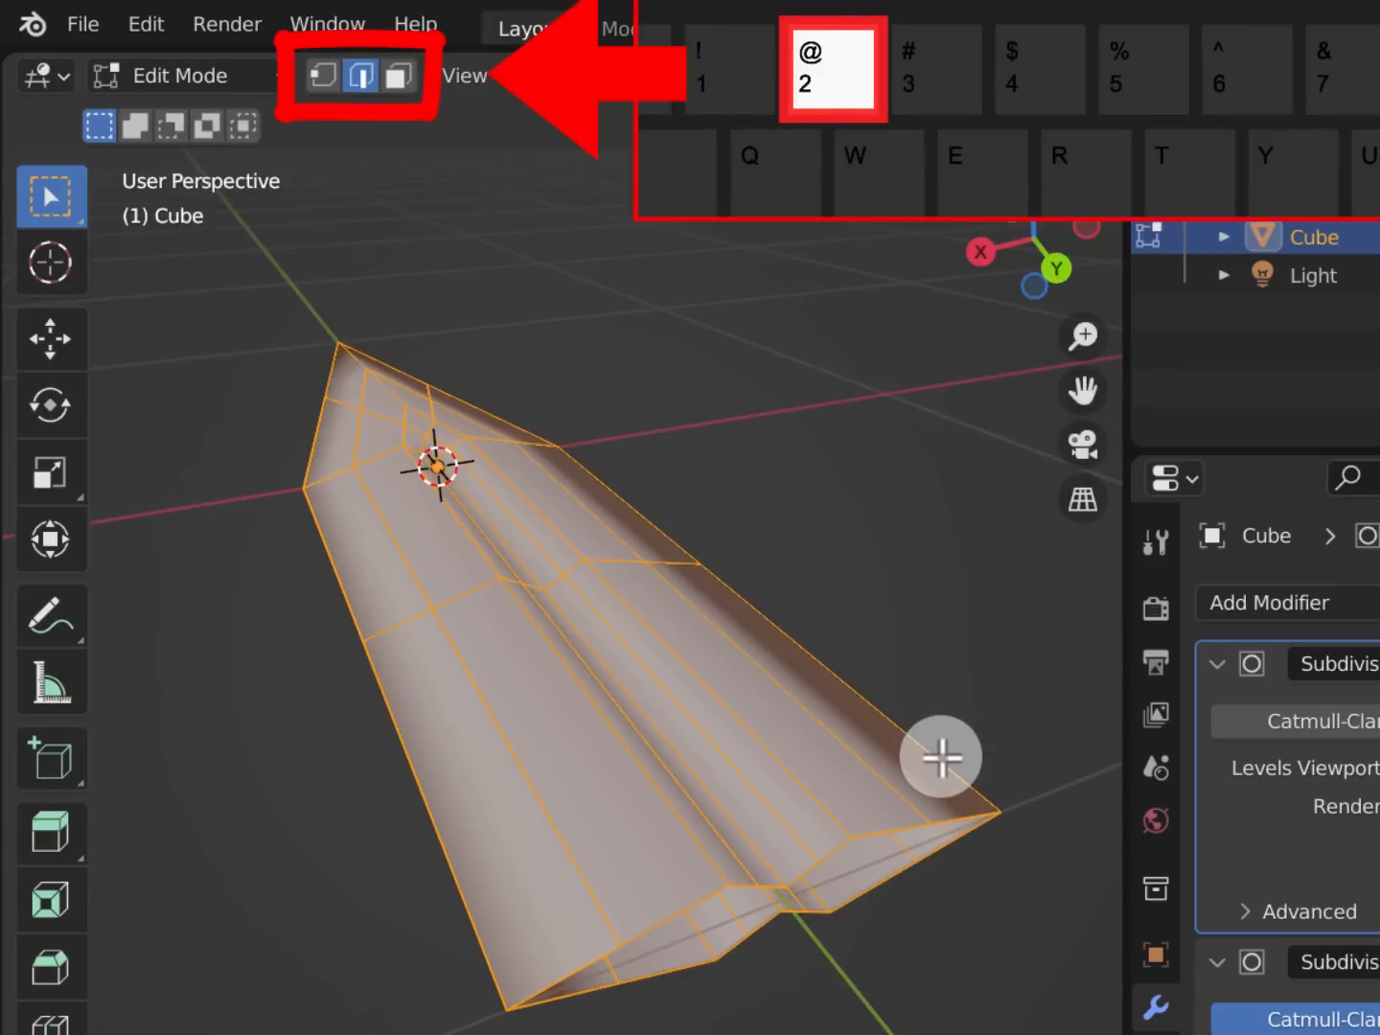
pyautogui.moveTo(574, 732); pyautogui.dragTo(813, 739, button='middle')
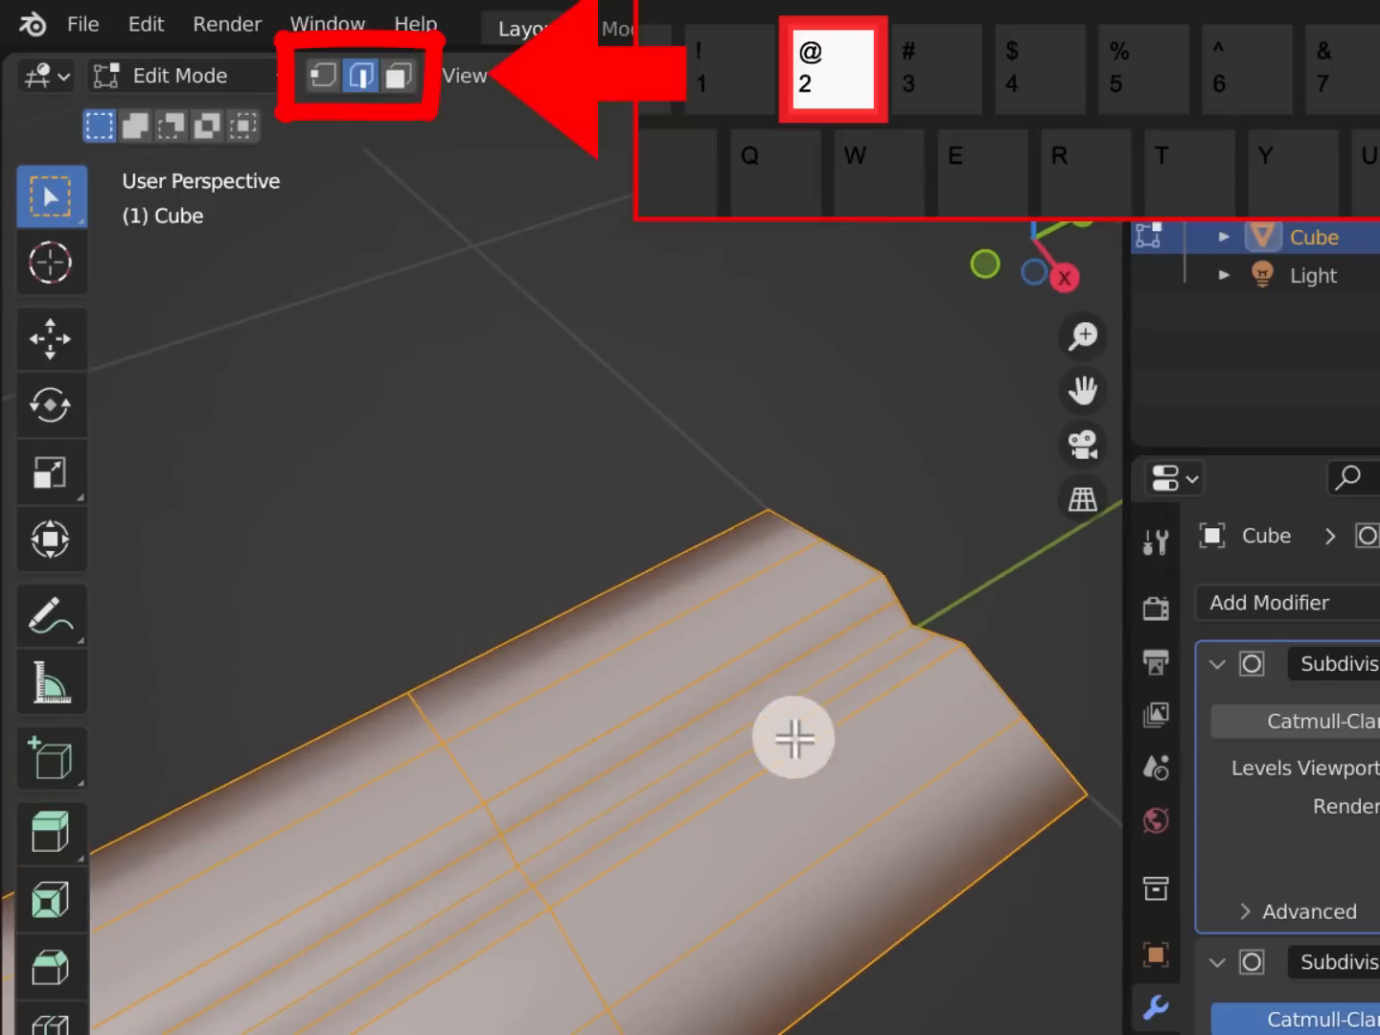
# Try box-selecting the blade's back edges from above and moving them, and cancel the move
pyautogui.moveTo(536, 386); pyautogui.dragTo(1016, 749)
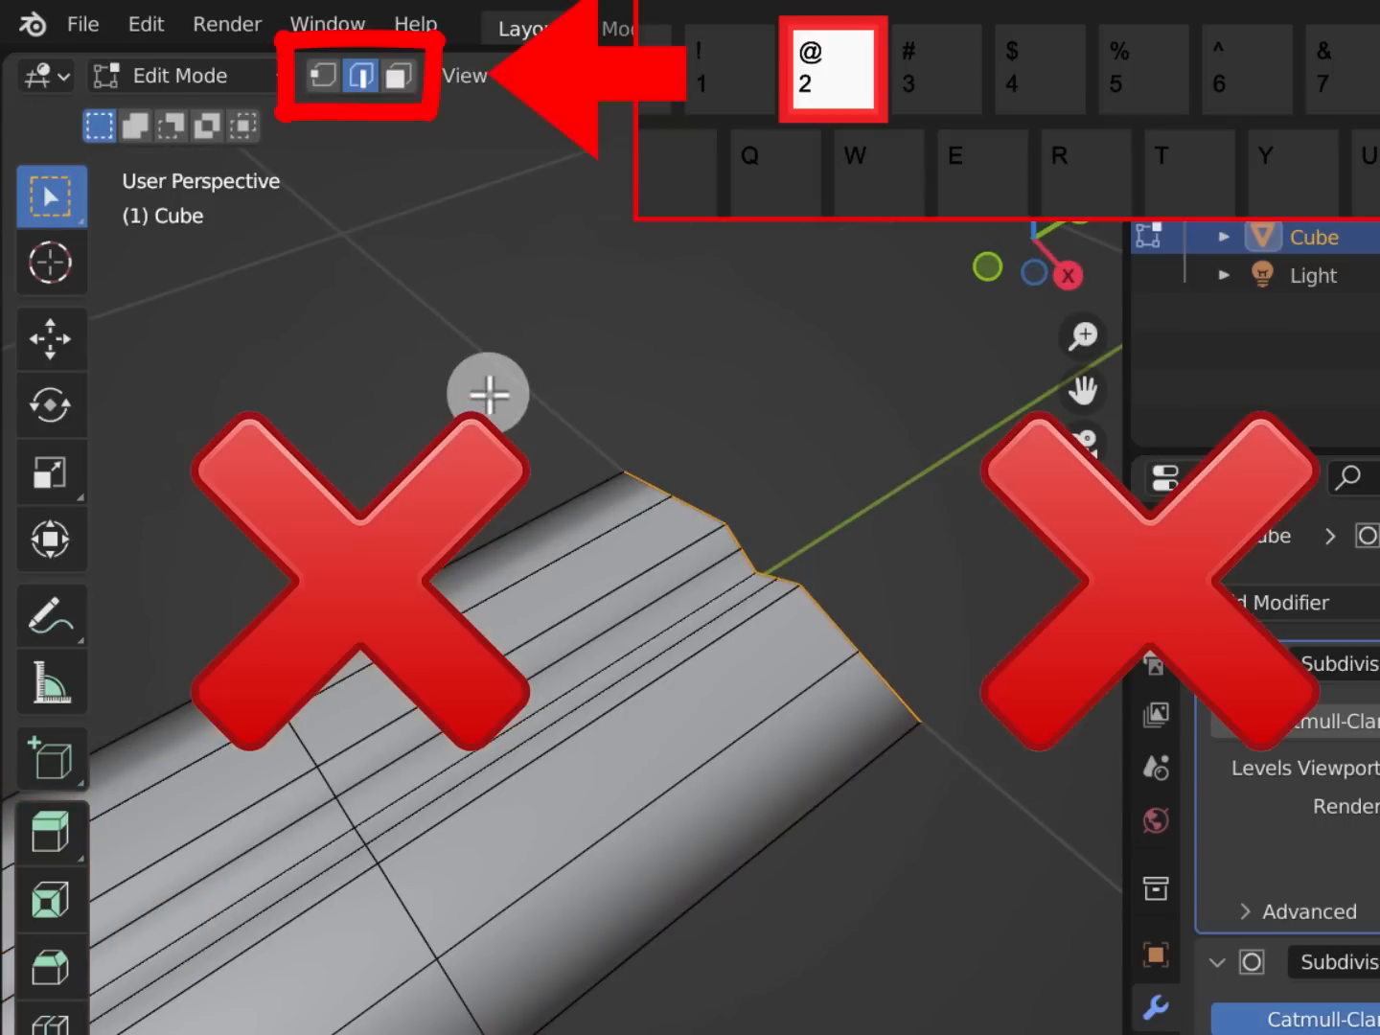
pyautogui.moveTo(490, 392); pyautogui.dragTo(1048, 806)
pyautogui.moveTo(524, 414); pyautogui.dragTo(1021, 785)
pyautogui.press('g')
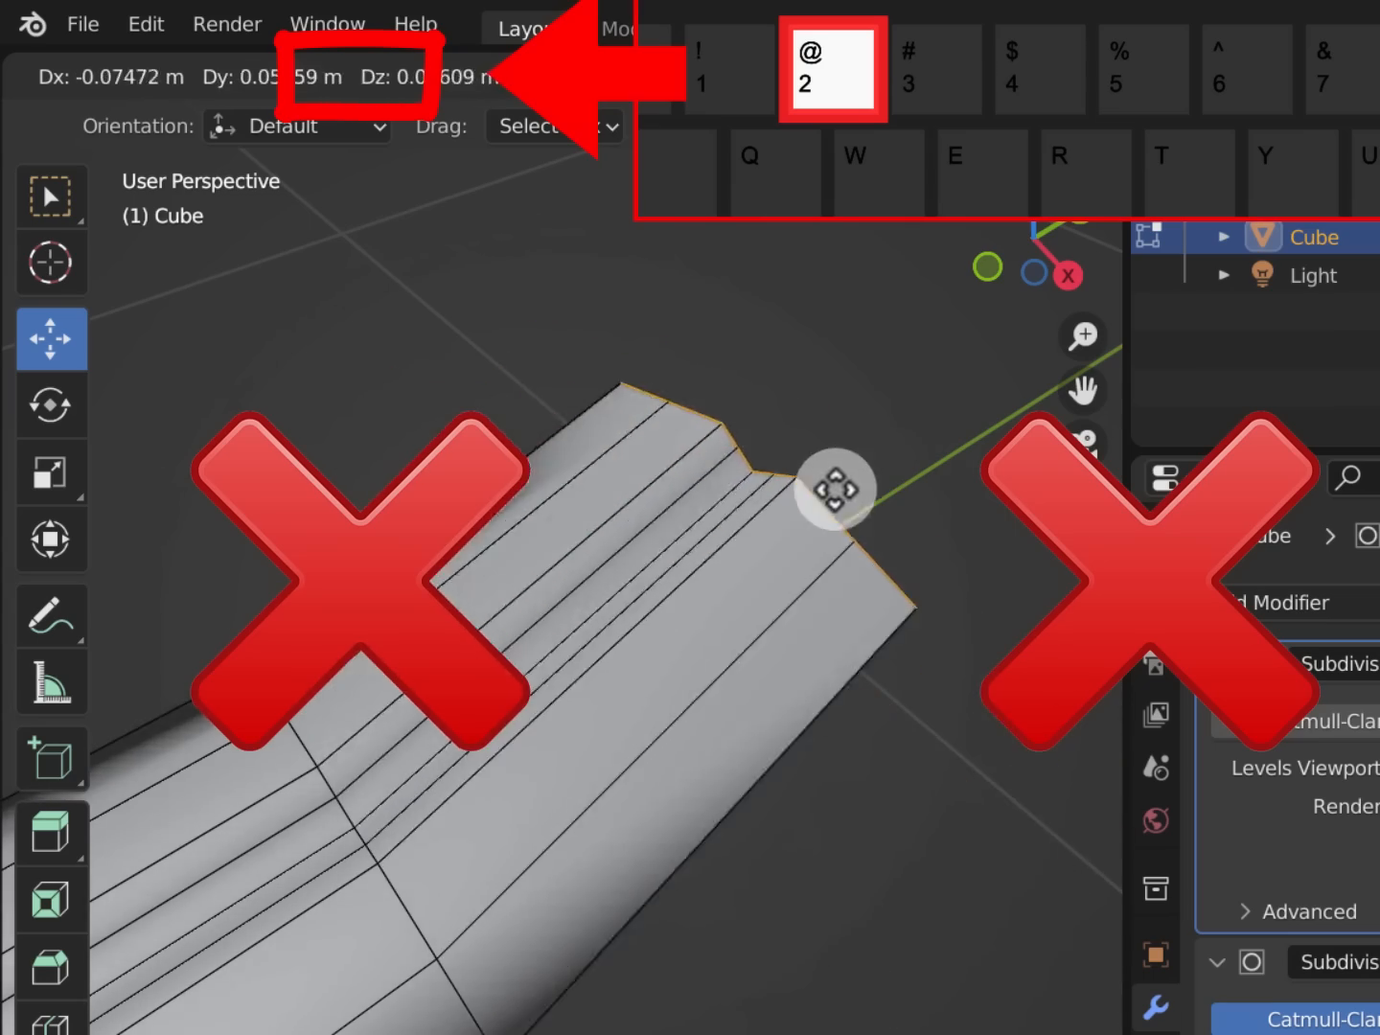
pyautogui.rightClick(988, 737)
# Box-select the complete ring of edges around the blade's open back end, including both the upper and lower sides
pyautogui.moveTo(978, 736); pyautogui.dragTo(514, 686, button='middle')
pyautogui.moveTo(687, 695); pyautogui.dragTo(771, 703, button='middle')
pyautogui.press('w')
pyautogui.moveTo(958, 608); pyautogui.dragTo(367, 911)
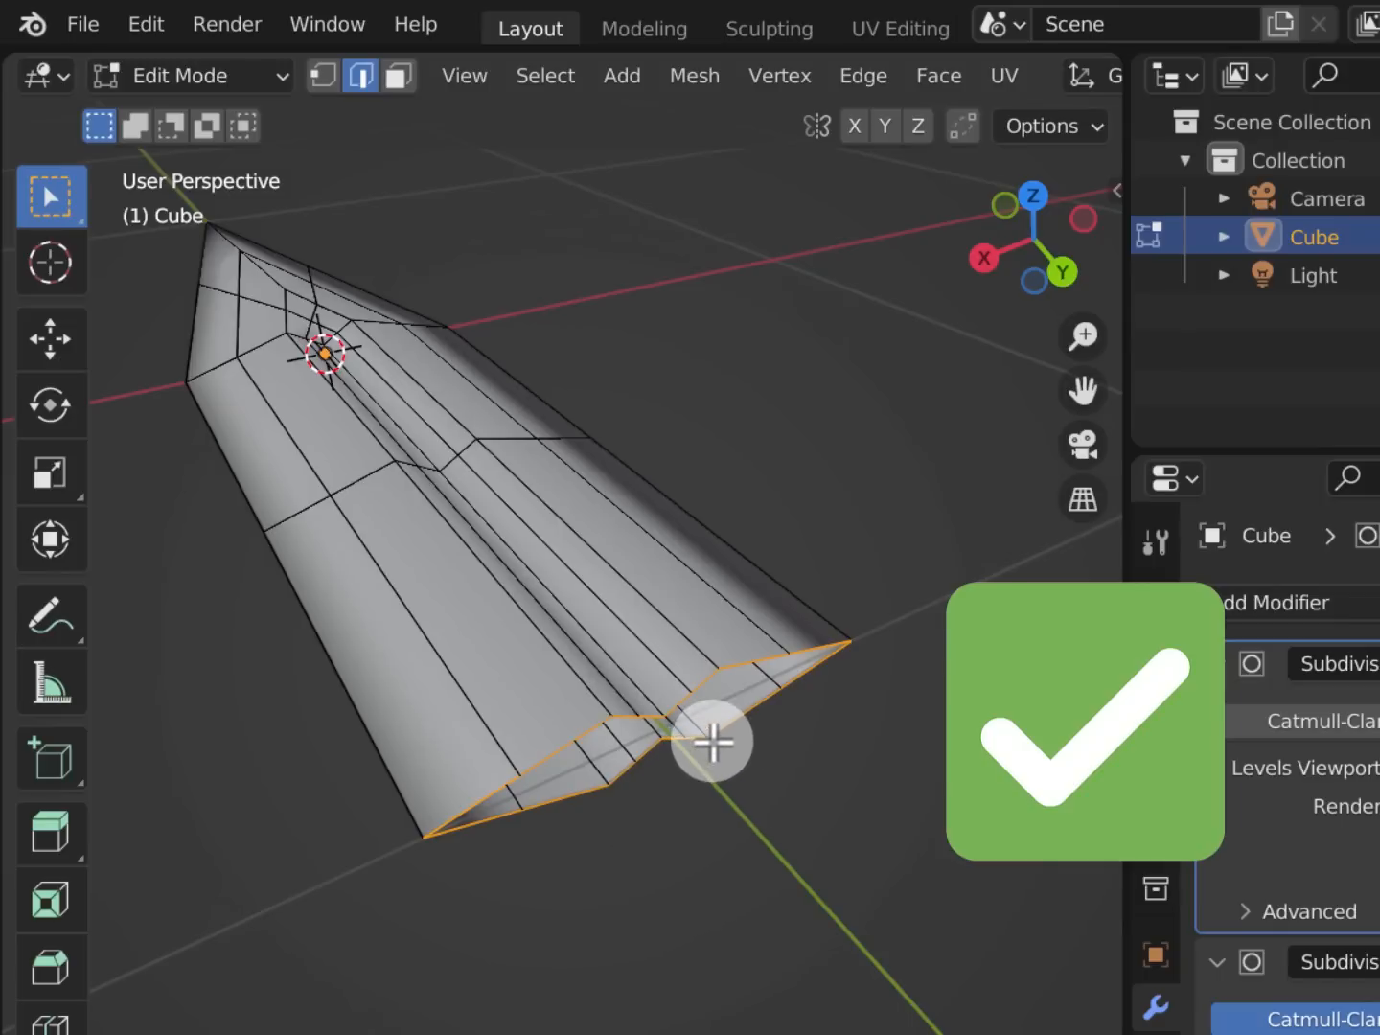
pyautogui.moveTo(715, 739)
pyautogui.mouseDown(button='middle')
pyautogui.moveTo(676, 594)
pyautogui.moveTo(719, 647)
pyautogui.moveTo(712, 727)
pyautogui.mouseUp(button='middle')
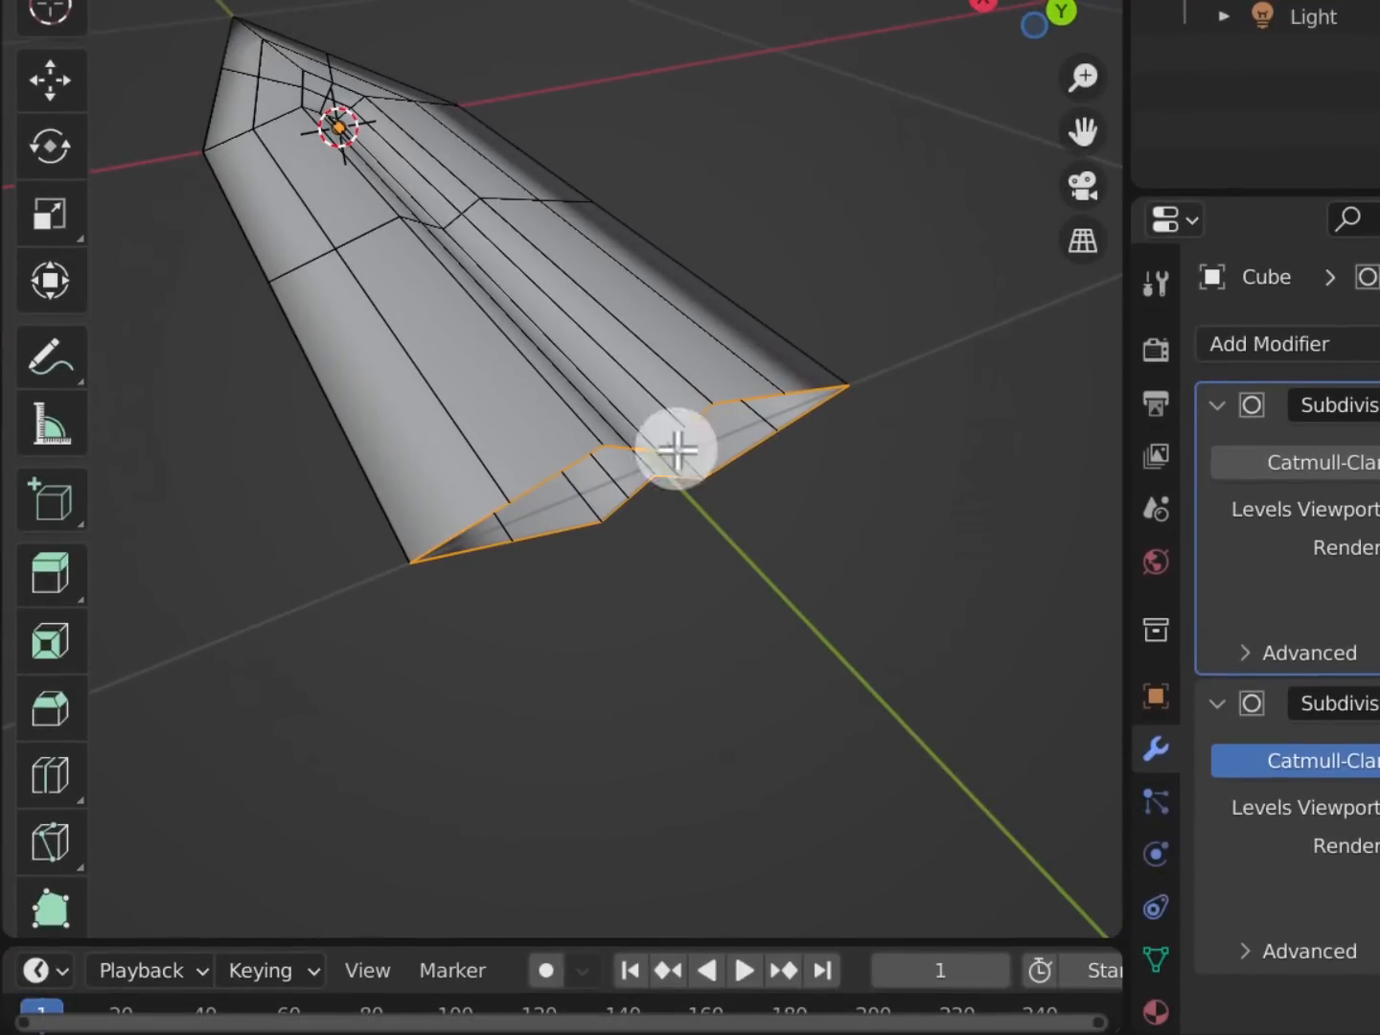
pyautogui.click(67, 573)
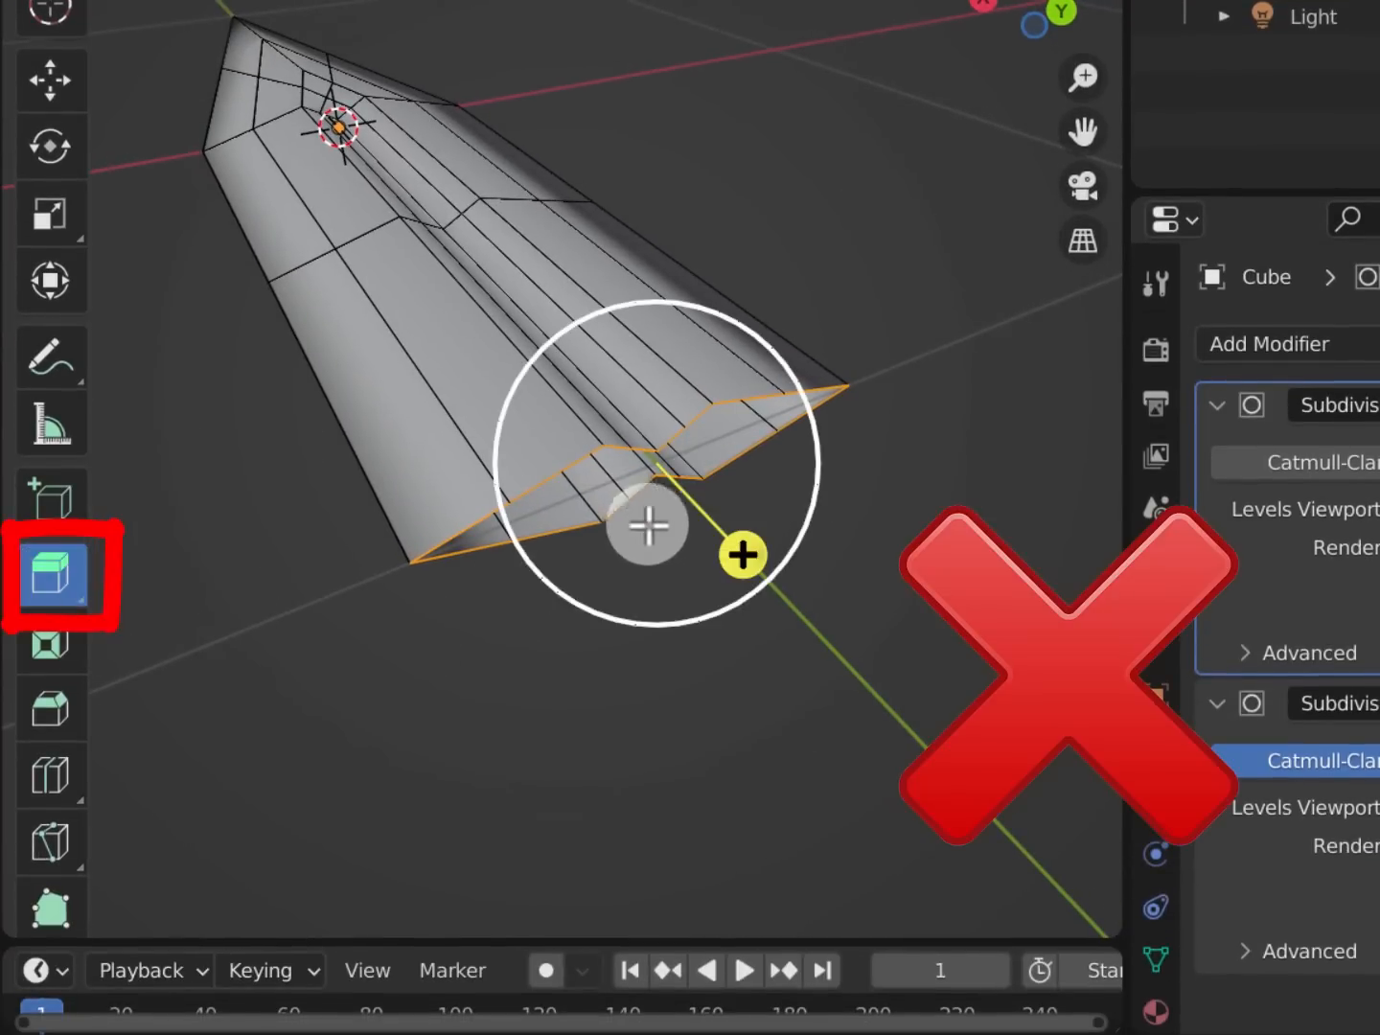
pyautogui.moveTo(740, 555); pyautogui.dragTo(908, 754)
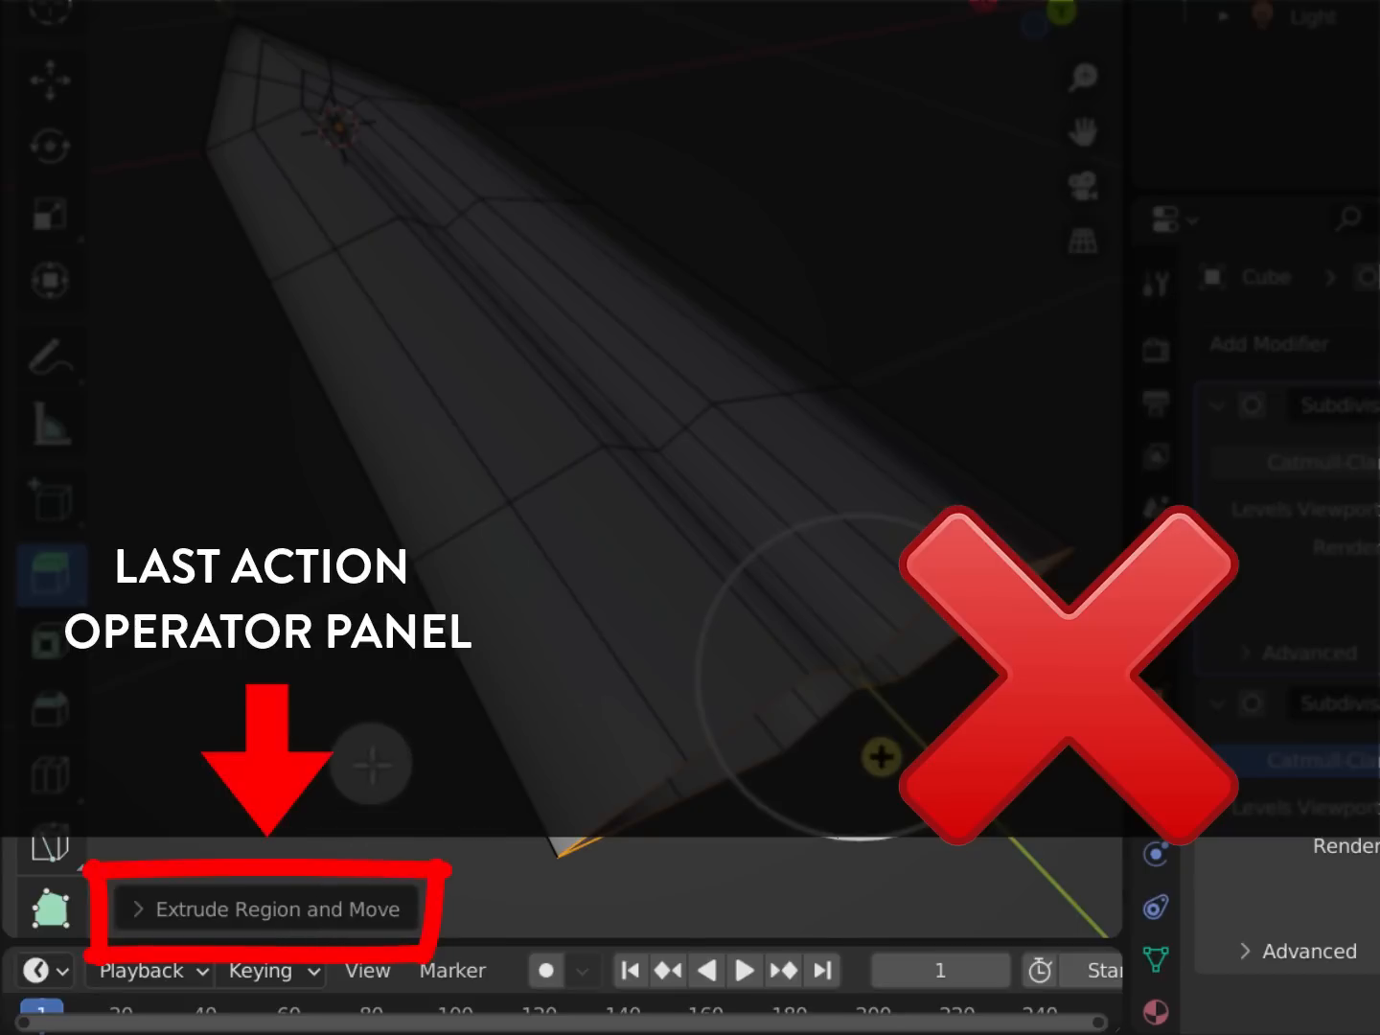
pyautogui.click(373, 764)
pyautogui.click(952, 908)
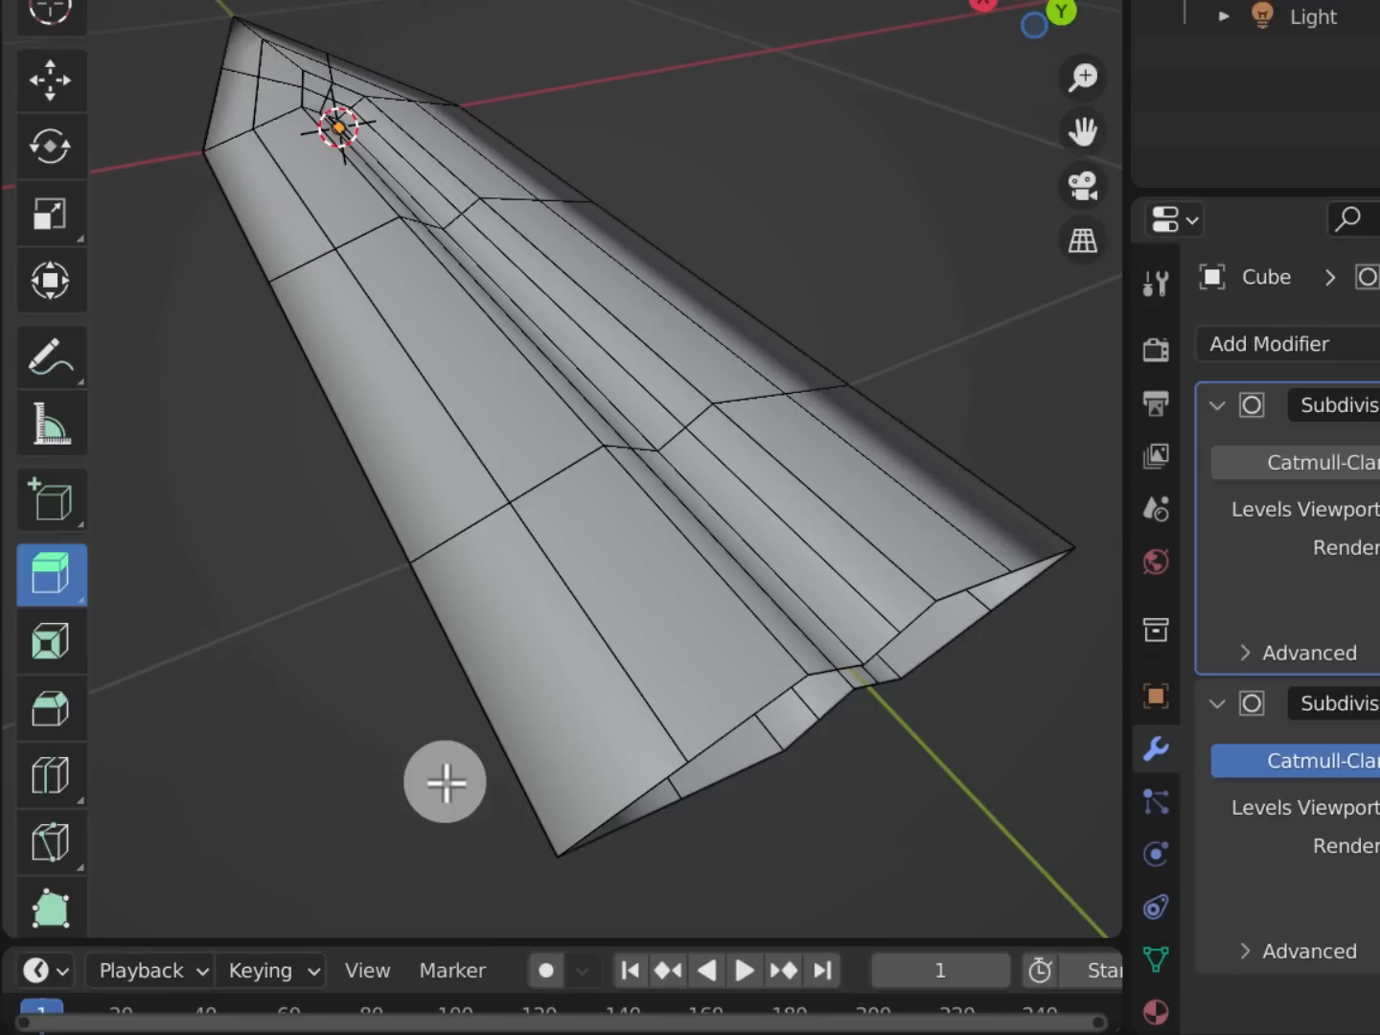
pyautogui.click(487, 774)
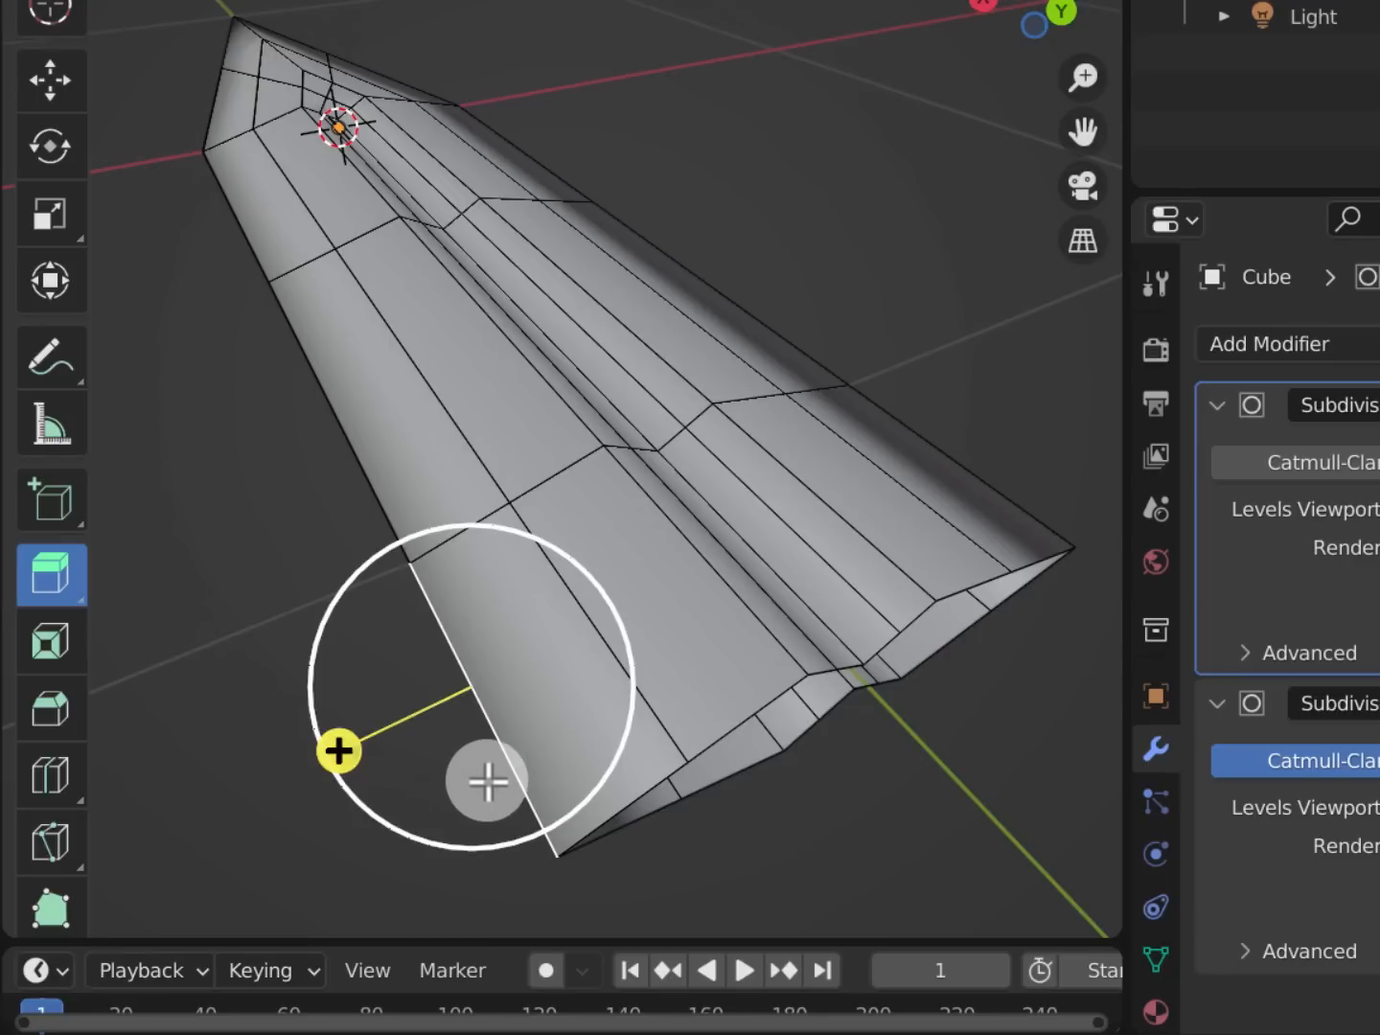
pyautogui.hotkey('ctrl', 'z')
pyautogui.hotkey('ctrl', 'z')
pyautogui.hotkey('ctrl', 'z')
# Extrude the blade's open back edge ring along its normal and set the extrusion's Move Z to 4.8 m
pyautogui.moveTo(753, 575); pyautogui.dragTo(903, 742)
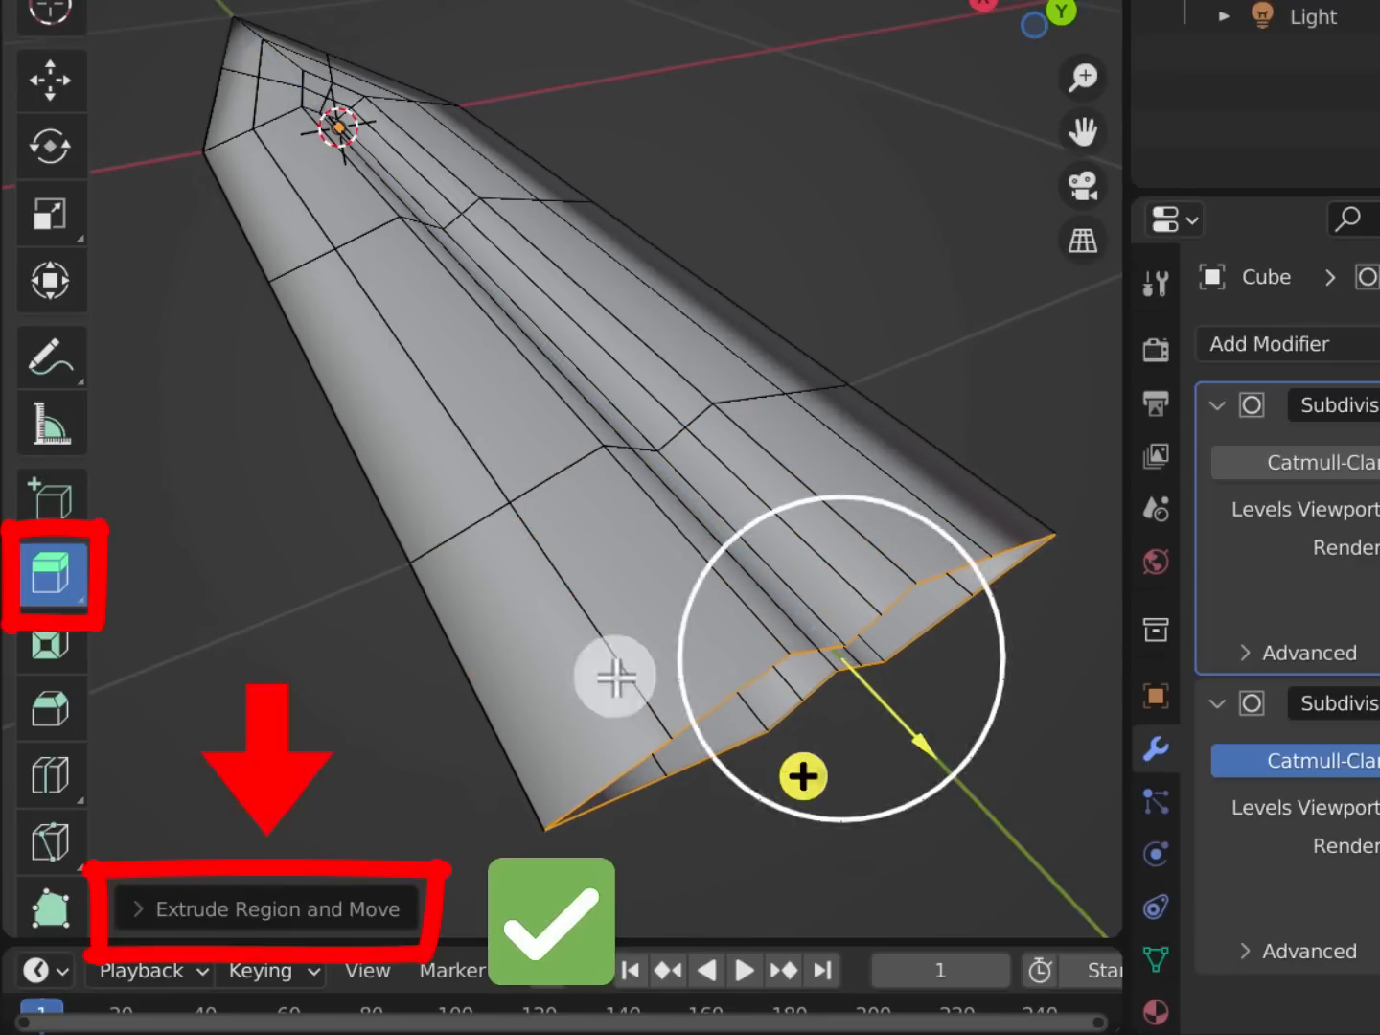
pyautogui.click(300, 909)
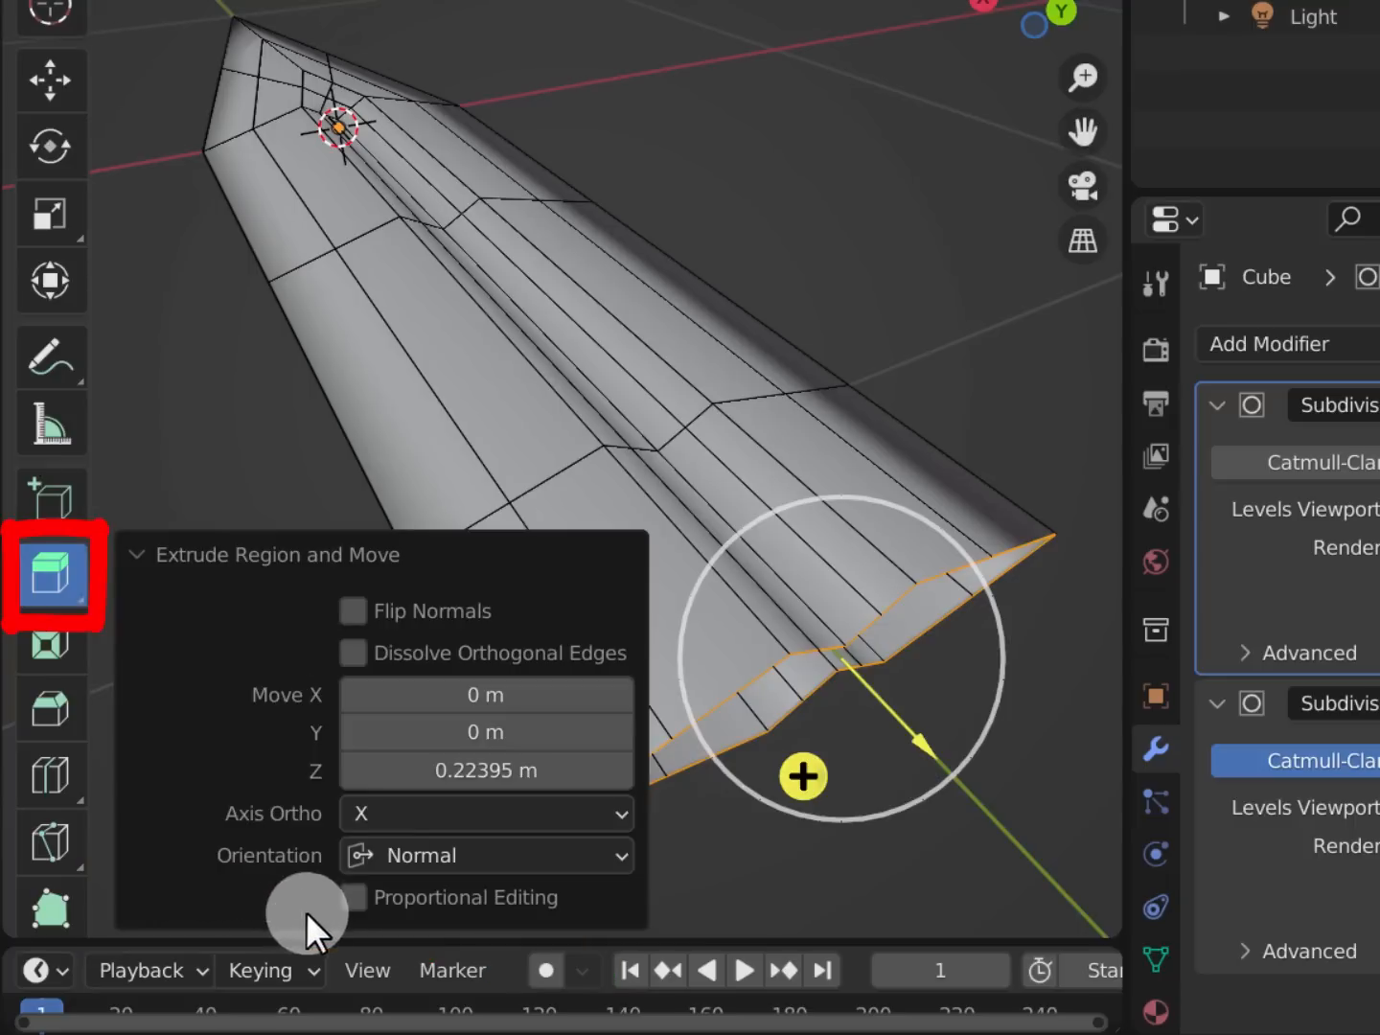
pyautogui.click(489, 767)
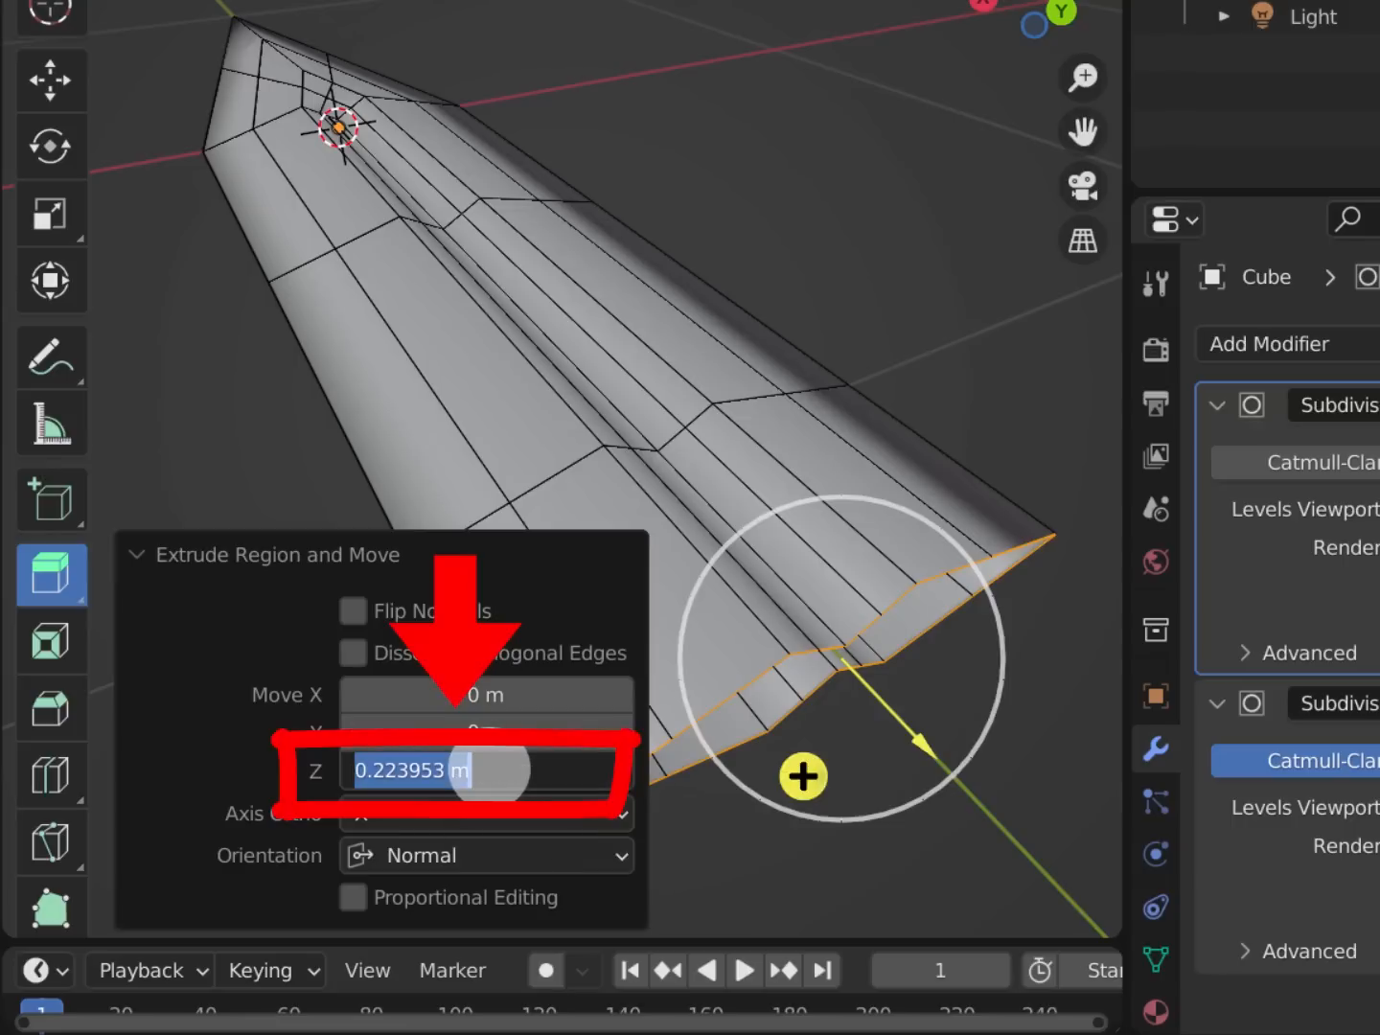
pyautogui.write('4.8')
pyautogui.press('Return')
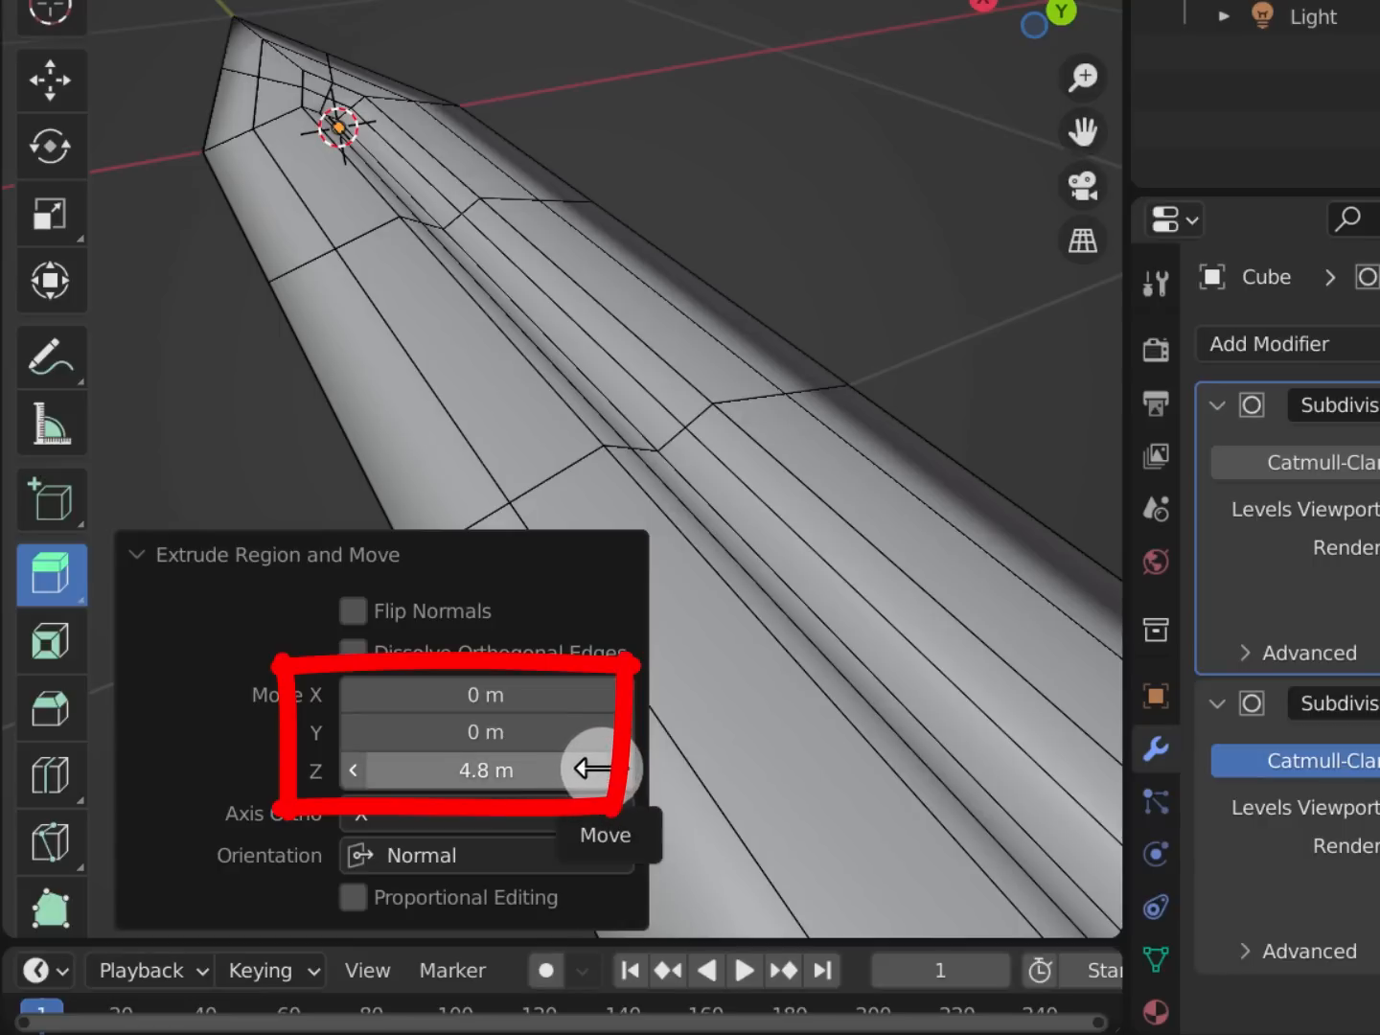
pyautogui.click(529, 558)
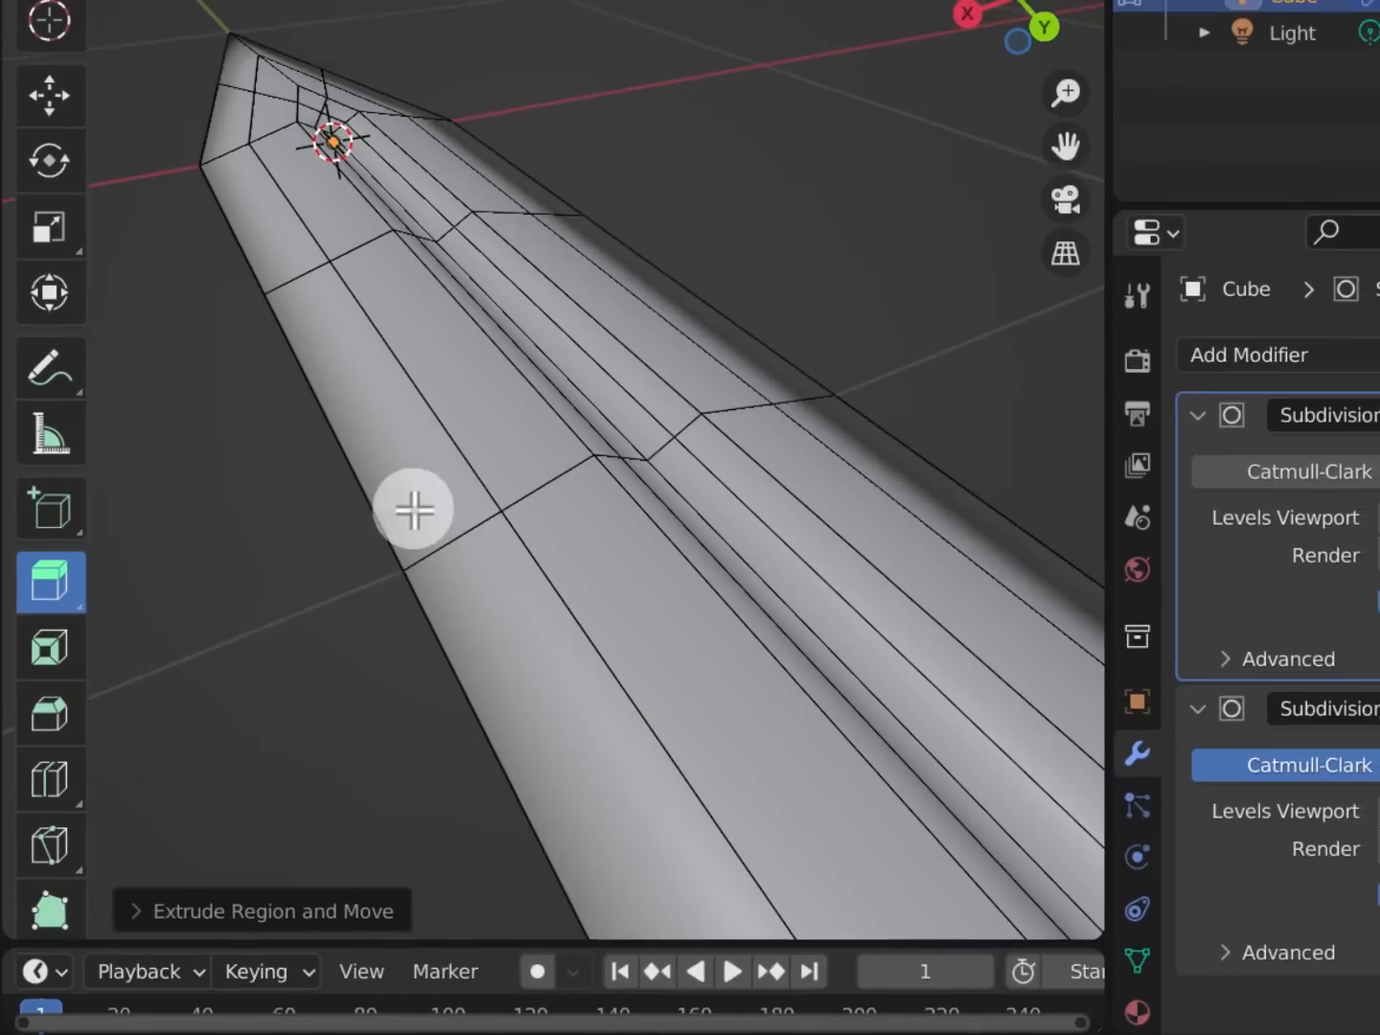
# Inspect the full length of the extended blade and return it to Object Mode
pyautogui.moveTo(424, 501); pyautogui.dragTo(725, 547, button='middle')
pyautogui.moveTo(611, 620); pyautogui.dragTo(532, 632, button='middle')
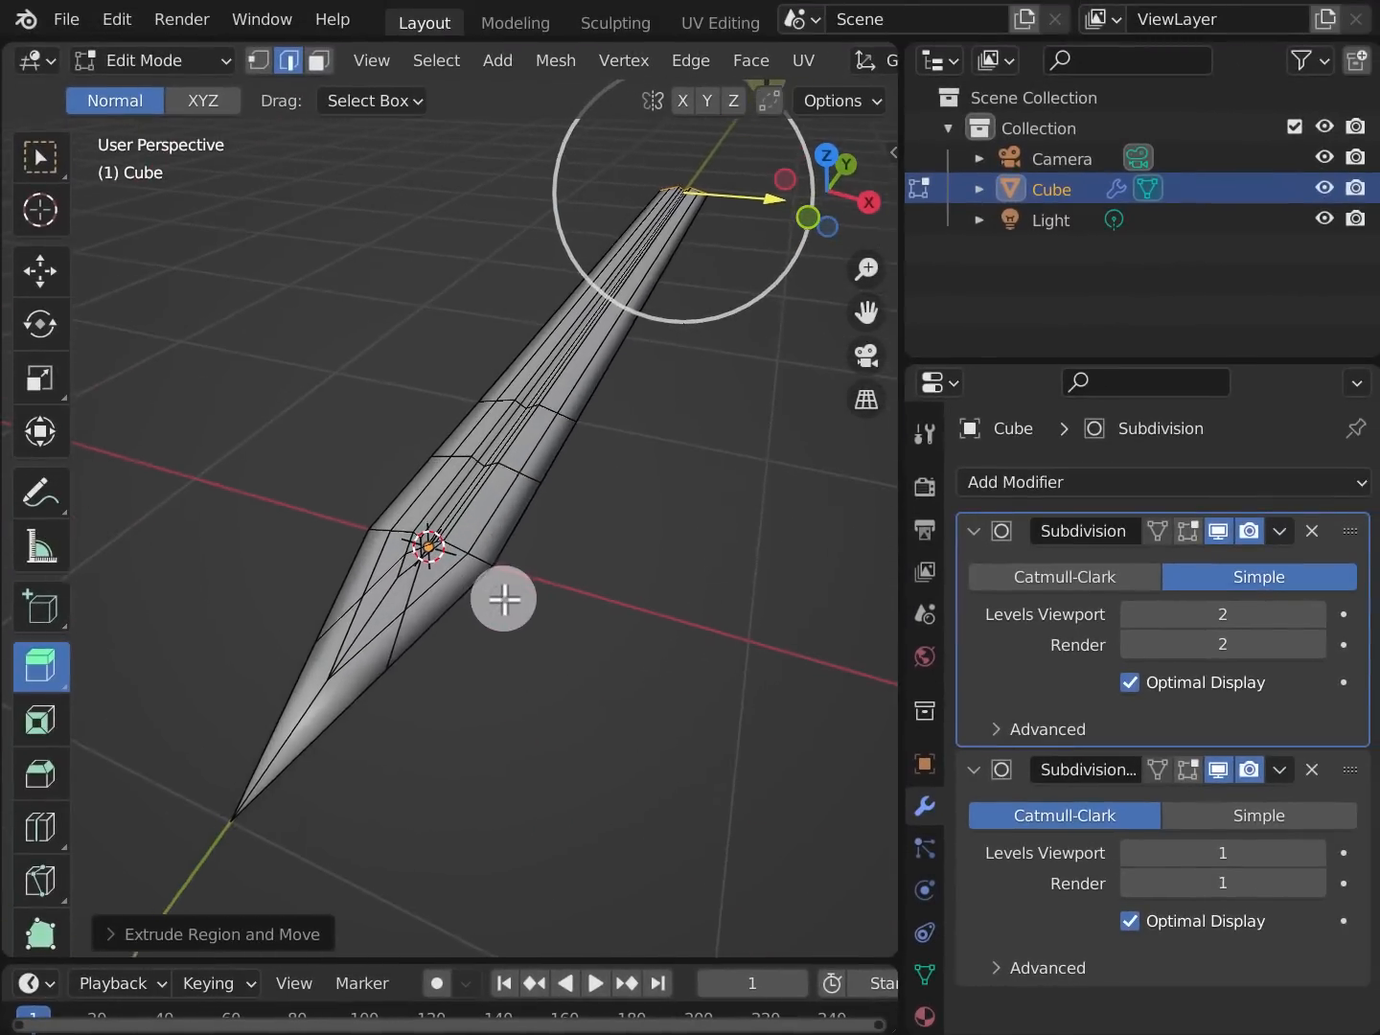
pyautogui.press('Tab')
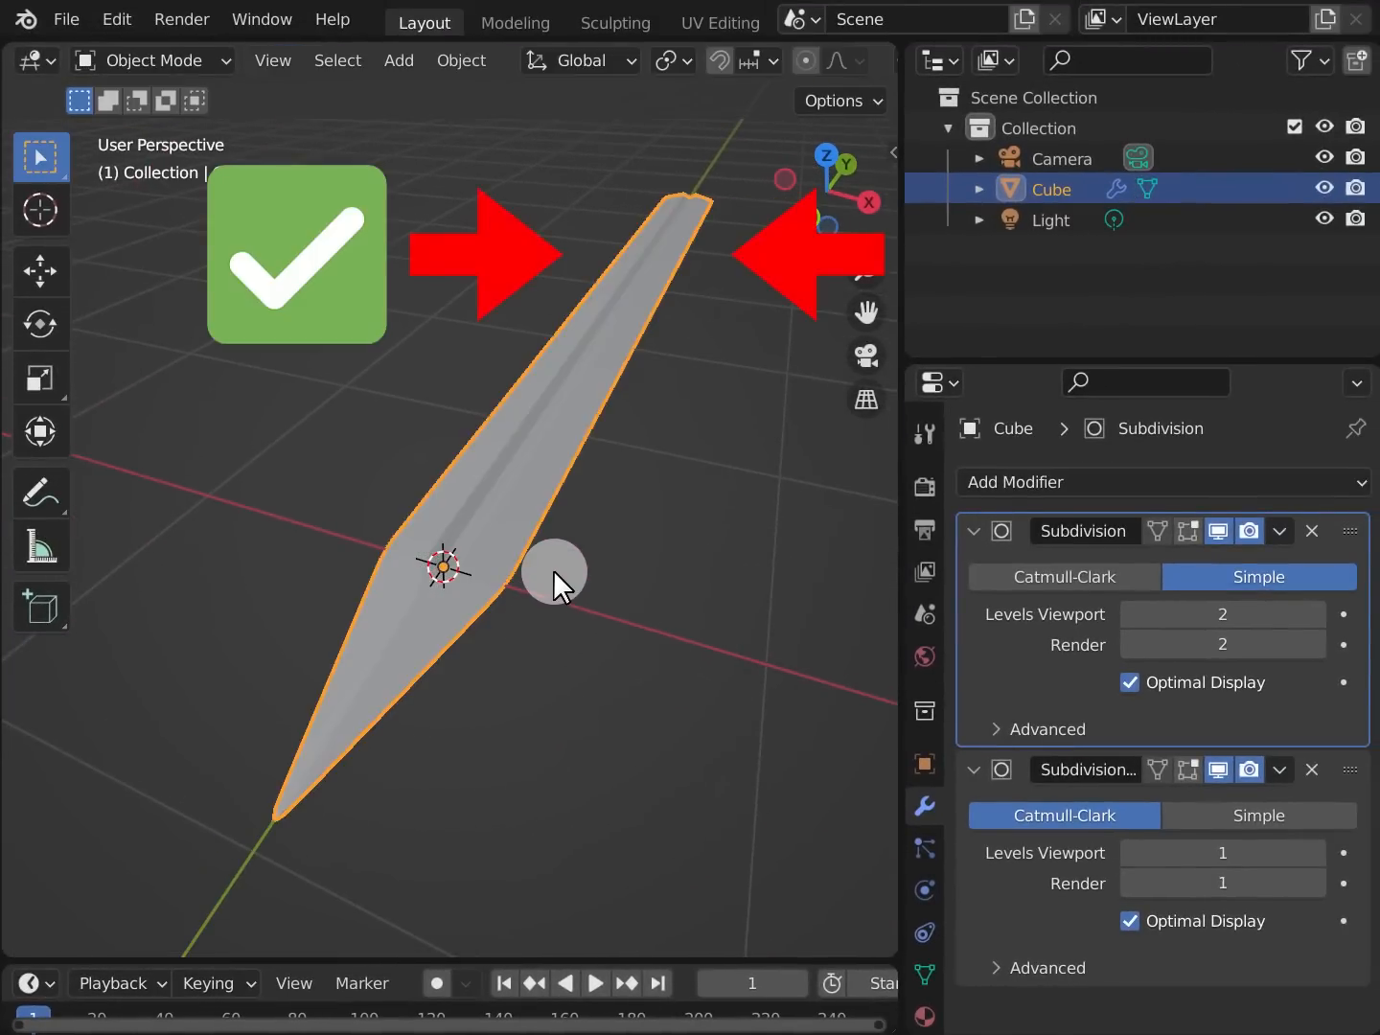
pyautogui.press('Tab')
pyautogui.press('Tab')
pyautogui.press('Tab')
pyautogui.press('Tab')
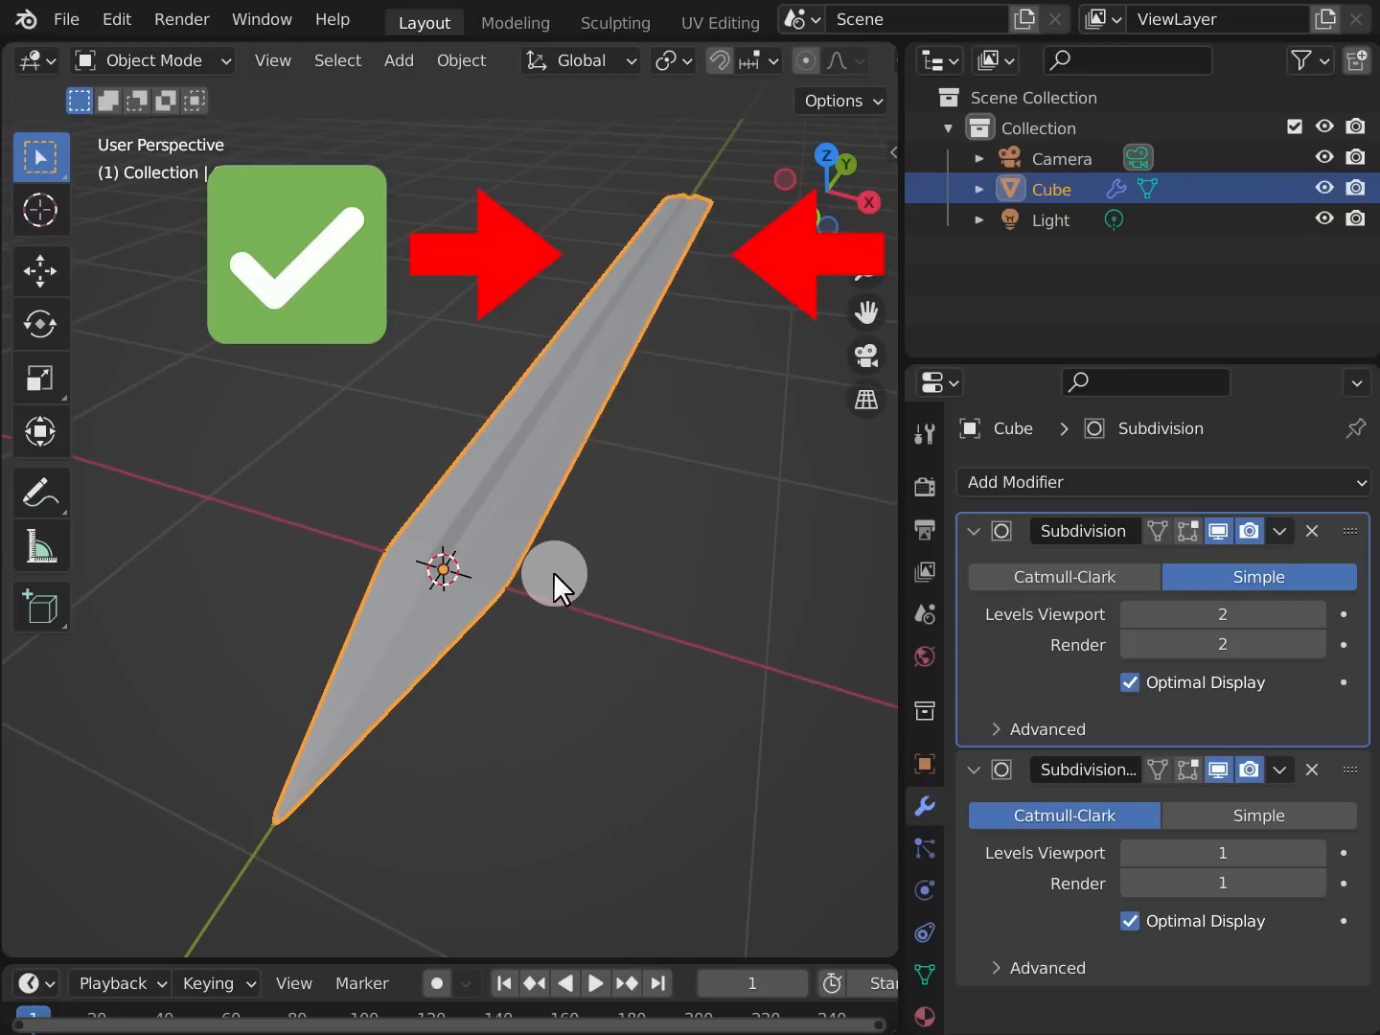
pyautogui.moveTo(553, 571); pyautogui.dragTo(551, 582, button='middle')
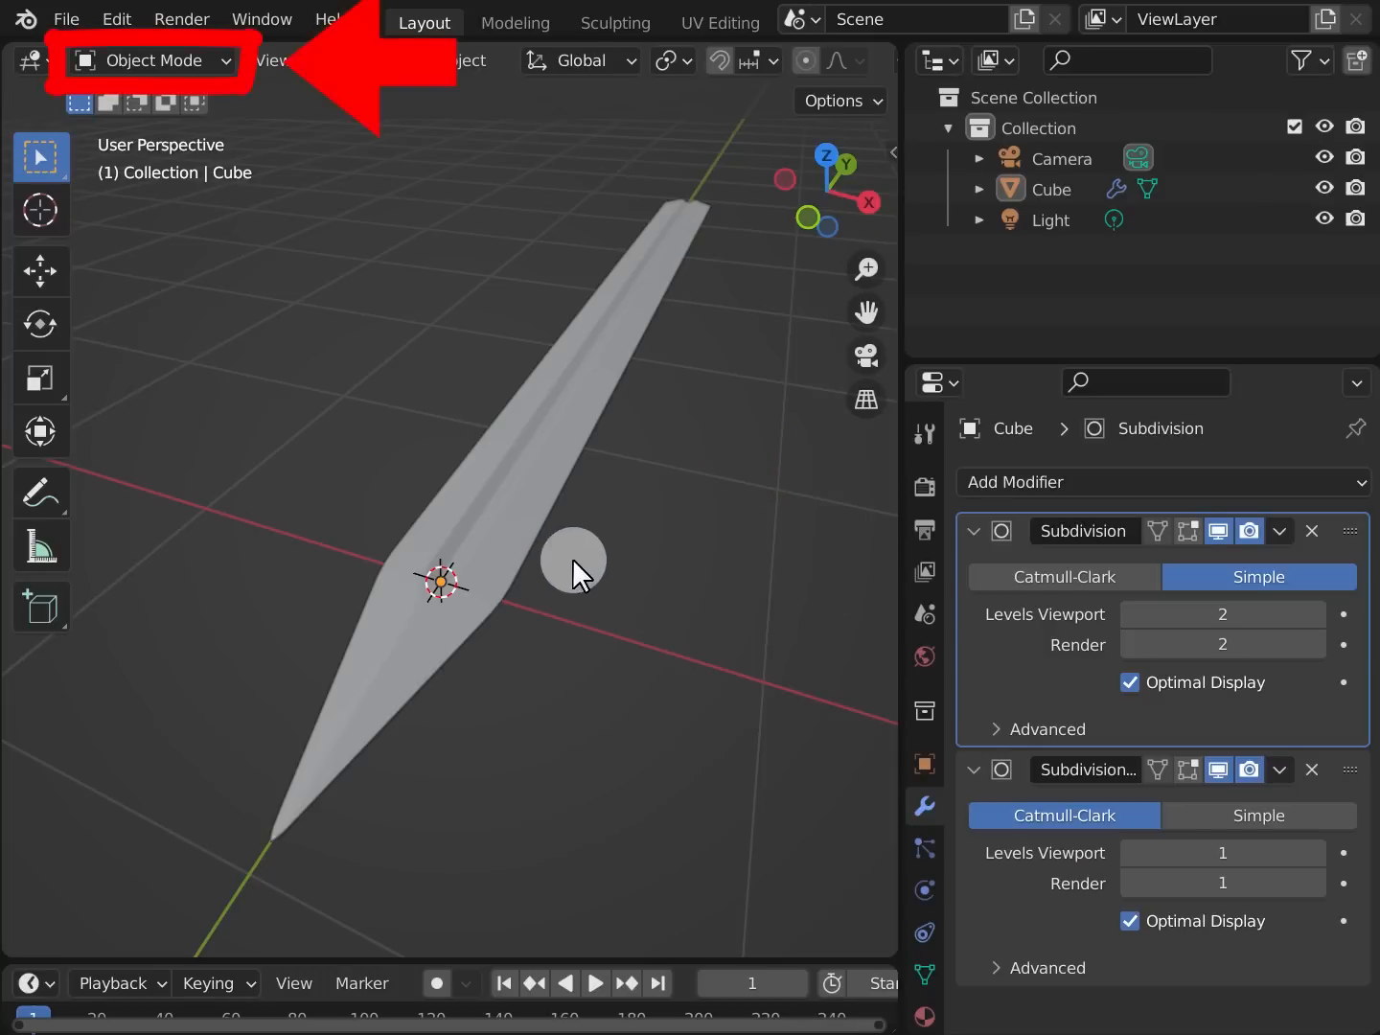
# Add a Simple Deform modifier to the selected blade and collapse the settings of both Subdivision modifiers
pyautogui.click(529, 583)
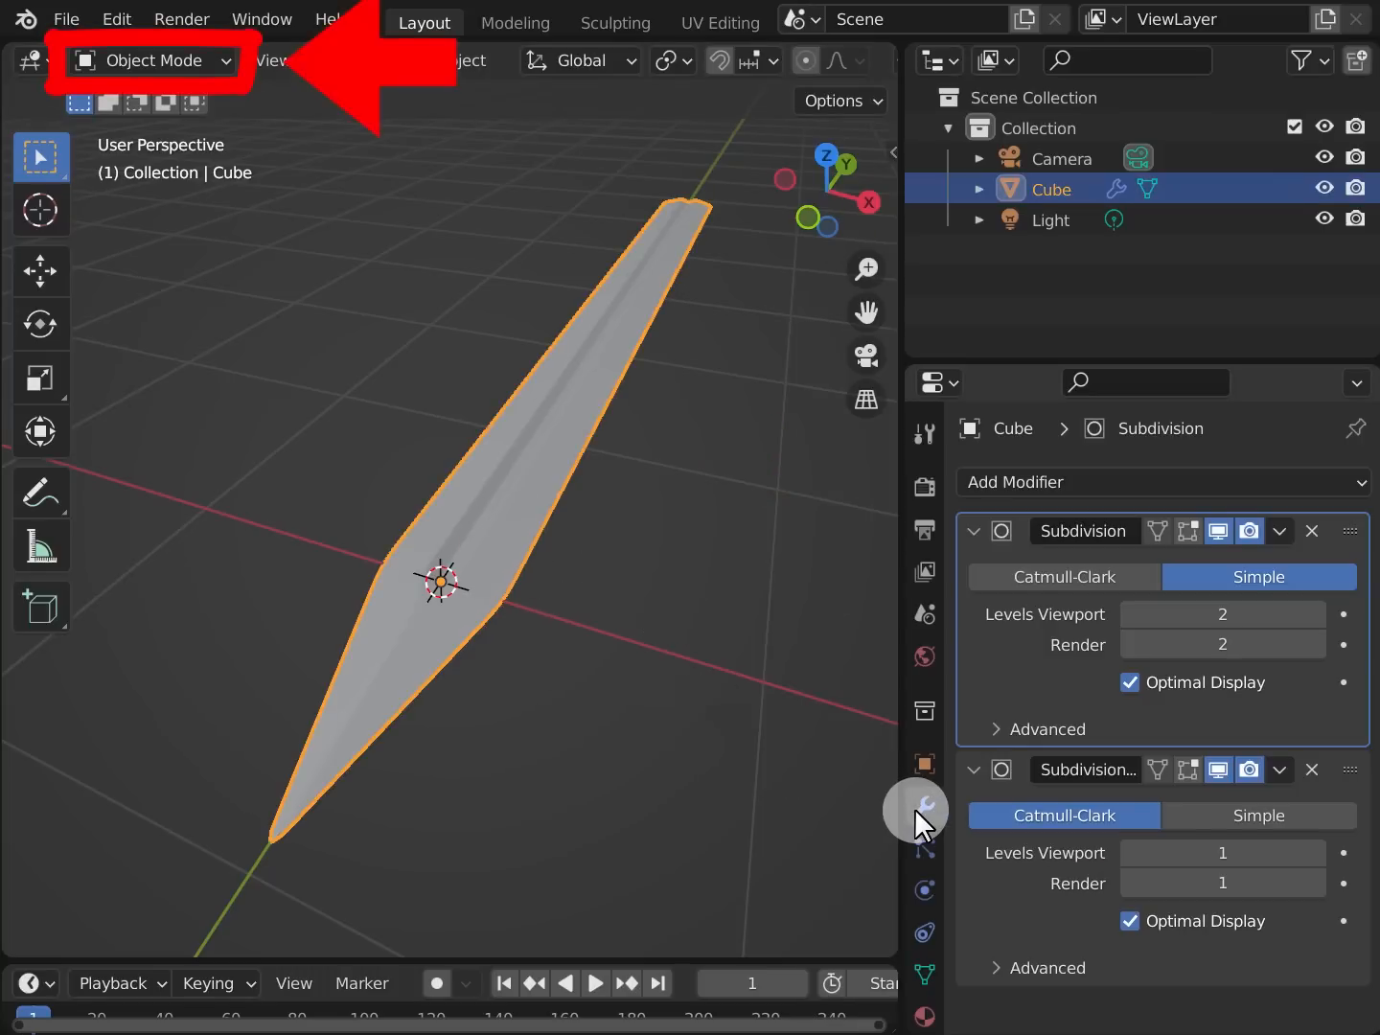
pyautogui.click(1121, 479)
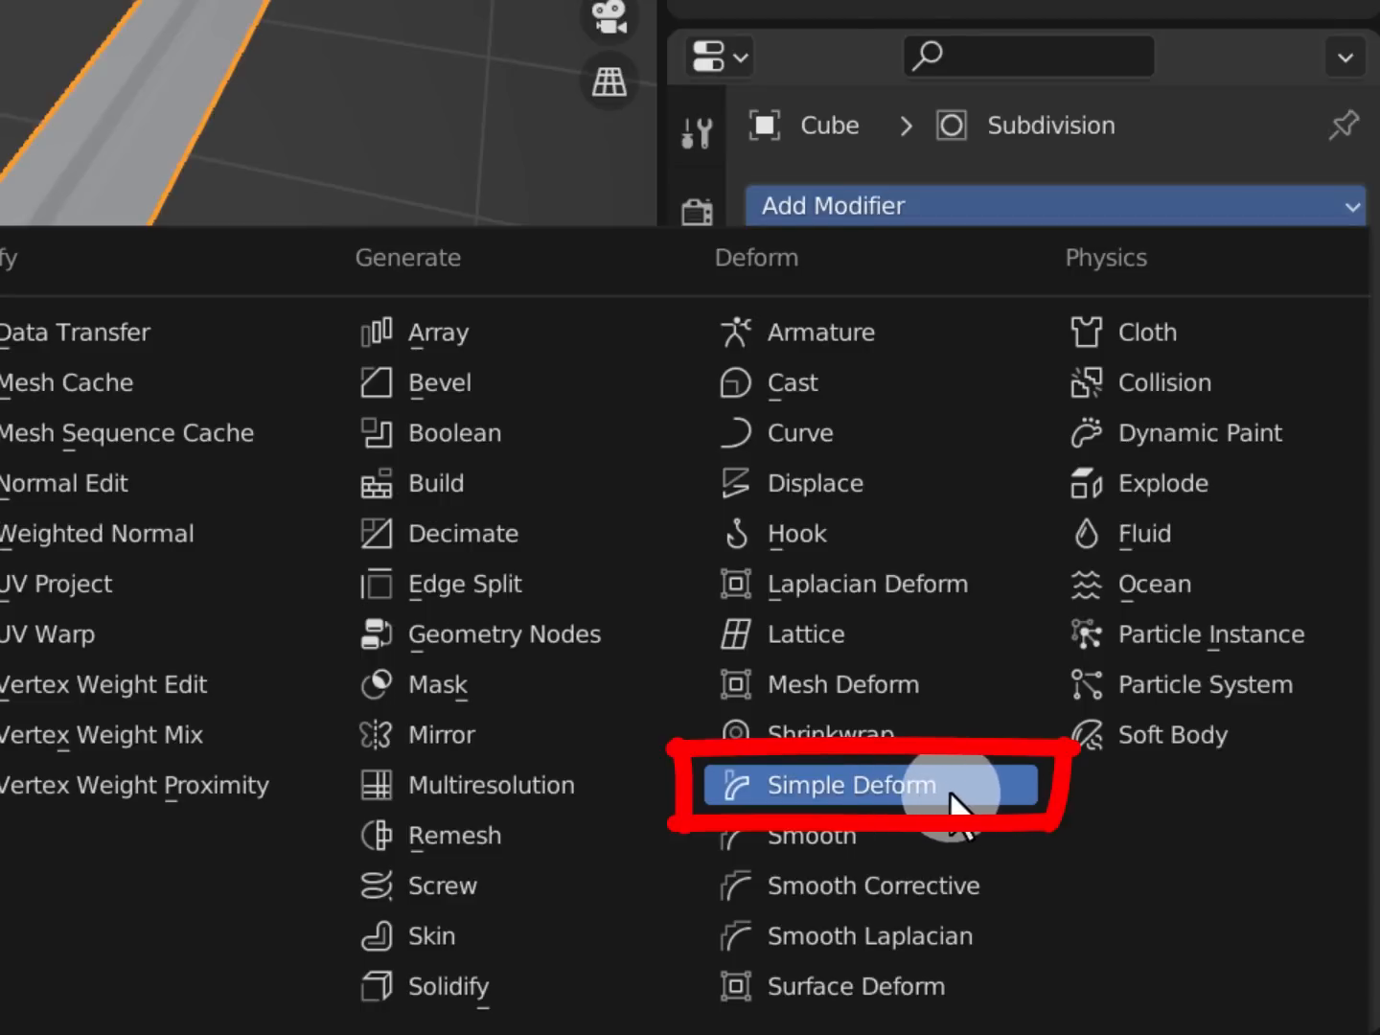
pyautogui.click(950, 790)
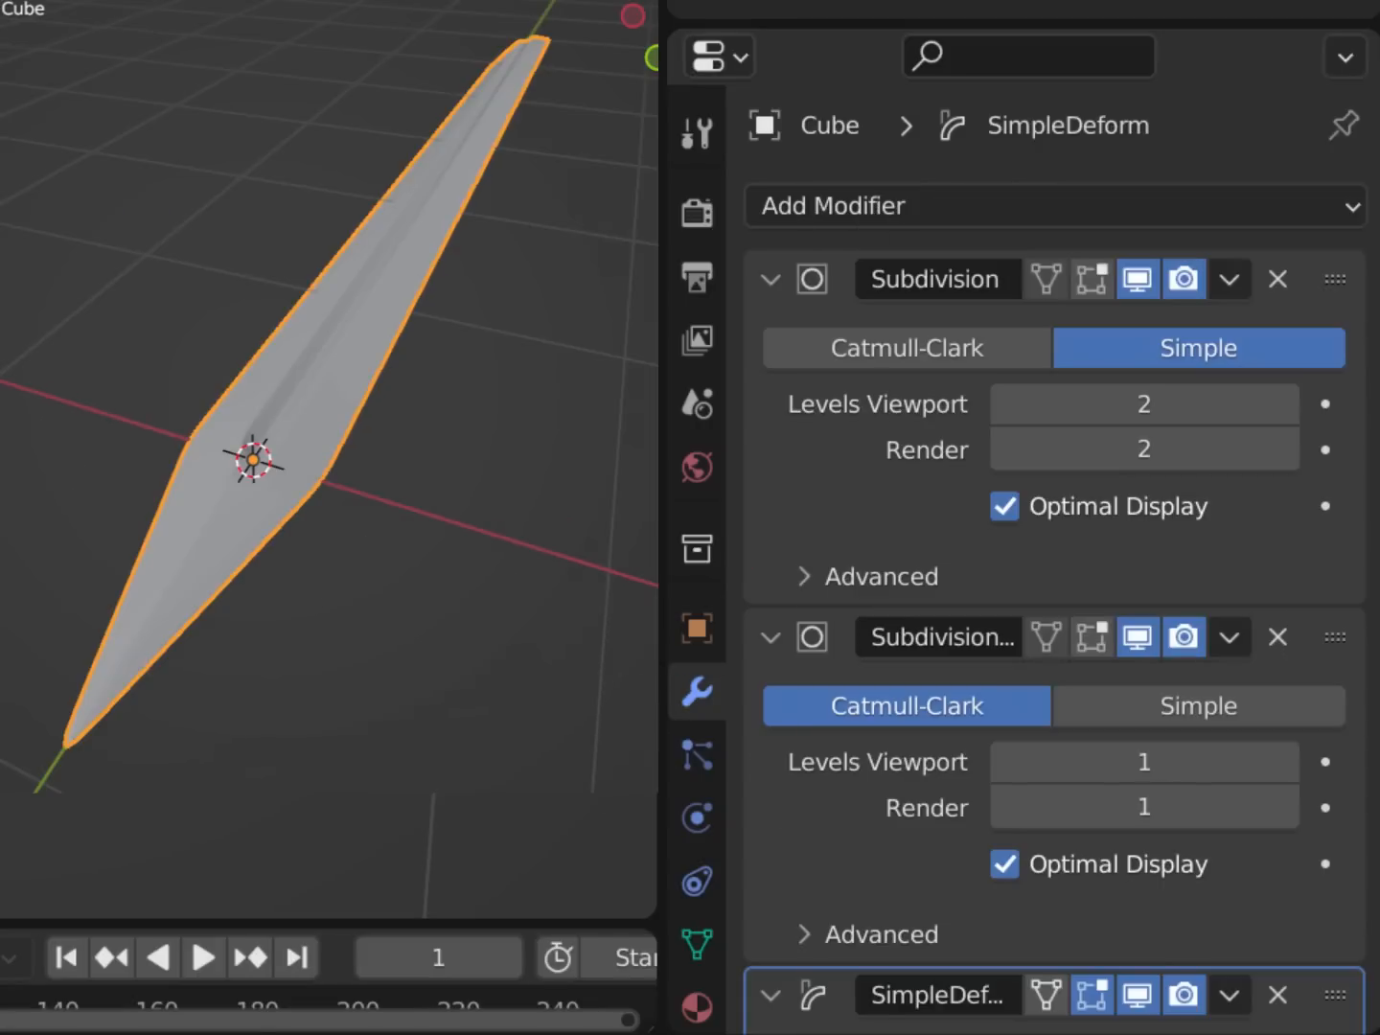
pyautogui.click(770, 279)
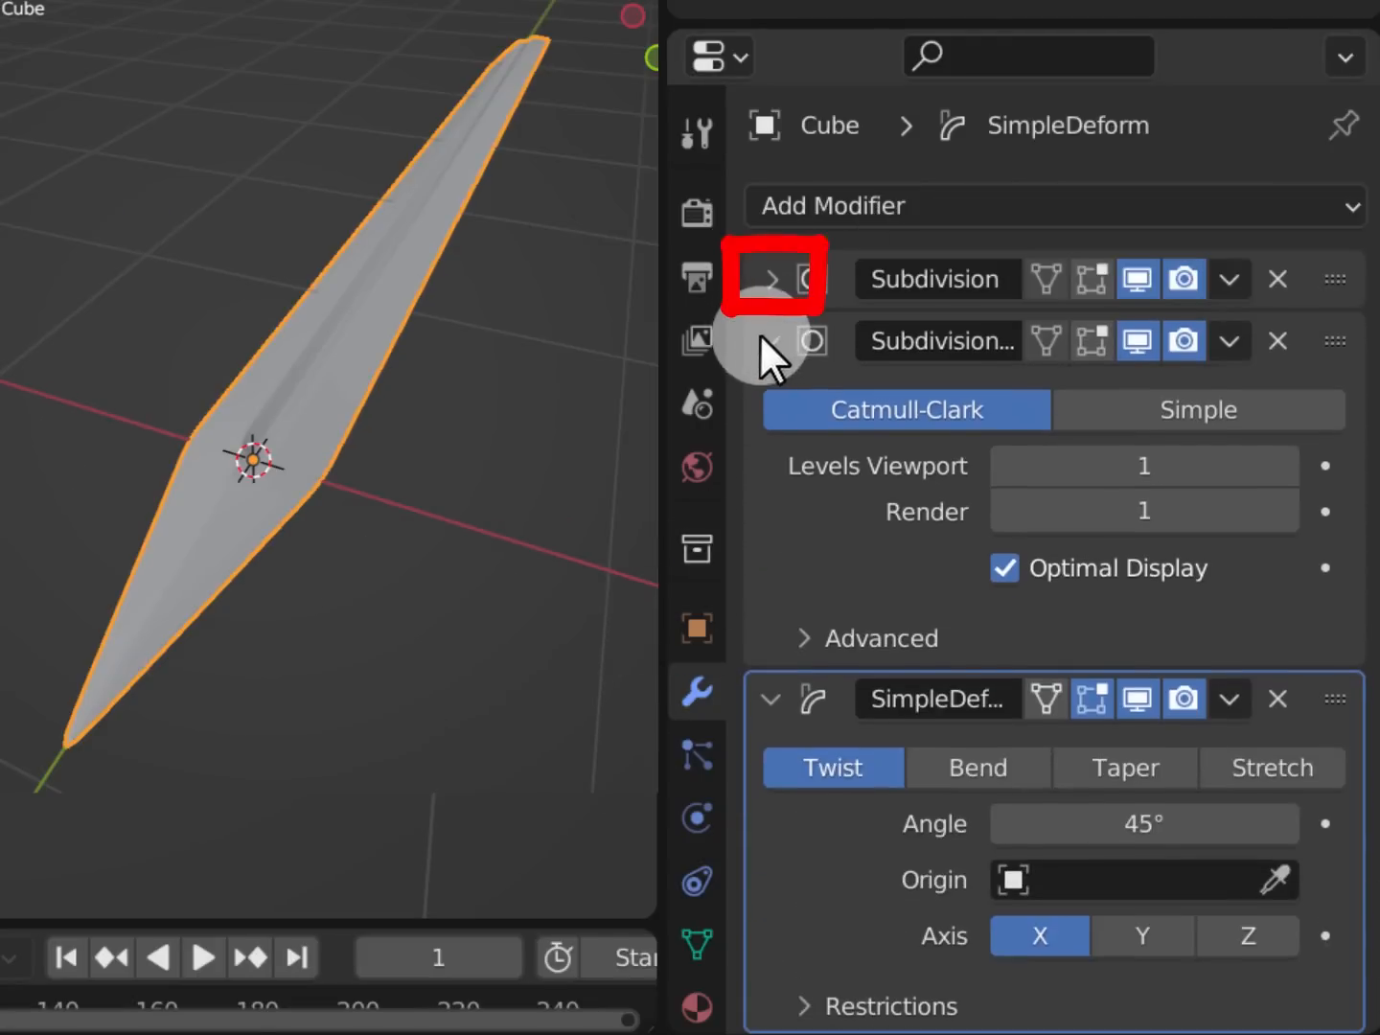
pyautogui.click(769, 340)
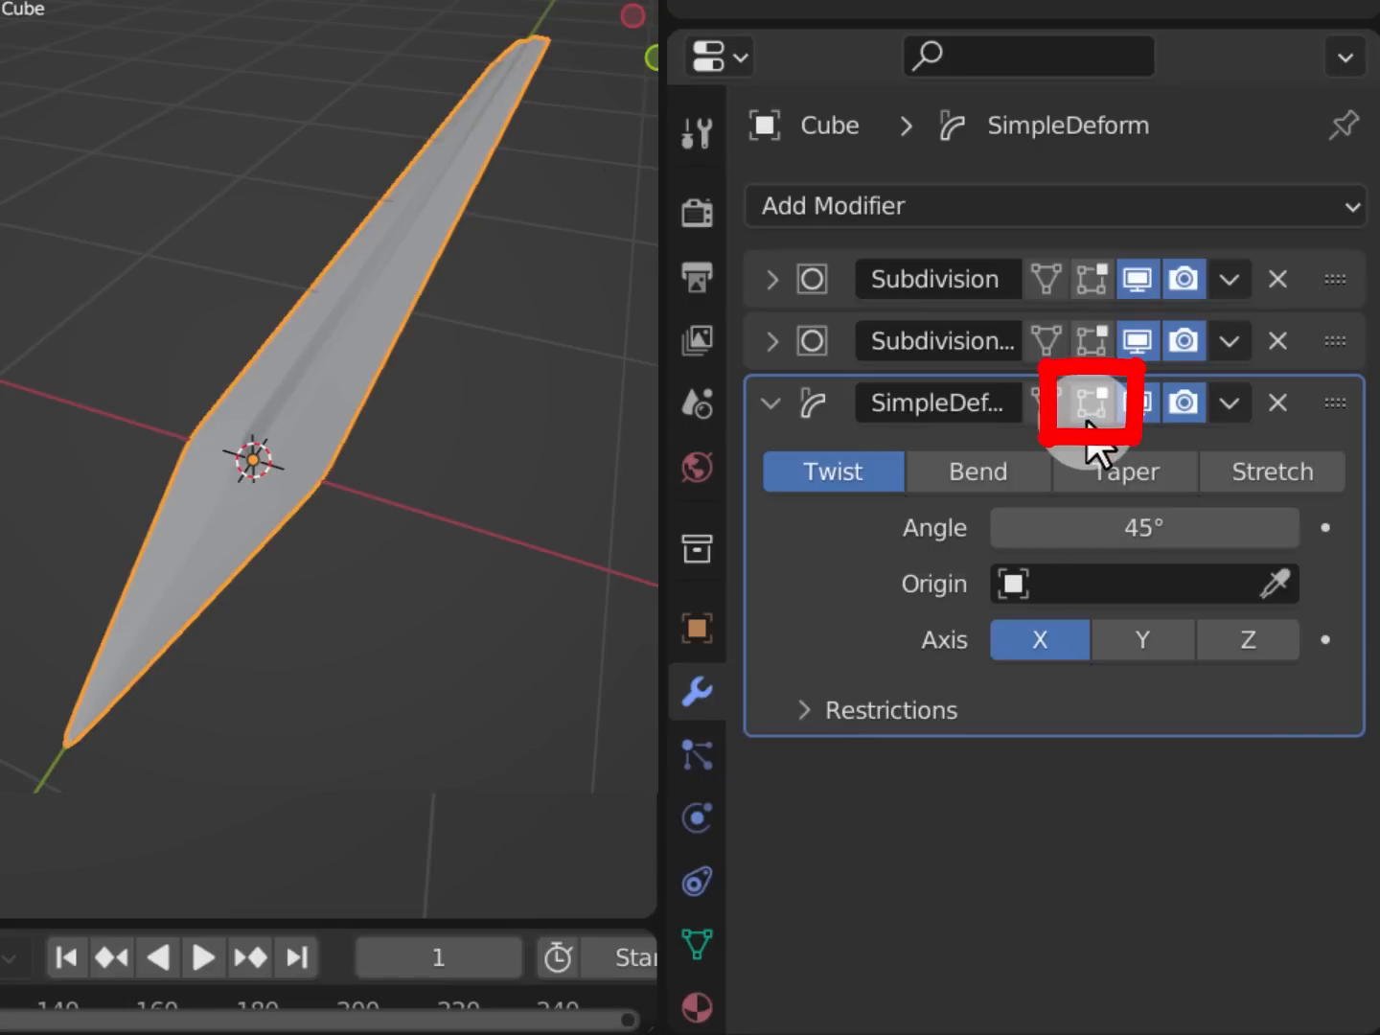
# Hide the Simple Deform modifier in Edit Mode and set it to Taper on the Y axis with a Factor of 0.35
pyautogui.click(1135, 471)
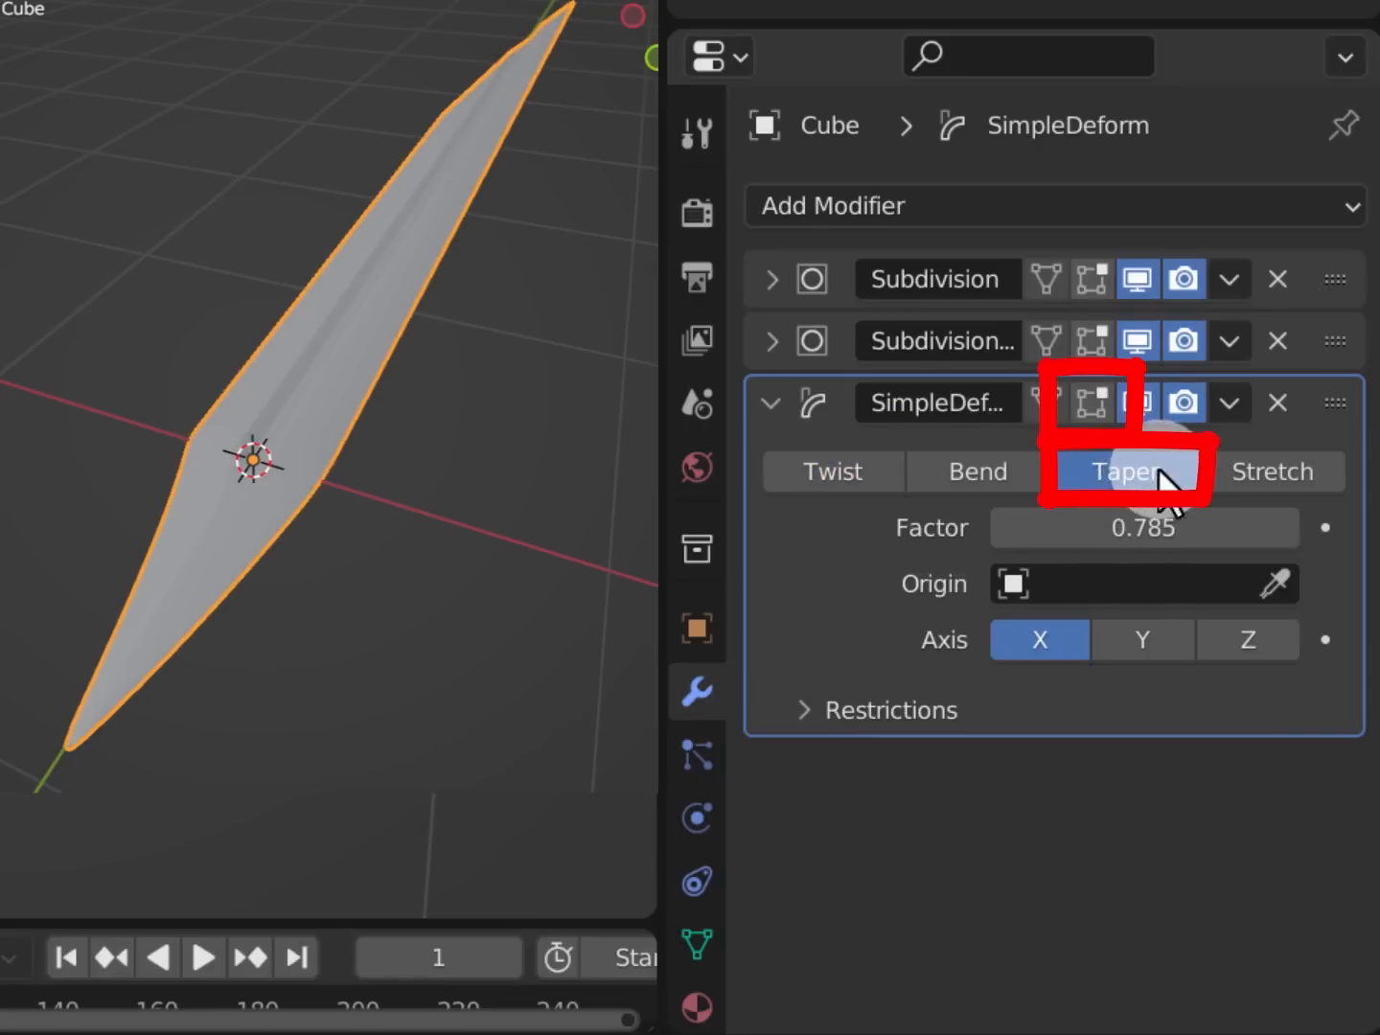
pyautogui.click(1143, 641)
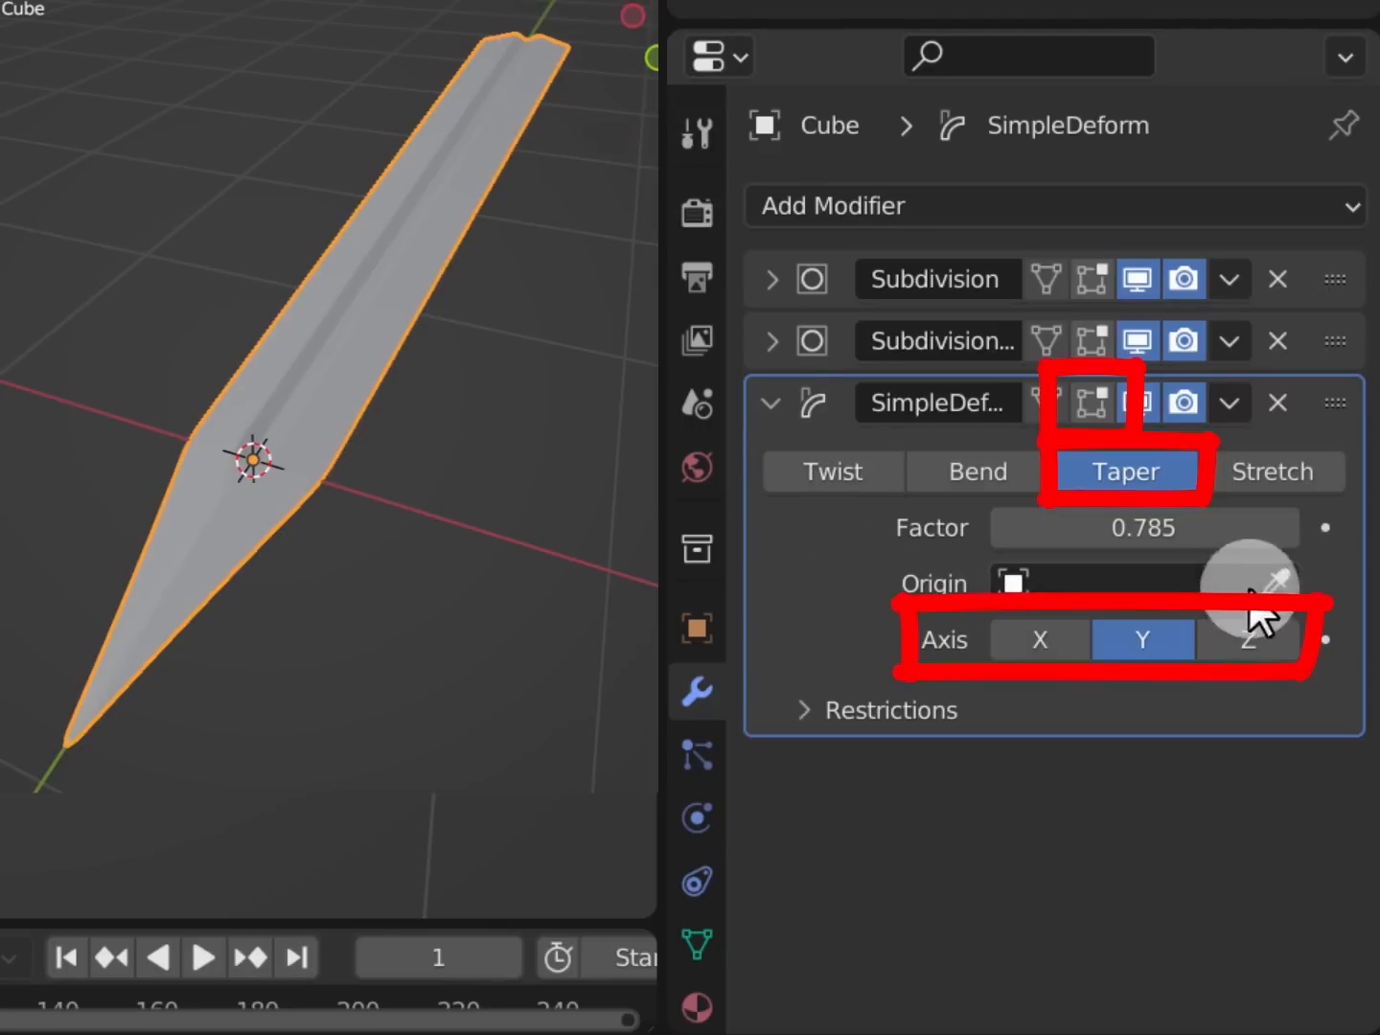
pyautogui.moveTo(1161, 529)
pyautogui.mouseDown()
pyautogui.moveTo(1015, 527)
pyautogui.moveTo(1324, 528)
pyautogui.moveTo(1145, 529)
pyautogui.moveTo(1236, 531)
pyautogui.moveTo(1244, 574)
pyautogui.moveTo(1285, 566)
pyautogui.moveTo(1169, 556)
pyautogui.moveTo(103, 690)
pyautogui.moveTo(1200, 590)
pyautogui.moveTo(38, 699)
pyautogui.moveTo(1244, 660)
pyautogui.moveTo(1151, 528)
pyautogui.mouseUp()
pyautogui.click(1150, 528)
pyautogui.write('.3')
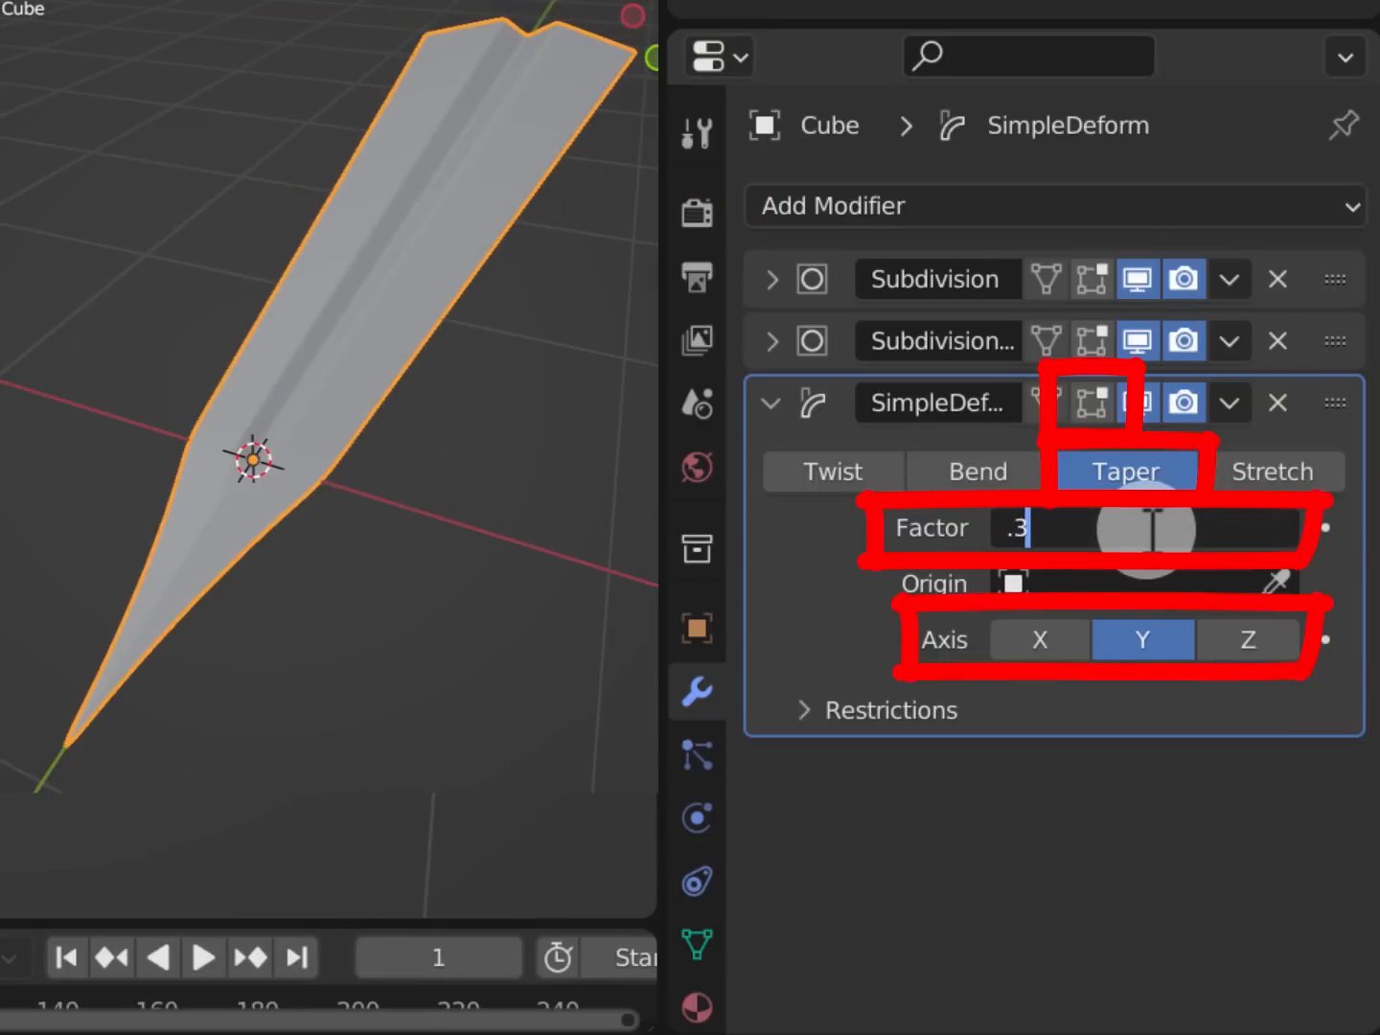
pyautogui.write('5')
pyautogui.press('Return')
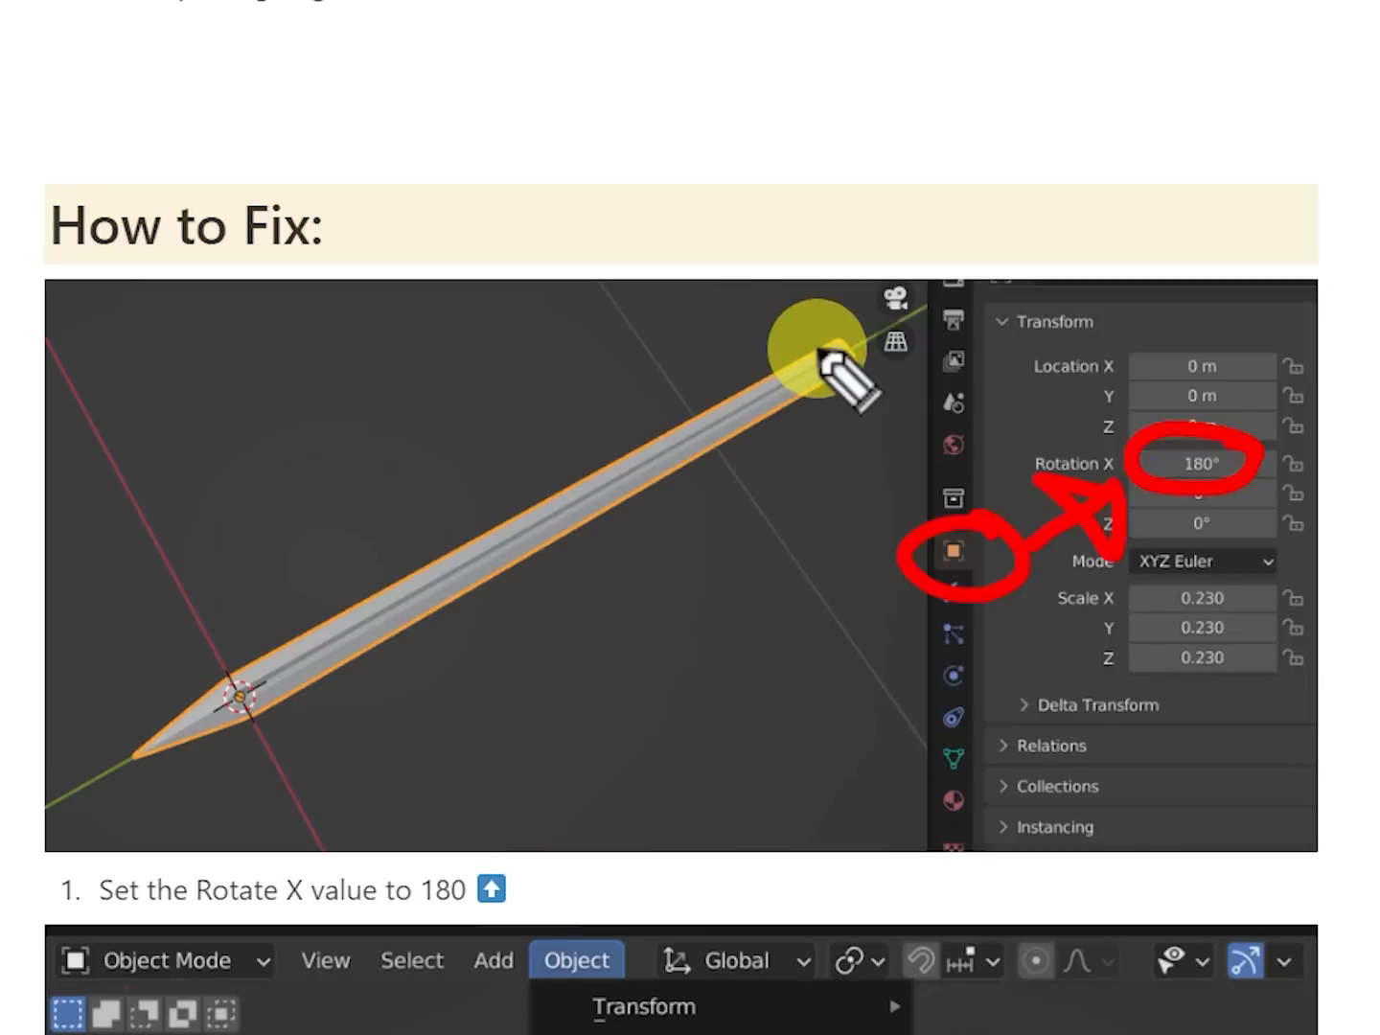
pyautogui.moveTo(920, 308)
pyautogui.mouseDown()
pyautogui.moveTo(612, 509)
pyautogui.moveTo(838, 245)
pyautogui.moveTo(565, 422)
pyautogui.mouseUp()
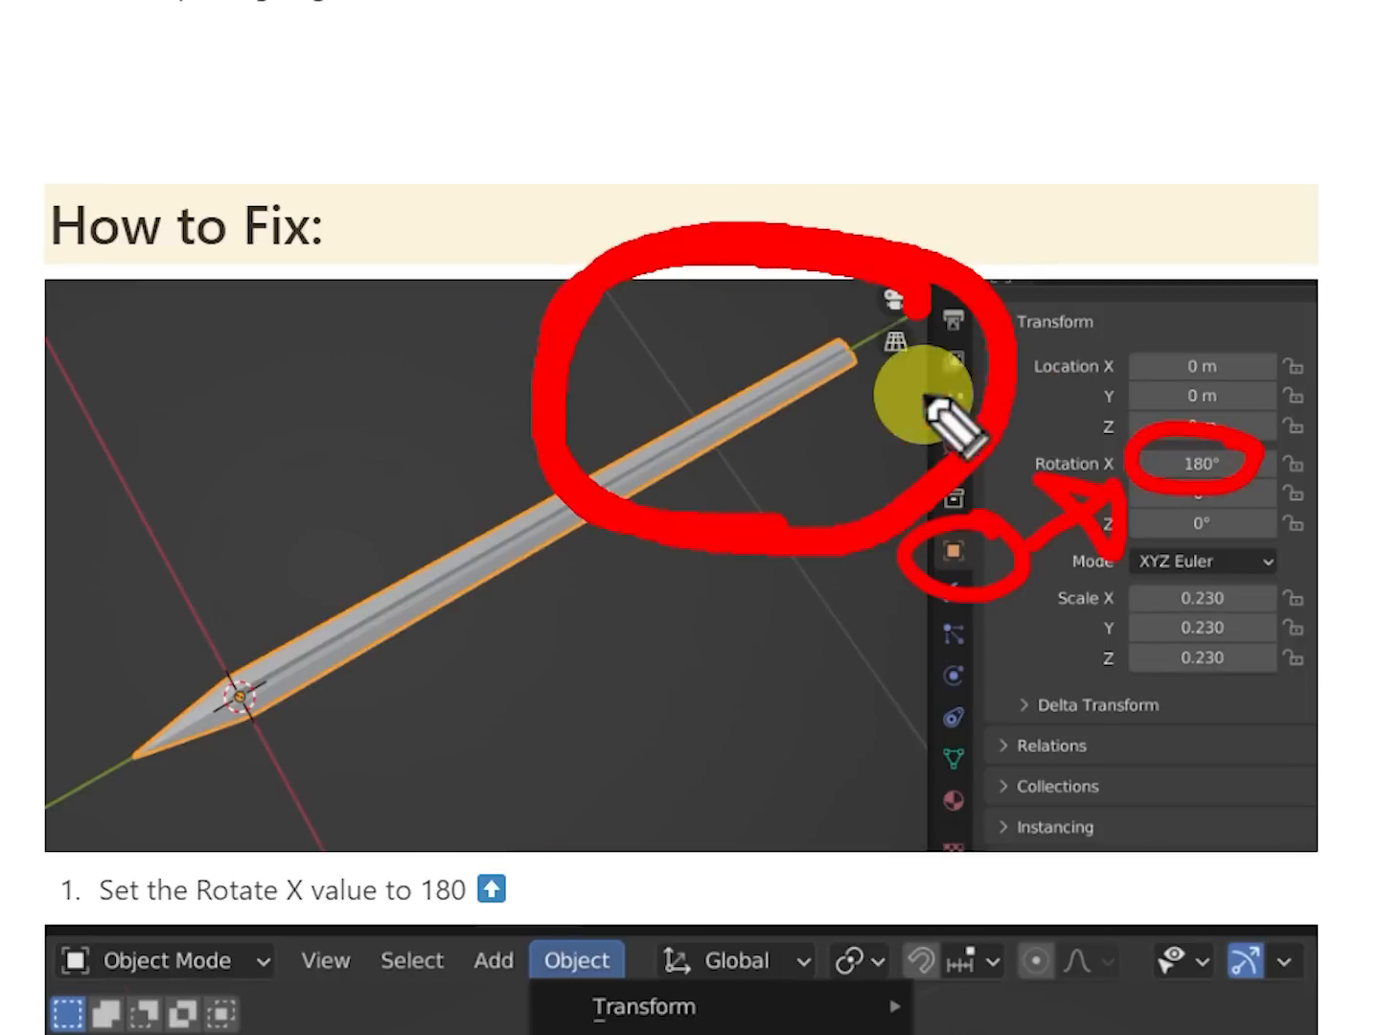
pyautogui.press('Escape')
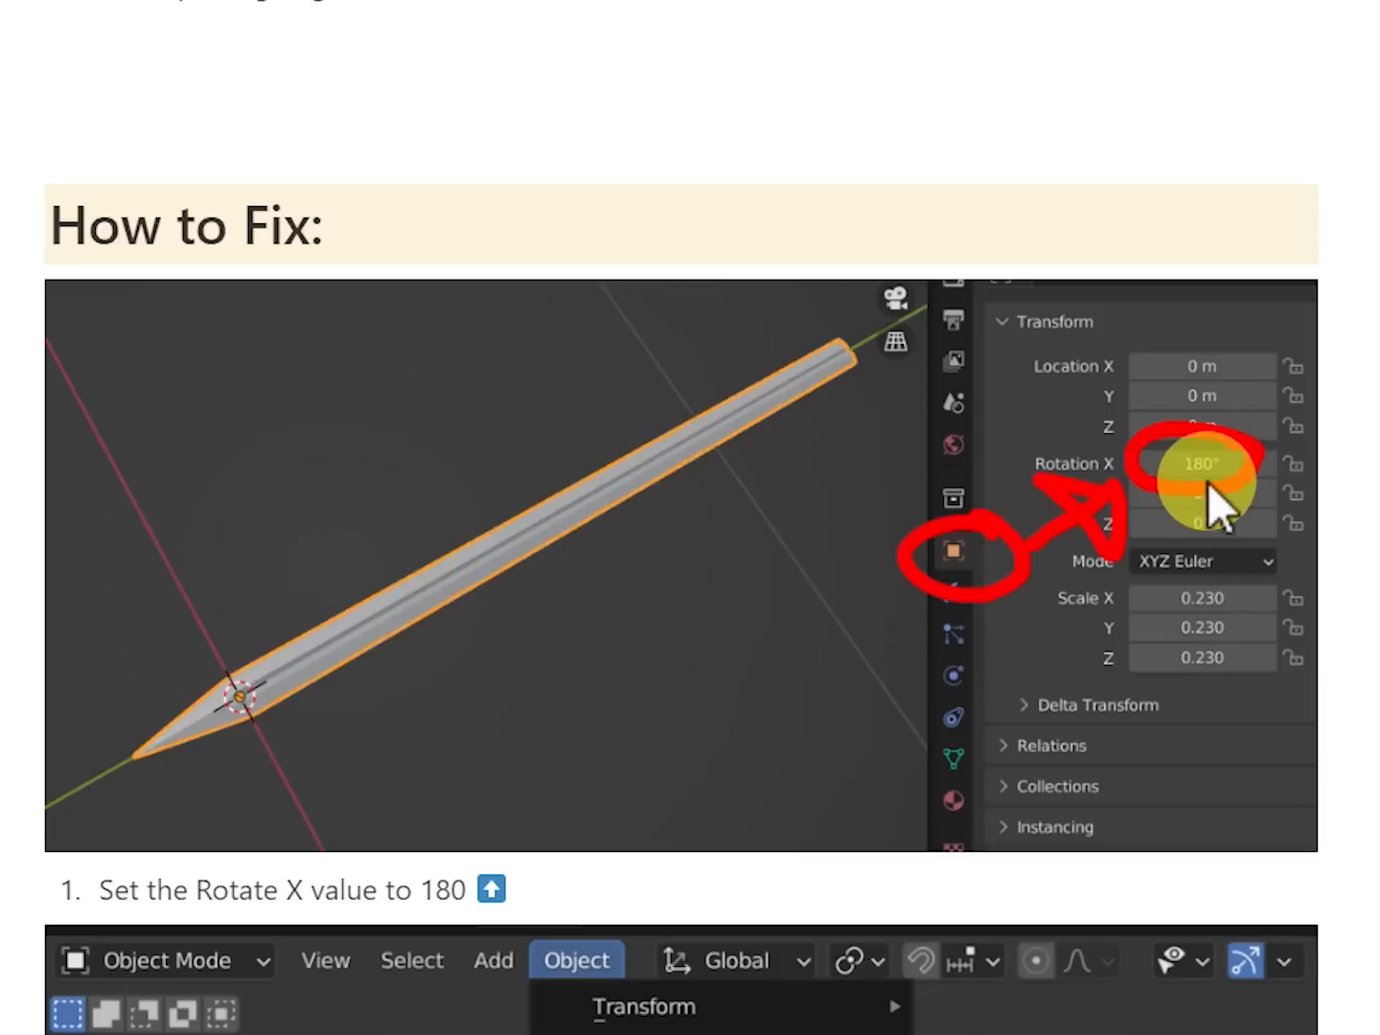
pyautogui.scroll(-8, 1160, 541)
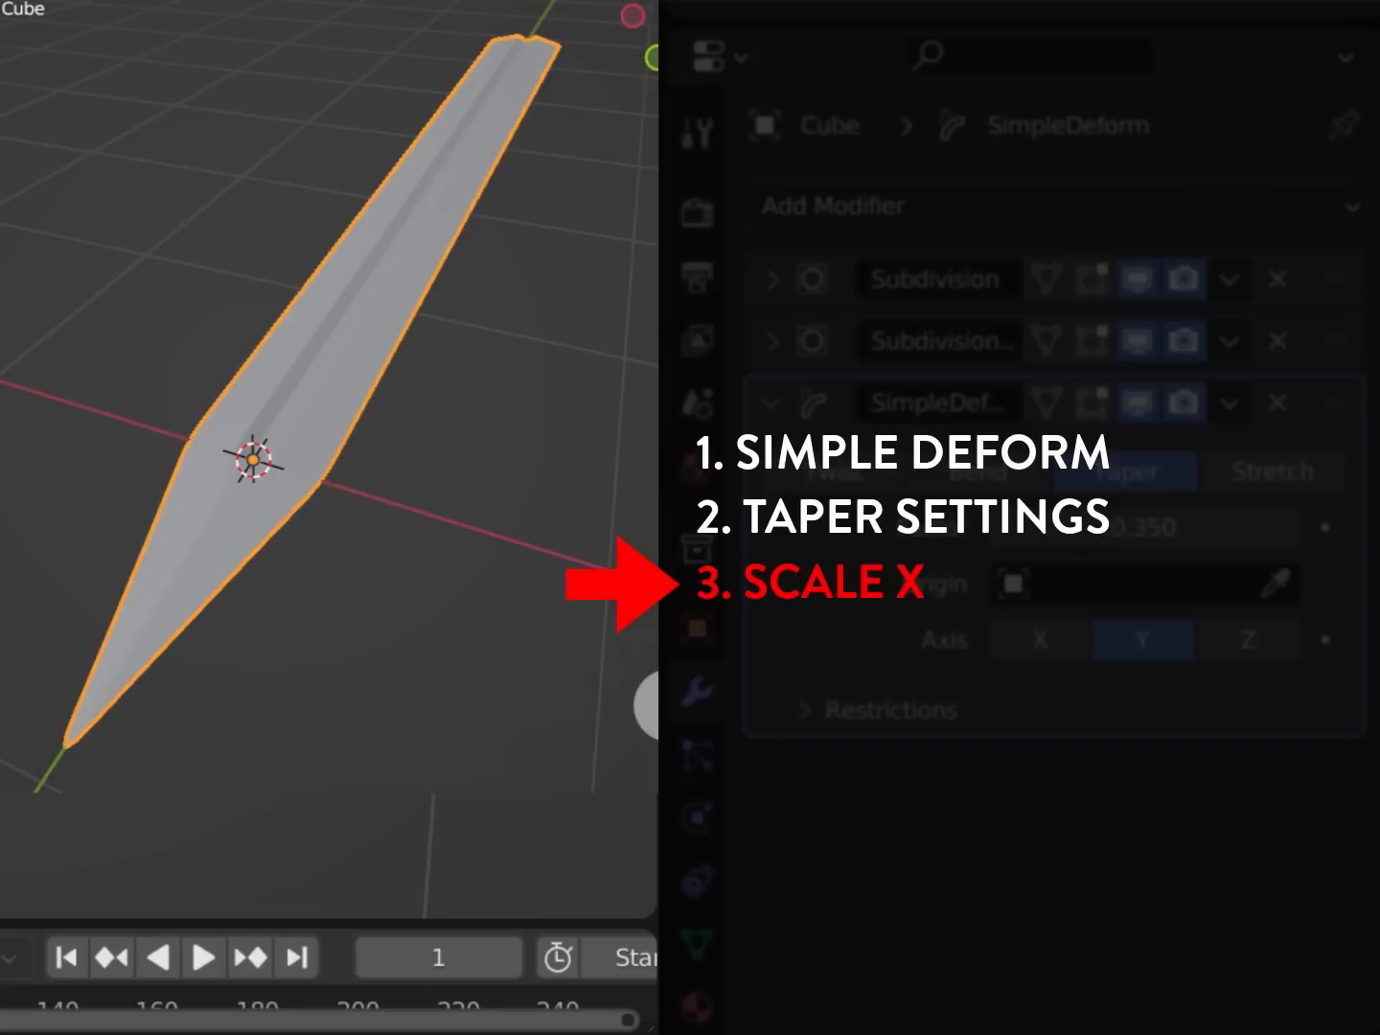
# Open the blade's object transform properties
pyautogui.click(697, 628)
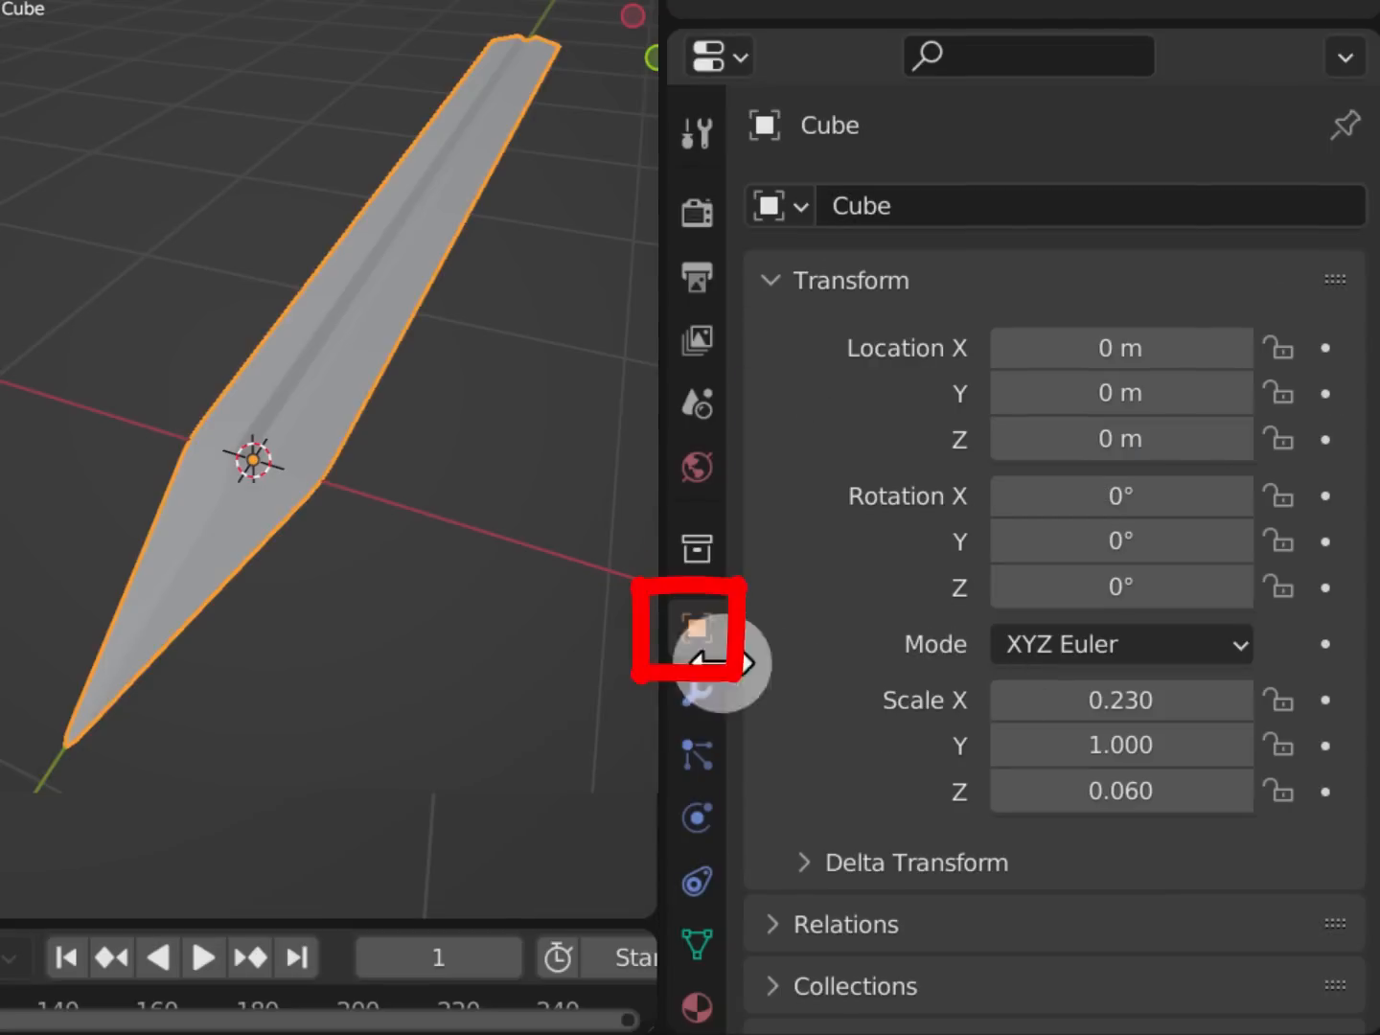
# Set the sword blade's X scale to 0.18
pyautogui.click(548, 514)
pyautogui.click(332, 436)
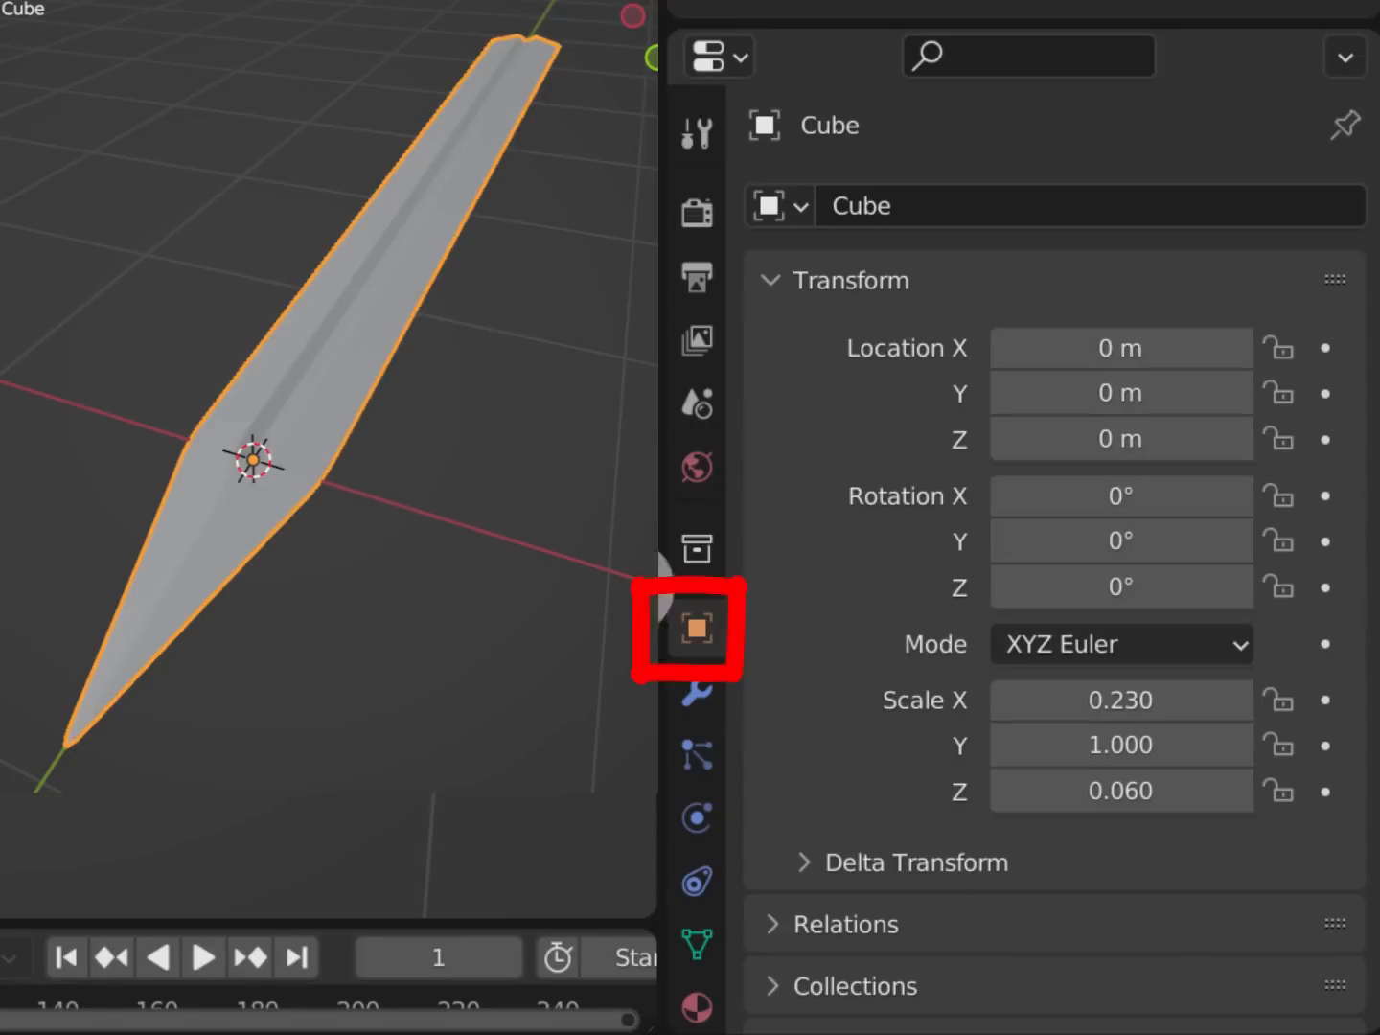
pyautogui.click(1135, 703)
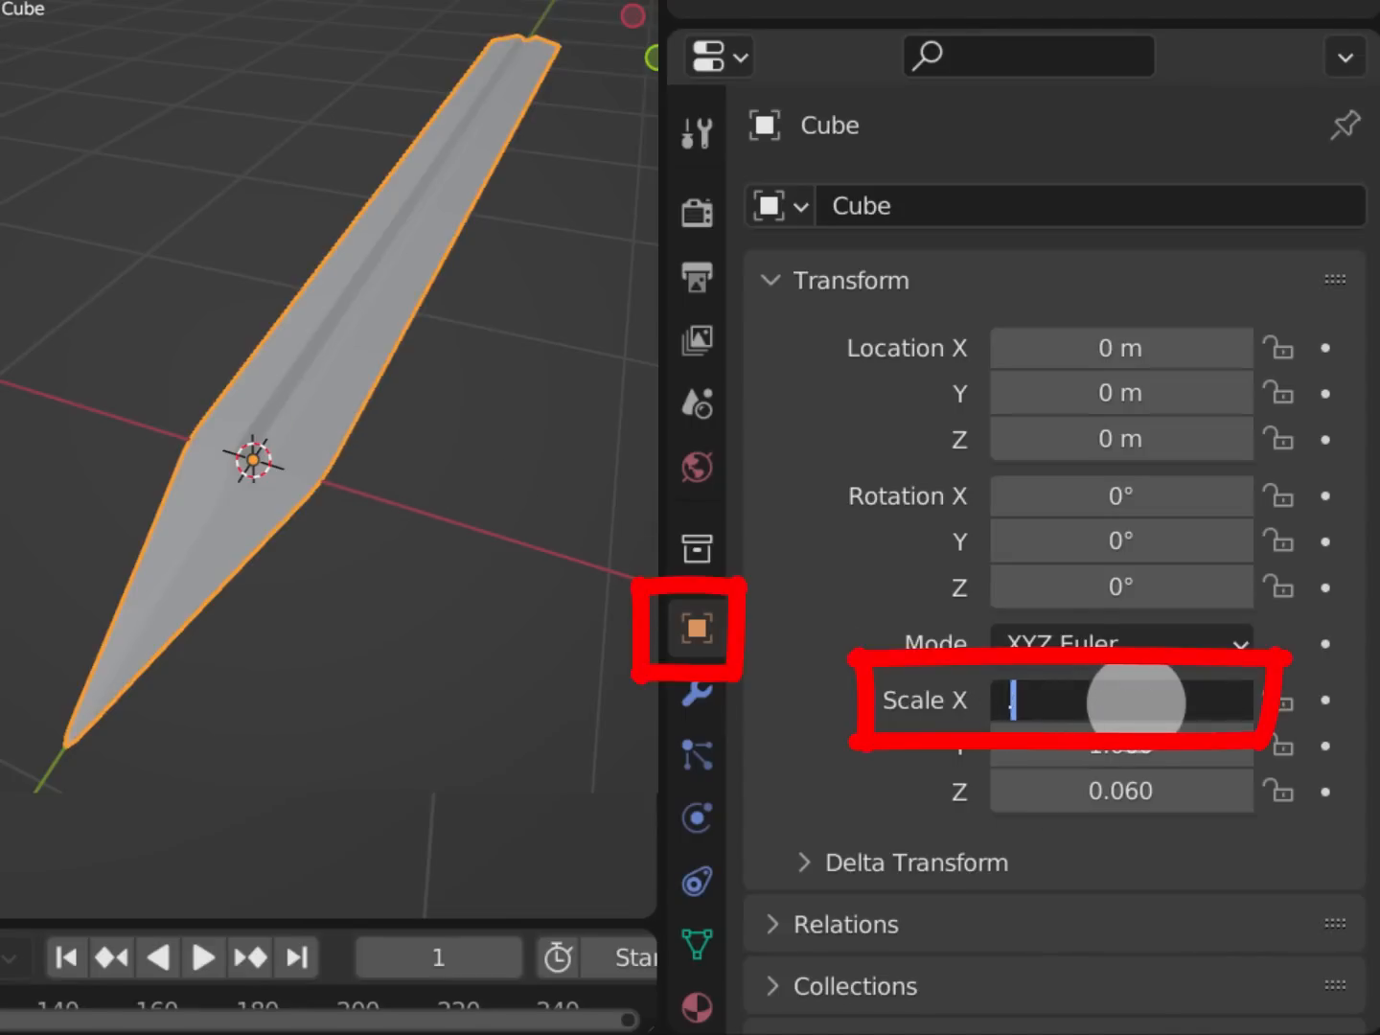
pyautogui.write('0.18')
pyautogui.press('Return')
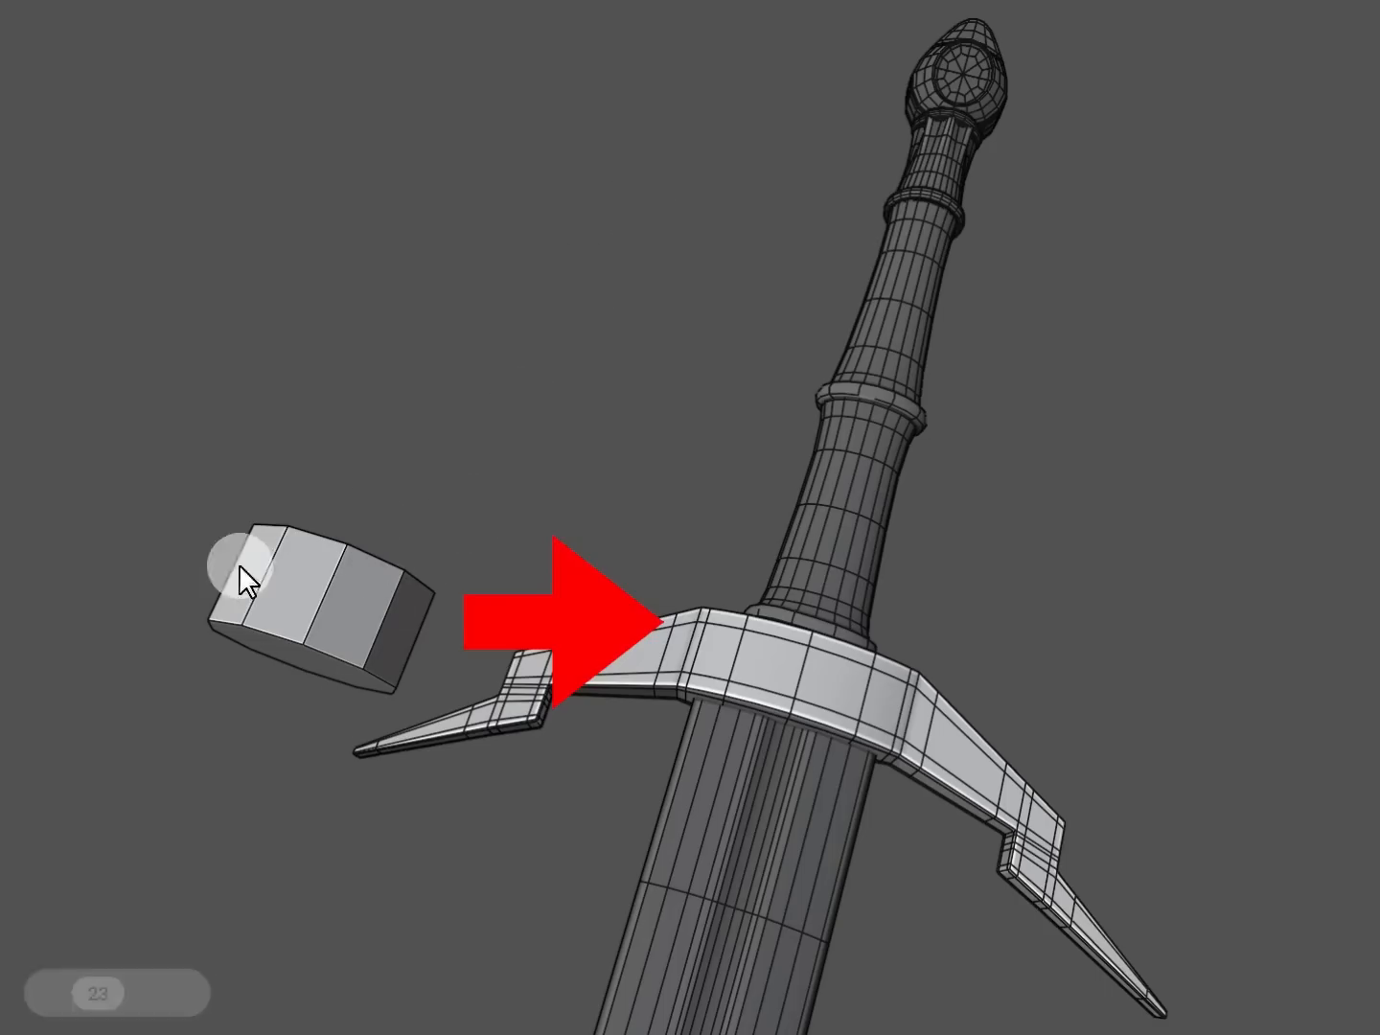
pyautogui.click(831, 608)
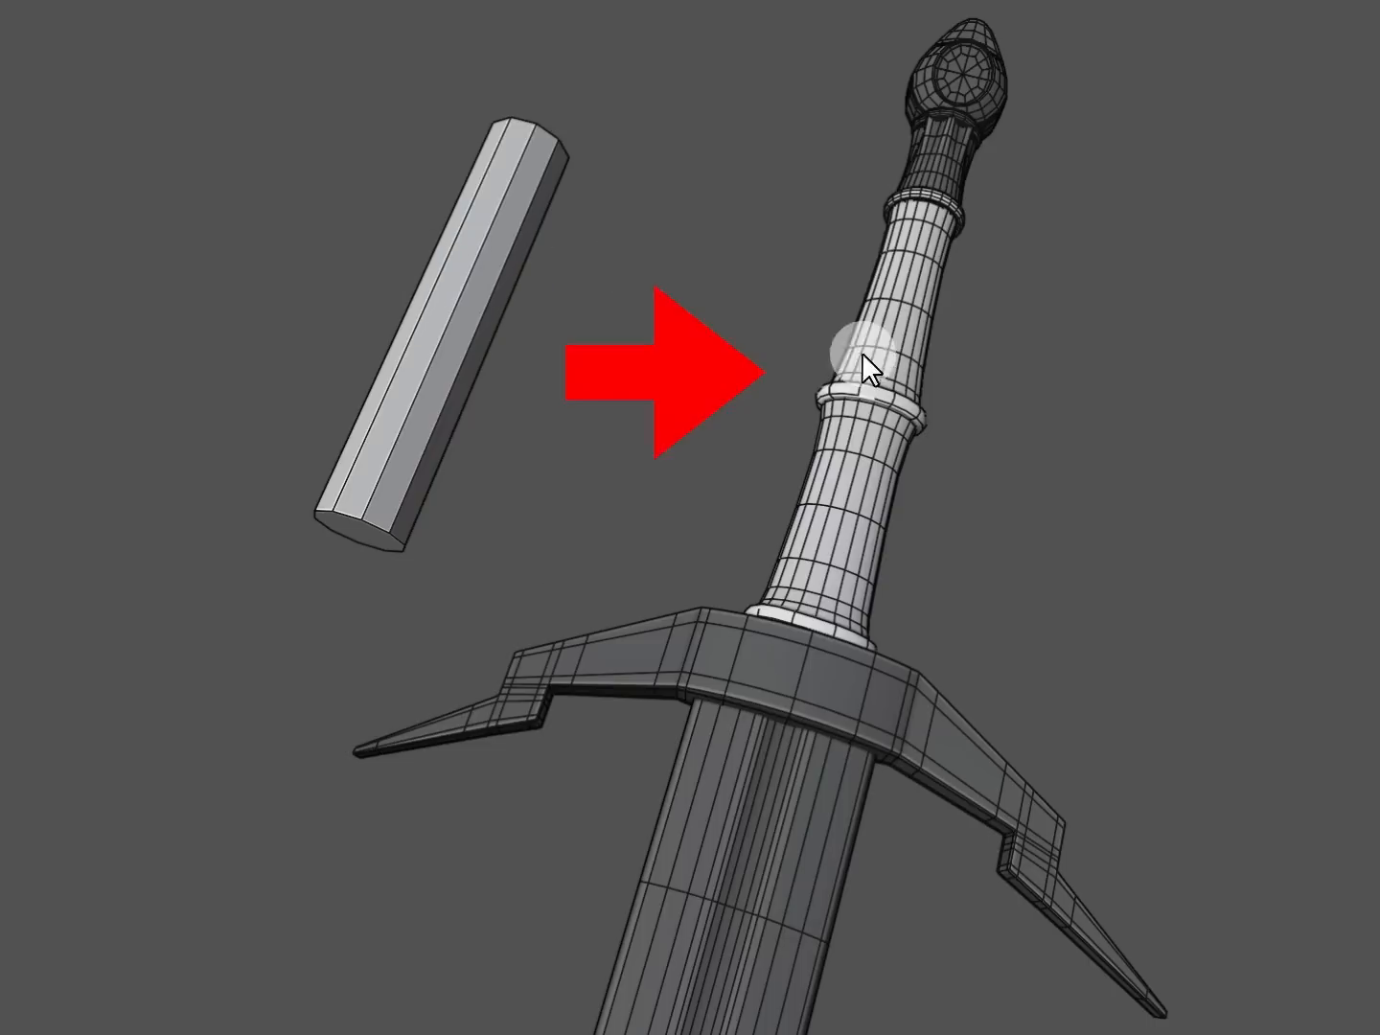
pyautogui.click(920, 358)
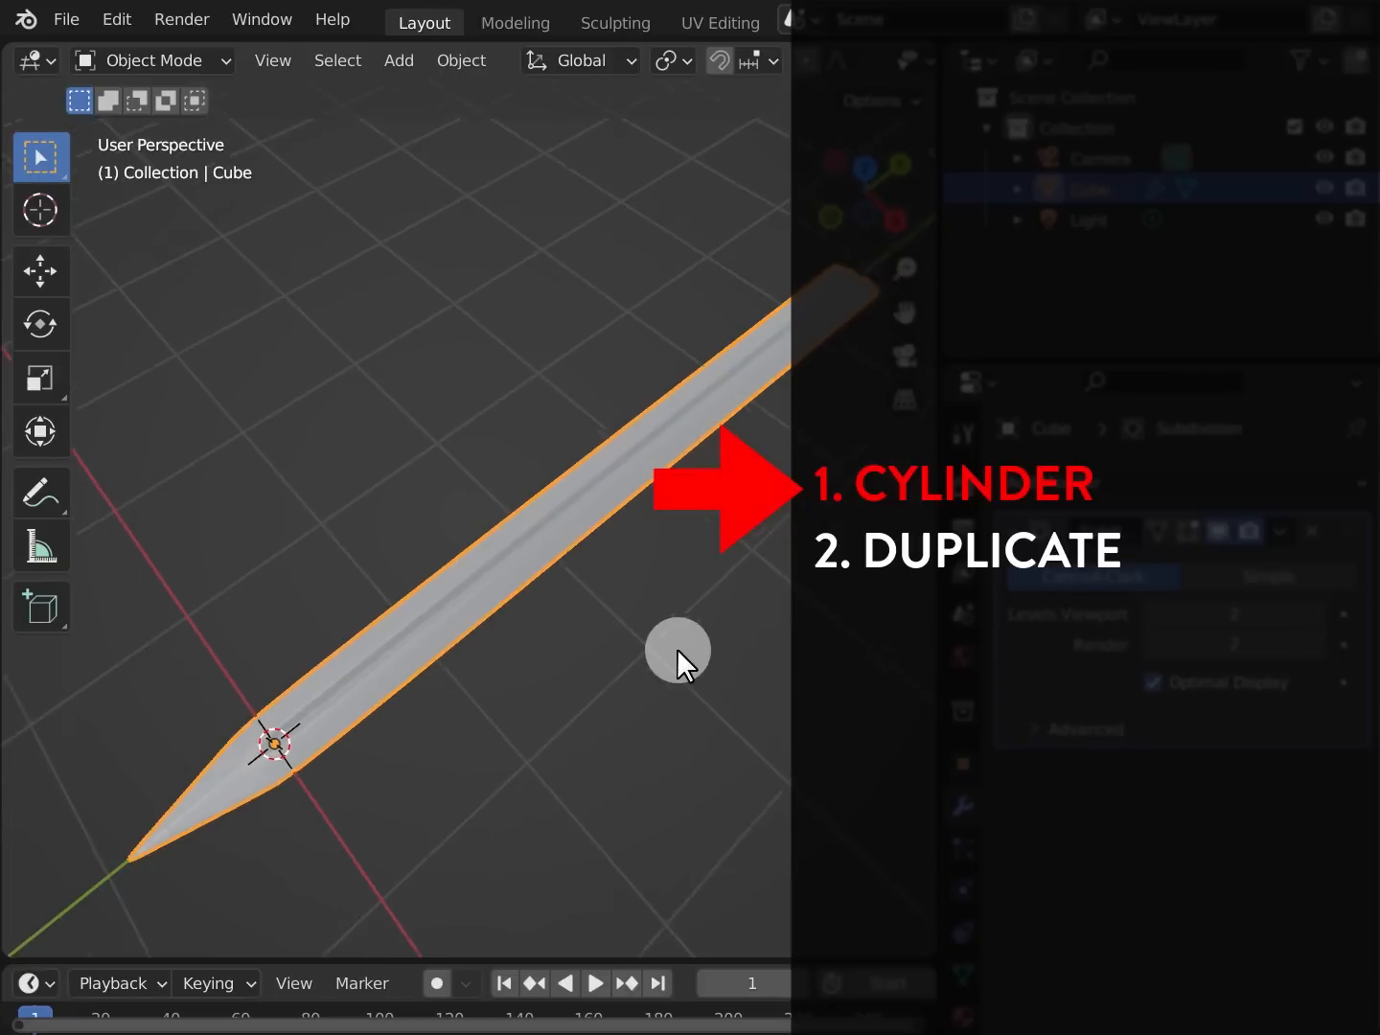
pyautogui.click(525, 537)
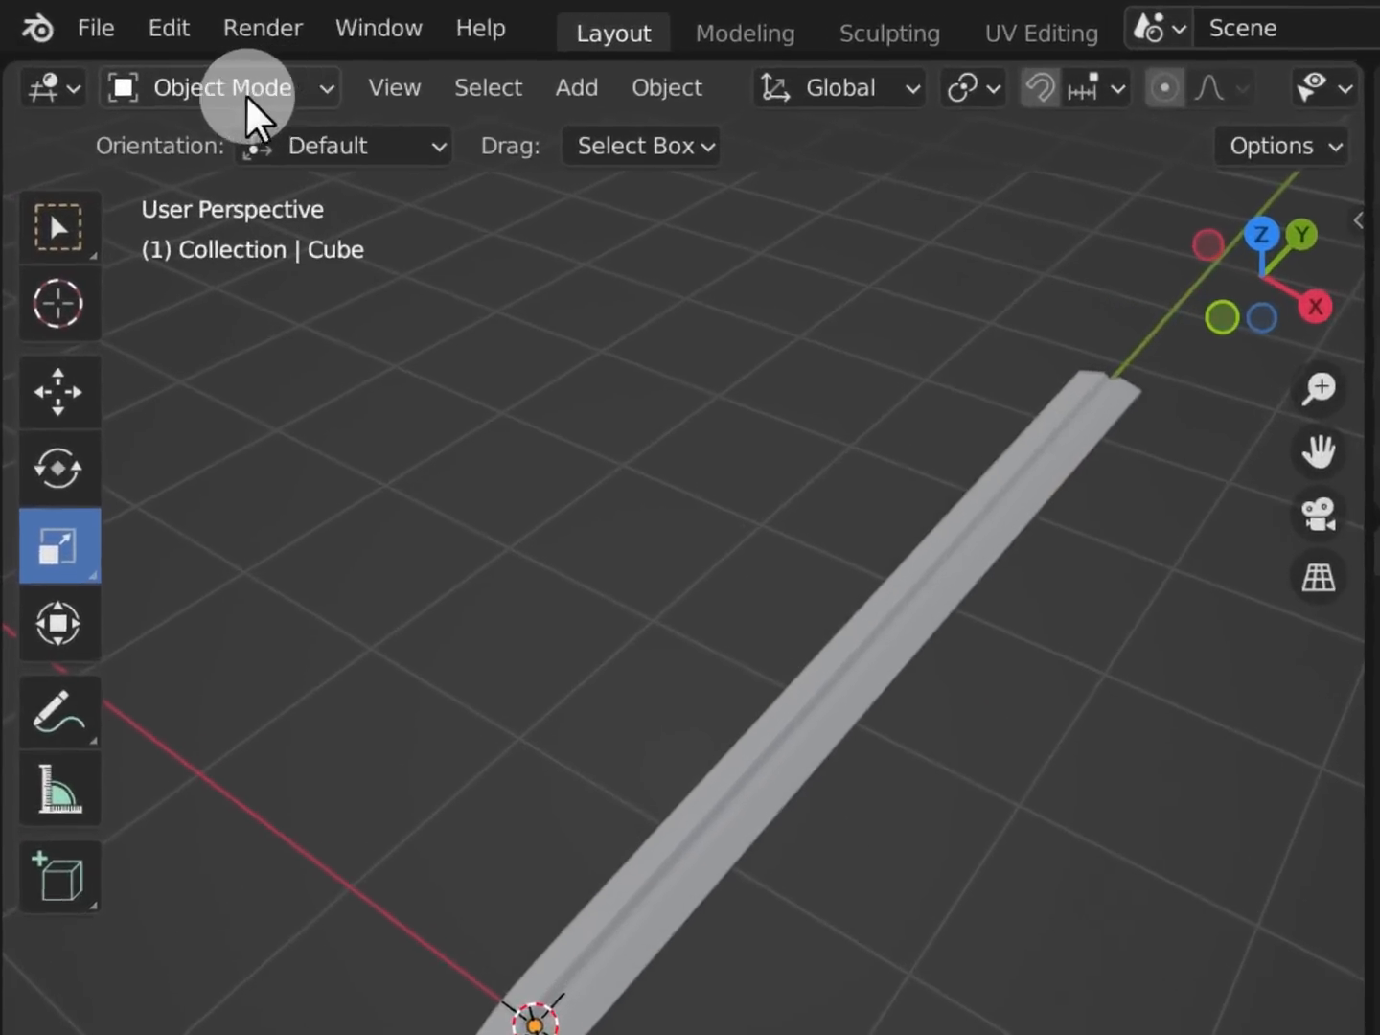
# Add a cylinder mesh to the scene in Object Mode
pyautogui.click(600, 95)
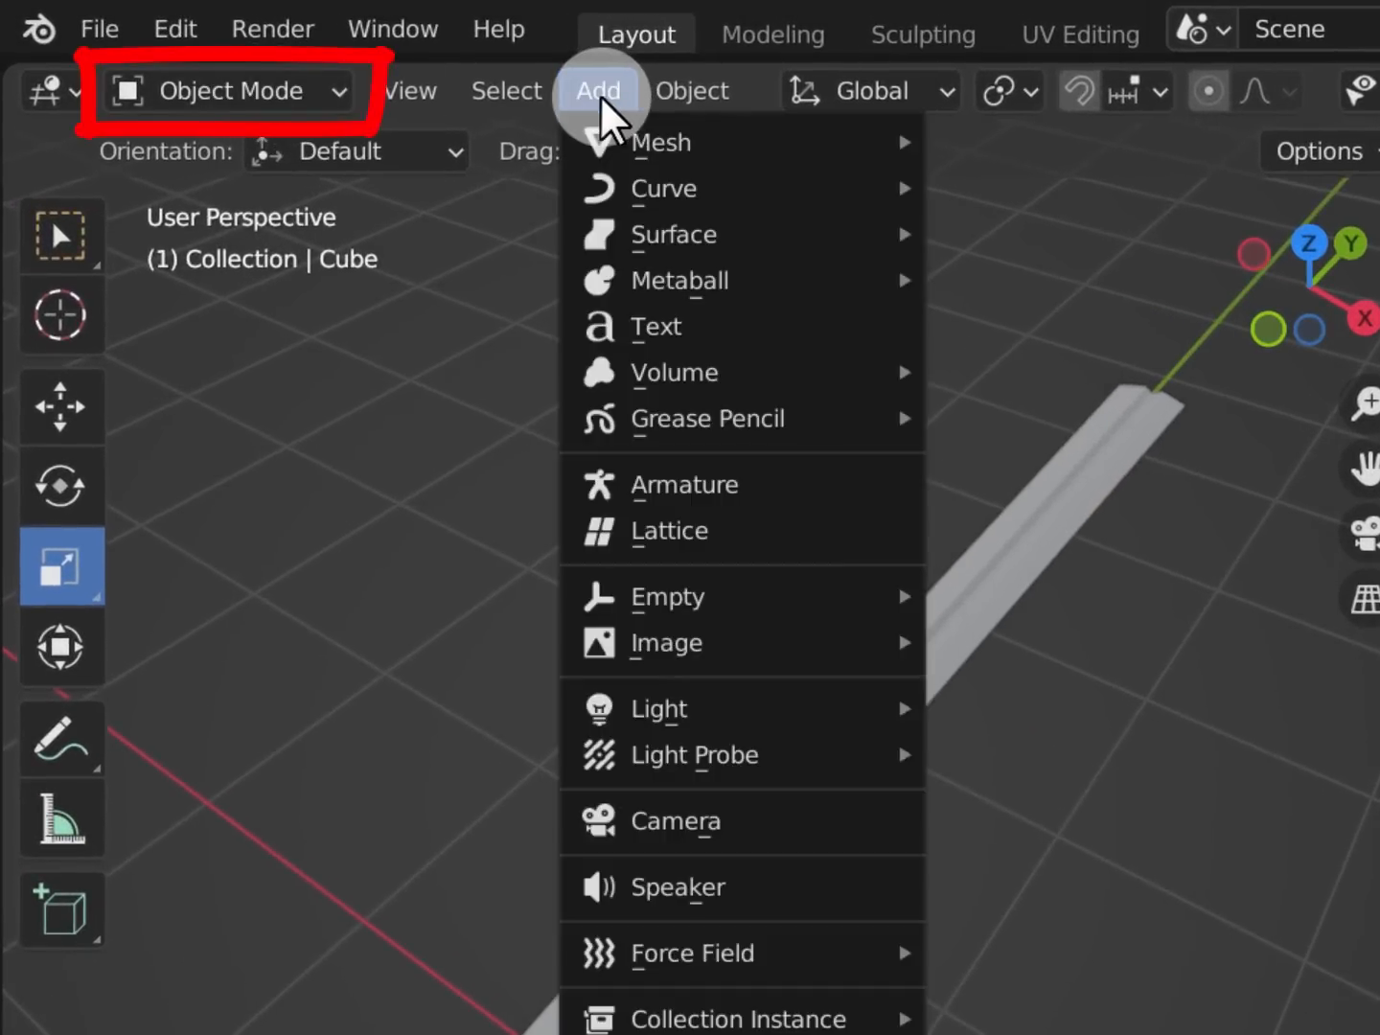
pyautogui.moveTo(614, 159)
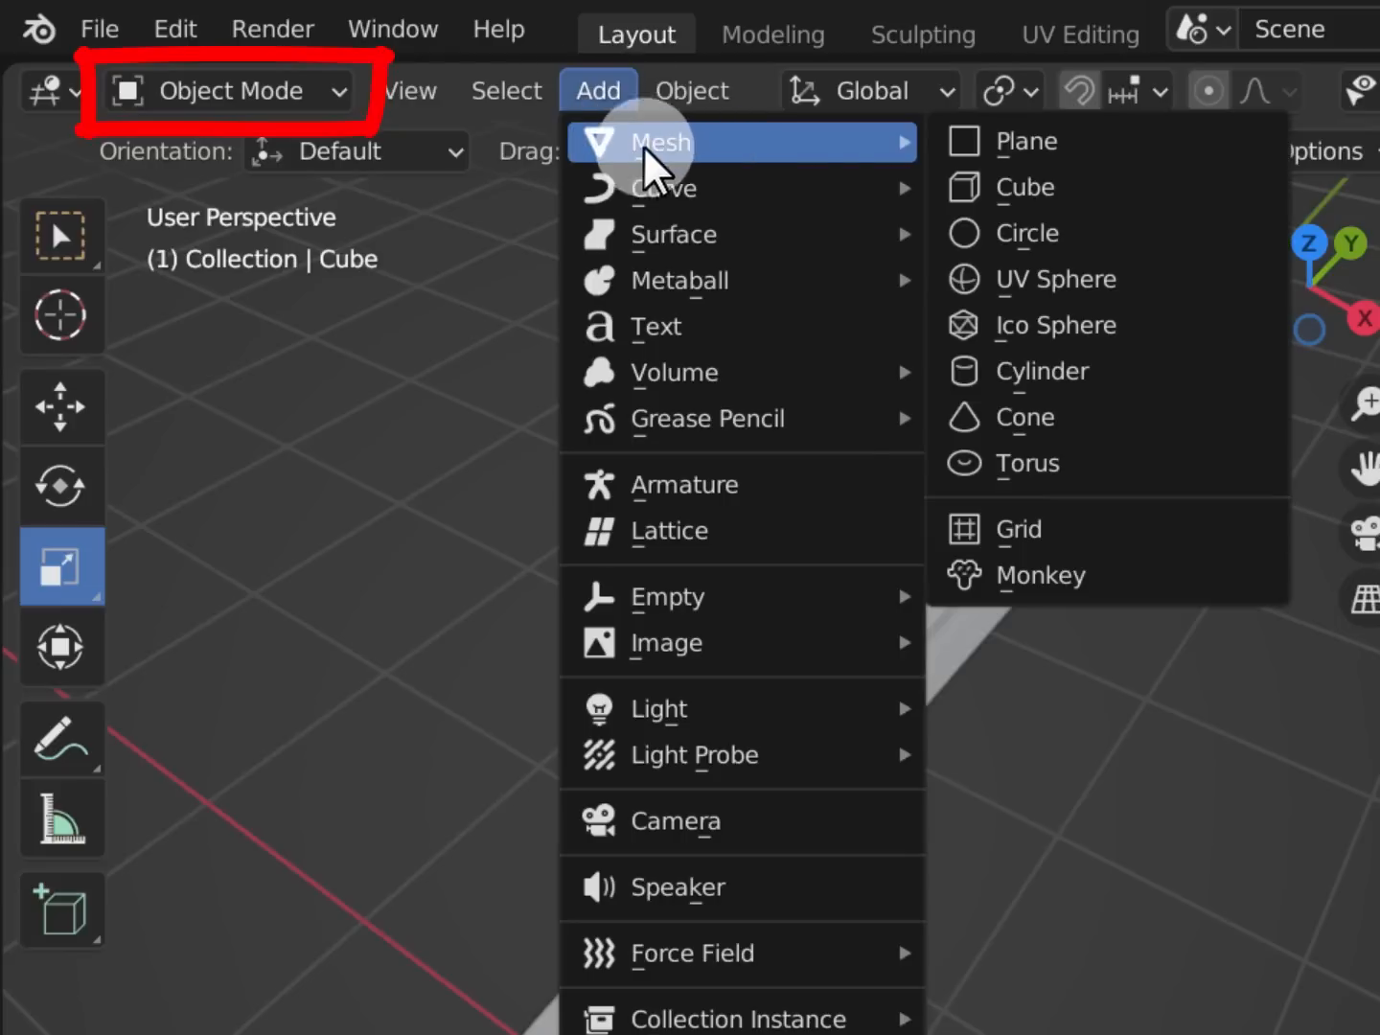
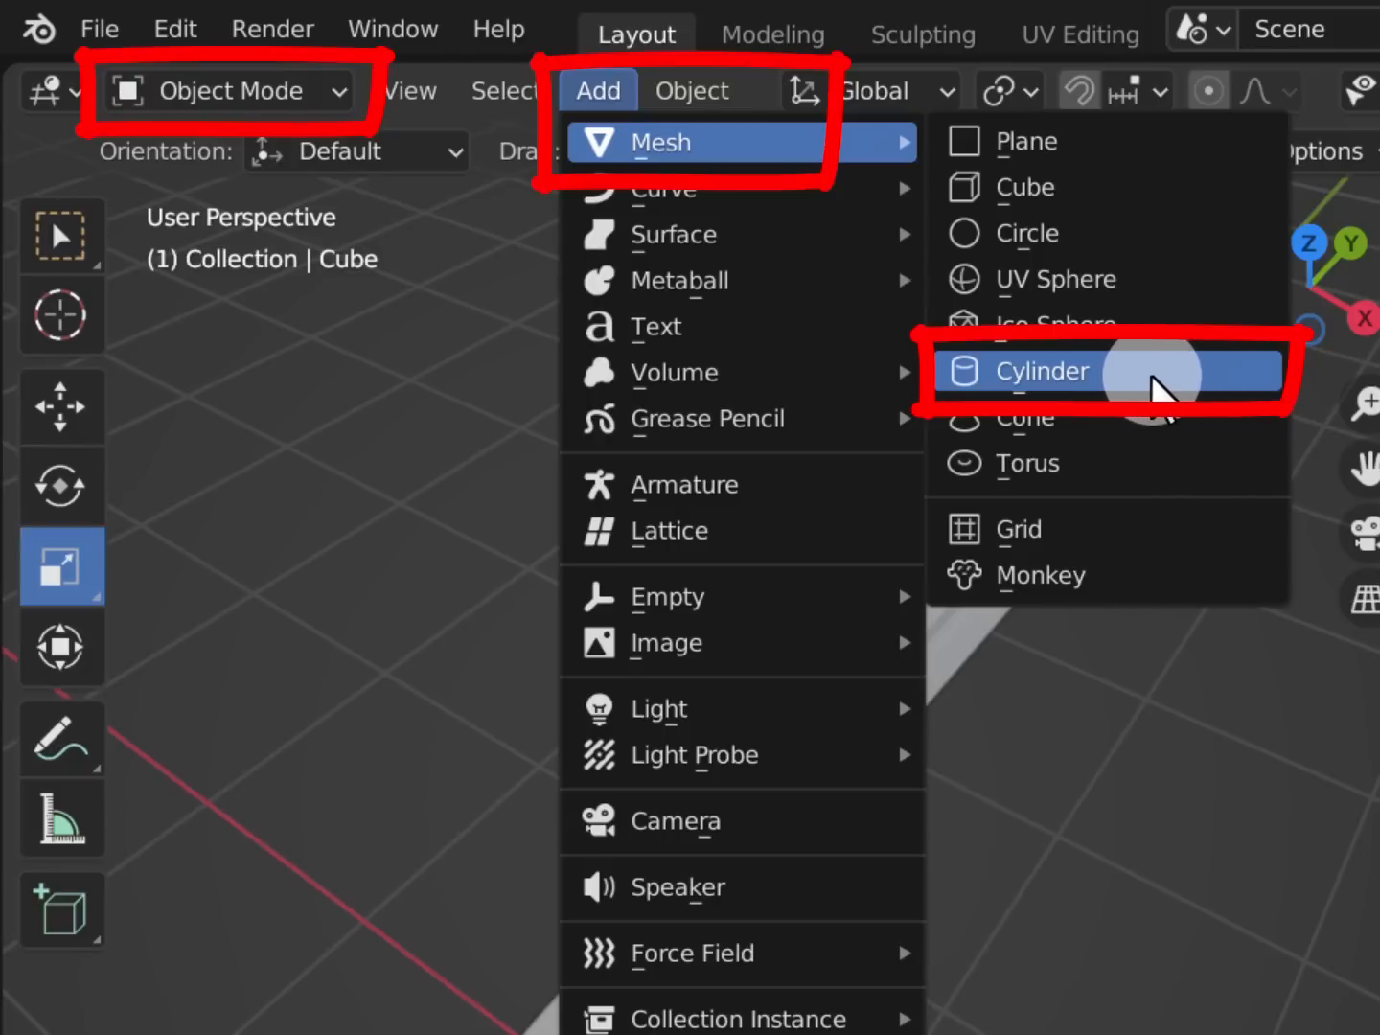
pyautogui.click(1151, 378)
# Give the new cylinder 10 vertices and set its cap fill type to Nothing
pyautogui.moveTo(690, 561); pyautogui.dragTo(599, 507, button='middle')
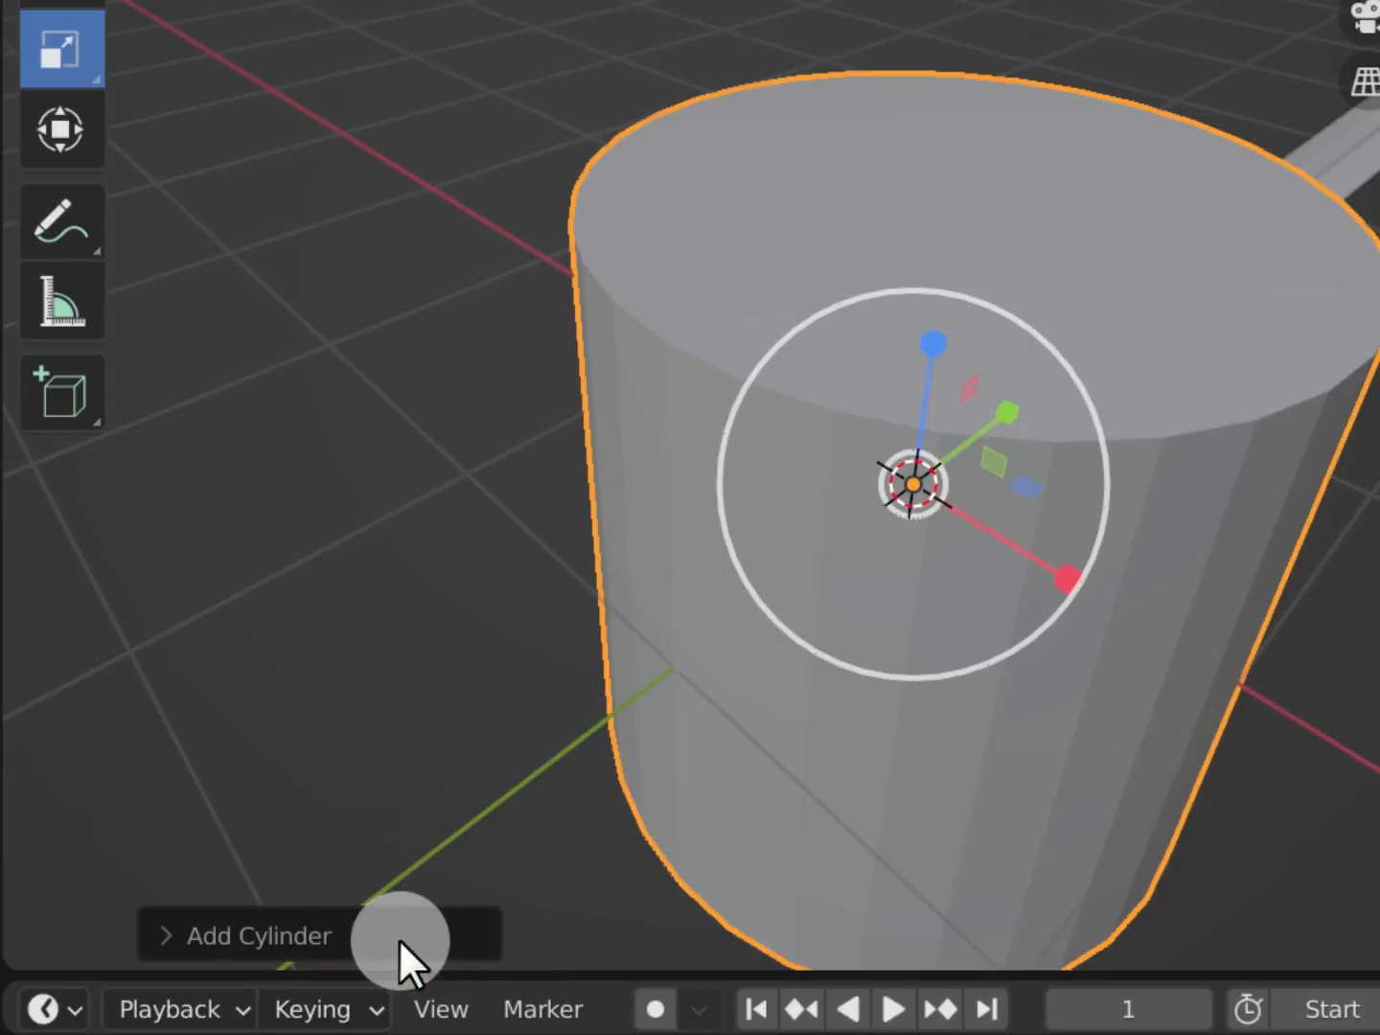
pyautogui.click(401, 945)
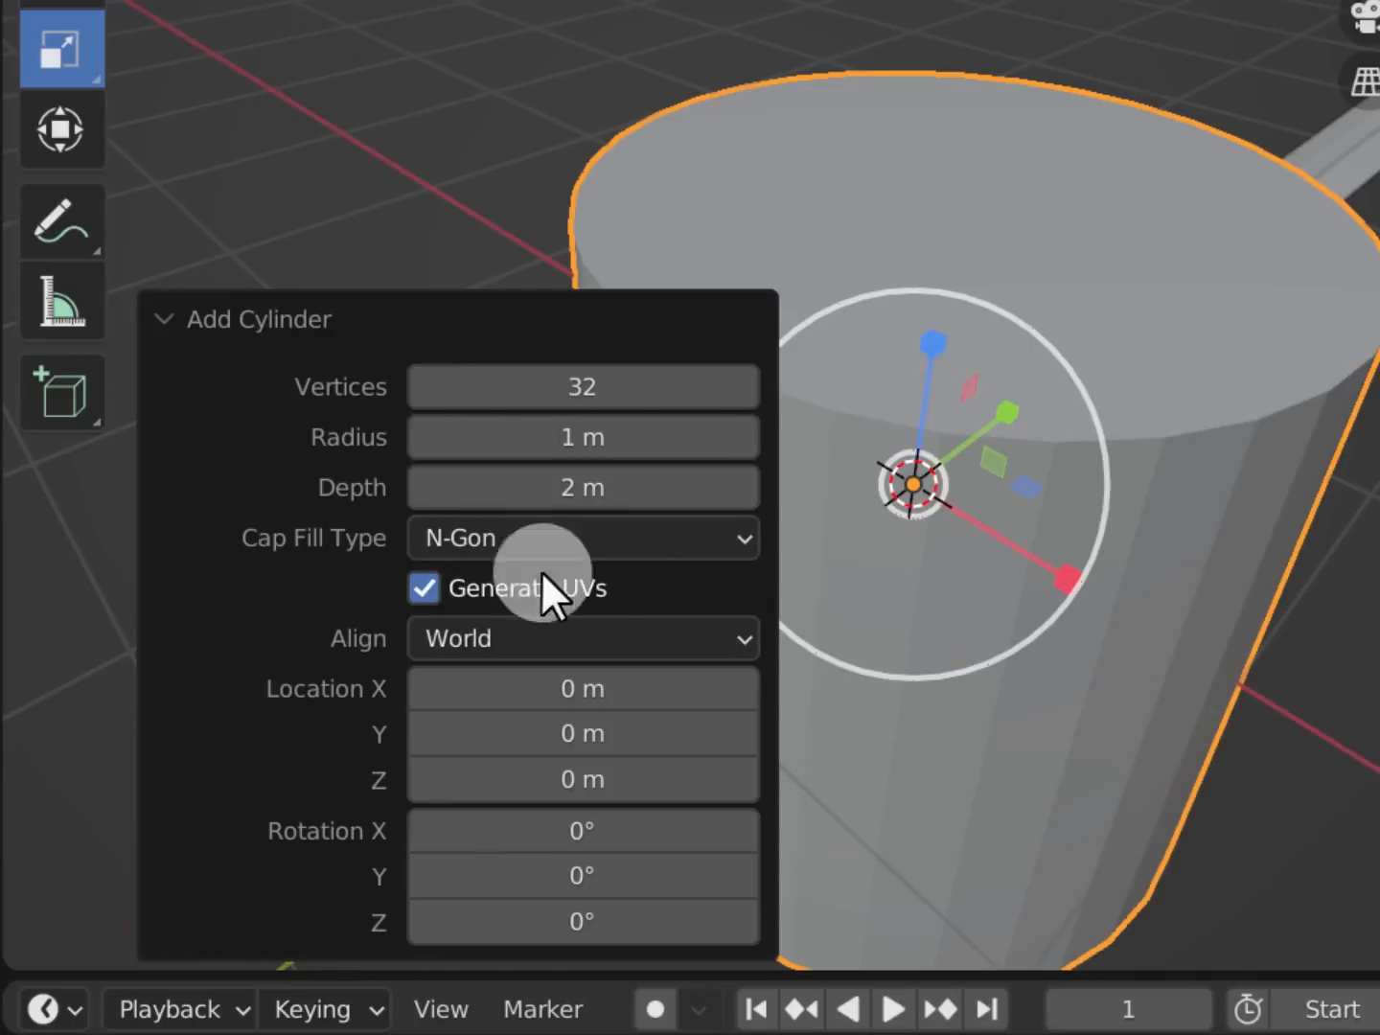
pyautogui.click(548, 376)
pyautogui.write('10')
pyautogui.press('Return')
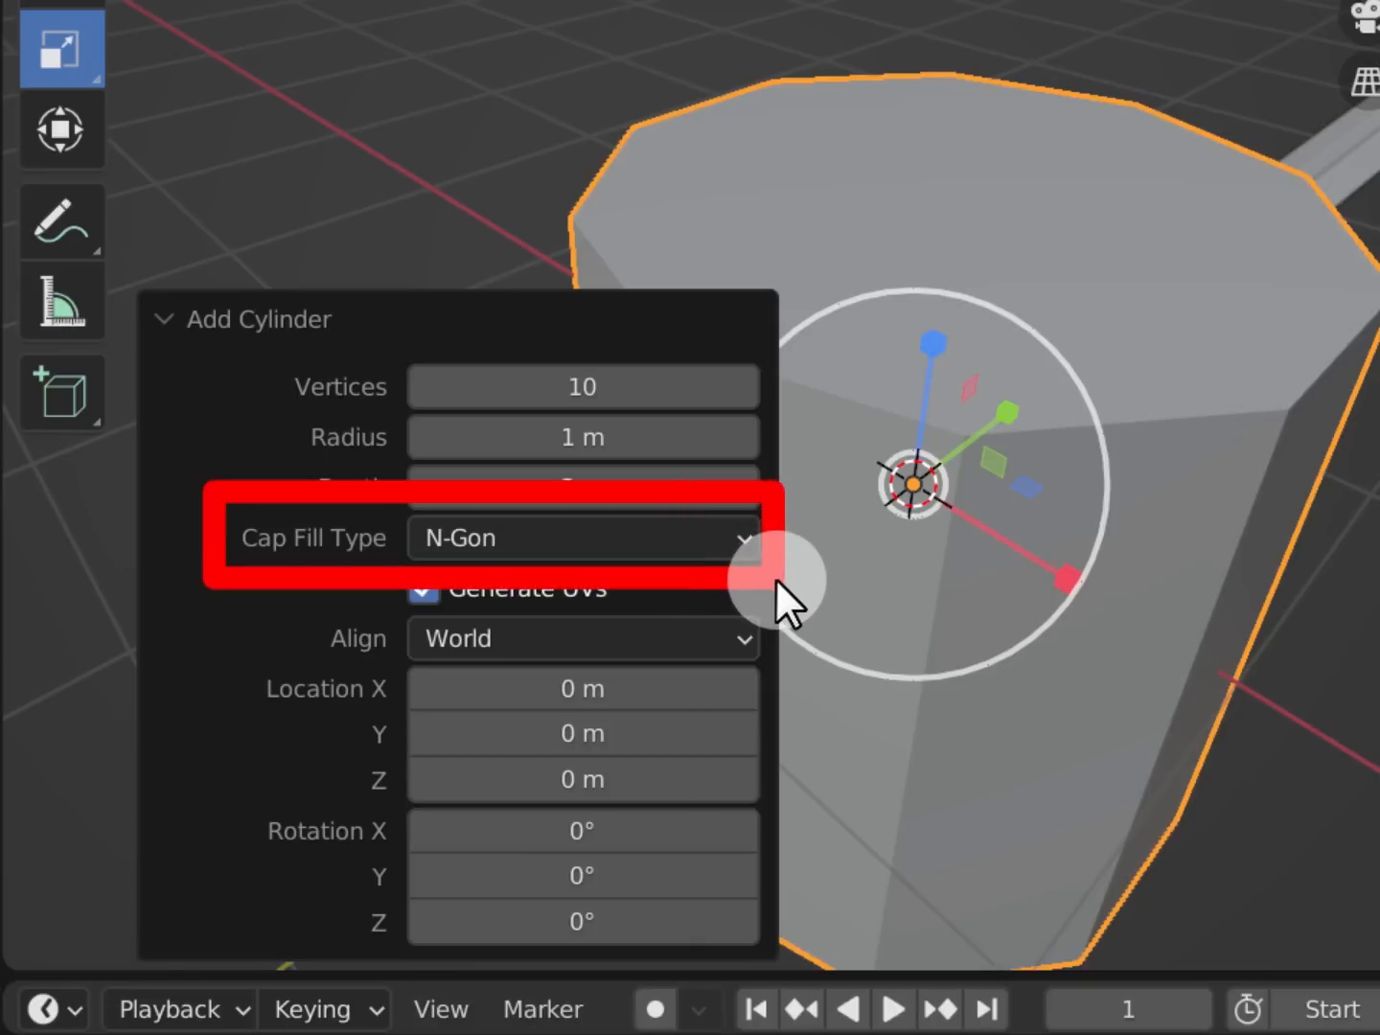
pyautogui.click(719, 548)
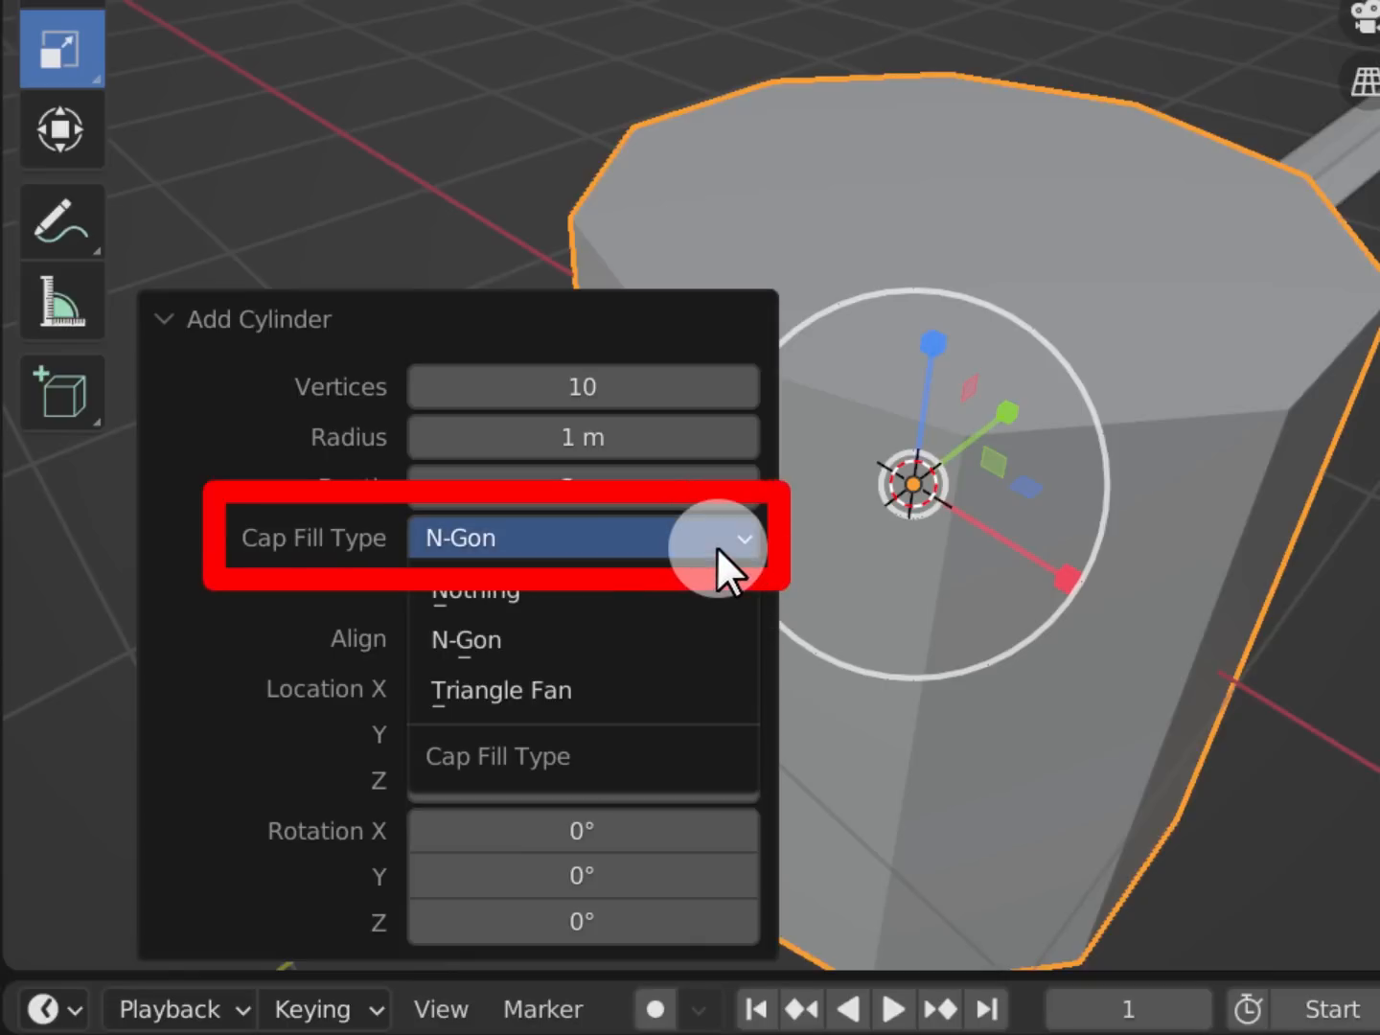
pyautogui.click(609, 594)
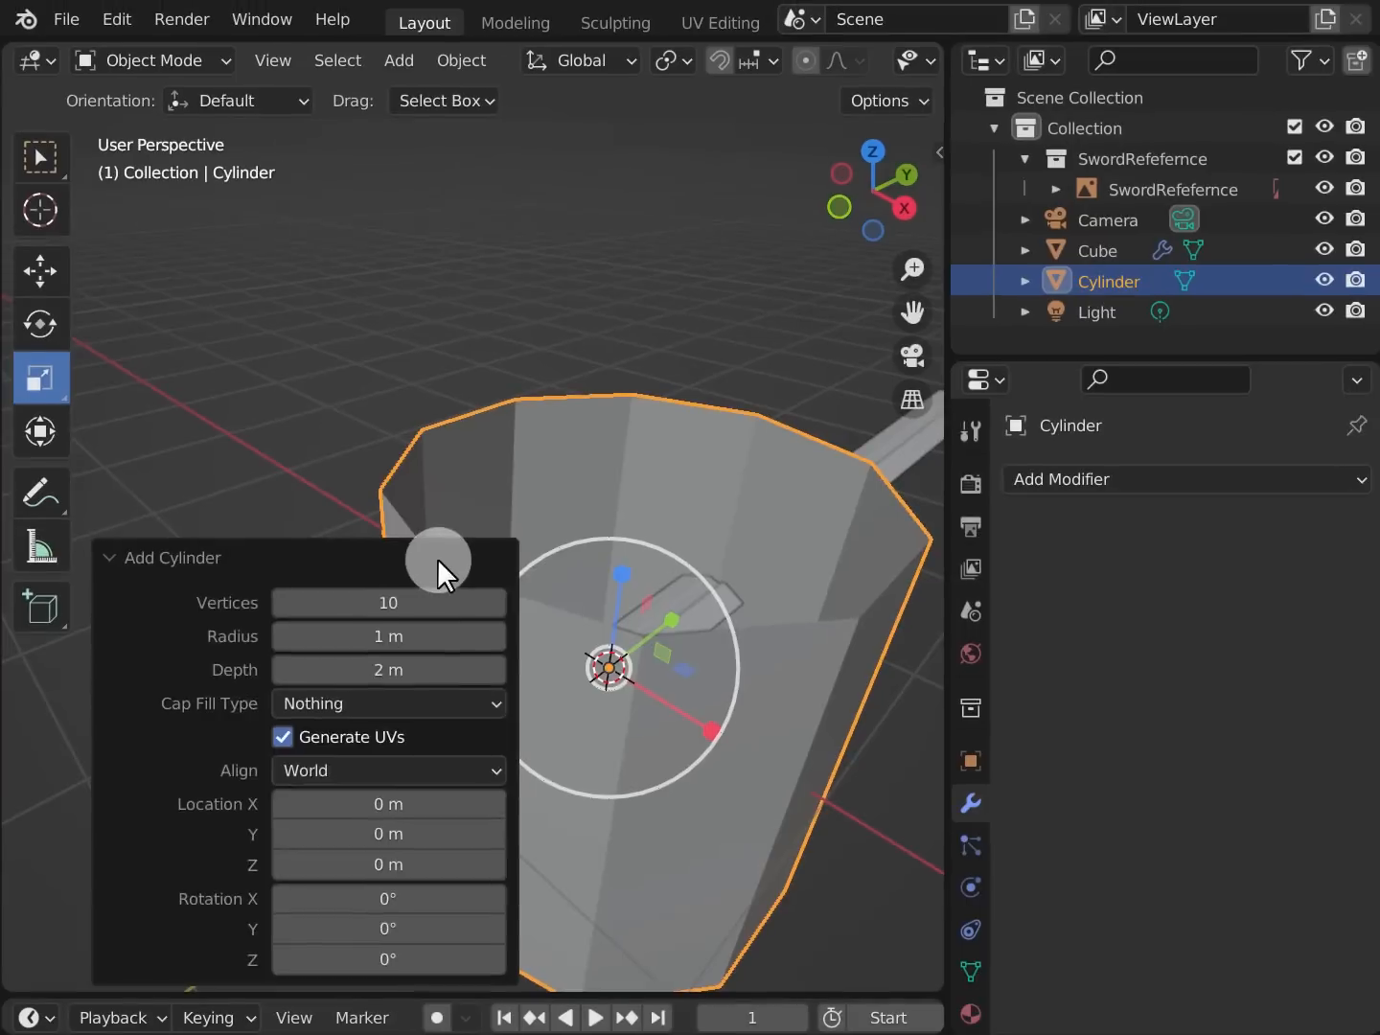
# Place the cylinder at the blade's base with Y location 5.82 m and X rotation 90°
pyautogui.click(532, 455)
pyautogui.keyDown('shift'); pyautogui.moveTo(713, 494); pyautogui.dragTo(620, 508, button='middle'); pyautogui.keyUp('shift')
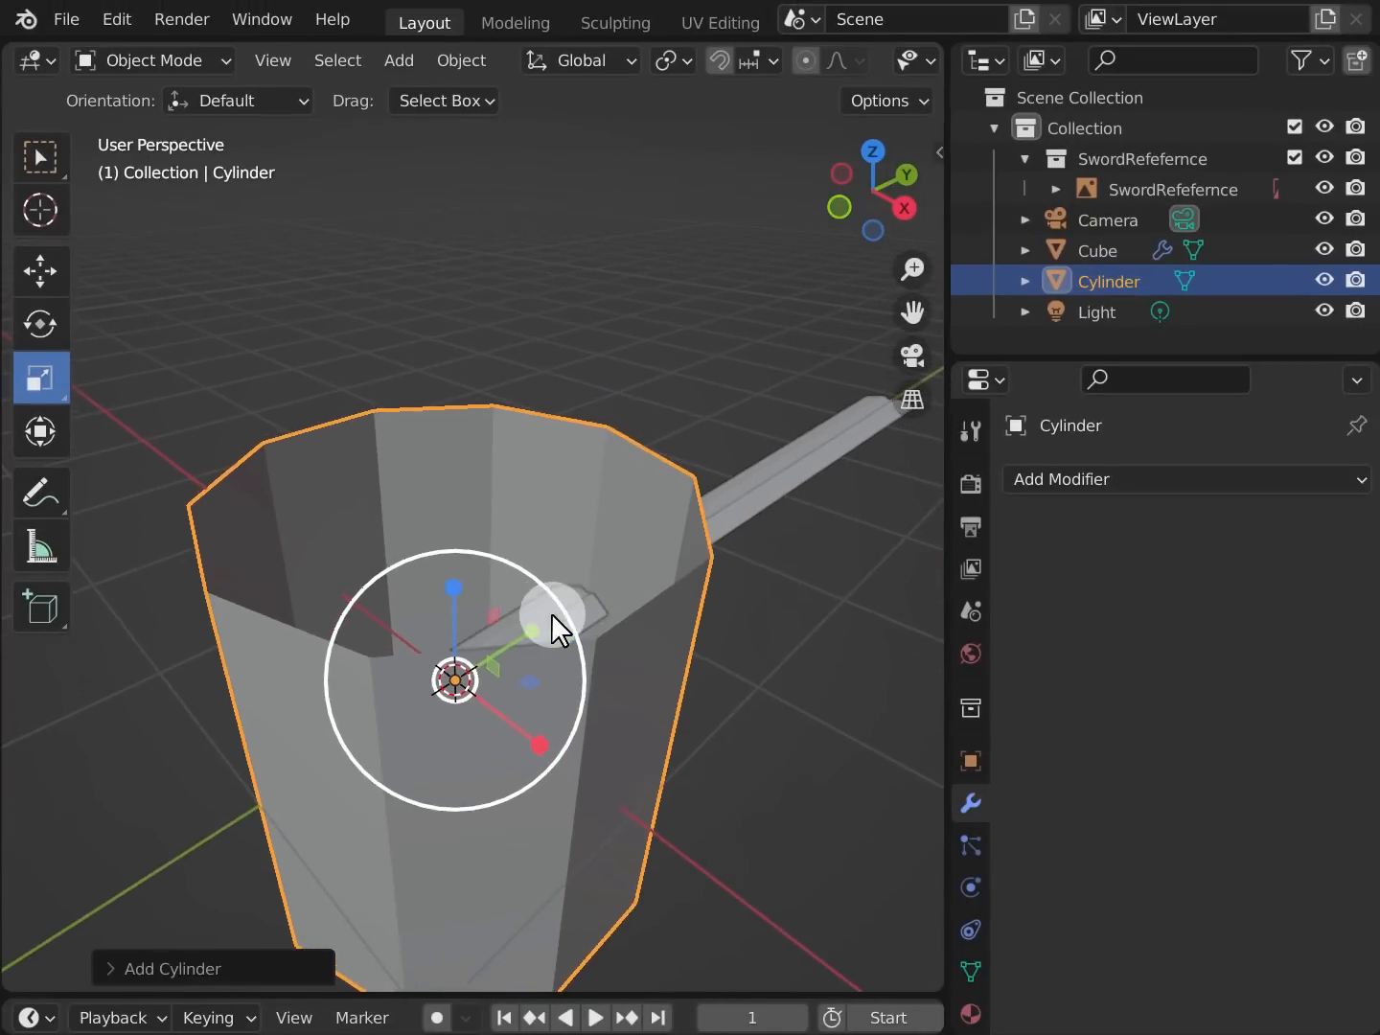
pyautogui.moveTo(551, 617); pyautogui.dragTo(545, 635, button='middle')
pyautogui.click(970, 763)
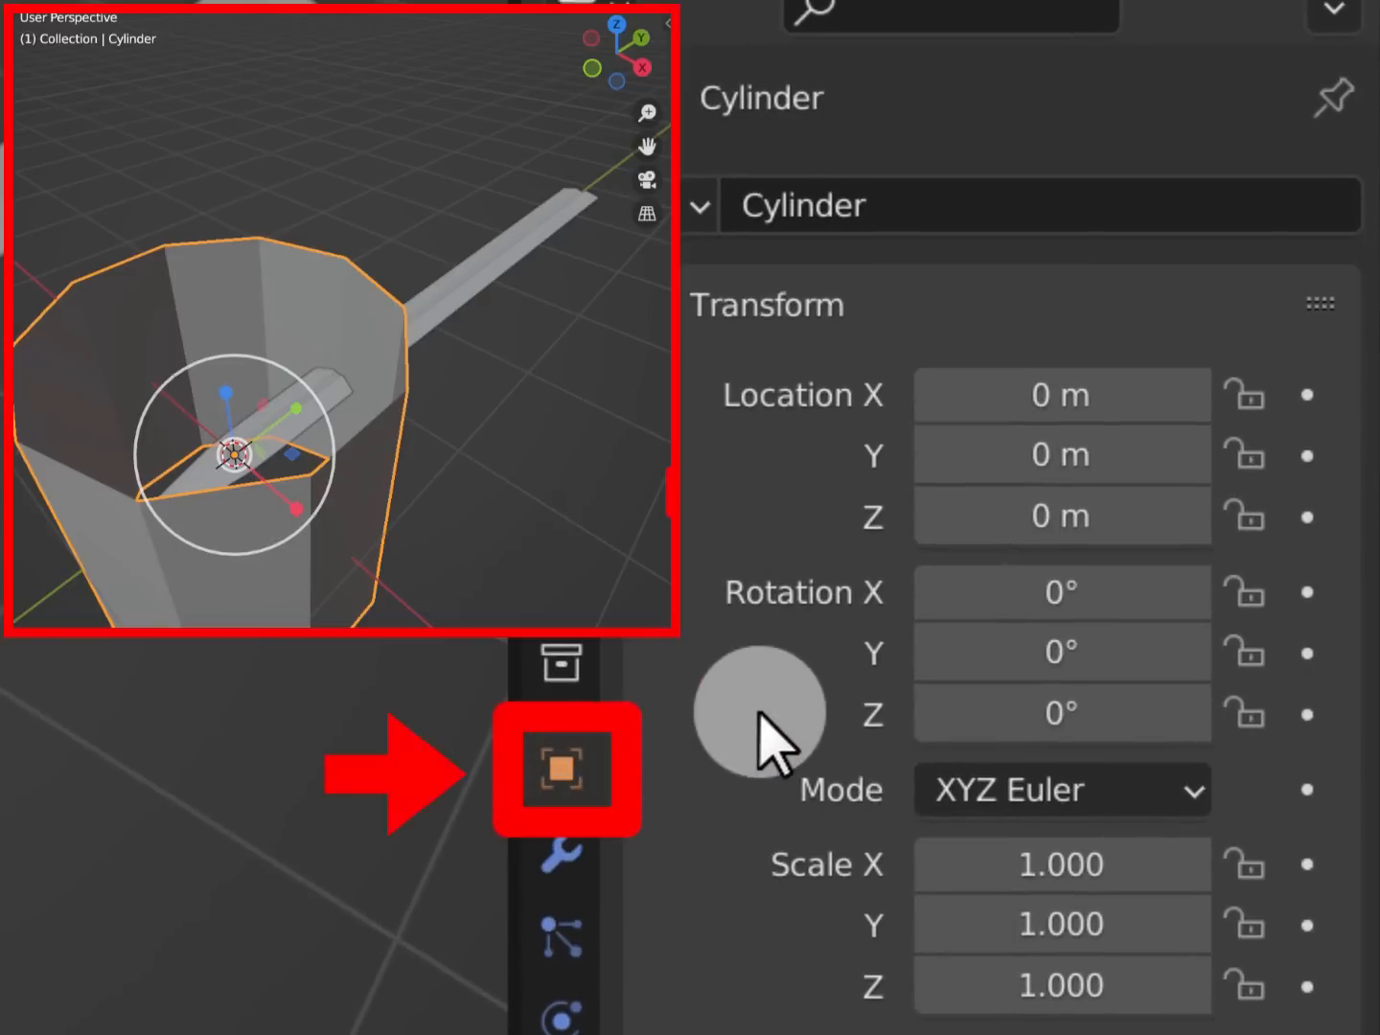
pyautogui.click(1085, 461)
pyautogui.write('5.82')
pyautogui.press('Return')
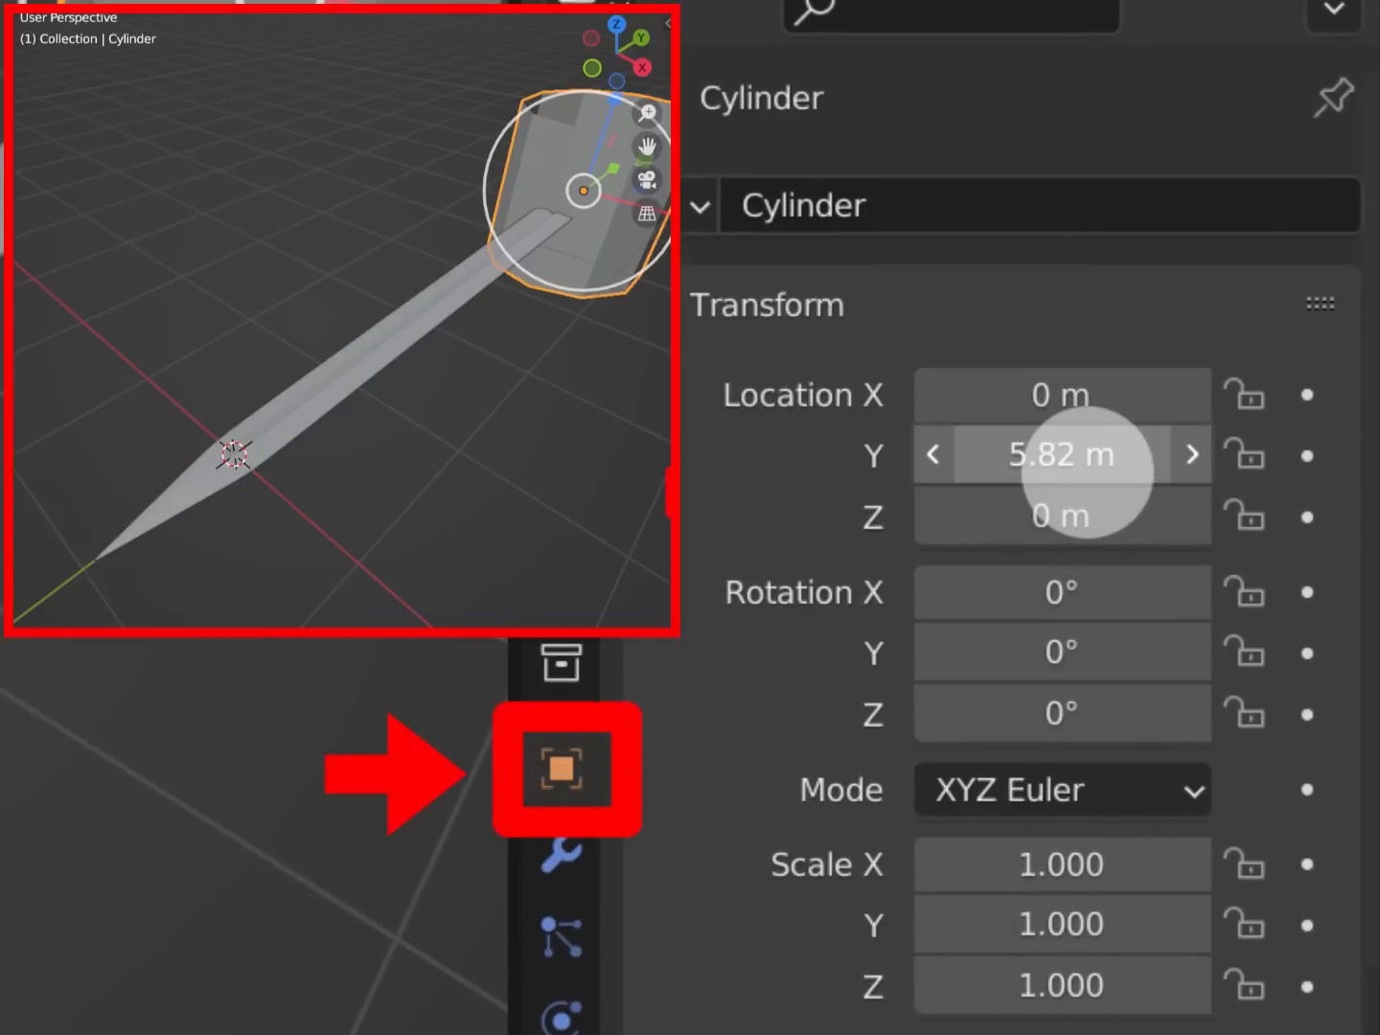
pyautogui.click(1064, 594)
pyautogui.write('90')
pyautogui.press('Return')
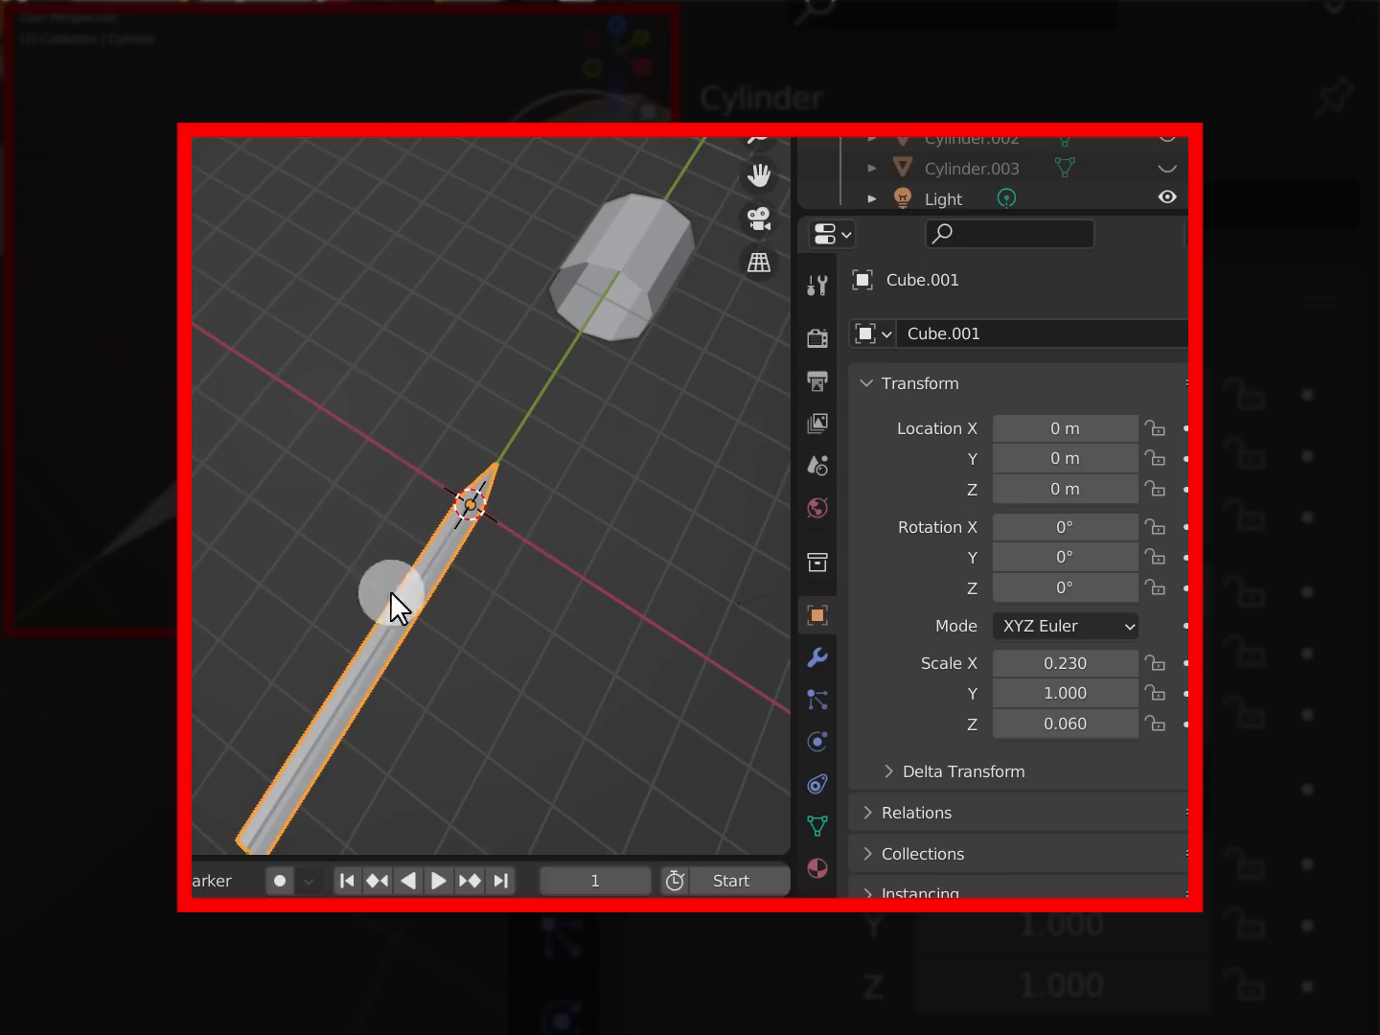
pyautogui.click(1076, 591)
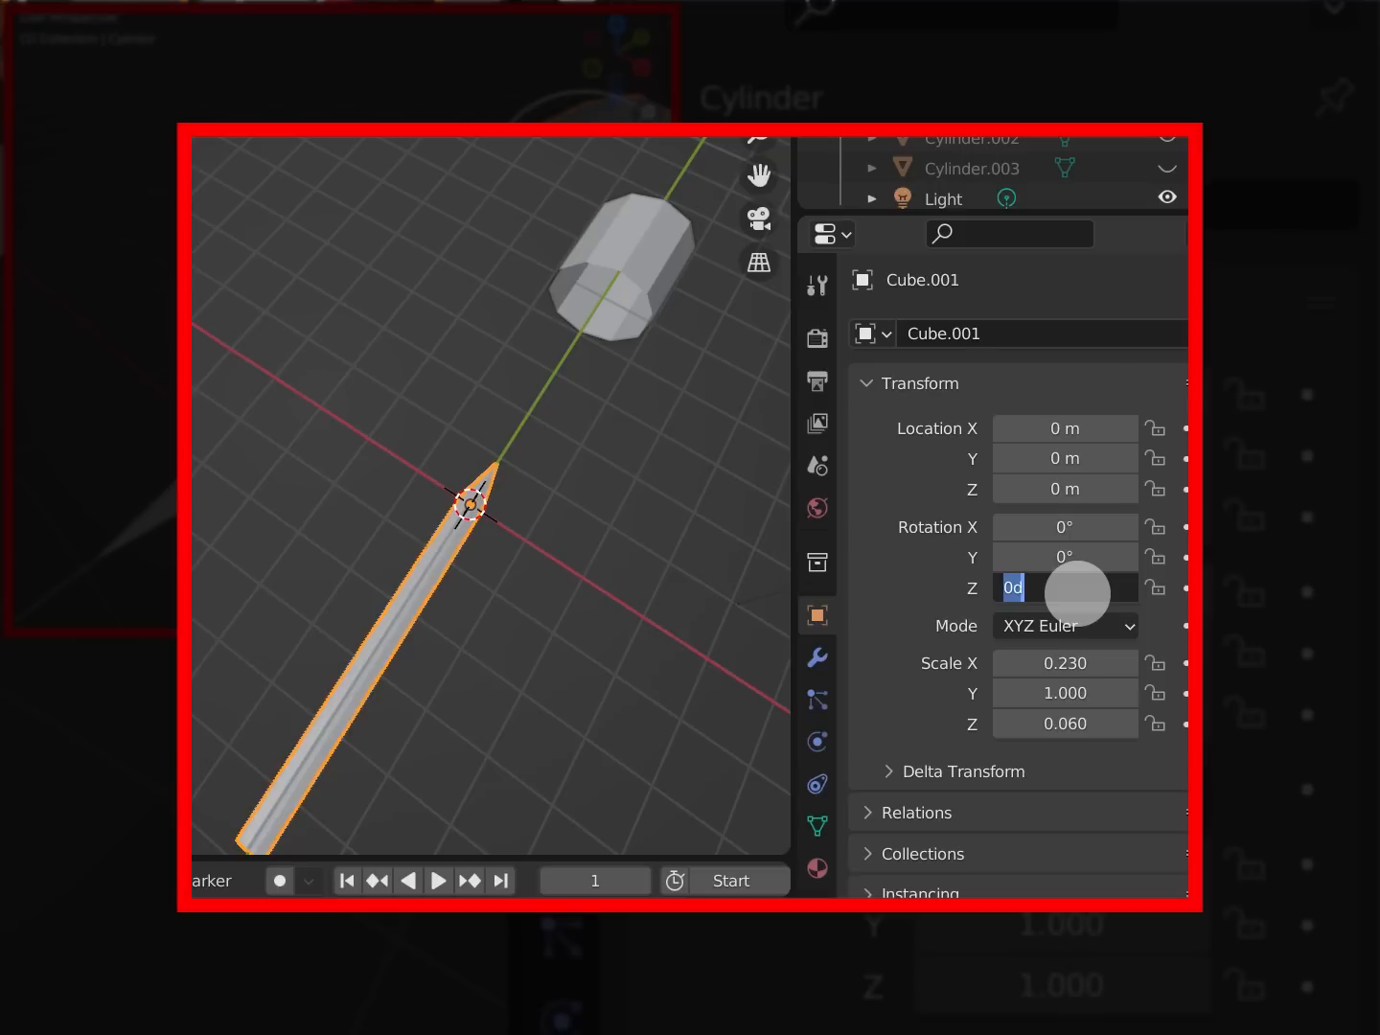
pyautogui.press('Return')
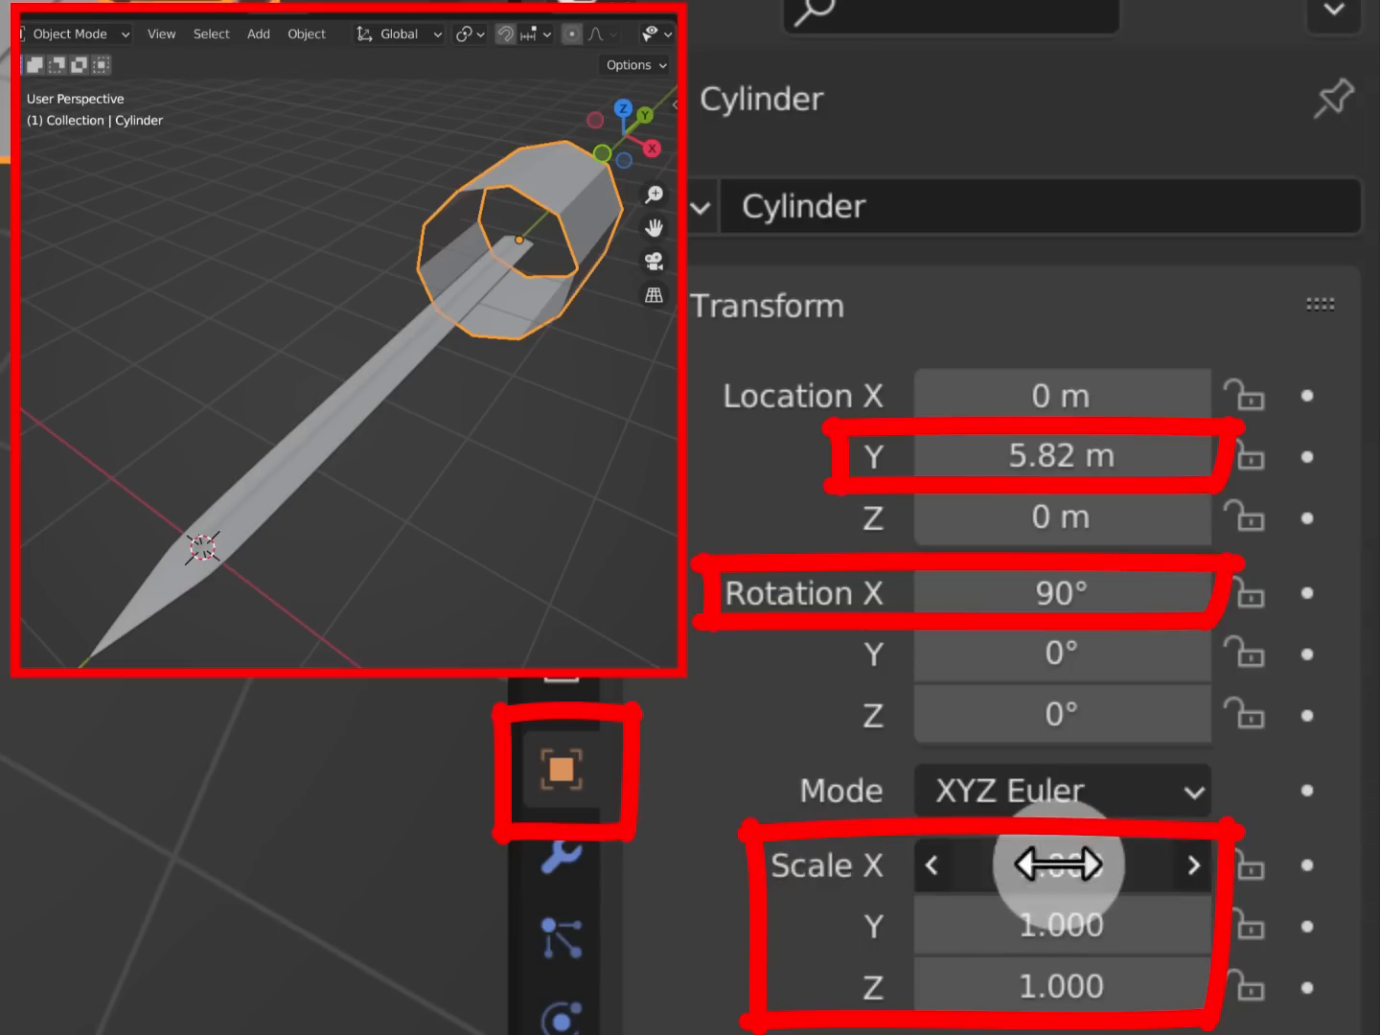
# Scale the cylinder to X 0.275, Y 0.13 and Z 0.1 to form the guard's base shape
pyautogui.click(1058, 864)
pyautogui.write('0.275')
pyautogui.press('Tab')
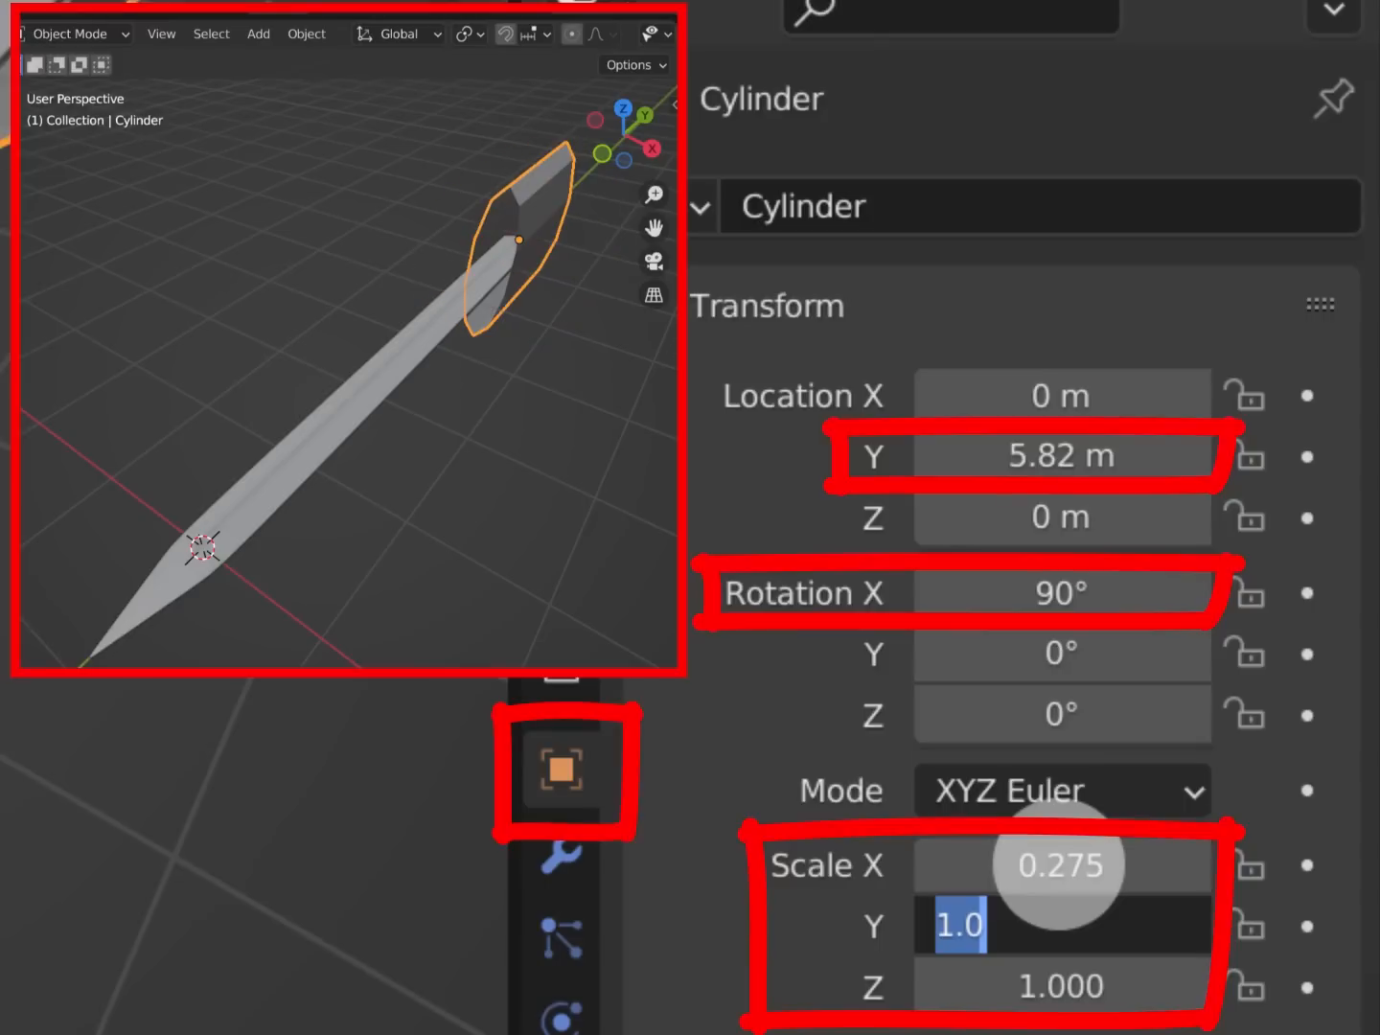
pyautogui.write('0.13')
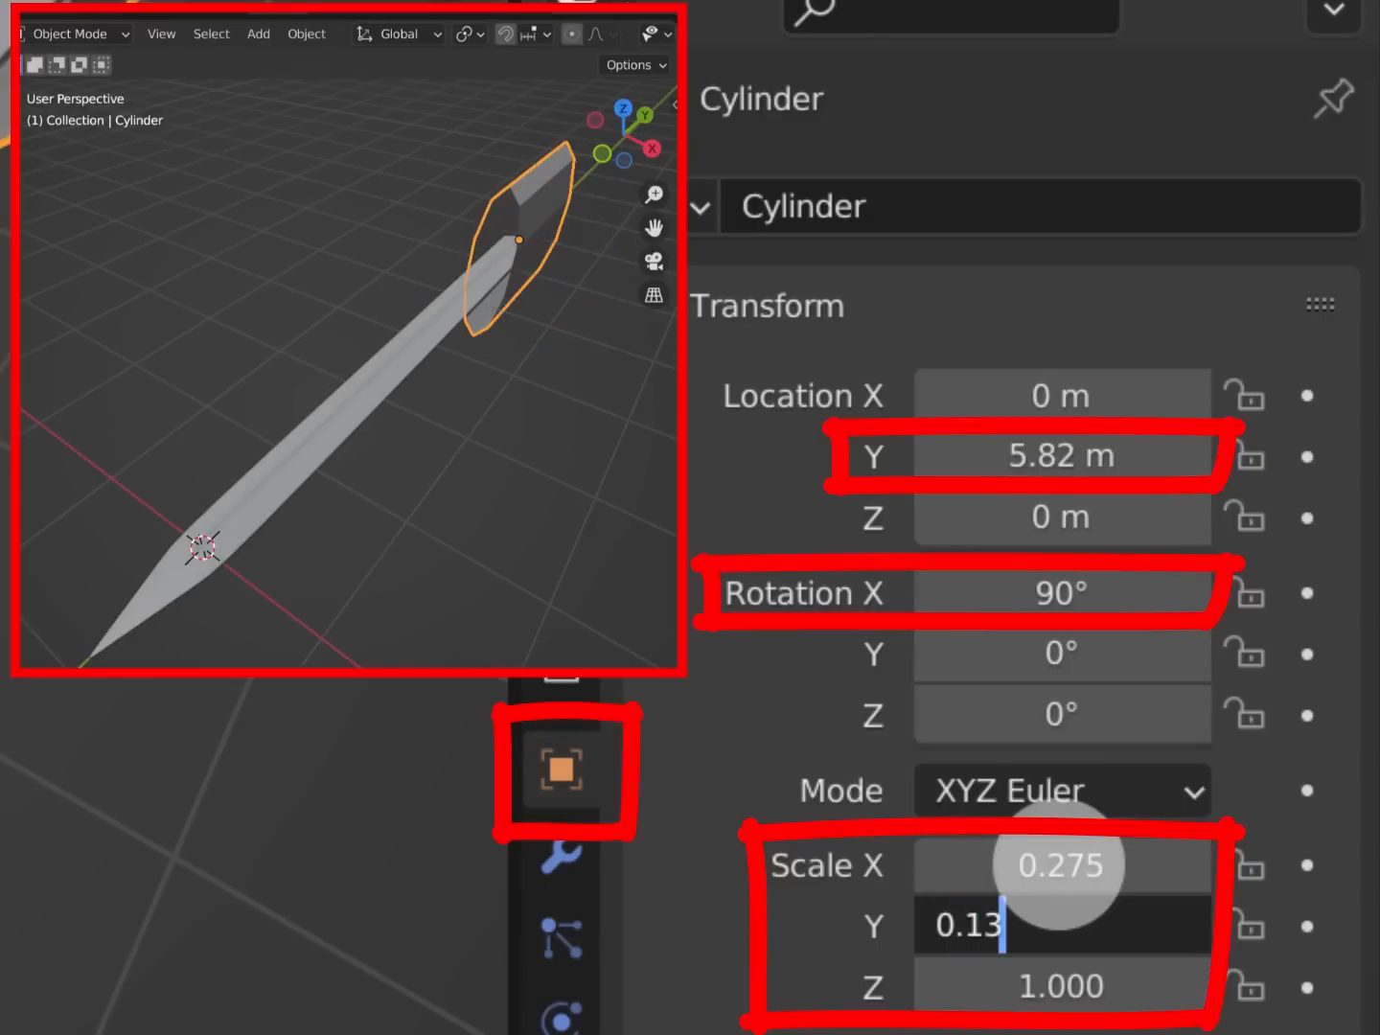
pyautogui.press('Tab')
pyautogui.write('.1')
pyautogui.press('Return')
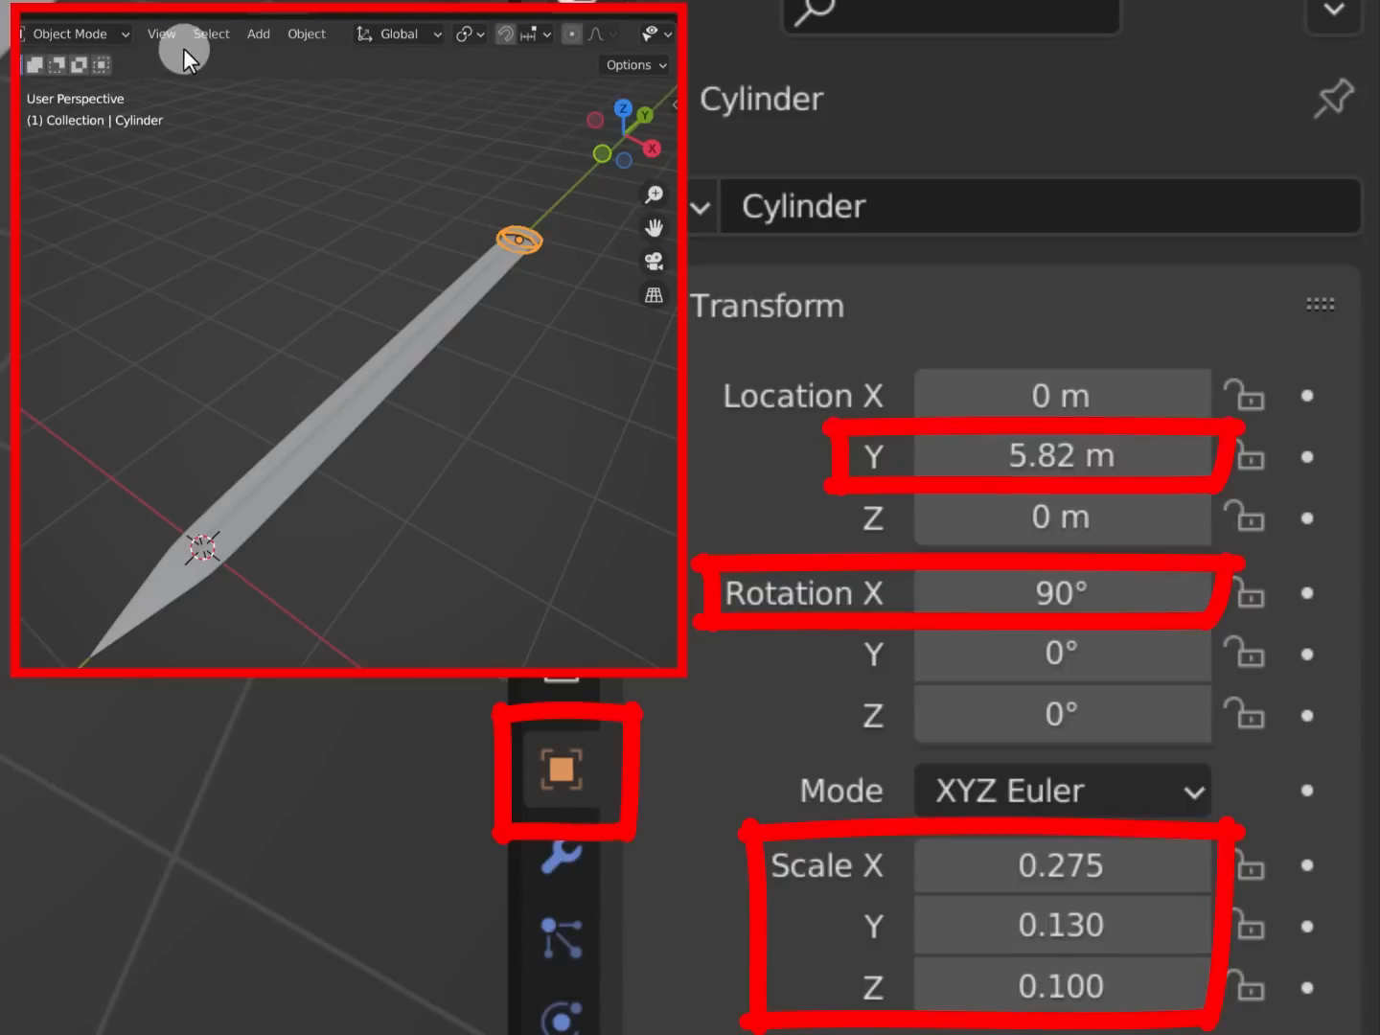
# Duplicate the guard cylinder and set the copy's Y location to 6.54 m
pyautogui.click(162, 34)
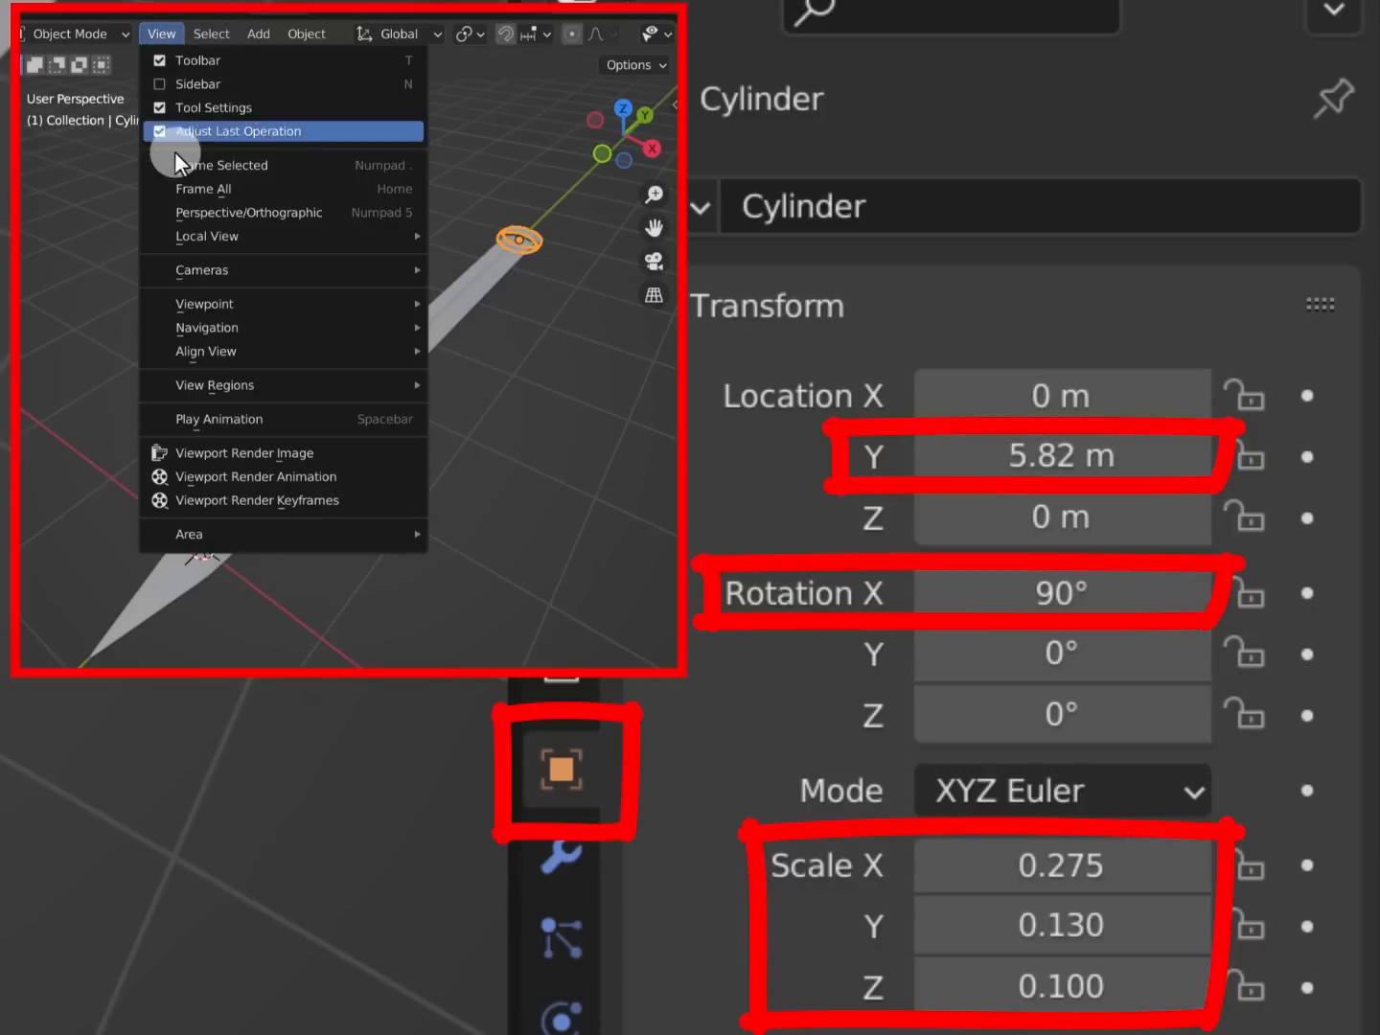
pyautogui.click(375, 167)
pyautogui.scroll(-3, 421, 290)
pyautogui.moveTo(421, 289); pyautogui.dragTo(481, 308, button='middle')
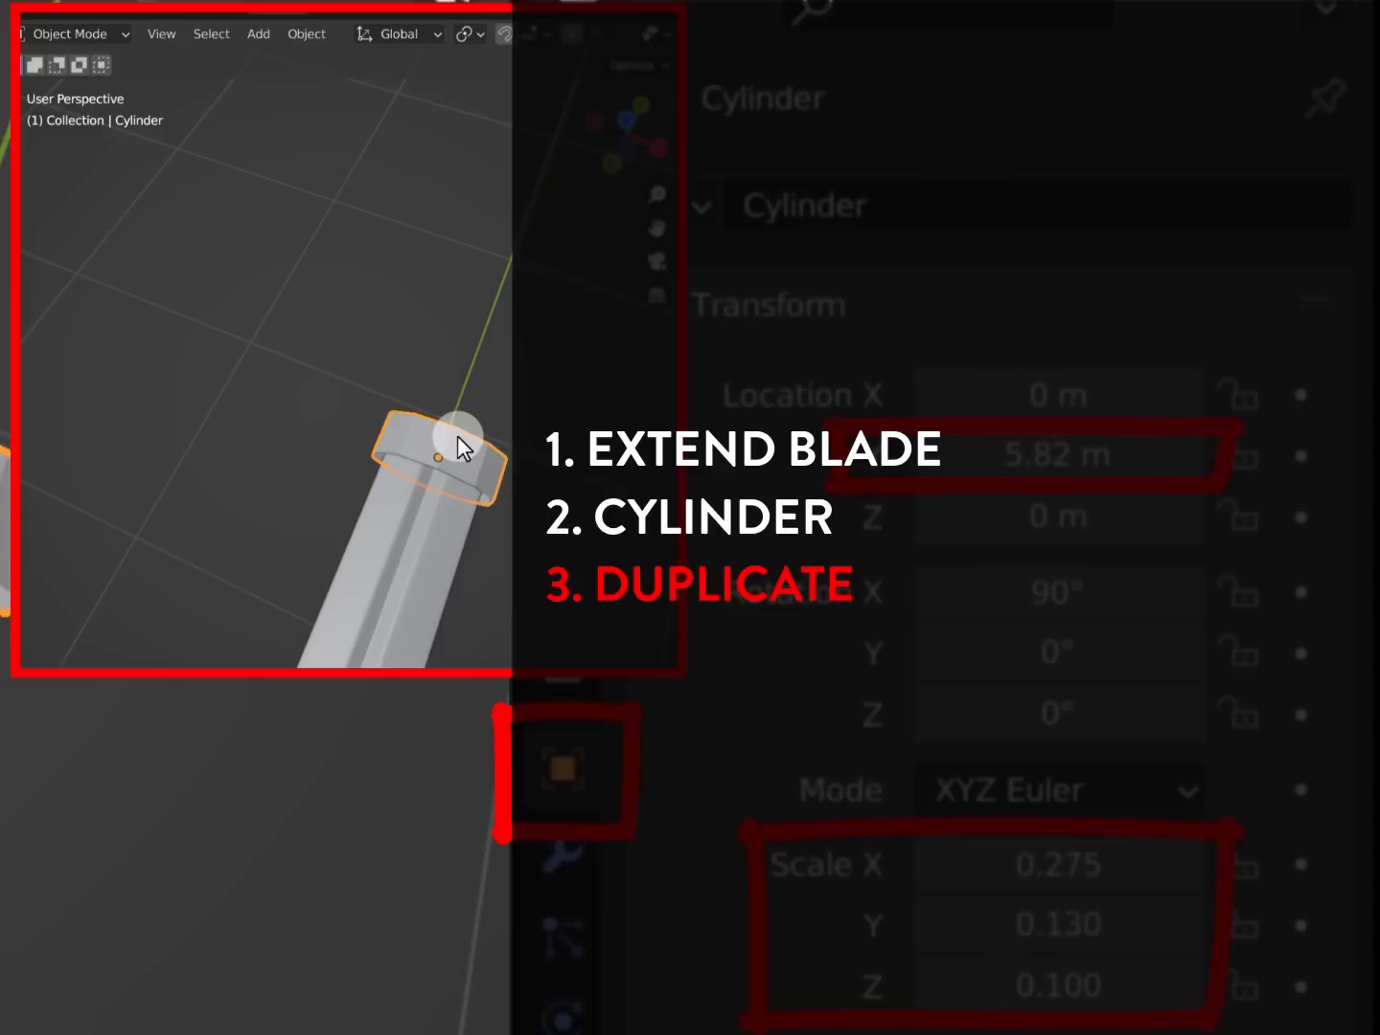
pyautogui.rightClick(461, 448)
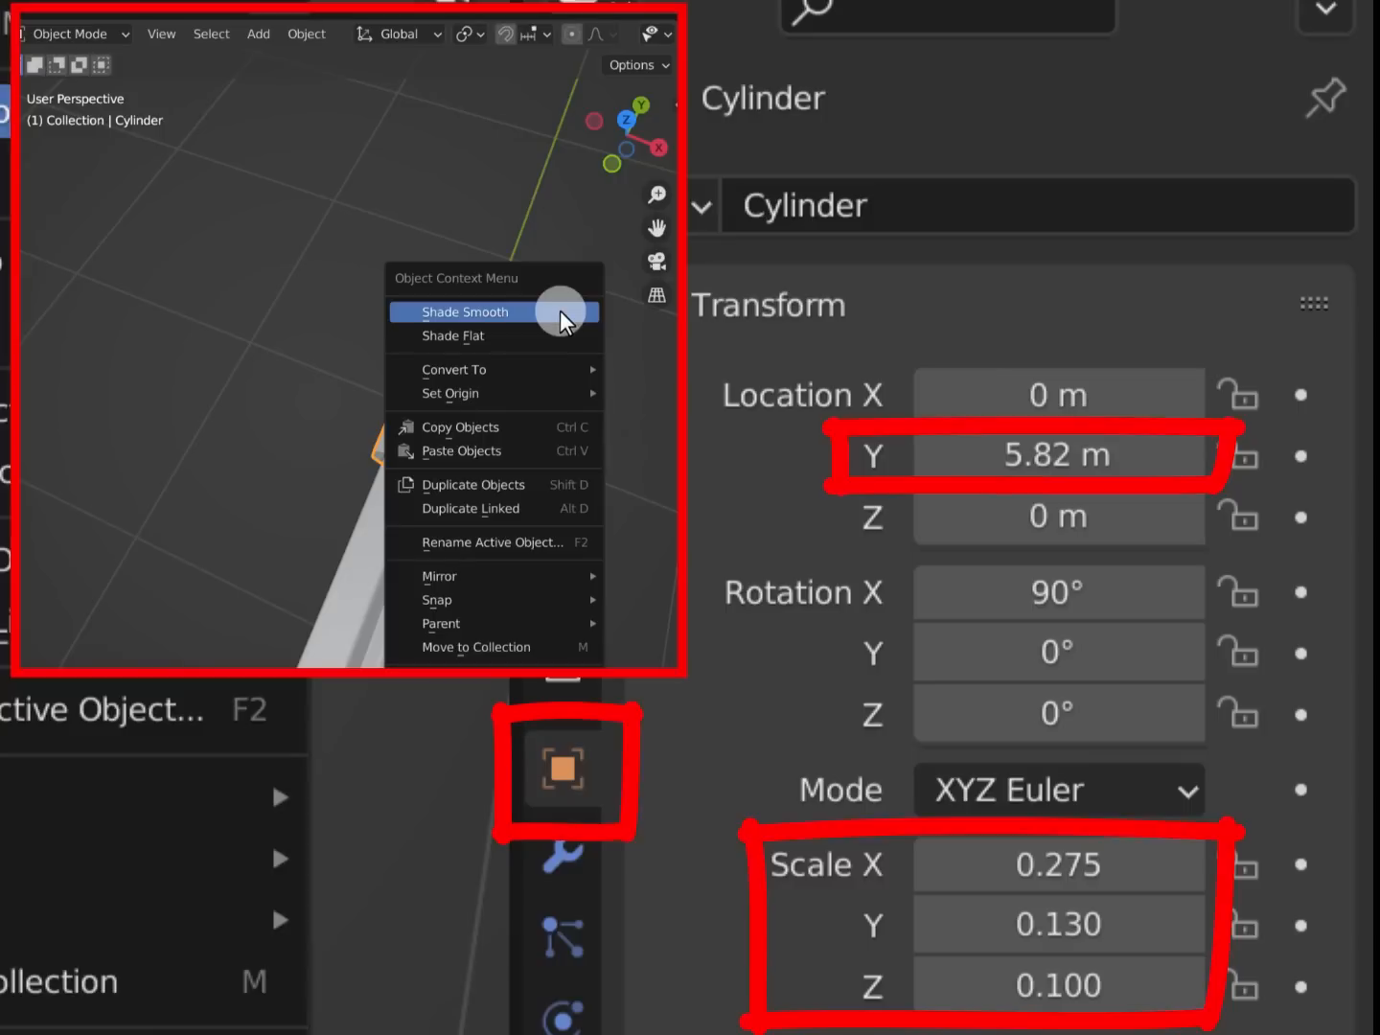
pyautogui.click(563, 487)
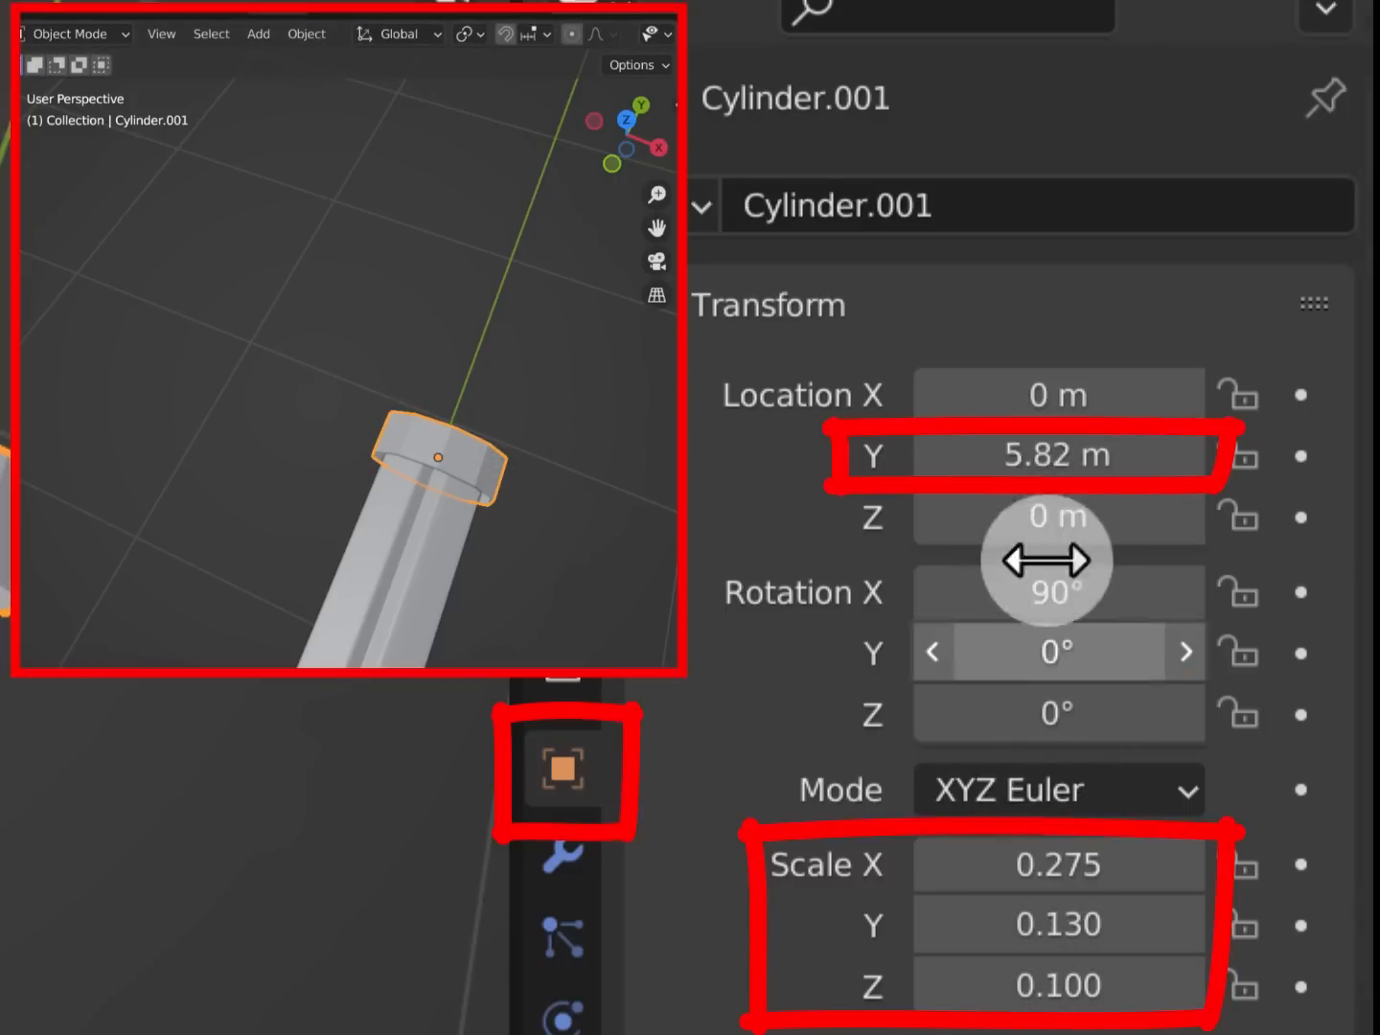
pyautogui.click(1047, 455)
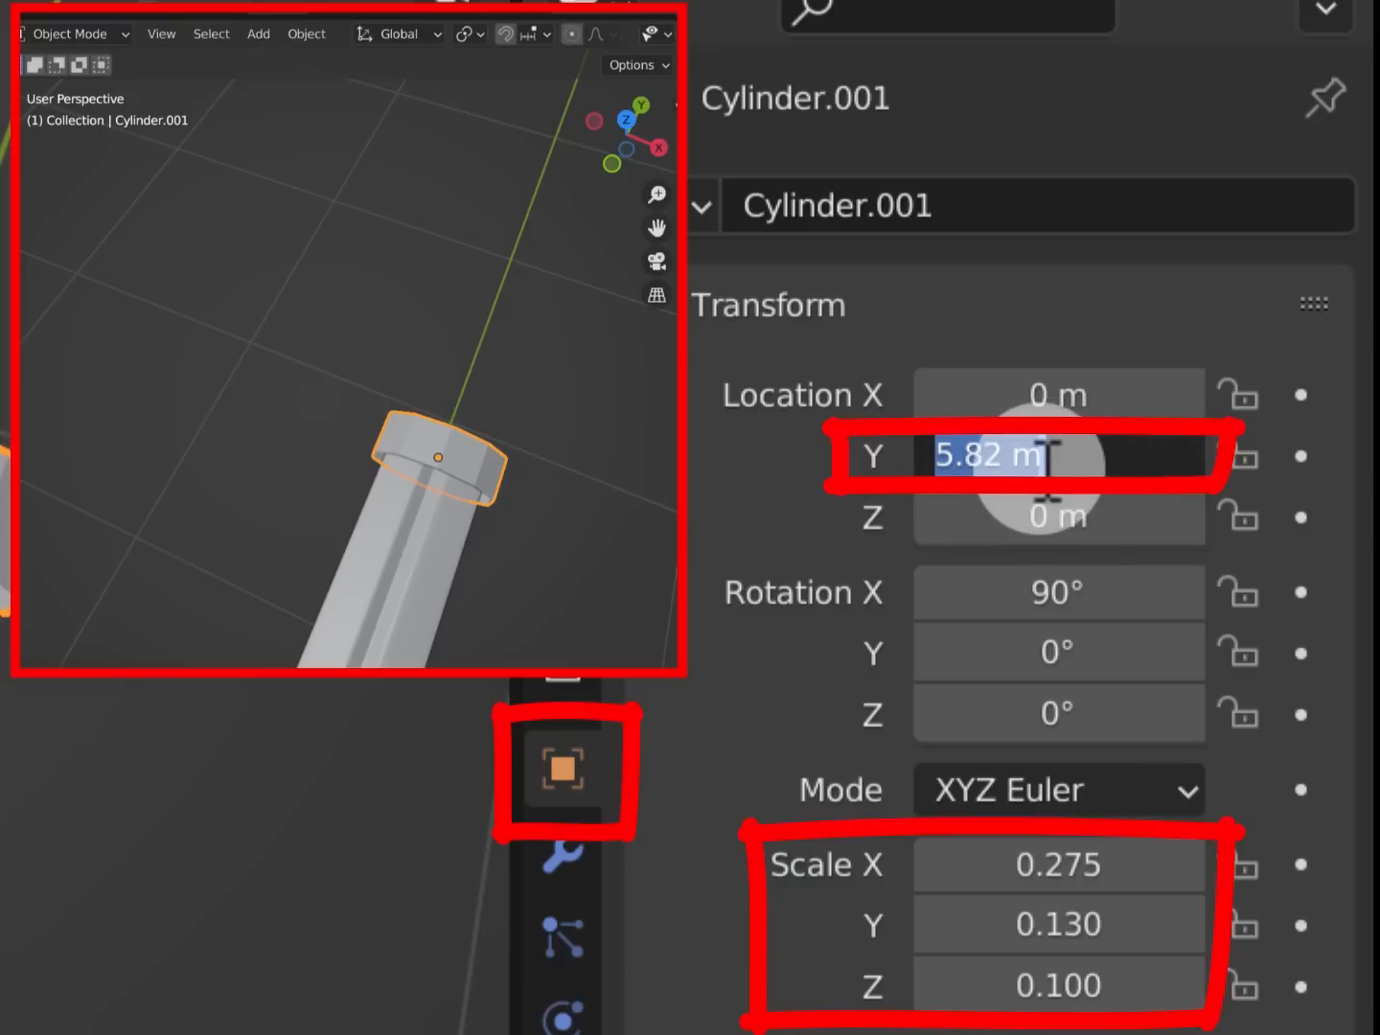
pyautogui.write('6.54')
pyautogui.press('Tab')
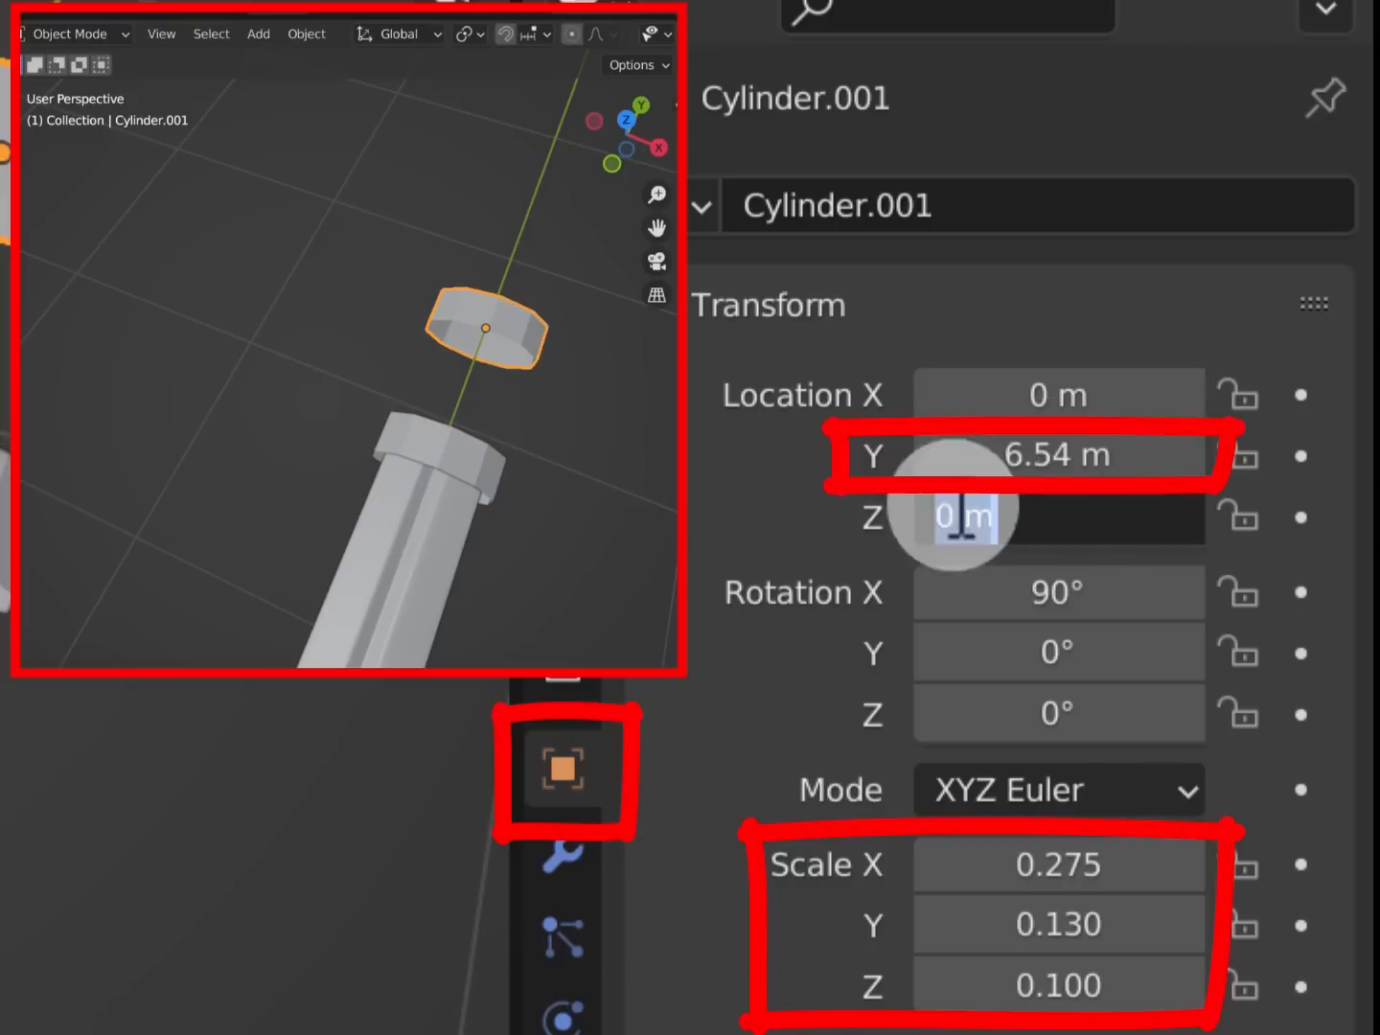
pyautogui.click(730, 522)
# Scale the duplicated cylinder to X 0.12, Y 0.12 and Z 0.62 to form the sword's grip
pyautogui.click(1047, 864)
pyautogui.write('.12')
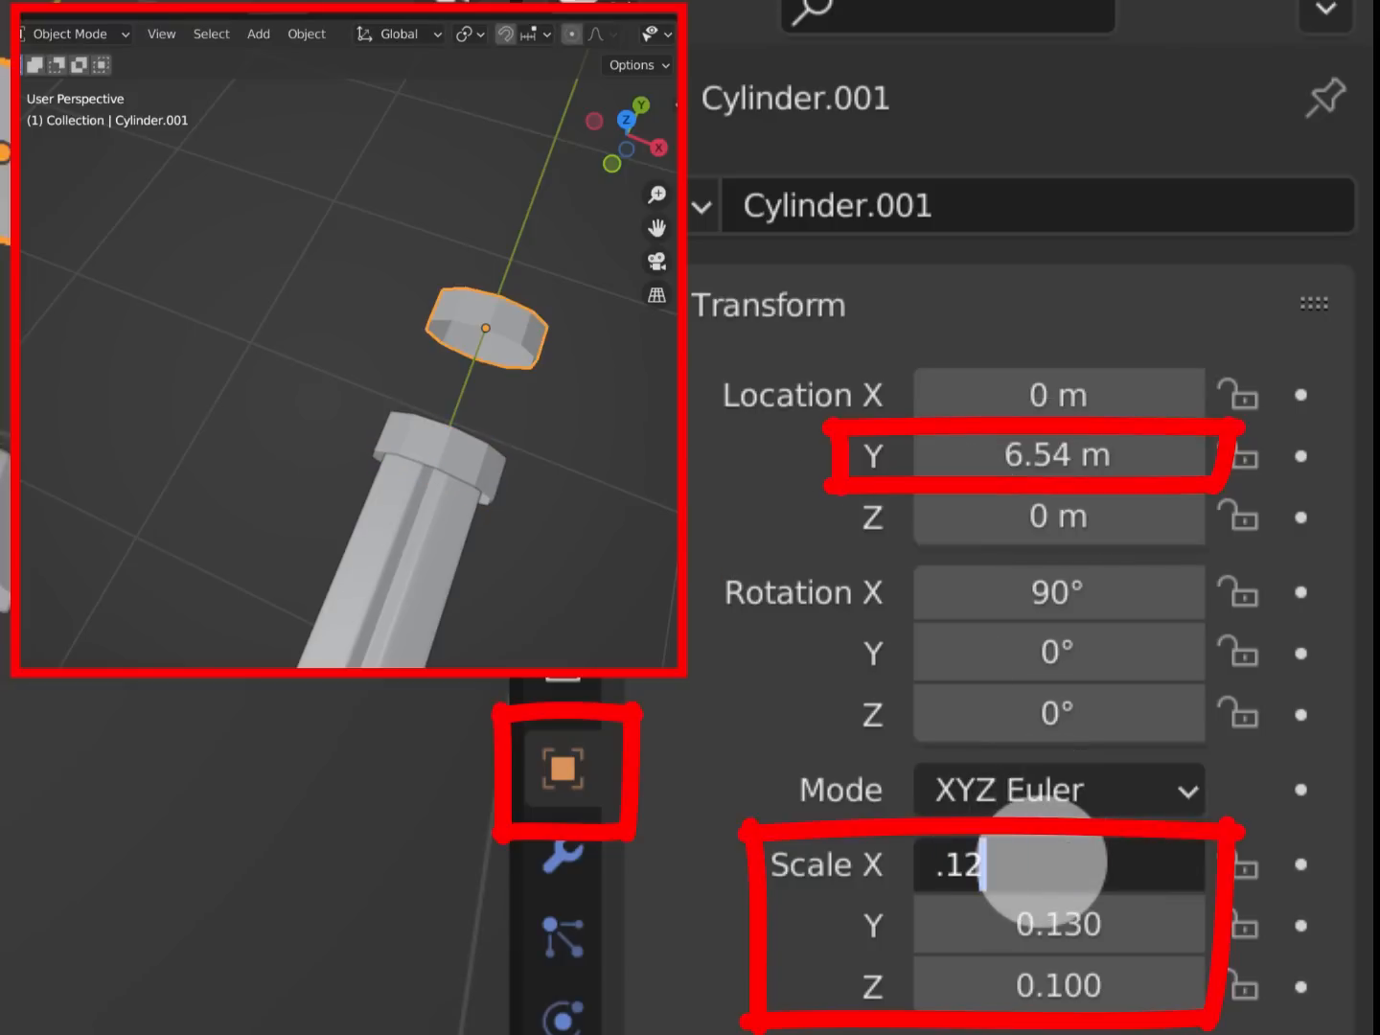
pyautogui.press('Tab')
pyautogui.write('.12')
pyautogui.press('Tab')
pyautogui.write('.62')
pyautogui.click(892, 949)
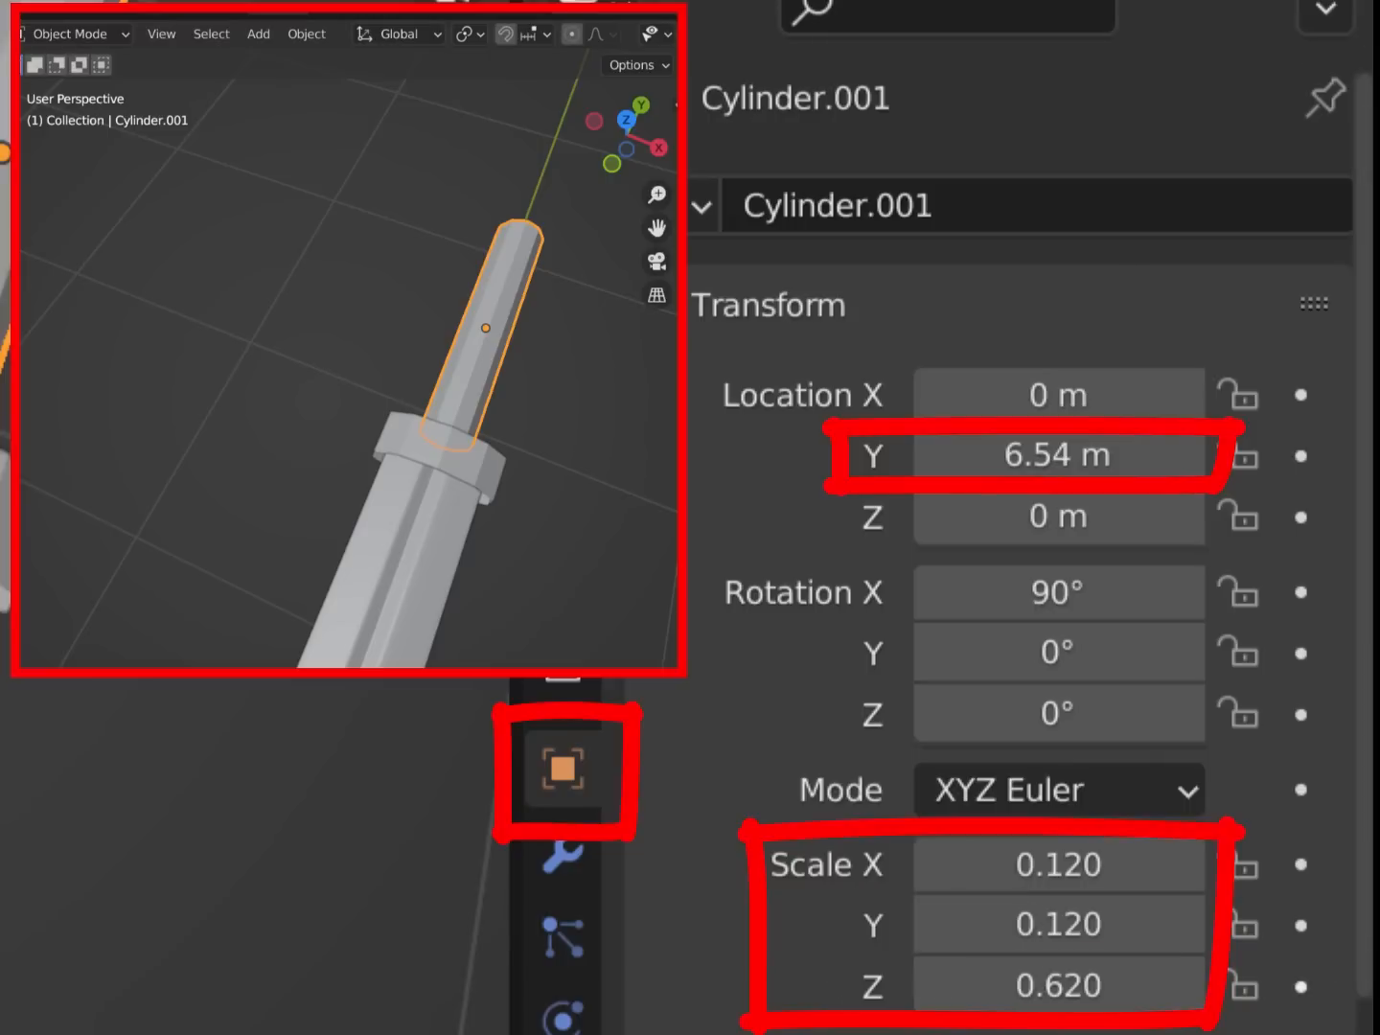
pyautogui.click(1095, 872)
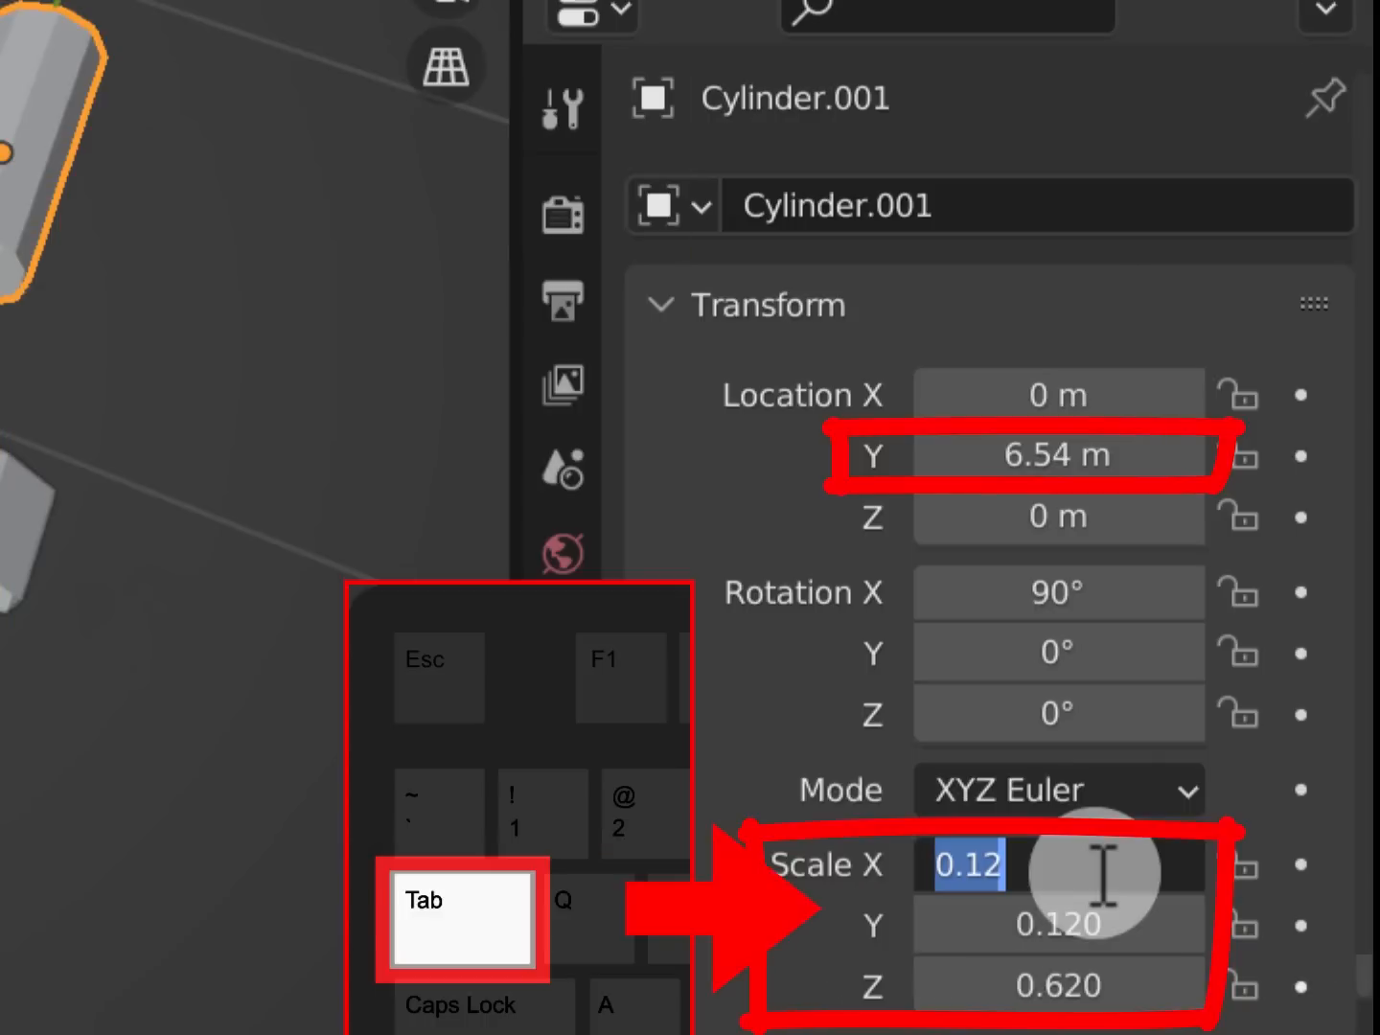
pyautogui.press('Tab')
pyautogui.hotkey('shift', 'Tab')
pyautogui.press('Tab')
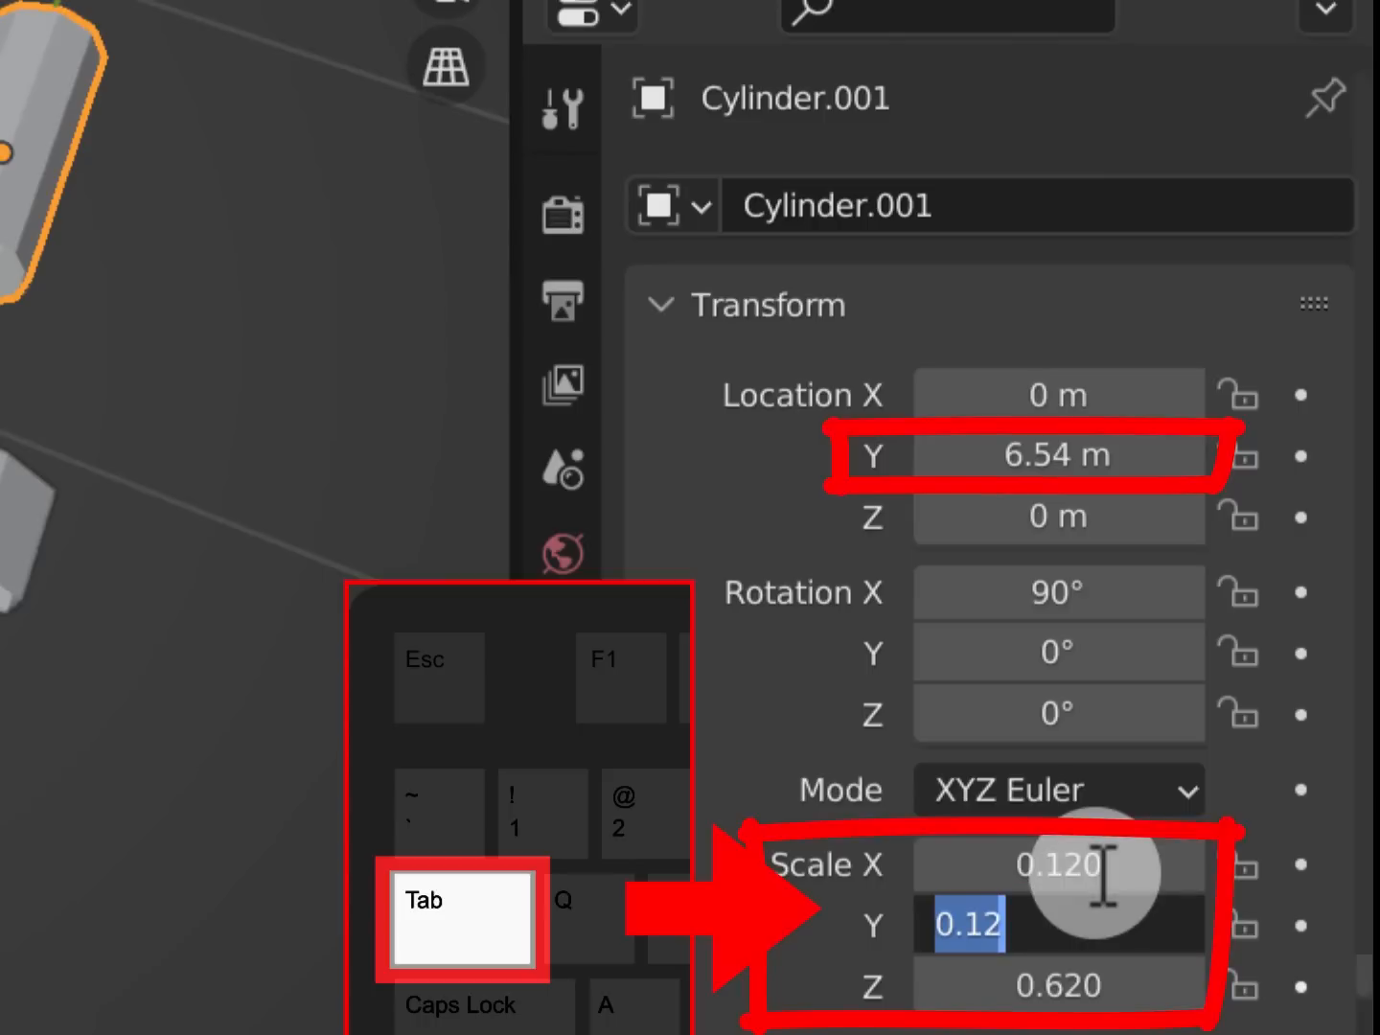
pyautogui.hotkey('shift', 'Tab')
pyautogui.press('Tab')
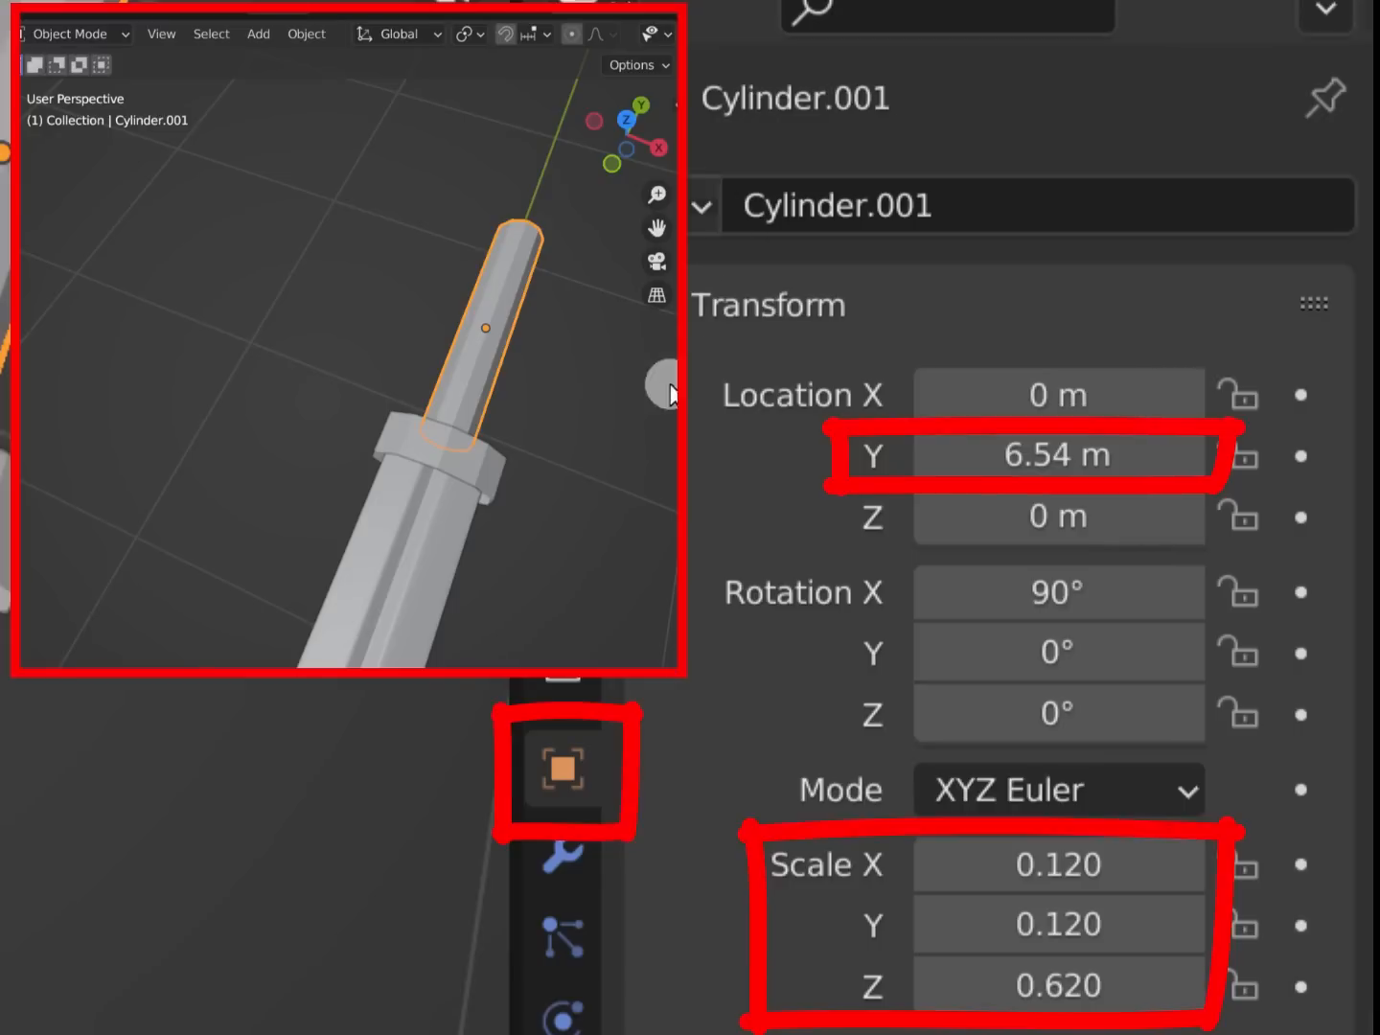
# Duplicate the grip cylinder, leaving the copy at the same location
pyautogui.rightClick(506, 323)
pyautogui.click(523, 331)
pyautogui.rightClick(545, 334)
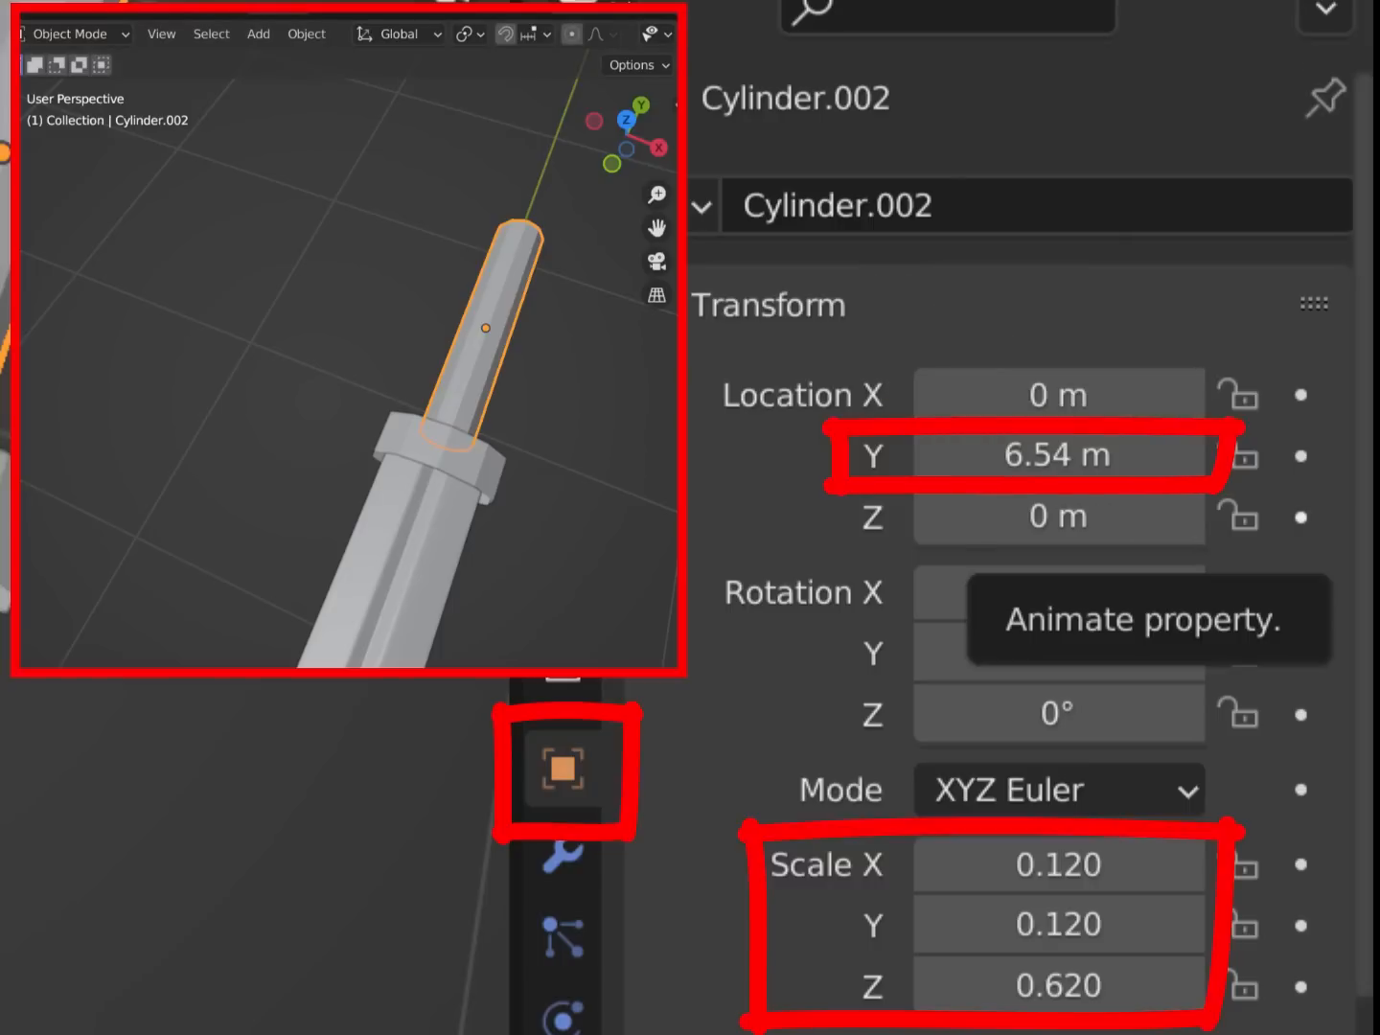
# Move the duplicated grip cylinder to a Y location of 7.3 m, beyond the end of the grip
pyautogui.click(1016, 458)
pyautogui.write('7.3')
pyautogui.press('Tab')
pyautogui.press('Return')
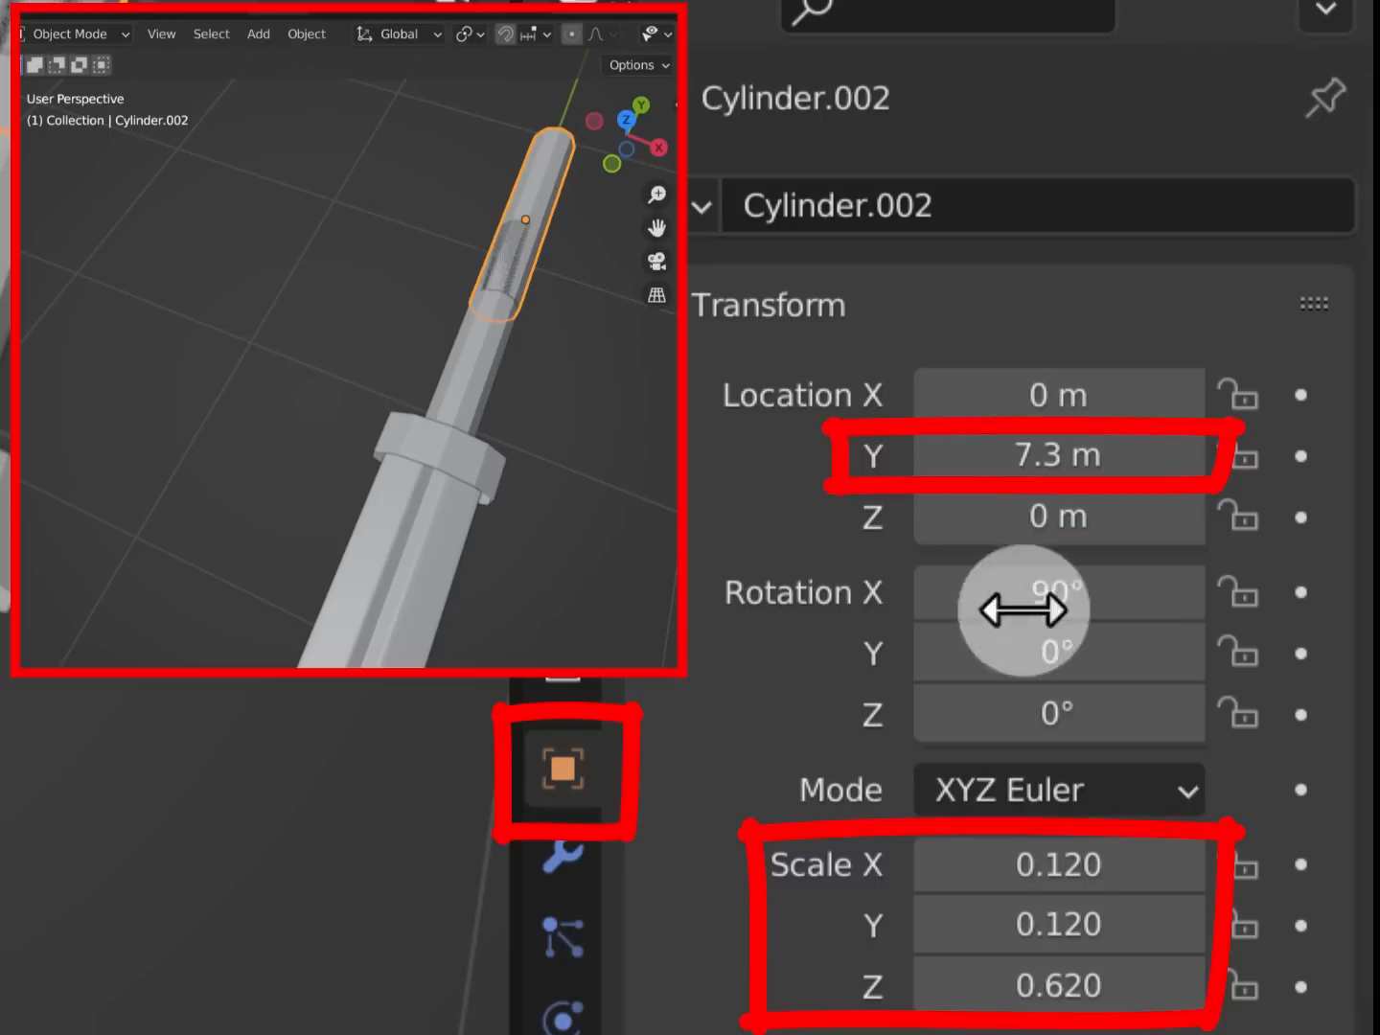
# Scale the moved cylinder to X 0.095, Y 0.095 and Z 0.15 to form a short neck at the grip's end
pyautogui.click(1055, 867)
pyautogui.write('.095')
pyautogui.press('Tab')
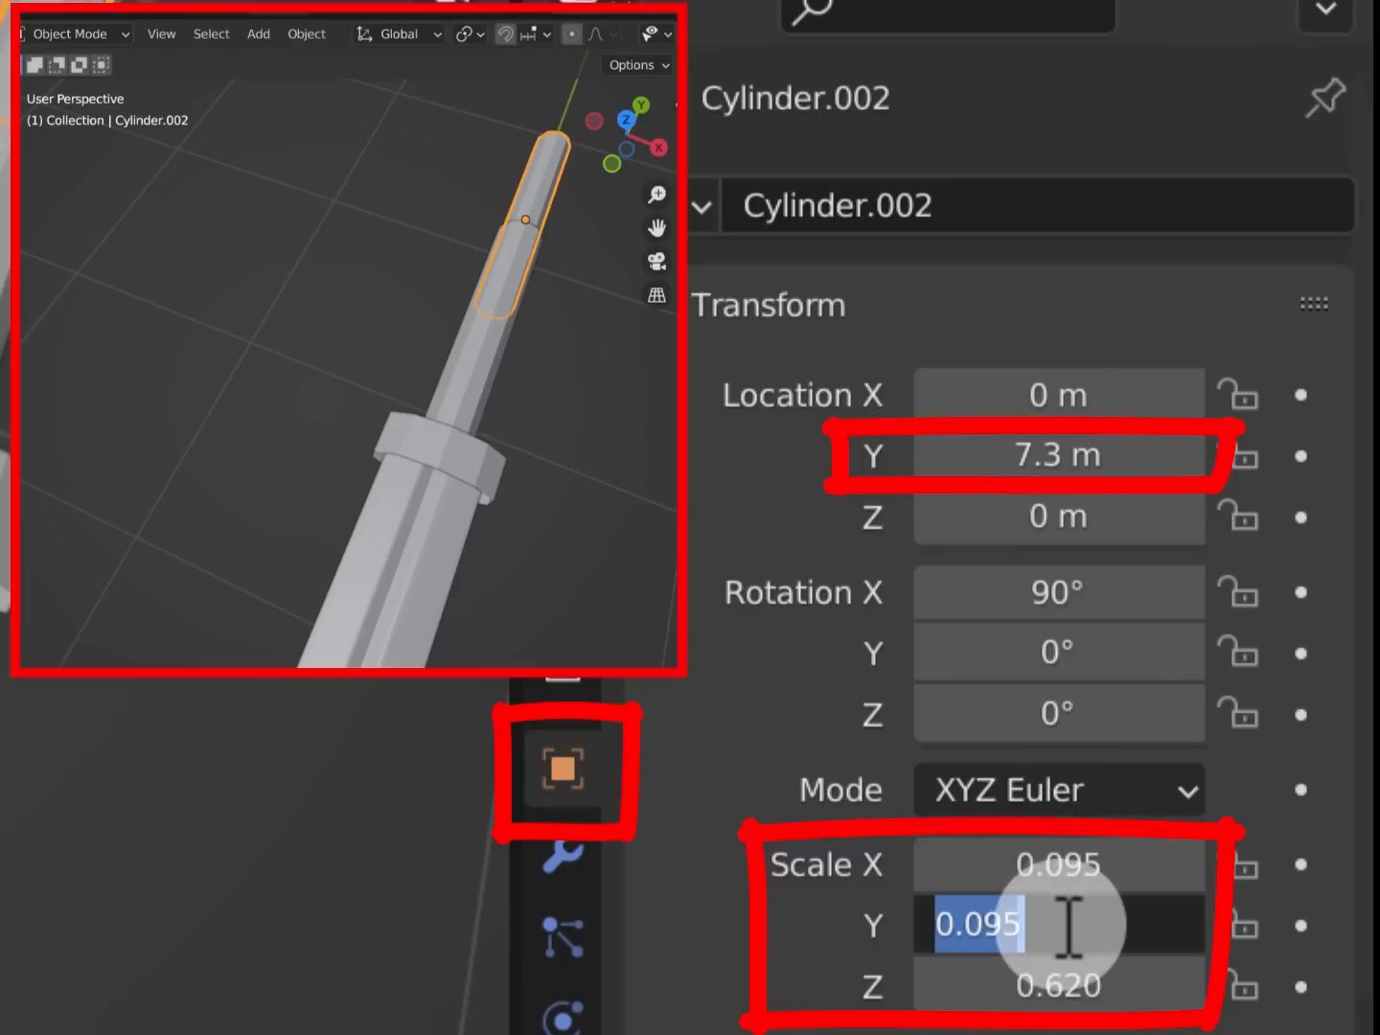
pyautogui.write('.095')
pyautogui.press('Tab')
pyautogui.write('.15')
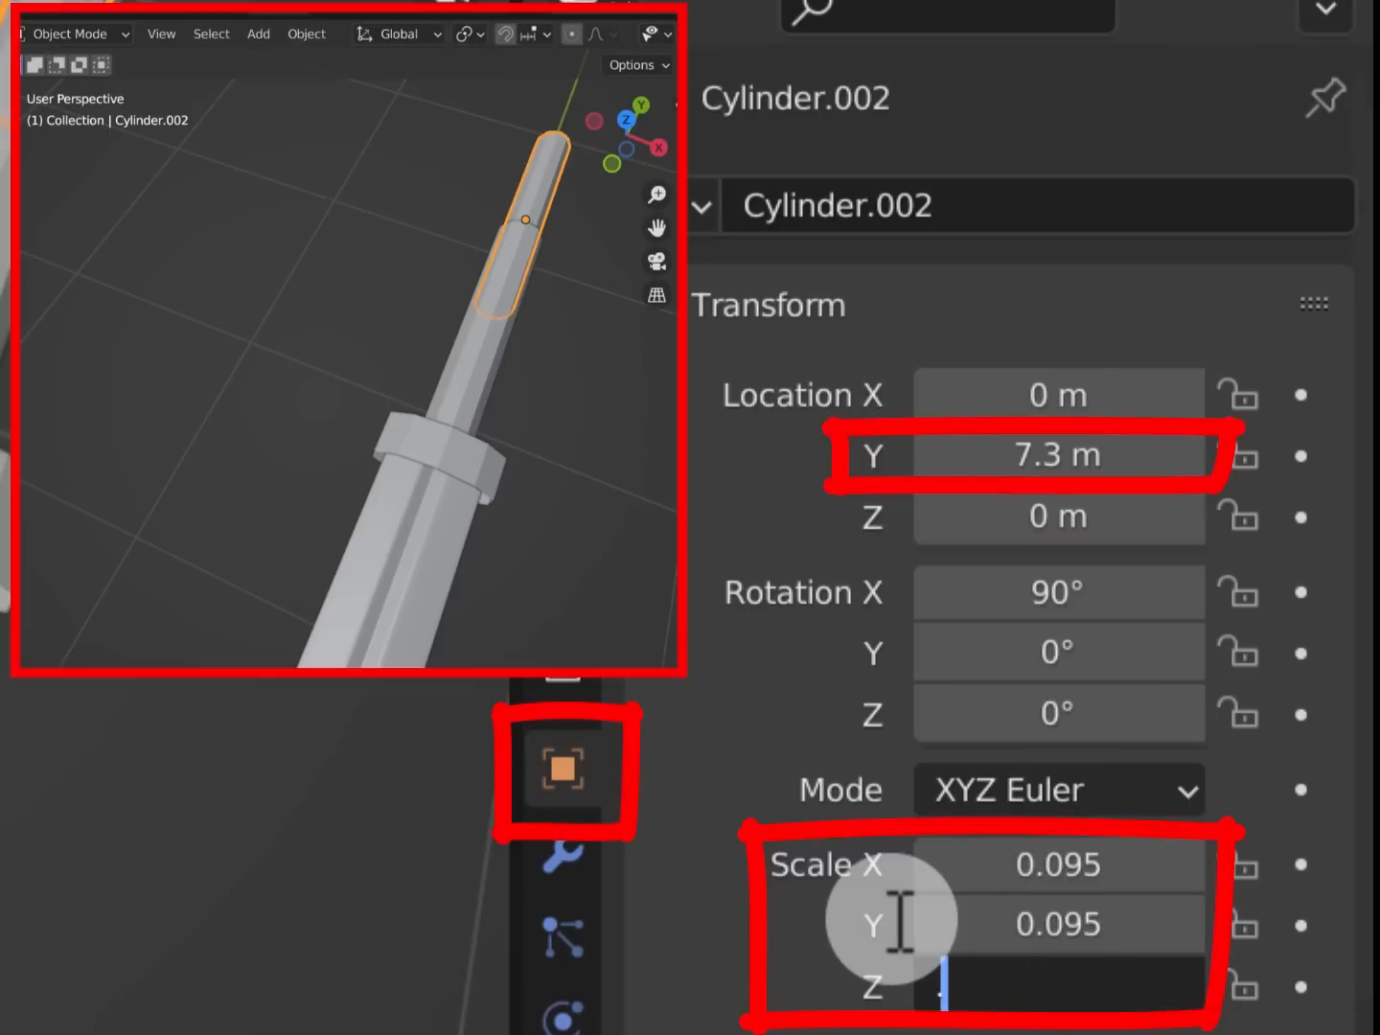
pyautogui.press('Tab')
pyautogui.click(849, 888)
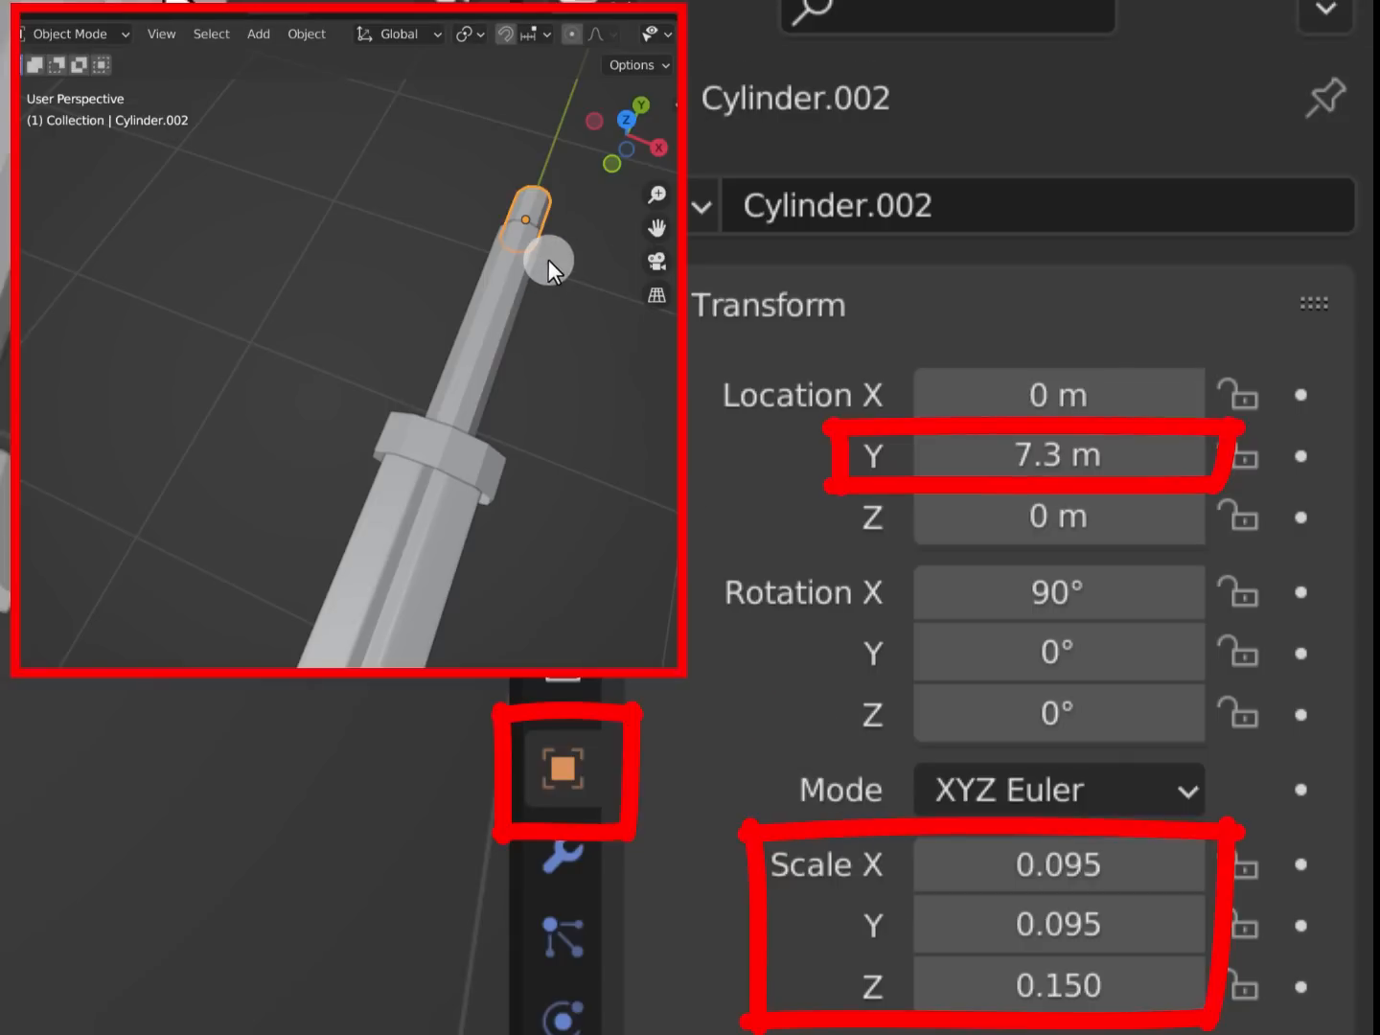
# Duplicate the short neck cylinder in place and set the copy's Y location to 7.58 m
pyautogui.rightClick(557, 331)
pyautogui.click(560, 324)
pyautogui.rightClick(560, 324)
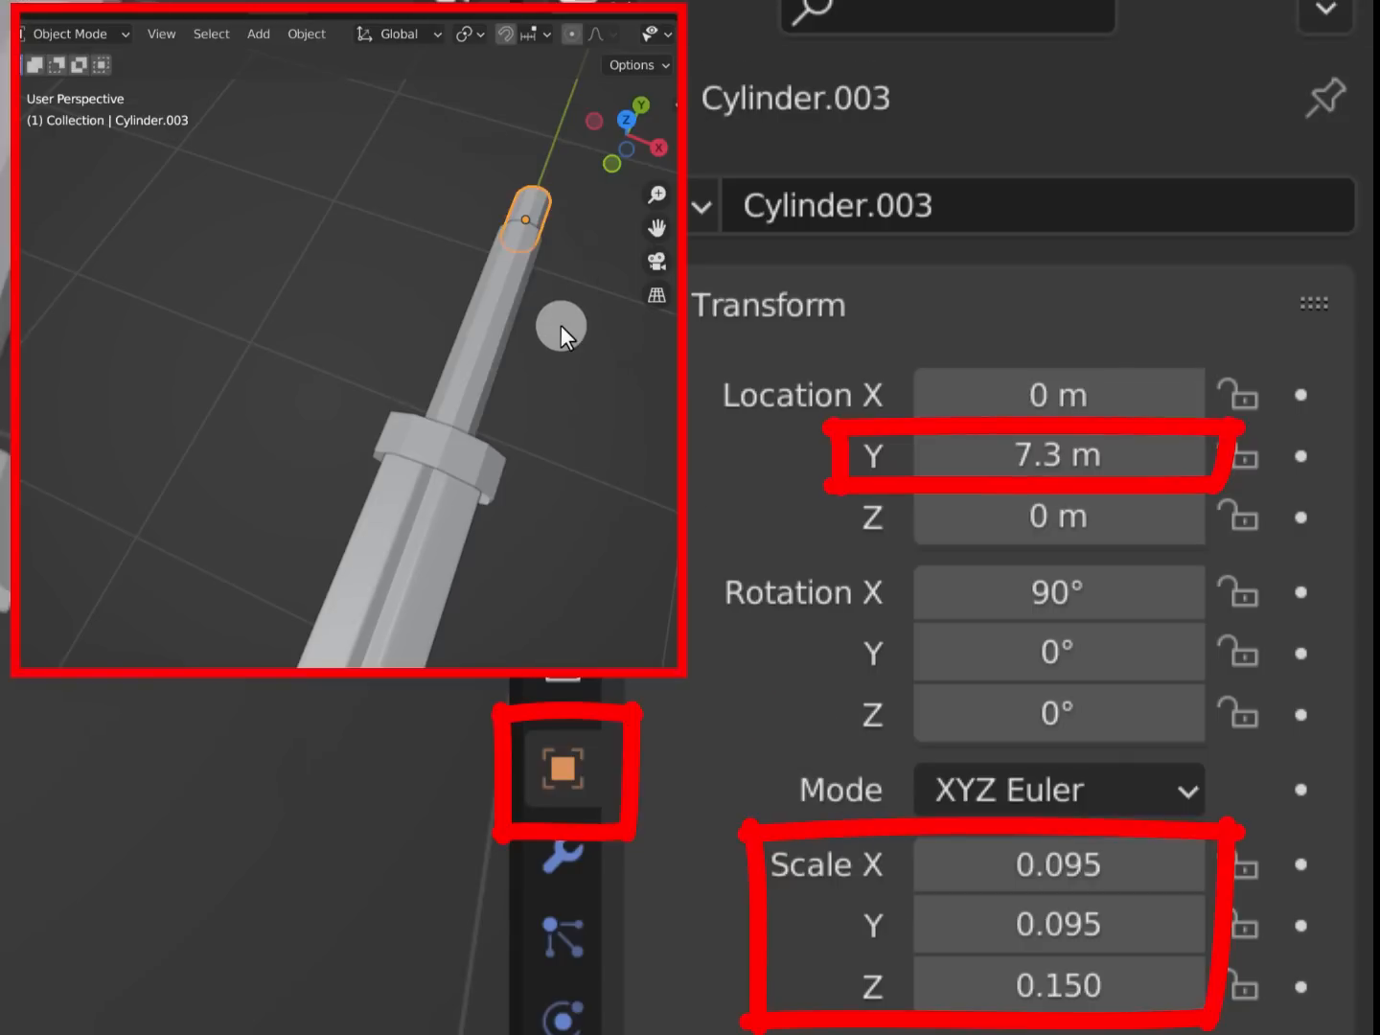
pyautogui.click(992, 458)
pyautogui.write('7.58')
pyautogui.click(844, 488)
# Scale the new end cylinder to 0.13 on the X, Y and Z axes to form the pommel
pyautogui.click(1126, 863)
pyautogui.write('.13')
pyautogui.press('Tab')
pyautogui.write('.13')
pyautogui.press('Tab')
pyautogui.write('.13')
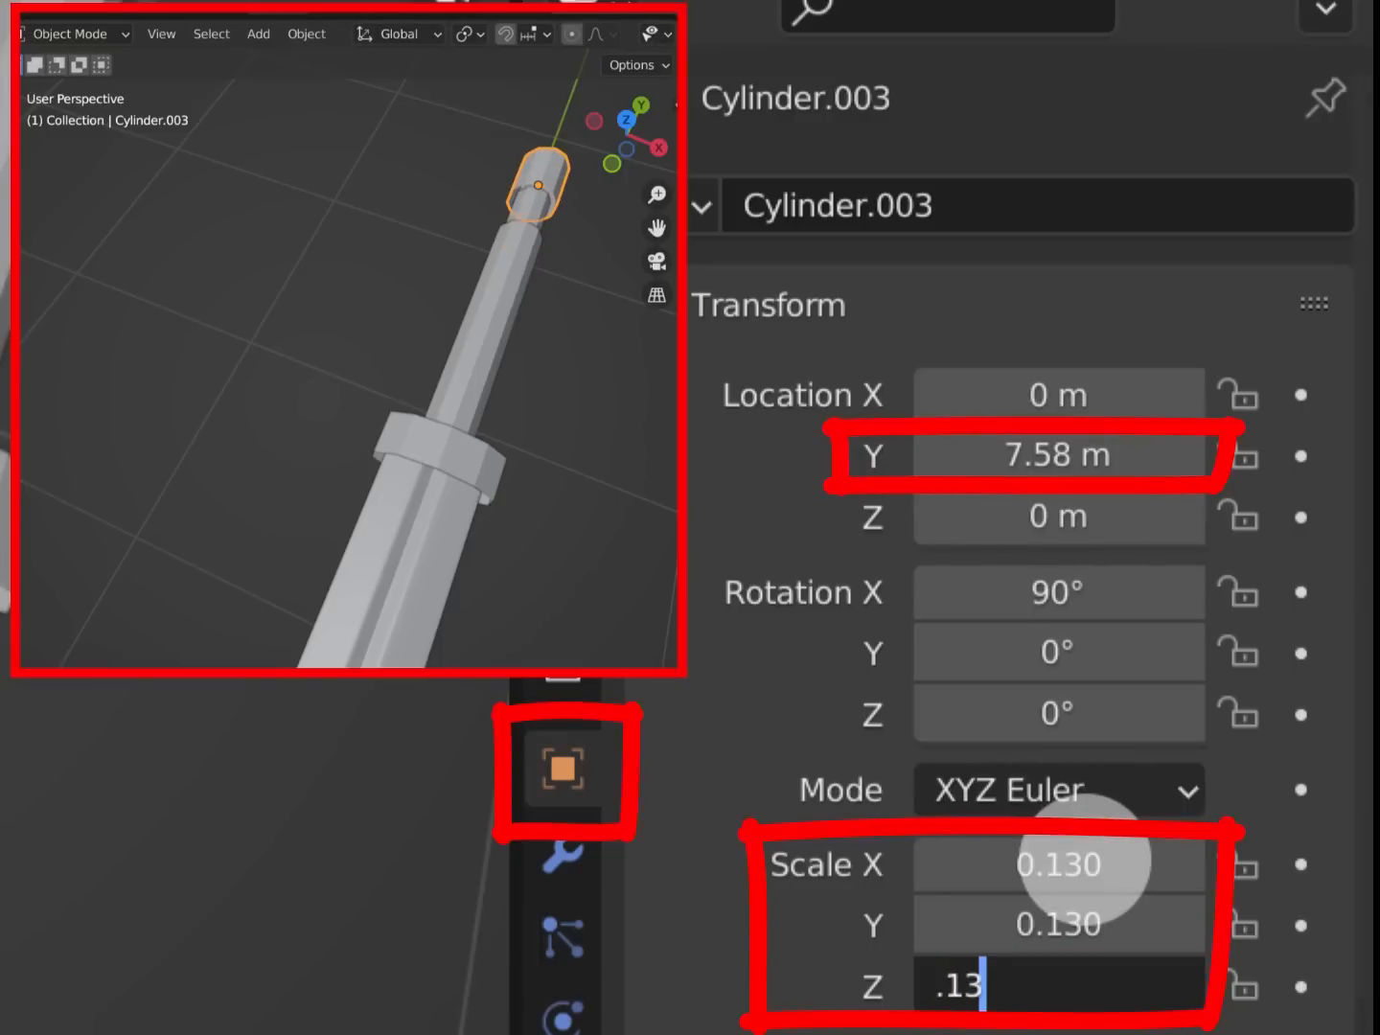
pyautogui.press('Tab')
pyautogui.click(816, 713)
# Set the pommel cylinder's X rotation to 0°
pyautogui.click(1032, 602)
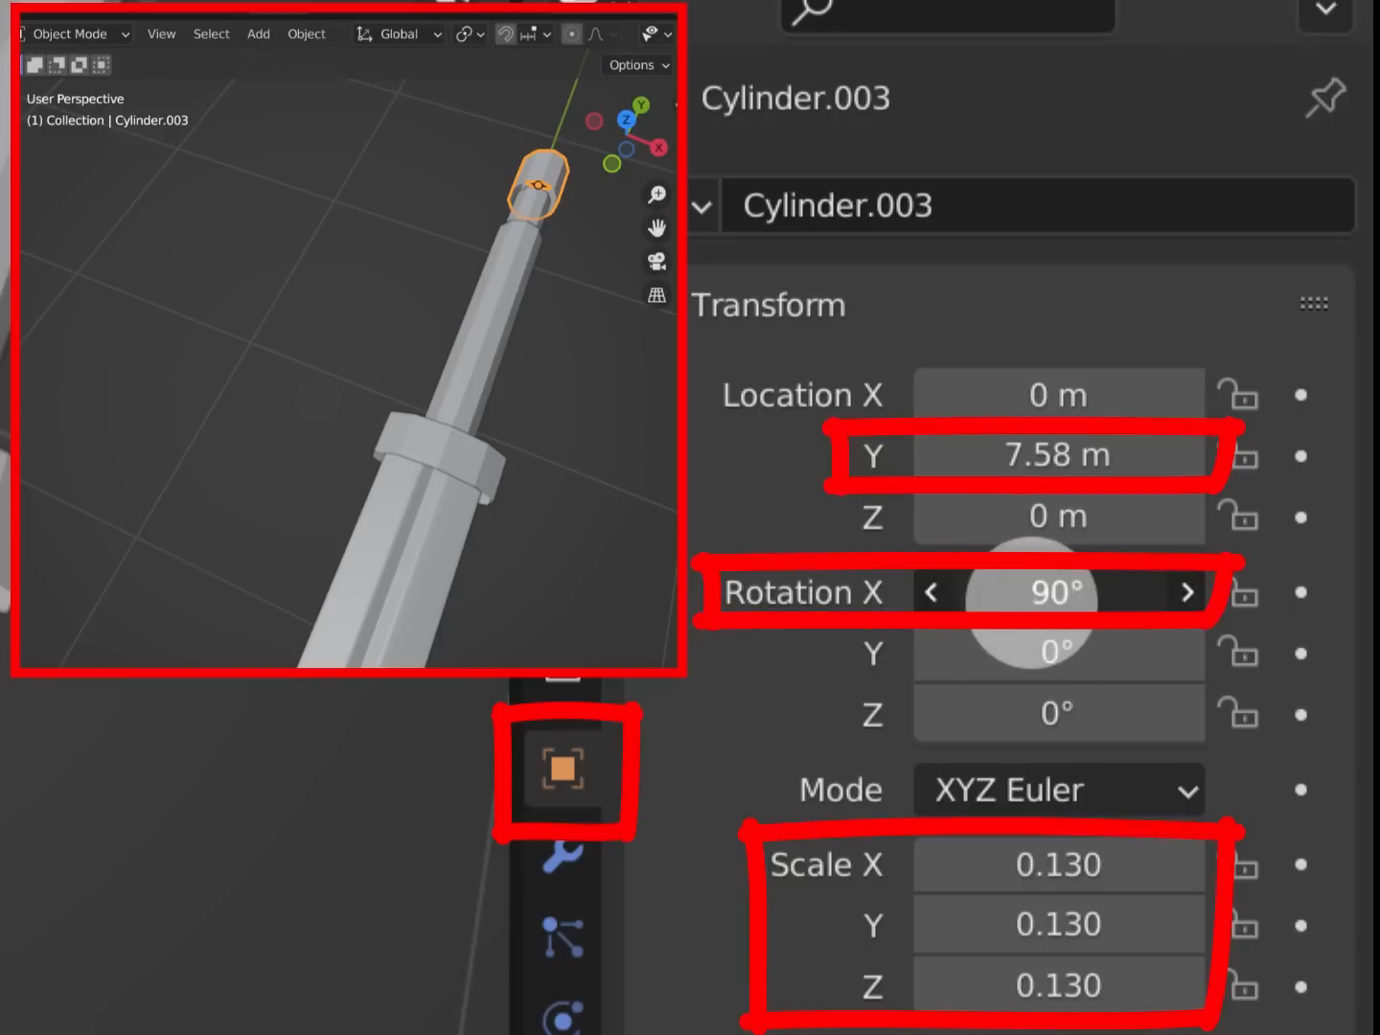
pyautogui.write('0')
pyautogui.press('Return')
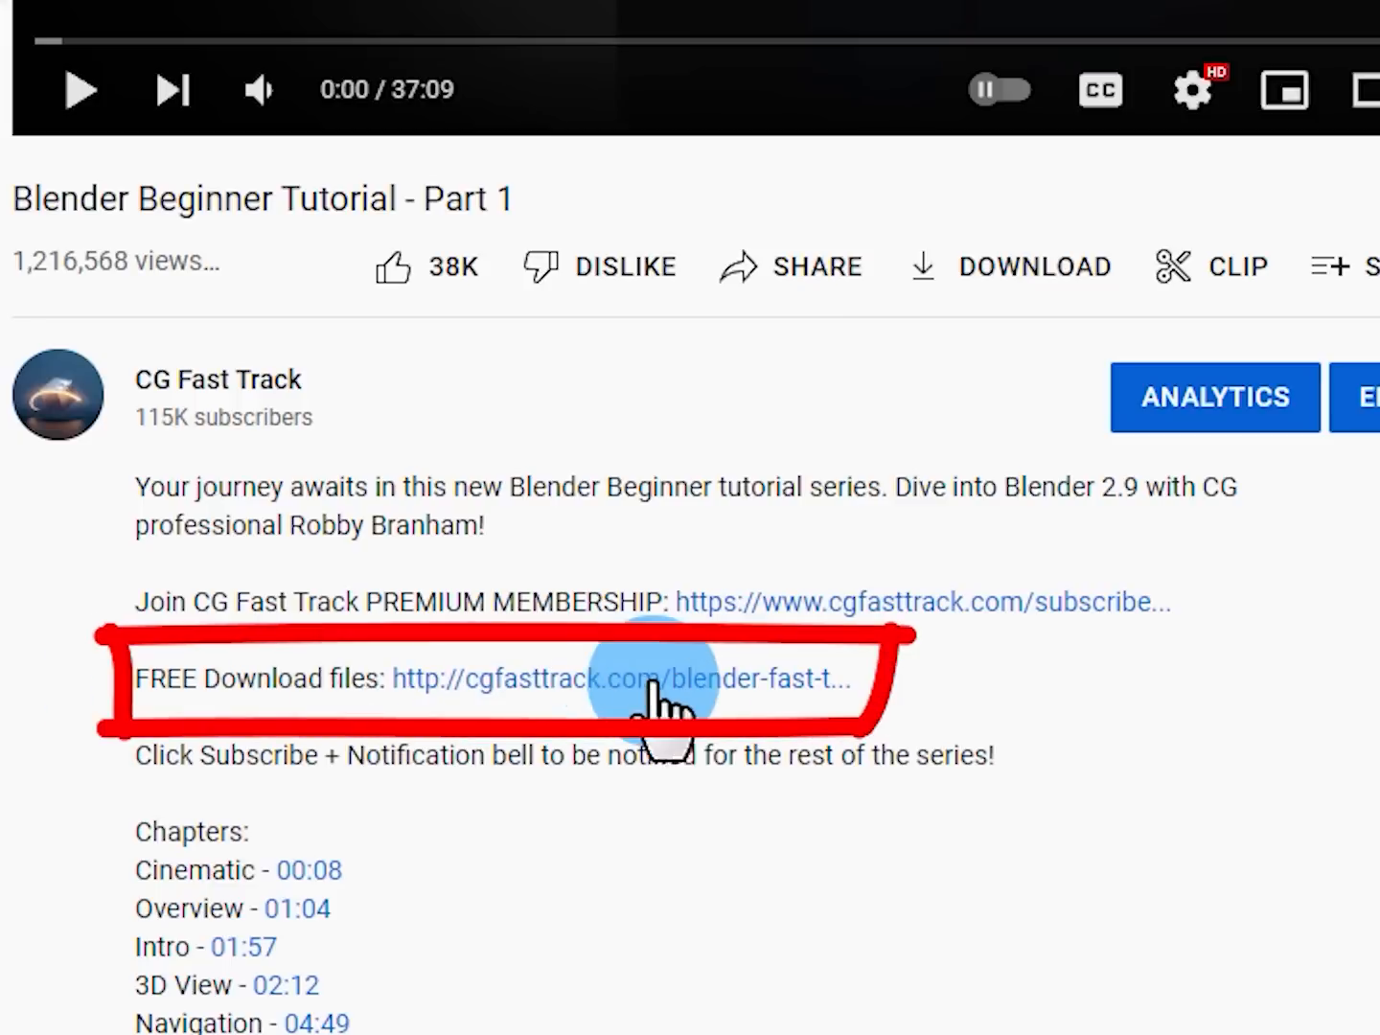
# Switch to the Blender Beginner Tutorial - Part 1 page on YouTube and open its free download files link
pyautogui.click(652, 682)
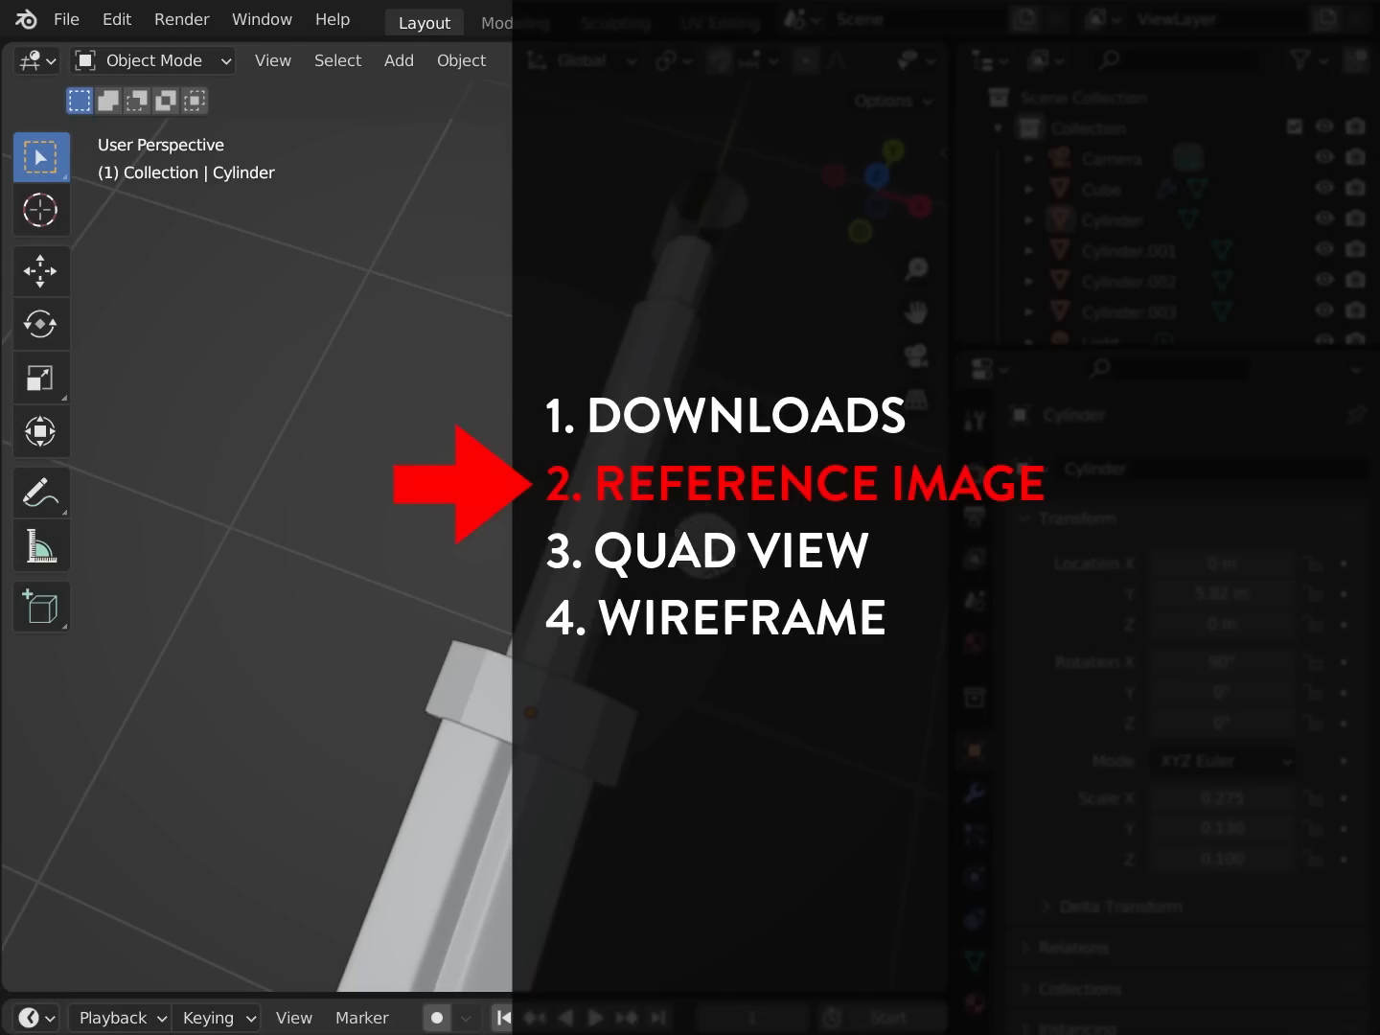
# In Blender, append the SwordReference collection from swordReference.blend in the downloads folder
pyautogui.click(64, 21)
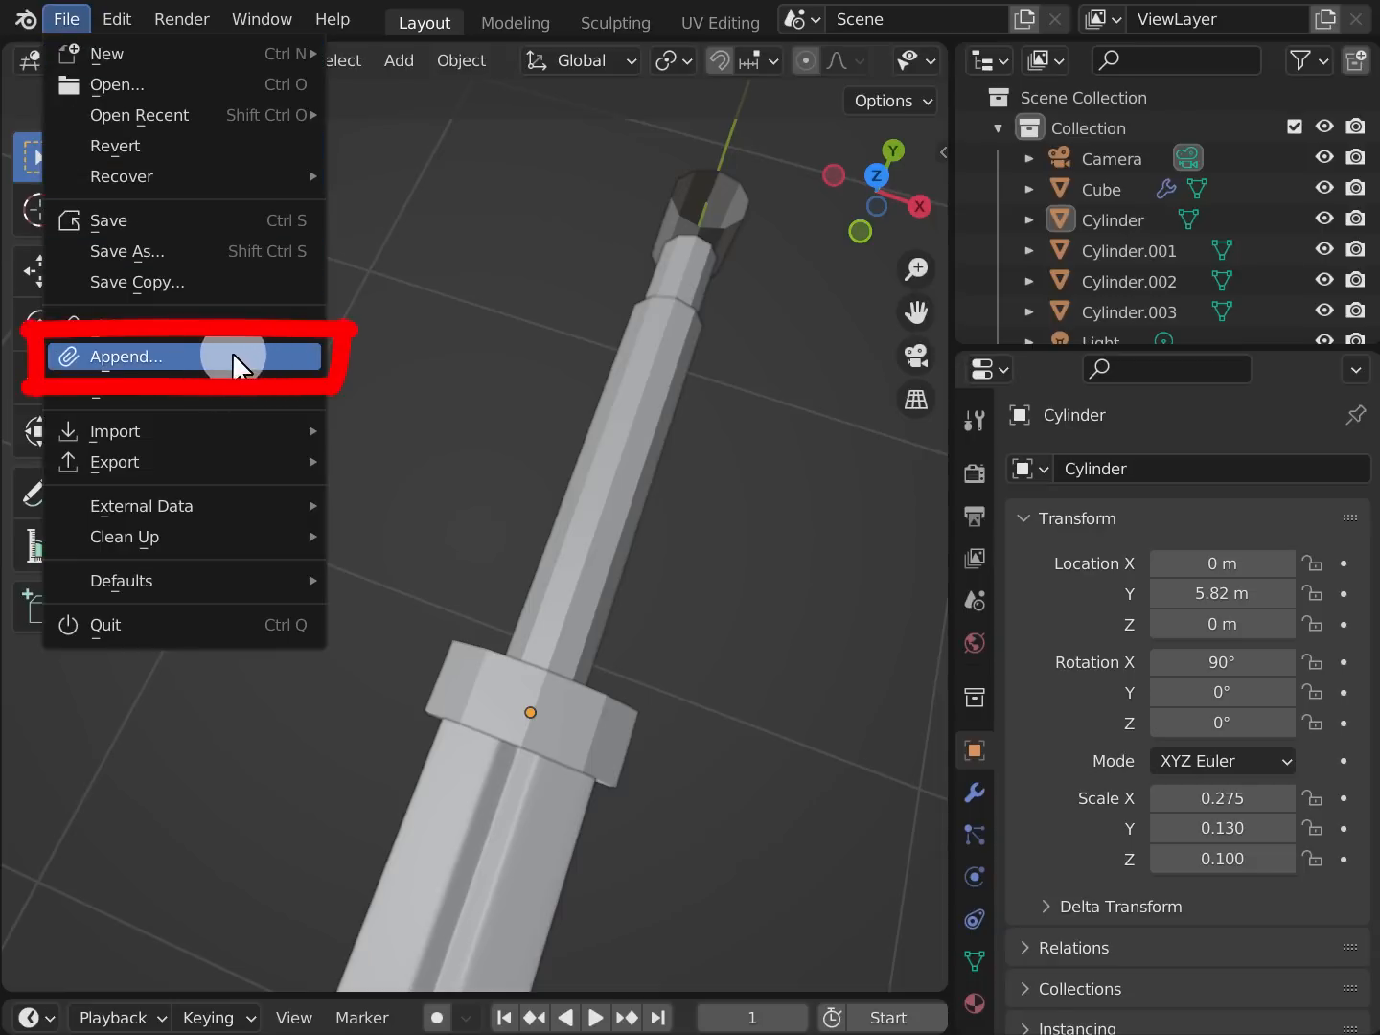
pyautogui.click(265, 364)
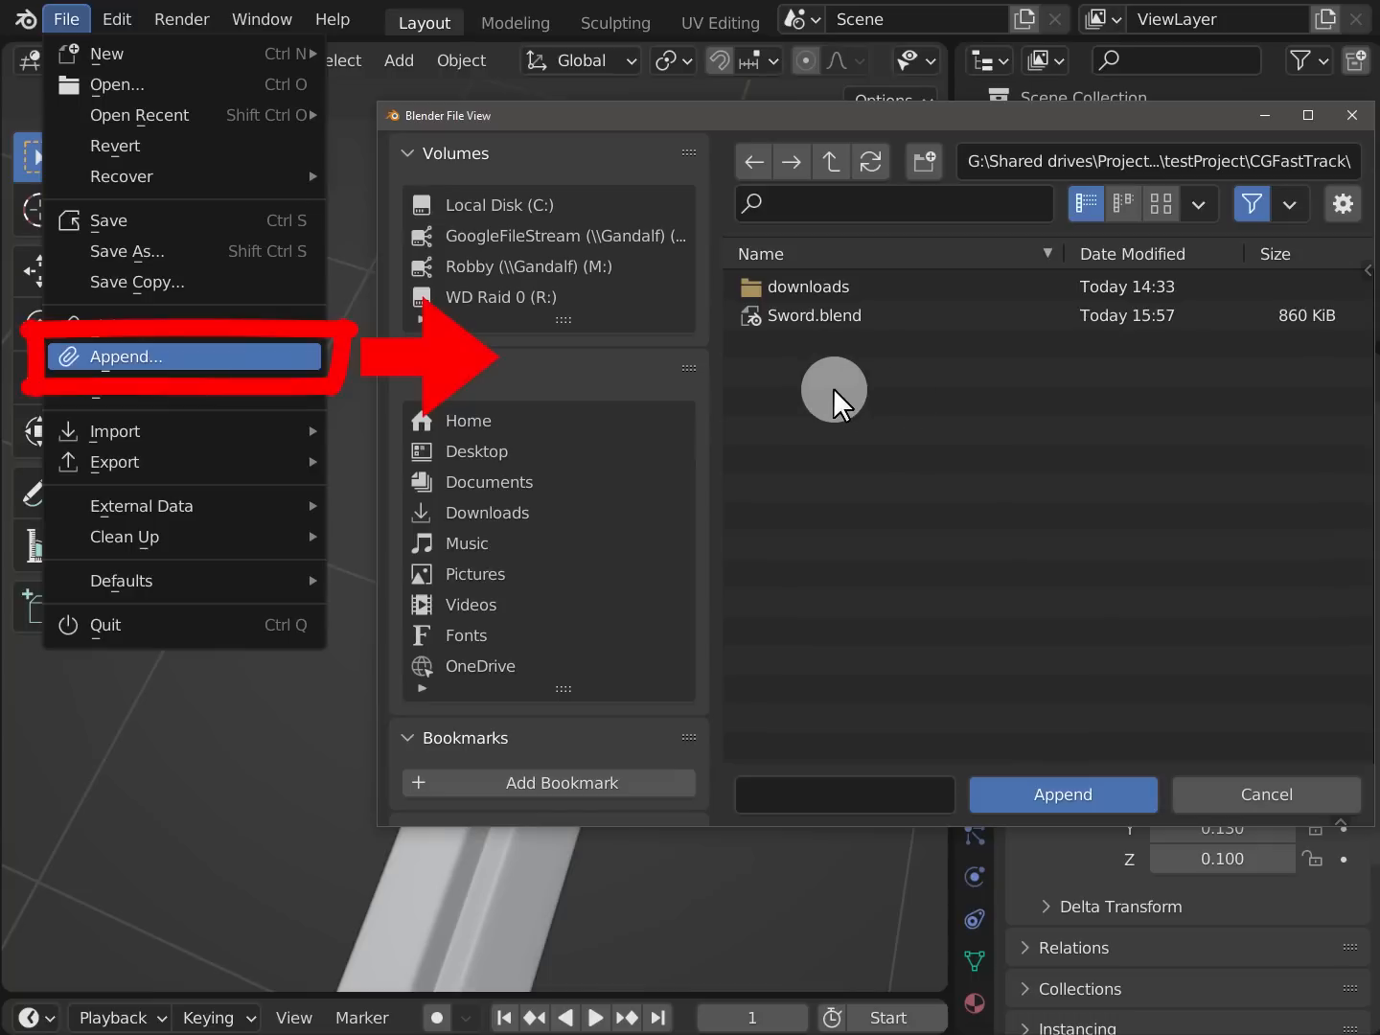
pyautogui.click(849, 291)
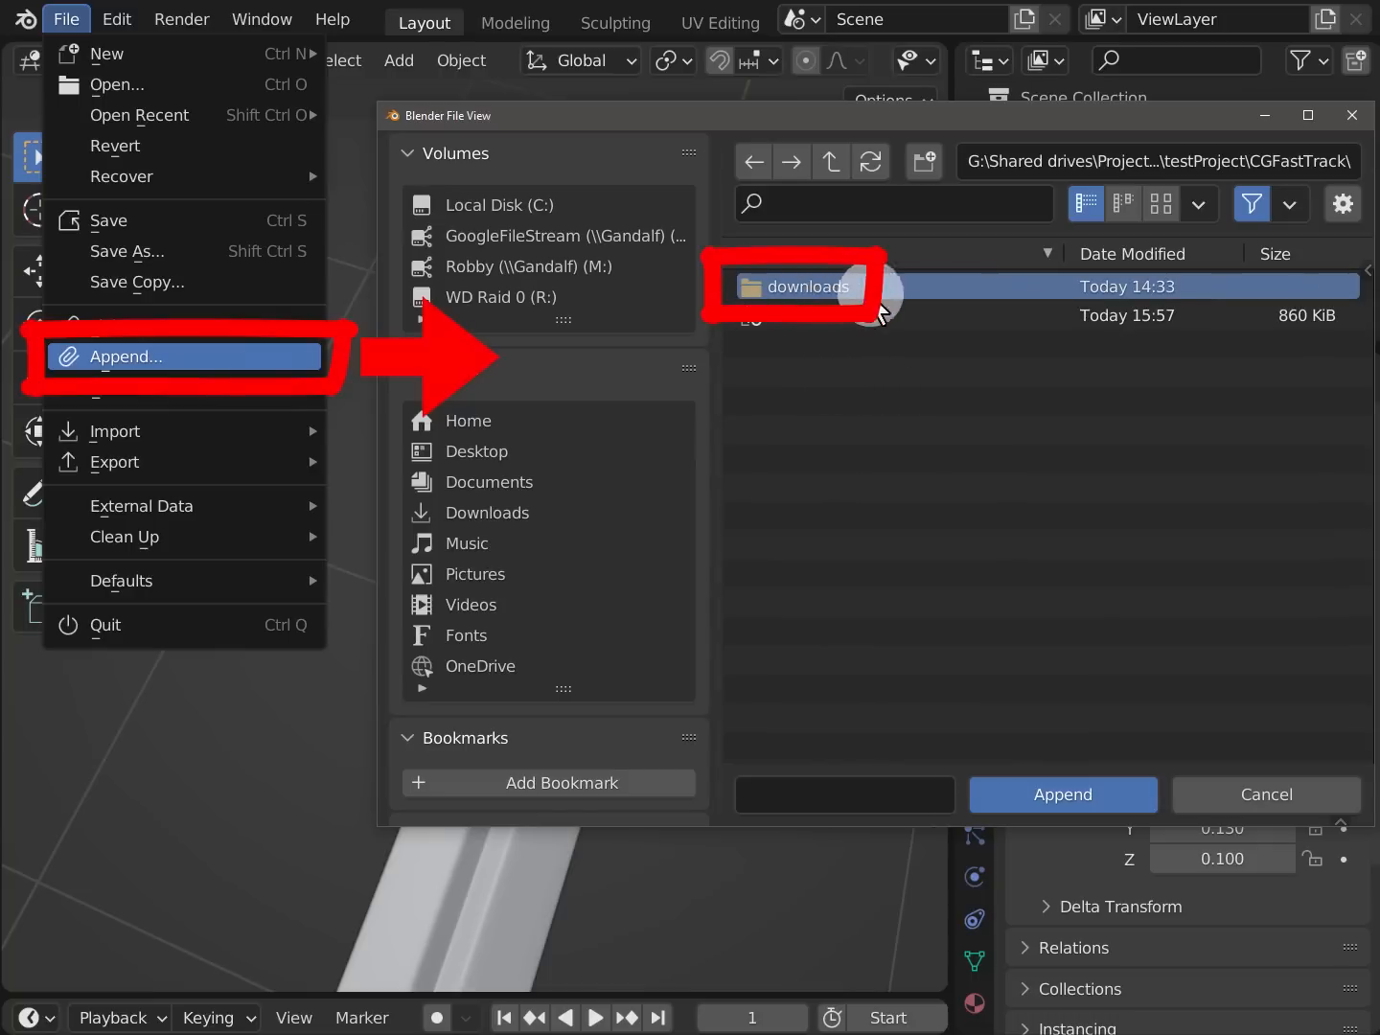
pyautogui.doubleClick(853, 289)
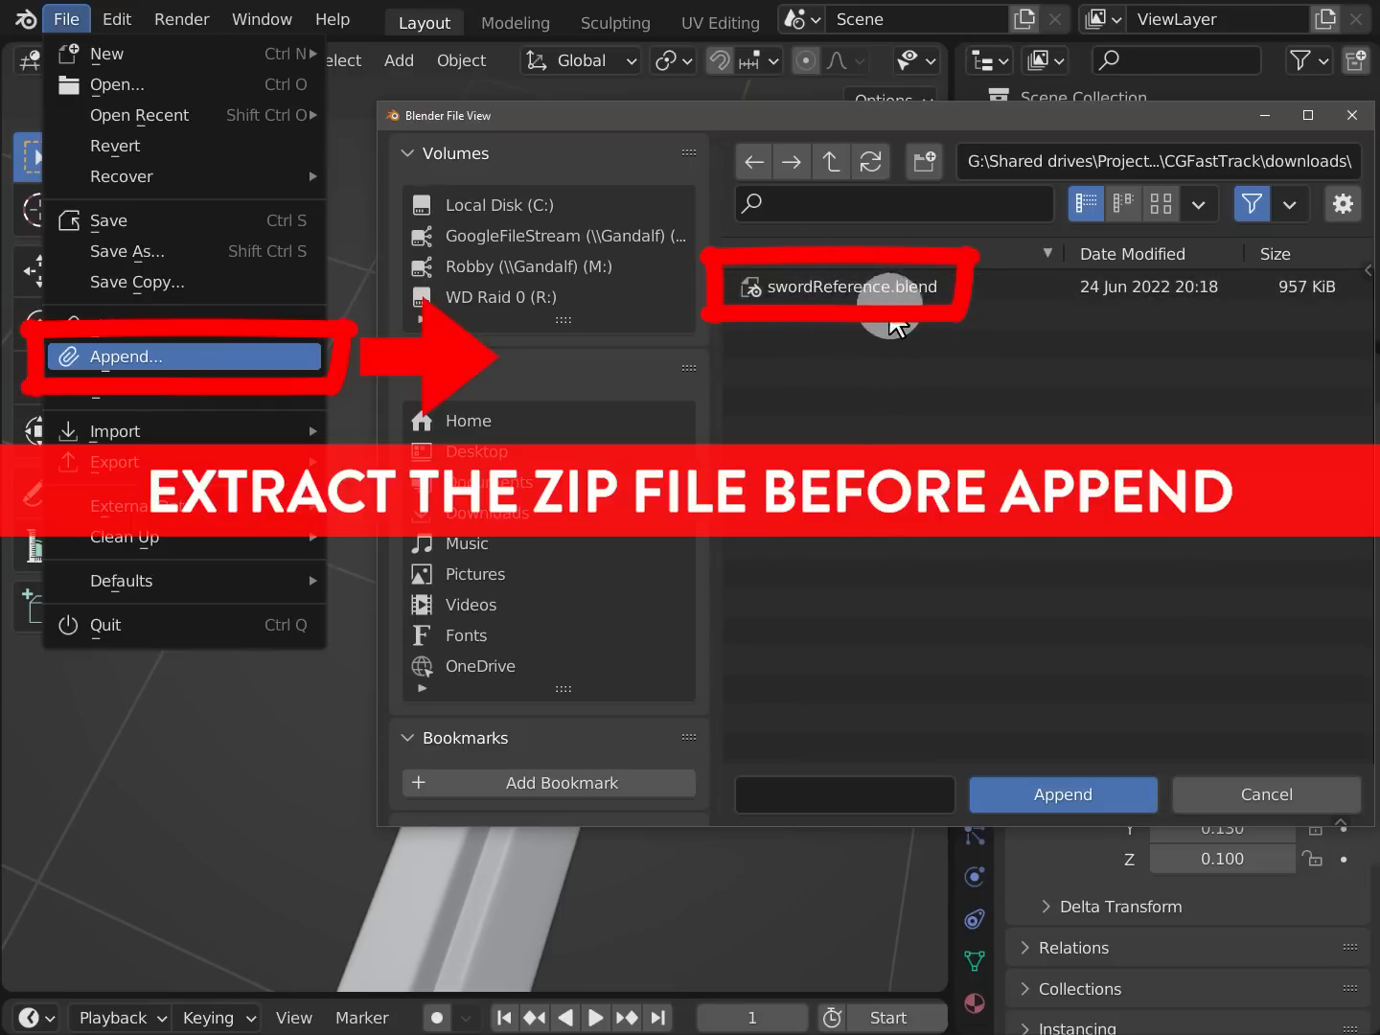
pyautogui.click(868, 291)
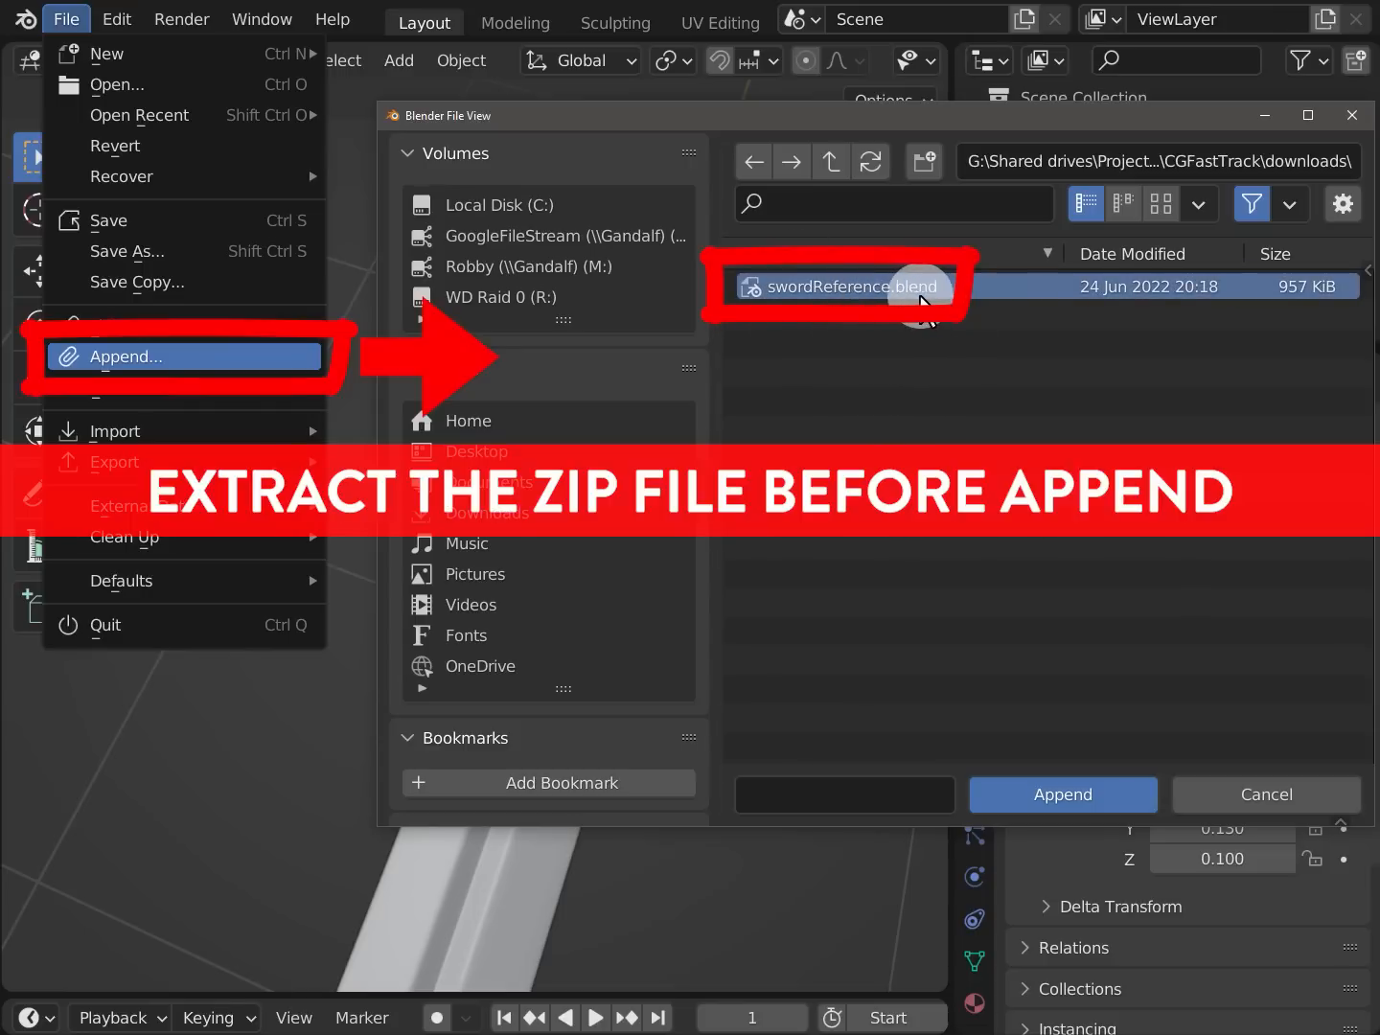
pyautogui.doubleClick(872, 289)
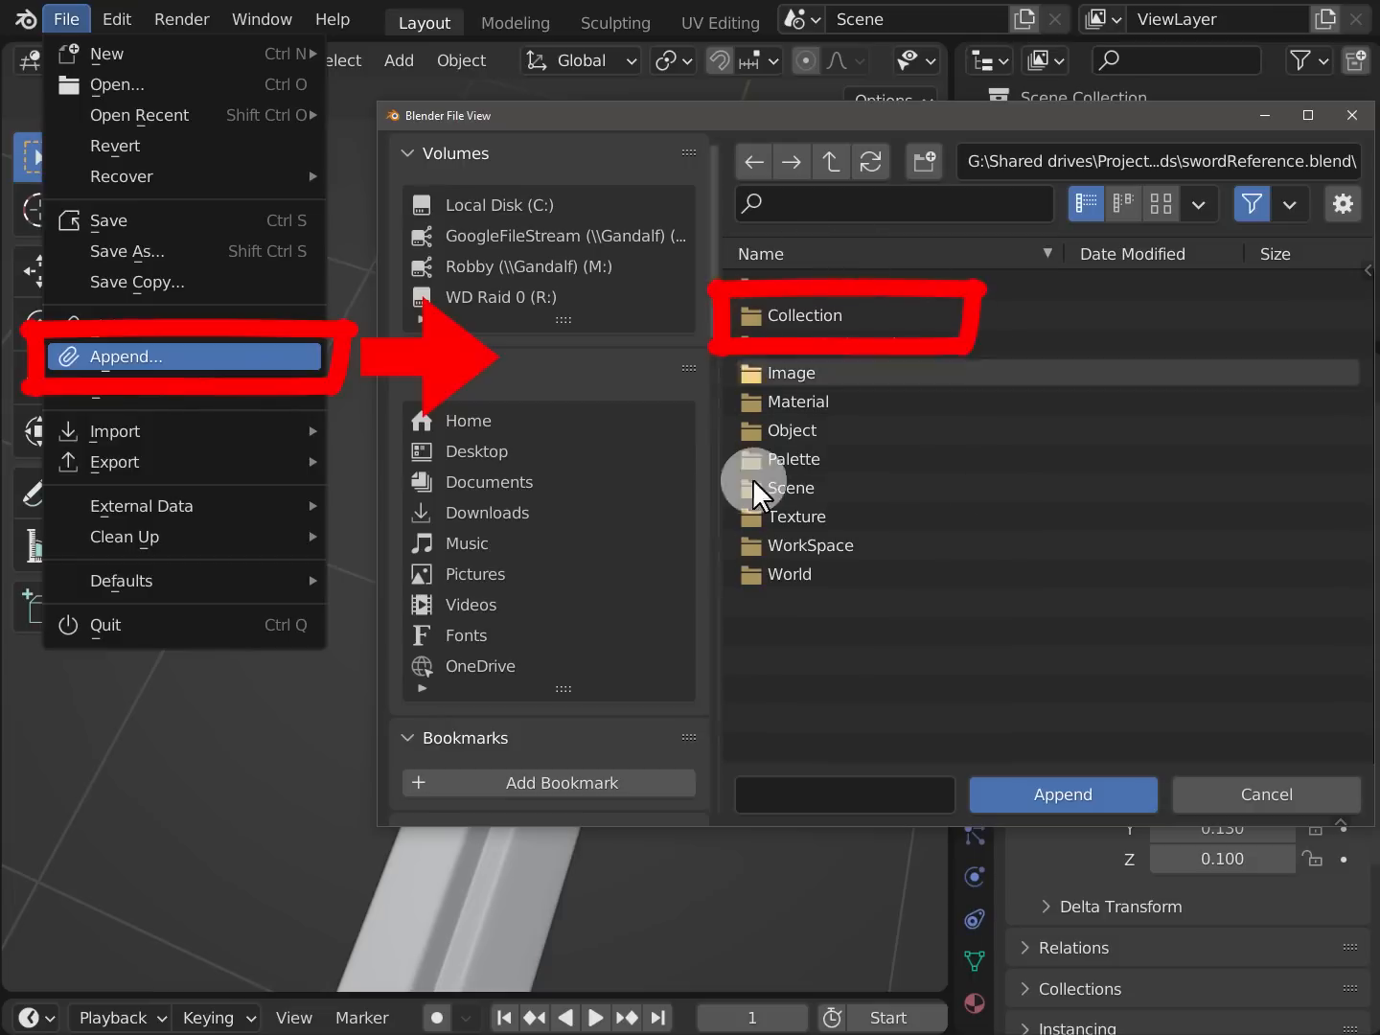
pyautogui.doubleClick(865, 322)
pyautogui.click(853, 297)
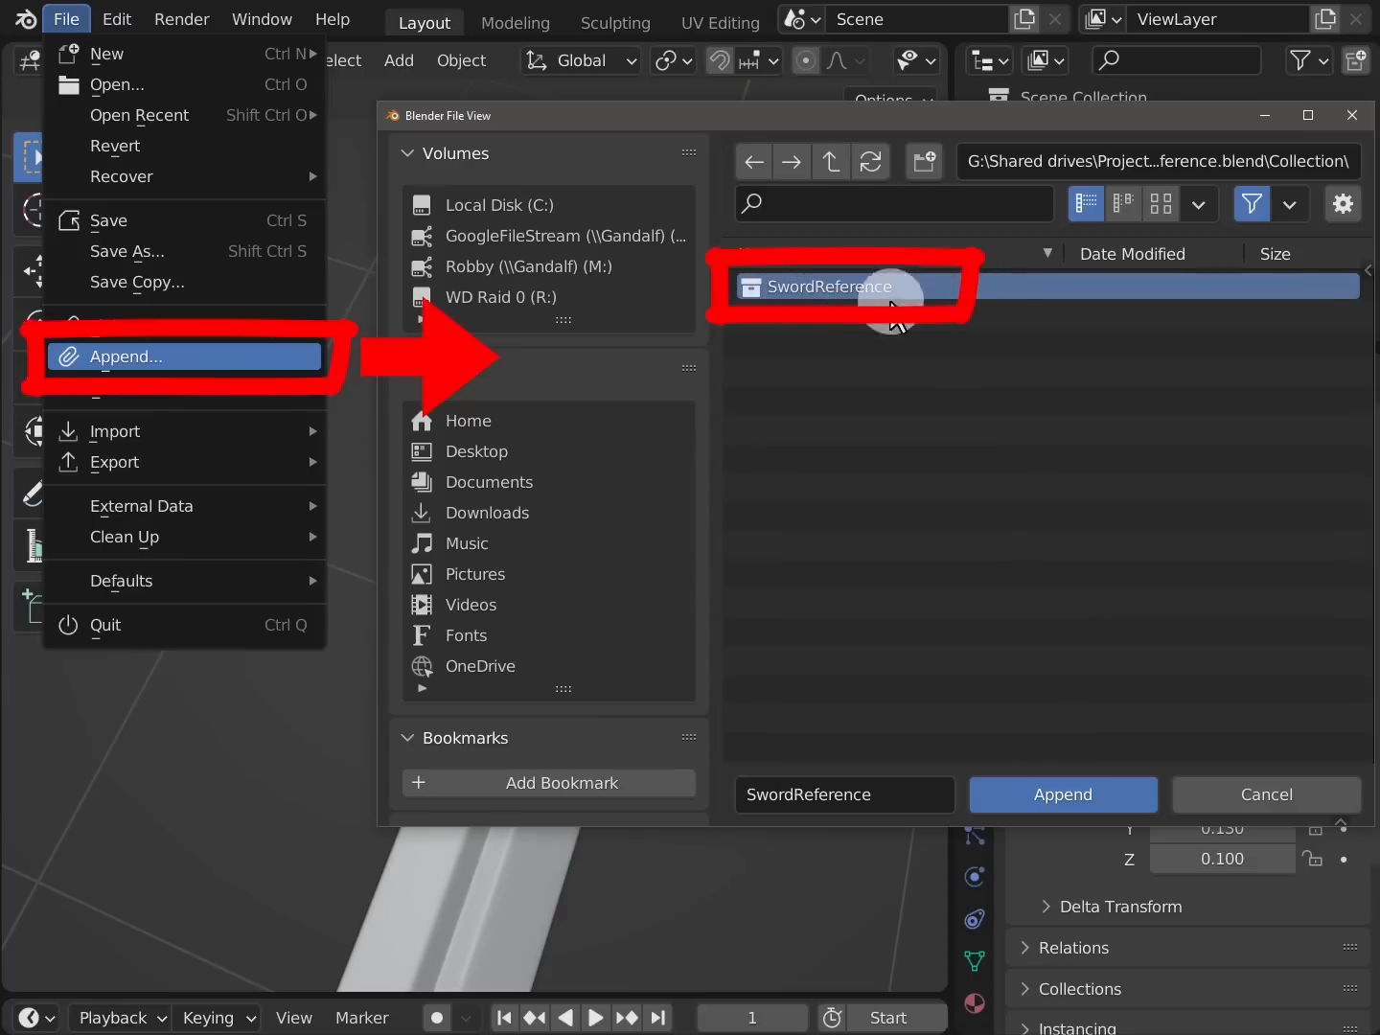
pyautogui.click(1081, 799)
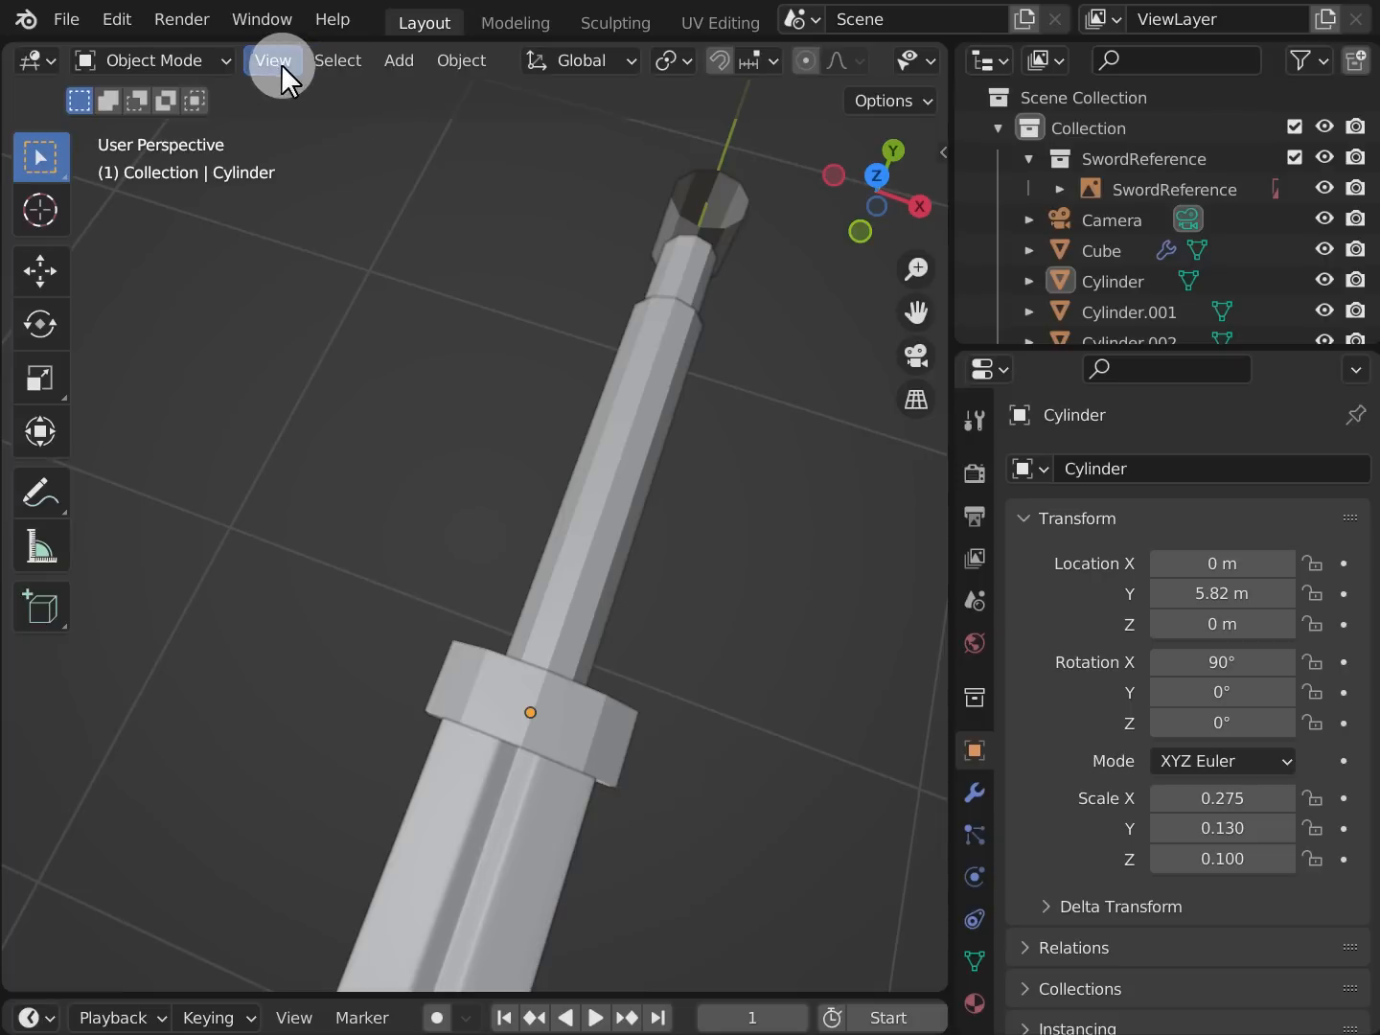
# Split the 3D viewport into quad view and centre the guard in the top orthographic view
pyautogui.click(275, 62)
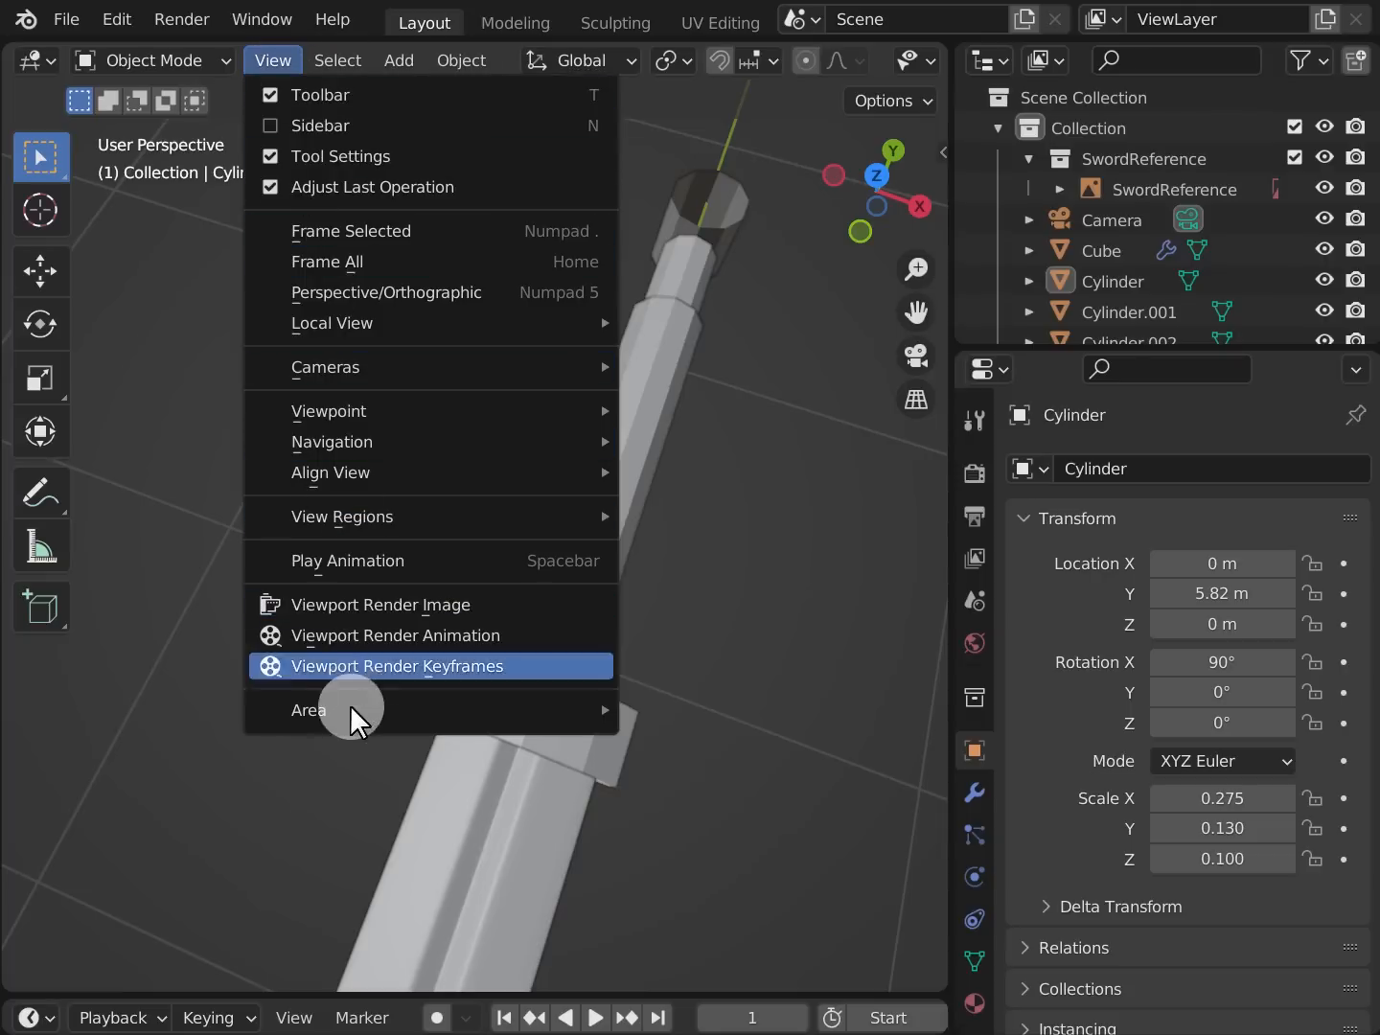
pyautogui.moveTo(523, 713)
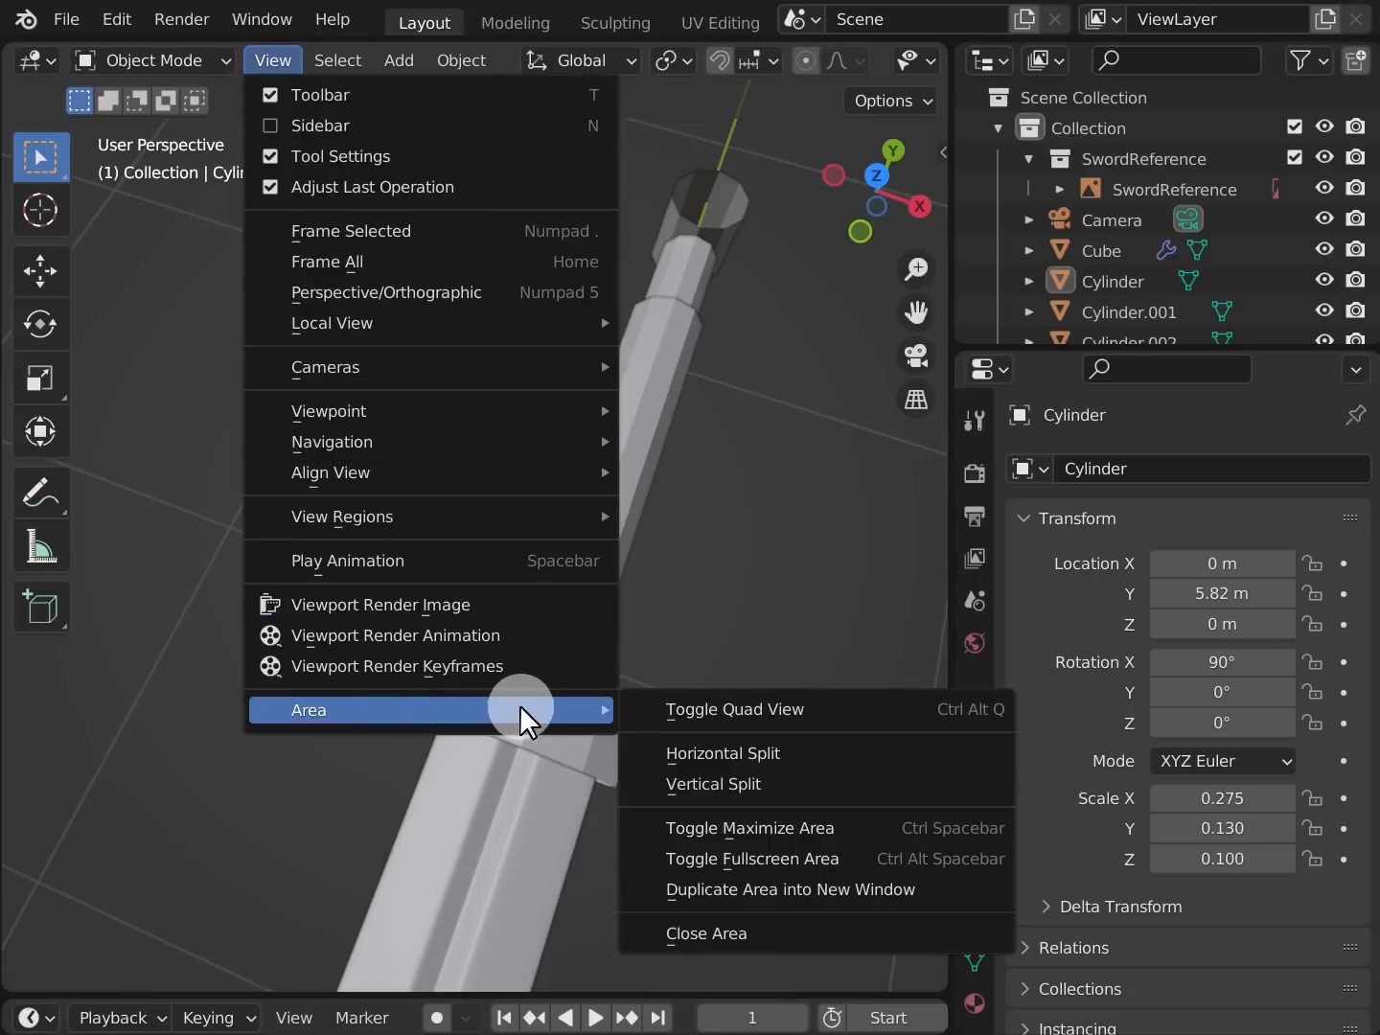
pyautogui.click(897, 710)
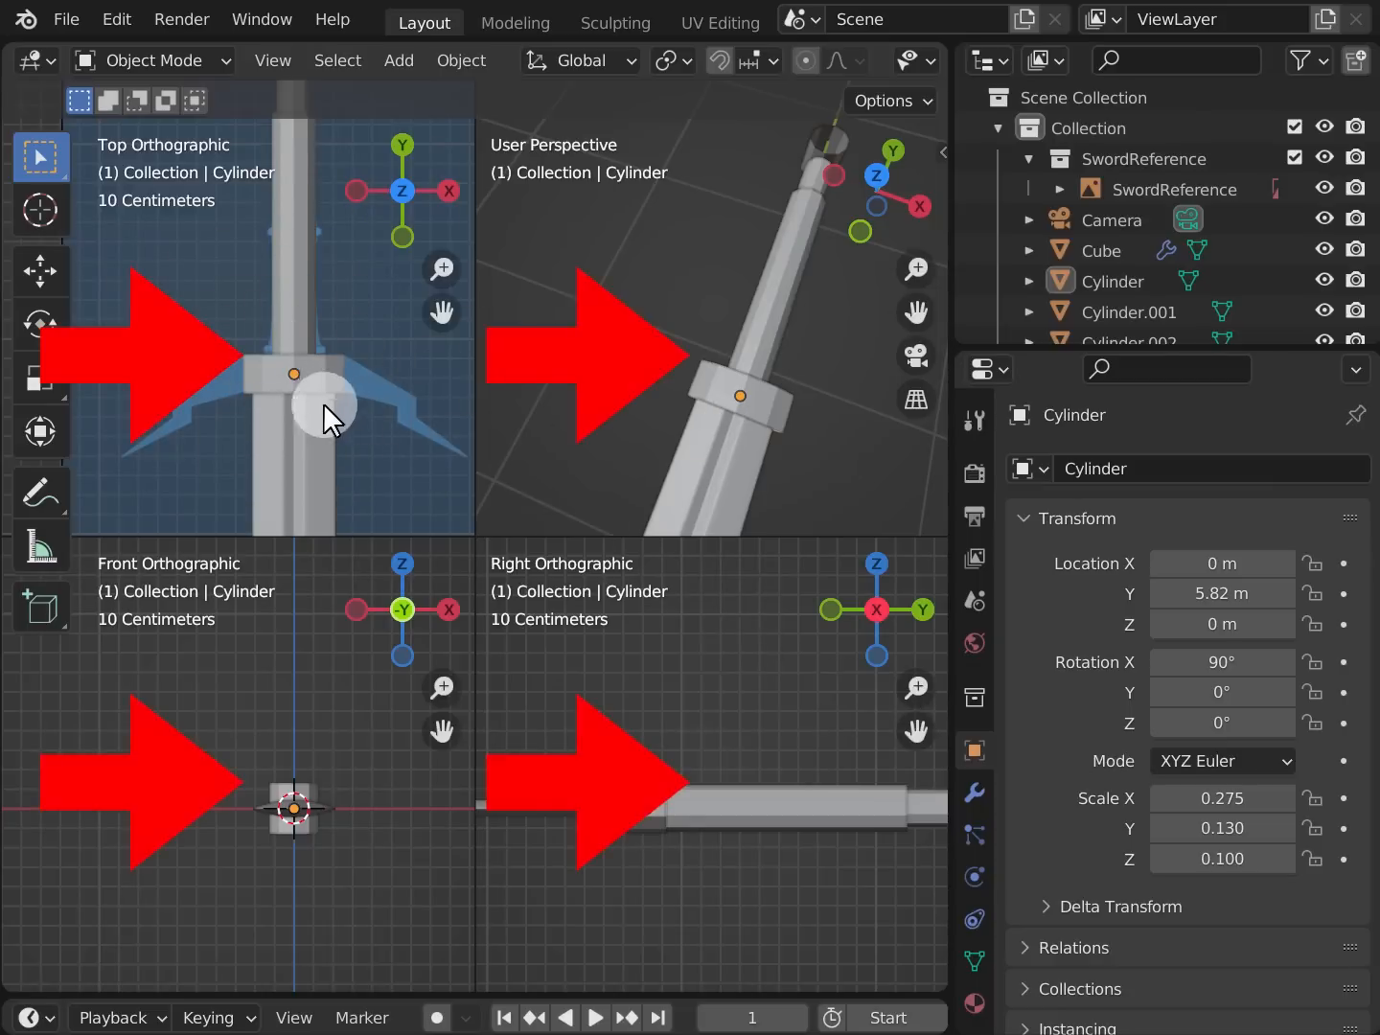
pyautogui.keyDown('shift'); pyautogui.moveTo(366, 391); pyautogui.dragTo(350, 385, button='middle'); pyautogui.keyUp('shift')
pyautogui.press('F9')
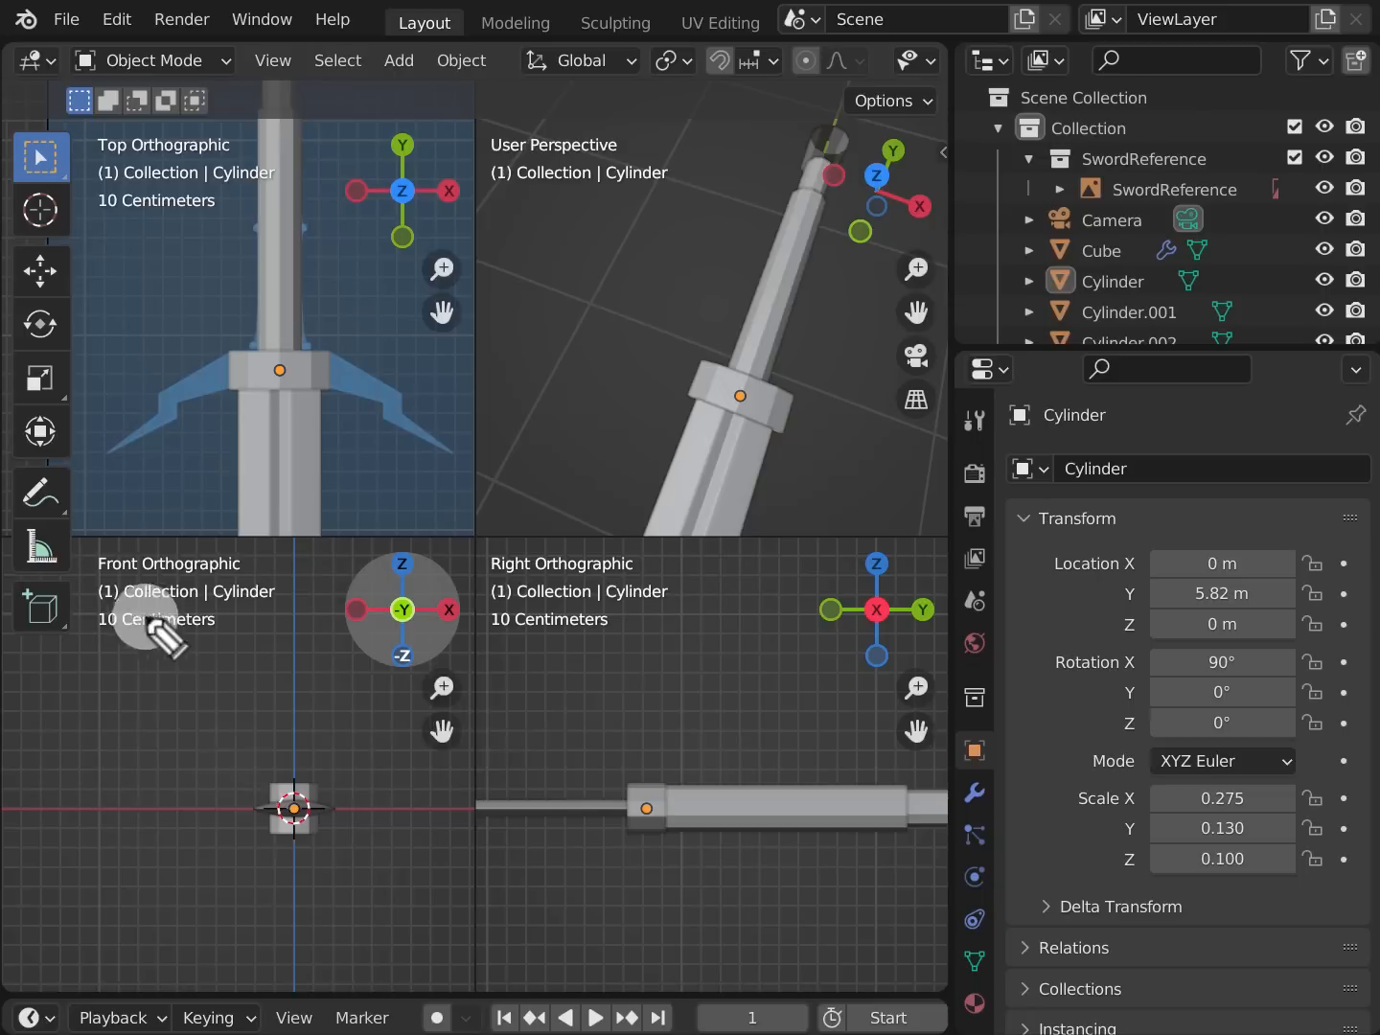
pyautogui.moveTo(143, 614); pyautogui.dragTo(359, 909)
pyautogui.moveTo(337, 600); pyautogui.dragTo(191, 961)
pyautogui.moveTo(526, 637); pyautogui.dragTo(910, 911)
pyautogui.moveTo(857, 629); pyautogui.dragTo(658, 995)
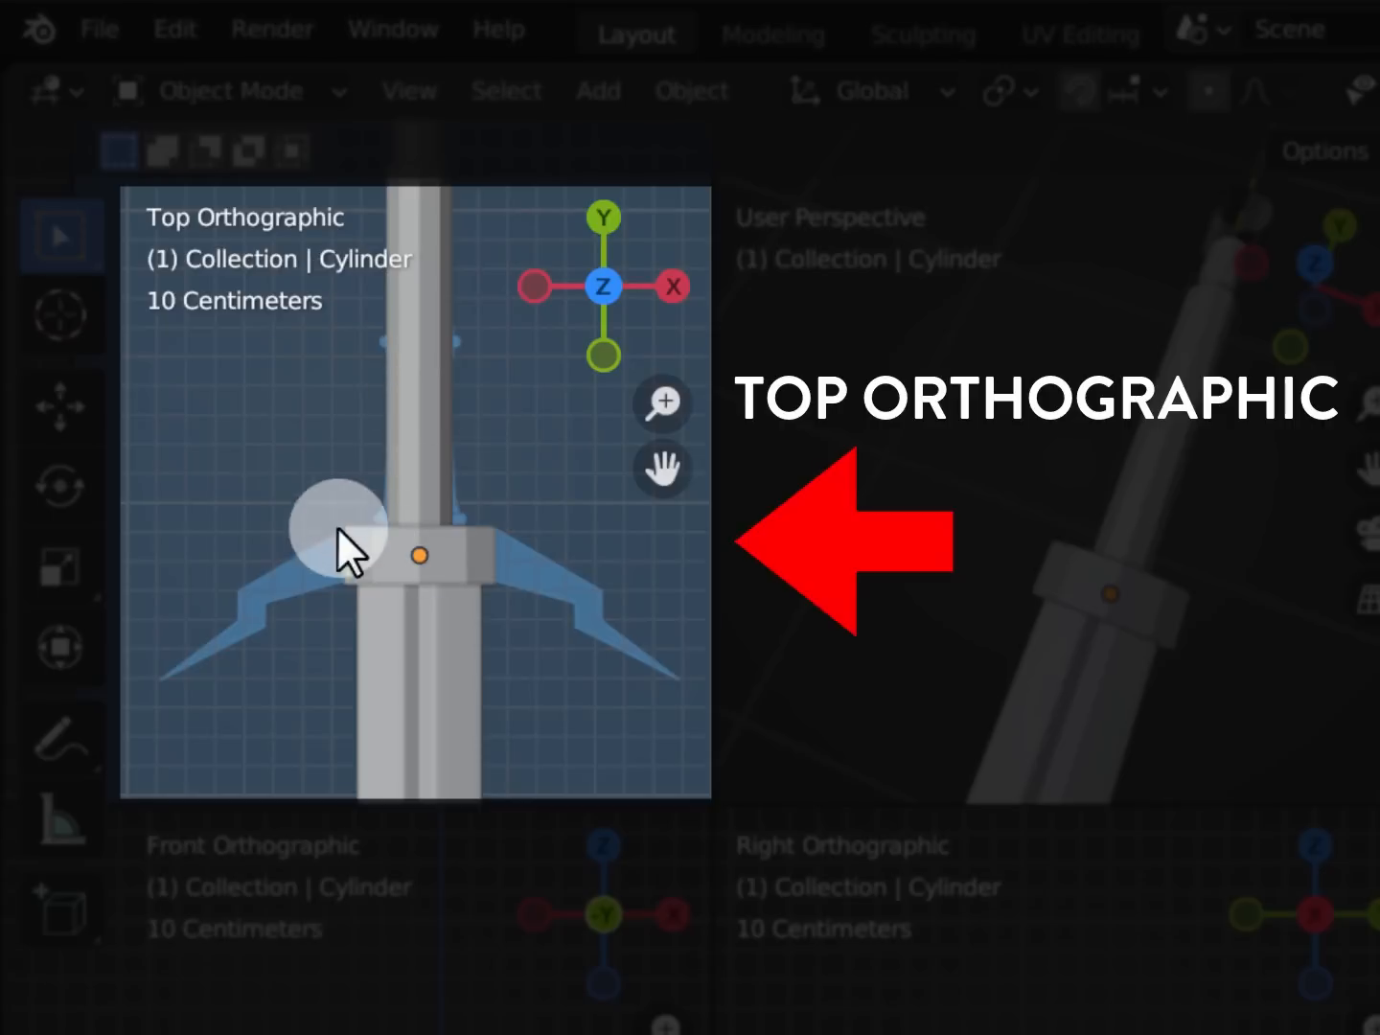
# Examine the guard against the sword reference image in the top orthographic view and inspect it from the perspective view
pyautogui.keyDown('shift'); pyautogui.moveTo(434, 484); pyautogui.dragTo(336, 470, button='middle'); pyautogui.keyUp('shift')
pyautogui.scroll(-3, 369, 491)
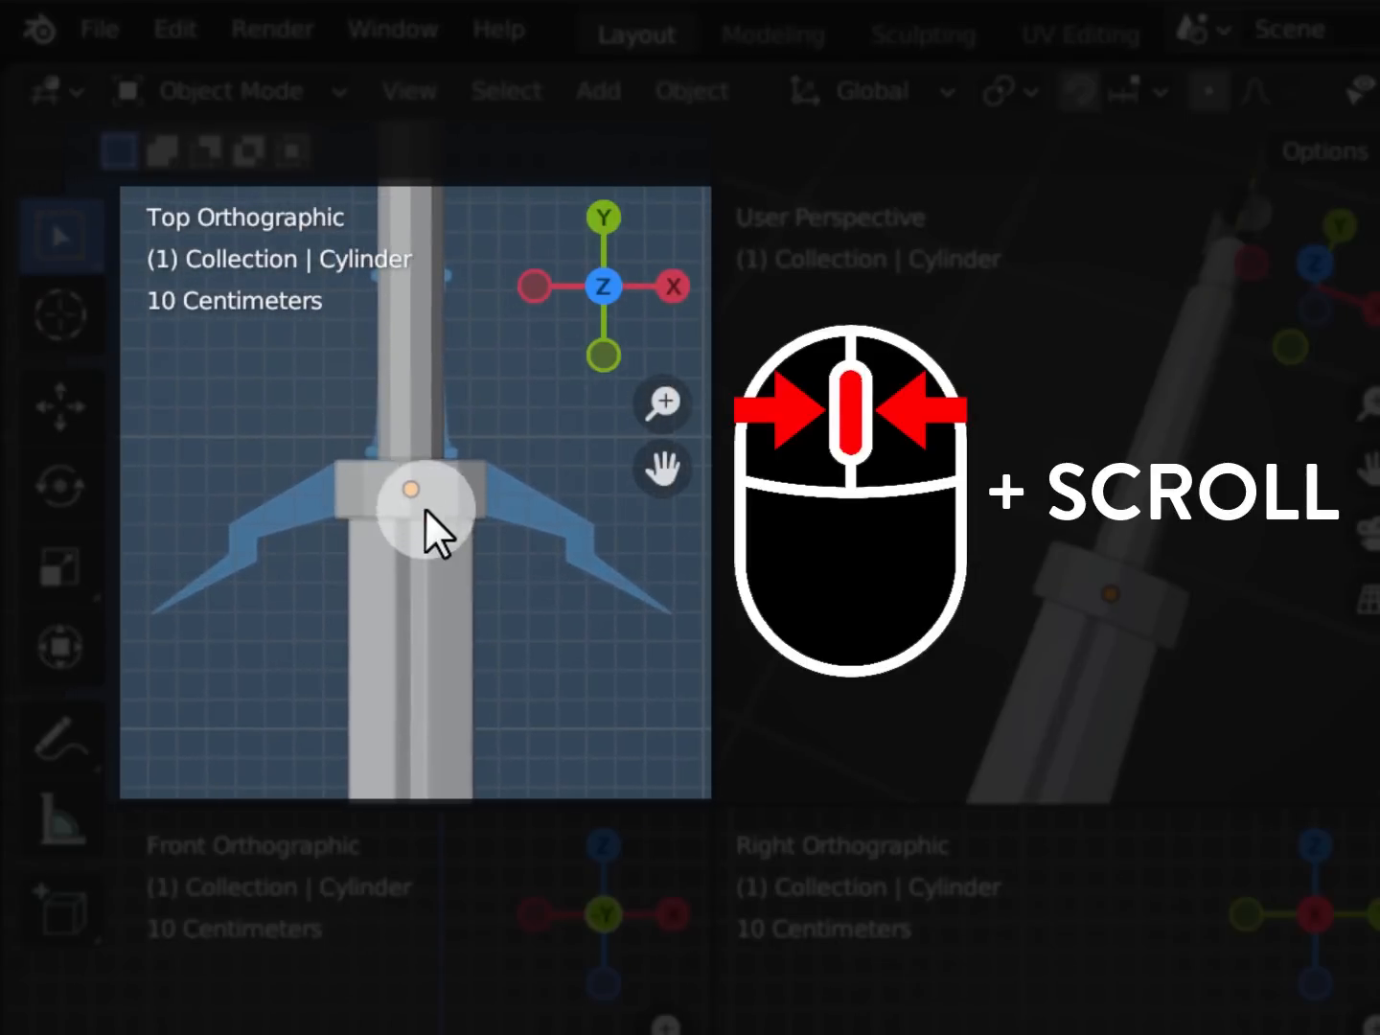
pyautogui.scroll(-2, 416, 494)
pyautogui.scroll(-2, 393, 486)
pyautogui.scroll(3, 386, 486)
pyautogui.scroll(-1, 387, 487)
pyautogui.scroll(1, 389, 487)
pyautogui.scroll(-1, 388, 487)
pyautogui.scroll(1, 389, 486)
pyautogui.scroll(1, 390, 486)
pyautogui.moveTo(391, 485)
pyautogui.keyDown('shift'); pyautogui.mouseDown(button='middle')
pyautogui.moveTo(366, 518)
pyautogui.moveTo(366, 498)
pyautogui.mouseUp(button='middle'); pyautogui.keyUp('shift')
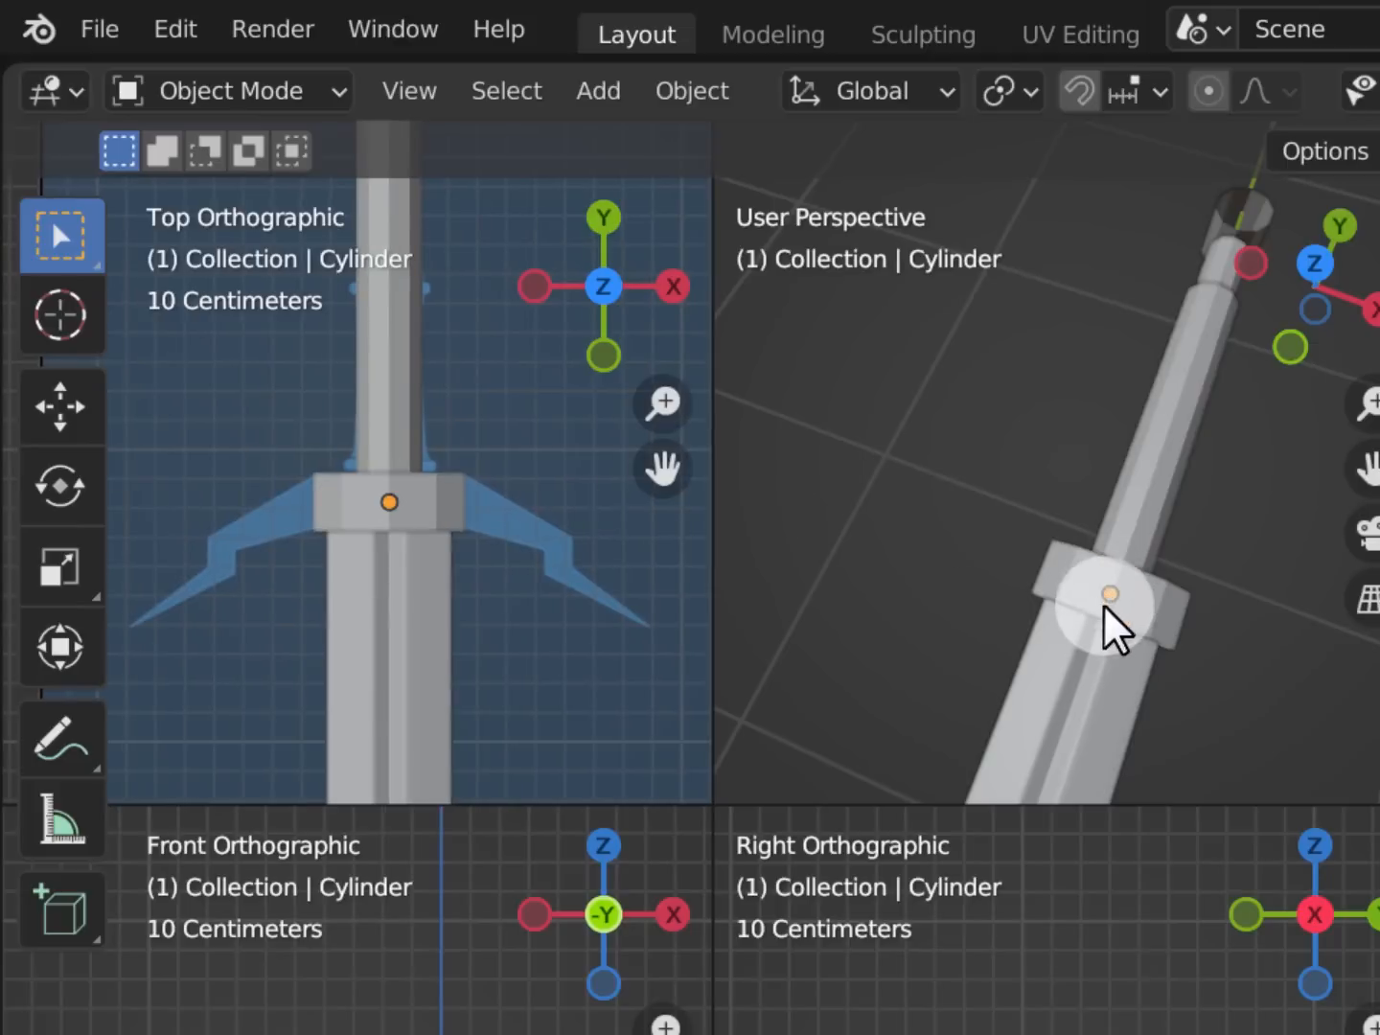
pyautogui.moveTo(1106, 625); pyautogui.dragTo(1099, 557, button='middle')
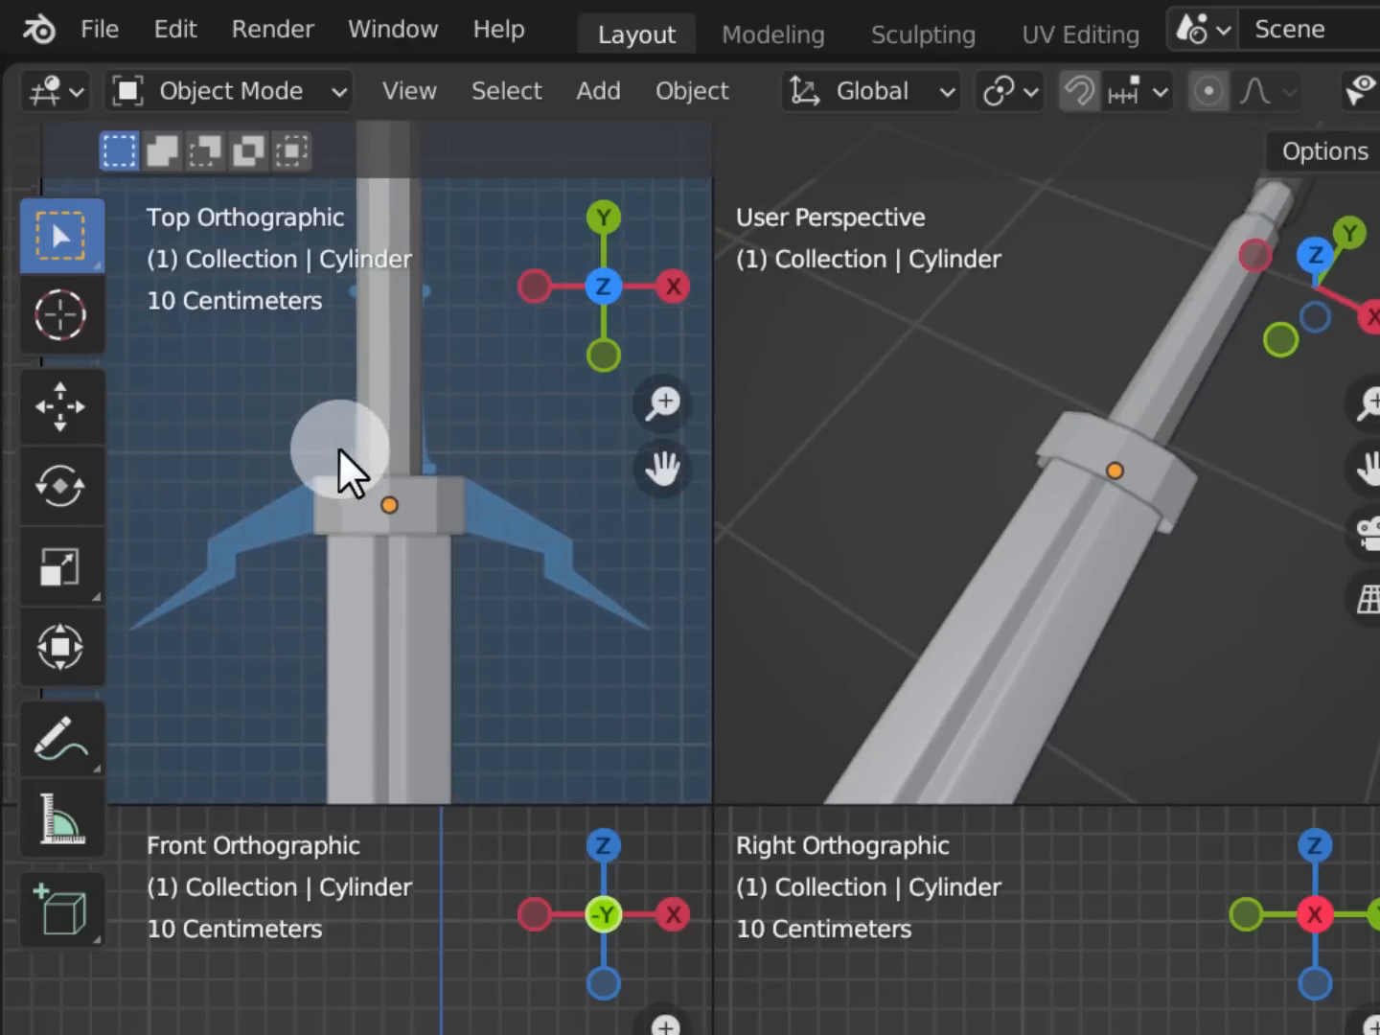
pyautogui.keyDown('shift'); pyautogui.moveTo(342, 456); pyautogui.dragTo(350, 448, button='middle'); pyautogui.keyUp('shift')
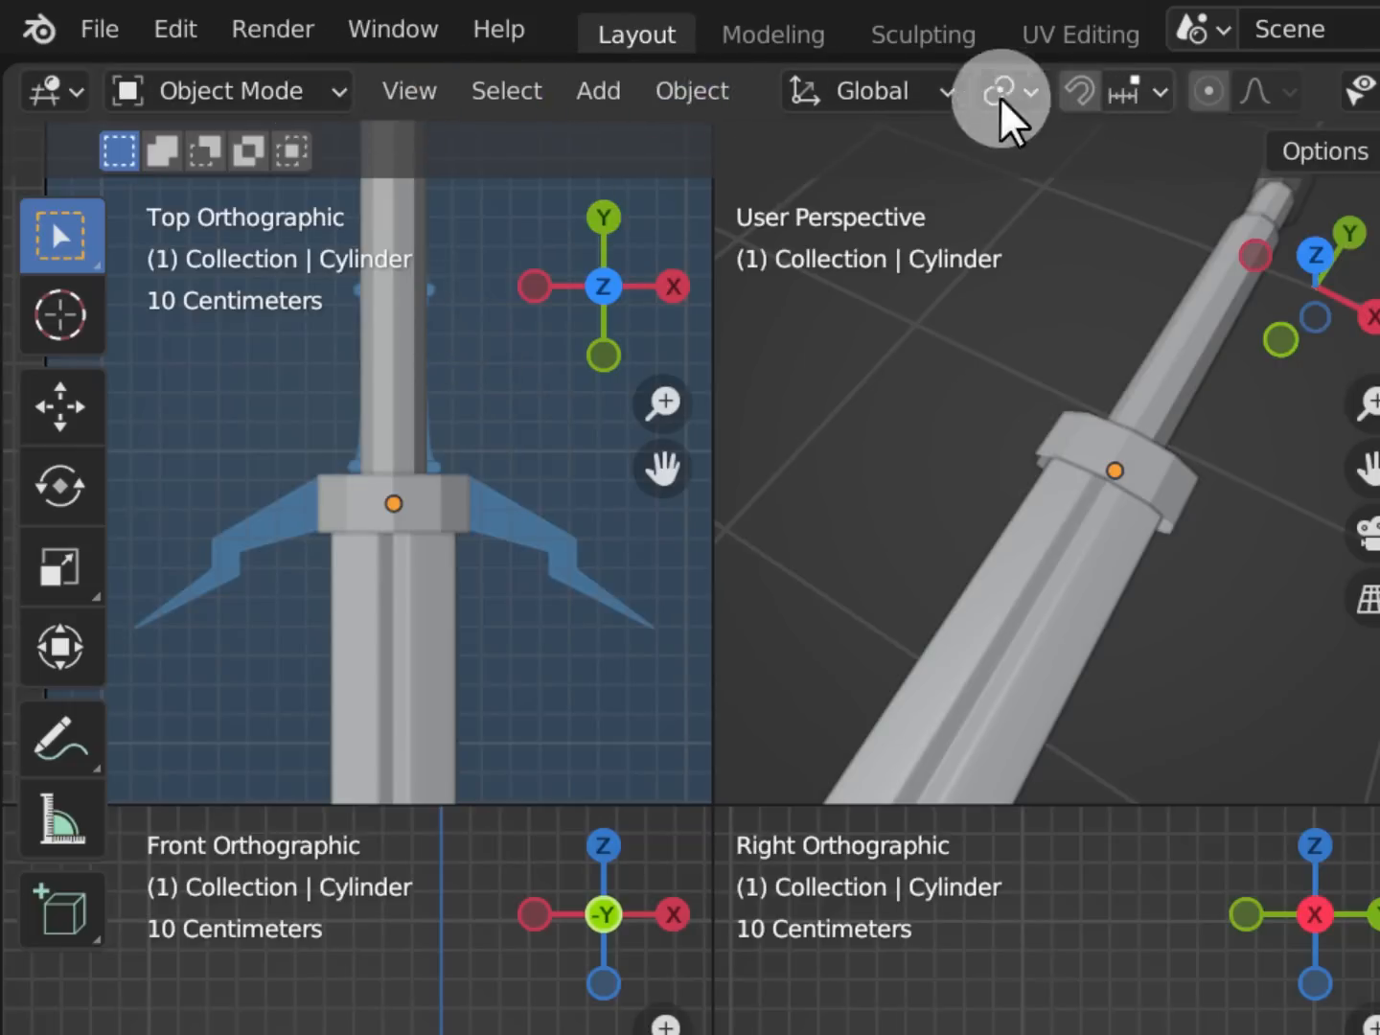
# Look over the viewport shading modes, the available workspaces, the guard's object properties and the scene's object list
pyautogui.scroll(-8, 1112, 104)
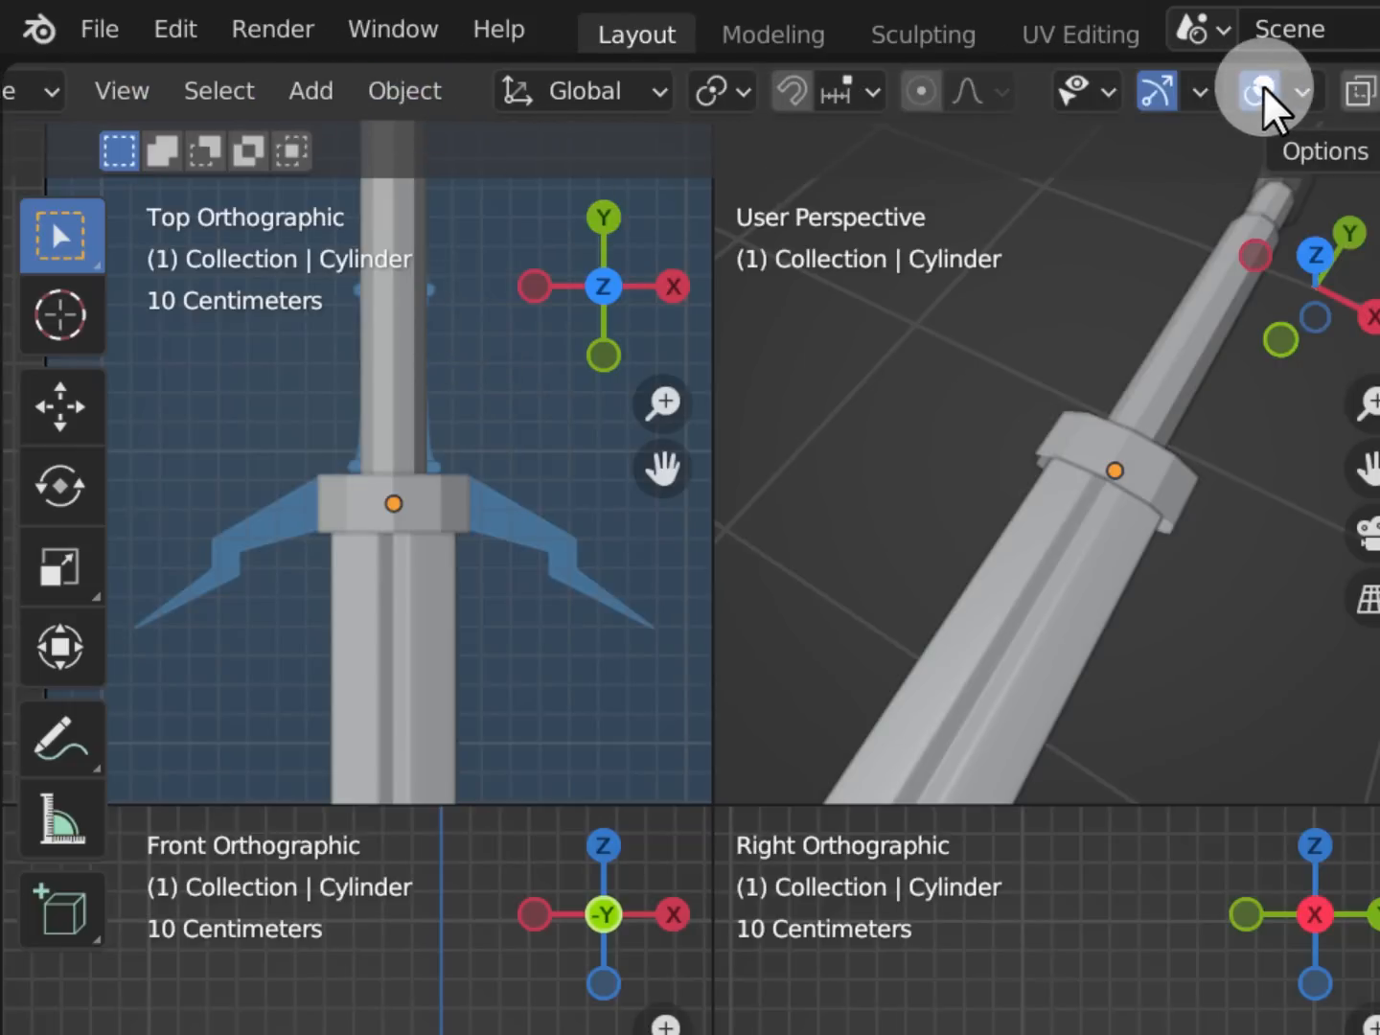
pyautogui.scroll(-2, 1265, 91)
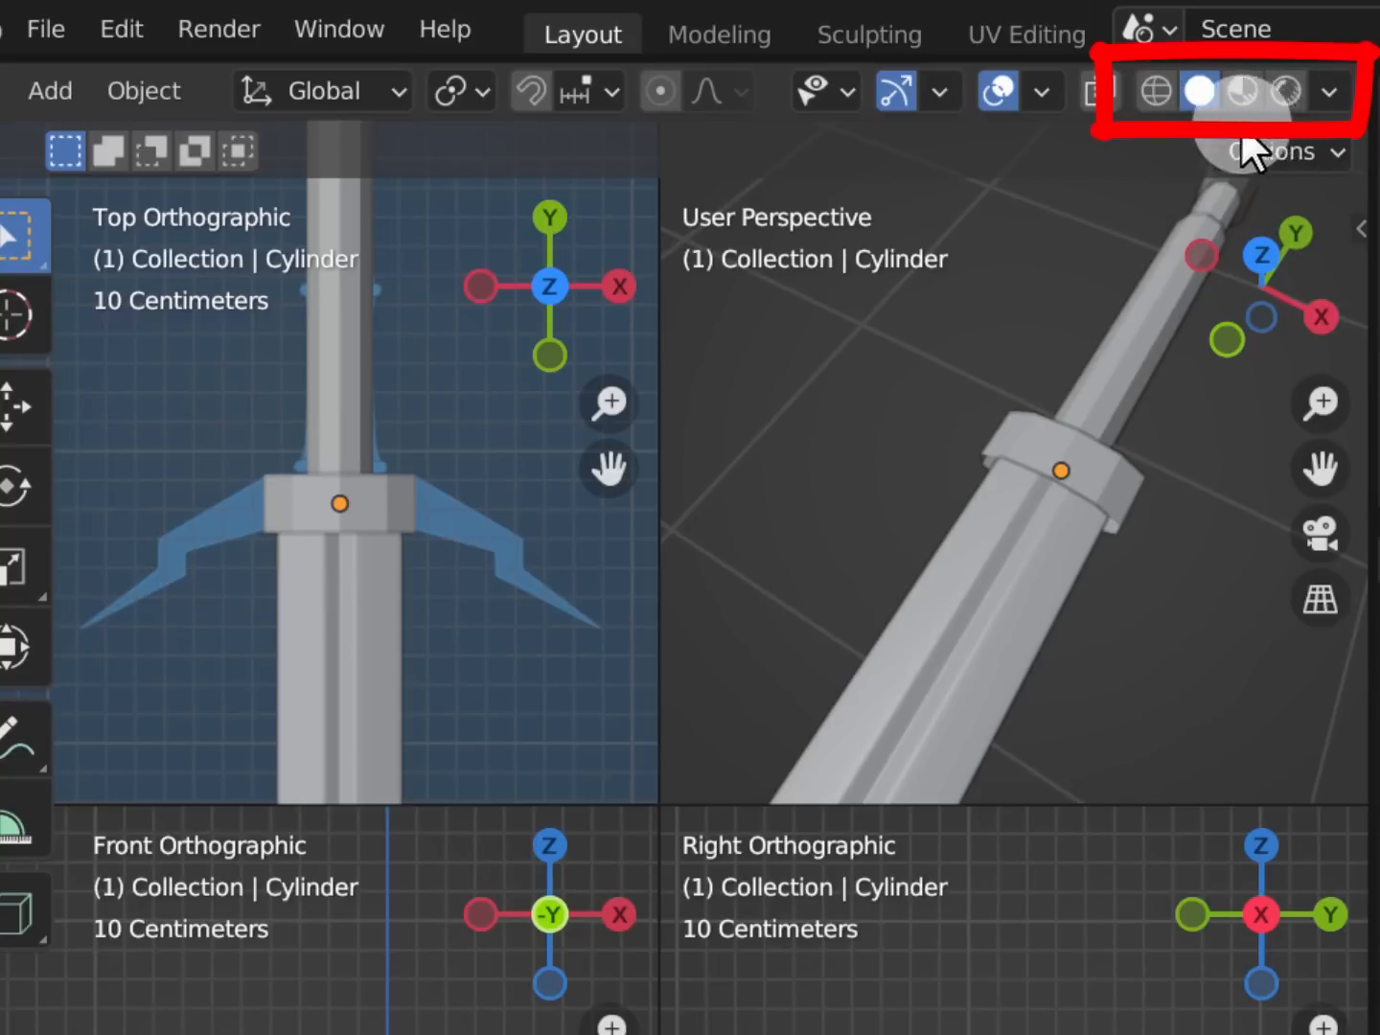
pyautogui.scroll(4, 685, 89)
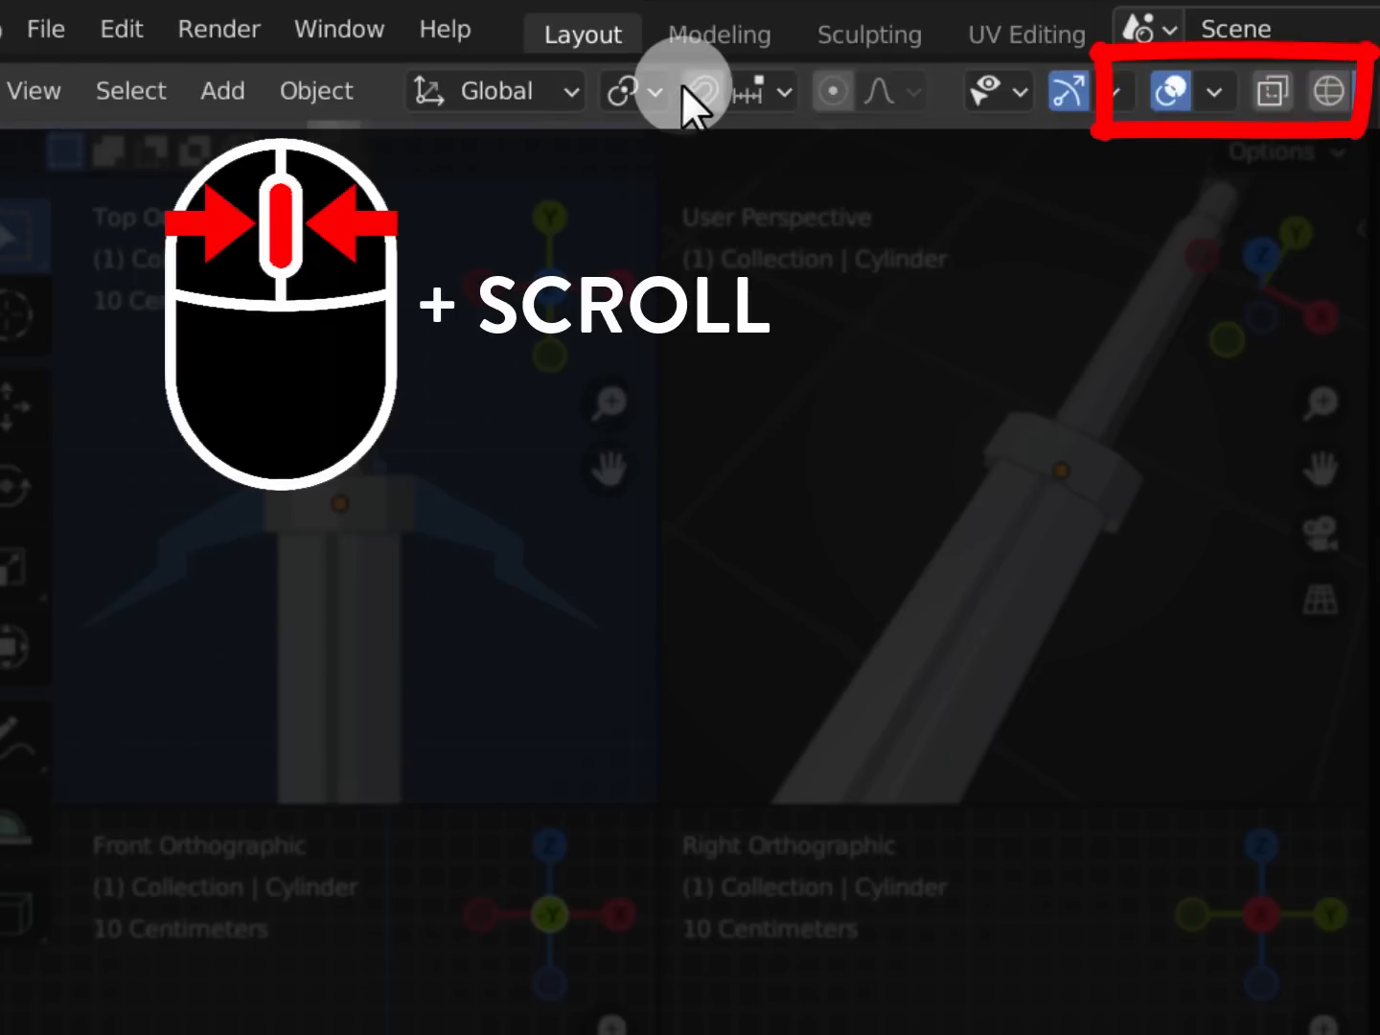
pyautogui.scroll(1, 681, 82)
pyautogui.scroll(-6, 681, 83)
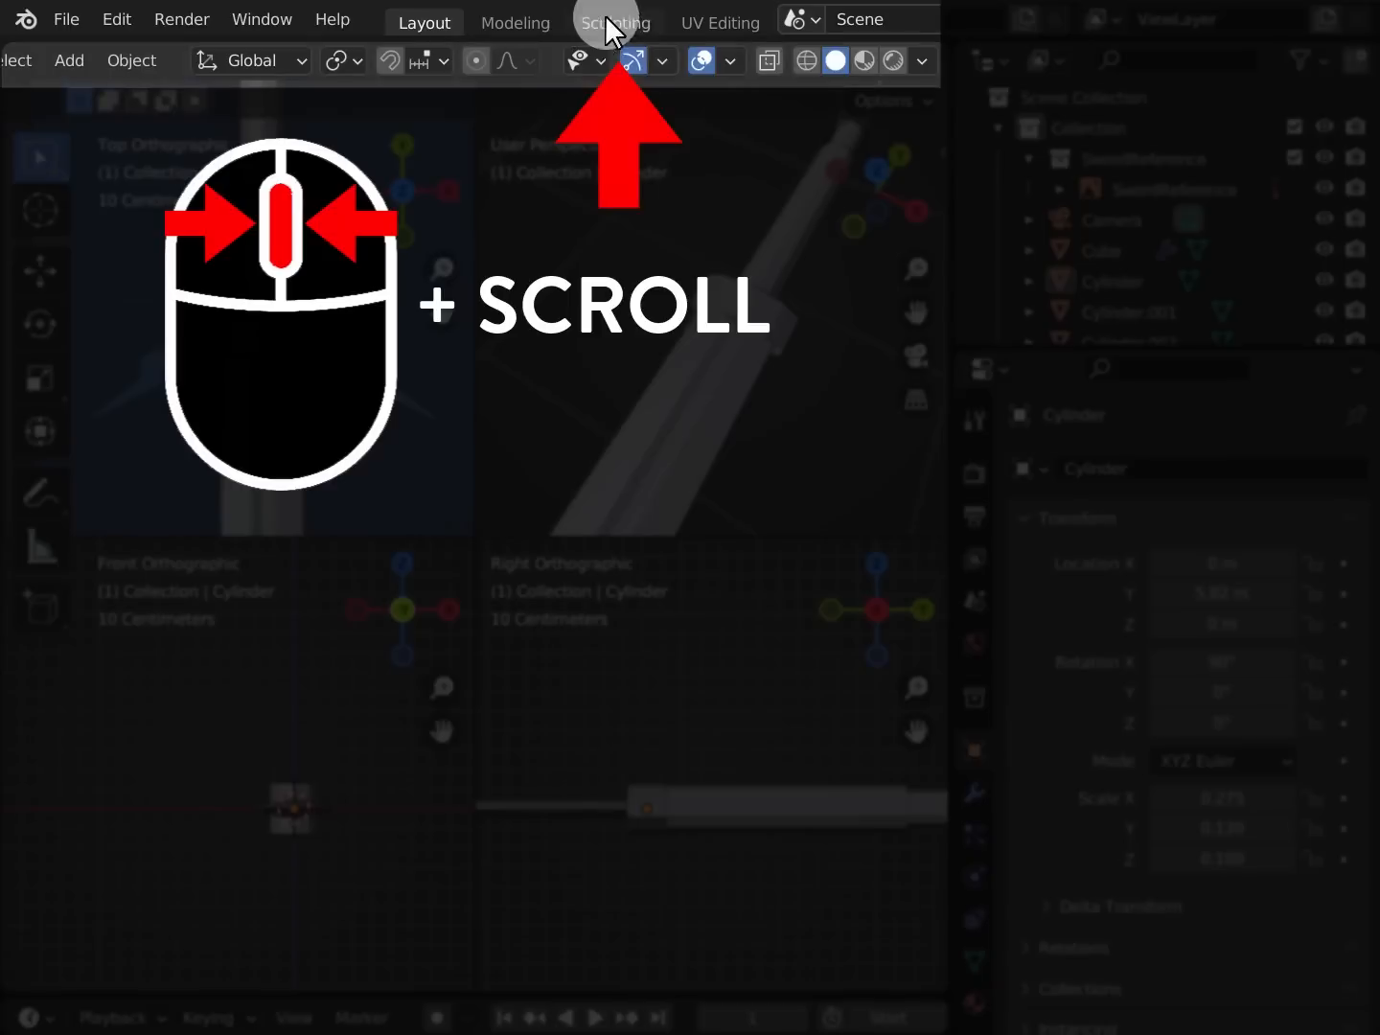
pyautogui.scroll(-4, 640, 32)
pyautogui.scroll(5, 639, 32)
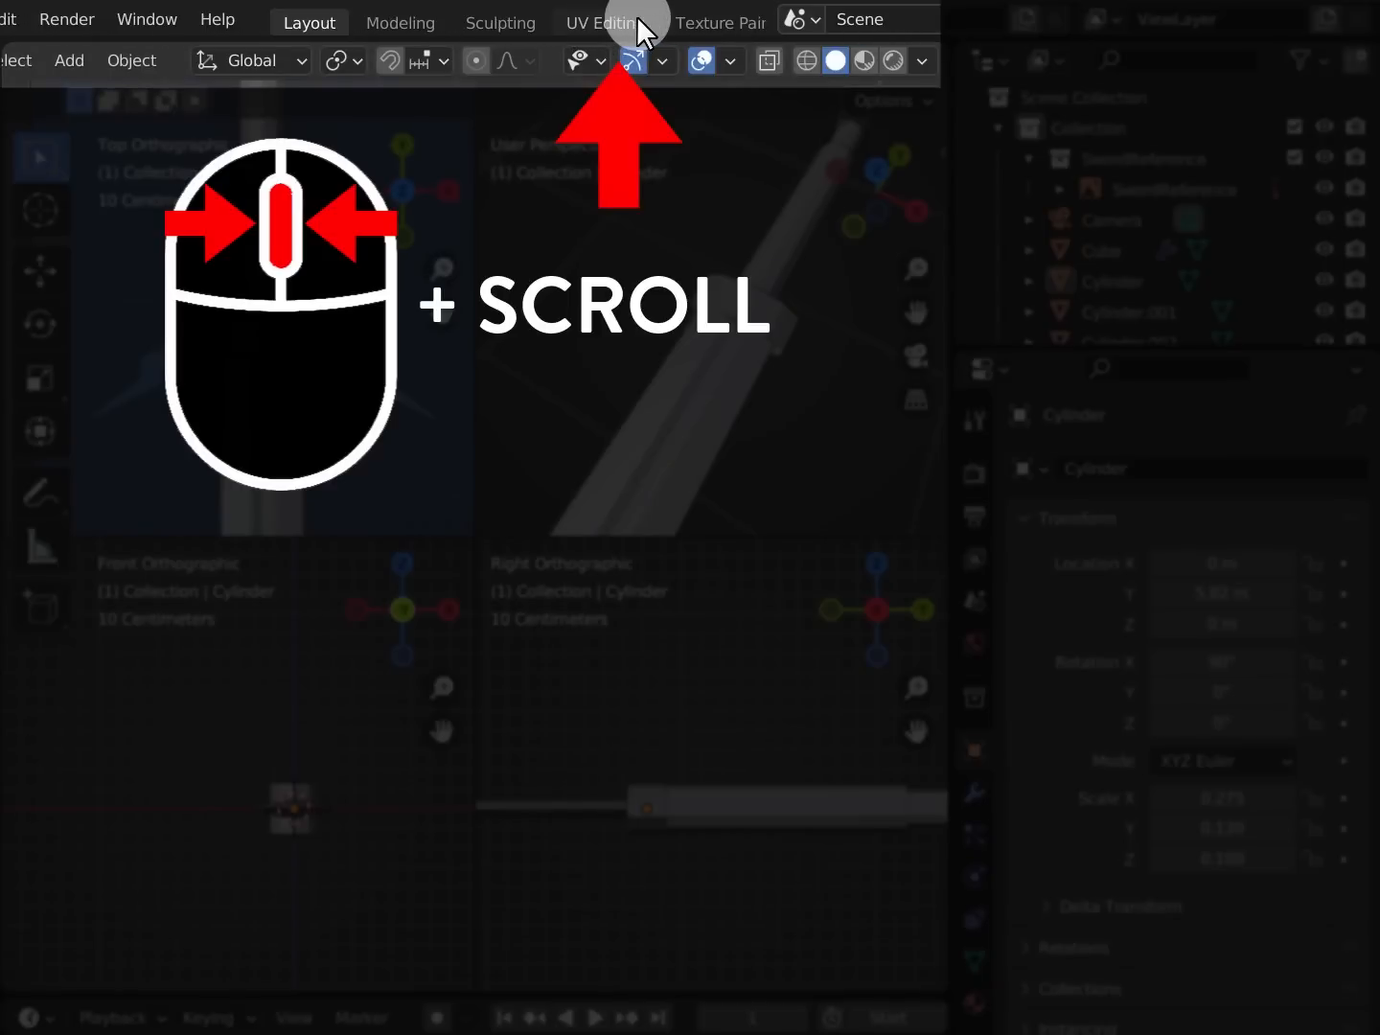
pyautogui.scroll(-3, 1031, 599)
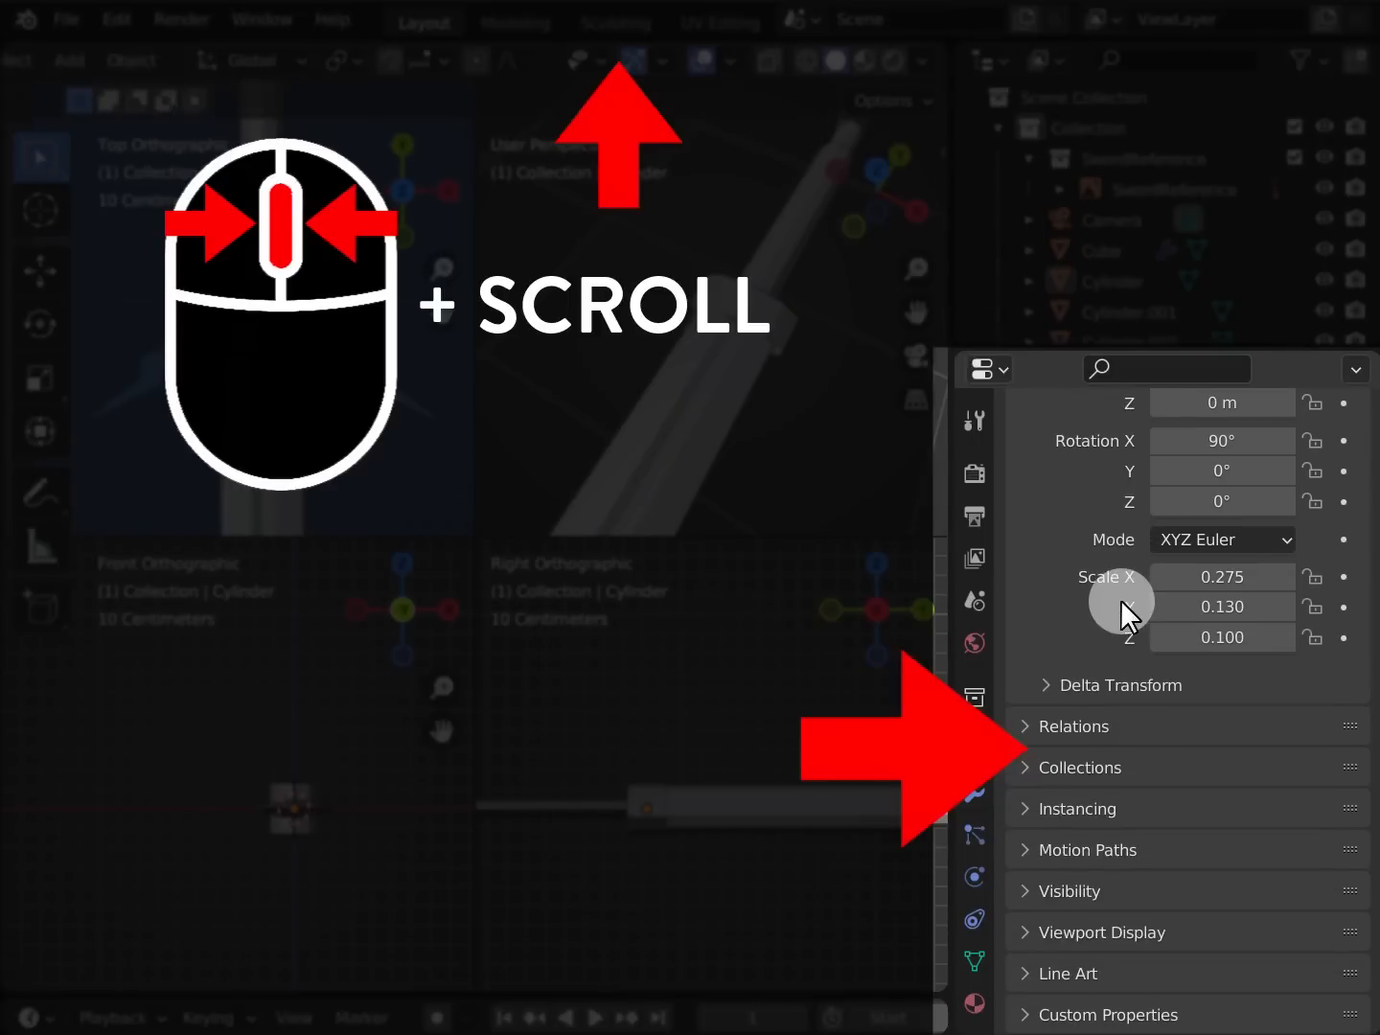
pyautogui.scroll(2, 1112, 608)
pyautogui.scroll(2, 1126, 598)
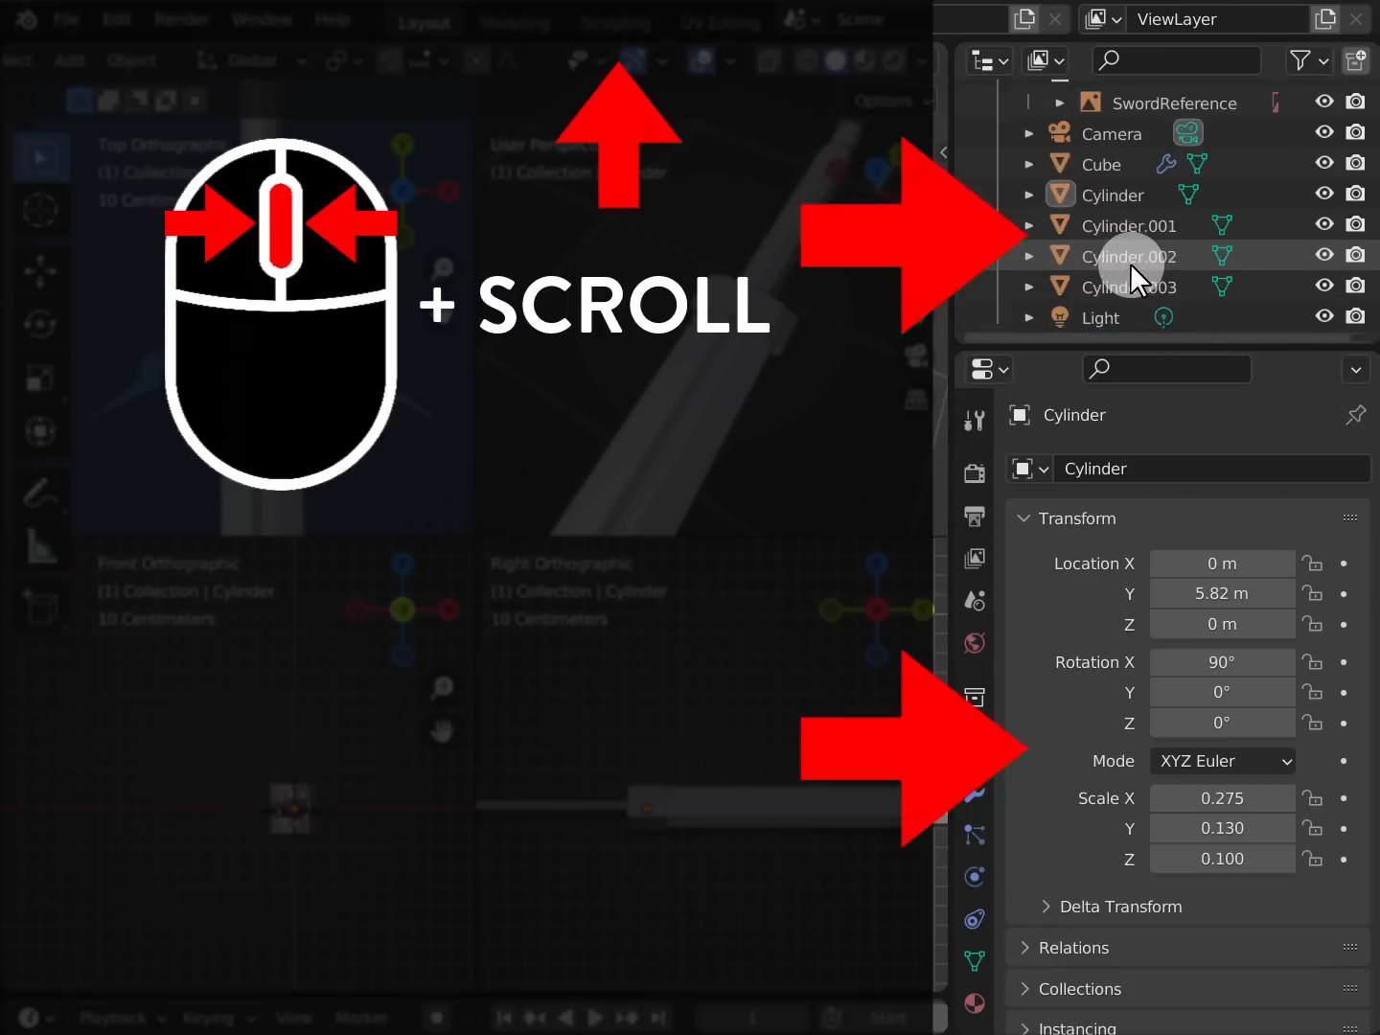
pyautogui.scroll(3, 1130, 269)
pyautogui.scroll(-3, 1112, 575)
pyautogui.scroll(3, 1123, 617)
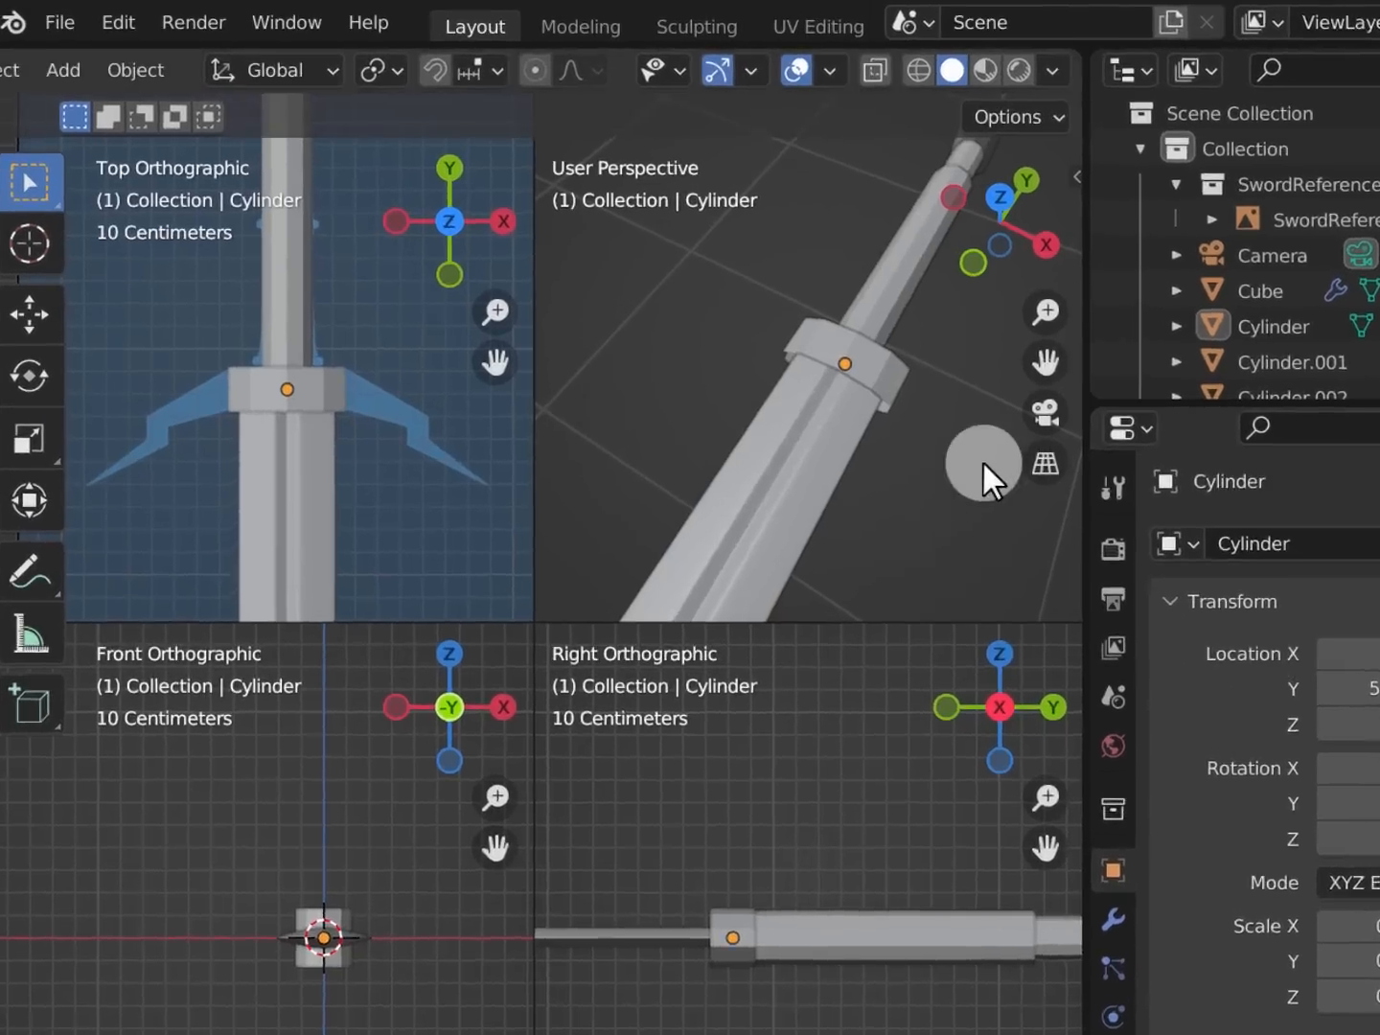
pyautogui.scroll(2, 967, 469)
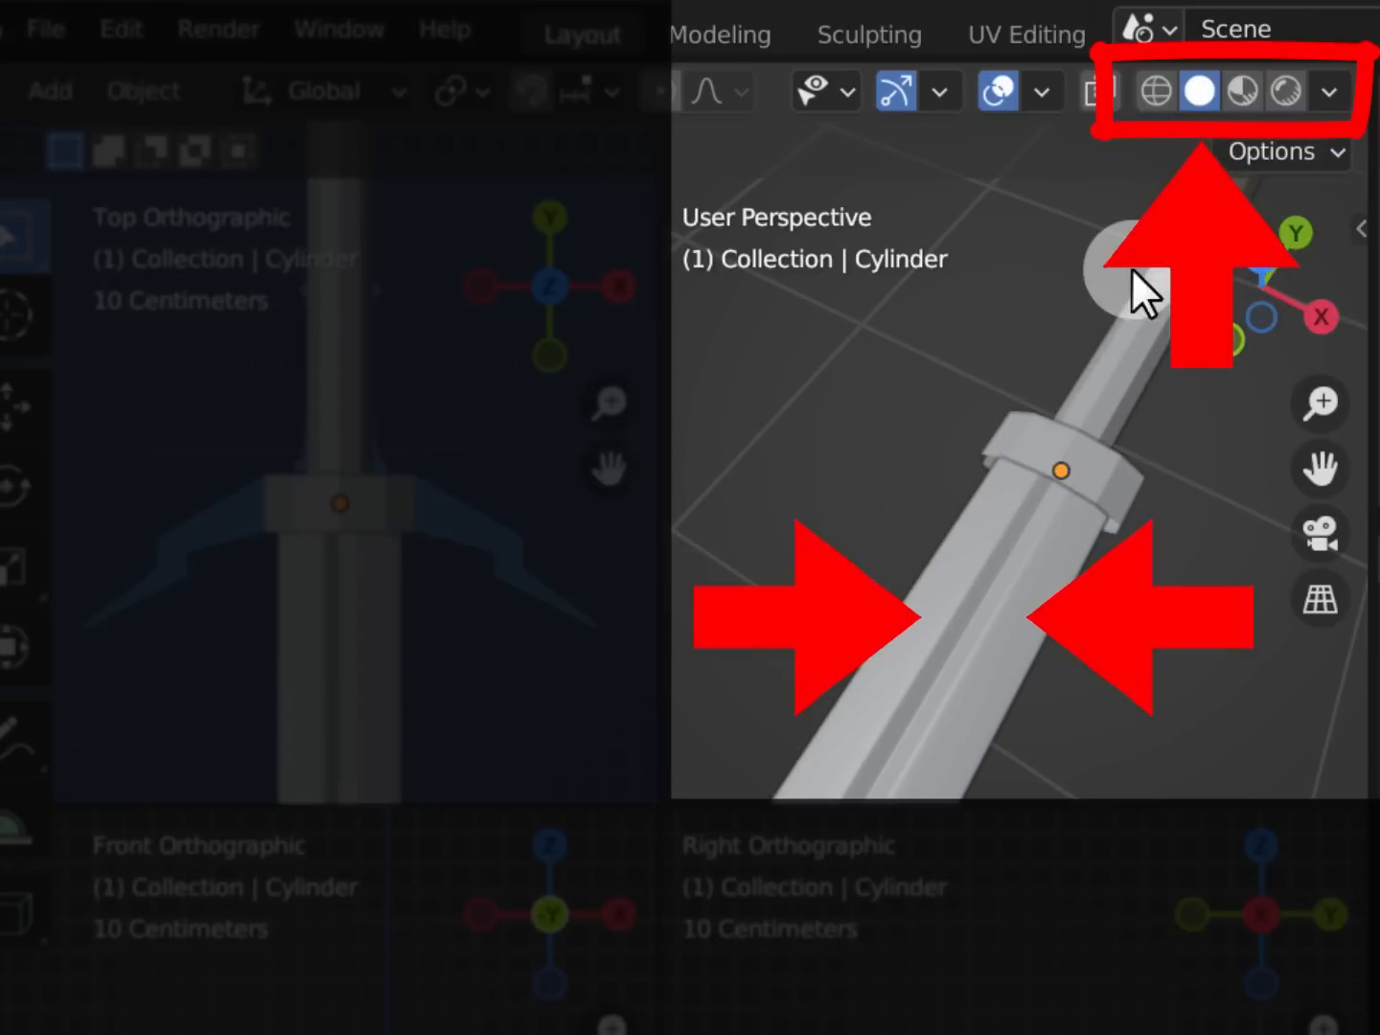
# Show the viewports in wireframe shading and hide the toolbar, keeping the guard centred over its reference in the top view
pyautogui.click(1152, 96)
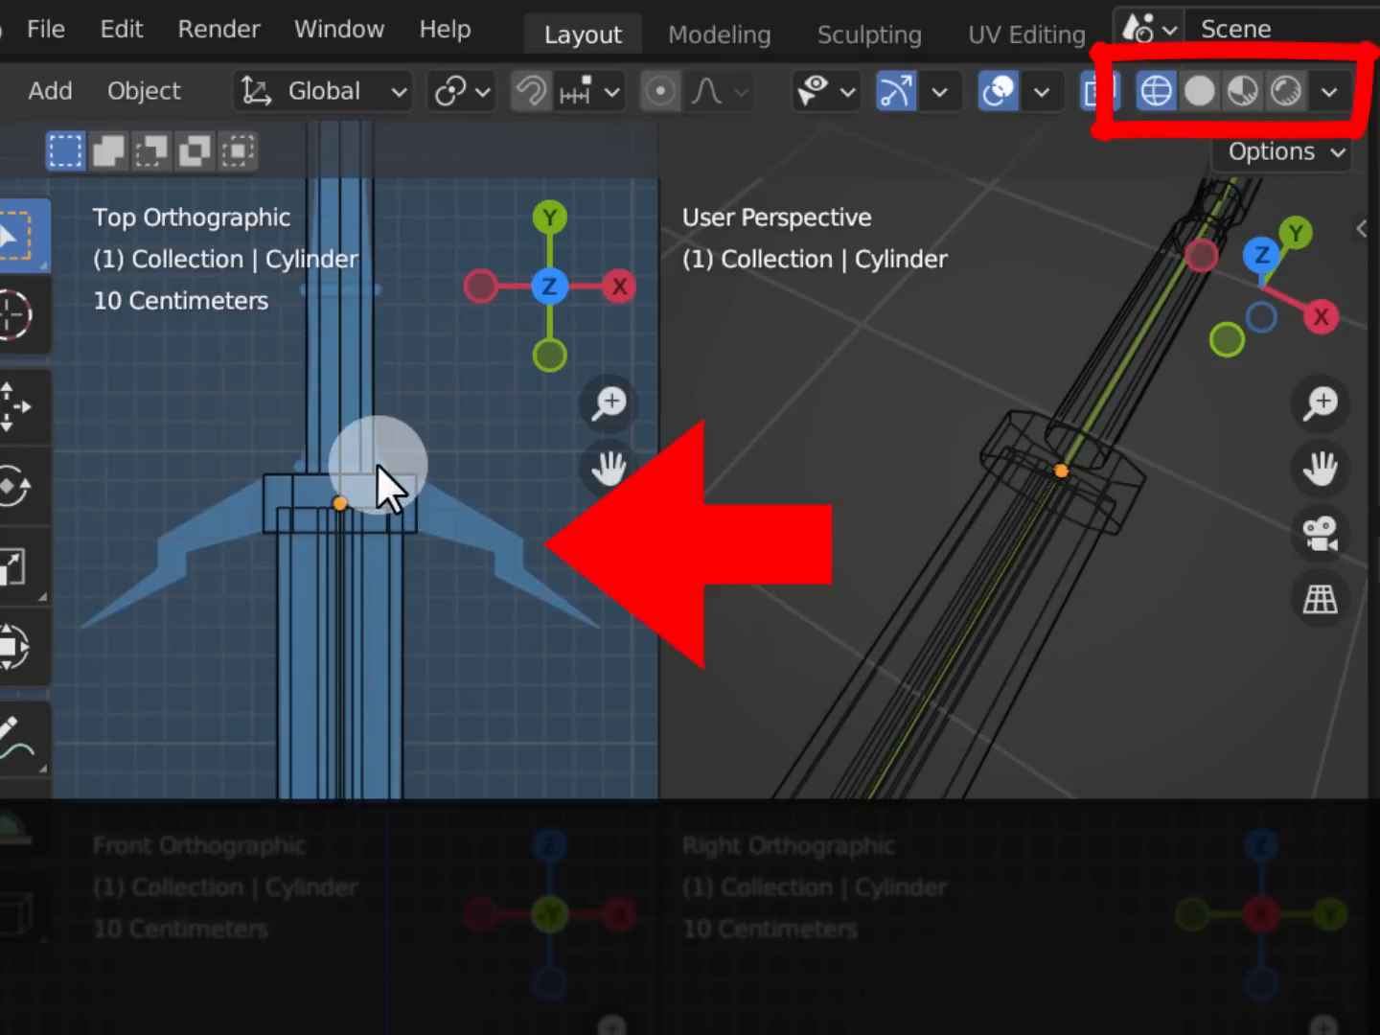
pyautogui.press('t')
pyautogui.keyDown('shift'); pyautogui.moveTo(316, 501); pyautogui.dragTo(356, 467, button='middle'); pyautogui.keyUp('shift')
pyautogui.scroll(1, 299, 474)
pyautogui.scroll(1, 383, 462)
pyautogui.scroll(-1, 350, 464)
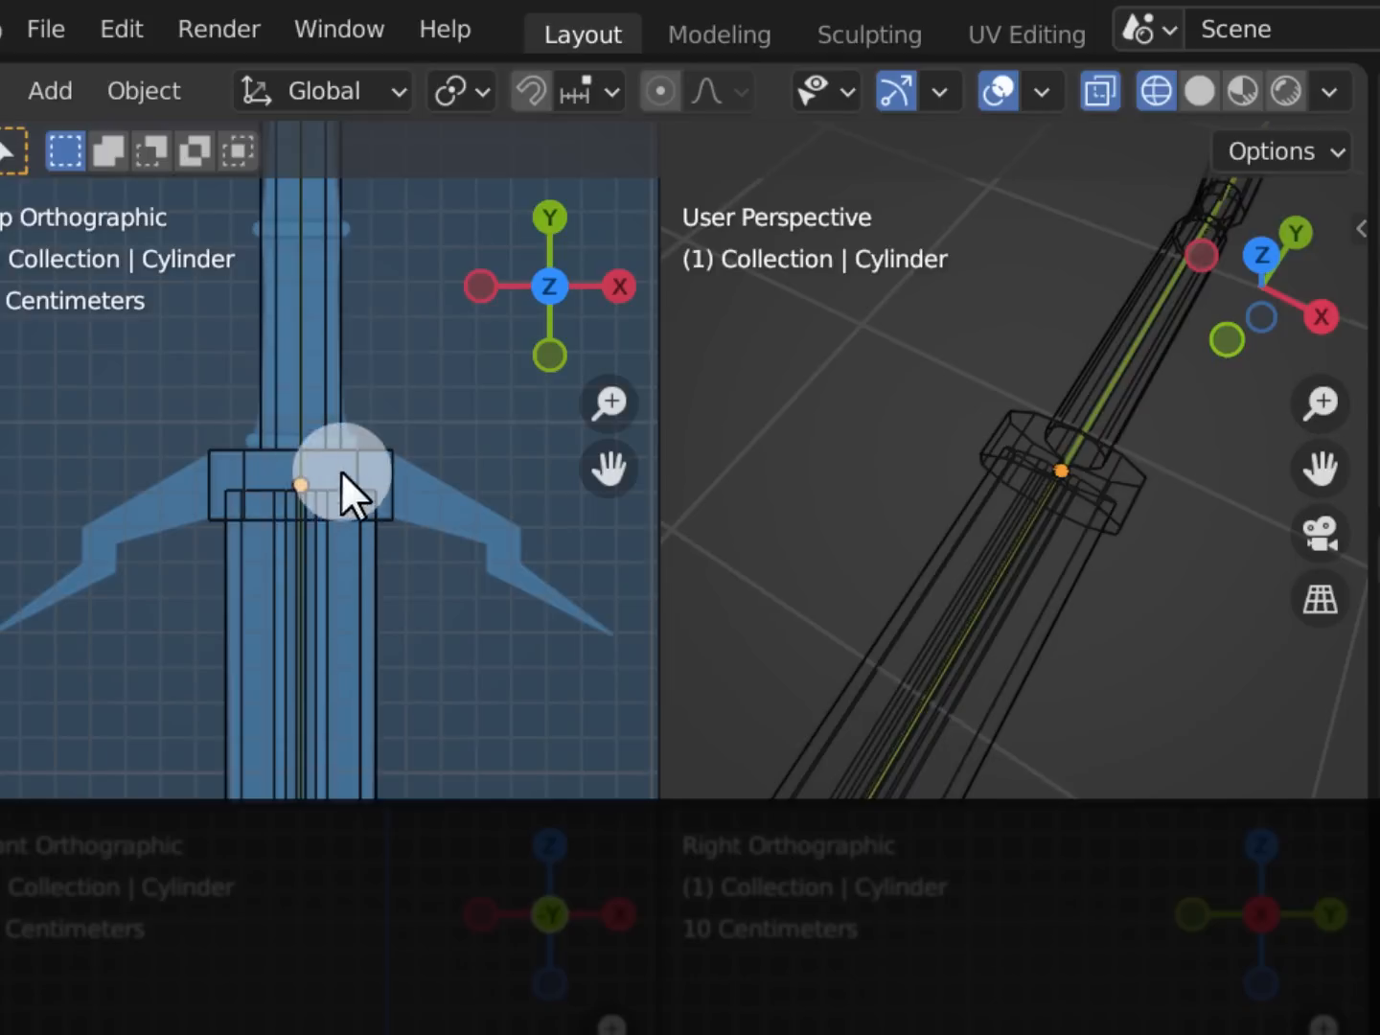
pyautogui.moveTo(721, 94)
pyautogui.mouseDown(button='middle')
pyautogui.moveTo(753, 93)
pyautogui.moveTo(714, 99)
pyautogui.mouseUp(button='middle')
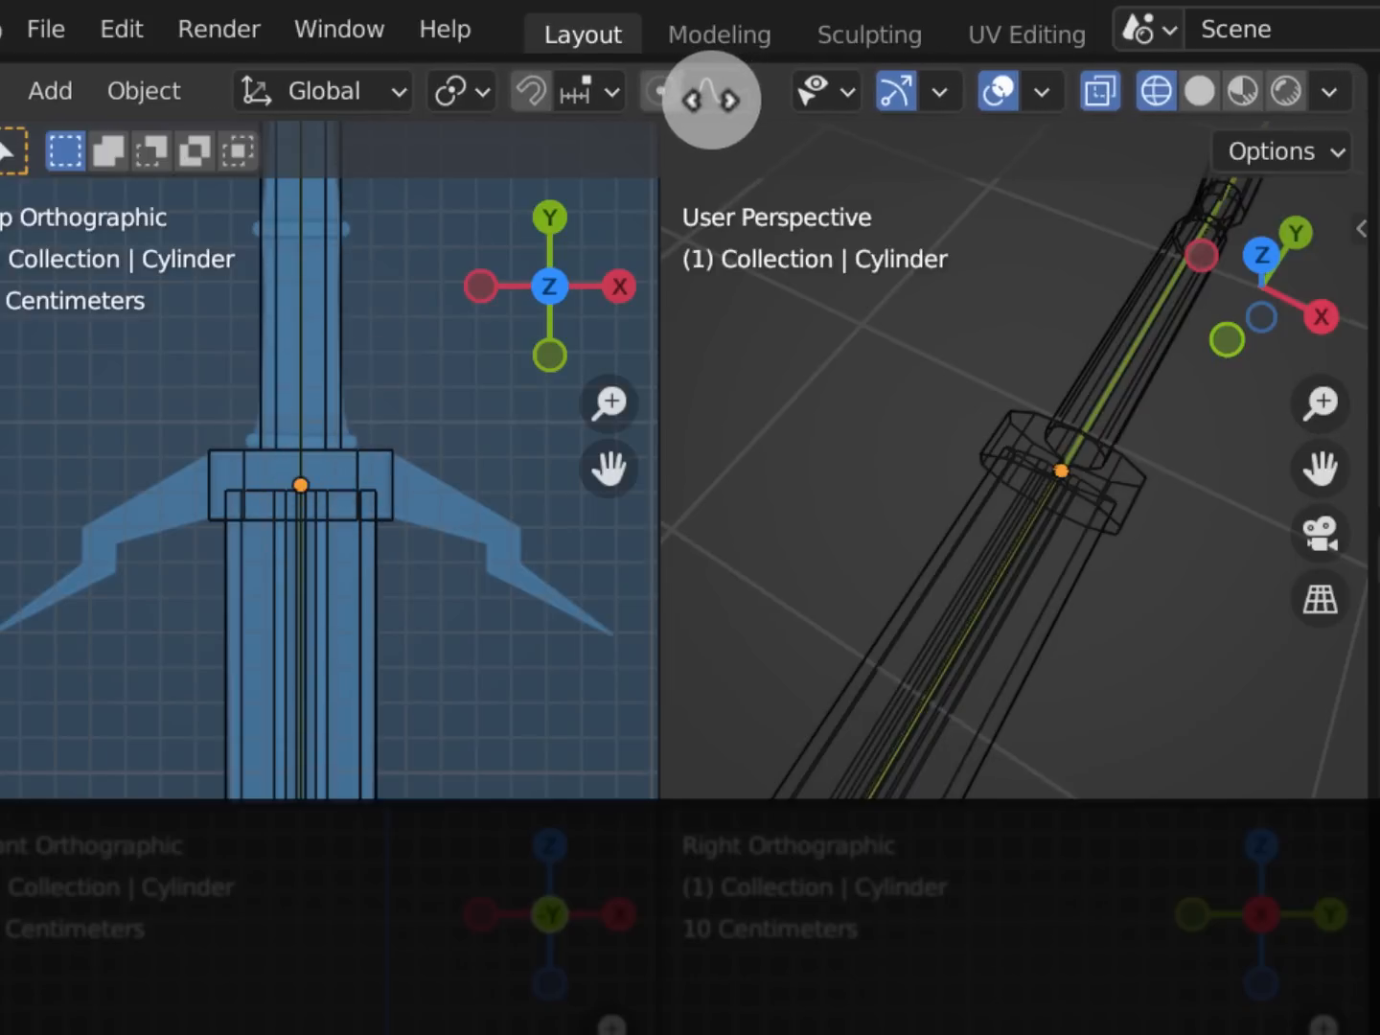
pyautogui.click(69, 92)
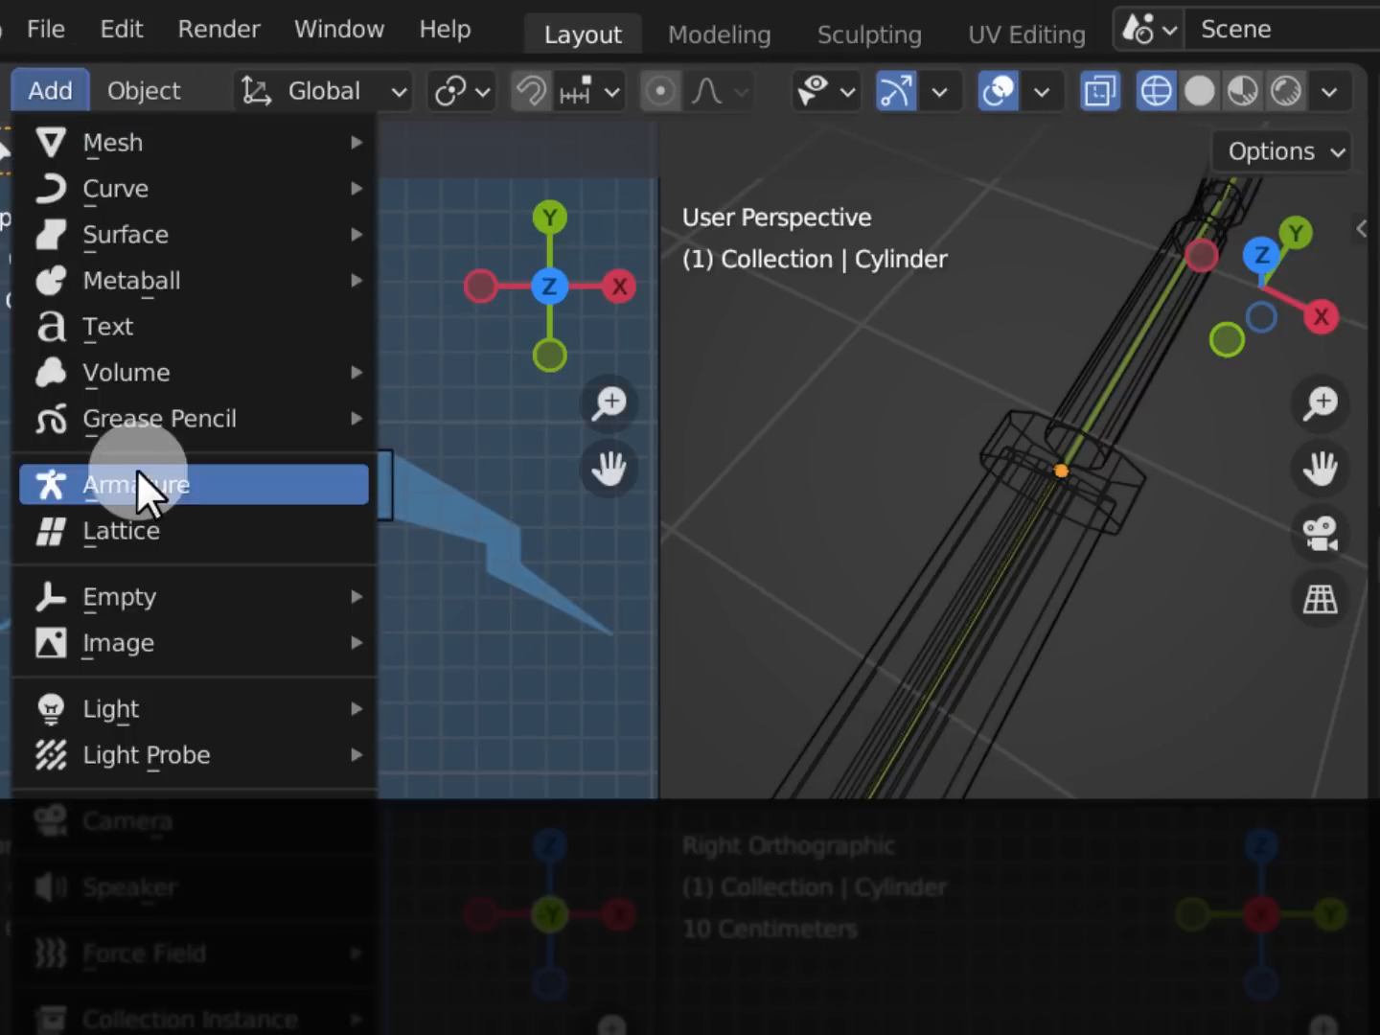
pyautogui.moveTo(248, 643)
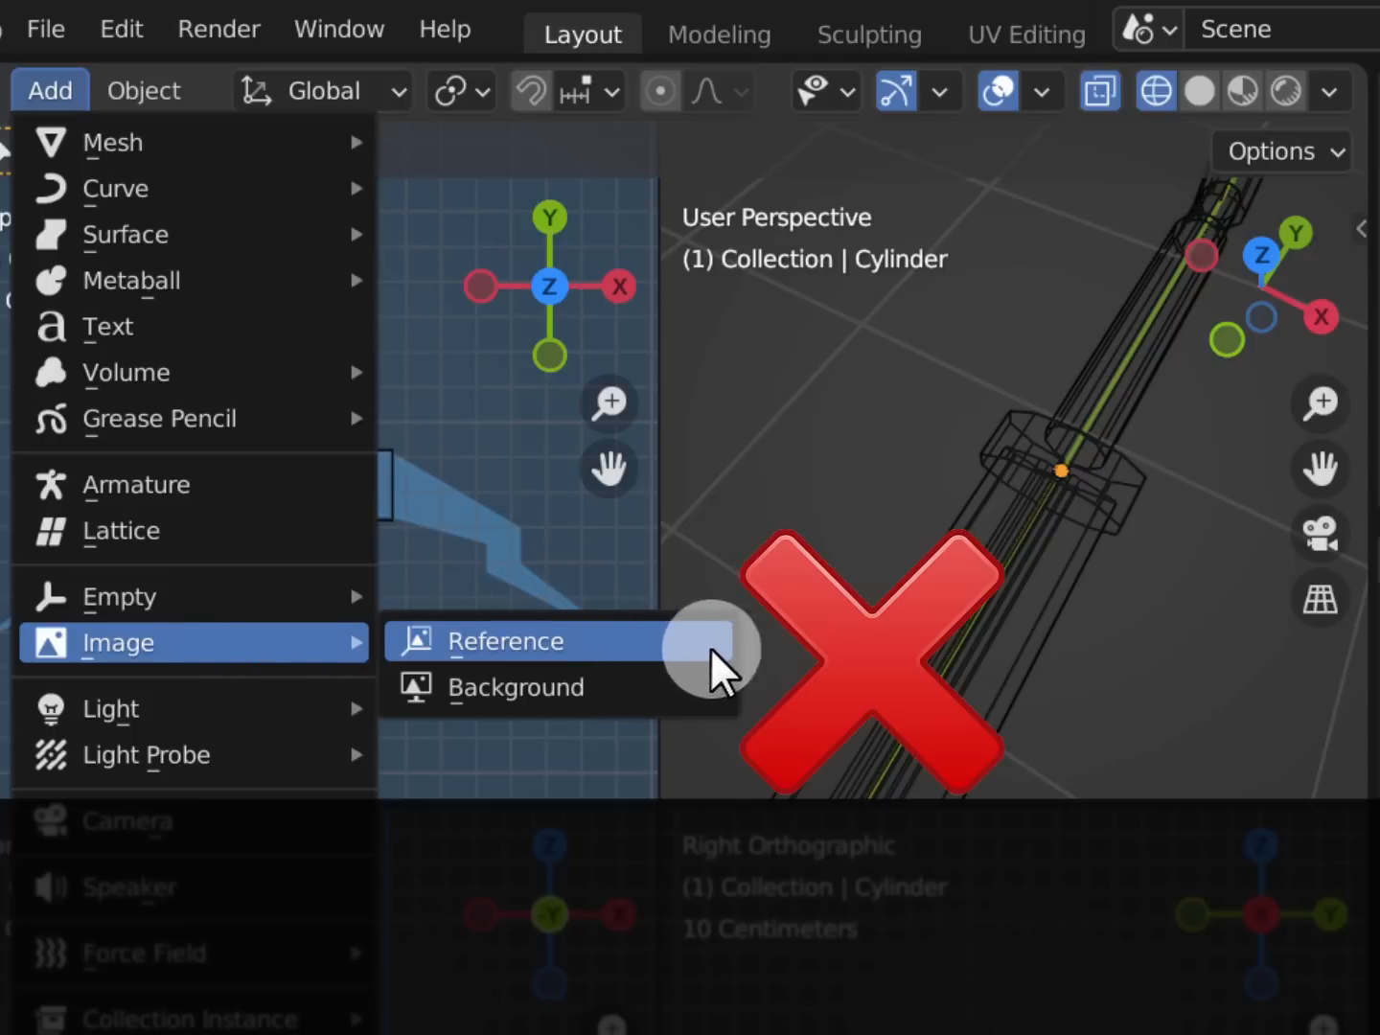
pyautogui.click(574, 521)
pyautogui.keyDown('shift'); pyautogui.moveTo(380, 556); pyautogui.dragTo(380, 563, button='middle'); pyautogui.keyUp('shift')
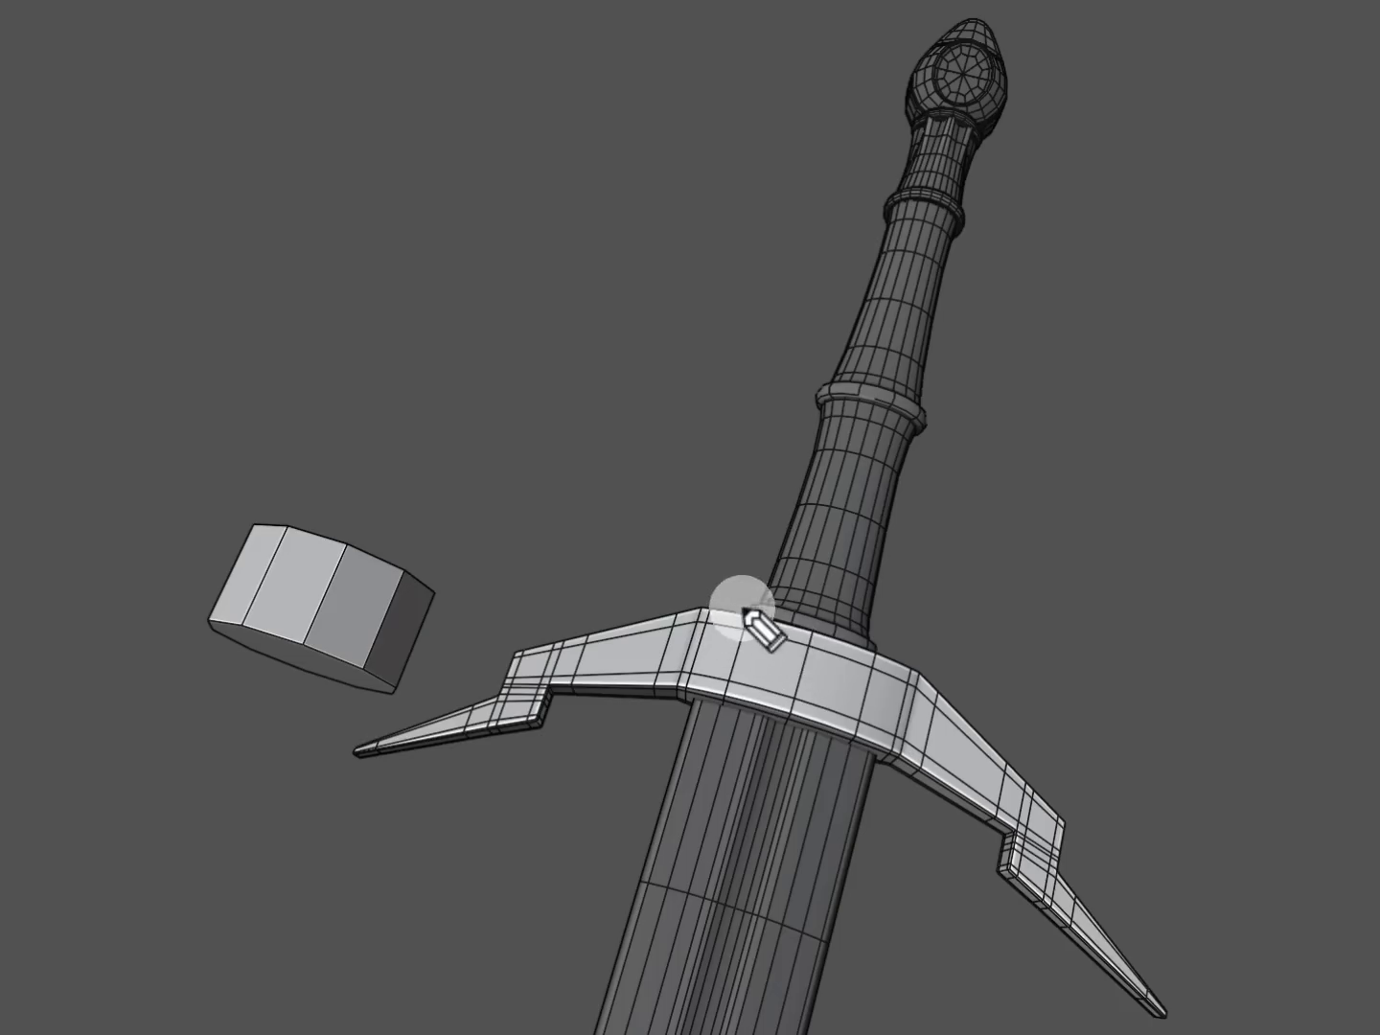
pyautogui.moveTo(772, 668)
pyautogui.mouseDown()
pyautogui.moveTo(752, 602)
pyautogui.moveTo(548, 653)
pyautogui.moveTo(356, 739)
pyautogui.mouseUp()
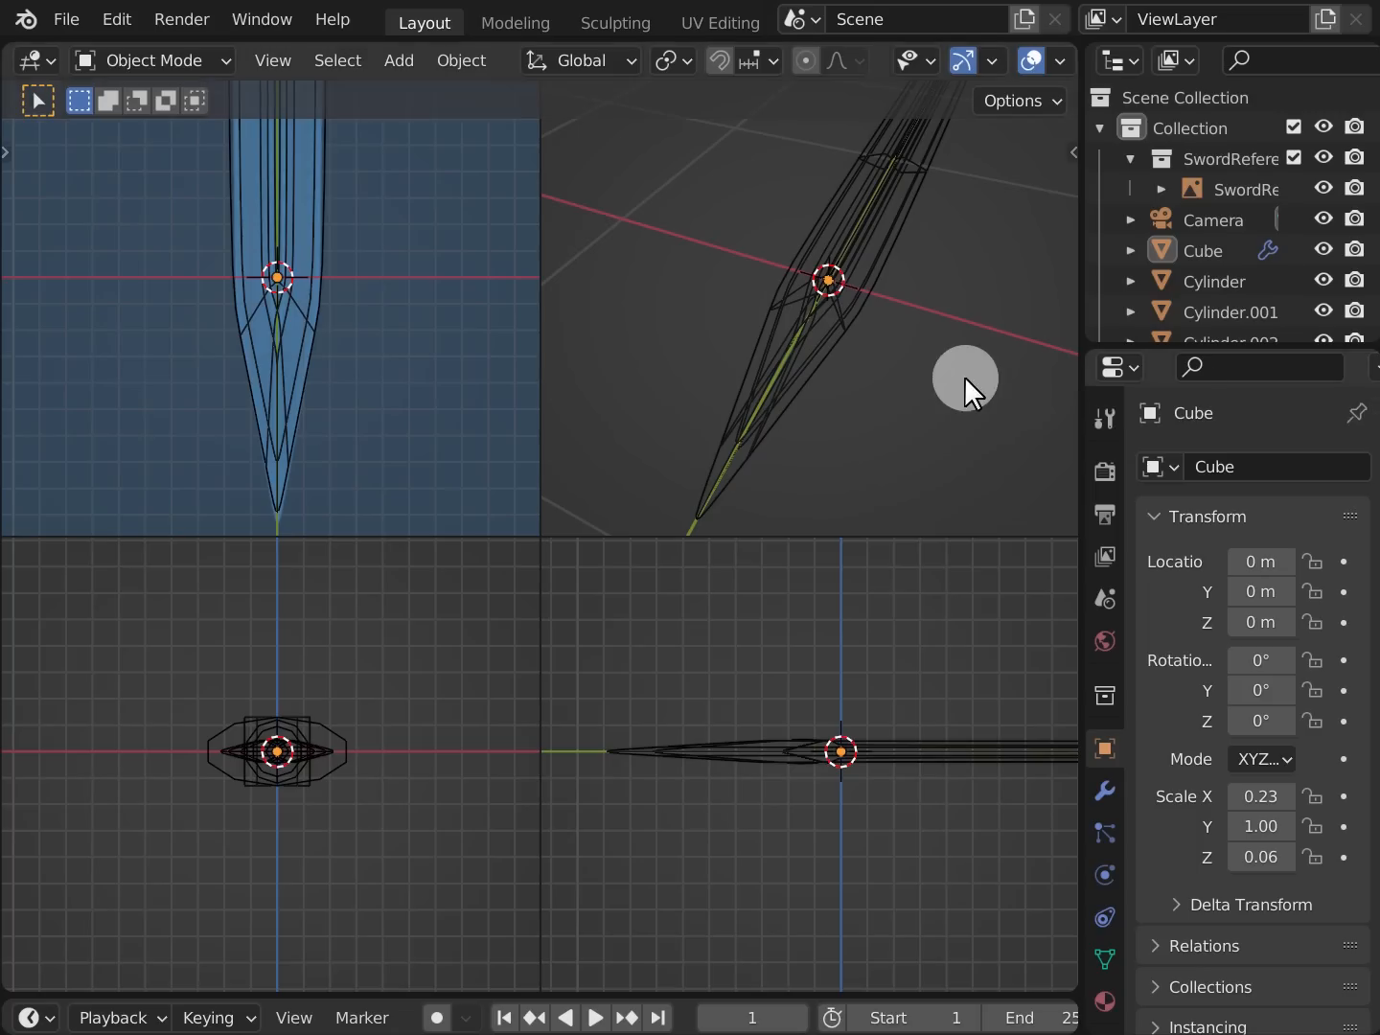
# Save the Blender file
pyautogui.click(69, 19)
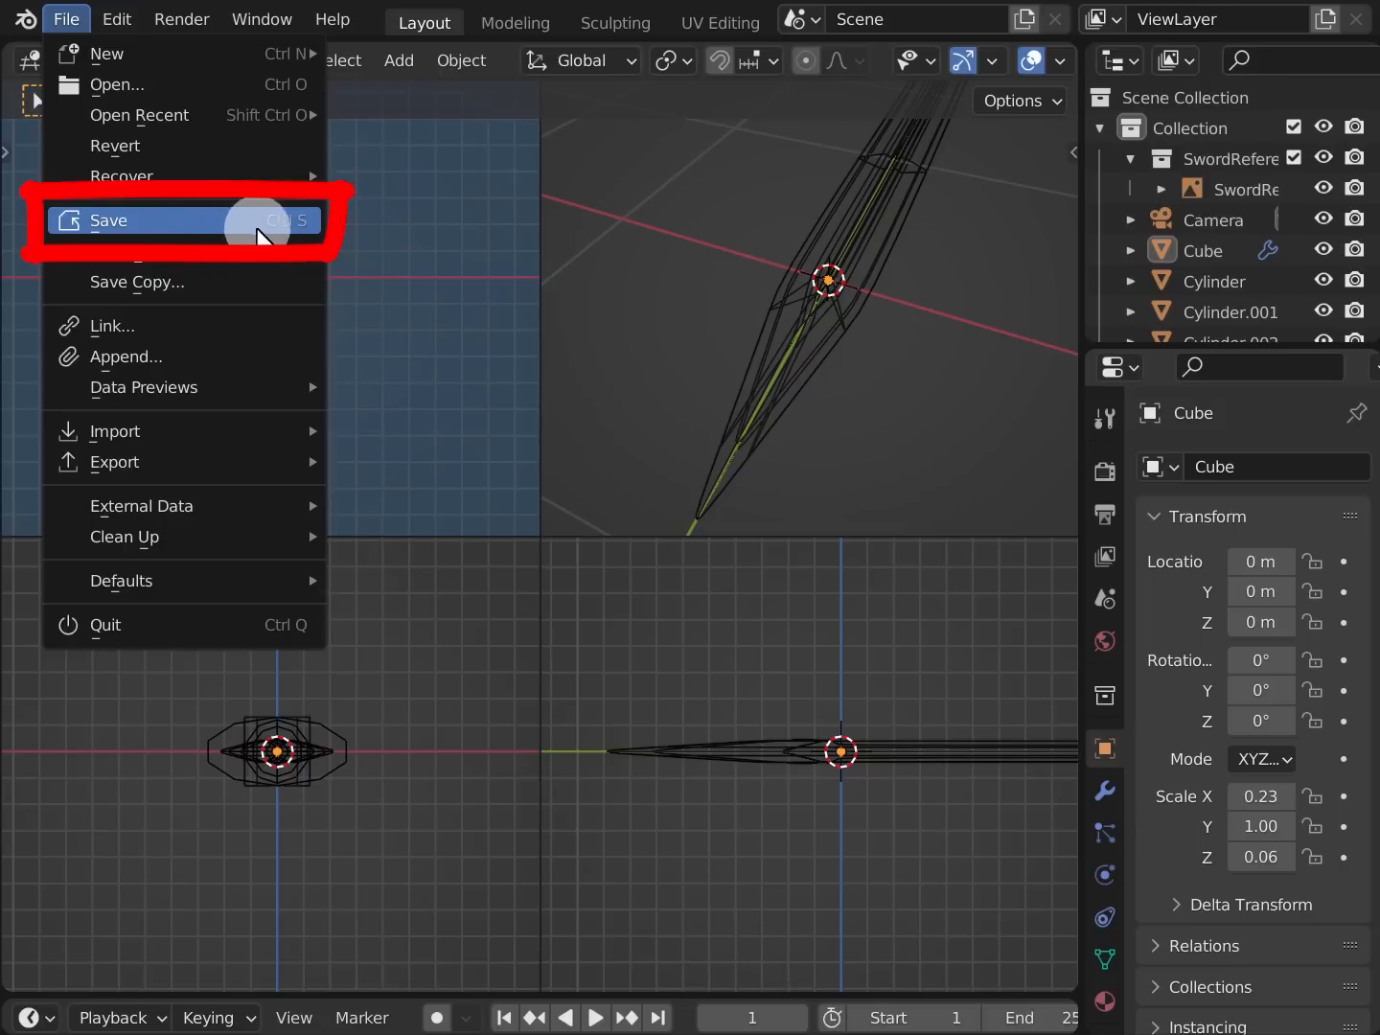
pyautogui.click(258, 222)
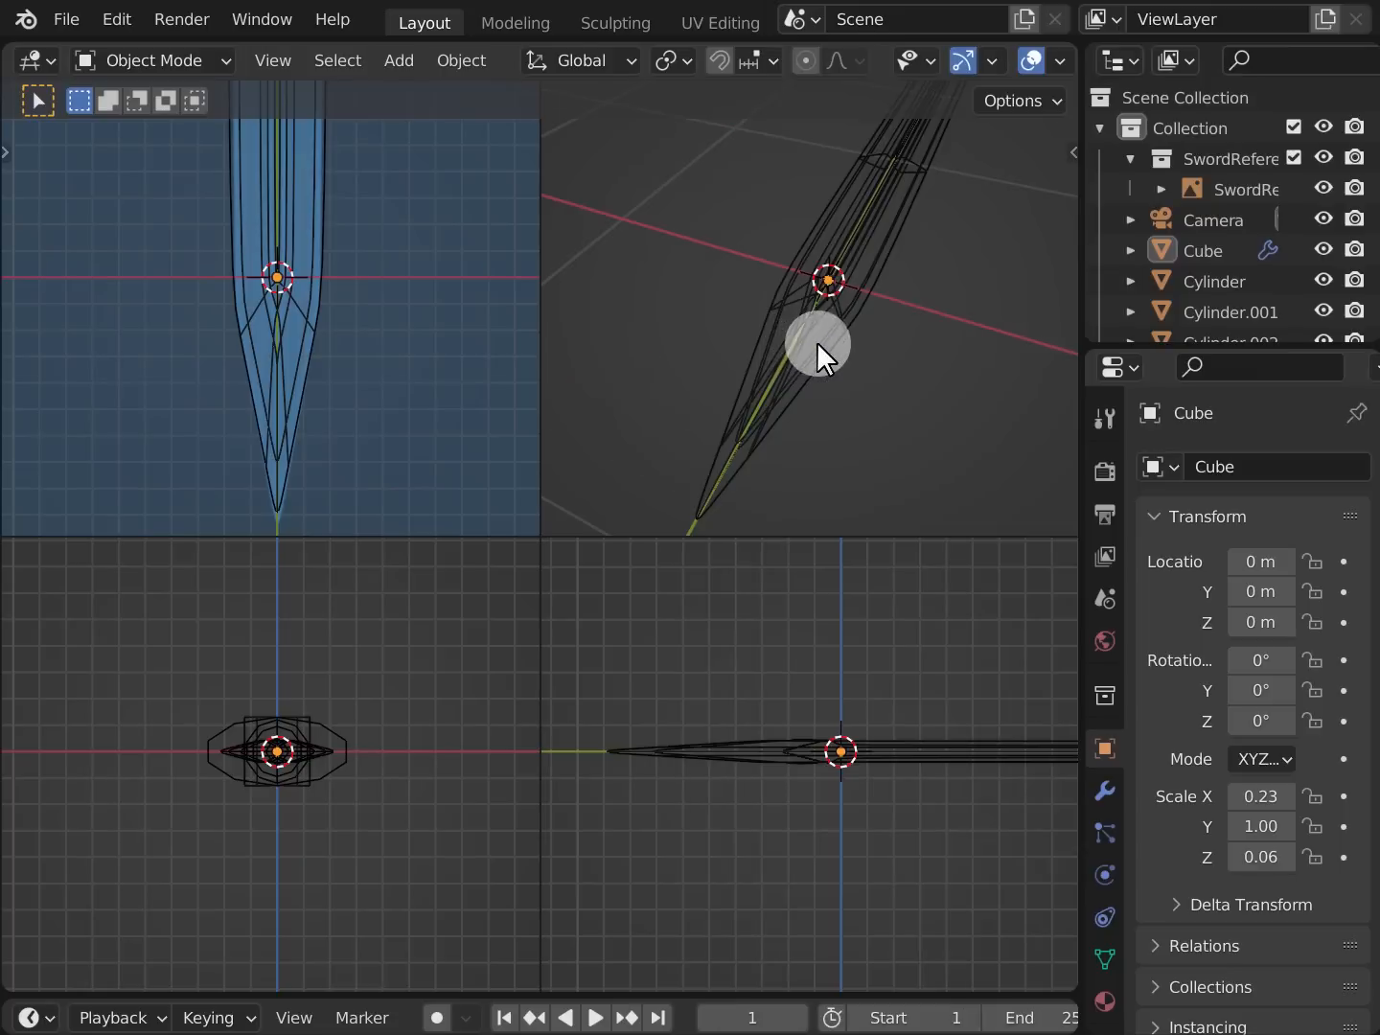
# Select the guard, frame it in all quad views and bring the reference's left guard wing into the top view
pyautogui.moveTo(816, 355); pyautogui.dragTo(872, 314, button='middle')
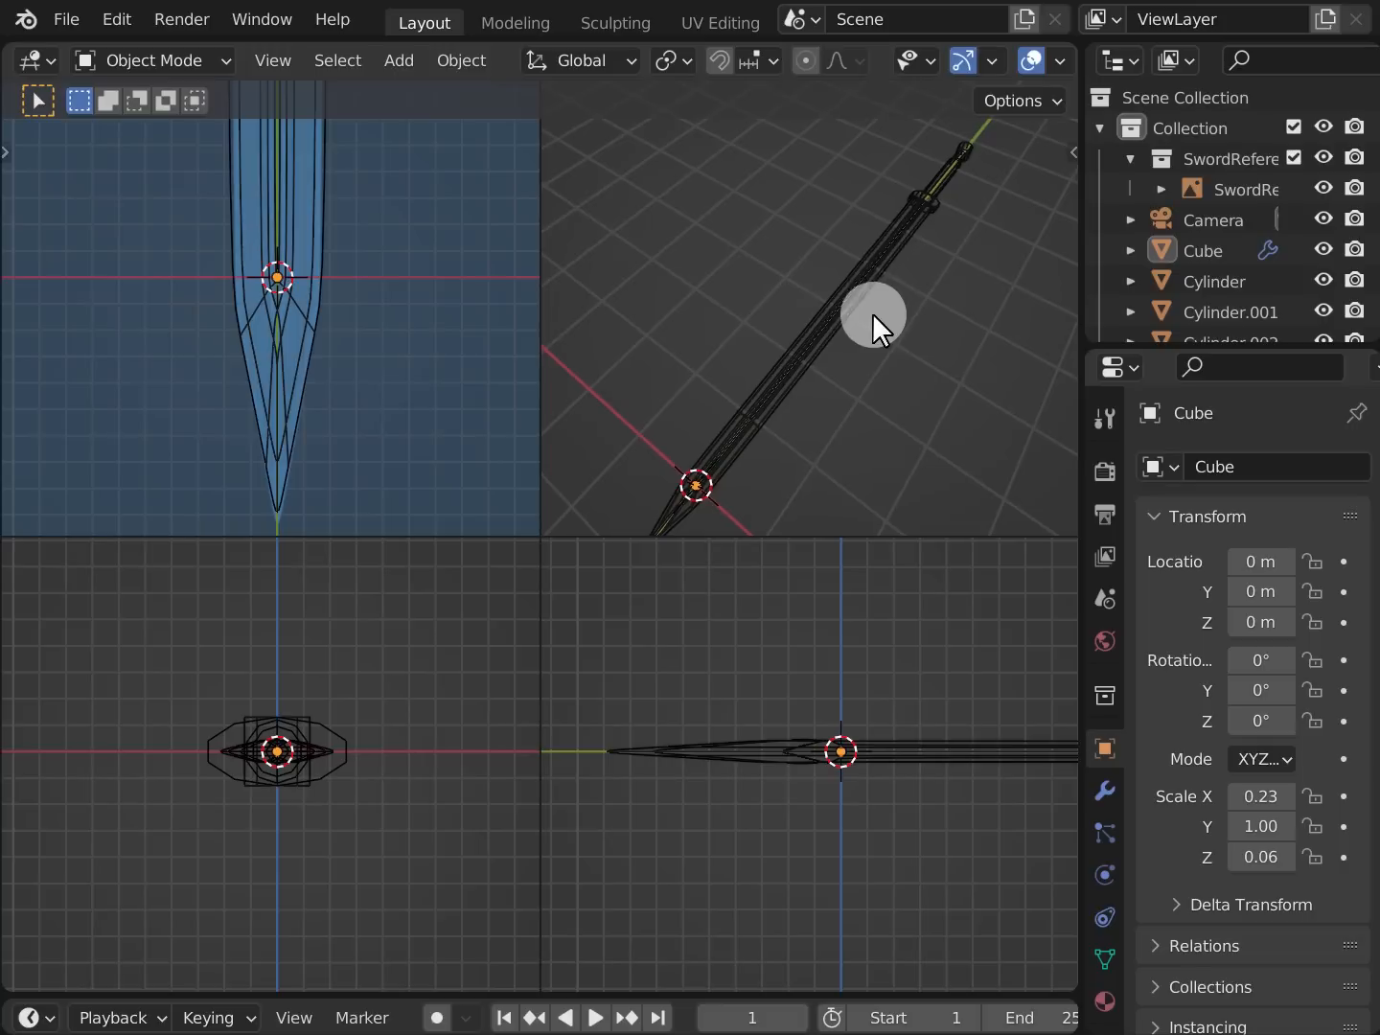
pyautogui.click(912, 196)
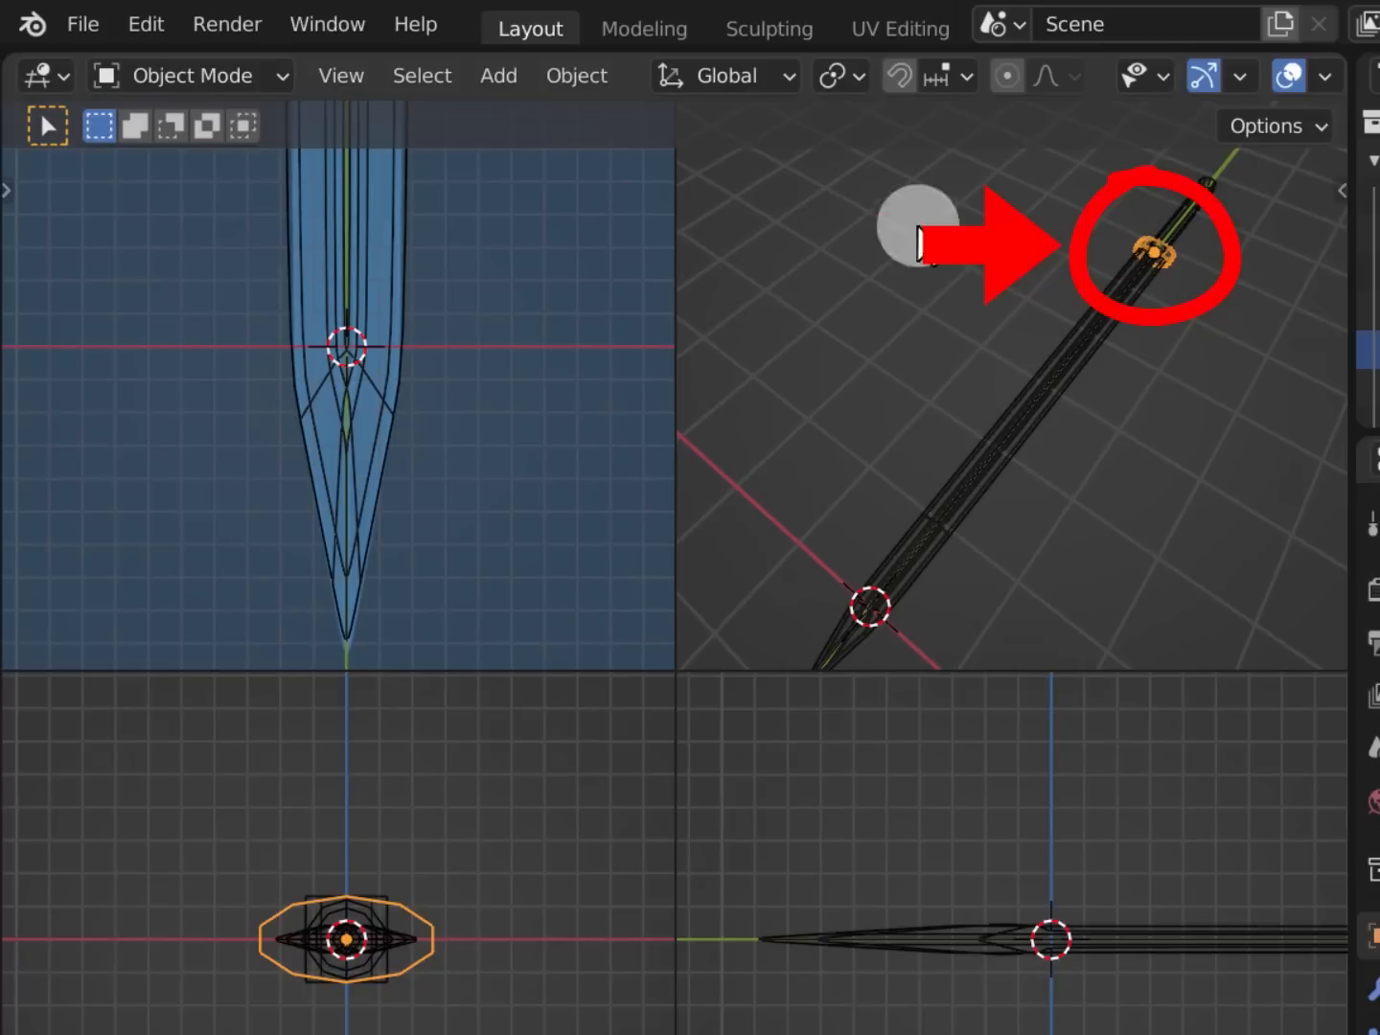
pyautogui.click(340, 76)
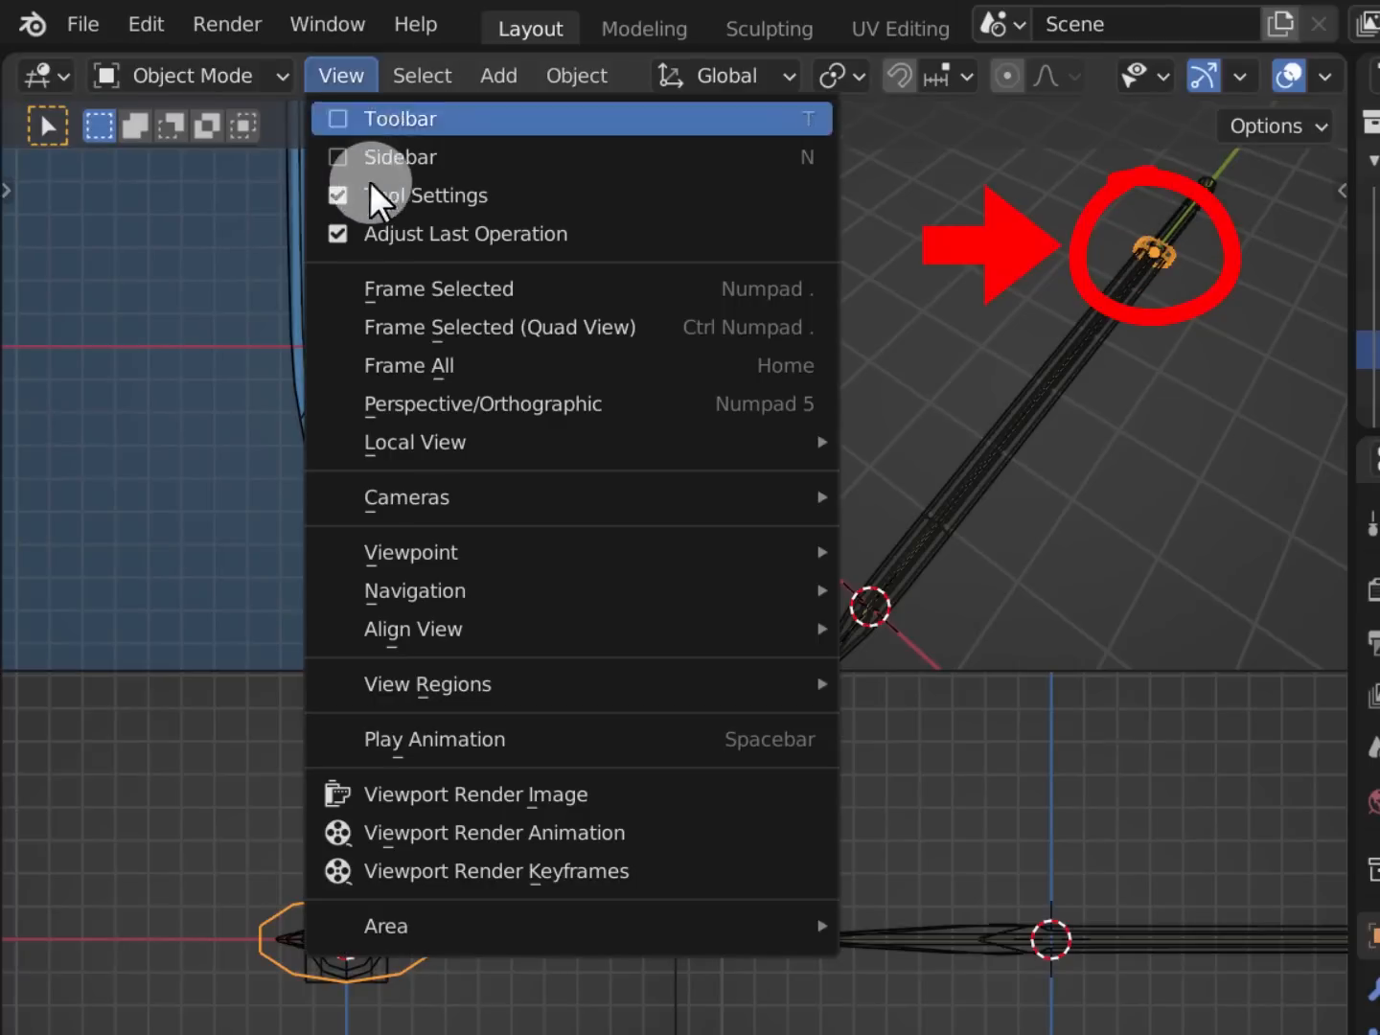
pyautogui.click(763, 331)
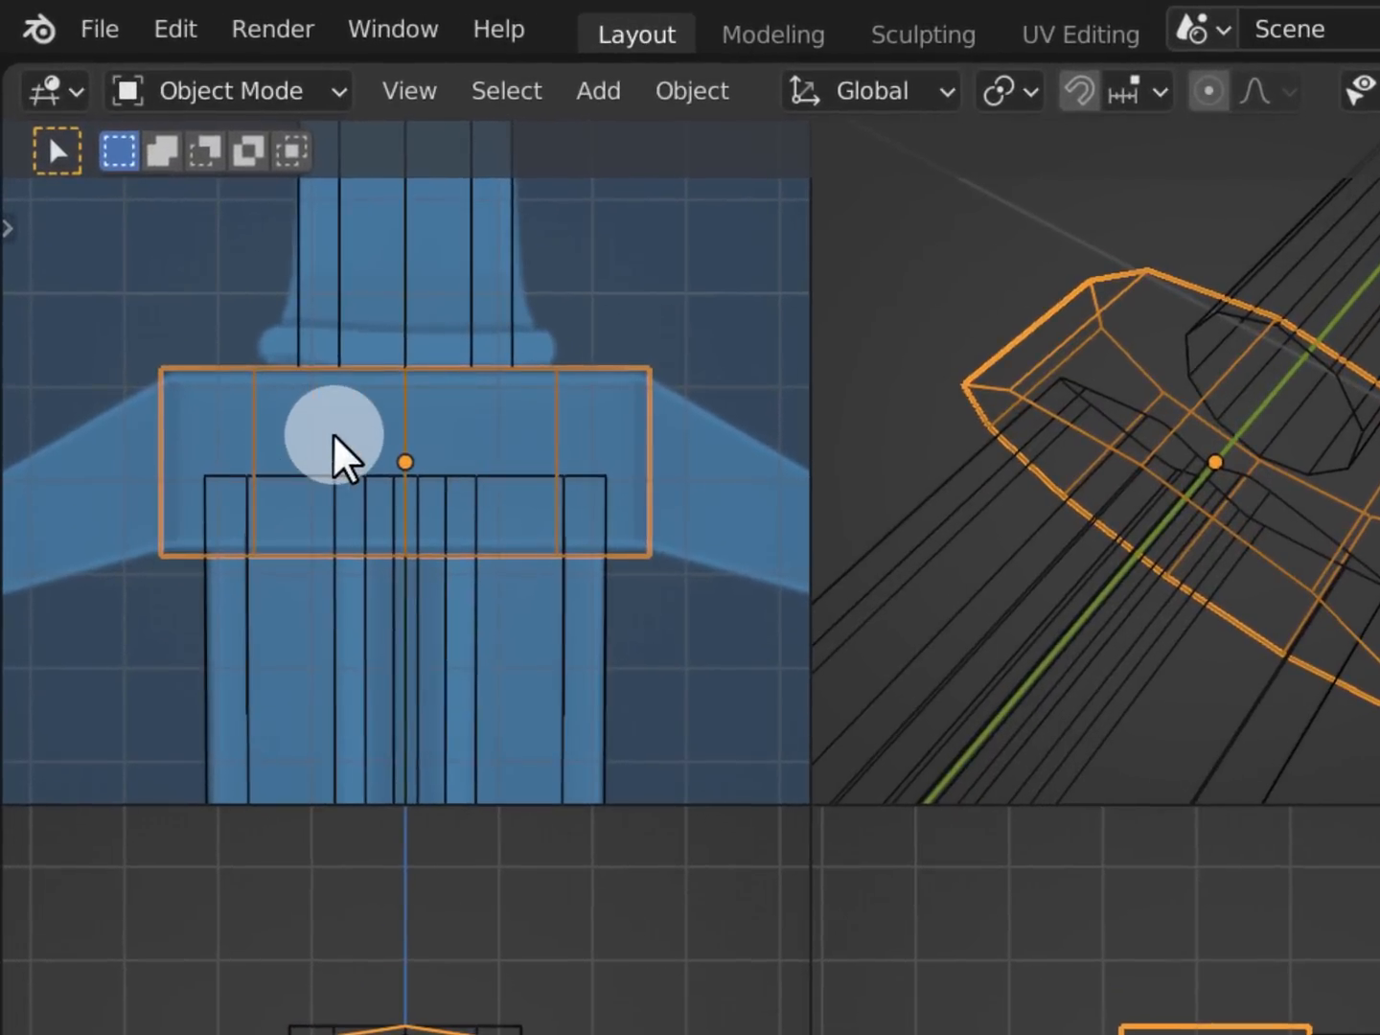
pyautogui.keyDown('shift'); pyautogui.moveTo(277, 367); pyautogui.dragTo(431, 339, button='middle'); pyautogui.keyUp('shift')
pyautogui.keyDown('shift'); pyautogui.moveTo(514, 388); pyautogui.dragTo(718, 376, button='middle'); pyautogui.keyUp('shift')
pyautogui.scroll(1, 639, 399)
pyautogui.moveTo(634, 402)
pyautogui.keyDown('shift'); pyautogui.mouseDown(button='middle')
pyautogui.moveTo(668, 377)
pyautogui.moveTo(653, 382)
pyautogui.mouseUp(button='middle'); pyautogui.keyUp('shift')
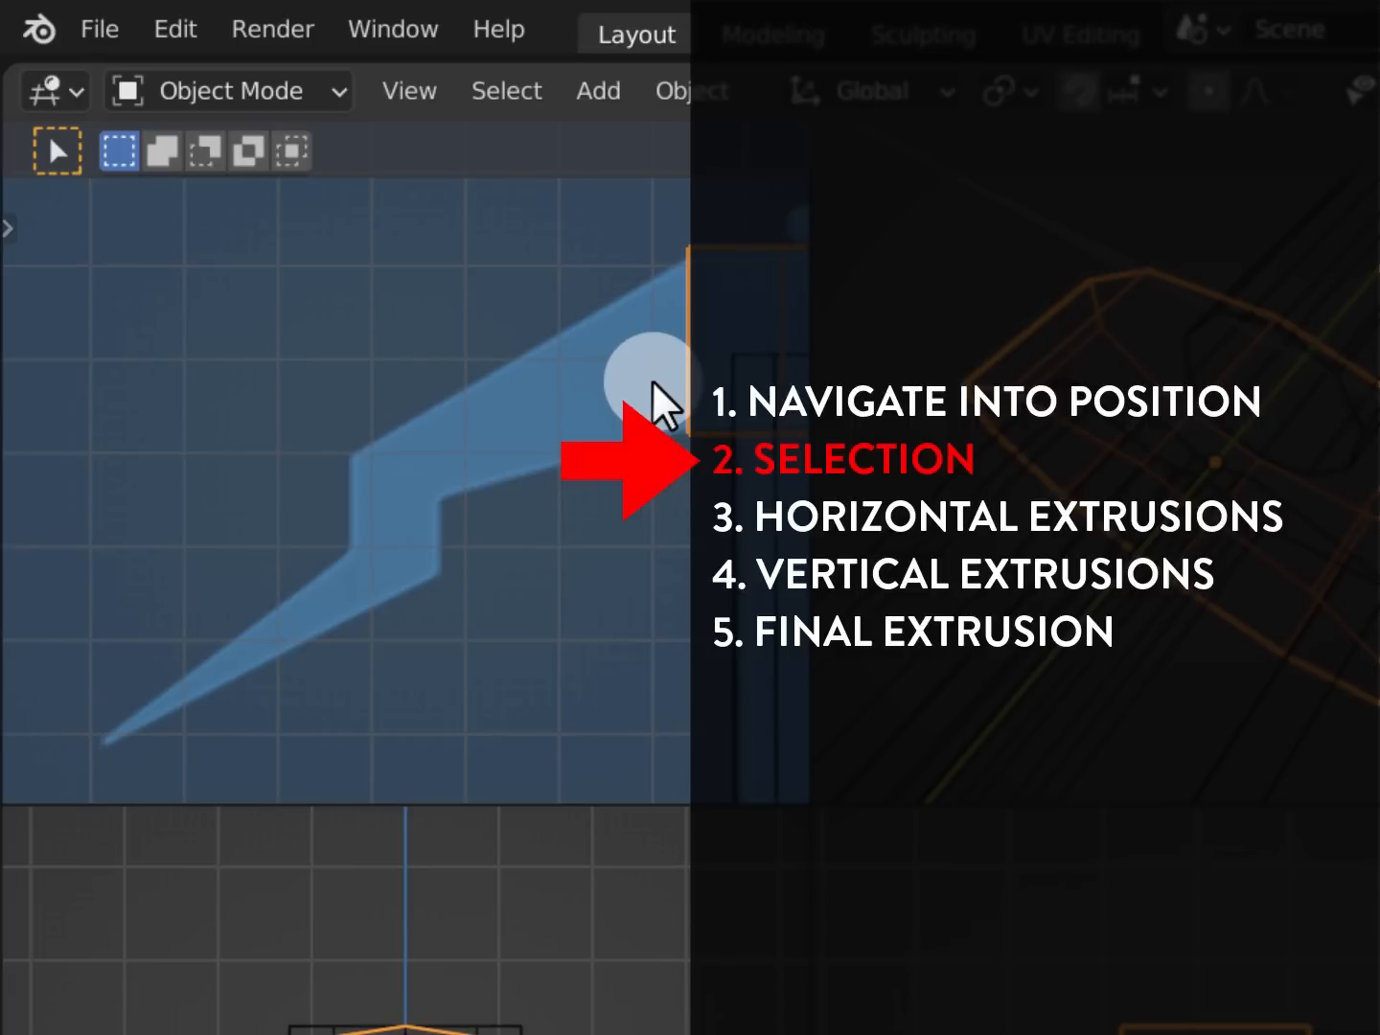
# Enter Edit Mode on the guard, switch to face selection and select only the end face on the negative X side
pyautogui.press('Tab')
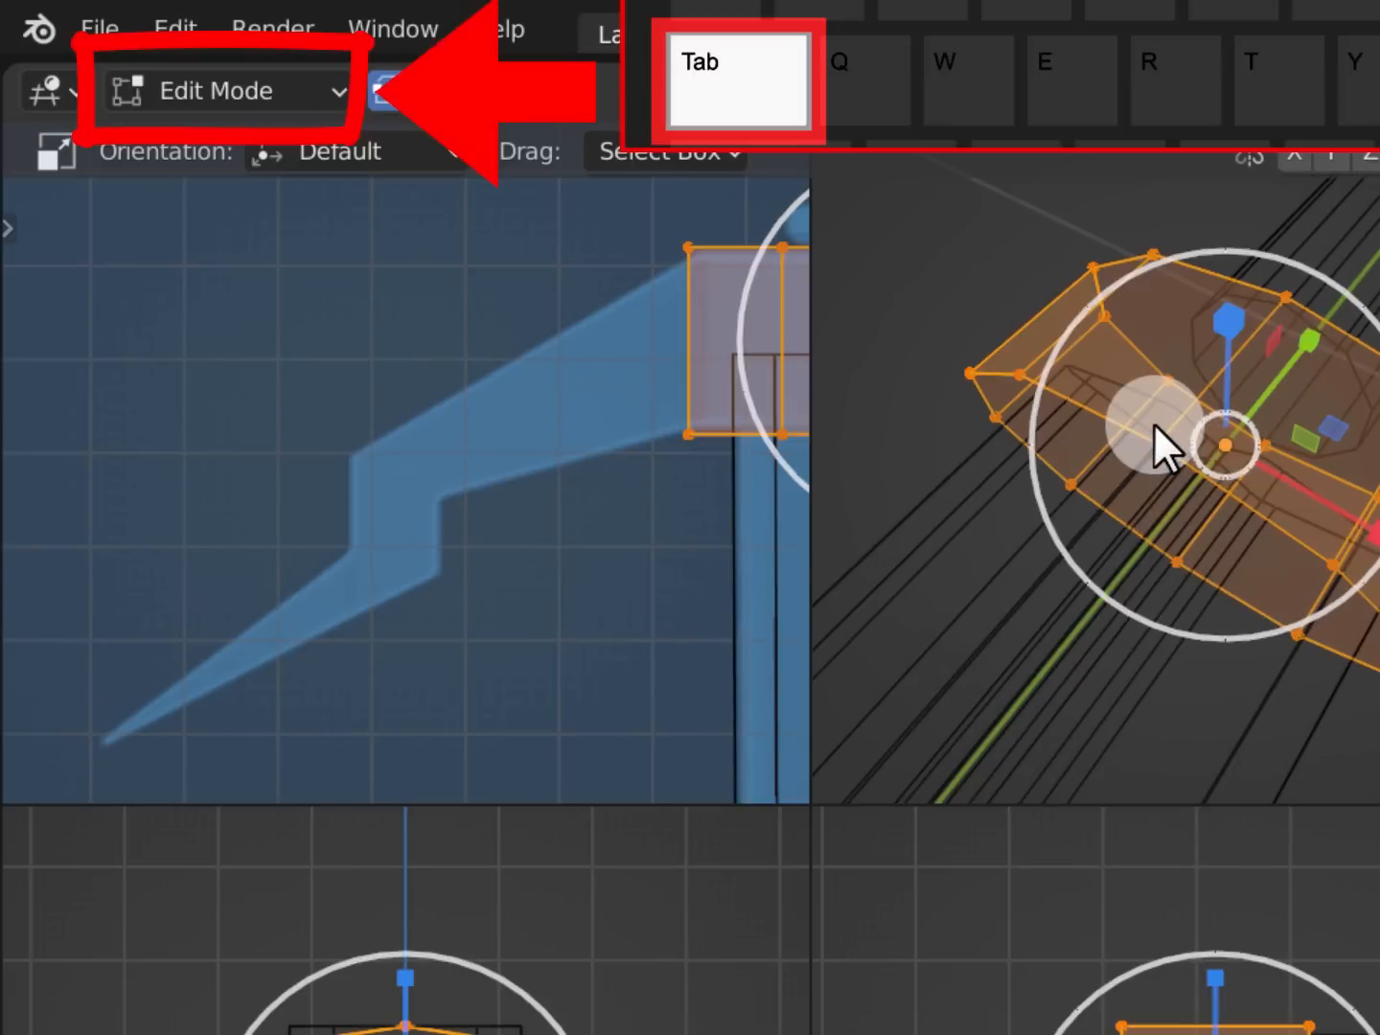
pyautogui.moveTo(1062, 433); pyautogui.dragTo(1170, 471, button='middle')
pyautogui.press('3')
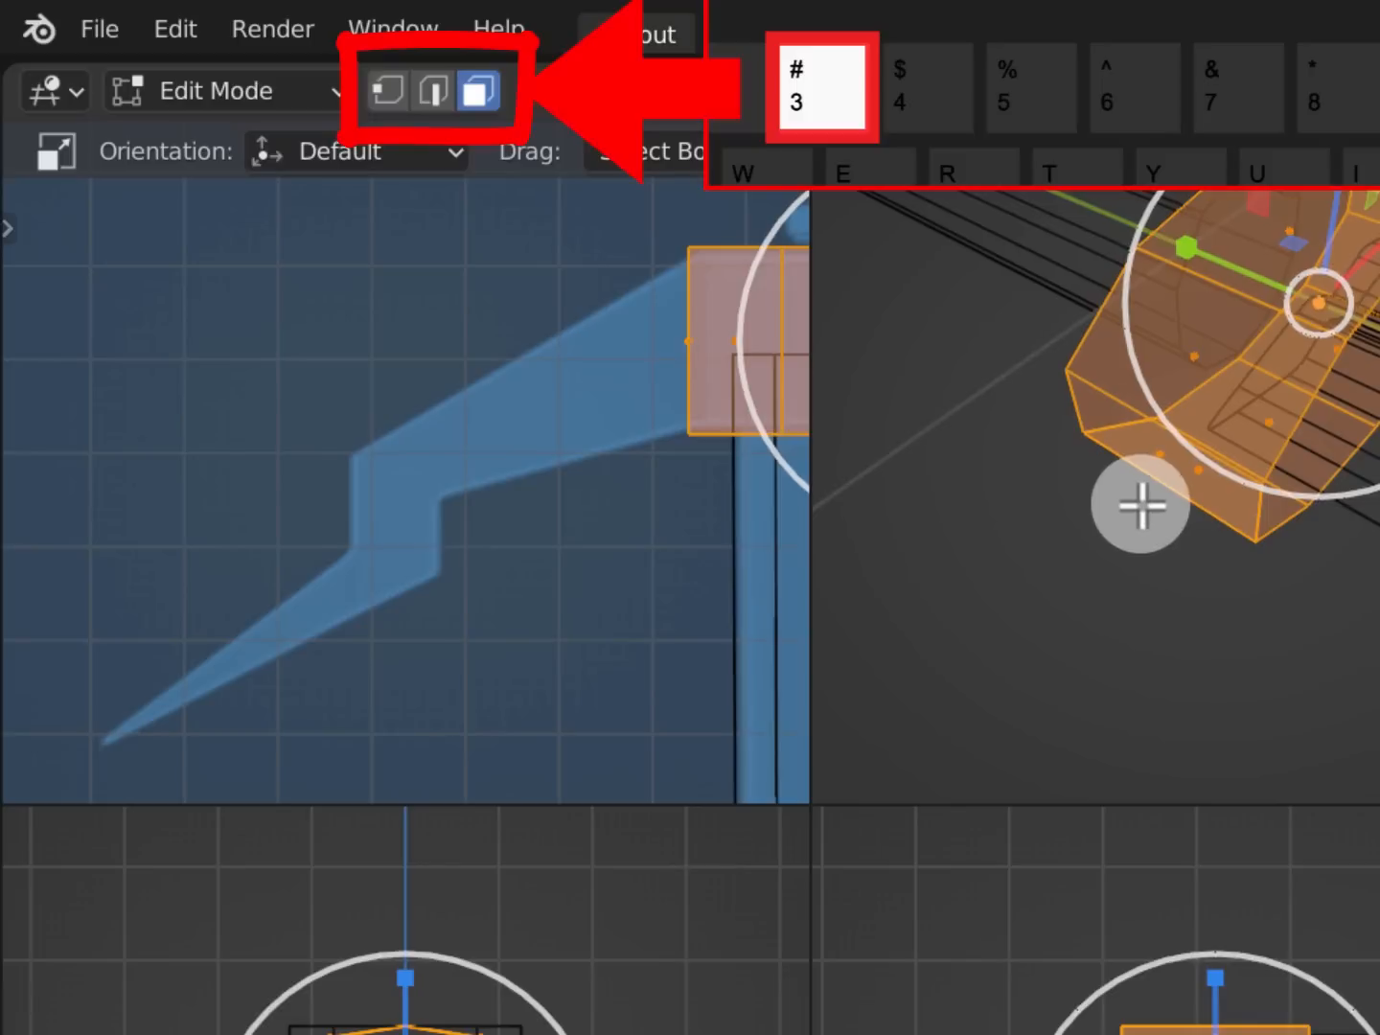
pyautogui.scroll(3, 1136, 502)
pyautogui.click(1222, 564)
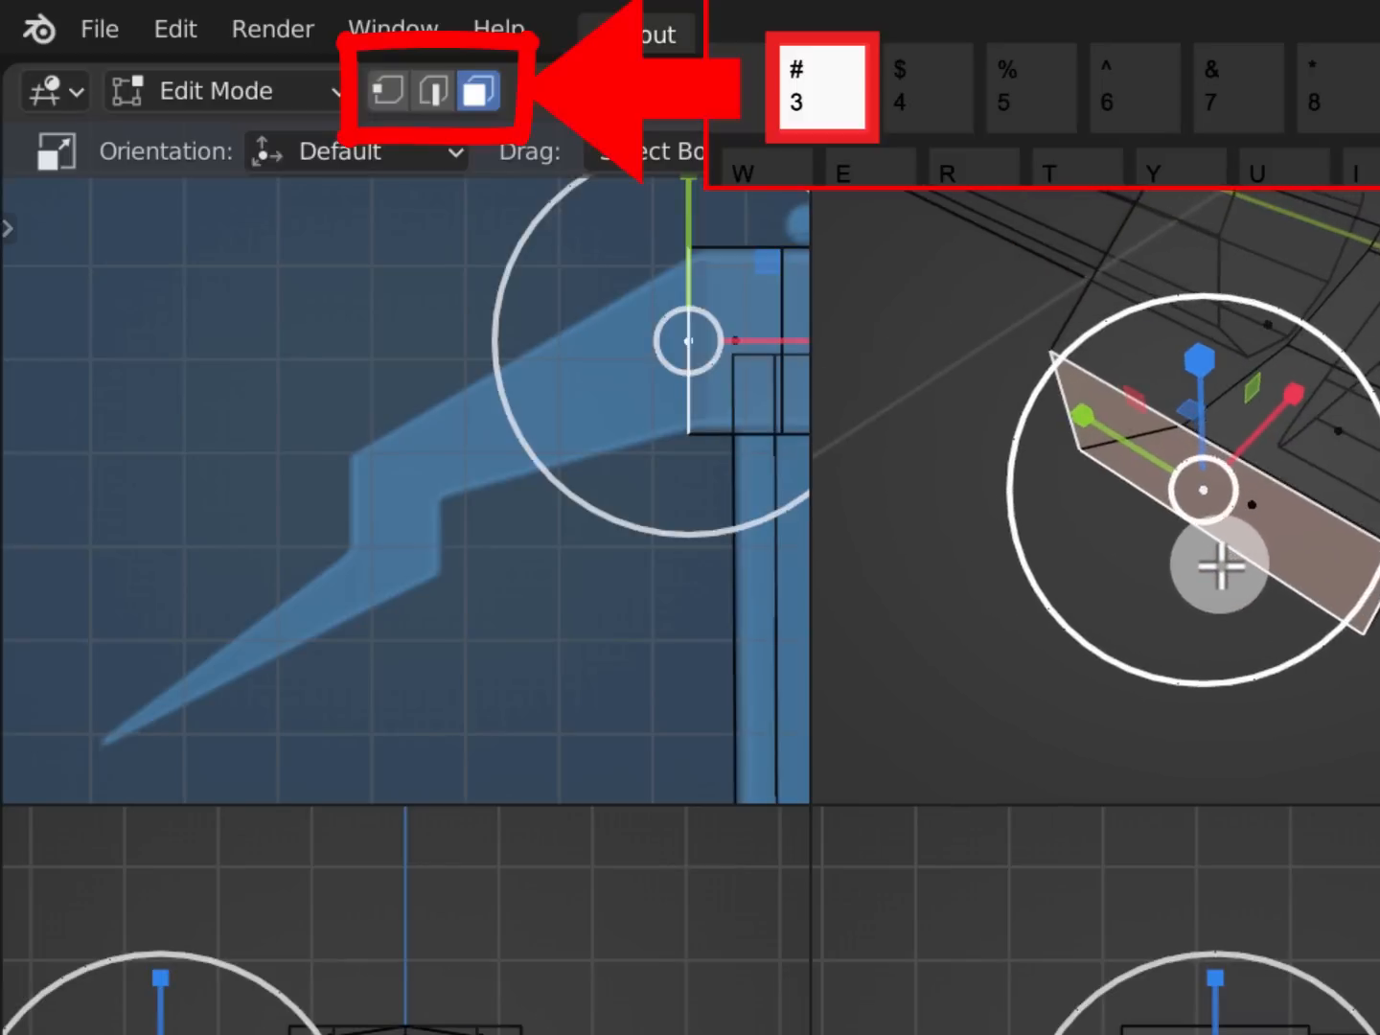
pyautogui.press('w')
pyautogui.moveTo(1221, 561); pyautogui.dragTo(1231, 530, button='middle')
pyautogui.press('d')
pyautogui.moveTo(1225, 436)
pyautogui.mouseDown()
pyautogui.moveTo(1175, 416)
pyautogui.moveTo(1067, 434)
pyautogui.moveTo(1150, 517)
pyautogui.mouseUp()
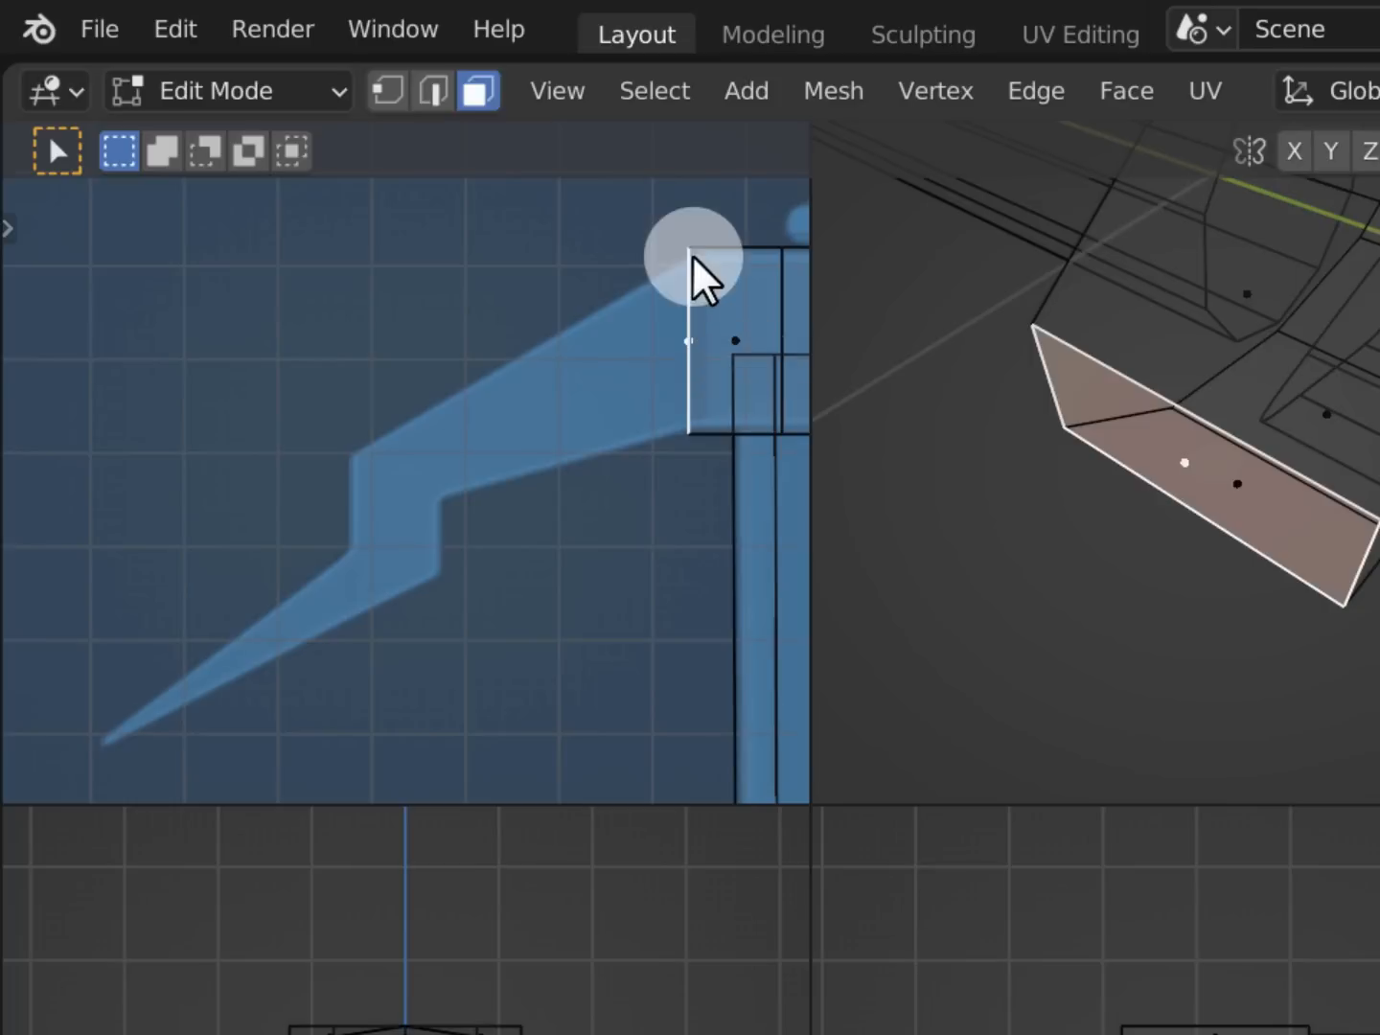
pyautogui.moveTo(703, 252)
pyautogui.mouseDown()
pyautogui.moveTo(342, 251)
pyautogui.moveTo(341, 542)
pyautogui.mouseUp()
pyautogui.moveTo(441, 224); pyautogui.dragTo(442, 537)
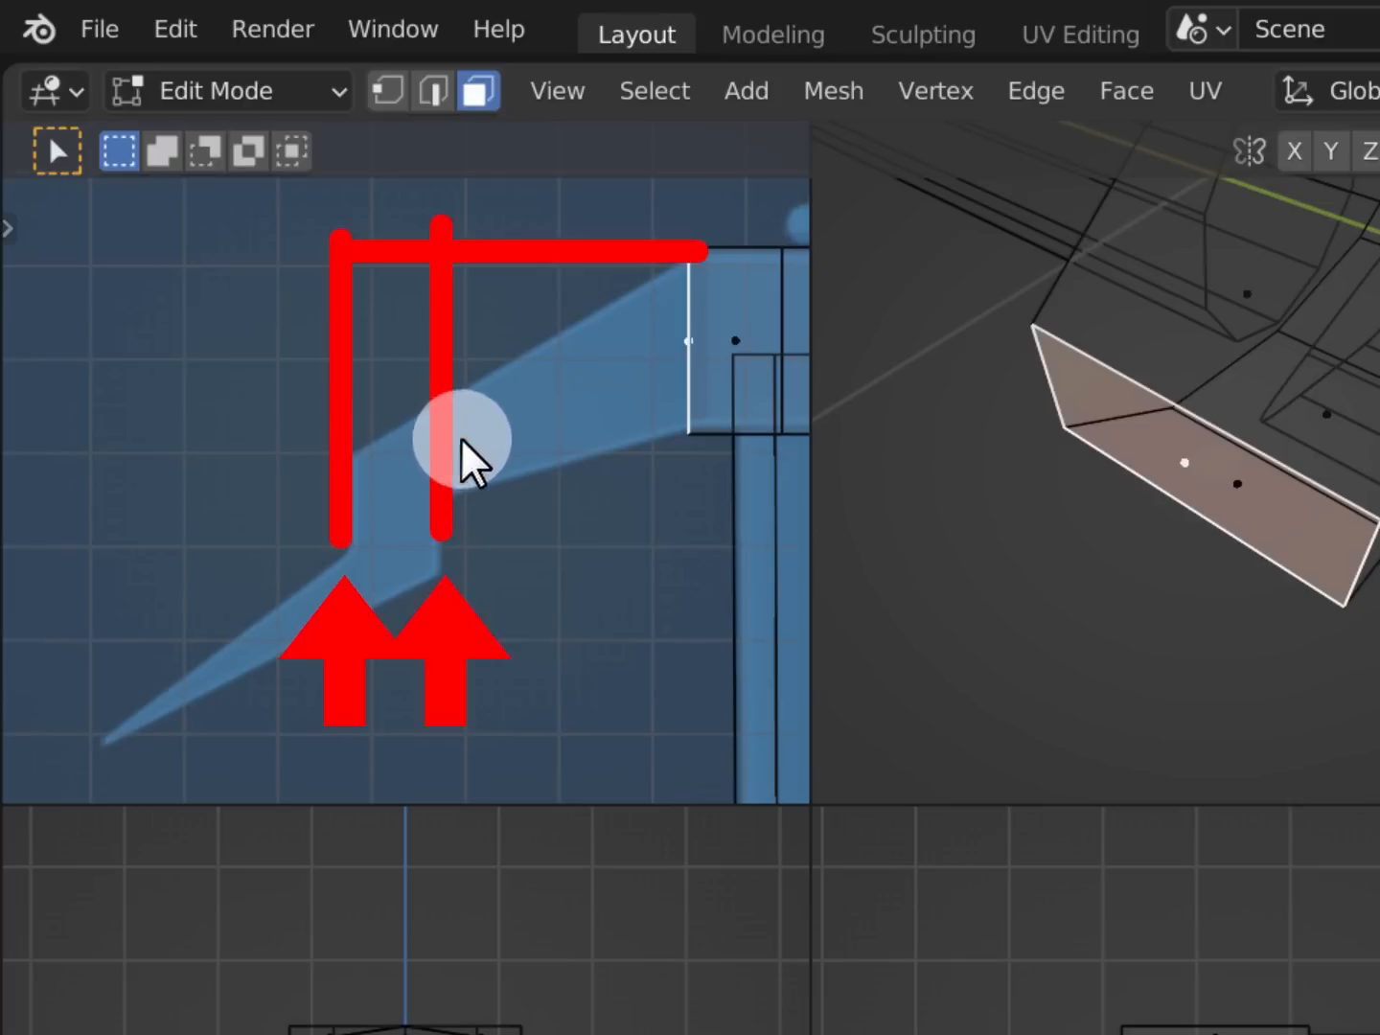
# Extrude the guard's selected end face outward and align it along X with the inner edge of the reference wing's vertical notch
pyautogui.press('t')
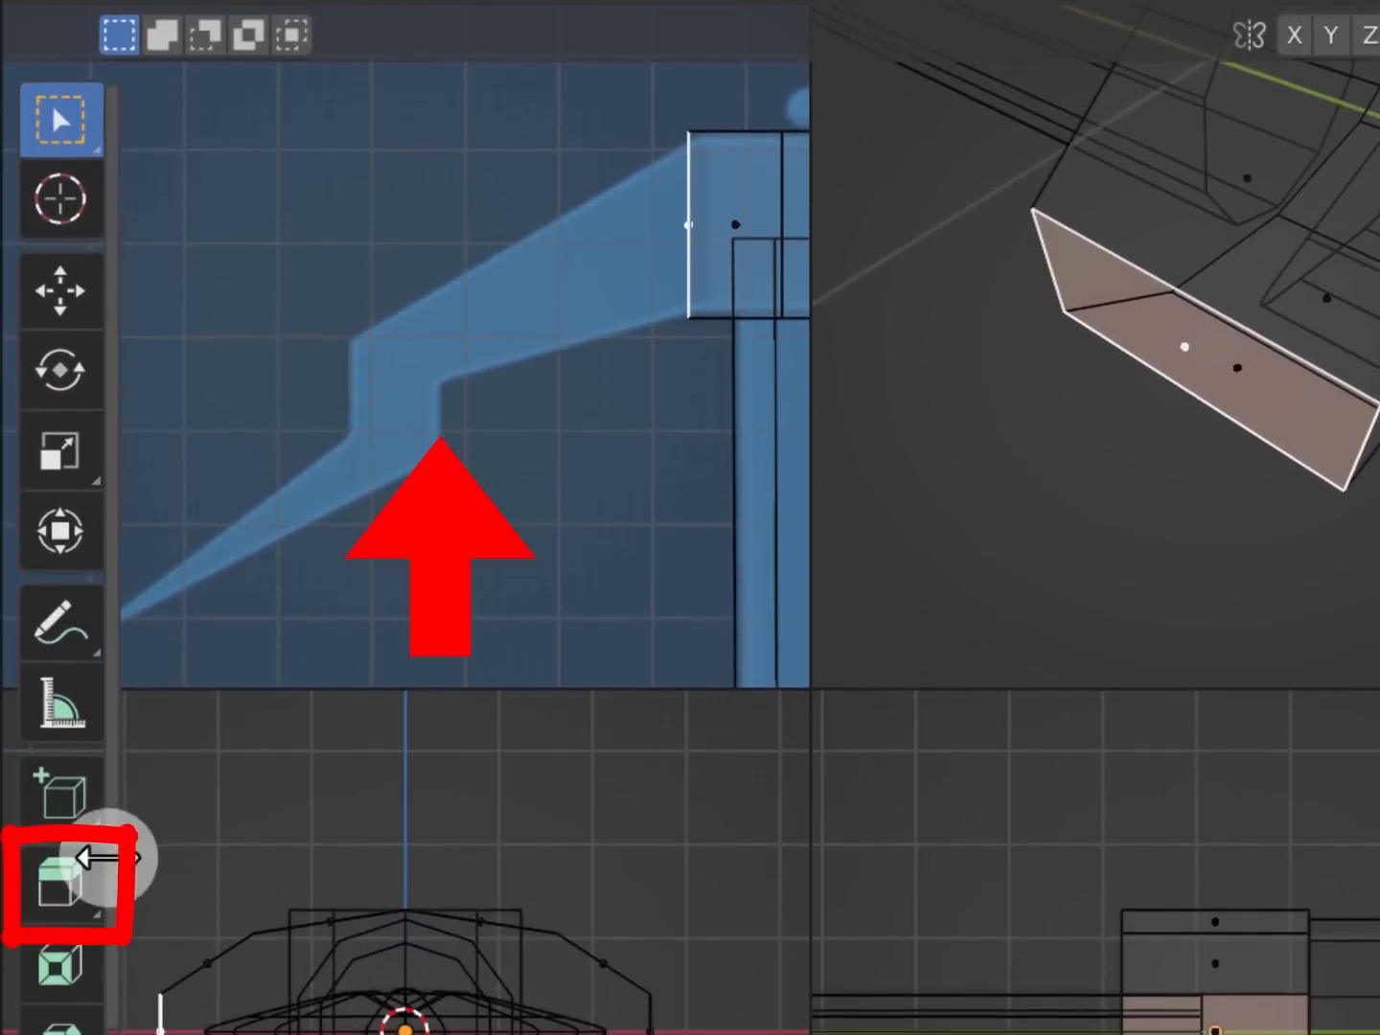
pyautogui.click(59, 882)
pyautogui.moveTo(1254, 503); pyautogui.dragTo(623, 278, button='middle')
pyautogui.moveTo(526, 225); pyautogui.dragTo(262, 227)
pyautogui.press('g')
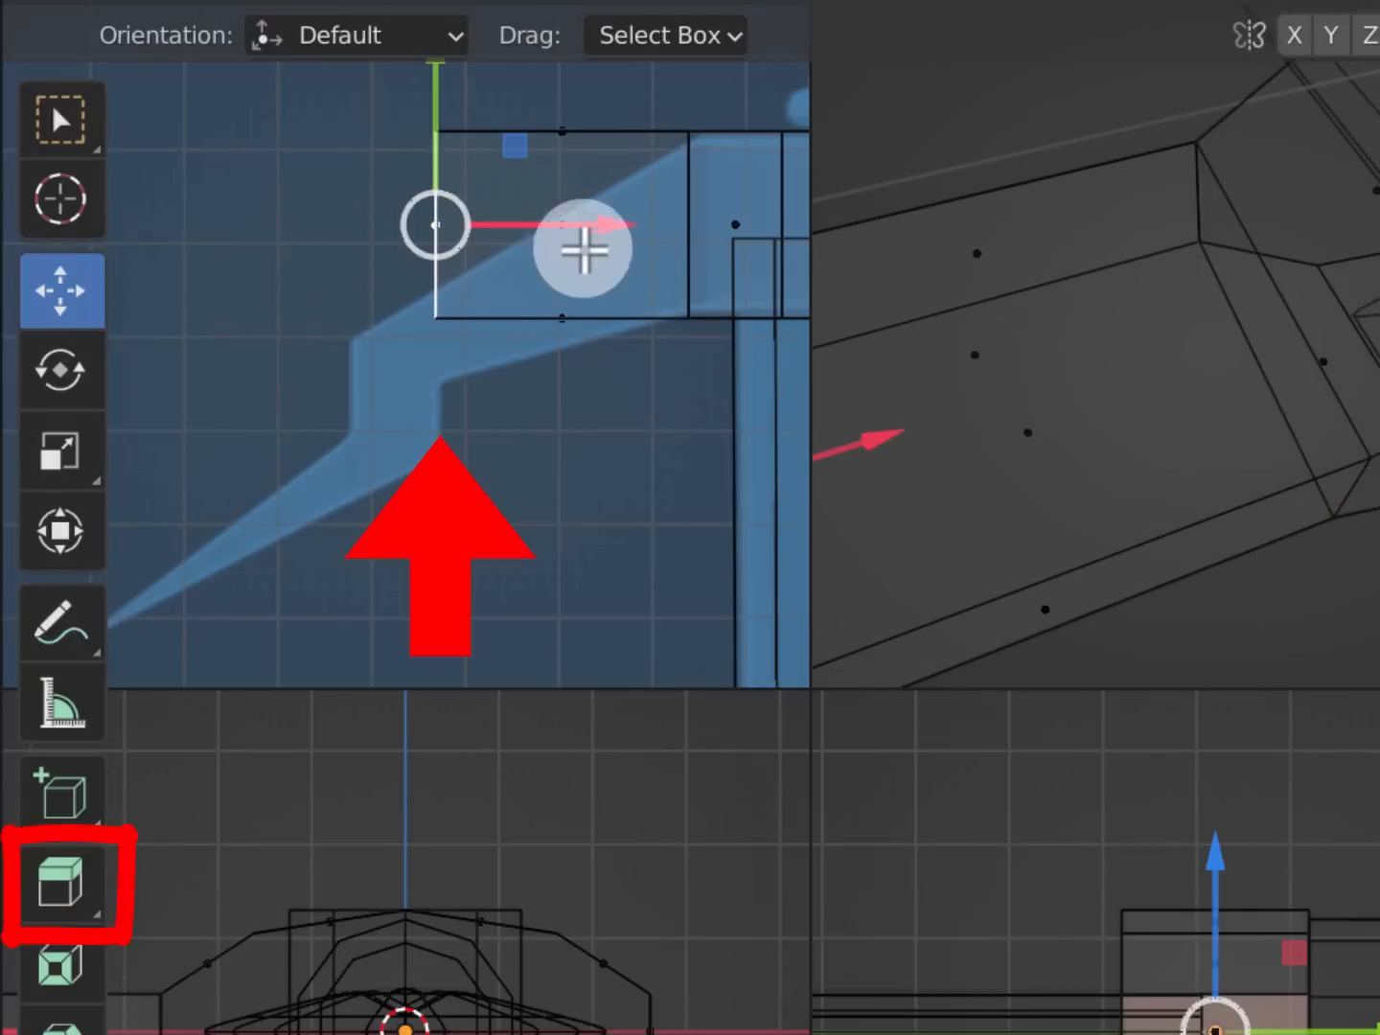
pyautogui.moveTo(583, 228); pyautogui.dragTo(583, 237)
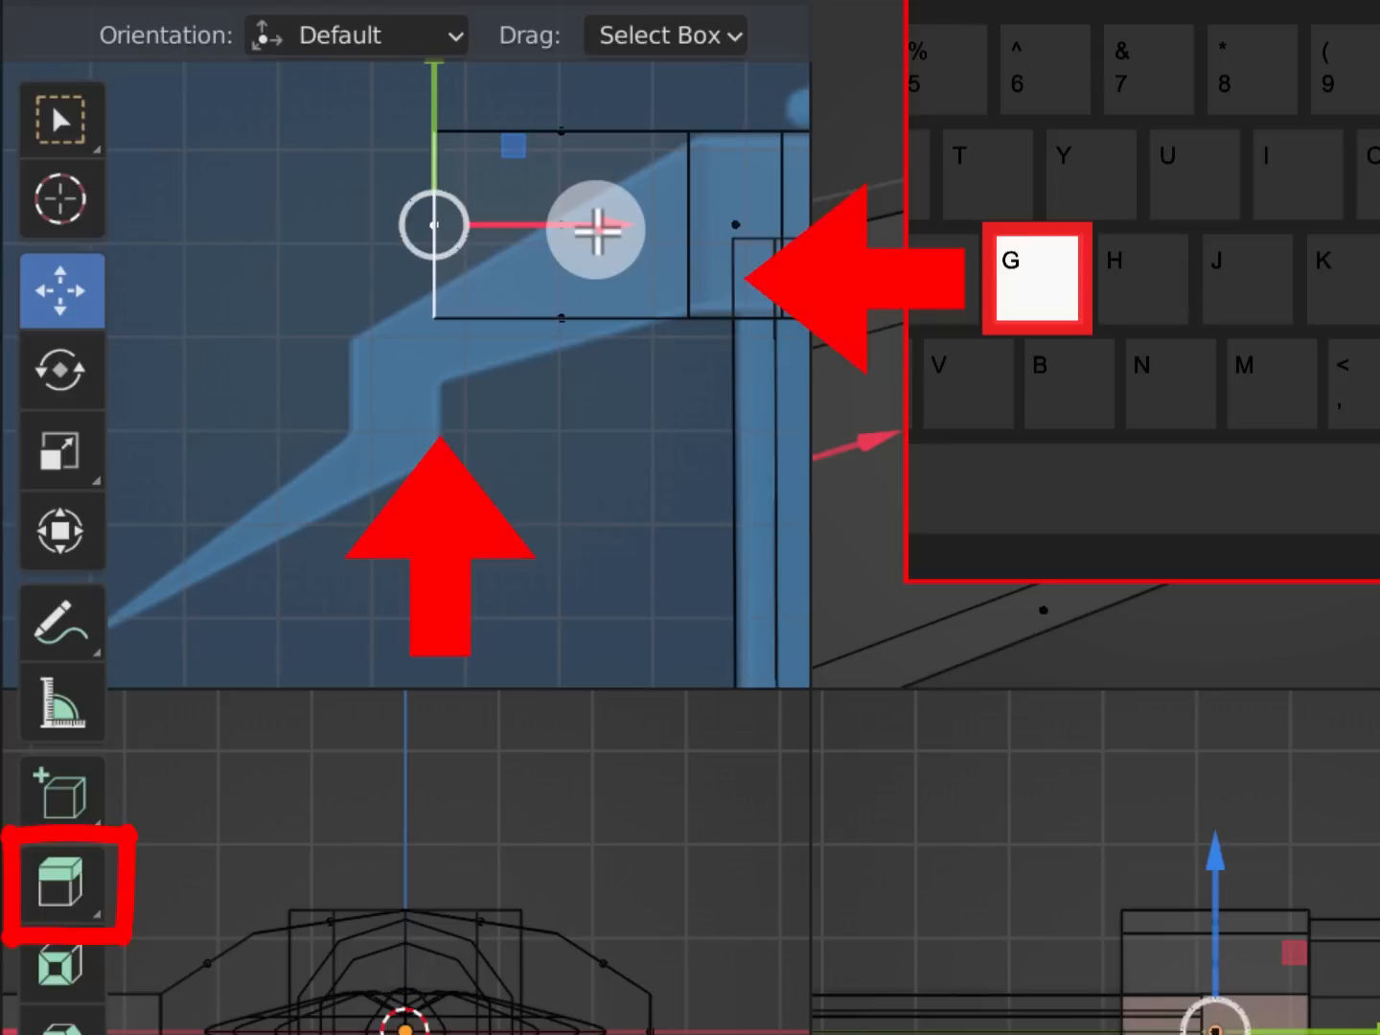
pyautogui.moveTo(596, 230); pyautogui.dragTo(584, 239)
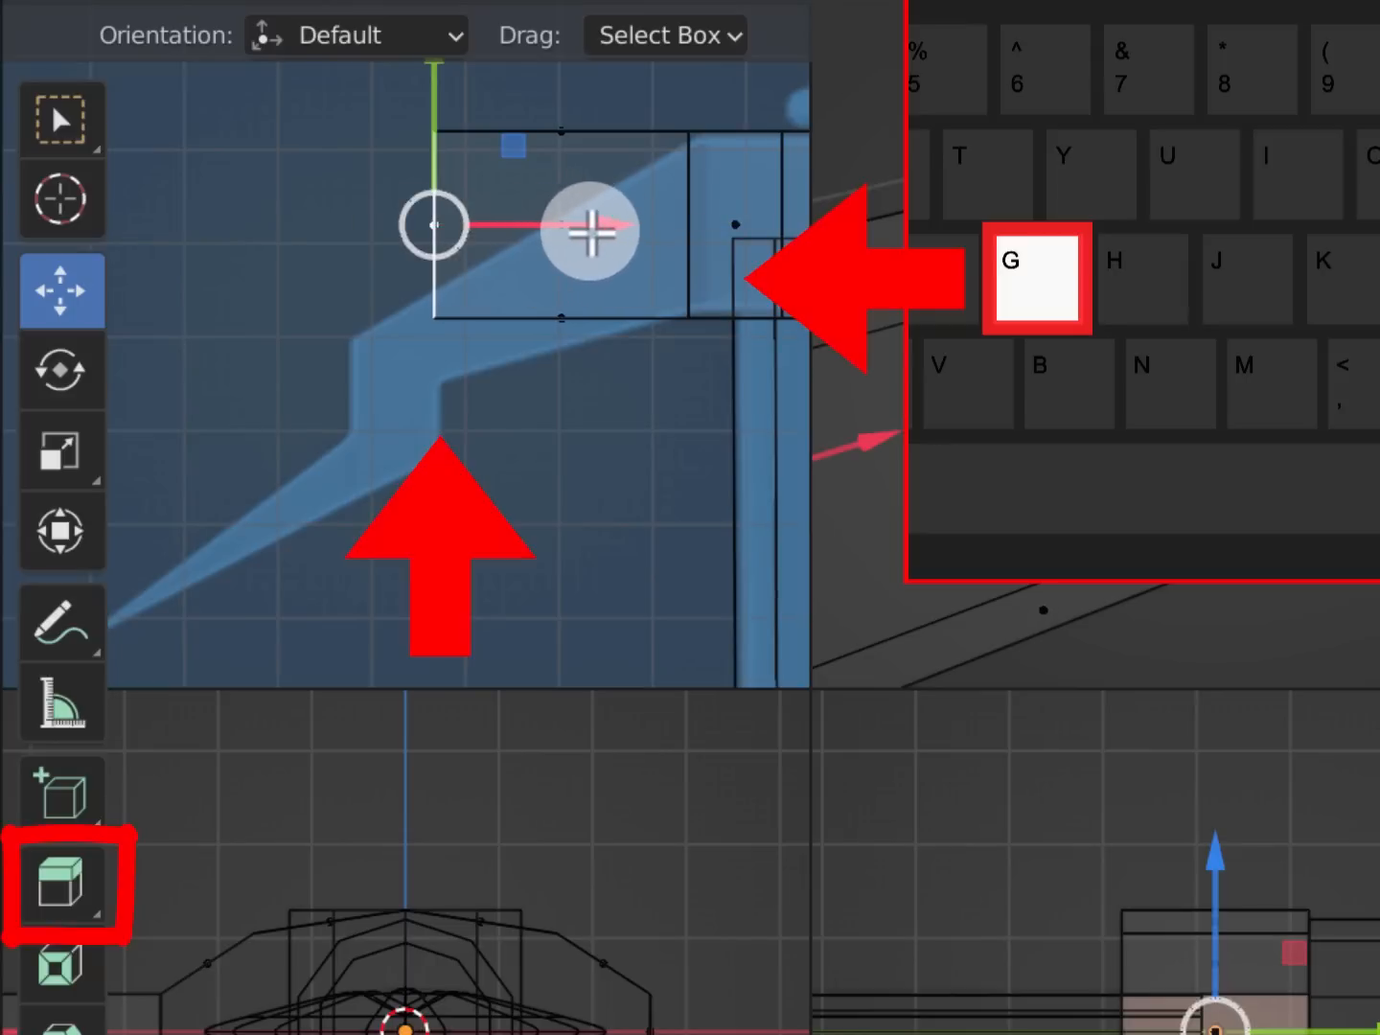
pyautogui.press('g')
pyautogui.press('x')
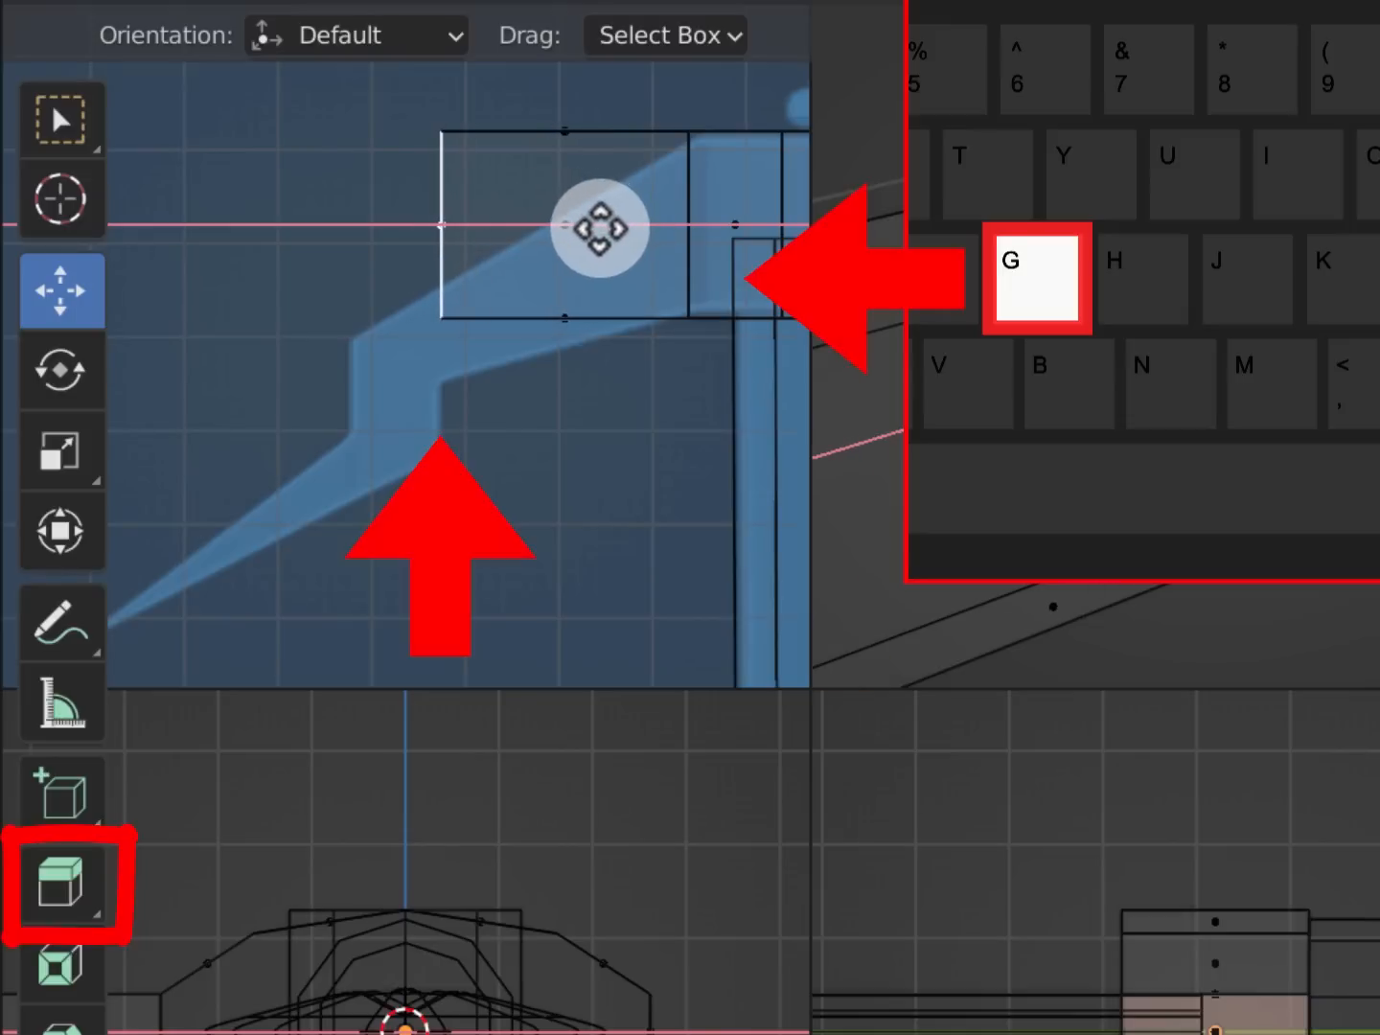
pyautogui.click(595, 227)
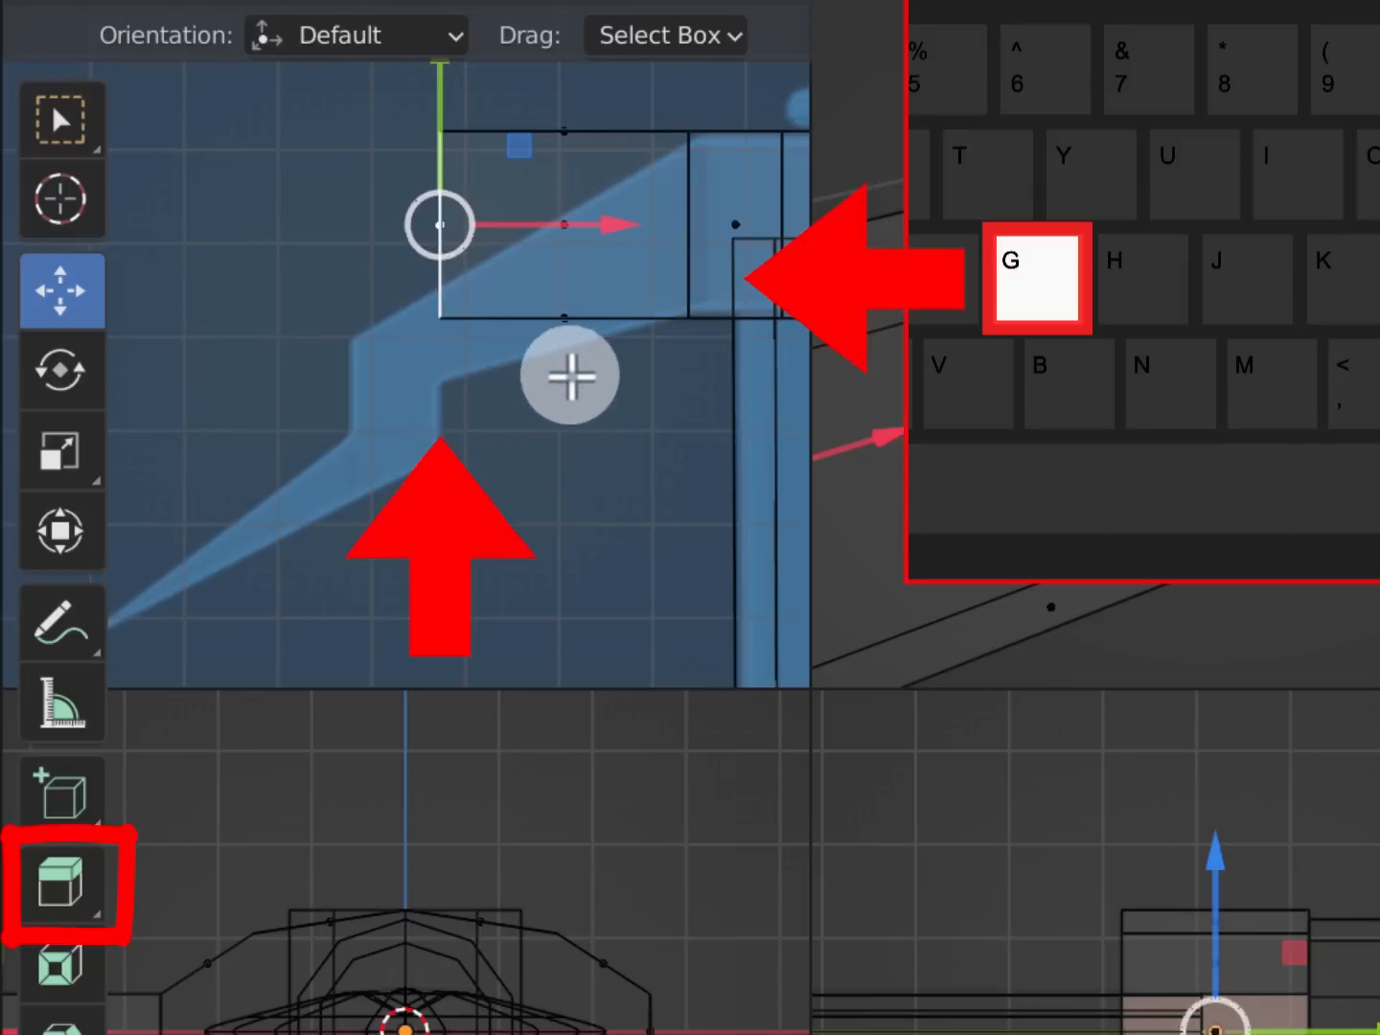
# Extrude the end face again along X to the outer edge of the reference wing's vertical notch
pyautogui.click(62, 882)
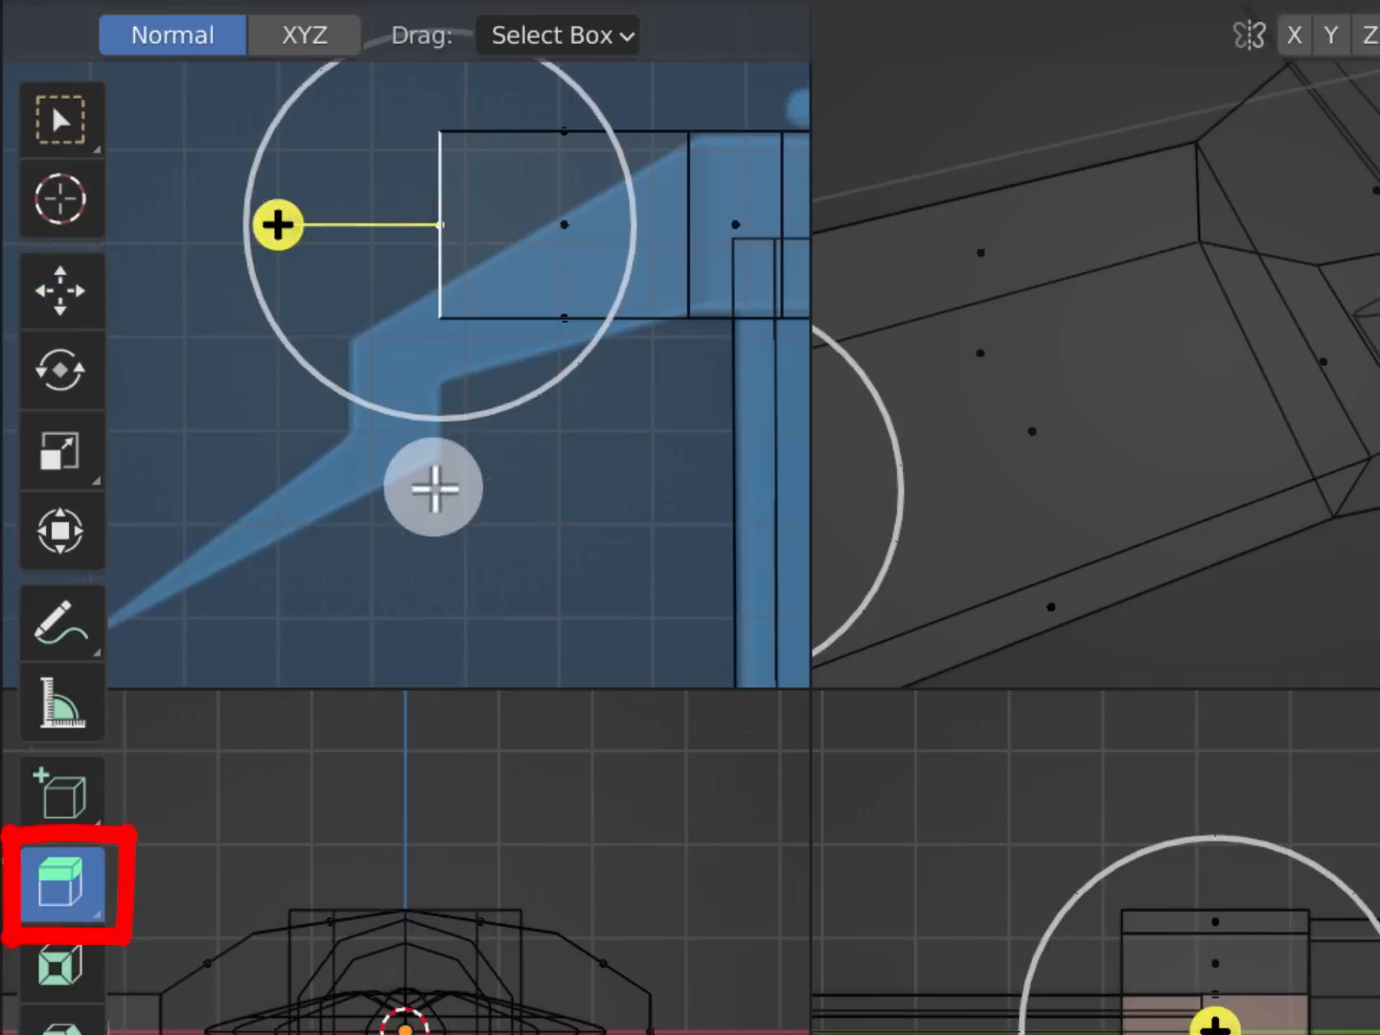
pyautogui.keyDown('shift'); pyautogui.moveTo(532, 414); pyautogui.dragTo(596, 382, button='middle'); pyautogui.keyUp('shift')
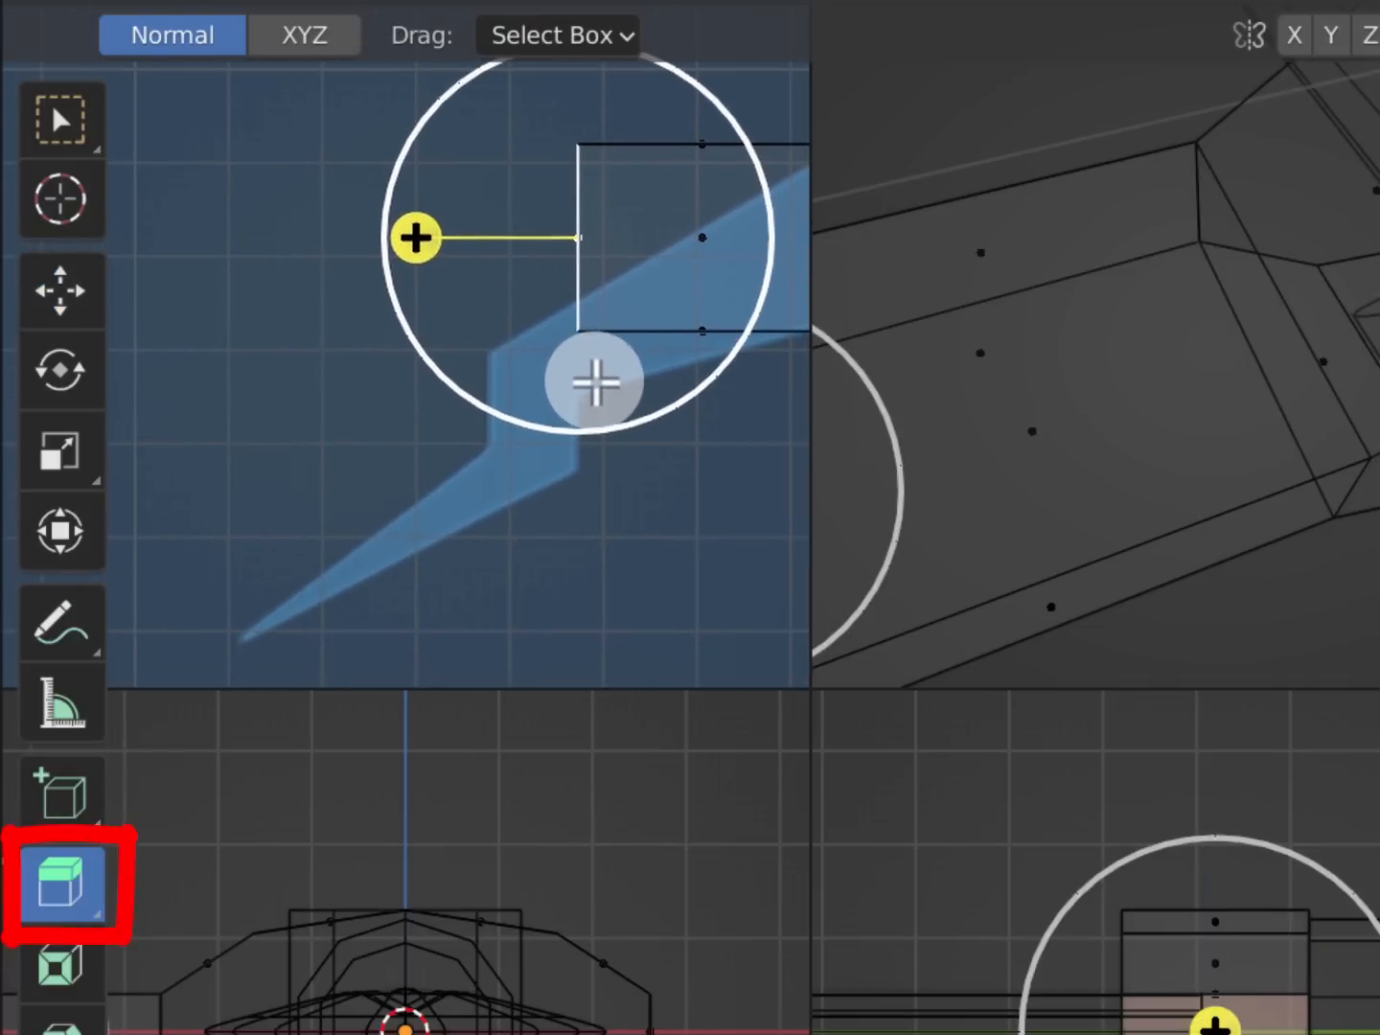
pyautogui.moveTo(409, 244); pyautogui.dragTo(324, 243)
pyautogui.press('g')
pyautogui.moveTo(630, 245); pyautogui.dragTo(623, 246)
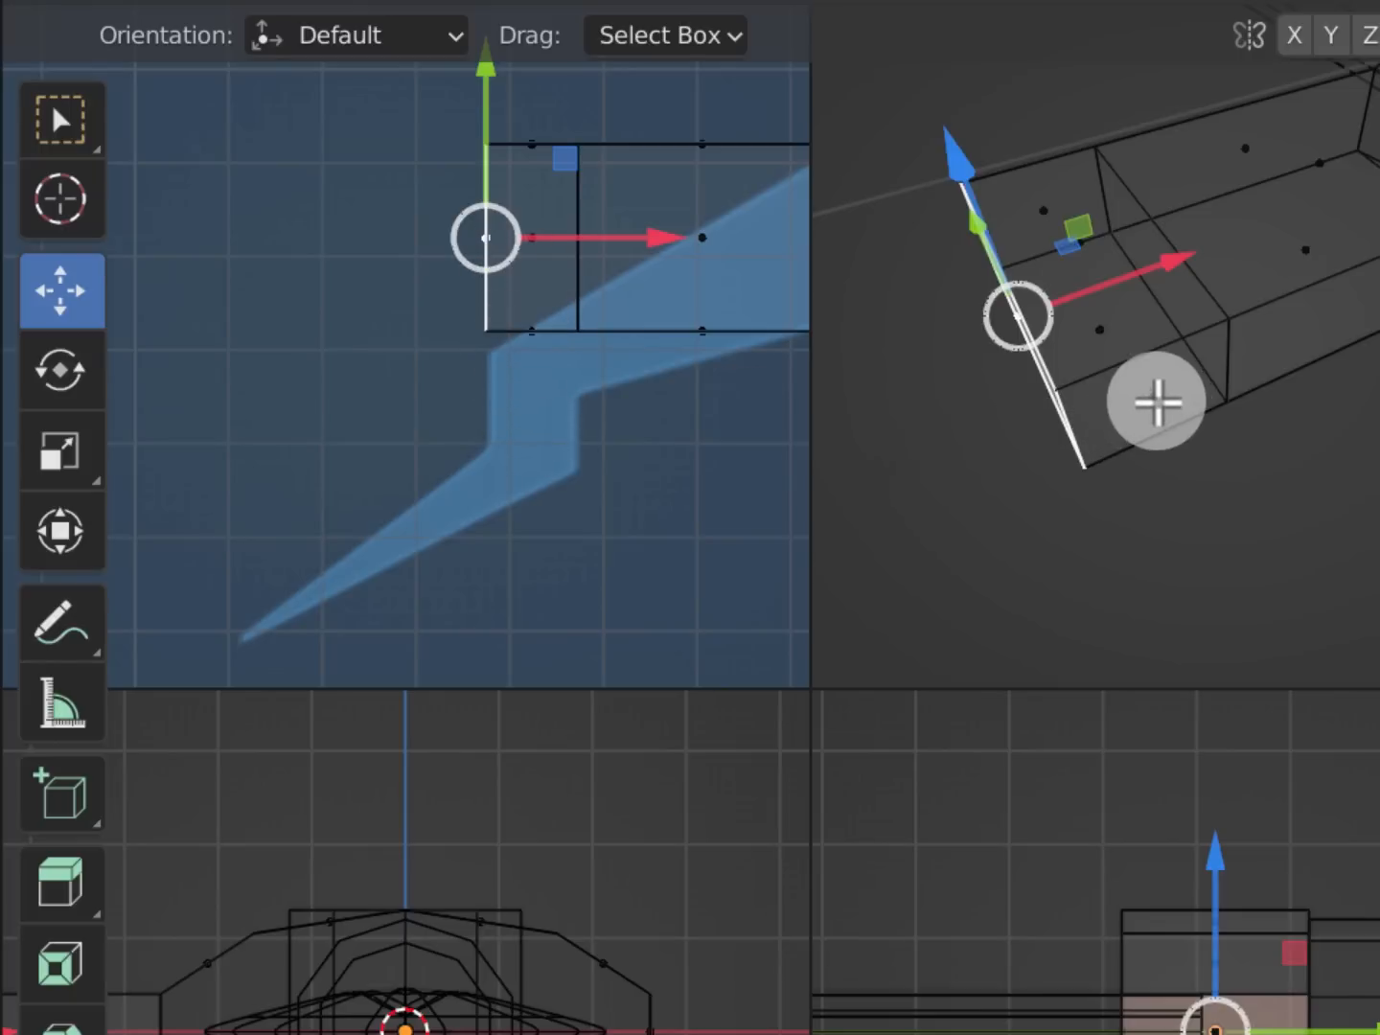
# Extrude the outer section's blade-side face twice along negative Y, matching the reference notch's outer corner and its inner corner
pyautogui.click(1155, 402)
pyautogui.press('w')
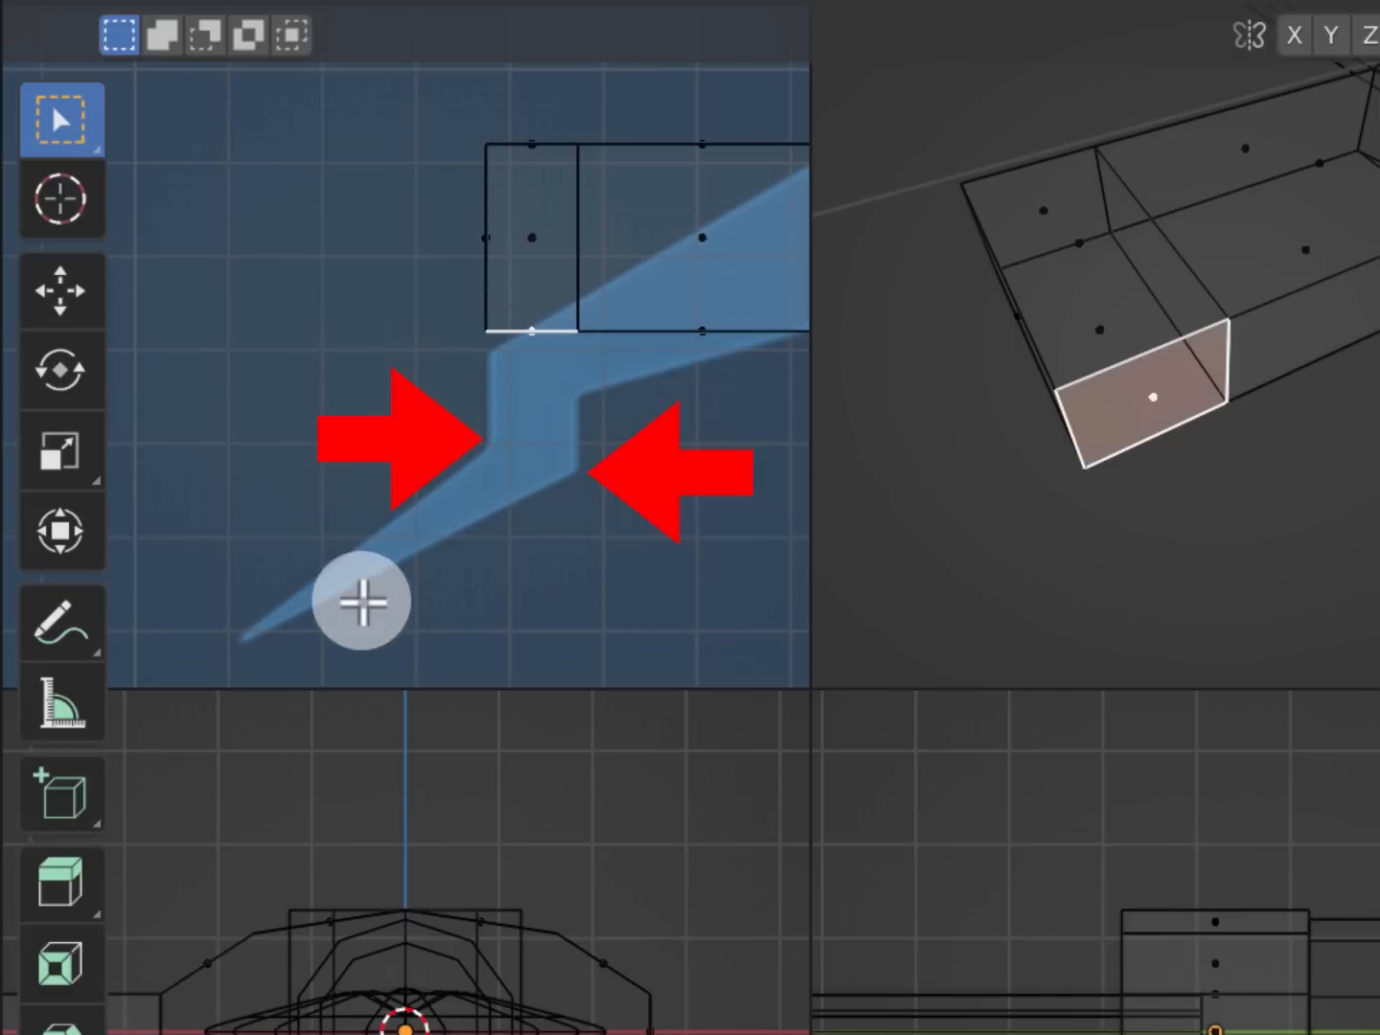
pyautogui.click(61, 882)
pyautogui.moveTo(532, 493); pyautogui.dragTo(551, 629)
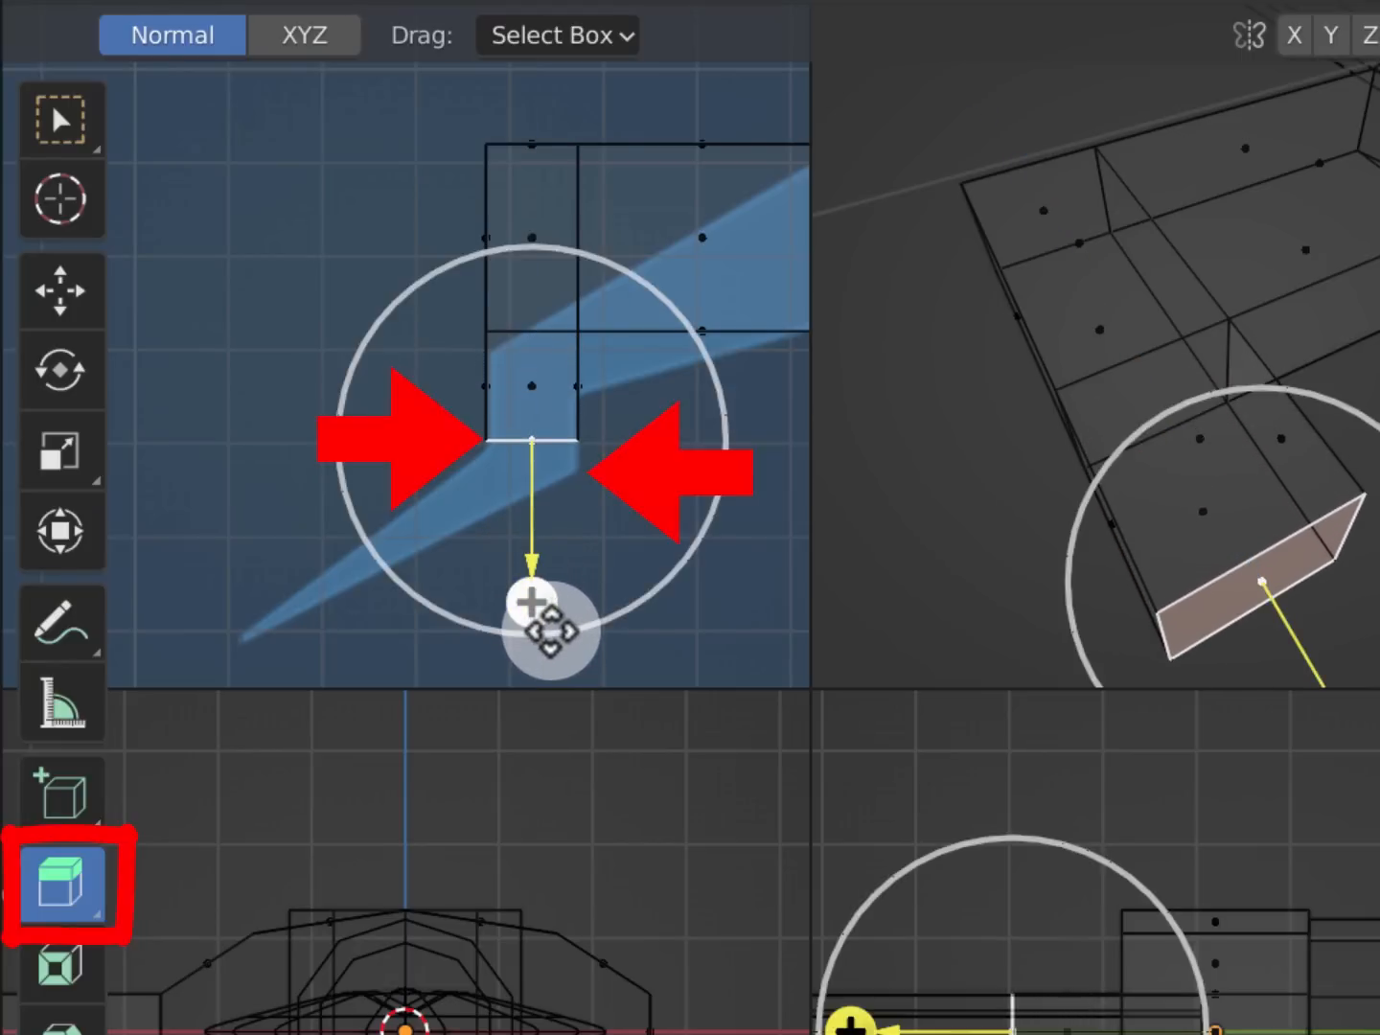
pyautogui.moveTo(543, 651); pyautogui.dragTo(544, 659)
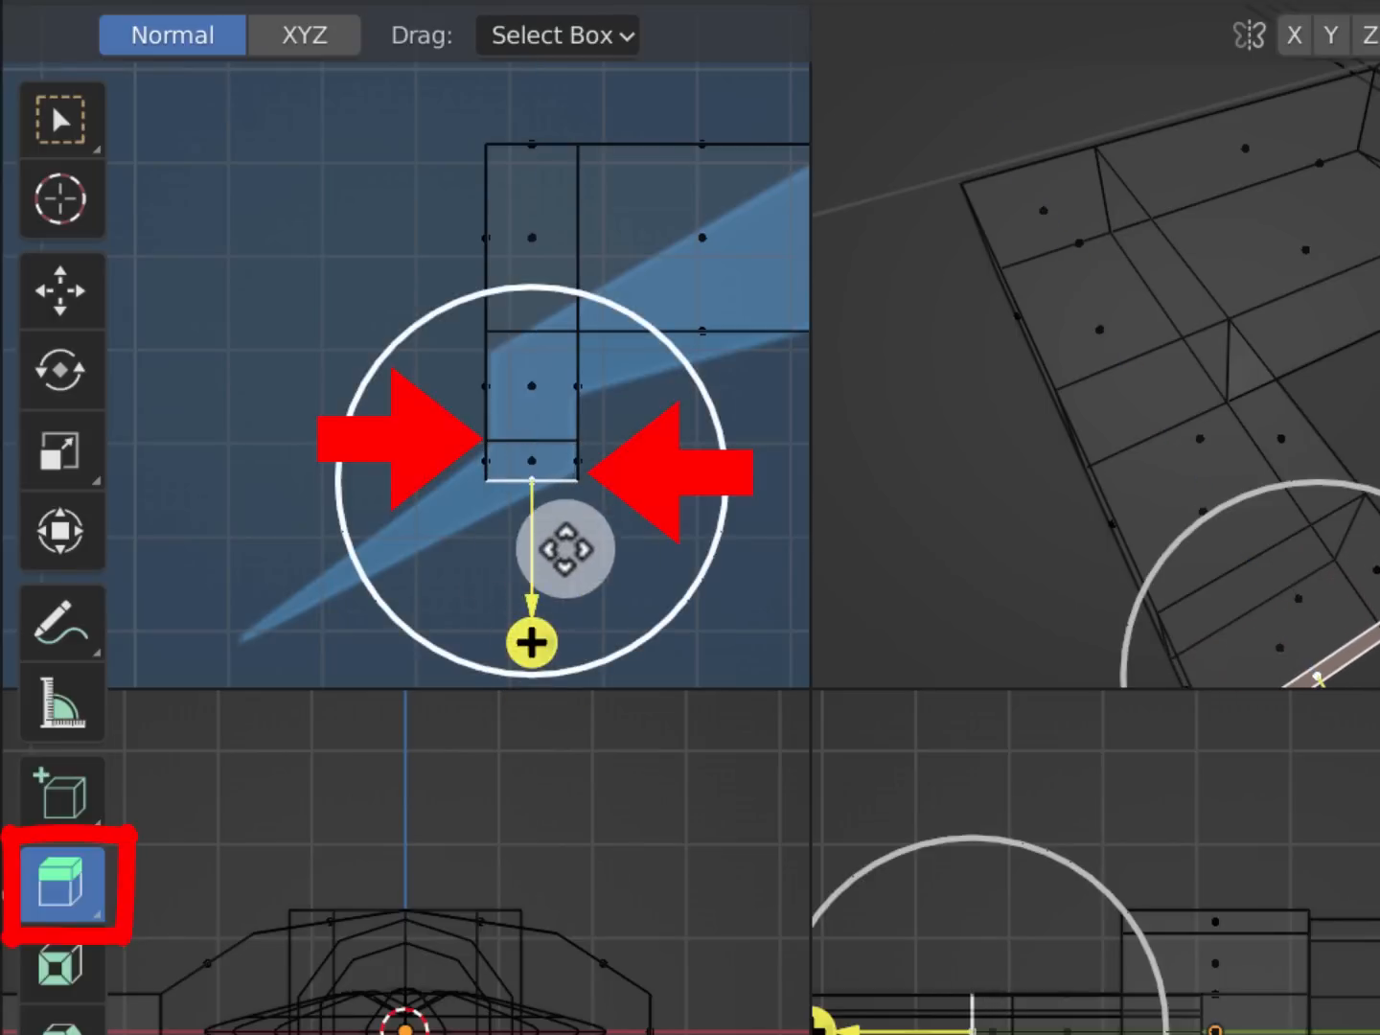
pyautogui.press('g')
pyautogui.press('g')
pyautogui.moveTo(533, 382); pyautogui.dragTo(526, 381)
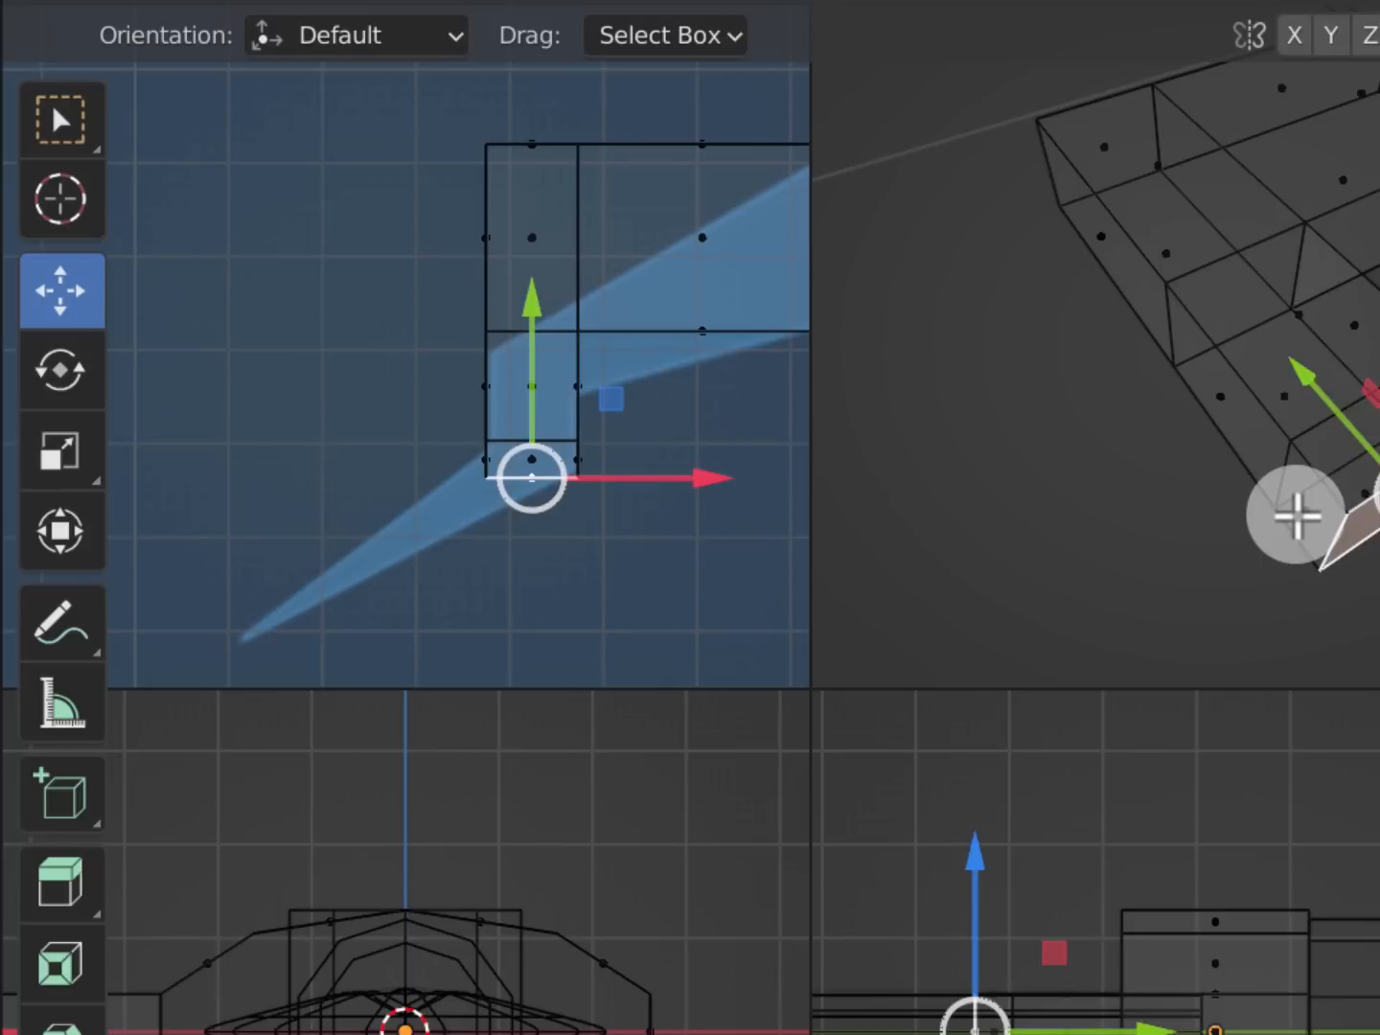
# Extrude the outer side face of the lowest section along negative X to just past the tip of the reference wing
pyautogui.click(1297, 514)
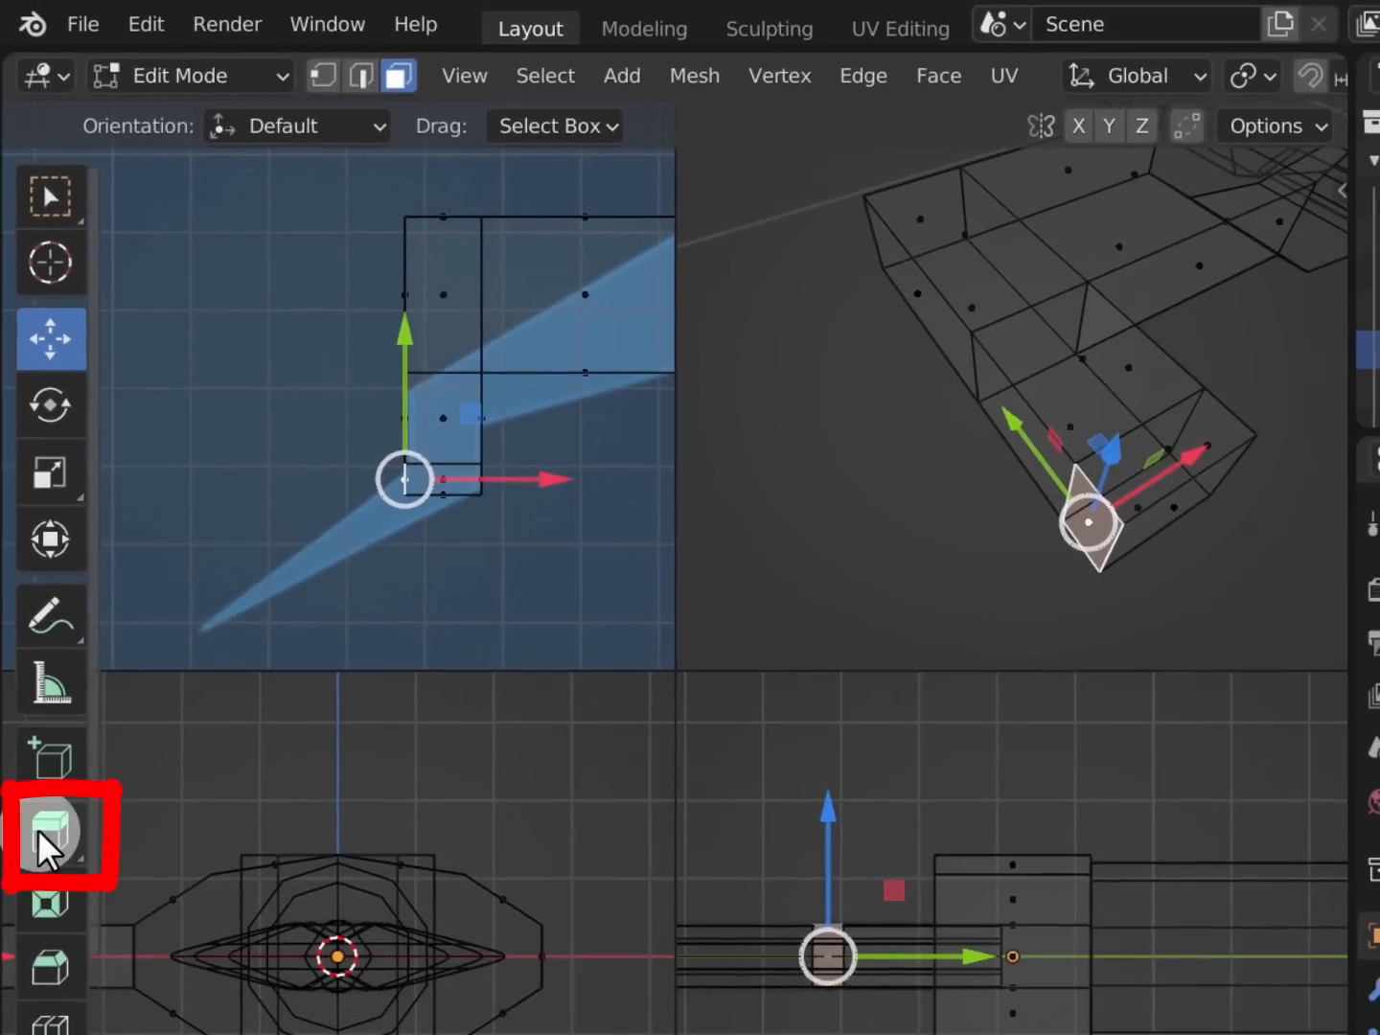
pyautogui.click(50, 854)
pyautogui.moveTo(267, 487); pyautogui.dragTo(48, 478)
pyautogui.hotkey('shift', 'space')
pyautogui.press('g')
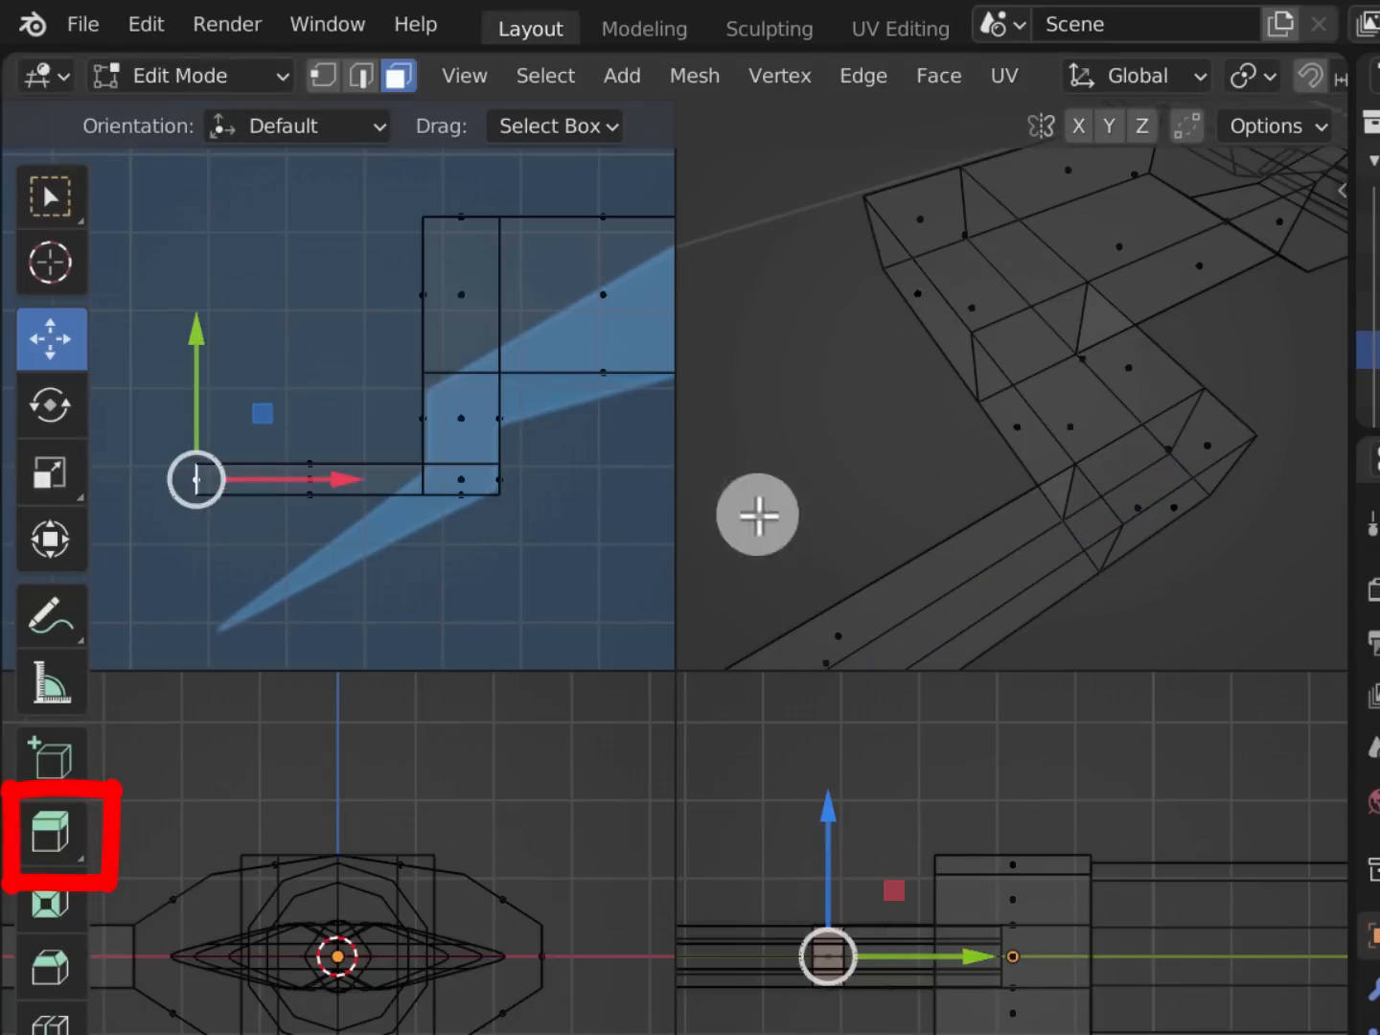
pyautogui.scroll(-3, 1033, 487)
pyautogui.moveTo(1016, 480); pyautogui.dragTo(988, 548, button='middle')
pyautogui.press('w')
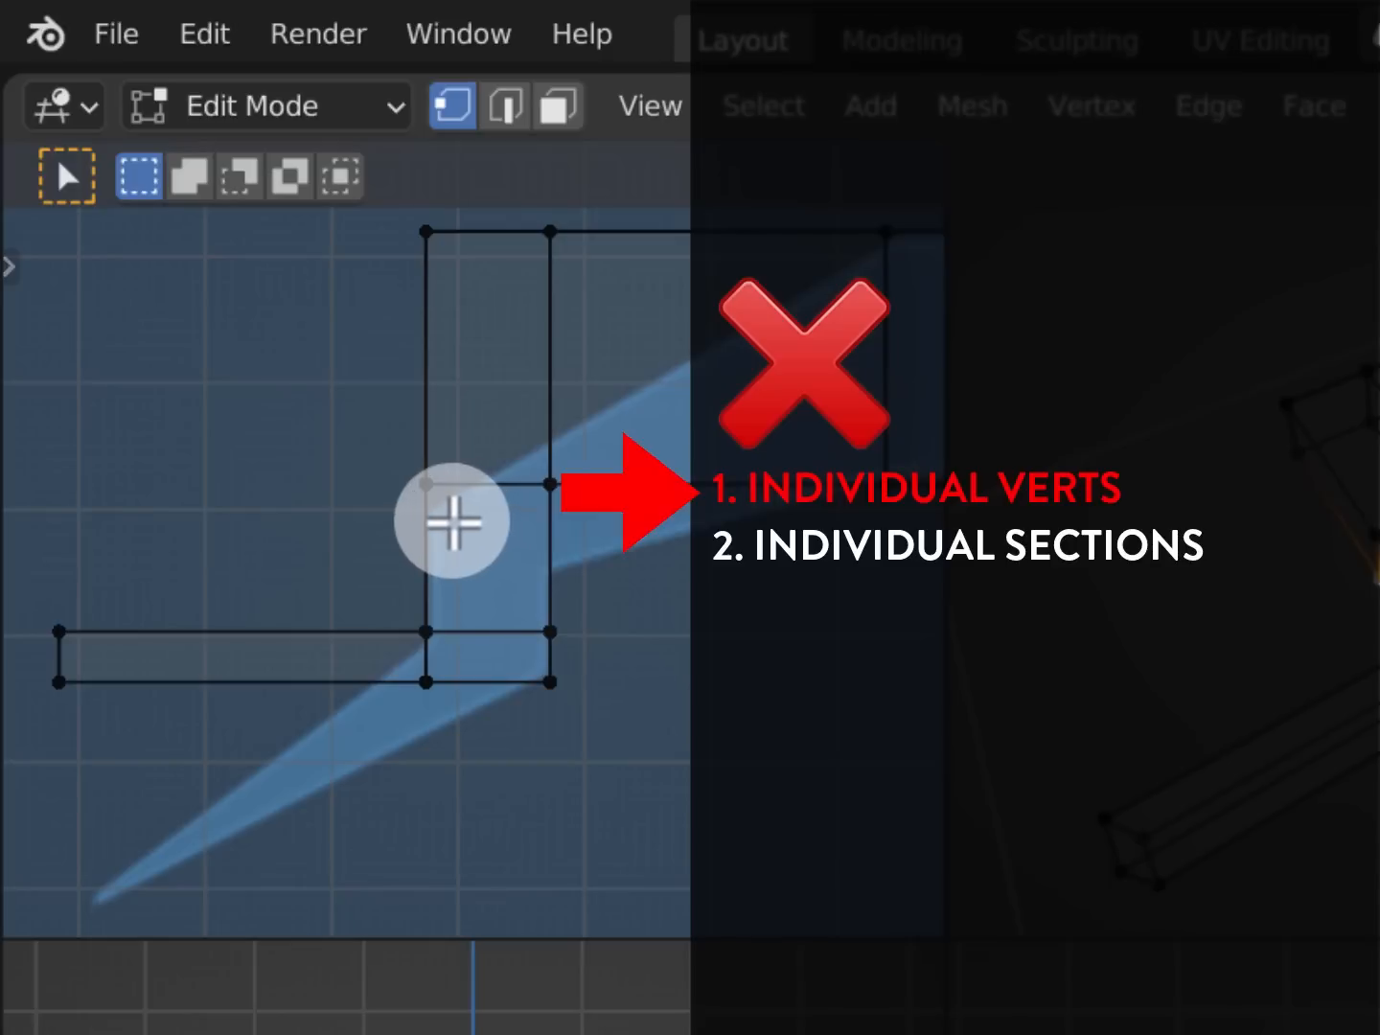
# Try to move the middle vertex on the notch's outer edge with the Move tool, without the vertex beneath it, and undo the move
pyautogui.hotkey('shift', 'space')
pyautogui.press('g')
pyautogui.moveTo(424, 517); pyautogui.dragTo(329, 525)
pyautogui.hotkey('ctrl', 'z')
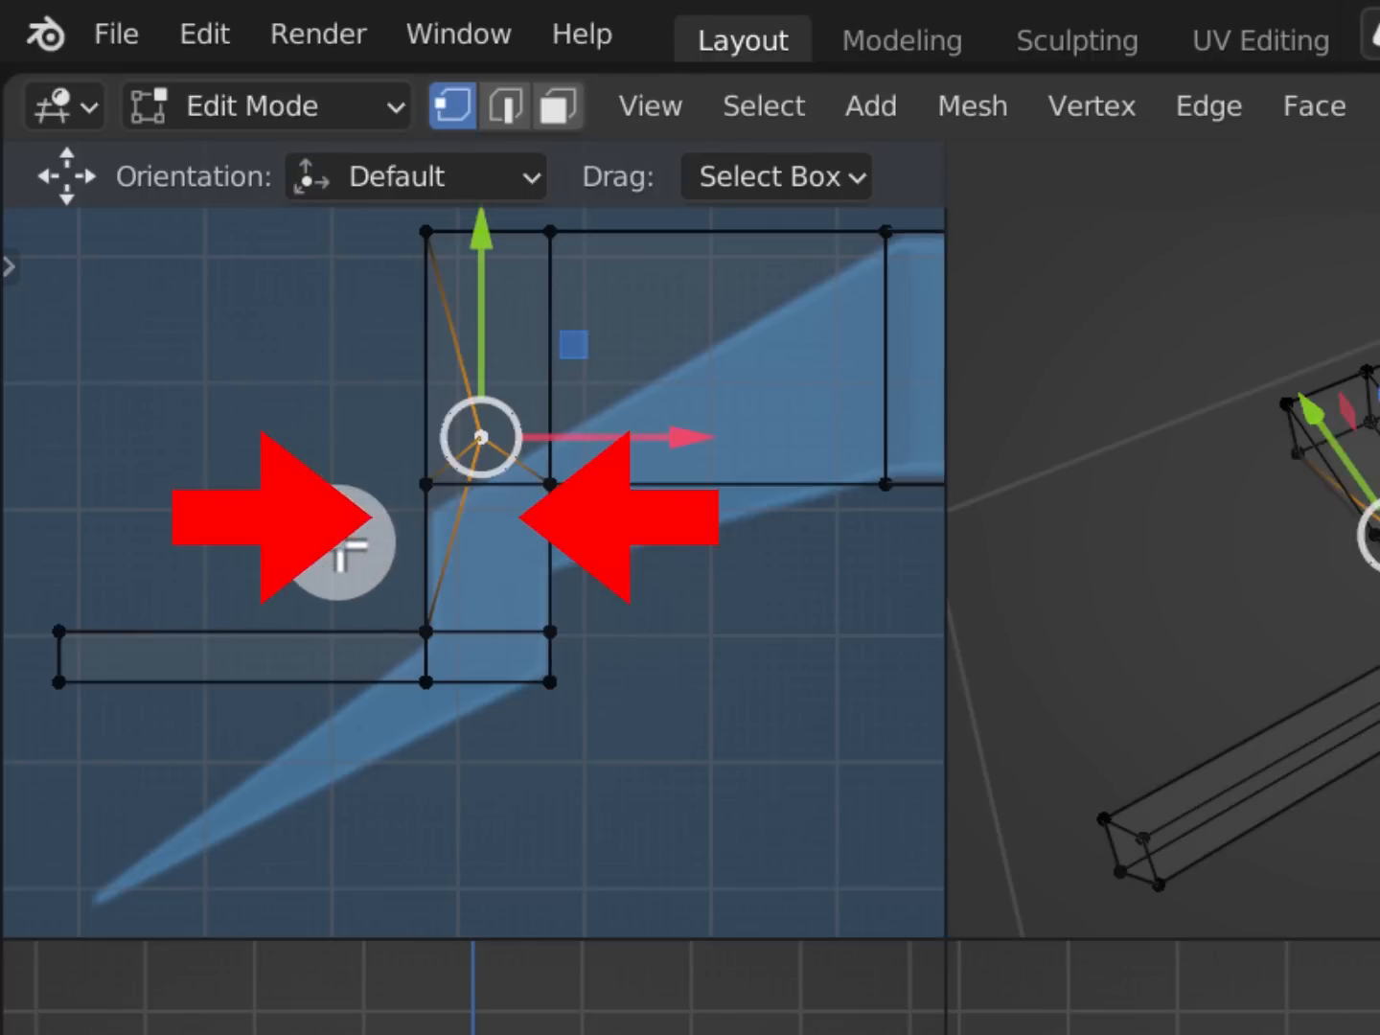
pyautogui.hotkey('ctrl', 'z')
# Try to fit the outer wing to the reference by box-selecting and moving its corners one at a time
pyautogui.moveTo(242, 332); pyautogui.dragTo(493, 552)
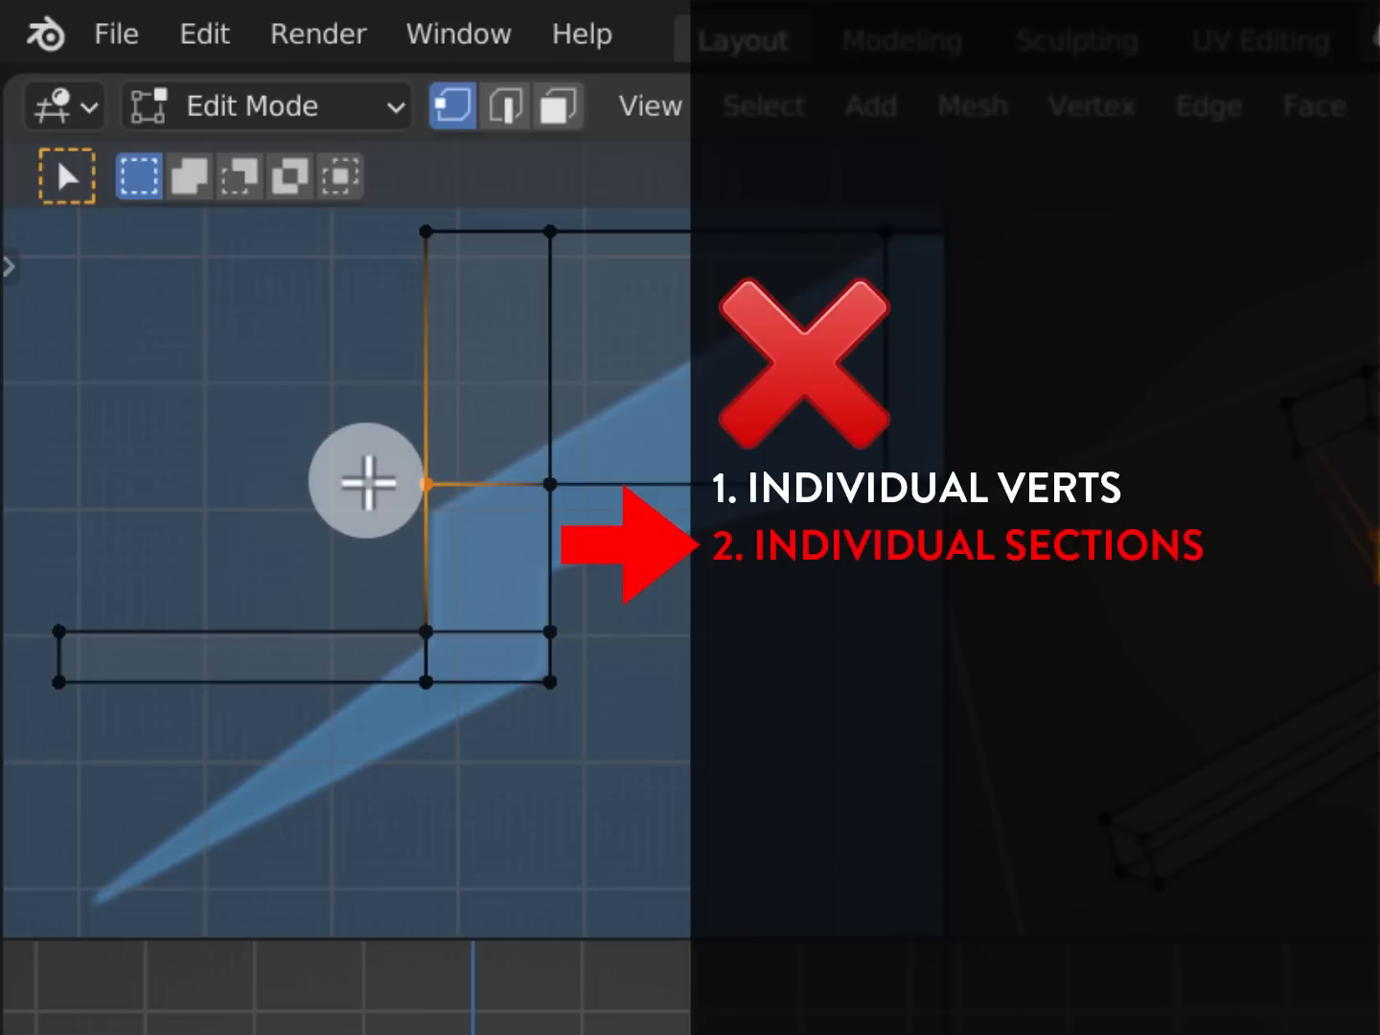
pyautogui.moveTo(365, 450); pyautogui.dragTo(471, 531)
pyautogui.hotkey('shift', 'space')
pyautogui.press('g')
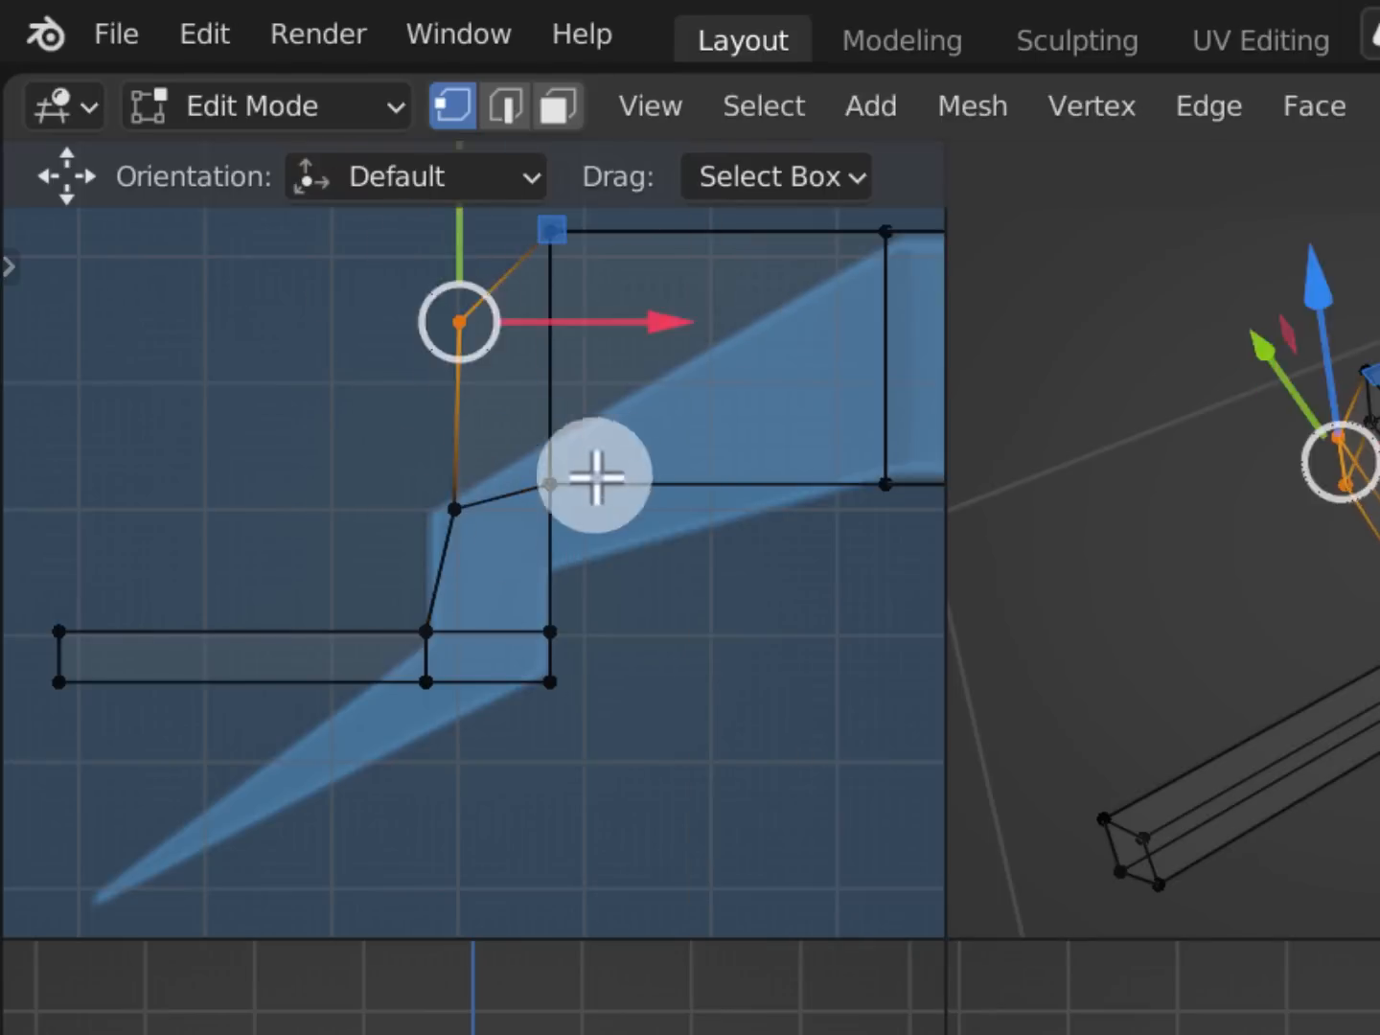
pyautogui.moveTo(591, 608); pyautogui.dragTo(491, 715)
pyautogui.moveTo(541, 659); pyautogui.dragTo(536, 622)
pyautogui.moveTo(460, 714)
pyautogui.mouseDown()
pyautogui.moveTo(401, 661)
pyautogui.moveTo(456, 681)
pyautogui.mouseUp()
pyautogui.moveTo(455, 604); pyautogui.dragTo(419, 632)
pyautogui.moveTo(84, 668); pyautogui.dragTo(40, 615)
pyautogui.moveTo(80, 673); pyautogui.dragTo(177, 680)
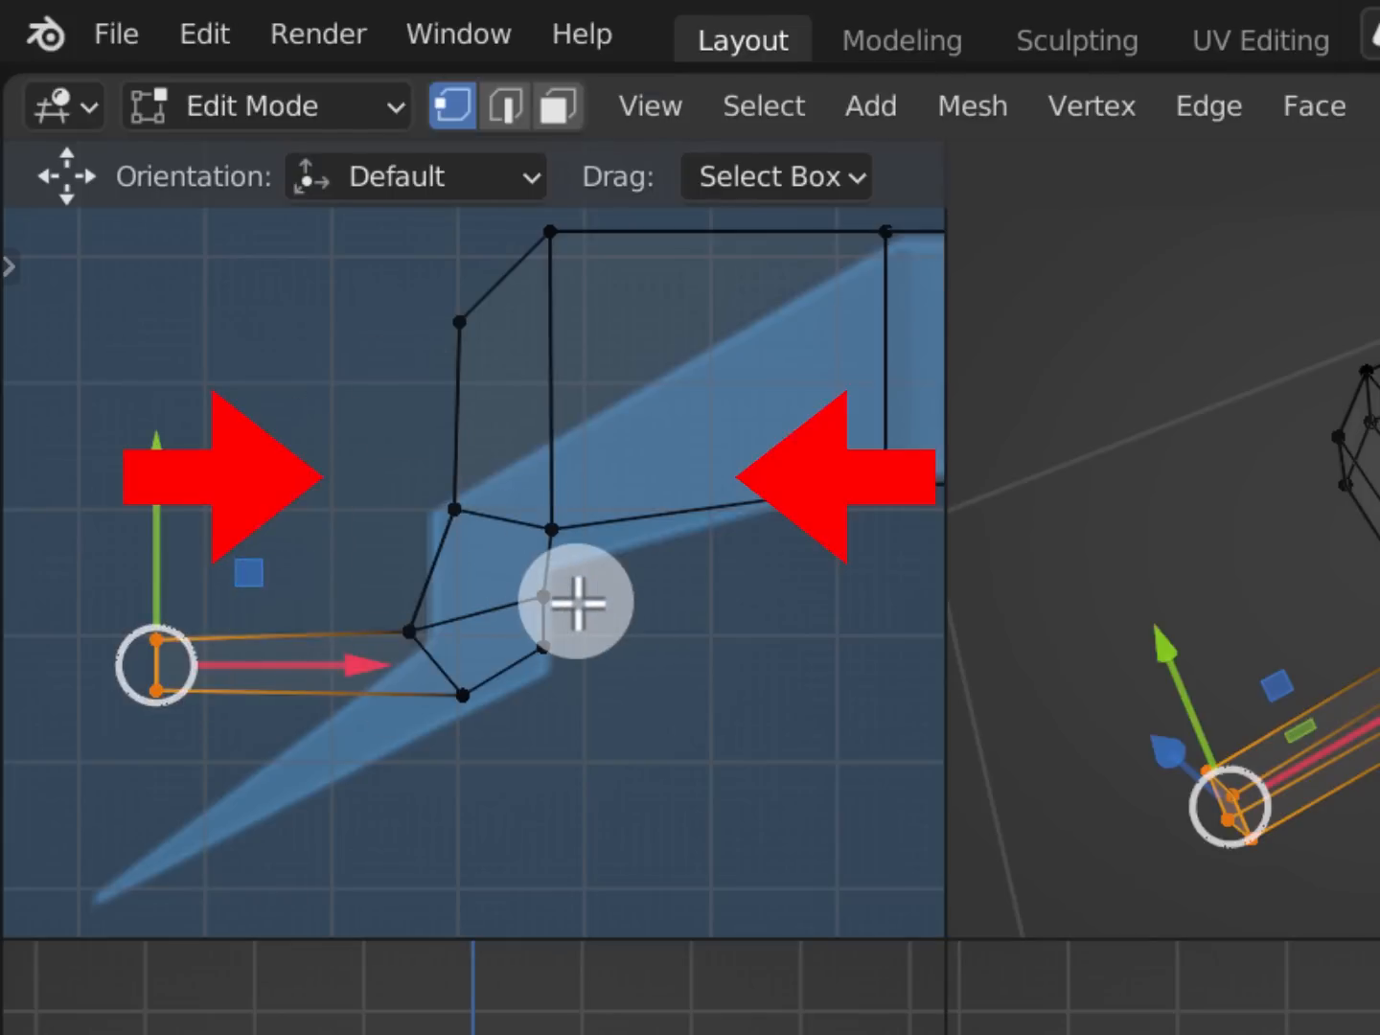
# Undo the individual corner moves on the outer wing
pyautogui.hotkey('ctrl', 'z')
pyautogui.hotkey('ctrl', 'z')
pyautogui.hotkey('ctrl', 'z')
pyautogui.hotkey('ctrl', 'z')
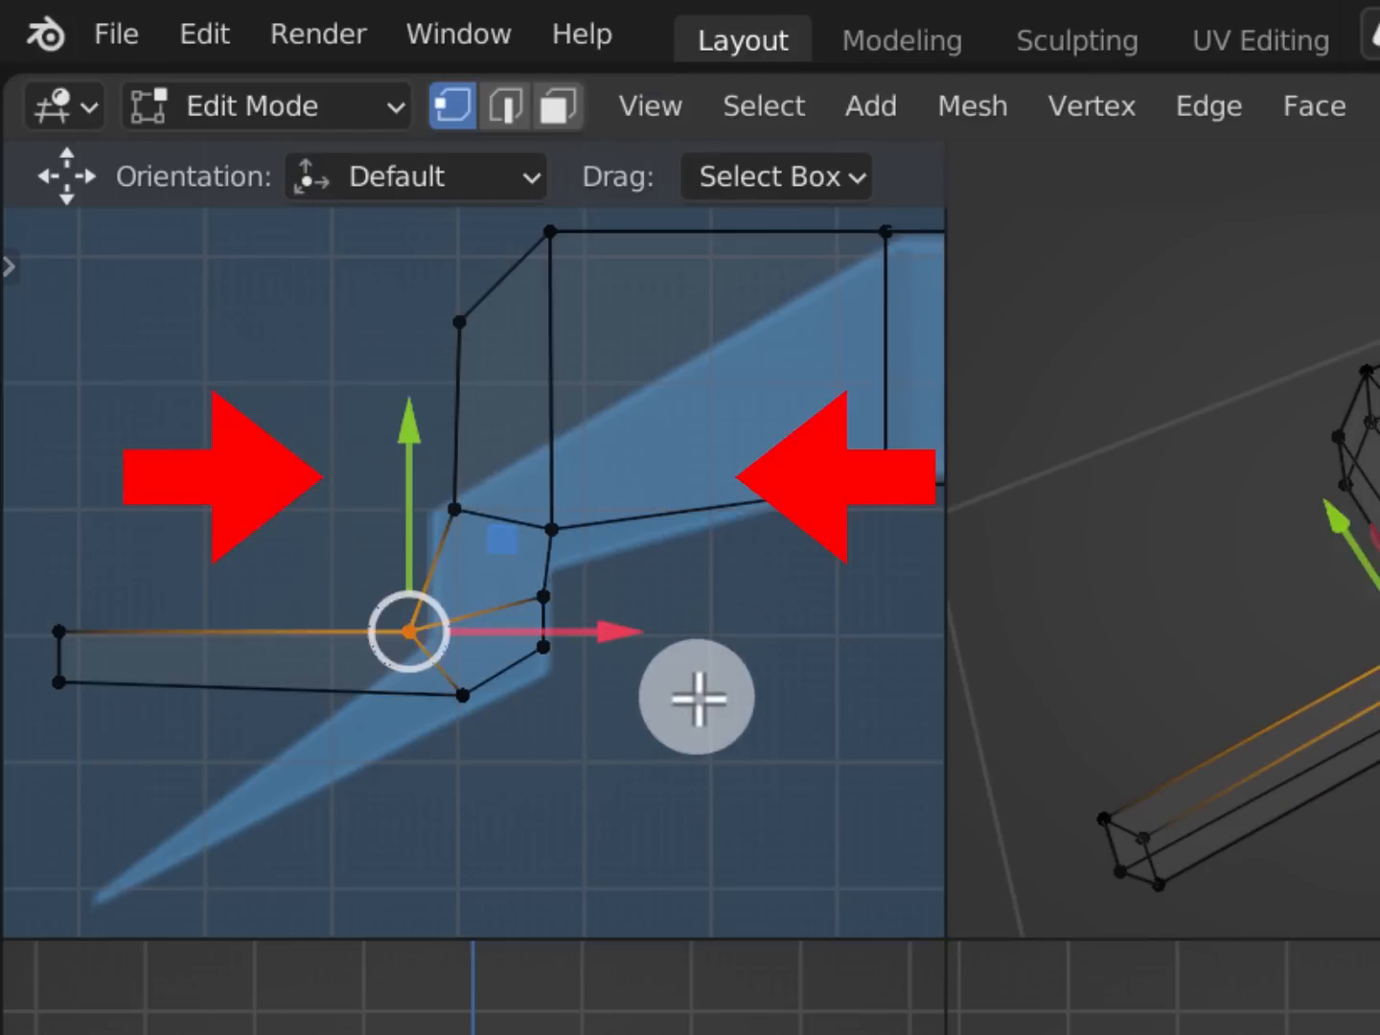
pyautogui.hotkey('ctrl', 'z')
pyautogui.hotkey('ctrl', 'z')
pyautogui.hotkey('ctrl', 'z')
pyautogui.hotkey('ctrl', 'z')
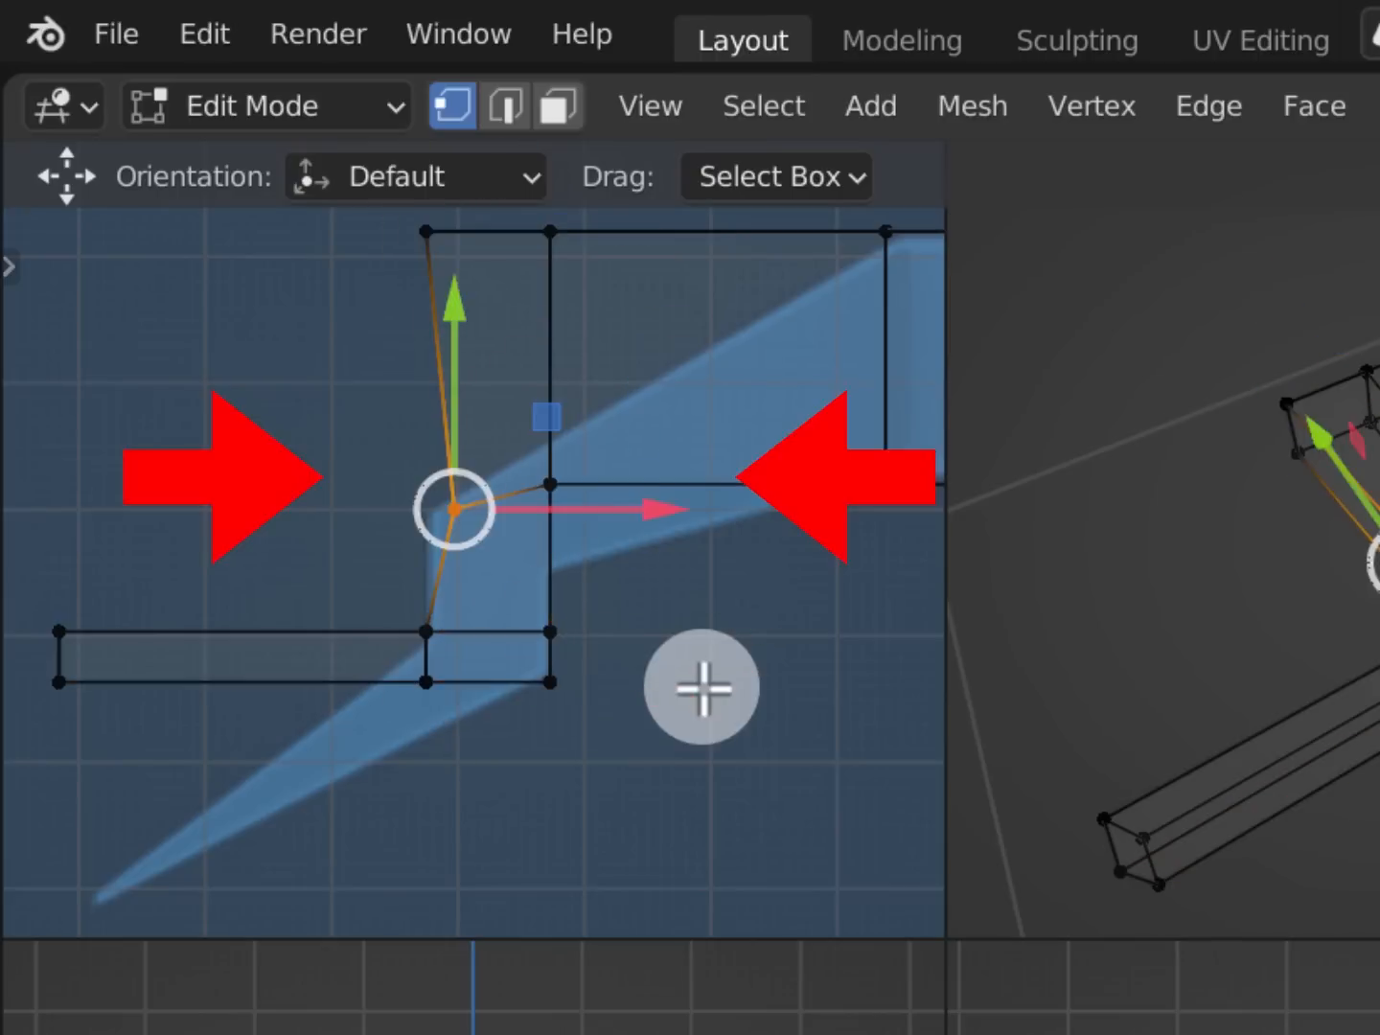
# Select the whole vertex column on the notch's inner edge and move it along negative Y until its uppermost vertices meet the reference outline
pyautogui.keyDown('shift'); pyautogui.moveTo(678, 631); pyautogui.dragTo(696, 643, button='middle'); pyautogui.keyUp('shift')
pyautogui.press('w')
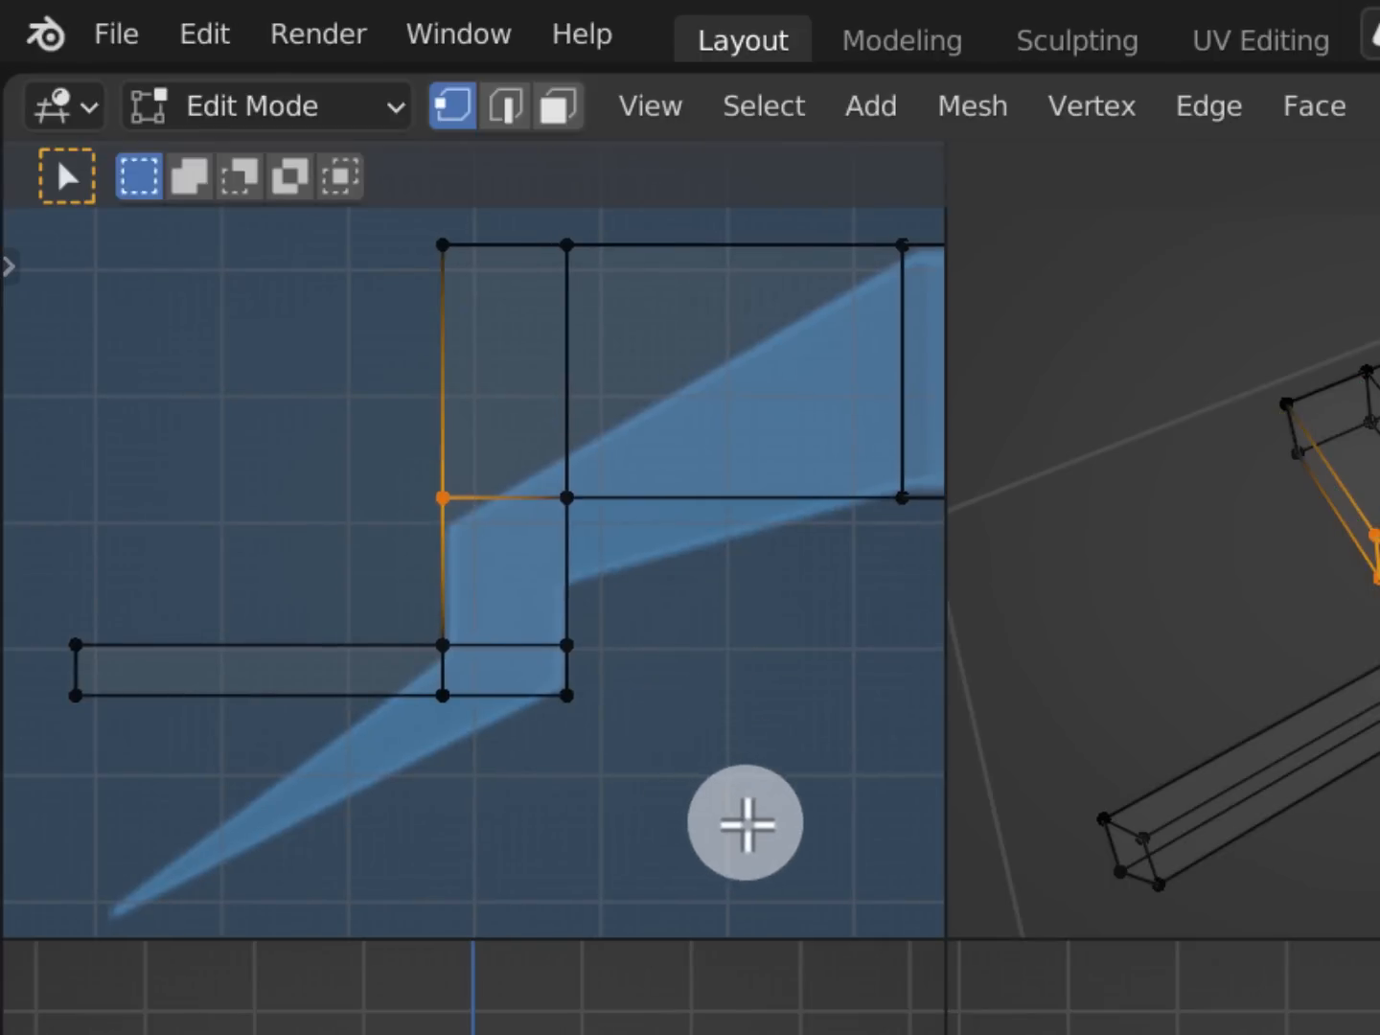
pyautogui.moveTo(703, 866); pyautogui.dragTo(527, 221)
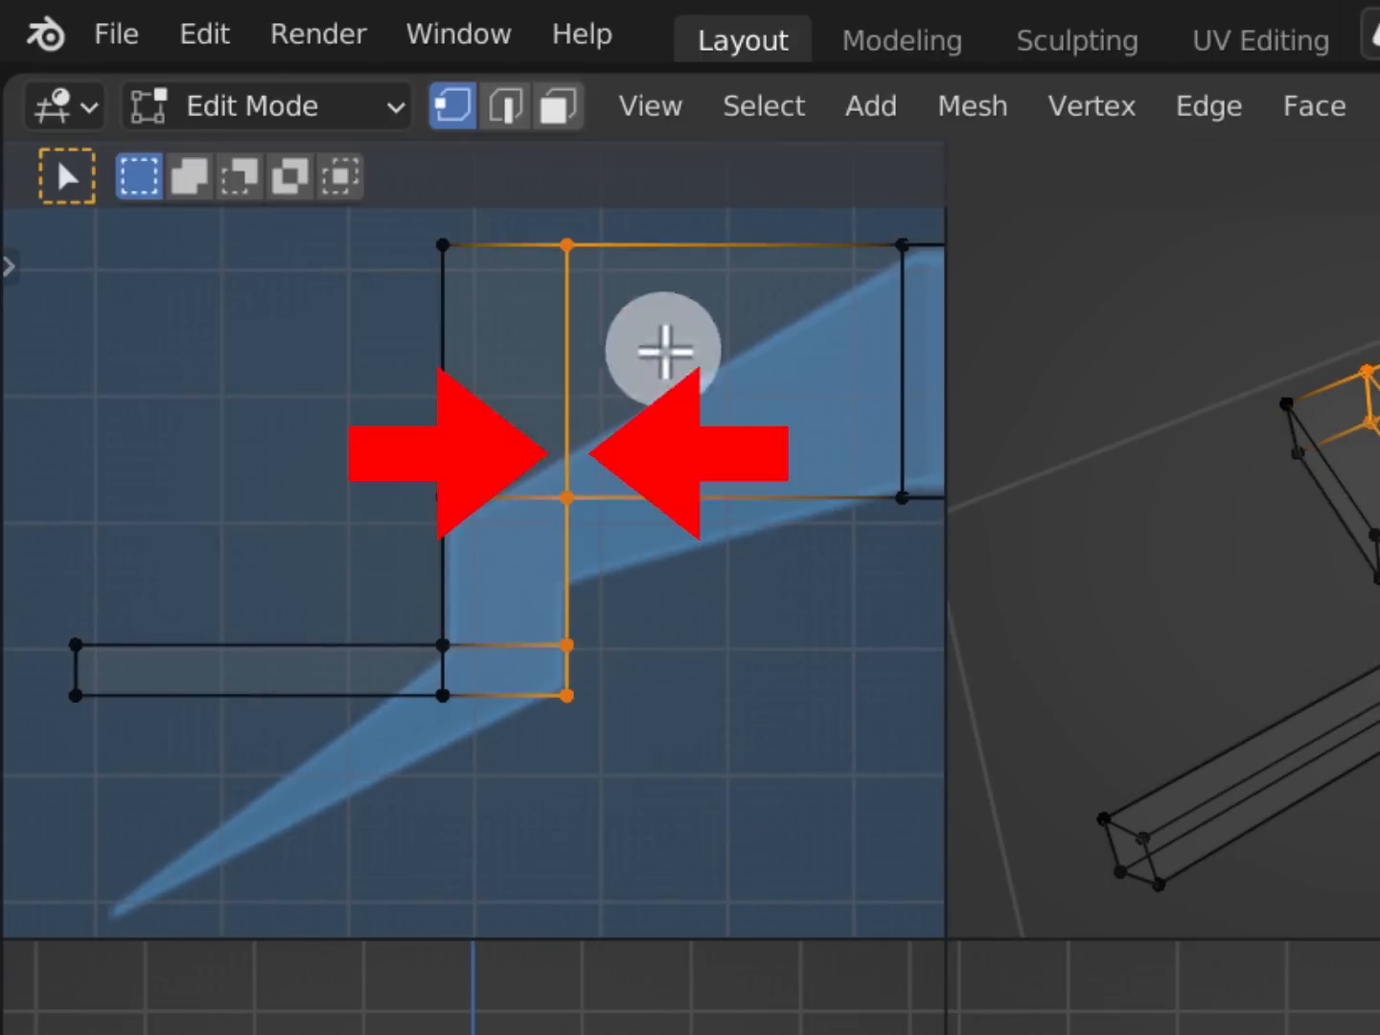
pyautogui.press('w')
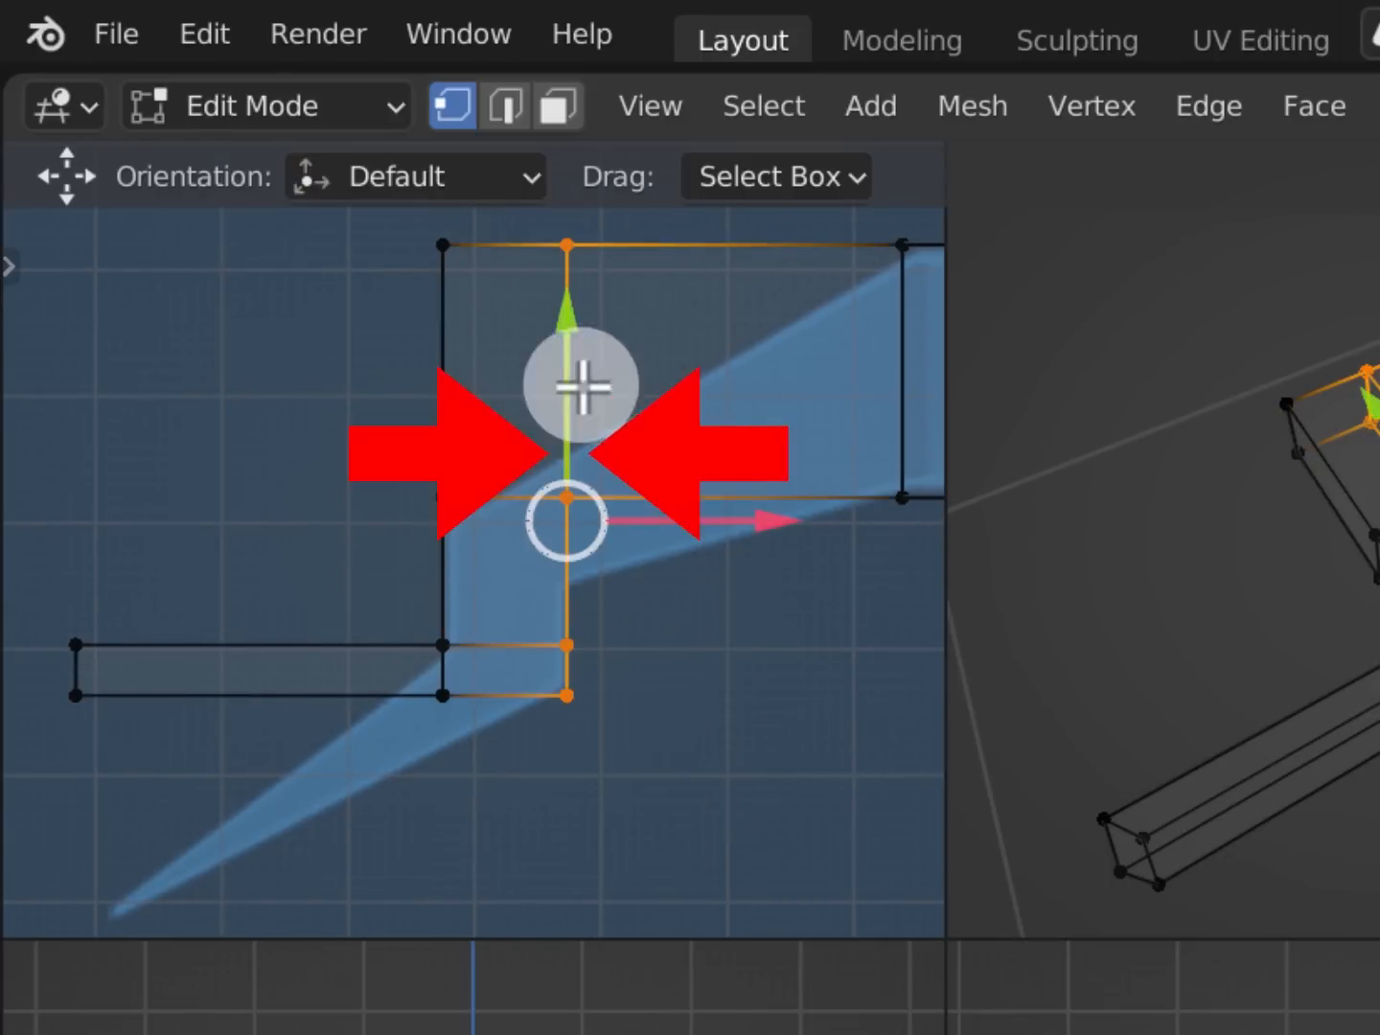
pyautogui.moveTo(564, 345); pyautogui.dragTo(568, 554)
# Move the inner column's remaining vertices along Y, fitting the second row to the wing's lower edge and the last two rows to the notch corner
pyautogui.moveTo(853, 856); pyautogui.dragTo(718, 555)
pyautogui.moveTo(698, 920); pyautogui.dragTo(574, 556)
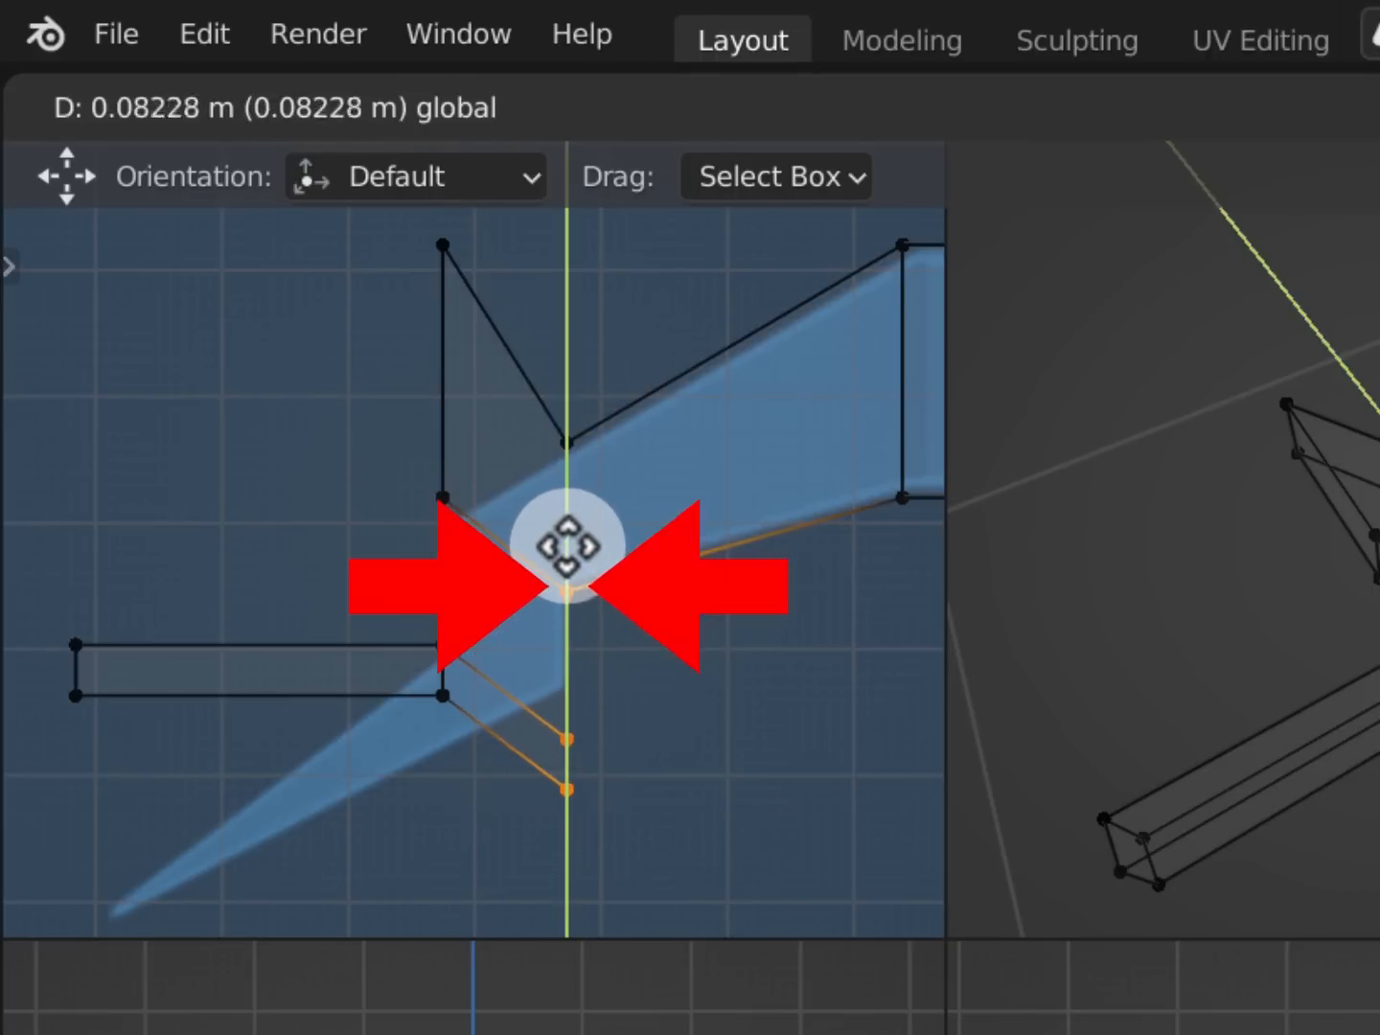
pyautogui.moveTo(563, 545); pyautogui.dragTo(574, 594)
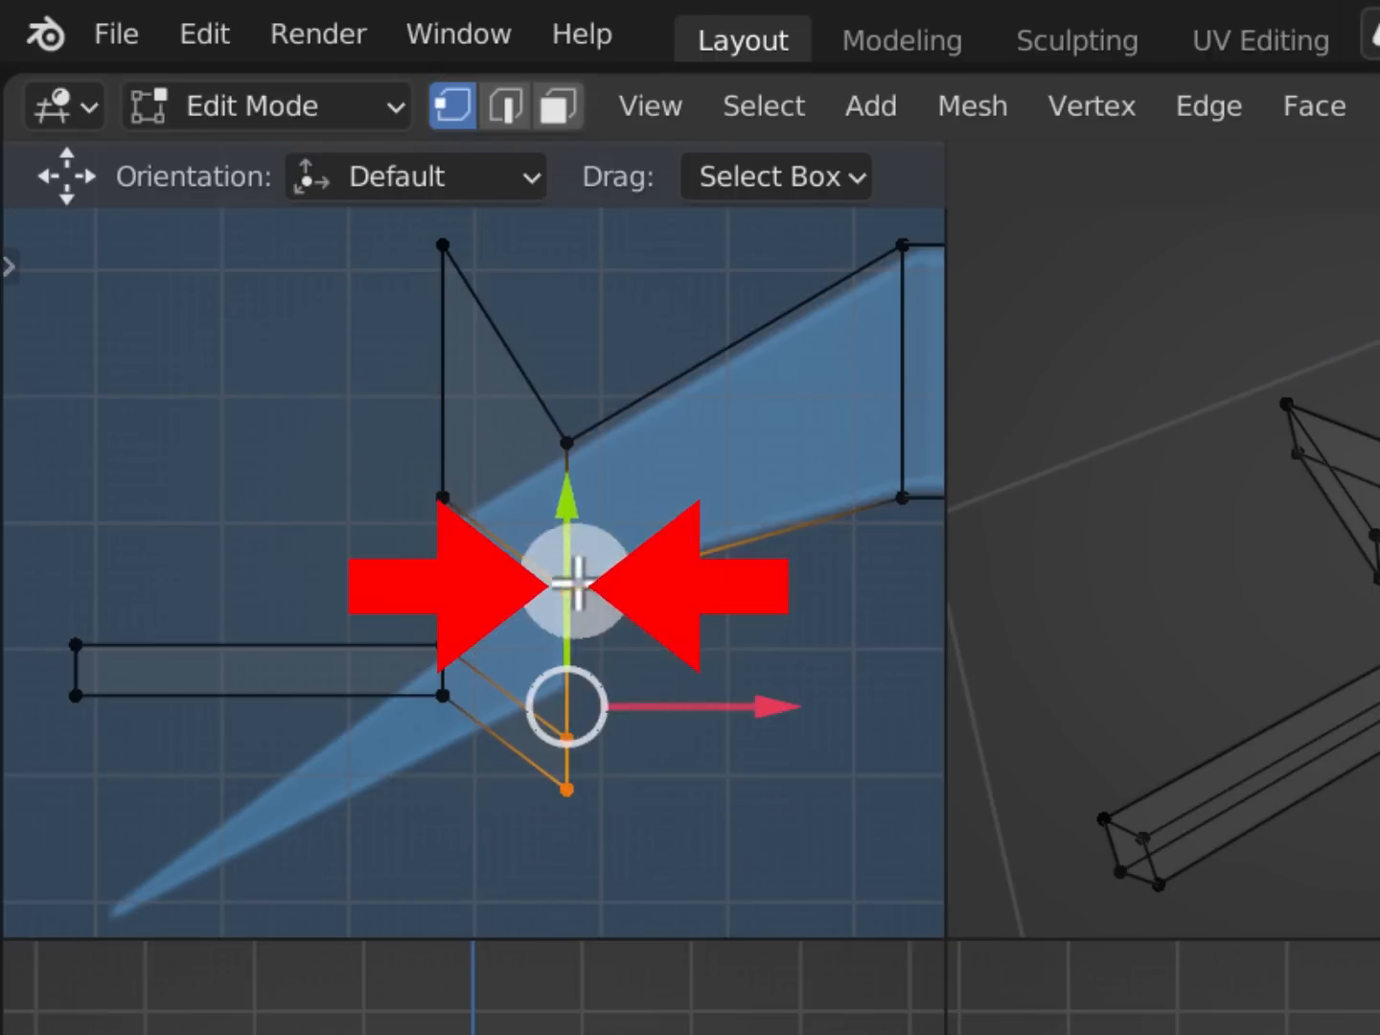
pyautogui.click(759, 892)
pyautogui.moveTo(746, 891); pyautogui.dragTo(520, 720)
pyautogui.moveTo(563, 625); pyautogui.dragTo(574, 532)
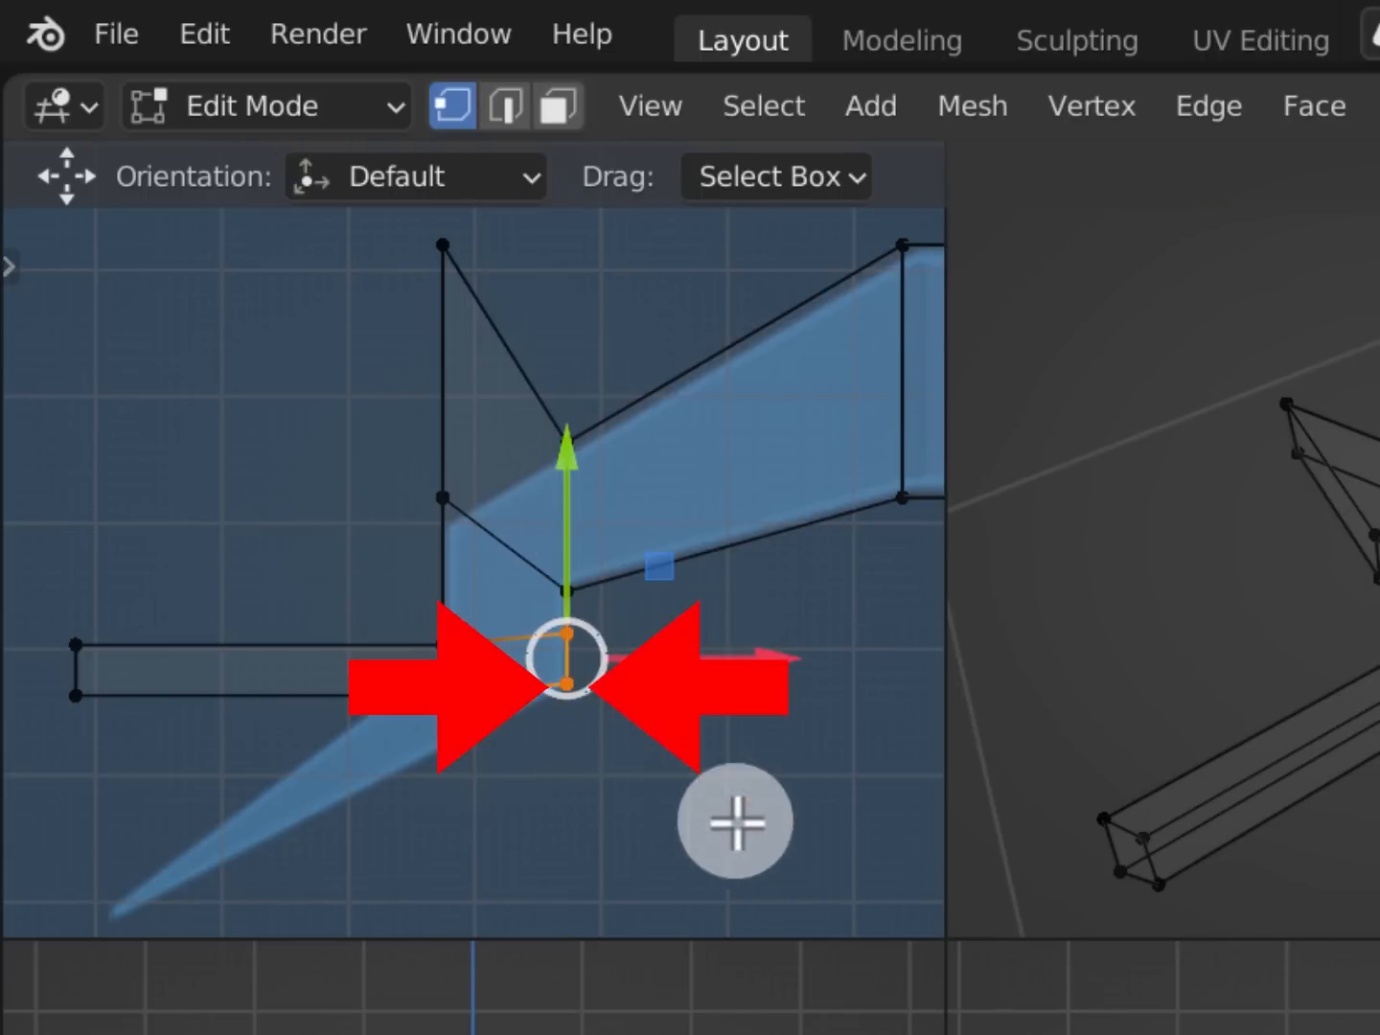
# Select the whole vertex column on the notch's outer edge and move it along negative Y until its uppermost vertices meet the reference outline
pyautogui.click(791, 868)
pyautogui.moveTo(514, 829); pyautogui.dragTo(357, 220)
pyautogui.moveTo(436, 362); pyautogui.dragTo(500, 642)
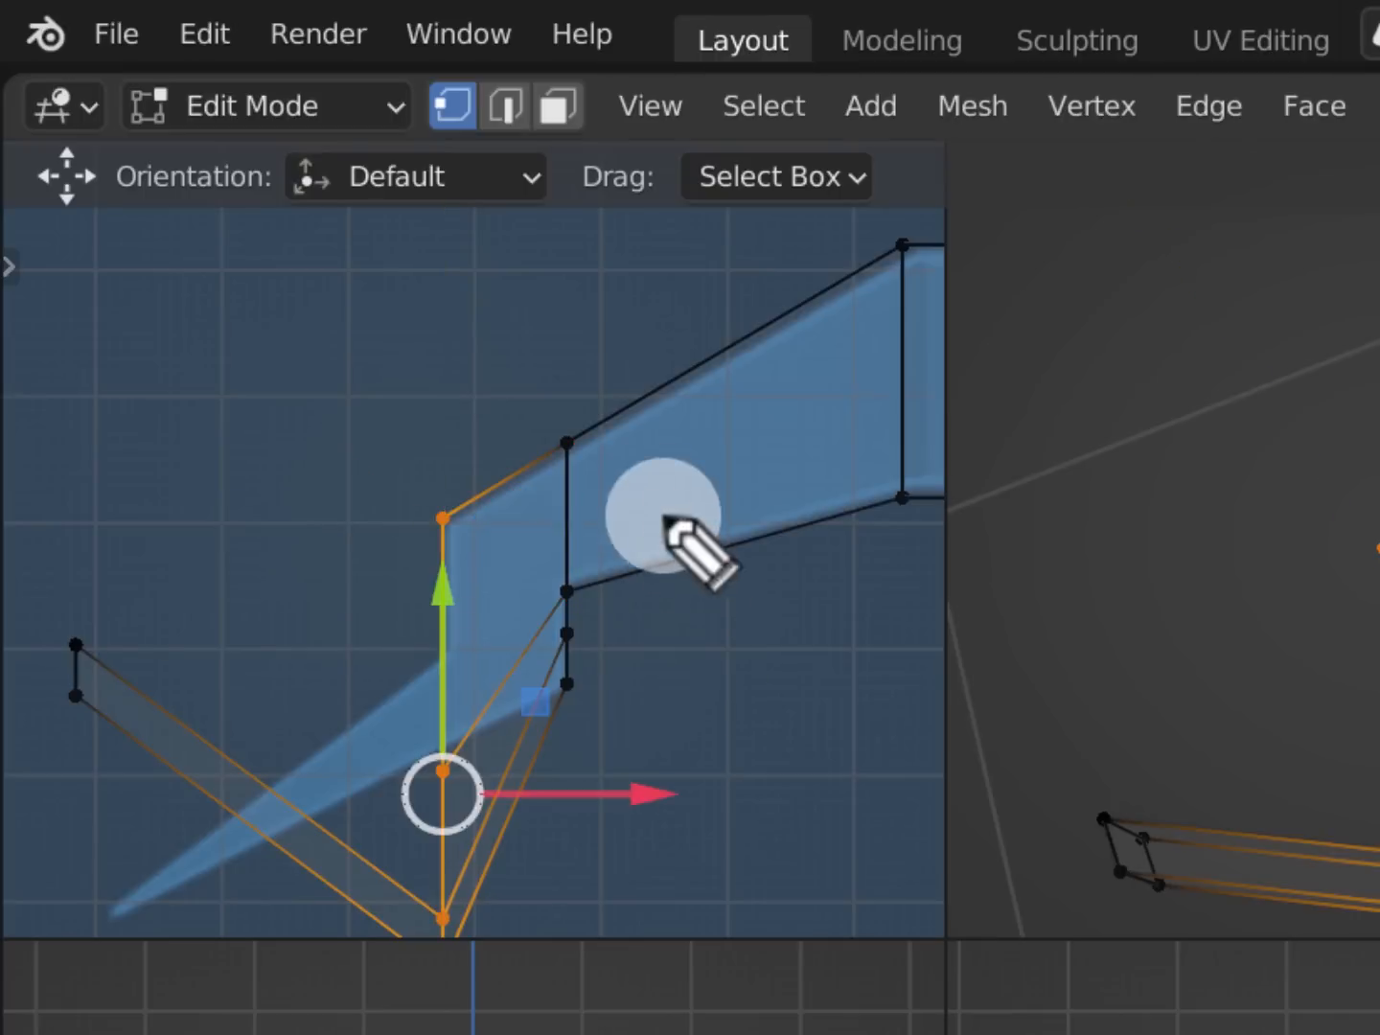
pyautogui.moveTo(377, 565)
pyautogui.mouseDown()
pyautogui.moveTo(747, 393)
pyautogui.moveTo(596, 364)
pyautogui.moveTo(389, 514)
pyautogui.moveTo(376, 564)
pyautogui.mouseUp()
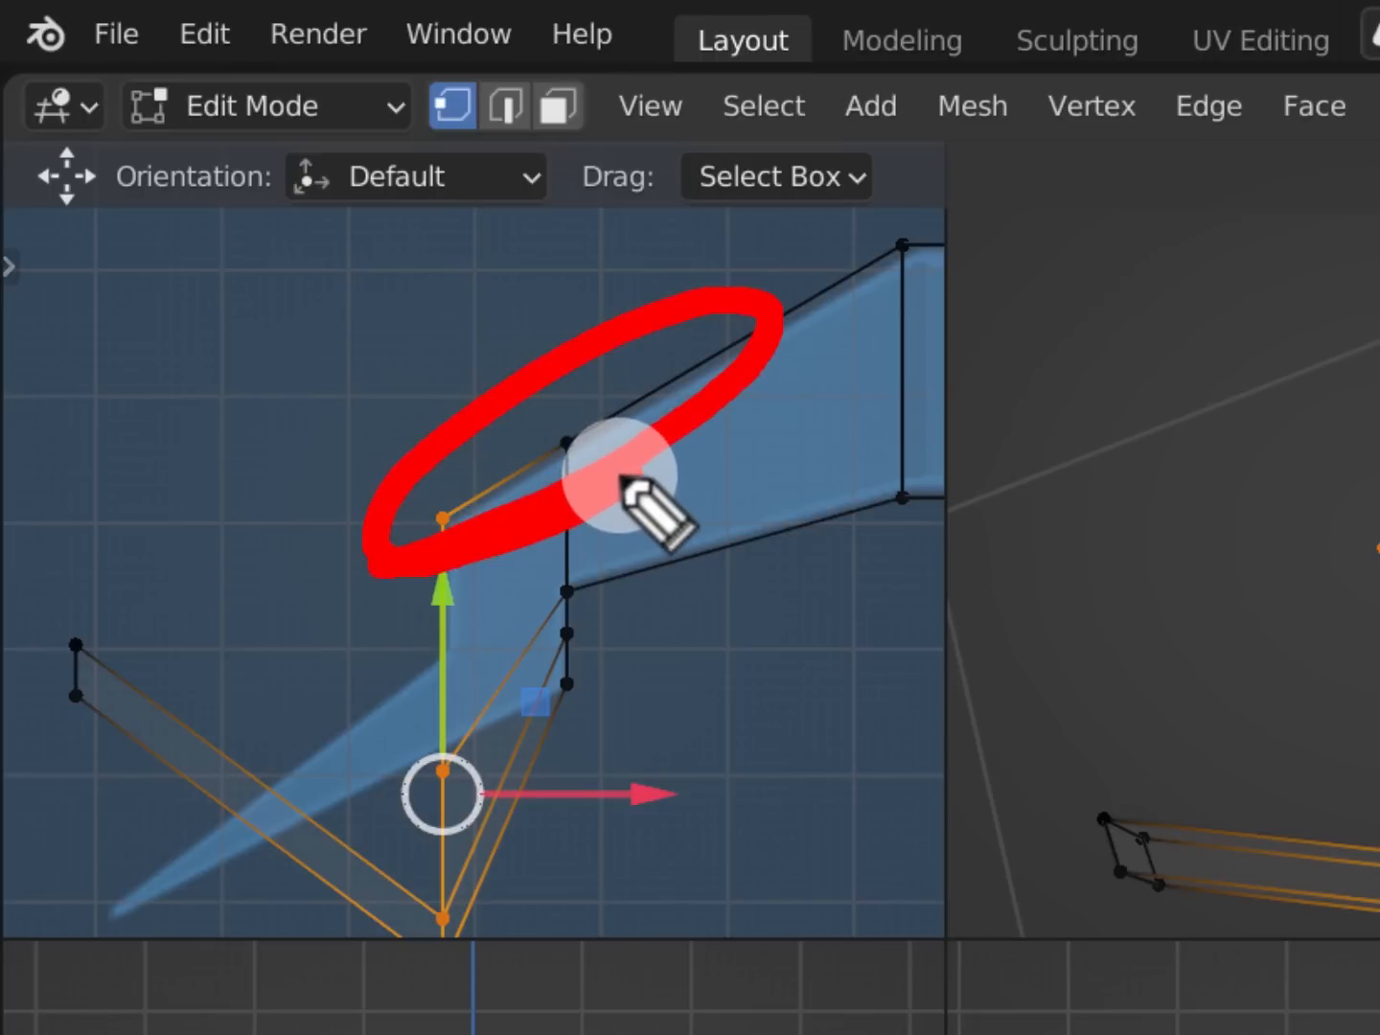
pyautogui.hotkey('ctrl', 'z')
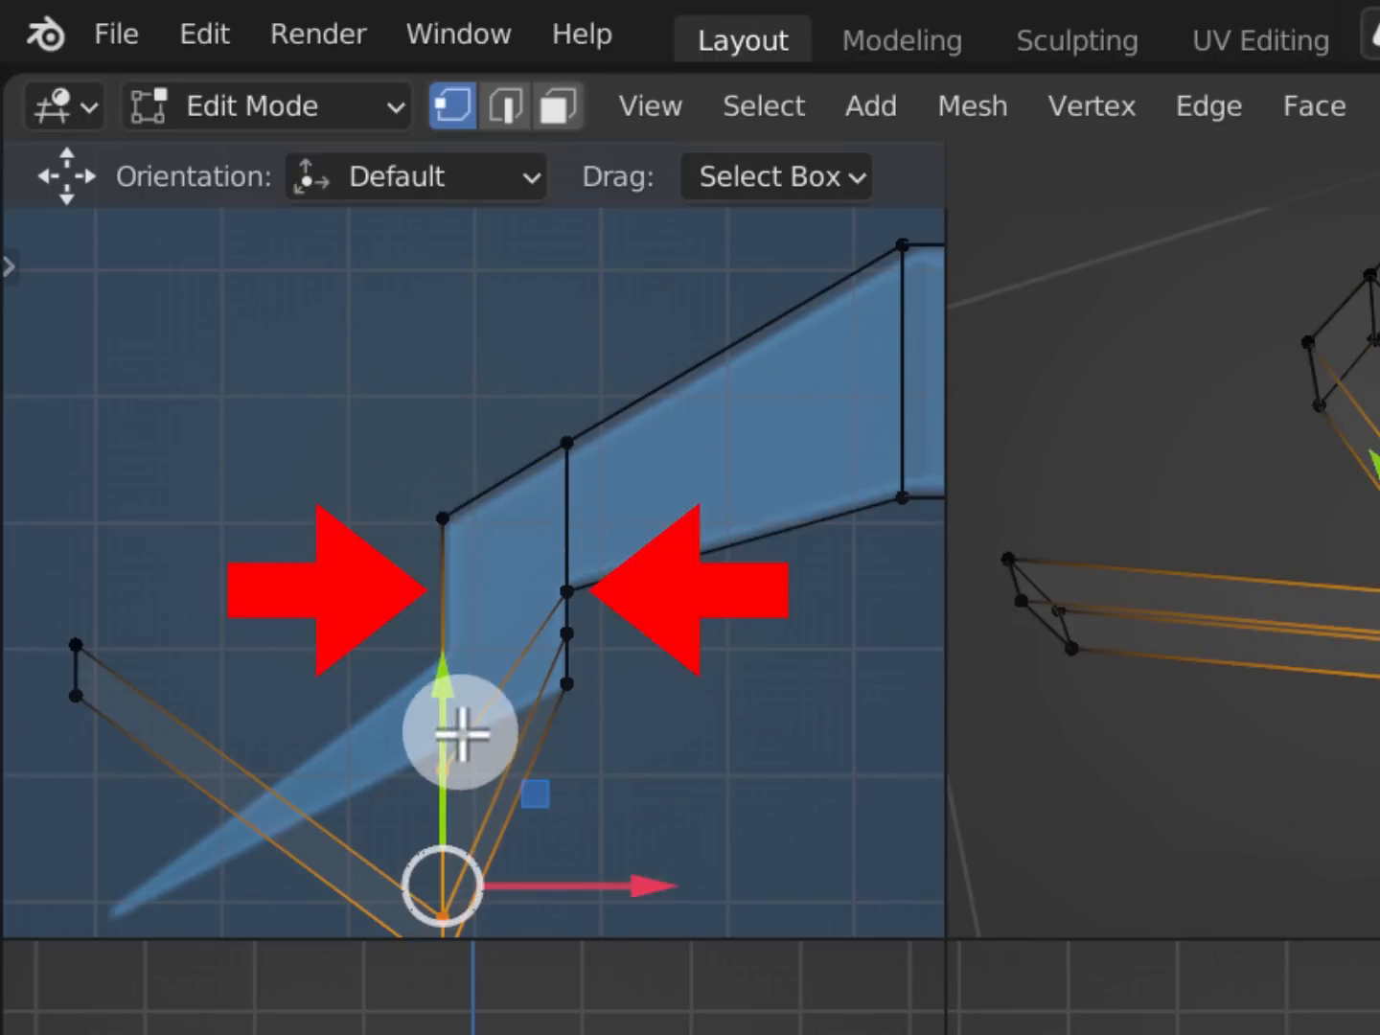
# Move the outer column's lower vertex rows along Y to fit the reference notch, and align the lowest inner corner with the outline
pyautogui.moveTo(451, 685); pyautogui.dragTo(467, 524)
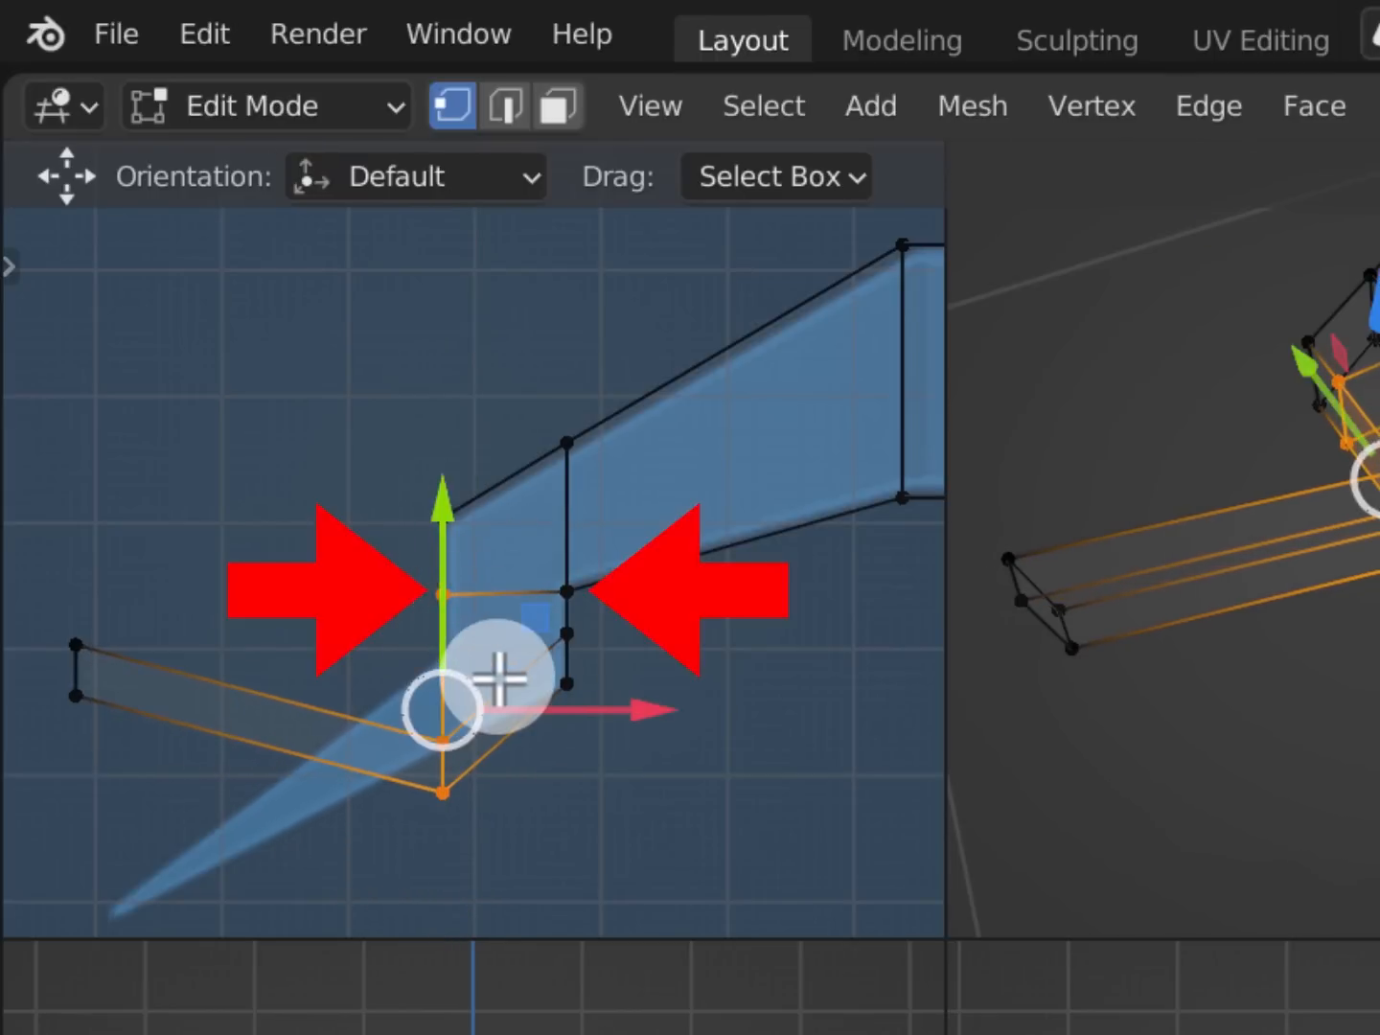
pyautogui.moveTo(542, 873); pyautogui.dragTo(460, 534)
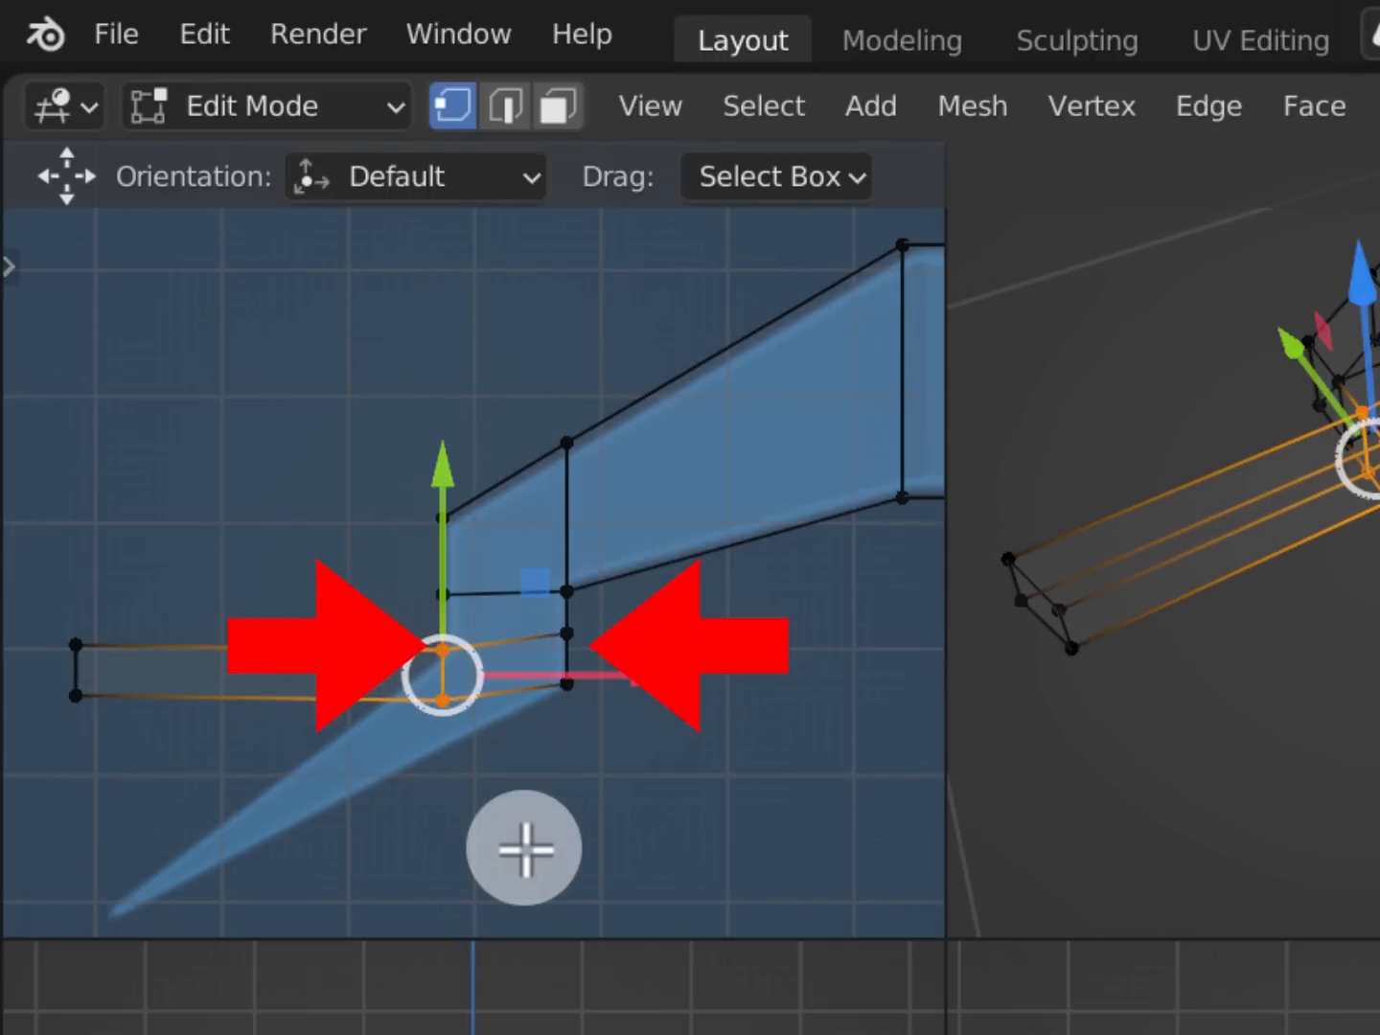
pyautogui.moveTo(527, 845); pyautogui.dragTo(400, 671)
pyautogui.moveTo(442, 558); pyautogui.dragTo(450, 603)
pyautogui.moveTo(586, 879); pyautogui.dragTo(392, 671)
pyautogui.moveTo(504, 607); pyautogui.dragTo(502, 614)
# Move the wing's end vertices along negative Y to the reference tip and narrow the end by adjusting its vertices
pyautogui.moveTo(115, 710); pyautogui.dragTo(43, 623)
pyautogui.moveTo(96, 574); pyautogui.dragTo(124, 892)
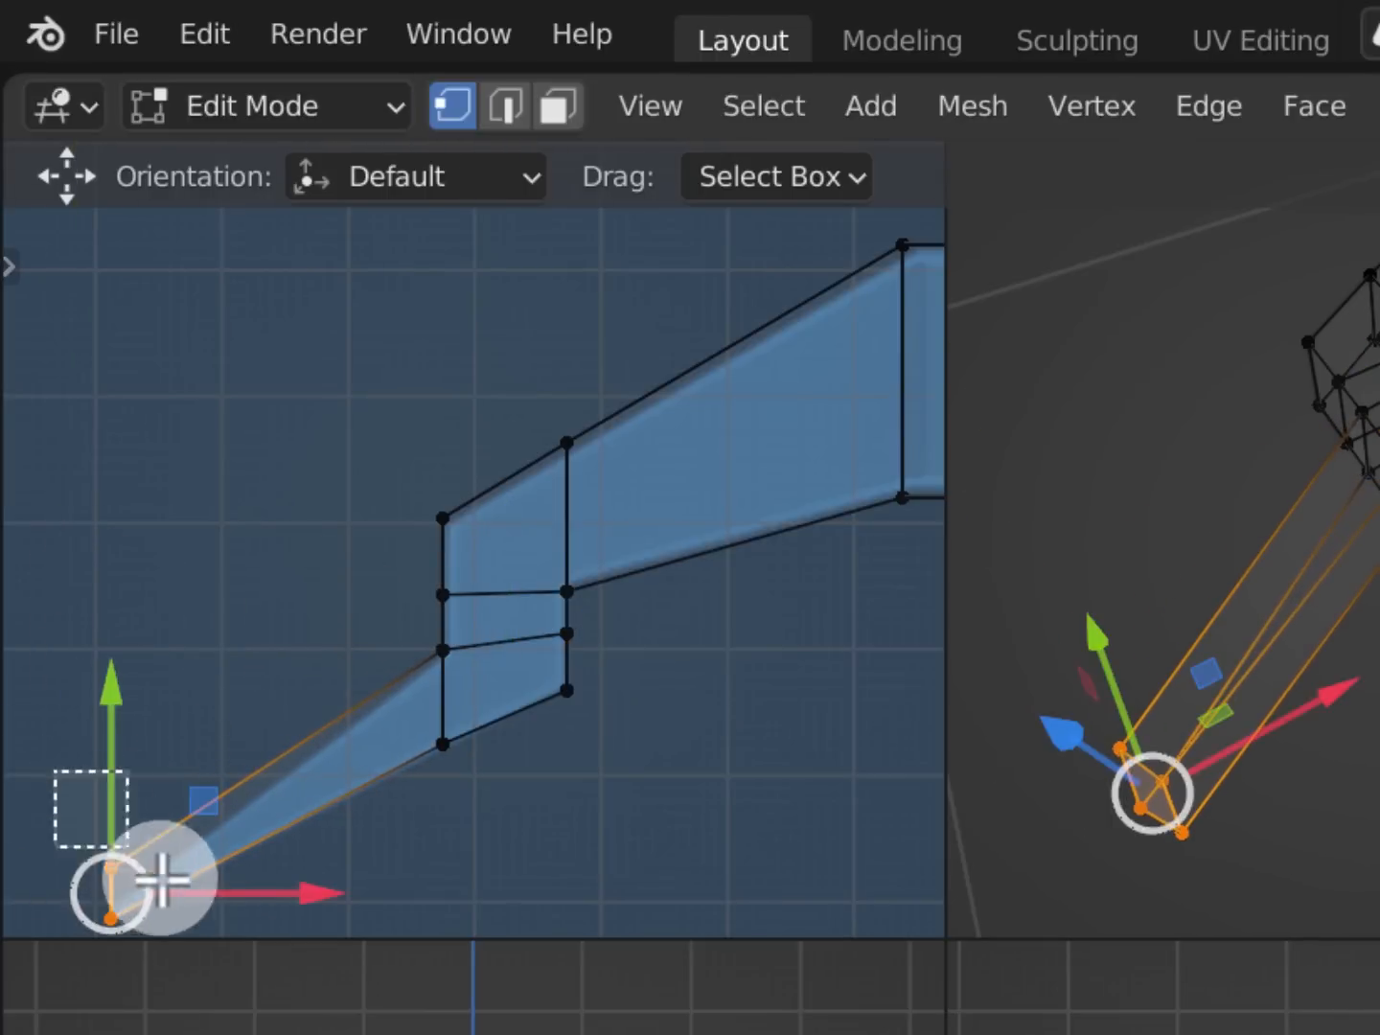
pyautogui.moveTo(99, 730)
pyautogui.mouseDown()
pyautogui.moveTo(98, 764)
pyautogui.moveTo(100, 748)
pyautogui.mouseUp()
pyautogui.moveTo(57, 711); pyautogui.dragTo(159, 916)
pyautogui.moveTo(53, 807); pyautogui.dragTo(169, 925)
pyautogui.moveTo(111, 772)
pyautogui.mouseDown()
pyautogui.moveTo(105, 784)
pyautogui.moveTo(128, 781)
pyautogui.mouseUp()
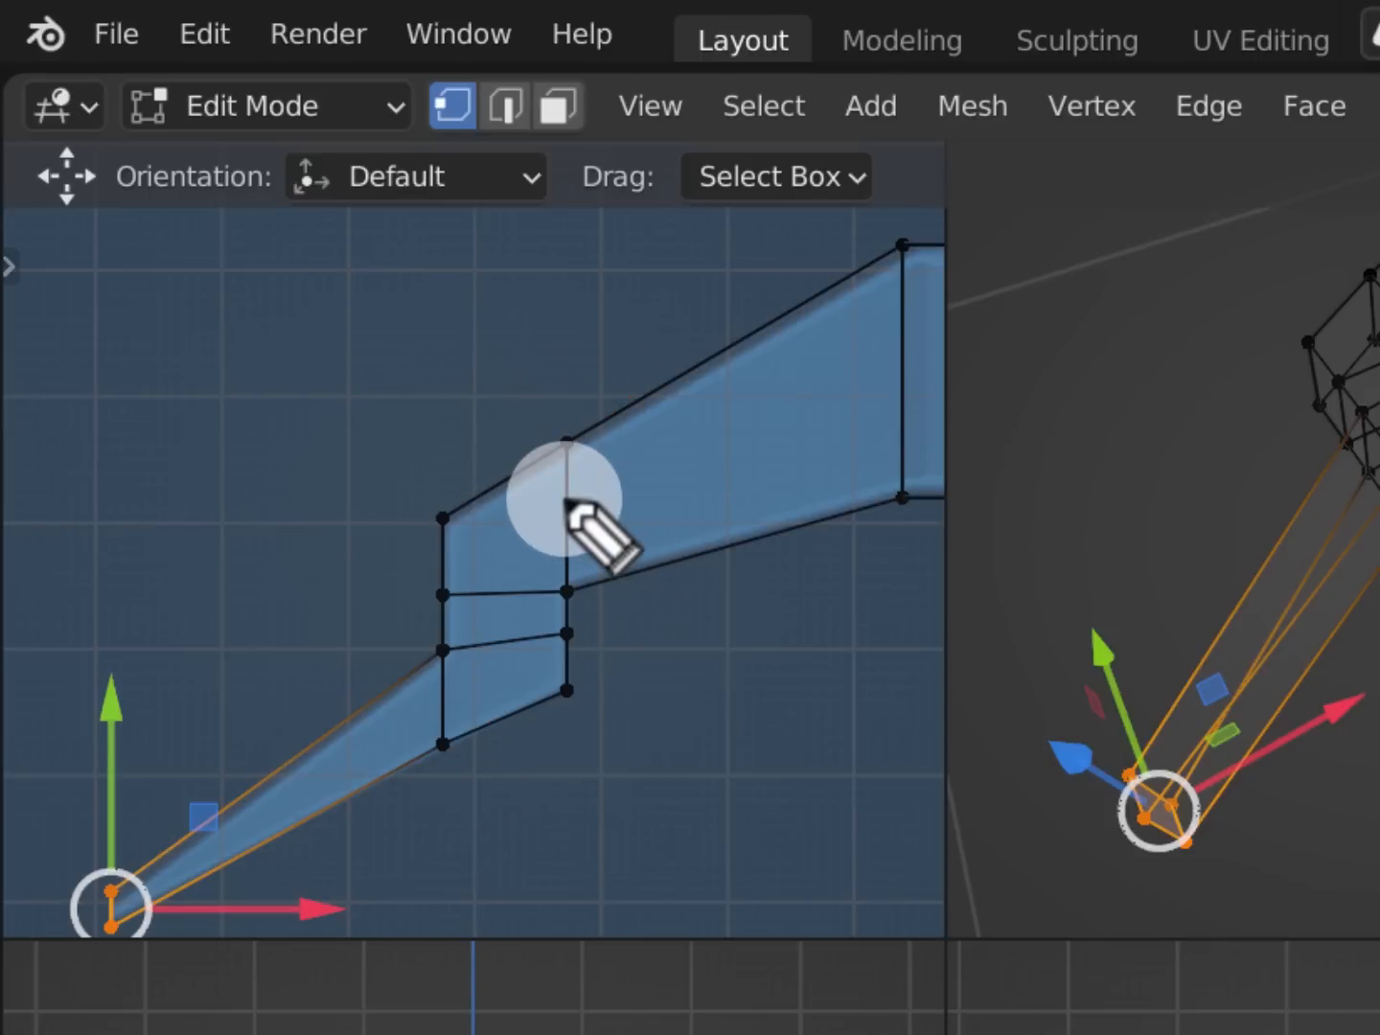
# Fine-tune the lowest vertices of the notch's outer column along Y so the wing's lower edge follows the reference
pyautogui.moveTo(419, 484); pyautogui.dragTo(866, 233)
pyautogui.moveTo(565, 738); pyautogui.dragTo(187, 944)
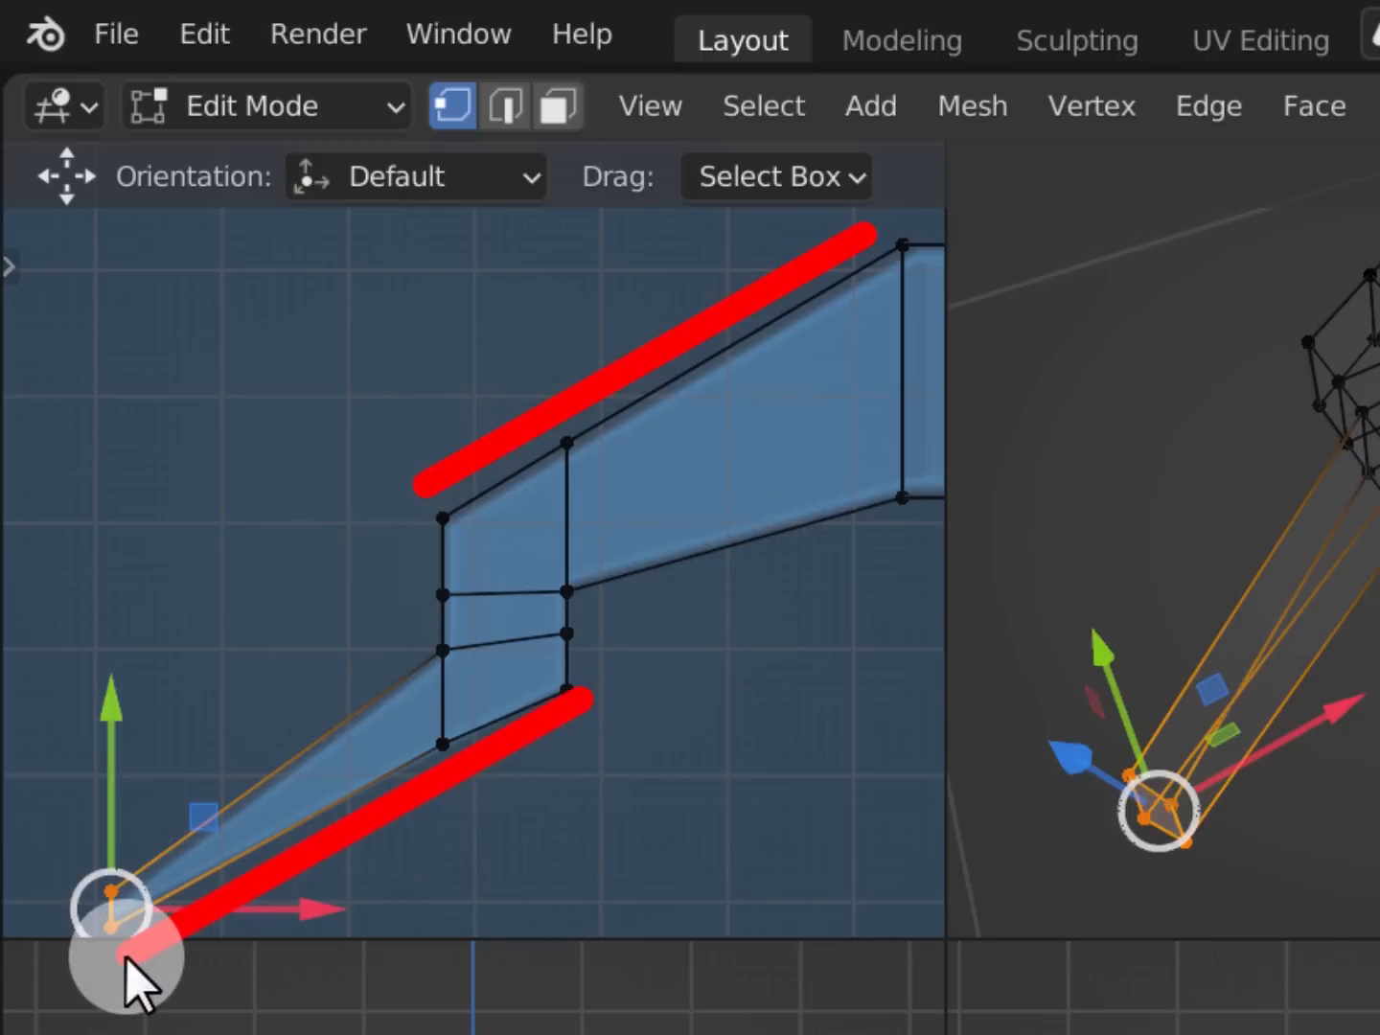
pyautogui.click(545, 863)
pyautogui.click(511, 925)
pyautogui.moveTo(507, 933); pyautogui.dragTo(387, 723)
pyautogui.moveTo(445, 617); pyautogui.dragTo(462, 632)
pyautogui.click(573, 436)
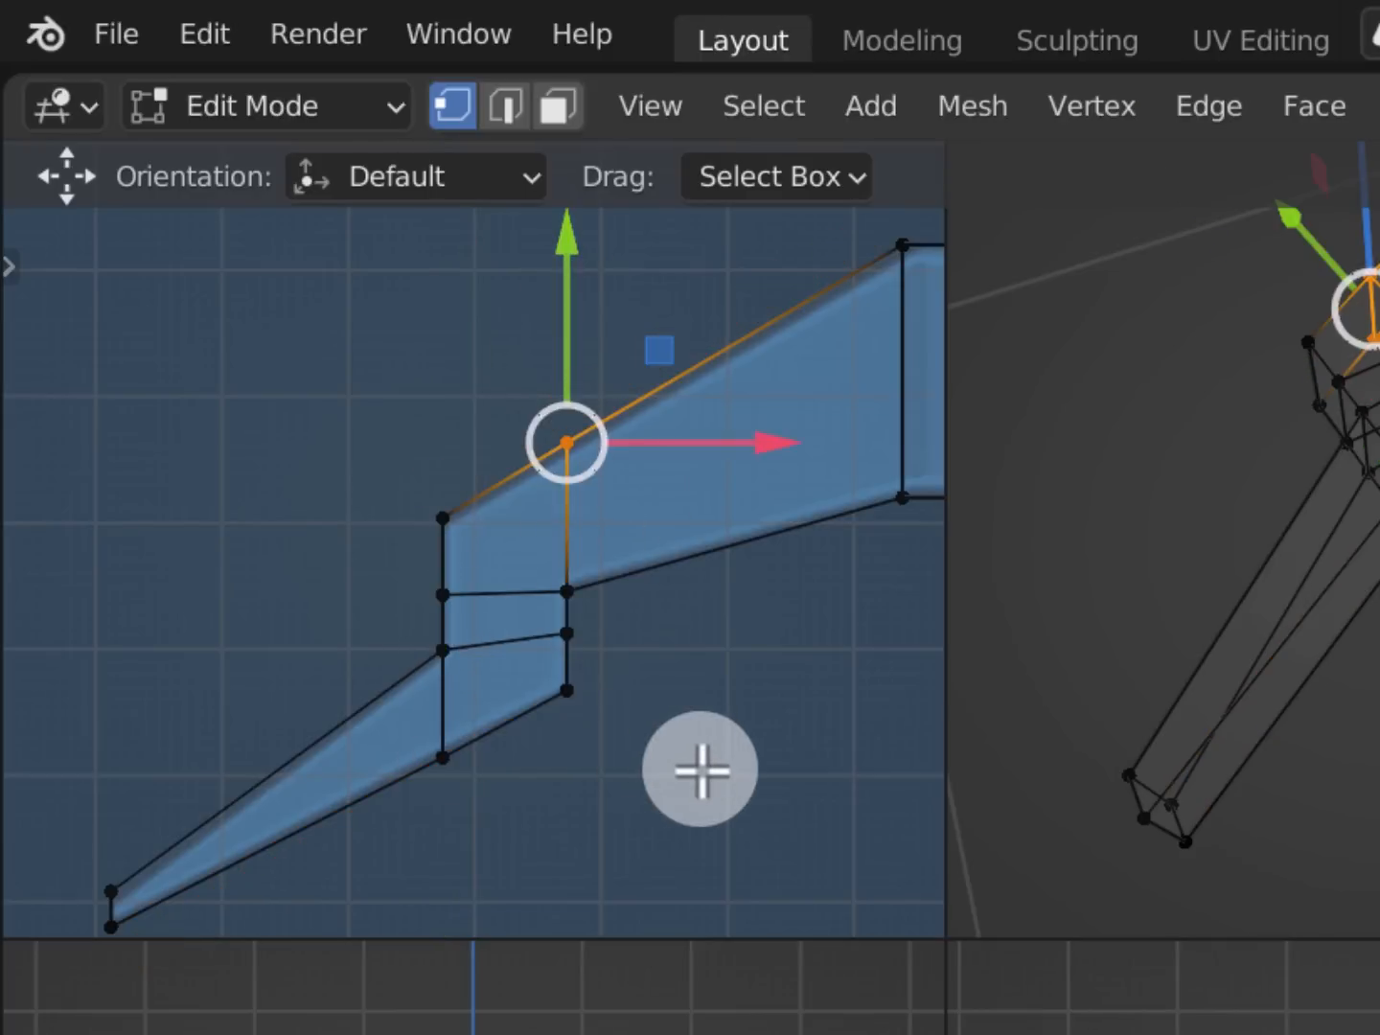
pyautogui.click(443, 756)
pyautogui.moveTo(453, 634); pyautogui.dragTo(431, 608)
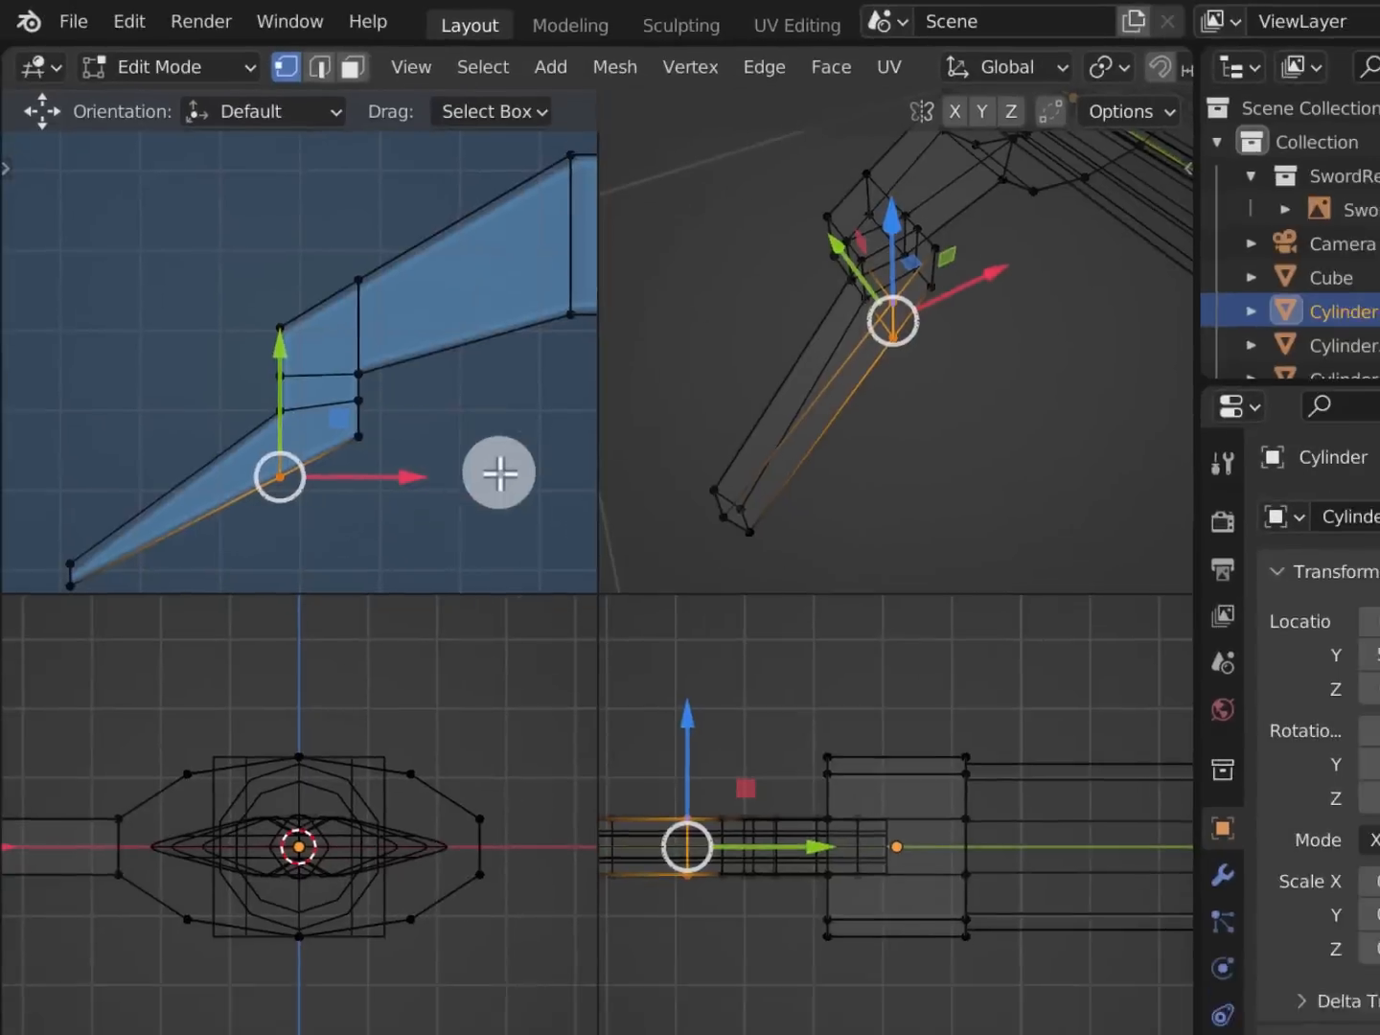
# Open the file browser for loading a file and include backup .blend files in its filter
pyautogui.click(112, 32)
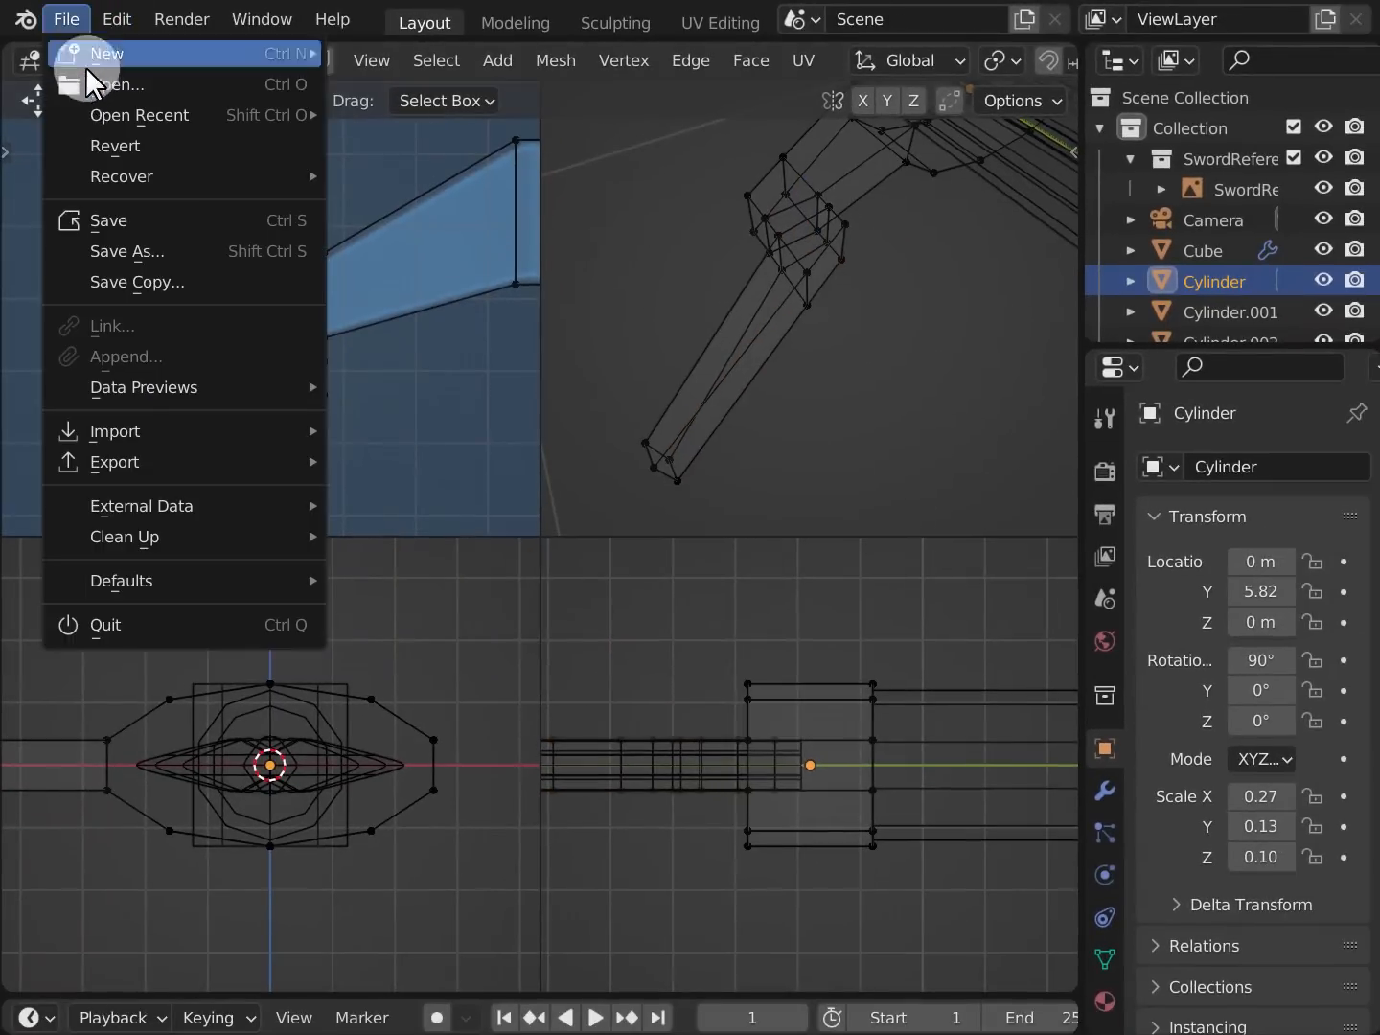
pyautogui.click(273, 93)
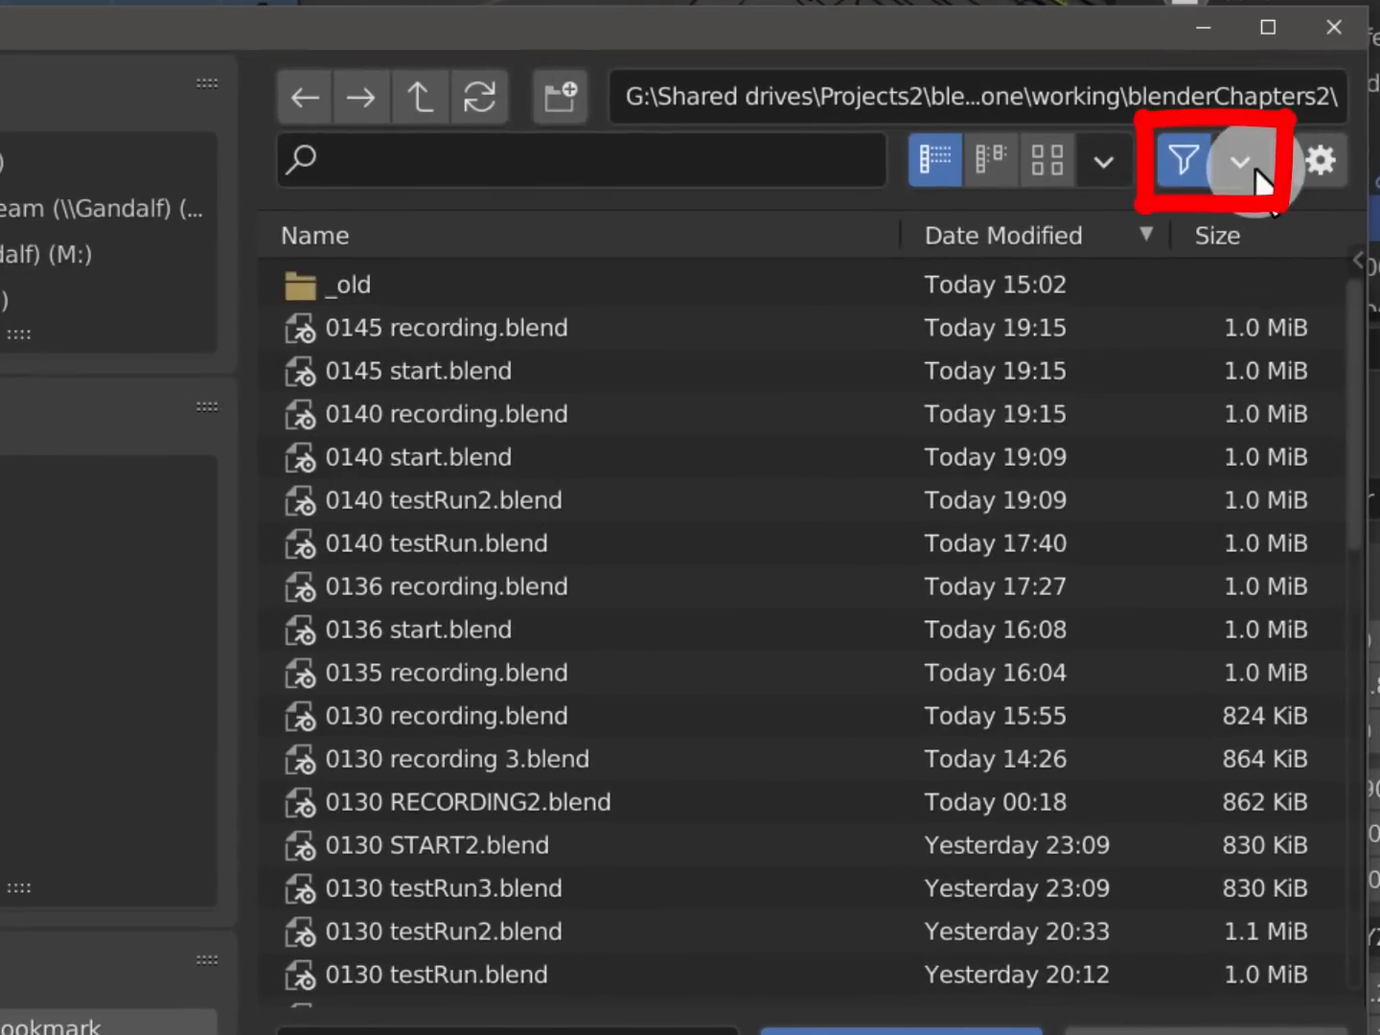
pyautogui.click(1243, 161)
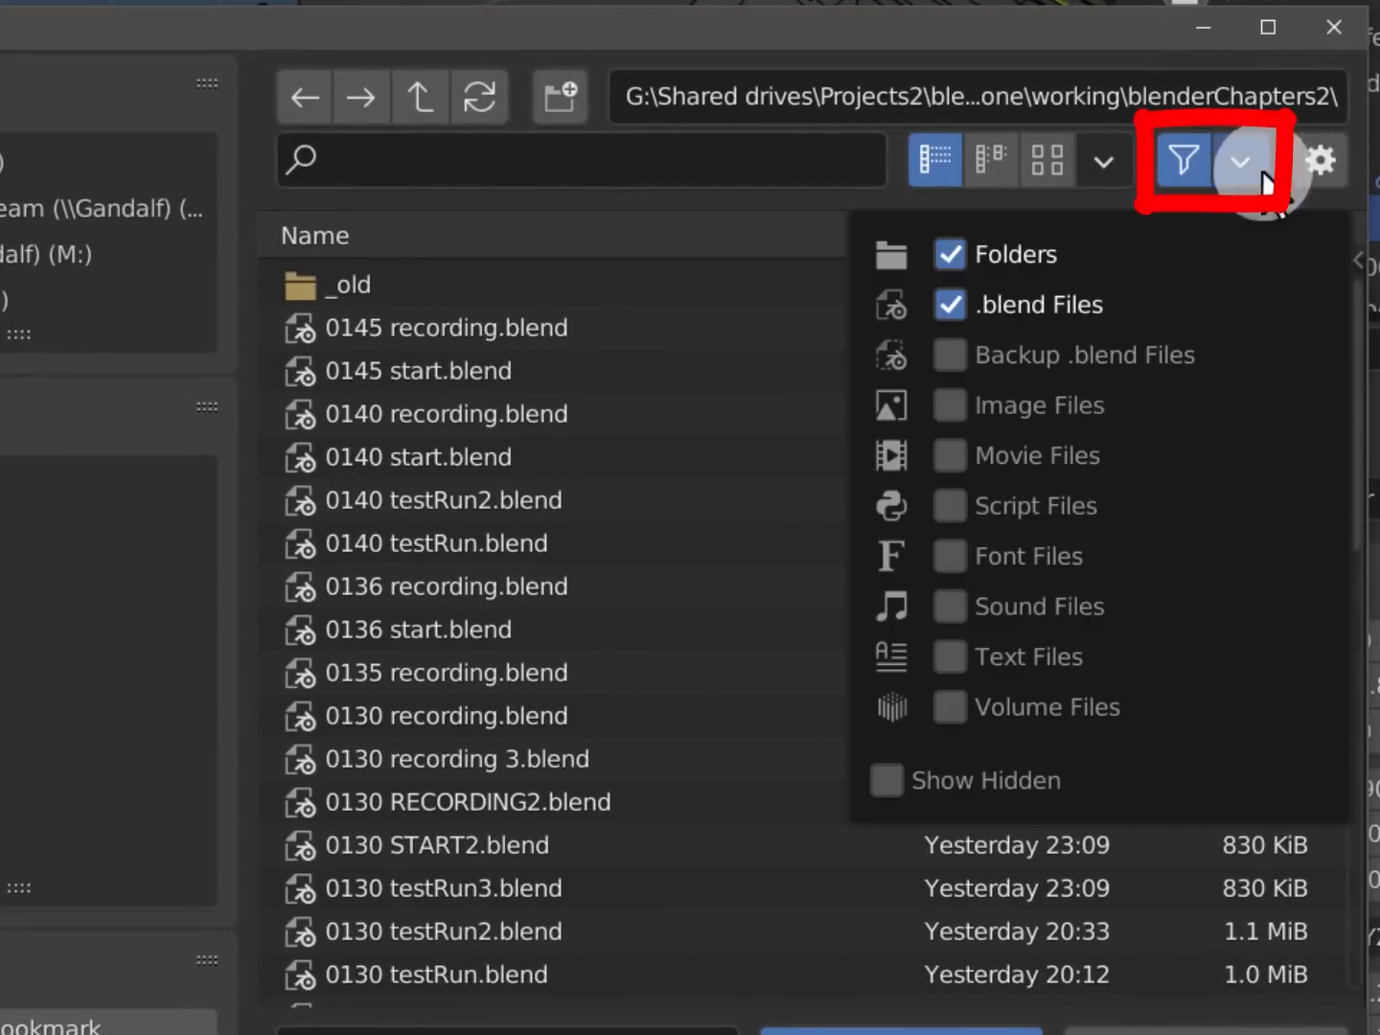
pyautogui.click(1099, 358)
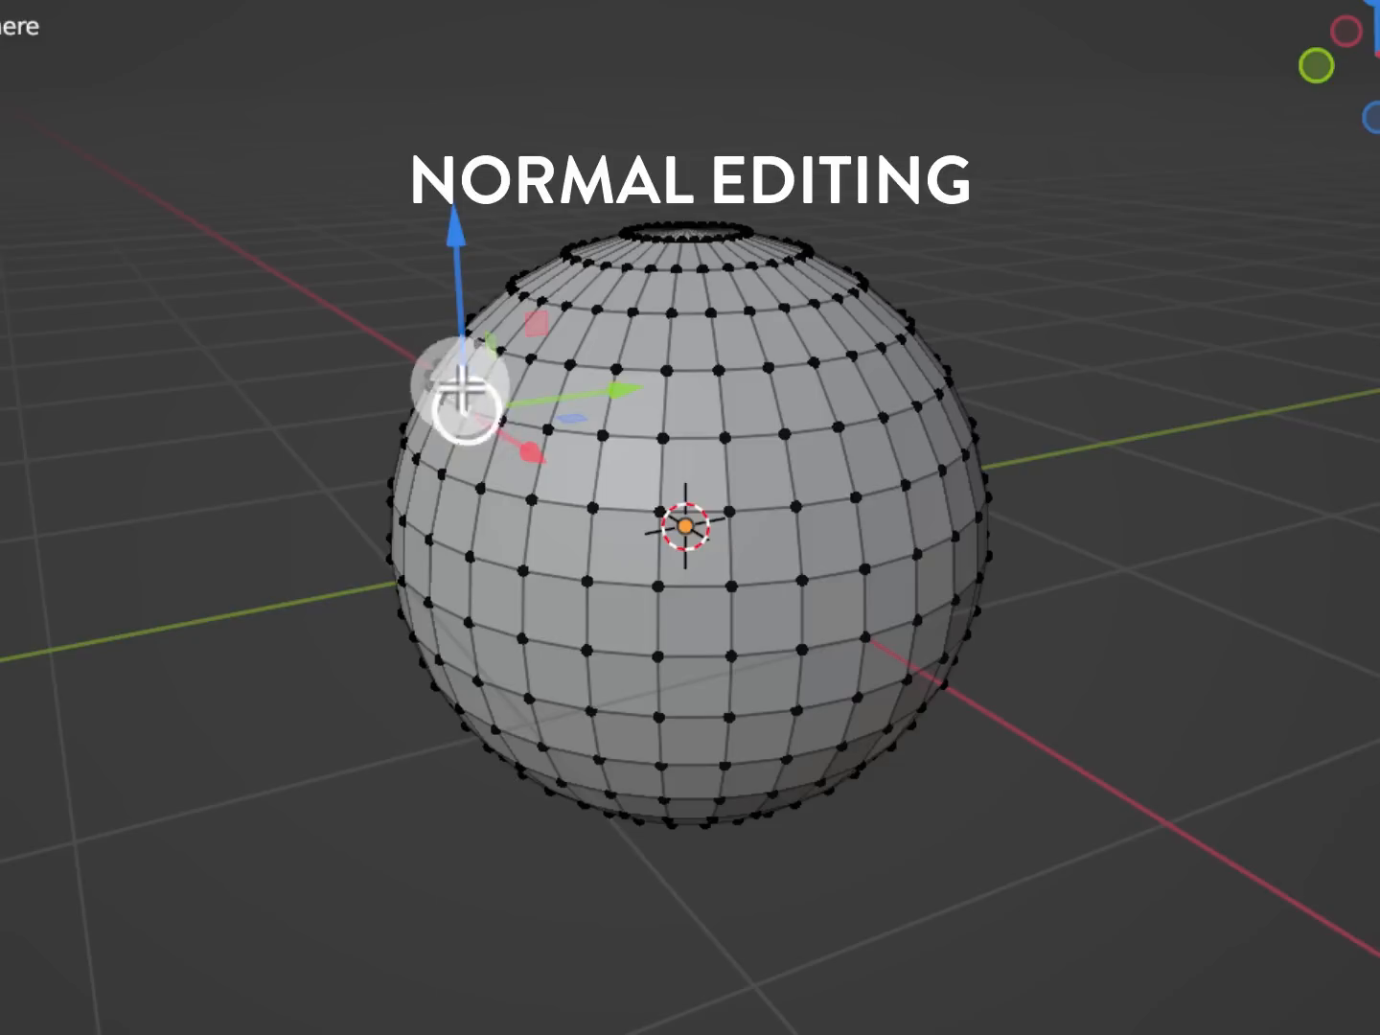
# On the demo sphere, pull a vertex outward, undo it, enable proportional editing, and pull the same vertex outward again
pyautogui.moveTo(462, 414); pyautogui.dragTo(345, 317)
pyautogui.hotkey('ctrl', 'z')
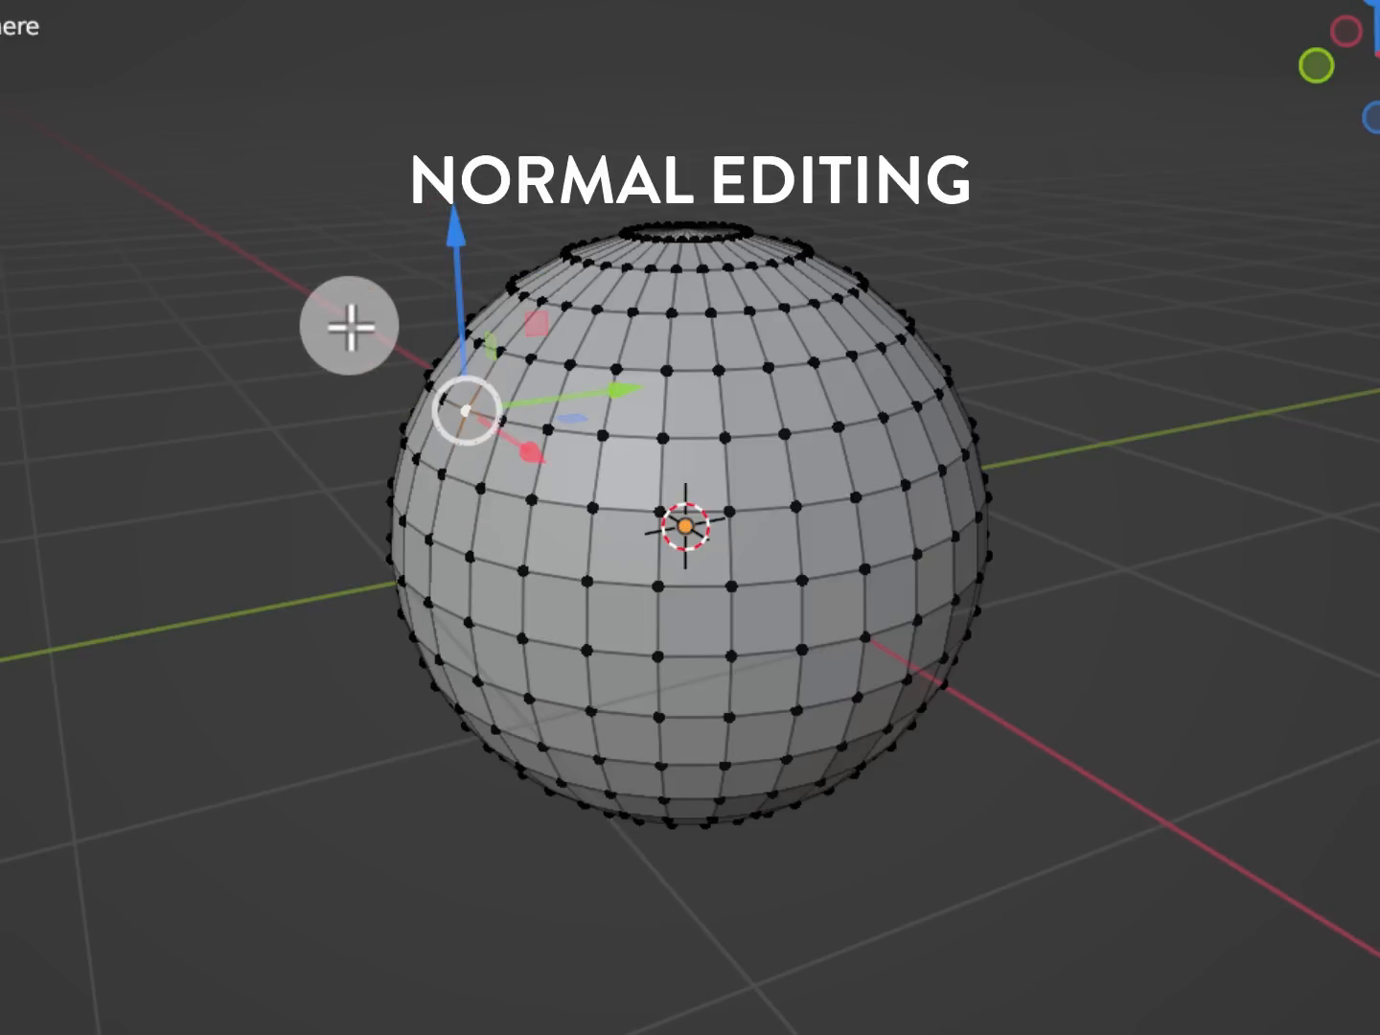
pyautogui.press('o')
pyautogui.moveTo(462, 409); pyautogui.dragTo(383, 312)
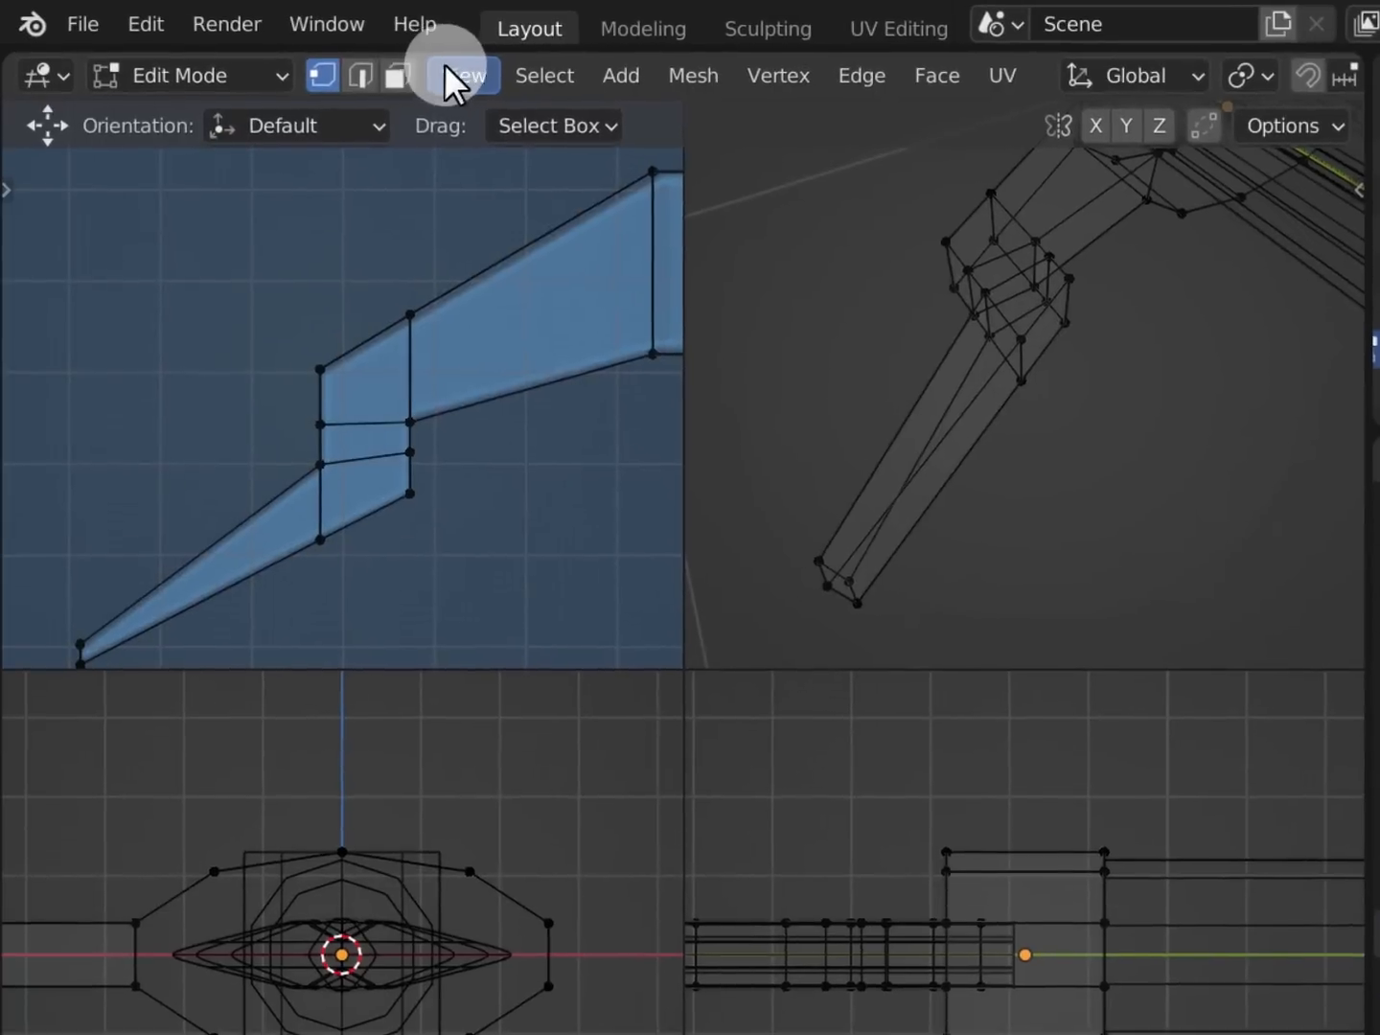
# Turn off quad view and display the sword in solid shading
pyautogui.click(372, 60)
pyautogui.moveTo(785, 927)
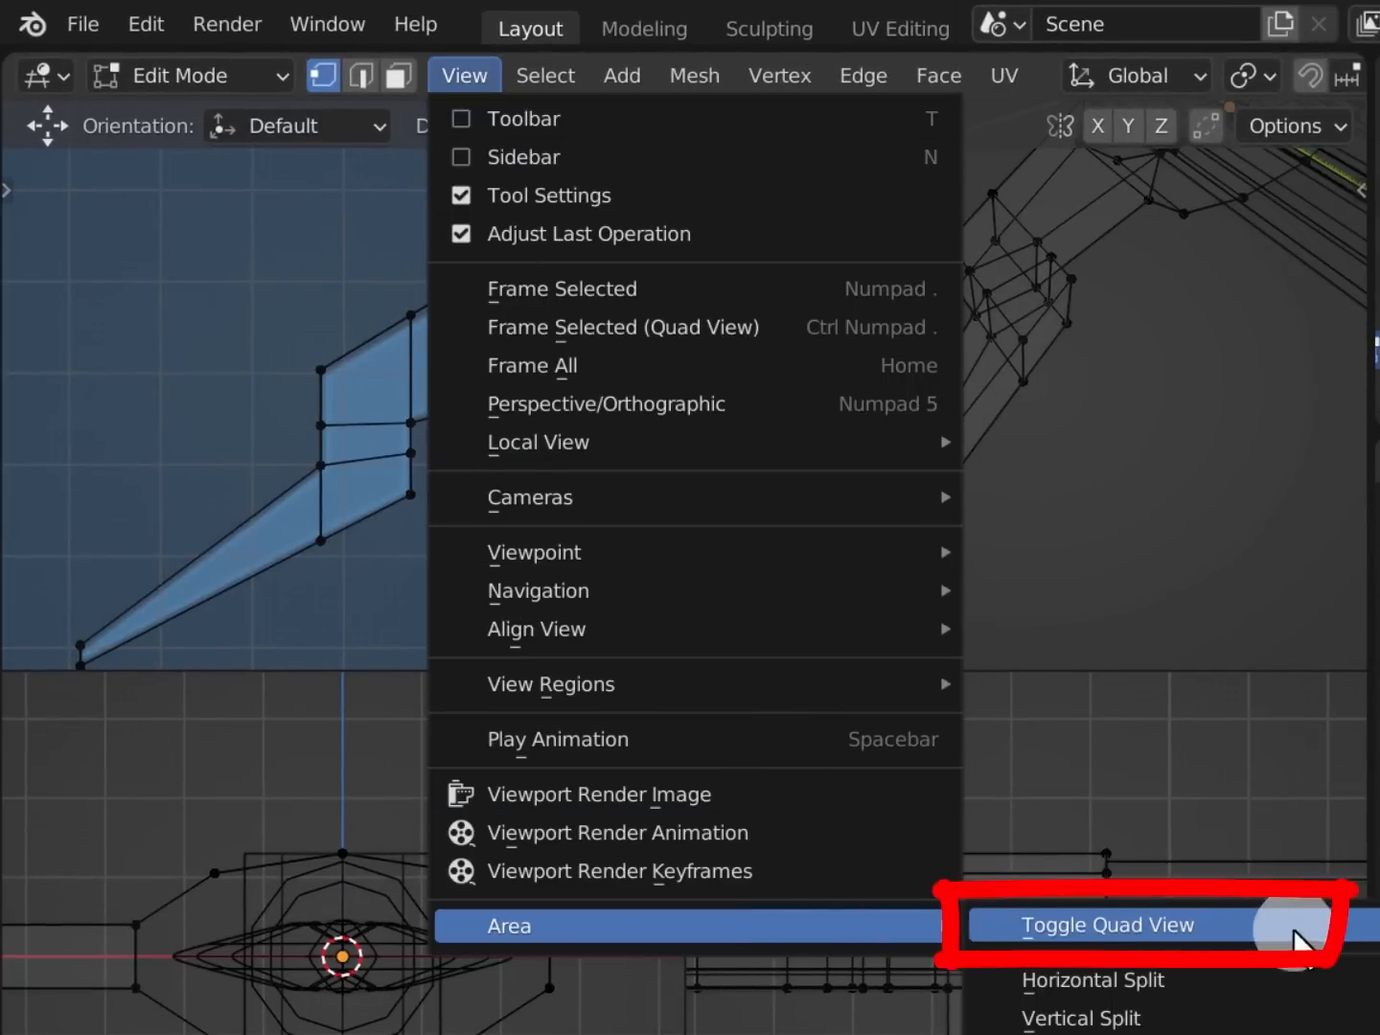
pyautogui.click(1344, 936)
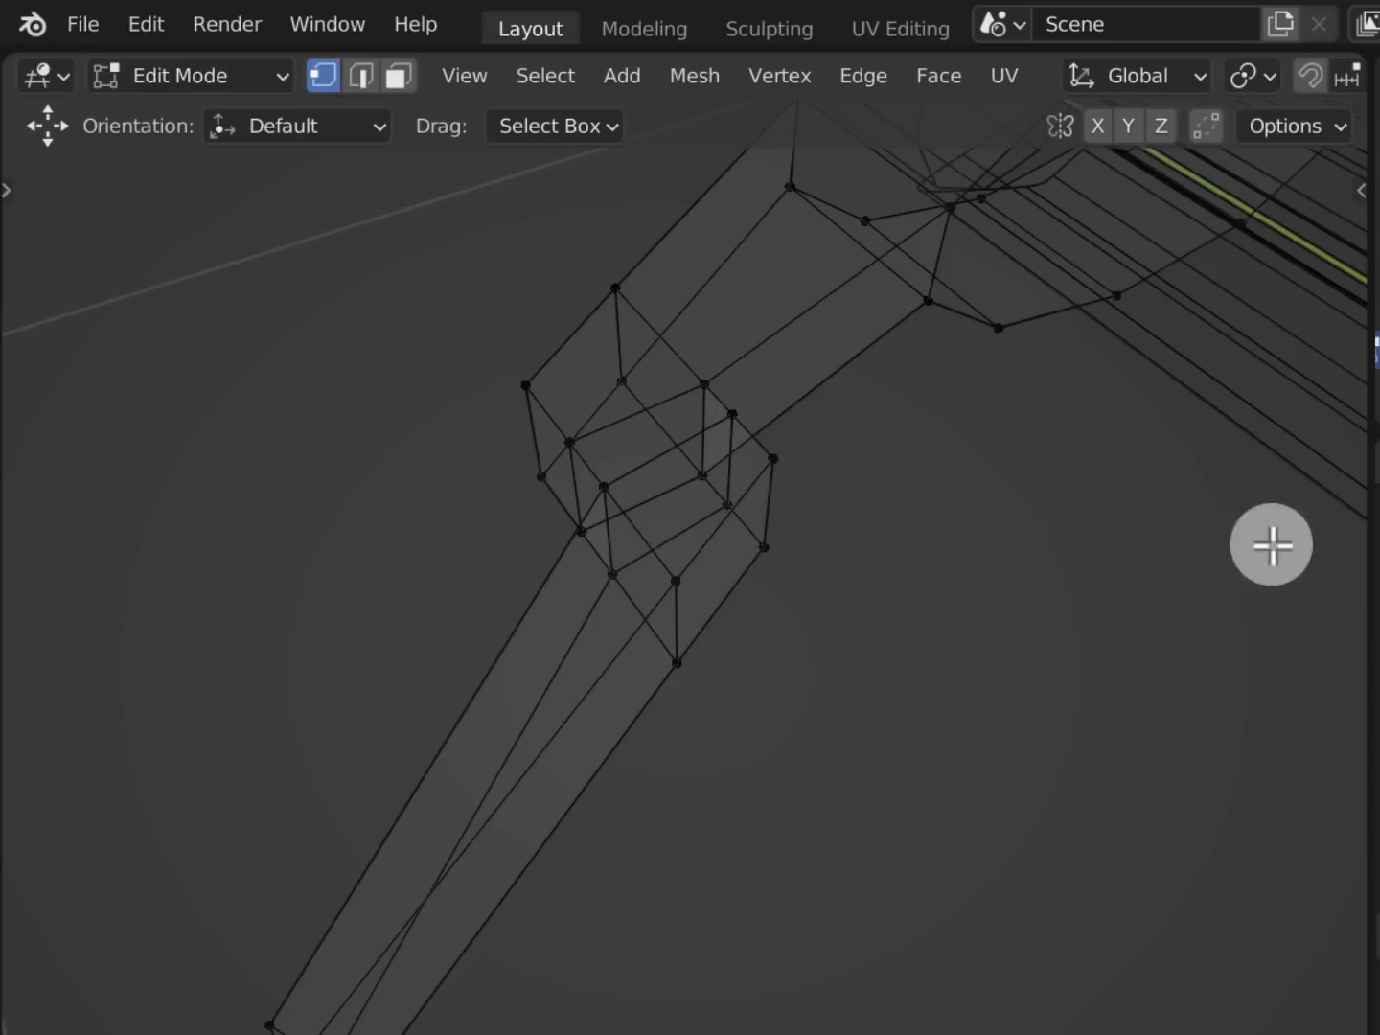
pyautogui.scroll(-5, 1337, 92)
pyautogui.click(1229, 76)
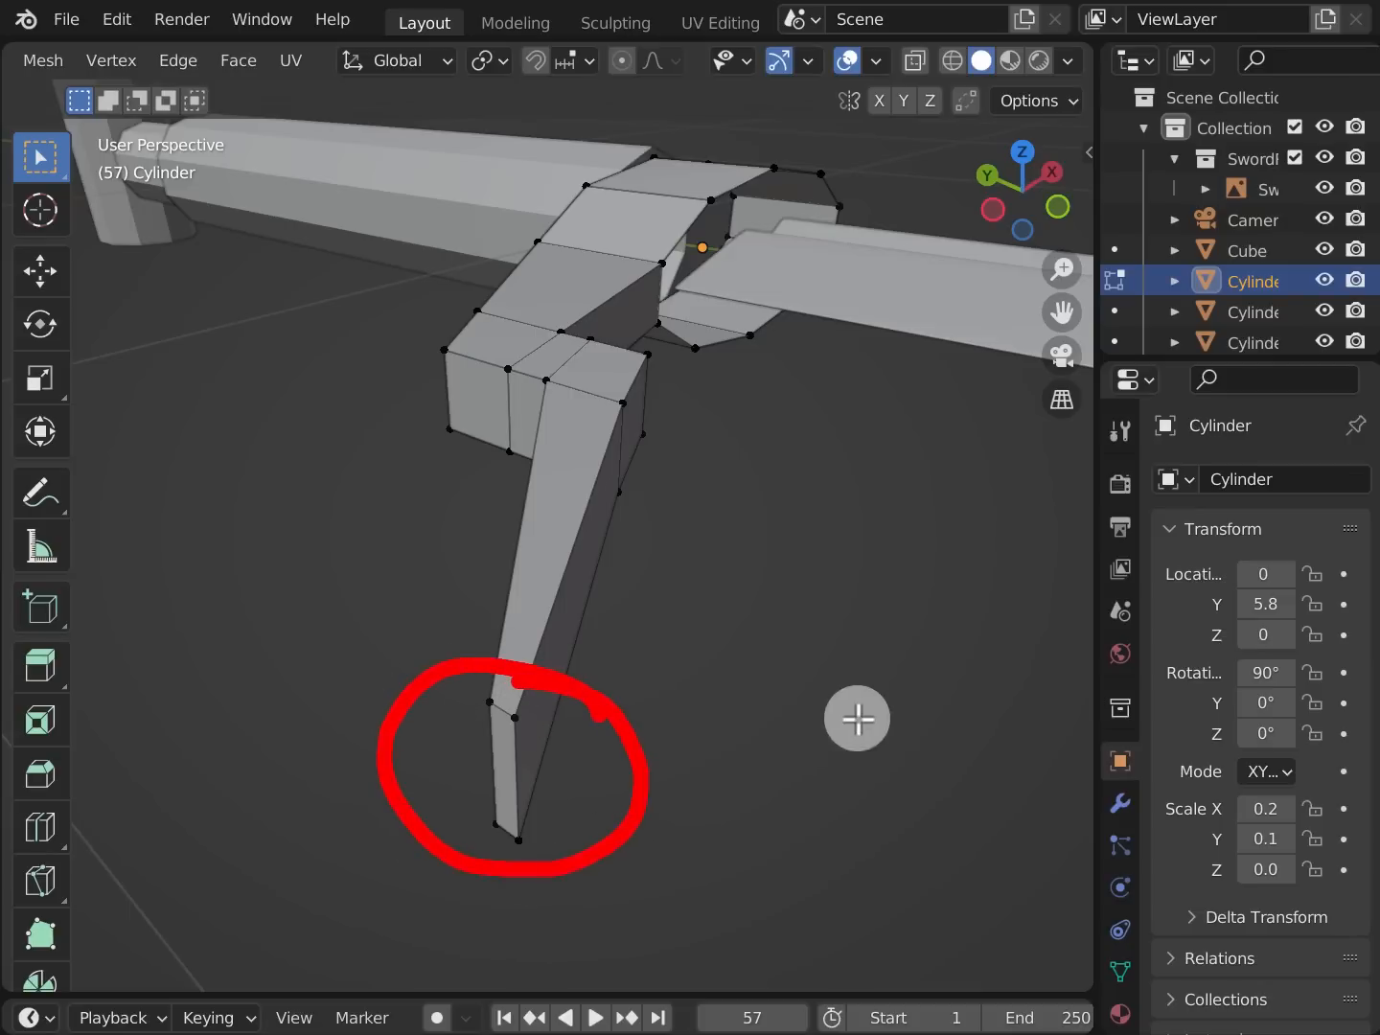
# Select the wing tip's end face, enable proportional editing, and scale the face along Z to about 0.425
pyautogui.press('3')
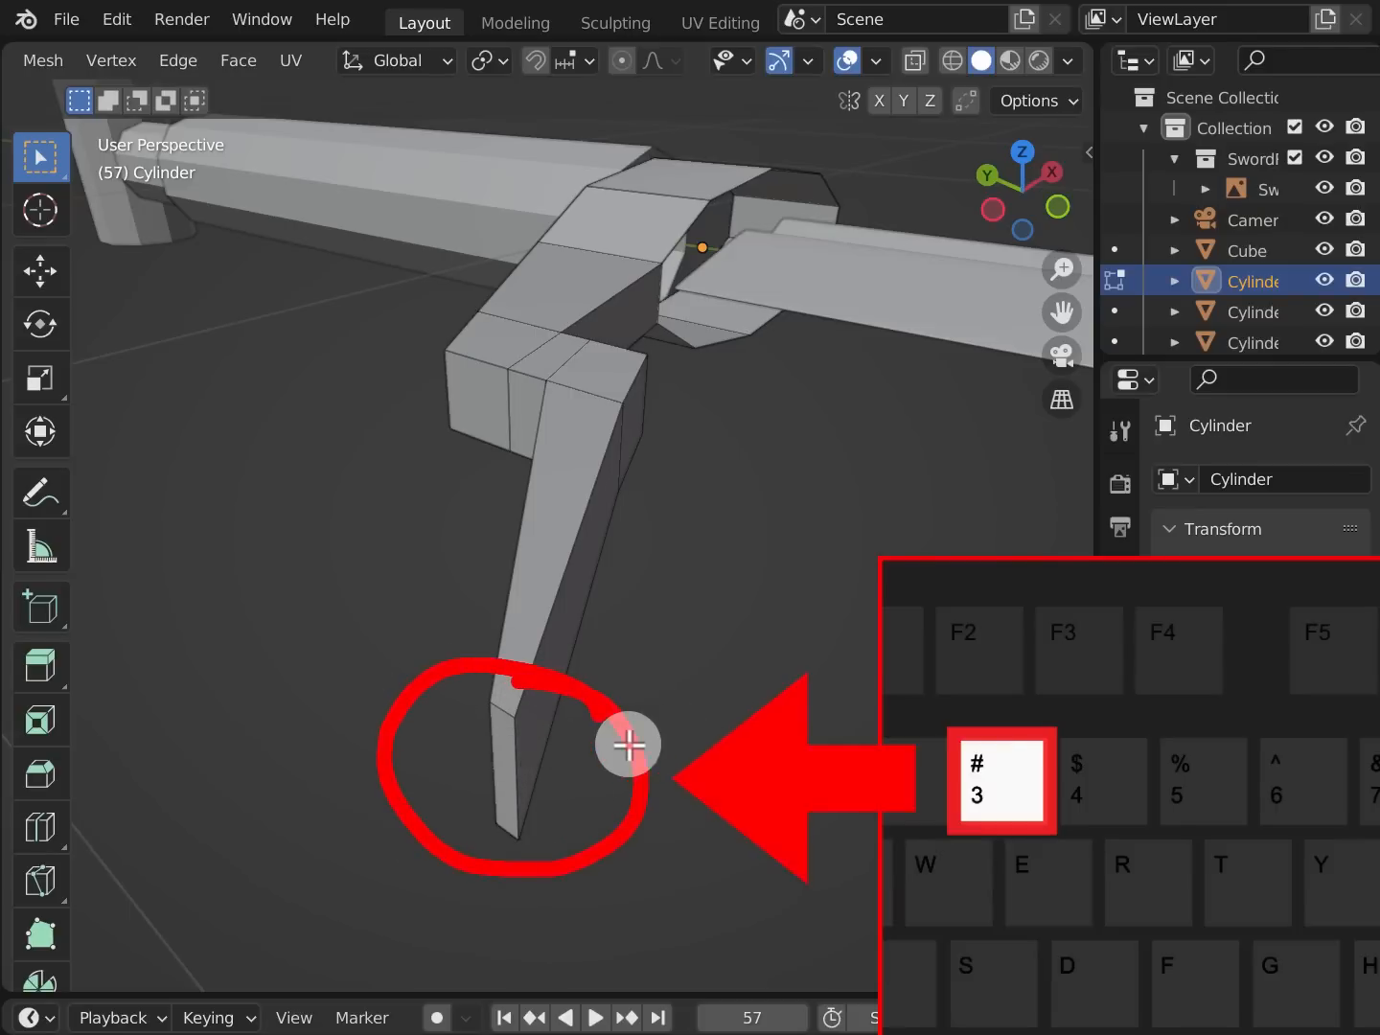
pyautogui.click(513, 790)
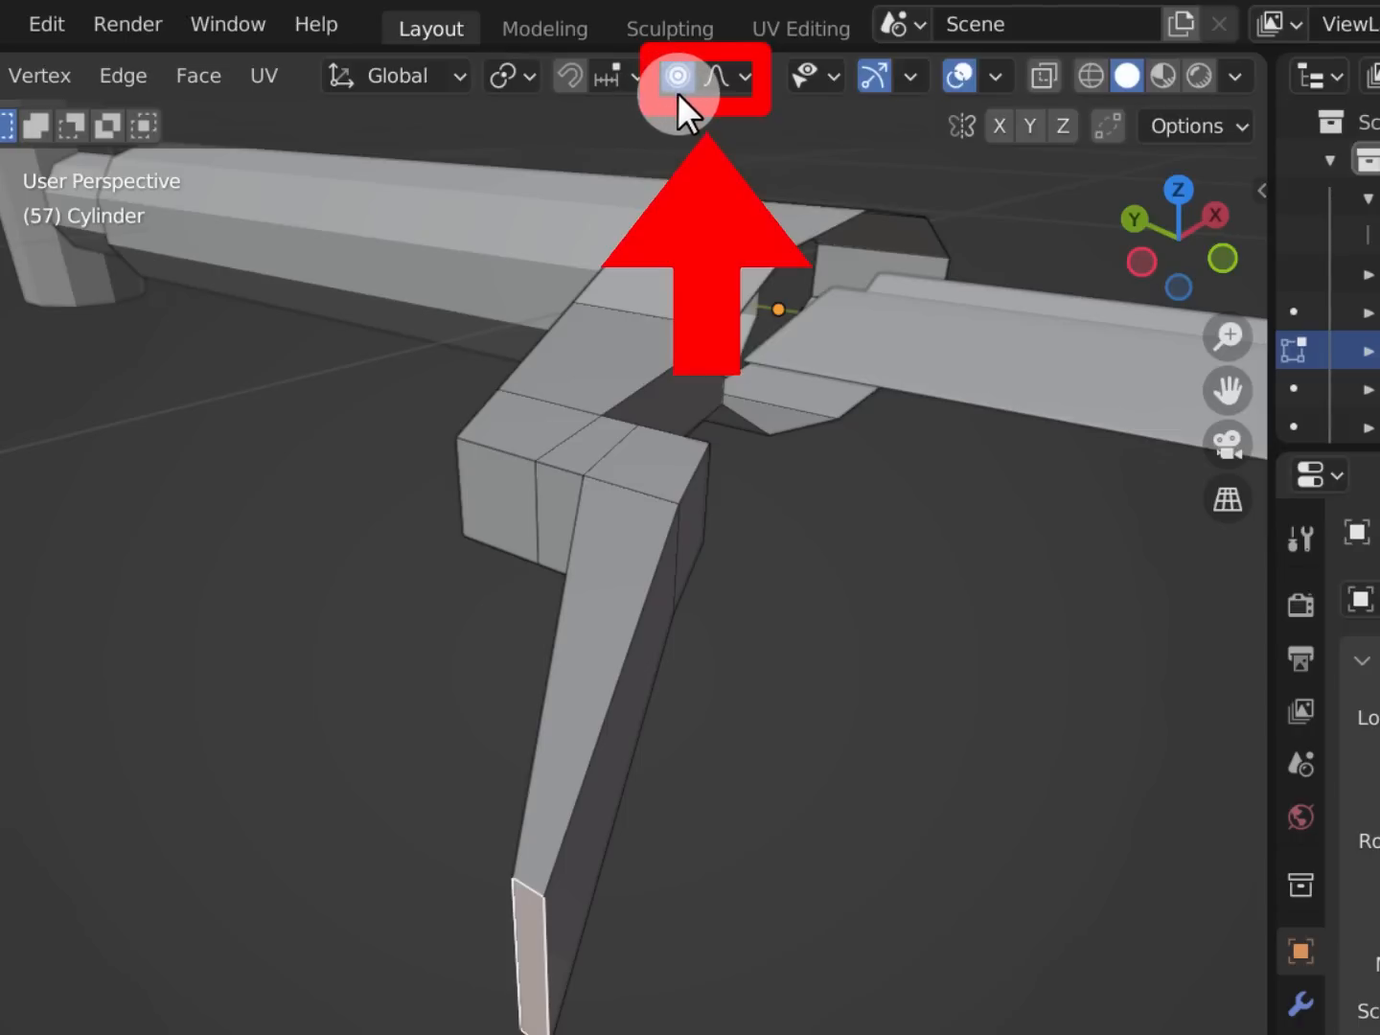
pyautogui.hotkey('shift', 'space')
pyautogui.press('s')
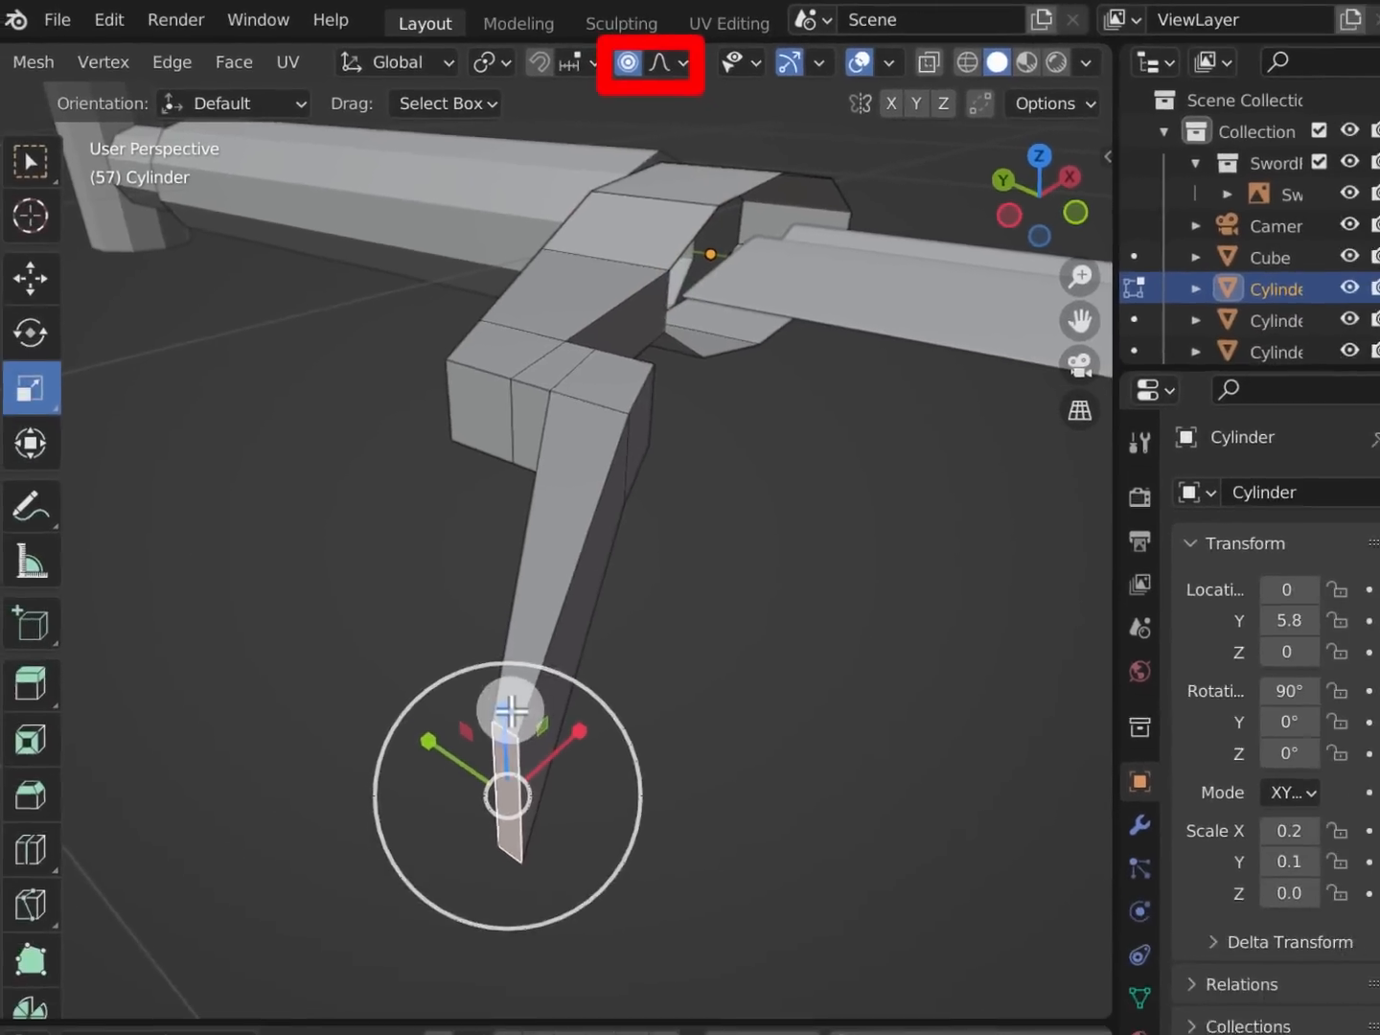
pyautogui.press('s')
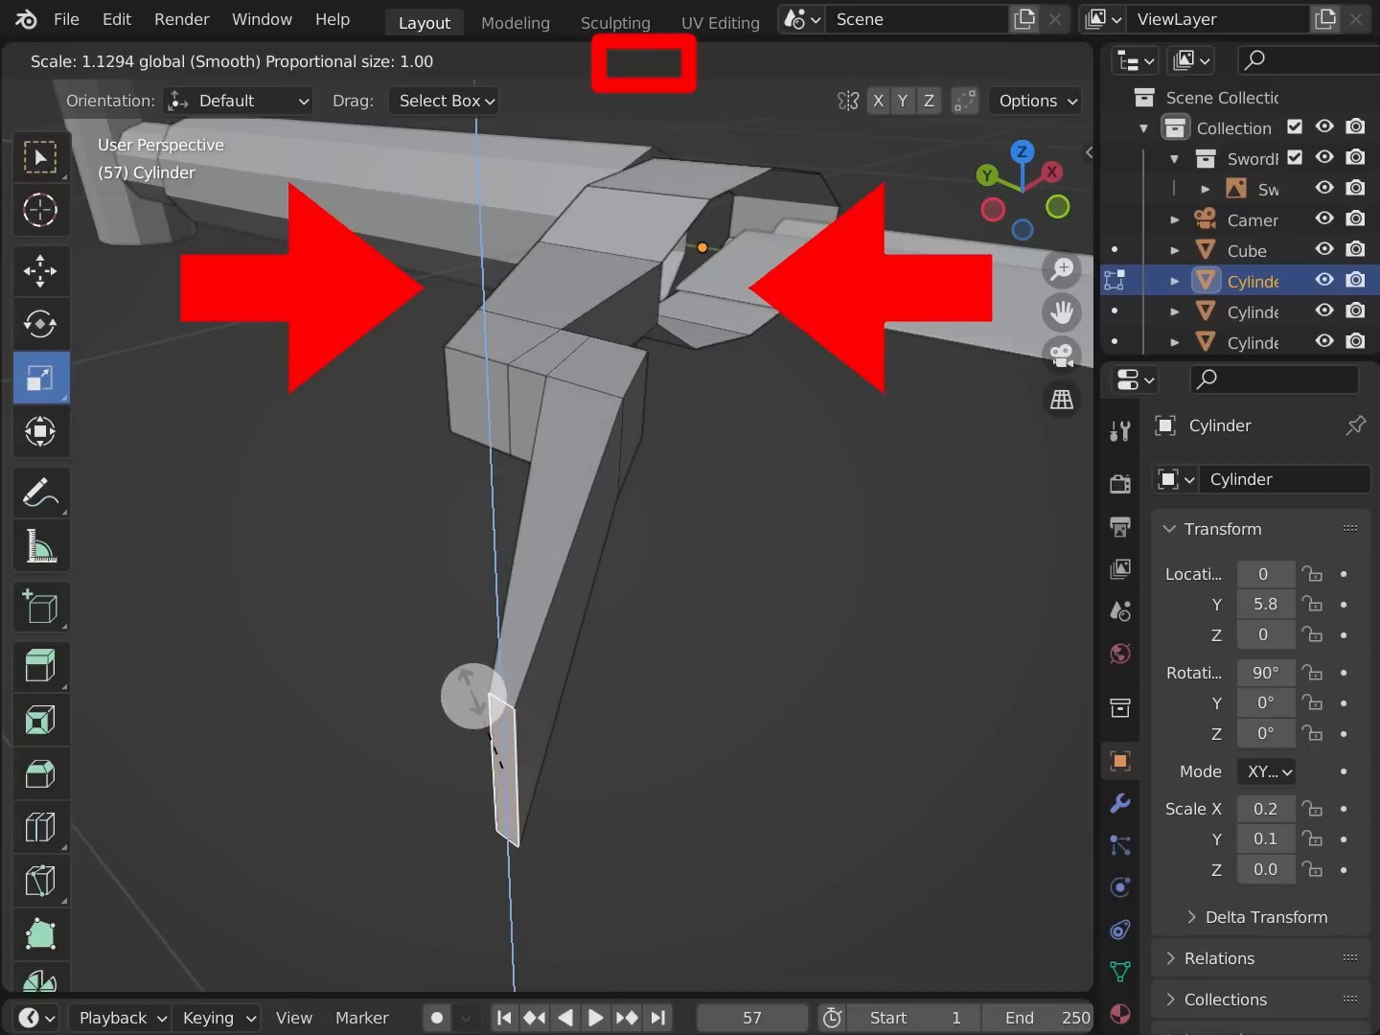
pyautogui.click(496, 739)
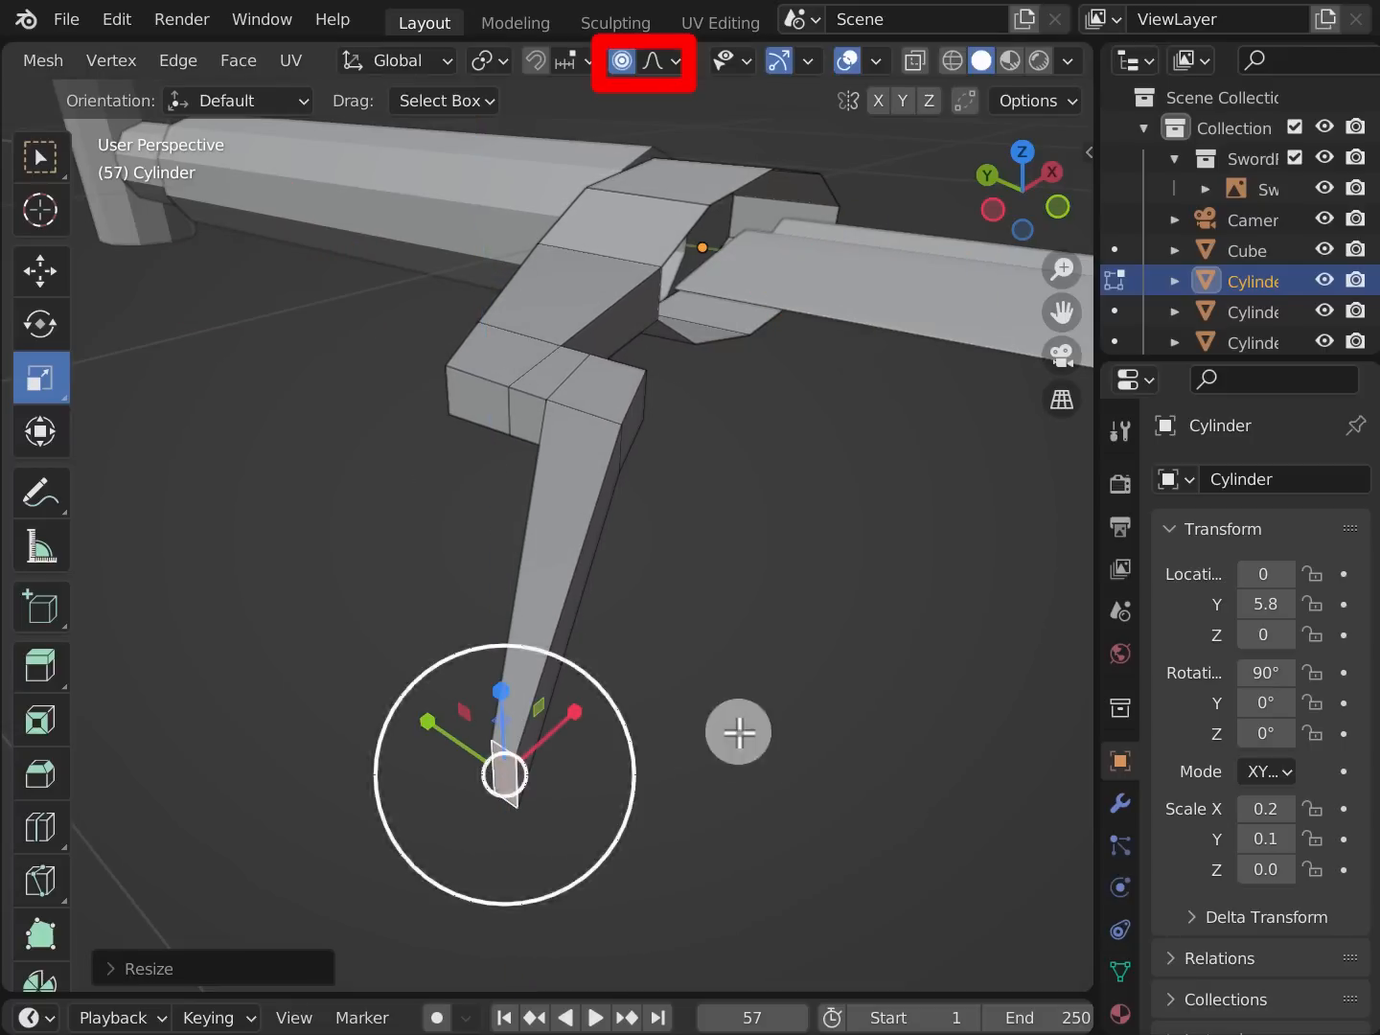
# Expand the settings of the last resize and adjust its proportional size around the wing tip
pyautogui.moveTo(694, 720); pyautogui.dragTo(747, 677, button='middle')
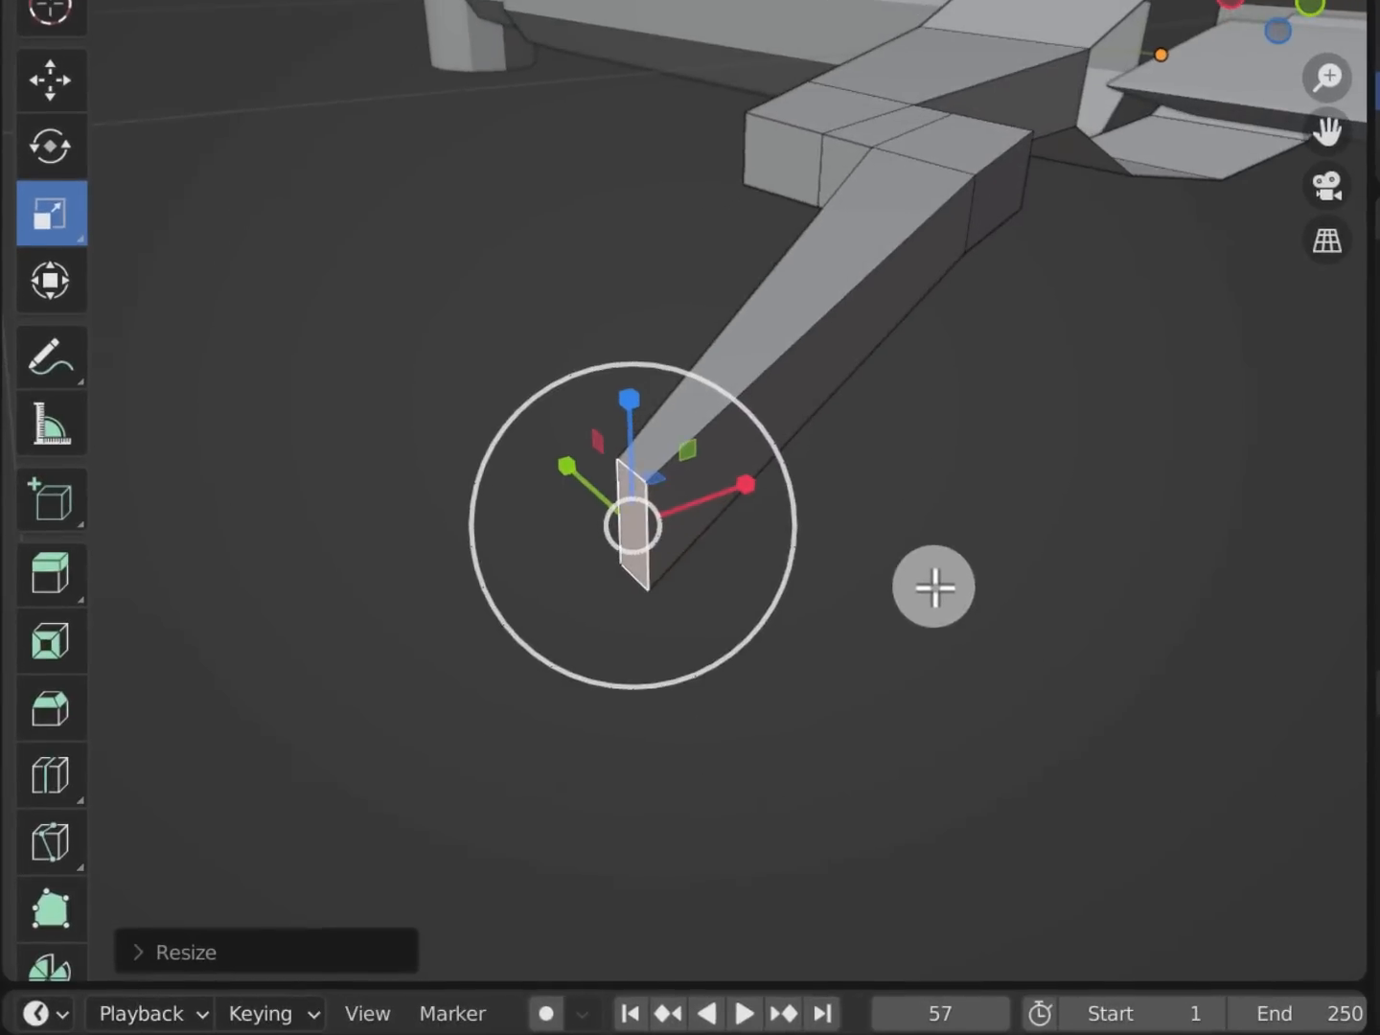
pyautogui.moveTo(933, 586); pyautogui.dragTo(954, 628, button='middle')
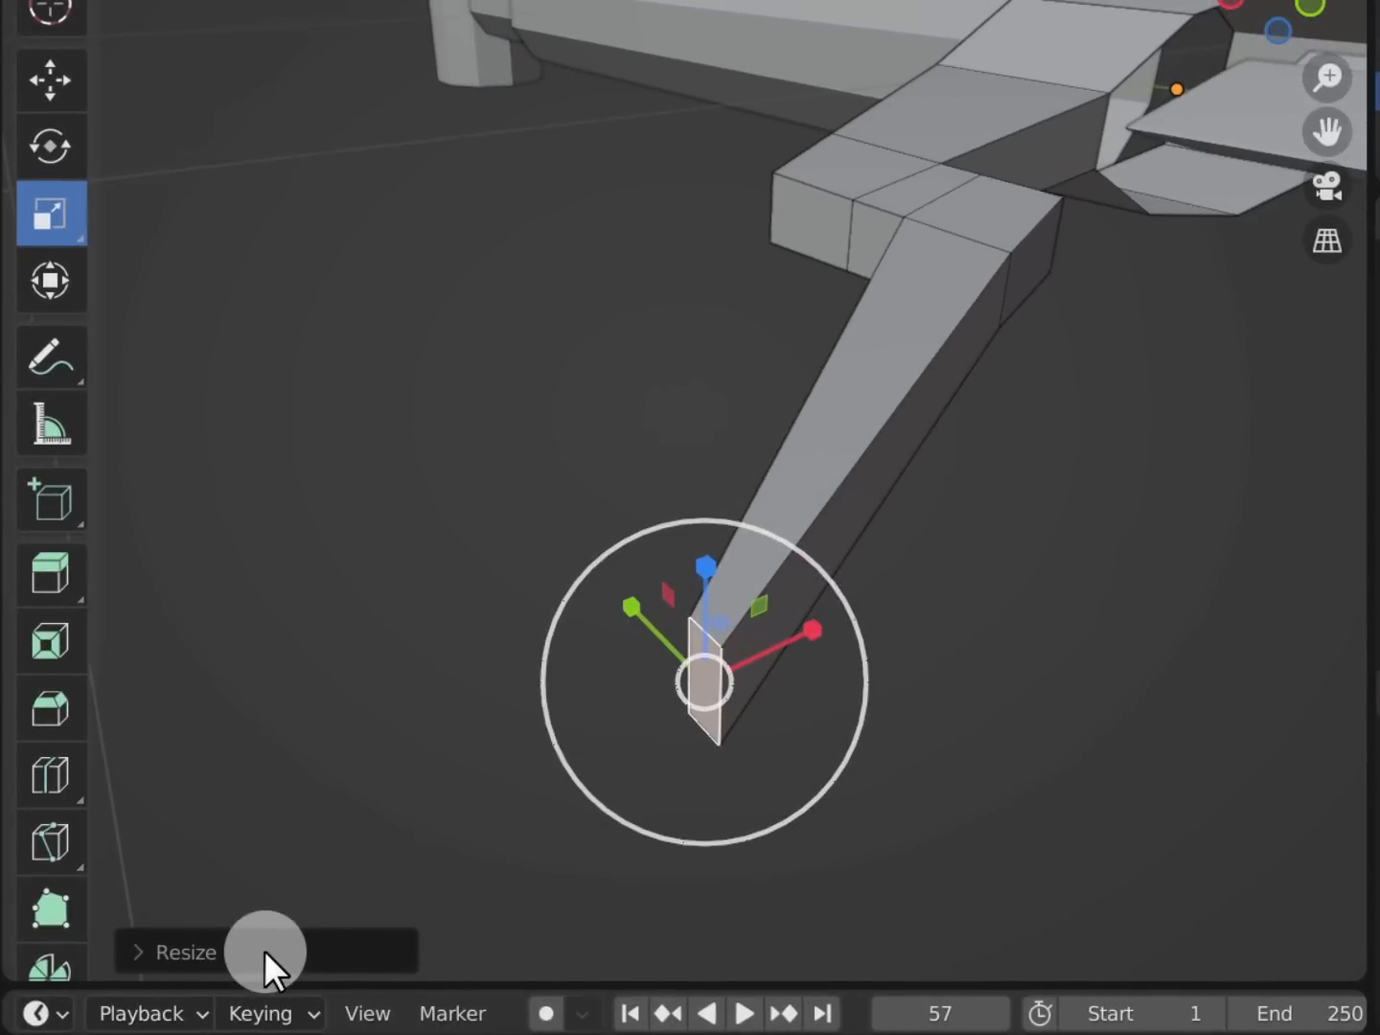
pyautogui.click(262, 952)
pyautogui.moveTo(865, 714); pyautogui.dragTo(891, 717, button='middle')
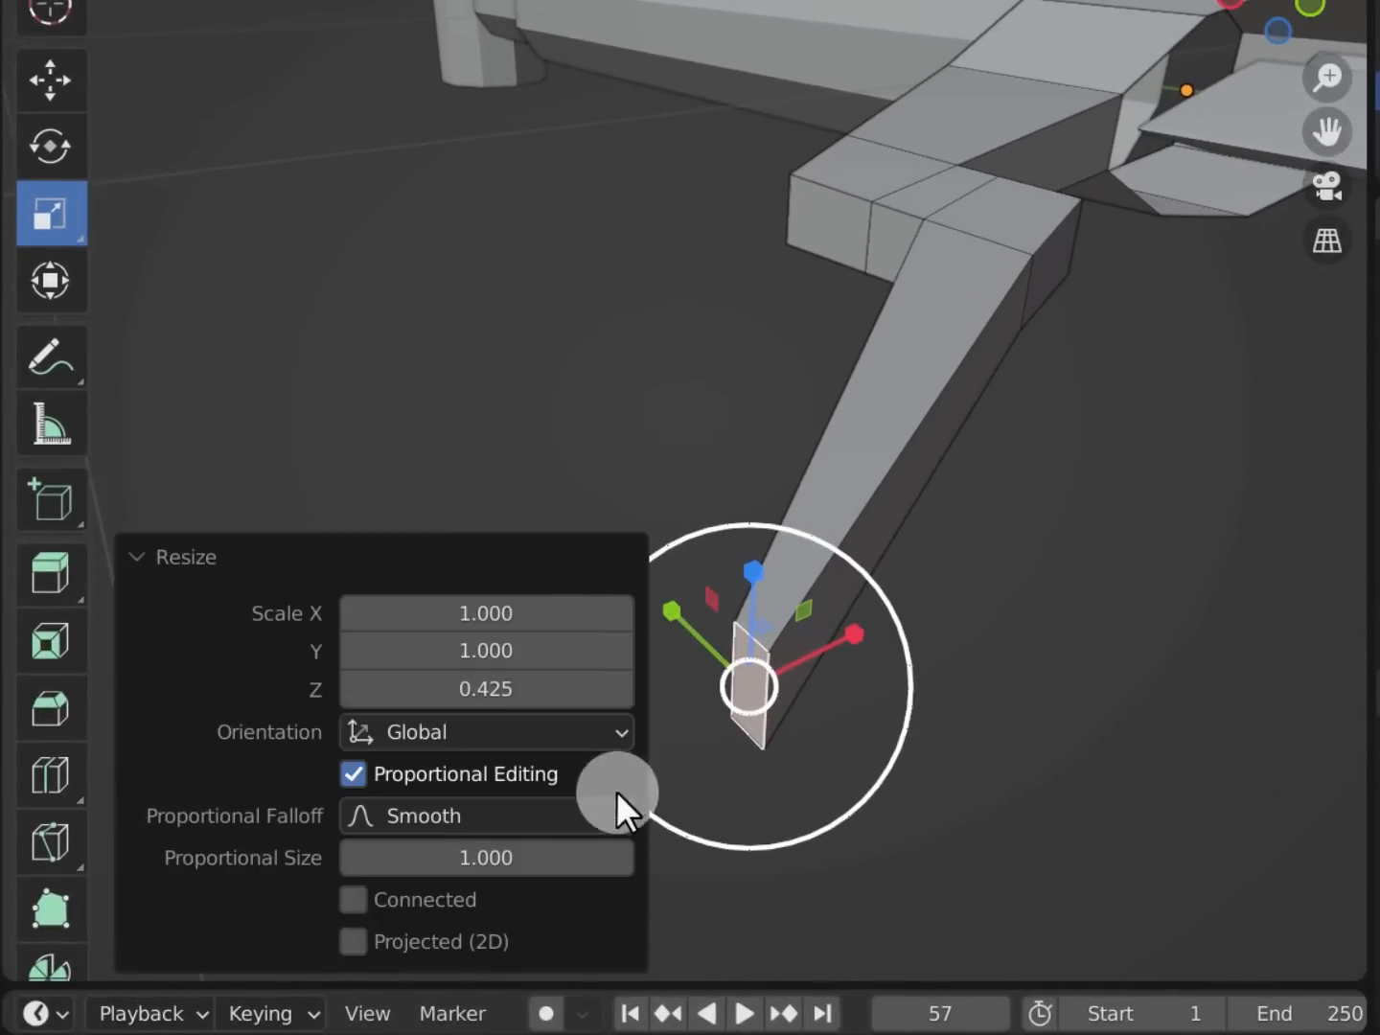
pyautogui.moveTo(479, 857); pyautogui.dragTo(574, 893)
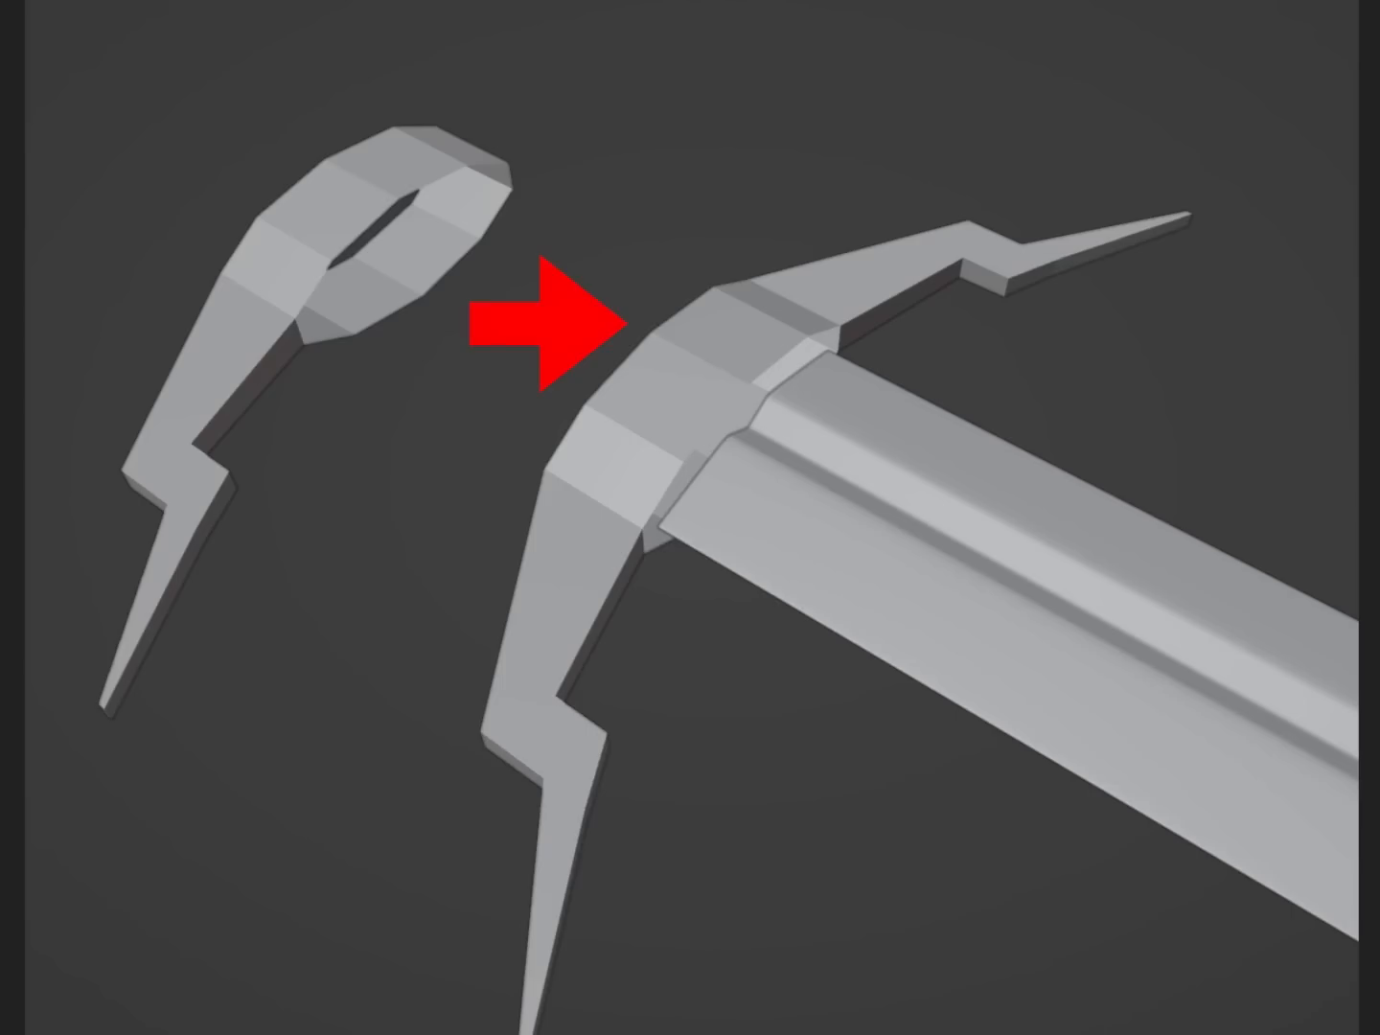
pyautogui.moveTo(328, 274)
pyautogui.mouseDown()
pyautogui.moveTo(460, 453)
pyautogui.moveTo(379, 257)
pyautogui.moveTo(378, 194)
pyautogui.moveTo(832, 210)
pyautogui.moveTo(706, 204)
pyautogui.mouseUp()
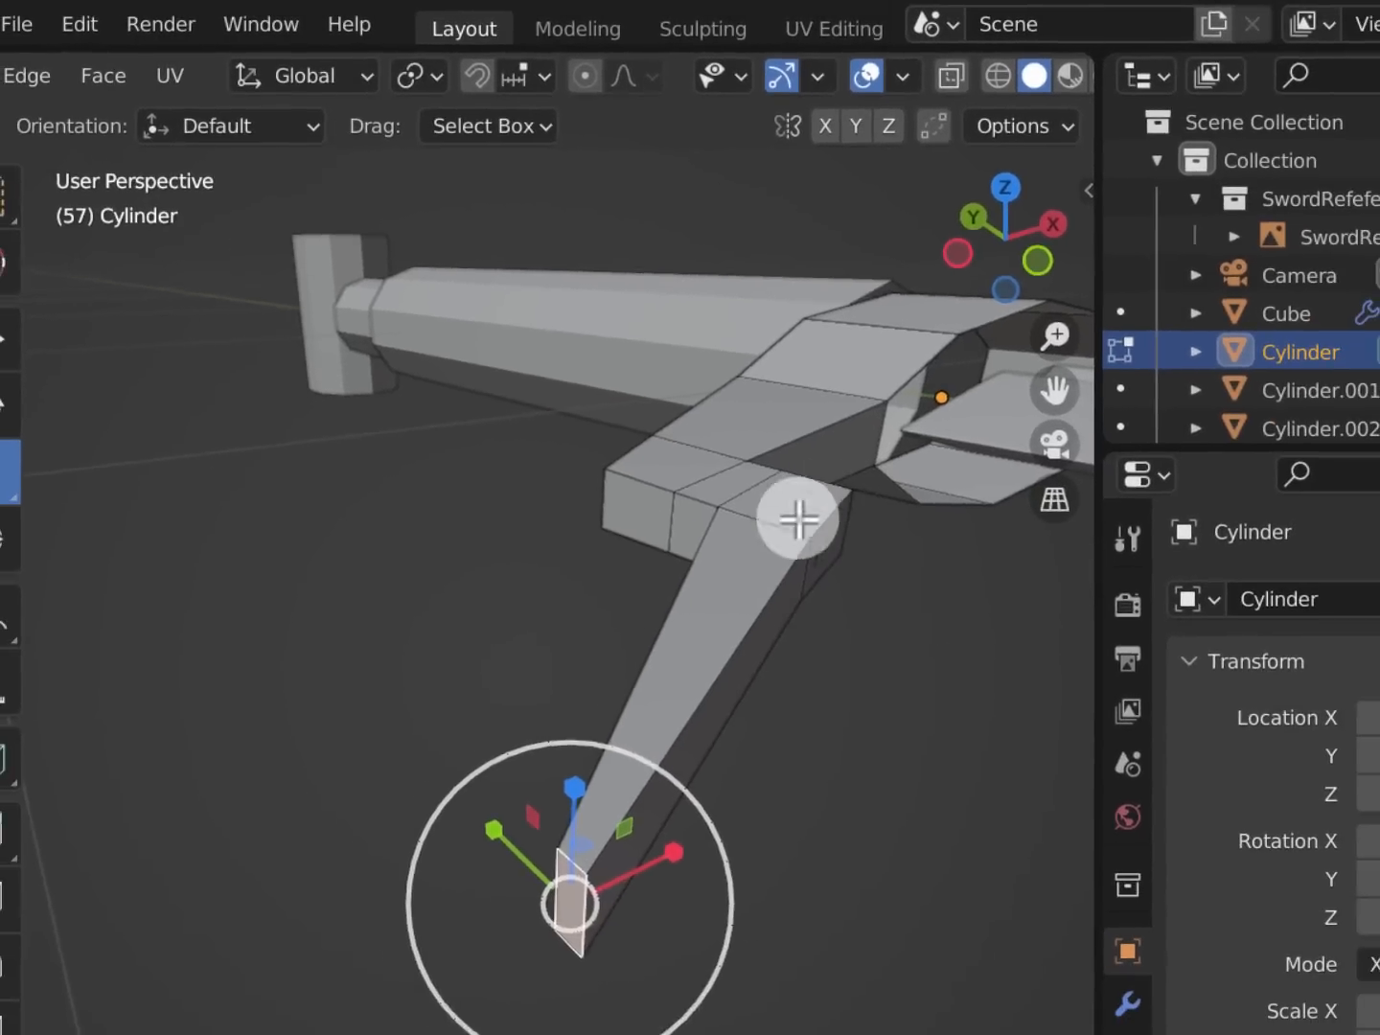
# Select all faces on the guard's wingless half and delete them
pyautogui.moveTo(899, 620); pyautogui.dragTo(725, 671, button='middle')
pyautogui.moveTo(652, 560); pyautogui.dragTo(677, 586, button='middle')
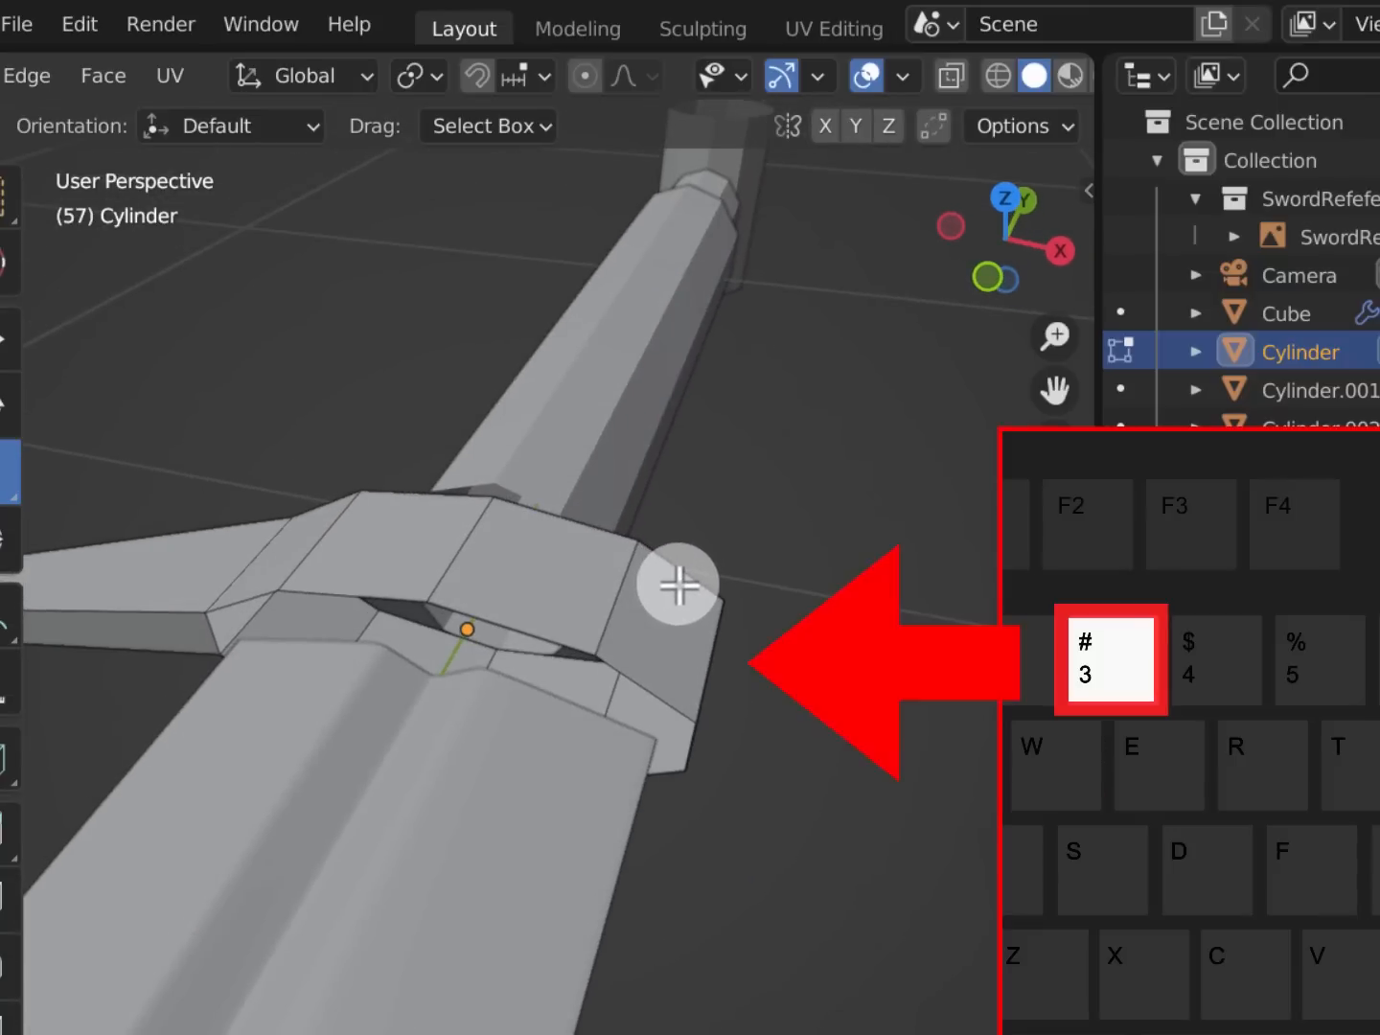
pyautogui.press('w')
pyautogui.moveTo(564, 471); pyautogui.dragTo(893, 879)
pyautogui.moveTo(840, 747); pyautogui.dragTo(930, 660, button='middle')
pyautogui.press('x')
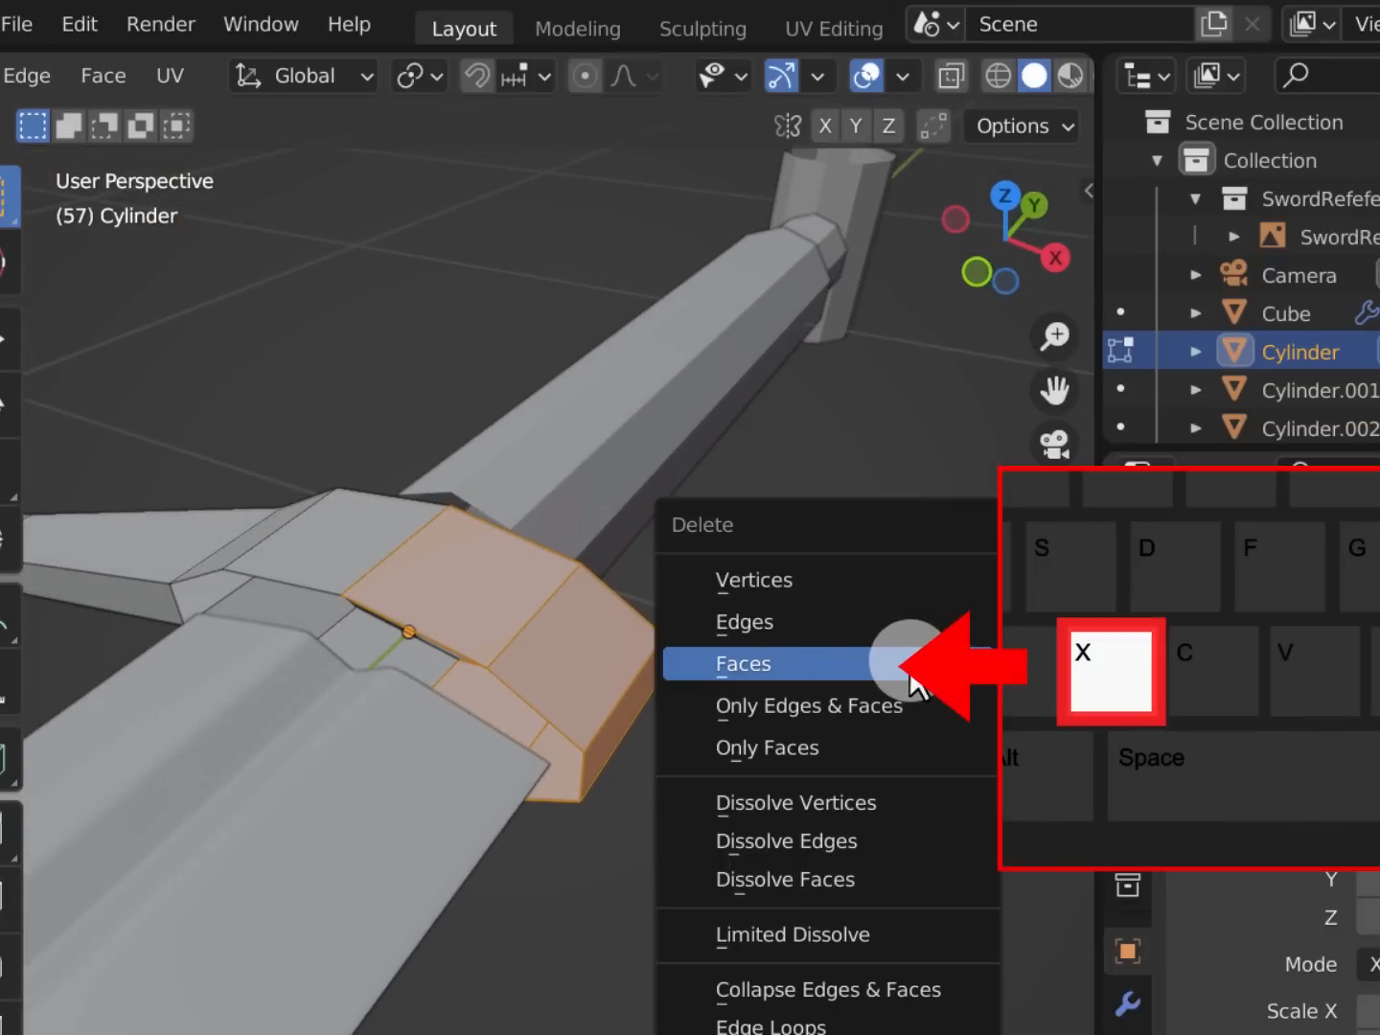
pyautogui.click(850, 661)
pyautogui.moveTo(669, 619); pyautogui.dragTo(604, 620, button='middle')
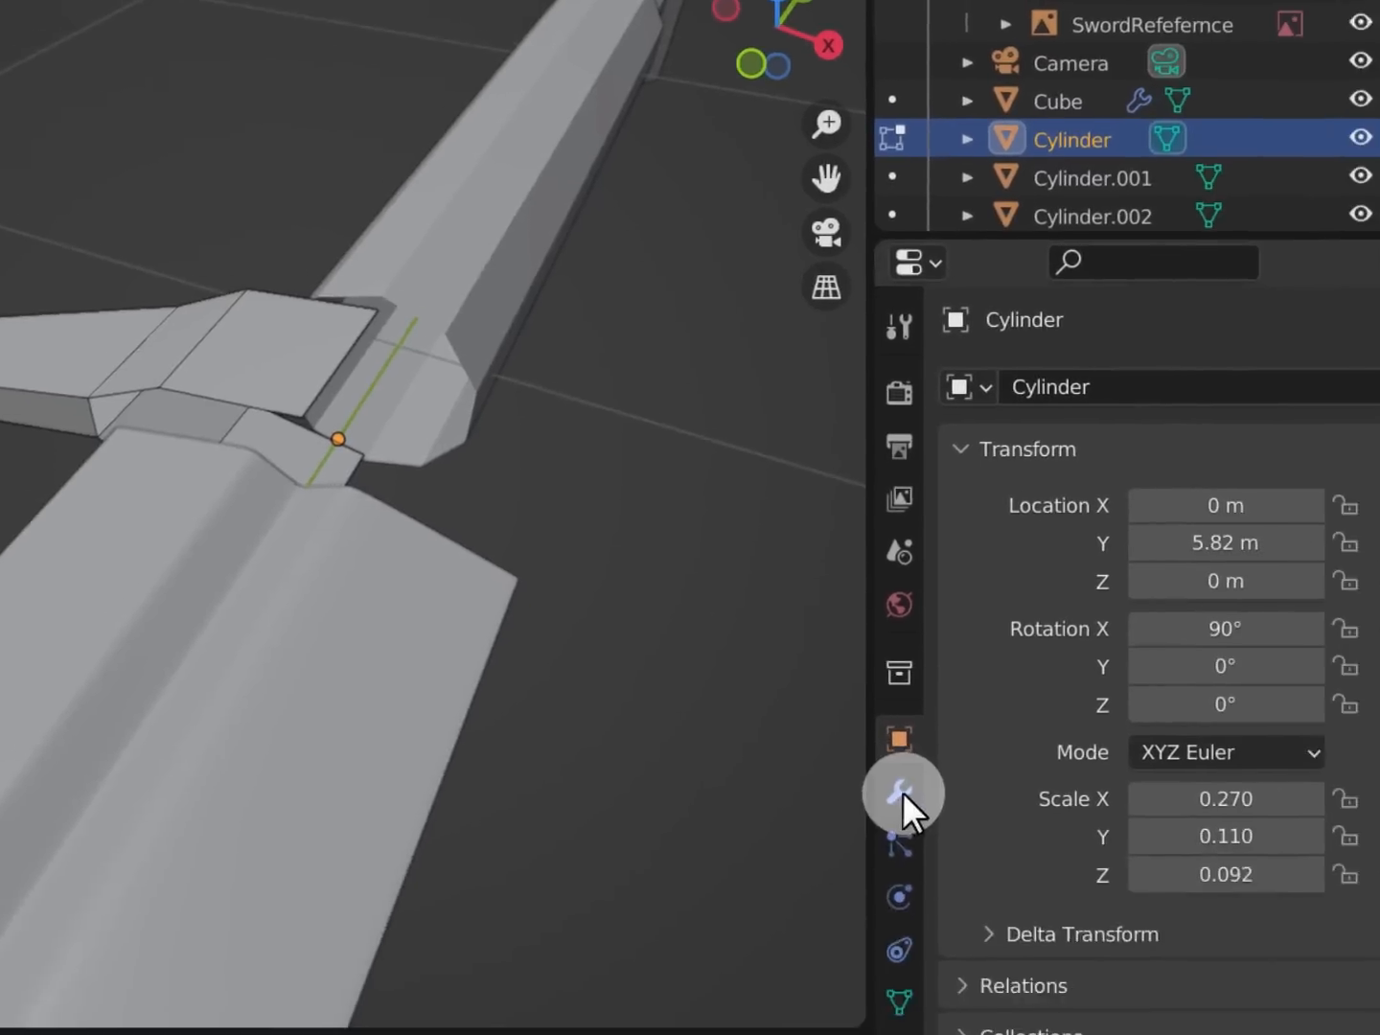
# Add a Mirror modifier to the guard to rebuild its missing half
pyautogui.click(1128, 1004)
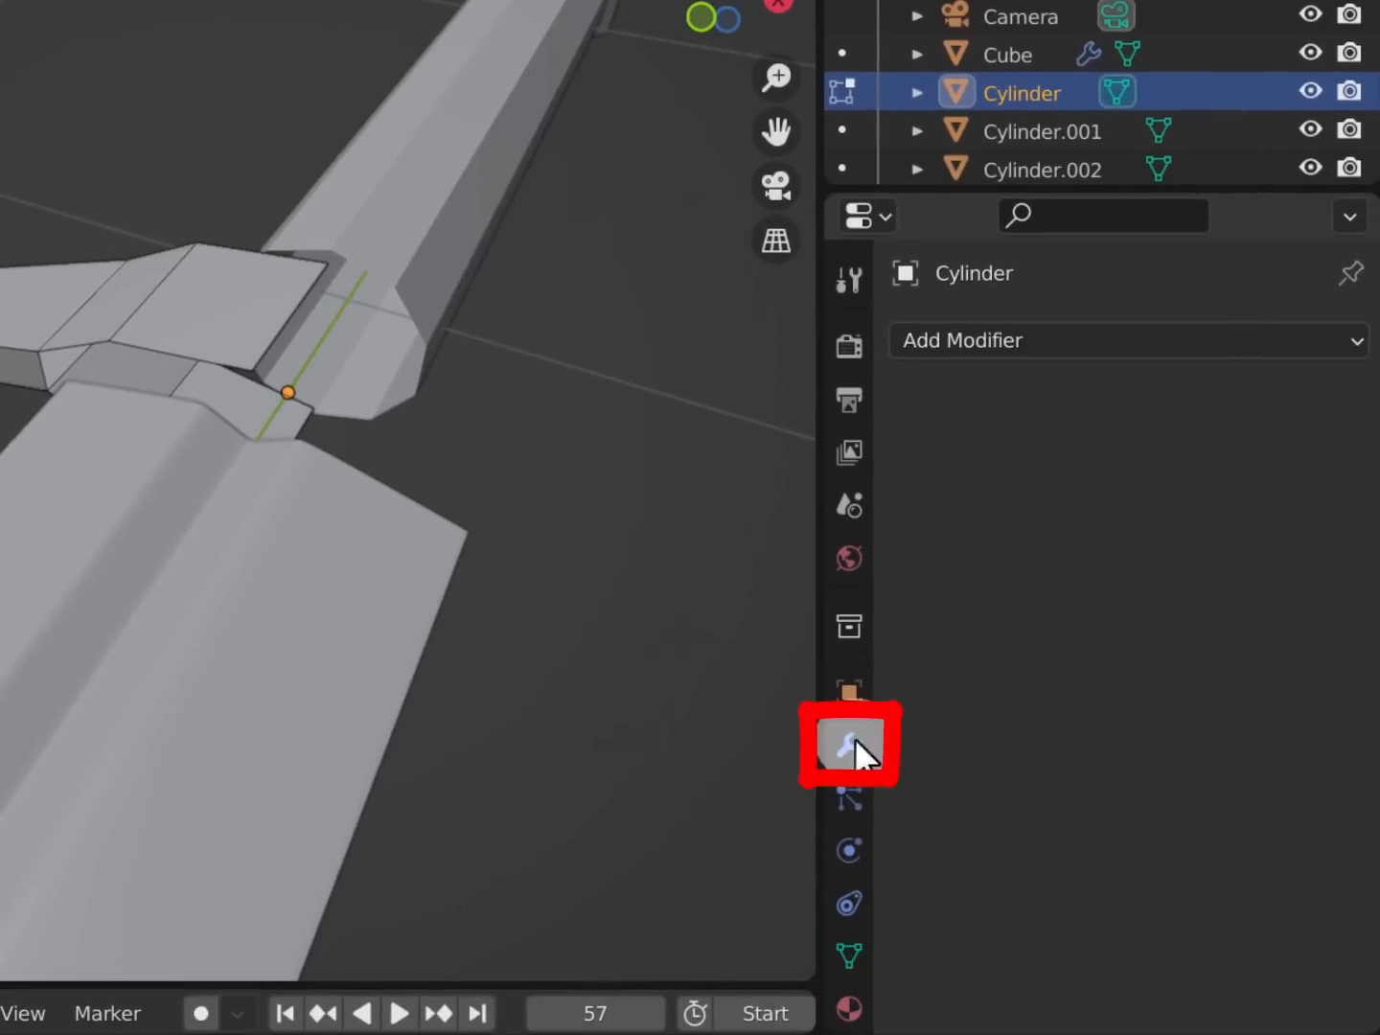
pyautogui.click(1042, 340)
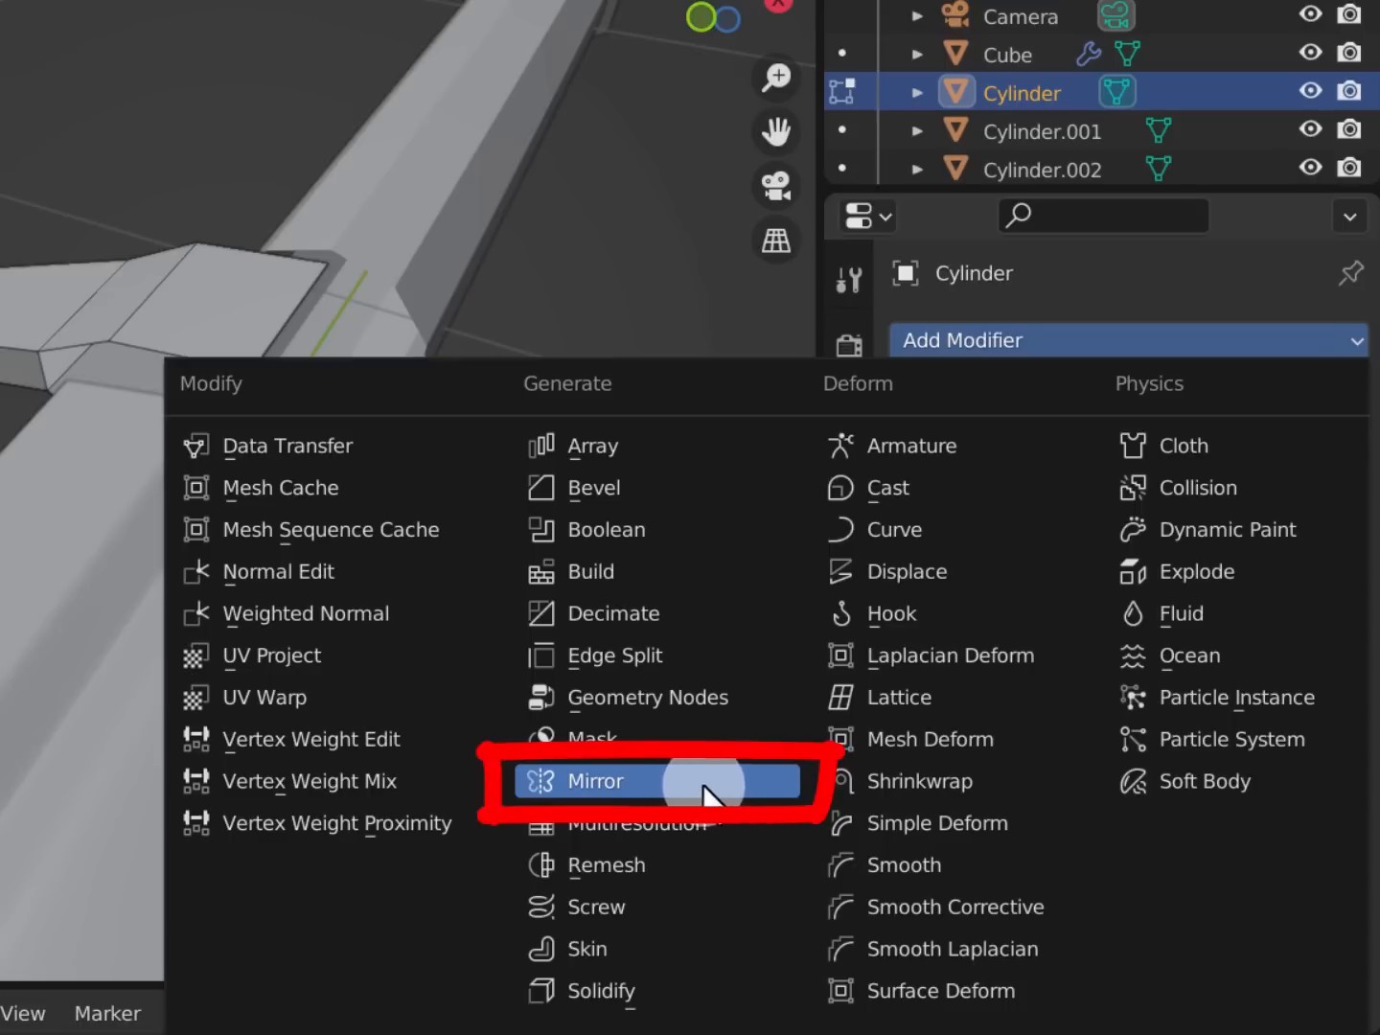
pyautogui.click(738, 797)
pyautogui.moveTo(460, 511); pyautogui.dragTo(574, 523, button='middle')
pyautogui.hotkey('ctrl', 'l')
pyautogui.moveTo(143, 363)
pyautogui.mouseDown()
pyautogui.moveTo(601, 299)
pyautogui.moveTo(556, 345)
pyautogui.moveTo(642, 417)
pyautogui.mouseUp()
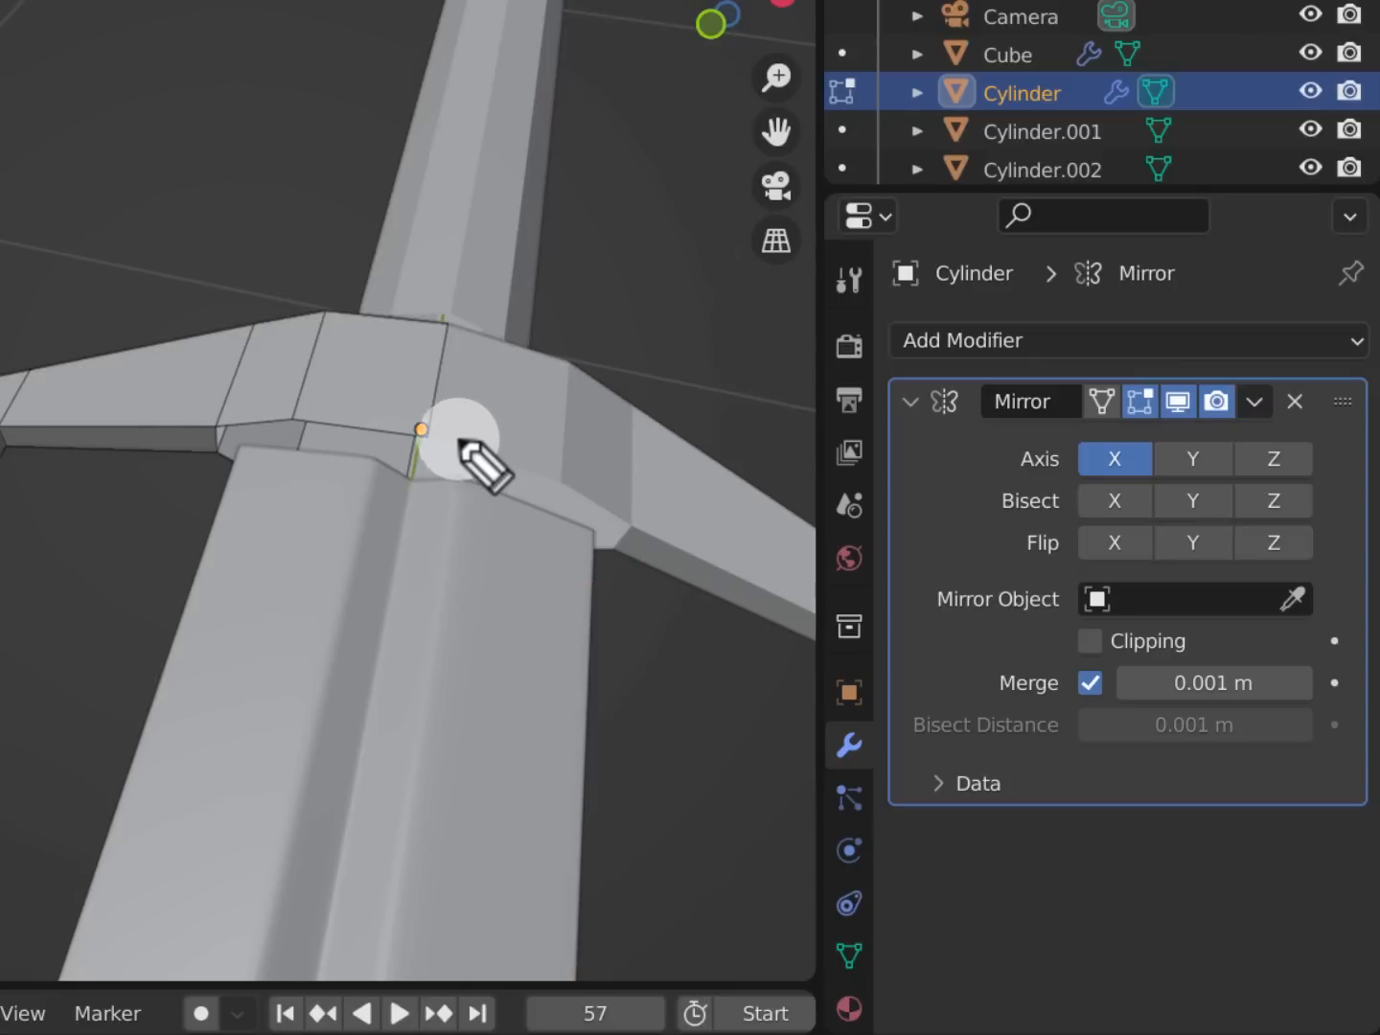
pyautogui.moveTo(467, 418)
pyautogui.mouseDown()
pyautogui.moveTo(417, 461)
pyautogui.moveTo(477, 456)
pyautogui.moveTo(467, 456)
pyautogui.mouseUp()
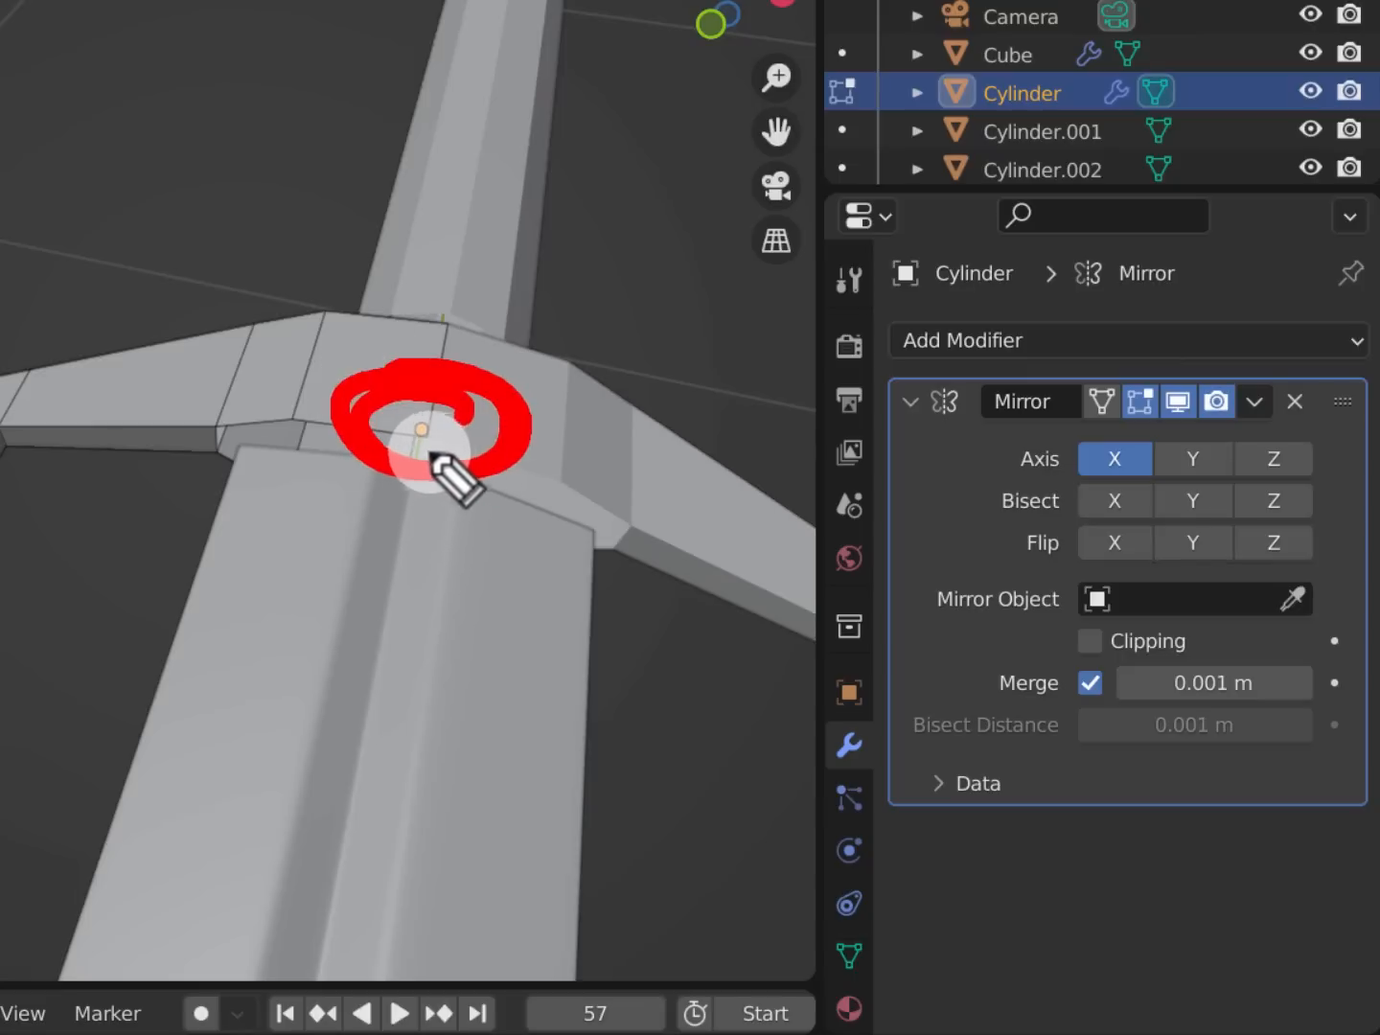
pyautogui.press('Escape')
pyautogui.moveTo(1212, 479); pyautogui.dragTo(1310, 496)
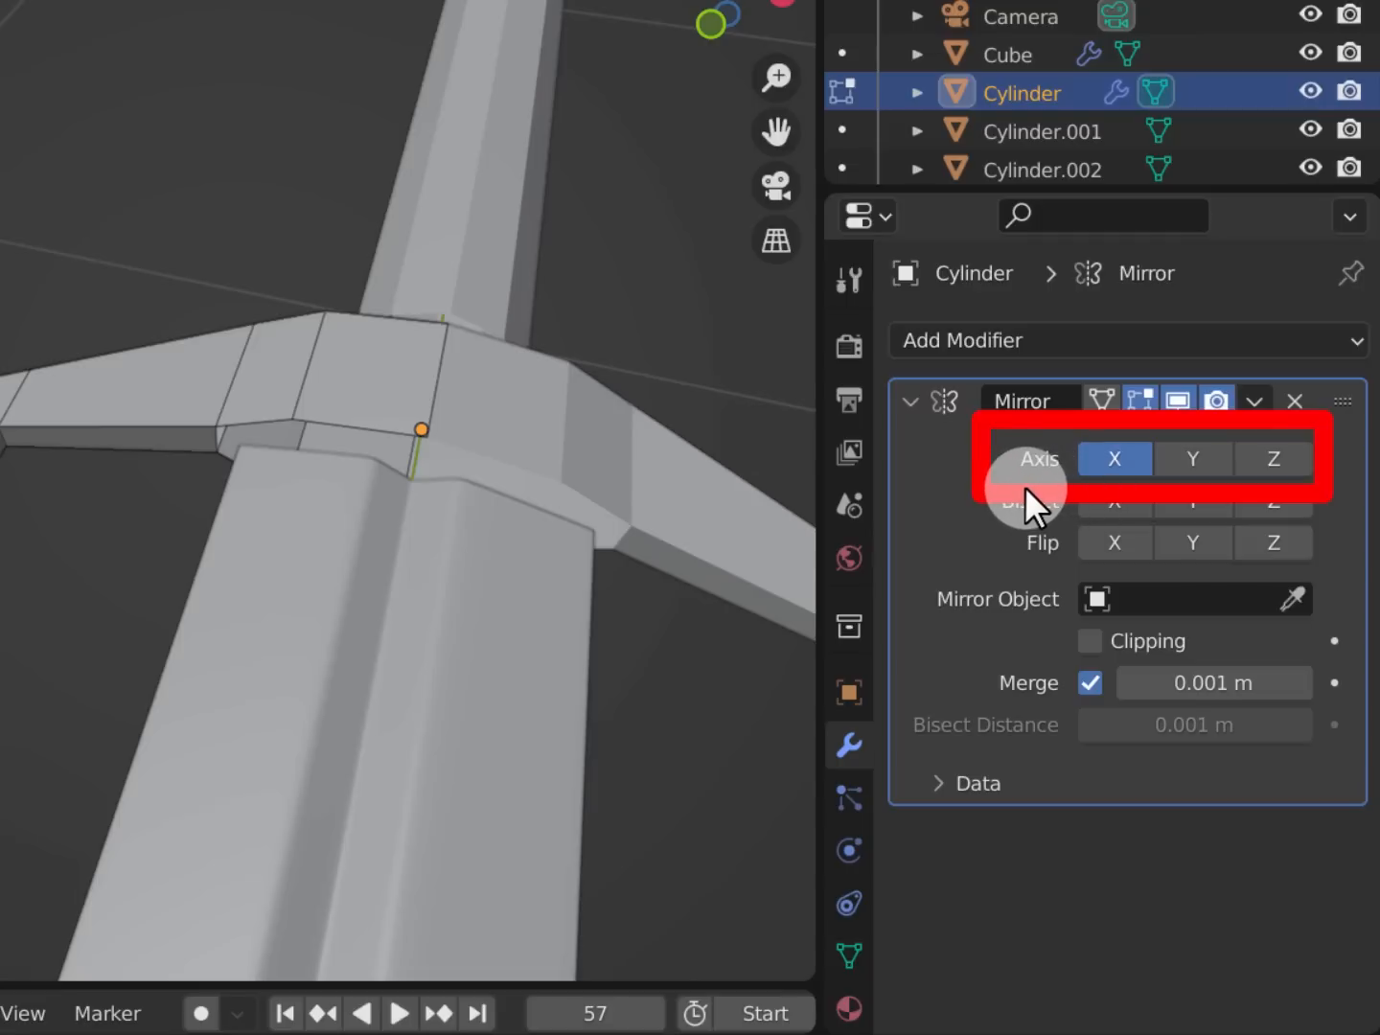
# Try the Y and Z axes in the guard's Mirror modifier and return it to X
pyautogui.click(1125, 467)
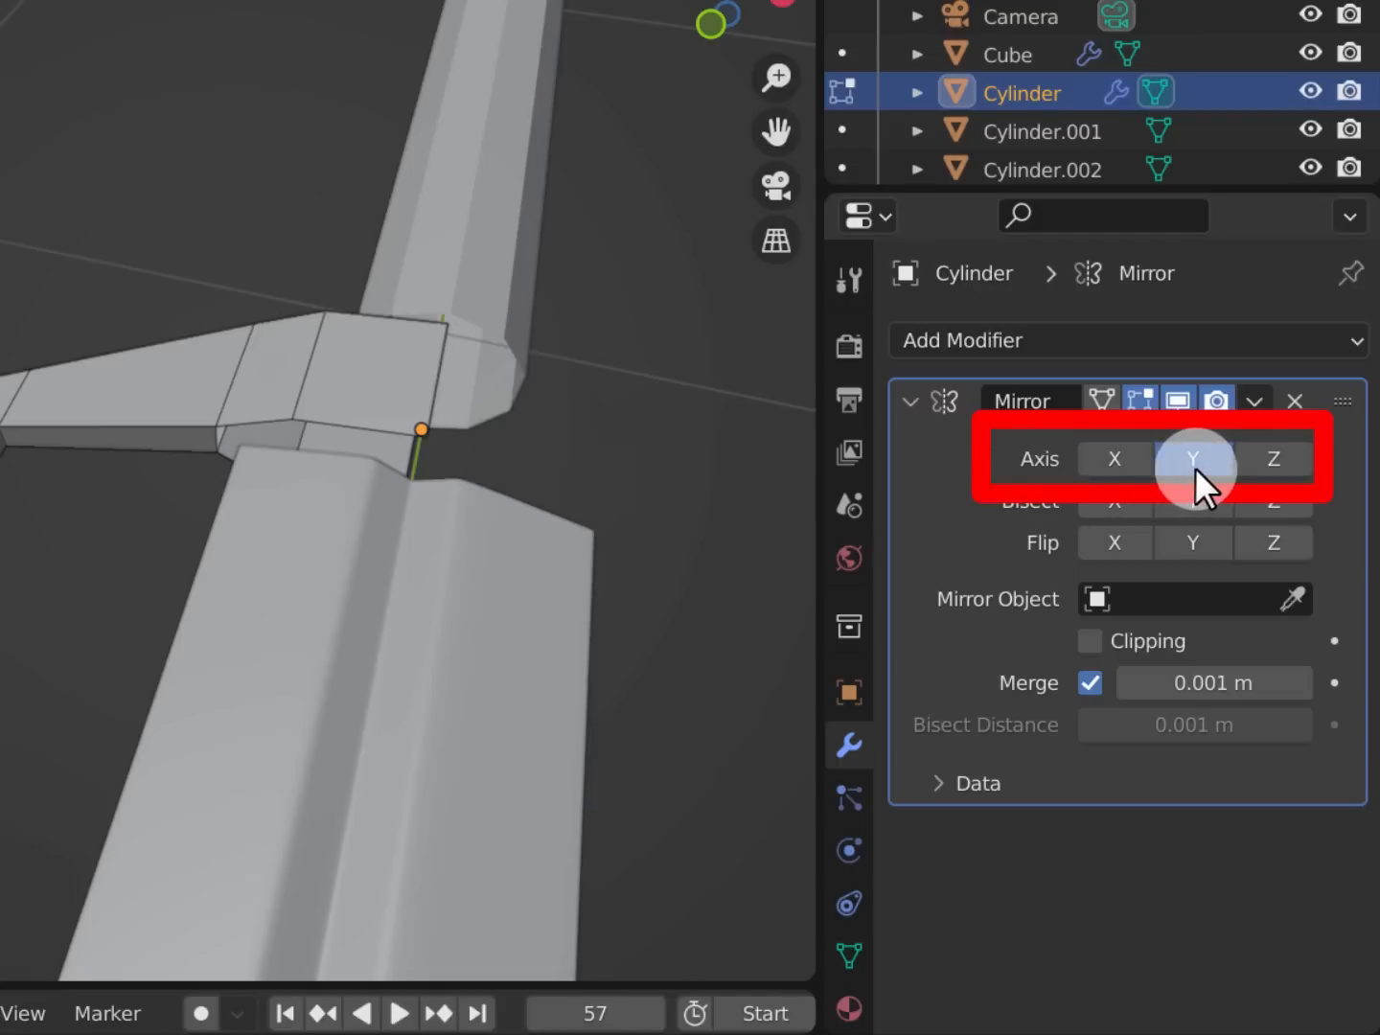
pyautogui.click(1249, 465)
pyautogui.click(1259, 461)
pyautogui.click(1194, 462)
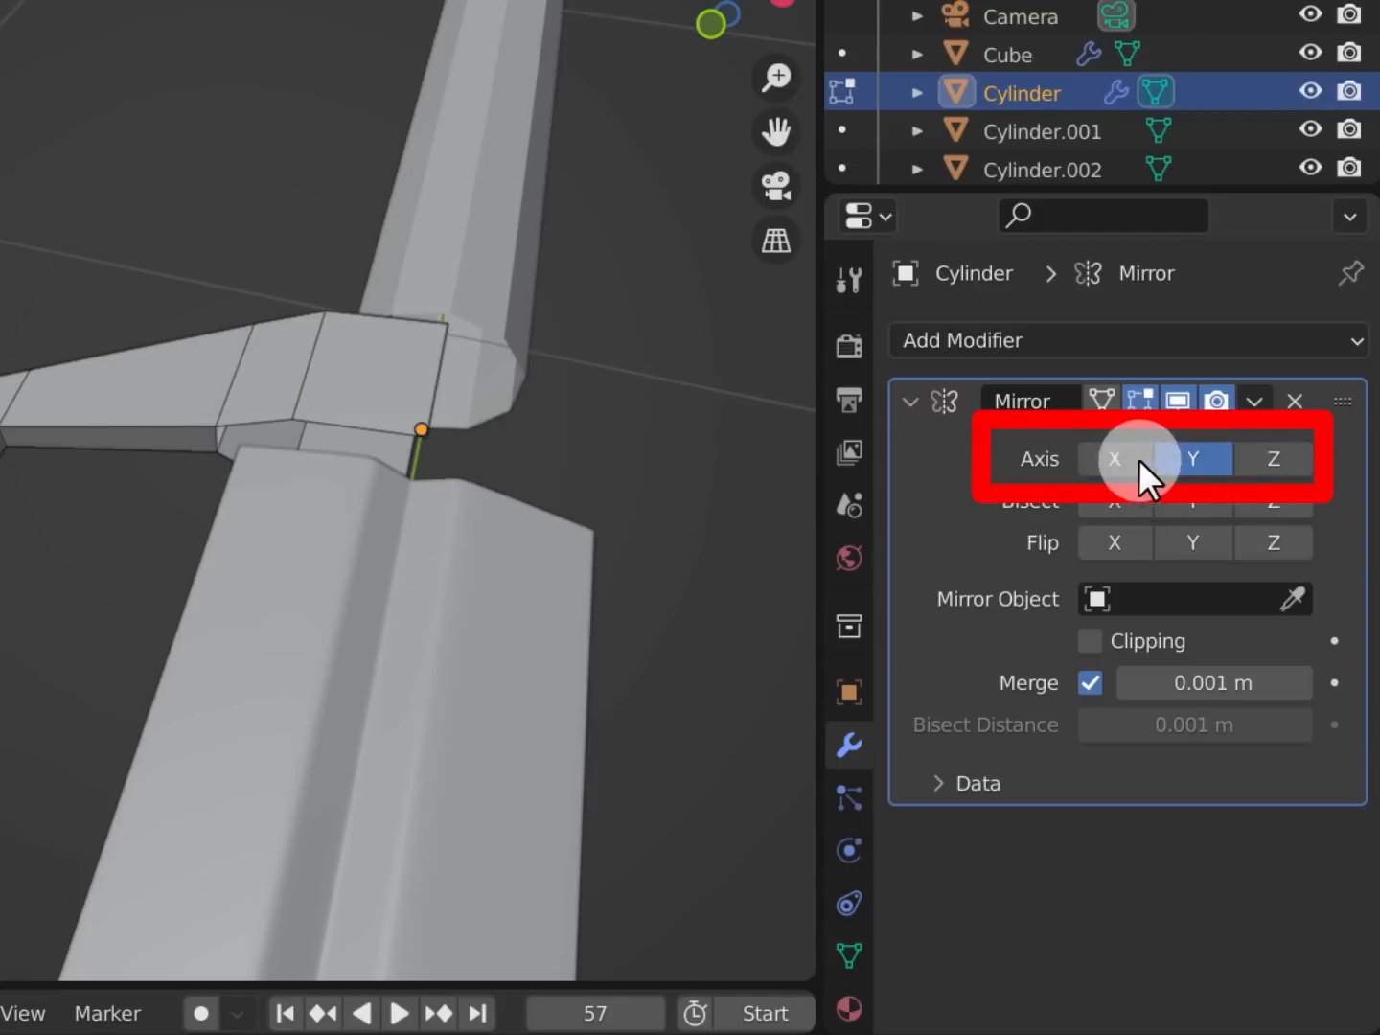
pyautogui.click(1141, 461)
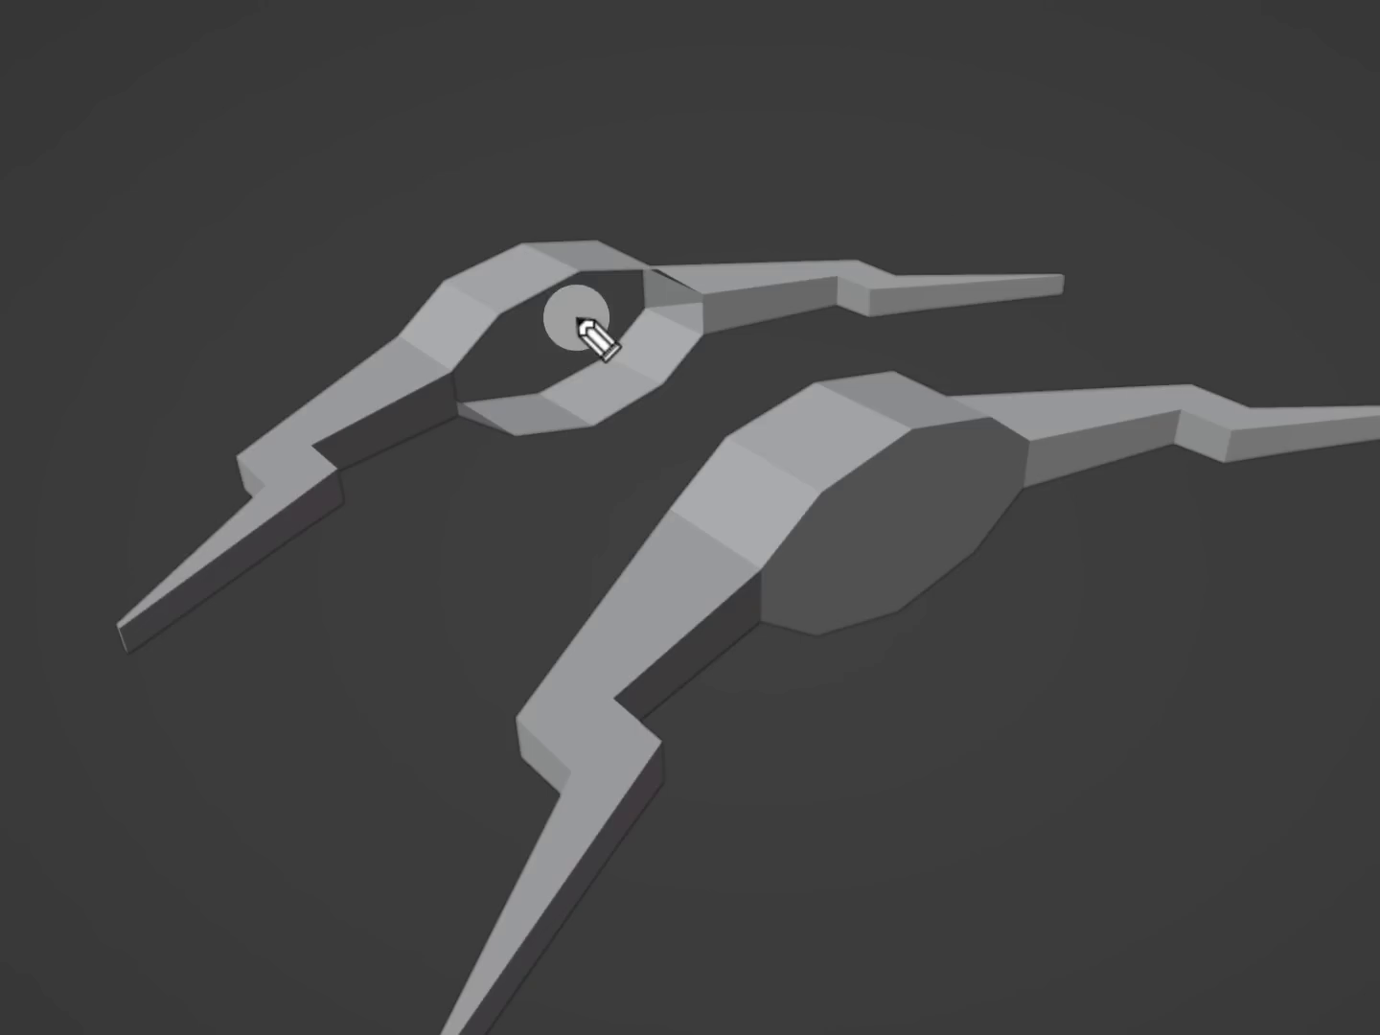
pyautogui.moveTo(716, 271)
pyautogui.mouseDown()
pyautogui.moveTo(370, 410)
pyautogui.moveTo(469, 254)
pyautogui.mouseUp()
pyautogui.moveTo(685, 325)
pyautogui.mouseDown()
pyautogui.moveTo(915, 307)
pyautogui.moveTo(853, 456)
pyautogui.moveTo(947, 496)
pyautogui.mouseUp()
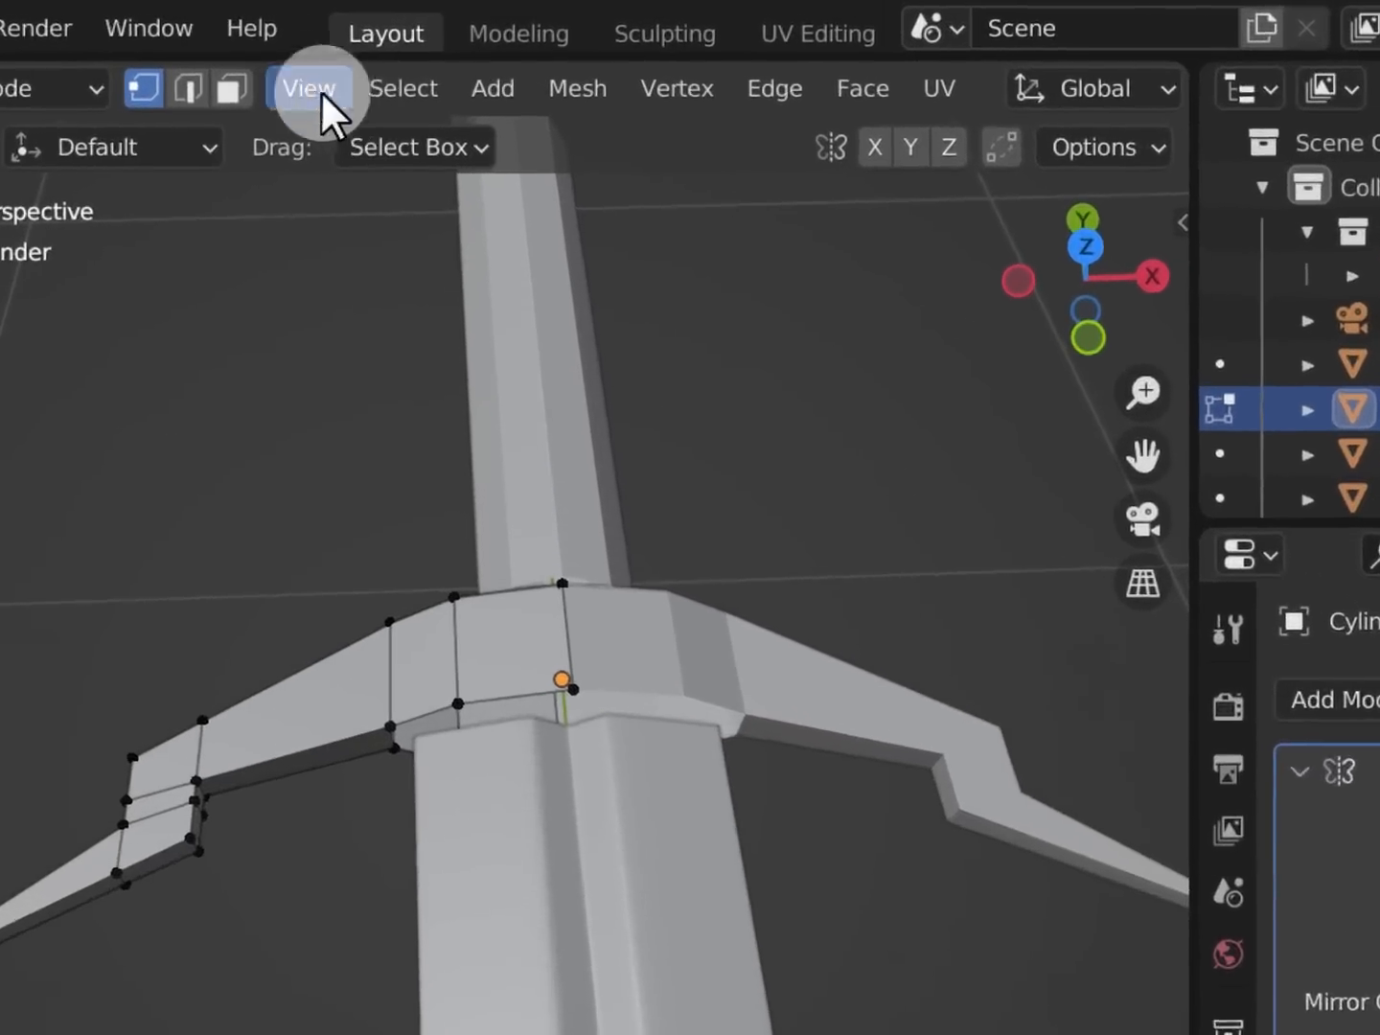
# Isolate the guard in local view
pyautogui.click(372, 60)
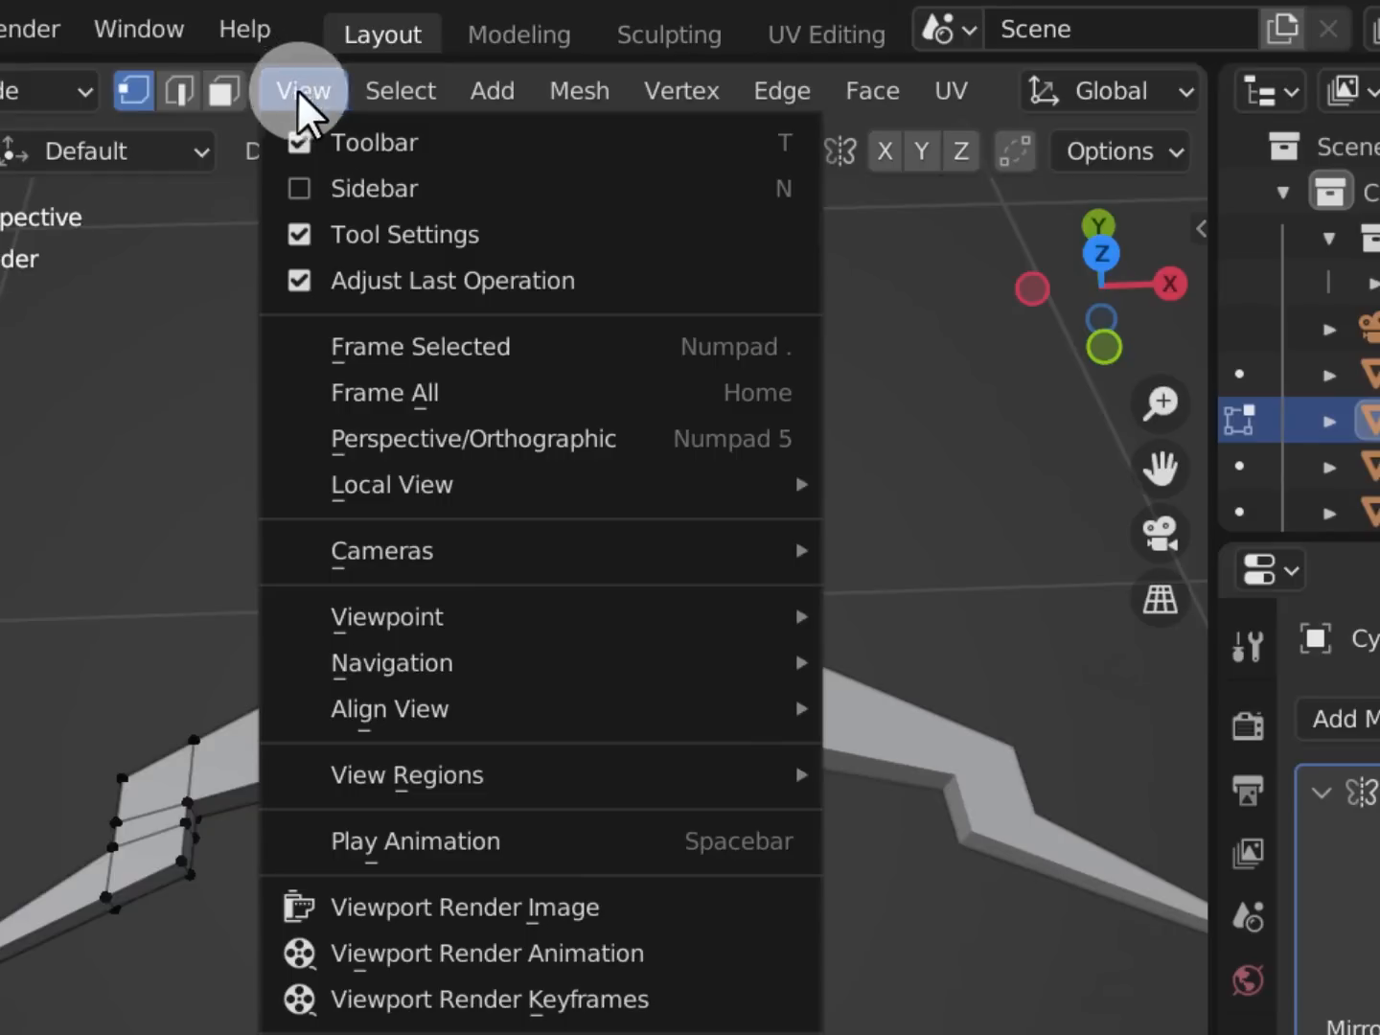
pyautogui.moveTo(771, 493)
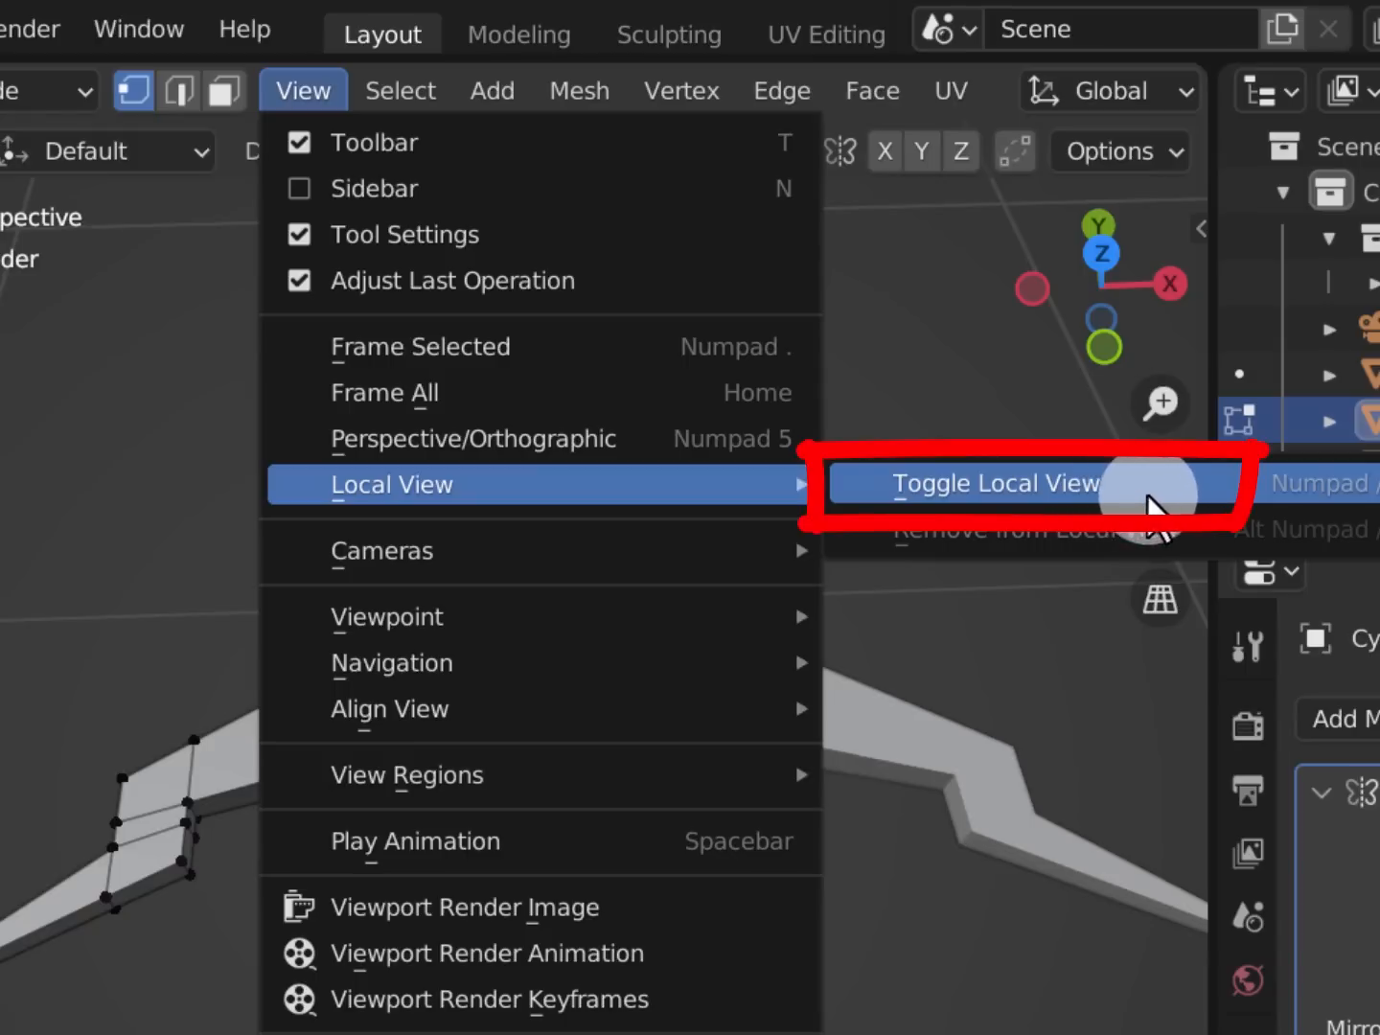
pyautogui.click(1146, 500)
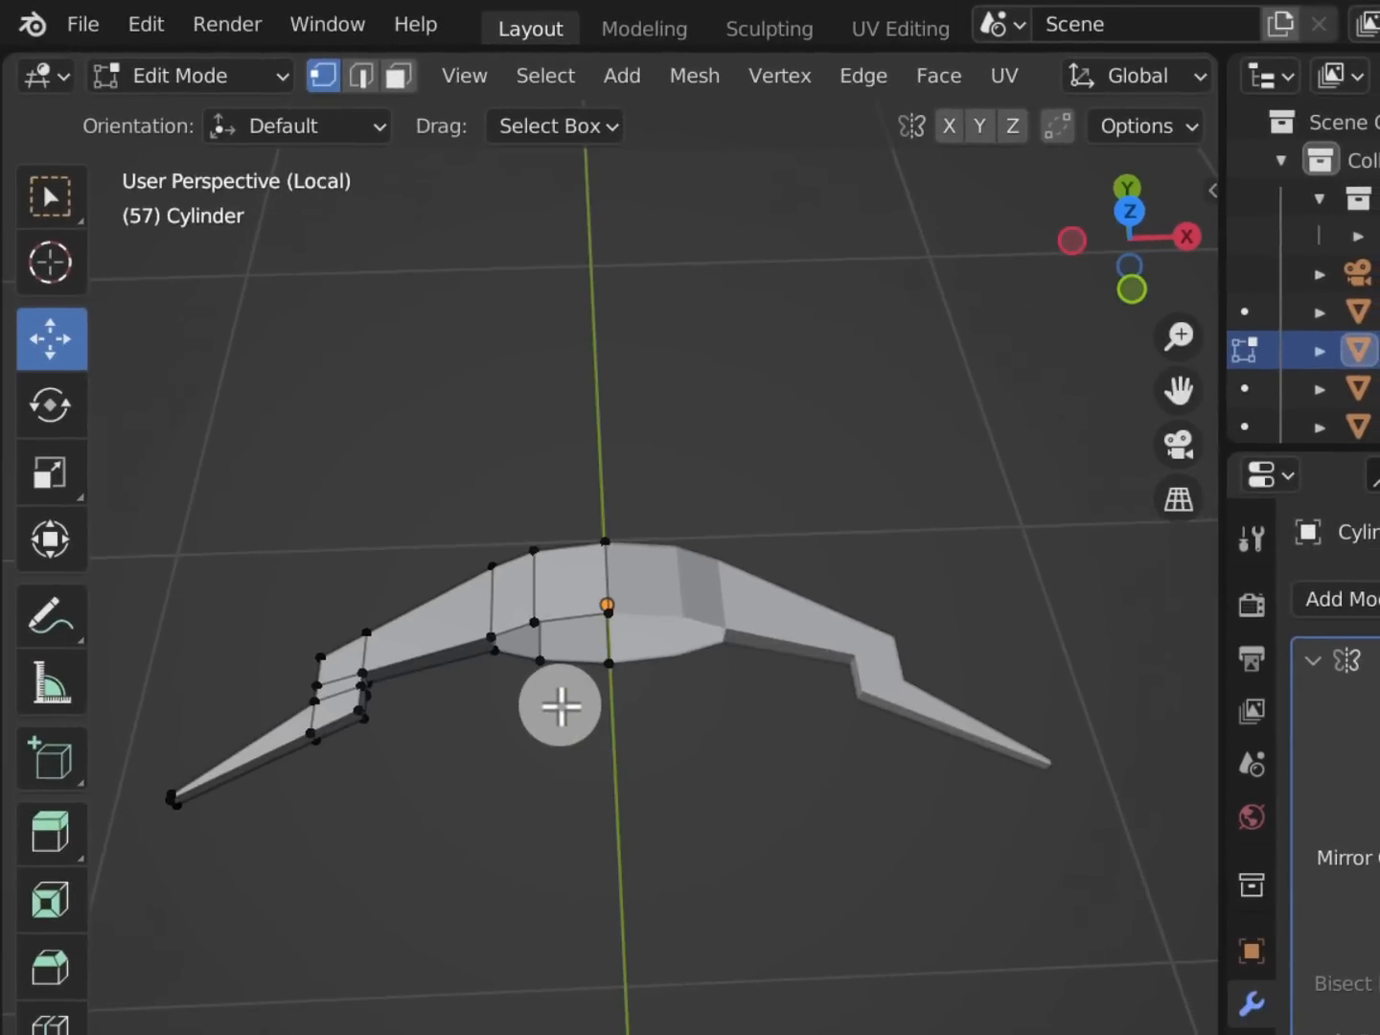
# Select the two lower and two upper rim edges of the guard's open blade side and fill between them with Bridge Edge Loops
pyautogui.moveTo(588, 681); pyautogui.dragTo(597, 660, button='middle')
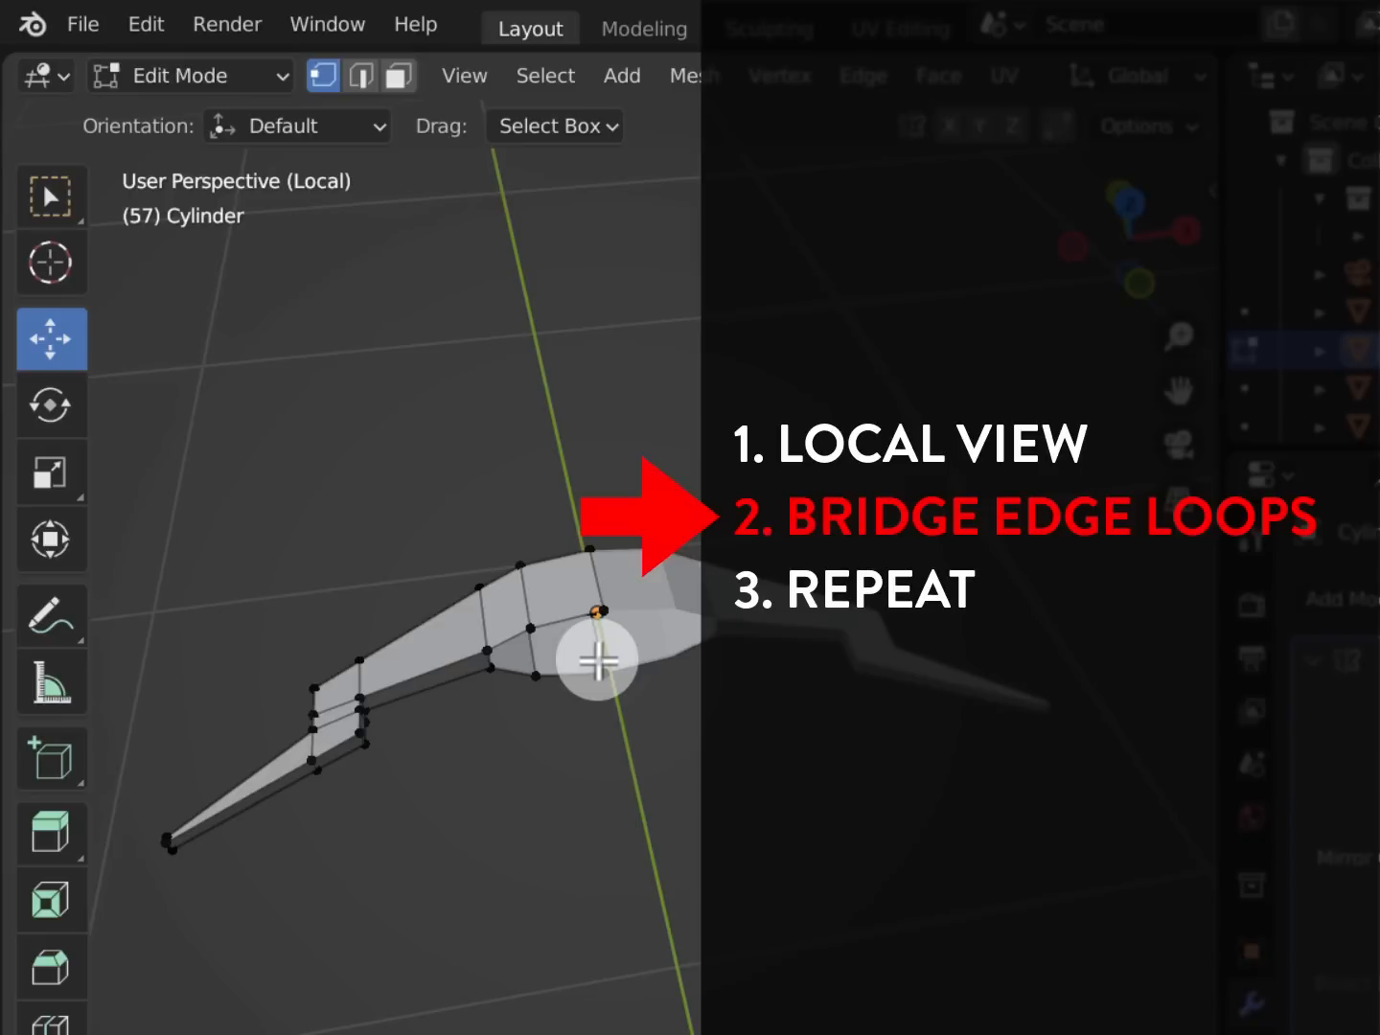
pyautogui.scroll(5, 597, 660)
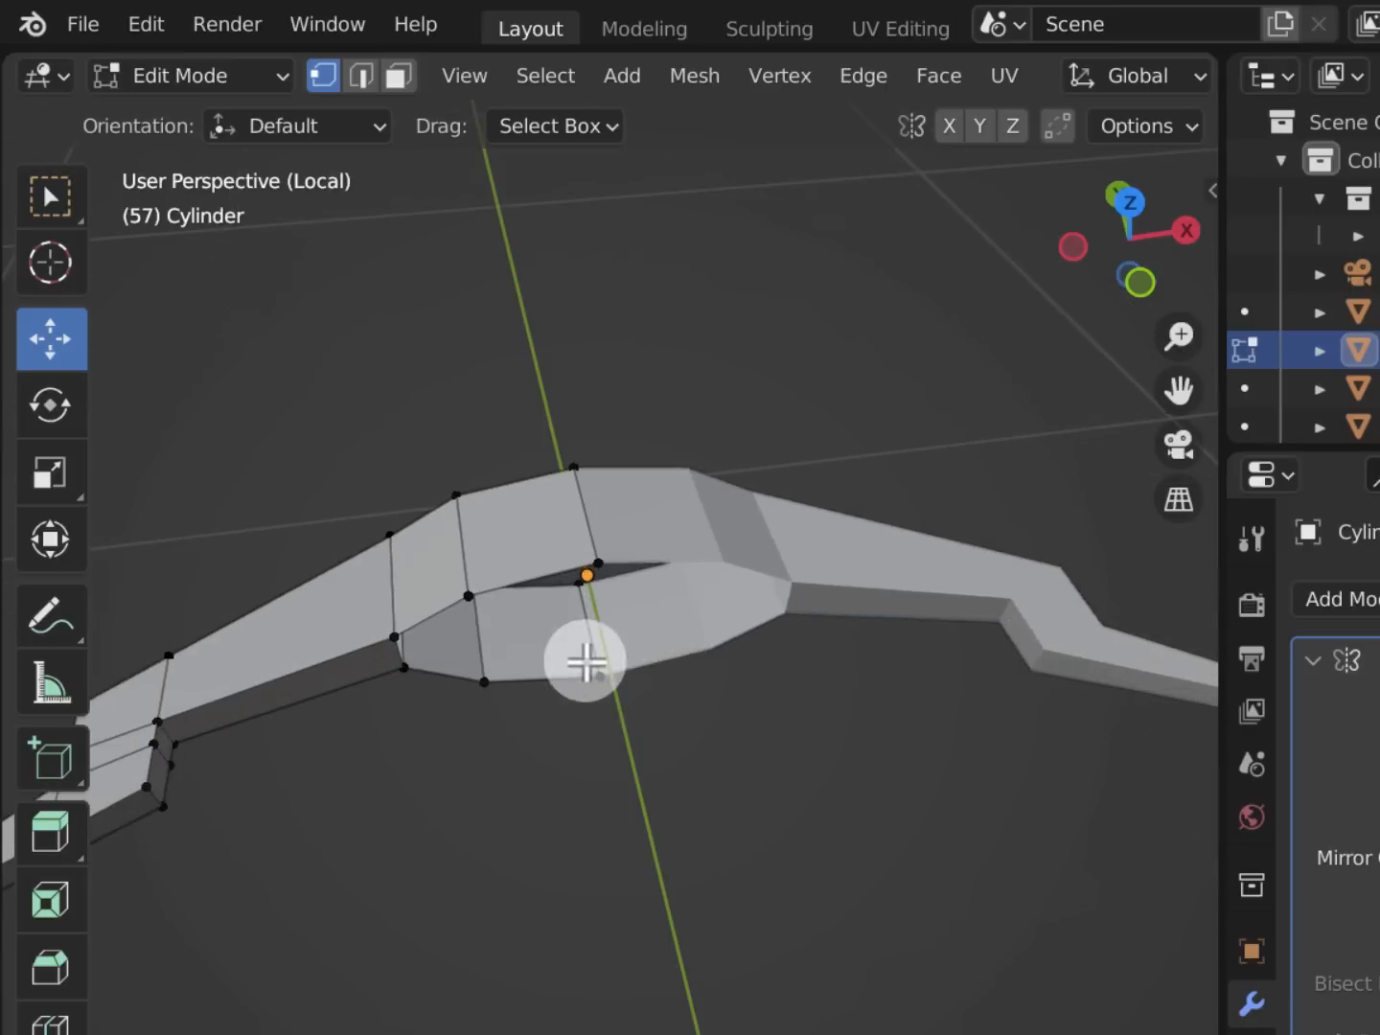
pyautogui.press('2')
pyautogui.scroll(3, 652, 651)
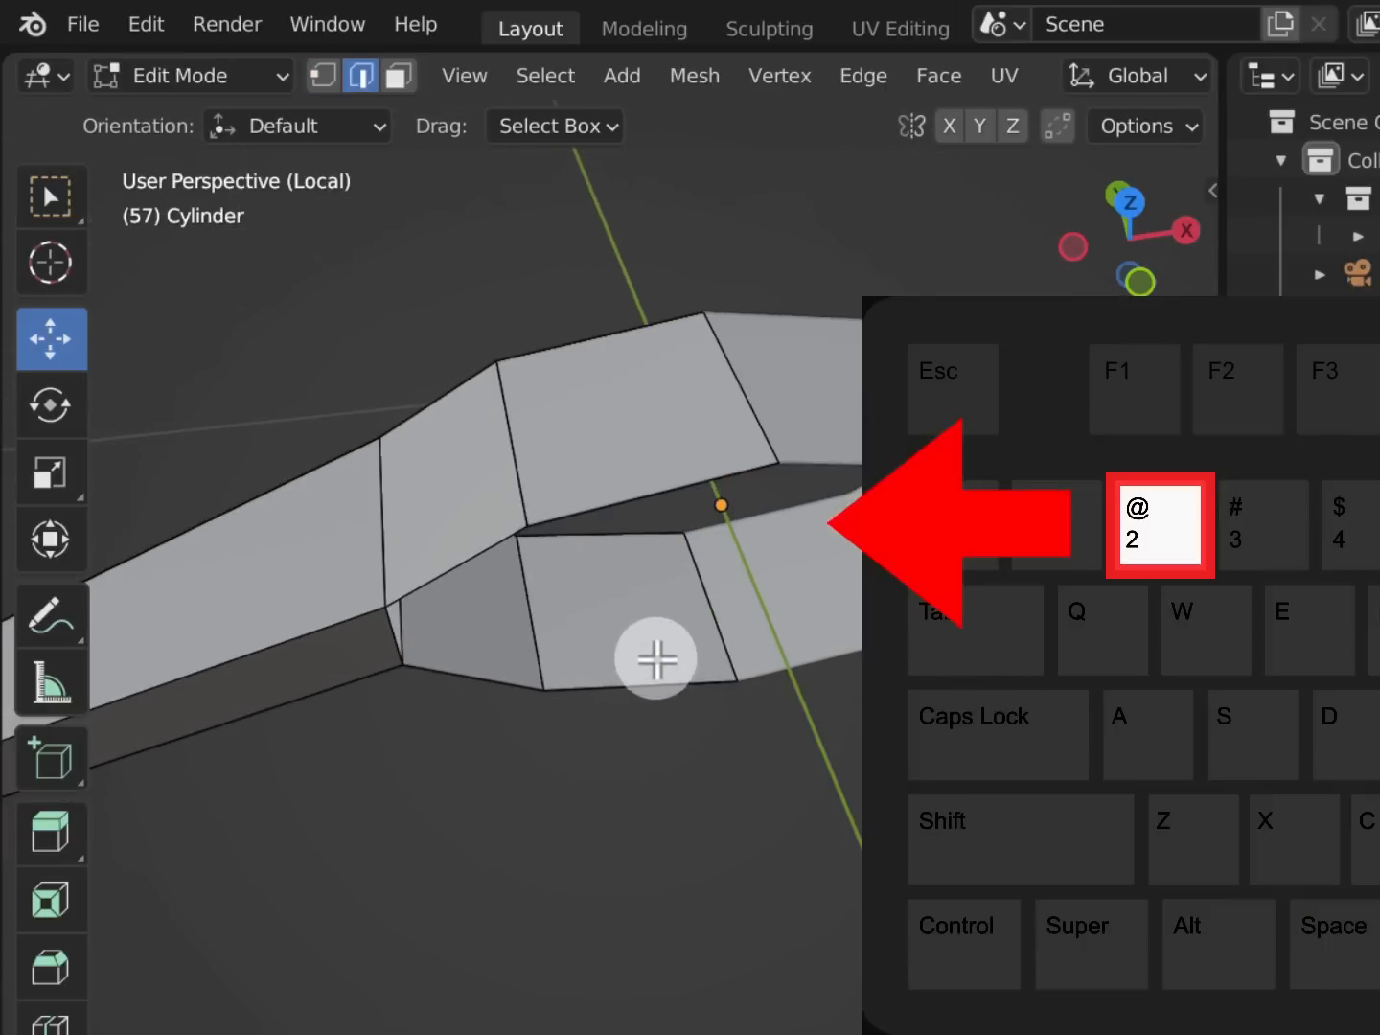
pyautogui.click(480, 707)
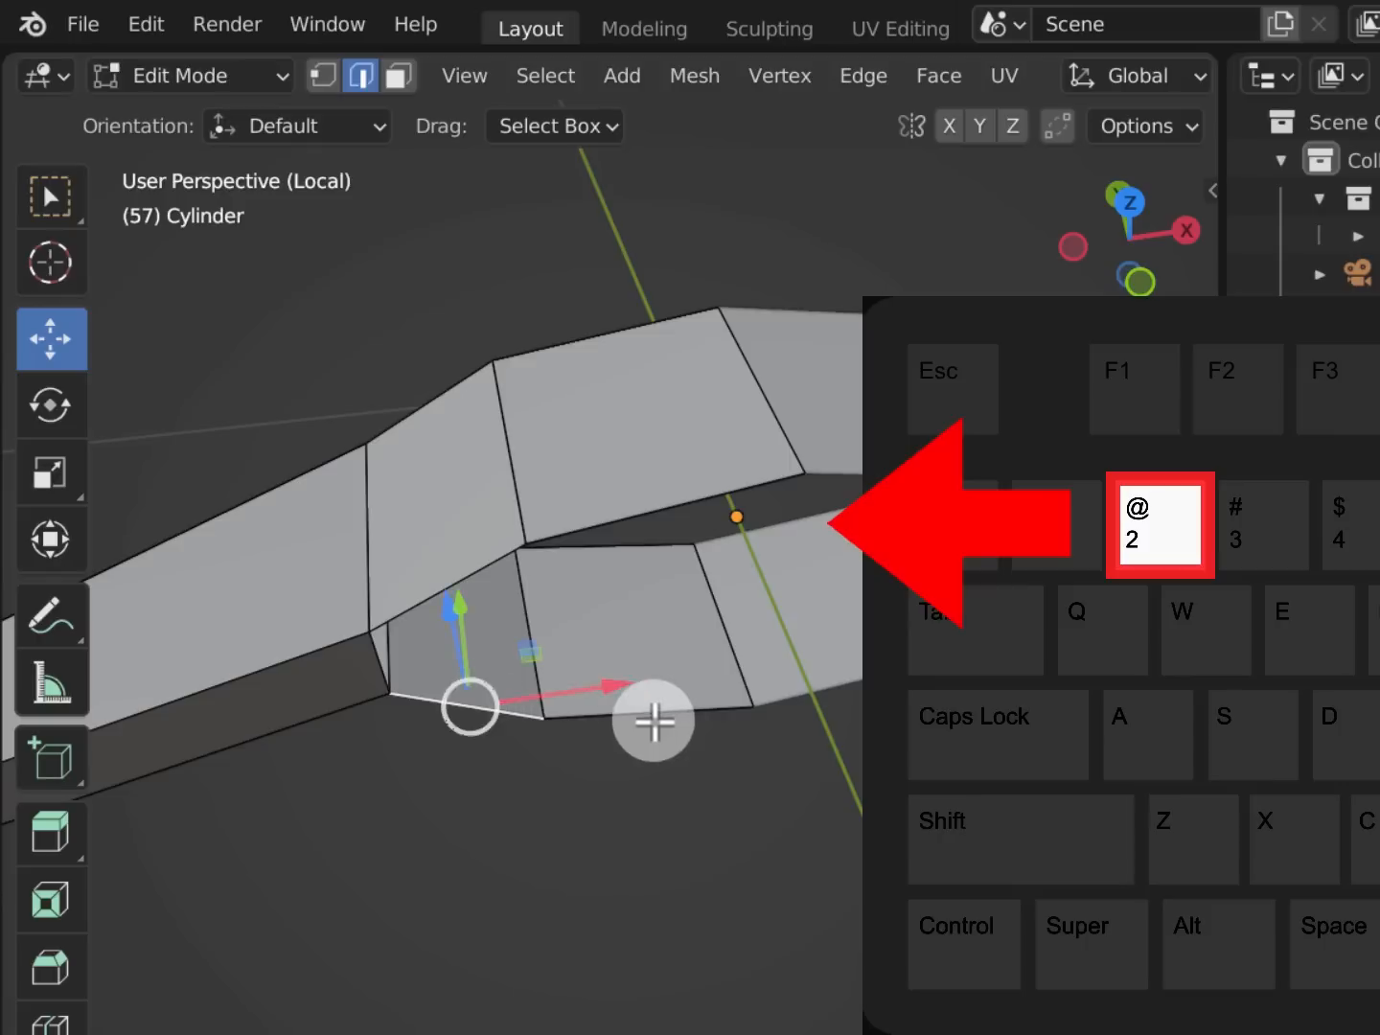
pyautogui.keyDown('shift'); pyautogui.click(651, 719); pyautogui.keyUp('shift')
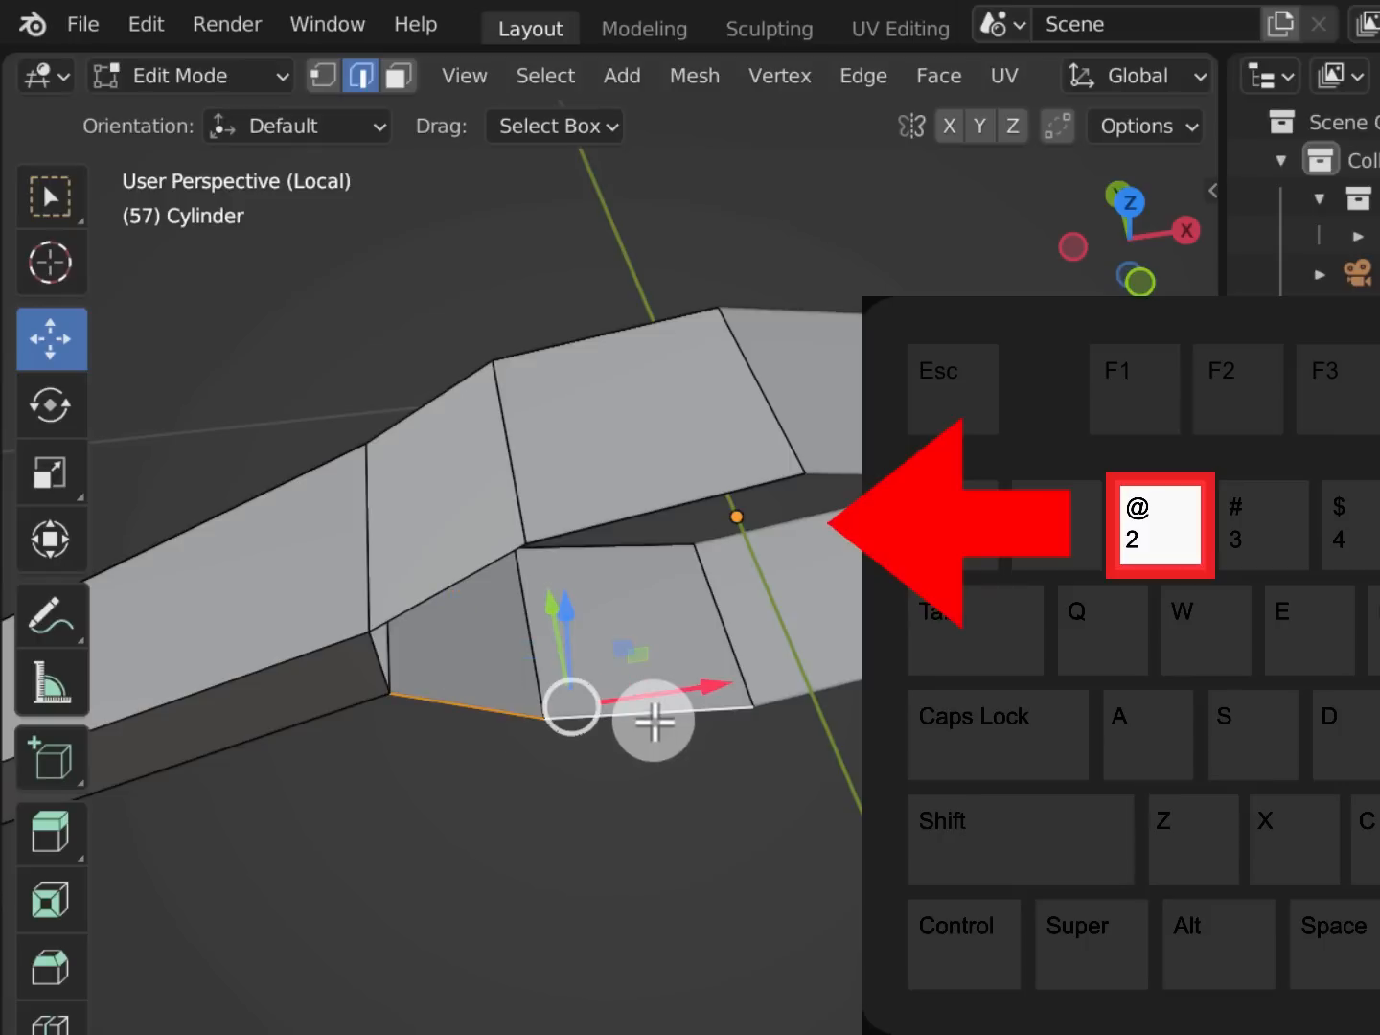
pyautogui.keyDown('shift'); pyautogui.click(437, 590); pyautogui.keyUp('shift')
pyautogui.keyDown('shift'); pyautogui.click(649, 505); pyautogui.keyUp('shift')
pyautogui.moveTo(867, 674); pyautogui.dragTo(848, 671, button='middle')
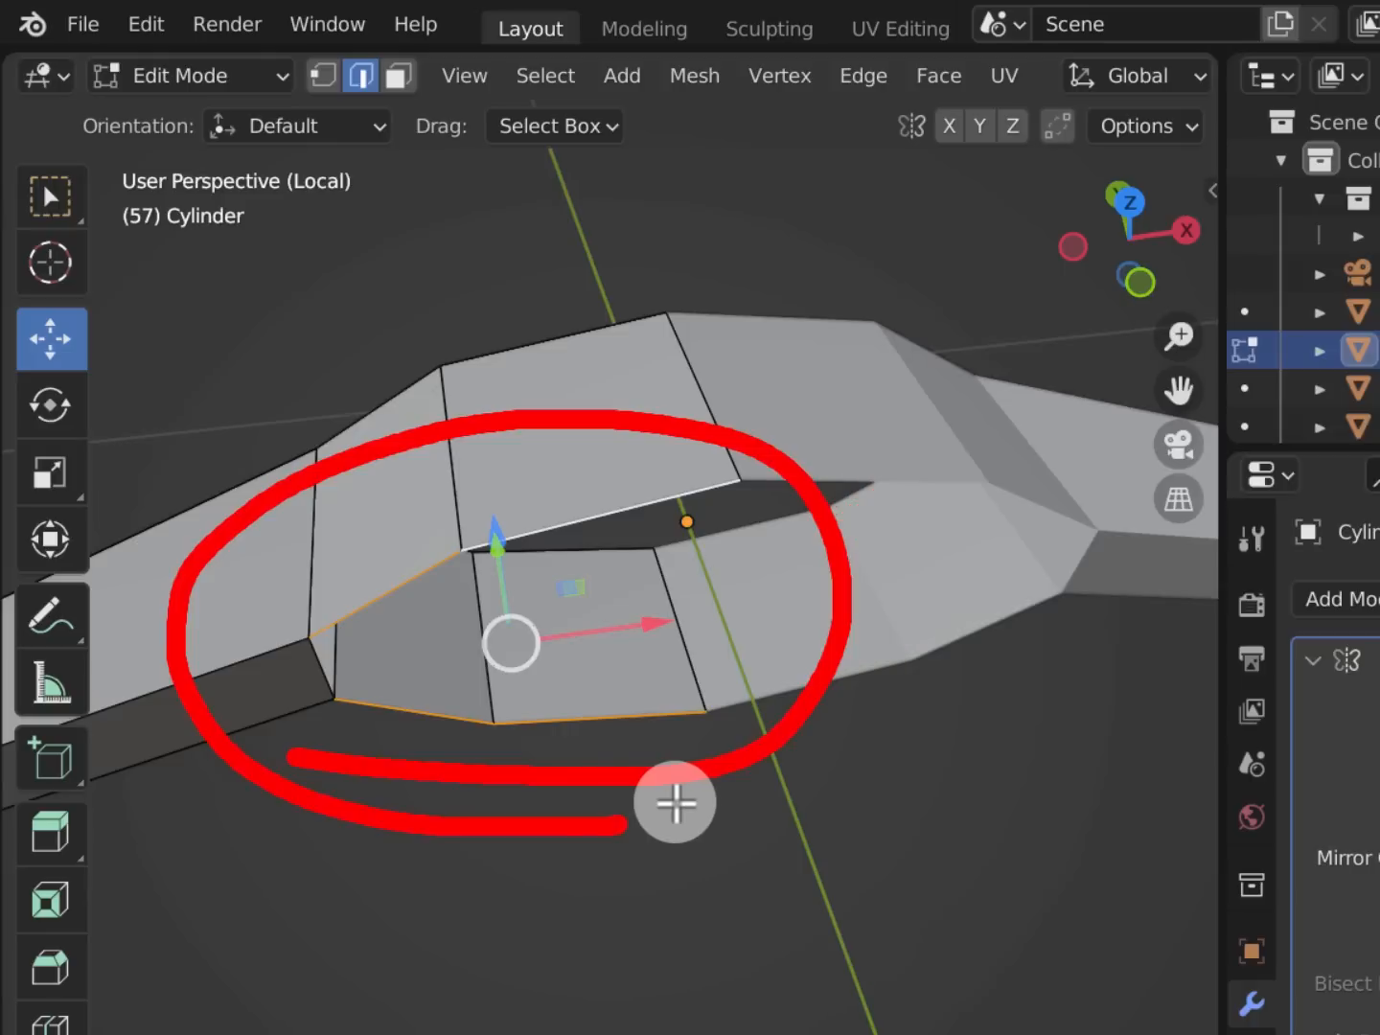
pyautogui.click(873, 82)
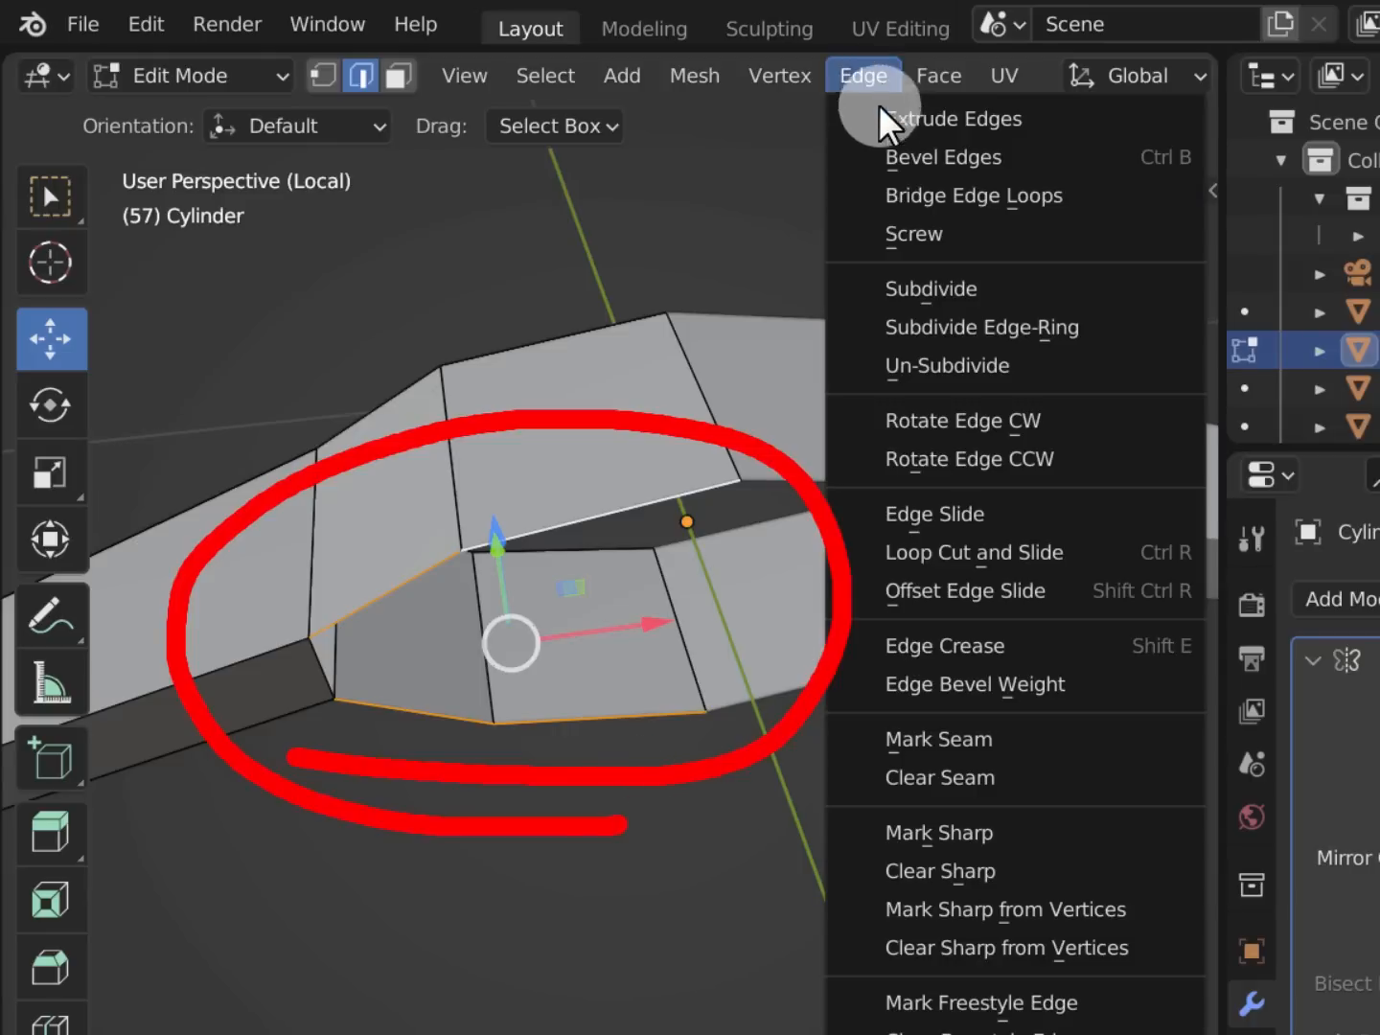
pyautogui.click(1134, 199)
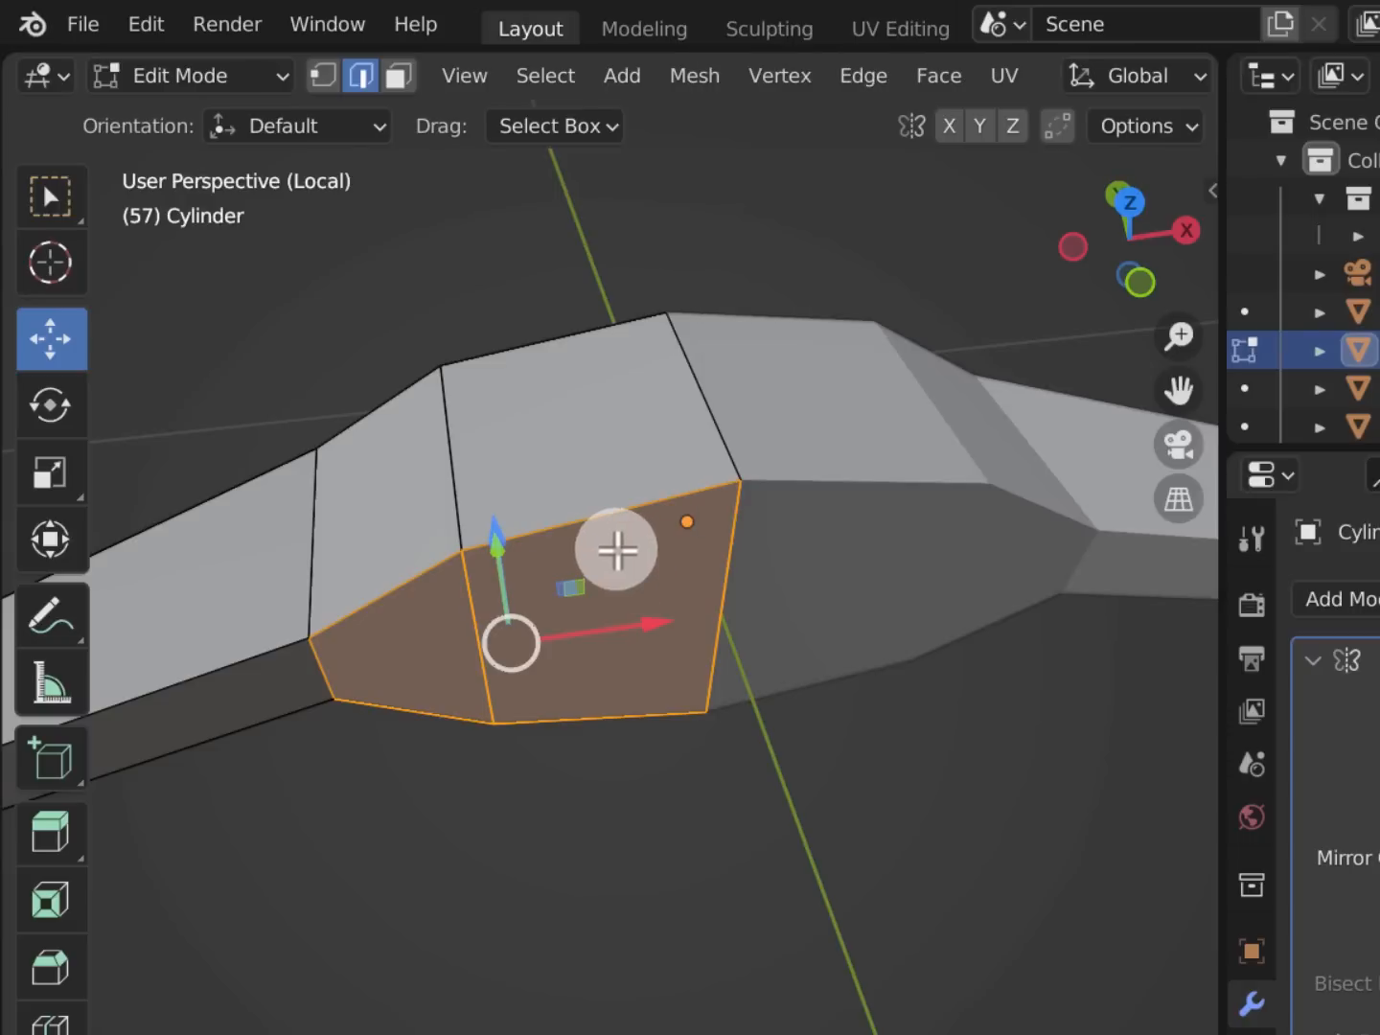
# Select the two upper and two lower rim edges of the guard's remaining open side and fill between them with Bridge Edge Loops
pyautogui.moveTo(623, 548); pyautogui.dragTo(374, 937, button='middle')
pyautogui.moveTo(369, 935); pyautogui.dragTo(508, 993)
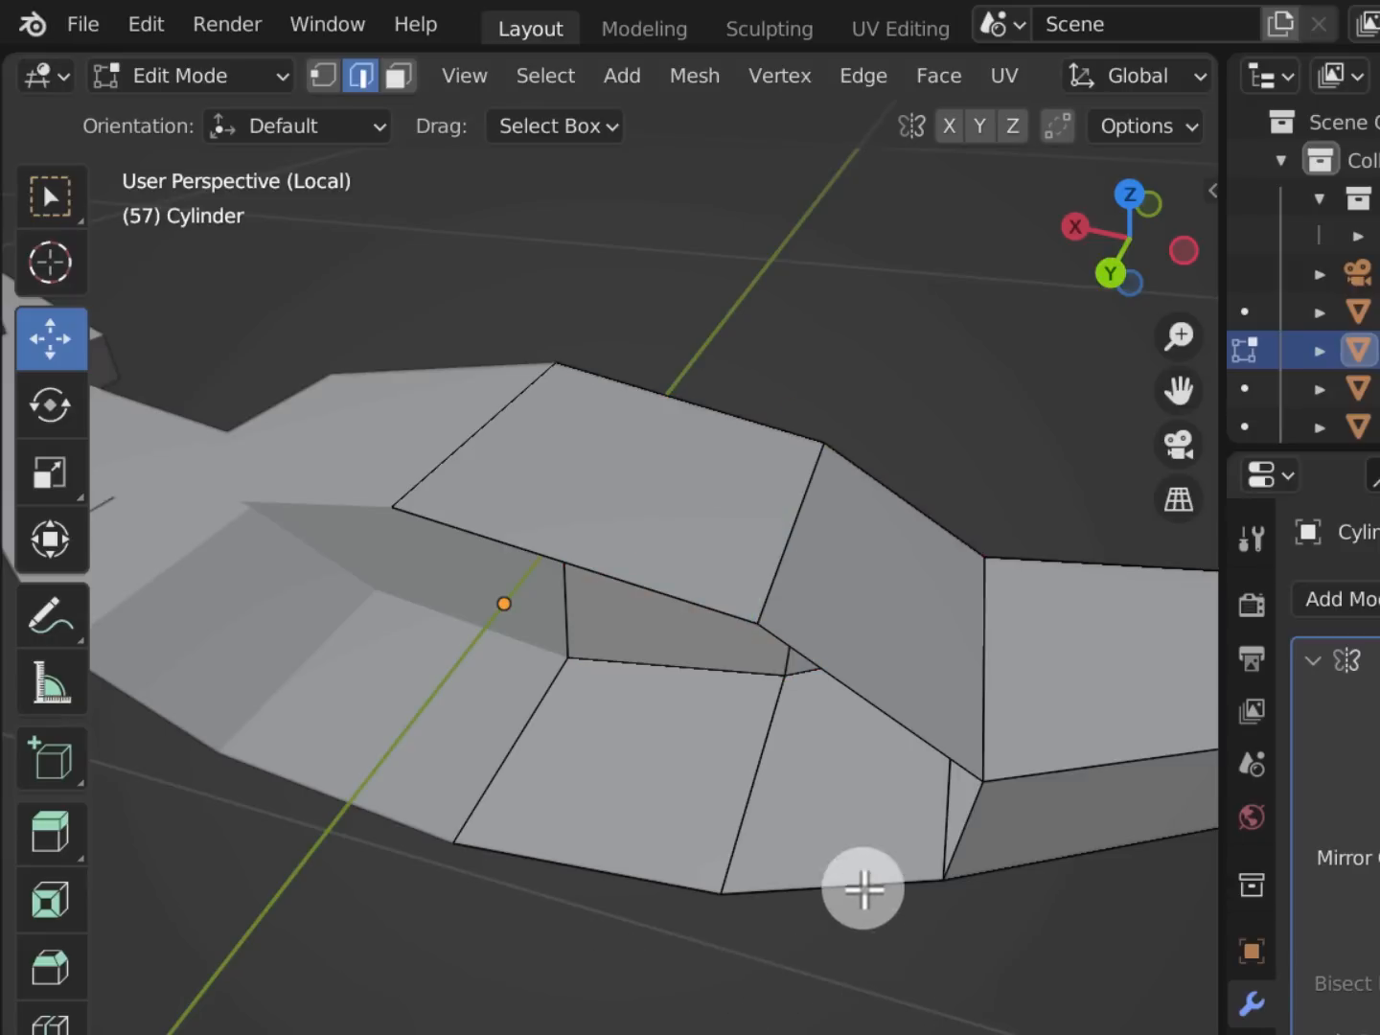
pyautogui.click(893, 720)
pyautogui.keyDown('shift'); pyautogui.click(627, 585); pyautogui.keyUp('shift')
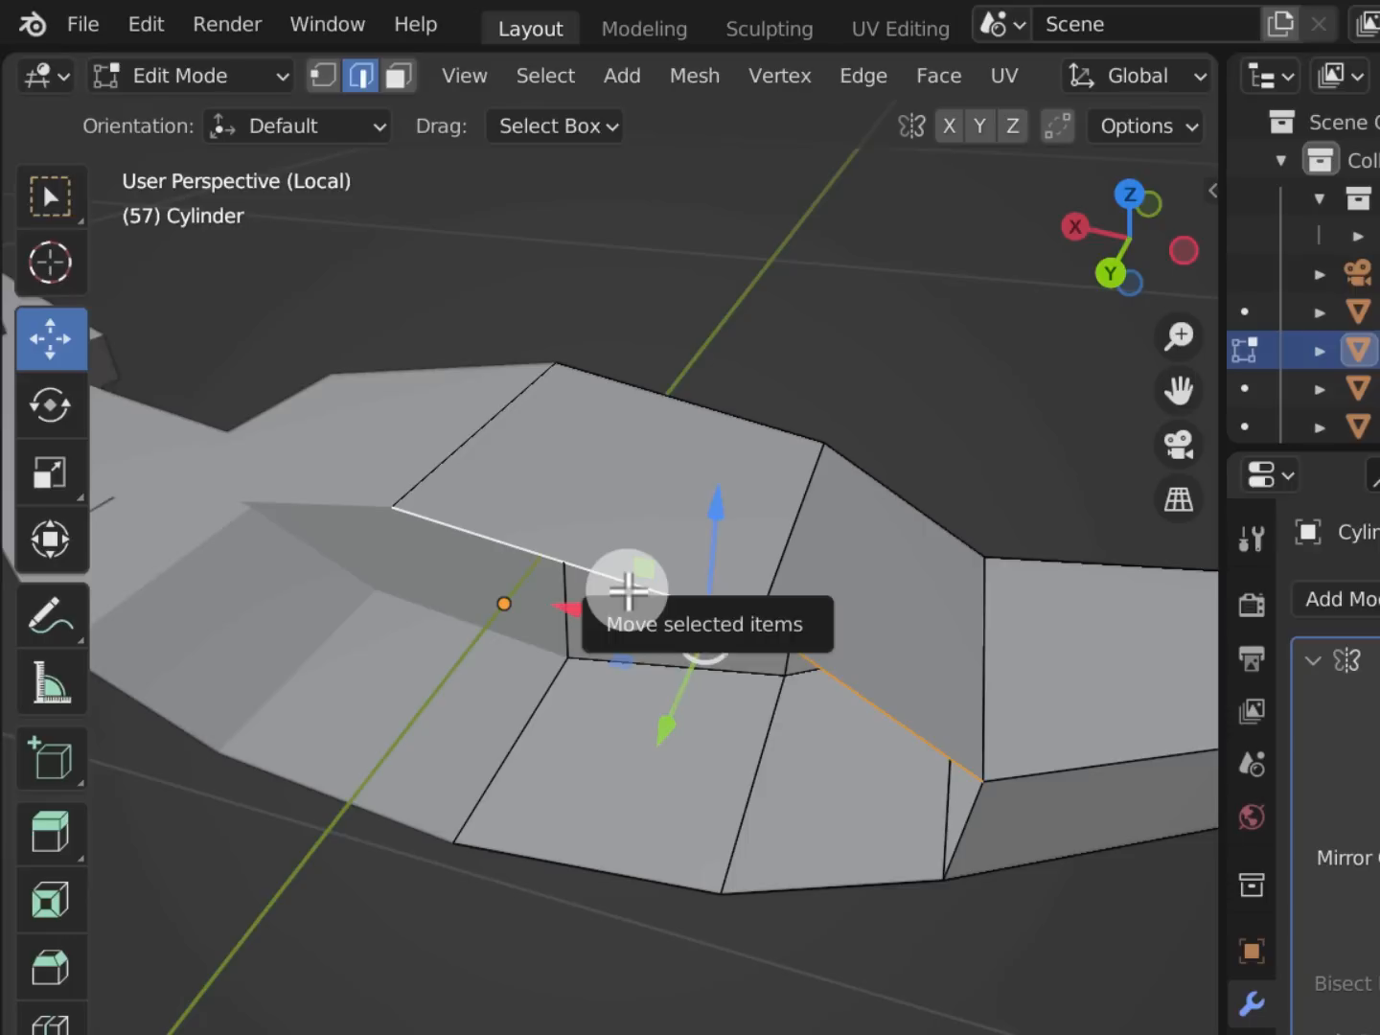
pyautogui.press('w')
pyautogui.keyDown('shift'); pyautogui.click(877, 887); pyautogui.keyUp('shift')
pyautogui.keyDown('shift'); pyautogui.click(603, 884); pyautogui.keyUp('shift')
pyautogui.moveTo(795, 823)
pyautogui.mouseDown(button='middle')
pyautogui.moveTo(853, 896)
pyautogui.moveTo(695, 773)
pyautogui.mouseUp(button='middle')
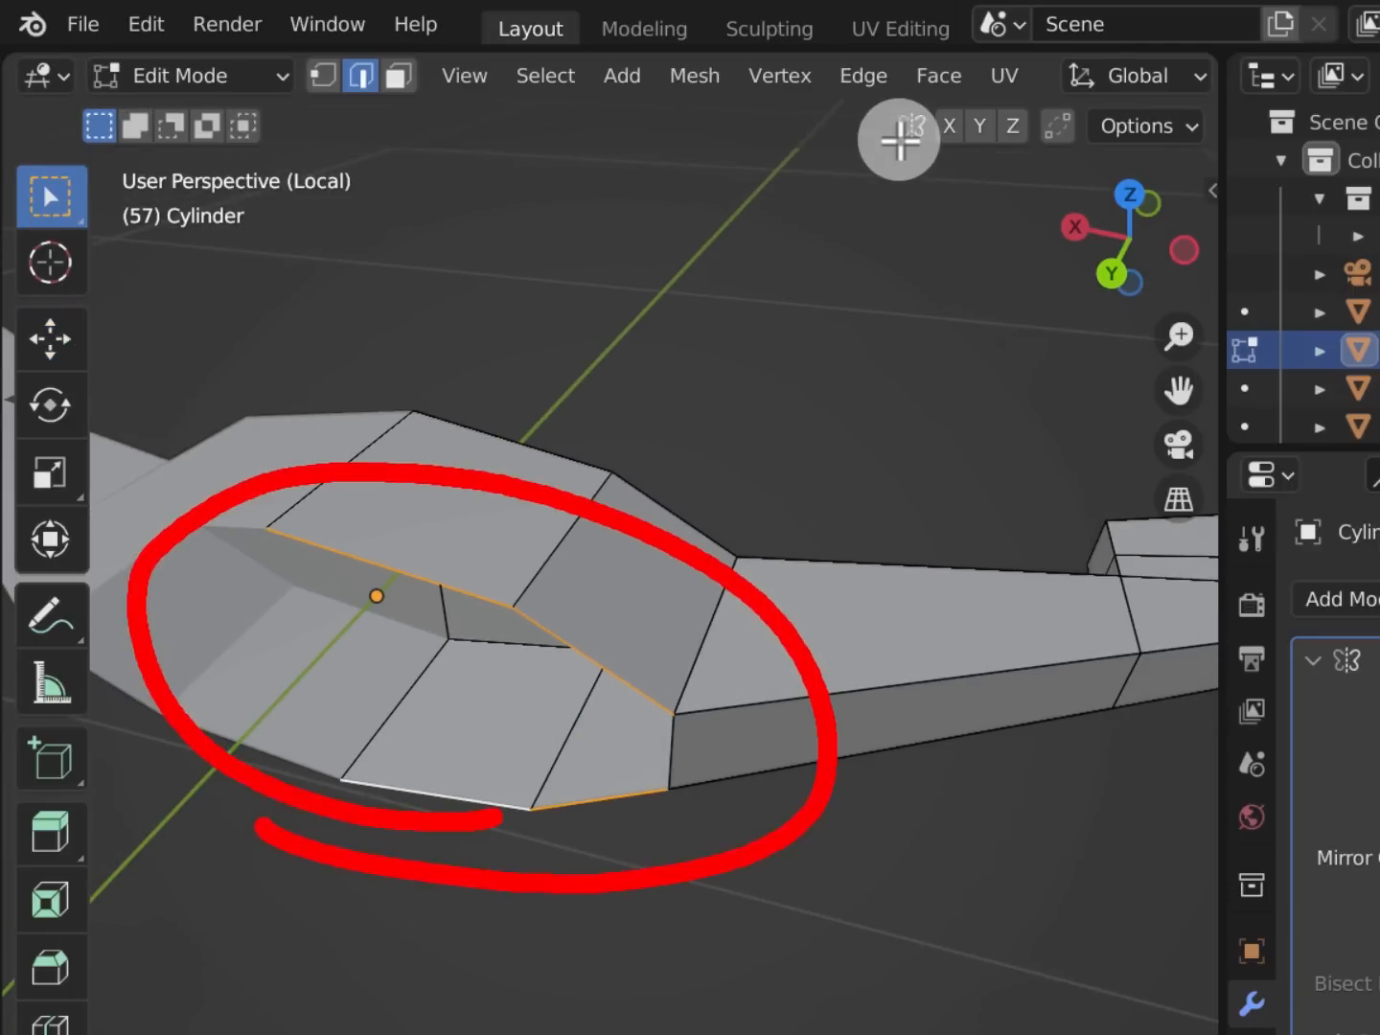
pyautogui.click(866, 82)
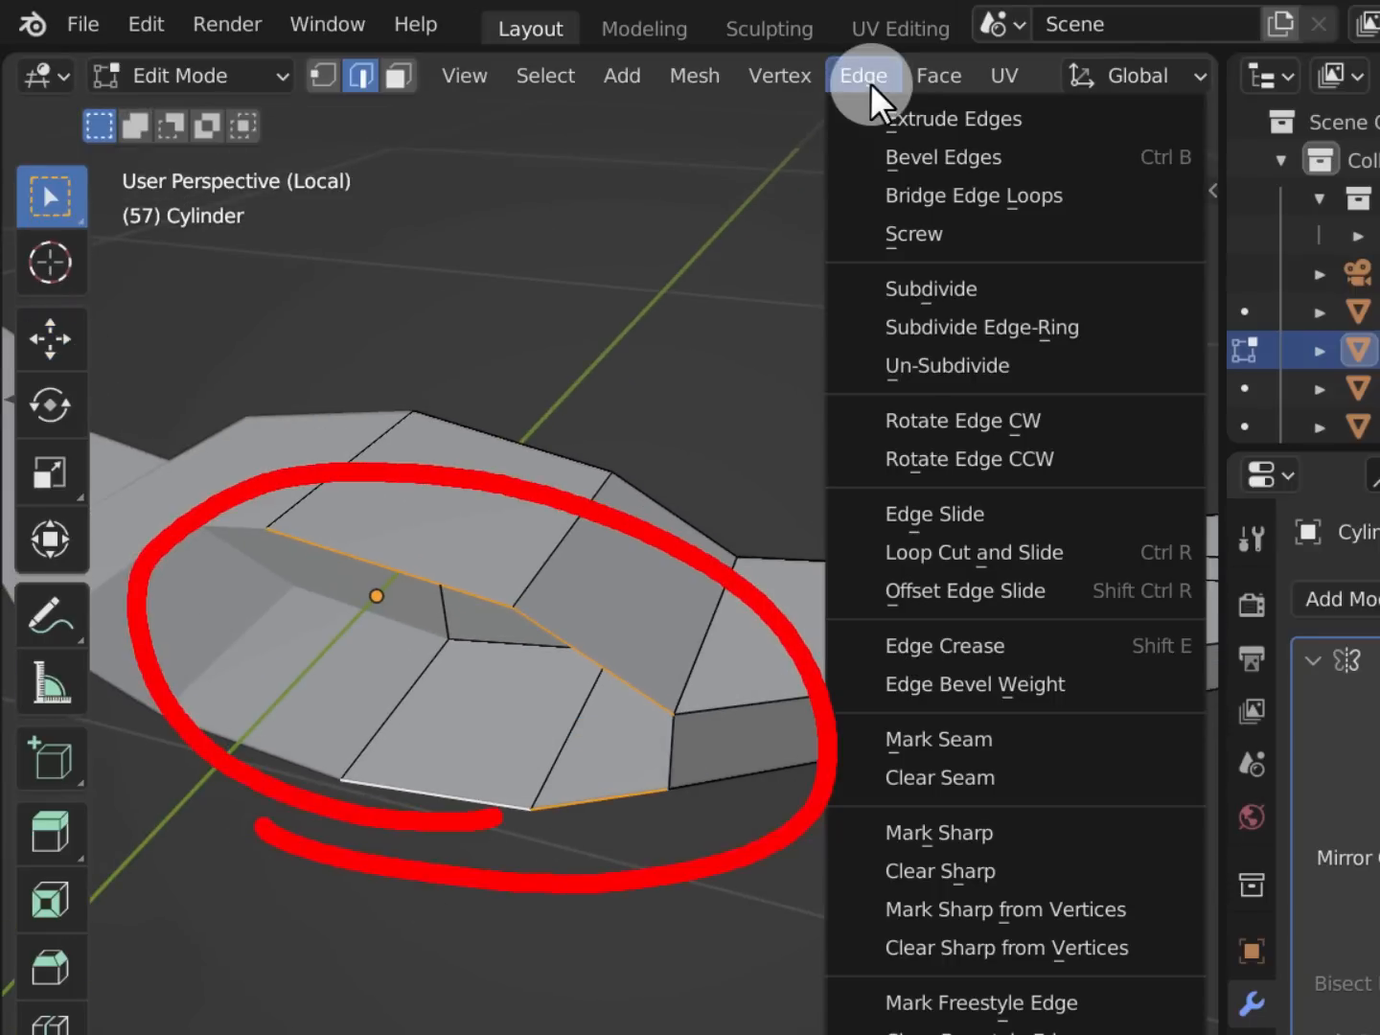
pyautogui.click(1124, 202)
pyautogui.moveTo(1084, 240); pyautogui.dragTo(1169, 733)
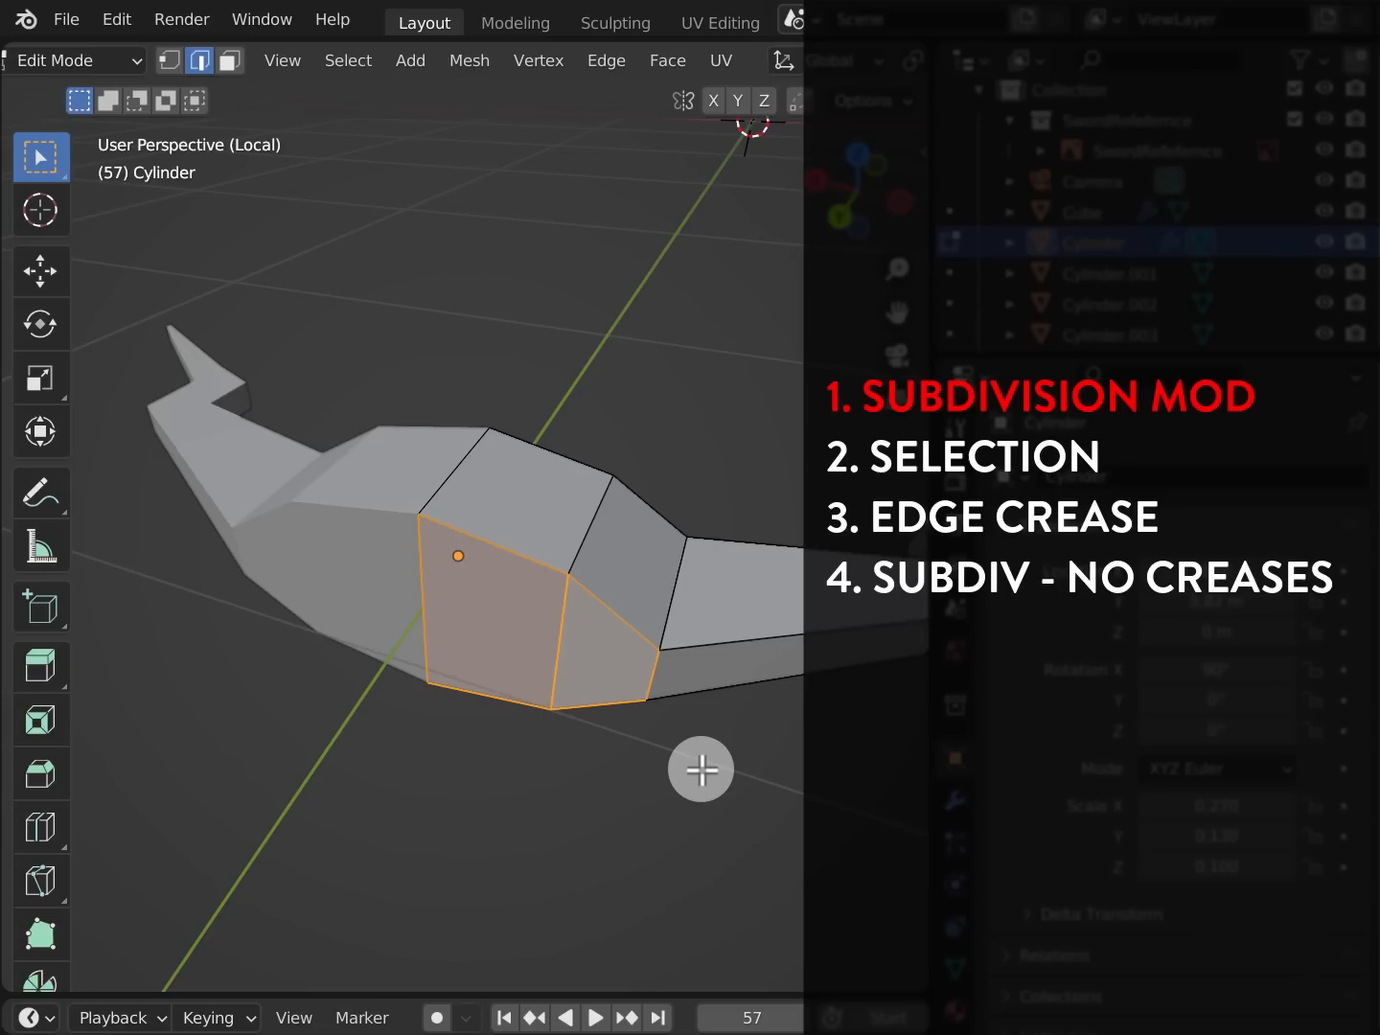
# Add a Subdivision Surface modifier to the guard in Object Mode and turn off the modifier's display in Edit Mode
pyautogui.press('Tab')
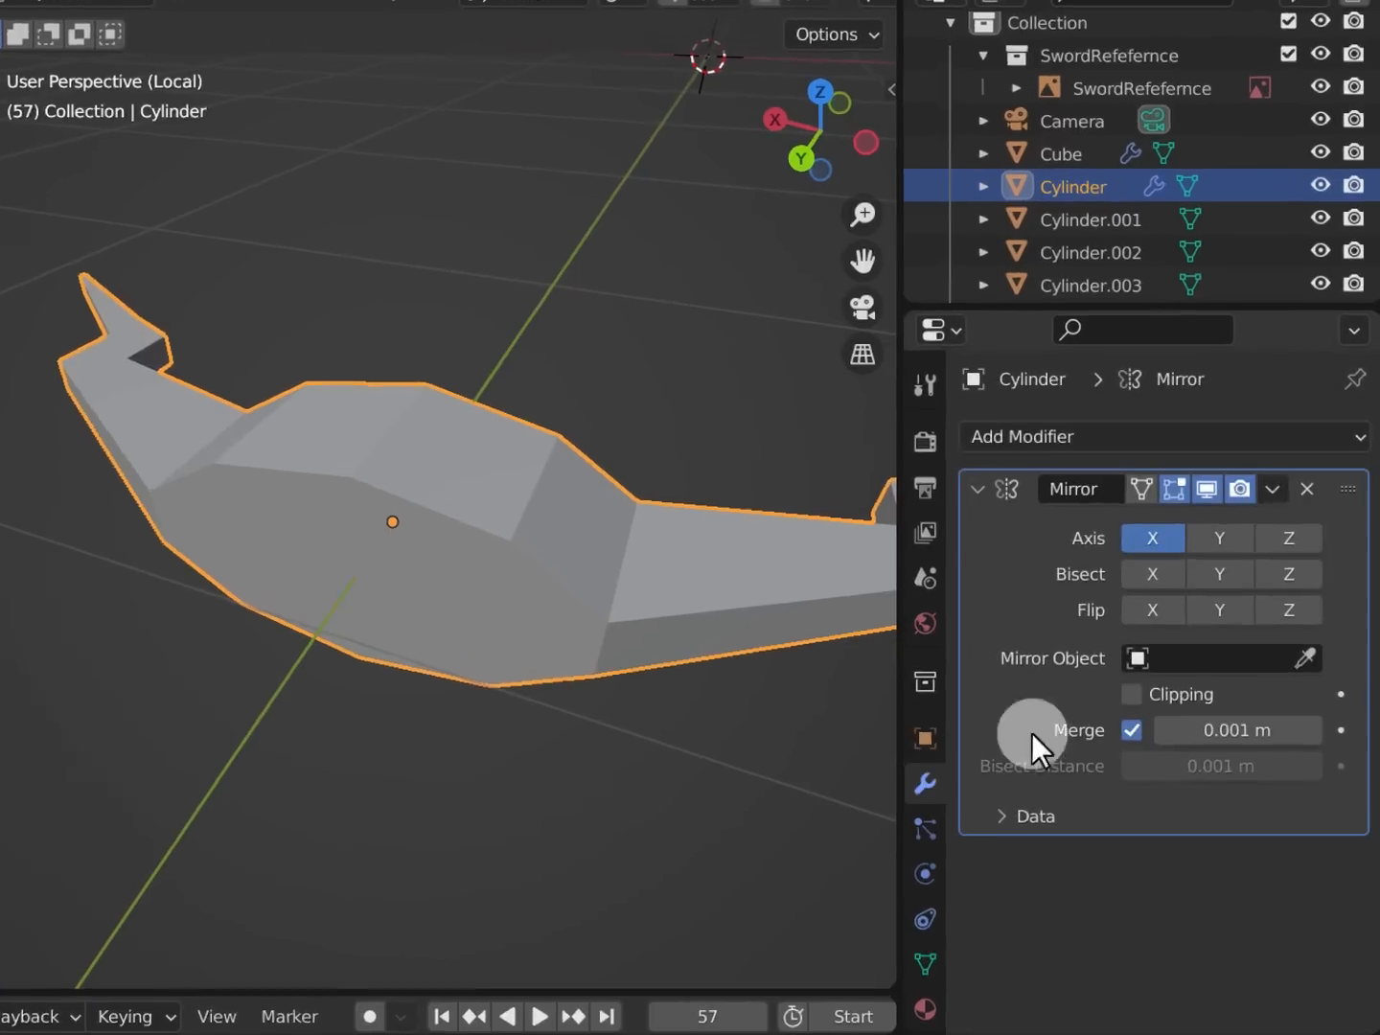
pyautogui.click(1151, 434)
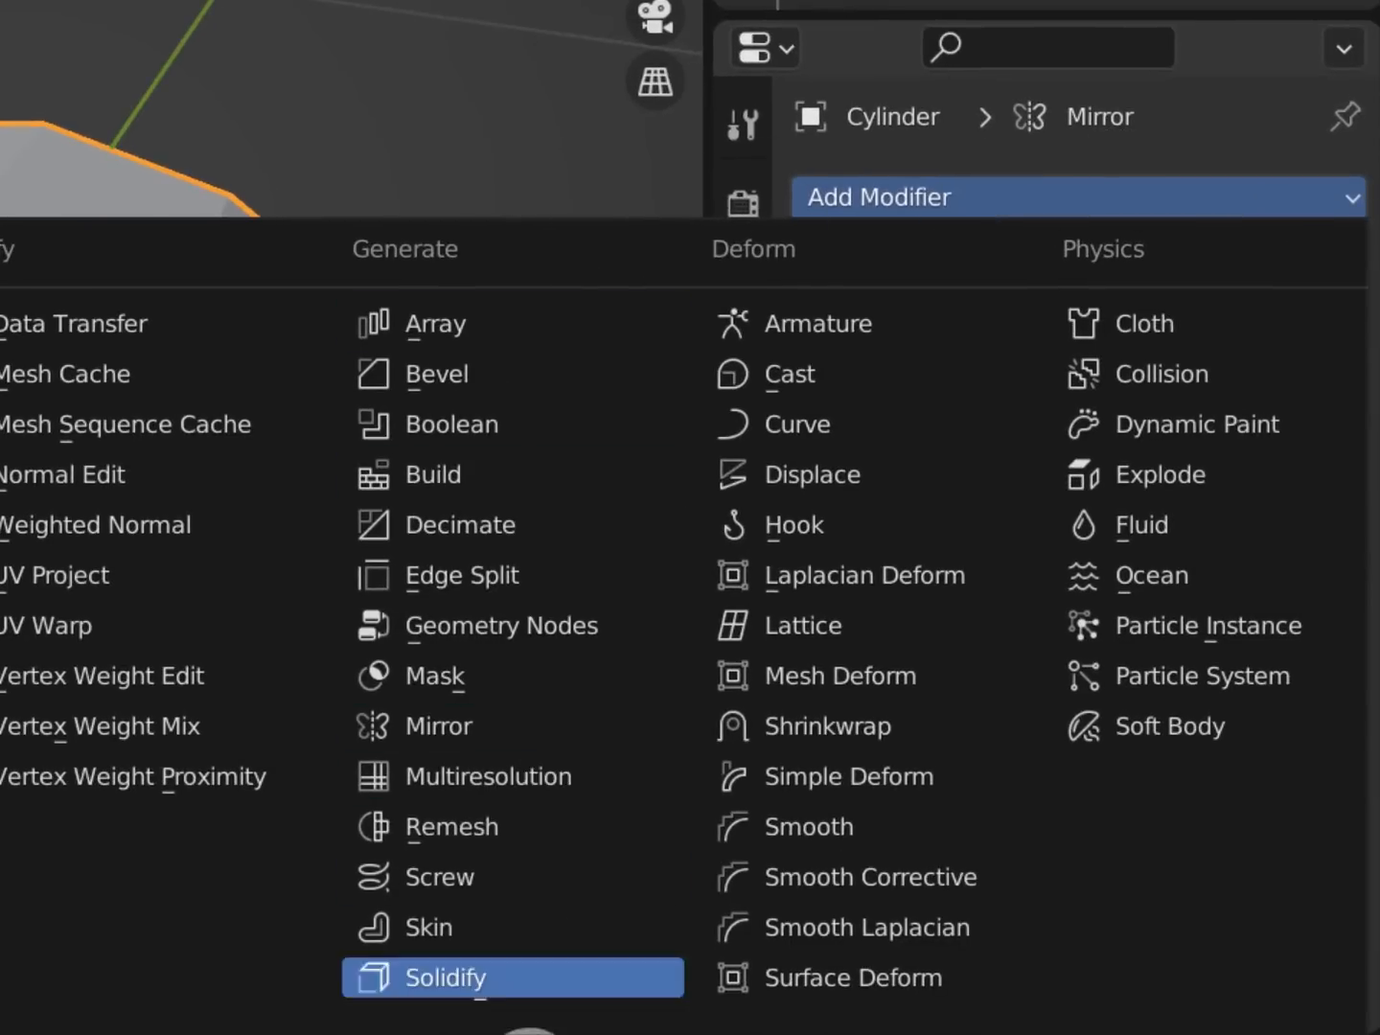
pyautogui.moveTo(523, 1032)
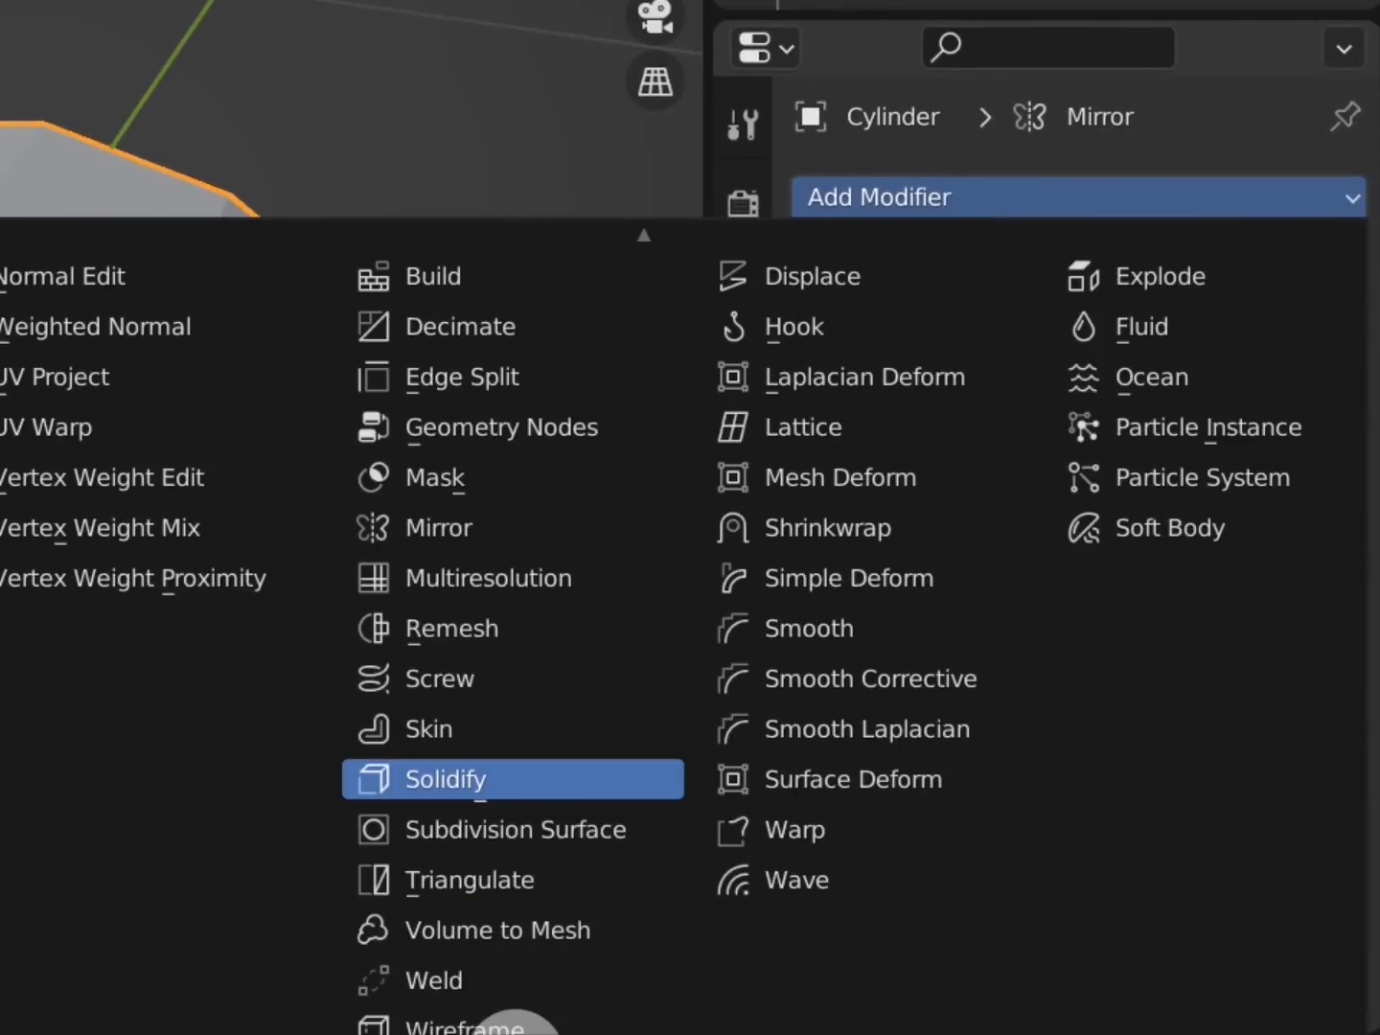
pyautogui.click(588, 833)
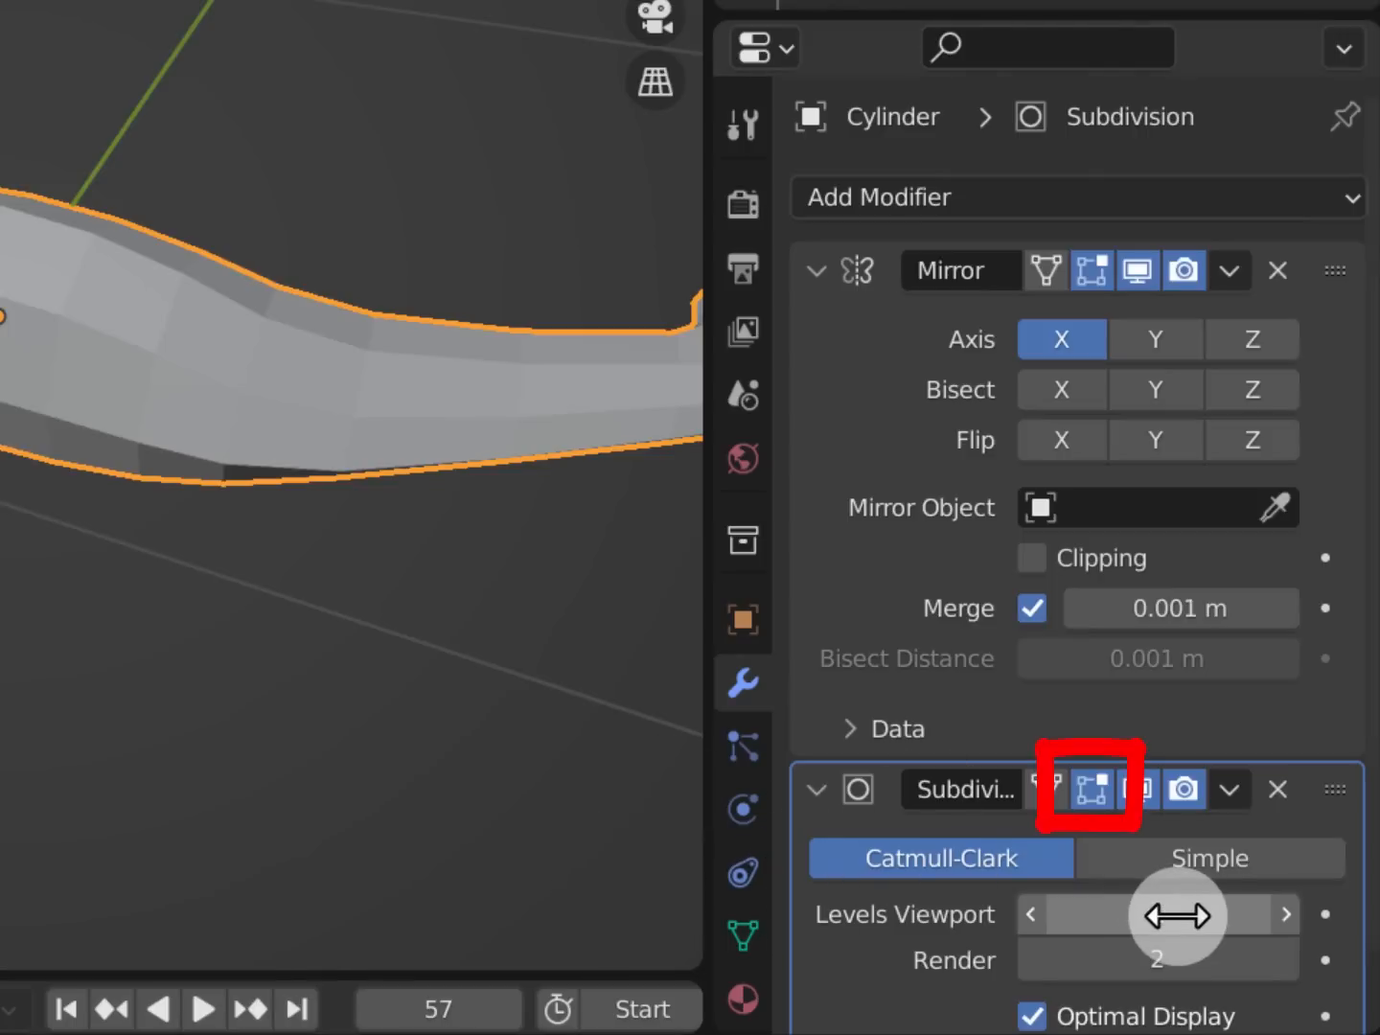
pyautogui.click(1090, 793)
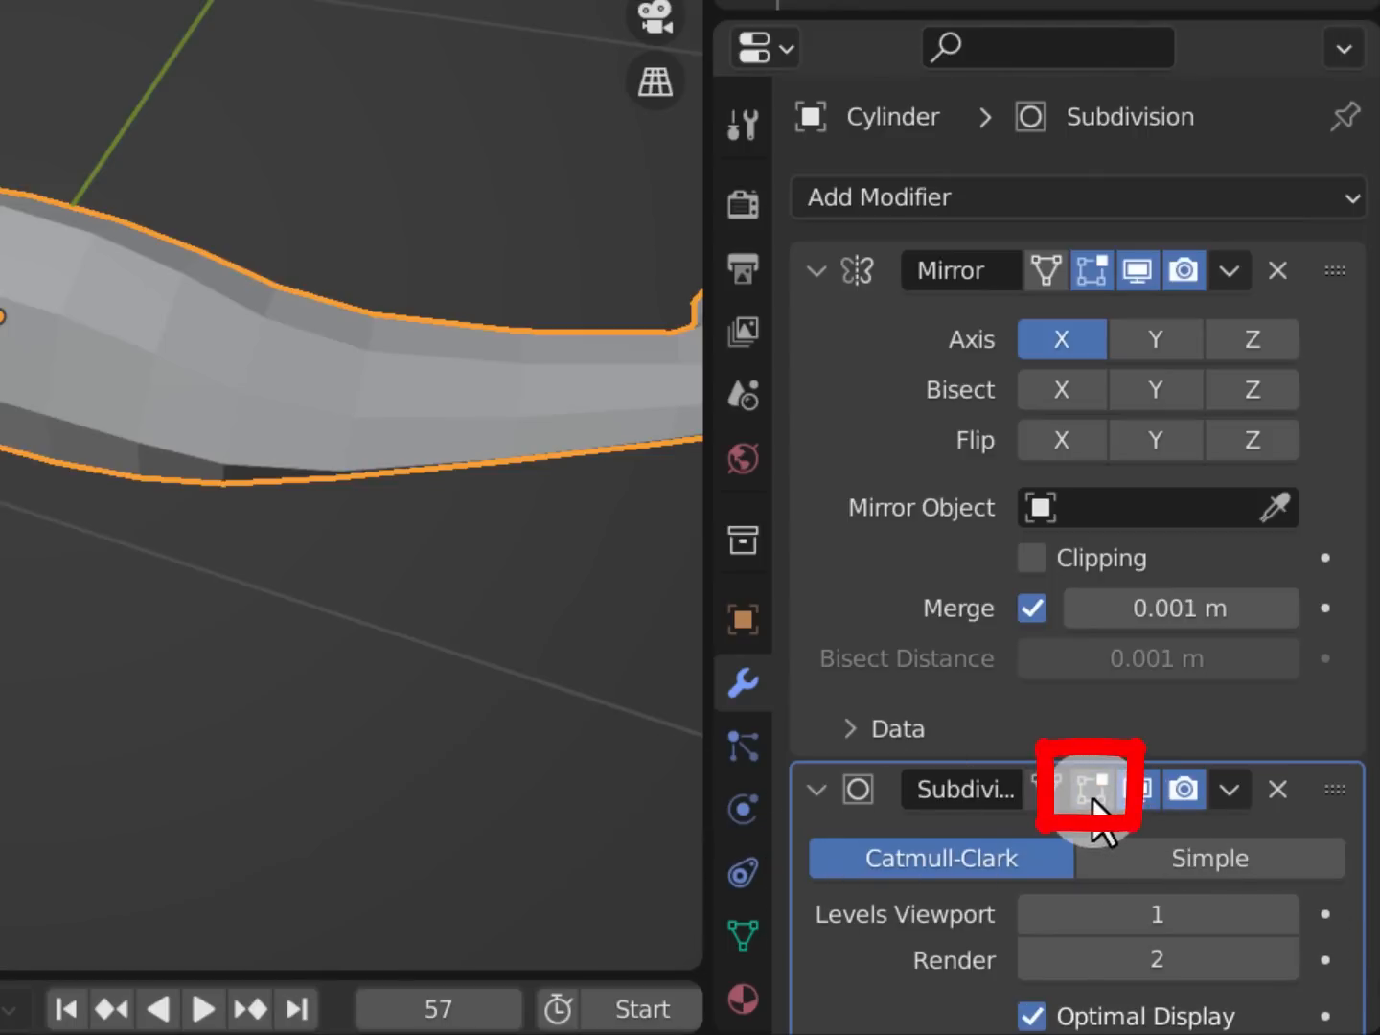
# Set the Subdivision modifier's viewport and render levels to 3 and shade the guard smooth
pyautogui.click(1164, 912)
pyautogui.write('3')
pyautogui.press('Tab')
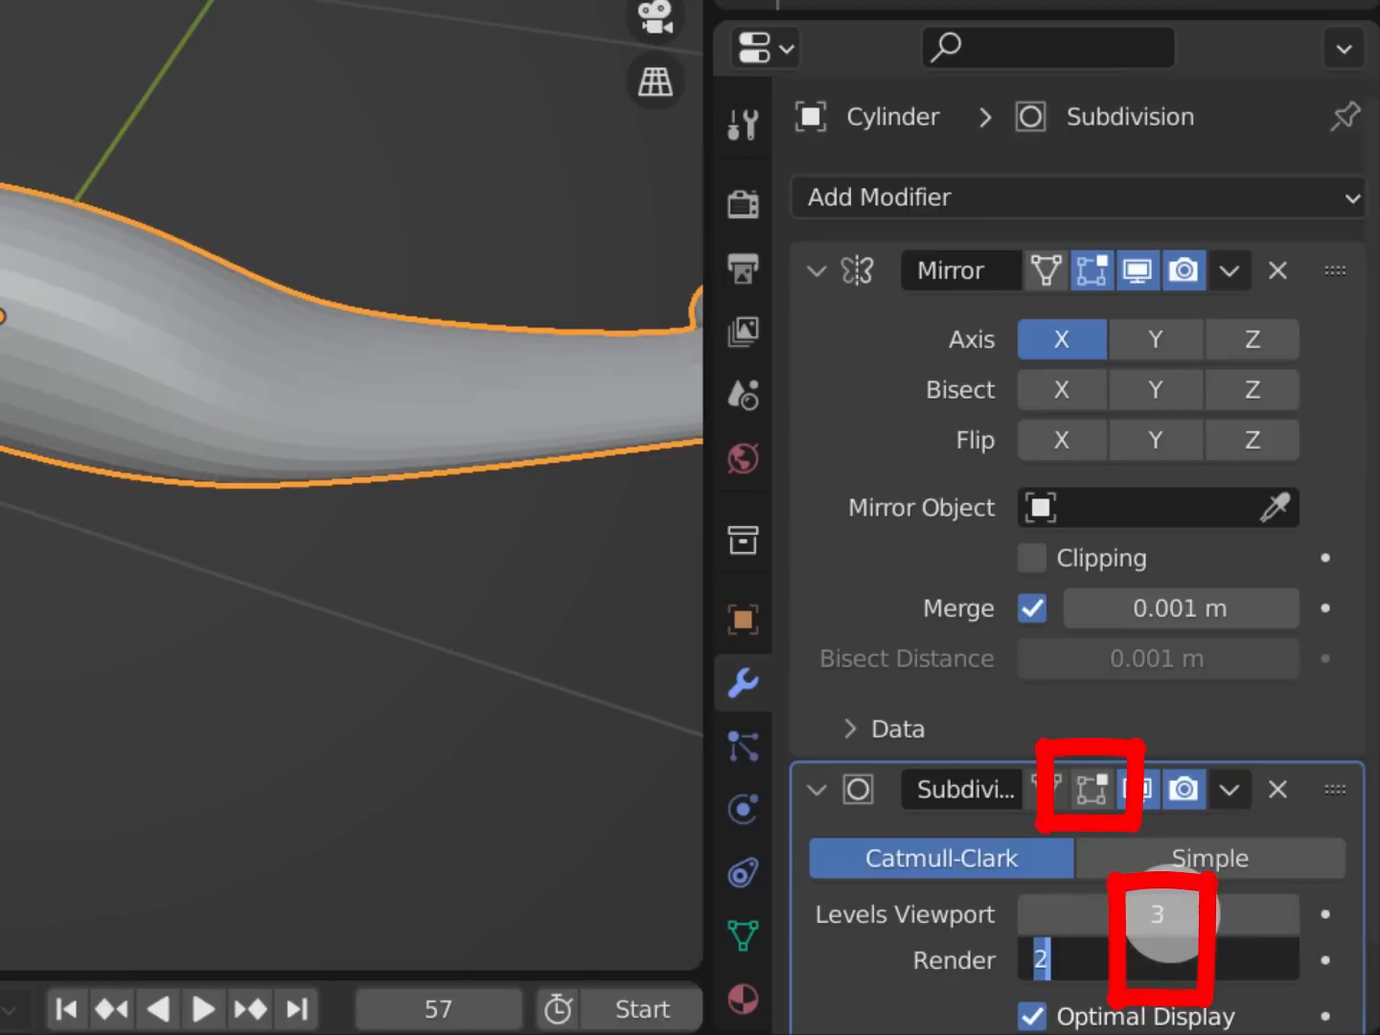
pyautogui.write('3')
pyautogui.click(892, 944)
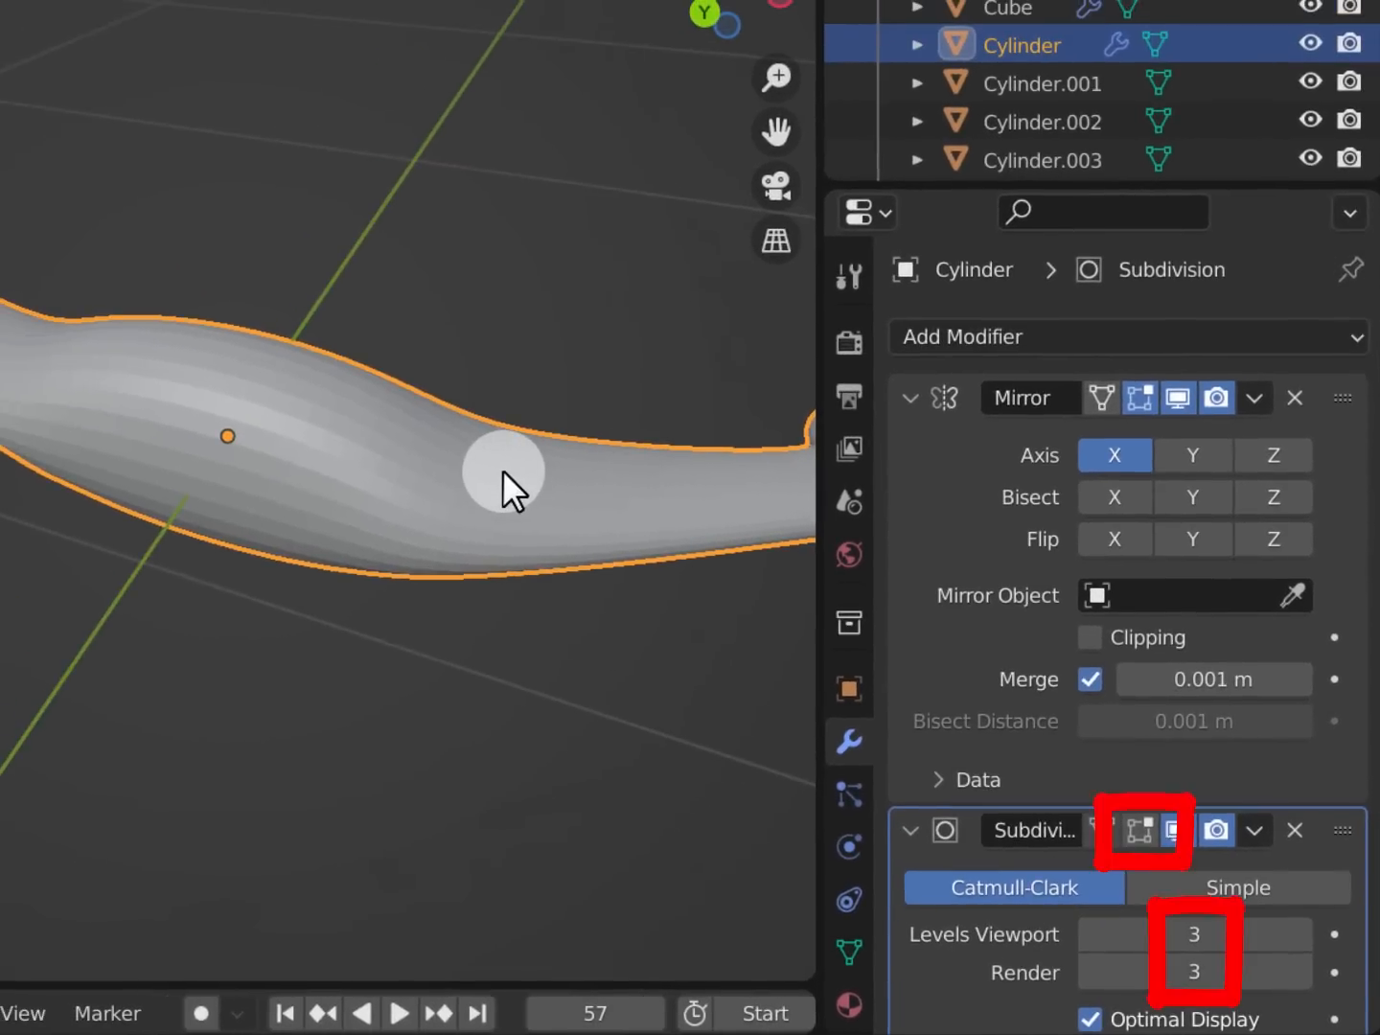
pyautogui.rightClick(502, 469)
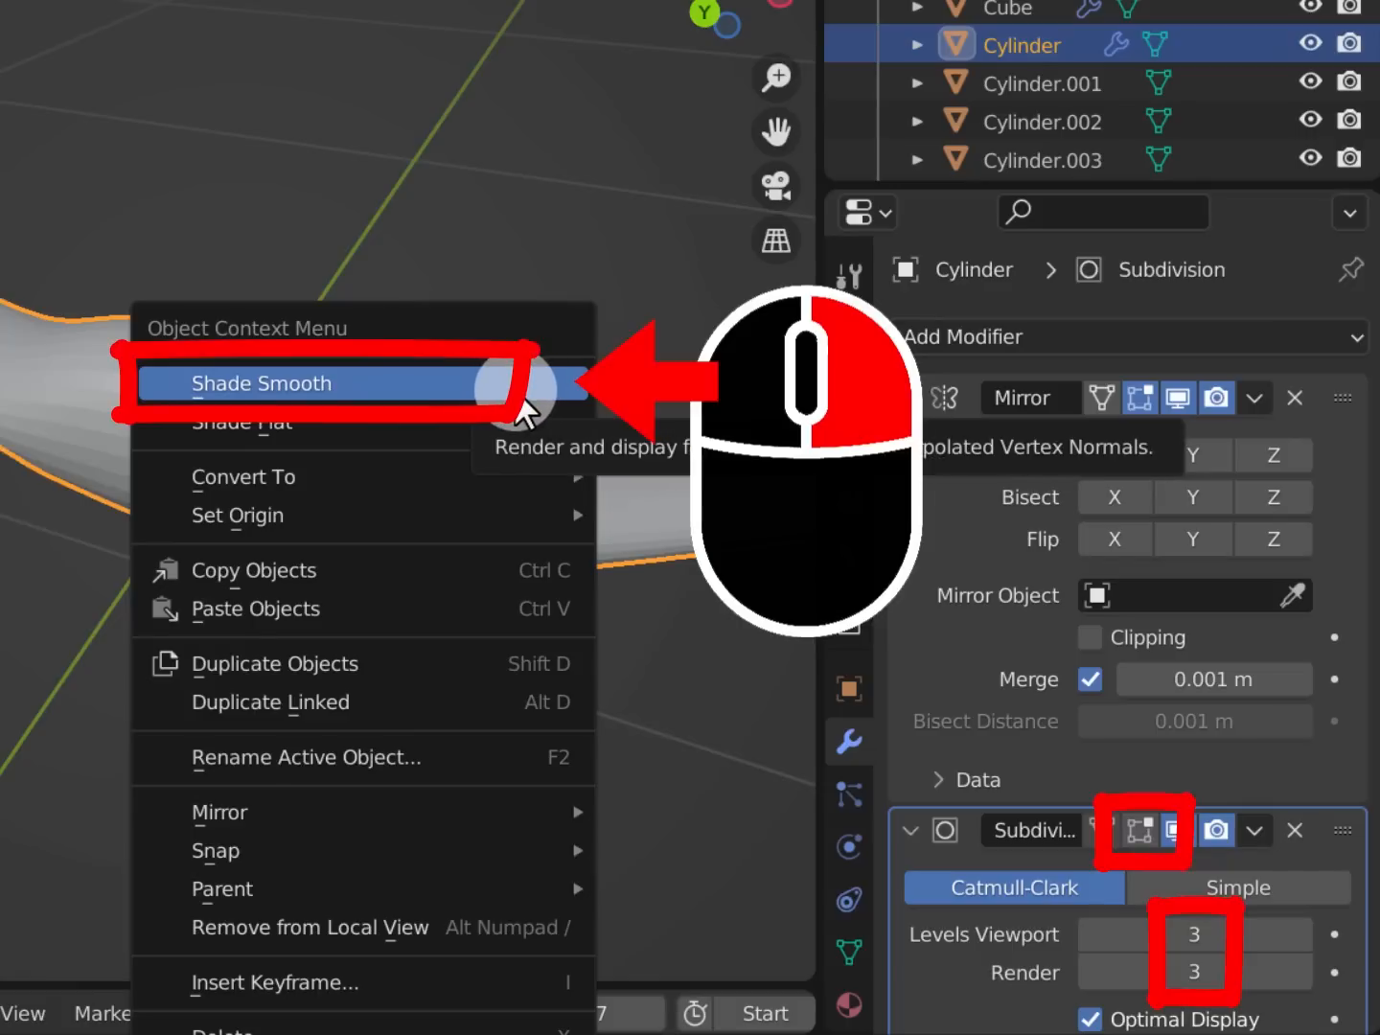
pyautogui.click(518, 388)
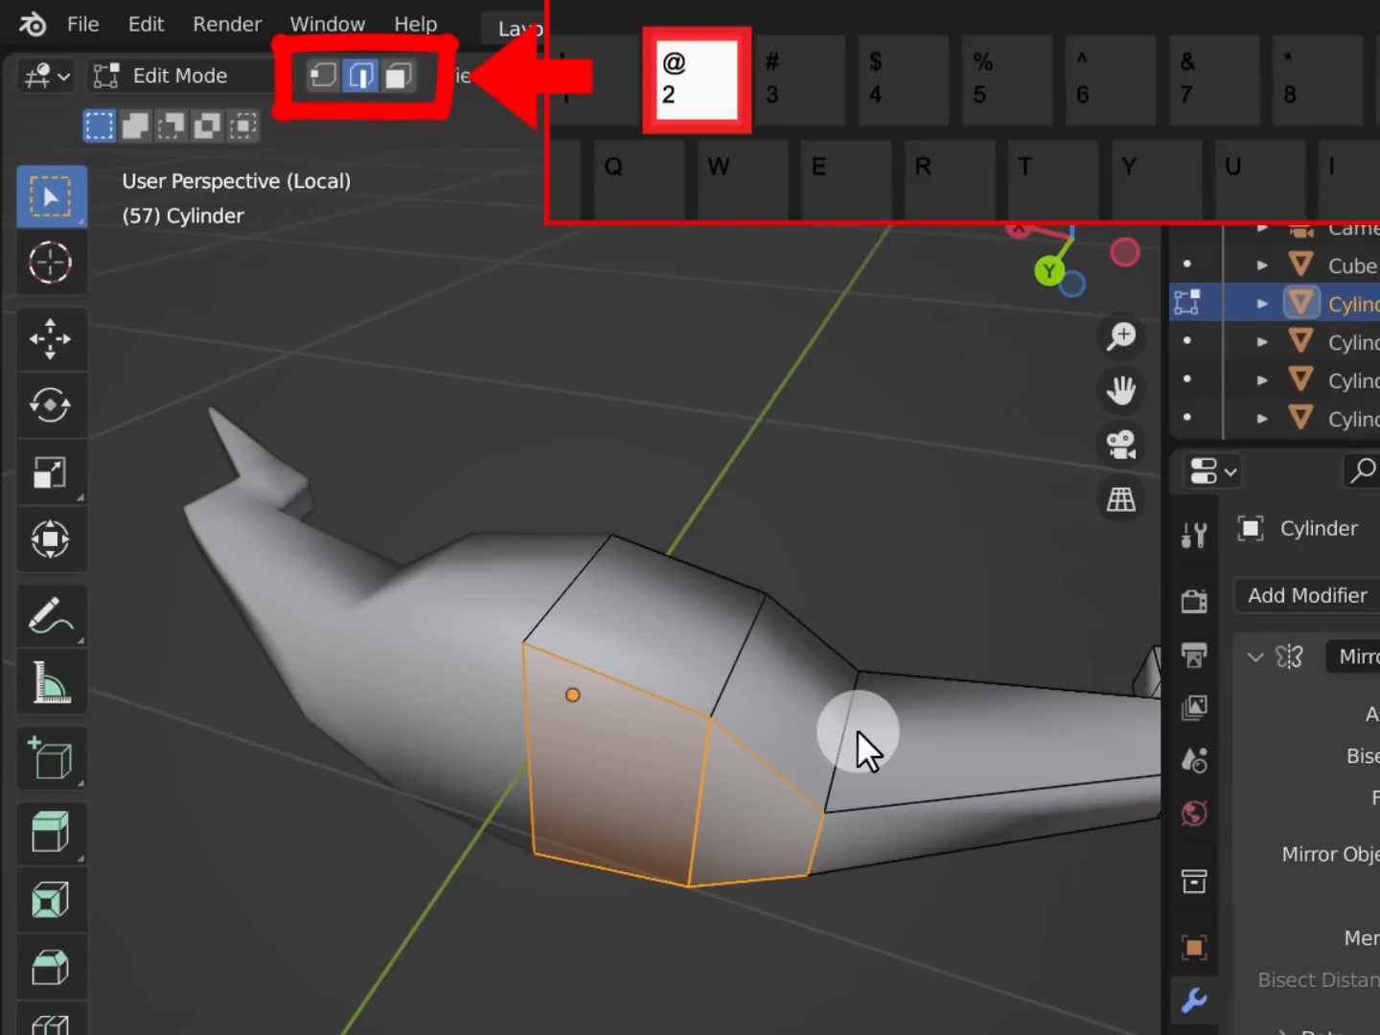
# Select all of the guard's edges in Edit Mode, excluding the central bulge's two cross edges on top and two upright edges on each side
pyautogui.click(565, 76)
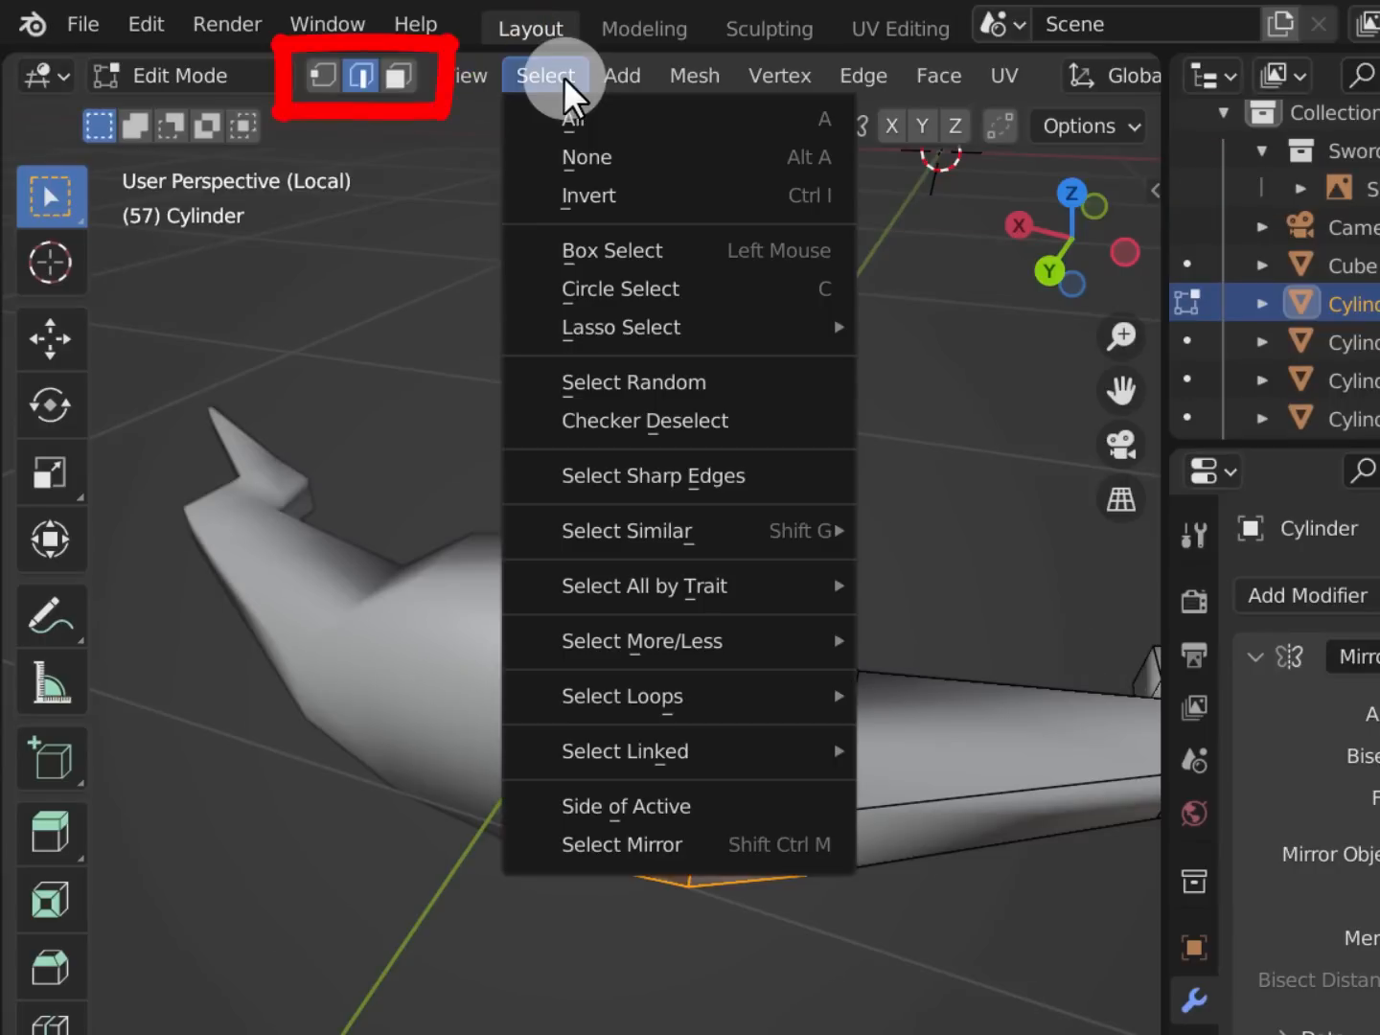
pyautogui.click(776, 140)
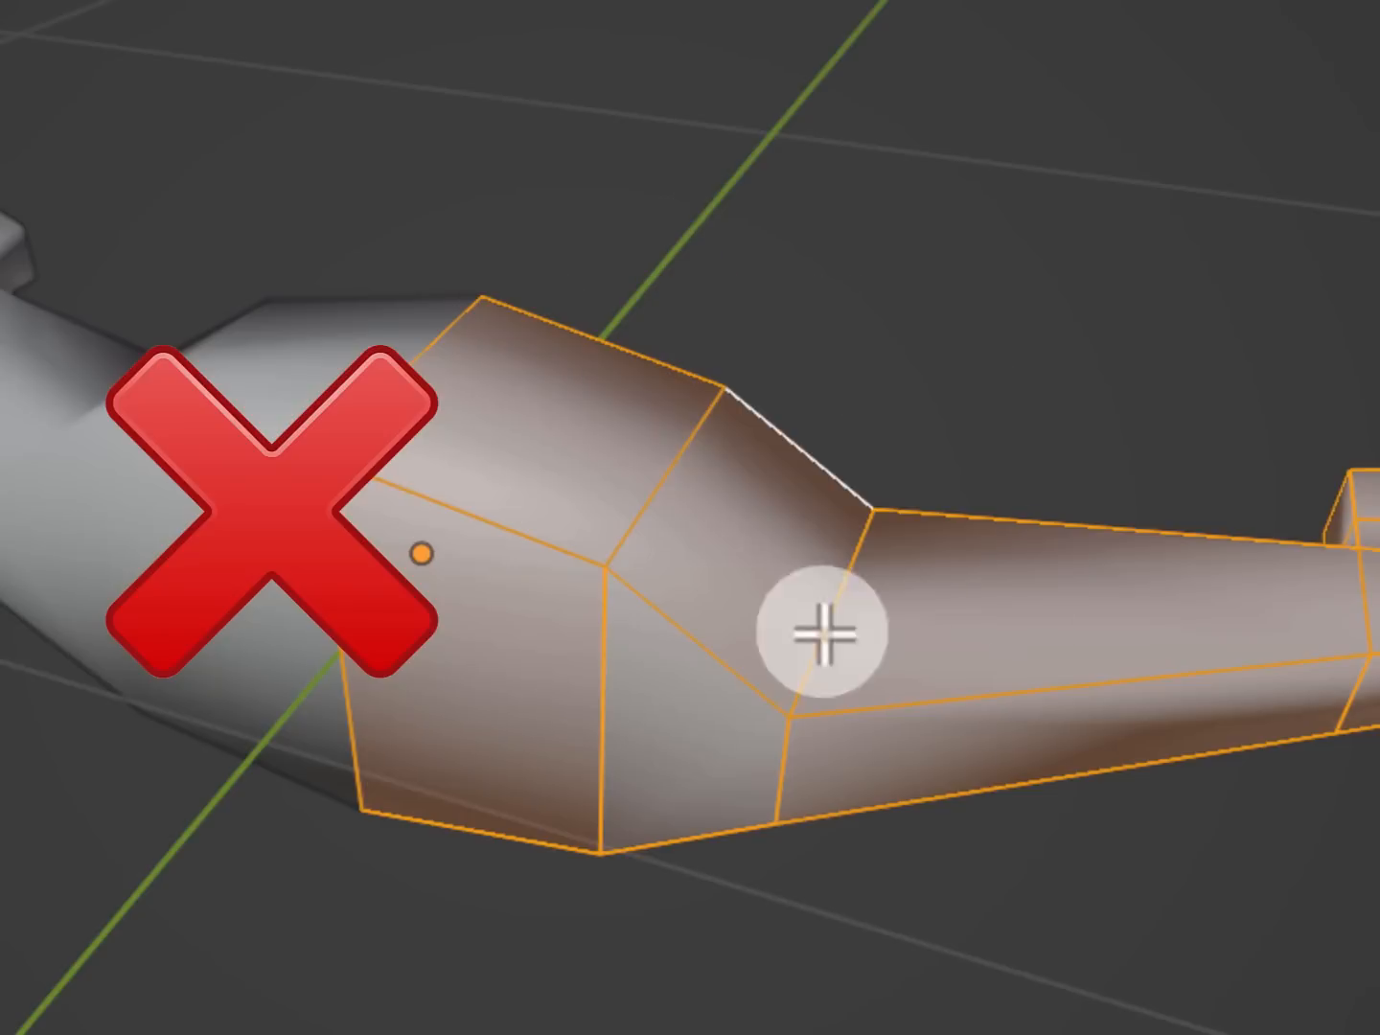
pyautogui.click(663, 514)
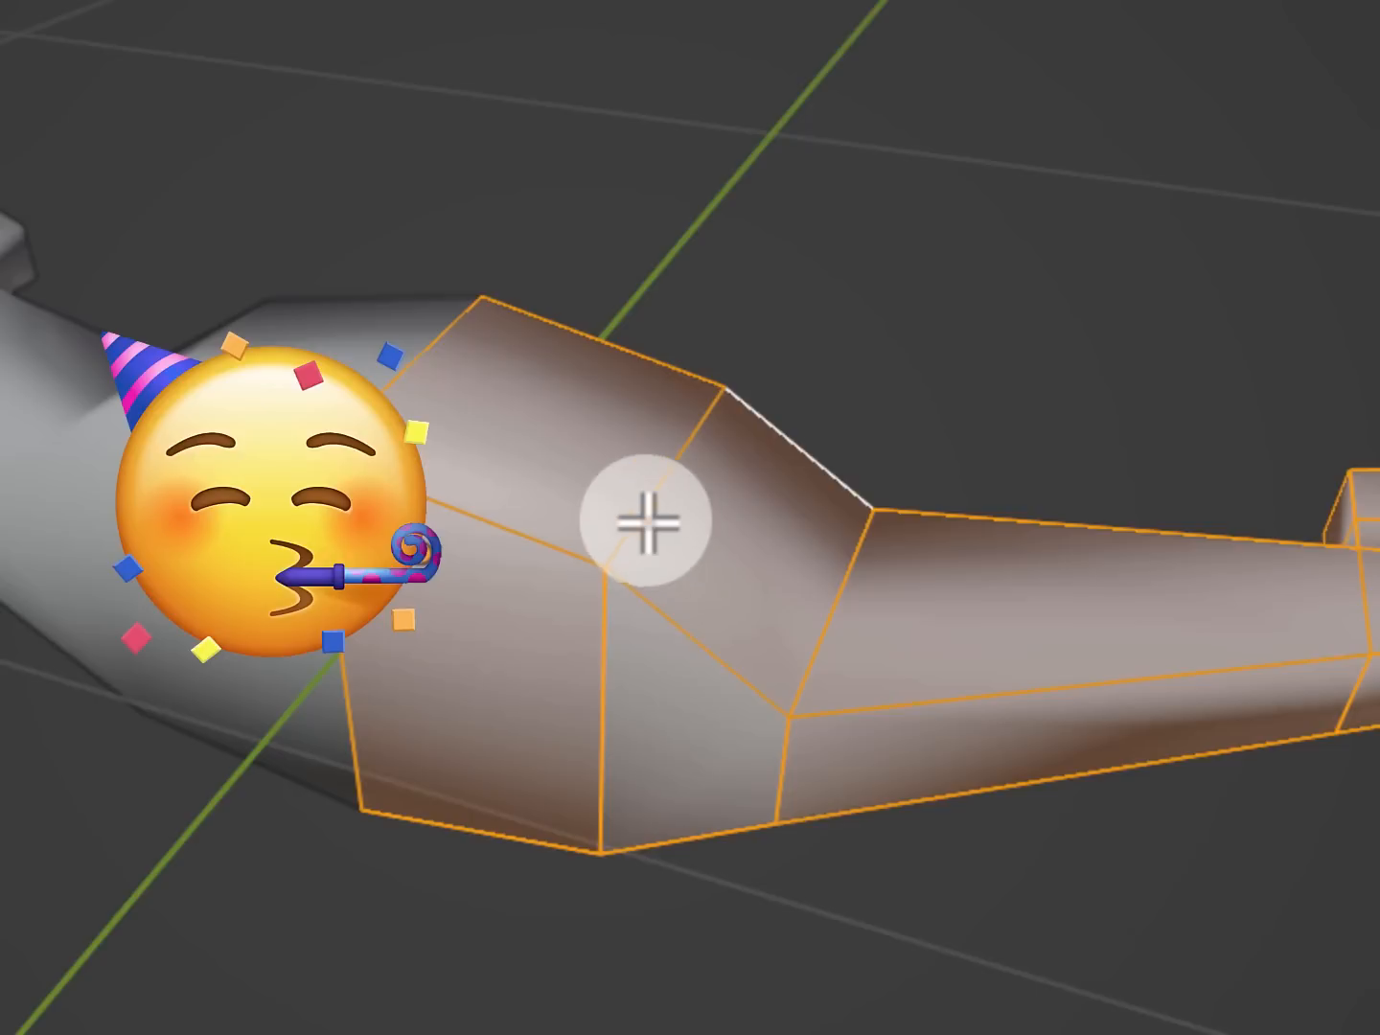
pyautogui.keyDown('shift'); pyautogui.click(670, 489); pyautogui.keyUp('shift')
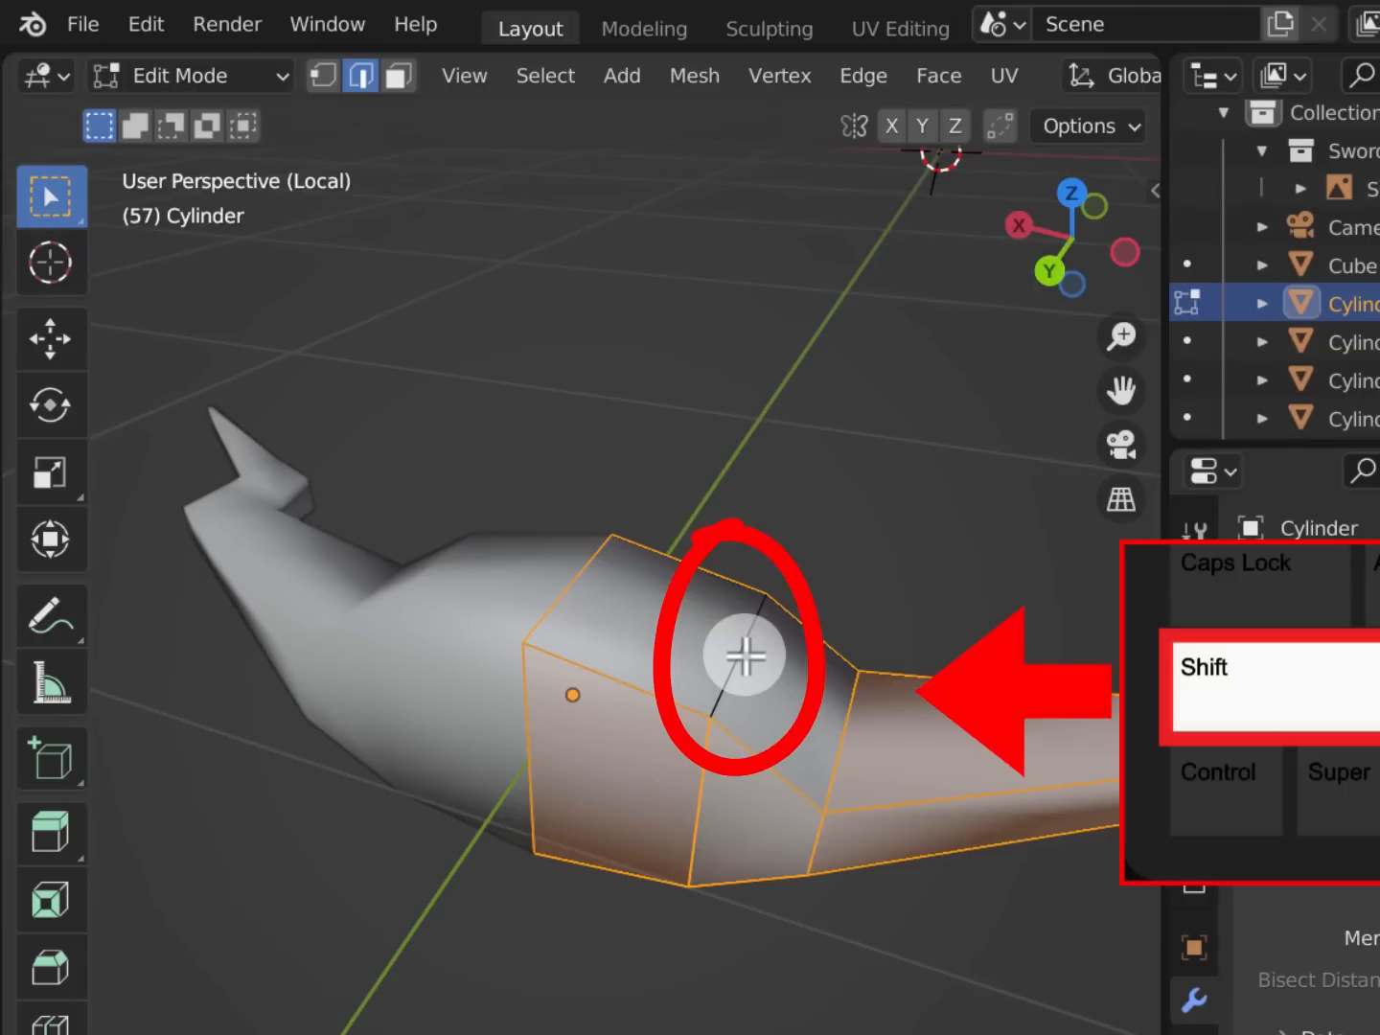
pyautogui.keyDown('shift'); pyautogui.click(555, 604); pyautogui.keyUp('shift')
pyautogui.keyDown('shift'); pyautogui.click(533, 747); pyautogui.keyUp('shift')
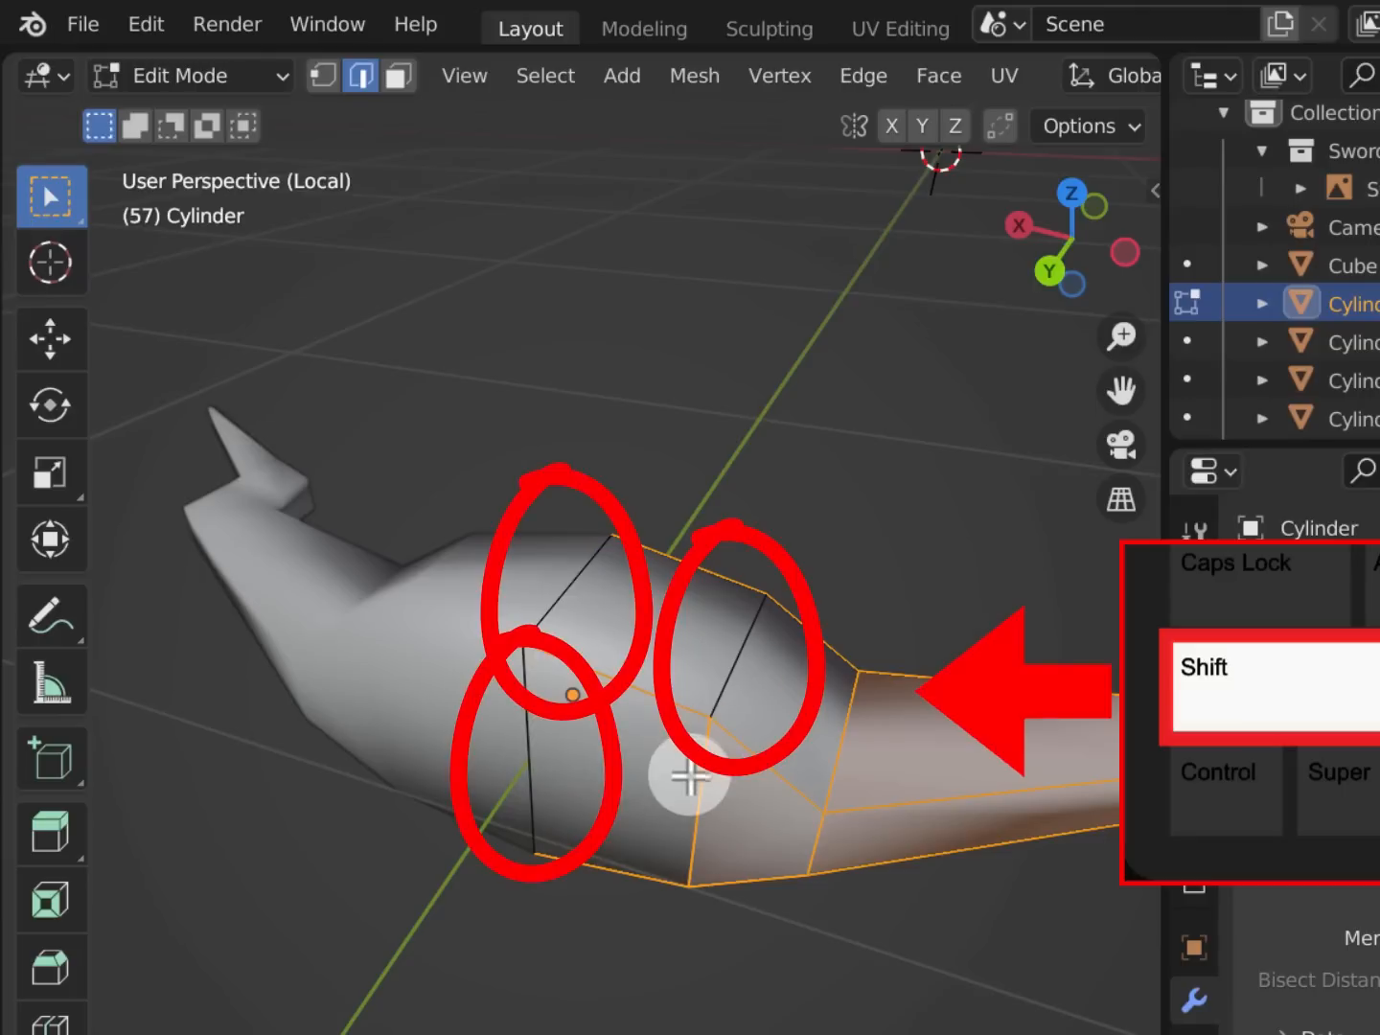
pyautogui.keyDown('shift'); pyautogui.click(701, 779); pyautogui.keyUp('shift')
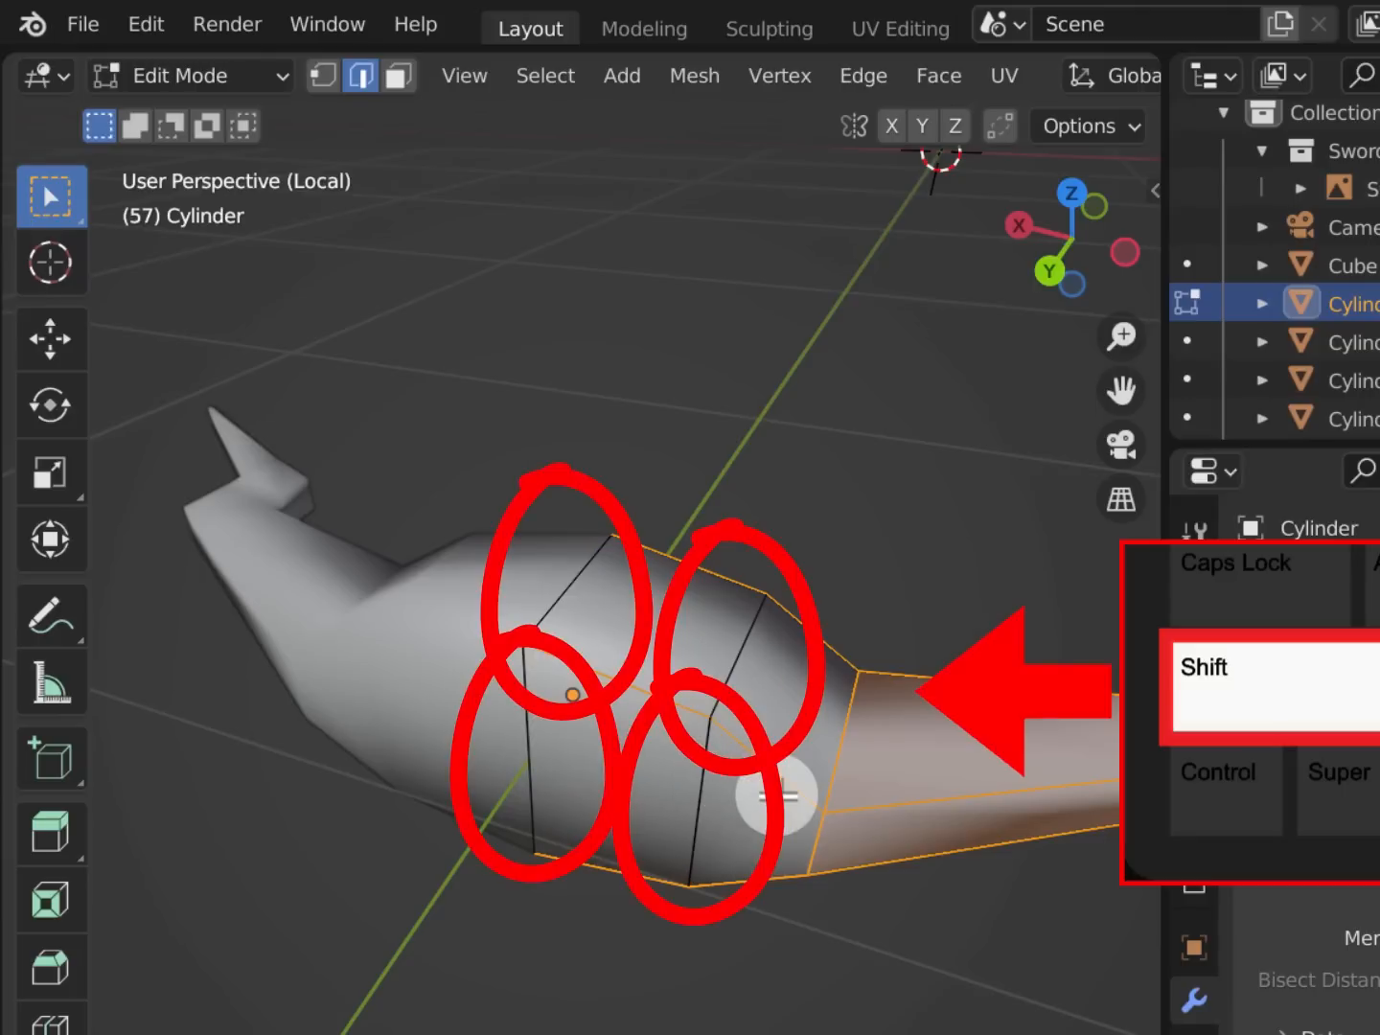
pyautogui.moveTo(780, 790)
pyautogui.mouseDown(button='middle')
pyautogui.moveTo(785, 607)
pyautogui.moveTo(652, 649)
pyautogui.moveTo(676, 604)
pyautogui.moveTo(555, 579)
pyautogui.moveTo(616, 672)
pyautogui.mouseUp(button='middle')
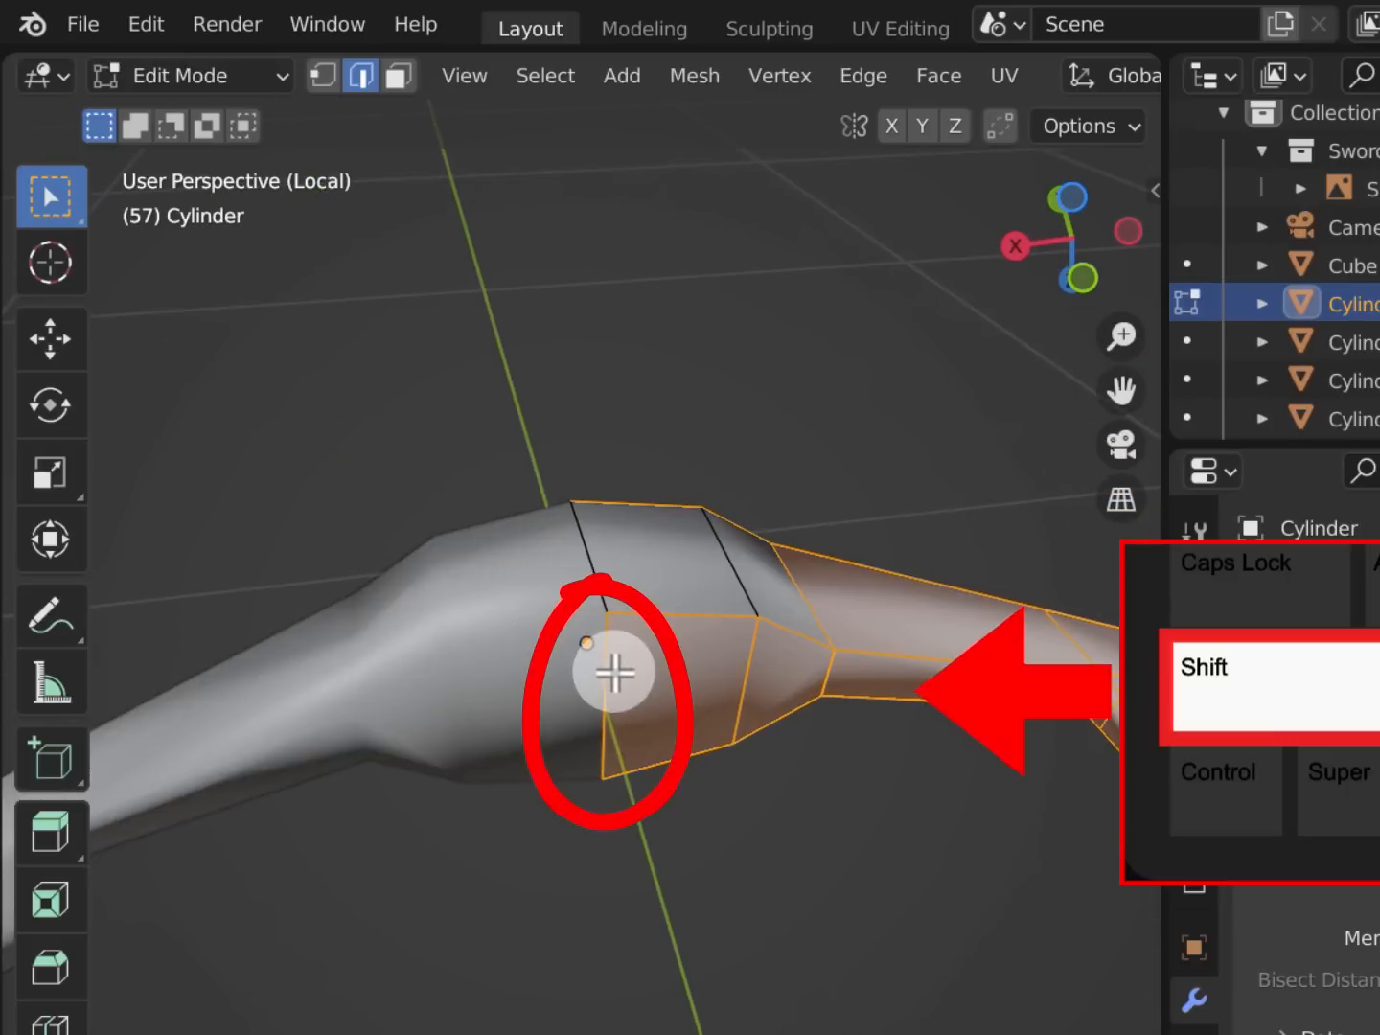
pyautogui.keyDown('shift'); pyautogui.click(617, 671); pyautogui.keyUp('shift')
pyautogui.keyDown('shift'); pyautogui.click(751, 665); pyautogui.keyUp('shift')
# Apply an Edge Crease of 1.000 to the selected guard edges
pyautogui.moveTo(696, 571); pyautogui.dragTo(715, 660, button='middle')
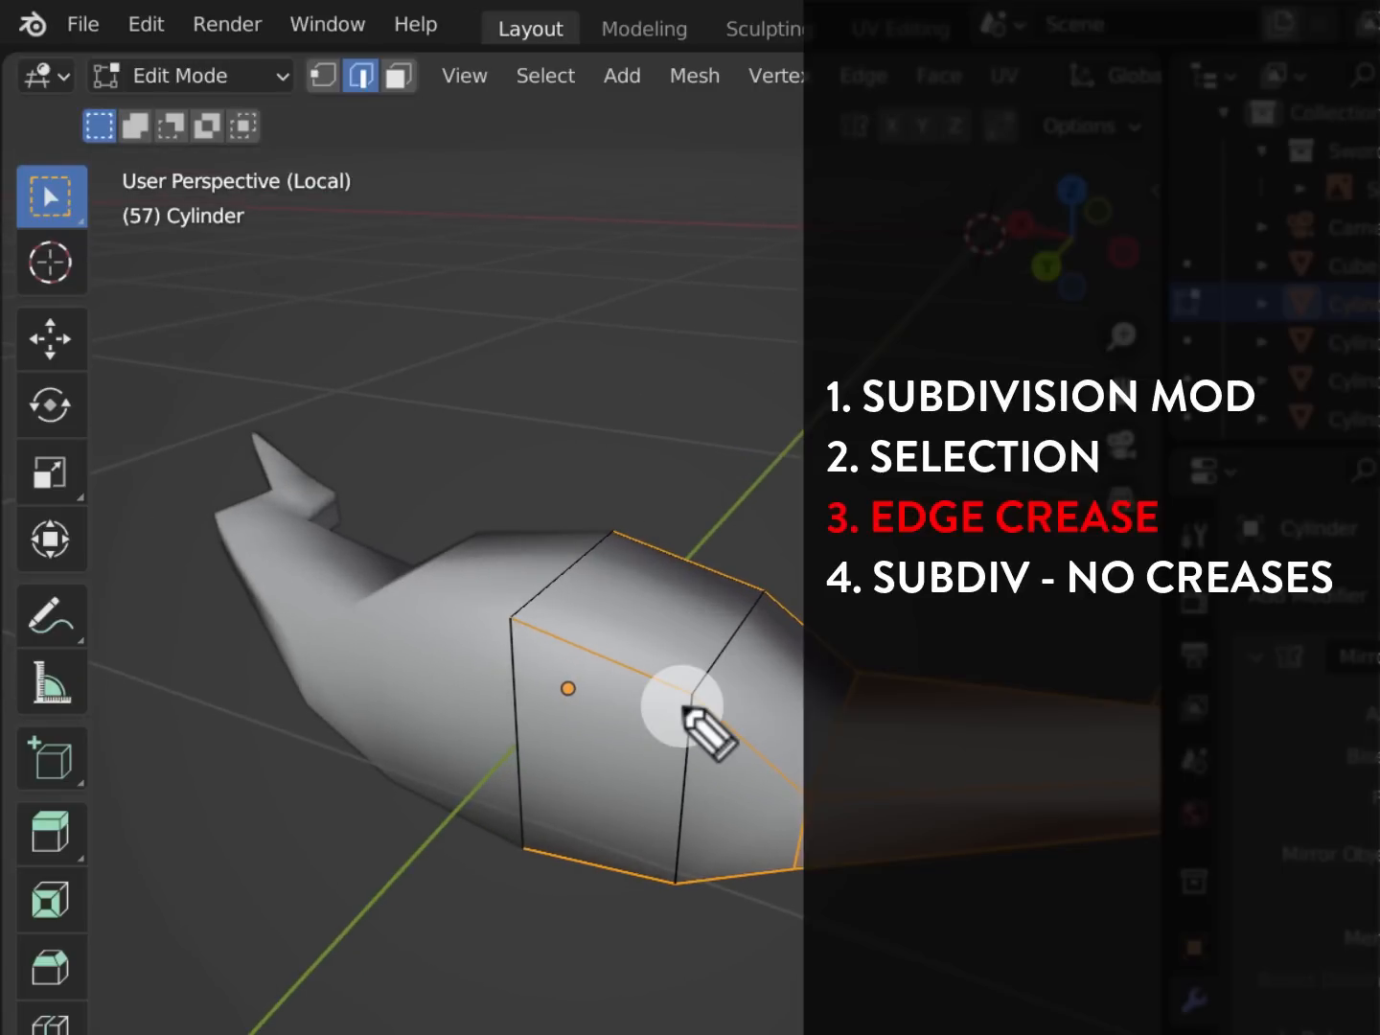
pyautogui.click(862, 77)
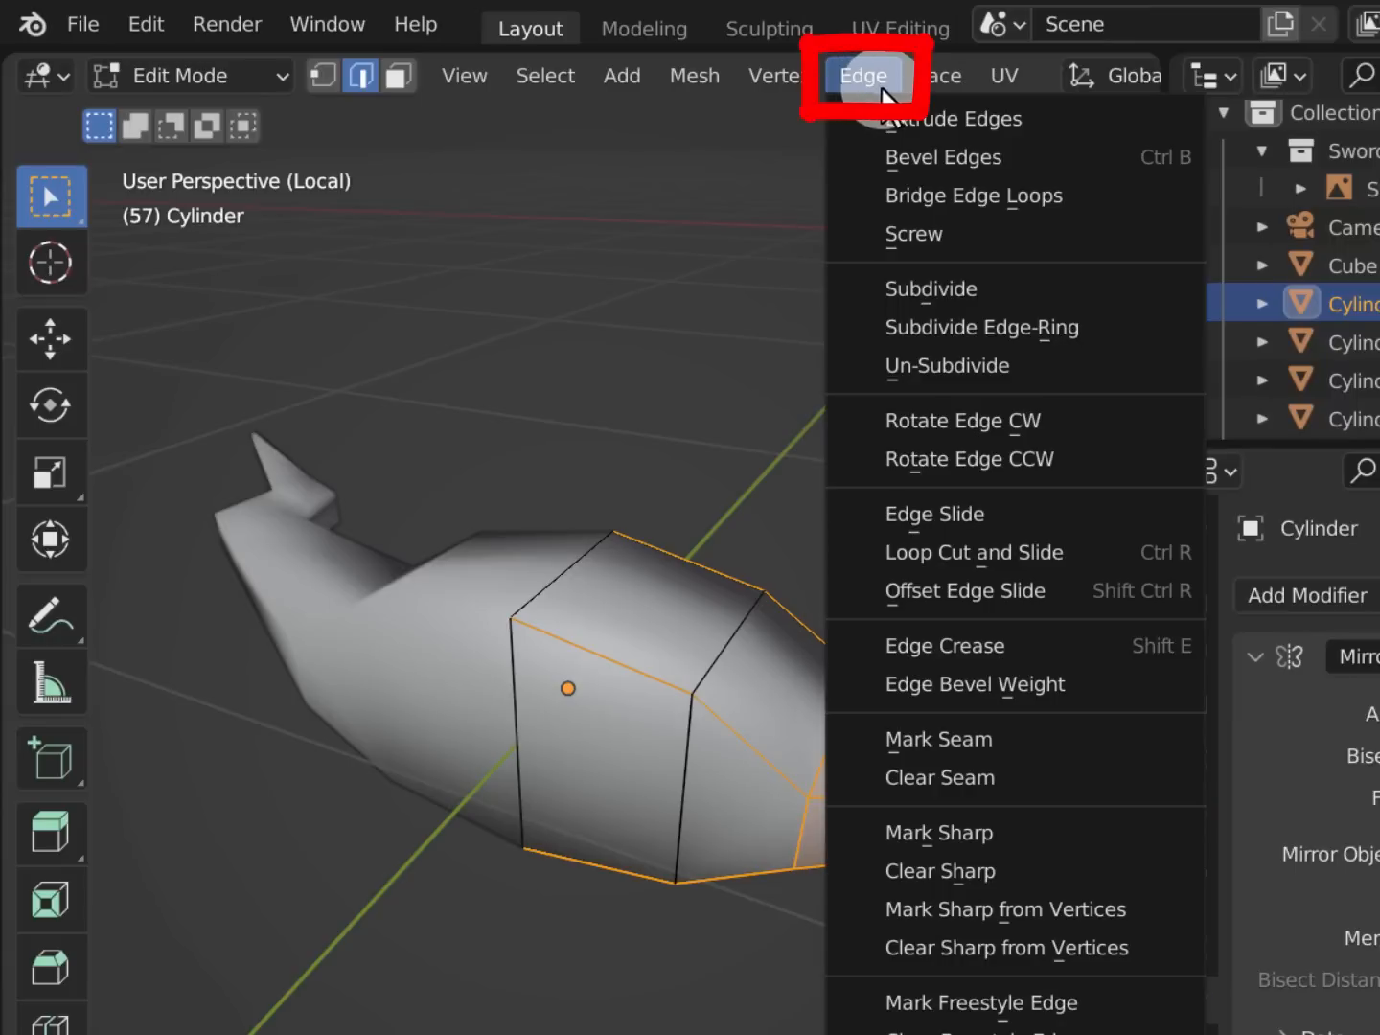
pyautogui.click(1068, 643)
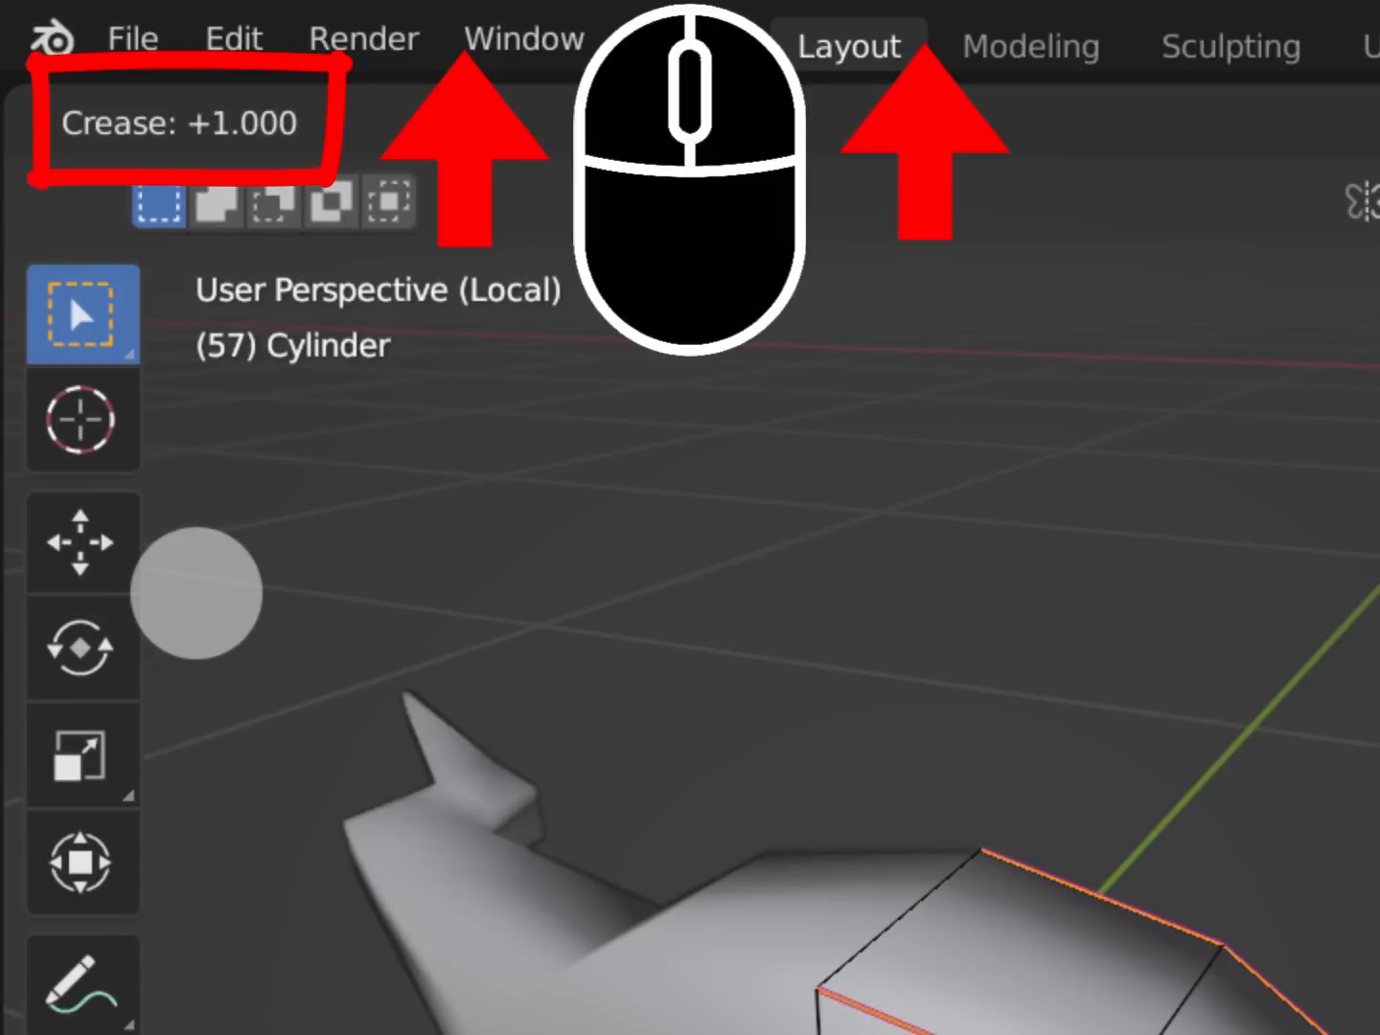
pyautogui.click(195, 593)
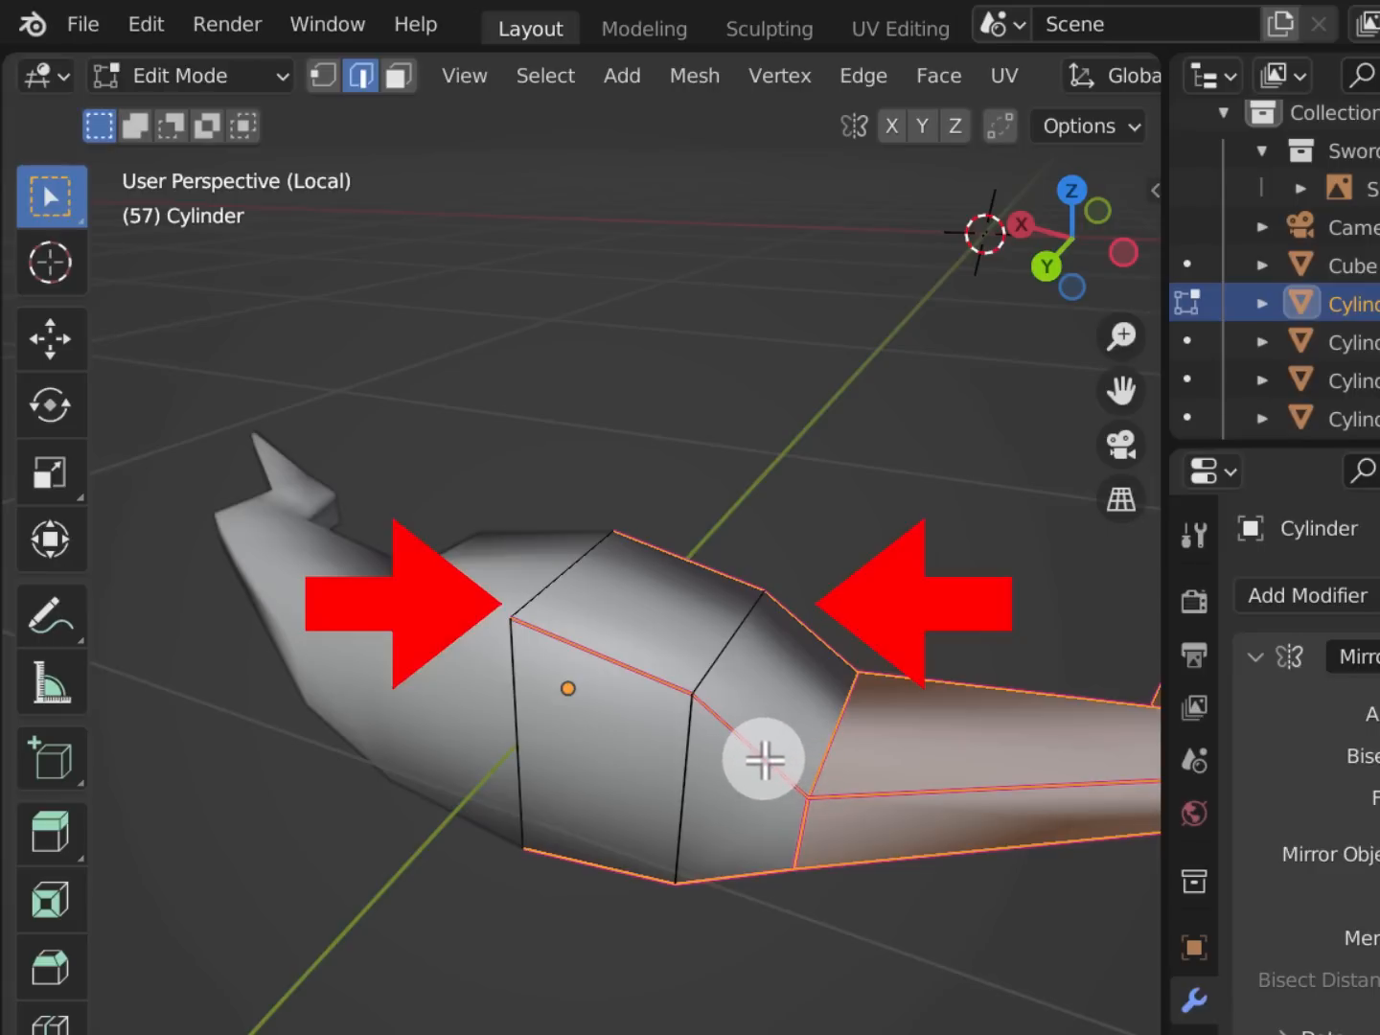
# Examine the creased guard in Object Mode from several angles, comparing the rounded bulge with the sharp wing edges
pyautogui.press('Tab')
pyautogui.moveTo(712, 712); pyautogui.dragTo(705, 768, button='middle')
pyautogui.keyDown('shift'); pyautogui.moveTo(857, 780); pyautogui.dragTo(815, 776, button='middle'); pyautogui.keyUp('shift')
pyautogui.scroll(2, 824, 776)
pyautogui.press('Tab')
pyautogui.press('Tab')
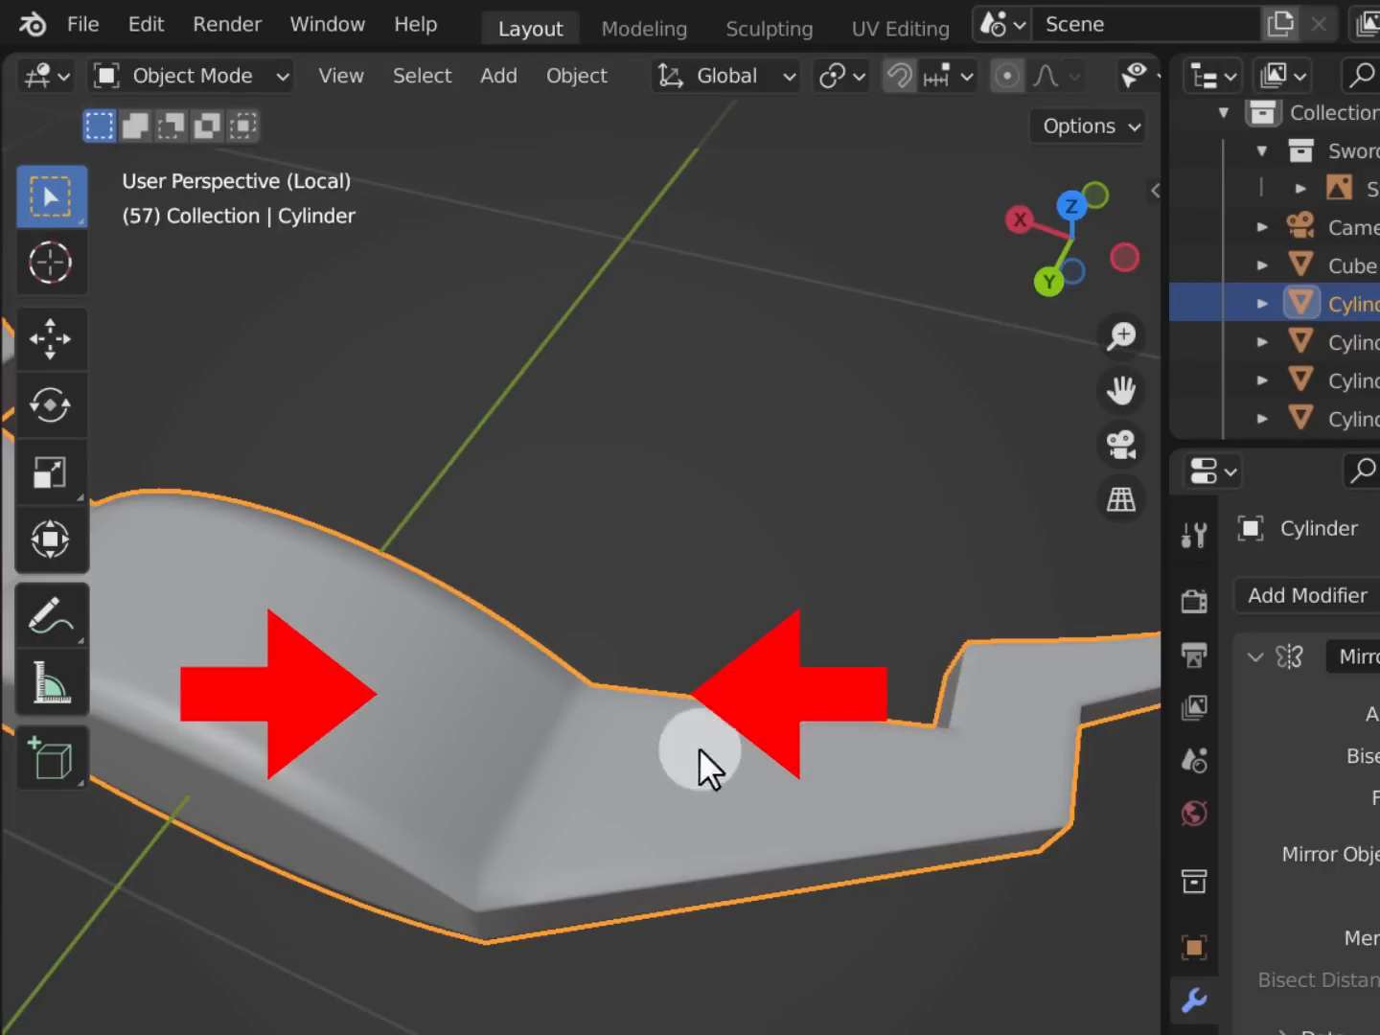
pyautogui.moveTo(553, 728)
pyautogui.mouseDown(button='middle')
pyautogui.moveTo(547, 634)
pyautogui.moveTo(499, 604)
pyautogui.mouseUp(button='middle')
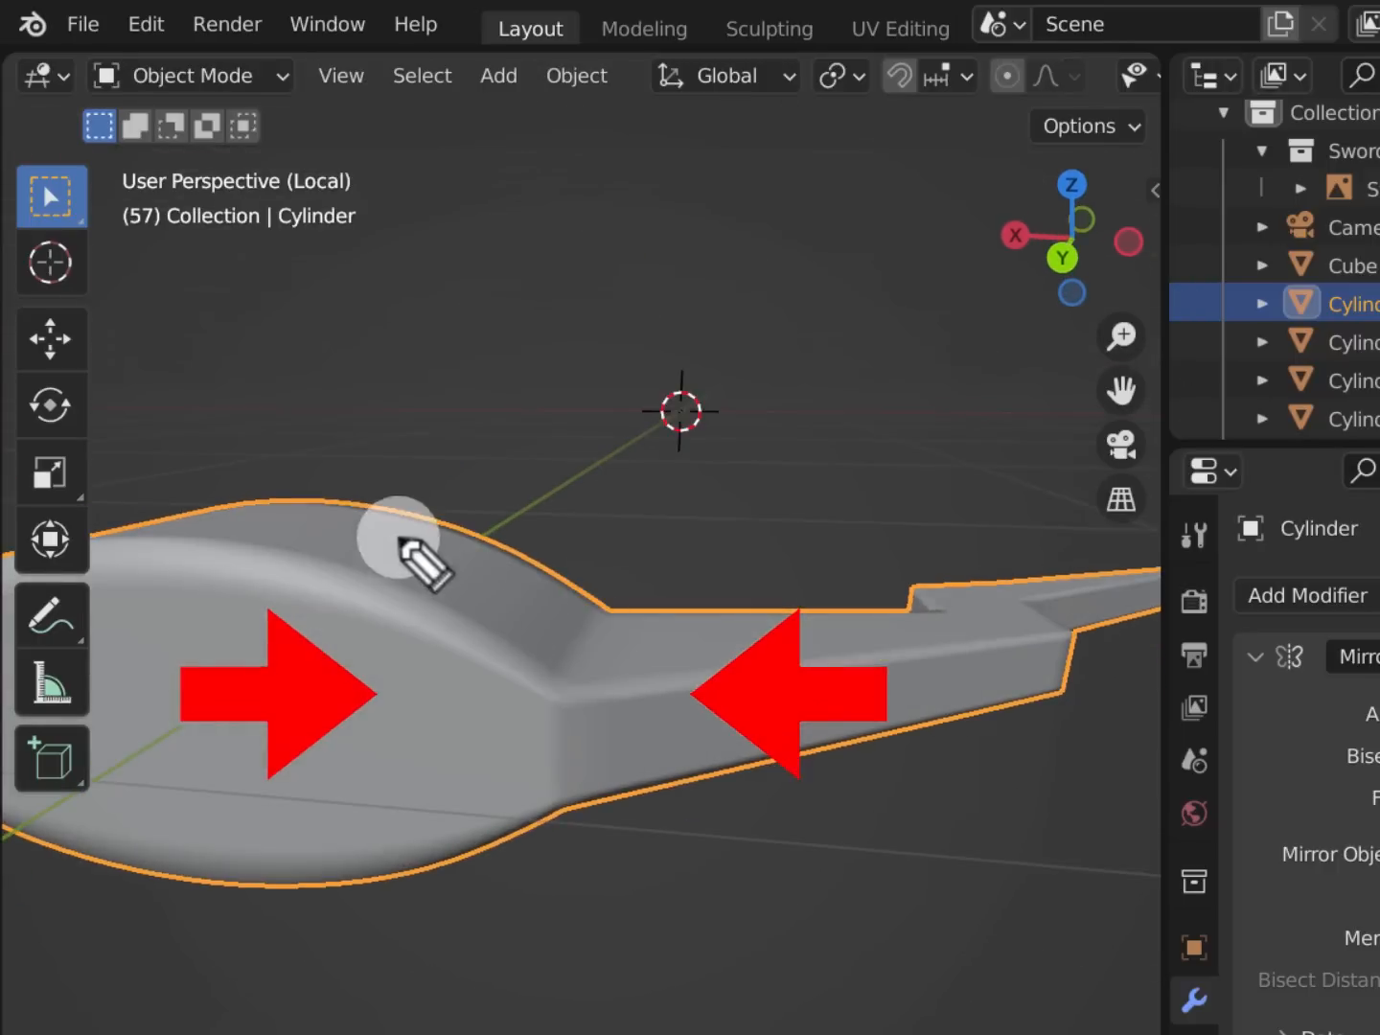
pyautogui.moveTo(275, 473)
pyautogui.mouseDown()
pyautogui.moveTo(600, 596)
pyautogui.moveTo(447, 523)
pyautogui.moveTo(627, 613)
pyautogui.mouseUp()
pyautogui.moveTo(537, 694); pyautogui.dragTo(920, 662)
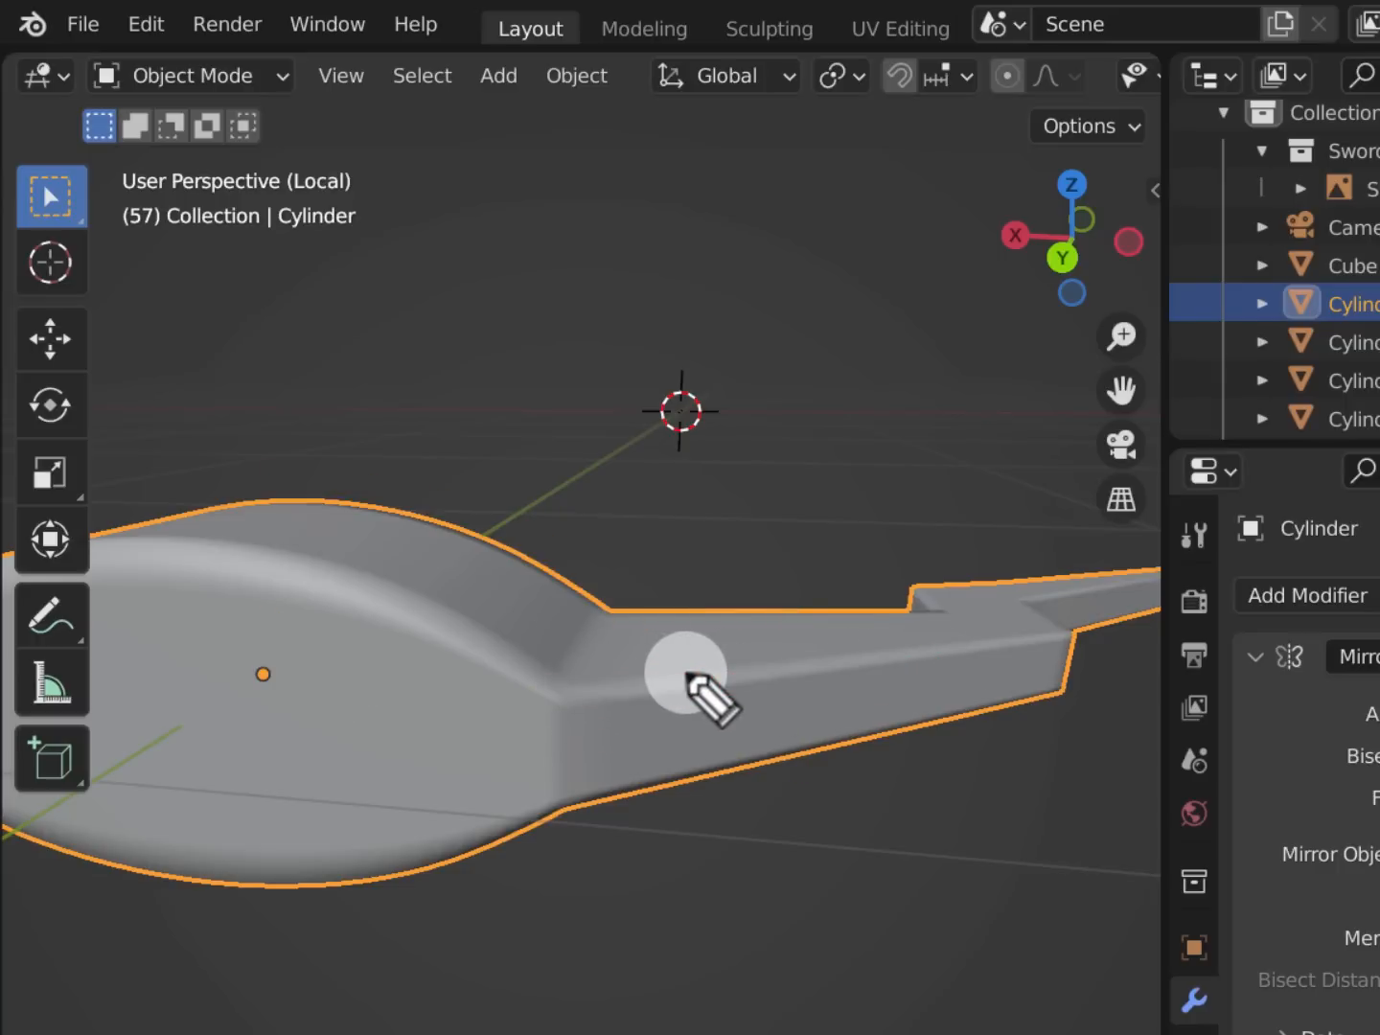
pyautogui.moveTo(774, 657)
pyautogui.mouseDown(button='middle')
pyautogui.moveTo(838, 767)
pyautogui.moveTo(779, 760)
pyautogui.mouseUp(button='middle')
pyautogui.moveTo(924, 762)
pyautogui.mouseDown()
pyautogui.moveTo(690, 759)
pyautogui.moveTo(841, 697)
pyautogui.mouseUp()
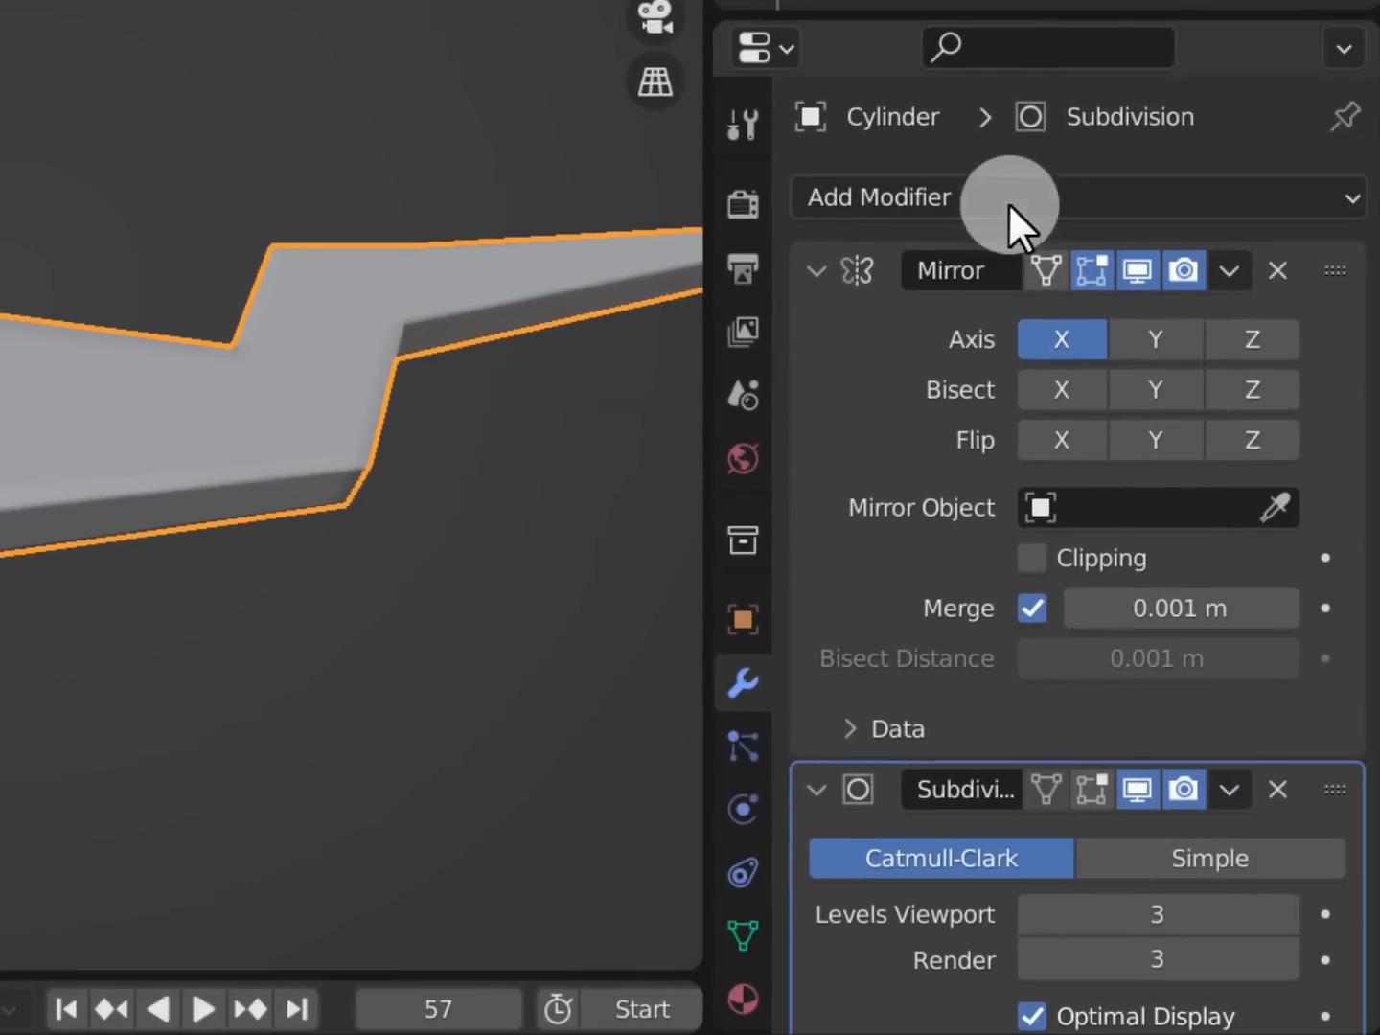
# Add a second Subdivision Surface modifier to the guard, collapse the other modifiers' settings, and turn off its display in Edit Mode
pyautogui.click(1081, 230)
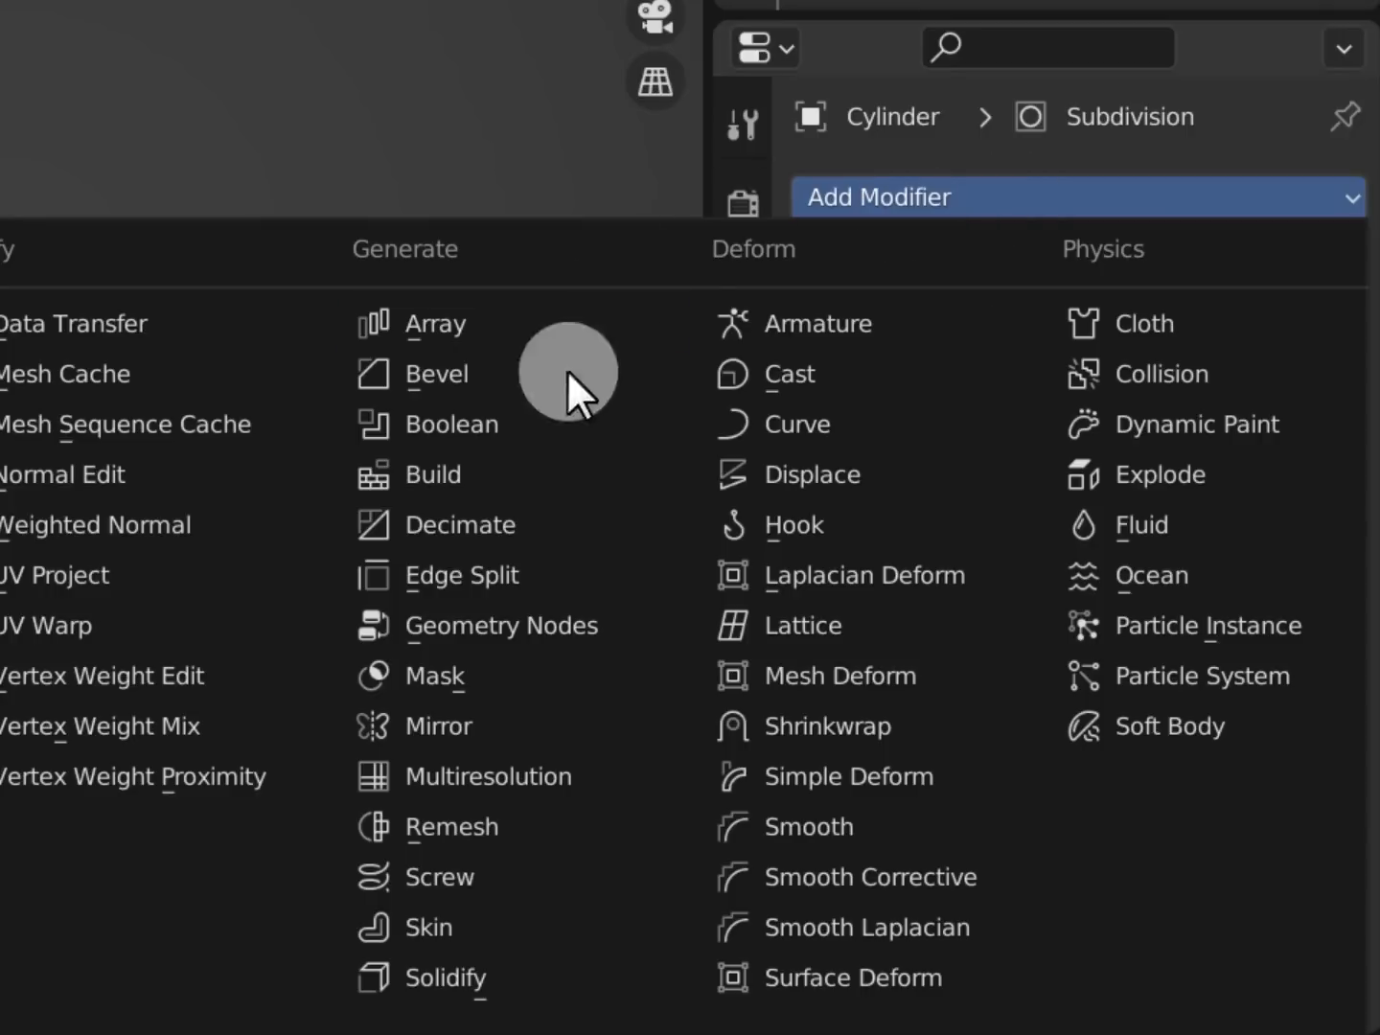
pyautogui.moveTo(507, 1032)
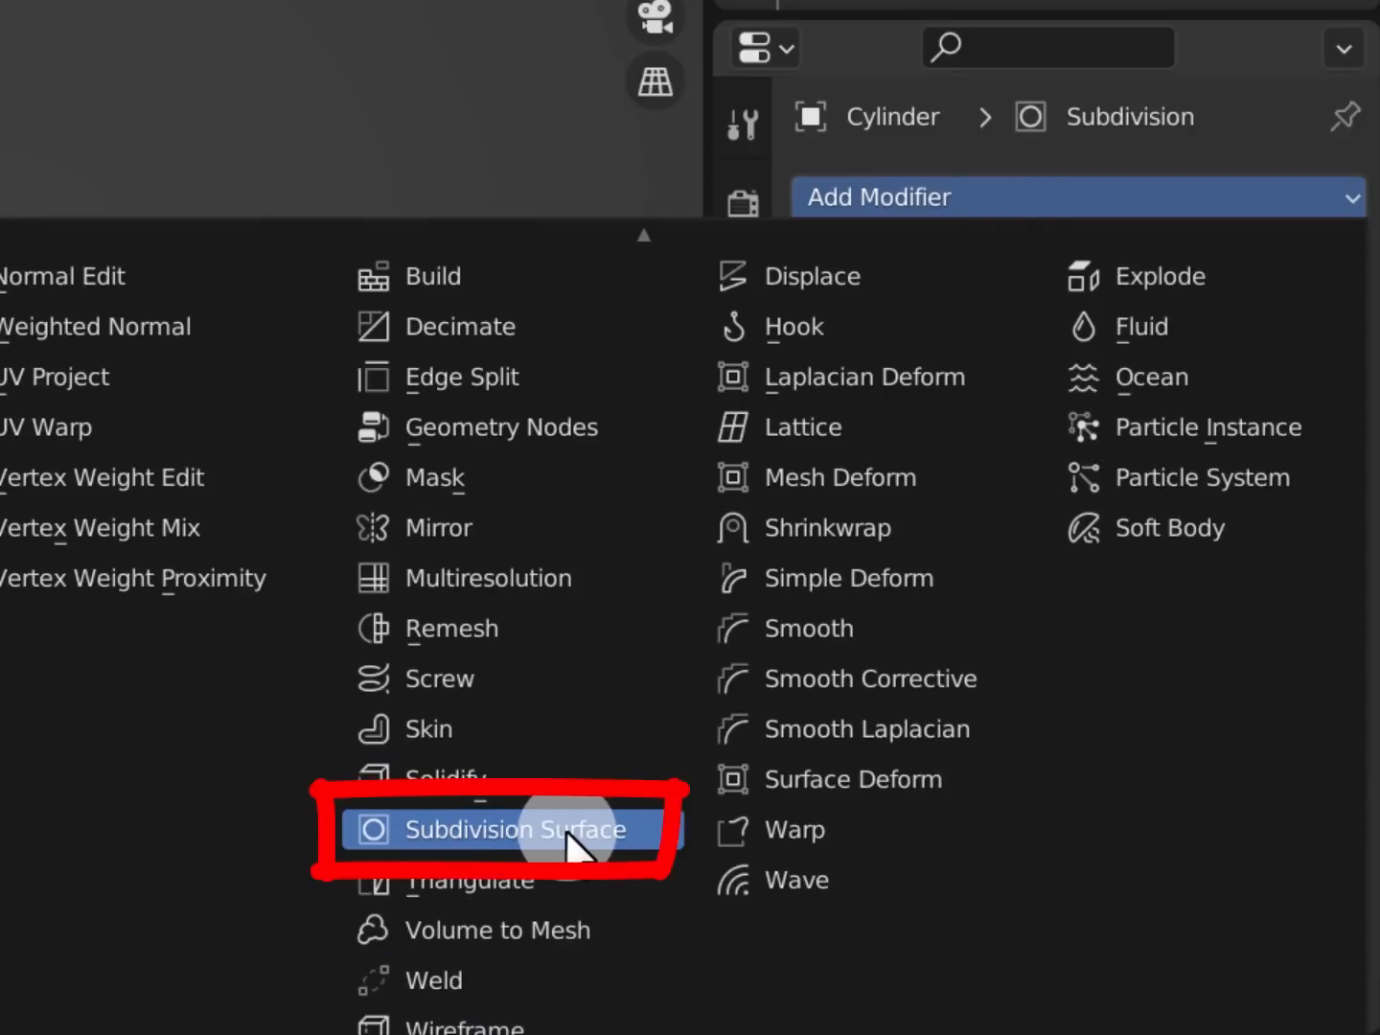
pyautogui.click(567, 833)
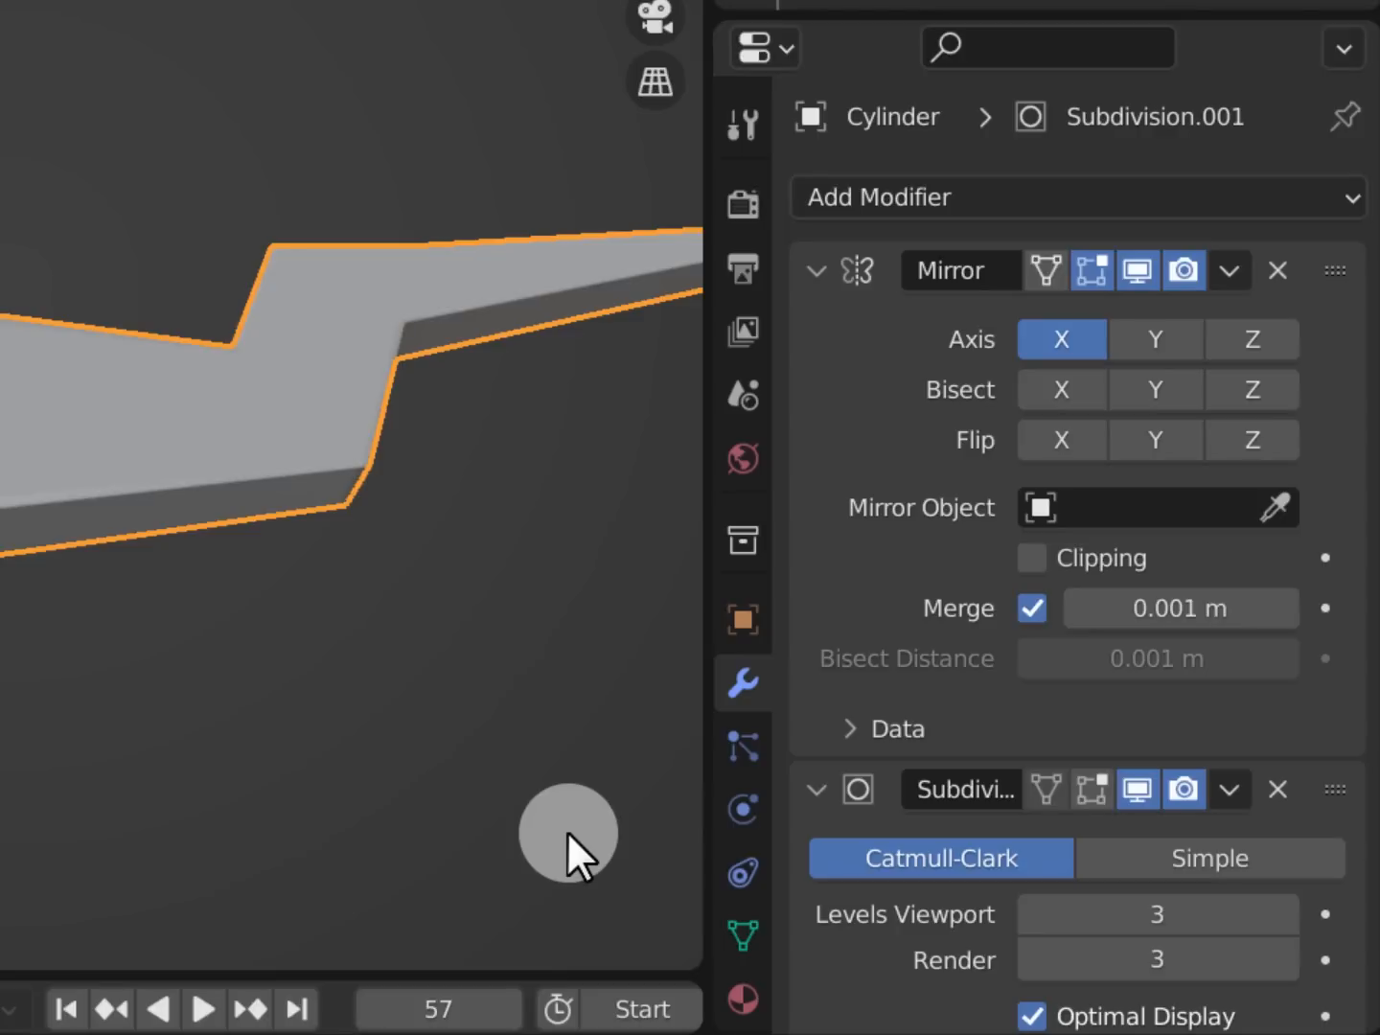
pyautogui.click(813, 278)
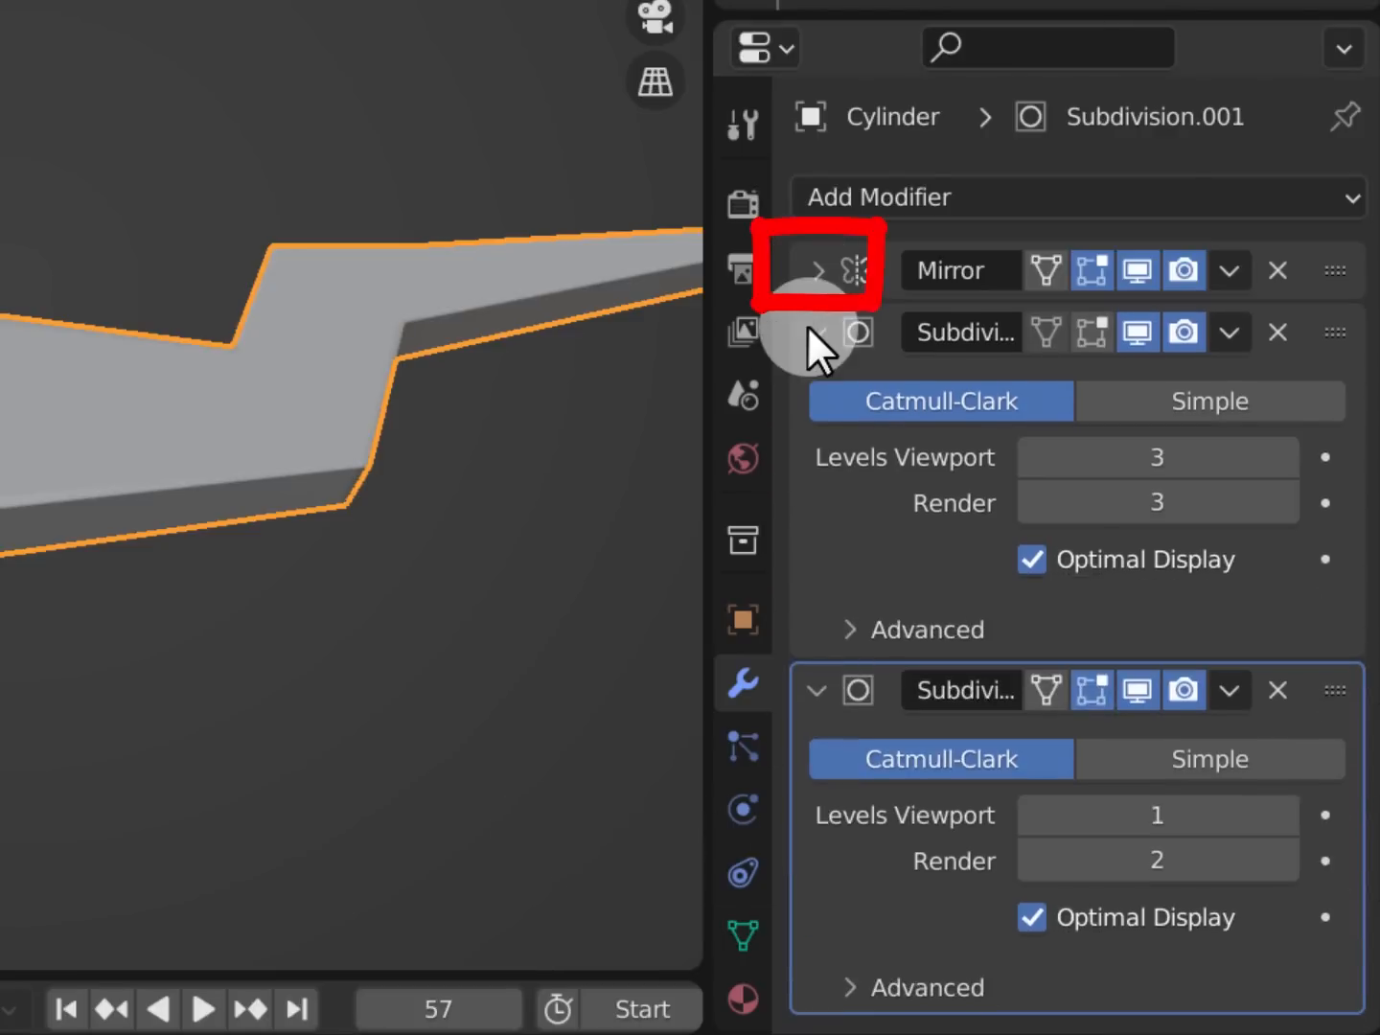
pyautogui.click(816, 333)
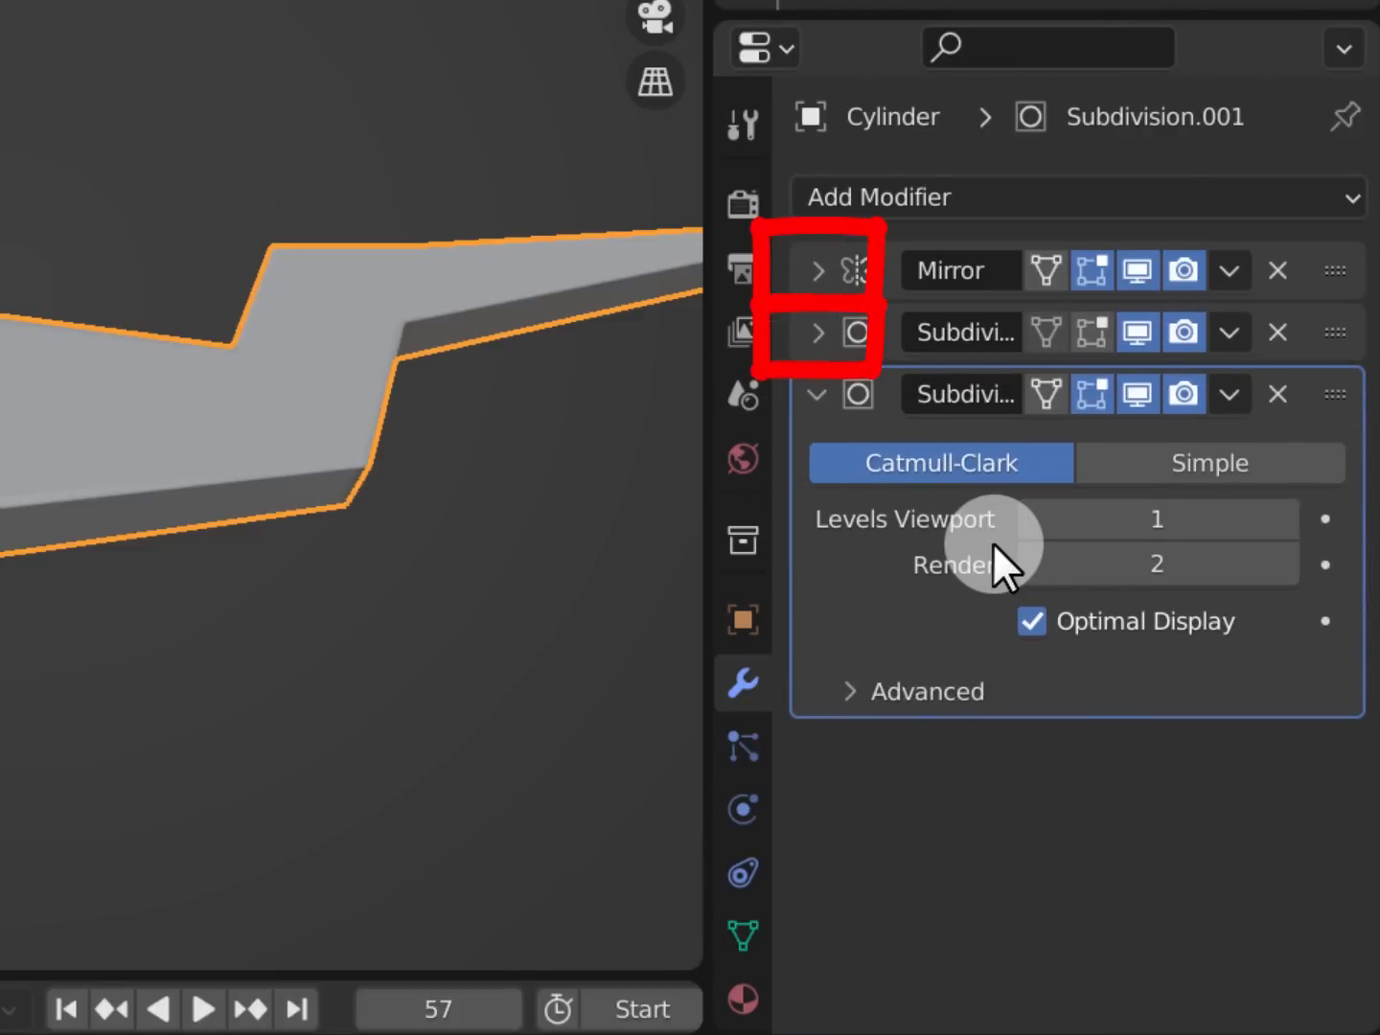
pyautogui.click(1092, 394)
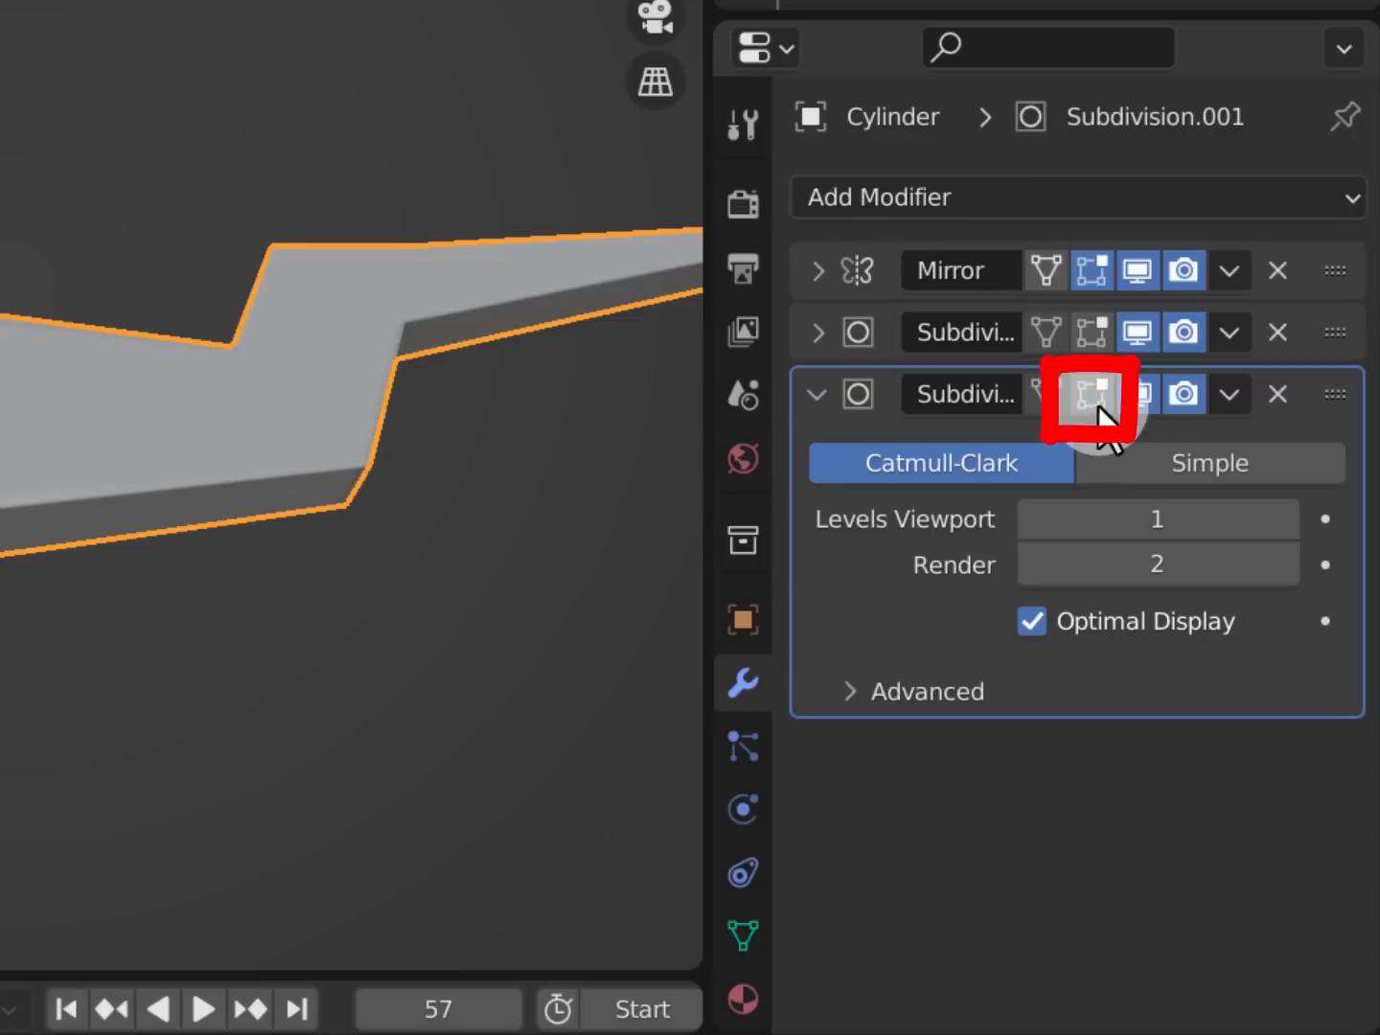
# Set both the viewport and render levels of the guard's second Subdivision Surface modifier to 1
pyautogui.click(1152, 526)
pyautogui.press('Tab')
pyautogui.write('1')
pyautogui.press('Return')
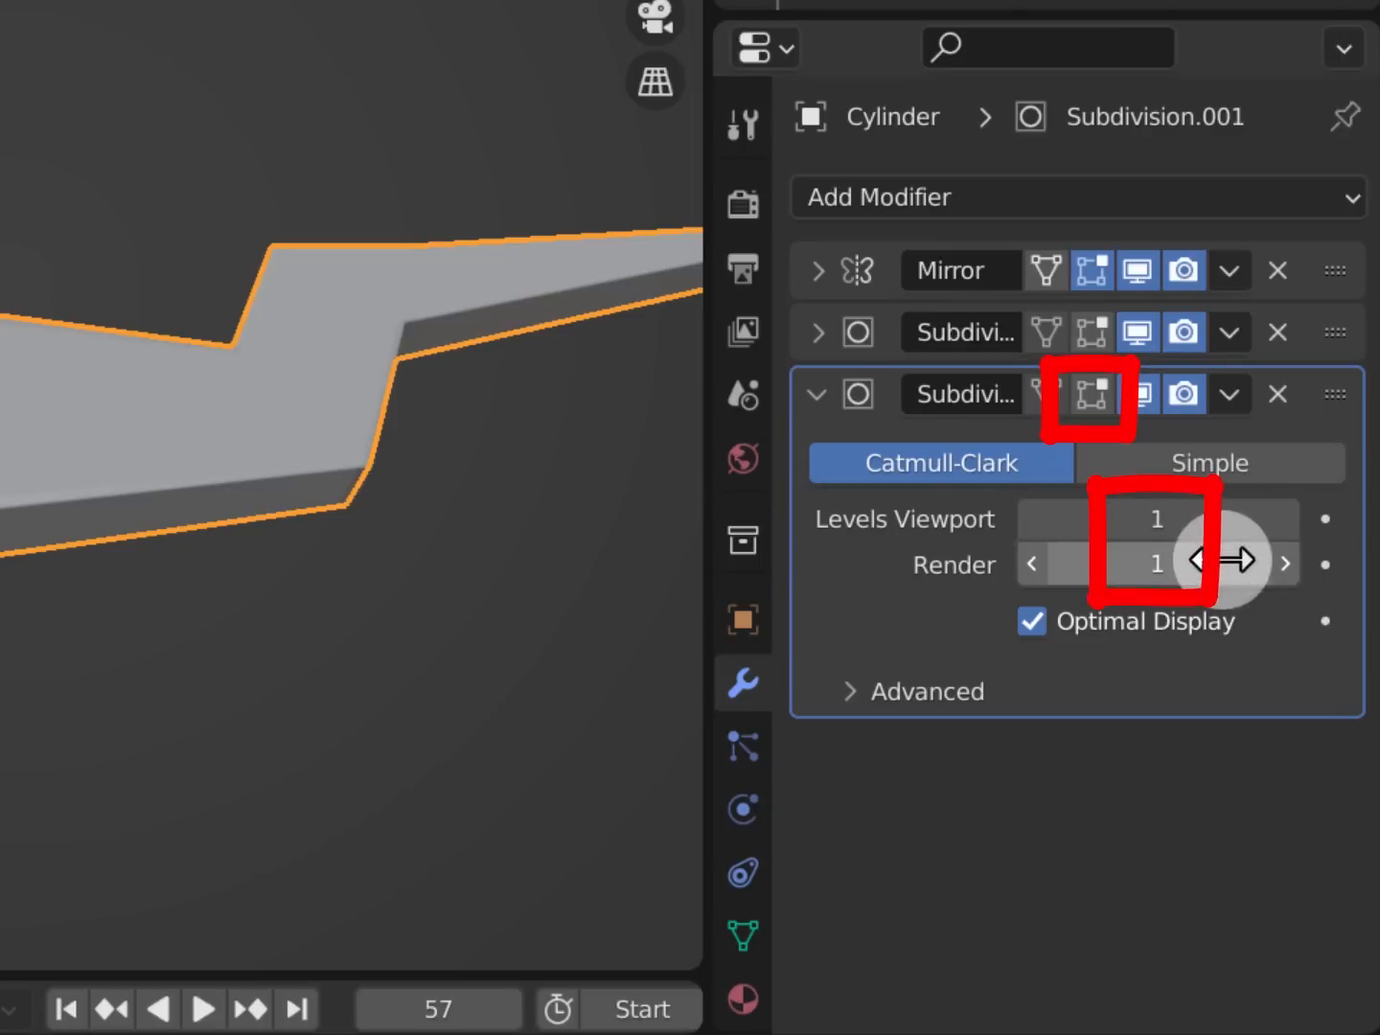
pyautogui.click(815, 334)
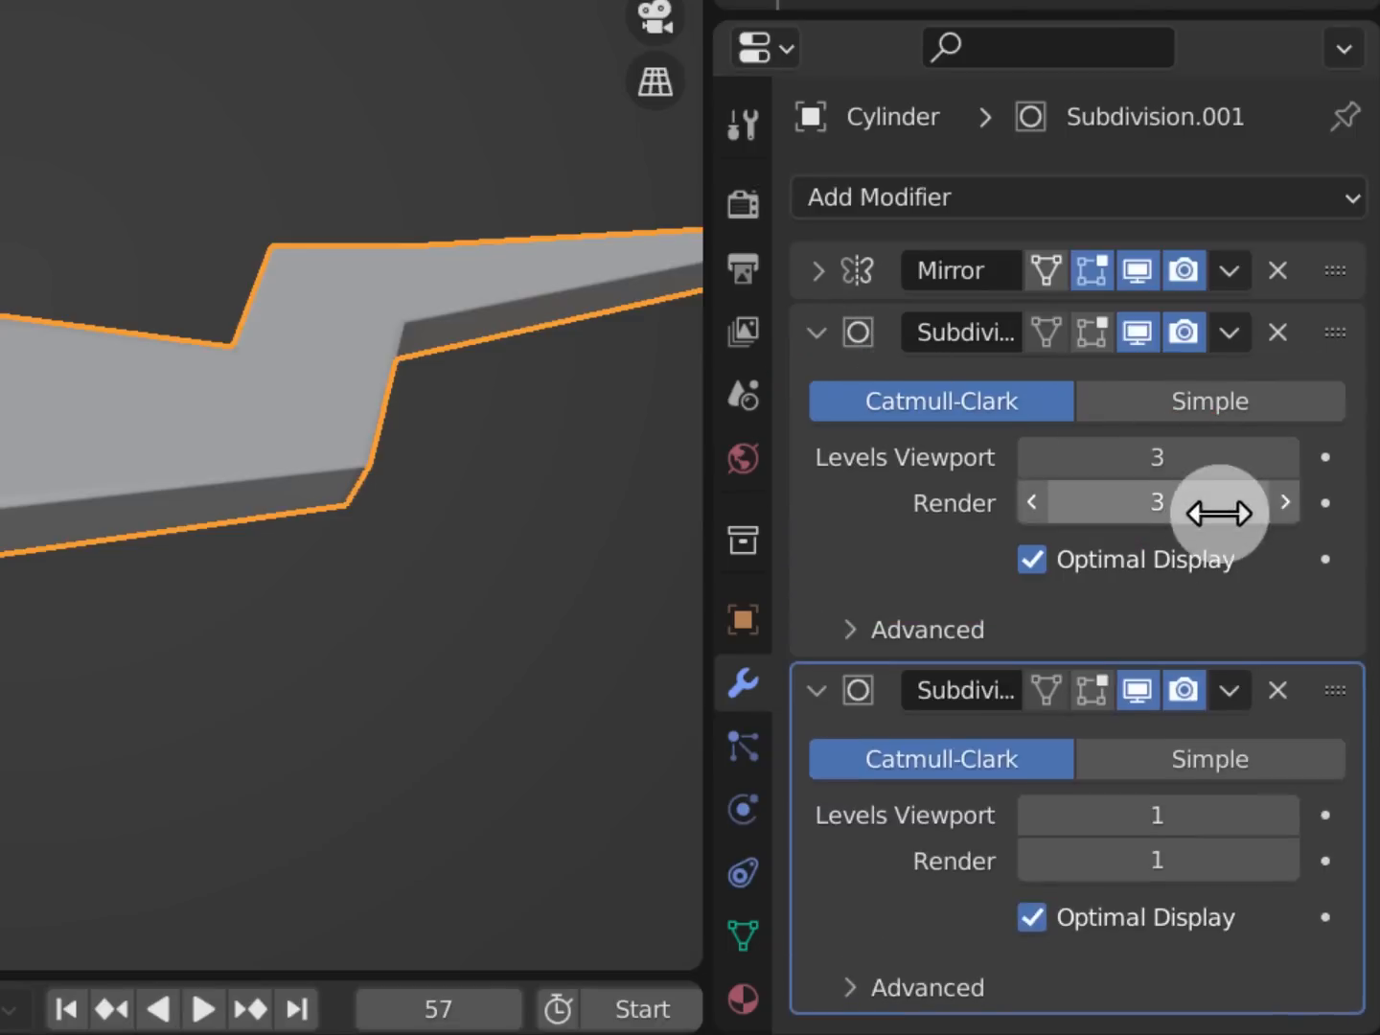
pyautogui.click(831, 337)
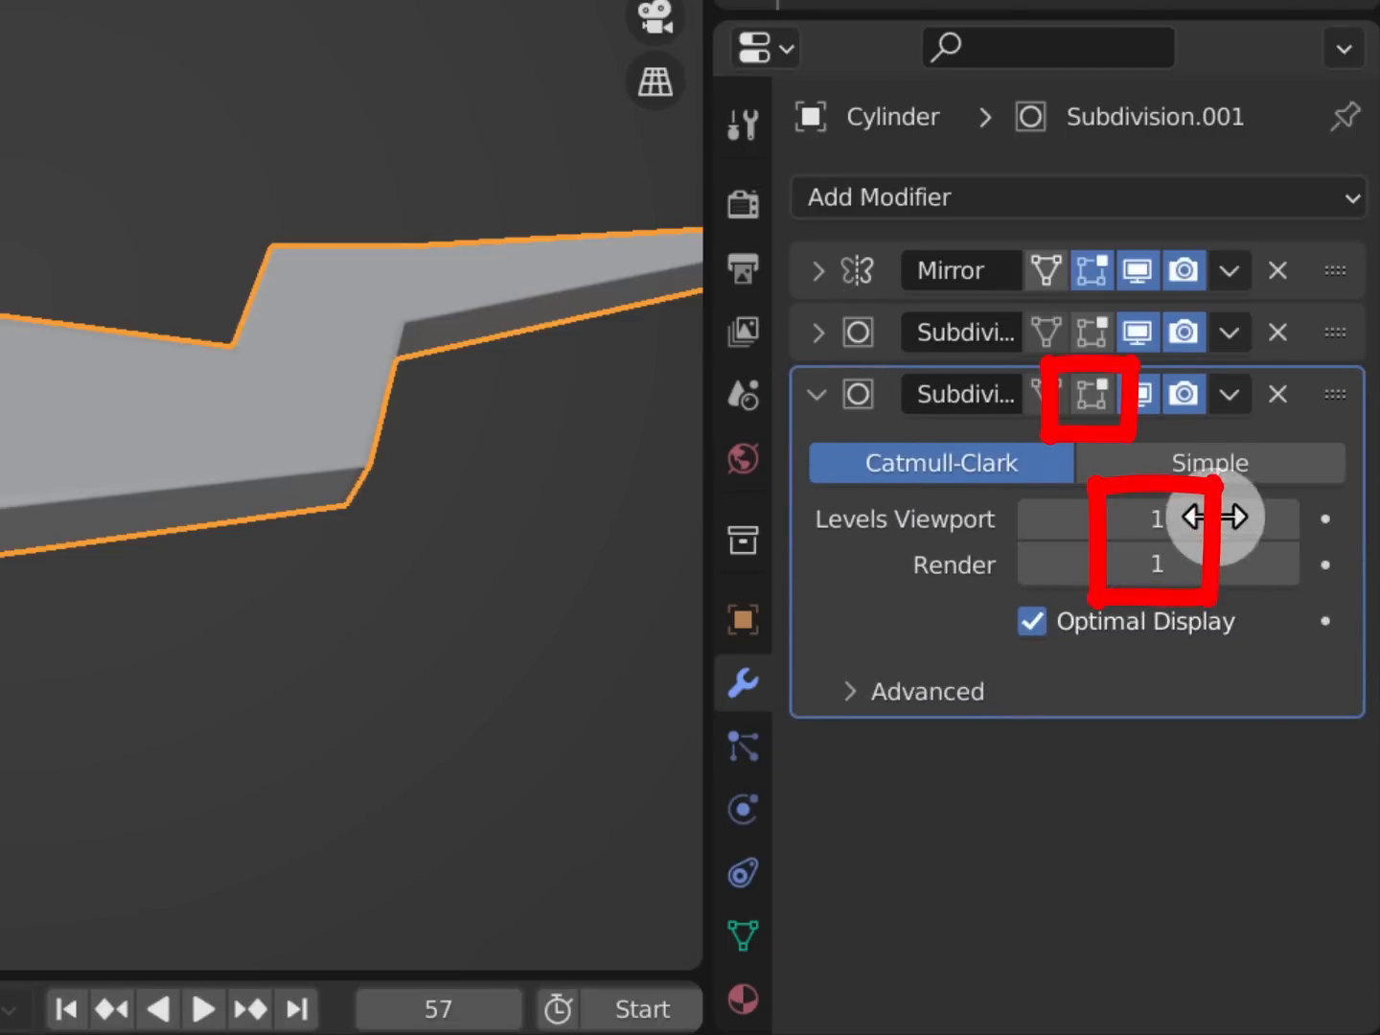
# Turn off Use Creases in the advanced settings of the guard's second Subdivision Surface modifier and check the softened edges
pyautogui.click(927, 693)
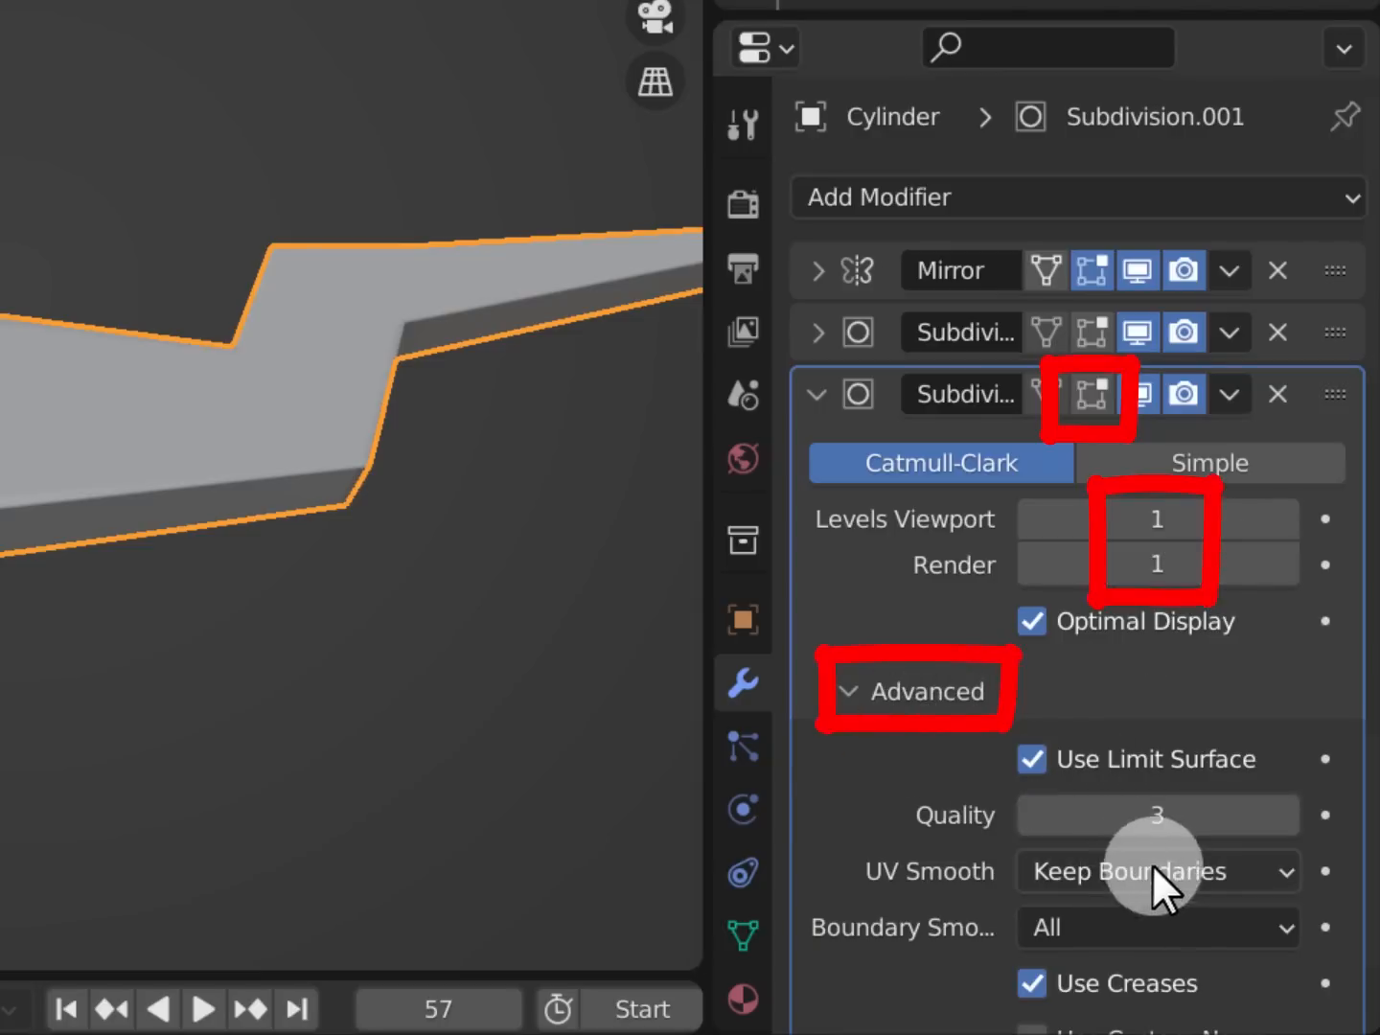
pyautogui.click(1129, 983)
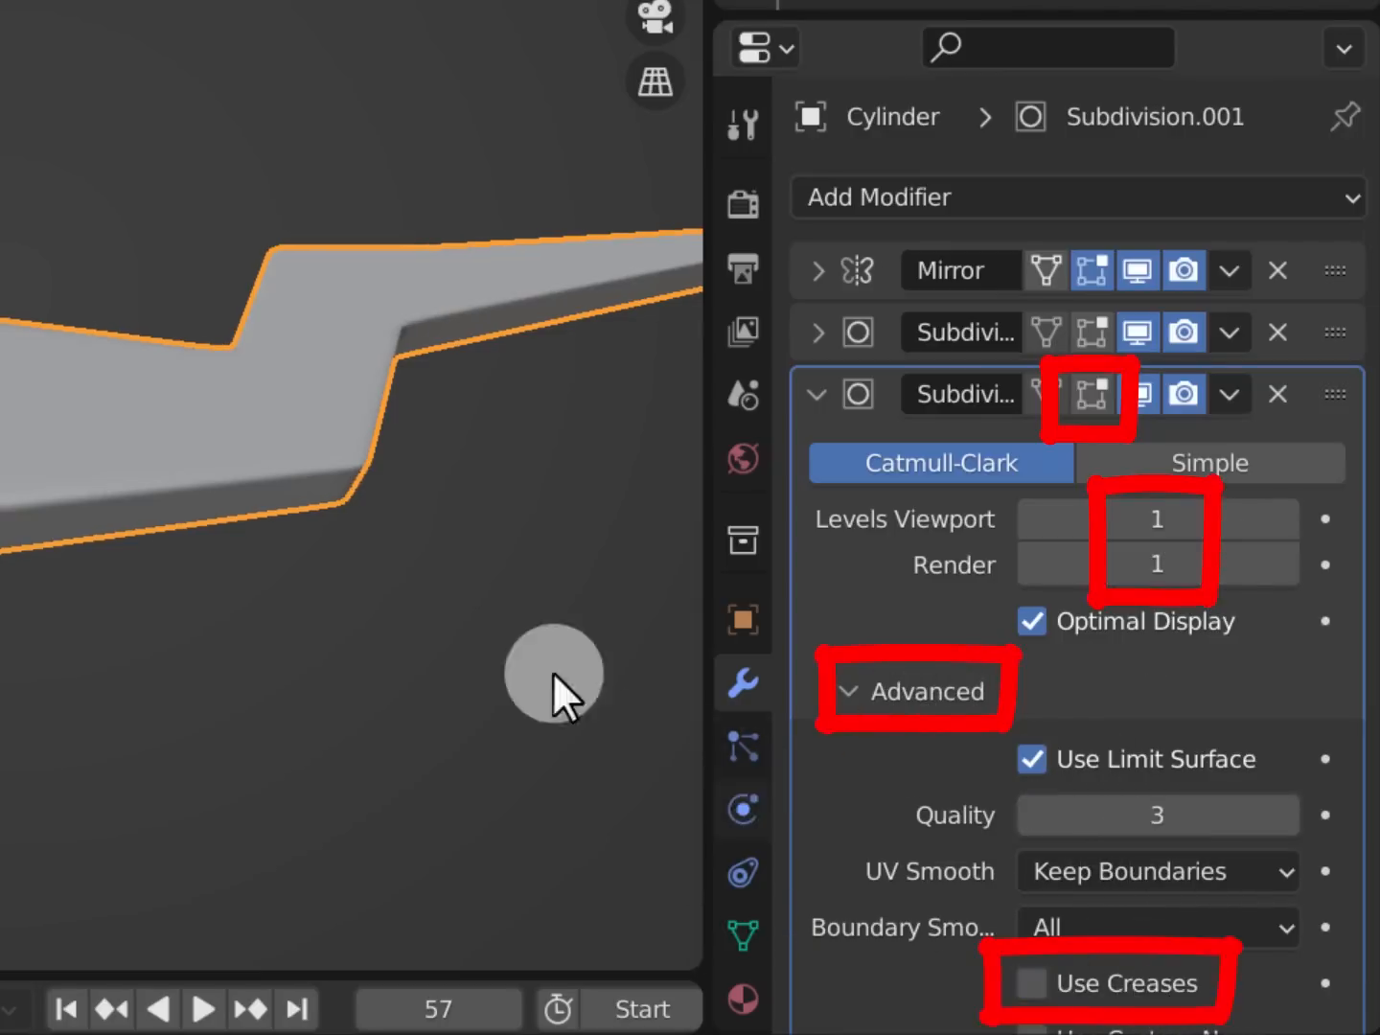
pyautogui.scroll(5, 586, 630)
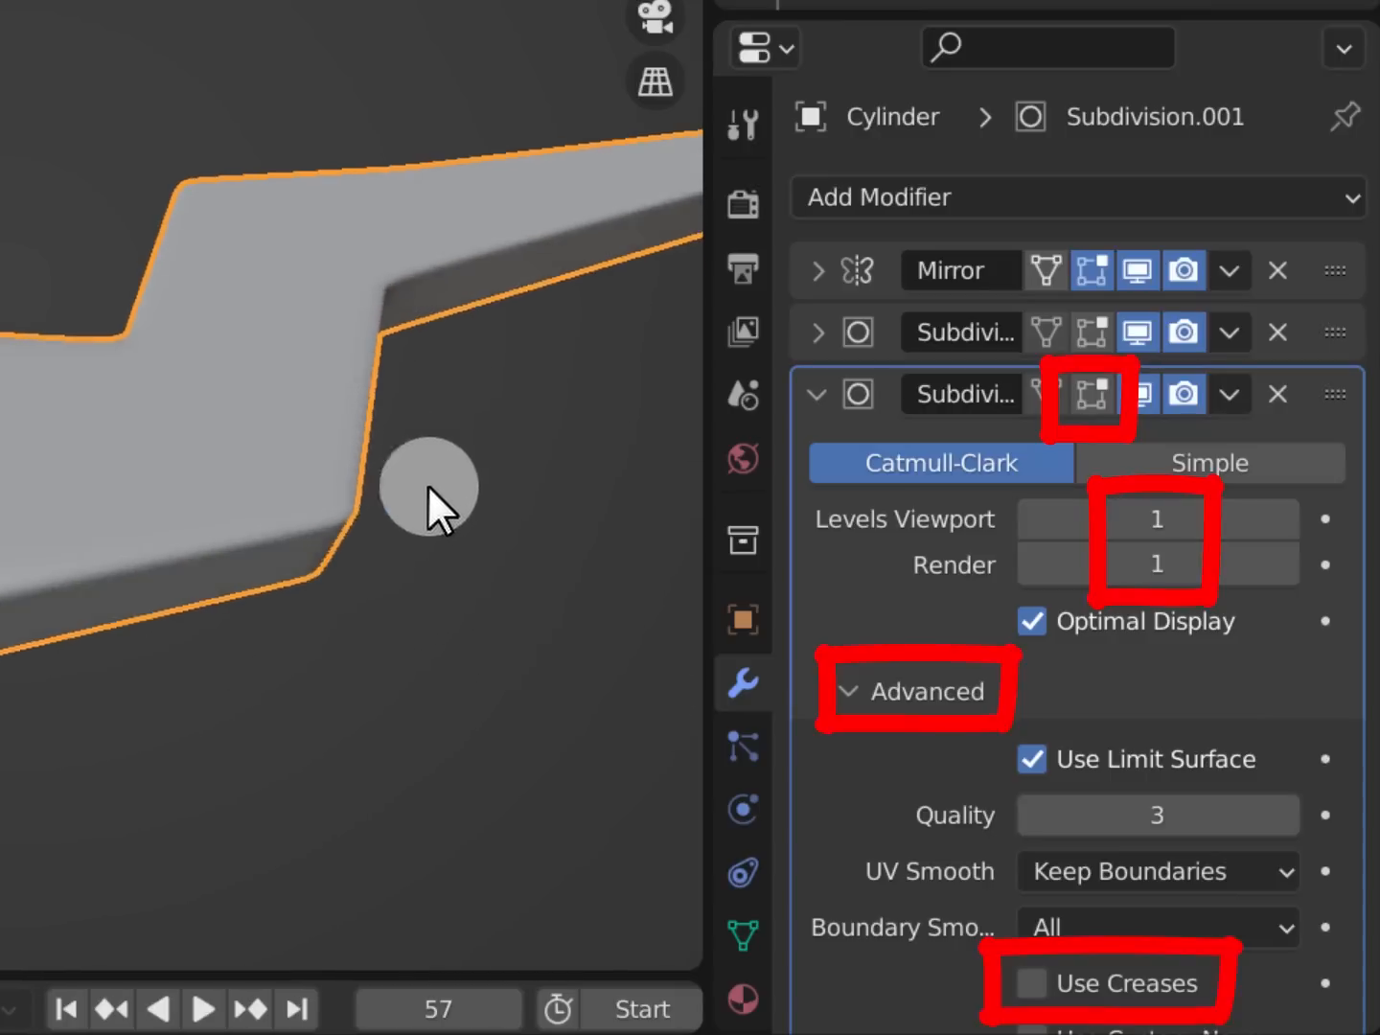
pyautogui.moveTo(417, 458); pyautogui.dragTo(585, 484, button='middle')
pyautogui.click(479, 510)
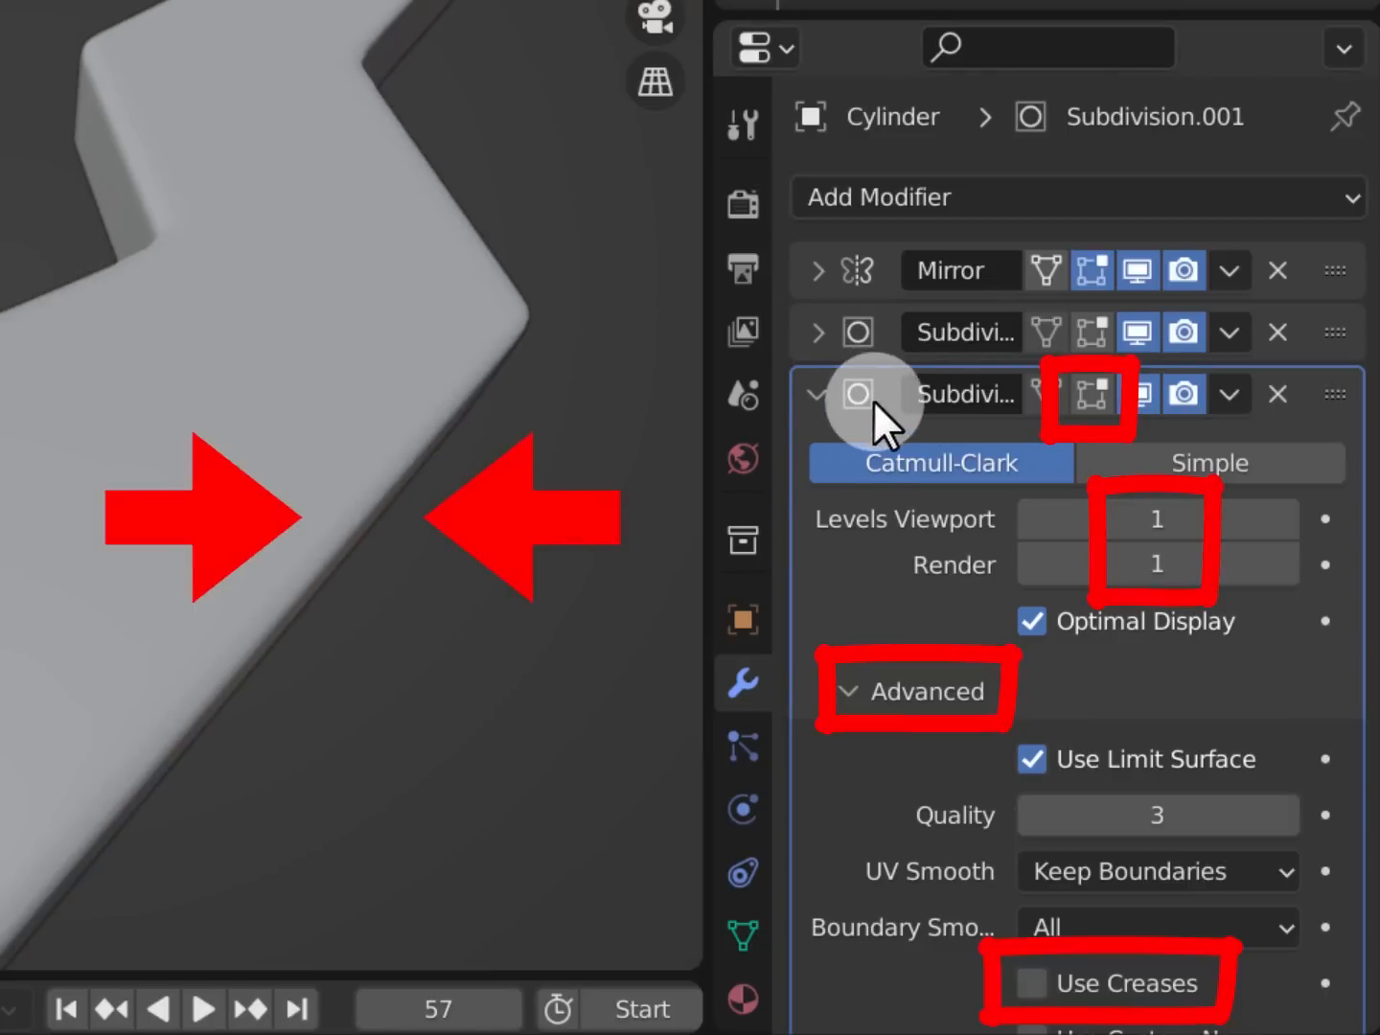
pyautogui.moveTo(613, 355); pyautogui.dragTo(356, 167, button='middle')
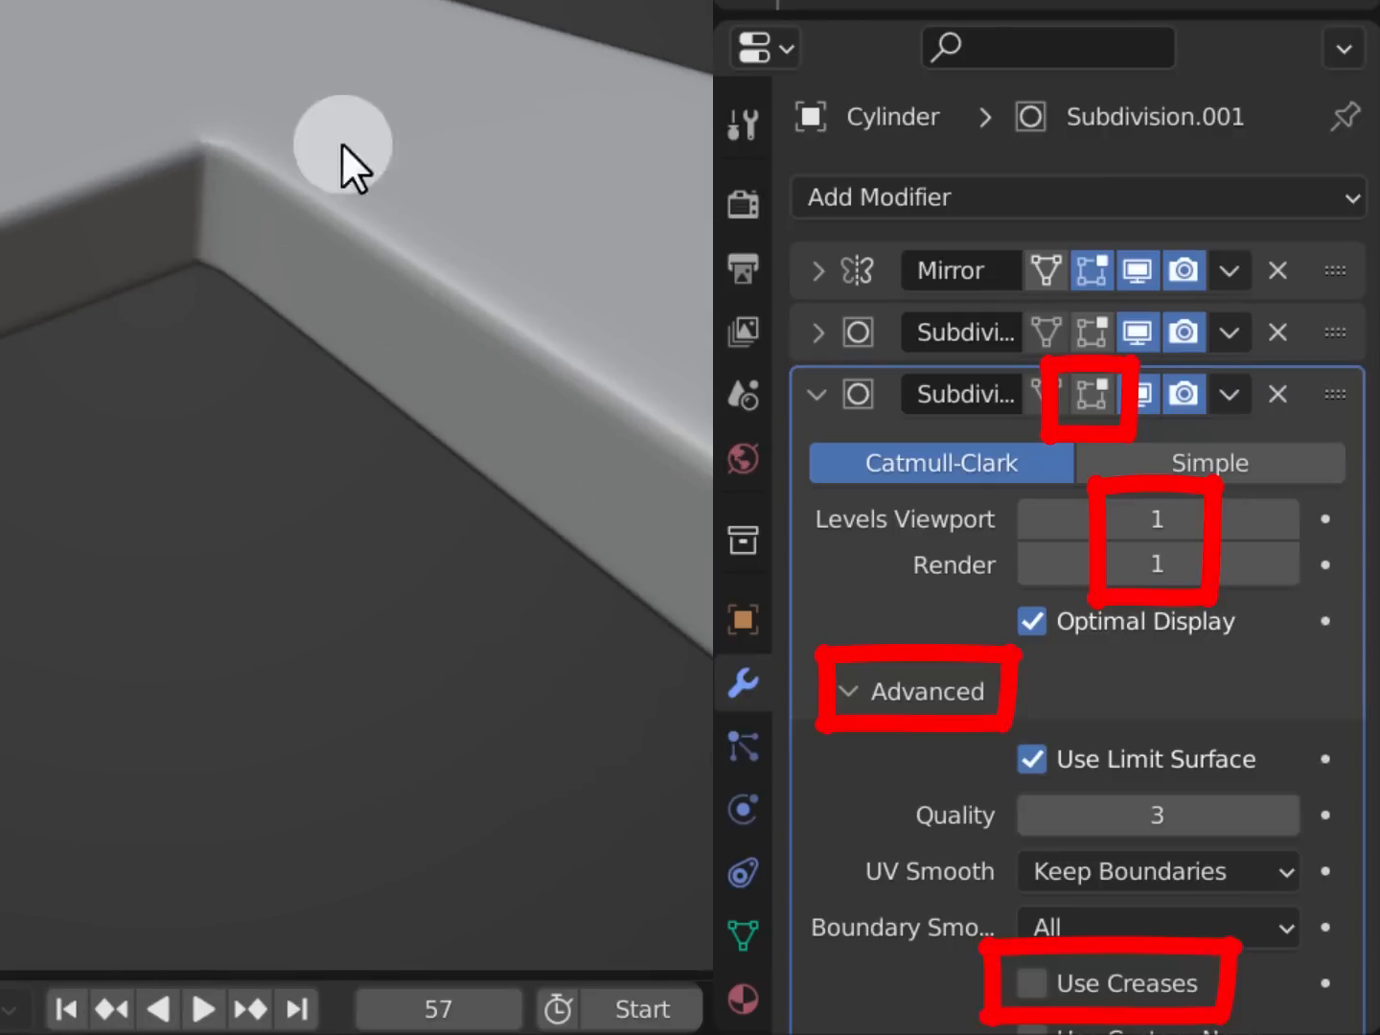
pyautogui.moveTo(240, 93); pyautogui.dragTo(392, 204, button='middle')
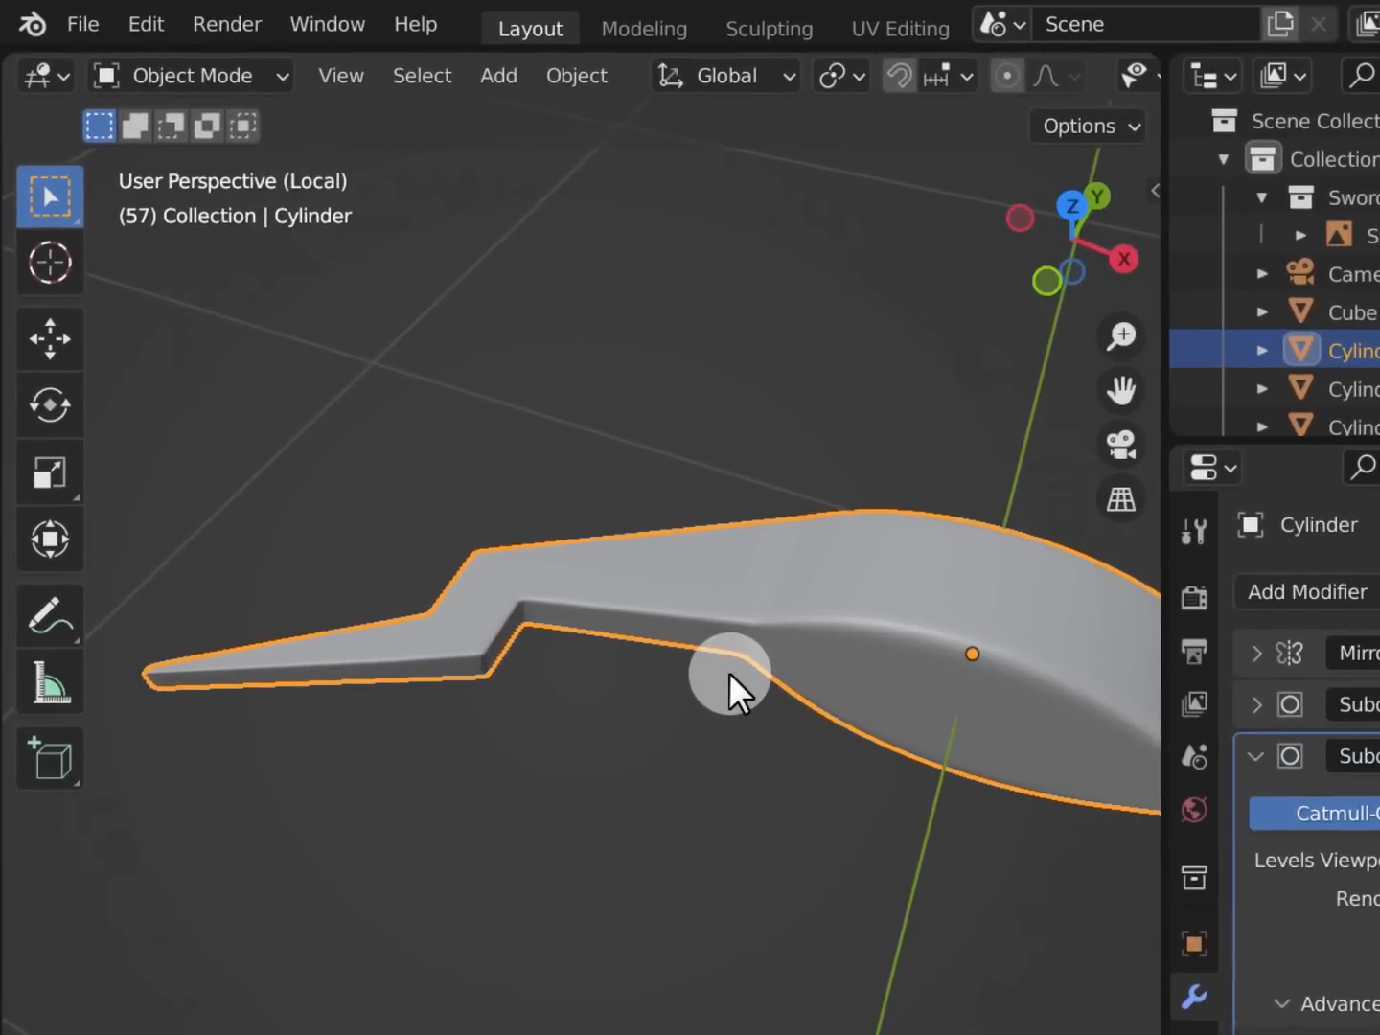
# Exit Local View, select the sword's handle cylinder, and frame it in the viewport
pyautogui.click(341, 80)
pyautogui.moveTo(479, 408)
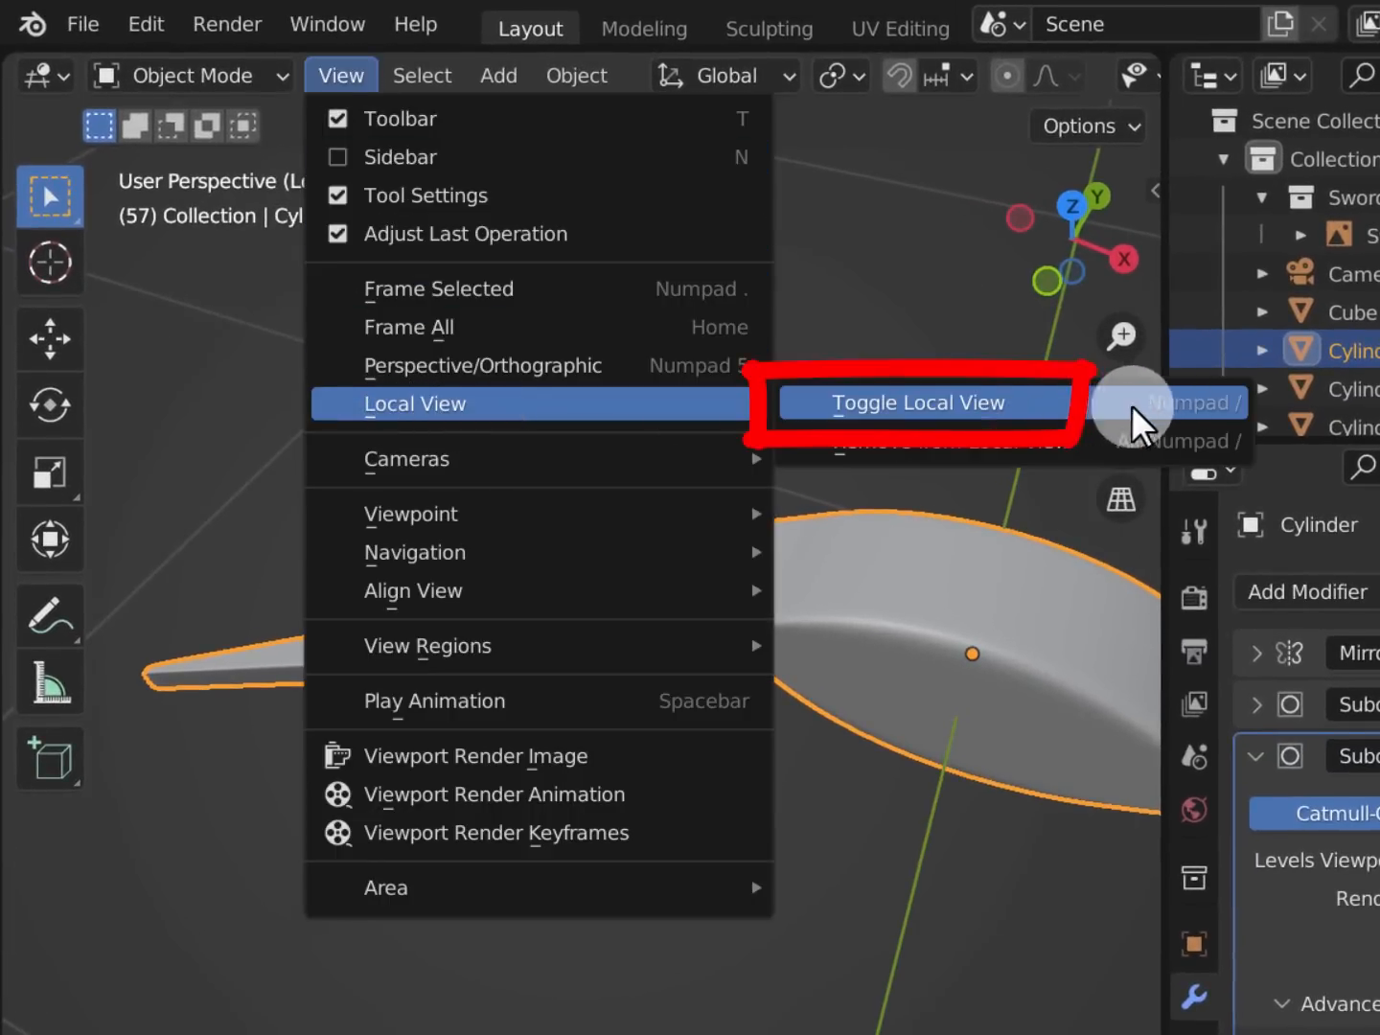
pyautogui.click(1064, 404)
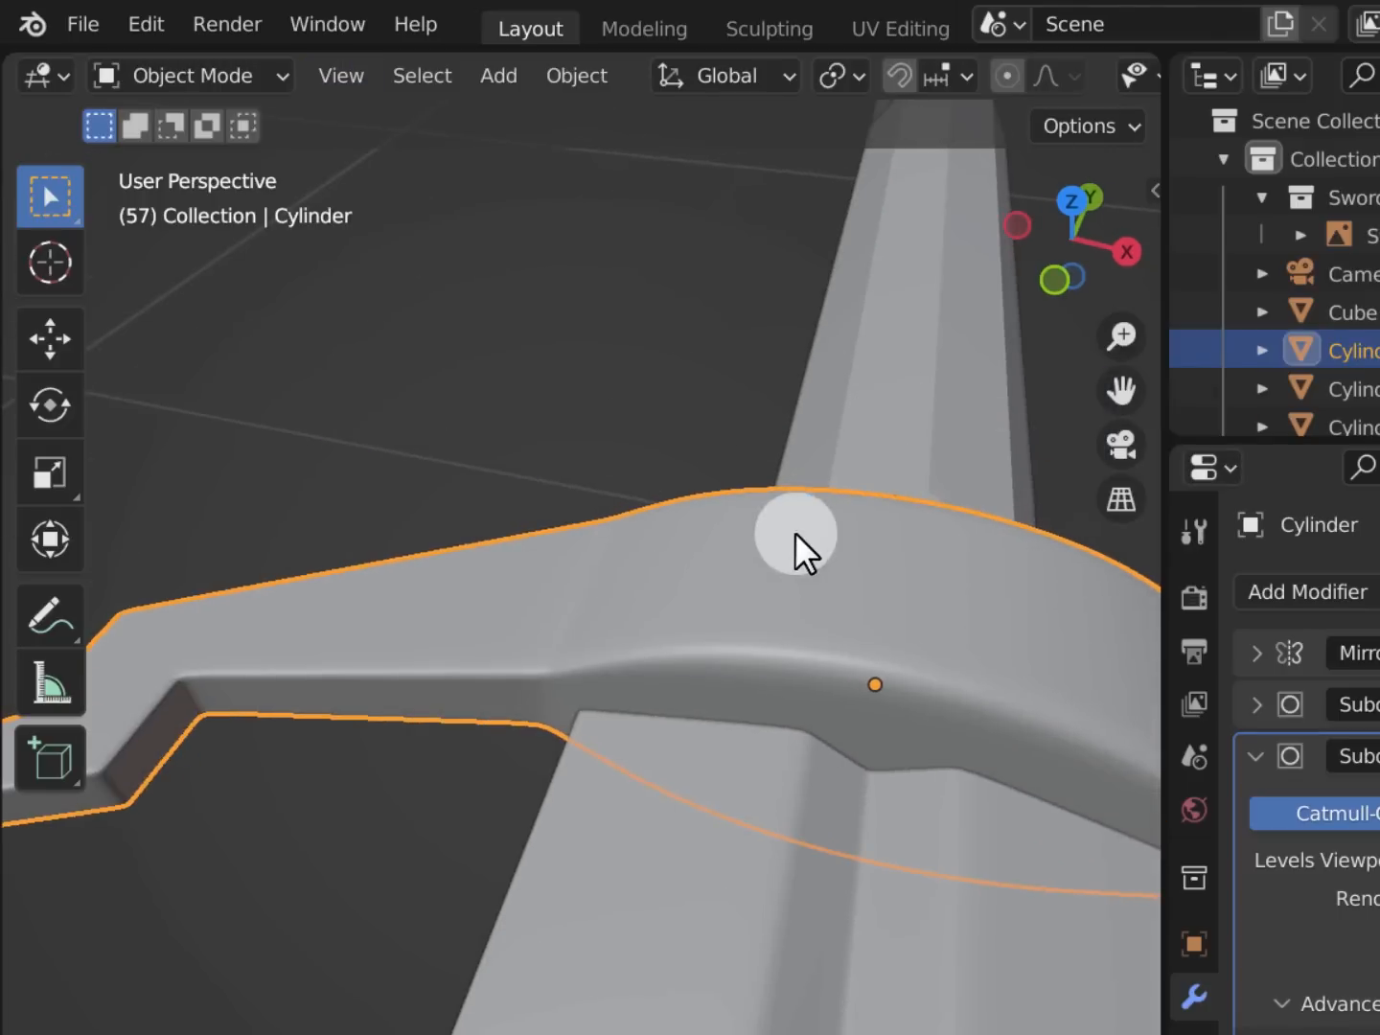
pyautogui.click(849, 307)
pyautogui.press('KP_Decimal')
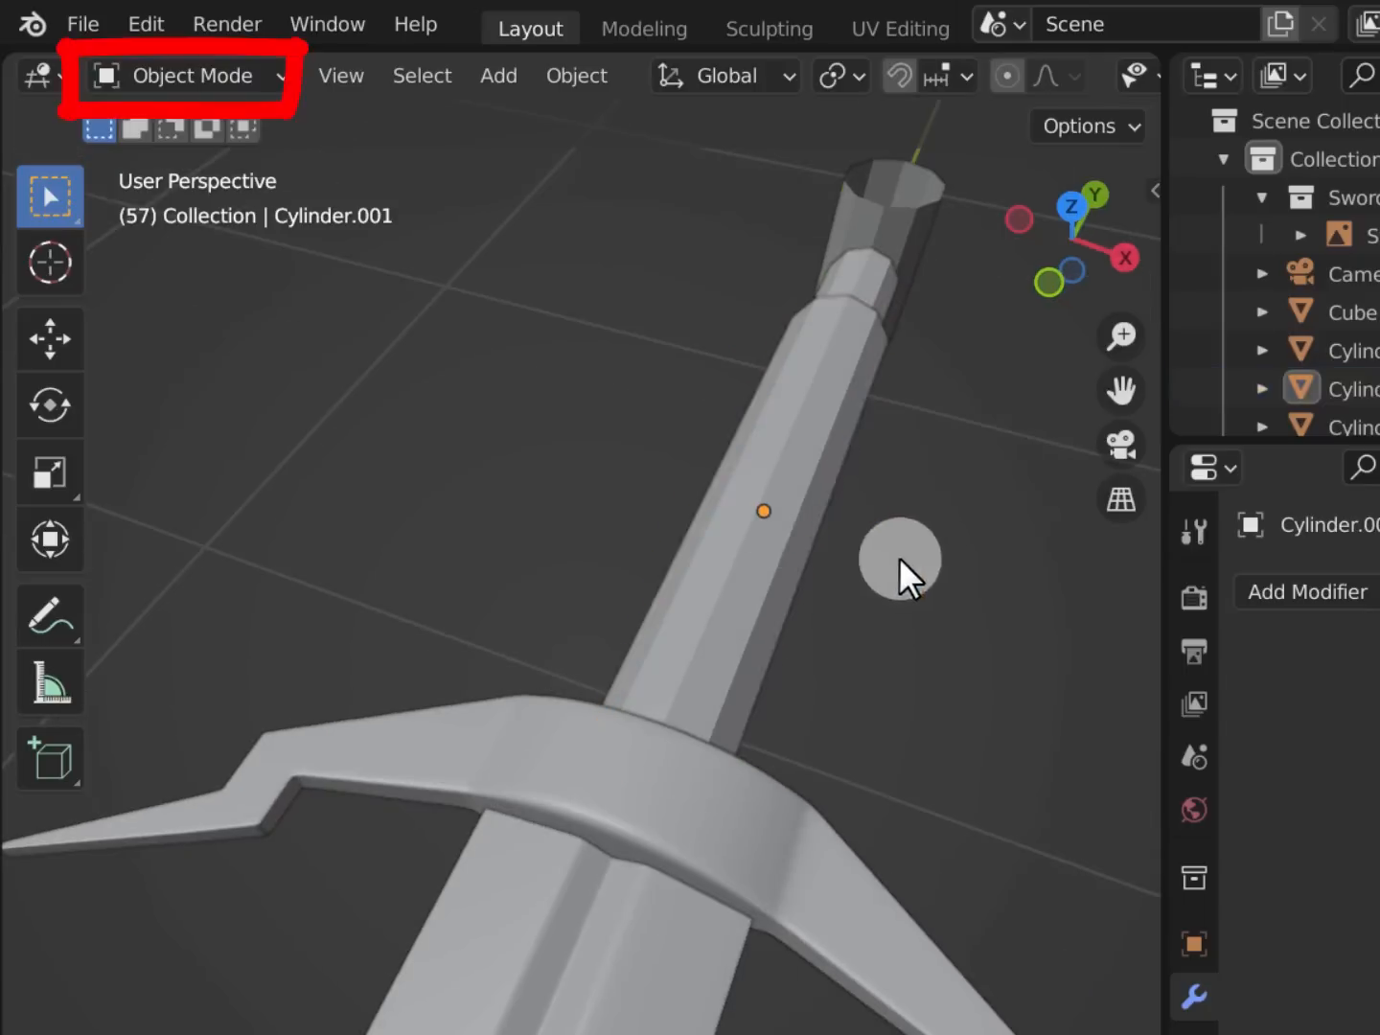
pyautogui.keyDown('shift'); pyautogui.moveTo(774, 499); pyautogui.dragTo(805, 496, button='middle'); pyautogui.keyUp('shift')
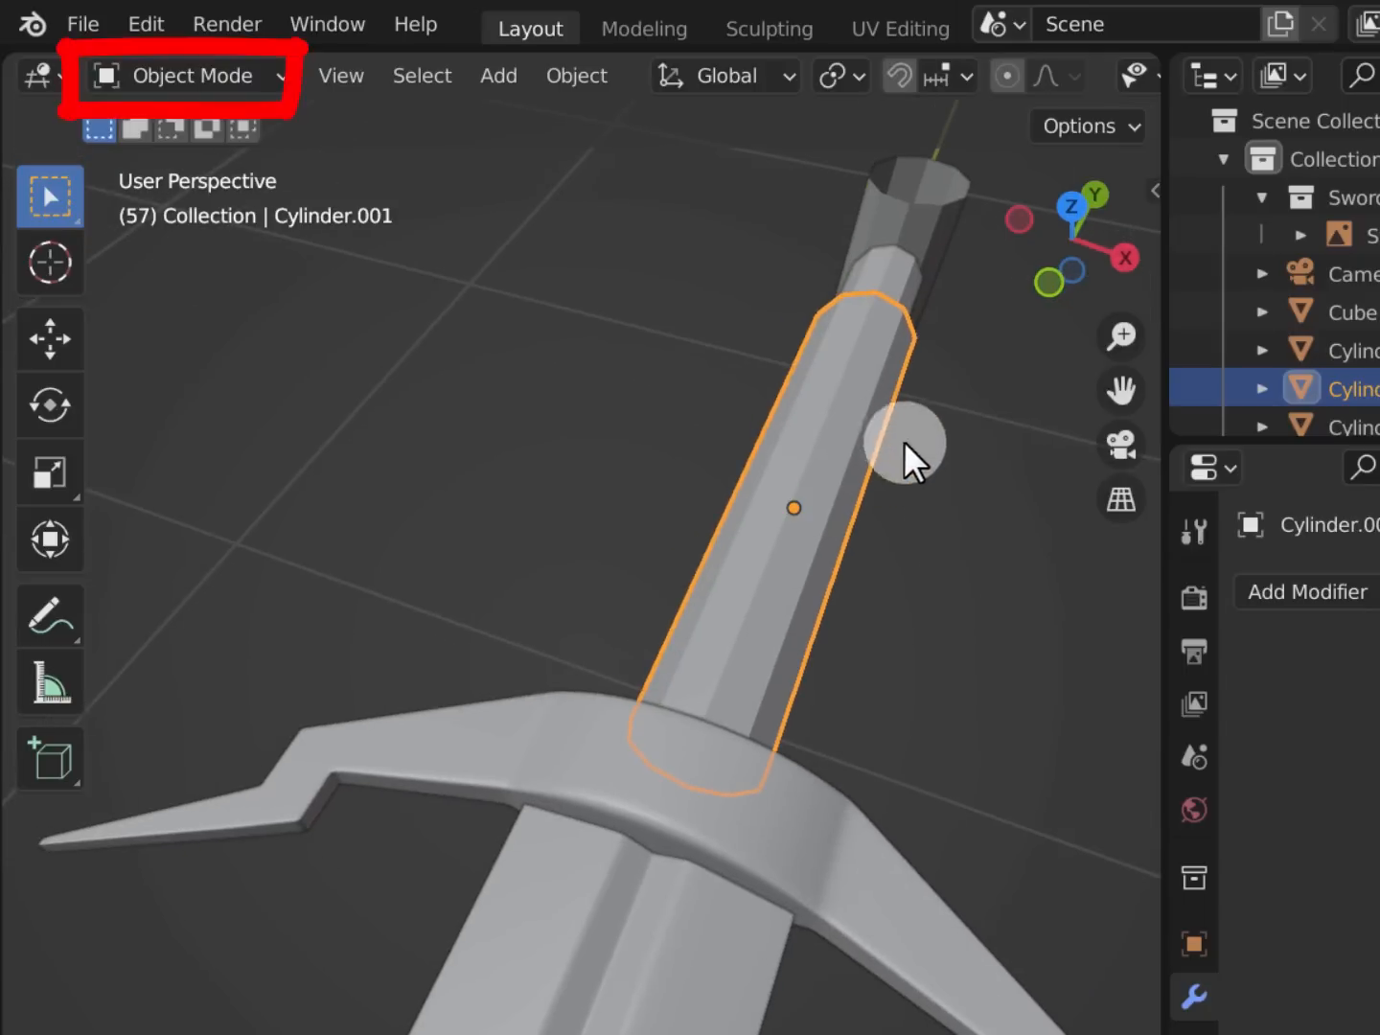
pyautogui.click(335, 74)
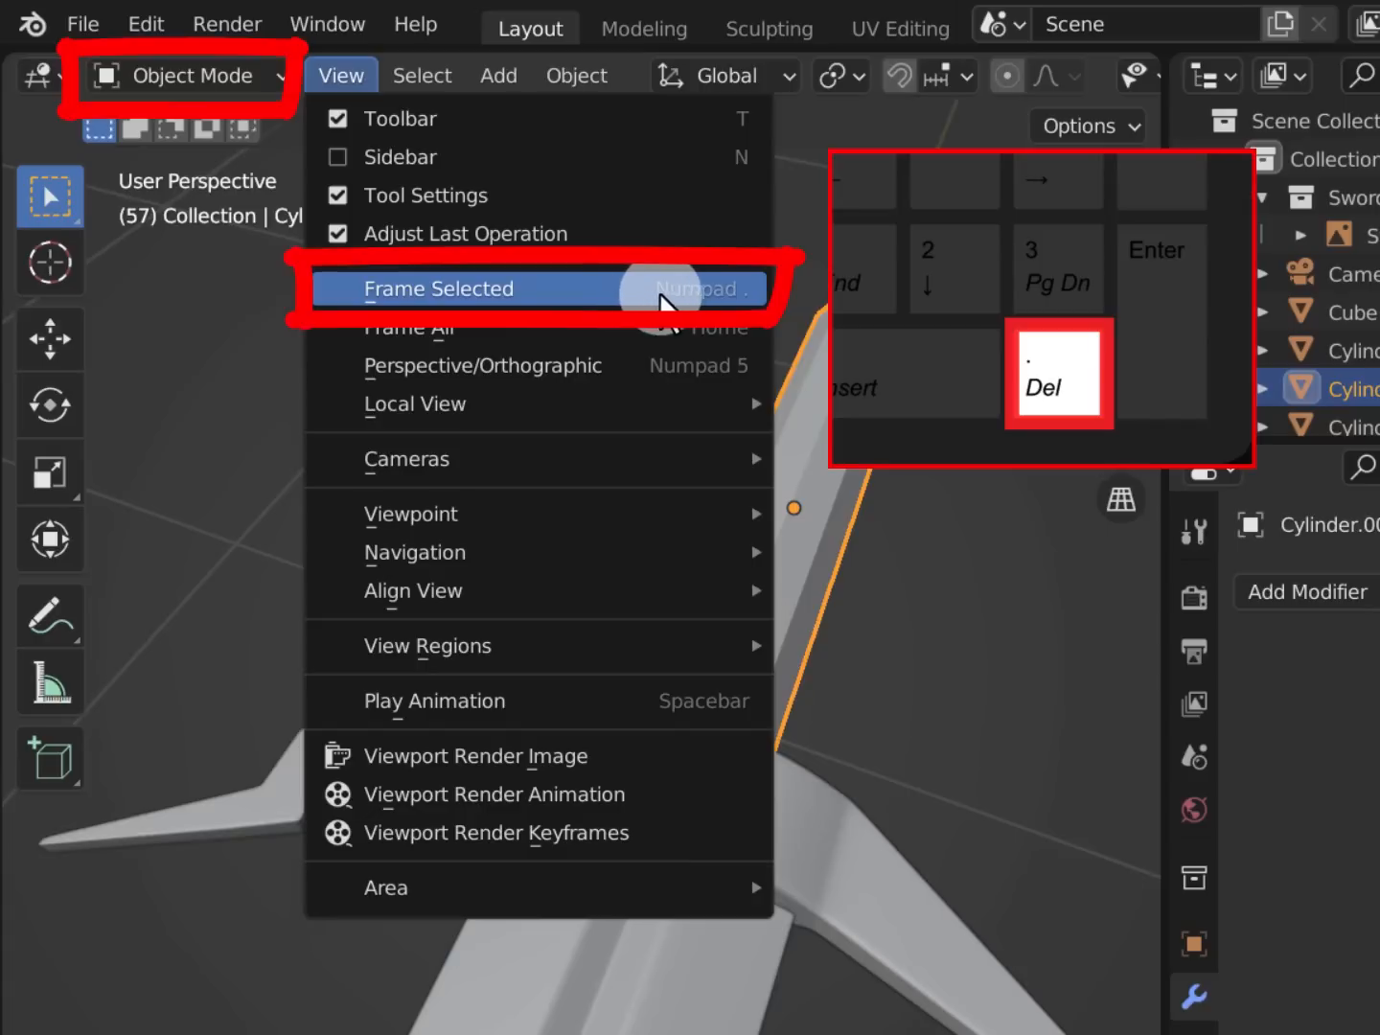
pyautogui.click(655, 289)
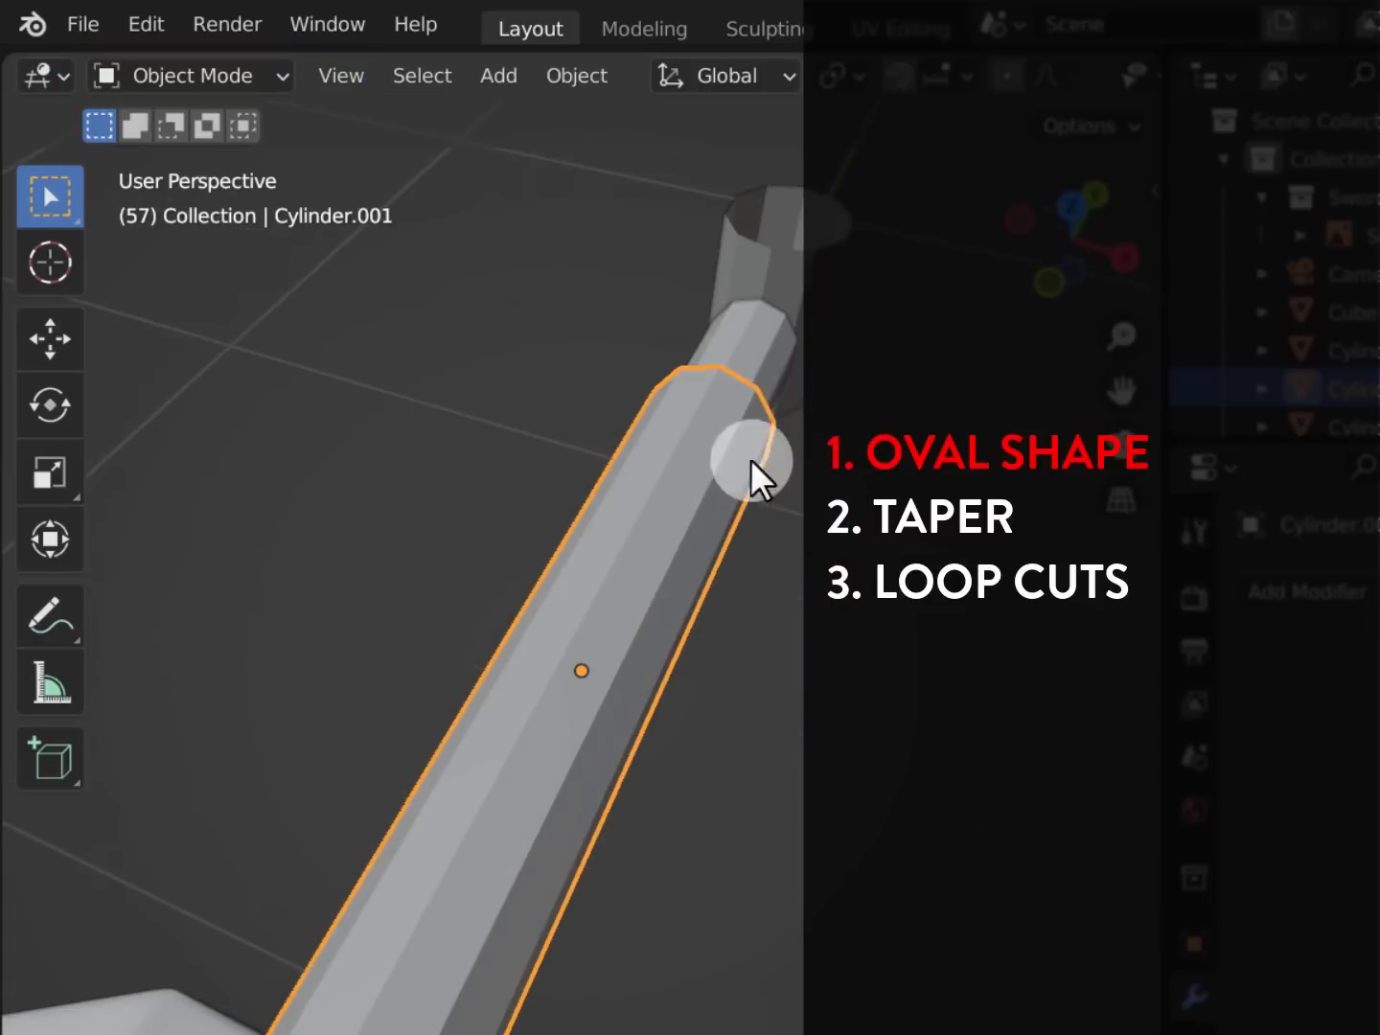
# Flatten the handle along the global Z axis into an oval, to an object Y scale of about 0.075
pyautogui.moveTo(750, 460); pyautogui.dragTo(525, 460, button='middle')
pyautogui.scroll(1, 529, 466)
pyautogui.press('s')
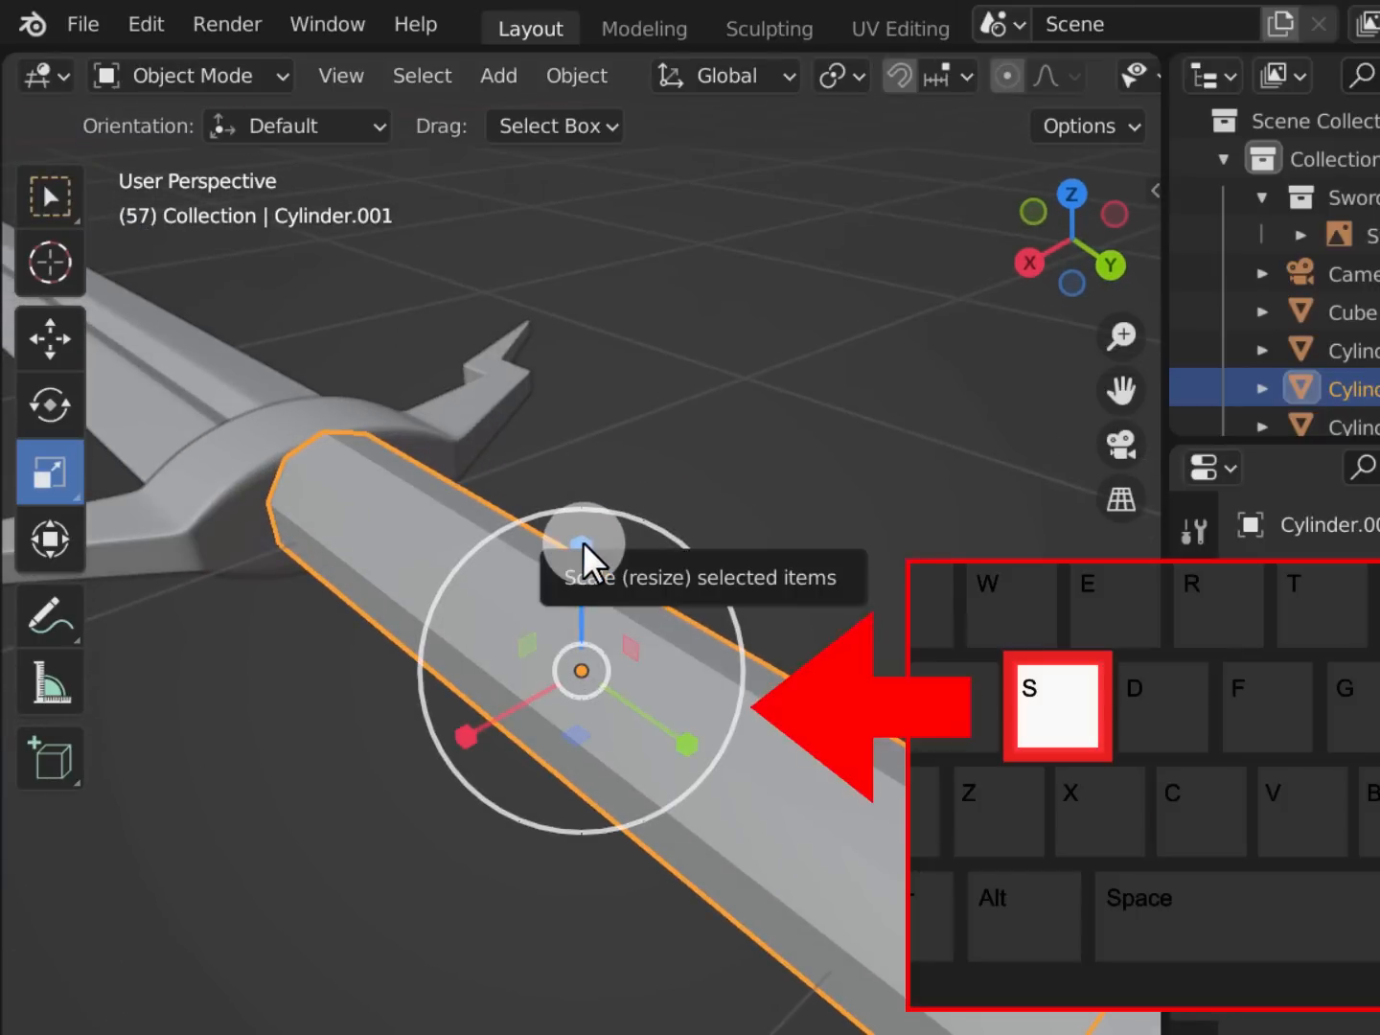
pyautogui.moveTo(582, 547); pyautogui.dragTo(586, 602)
pyautogui.moveTo(705, 626); pyautogui.dragTo(783, 633, button='middle')
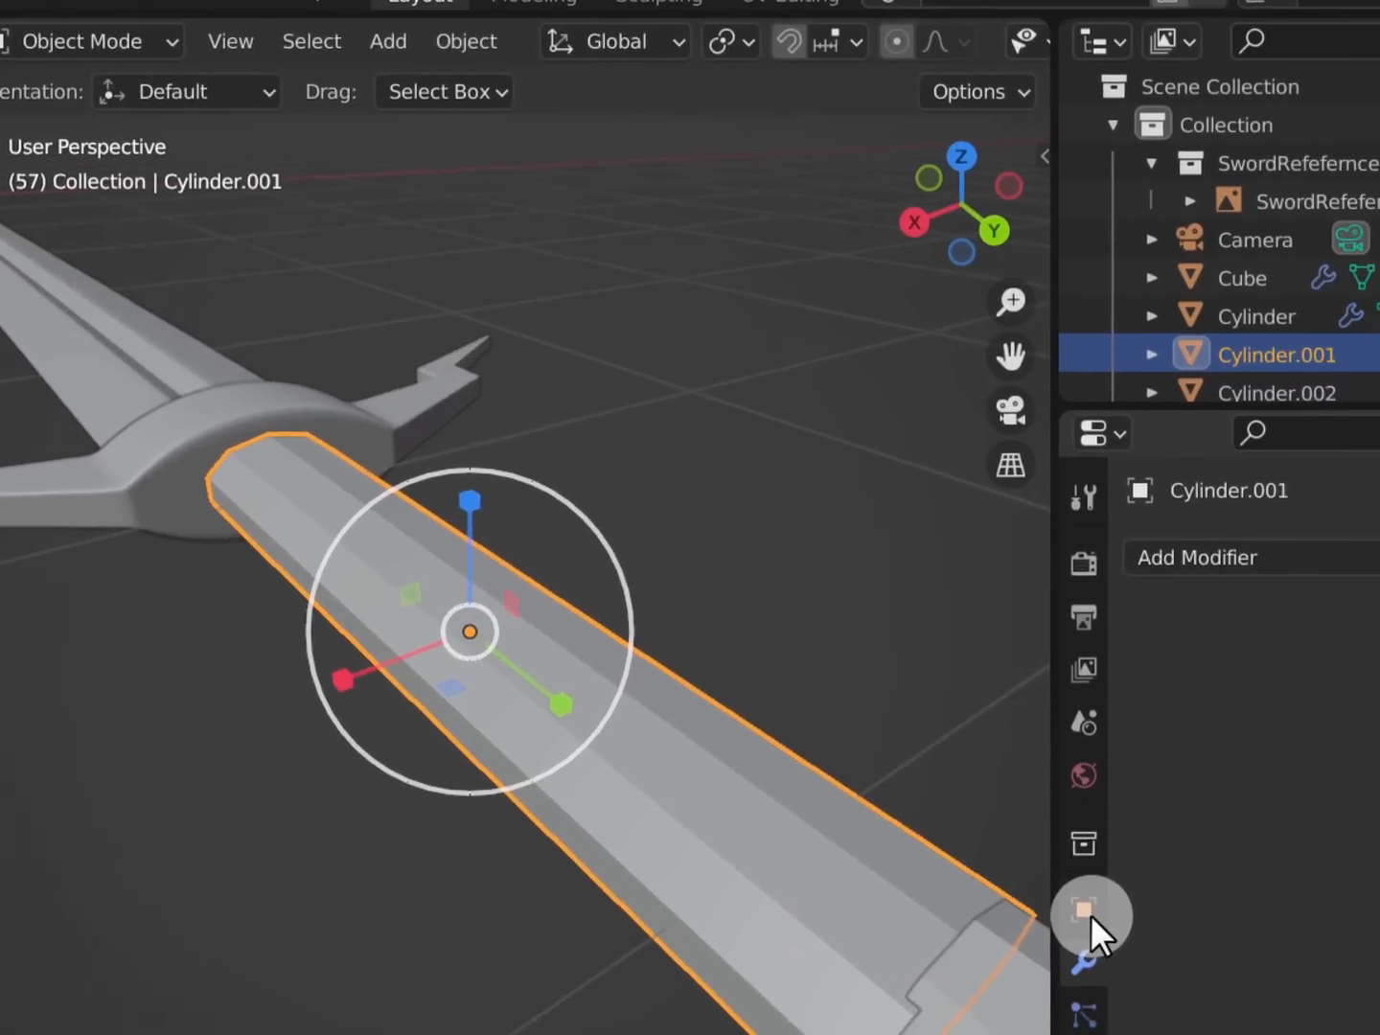
# Set the handle's object scale to X 0.14 and Y 0.07
pyautogui.click(1090, 914)
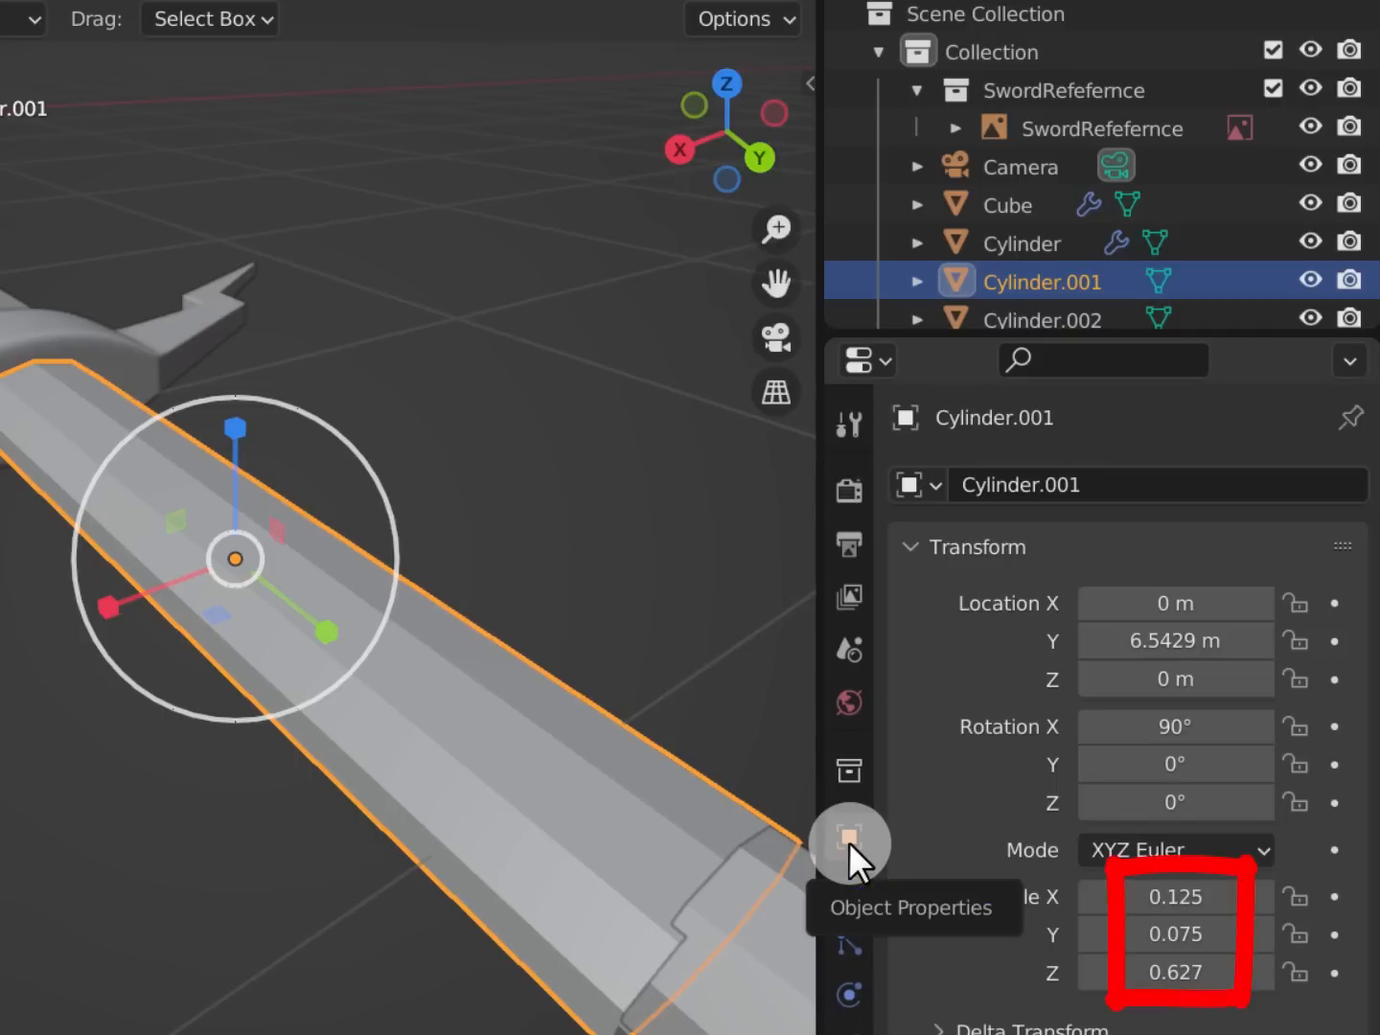
pyautogui.click(1198, 901)
pyautogui.write('.14')
pyautogui.press('Tab')
pyautogui.write('.07')
pyautogui.press('Return')
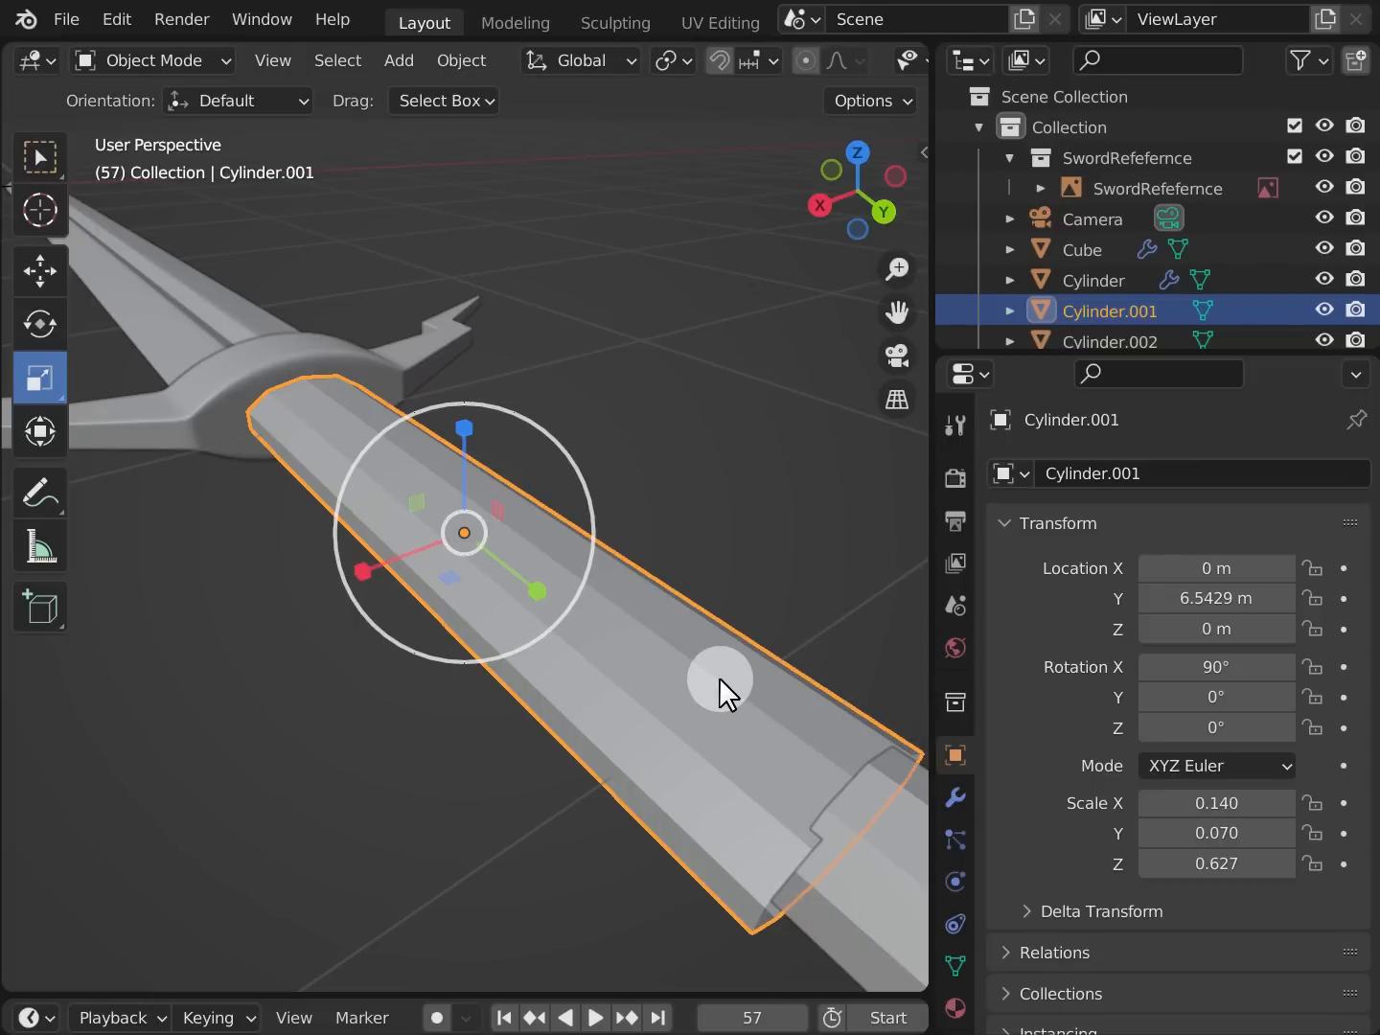
# In Edit Mode with edge selection, select the full edge loop at the handle's pommel end
pyautogui.press('Tab')
pyautogui.scroll(-2, 670, 633)
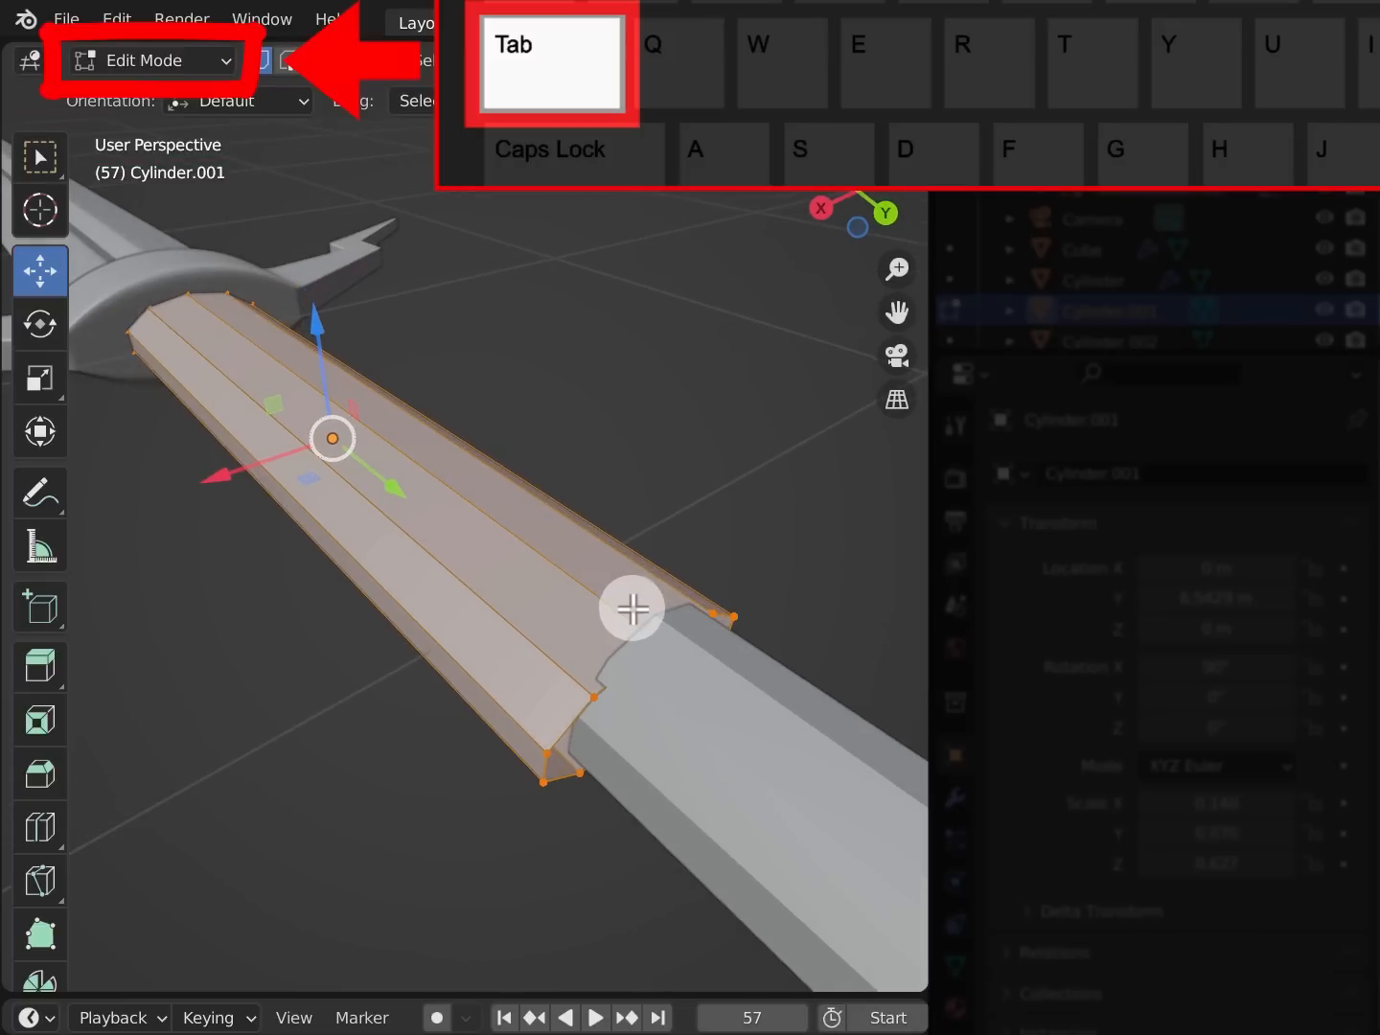
pyautogui.press('2')
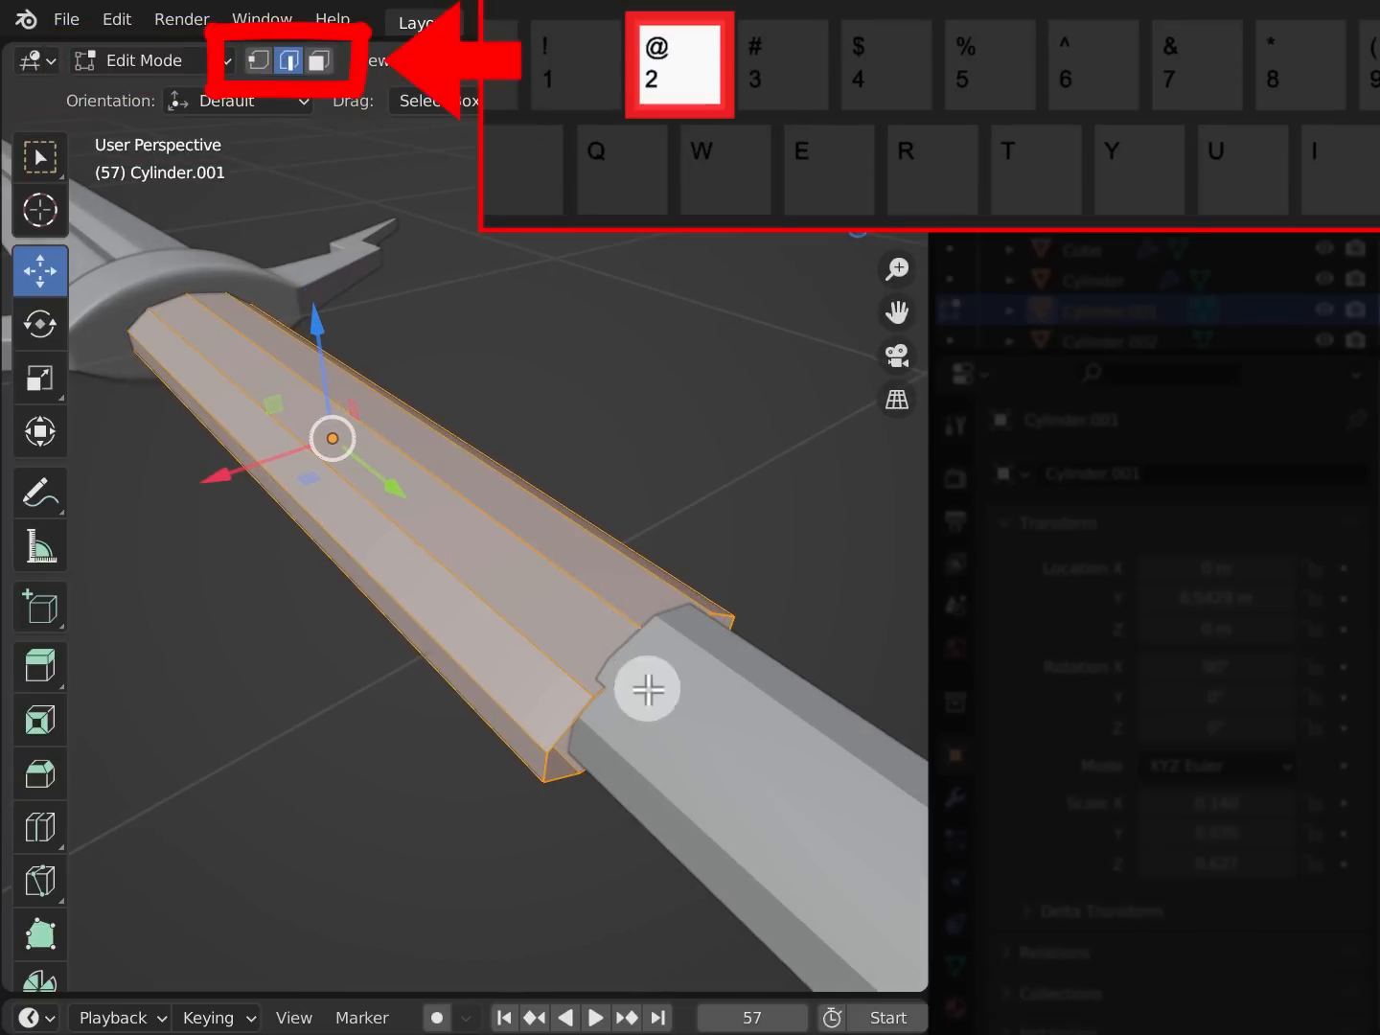
pyautogui.click(573, 723)
pyautogui.press('w')
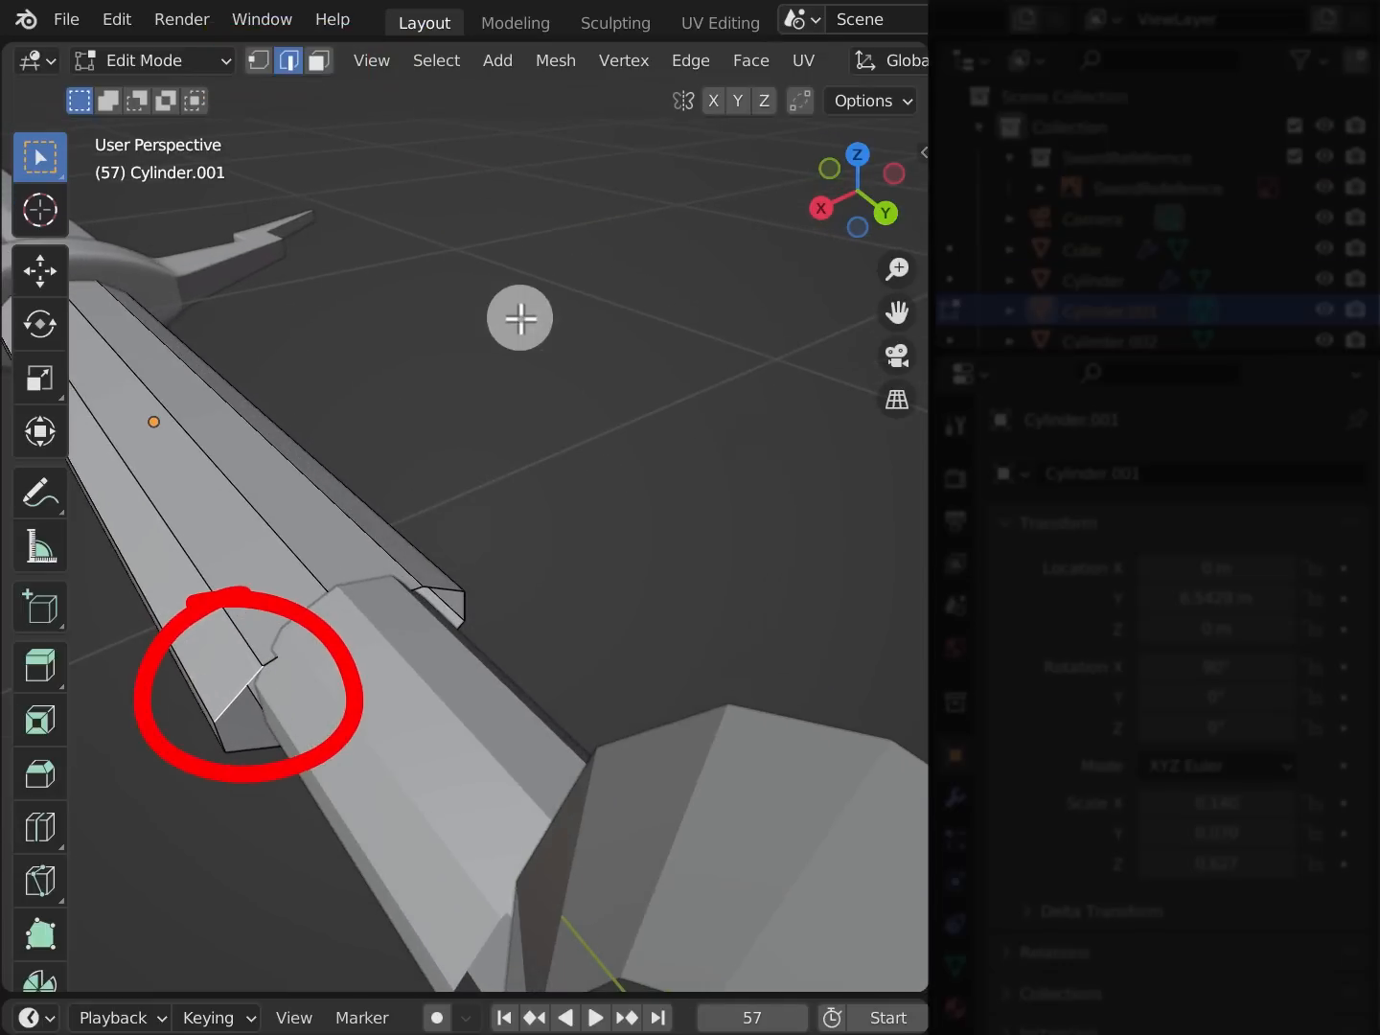
pyautogui.click(451, 59)
pyautogui.moveTo(565, 556)
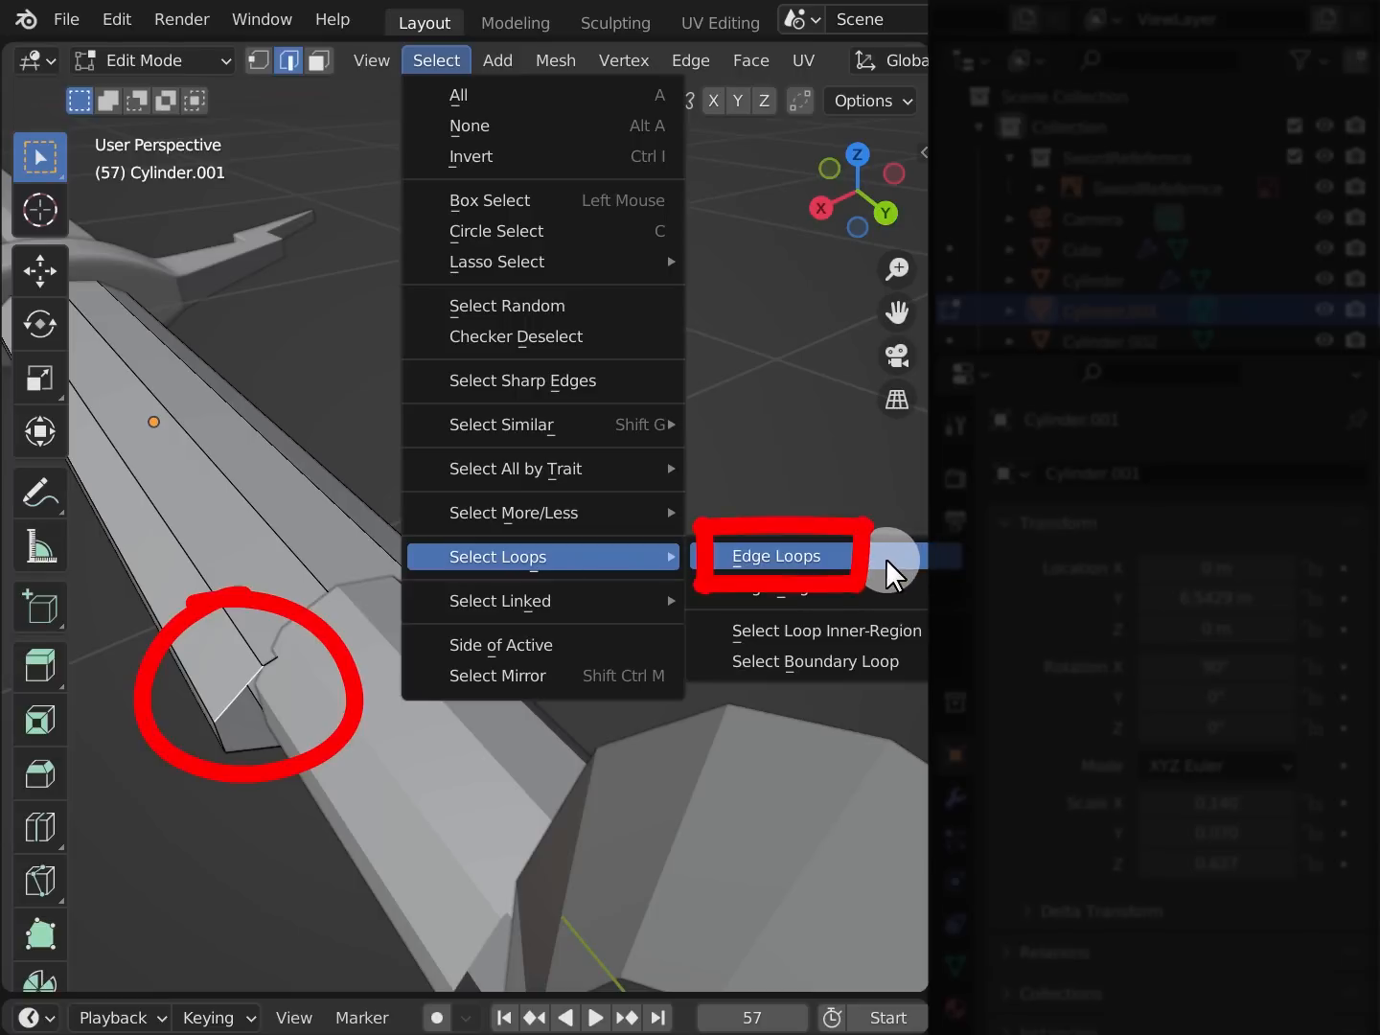
pyautogui.click(886, 558)
# Scale the selected end loop down so the handle tapers toward the pommel
pyautogui.moveTo(435, 589); pyautogui.dragTo(539, 566, button='middle')
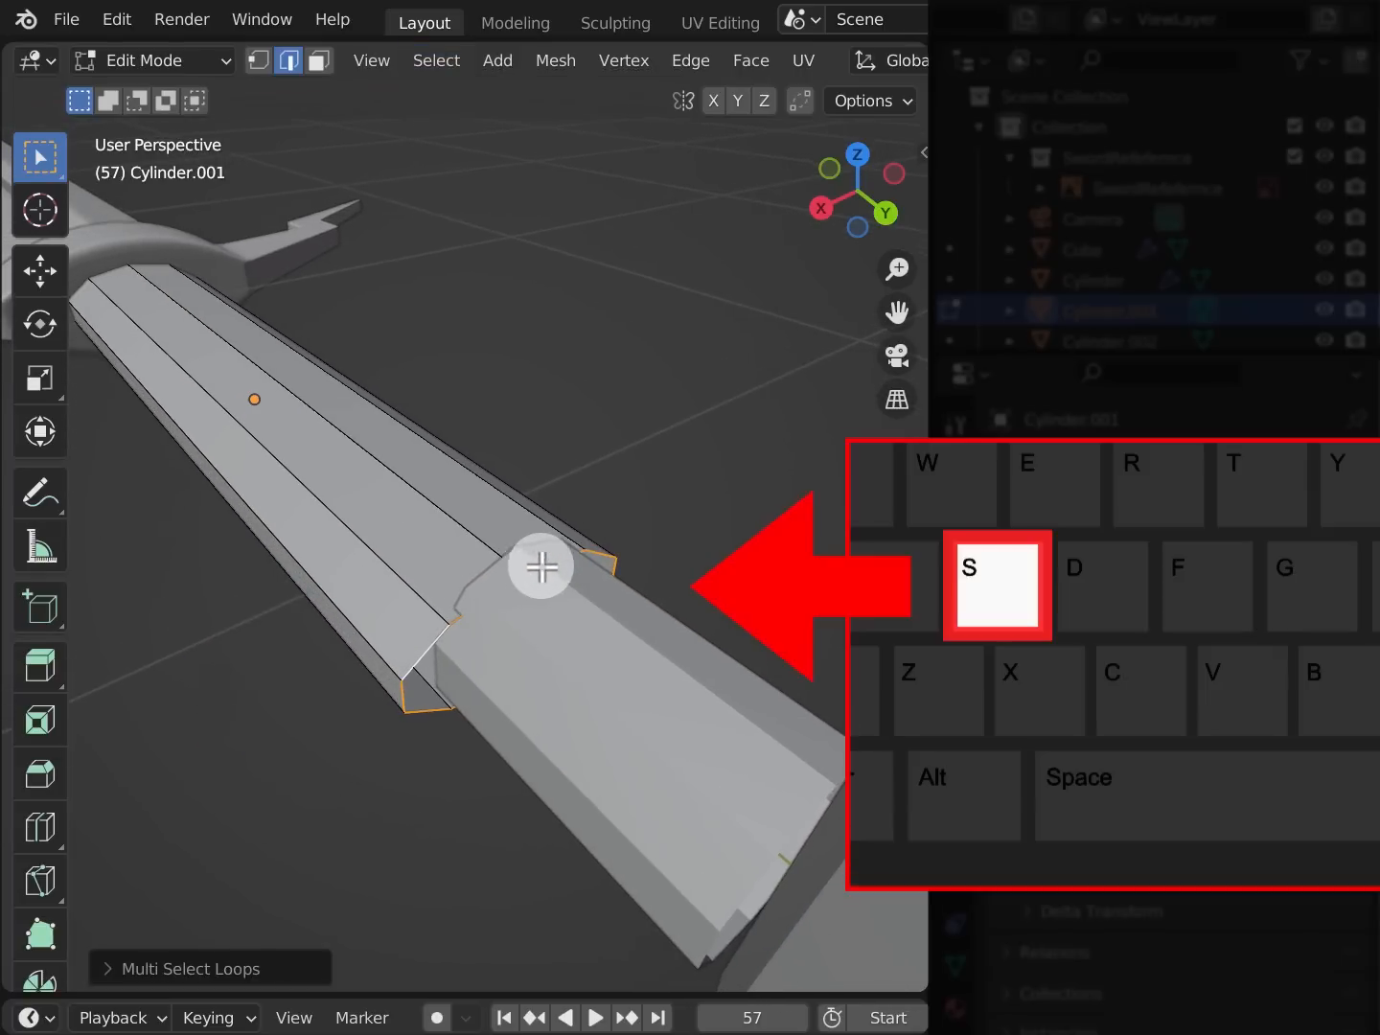
pyautogui.press('s')
pyautogui.moveTo(425, 686); pyautogui.dragTo(461, 668)
pyautogui.moveTo(332, 545); pyautogui.dragTo(451, 540, button='middle')
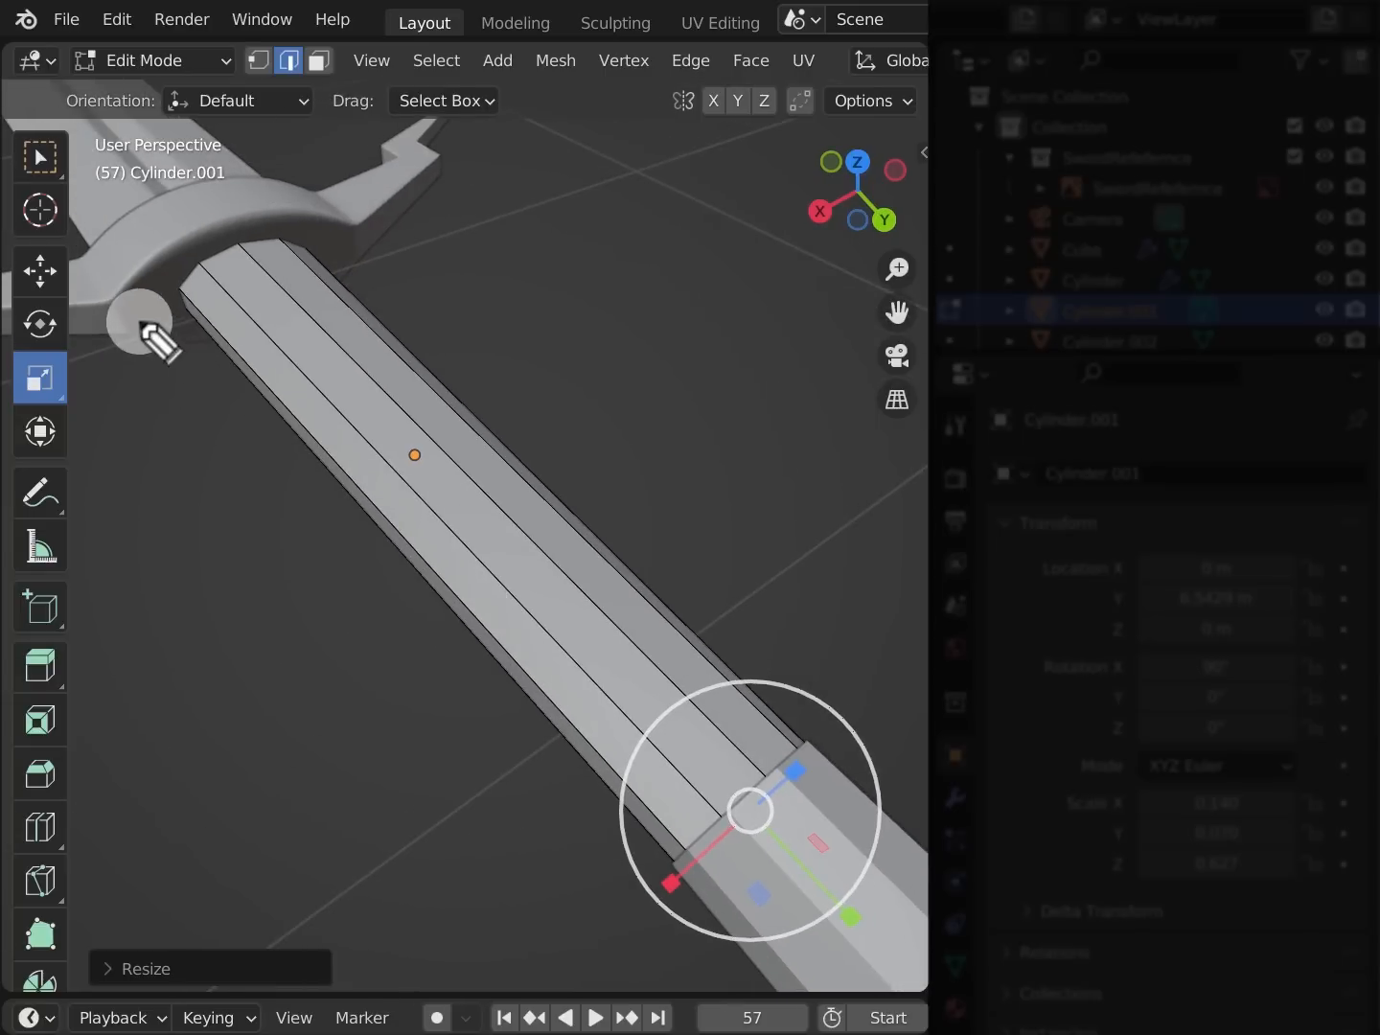
pyautogui.moveTo(139, 321); pyautogui.dragTo(528, 720)
pyautogui.moveTo(414, 201); pyautogui.dragTo(632, 657)
pyautogui.moveTo(525, 711)
pyautogui.mouseDown()
pyautogui.moveTo(540, 718)
pyautogui.moveTo(452, 652)
pyautogui.moveTo(483, 660)
pyautogui.moveTo(529, 718)
pyautogui.mouseUp()
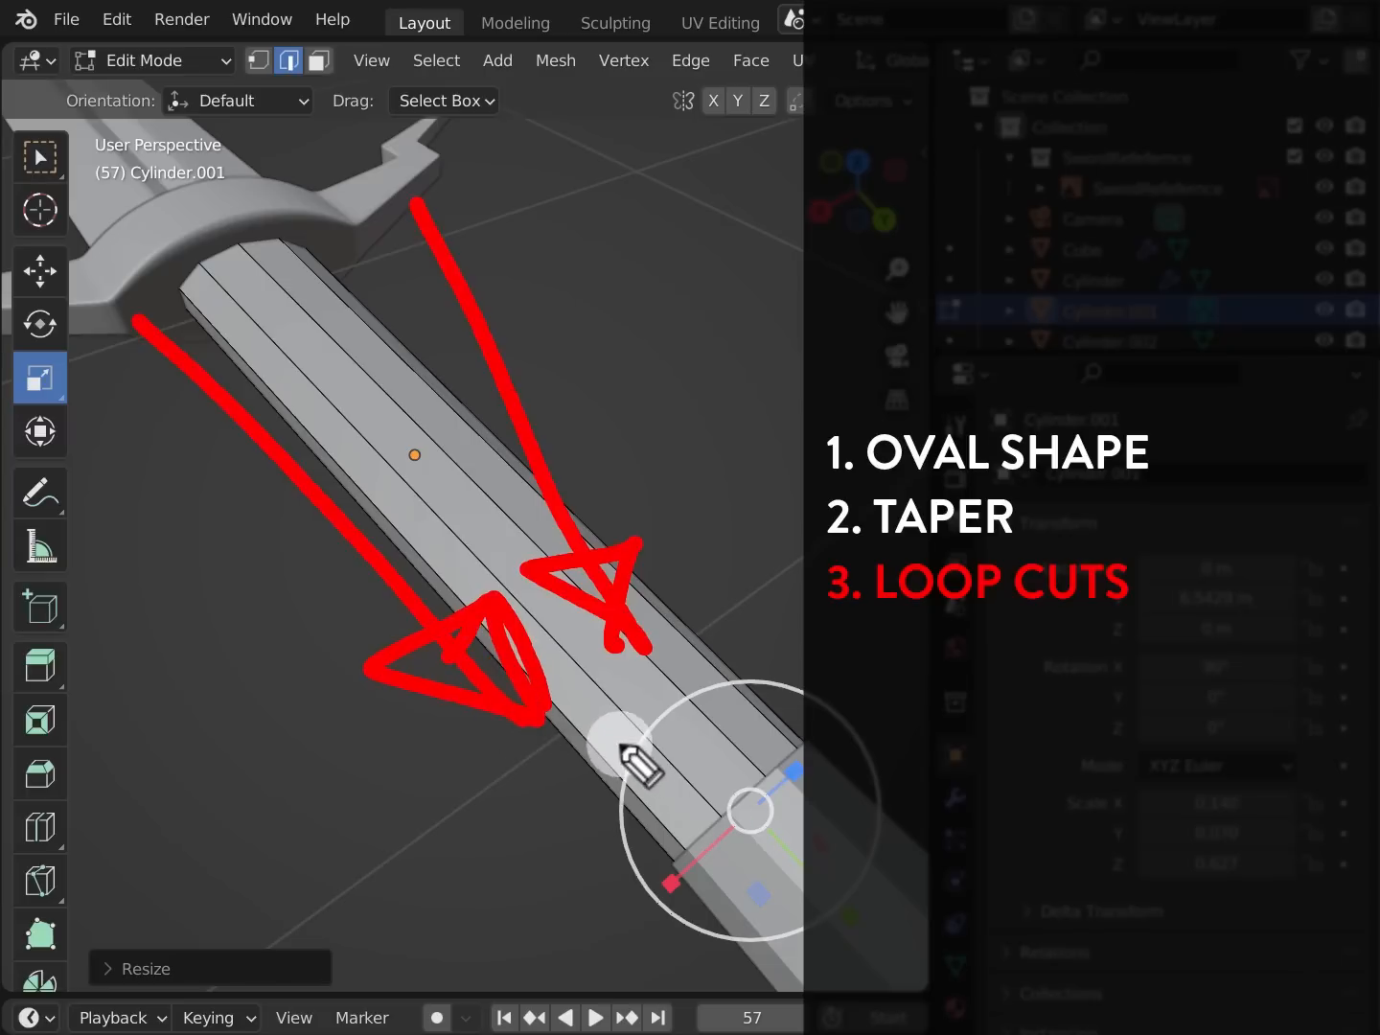
pyautogui.hotkey('ctrl', 'z')
pyautogui.hotkey('ctrl', 'z')
pyautogui.hotkey('ctrl', 'z')
pyautogui.hotkey('ctrl', 'z')
# Add one centred loop cut around the middle of the handle without sliding it
pyautogui.moveTo(522, 610); pyautogui.dragTo(548, 579, button='middle')
pyautogui.hotkey('ctrl', 'r')
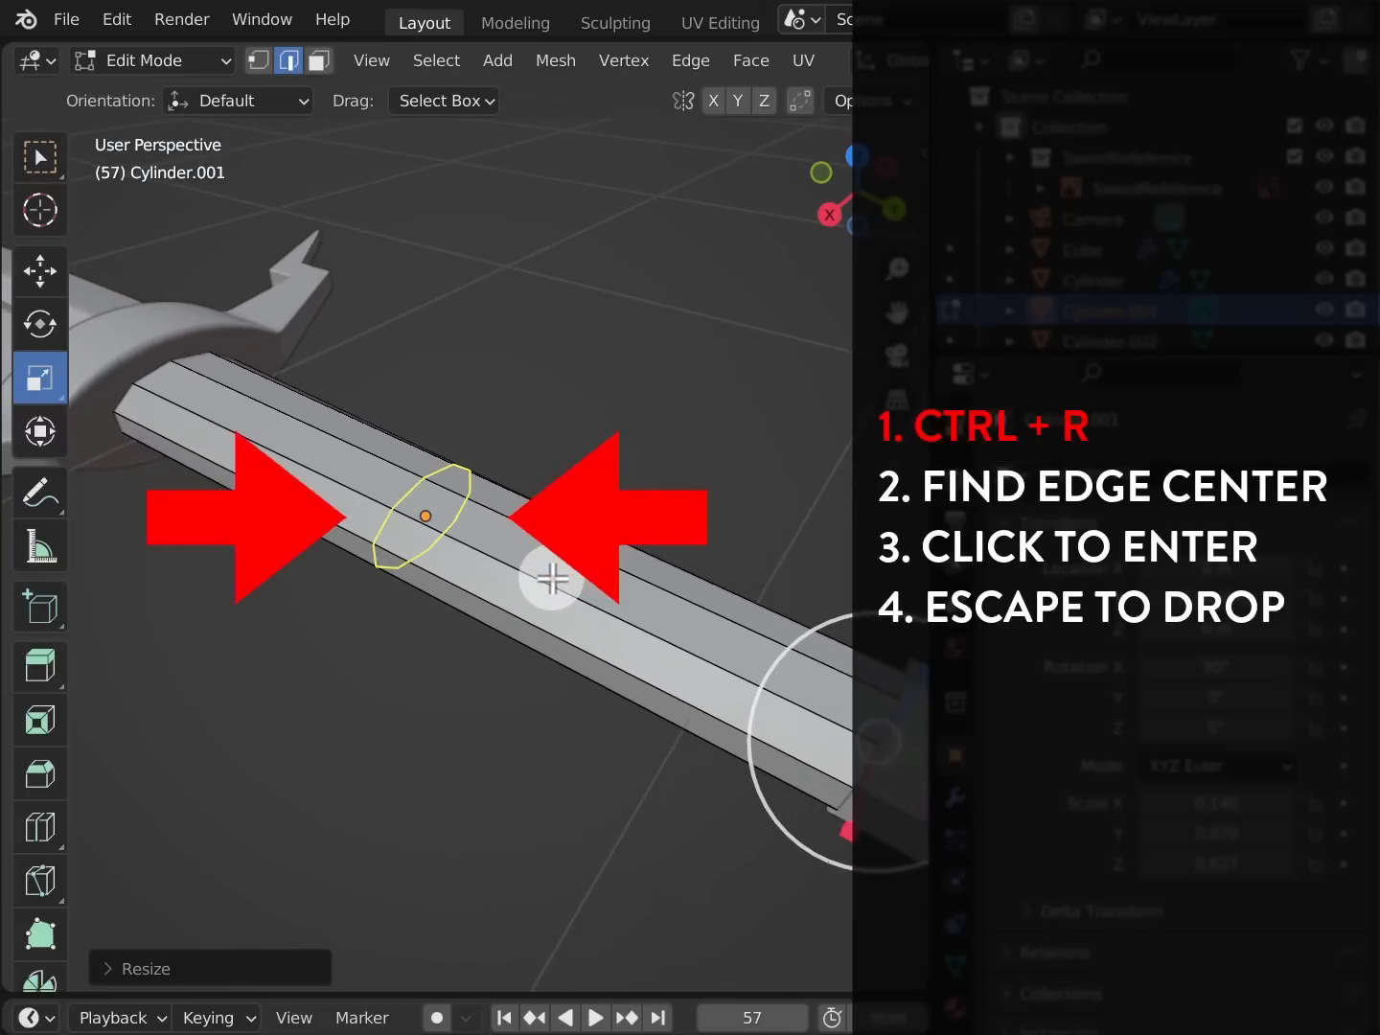
pyautogui.click(412, 508)
pyautogui.press('Escape')
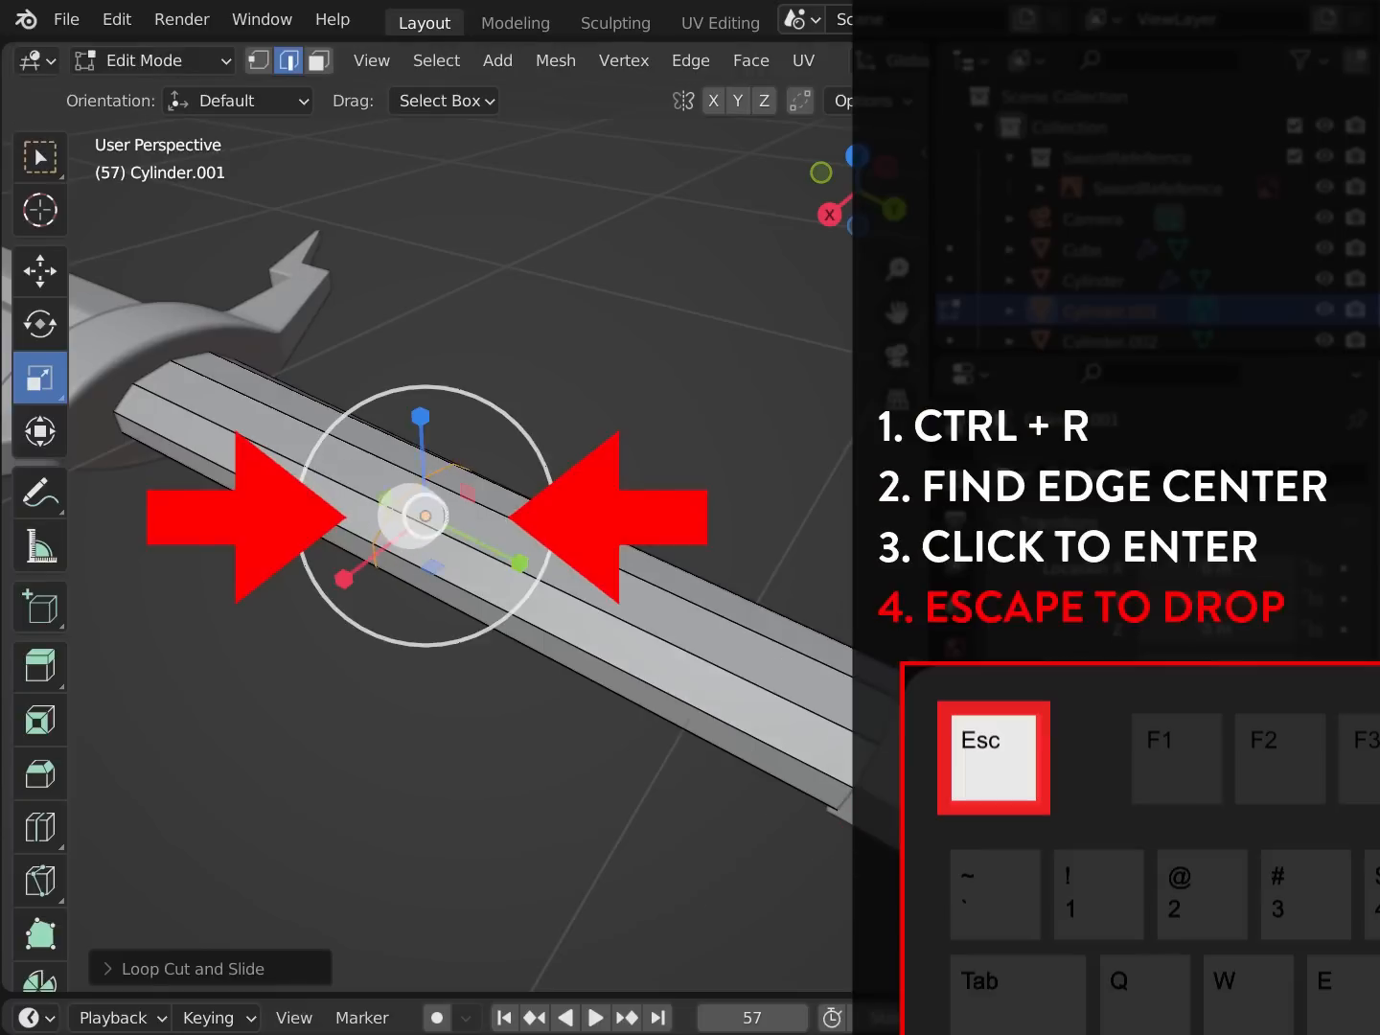
pyautogui.press('w')
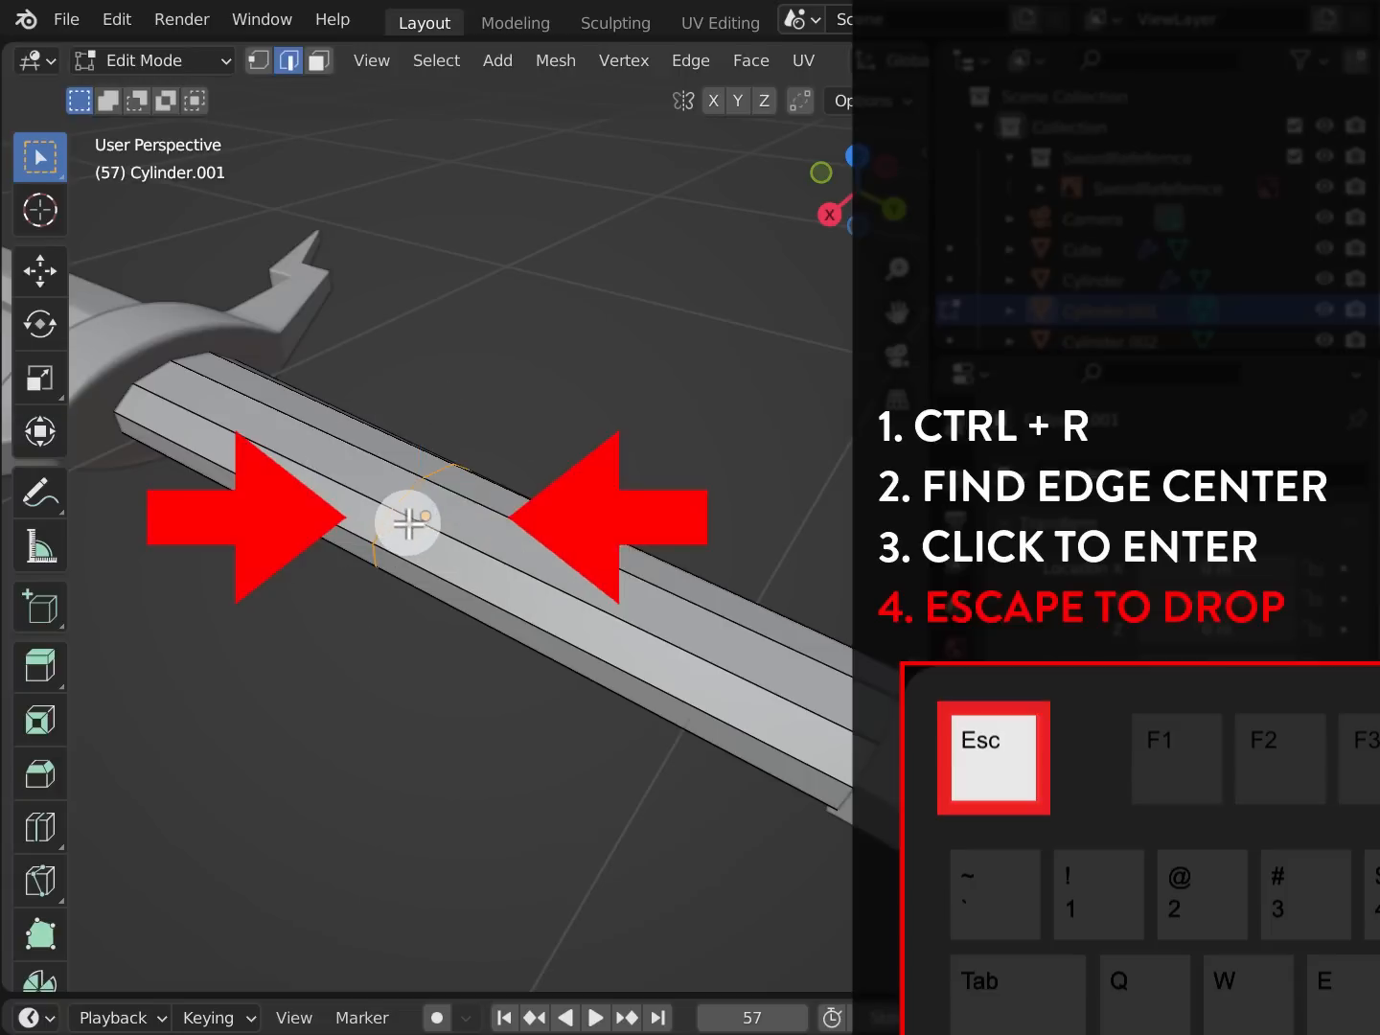
# Add a centred loop cut between the handle's middle loop and the guard, and scale it inward to narrow that section
pyautogui.moveTo(404, 512); pyautogui.dragTo(496, 542, button='middle')
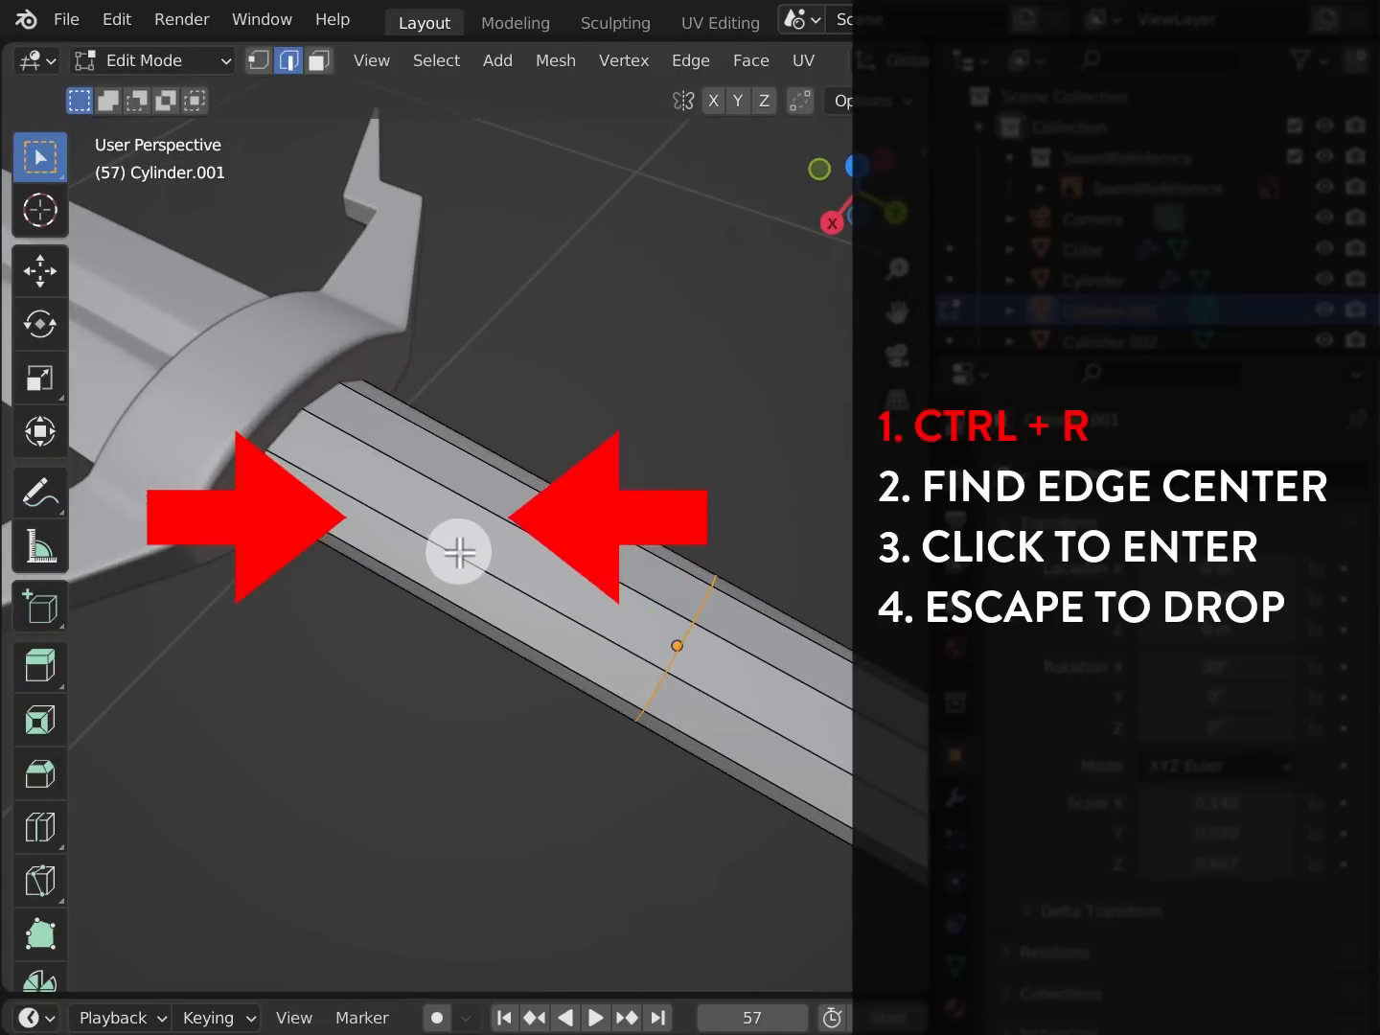
pyautogui.hotkey('ctrl', 'r')
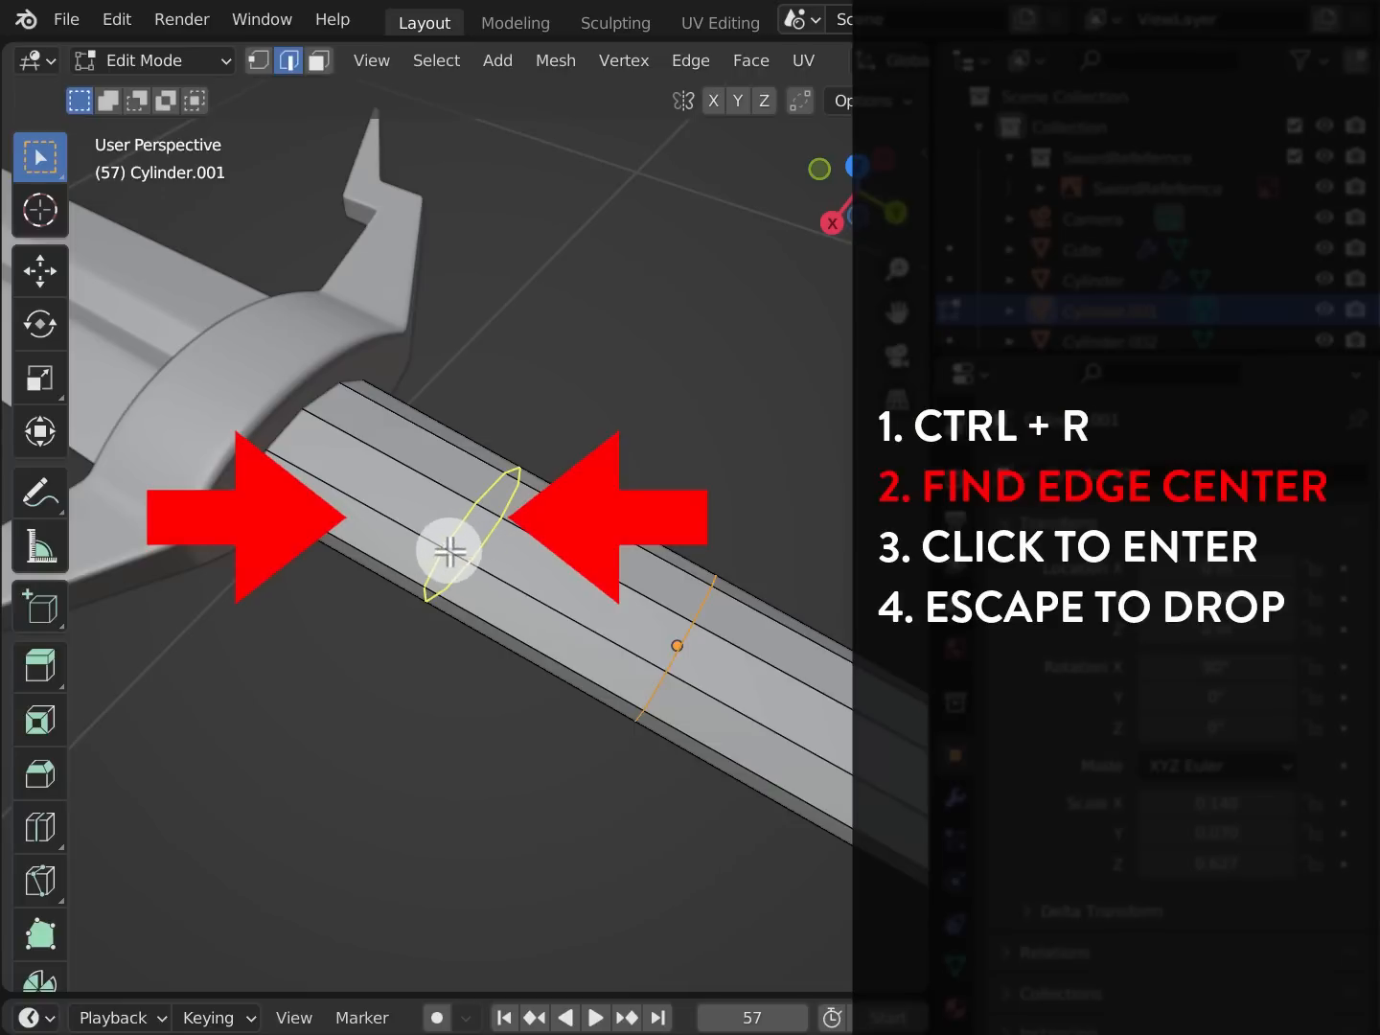
pyautogui.click(448, 549)
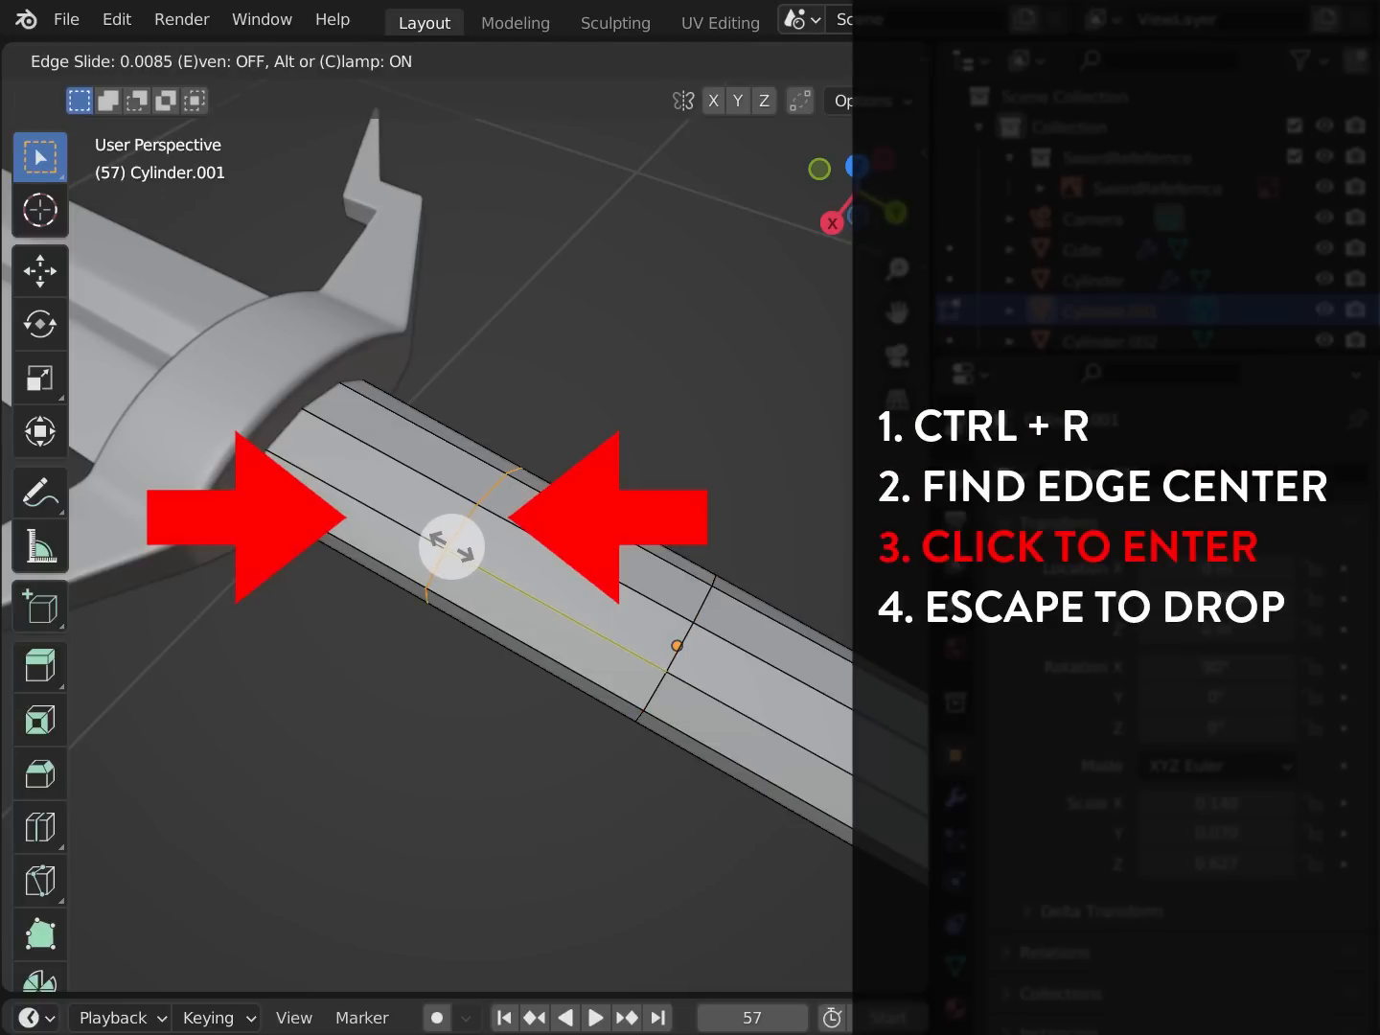
pyautogui.press('Escape')
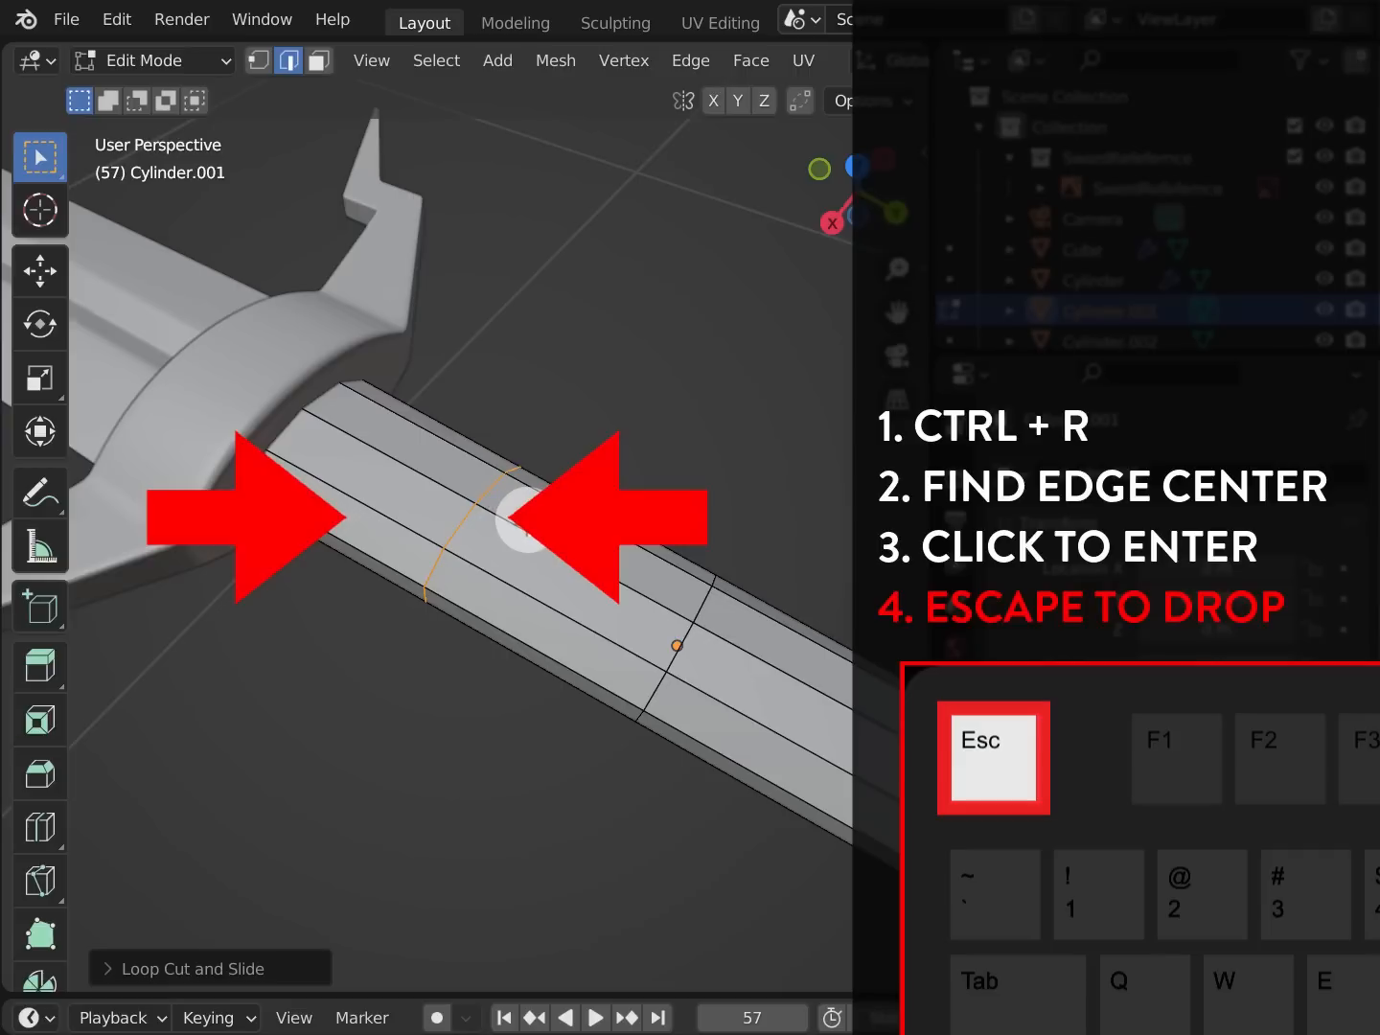
pyautogui.press('s')
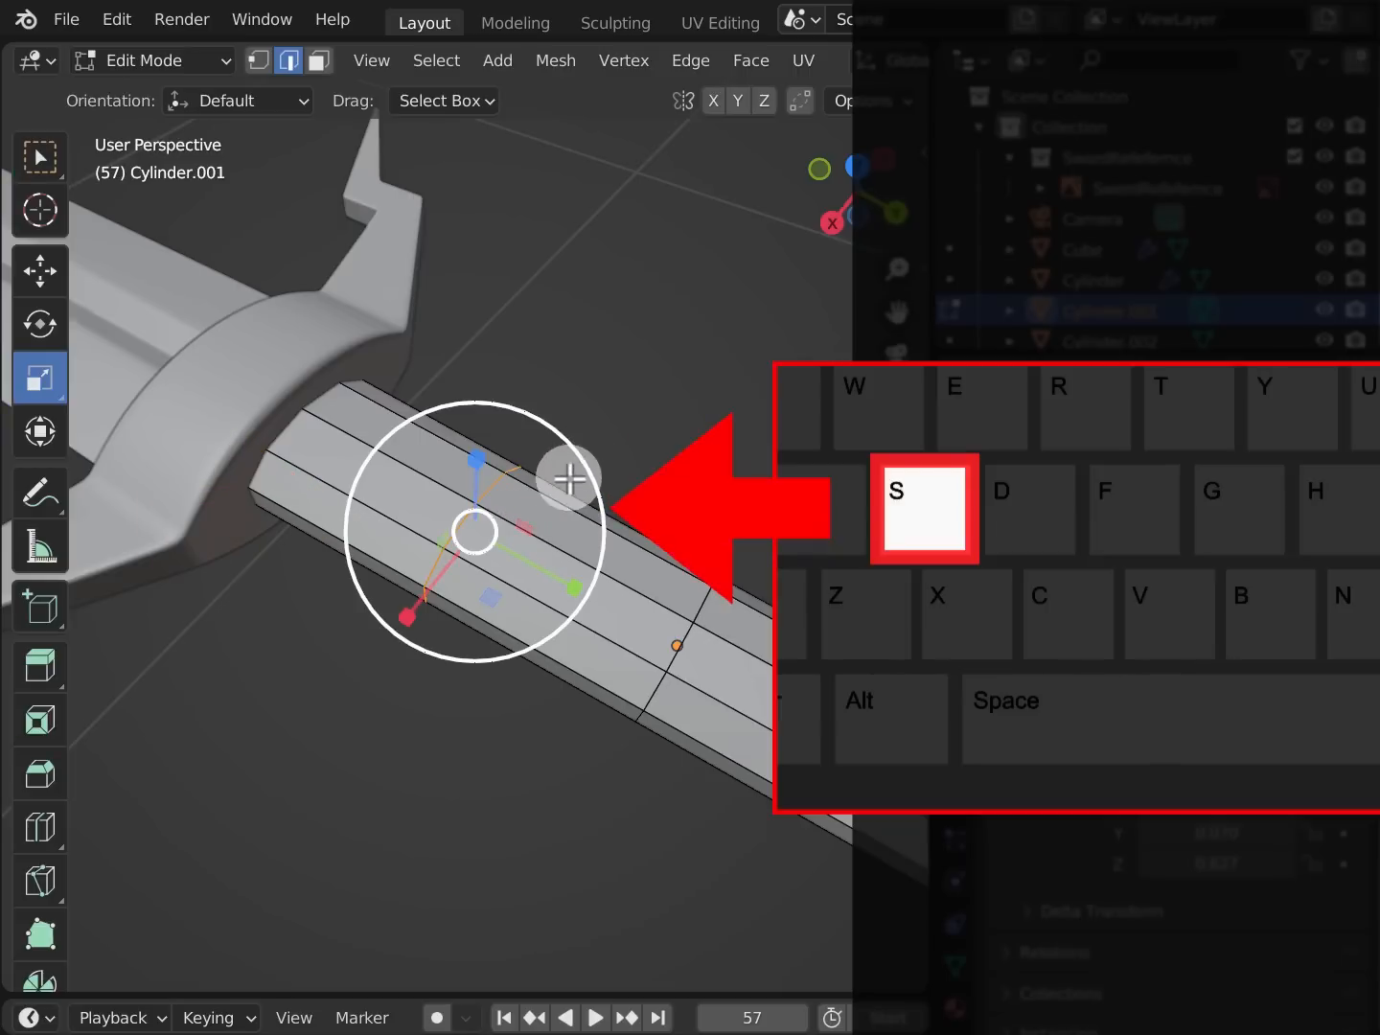
pyautogui.moveTo(584, 458); pyautogui.dragTo(546, 476)
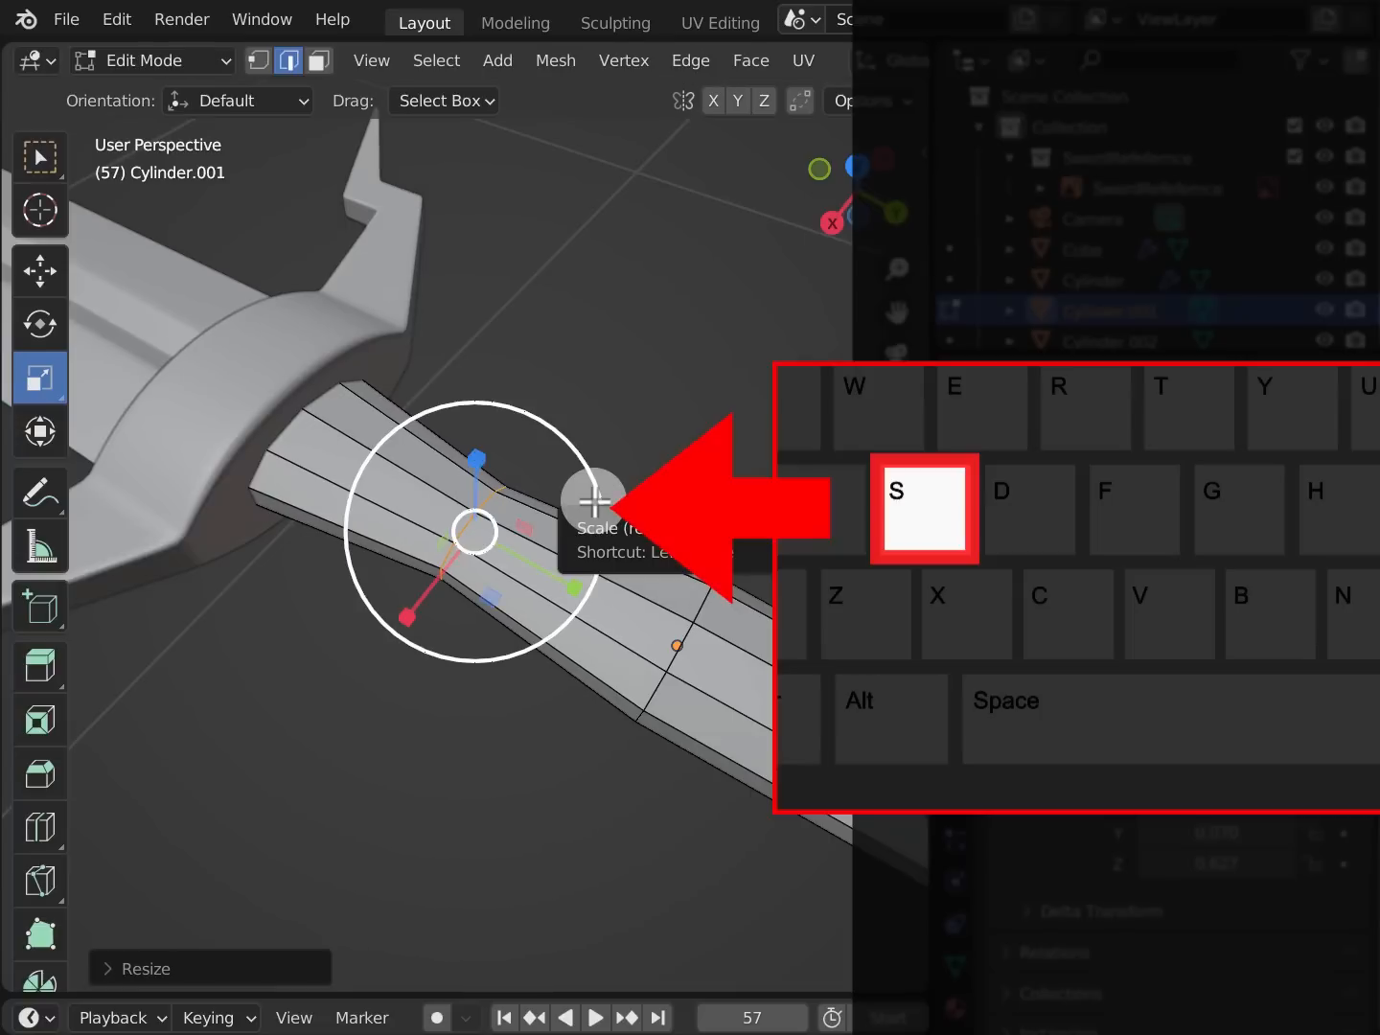
# Scale the selected edge loop between the handle's middle loop and the guard once more to refine its width
pyautogui.press('s')
pyautogui.click(597, 478)
# Add a centred loop cut between the handle's middle loop and the pommel end, and scale it inward to about 0.75
pyautogui.keyDown('shift'); pyautogui.moveTo(682, 603); pyautogui.dragTo(426, 494, button='middle'); pyautogui.keyUp('shift')
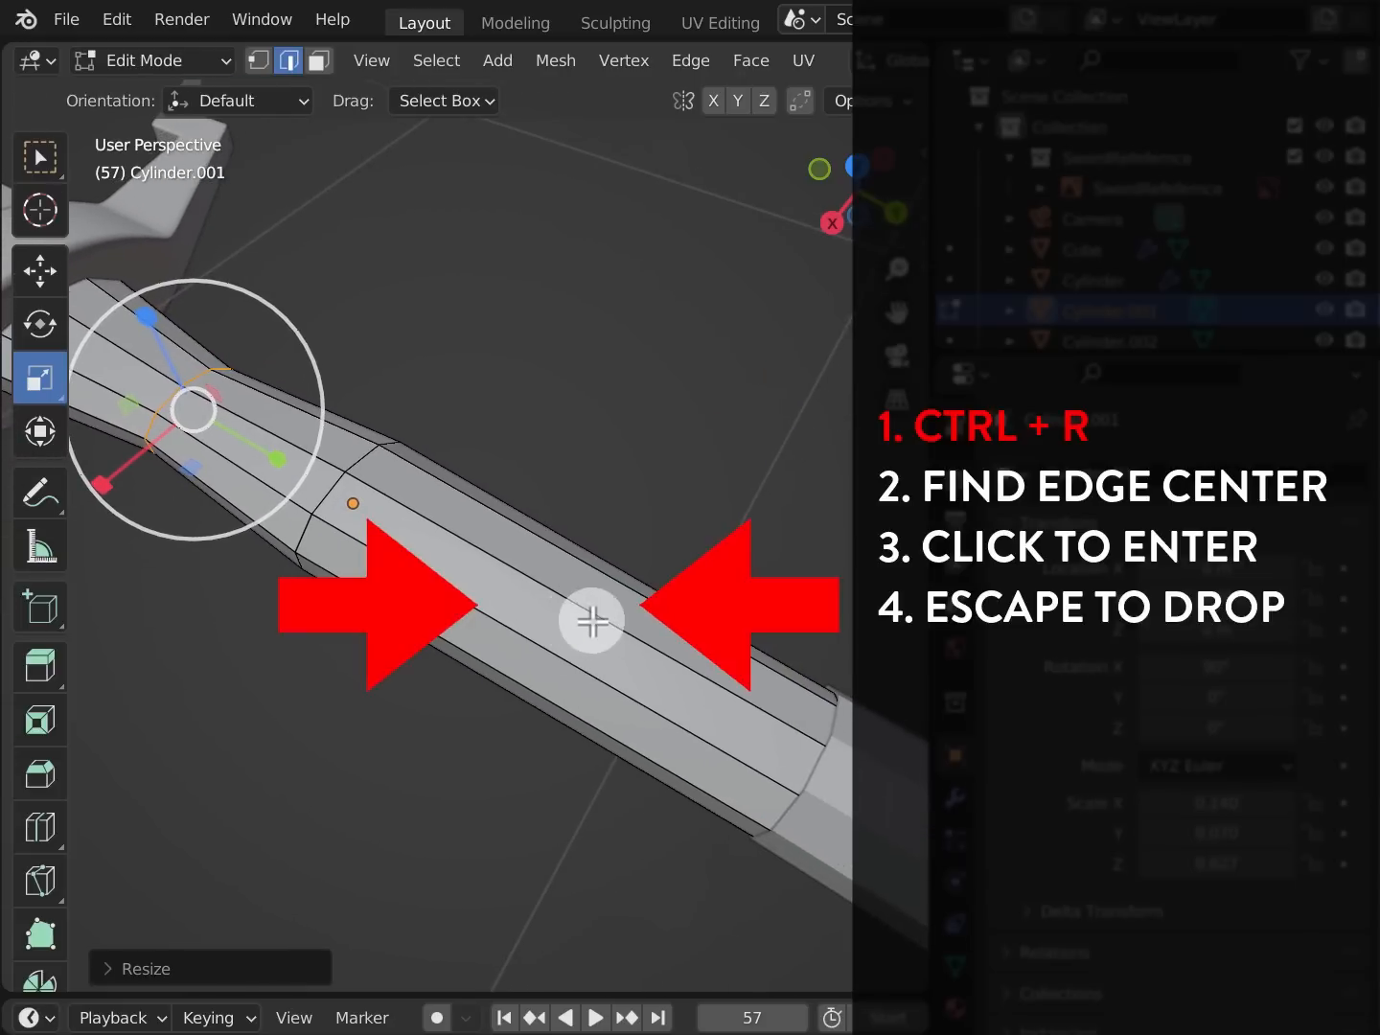
pyautogui.hotkey('ctrl', 'r')
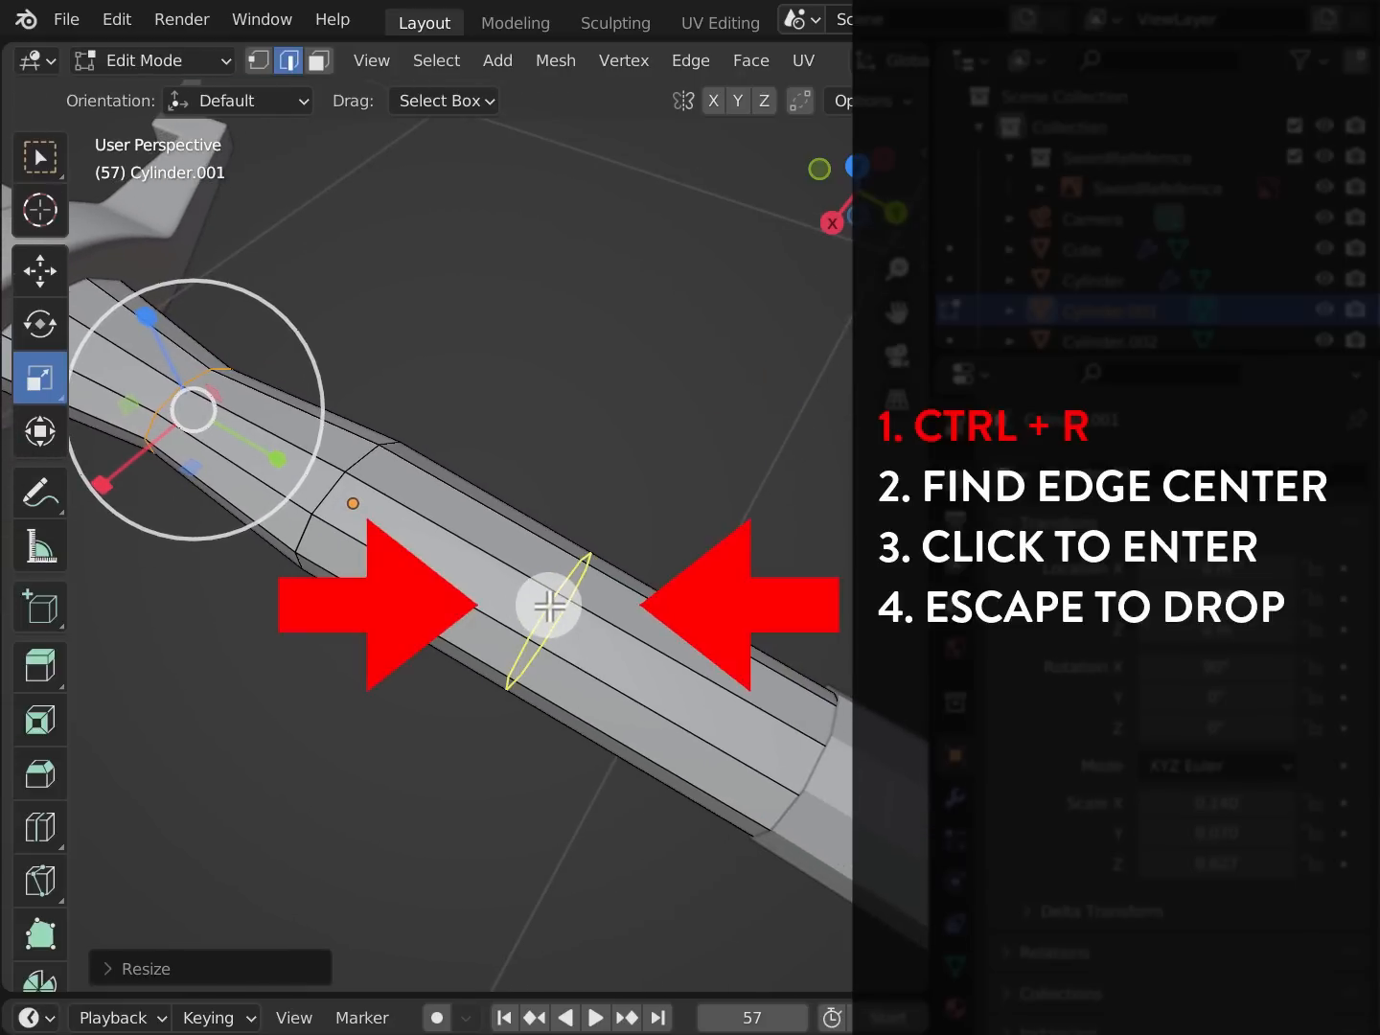
pyautogui.click(548, 604)
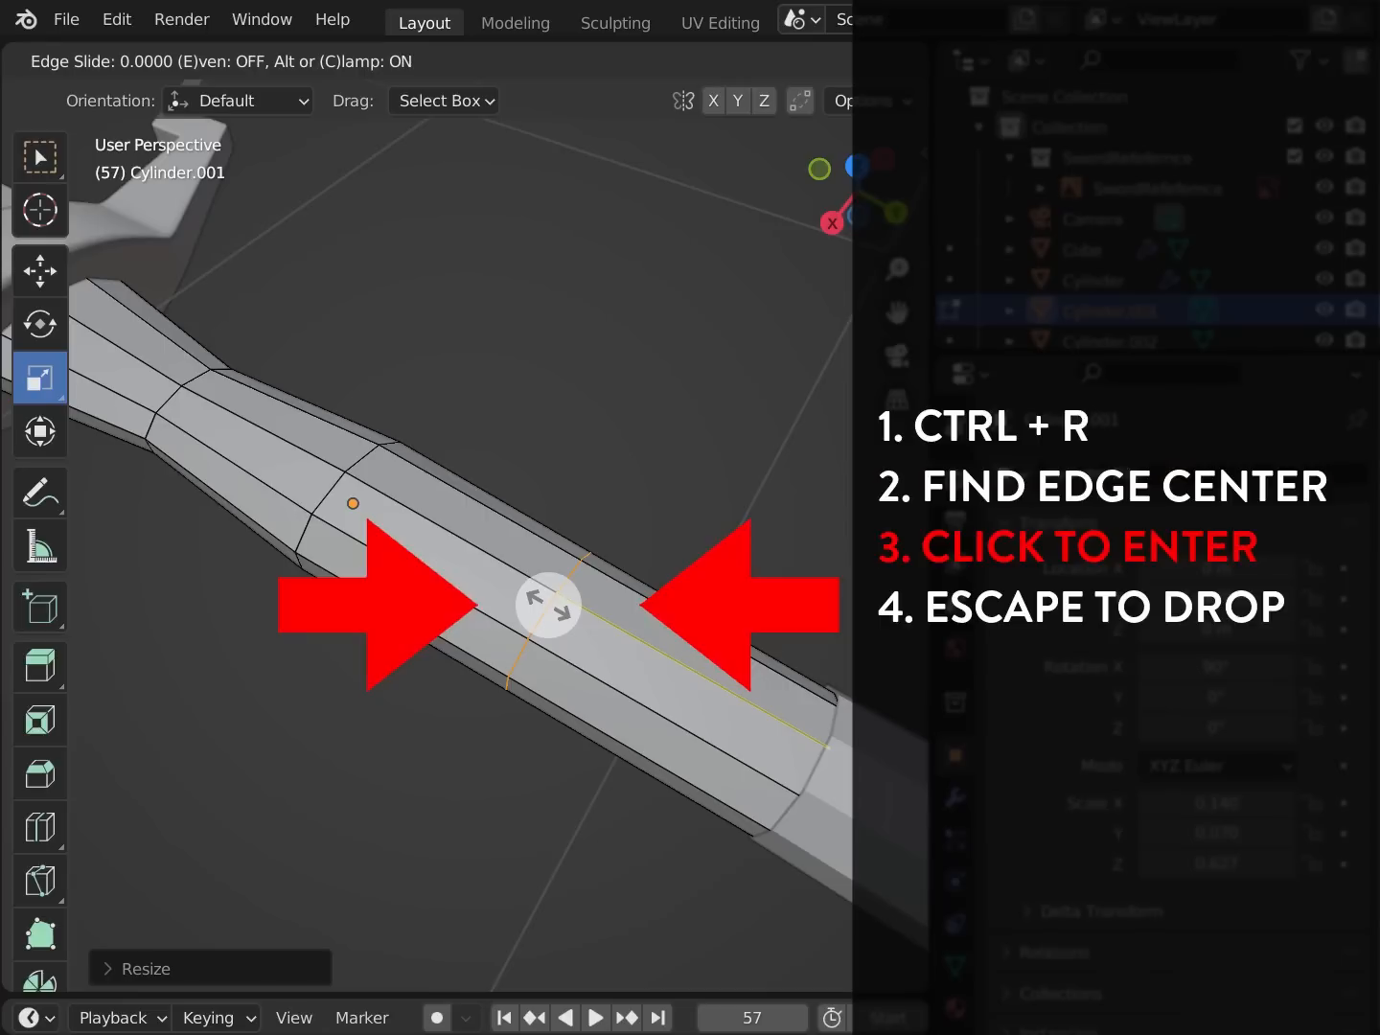
pyautogui.press('Escape')
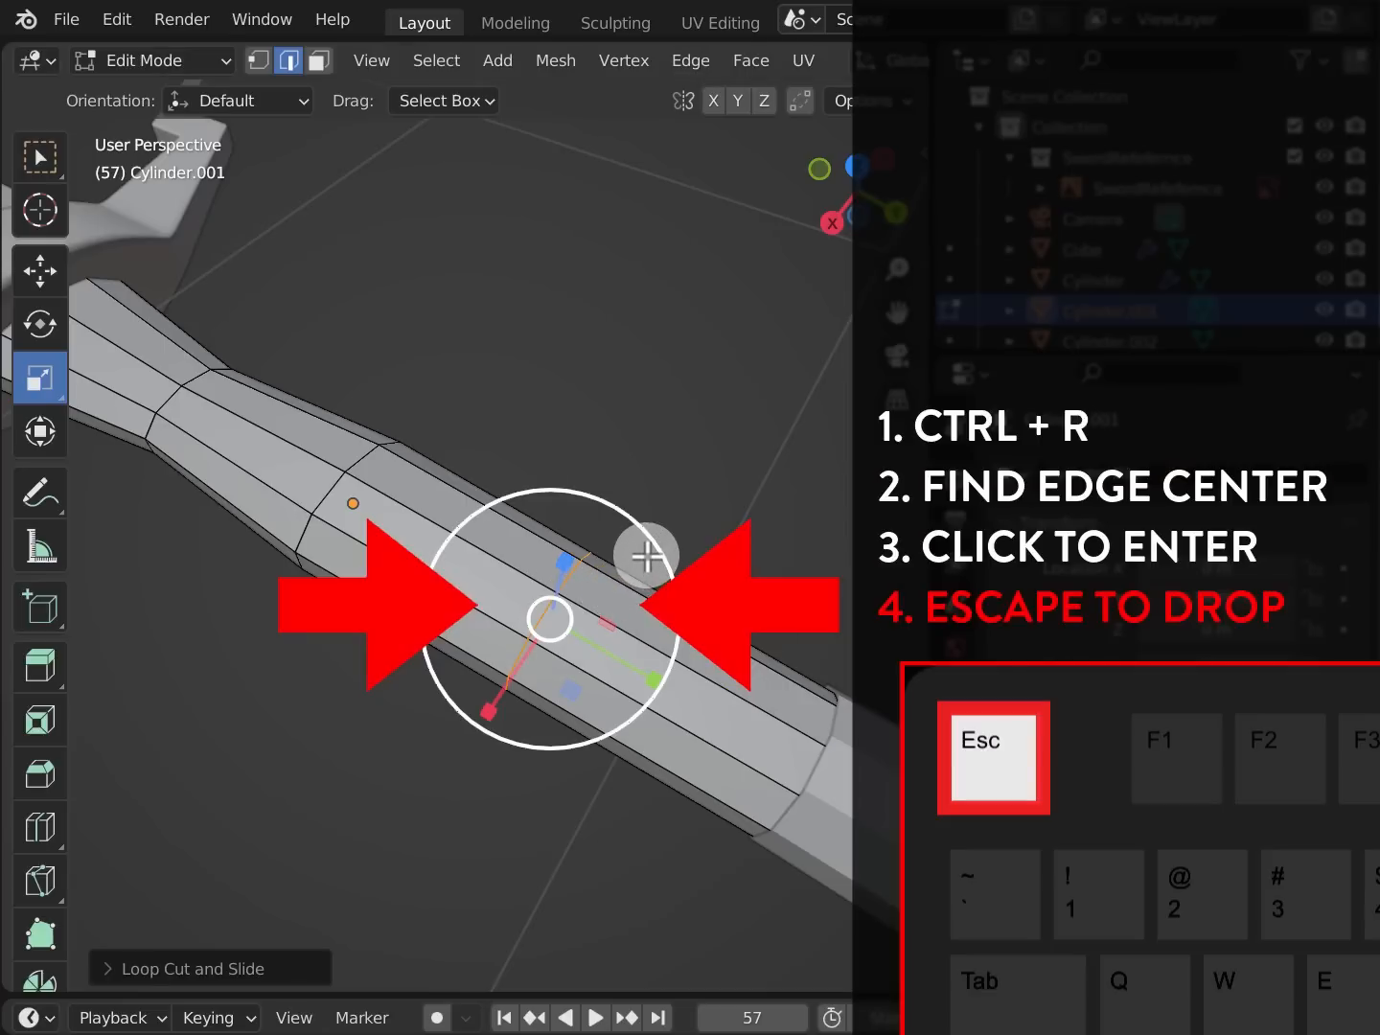
pyautogui.press('s')
pyautogui.press('s')
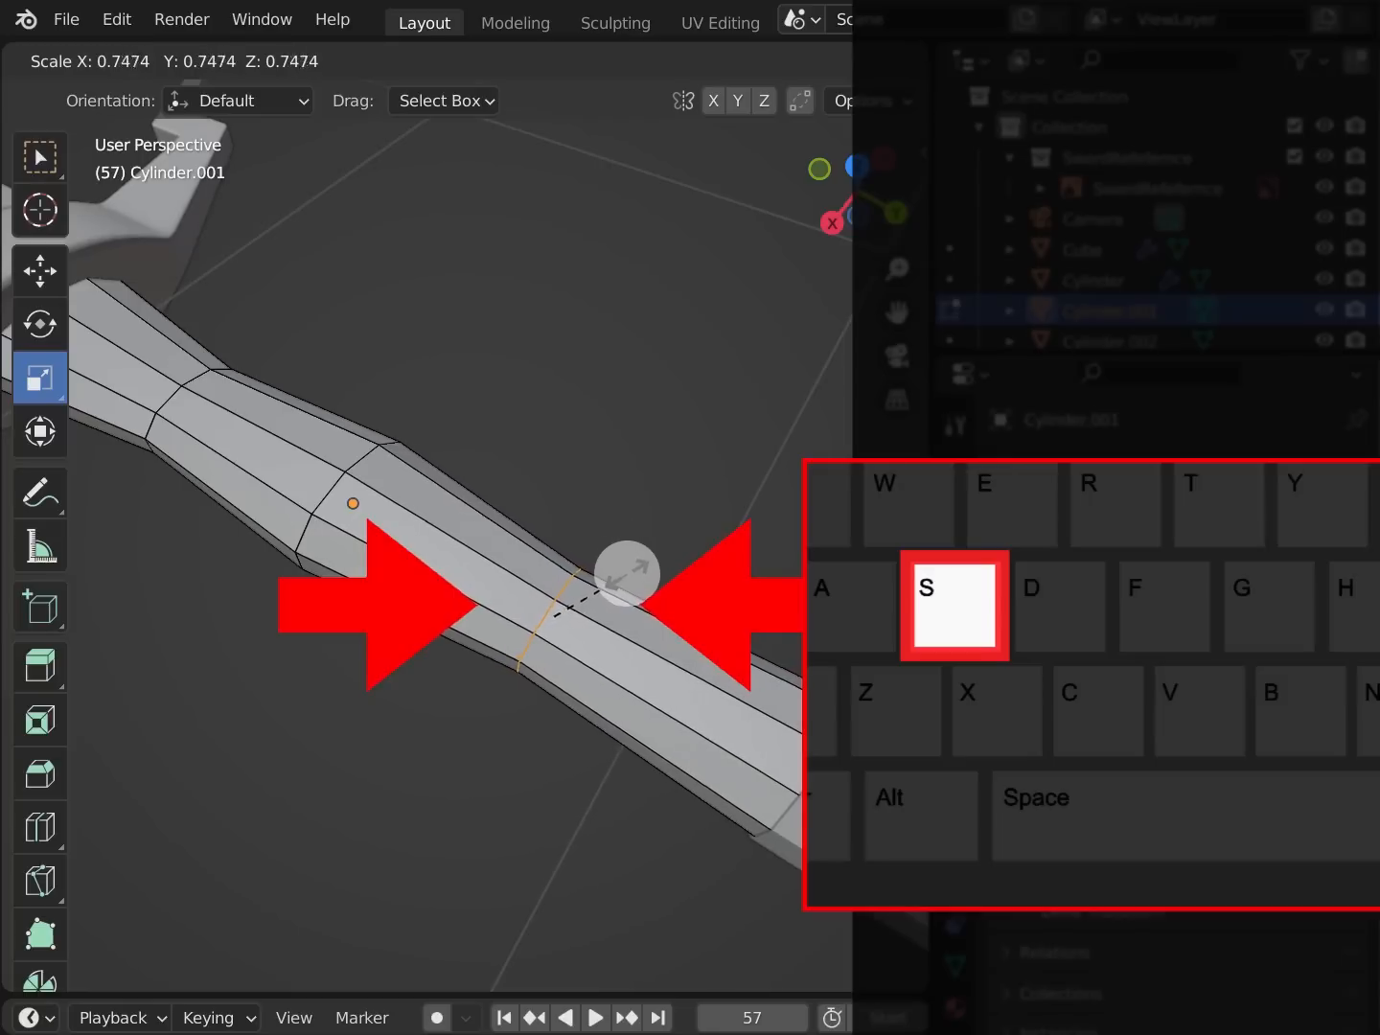
pyautogui.click(629, 572)
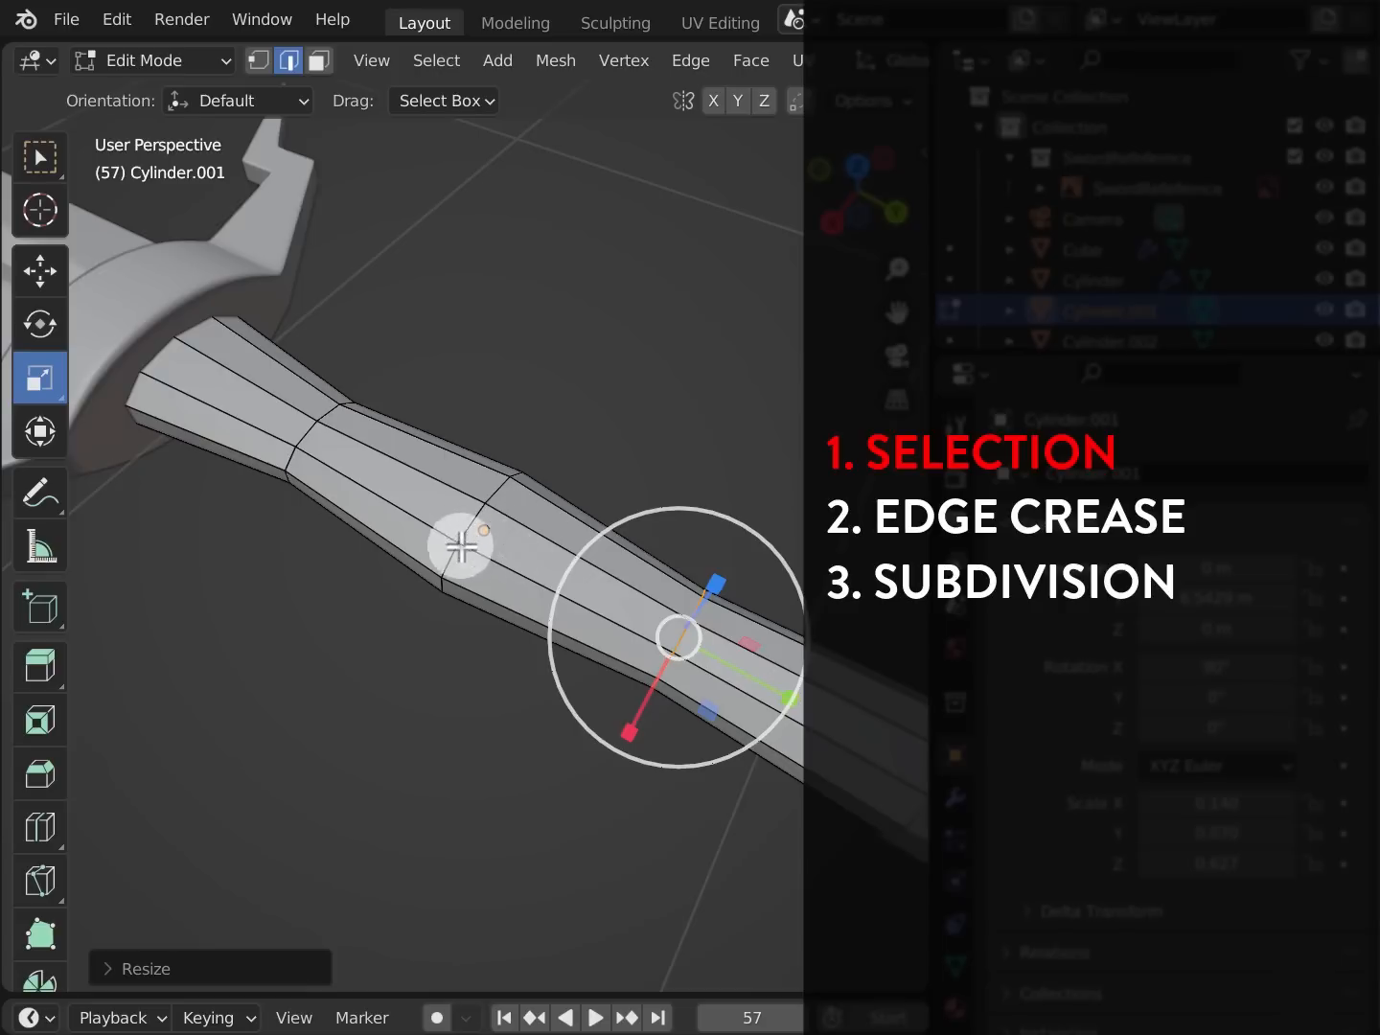
# With the select tool in edge selection mode, select the full edge loop around the middle of the handle
pyautogui.press('w')
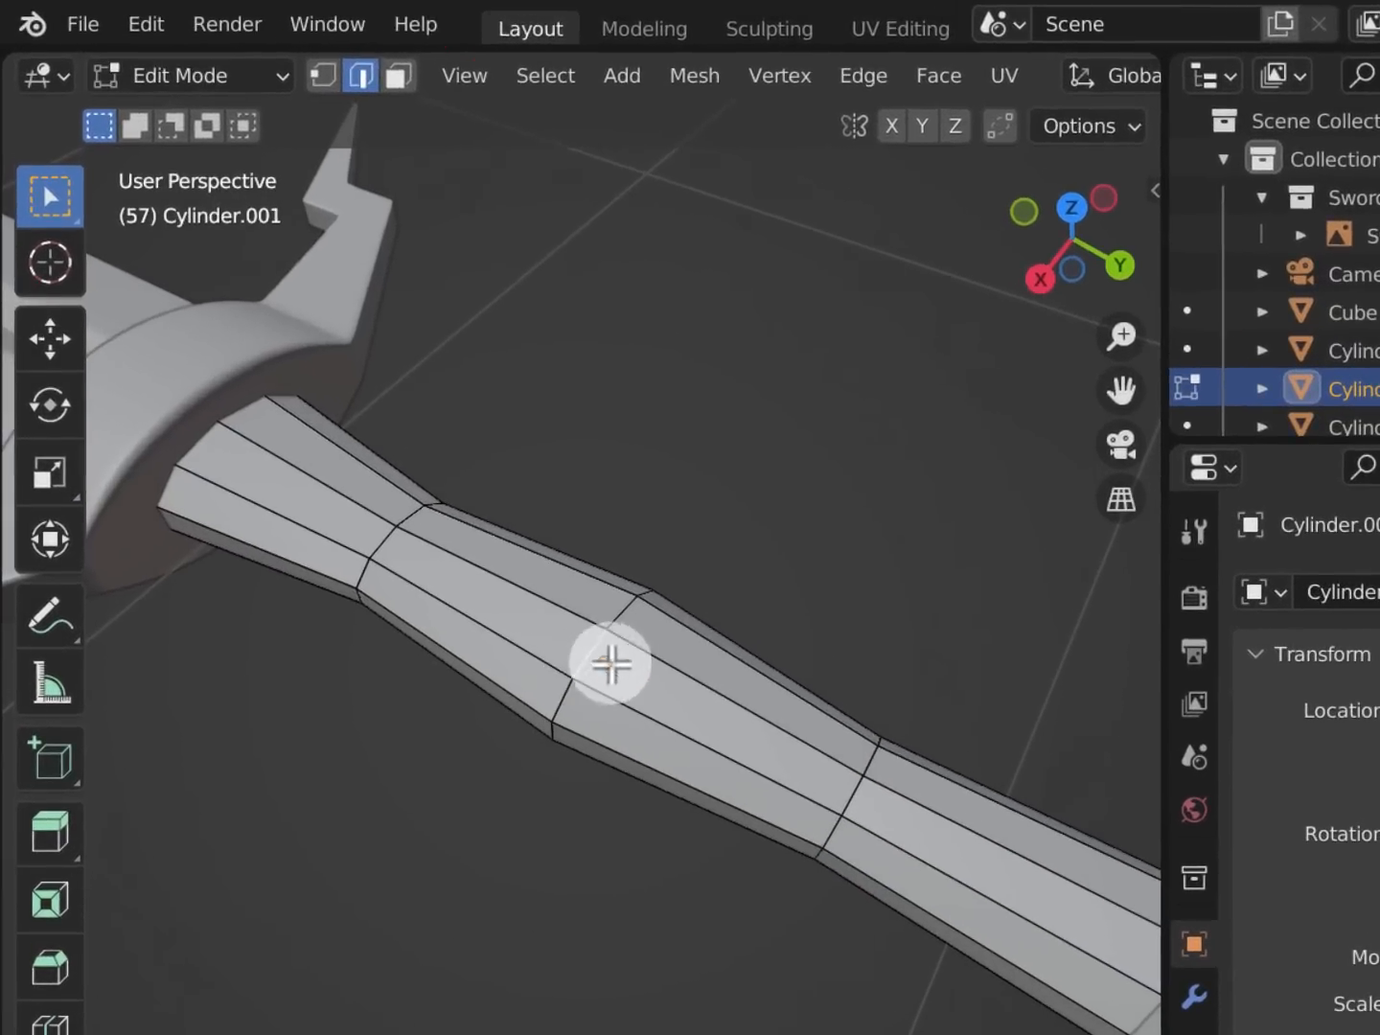
pyautogui.press('2')
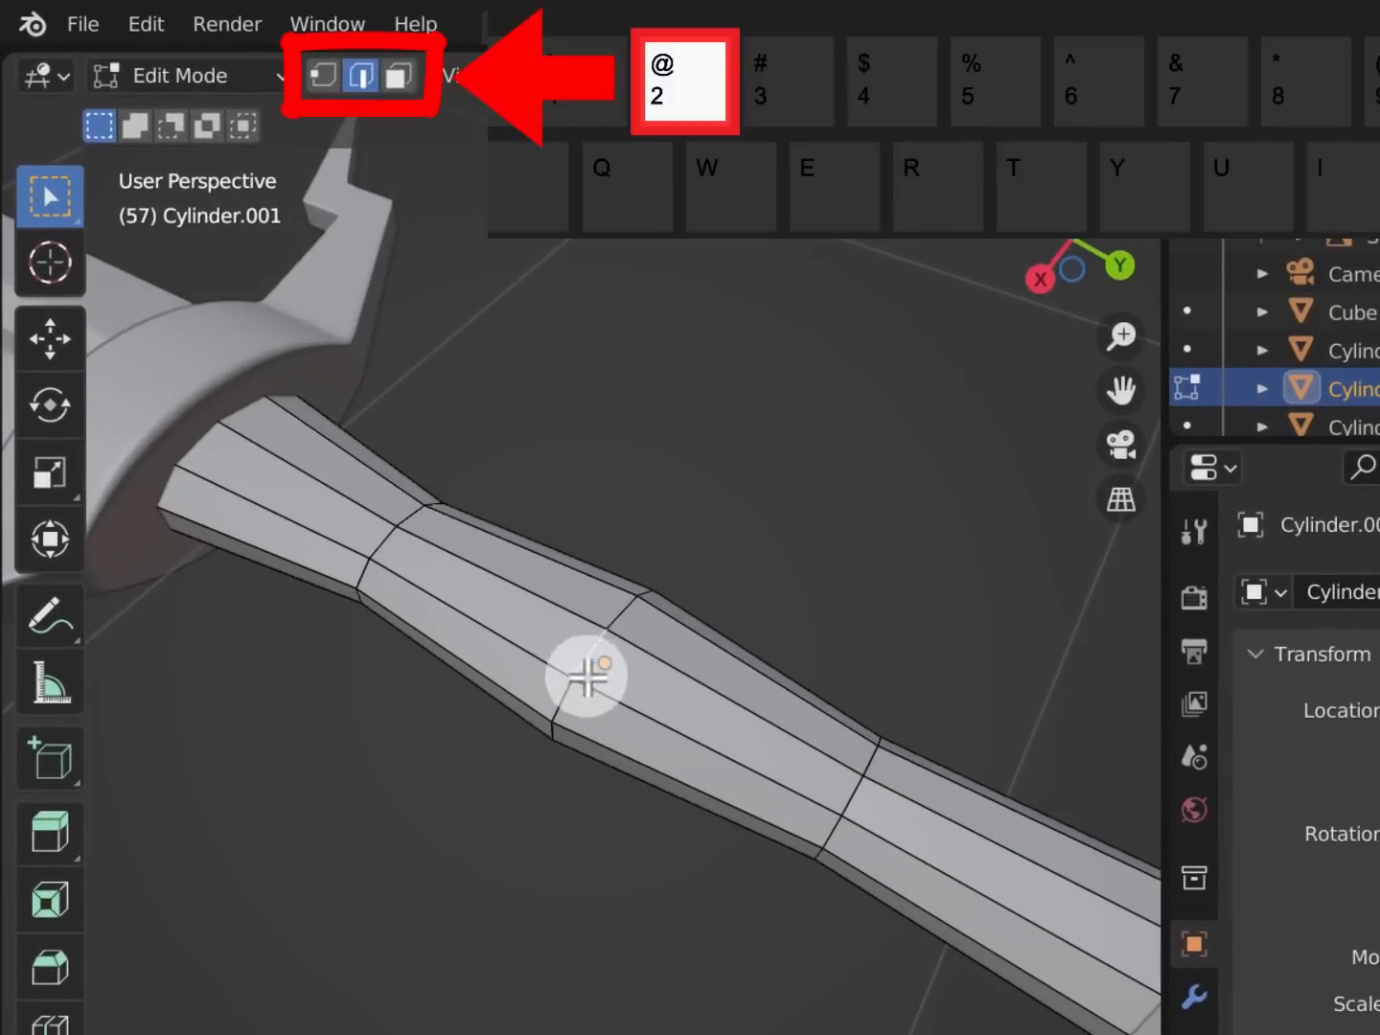
pyautogui.moveTo(606, 673); pyautogui.dragTo(506, 648, button='middle')
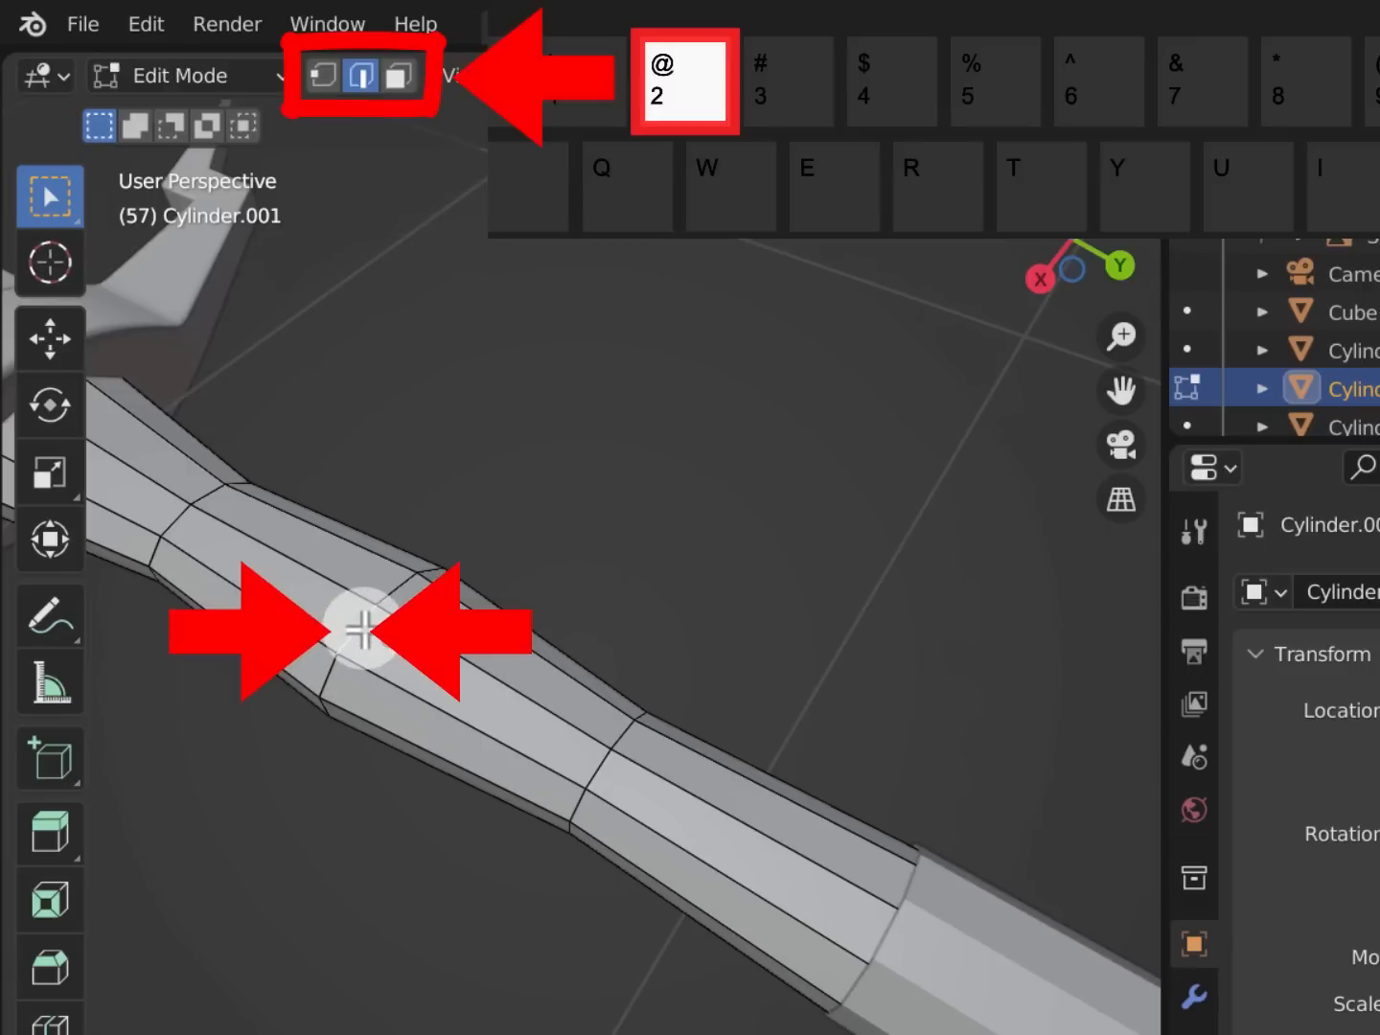
pyautogui.click(357, 635)
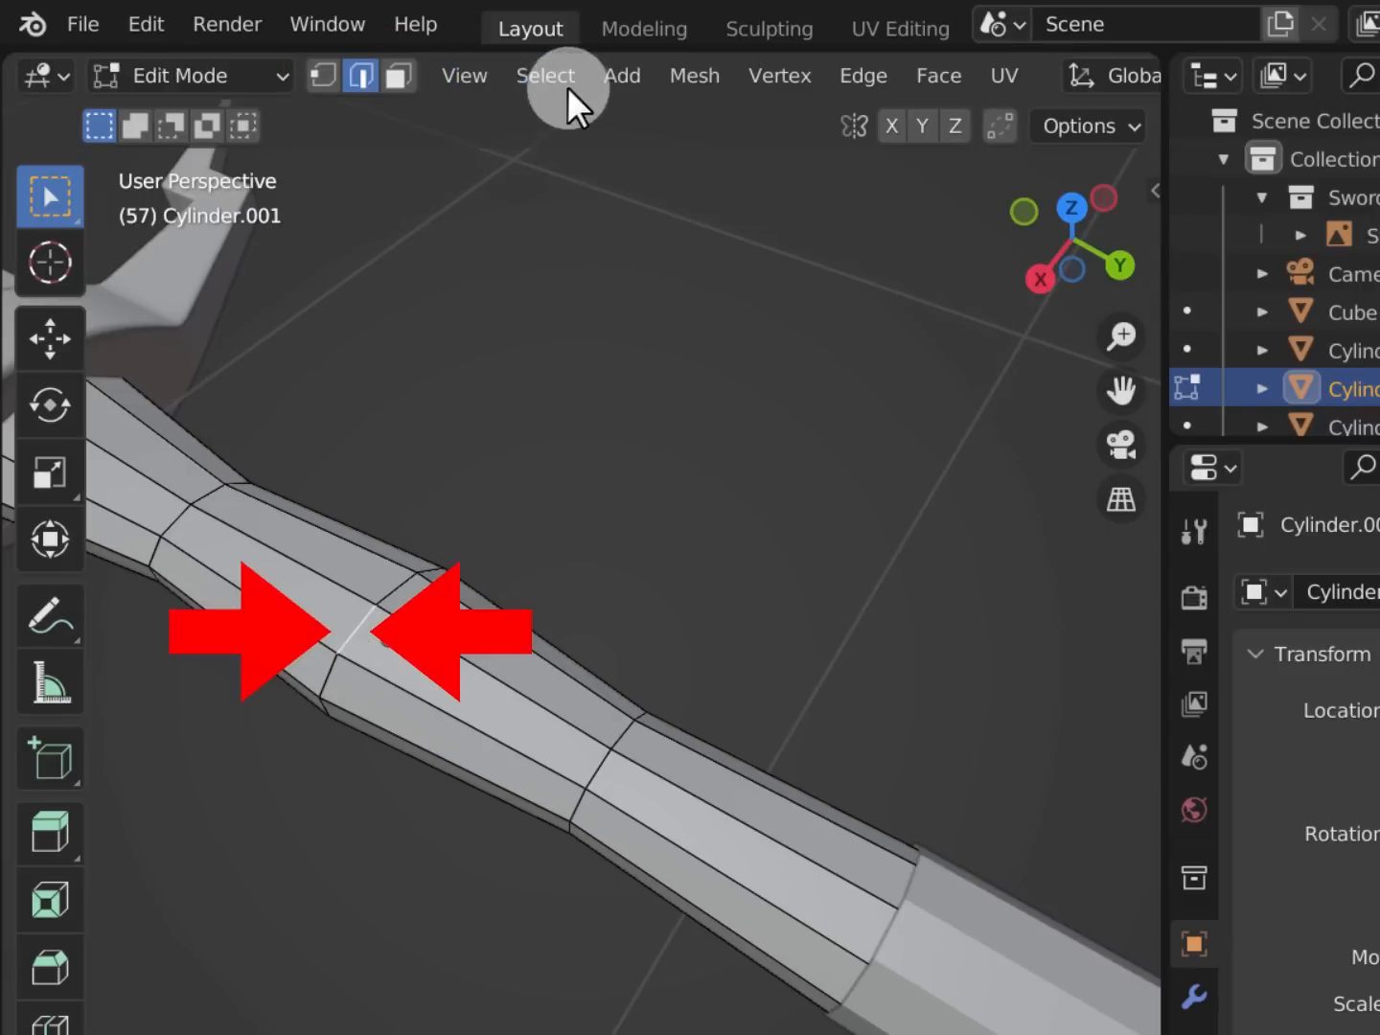
pyautogui.click(560, 79)
pyautogui.moveTo(618, 701)
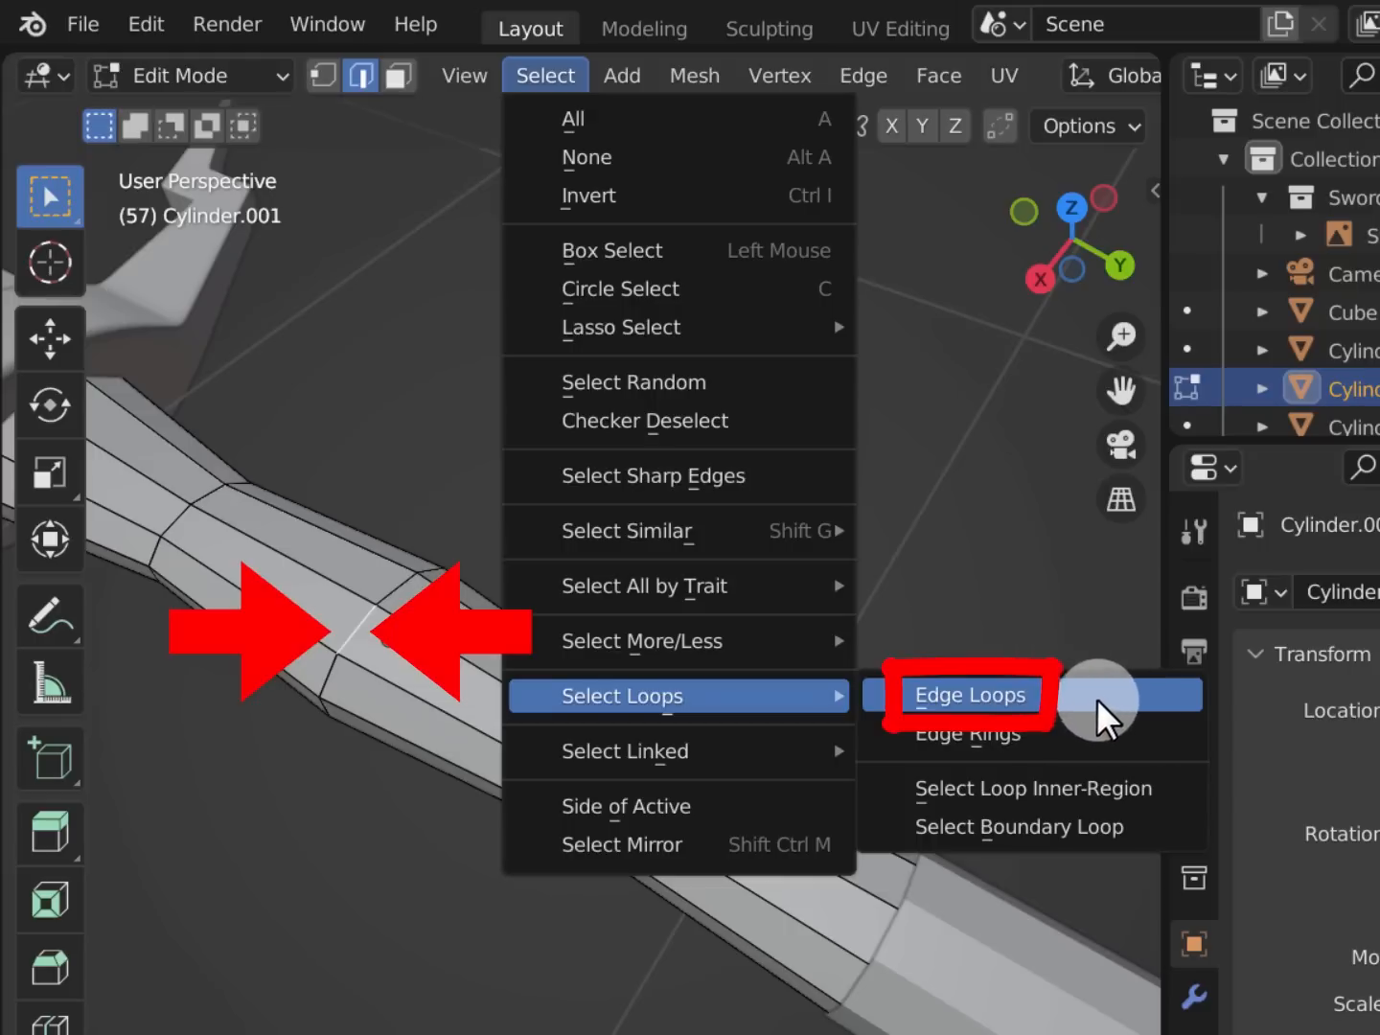
pyautogui.click(1069, 715)
# Apply an edge crease of 1.000 to the handle's selected middle loop
pyautogui.moveTo(437, 585); pyautogui.dragTo(493, 767, button='middle')
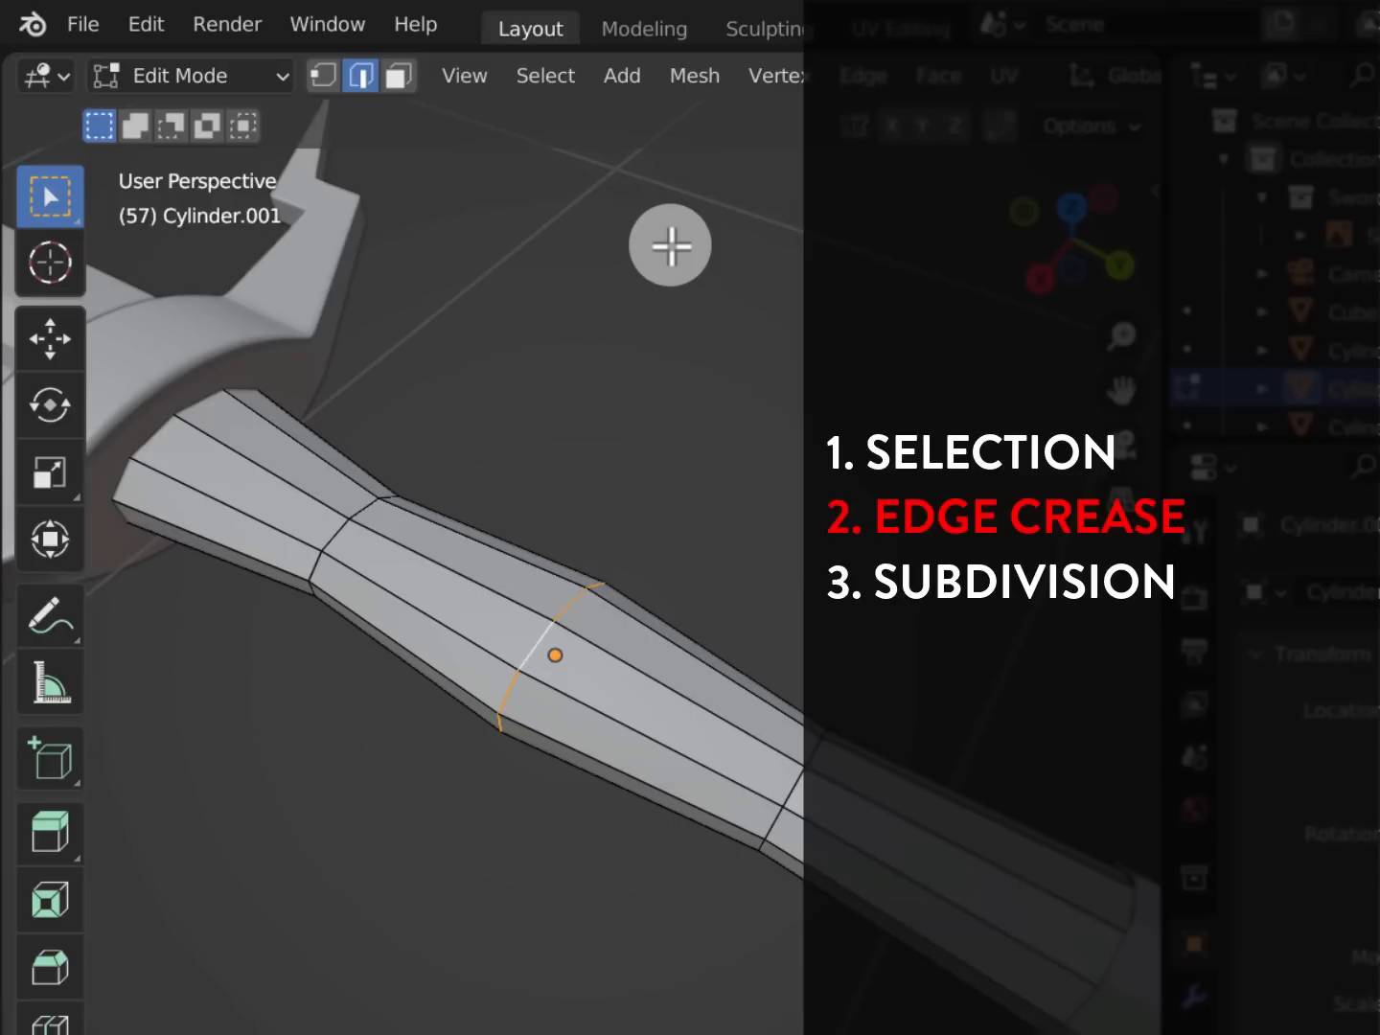
pyautogui.click(861, 77)
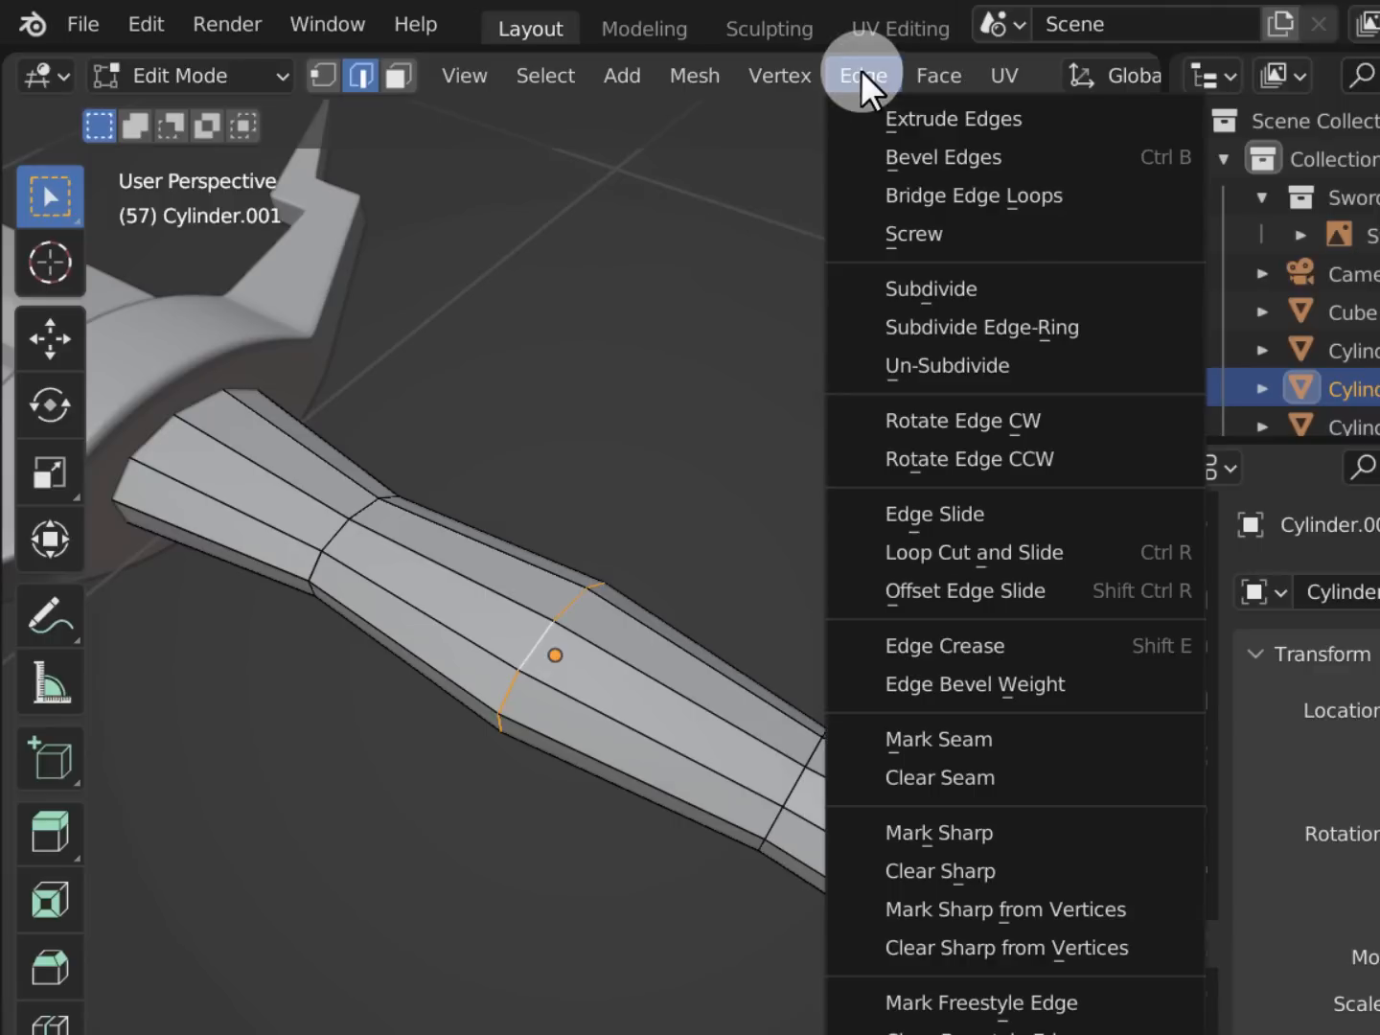
pyautogui.click(1141, 656)
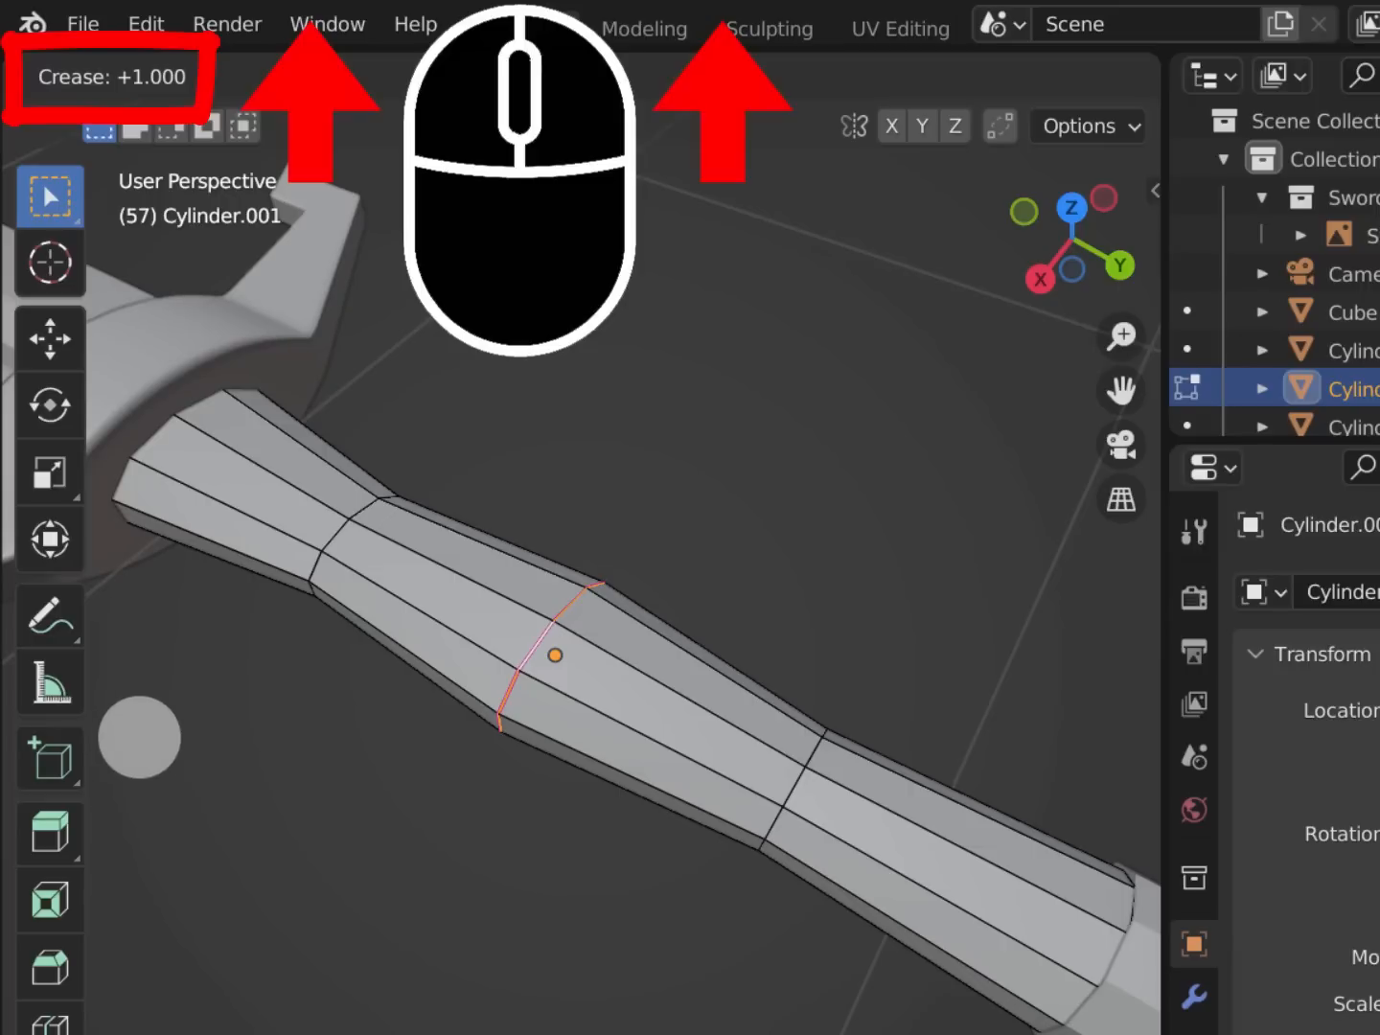
pyautogui.click(139, 736)
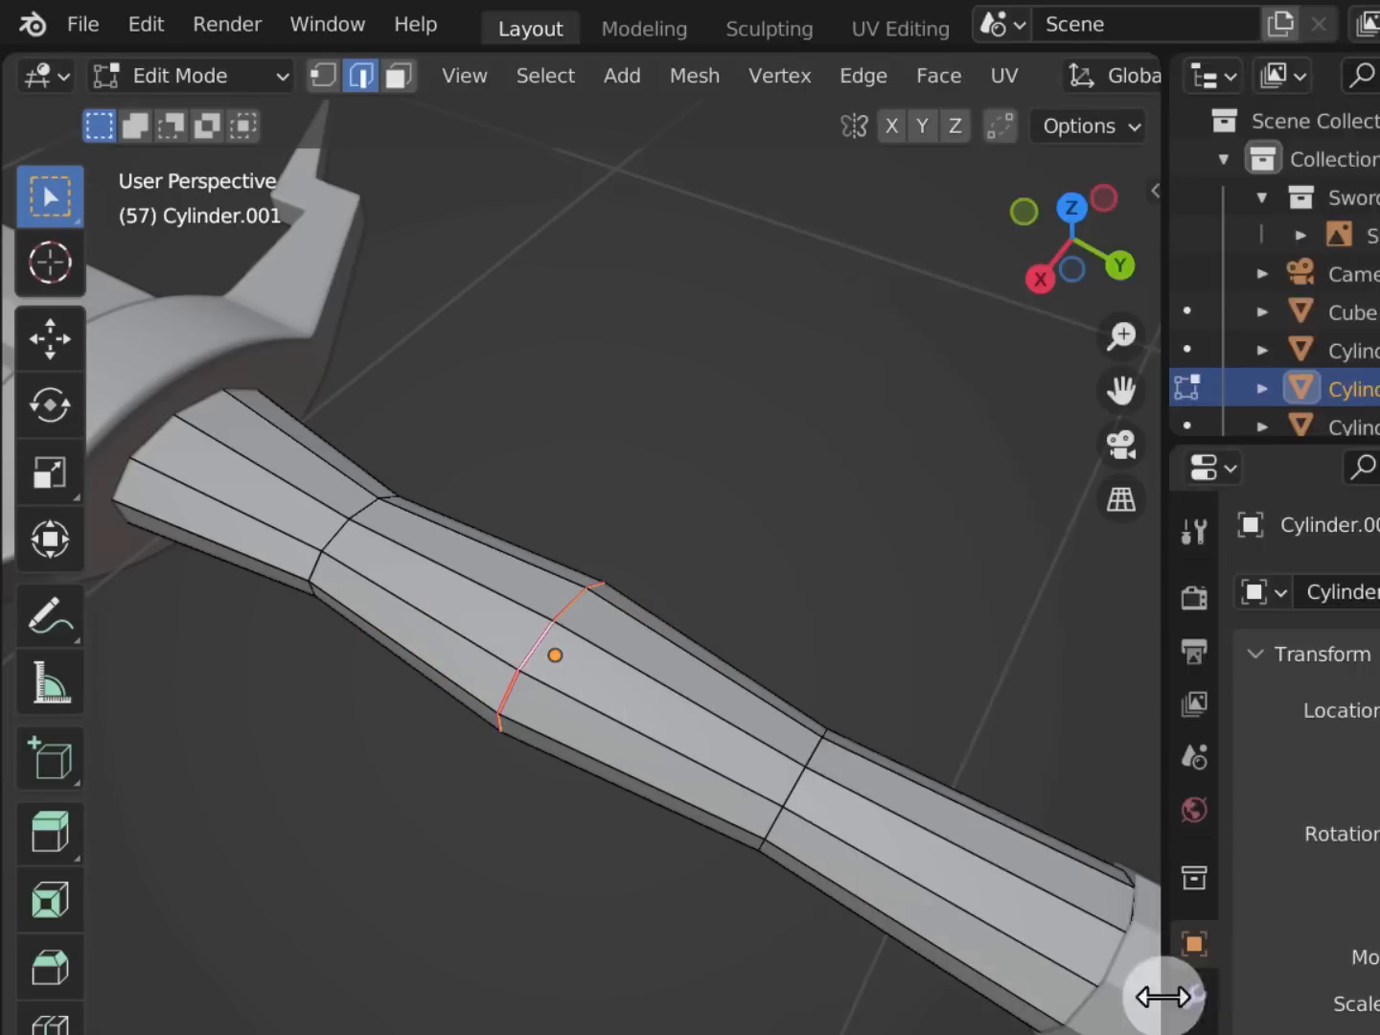
# Add a Subdivision Surface modifier to the handle, disable its display in Edit Mode, and set the viewport level to 2
pyautogui.click(1191, 1000)
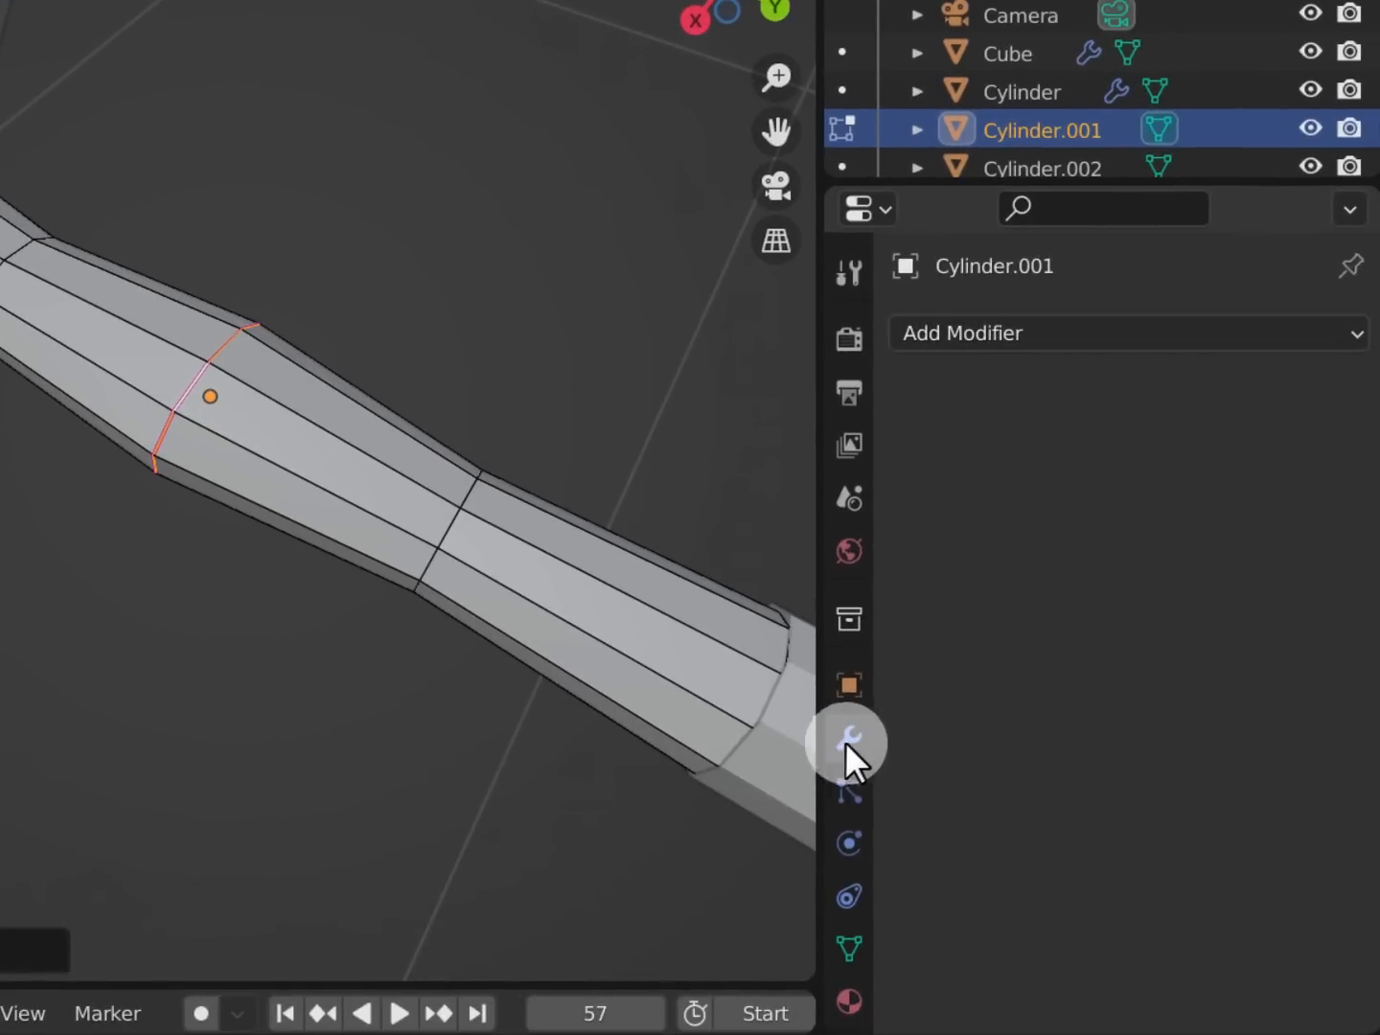
pyautogui.click(1100, 338)
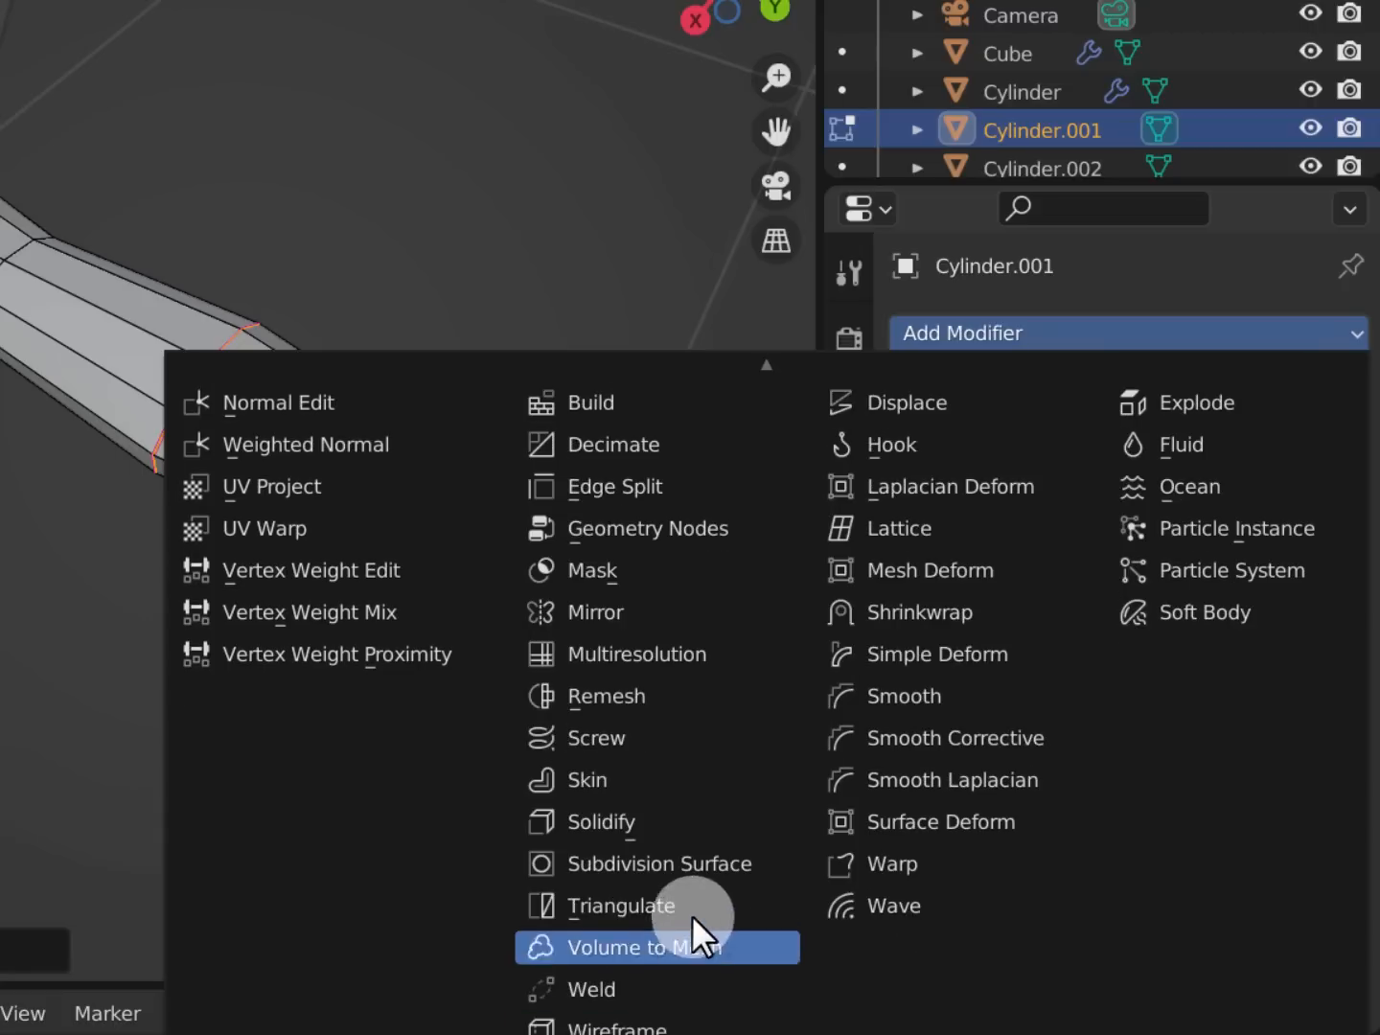
pyautogui.click(734, 867)
pyautogui.click(1137, 397)
pyautogui.click(1151, 492)
pyautogui.write('2')
pyautogui.press('Return')
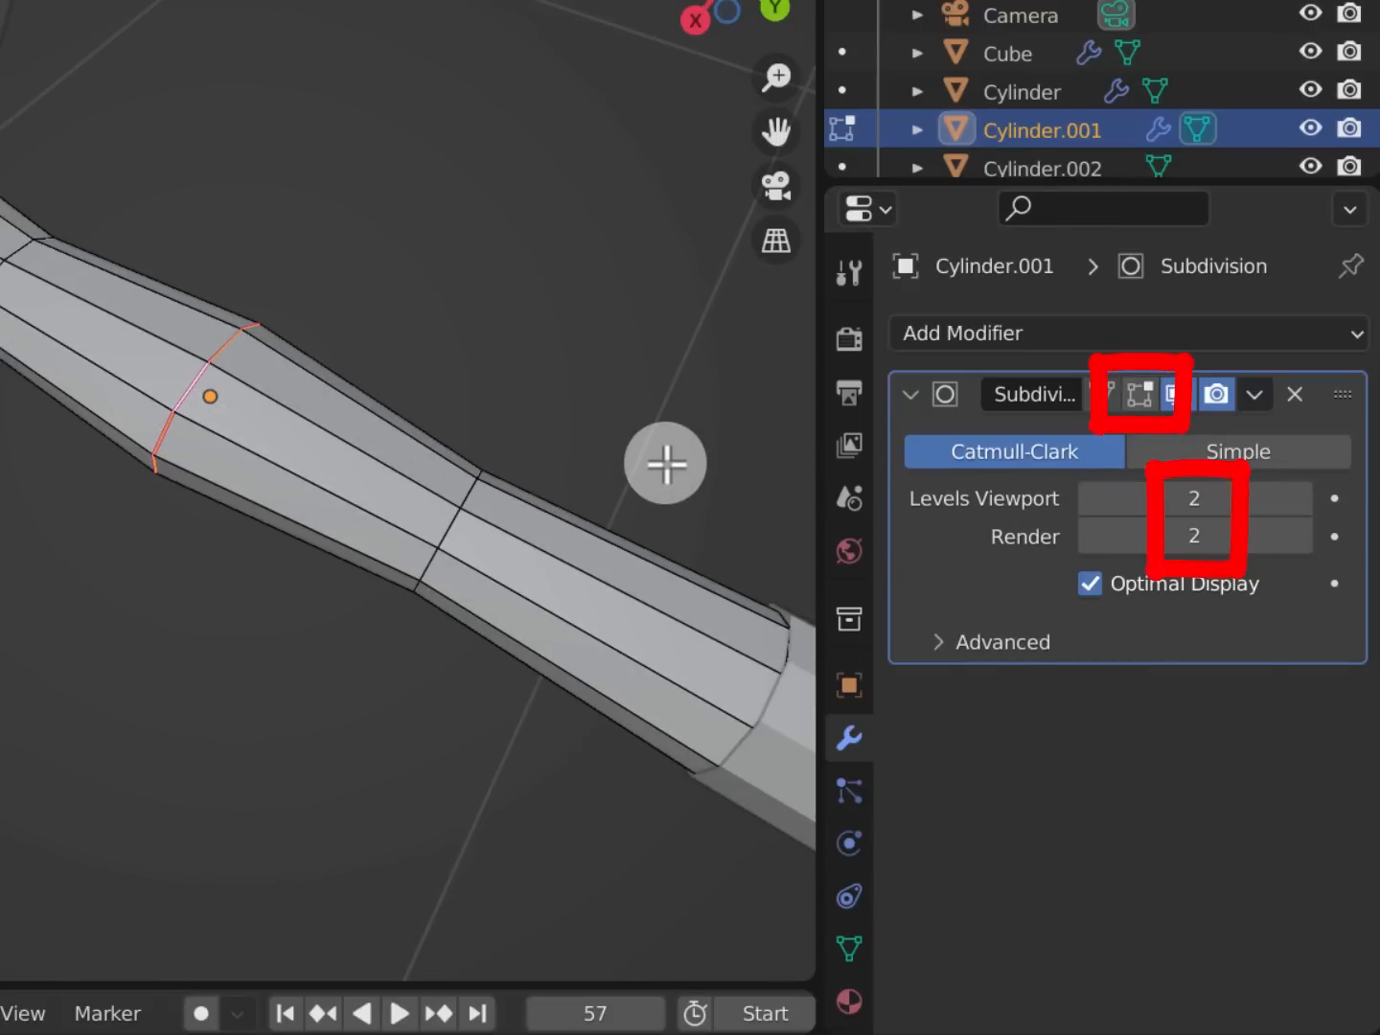
# Return the handle to Object Mode and apply smooth shading to it
pyautogui.press('Tab')
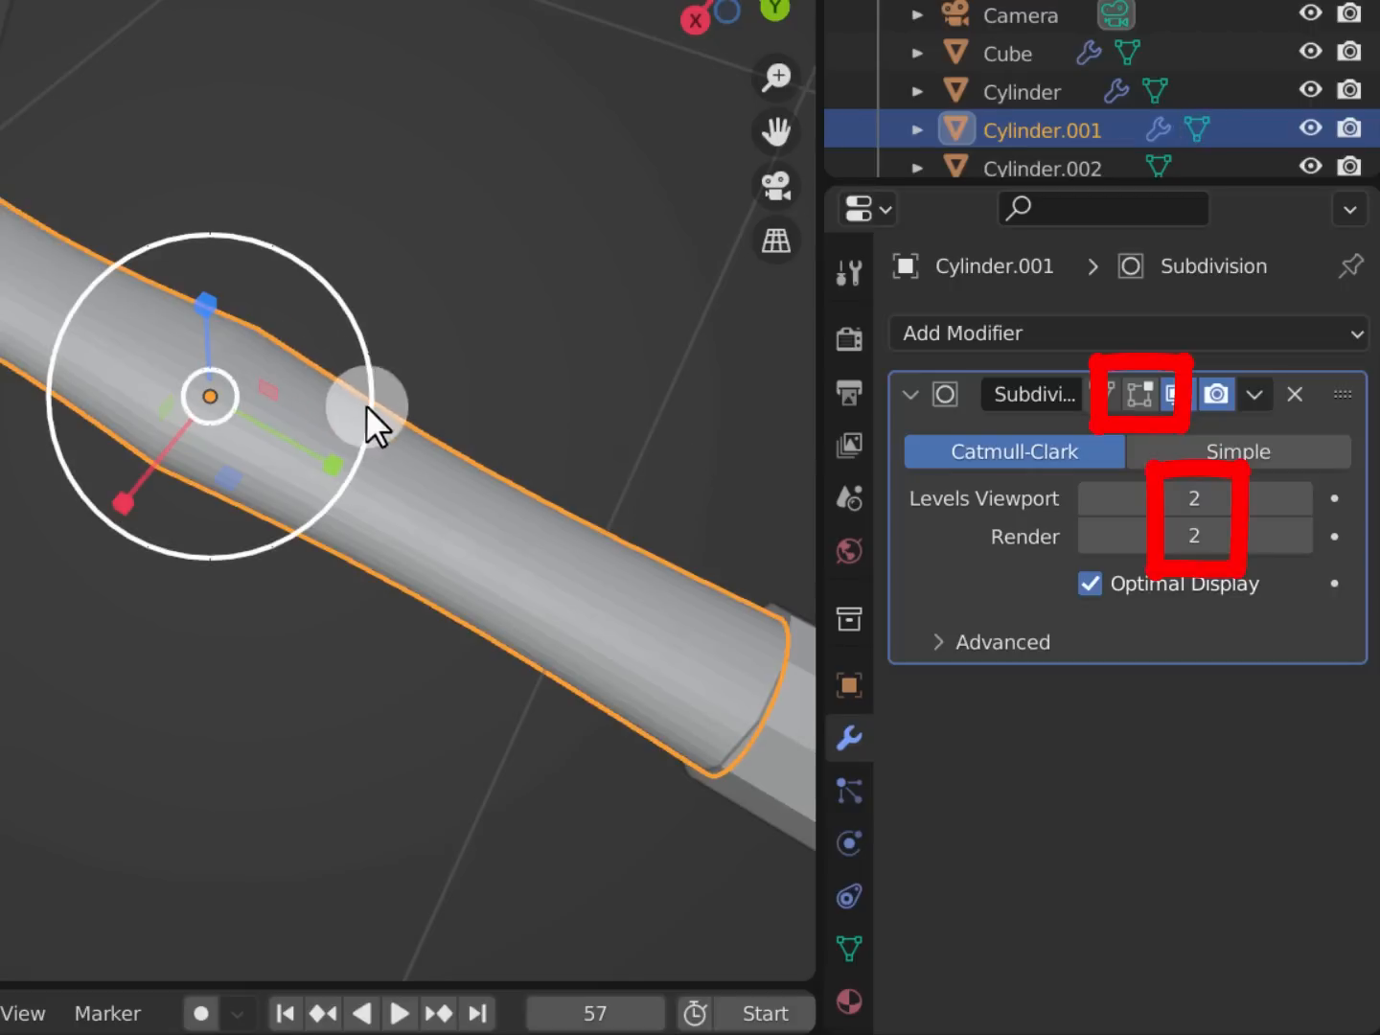
pyautogui.press('w')
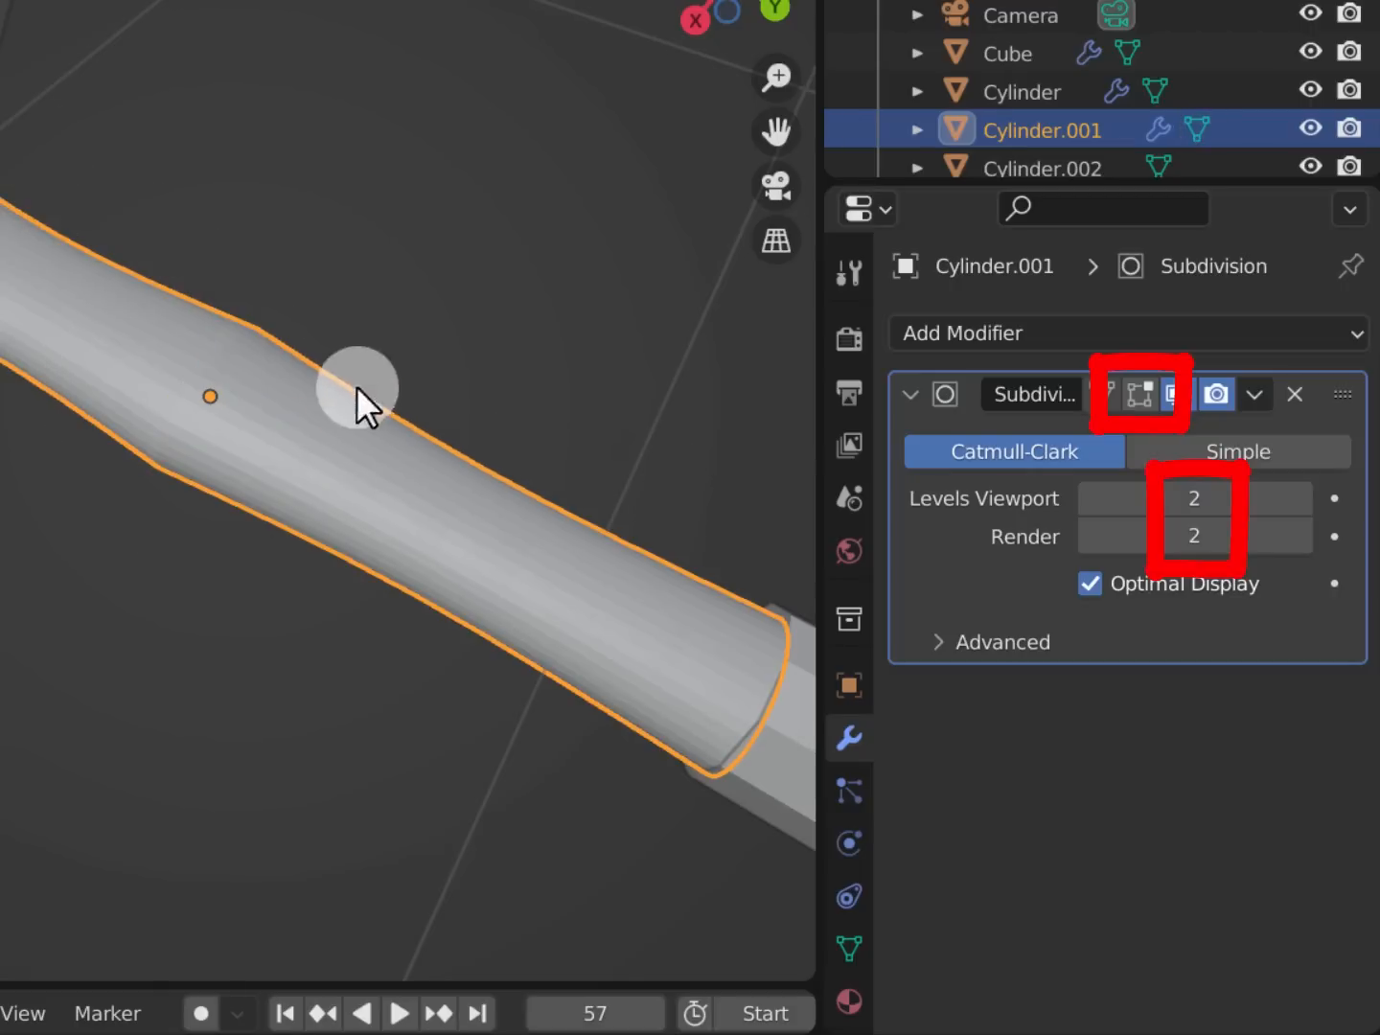
pyautogui.rightClick(375, 439)
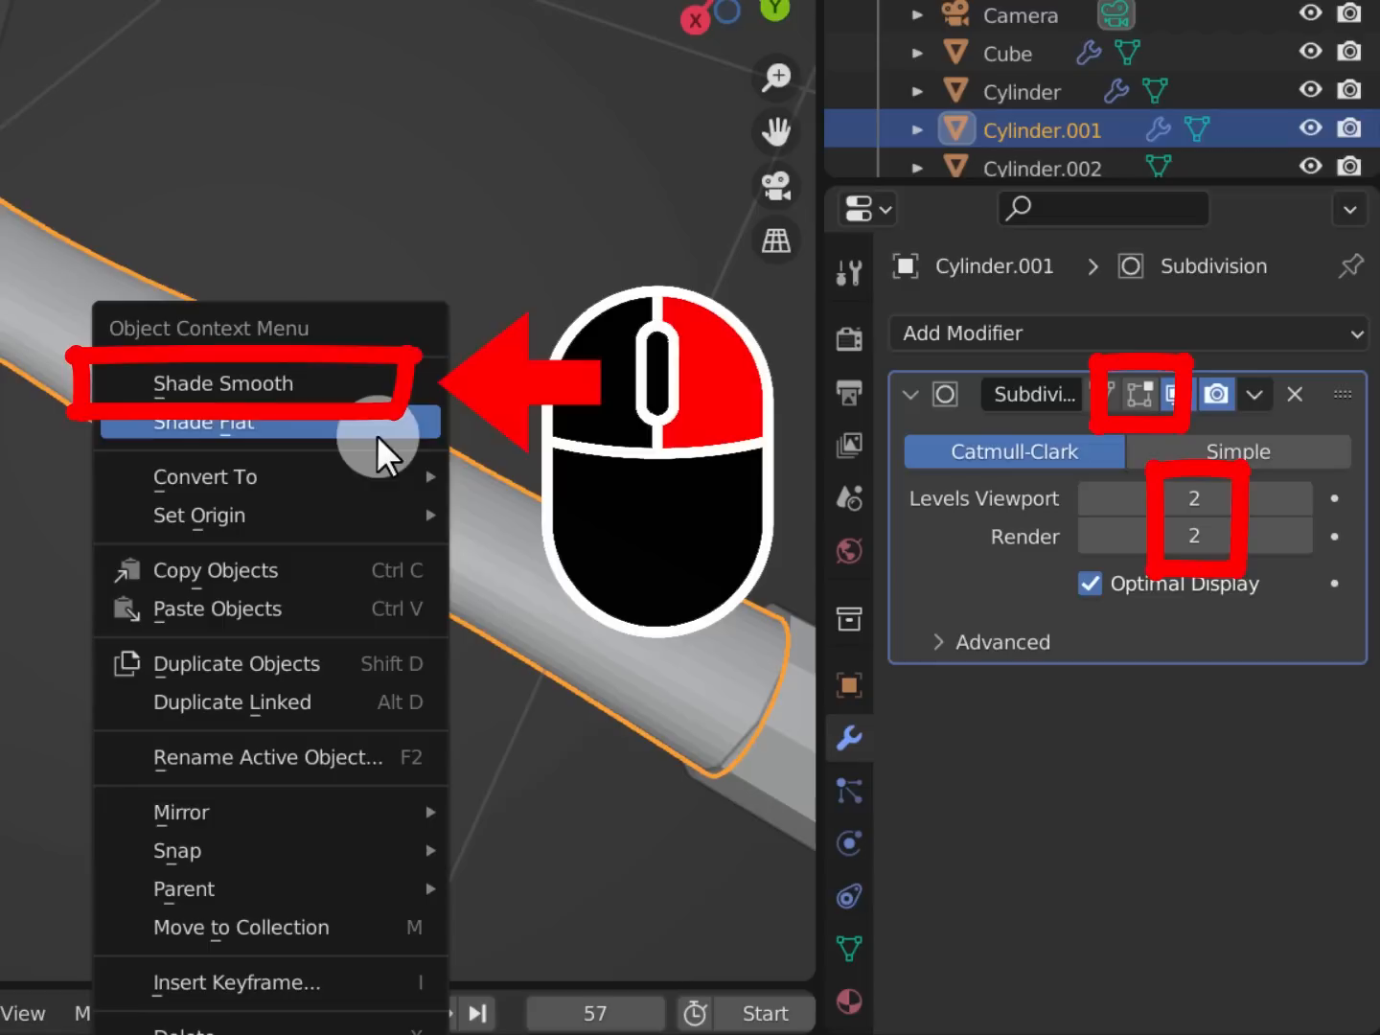
pyautogui.click(360, 385)
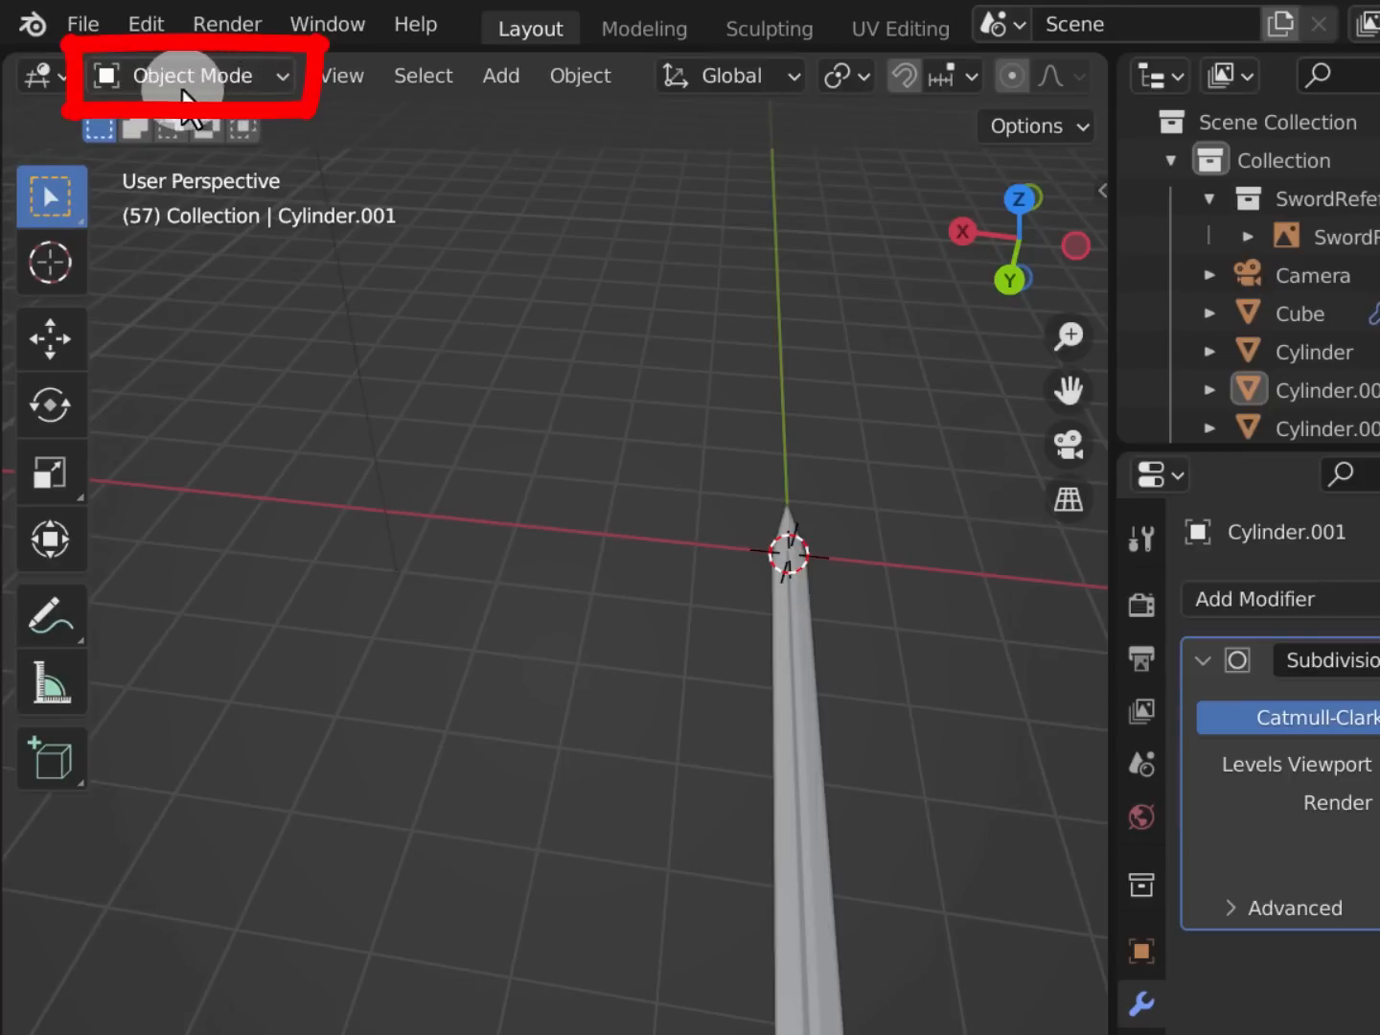
# Add a torus mesh at the world origin with 20 major segments and 10 minor segments
pyautogui.click(499, 76)
pyautogui.moveTo(673, 118)
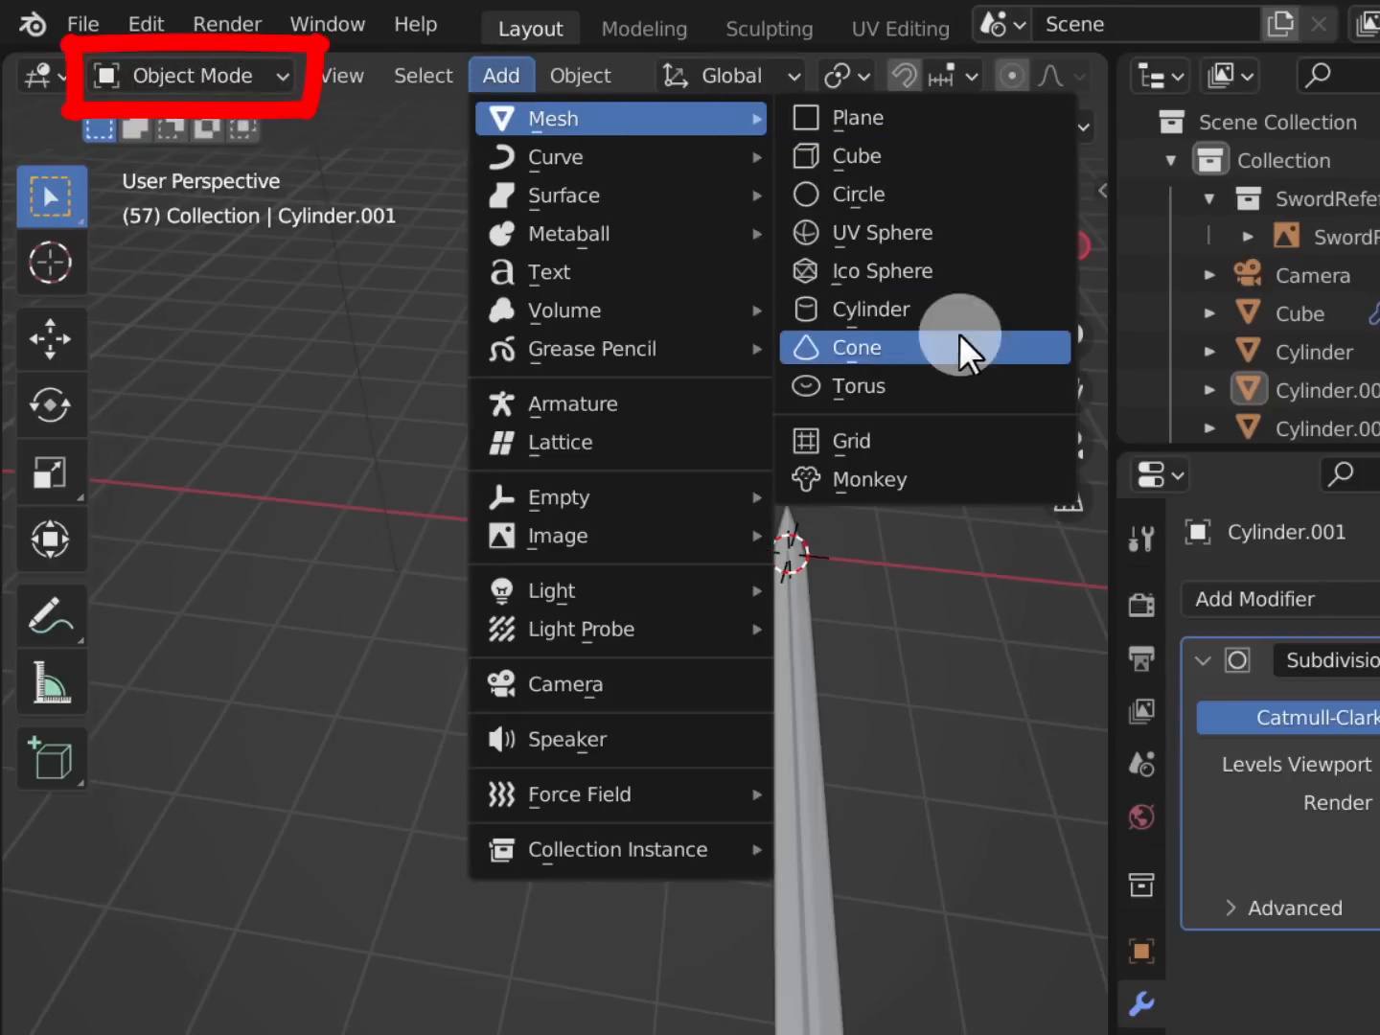
pyautogui.click(1000, 389)
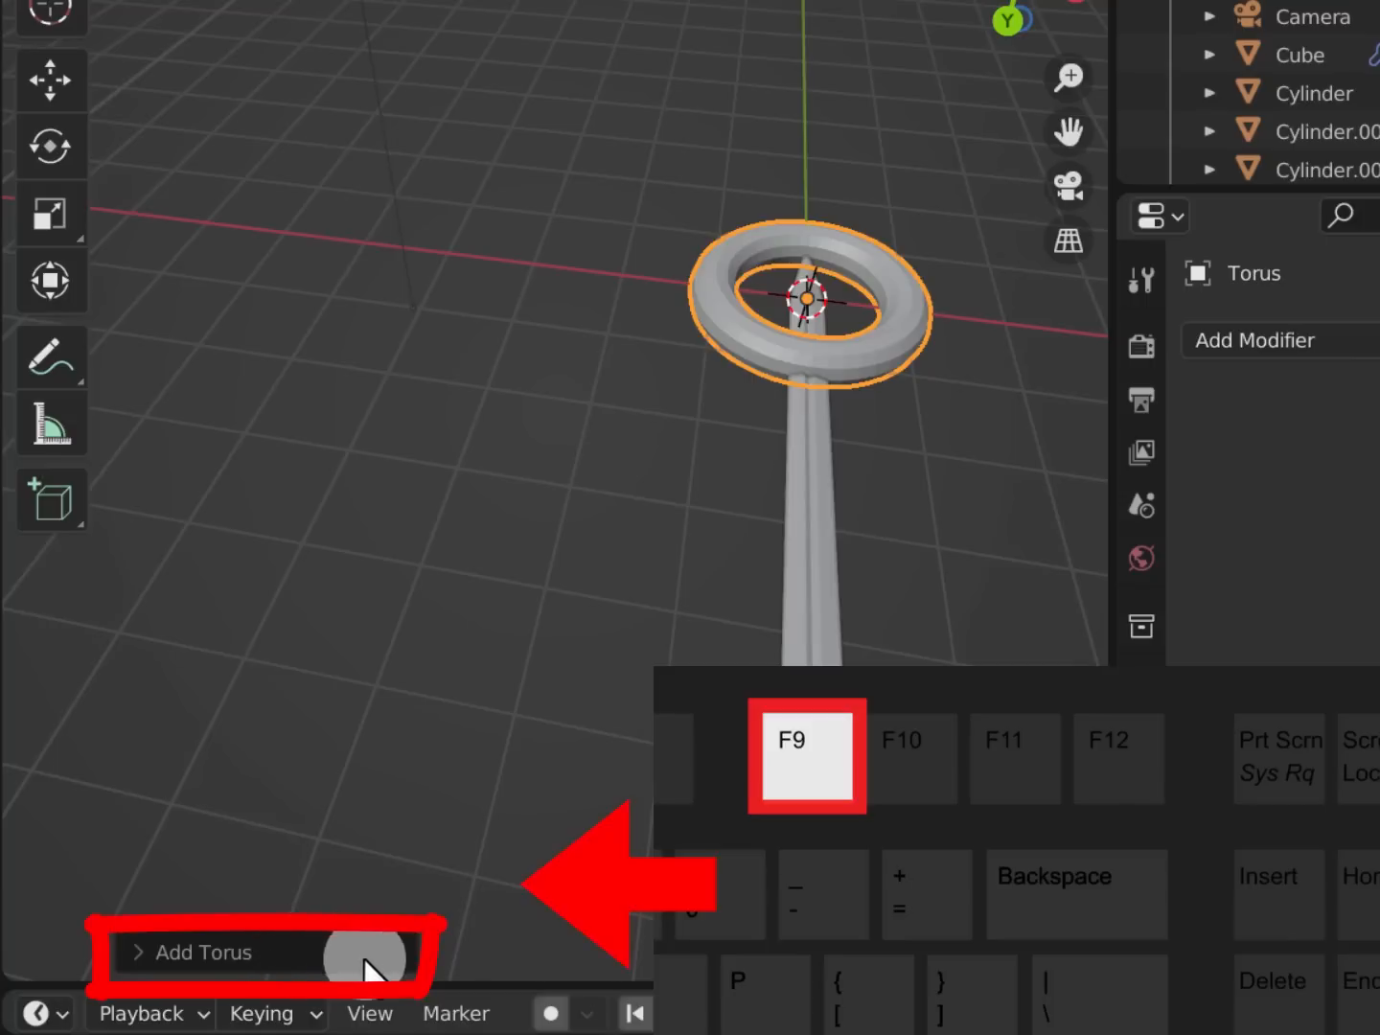
pyautogui.click(298, 953)
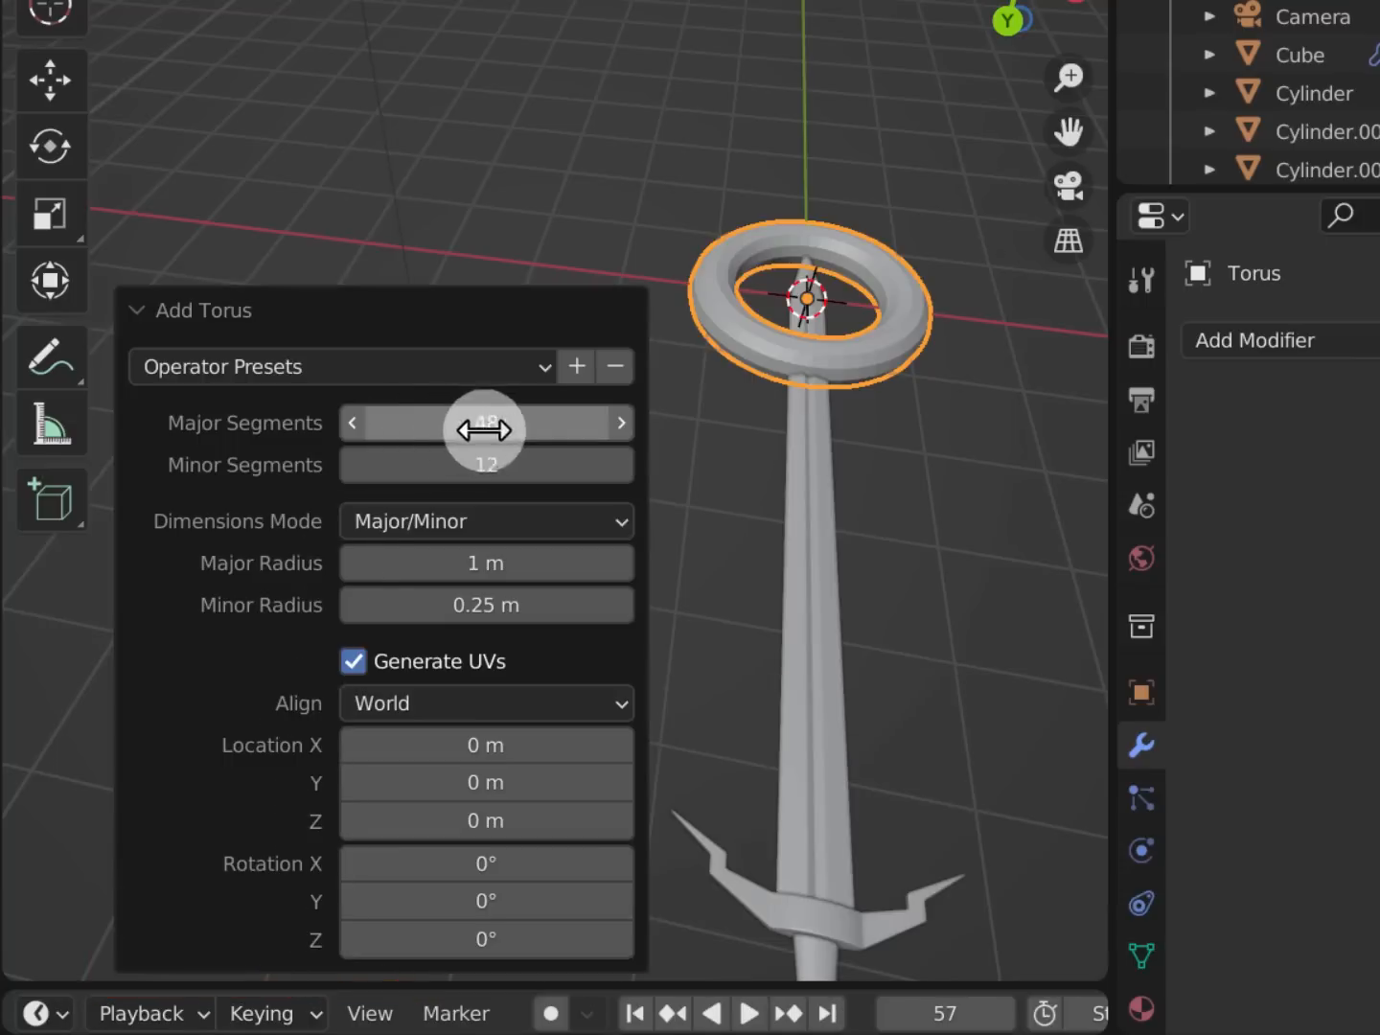
pyautogui.click(544, 430)
pyautogui.write('20')
pyautogui.press('Tab')
pyautogui.write('10')
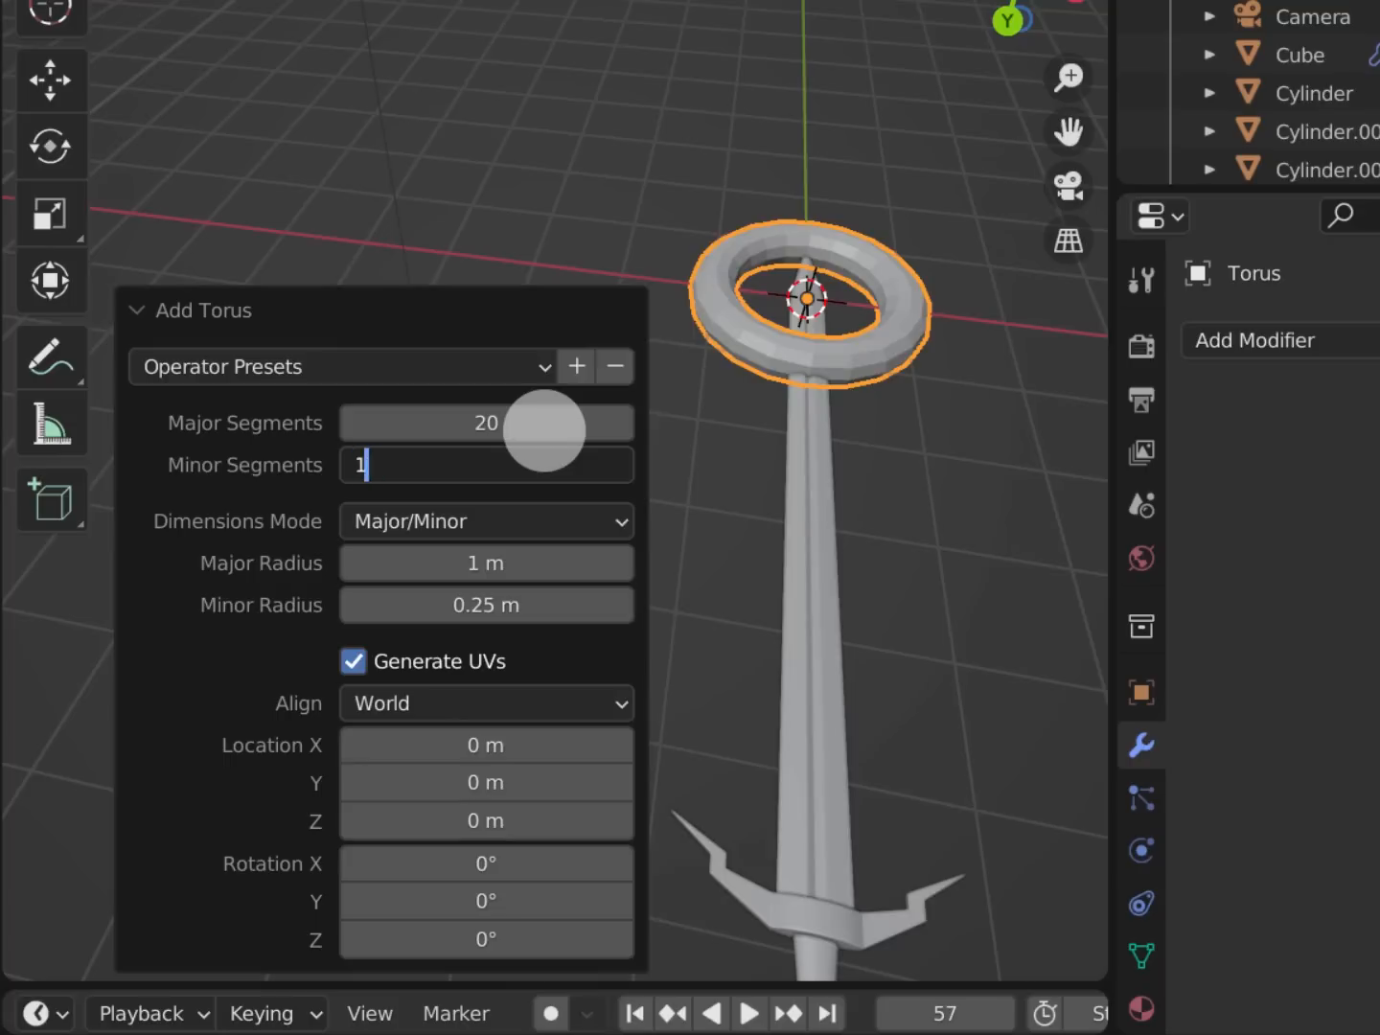
pyautogui.press('Tab')
# Set the new torus's minor radius to 0.15 m and its X rotation to 90°
pyautogui.press('Tab')
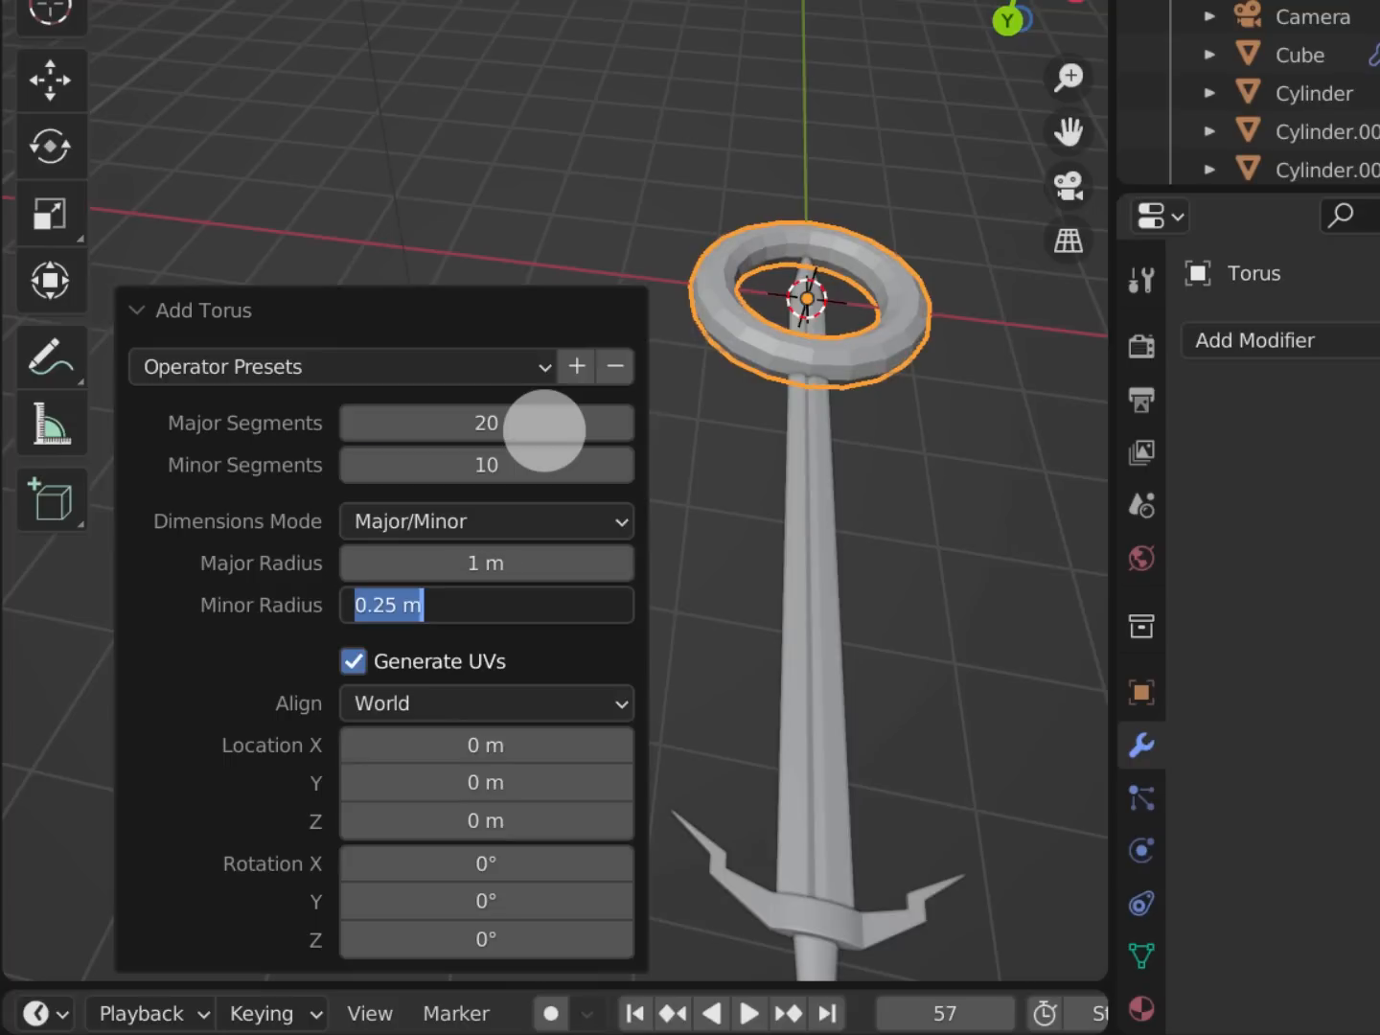
pyautogui.write('0.')
pyautogui.press('Tab')
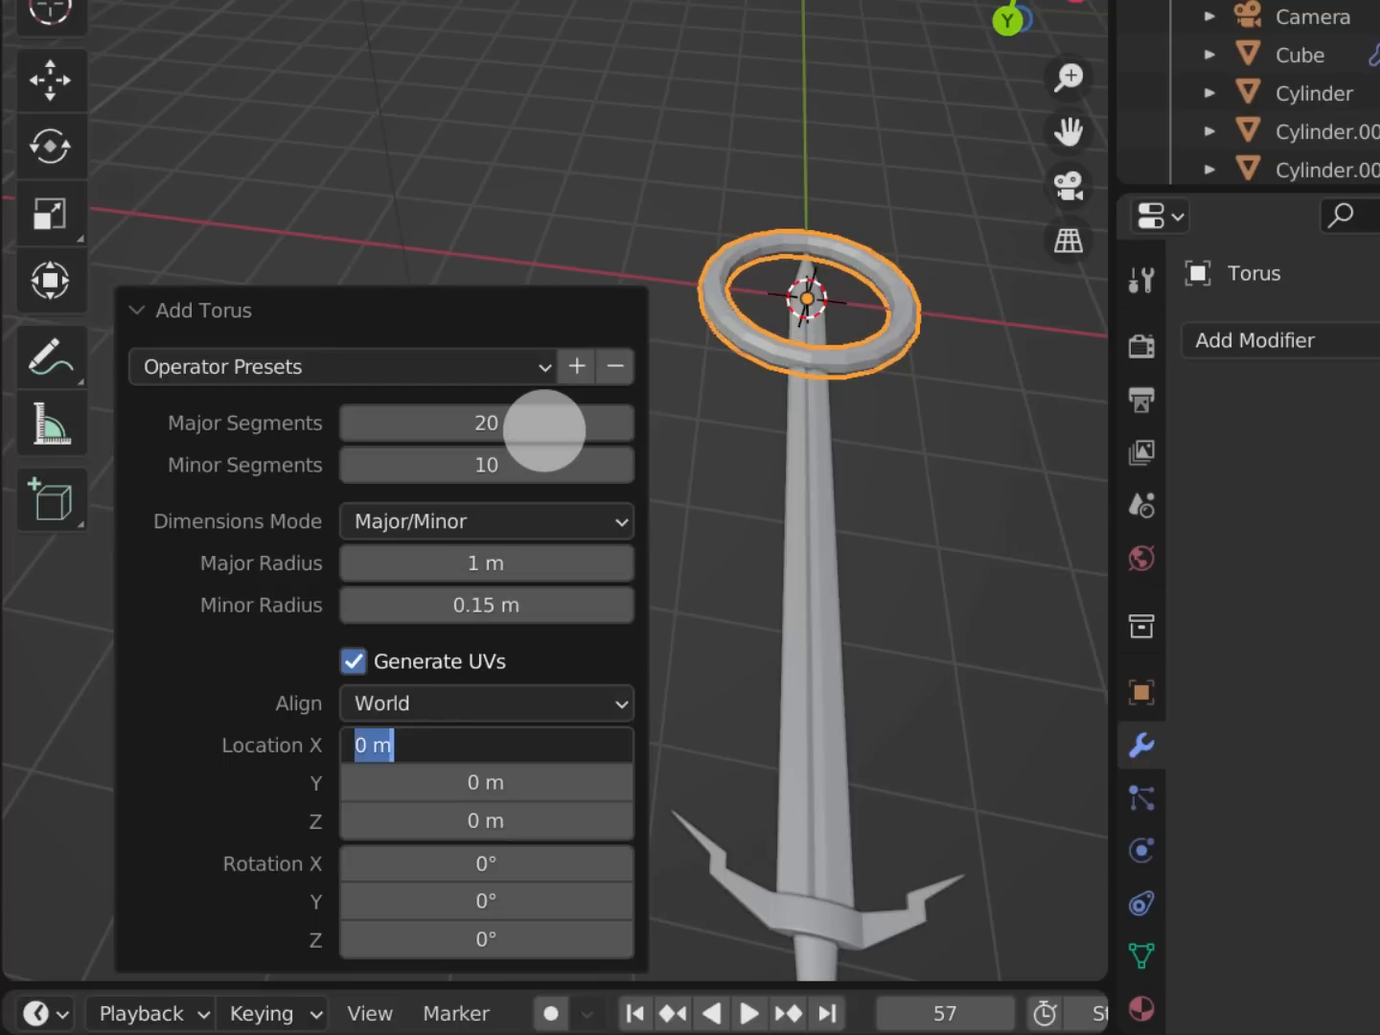
pyautogui.press('Tab')
pyautogui.press('Tab')
pyautogui.press('Tab')
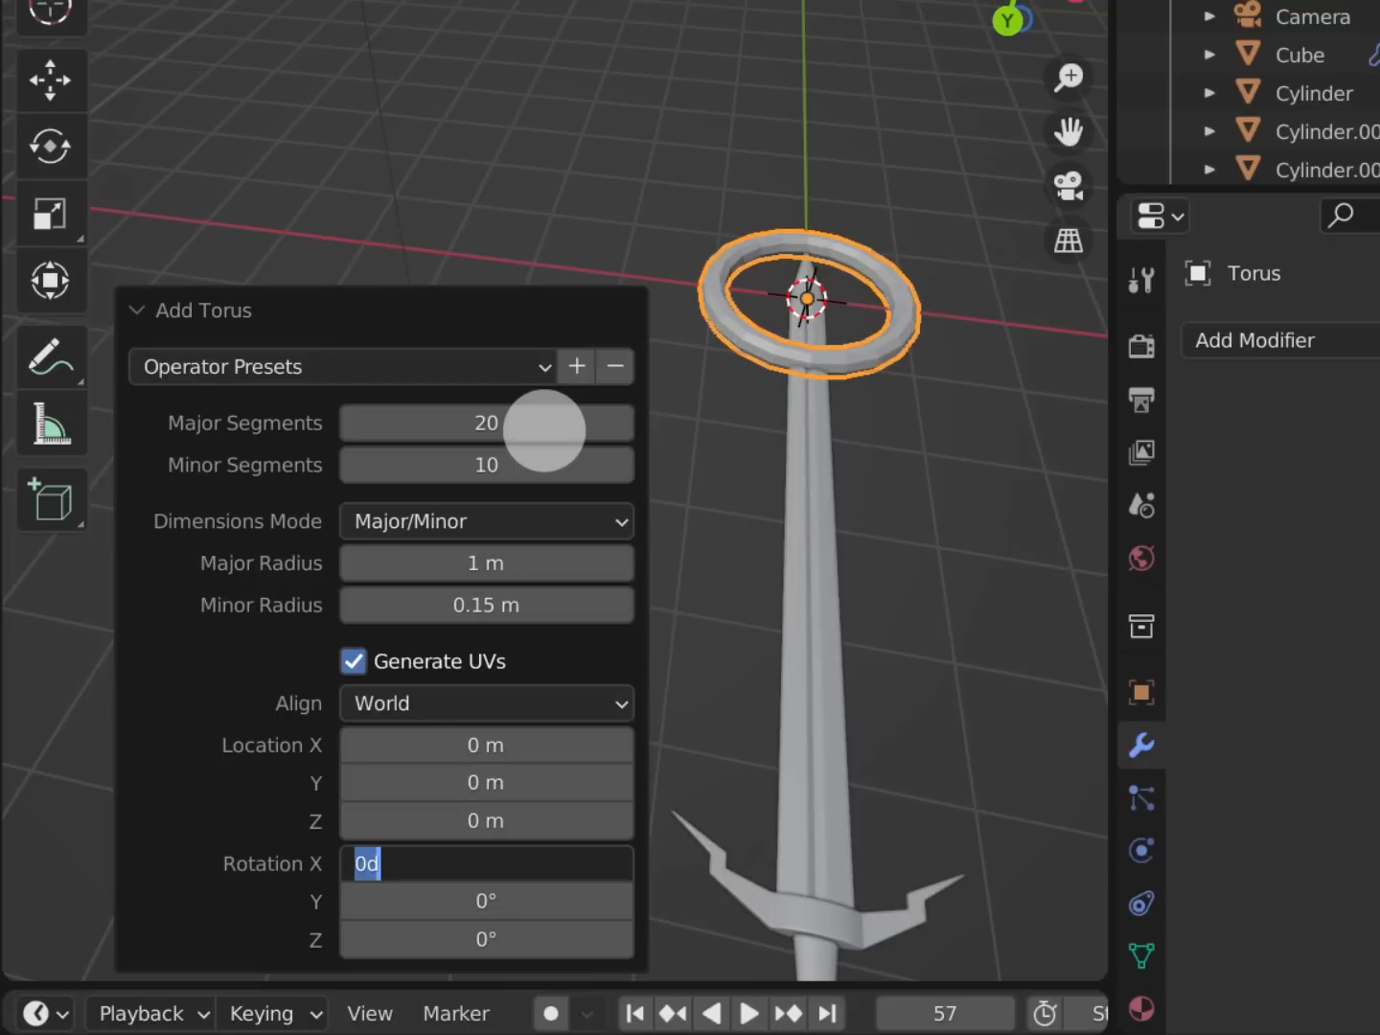
pyautogui.write('90')
pyautogui.press('Tab')
pyautogui.press('Escape')
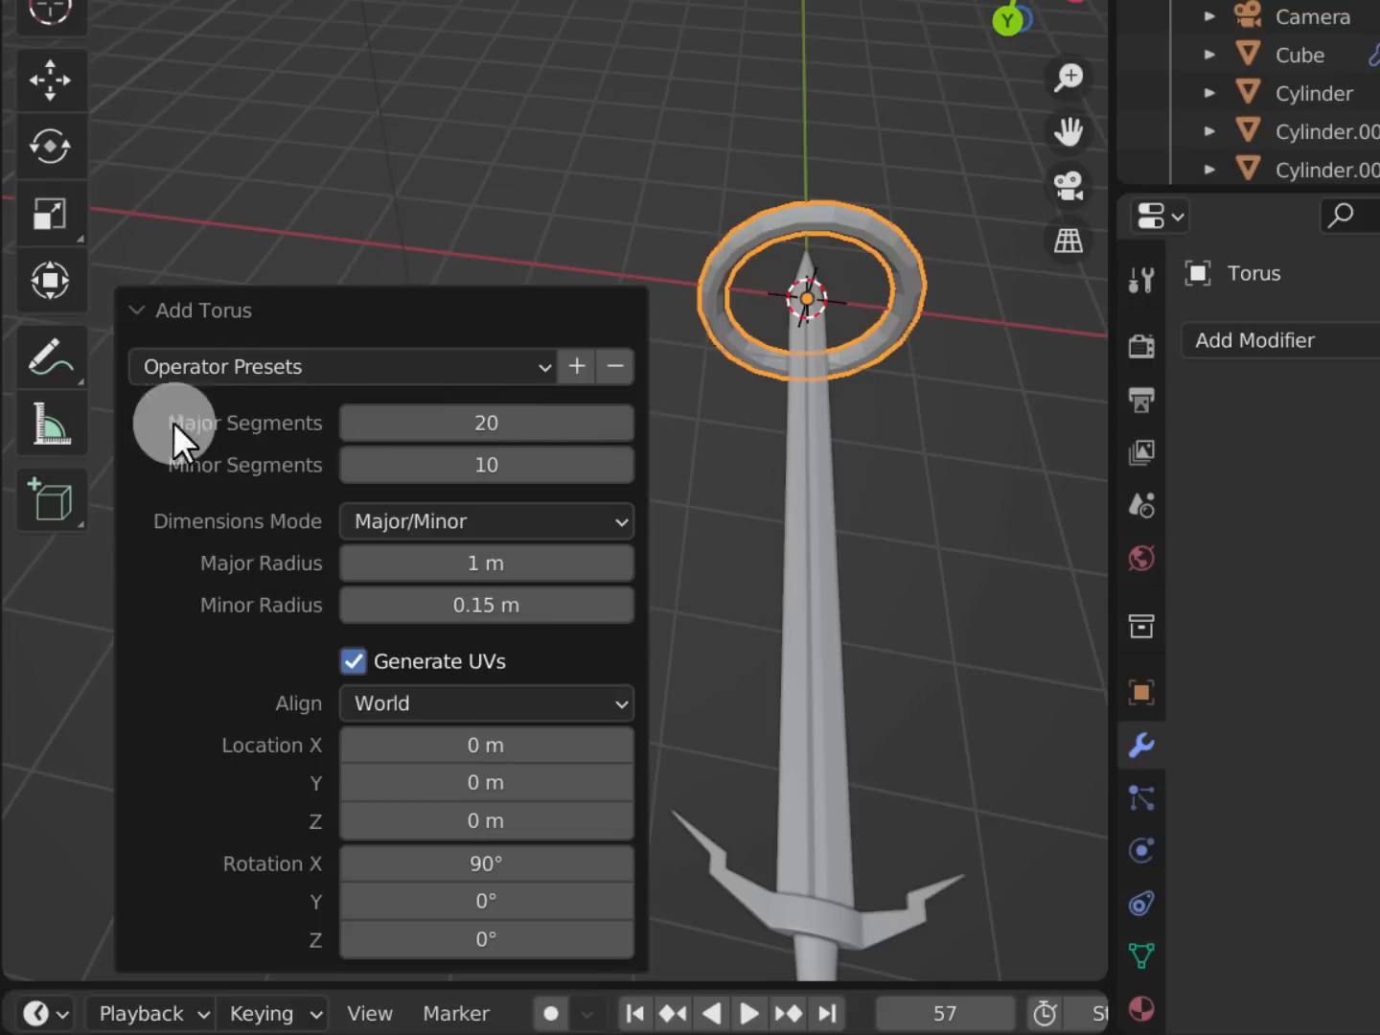
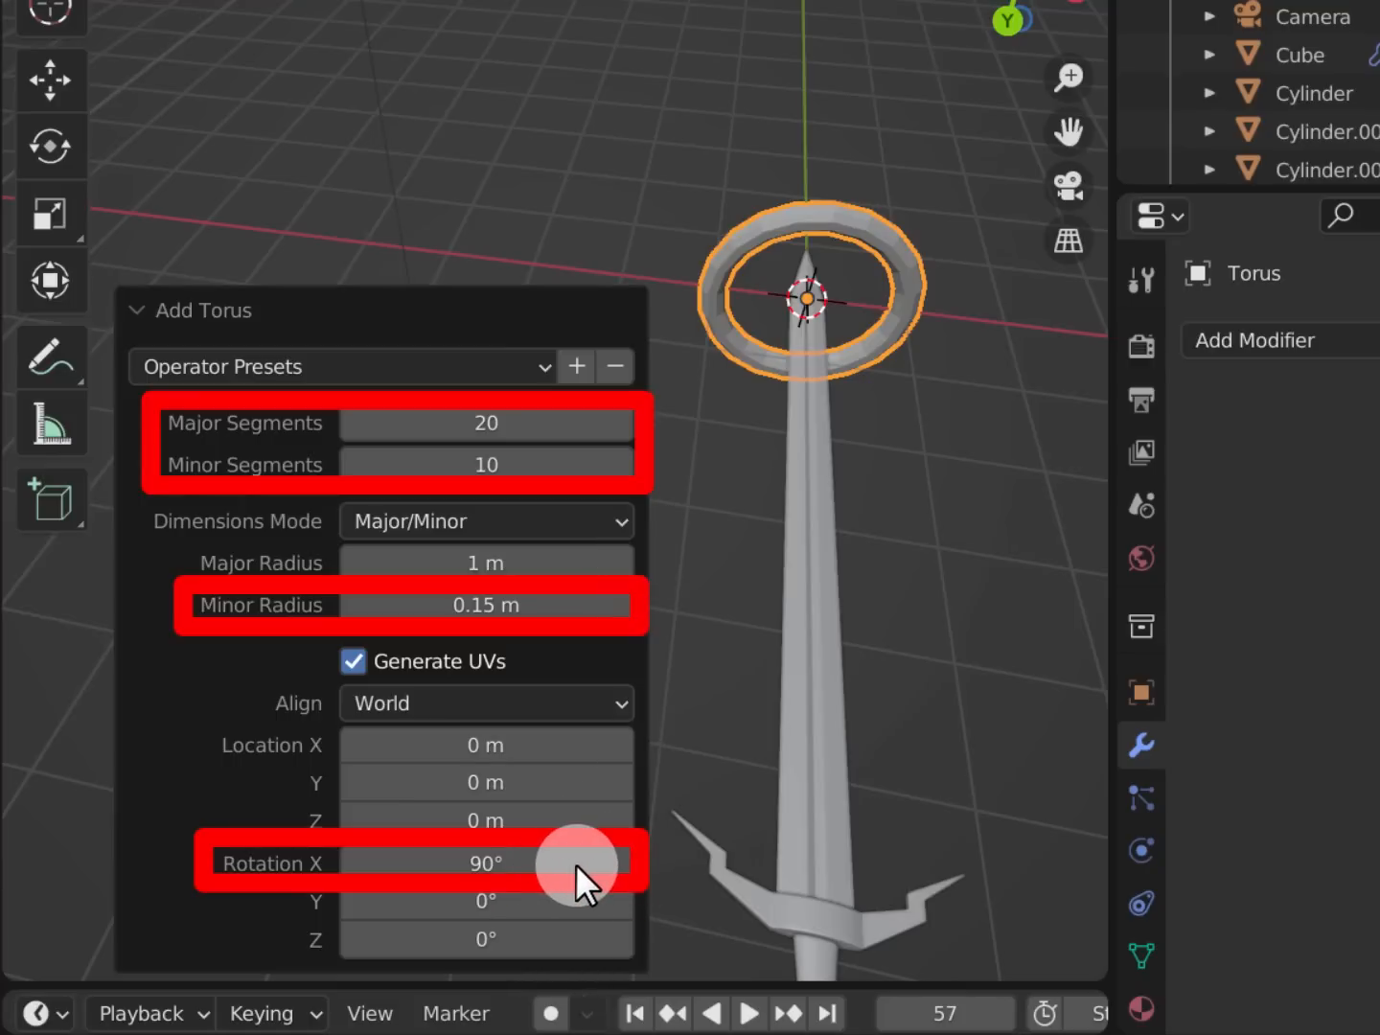
pyautogui.click(541, 306)
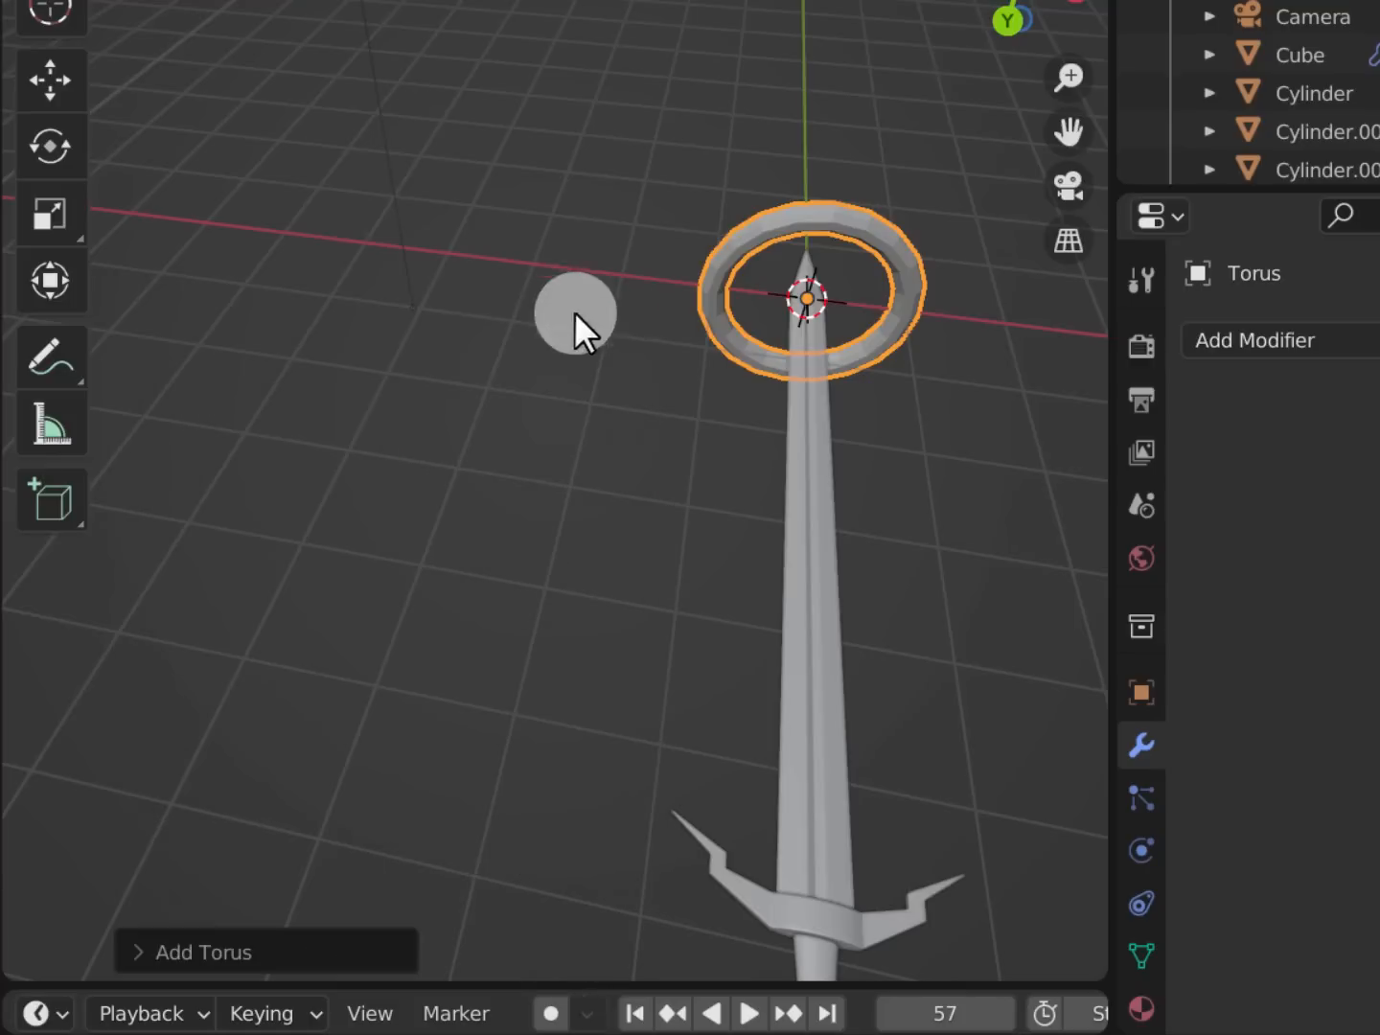
# Apply smooth shading to the torus
pyautogui.moveTo(627, 326); pyautogui.dragTo(586, 355, button='middle')
pyautogui.scroll(1, 824, 292)
pyautogui.moveTo(833, 290); pyautogui.dragTo(819, 358, button='middle')
pyautogui.scroll(1, 819, 358)
pyautogui.scroll(2, 843, 421)
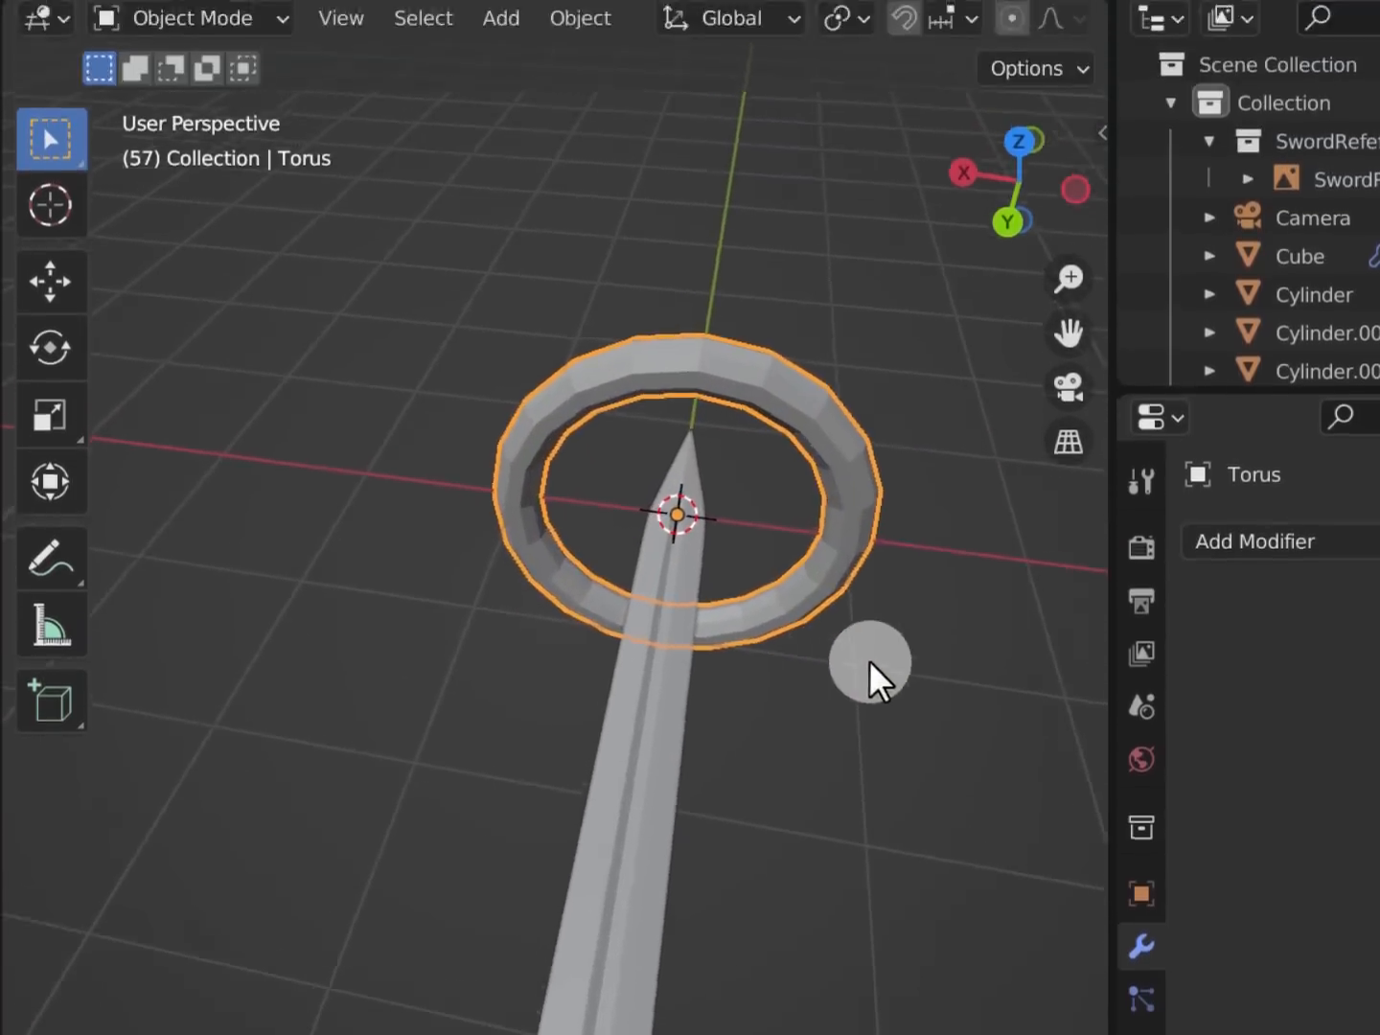
pyautogui.rightClick(912, 260)
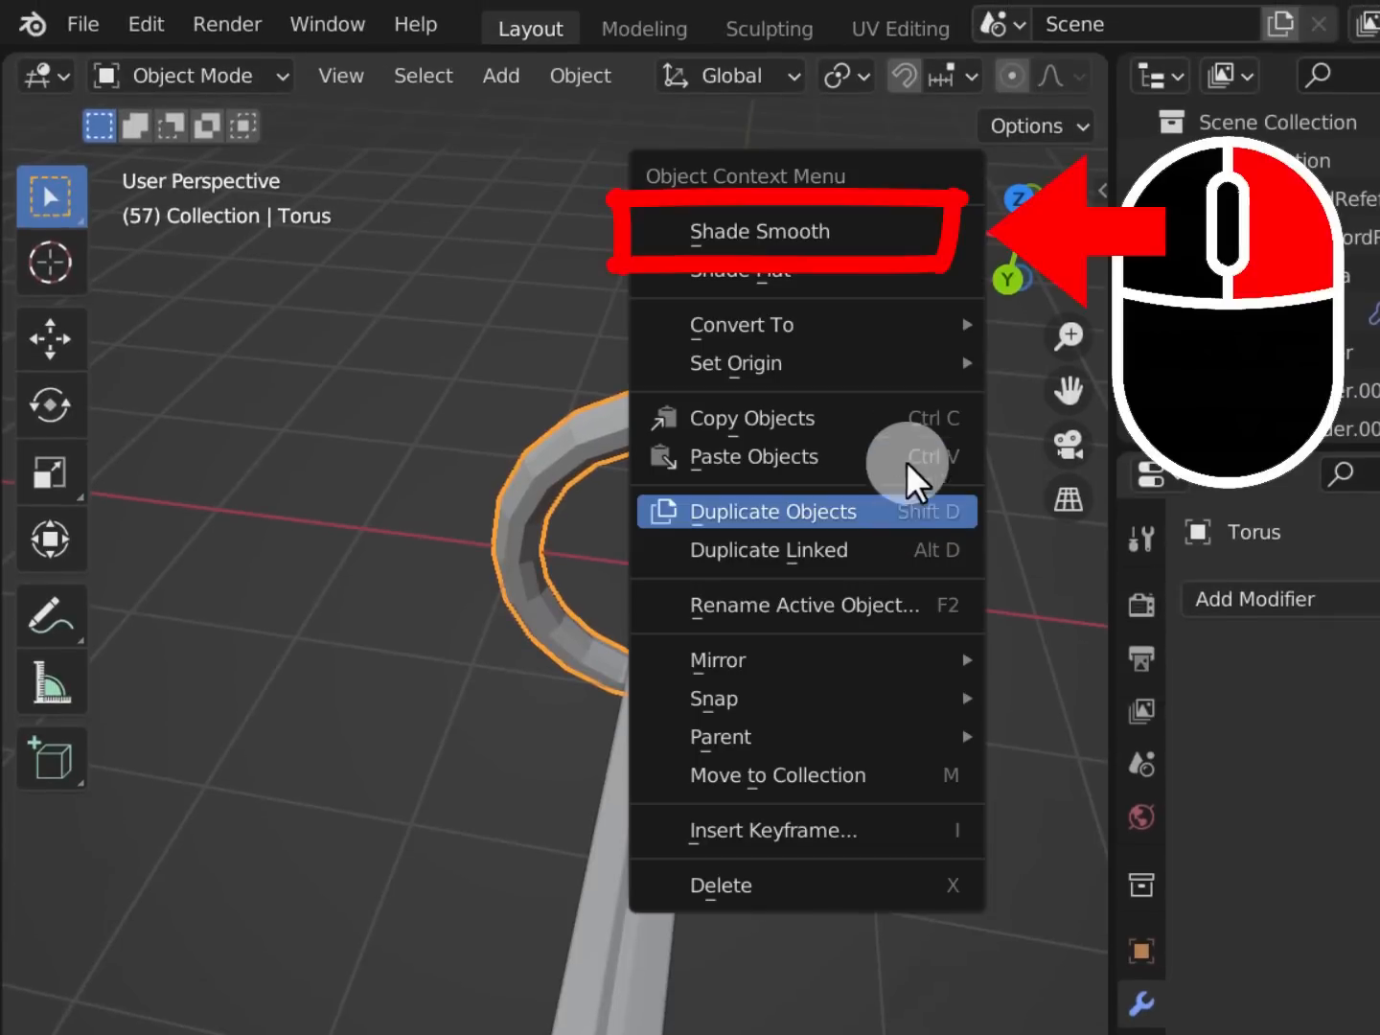
pyautogui.click(885, 240)
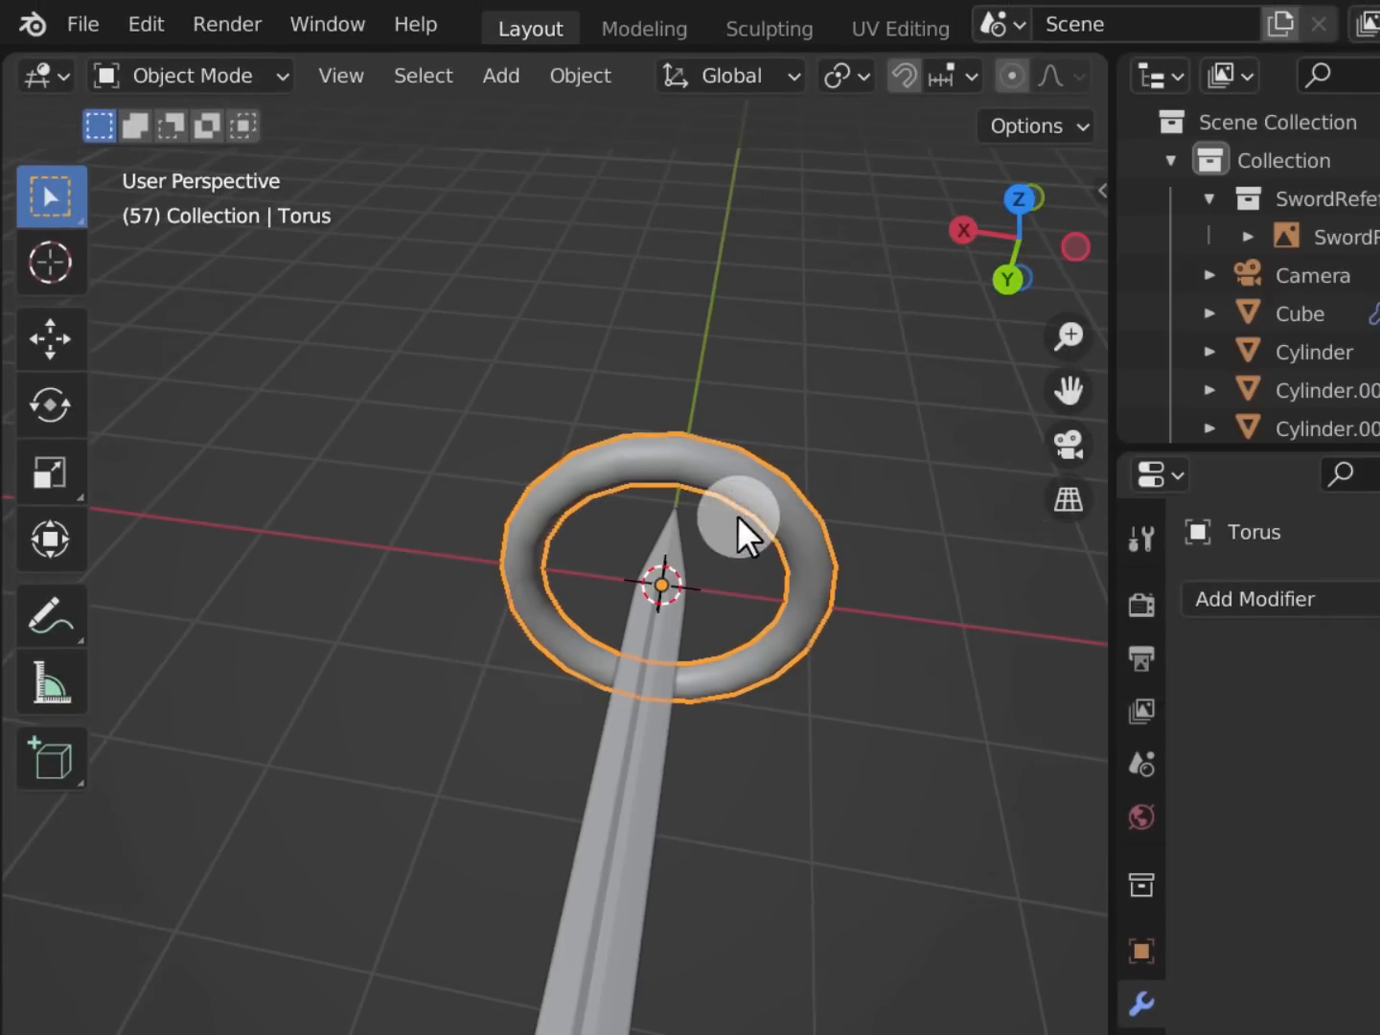
# Move the torus along the Y axis from the blade tip to the guard end of the handle
pyautogui.scroll(-3, 670, 691)
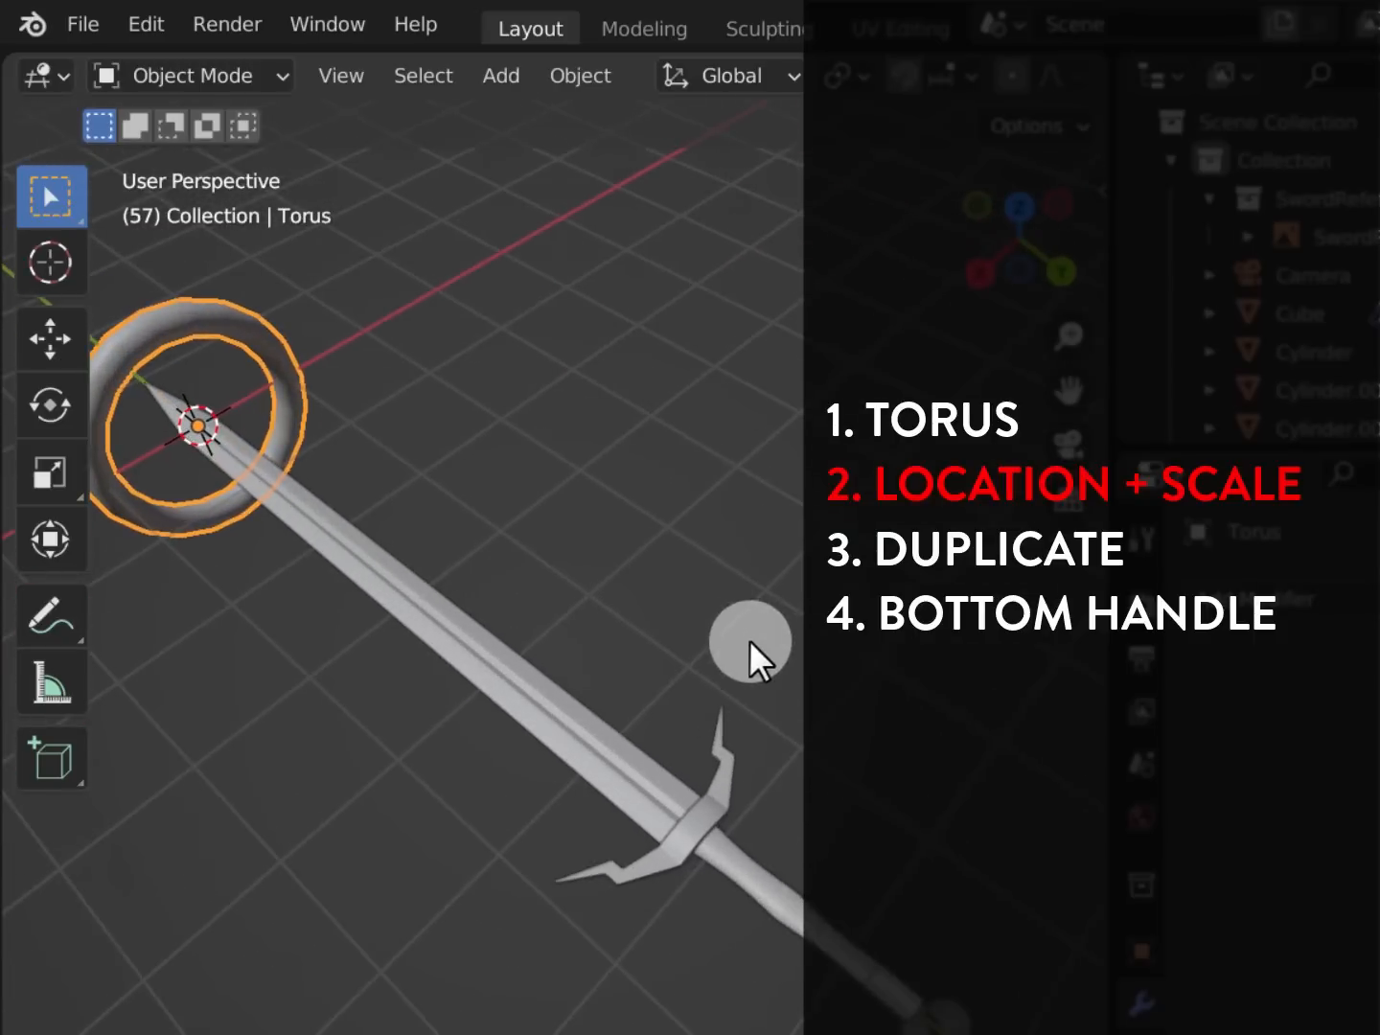
pyautogui.scroll(1, 746, 662)
pyautogui.click(51, 340)
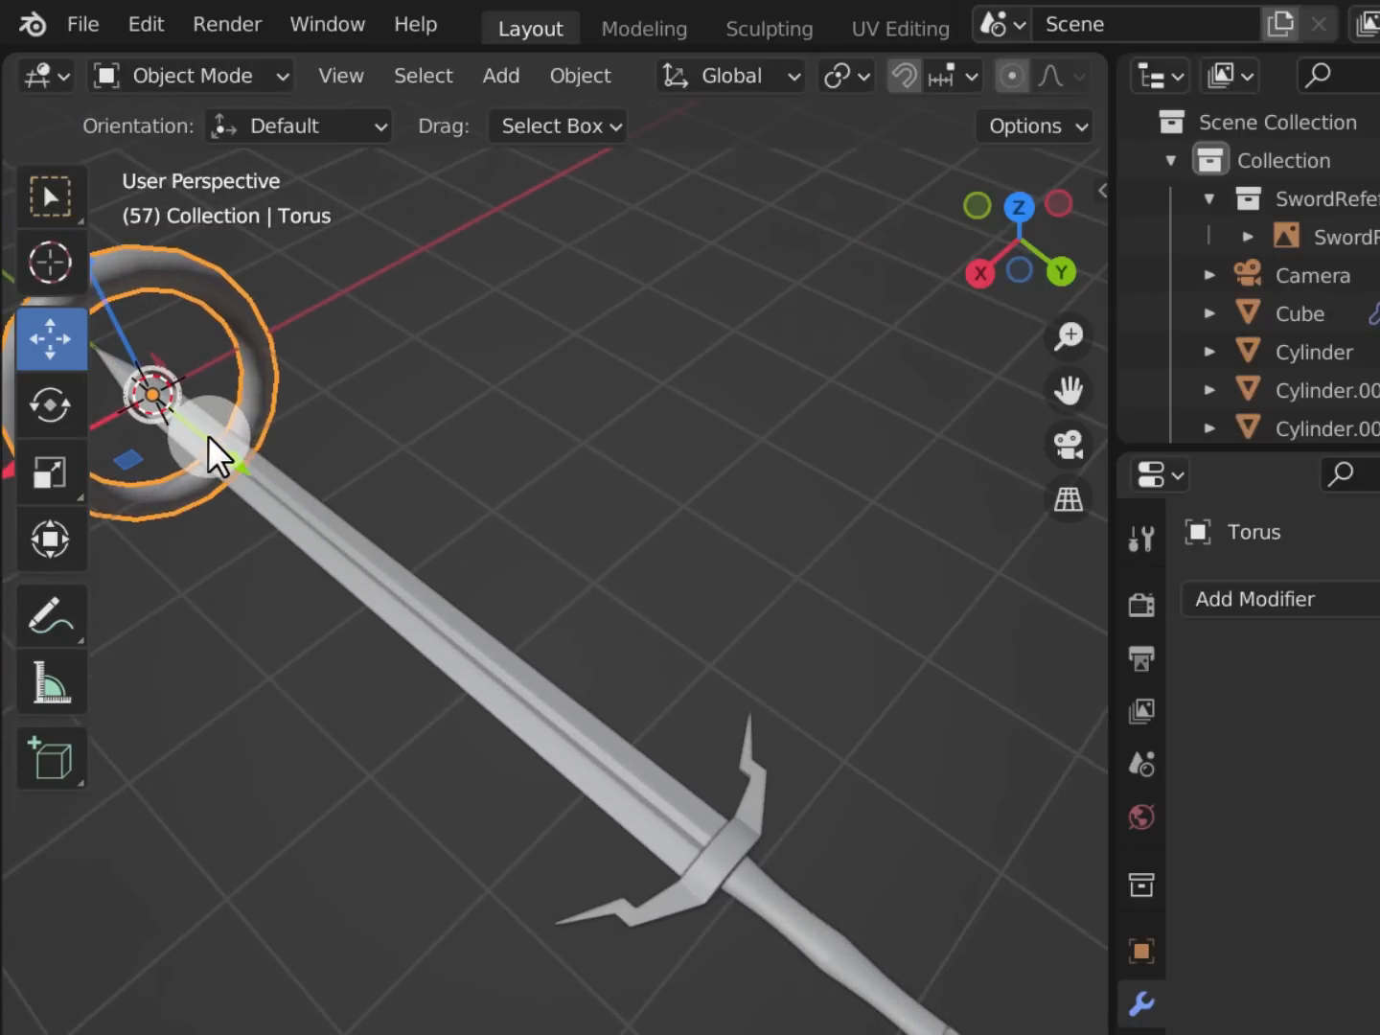
pyautogui.press('g')
pyautogui.click(823, 849)
pyautogui.keyDown('shift'); pyautogui.moveTo(801, 791); pyautogui.dragTo(737, 613, button='middle'); pyautogui.keyUp('shift')
pyautogui.scroll(3, 785, 625)
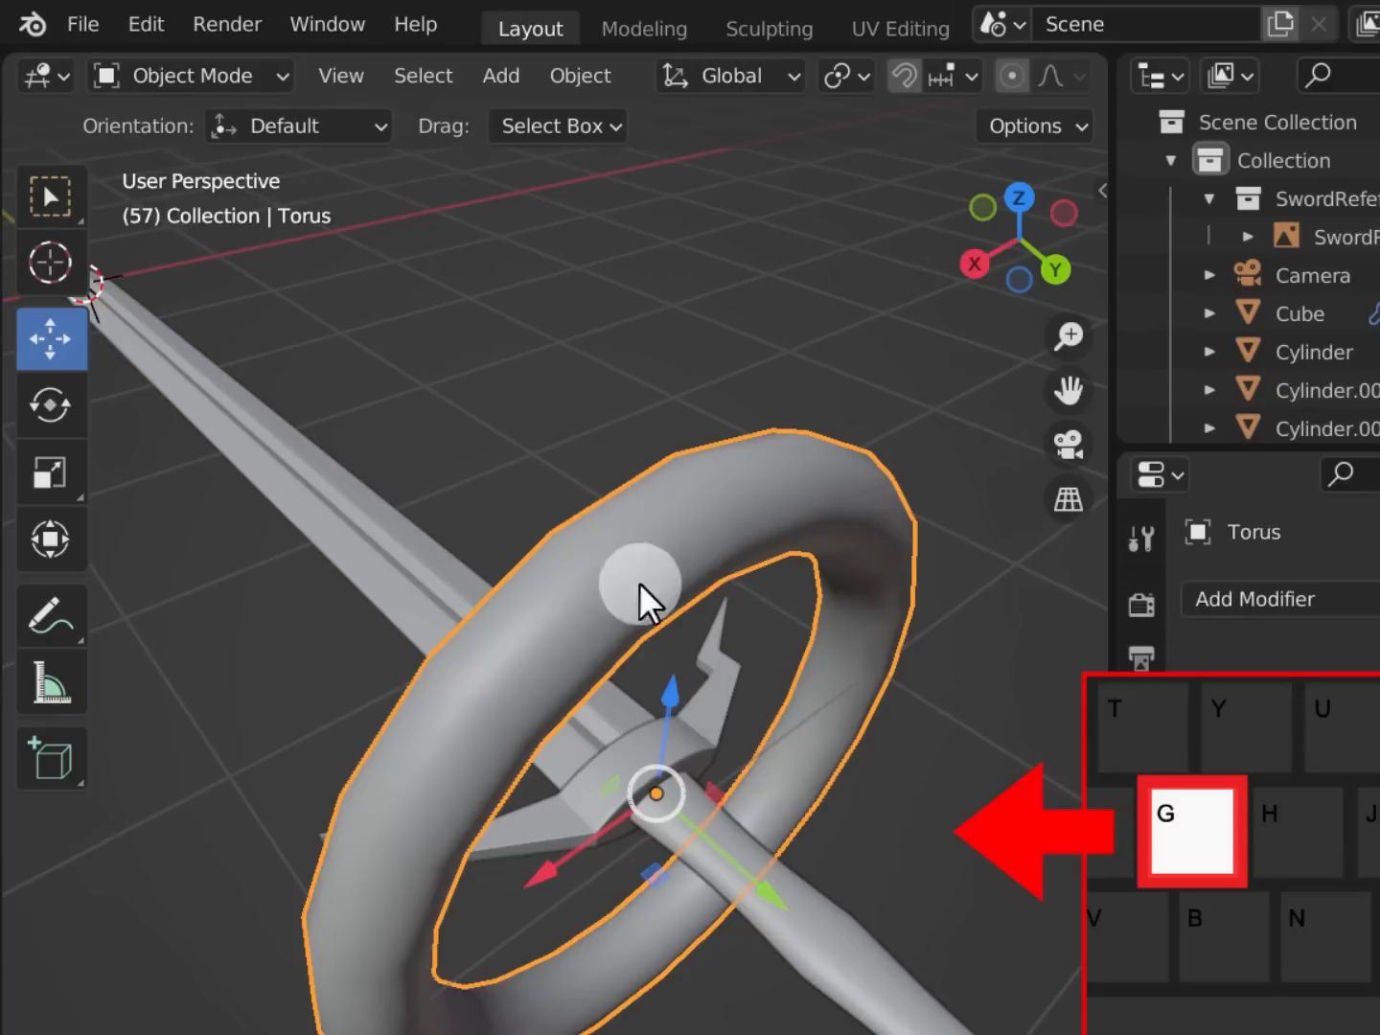
# Scale the torus down uniformly to about 0.2 so it becomes a ring around the handle's guard end
pyautogui.scroll(4, 623, 510)
pyautogui.keyDown('shift'); pyautogui.moveTo(875, 773); pyautogui.dragTo(570, 408, button='middle'); pyautogui.keyUp('shift')
pyautogui.scroll(-1, 780, 633)
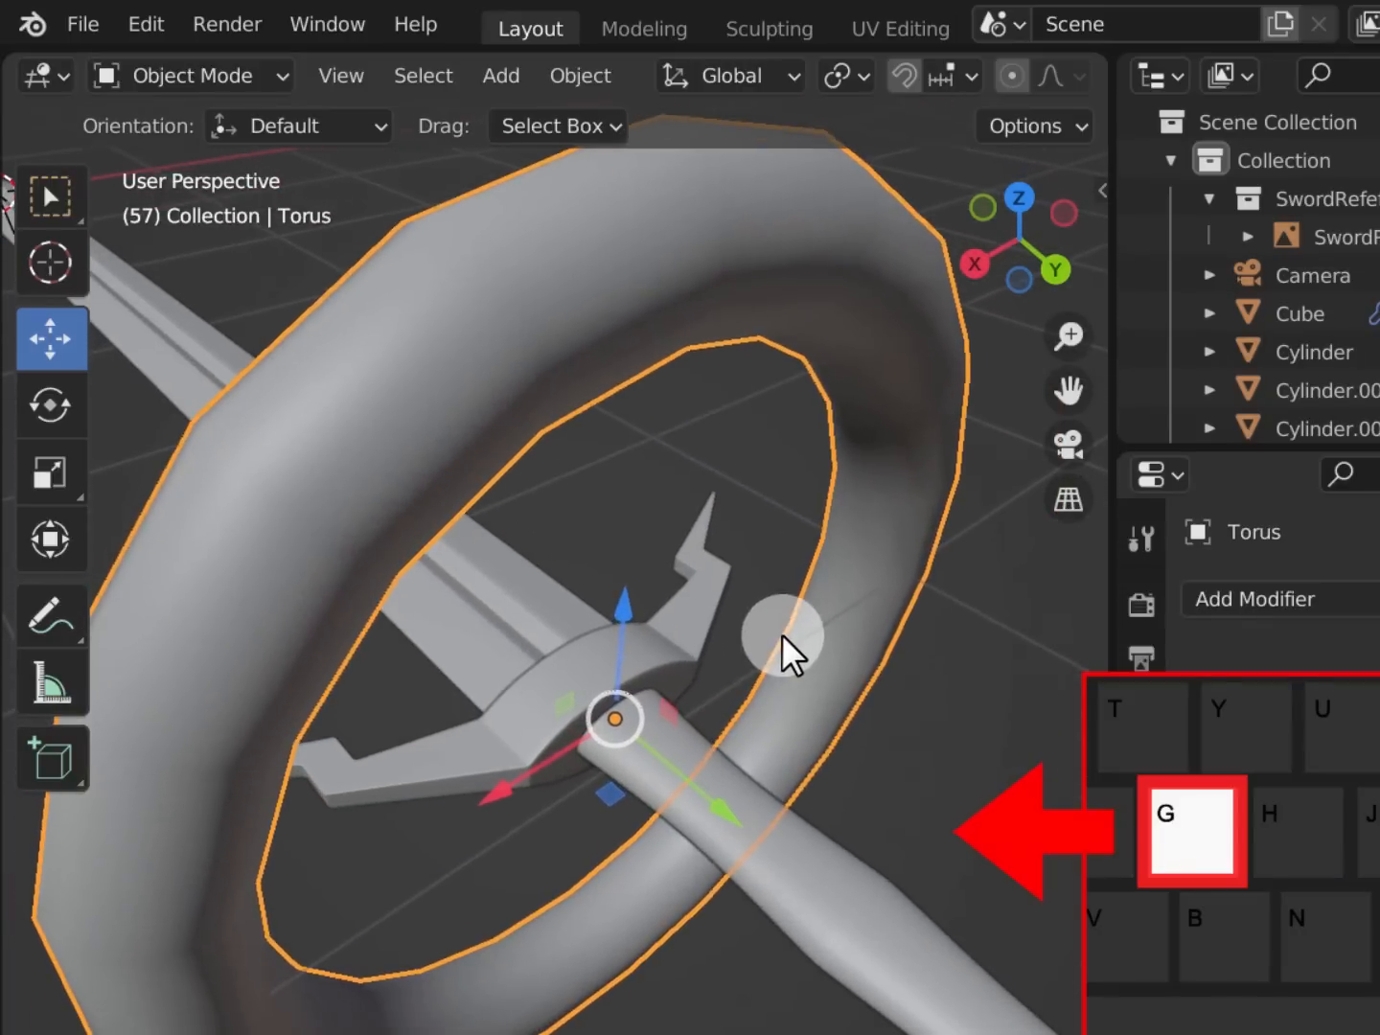
pyautogui.hotkey('shift', 'space')
pyautogui.press('s')
pyautogui.press('s')
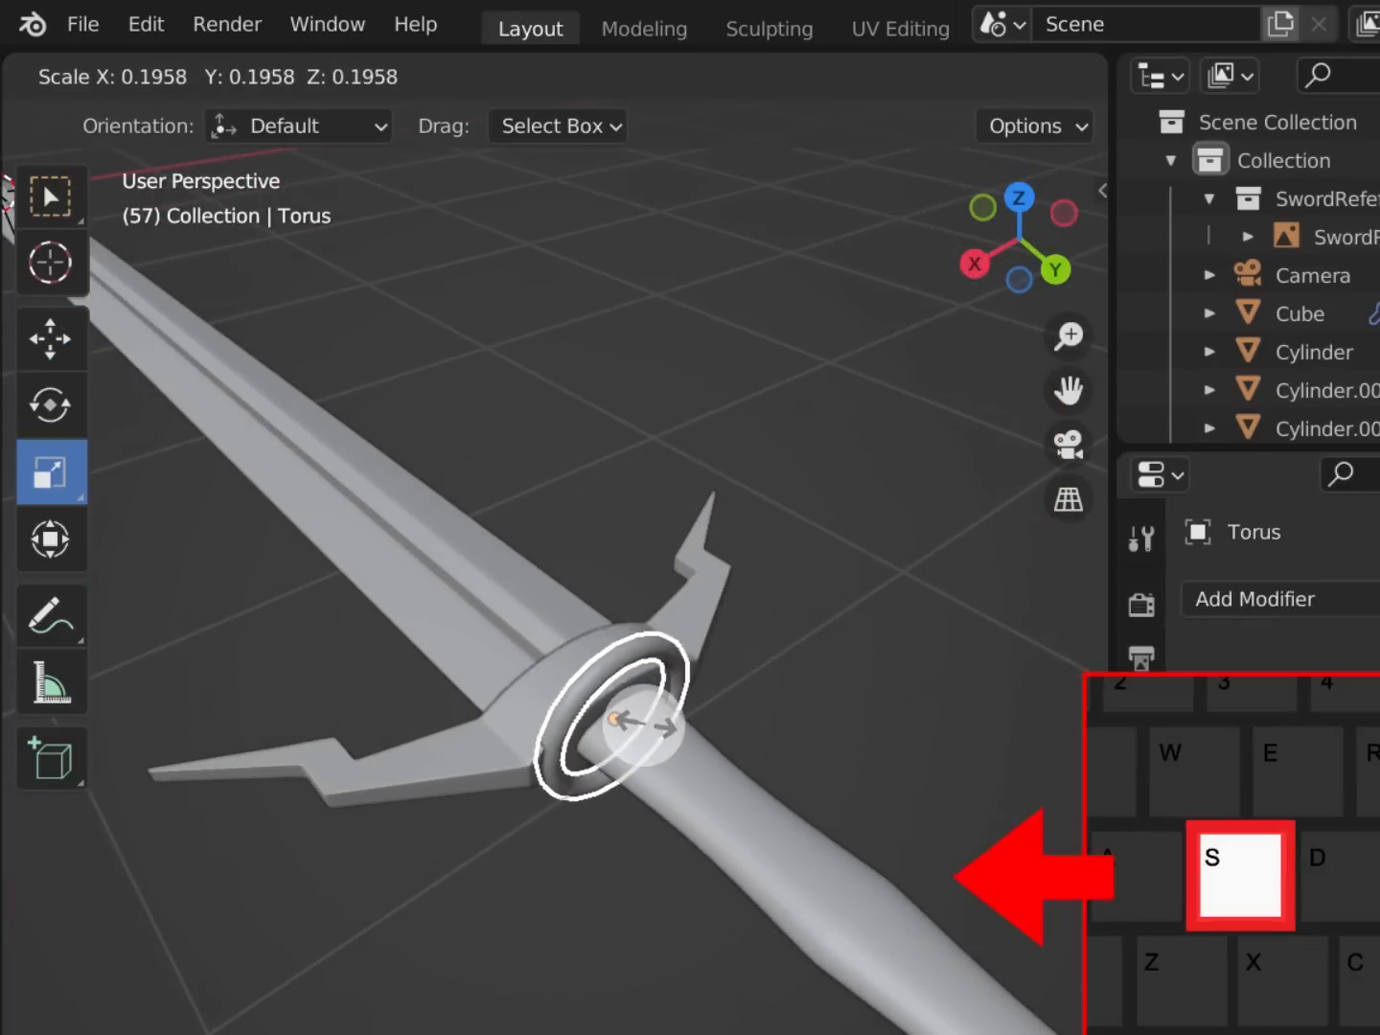
pyautogui.click(642, 739)
pyautogui.scroll(2, 915, 728)
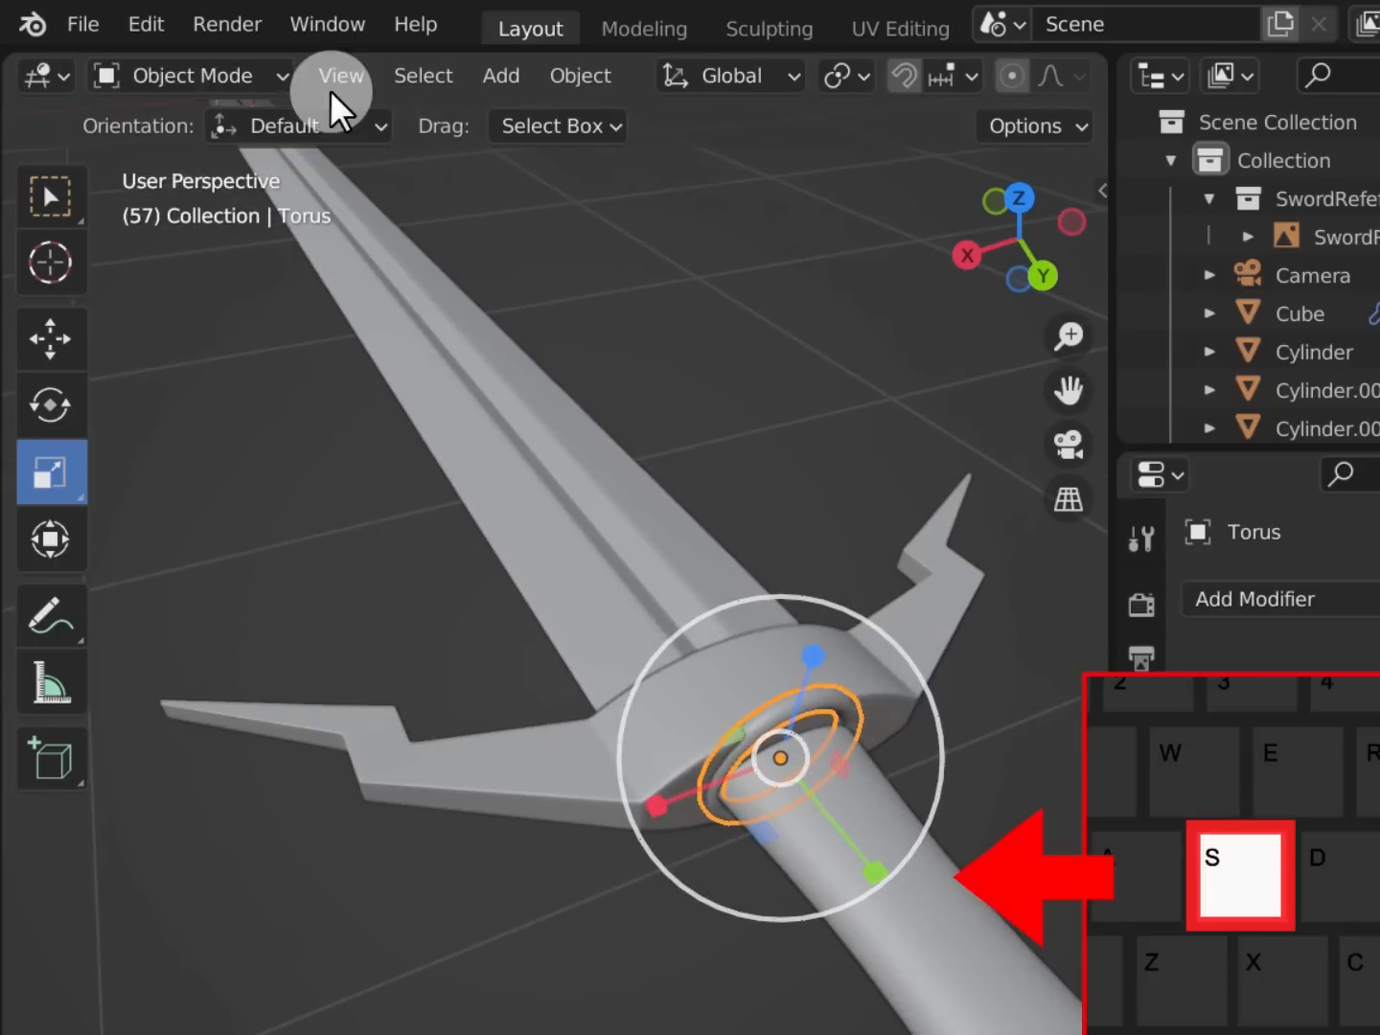
# Frame the selected ring and nudge it along the Y axis at the joint between handle and guard
pyautogui.click(335, 84)
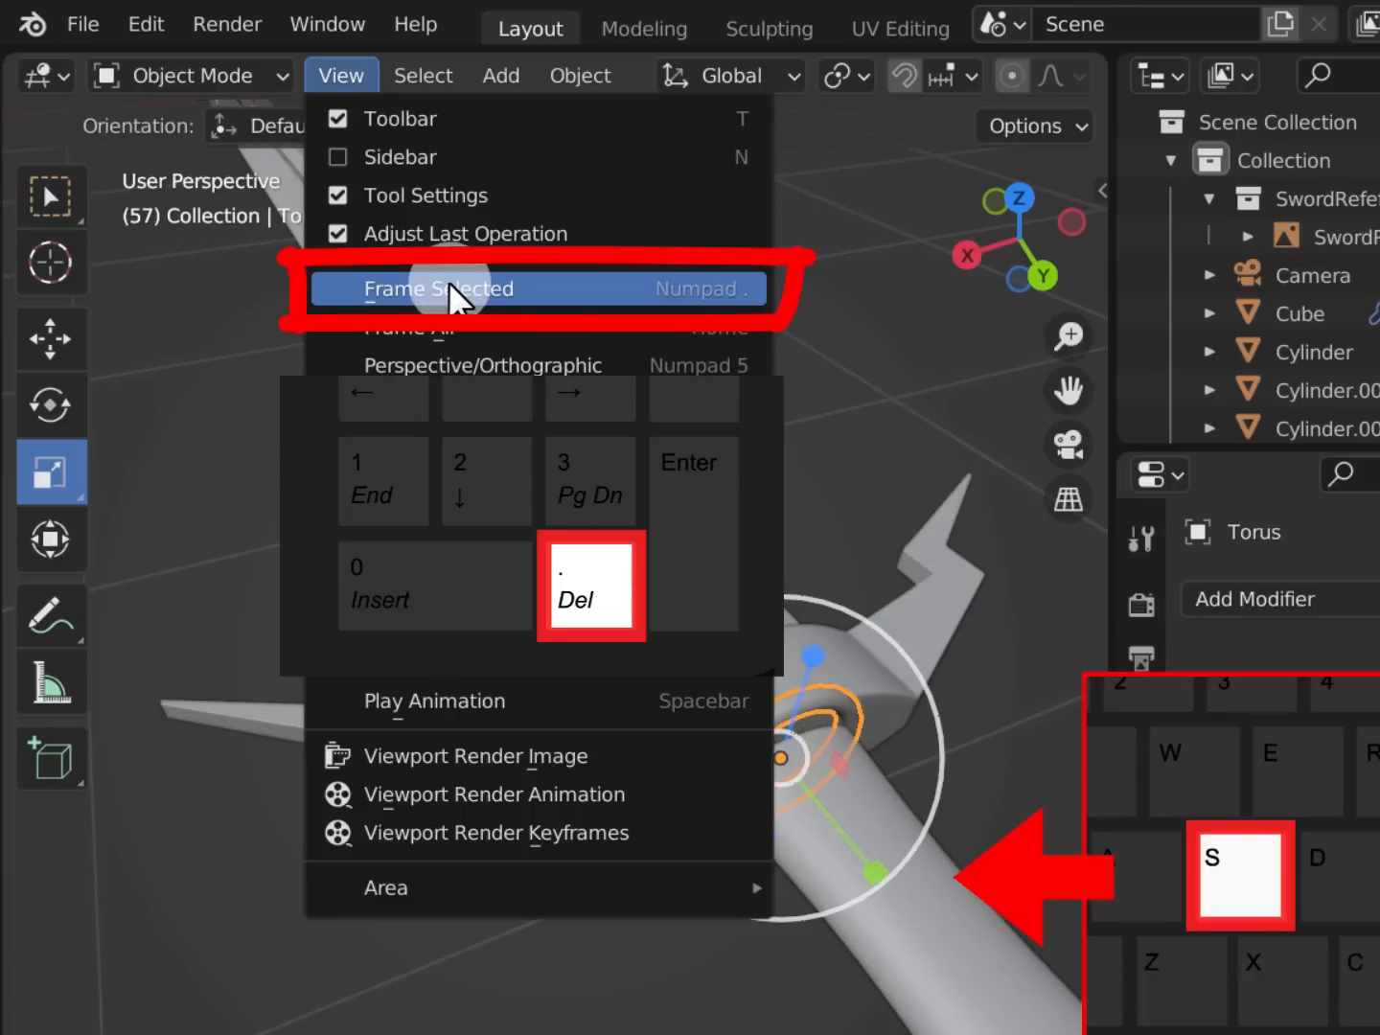
pyautogui.click(448, 288)
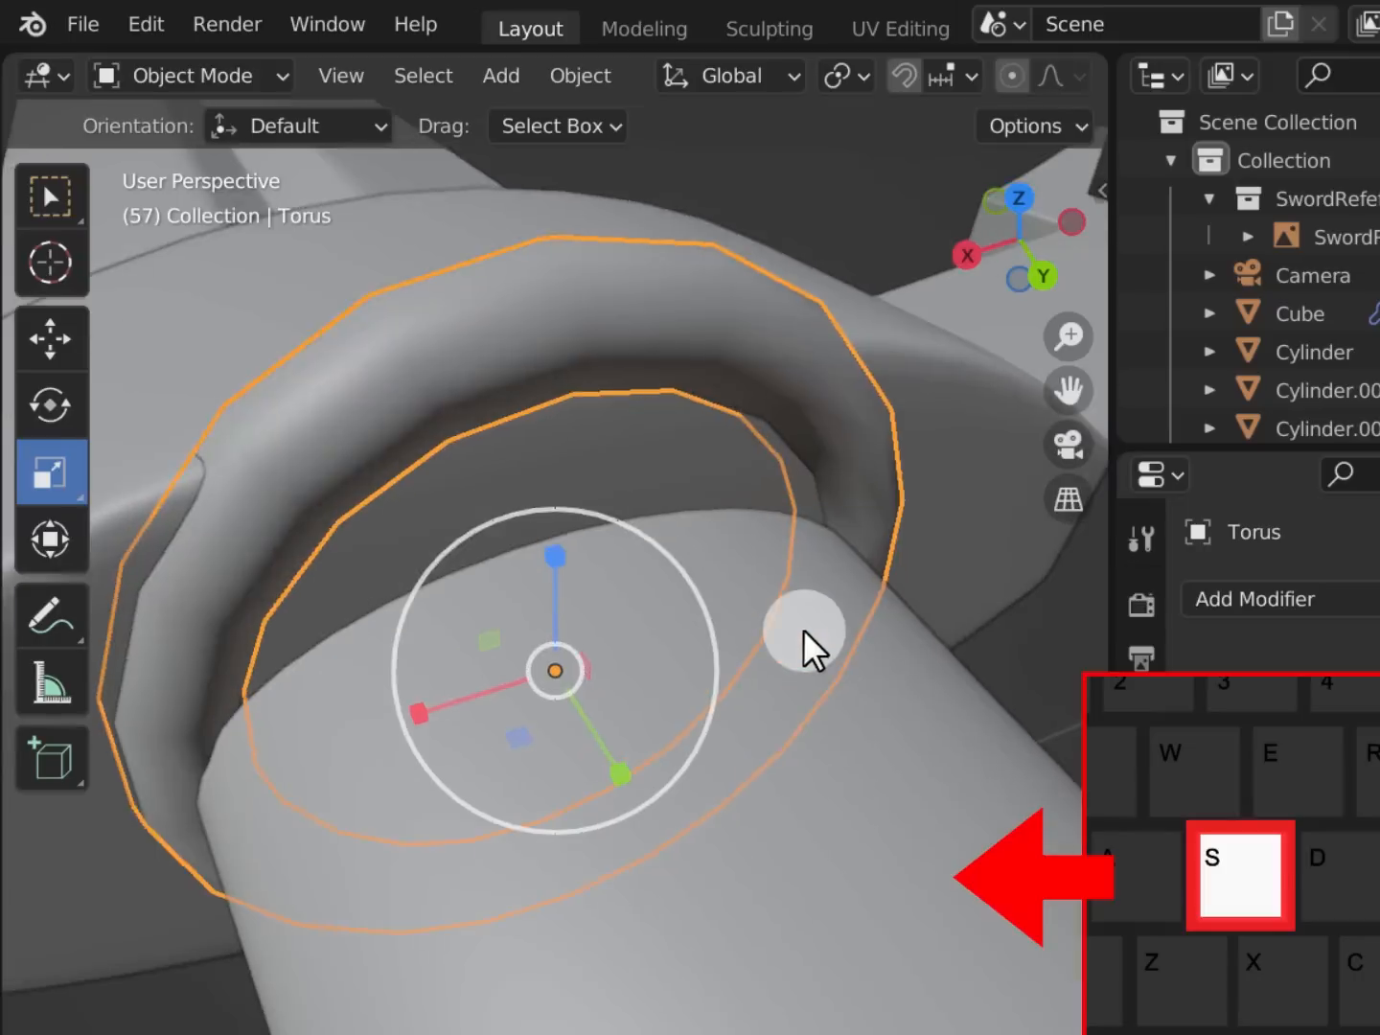
pyautogui.scroll(-1, 781, 608)
pyautogui.scroll(-1, 635, 582)
pyautogui.moveTo(600, 556); pyautogui.dragTo(613, 564, button='middle')
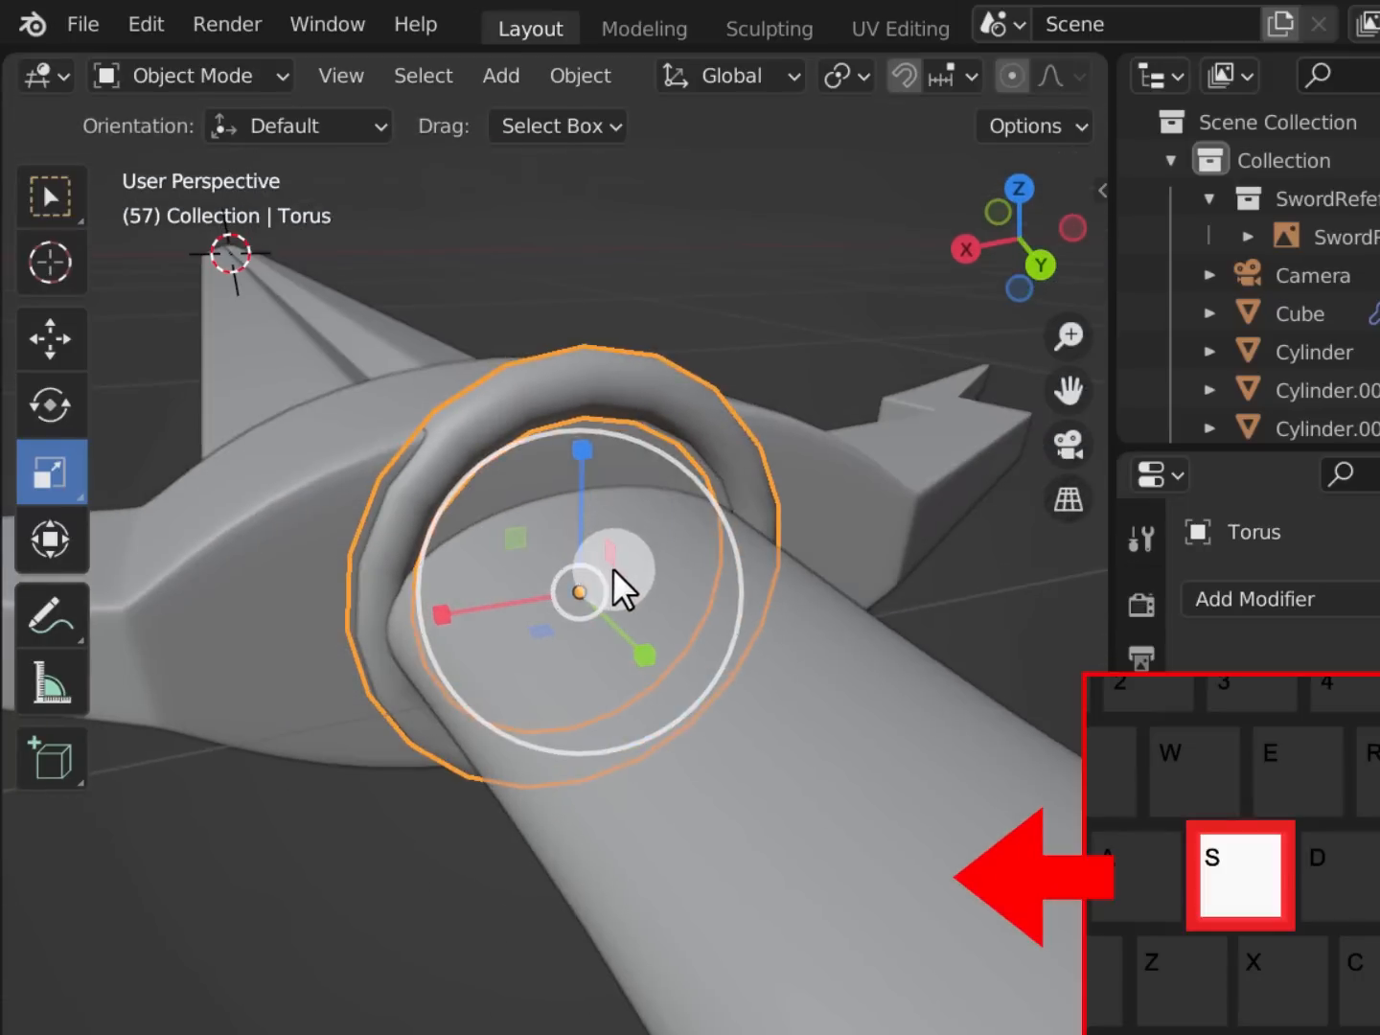
pyautogui.press('g')
pyautogui.moveTo(640, 646)
pyautogui.mouseDown()
pyautogui.moveTo(659, 635)
pyautogui.moveTo(629, 641)
pyautogui.moveTo(644, 650)
pyautogui.mouseUp()
# Flatten the ring along the Z axis to about 0.57 to match the handle's oval cross-section
pyautogui.press('s')
pyautogui.moveTo(594, 469); pyautogui.dragTo(604, 525)
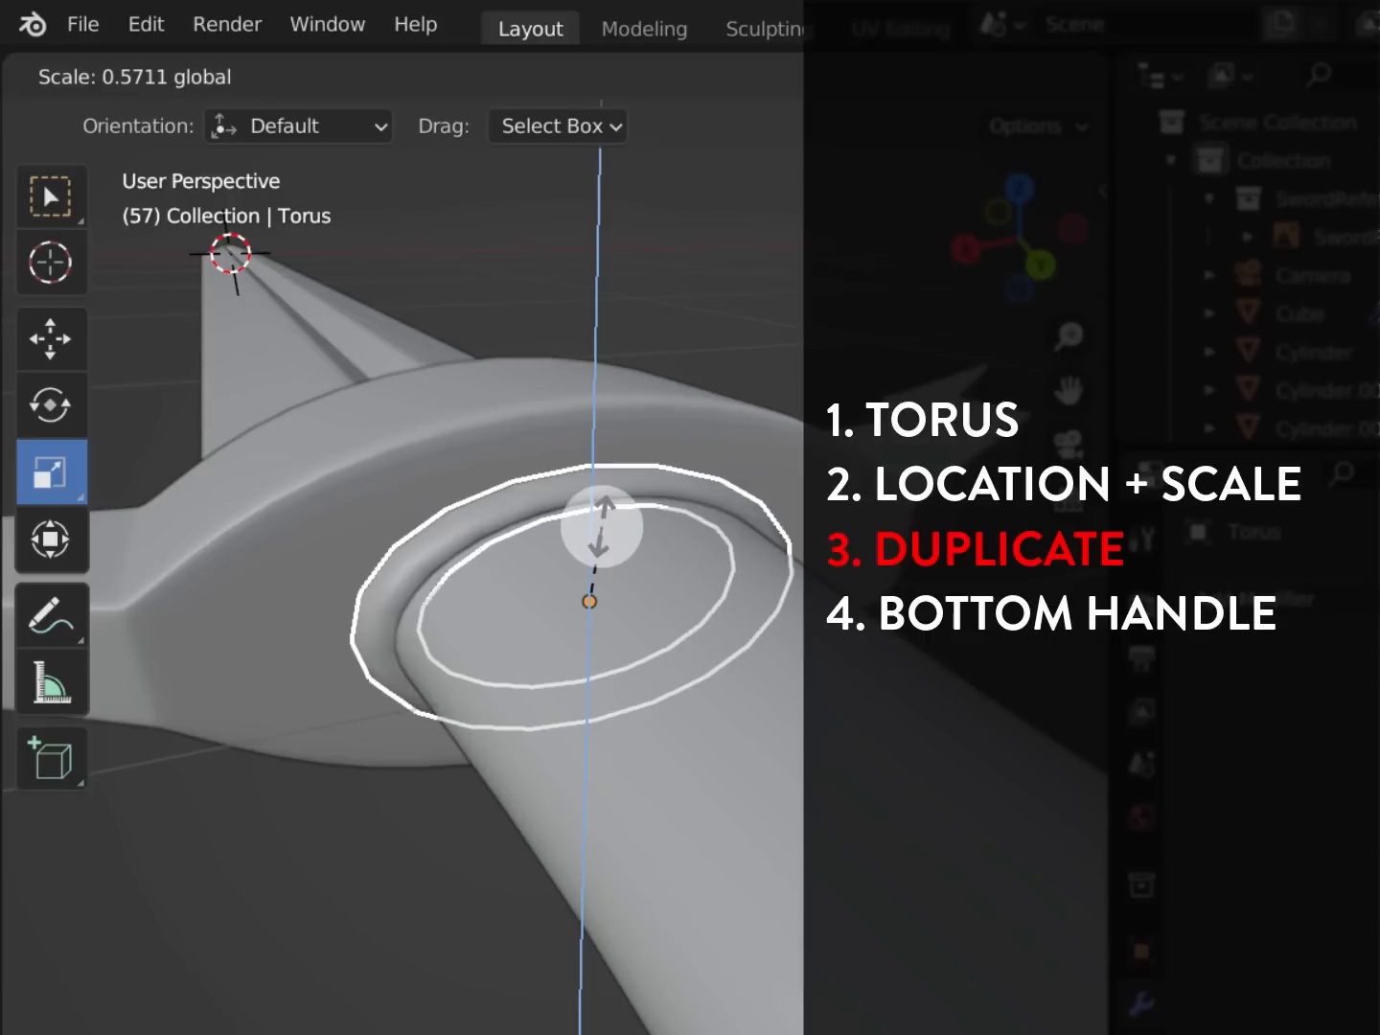
pyautogui.click(592, 515)
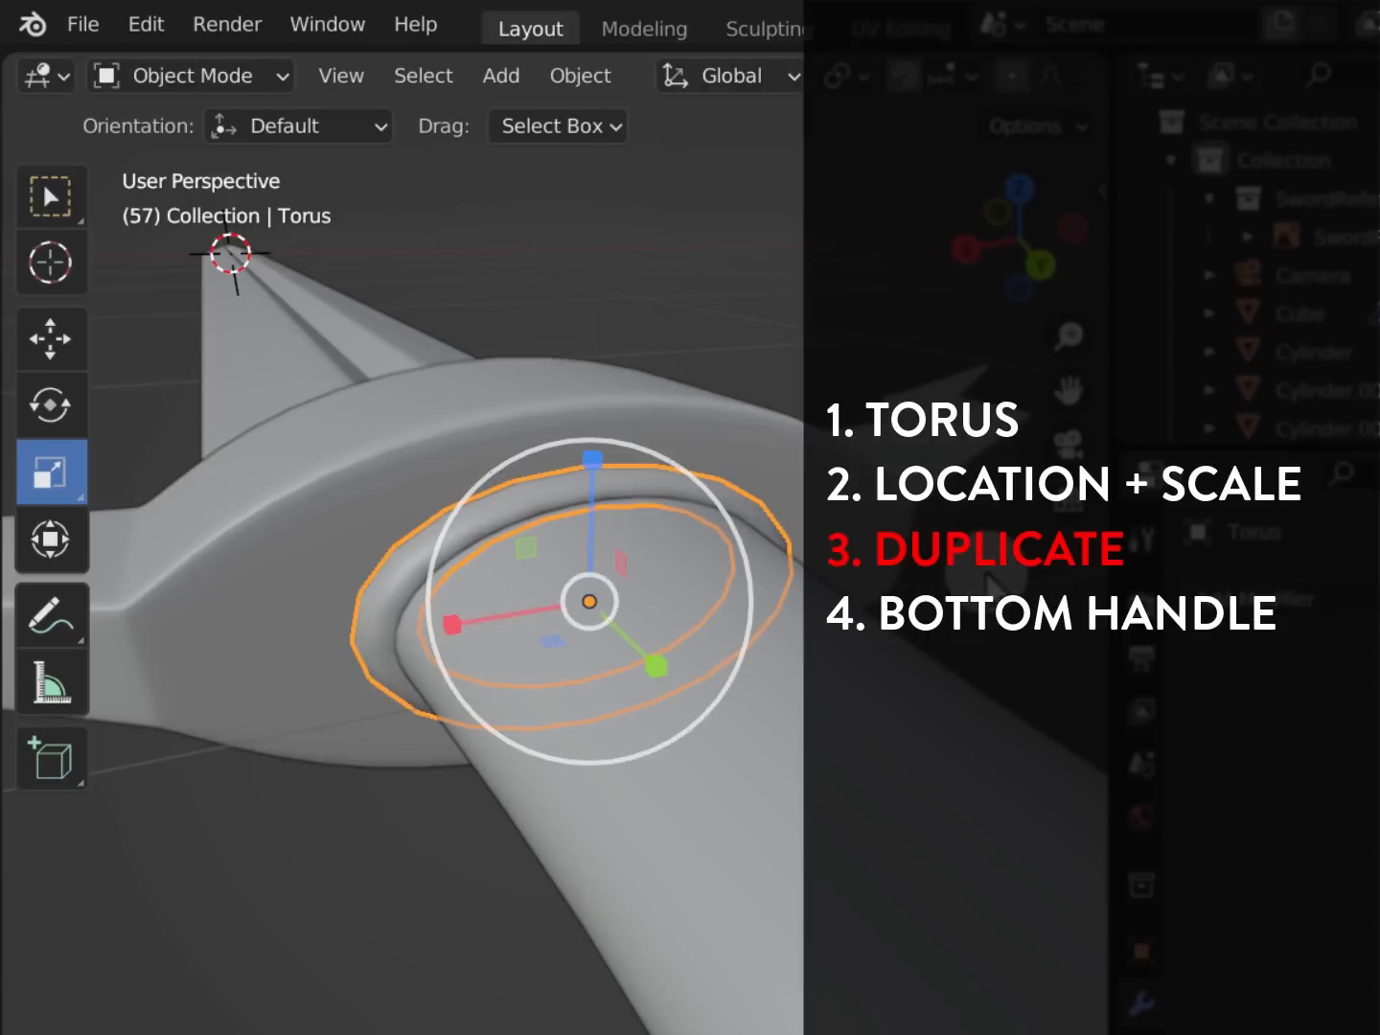
# Duplicate the guard-end ring and move the copy along the Y axis to the middle of the handle
pyautogui.press('w')
pyautogui.moveTo(582, 550); pyautogui.dragTo(689, 497, button='middle')
pyautogui.rightClick(689, 498)
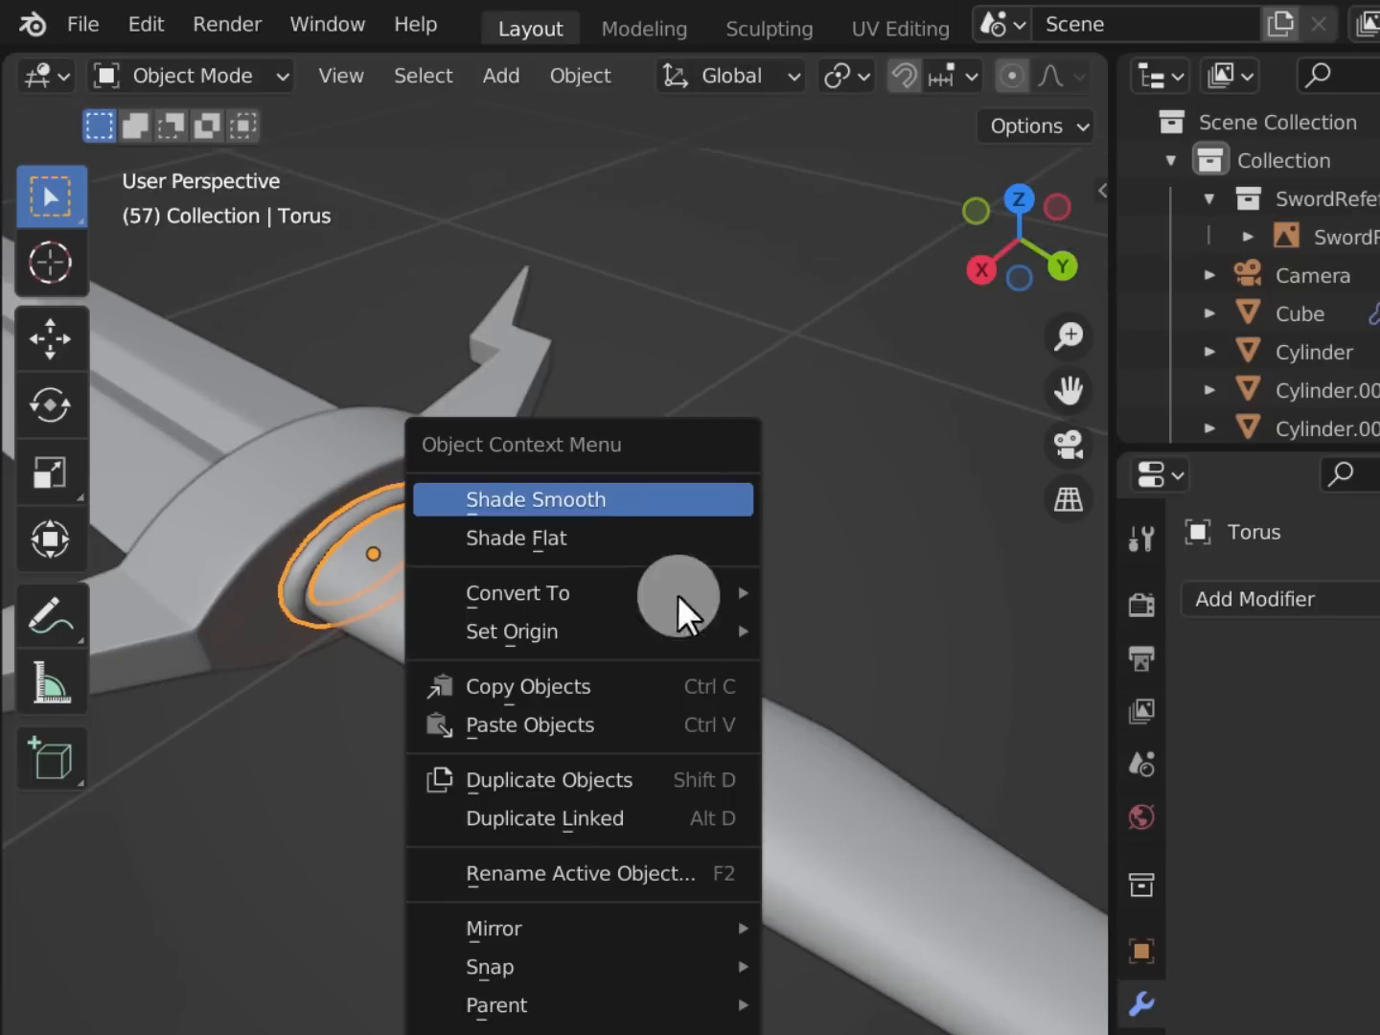
pyautogui.click(666, 780)
pyautogui.click(673, 780)
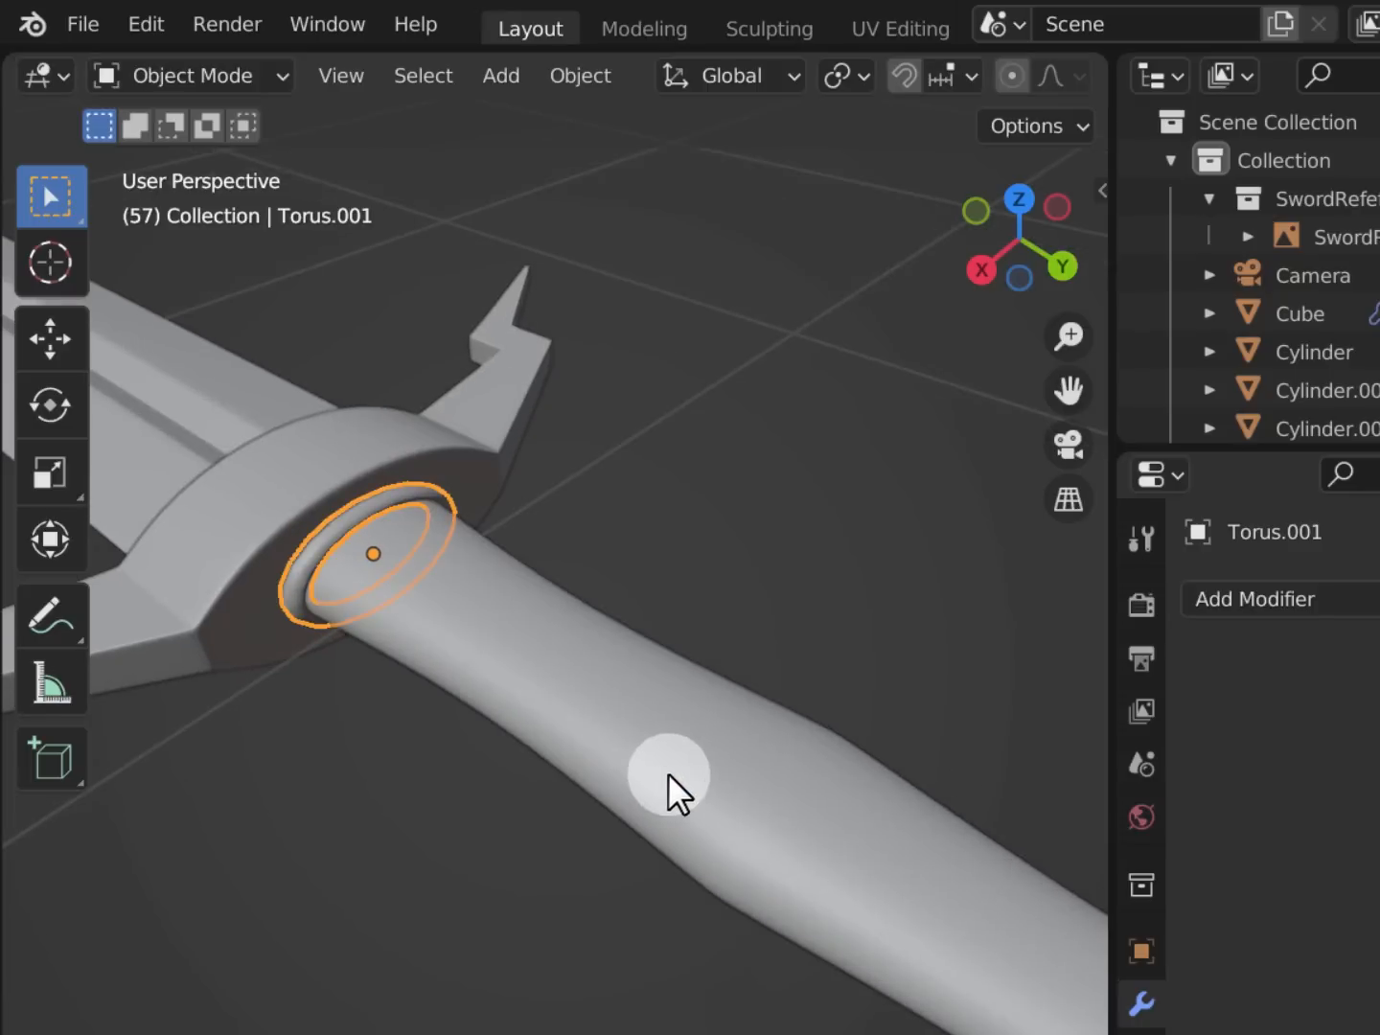
pyautogui.hotkey('shift', 'space')
pyautogui.press('g')
pyautogui.moveTo(455, 615); pyautogui.dragTo(892, 851)
pyautogui.keyDown('shift'); pyautogui.moveTo(891, 850); pyautogui.dragTo(738, 737, button='middle'); pyautogui.keyUp('shift')
pyautogui.scroll(1, 616, 642)
pyautogui.moveTo(719, 710); pyautogui.dragTo(732, 716)
# Scale the mid-handle ring along the Z axis to fit the handle's thickness and fine-tune its position along Y
pyautogui.moveTo(732, 715); pyautogui.dragTo(700, 635, button='middle')
pyautogui.scroll(1, 699, 628)
pyautogui.hotkey('shift', 'space')
pyautogui.press('s')
pyautogui.moveTo(705, 526); pyautogui.dragTo(703, 531)
pyautogui.hotkey('shift', 'space')
pyautogui.press('g')
pyautogui.moveTo(669, 628); pyautogui.dragTo(678, 634)
# Duplicate the mid-handle ring and move the copy along the Y axis to the pommel end of the handle
pyautogui.scroll(-2, 712, 643)
pyautogui.keyDown('shift'); pyautogui.moveTo(712, 673); pyautogui.dragTo(751, 504, button='middle'); pyautogui.keyUp('shift')
pyautogui.rightClick(751, 505)
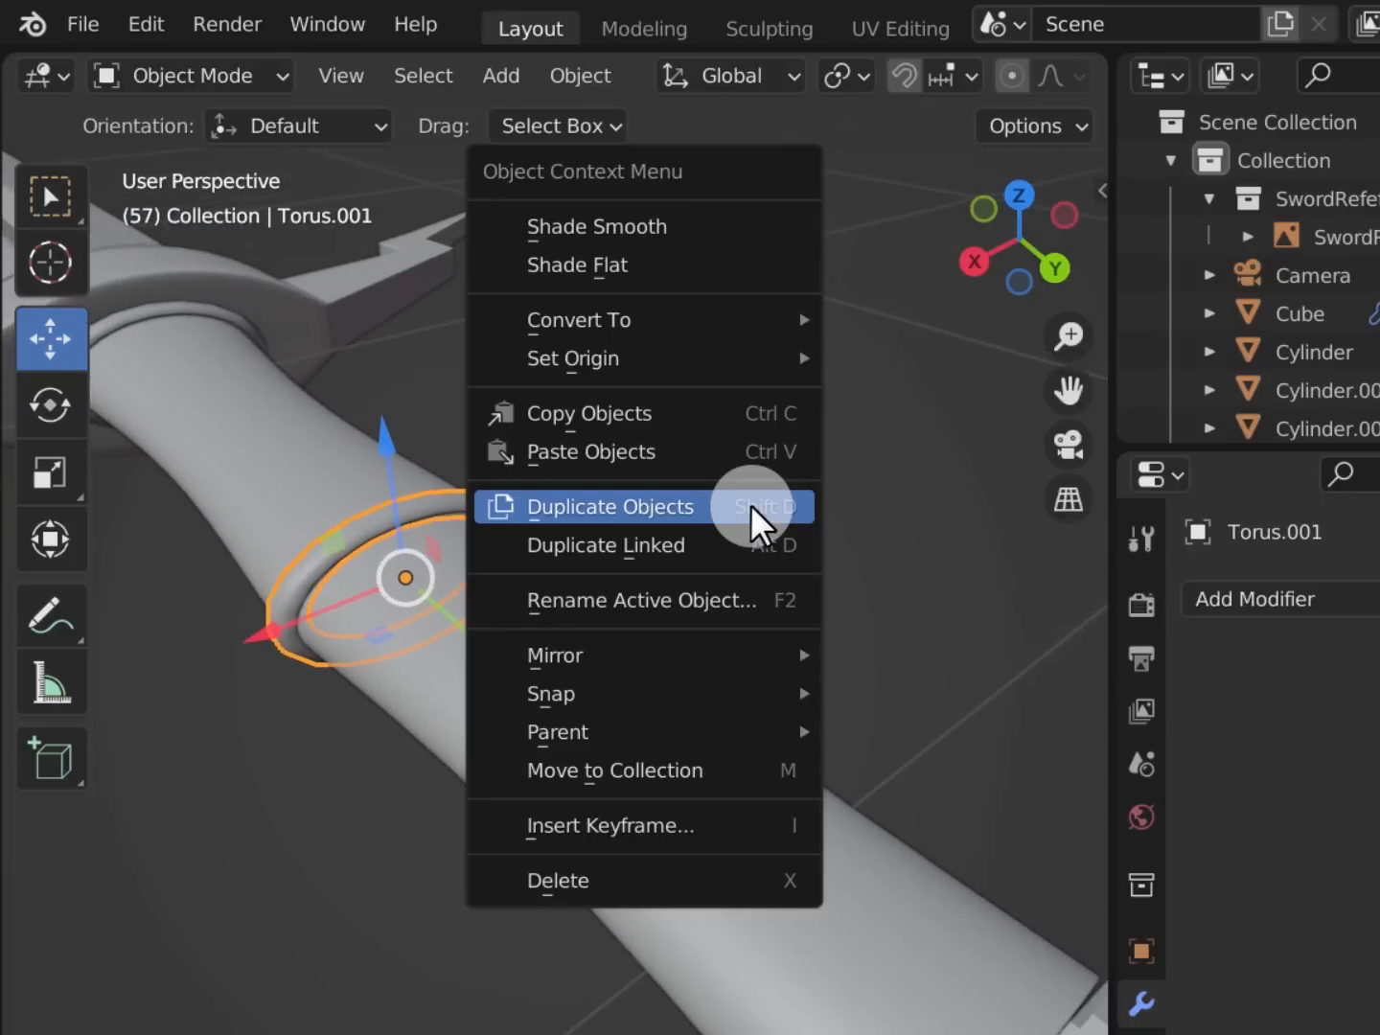
pyautogui.click(751, 505)
pyautogui.rightClick(718, 522)
pyautogui.moveTo(473, 636); pyautogui.dragTo(976, 964)
pyautogui.keyDown('shift'); pyautogui.moveTo(975, 963); pyautogui.dragTo(795, 713, button='middle'); pyautogui.keyUp('shift')
pyautogui.moveTo(720, 644); pyautogui.dragTo(907, 618, button='middle')
pyautogui.keyDown('shift'); pyautogui.moveTo(907, 619); pyautogui.dragTo(690, 671, button='middle'); pyautogui.keyUp('shift')
pyautogui.press('s')
pyautogui.moveTo(742, 598); pyautogui.dragTo(831, 566)
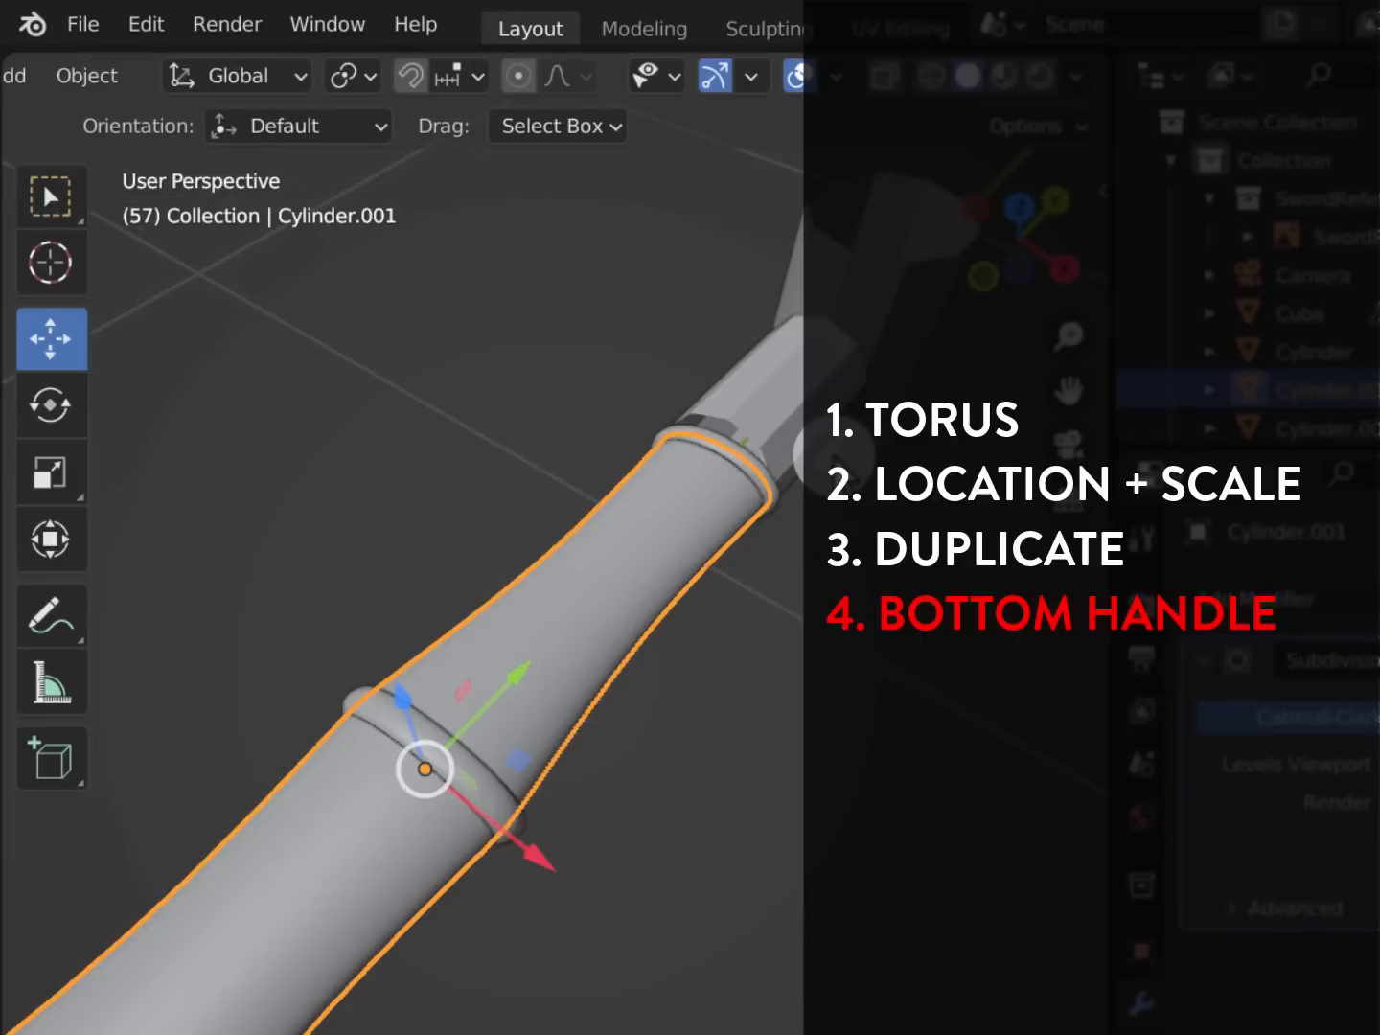
pyautogui.keyDown('shift'); pyautogui.moveTo(833, 457); pyautogui.dragTo(729, 532, button='middle'); pyautogui.keyUp('shift')
pyautogui.scroll(3, 730, 533)
pyautogui.press('d')
pyautogui.moveTo(836, 374)
pyautogui.mouseDown()
pyautogui.moveTo(609, 252)
pyautogui.moveTo(841, 519)
pyautogui.mouseUp()
pyautogui.moveTo(714, 561)
pyautogui.mouseDown()
pyautogui.moveTo(654, 520)
pyautogui.moveTo(705, 384)
pyautogui.mouseUp()
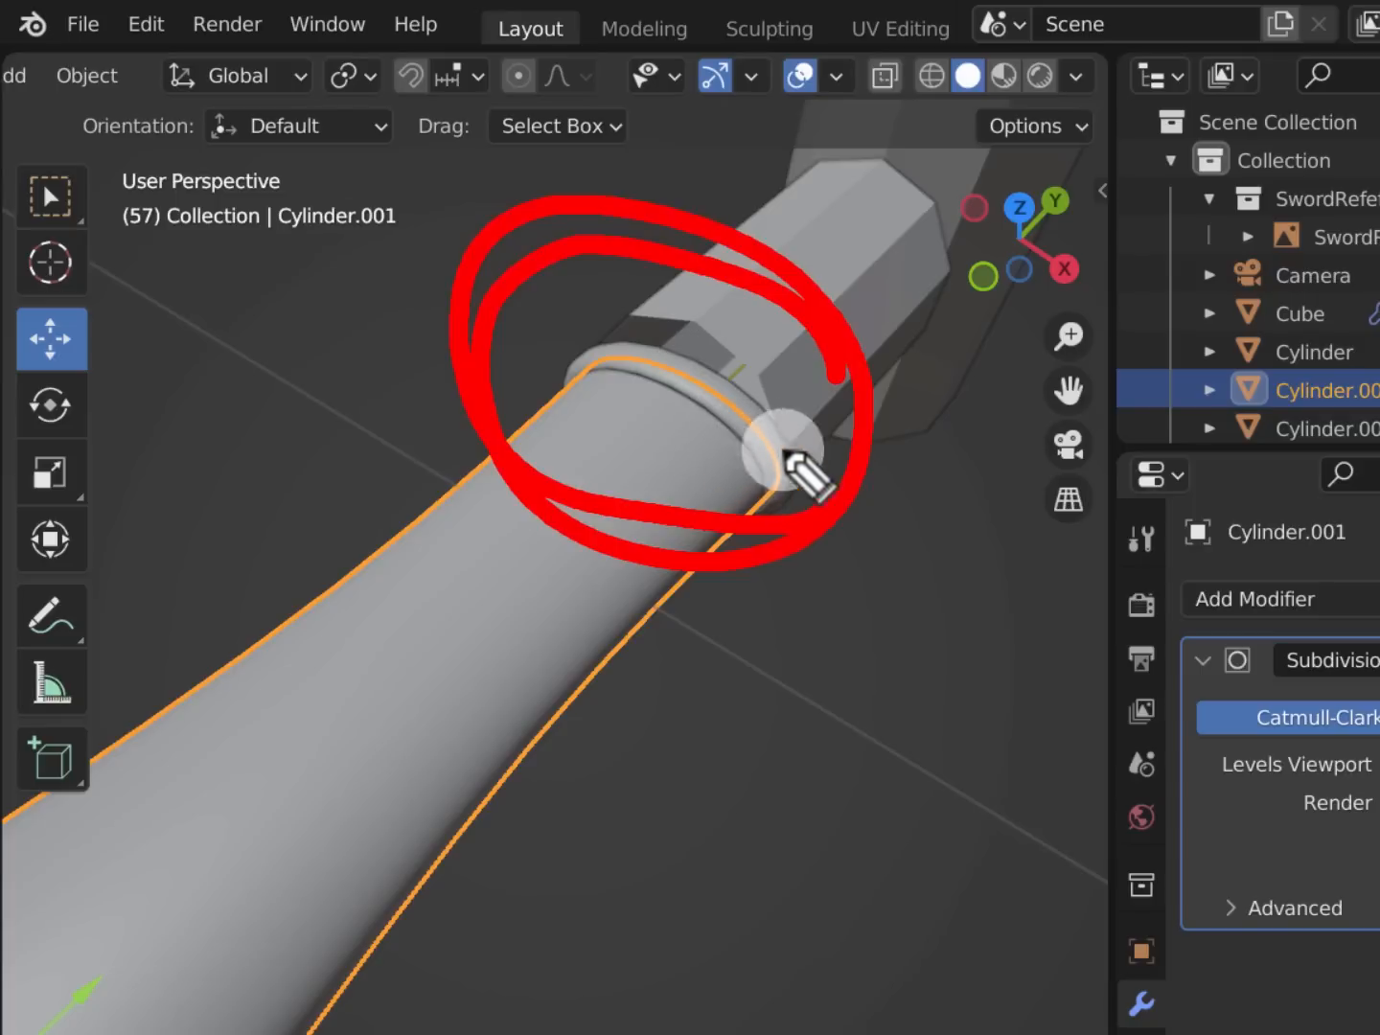
pyautogui.moveTo(379, 737)
pyautogui.mouseDown()
pyautogui.moveTo(715, 449)
pyautogui.moveTo(649, 458)
pyautogui.moveTo(703, 479)
pyautogui.mouseUp()
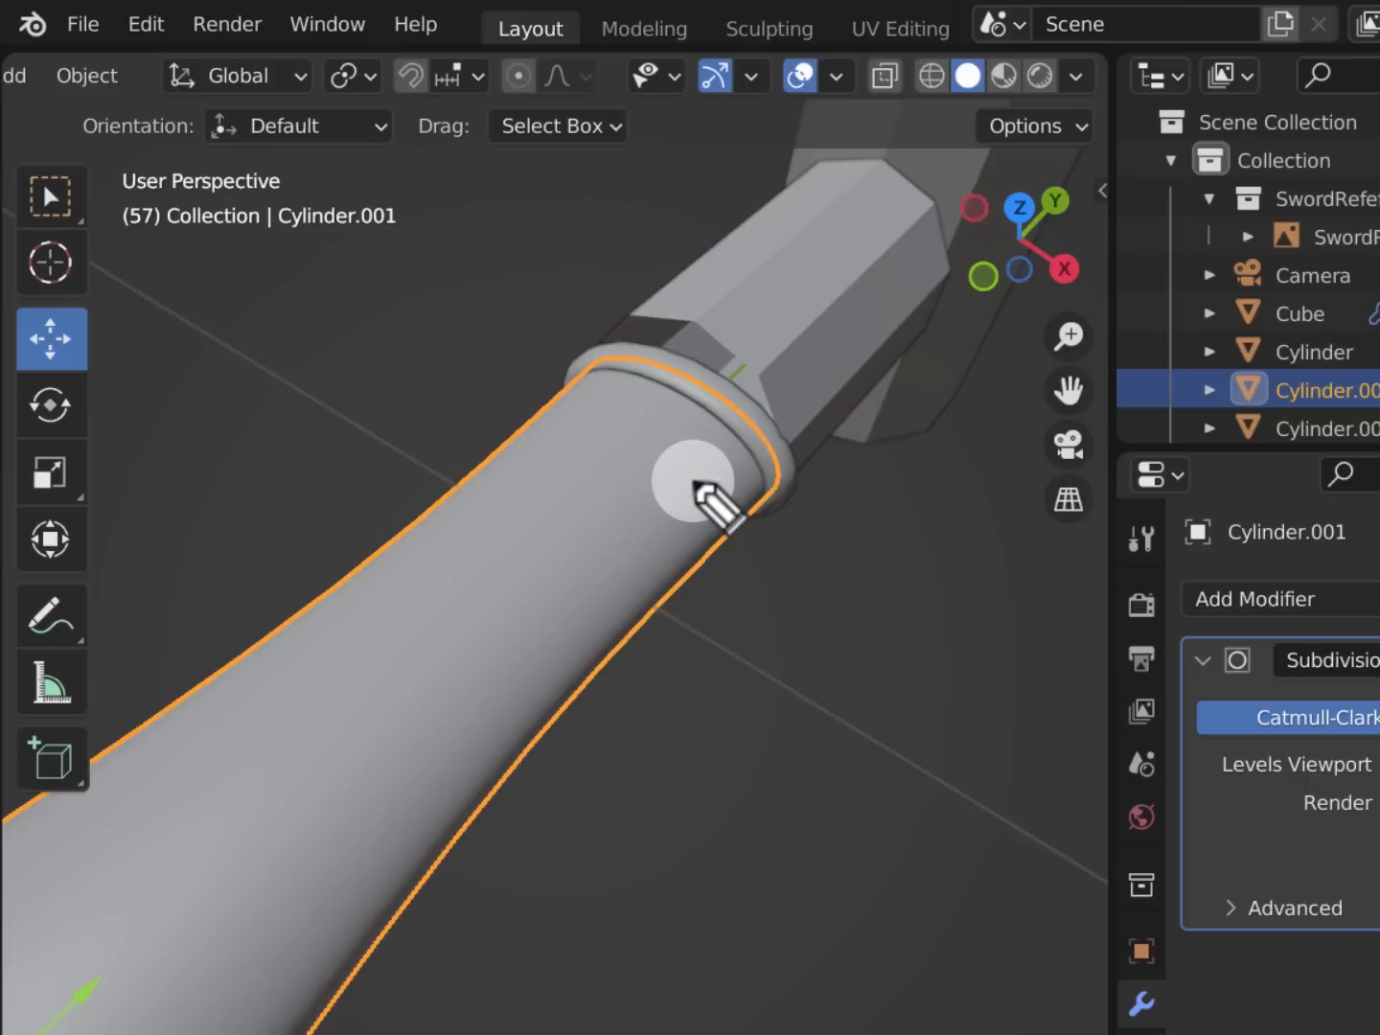
# Select the ring at the pommel end and scale it up along the Z axis until it looks round
pyautogui.click(735, 417)
pyautogui.moveTo(735, 416)
pyautogui.keyDown('shift'); pyautogui.mouseDown(button='middle')
pyautogui.moveTo(715, 514)
pyautogui.moveTo(771, 418)
pyautogui.mouseUp(button='middle'); pyautogui.keyUp('shift')
pyautogui.scroll(2, 716, 513)
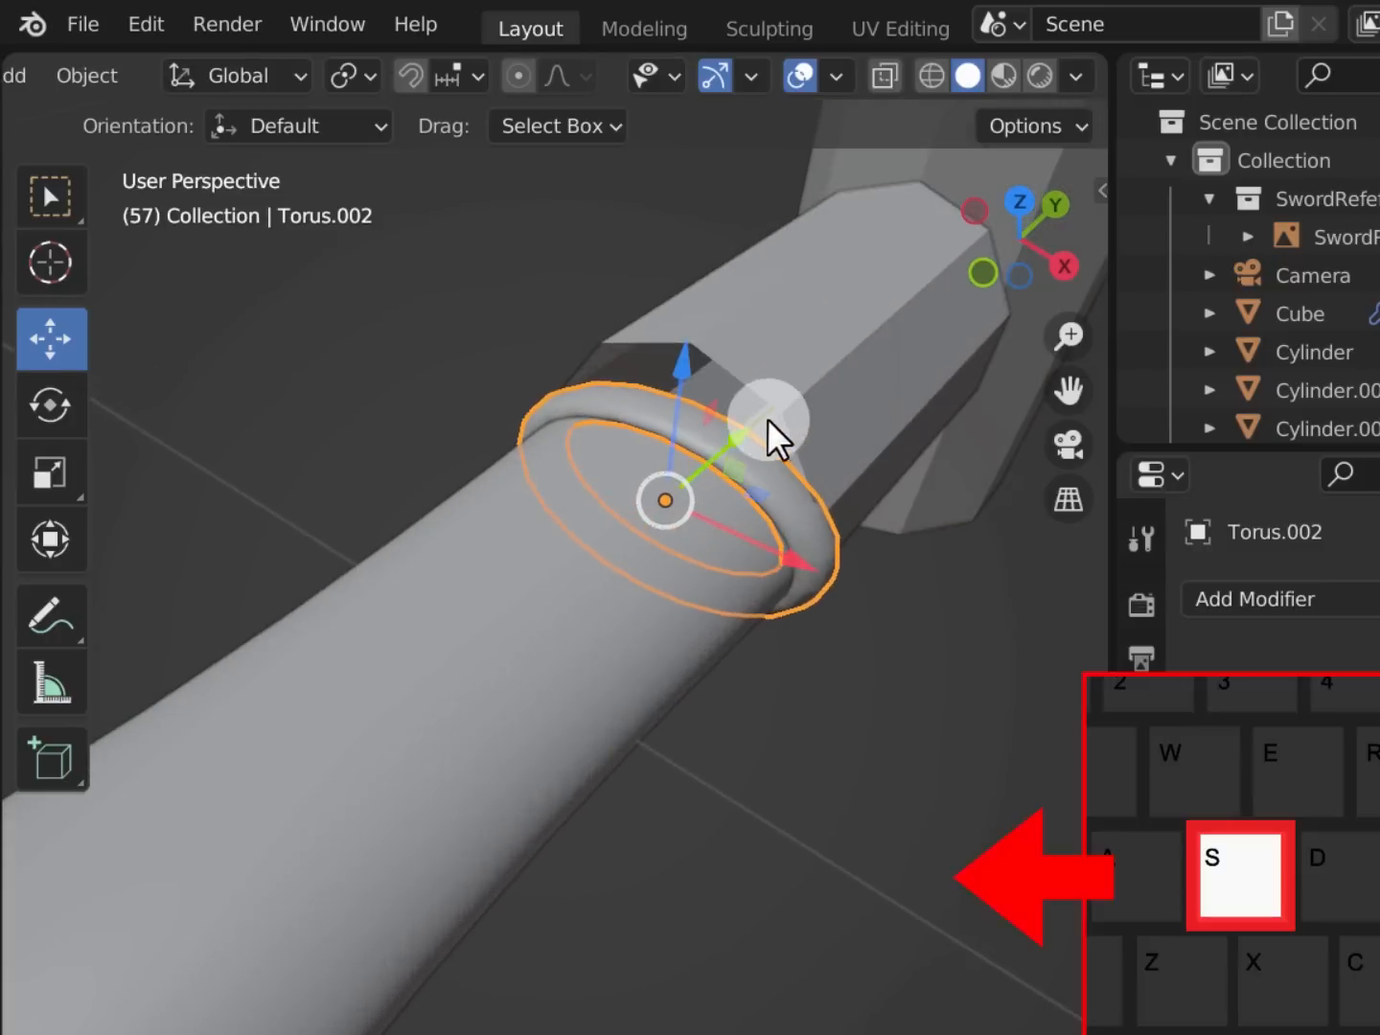
pyautogui.press('s')
pyautogui.moveTo(677, 368); pyautogui.dragTo(686, 302)
pyautogui.moveTo(711, 382); pyautogui.dragTo(707, 307, button='middle')
pyautogui.moveTo(663, 374); pyautogui.dragTo(669, 339)
pyautogui.moveTo(683, 408); pyautogui.dragTo(717, 473, button='middle')
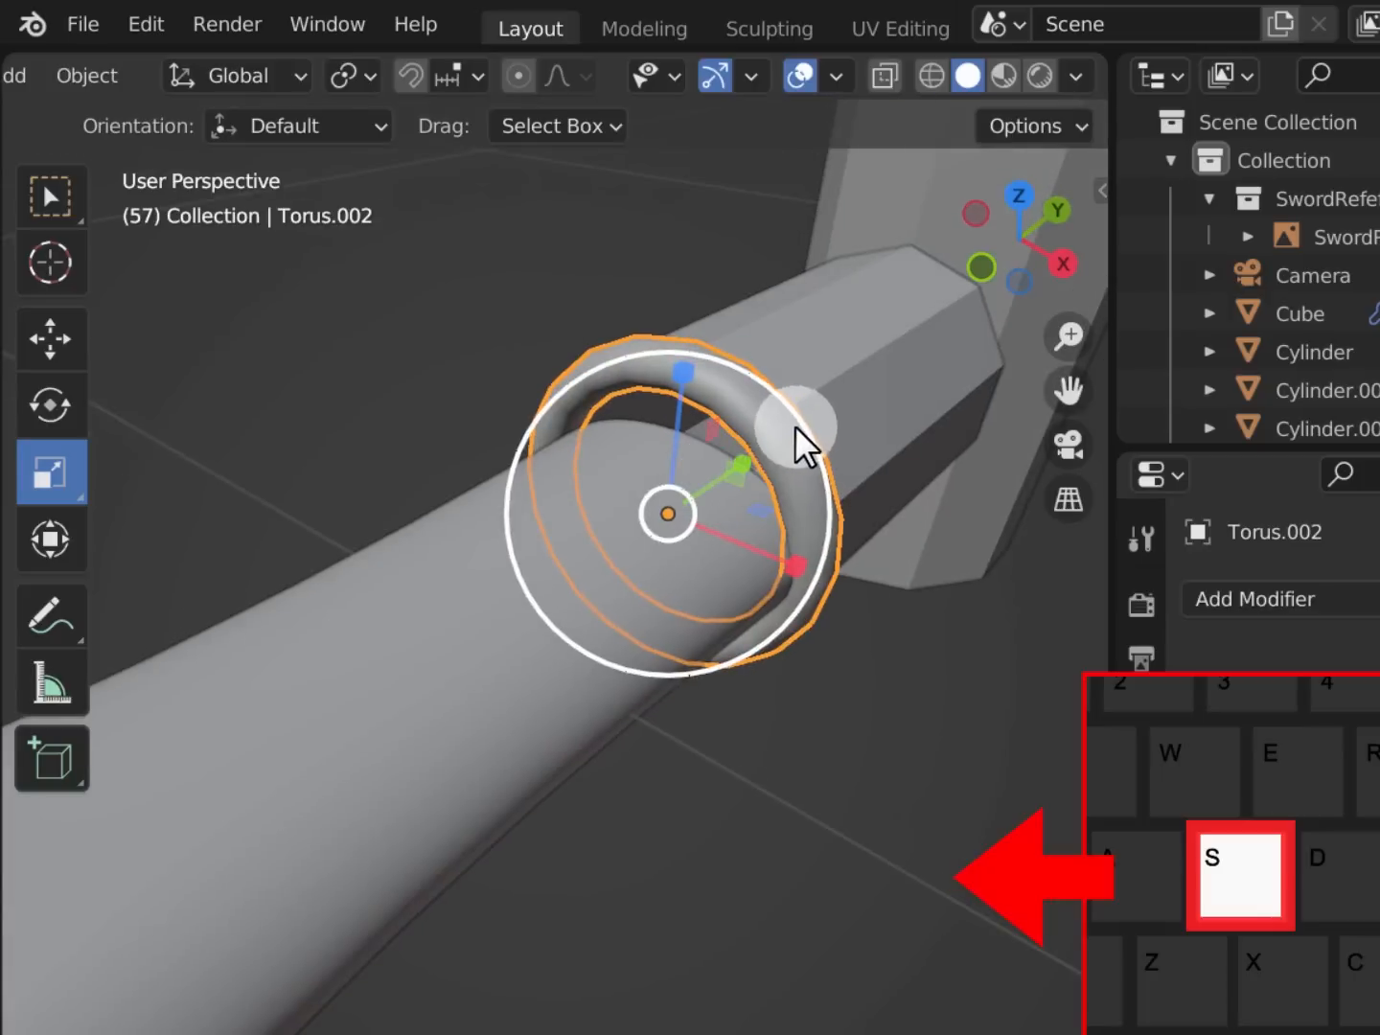
# Enter Edit Mode on the handle, show it in wireframe and box-select the vertices of its pommel-end loop
pyautogui.click(720, 492)
pyautogui.press('Tab')
pyautogui.moveTo(1059, 89)
pyautogui.mouseDown(button='middle')
pyautogui.moveTo(579, 84)
pyautogui.moveTo(521, 106)
pyautogui.mouseUp(button='middle')
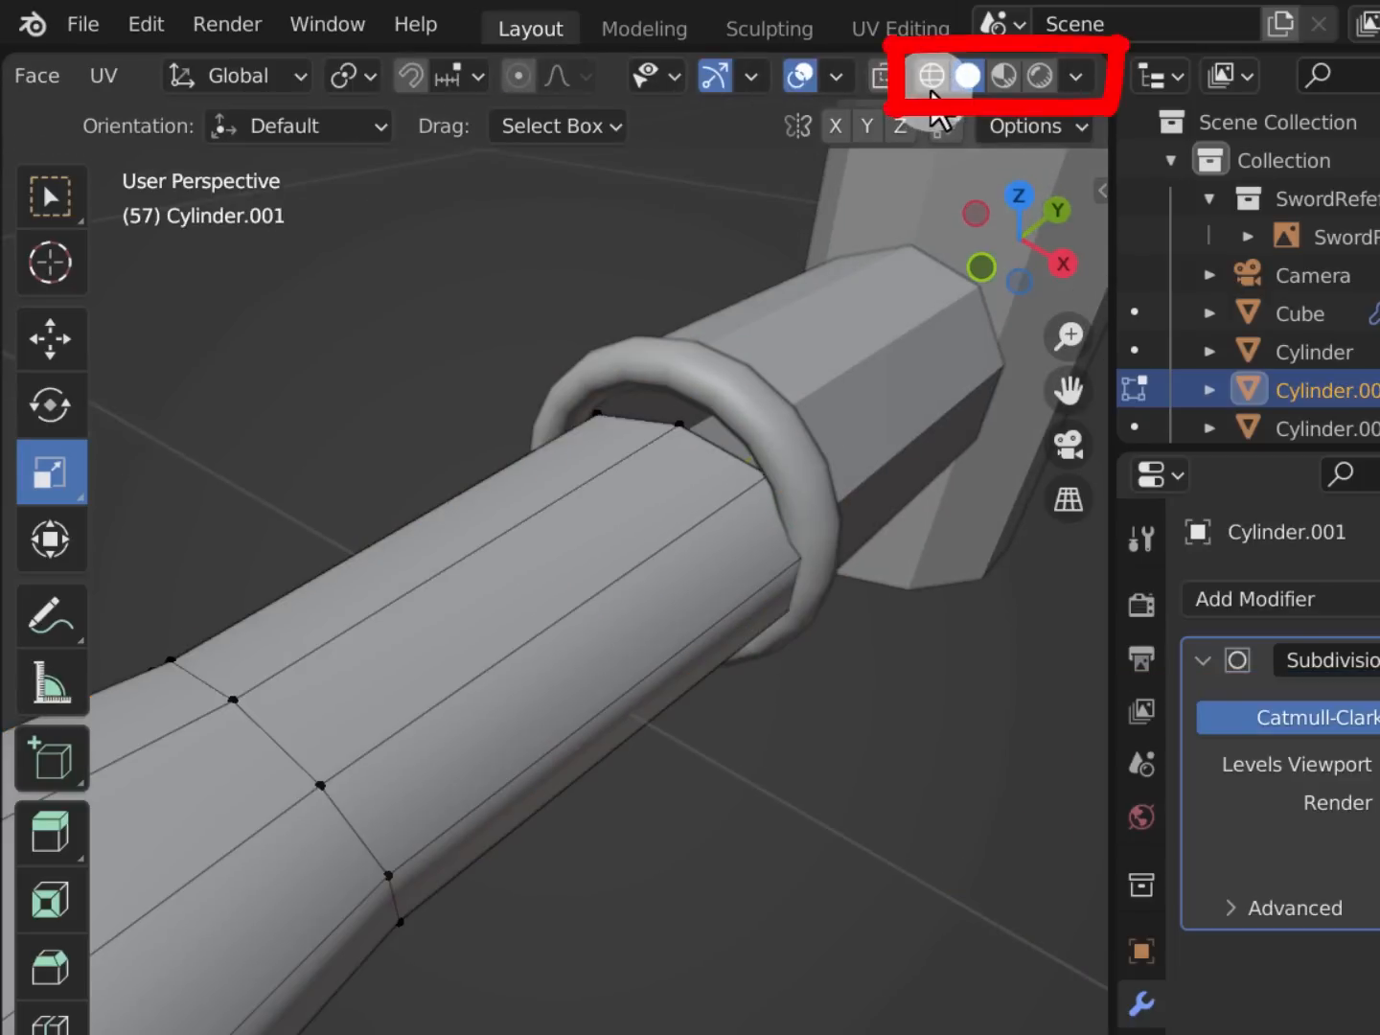
pyautogui.click(930, 76)
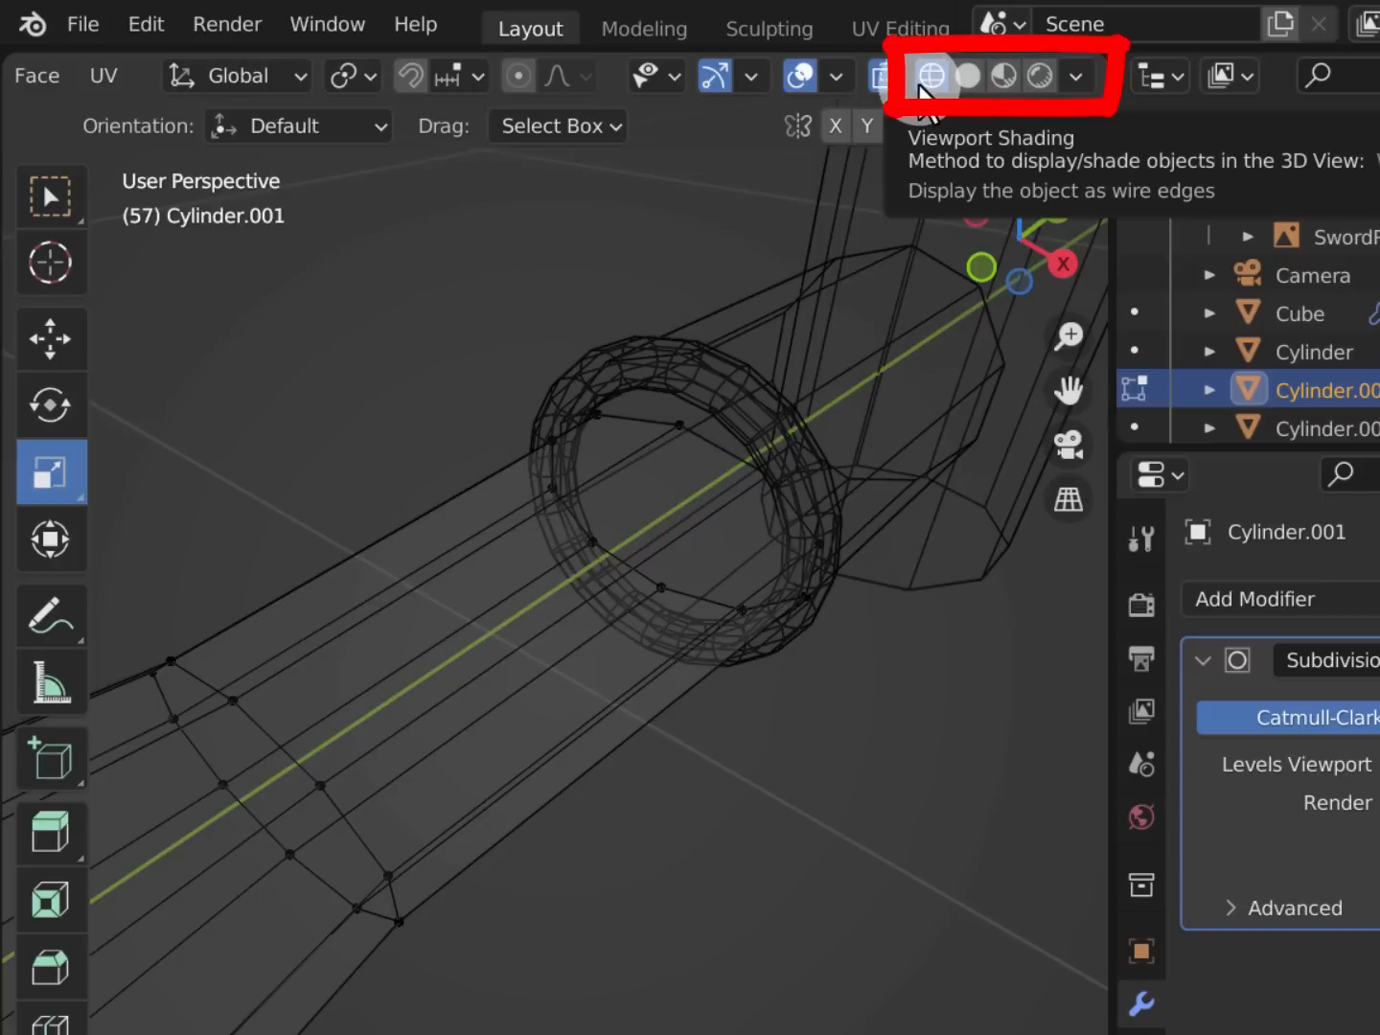
pyautogui.moveTo(433, 306); pyautogui.dragTo(946, 700)
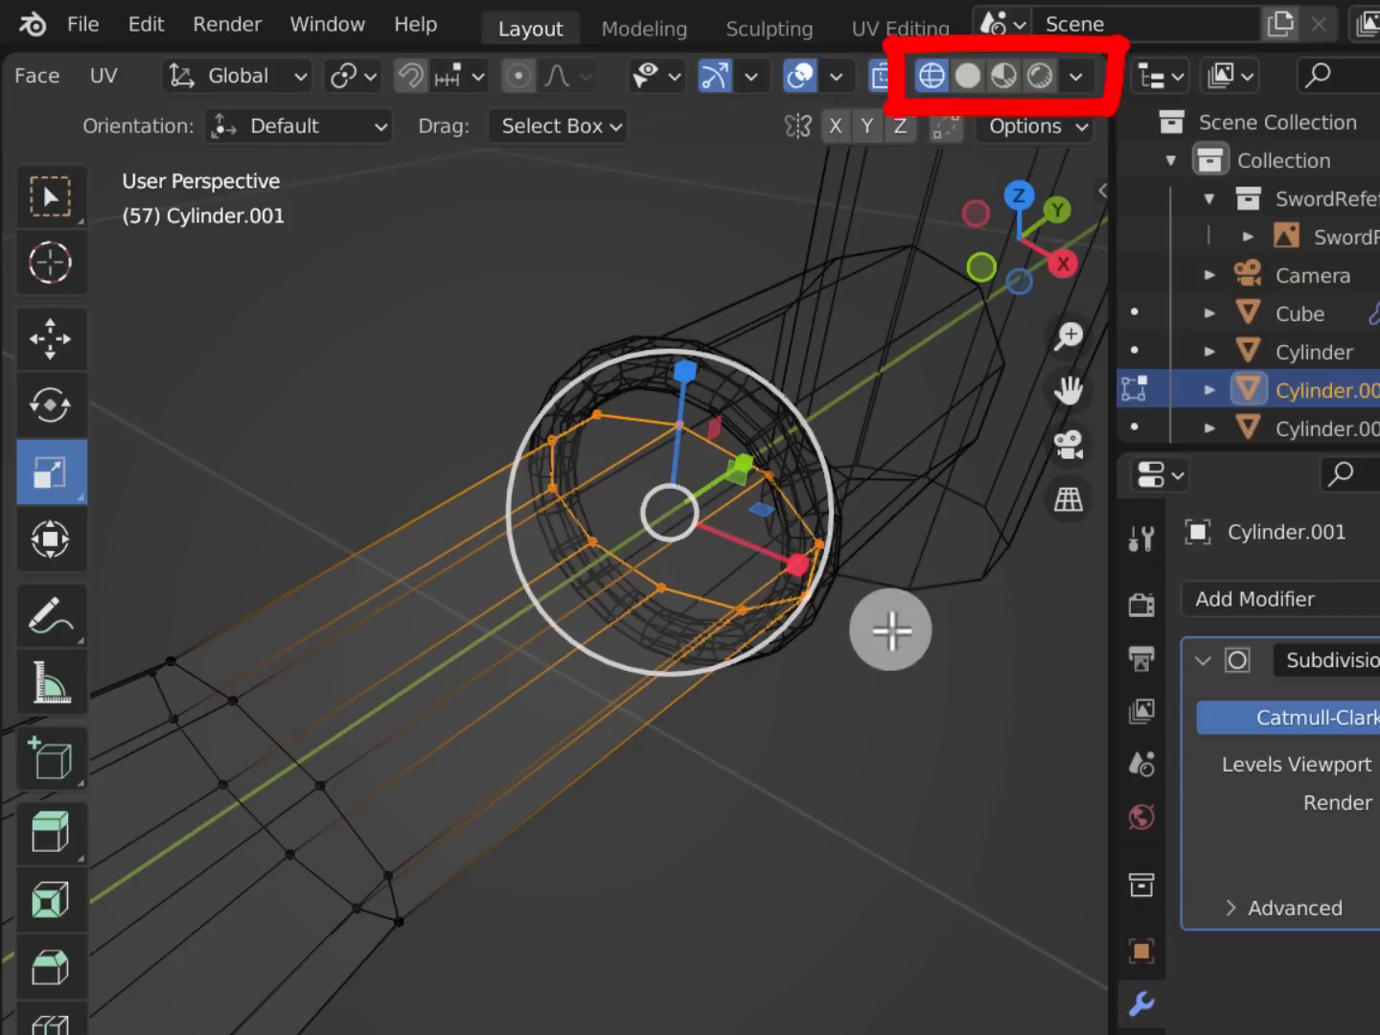
# In solid shading, scale the handle's pommel-end loop along Z to about 1.4 to fill the ring, and return to Object Mode
pyautogui.click(968, 76)
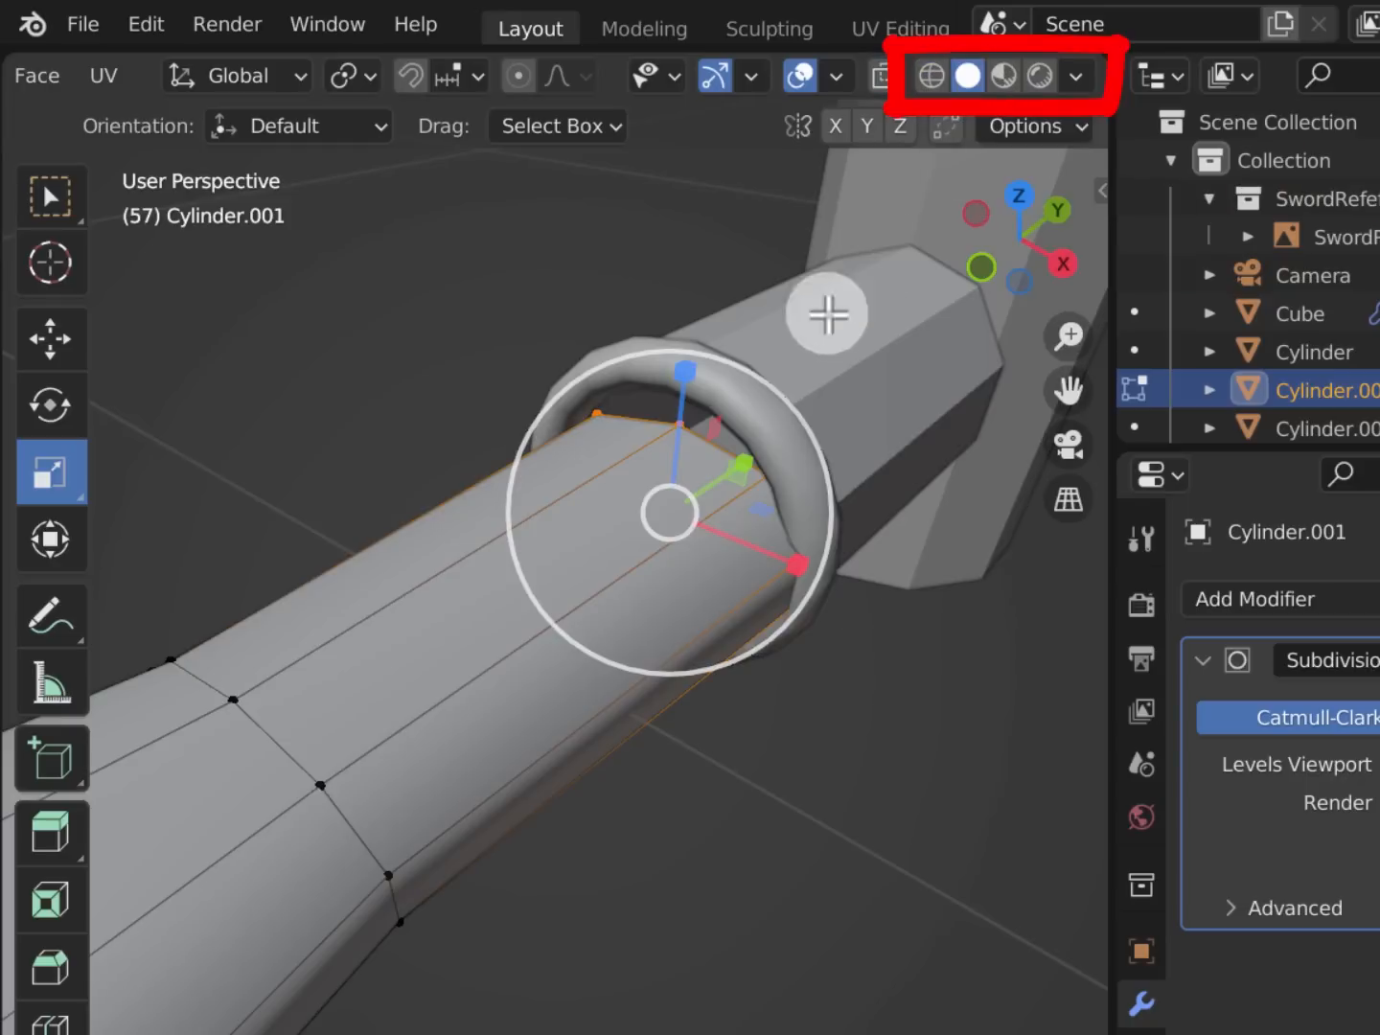
pyautogui.press('s')
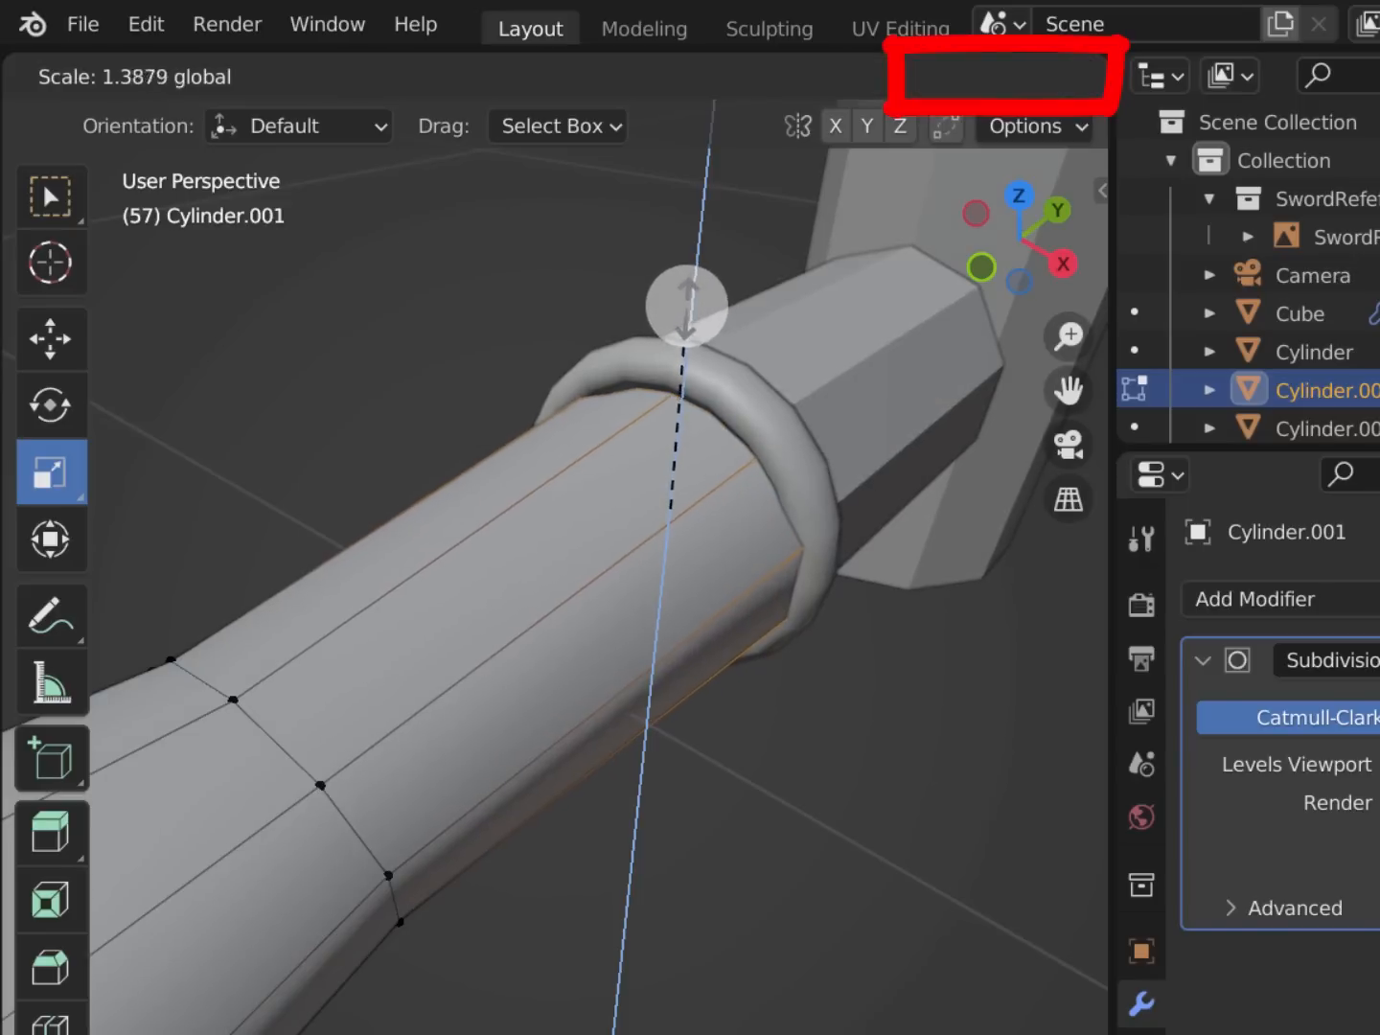
pyautogui.click(683, 297)
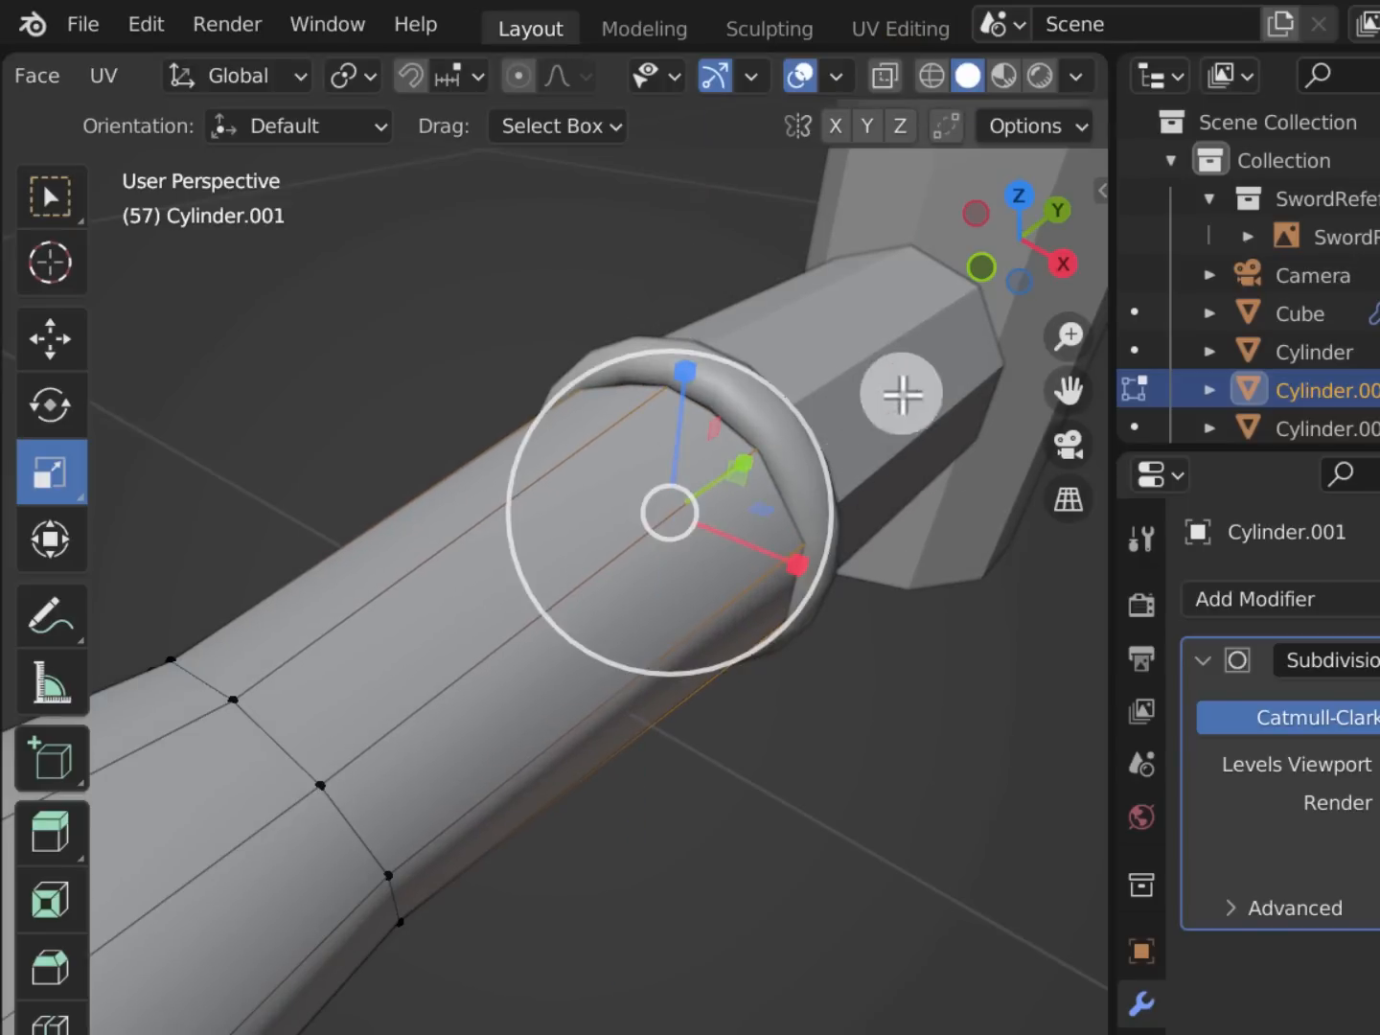
pyautogui.press('Tab')
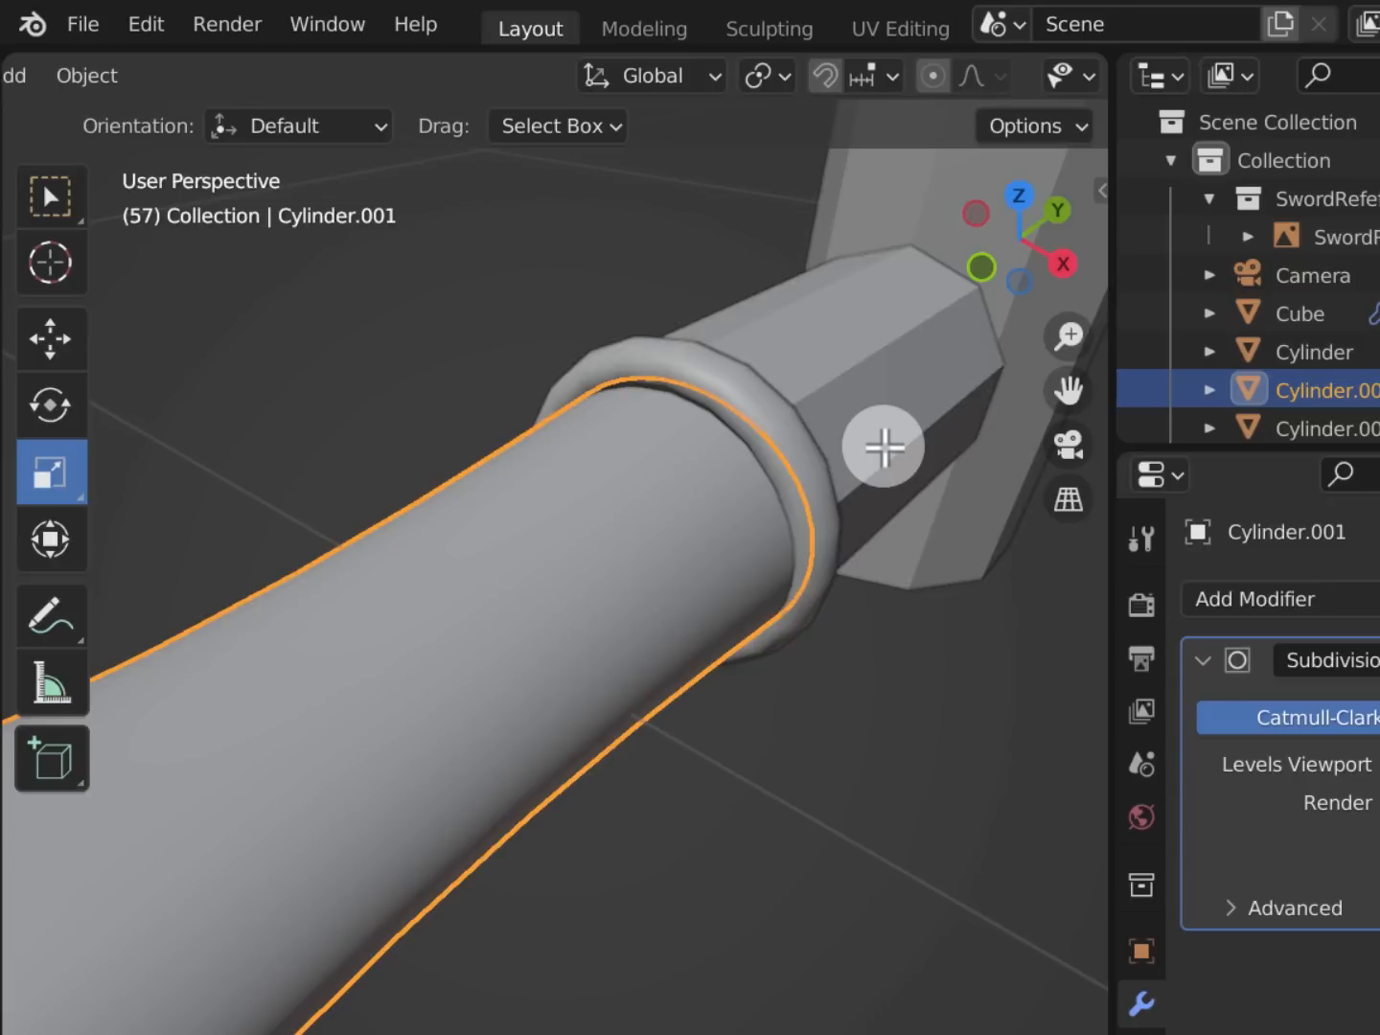
# Adjust the scale of the grip cylinder's end in Edit Mode to fit the end ring
pyautogui.press('Tab')
pyautogui.moveTo(704, 402); pyautogui.dragTo(692, 363)
pyautogui.press('Tab')
pyautogui.click(791, 425)
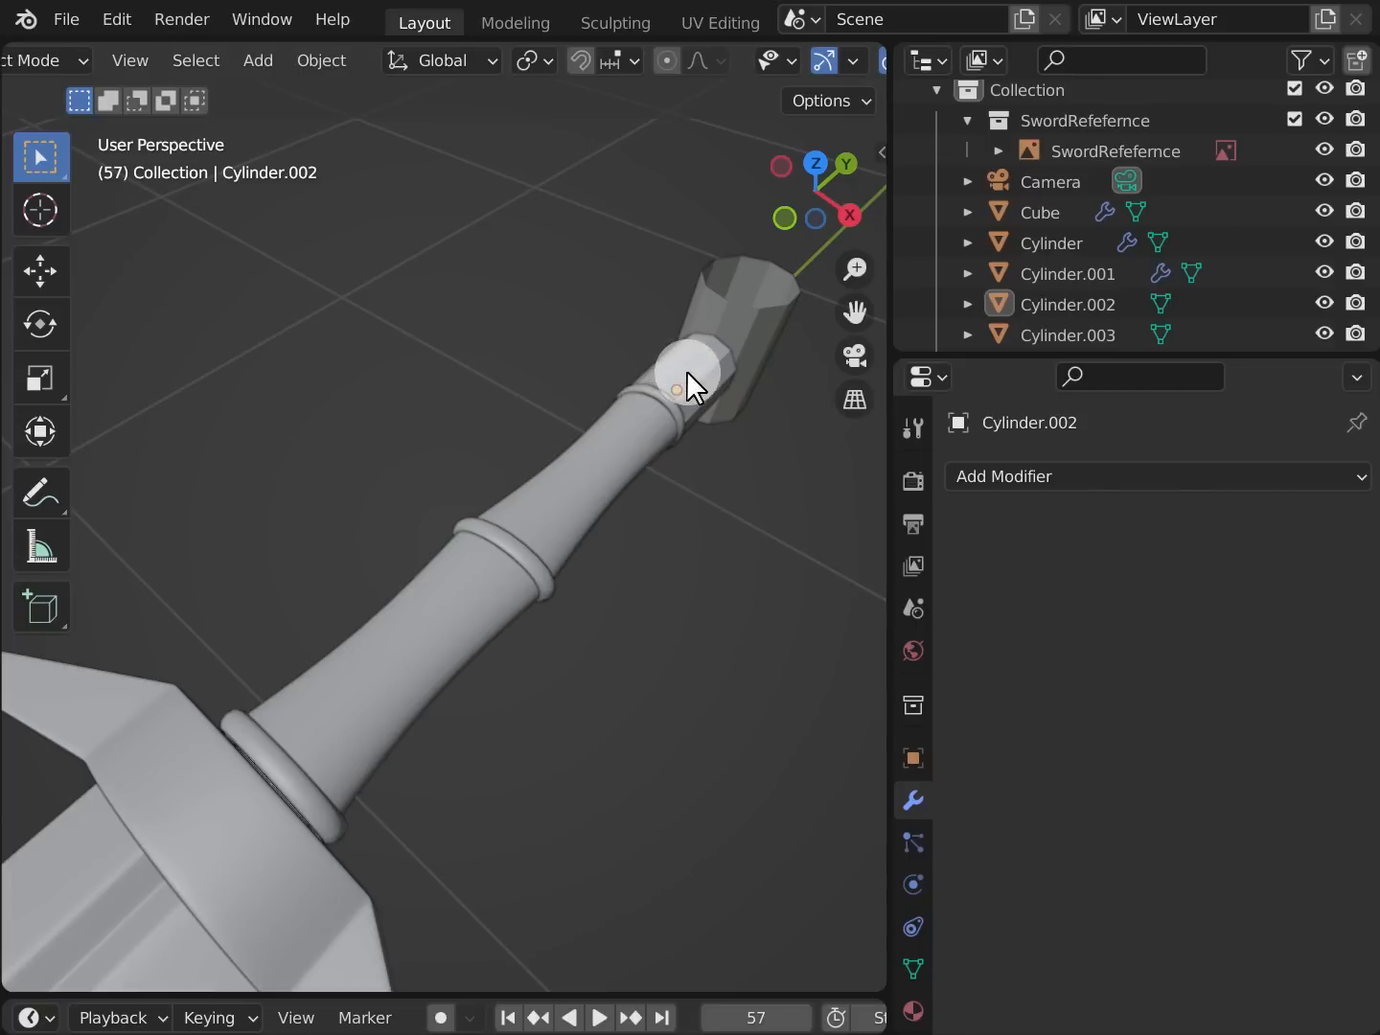
# Frame the faceted cylinder beyond the grip's end ring and add a Subdivision Surface modifier to it
pyautogui.click(685, 370)
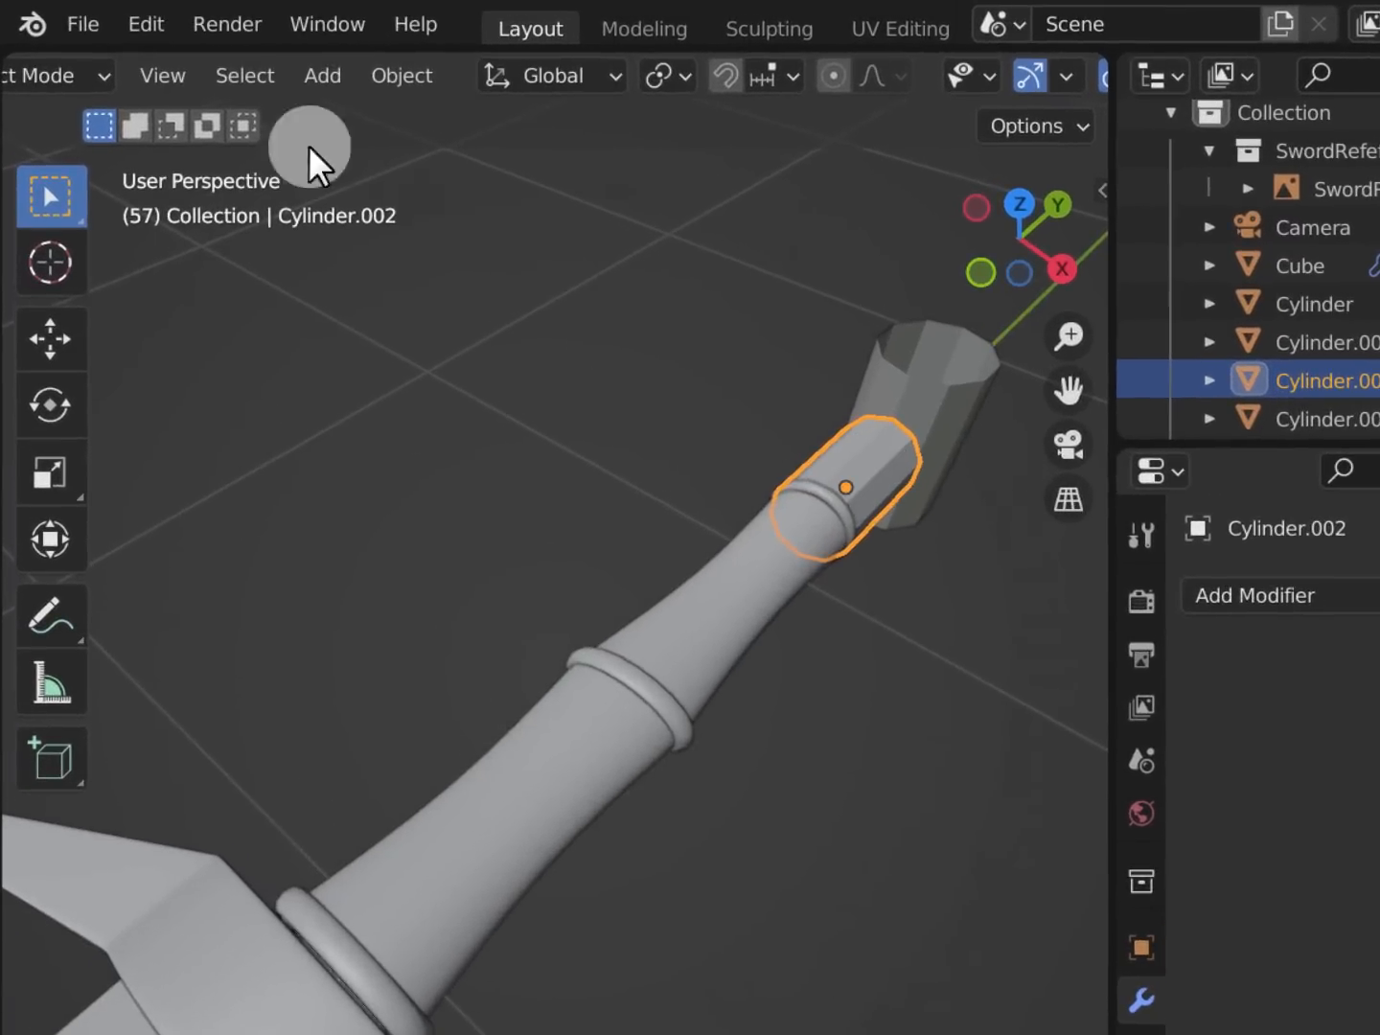
pyautogui.click(128, 56)
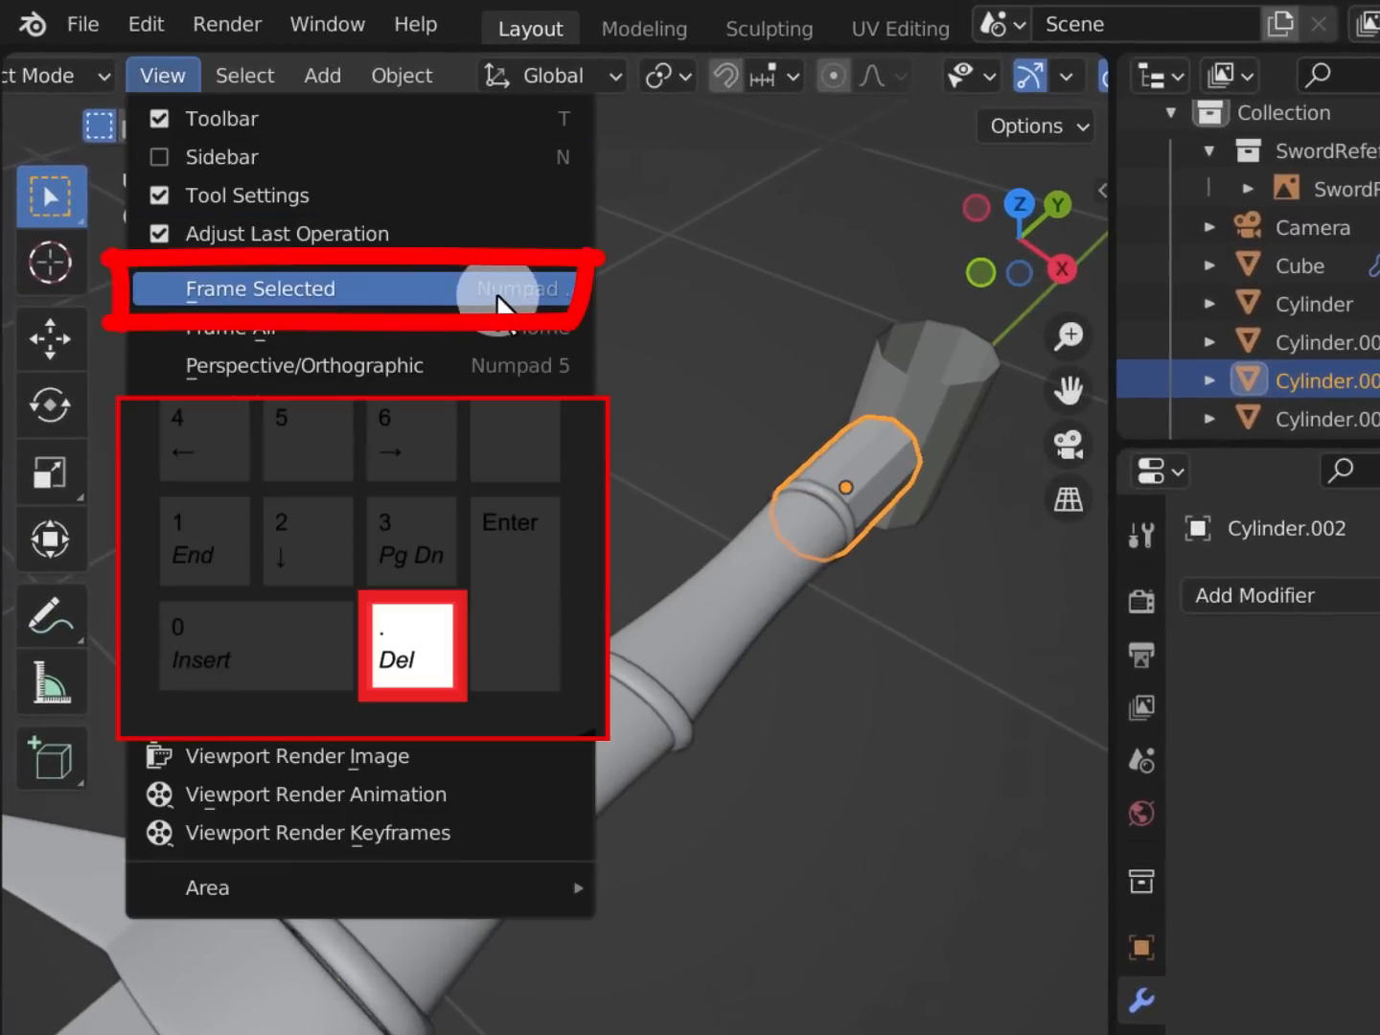
pyautogui.click(444, 291)
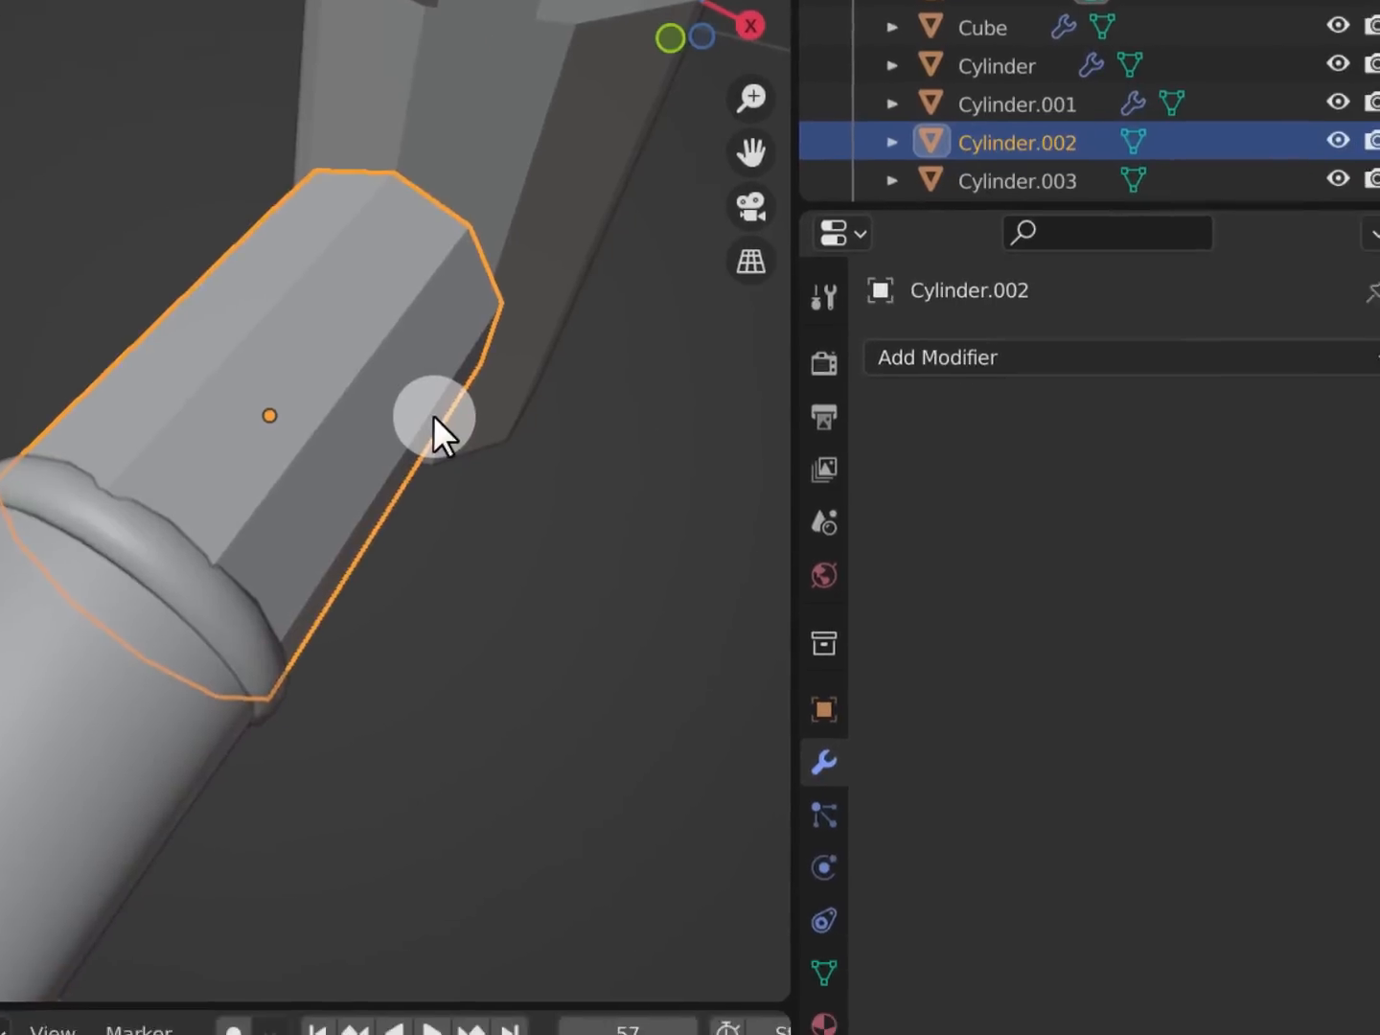
pyautogui.click(1355, 596)
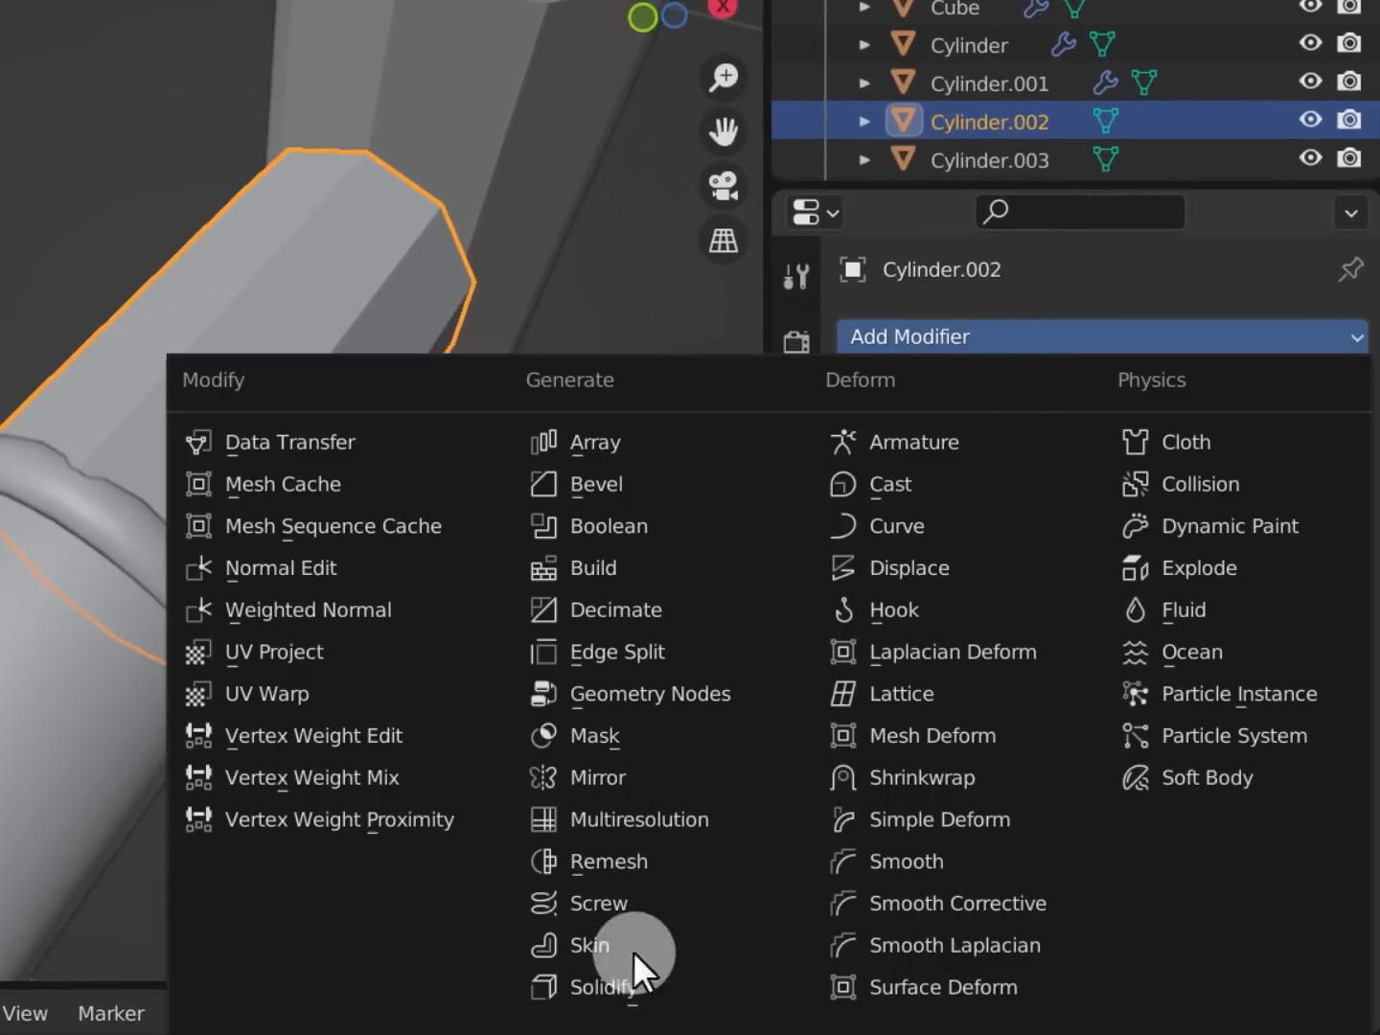
pyautogui.scroll(-3, 633, 908)
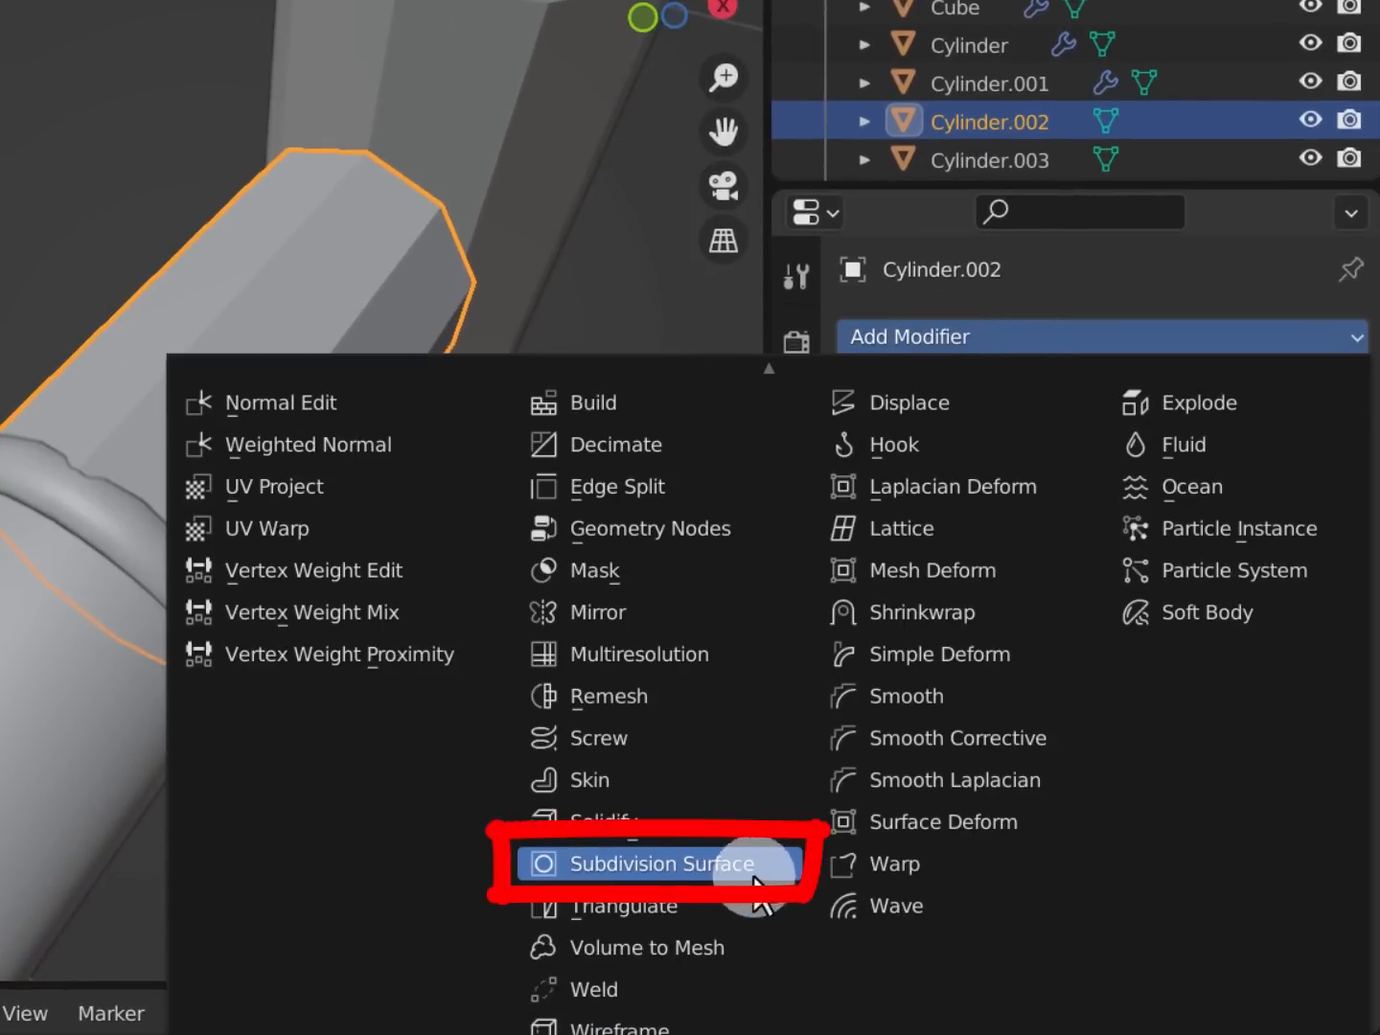
pyautogui.click(695, 864)
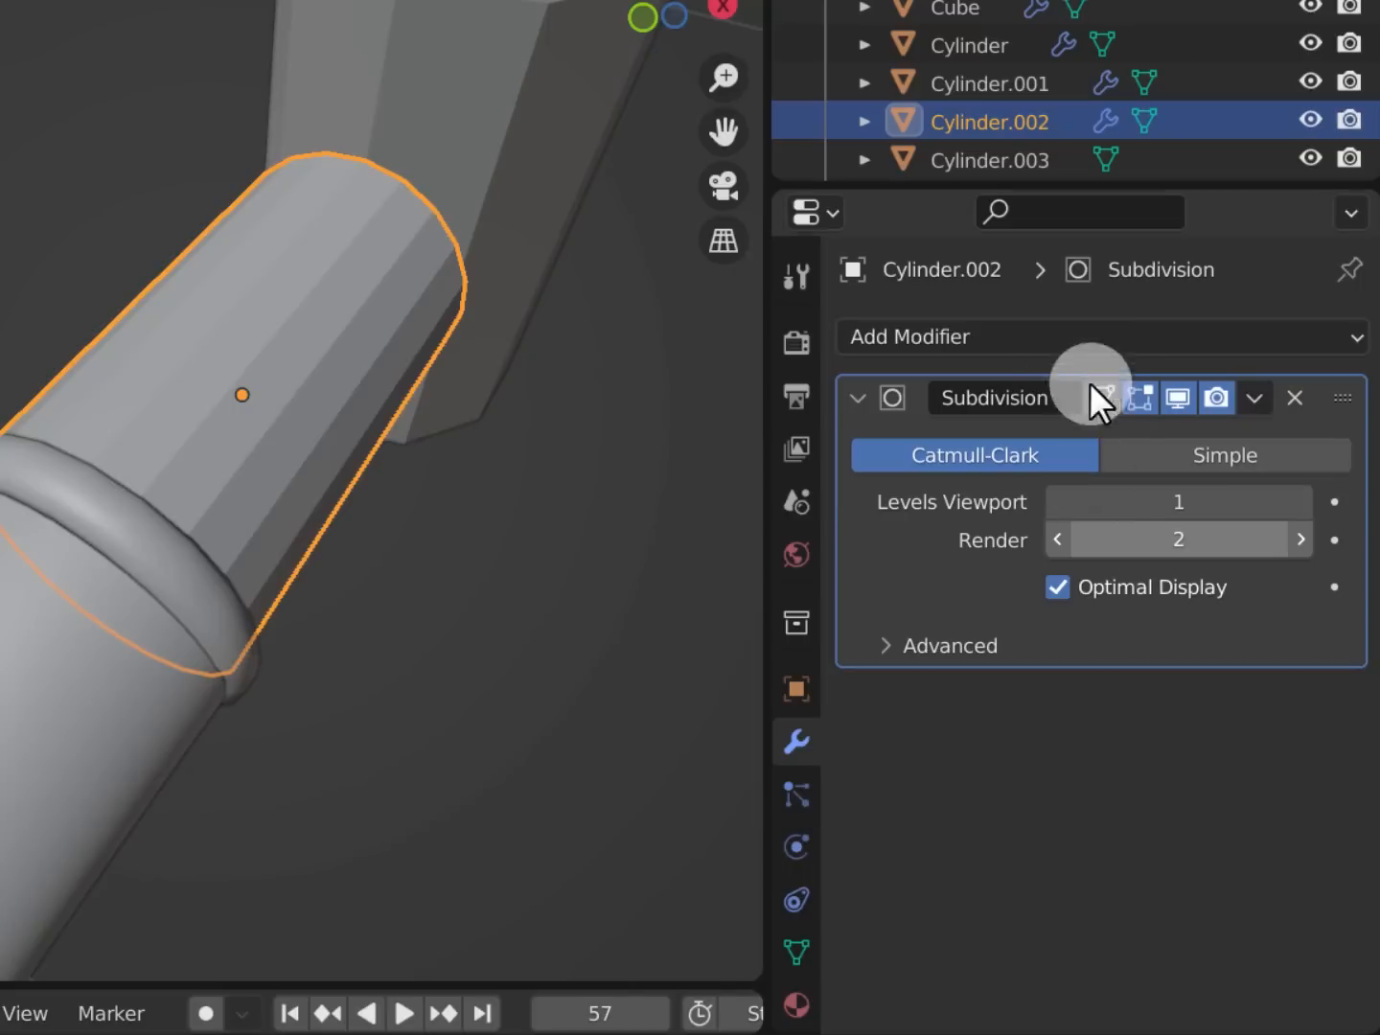
# Set the Subdivision modifier to viewport level 2 with Edit Mode display off, and shade the cylinder smooth
pyautogui.doubleClick(1171, 501)
pyautogui.write('2')
pyautogui.press('Return')
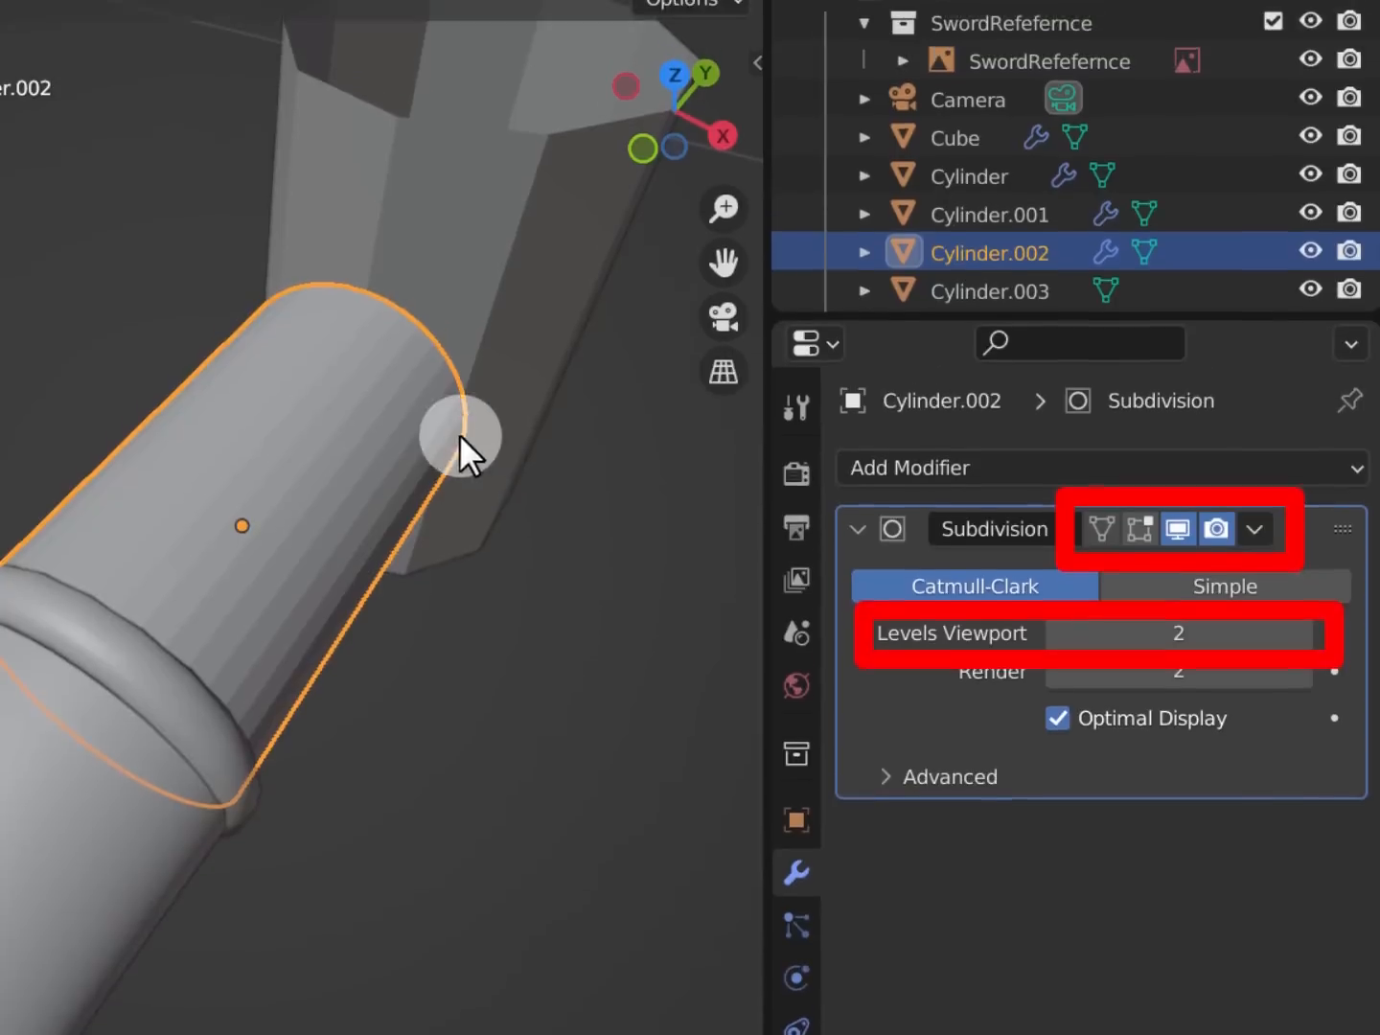
pyautogui.rightClick(453, 309)
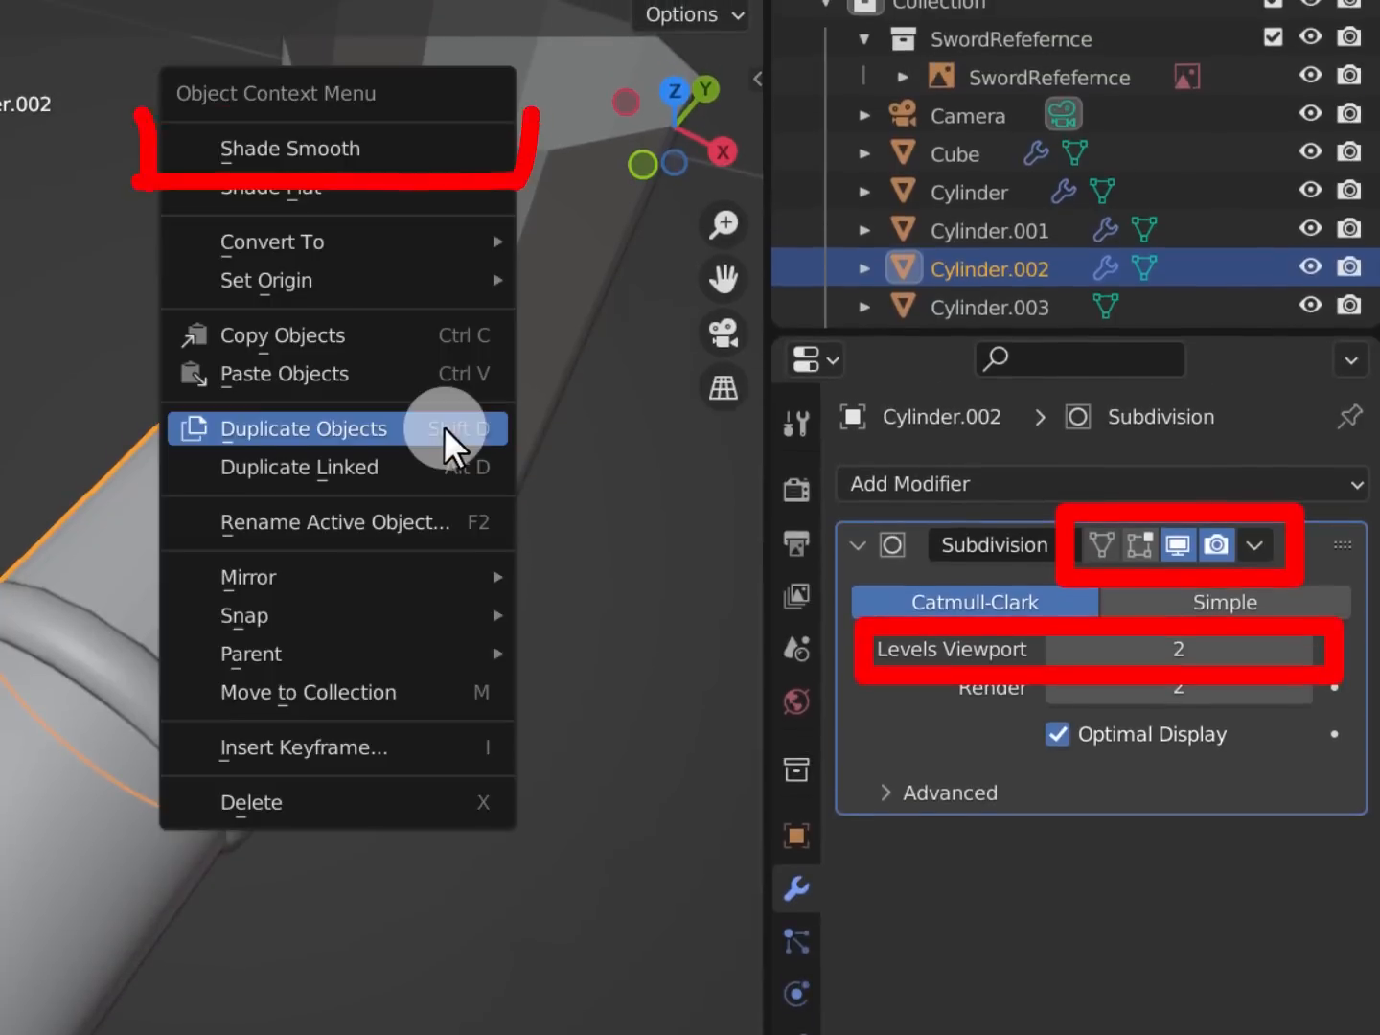
pyautogui.click(438, 161)
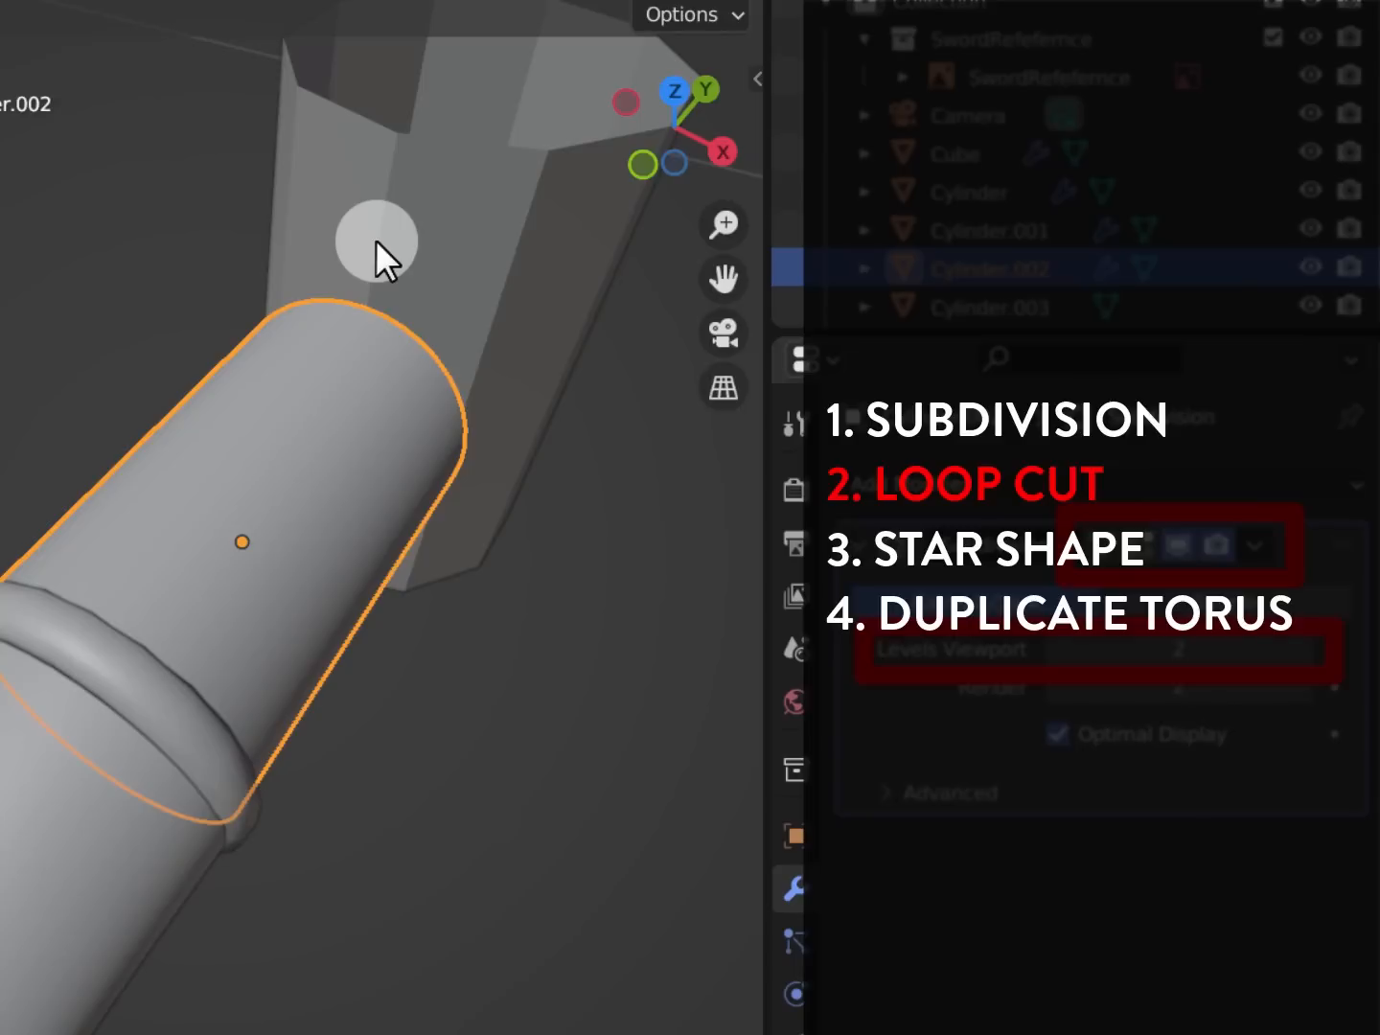
# Add a single centred loop cut around the middle of the faceted cylinder
pyautogui.moveTo(386, 487); pyautogui.dragTo(382, 496, button='middle')
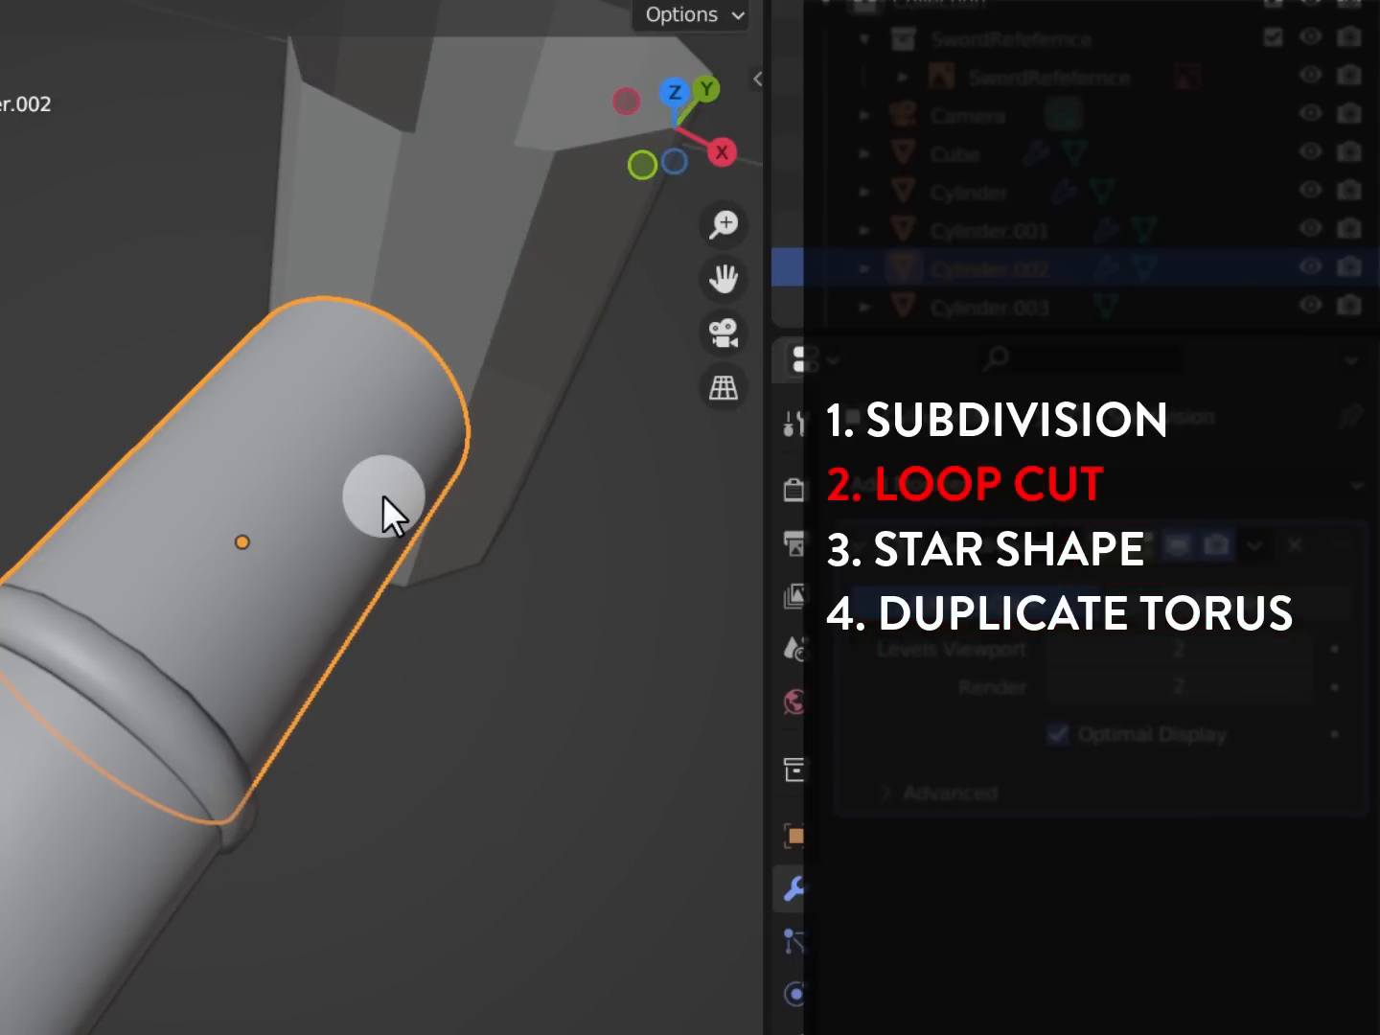
pyautogui.press('Tab')
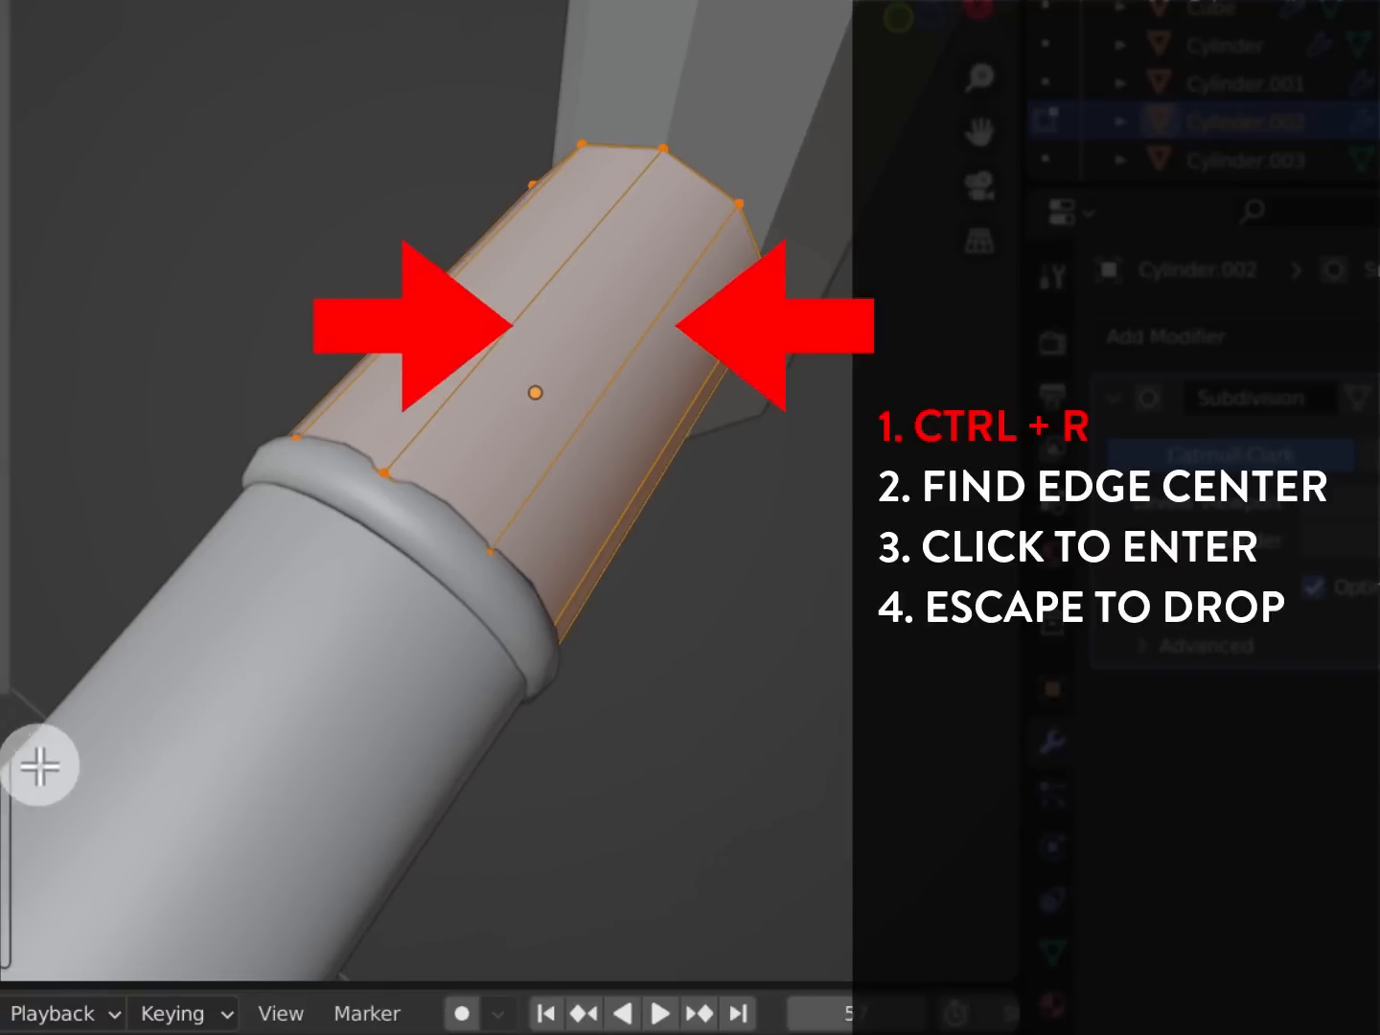
pyautogui.hotkey('ctrl', 'r')
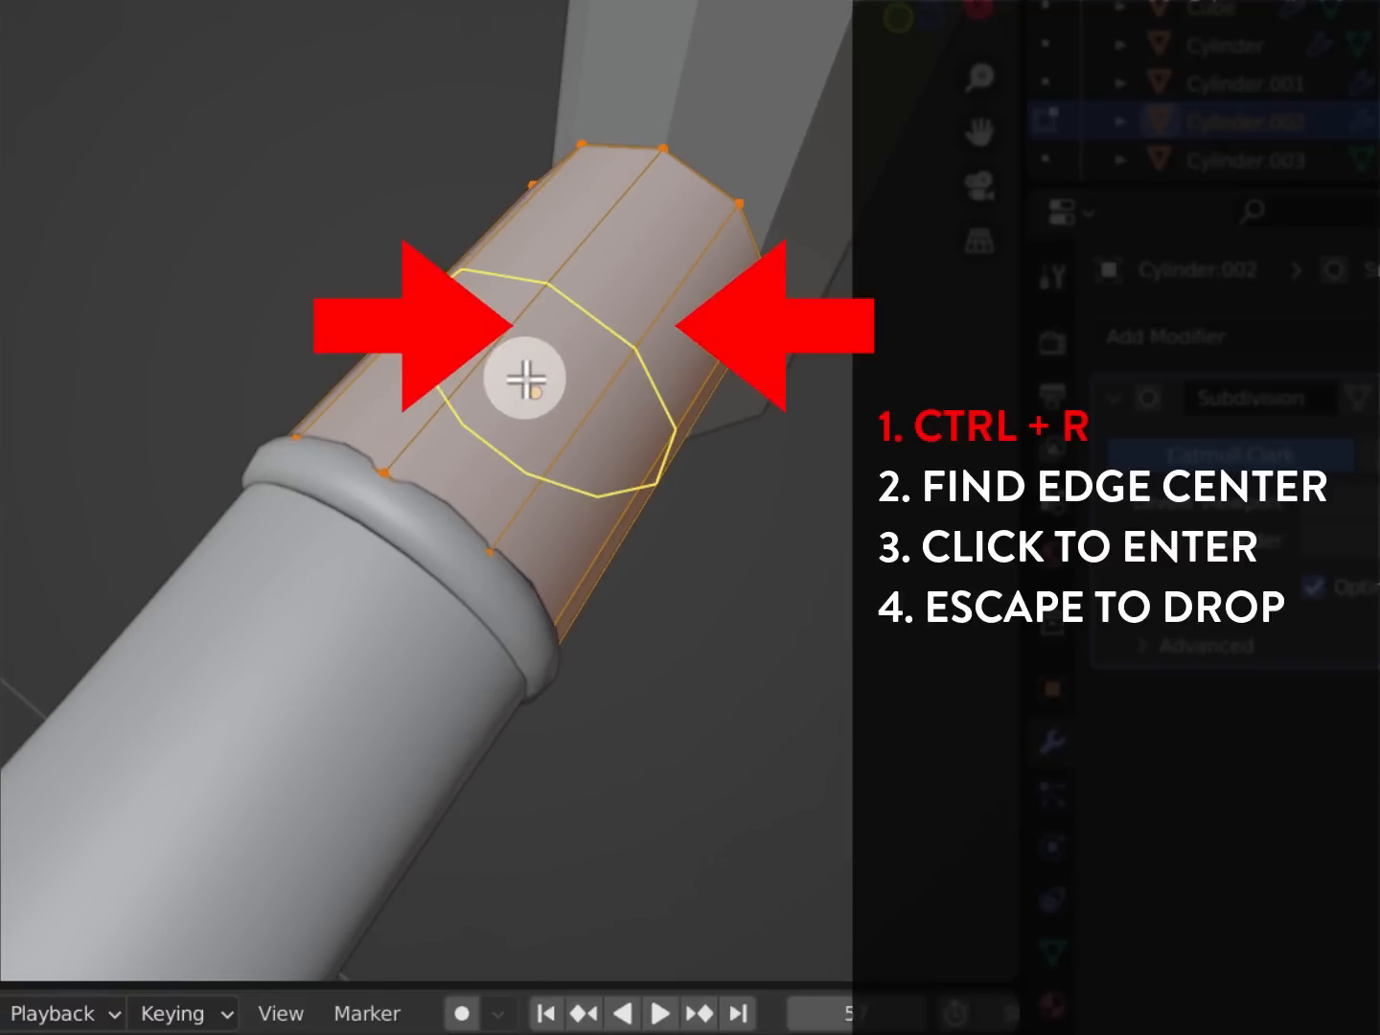
pyautogui.click(692, 414)
pyautogui.press('Escape')
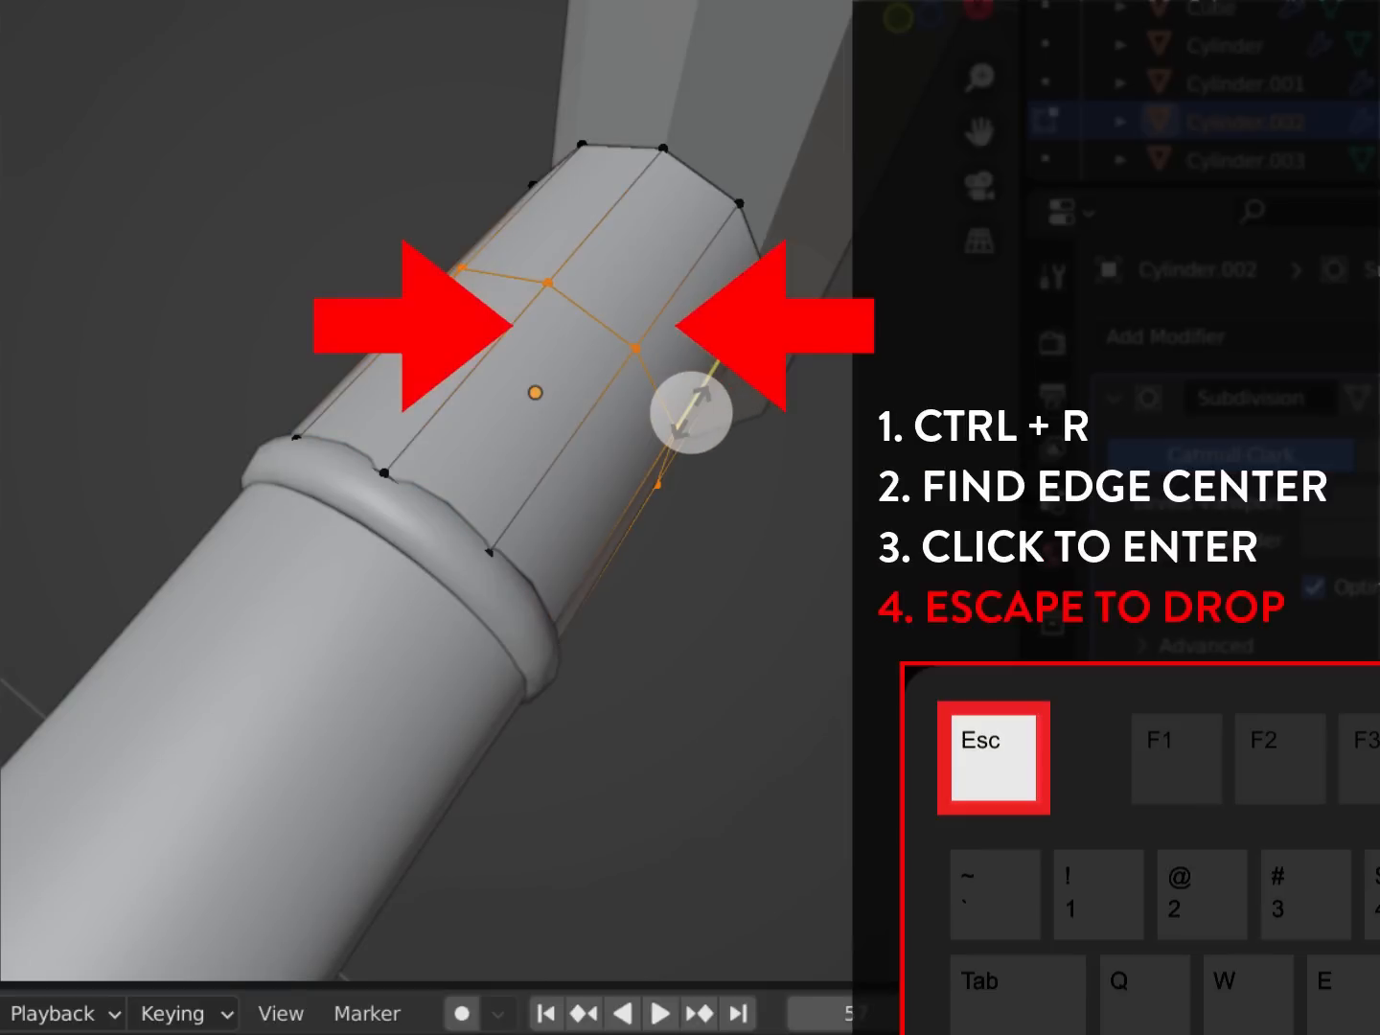
# Scale the new middle edge loop inward to give the cylinder a concave waist
pyautogui.press('s')
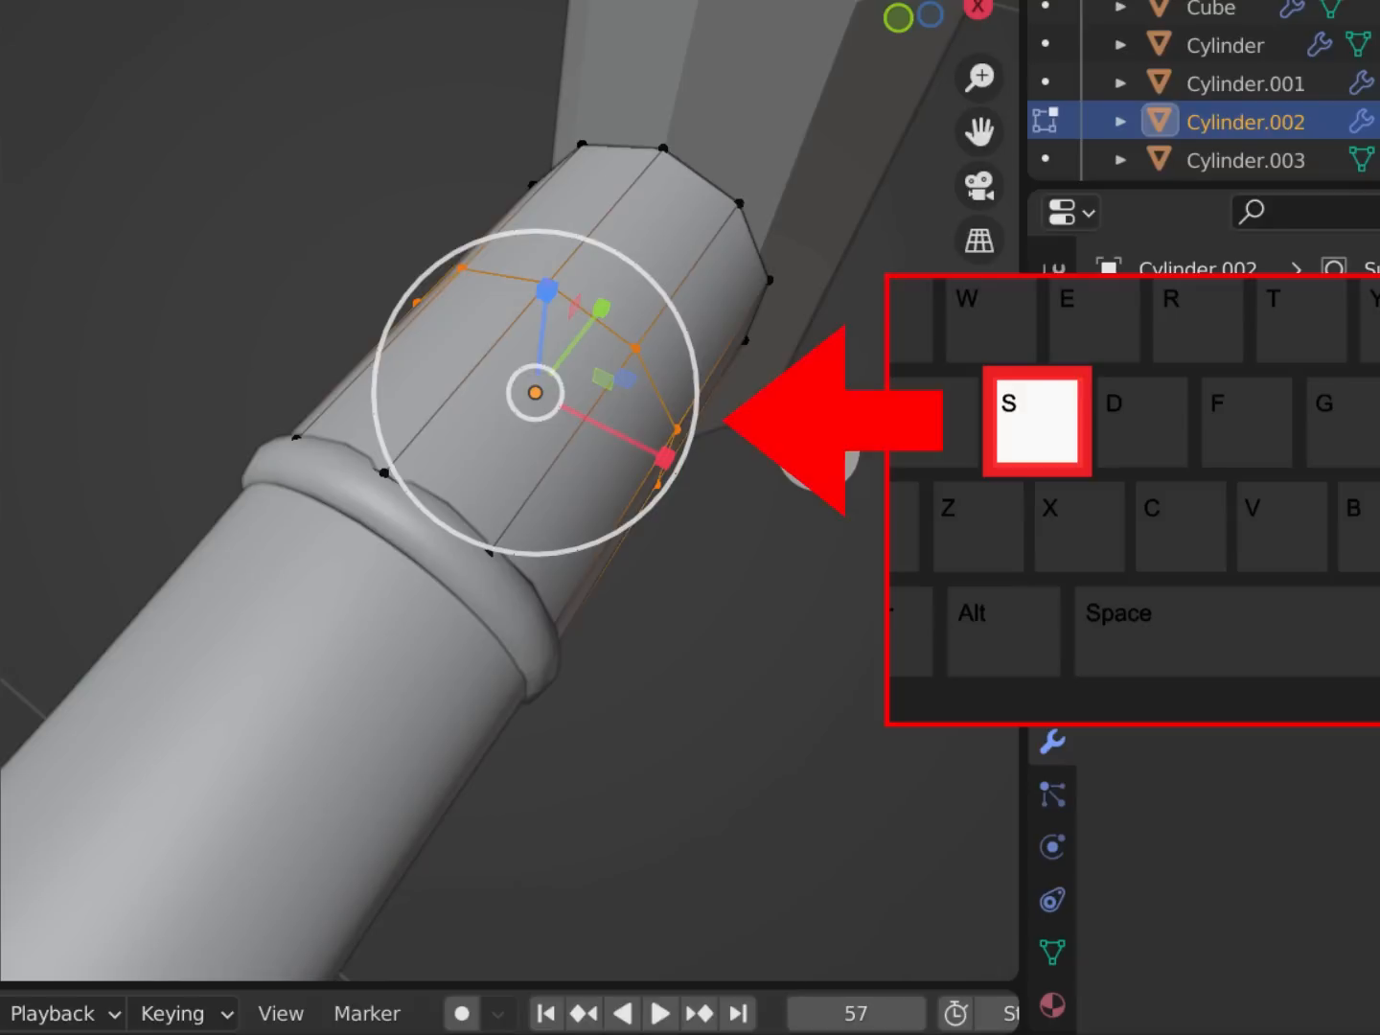
pyautogui.moveTo(704, 379); pyautogui.dragTo(647, 398)
pyautogui.press('Tab')
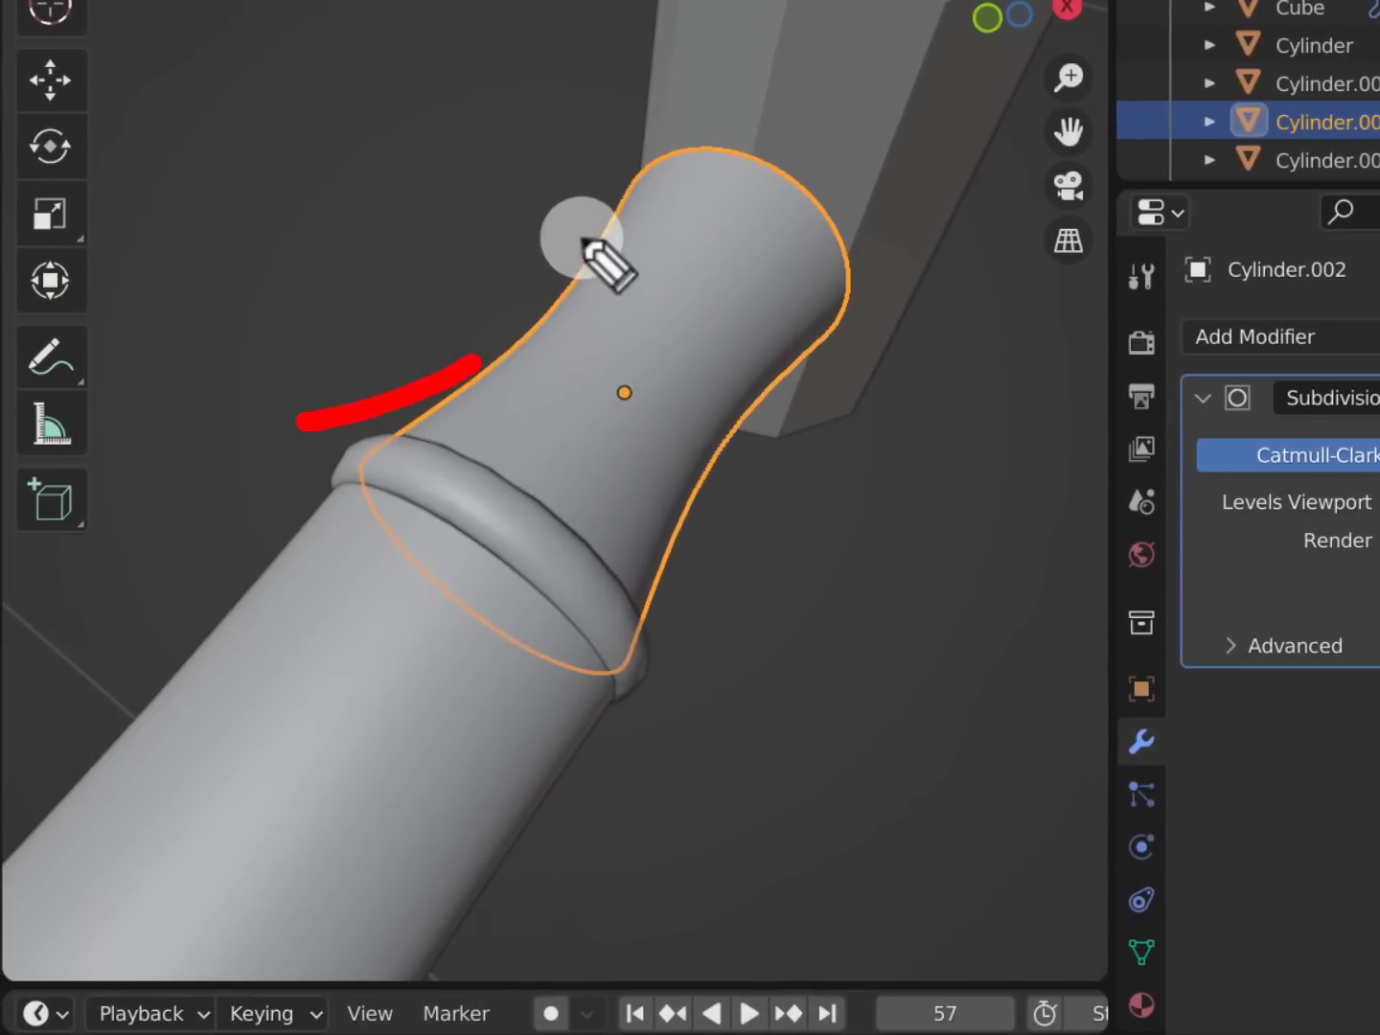
pyautogui.moveTo(582, 237)
pyautogui.mouseDown()
pyautogui.moveTo(505, 328)
pyautogui.moveTo(587, 195)
pyautogui.mouseUp()
pyautogui.moveTo(588, 195); pyautogui.dragTo(589, 124)
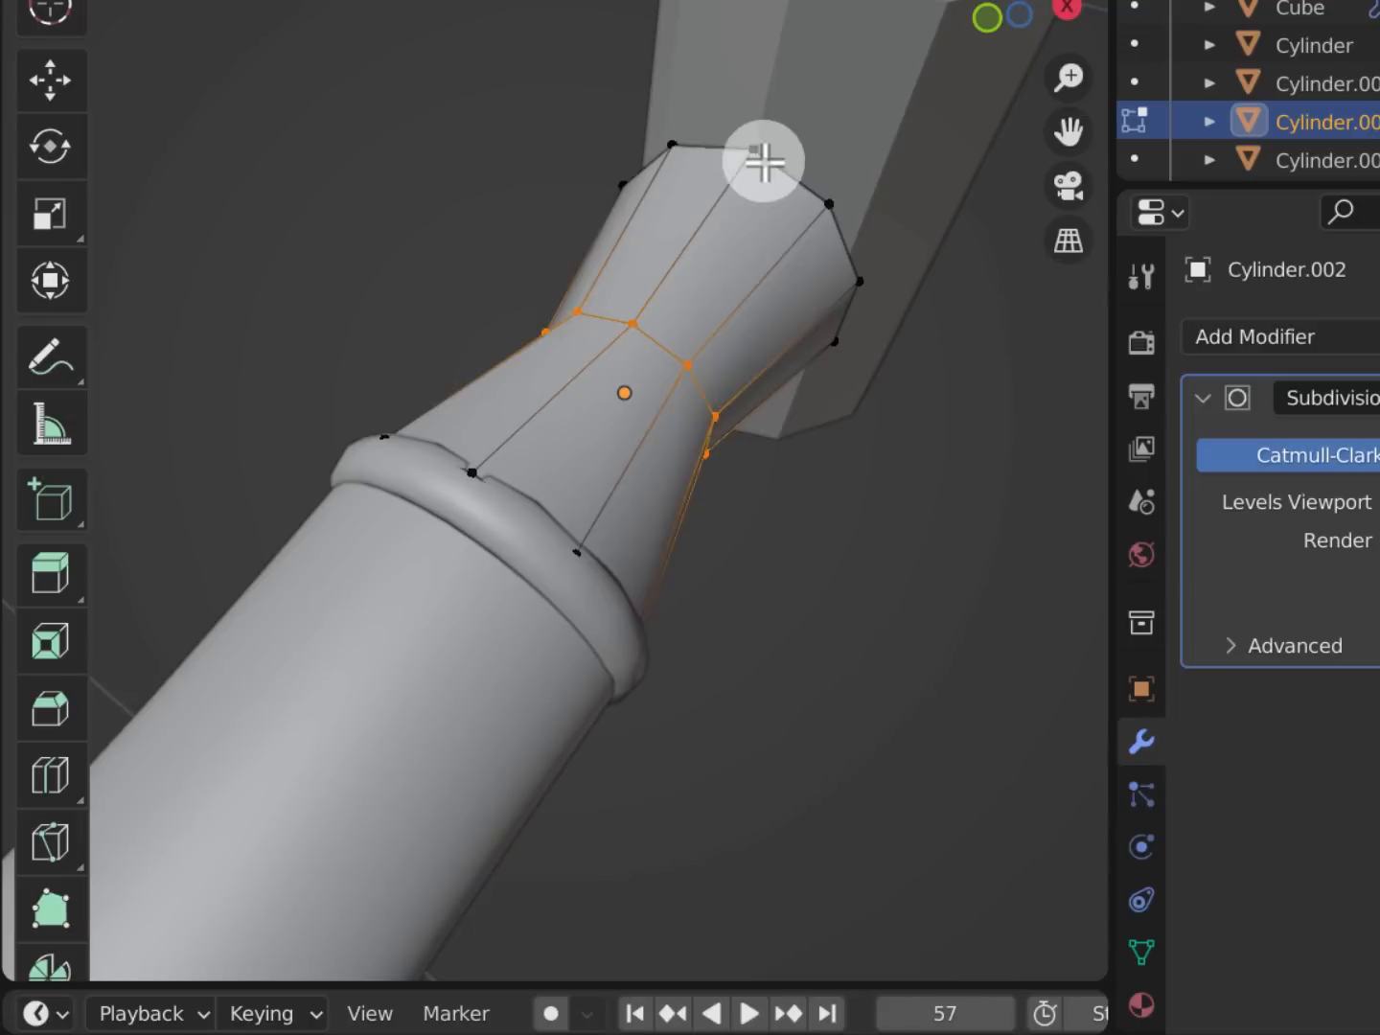
# Select every second vertex on the cylinder's outer rim and scale them inward to form a star-shaped end
pyautogui.scroll(5, 730, 385)
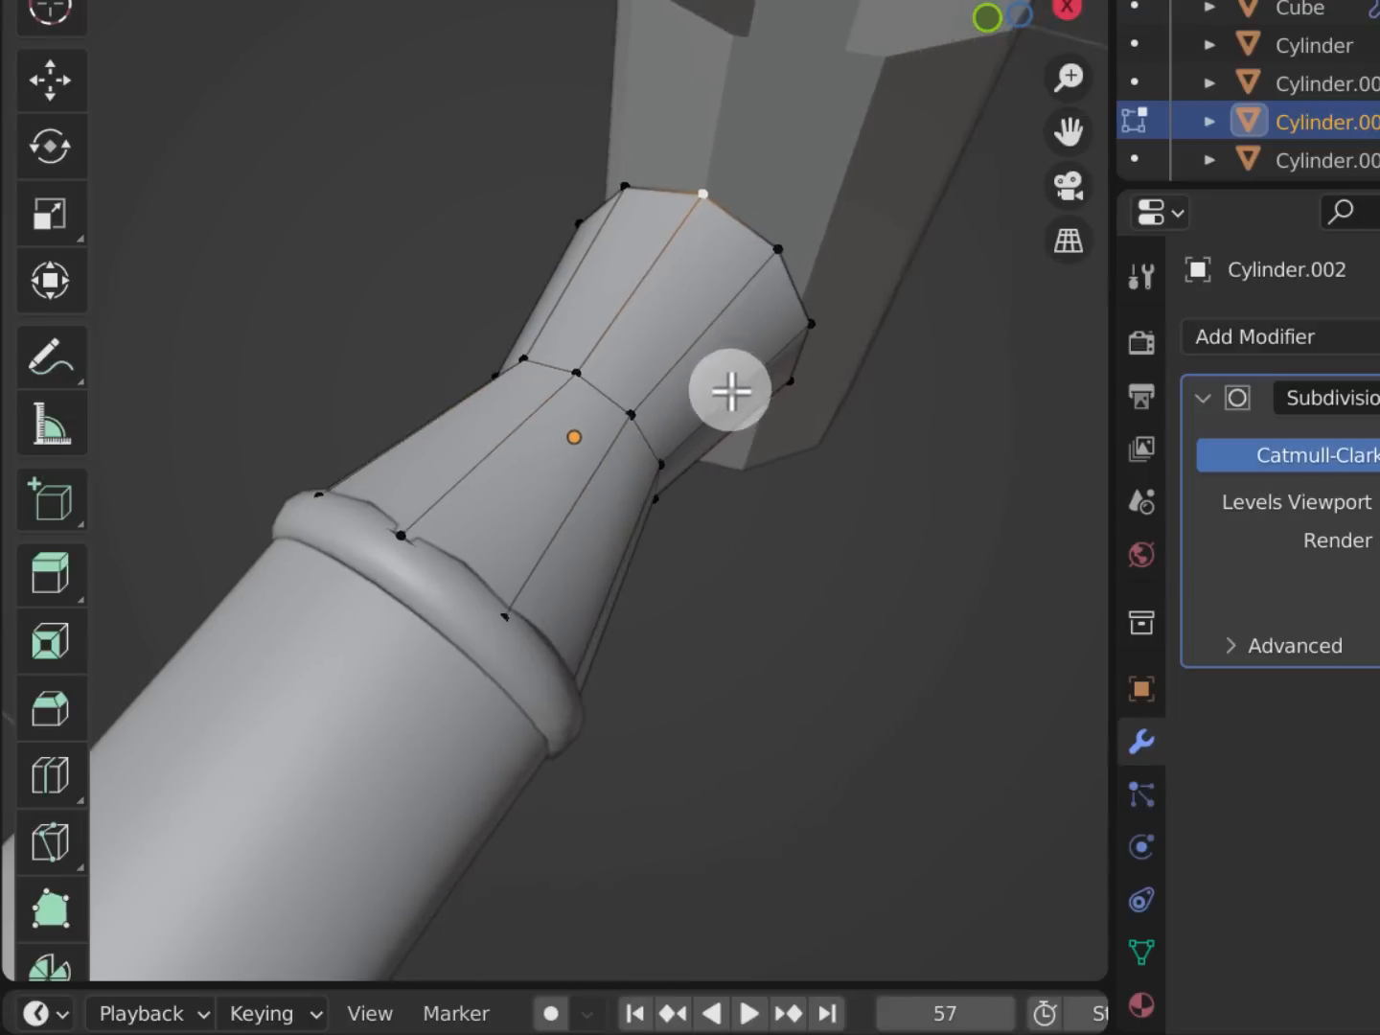
pyautogui.moveTo(731, 374); pyautogui.dragTo(742, 331, button='middle')
pyautogui.press('1')
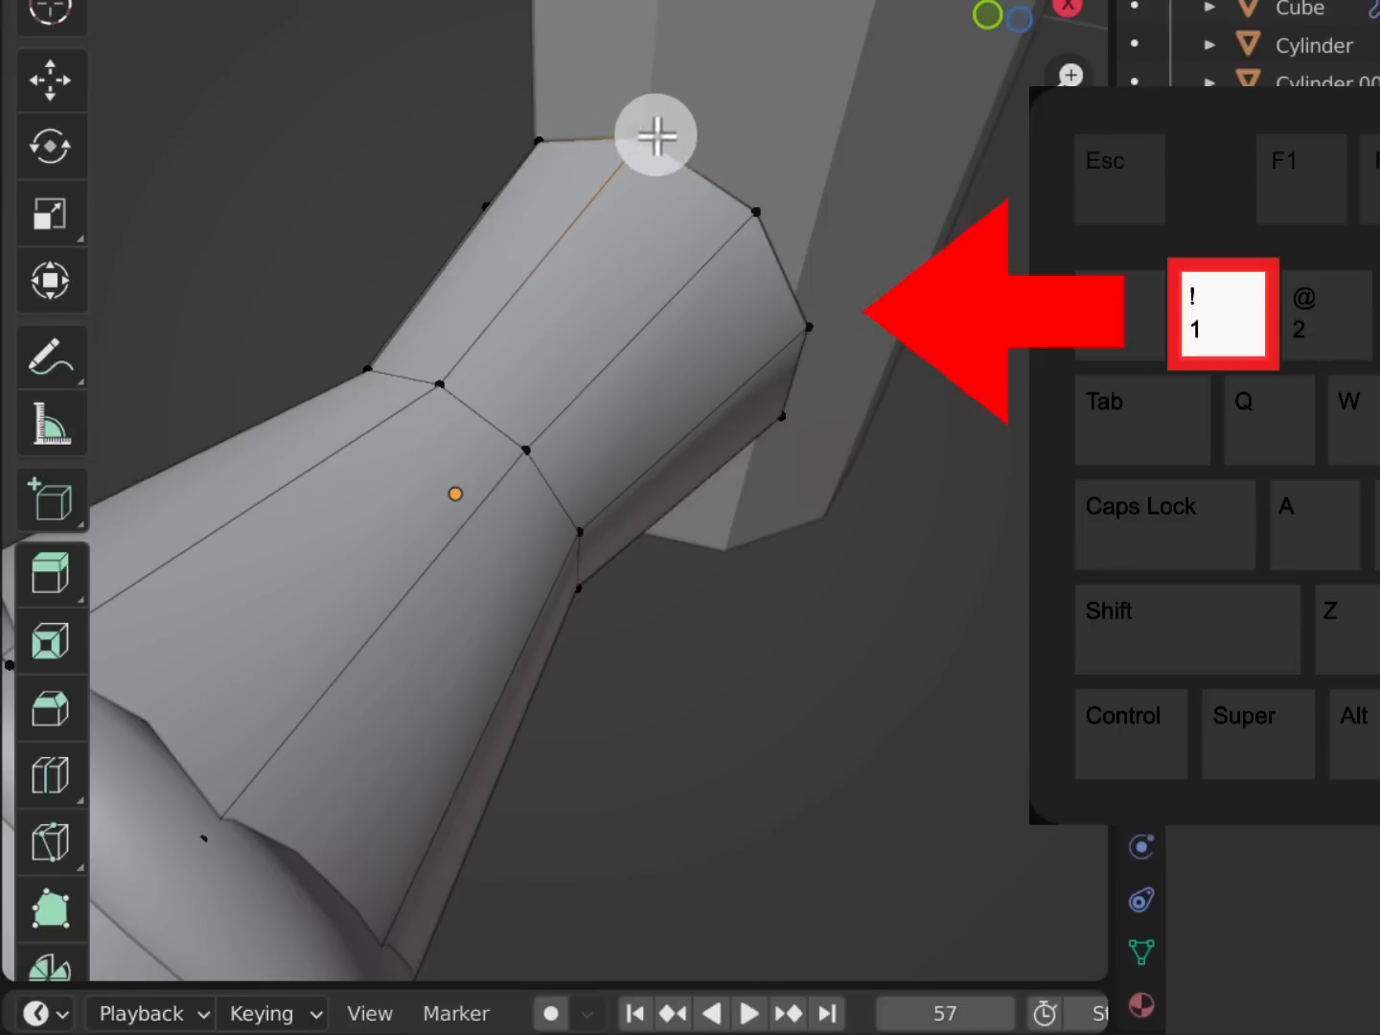
pyautogui.keyDown('shift'); pyautogui.click(808, 327); pyautogui.keyUp('shift')
pyautogui.moveTo(791, 373); pyautogui.dragTo(763, 319, button='middle')
pyautogui.keyDown('shift'); pyautogui.click(758, 489); pyautogui.keyUp('shift')
pyautogui.moveTo(724, 484); pyautogui.dragTo(720, 425, button='middle')
pyautogui.keyDown('shift'); pyautogui.click(496, 506); pyautogui.keyUp('shift')
pyautogui.keyDown('shift'); pyautogui.click(413, 240); pyautogui.keyUp('shift')
pyautogui.press('s')
pyautogui.moveTo(687, 277); pyautogui.dragTo(626, 402)
pyautogui.moveTo(626, 402); pyautogui.dragTo(632, 409, button='middle')
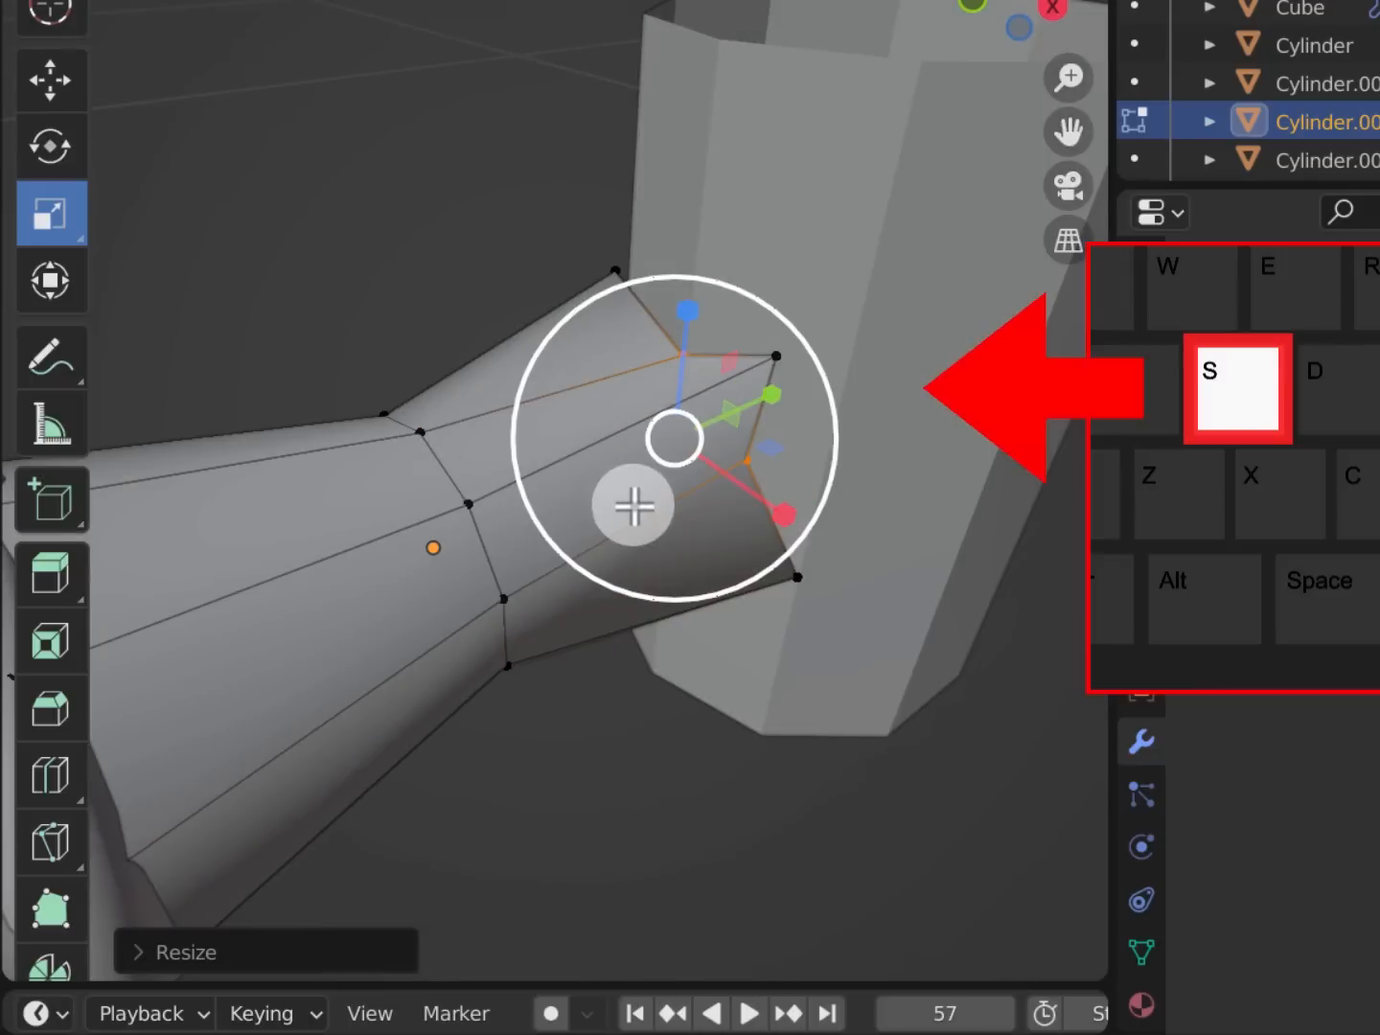
pyautogui.moveTo(632, 503); pyautogui.dragTo(705, 395, button='middle')
pyautogui.press('Tab')
# Toggle X-ray display to examine the star-shaped rim hidden inside the pommel, leaving X-ray switched off
pyautogui.moveTo(704, 459); pyautogui.dragTo(548, 332, button='middle')
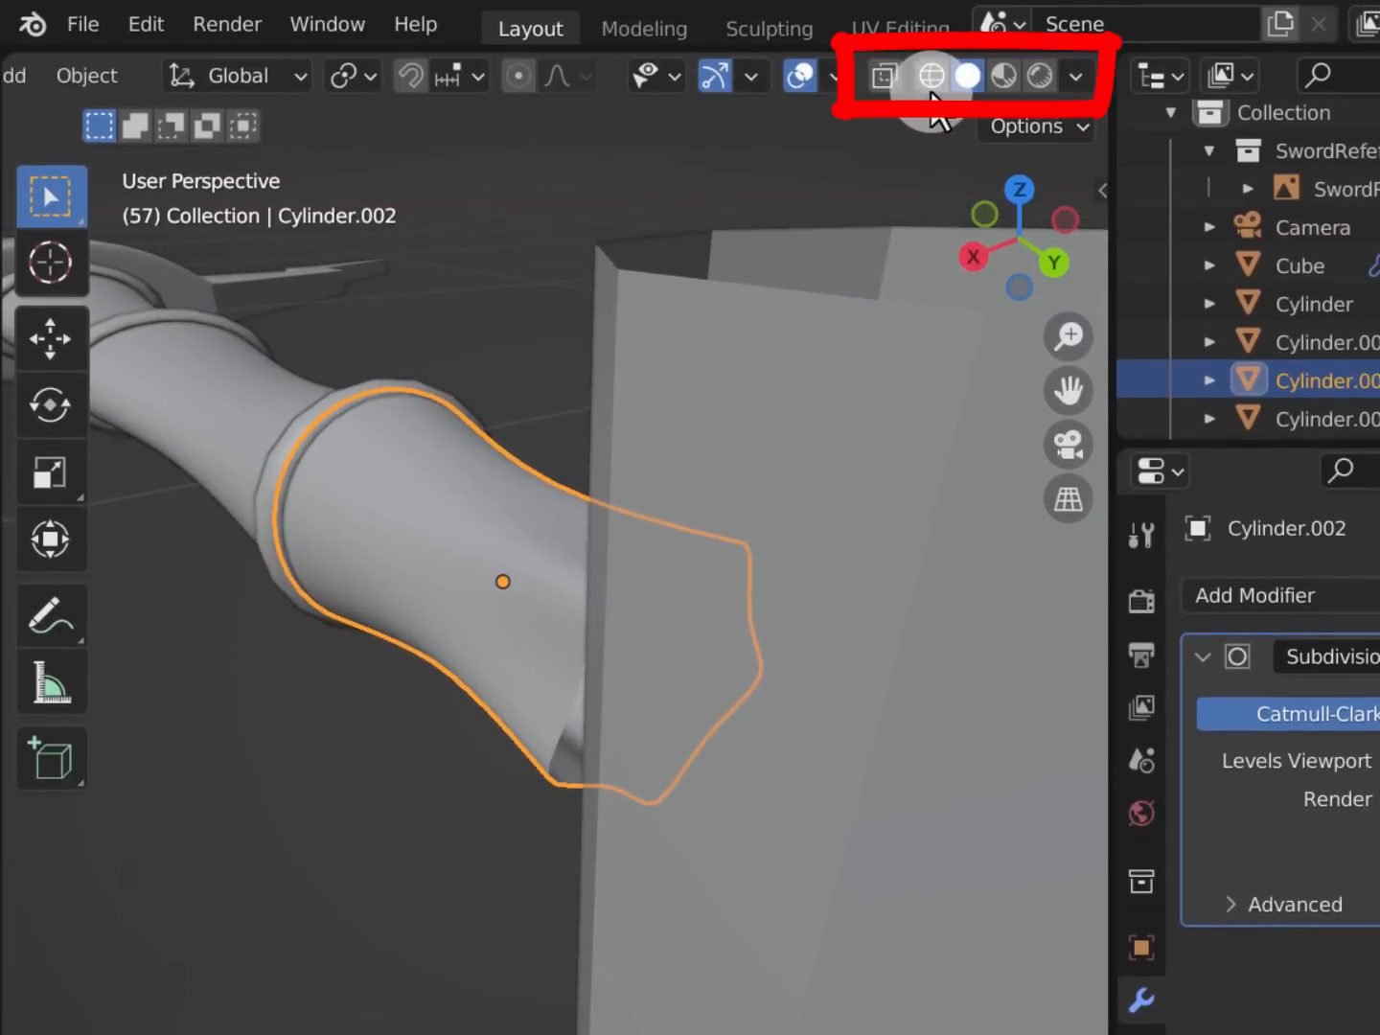
pyautogui.click(888, 86)
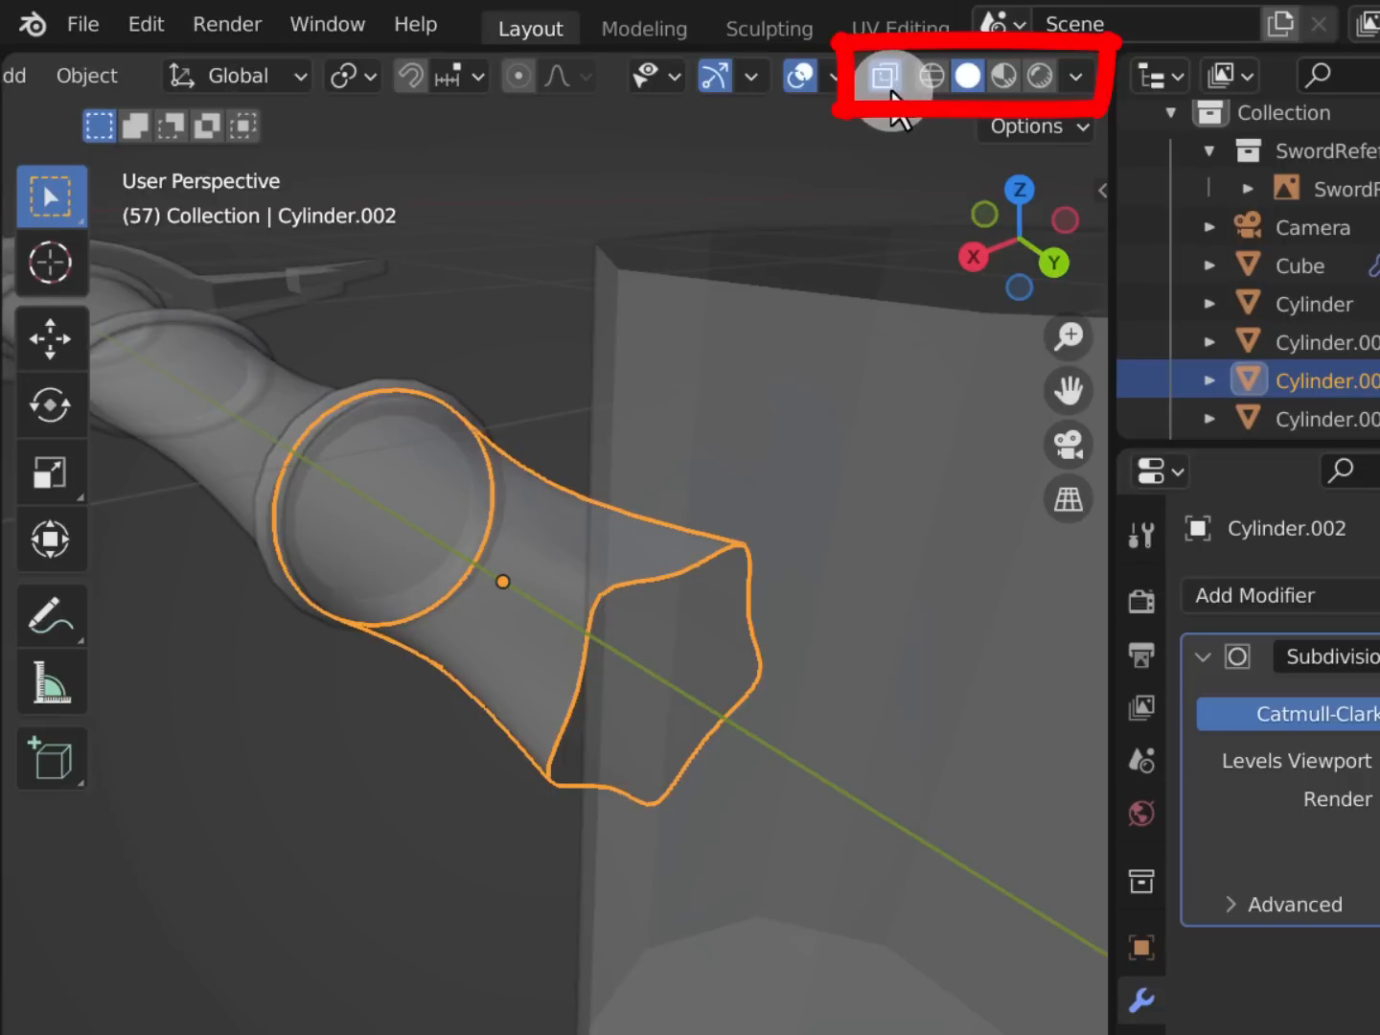
pyautogui.click(885, 87)
pyautogui.click(886, 86)
pyautogui.click(886, 86)
pyautogui.click(884, 86)
pyautogui.click(886, 87)
pyautogui.click(884, 87)
pyautogui.click(886, 86)
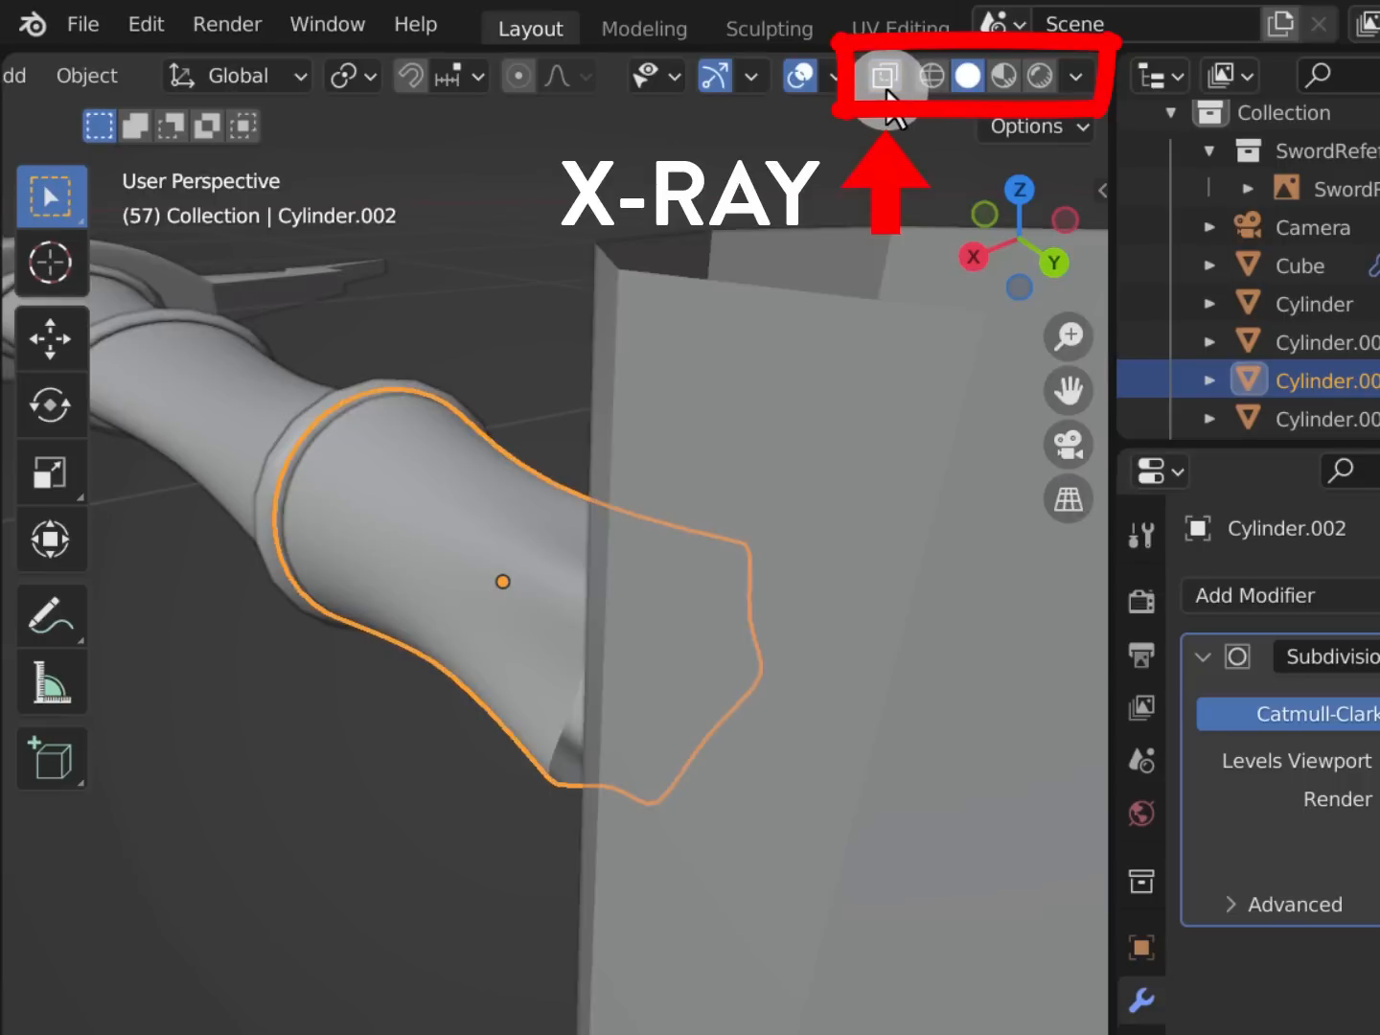
pyautogui.click(885, 86)
pyautogui.moveTo(689, 413); pyautogui.dragTo(763, 429, button='middle')
pyautogui.click(482, 719)
pyautogui.moveTo(763, 507); pyautogui.dragTo(461, 550, button='middle')
pyautogui.click(703, 534)
pyautogui.moveTo(704, 535)
pyautogui.mouseDown(button='middle')
pyautogui.moveTo(675, 511)
pyautogui.moveTo(672, 558)
pyautogui.mouseUp(button='middle')
pyautogui.moveTo(783, 474); pyautogui.dragTo(410, 578)
pyautogui.moveTo(411, 660)
pyautogui.mouseDown()
pyautogui.moveTo(833, 554)
pyautogui.moveTo(394, 652)
pyautogui.moveTo(823, 629)
pyautogui.moveTo(732, 472)
pyautogui.mouseUp()
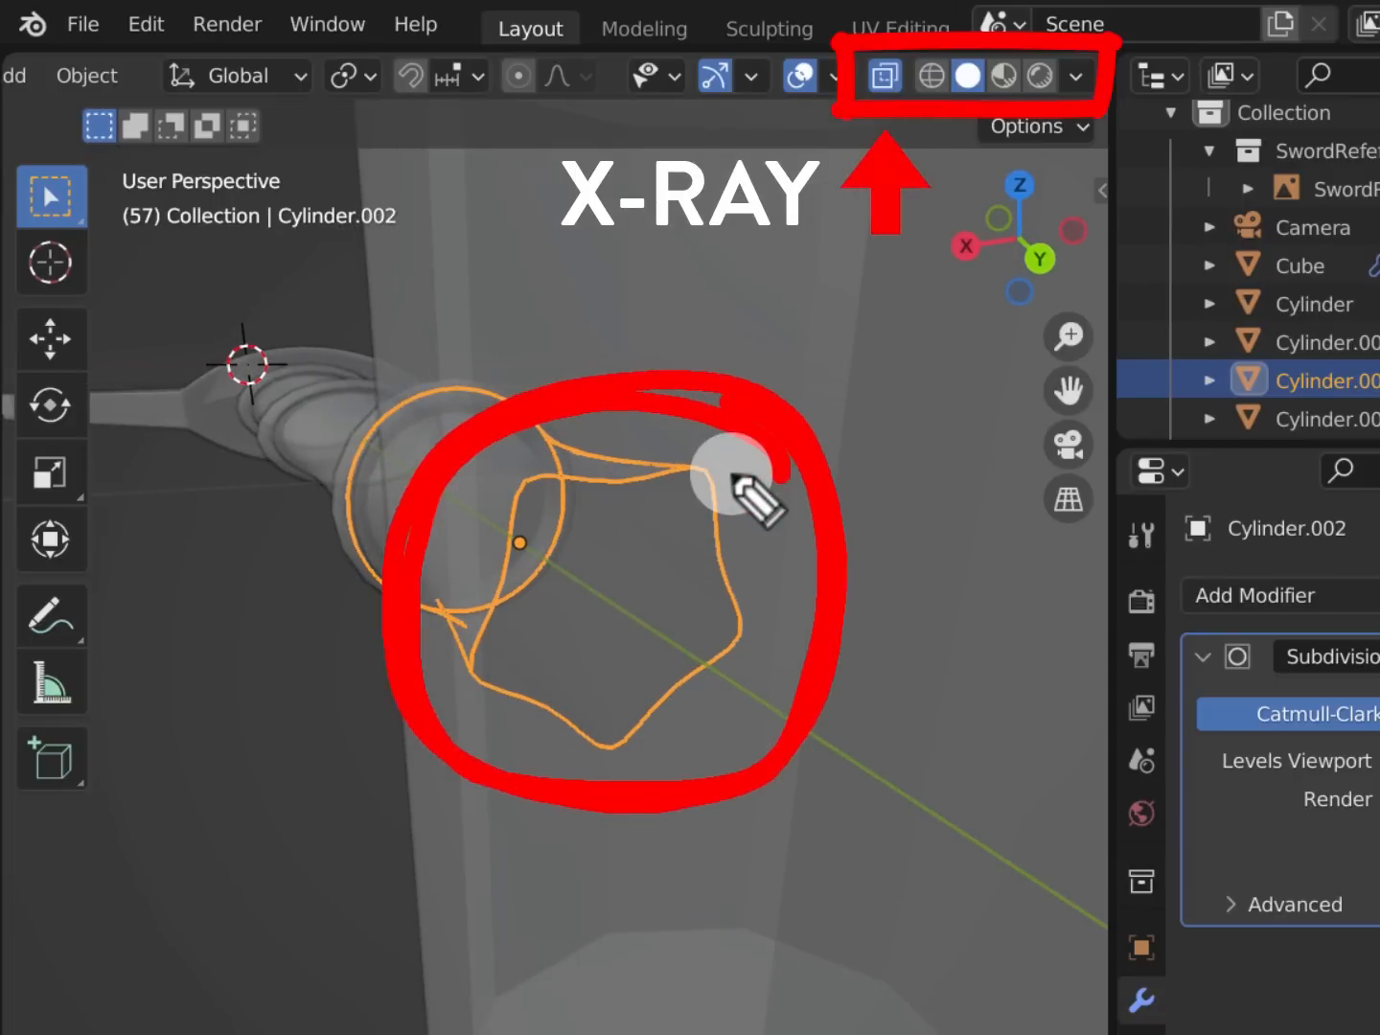
pyautogui.press('Escape')
pyautogui.moveTo(677, 485); pyautogui.dragTo(686, 486, button='middle')
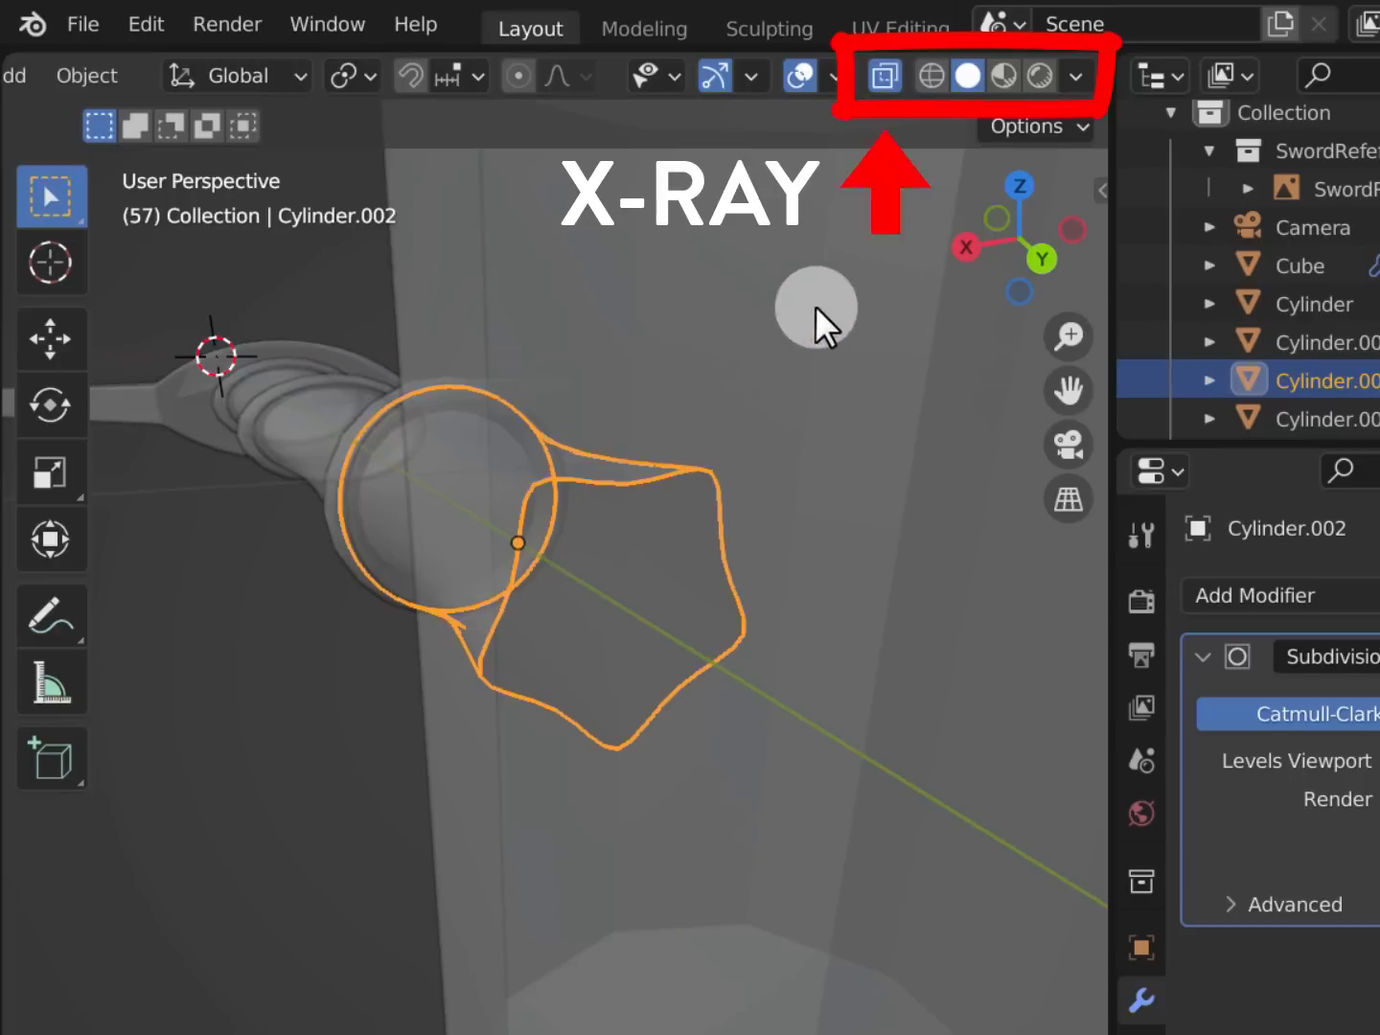
pyautogui.click(885, 79)
# Duplicate the torus ring at the grip's end and move the copy along Y to the star-shaped end
pyautogui.moveTo(476, 431); pyautogui.dragTo(747, 601, button='middle')
pyautogui.scroll(3, 729, 585)
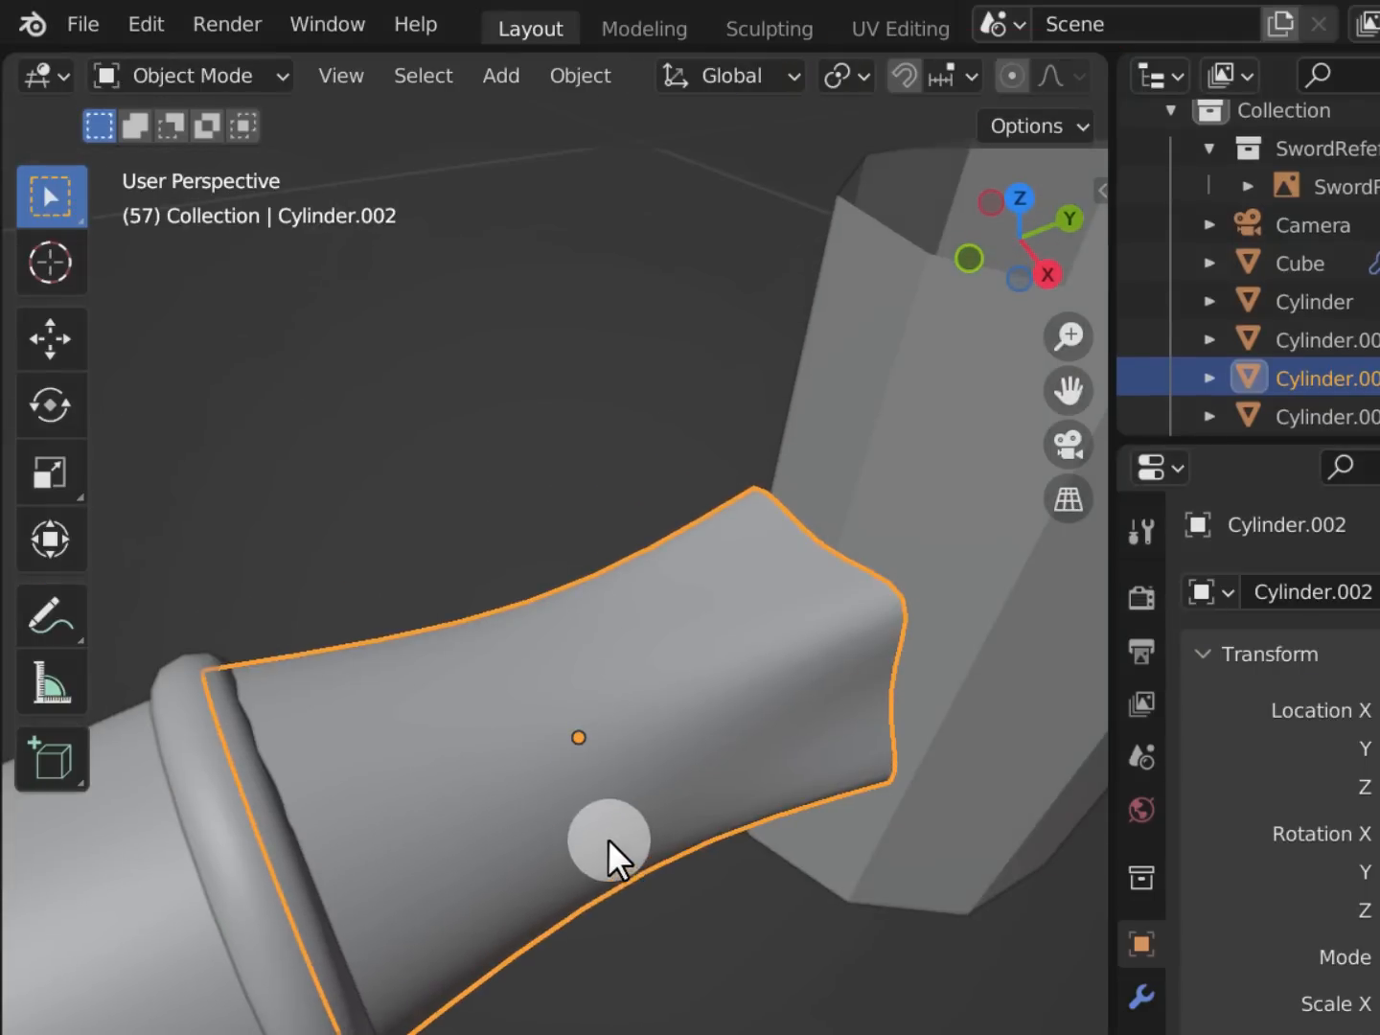
pyautogui.moveTo(608, 839); pyautogui.dragTo(689, 805, button='middle')
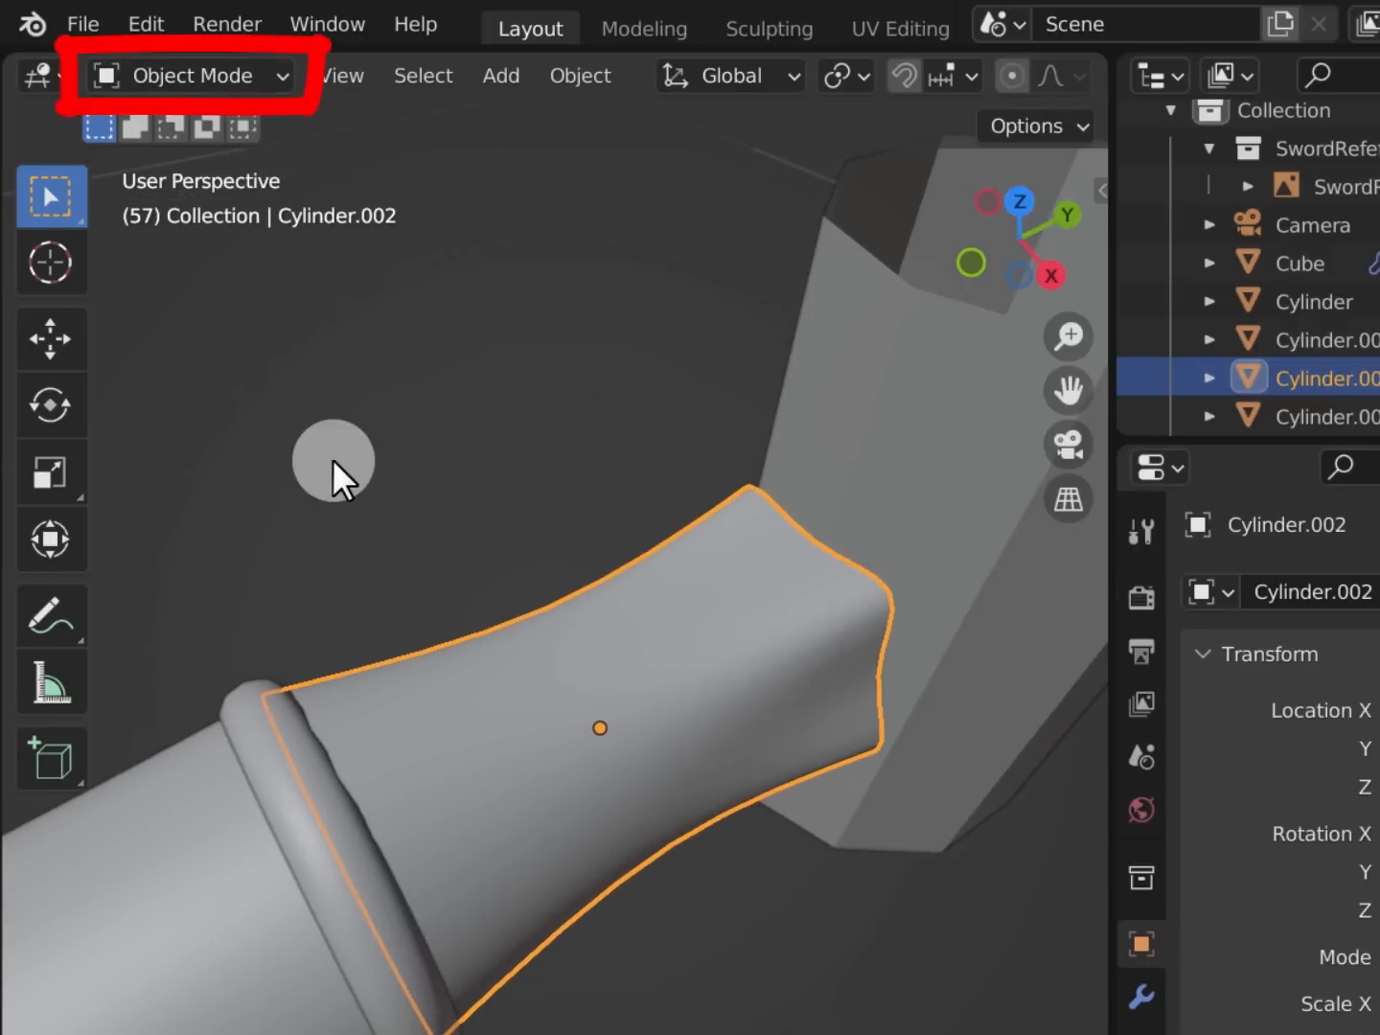
pyautogui.click(290, 807)
pyautogui.rightClick(683, 712)
pyautogui.click(663, 922)
pyautogui.rightClick(617, 898)
pyautogui.hotkey('shift', 'space')
pyautogui.press('g')
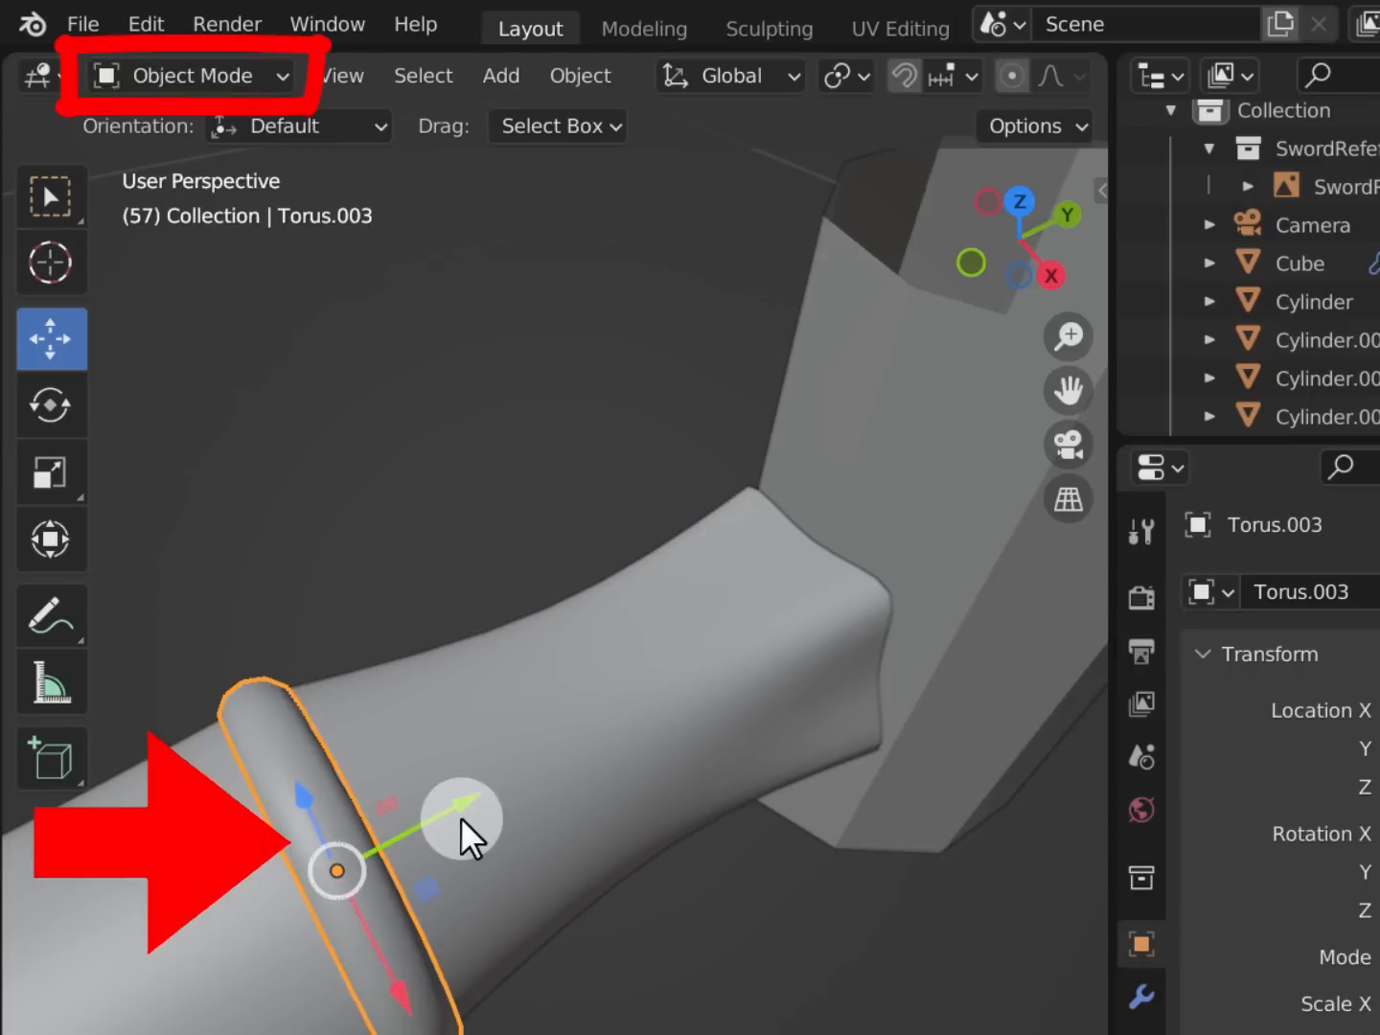
pyautogui.moveTo(446, 817)
pyautogui.mouseDown()
pyautogui.moveTo(979, 572)
pyautogui.moveTo(955, 591)
pyautogui.mouseUp()
# Scale the duplicated ring down and shift it back along Y to seat it on the star-shaped end
pyautogui.moveTo(953, 591)
pyautogui.keyDown('shift'); pyautogui.mouseDown(button='middle')
pyautogui.moveTo(755, 666)
pyautogui.moveTo(844, 626)
pyautogui.moveTo(852, 646)
pyautogui.mouseUp(button='middle'); pyautogui.keyUp('shift')
pyautogui.scroll(4, 851, 645)
pyautogui.hotkey('shift', 'space')
pyautogui.press('s')
pyautogui.moveTo(813, 585); pyautogui.dragTo(778, 586)
pyautogui.moveTo(779, 587); pyautogui.dragTo(660, 643, button='middle')
pyautogui.hotkey('shift', 'space')
pyautogui.press('g')
pyautogui.moveTo(657, 643); pyautogui.dragTo(609, 658)
pyautogui.scroll(-4, 609, 658)
pyautogui.moveTo(608, 658); pyautogui.dragTo(737, 607, button='middle')
pyautogui.click(697, 959)
pyautogui.moveTo(719, 813); pyautogui.dragTo(751, 792, button='middle')
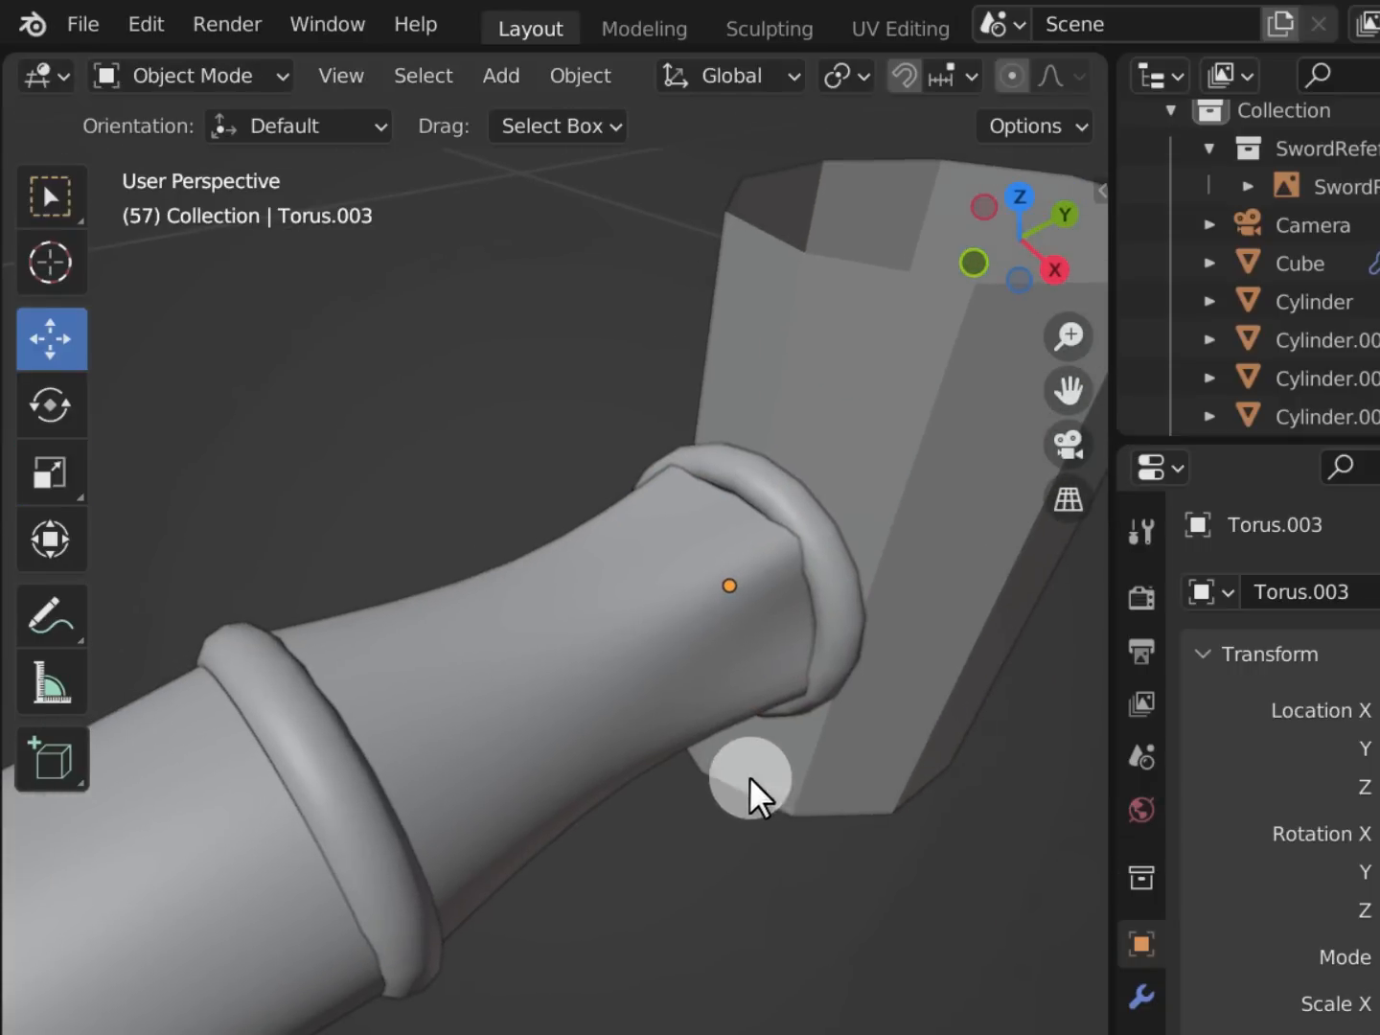
# Scale the ring at the star-shaped end up slightly so it wraps around the rim
pyautogui.click(840, 616)
pyautogui.hotkey('shift', 'space')
pyautogui.press('s')
pyautogui.moveTo(887, 575); pyautogui.dragTo(905, 558)
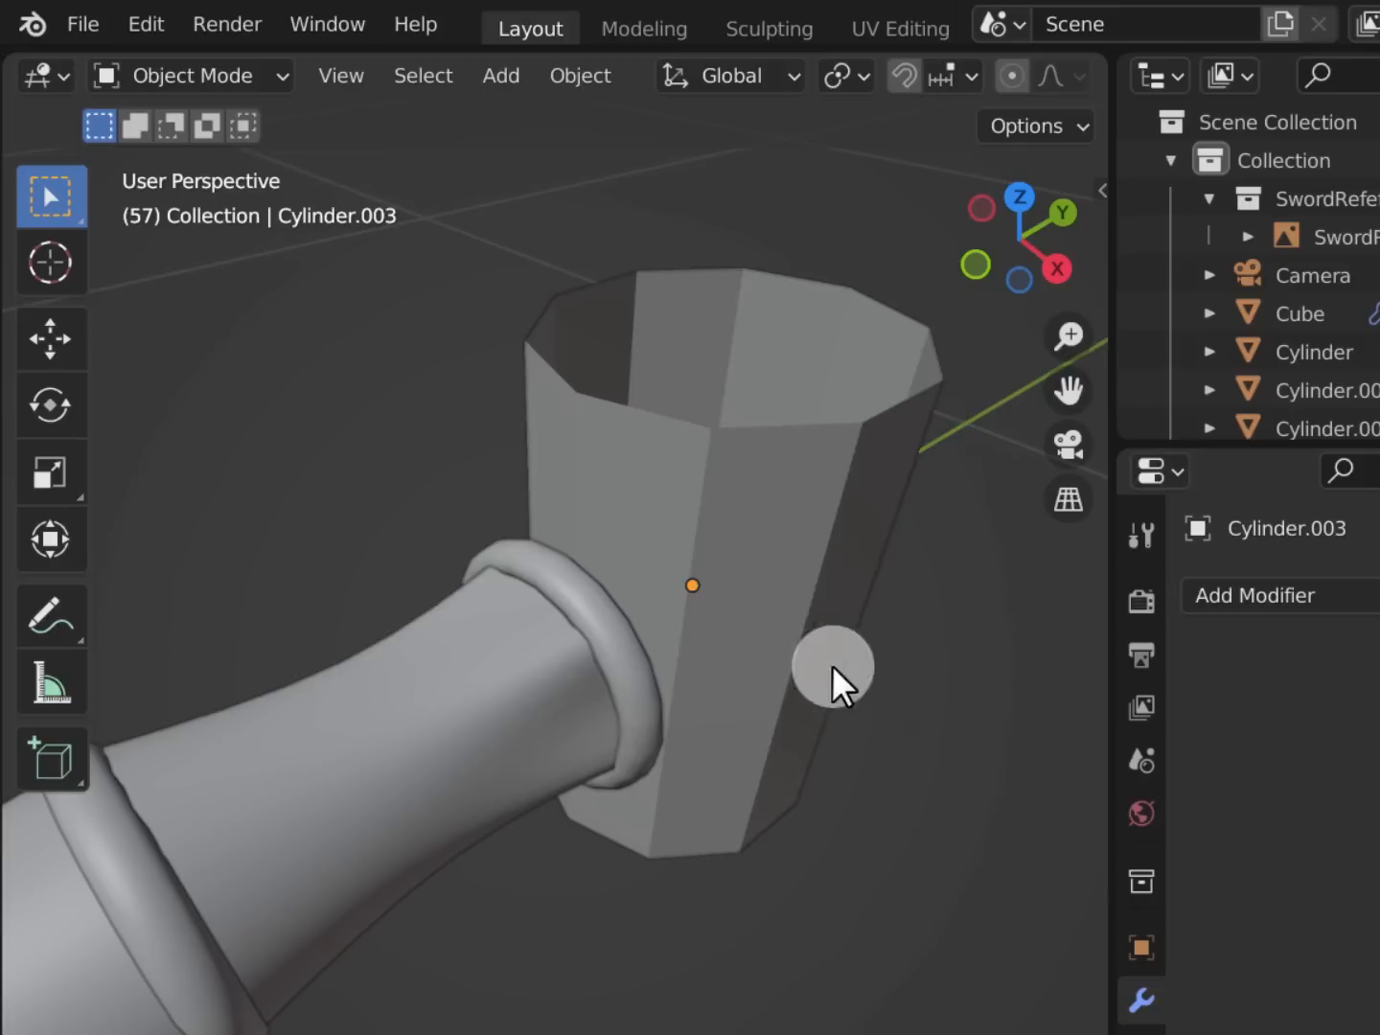
# Frame the tapered pommel cylinder and scale it down to a shorter, smaller shape
pyautogui.click(767, 449)
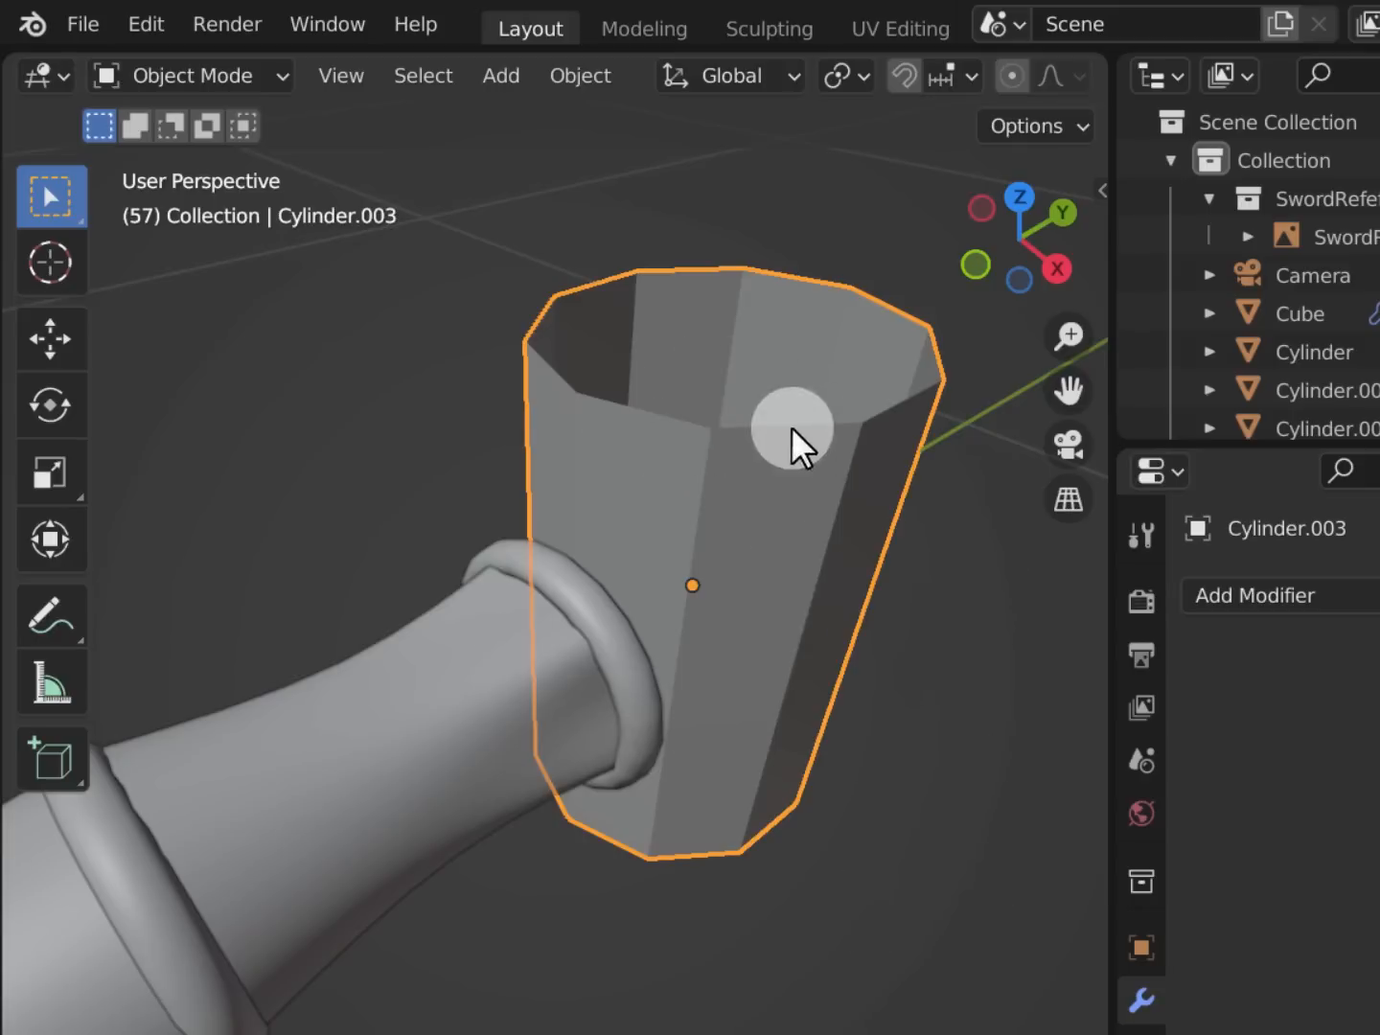
pyautogui.click(331, 76)
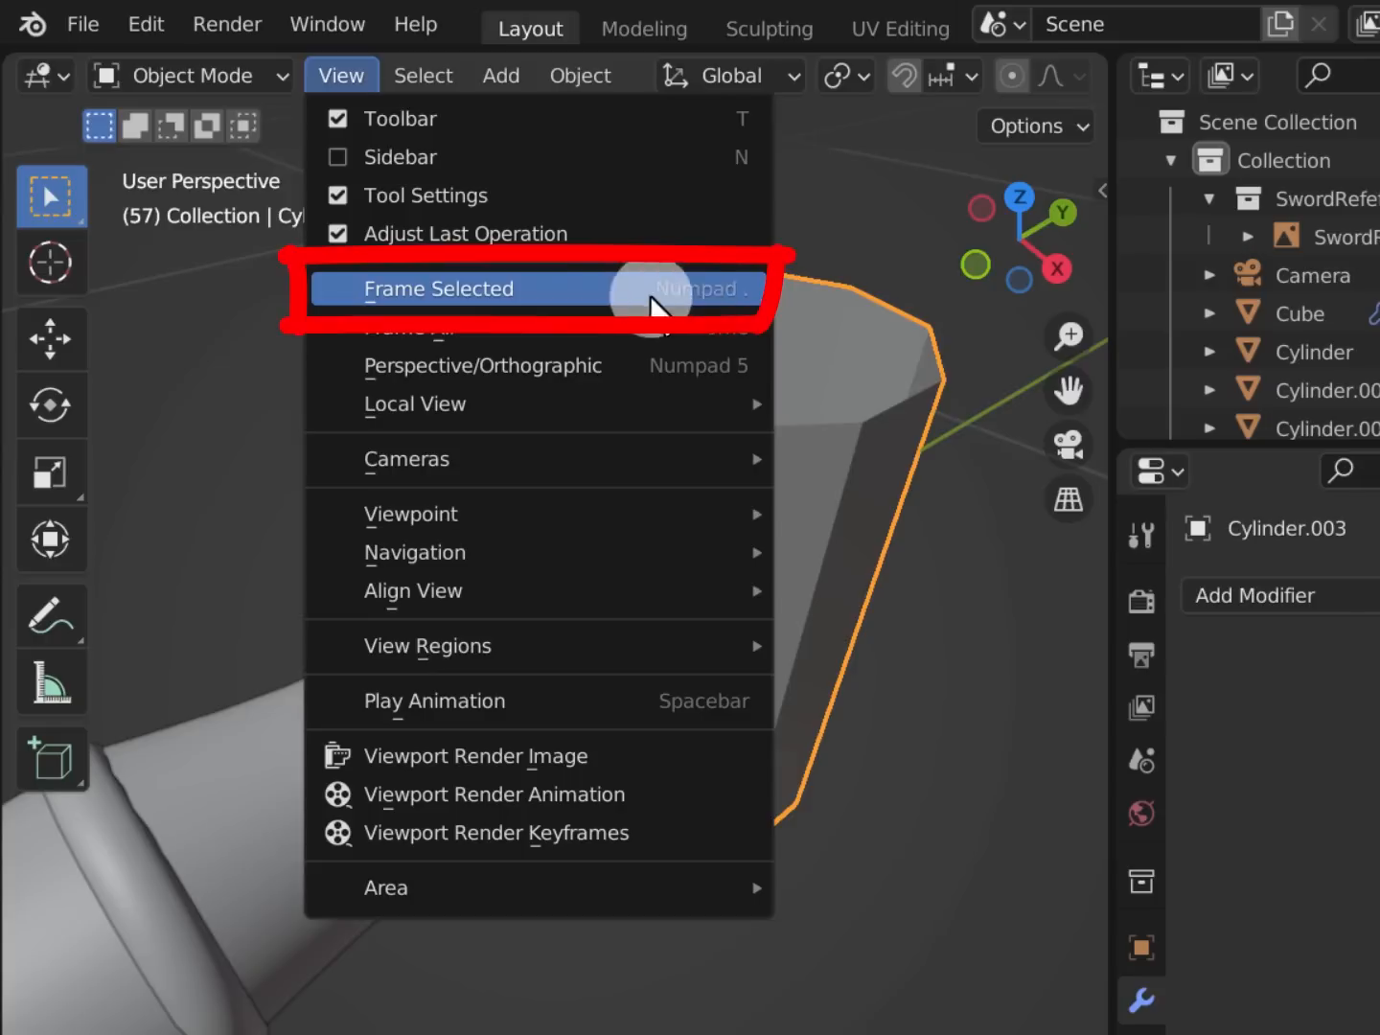
pyautogui.click(596, 290)
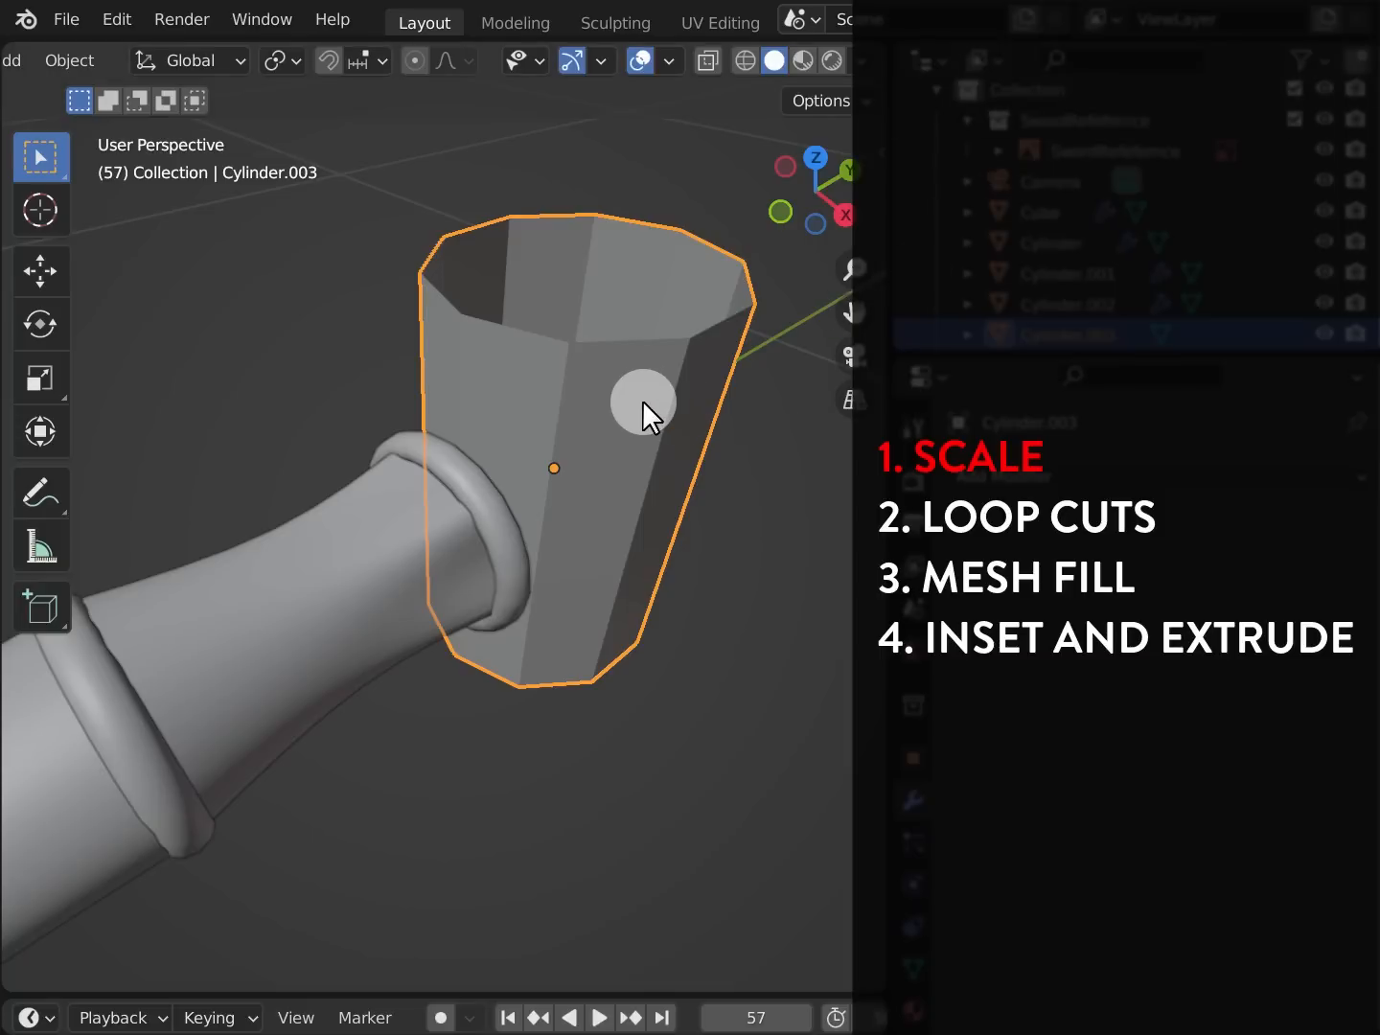
pyautogui.moveTo(711, 421)
pyautogui.mouseDown(button='middle')
pyautogui.moveTo(612, 414)
pyautogui.moveTo(609, 366)
pyautogui.mouseUp(button='middle')
pyautogui.moveTo(407, 392)
pyautogui.mouseDown()
pyautogui.moveTo(496, 393)
pyautogui.moveTo(371, 391)
pyautogui.mouseUp()
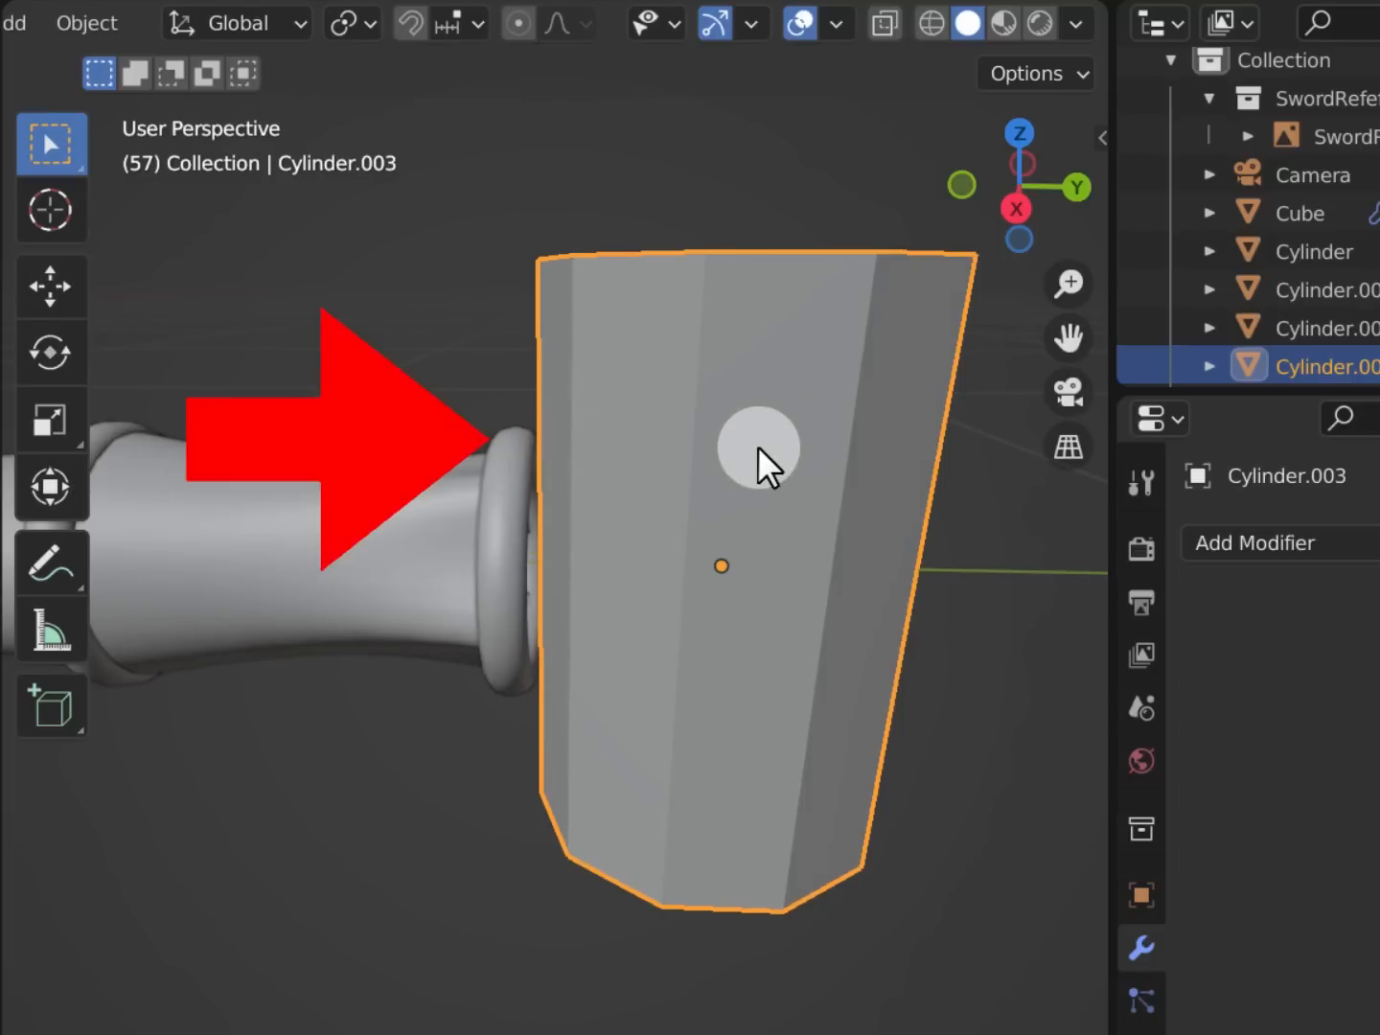
pyautogui.hotkey('shift', 'space')
pyautogui.press('s')
pyautogui.moveTo(737, 431)
pyautogui.mouseDown()
pyautogui.moveTo(739, 502)
pyautogui.moveTo(723, 434)
pyautogui.mouseUp()
pyautogui.scroll(2, 903, 543)
pyautogui.keyDown('shift'); pyautogui.moveTo(919, 548); pyautogui.dragTo(860, 542, button='middle'); pyautogui.keyUp('shift')
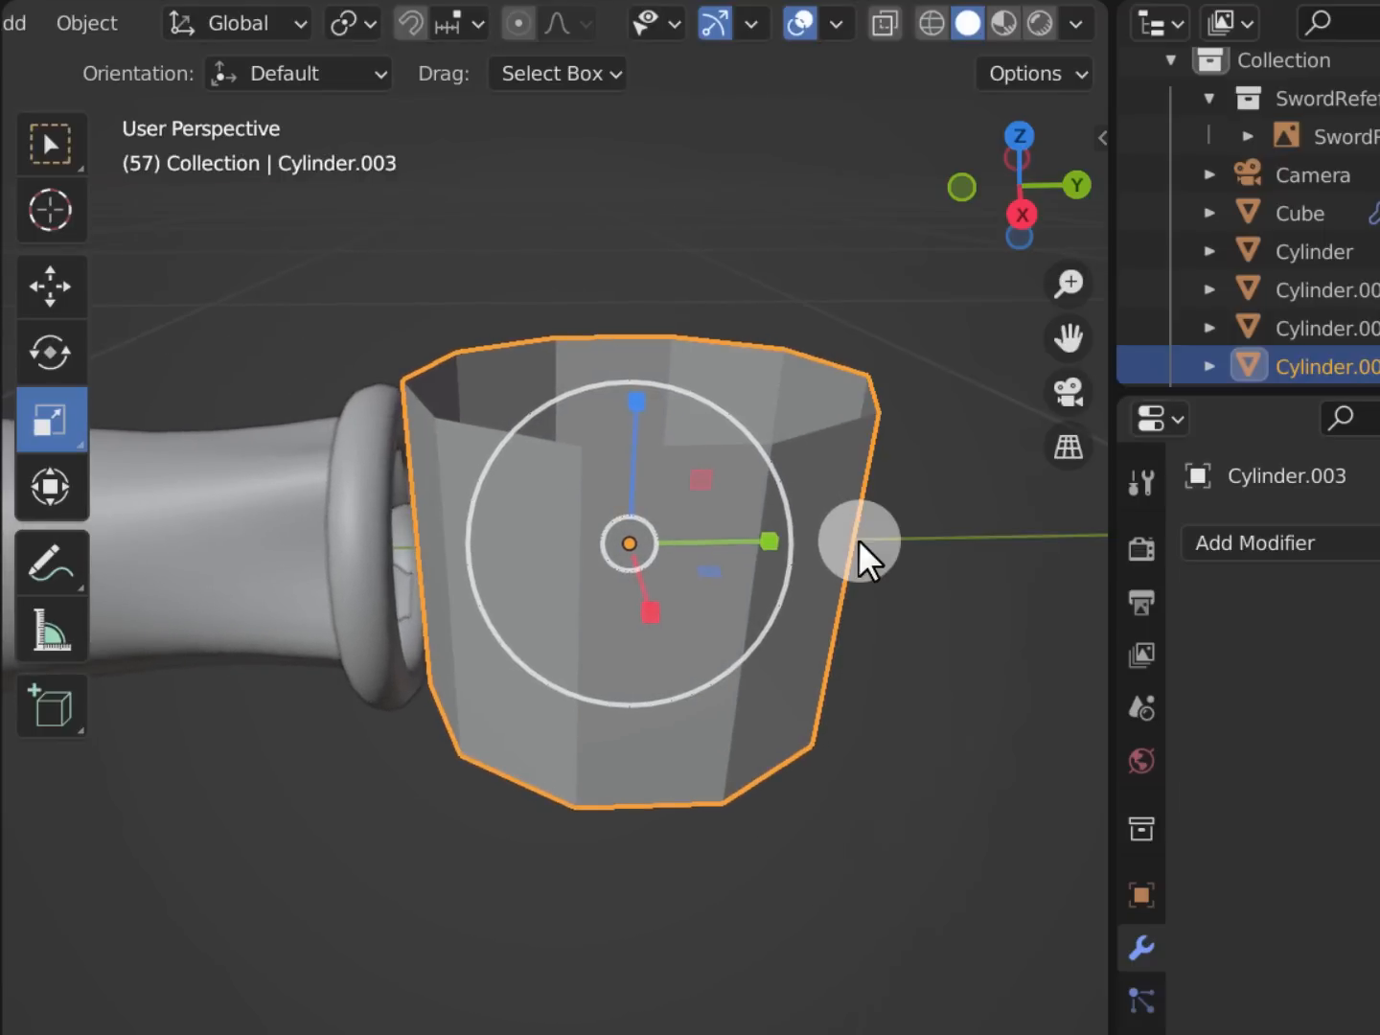
# Add two horizontal loop cuts around the pommel cylinder's side, one near mid-height and one between it and the top rim
pyautogui.press('Tab')
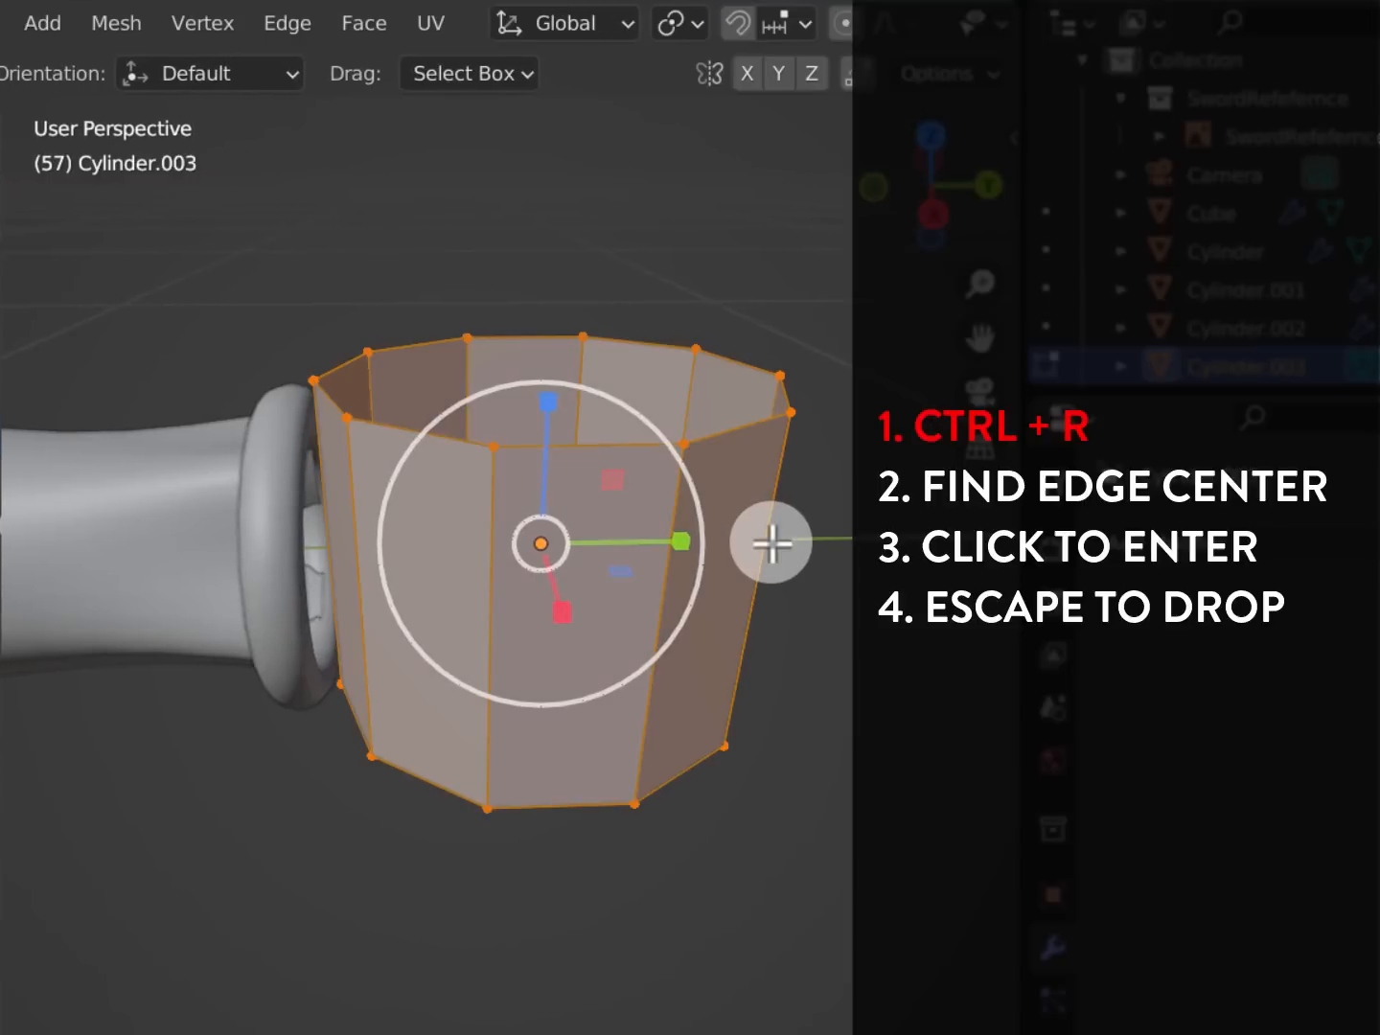
pyautogui.click(2, 866)
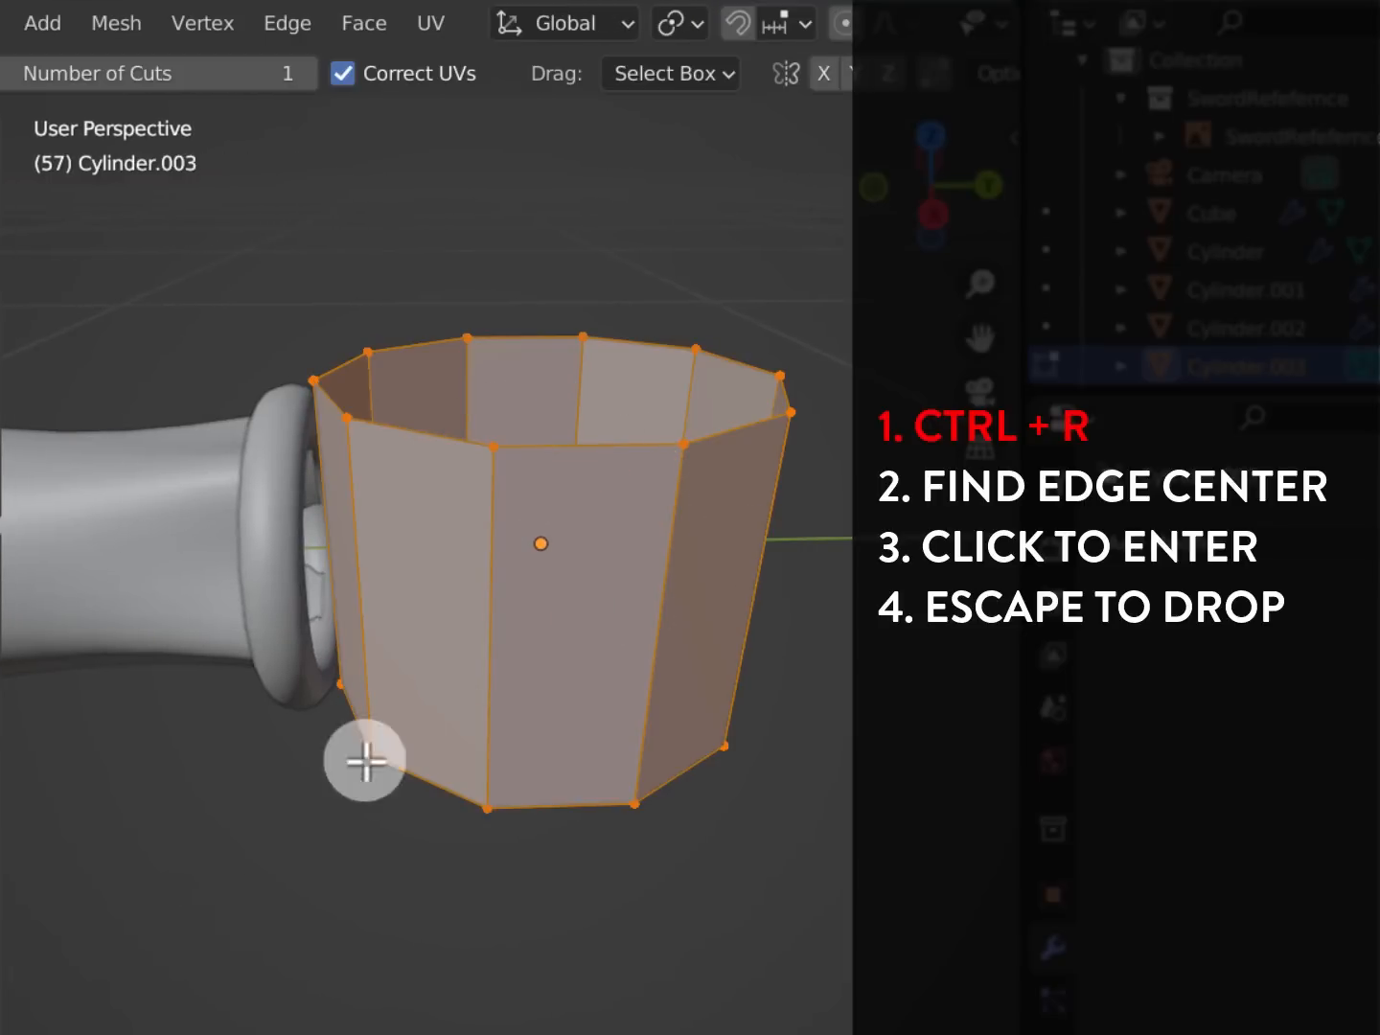
pyautogui.click(682, 631)
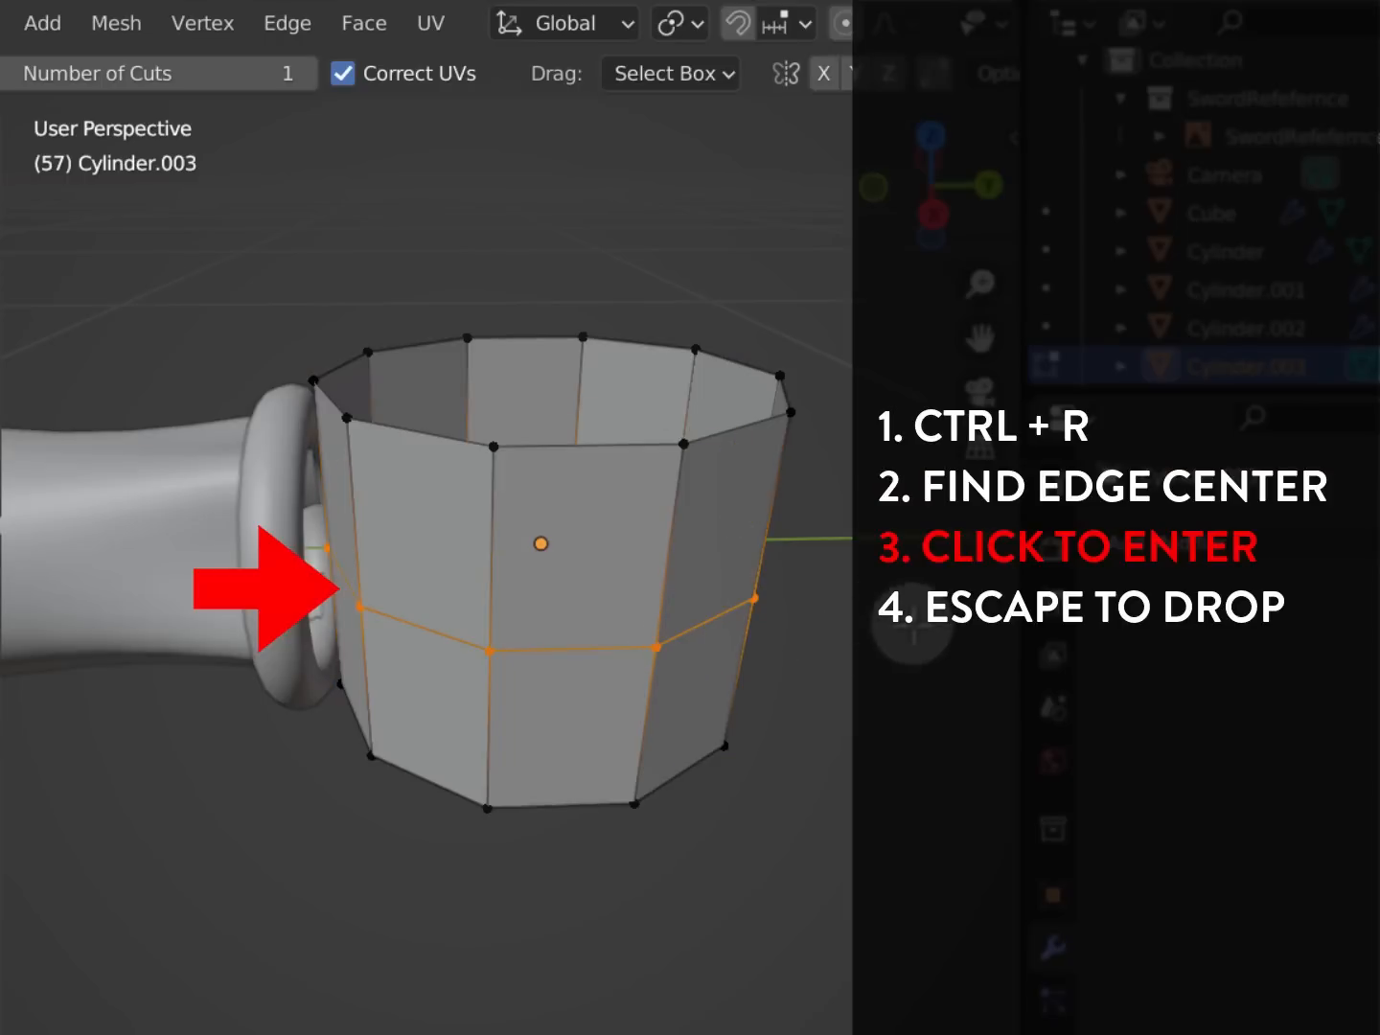
pyautogui.press('Escape')
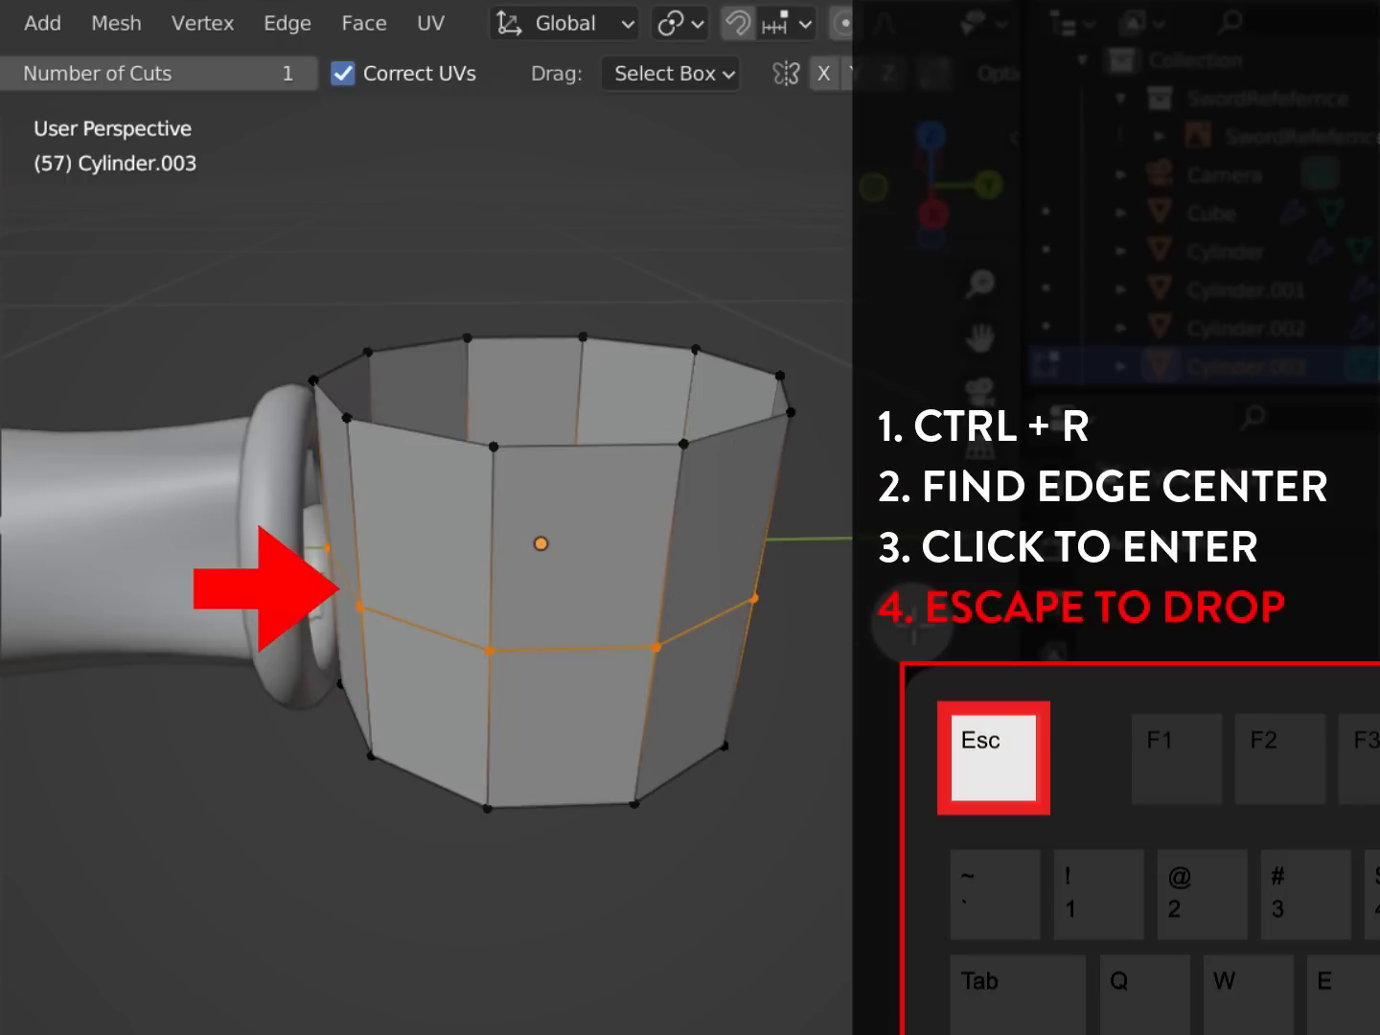
pyautogui.hotkey('ctrl', 'r')
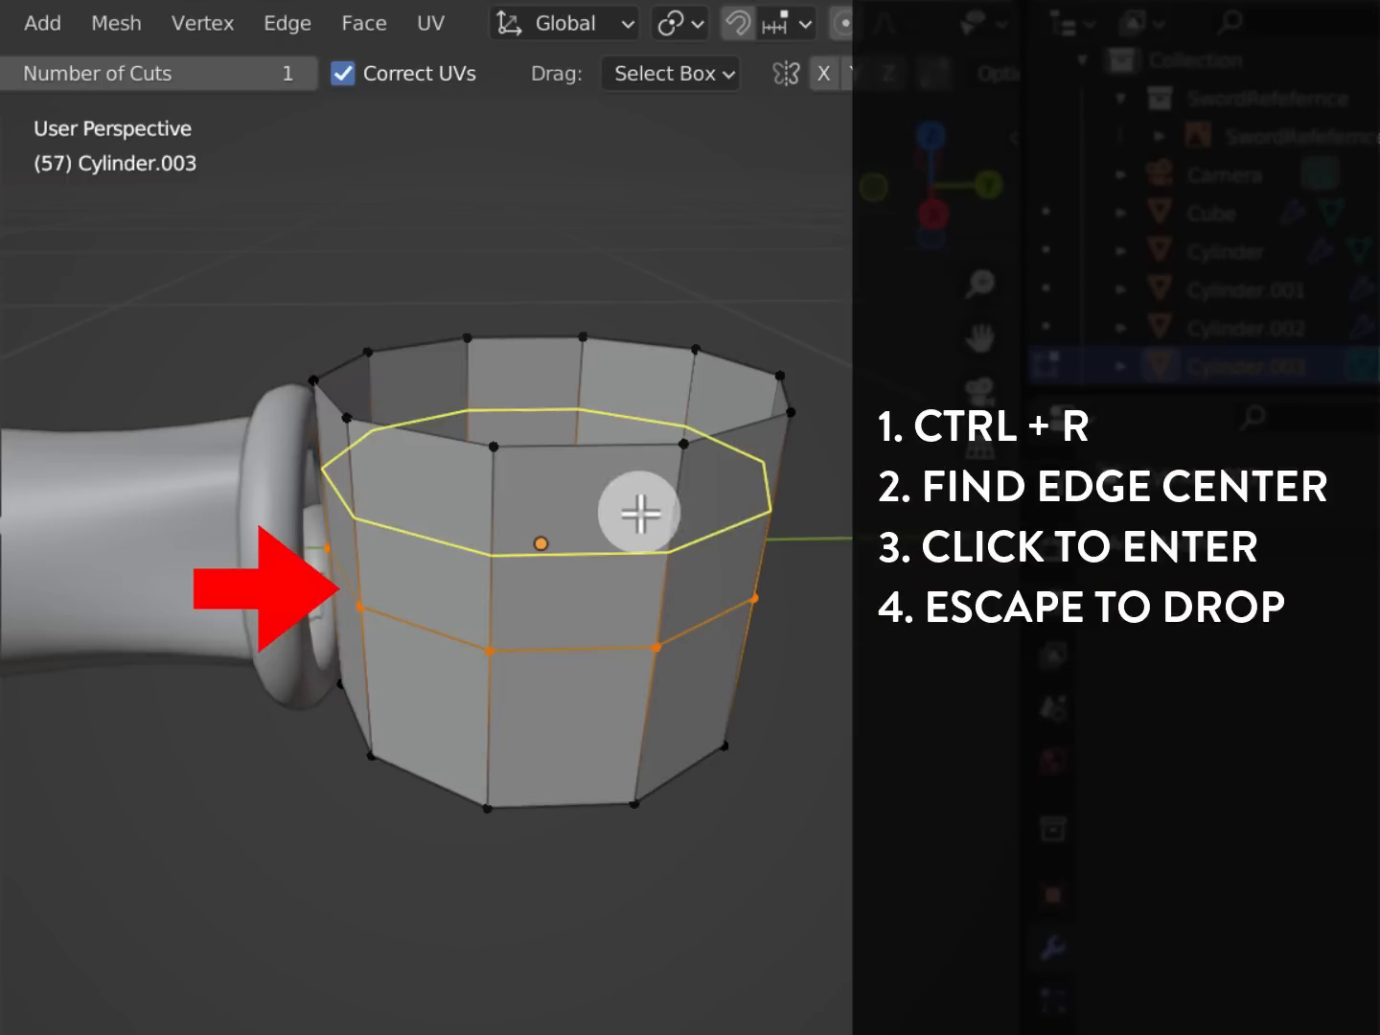
pyautogui.click(697, 531)
pyautogui.press('Escape')
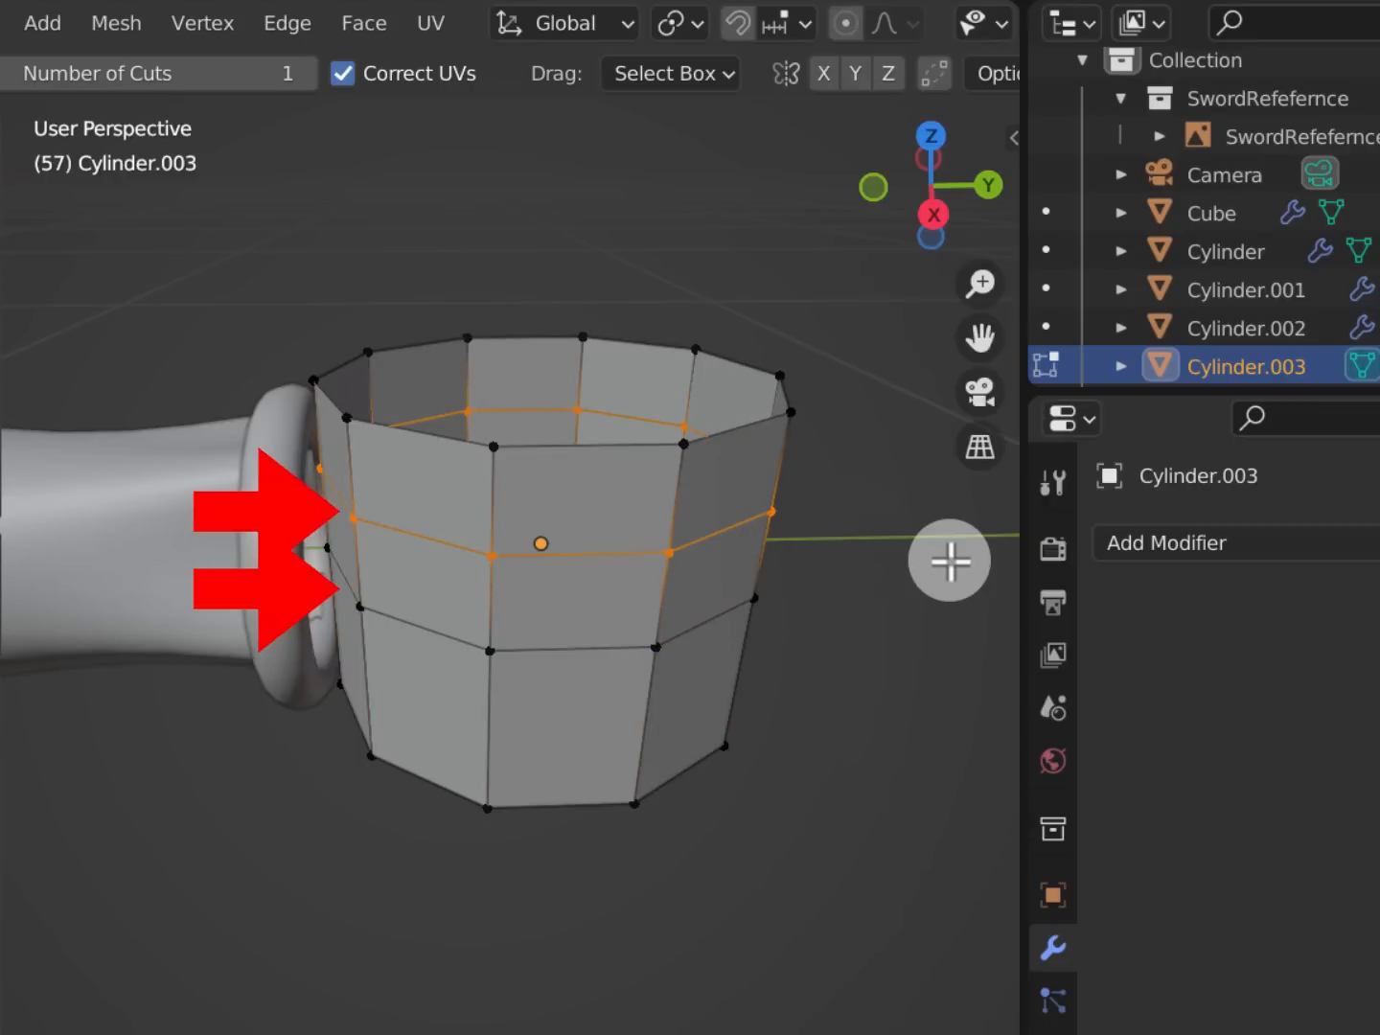
# Select the vertices of the pommel's open top rim and fill the opening with a new face
pyautogui.moveTo(487, 682); pyautogui.dragTo(673, 766)
pyautogui.moveTo(666, 661); pyautogui.dragTo(495, 816)
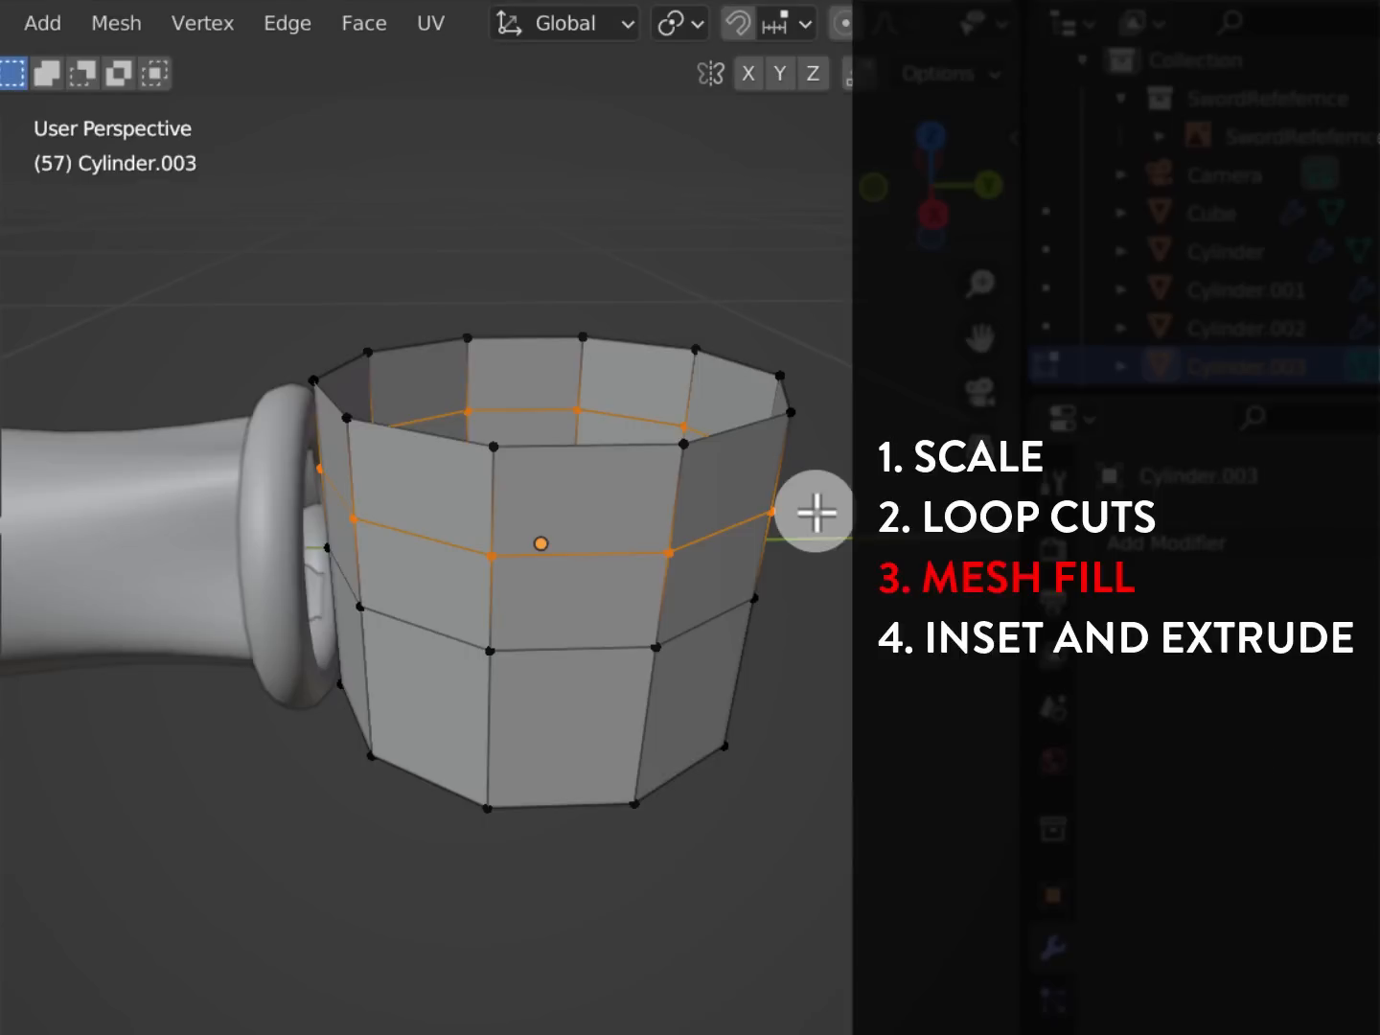
pyautogui.moveTo(816, 513); pyautogui.dragTo(822, 484, button='middle')
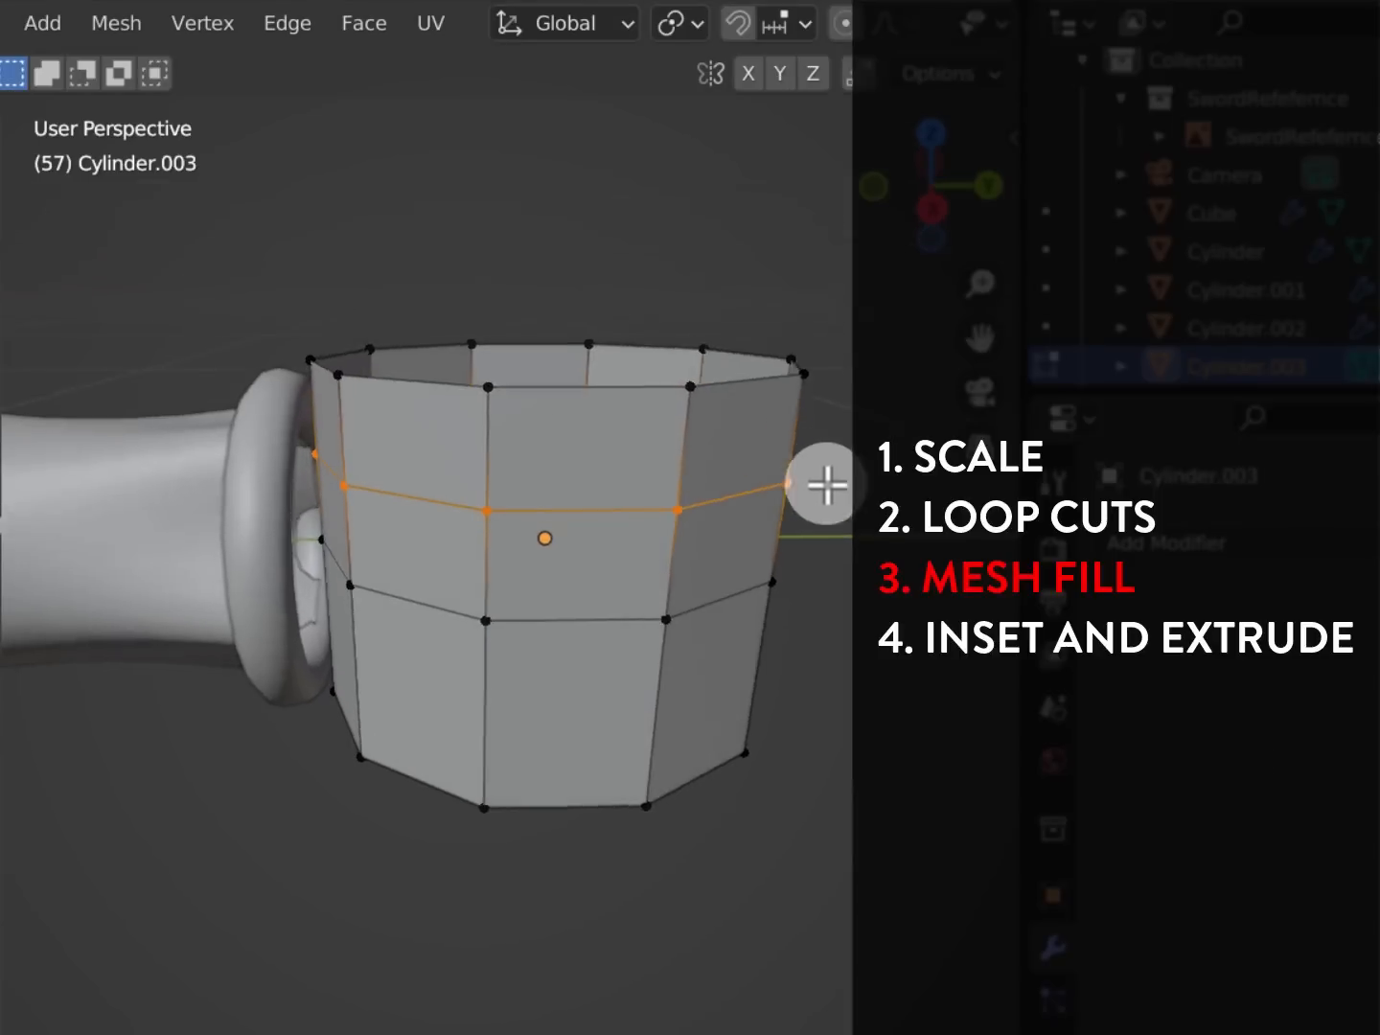
pyautogui.scroll(1, 826, 484)
pyautogui.moveTo(248, 256); pyautogui.dragTo(935, 374)
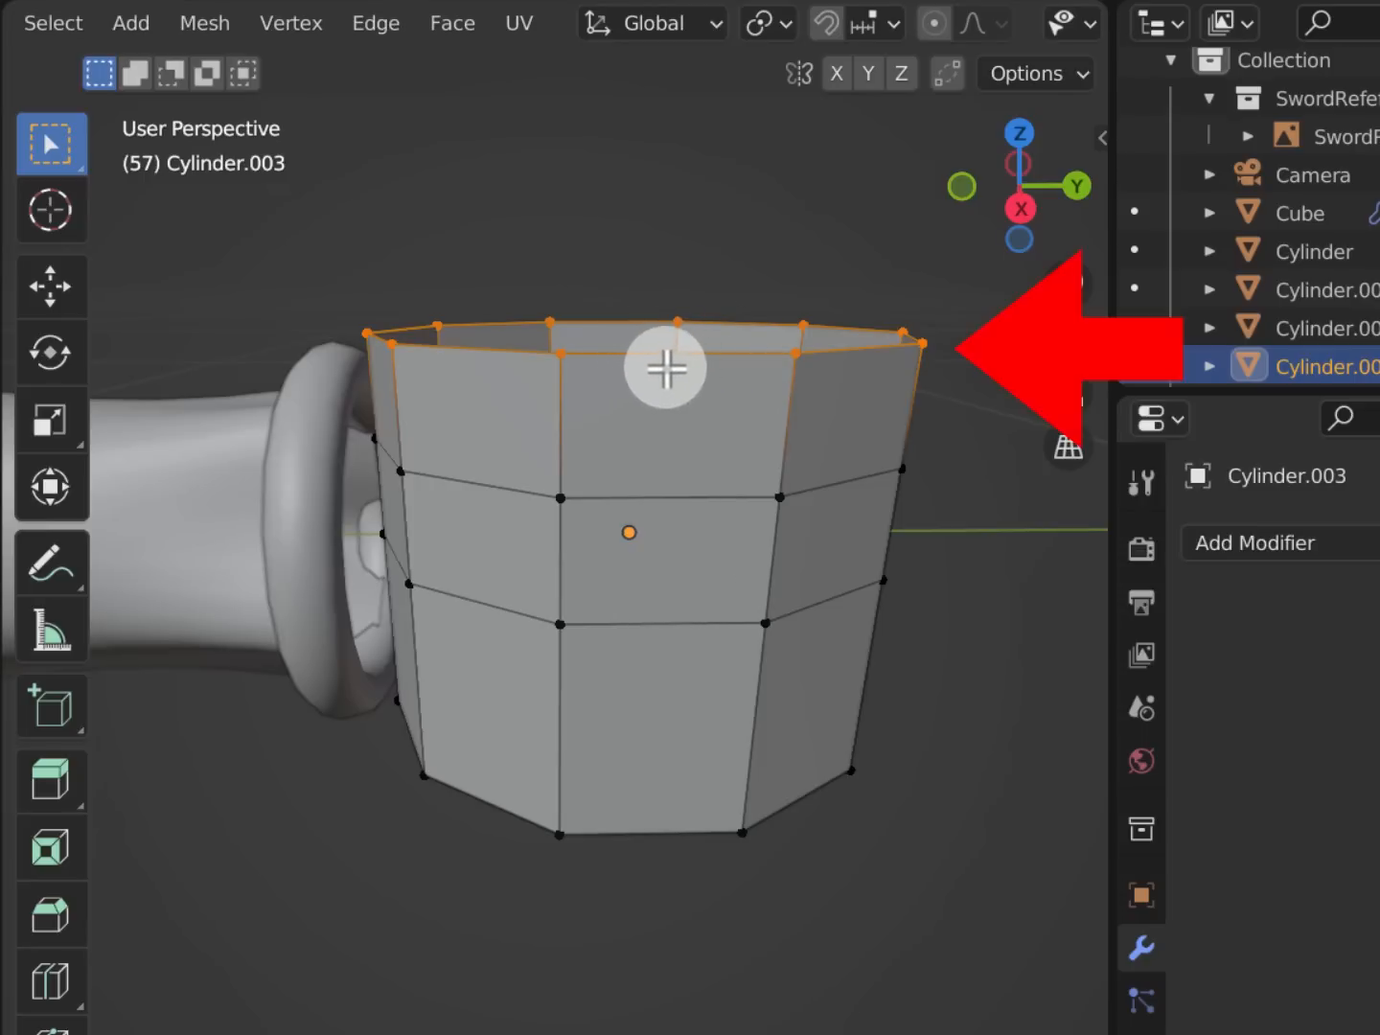
pyautogui.scroll(-3, 654, 374)
pyautogui.moveTo(653, 399); pyautogui.dragTo(736, 454, button='middle')
pyautogui.click(178, 25)
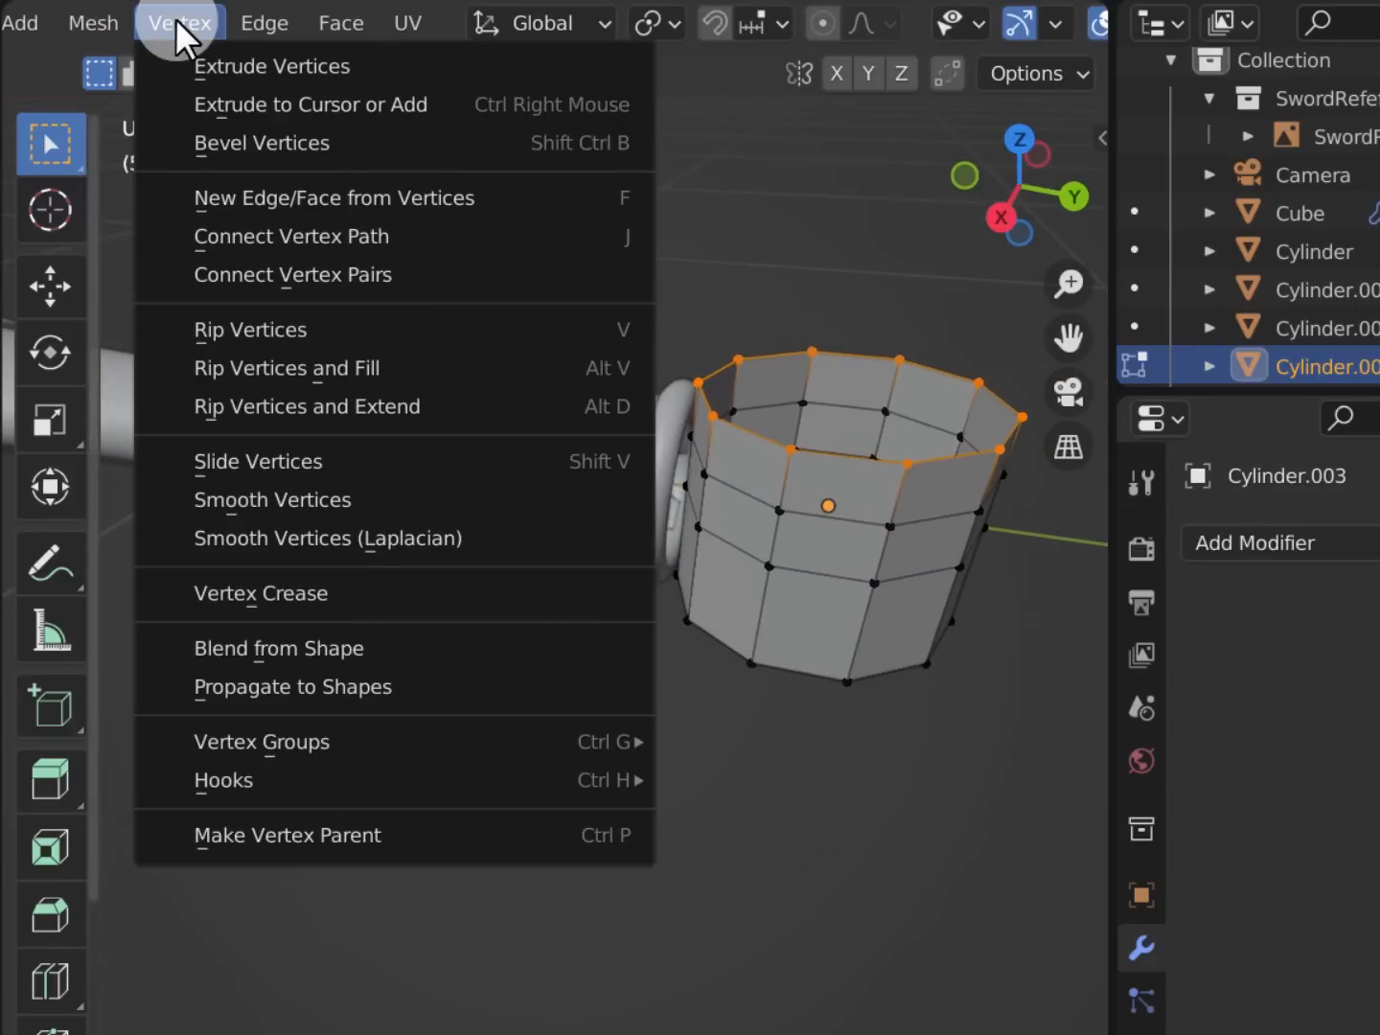
pyautogui.click(476, 213)
pyautogui.moveTo(477, 212); pyautogui.dragTo(786, 523, button='middle')
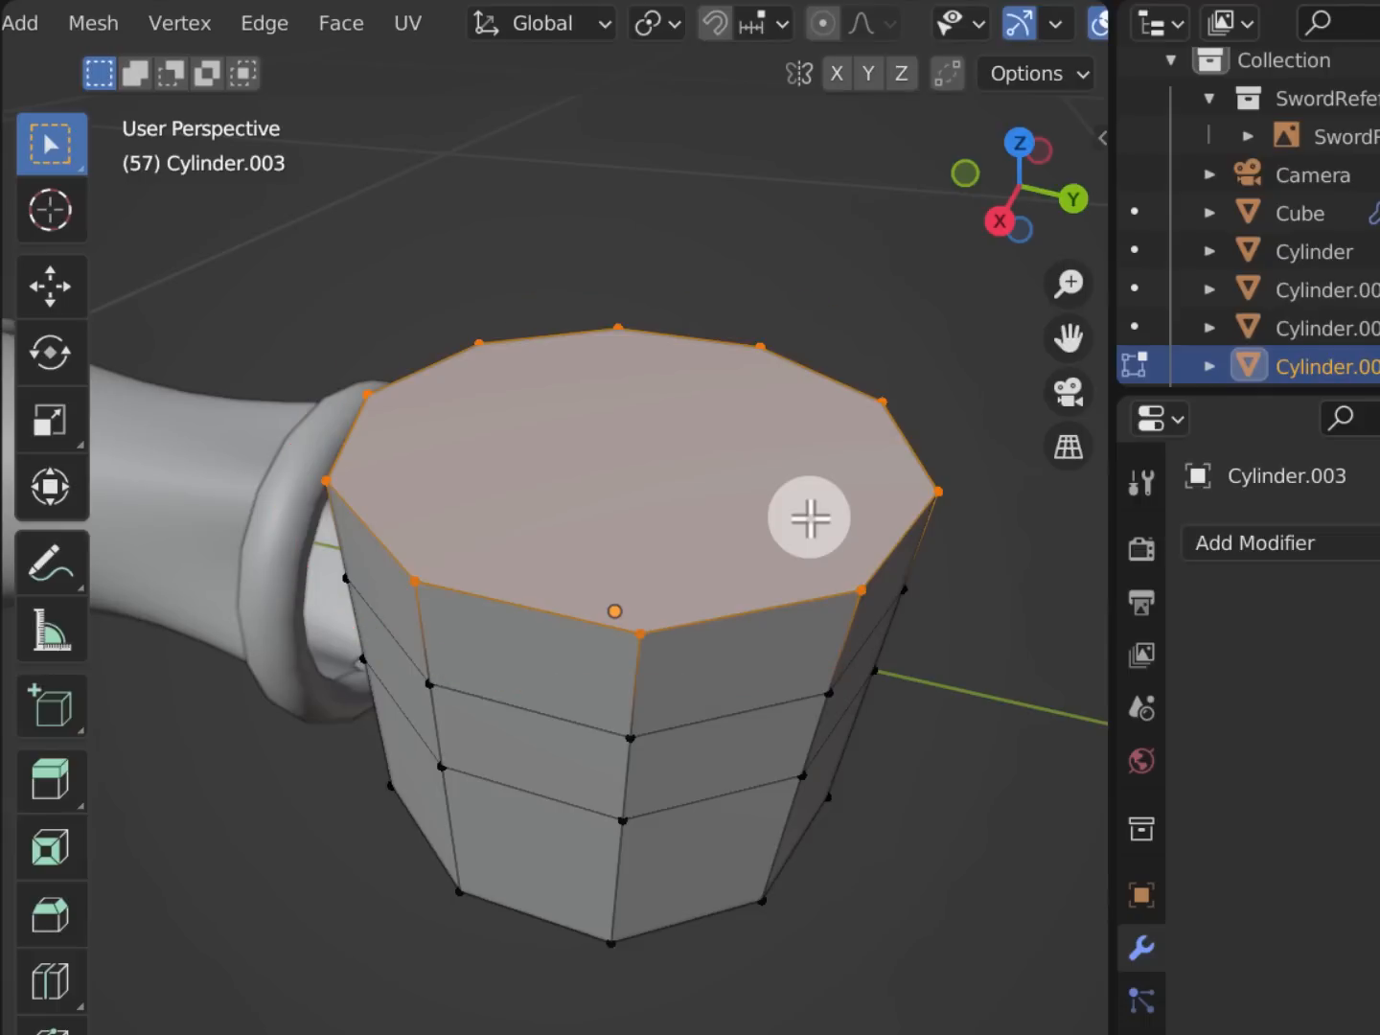
# Scale the pommel's top face inward to taper the upper row of faces
pyautogui.hotkey('shift', 'space')
pyautogui.press('s')
pyautogui.moveTo(801, 431); pyautogui.dragTo(752, 423)
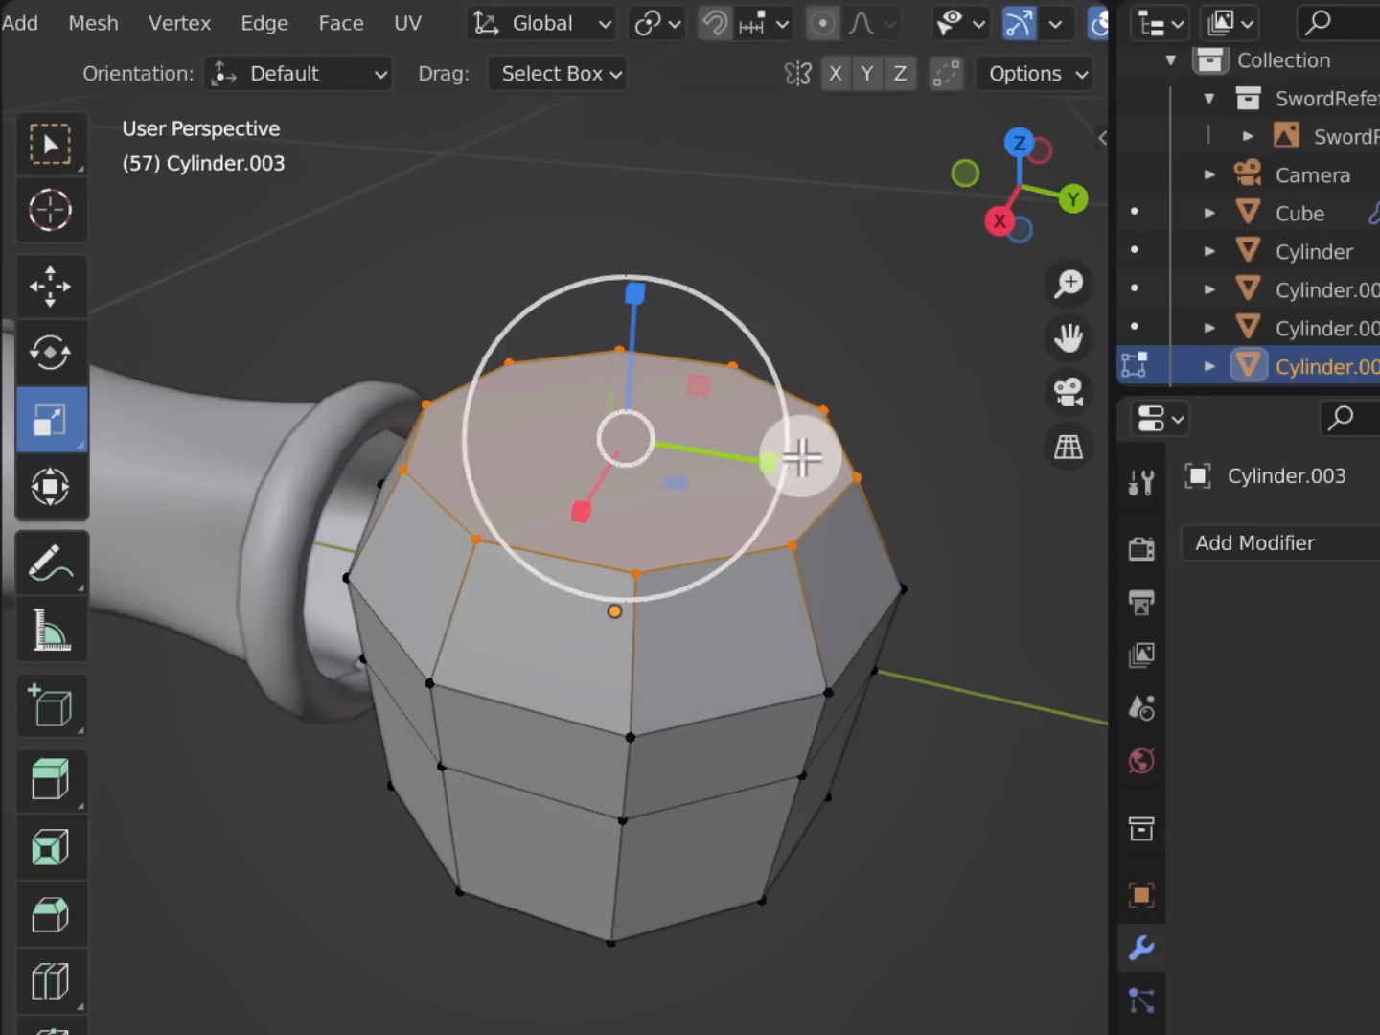
# Inset the pommel's top face by about 0.12 m to form a narrow rim
pyautogui.click(40, 847)
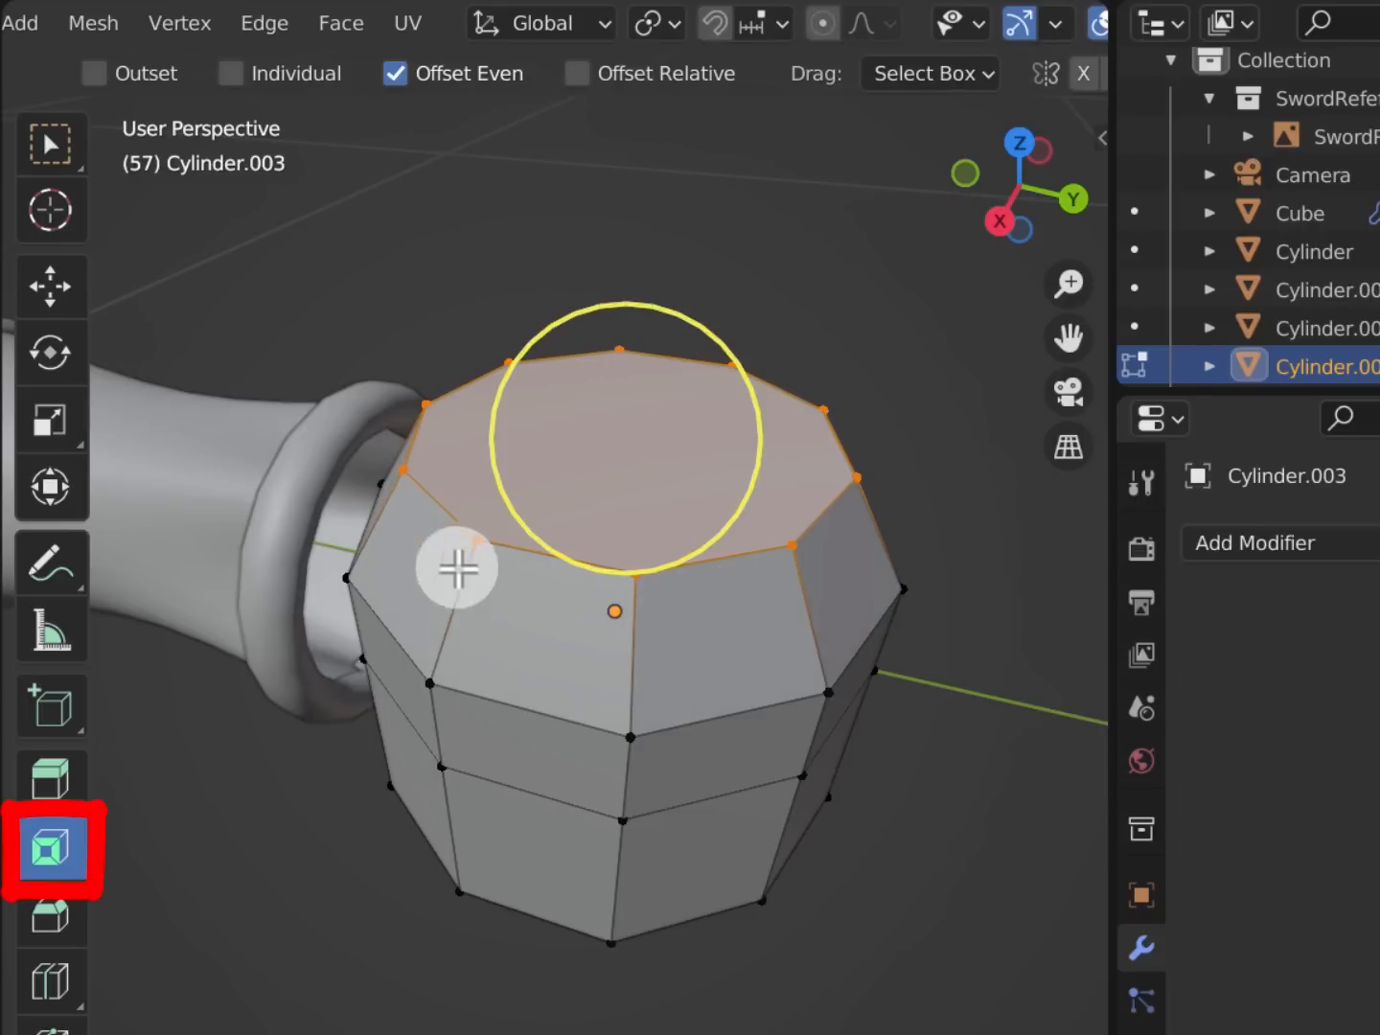
pyautogui.moveTo(733, 367); pyautogui.dragTo(720, 381)
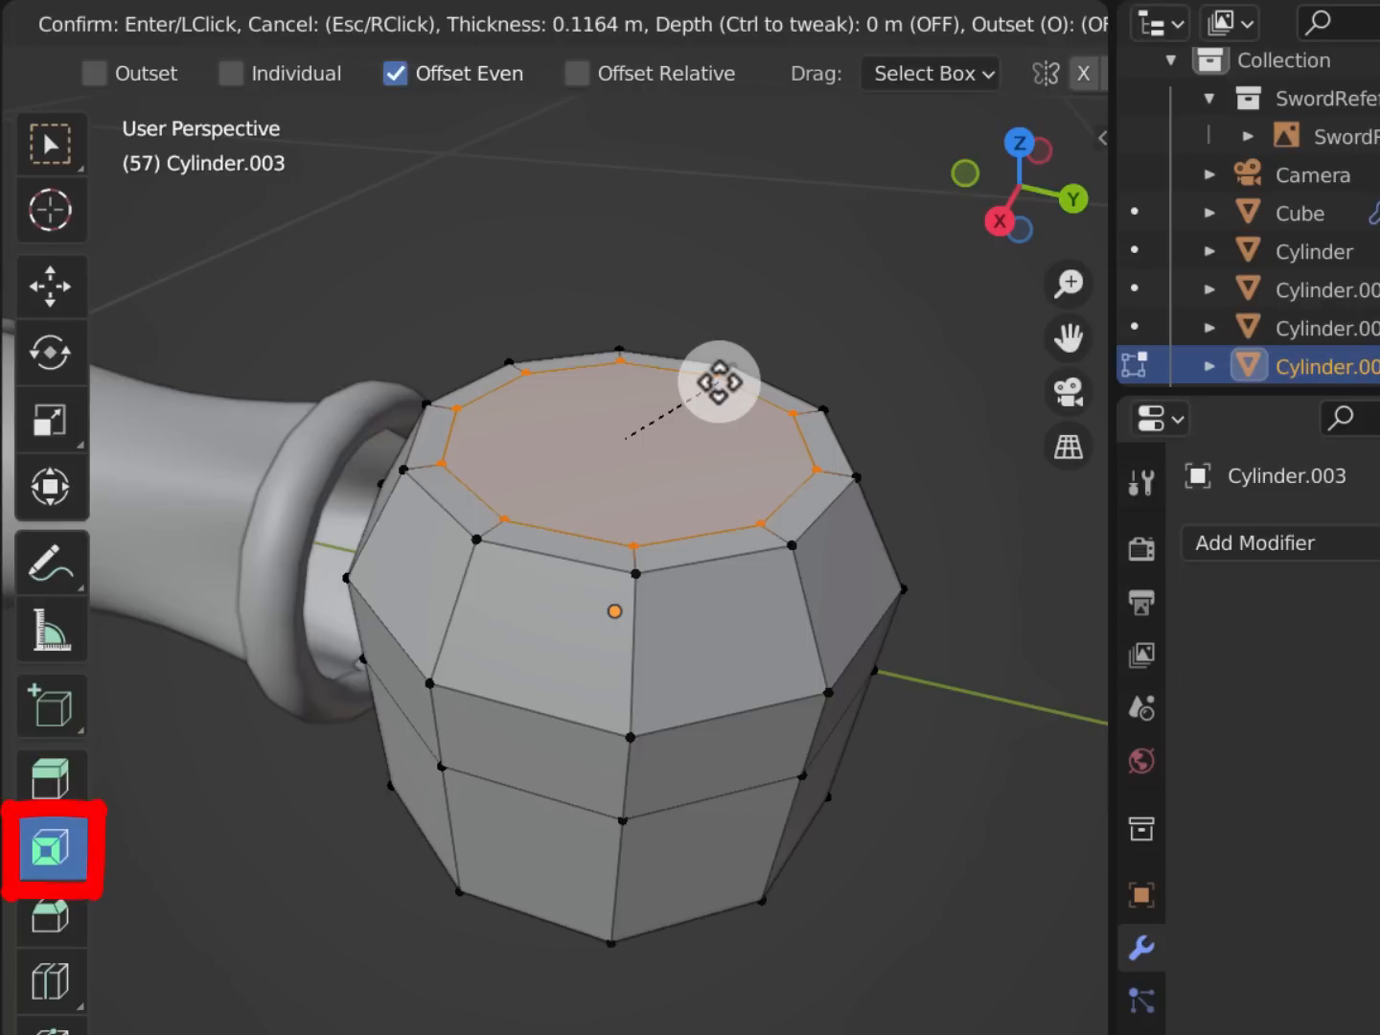
pyautogui.moveTo(720, 382); pyautogui.dragTo(721, 383)
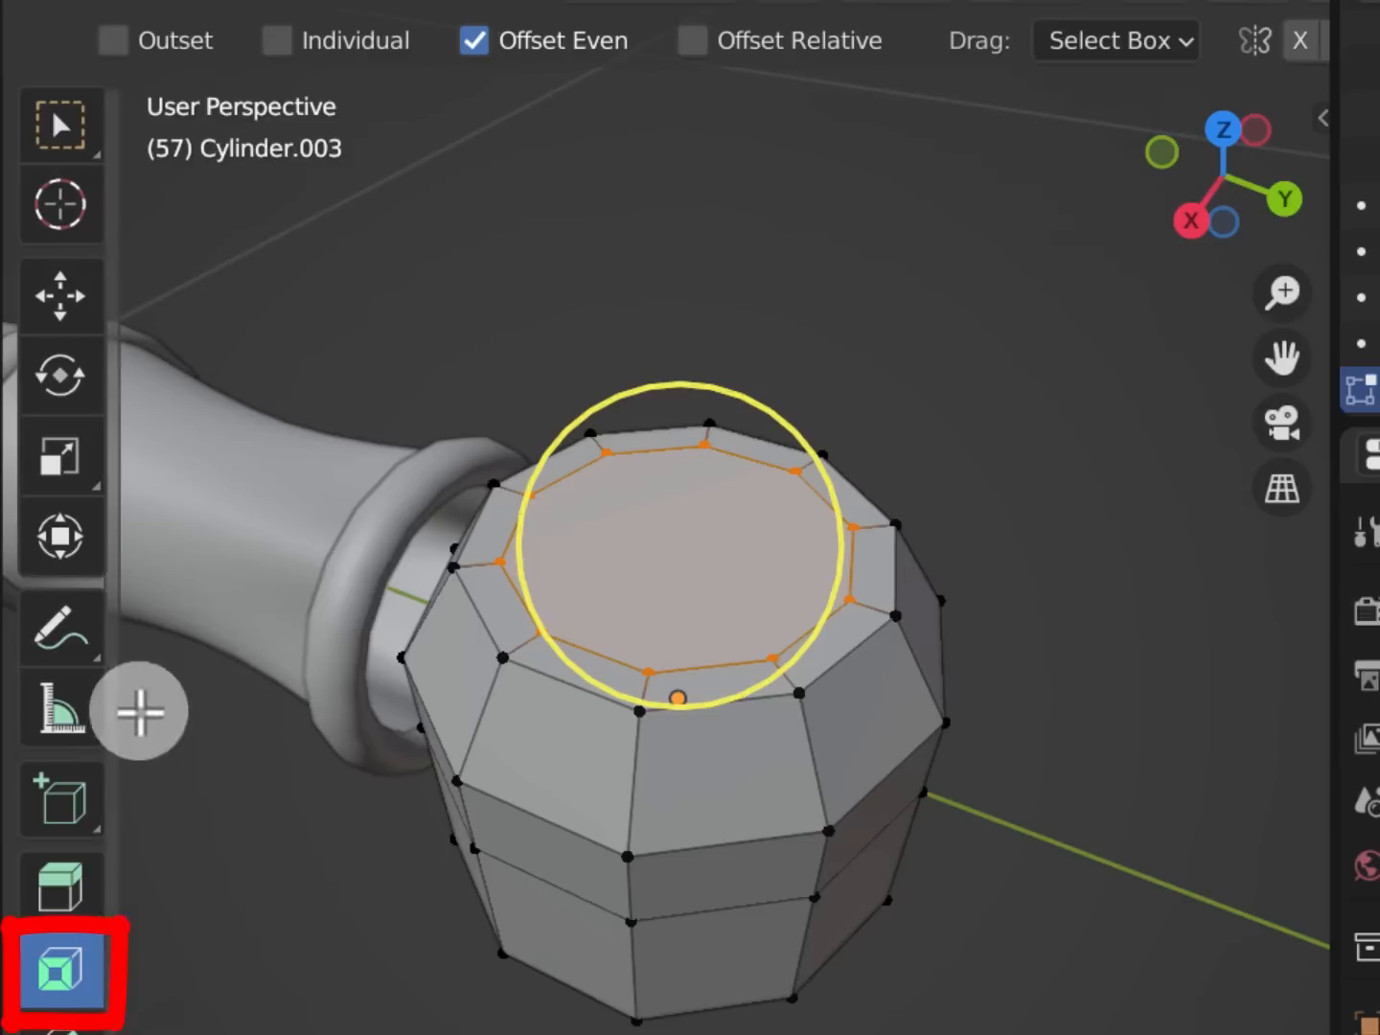
# Extrude the inset face straight down along Z, with extrusion set to XYZ, to form a recess in the pommel
pyautogui.click(67, 896)
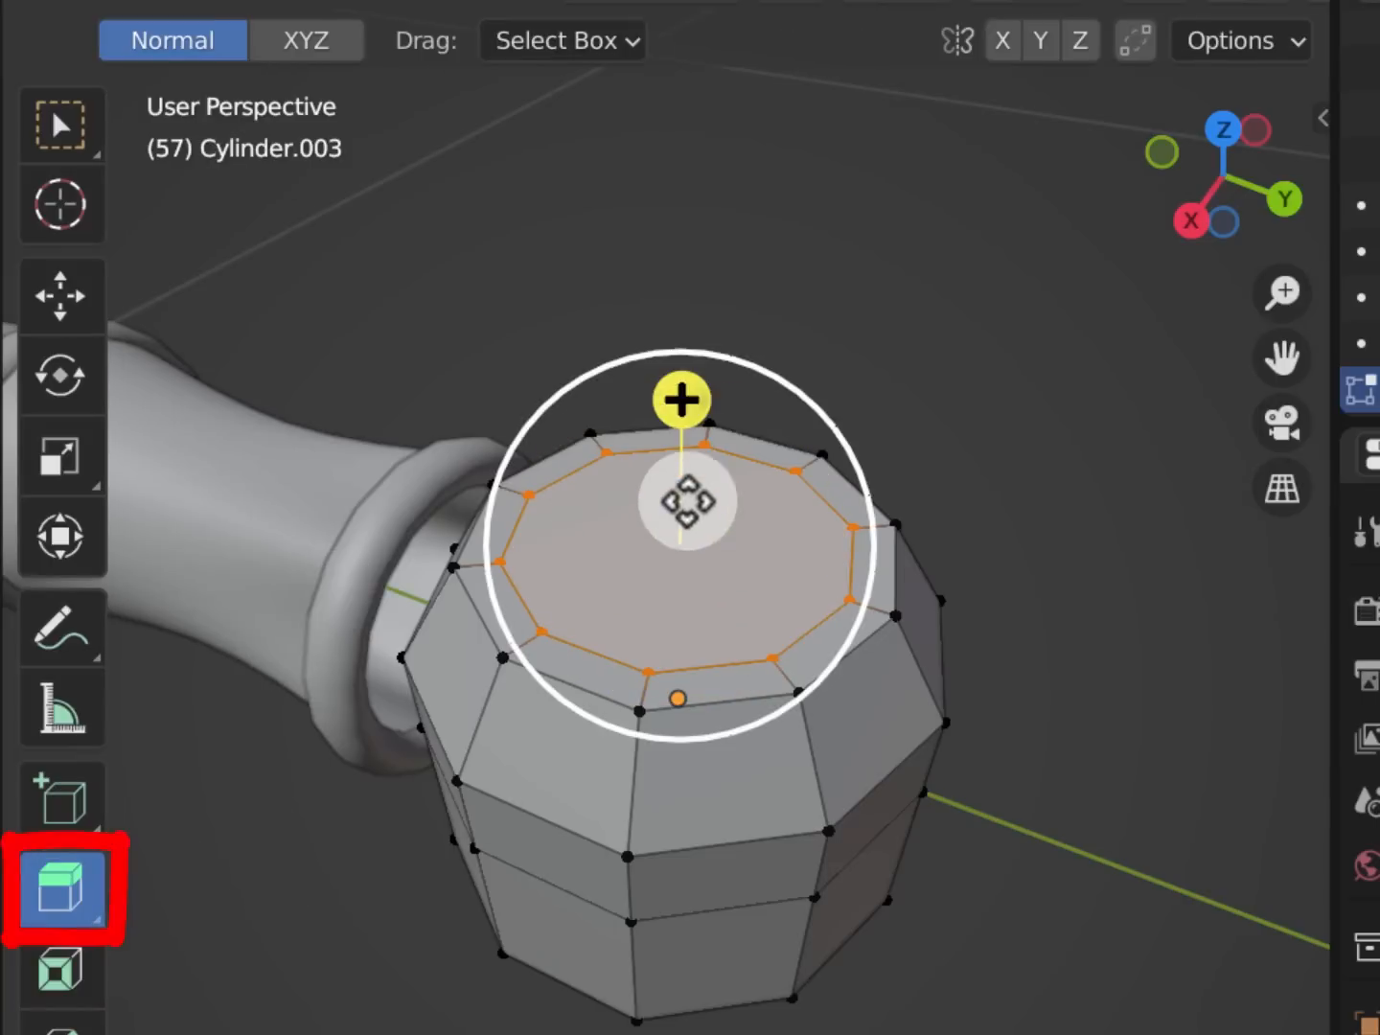
pyautogui.click(316, 43)
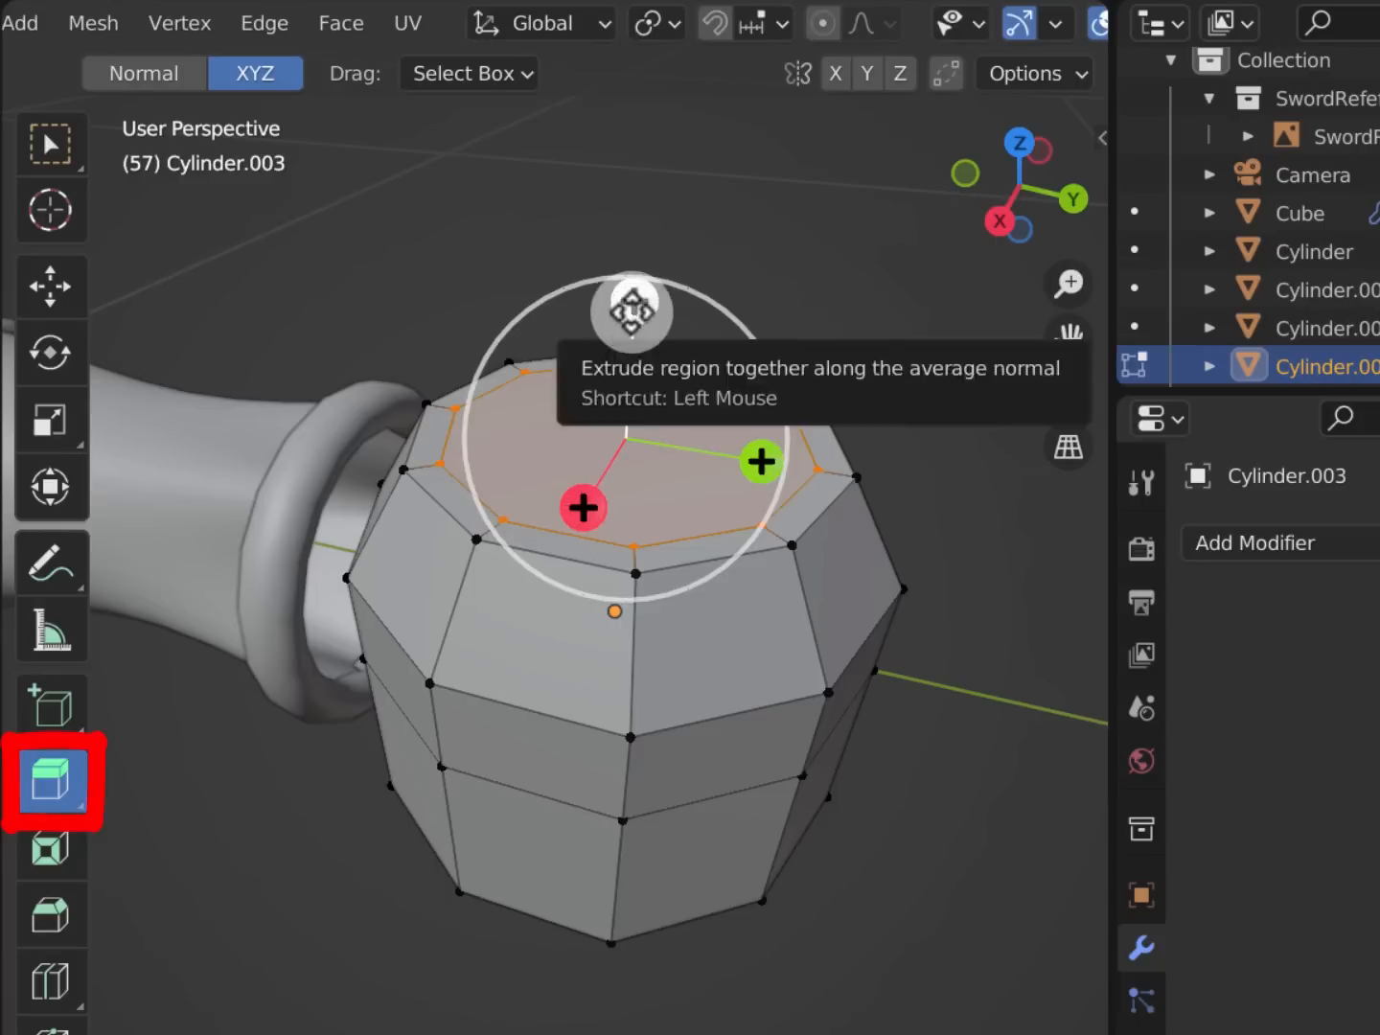
pyautogui.moveTo(762, 335); pyautogui.dragTo(776, 416)
pyautogui.moveTo(645, 386); pyautogui.dragTo(651, 398)
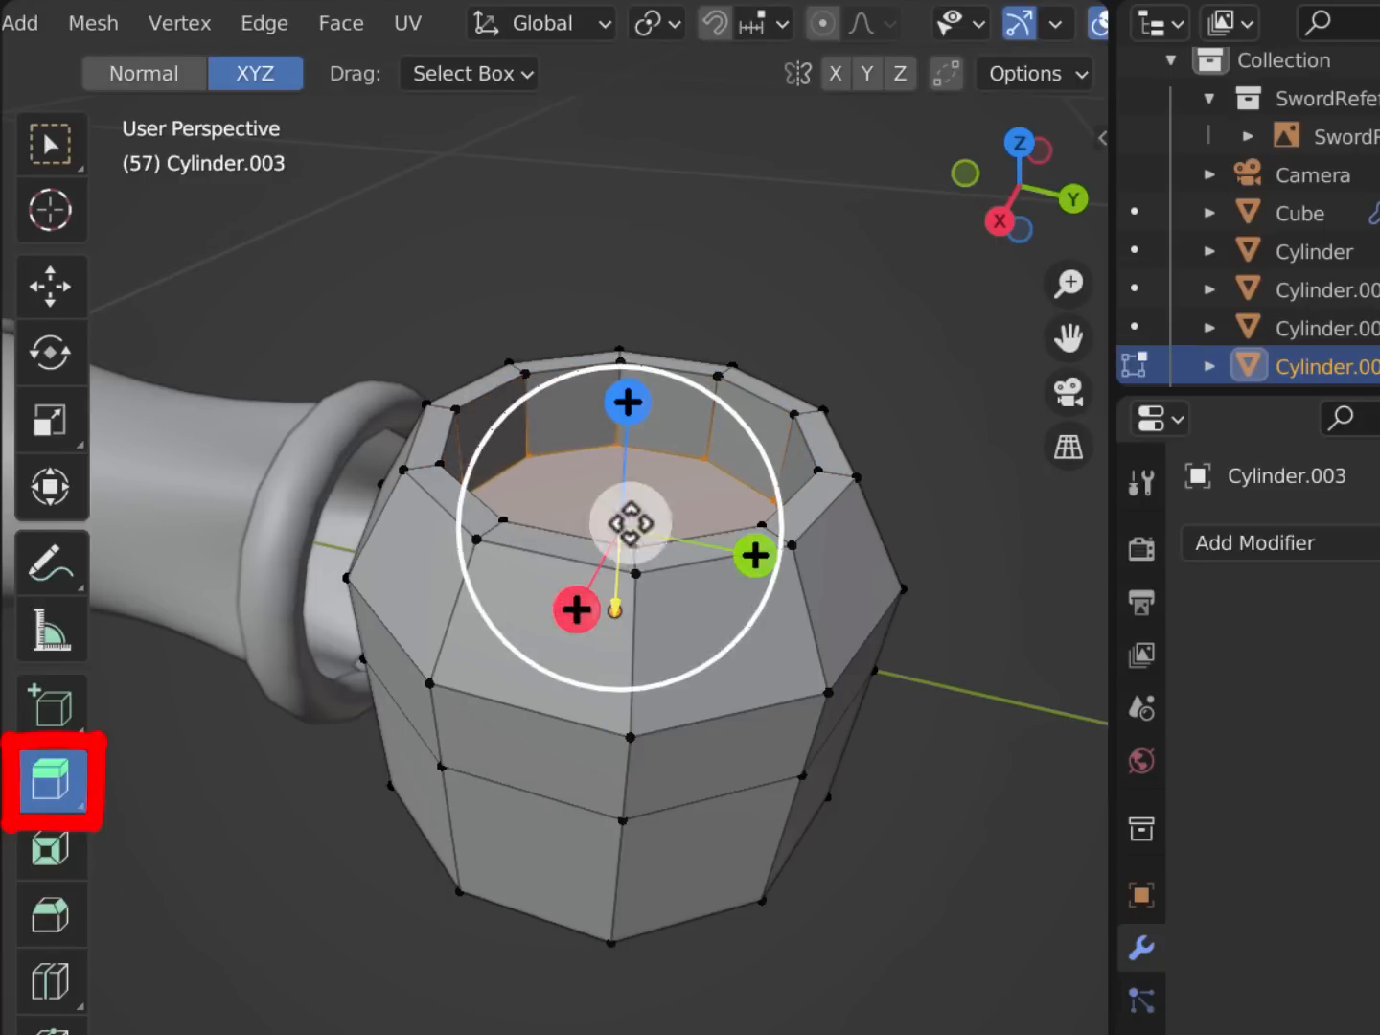
pyautogui.moveTo(714, 586)
pyautogui.mouseDown(button='middle')
pyautogui.moveTo(719, 649)
pyautogui.moveTo(755, 619)
pyautogui.mouseUp(button='middle')
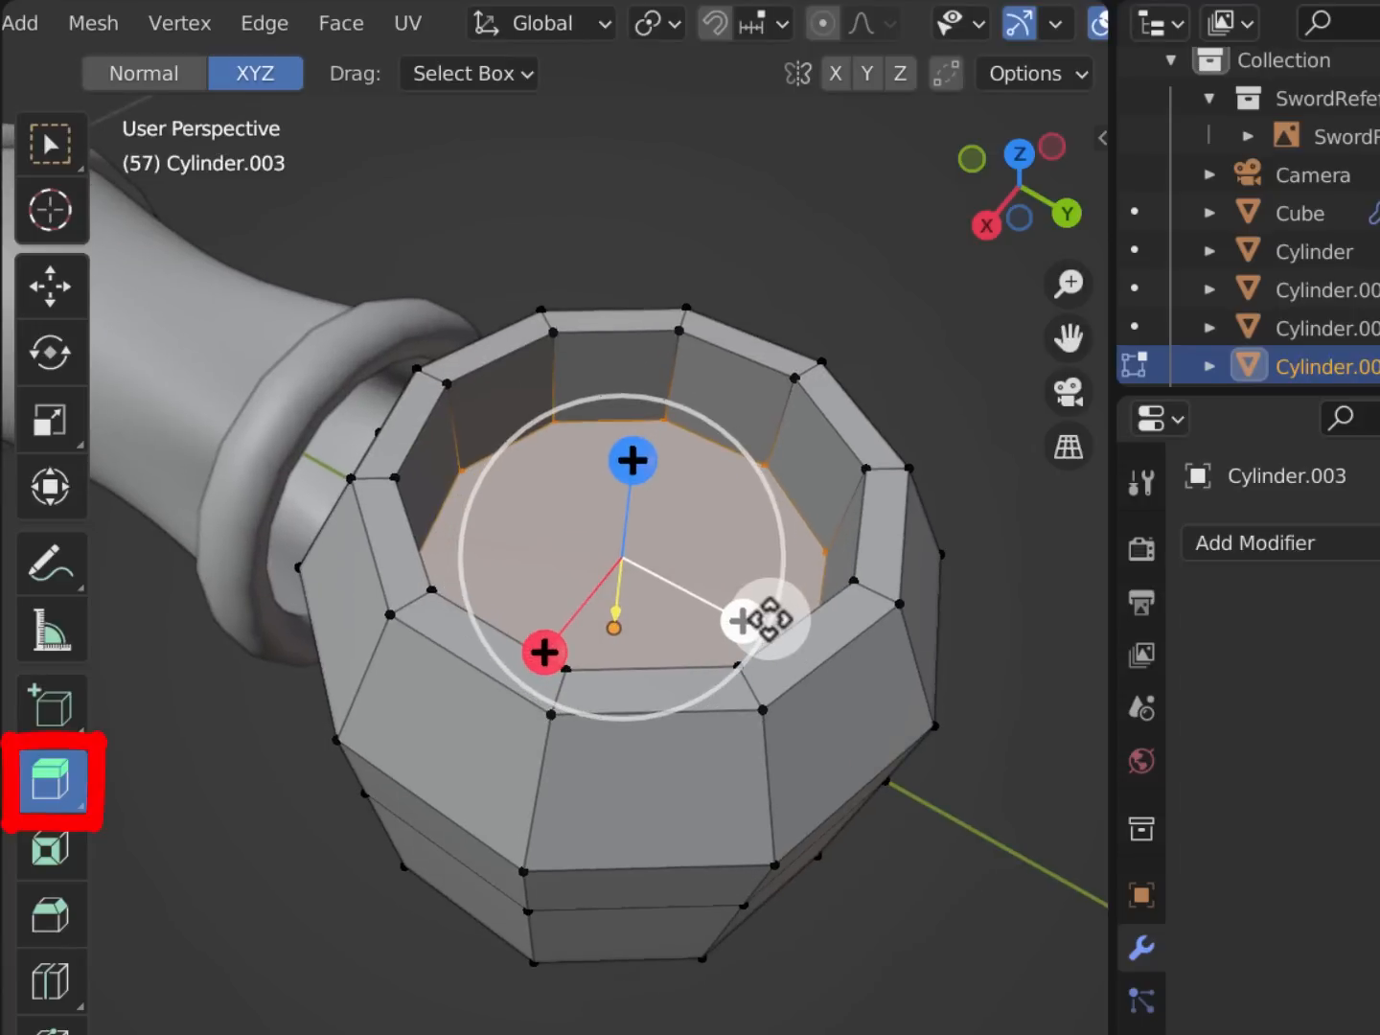
# Inset the recess floor twice, once narrowly and once down to a small central polygon
pyautogui.click(56, 851)
pyautogui.moveTo(704, 456); pyautogui.dragTo(675, 494)
pyautogui.keyDown('shift'); pyautogui.moveTo(932, 603); pyautogui.dragTo(852, 598, button='middle'); pyautogui.keyUp('shift')
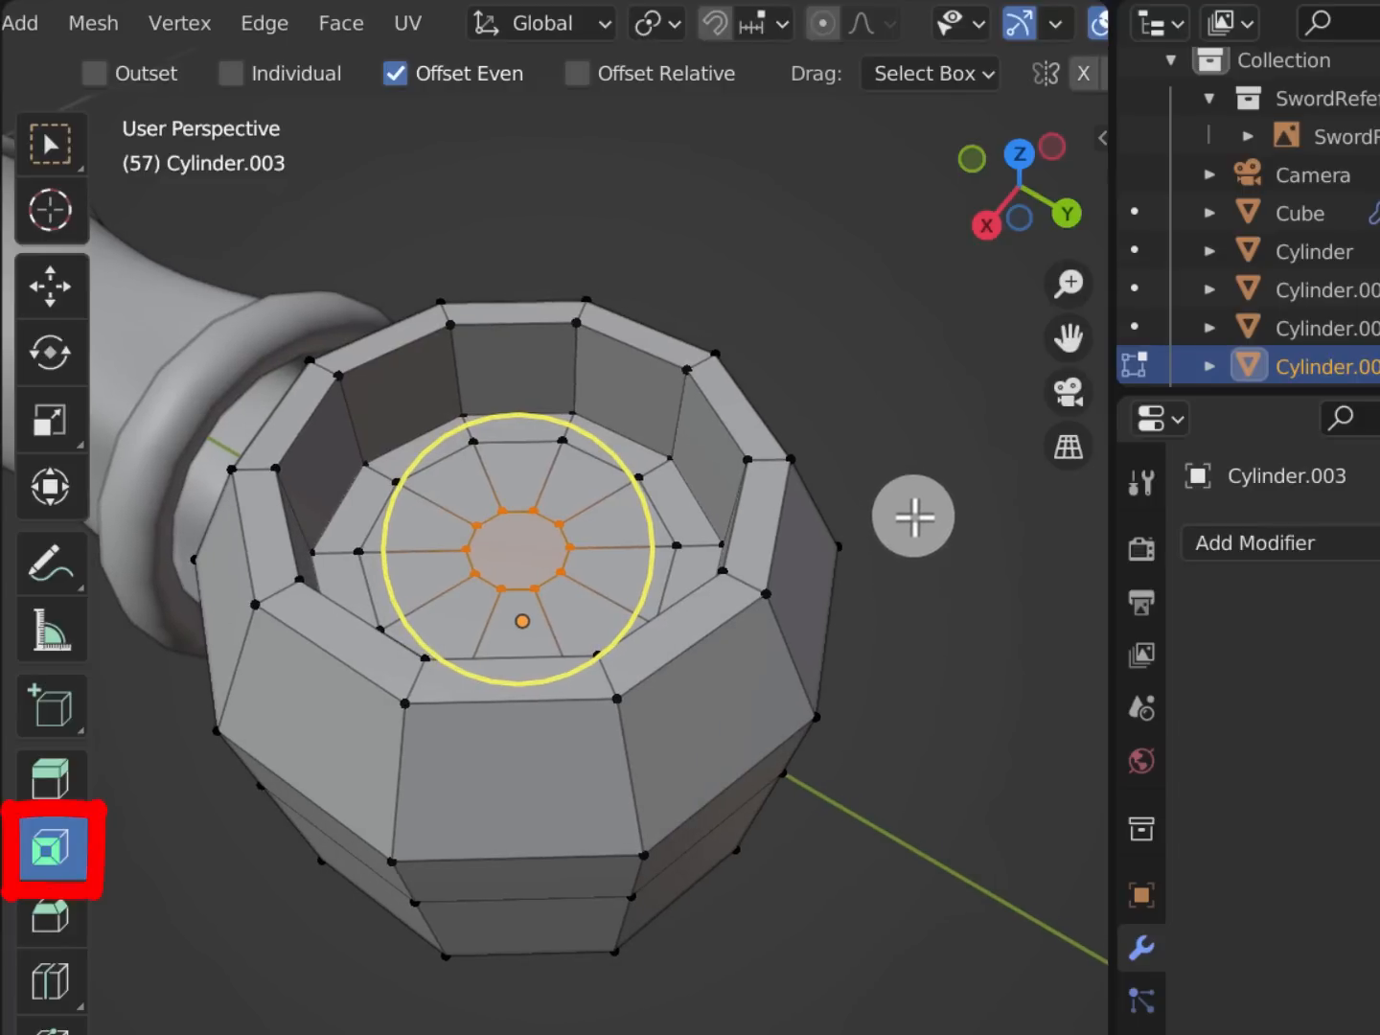
# Merge the small polygon's vertices at center so the recess floor's edges meet in one point
pyautogui.press('m')
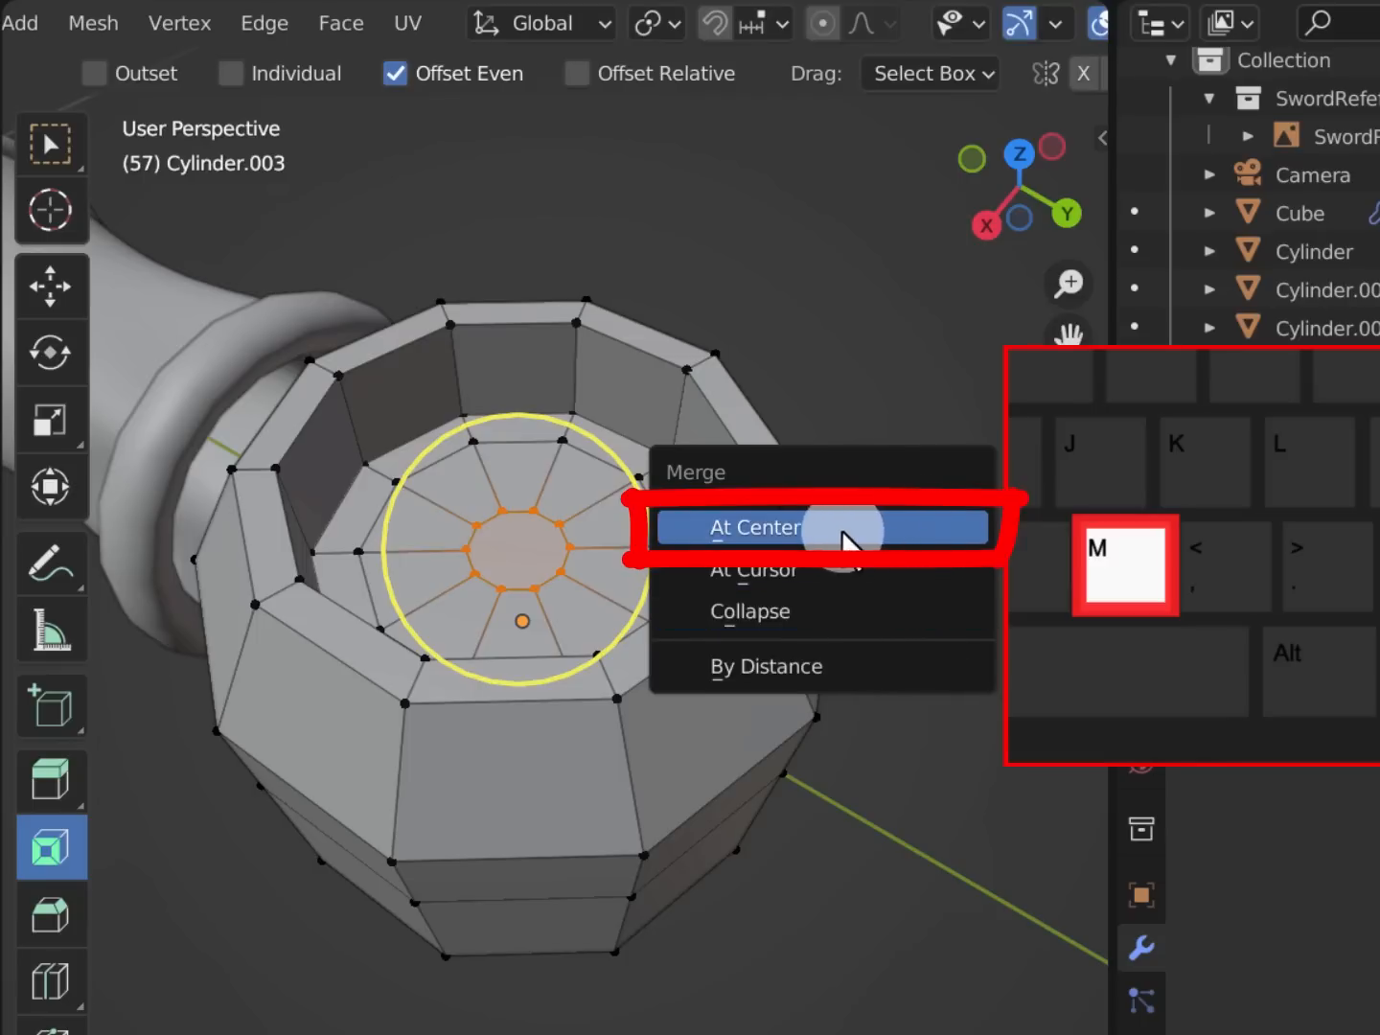
pyautogui.click(889, 532)
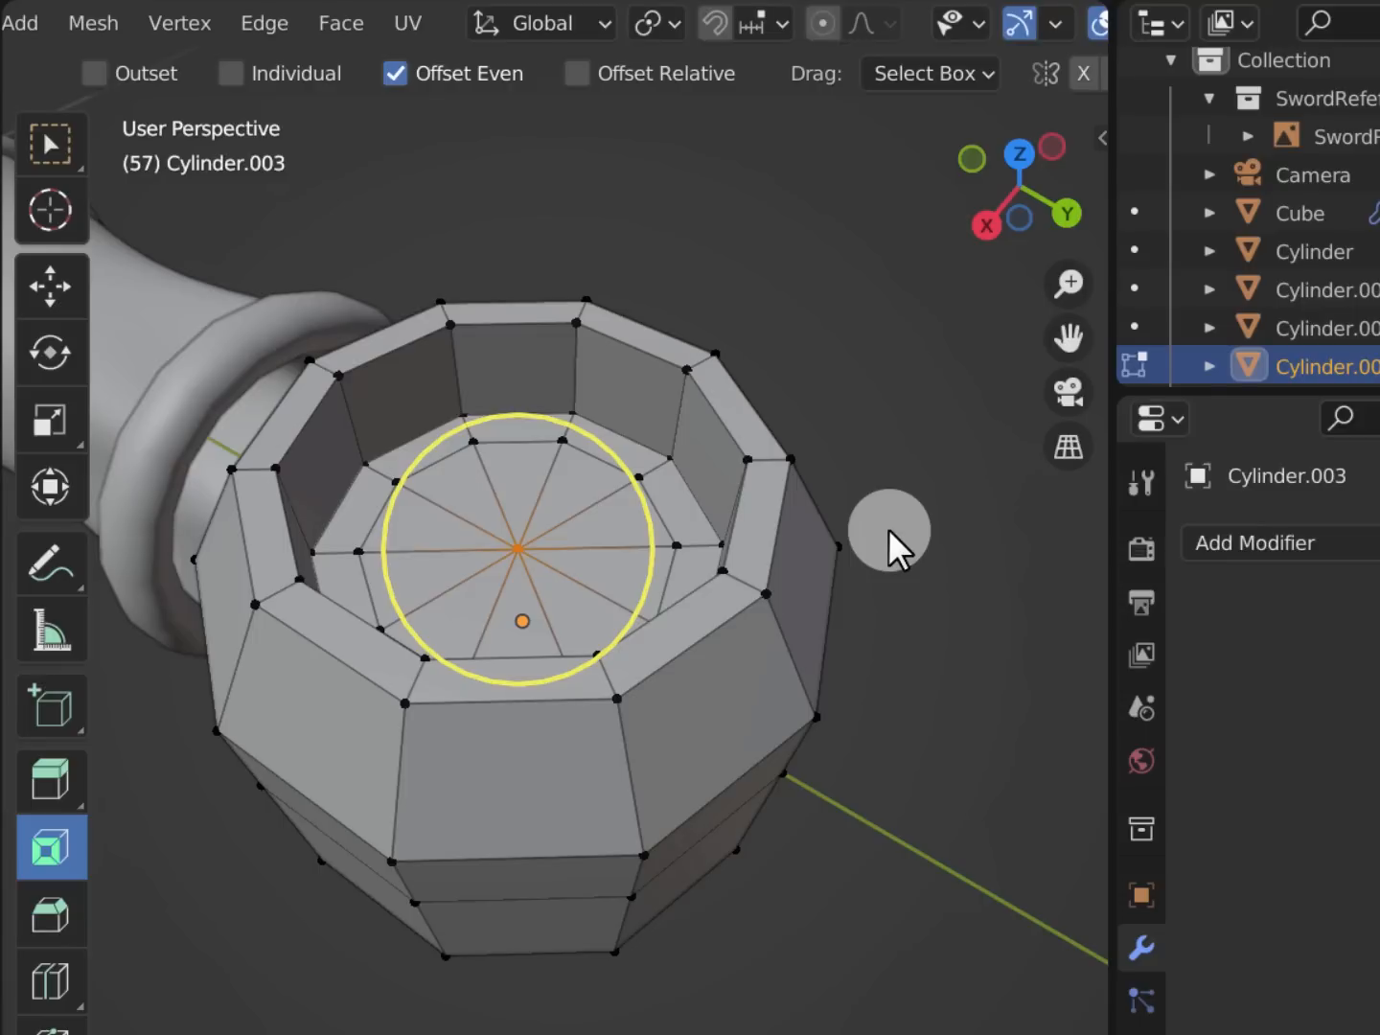
pyautogui.press('w')
pyautogui.press('KP_Decimal')
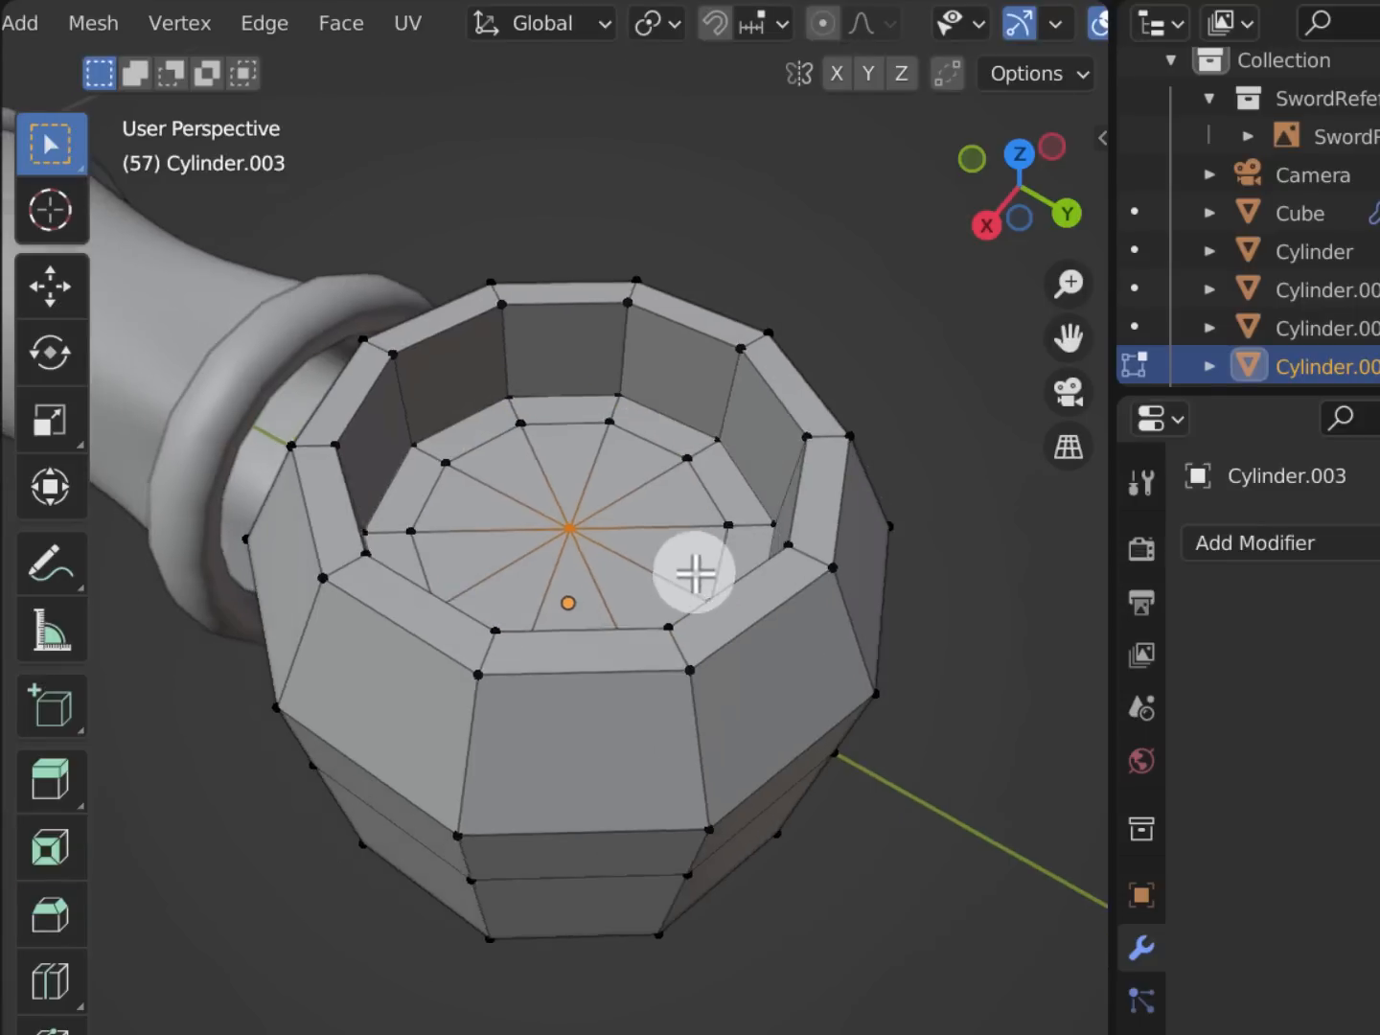
pyautogui.moveTo(694, 573); pyautogui.dragTo(674, 570, button='middle')
pyautogui.moveTo(676, 483)
pyautogui.mouseDown()
pyautogui.moveTo(561, 646)
pyautogui.moveTo(652, 574)
pyautogui.moveTo(686, 647)
pyautogui.moveTo(677, 583)
pyautogui.moveTo(695, 562)
pyautogui.moveTo(670, 631)
pyautogui.mouseUp()
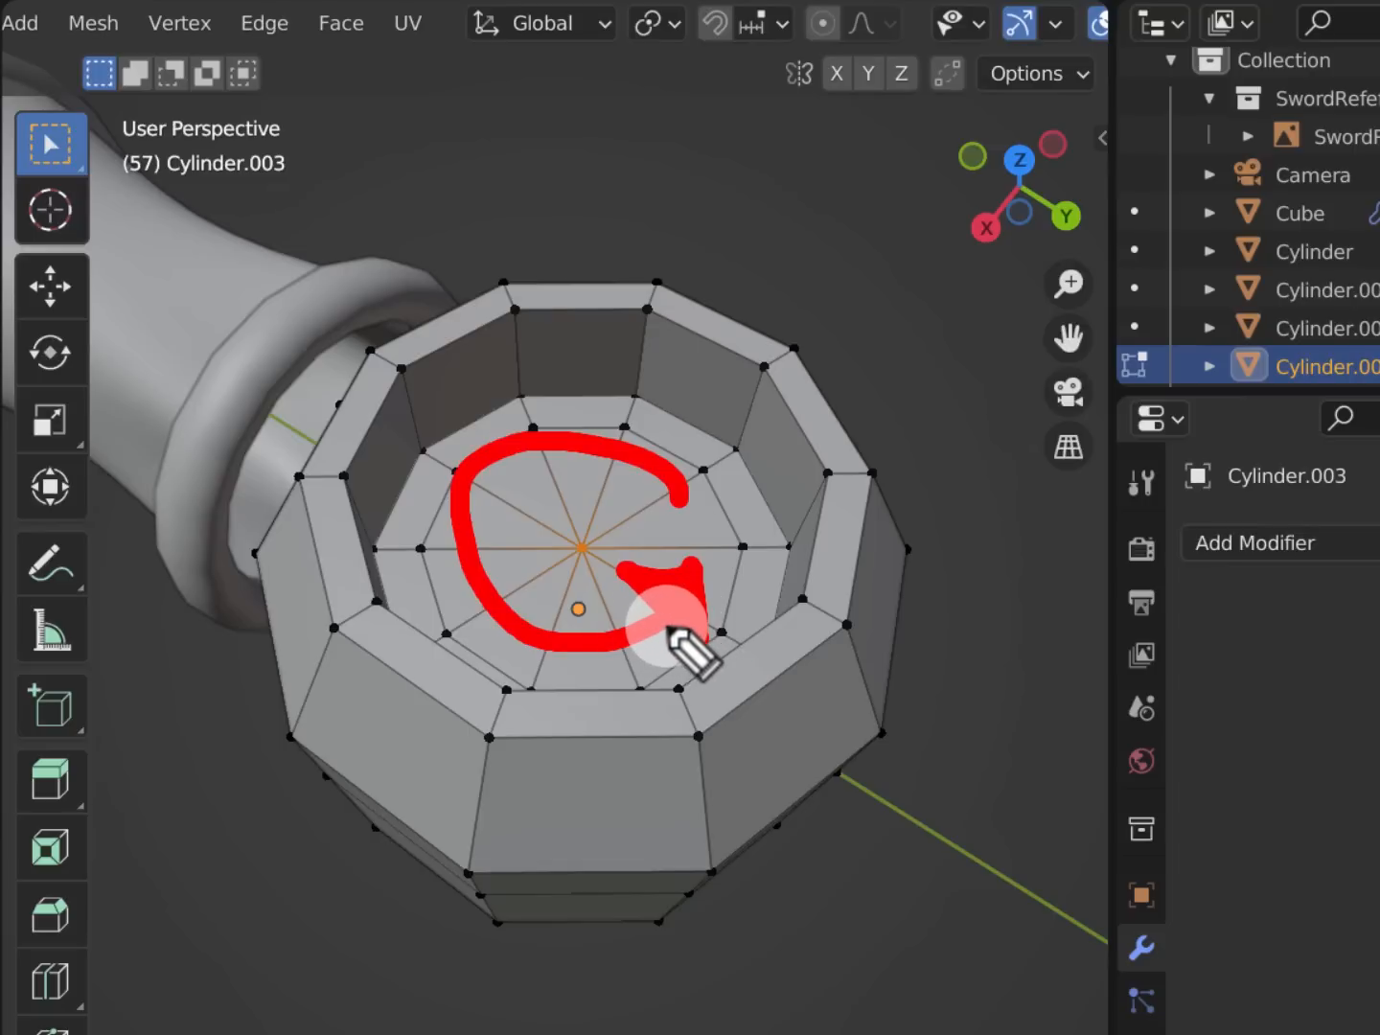
pyautogui.moveTo(669, 628)
pyautogui.mouseDown(button='middle')
pyautogui.moveTo(684, 579)
pyautogui.moveTo(685, 604)
pyautogui.moveTo(763, 551)
pyautogui.moveTo(784, 582)
pyautogui.moveTo(601, 613)
pyautogui.moveTo(626, 663)
pyautogui.moveTo(662, 589)
pyautogui.moveTo(676, 594)
pyautogui.moveTo(665, 605)
pyautogui.mouseUp(button='middle')
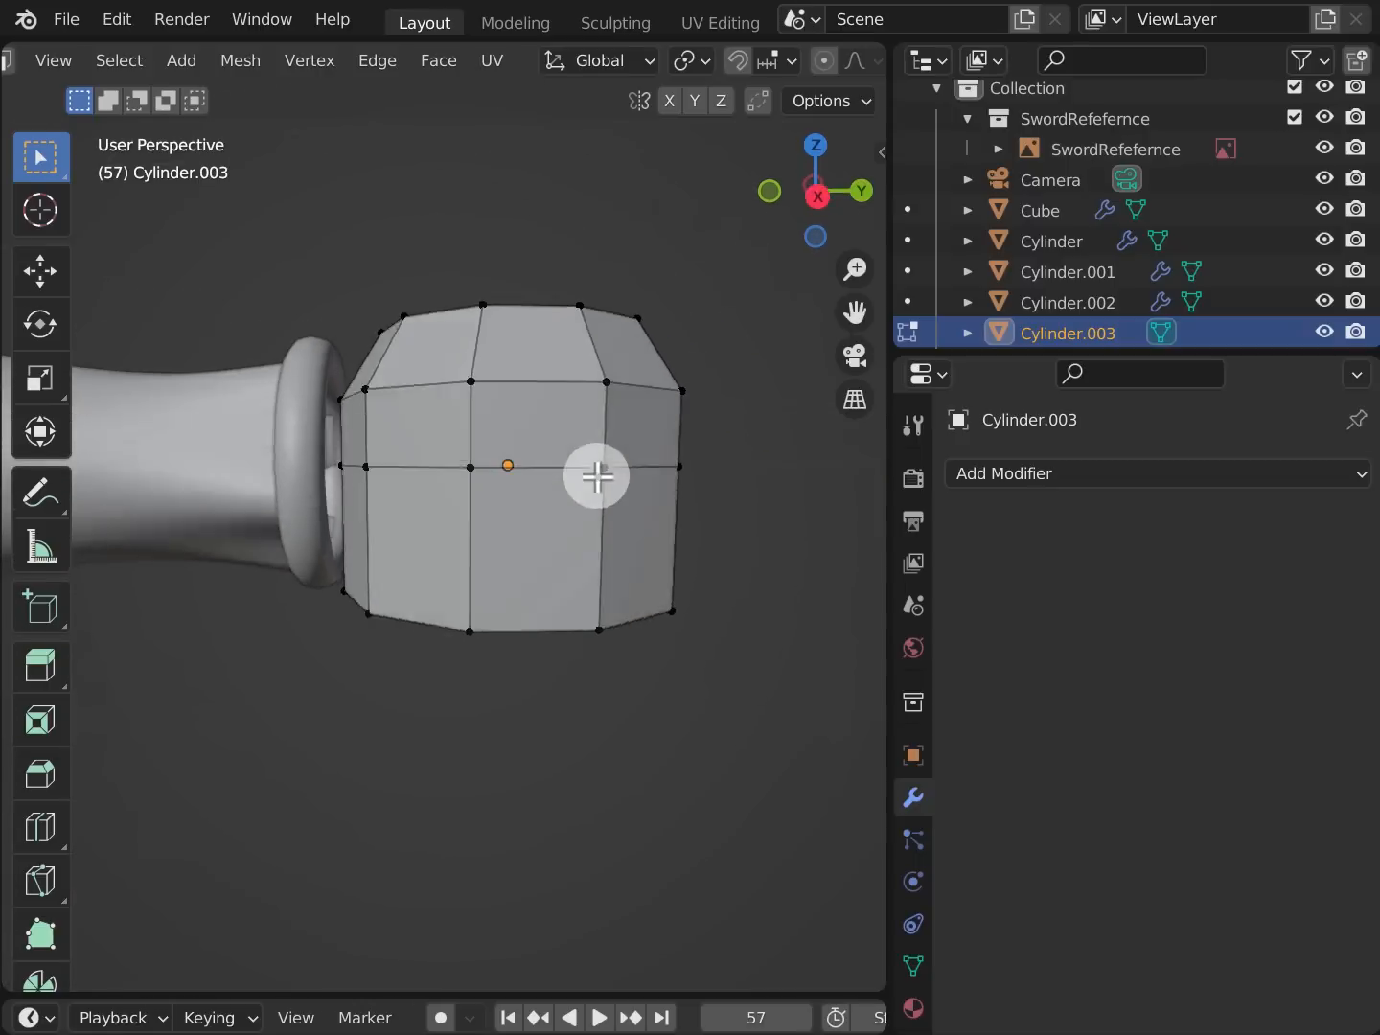
# Select the whole bottom row of faces around the pommel in face mode and delete the faces
pyautogui.moveTo(763, 675); pyautogui.dragTo(824, 715)
pyautogui.moveTo(695, 564); pyautogui.dragTo(694, 539, button='middle')
pyautogui.press('3')
pyautogui.moveTo(733, 557); pyautogui.dragTo(587, 665, button='middle')
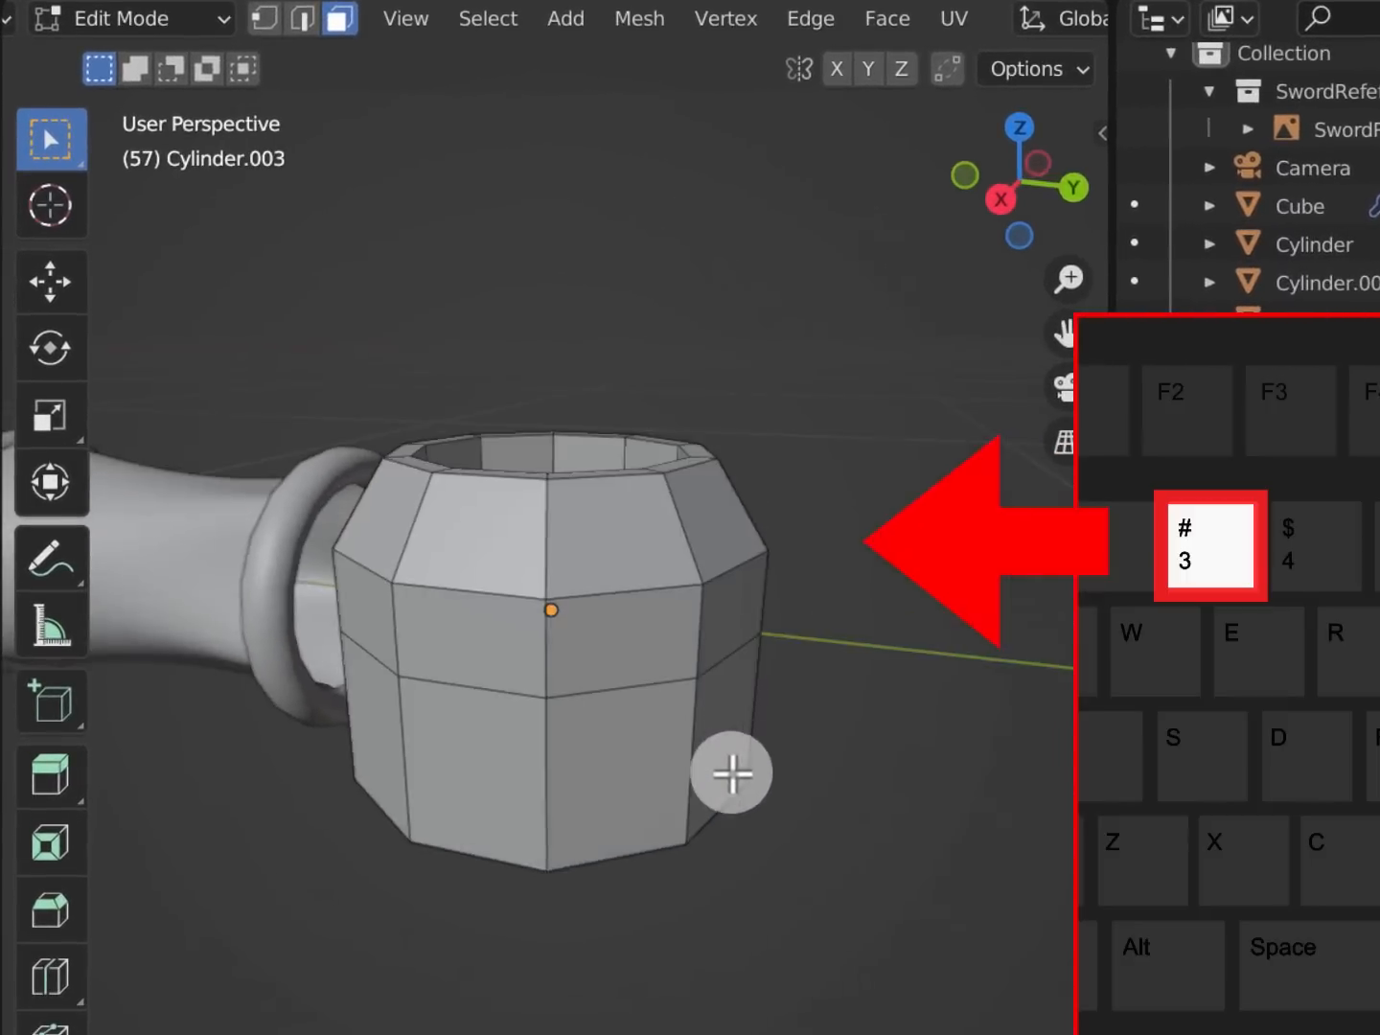
pyautogui.moveTo(733, 773); pyautogui.dragTo(850, 668, button='middle')
pyautogui.moveTo(878, 677); pyautogui.dragTo(203, 874)
pyautogui.moveTo(838, 807); pyautogui.dragTo(838, 763, button='middle')
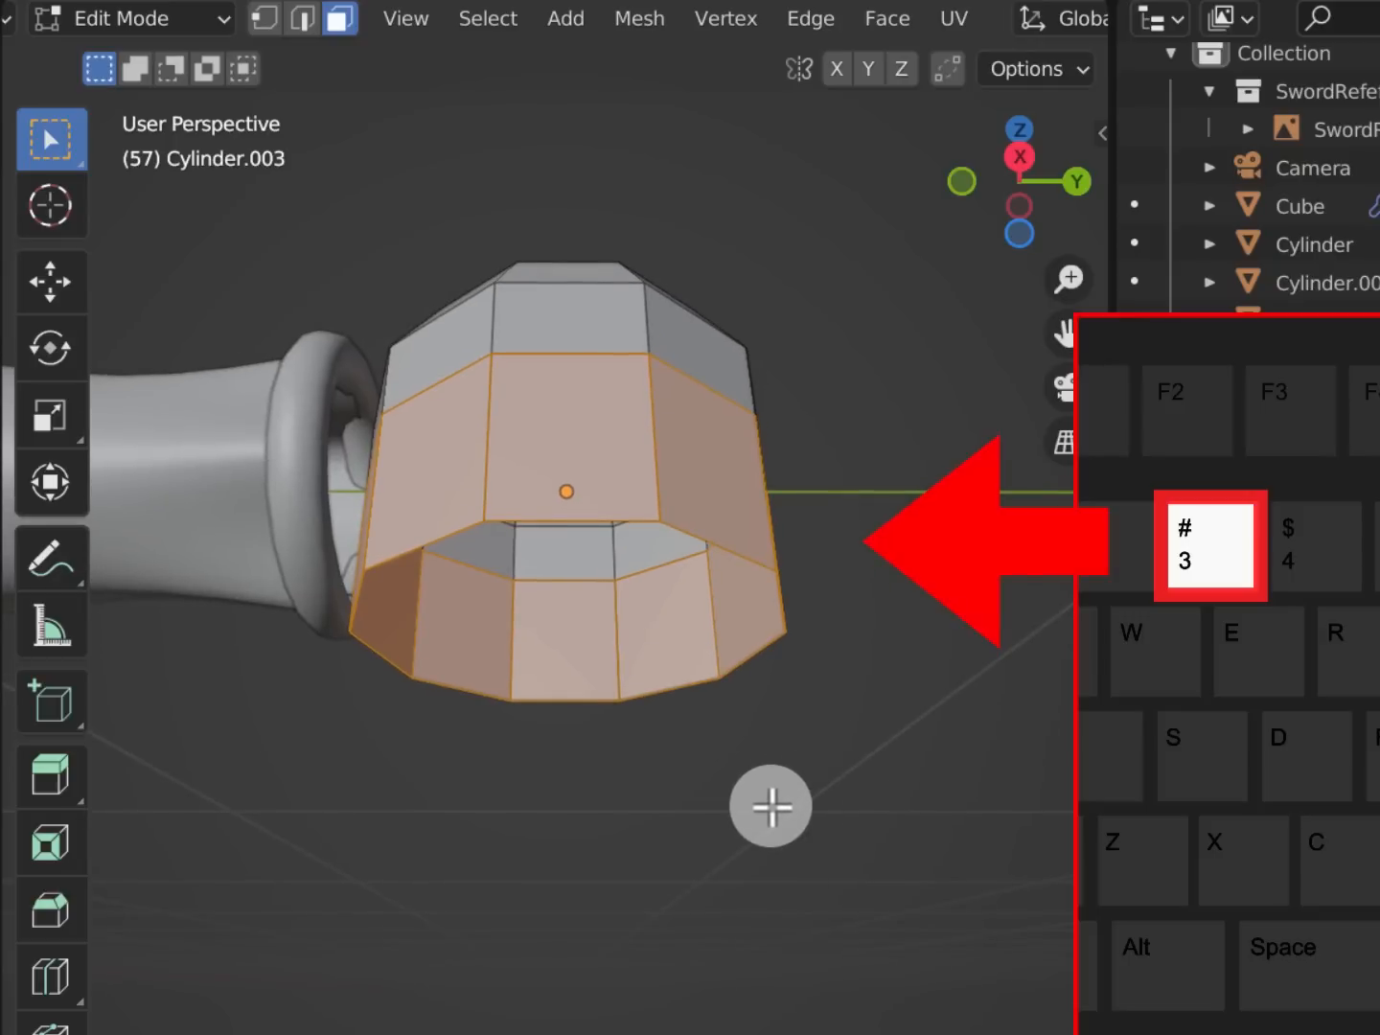
pyautogui.press('x')
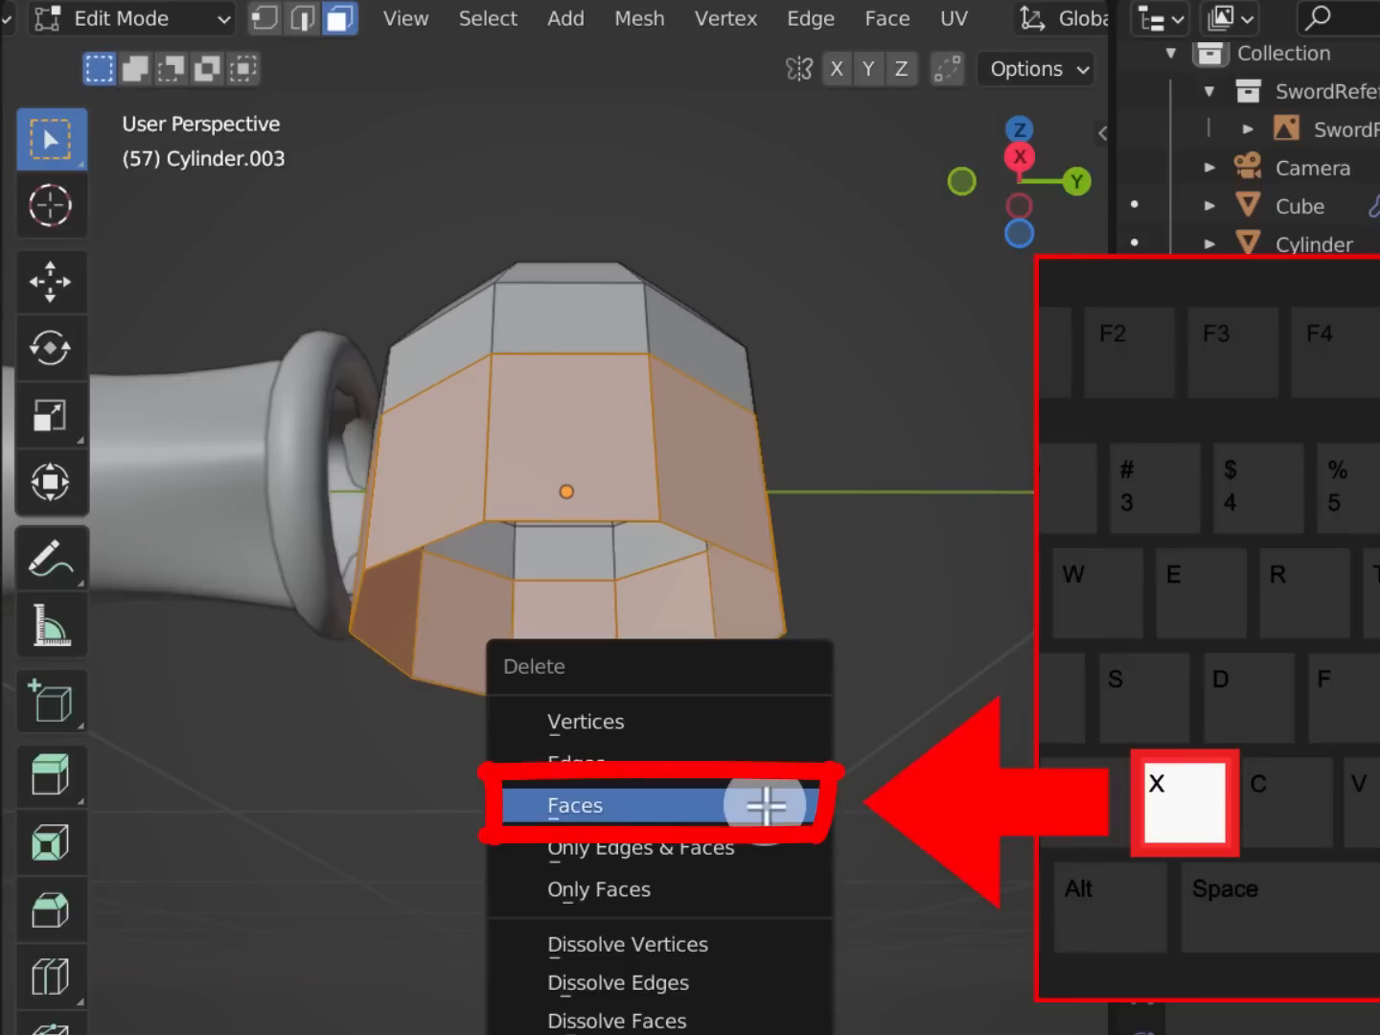
pyautogui.click(767, 806)
# Return to Object Mode and scale the pommel wider along the Y axis
pyautogui.moveTo(748, 585); pyautogui.dragTo(833, 659, button='middle')
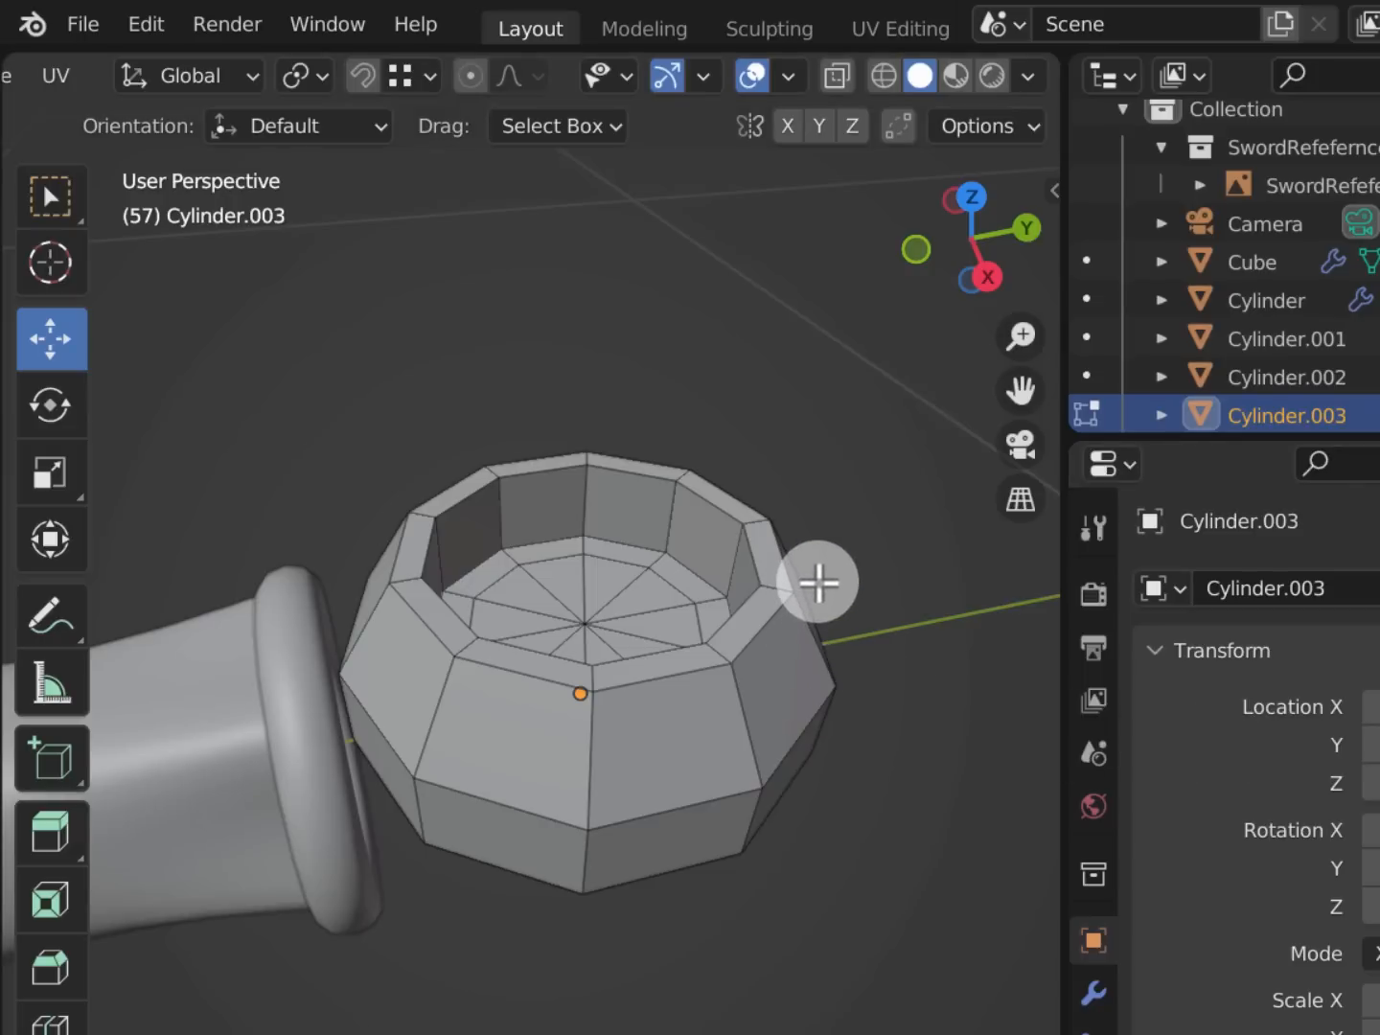
pyautogui.scroll(10, 256, 68)
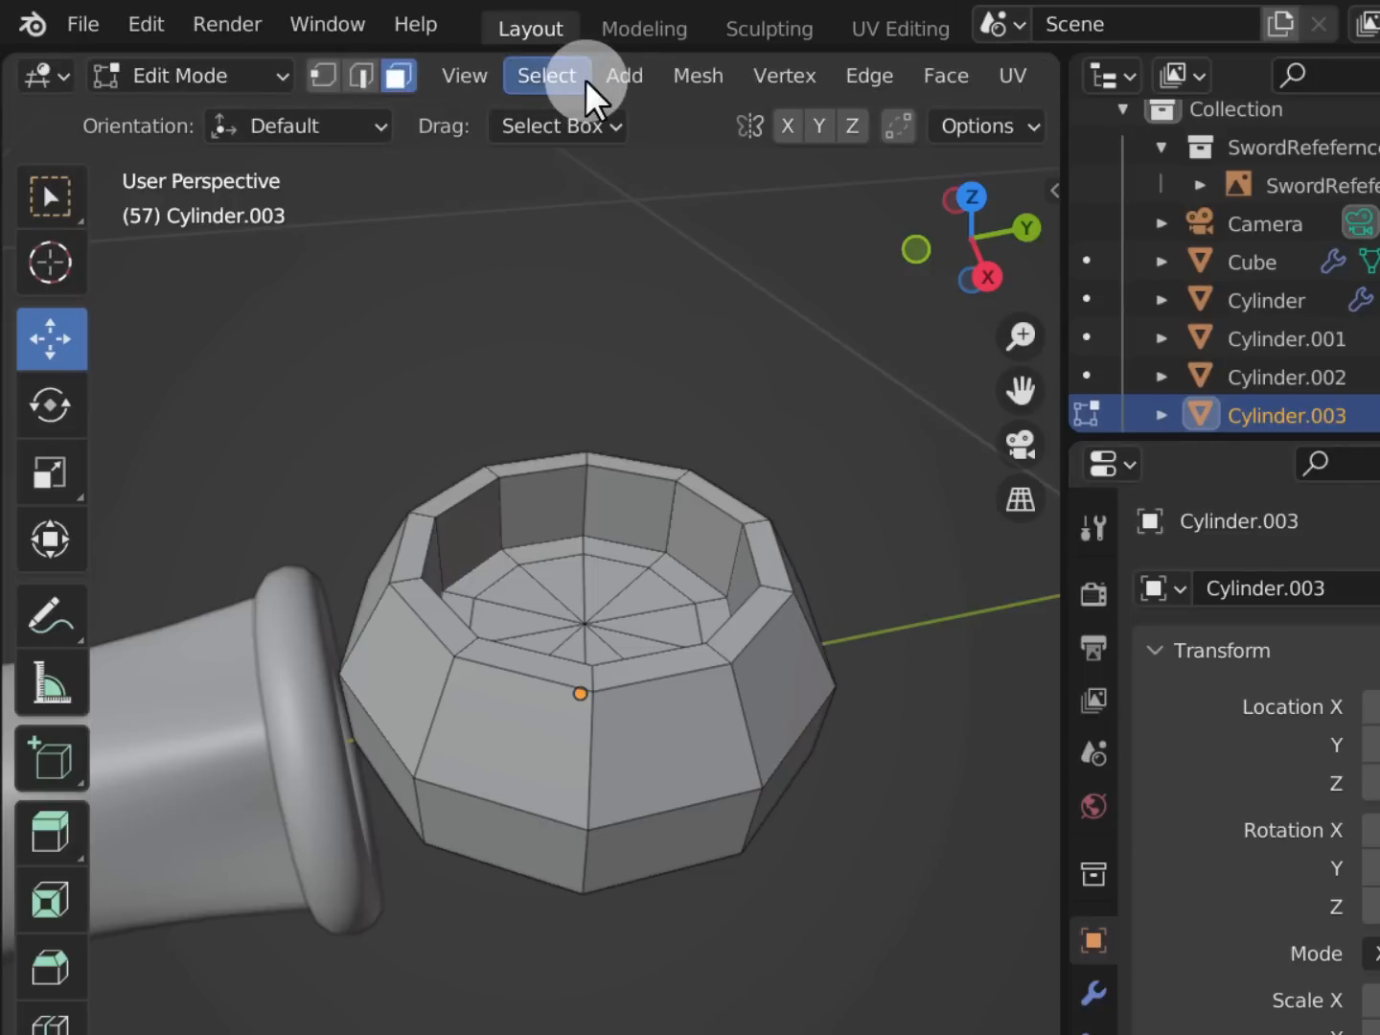
pyautogui.press('Tab')
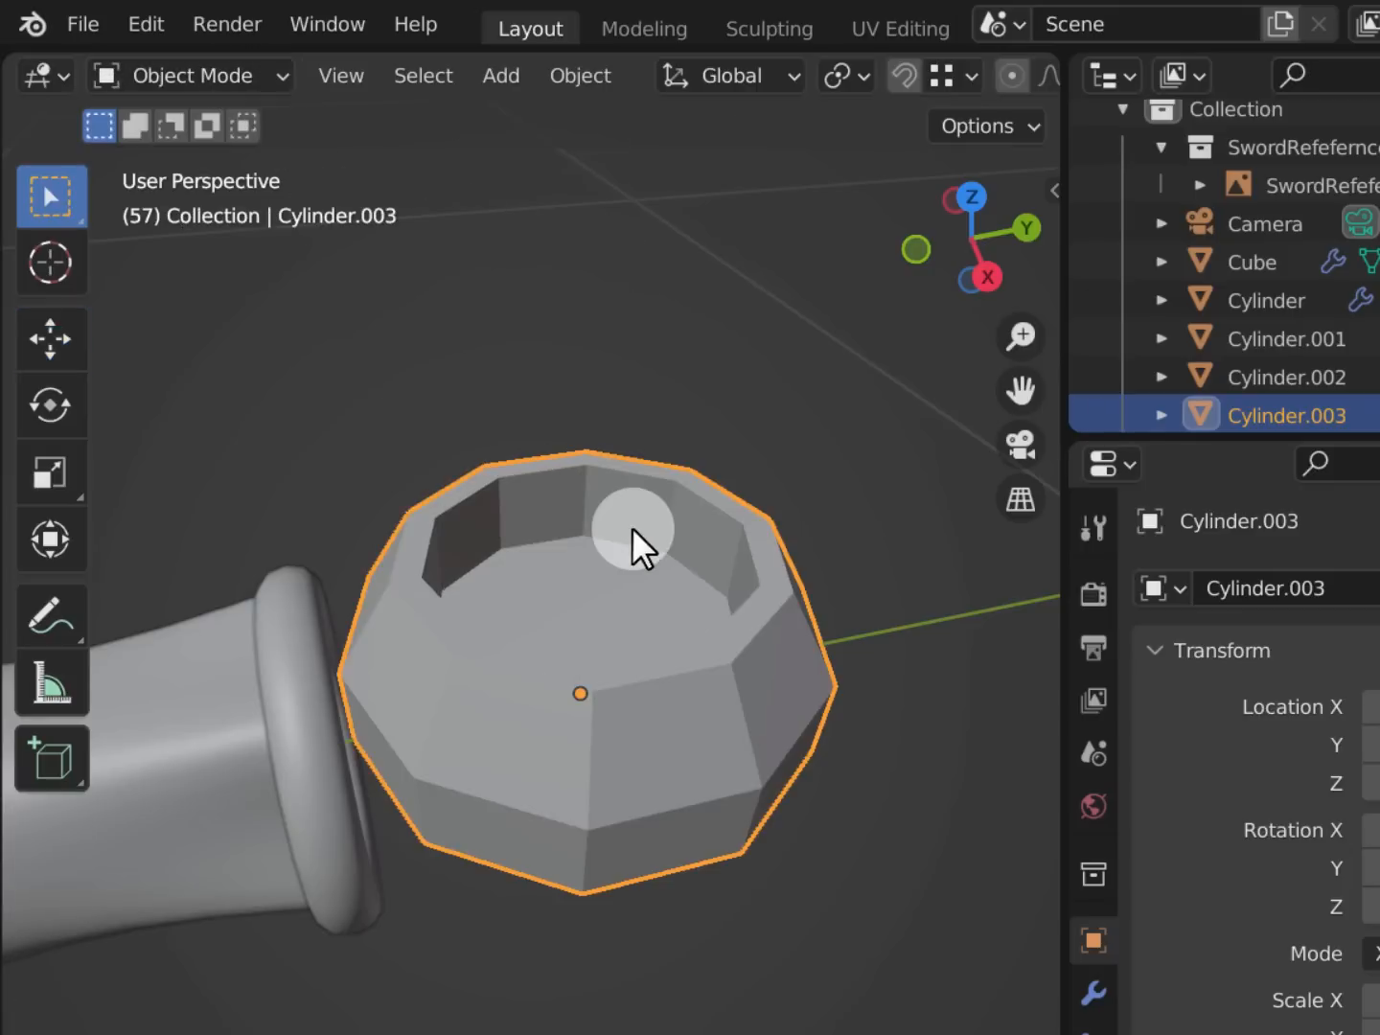
pyautogui.press('s')
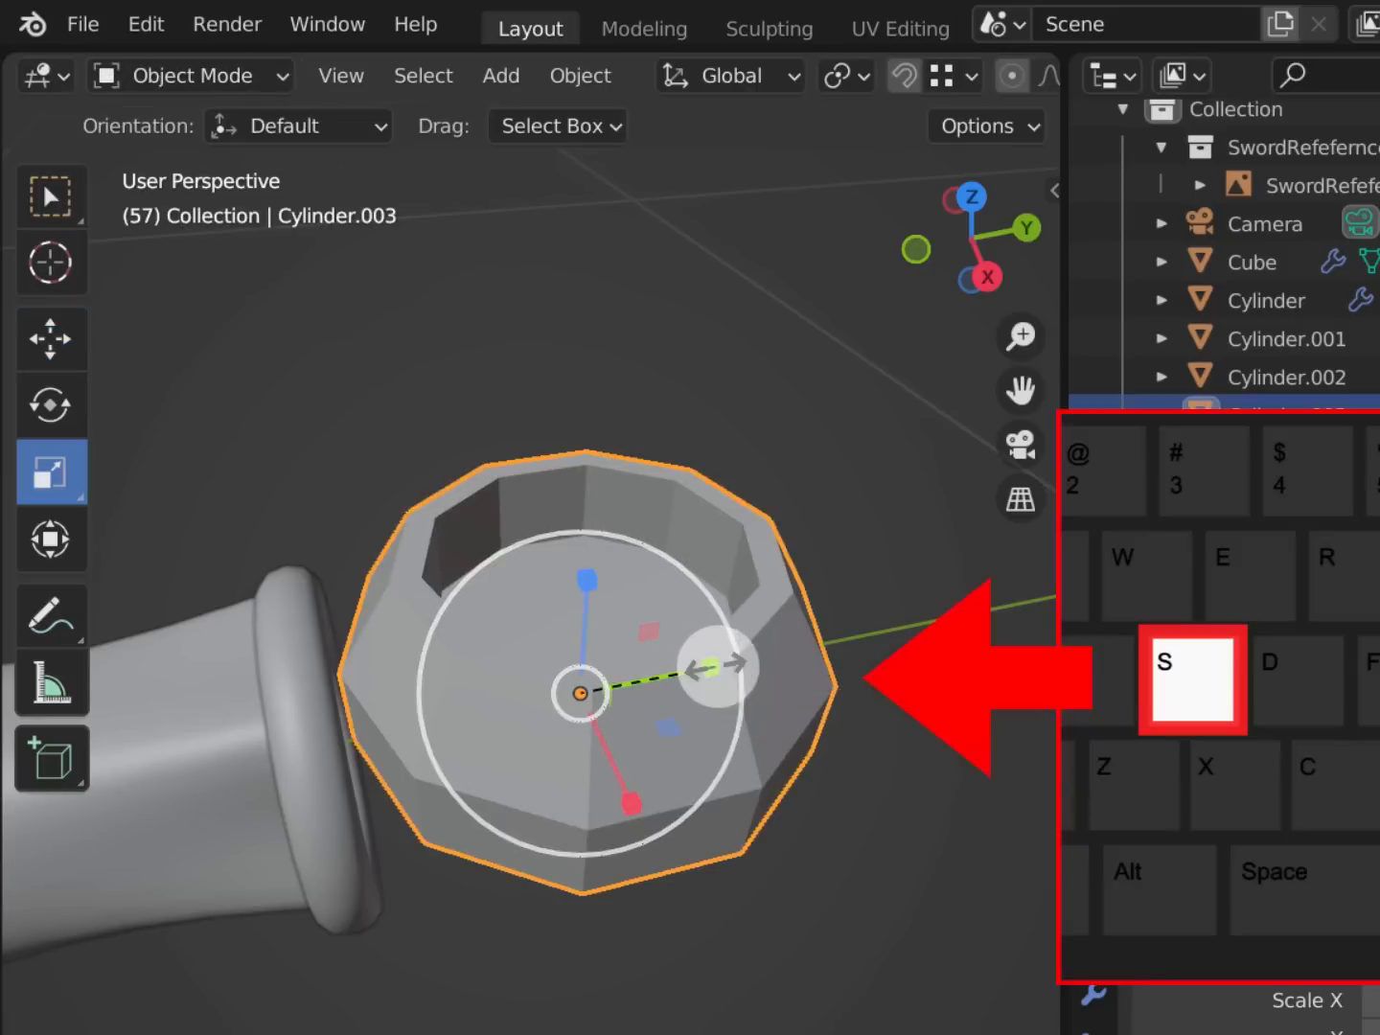
pyautogui.press('s')
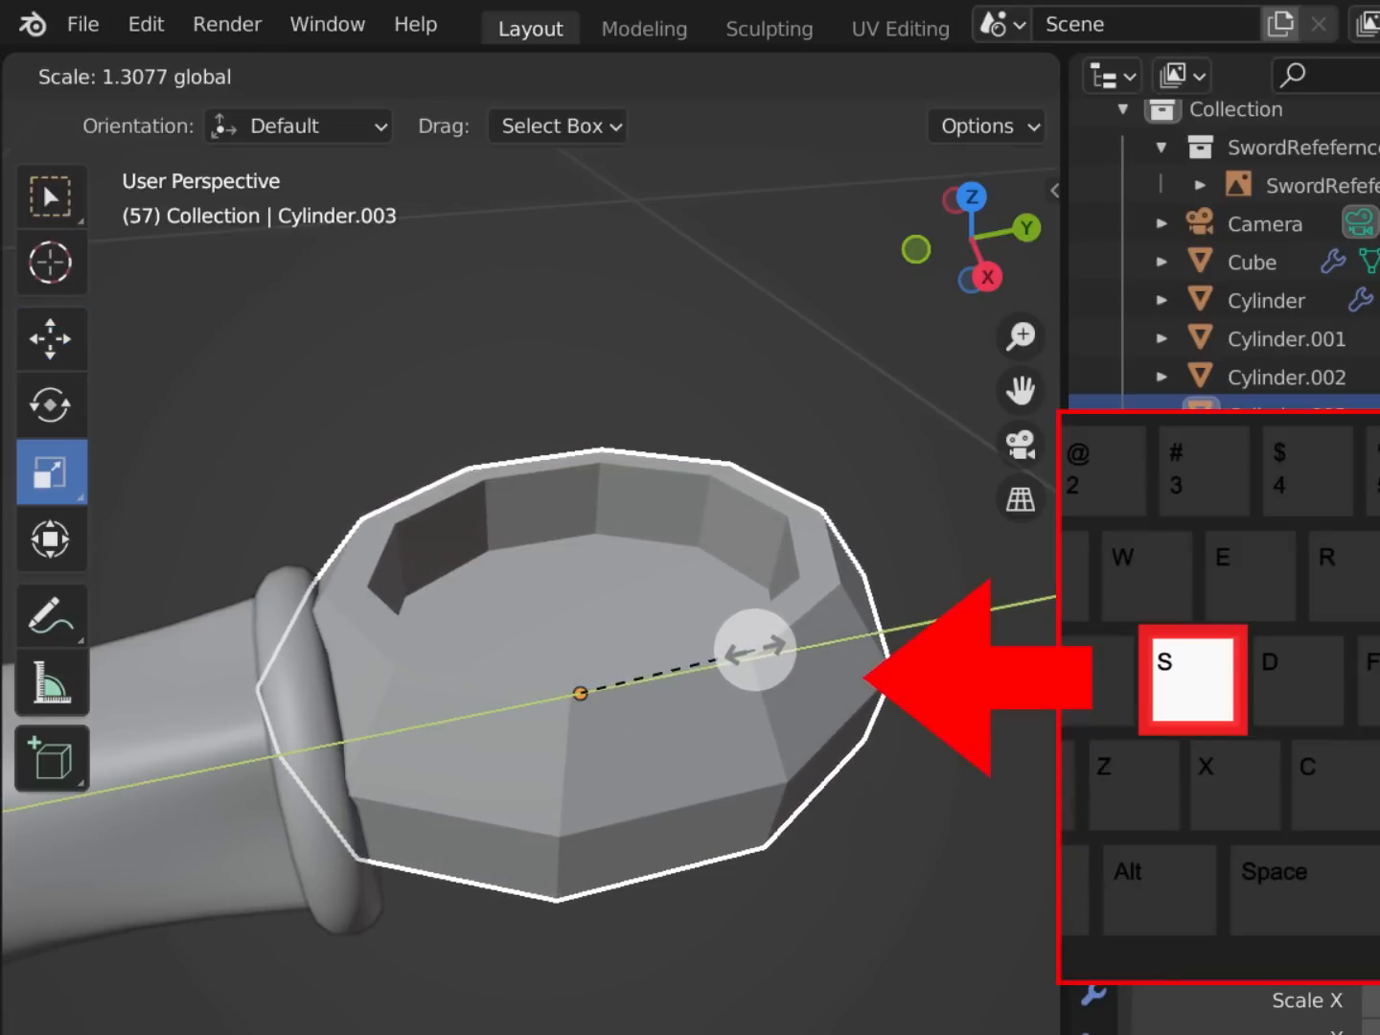
pyautogui.click(766, 643)
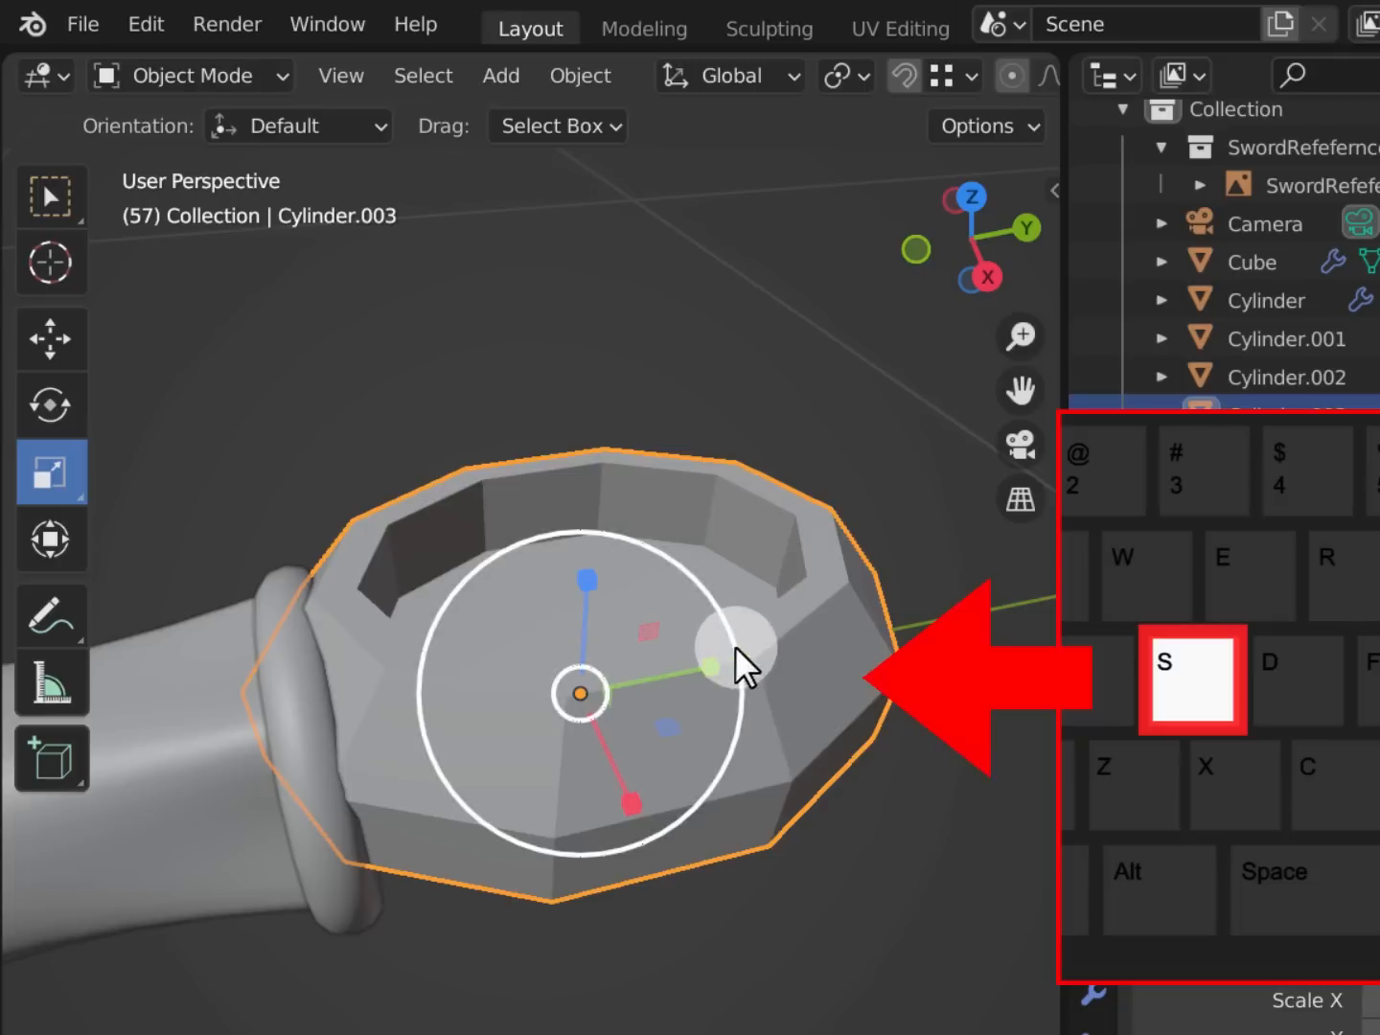
pyautogui.press('s')
pyautogui.click(692, 757)
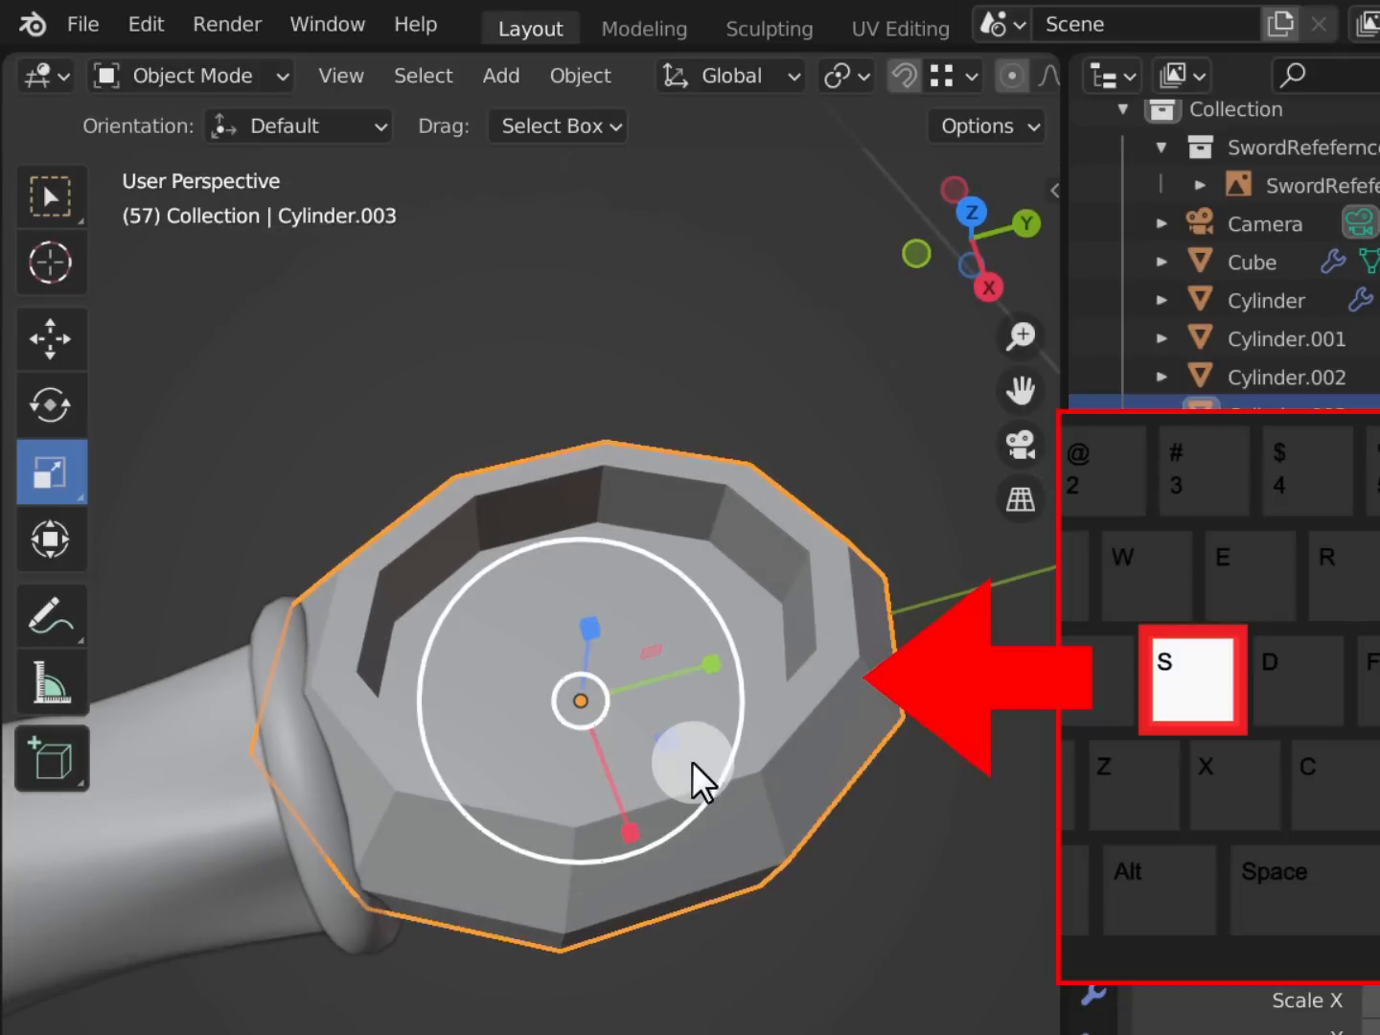
# Extrude the two lower side faces at the pommel's far end outward to start a pointed tip
pyautogui.keyDown('shift'); pyautogui.moveTo(698, 762); pyautogui.dragTo(690, 749, button='middle'); pyautogui.keyUp('shift')
pyautogui.keyDown('shift'); pyautogui.moveTo(876, 738); pyautogui.dragTo(696, 751, button='middle'); pyautogui.keyUp('shift')
pyautogui.press('Tab')
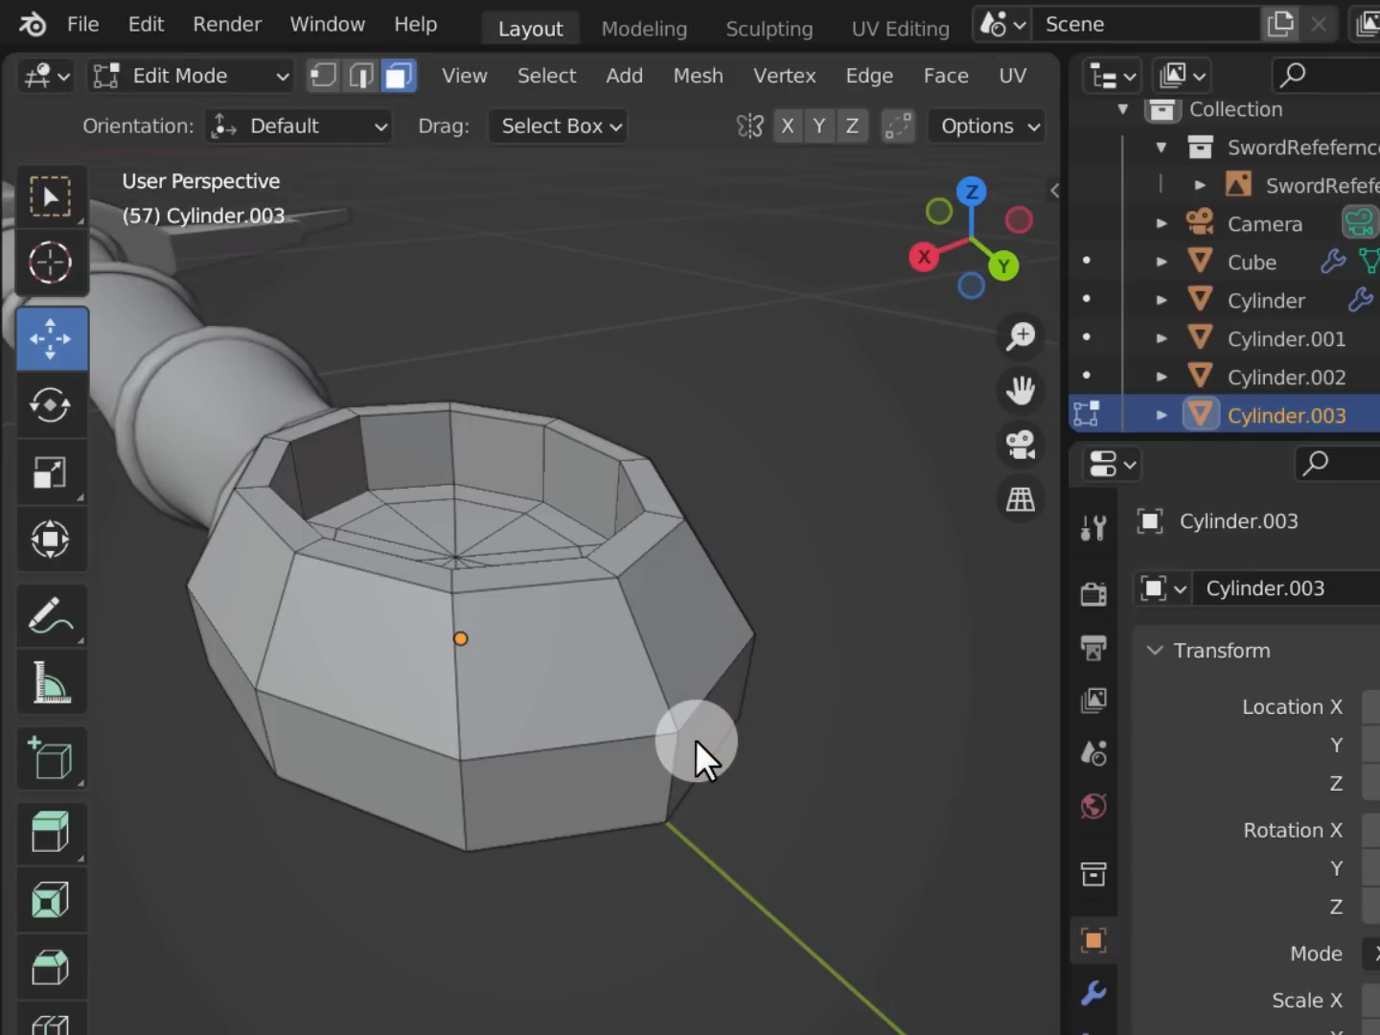
pyautogui.press('3')
pyautogui.click(570, 793)
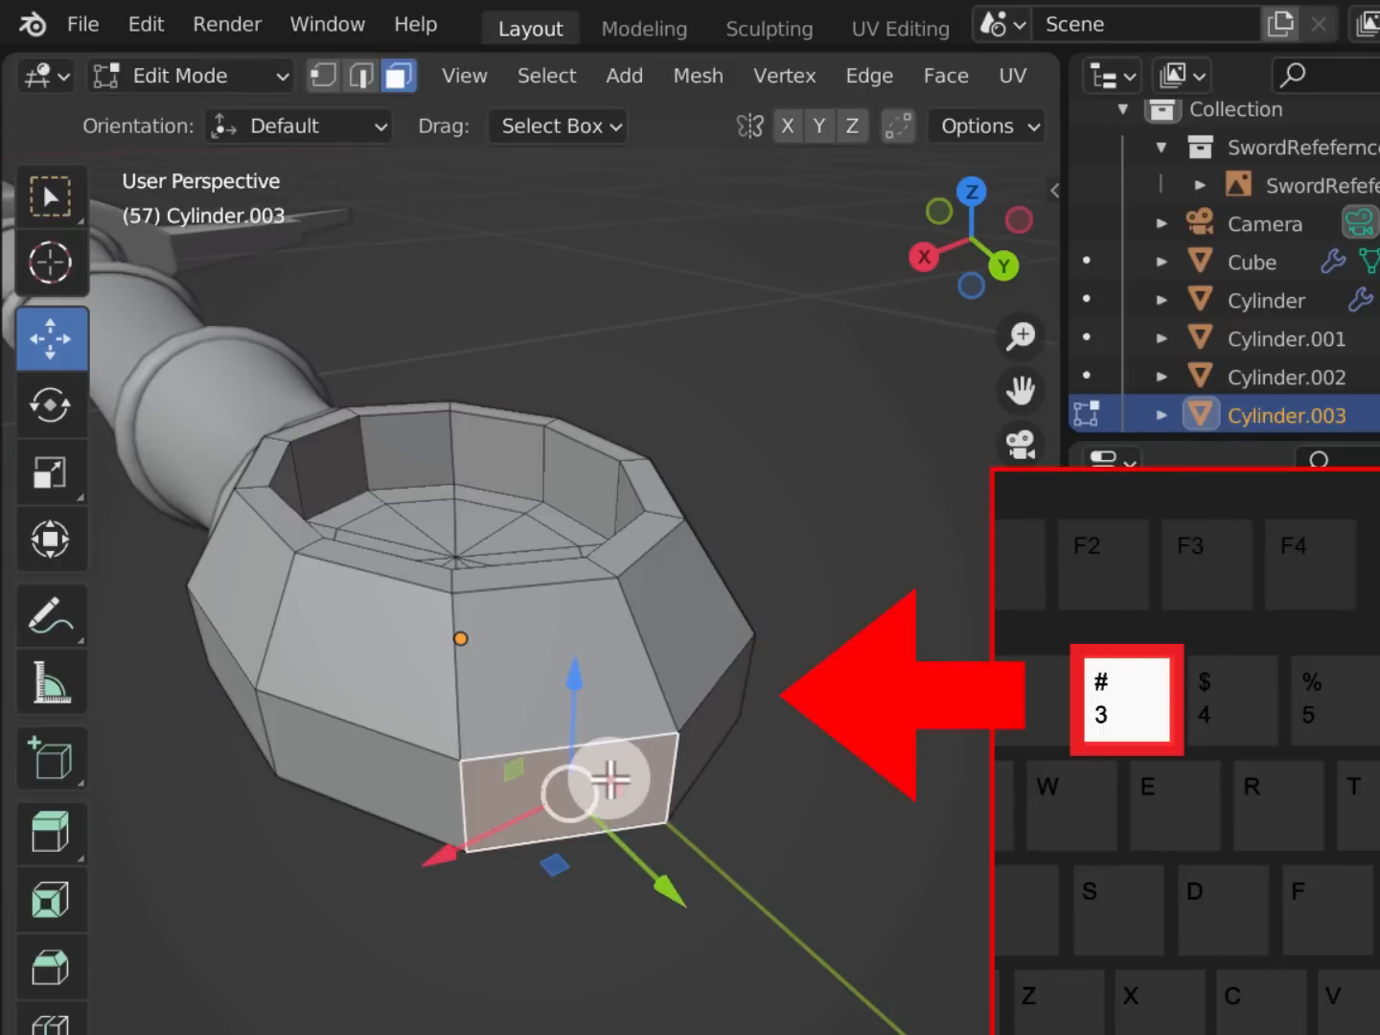
pyautogui.press('w')
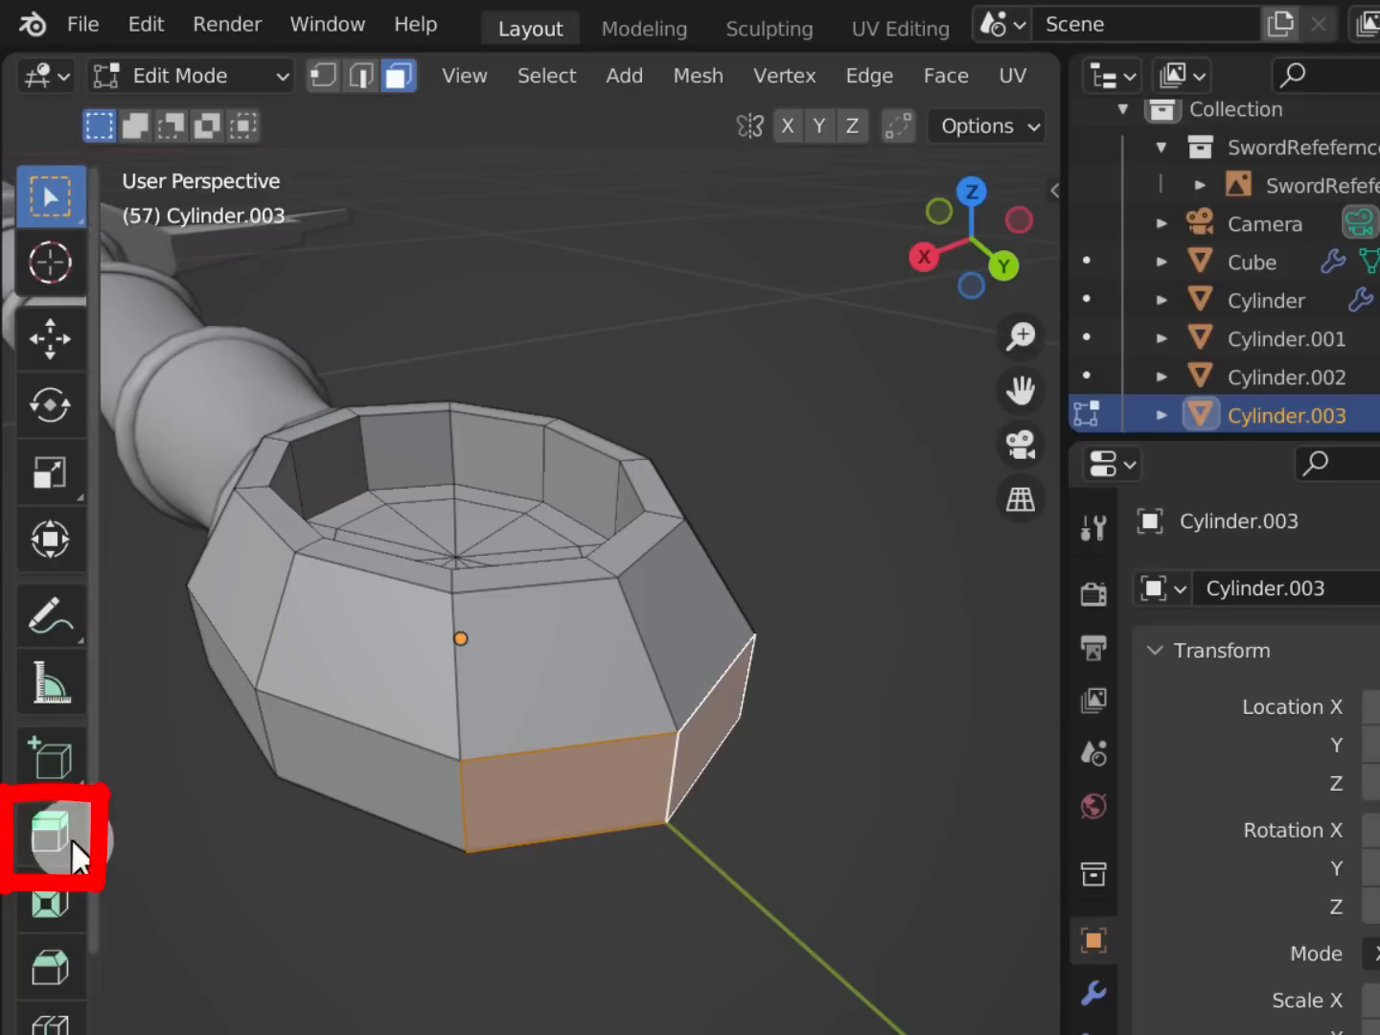
pyautogui.click(47, 833)
pyautogui.moveTo(739, 839); pyautogui.dragTo(819, 916)
# Scale the extruded end faces of the pommel tip down to about 0.57
pyautogui.press('s')
pyautogui.press('s')
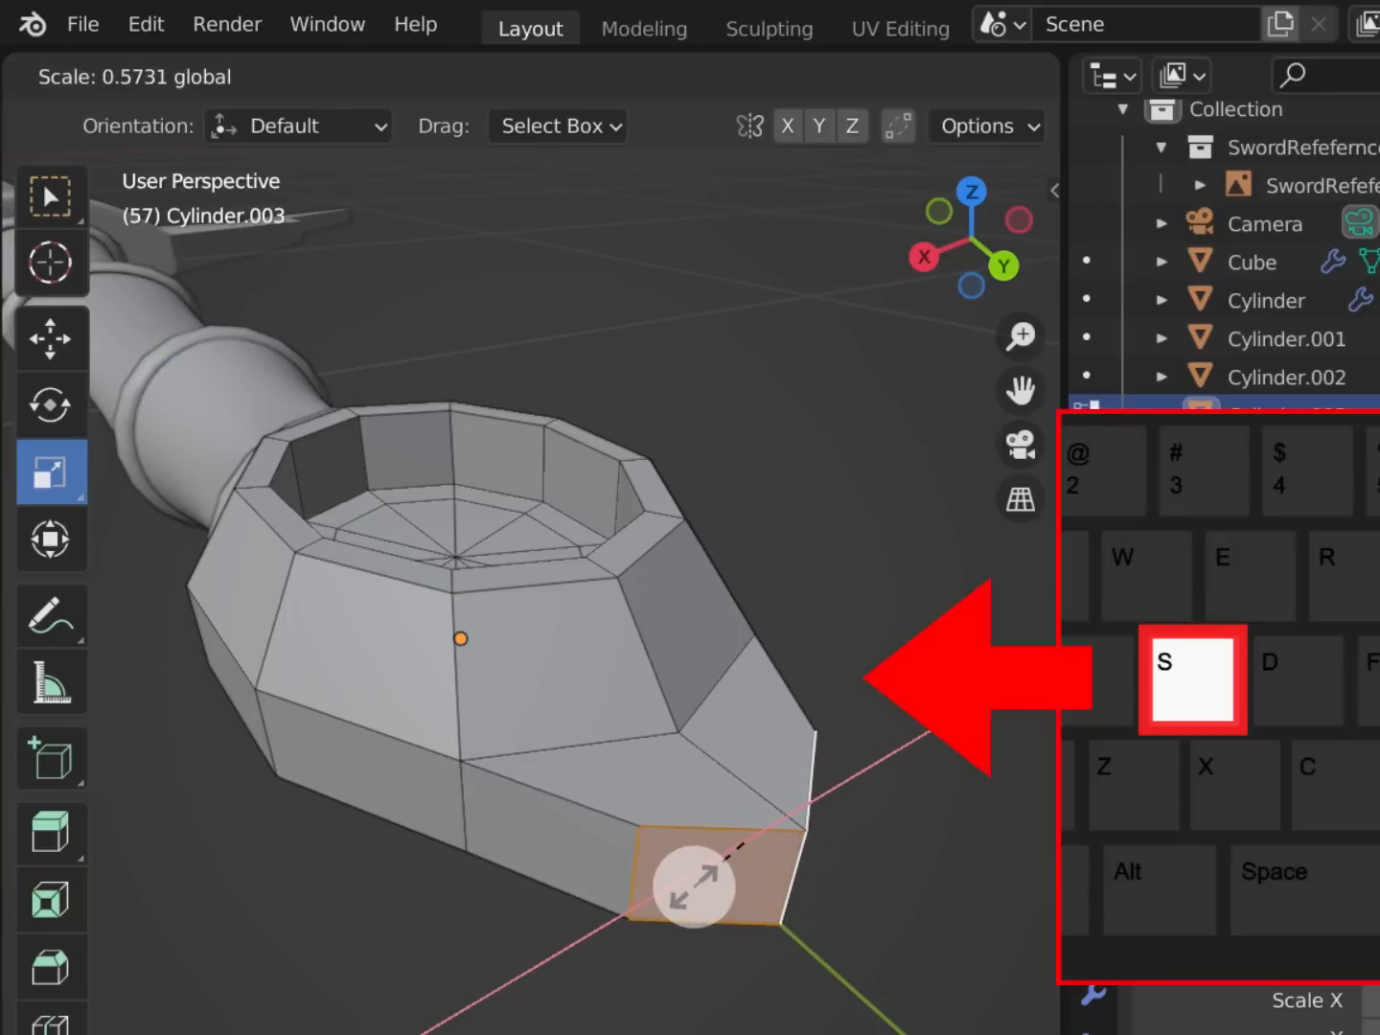
pyautogui.click(684, 889)
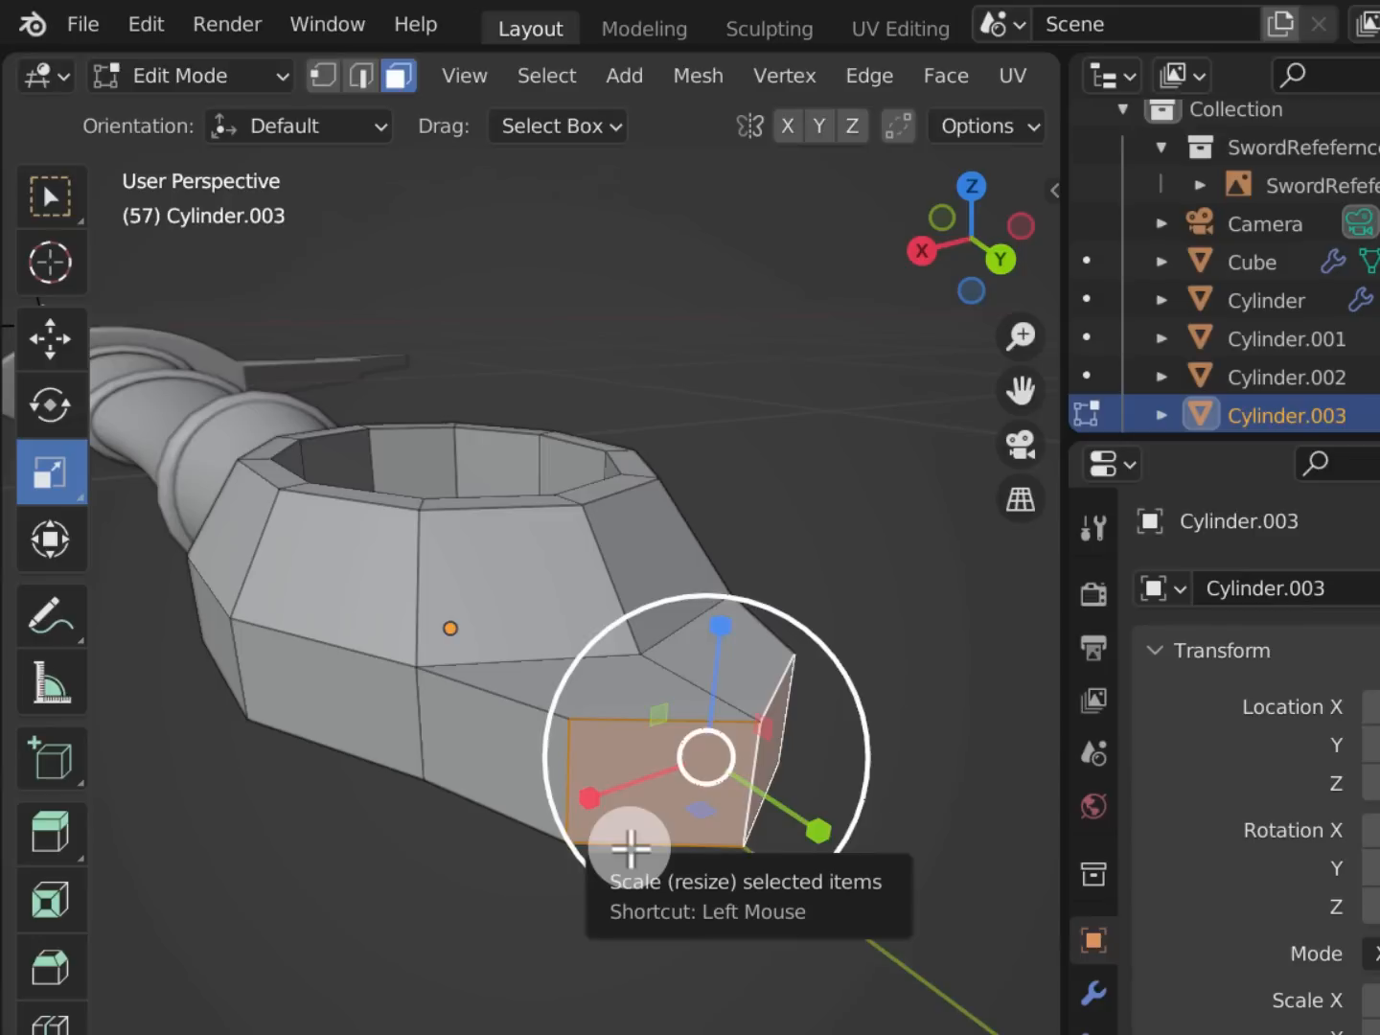
# Select the two upper edges of the pommel tip's end faces in edge mode and move them down along Z
pyautogui.keyDown('shift'); pyautogui.moveTo(699, 766); pyautogui.dragTo(690, 790, button='middle'); pyautogui.keyUp('shift')
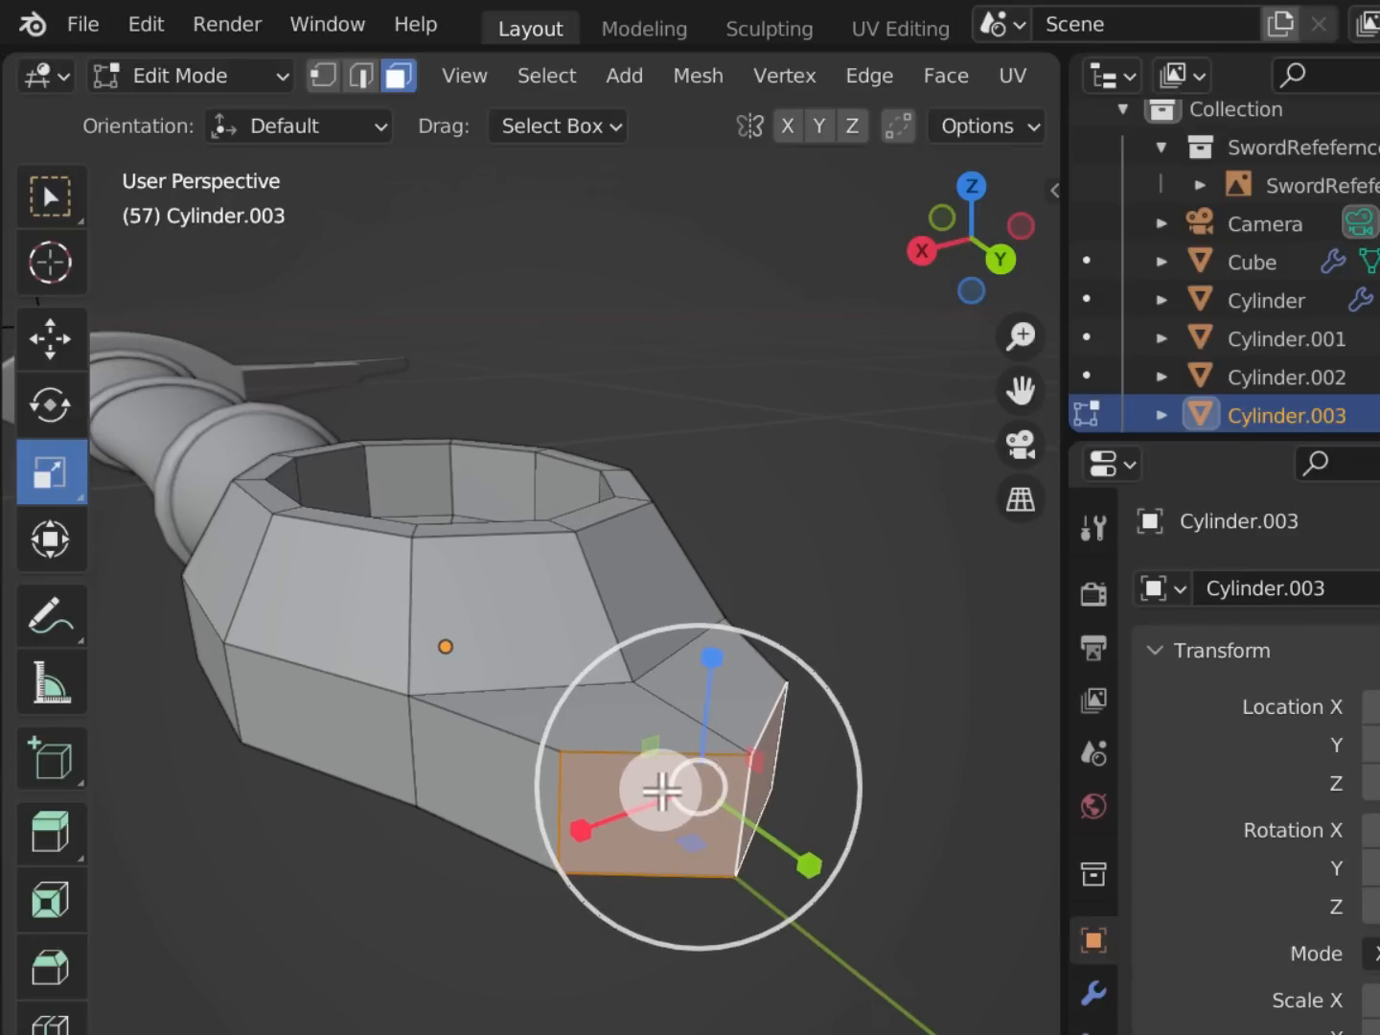
pyautogui.press('2')
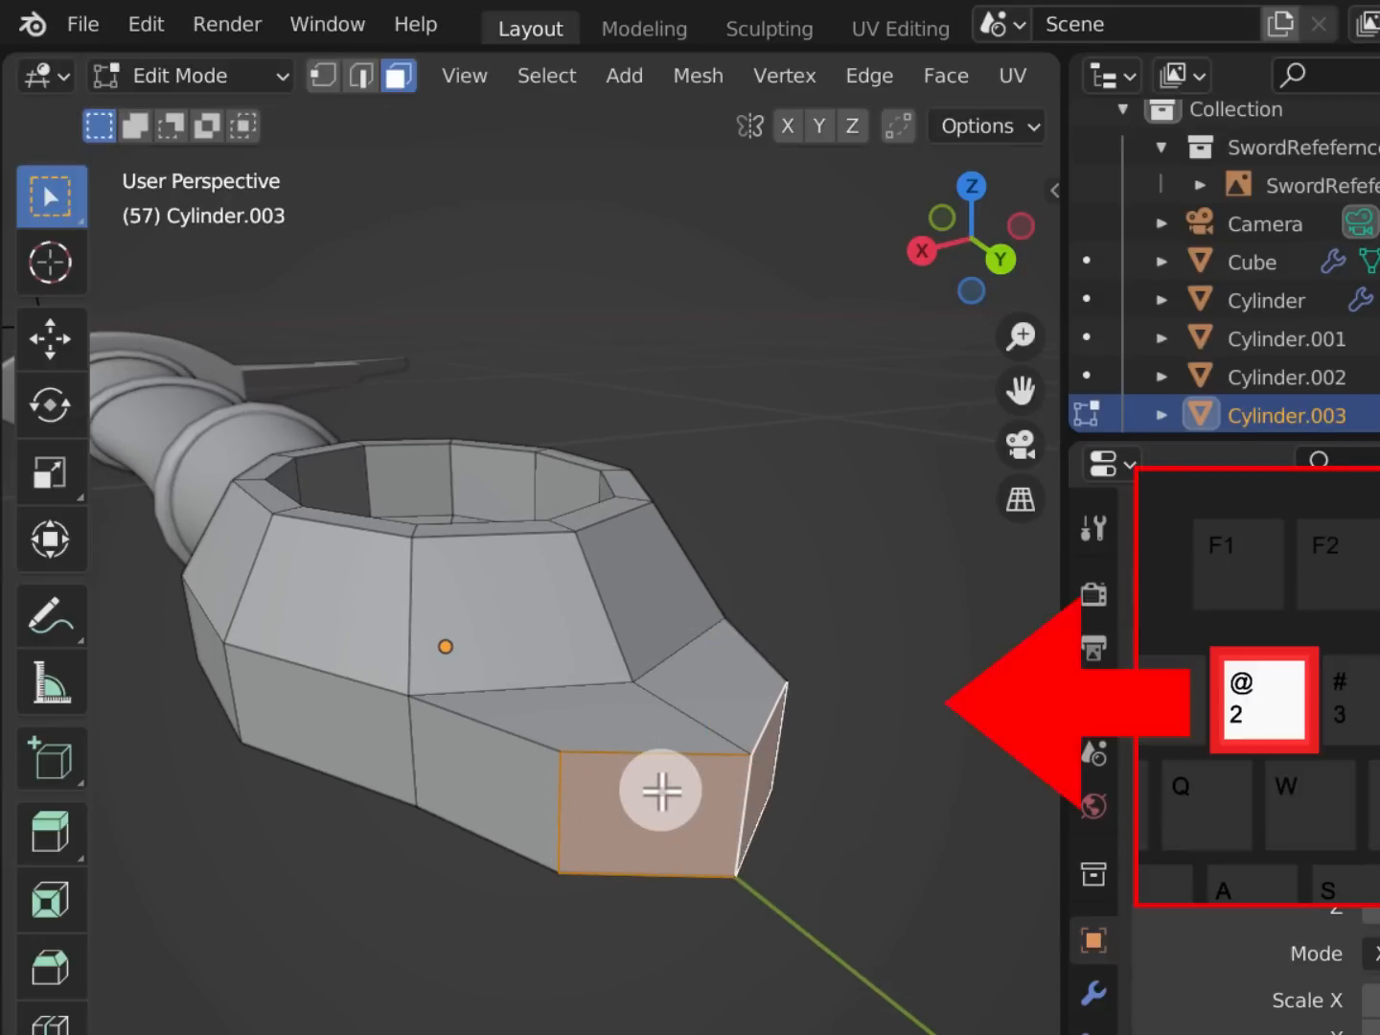
pyautogui.click(632, 754)
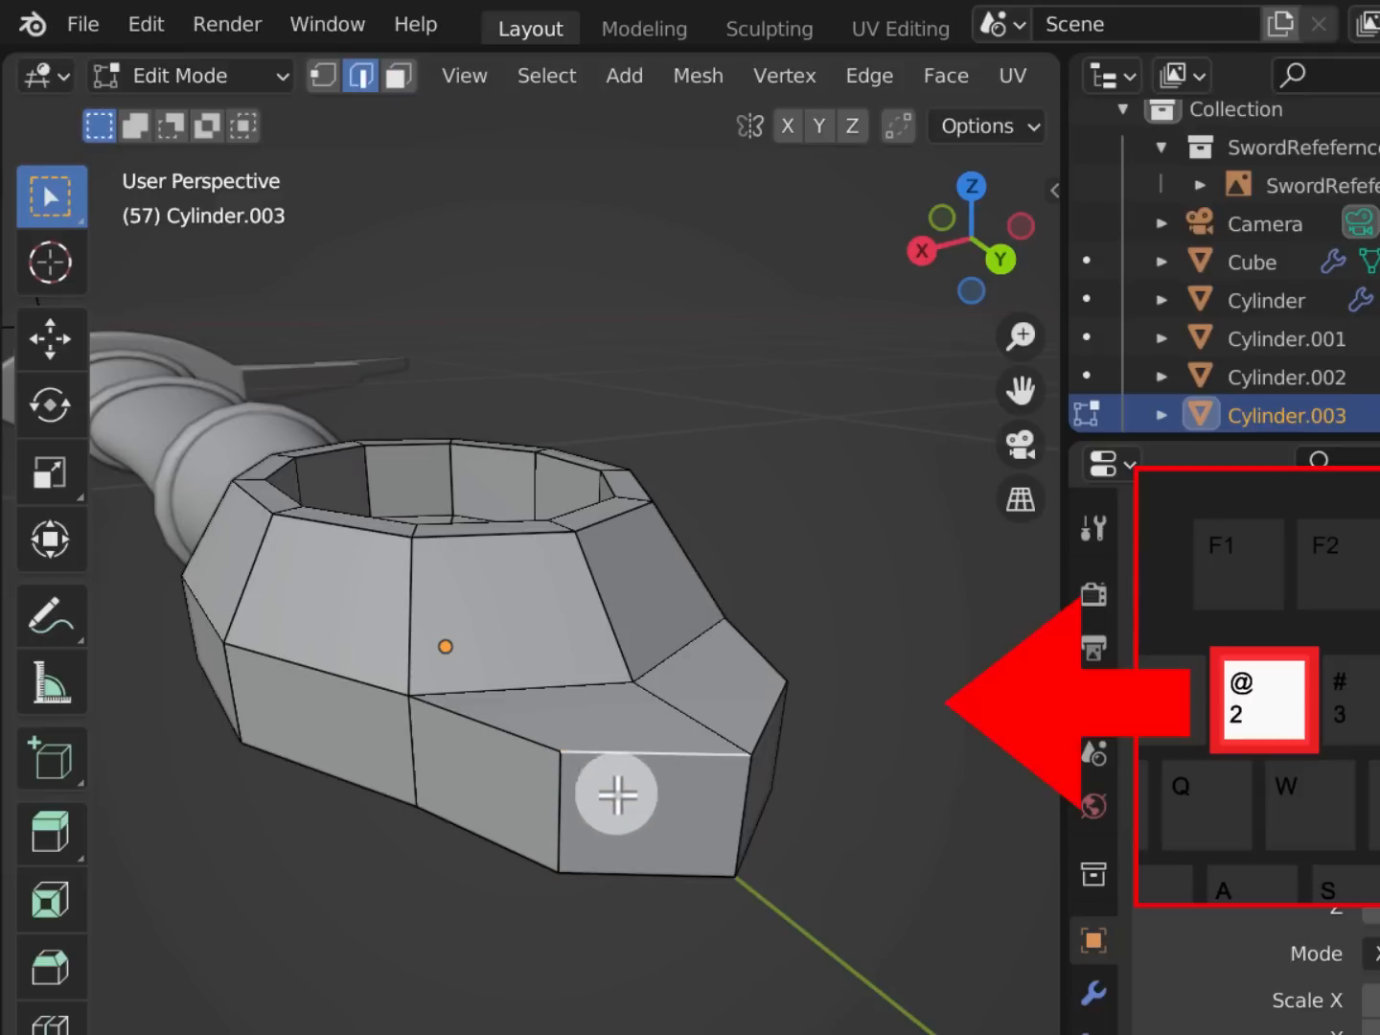
pyautogui.keyDown('shift'); pyautogui.click(777, 721); pyautogui.keyUp('shift')
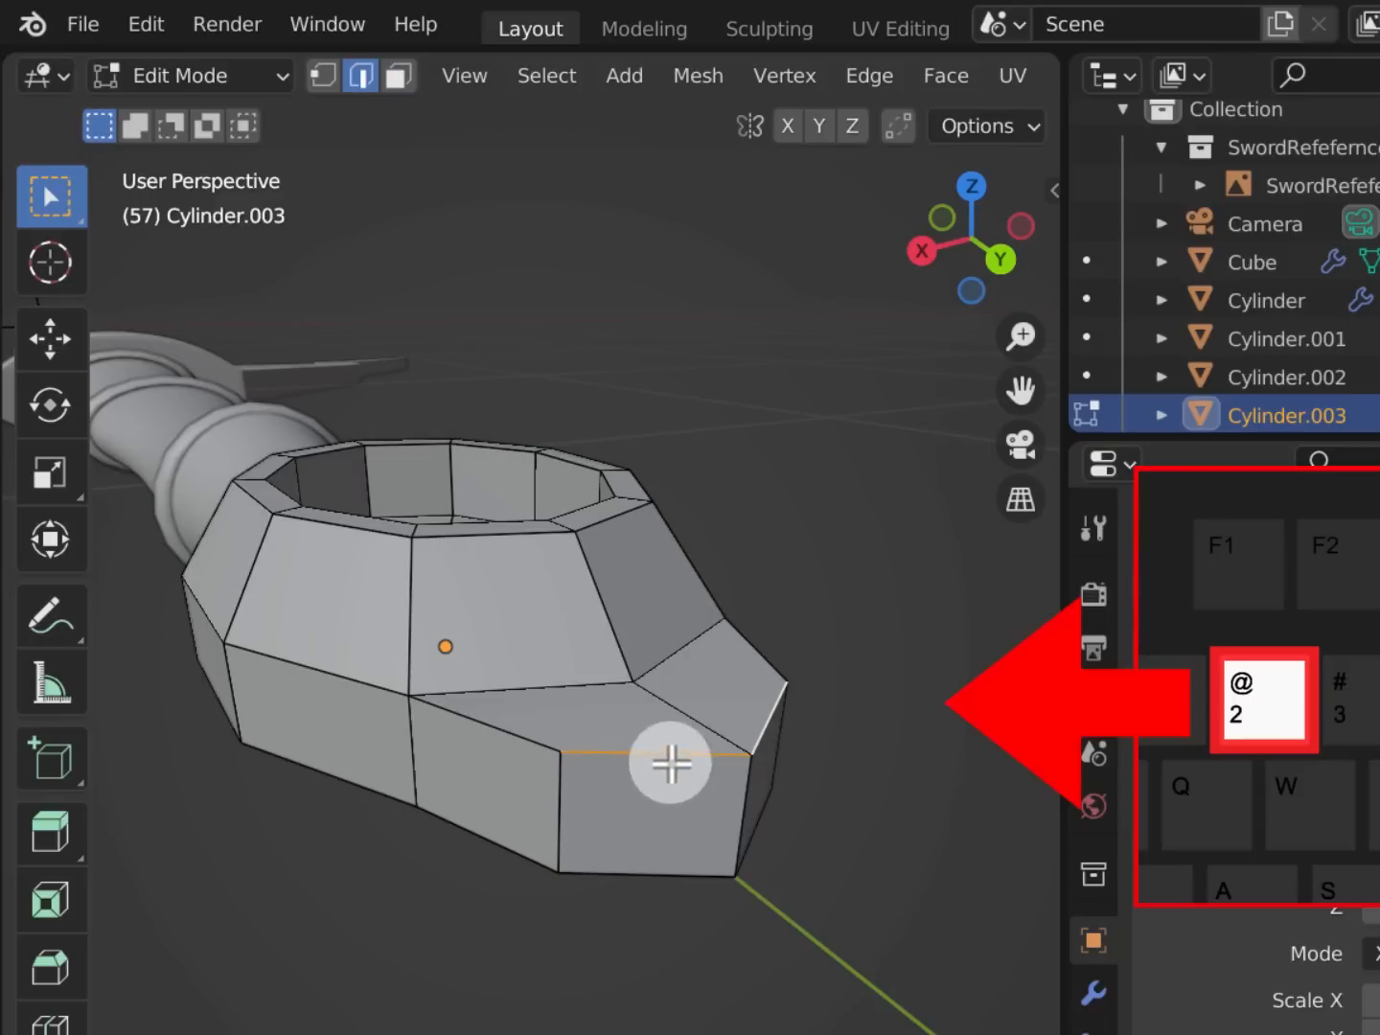
pyautogui.hotkey('shift', 'space')
pyautogui.press('g')
pyautogui.moveTo(720, 626); pyautogui.dragTo(718, 690)
pyautogui.moveTo(717, 690); pyautogui.dragTo(691, 782, button='middle')
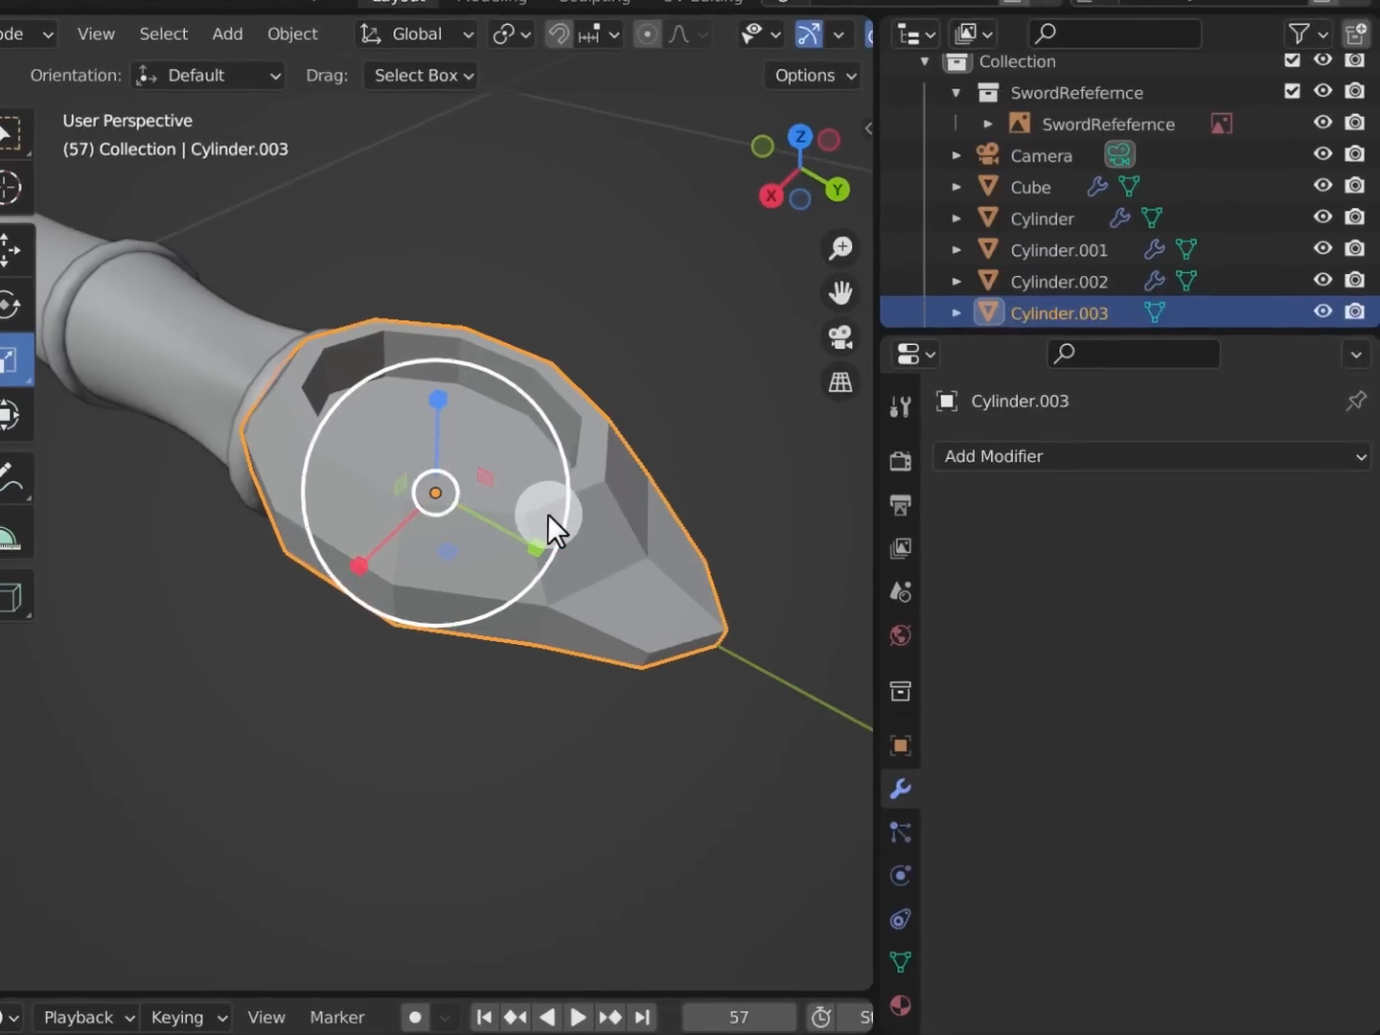
# Add a Mirror modifier to the pommel and mirror it across the Z axis instead of X
pyautogui.click(1035, 332)
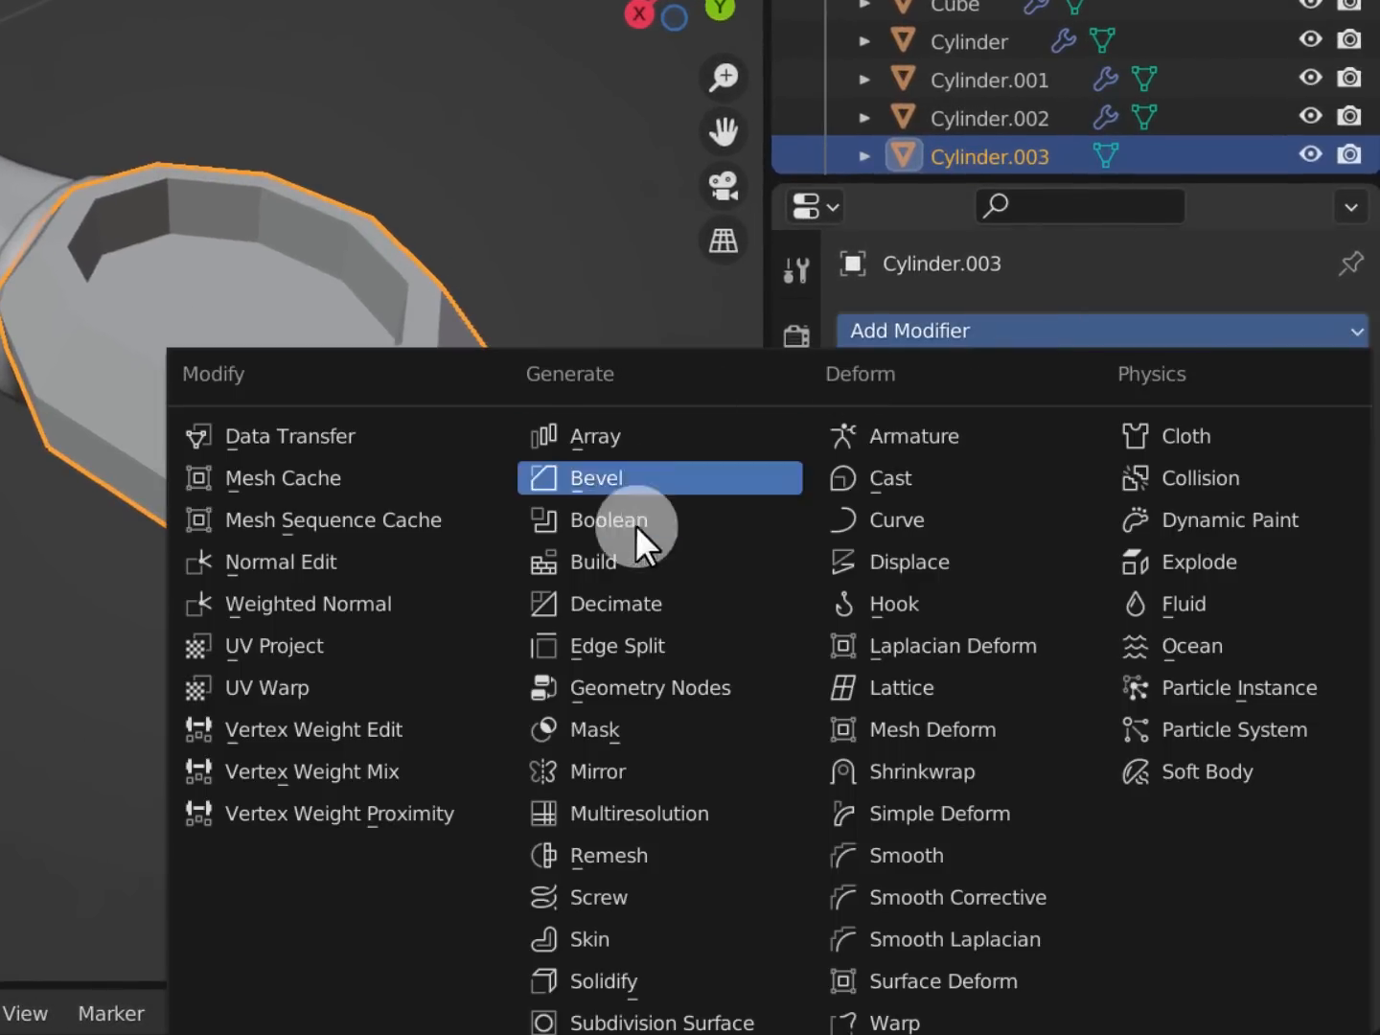
pyautogui.click(710, 771)
pyautogui.moveTo(608, 714)
pyautogui.mouseDown(button='middle')
pyautogui.moveTo(506, 525)
pyautogui.moveTo(565, 514)
pyautogui.moveTo(556, 487)
pyautogui.moveTo(504, 501)
pyautogui.mouseUp(button='middle')
pyautogui.moveTo(631, 392)
pyautogui.mouseDown()
pyautogui.moveTo(127, 305)
pyautogui.moveTo(402, 607)
pyautogui.moveTo(127, 322)
pyautogui.moveTo(401, 607)
pyautogui.moveTo(373, 465)
pyautogui.mouseUp()
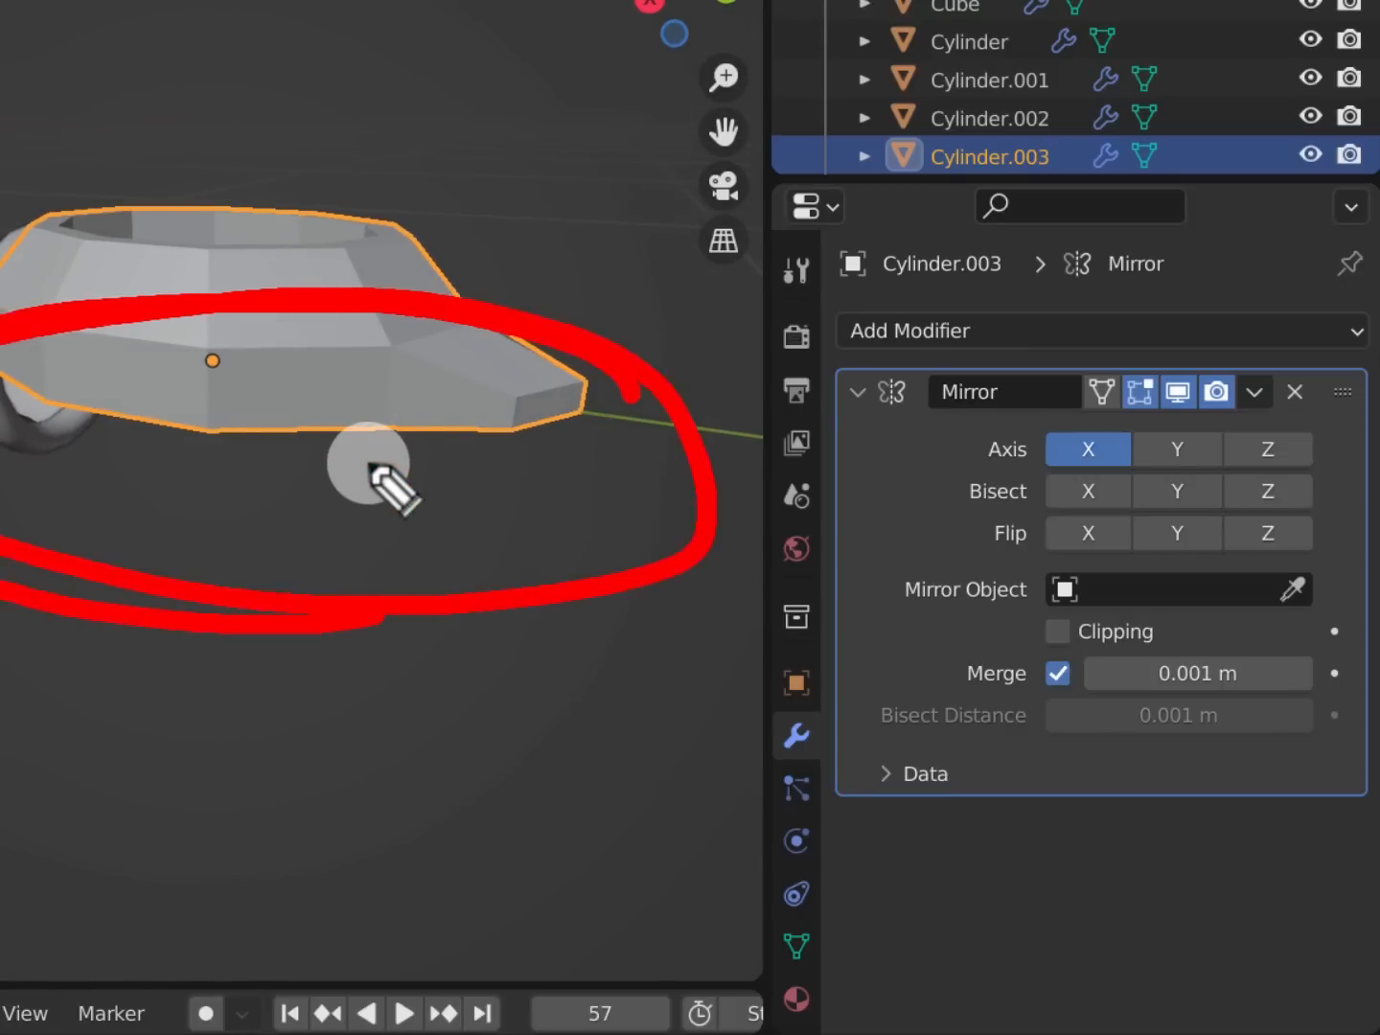
pyautogui.press('Escape')
pyautogui.moveTo(945, 414)
pyautogui.mouseDown()
pyautogui.moveTo(1233, 484)
pyautogui.moveTo(1327, 486)
pyautogui.moveTo(1311, 480)
pyautogui.mouseUp()
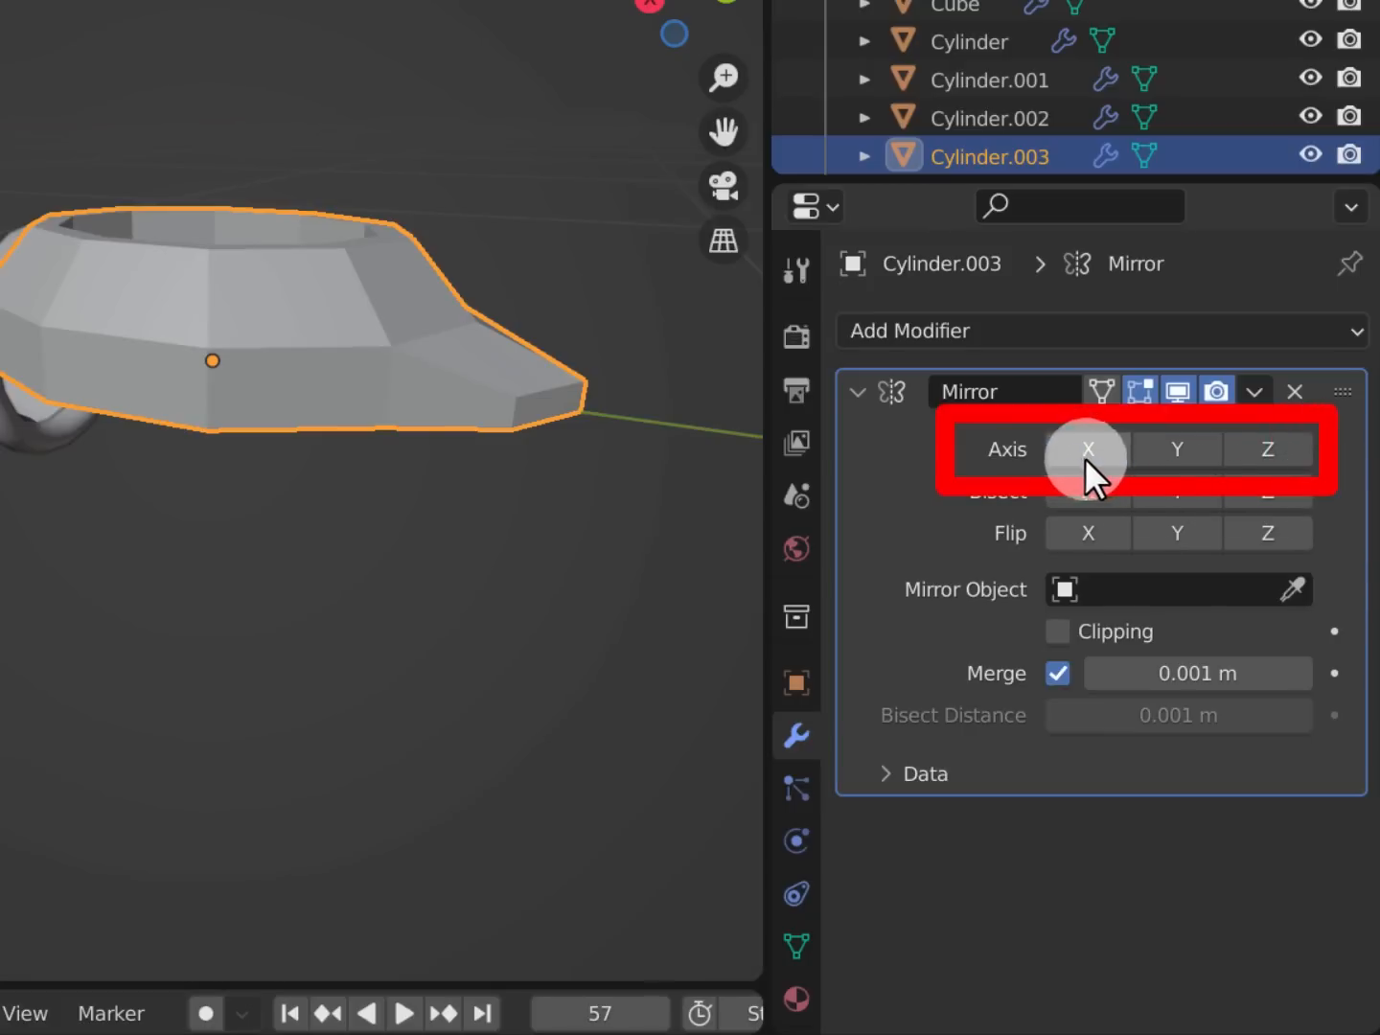
pyautogui.click(1281, 459)
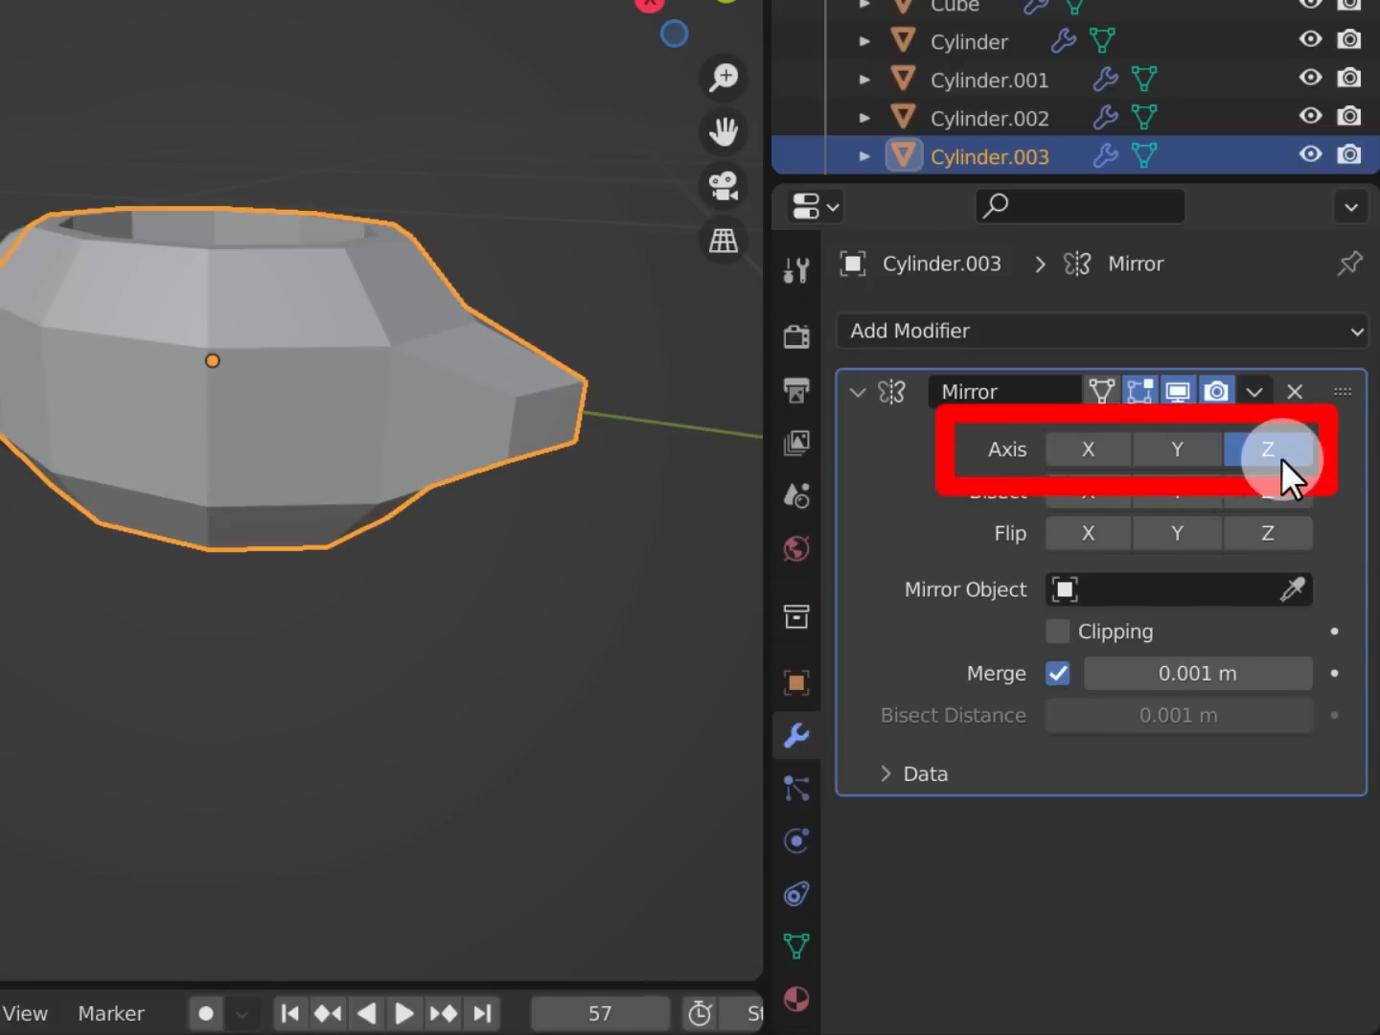
pyautogui.moveTo(612, 380)
pyautogui.mouseDown()
pyautogui.moveTo(2, 337)
pyautogui.moveTo(503, 377)
pyautogui.moveTo(306, 377)
pyautogui.mouseUp()
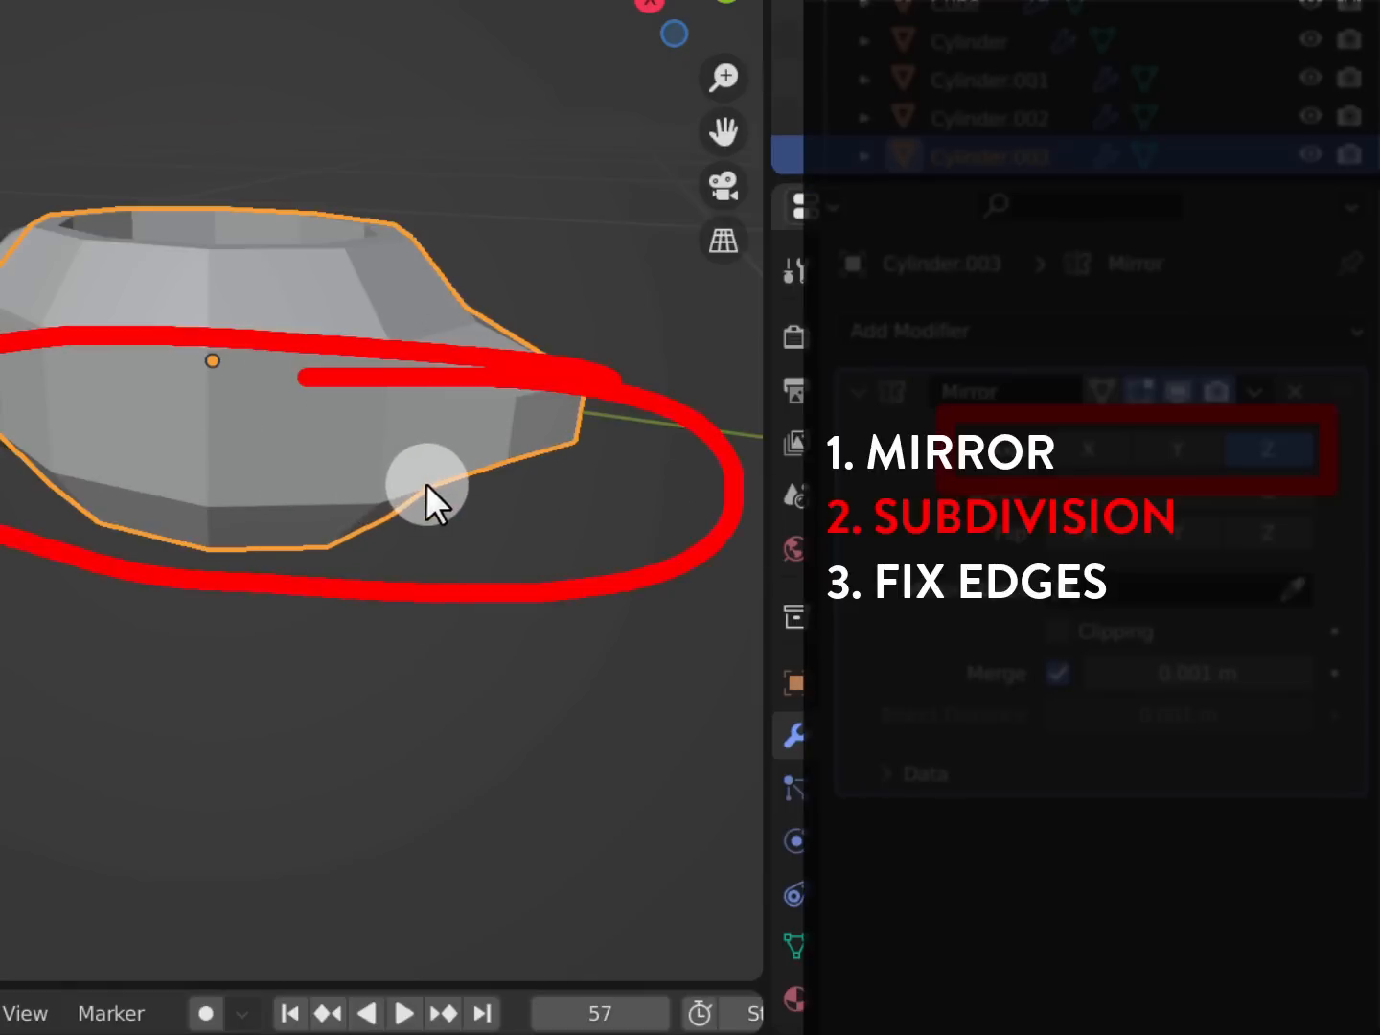
# Add a Subdivision Surface modifier with its edit mode display turned off and Levels Viewport set to 2
pyautogui.moveTo(420, 481); pyautogui.dragTo(389, 492, button='middle')
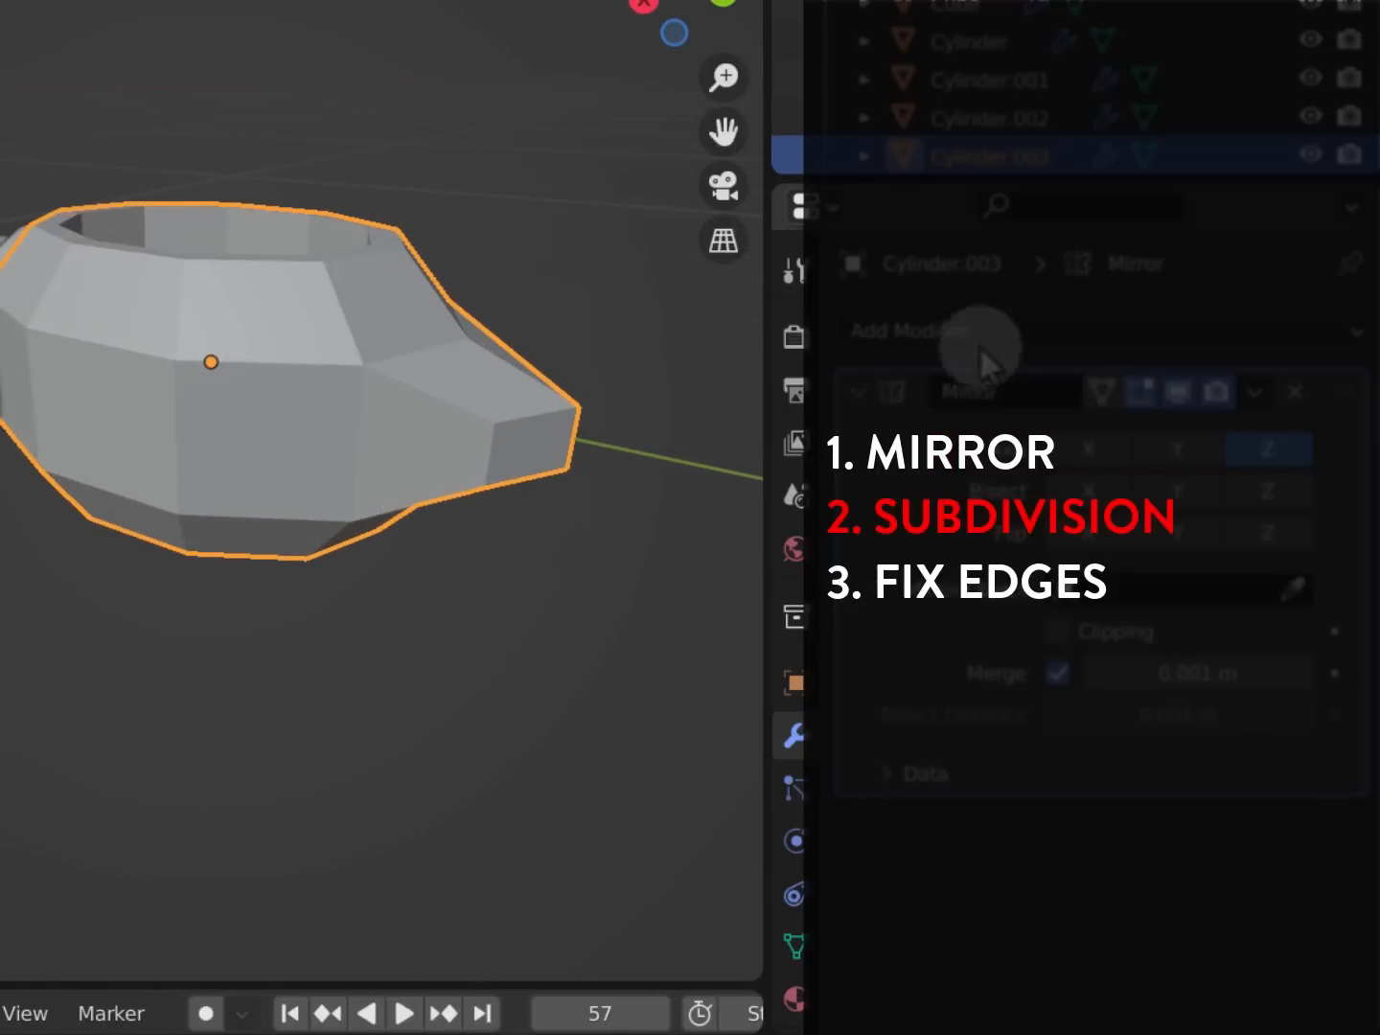
pyautogui.click(1013, 334)
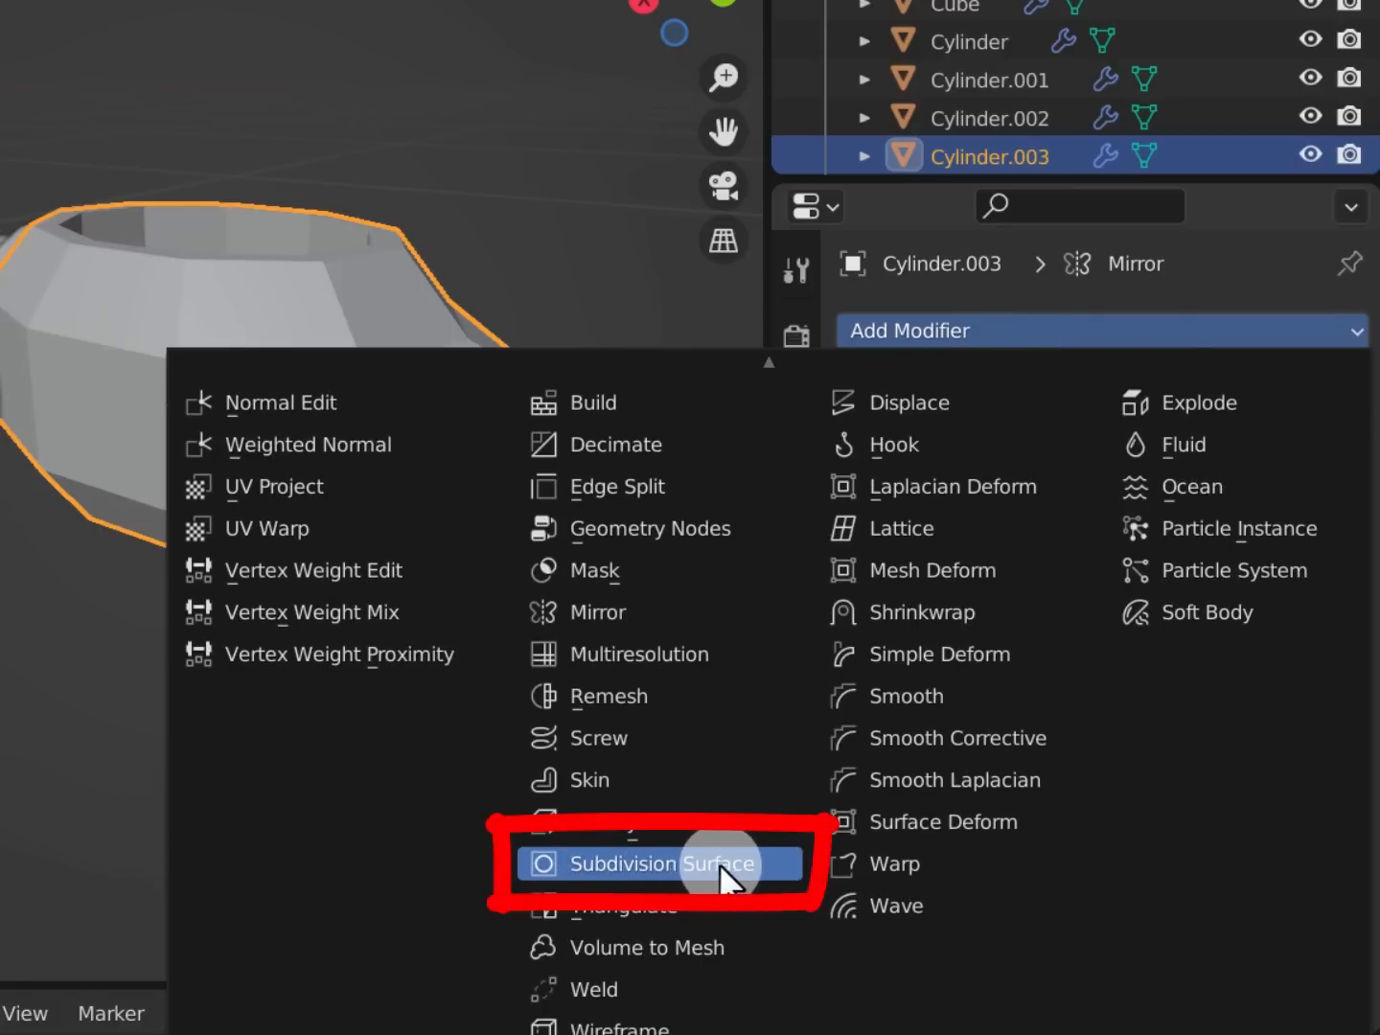
pyautogui.click(670, 865)
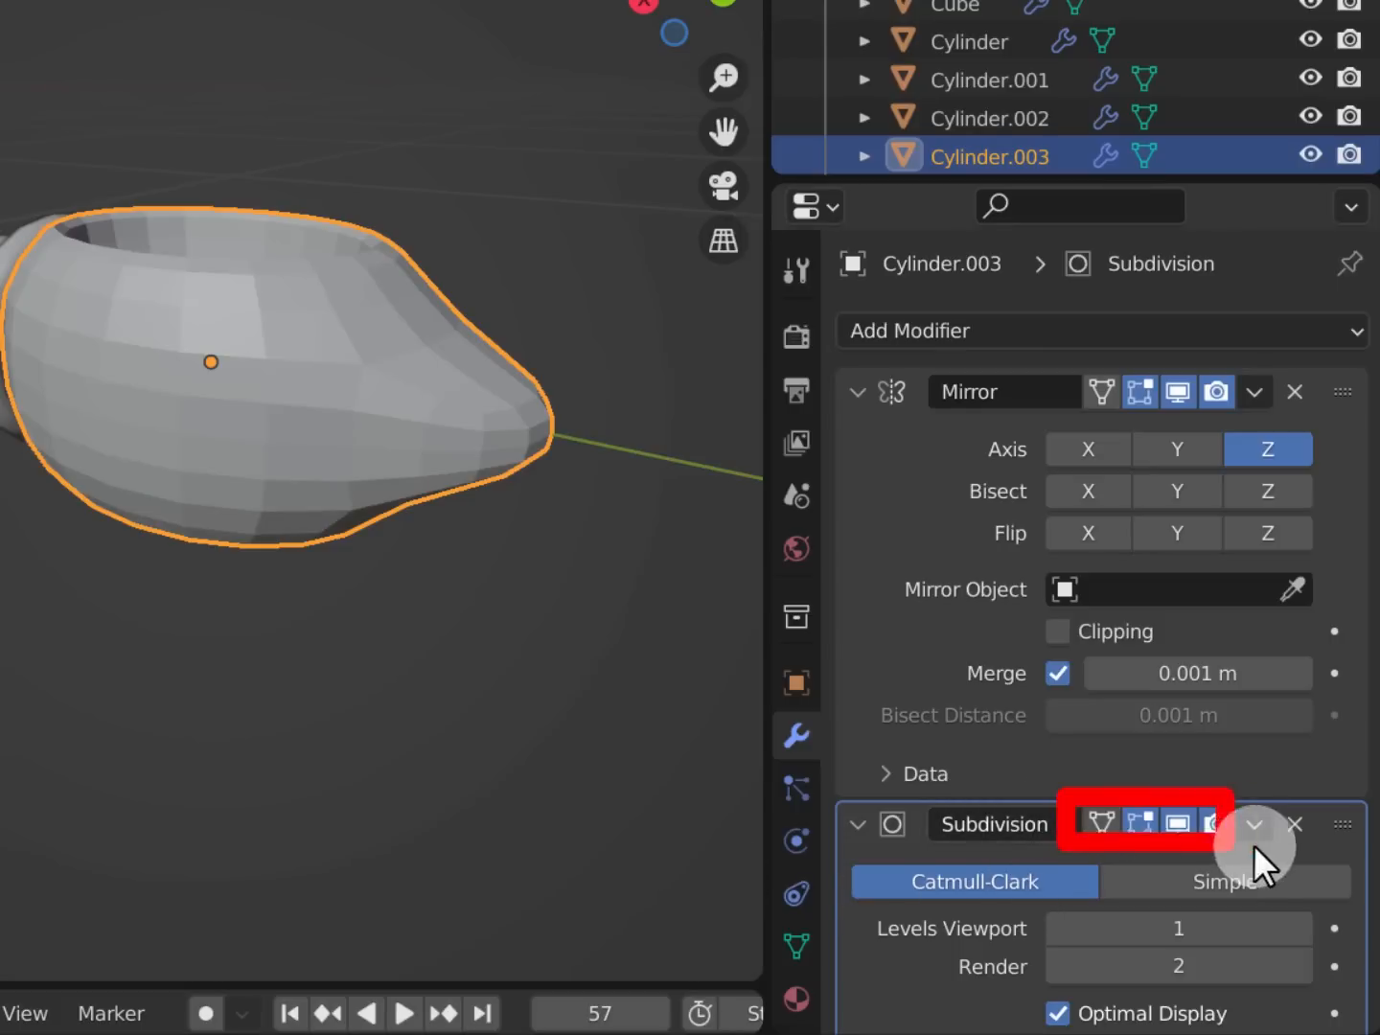
pyautogui.click(1140, 828)
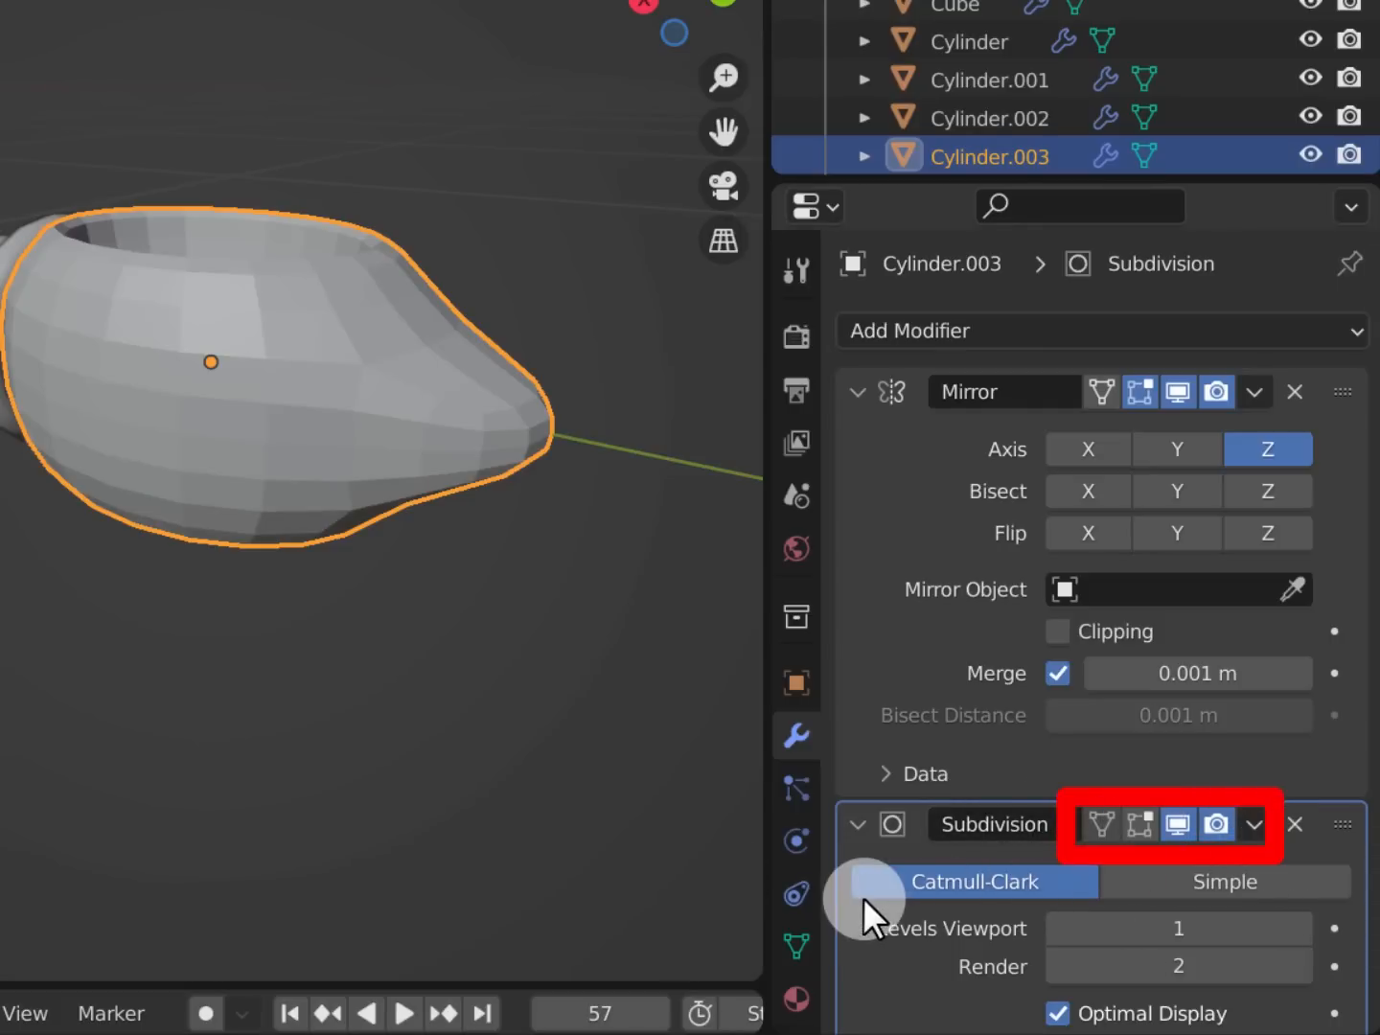
pyautogui.click(1186, 932)
pyautogui.write('2')
pyautogui.press('Return')
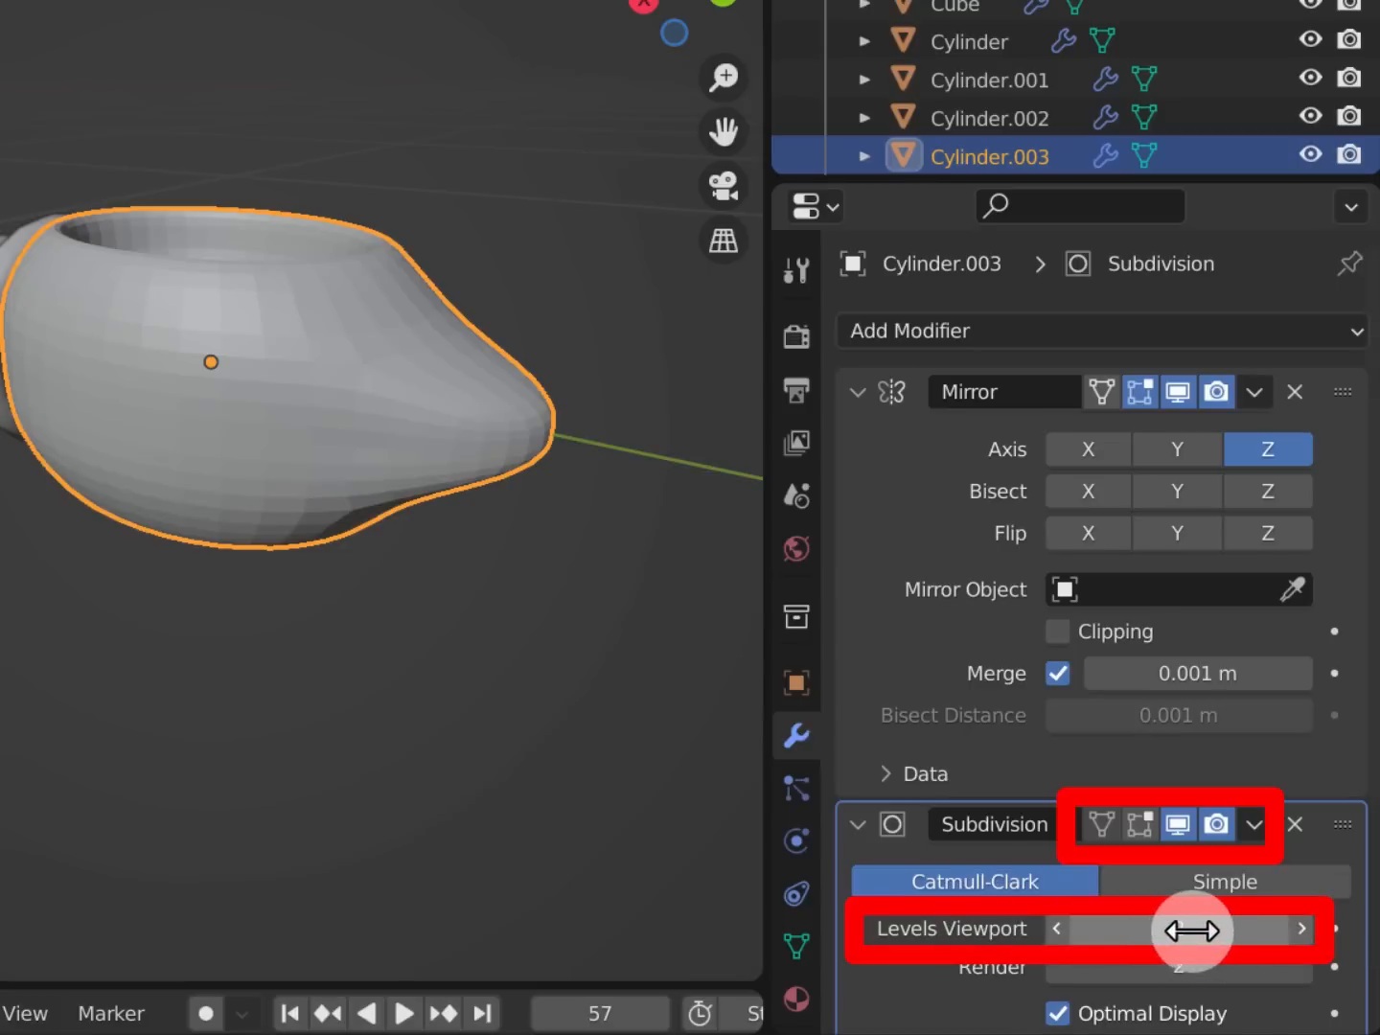
# Apply Shade Smooth to the pommel
pyautogui.rightClick(492, 375)
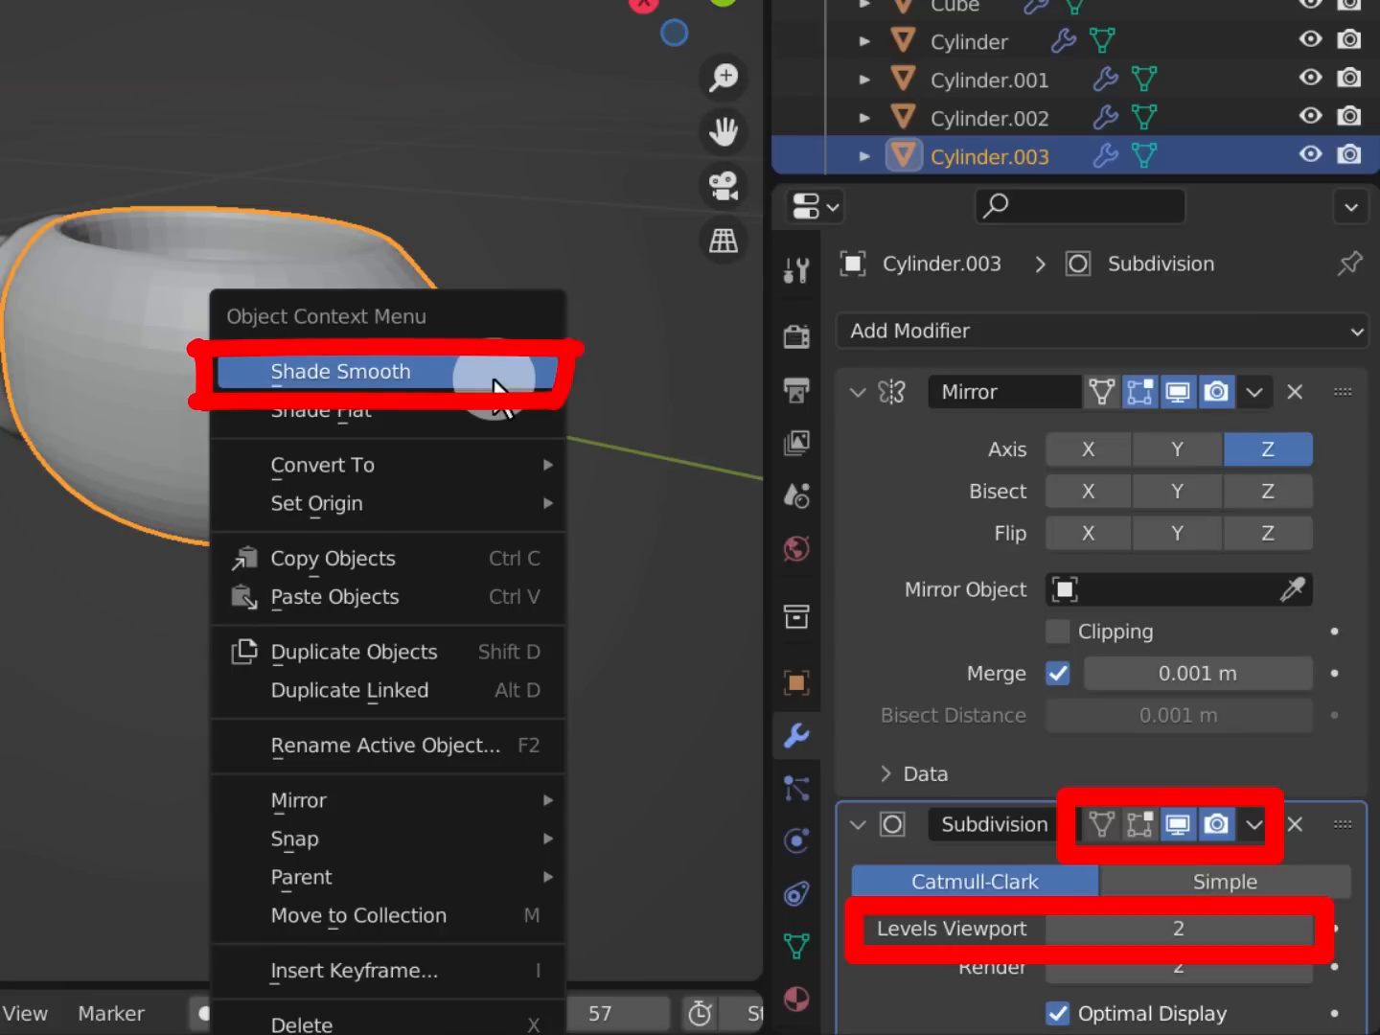
pyautogui.click(493, 376)
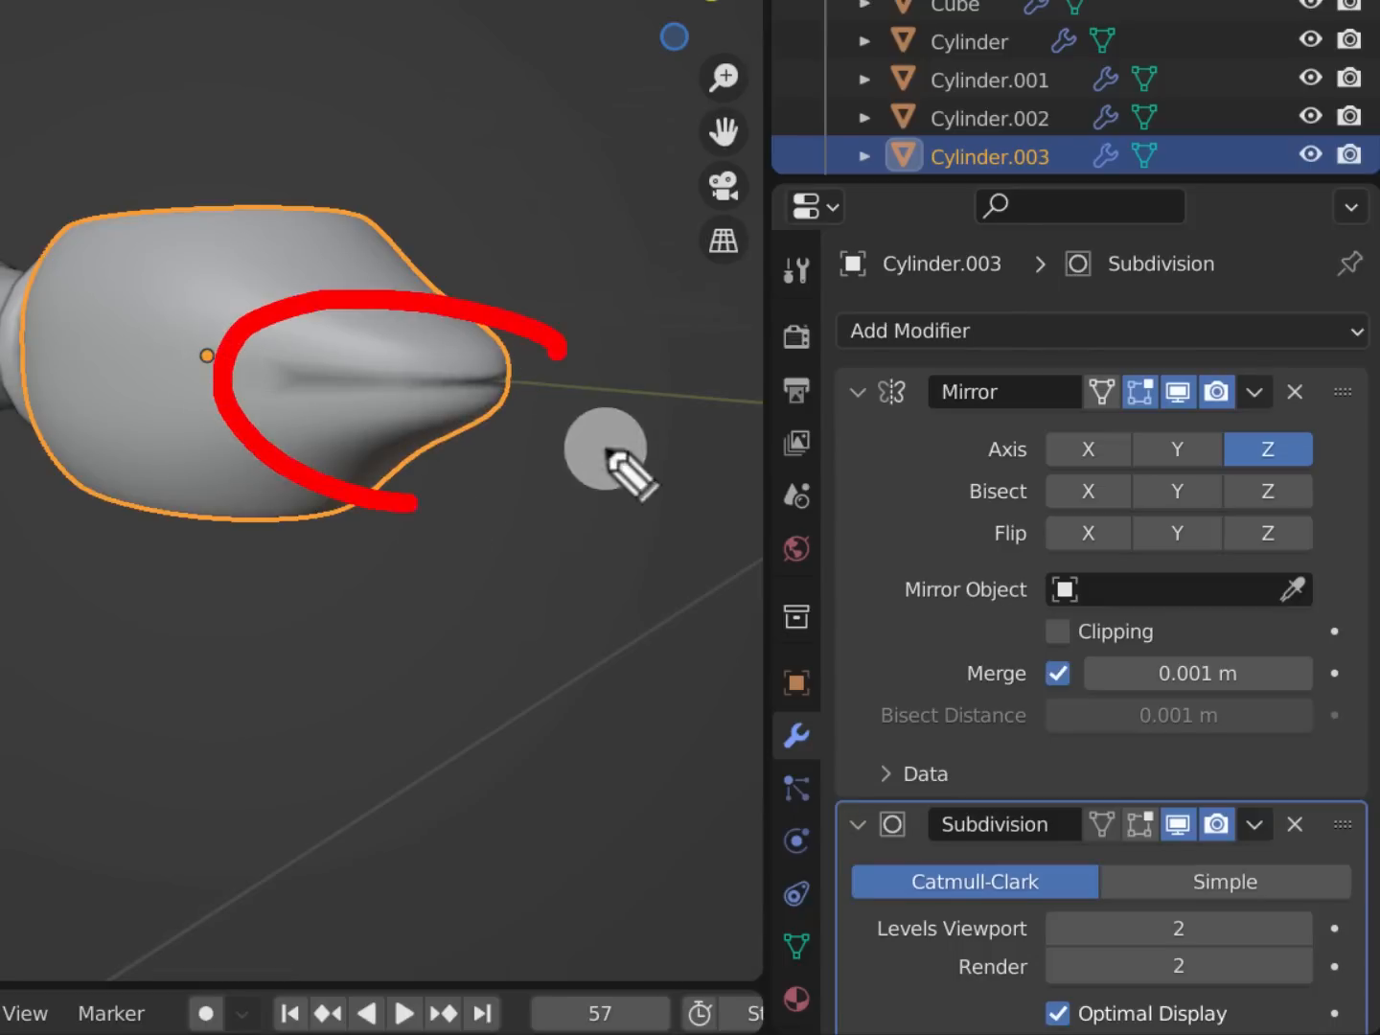
pyautogui.moveTo(498, 418)
pyautogui.mouseDown(button='middle')
pyautogui.moveTo(493, 400)
pyautogui.moveTo(503, 480)
pyautogui.moveTo(492, 431)
pyautogui.moveTo(453, 426)
pyautogui.moveTo(477, 452)
pyautogui.moveTo(534, 455)
pyautogui.moveTo(522, 413)
pyautogui.moveTo(510, 425)
pyautogui.moveTo(521, 531)
pyautogui.moveTo(516, 422)
pyautogui.moveTo(507, 461)
pyautogui.moveTo(520, 489)
pyautogui.moveTo(430, 475)
pyautogui.mouseUp(button='middle')
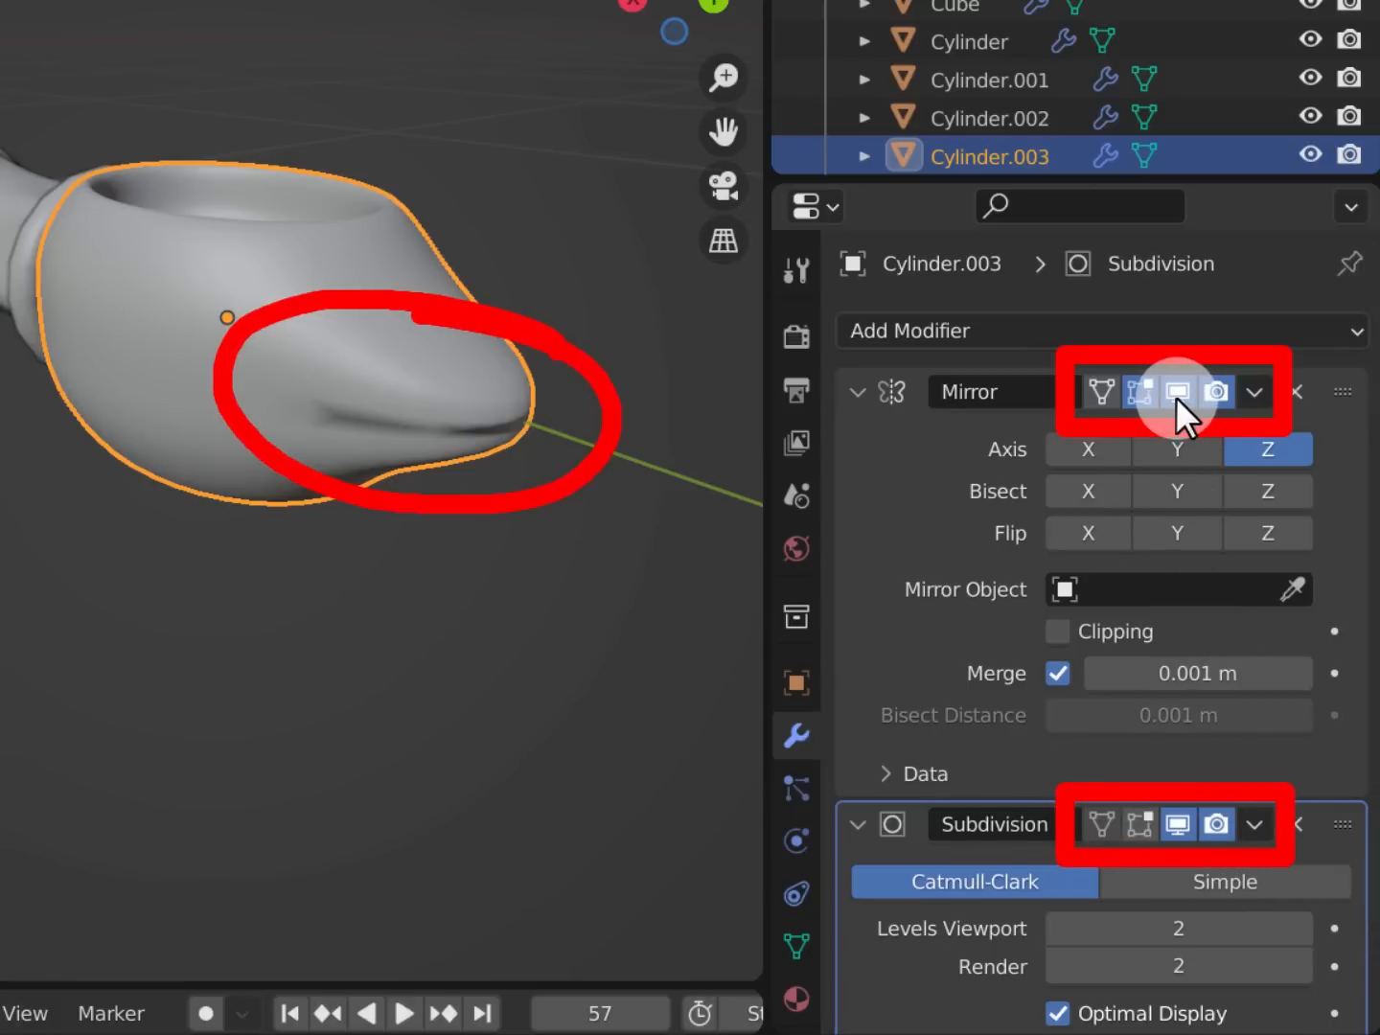
# Toggle the Subdivision modifier's viewport display repeatedly to compare the crease at the pommel tip with and without smoothing
pyautogui.click(1181, 825)
pyautogui.click(1178, 826)
pyautogui.click(1179, 826)
pyautogui.click(1178, 826)
pyautogui.click(1178, 826)
pyautogui.click(1181, 826)
pyautogui.click(1180, 826)
pyautogui.click(1180, 826)
pyautogui.click(1181, 825)
pyautogui.click(1181, 826)
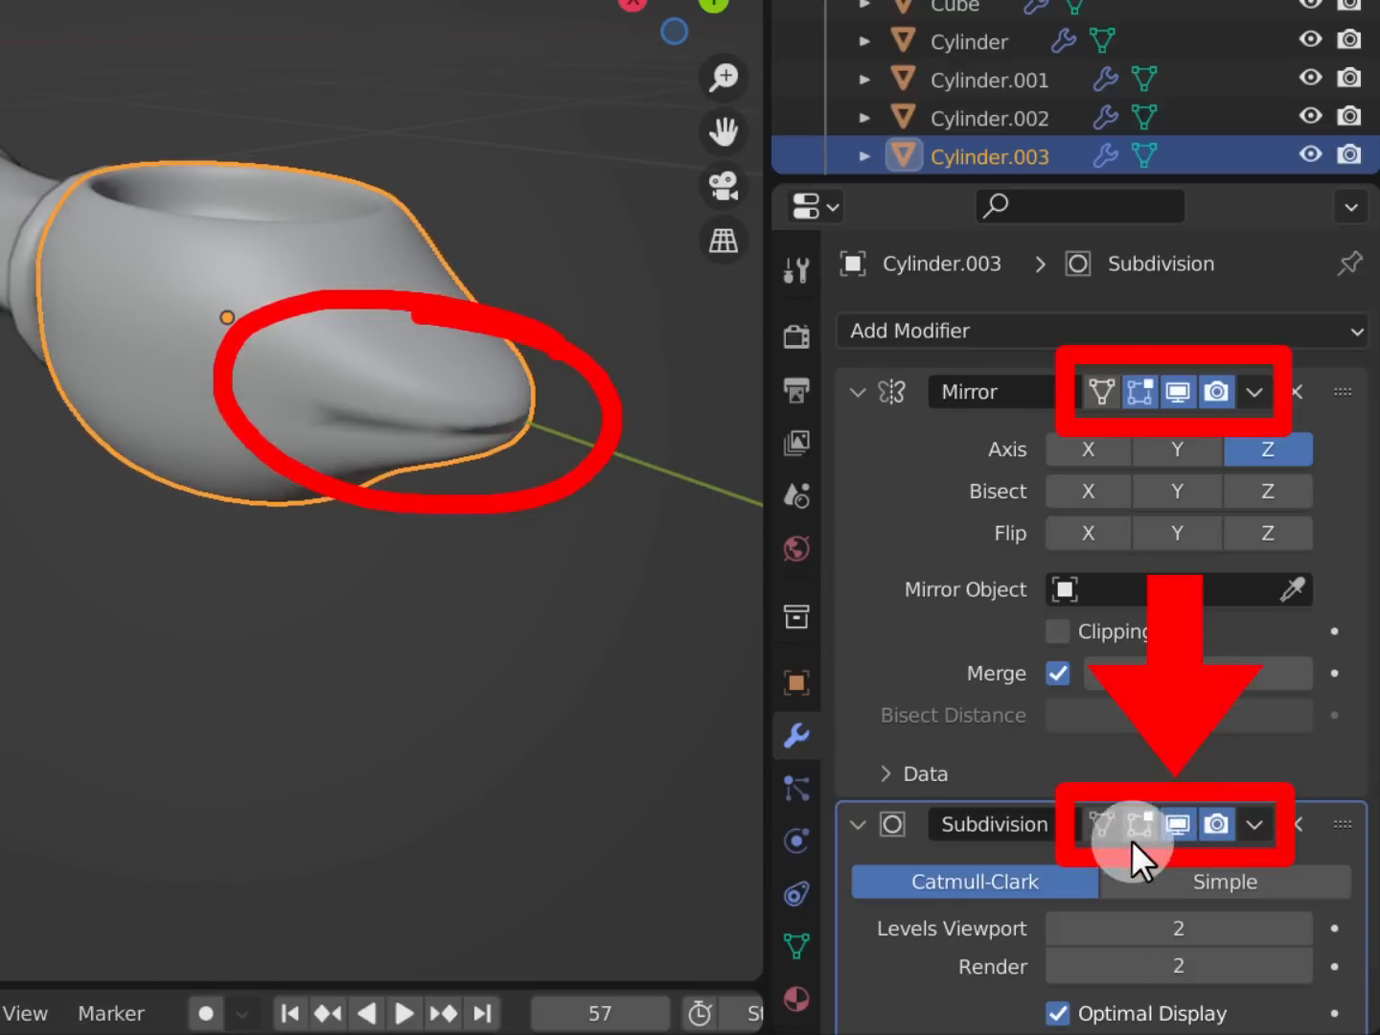
pyautogui.click(1183, 834)
pyautogui.click(1183, 834)
pyautogui.click(1182, 834)
pyautogui.click(1183, 835)
pyautogui.click(1184, 835)
pyautogui.click(1182, 835)
pyautogui.click(1183, 834)
pyautogui.click(1183, 835)
pyautogui.click(1182, 835)
pyautogui.click(1183, 835)
pyautogui.click(1183, 834)
pyautogui.click(1182, 834)
pyautogui.click(1182, 835)
pyautogui.click(1184, 833)
pyautogui.click(1183, 834)
pyautogui.click(1183, 835)
pyautogui.click(1182, 835)
pyautogui.click(1182, 834)
# Turn off the viewport display of the Subdivision and Mirror modifiers to expose the pommel's underside
pyautogui.click(1184, 833)
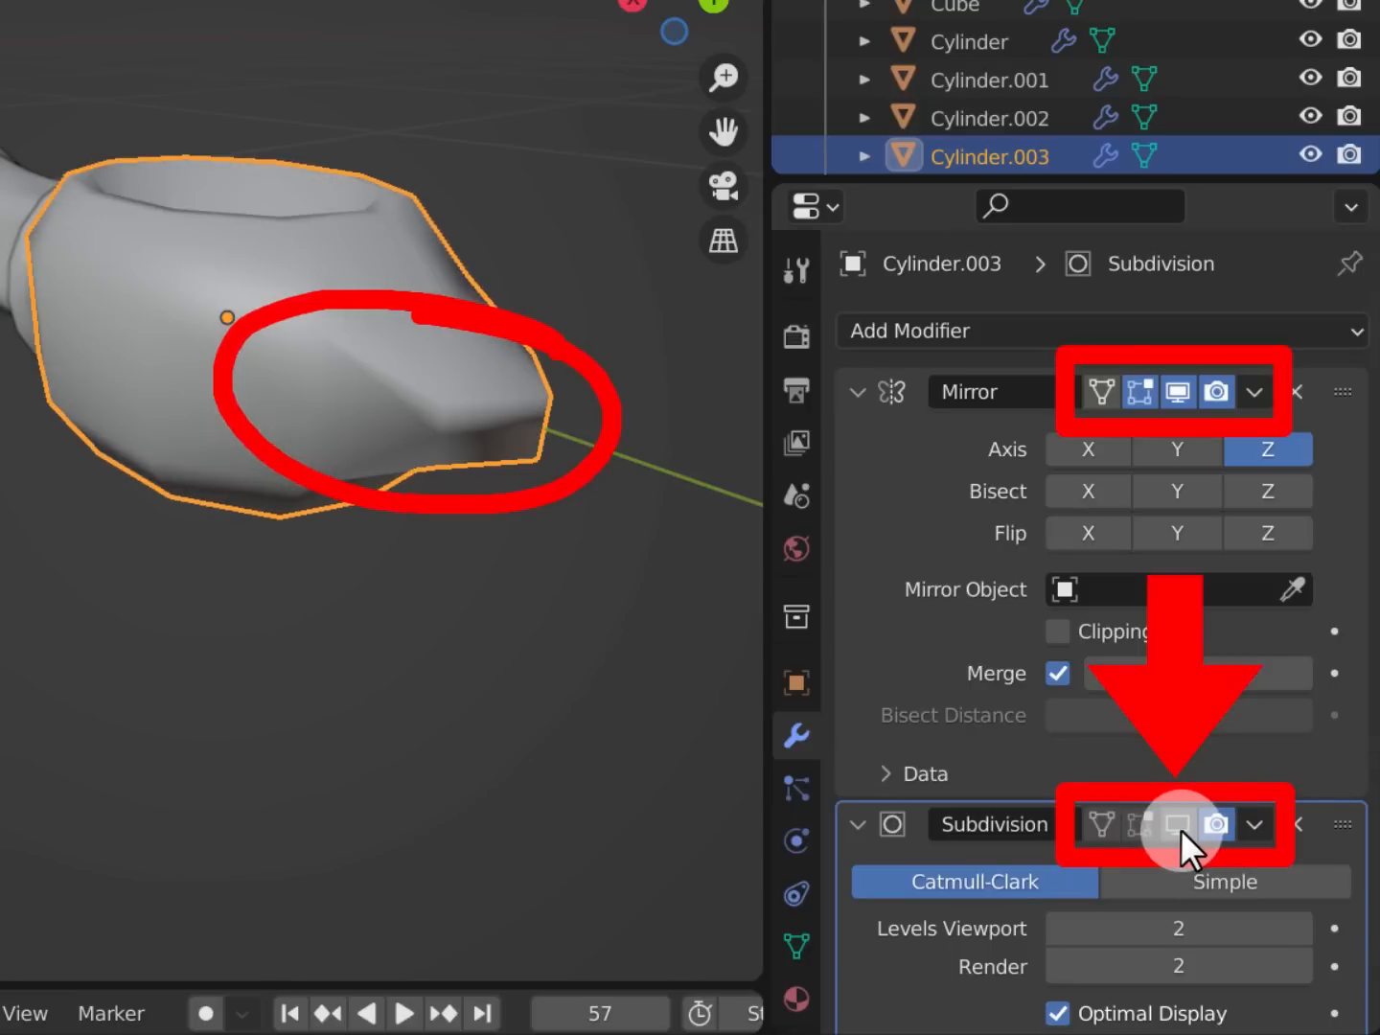
pyautogui.moveTo(634, 519)
pyautogui.mouseDown(button='middle')
pyautogui.moveTo(615, 456)
pyautogui.moveTo(633, 501)
pyautogui.moveTo(611, 535)
pyautogui.moveTo(620, 507)
pyautogui.moveTo(607, 490)
pyautogui.moveTo(613, 529)
pyautogui.mouseUp(button='middle')
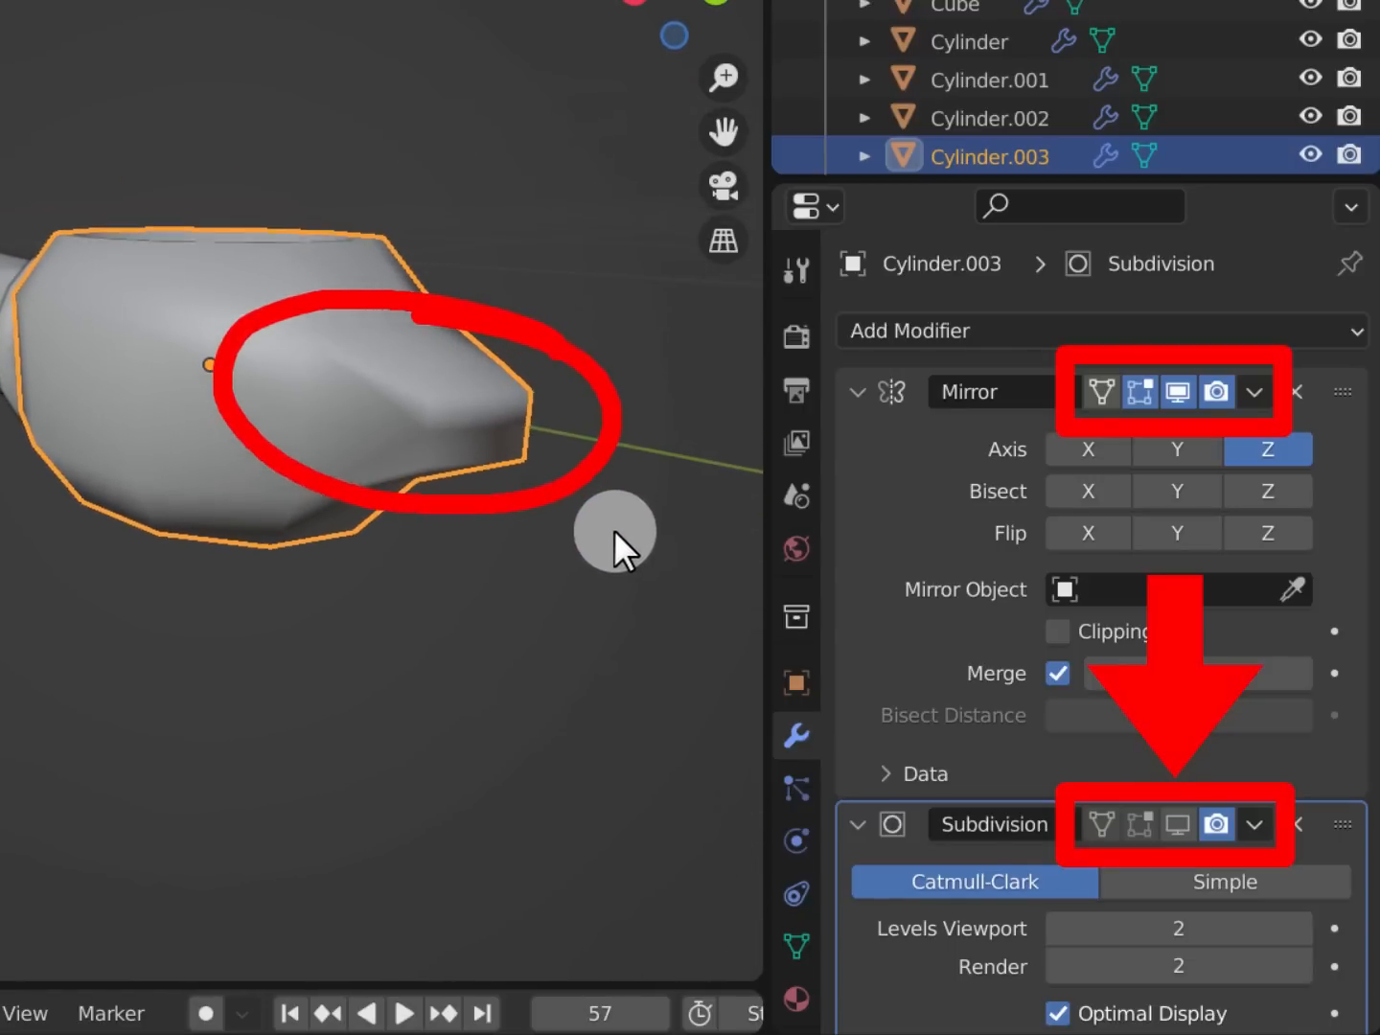
pyautogui.click(1179, 392)
pyautogui.moveTo(489, 444)
pyautogui.mouseDown(button='middle')
pyautogui.moveTo(530, 469)
pyautogui.moveTo(510, 367)
pyautogui.moveTo(515, 437)
pyautogui.moveTo(514, 420)
pyautogui.moveTo(486, 430)
pyautogui.moveTo(470, 416)
pyautogui.moveTo(498, 421)
pyautogui.mouseUp(button='middle')
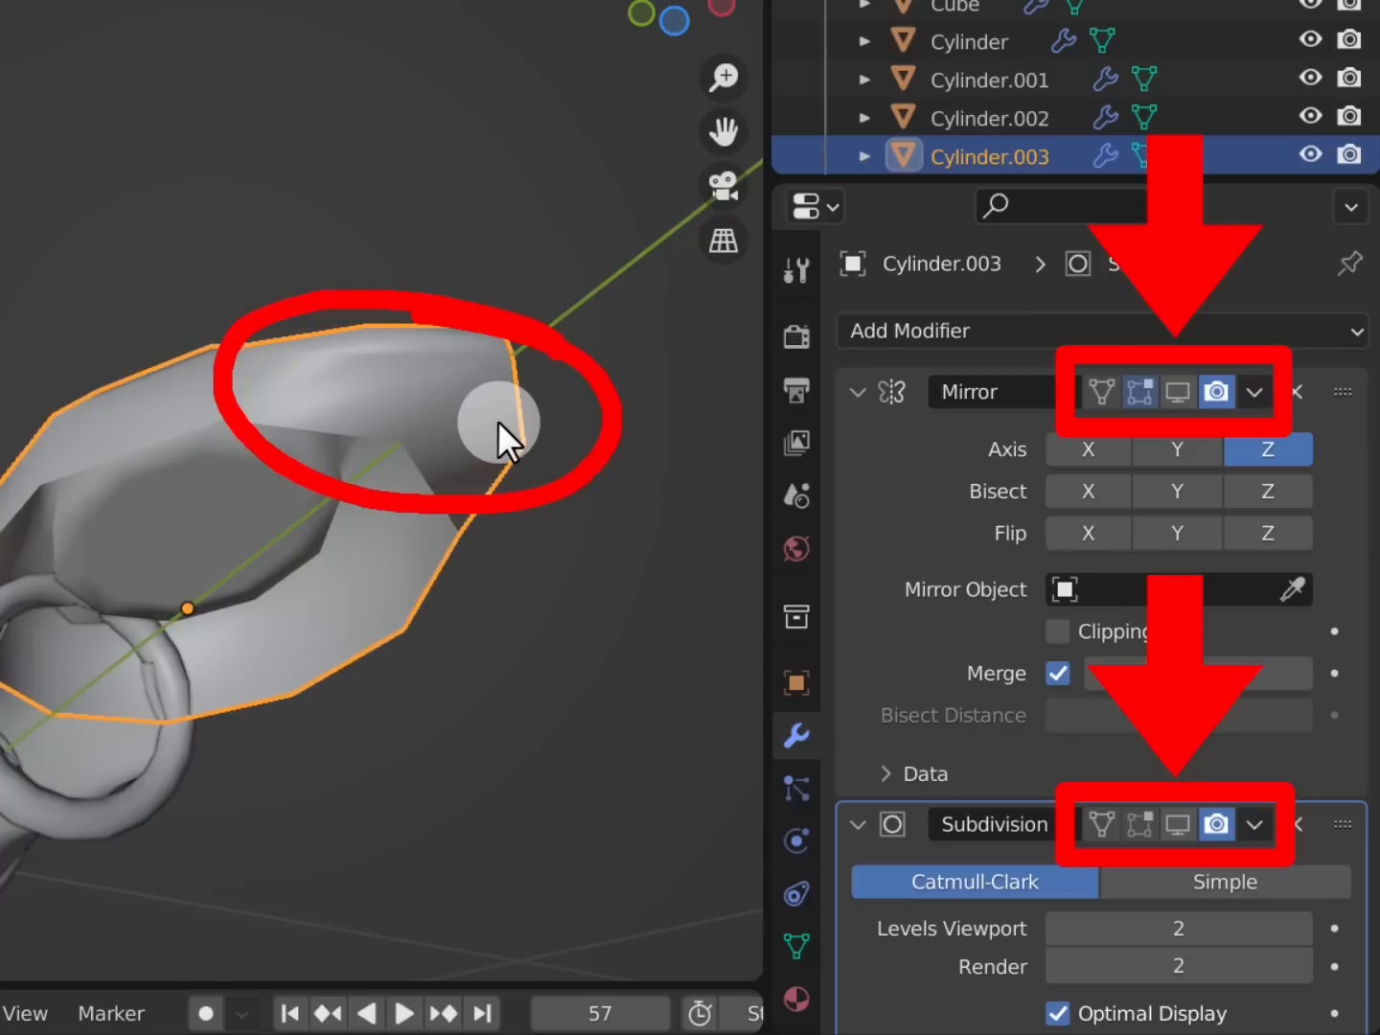
pyautogui.moveTo(496, 421); pyautogui.dragTo(498, 420, button='middle')
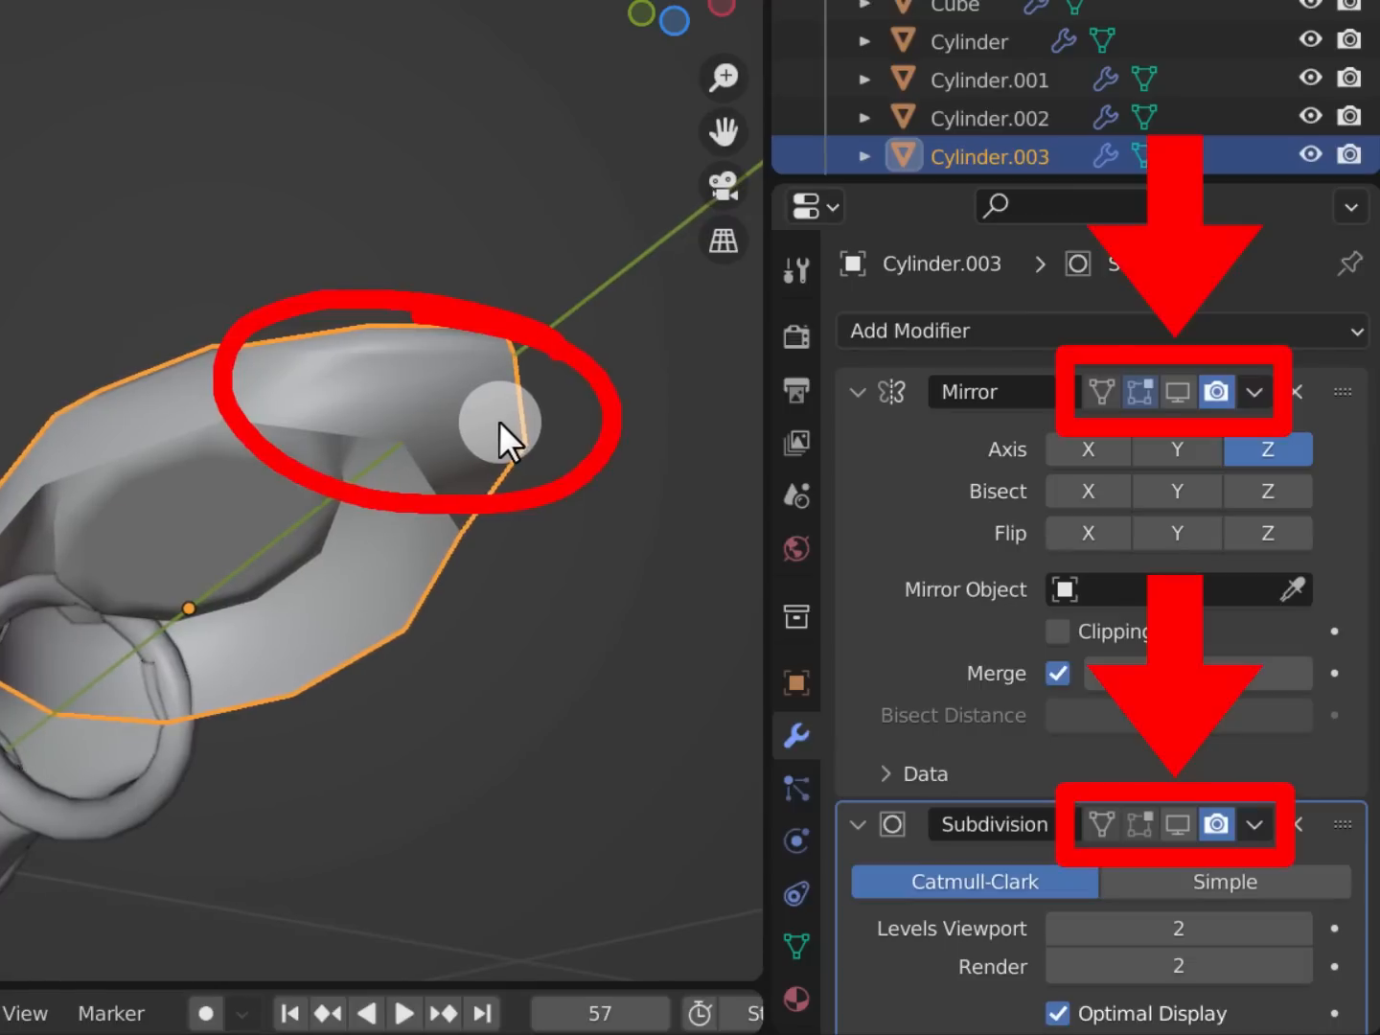
# Delete the two inner faces on the underside of the pommel tip and re-enable the Mirror and Subdivision viewport display
pyautogui.press('Tab')
pyautogui.press('3')
pyautogui.click(474, 435)
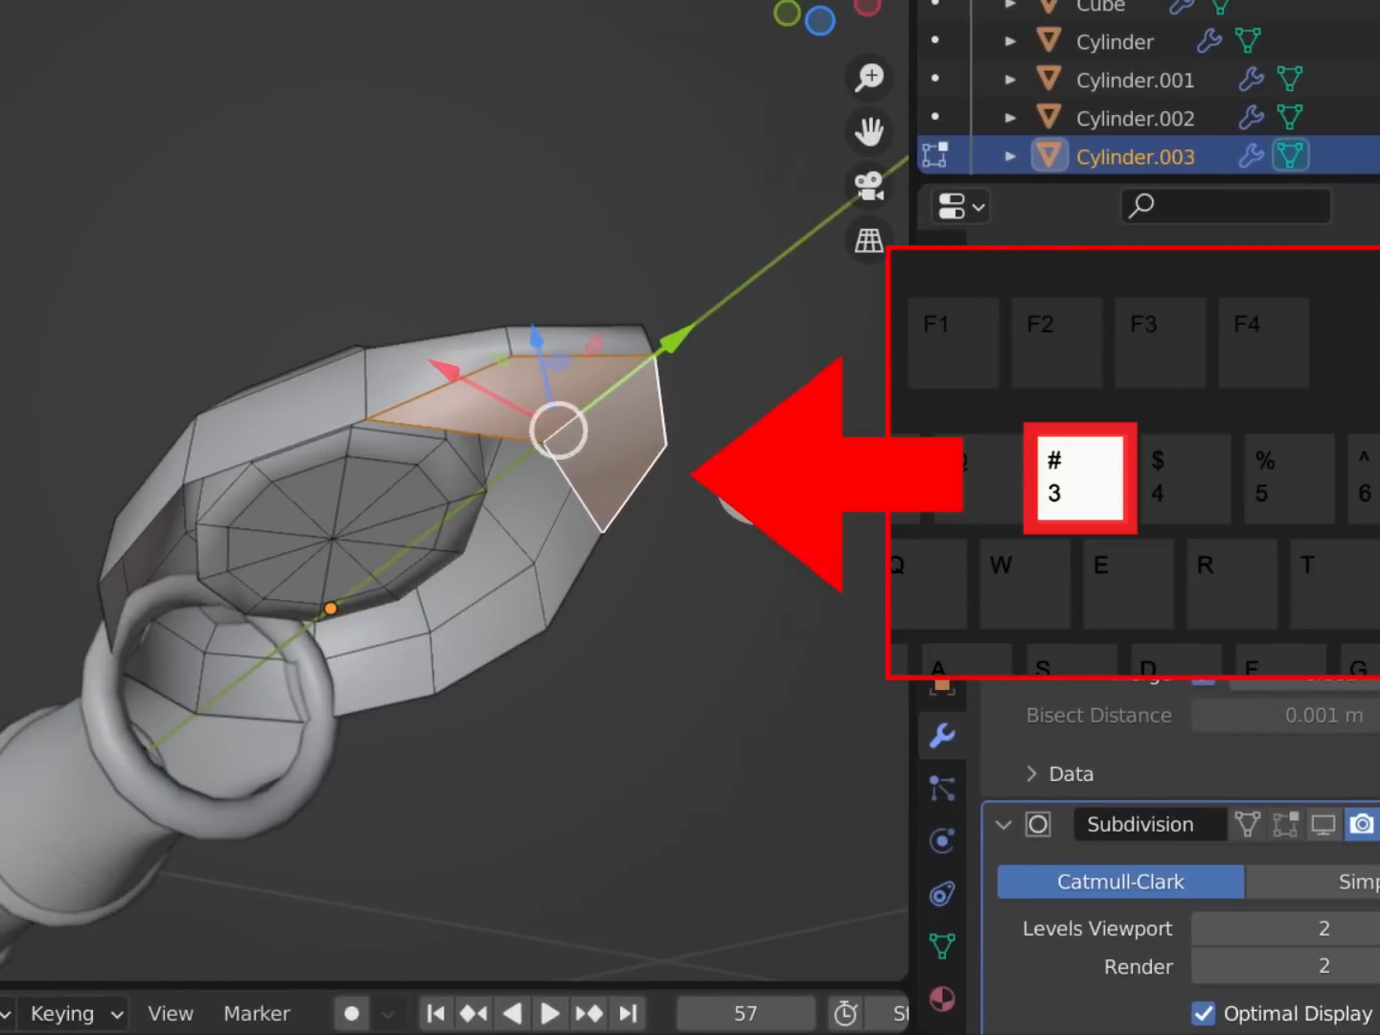
pyautogui.press('x')
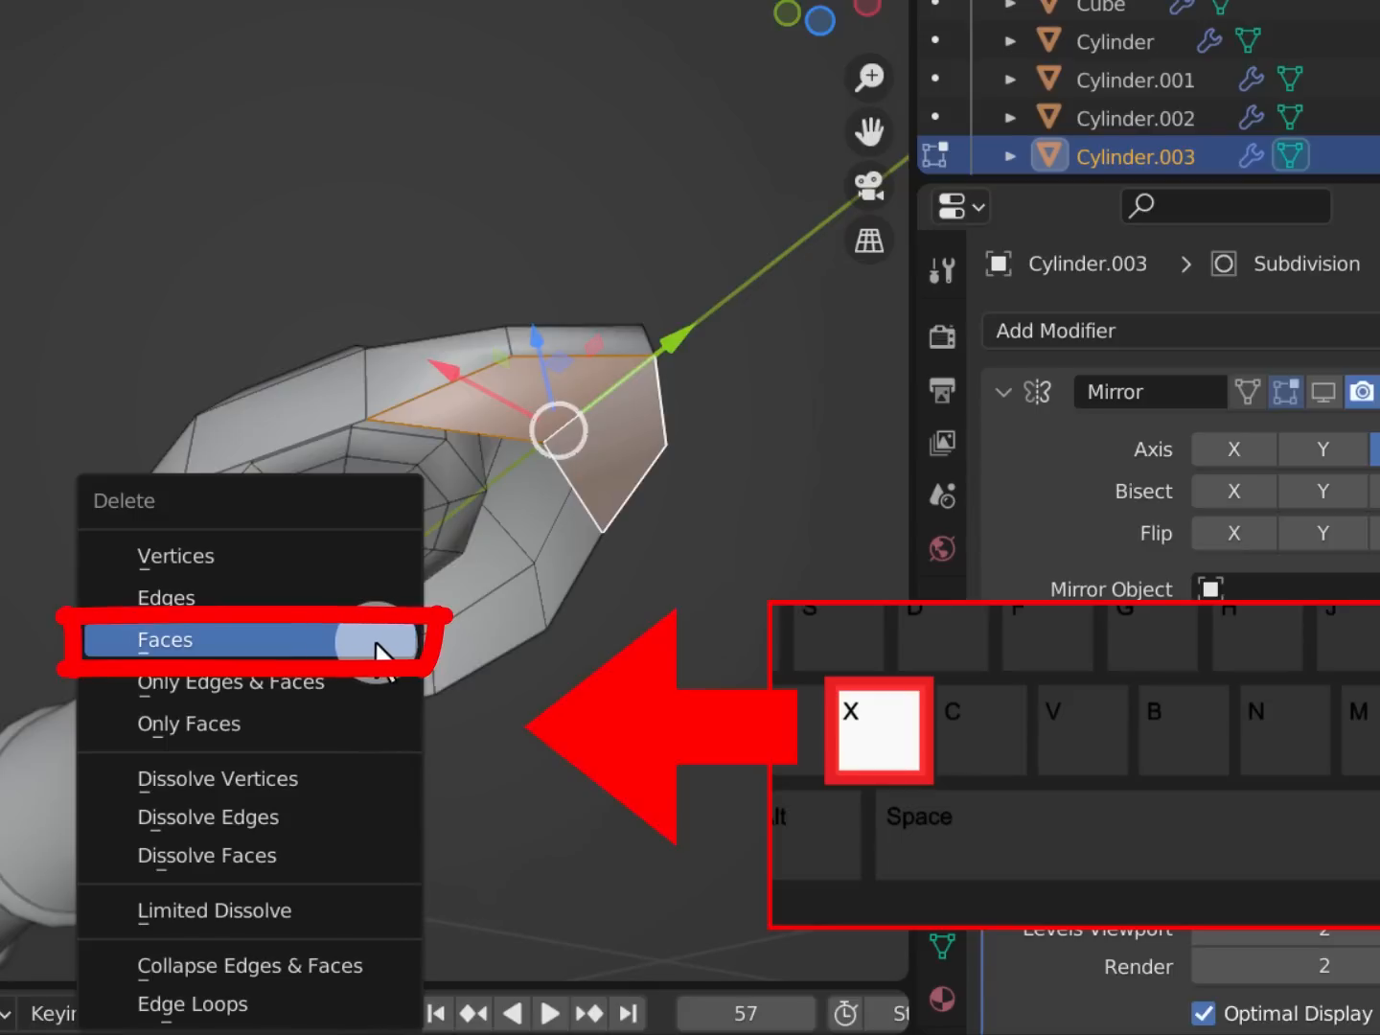
pyautogui.click(341, 649)
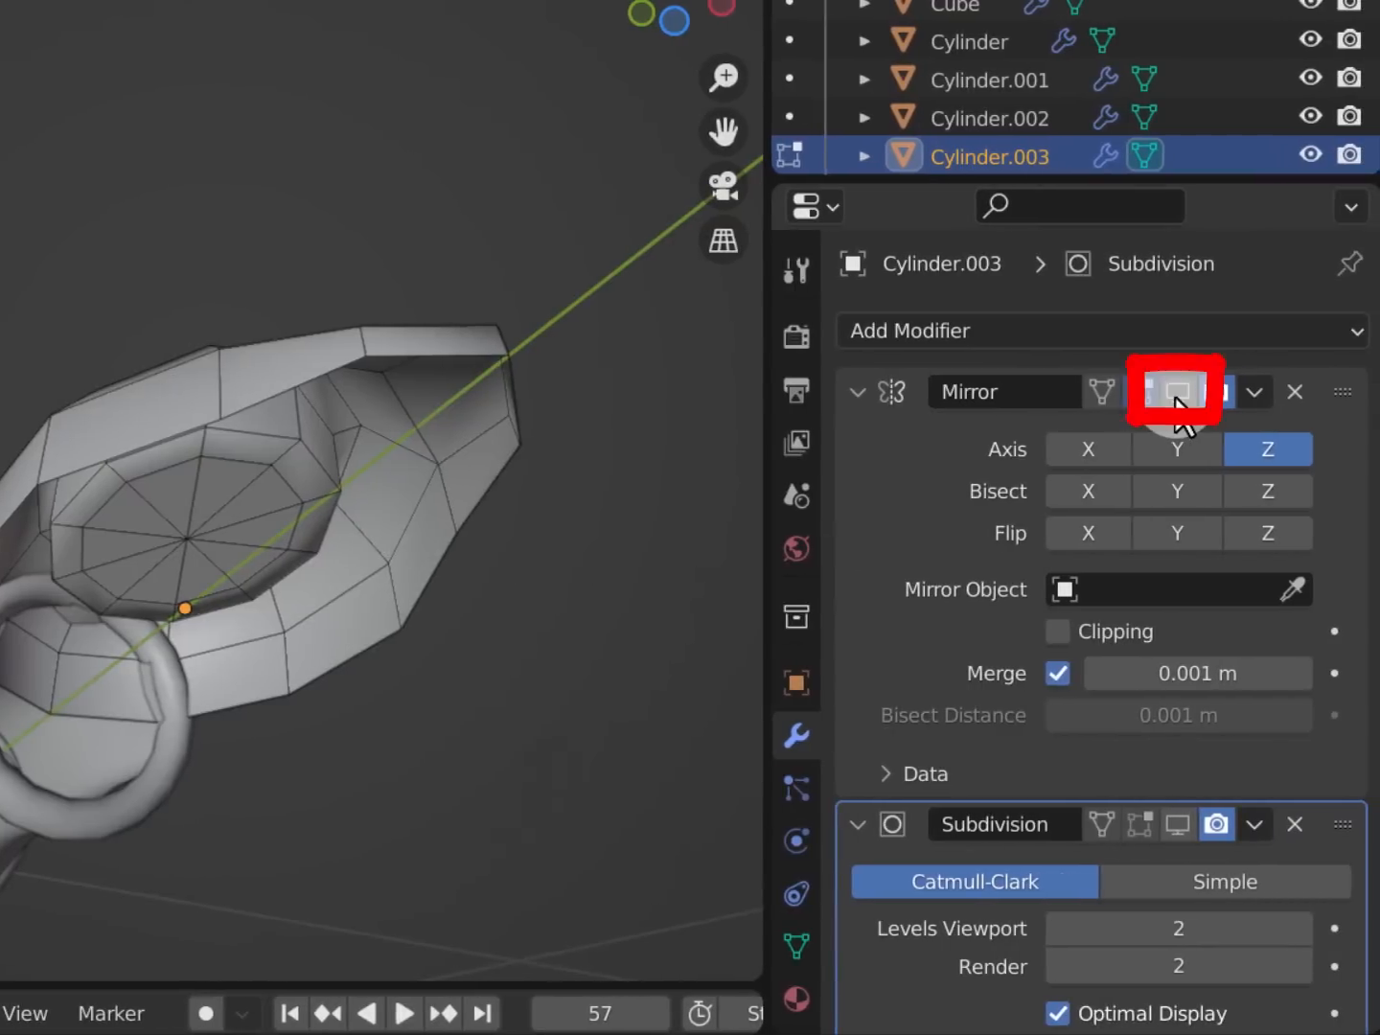
pyautogui.click(1175, 393)
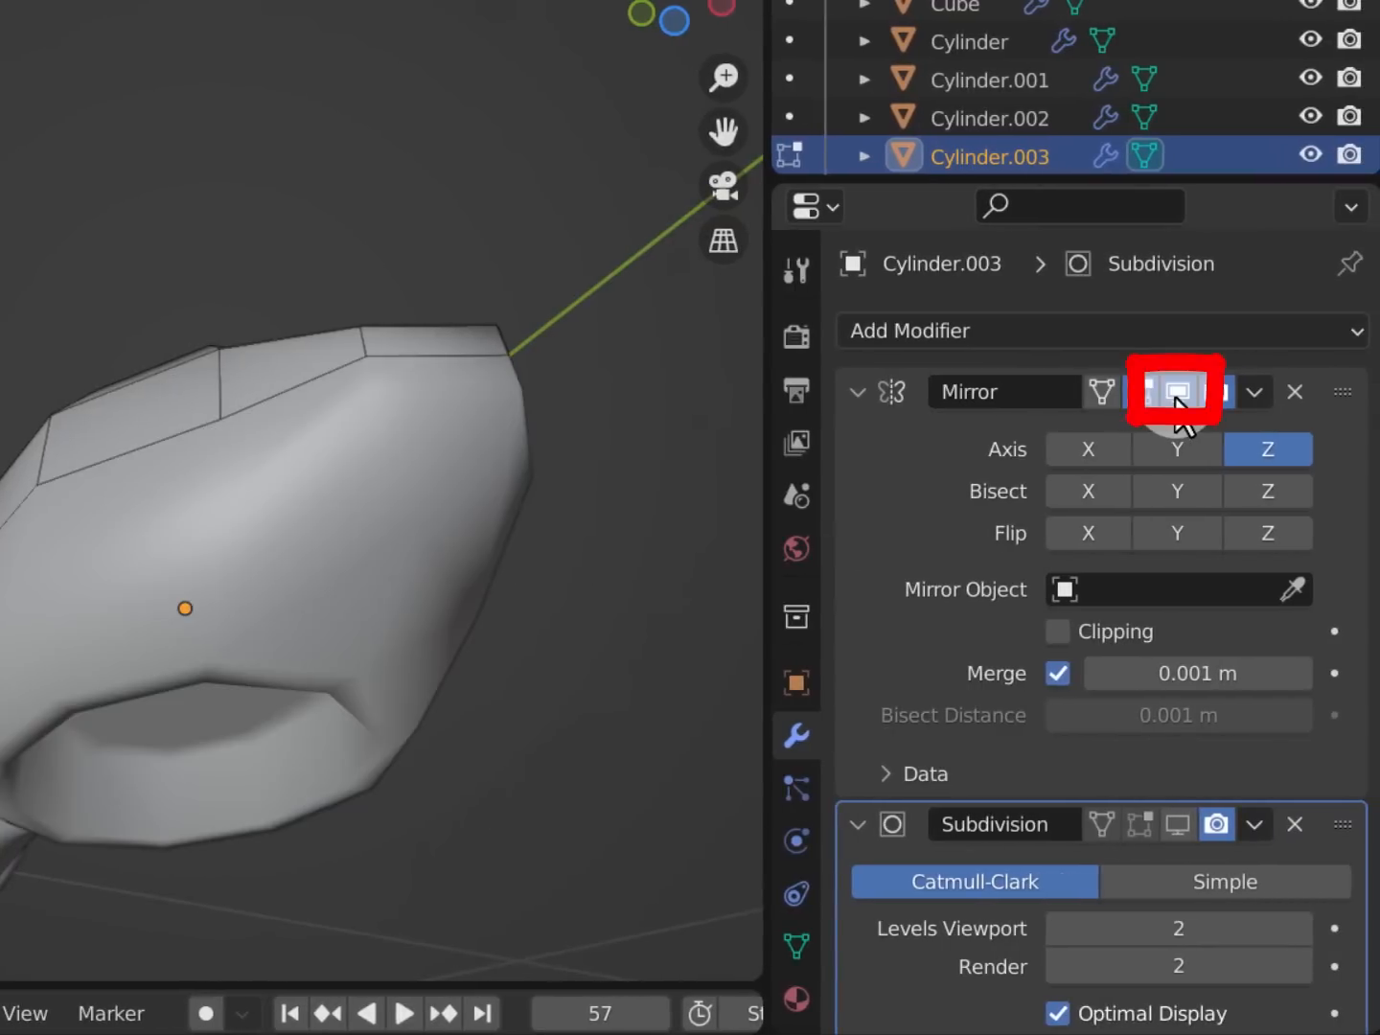
pyautogui.click(1178, 824)
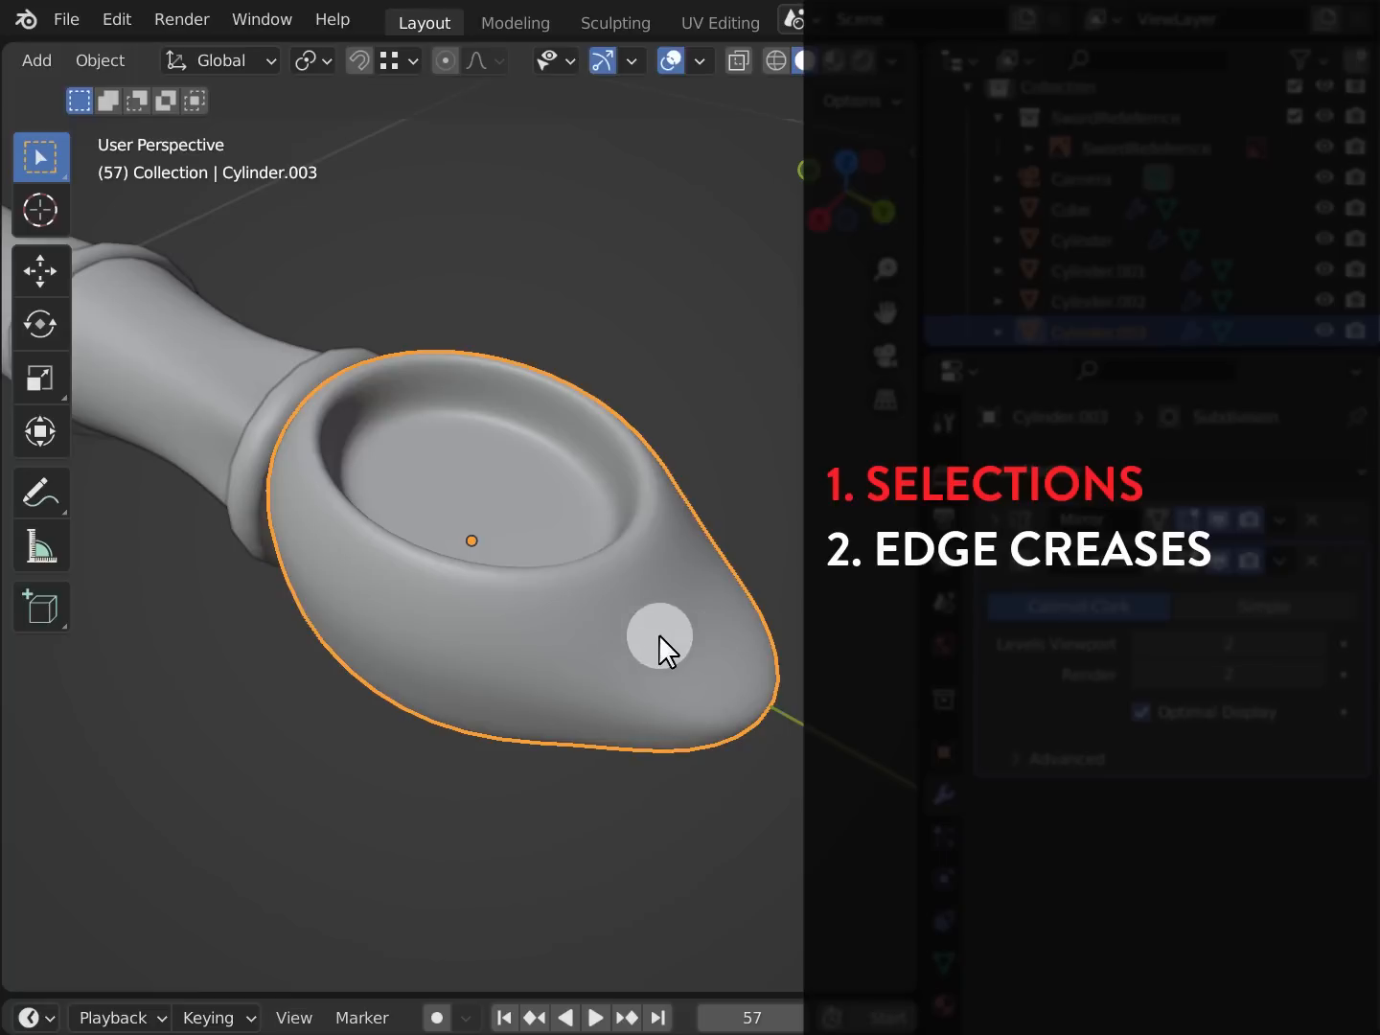
# In Edit Mode, select the edges that outline the two upper faces at the pommel's pointed tip
pyautogui.press('Tab')
pyautogui.moveTo(662, 637); pyautogui.dragTo(656, 575, button='middle')
pyautogui.moveTo(86, 58); pyautogui.dragTo(432, 59, button='middle')
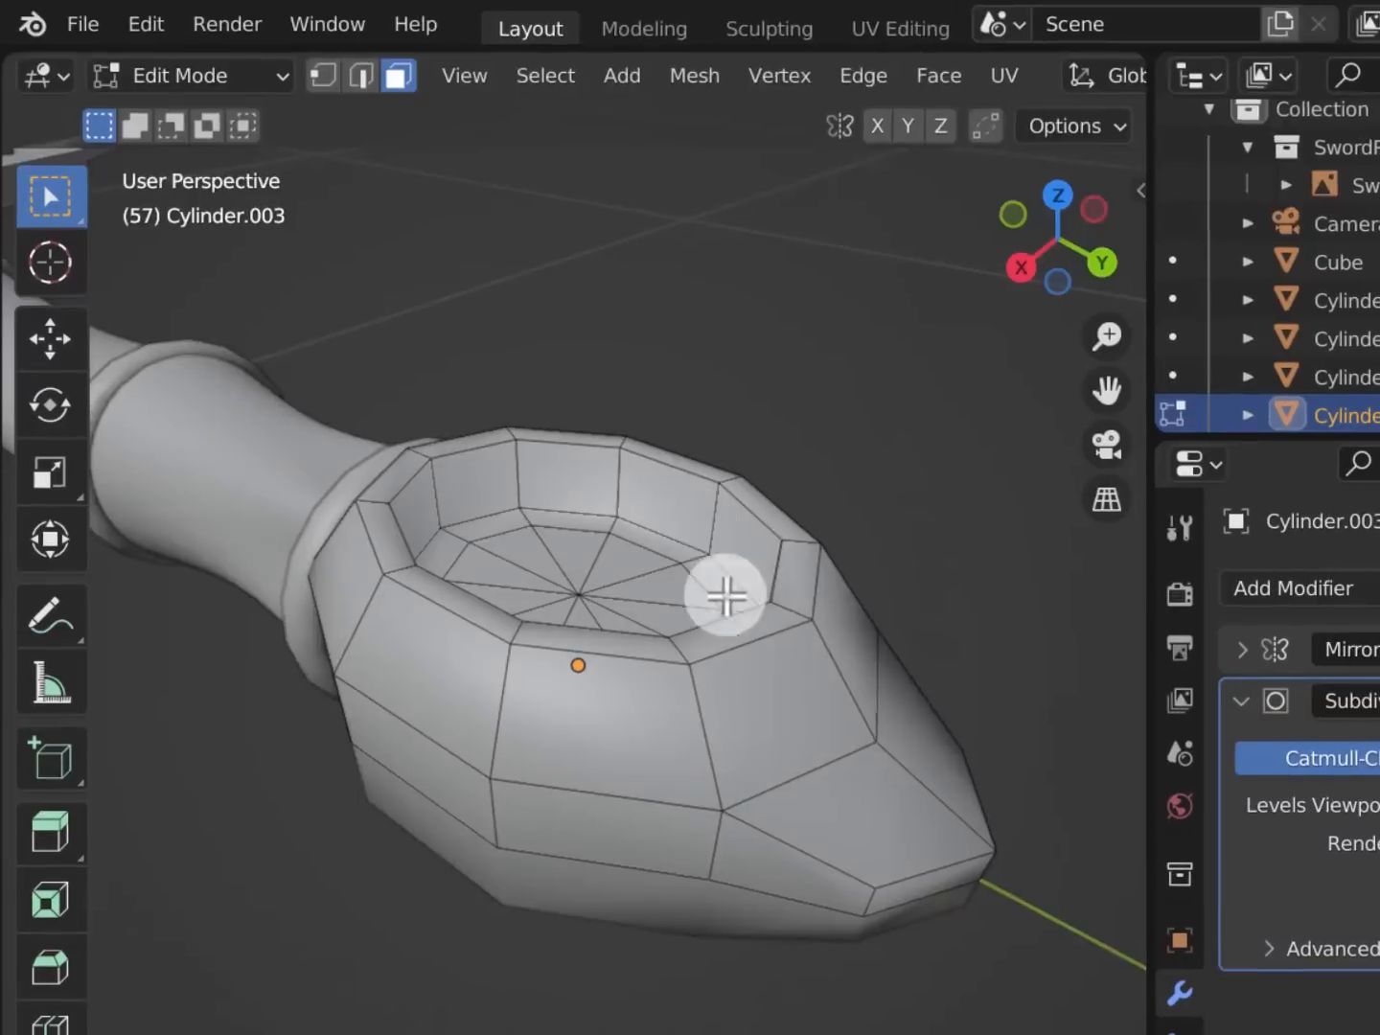
pyautogui.moveTo(529, 446); pyautogui.dragTo(625, 580, button='middle')
pyautogui.moveTo(783, 730); pyautogui.dragTo(789, 730, button='middle')
pyautogui.press('2')
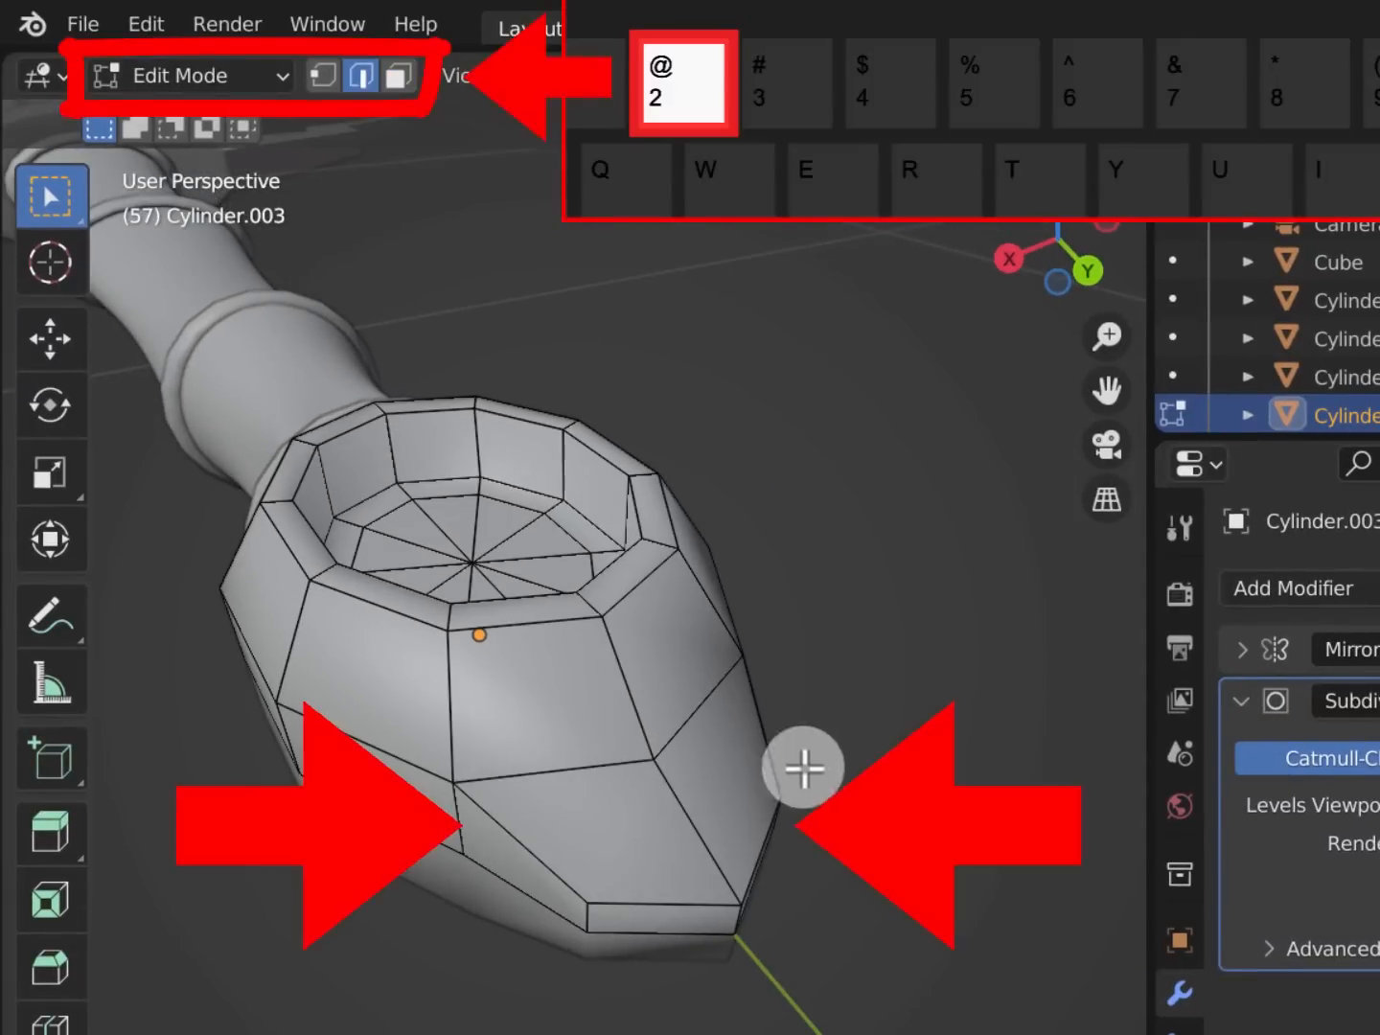
pyautogui.keyDown('shift'); pyautogui.click(662, 903); pyautogui.keyUp('shift')
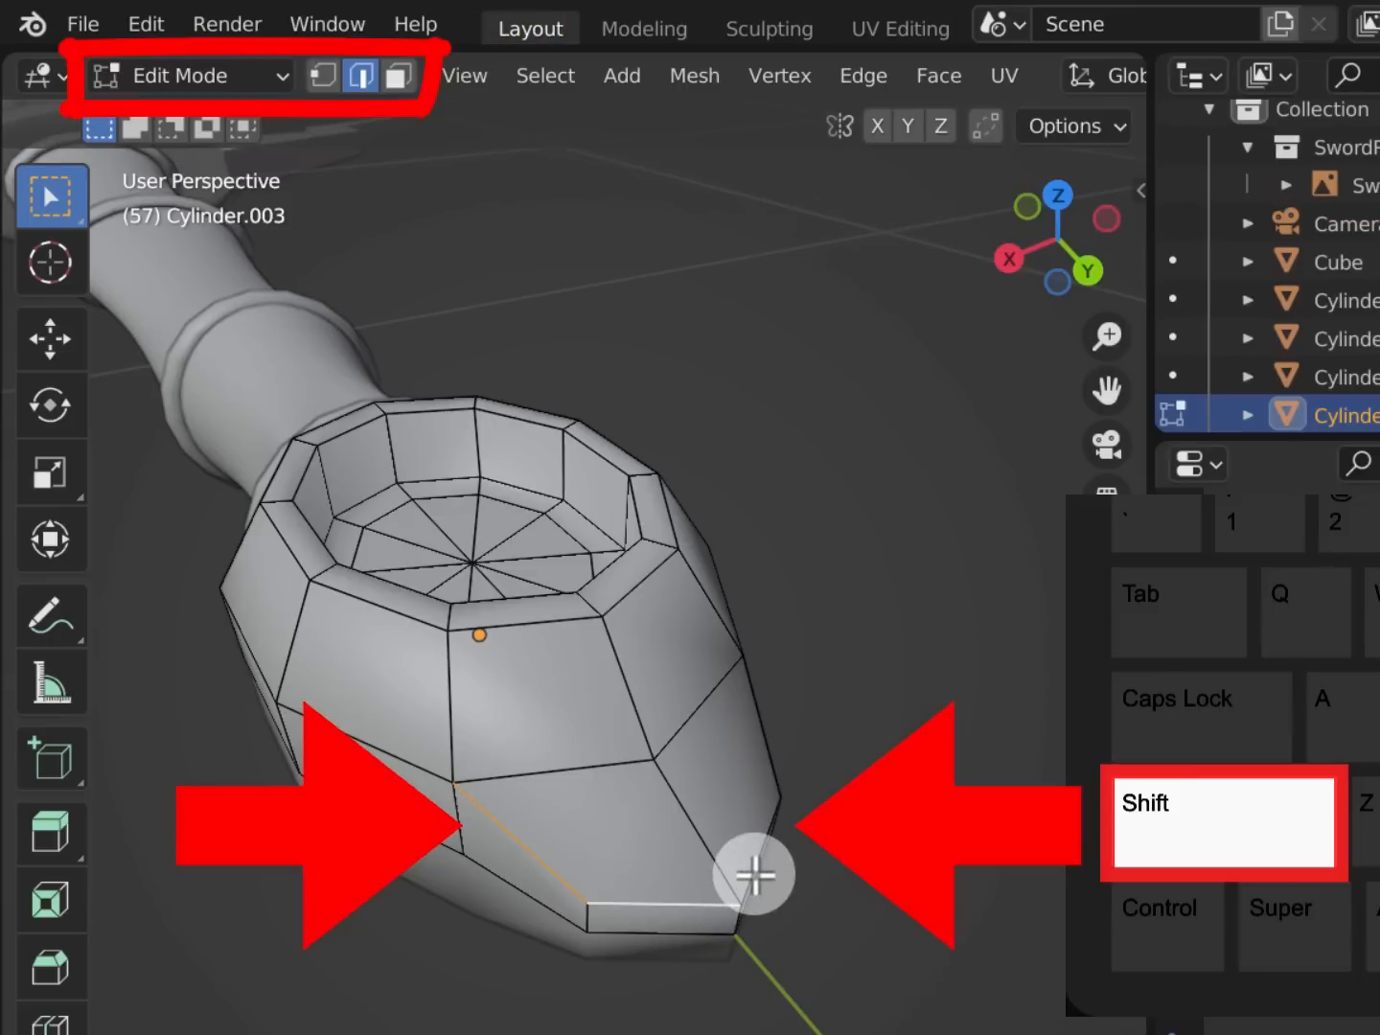
pyautogui.keyDown('shift'); pyautogui.click(757, 867); pyautogui.keyUp('shift')
pyautogui.keyDown('shift'); pyautogui.click(746, 735); pyautogui.keyUp('shift')
pyautogui.keyDown('shift'); pyautogui.click(695, 713); pyautogui.keyUp('shift')
pyautogui.keyDown('shift'); pyautogui.click(575, 774); pyautogui.keyUp('shift')
pyautogui.moveTo(709, 782); pyautogui.dragTo(651, 809, button='middle')
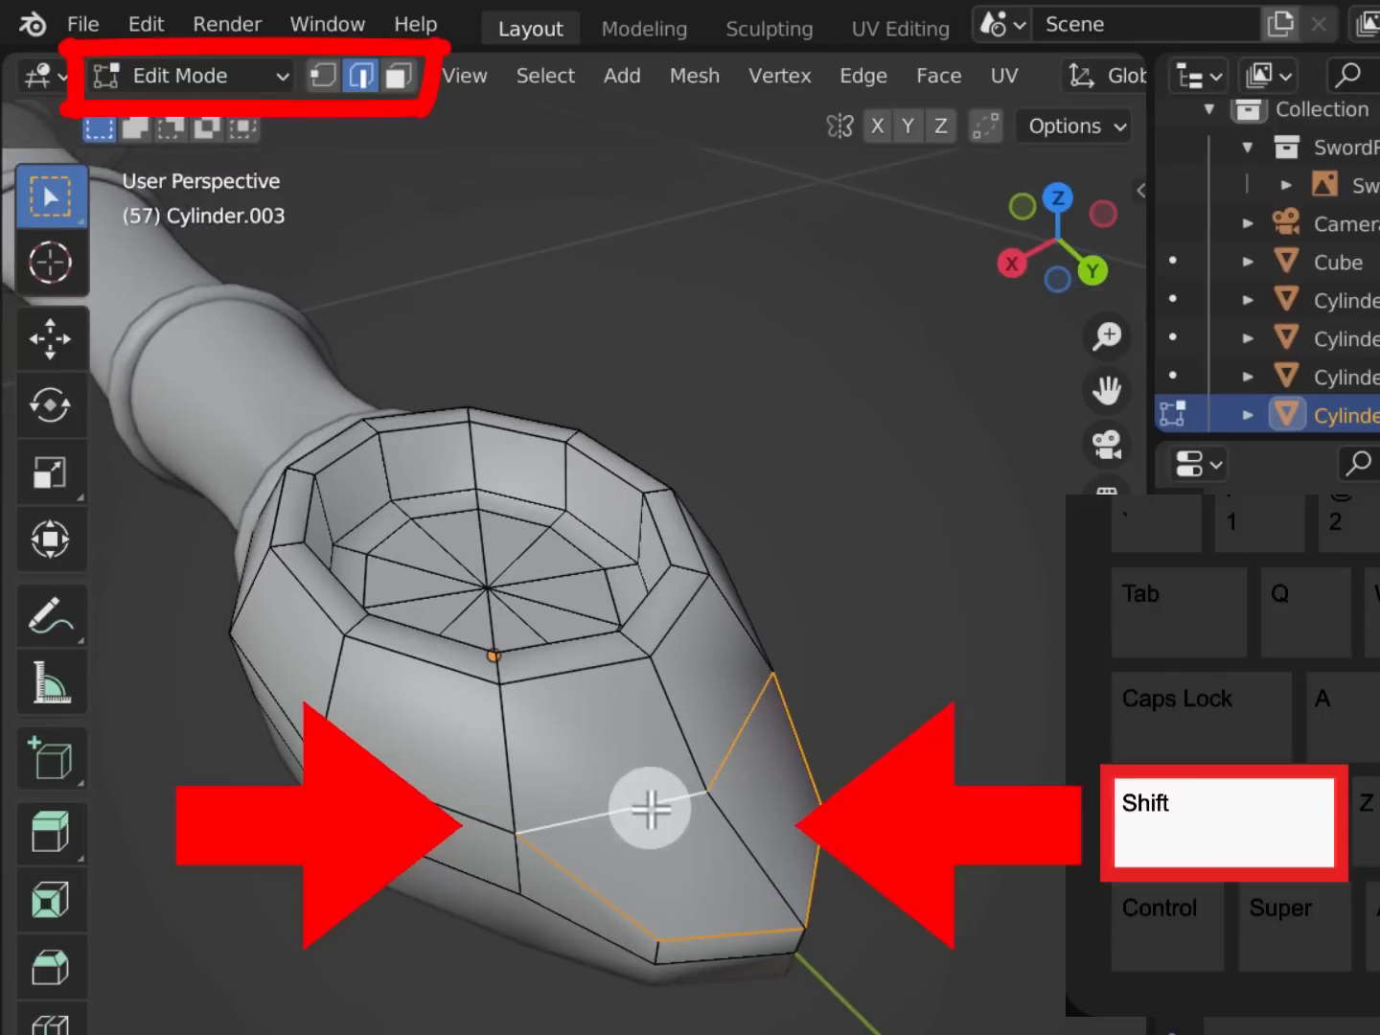
# Add one edge each from the pommel's side ridge, outer rim, inner rim and recess floor, and expand the selection to full edge loops
pyautogui.keyDown('shift'); pyautogui.click(435, 669); pyautogui.keyUp('shift')
pyautogui.keyDown('shift'); pyautogui.click(436, 634); pyautogui.keyUp('shift')
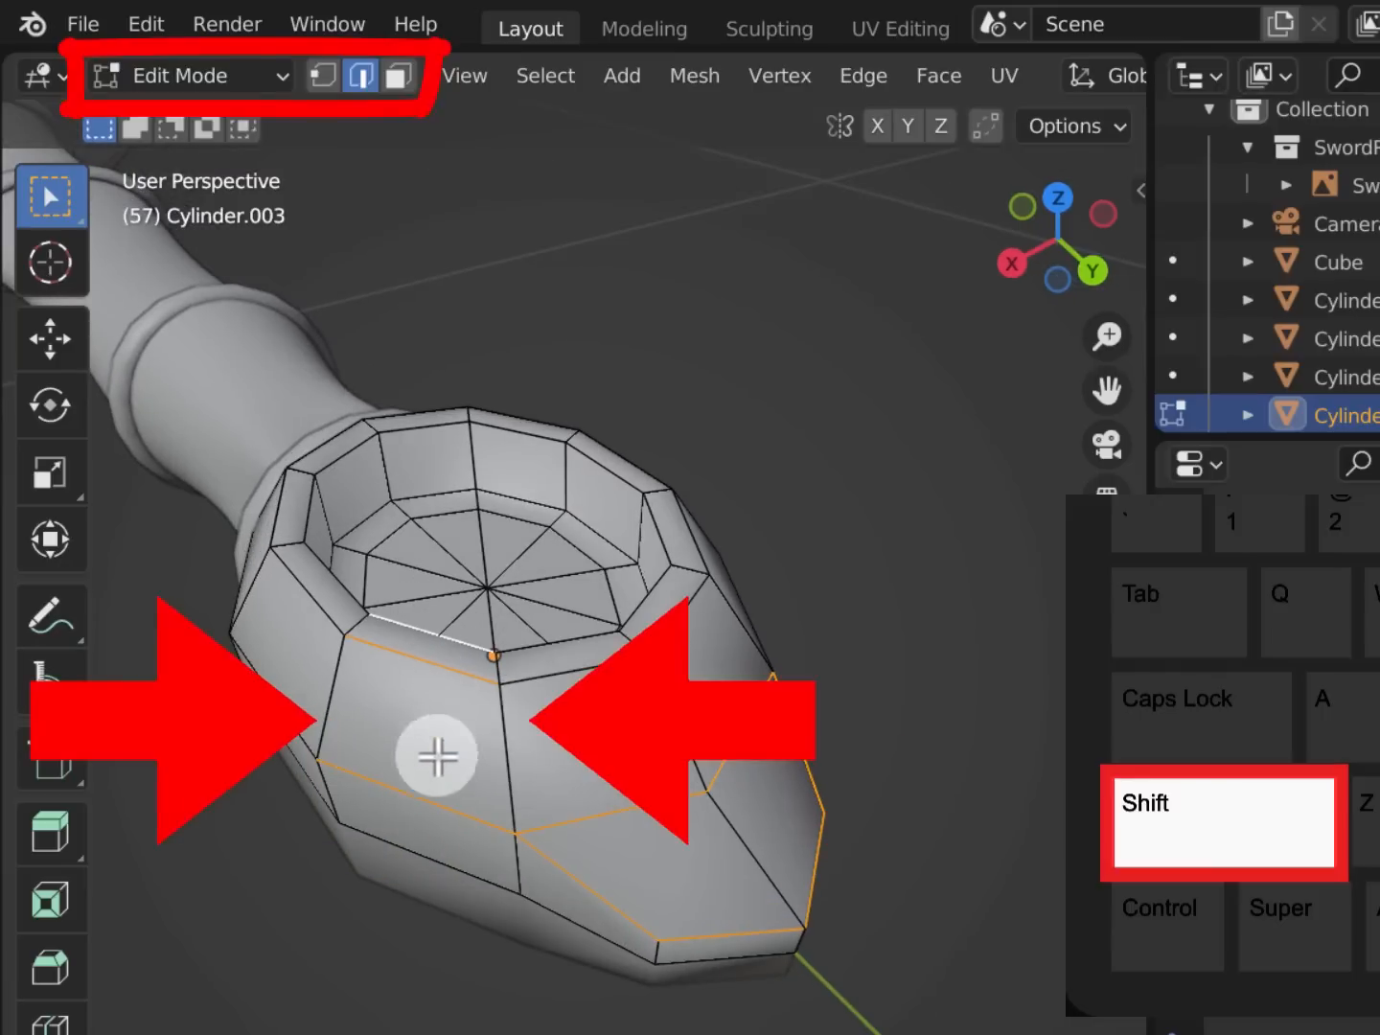
pyautogui.moveTo(504, 711); pyautogui.dragTo(453, 805, button='middle')
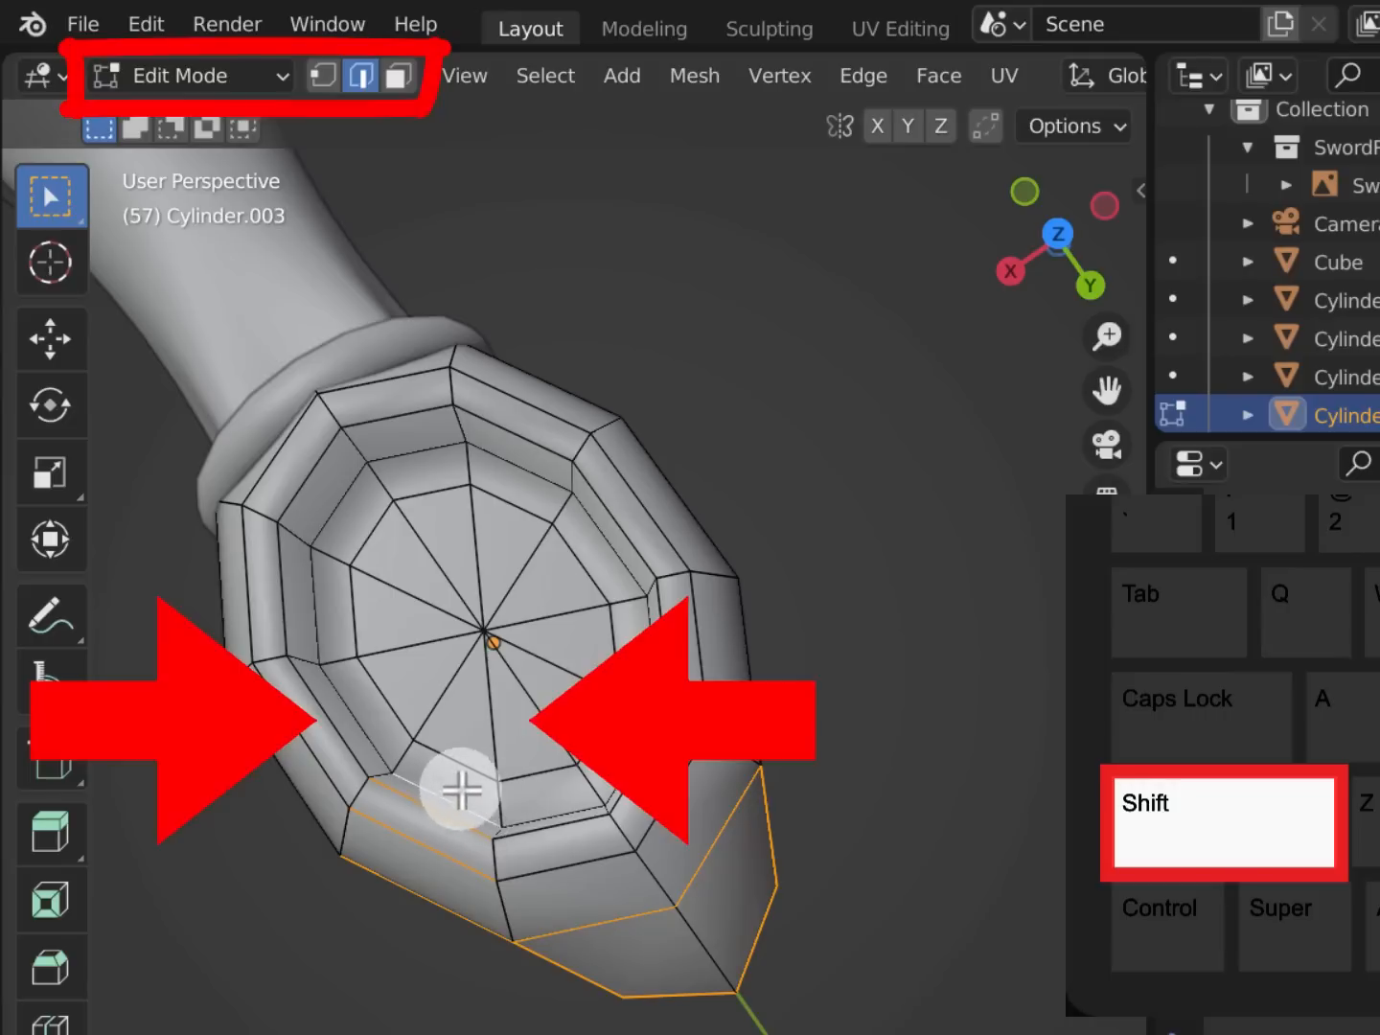
pyautogui.moveTo(563, 801); pyautogui.dragTo(500, 661, button='middle')
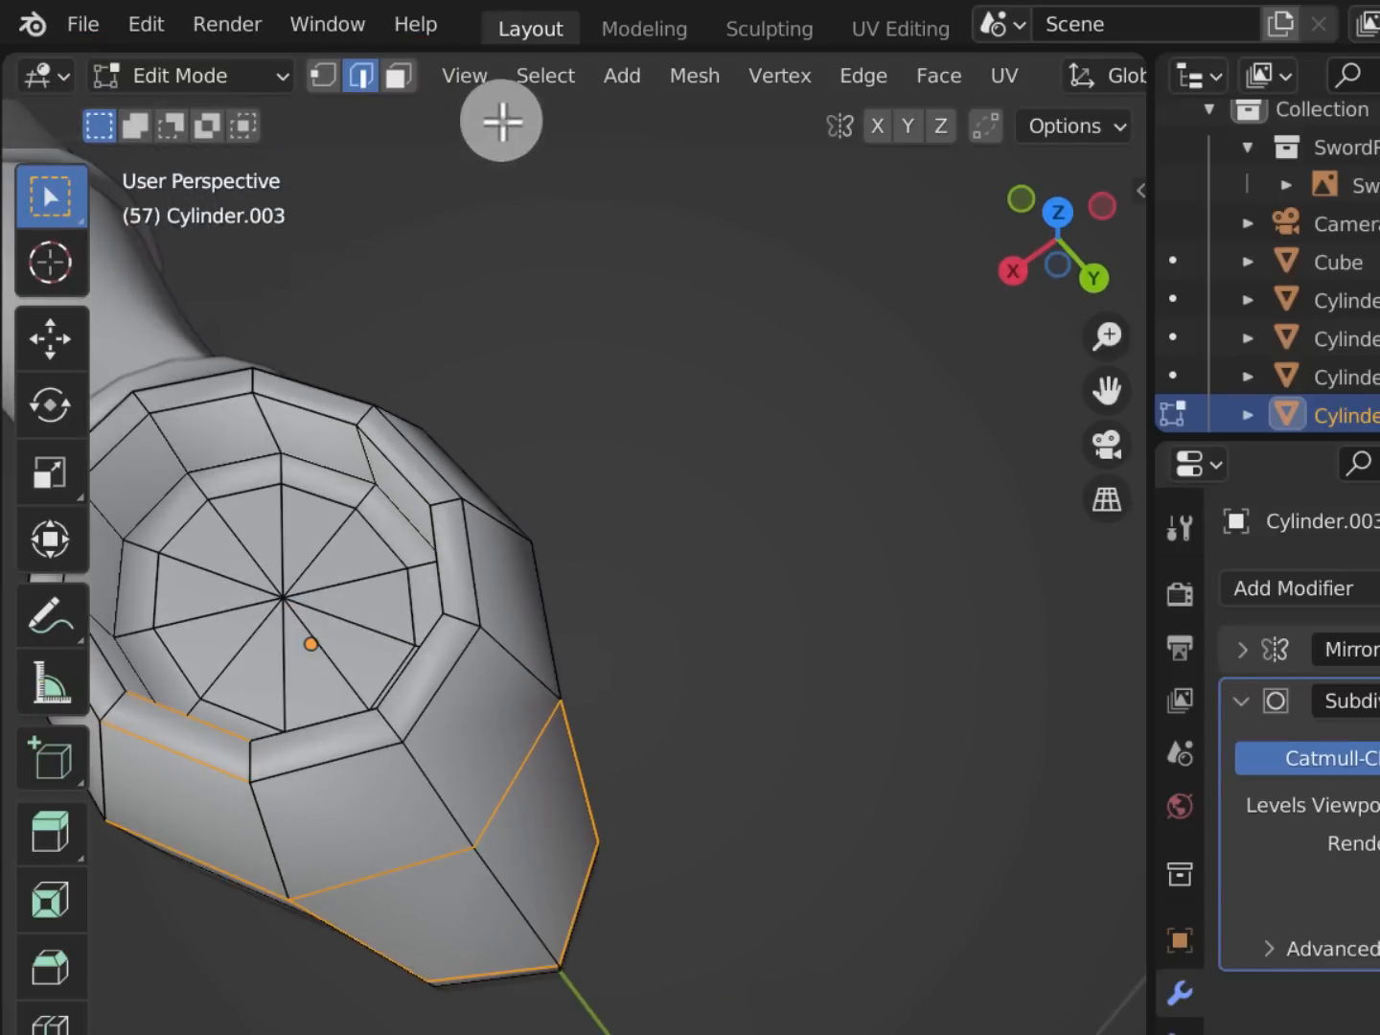
pyautogui.click(545, 75)
pyautogui.moveTo(670, 695)
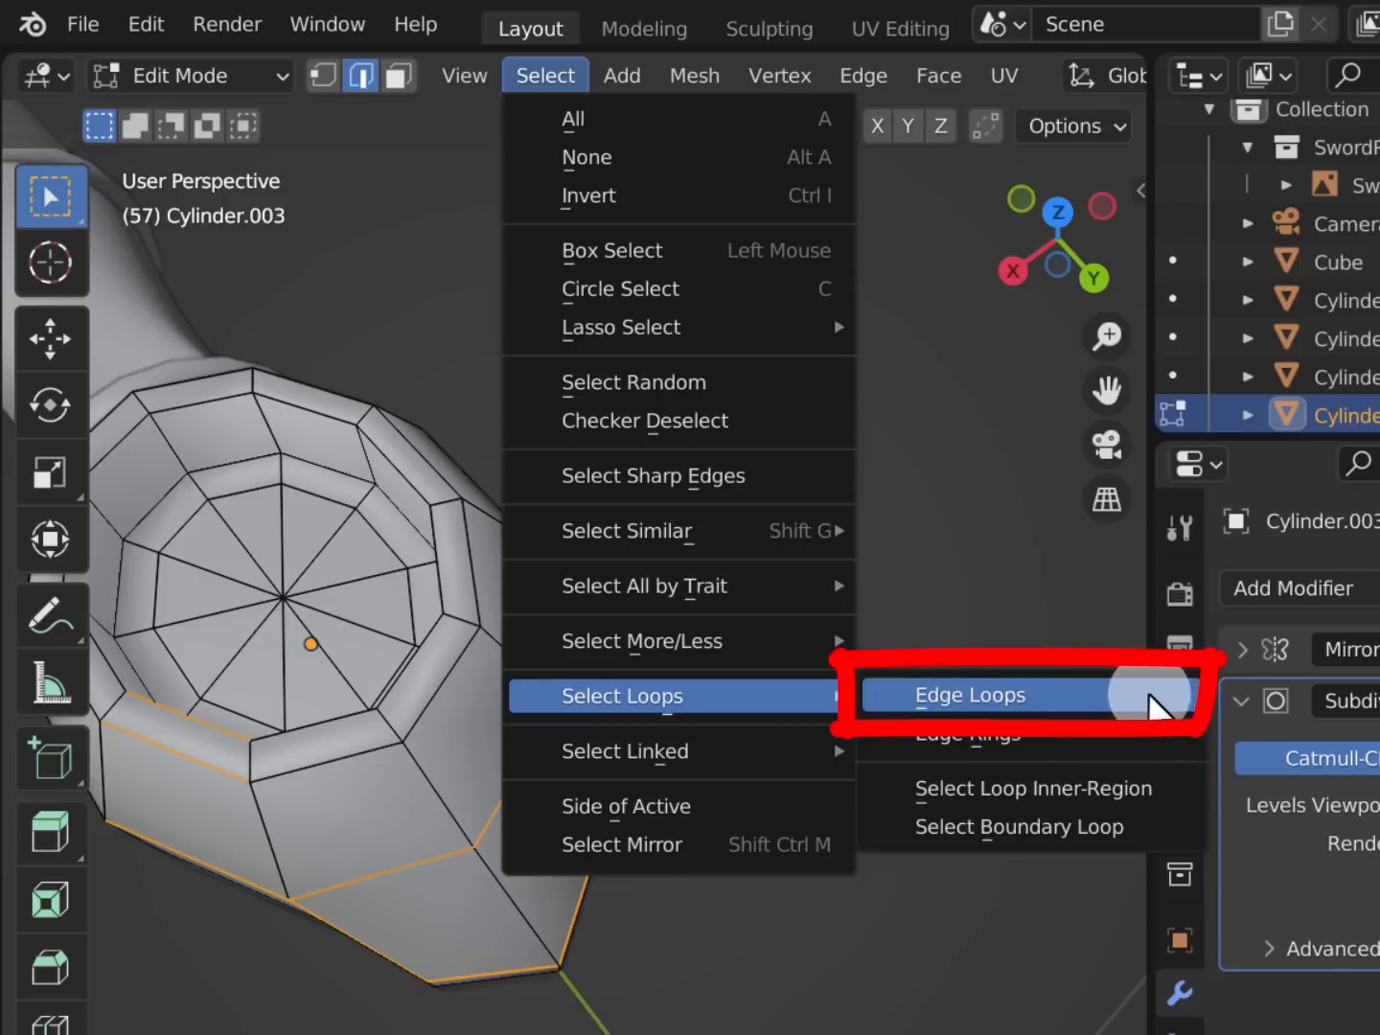
pyautogui.click(1150, 704)
pyautogui.moveTo(635, 680); pyautogui.dragTo(714, 617, button='middle')
# Apply an edge crease of 1.000 to the selected pommel loops and return to Object Mode
pyautogui.click(865, 74)
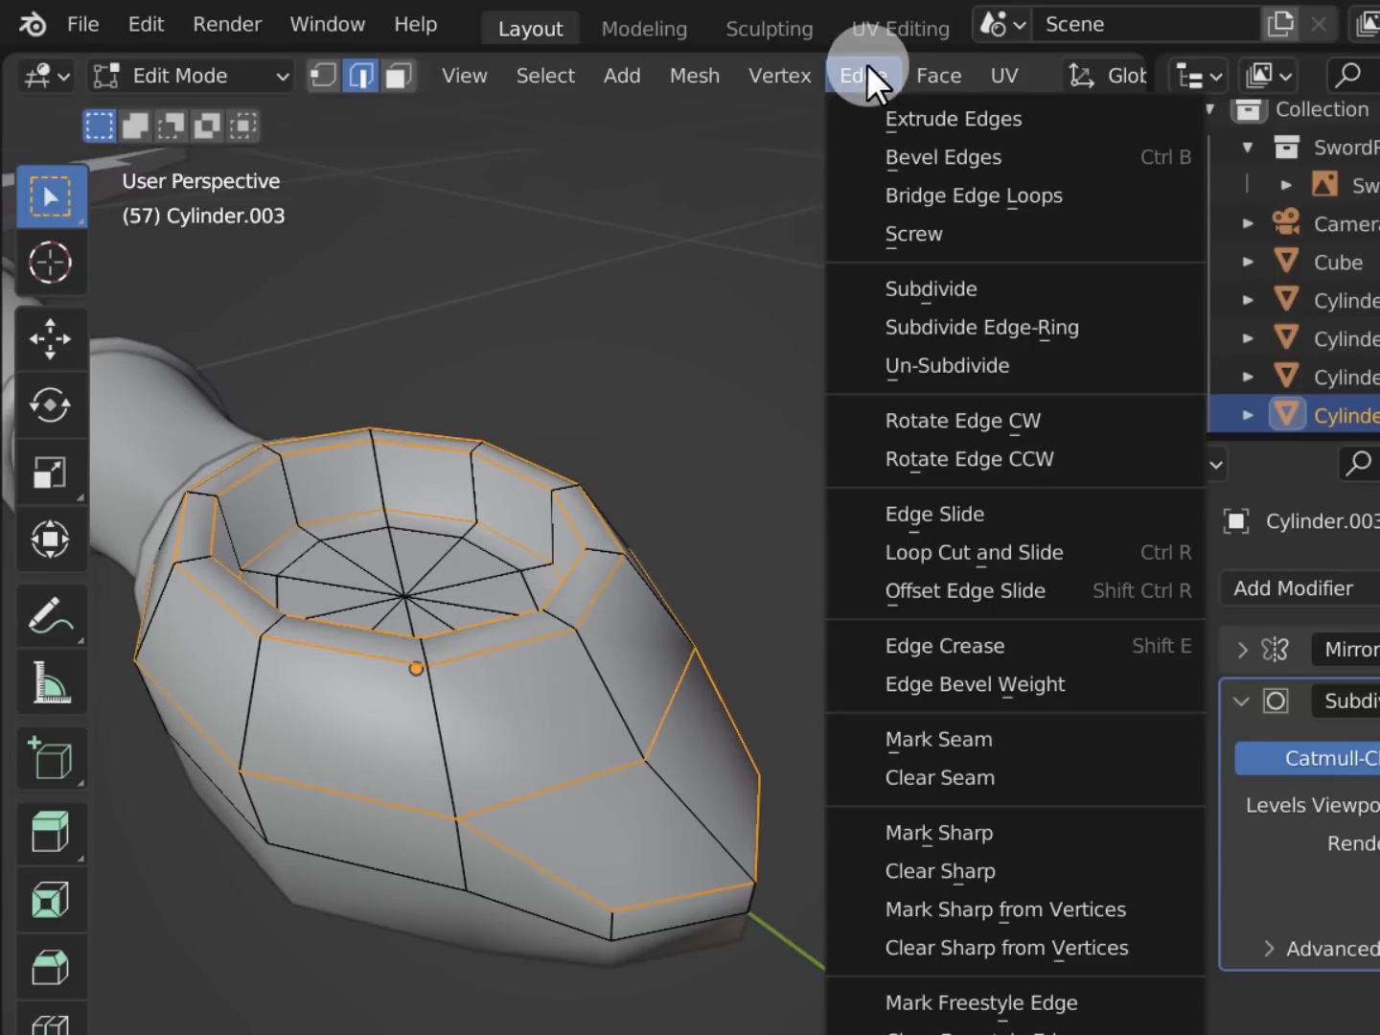
pyautogui.click(1160, 659)
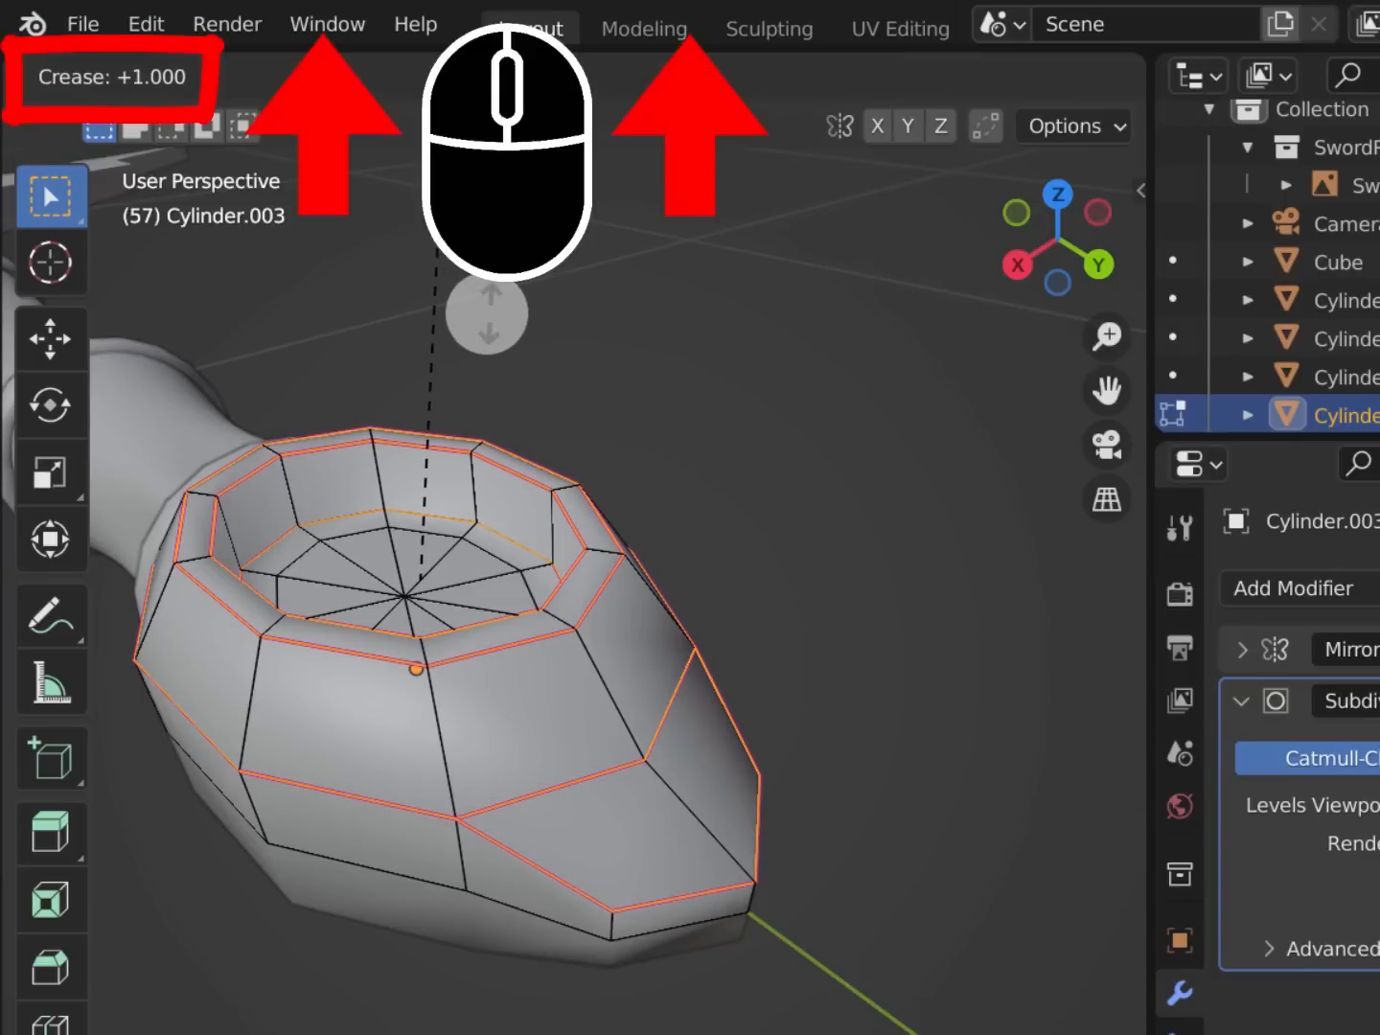
pyautogui.click(488, 314)
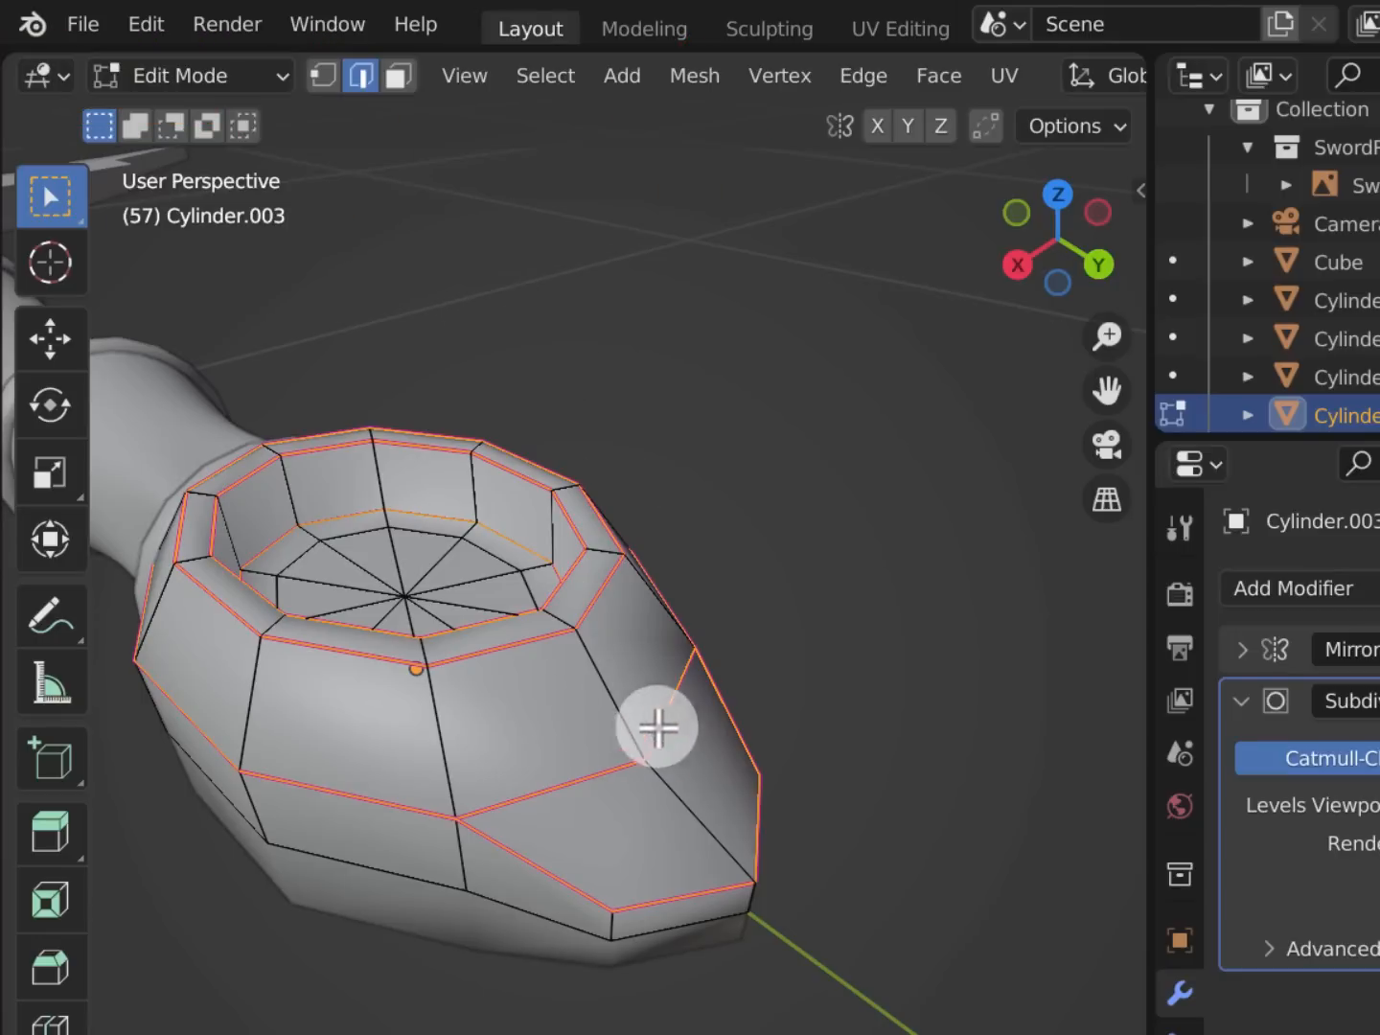
pyautogui.press('Tab')
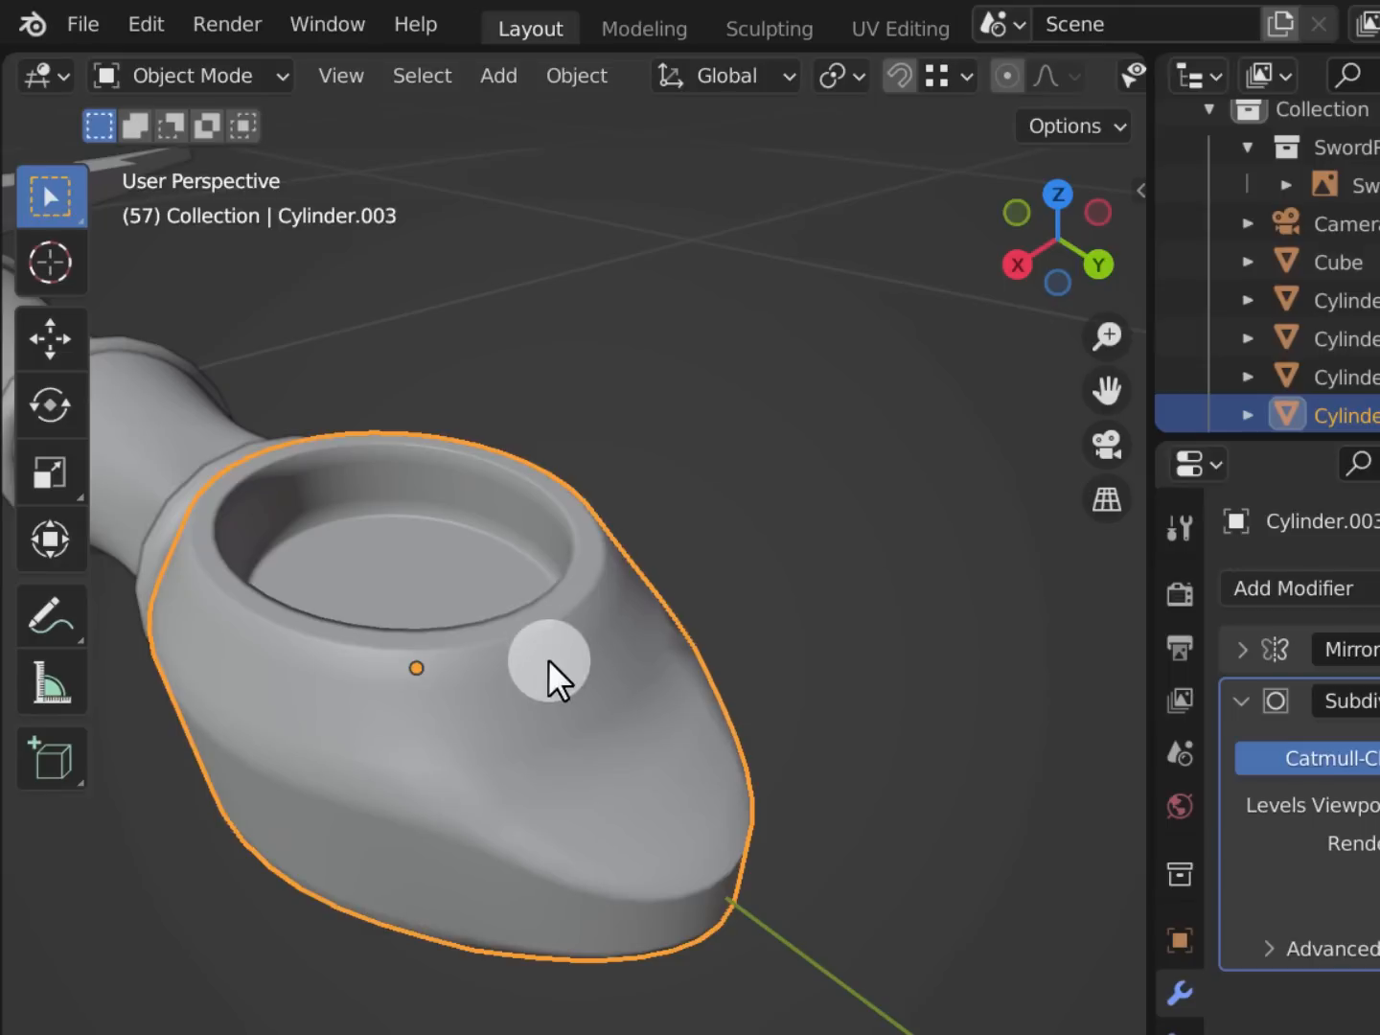
pyautogui.moveTo(548, 667); pyautogui.dragTo(696, 775, button='middle')
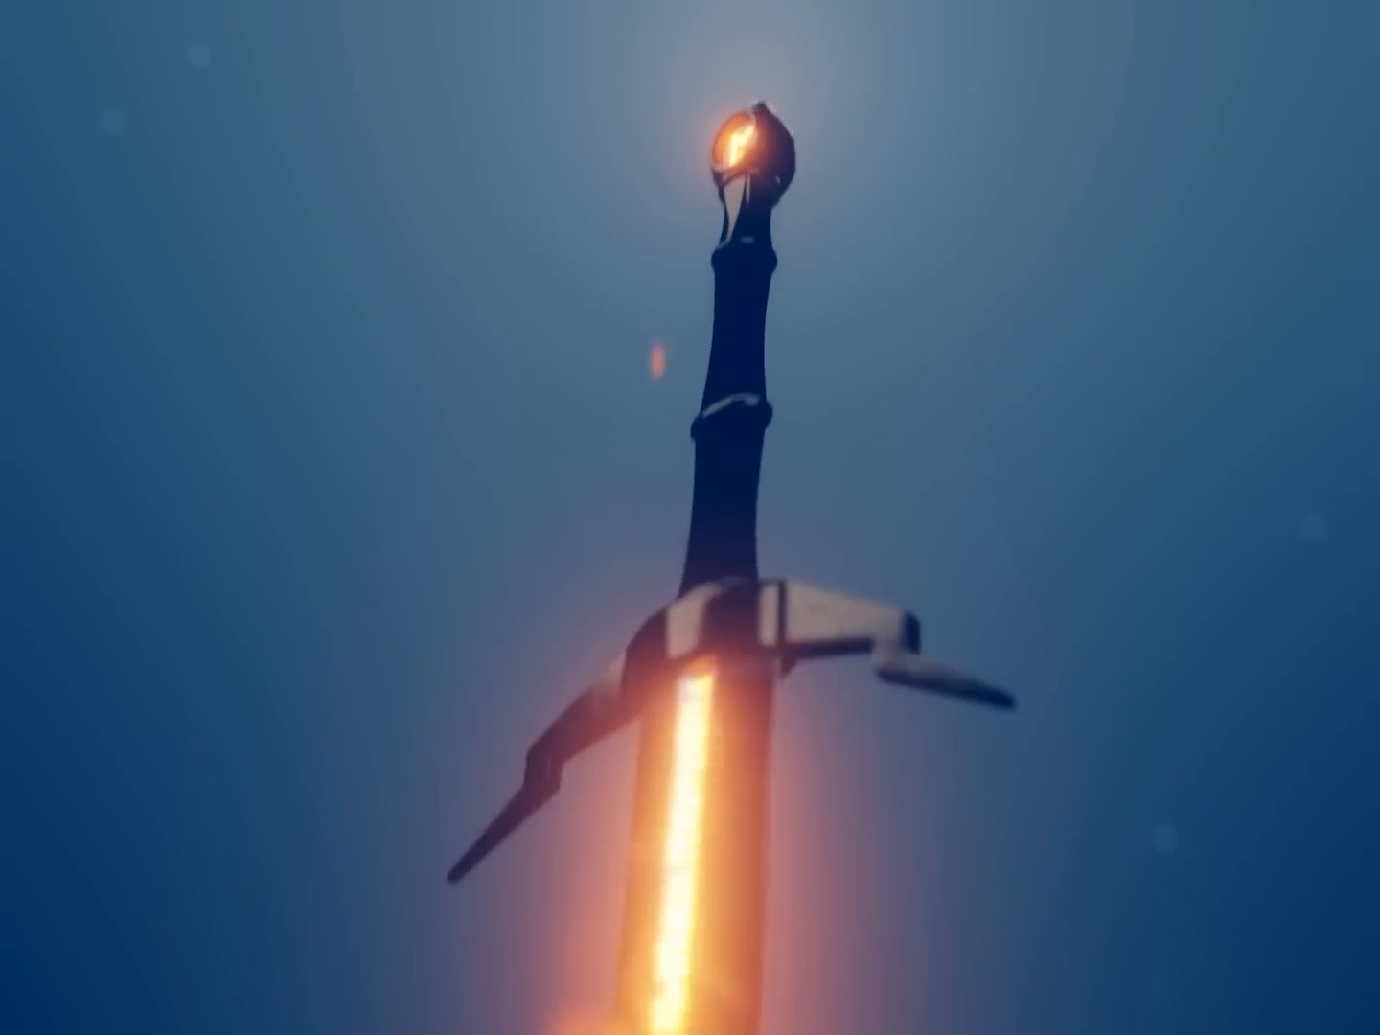
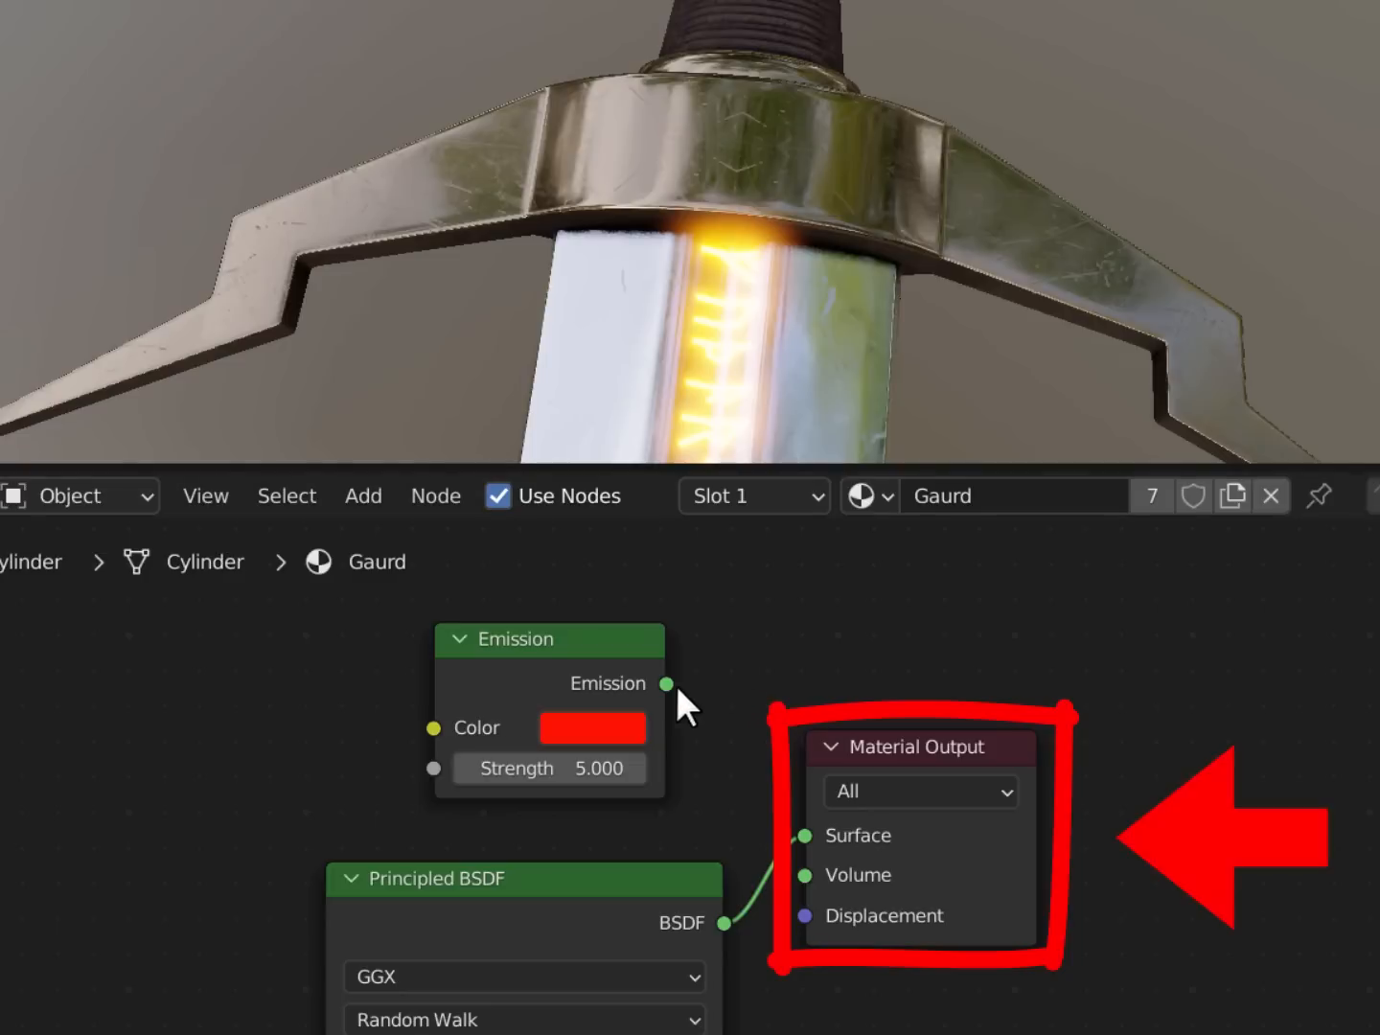
# Alternate the Gaurd material's Surface input between the Emission and Principled BSDF shaders to compare their effect on the guard
pyautogui.moveTo(669, 683); pyautogui.dragTo(808, 833)
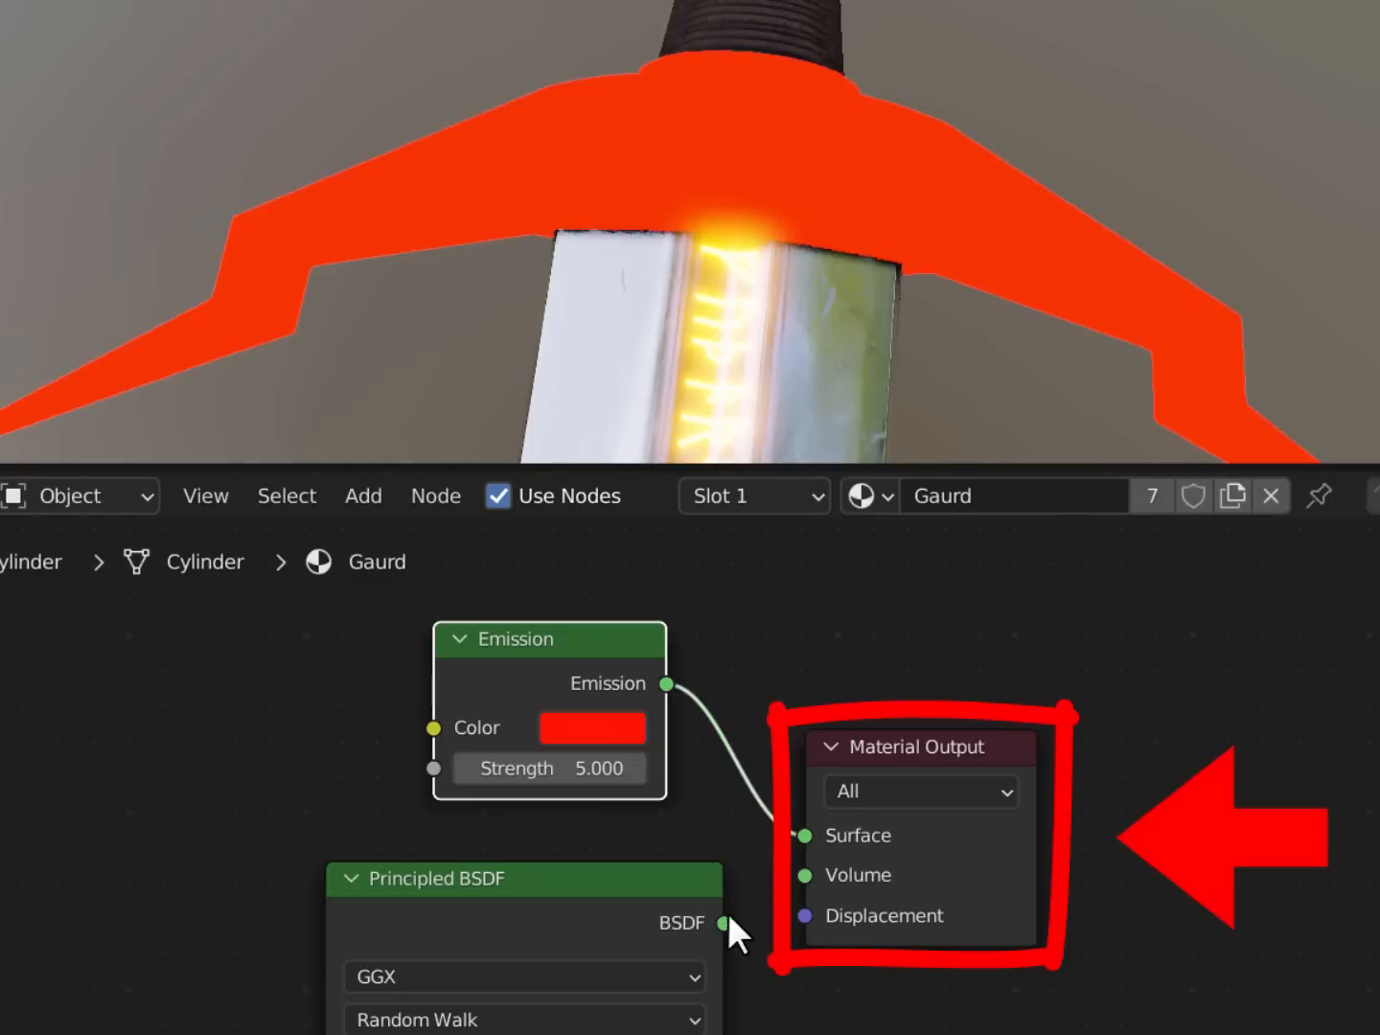
pyautogui.moveTo(728, 919); pyautogui.dragTo(803, 836)
pyautogui.moveTo(668, 684); pyautogui.dragTo(805, 835)
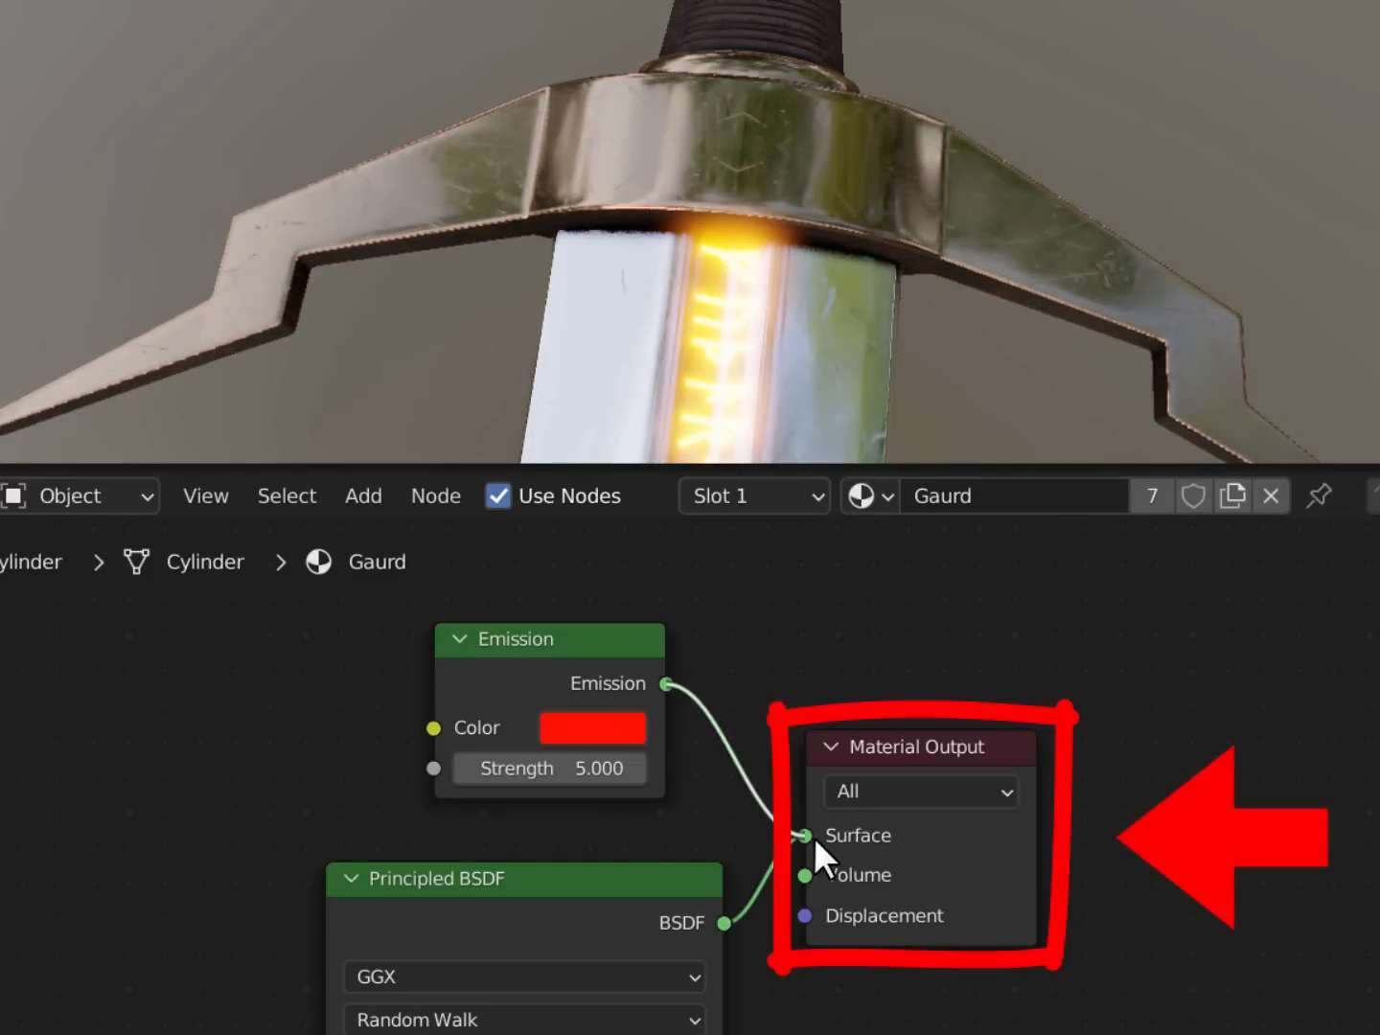
pyautogui.moveTo(724, 927); pyautogui.dragTo(806, 836)
pyautogui.moveTo(668, 685); pyautogui.dragTo(801, 839)
pyautogui.click(737, 904)
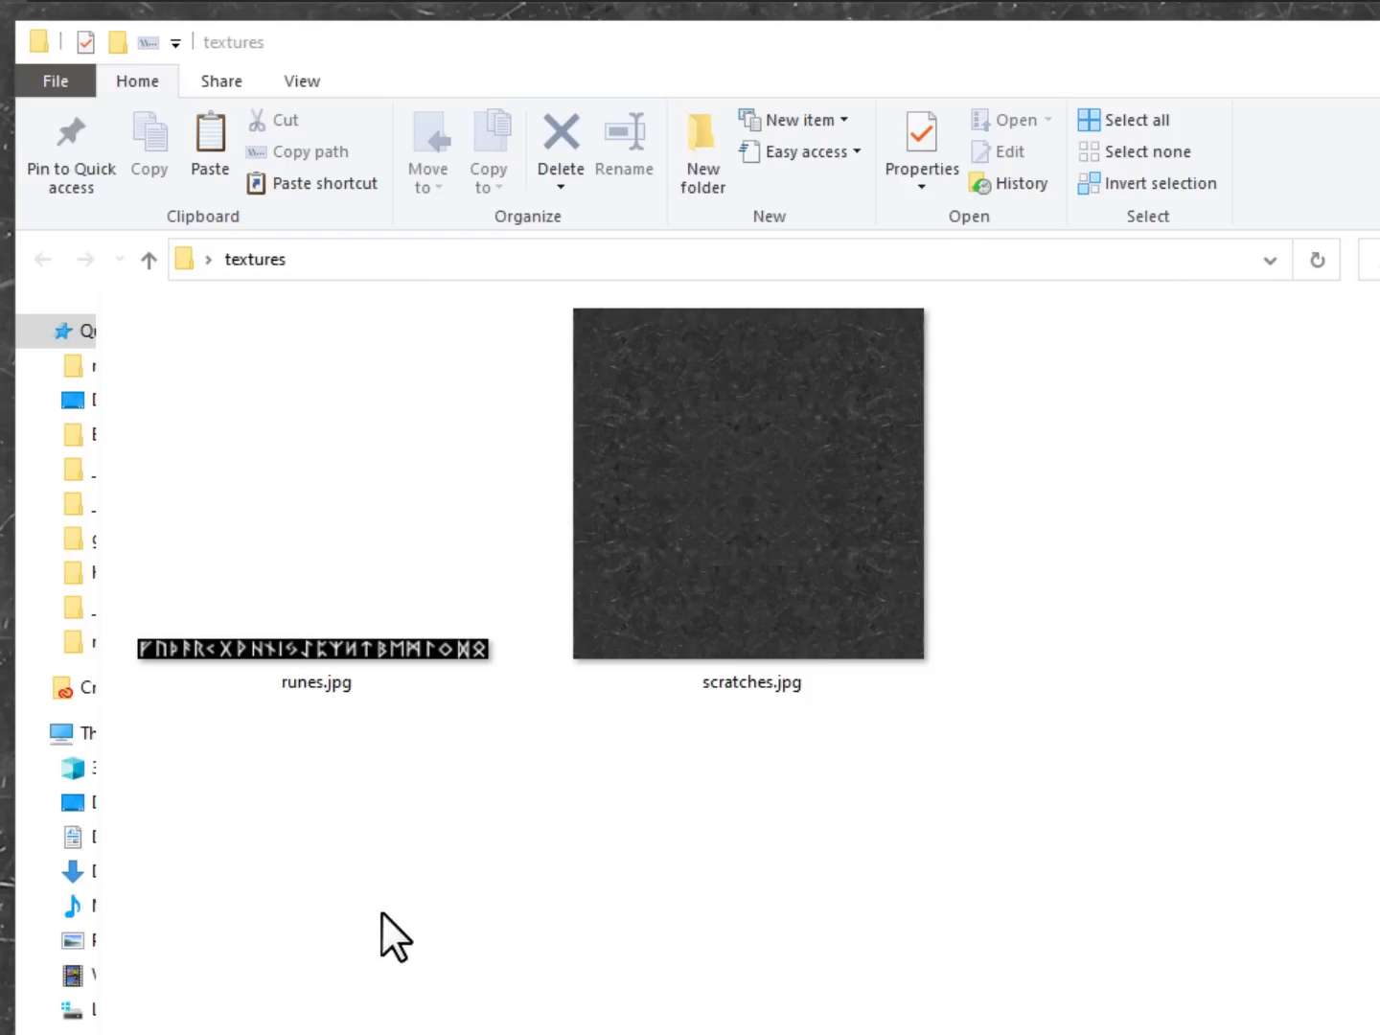
pyautogui.click(662, 590)
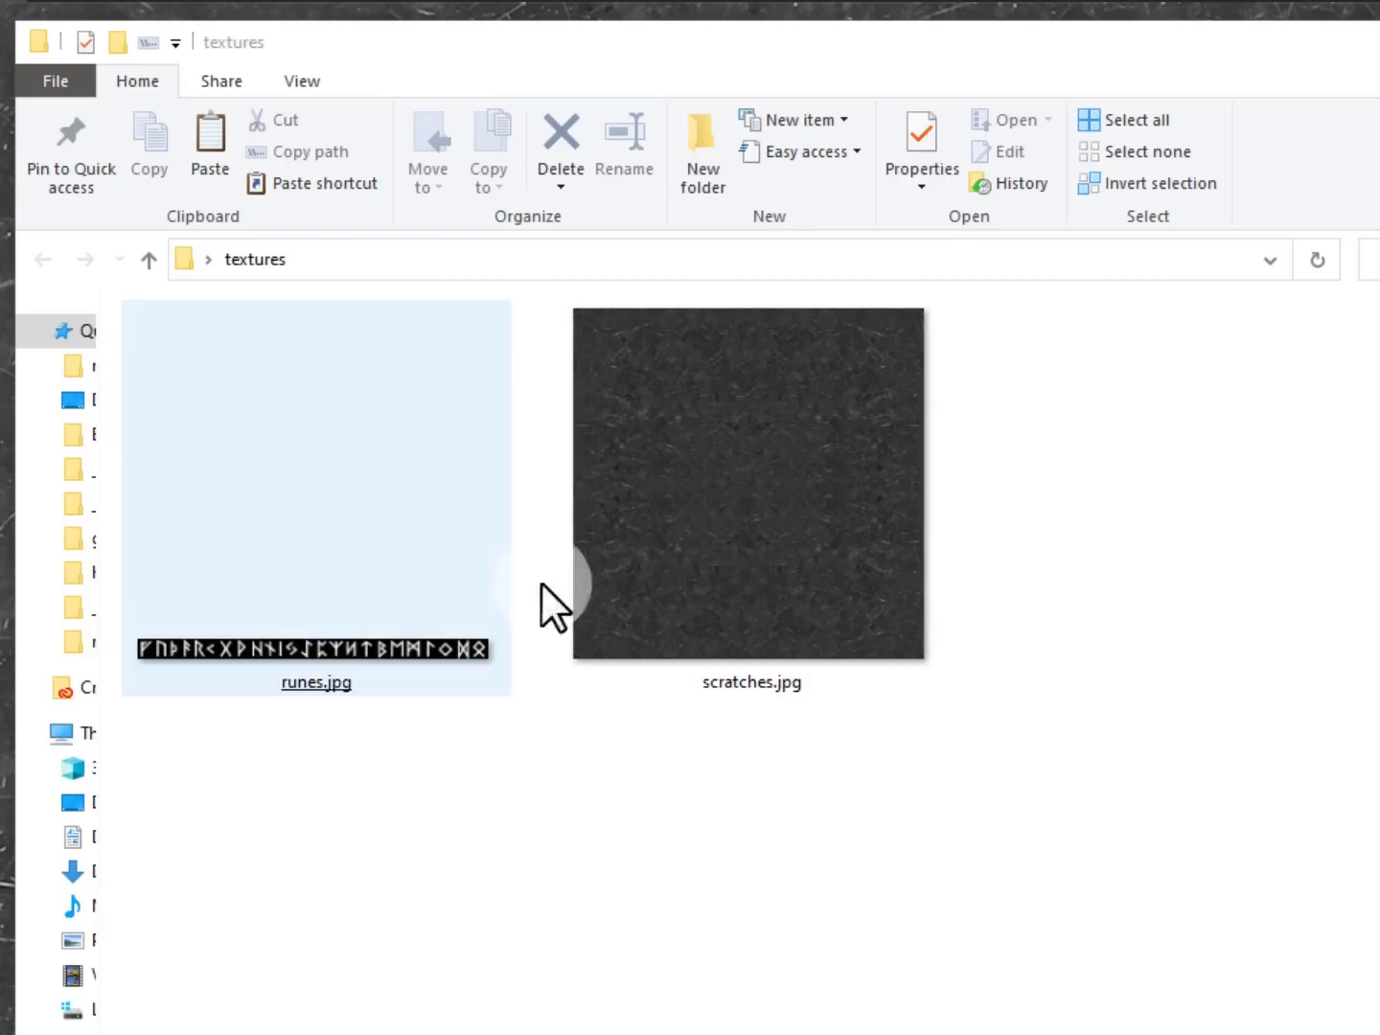
pyautogui.doubleClick(701, 602)
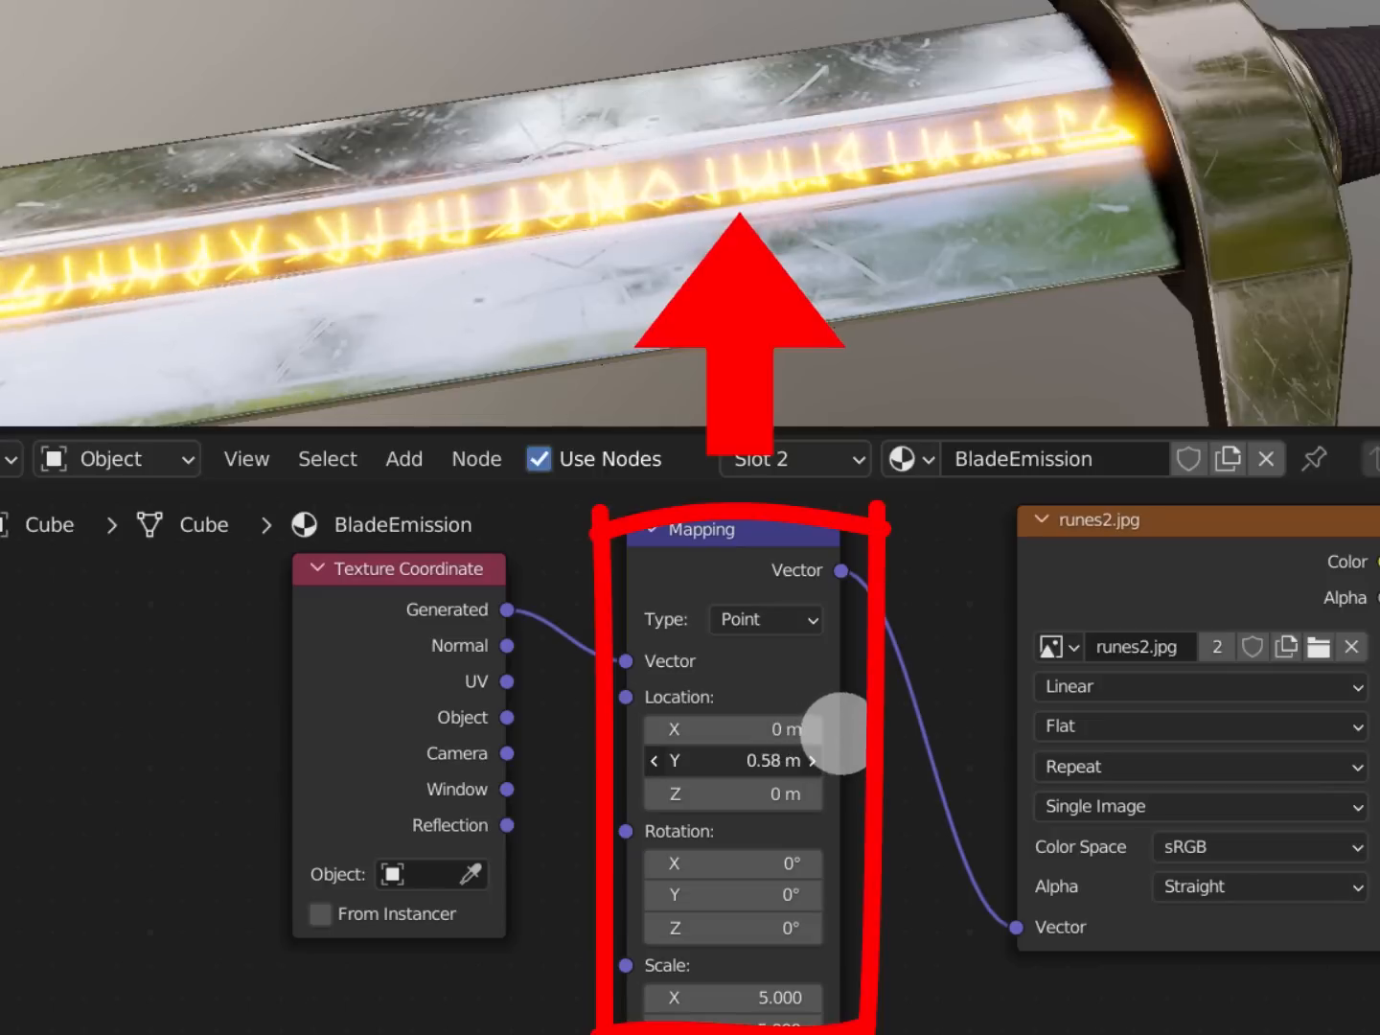
# Adjust the runes texture's Y location in the Mapping node and pull both ColorRamp stops inward for the blade's scratches texture
pyautogui.moveTo(838, 733)
pyautogui.mouseDown()
pyautogui.moveTo(786, 737)
pyautogui.moveTo(794, 748)
pyautogui.moveTo(817, 717)
pyautogui.moveTo(840, 719)
pyautogui.moveTo(739, 727)
pyautogui.moveTo(834, 715)
pyautogui.moveTo(777, 709)
pyautogui.moveTo(723, 720)
pyautogui.moveTo(853, 715)
pyautogui.mouseUp()
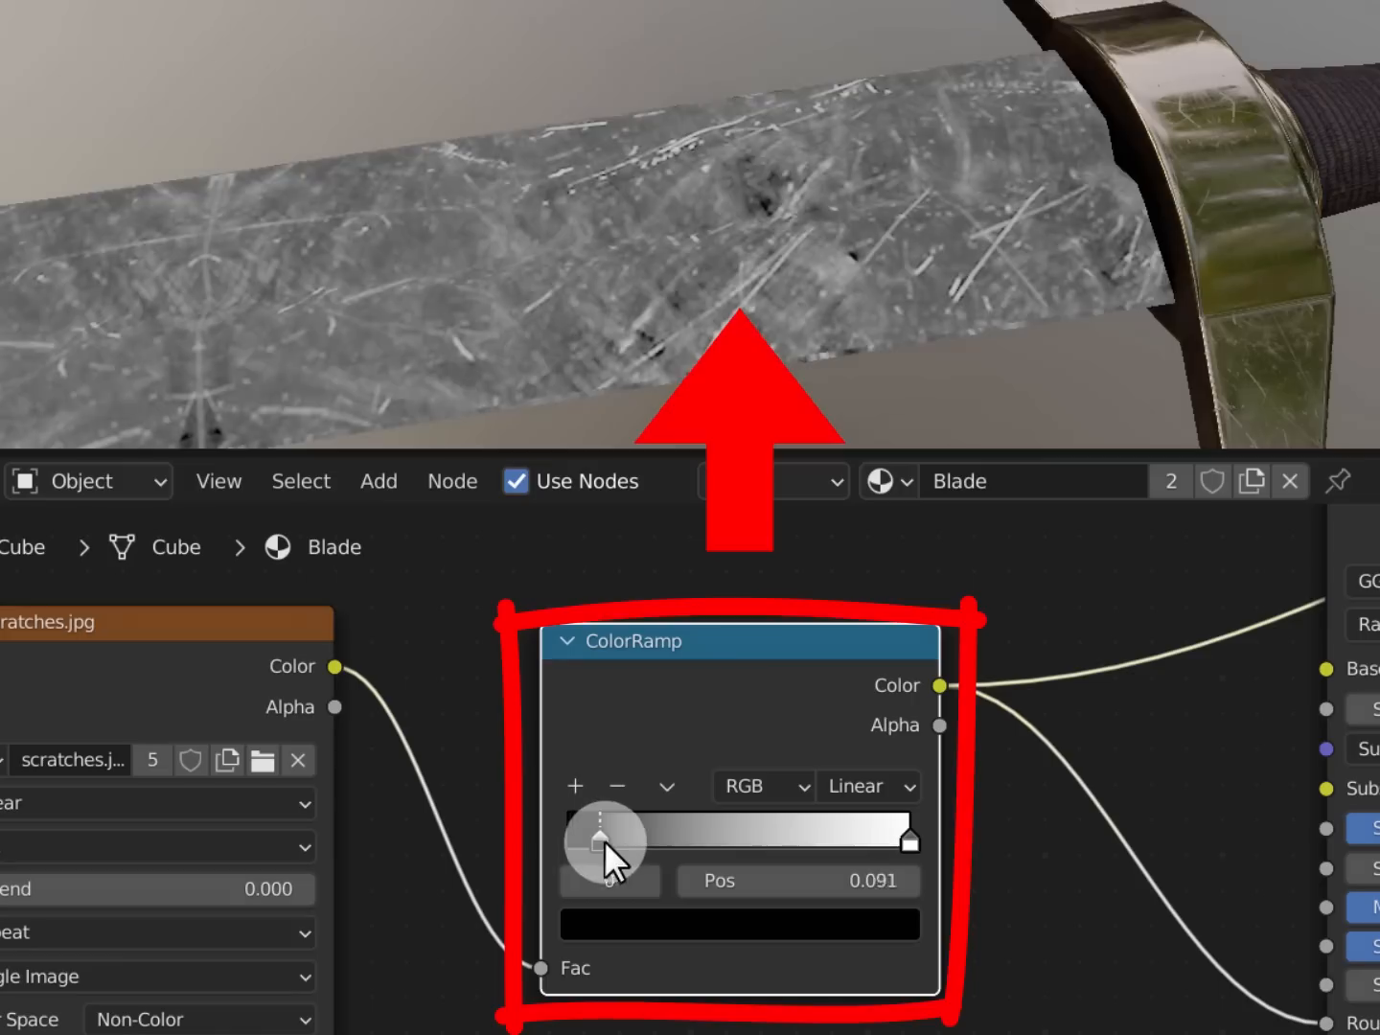
pyautogui.moveTo(604, 841); pyautogui.dragTo(632, 841)
pyautogui.moveTo(908, 840); pyautogui.dragTo(711, 852)
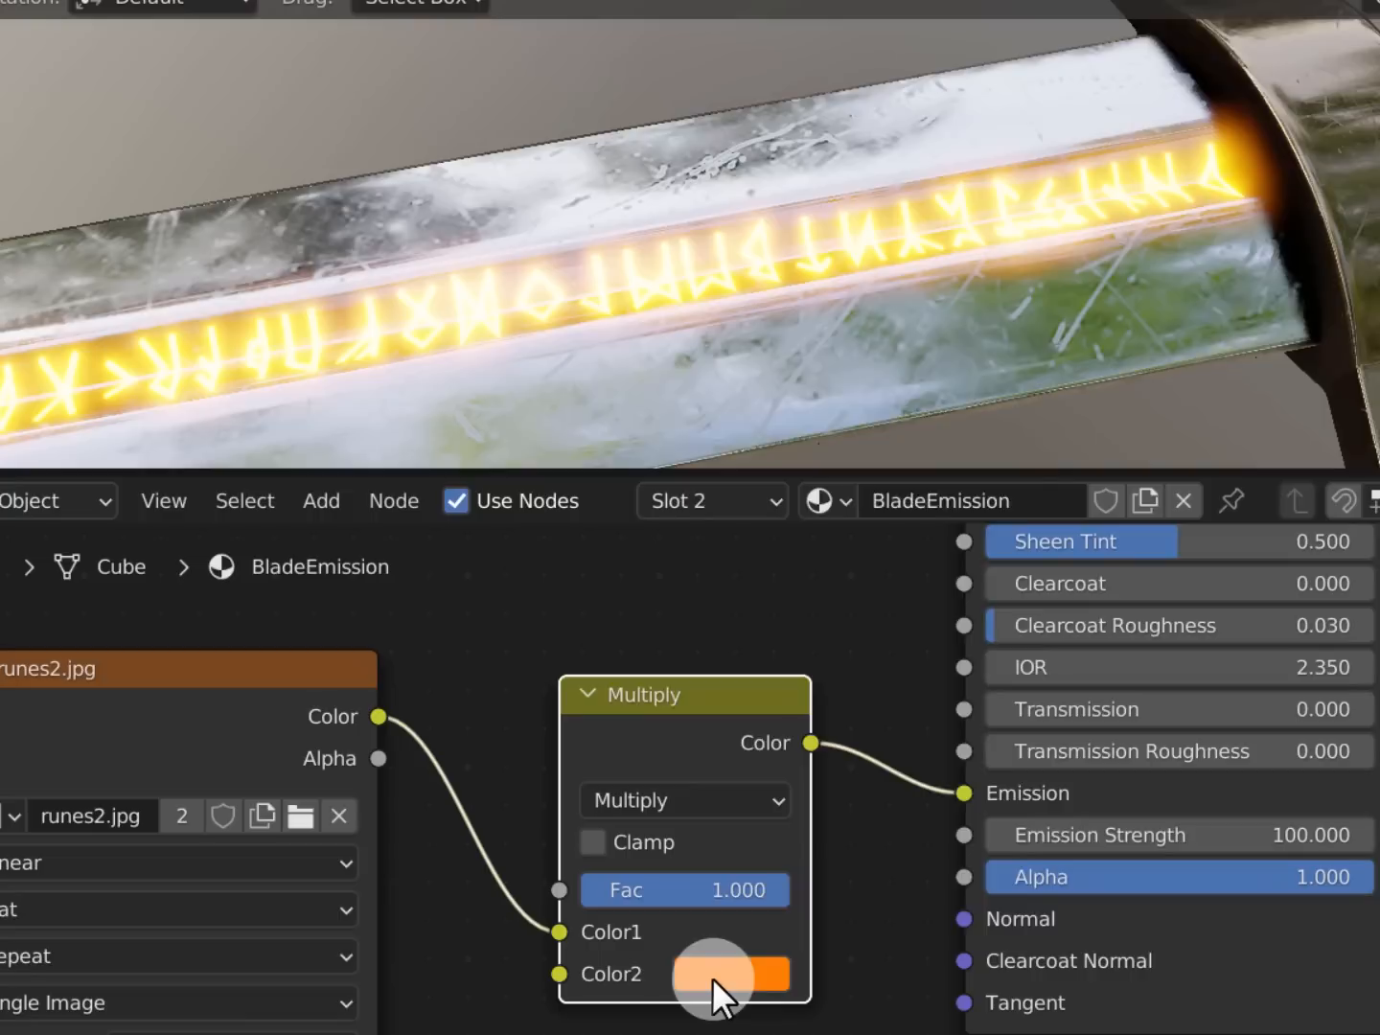
# Change the Color2 swatch of the Multiply node that tints the BladeEmission material's glowing runes
pyautogui.click(714, 976)
pyautogui.moveTo(770, 713); pyautogui.dragTo(903, 331)
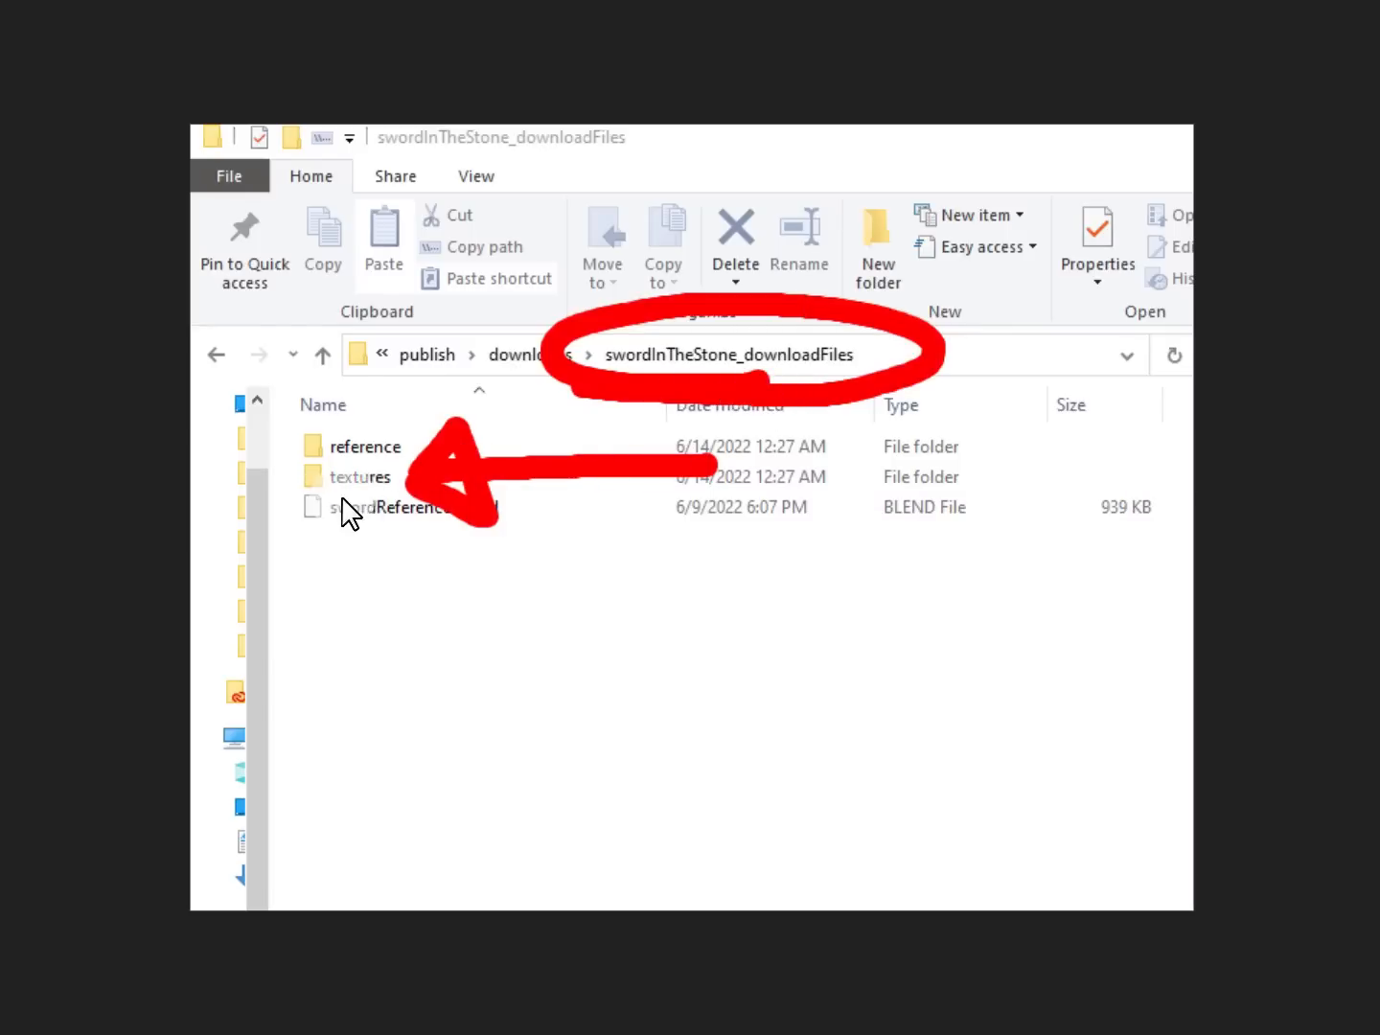
# Import scratches.jpg from the textures folder into the blade's material as an image texture node and place it before the Principled BSDF
pyautogui.click(1010, 530)
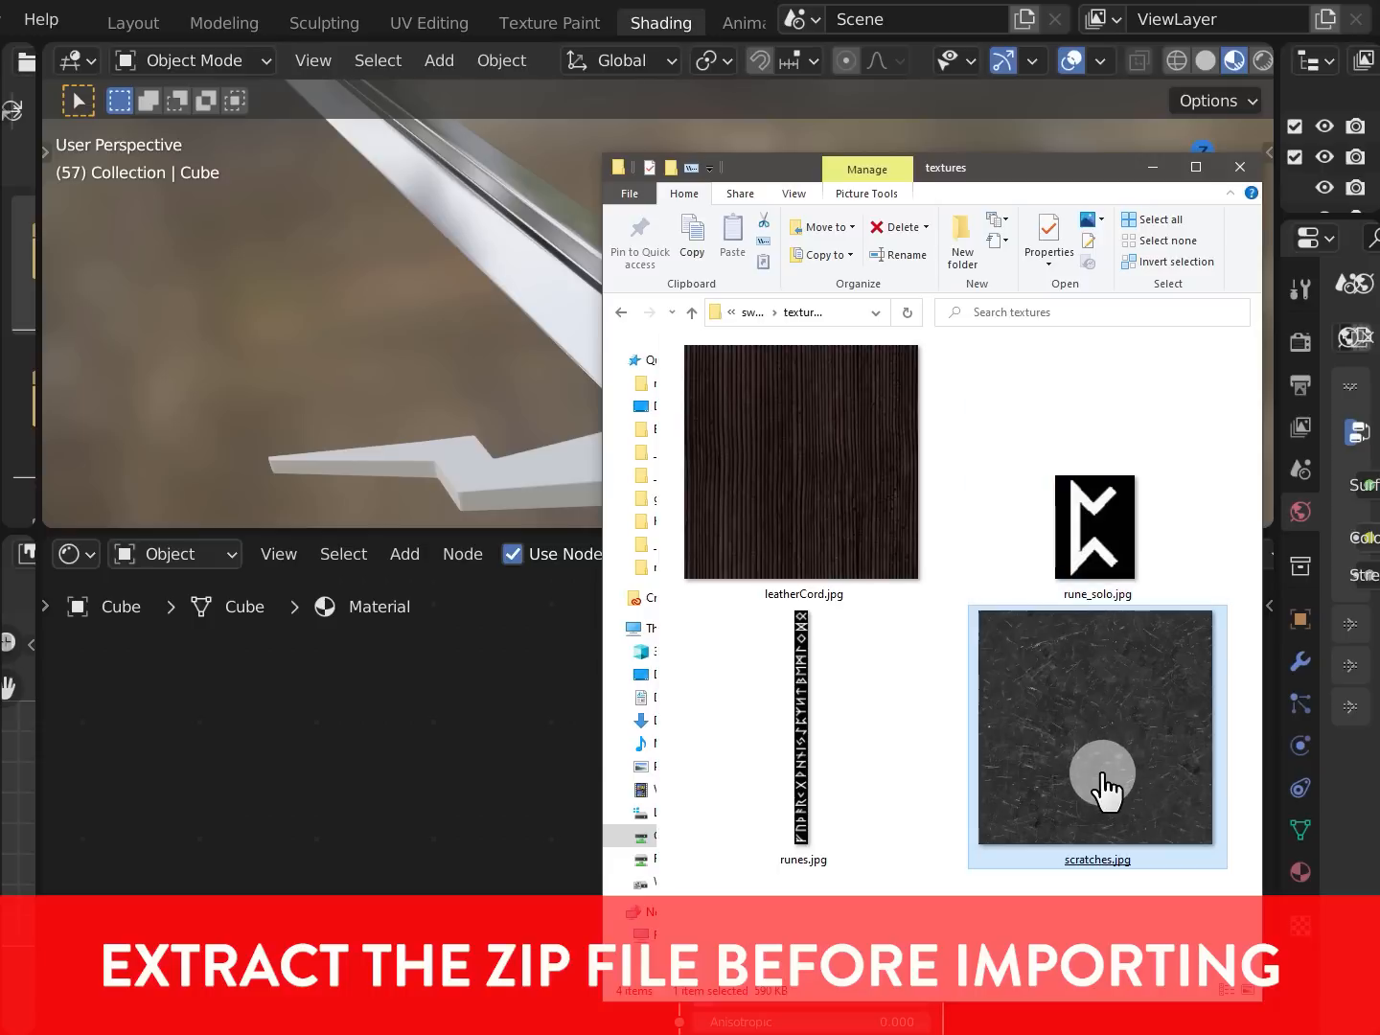
pyautogui.moveTo(1100, 777); pyautogui.dragTo(447, 783)
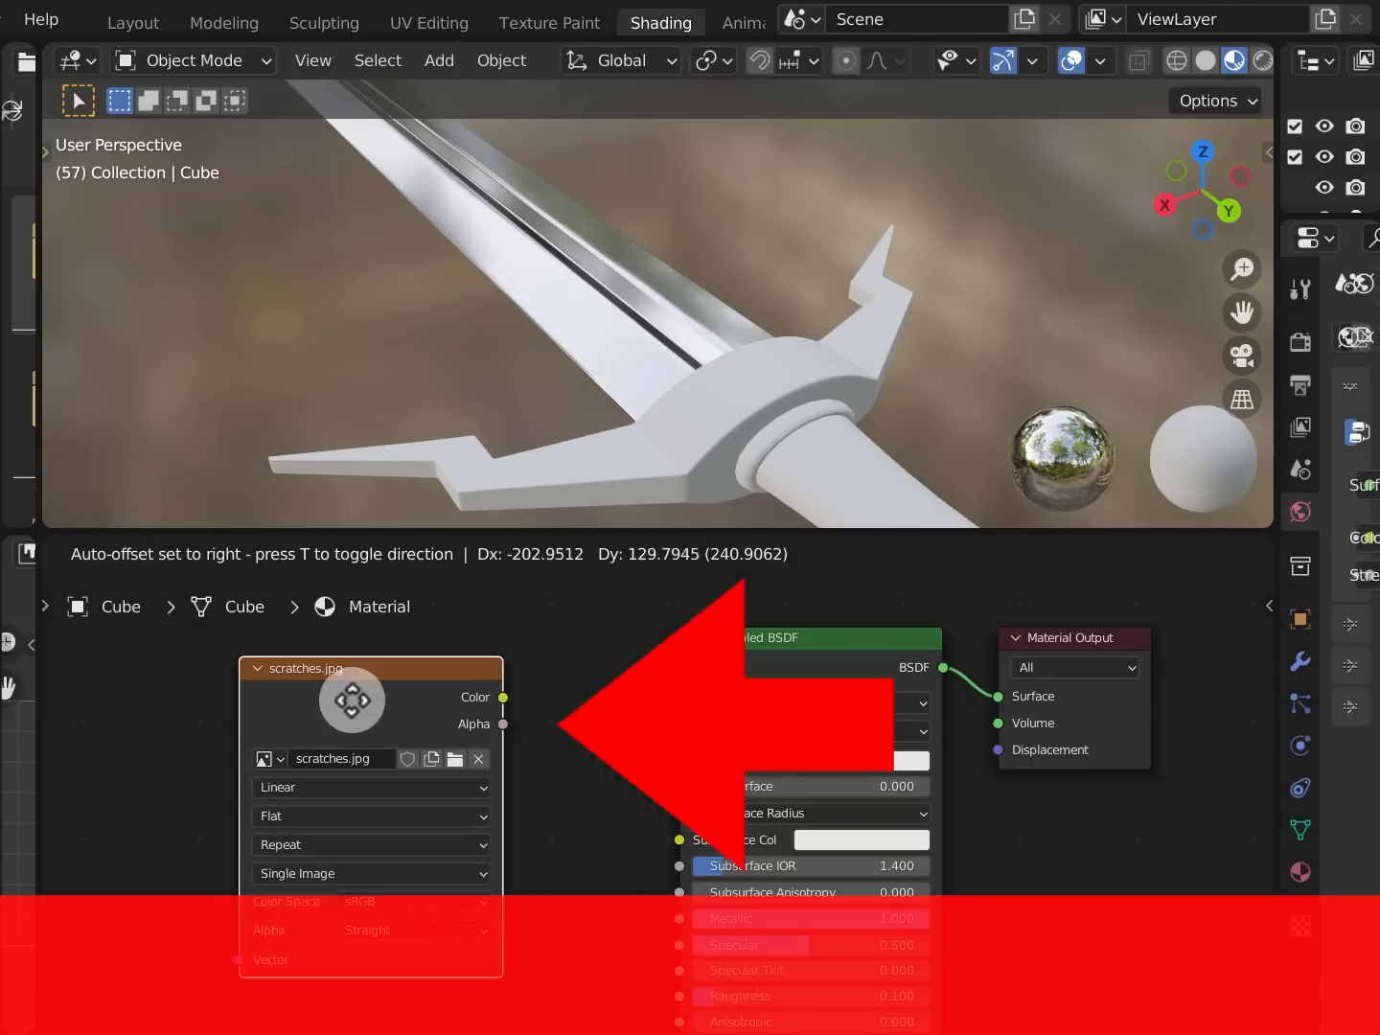
pyautogui.moveTo(351, 700); pyautogui.dragTo(358, 716)
# Move the Principled BSDF node down and connect the scratches.jpg Color output directly to the Material Output's Surface
pyautogui.moveTo(813, 678); pyautogui.dragTo(824, 856)
pyautogui.moveTo(468, 718)
pyautogui.mouseDown()
pyautogui.moveTo(580, 660)
pyautogui.moveTo(1010, 679)
pyautogui.mouseUp()
pyautogui.moveTo(1151, 522); pyautogui.dragTo(1152, 528)
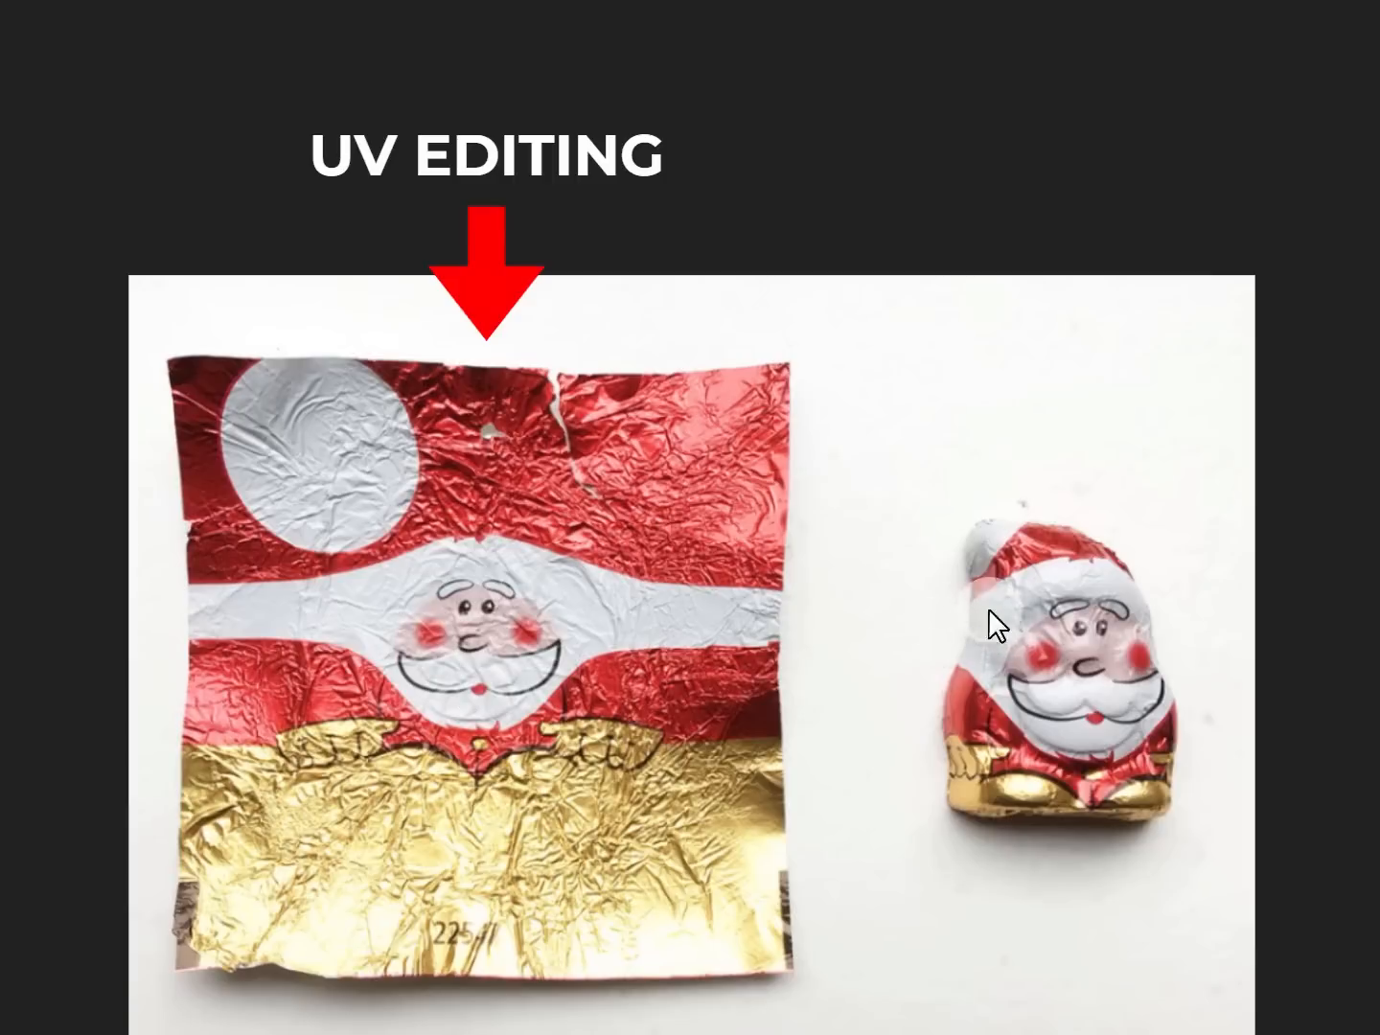
pyautogui.click(970, 630)
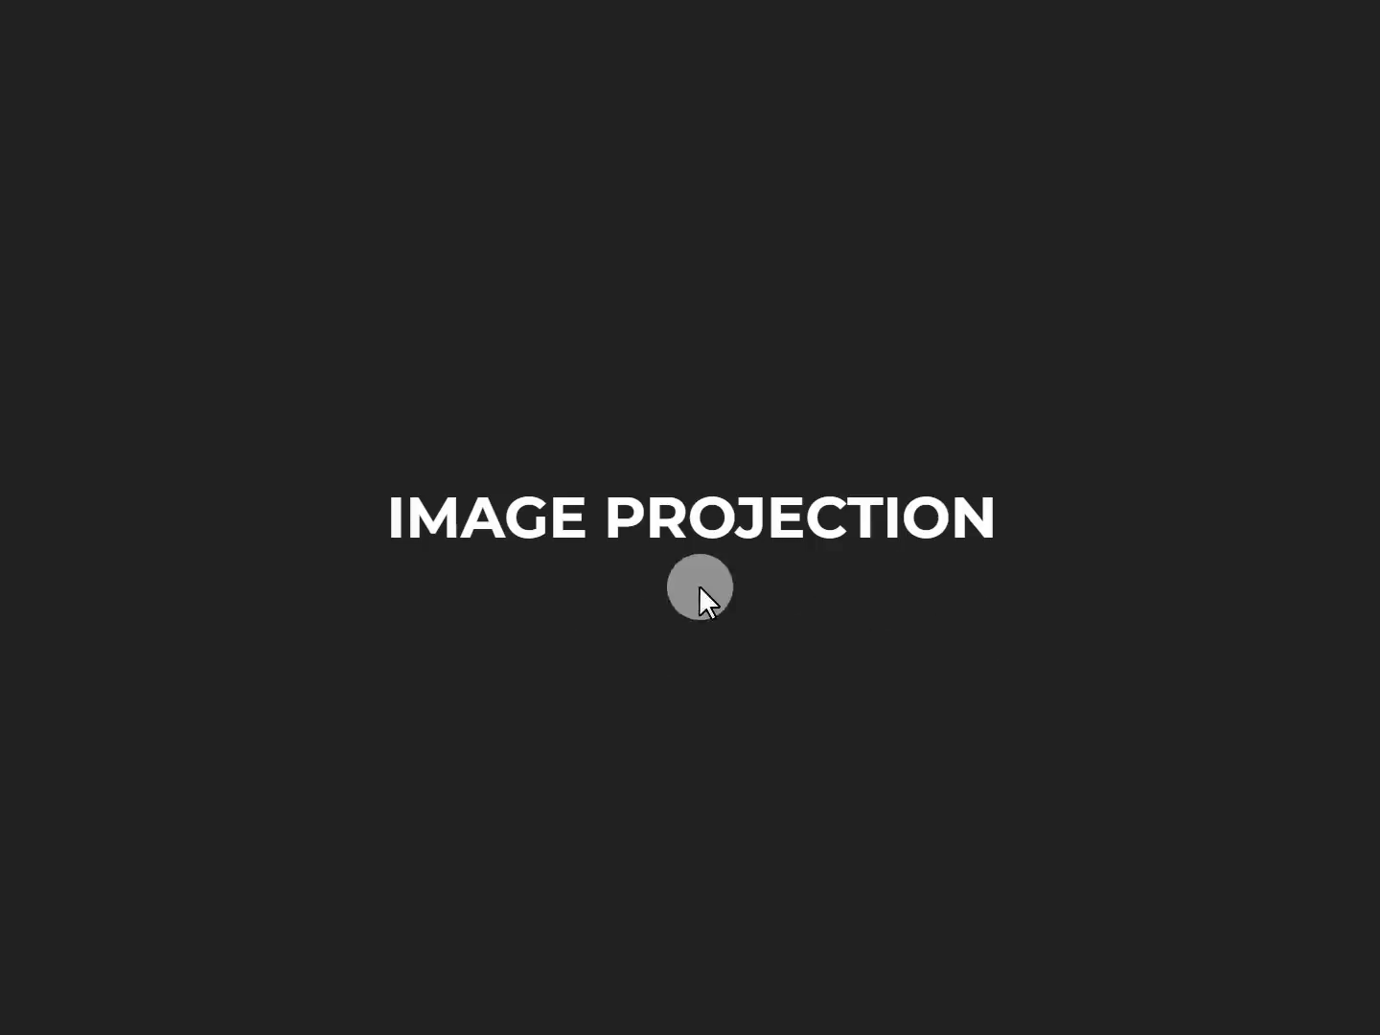
pyautogui.click(1041, 571)
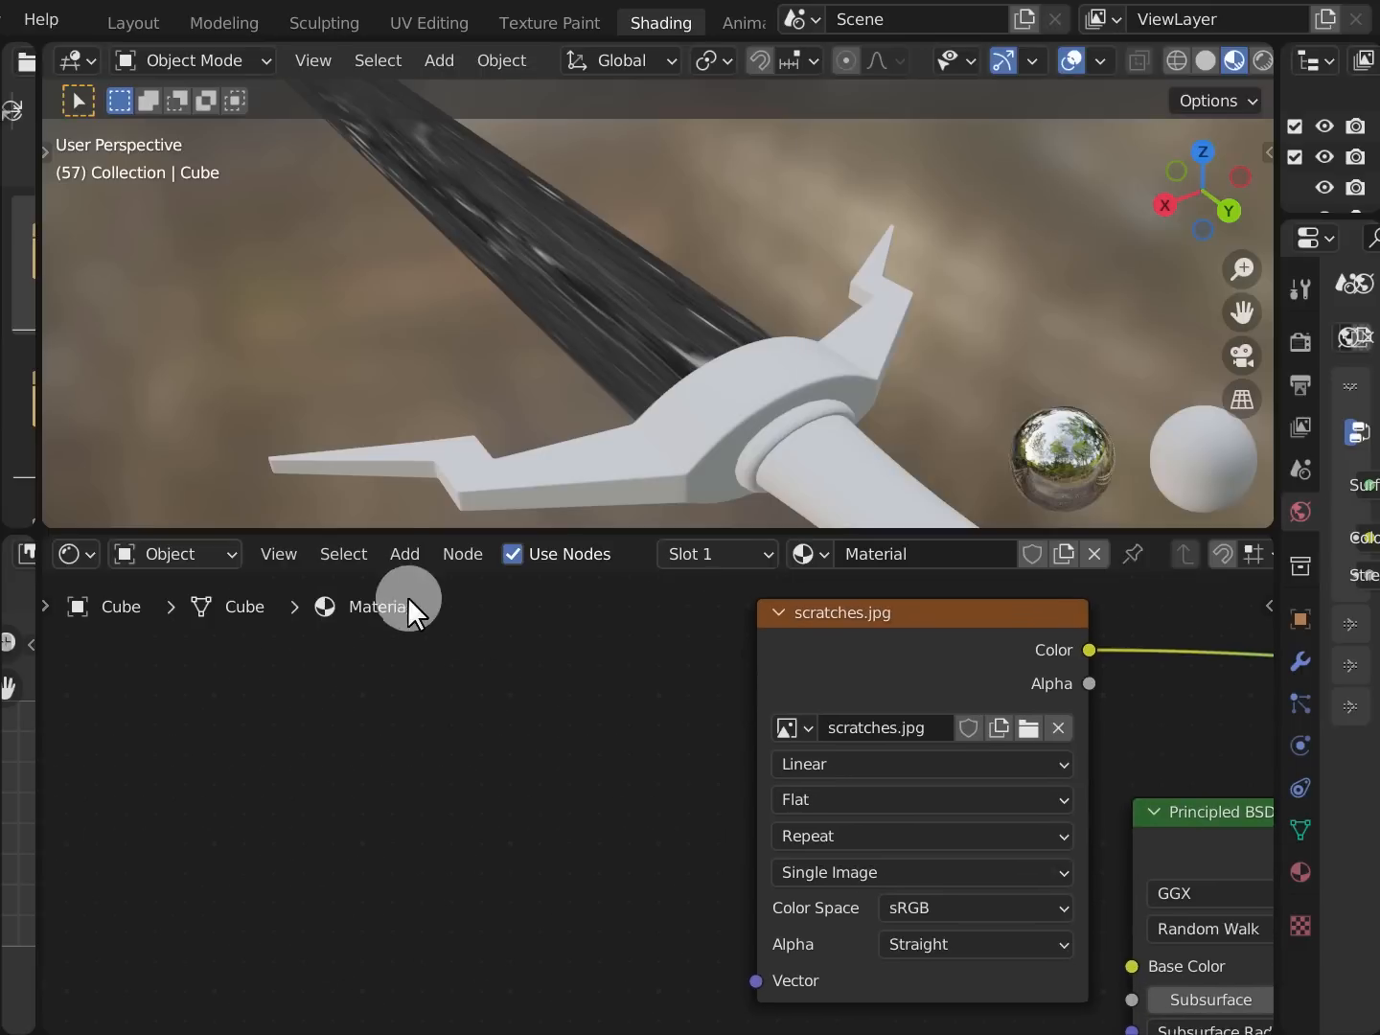
# Add a Mapping node to the blade's material and place it in front of the scratches.jpg texture node
pyautogui.click(405, 554)
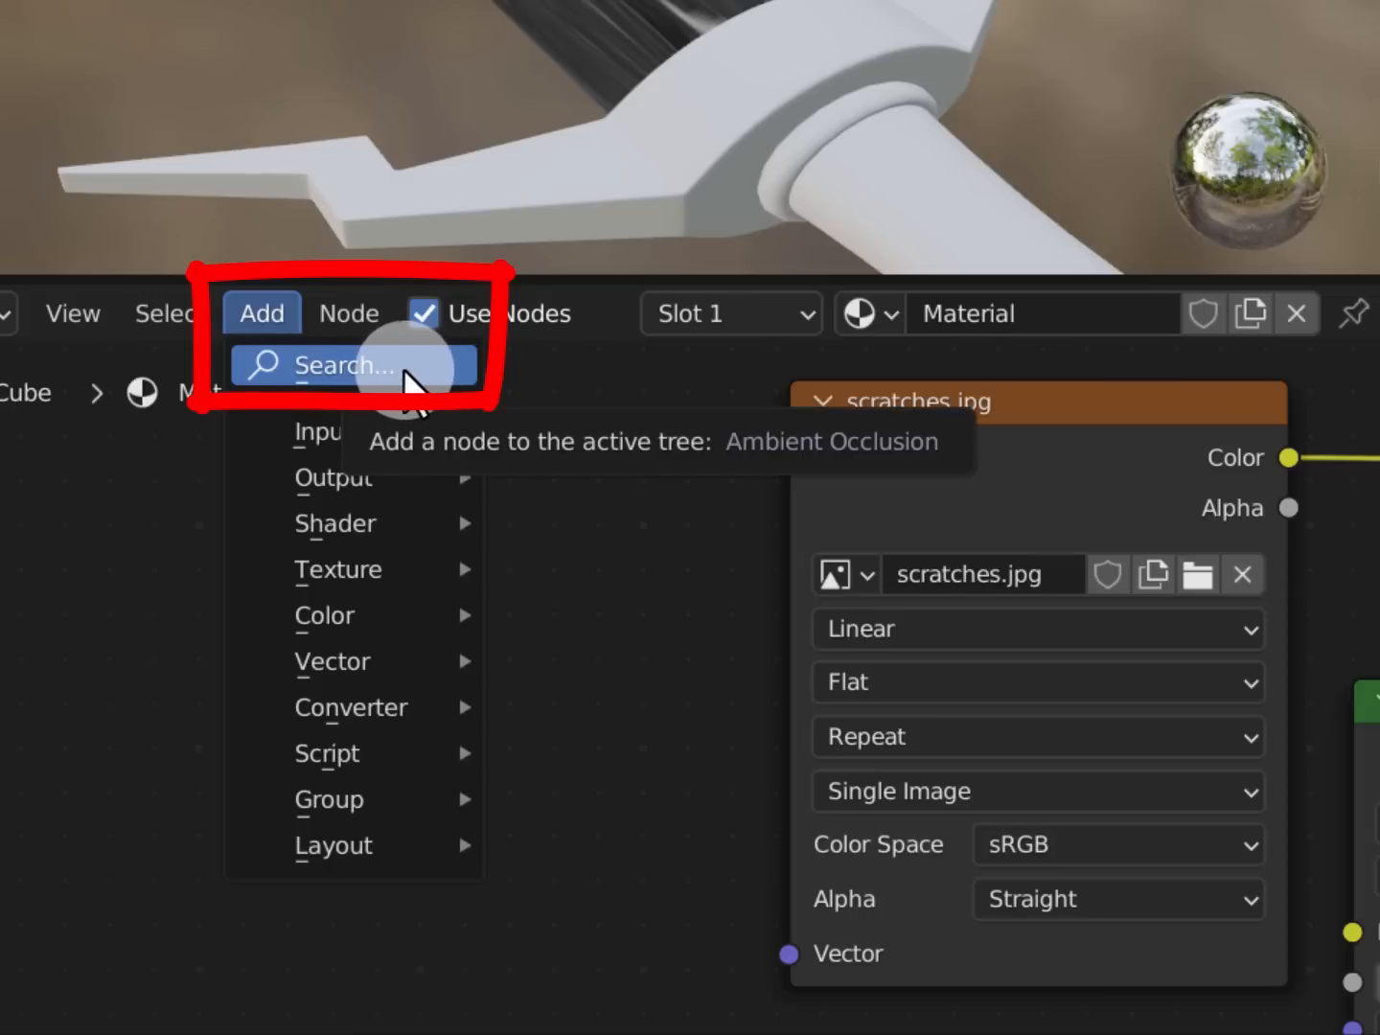
pyautogui.click(410, 387)
pyautogui.write('mapping')
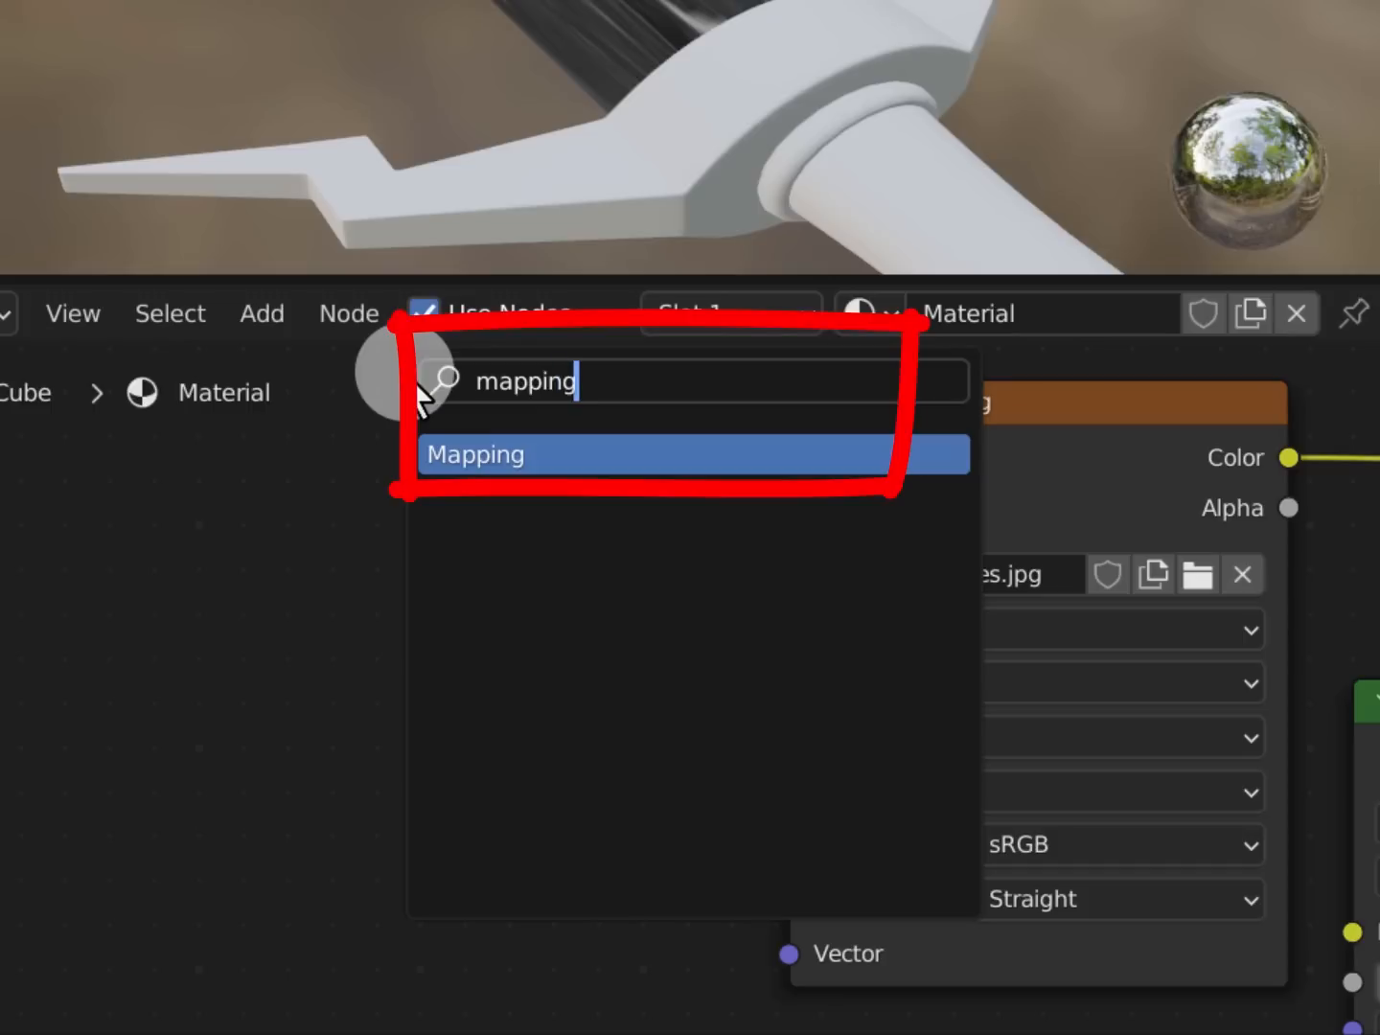
pyautogui.press('Return')
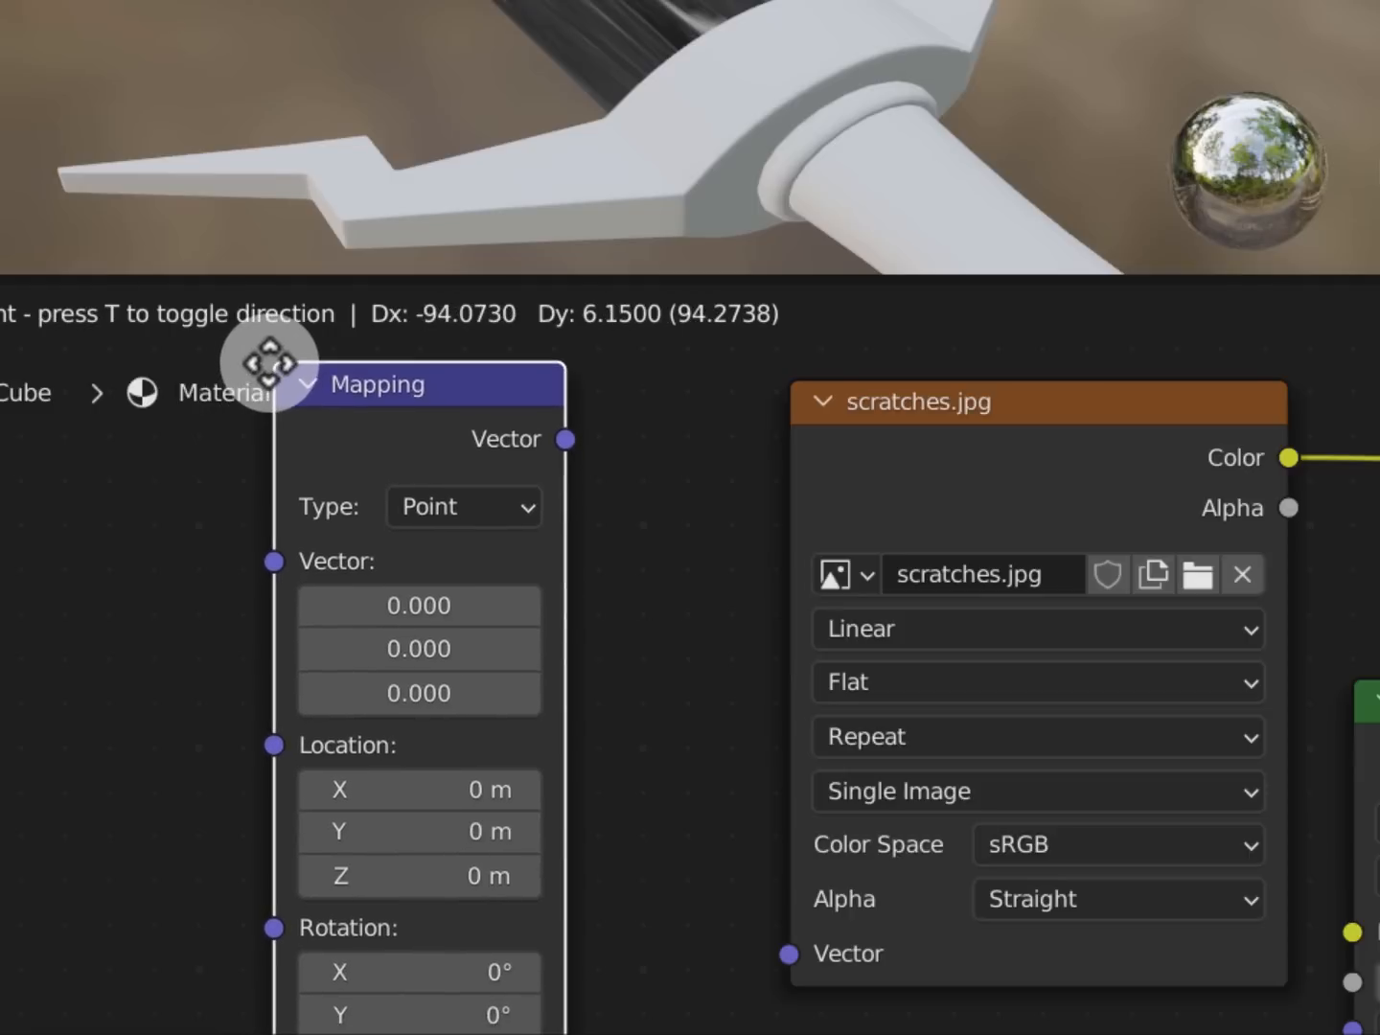
pyautogui.click(272, 363)
# Add a Texture Coordinate node to the blade's material and place it in front of the Mapping node
pyautogui.scroll(-2, 525, 500)
pyautogui.moveTo(548, 470); pyautogui.dragTo(550, 428, button='middle')
pyautogui.moveTo(586, 272); pyautogui.dragTo(591, 141)
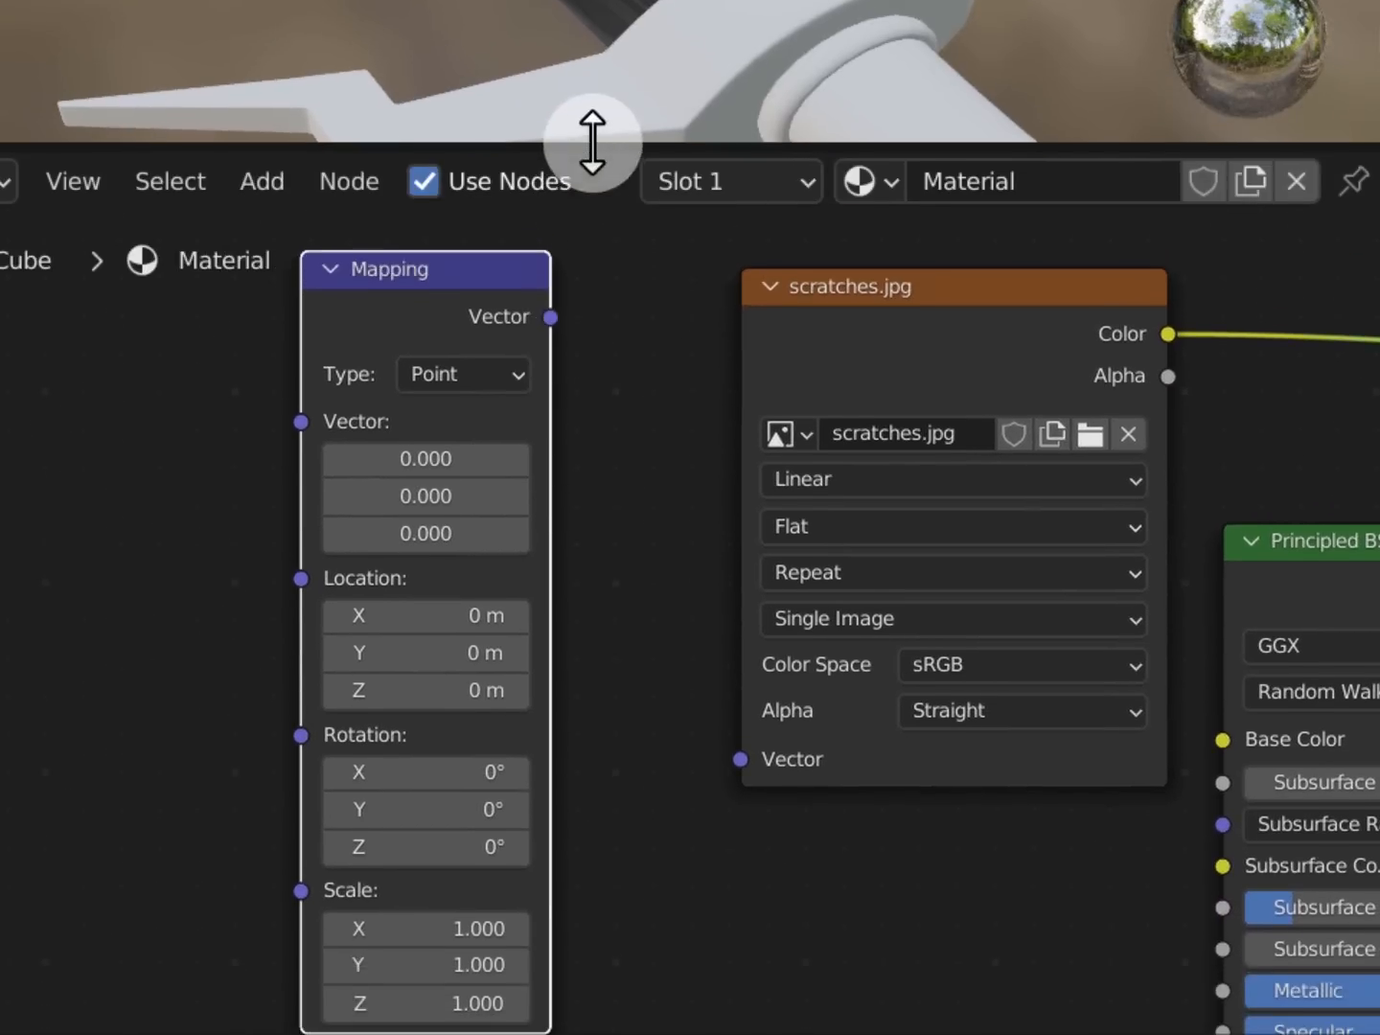
pyautogui.moveTo(675, 416); pyautogui.dragTo(810, 412, button='middle')
pyautogui.click(262, 181)
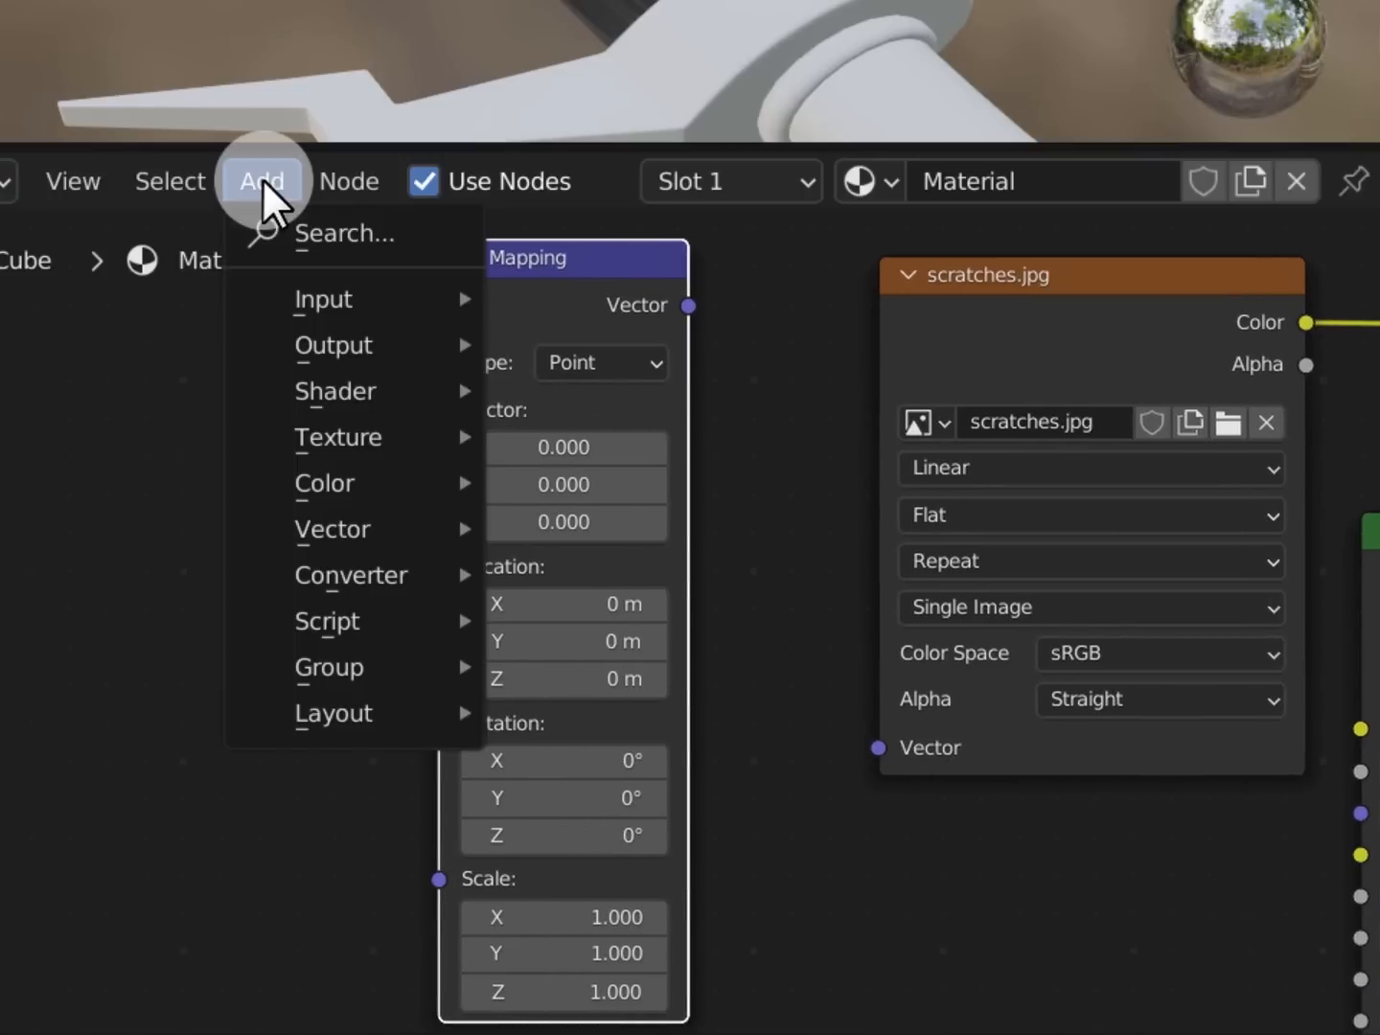
pyautogui.click(379, 231)
pyautogui.write('te')
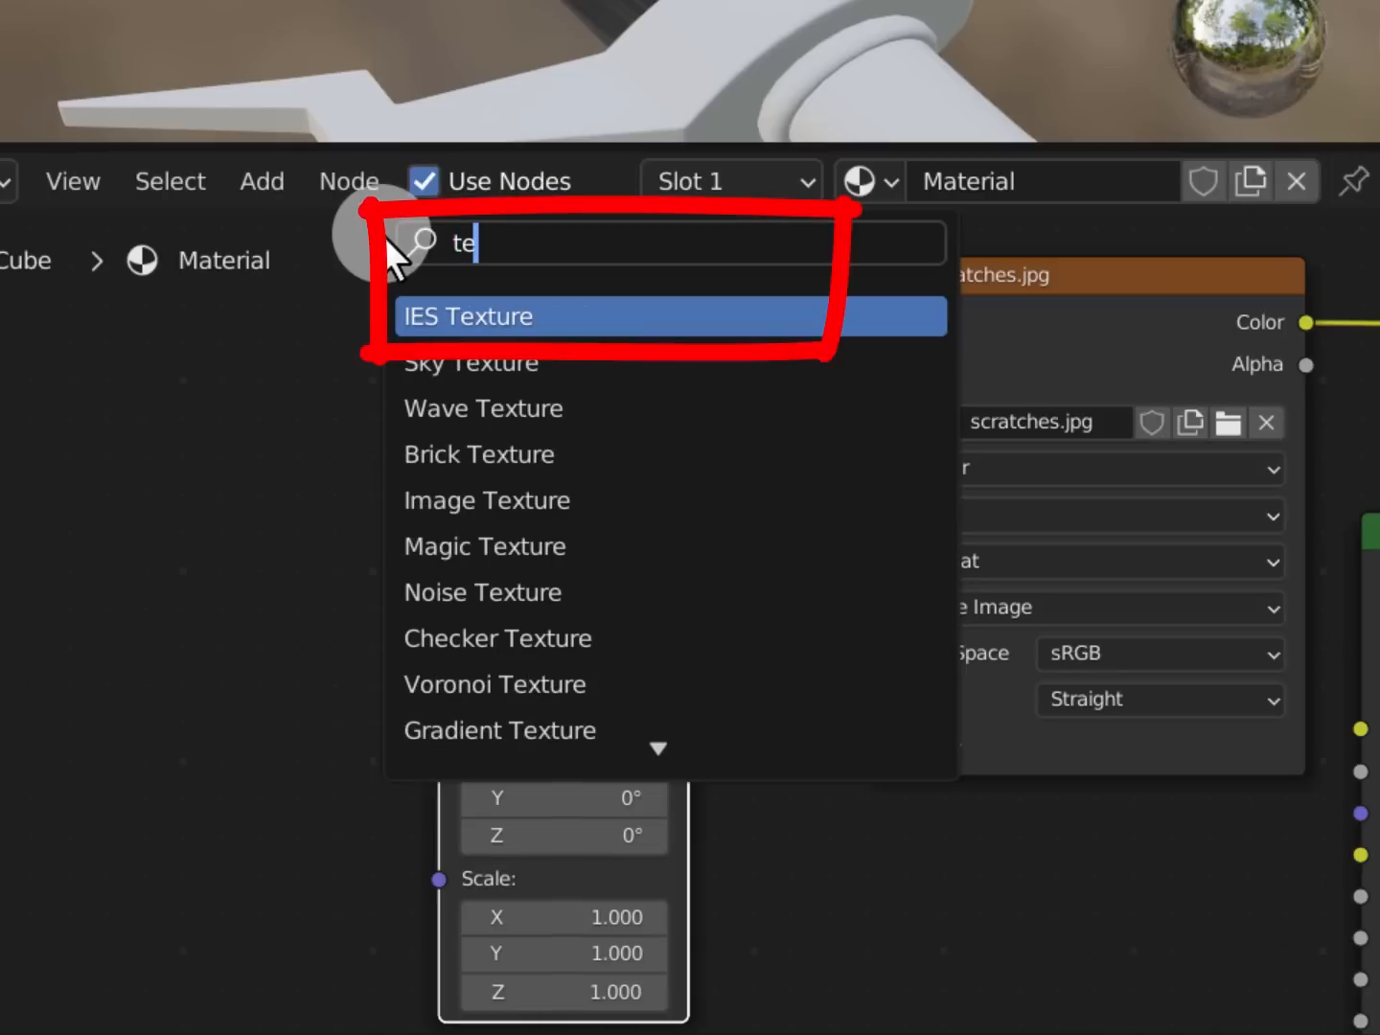
pyautogui.write('xture coord')
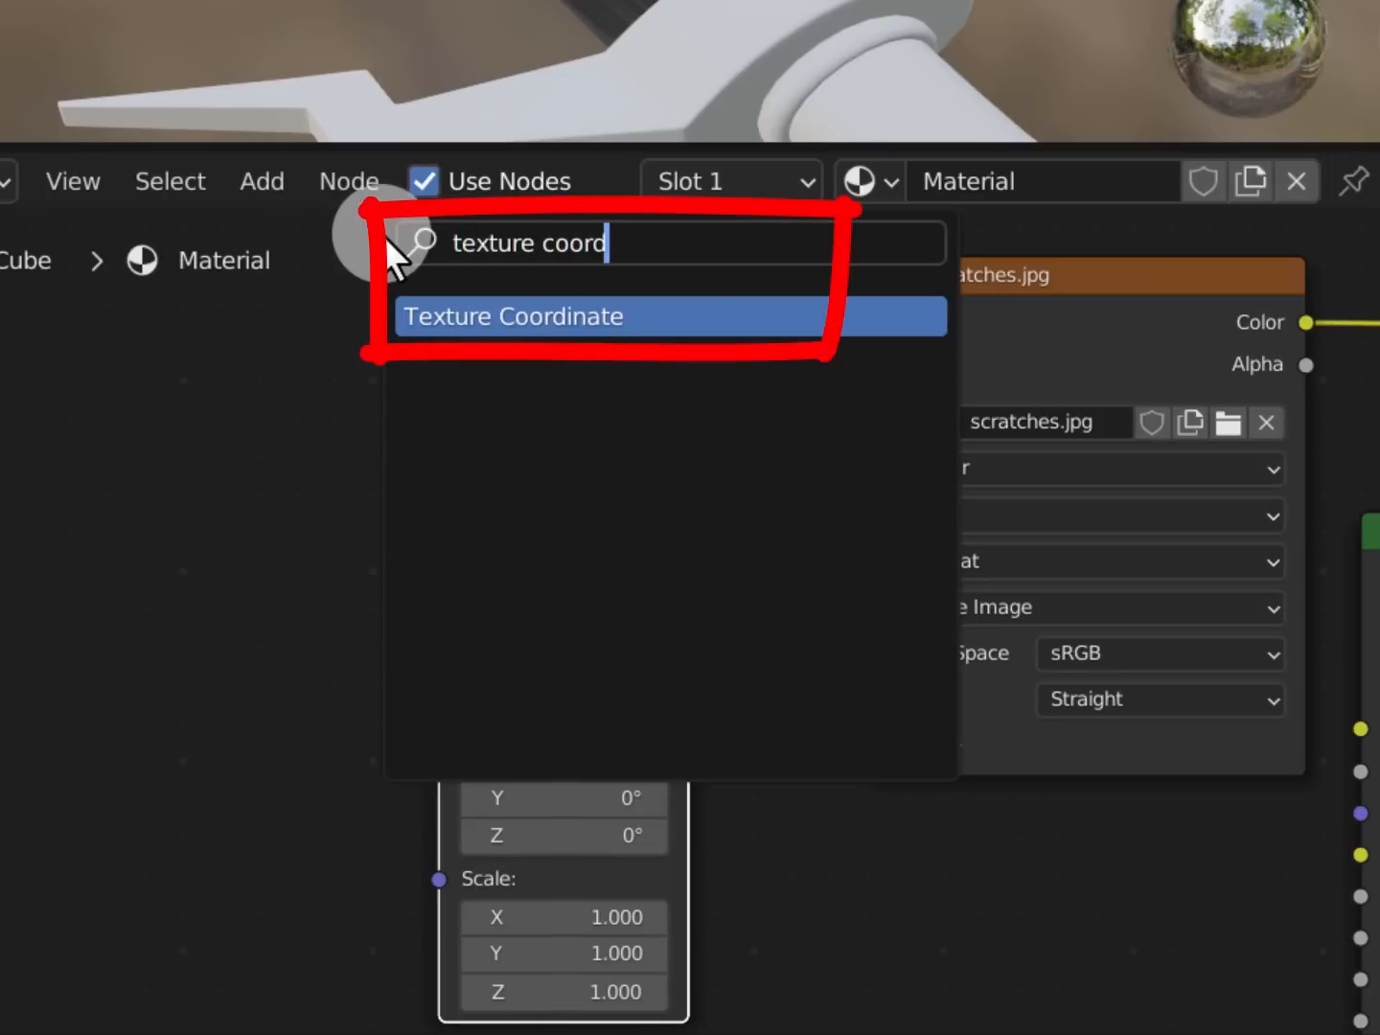
pyautogui.press('Return')
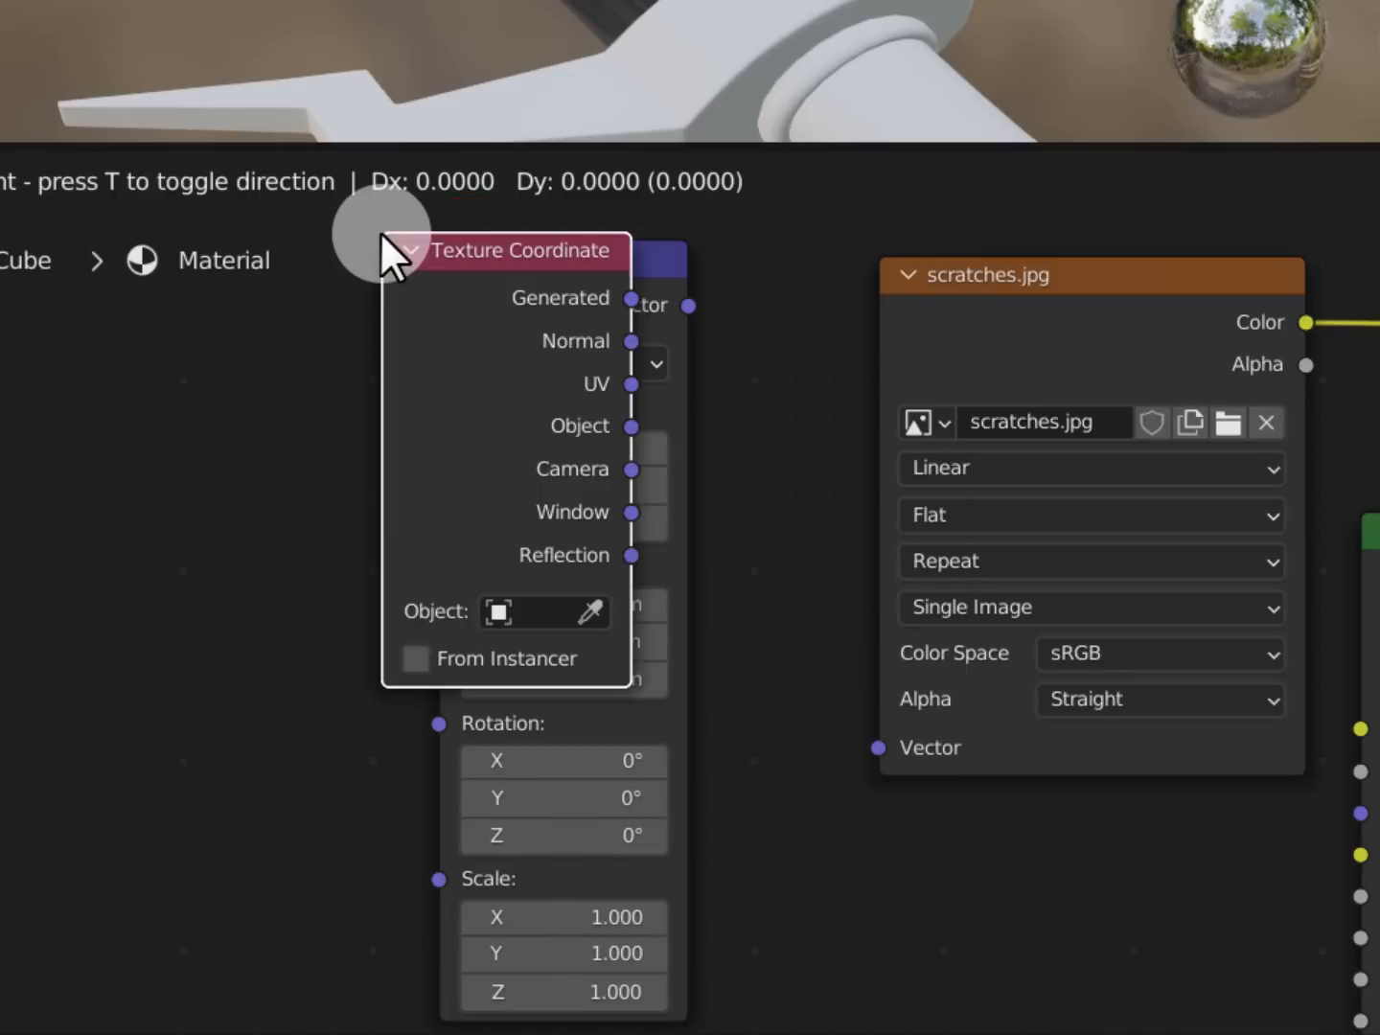
pyautogui.click(47, 485)
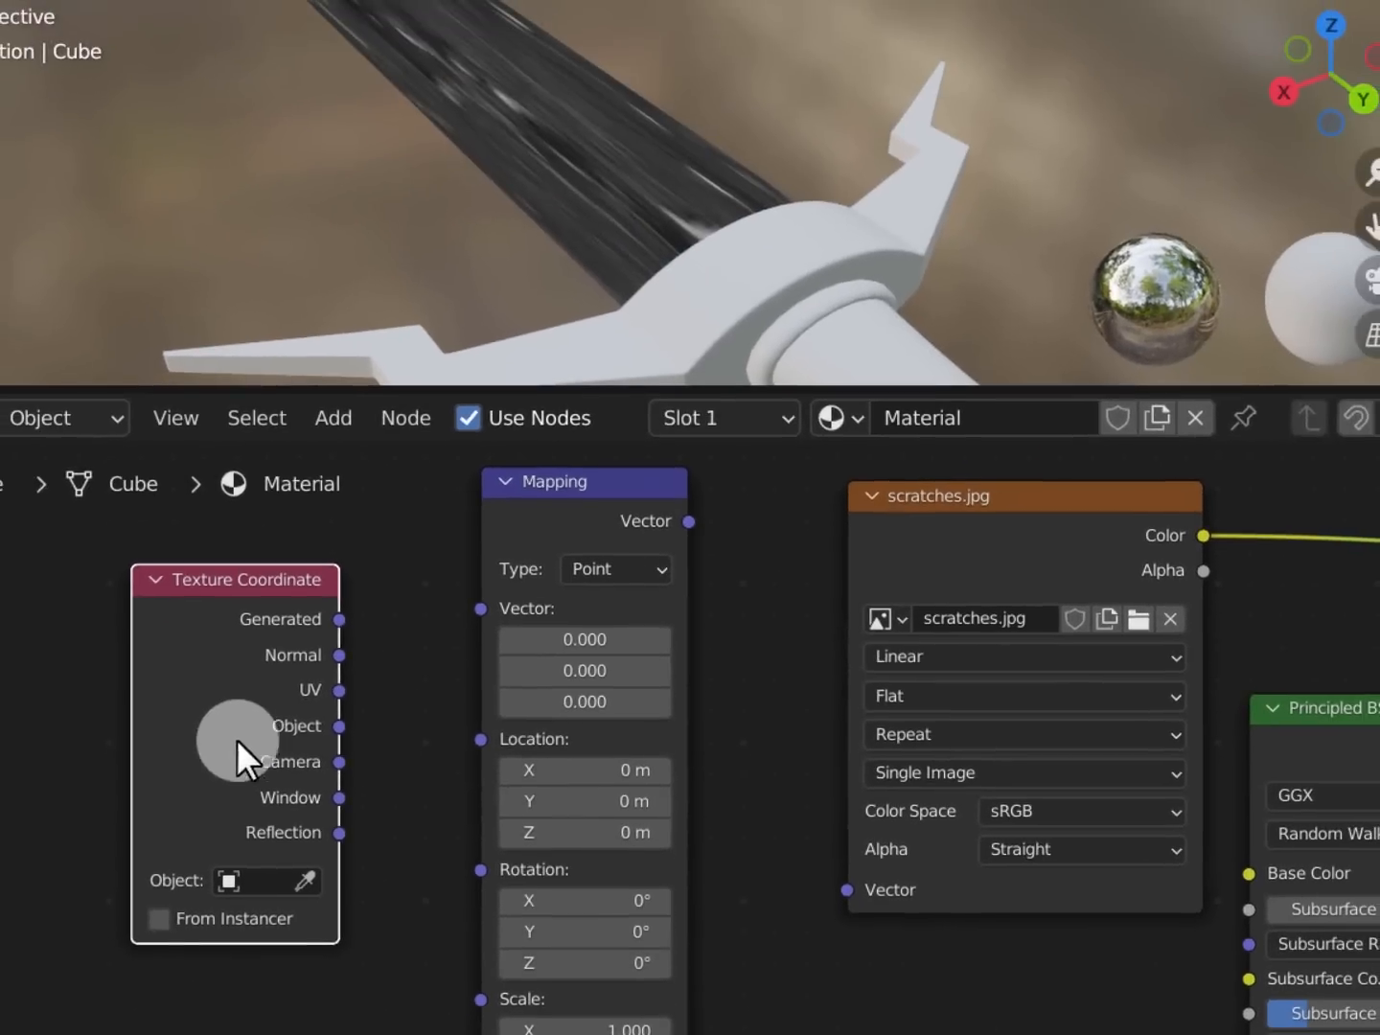
# Connect the Texture Coordinate's Object output to the Mapping node's Vector input and the Mapping output to the scratches.jpg Vector input
pyautogui.moveTo(270, 550); pyautogui.dragTo(380, 529)
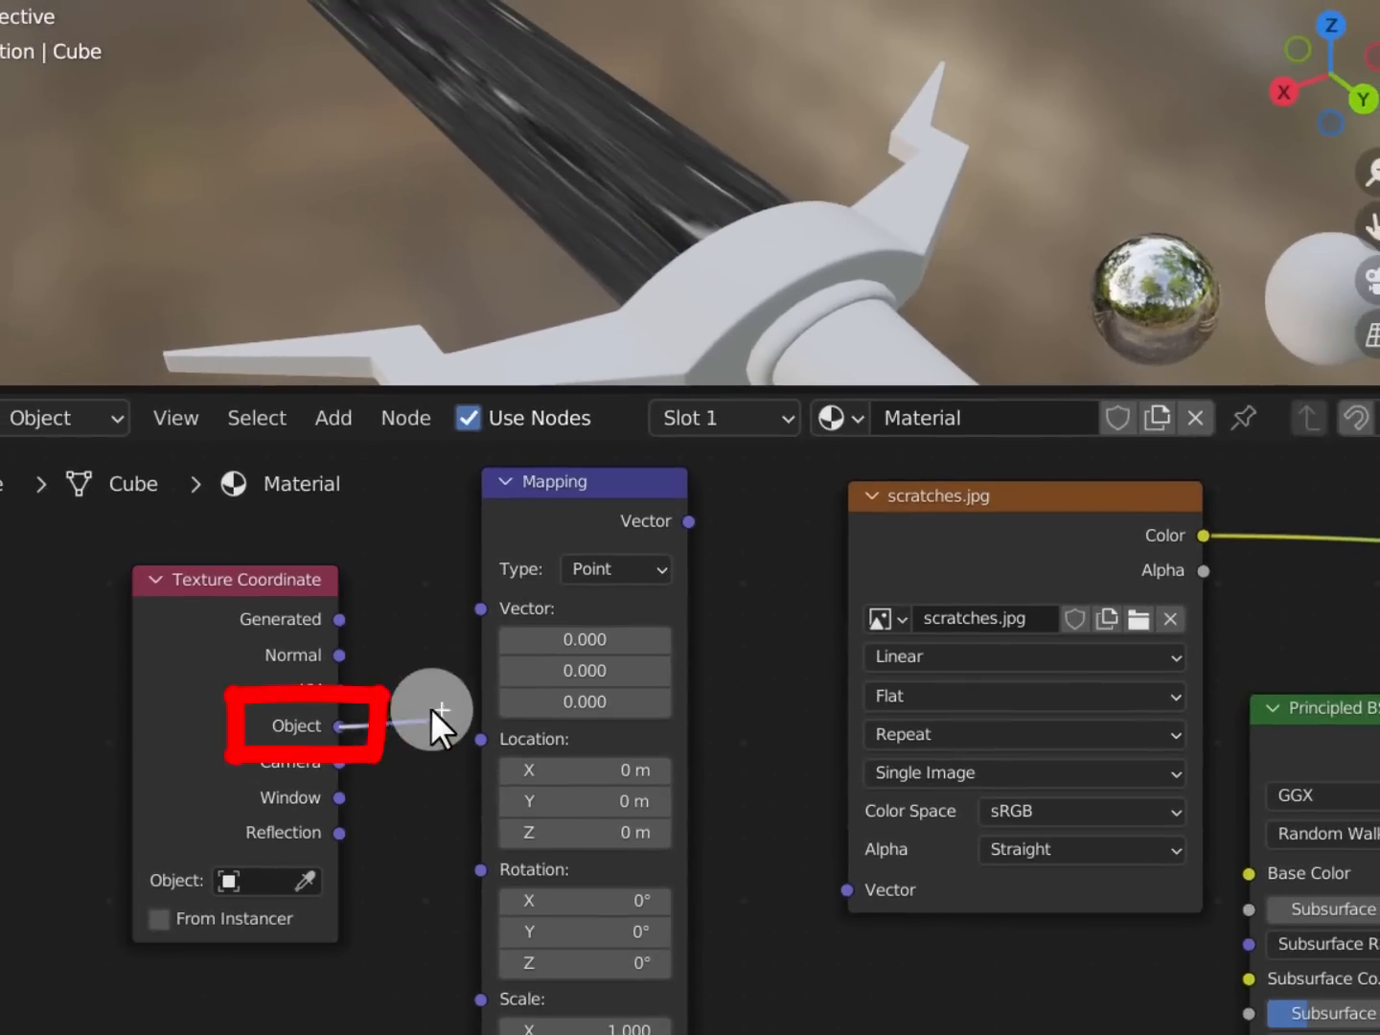
pyautogui.moveTo(416, 697); pyautogui.dragTo(396, 625)
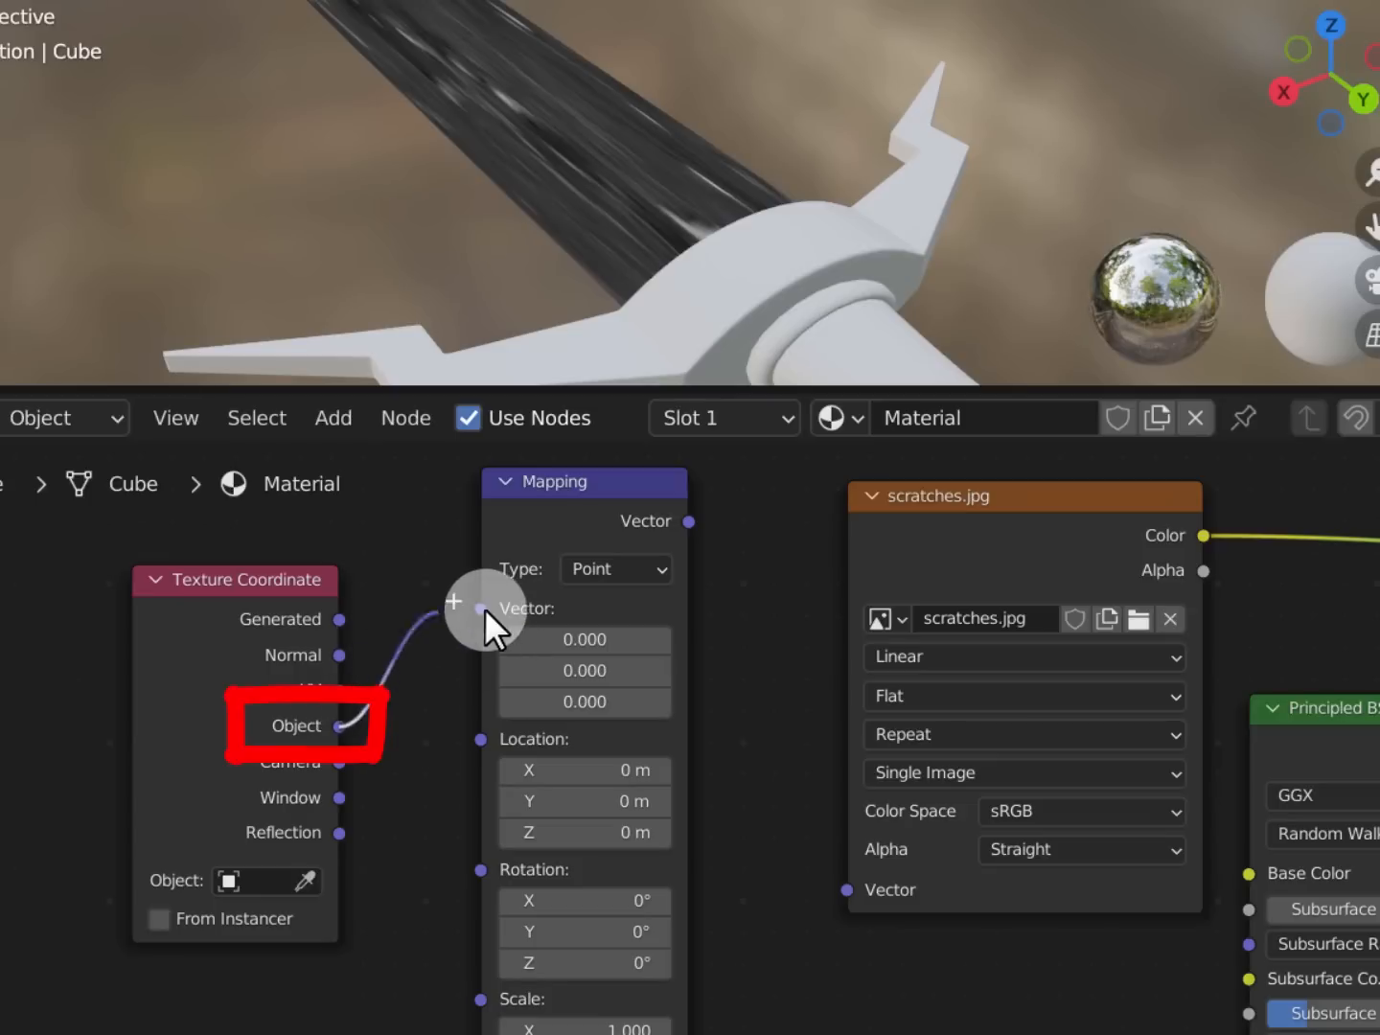
pyautogui.moveTo(484, 608)
pyautogui.mouseDown()
pyautogui.moveTo(412, 625)
pyautogui.moveTo(526, 610)
pyautogui.mouseUp()
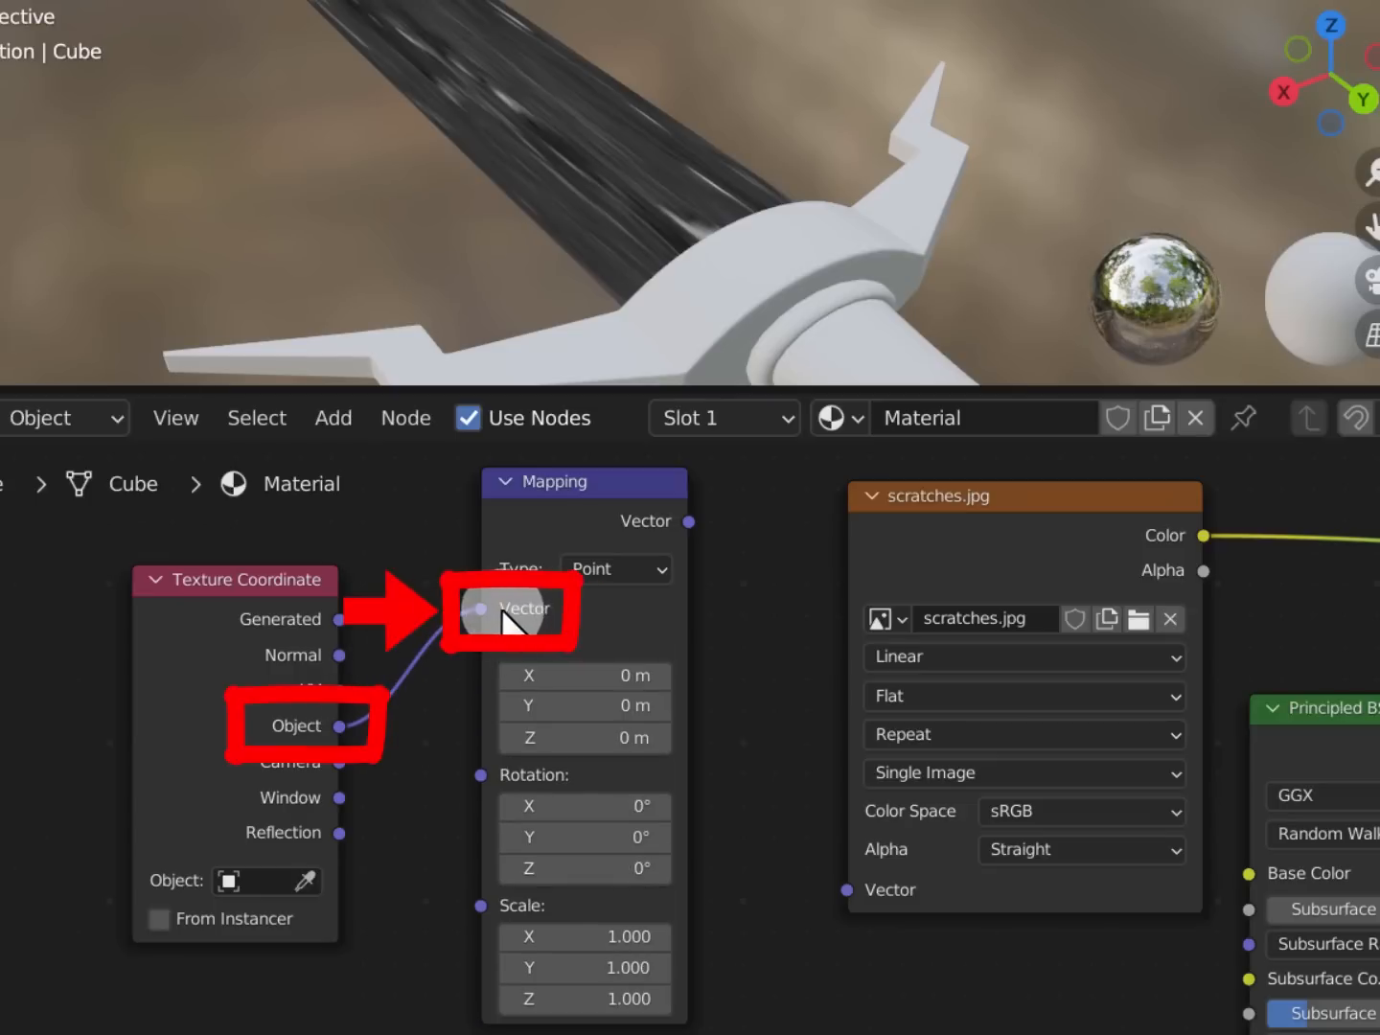
pyautogui.moveTo(687, 524); pyautogui.dragTo(854, 898)
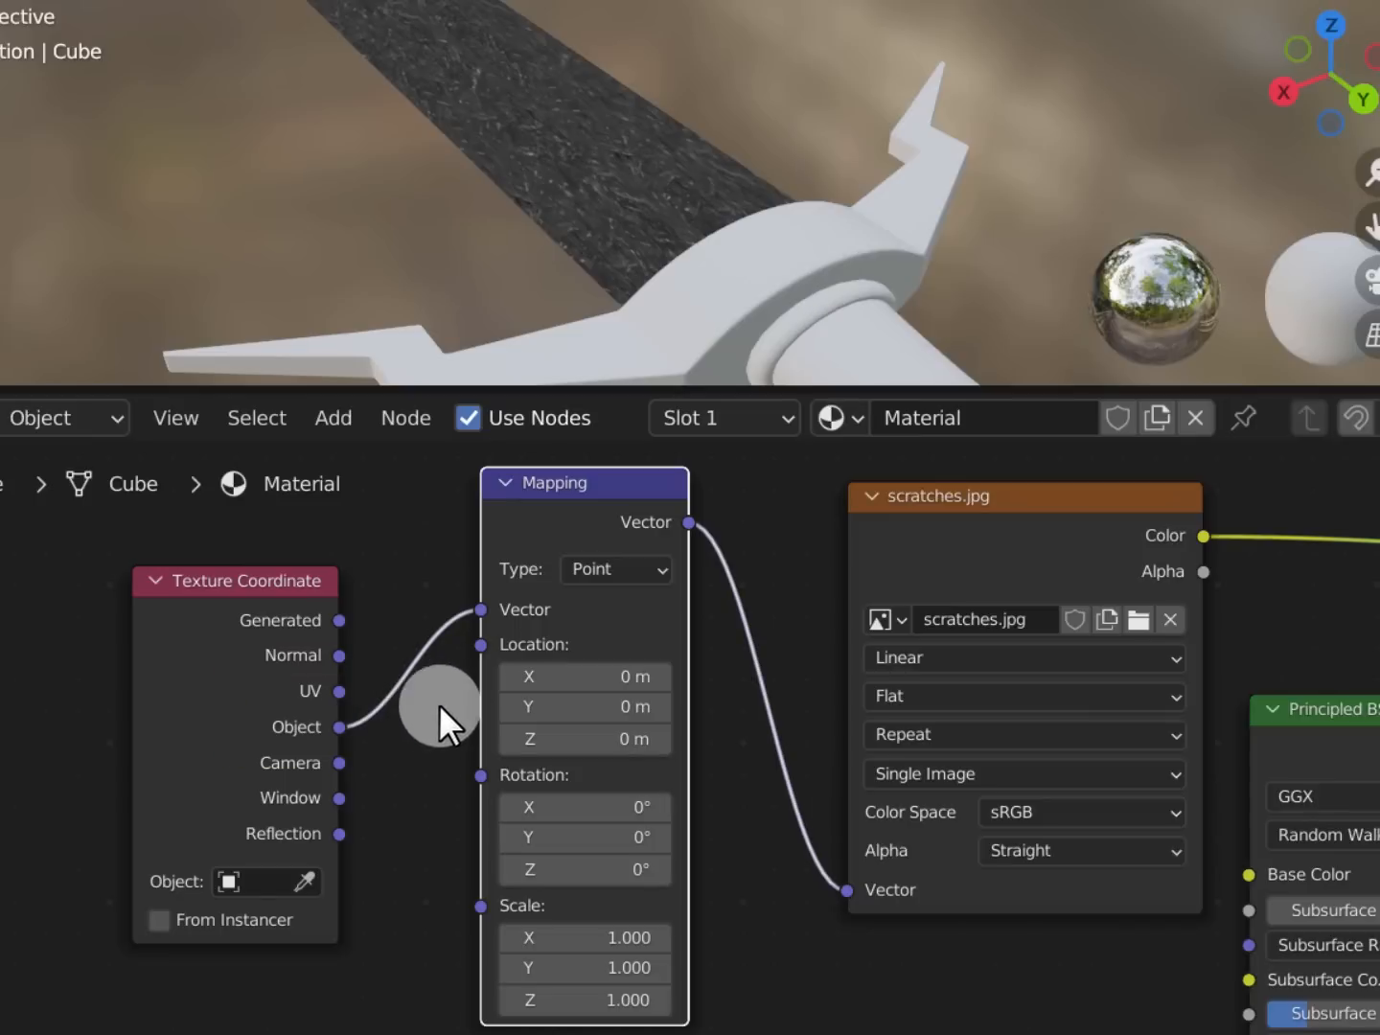
# Set the Mapping node's type to Texture and its X, Y and Z scale to 3
pyautogui.click(634, 570)
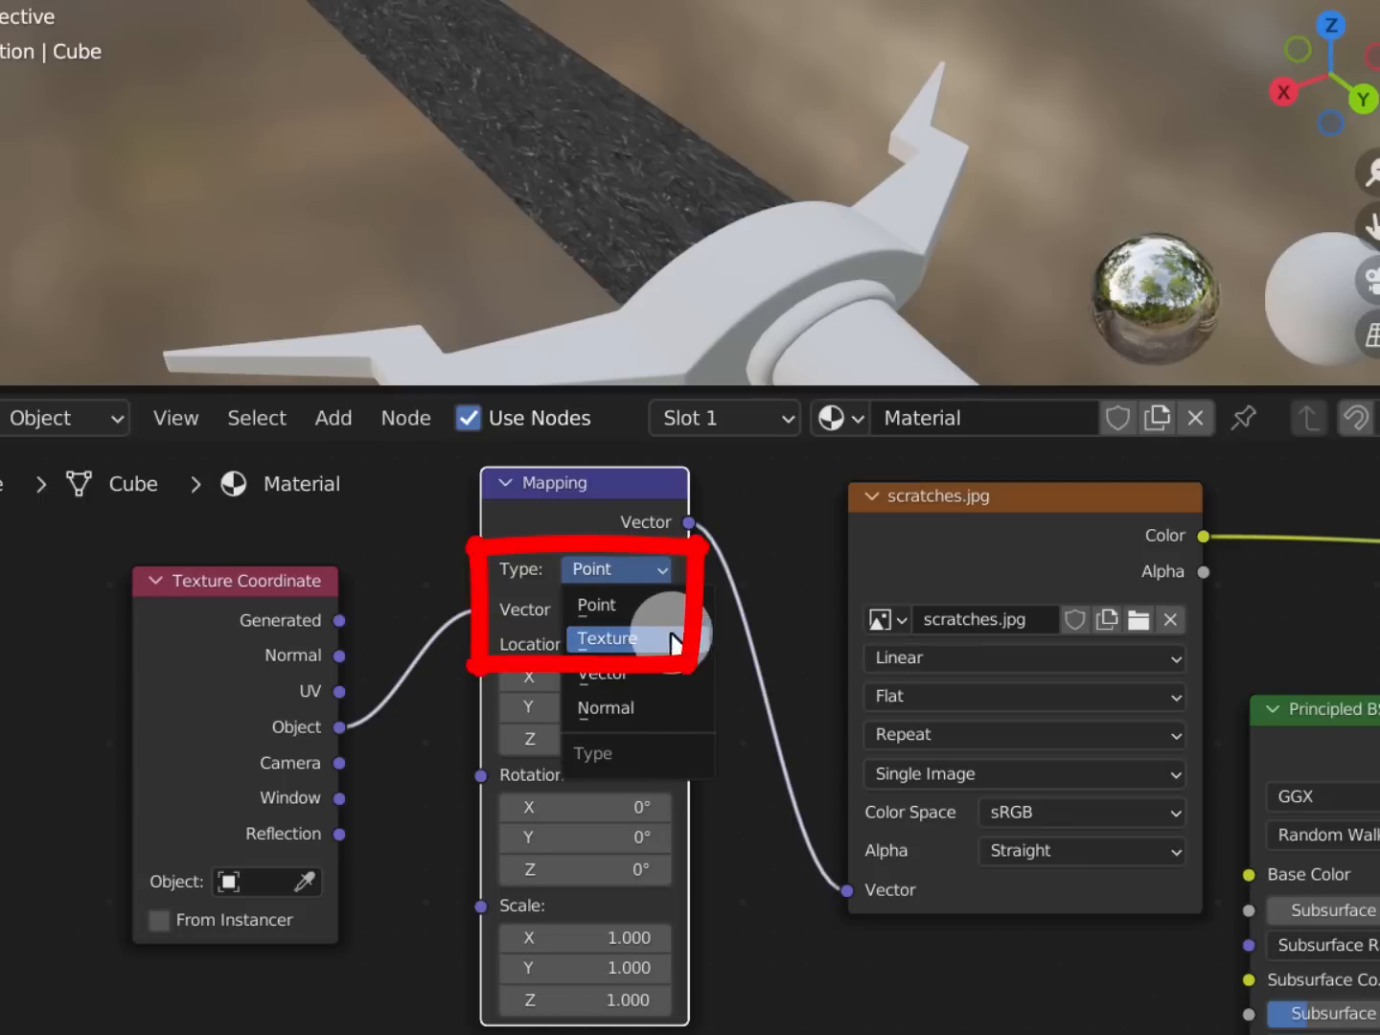
pyautogui.click(633, 639)
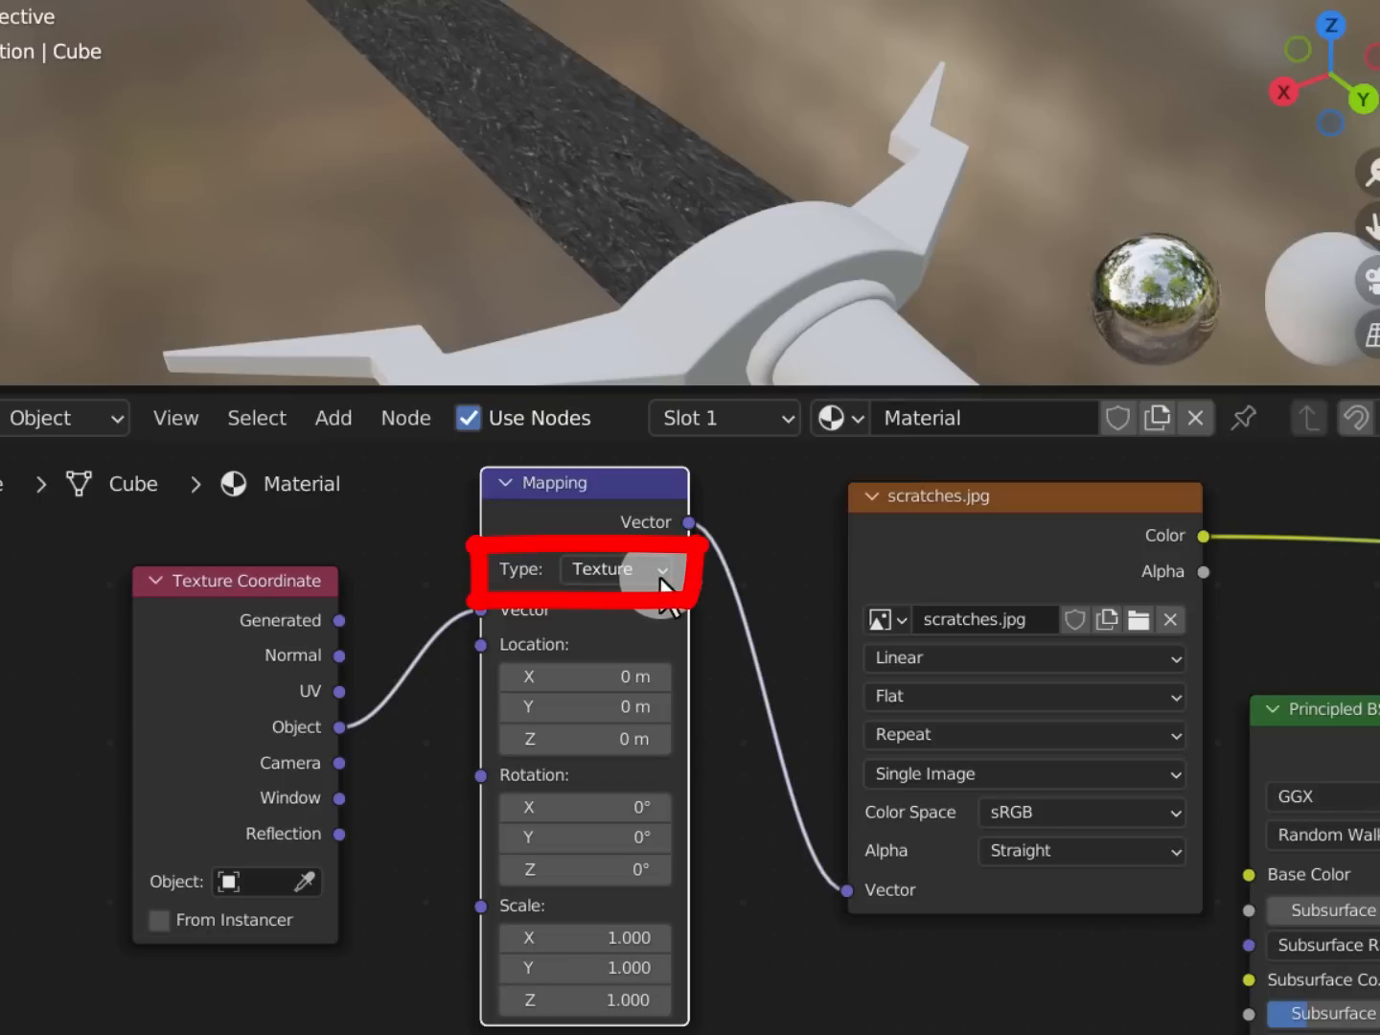
pyautogui.moveTo(621, 943); pyautogui.dragTo(626, 997)
pyautogui.write('3')
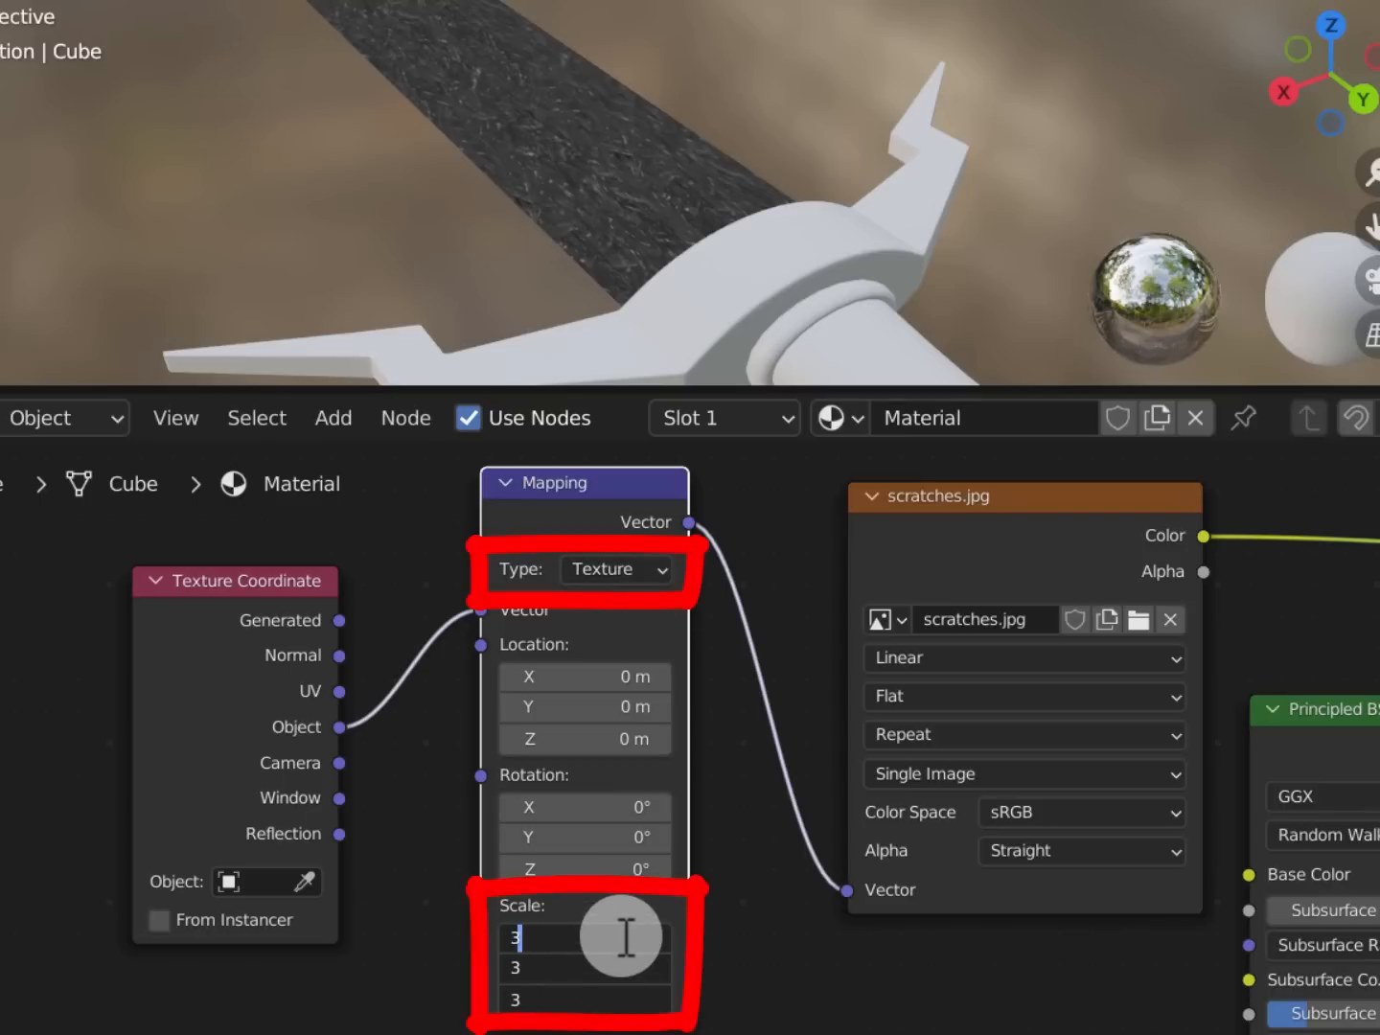
pyautogui.press('Return')
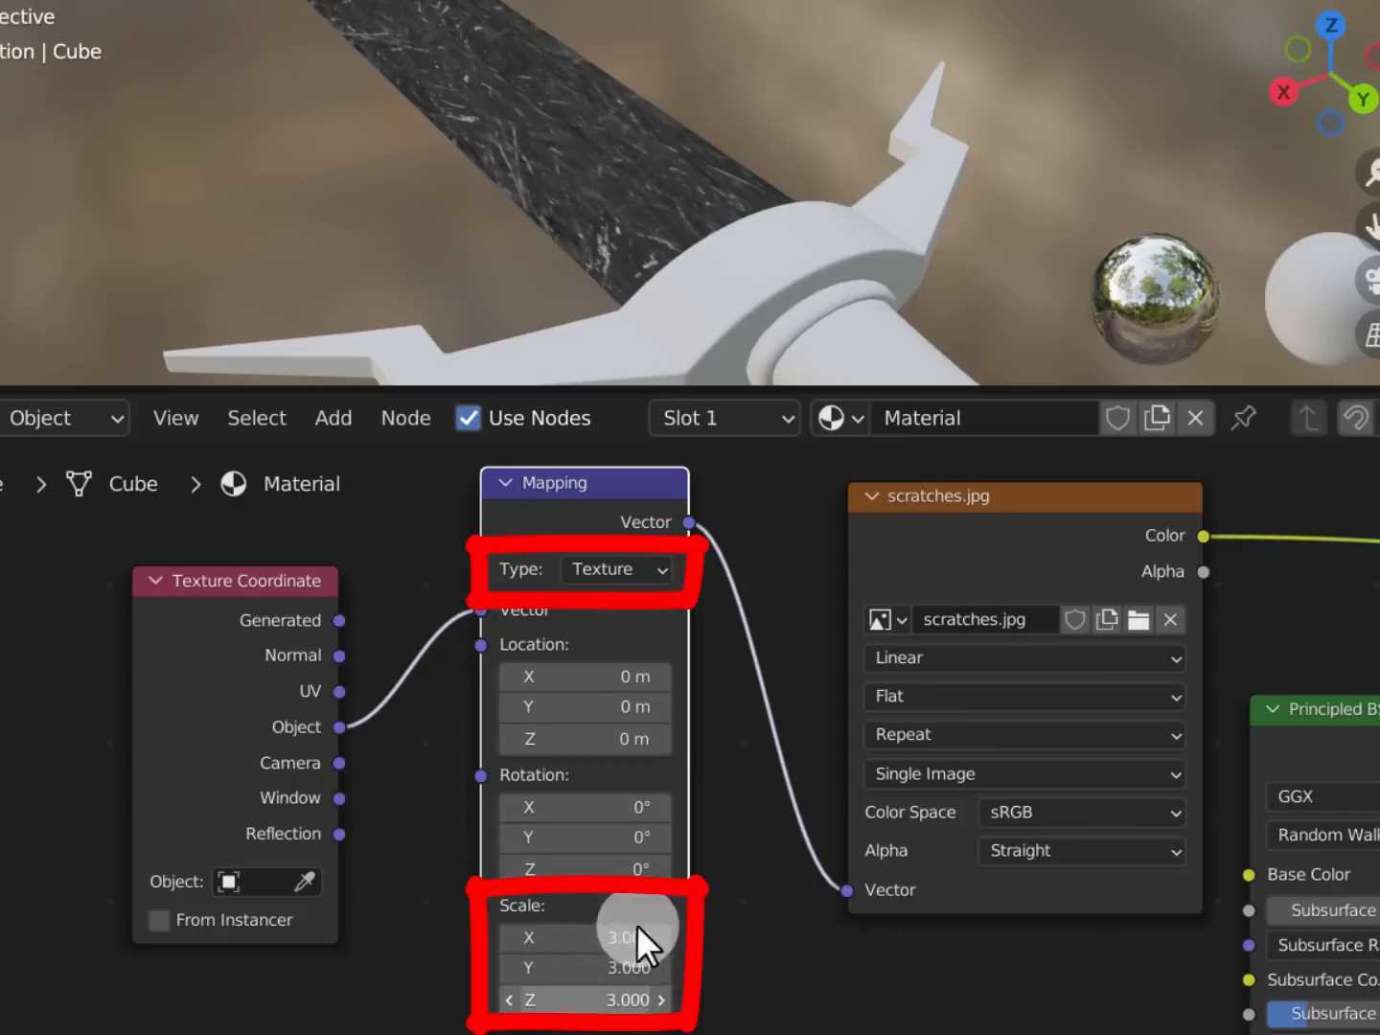
pyautogui.moveTo(770, 117)
pyautogui.mouseDown()
pyautogui.moveTo(394, 68)
pyautogui.moveTo(769, 63)
pyautogui.moveTo(815, 277)
pyautogui.mouseUp()
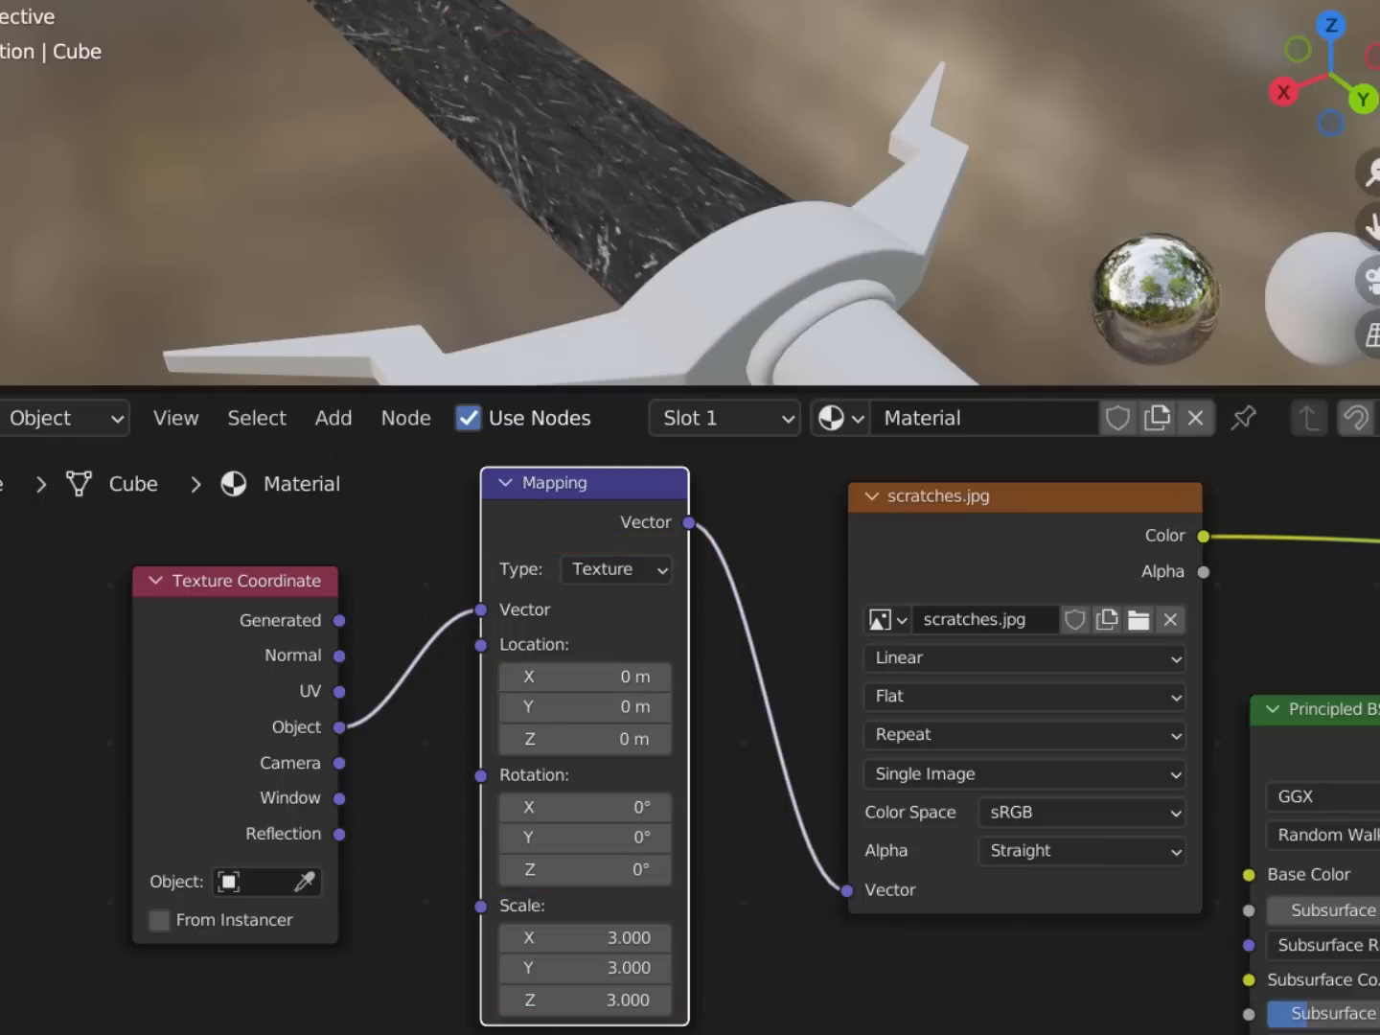
# Reveal the blade's transform values and apply the scale of the blade object
pyautogui.moveTo(1379, 357); pyautogui.dragTo(1013, 359)
pyautogui.moveTo(1013, 360); pyautogui.dragTo(995, 360)
pyautogui.click(995, 599)
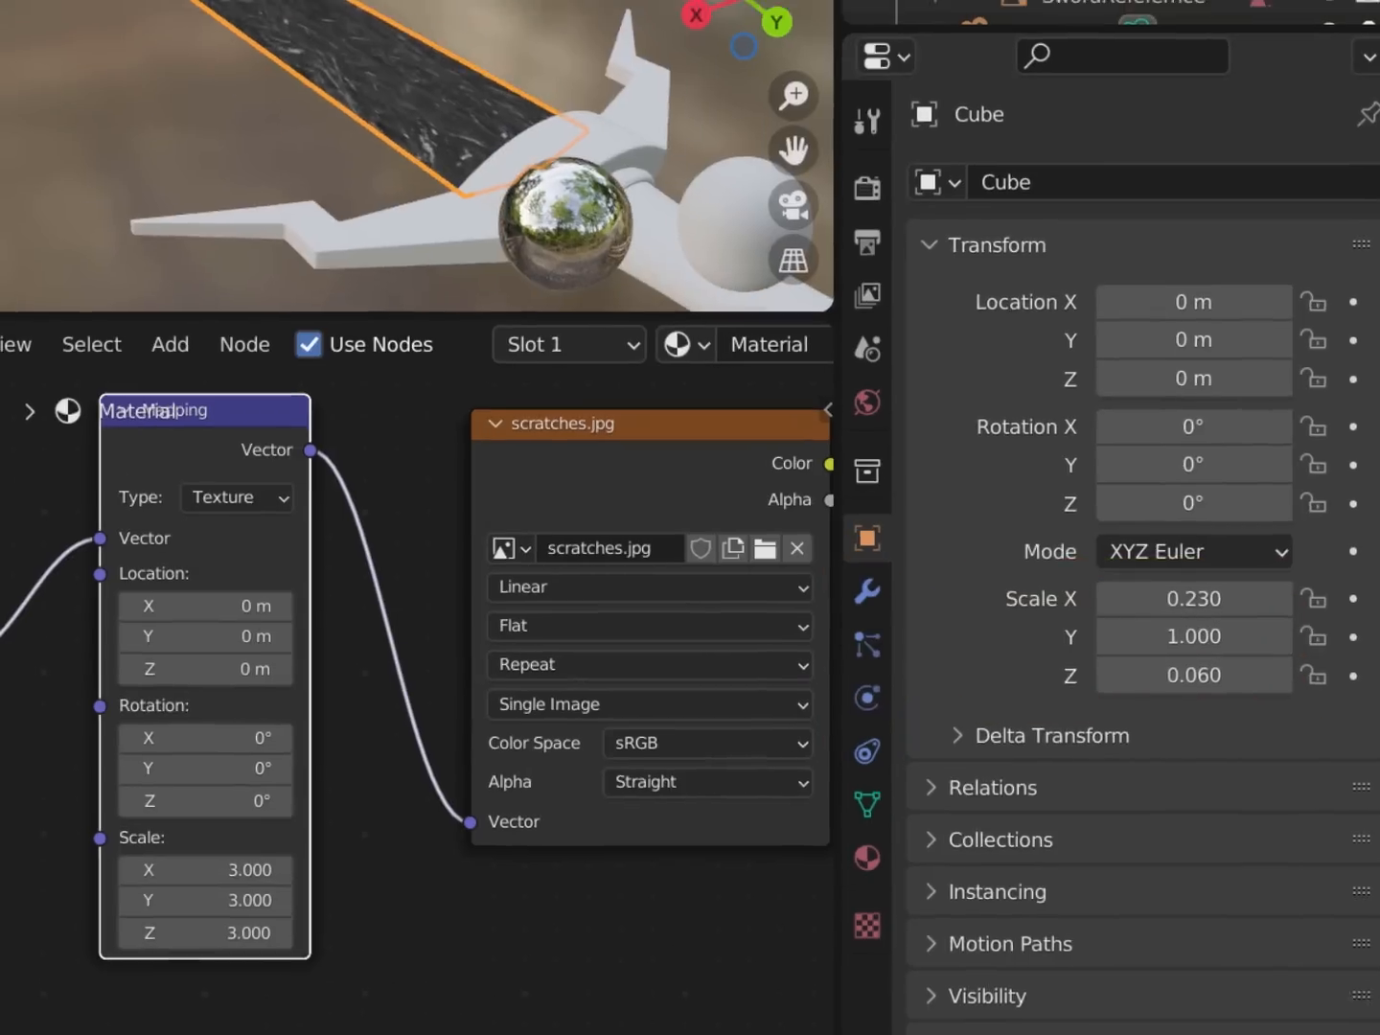
pyautogui.click(369, 31)
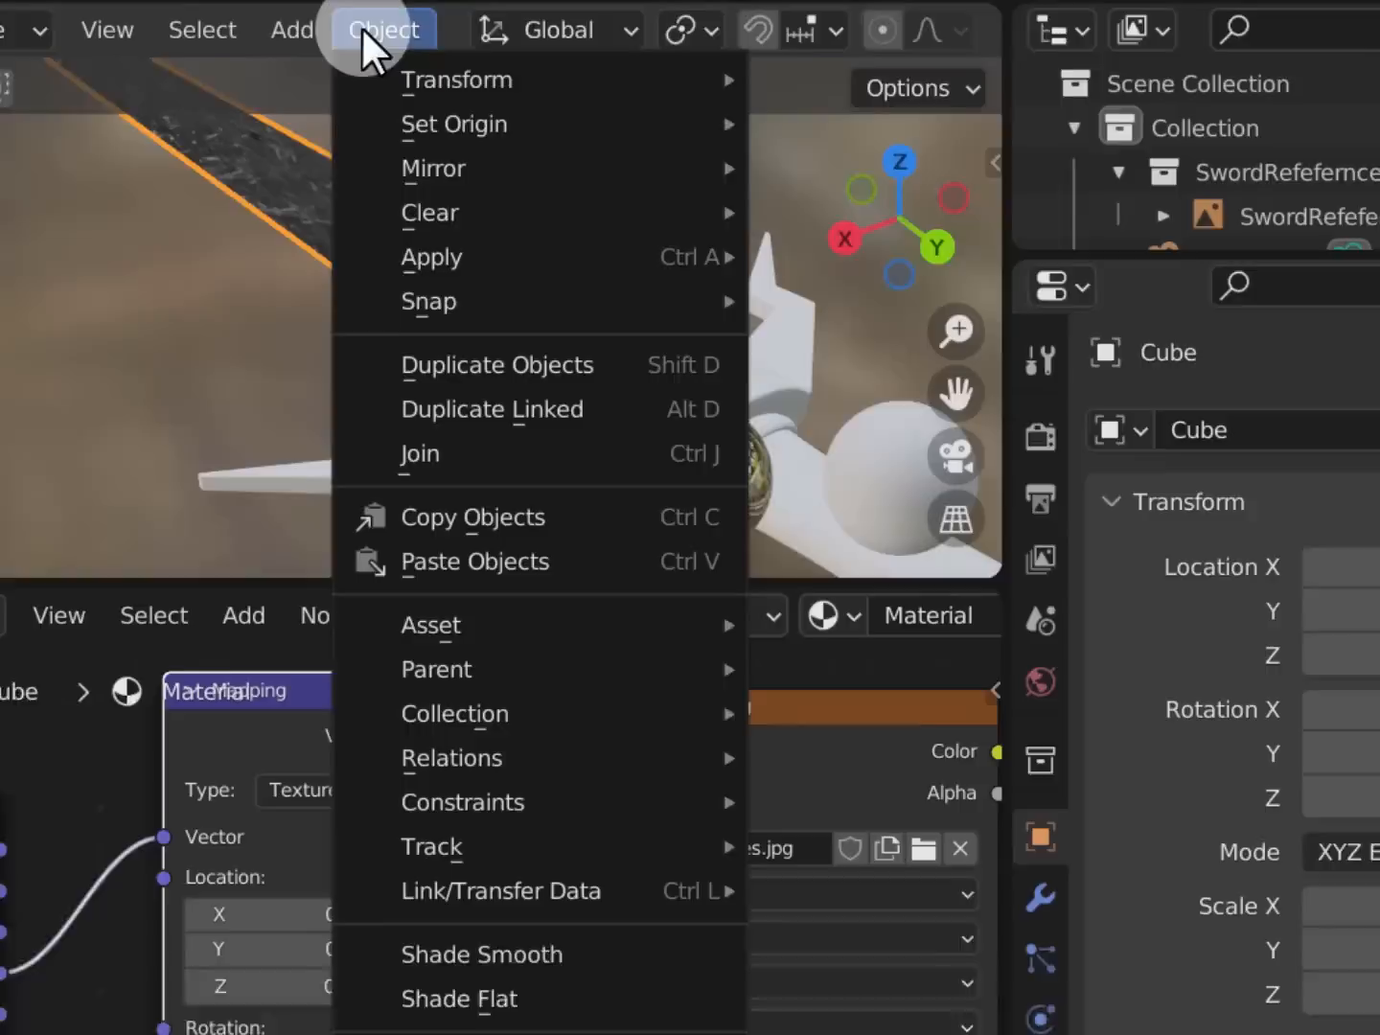
pyautogui.moveTo(403, 257)
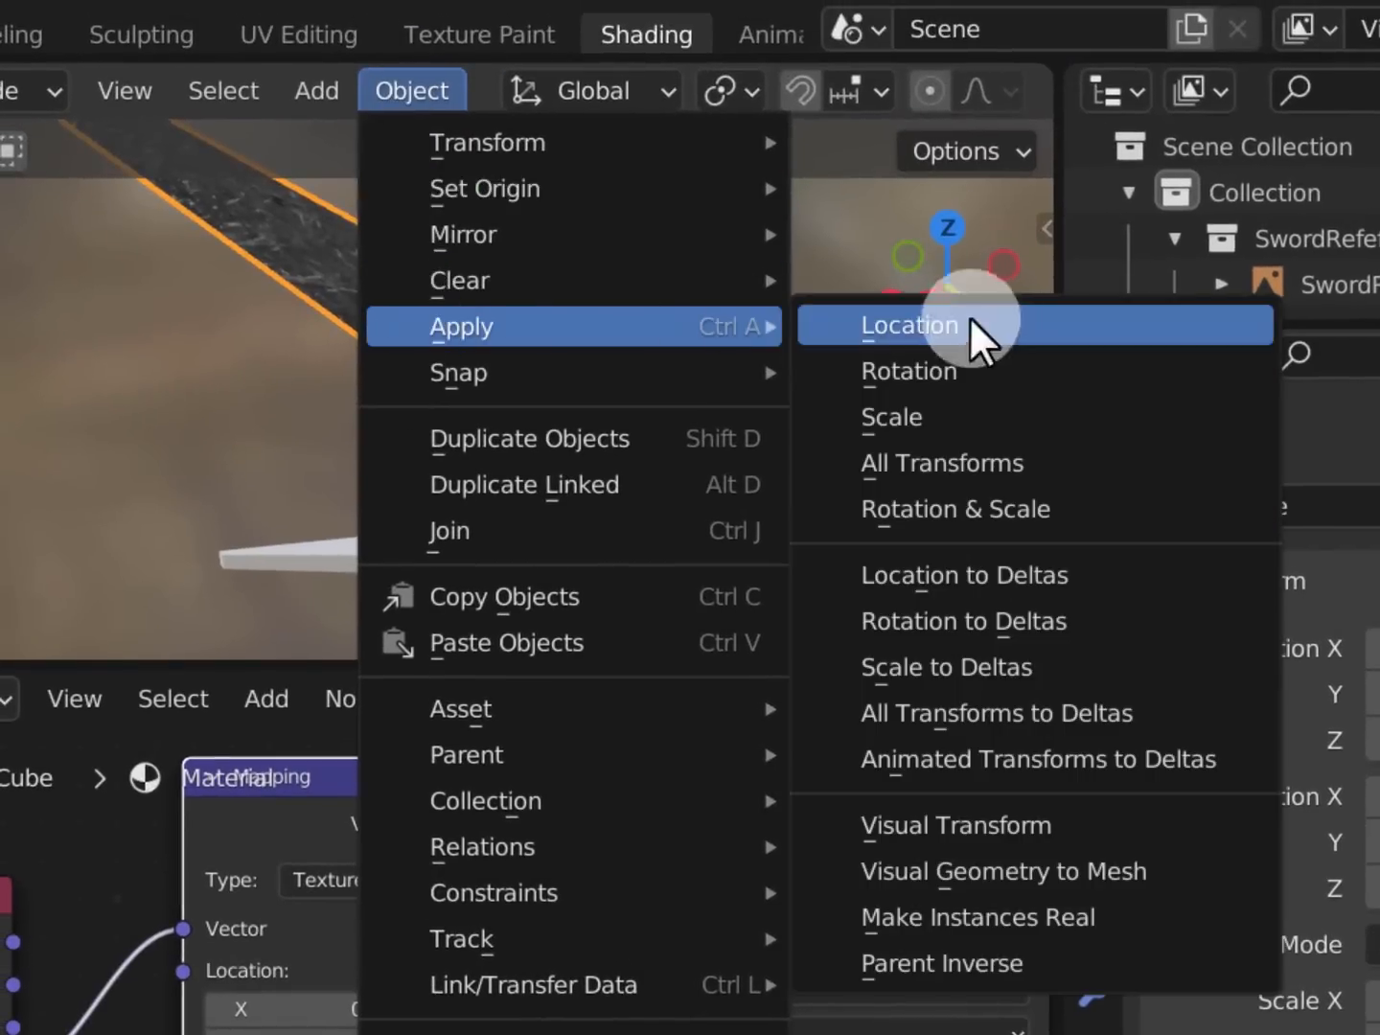
pyautogui.click(959, 418)
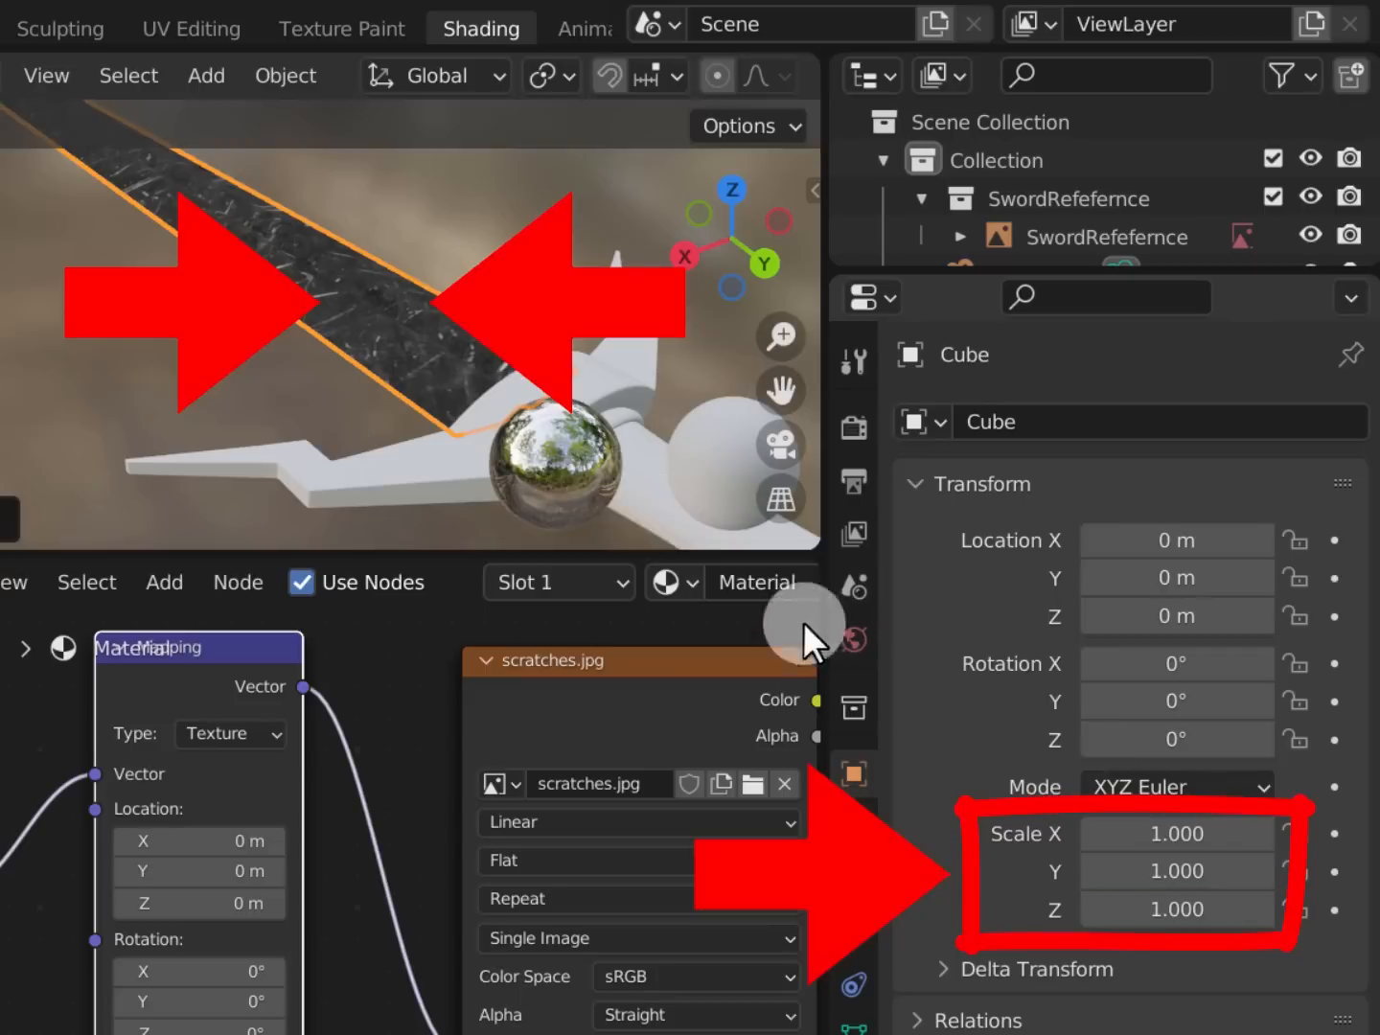
# Insert a ColorRamp node between scratches.jpg and the Material Output, and try its white stop closer to the black one
pyautogui.moveTo(546, 432); pyautogui.dragTo(519, 375, button='middle')
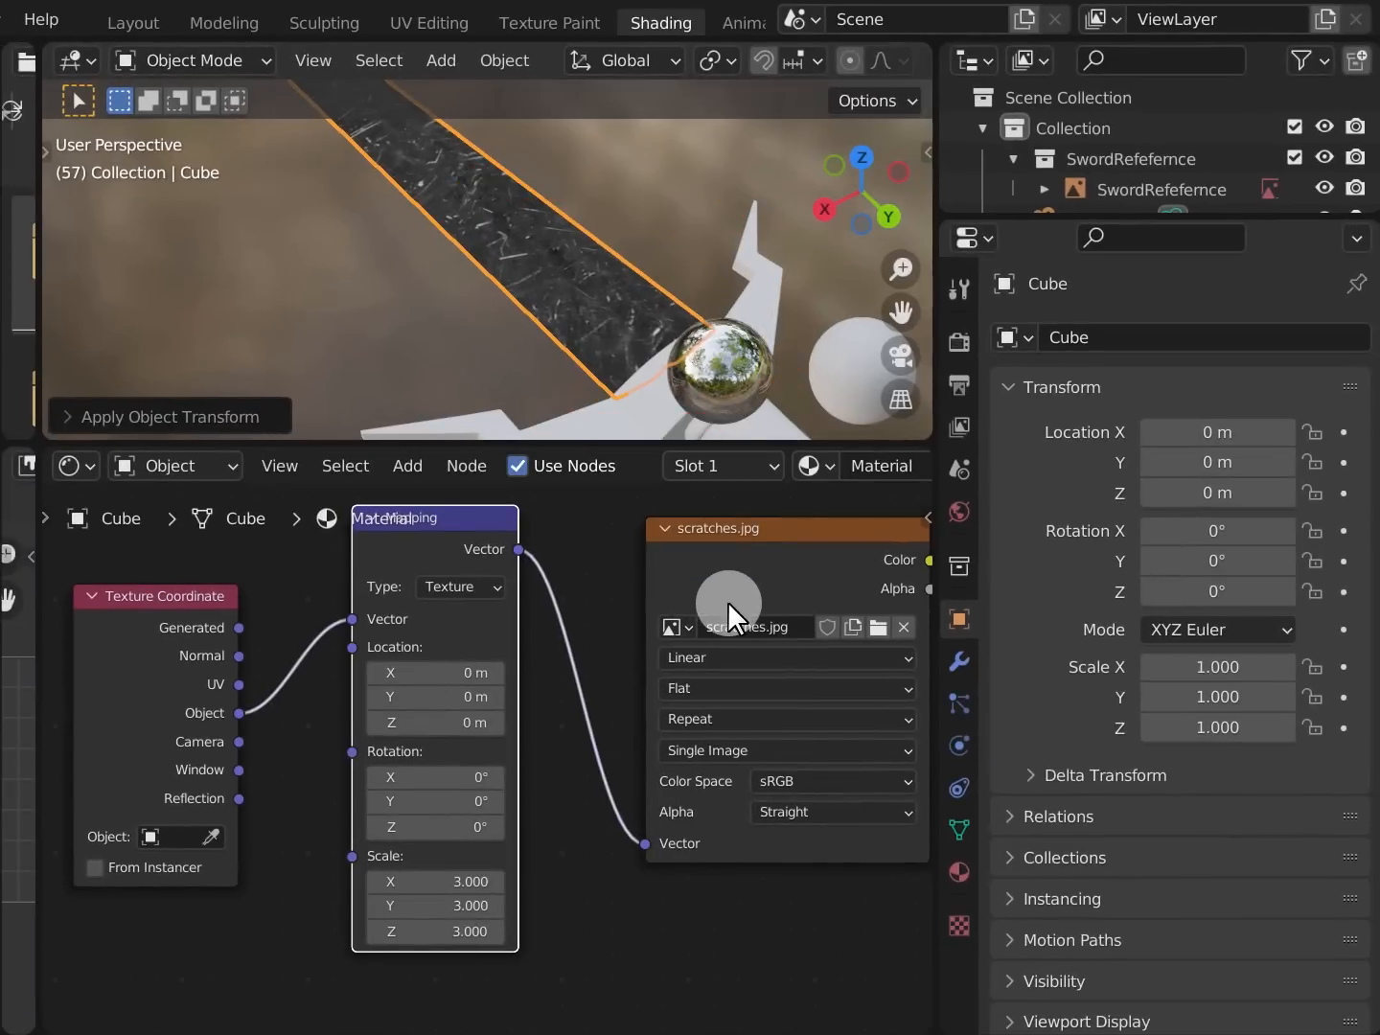
pyautogui.scroll(-2, 728, 600)
pyautogui.moveTo(762, 611)
pyautogui.mouseDown(button='middle')
pyautogui.moveTo(637, 617)
pyautogui.moveTo(717, 617)
pyautogui.moveTo(708, 623)
pyautogui.mouseUp(button='middle')
pyautogui.scroll(2, 716, 616)
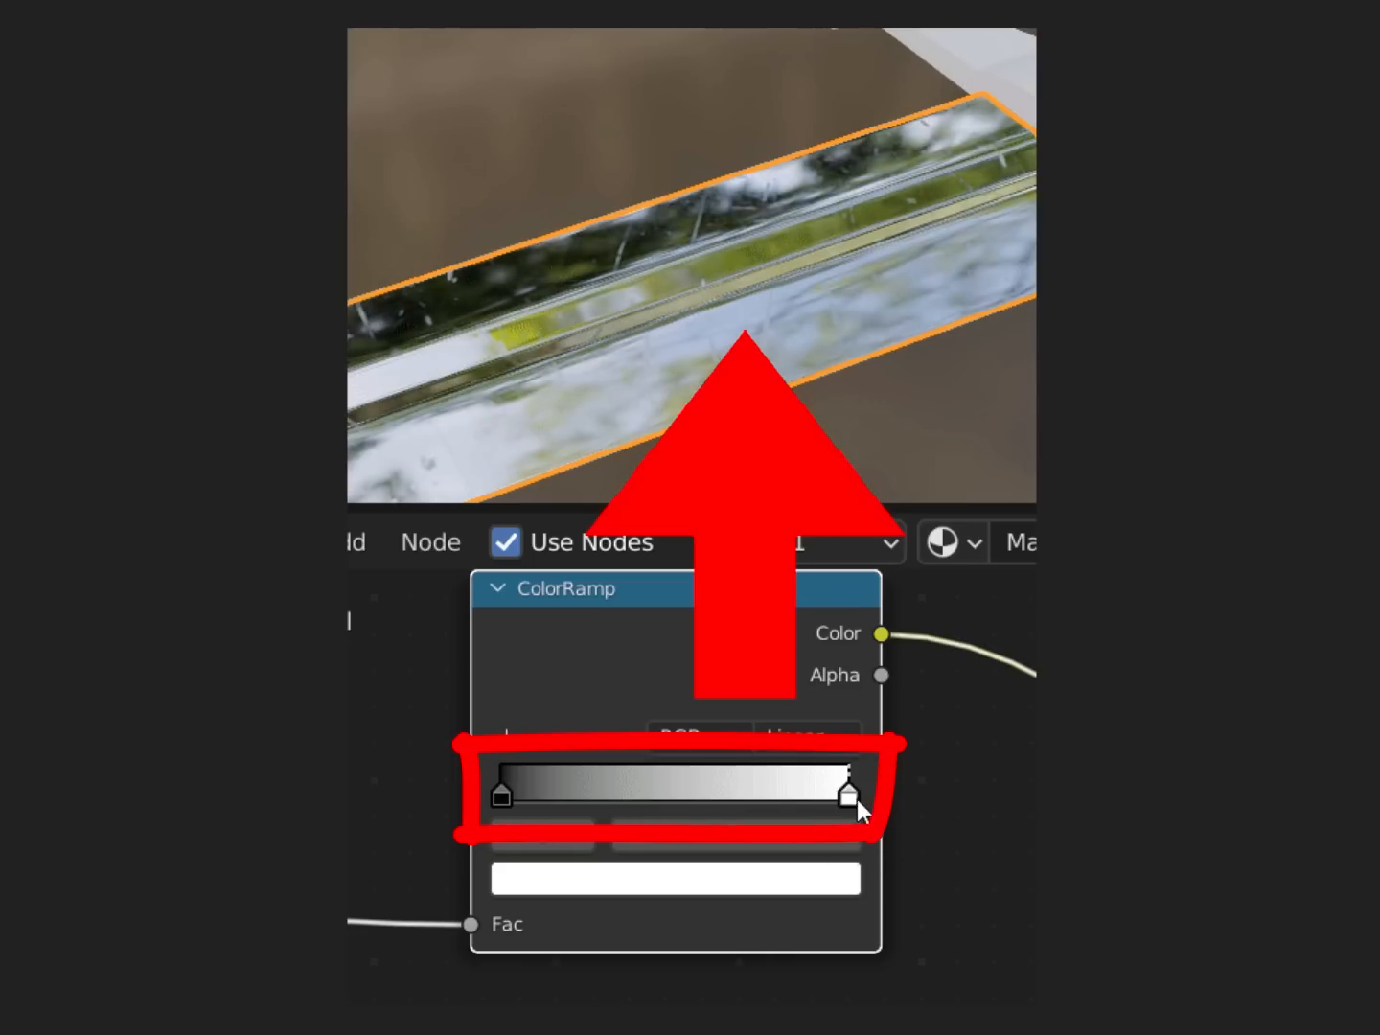
pyautogui.moveTo(856, 804)
pyautogui.mouseDown()
pyautogui.moveTo(563, 822)
pyautogui.moveTo(843, 824)
pyautogui.moveTo(589, 839)
pyautogui.moveTo(849, 835)
pyautogui.mouseUp()
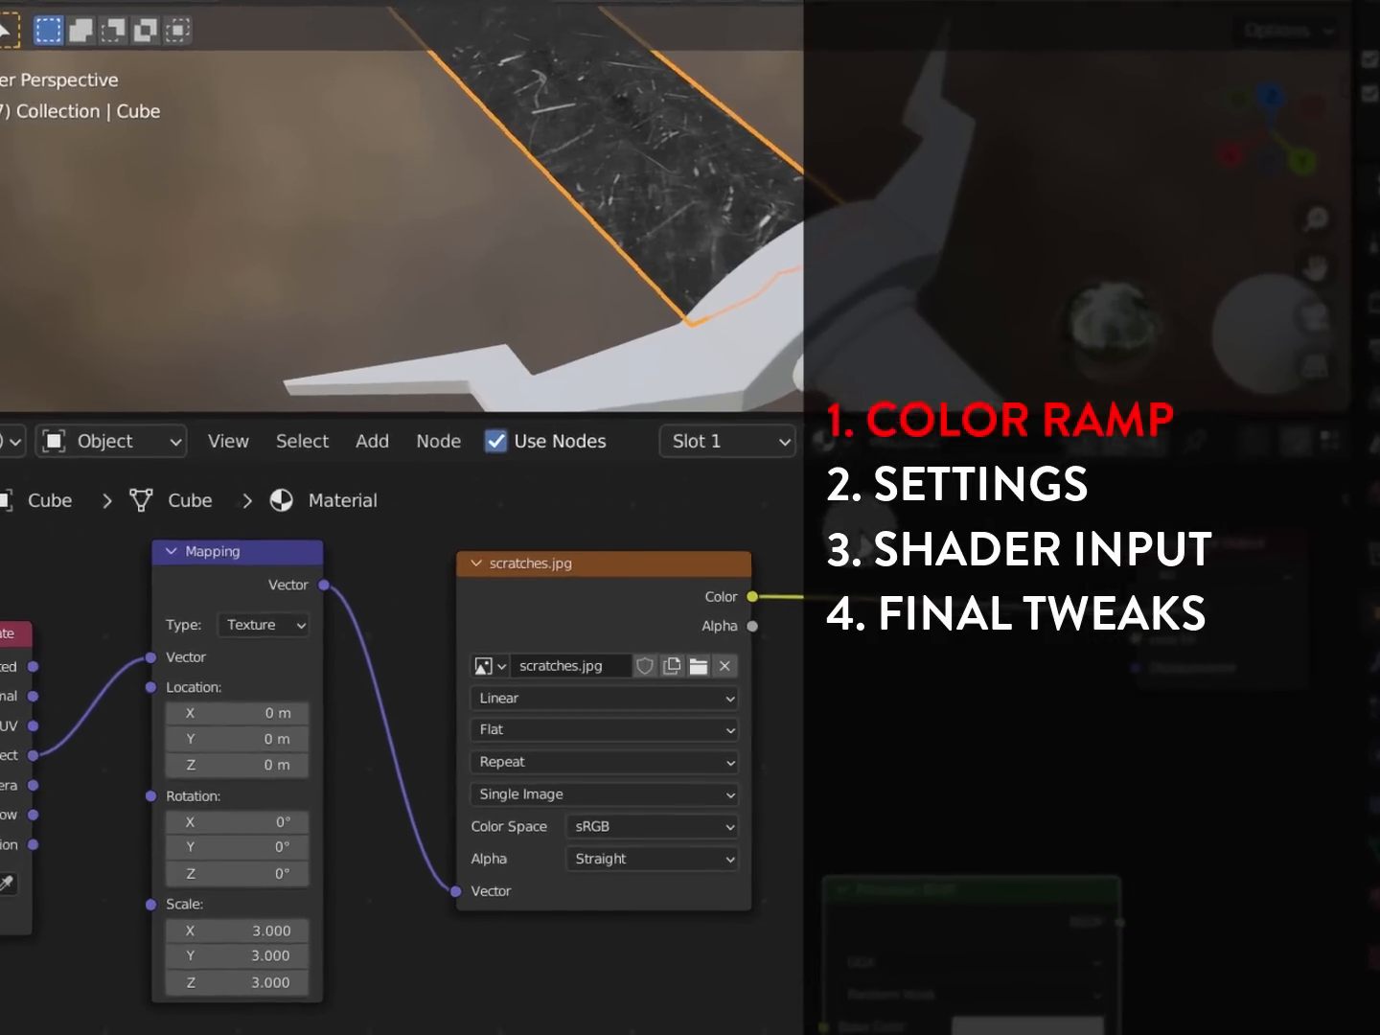
pyautogui.click(408, 464)
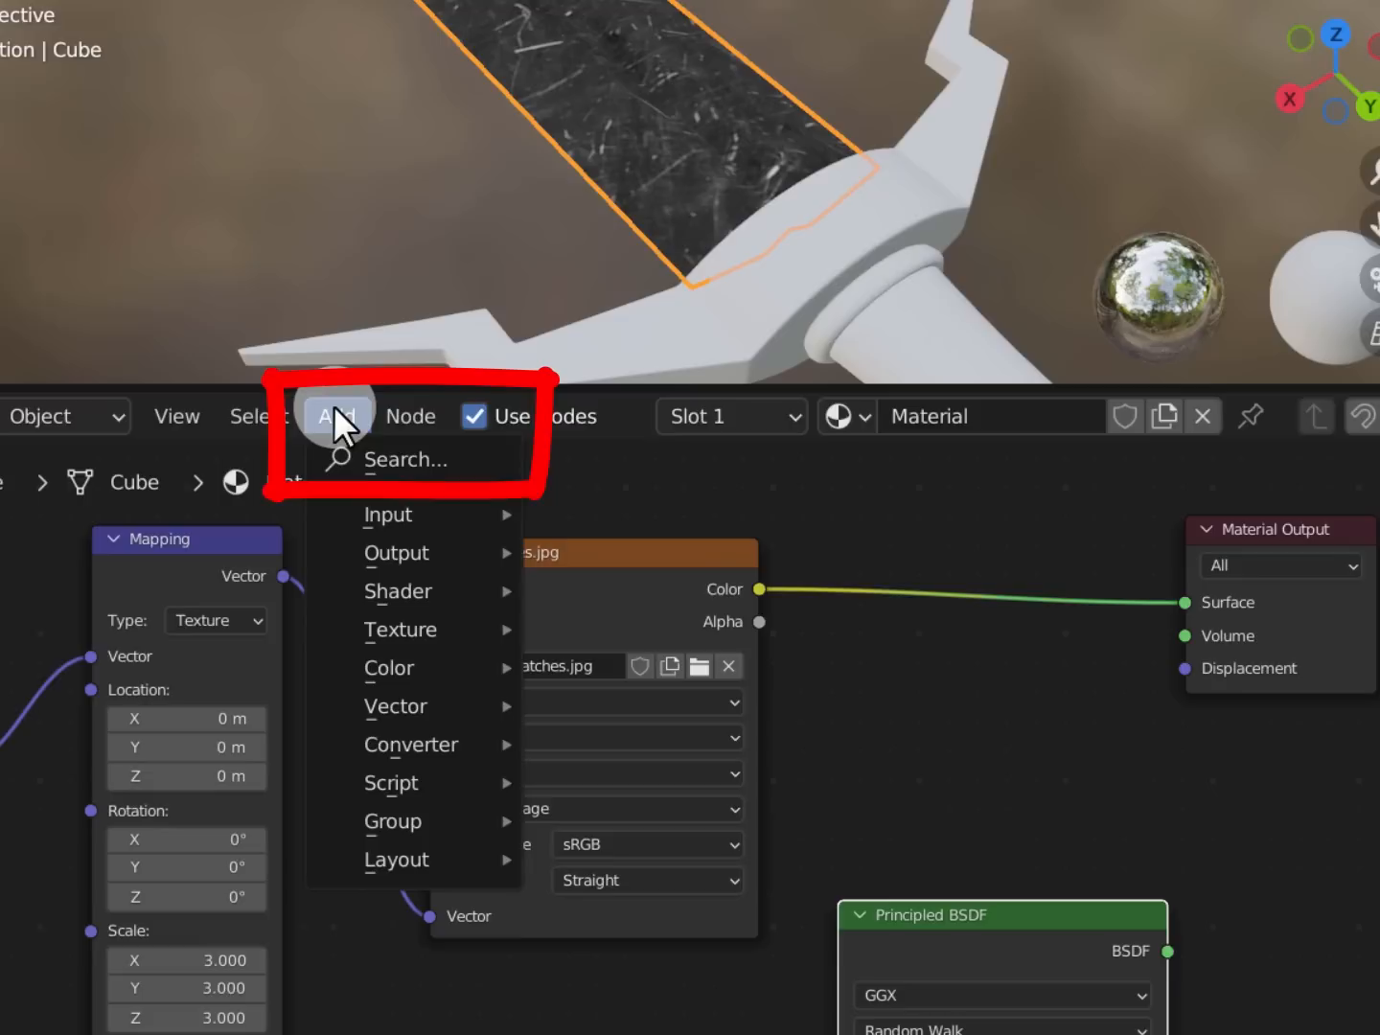
pyautogui.click(436, 464)
pyautogui.write('colorramp')
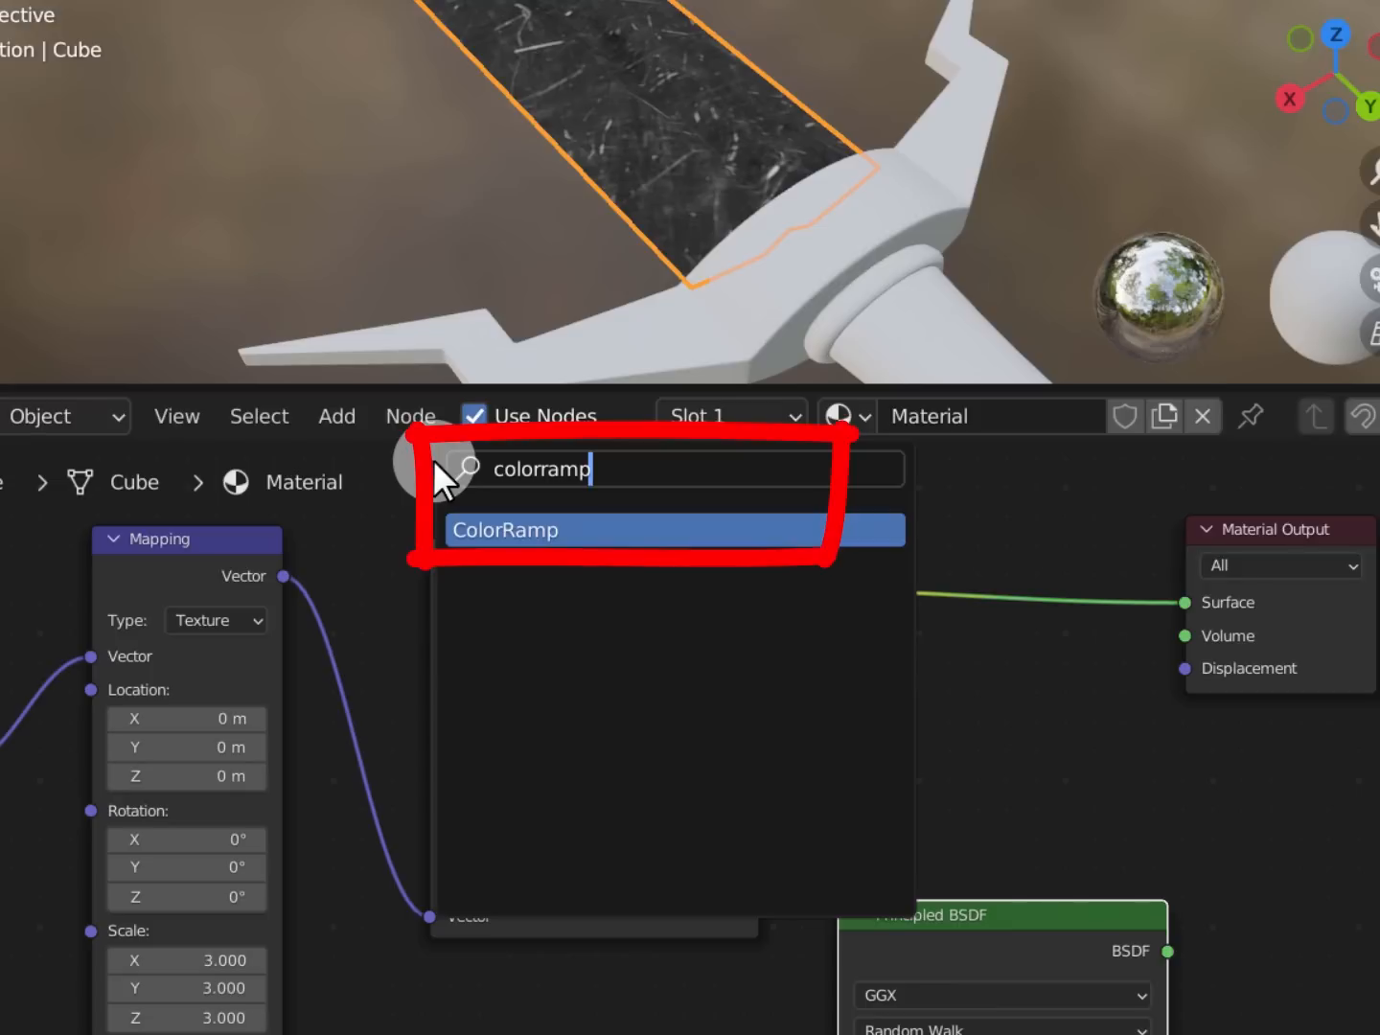
pyautogui.press('Return')
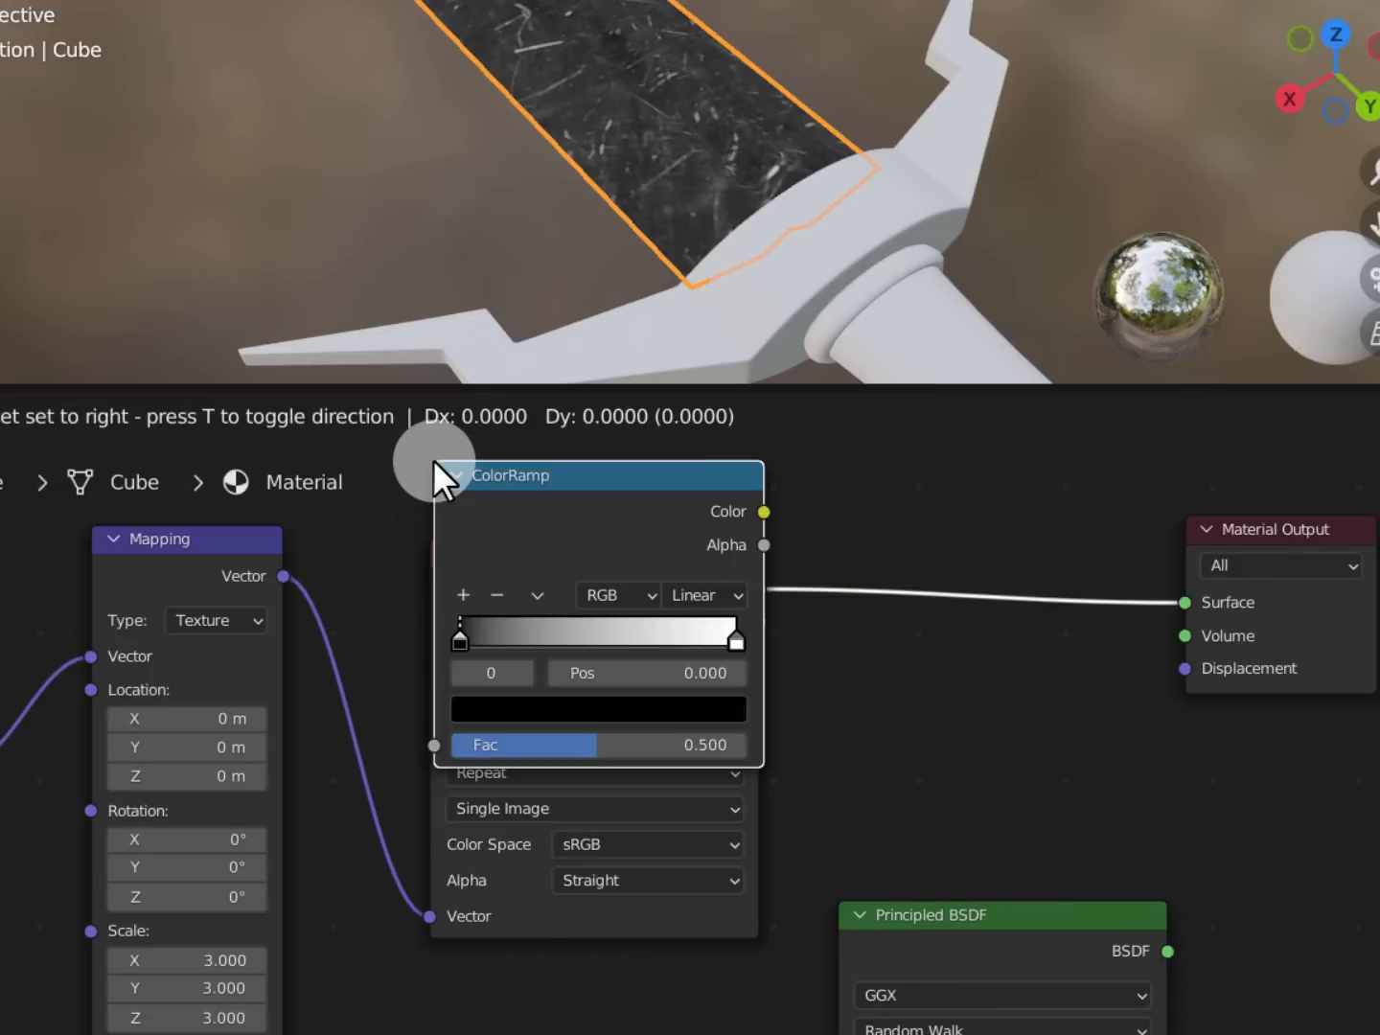
pyautogui.moveTo(434, 459); pyautogui.dragTo(934, 579)
pyautogui.moveTo(1227, 678); pyautogui.dragTo(1120, 628, button='middle')
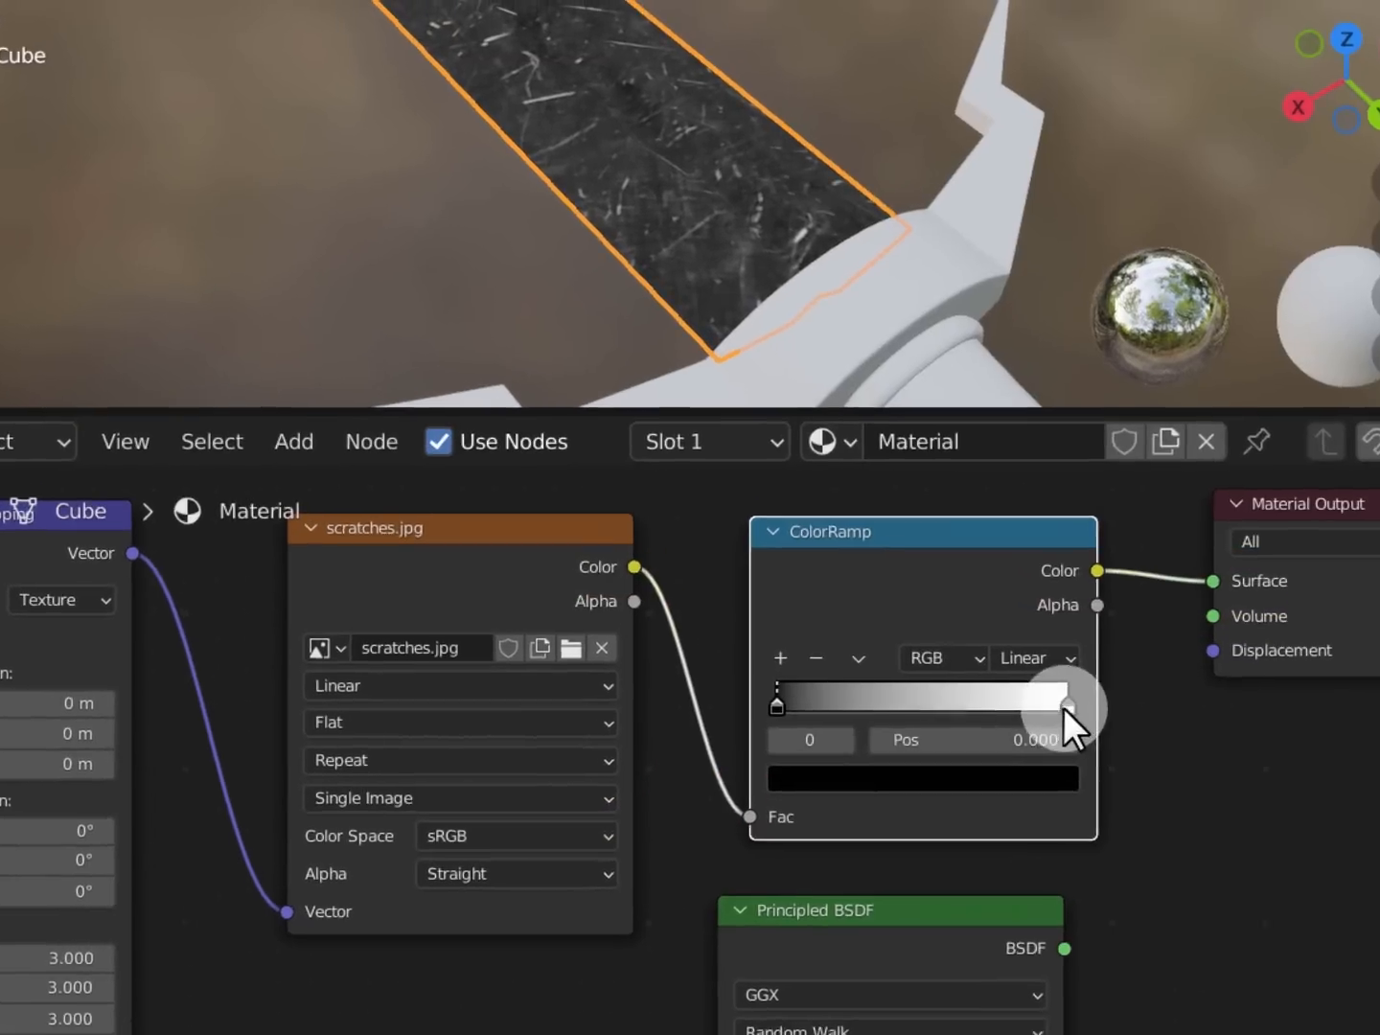
pyautogui.moveTo(1064, 678); pyautogui.dragTo(850, 671)
pyautogui.moveTo(801, 804)
pyautogui.mouseDown()
pyautogui.moveTo(985, 807)
pyautogui.moveTo(759, 799)
pyautogui.moveTo(1080, 811)
pyautogui.moveTo(819, 825)
pyautogui.moveTo(1017, 832)
pyautogui.moveTo(979, 831)
pyautogui.moveTo(873, 819)
pyautogui.moveTo(1171, 816)
pyautogui.moveTo(975, 812)
pyautogui.moveTo(1145, 820)
pyautogui.moveTo(927, 826)
pyautogui.moveTo(1127, 833)
pyautogui.moveTo(924, 841)
pyautogui.moveTo(1263, 834)
pyautogui.mouseUp()
# Move the Material Output farther from the ColorRamp and place the Principled BSDF node between them
pyautogui.moveTo(1171, 834); pyautogui.dragTo(698, 862, button='middle')
pyautogui.scroll(-2, 841, 848)
pyautogui.moveTo(842, 849); pyautogui.dragTo(518, 880, button='middle')
pyautogui.moveTo(625, 814); pyautogui.dragTo(1250, 830)
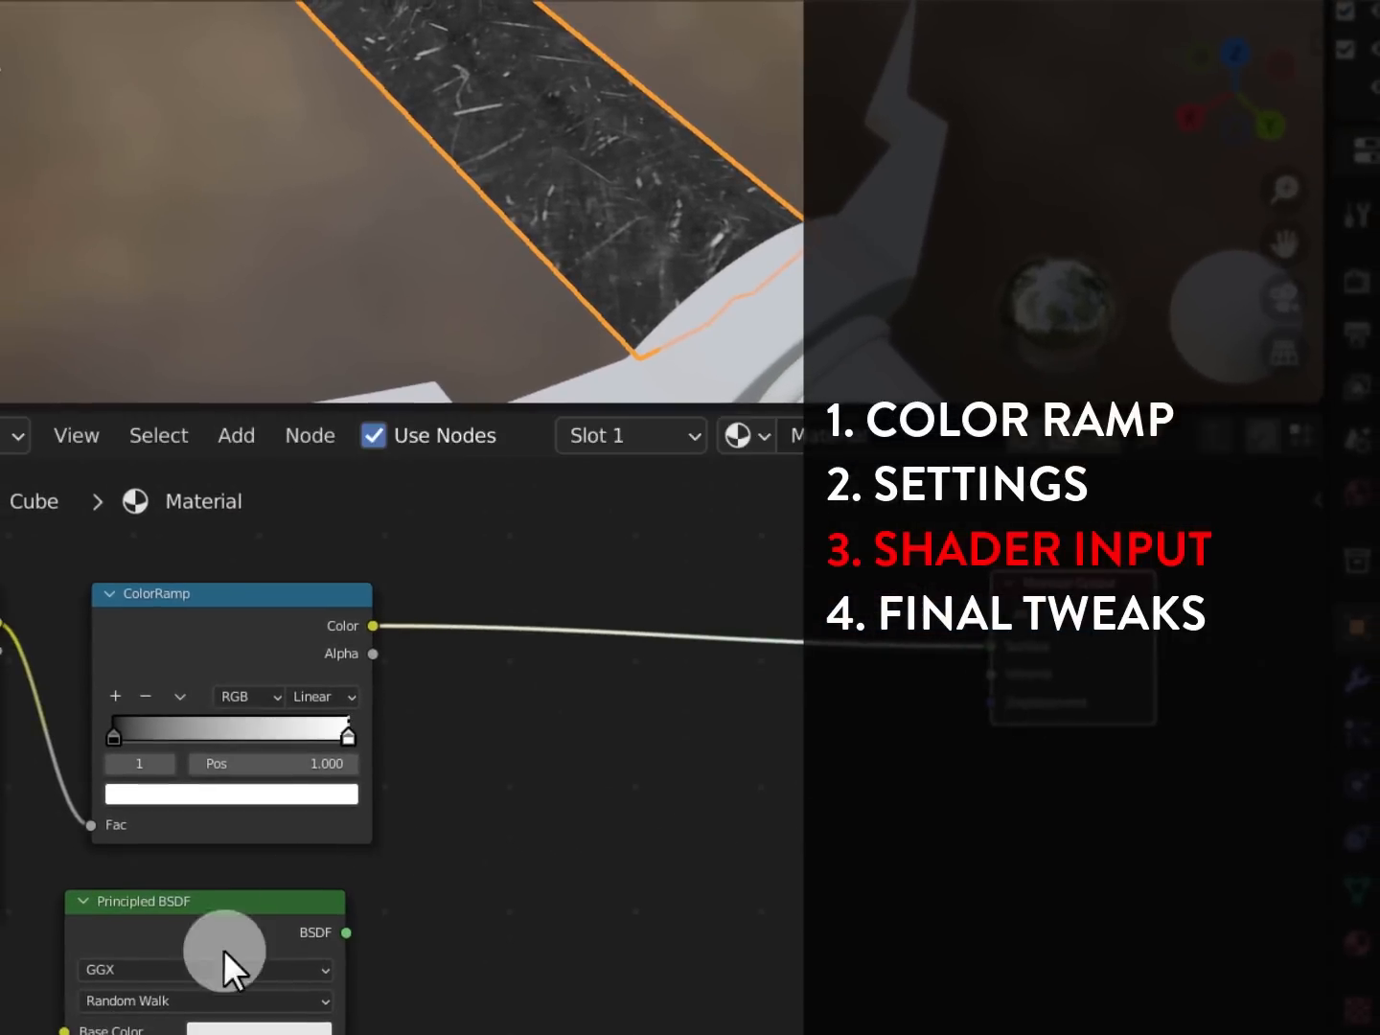
pyautogui.moveTo(224, 951); pyautogui.dragTo(723, 745)
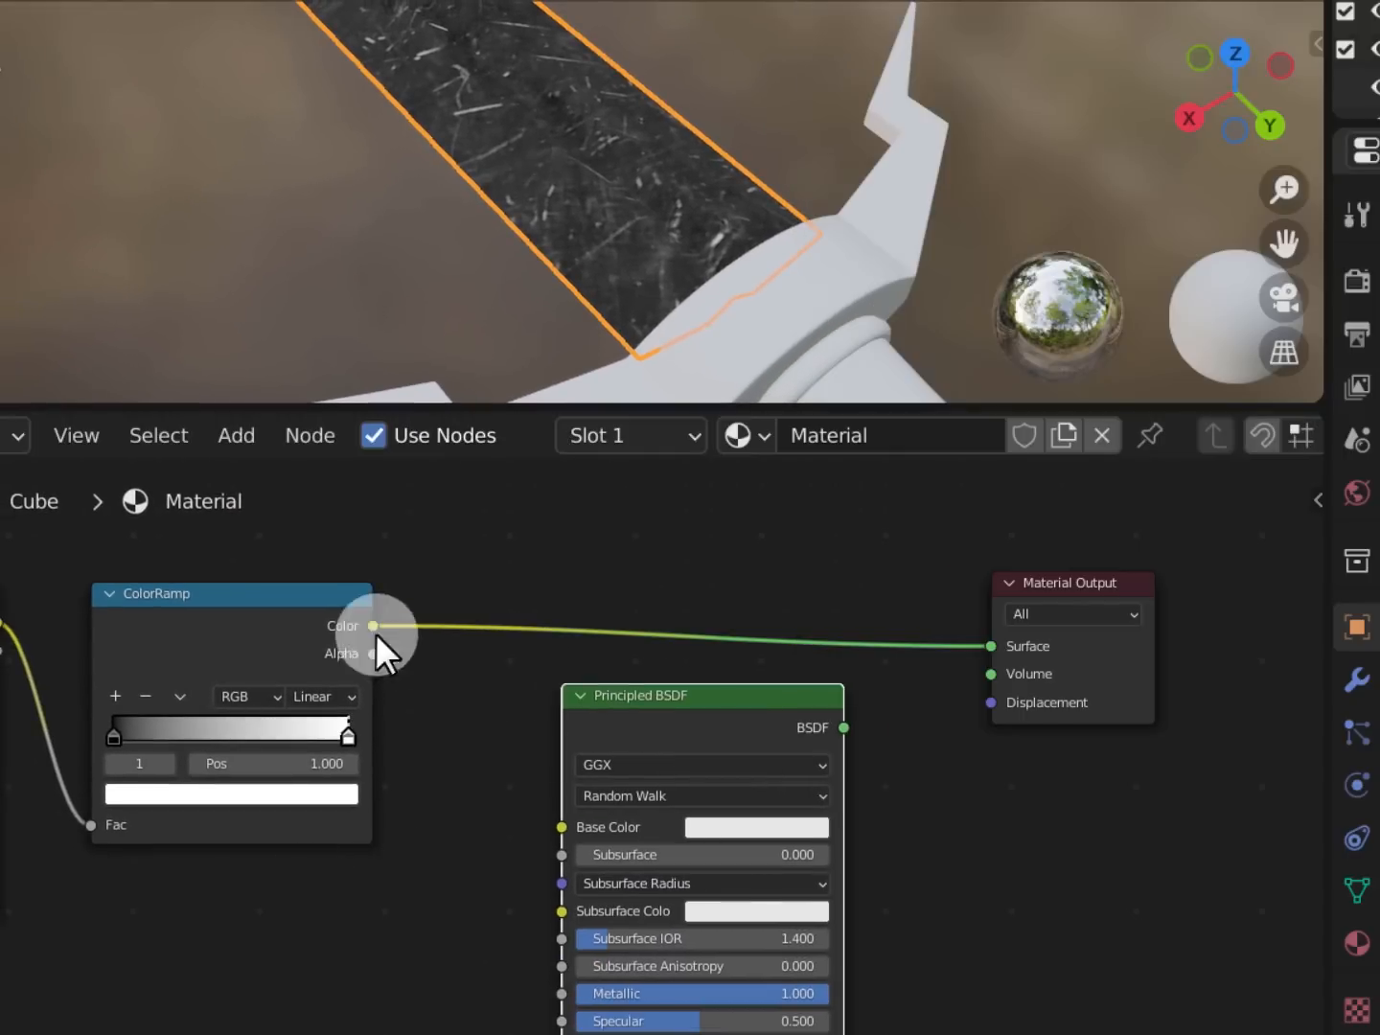
# Connect the ColorRamp's Color output to the Principled BSDF's Roughness and the BSDF output to the Material Output's Surface
pyautogui.moveTo(375, 627); pyautogui.dragTo(565, 1010)
pyautogui.moveTo(841, 661); pyautogui.dragTo(995, 589)
pyautogui.moveTo(995, 590); pyautogui.dragTo(994, 583)
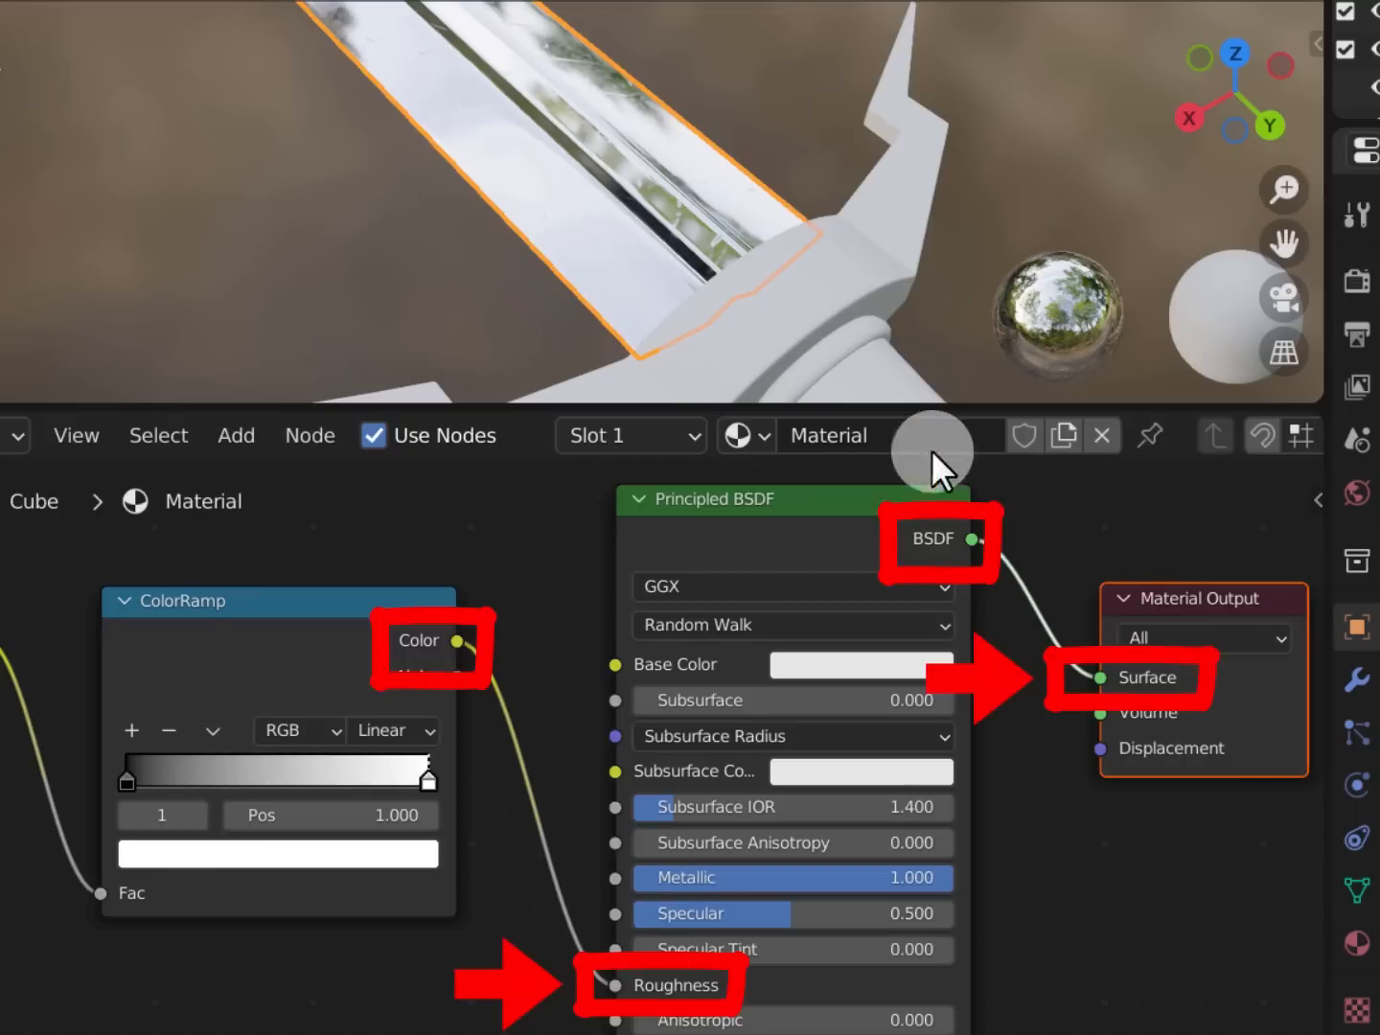
# Move the ColorRamp's white stop to position about 0.293 to strengthen the scratches on the blade
pyautogui.moveTo(747, 326)
pyautogui.mouseDown(button='middle')
pyautogui.moveTo(637, 265)
pyautogui.moveTo(730, 288)
pyautogui.moveTo(678, 310)
pyautogui.moveTo(760, 330)
pyautogui.mouseUp(button='middle')
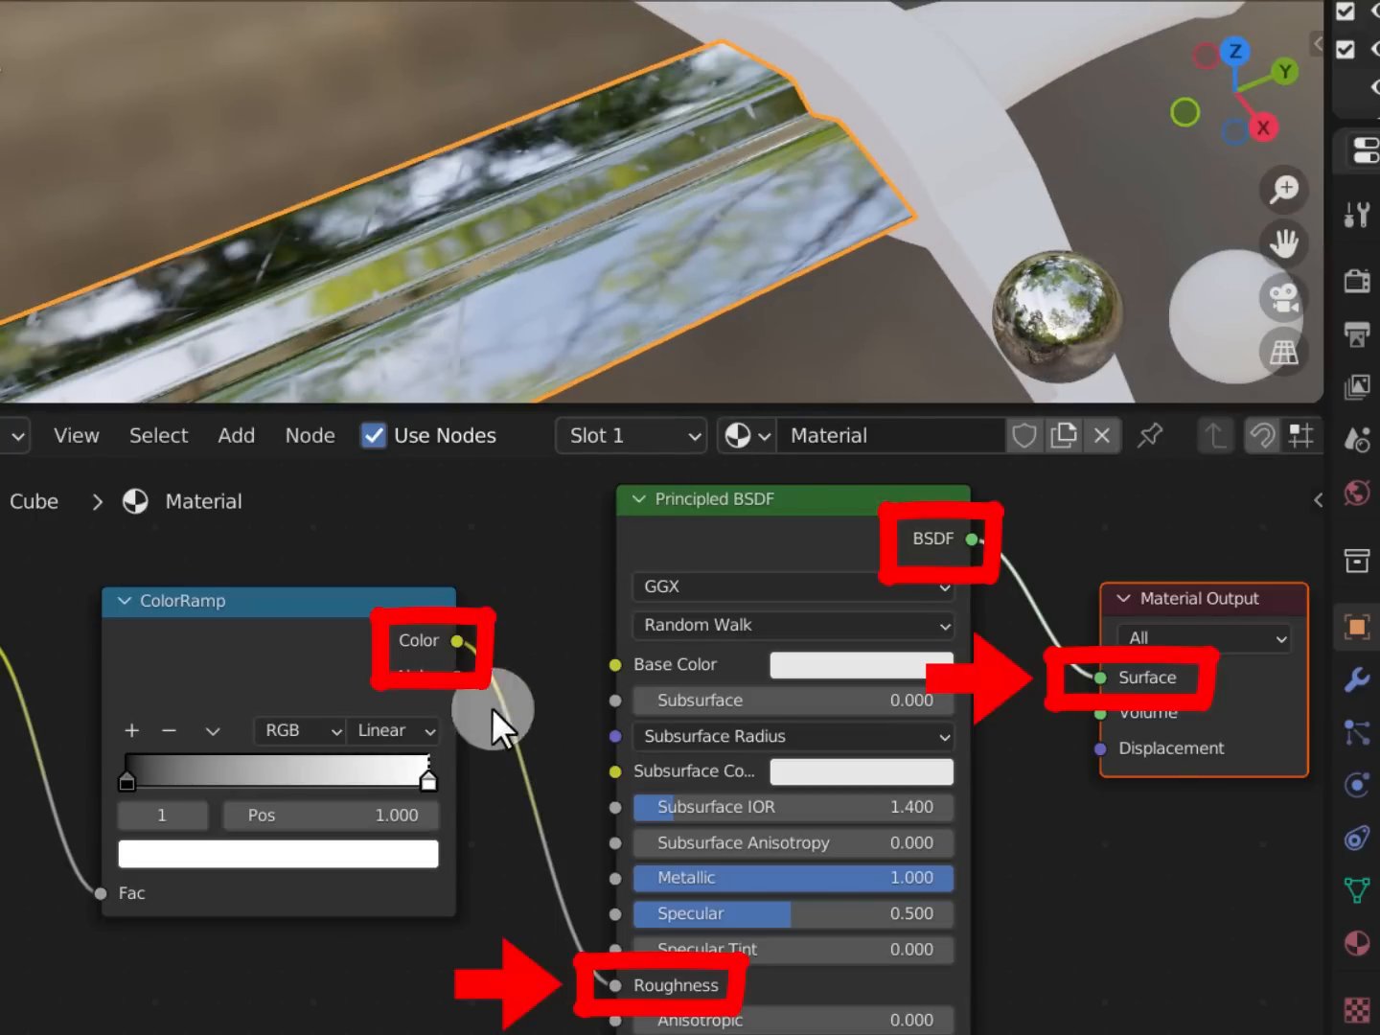
pyautogui.moveTo(424, 783); pyautogui.dragTo(220, 775)
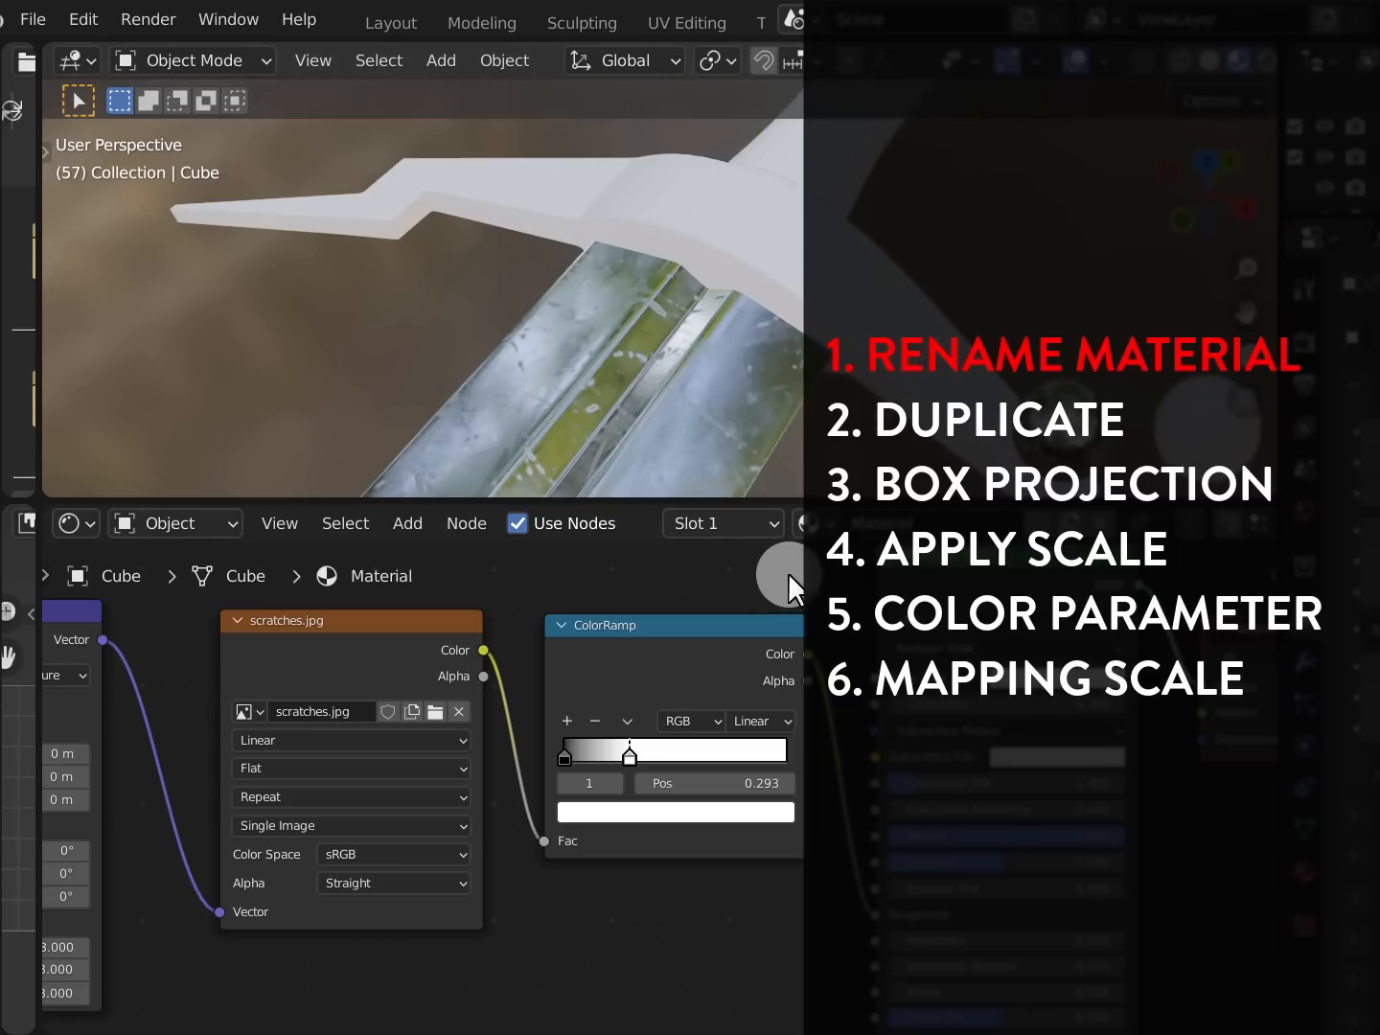
# Rename the blade's material as Blade
pyautogui.doubleClick(944, 523)
pyautogui.click(923, 526)
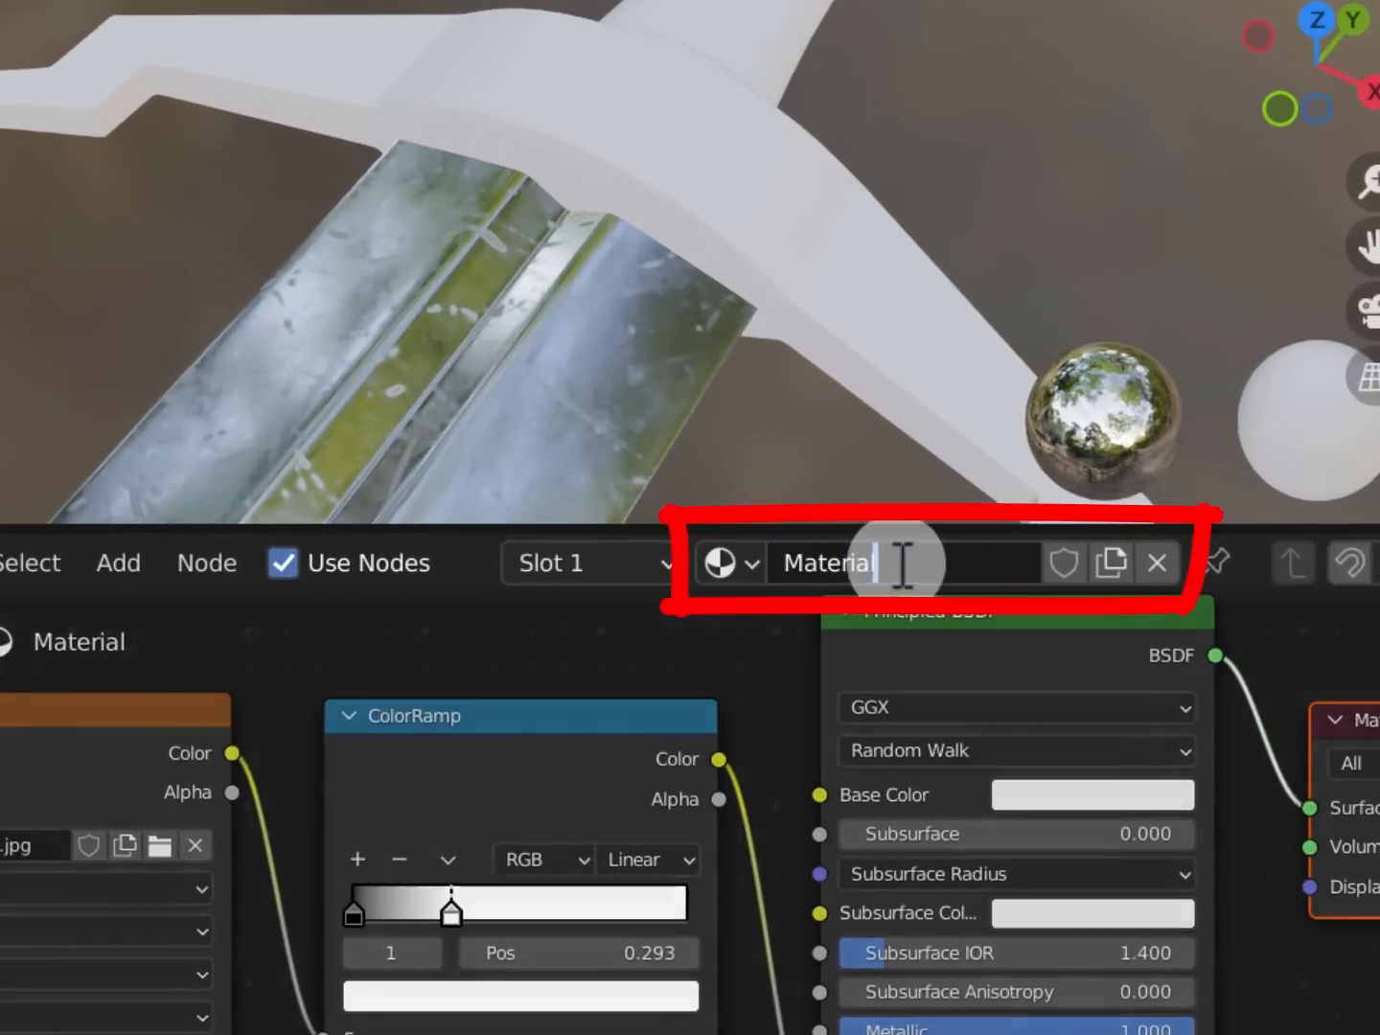
pyautogui.moveTo(934, 524); pyautogui.dragTo(748, 558)
pyautogui.moveTo(911, 562); pyautogui.dragTo(749, 566)
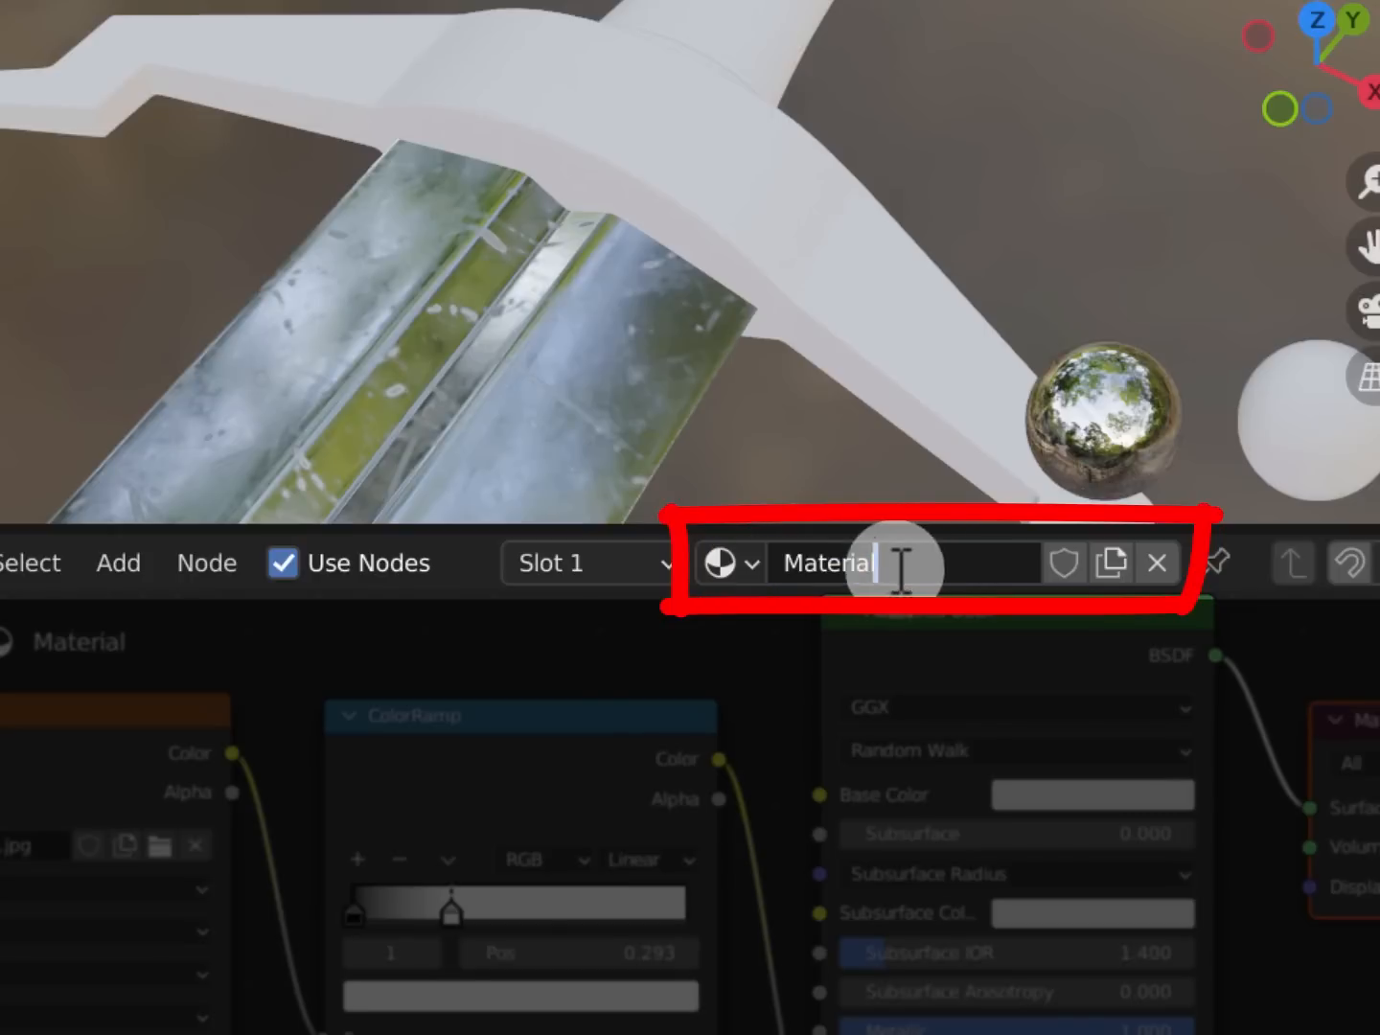
pyautogui.moveTo(901, 565); pyautogui.dragTo(740, 562)
pyautogui.click(604, 391)
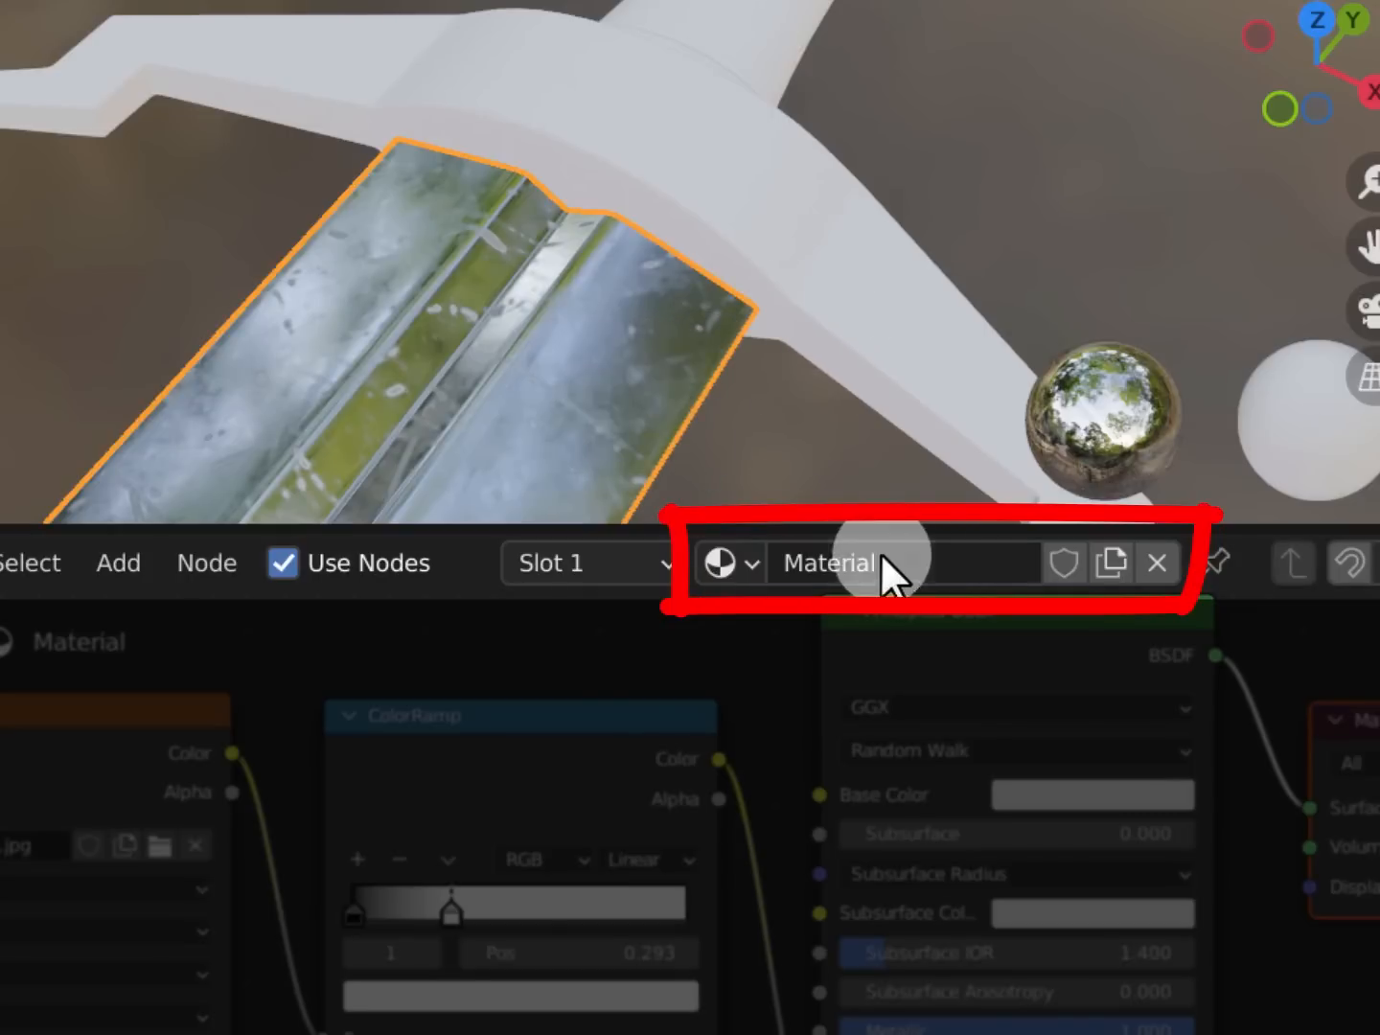
pyautogui.click(962, 573)
pyautogui.moveTo(958, 572); pyautogui.dragTo(752, 565)
pyautogui.moveTo(917, 564); pyautogui.dragTo(666, 560)
pyautogui.moveTo(903, 567); pyautogui.dragTo(692, 567)
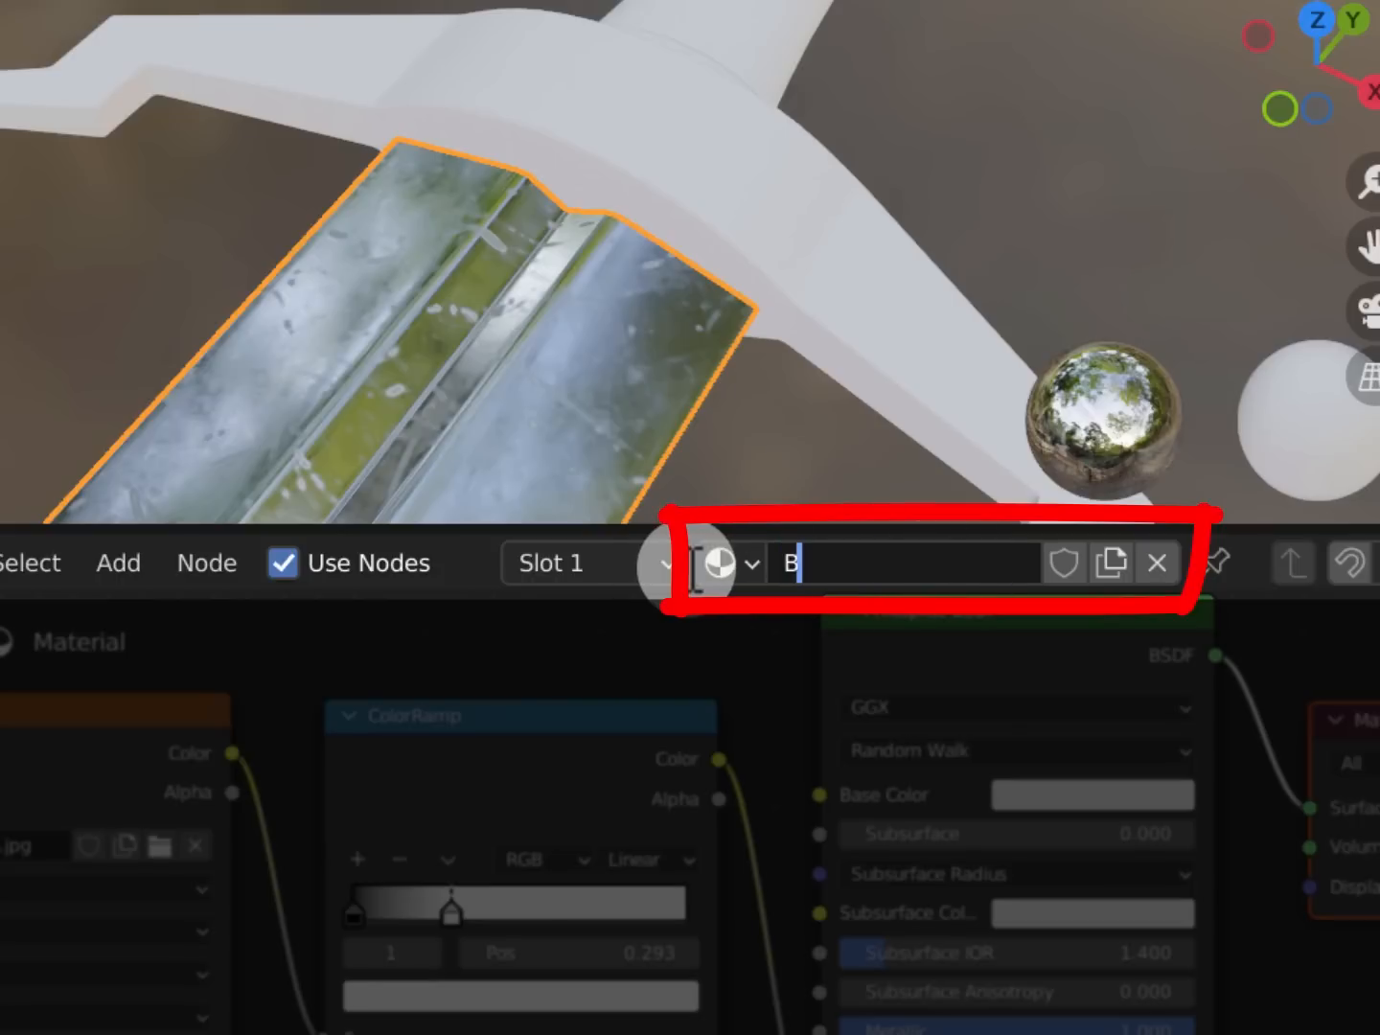
pyautogui.write('Blade')
pyautogui.press('Return')
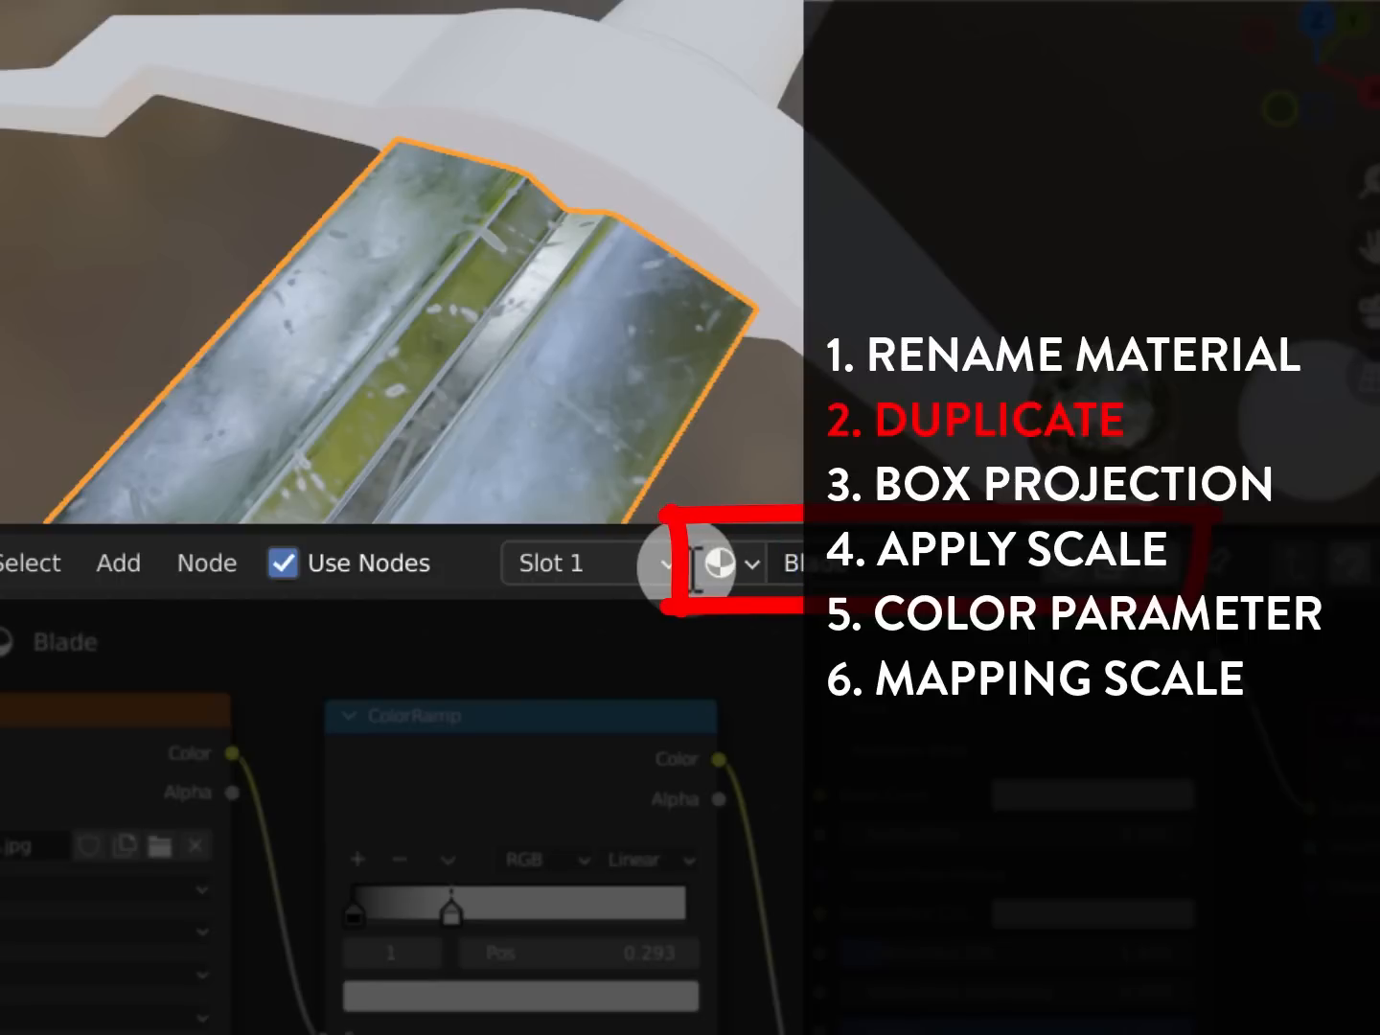
# Assign the Blade material to the sword's guard and make it a separate copy named Gaurd
pyautogui.click(869, 299)
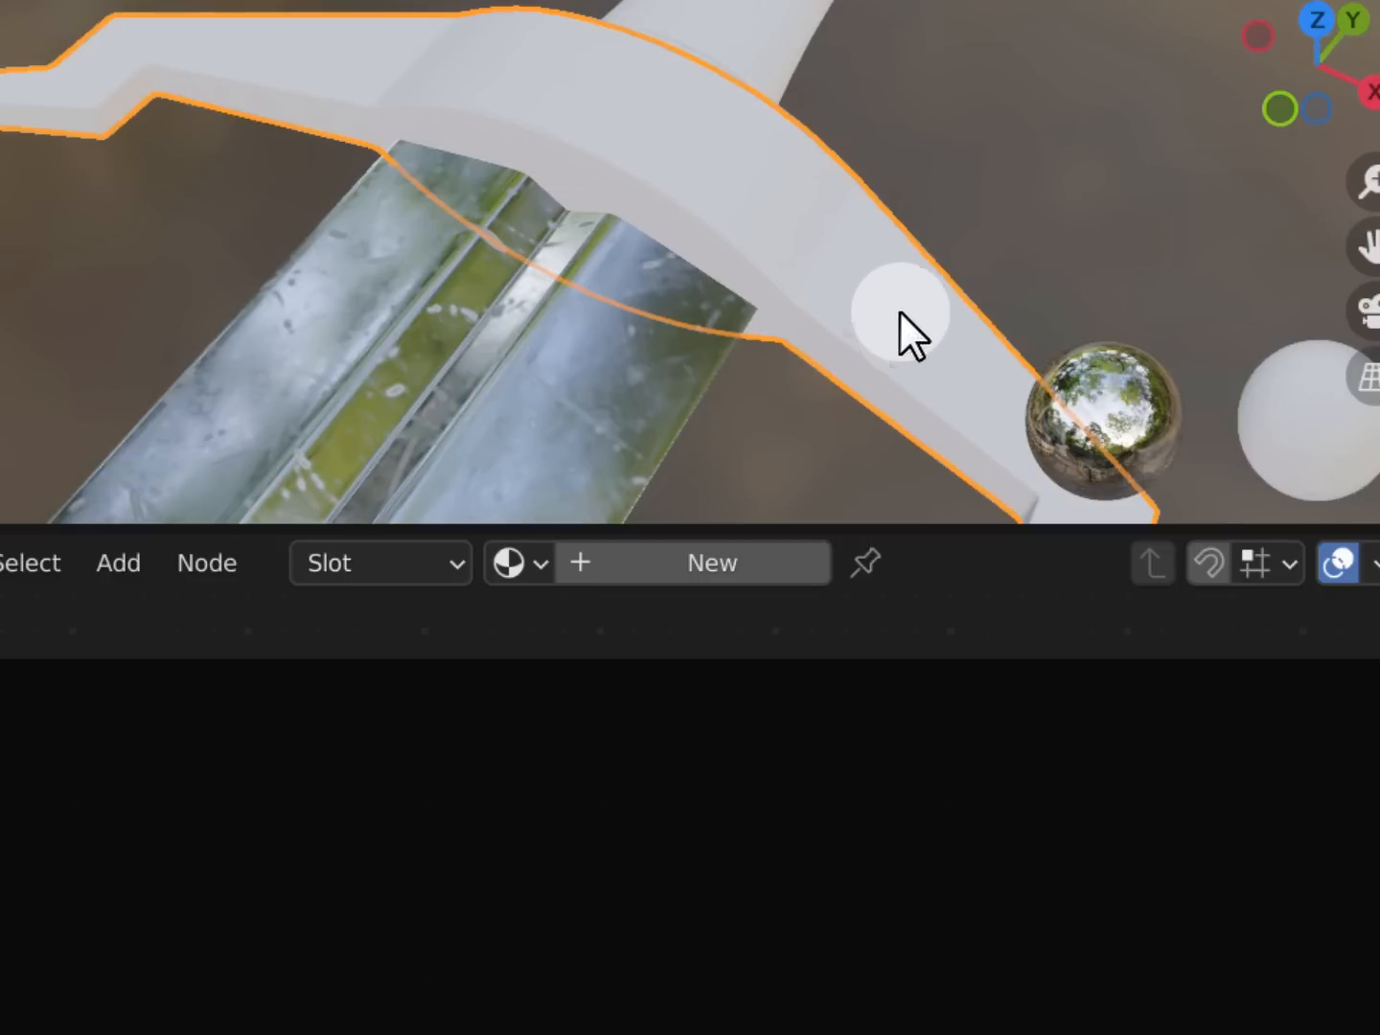
pyautogui.click(513, 552)
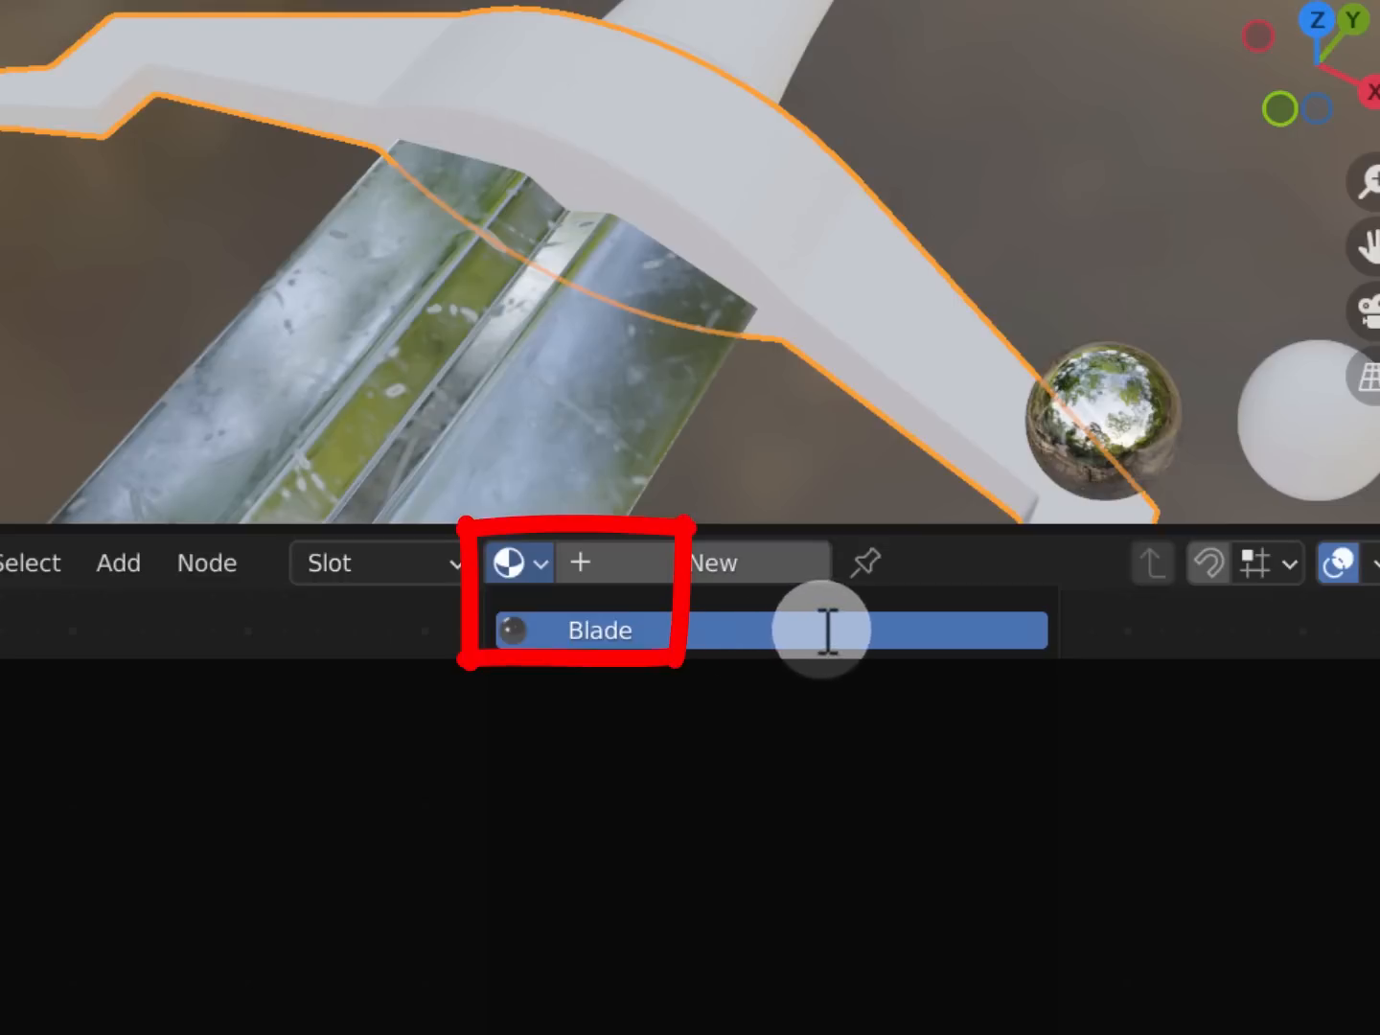
pyautogui.click(776, 634)
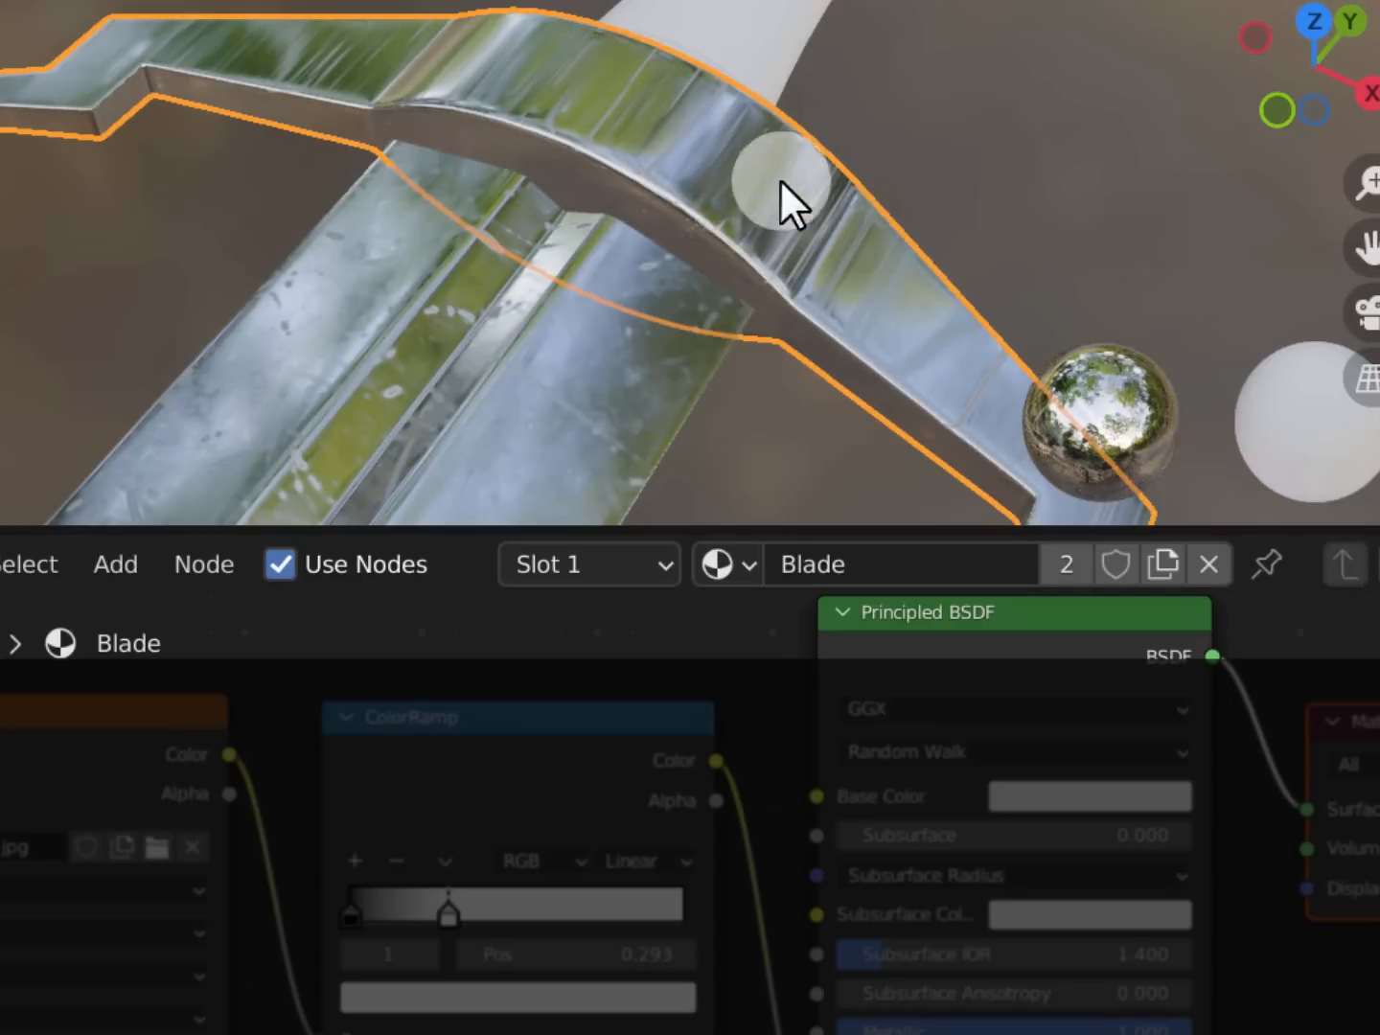
pyautogui.click(1168, 580)
pyautogui.moveTo(971, 576); pyautogui.dragTo(710, 565)
pyautogui.write('Gaurd')
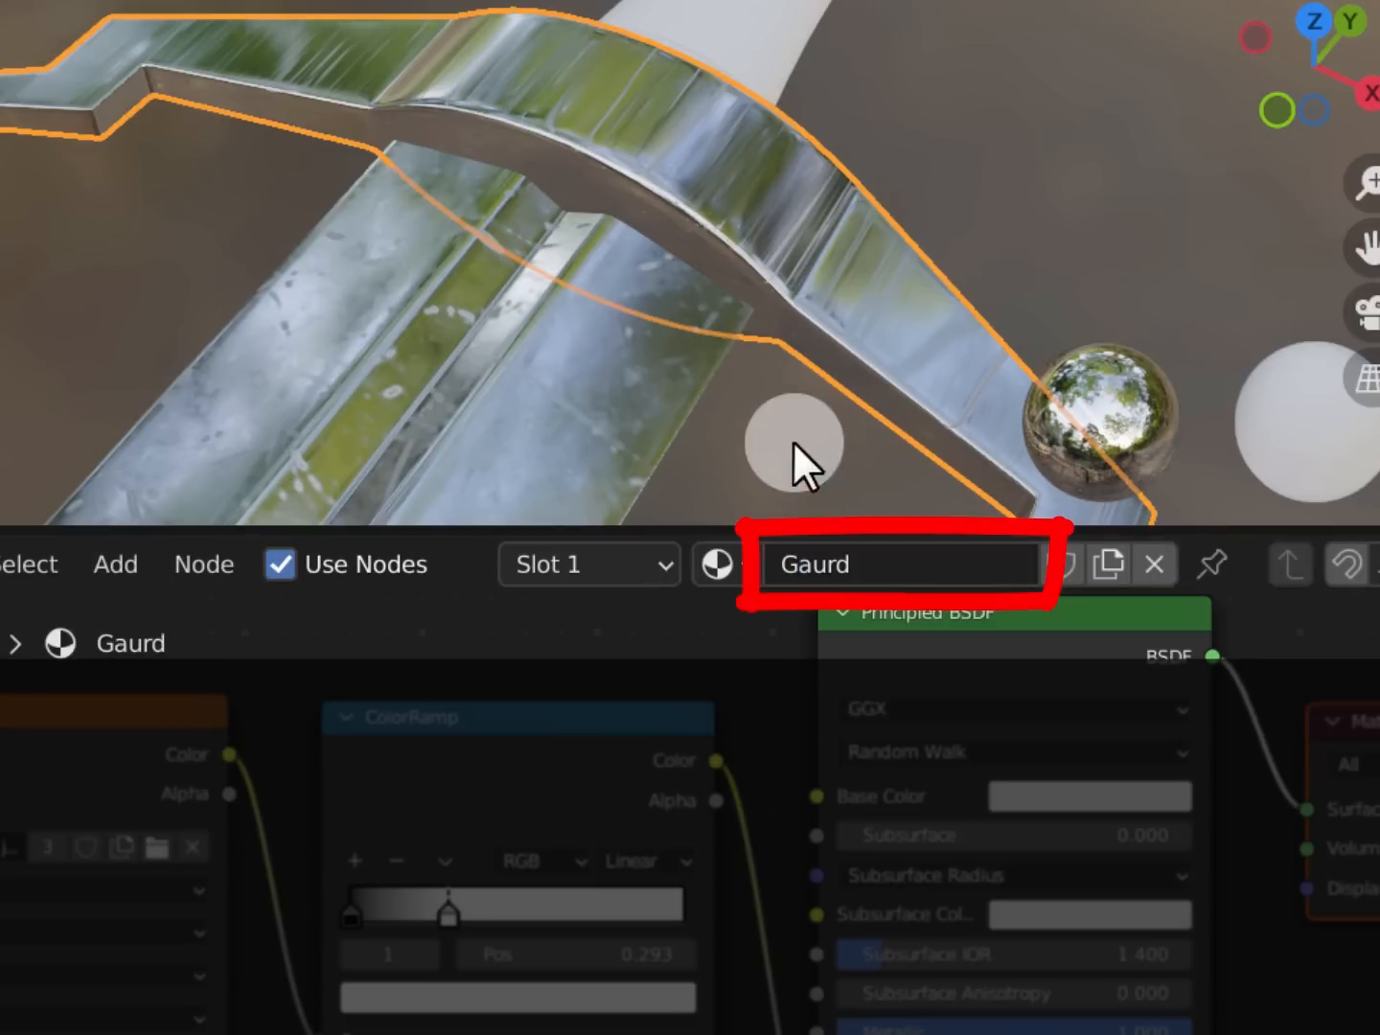
# Set the projection of the scratches.jpg texture node in the Gaurd material to Box
pyautogui.moveTo(773, 94)
pyautogui.mouseDown()
pyautogui.moveTo(566, 35)
pyautogui.moveTo(565, 180)
pyautogui.moveTo(733, 61)
pyautogui.moveTo(502, 122)
pyautogui.moveTo(776, 69)
pyautogui.moveTo(705, 110)
pyautogui.mouseUp()
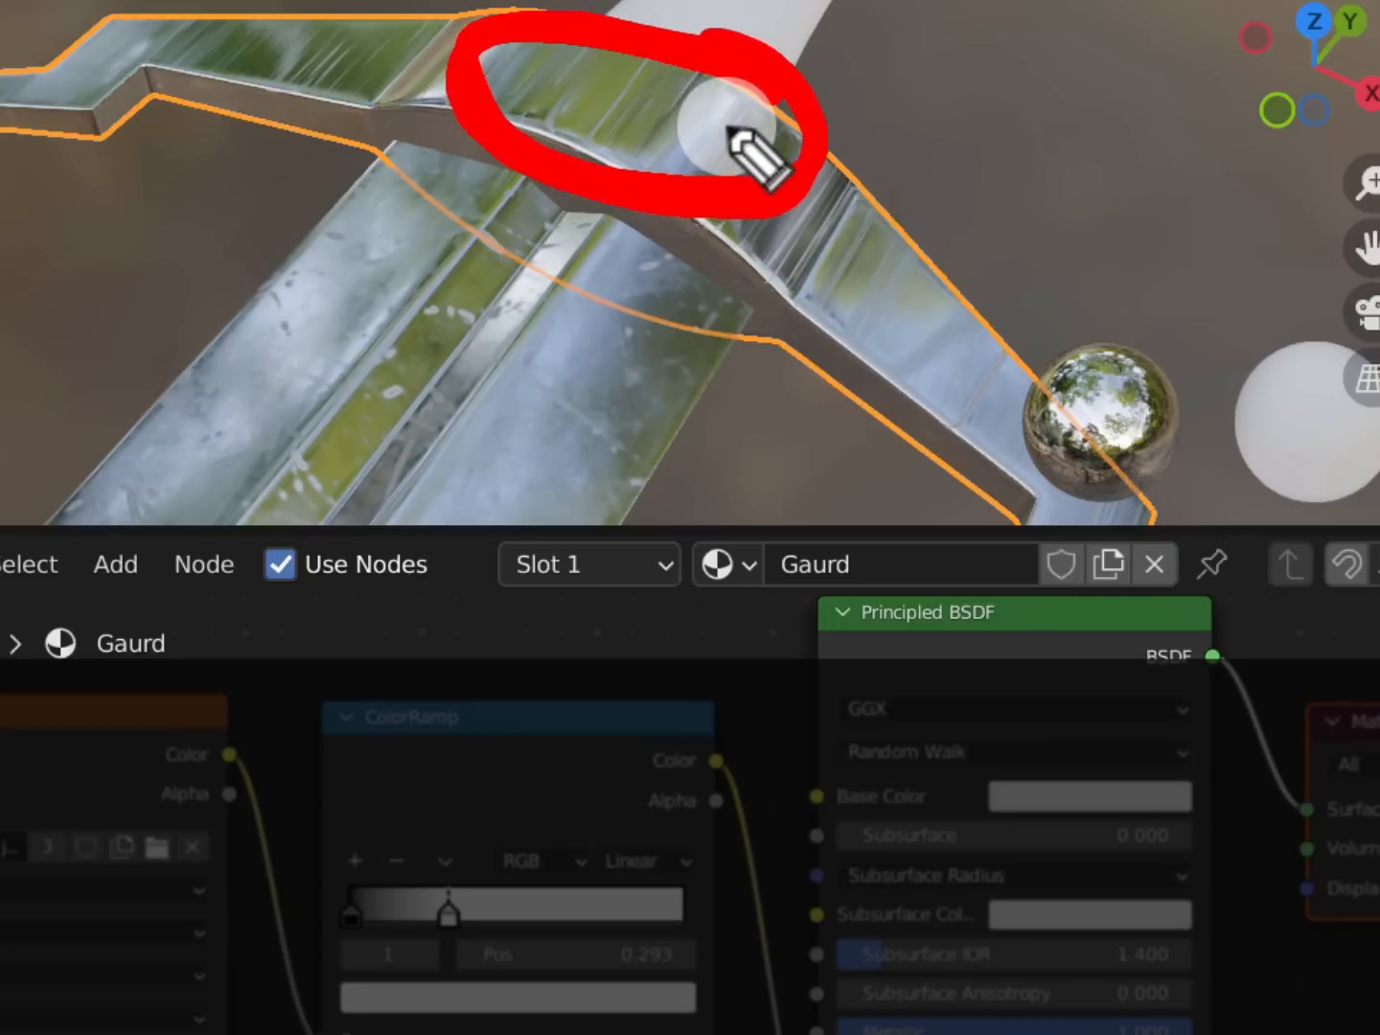
pyautogui.press('Escape')
pyautogui.moveTo(730, 126)
pyautogui.mouseDown(button='middle')
pyautogui.moveTo(728, 176)
pyautogui.moveTo(744, 132)
pyautogui.mouseUp(button='middle')
pyautogui.moveTo(863, 183); pyautogui.dragTo(868, 235, button='middle')
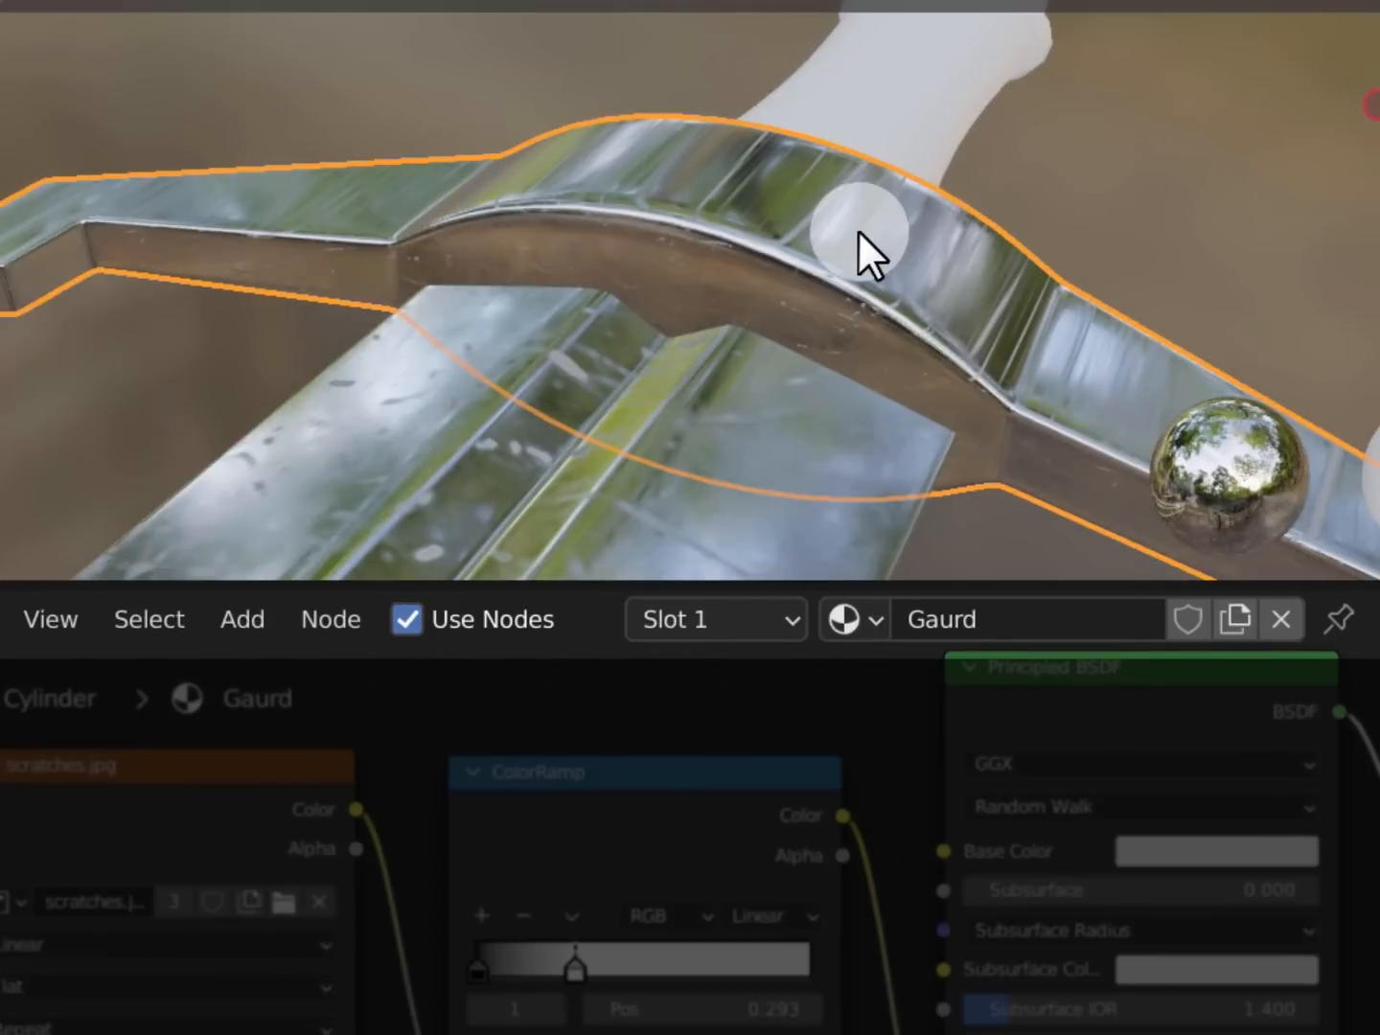
pyautogui.moveTo(754, 259)
pyautogui.mouseDown()
pyautogui.moveTo(511, 281)
pyautogui.moveTo(780, 287)
pyautogui.mouseUp()
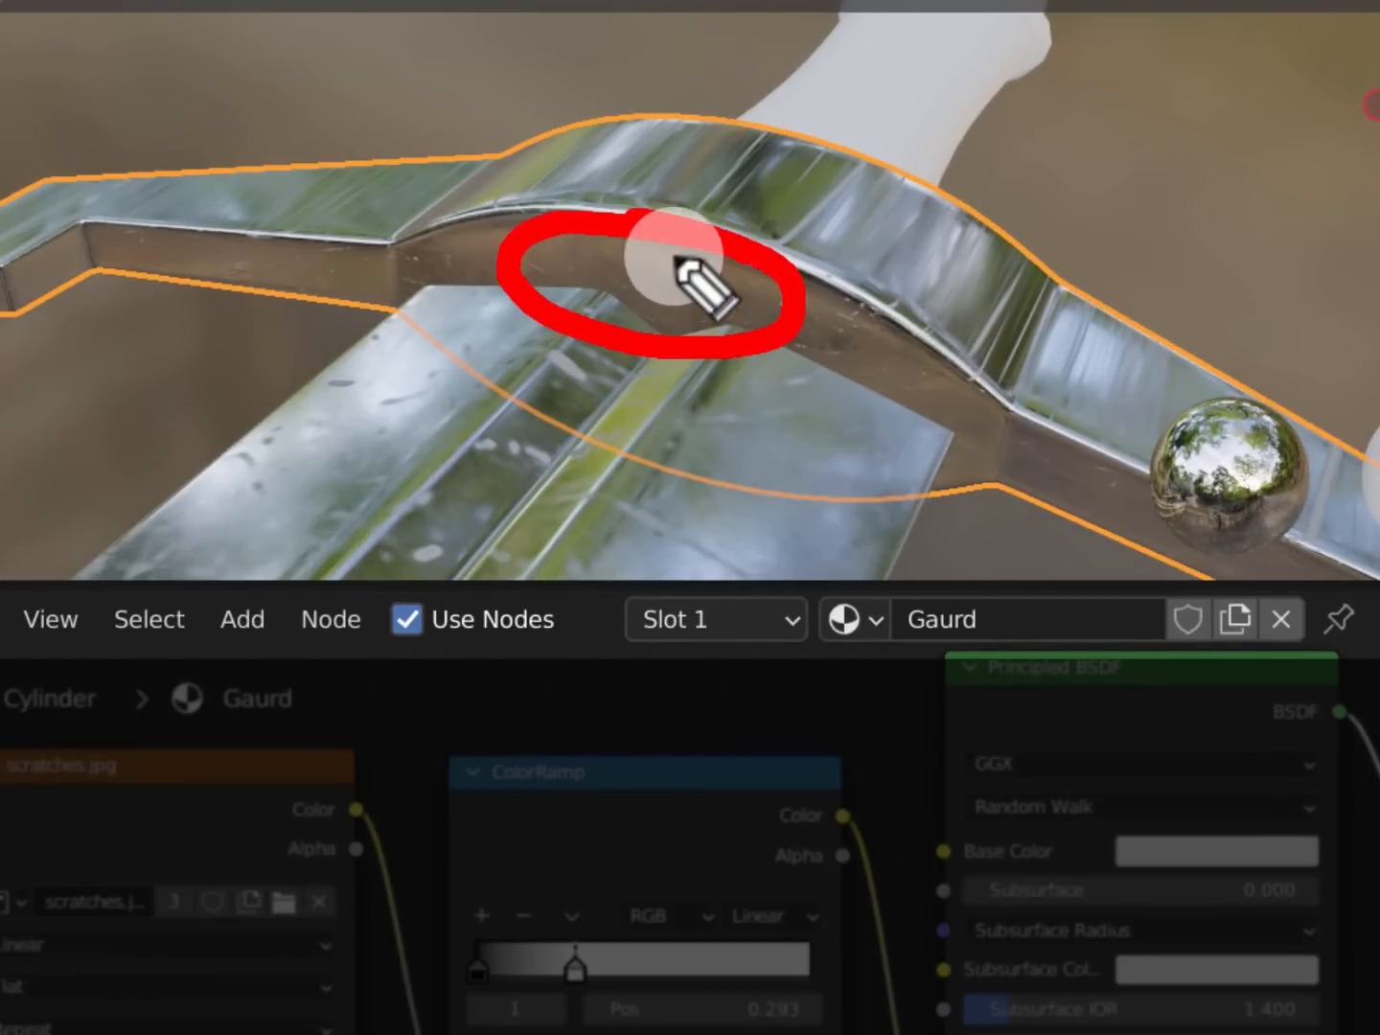
pyautogui.moveTo(860, 151)
pyautogui.mouseDown()
pyautogui.moveTo(653, 117)
pyautogui.moveTo(774, 253)
pyautogui.moveTo(586, 129)
pyautogui.mouseUp()
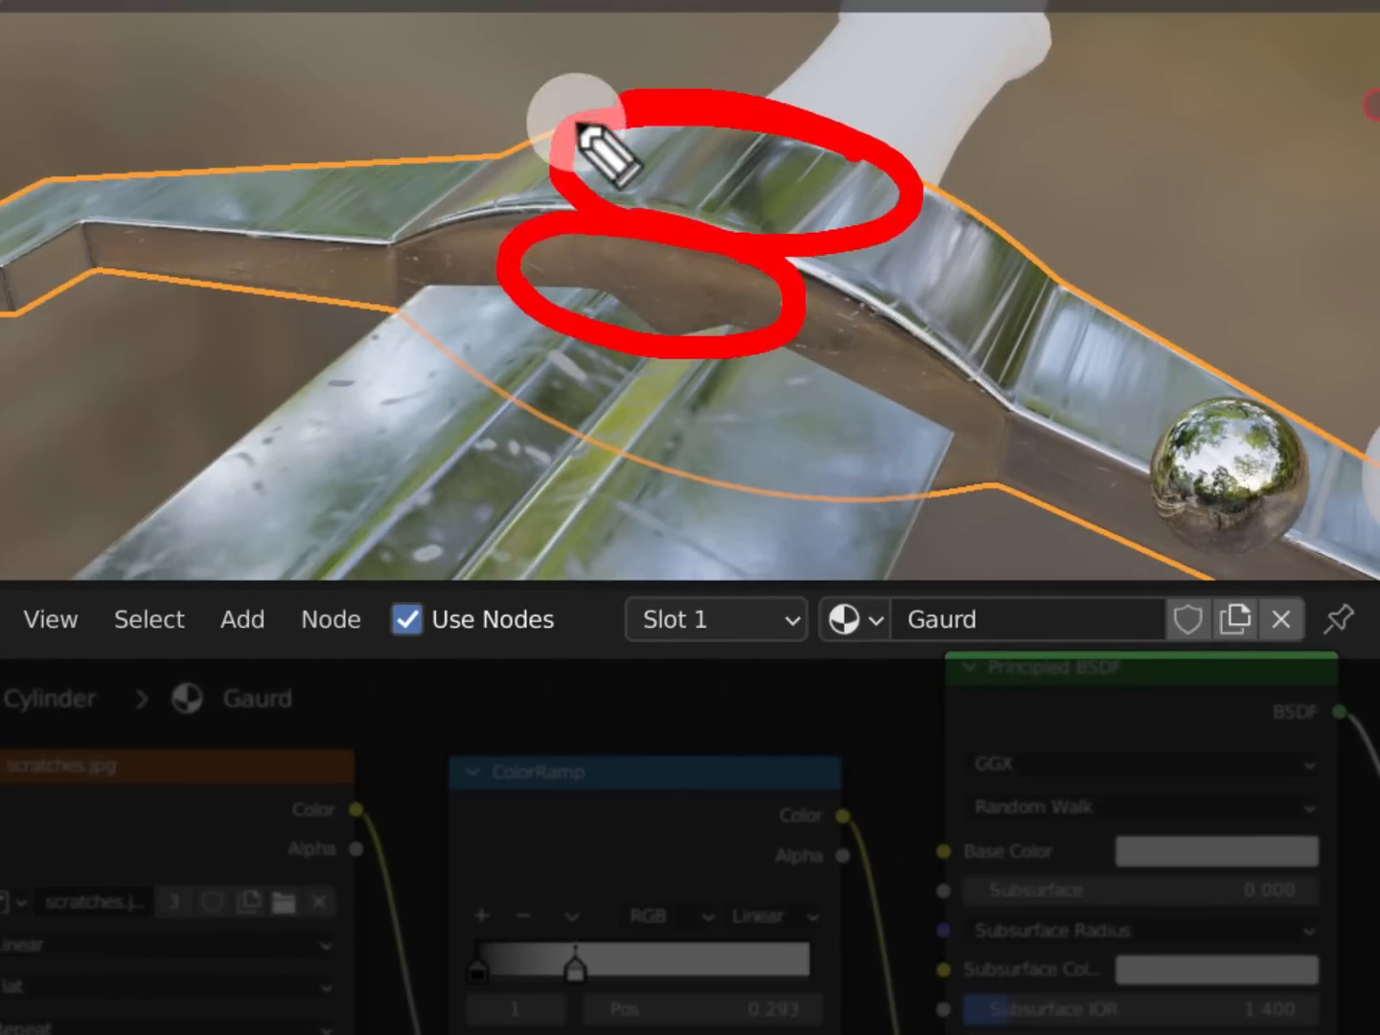
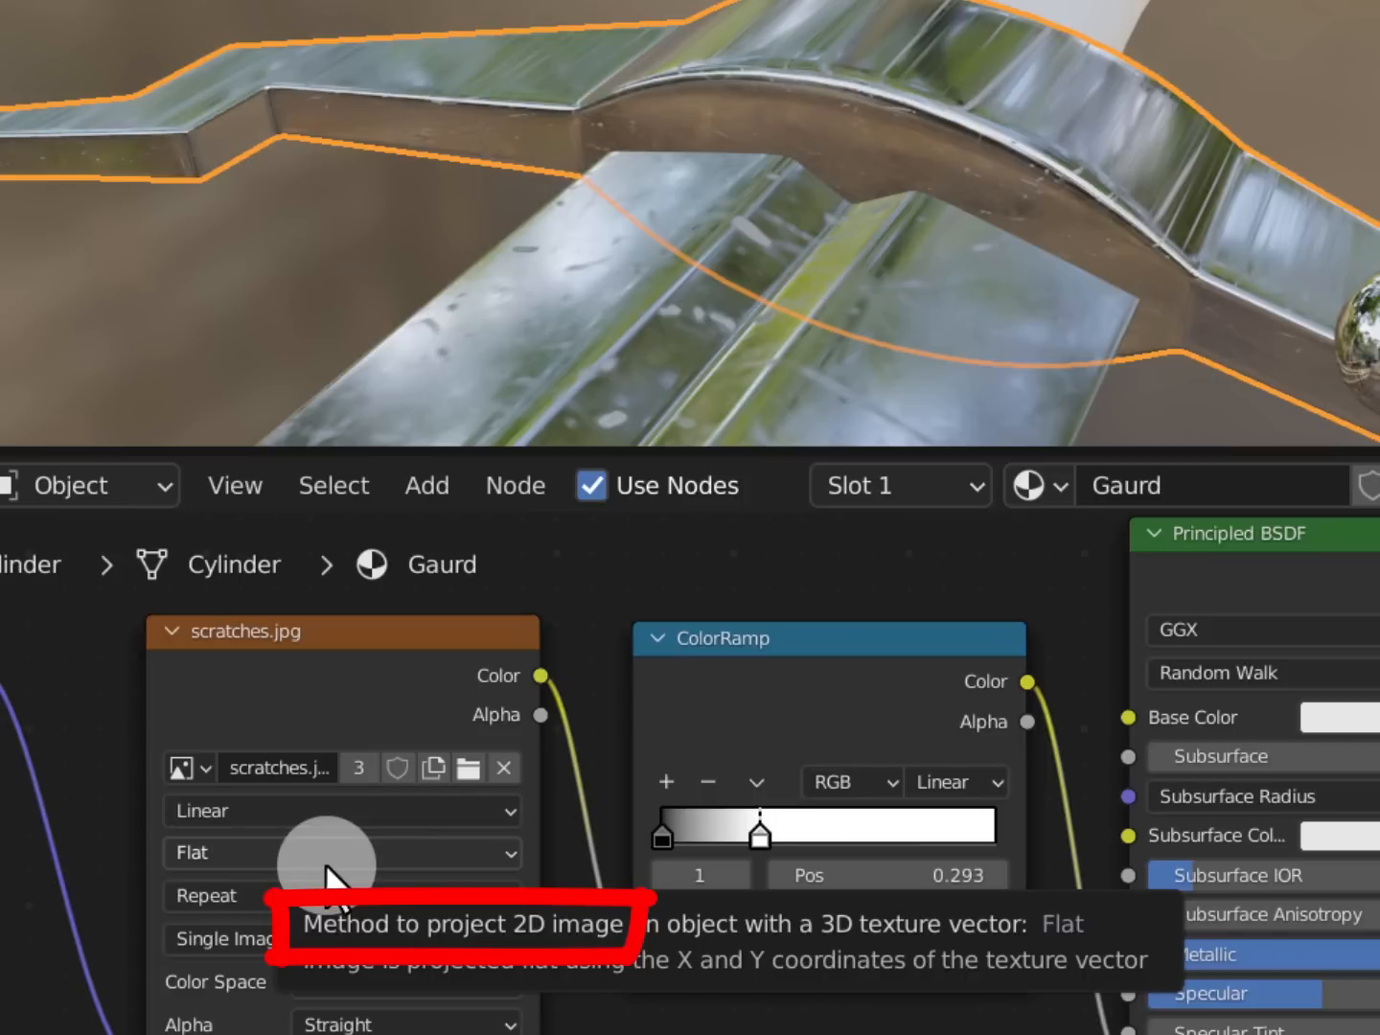
pyautogui.click(329, 876)
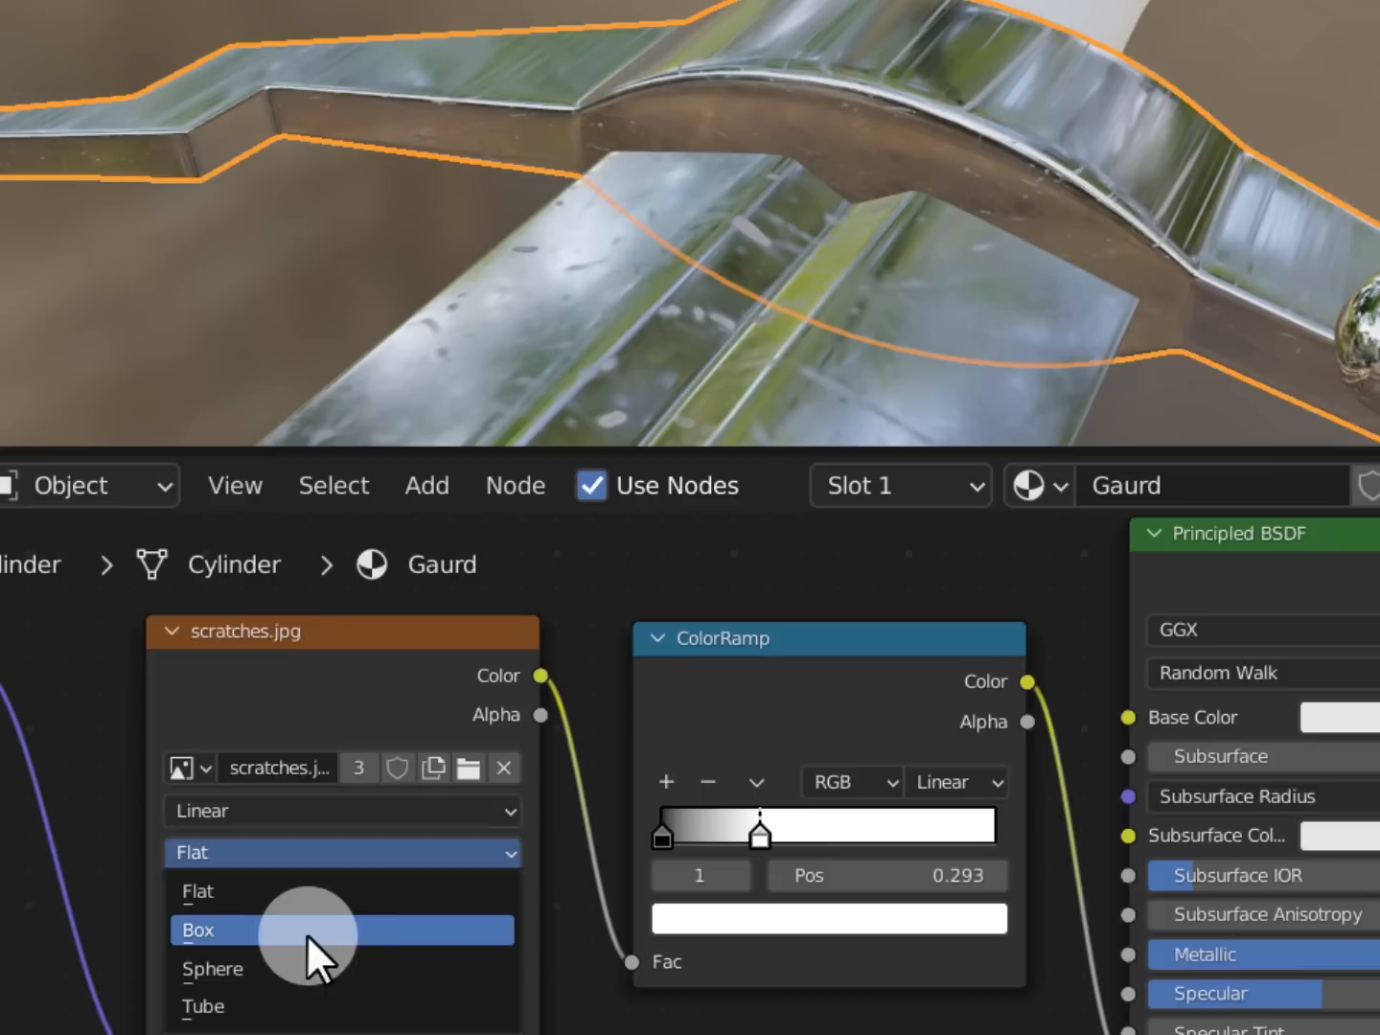
pyautogui.click(364, 930)
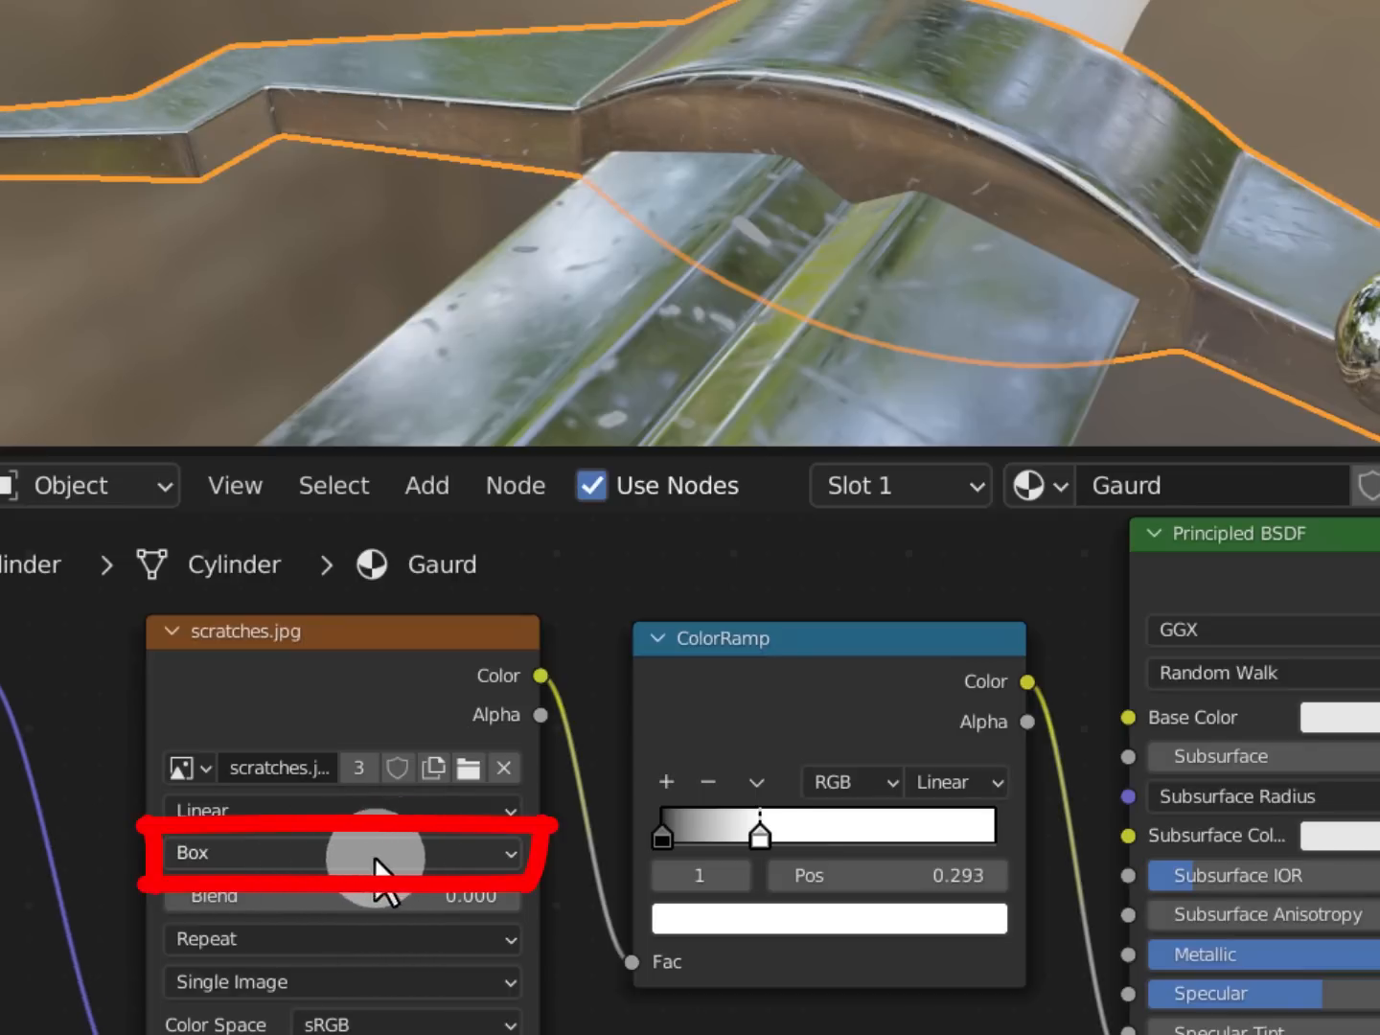
pyautogui.moveTo(1064, 44)
pyautogui.mouseDown()
pyautogui.moveTo(795, 25)
pyautogui.moveTo(714, 212)
pyautogui.mouseUp()
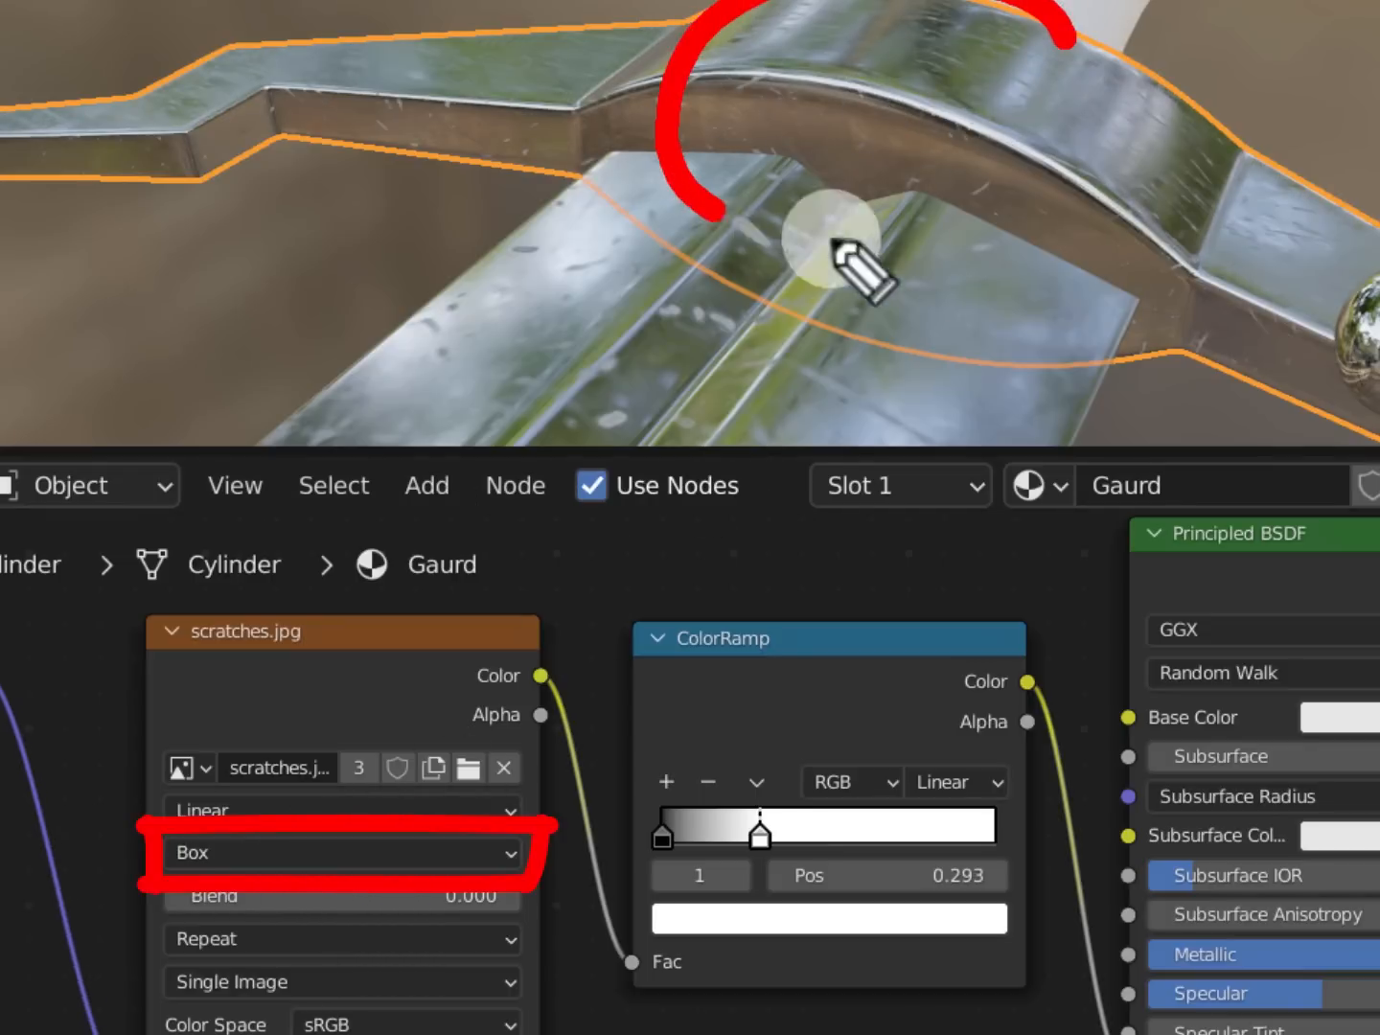
pyautogui.moveTo(832, 240)
pyautogui.mouseDown()
pyautogui.moveTo(970, 4)
pyautogui.moveTo(1028, 246)
pyautogui.moveTo(1078, 19)
pyautogui.mouseUp()
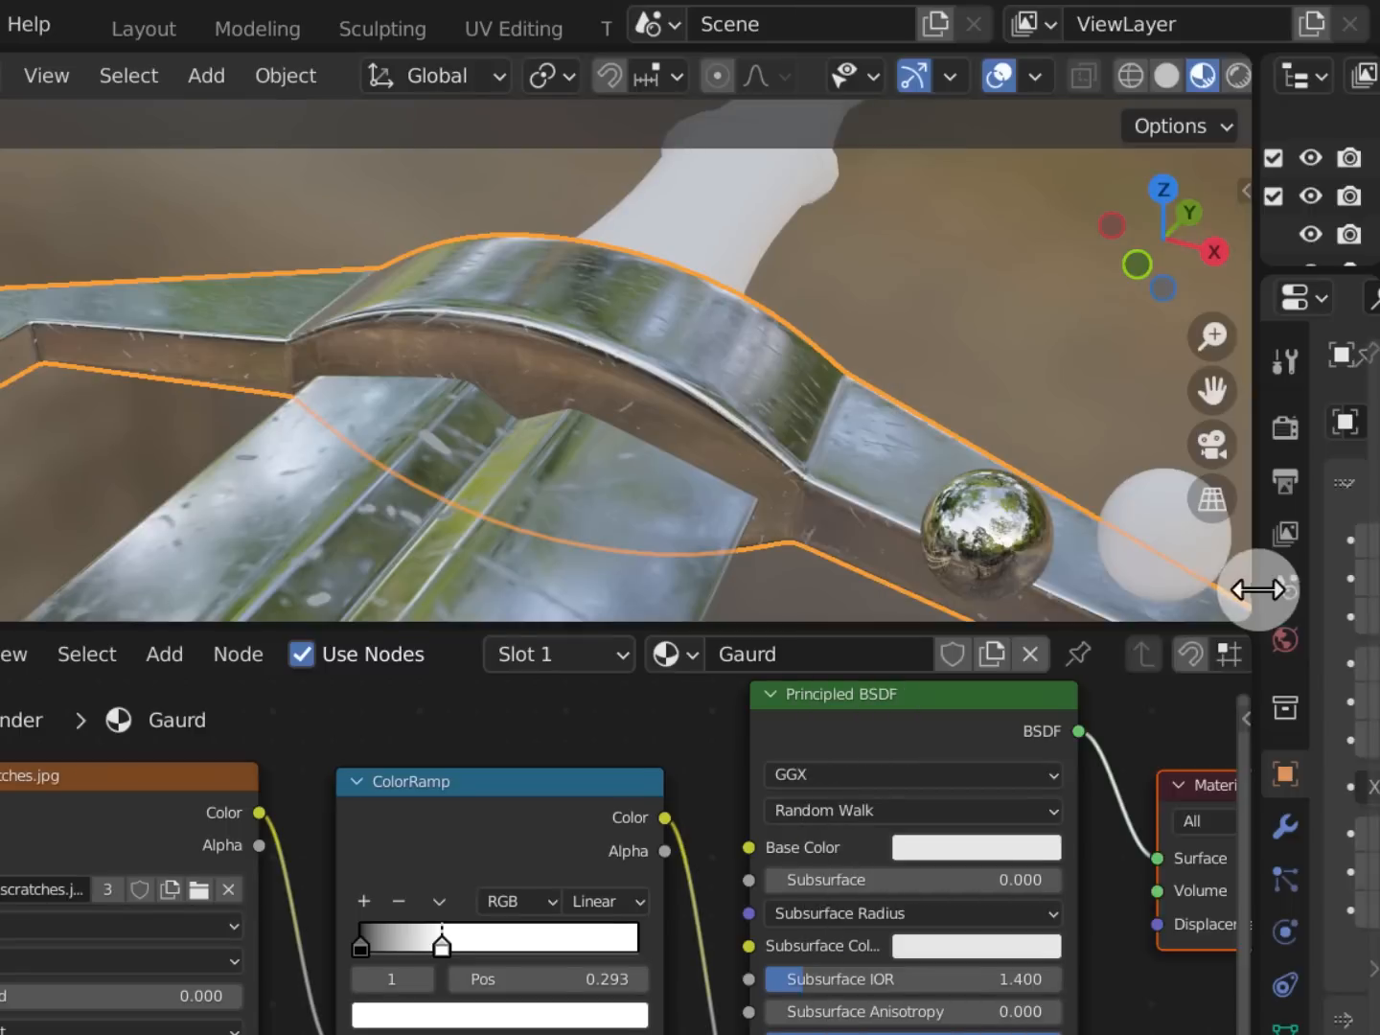
# Apply the guard object's scale
pyautogui.moveTo(1254, 590); pyautogui.dragTo(883, 590)
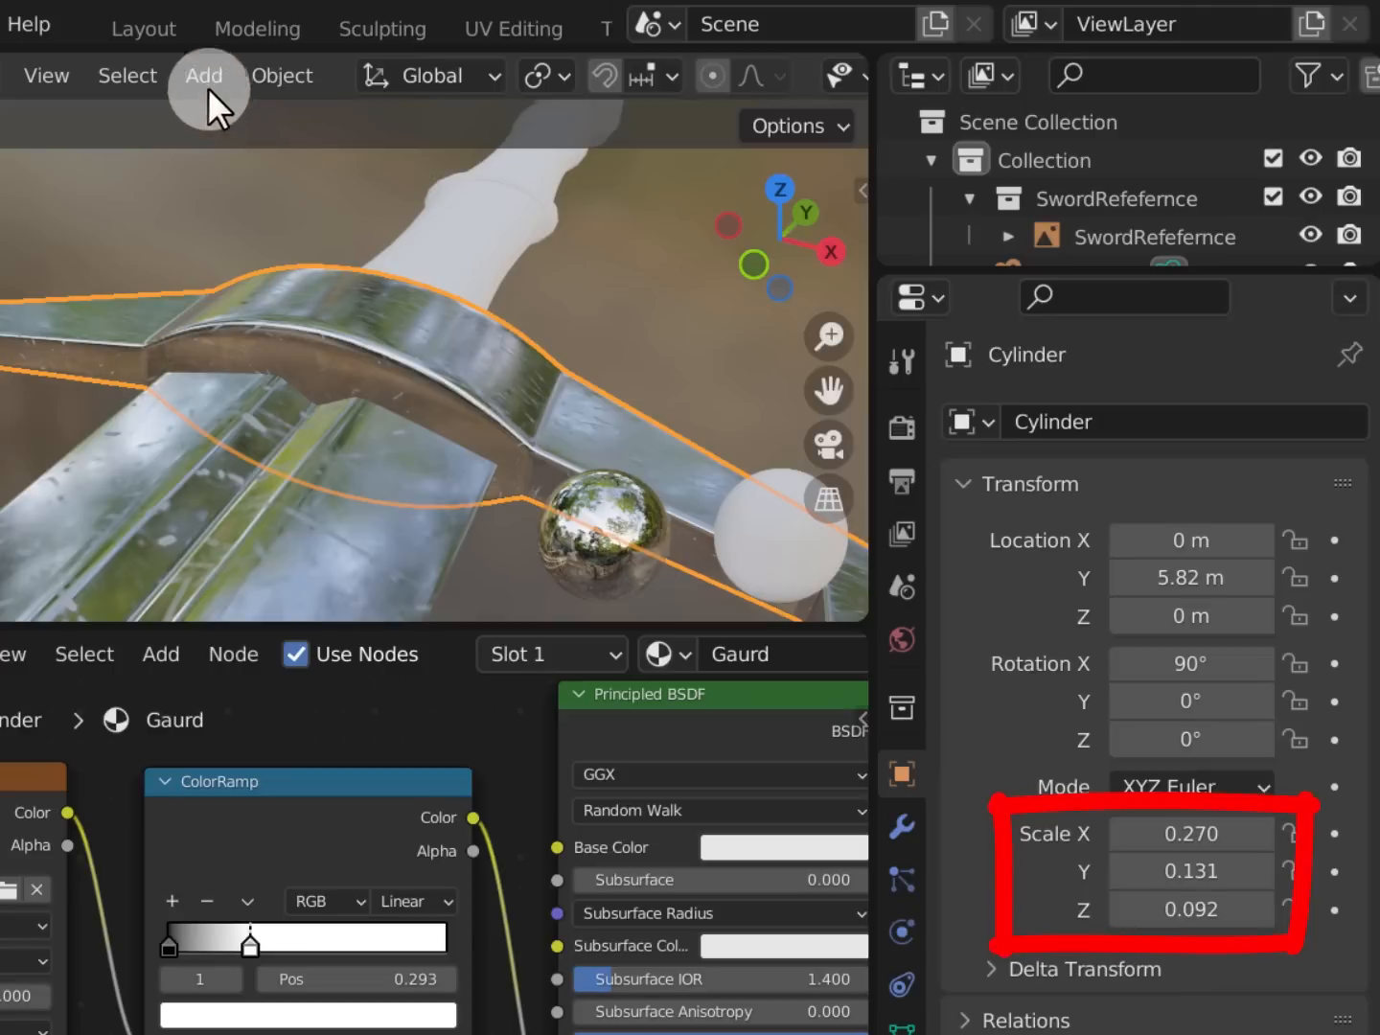
pyautogui.click(275, 79)
pyautogui.moveTo(306, 275)
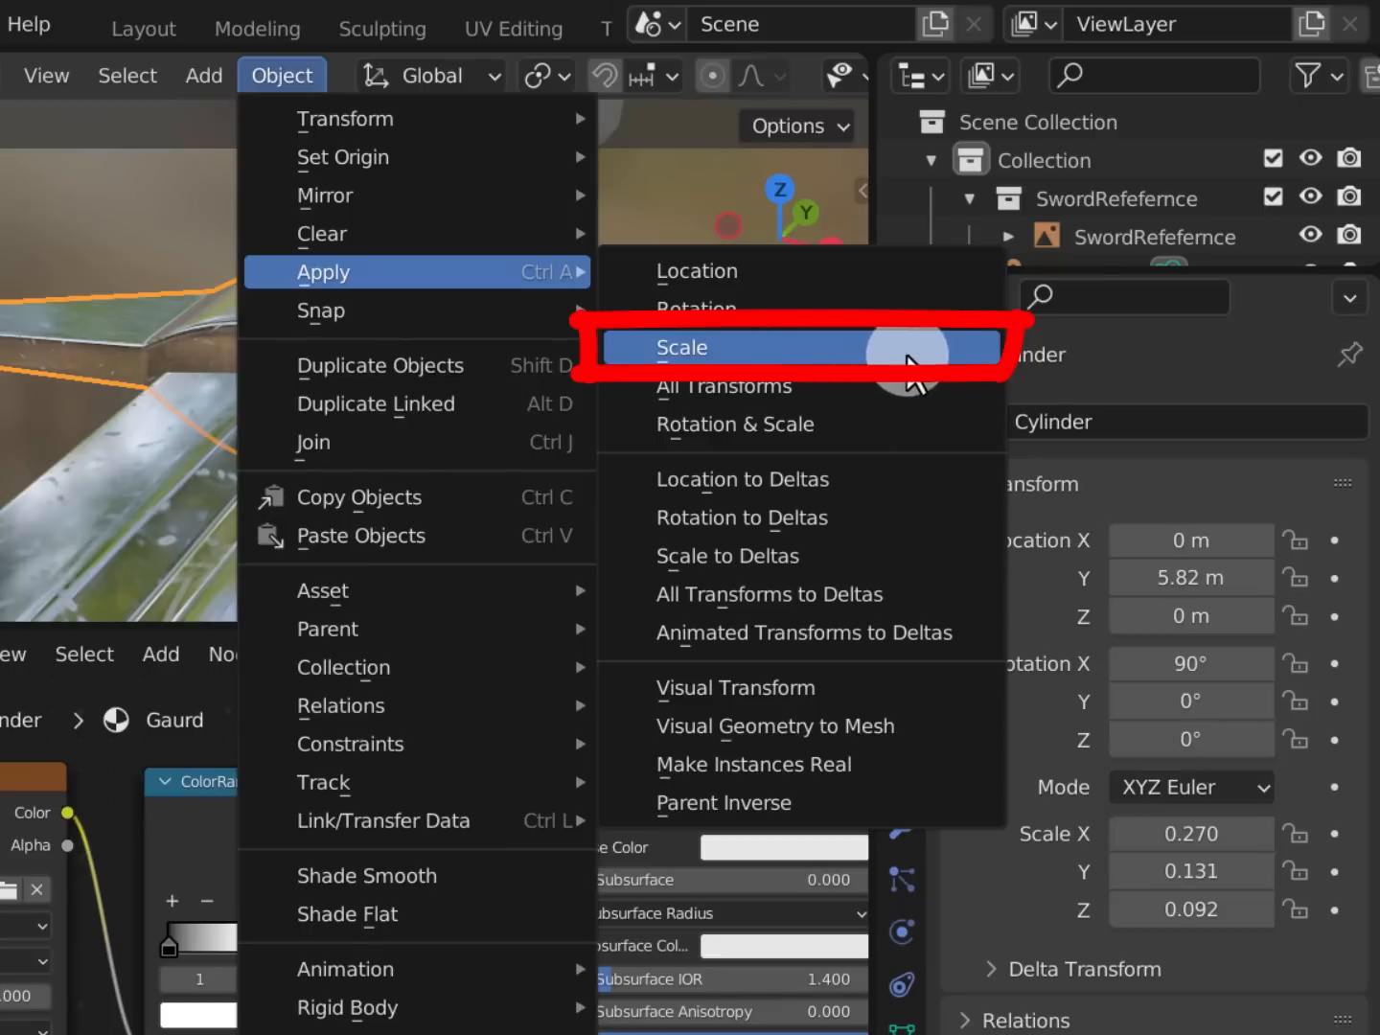
pyautogui.click(908, 363)
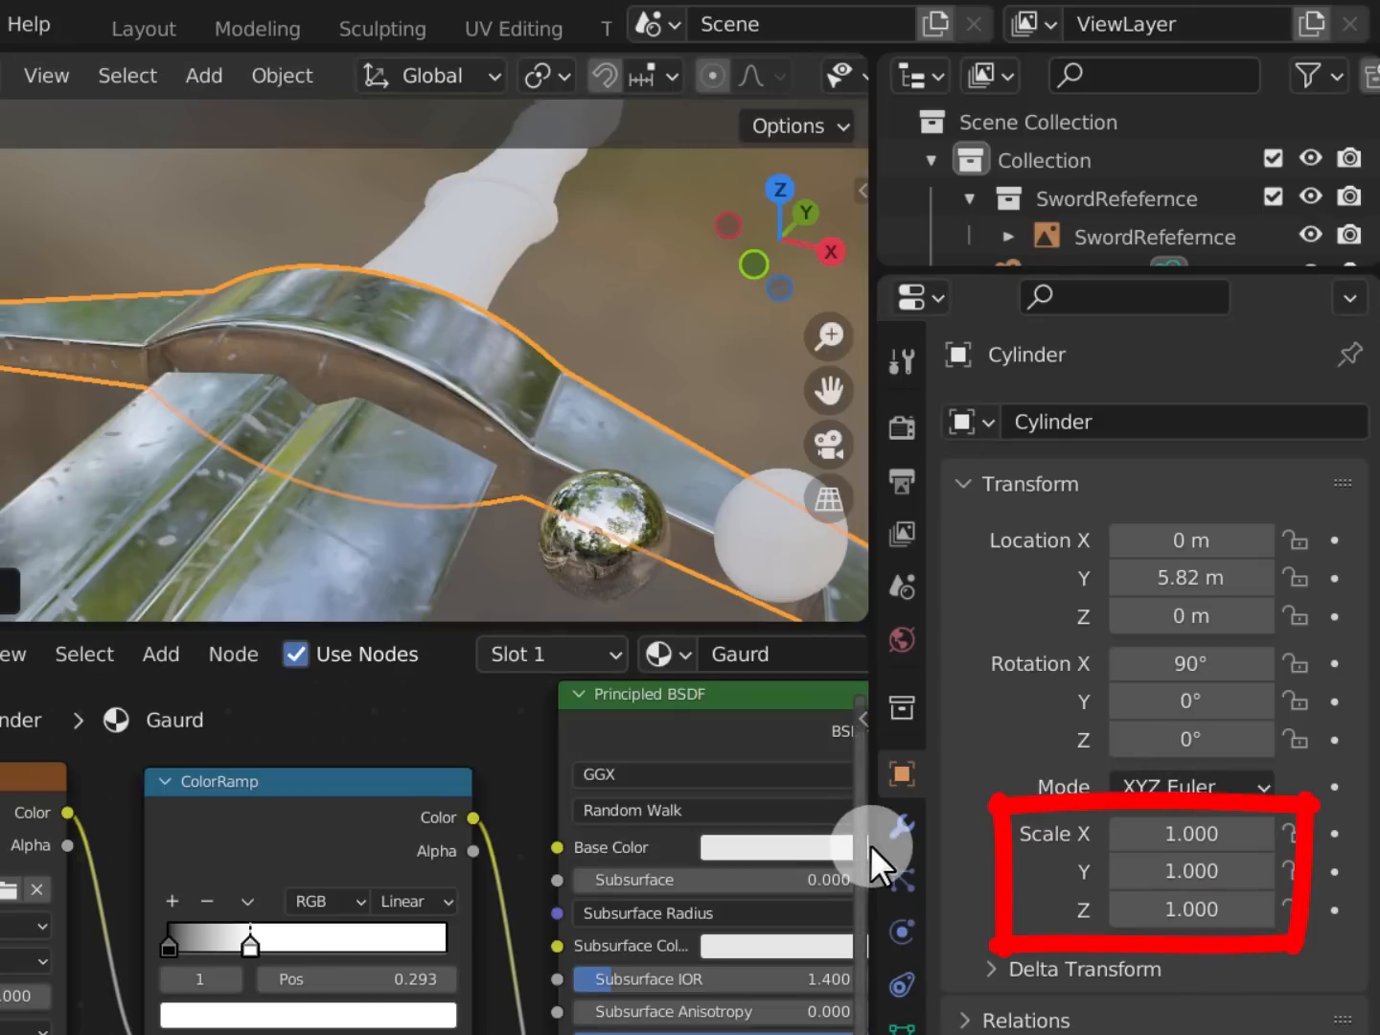
pyautogui.moveTo(872, 848); pyautogui.dragTo(1294, 872)
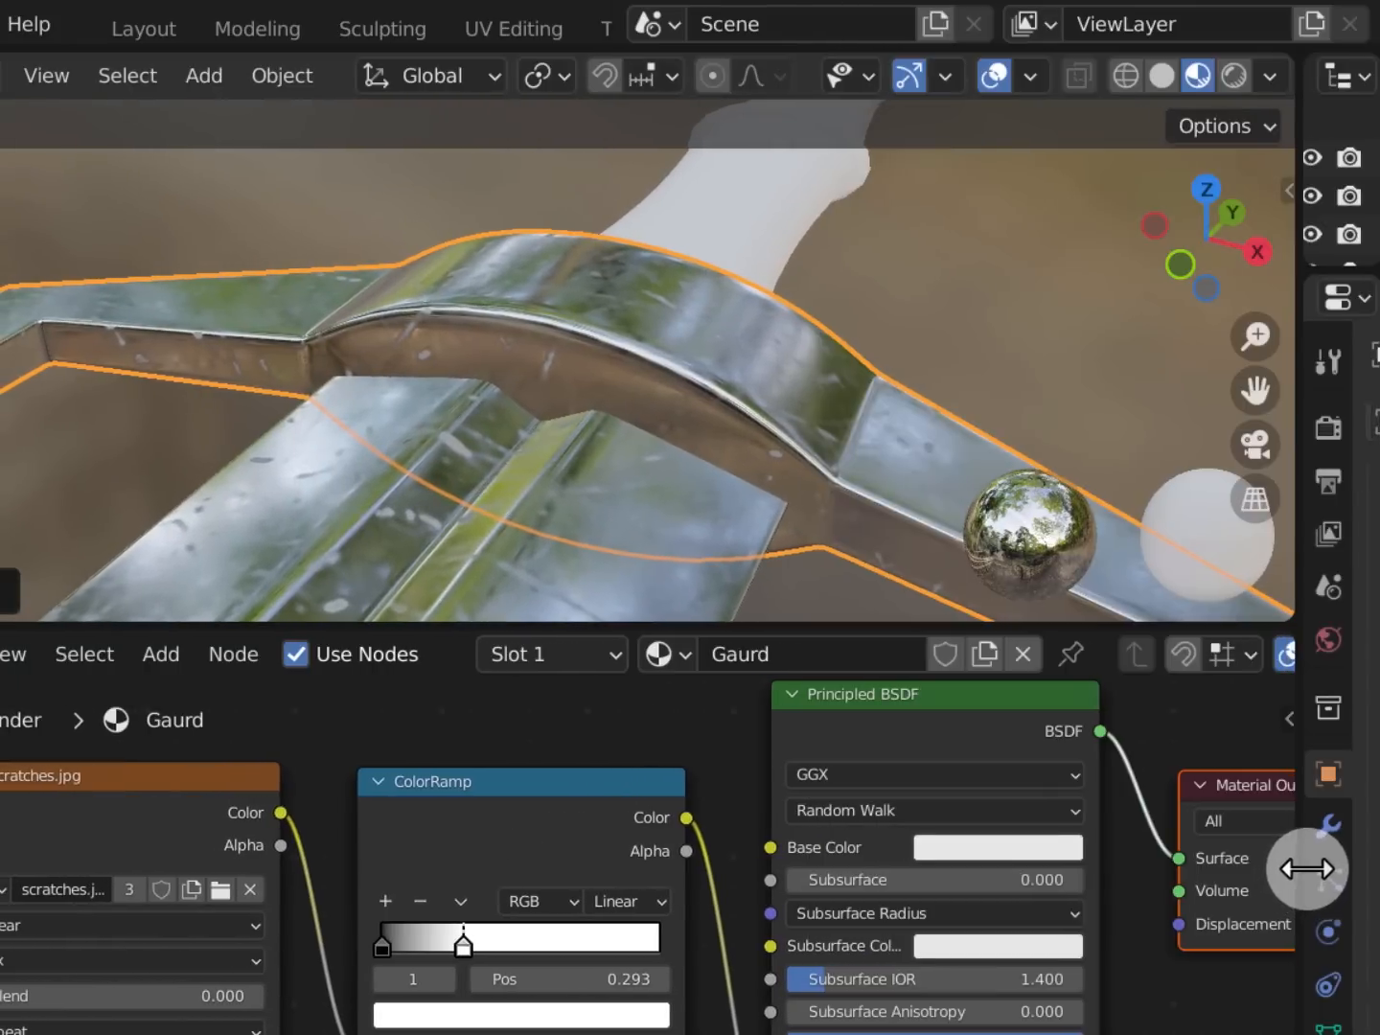
# Set the Gaurd material's Base Color to hue 0.08, saturation 0.6 and value 0.3
pyautogui.click(976, 845)
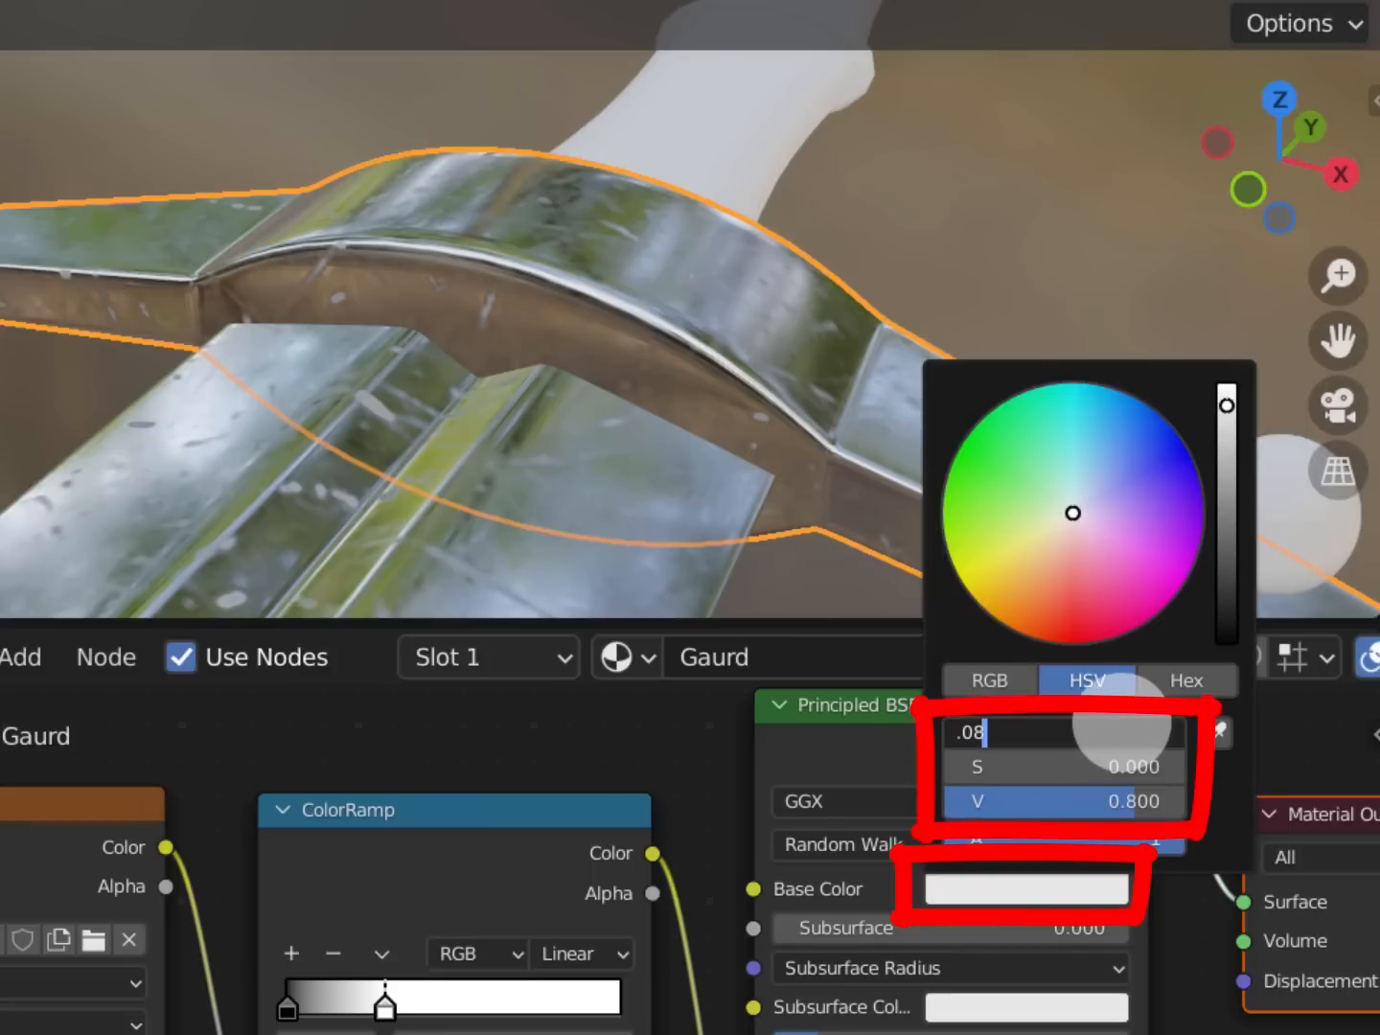
pyautogui.press('Tab')
pyautogui.write('.6')
pyautogui.press('Tab')
pyautogui.write('.3')
pyautogui.press('Return')
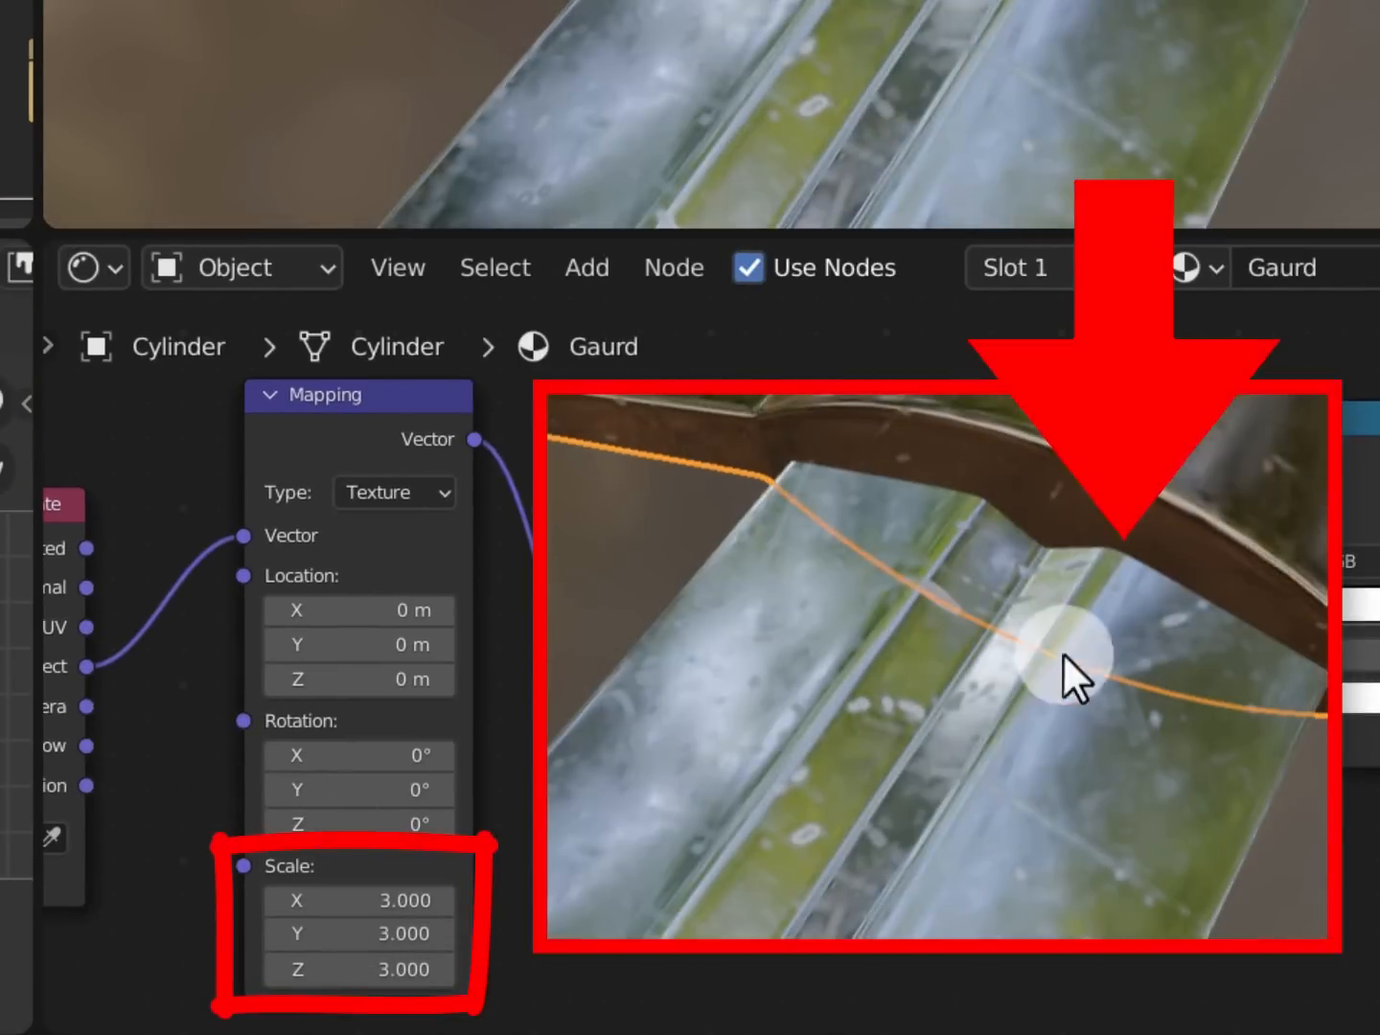
# Set the Mapping node's X, Y and Z scale to 2 in the Gaurd material
pyautogui.moveTo(1063, 0); pyautogui.dragTo(1124, 79, button='middle')
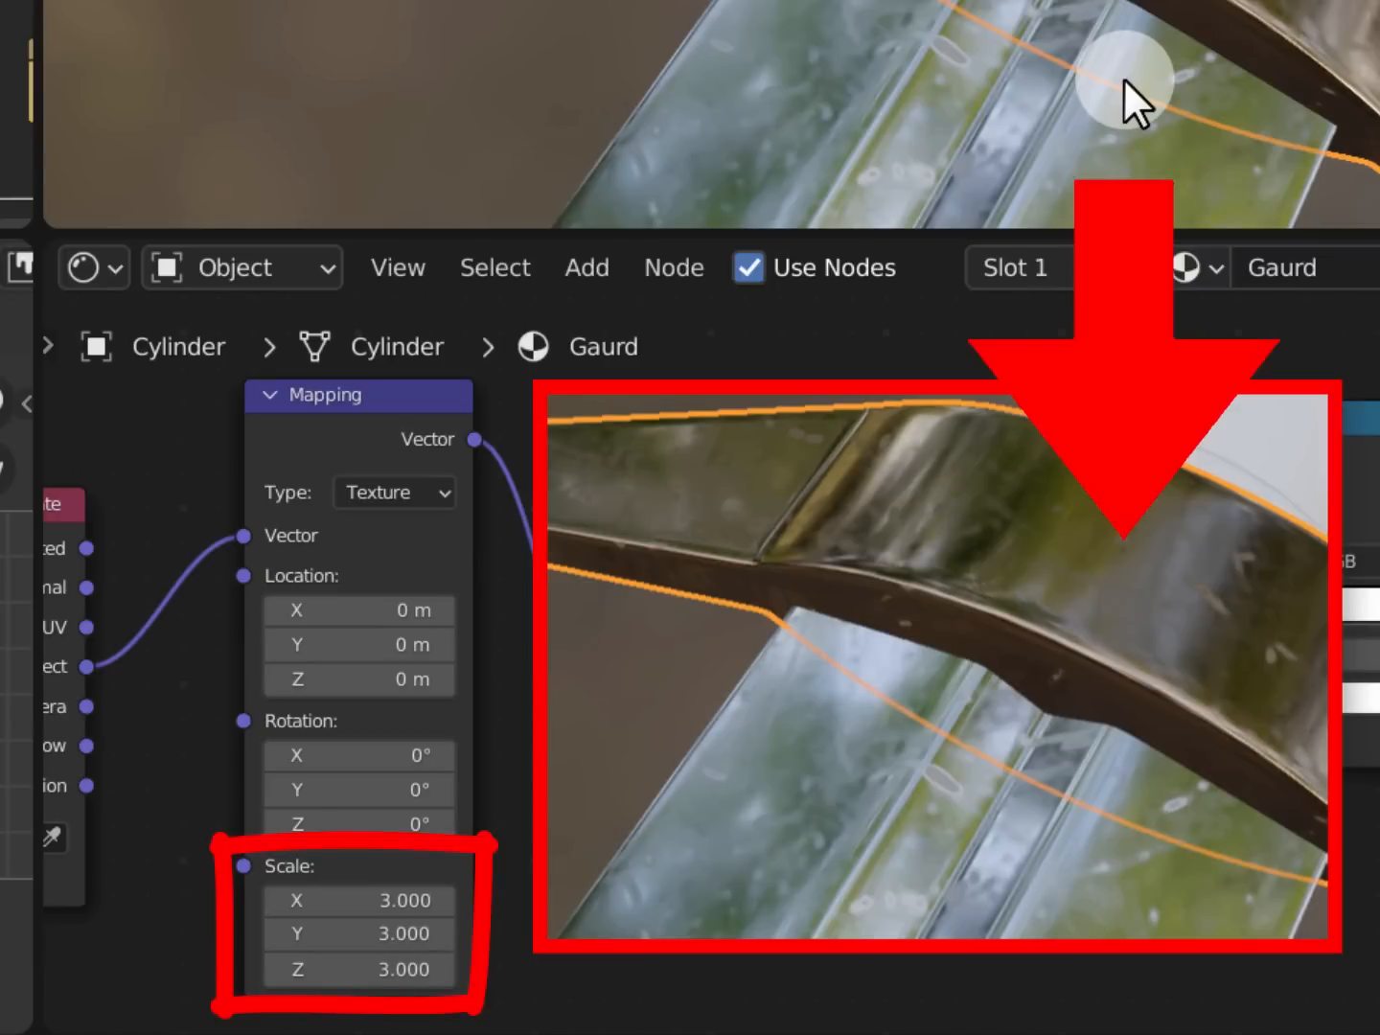
pyautogui.moveTo(384, 901); pyautogui.dragTo(369, 992)
pyautogui.write('2')
pyautogui.press('Return')
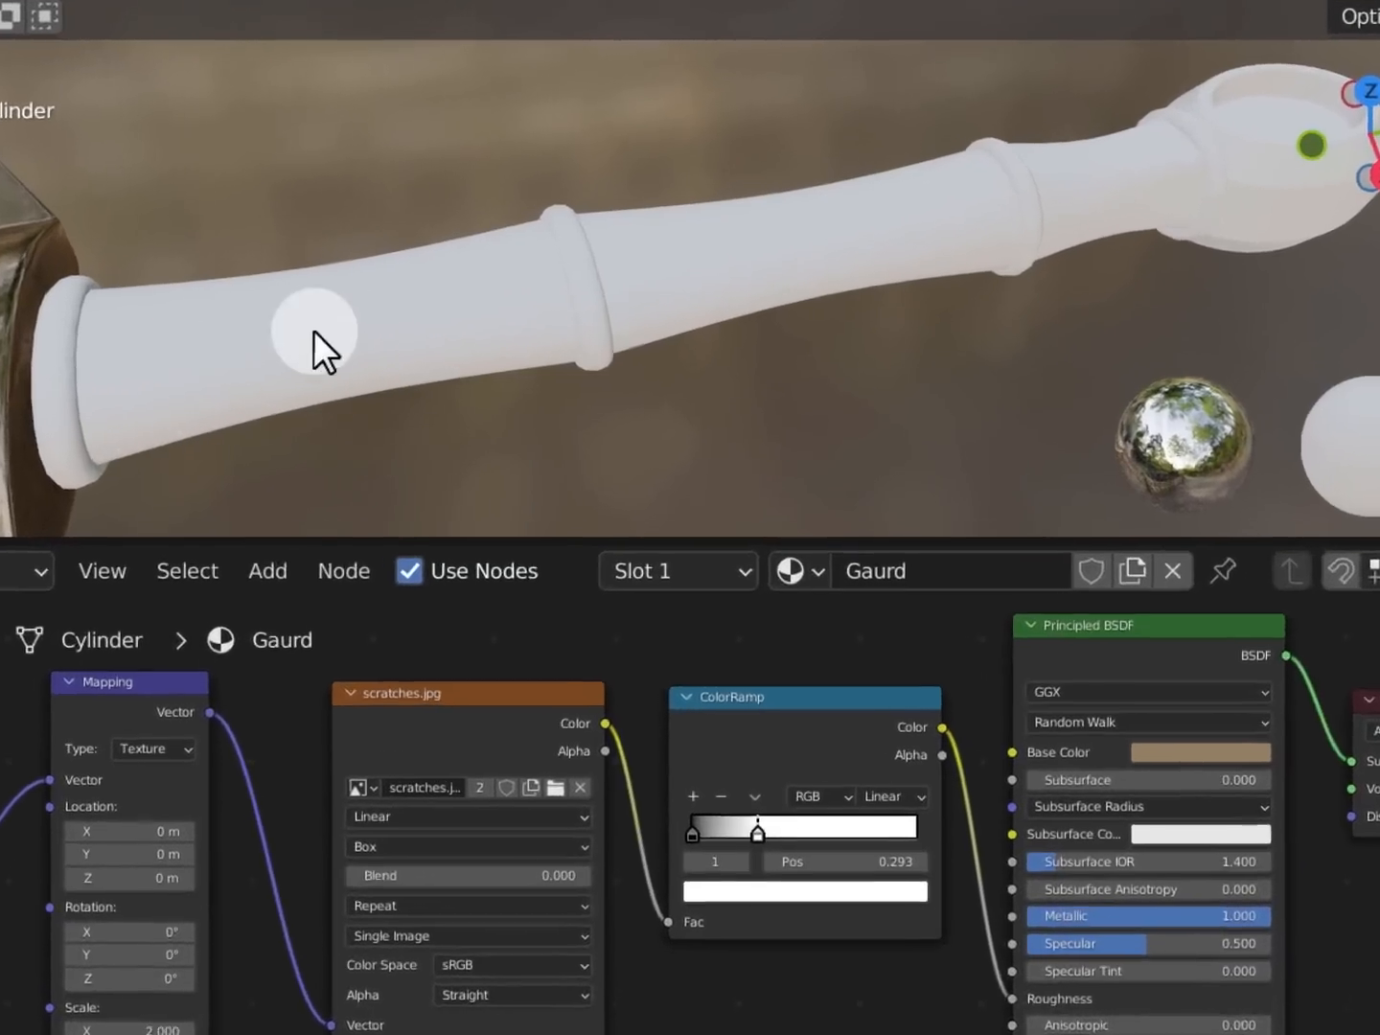
# Assign the Blade material to the sword's handle and make it a separate copy named Handle
pyautogui.click(551, 328)
pyautogui.click(559, 584)
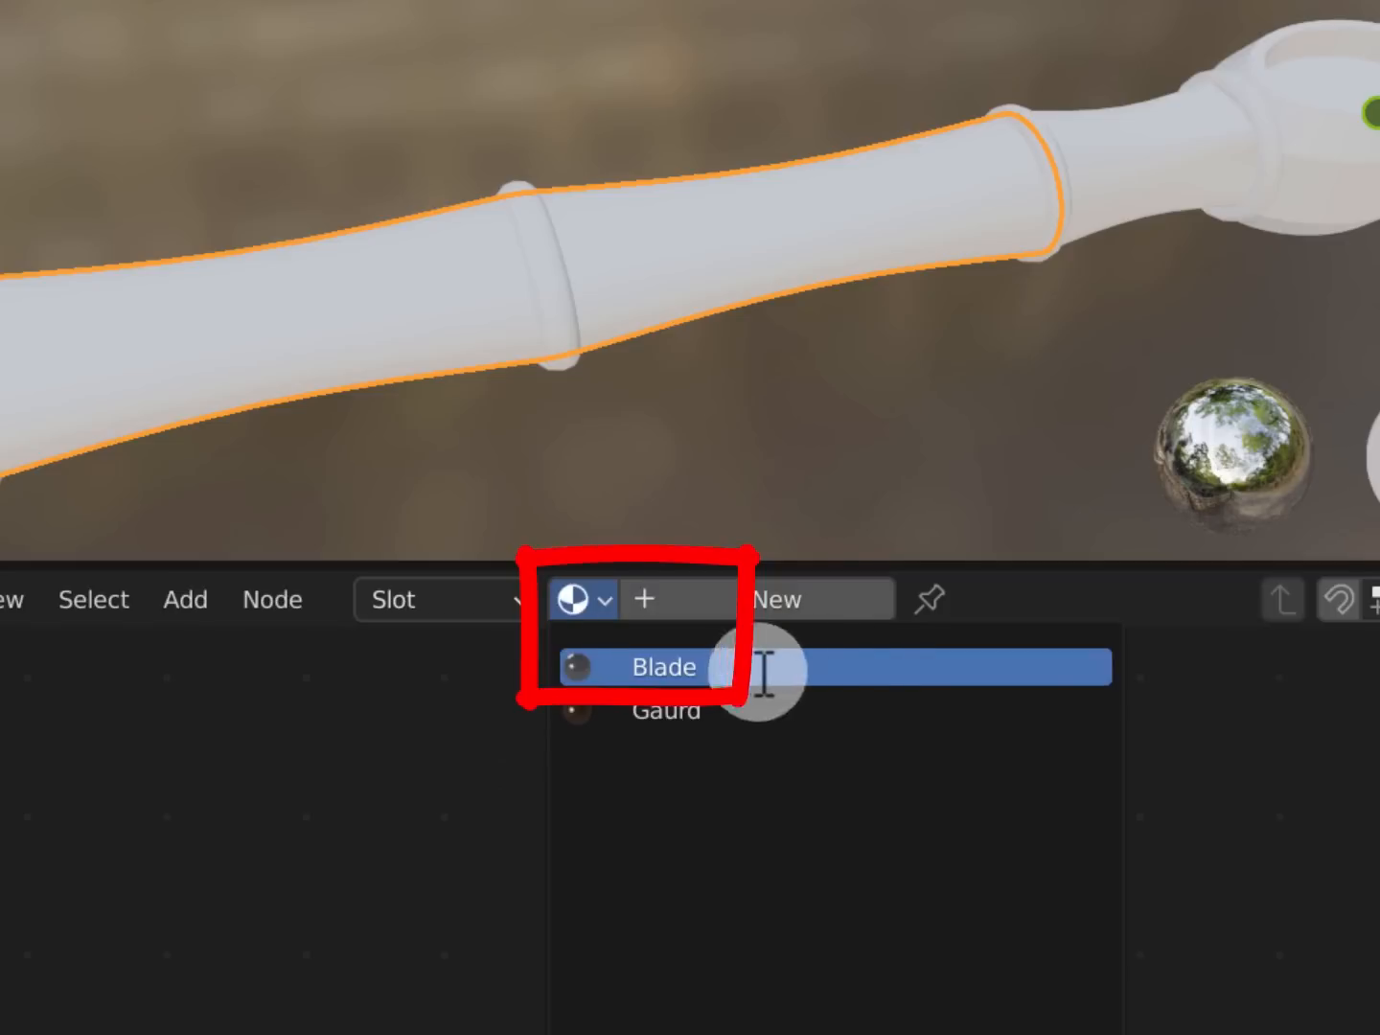
pyautogui.click(884, 666)
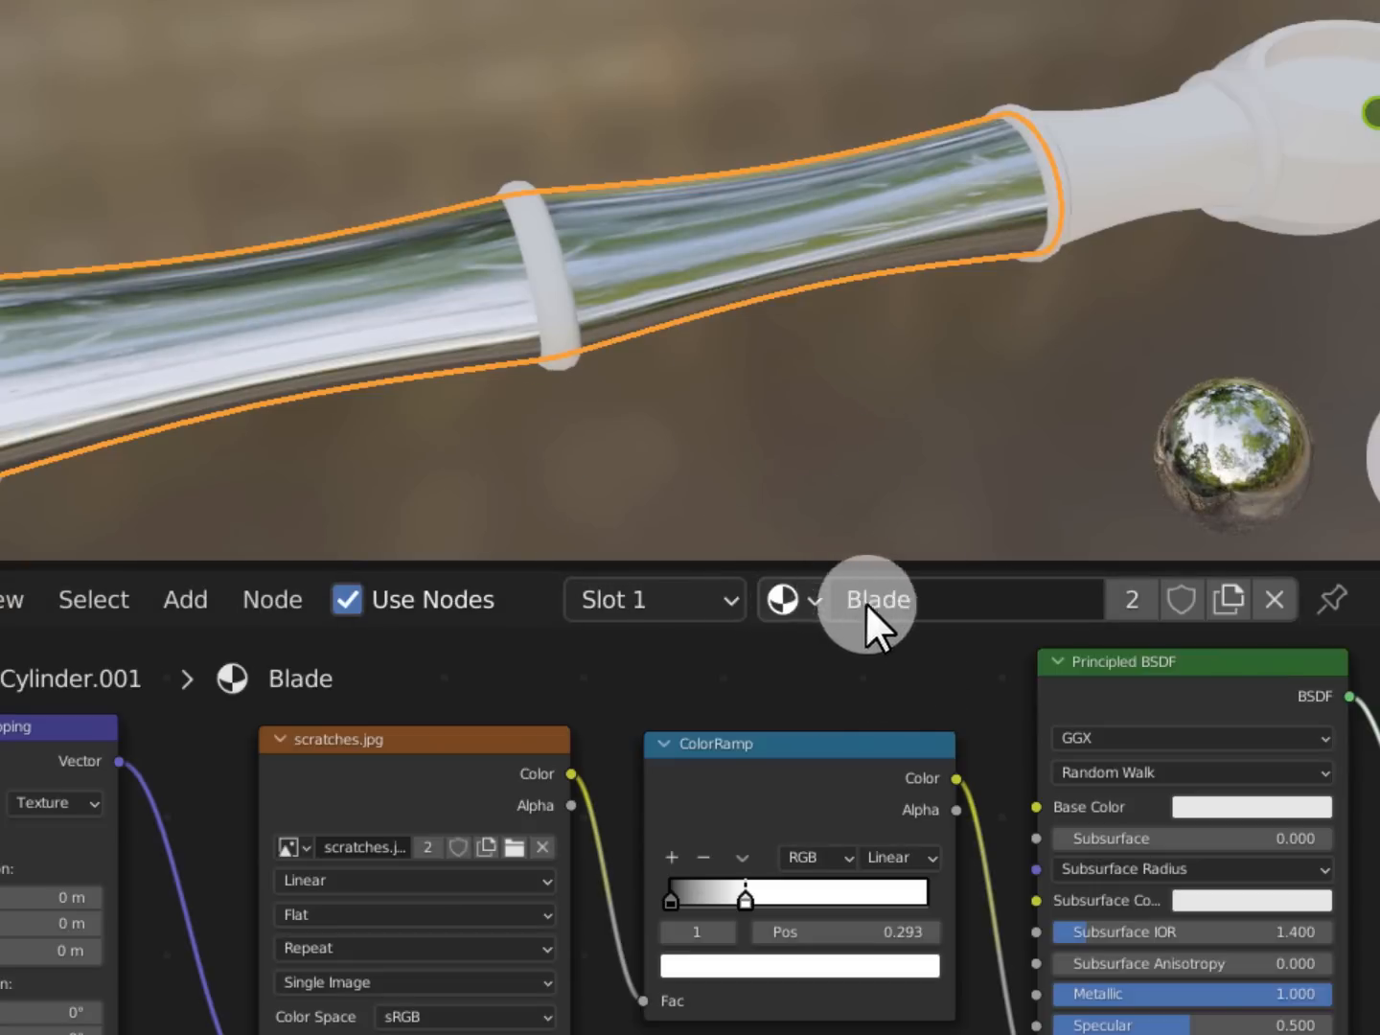
pyautogui.click(1227, 611)
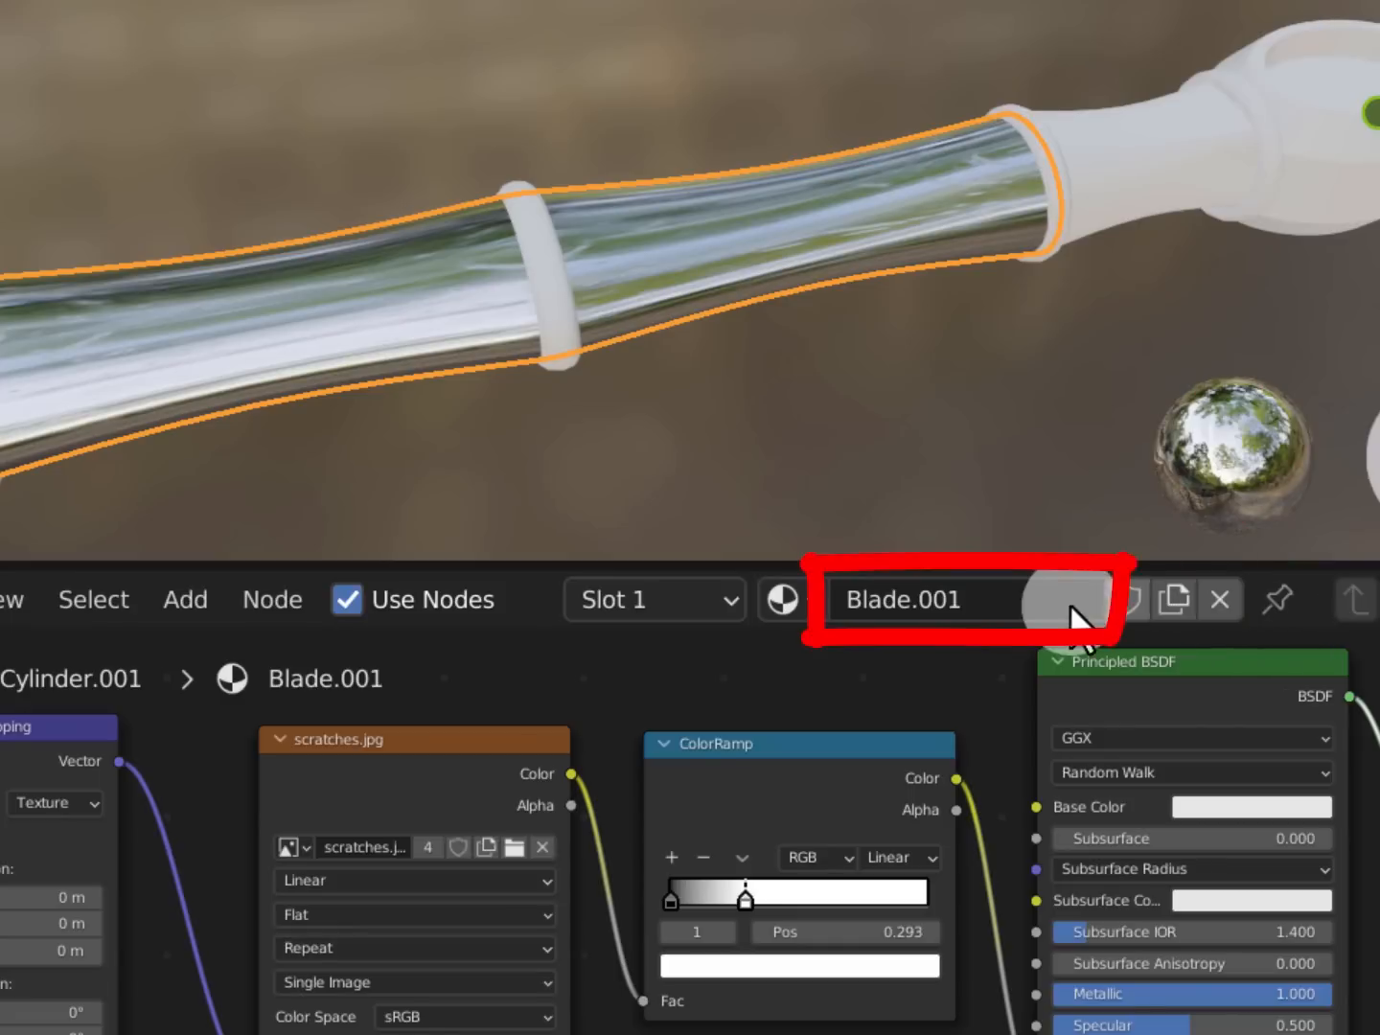
pyautogui.click(1063, 601)
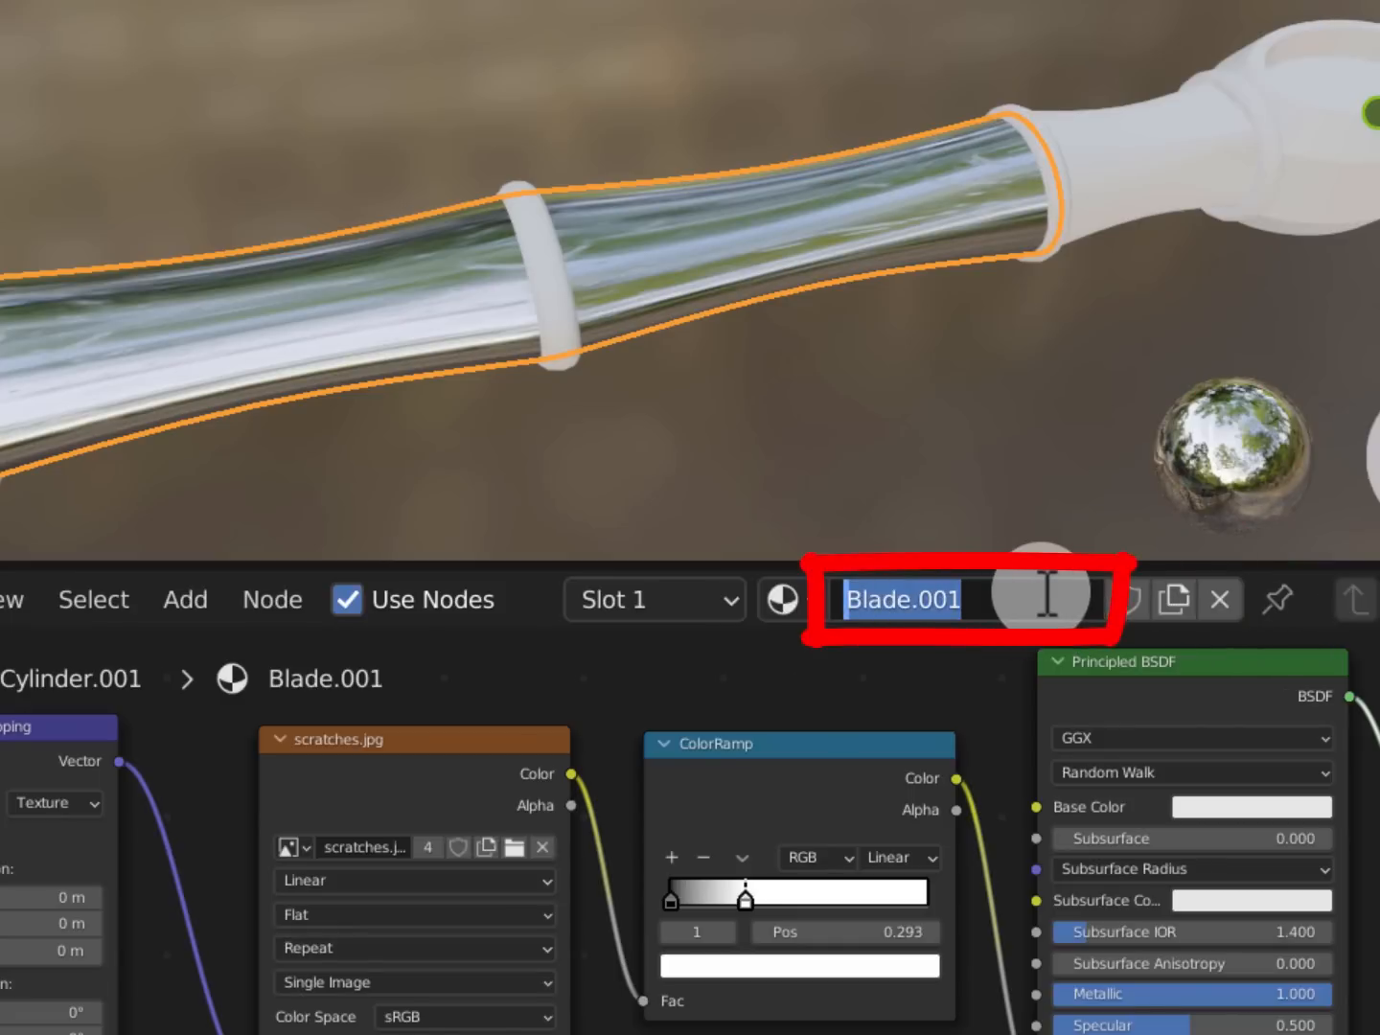
pyautogui.write('G')
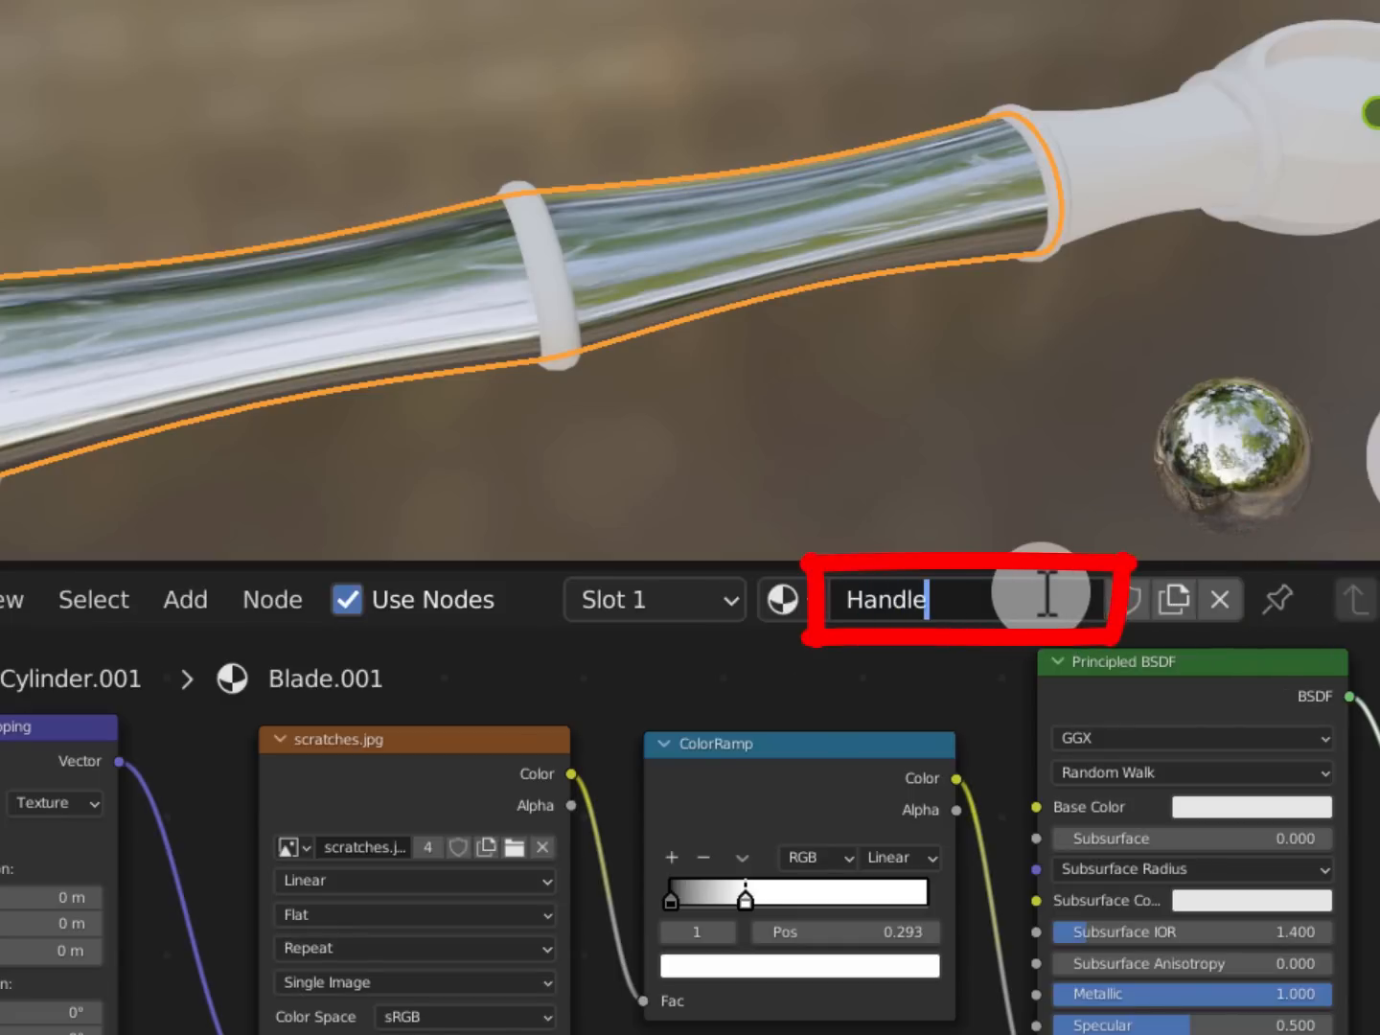
pyautogui.write('andle')
pyautogui.press('Return')
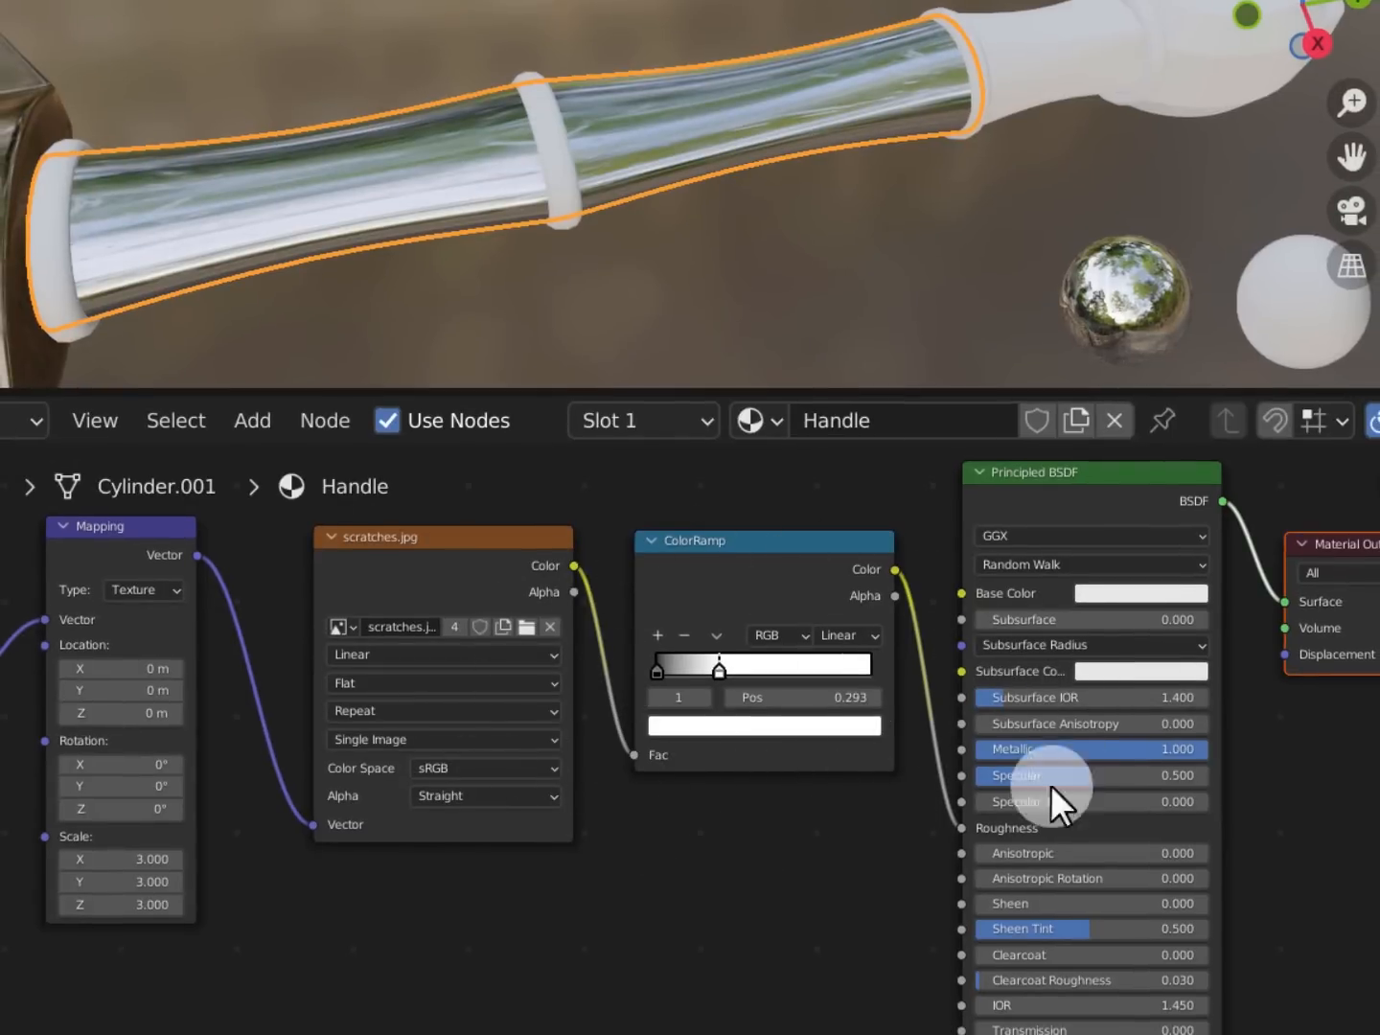
# Delete the scratches.jpg and ColorRamp nodes from the Handle material and set its Metallic and Specular to 0
pyautogui.moveTo(806, 865)
pyautogui.mouseDown()
pyautogui.moveTo(493, 594)
pyautogui.moveTo(517, 572)
pyautogui.mouseUp()
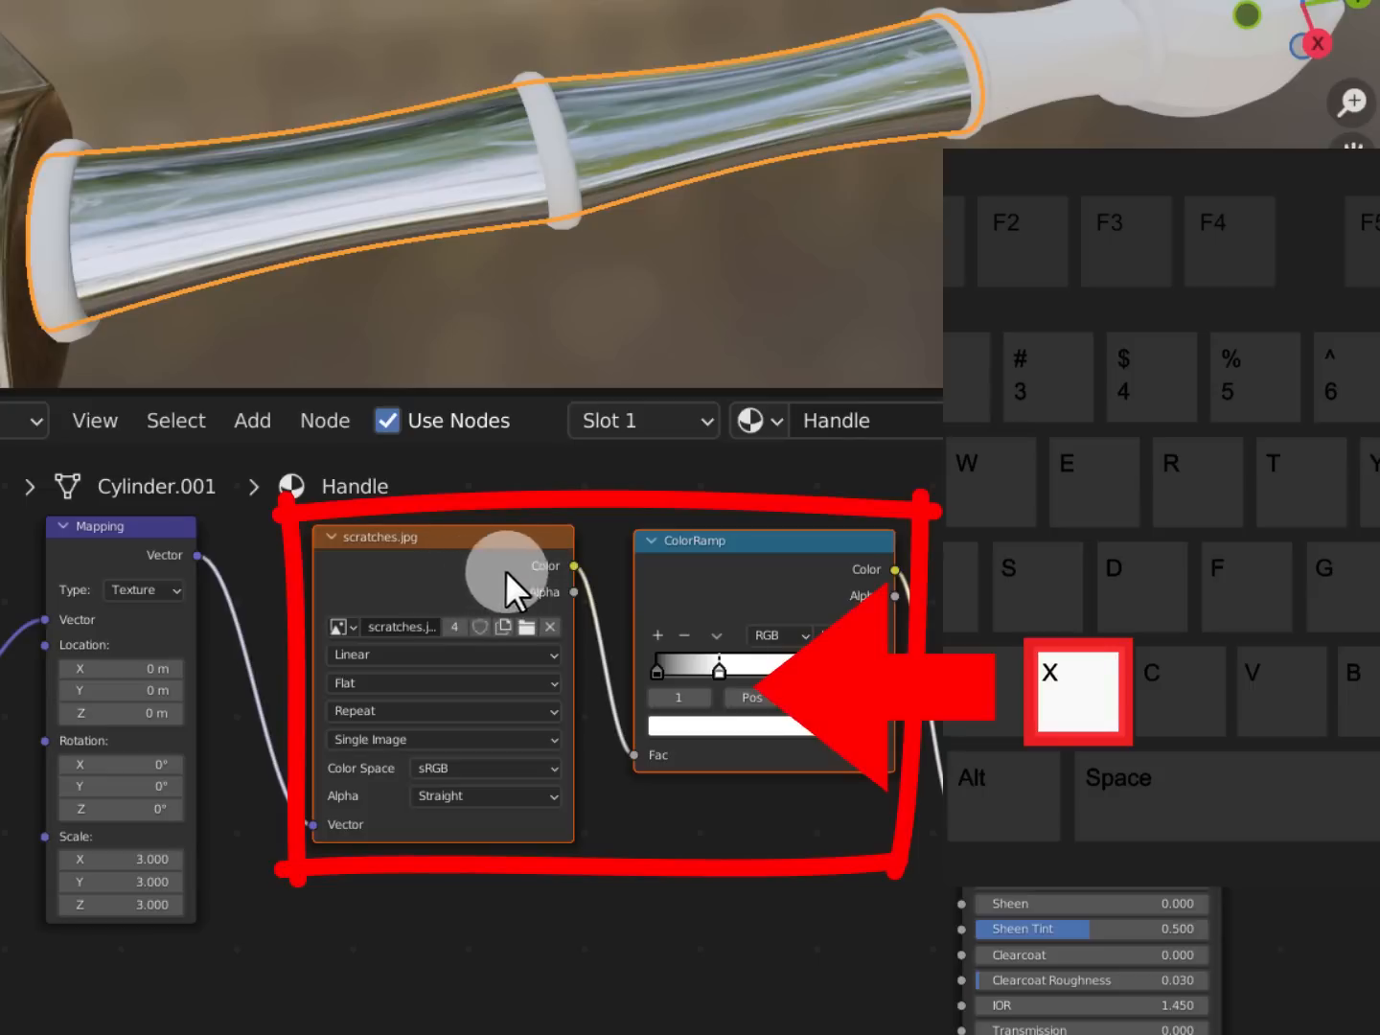
pyautogui.press('x')
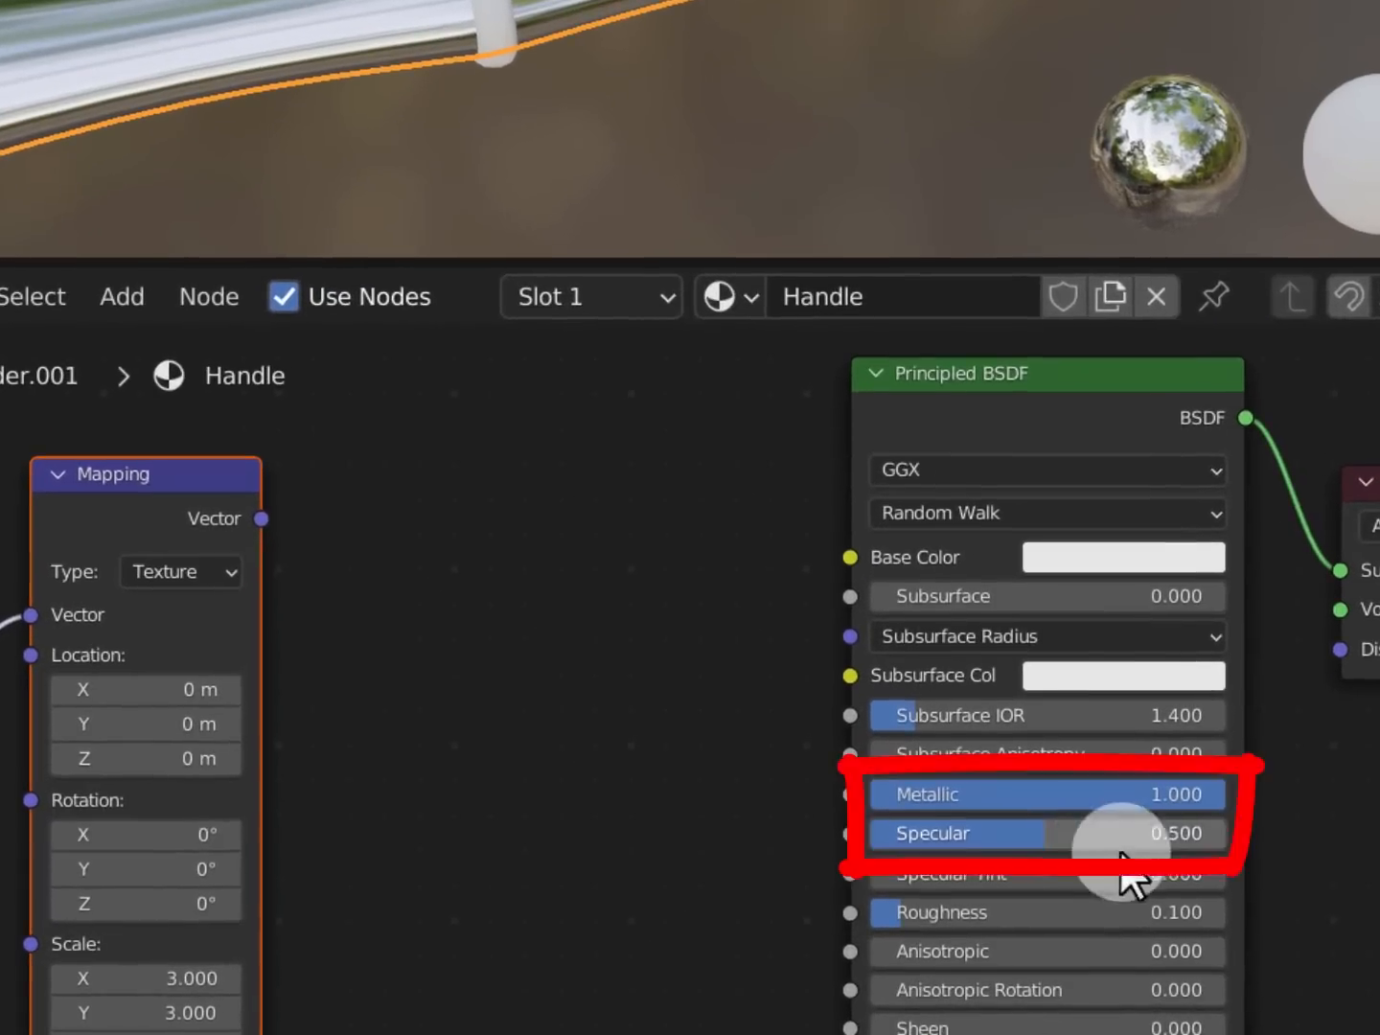
pyautogui.moveTo(1195, 798); pyautogui.dragTo(944, 796)
pyautogui.moveTo(1032, 836); pyautogui.dragTo(875, 843)
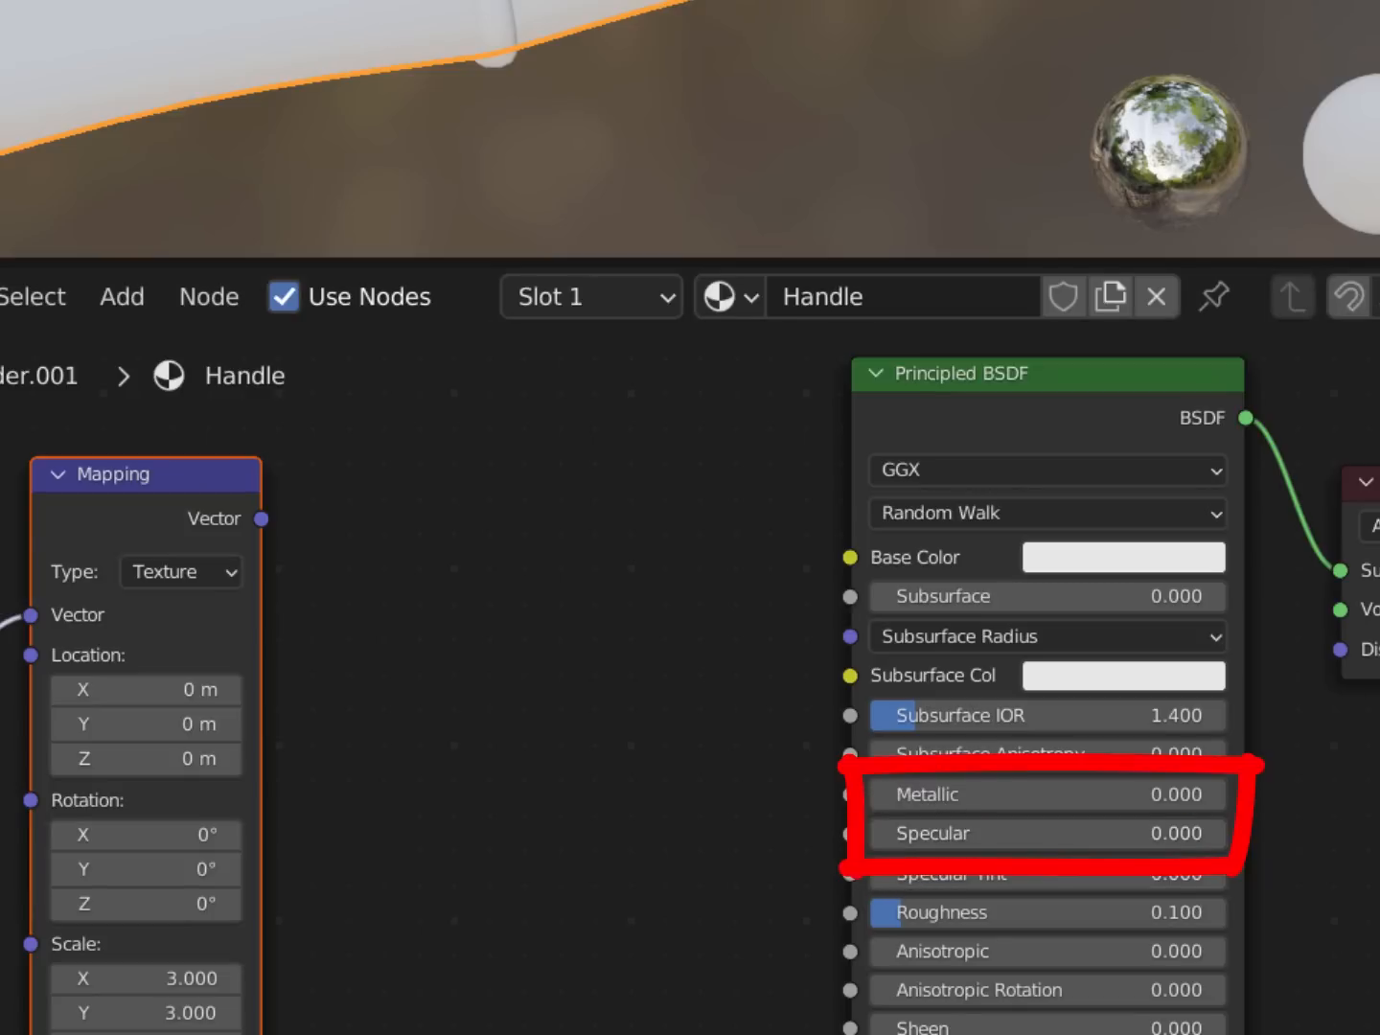
# Add leatherCord.jpg from the textures folder to the Handle material, linking Mapping's Vector to its Vector and its Color to Base Color
pyautogui.moveTo(1375, 2); pyautogui.dragTo(1071, 2)
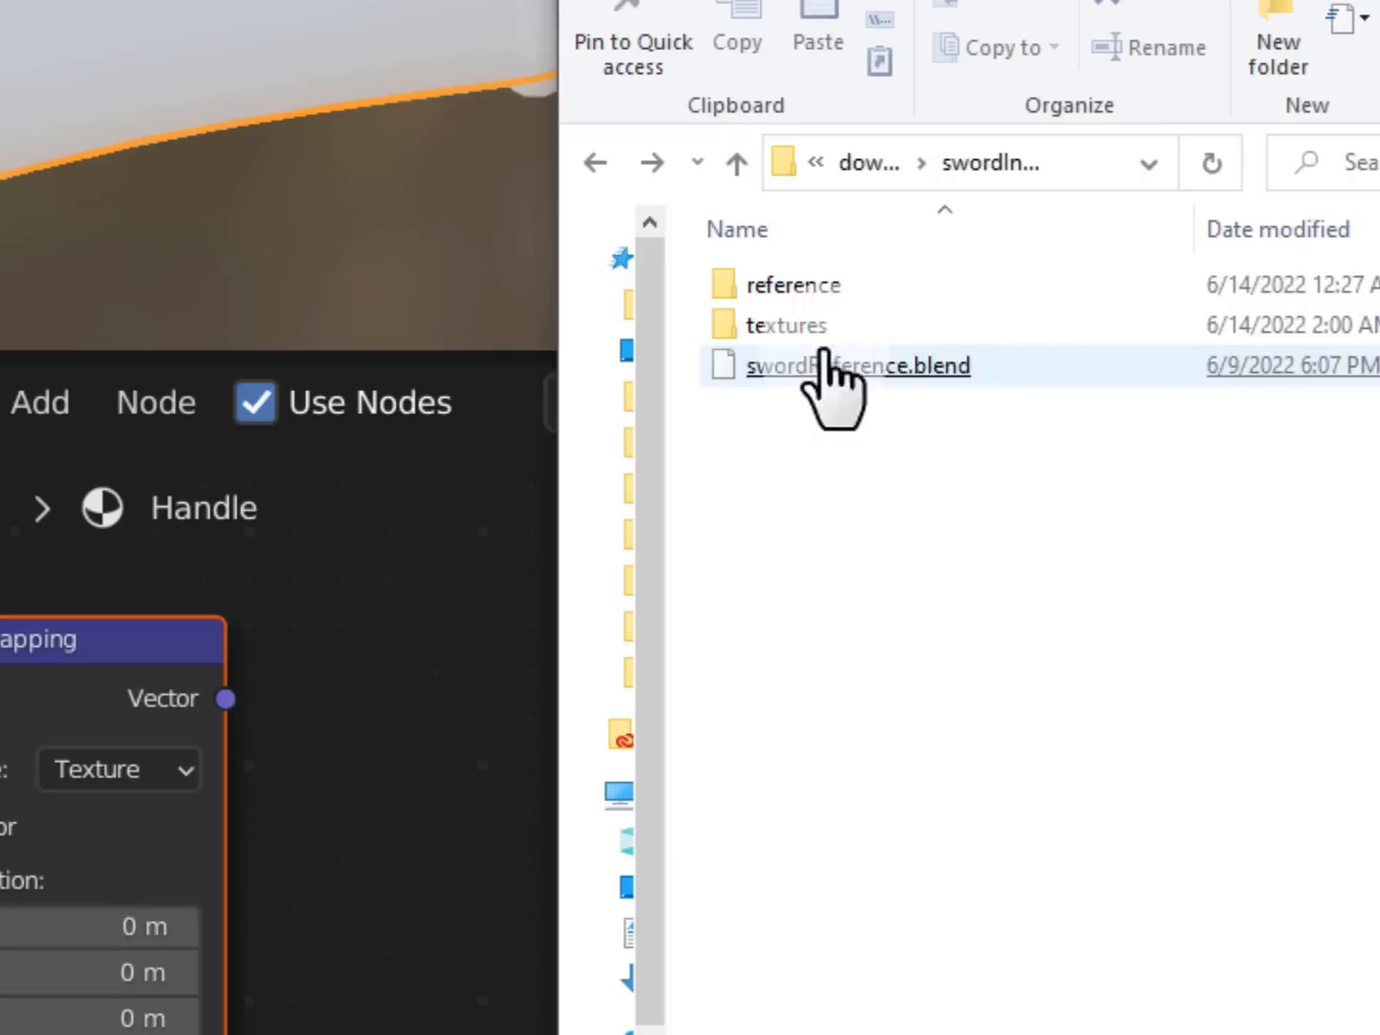
pyautogui.doubleClick(906, 323)
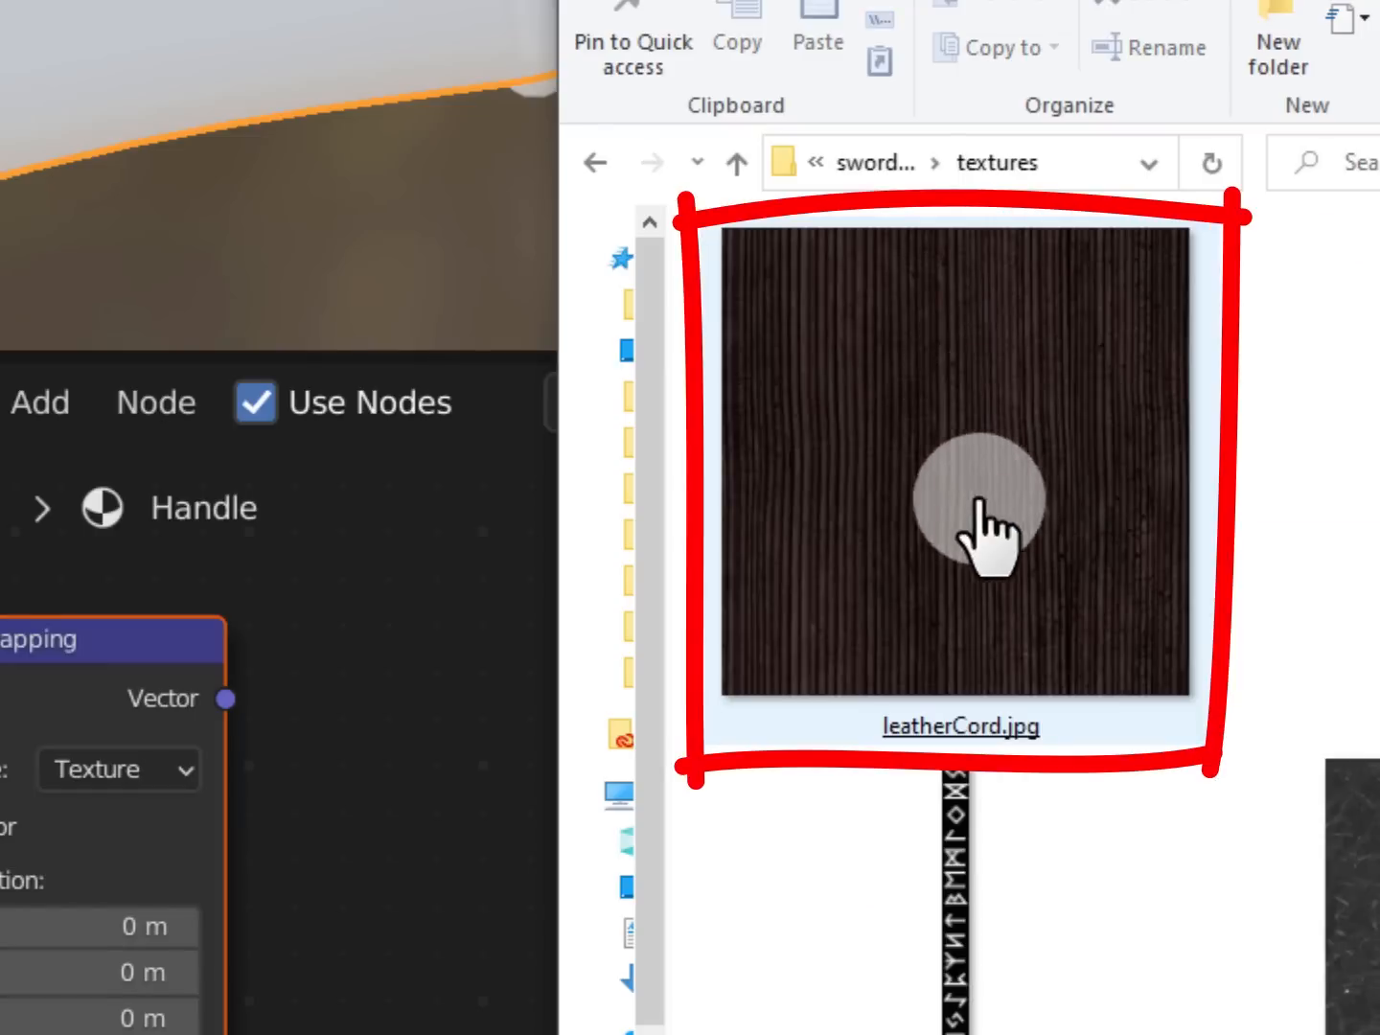
pyautogui.moveTo(1004, 565); pyautogui.dragTo(391, 809)
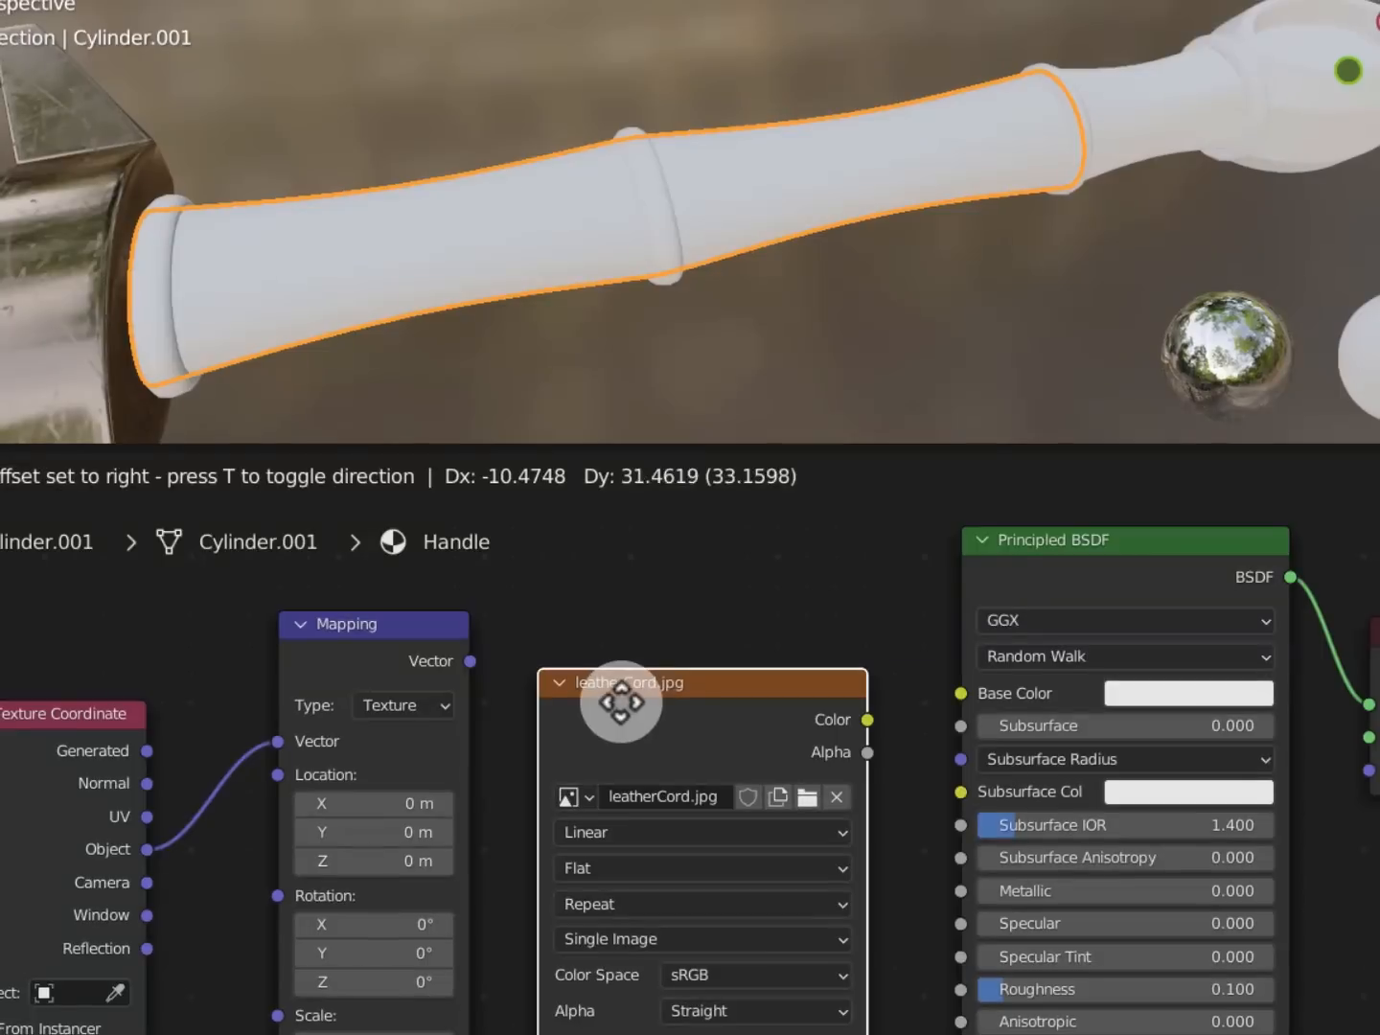
pyautogui.click(513, 788)
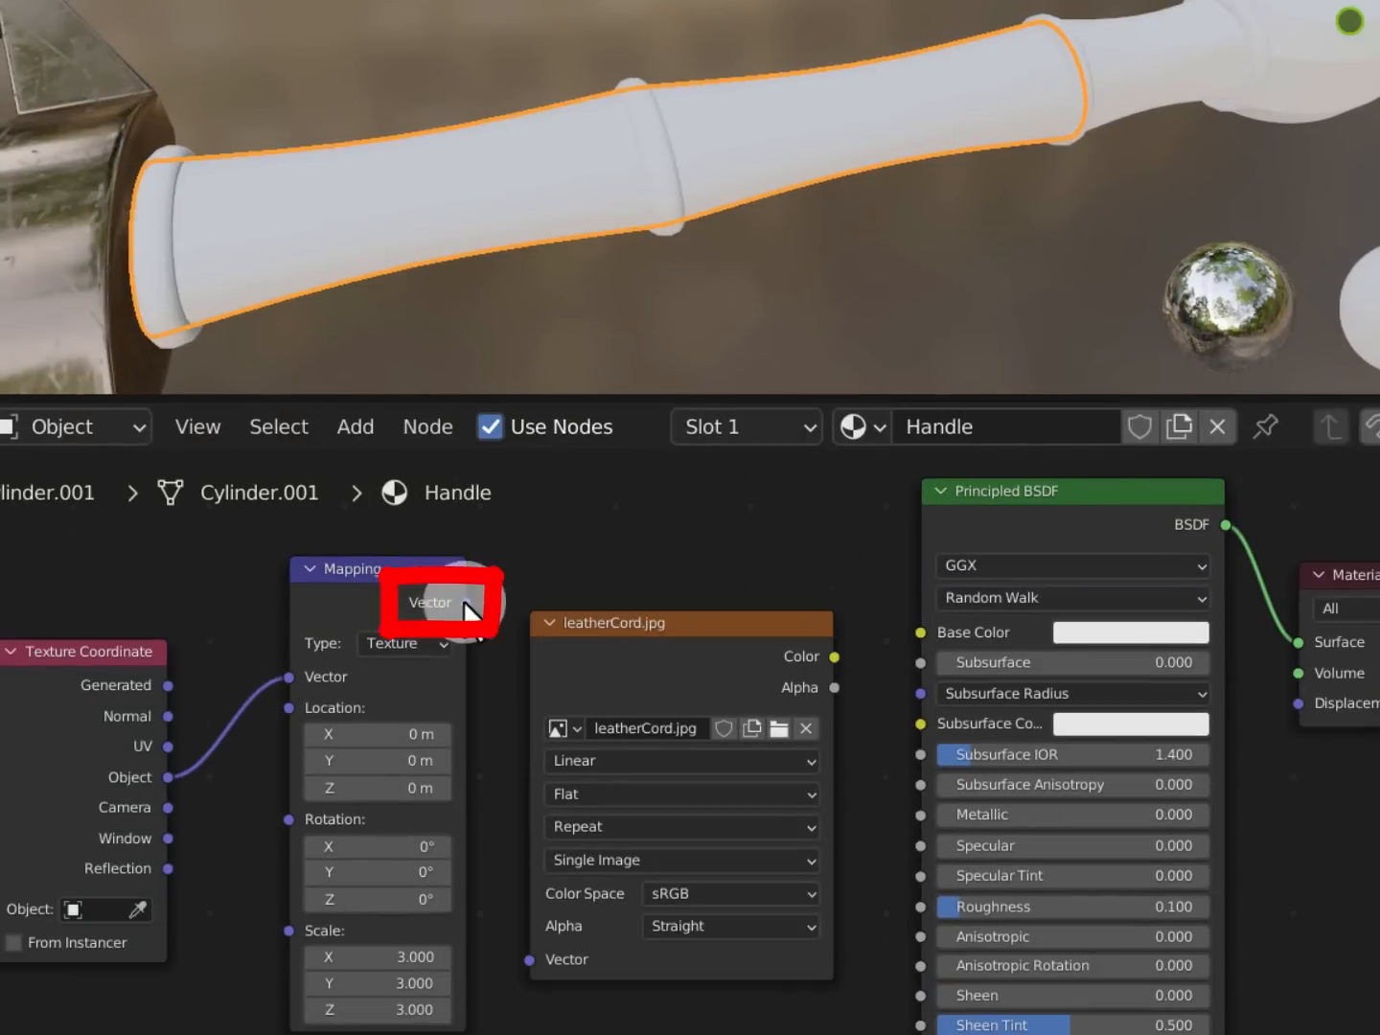
pyautogui.moveTo(471, 660); pyautogui.dragTo(535, 1034)
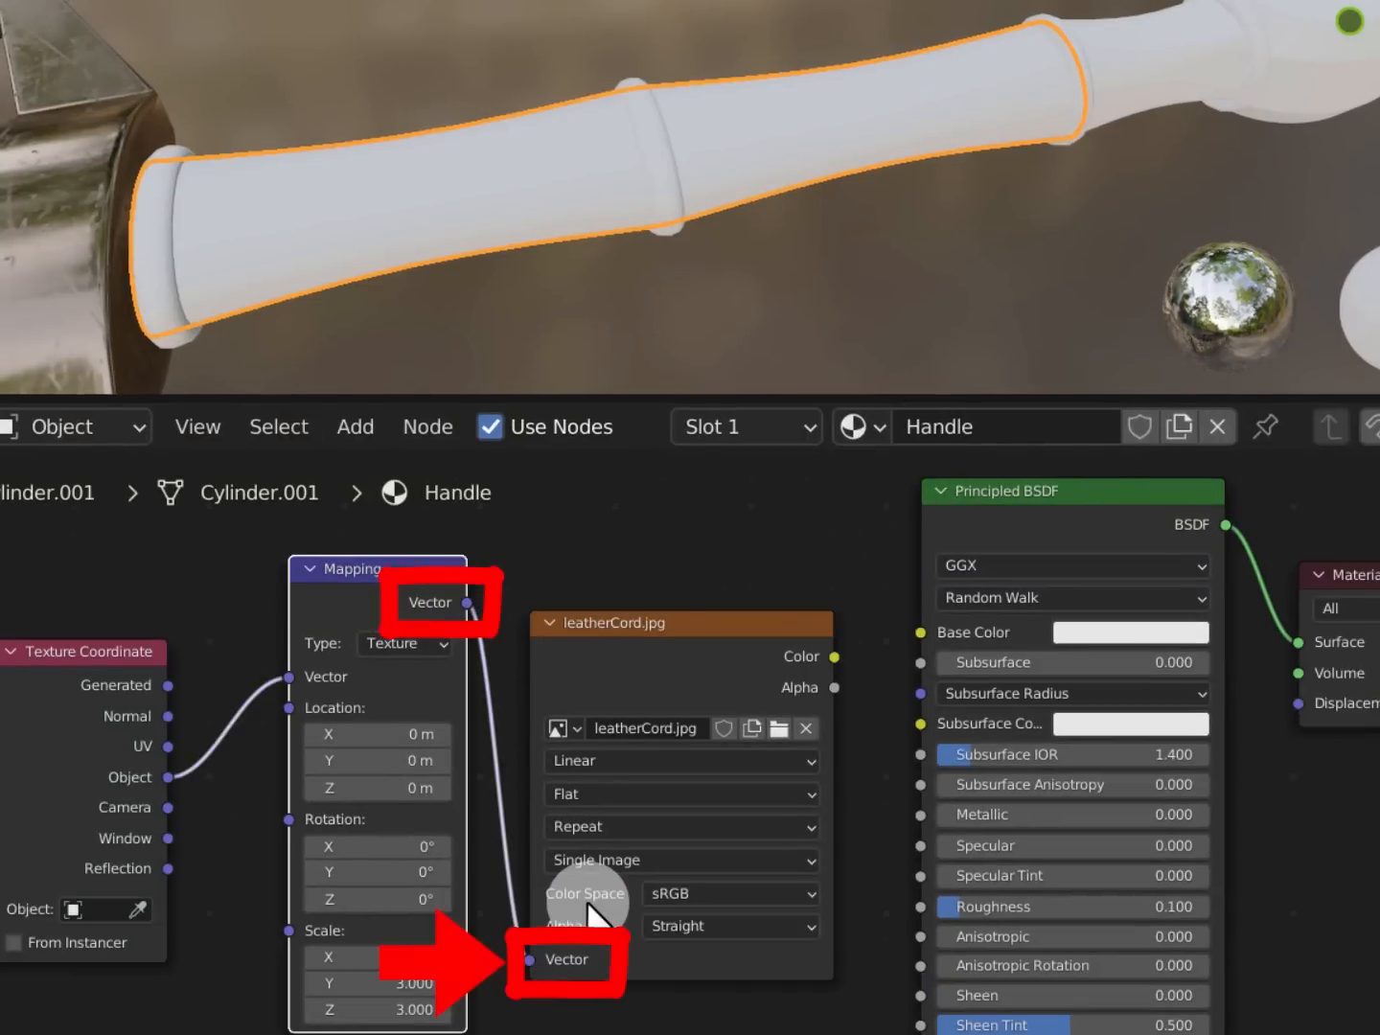
pyautogui.moveTo(834, 656); pyautogui.dragTo(917, 632)
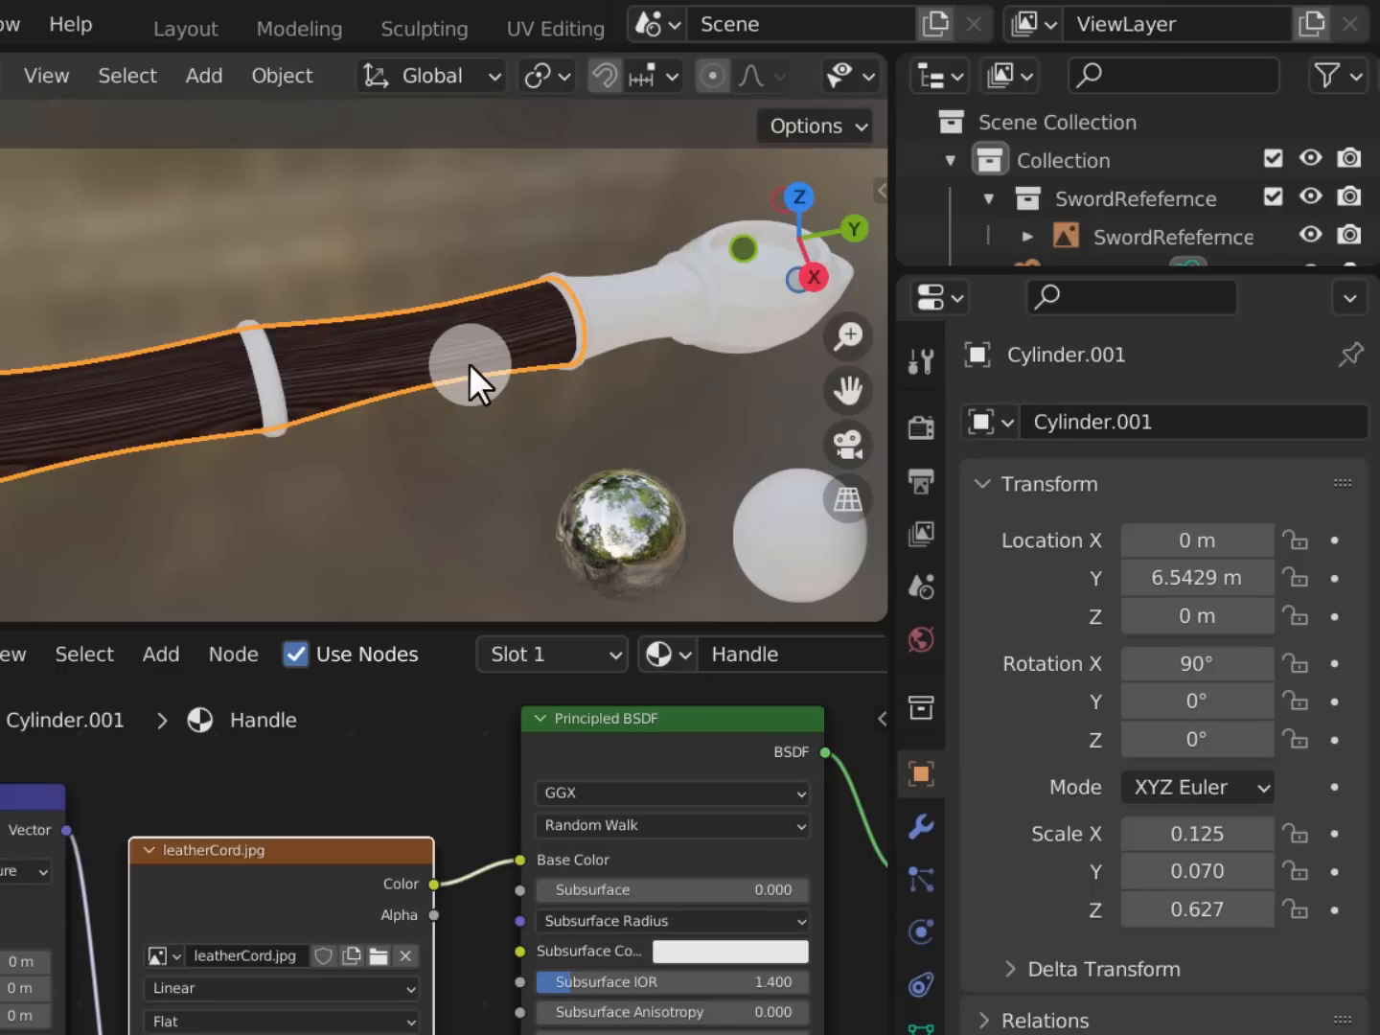
# Apply the handle object's rotation and scale
pyautogui.click(281, 75)
pyautogui.moveTo(297, 277)
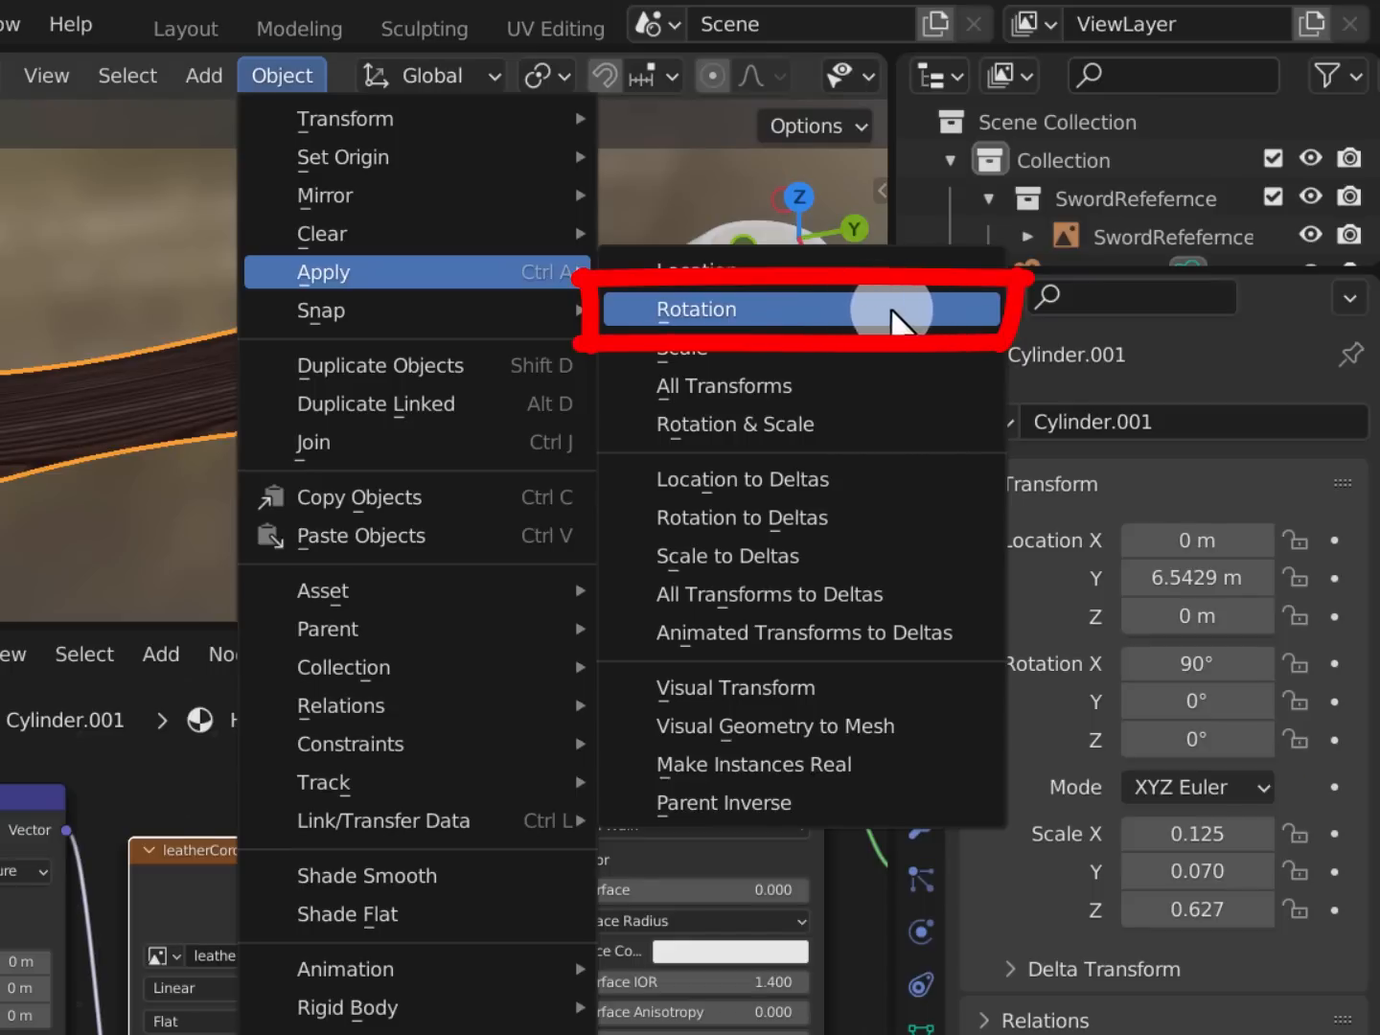
pyautogui.click(890, 307)
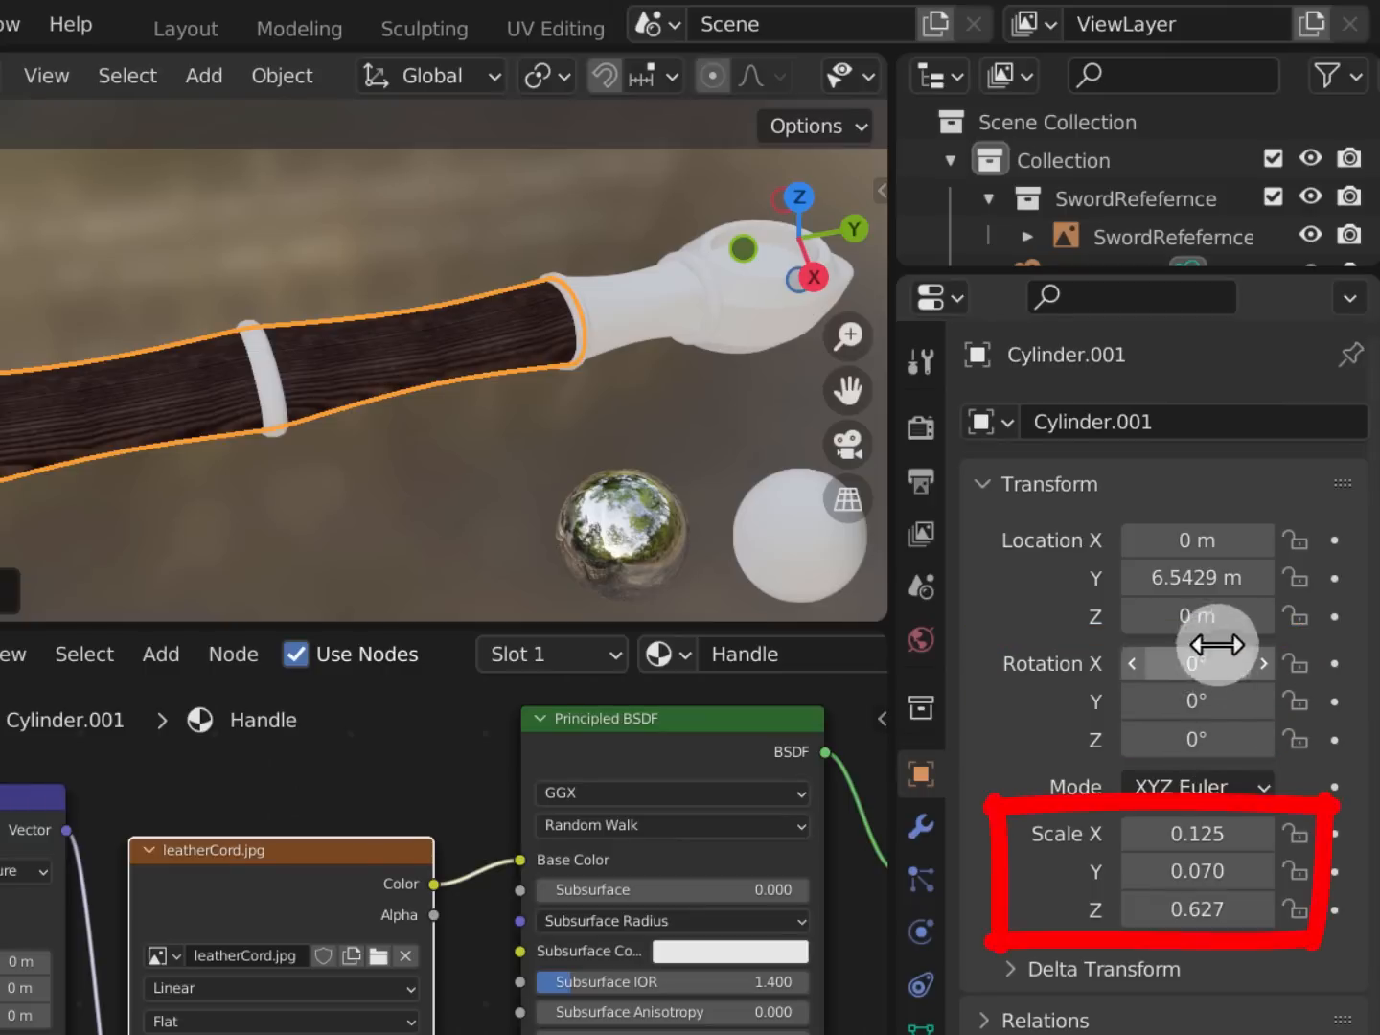
pyautogui.click(283, 79)
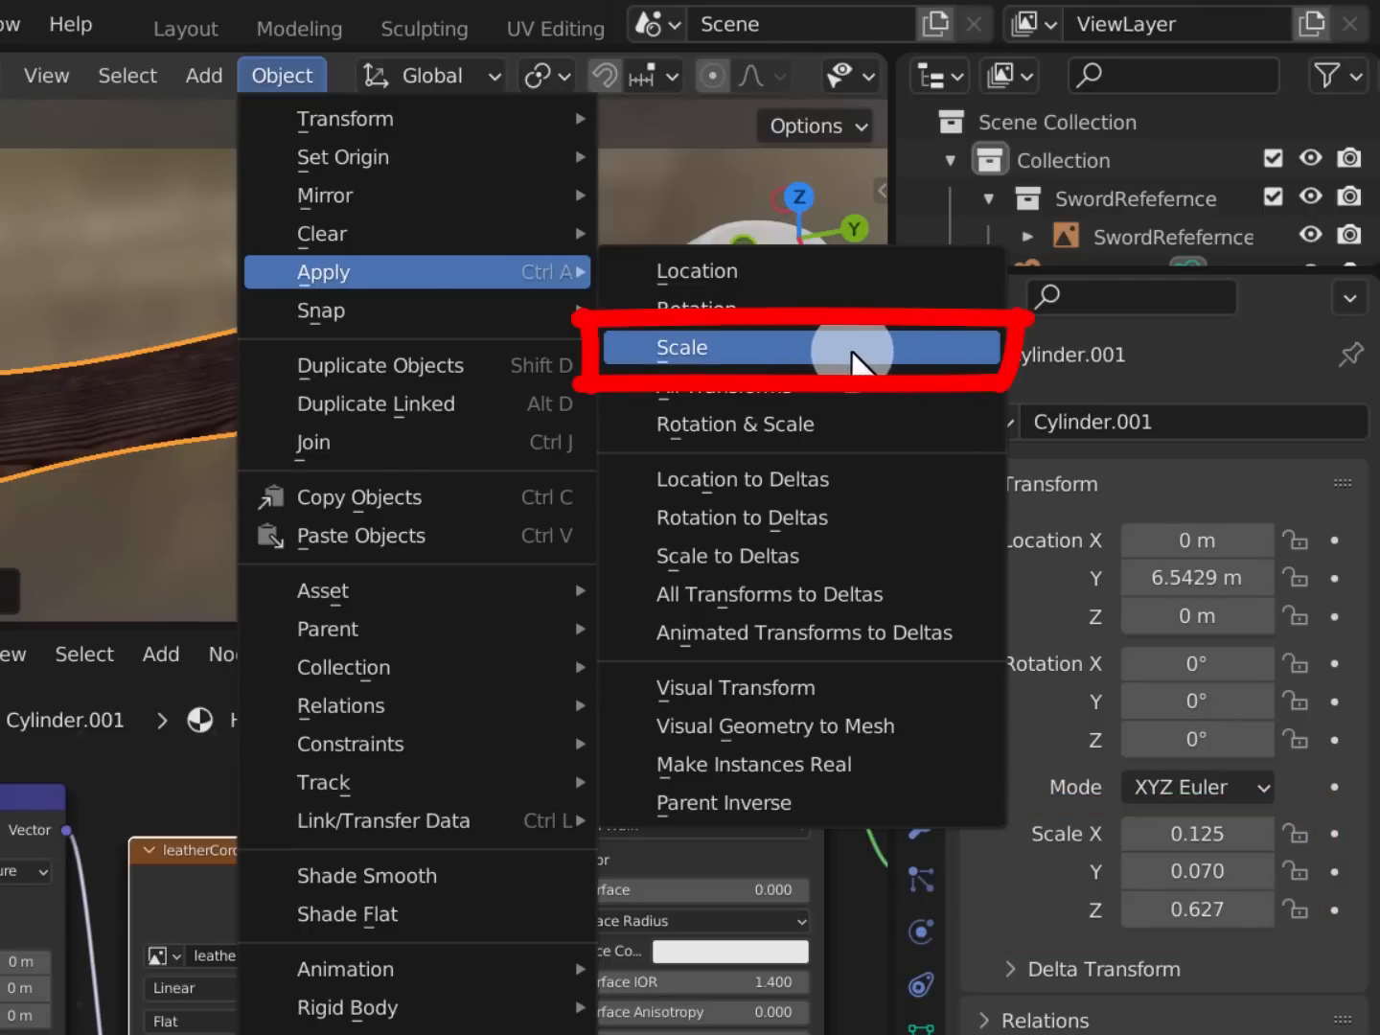
pyautogui.click(852, 351)
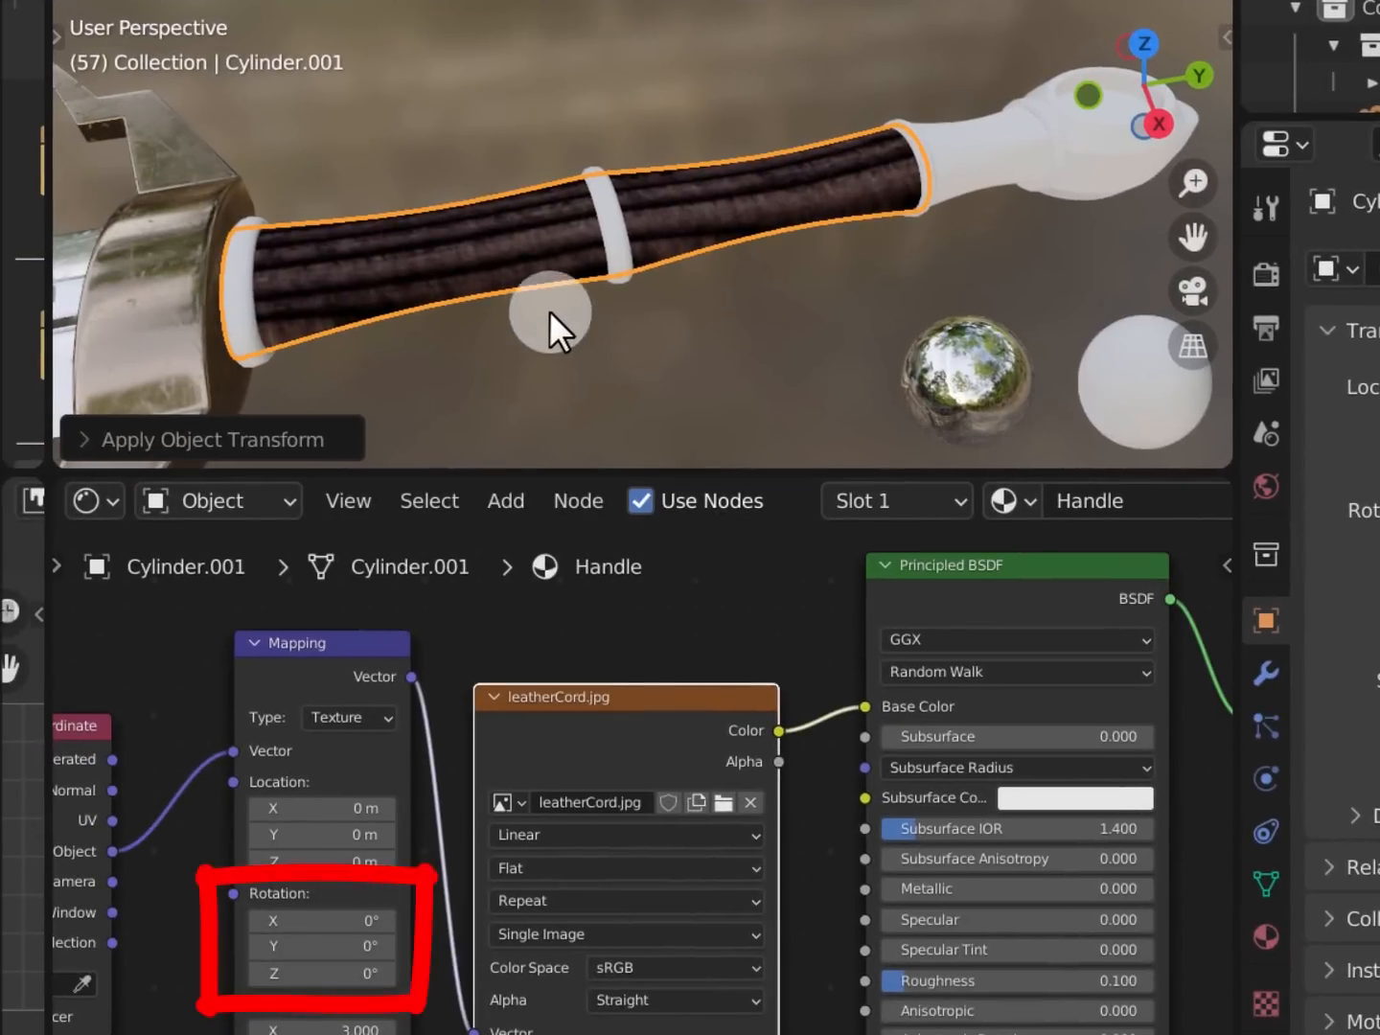
pyautogui.click(537, 269)
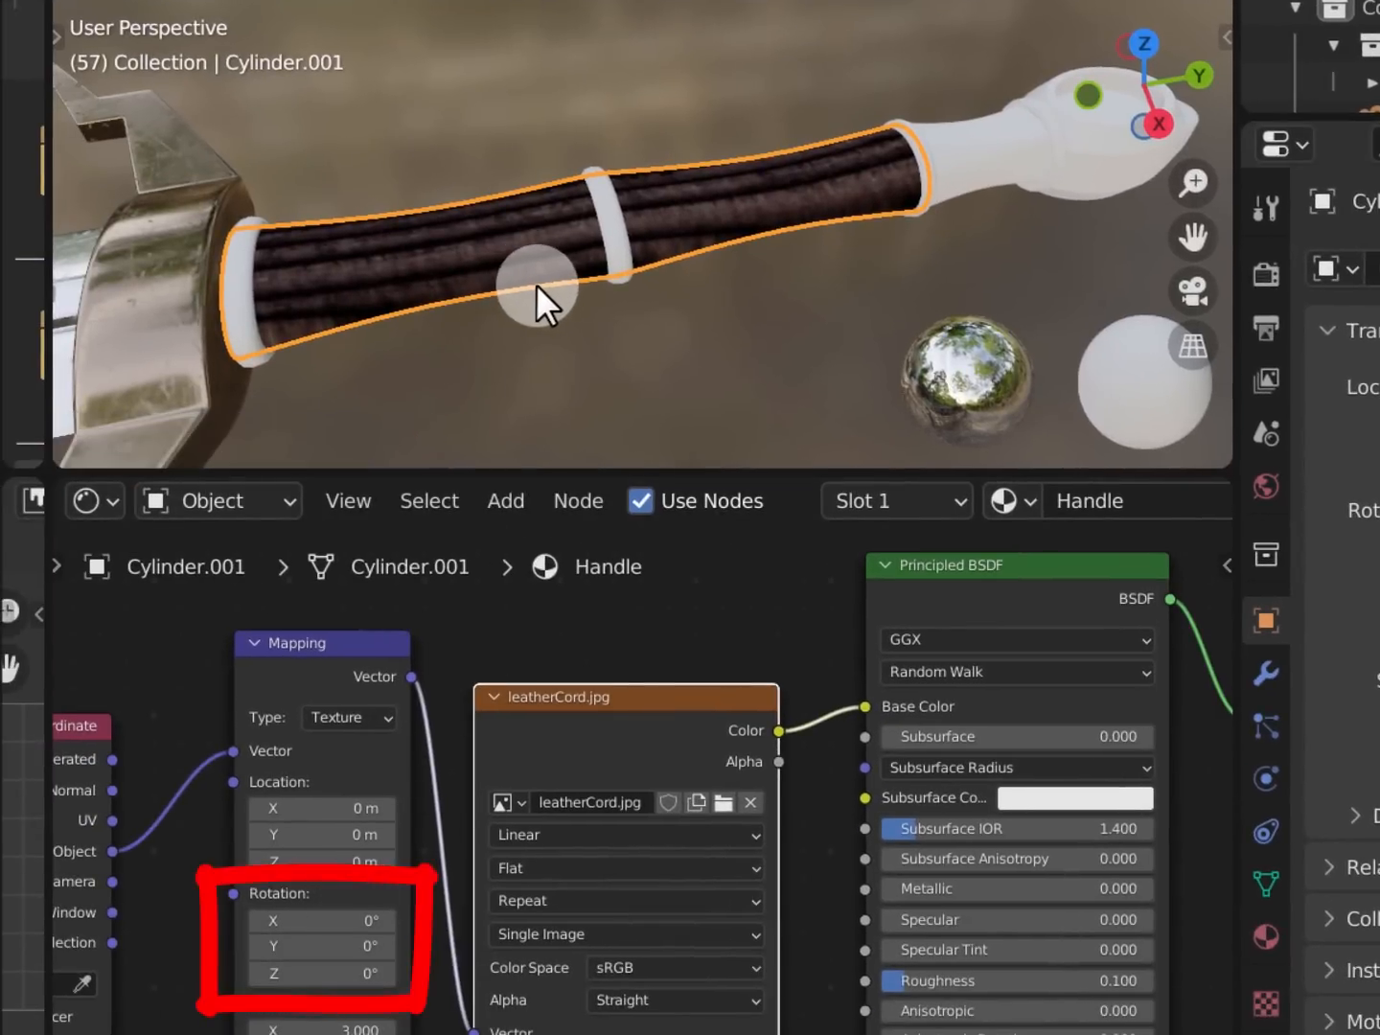
pyautogui.press('r')
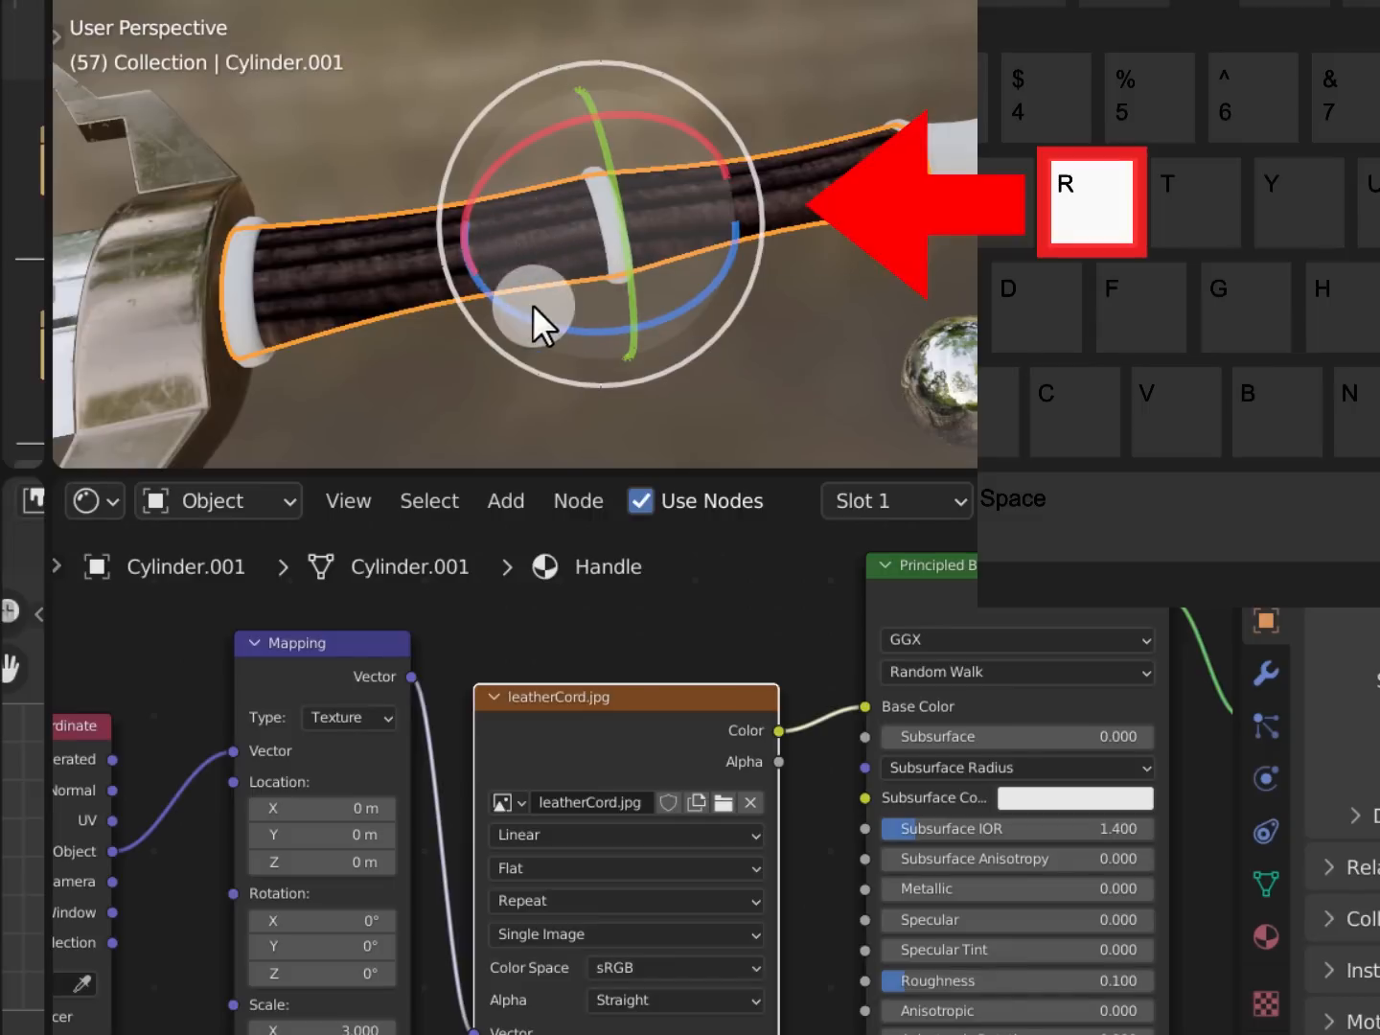
pyautogui.moveTo(532, 304); pyautogui.dragTo(680, 299)
pyautogui.hotkey('ctrl', 'z')
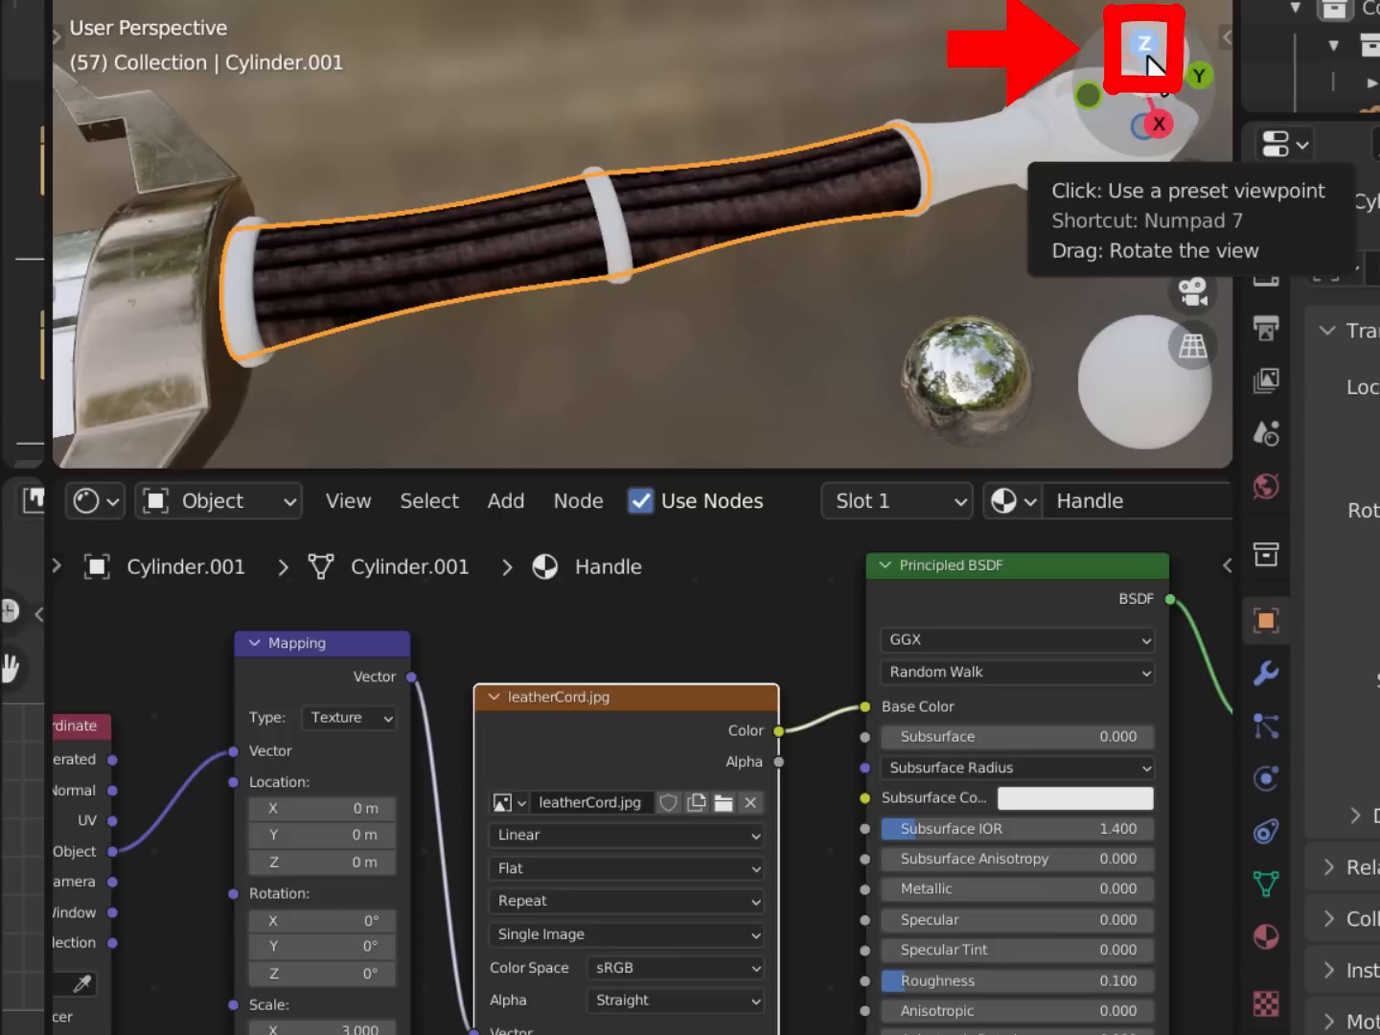
# Set the Mapping node's Z rotation to 90° in the Handle material
pyautogui.moveTo(388, 971); pyautogui.dragTo(1378, 977)
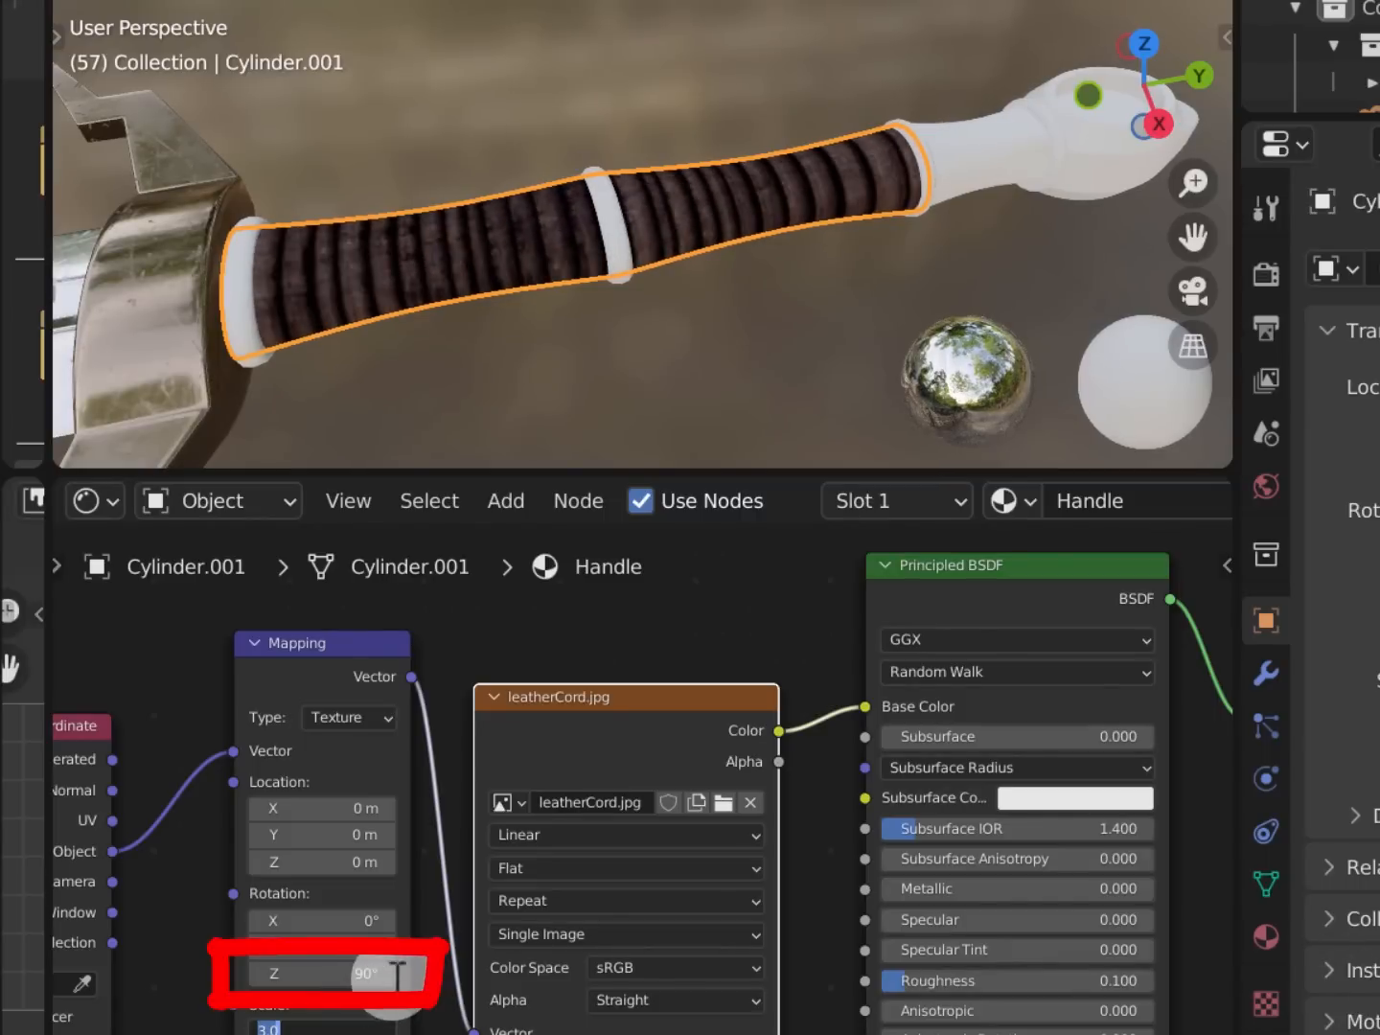
pyautogui.press('Return')
pyautogui.click(335, 979)
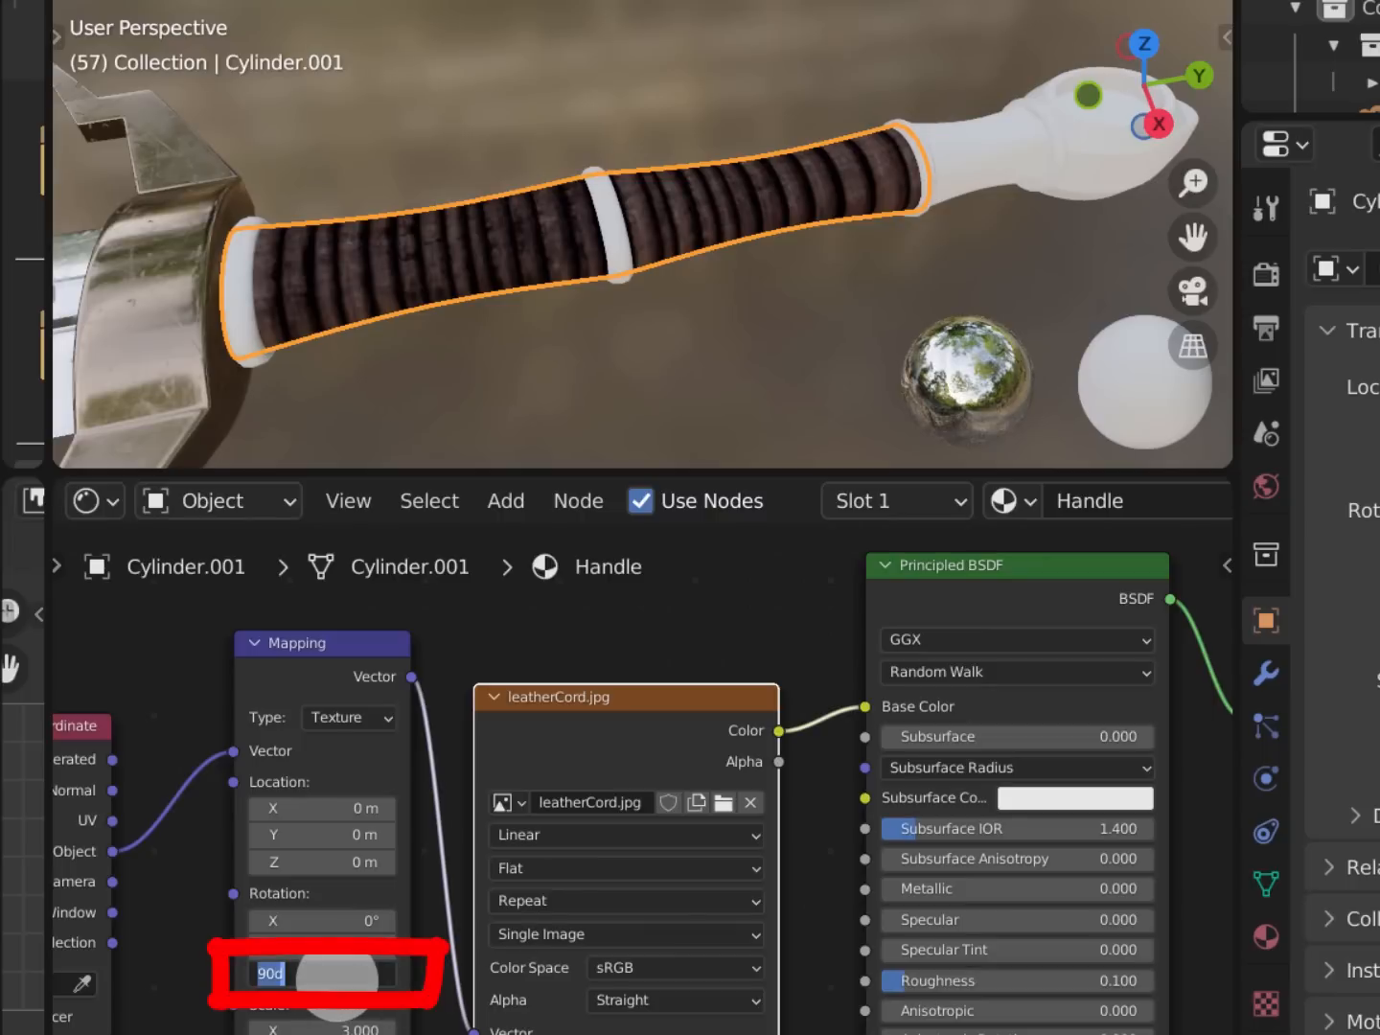
pyautogui.write('90')
pyautogui.press('Return')
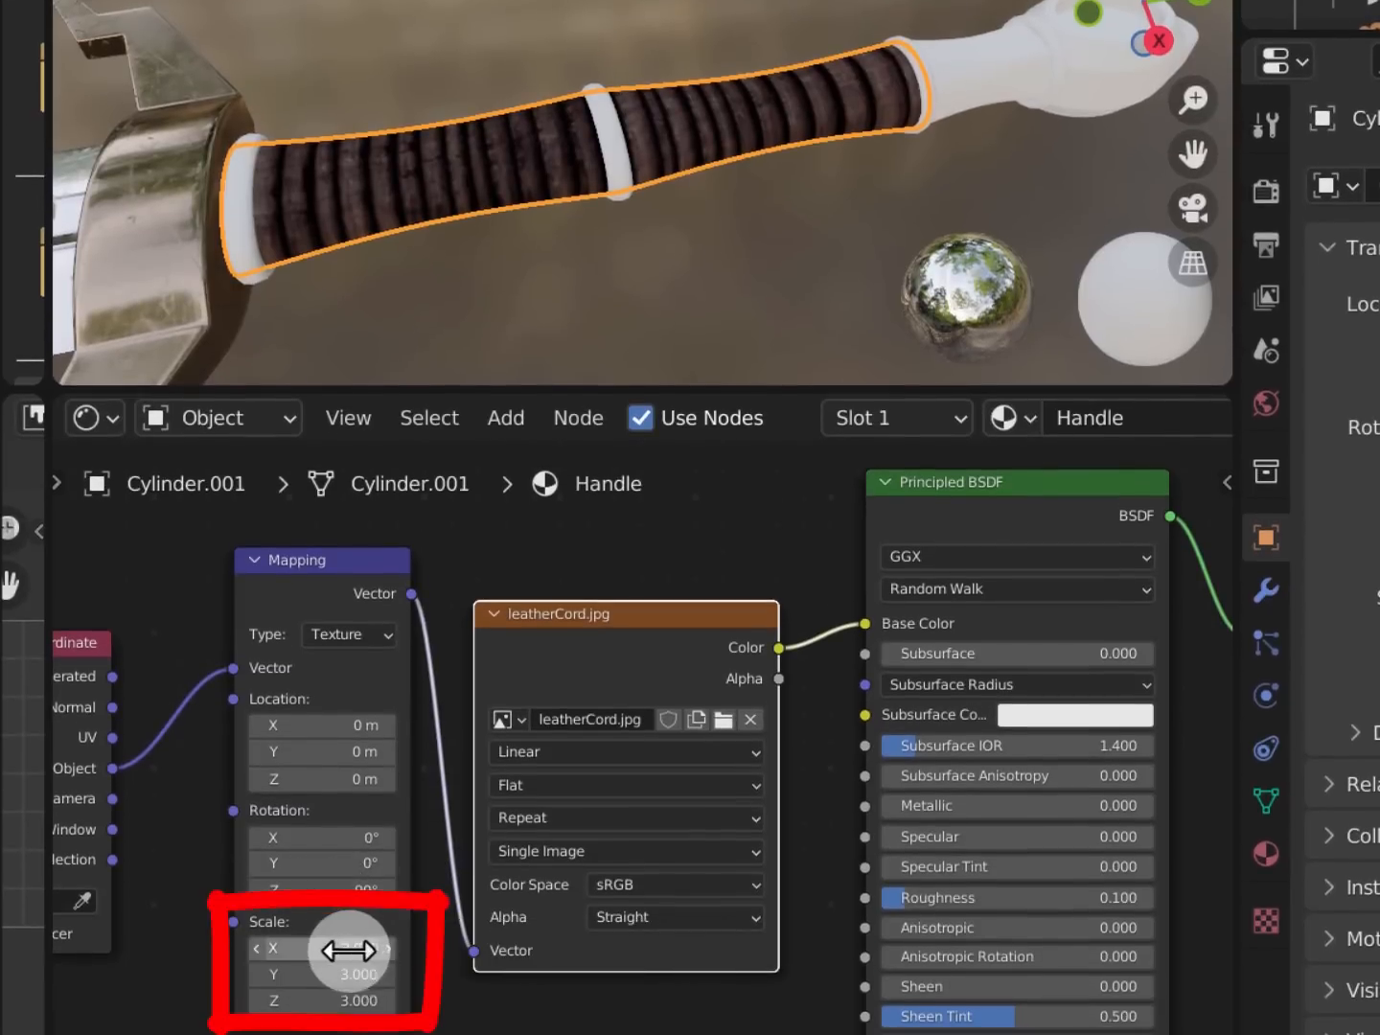
# Set the Mapping node's X, Y and Z scale to 1 in the Handle material
pyautogui.click(359, 1030)
pyautogui.write('1')
pyautogui.press('Return')
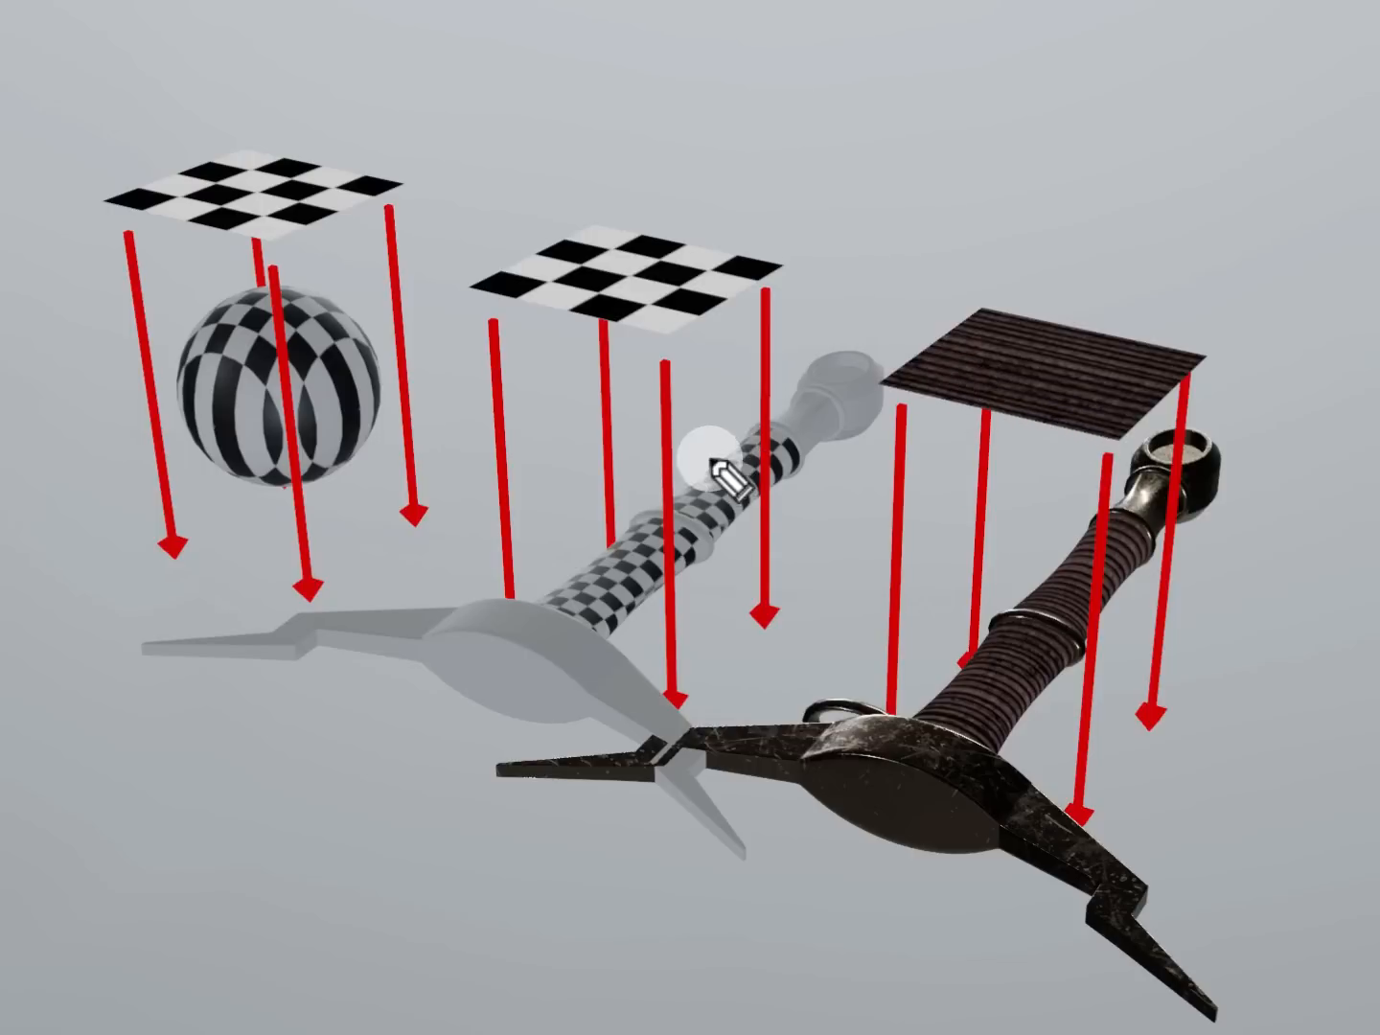
pyautogui.moveTo(683, 429)
pyautogui.mouseDown()
pyautogui.moveTo(772, 538)
pyautogui.moveTo(508, 543)
pyautogui.moveTo(558, 454)
pyautogui.moveTo(628, 468)
pyautogui.mouseUp()
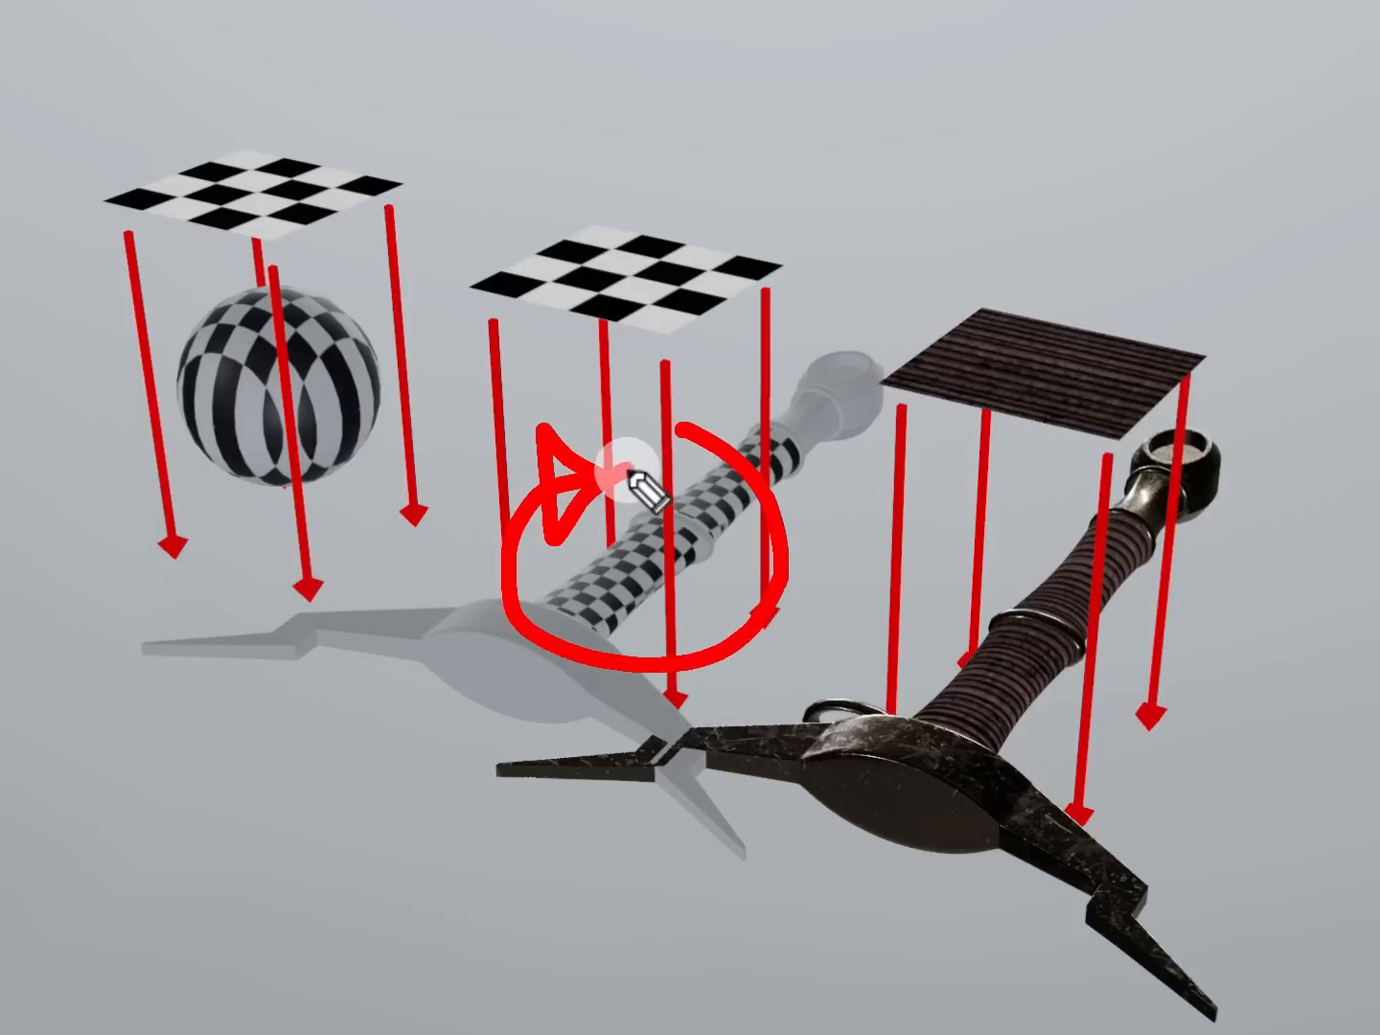
pyautogui.press('Escape')
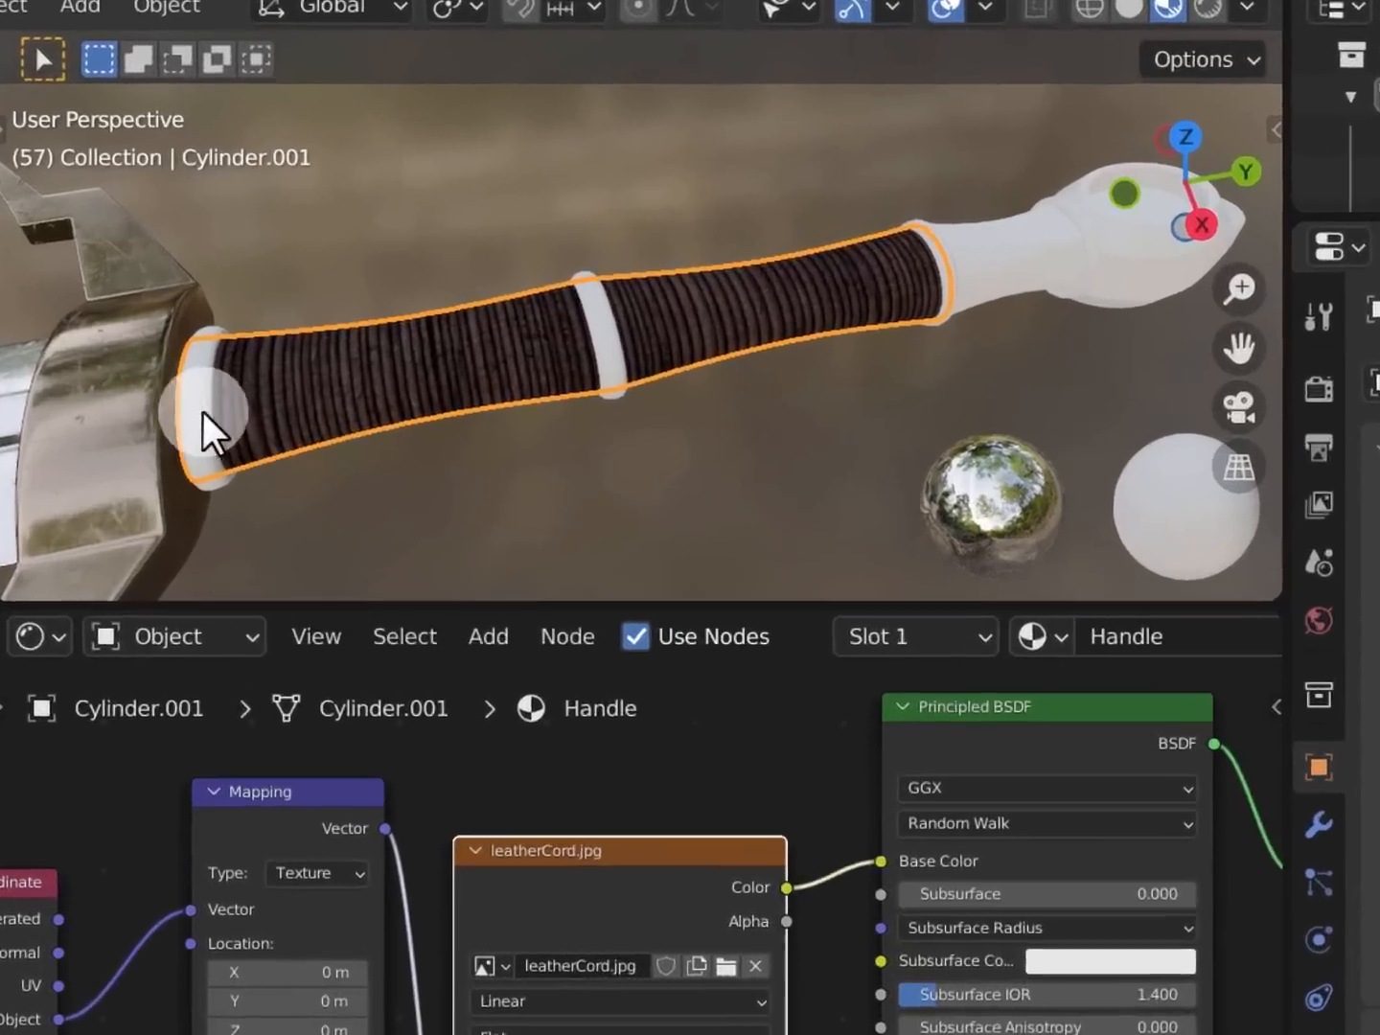
# Assign the Gaurd material to the three rings around the leather grip: guard end, middle and pommel end
pyautogui.click(202, 382)
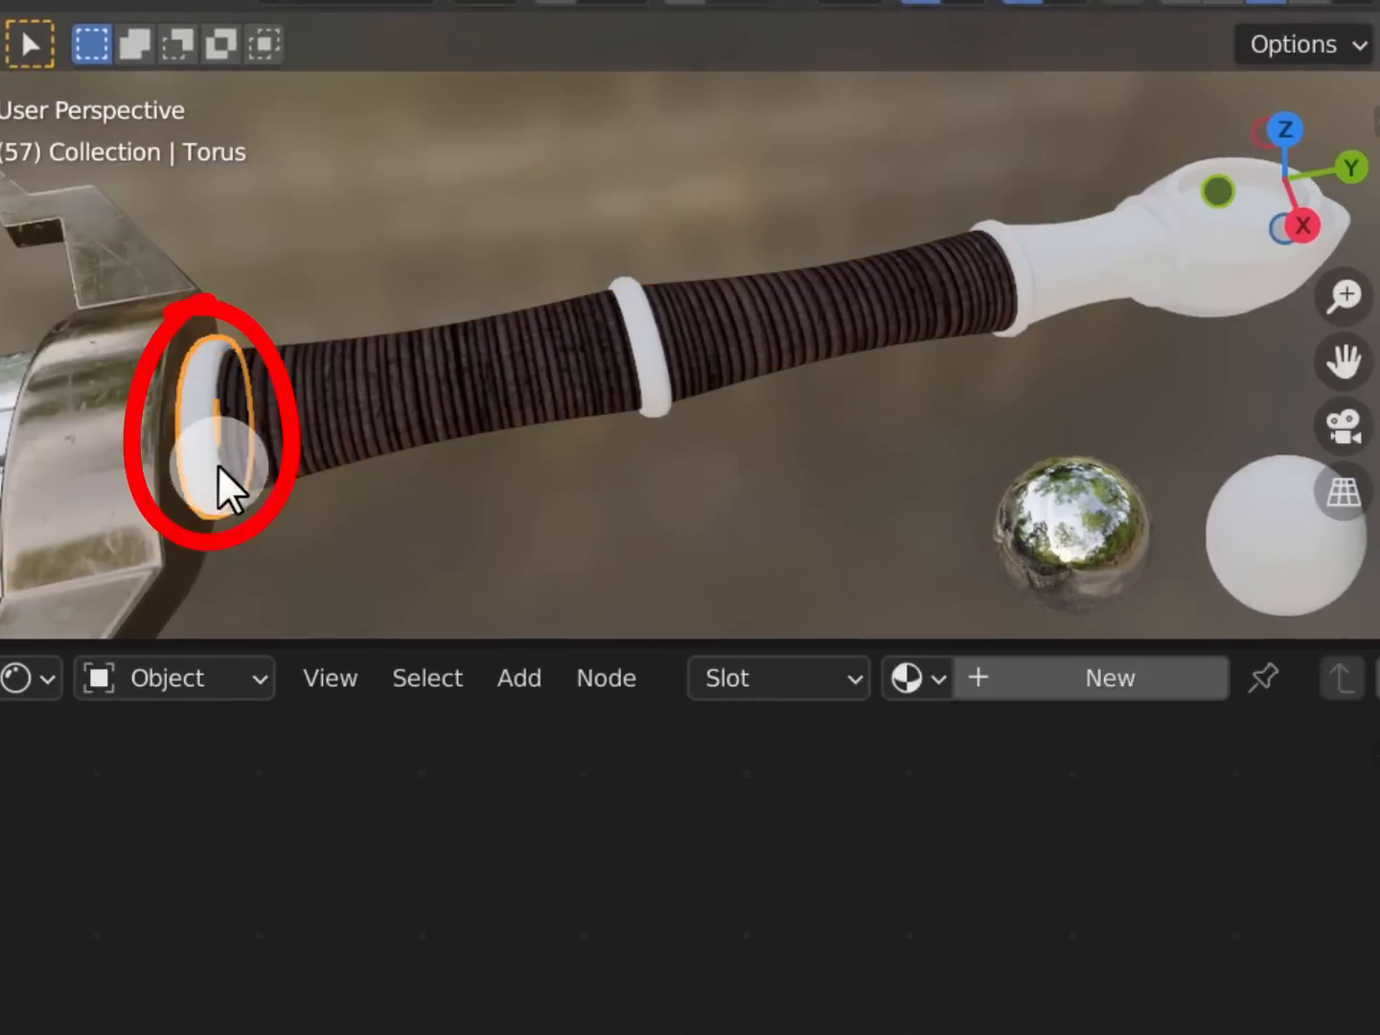
pyautogui.click(908, 680)
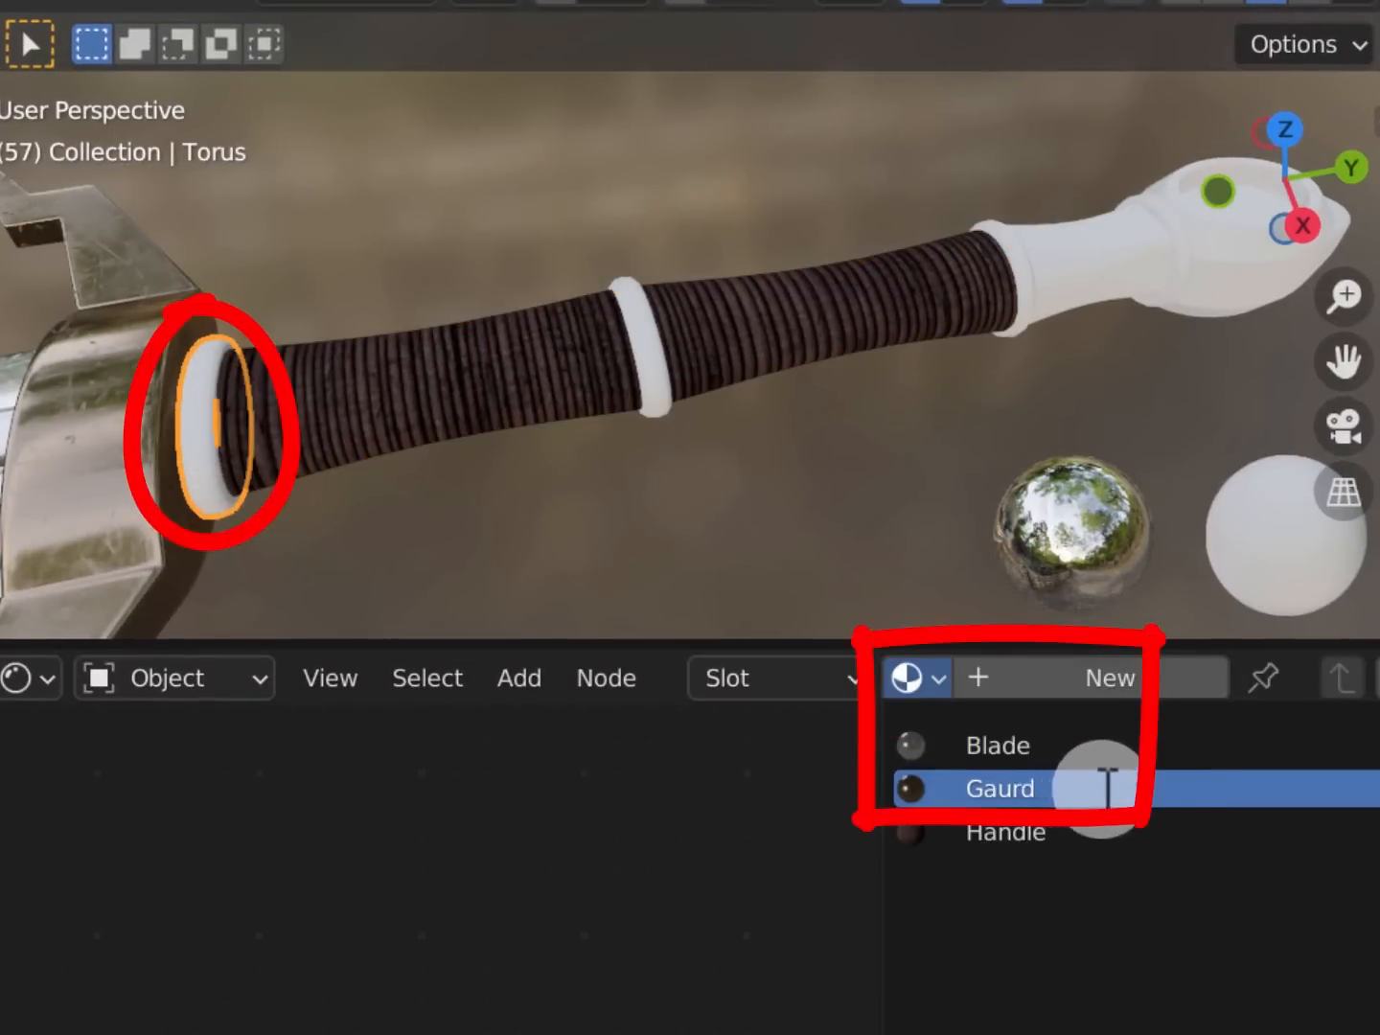
pyautogui.click(996, 787)
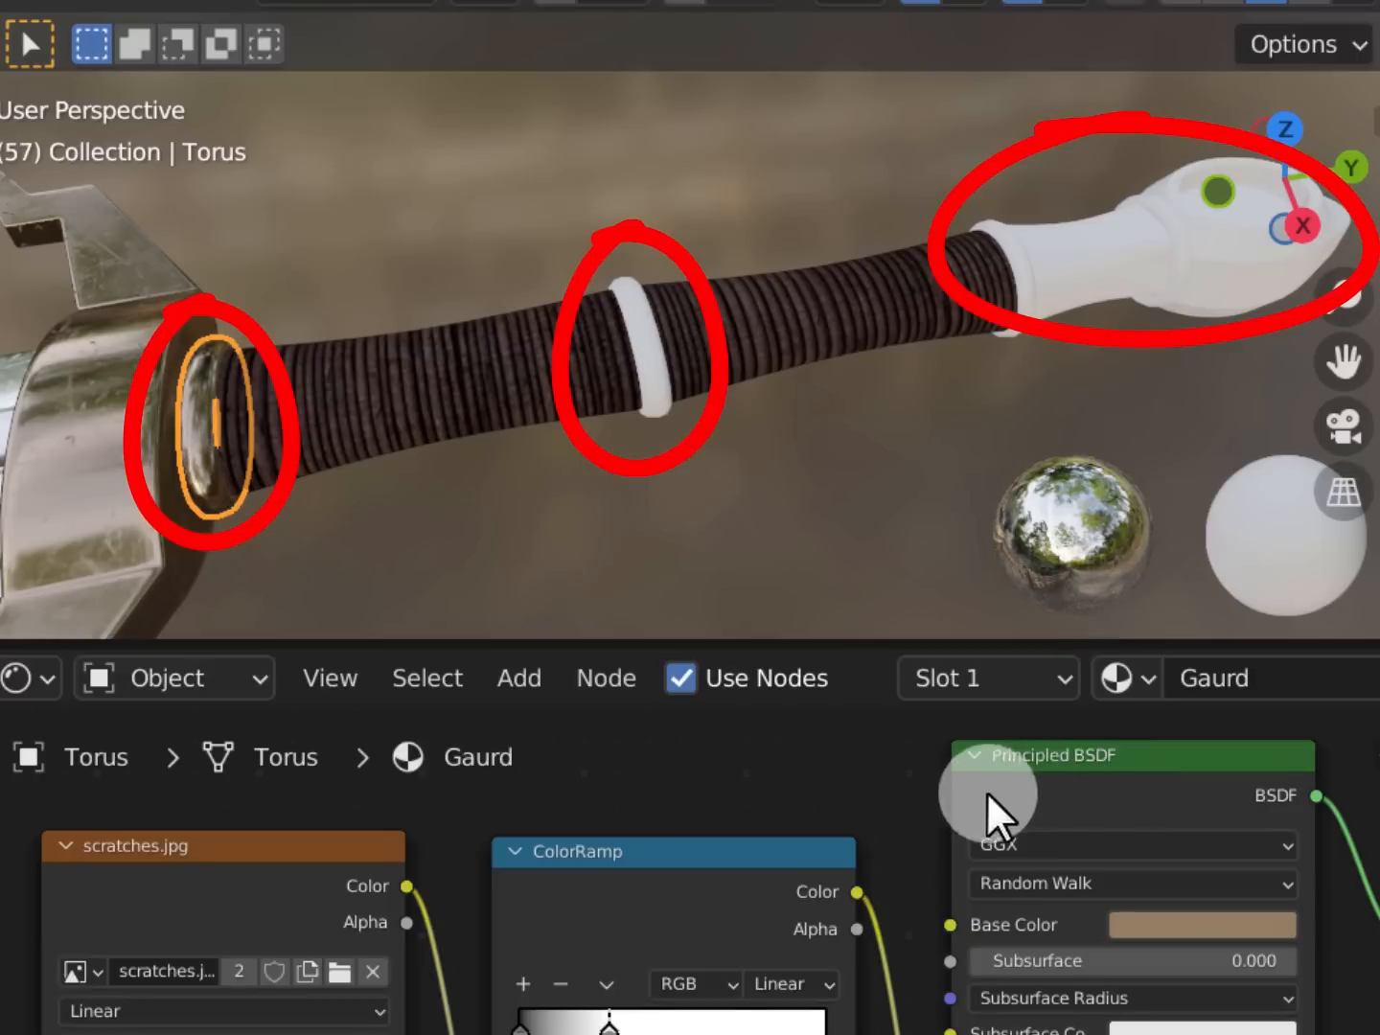
pyautogui.click(650, 360)
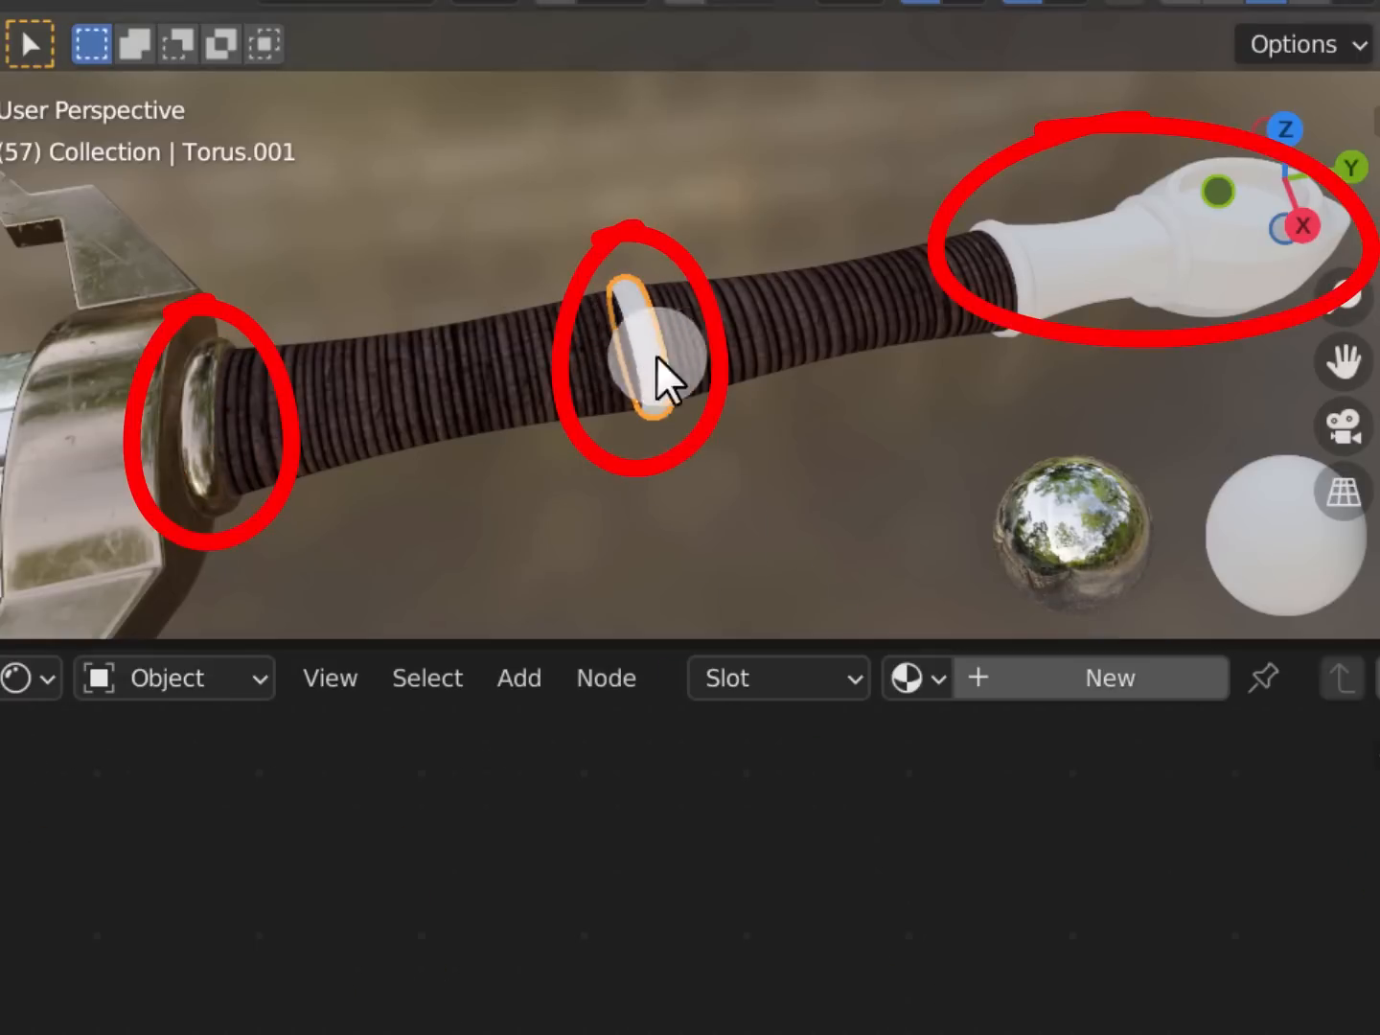
pyautogui.click(916, 680)
pyautogui.click(935, 788)
pyautogui.click(1031, 324)
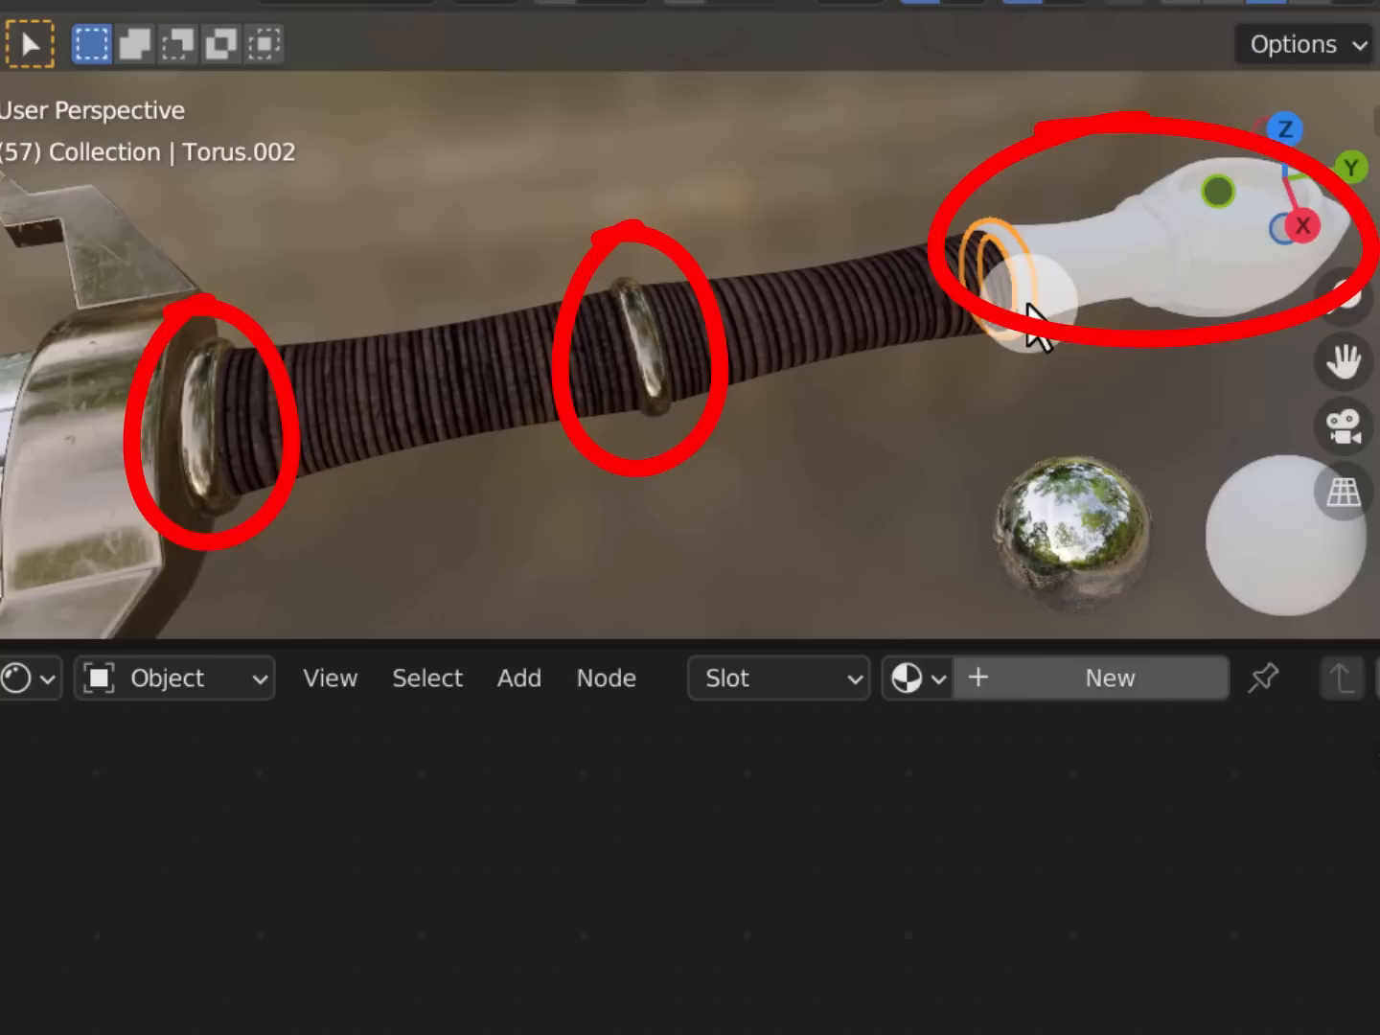
pyautogui.click(915, 680)
pyautogui.click(935, 788)
# Assign the Gaurd material to the neck beyond the grip, the ring at its end and the pommel
pyautogui.click(1058, 306)
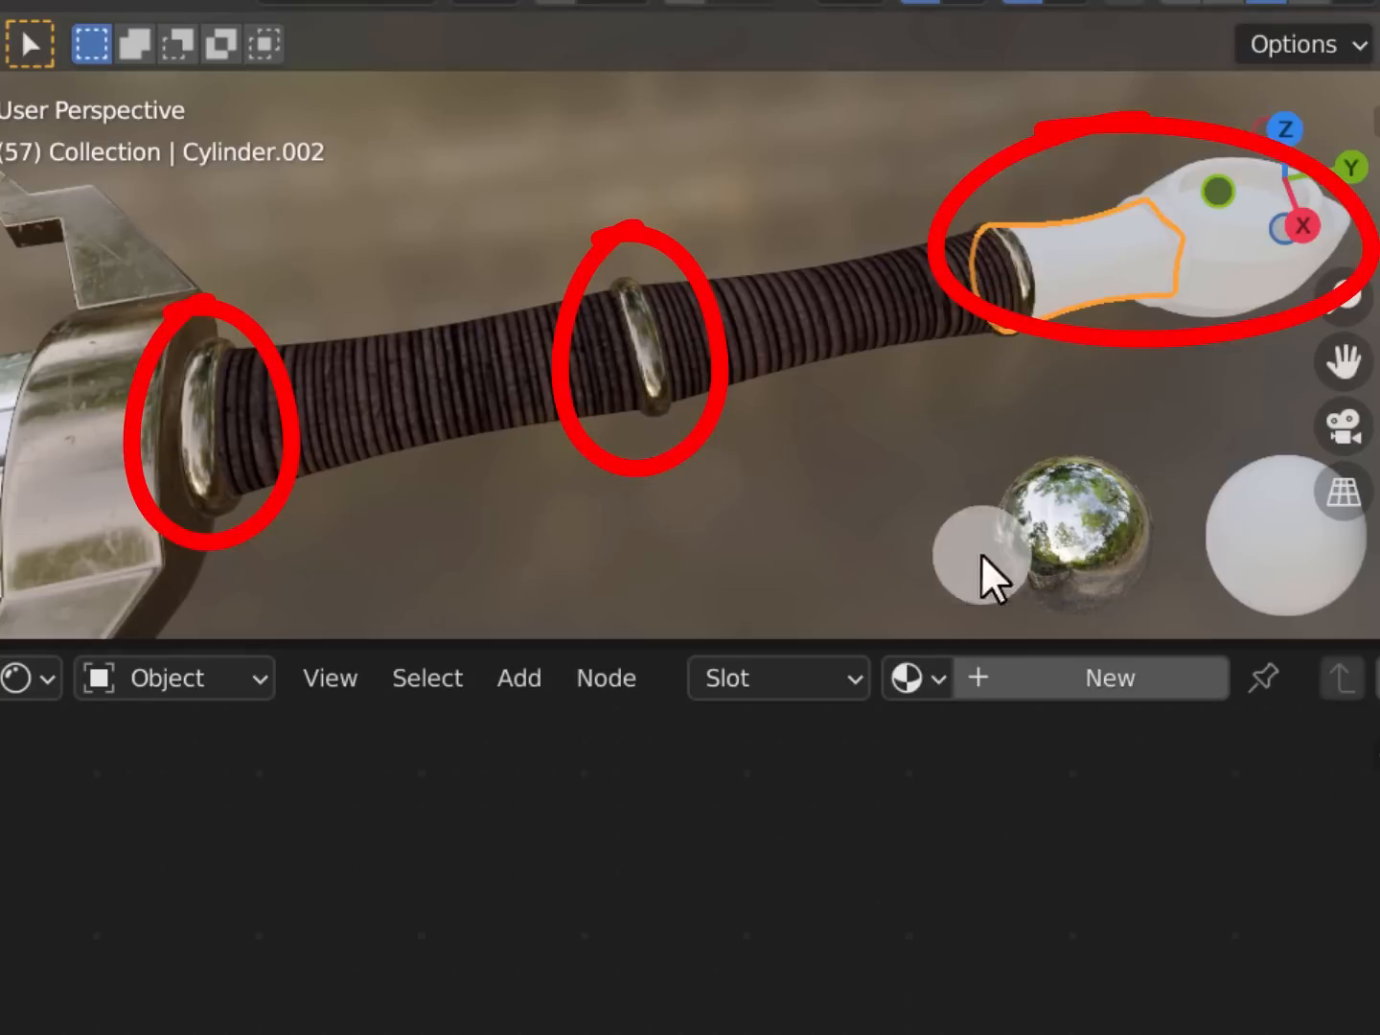
pyautogui.click(911, 678)
pyautogui.click(934, 788)
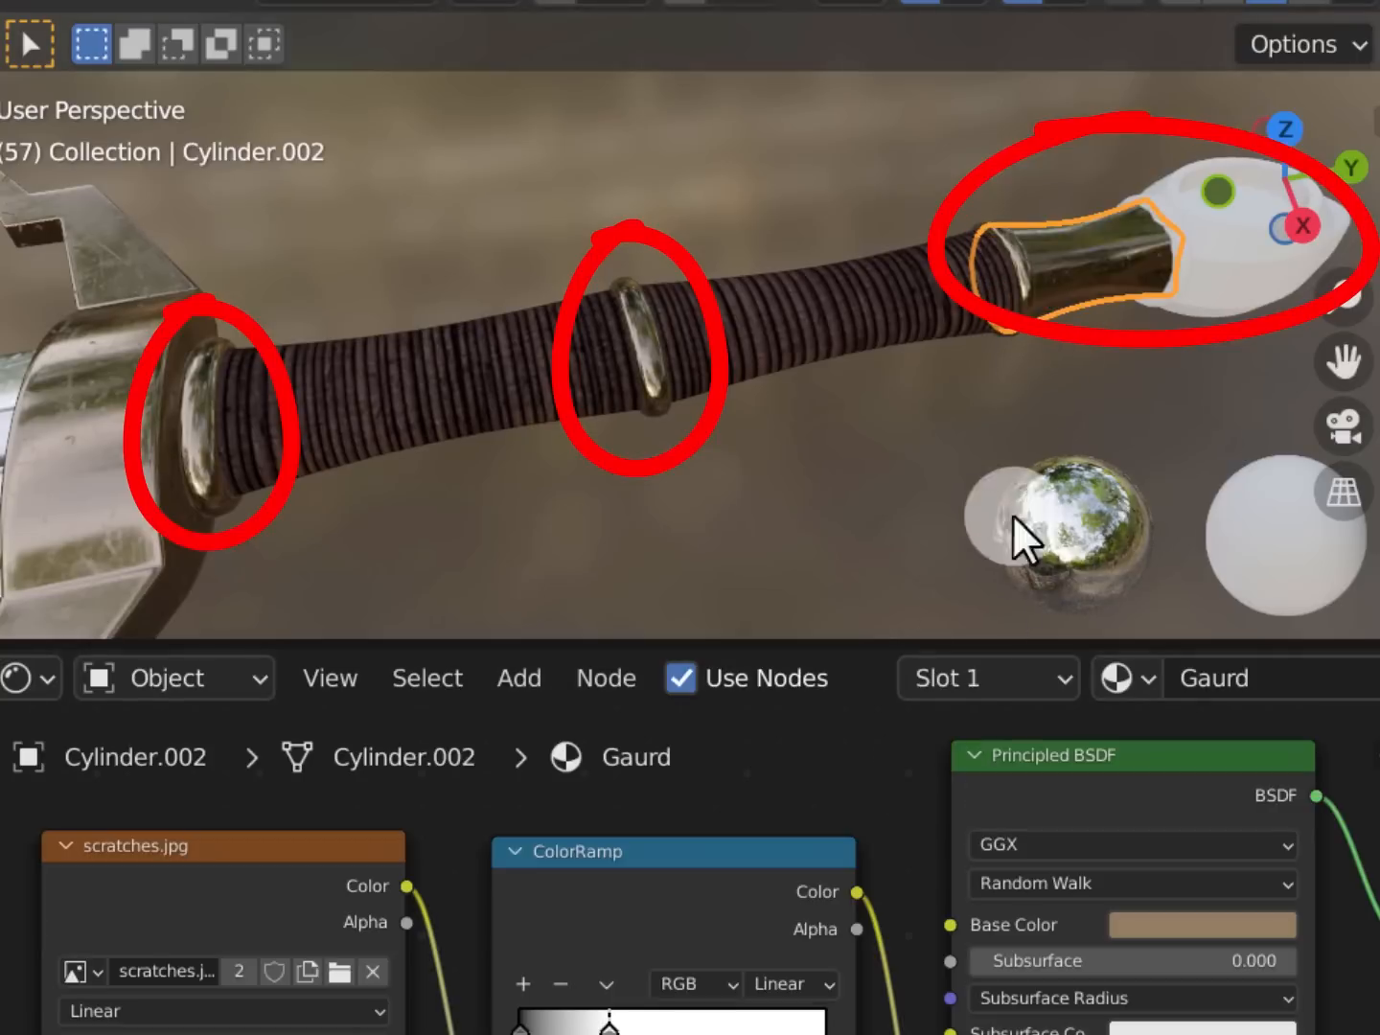
pyautogui.click(1183, 250)
pyautogui.click(909, 679)
pyautogui.click(935, 786)
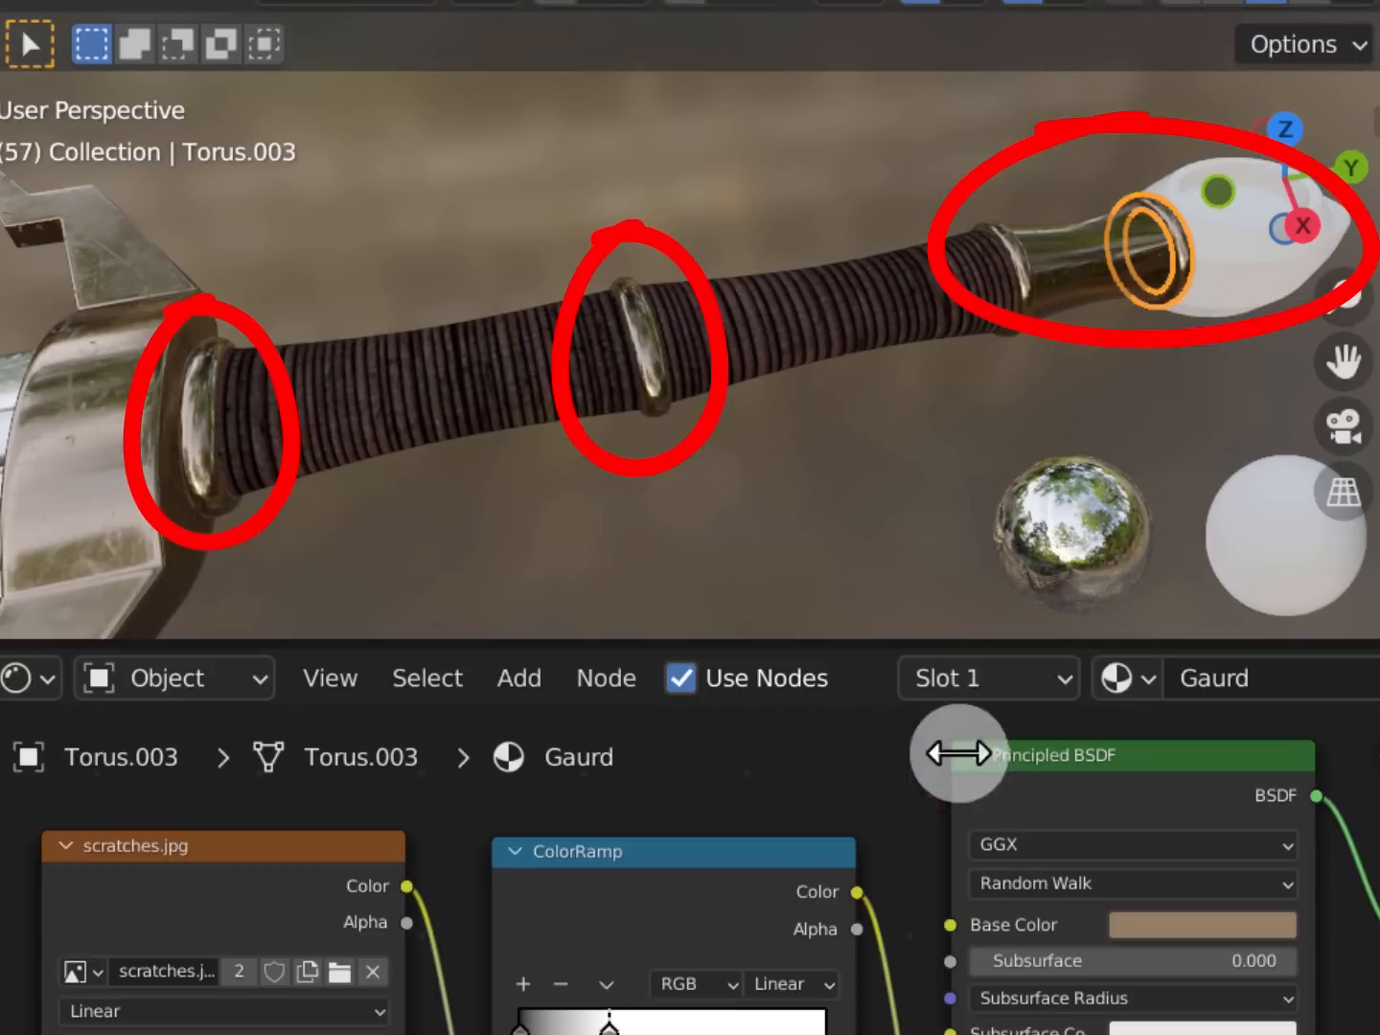
pyautogui.click(1223, 306)
pyautogui.click(922, 674)
pyautogui.click(928, 788)
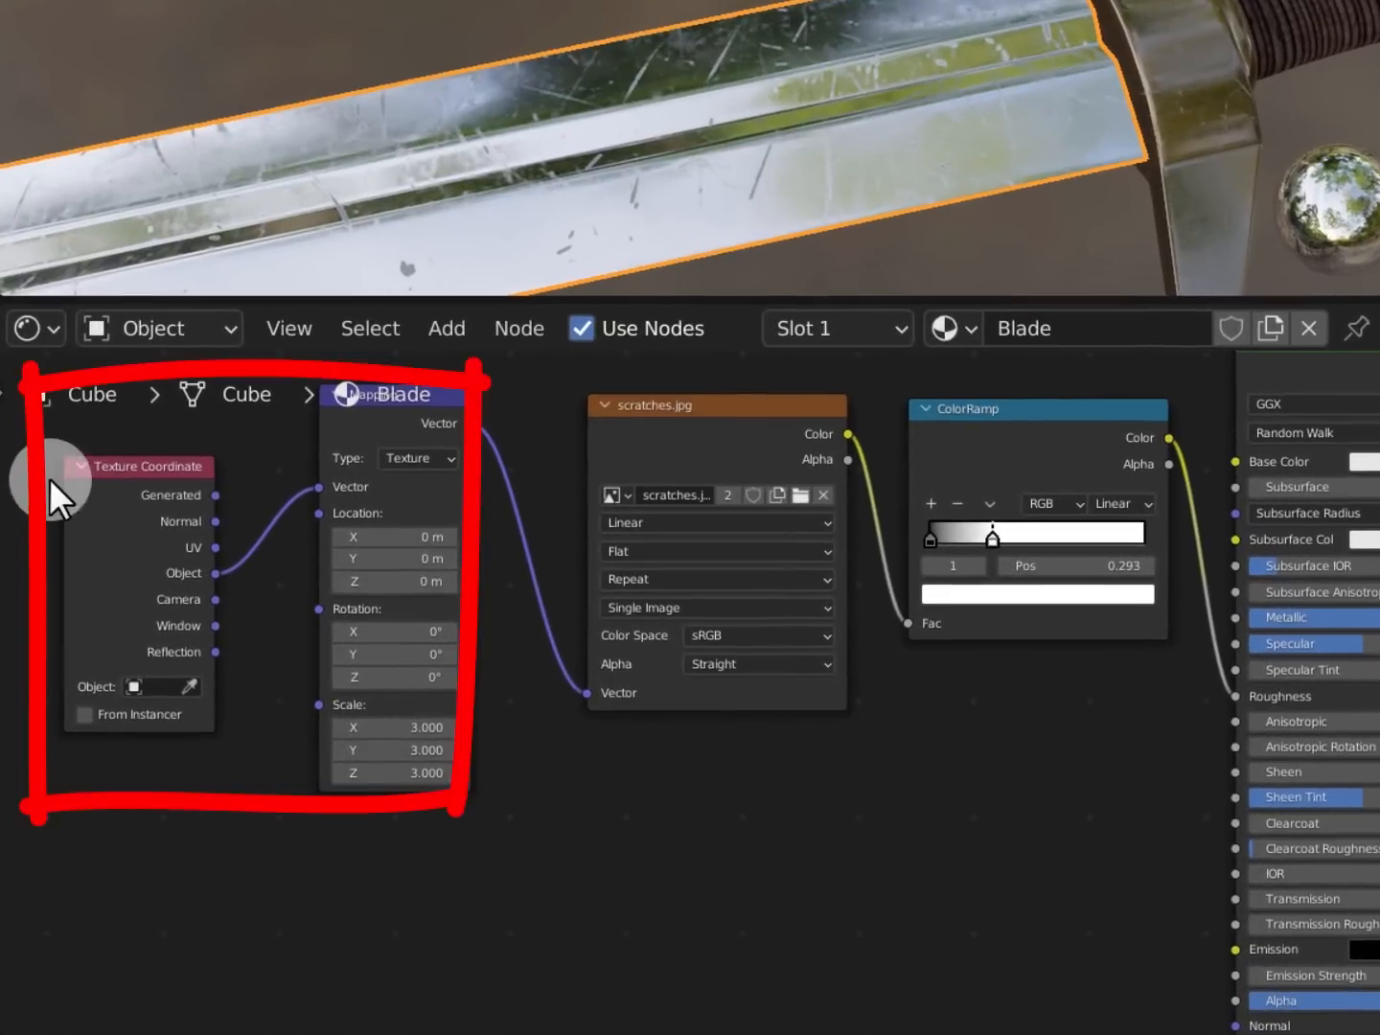
# Duplicate the Blade material's Texture Coordinate and Mapping nodes and place the copies below the originals
pyautogui.moveTo(89, 590); pyautogui.dragTo(387, 762)
pyautogui.moveTo(424, 696); pyautogui.dragTo(426, 694)
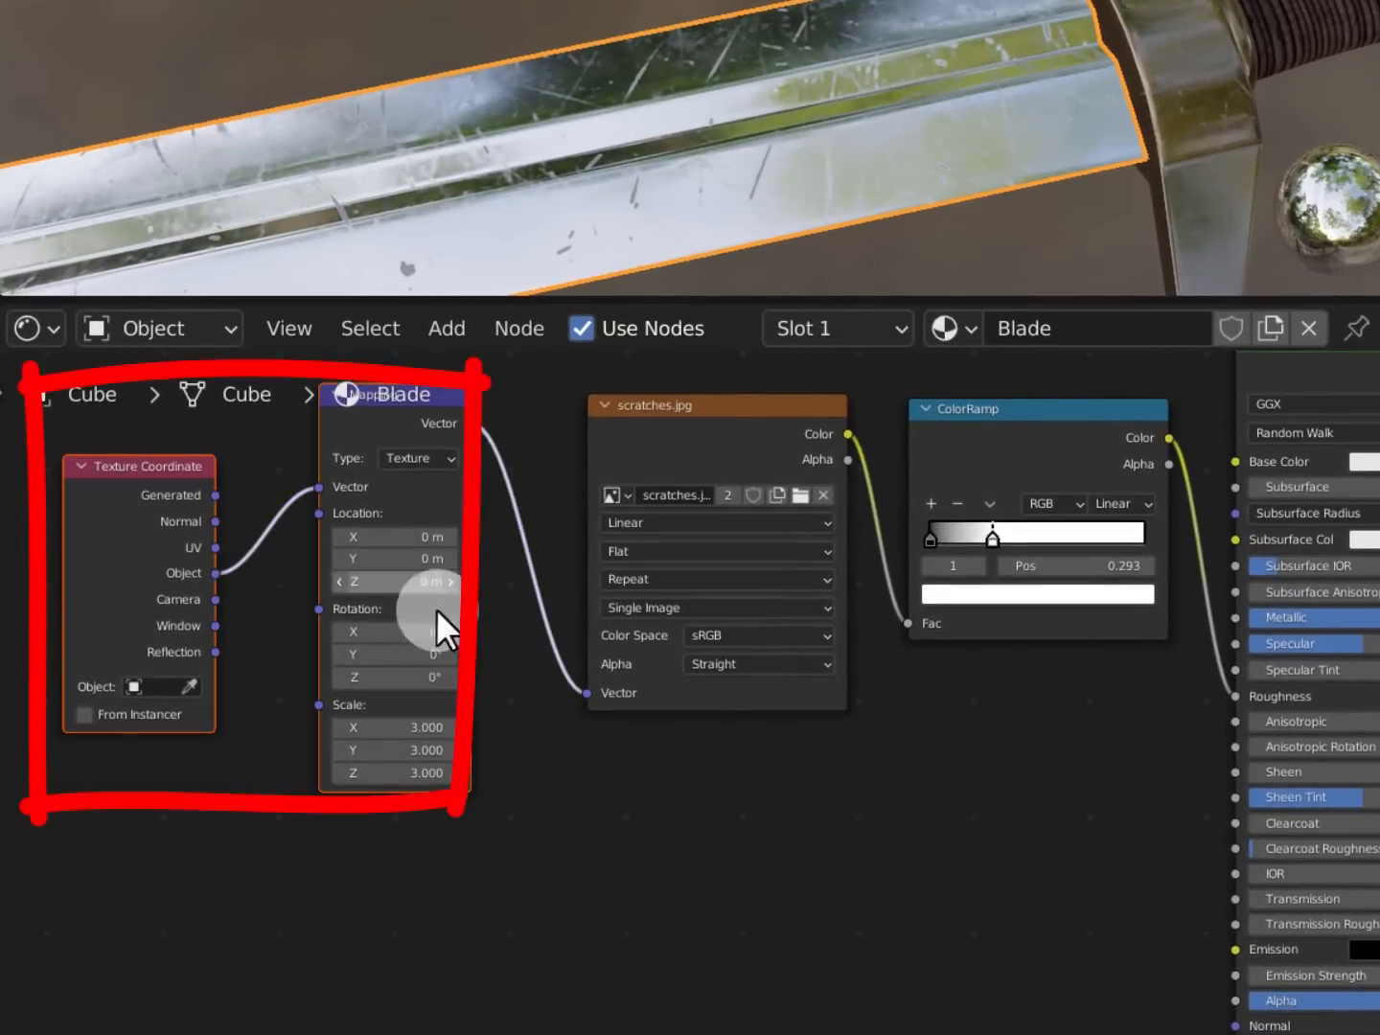
pyautogui.click(515, 323)
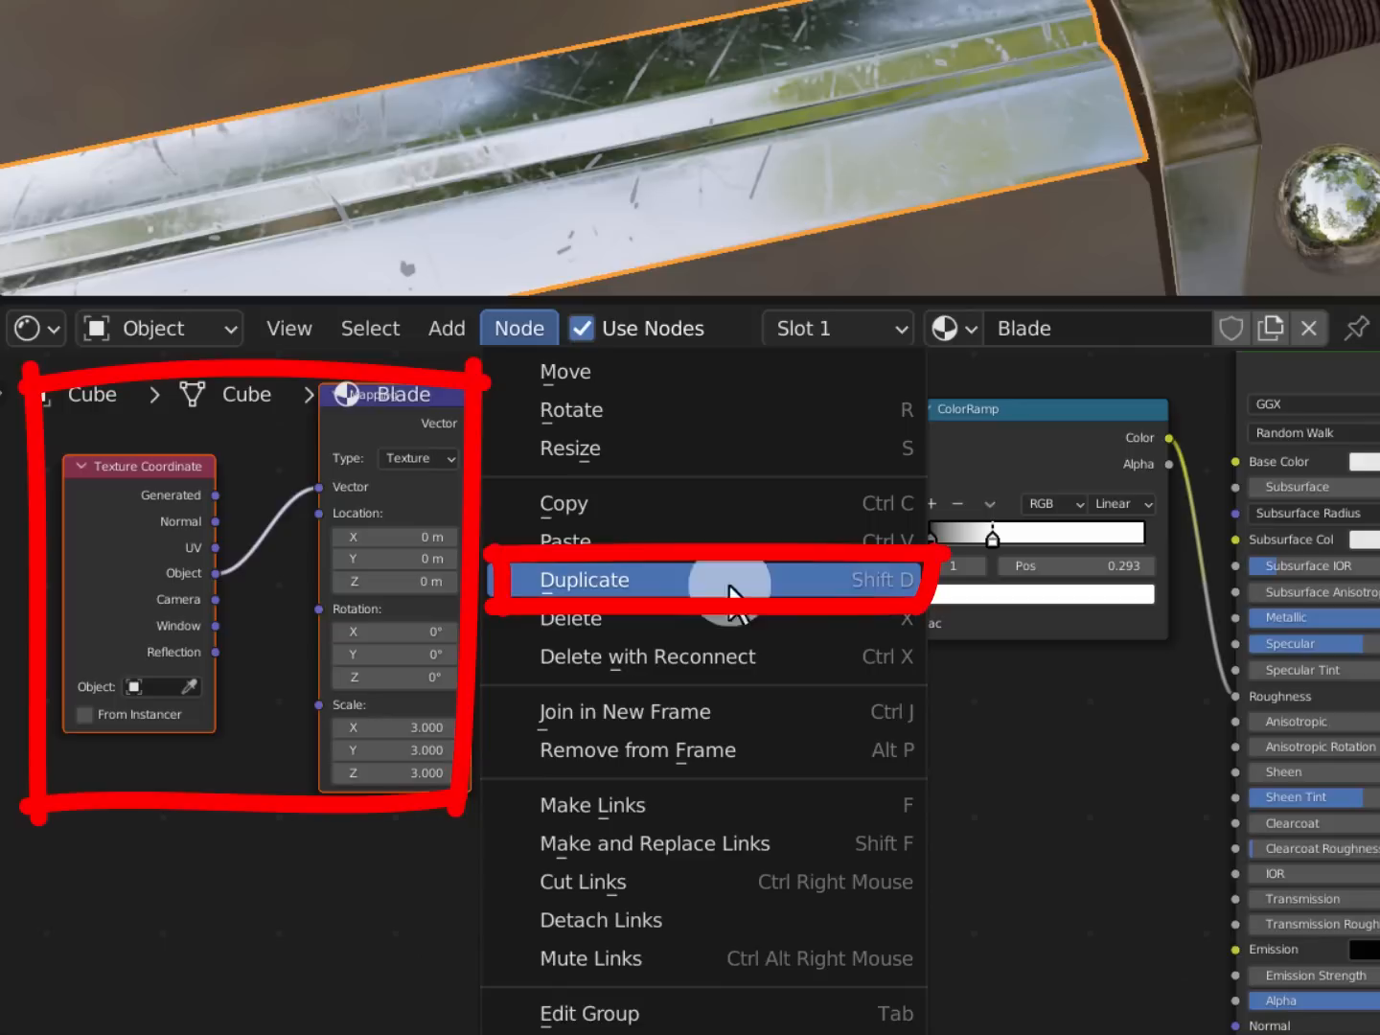
pyautogui.click(816, 582)
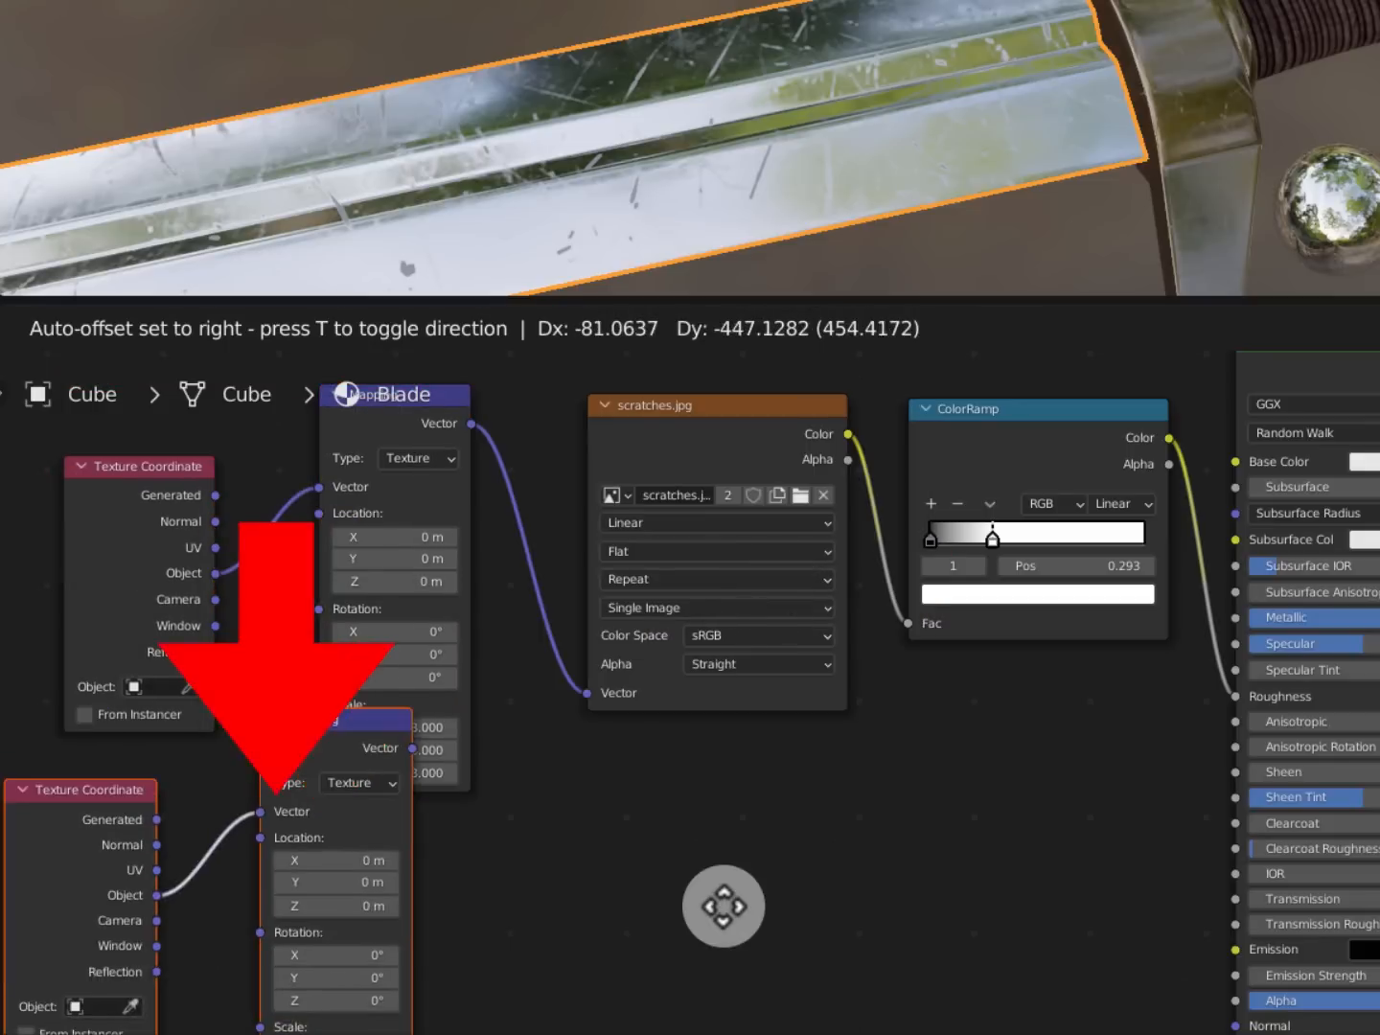
pyautogui.click(835, 662)
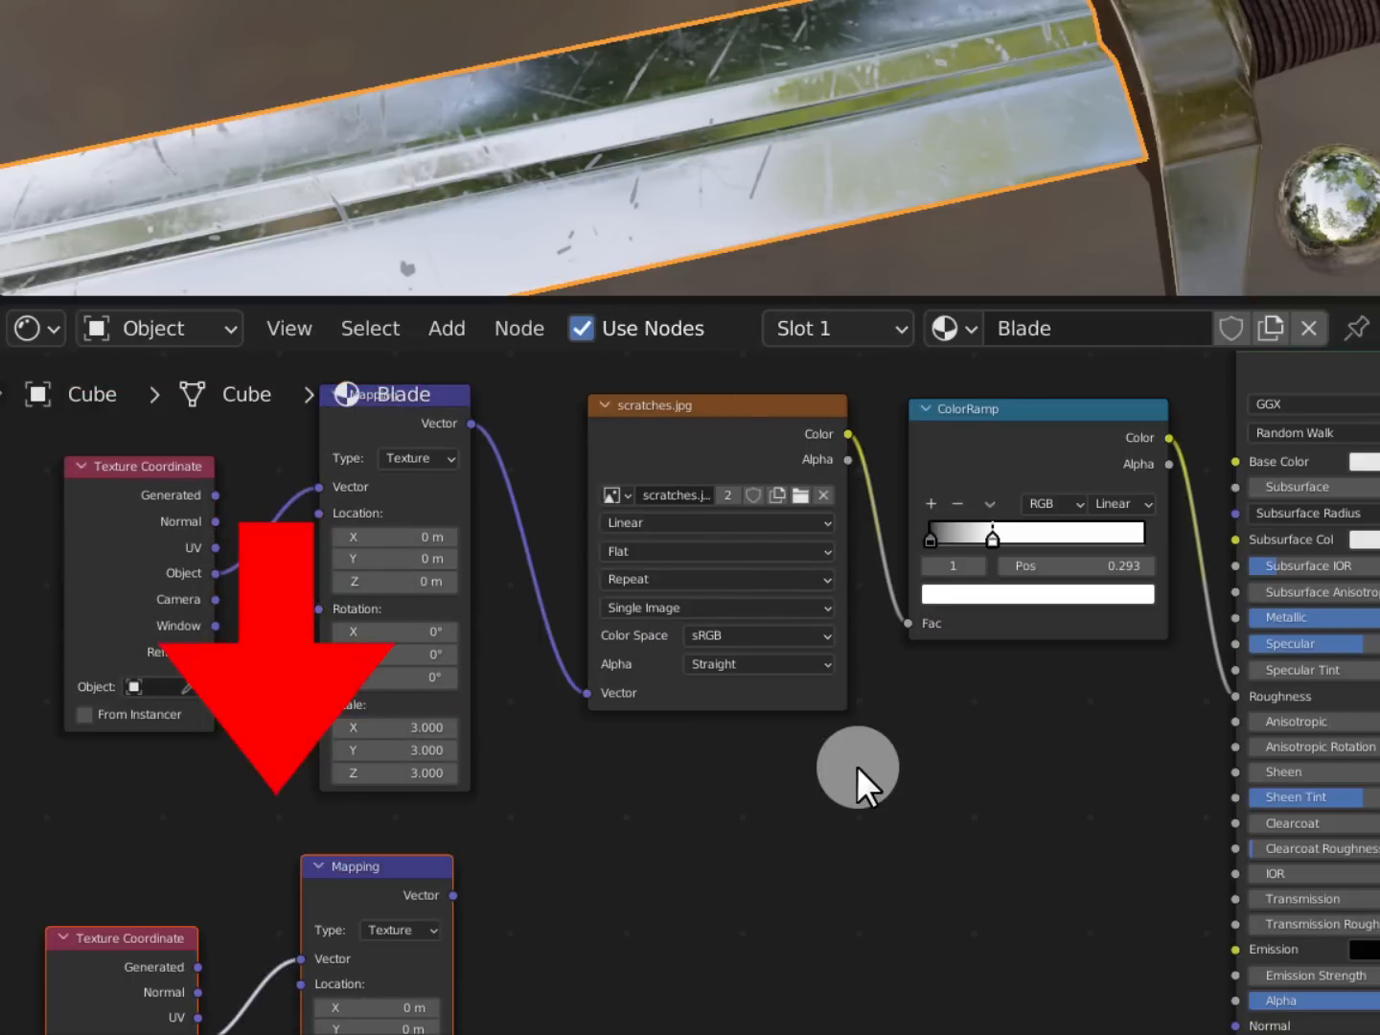
# Add the runes.jpg file from the textures folder as an image texture node beside the duplicated Mapping node in the Blade material
pyautogui.moveTo(858, 765); pyautogui.dragTo(862, 470, button='middle')
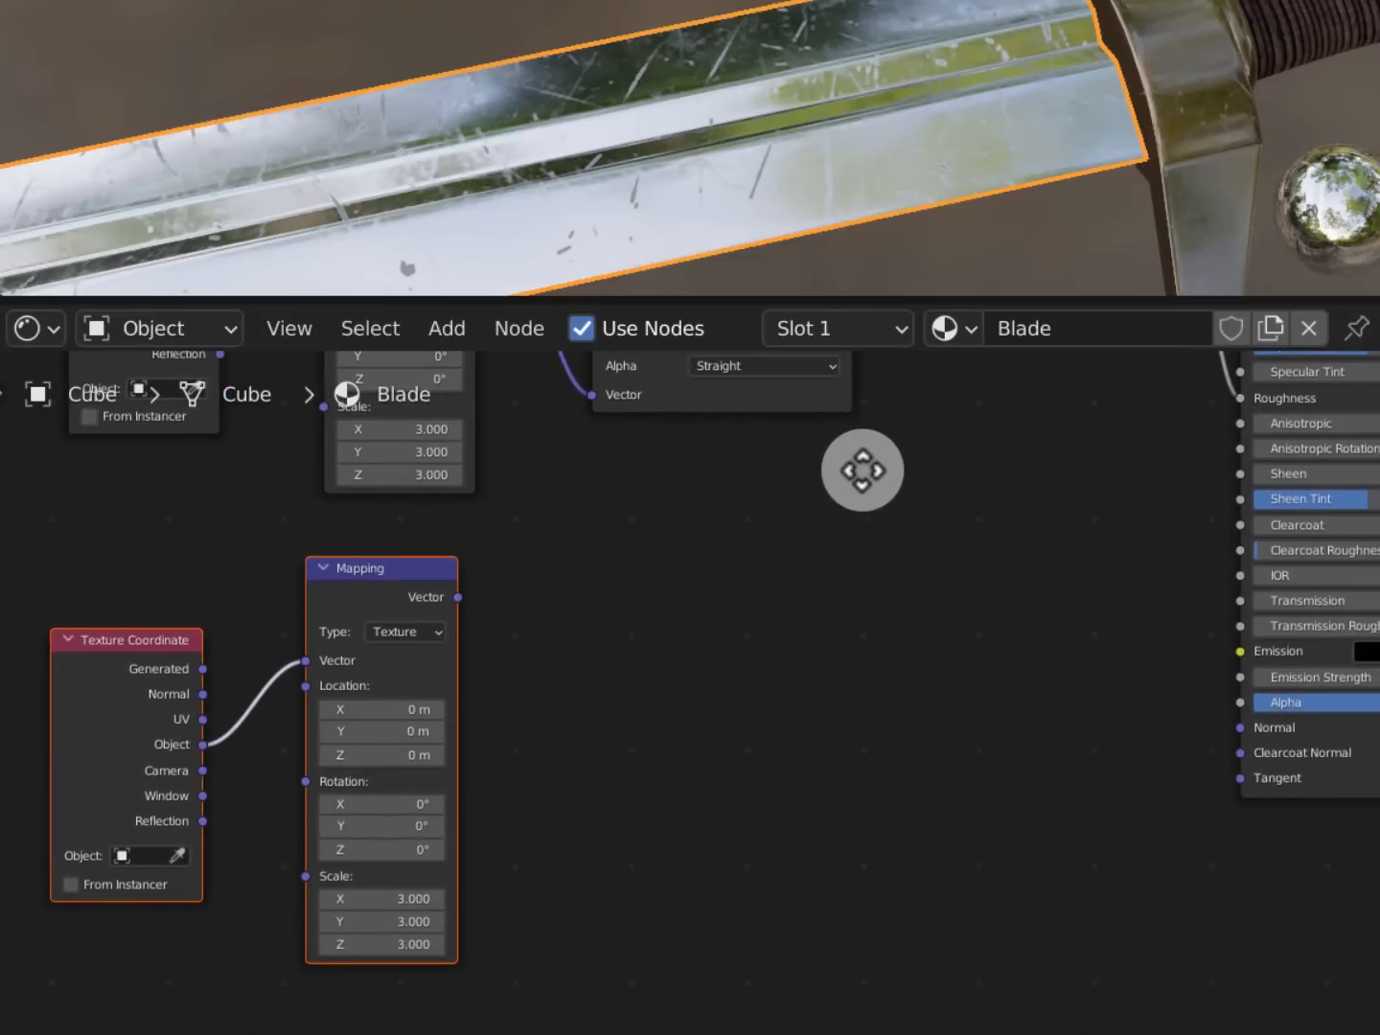
pyautogui.moveTo(1379, 2)
pyautogui.mouseDown()
pyautogui.moveTo(996, 2)
pyautogui.moveTo(1084, 3)
pyautogui.mouseUp()
pyautogui.doubleClick(866, 213)
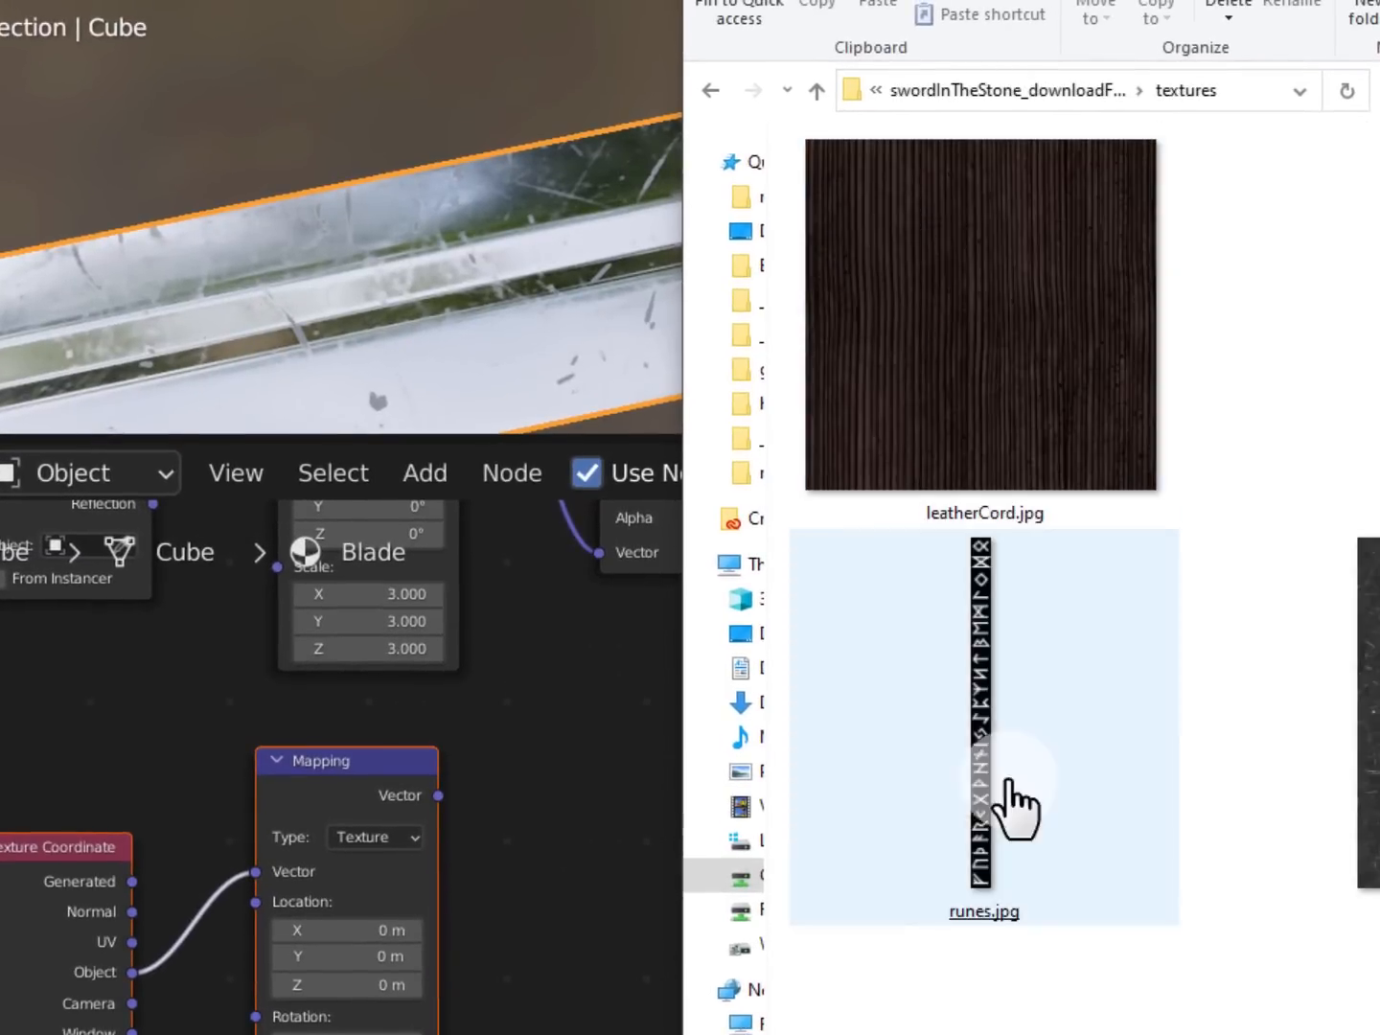
pyautogui.click(968, 729)
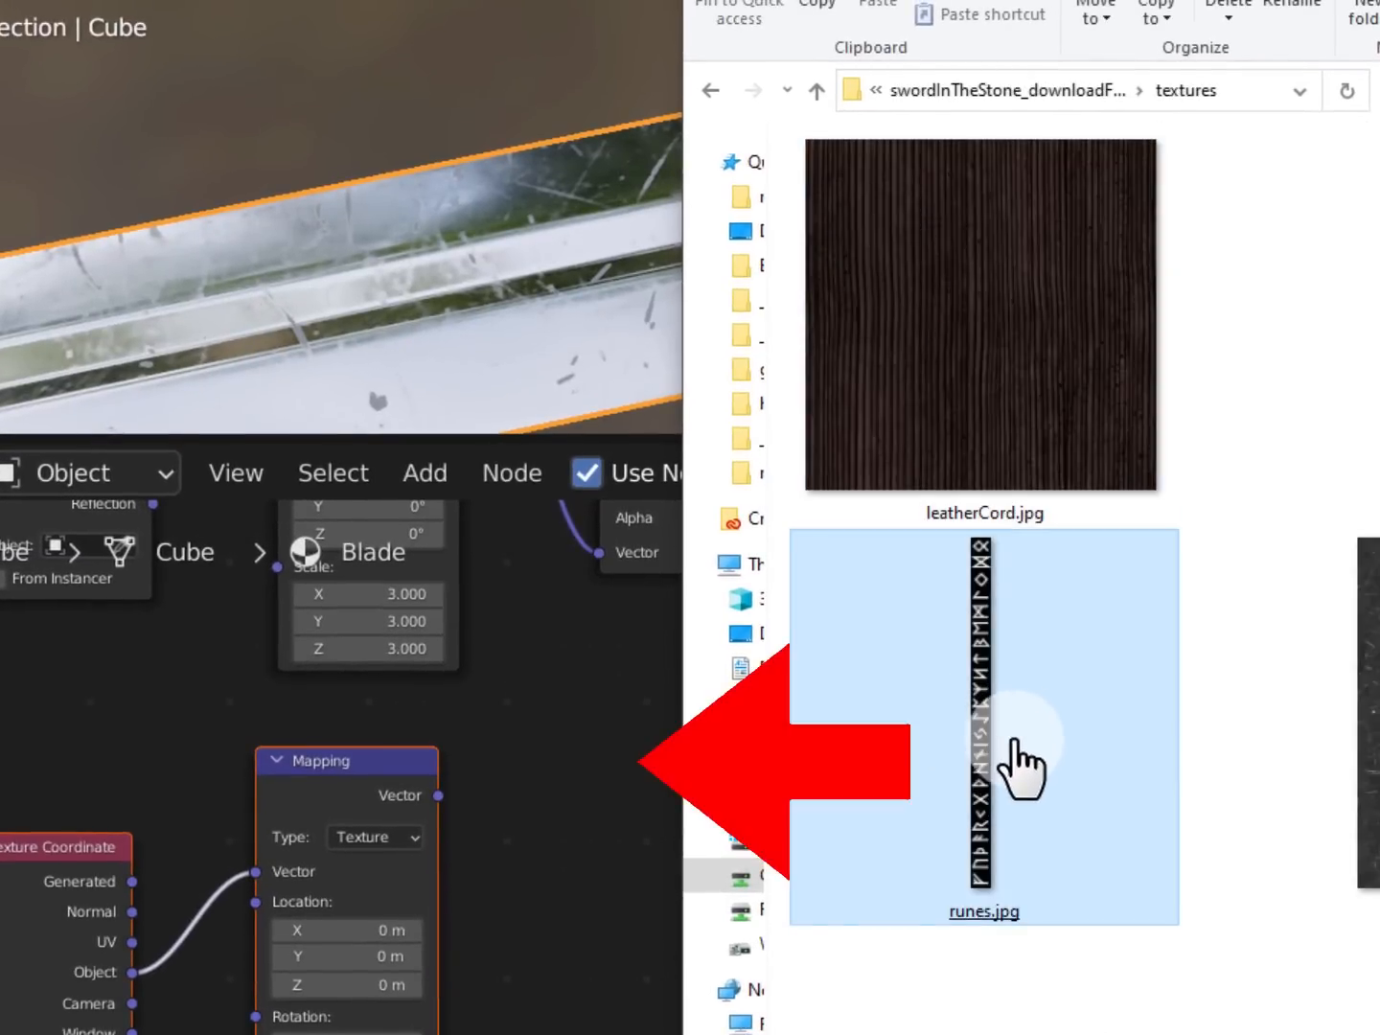
pyautogui.moveTo(1032, 762); pyautogui.dragTo(566, 856)
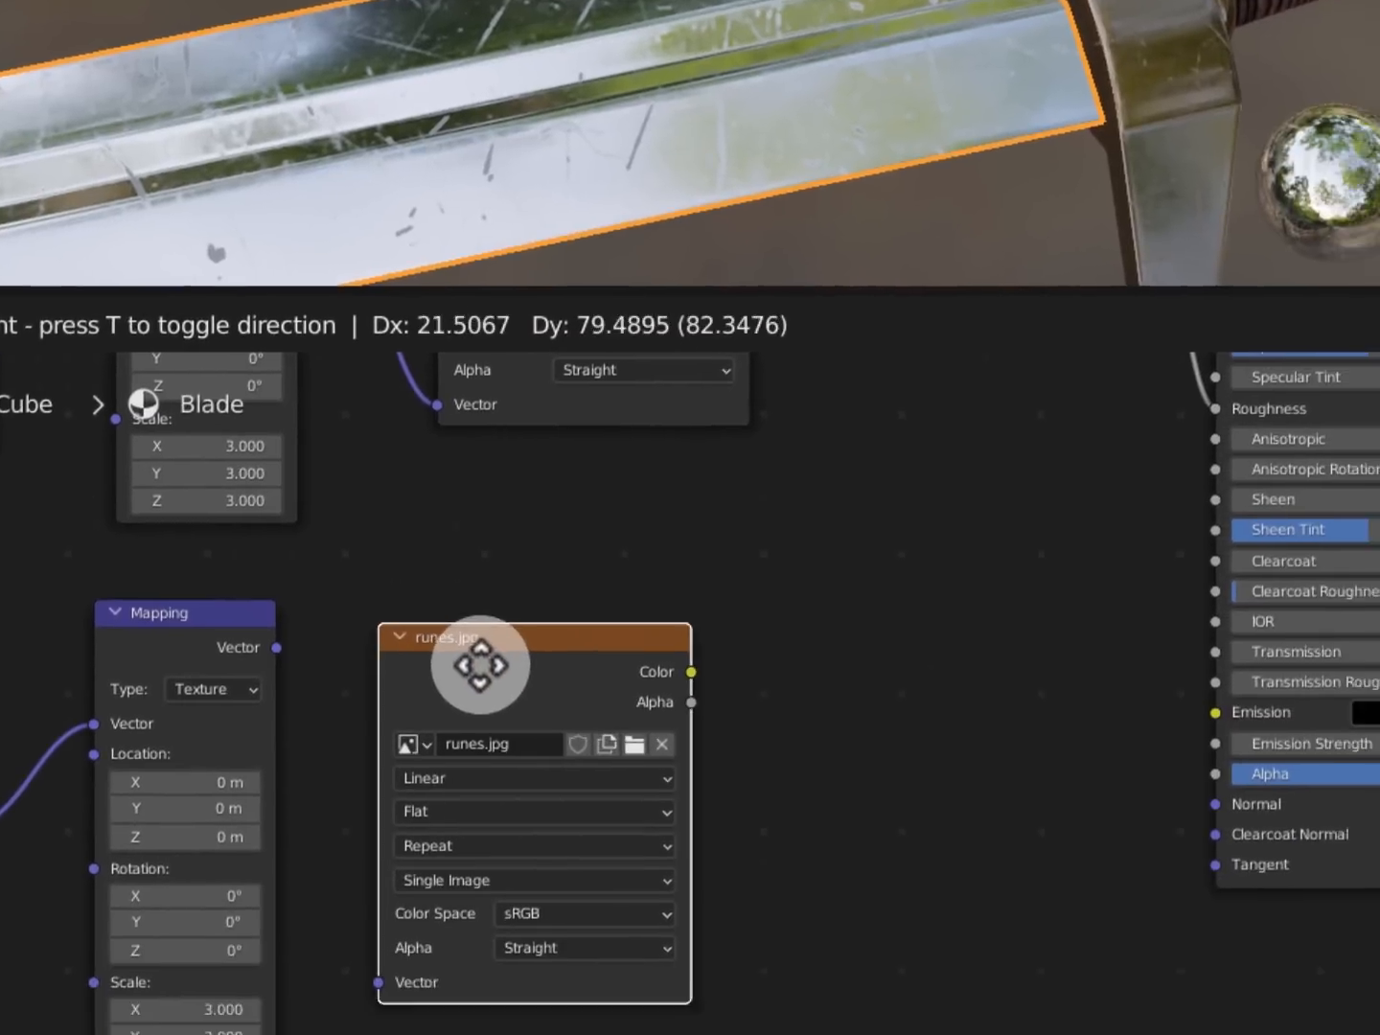
pyautogui.click(626, 793)
# Link the duplicated Mapping node's Vector to the runes texture, link its Color to Emission, and set Emission Strength to 1
pyautogui.moveTo(248, 622); pyautogui.dragTo(369, 961)
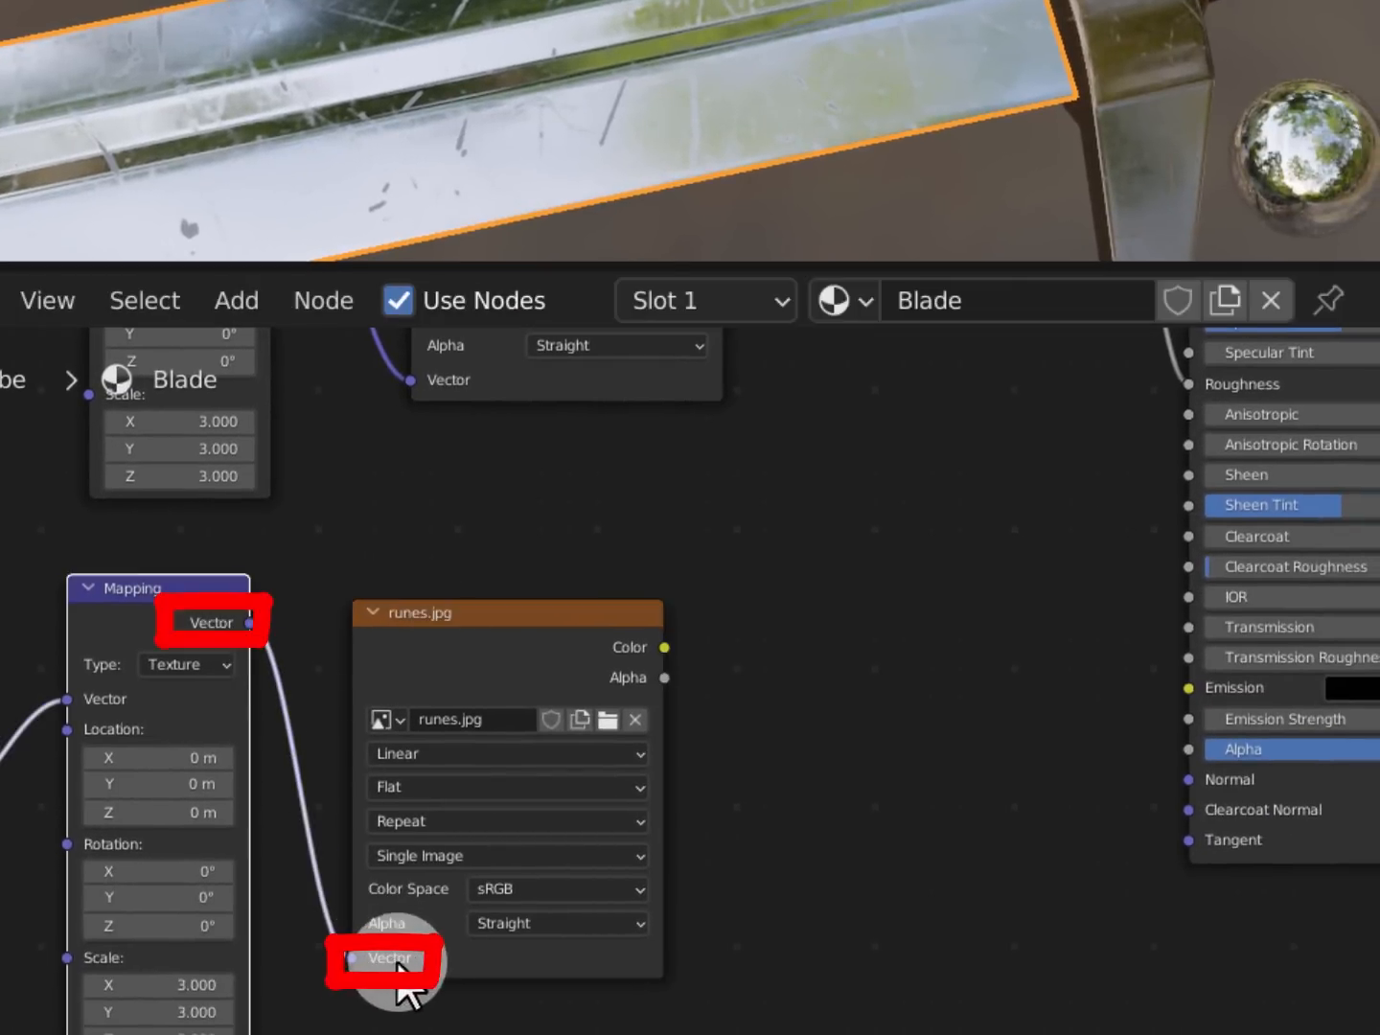
pyautogui.moveTo(633, 631); pyautogui.dragTo(1188, 688)
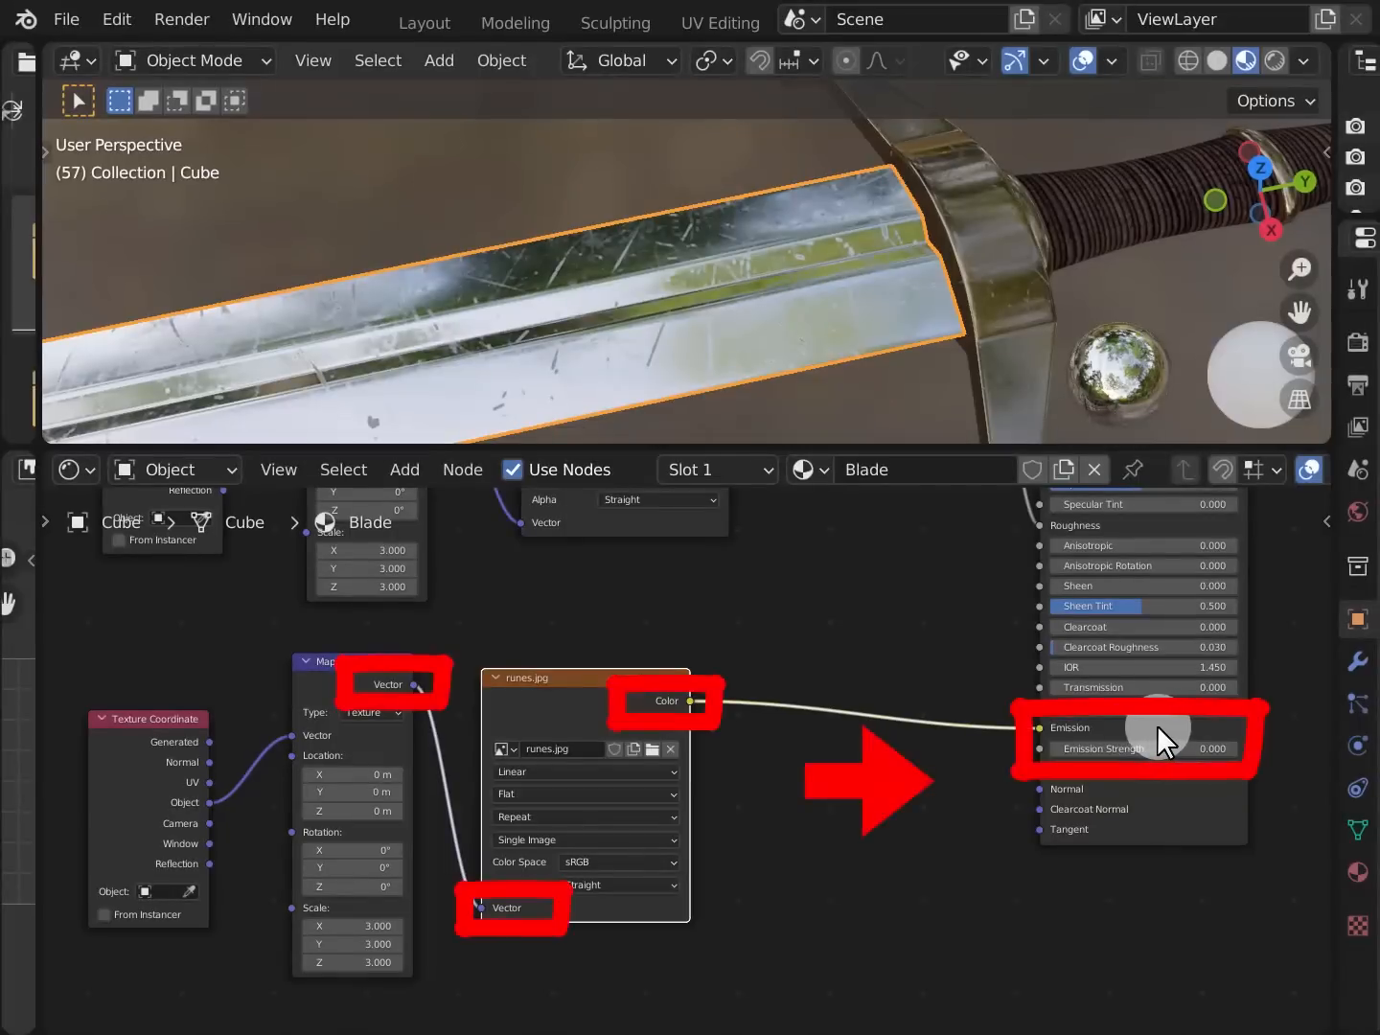
pyautogui.click(1154, 748)
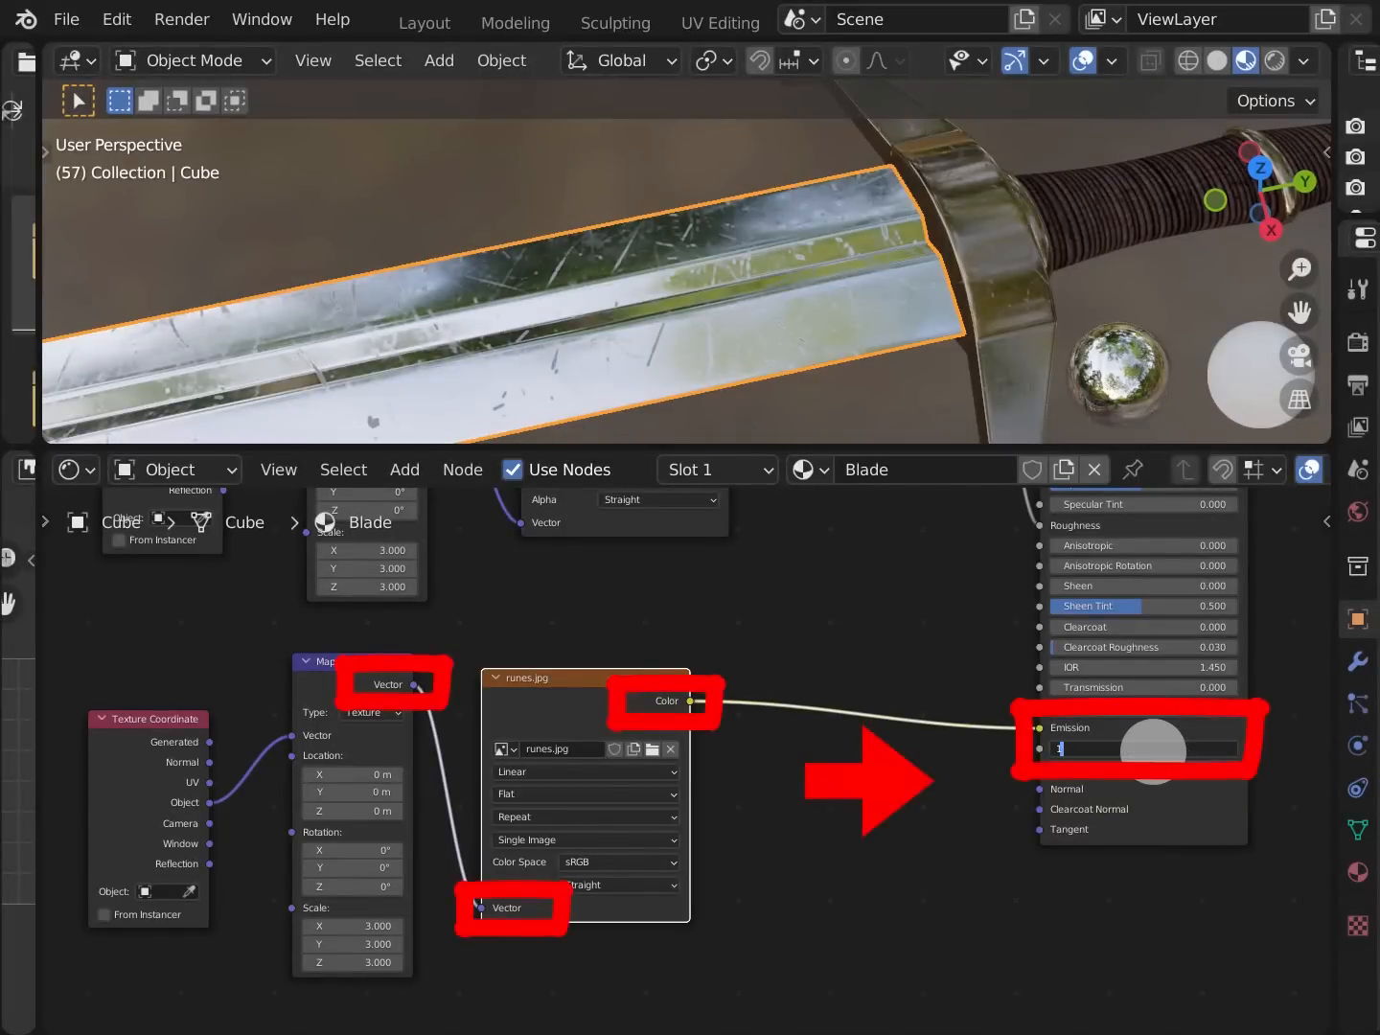
pyautogui.press('Return')
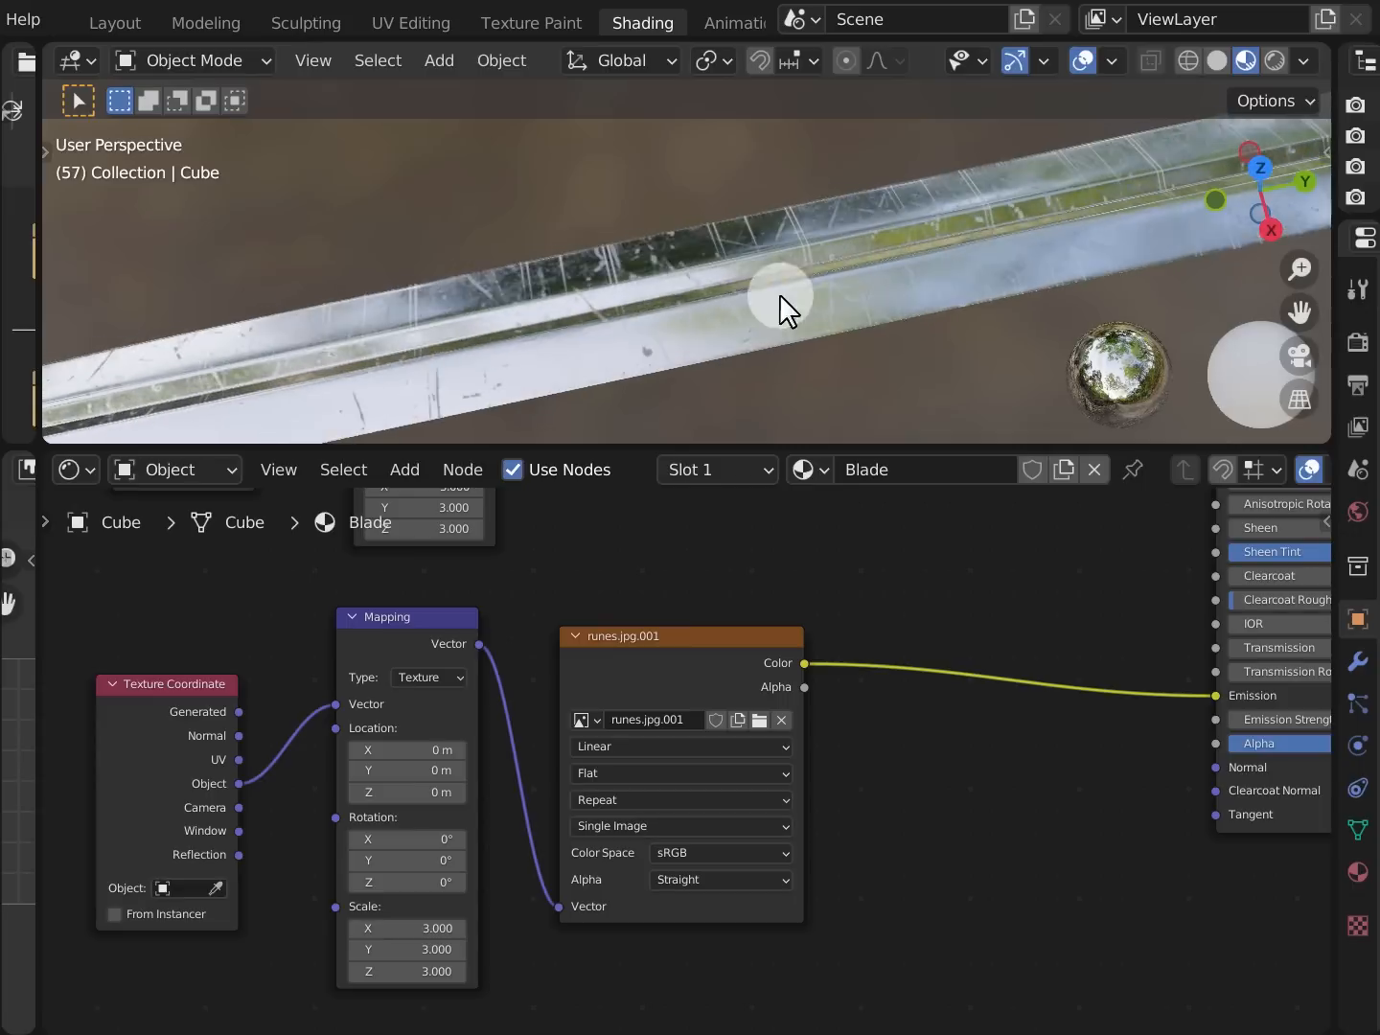
# Set the runes Mapping node's scale to 0.1 in X and 7 in Y
pyautogui.moveTo(780, 308); pyautogui.dragTo(571, 355, button='middle')
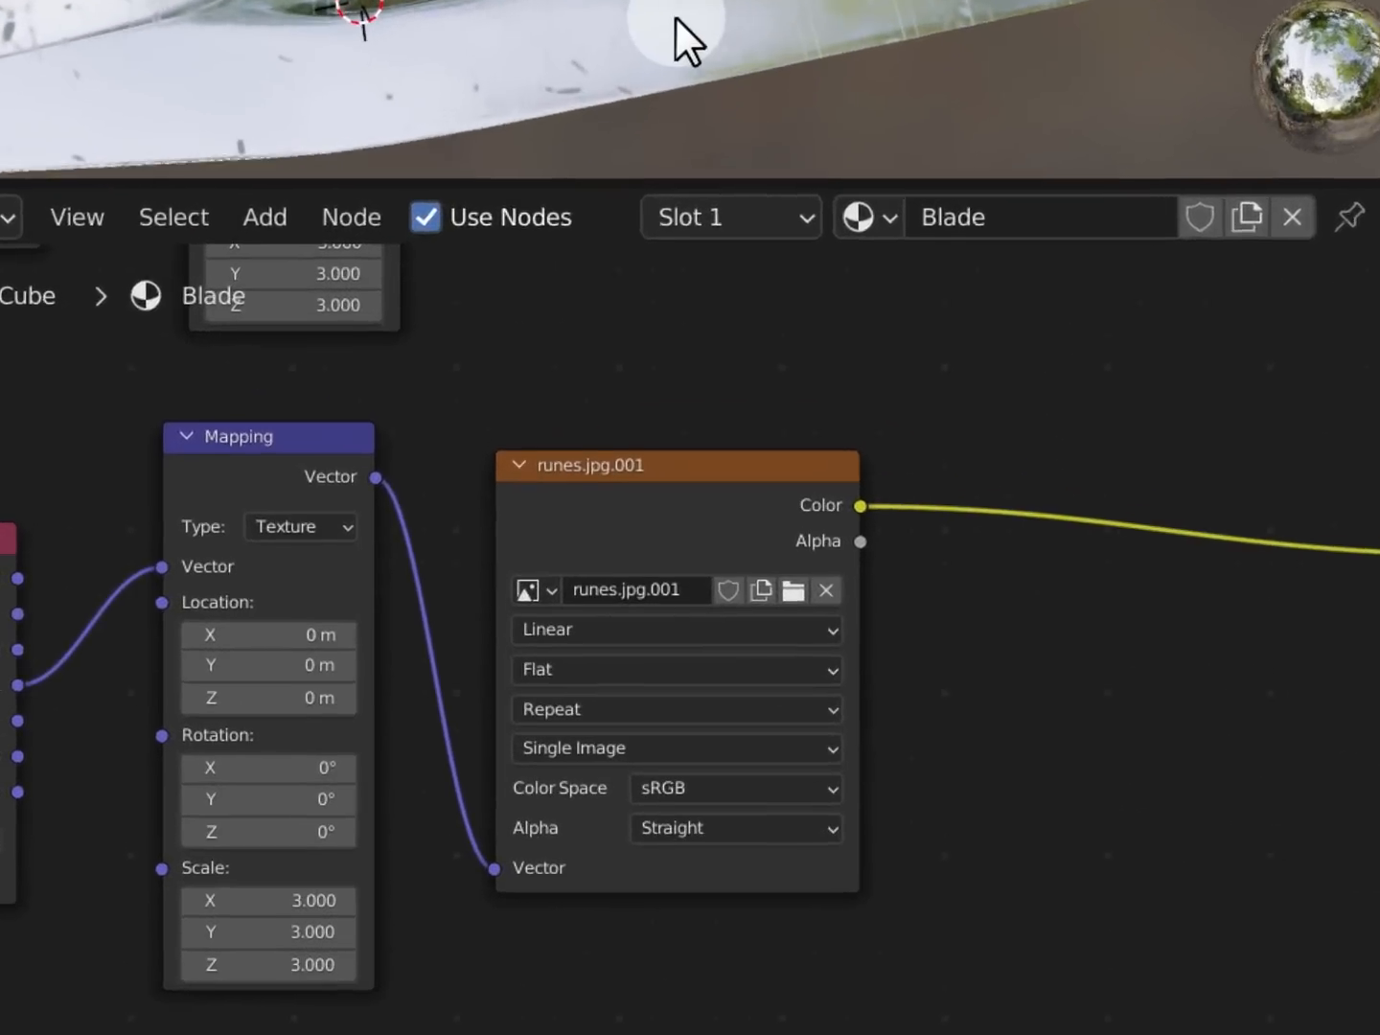
pyautogui.moveTo(308, 903); pyautogui.dragTo(0, 902)
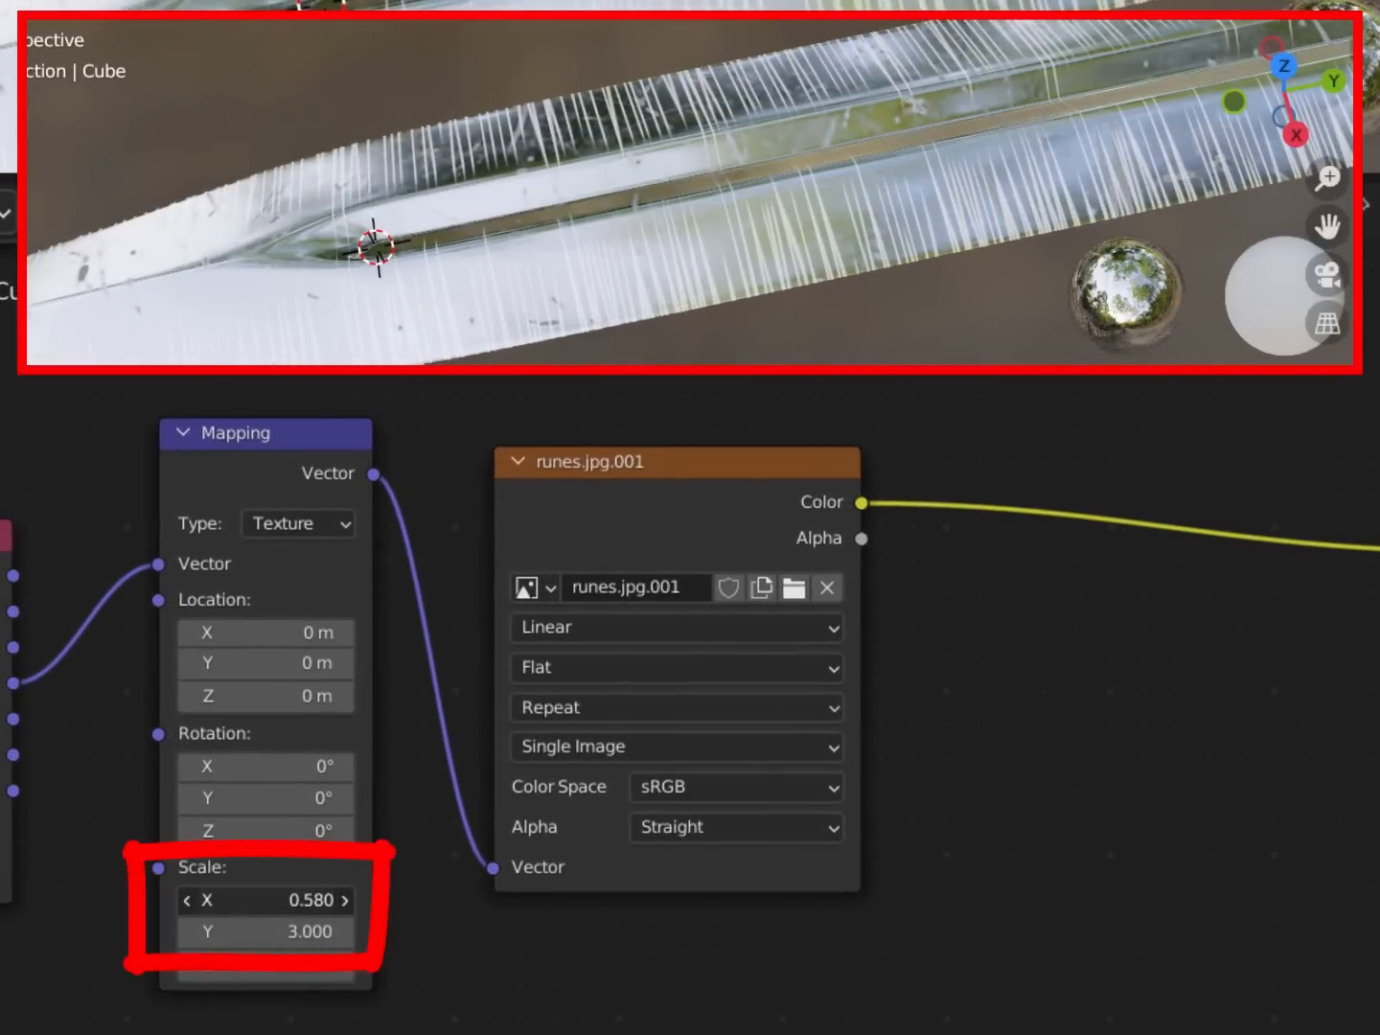
pyautogui.moveTo(249, 902); pyautogui.dragTo(179, 901)
pyautogui.moveTo(298, 927); pyautogui.dragTo(618, 910)
pyautogui.click(298, 897)
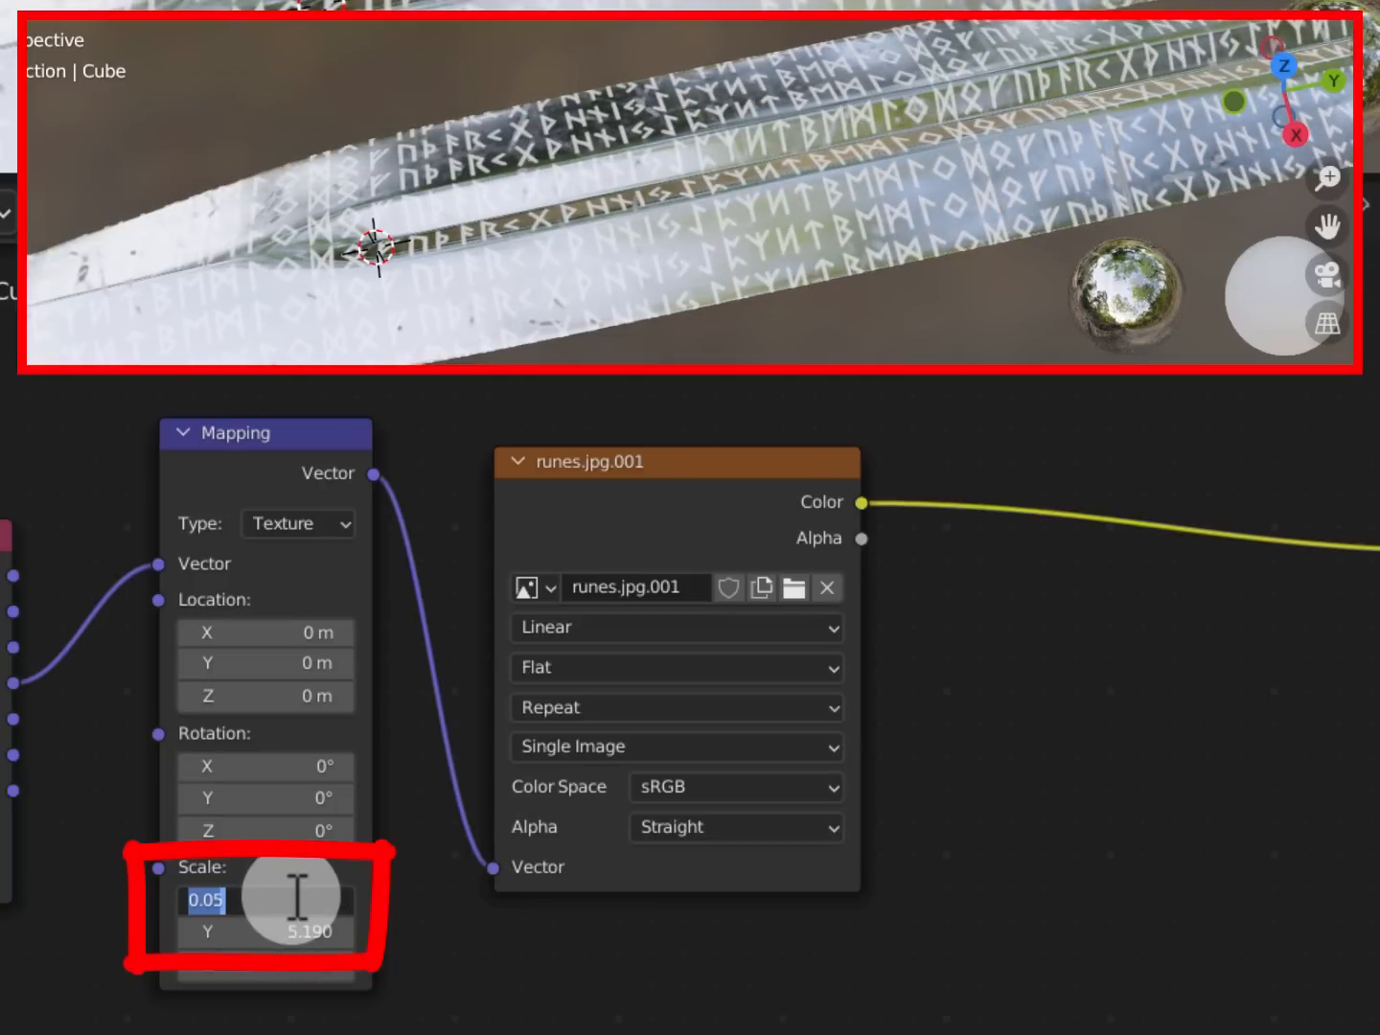
pyautogui.write('.1')
pyautogui.press('Tab')
pyautogui.write('7')
pyautogui.press('Return')
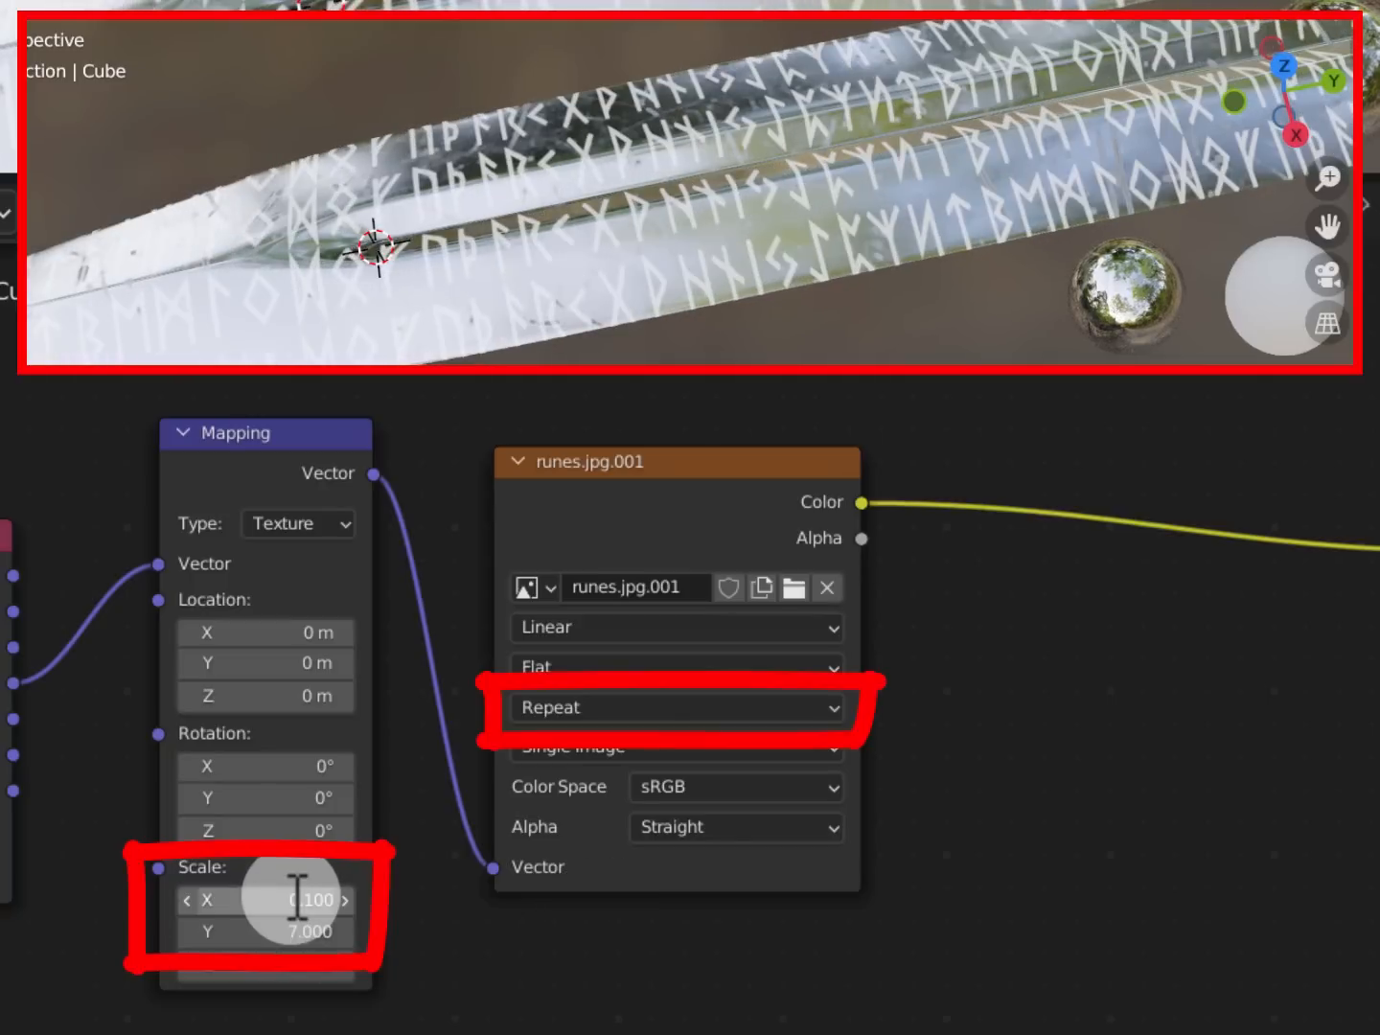
# Set the runes texture's extension to Clip and its Mapping node's X location to -0.05 m
pyautogui.click(671, 707)
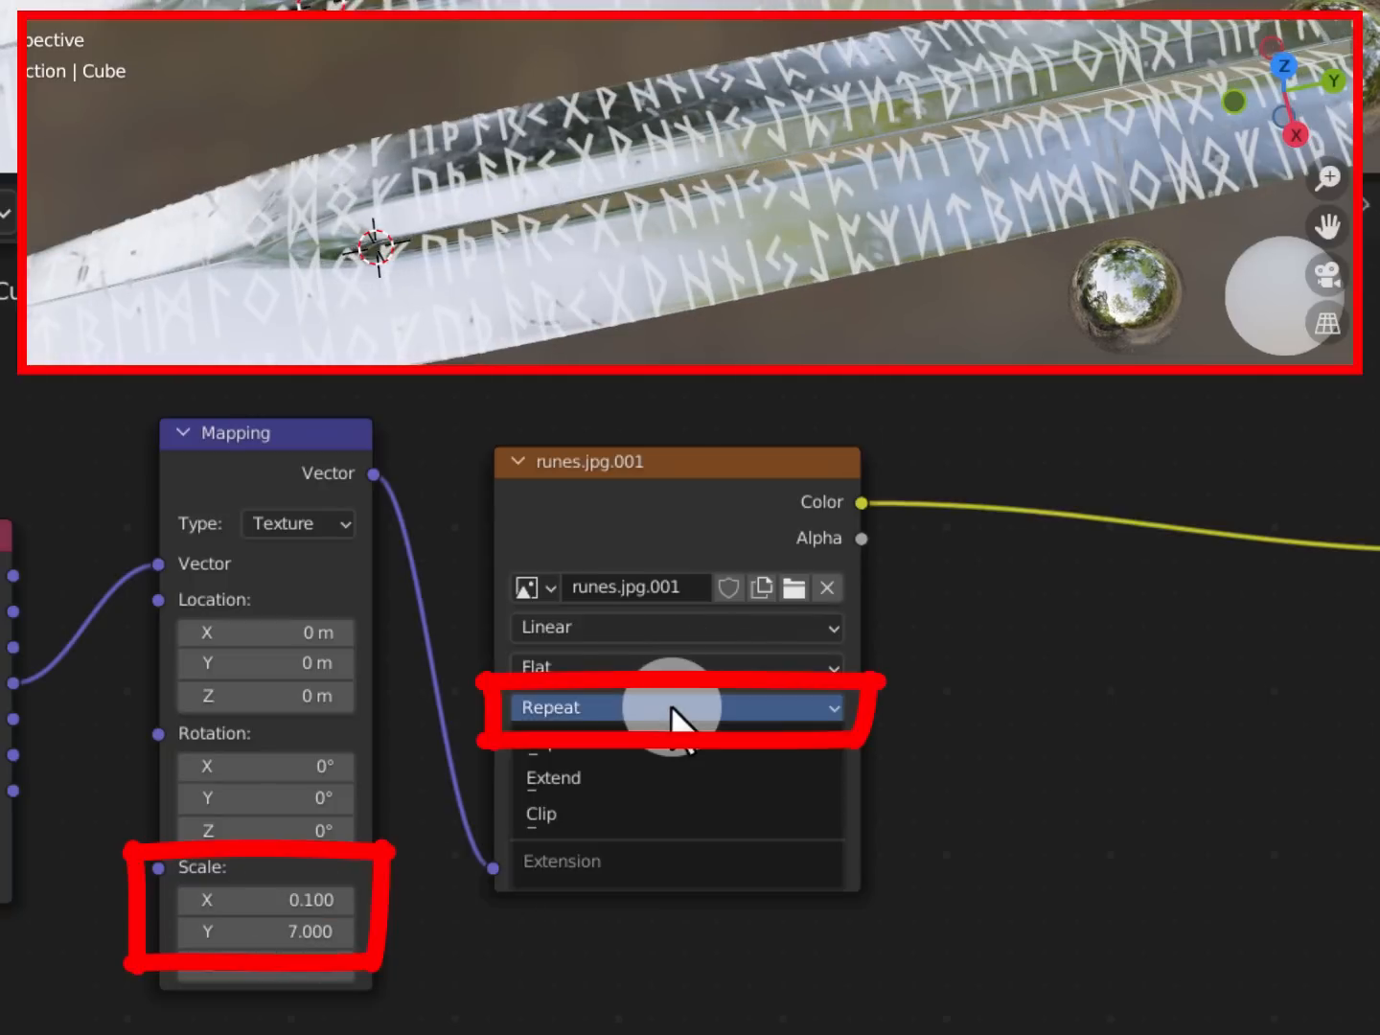
pyautogui.click(669, 814)
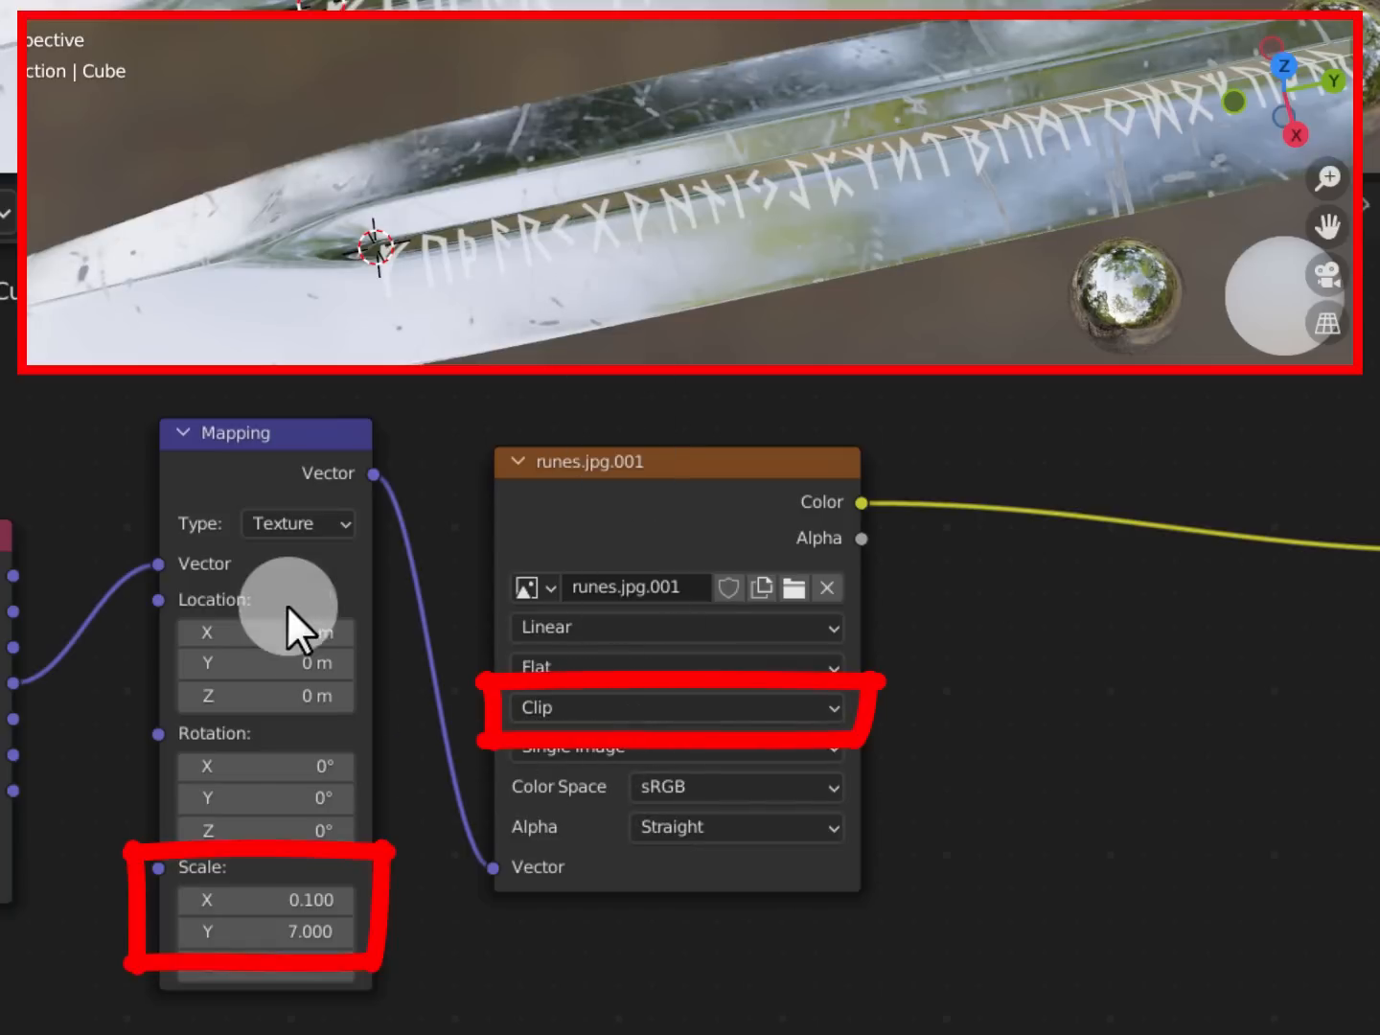
pyautogui.moveTo(277, 624)
pyautogui.mouseDown()
pyautogui.moveTo(253, 607)
pyautogui.moveTo(284, 616)
pyautogui.moveTo(264, 599)
pyautogui.moveTo(259, 621)
pyautogui.moveTo(262, 601)
pyautogui.moveTo(240, 618)
pyautogui.moveTo(264, 633)
pyautogui.moveTo(265, 657)
pyautogui.moveTo(261, 637)
pyautogui.moveTo(277, 643)
pyautogui.mouseUp()
pyautogui.click(278, 637)
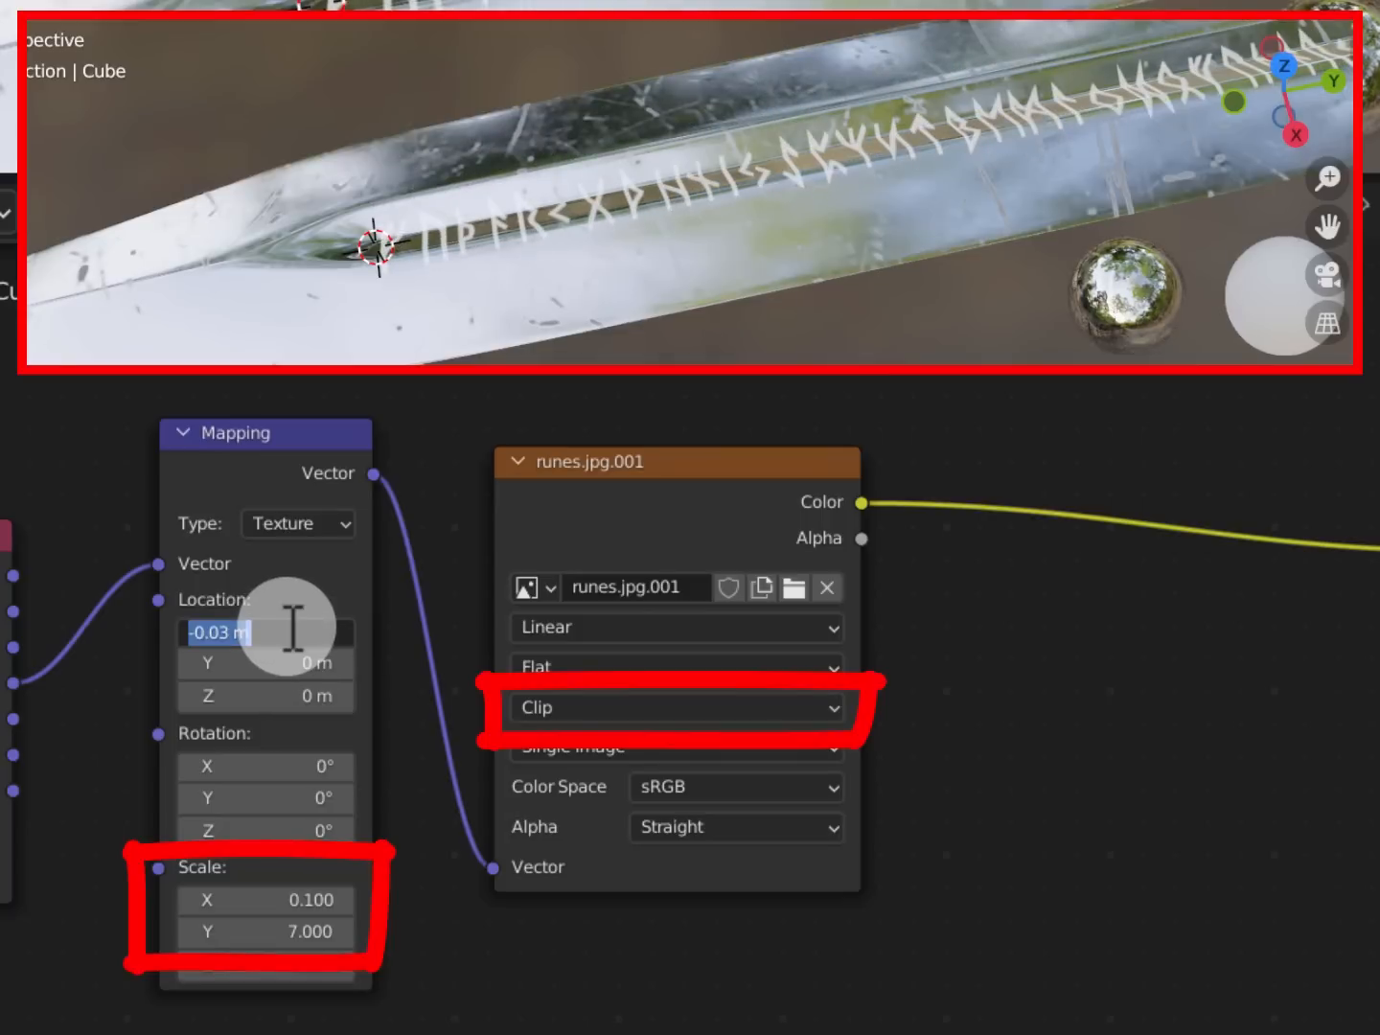
pyautogui.press('BackSpace')
pyautogui.write('-.05')
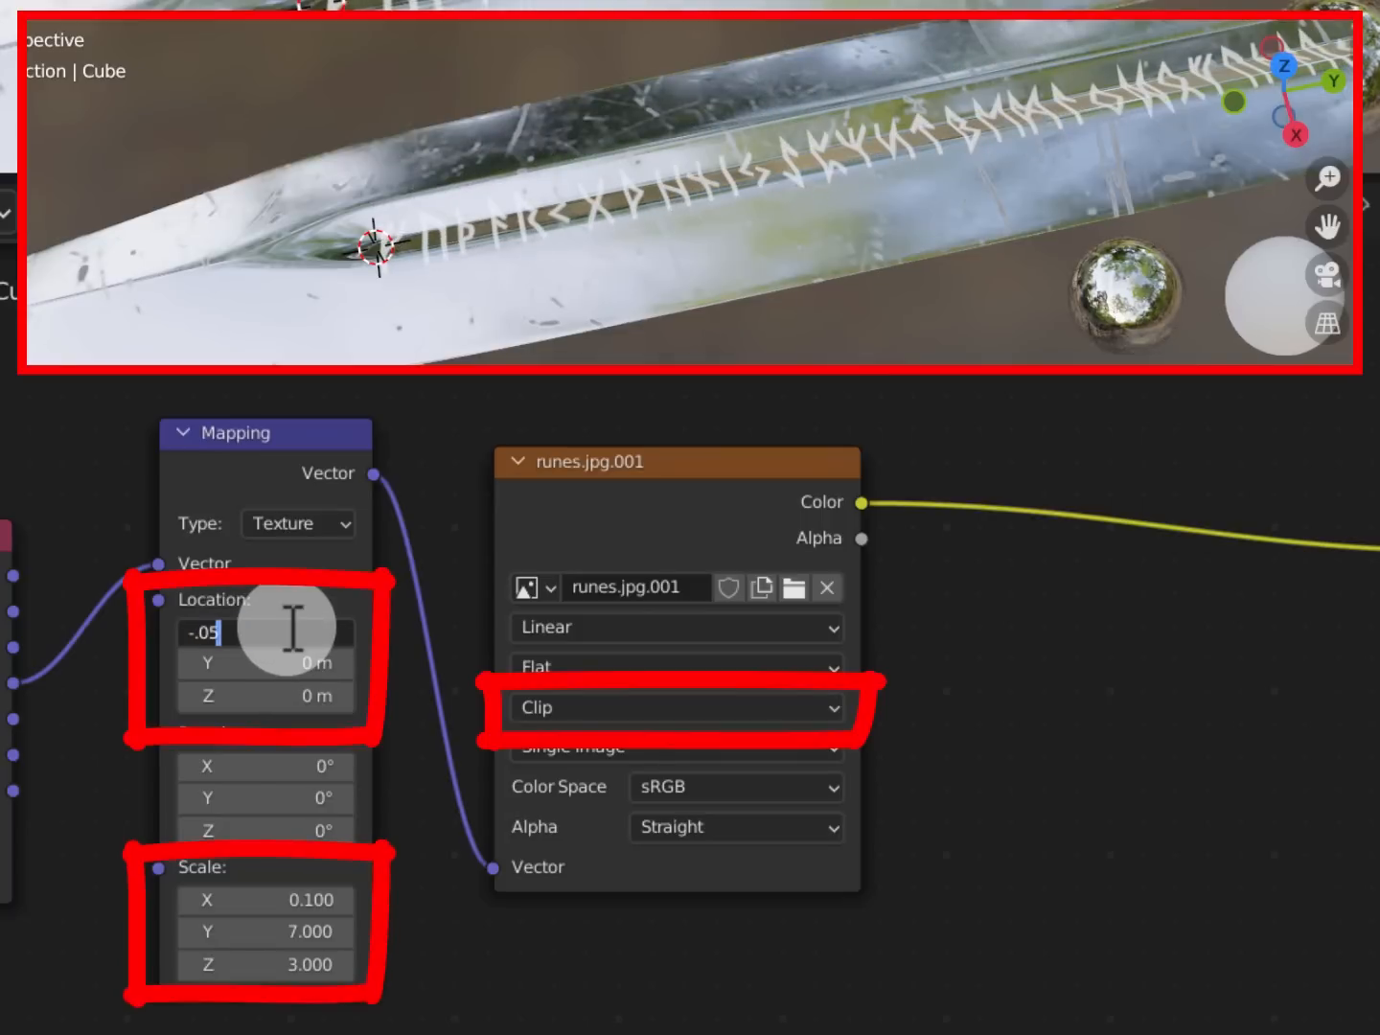
pyautogui.press('Return')
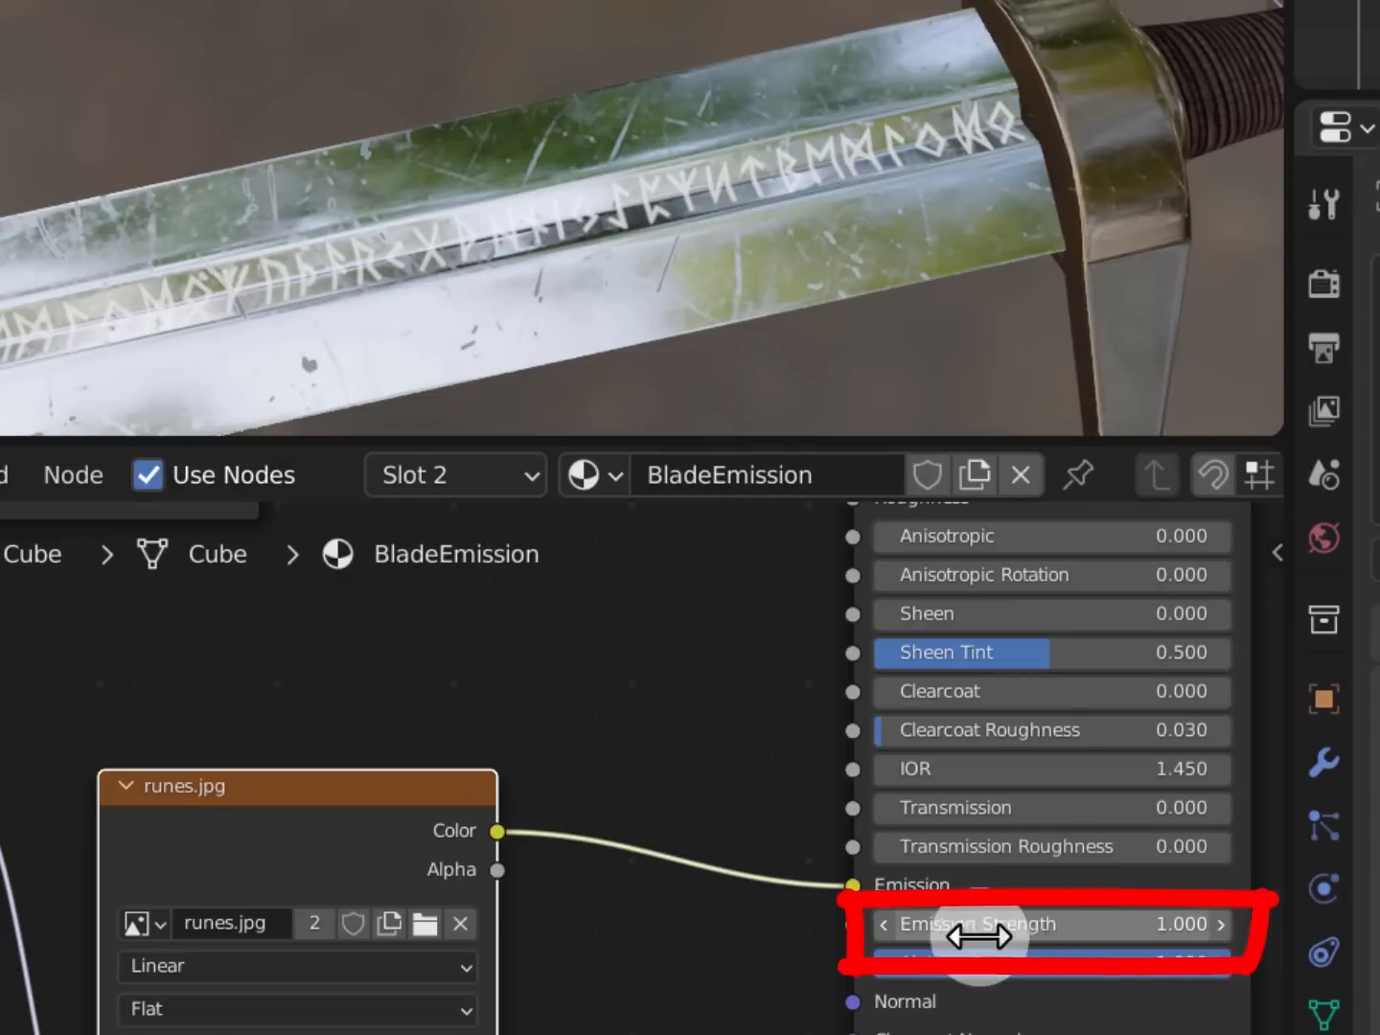
# Set the BladeEmission material's Emission Strength to 100
pyautogui.click(1115, 932)
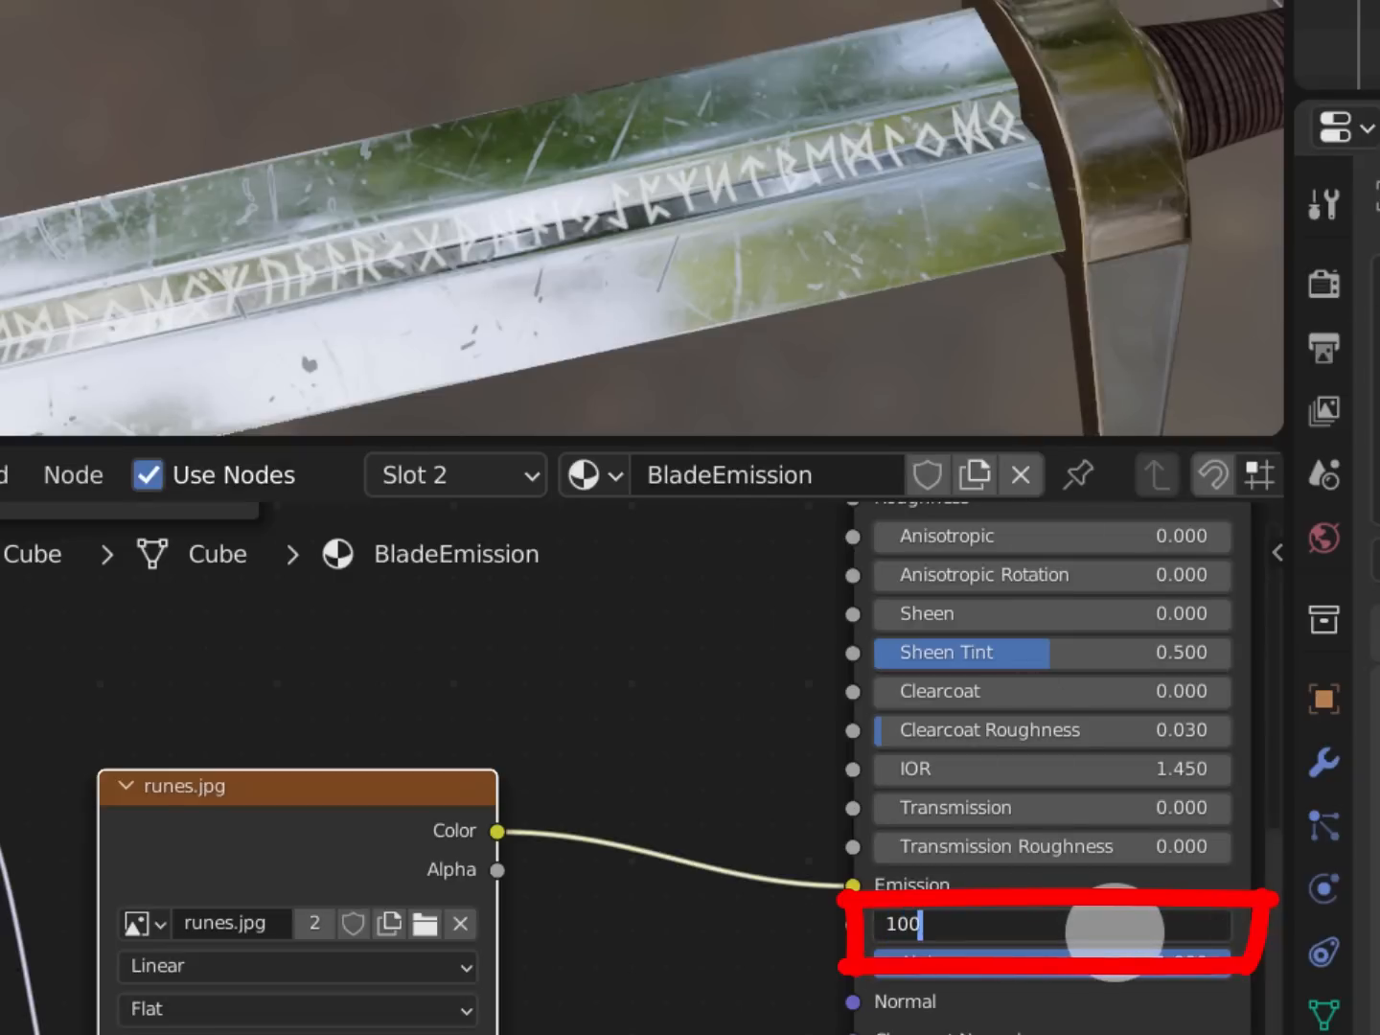
pyautogui.press('Return')
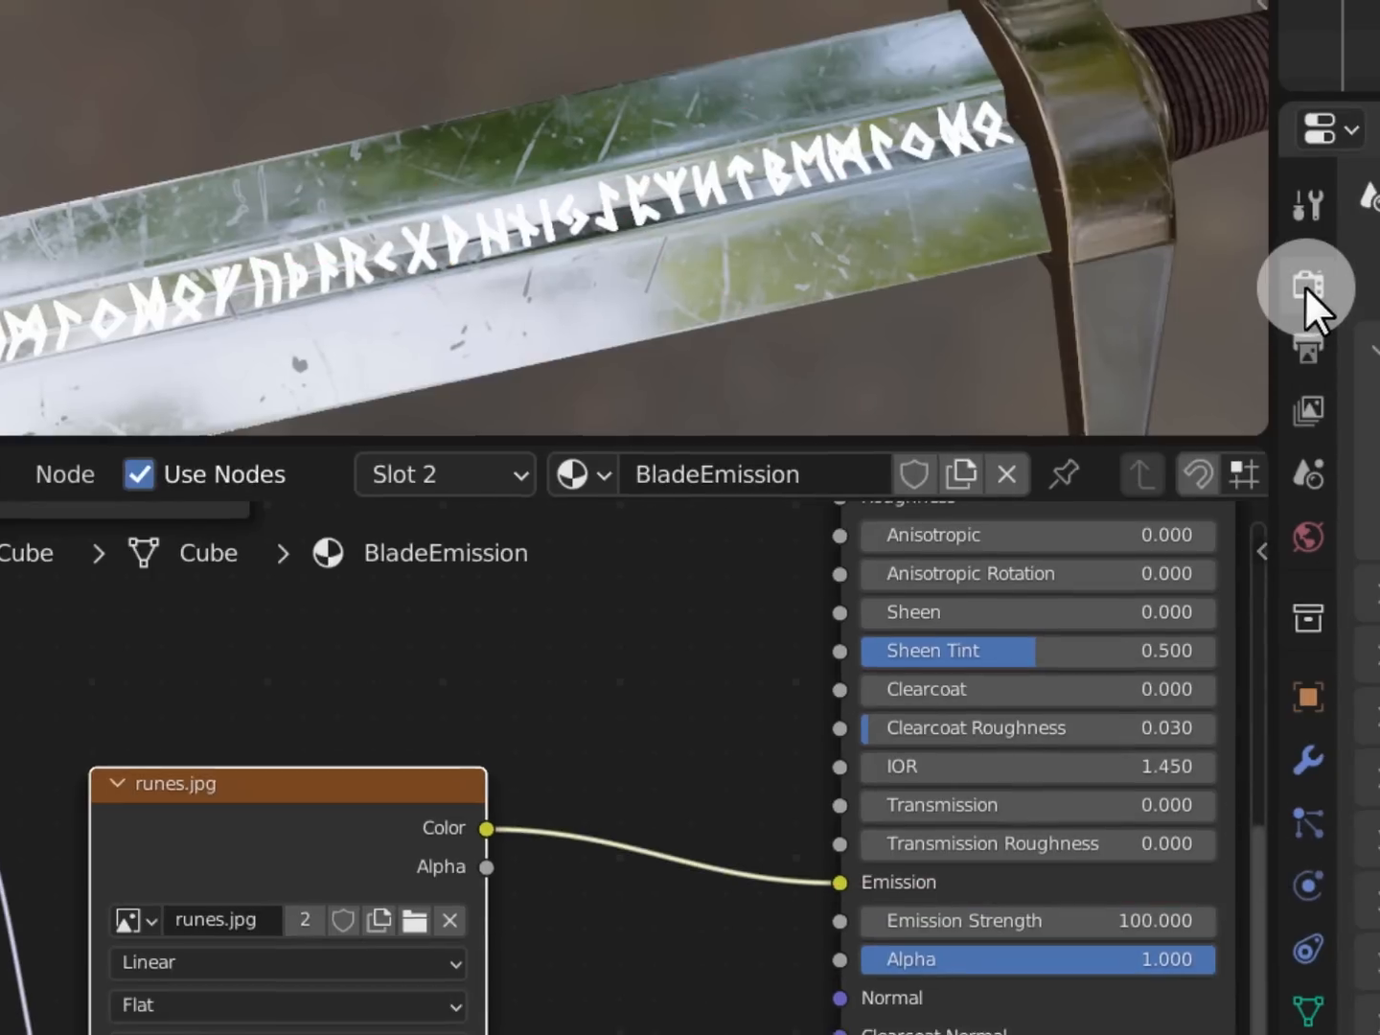
# Enable Ambient Occlusion in the render settings with a distance of 2 m and a factor of 2
pyautogui.click(1306, 286)
pyautogui.scroll(-3, 1063, 479)
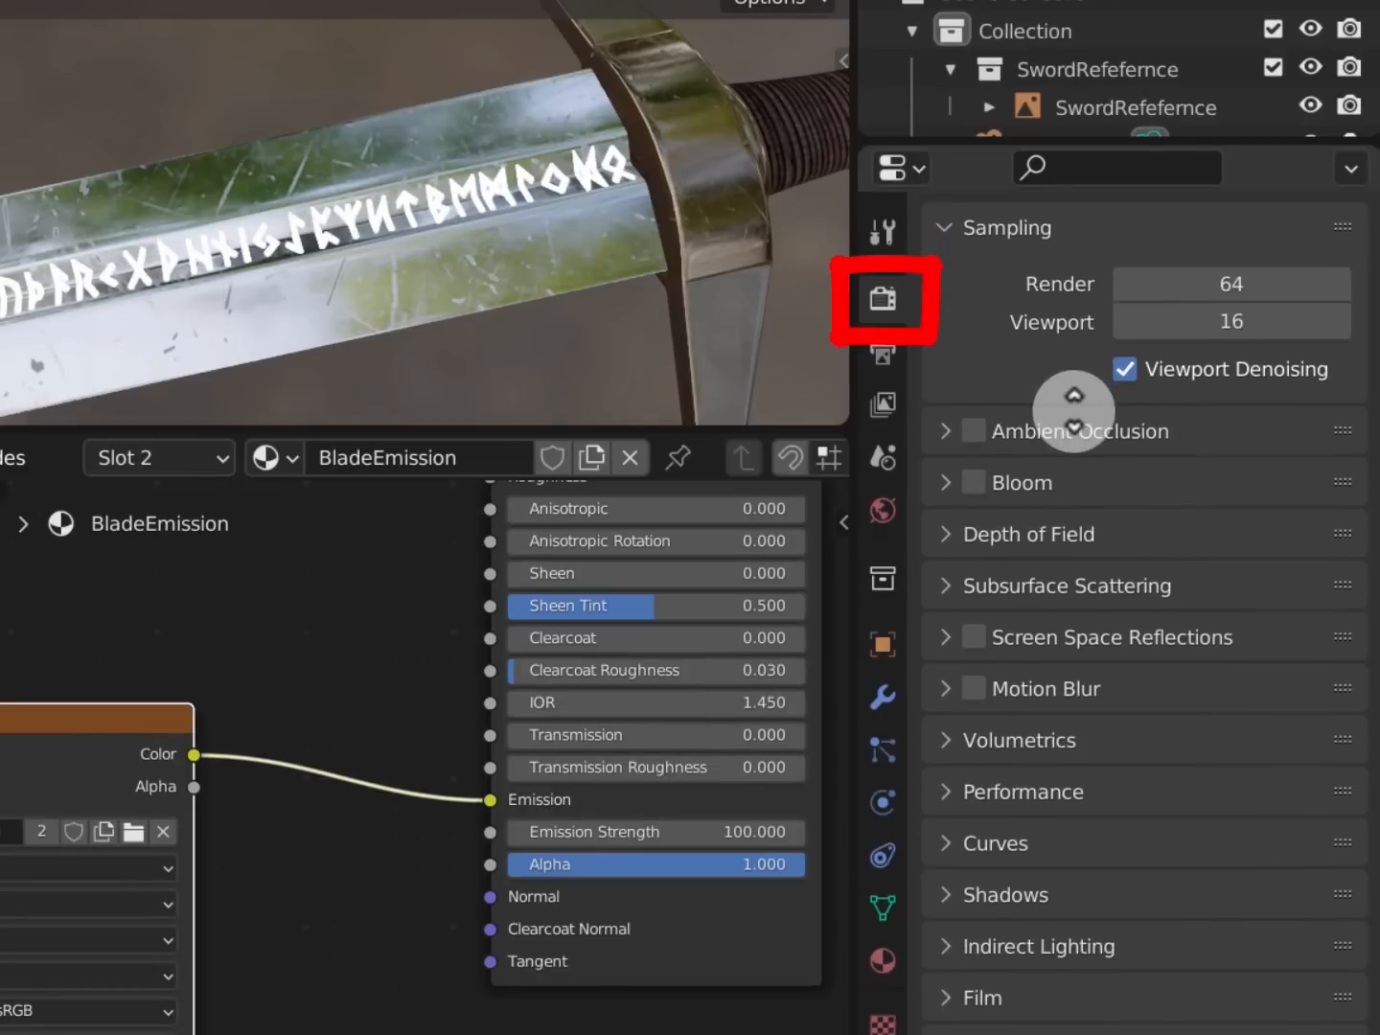
pyautogui.click(977, 429)
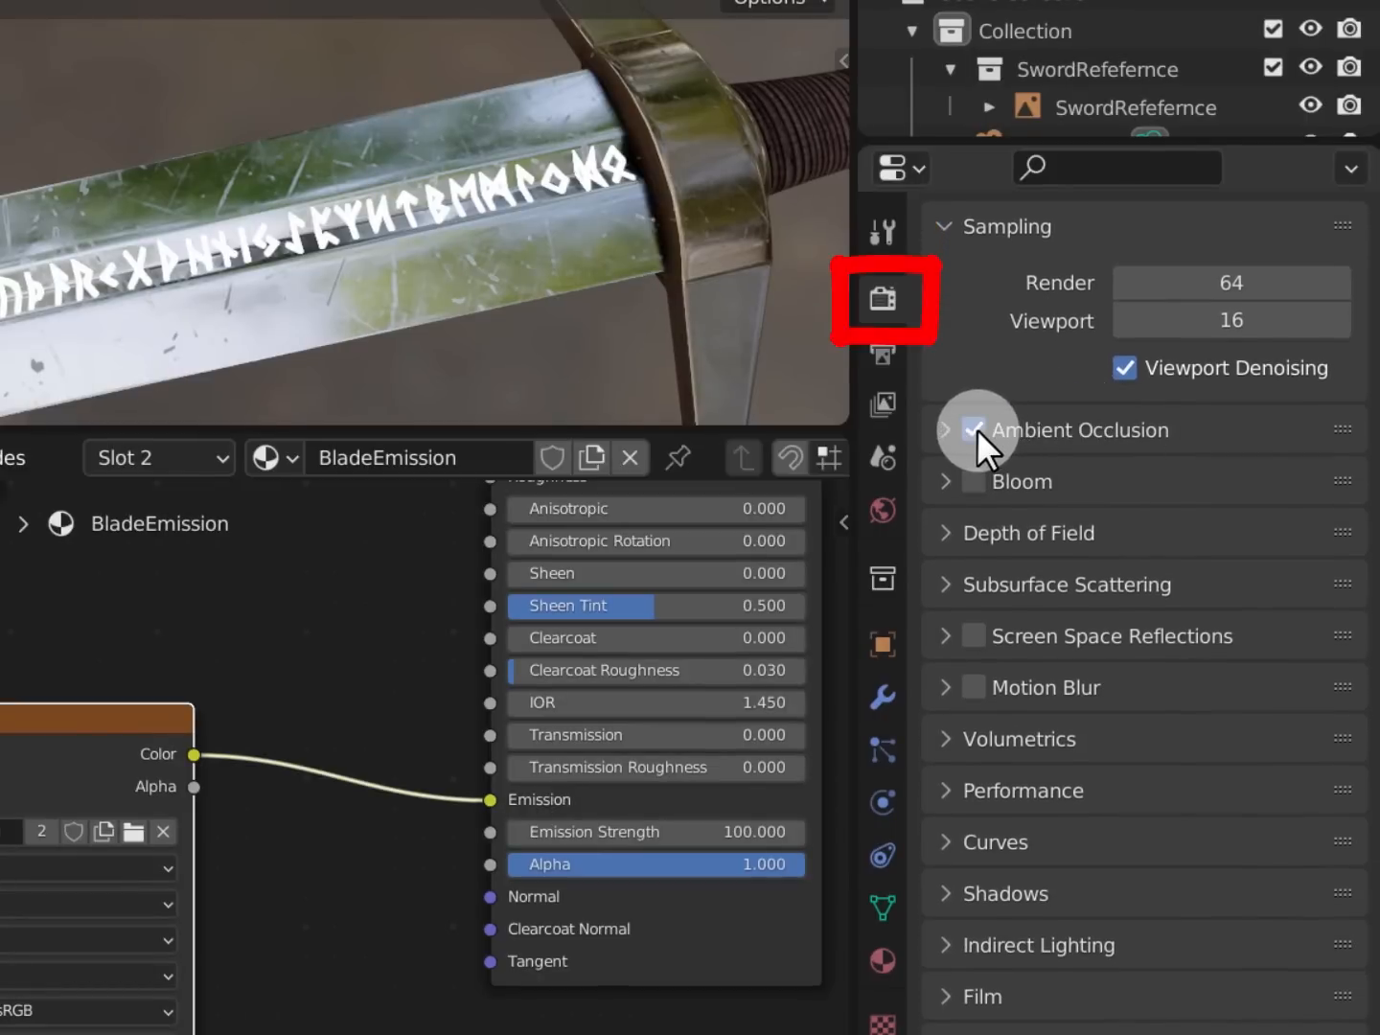
pyautogui.click(946, 430)
pyautogui.click(1178, 475)
pyautogui.write('2')
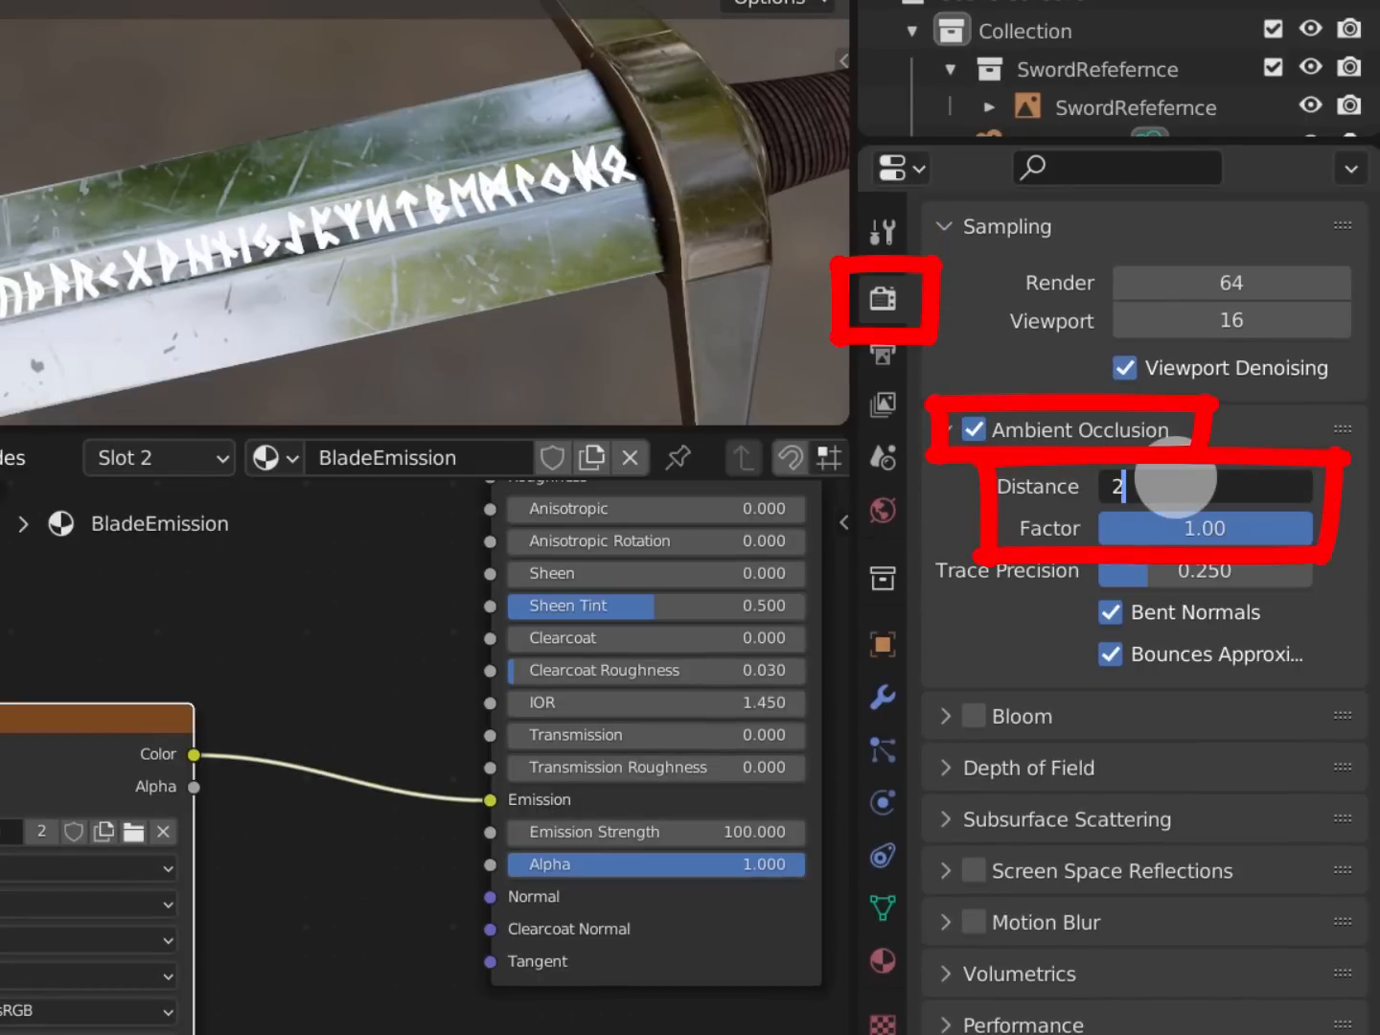
pyautogui.press('Tab')
pyautogui.write('2')
pyautogui.press('Tab')
pyautogui.press('Return')
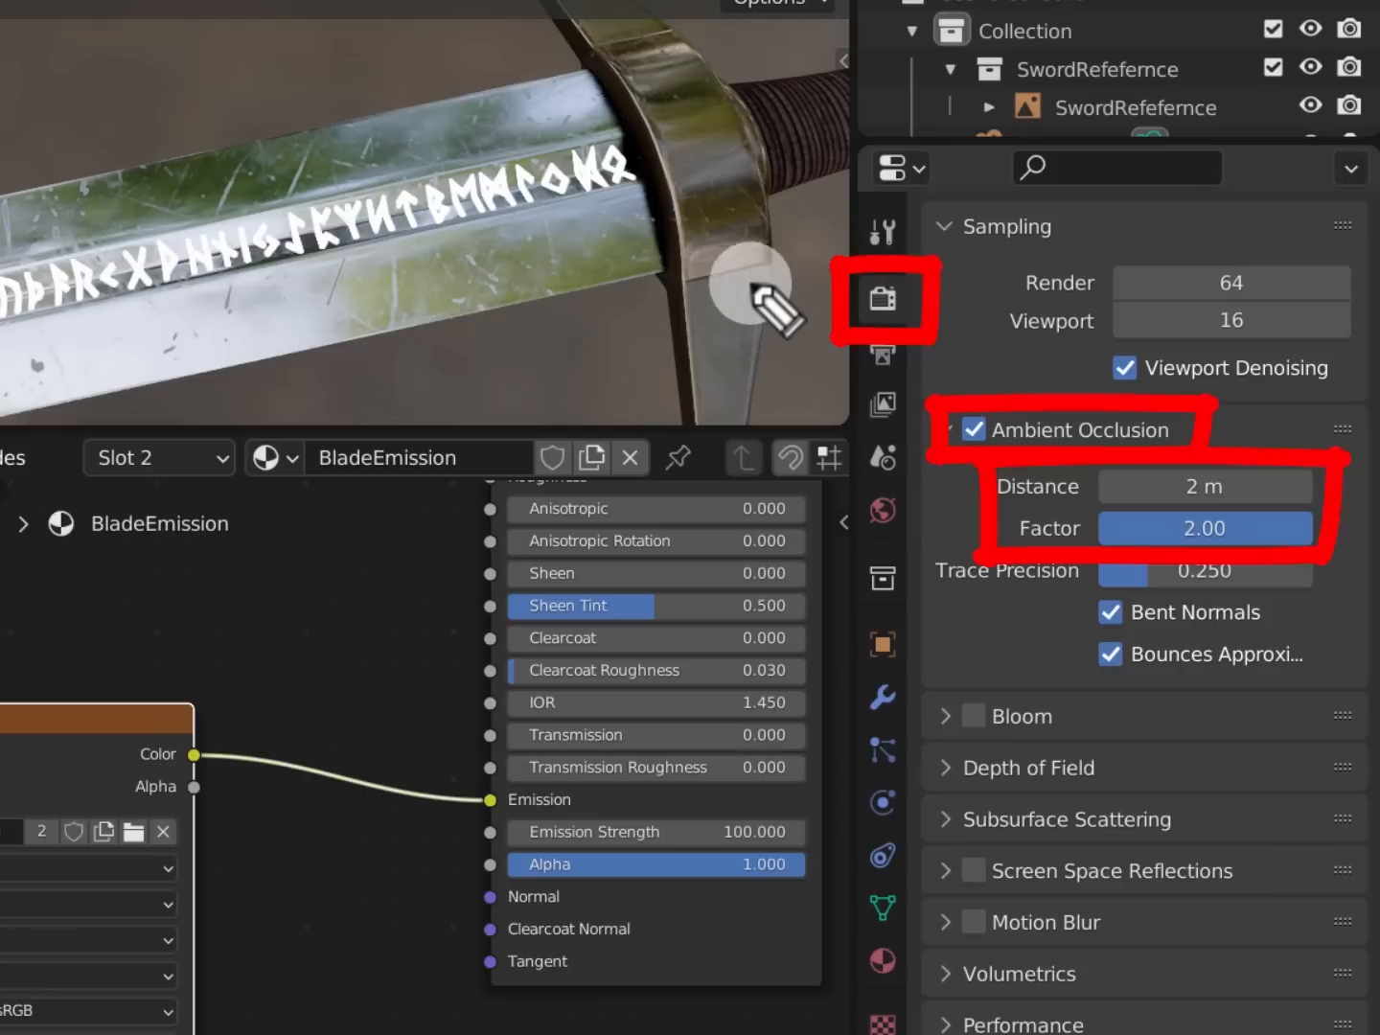
pyautogui.moveTo(753, 223)
pyautogui.mouseDown()
pyautogui.moveTo(668, 65)
pyautogui.moveTo(555, 209)
pyautogui.moveTo(686, 331)
pyautogui.moveTo(754, 223)
pyautogui.mouseUp()
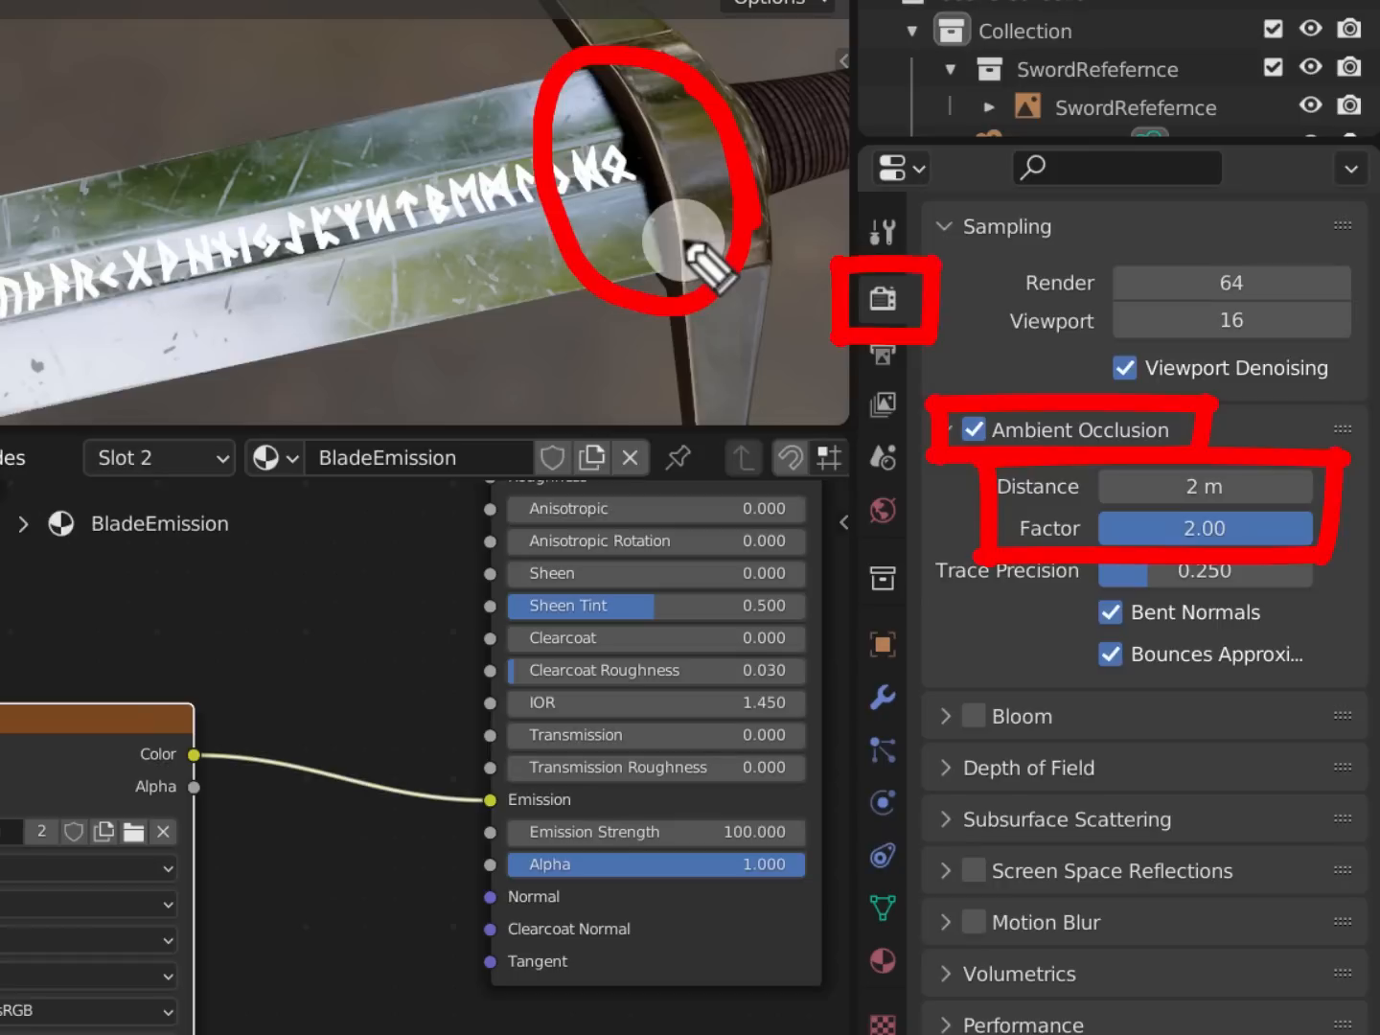
pyautogui.hotkey('ctrl', 'z')
# Enable Bloom in the render settings and set its threshold to 5
pyautogui.click(973, 704)
pyautogui.click(948, 715)
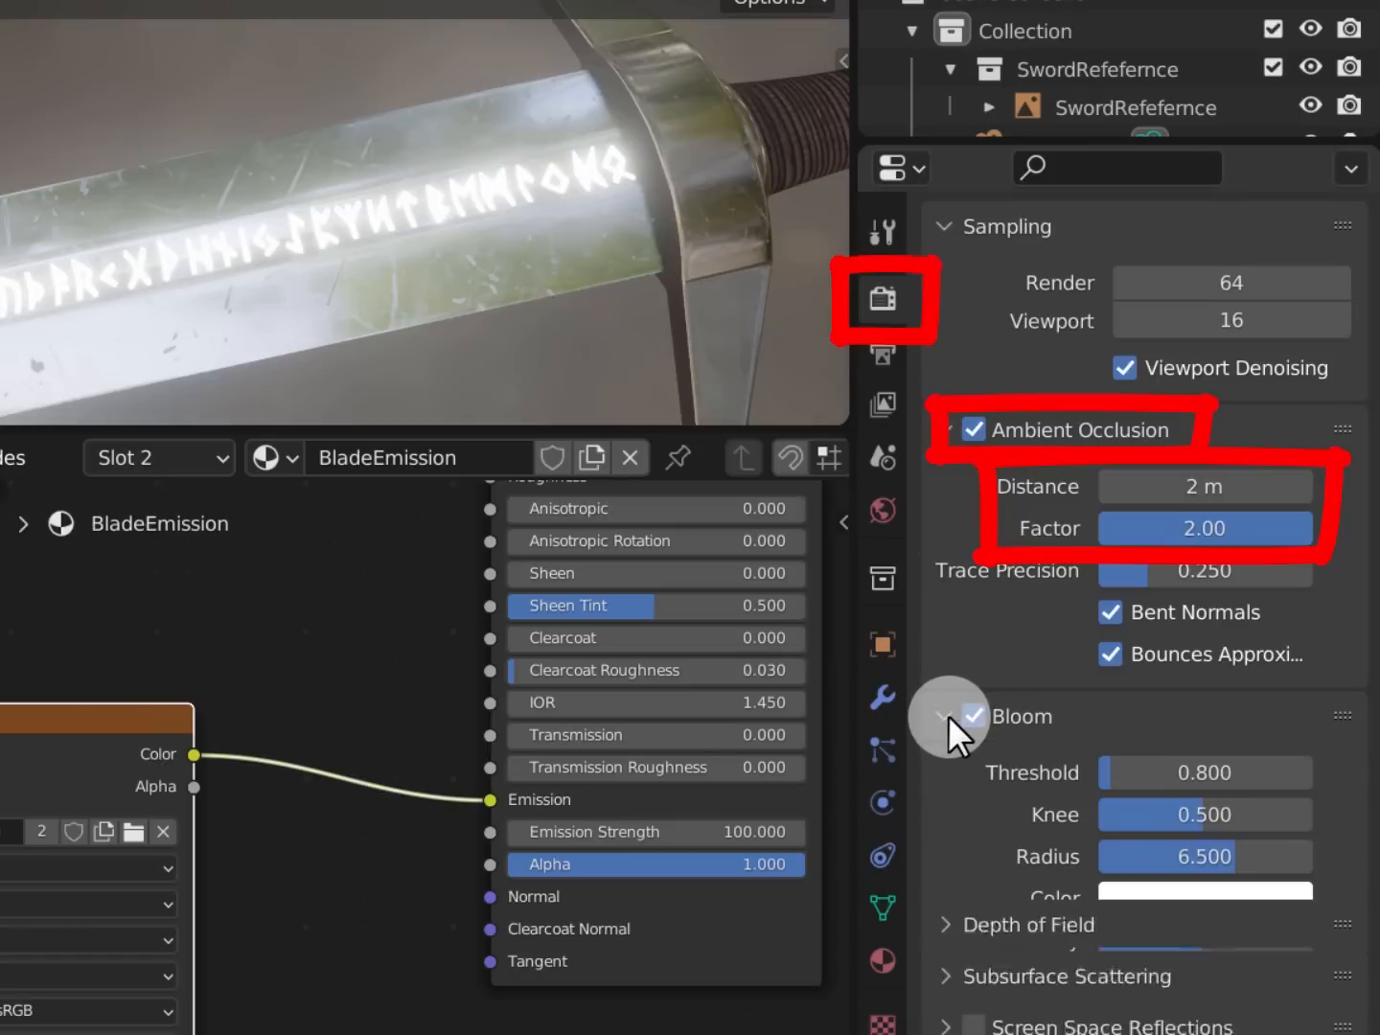
pyautogui.click(1182, 768)
pyautogui.write('5')
pyautogui.press('Return')
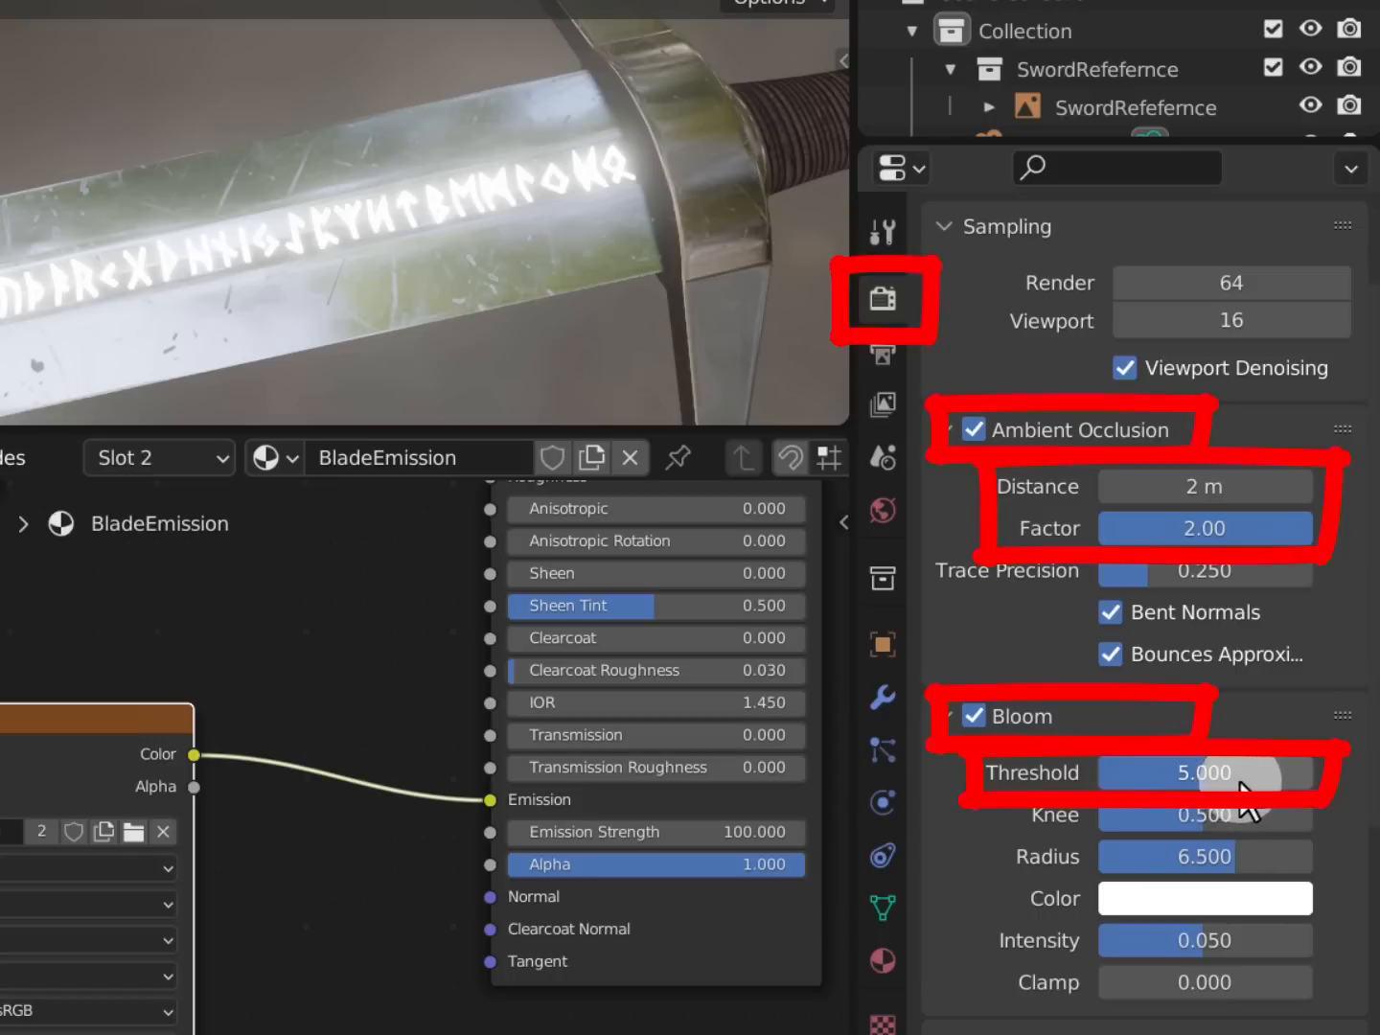
# Set the Bloom radius to 5 and its intensity to 0.2
pyautogui.click(1214, 863)
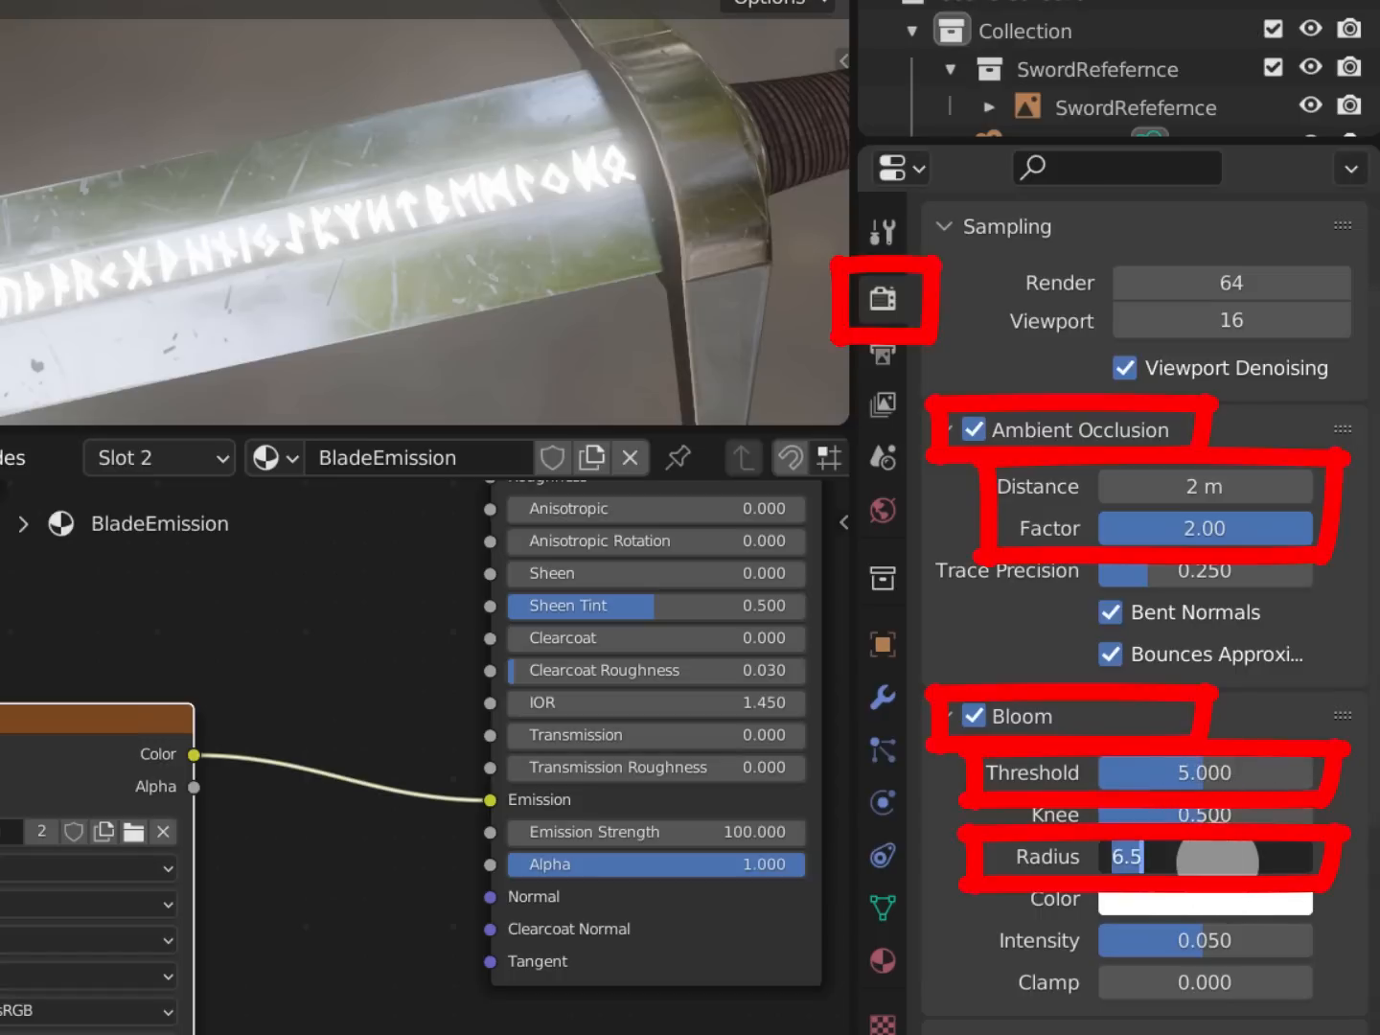
pyautogui.write('5')
pyautogui.press('Tab')
pyautogui.click(1000, 853)
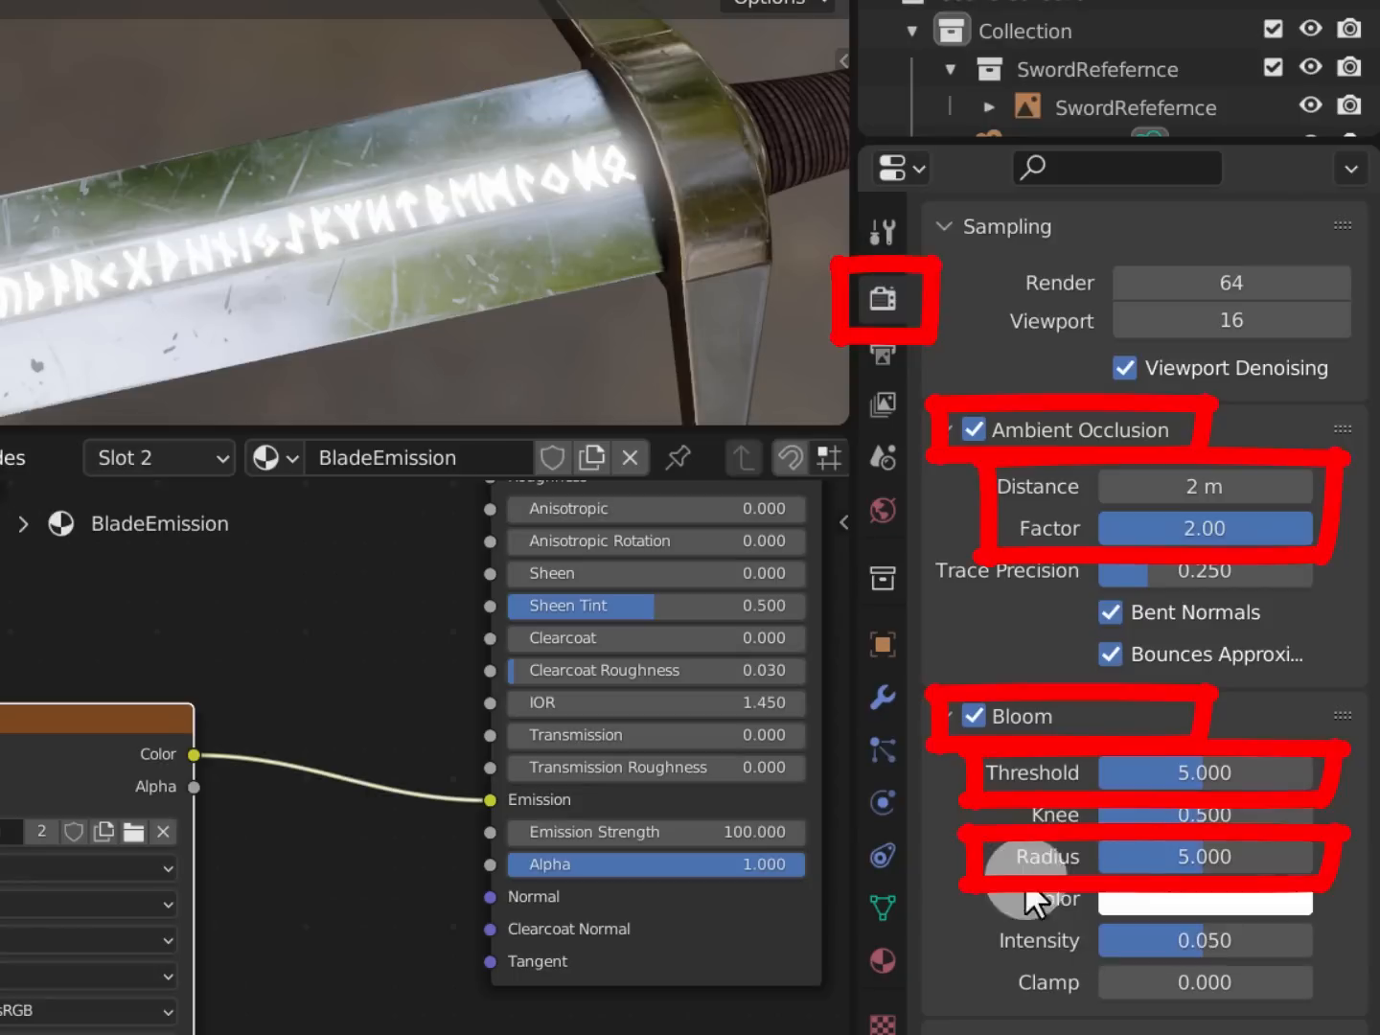
pyautogui.click(1244, 954)
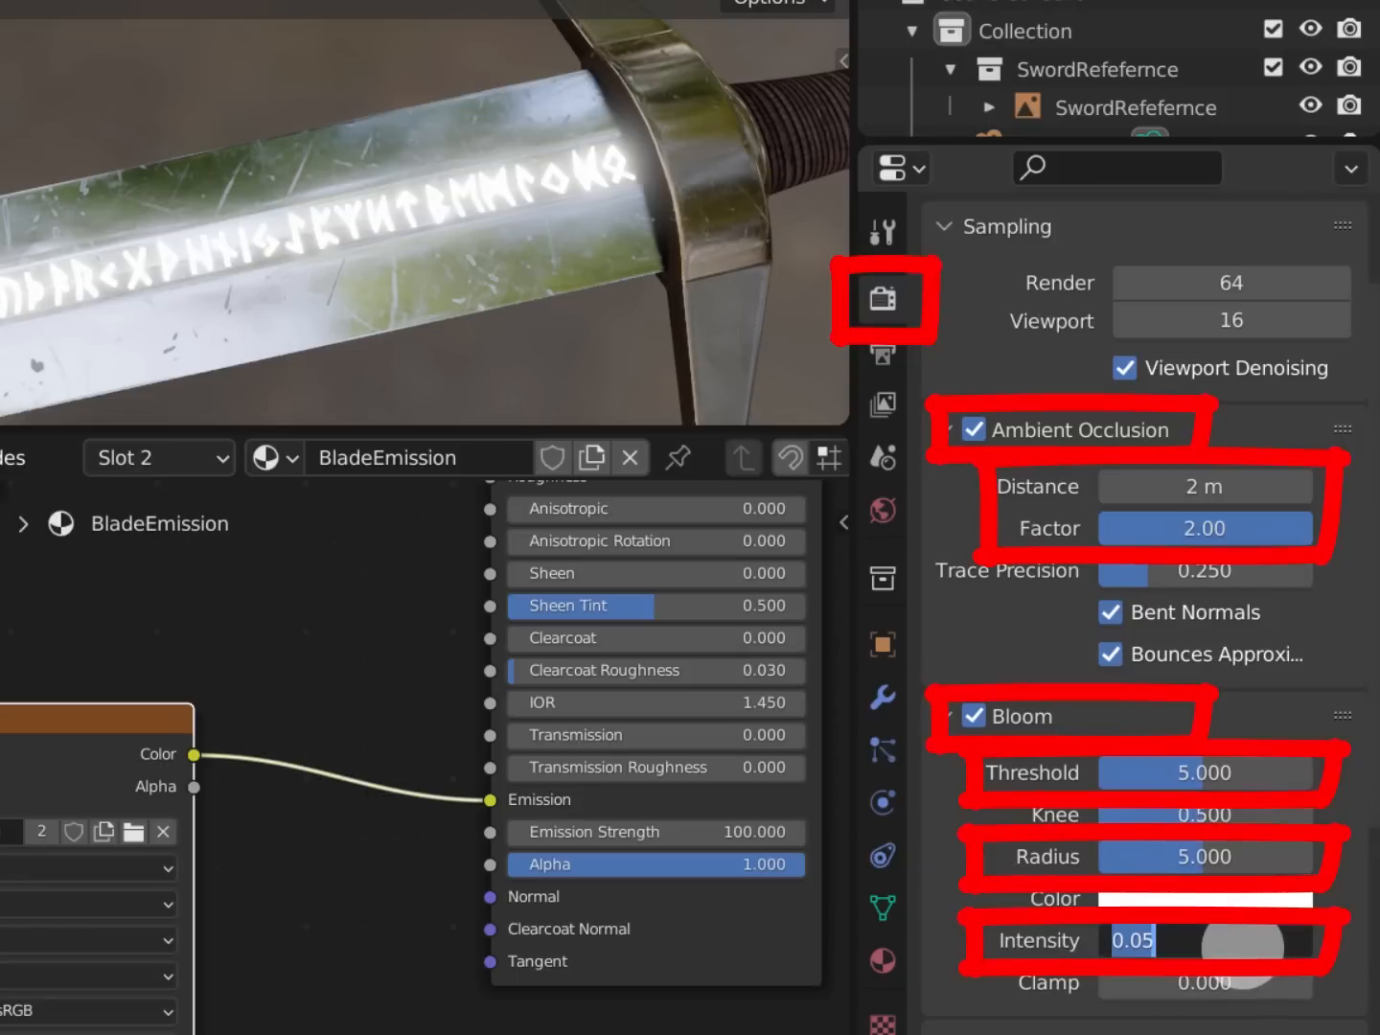
pyautogui.press('BackSpace')
pyautogui.write('.2')
pyautogui.press('Return')
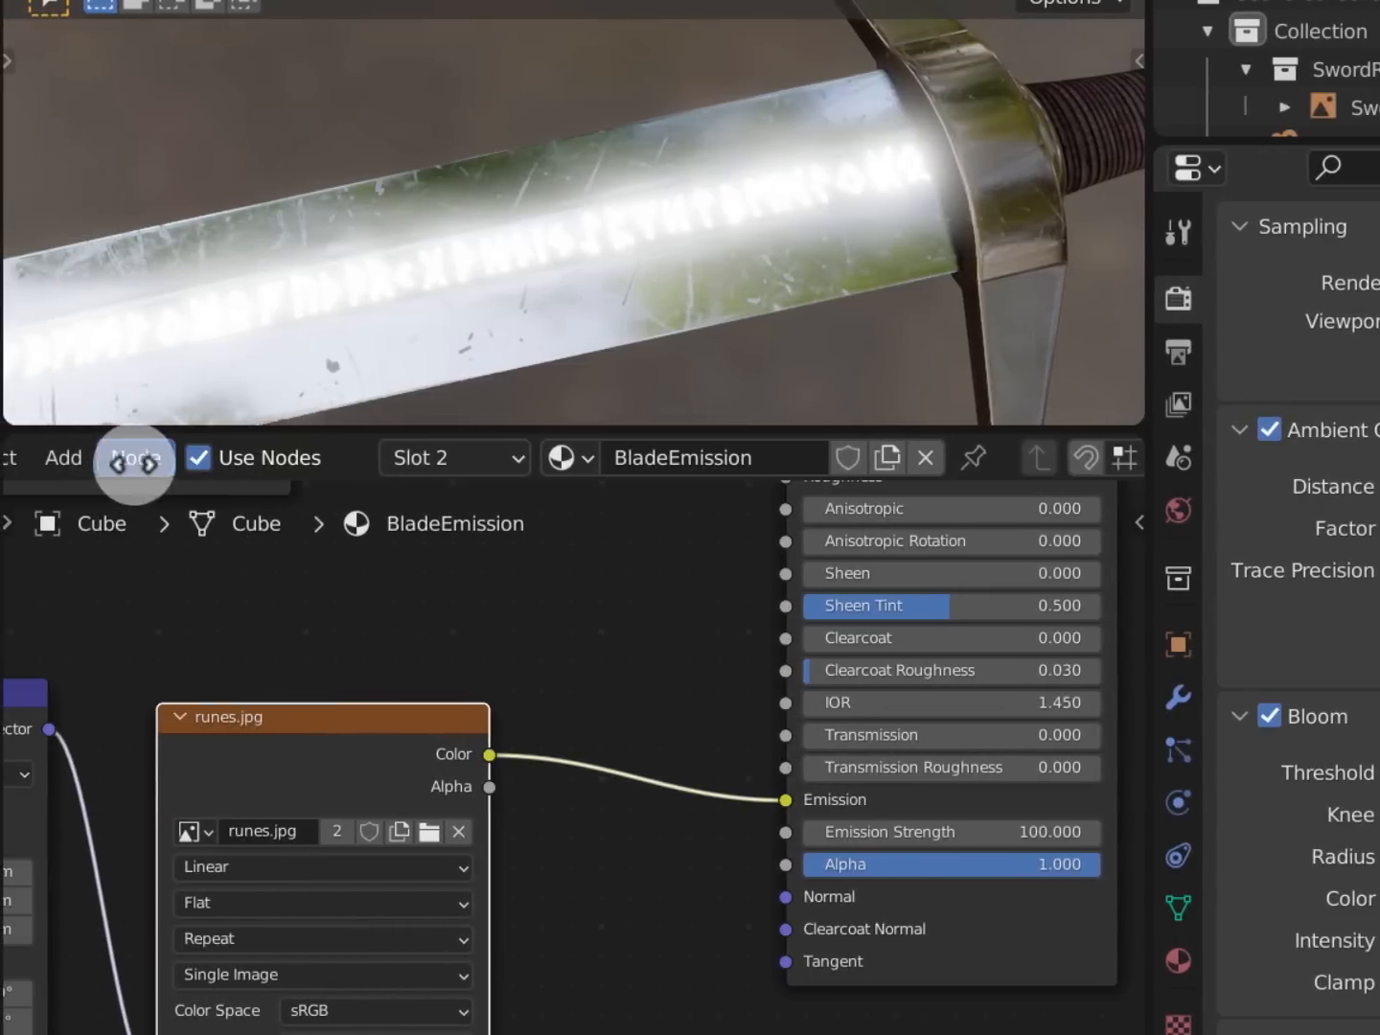
# Add a MixRGB node and insert it on the link between the runes texture's Color output and the shader's Emission input
pyautogui.click(63, 457)
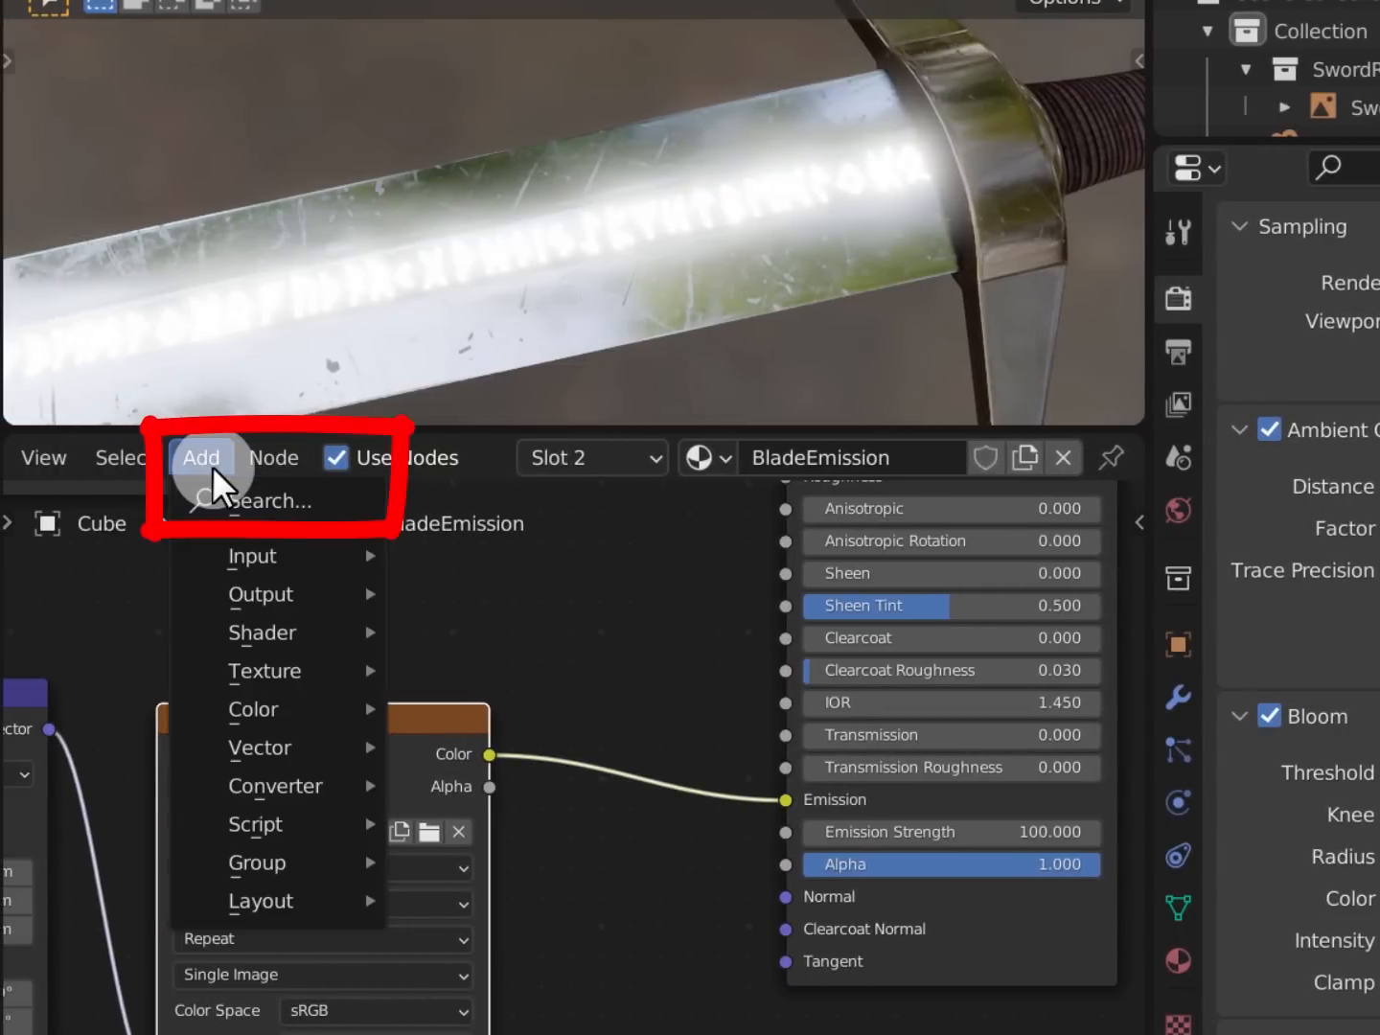
pyautogui.click(277, 500)
pyautogui.write('M')
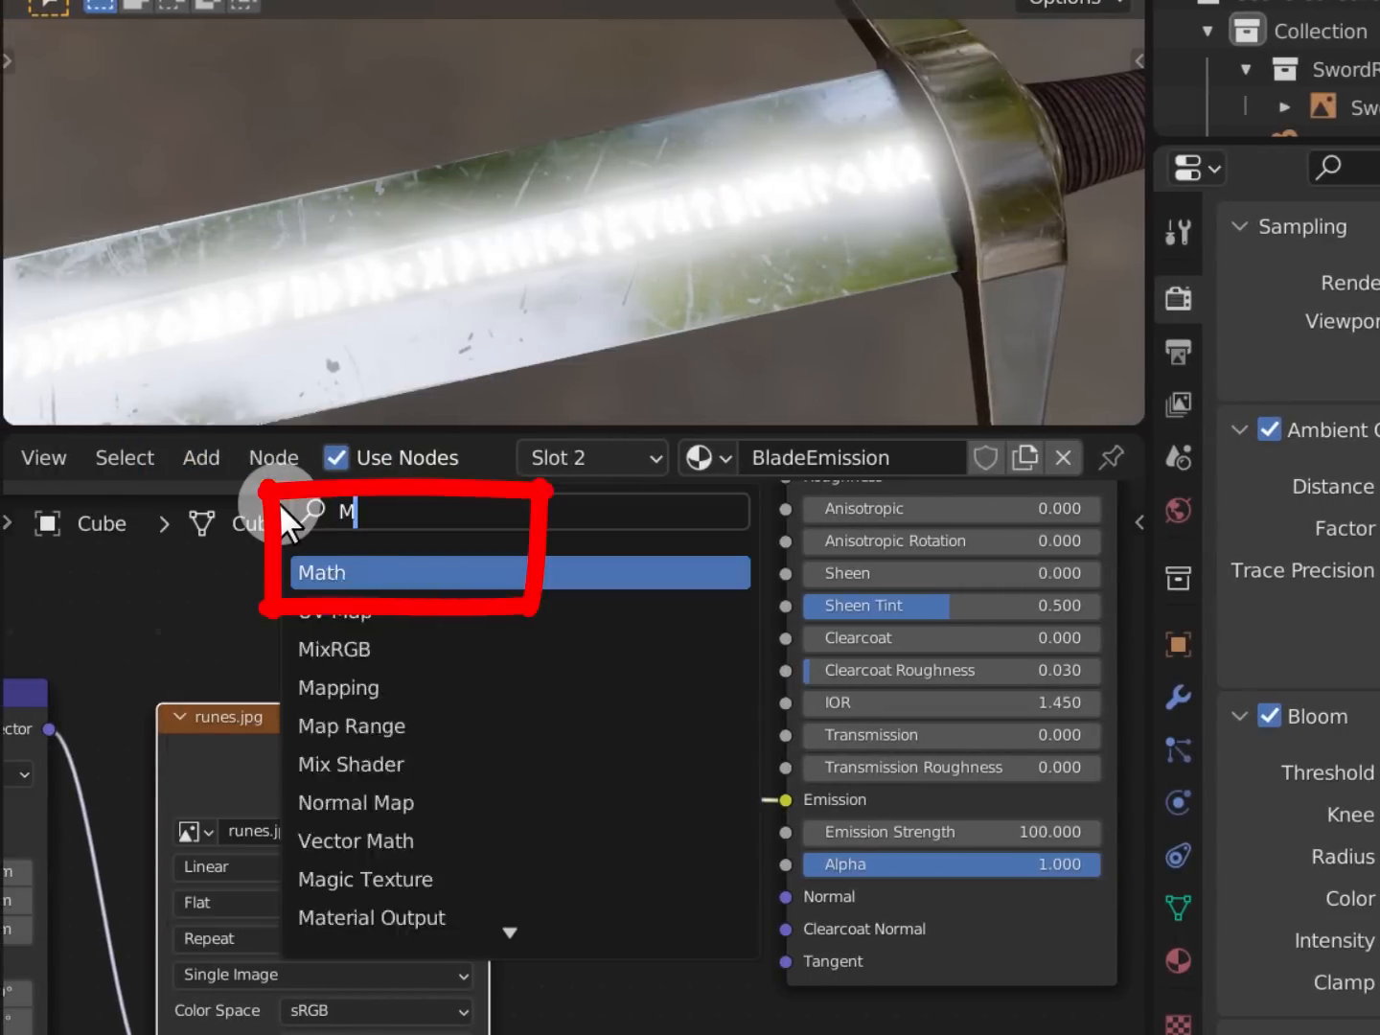
pyautogui.write('IXRGB')
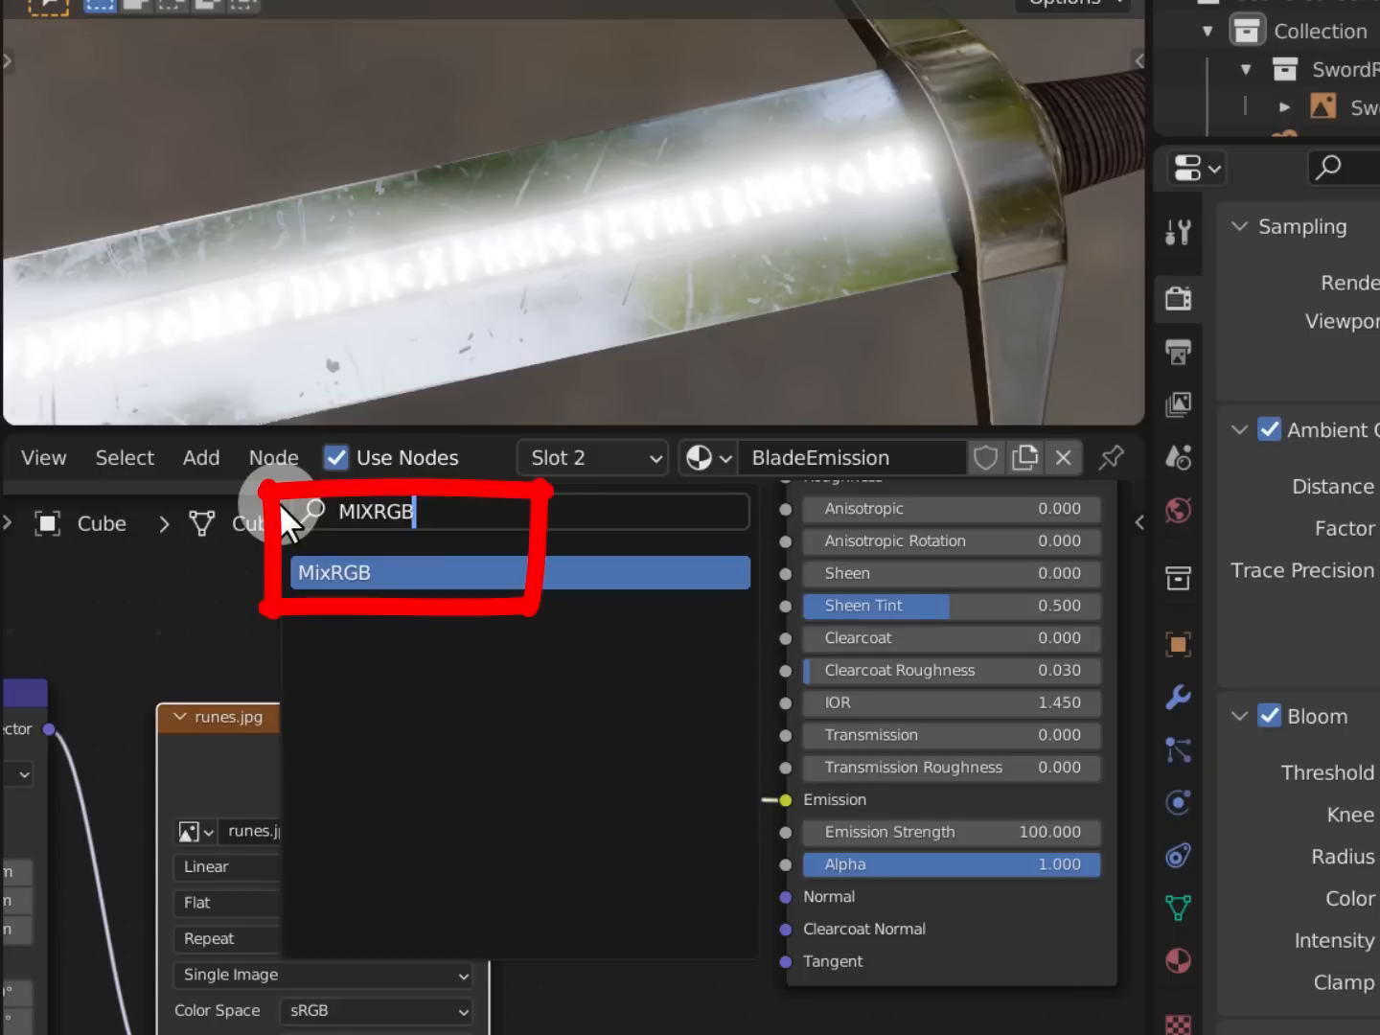
pyautogui.press('Return')
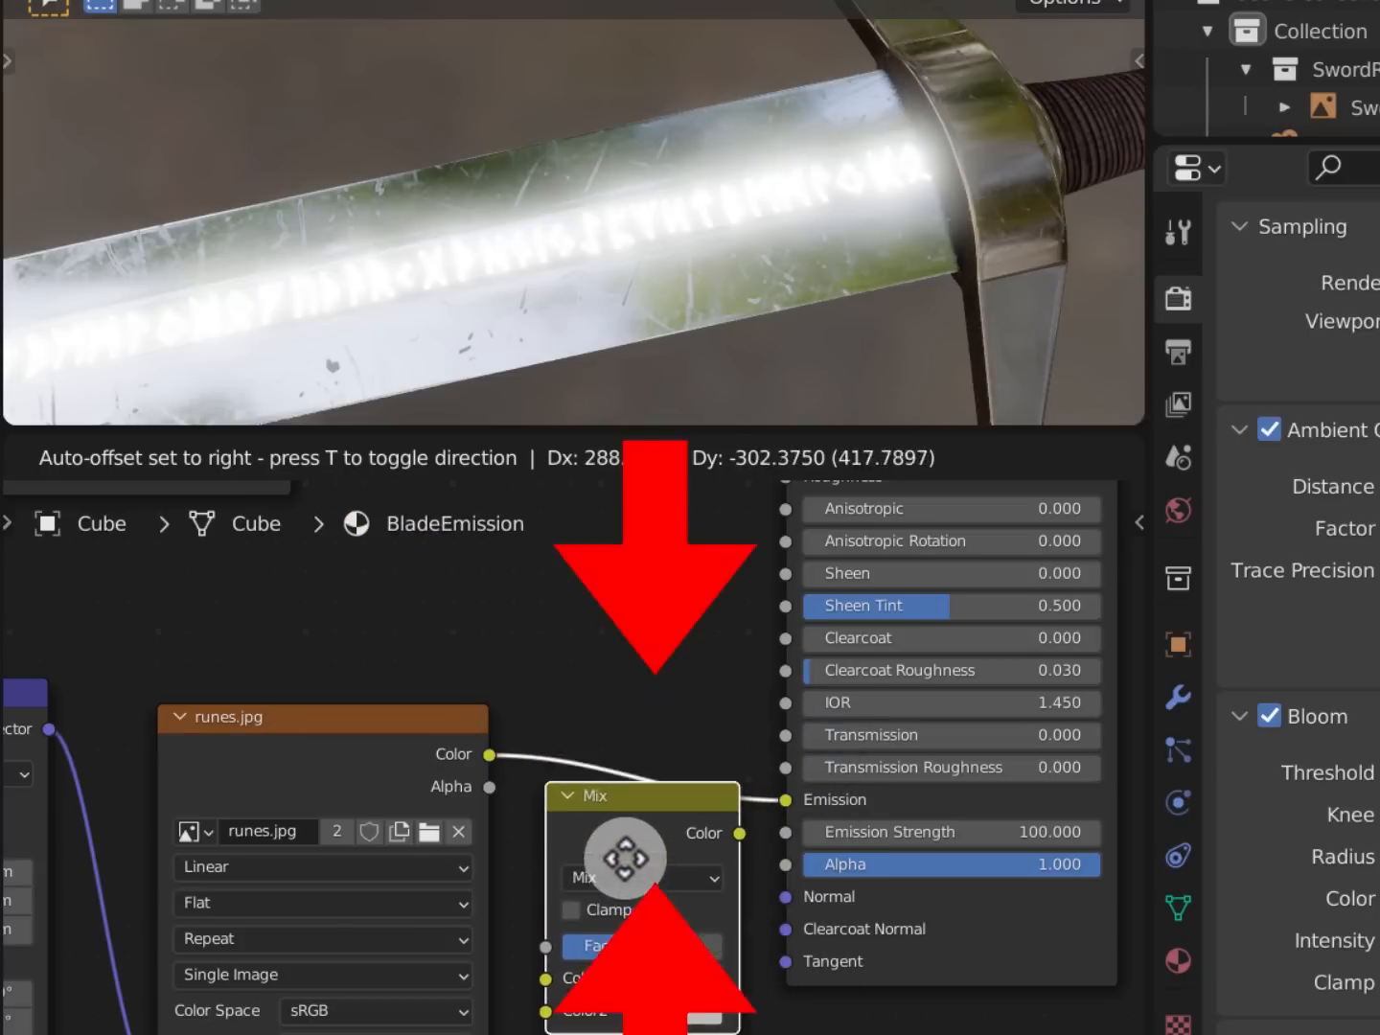
pyautogui.moveTo(634, 889); pyautogui.dragTo(629, 746)
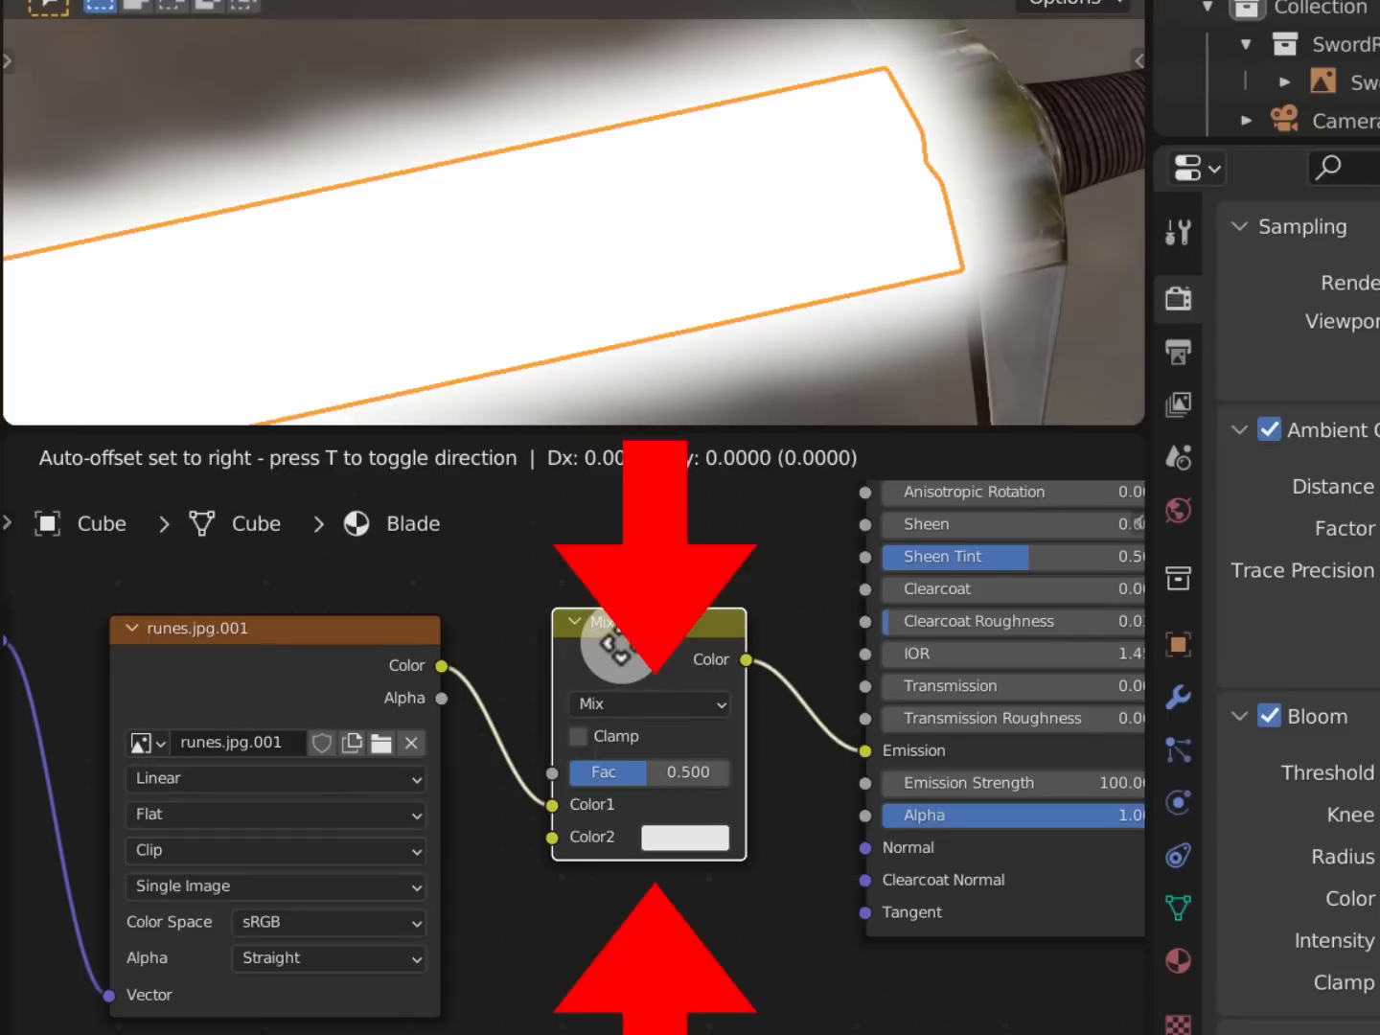
# Position the Mix node between the runes texture and the Principled BSDF, and widen the node editor
pyautogui.moveTo(622, 640); pyautogui.dragTo(621, 652)
pyautogui.click(621, 650)
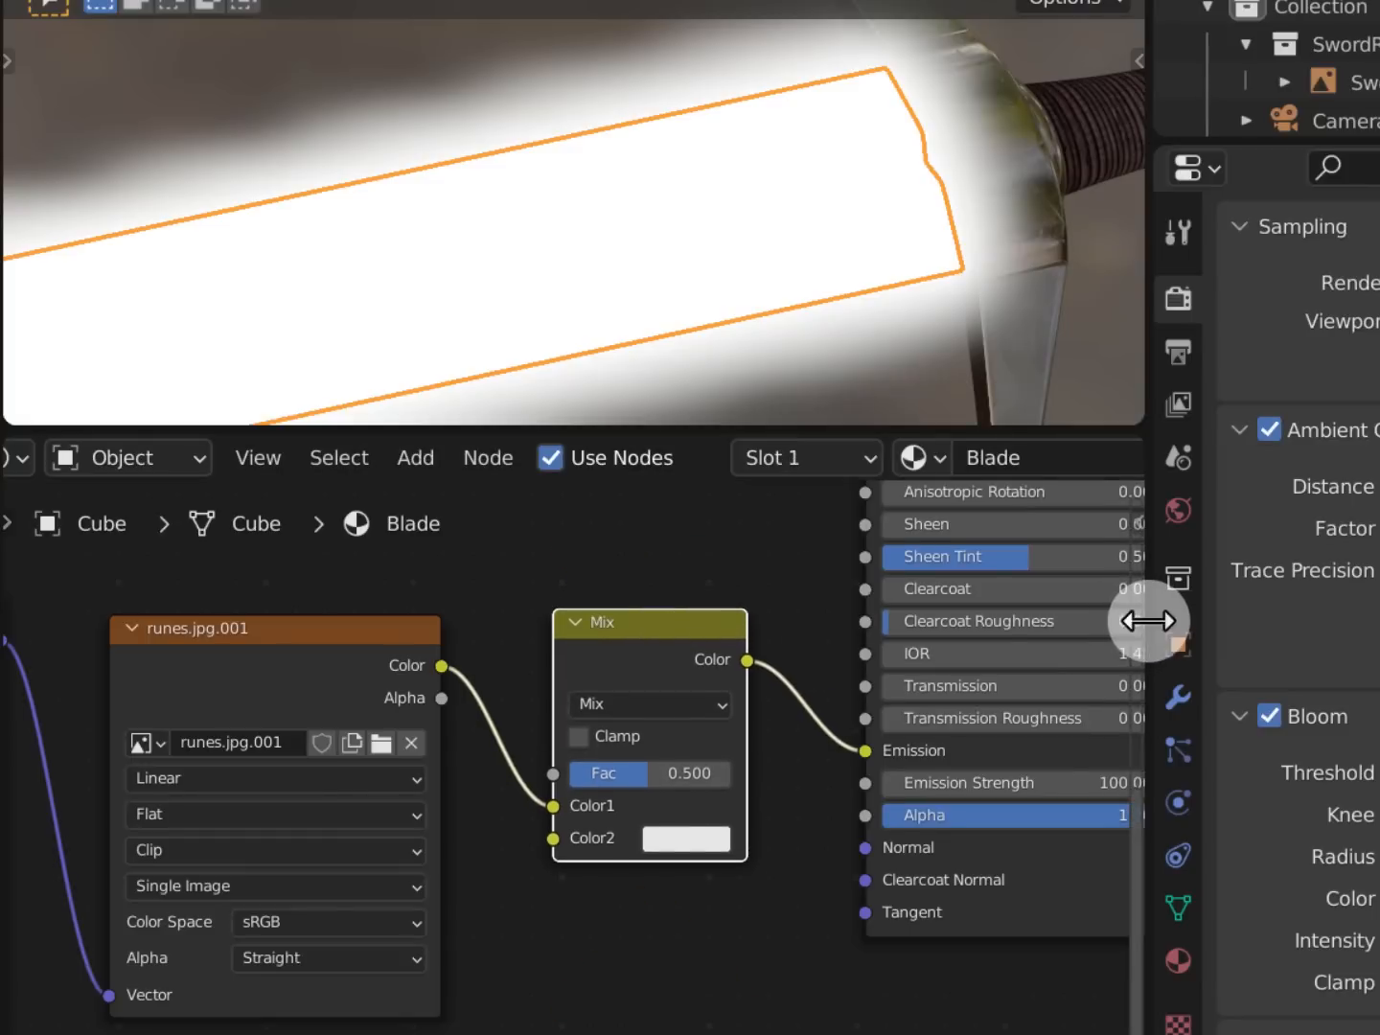
pyautogui.moveTo(1146, 622); pyautogui.dragTo(1379, 622)
pyautogui.moveTo(1034, 755); pyautogui.dragTo(1131, 747, button='middle')
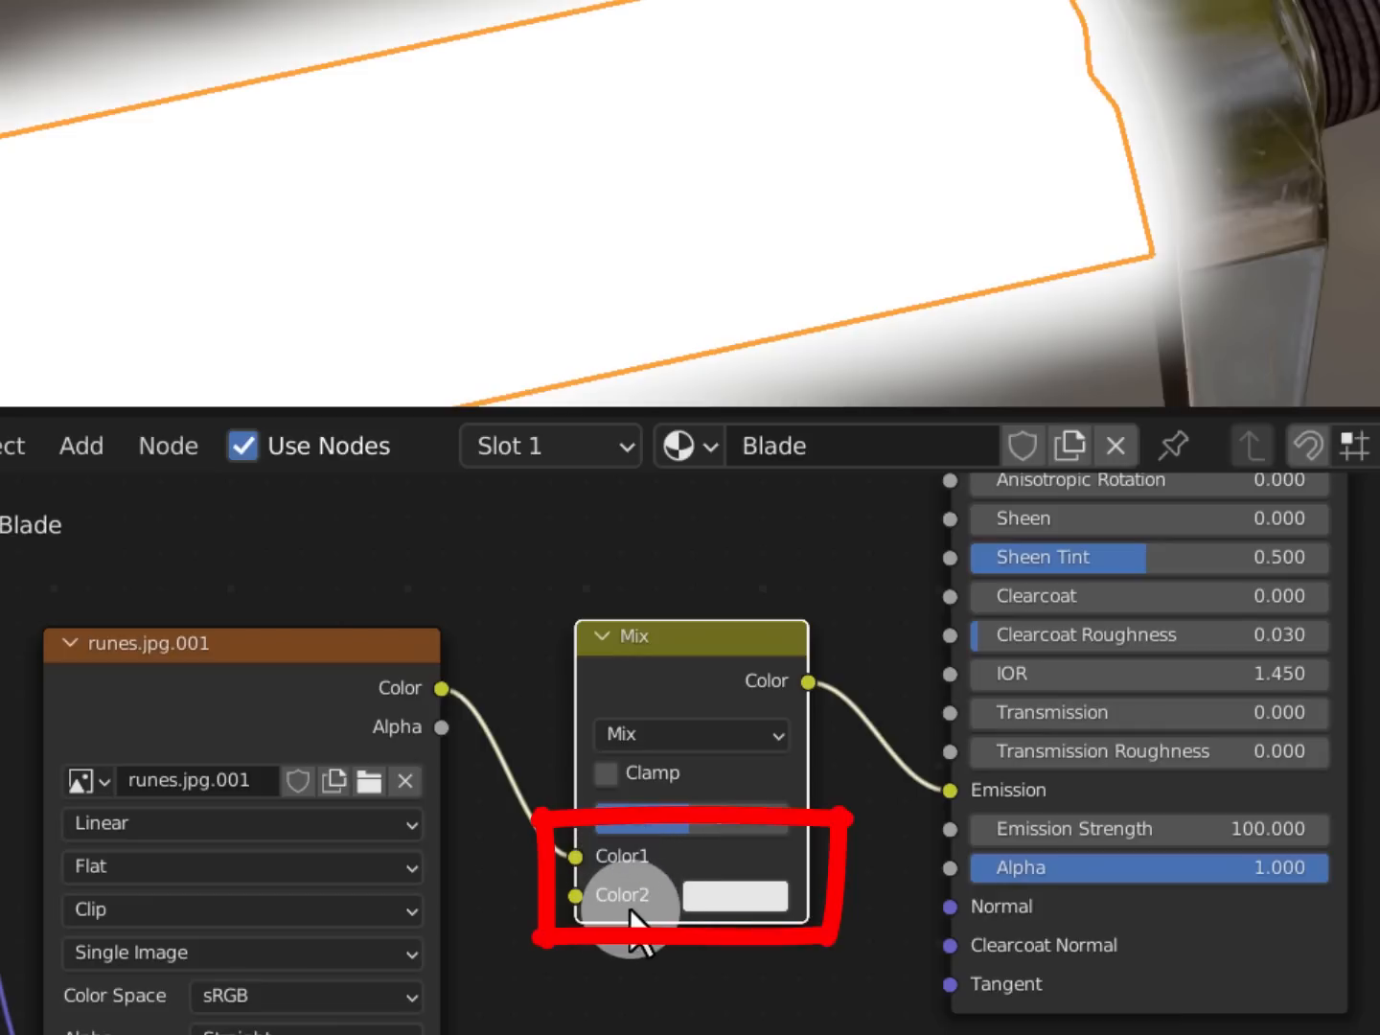
# Set the Mix node's factor to 1
pyautogui.moveTo(708, 816); pyautogui.dragTo(771, 822)
pyautogui.click(763, 822)
pyautogui.write('1')
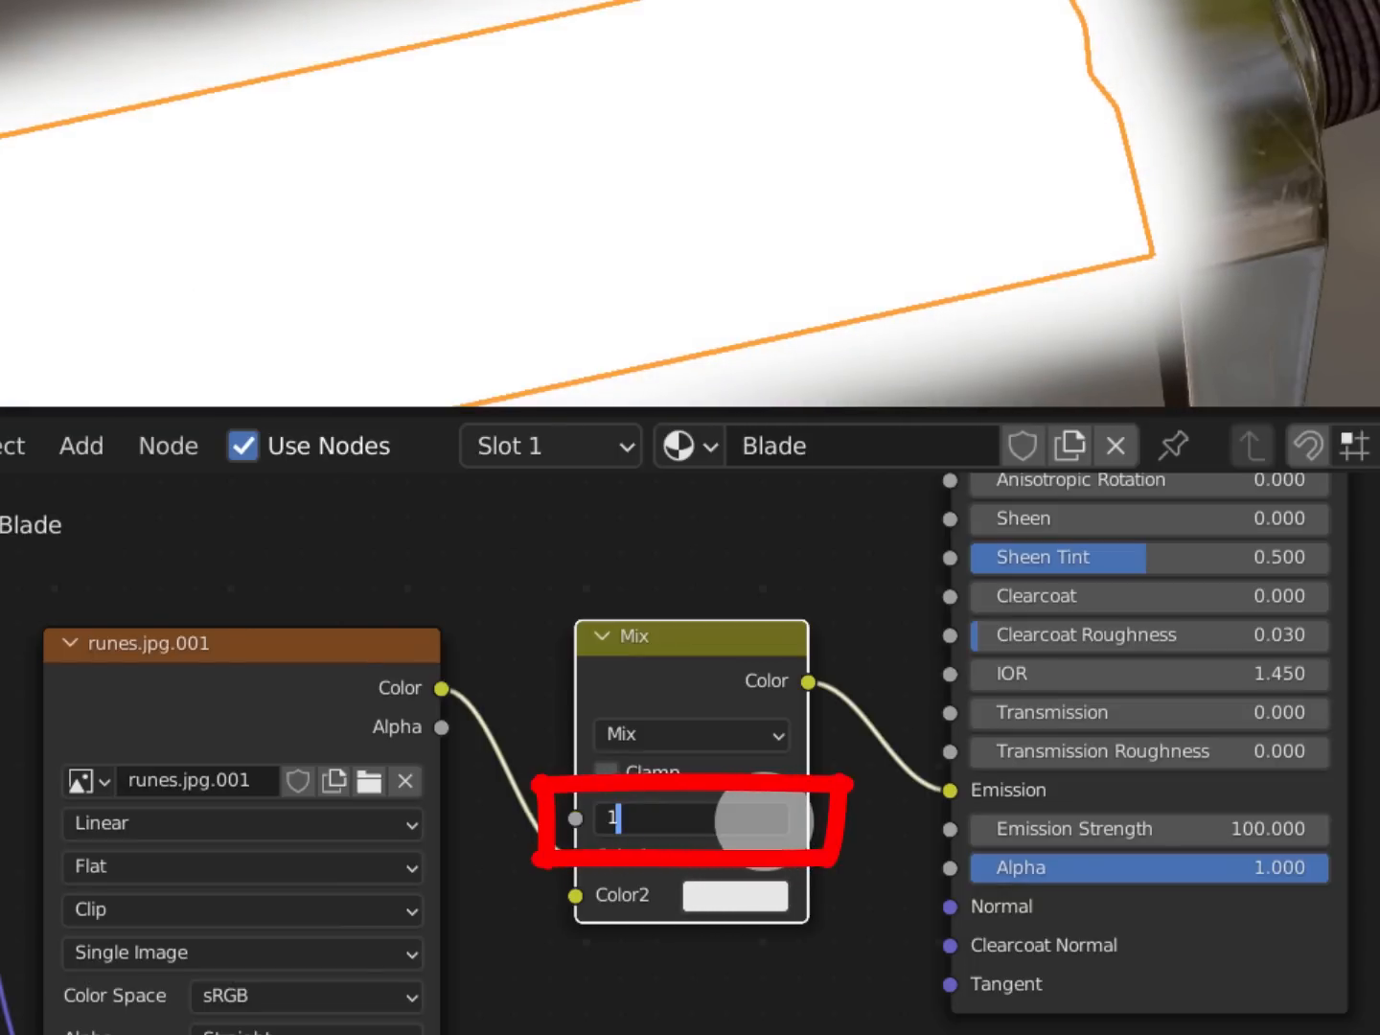
pyautogui.press('Return')
pyautogui.click(775, 781)
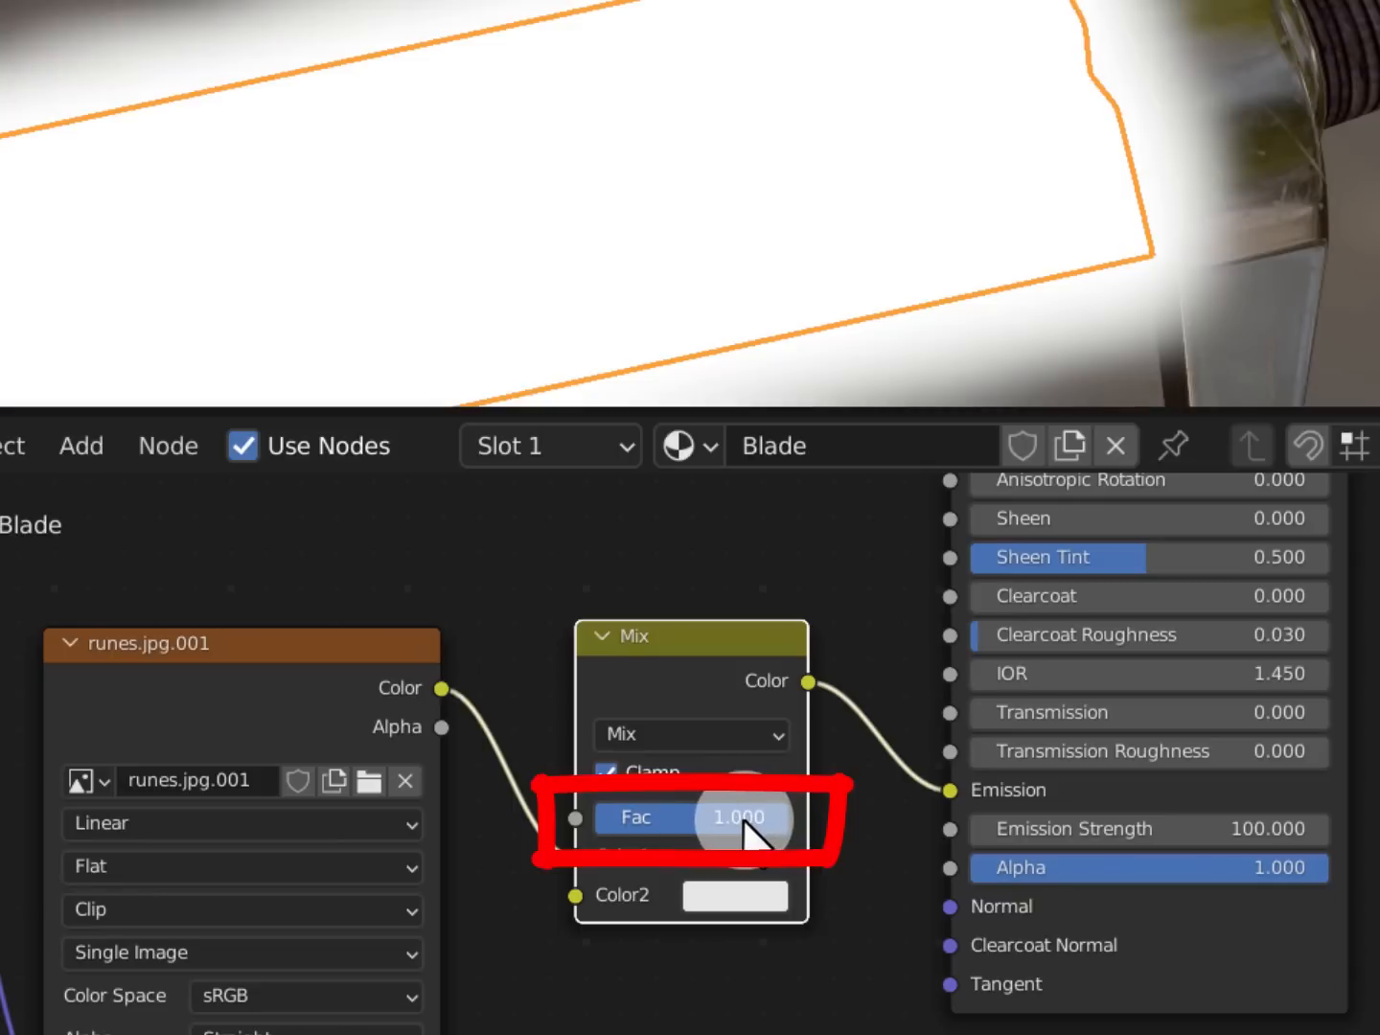
# Set the Mix node's Color2 to orange with hue 0.03, saturation 1 and value 1, and its blend mode to Multiply
pyautogui.click(735, 894)
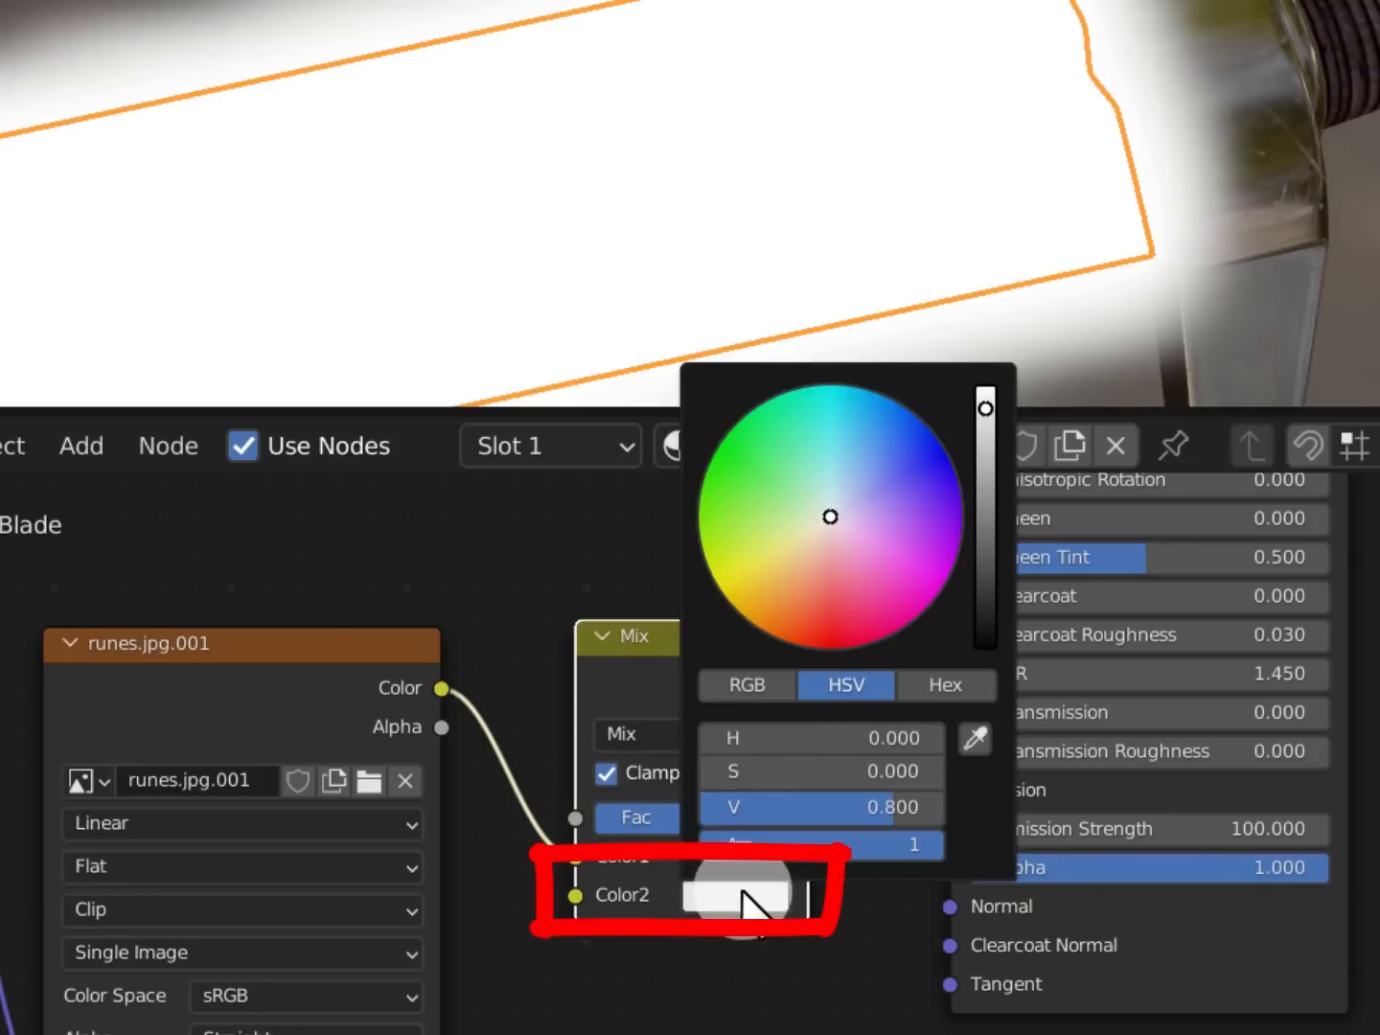
pyautogui.moveTo(831, 535)
pyautogui.mouseDown()
pyautogui.moveTo(822, 583)
pyautogui.moveTo(700, 508)
pyautogui.moveTo(767, 397)
pyautogui.moveTo(936, 435)
pyautogui.moveTo(964, 530)
pyautogui.moveTo(924, 632)
pyautogui.moveTo(773, 631)
pyautogui.moveTo(702, 491)
pyautogui.moveTo(868, 402)
pyautogui.moveTo(959, 555)
pyautogui.moveTo(856, 770)
pyautogui.mouseUp()
pyautogui.doubleClick(861, 738)
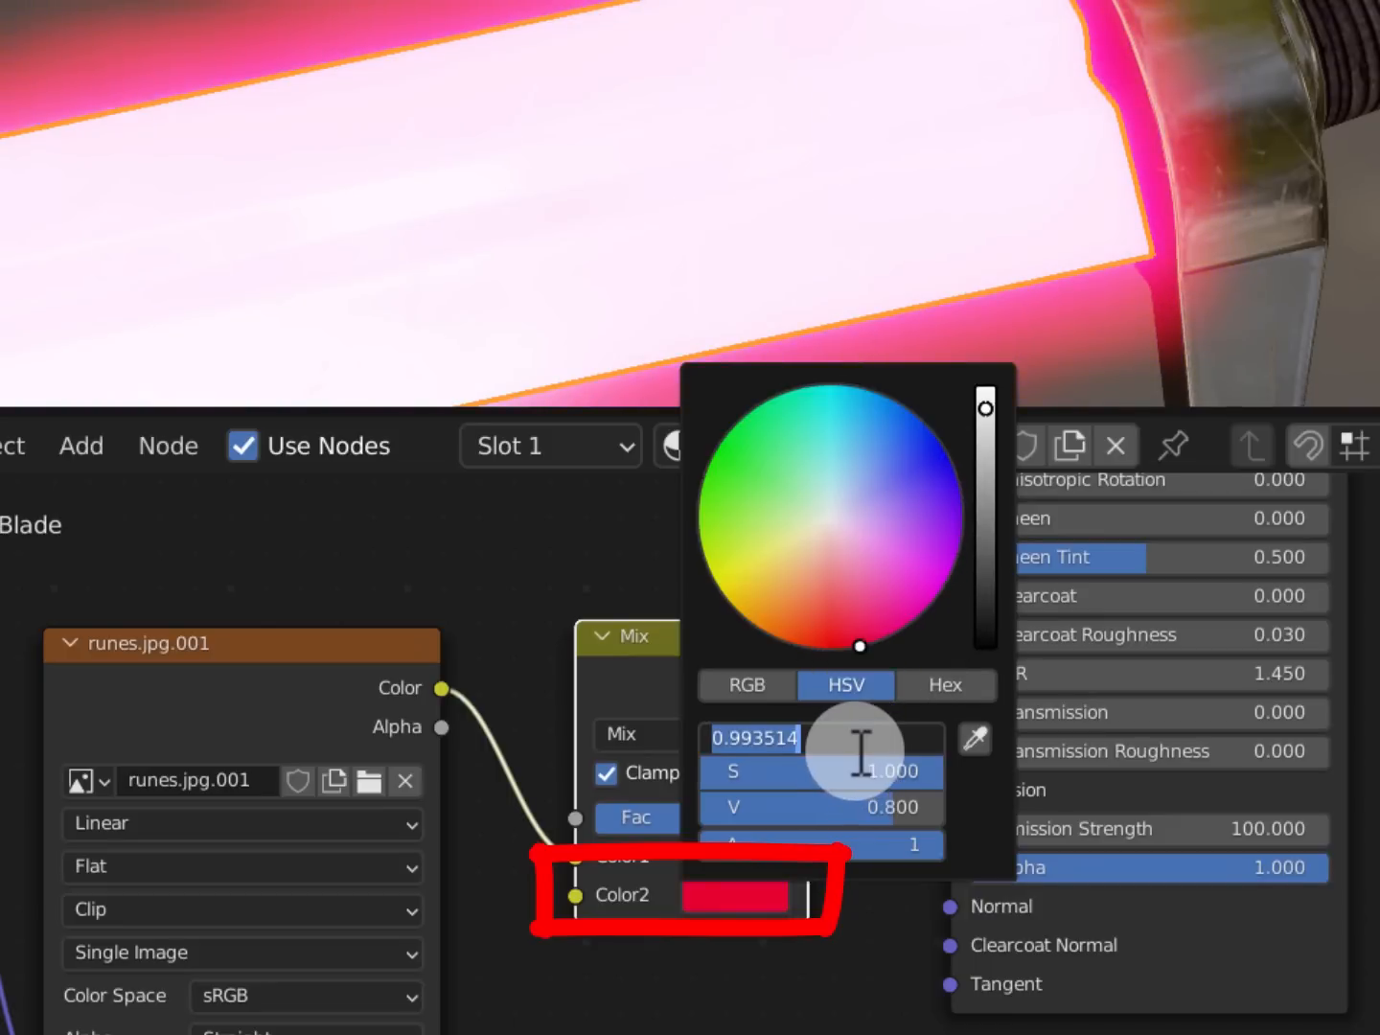
pyautogui.write('.03')
pyautogui.press('Tab')
pyautogui.write('1')
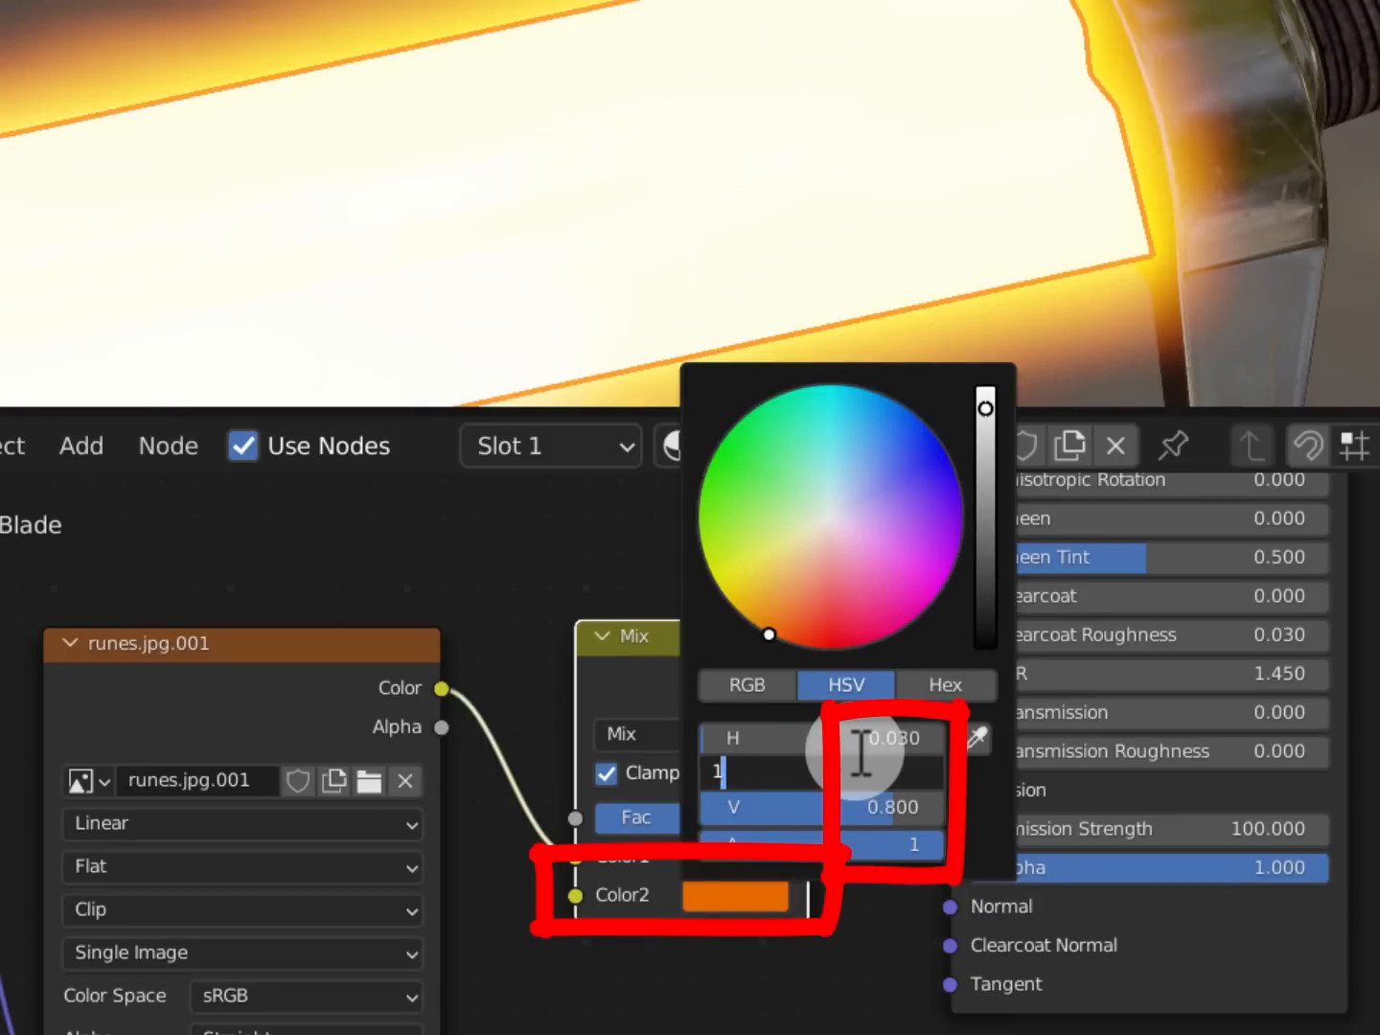
pyautogui.press('Tab')
pyautogui.write('1')
pyautogui.press('Tab')
pyautogui.press('Return')
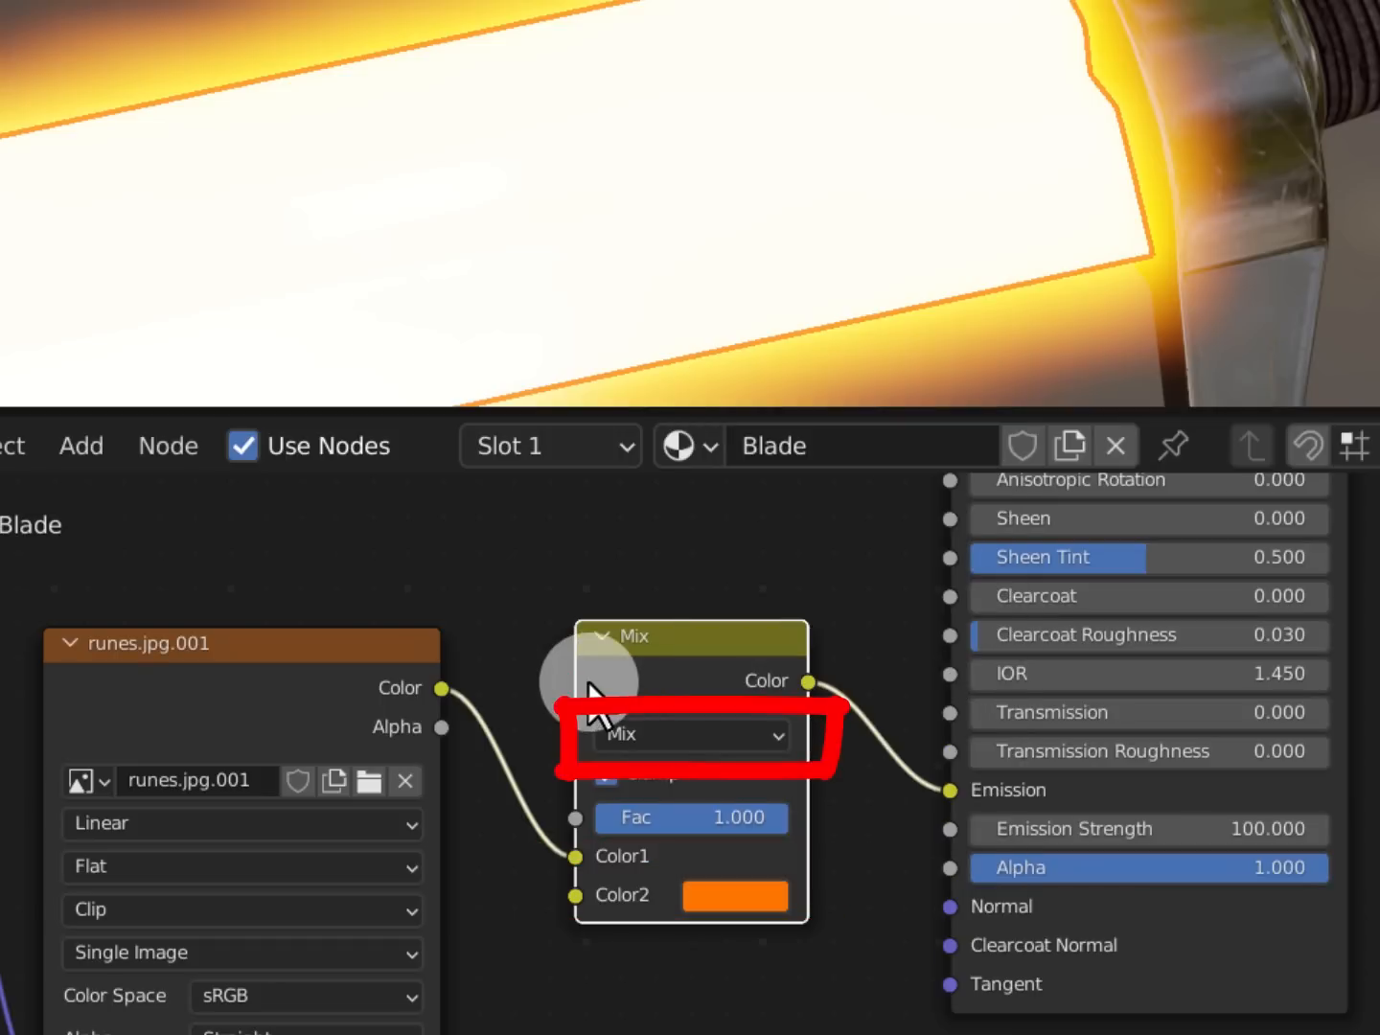
pyautogui.click(645, 731)
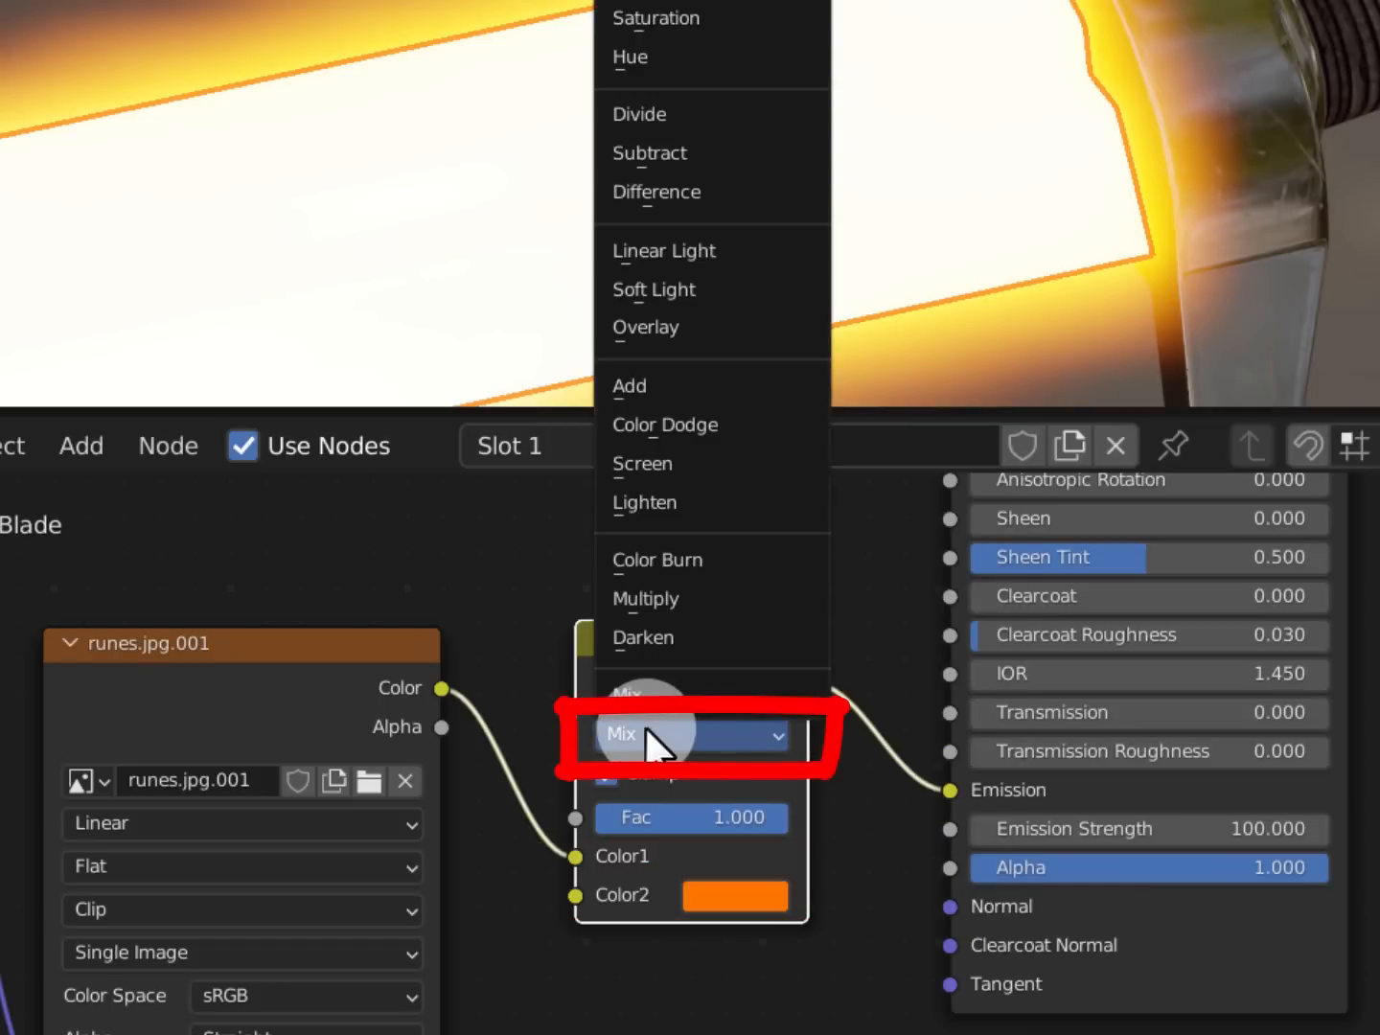
pyautogui.click(760, 601)
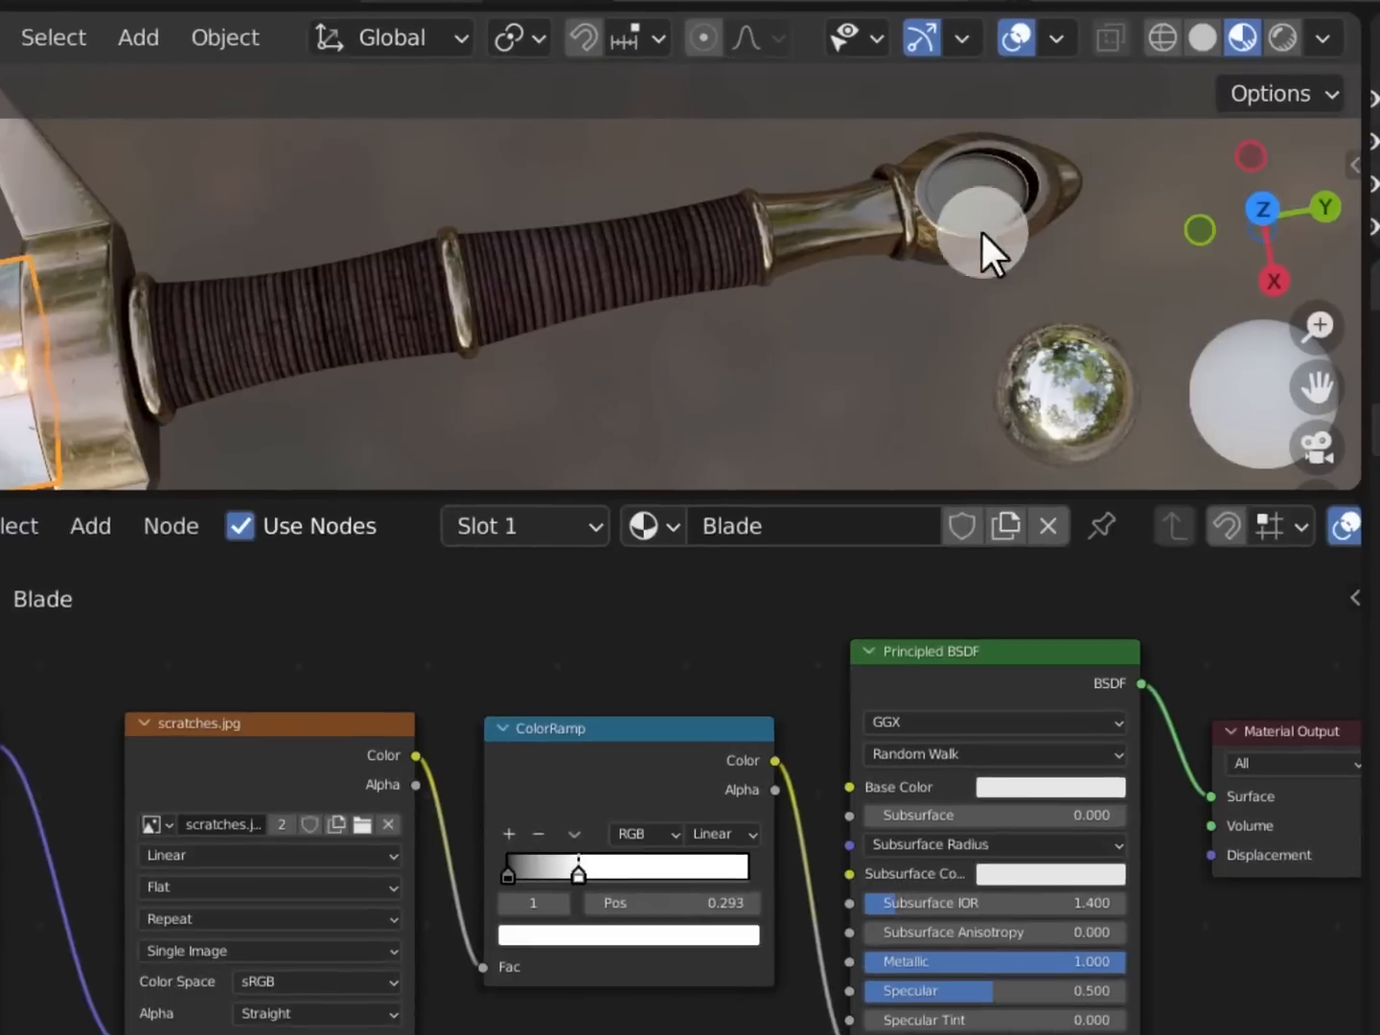
# Make a separate copy of the pommel object's Gaurd material and name it Pommel
pyautogui.click(1066, 178)
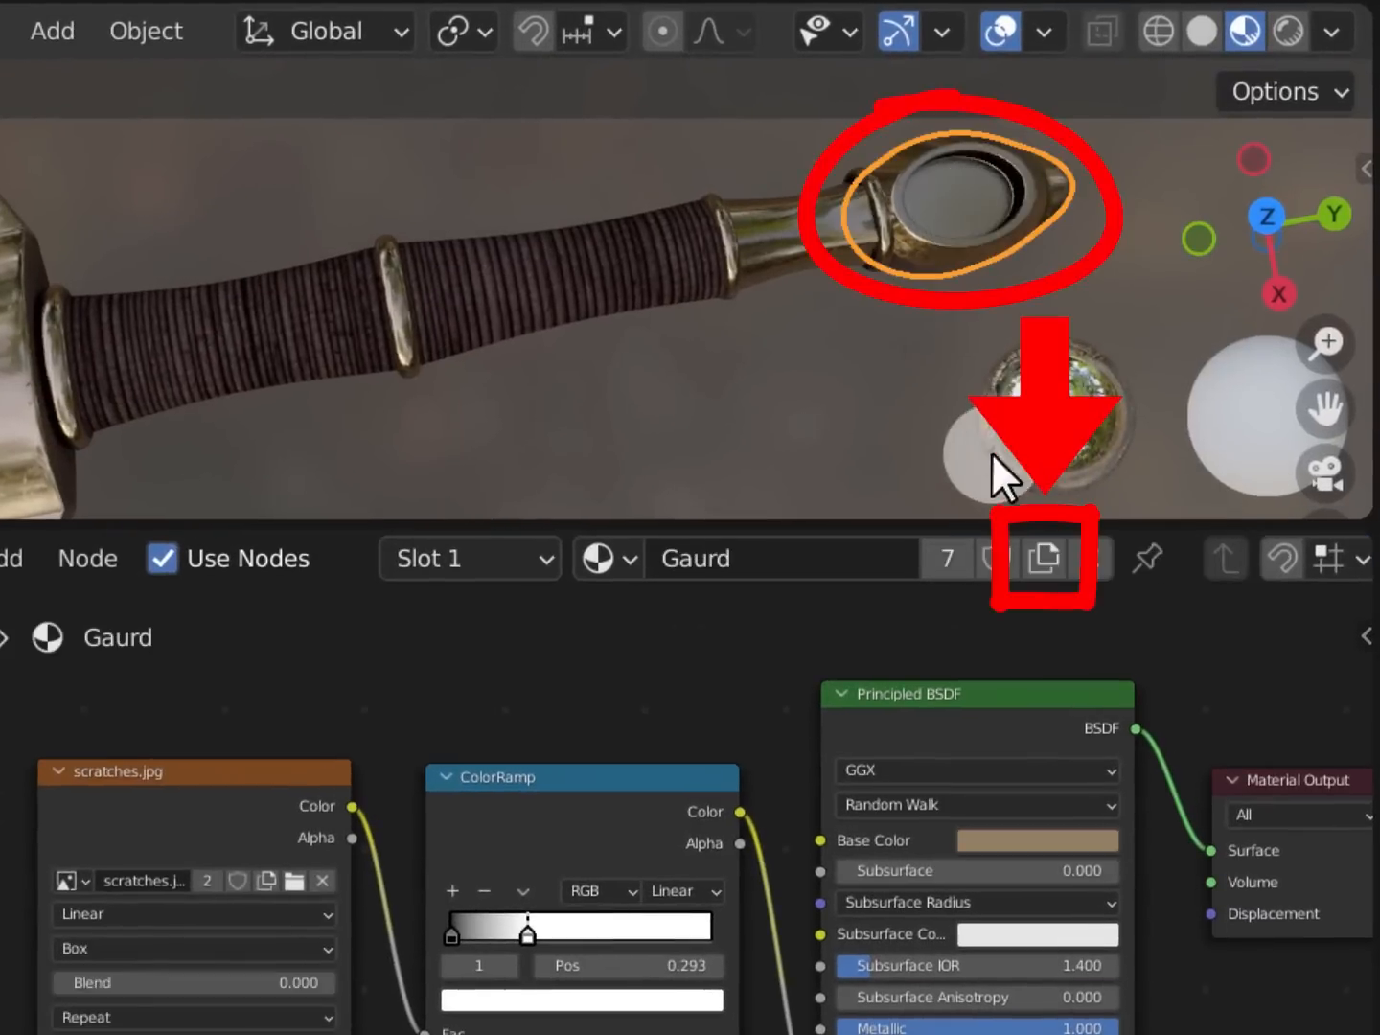
pyautogui.click(1043, 569)
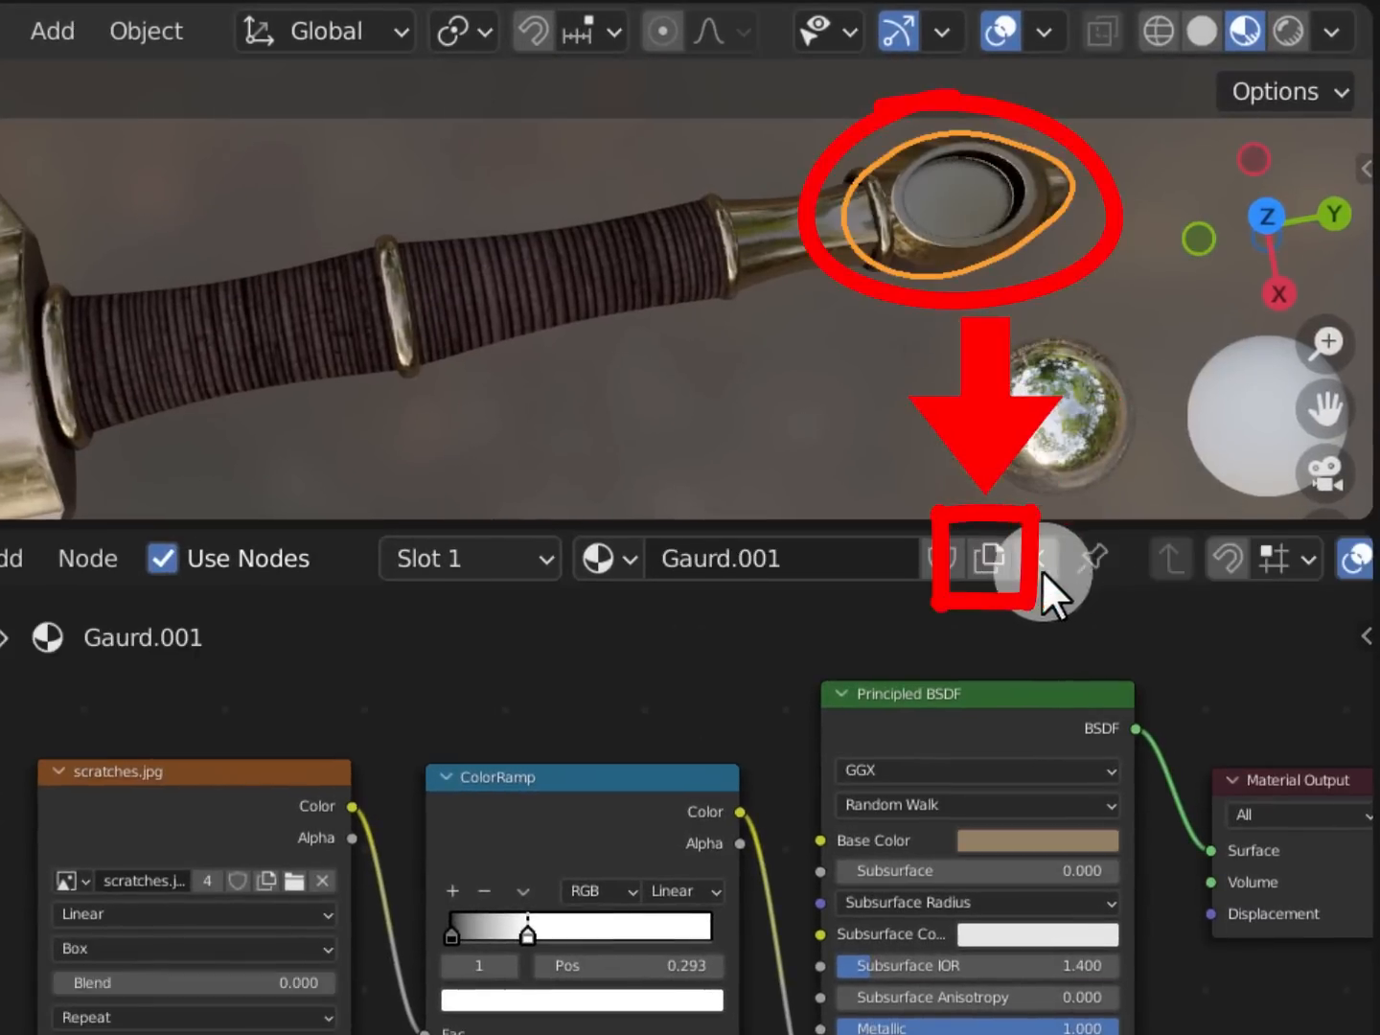
pyautogui.click(864, 565)
pyautogui.write('Pommel')
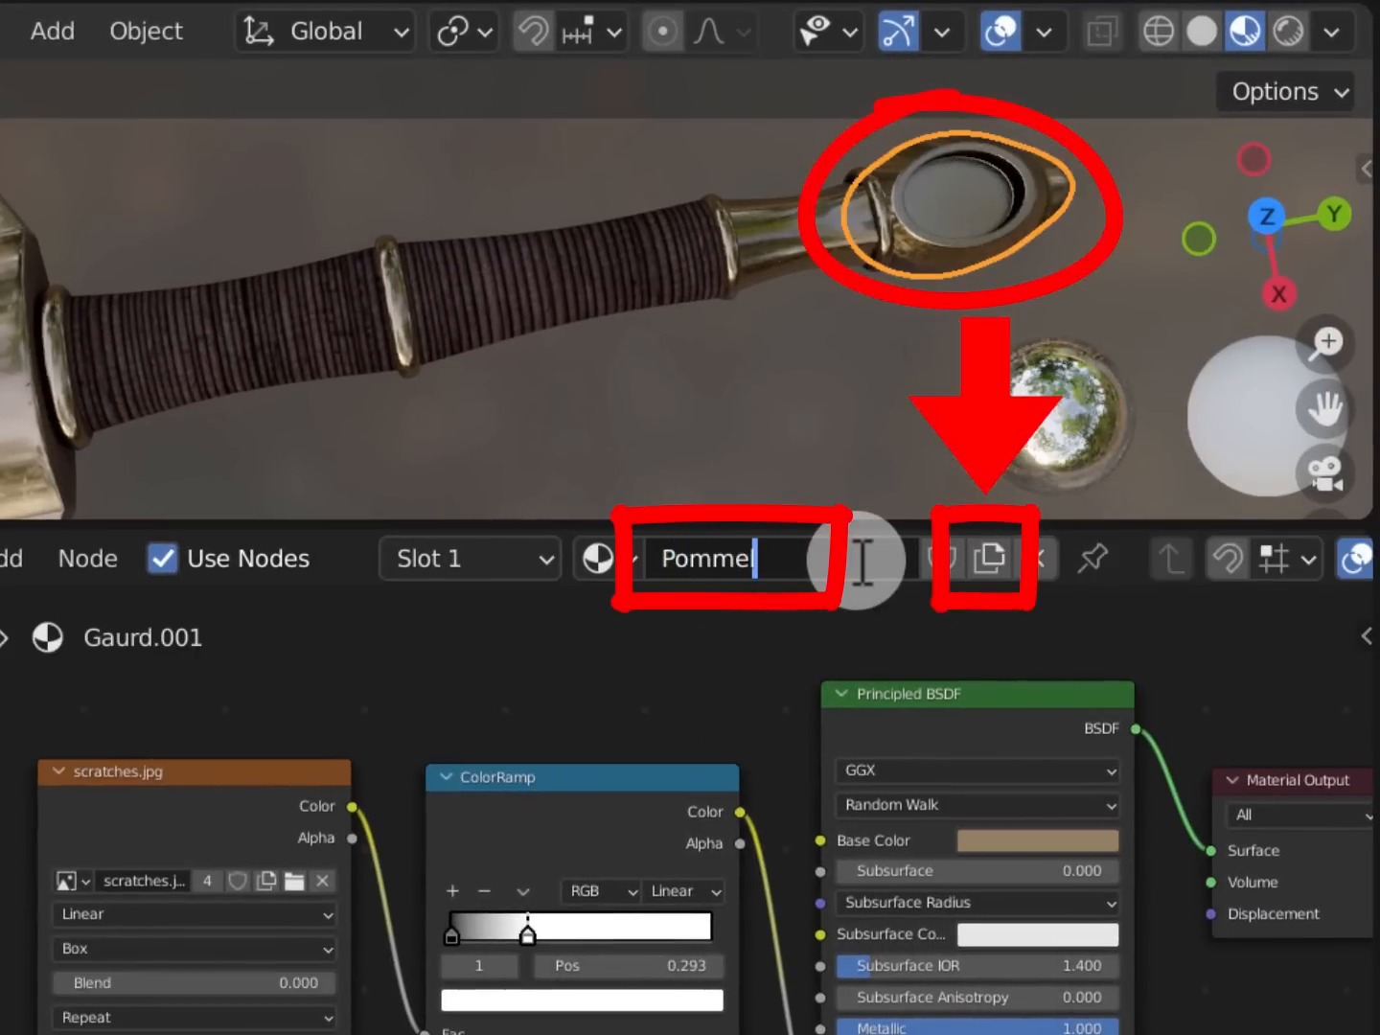
pyautogui.press('Return')
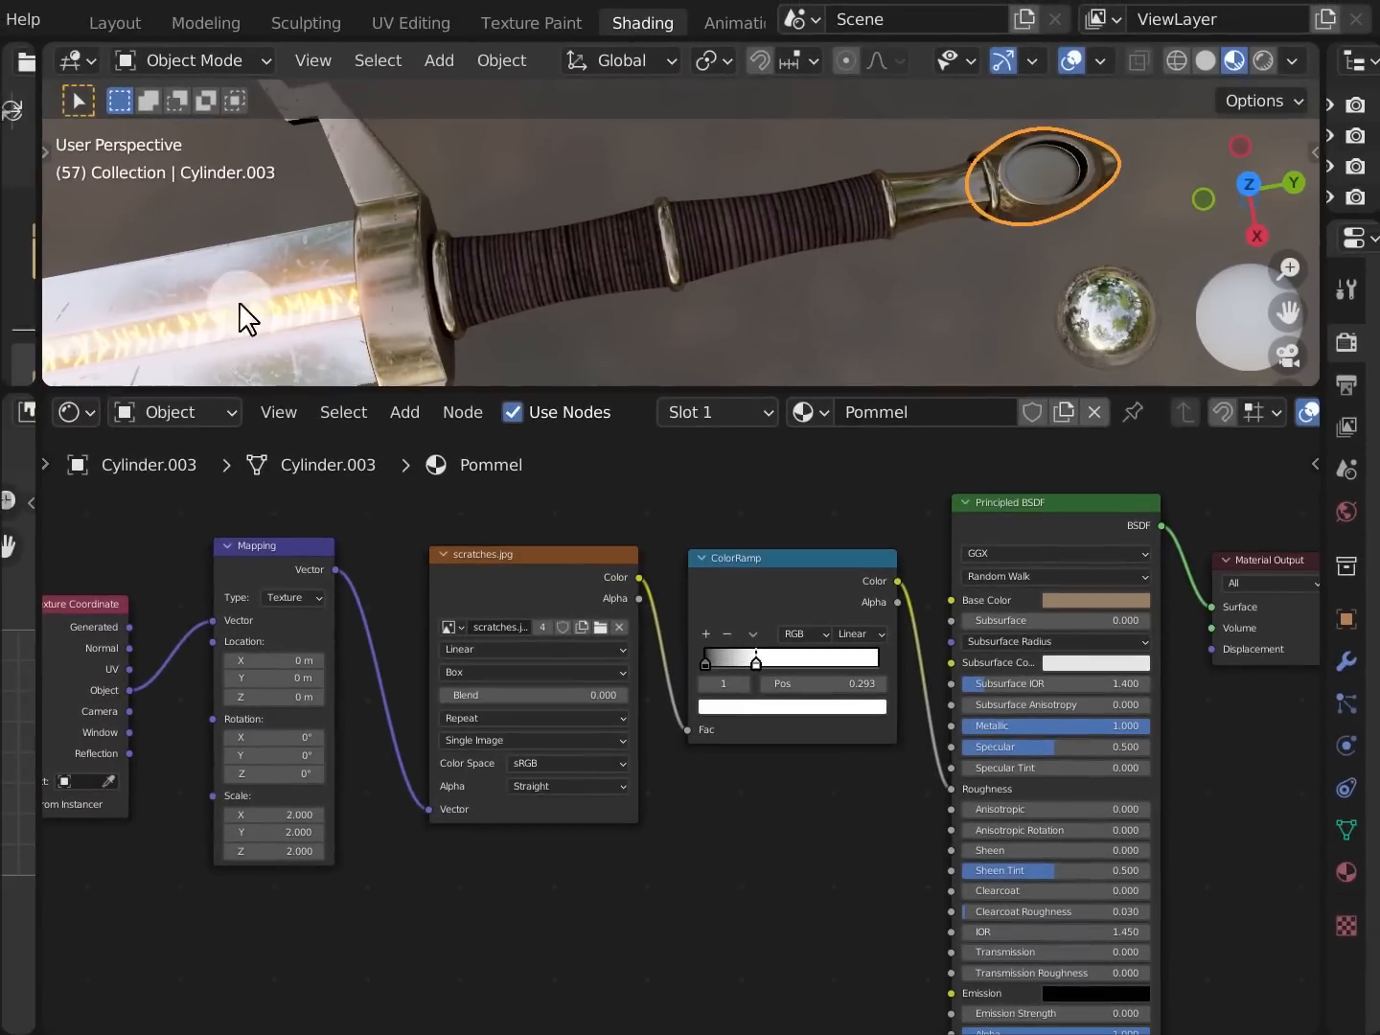
# Copy the rune setup's Texture Coordinate, Mapping and Multiply nodes from the Blade material
pyautogui.click(256, 311)
pyautogui.moveTo(610, 820); pyautogui.dragTo(674, 623, button='middle')
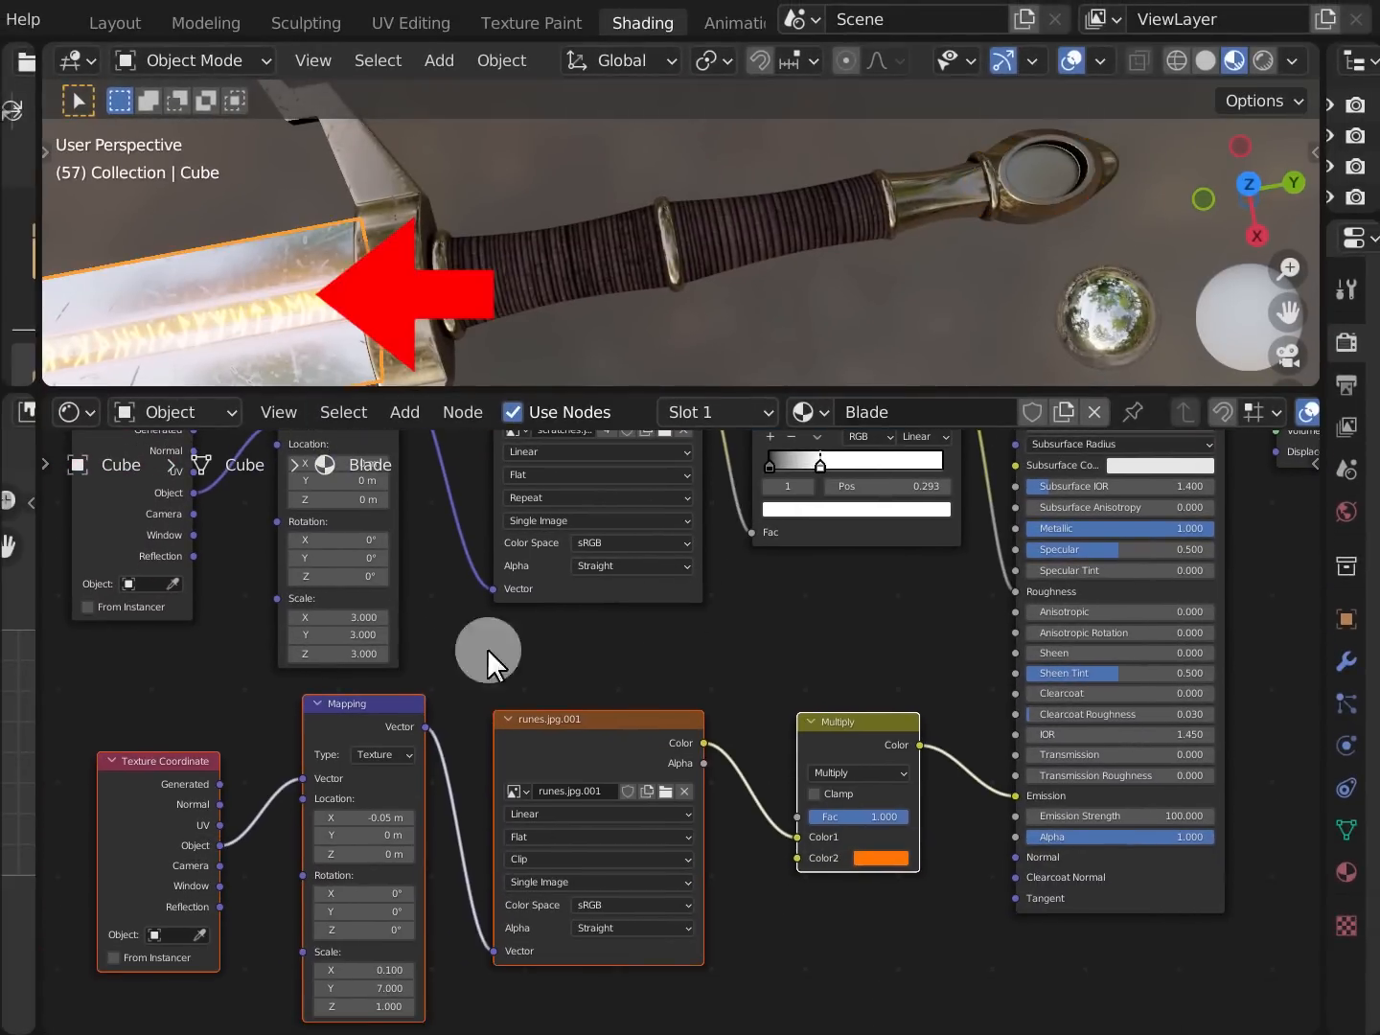
pyautogui.click(318, 651)
pyautogui.click(185, 720)
pyautogui.click(186, 710)
pyautogui.click(173, 780)
pyautogui.keyDown('shift'); pyautogui.click(367, 704); pyautogui.keyUp('shift')
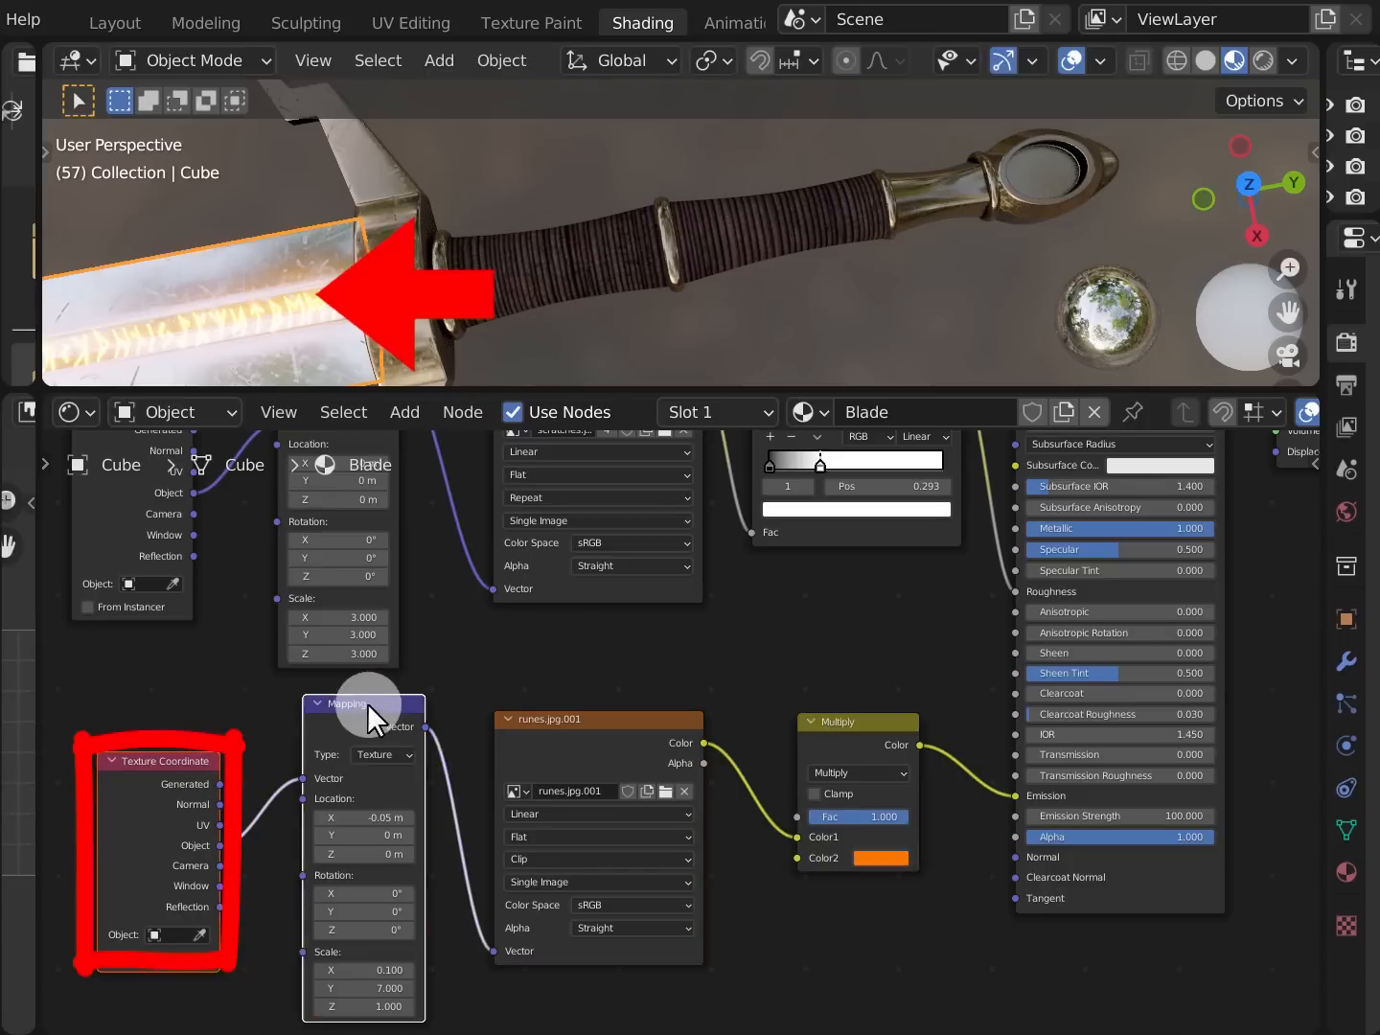
pyautogui.keyDown('shift'); pyautogui.click(849, 738); pyautogui.keyUp('shift')
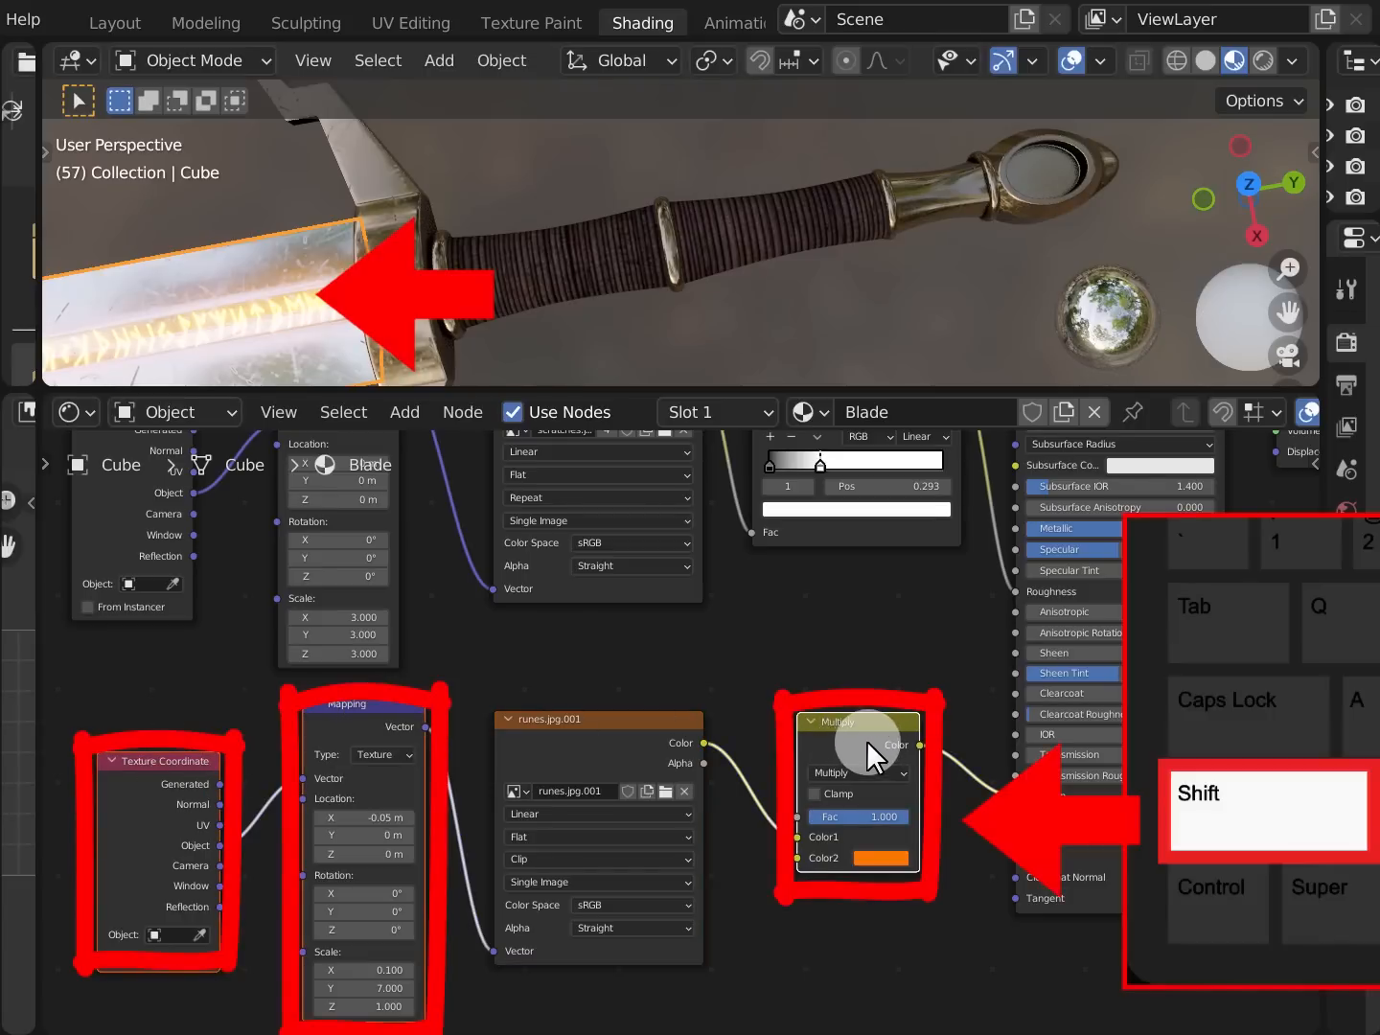
pyautogui.click(462, 411)
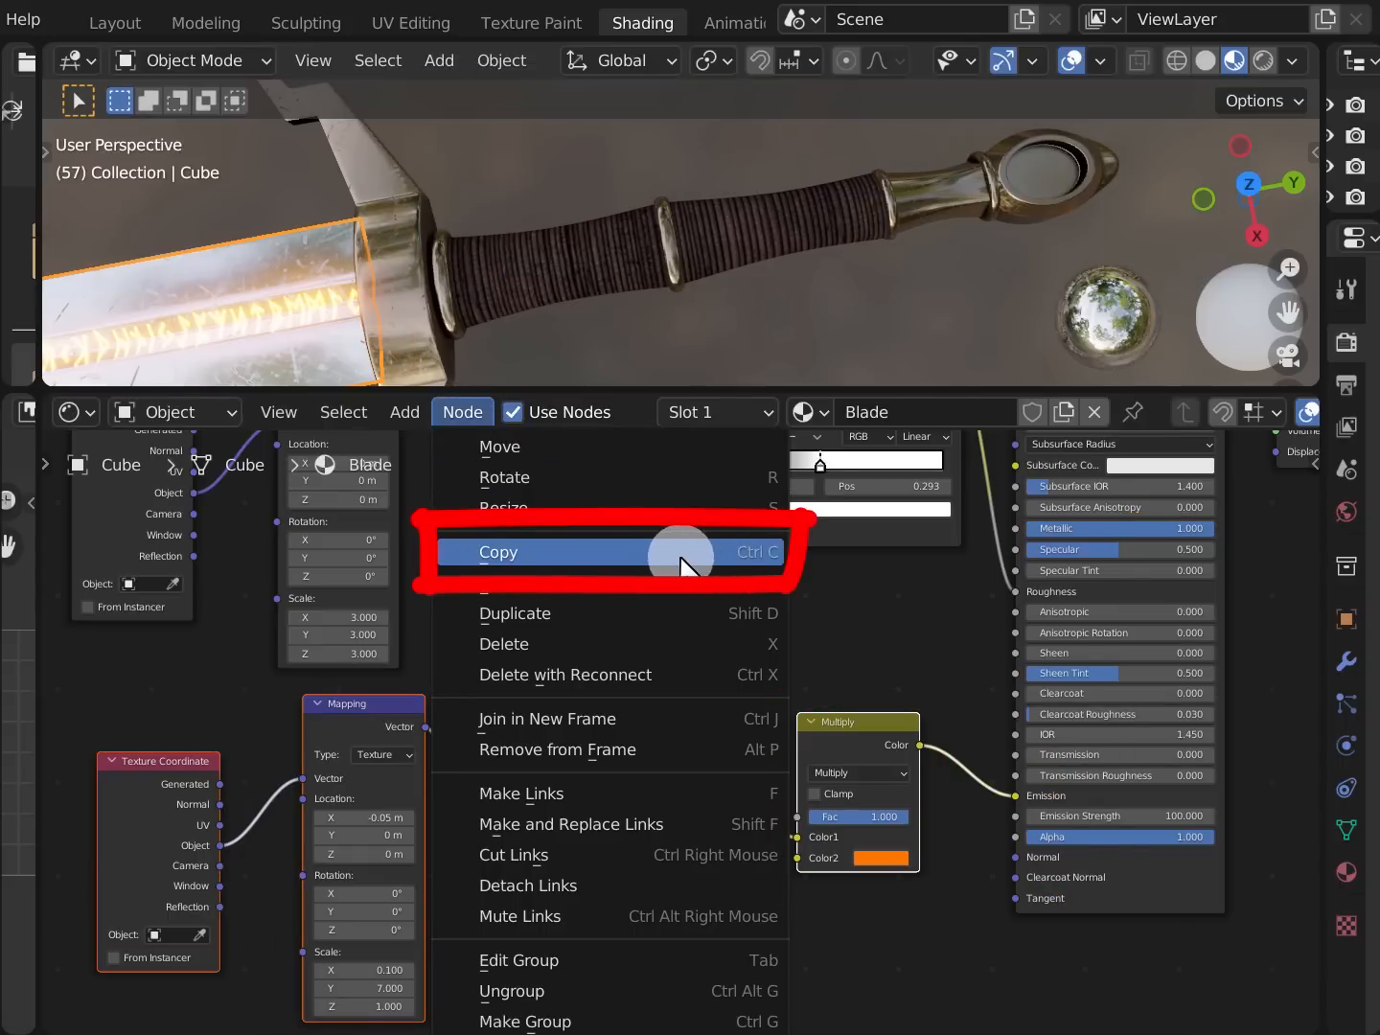
pyautogui.click(673, 552)
# Paste the copied rune nodes into the pommel's material
pyautogui.click(1047, 206)
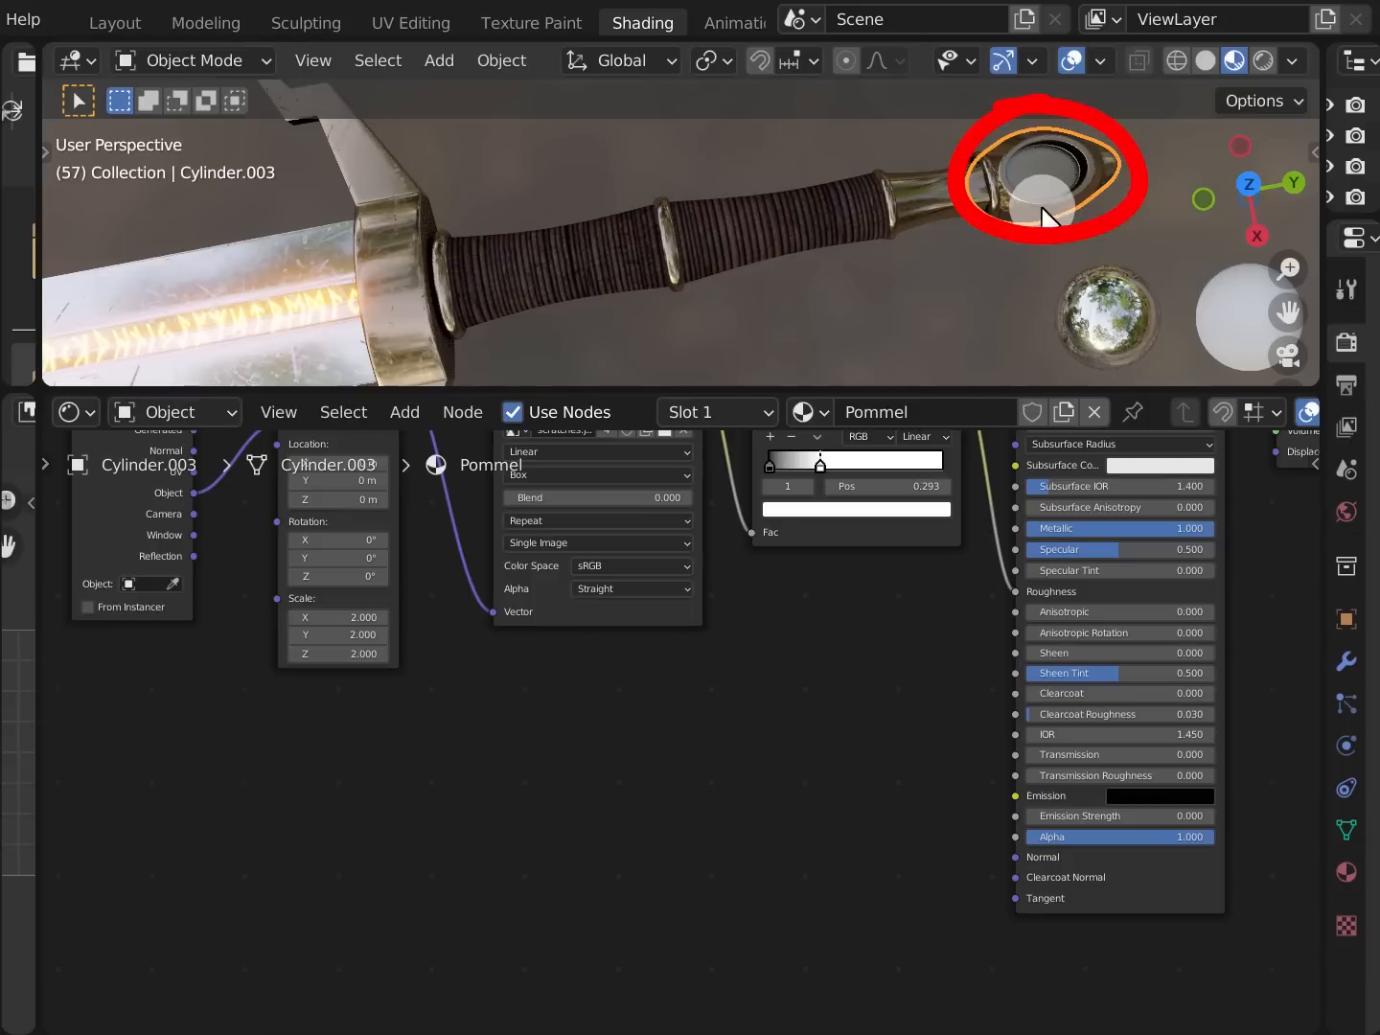
pyautogui.click(464, 413)
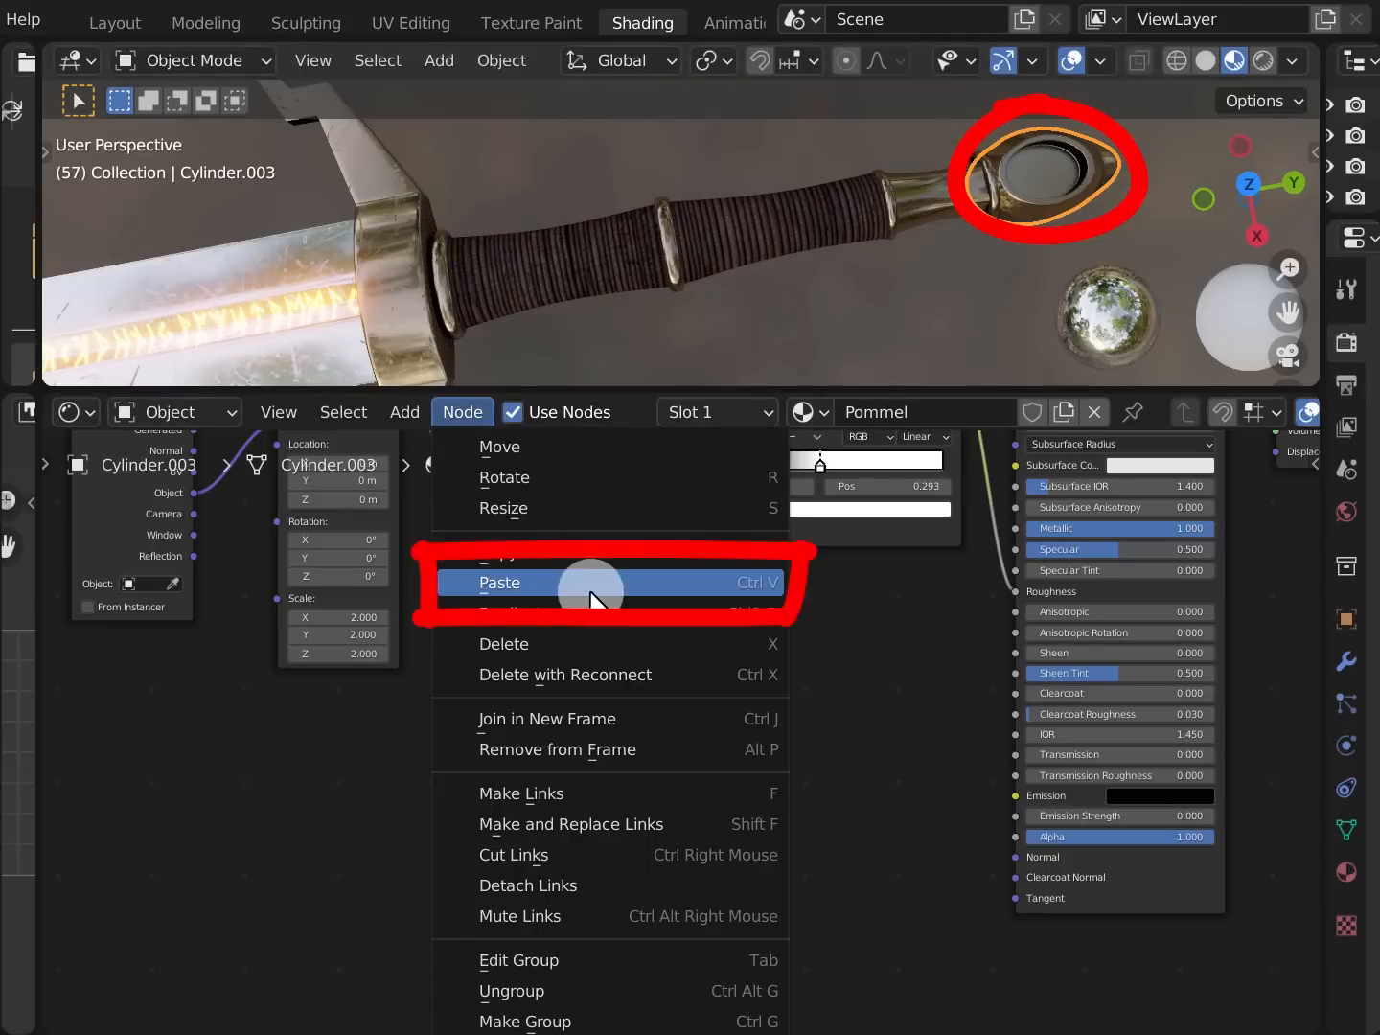
pyautogui.click(735, 593)
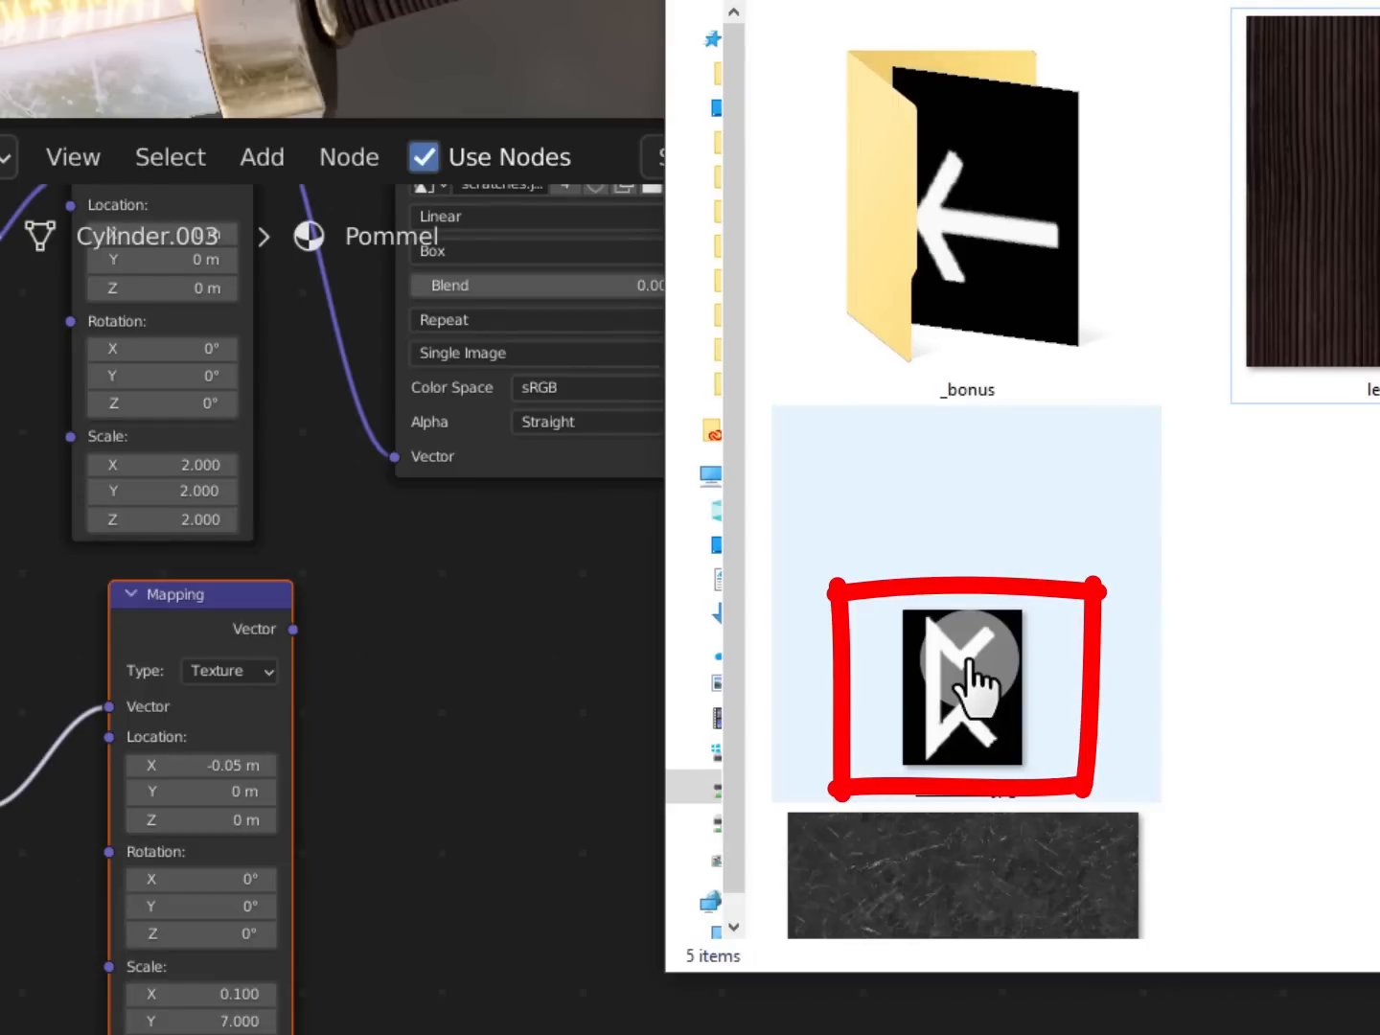
# Import rune_solo.jpg from the file browser as an image texture between the Mapping and Multiply nodes
pyautogui.moveTo(970, 661); pyautogui.dragTo(486, 710)
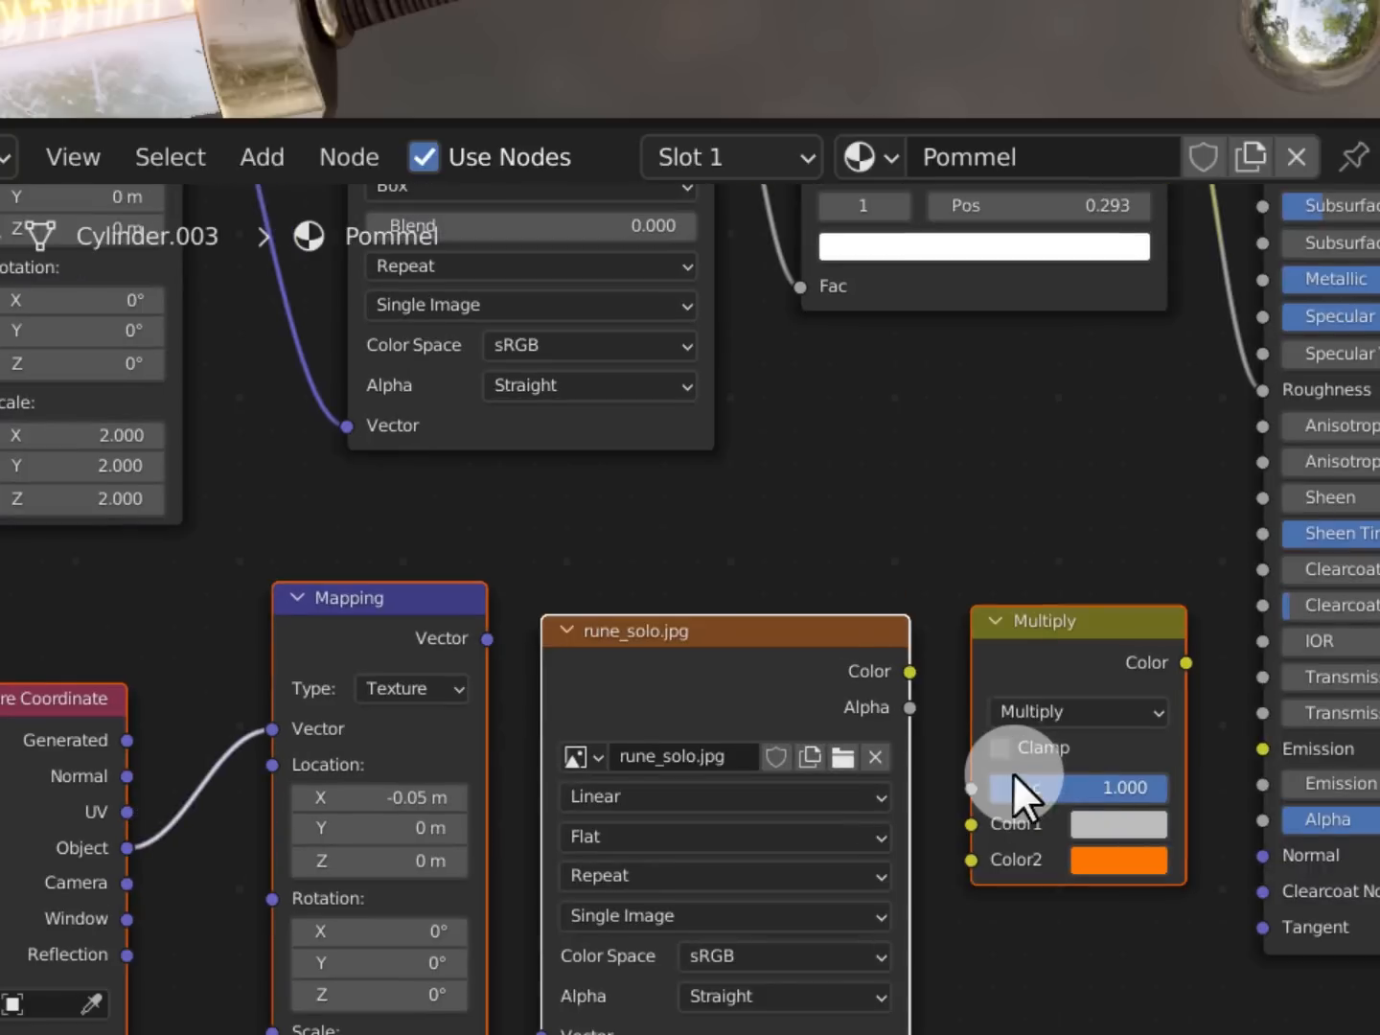
pyautogui.moveTo(1012, 772); pyautogui.dragTo(923, 652, button='middle')
pyautogui.scroll(1, 924, 650)
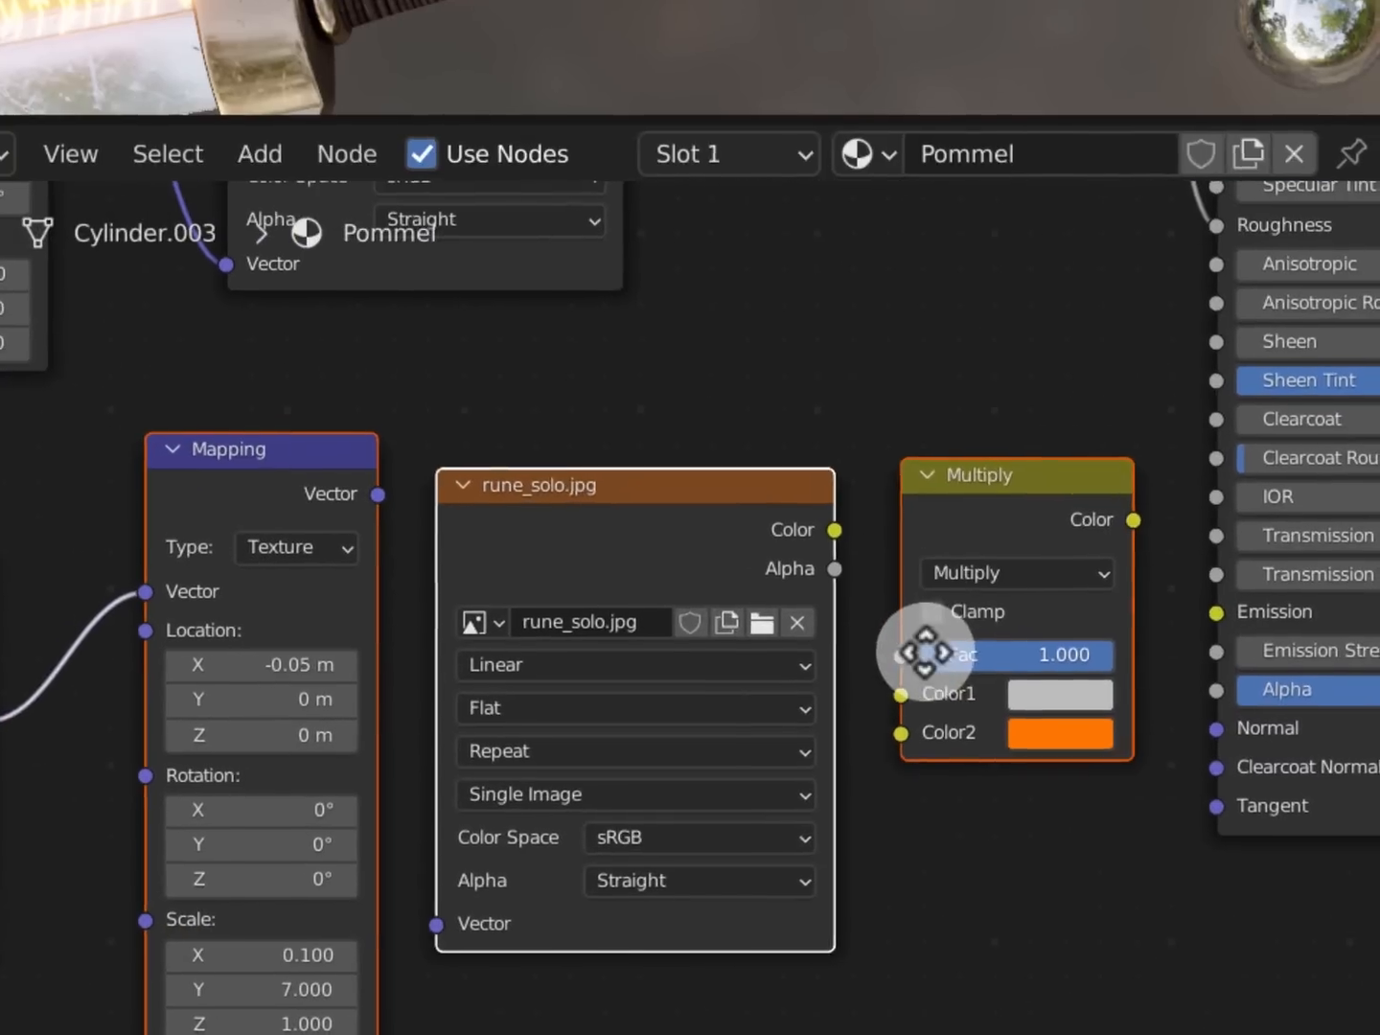
# Link Mapping's Vector to the rune_solo.jpg texture, the texture's Color to Multiply's Color1, and Multiply's Color to Emission
pyautogui.moveTo(351, 451)
pyautogui.mouseDown()
pyautogui.moveTo(391, 511)
pyautogui.moveTo(411, 883)
pyautogui.mouseUp()
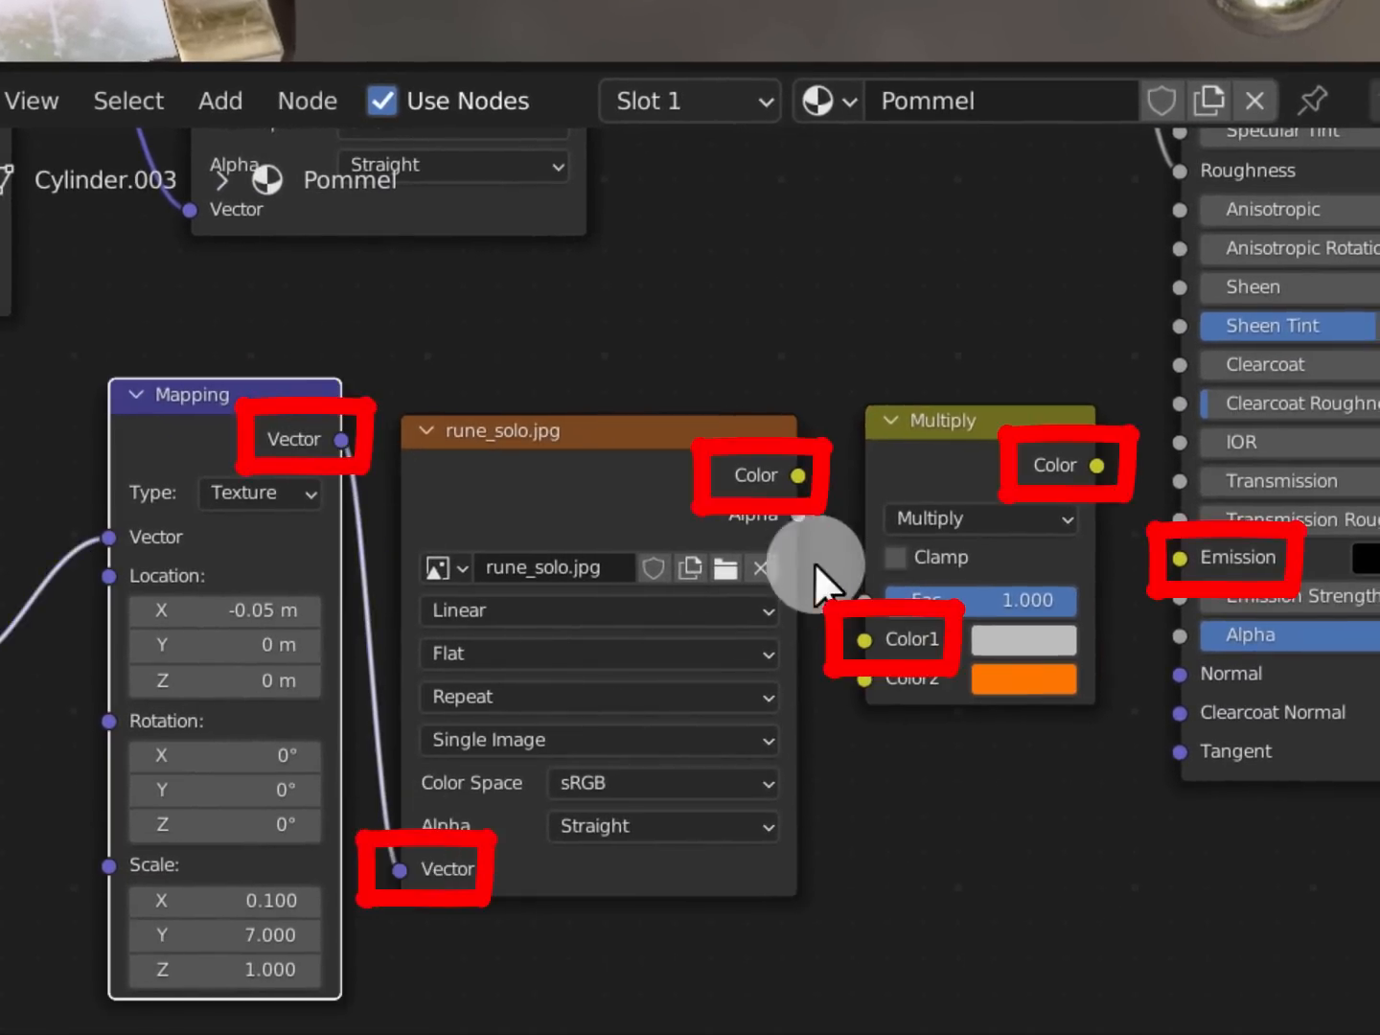
pyautogui.moveTo(797, 476); pyautogui.dragTo(863, 639)
pyautogui.moveTo(1099, 466); pyautogui.dragTo(1189, 558)
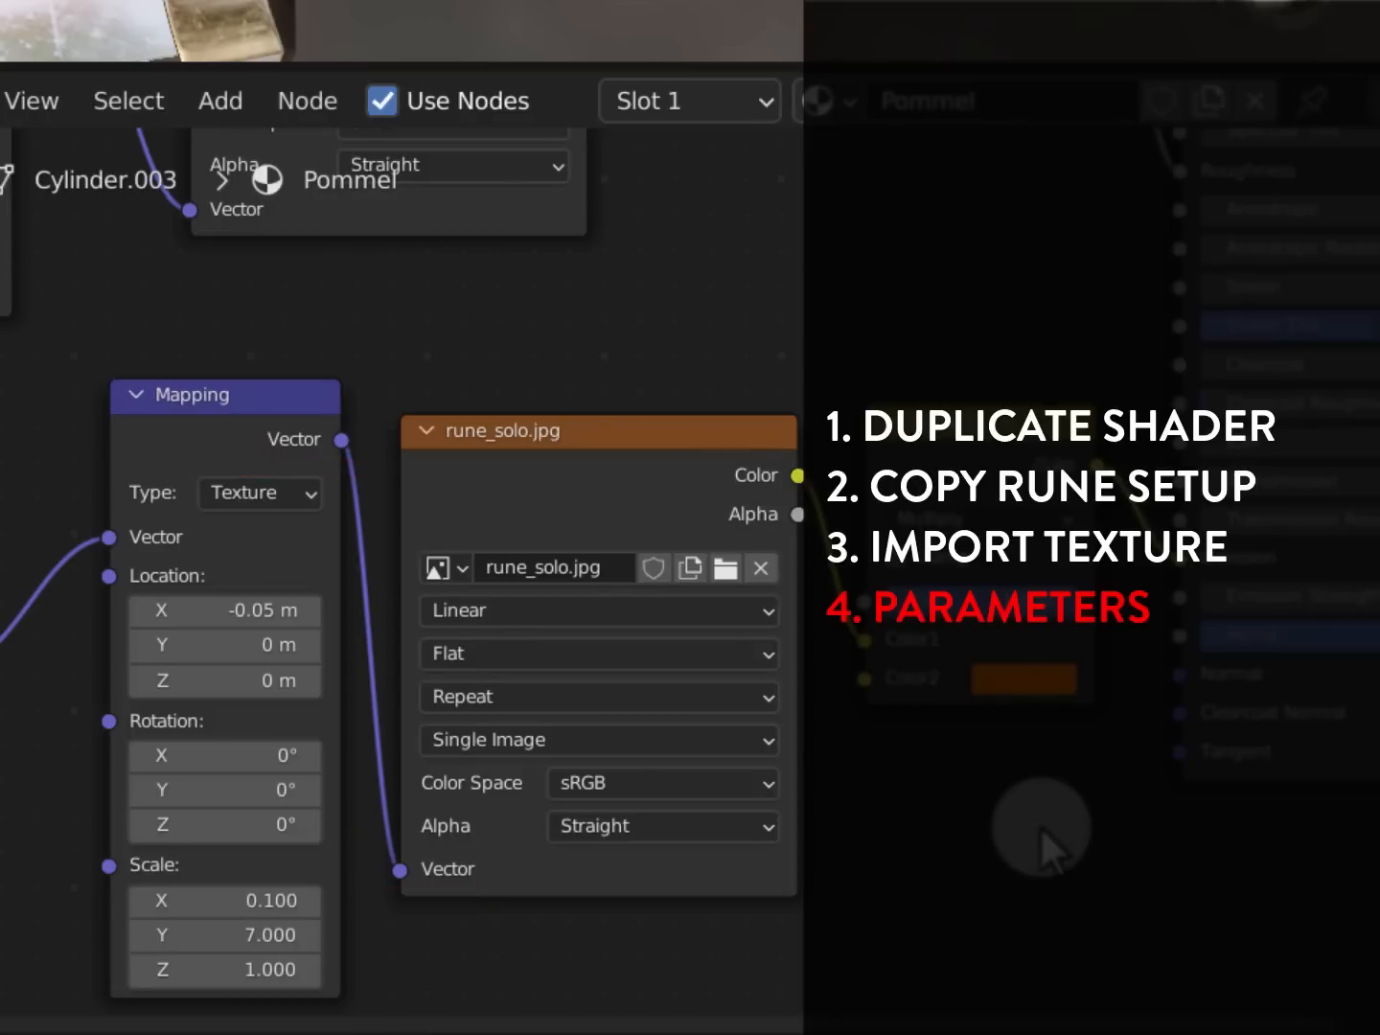
# Set the Pommel shader's Emission Strength to 100
pyautogui.click(1211, 743)
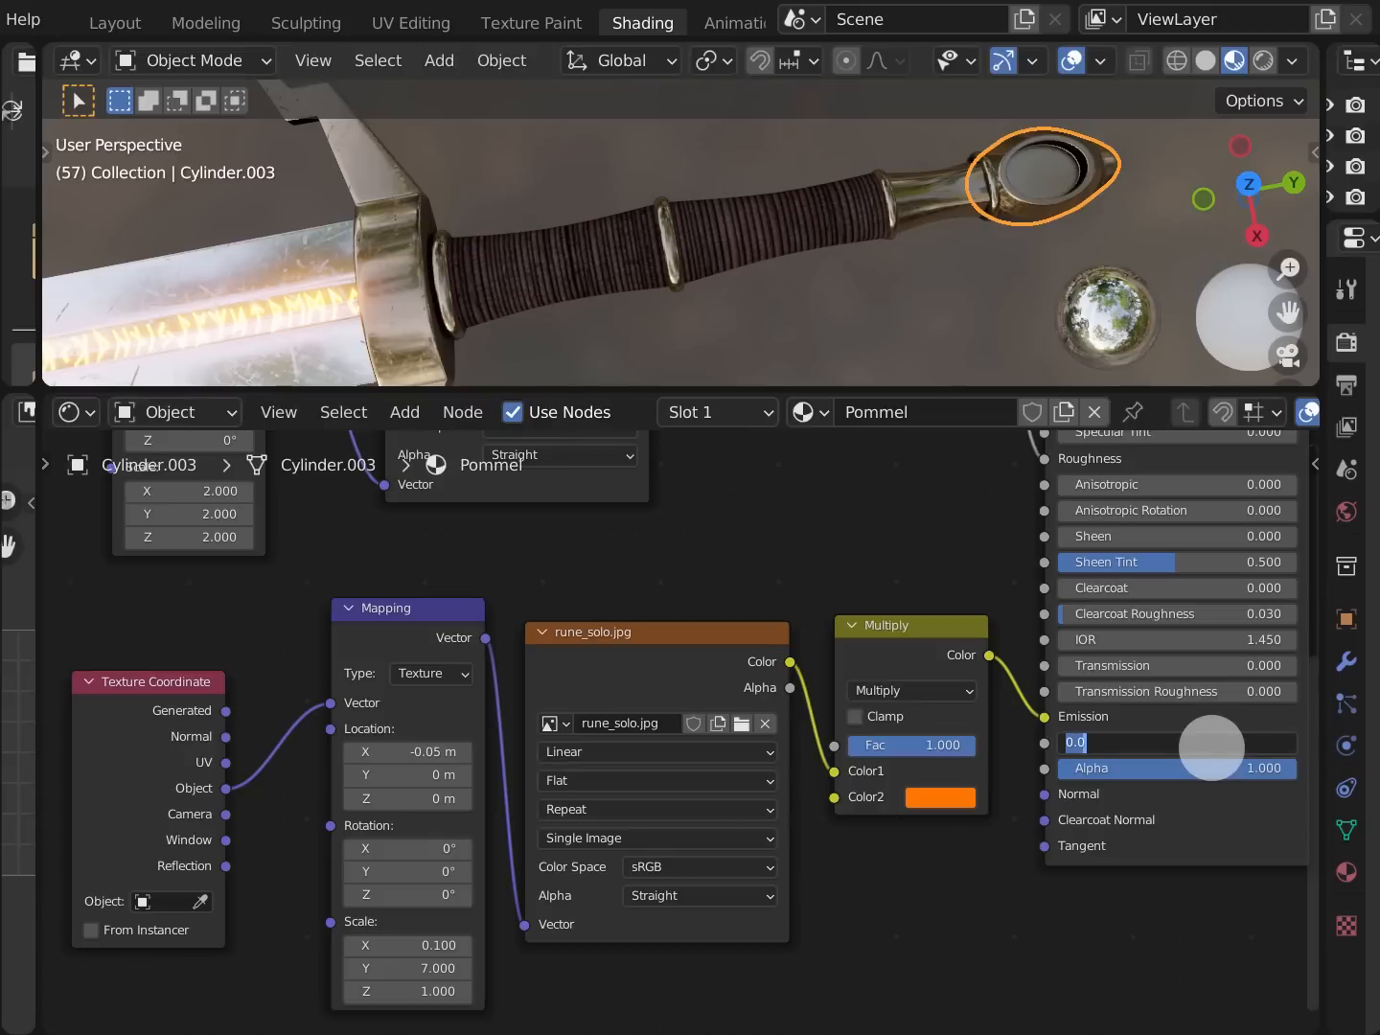
pyautogui.write('100')
pyautogui.press('Return')
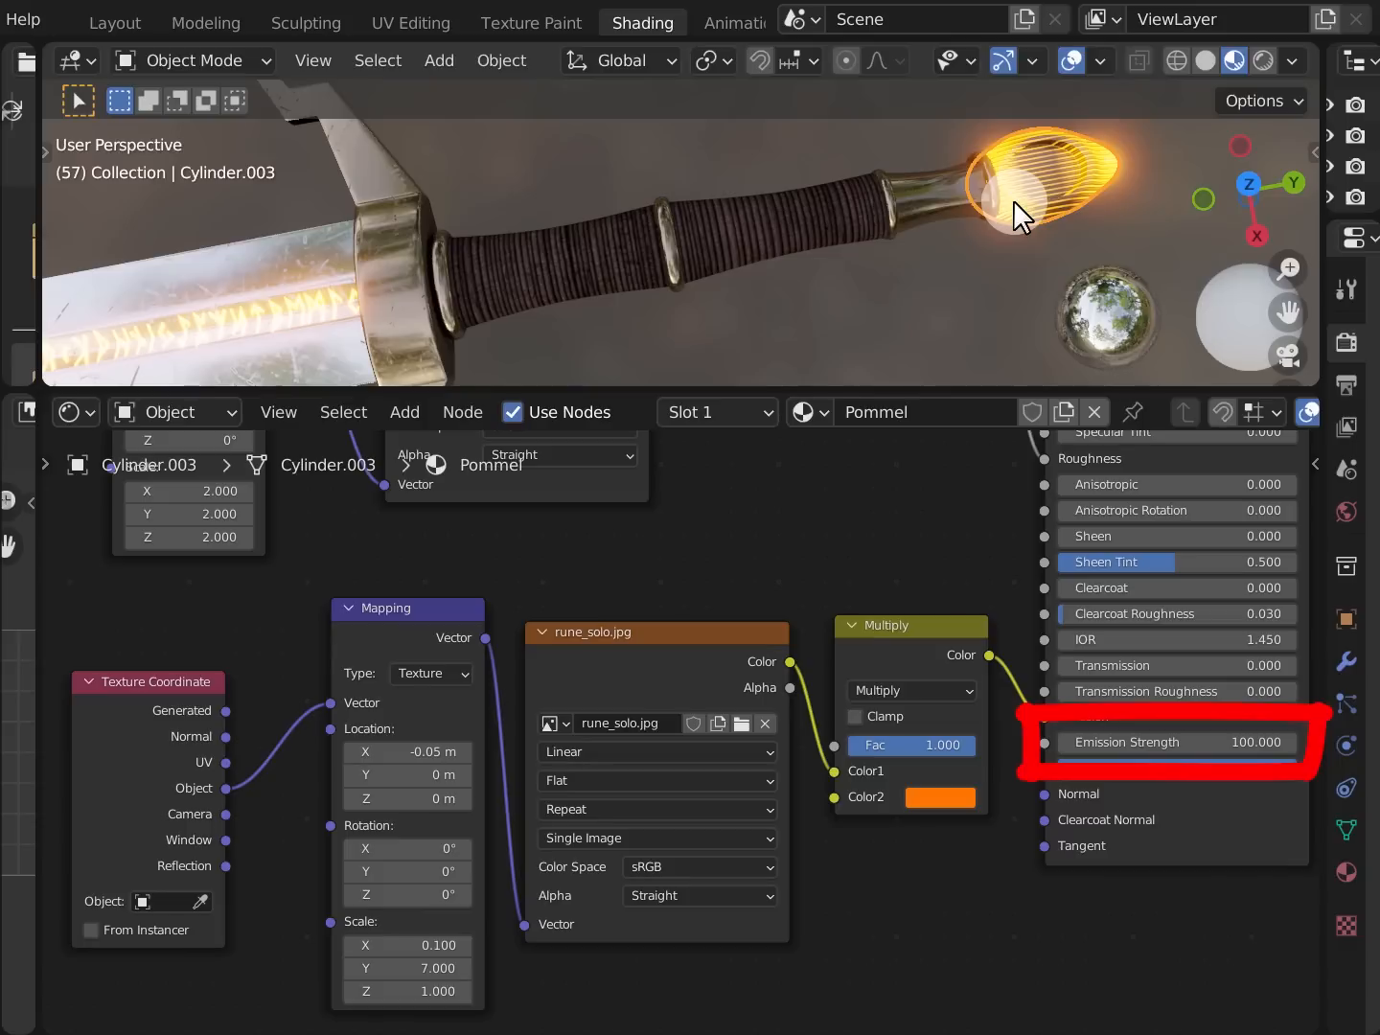
# Set the rune Mapping node's X location to 0 m and its scale to 1 on all axes
pyautogui.keyDown('shift'); pyautogui.moveTo(1079, 219); pyautogui.dragTo(1076, 269, button='middle'); pyautogui.keyUp('shift')
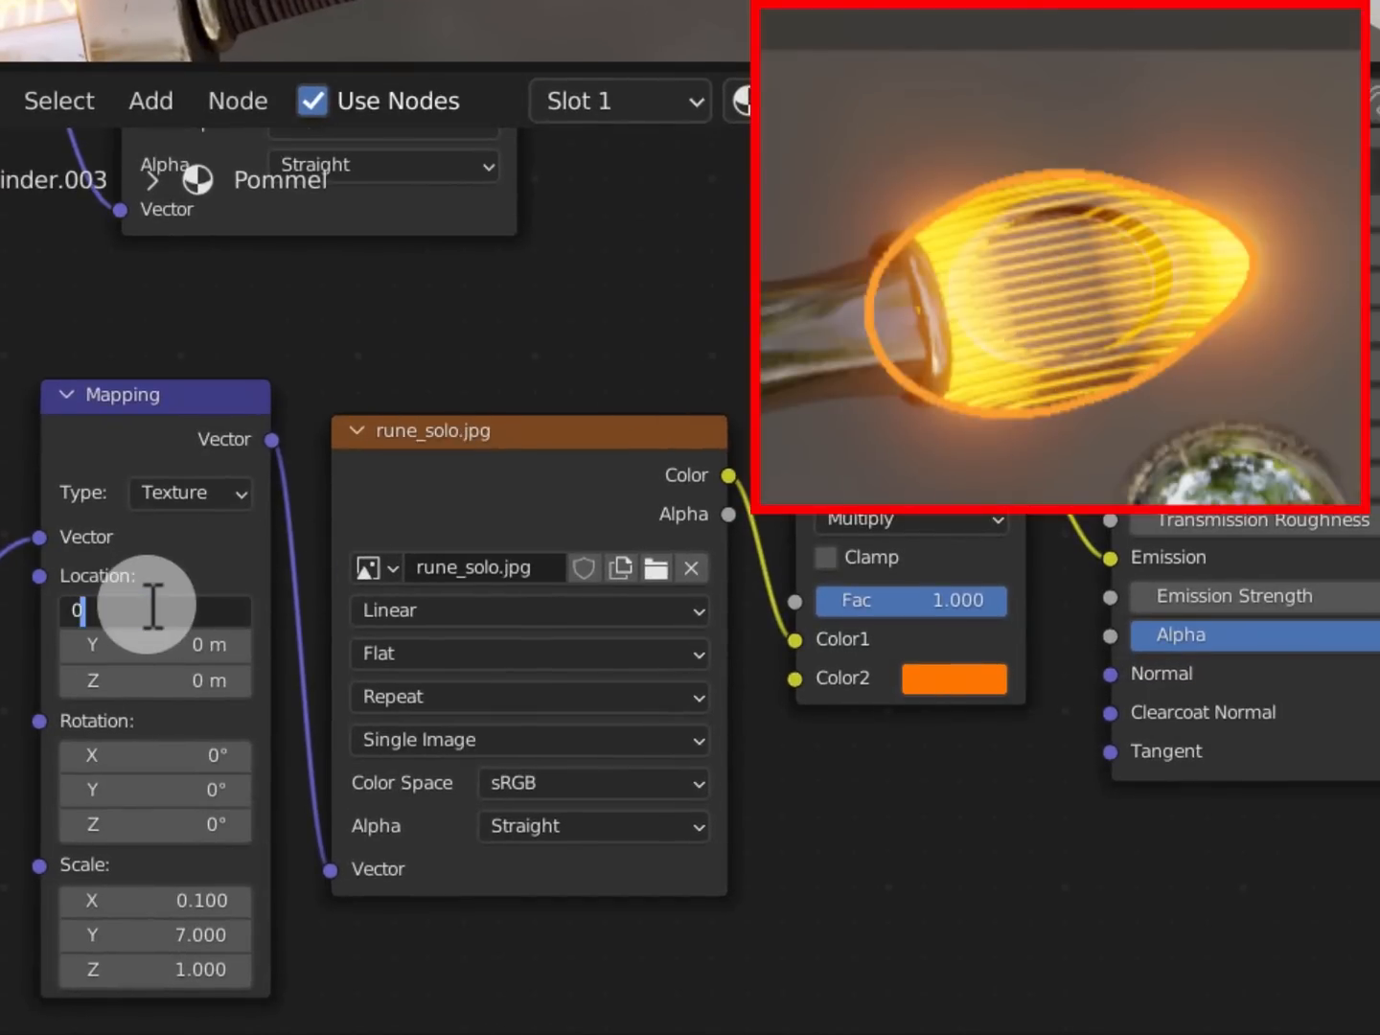
pyautogui.press('Return')
pyautogui.moveTo(141, 911); pyautogui.dragTo(145, 976)
pyautogui.write('1')
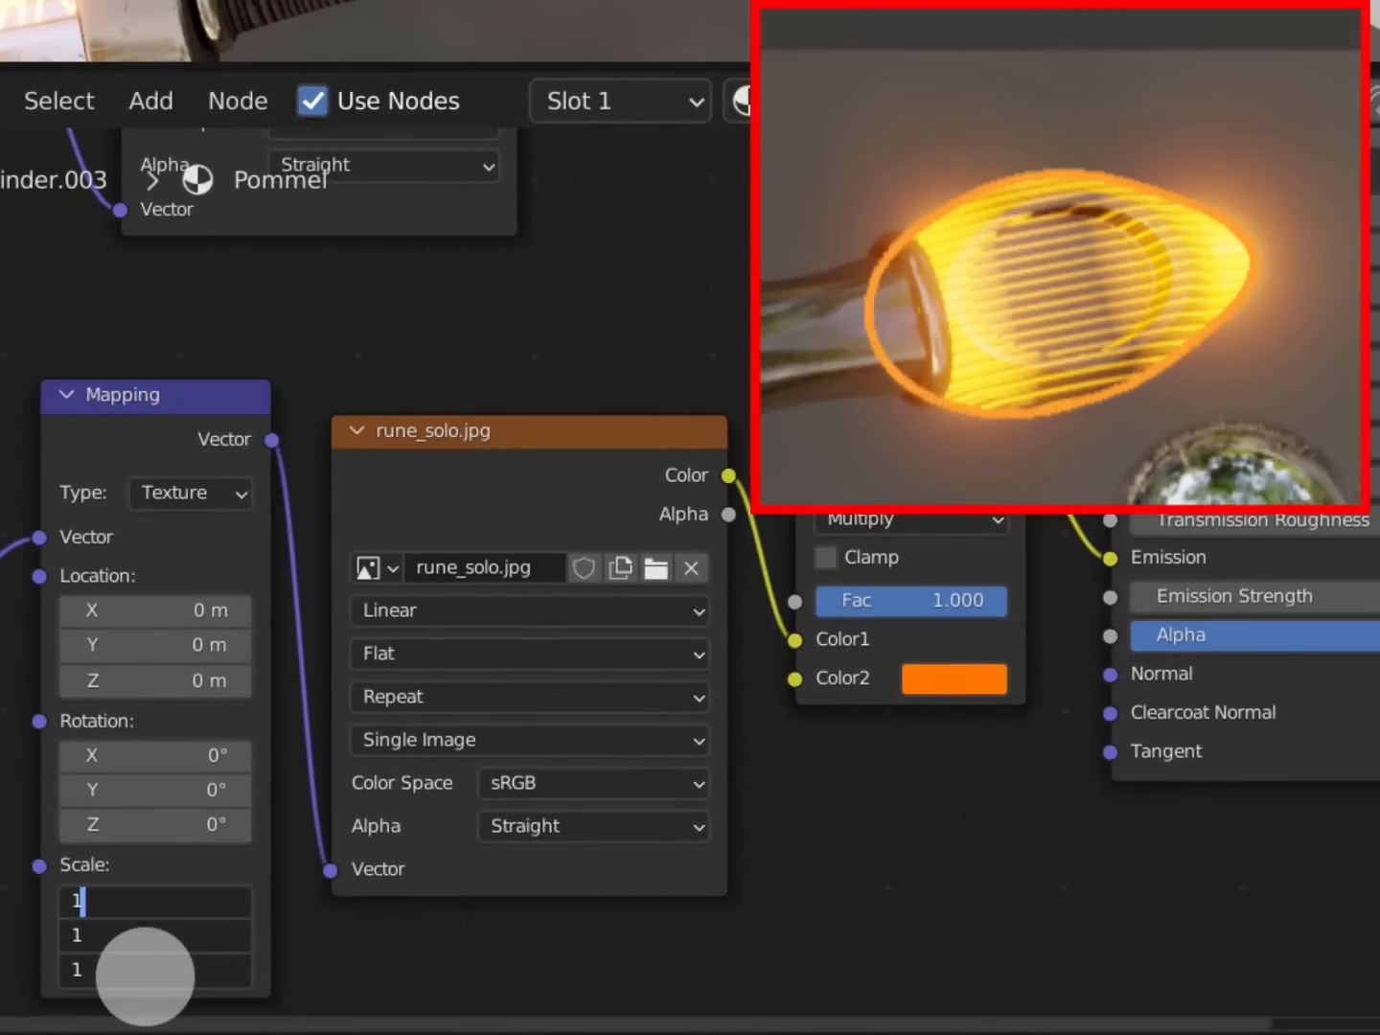
pyautogui.press('Return')
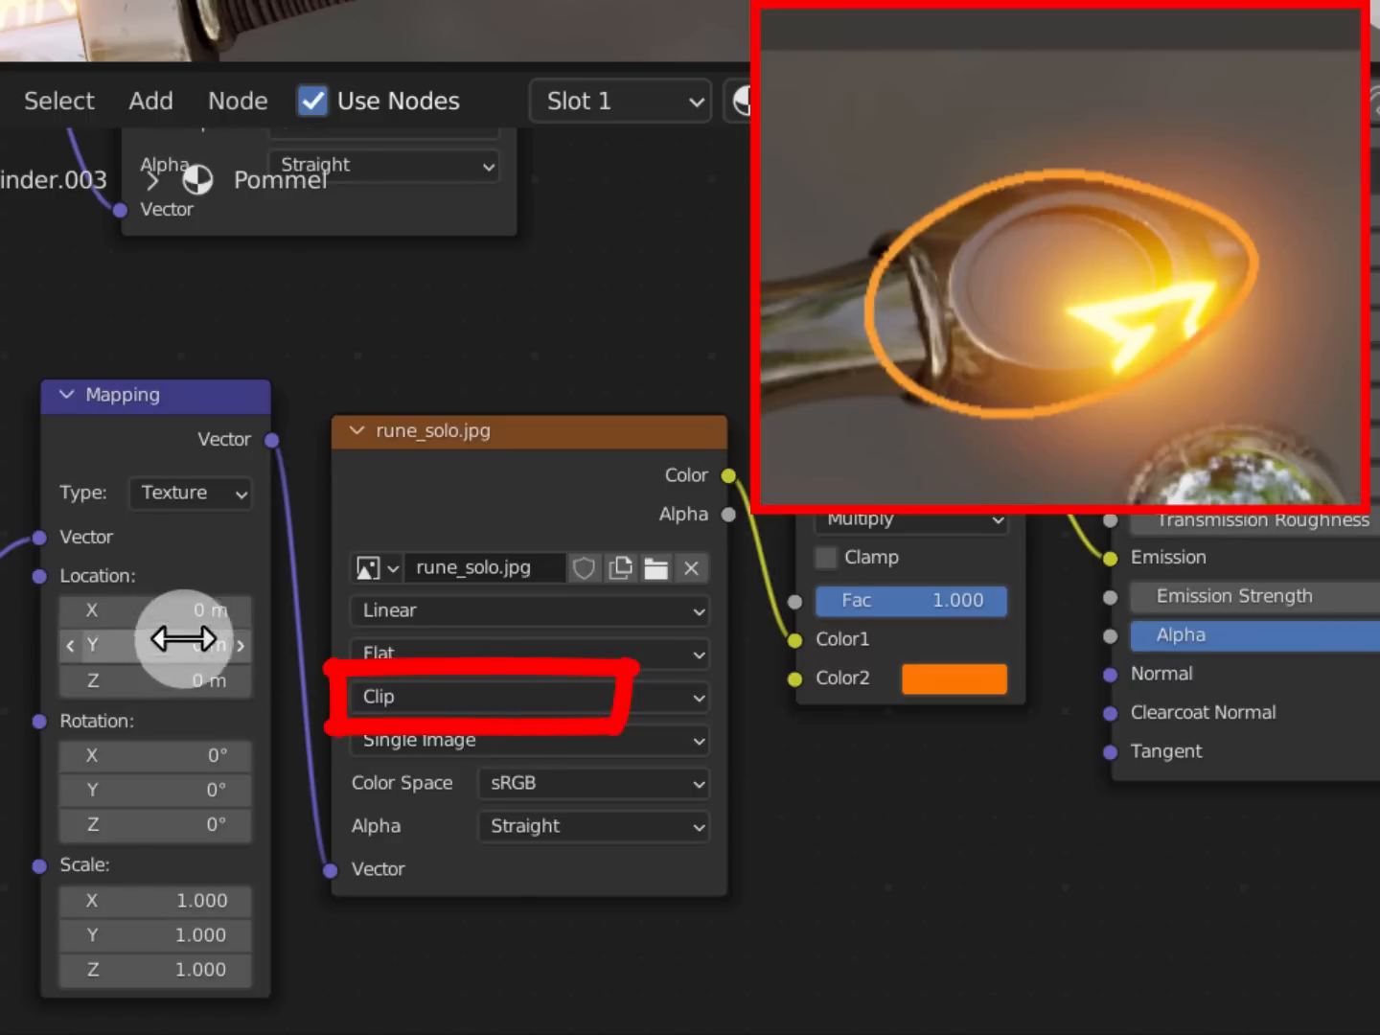
# Centre the rune on the pommel by setting the Mapping location to -0.5 m in both X and Y
pyautogui.moveTo(186, 609)
pyautogui.mouseDown()
pyautogui.moveTo(133, 598)
pyautogui.moveTo(110, 614)
pyautogui.moveTo(172, 628)
pyautogui.moveTo(116, 648)
pyautogui.moveTo(92, 632)
pyautogui.moveTo(60, 642)
pyautogui.moveTo(103, 647)
pyautogui.moveTo(189, 605)
pyautogui.moveTo(159, 642)
pyautogui.moveTo(186, 637)
pyautogui.mouseUp()
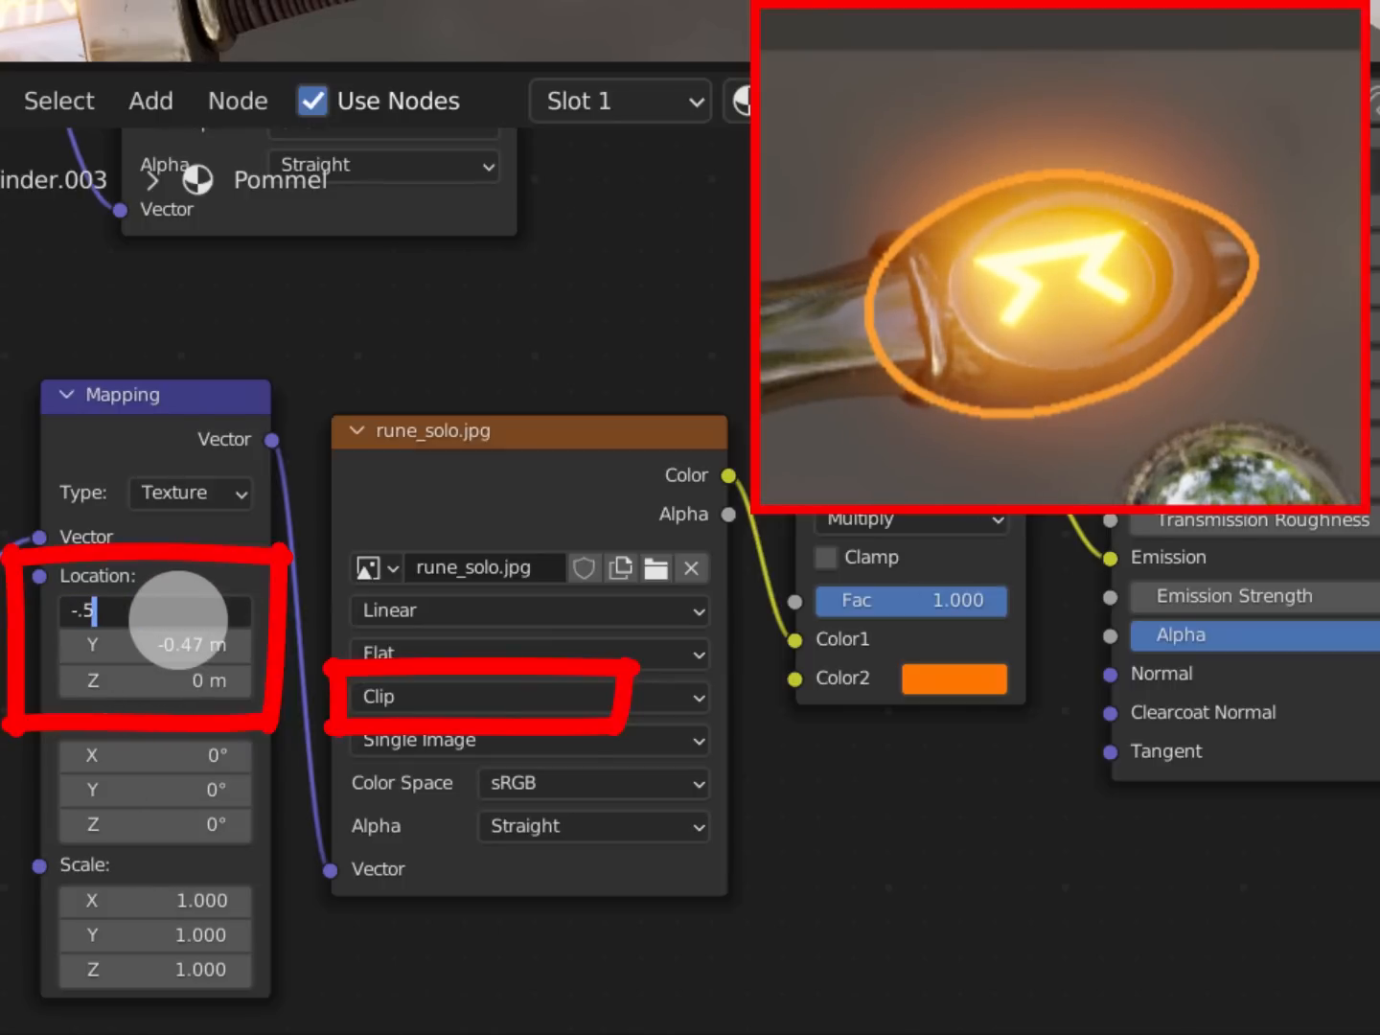
pyautogui.press('Tab')
pyautogui.write('-0')
pyautogui.write('.5')
pyautogui.press('Return')
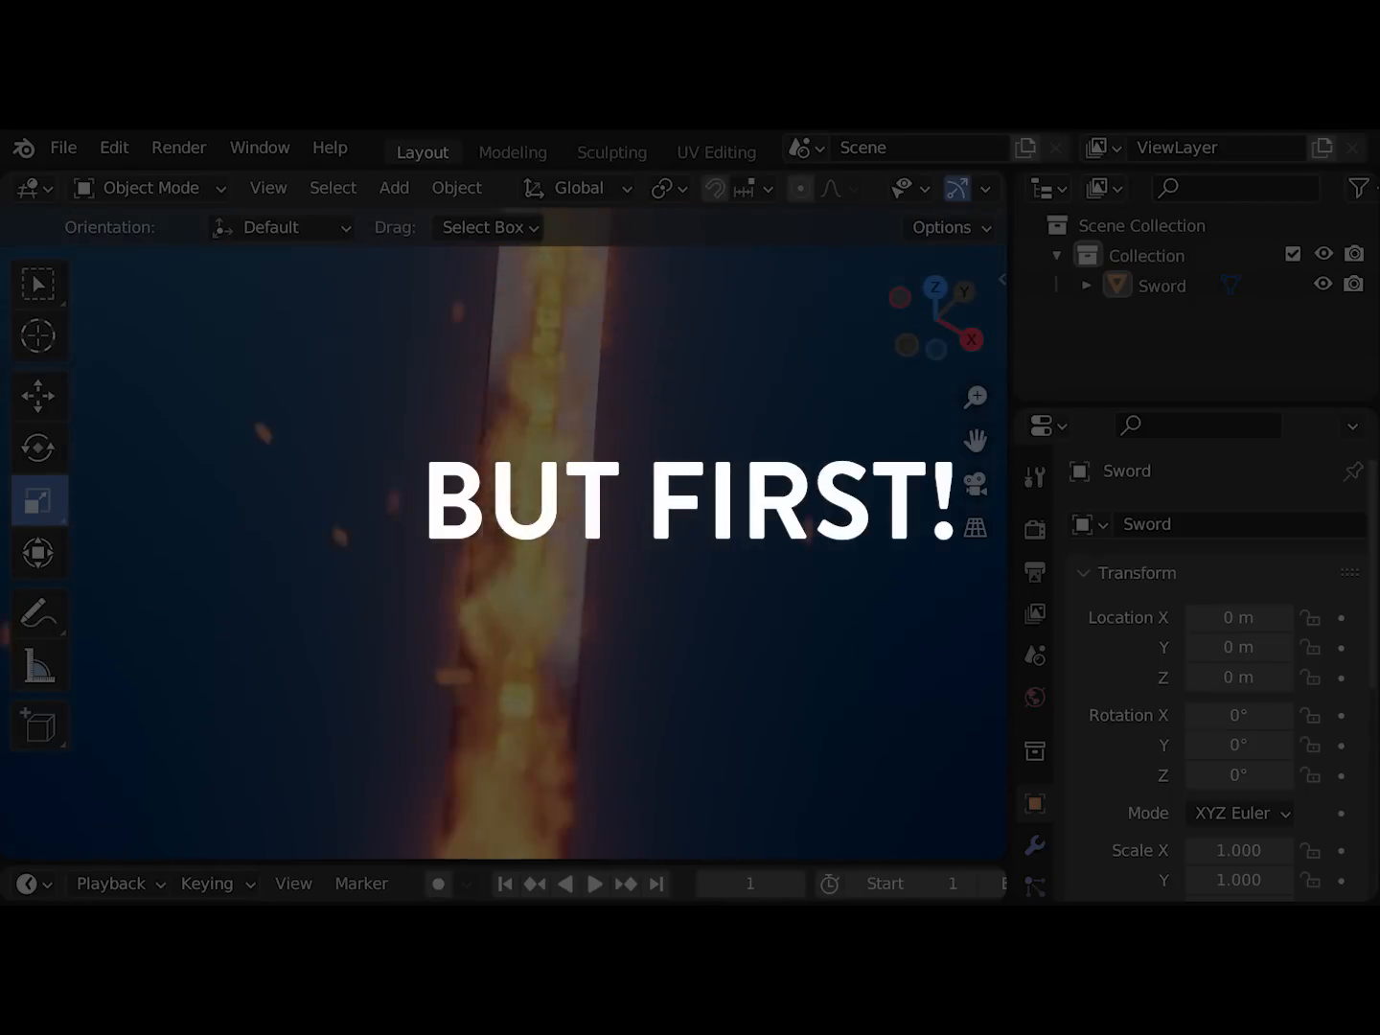
pyautogui.moveTo(1029, 491)
pyautogui.mouseDown()
pyautogui.moveTo(154, 548)
pyautogui.moveTo(1160, 551)
pyautogui.mouseUp()
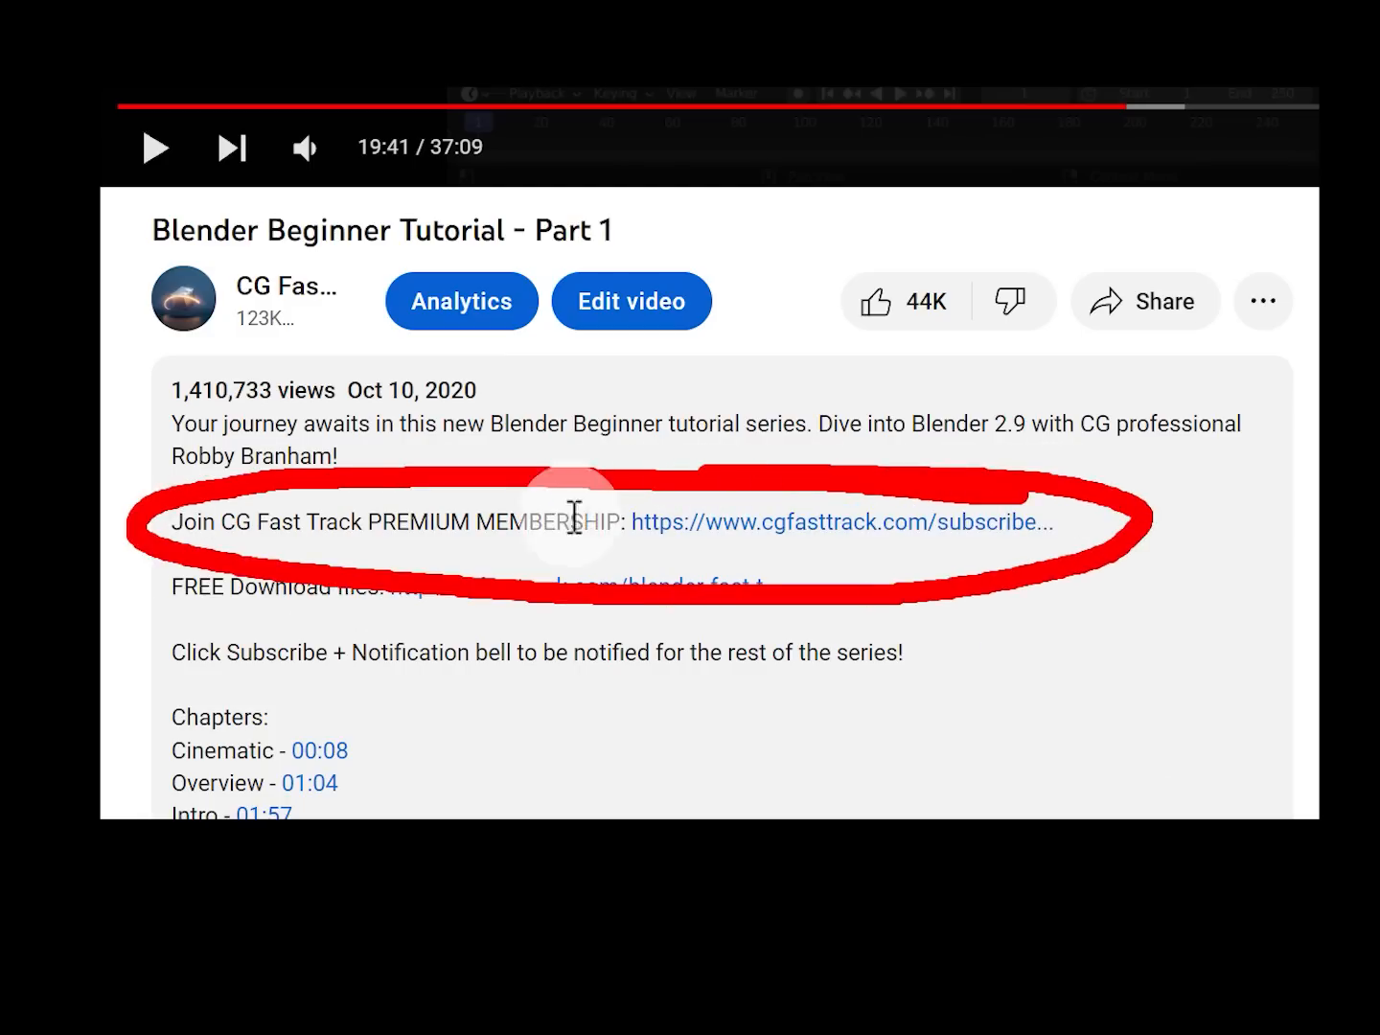
pyautogui.middleClick(1202, 504)
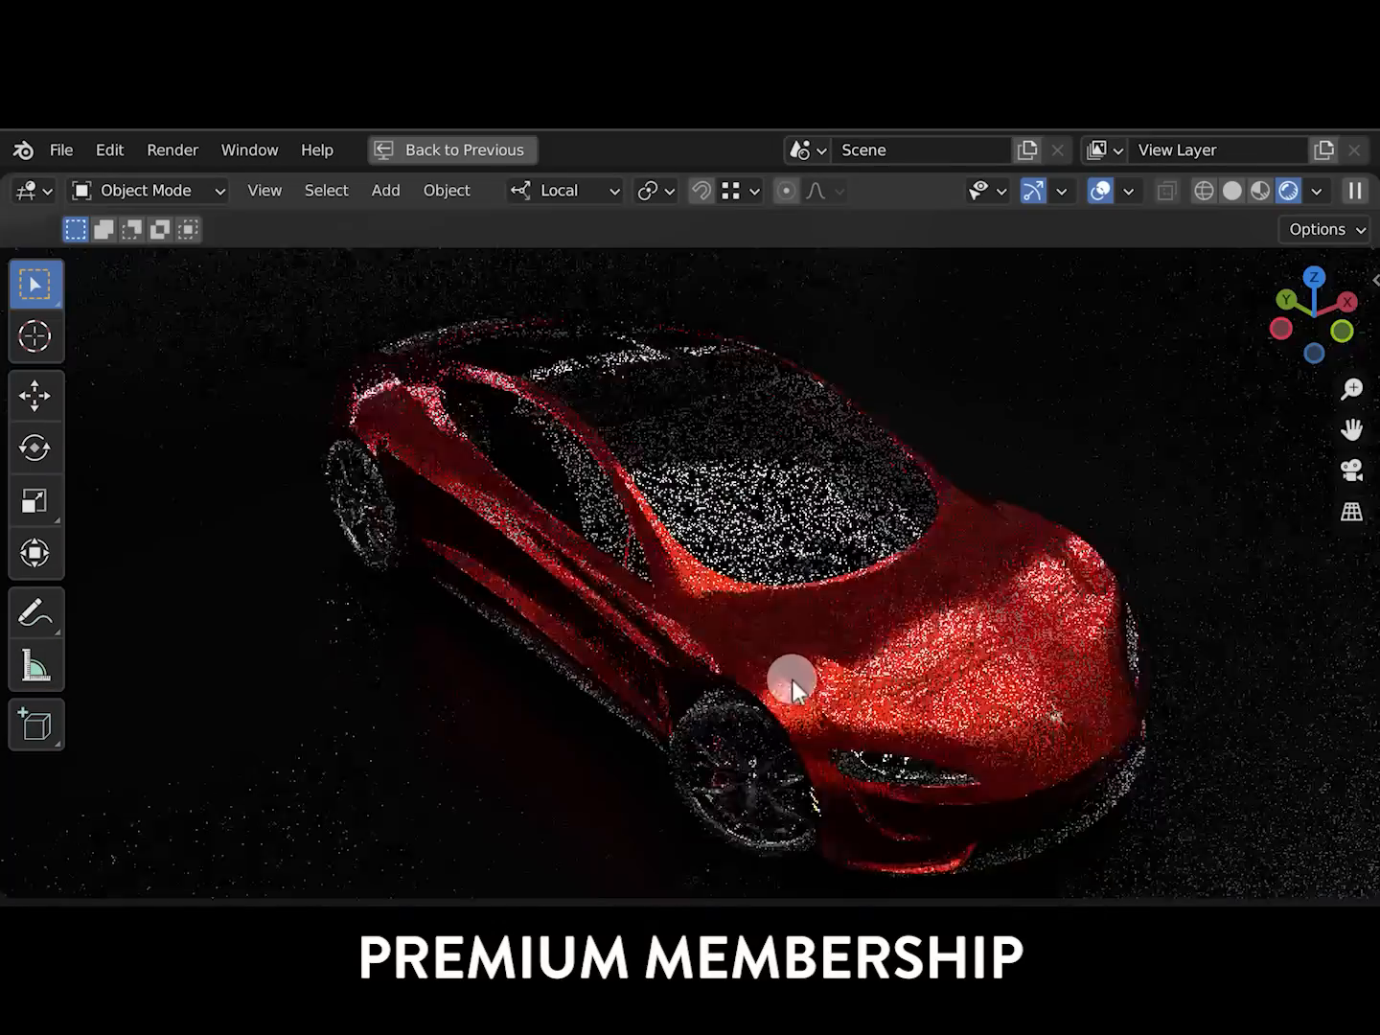
pyautogui.moveTo(792, 679); pyautogui.dragTo(875, 629, button='middle')
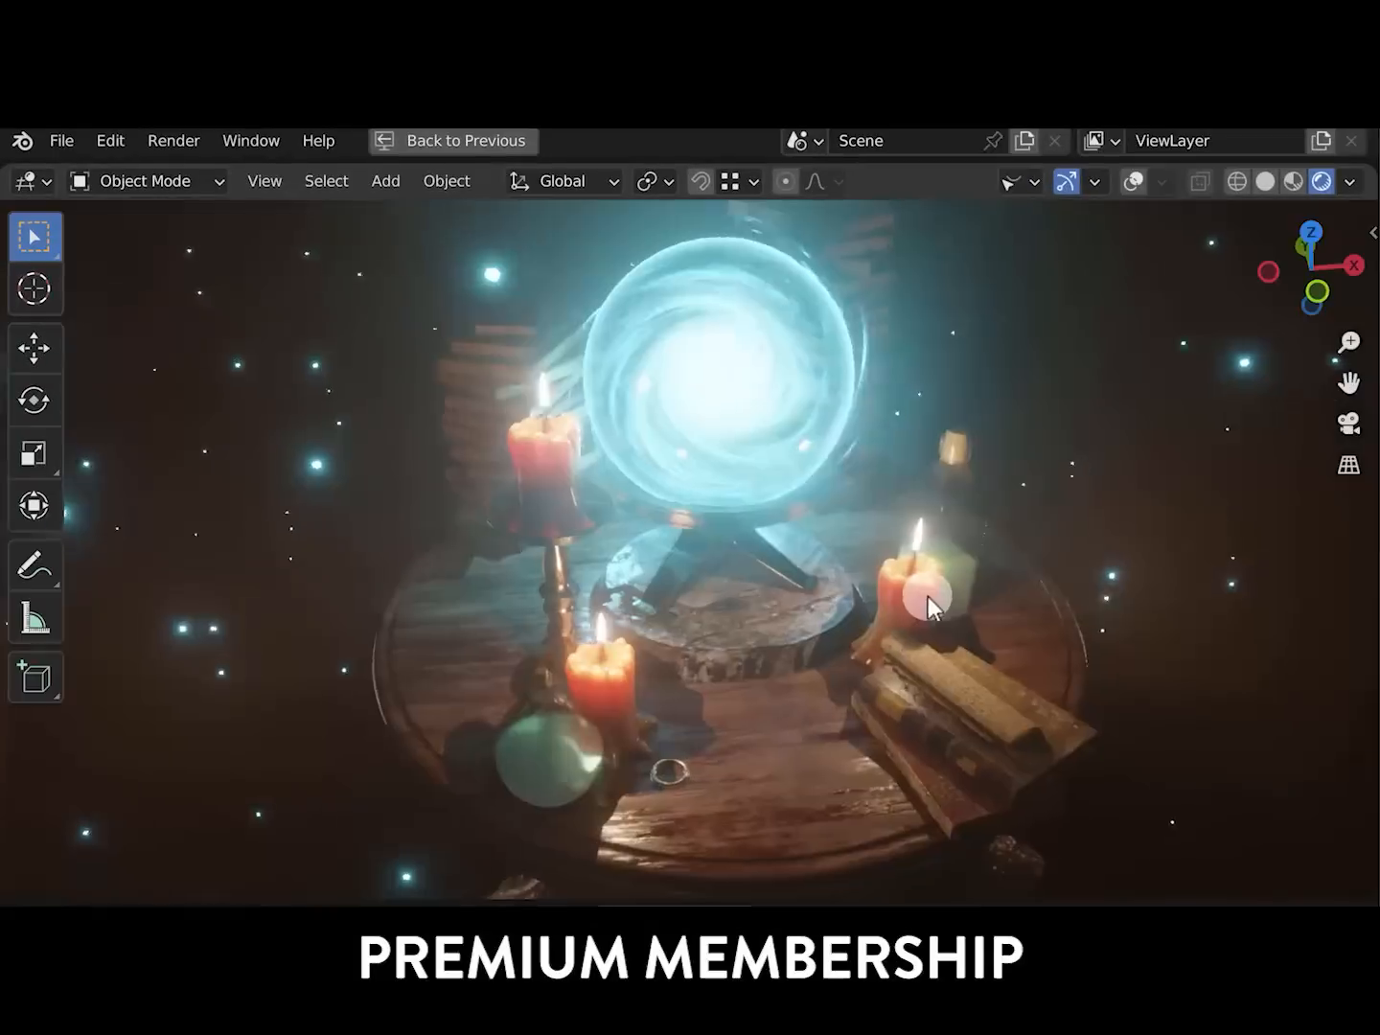